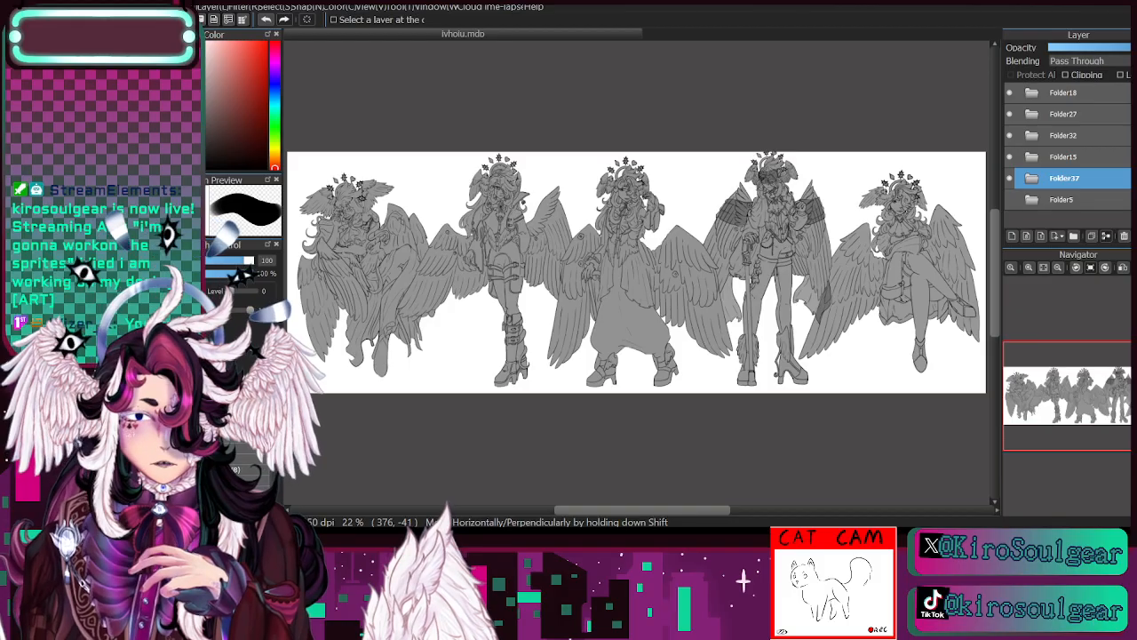
# - Hide every character folder except Folder15 and expand Folder15 to show its layers
pyautogui.click(1010, 178)
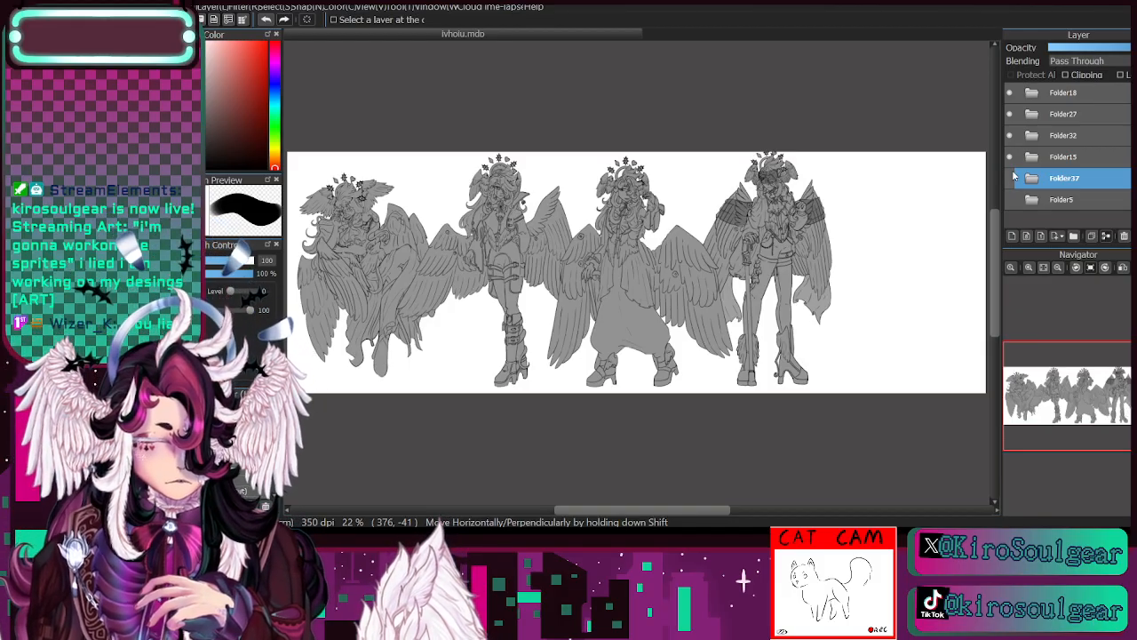
pyautogui.click(1009, 156)
pyautogui.click(1009, 156)
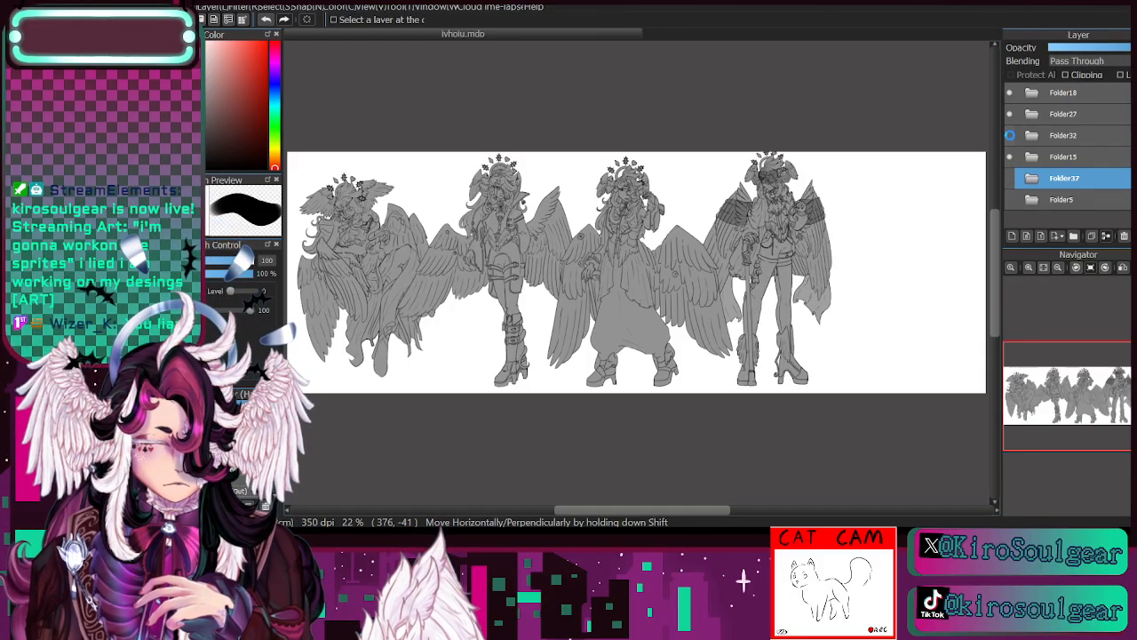
pyautogui.click(1009, 92)
pyautogui.click(1009, 113)
pyautogui.click(1010, 135)
pyautogui.click(1032, 157)
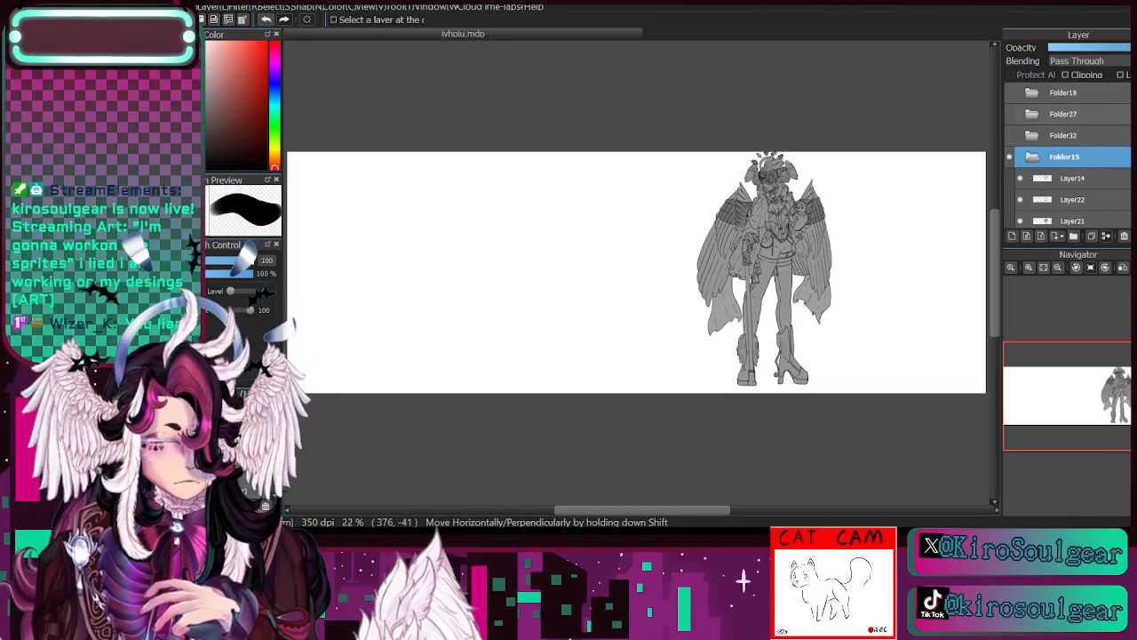
# - Identify the line art layer, Layer14, by toggling its visibility, and turn on alpha protection for it
pyautogui.scroll(-2, 1062, 169)
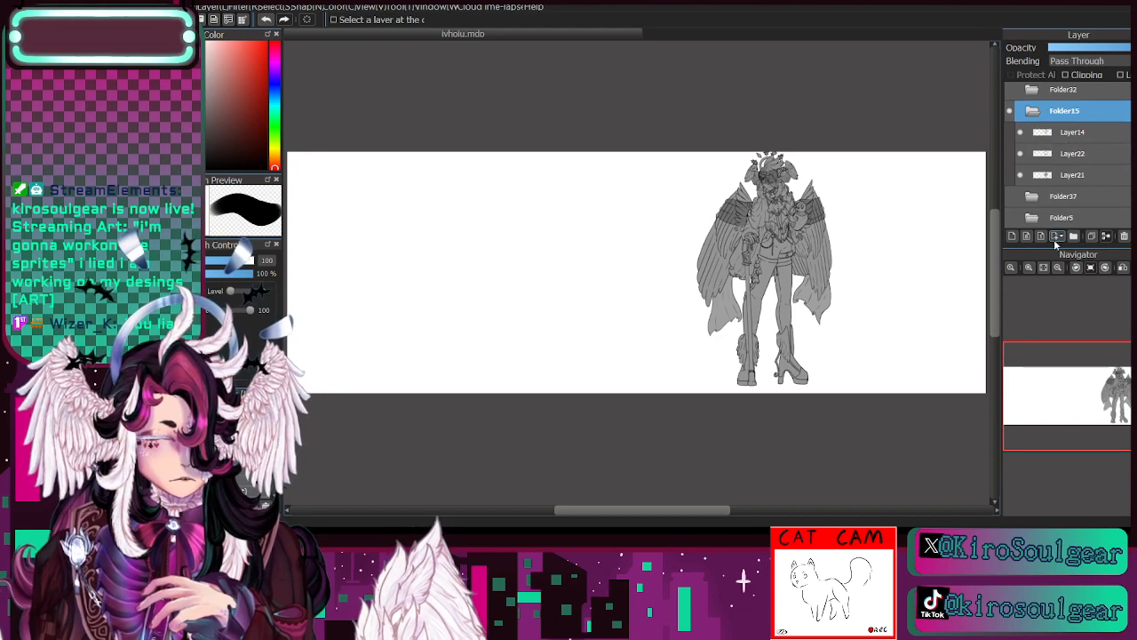
pyautogui.click(1030, 267)
pyautogui.click(1032, 268)
pyautogui.moveTo(1098, 383)
pyautogui.mouseDown()
pyautogui.moveTo(1119, 394)
pyautogui.moveTo(1120, 383)
pyautogui.mouseUp()
pyautogui.click(1032, 269)
pyautogui.click(1032, 269)
pyautogui.click(1021, 133)
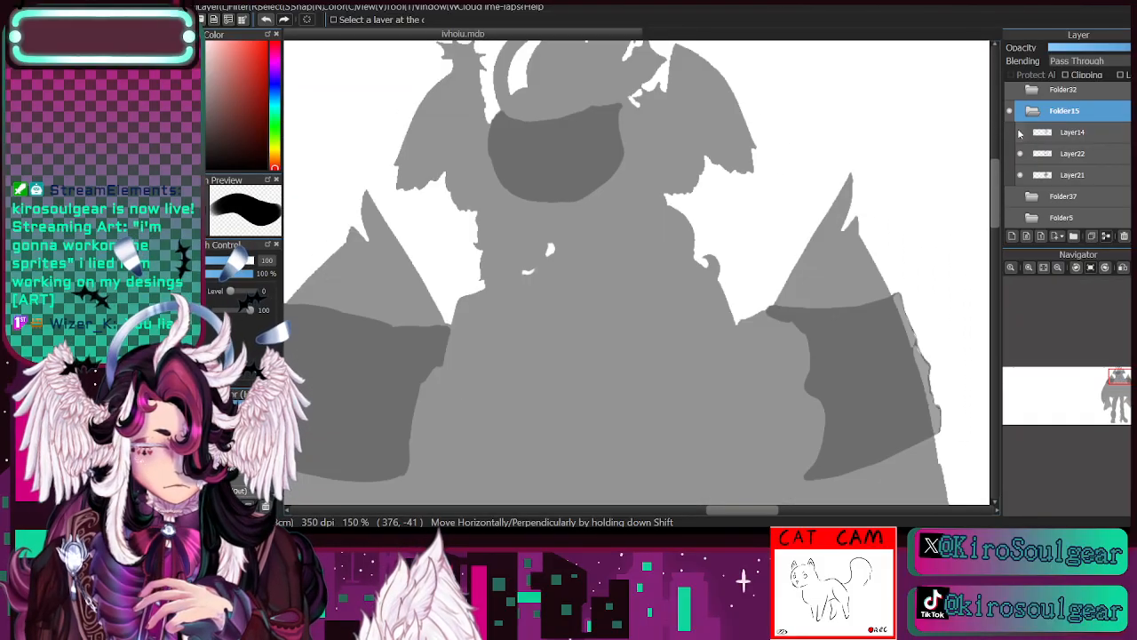
pyautogui.click(1021, 133)
pyautogui.click(1038, 134)
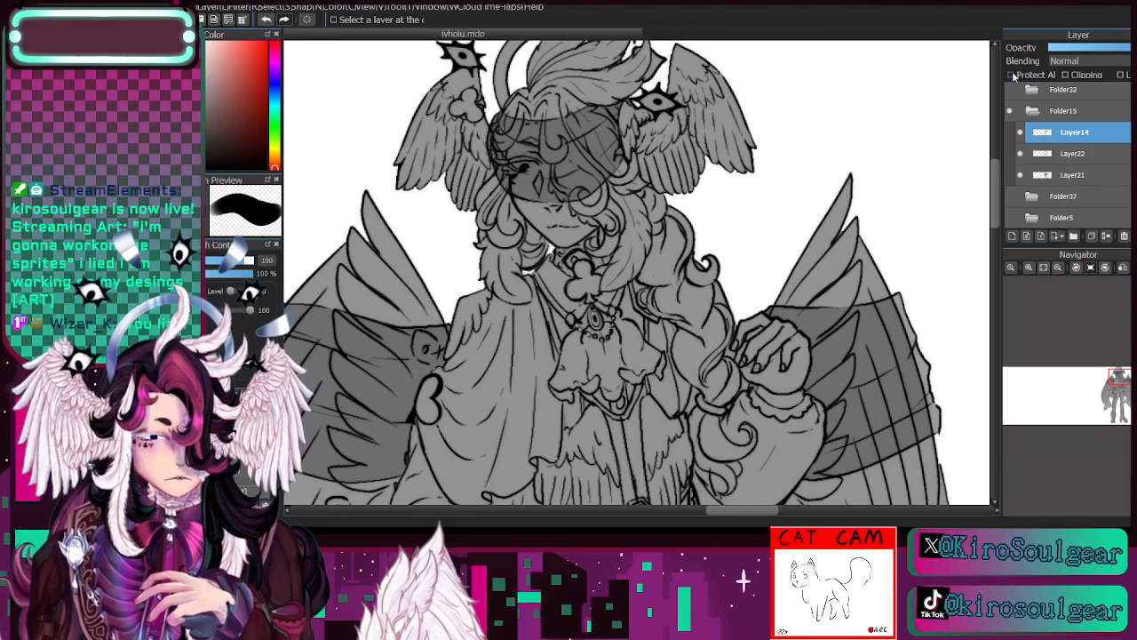
pyautogui.click(1021, 134)
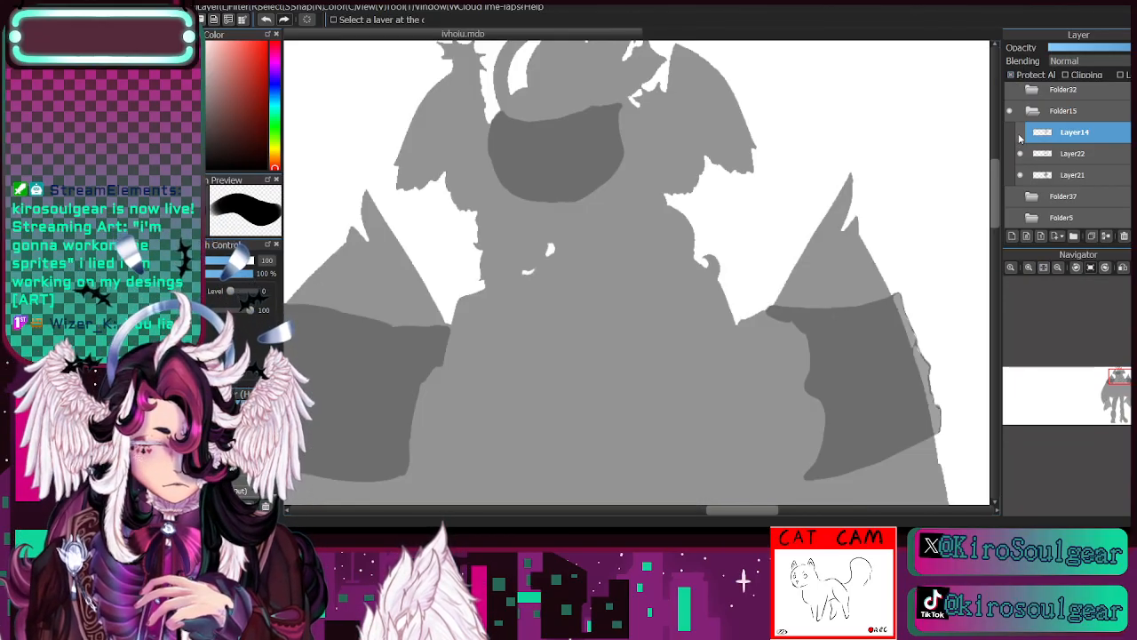
pyautogui.click(1021, 134)
# - Select Layer21, check its grey body fill by toggling visibility, and protect its alpha
pyautogui.click(1057, 266)
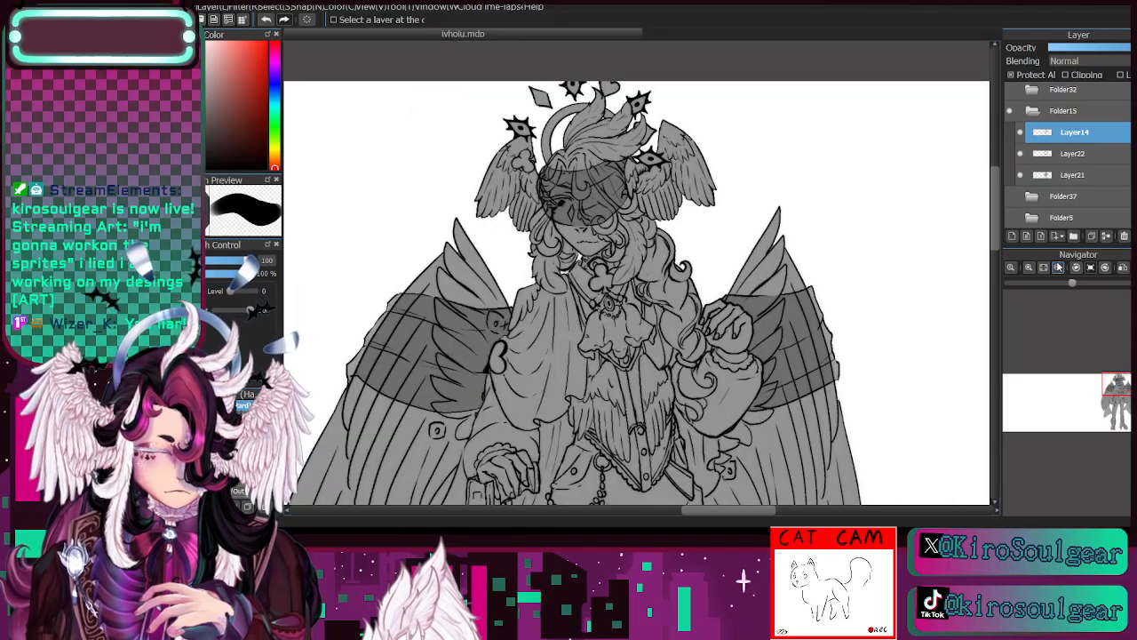
pyautogui.click(1066, 175)
pyautogui.click(1020, 175)
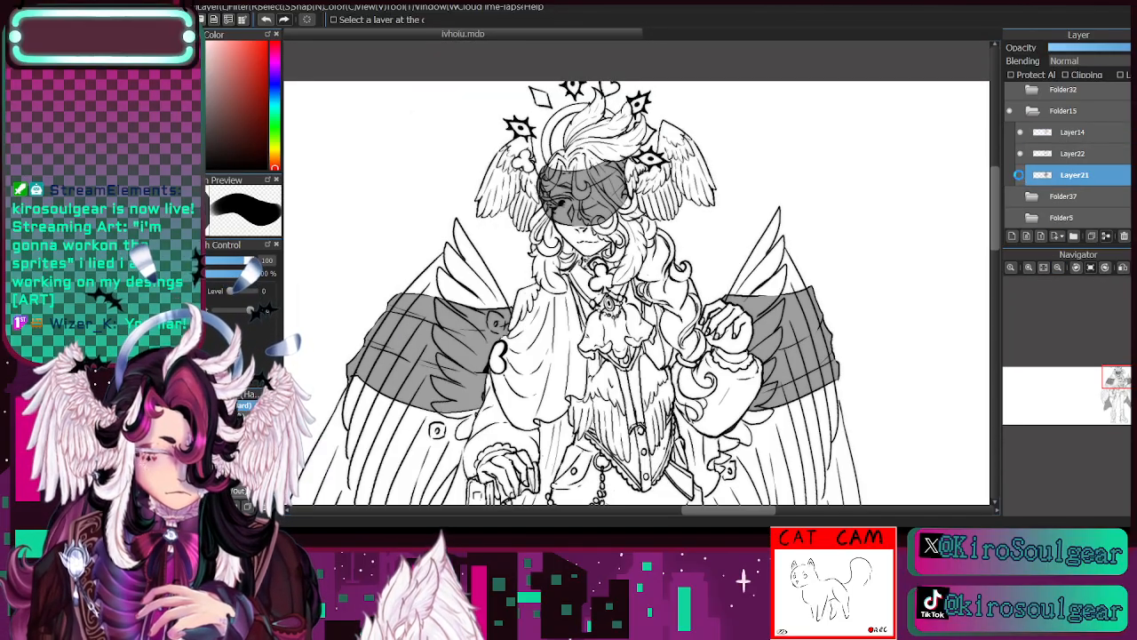
pyautogui.click(1020, 175)
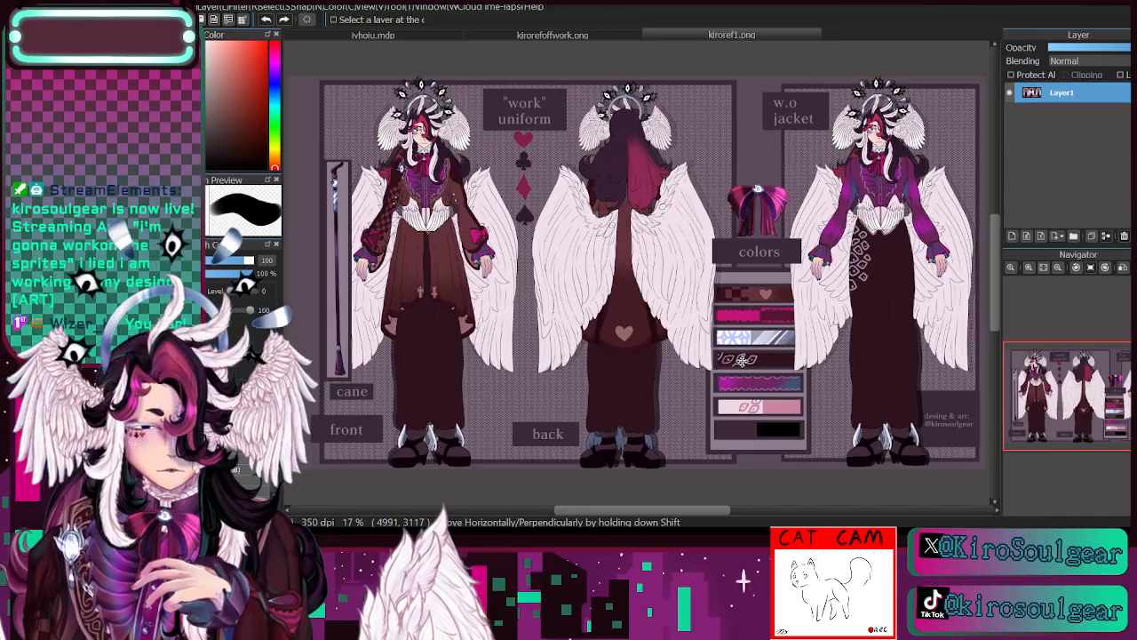
# - Switch to the kirorefoffwork.png reference and sample the skin tone from the front-view character's face
pyautogui.click(536, 35)
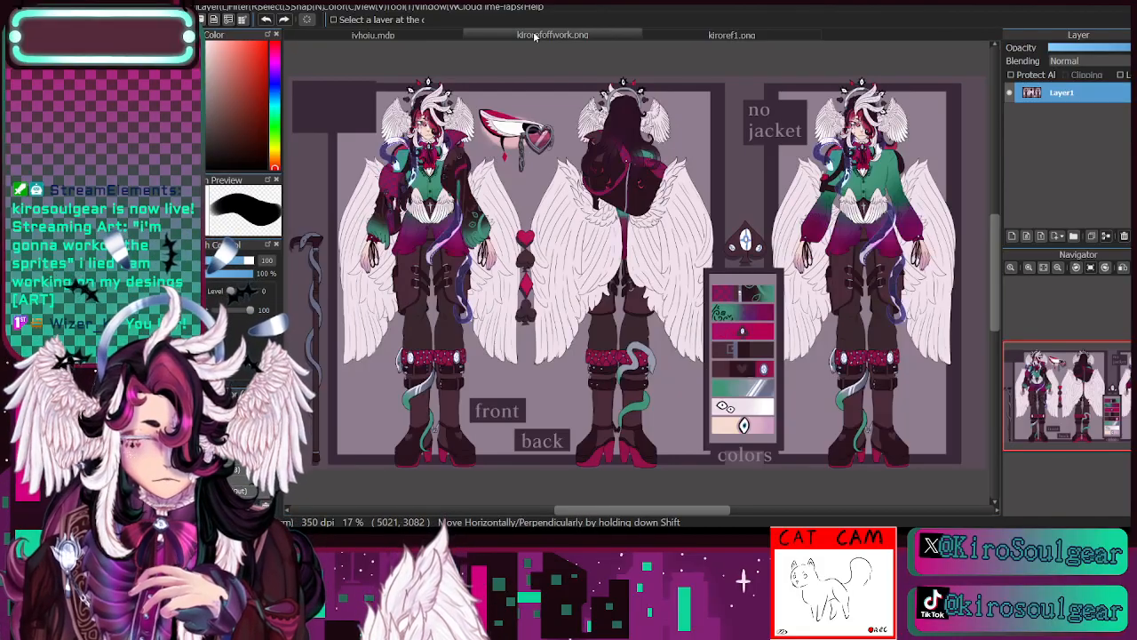
pyautogui.click(1029, 268)
pyautogui.click(1029, 269)
pyautogui.click(1029, 268)
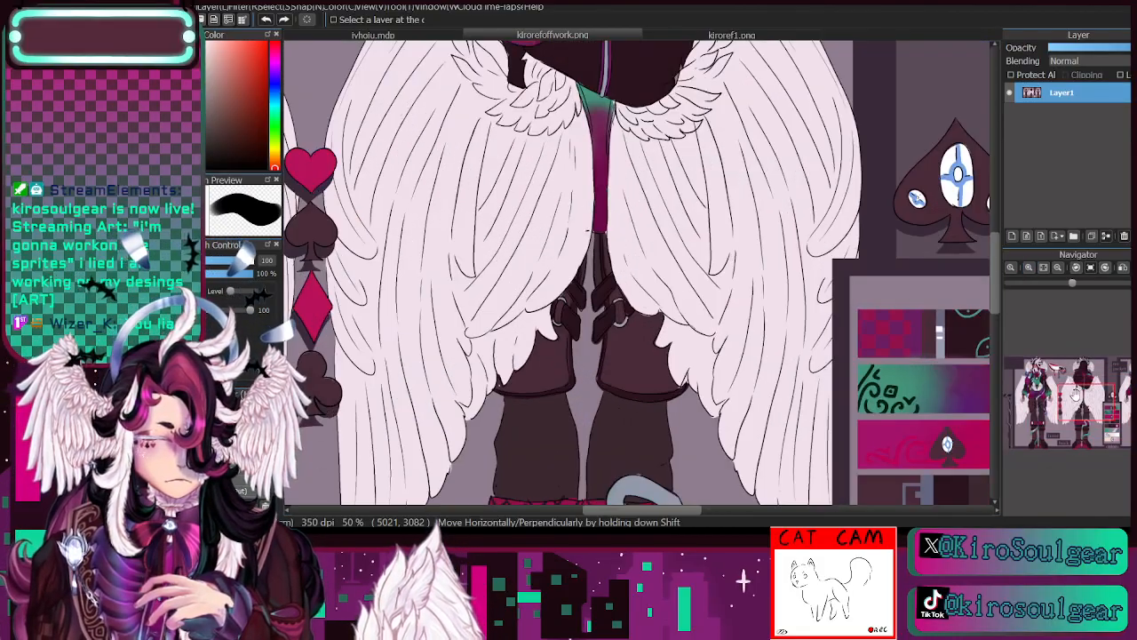
pyautogui.moveTo(1077, 395); pyautogui.dragTo(1046, 358)
pyautogui.click(1029, 269)
pyautogui.click(1029, 269)
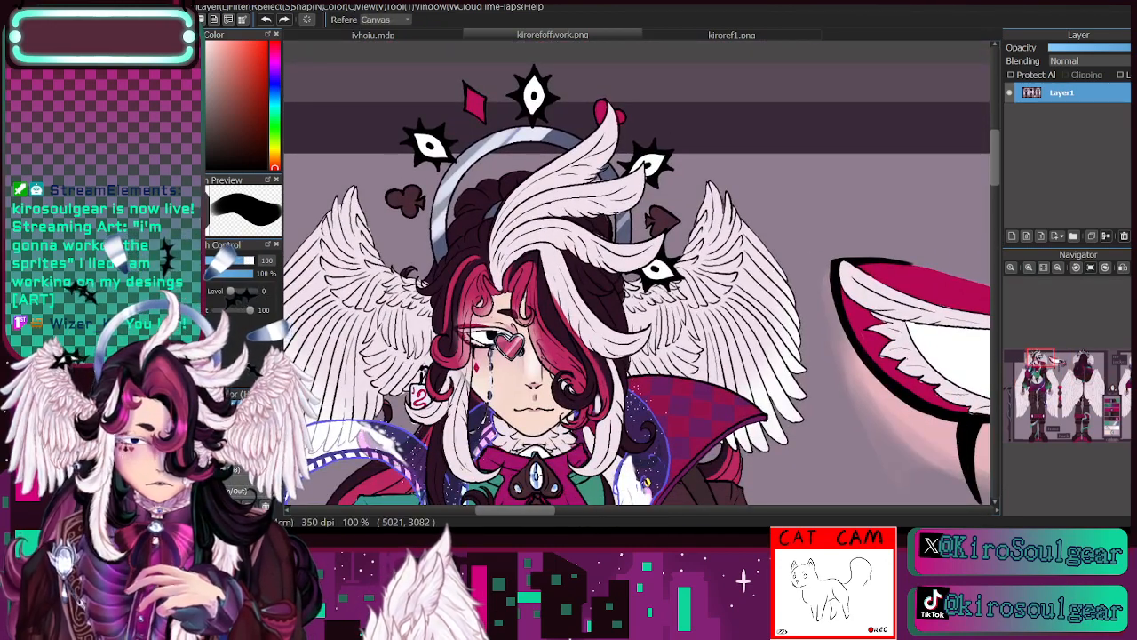
pyautogui.keyDown('alt'); pyautogui.click(512, 384); pyautogui.keyUp('alt')
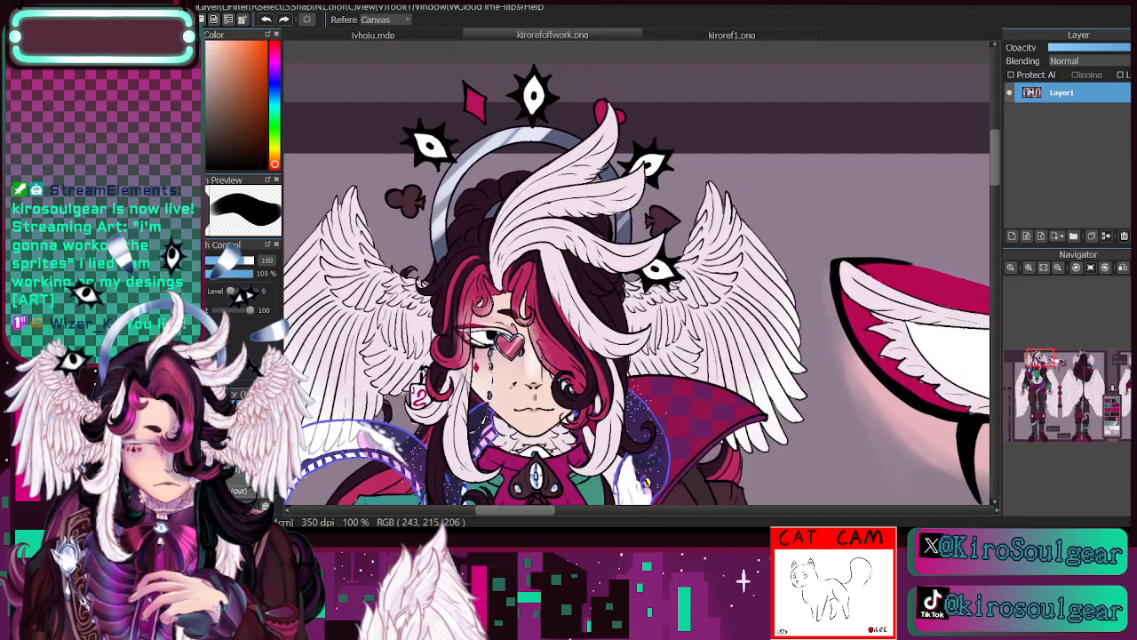
# - Return to the line art document and paint the face and neck area with the skin tone on Layer21 using brush size 145
pyautogui.click(400, 34)
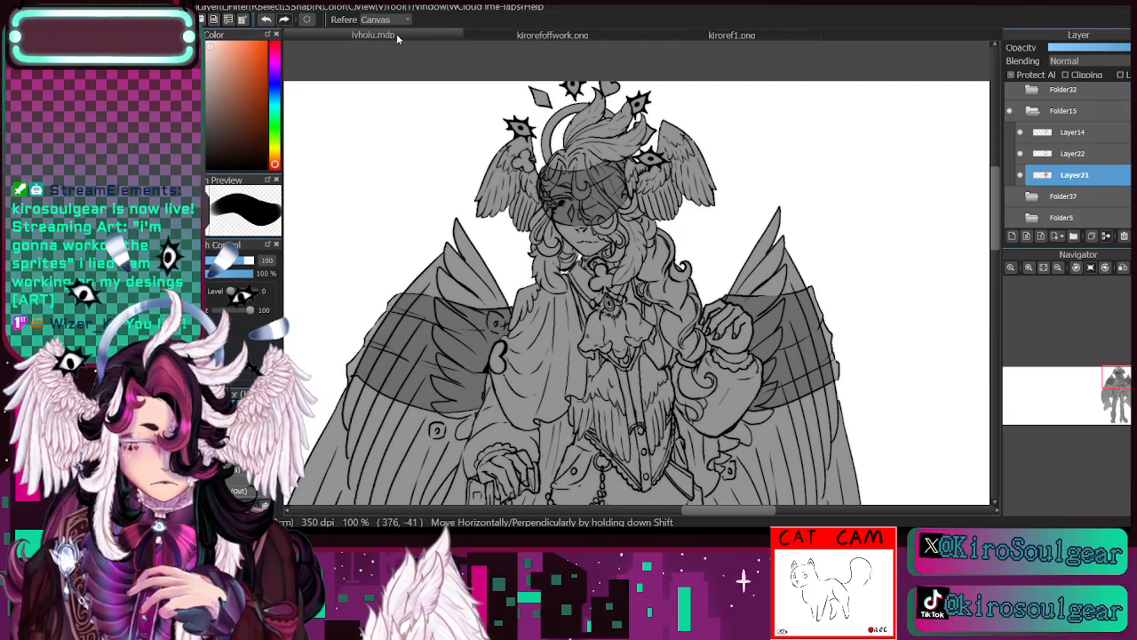
pyautogui.click(252, 263)
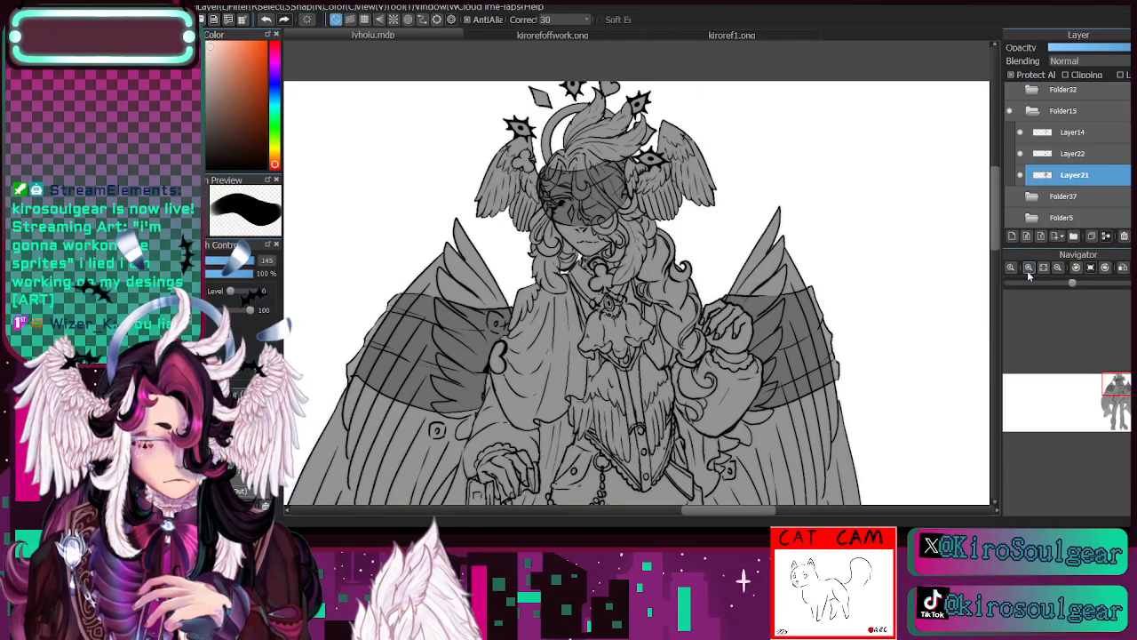
pyautogui.click(1029, 267)
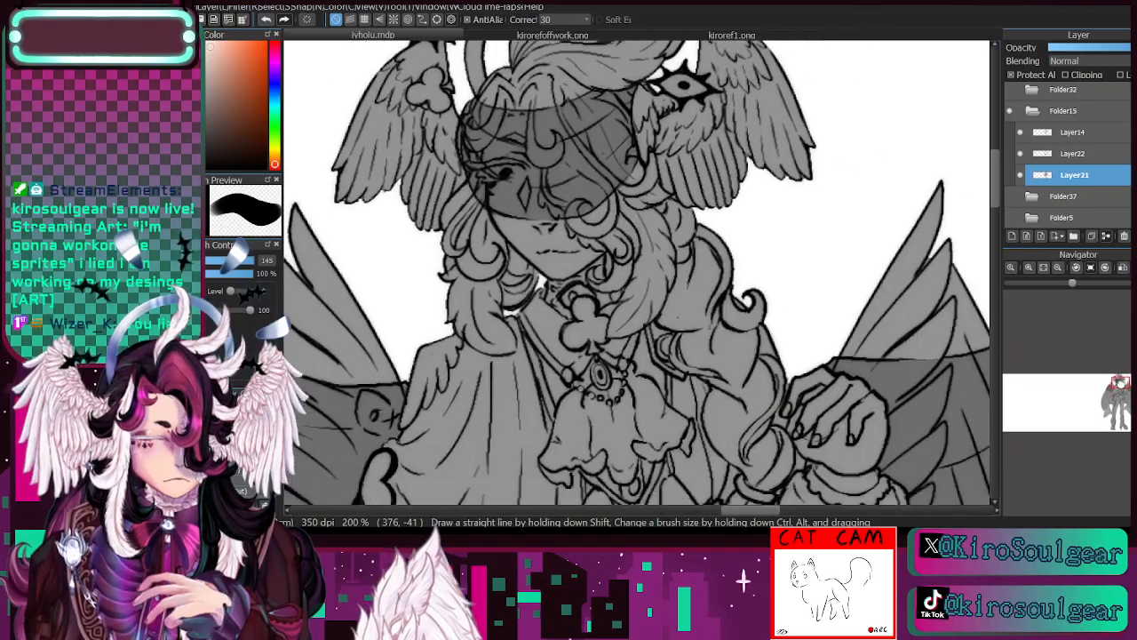
pyautogui.moveTo(569, 222); pyautogui.dragTo(530, 242)
pyautogui.moveTo(525, 106)
pyautogui.mouseDown()
pyautogui.moveTo(451, 208)
pyautogui.moveTo(546, 136)
pyautogui.moveTo(453, 300)
pyautogui.moveTo(588, 212)
pyautogui.moveTo(559, 293)
pyautogui.moveTo(501, 366)
pyautogui.moveTo(506, 209)
pyautogui.moveTo(469, 154)
pyautogui.moveTo(480, 264)
pyautogui.moveTo(500, 276)
pyautogui.moveTo(466, 276)
pyautogui.moveTo(425, 219)
pyautogui.moveTo(425, 251)
pyautogui.moveTo(490, 302)
pyautogui.moveTo(483, 366)
pyautogui.mouseUp()
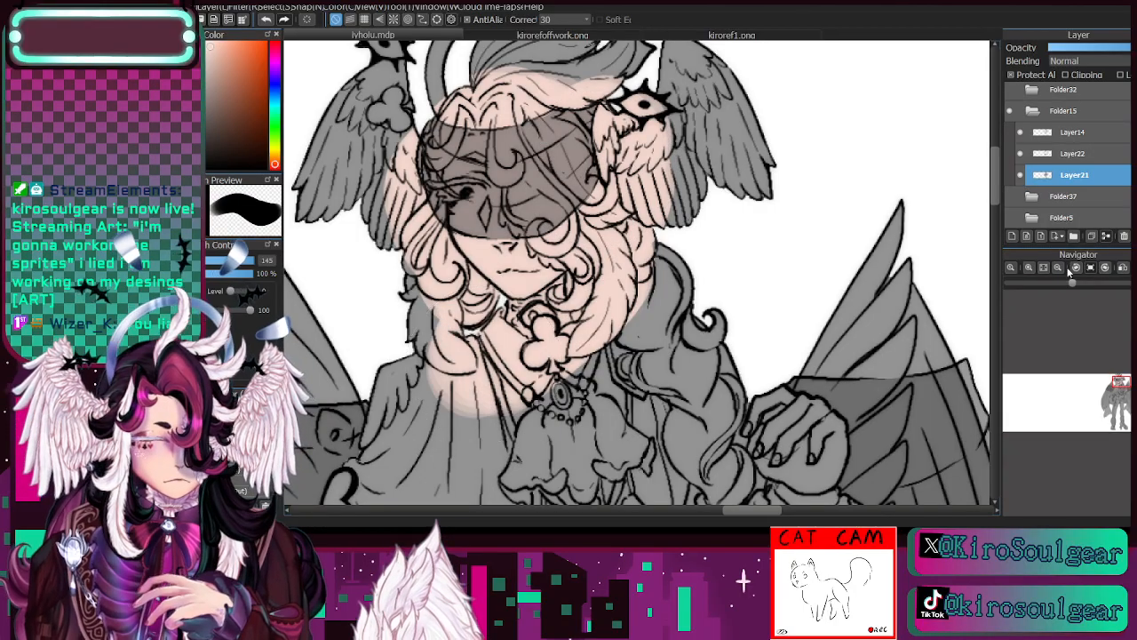
# - Paint the skin tone over both of the character's hands, including the one resting on the cane
pyautogui.click(1066, 269)
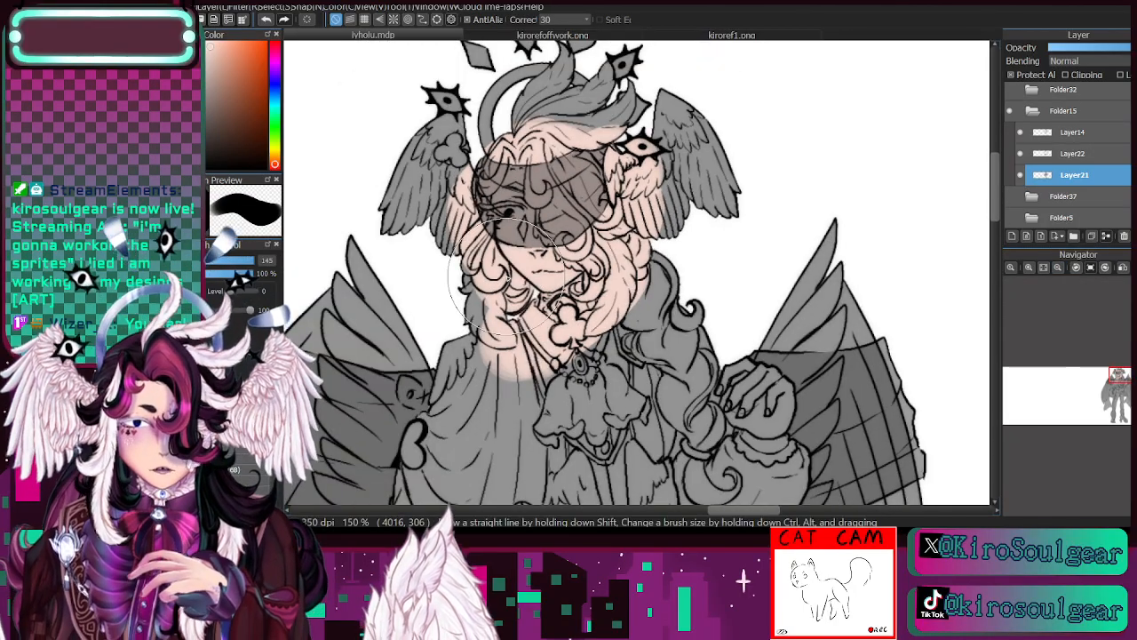
pyautogui.moveTo(640, 391)
pyautogui.mouseDown()
pyautogui.moveTo(664, 249)
pyautogui.moveTo(715, 238)
pyautogui.mouseUp()
pyautogui.moveTo(828, 224)
pyautogui.mouseDown()
pyautogui.moveTo(827, 264)
pyautogui.moveTo(856, 251)
pyautogui.moveTo(854, 237)
pyautogui.moveTo(836, 261)
pyautogui.mouseUp()
pyautogui.click(1058, 270)
pyautogui.moveTo(564, 388)
pyautogui.mouseDown()
pyautogui.moveTo(645, 350)
pyautogui.moveTo(684, 258)
pyautogui.moveTo(635, 286)
pyautogui.mouseUp()
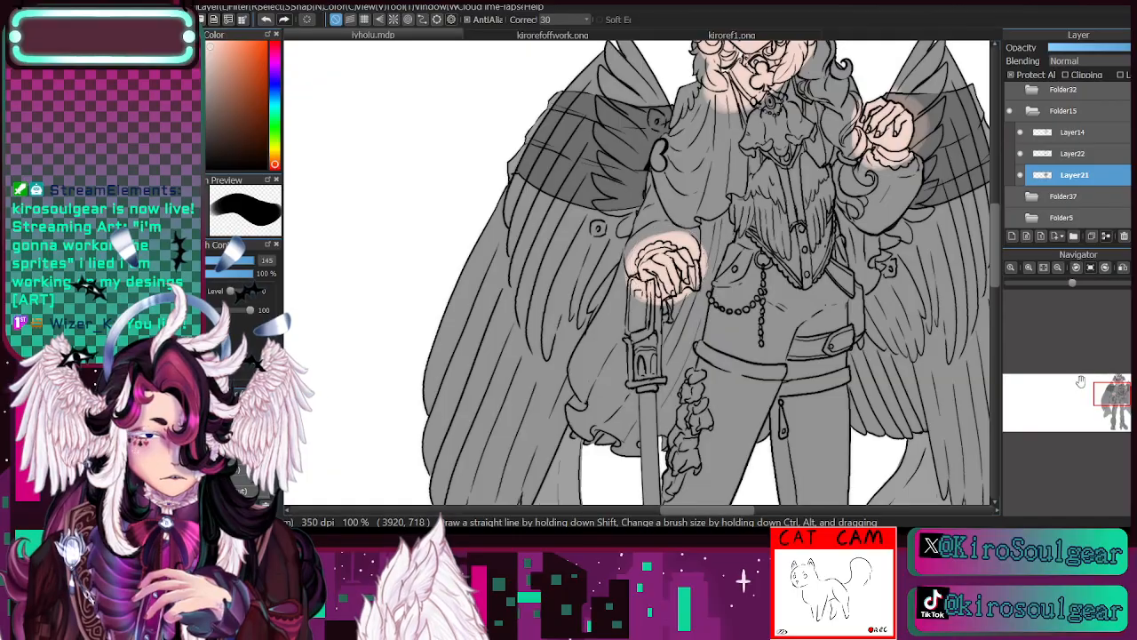
pyautogui.moveTo(1109, 391); pyautogui.dragTo(1110, 392)
pyautogui.moveTo(632, 265); pyautogui.dragTo(619, 281)
# - Sample the pink blush colour near the eye in kirorefoffwork.png and return to the drawing with the brush active
pyautogui.moveTo(1115, 395)
pyautogui.mouseDown()
pyautogui.moveTo(1114, 409)
pyautogui.moveTo(1113, 377)
pyautogui.mouseUp()
pyautogui.click(1029, 268)
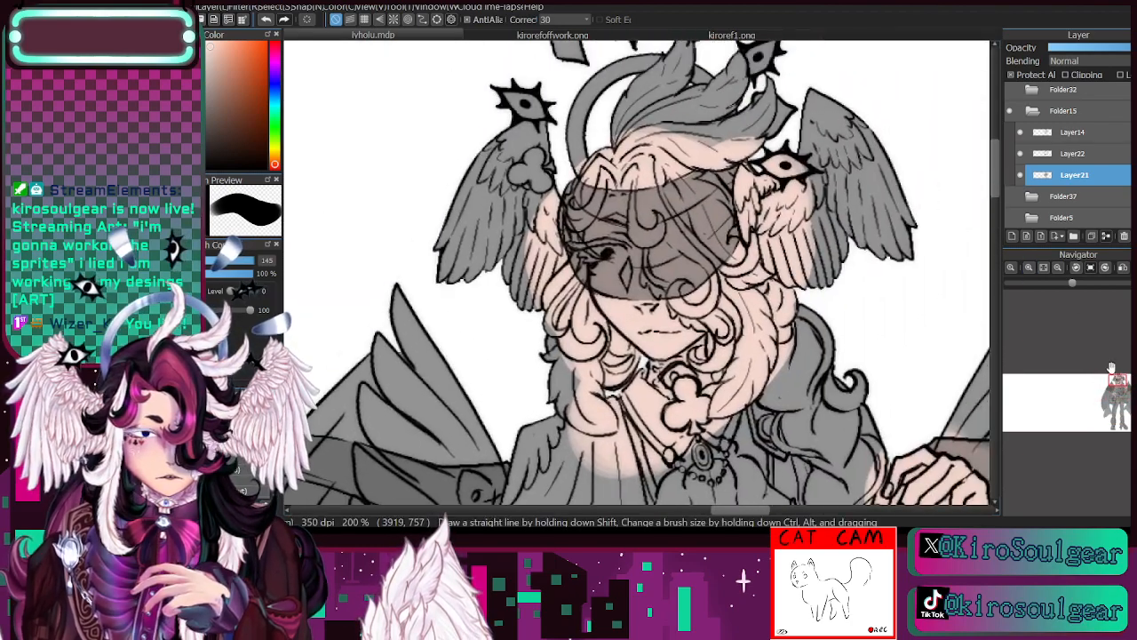
pyautogui.click(536, 36)
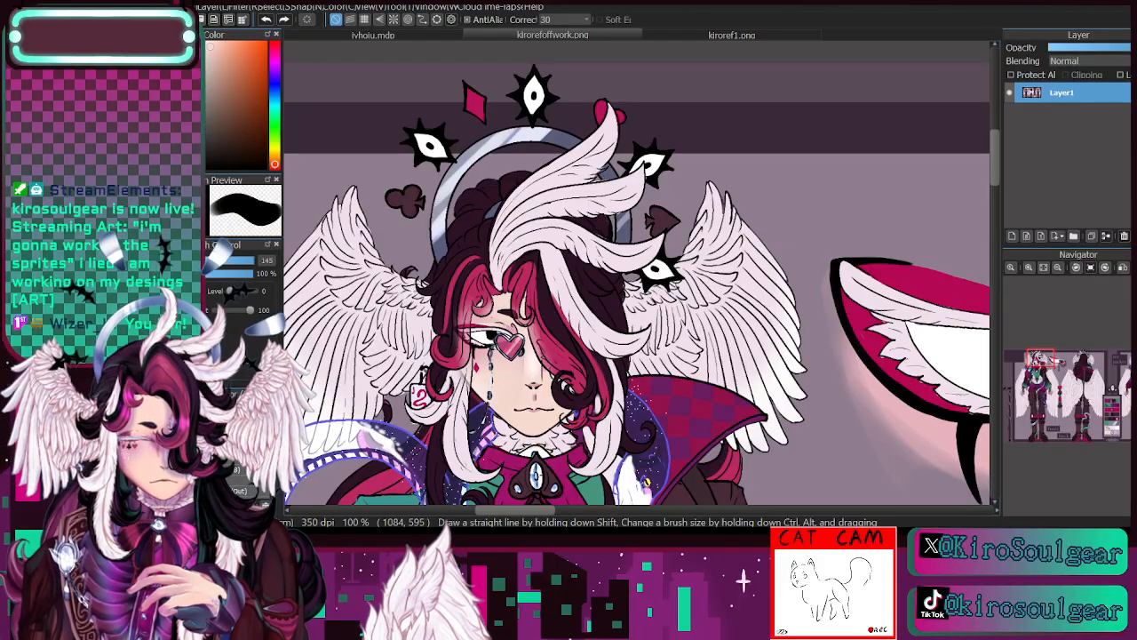
pyautogui.press('i')
pyautogui.click(482, 348)
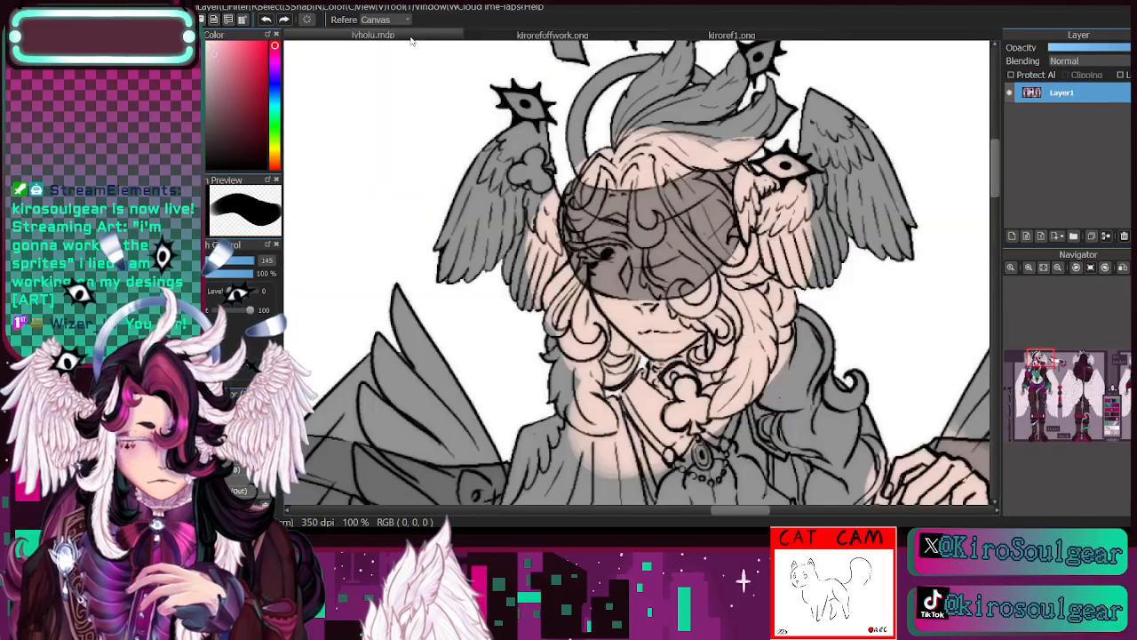
pyautogui.click(426, 38)
pyautogui.press('b')
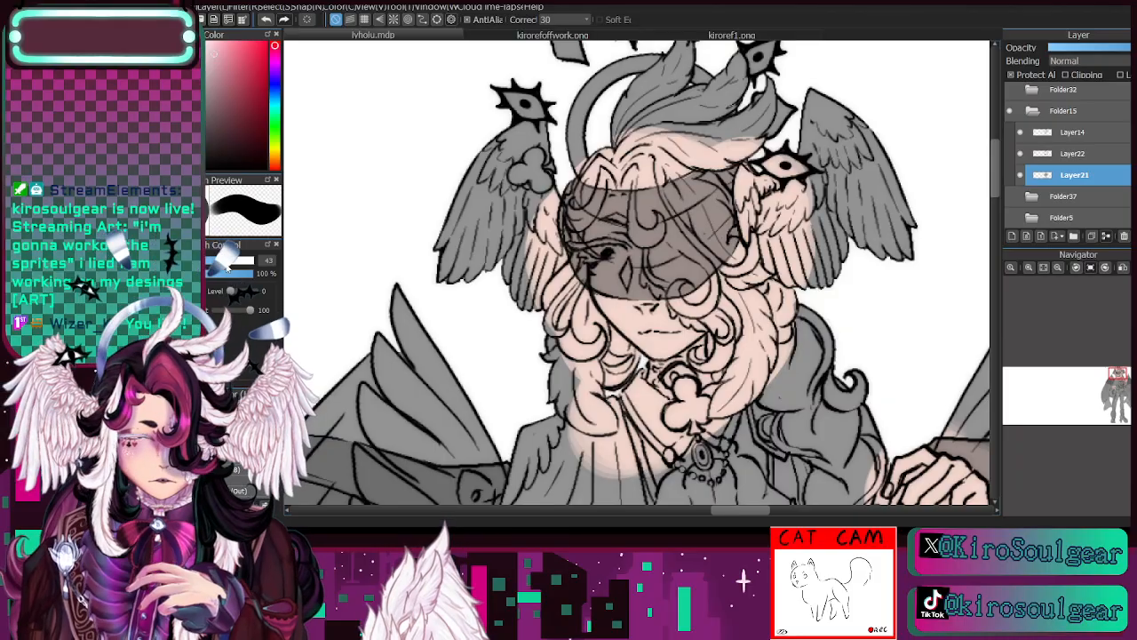
# - Paint a pink blush around the visible eye with a soft brush at size 35, hide Layer22, and undo the last stroke
pyautogui.click(236, 397)
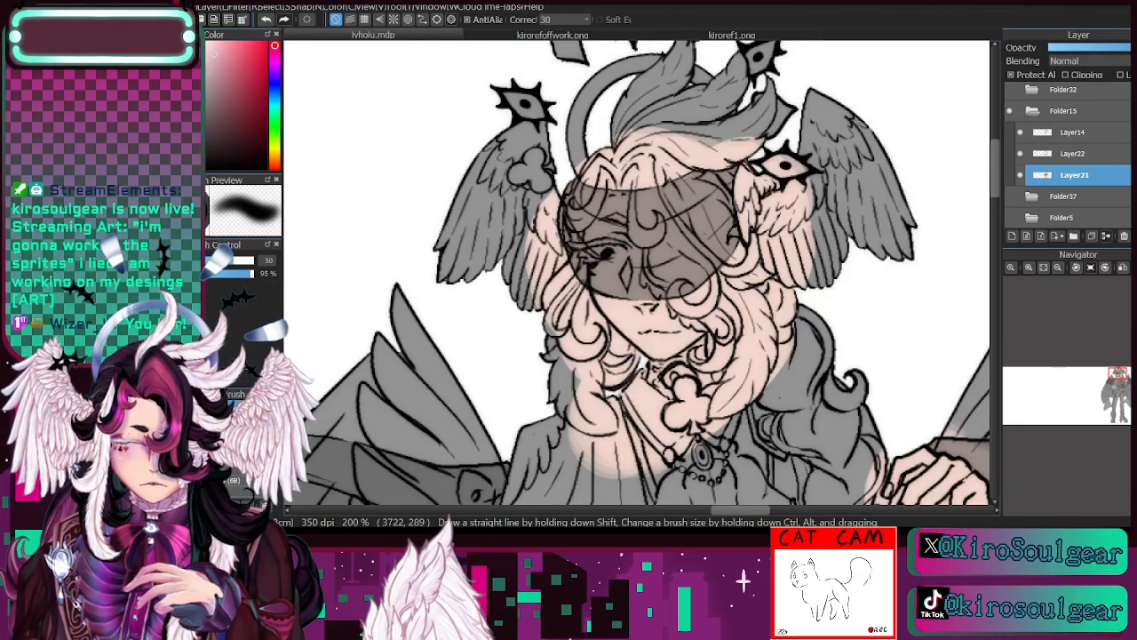
pyautogui.click(238, 395)
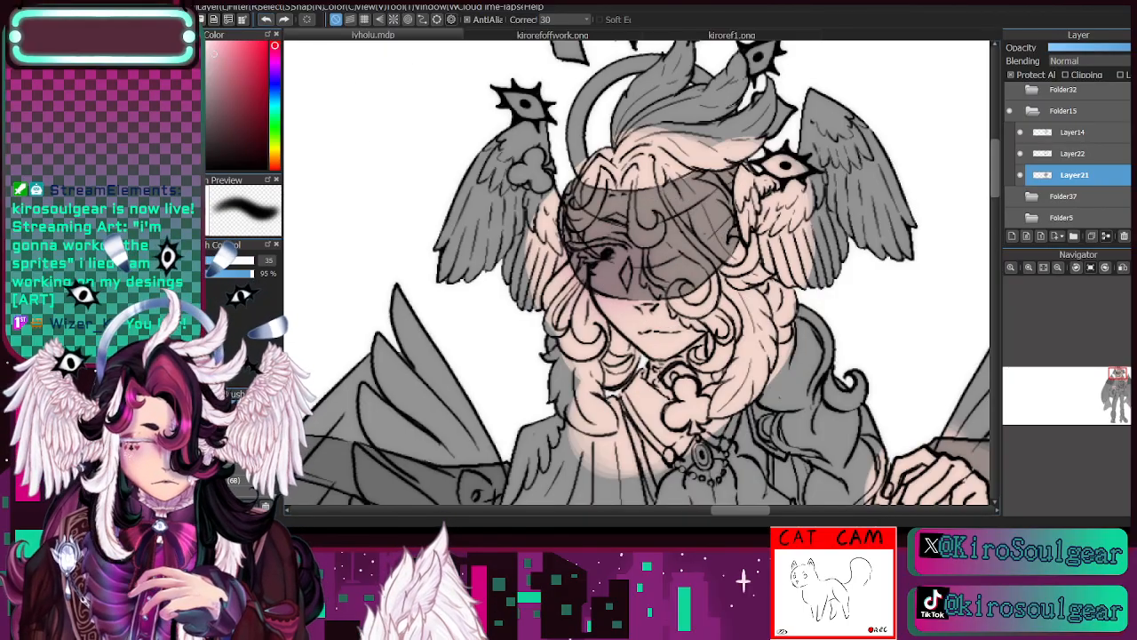
pyautogui.click(1020, 133)
pyautogui.click(1020, 132)
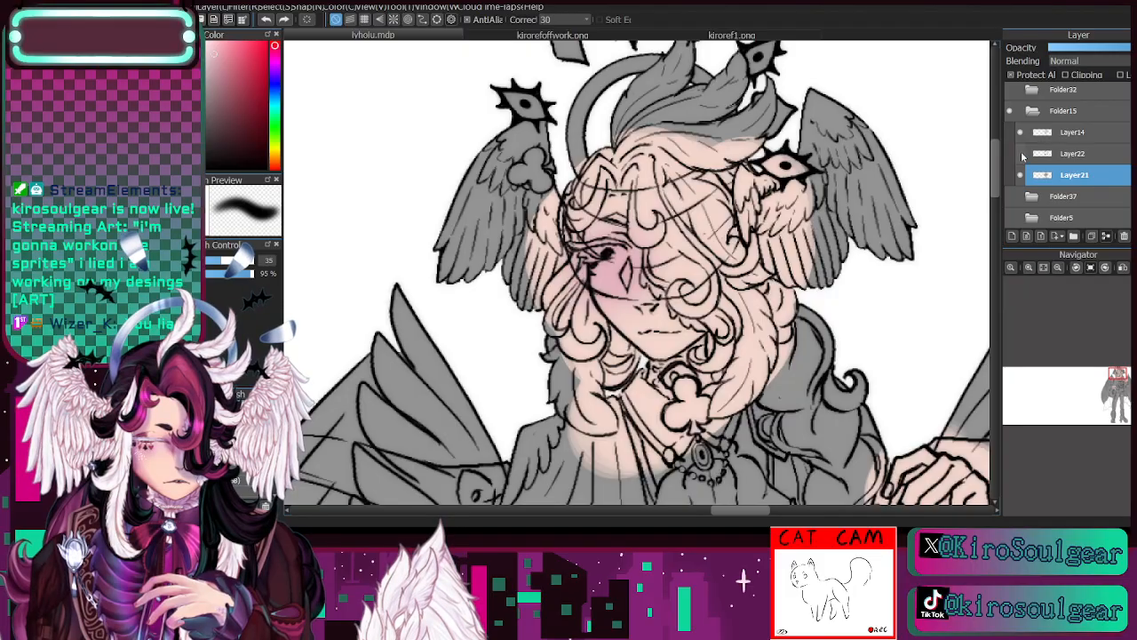
pyautogui.moveTo(588, 258)
pyautogui.mouseDown()
pyautogui.moveTo(614, 277)
pyautogui.moveTo(615, 266)
pyautogui.moveTo(627, 289)
pyautogui.moveTo(619, 280)
pyautogui.moveTo(638, 274)
pyautogui.moveTo(628, 259)
pyautogui.moveTo(665, 256)
pyautogui.mouseUp()
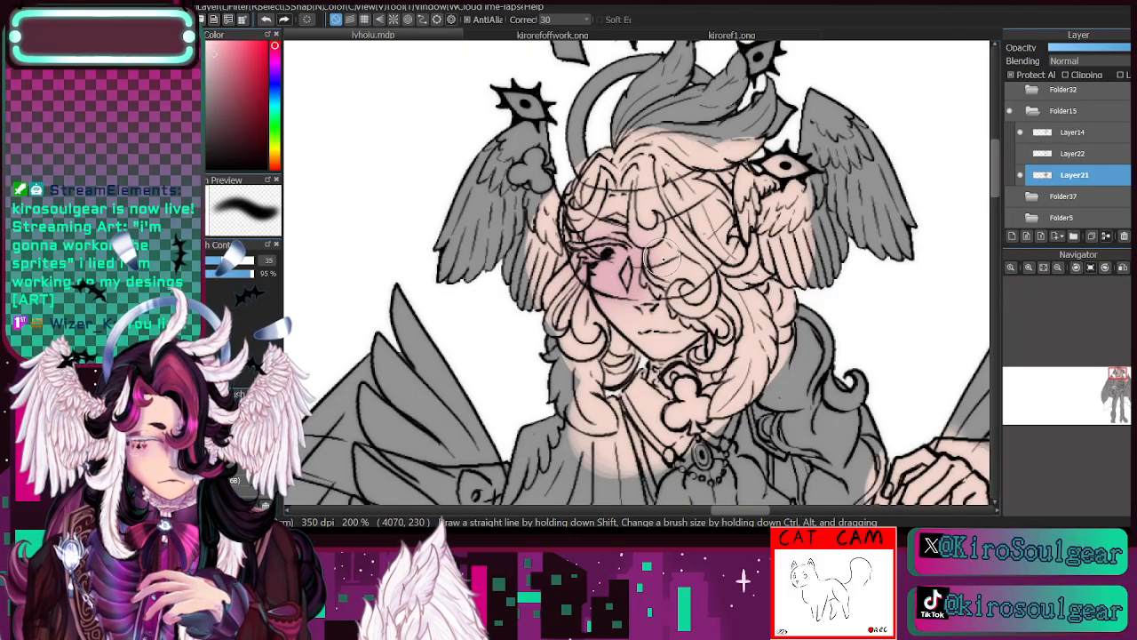
pyautogui.click(266, 19)
# - Set the brush size to 93 and check the eye close-up in kirorefoffwork.png before returning to the drawing
pyautogui.moveTo(235, 262); pyautogui.dragTo(252, 262)
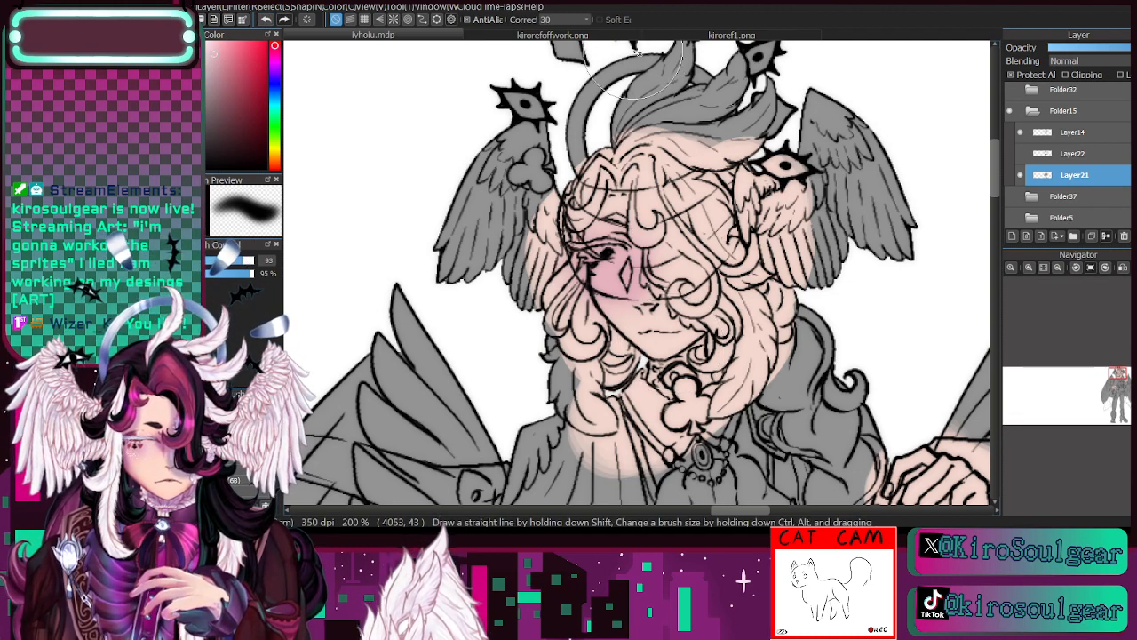
pyautogui.click(582, 35)
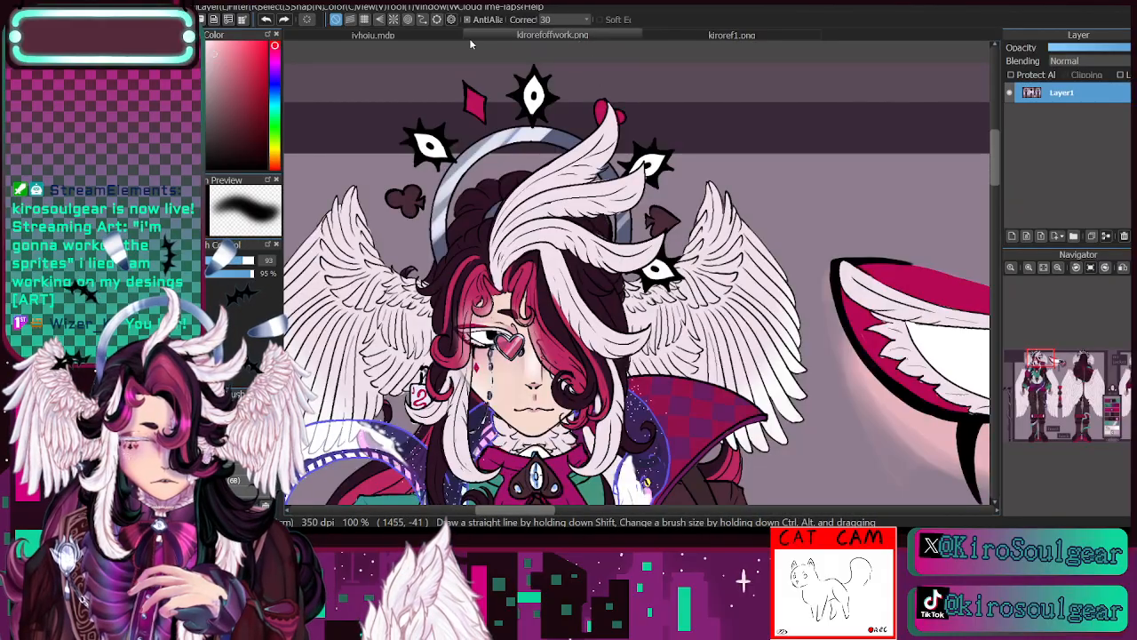
pyautogui.moveTo(1042, 365); pyautogui.dragTo(1051, 374)
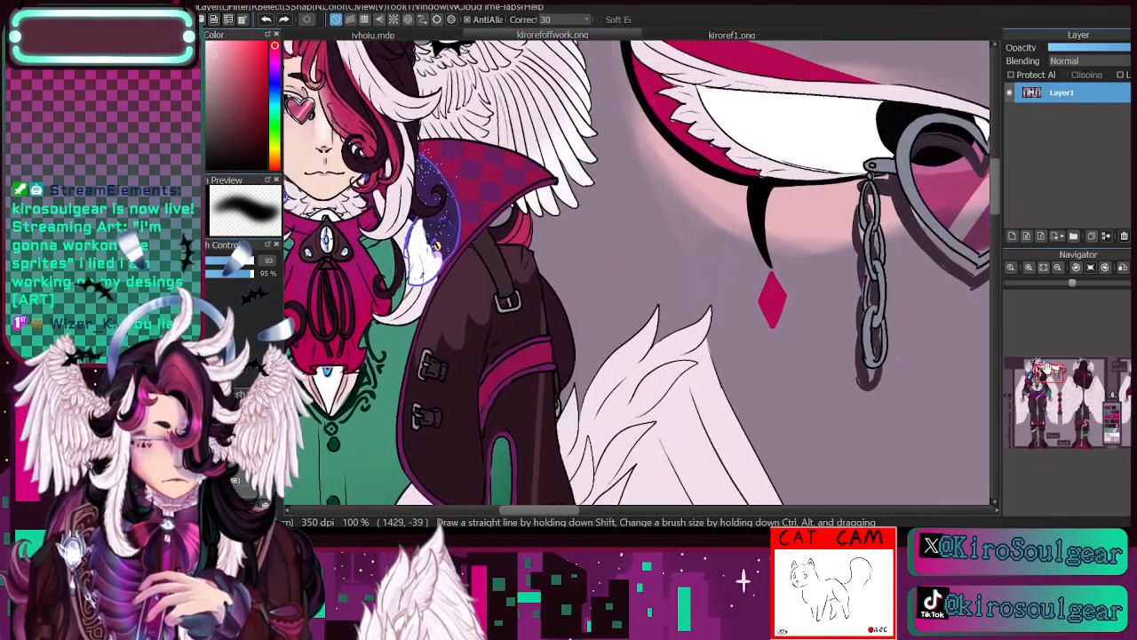
pyautogui.click(387, 35)
pyautogui.press('b')
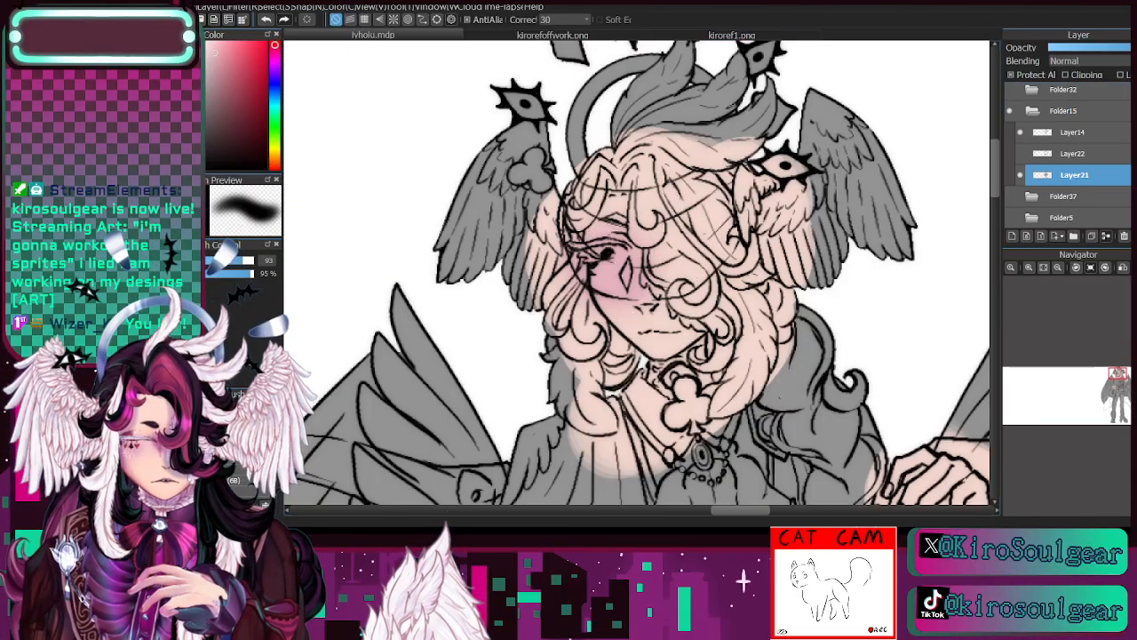
# - Sample the peach skin tone from the face and soften the edge of the pink blush with the large brush
pyautogui.press('i')
pyautogui.click(662, 244)
pyautogui.press('b')
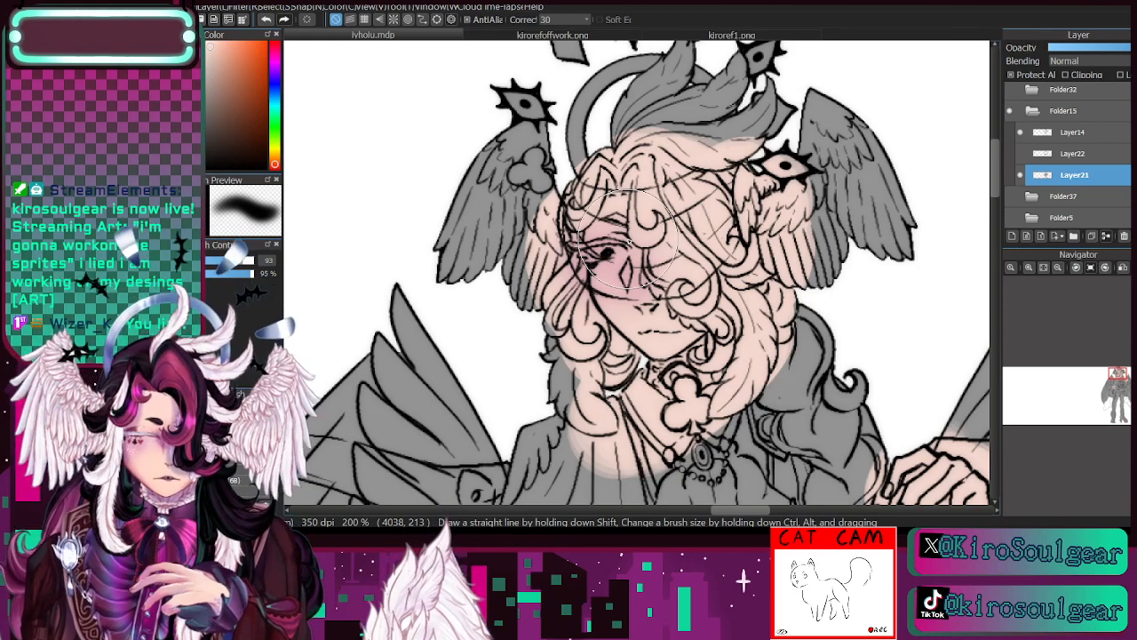
# - Pick a deeper pink based on the blush and shade the cheek diamond and nose with a thin brush, reducing its size to 4.5
pyautogui.press('i')
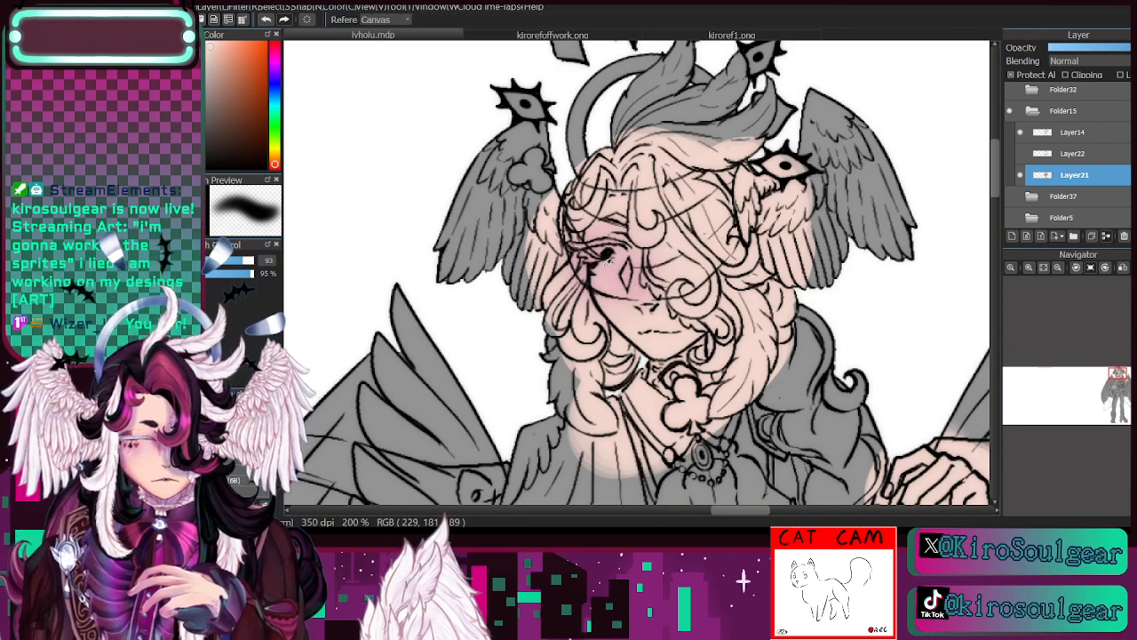
pyautogui.click(636, 282)
pyautogui.press('b')
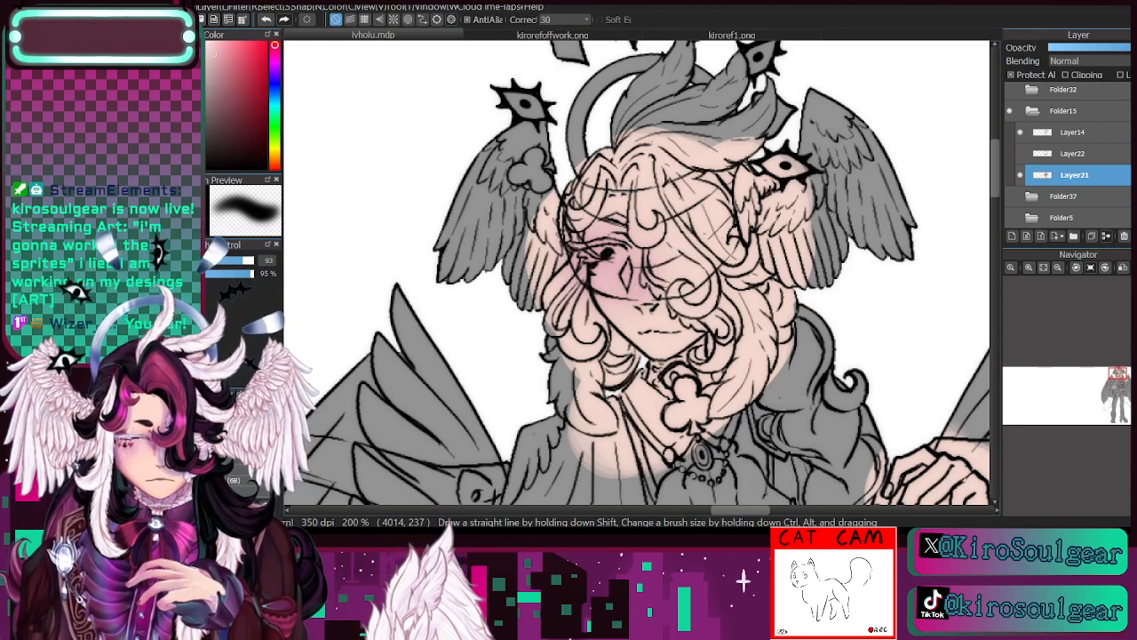
pyautogui.click(215, 68)
pyautogui.moveTo(241, 260); pyautogui.dragTo(219, 260)
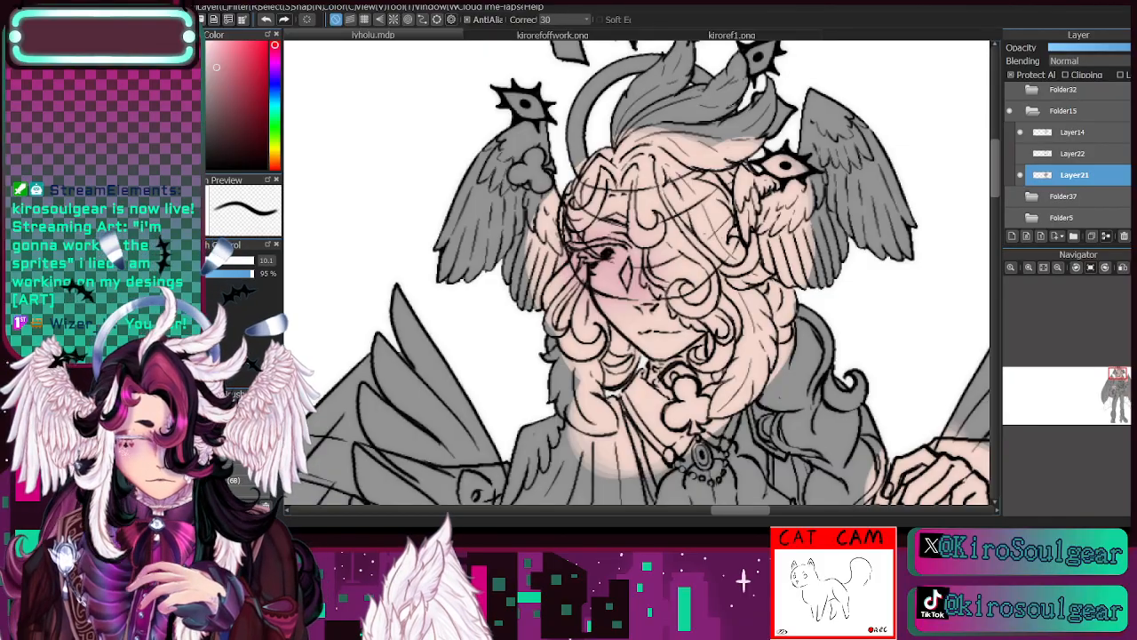
pyautogui.click(1029, 268)
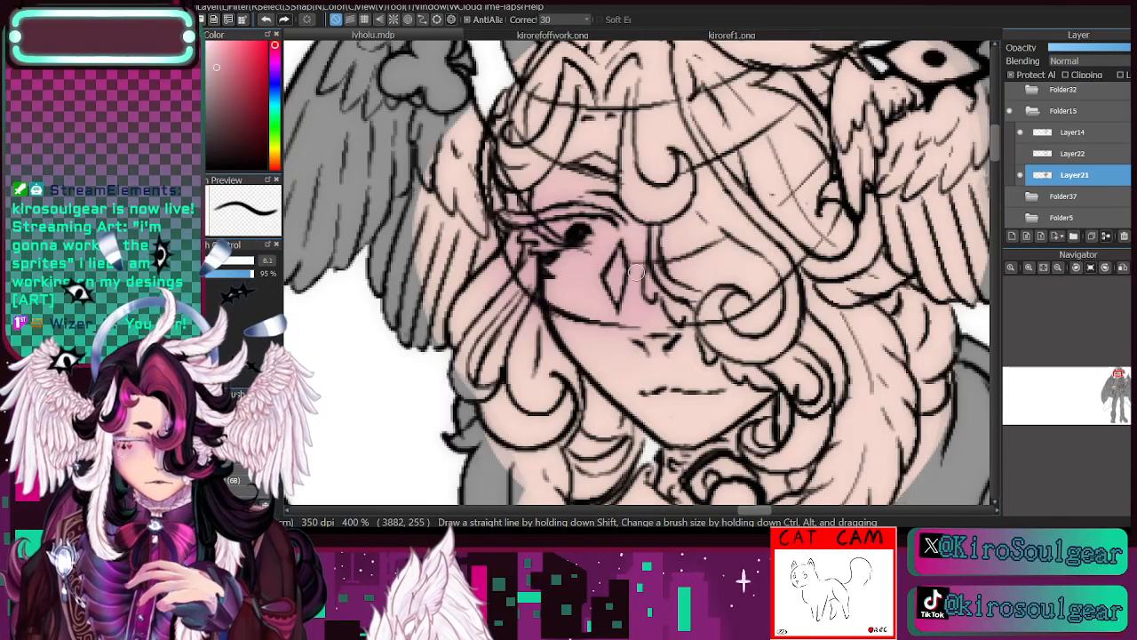
pyautogui.click(201, 260)
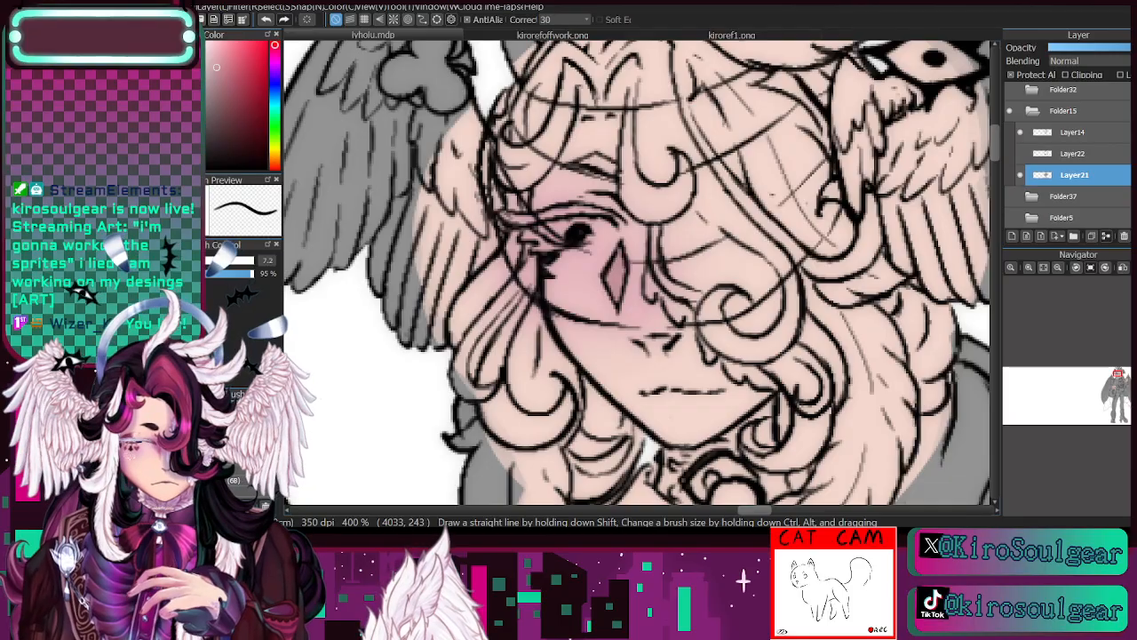
pyautogui.click(197, 261)
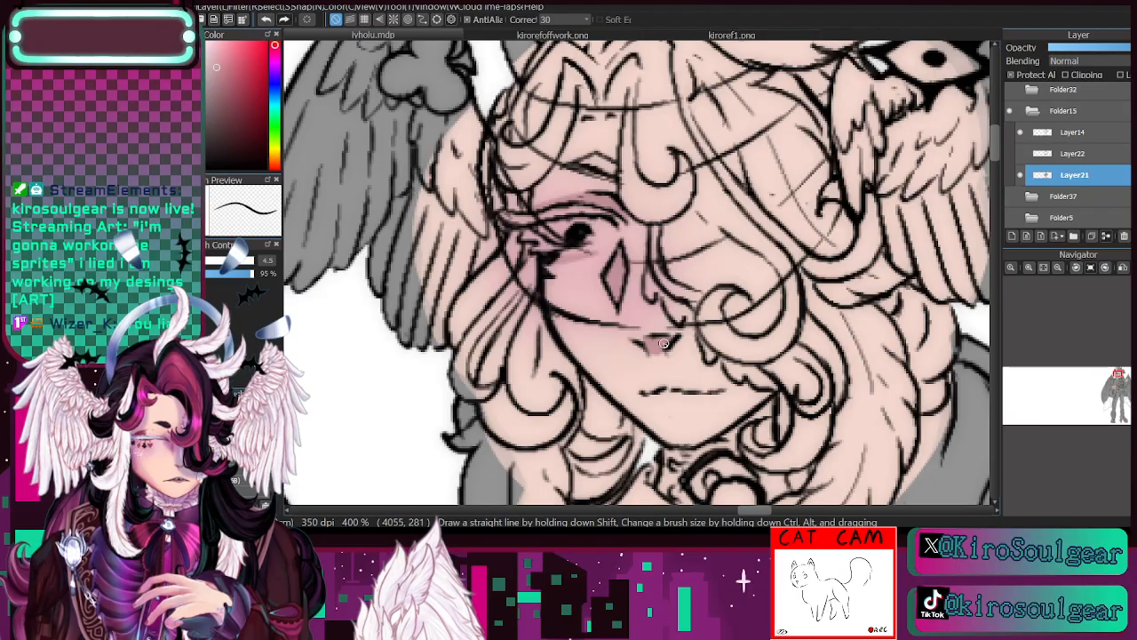
# - Shade the jaw beside the curls in darker pink and pick up the skin tone for touch-ups around the mouth
pyautogui.click(1058, 268)
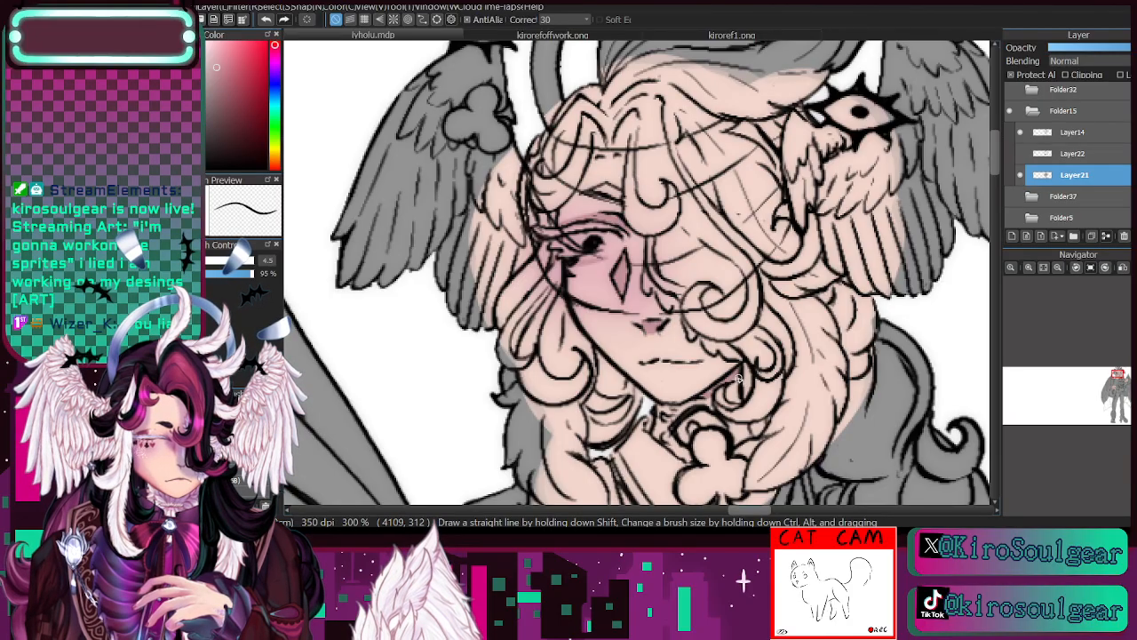
pyautogui.moveTo(744, 375)
pyautogui.mouseDown()
pyautogui.moveTo(717, 258)
pyautogui.moveTo(653, 344)
pyautogui.mouseUp()
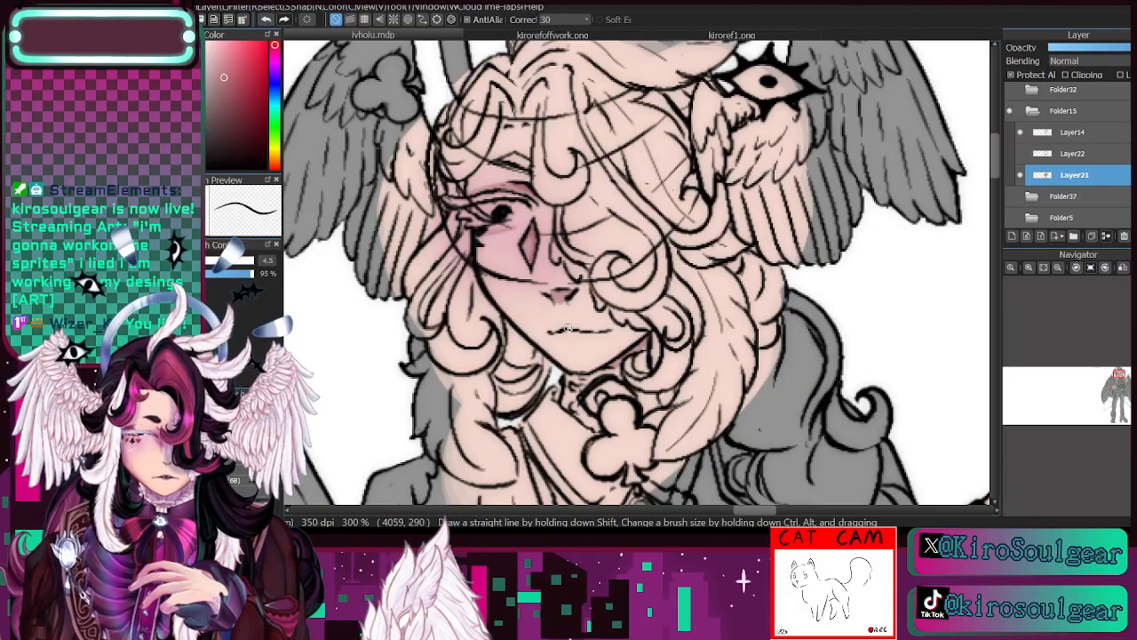
pyautogui.press('alt')
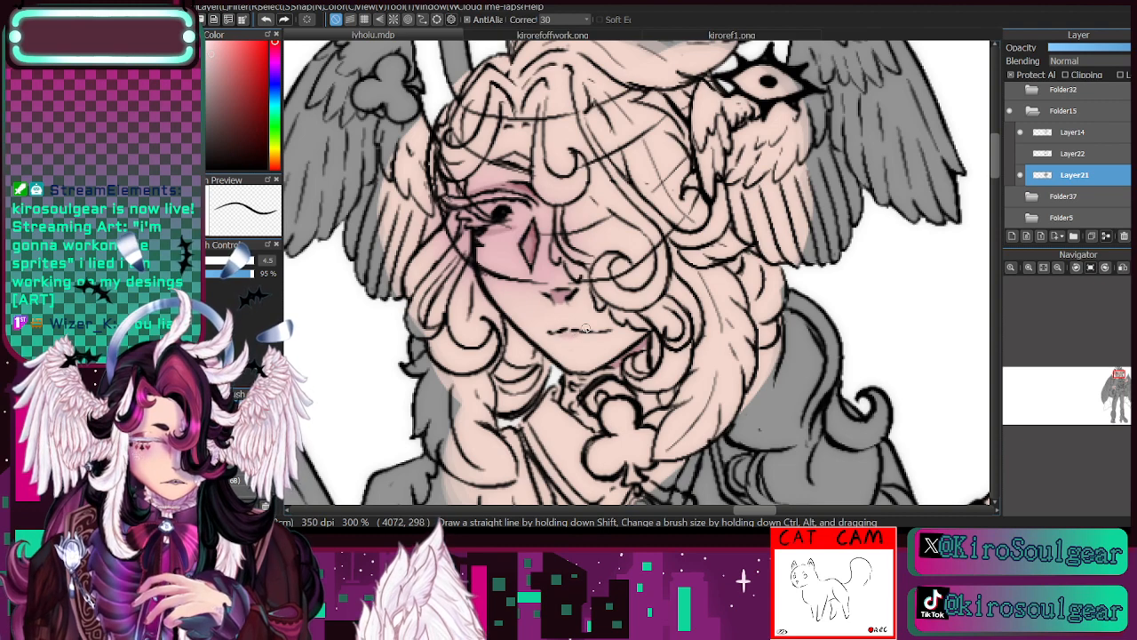
pyautogui.moveTo(1121, 377); pyautogui.dragTo(1120, 377)
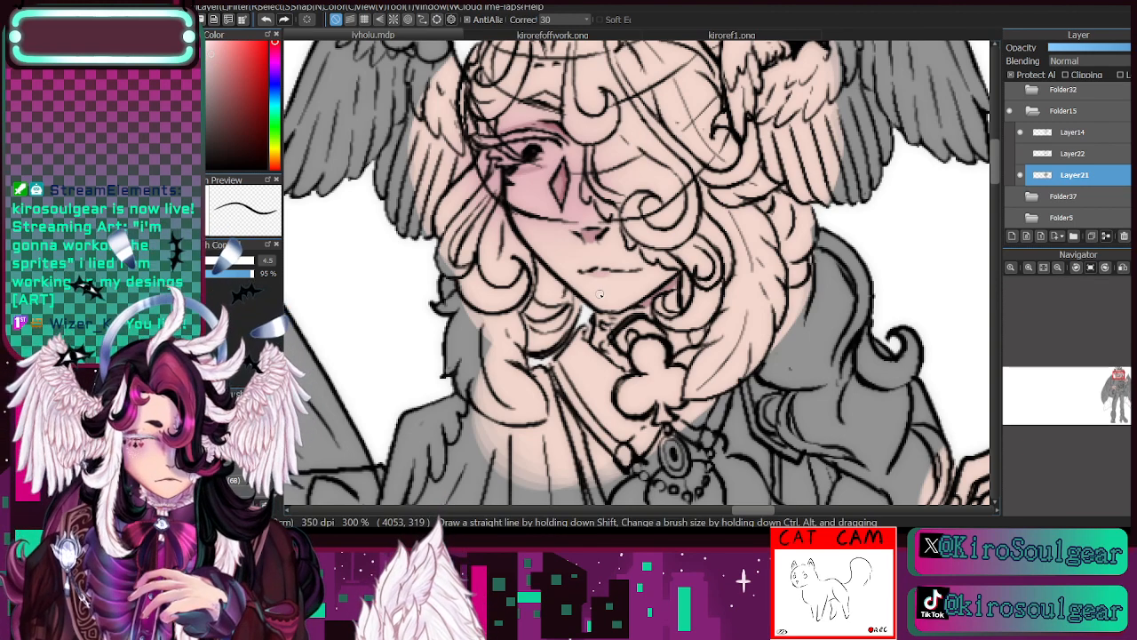
# - Sample the pink near the cheek diamond to tint the lips, and toggle Layer21 off and on to compare
pyautogui.press('i')
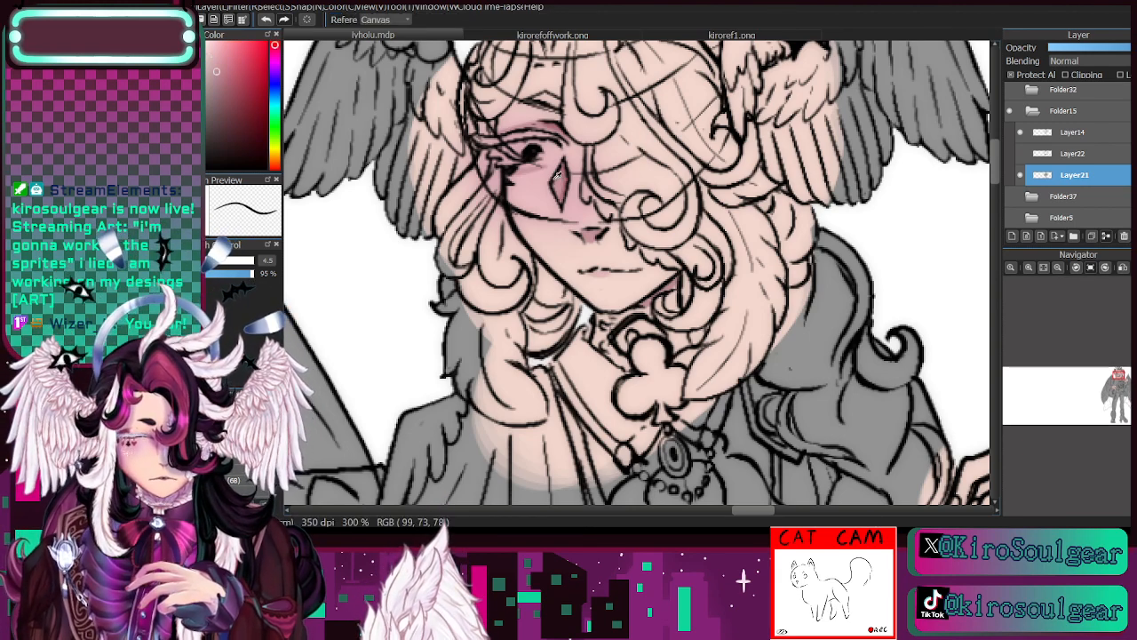
pyautogui.press('b')
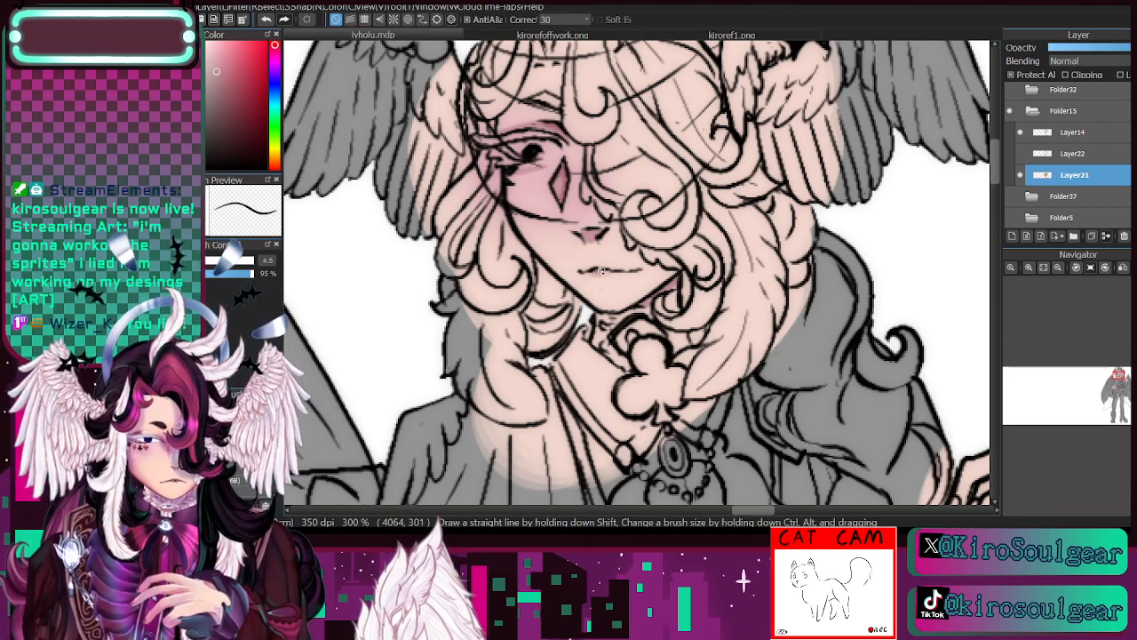
pyautogui.moveTo(1117, 381); pyautogui.dragTo(1117, 375)
pyautogui.click(1059, 268)
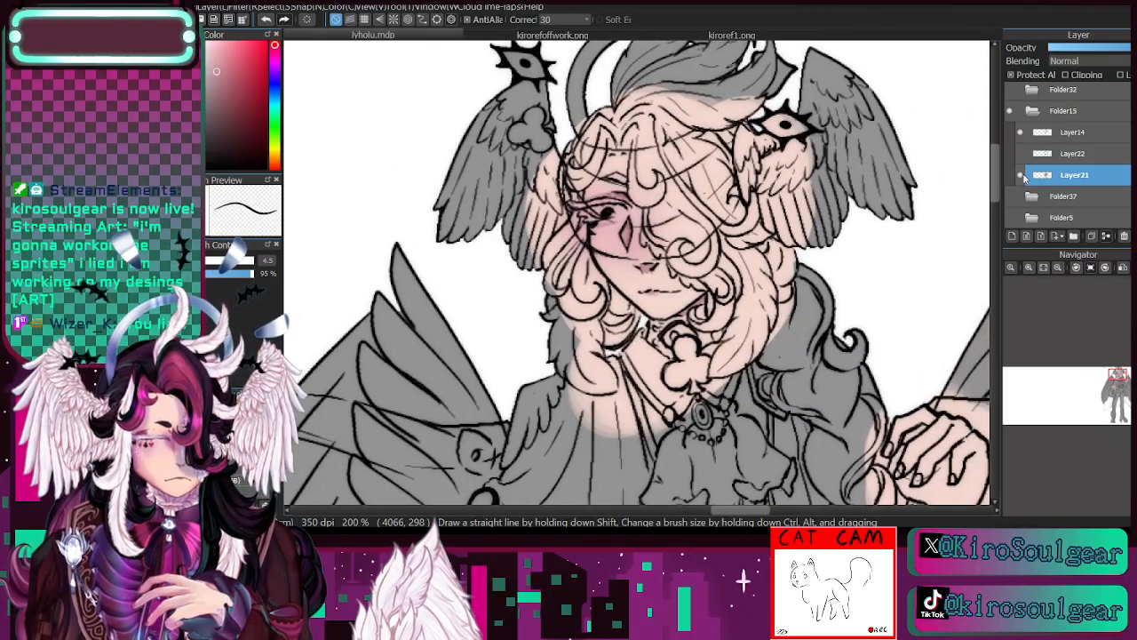
pyautogui.click(1020, 175)
pyautogui.click(1020, 175)
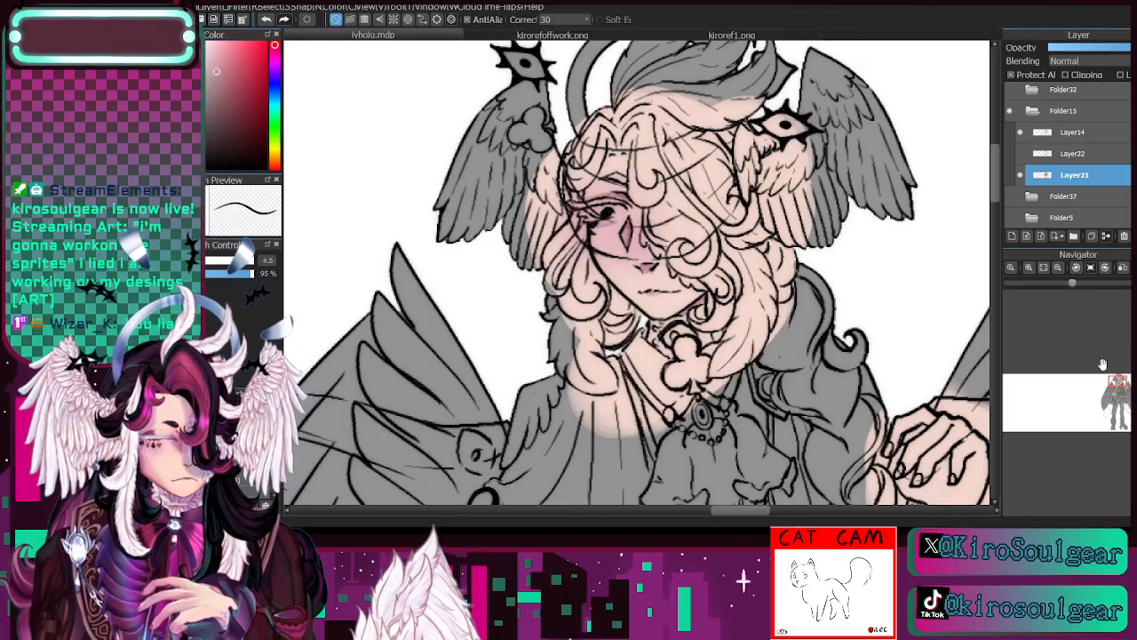
# - Sample the purple from the hand's fingertips in kirorefoffwork.png and return to the drawing
pyautogui.moveTo(1118, 382); pyautogui.dragTo(1120, 383)
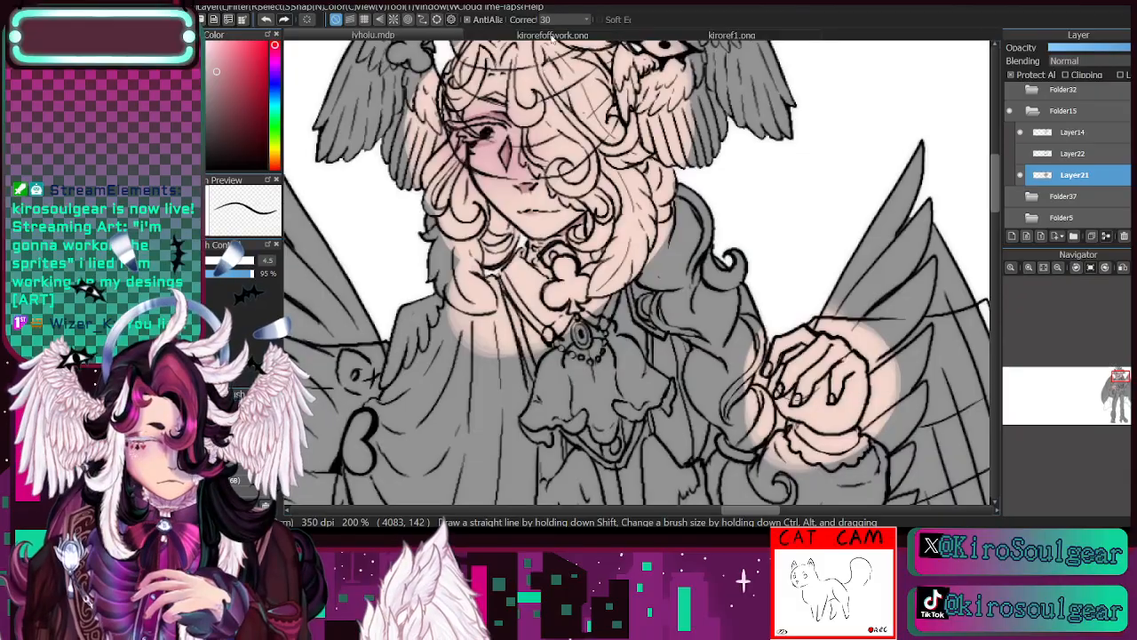
pyautogui.click(551, 35)
pyautogui.moveTo(1049, 365); pyautogui.dragTo(1026, 397)
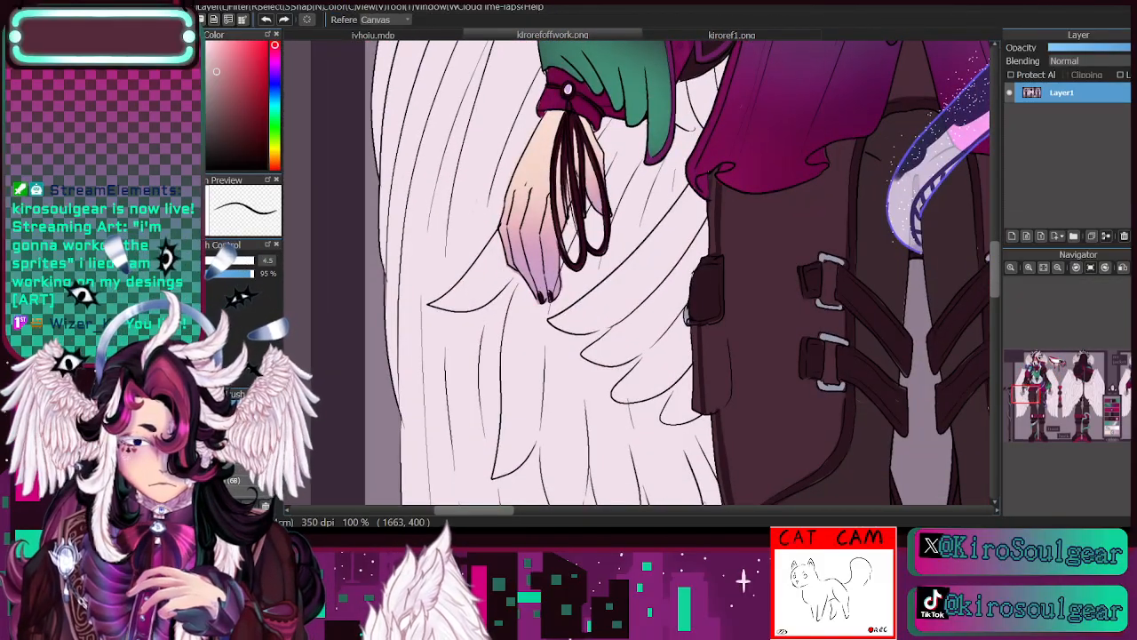
pyautogui.keyDown('alt'); pyautogui.click(558, 275); pyautogui.keyUp('alt')
pyautogui.click(439, 37)
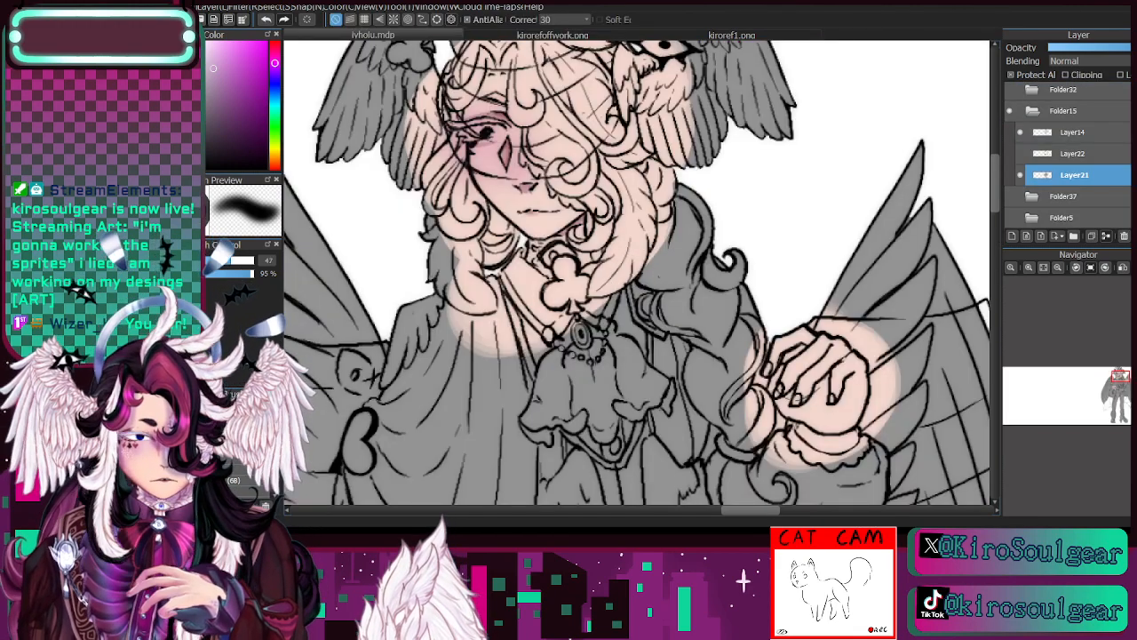
# - Paint the purple over the fingers of the raised hand and the hand on the cane with a soft brush at size 47
pyautogui.moveTo(1116, 385); pyautogui.dragTo(1121, 388)
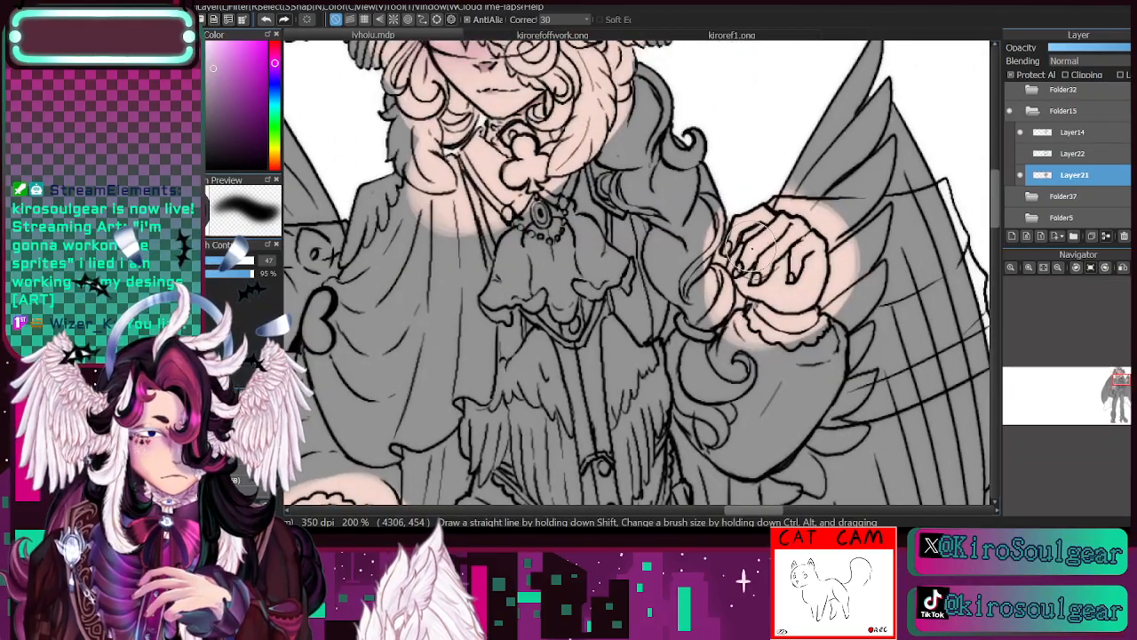
pyautogui.moveTo(754, 247)
pyautogui.mouseDown()
pyautogui.moveTo(778, 208)
pyautogui.moveTo(792, 240)
pyautogui.moveTo(770, 260)
pyautogui.moveTo(800, 239)
pyautogui.mouseUp()
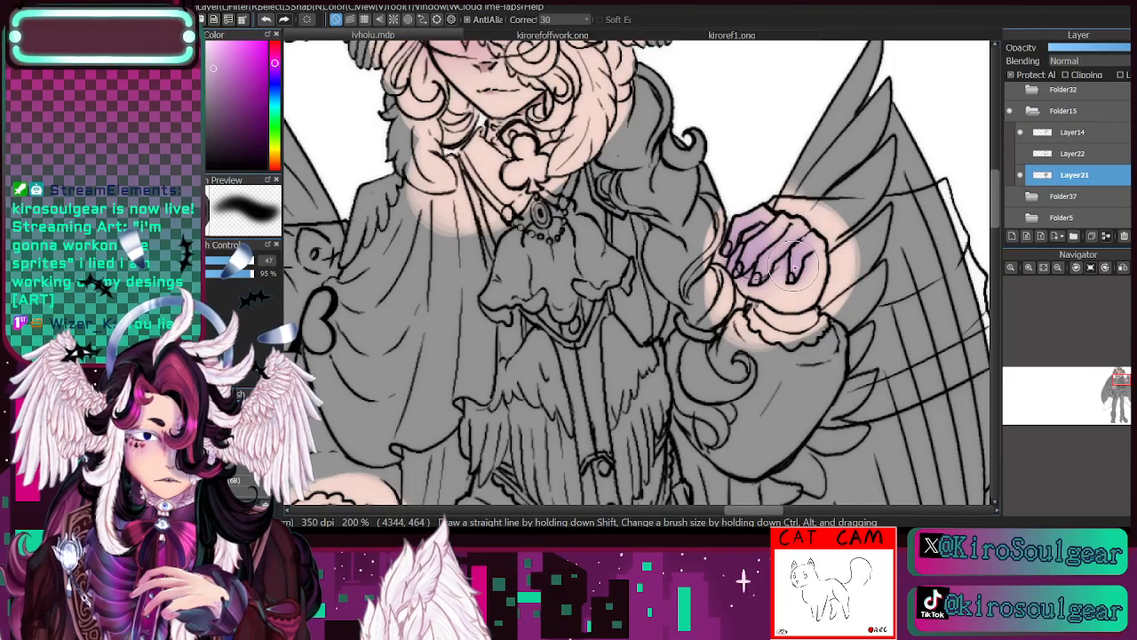
pyautogui.moveTo(1092, 373); pyautogui.dragTo(1093, 383)
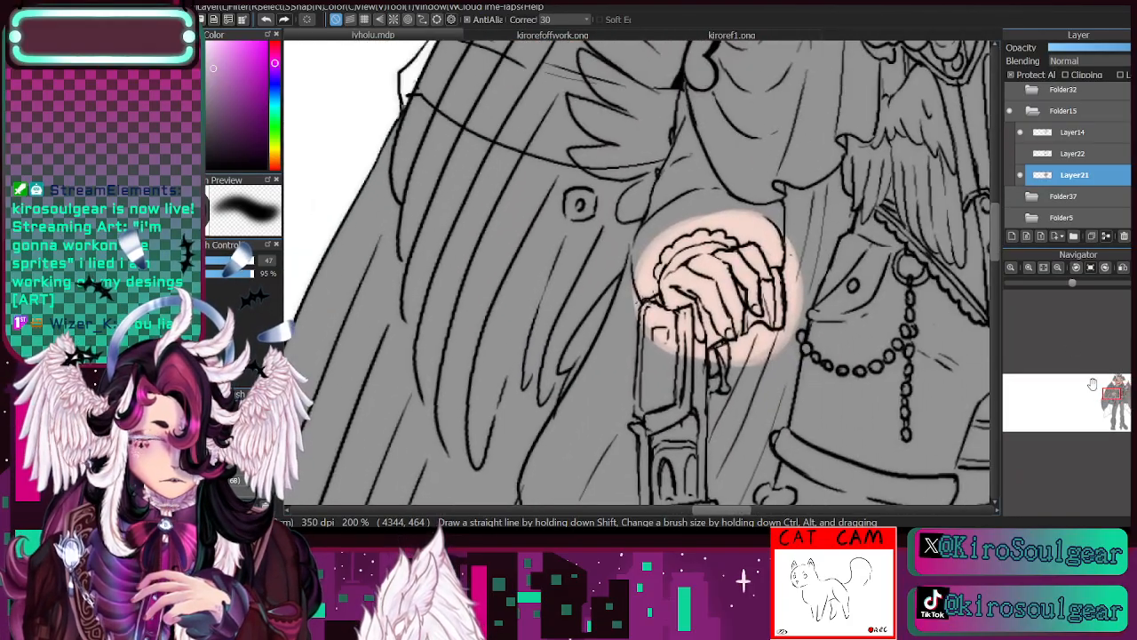
pyautogui.moveTo(730, 326)
pyautogui.mouseDown()
pyautogui.moveTo(691, 304)
pyautogui.moveTo(714, 344)
pyautogui.moveTo(737, 342)
pyautogui.moveTo(746, 273)
pyautogui.moveTo(734, 313)
pyautogui.moveTo(762, 315)
pyautogui.moveTo(771, 289)
pyautogui.mouseUp()
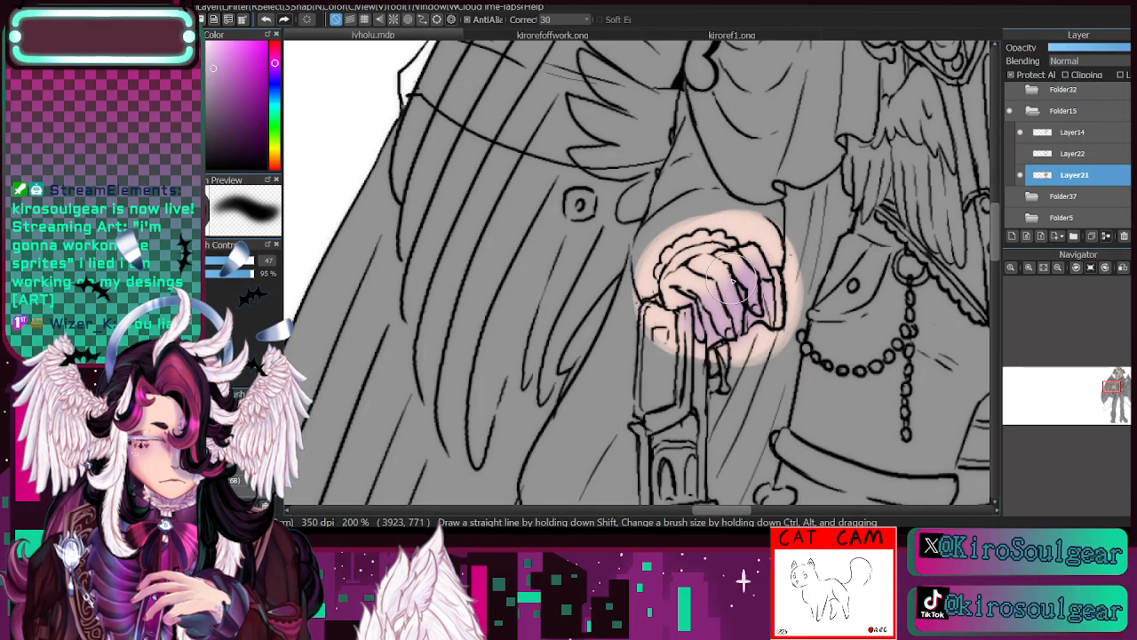
# - Spread the purple across the whole hand on the cane with the soft brush at size 147, and resample the peach skin tone
pyautogui.click(247, 263)
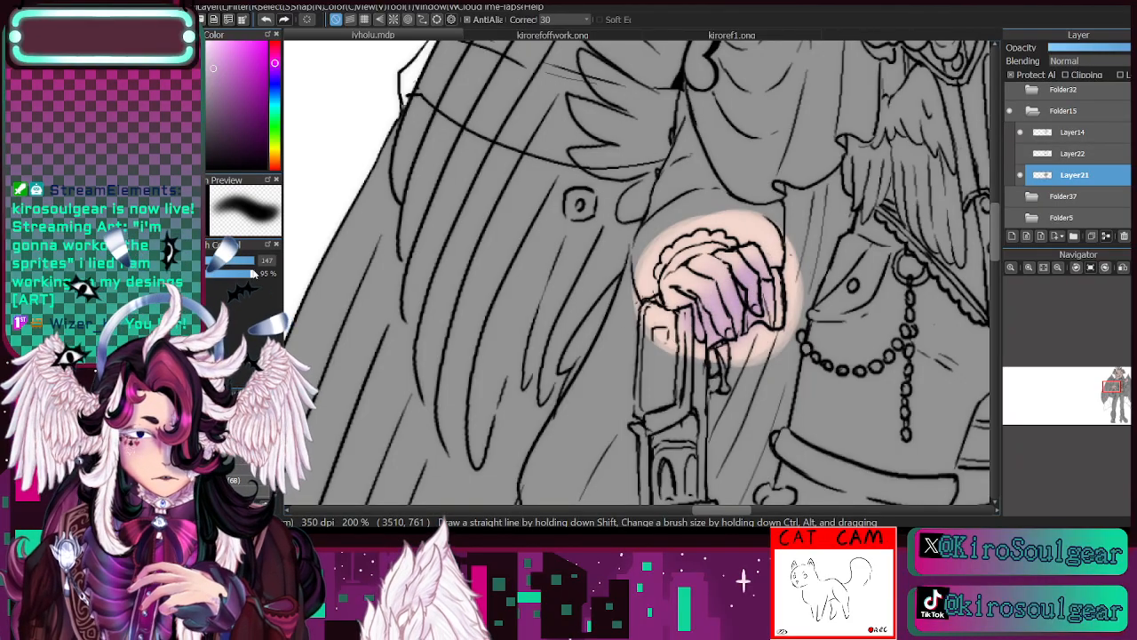
pyautogui.moveTo(711, 267)
pyautogui.mouseDown()
pyautogui.moveTo(675, 308)
pyautogui.moveTo(702, 289)
pyautogui.mouseUp()
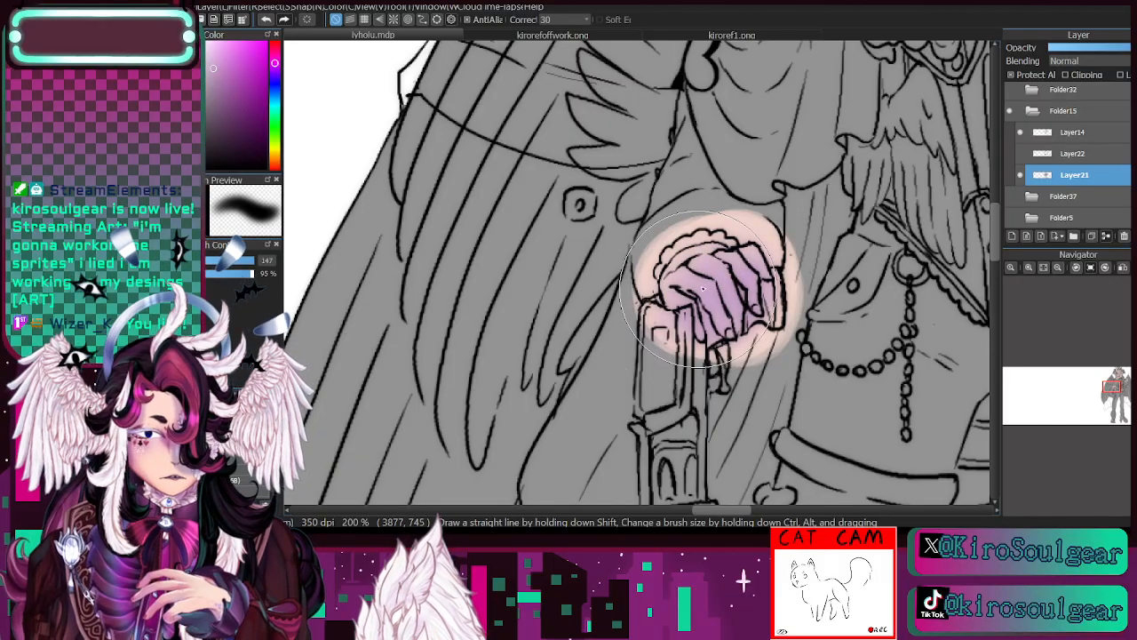
pyautogui.keyDown('alt'); pyautogui.click(730, 218); pyautogui.keyUp('alt')
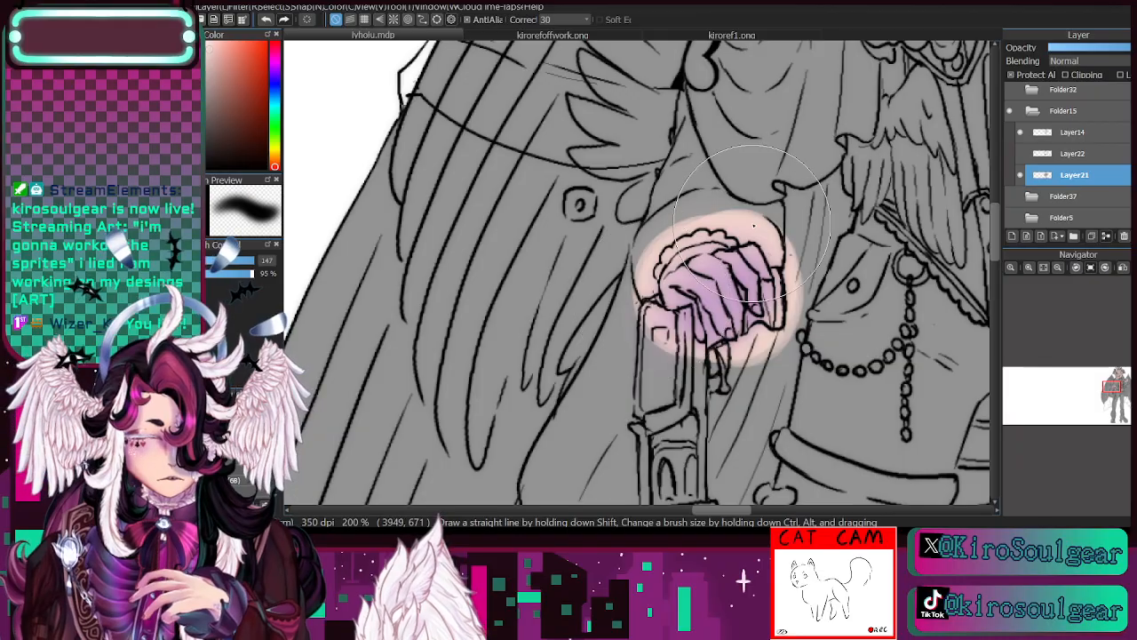
# - Pick a deeper purple based on the cane hand's colour and shade its fingers with a thin hard brush at size 3.4
pyautogui.moveTo(1116, 390)
pyautogui.mouseDown()
pyautogui.moveTo(1130, 388)
pyautogui.moveTo(1104, 391)
pyautogui.mouseUp()
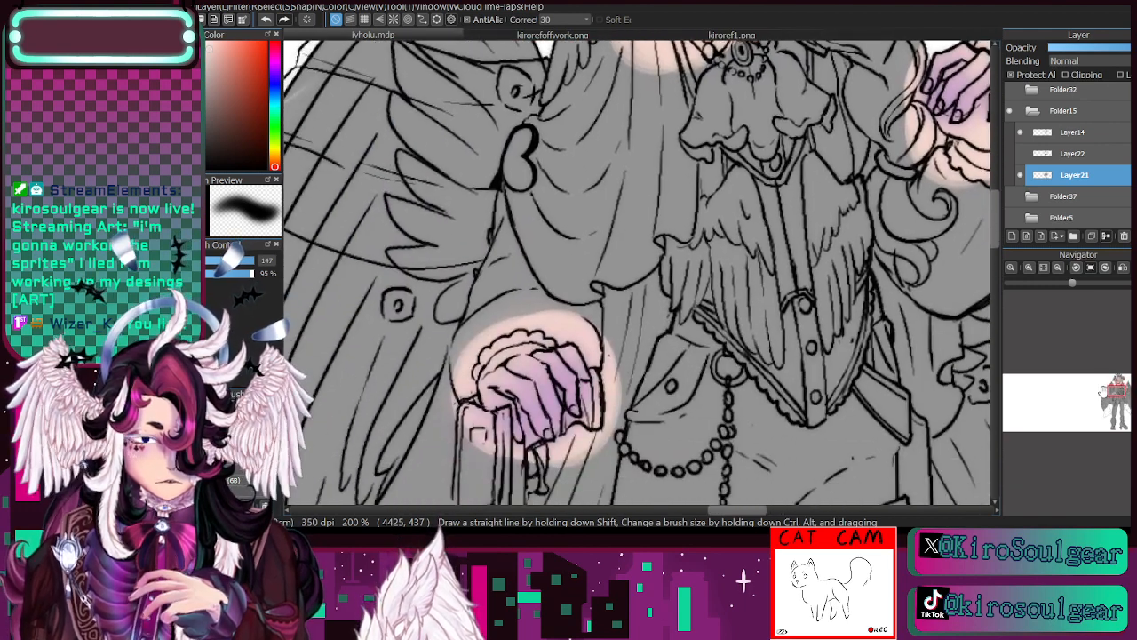
pyautogui.press('i')
pyautogui.click(533, 384)
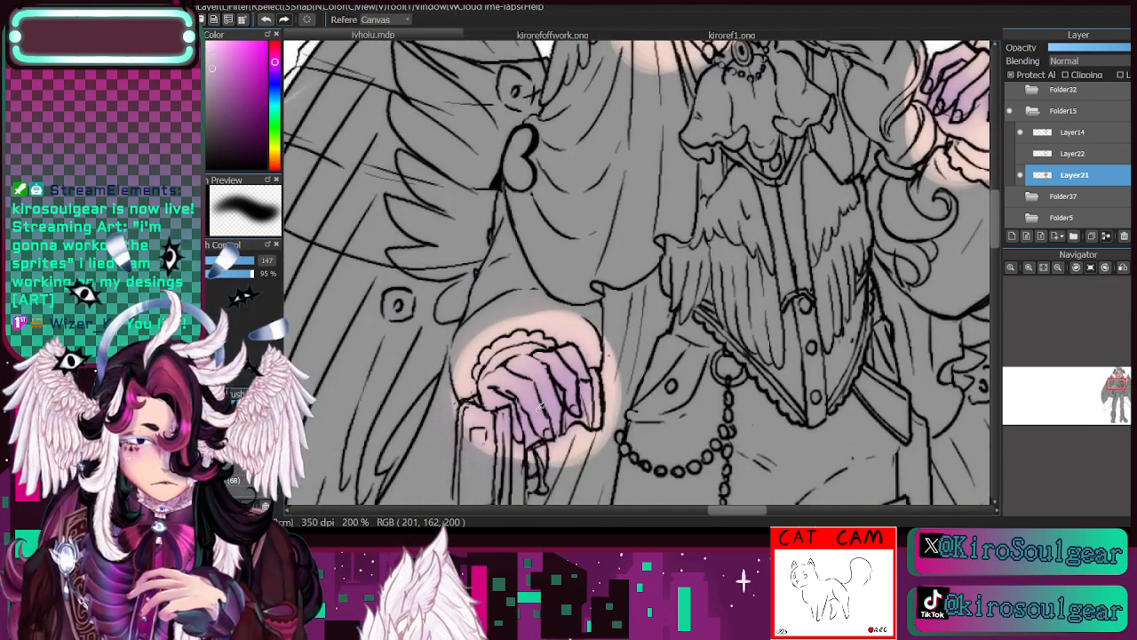
pyautogui.click(226, 80)
pyautogui.press('p')
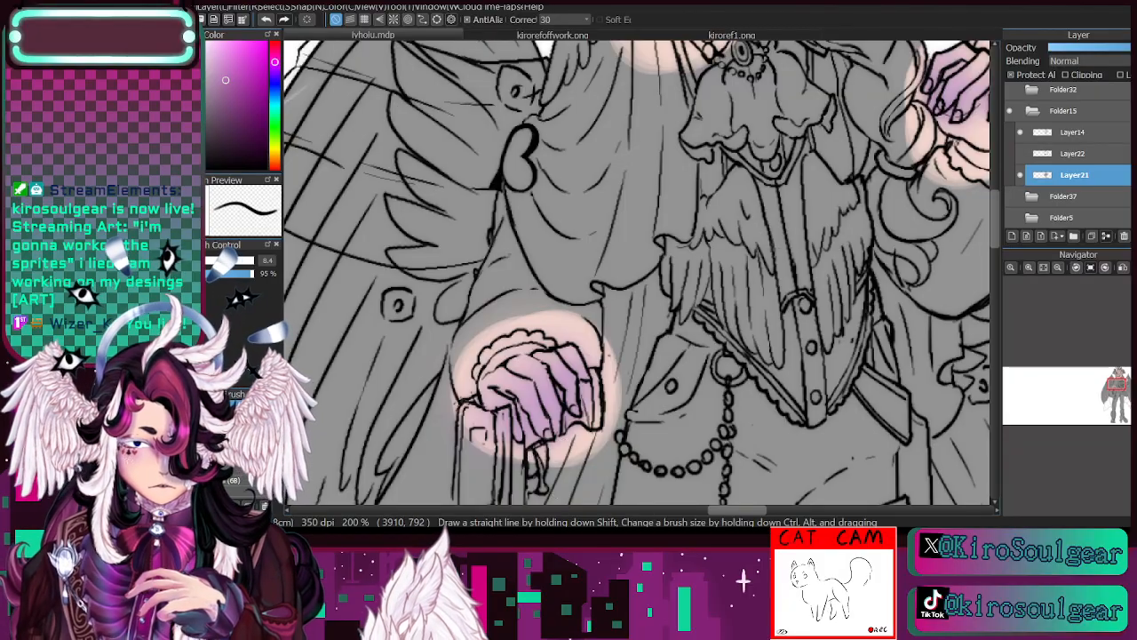
pyautogui.press('[')
pyautogui.press('[')
pyautogui.press('[')
pyautogui.press('[')
pyautogui.press('[')
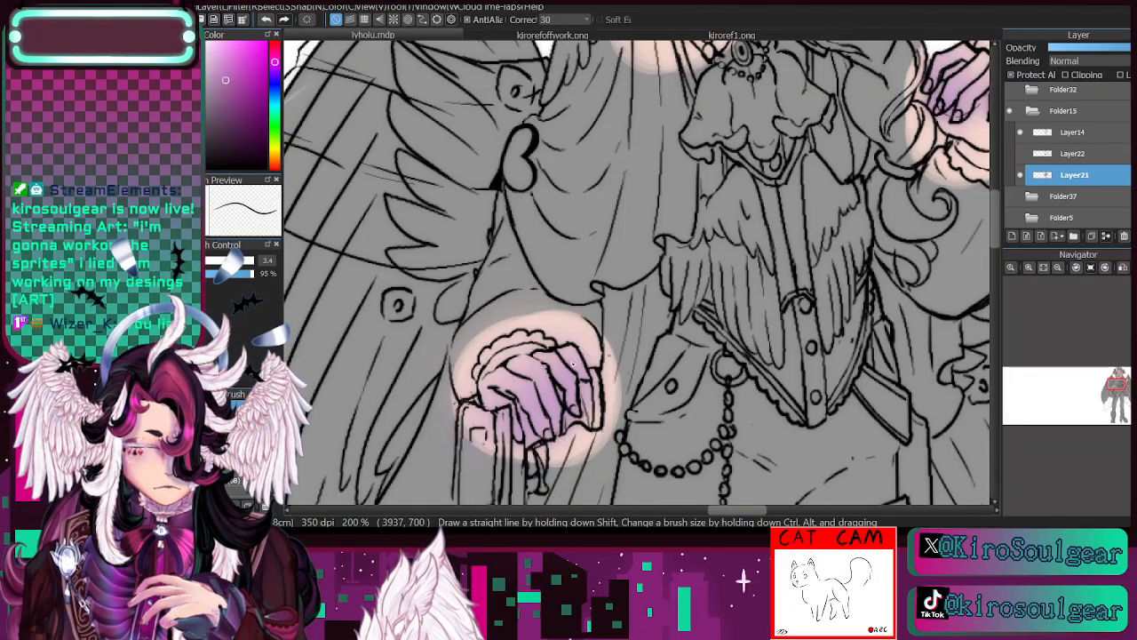
pyautogui.moveTo(560, 356); pyautogui.dragTo(590, 379)
# - Adjust the brush to size 6.3 and deepen the purple shadows between the fingers of the hand on the cane
pyautogui.click(203, 261)
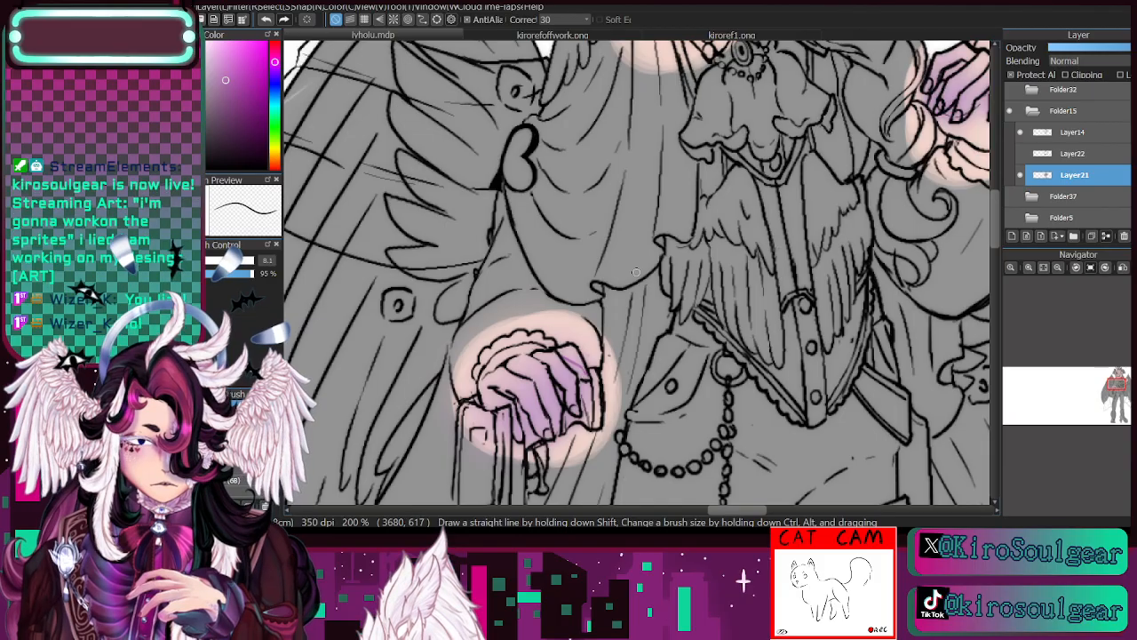
pyautogui.press(']')
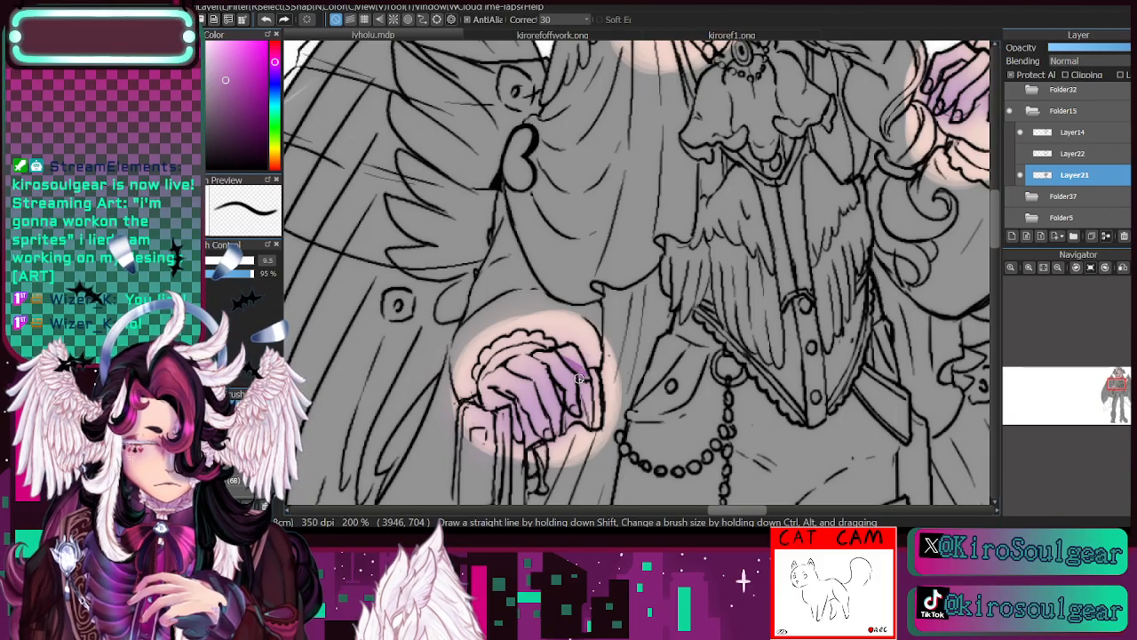
pyautogui.press('[')
pyautogui.press('[')
pyautogui.press('[')
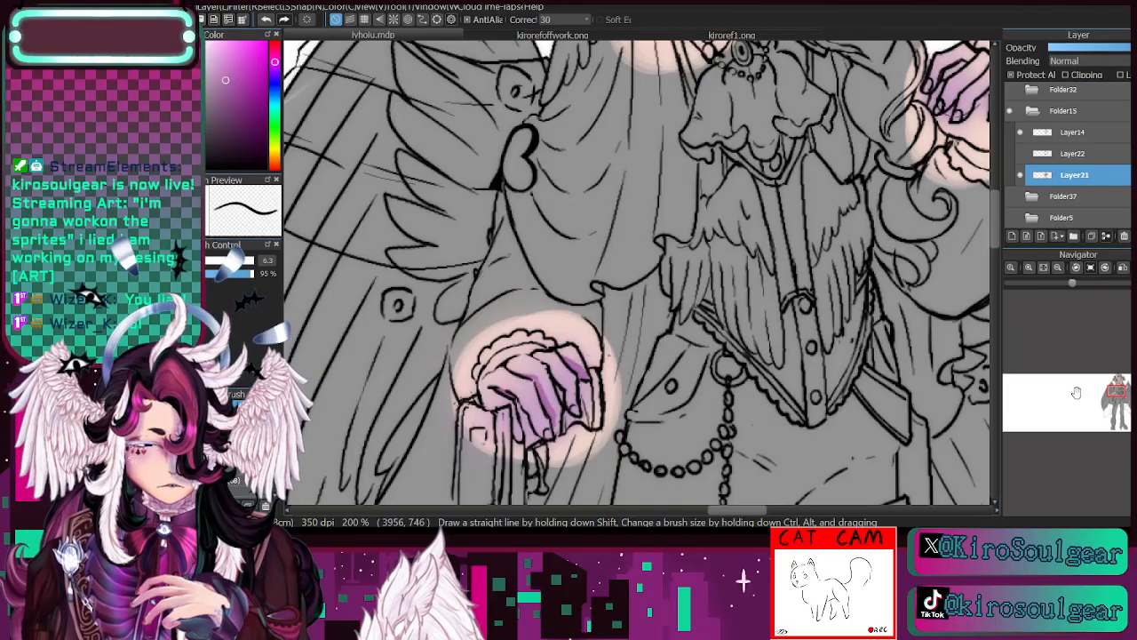
# - Shade the fingers of the raised hand in deeper purple, and toggle Layer21 and Layer14 off and on to check the result
pyautogui.moveTo(1117, 391); pyautogui.dragTo(1122, 386)
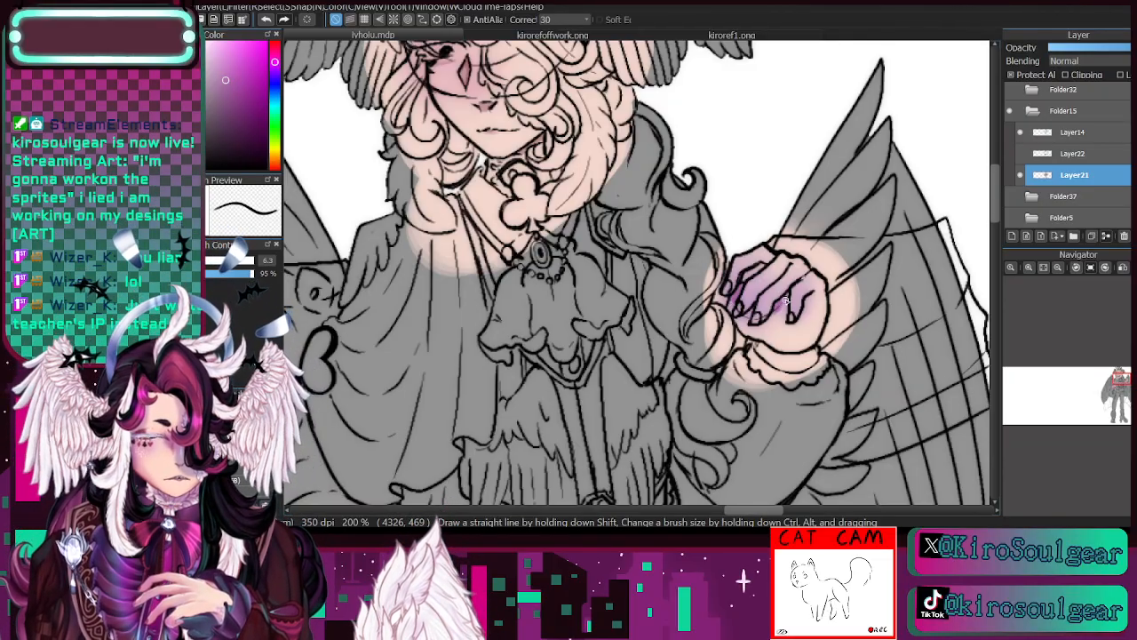
pyautogui.click(1021, 176)
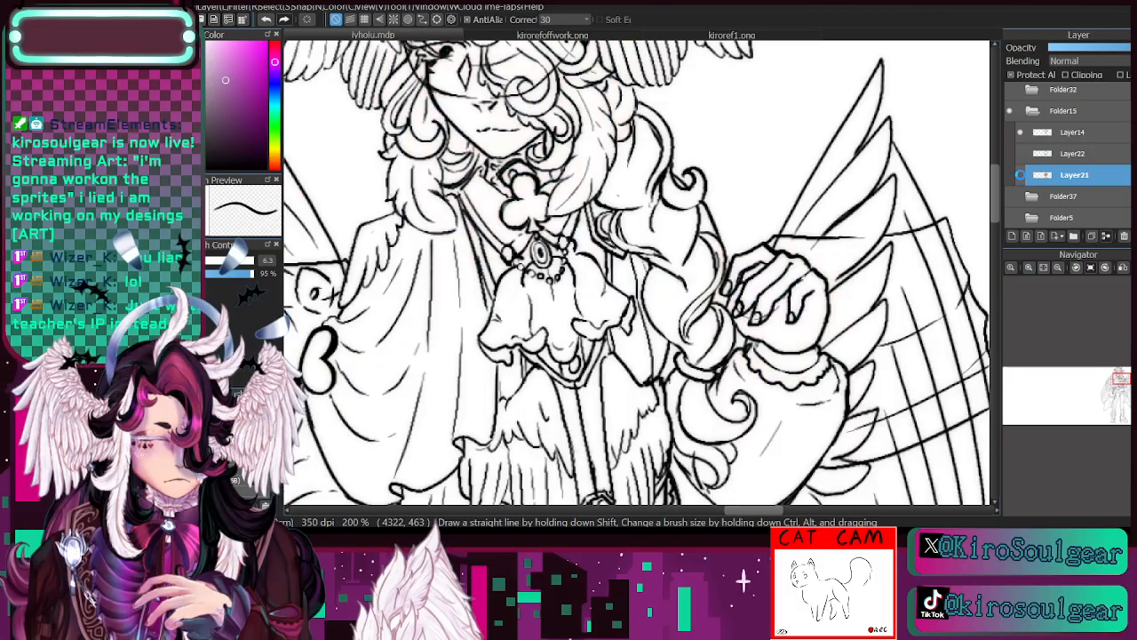
pyautogui.click(1021, 176)
pyautogui.click(1020, 134)
pyautogui.click(1020, 133)
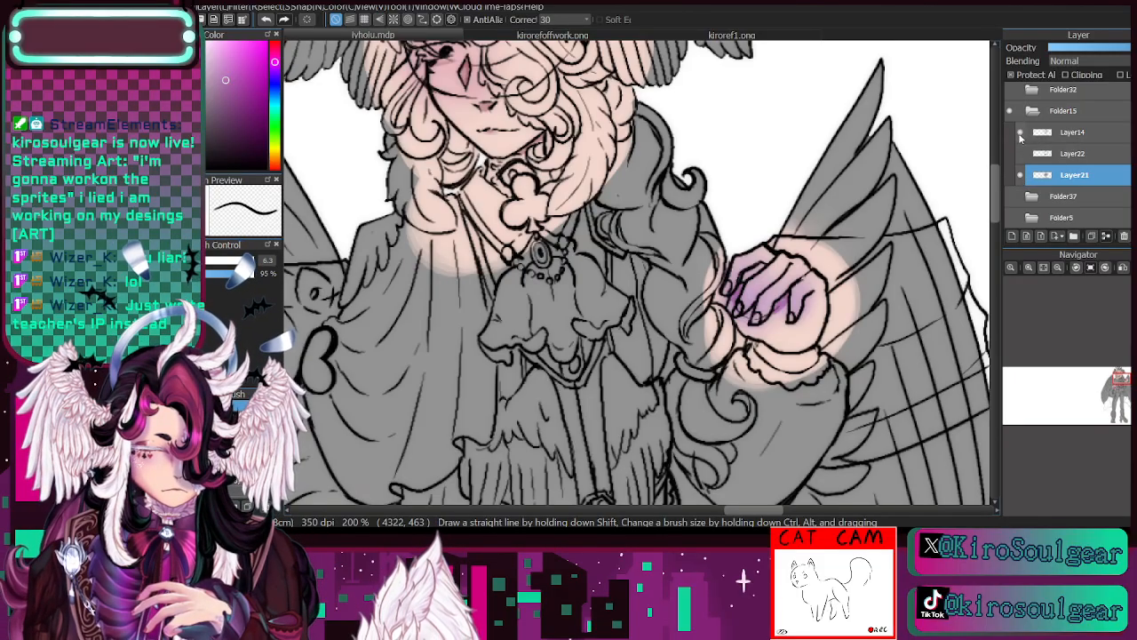
# - Select Layer14 and clean up the line art of the hair curl beside the ear wing with the eraser and a black size 4.8 brush
pyautogui.press('e')
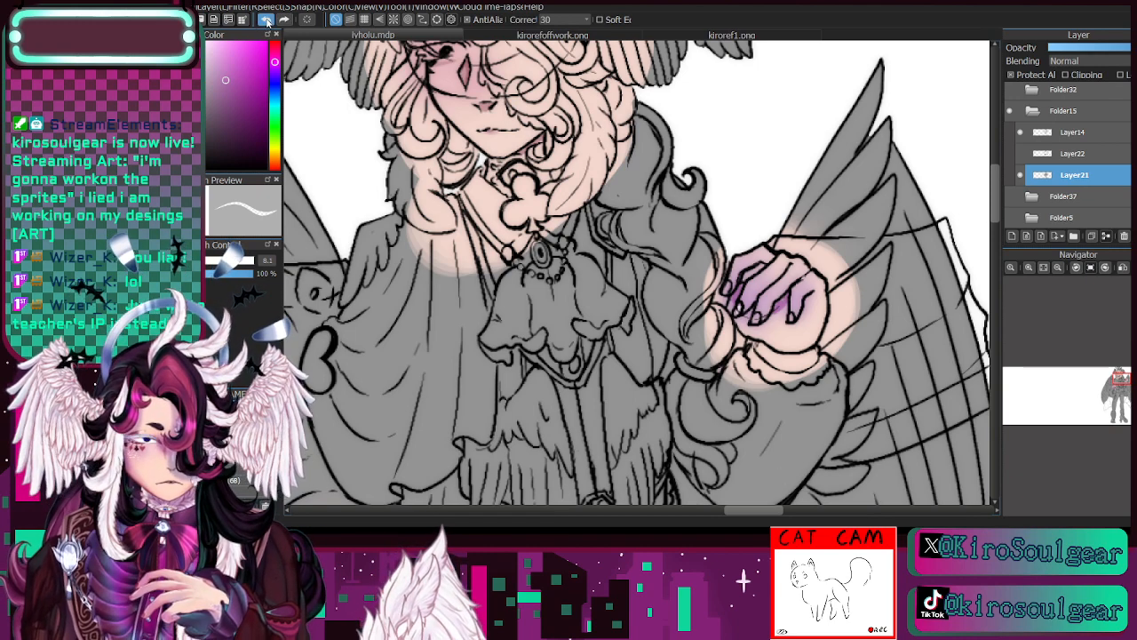
pyautogui.click(1073, 136)
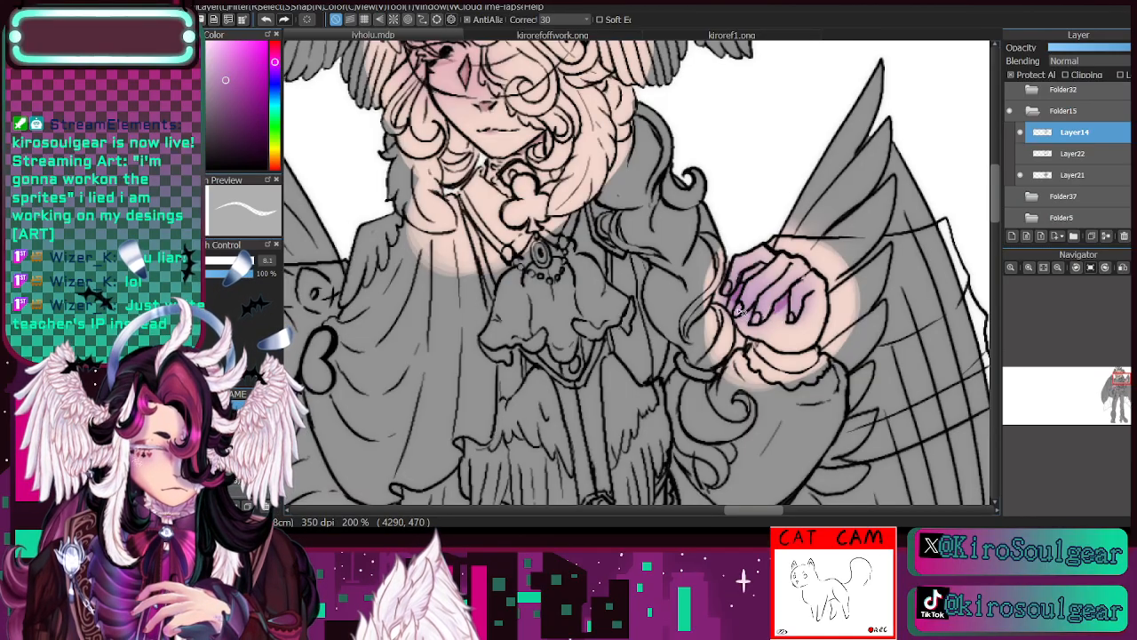
pyautogui.moveTo(1119, 390); pyautogui.dragTo(1117, 382)
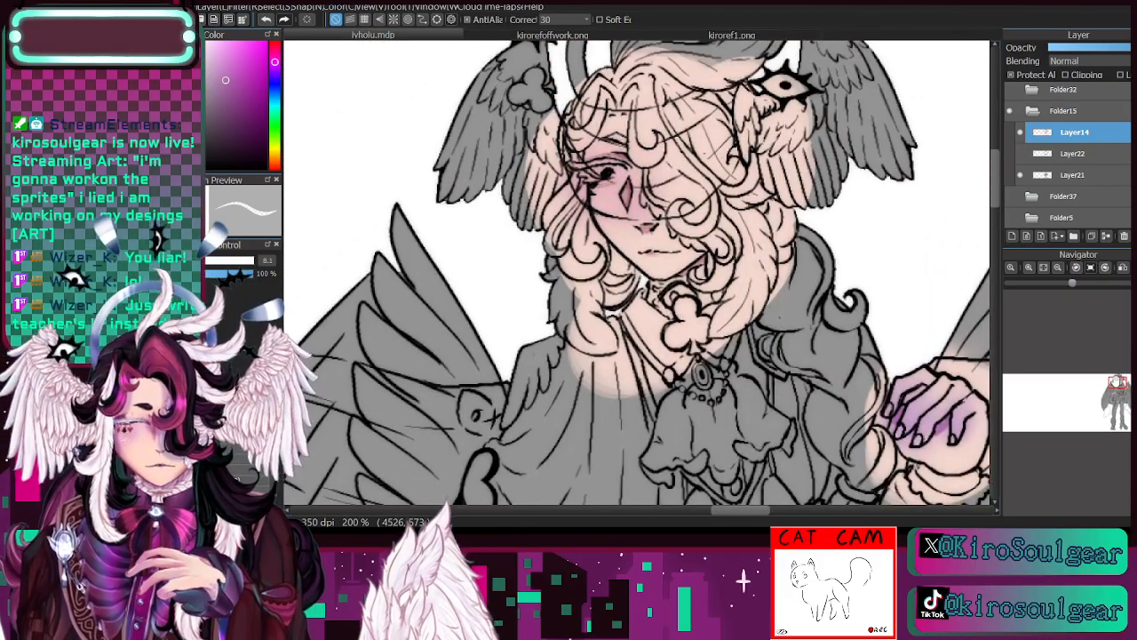
pyautogui.moveTo(1117, 382); pyautogui.dragTo(1119, 378)
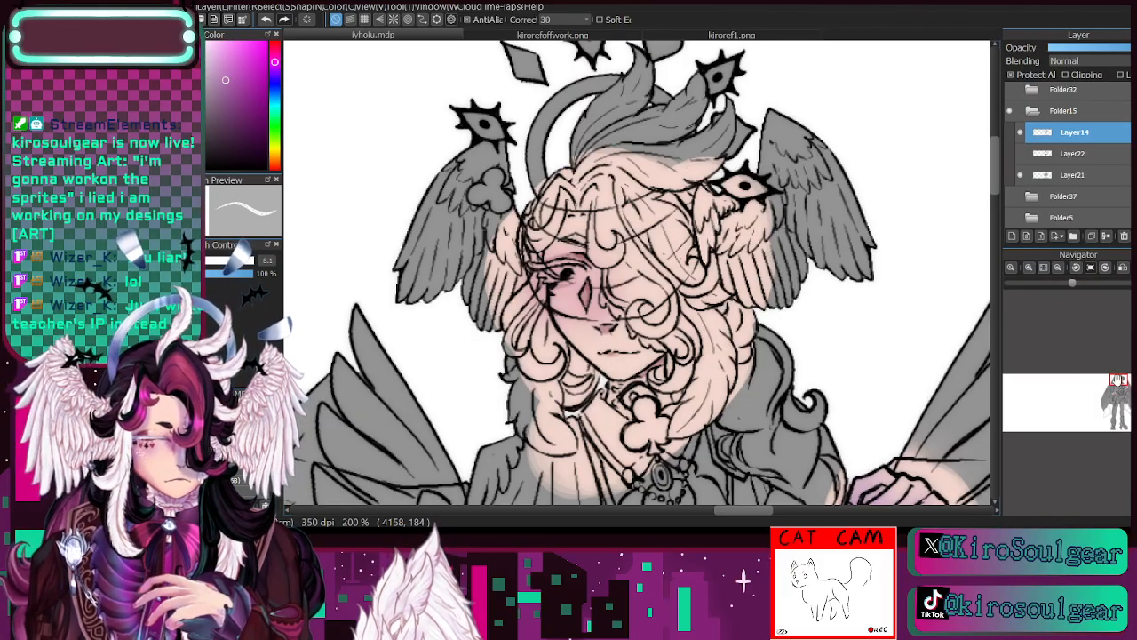
pyautogui.moveTo(1117, 381); pyautogui.dragTo(1116, 375)
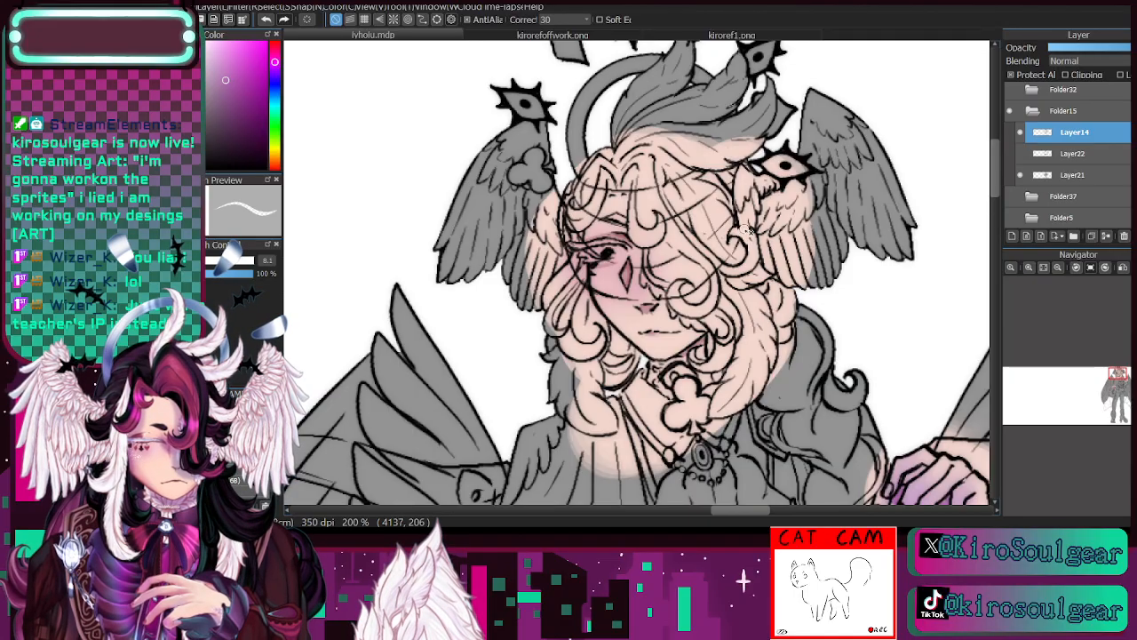
pyautogui.click(234, 481)
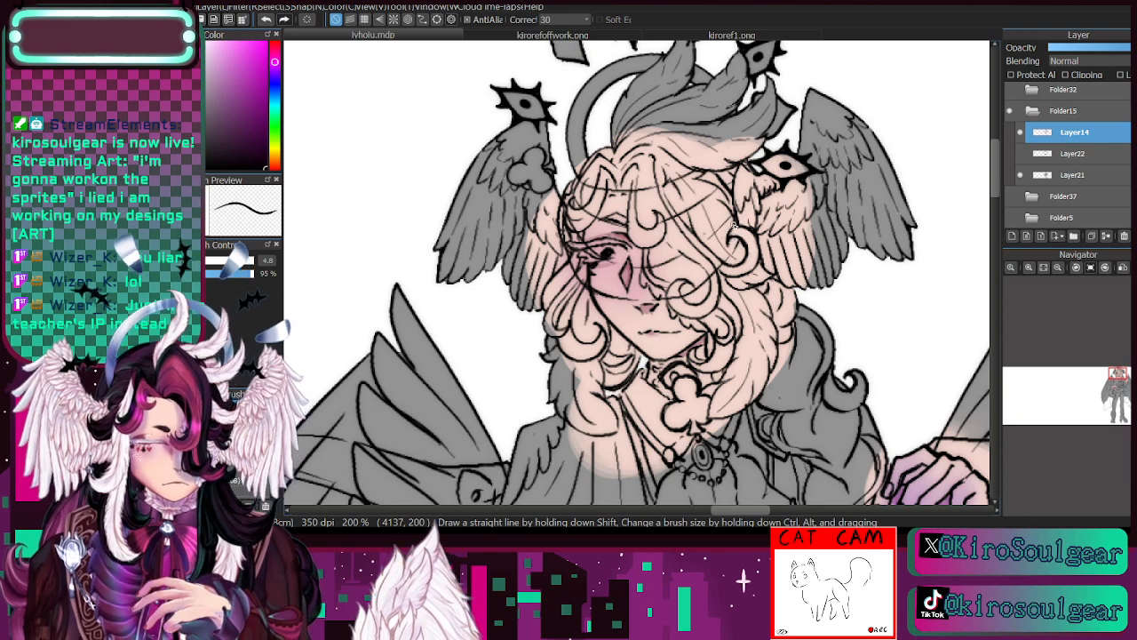
pyautogui.press('e')
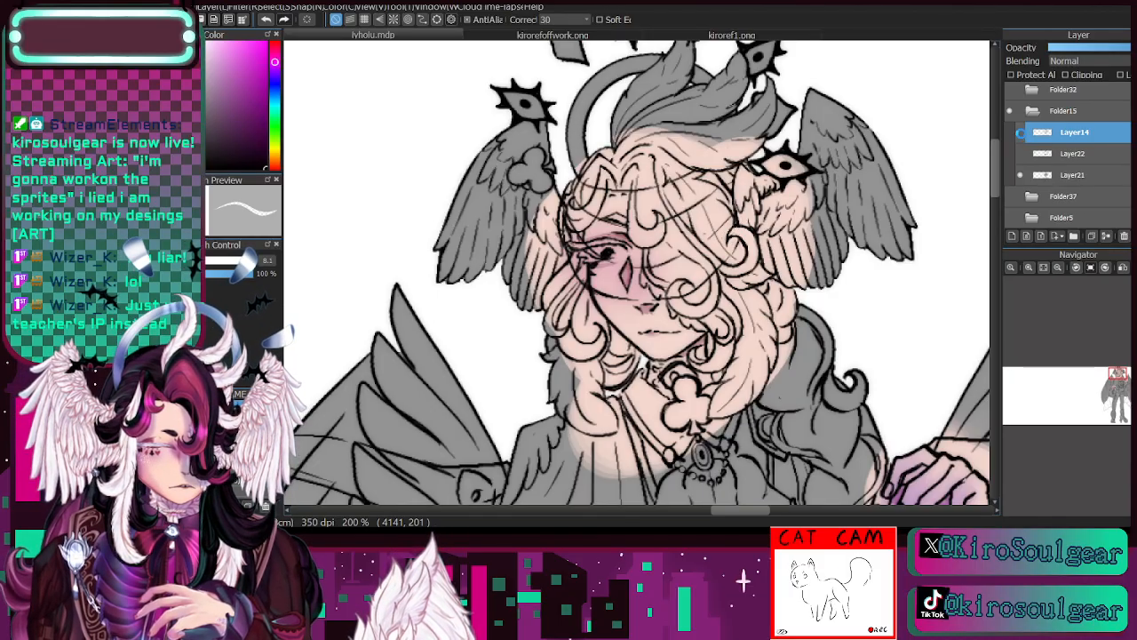
# - Toggle Layer14 and Layer21 off and on, and paint the white of the visible eye on Layer21
pyautogui.click(1021, 134)
pyautogui.click(1021, 133)
pyautogui.click(1078, 175)
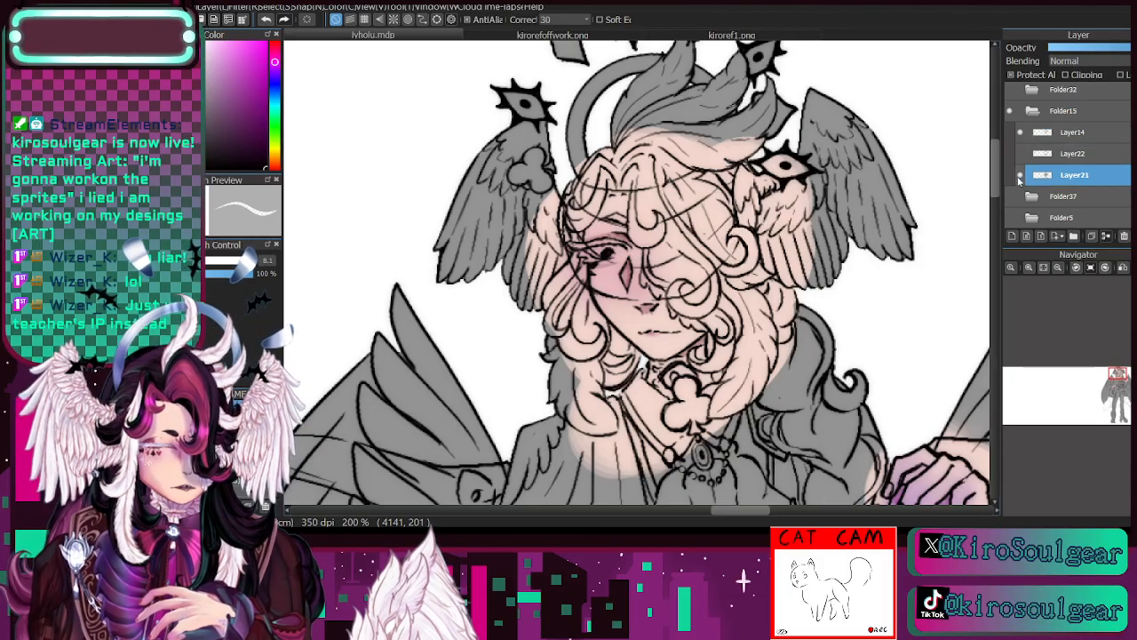
pyautogui.click(1021, 176)
pyautogui.click(1021, 176)
pyautogui.moveTo(1117, 380); pyautogui.dragTo(1119, 383)
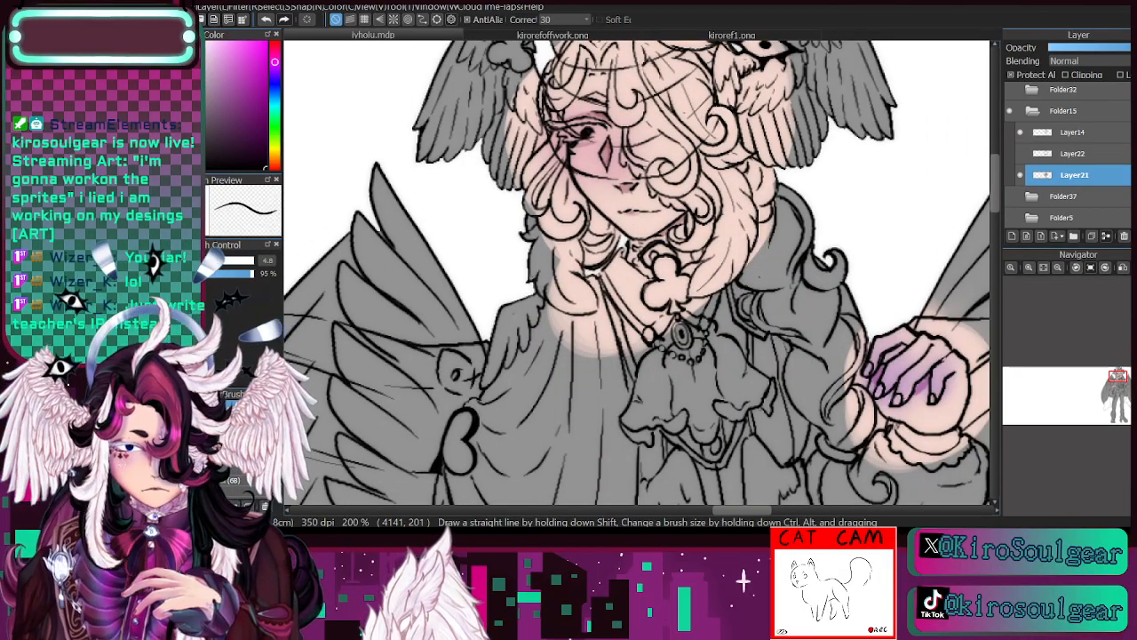
pyautogui.press('i')
pyautogui.keyDown('alt'); pyautogui.click(611, 151); pyautogui.keyUp('alt')
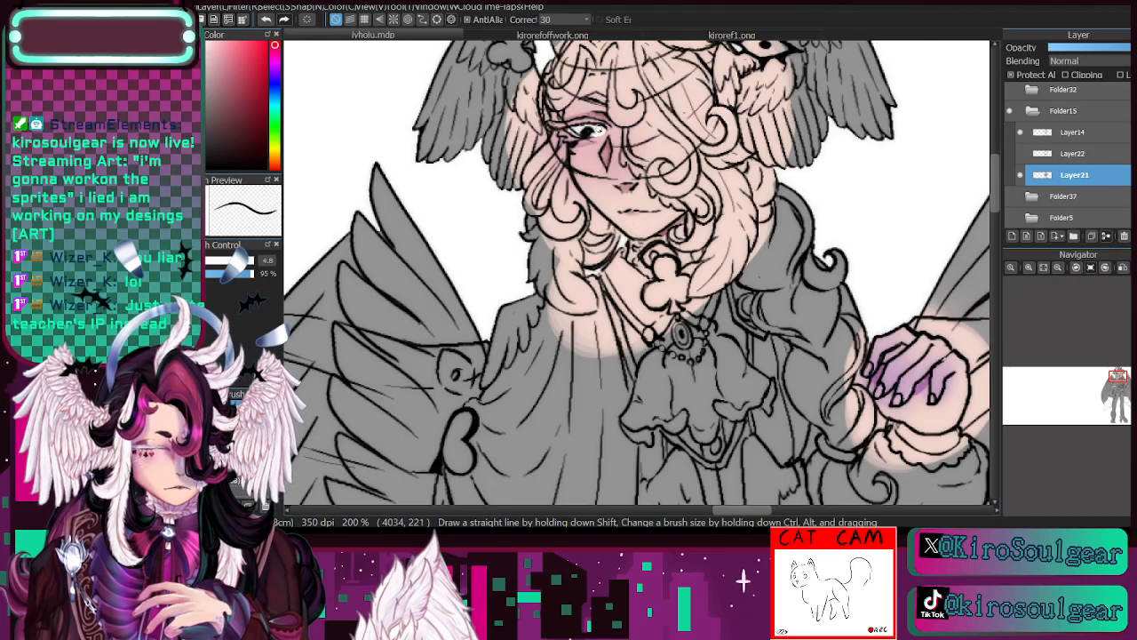
pyautogui.moveTo(646, 123)
pyautogui.mouseDown()
pyautogui.moveTo(571, 132)
pyautogui.moveTo(566, 60)
pyautogui.mouseUp()
# - Sample the dark nail colour from kirorefoffwork.png and paint the nails of the hand on the cane, correcting the edges with the hand's purple
pyautogui.click(564, 36)
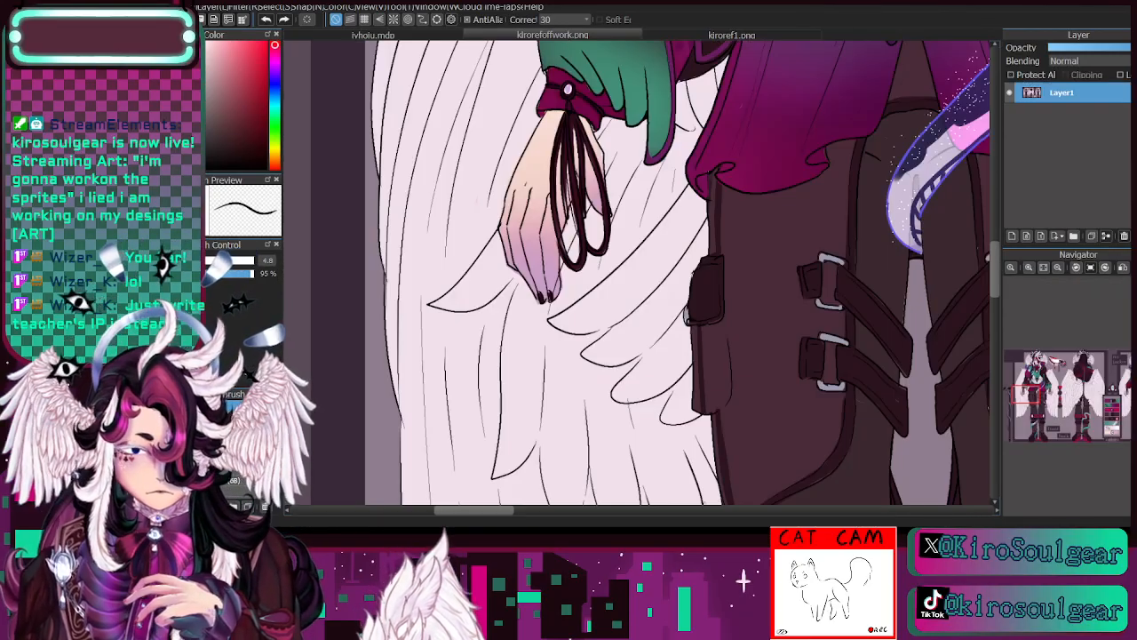
pyautogui.click(418, 32)
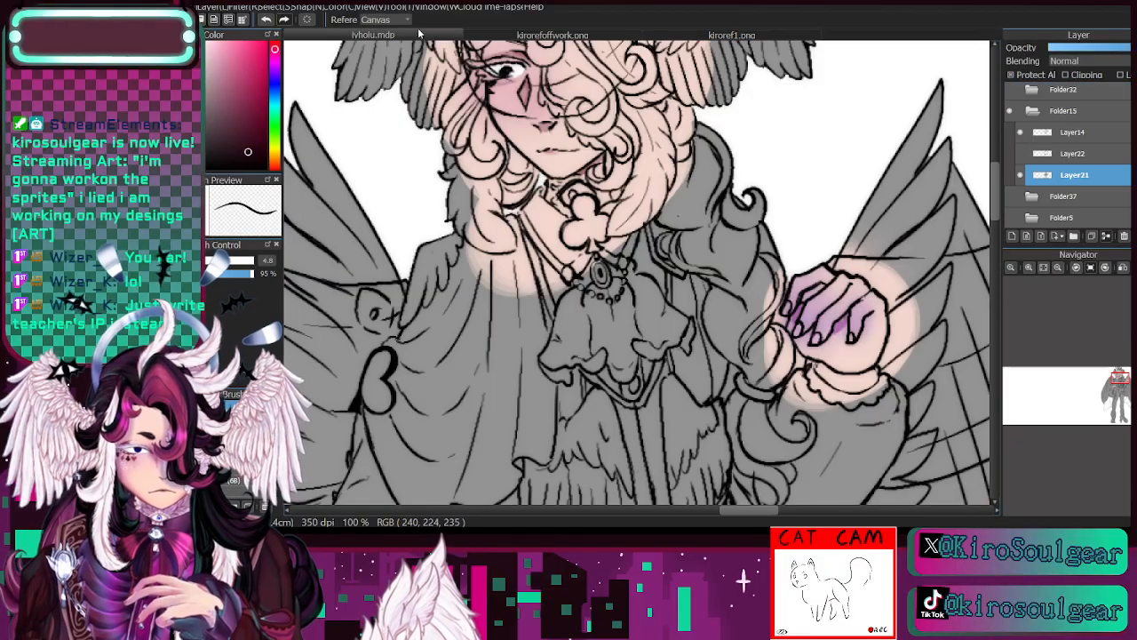
pyautogui.moveTo(1120, 378); pyautogui.dragTo(1115, 390)
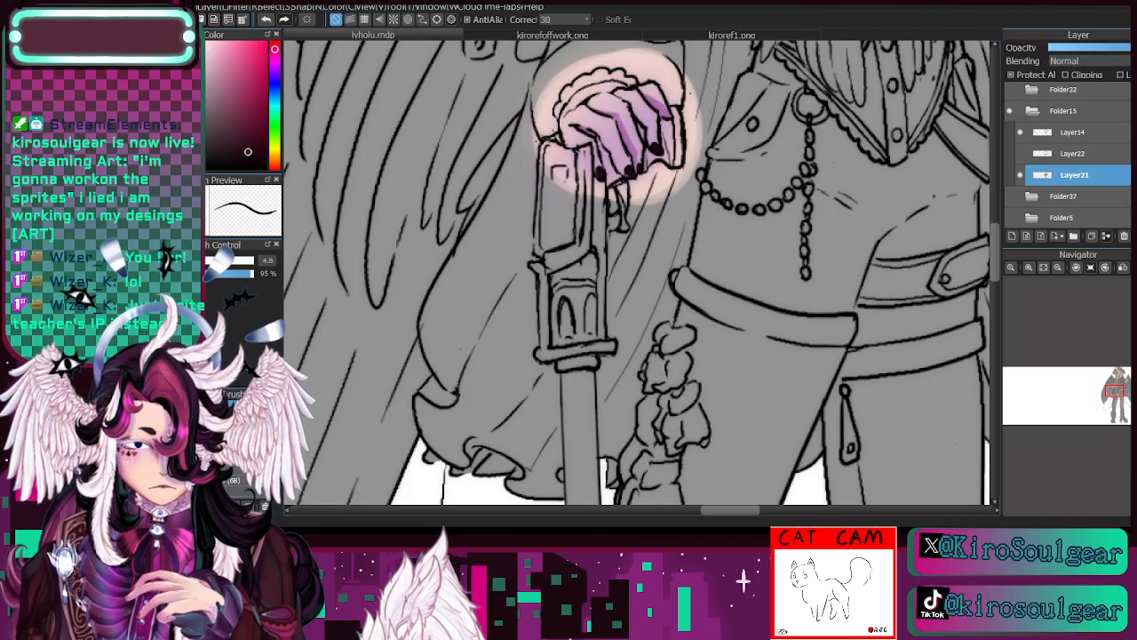
pyautogui.keyDown('alt'); pyautogui.click(660, 131); pyautogui.keyUp('alt')
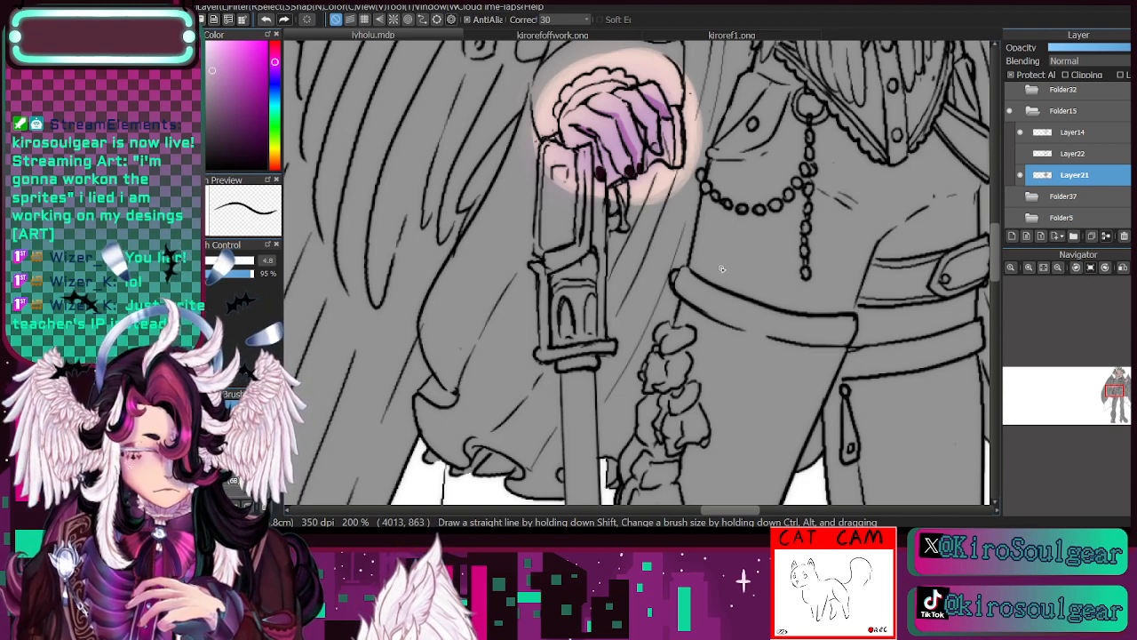
pyautogui.keyDown('alt'); pyautogui.click(633, 166); pyautogui.keyUp('alt')
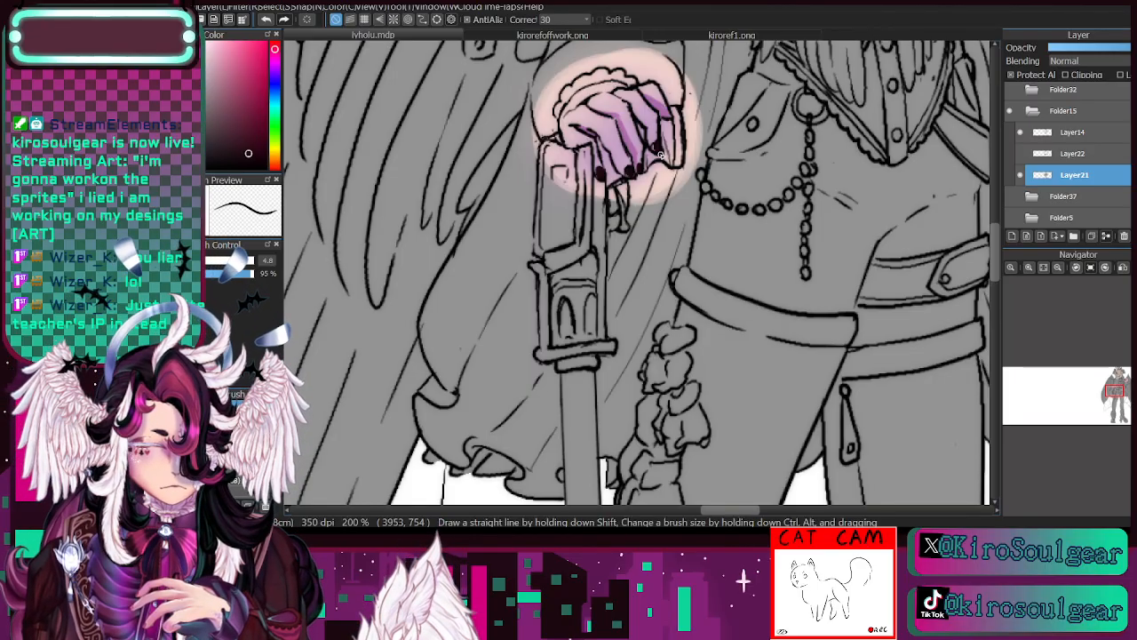
pyautogui.press('alt')
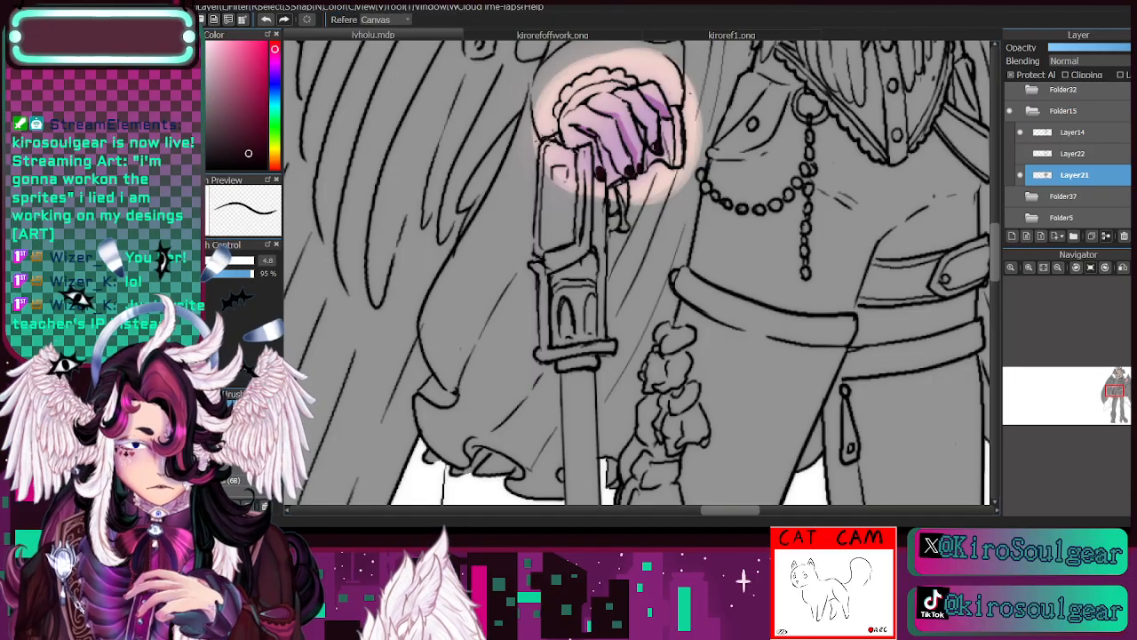
# - Select Layer14 and touch up the line art around the cane hand's fingertips with the eraser and a black brush
pyautogui.click(1083, 132)
pyautogui.press('e')
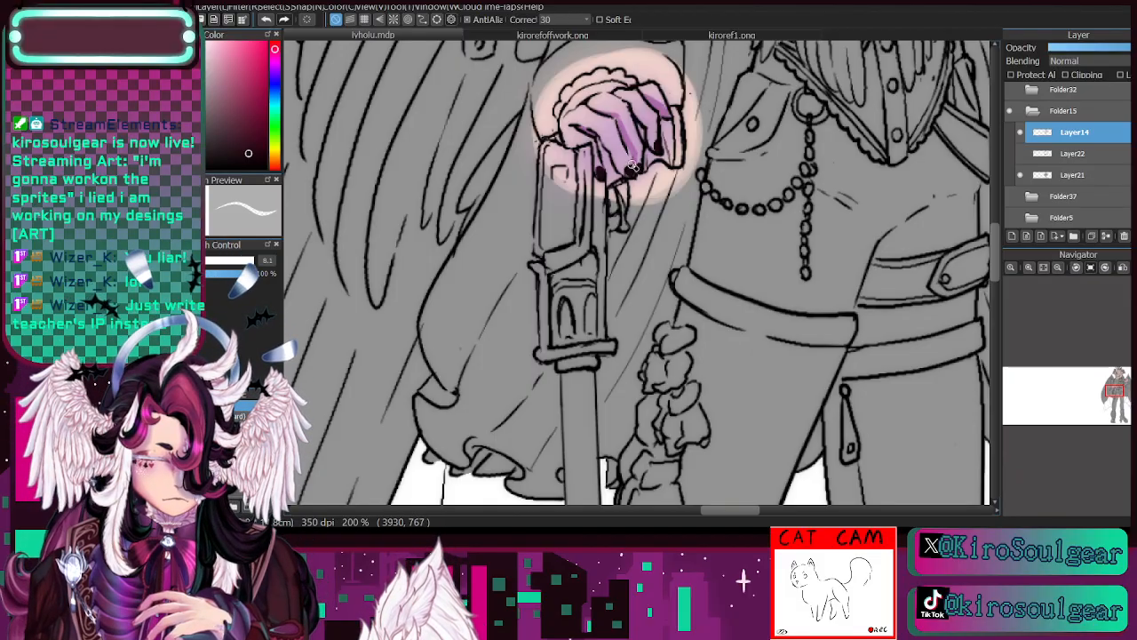
pyautogui.press('b')
pyautogui.click(258, 155)
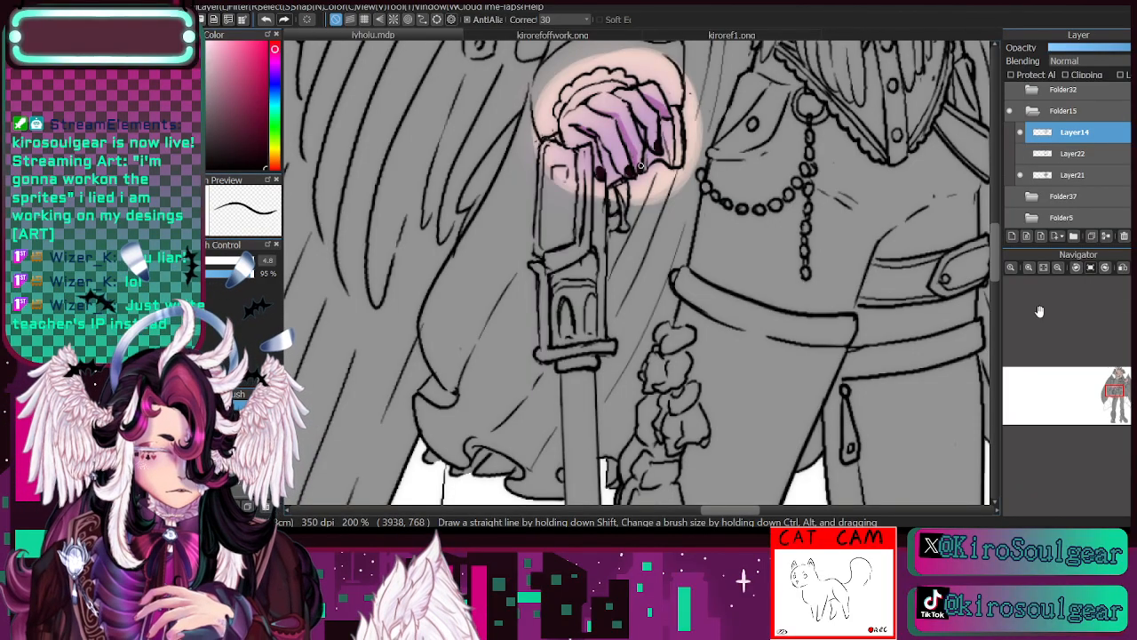
# - Make Layer21 active and sample the pale pinkish white of the wing feathers from kirorefoffwork.png for the head area
pyautogui.moveTo(1114, 399); pyautogui.dragTo(1119, 381)
pyautogui.click(1045, 175)
pyautogui.click(1030, 267)
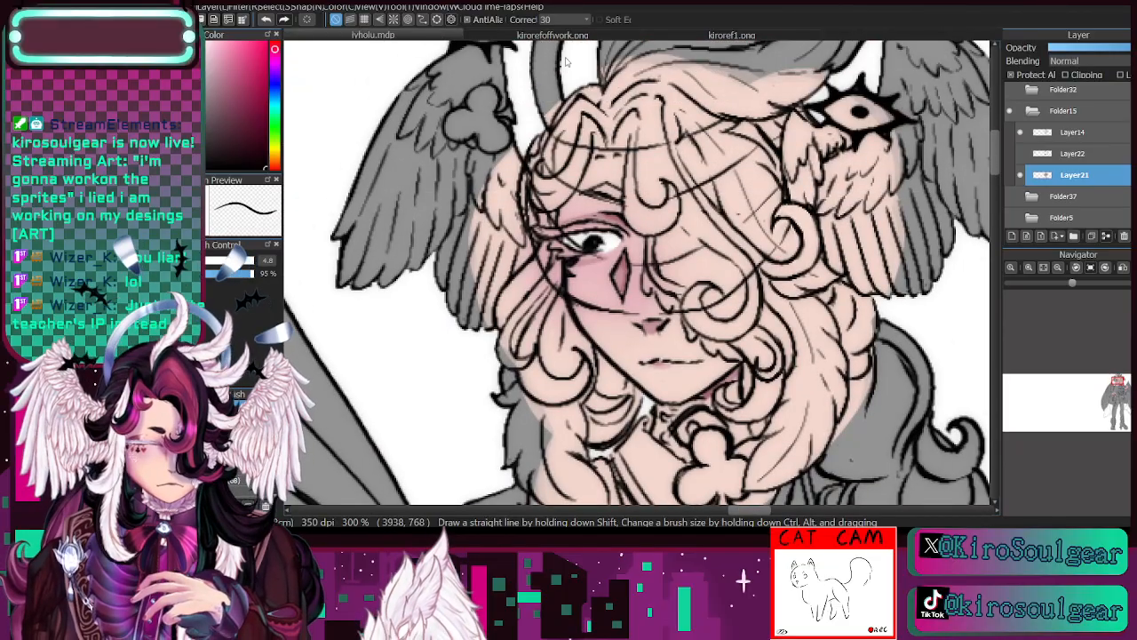
pyautogui.click(552, 36)
pyautogui.press('i')
pyautogui.click(481, 106)
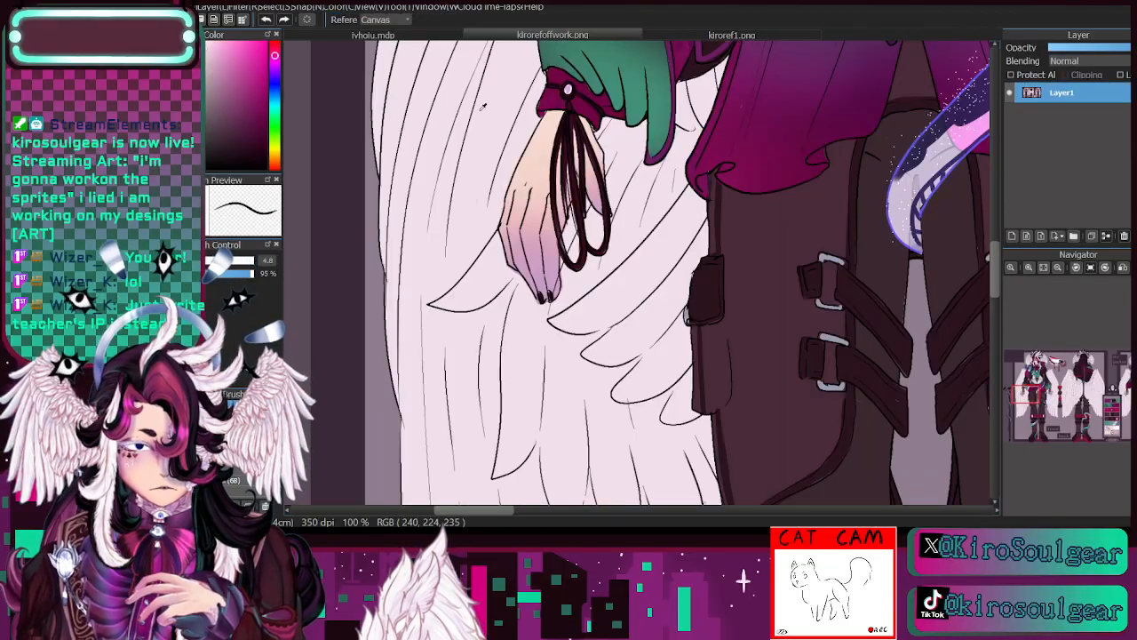
pyautogui.moveTo(1039, 381); pyautogui.dragTo(1034, 364)
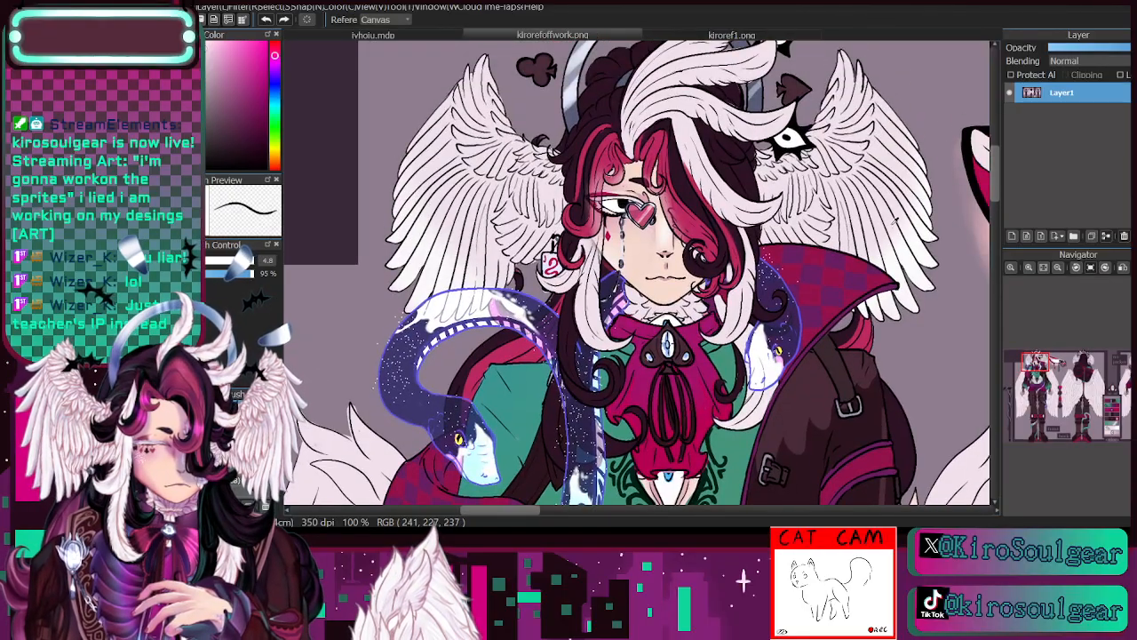
pyautogui.click(429, 39)
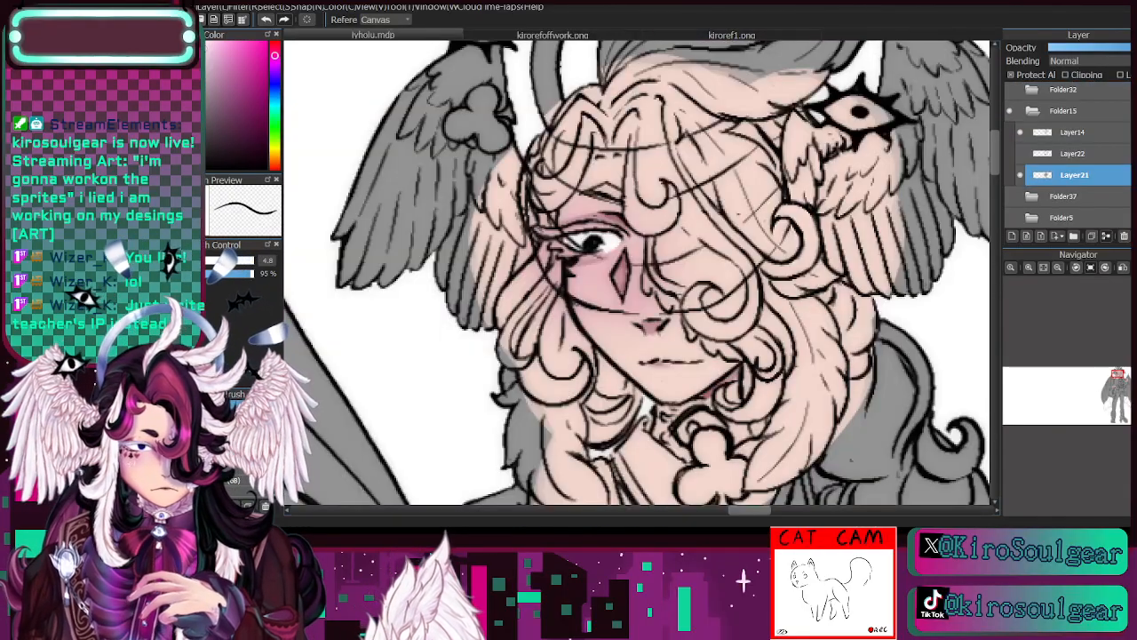
# - Paint the feathery fringe beside the covered cheek and the collar under the chin in the pale feather colour at brush size 9
pyautogui.press('b')
pyautogui.press('e')
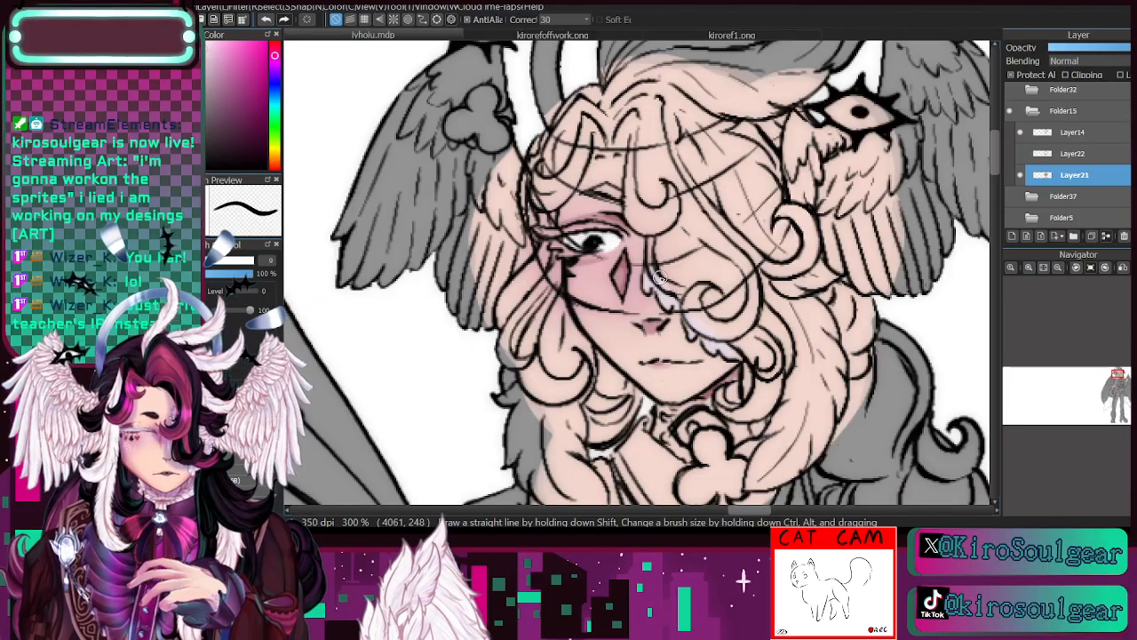
pyautogui.moveTo(1118, 389); pyautogui.dragTo(1118, 384)
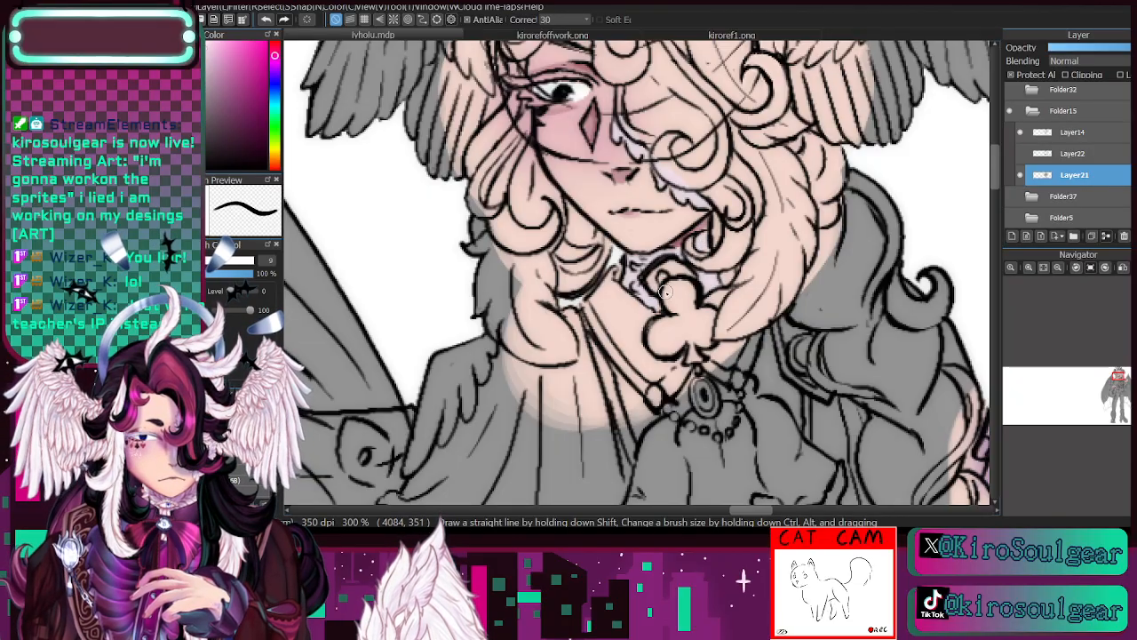
pyautogui.moveTo(656, 291)
pyautogui.mouseDown()
pyautogui.moveTo(709, 348)
pyautogui.moveTo(681, 350)
pyautogui.moveTo(680, 379)
pyautogui.mouseUp()
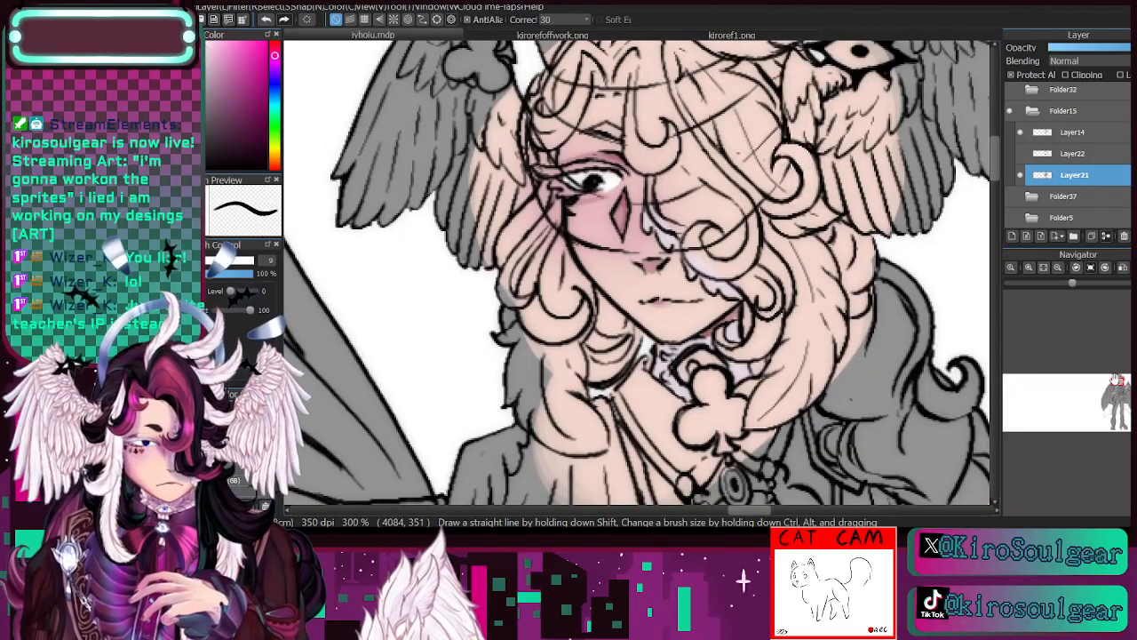
# - Fill the feather locks hanging on both sides of the face and the eyelashes with pale white, using size 11 for the largest feather
pyautogui.moveTo(536, 409)
pyautogui.mouseDown()
pyautogui.moveTo(525, 356)
pyautogui.moveTo(514, 380)
pyautogui.moveTo(516, 333)
pyautogui.moveTo(533, 358)
pyautogui.moveTo(552, 359)
pyautogui.moveTo(533, 428)
pyautogui.moveTo(532, 392)
pyautogui.moveTo(586, 449)
pyautogui.moveTo(567, 418)
pyautogui.moveTo(604, 445)
pyautogui.moveTo(567, 358)
pyautogui.moveTo(581, 386)
pyautogui.mouseUp()
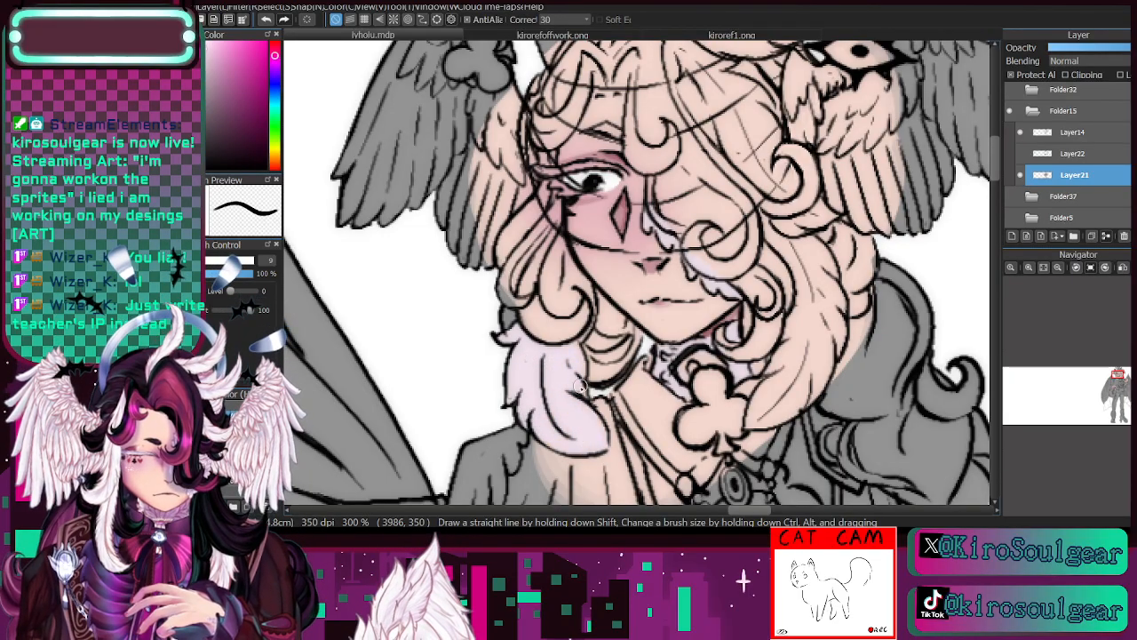
pyautogui.moveTo(554, 307)
pyautogui.mouseDown()
pyautogui.moveTo(541, 281)
pyautogui.moveTo(555, 306)
pyautogui.moveTo(559, 239)
pyautogui.moveTo(565, 307)
pyautogui.moveTo(561, 257)
pyautogui.moveTo(554, 308)
pyautogui.moveTo(520, 337)
pyautogui.moveTo(574, 279)
pyautogui.moveTo(562, 317)
pyautogui.moveTo(563, 263)
pyautogui.moveTo(589, 290)
pyautogui.moveTo(579, 345)
pyautogui.mouseUp()
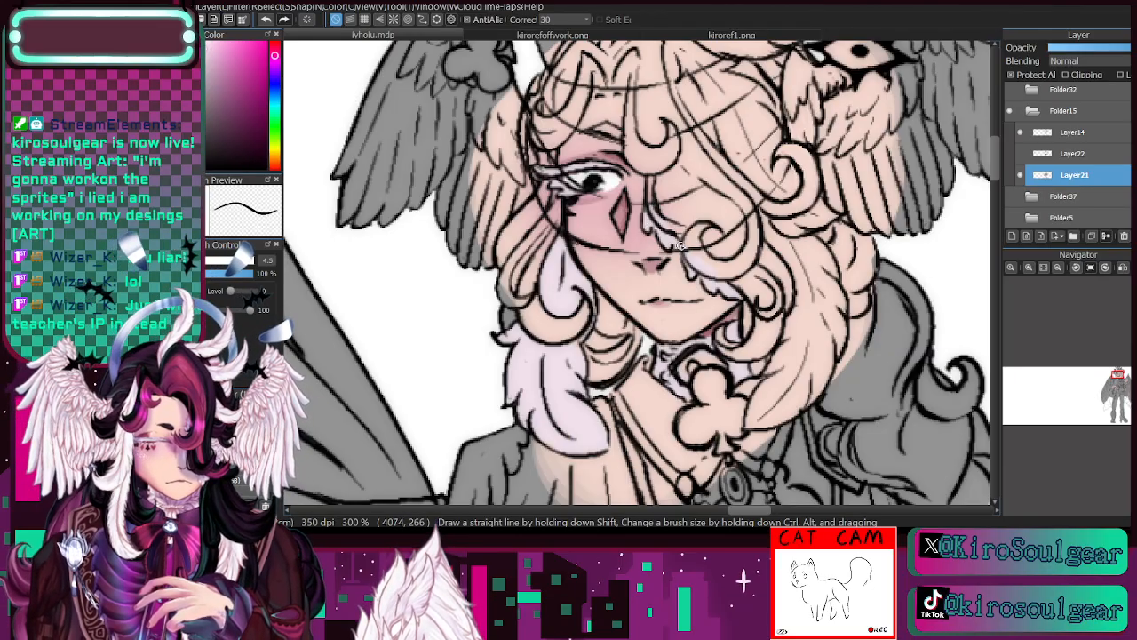
pyautogui.click(210, 261)
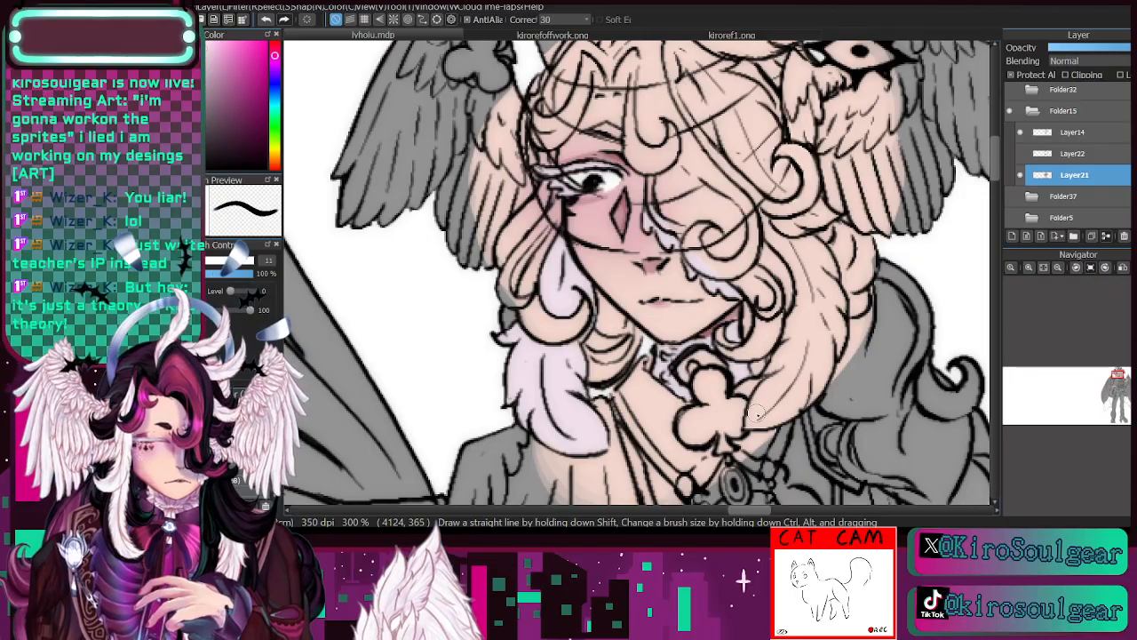
pyautogui.moveTo(754, 418); pyautogui.dragTo(775, 380)
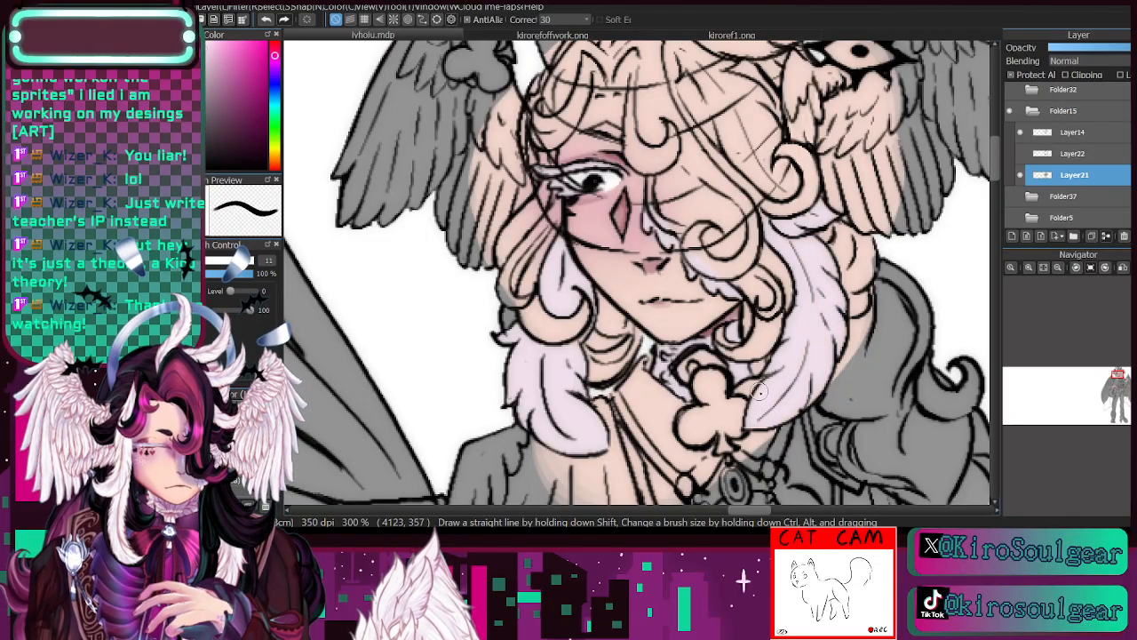
# - Colour the broad hair strand over the forehead and the feather crest on top of the head pale pinkish white at size 11
pyautogui.moveTo(1118, 382); pyautogui.dragTo(1117, 380)
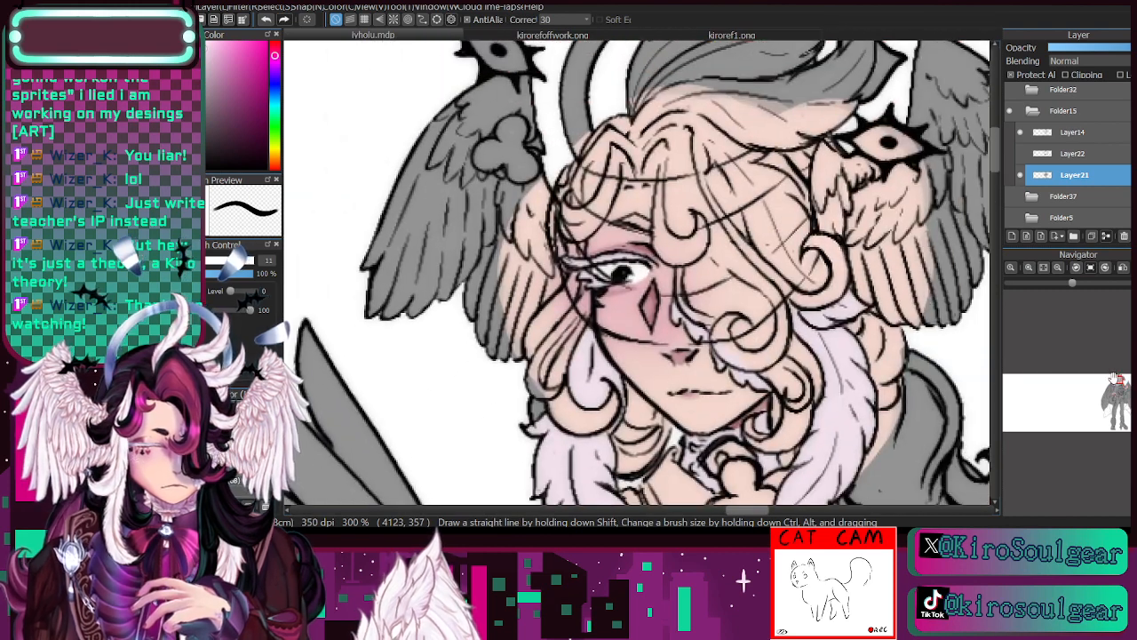
pyautogui.moveTo(748, 203)
pyautogui.mouseDown()
pyautogui.moveTo(765, 248)
pyautogui.moveTo(745, 183)
pyautogui.mouseUp()
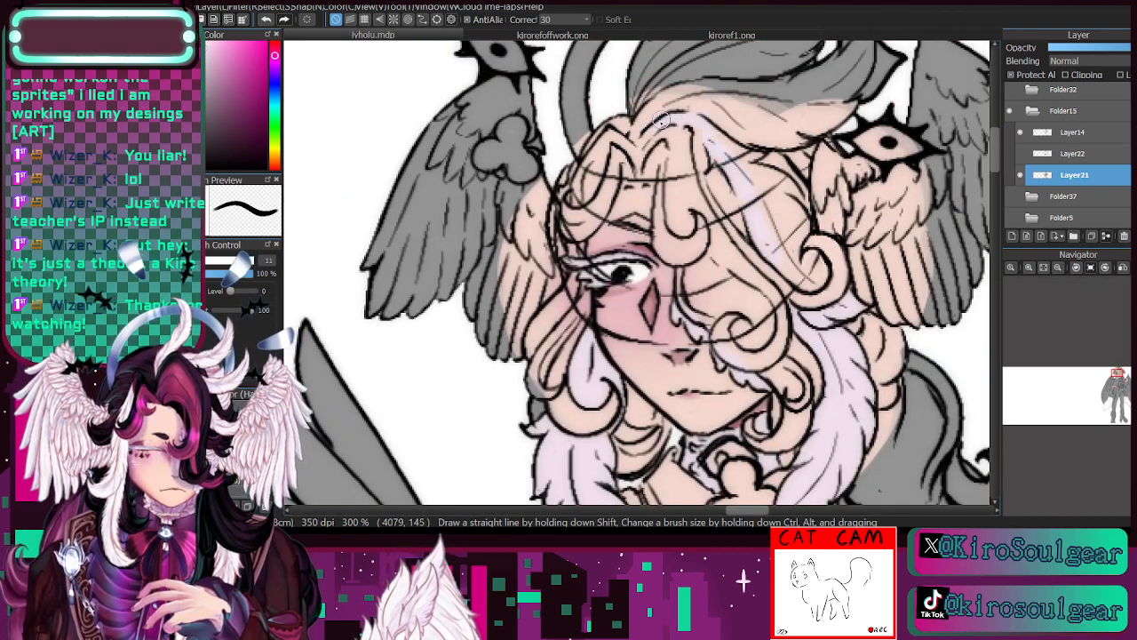
pyautogui.moveTo(662, 120)
pyautogui.mouseDown()
pyautogui.moveTo(634, 132)
pyautogui.moveTo(729, 85)
pyautogui.moveTo(696, 100)
pyautogui.moveTo(777, 86)
pyautogui.mouseUp()
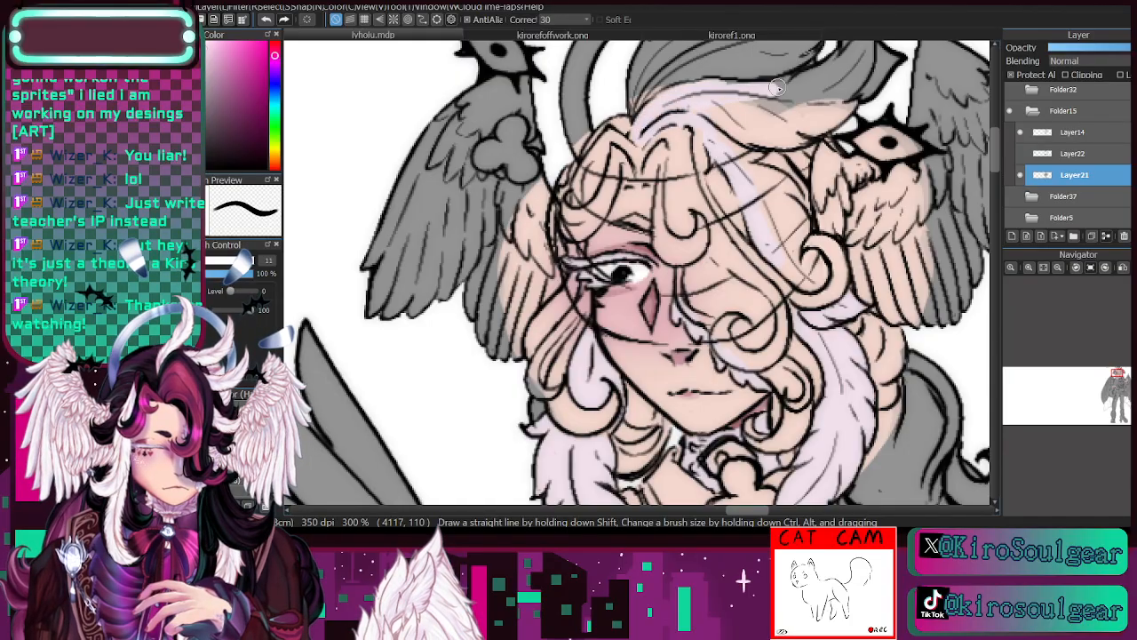
pyautogui.moveTo(659, 100)
pyautogui.mouseDown()
pyautogui.moveTo(588, 282)
pyautogui.moveTo(571, 371)
pyautogui.mouseUp()
pyautogui.moveTo(557, 323)
pyautogui.mouseDown()
pyautogui.moveTo(554, 371)
pyautogui.moveTo(563, 331)
pyautogui.mouseUp()
pyautogui.moveTo(546, 391); pyautogui.dragTo(585, 290)
pyautogui.moveTo(565, 339)
pyautogui.mouseDown()
pyautogui.moveTo(626, 257)
pyautogui.moveTo(607, 286)
pyautogui.moveTo(633, 212)
pyautogui.moveTo(611, 296)
pyautogui.moveTo(645, 238)
pyautogui.moveTo(620, 304)
pyautogui.moveTo(652, 251)
pyautogui.moveTo(575, 353)
pyautogui.moveTo(591, 380)
pyautogui.moveTo(688, 315)
pyautogui.moveTo(612, 330)
pyautogui.moveTo(695, 294)
pyautogui.moveTo(671, 325)
pyautogui.moveTo(727, 256)
pyautogui.moveTo(676, 347)
pyautogui.mouseUp()
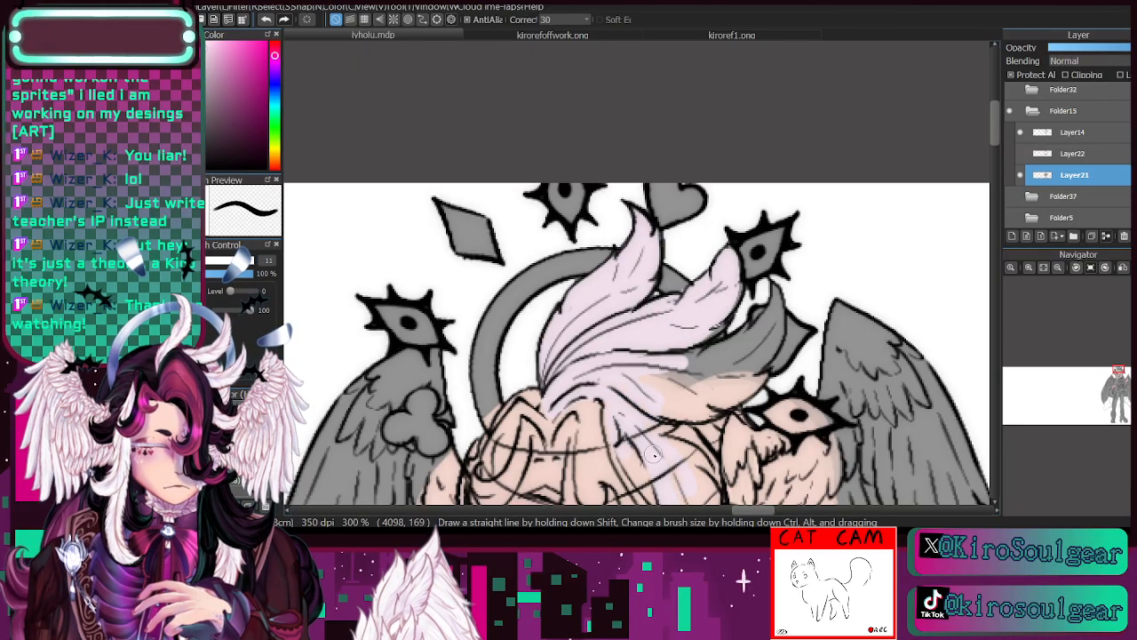
pyautogui.moveTo(657, 375)
pyautogui.mouseDown()
pyautogui.moveTo(603, 382)
pyautogui.moveTo(736, 352)
pyautogui.moveTo(677, 365)
pyautogui.moveTo(734, 304)
pyautogui.moveTo(707, 324)
pyautogui.moveTo(729, 262)
pyautogui.moveTo(720, 290)
pyautogui.moveTo(733, 285)
pyautogui.moveTo(742, 320)
pyautogui.moveTo(719, 360)
pyautogui.moveTo(774, 314)
pyautogui.moveTo(777, 285)
pyautogui.moveTo(759, 365)
pyautogui.moveTo(693, 388)
pyautogui.mouseUp()
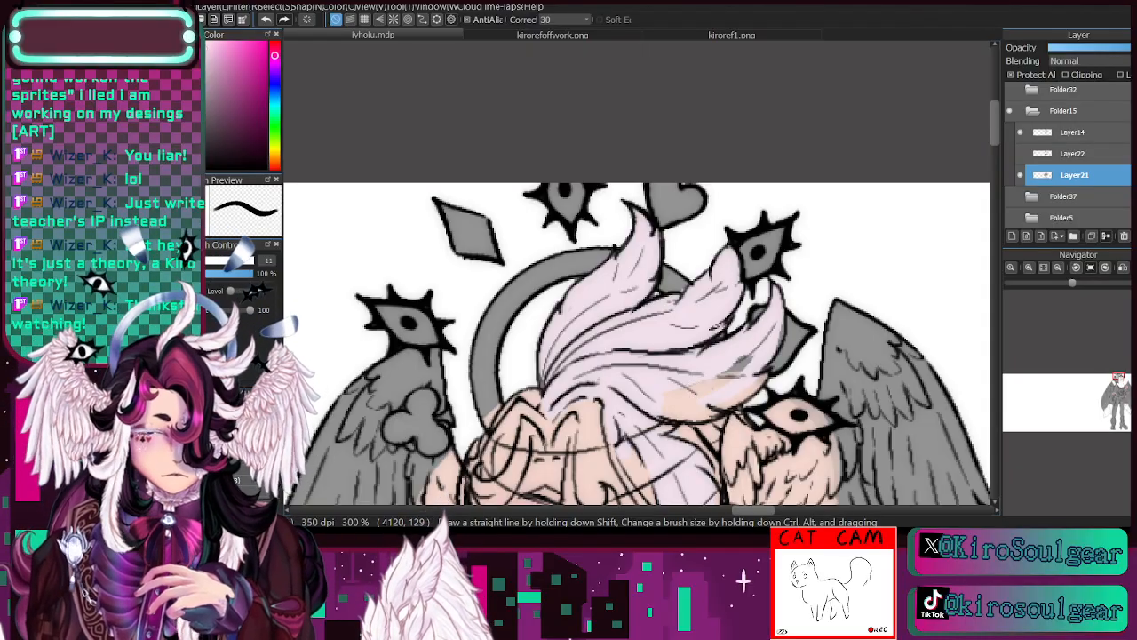
pyautogui.moveTo(753, 366)
pyautogui.mouseDown()
pyautogui.moveTo(661, 412)
pyautogui.moveTo(765, 376)
pyautogui.mouseUp()
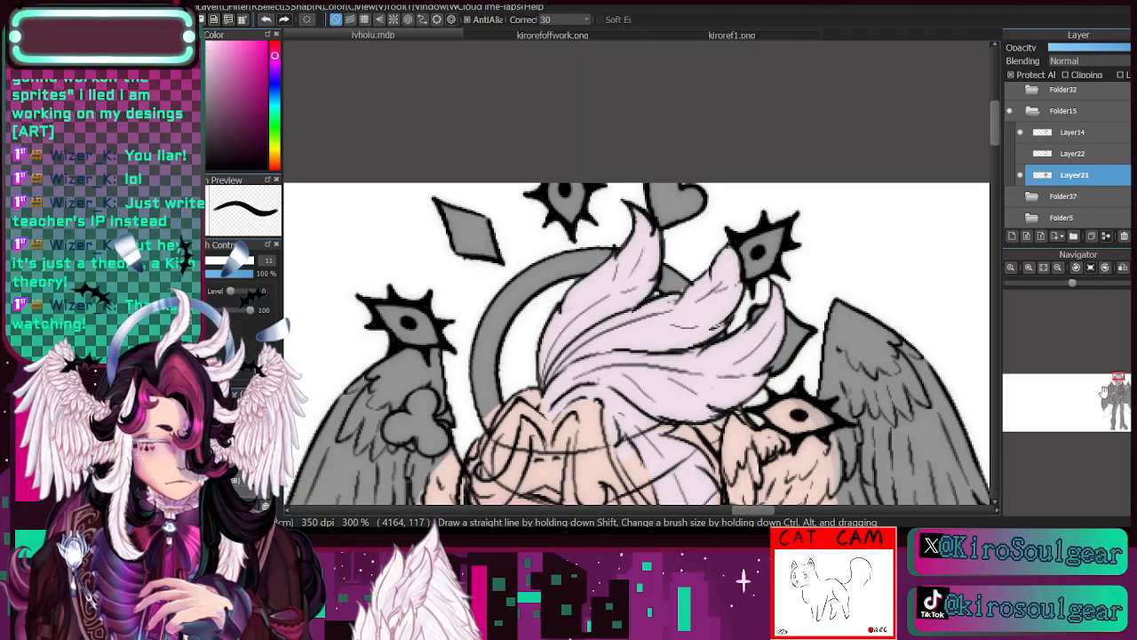
# - Fill both head wings with the pale pinkish feather colour on Layer21, using brush sizes 21 and 23
pyautogui.moveTo(1118, 385); pyautogui.dragTo(1120, 382)
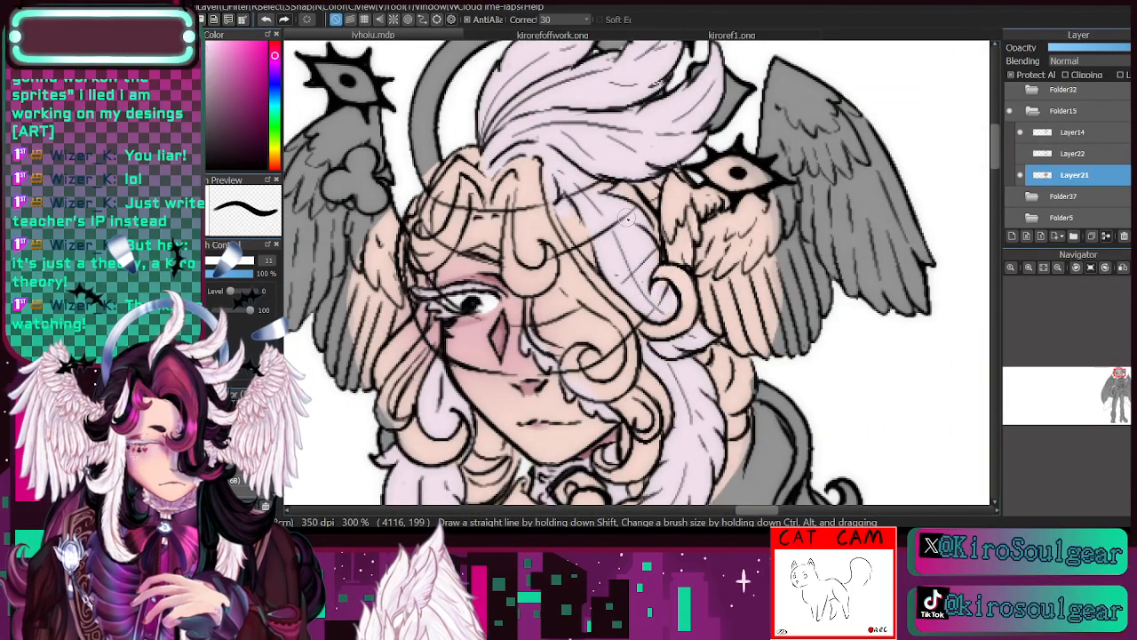
pyautogui.click(1057, 269)
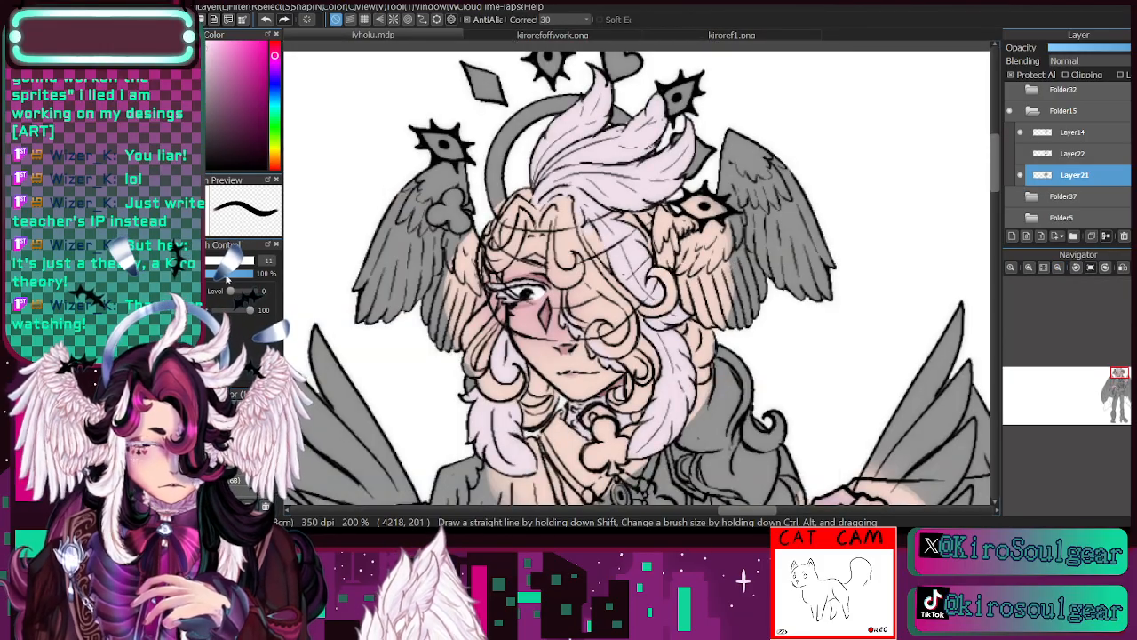
pyautogui.moveTo(745, 137)
pyautogui.mouseDown()
pyautogui.moveTo(775, 277)
pyautogui.moveTo(791, 285)
pyautogui.moveTo(786, 153)
pyautogui.moveTo(788, 265)
pyautogui.moveTo(820, 285)
pyautogui.moveTo(747, 128)
pyautogui.moveTo(734, 266)
pyautogui.moveTo(718, 244)
pyautogui.moveTo(702, 267)
pyautogui.mouseUp()
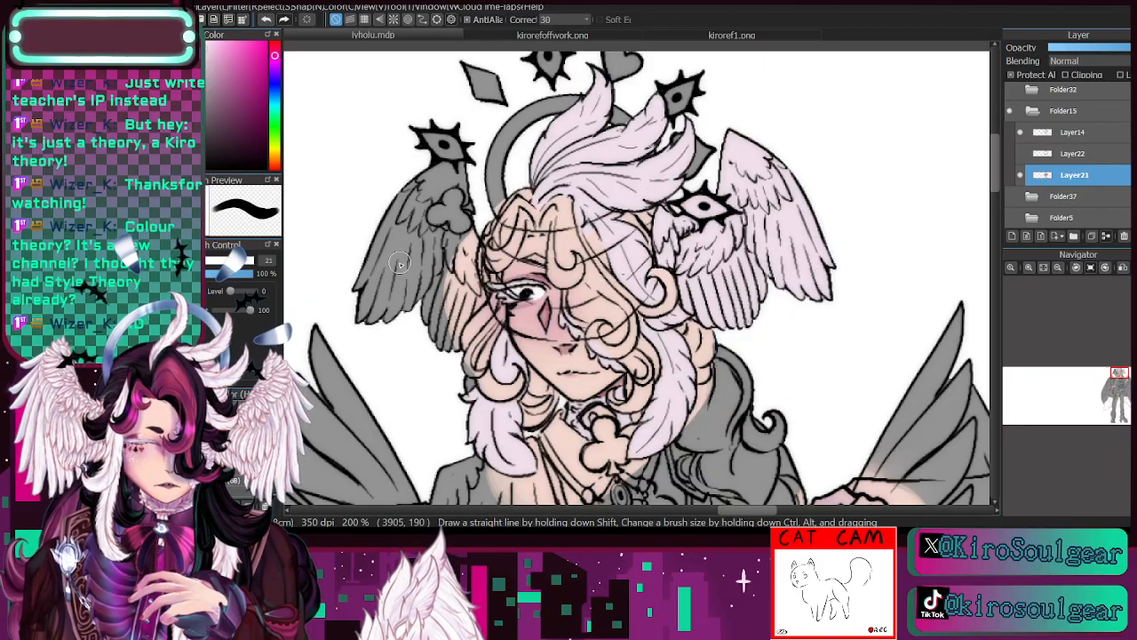
pyautogui.moveTo(410, 207)
pyautogui.mouseDown()
pyautogui.moveTo(382, 332)
pyautogui.moveTo(348, 320)
pyautogui.moveTo(403, 189)
pyautogui.moveTo(428, 186)
pyautogui.moveTo(424, 297)
pyautogui.moveTo(409, 276)
pyautogui.moveTo(428, 195)
pyautogui.moveTo(463, 166)
pyautogui.moveTo(430, 327)
pyautogui.moveTo(444, 239)
pyautogui.moveTo(463, 302)
pyautogui.moveTo(456, 160)
pyautogui.moveTo(407, 286)
pyautogui.moveTo(369, 306)
pyautogui.moveTo(360, 284)
pyautogui.moveTo(398, 207)
pyautogui.mouseUp()
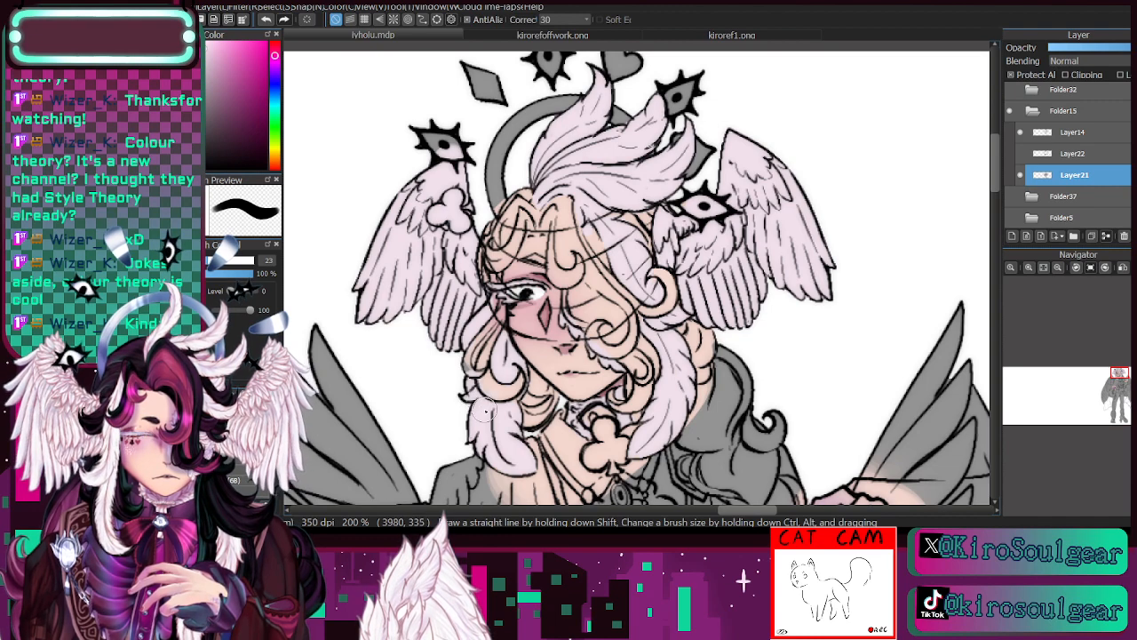
# - Paint the pair of small feathered wings on the front of the vest pale pinkish white at size 34
pyautogui.moveTo(1119, 382); pyautogui.dragTo(1119, 382)
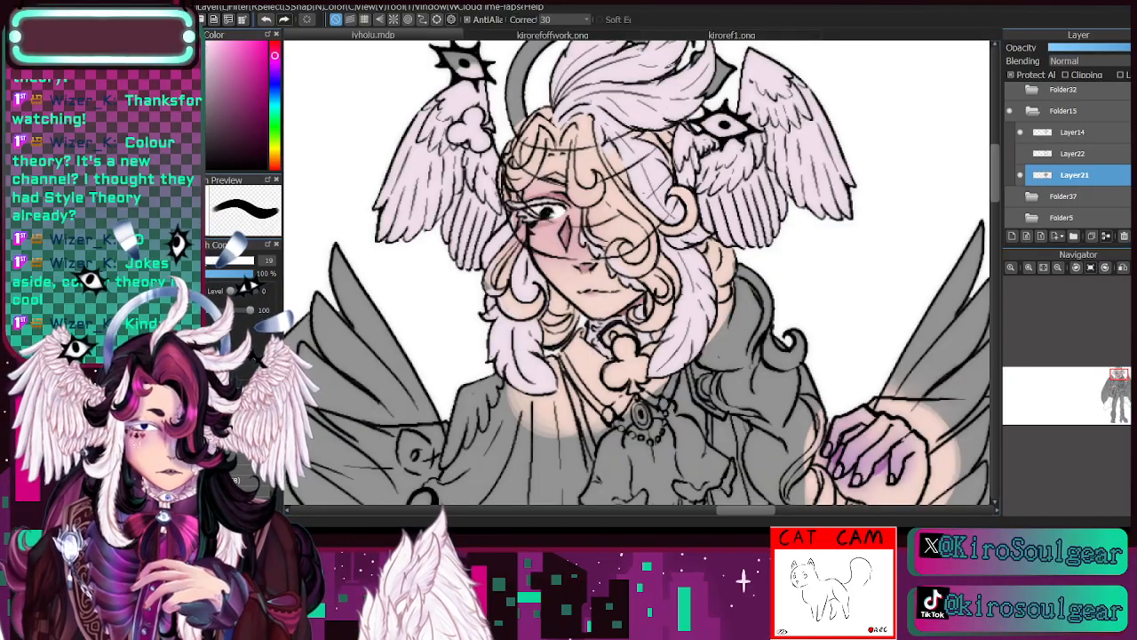
pyautogui.moveTo(1120, 384); pyautogui.dragTo(1121, 392)
pyautogui.click(1058, 267)
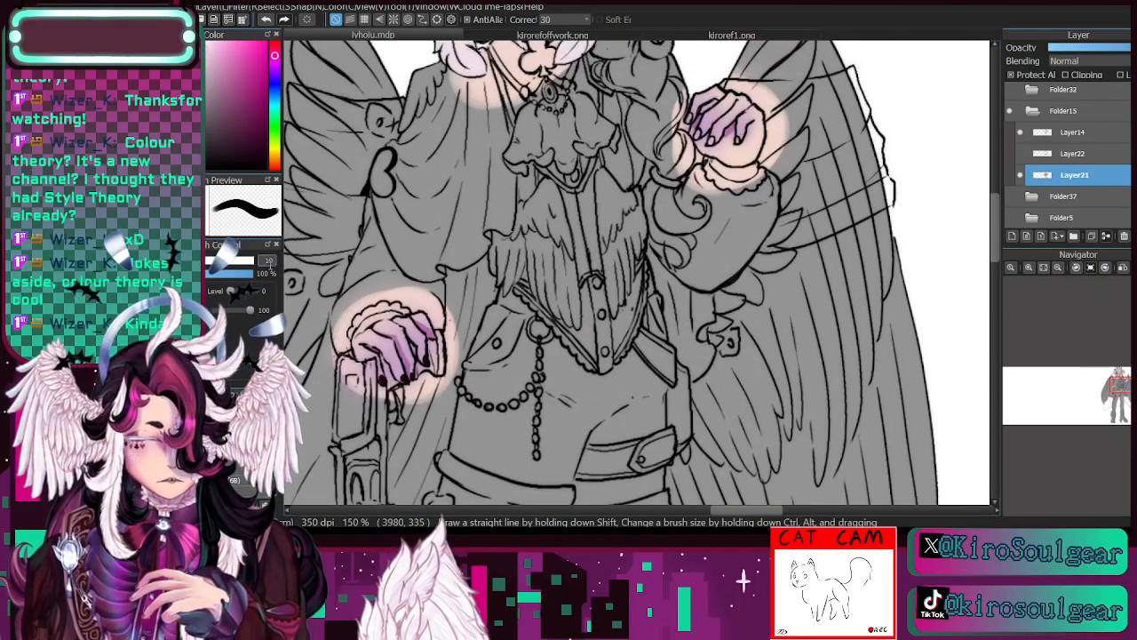
pyautogui.moveTo(569, 307)
pyautogui.mouseDown()
pyautogui.moveTo(571, 266)
pyautogui.moveTo(544, 257)
pyautogui.moveTo(528, 304)
pyautogui.moveTo(531, 189)
pyautogui.moveTo(520, 212)
pyautogui.moveTo(533, 256)
pyautogui.moveTo(567, 268)
pyautogui.moveTo(561, 186)
pyautogui.moveTo(565, 298)
pyautogui.moveTo(594, 205)
pyautogui.moveTo(612, 315)
pyautogui.moveTo(596, 154)
pyautogui.moveTo(627, 278)
pyautogui.moveTo(628, 200)
pyautogui.mouseUp()
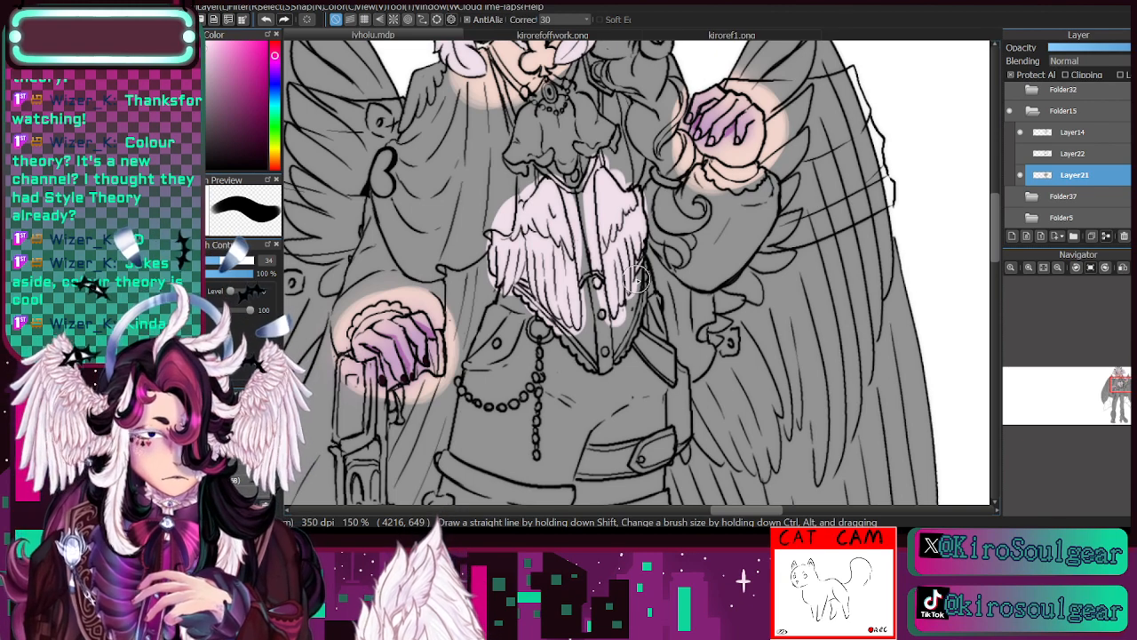
# - Fill the whole large back wing on the sword side with the pale feather colour at brush size 113
pyautogui.click(1057, 268)
pyautogui.moveTo(1105, 389); pyautogui.dragTo(1111, 391)
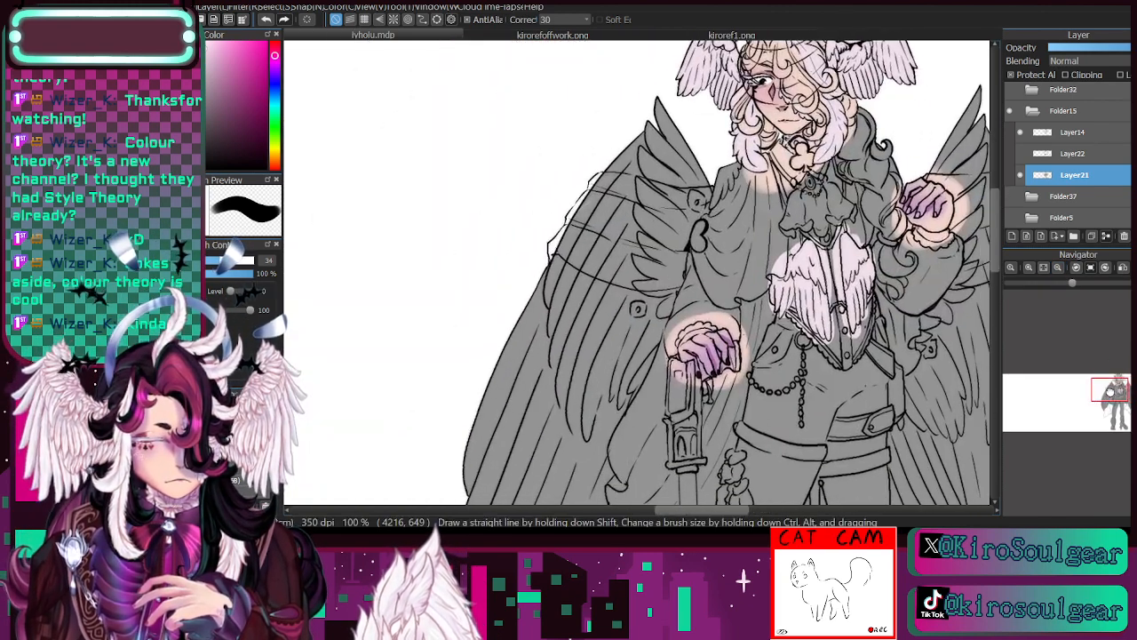
pyautogui.keyDown('ctrl'); pyautogui.keyDown('alt'); pyautogui.moveTo(637, 273); pyautogui.dragTo(662, 273); pyautogui.keyUp('alt'); pyautogui.keyUp('ctrl')
pyautogui.moveTo(634, 152)
pyautogui.mouseDown()
pyautogui.moveTo(663, 115)
pyautogui.moveTo(676, 129)
pyautogui.moveTo(672, 253)
pyautogui.moveTo(687, 220)
pyautogui.moveTo(616, 203)
pyautogui.moveTo(549, 283)
pyautogui.moveTo(619, 167)
pyautogui.moveTo(478, 464)
pyautogui.moveTo(481, 450)
pyautogui.moveTo(608, 485)
pyautogui.moveTo(554, 335)
pyautogui.moveTo(598, 340)
pyautogui.moveTo(614, 207)
pyautogui.moveTo(697, 435)
pyautogui.moveTo(672, 140)
pyautogui.moveTo(725, 110)
pyautogui.moveTo(668, 313)
pyautogui.moveTo(730, 142)
pyautogui.moveTo(700, 266)
pyautogui.moveTo(729, 162)
pyautogui.moveTo(780, 89)
pyautogui.mouseUp()
pyautogui.press('space')
pyautogui.moveTo(716, 354); pyautogui.dragTo(731, 385)
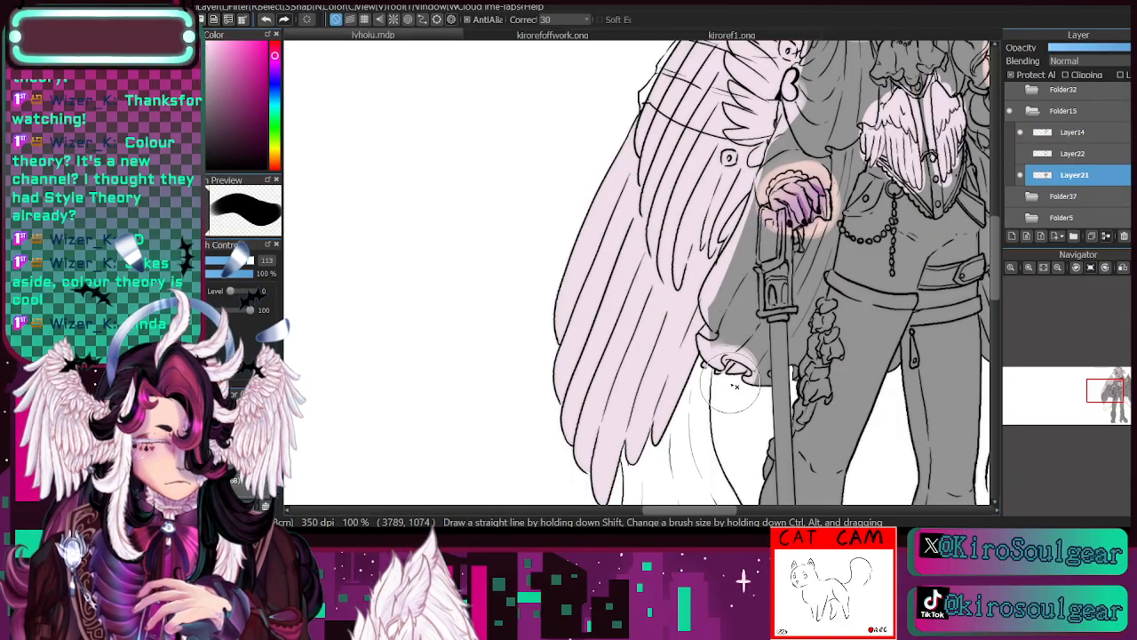
# - Colour the other large back wing behind the raised hand pale pinkish white, finishing its inner feathers along the sleeve and waist at size 33
pyautogui.moveTo(1107, 398); pyautogui.dragTo(1125, 394)
pyautogui.moveTo(665, 75)
pyautogui.mouseDown()
pyautogui.moveTo(666, 124)
pyautogui.moveTo(718, 206)
pyautogui.moveTo(730, 116)
pyautogui.moveTo(666, 402)
pyautogui.moveTo(690, 410)
pyautogui.moveTo(802, 321)
pyautogui.moveTo(715, 315)
pyautogui.moveTo(645, 396)
pyautogui.moveTo(684, 453)
pyautogui.moveTo(749, 441)
pyautogui.moveTo(767, 455)
pyautogui.moveTo(787, 489)
pyautogui.mouseUp()
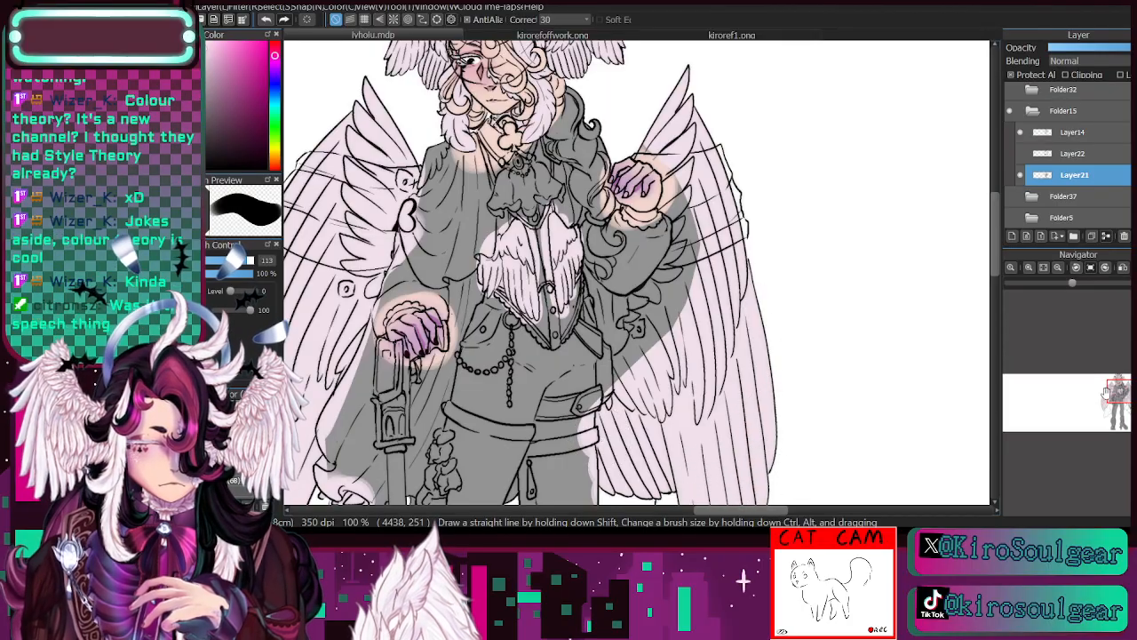
pyautogui.moveTo(1108, 391); pyautogui.dragTo(1123, 391)
pyautogui.hotkey('ctrl', '+')
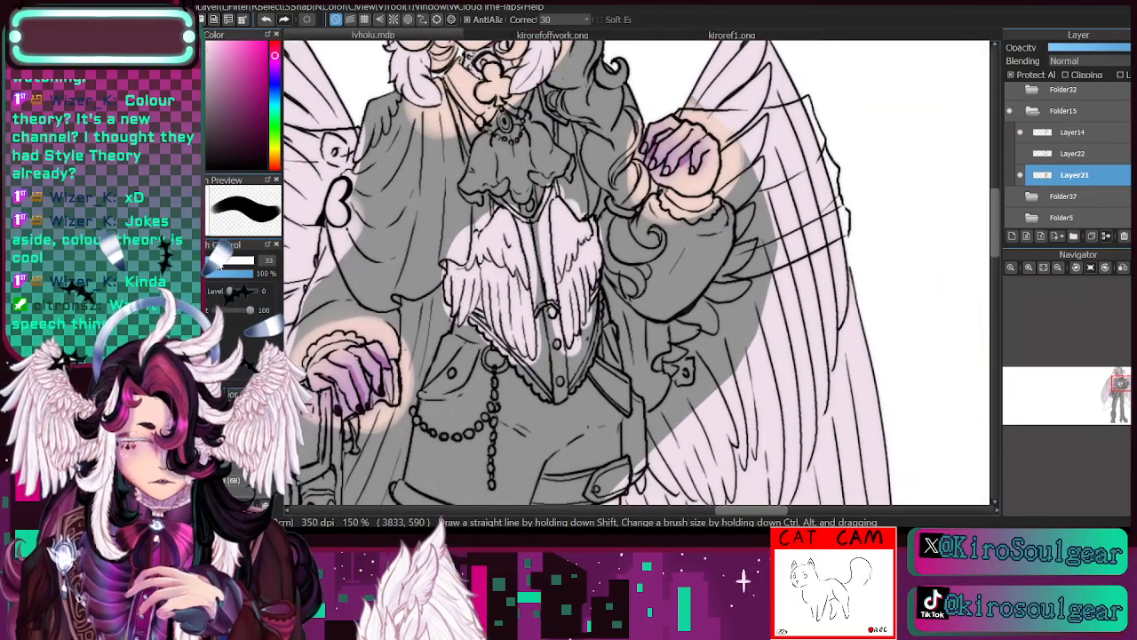
pyautogui.moveTo(657, 462)
pyautogui.mouseDown()
pyautogui.moveTo(653, 287)
pyautogui.moveTo(674, 443)
pyautogui.moveTo(699, 407)
pyautogui.moveTo(693, 367)
pyautogui.moveTo(659, 414)
pyautogui.moveTo(709, 358)
pyautogui.moveTo(711, 331)
pyautogui.moveTo(660, 340)
pyautogui.moveTo(725, 291)
pyautogui.moveTo(685, 334)
pyautogui.moveTo(742, 255)
pyautogui.moveTo(660, 337)
pyautogui.moveTo(765, 227)
pyautogui.moveTo(717, 399)
pyautogui.moveTo(791, 216)
pyautogui.moveTo(743, 255)
pyautogui.moveTo(758, 192)
pyautogui.moveTo(754, 257)
pyautogui.moveTo(746, 189)
pyautogui.moveTo(749, 232)
pyautogui.moveTo(726, 190)
pyautogui.moveTo(754, 114)
pyautogui.mouseUp()
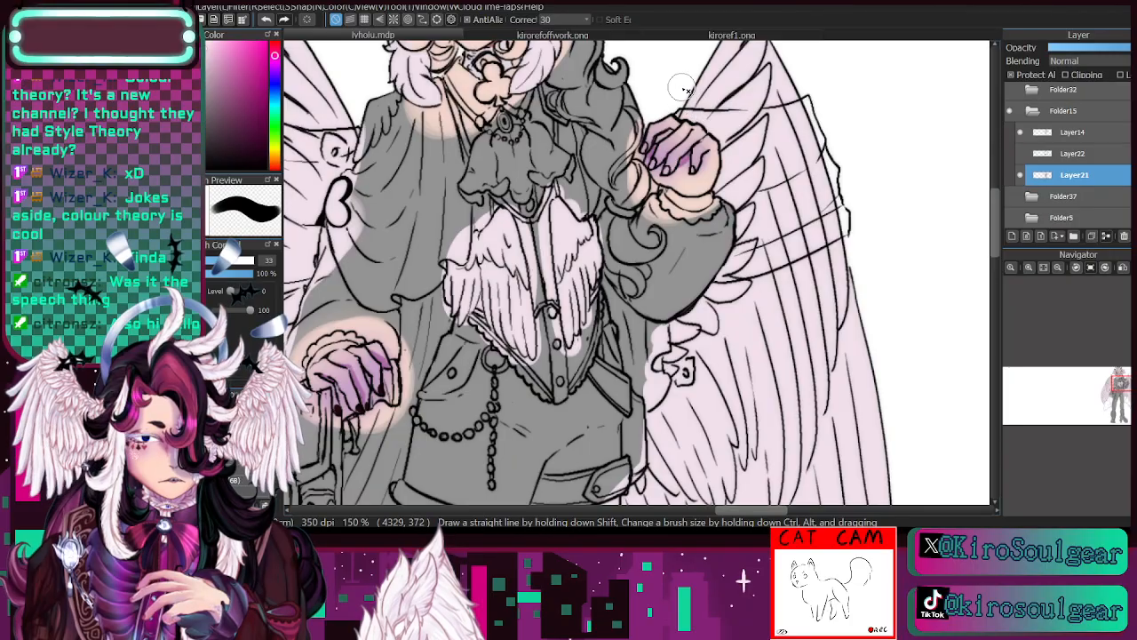
# - Sample a lighter white from the wing feathers in kirorefoffwork.png for highlights on the drawing
pyautogui.click(1060, 270)
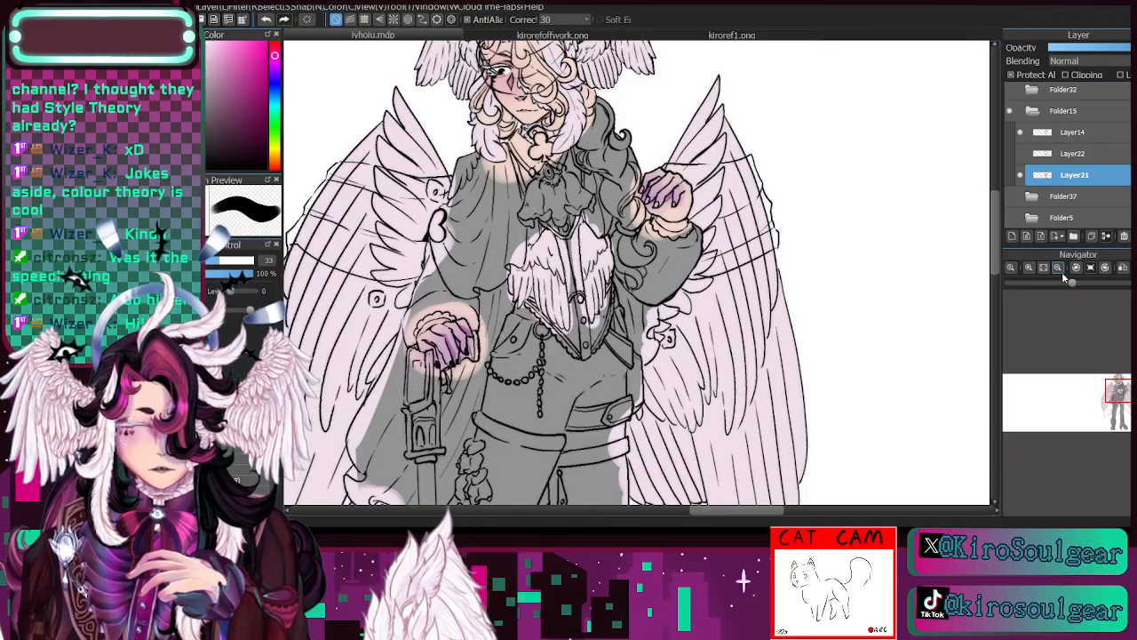
pyautogui.moveTo(1117, 391)
pyautogui.mouseDown()
pyautogui.moveTo(1116, 411)
pyautogui.moveTo(1119, 384)
pyautogui.mouseUp()
pyautogui.click(1029, 268)
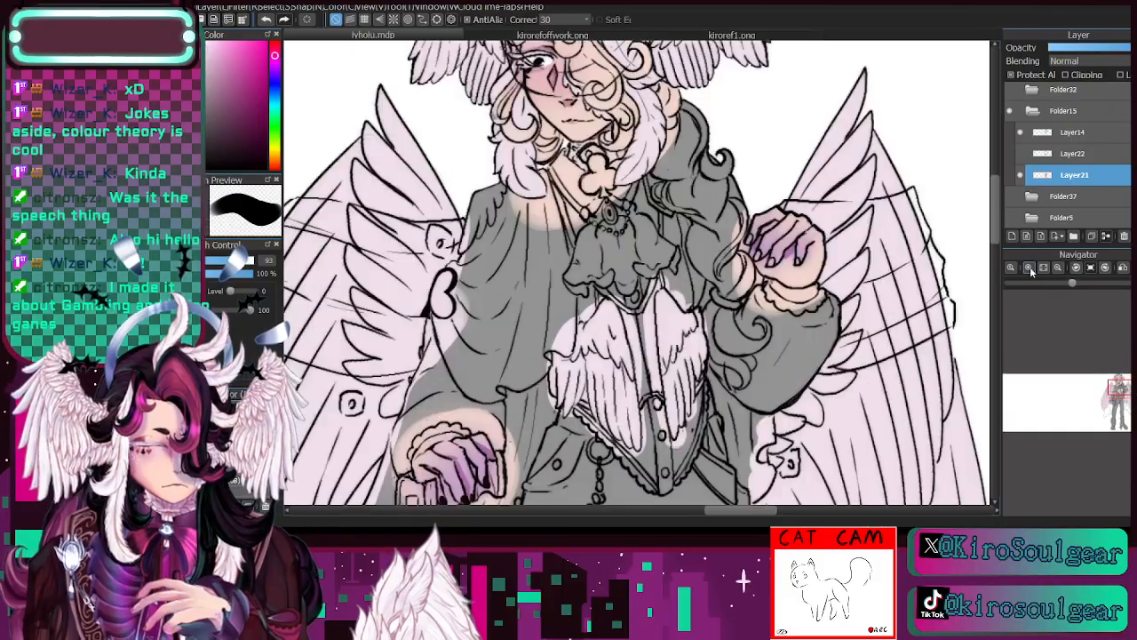
pyautogui.click(553, 36)
pyautogui.press('i')
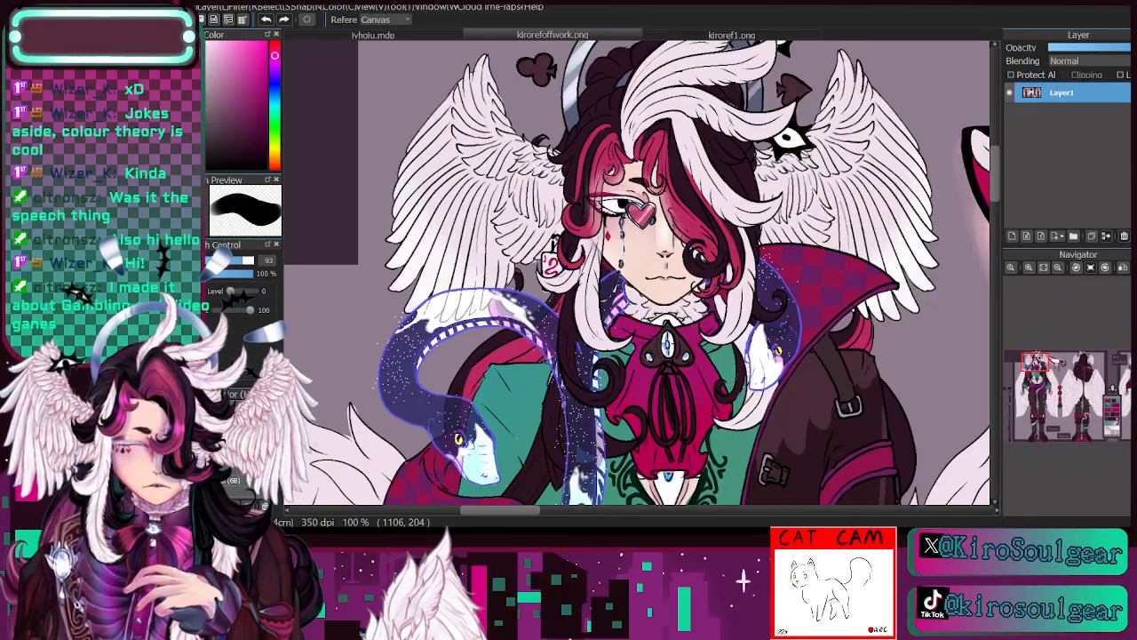
pyautogui.click(373, 36)
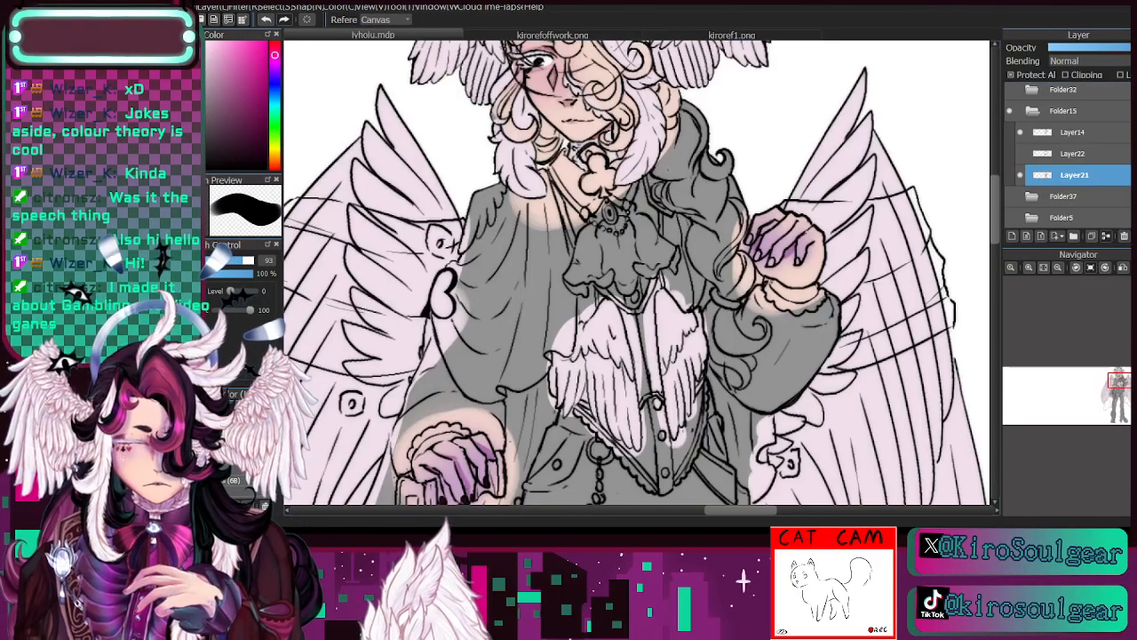
# - Lighten the feather locks beside the face, the head wings and the vest feathers with a soft brush at size 98
pyautogui.press('b')
pyautogui.click(238, 404)
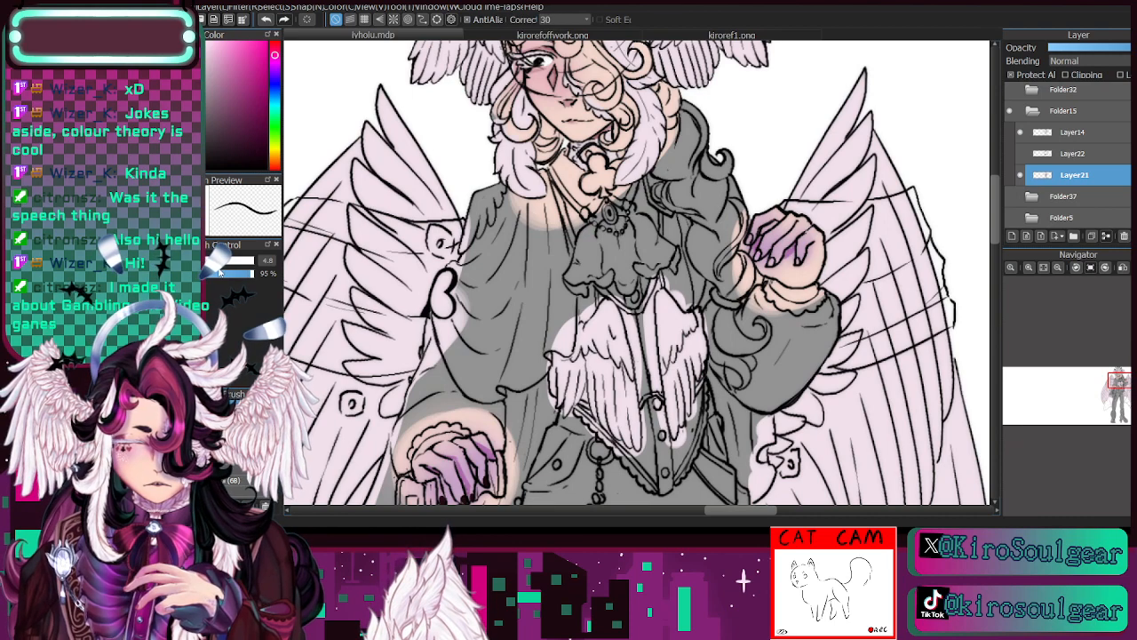
pyautogui.click(247, 261)
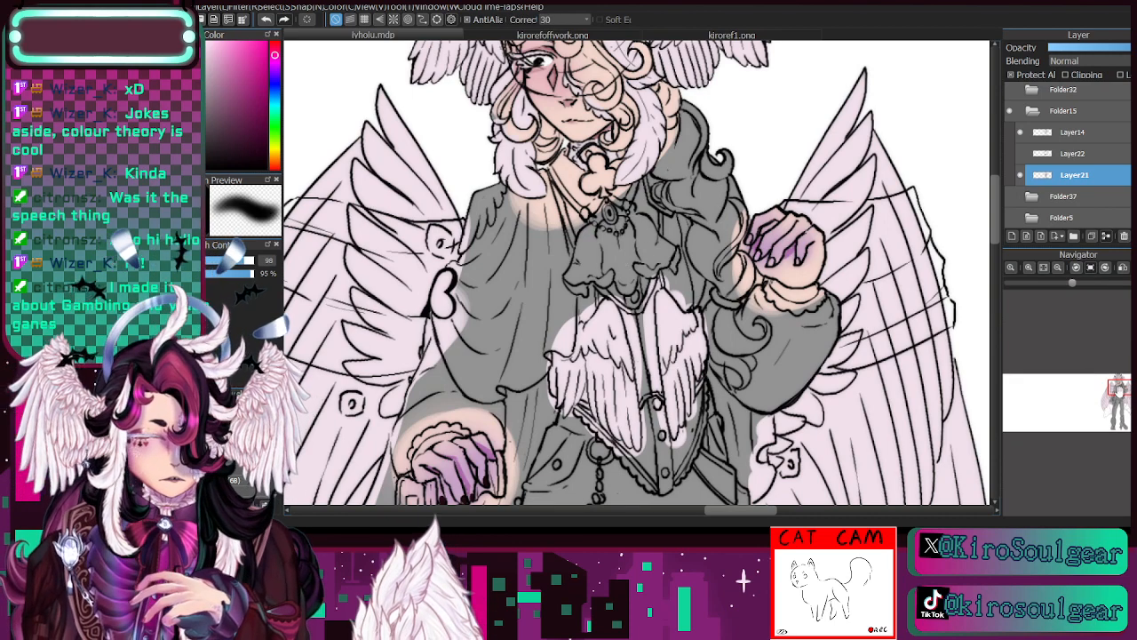
pyautogui.moveTo(1119, 386); pyautogui.dragTo(1121, 379)
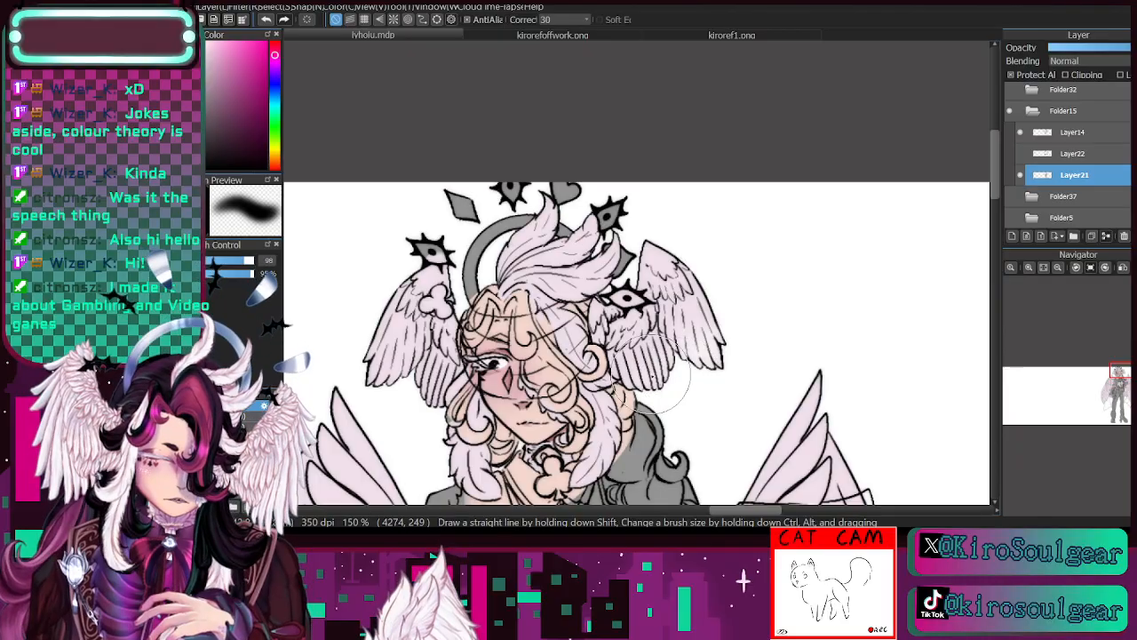
pyautogui.click(1112, 383)
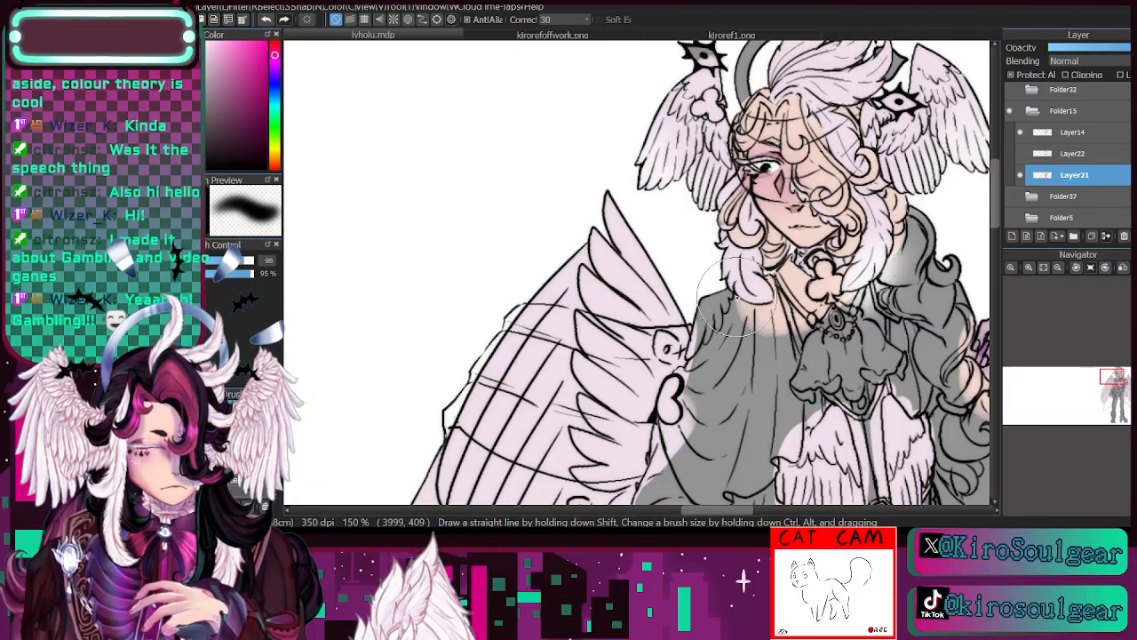
pyautogui.moveTo(733, 296); pyautogui.dragTo(766, 308)
pyautogui.moveTo(1115, 388); pyautogui.dragTo(1120, 388)
pyautogui.moveTo(626, 440)
pyautogui.mouseDown()
pyautogui.moveTo(662, 438)
pyautogui.moveTo(589, 380)
pyautogui.moveTo(692, 418)
pyautogui.moveTo(691, 404)
pyautogui.moveTo(713, 392)
pyautogui.moveTo(720, 351)
pyautogui.mouseUp()
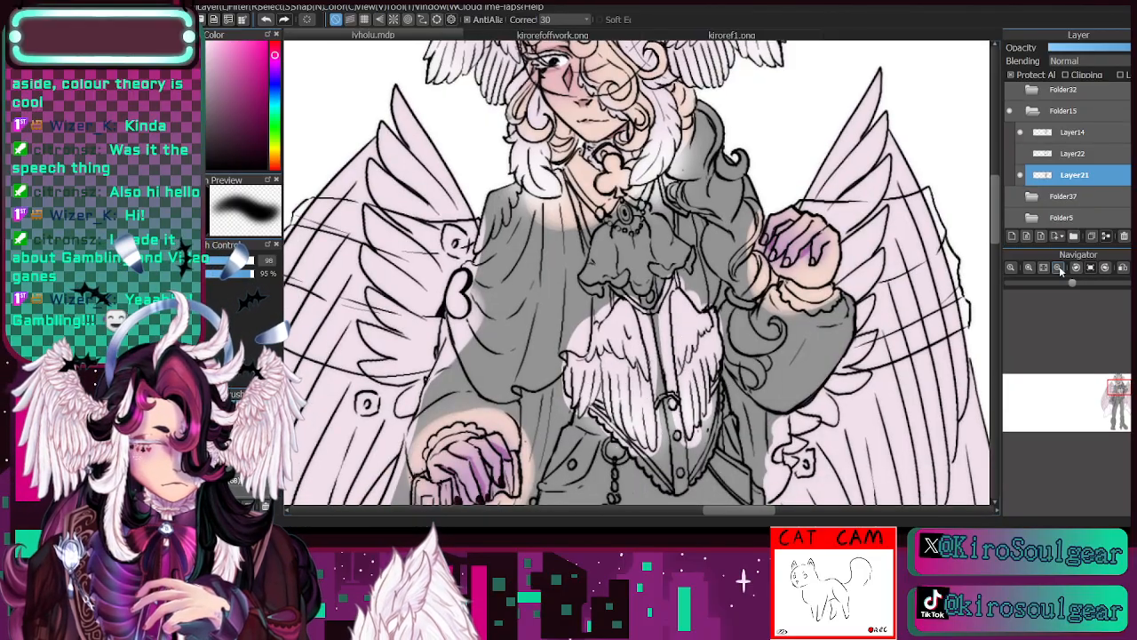
# - Brush soft white over the large back wings at size 214, undo a misplaced stroke, and fade the lower feather tips
pyautogui.click(1057, 269)
pyautogui.click(251, 261)
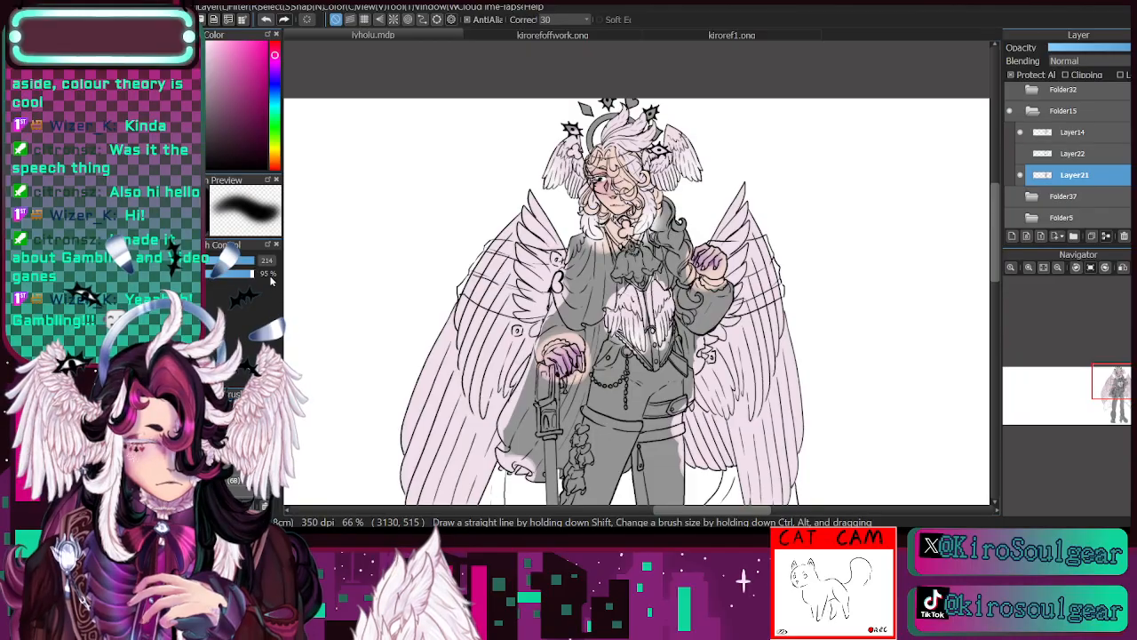
pyautogui.moveTo(752, 223)
pyautogui.mouseDown()
pyautogui.moveTo(749, 252)
pyautogui.moveTo(743, 175)
pyautogui.moveTo(754, 275)
pyautogui.mouseUp()
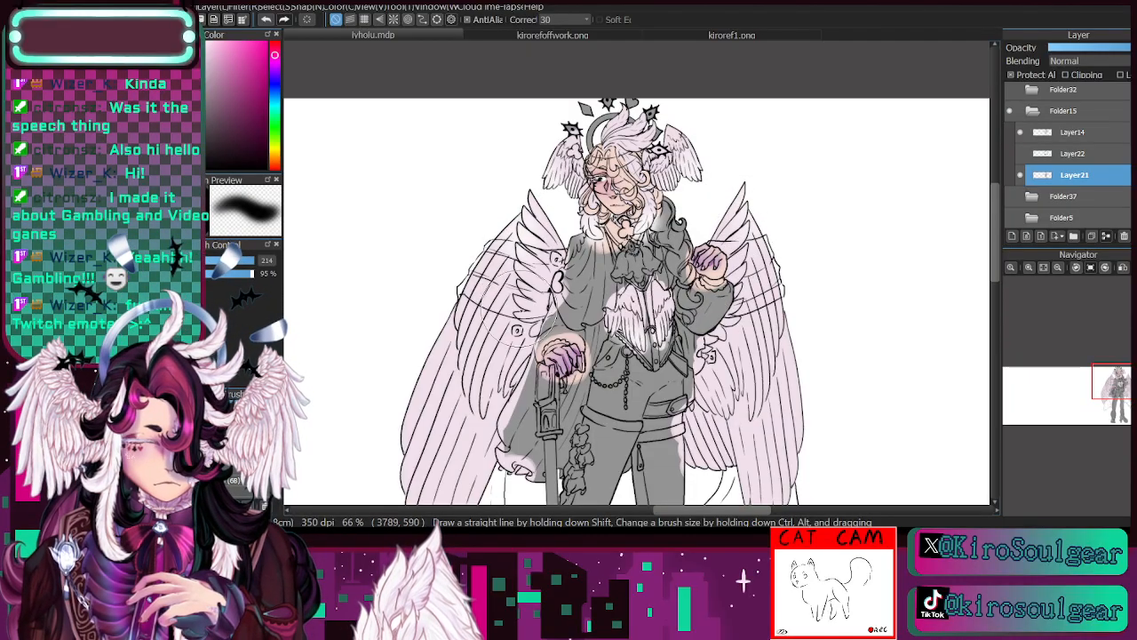
pyautogui.click(266, 19)
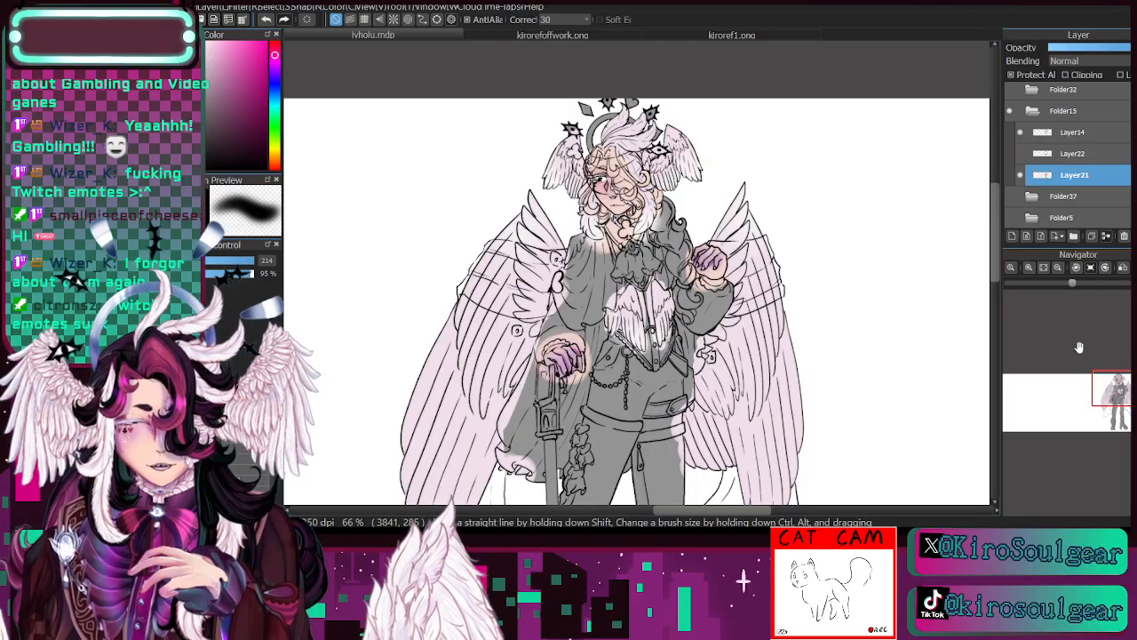
pyautogui.moveTo(1111, 391); pyautogui.dragTo(1108, 378)
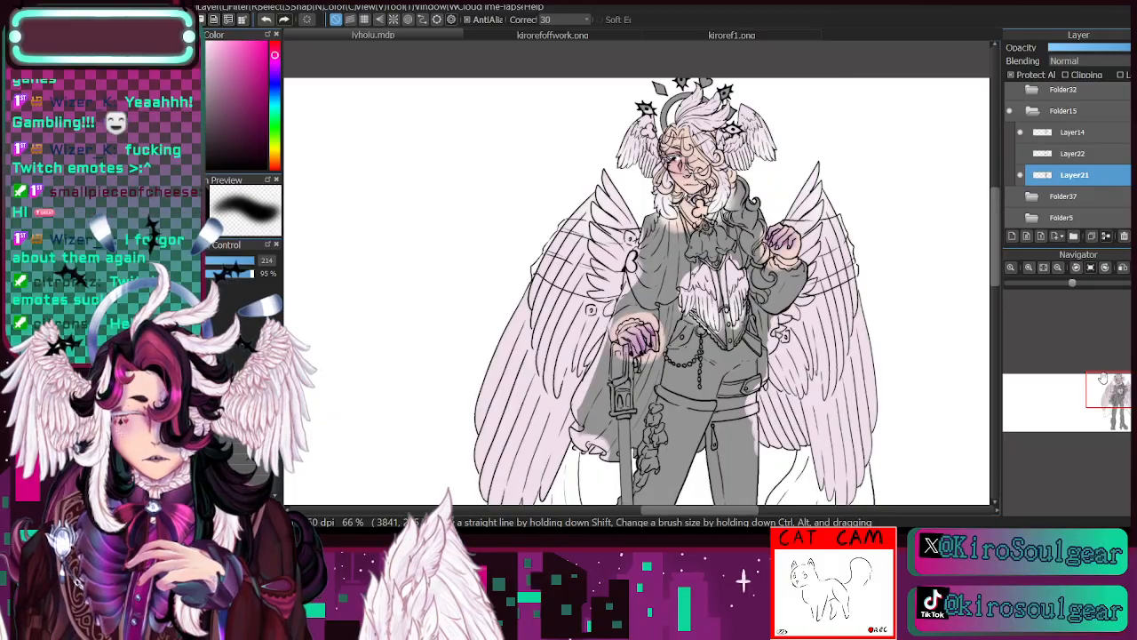
pyautogui.moveTo(1114, 395); pyautogui.dragTo(1116, 406)
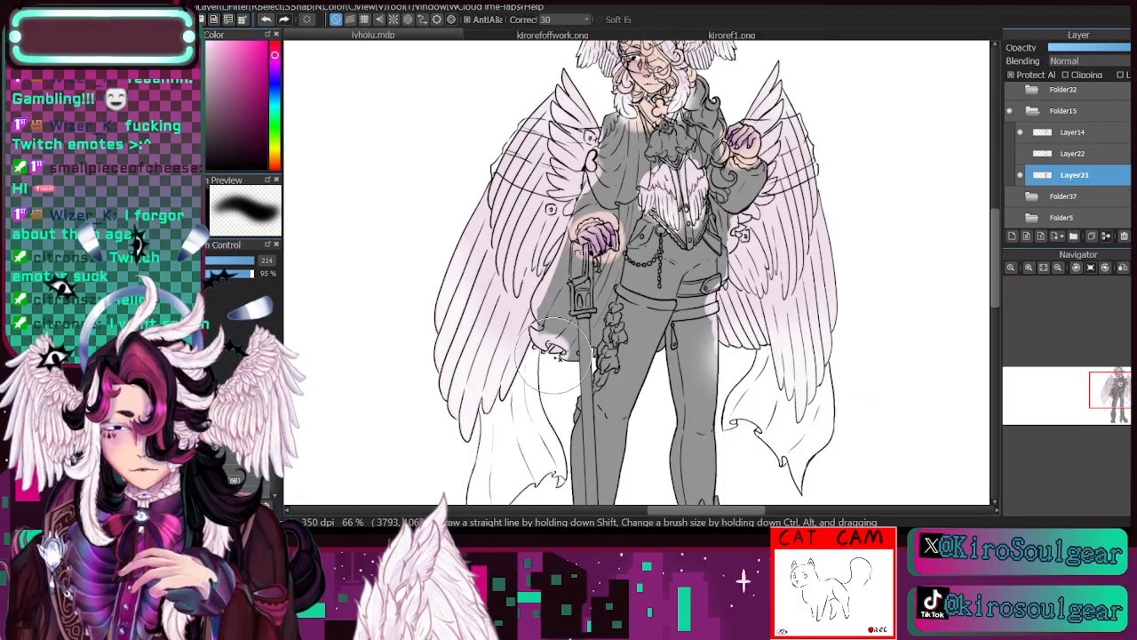
# - Brighten the outer edges and feather tips of both large back wings with the soft white brush at size 51
pyautogui.click(233, 260)
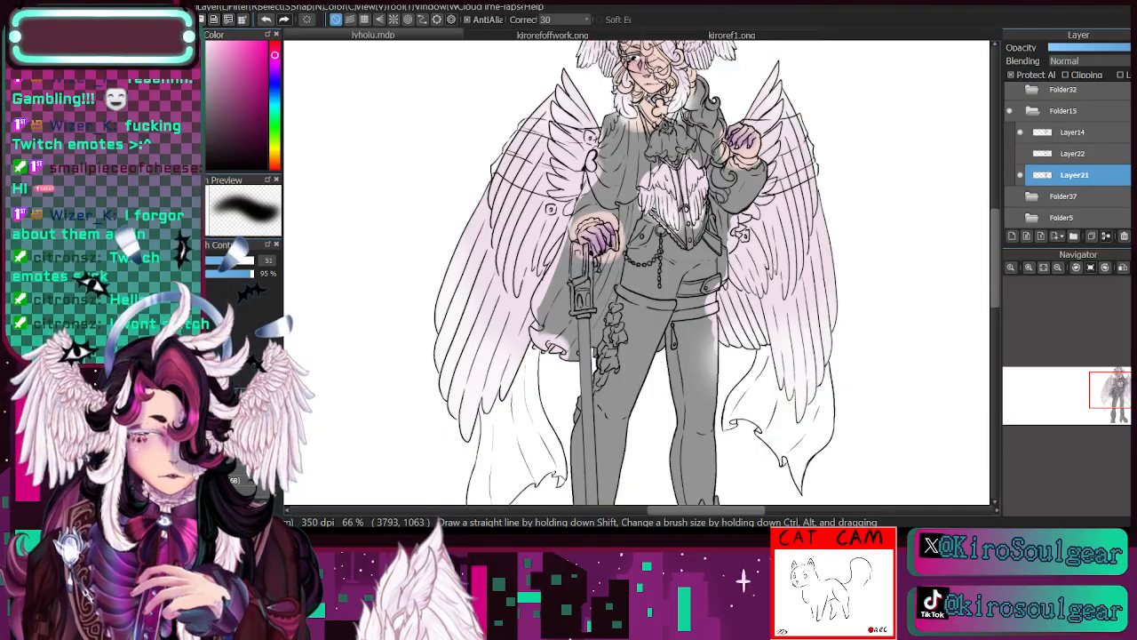
pyautogui.click(1029, 267)
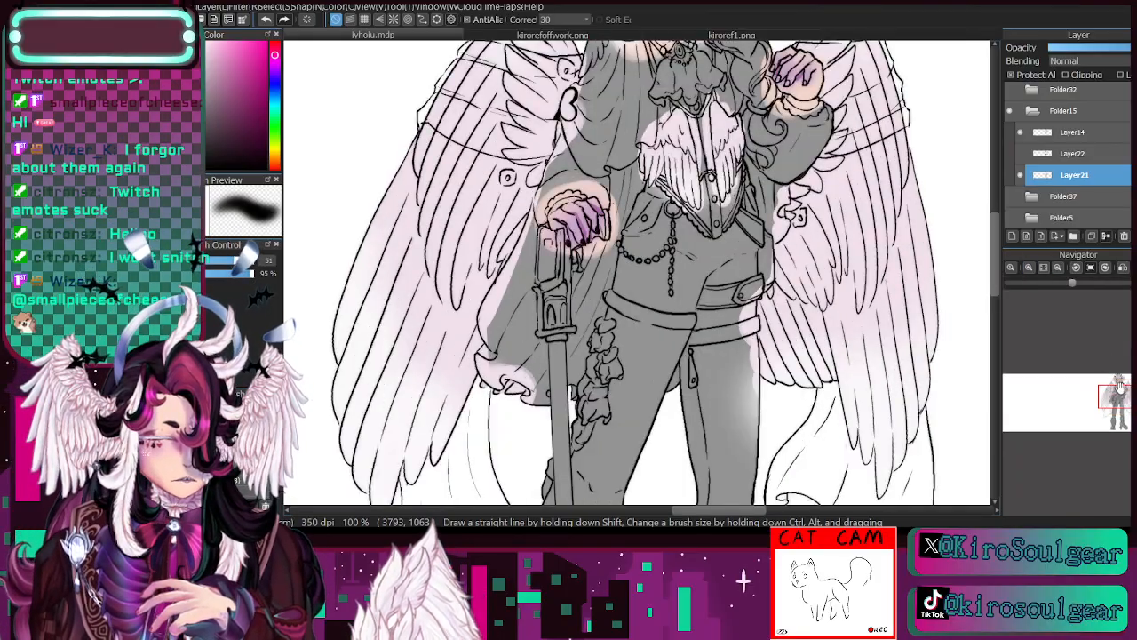
pyautogui.click(1029, 267)
pyautogui.moveTo(1121, 391); pyautogui.dragTo(1120, 393)
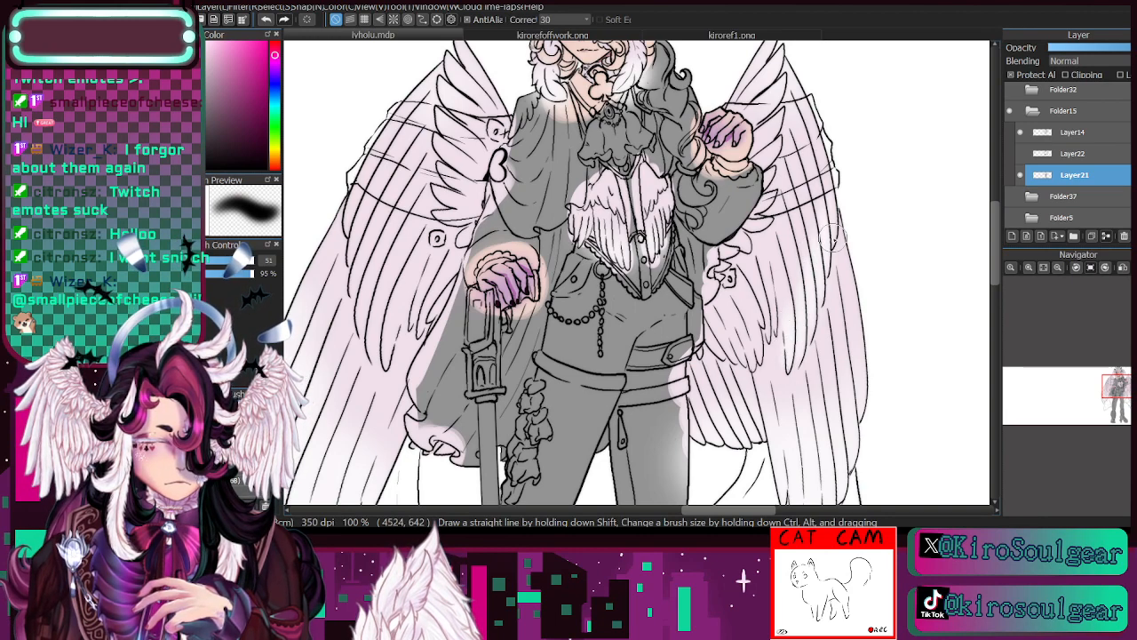
pyautogui.moveTo(828, 165)
pyautogui.mouseDown()
pyautogui.moveTo(848, 135)
pyautogui.moveTo(938, 144)
pyautogui.mouseUp()
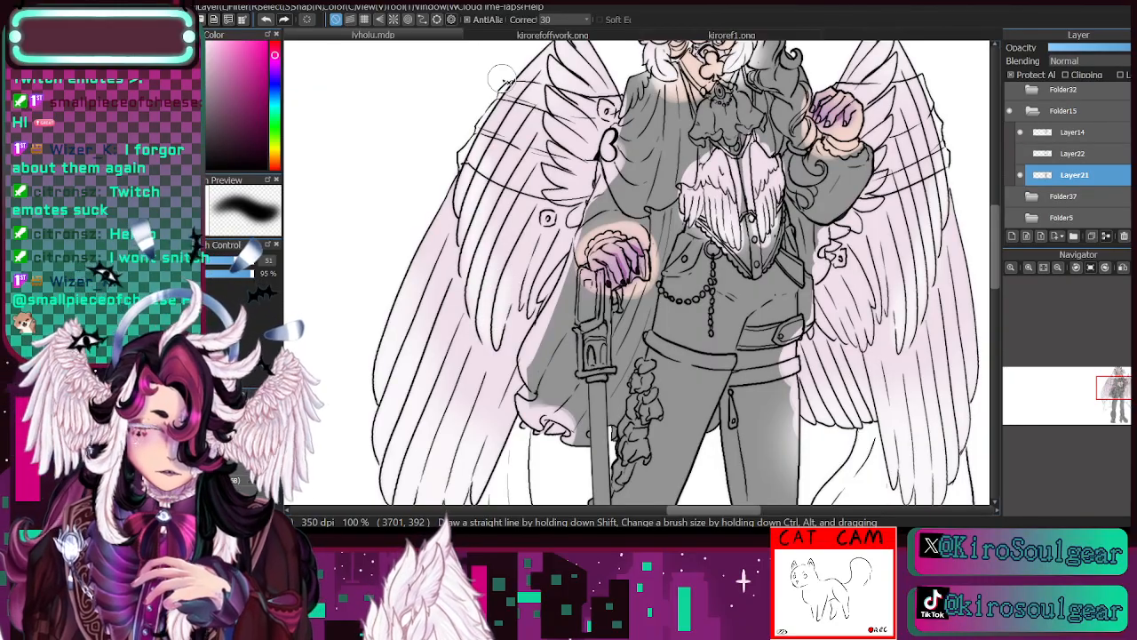
pyautogui.moveTo(502, 80); pyautogui.dragTo(422, 156)
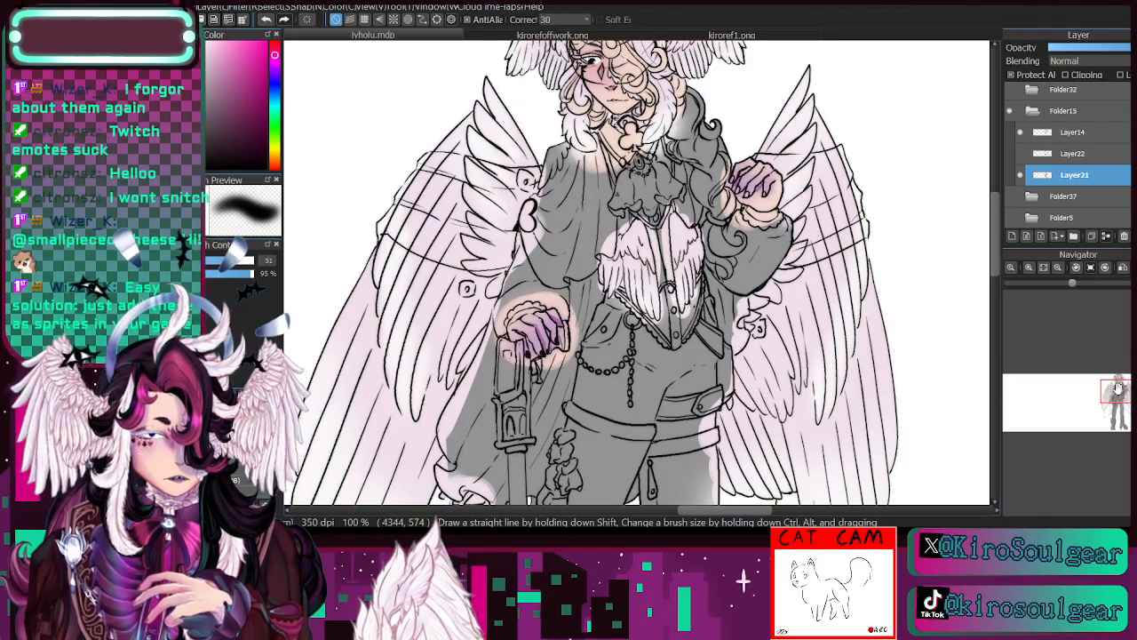
# - Add soft white to the head wings, the crest and the tips of the feather locks around the face at size 51
pyautogui.click(1038, 268)
pyautogui.click(1034, 267)
pyautogui.click(1034, 267)
pyautogui.moveTo(1120, 379); pyautogui.dragTo(1122, 380)
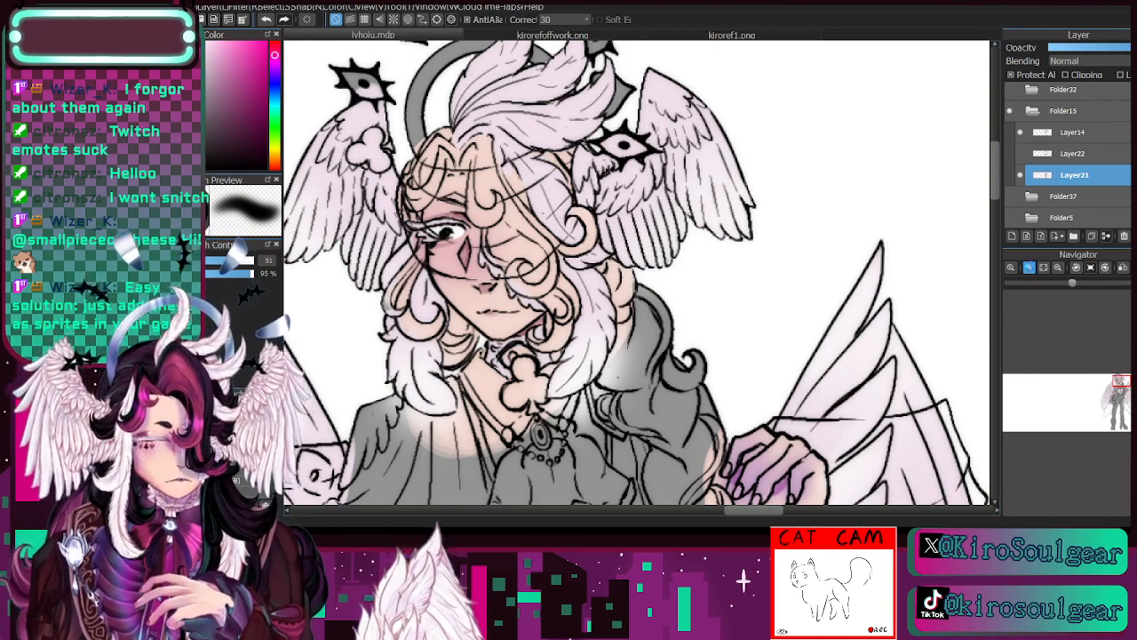
pyautogui.click(1030, 268)
pyautogui.moveTo(1112, 382); pyautogui.dragTo(1116, 379)
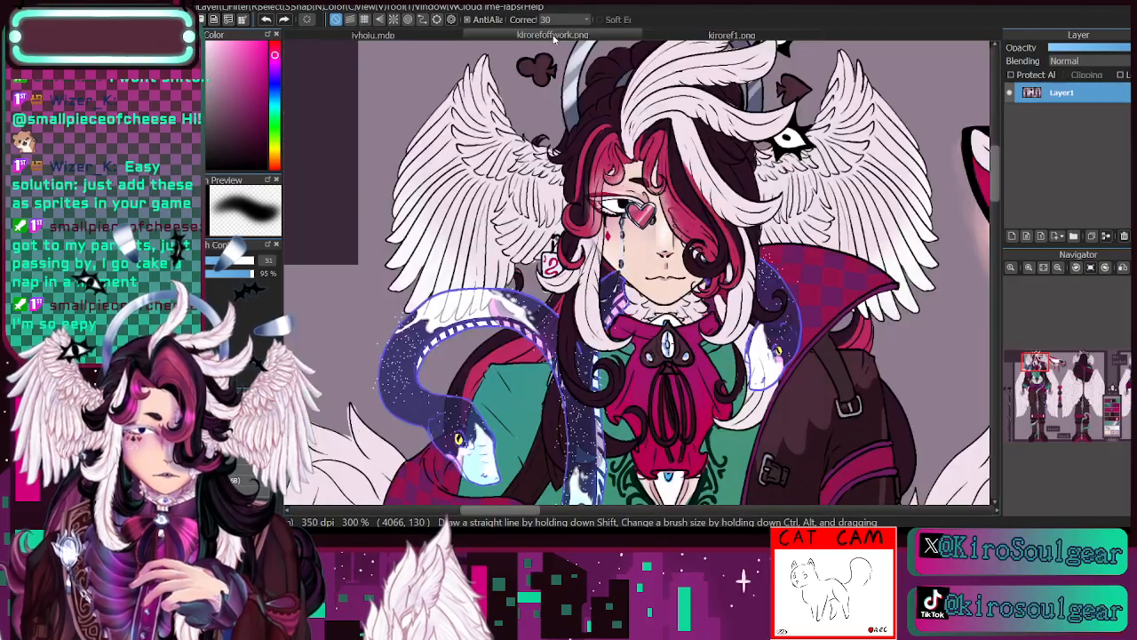
# - Sample the dark crimson pink of the checkered collar from kirorefoffwork.png for use in the drawing
pyautogui.click(552, 34)
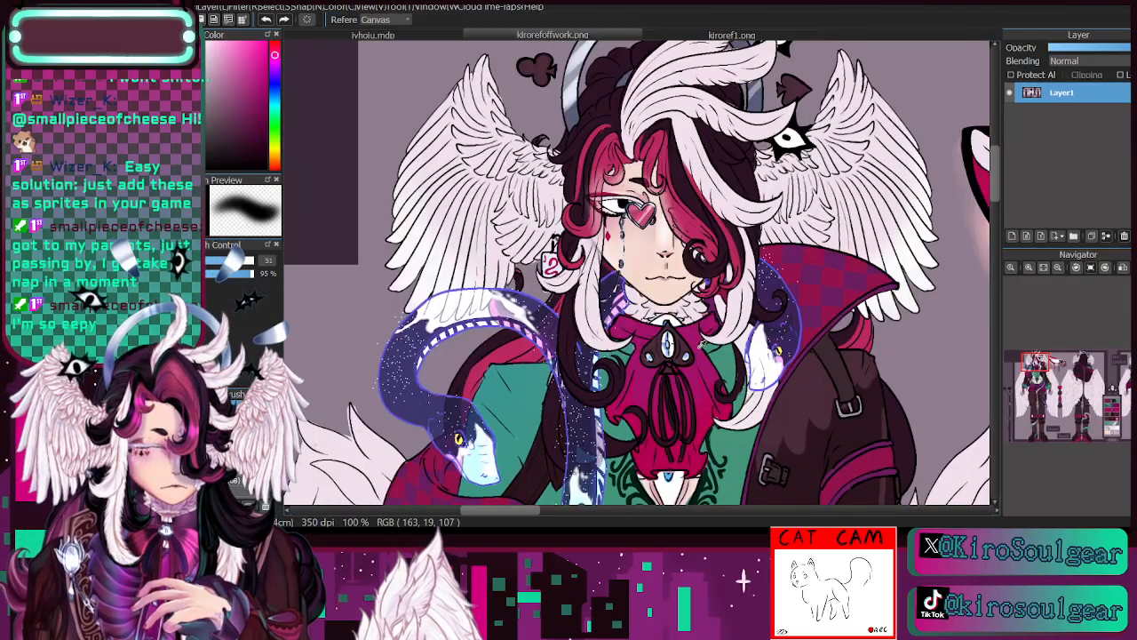
pyautogui.keyDown('alt'); pyautogui.click(821, 252); pyautogui.keyUp('alt')
pyautogui.click(440, 37)
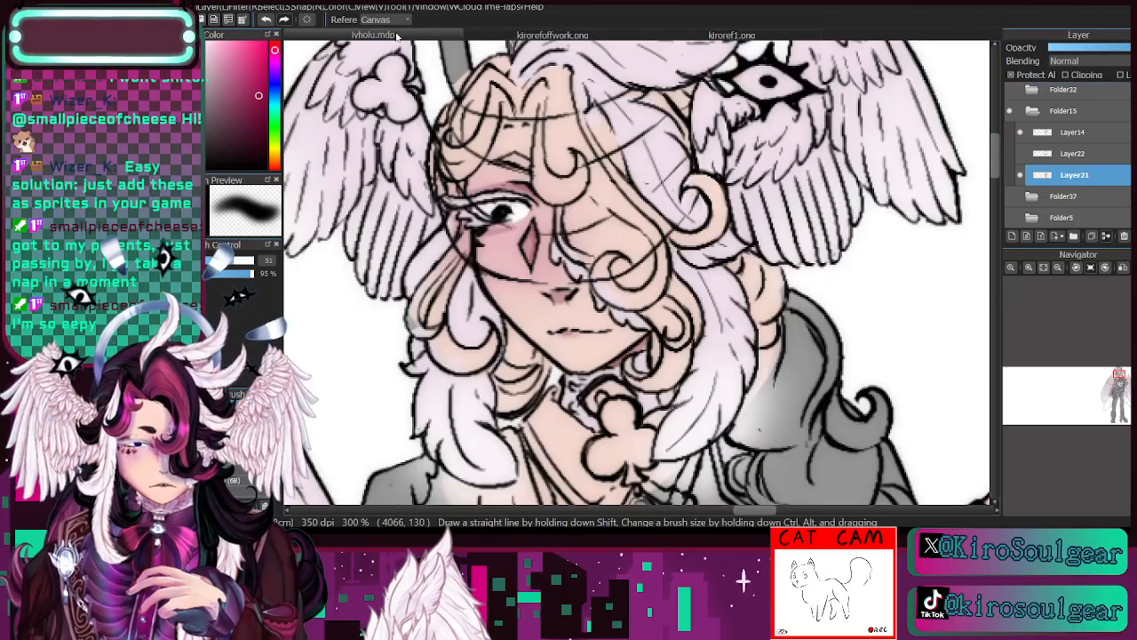
# - Try crimson shading beneath the visible eye with a fine brush at size 2.5, and undo the strokes
pyautogui.press('e')
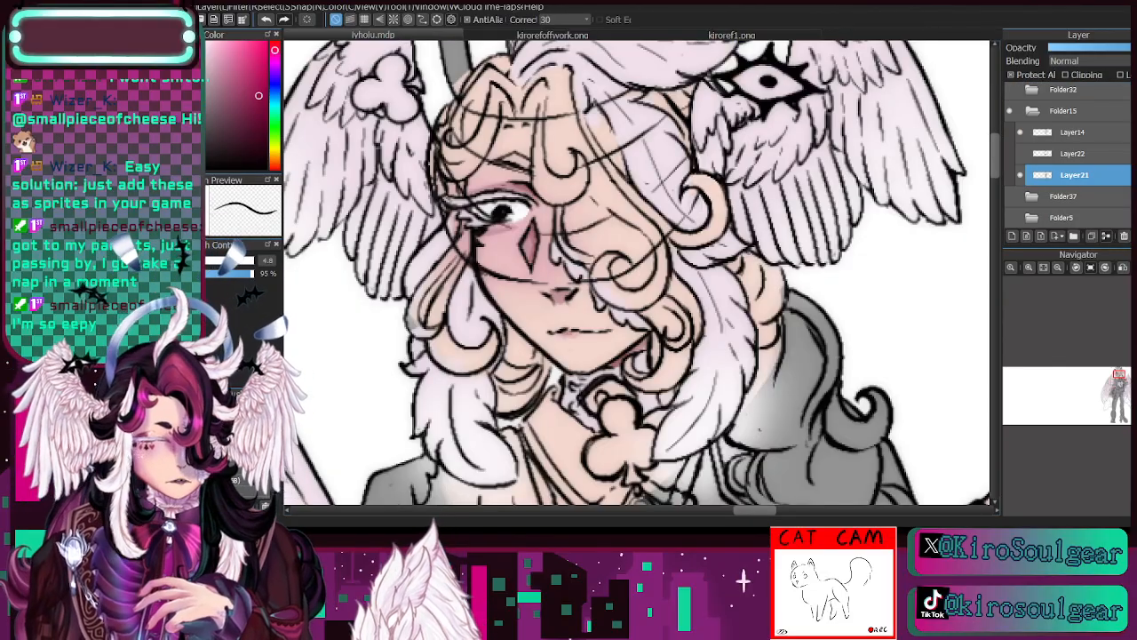
pyautogui.click(1029, 268)
pyautogui.moveTo(1120, 380); pyautogui.dragTo(1116, 377)
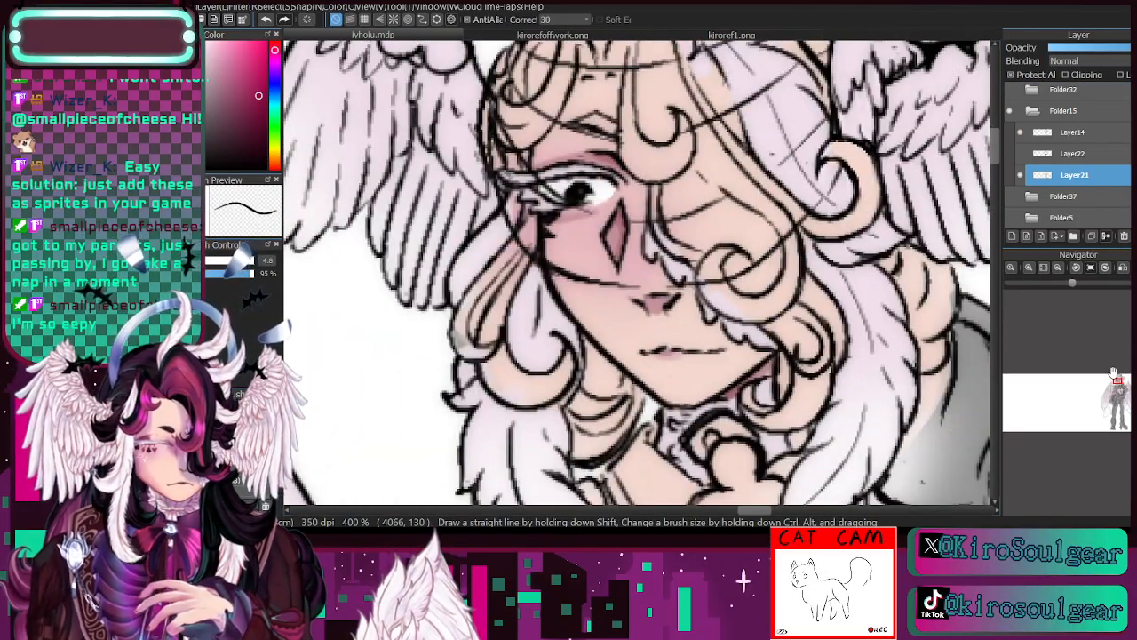
pyautogui.click(212, 260)
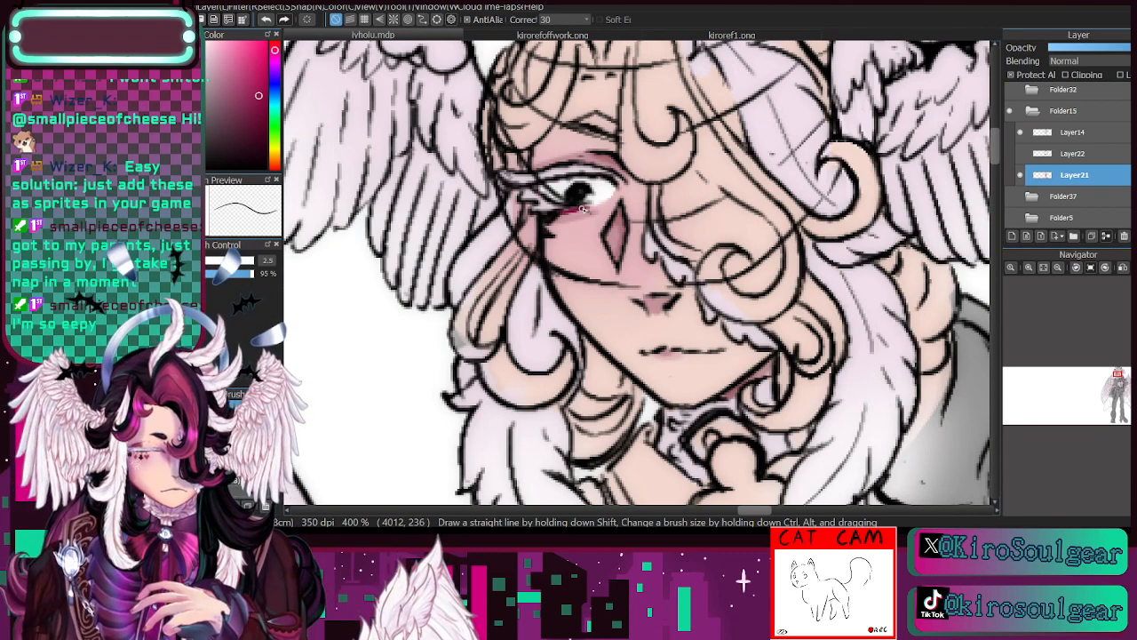
pyautogui.moveTo(587, 205); pyautogui.dragTo(599, 196)
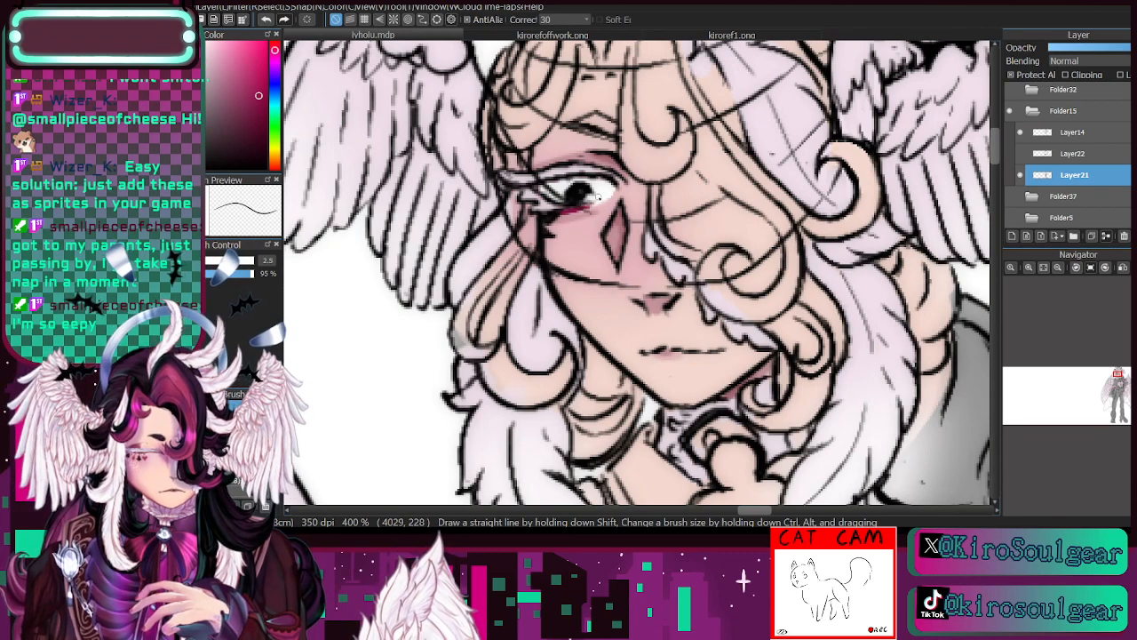
pyautogui.click(268, 21)
pyautogui.click(270, 22)
pyautogui.click(269, 23)
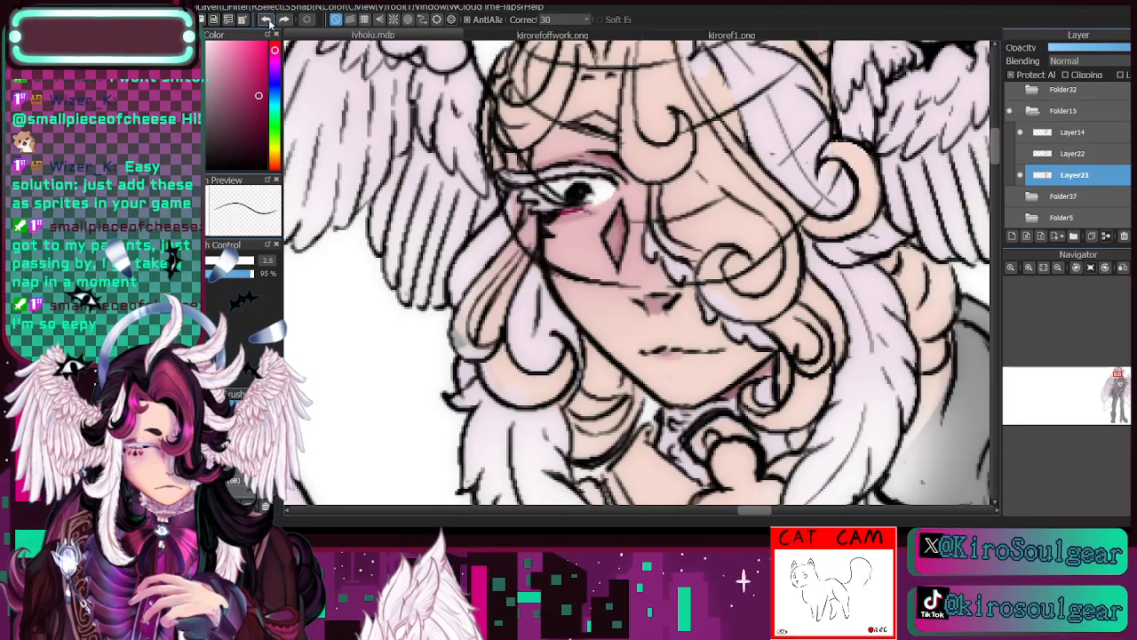
pyautogui.click(269, 23)
pyautogui.click(269, 22)
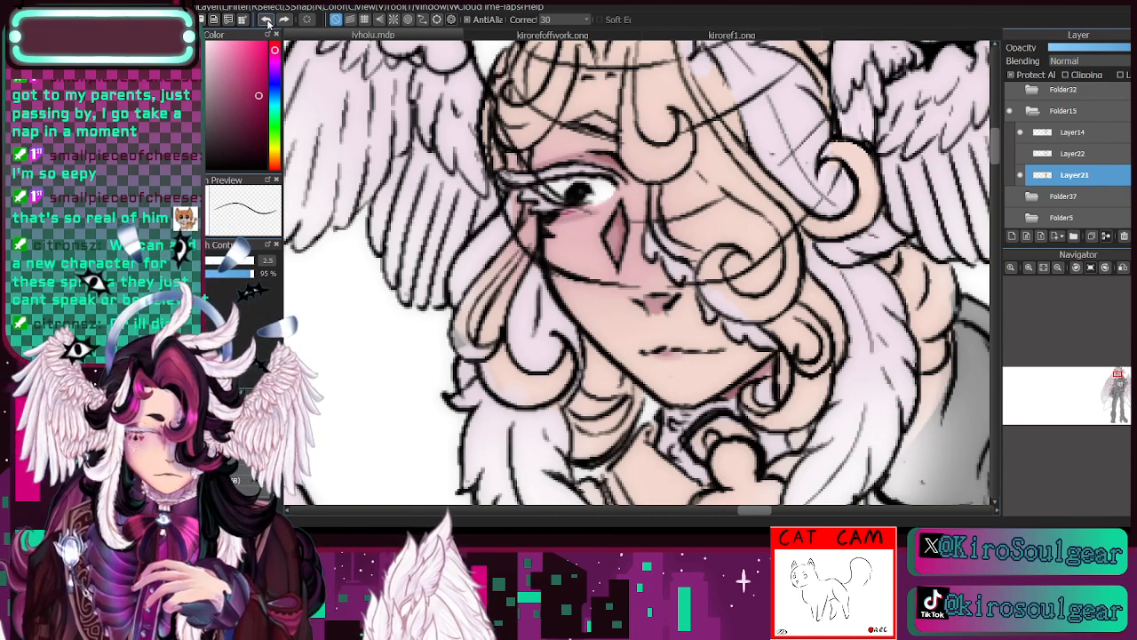
pyautogui.click(267, 19)
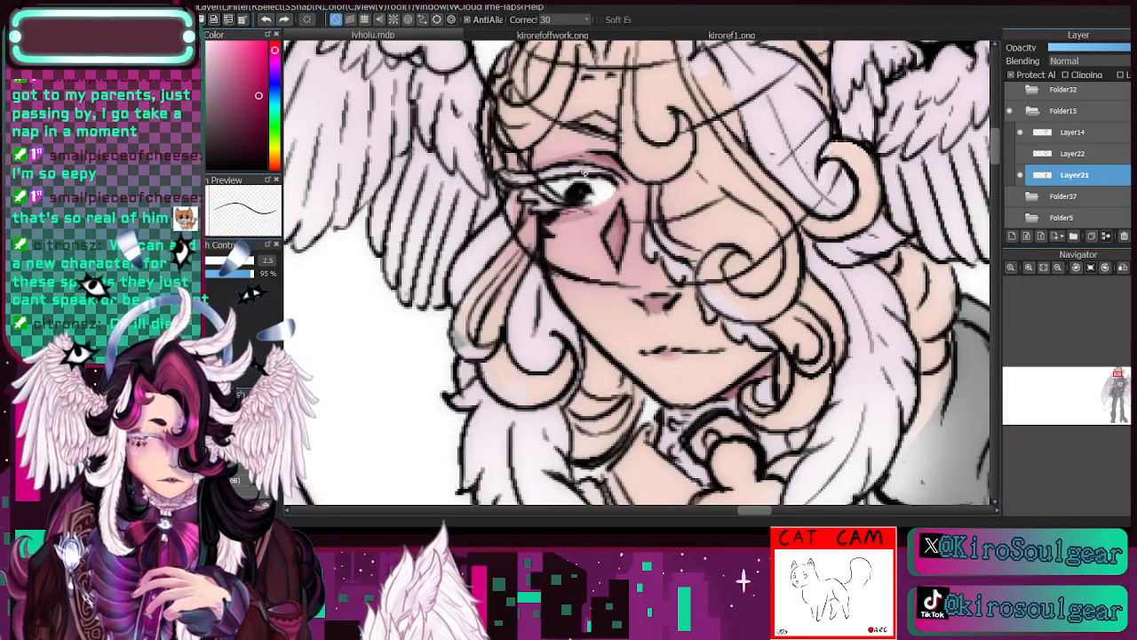
pyautogui.click(266, 20)
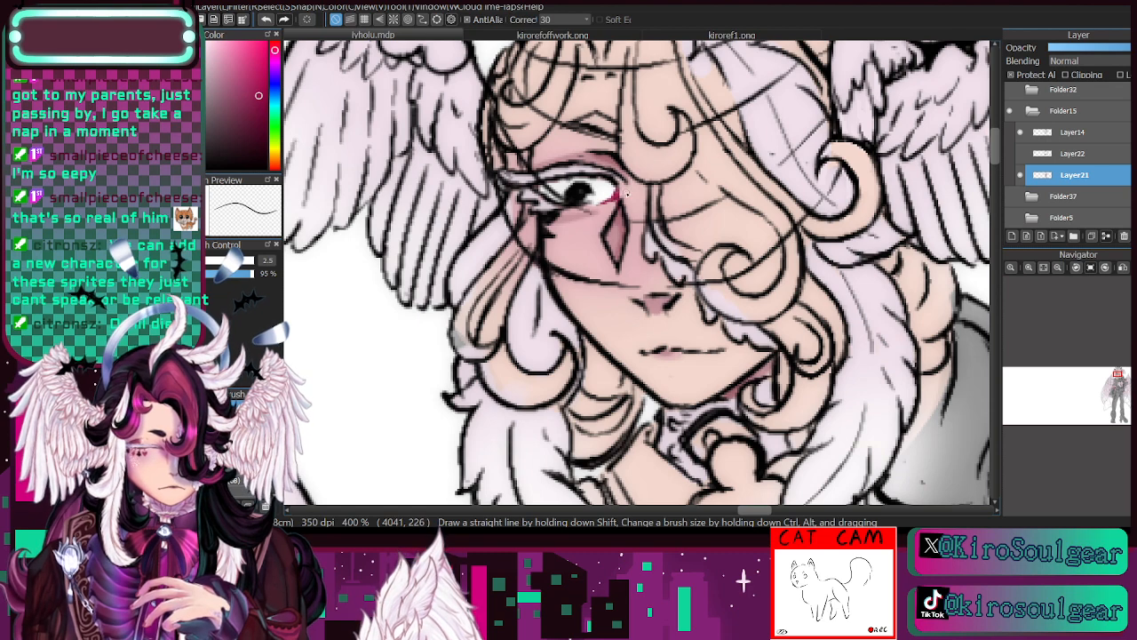
# - Undo the excess crimson at the eye's inner corner, redraw it smaller, and add a thin crimson line along the upper eyelid
pyautogui.click(270, 22)
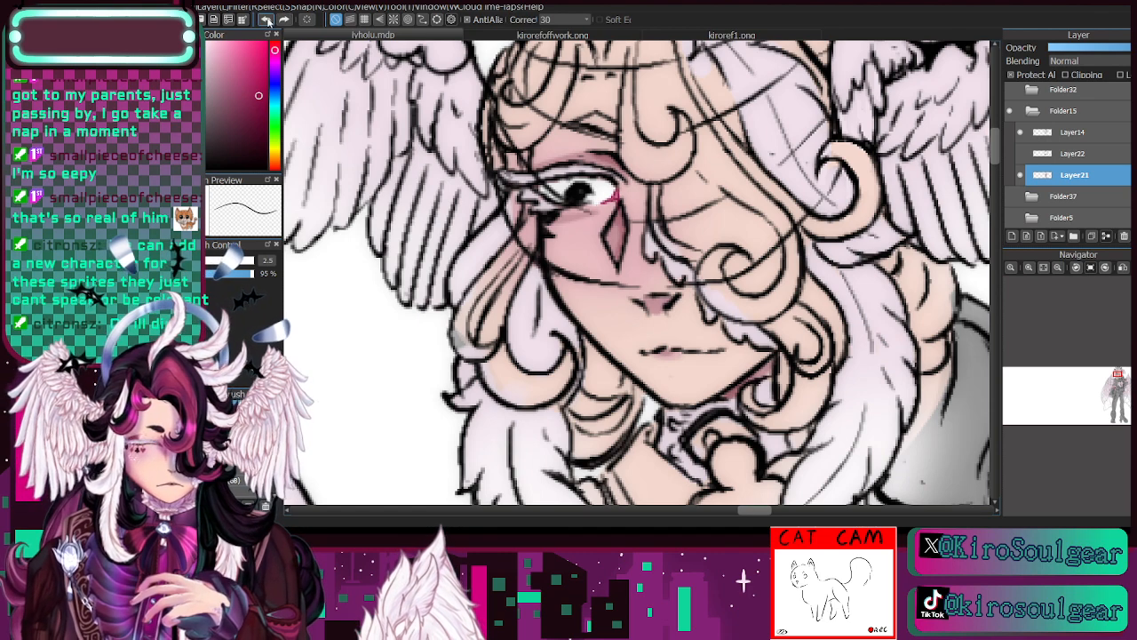
pyautogui.click(269, 21)
pyautogui.click(270, 22)
pyautogui.click(268, 21)
pyautogui.click(268, 22)
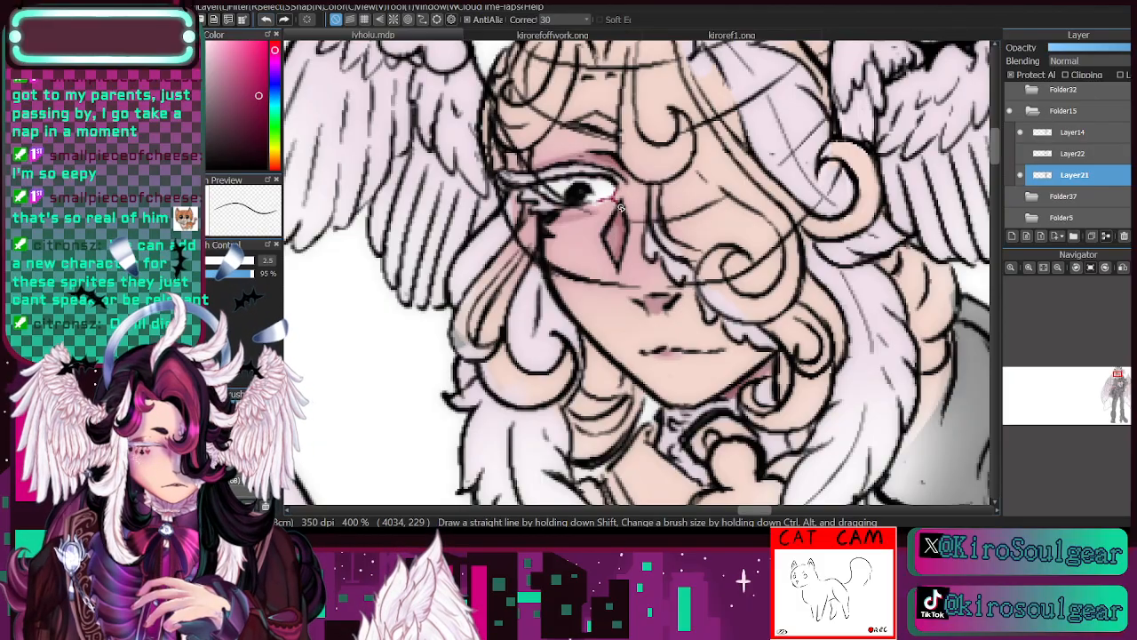
pyautogui.moveTo(615, 195)
pyautogui.mouseDown()
pyautogui.moveTo(616, 211)
pyautogui.moveTo(596, 200)
pyautogui.mouseUp()
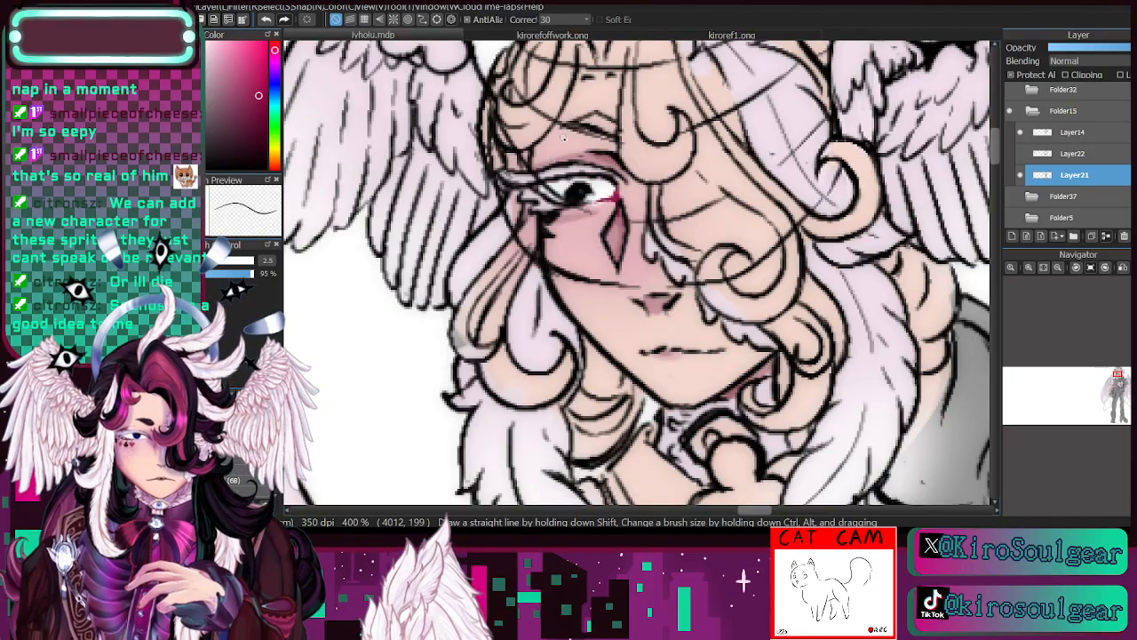
pyautogui.moveTo(529, 172); pyautogui.dragTo(572, 156)
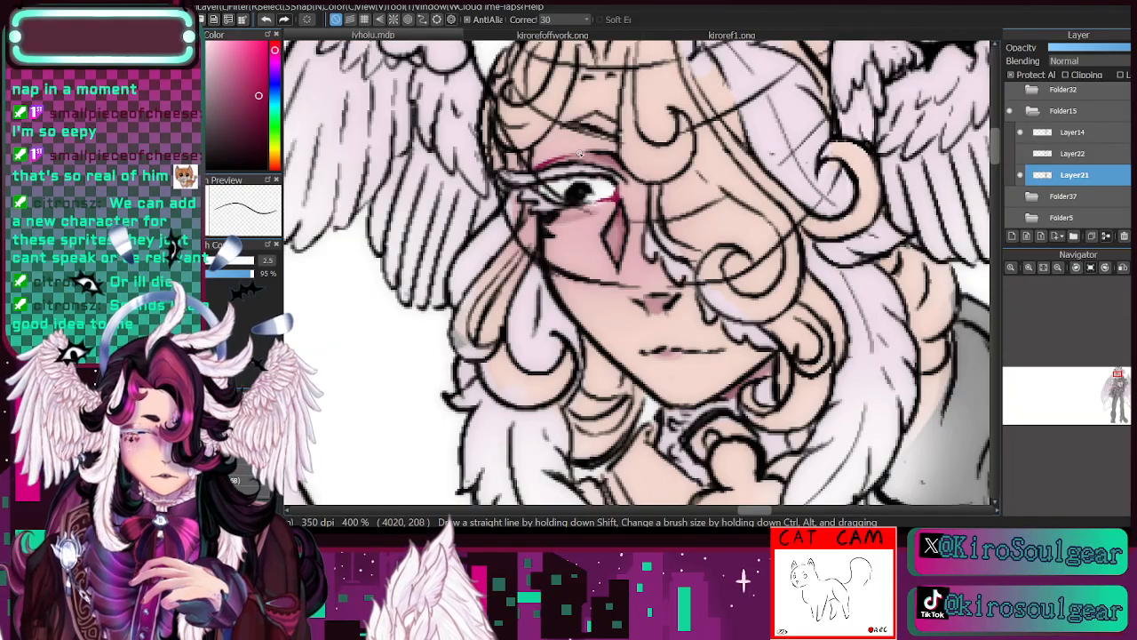
# - Hide and show Layer21 to compare the face's line art with its colouring
pyautogui.click(1076, 269)
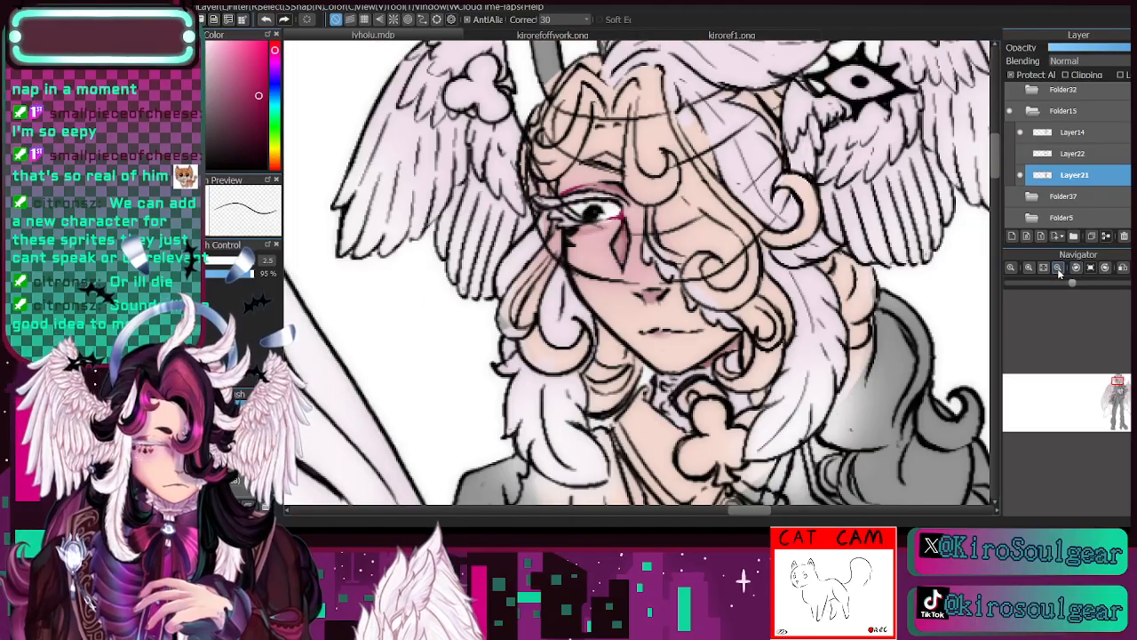
pyautogui.click(1021, 177)
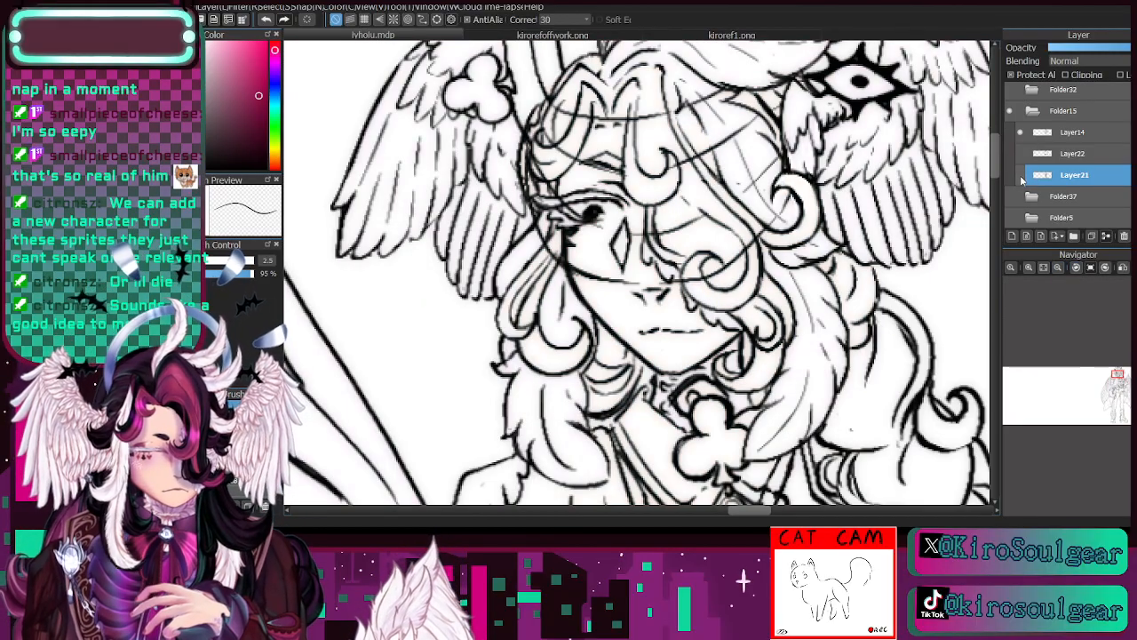
pyautogui.click(1021, 177)
# - Paint the small eye gem on the collar above the club pendant with white and a blue iris, using fine brush sizes
pyautogui.moveTo(1118, 382); pyautogui.dragTo(1114, 382)
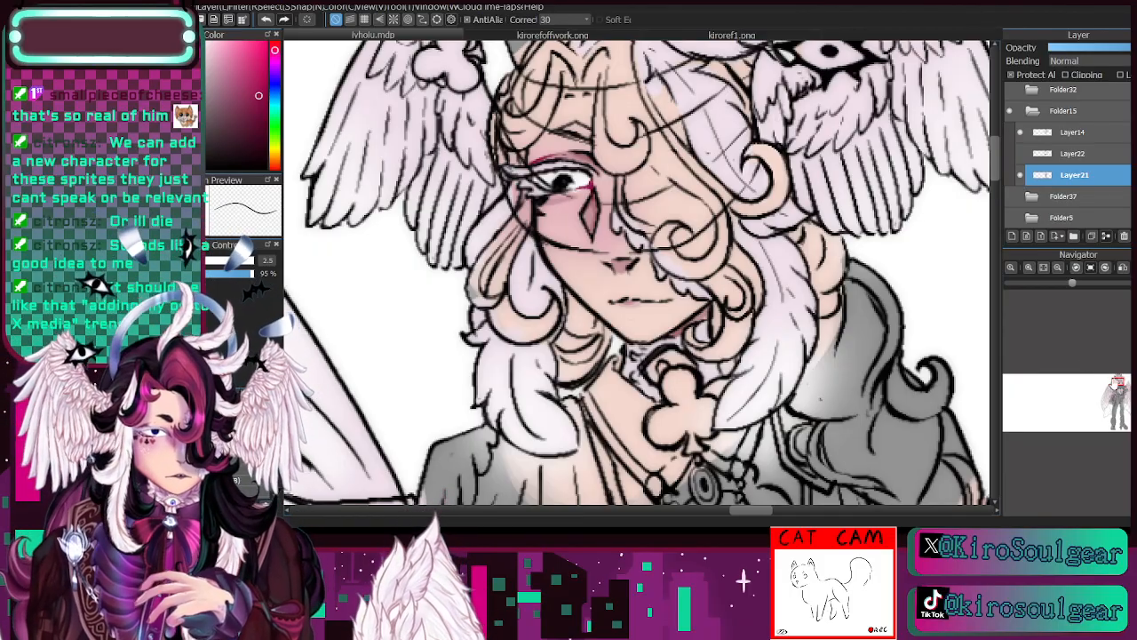
pyautogui.moveTo(1115, 382); pyautogui.dragTo(1118, 384)
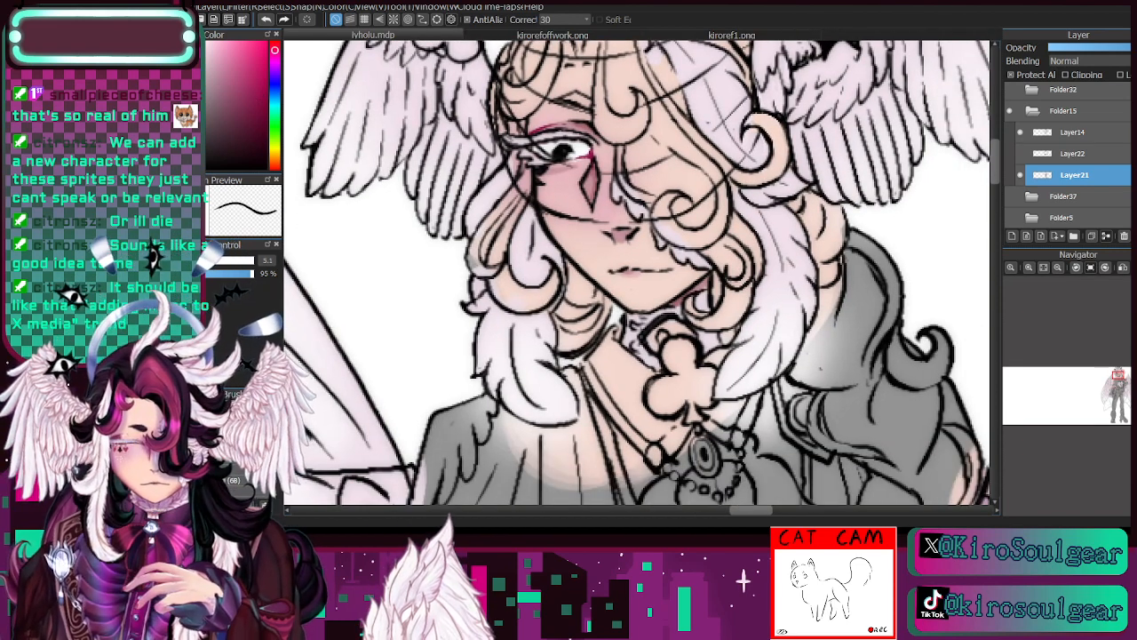
pyautogui.click(206, 261)
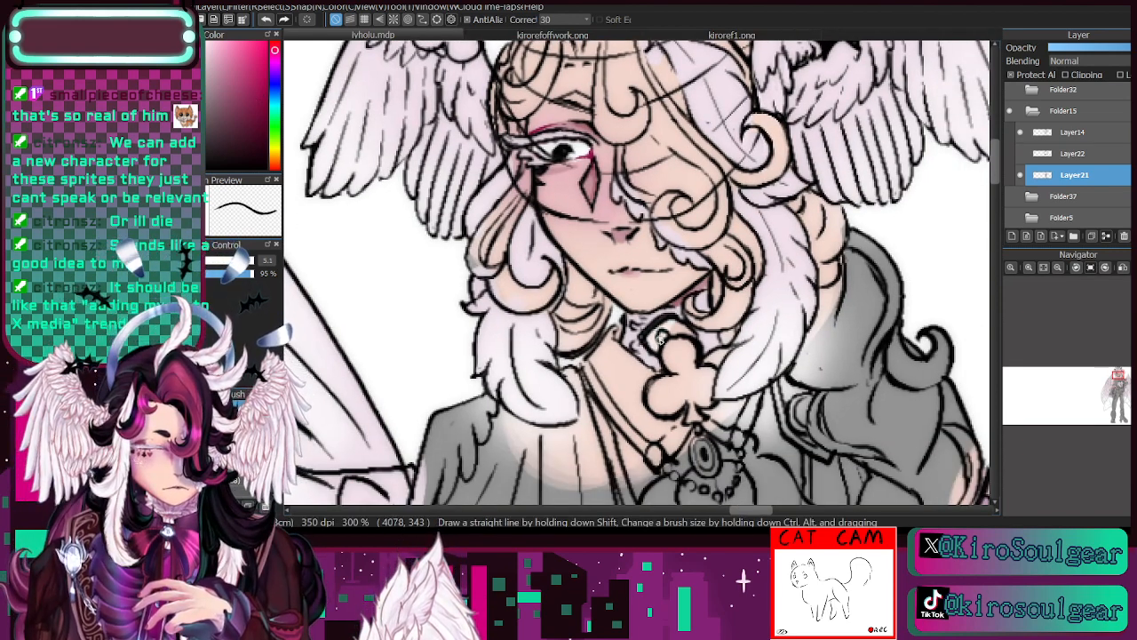
pyautogui.rightClick(693, 337)
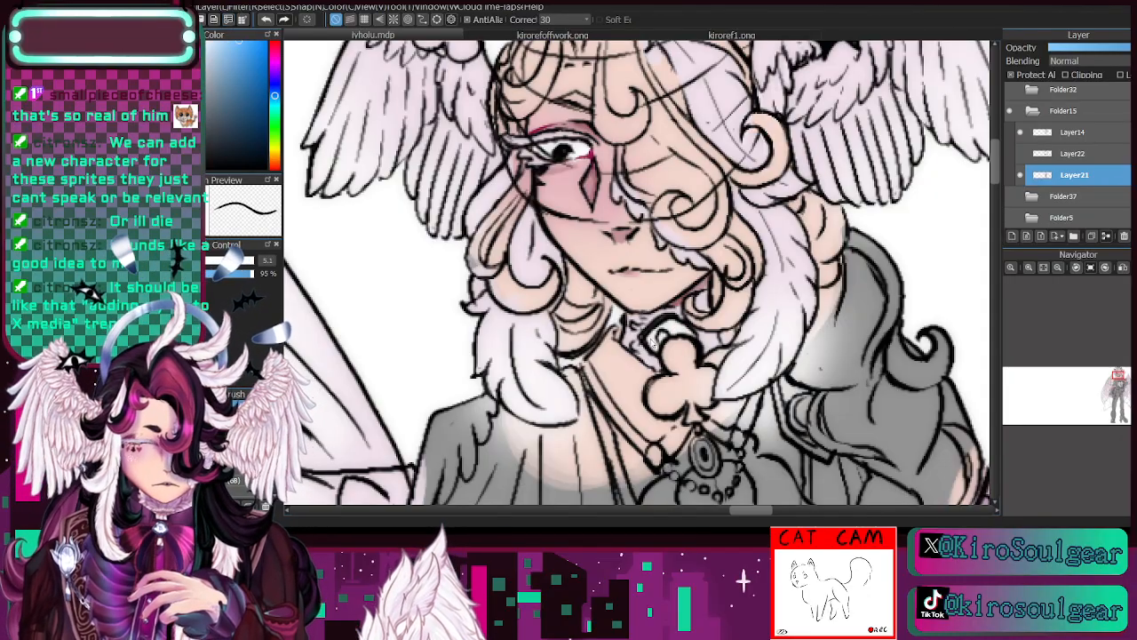
pyautogui.moveTo(665, 334); pyautogui.dragTo(668, 341)
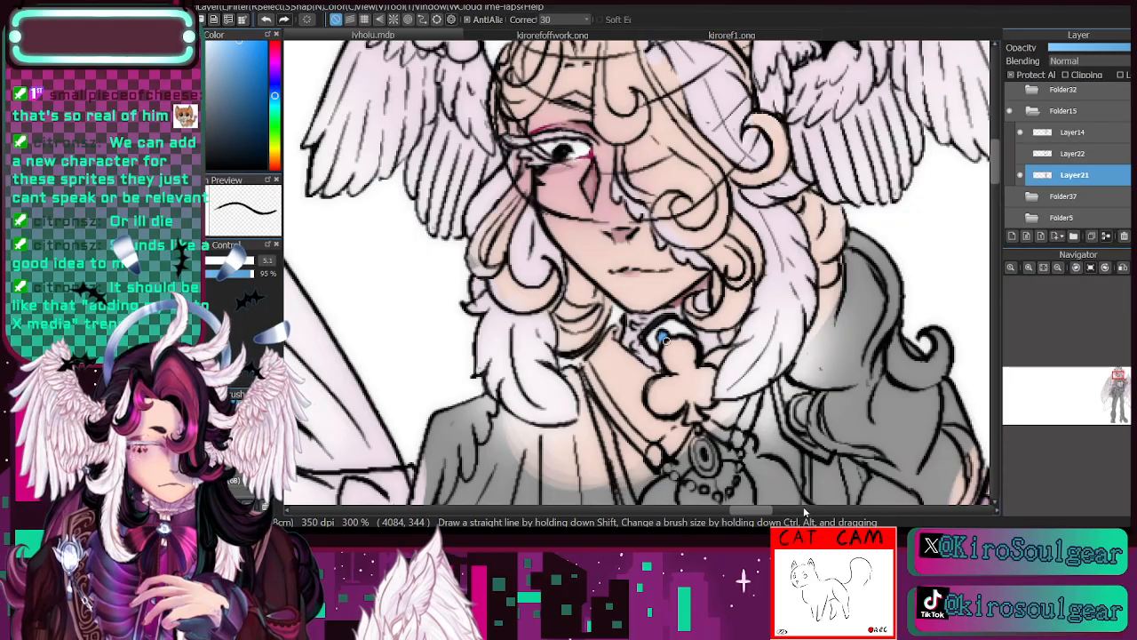
pyautogui.click(169, 261)
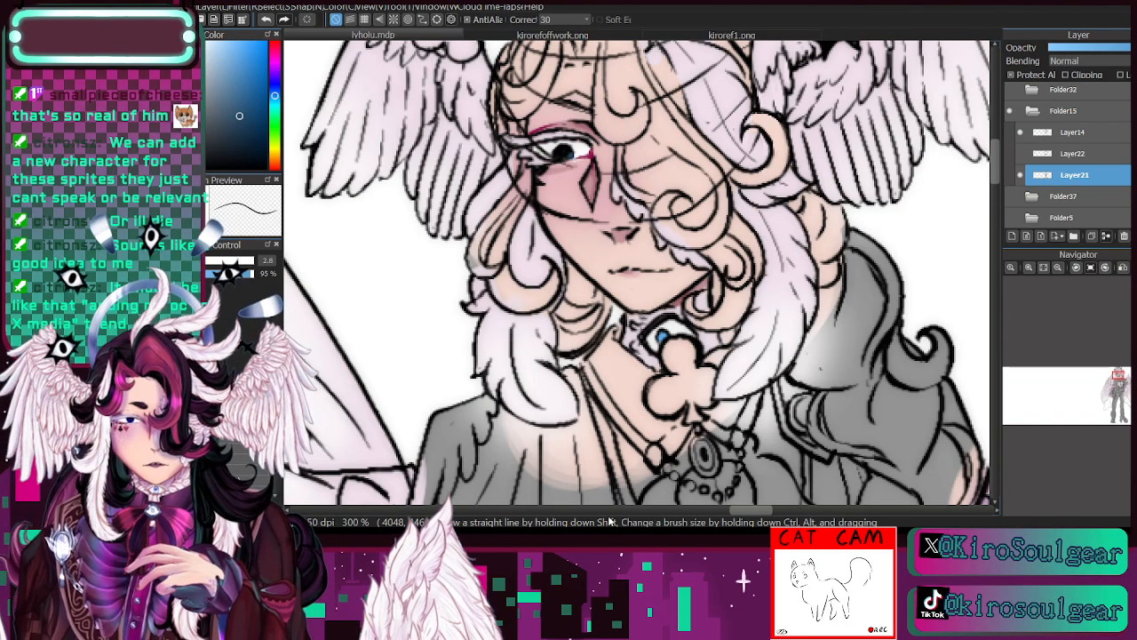
# - Sample the halo's pale blue-grey, RGB 152, 155, 176, from kirorefoffwork.png and bring the whole halo reference into view
pyautogui.click(1057, 268)
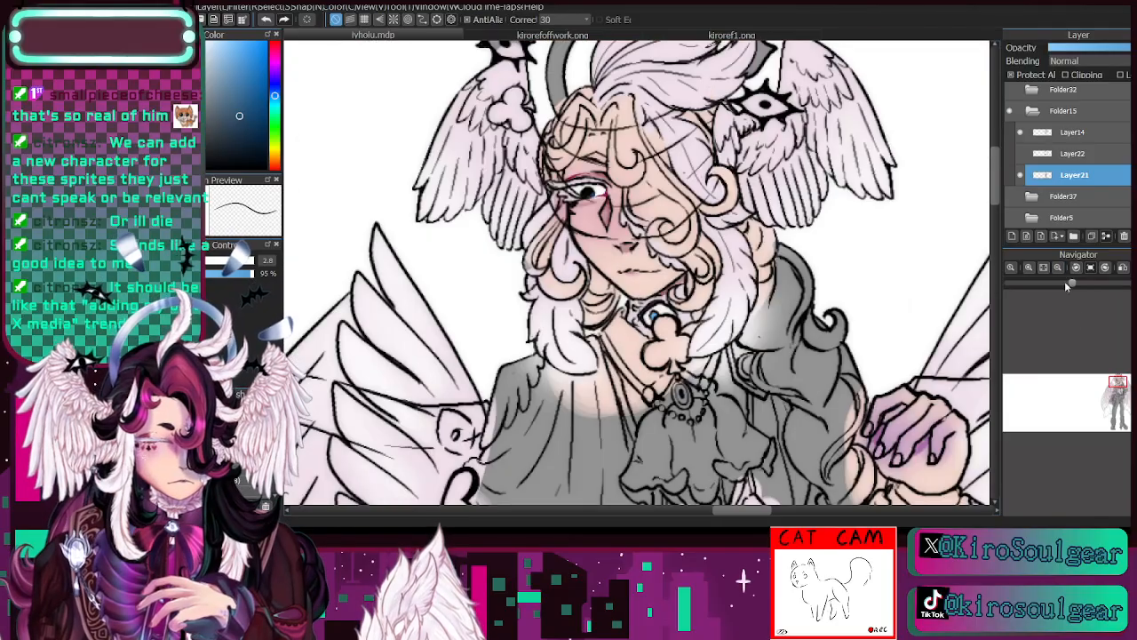
pyautogui.moveTo(1117, 383); pyautogui.dragTo(1117, 379)
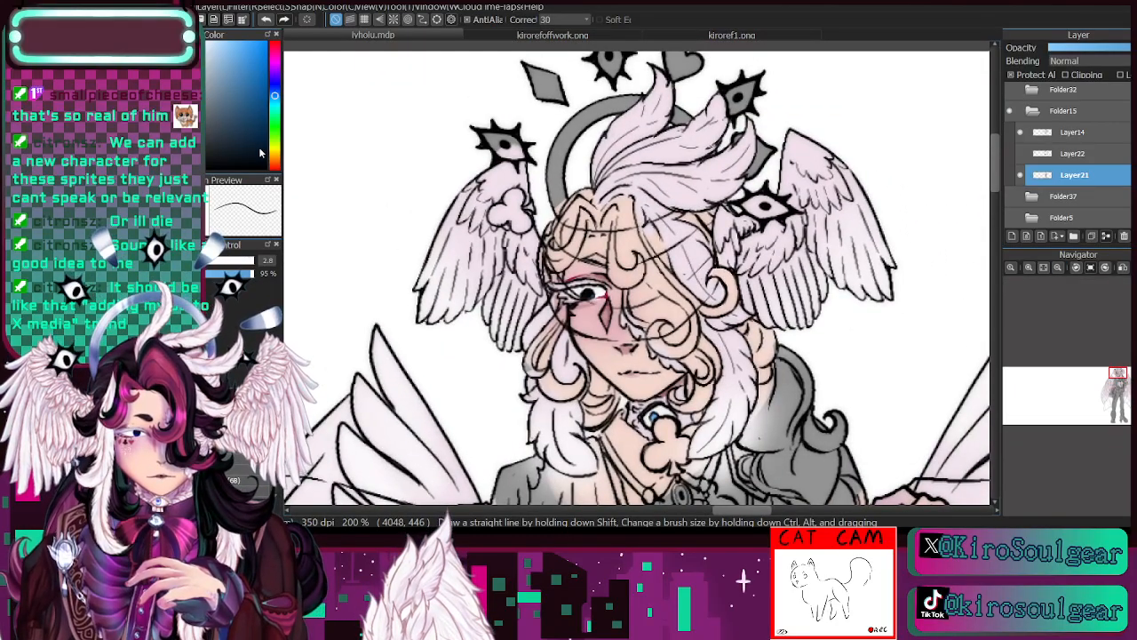
pyautogui.click(525, 34)
pyautogui.press('i')
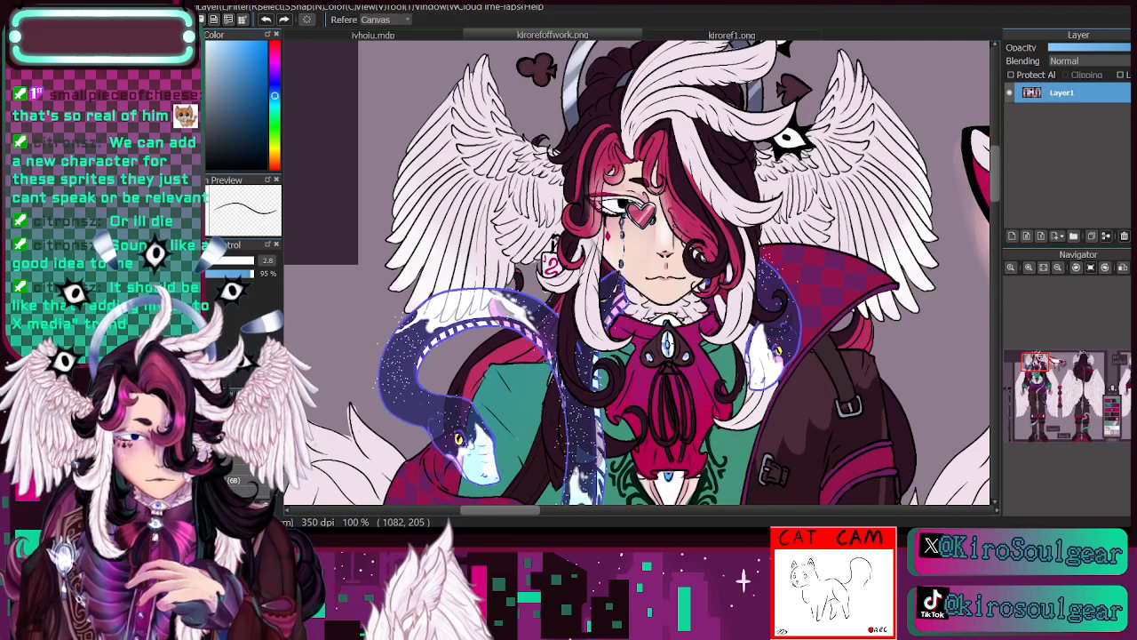
pyautogui.click(572, 80)
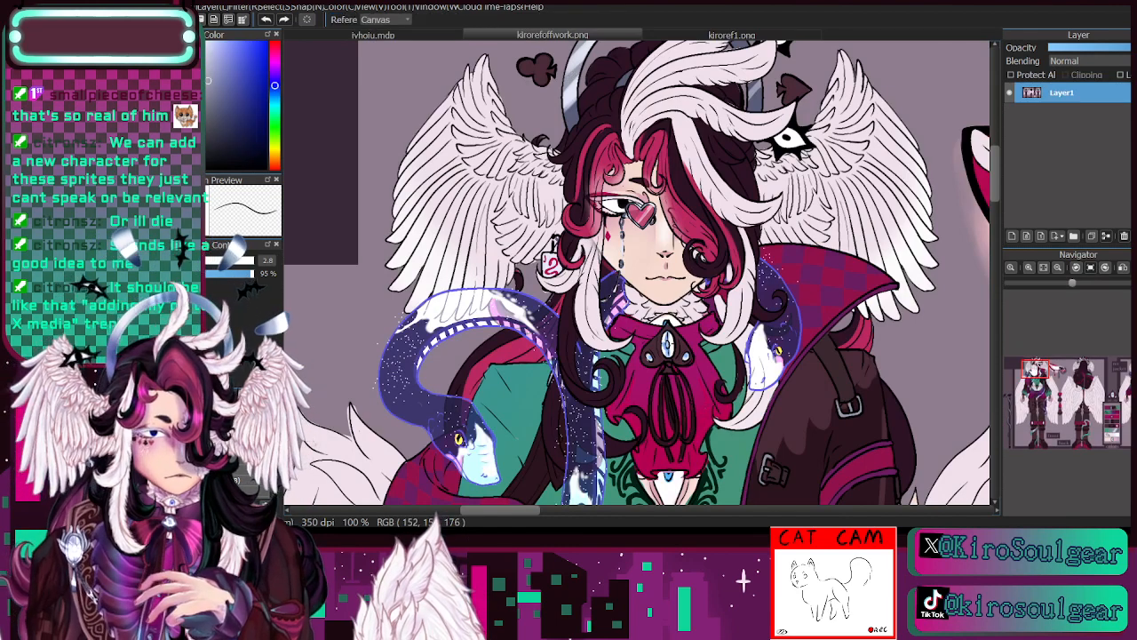
pyautogui.moveTo(572, 74); pyautogui.dragTo(546, 192)
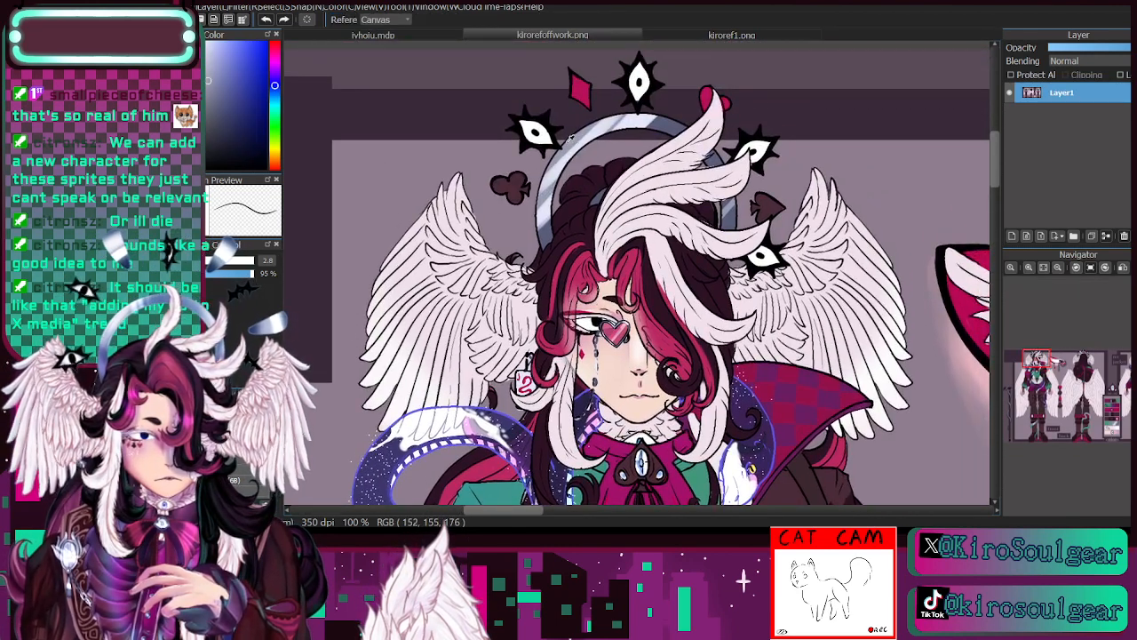
# - Try the blue-grey on the halo with the hard brush at size 33, undo it, and sample the crest feather colour
pyautogui.click(417, 35)
pyautogui.press('b')
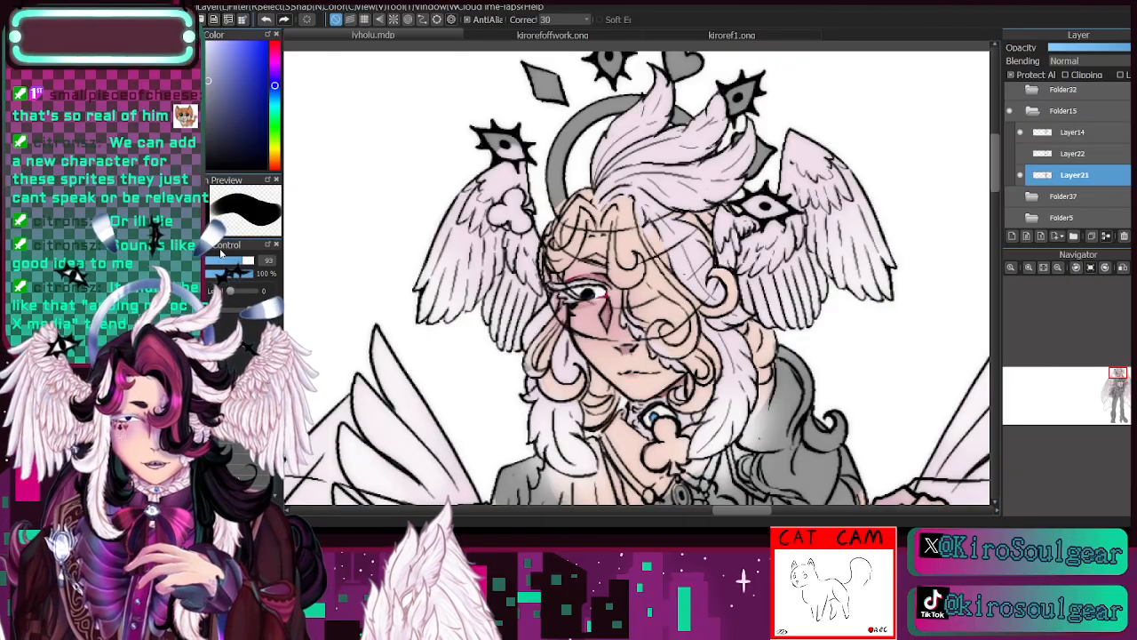
pyautogui.moveTo(240, 260); pyautogui.dragTo(220, 261)
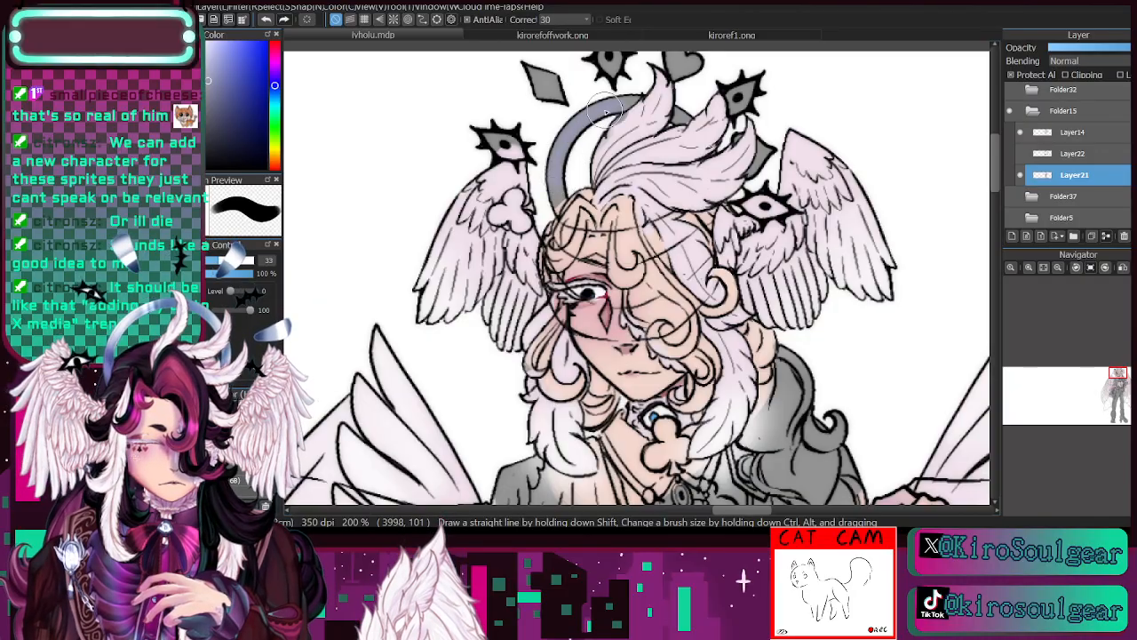
pyautogui.click(267, 20)
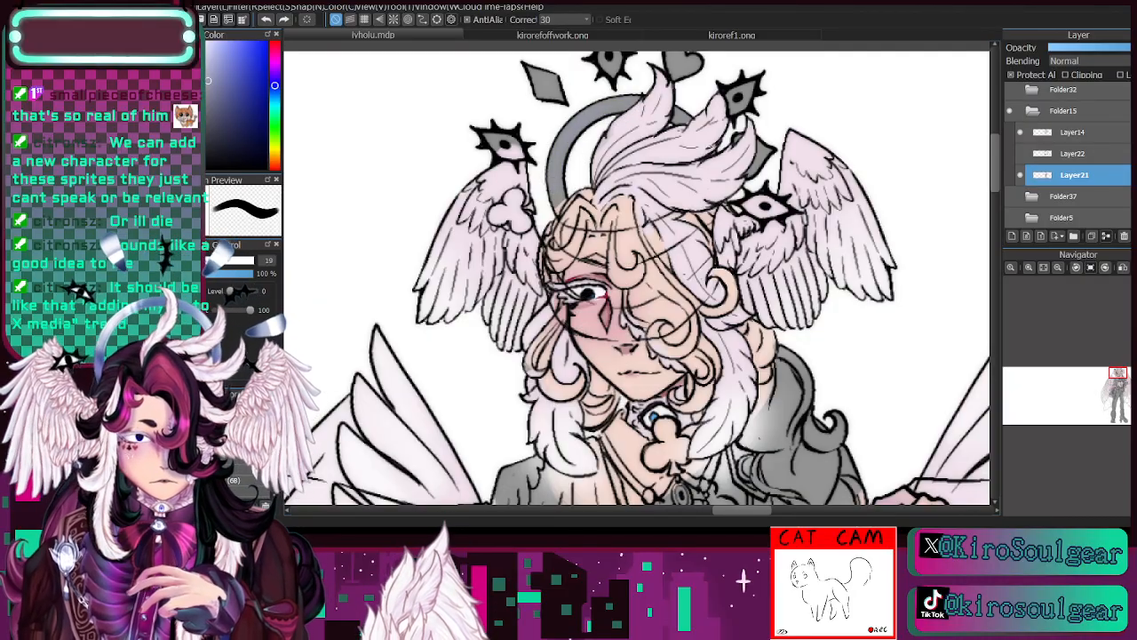
pyautogui.click(207, 260)
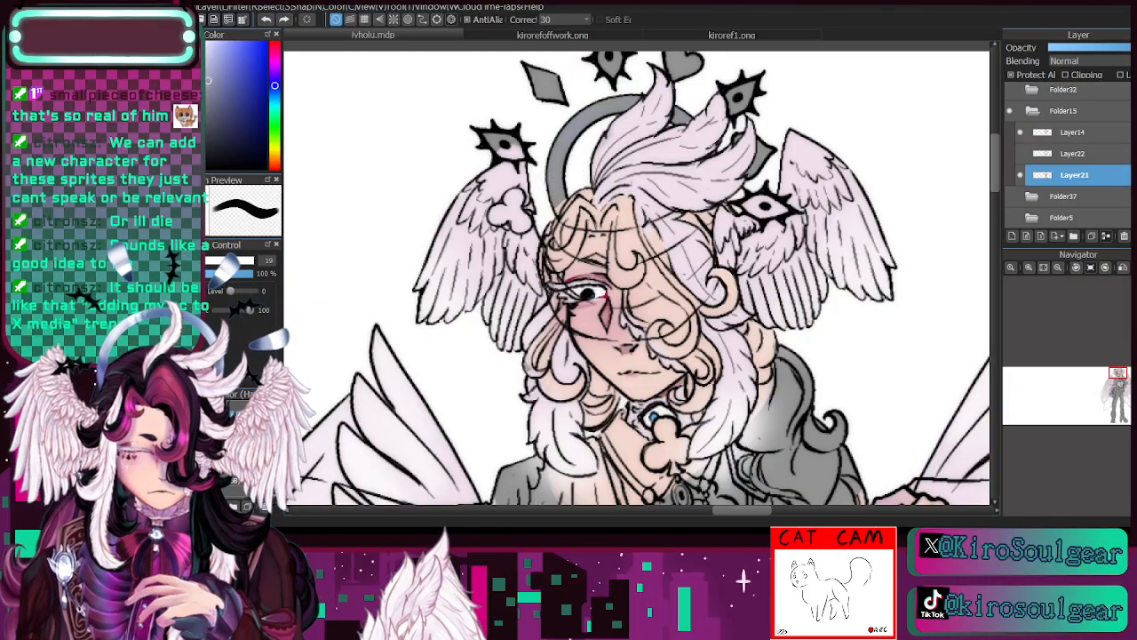
pyautogui.press('i')
pyautogui.click(619, 162)
pyautogui.press('b')
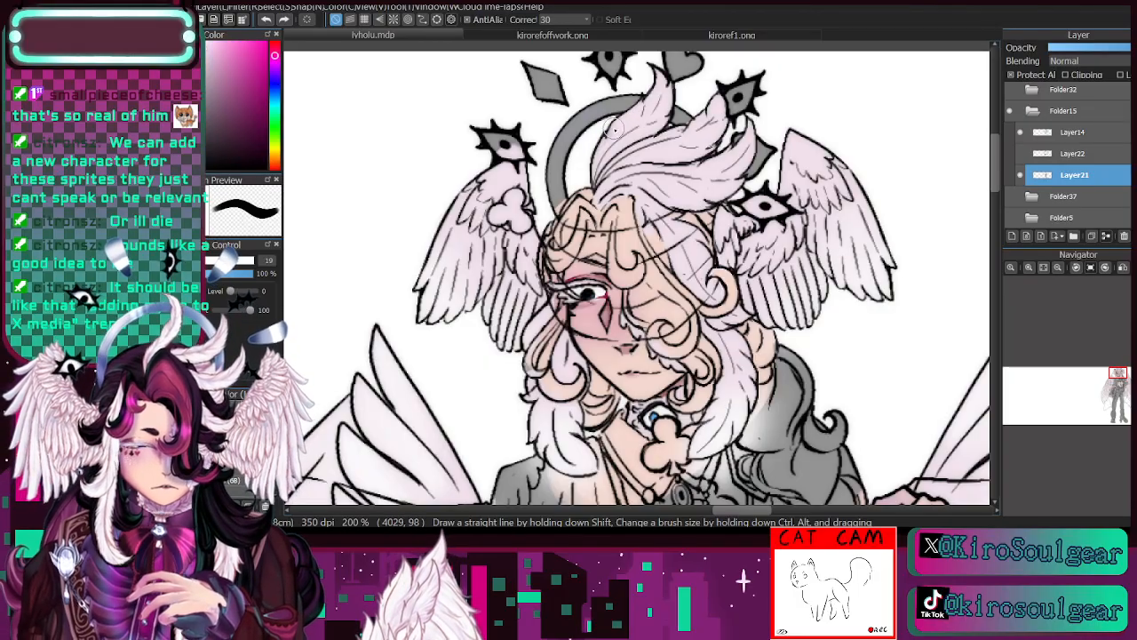
# - Sample the halo's pale blue-grey again from kirorefoffwork.png
pyautogui.click(511, 35)
pyautogui.press('i')
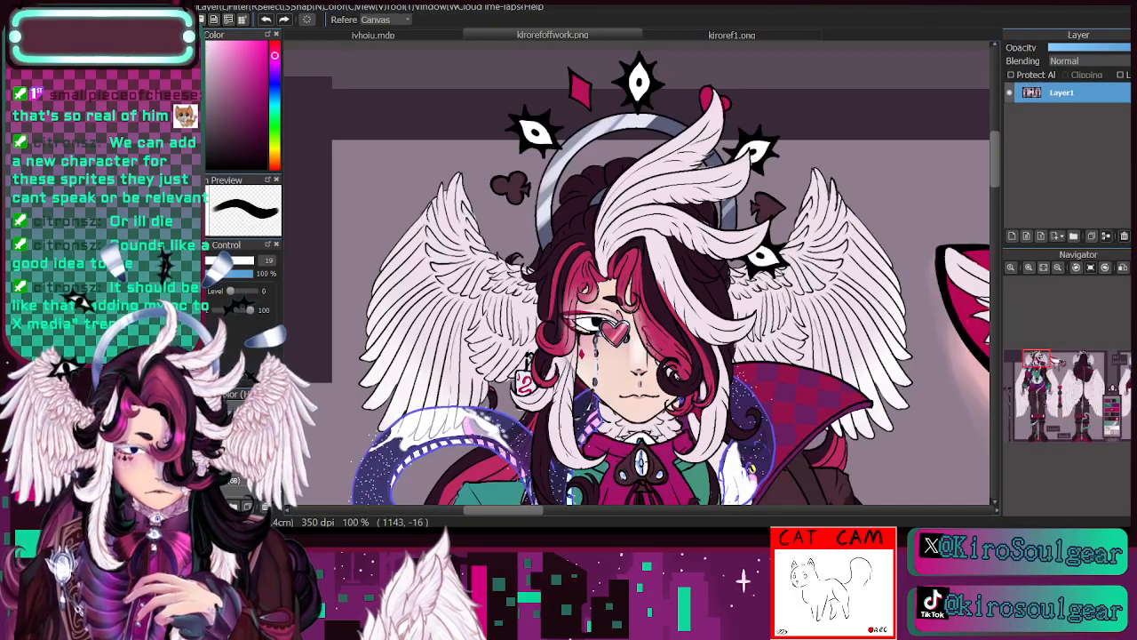
pyautogui.click(662, 118)
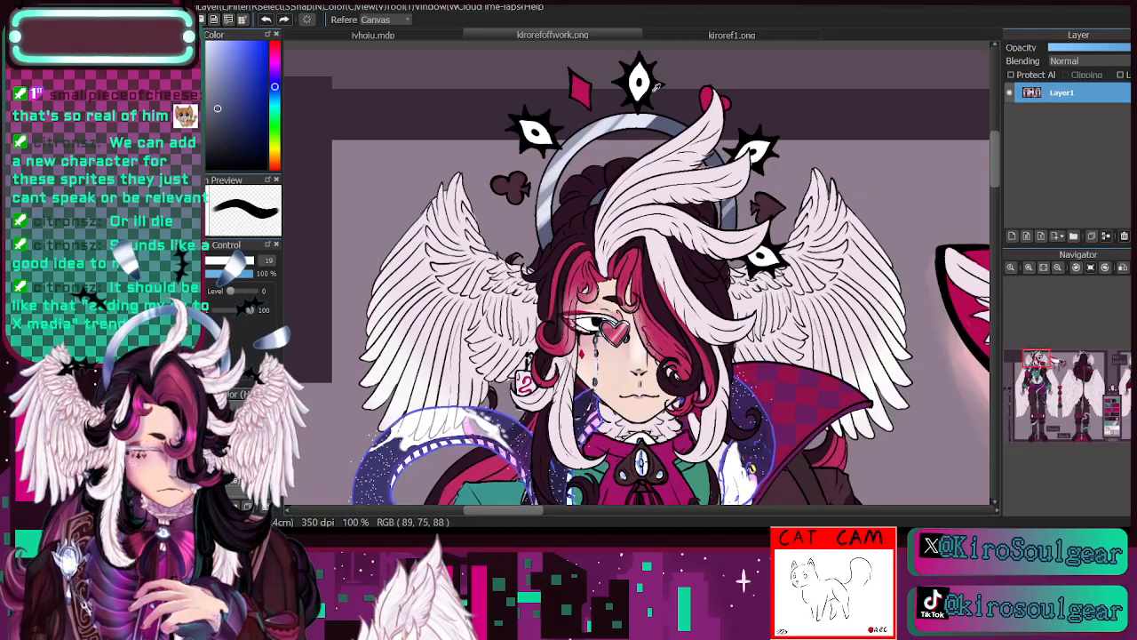
pyautogui.click(730, 204)
# - Paint the exposed part of the halo ring on Layer21 with the sampled pale blue-grey using the hard brush
pyautogui.click(383, 35)
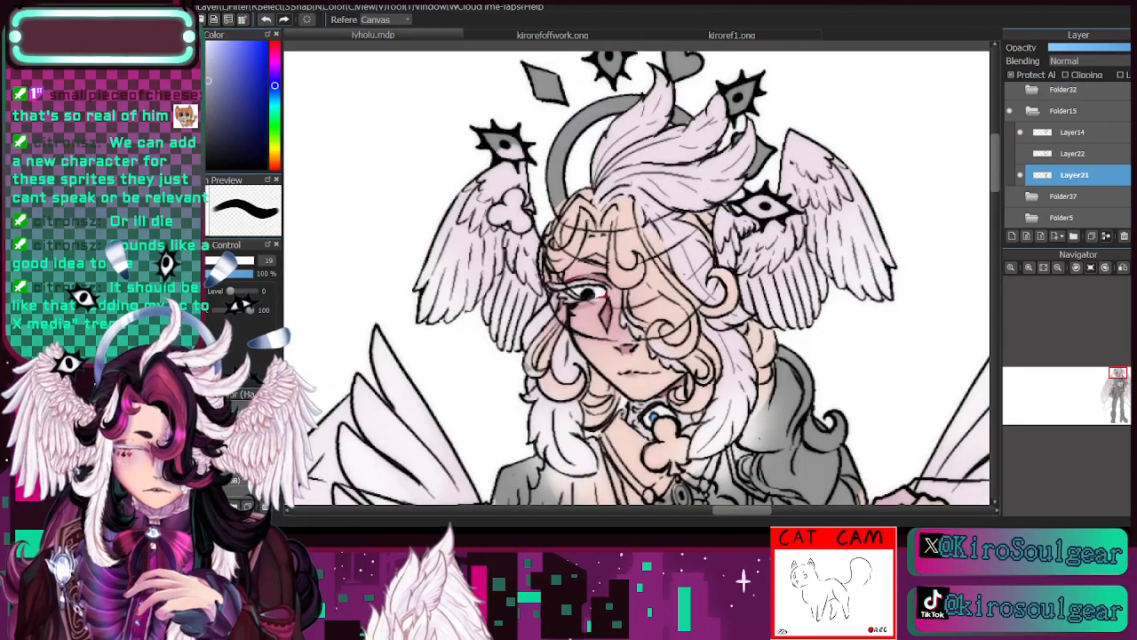
pyautogui.press('b')
pyautogui.moveTo(552, 182)
pyautogui.mouseDown()
pyautogui.moveTo(573, 126)
pyautogui.moveTo(597, 107)
pyautogui.mouseUp()
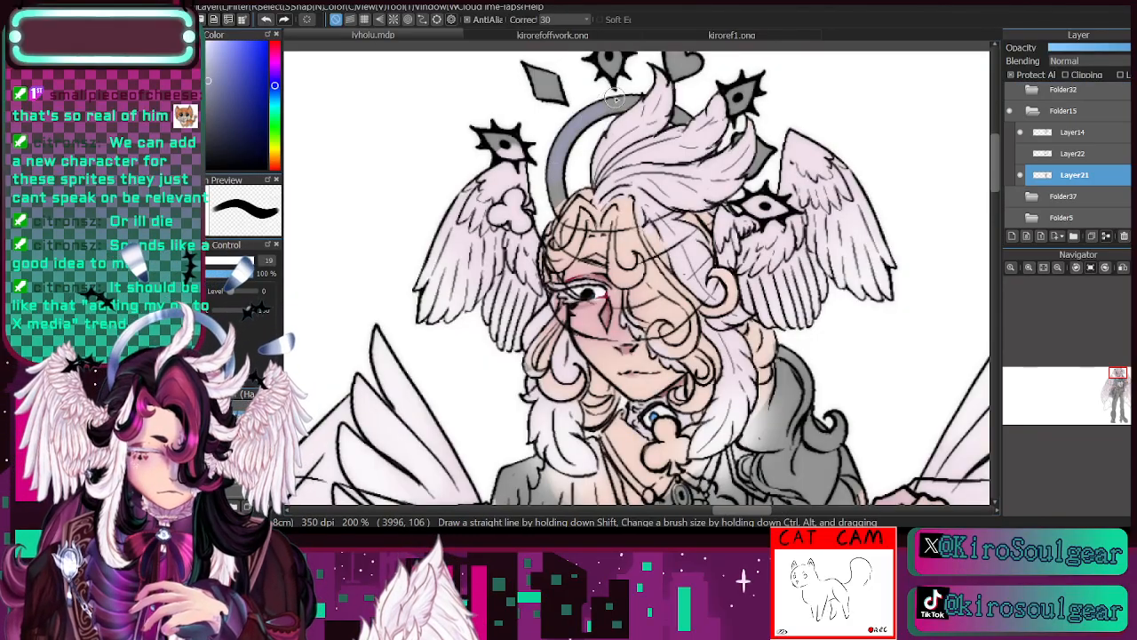
pyautogui.click(210, 261)
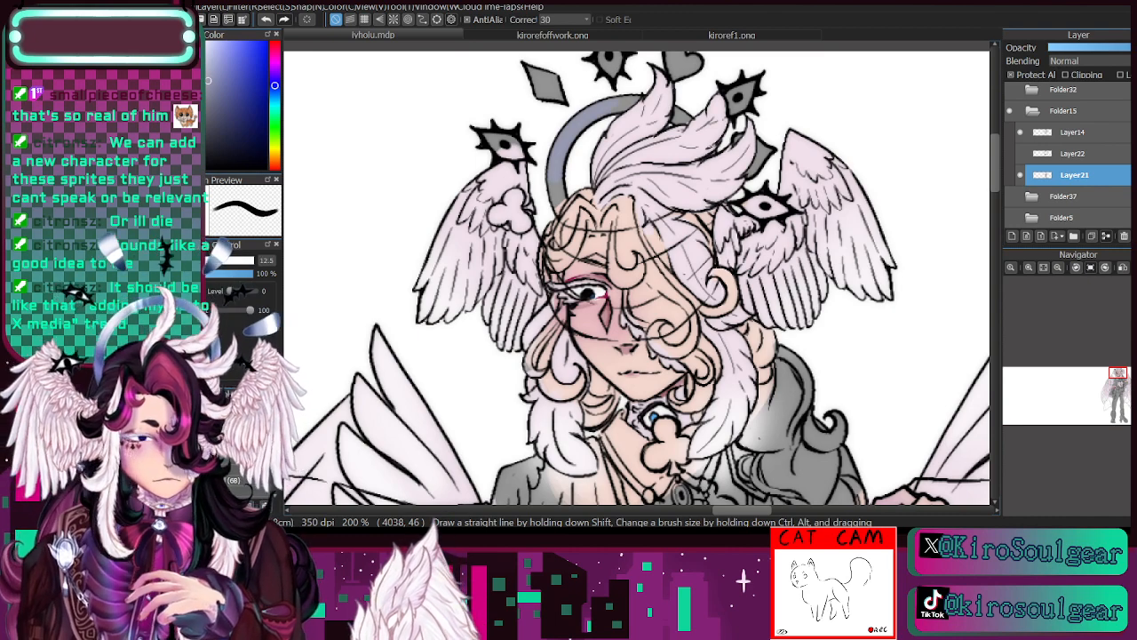
pyautogui.click(1012, 236)
pyautogui.moveTo(1111, 383); pyautogui.dragTo(1103, 383)
pyautogui.click(208, 128)
pyautogui.click(205, 262)
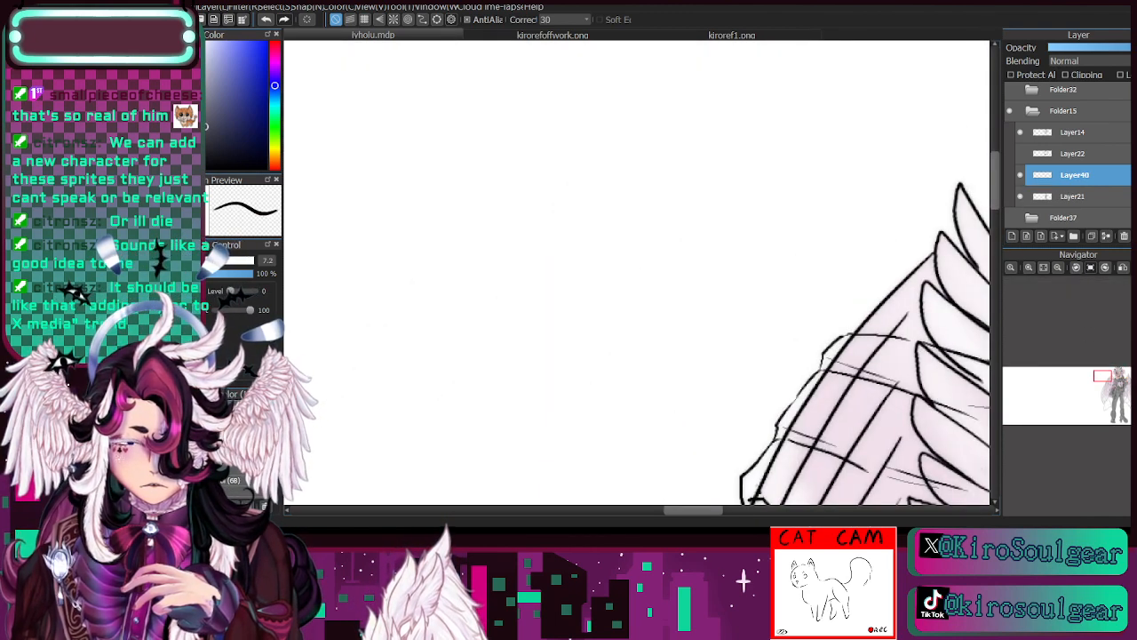
pyautogui.moveTo(551, 78); pyautogui.dragTo(544, 302)
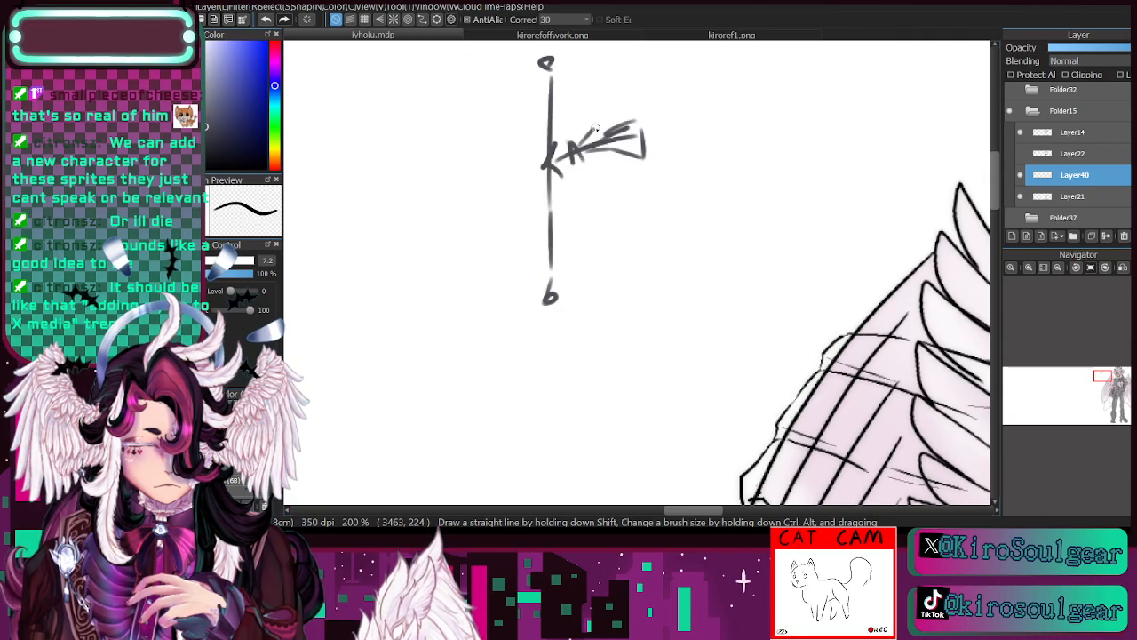
pyautogui.press('e')
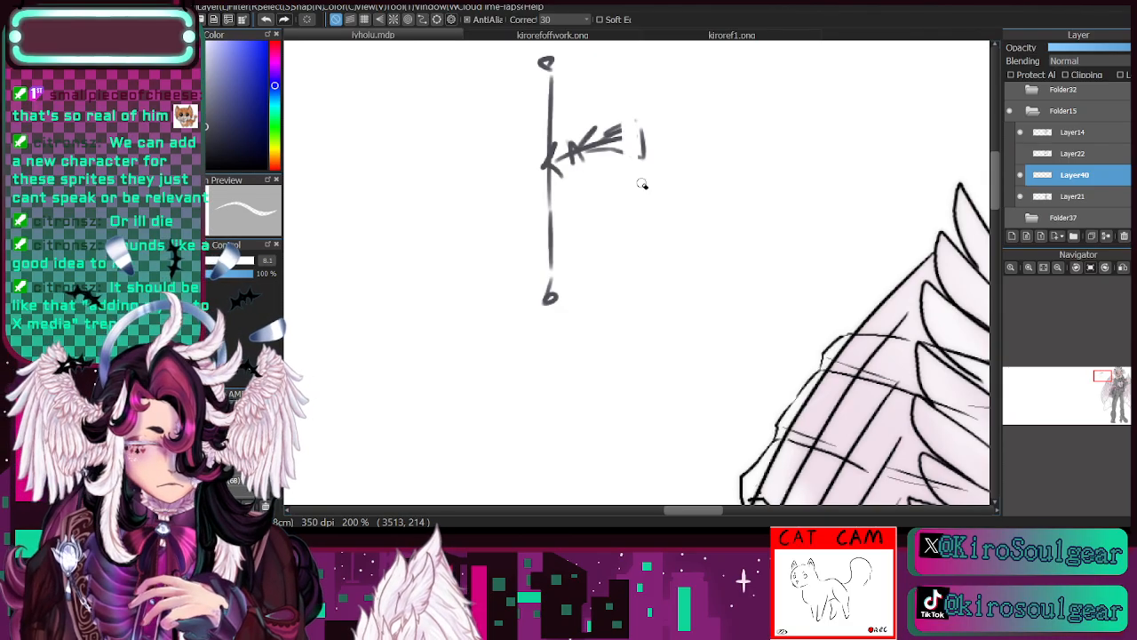
pyautogui.press('b')
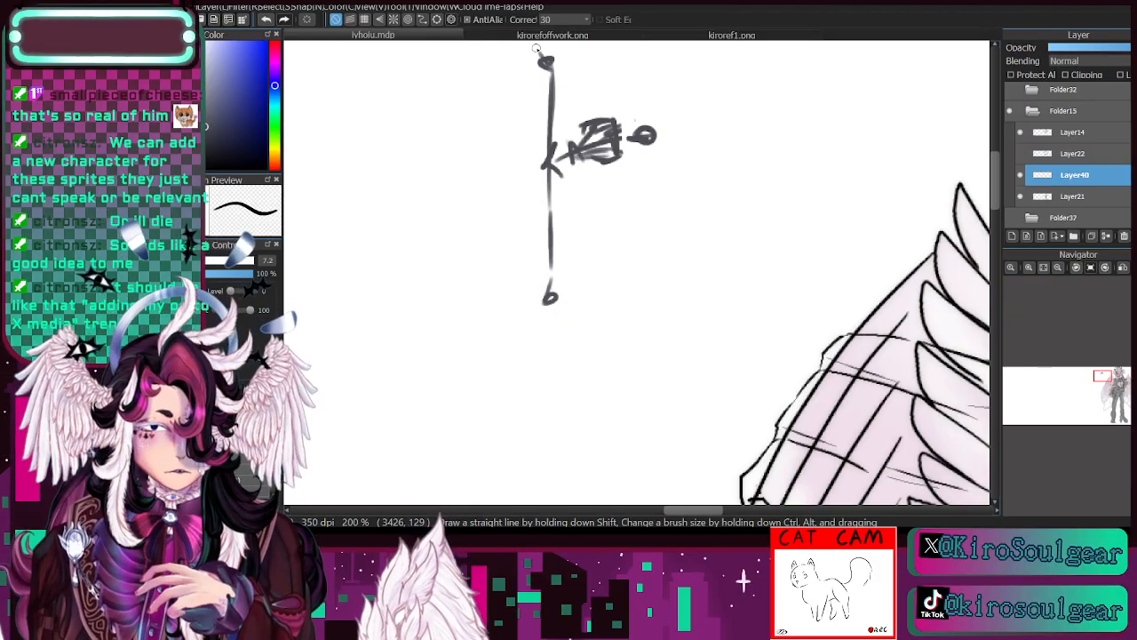
pyautogui.click(1124, 235)
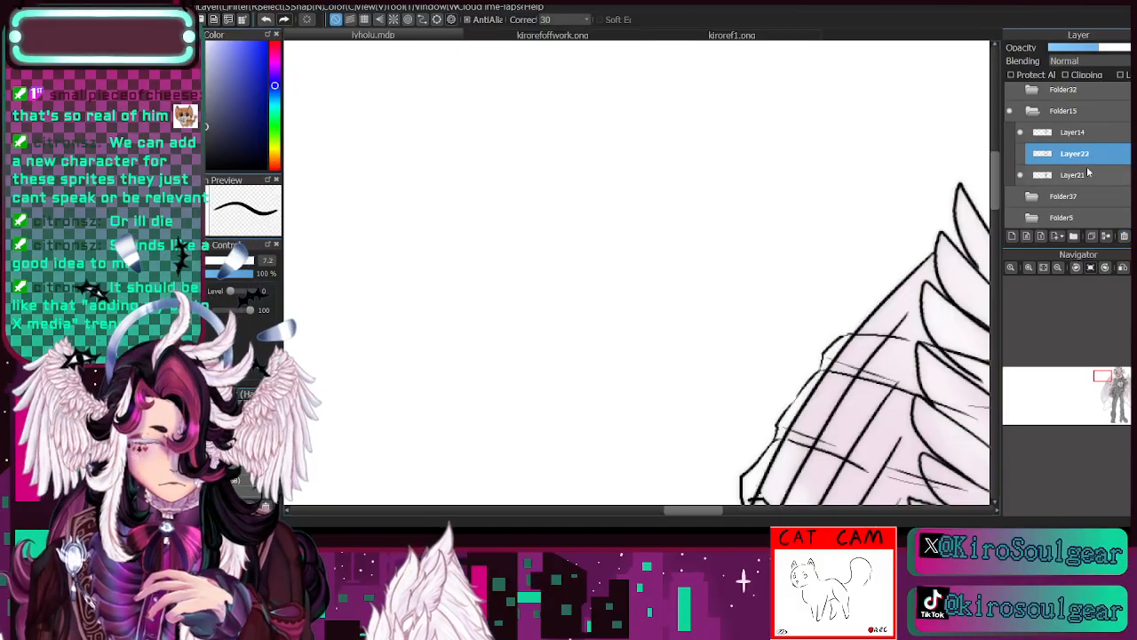
pyautogui.click(1089, 174)
# - Complete the halo's blue-grey base behind the crest and shade the ring with darker slate from kirorefoffwork.png, using the soft brush at size 26
pyautogui.moveTo(1105, 383); pyautogui.dragTo(1120, 370)
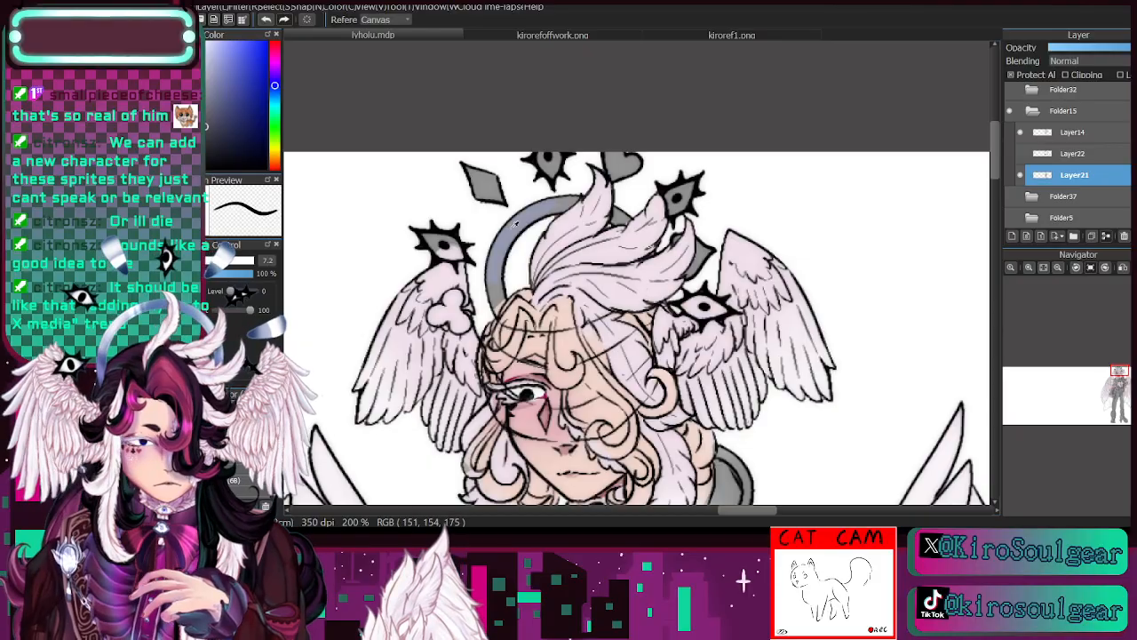
pyautogui.press('b')
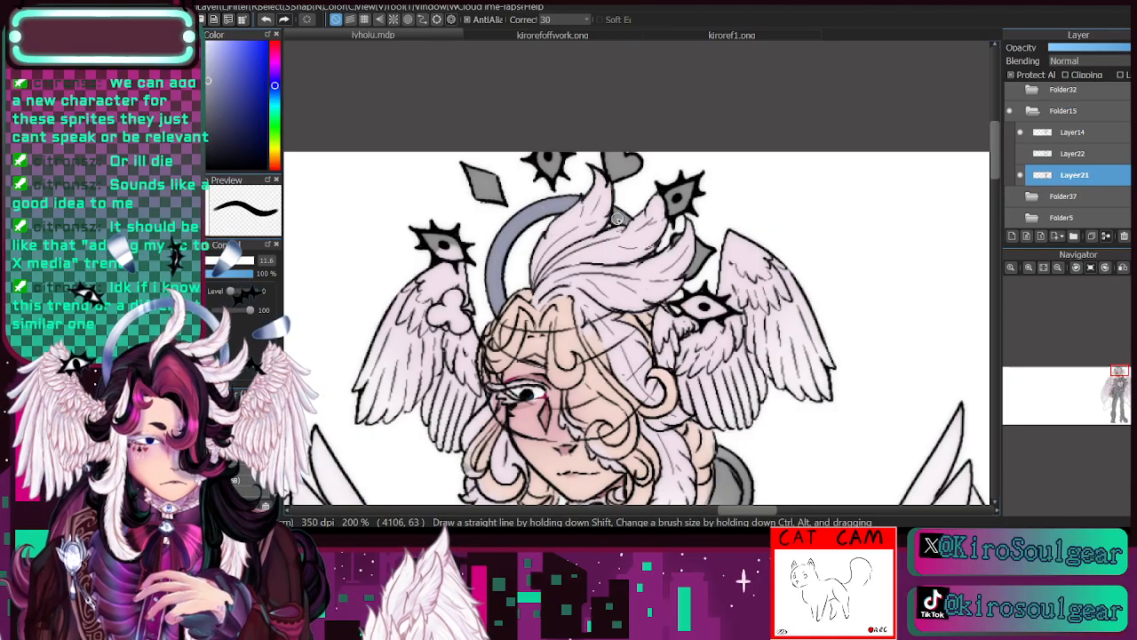
pyautogui.click(595, 36)
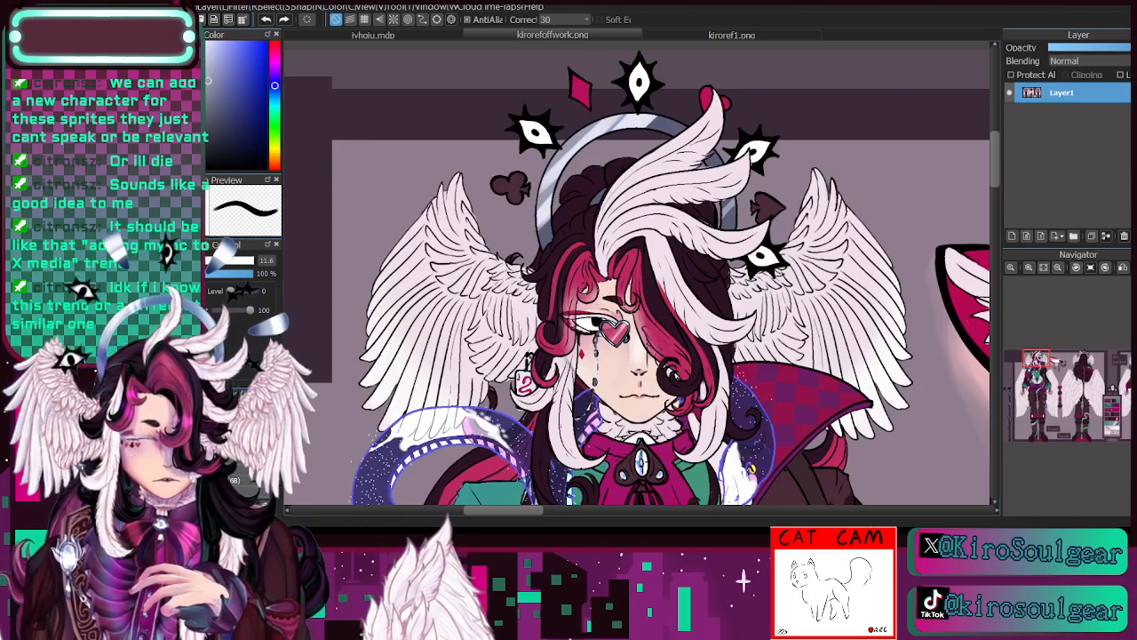
pyautogui.click(412, 36)
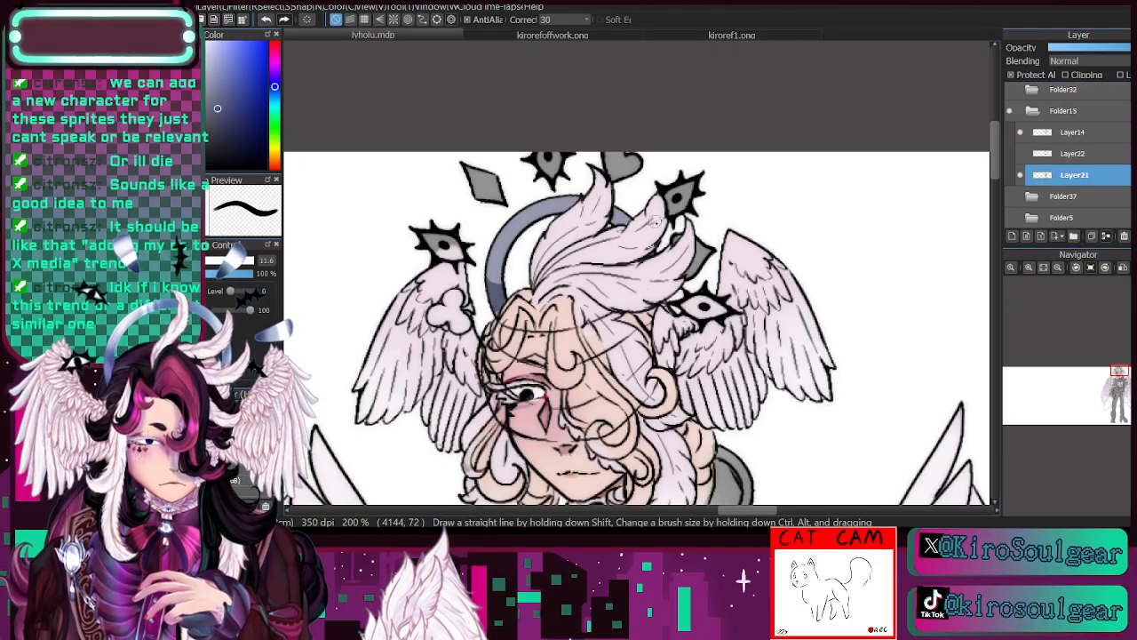
pyautogui.click(253, 436)
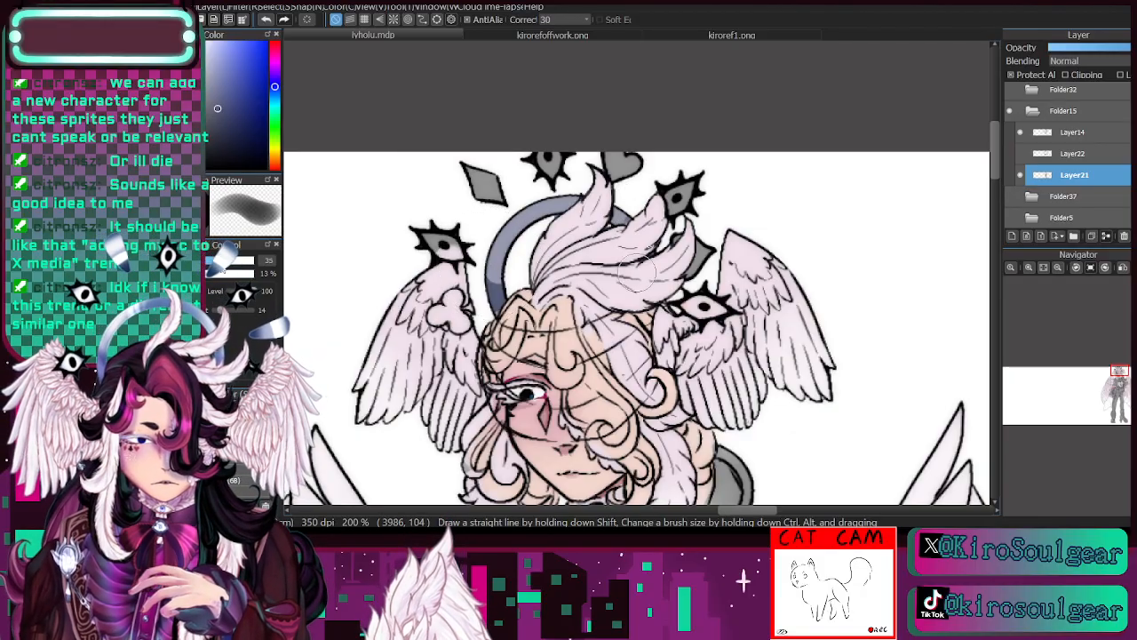
pyautogui.click(214, 261)
pyautogui.moveTo(495, 287); pyautogui.dragTo(503, 236)
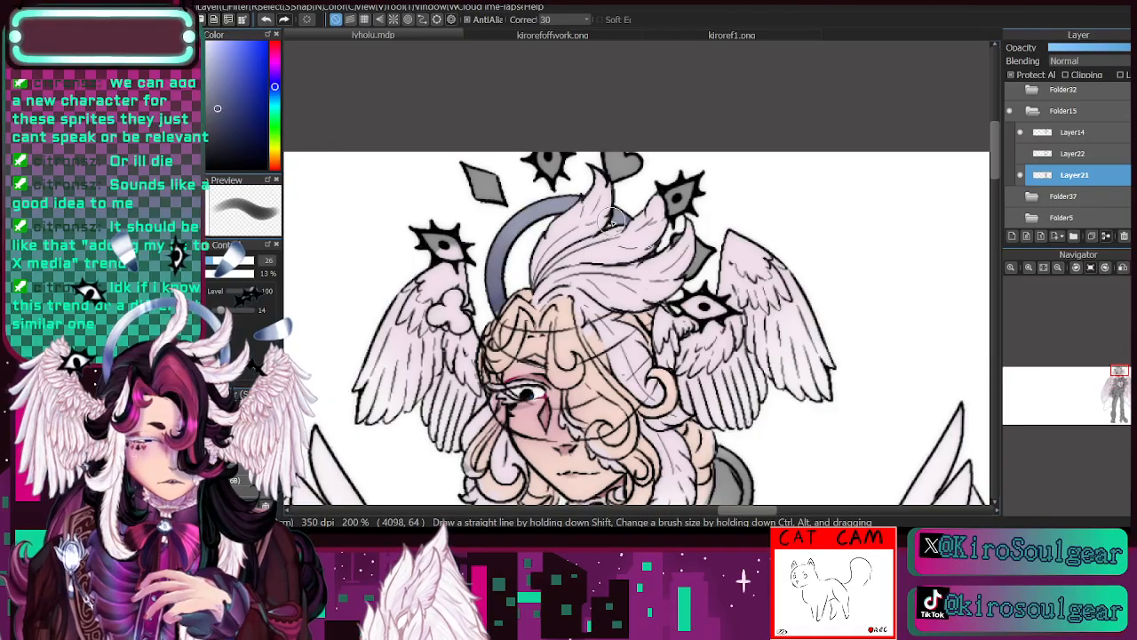
# - Add light highlight bands to the halo with the hard brush at size 11.3 and paint the spiked eye ornaments white around their pupils
pyautogui.click(207, 59)
pyautogui.click(251, 416)
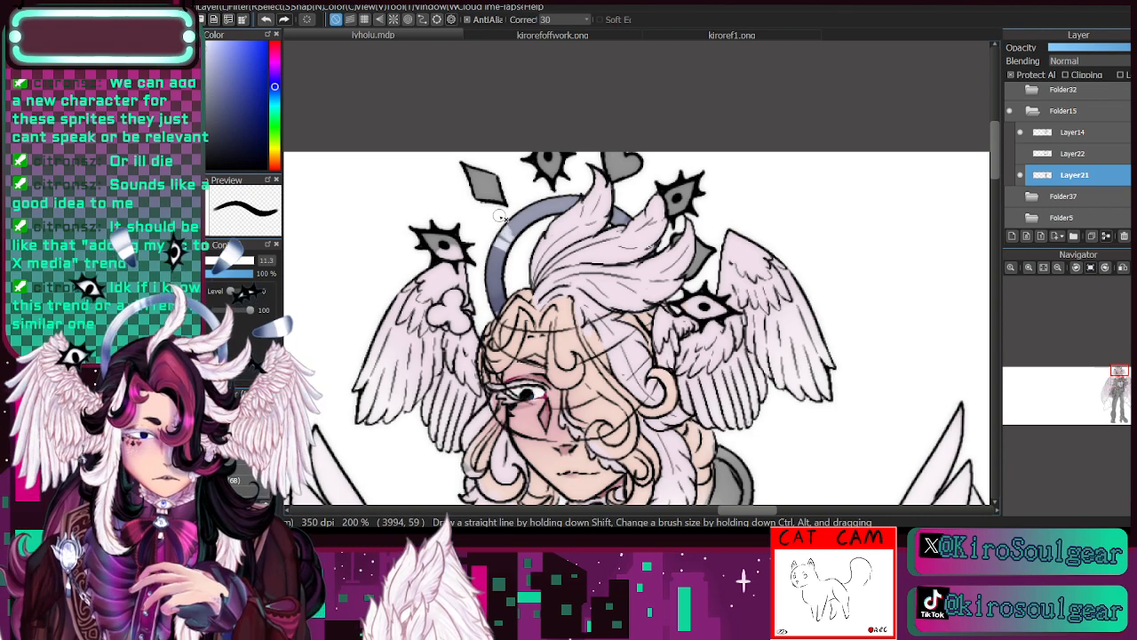
pyautogui.click(242, 394)
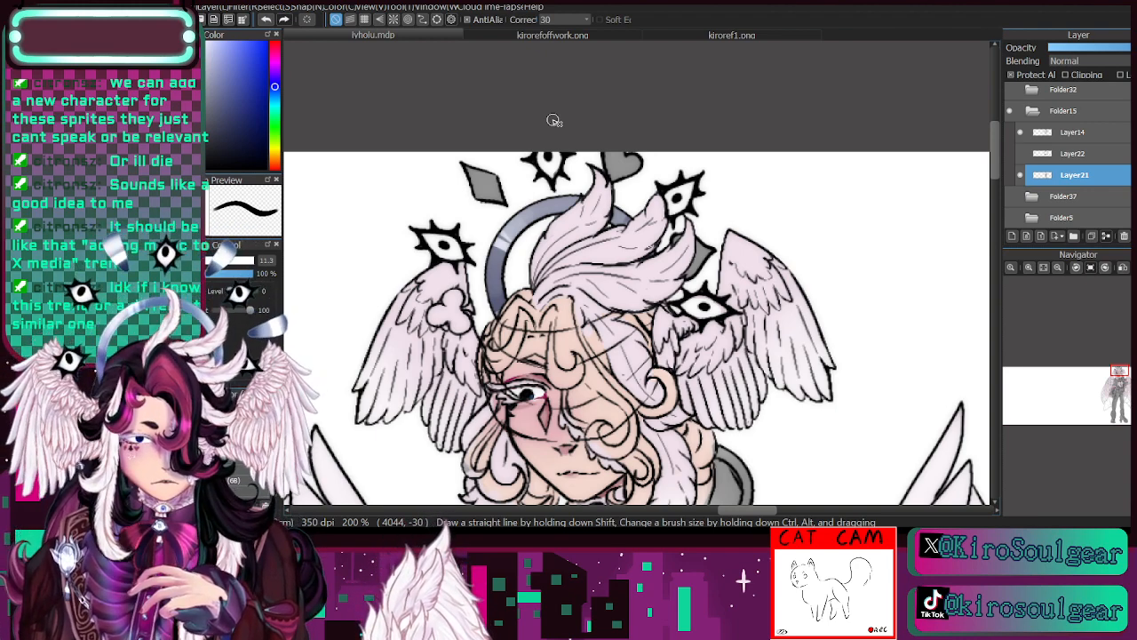
# - Colour the floating club and spade ornaments dark maroon sampled from kirorefoffwork.png, using the hard brush at size 6.9
pyautogui.click(549, 36)
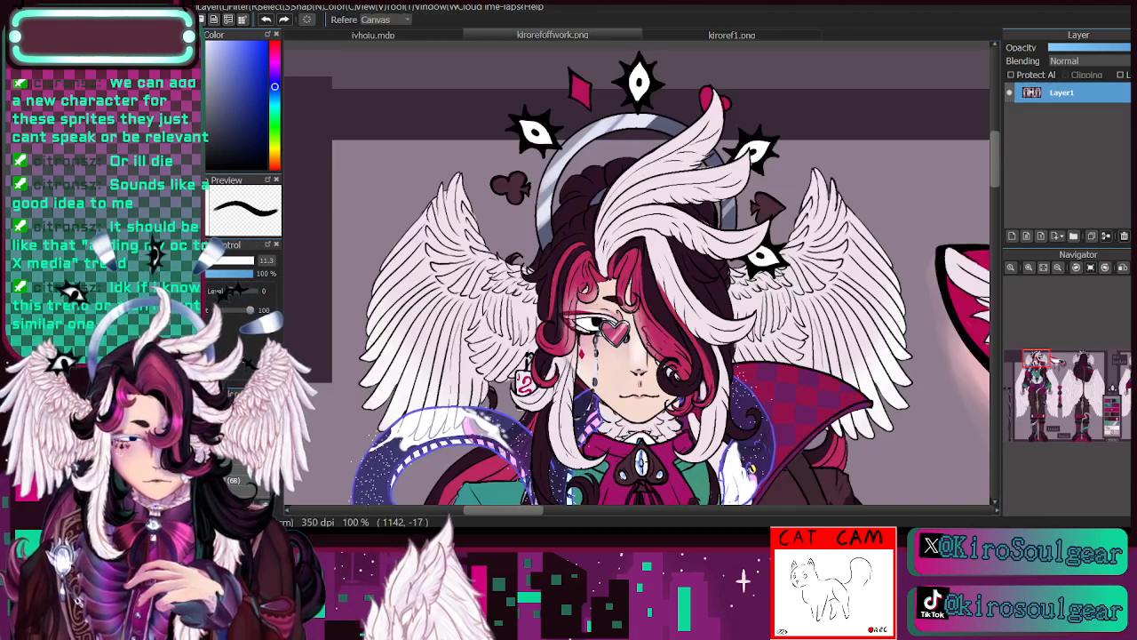
pyautogui.click(435, 35)
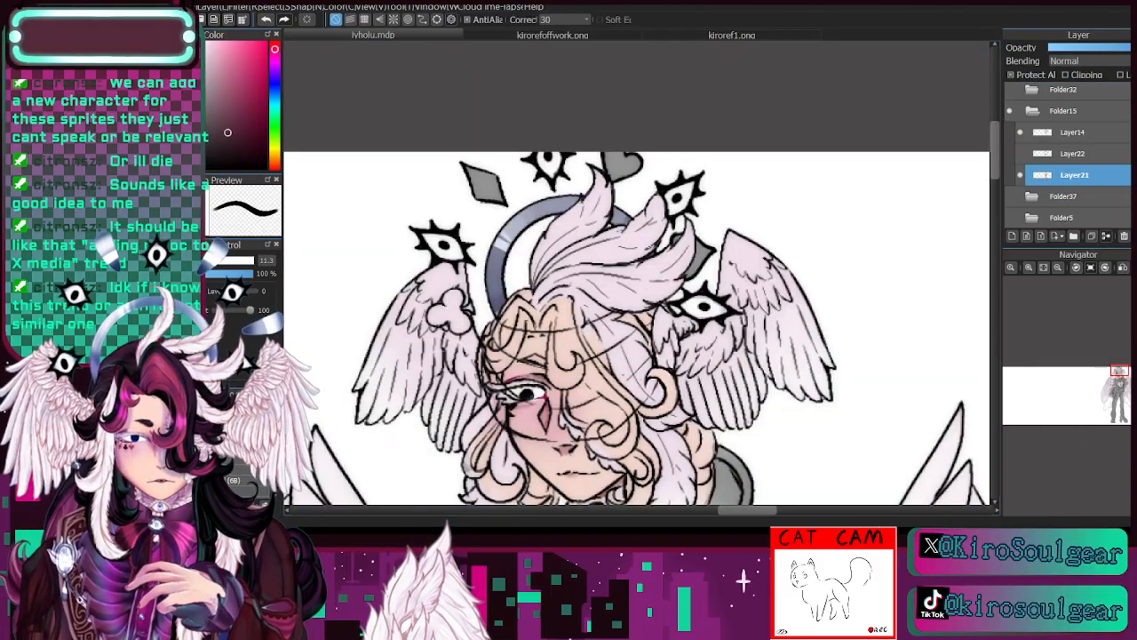
pyautogui.moveTo(430, 313)
pyautogui.mouseDown()
pyautogui.moveTo(444, 315)
pyautogui.moveTo(454, 295)
pyautogui.moveTo(460, 316)
pyautogui.mouseUp()
pyautogui.press('[')
pyautogui.press('[')
pyautogui.press('[')
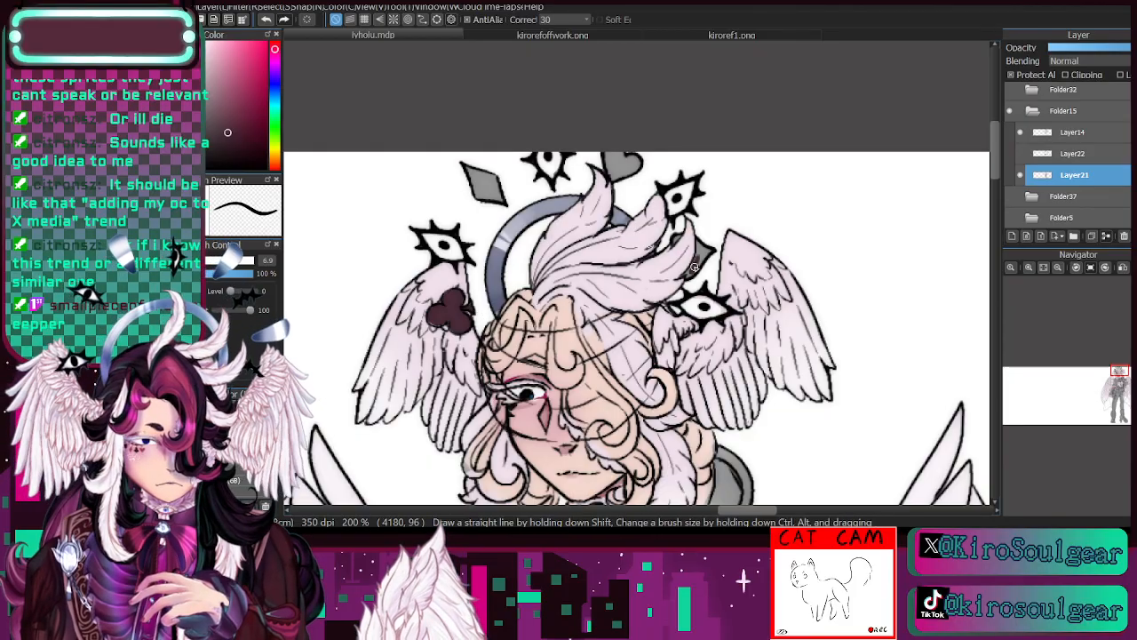
pyautogui.moveTo(690, 274)
pyautogui.mouseDown()
pyautogui.moveTo(704, 242)
pyautogui.moveTo(699, 276)
pyautogui.moveTo(704, 238)
pyautogui.moveTo(709, 258)
pyautogui.moveTo(715, 234)
pyautogui.moveTo(685, 219)
pyautogui.mouseUp()
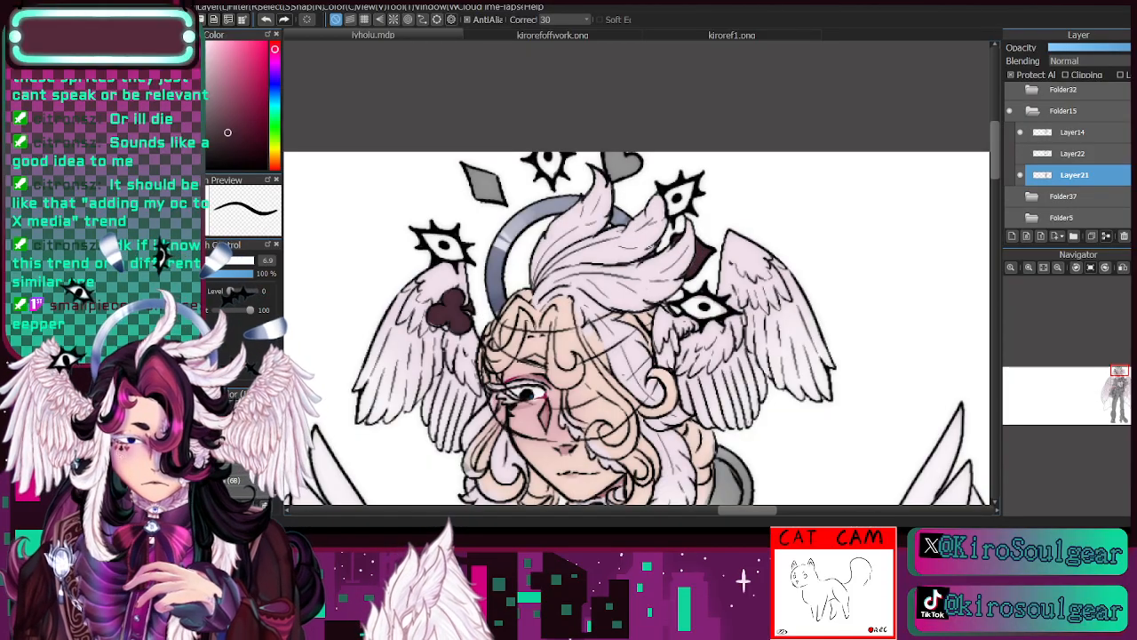
# - Colour the floating diamond and heart ornaments crimson sampled from kirorefoffwork.png, using a larger hard brush
pyautogui.click(521, 34)
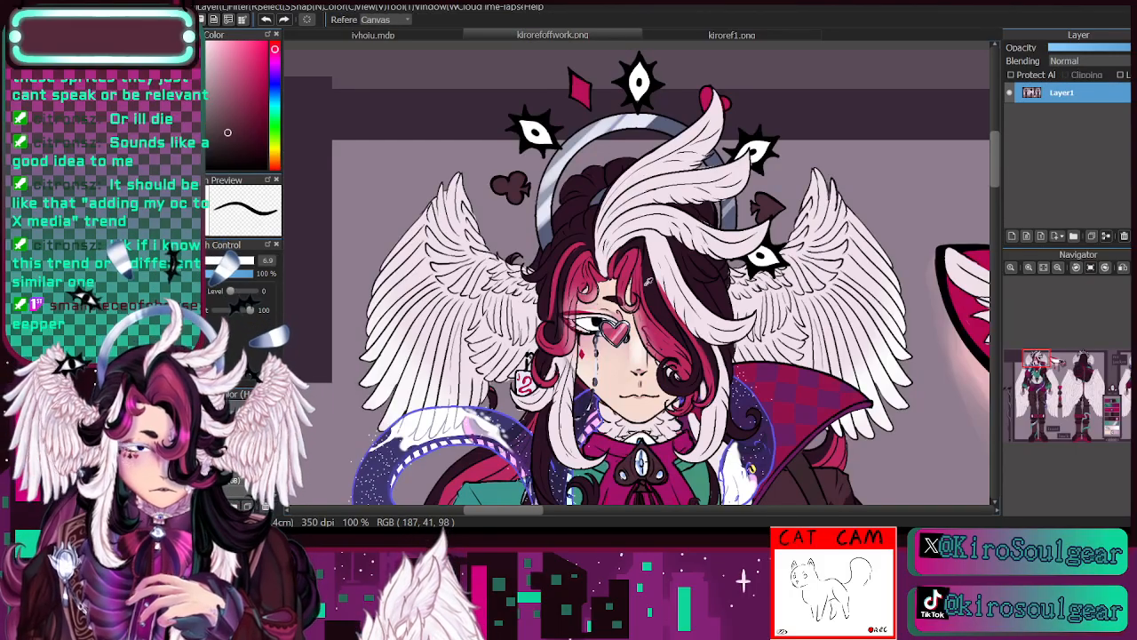
pyautogui.click(382, 35)
pyautogui.press('b')
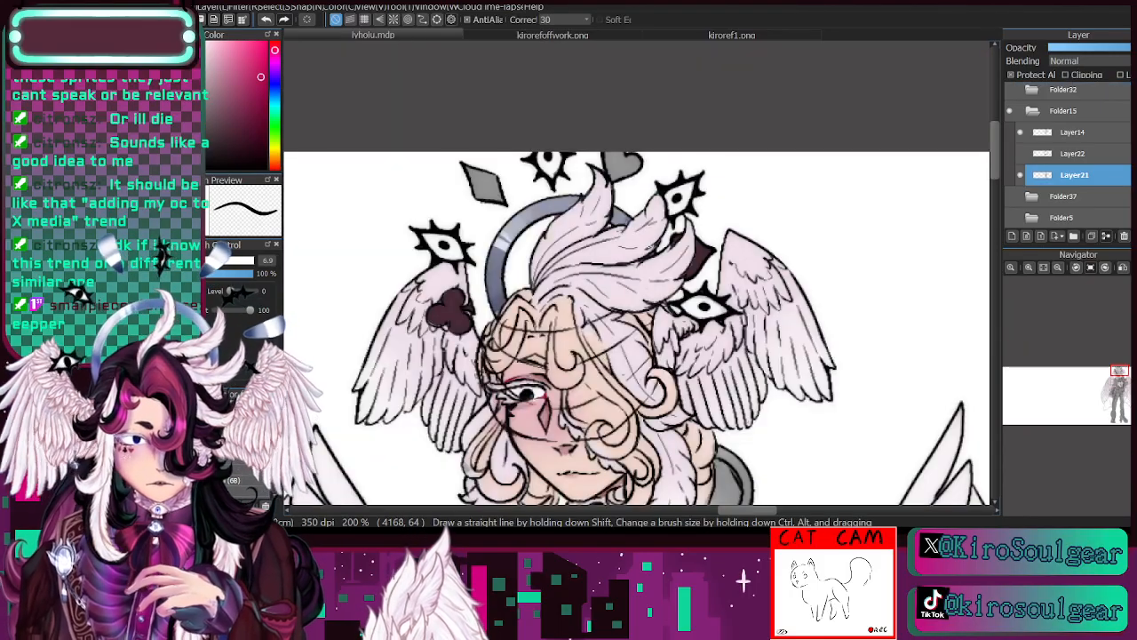
pyautogui.press(']')
pyautogui.press(']')
pyautogui.press(']')
pyautogui.press(']')
pyautogui.press(']')
pyautogui.moveTo(474, 169); pyautogui.dragTo(499, 198)
pyautogui.moveTo(612, 162)
pyautogui.mouseDown()
pyautogui.moveTo(634, 163)
pyautogui.moveTo(510, 138)
pyautogui.moveTo(714, 1)
pyautogui.mouseUp()
# - Paint fine crimson accents on the visible eye's upper lid and inner corner with the brush at size 2.2
pyautogui.moveTo(616, 228); pyautogui.dragTo(641, 305)
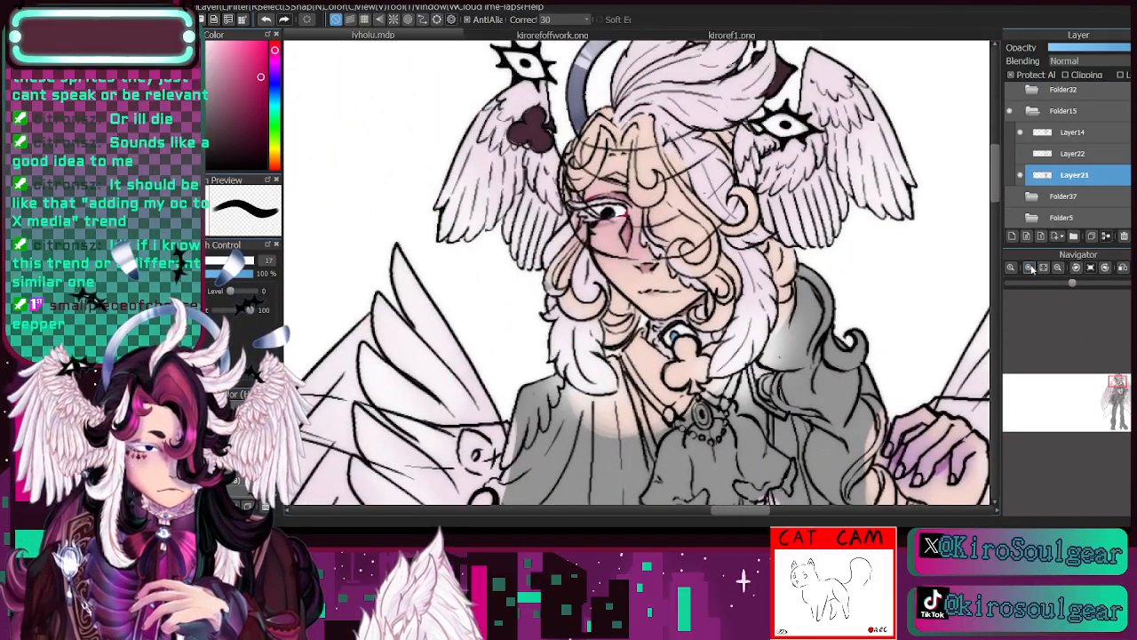
pyautogui.scroll(2, 641, 305)
pyautogui.click(210, 260)
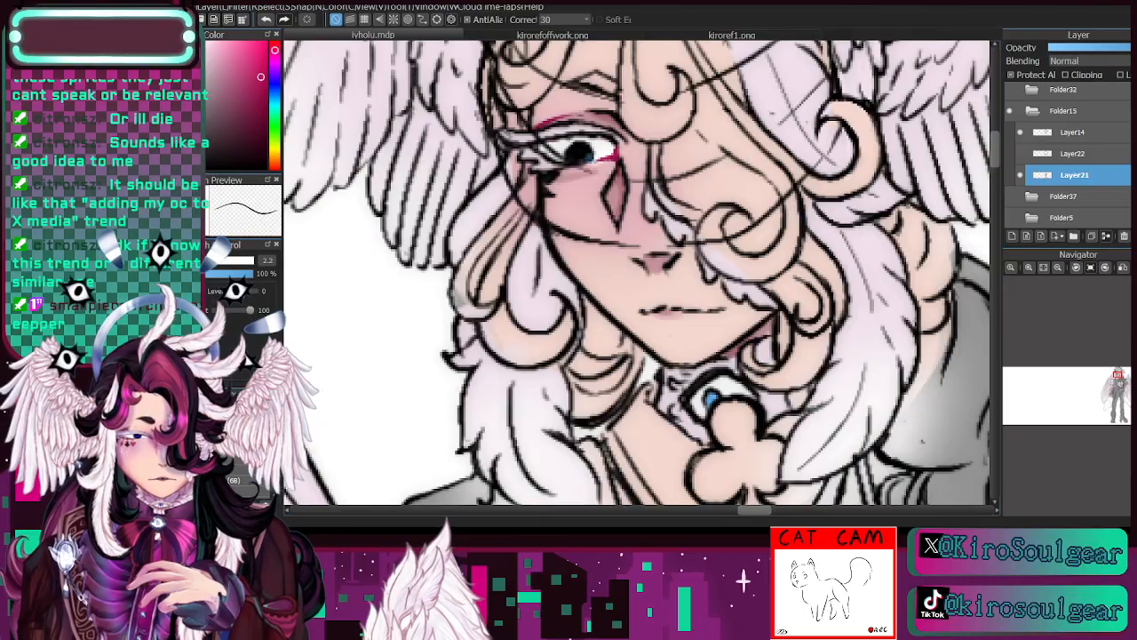
# - Sample dark maroon from the club ornament and refine the crimson accents around the eye with the brush at size 3.4
pyautogui.moveTo(1114, 381); pyautogui.dragTo(1112, 376)
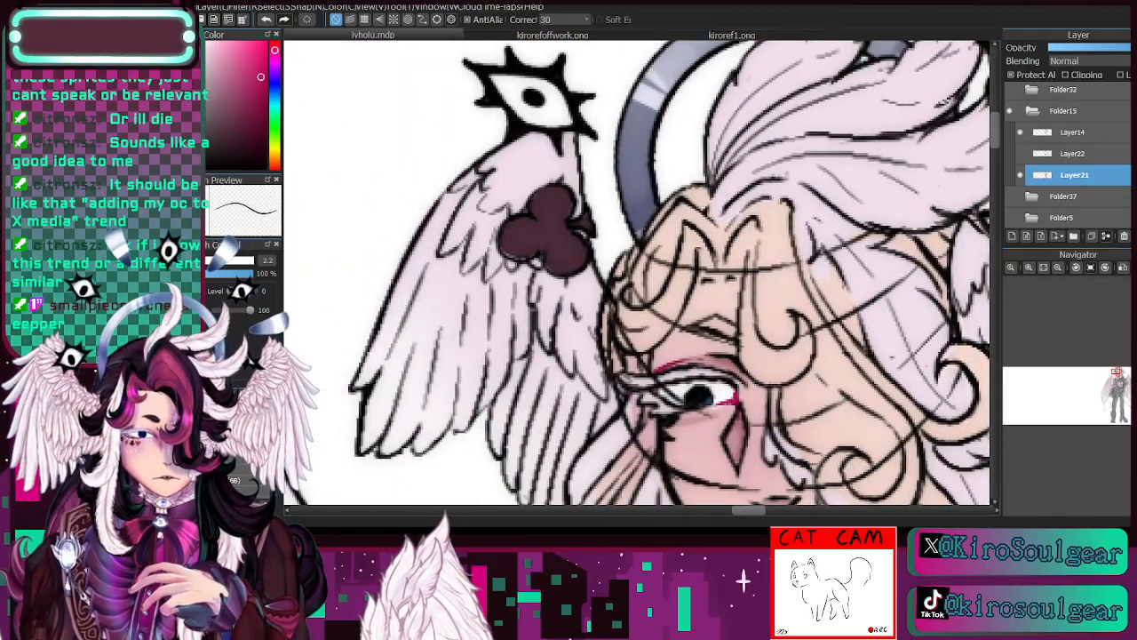
pyautogui.keyDown('alt'); pyautogui.click(544, 230); pyautogui.keyUp('alt')
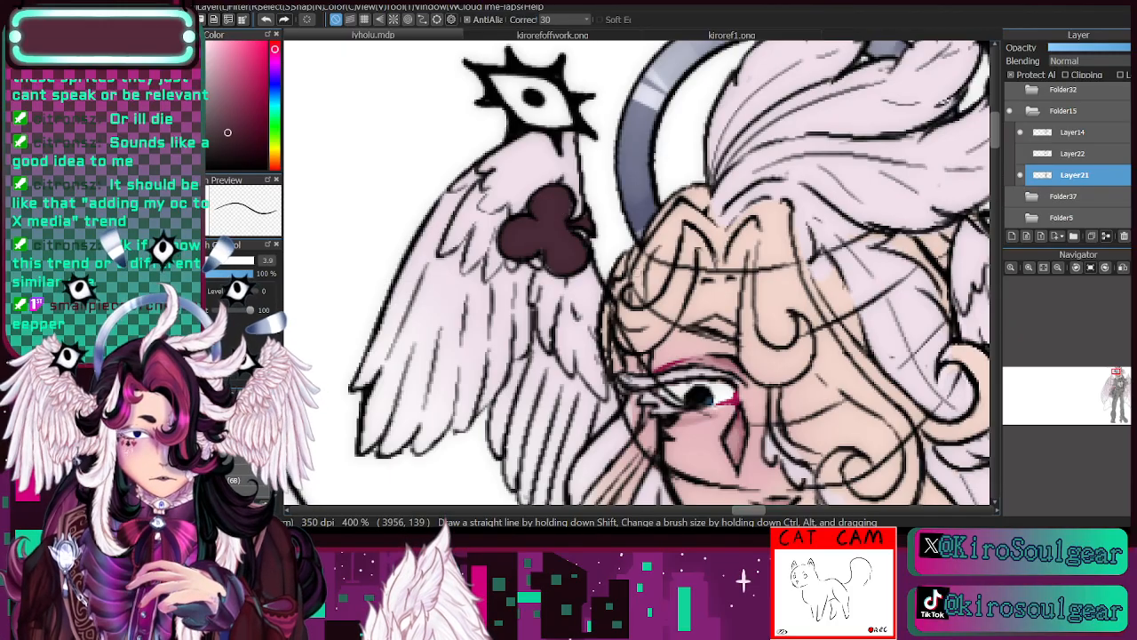
pyautogui.moveTo(1116, 371); pyautogui.dragTo(1110, 374)
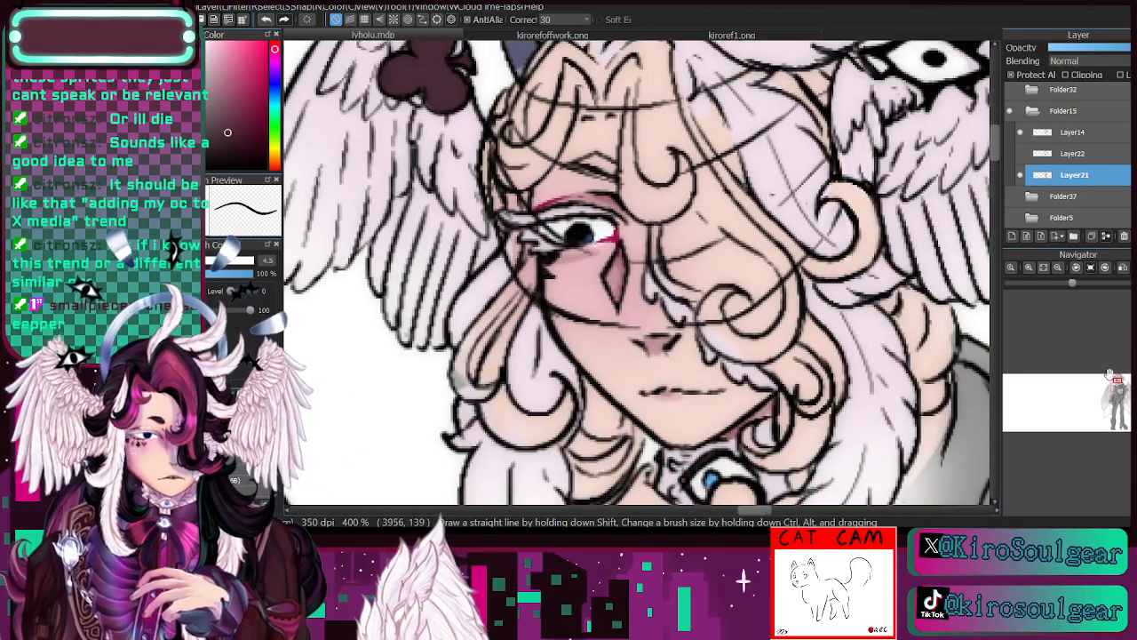
pyautogui.press('[')
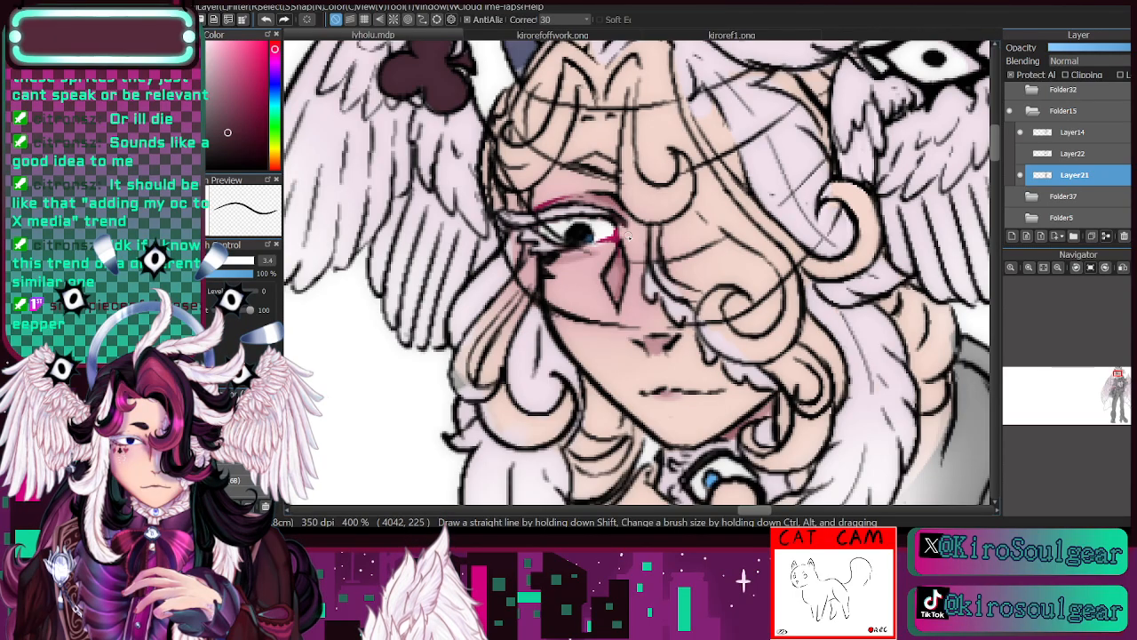
# - Paint a white edge along the eye's lower lid and compare the colouring by hiding and showing Layer21
pyautogui.click(204, 53)
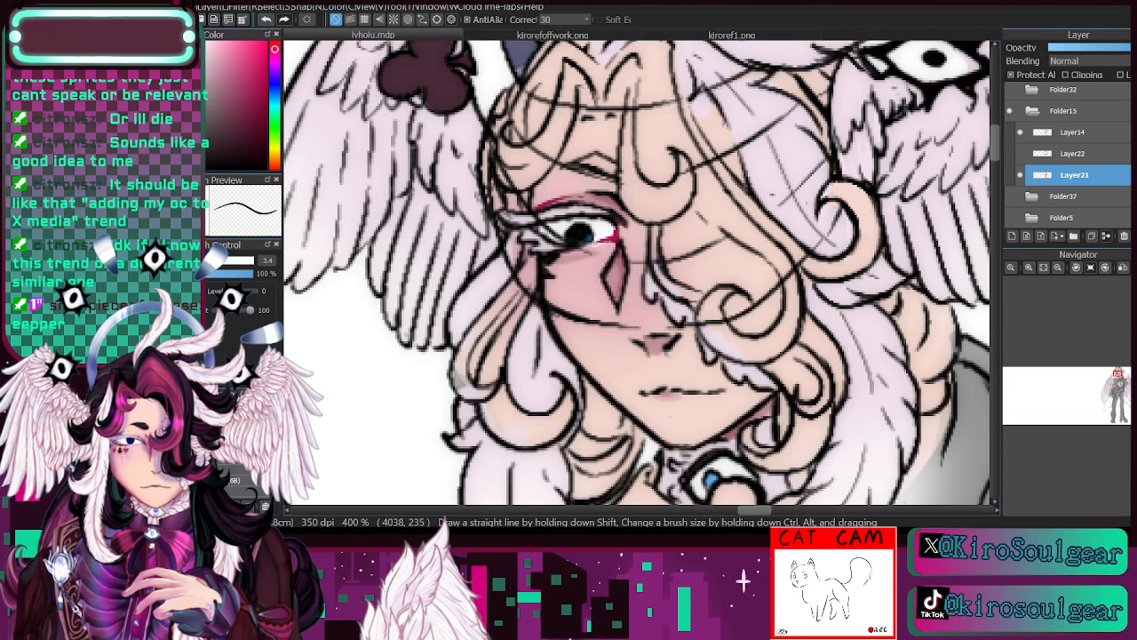
pyautogui.moveTo(578, 252)
pyautogui.mouseDown()
pyautogui.moveTo(604, 249)
pyautogui.moveTo(569, 256)
pyautogui.mouseUp()
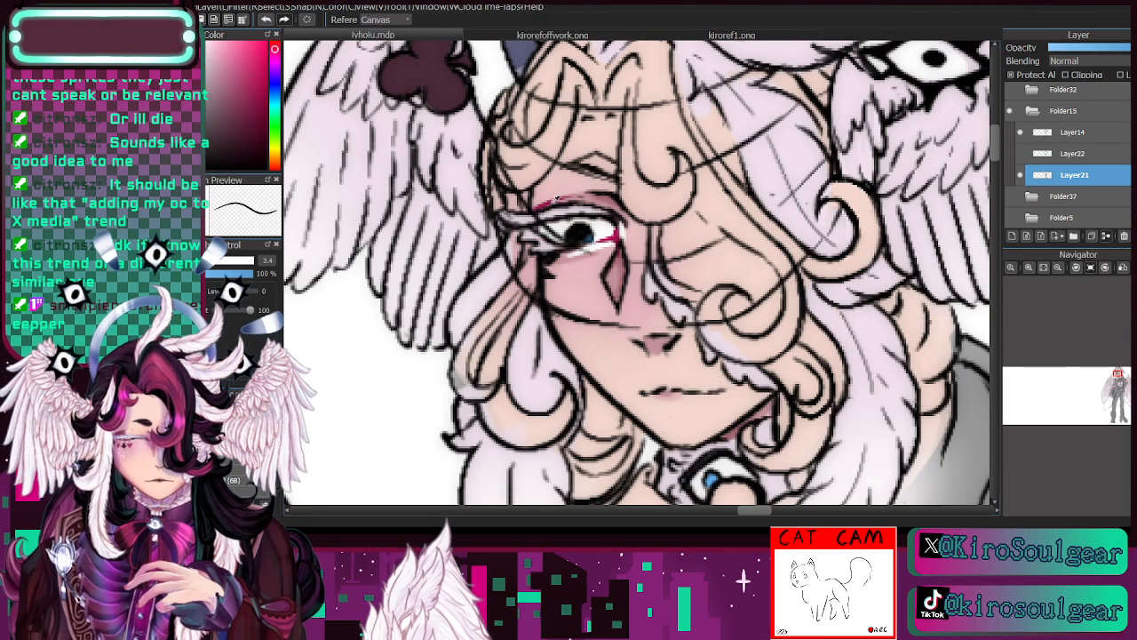
pyautogui.keyDown('alt'); pyautogui.click(549, 203); pyautogui.keyUp('alt')
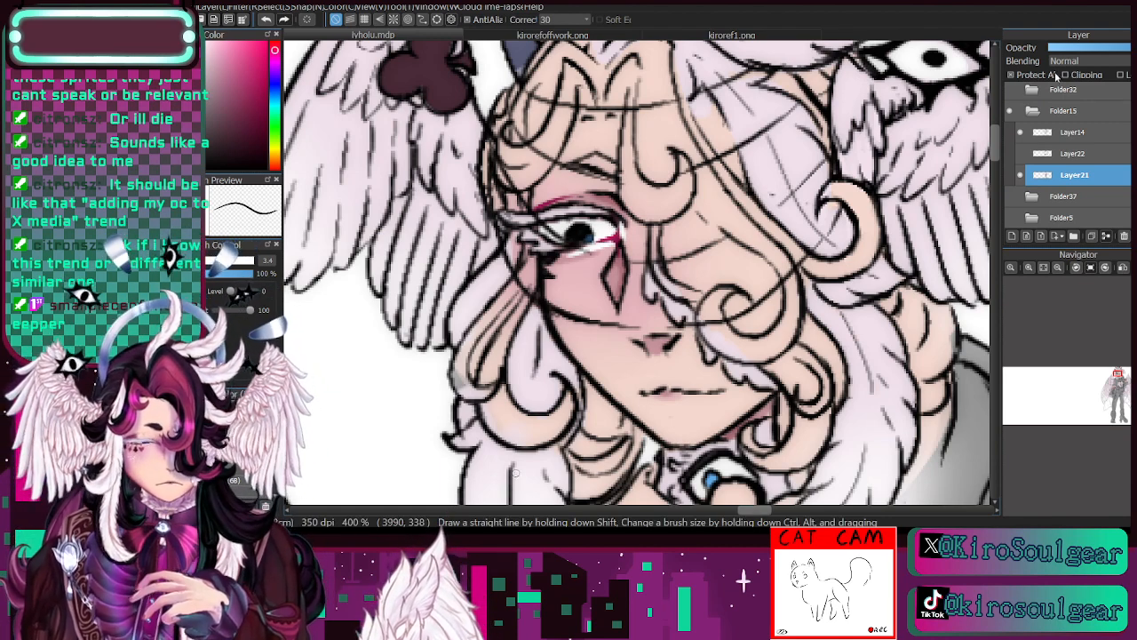
pyautogui.click(1021, 175)
pyautogui.click(1021, 175)
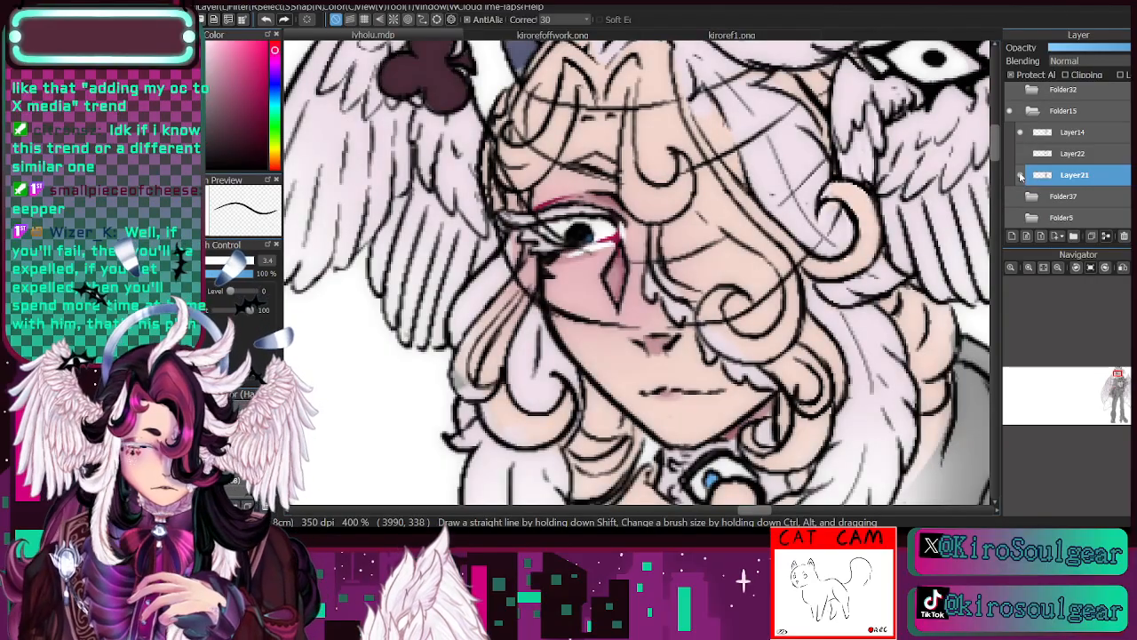
# - Sample the dark eyelid line and the club's dark maroon for further eye colouring with the brush at size 3.1
pyautogui.press('i')
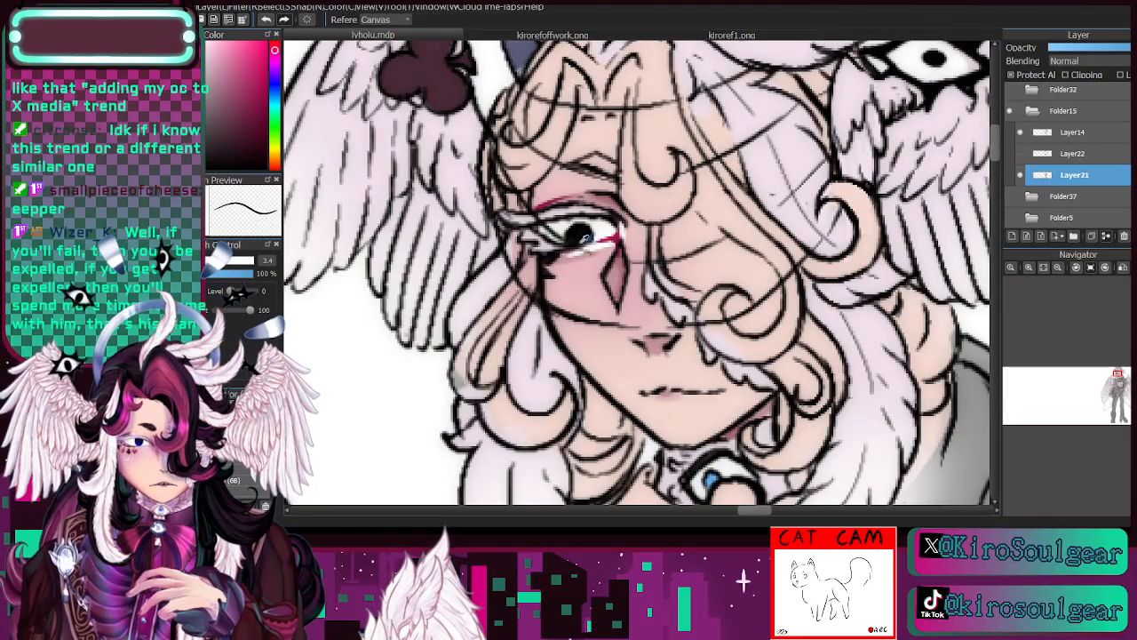
pyautogui.click(616, 215)
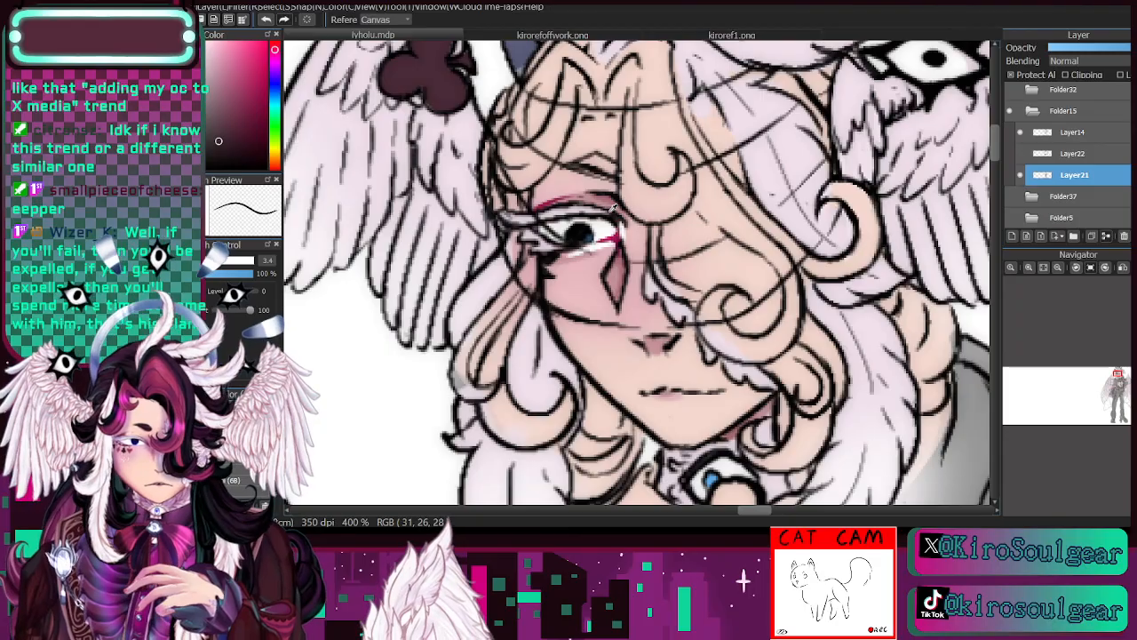
pyautogui.click(453, 89)
pyautogui.press('b')
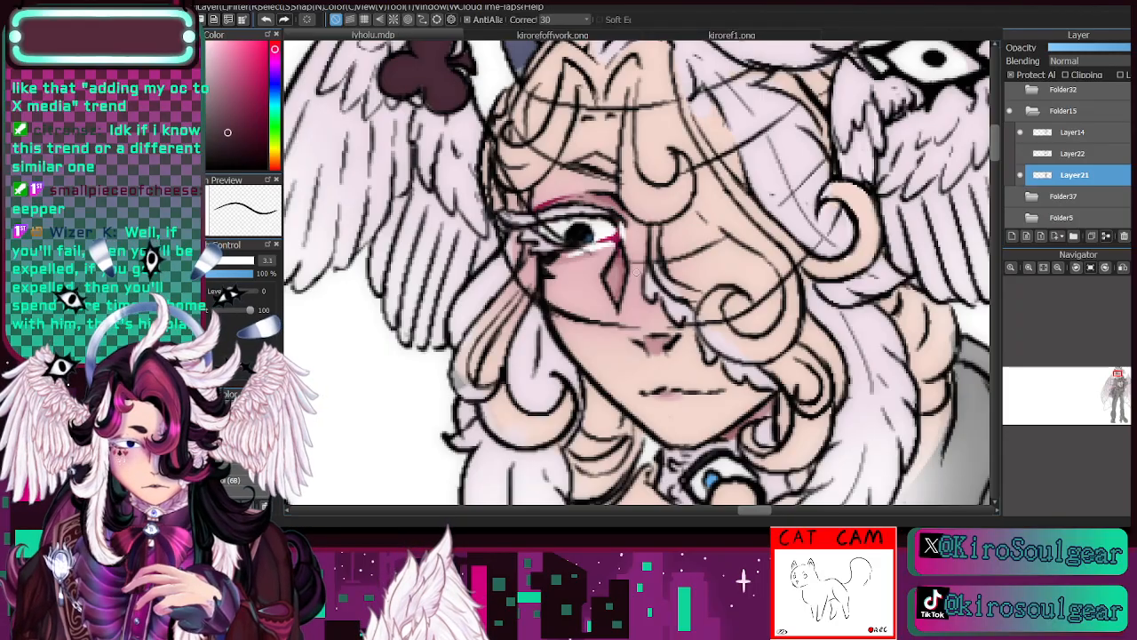
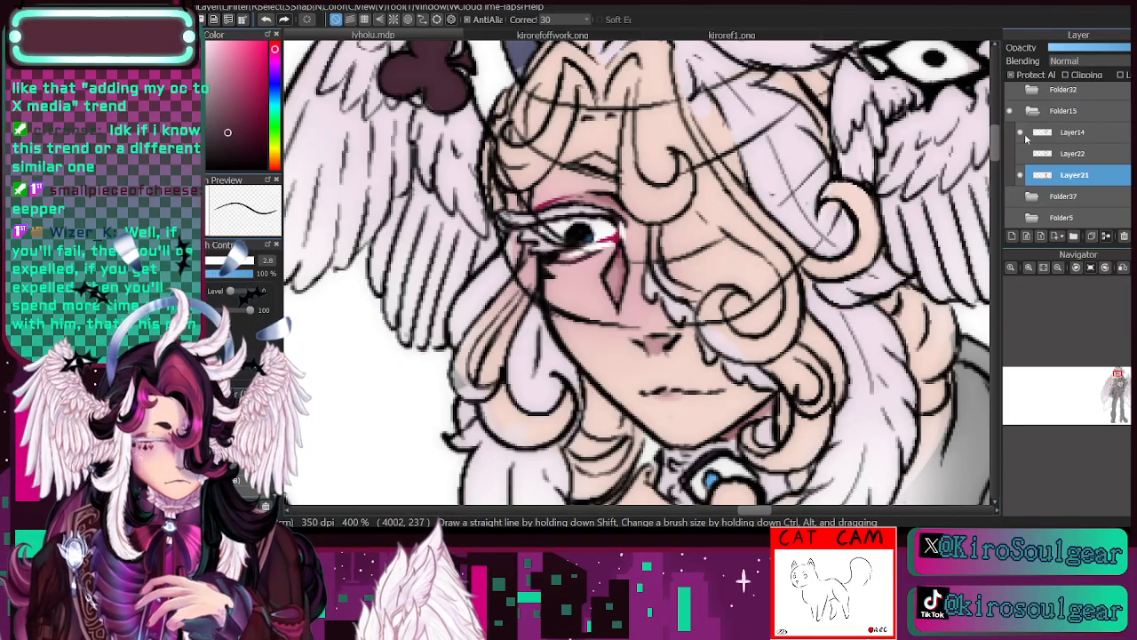
# - Compare the face colouring with Layer21 hidden and shown
pyautogui.click(1020, 175)
pyautogui.click(1020, 175)
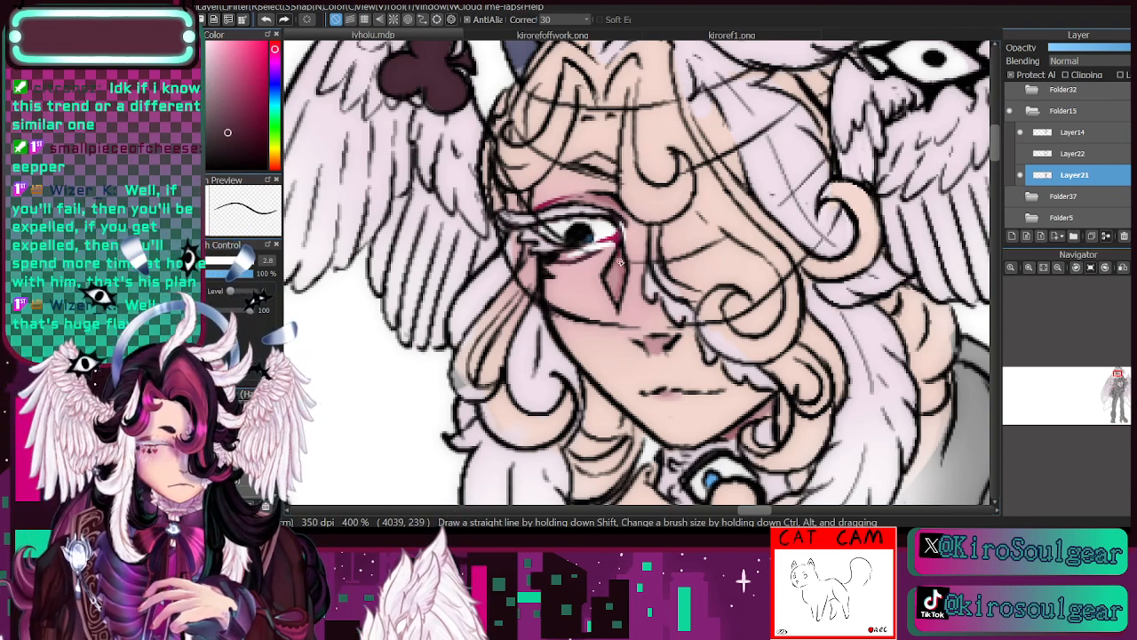
pyautogui.click(1020, 175)
pyautogui.click(1020, 176)
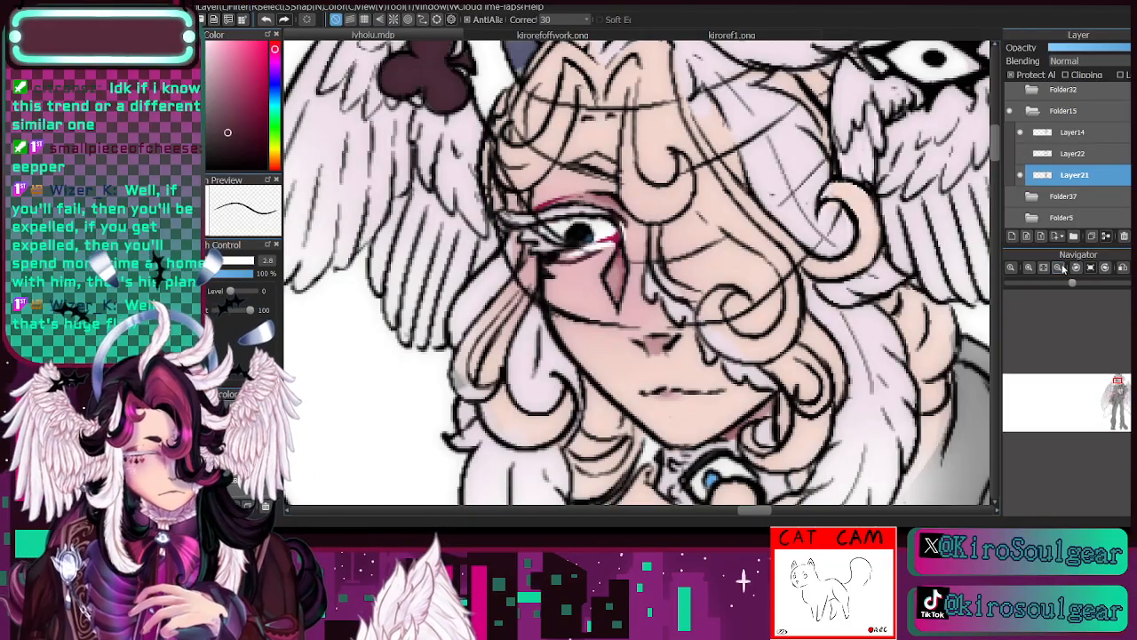
pyautogui.click(1057, 268)
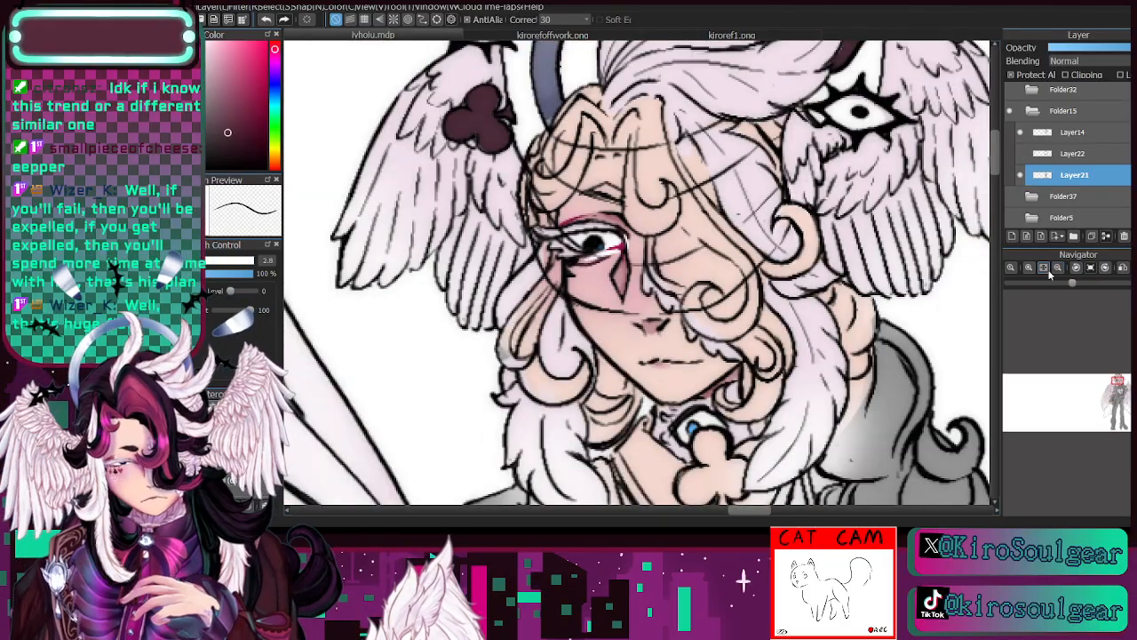
# - Select Layer14 and check the line art it holds by hiding and showing it
pyautogui.click(234, 480)
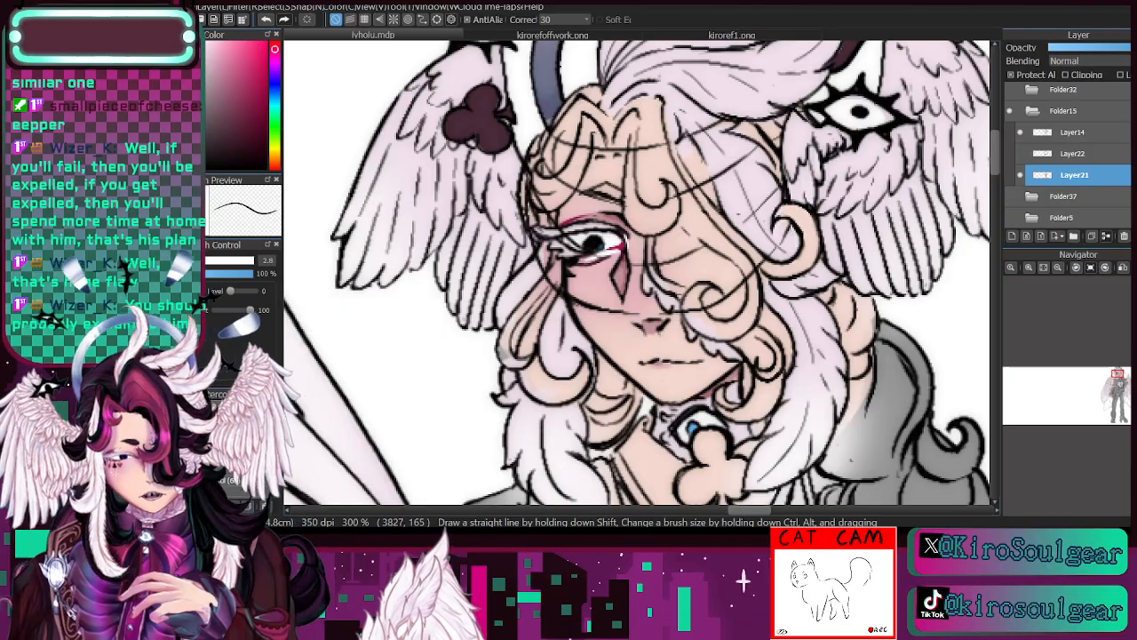
pyautogui.click(1033, 131)
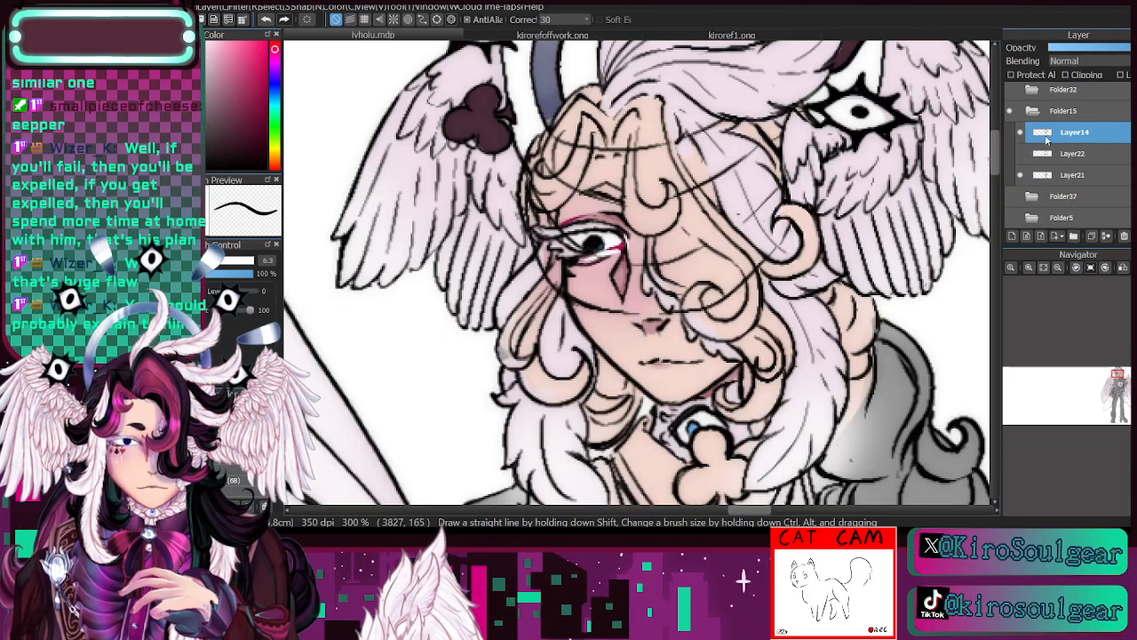
pyautogui.click(1022, 134)
pyautogui.click(1022, 134)
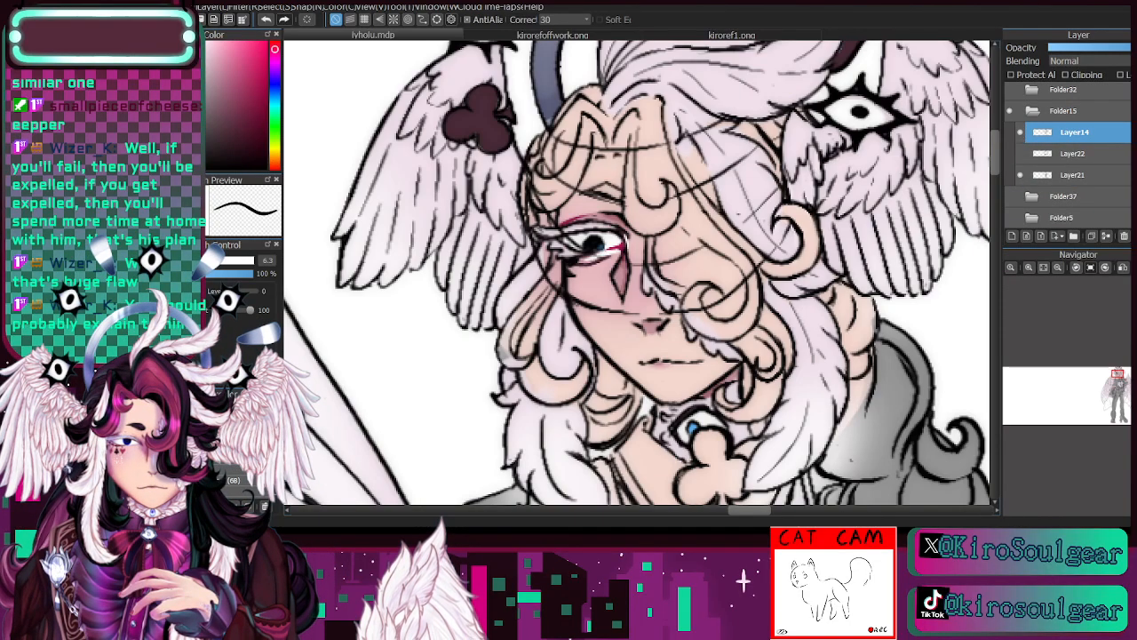
# - Lasso the diamond mark under the visible eye and move it slightly towards the nose by (4, 4) with Transform, clearing the selection
pyautogui.press('m')
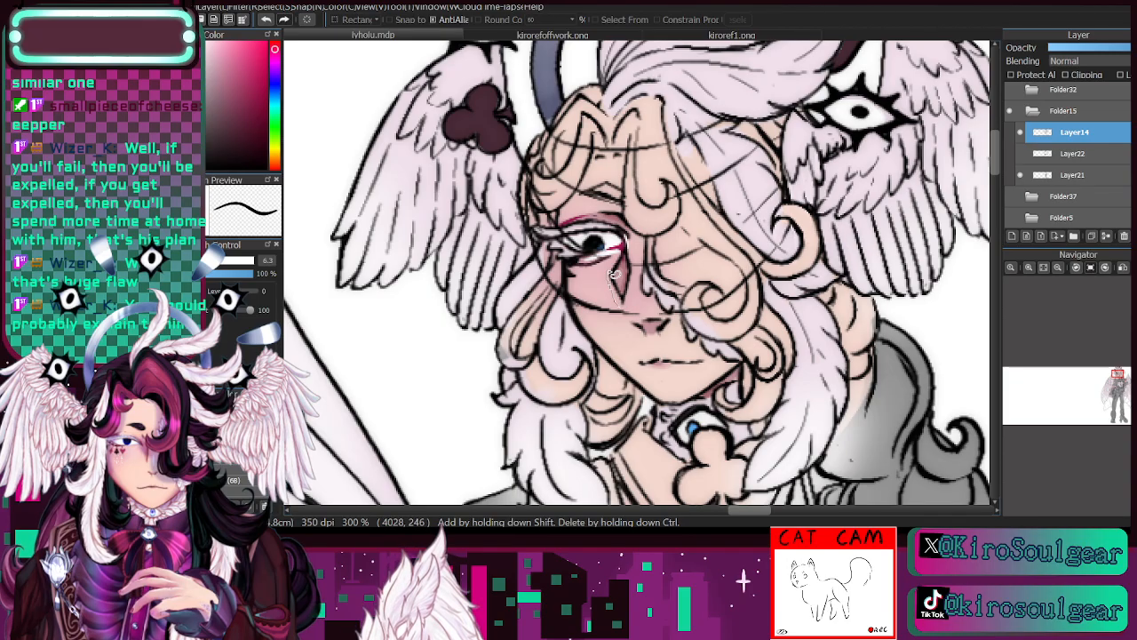
pyautogui.moveTo(634, 258); pyautogui.dragTo(623, 314)
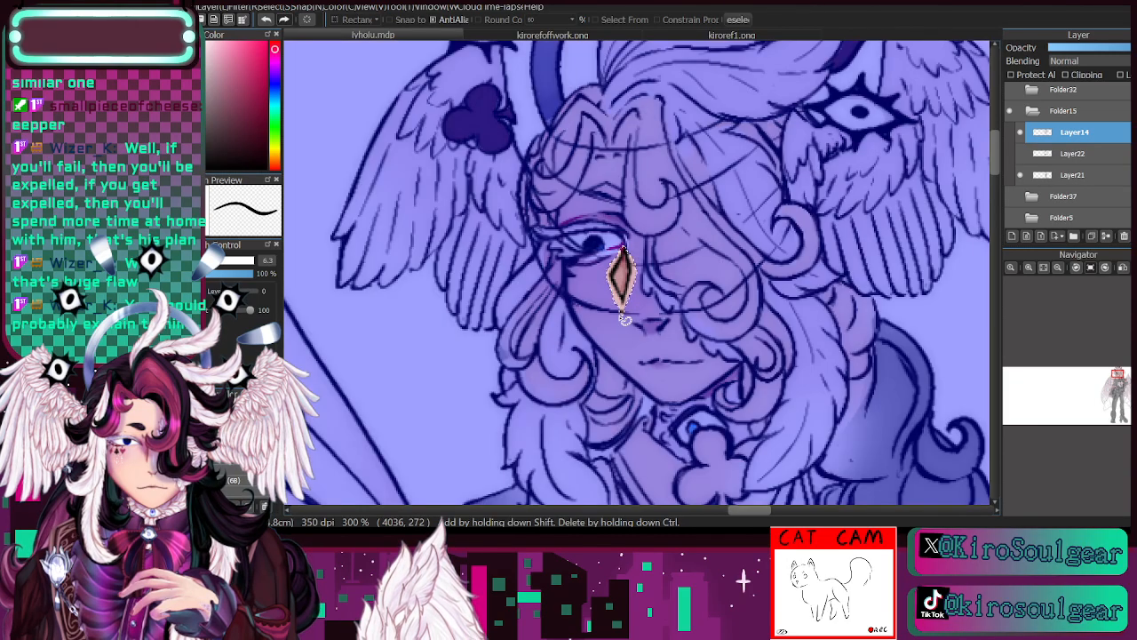
pyautogui.click(266, 20)
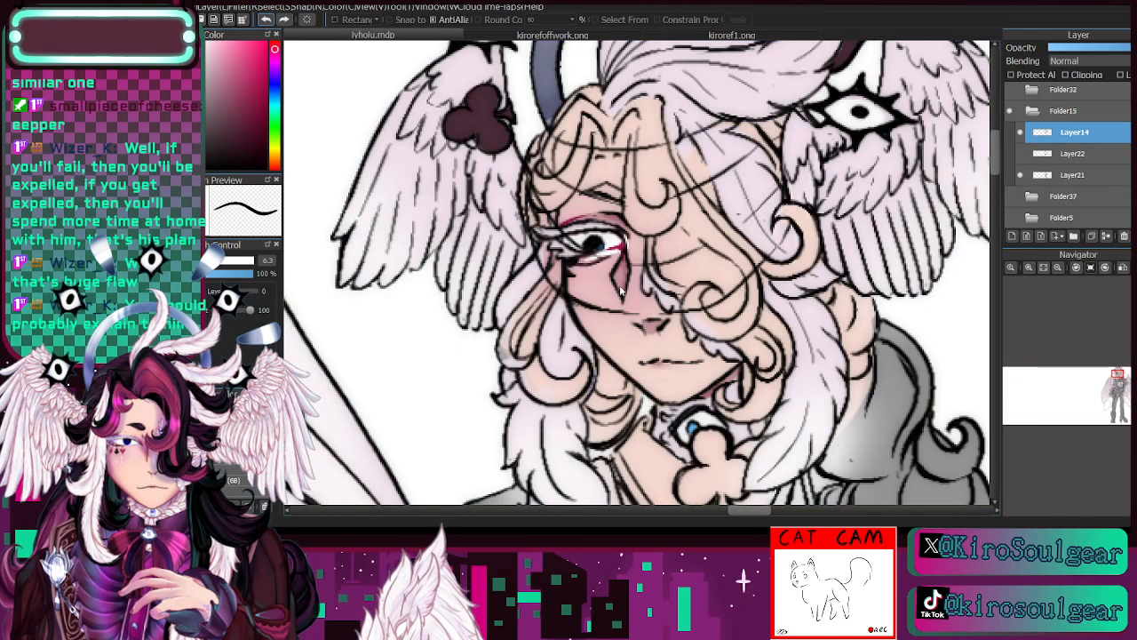
pyautogui.moveTo(624, 248)
pyautogui.mouseDown()
pyautogui.moveTo(611, 279)
pyautogui.moveTo(623, 311)
pyautogui.moveTo(631, 305)
pyautogui.mouseUp()
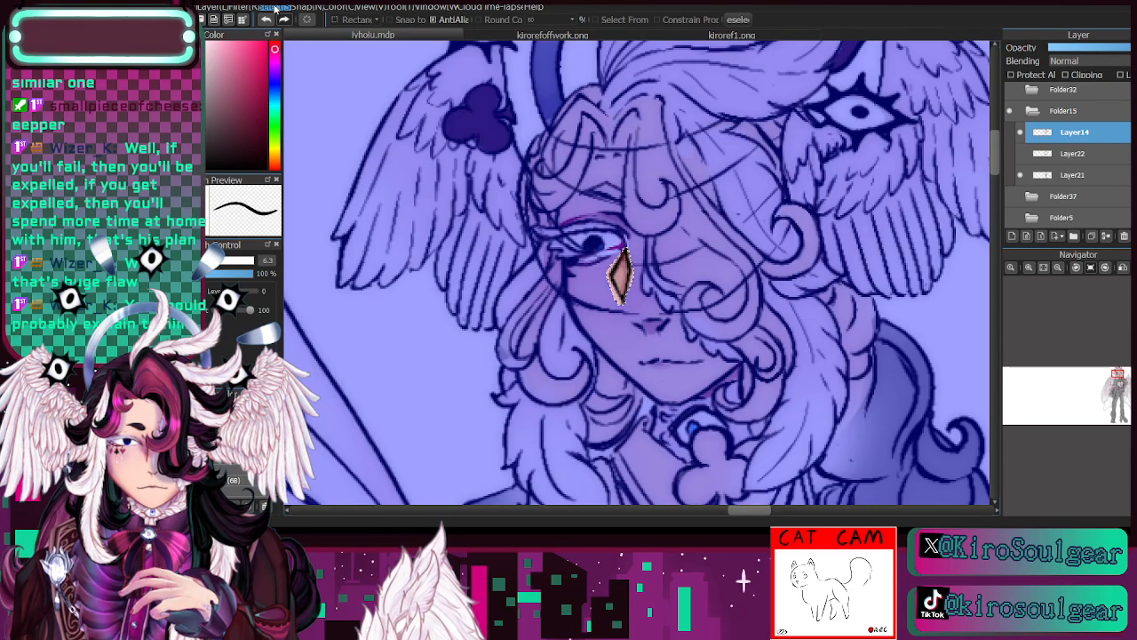
pyautogui.hotkey('ctrl', 't')
pyautogui.moveTo(627, 253); pyautogui.dragTo(633, 260)
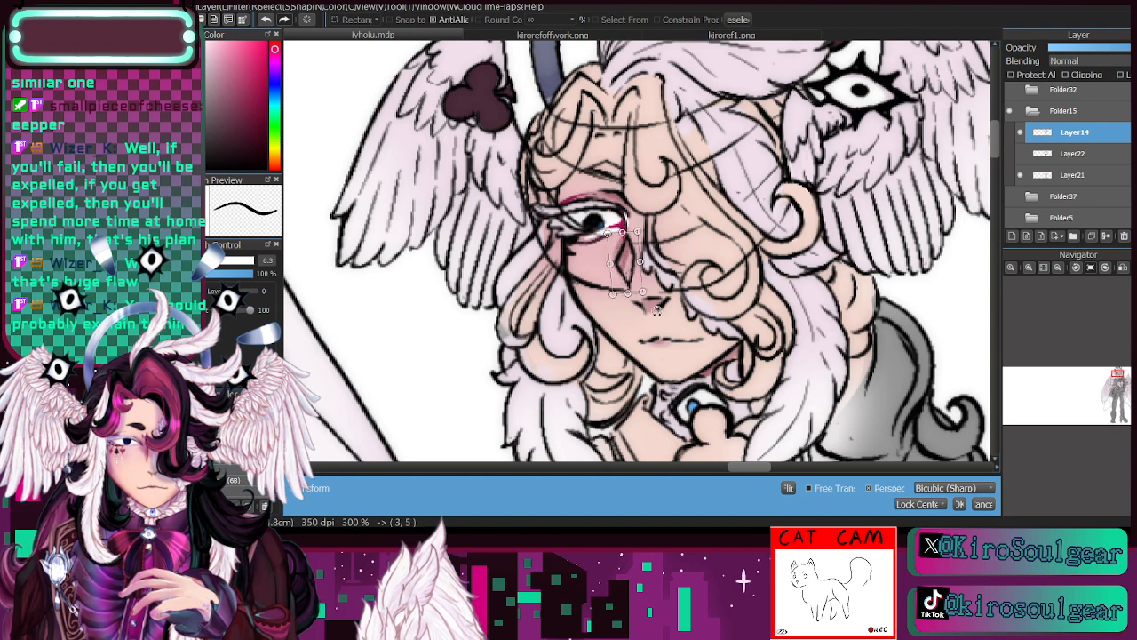
pyautogui.moveTo(628, 258); pyautogui.dragTo(628, 259)
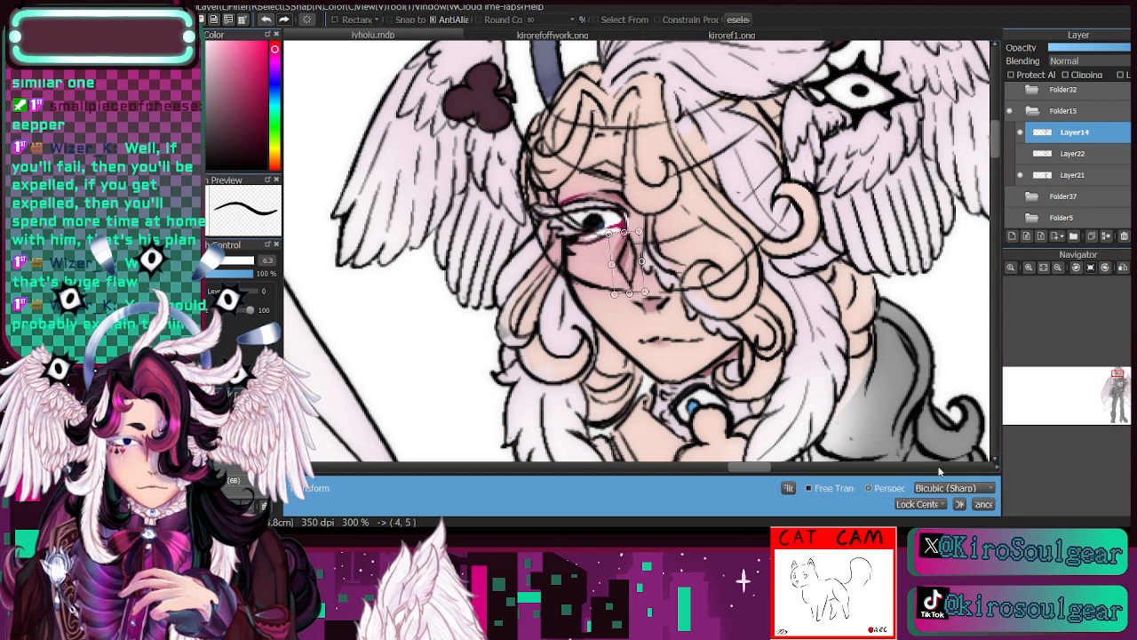
pyautogui.moveTo(636, 256); pyautogui.dragTo(637, 254)
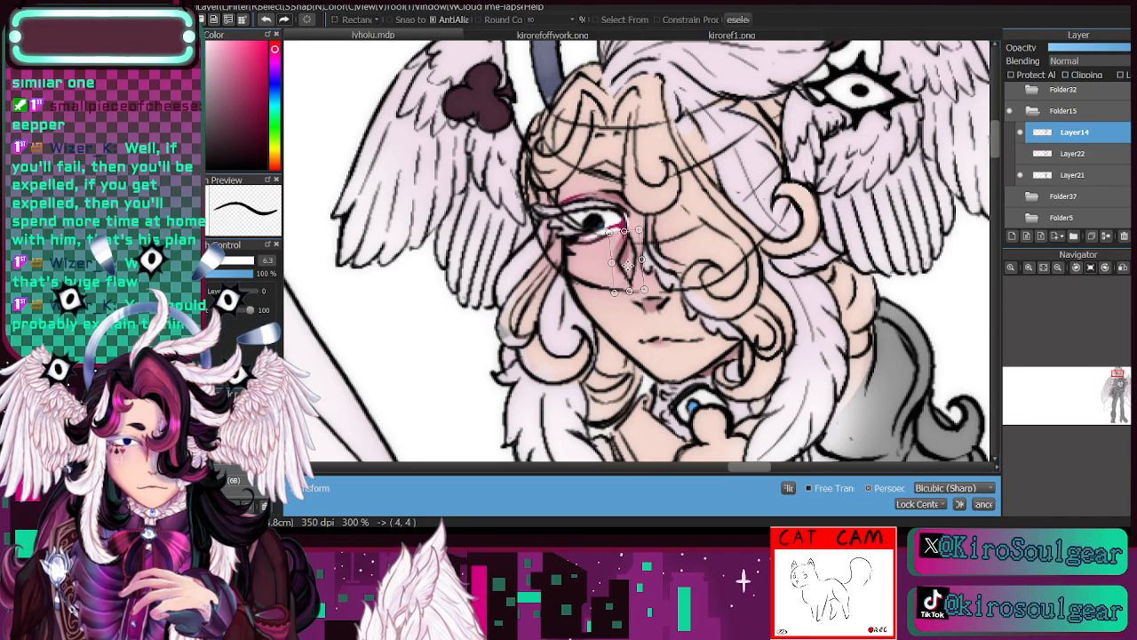
pyautogui.click(957, 503)
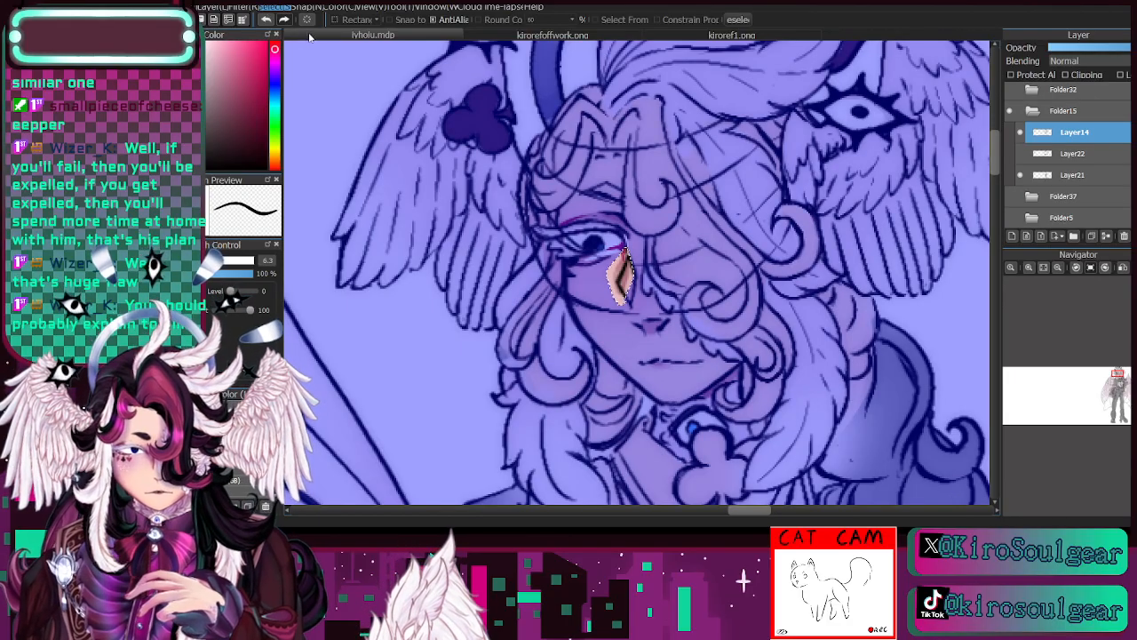
pyautogui.hotkey('ctrl', 'd')
# - Lasso the nose lines on Layer14 and make them slightly narrower and smaller with a free transform
pyautogui.moveTo(633, 318)
pyautogui.mouseDown()
pyautogui.moveTo(682, 326)
pyautogui.moveTo(651, 353)
pyautogui.mouseUp()
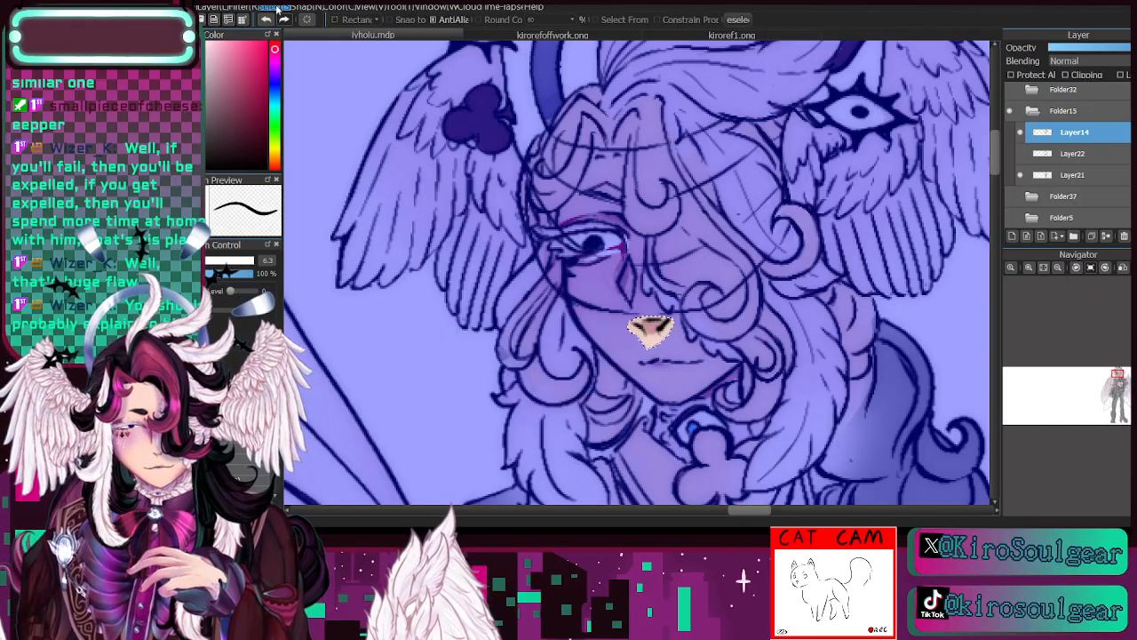
pyautogui.hotkey('ctrl', 't')
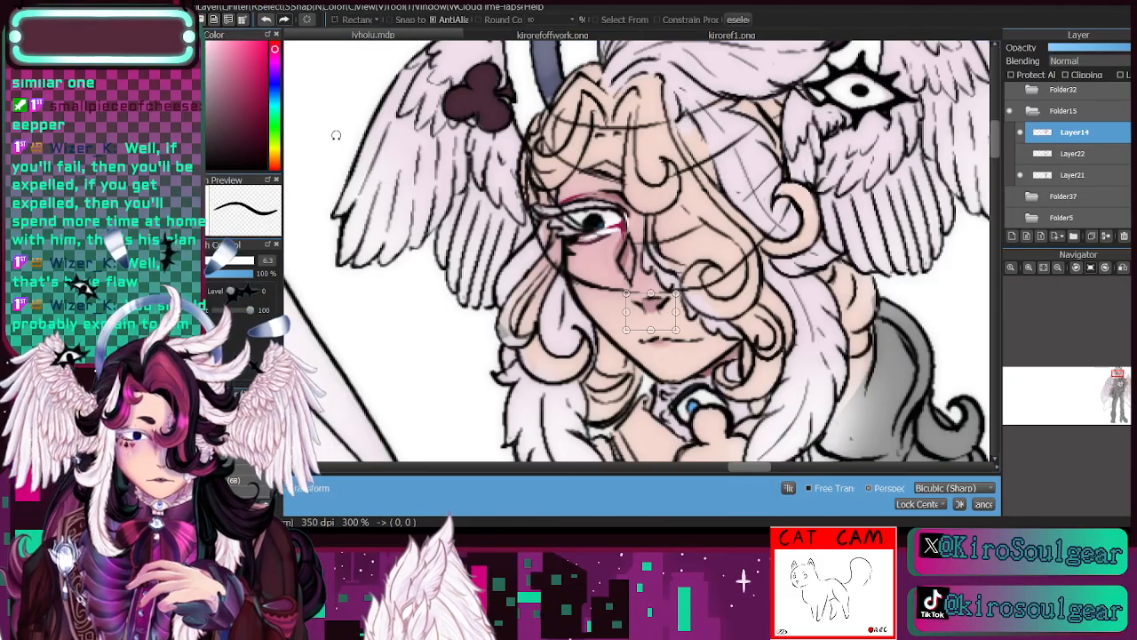
pyautogui.moveTo(674, 295)
pyautogui.mouseDown()
pyautogui.moveTo(661, 309)
pyautogui.moveTo(696, 338)
pyautogui.moveTo(657, 308)
pyautogui.mouseUp()
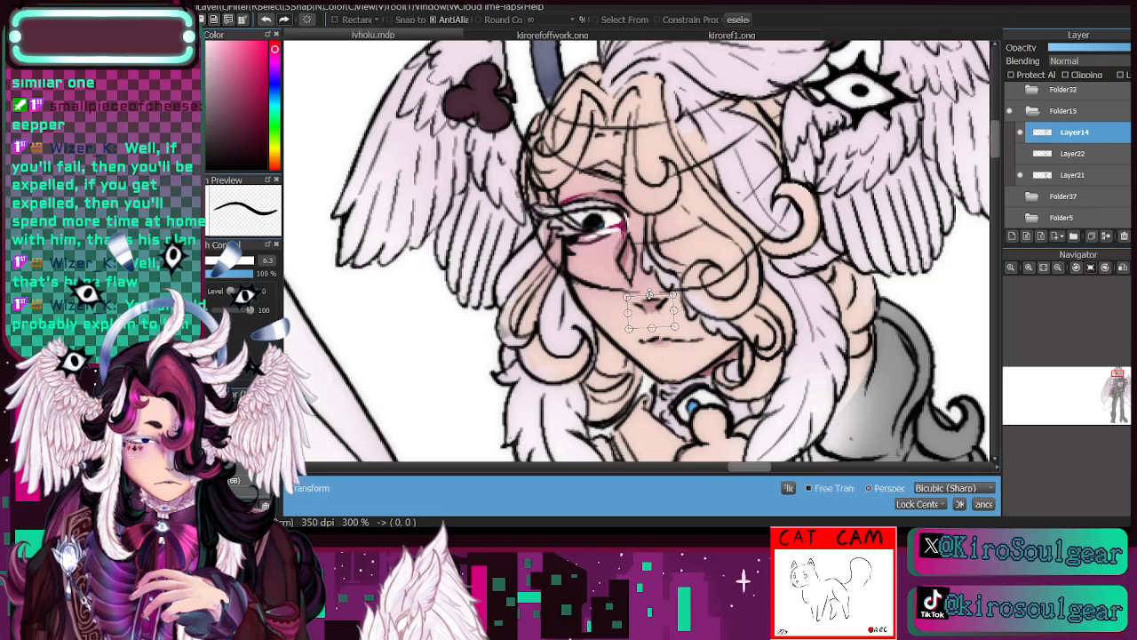
pyautogui.moveTo(649, 295); pyautogui.dragTo(630, 311)
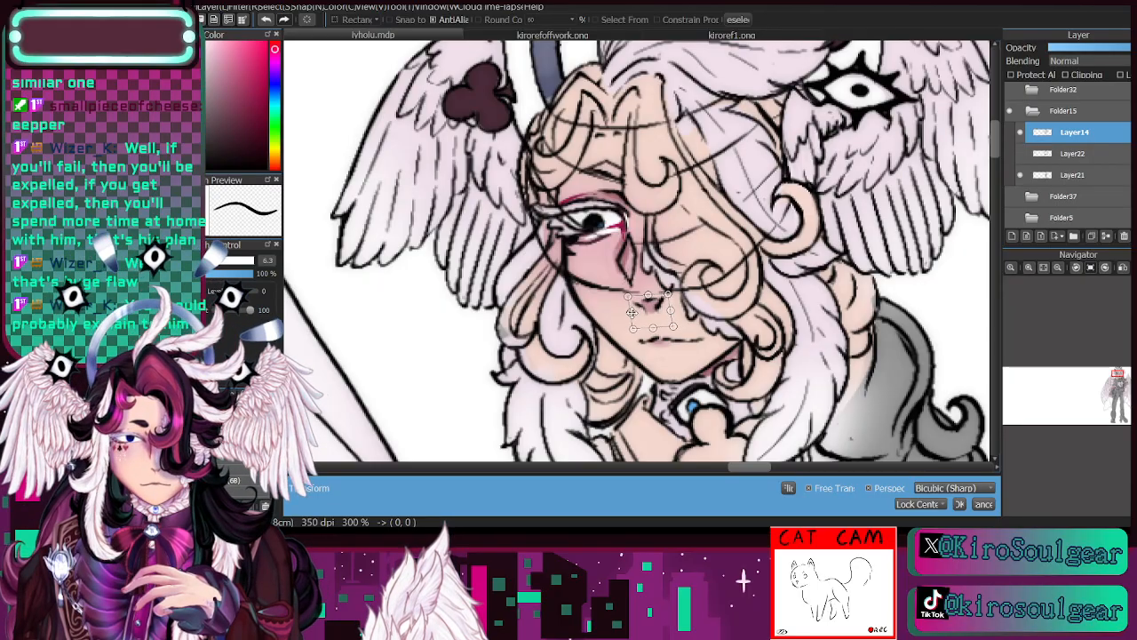
pyautogui.moveTo(654, 328); pyautogui.dragTo(653, 324)
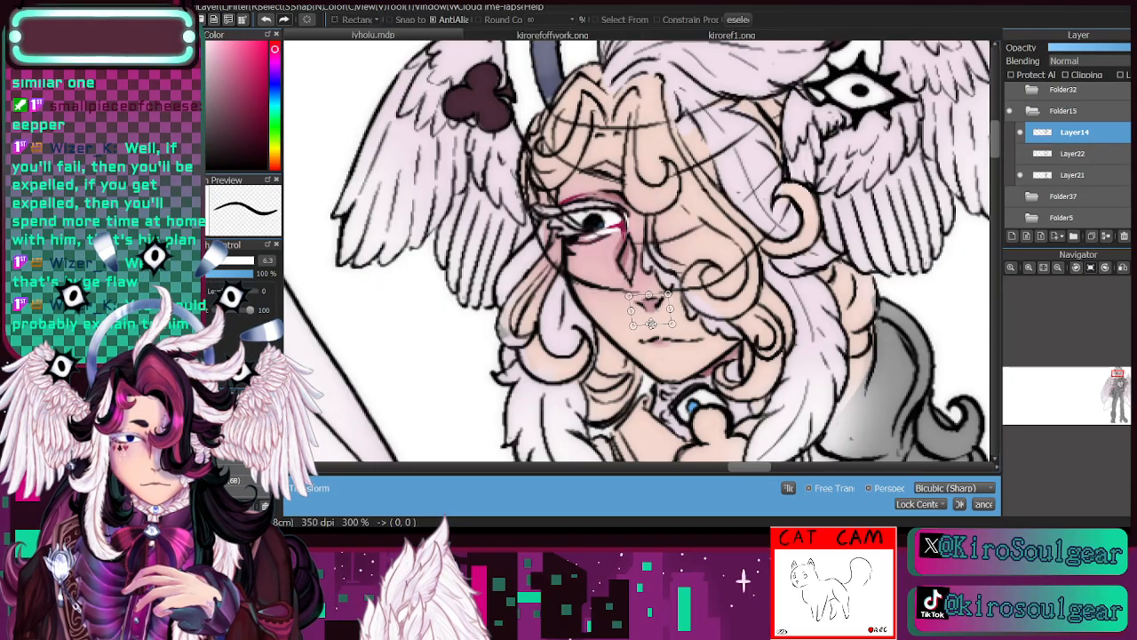
pyautogui.click(960, 503)
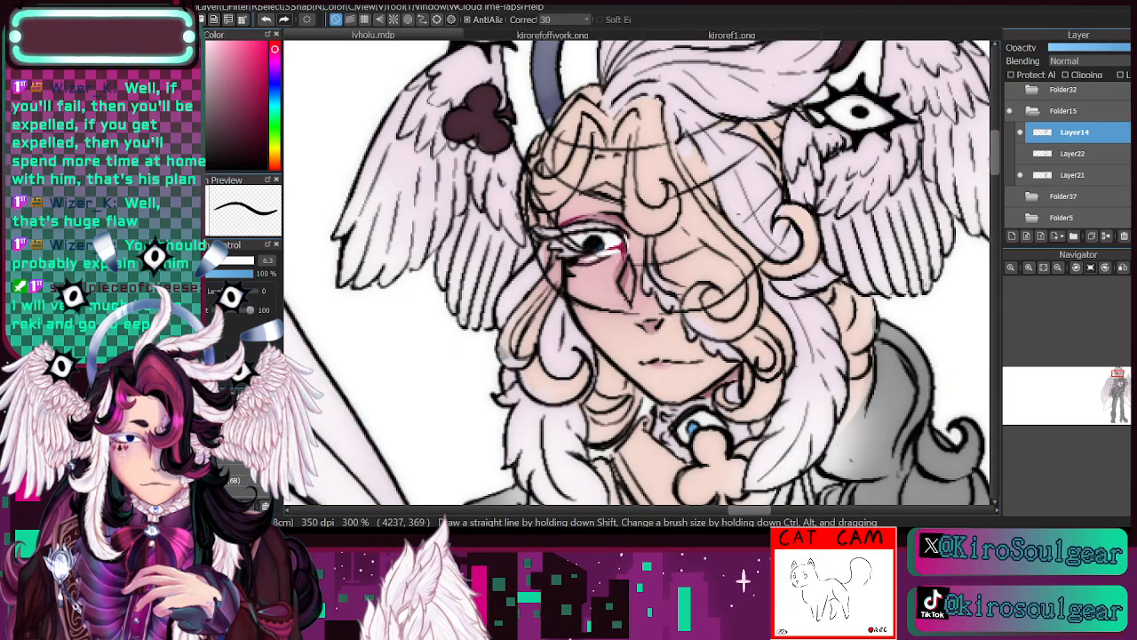
# - Sample the blush pink beside the diamond mark and set a darker dusky rose as the brush colour
pyautogui.keyDown('alt'); pyautogui.click(610, 266); pyautogui.keyUp('alt')
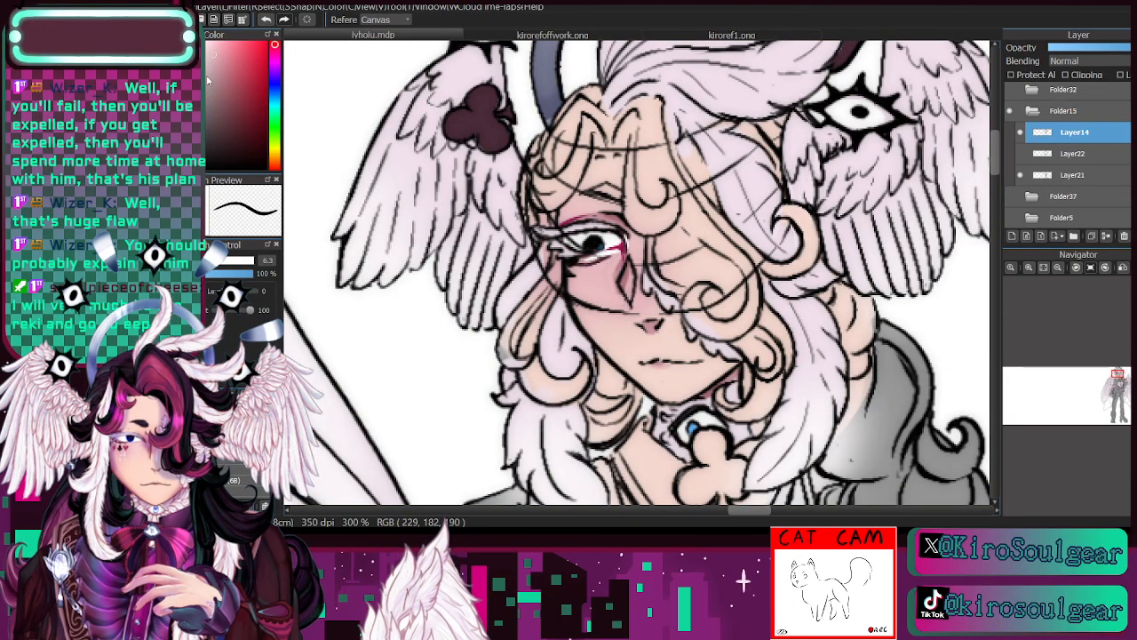
pyautogui.click(133, 46)
pyautogui.moveTo(624, 258); pyautogui.dragTo(615, 274)
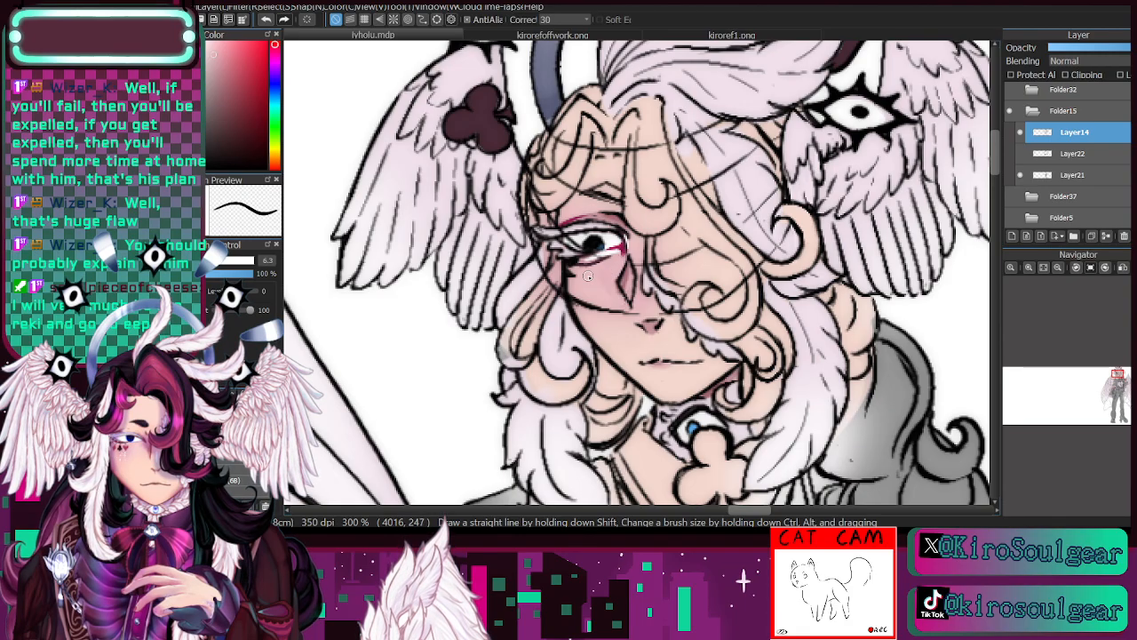
pyautogui.press('alt')
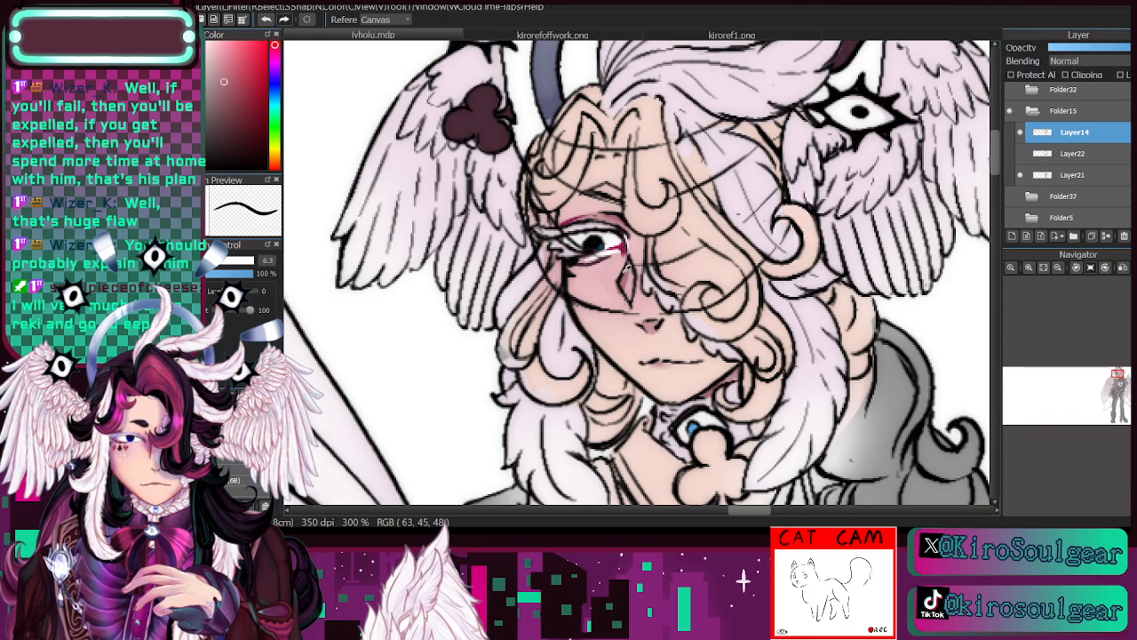
pyautogui.keyDown('alt'); pyautogui.click(626, 284); pyautogui.keyUp('alt')
pyautogui.moveTo(625, 284); pyautogui.dragTo(631, 268)
pyautogui.click(266, 20)
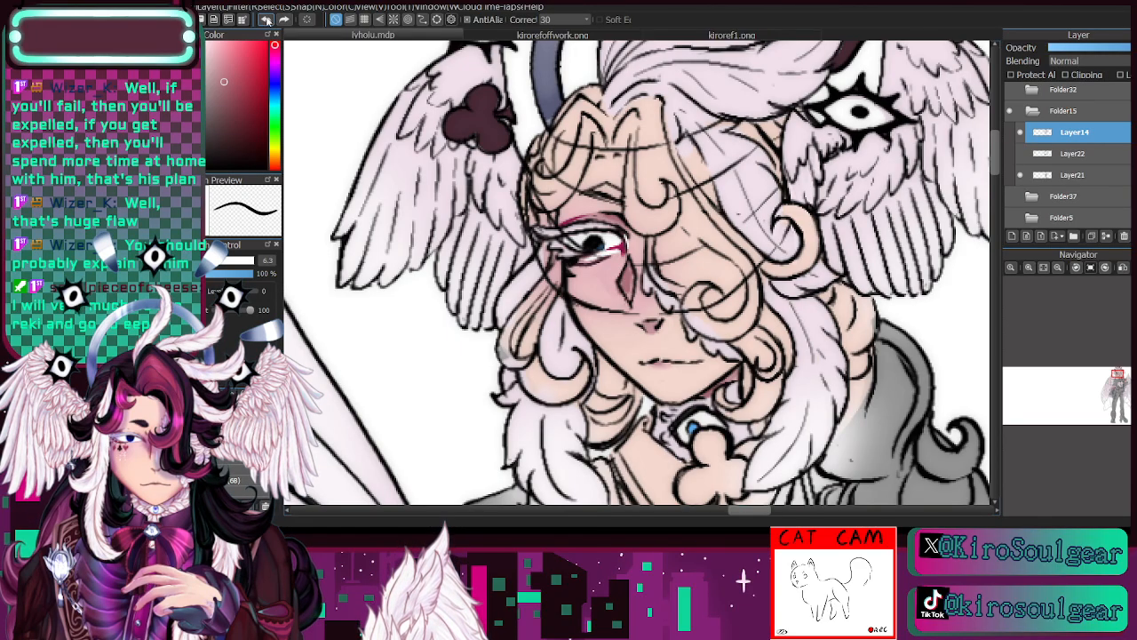
pyautogui.click(267, 20)
pyautogui.click(266, 22)
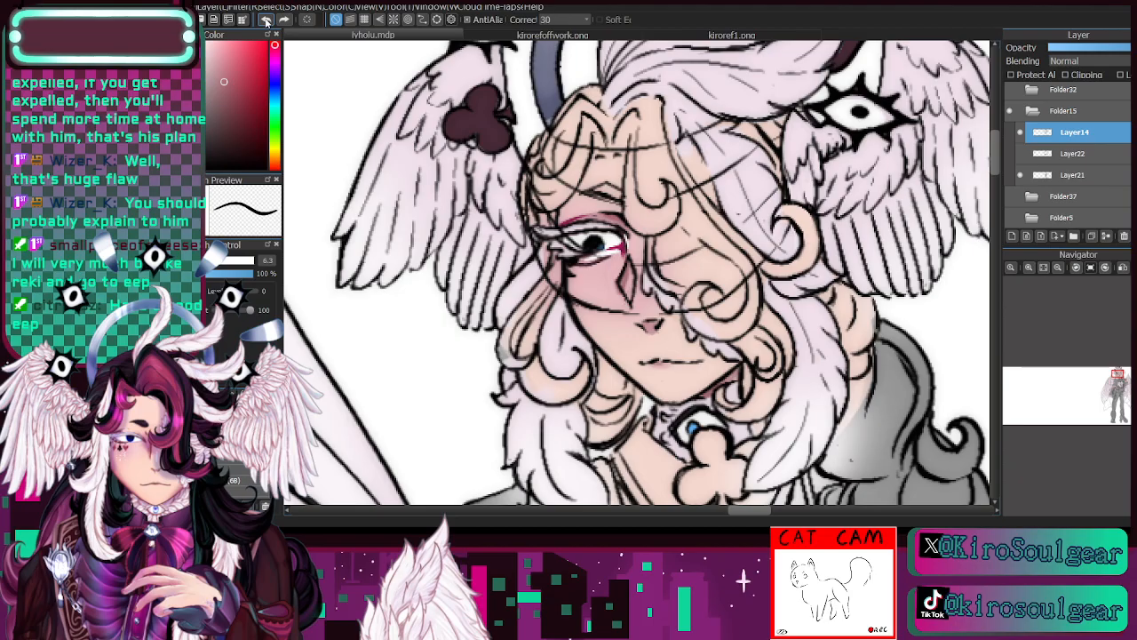
# - On Layer21, colour the diamond mark under the eye and the underside of the nose dusky rose with the brush at size 4.8
pyautogui.click(1020, 133)
pyautogui.click(1020, 133)
pyautogui.click(1075, 178)
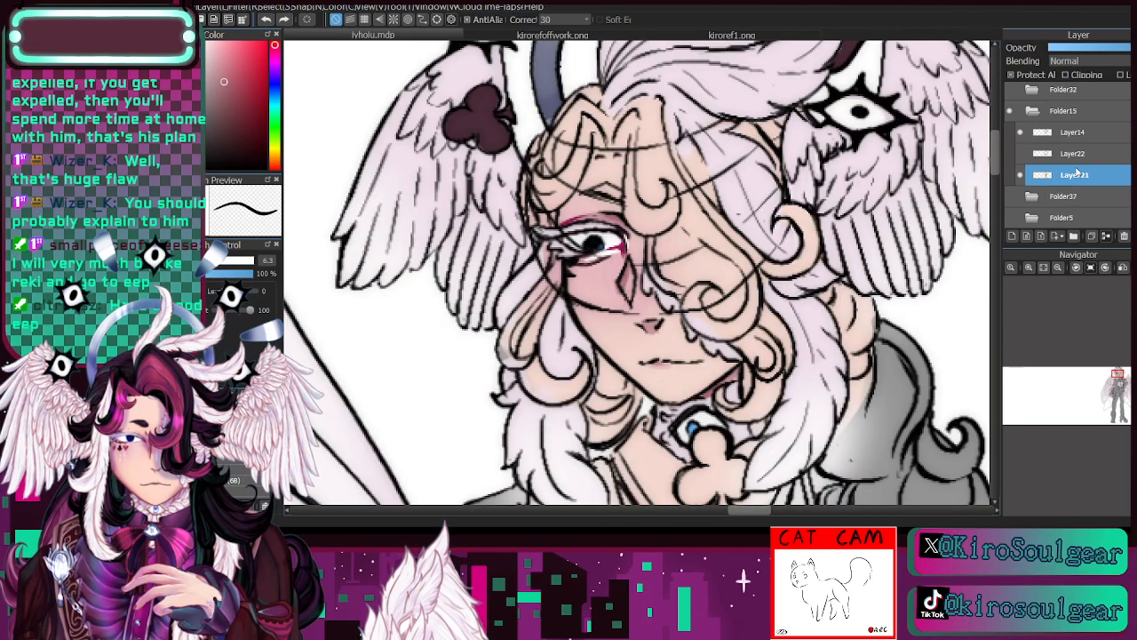
pyautogui.moveTo(634, 273); pyautogui.dragTo(628, 304)
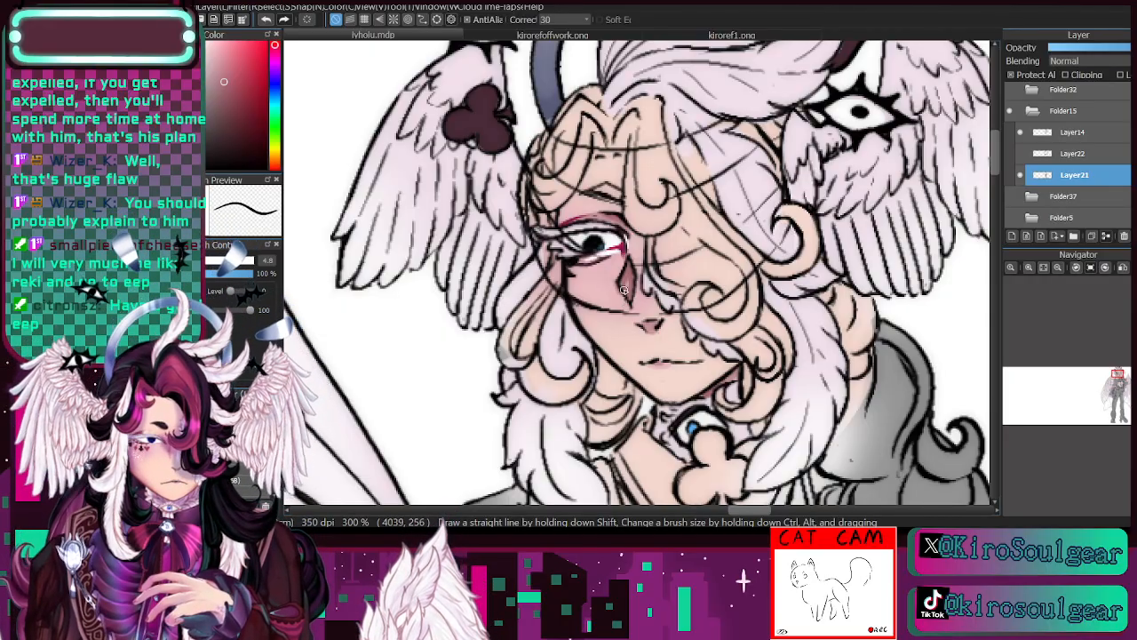
pyautogui.keyDown('alt'); pyautogui.click(598, 279); pyautogui.keyUp('alt')
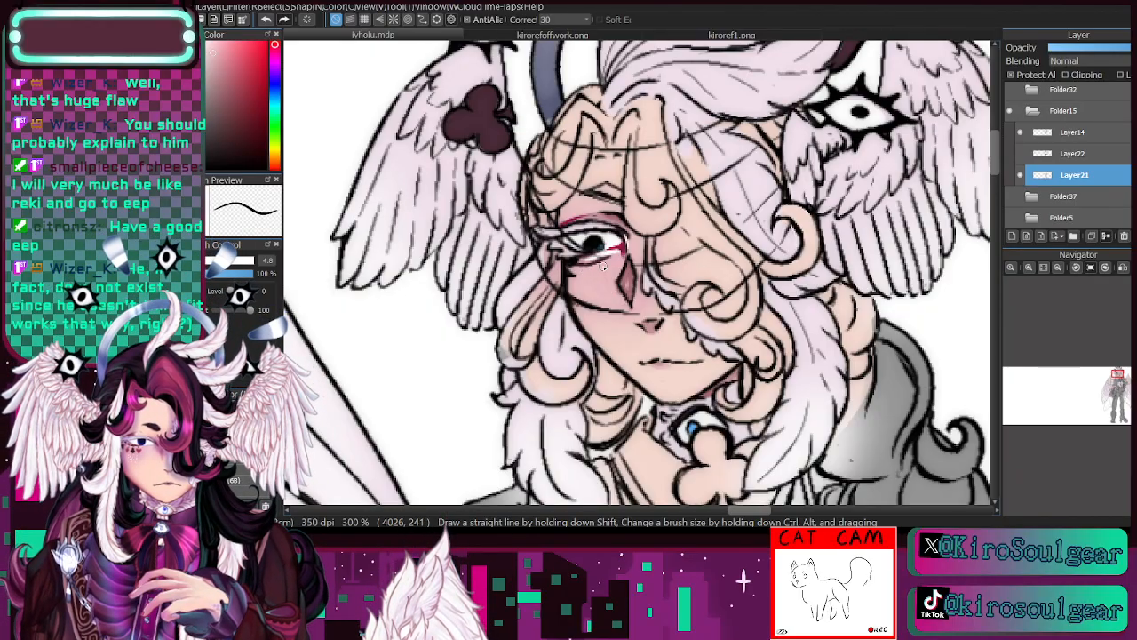
pyautogui.keyDown('alt'); pyautogui.click(635, 269); pyautogui.keyUp('alt')
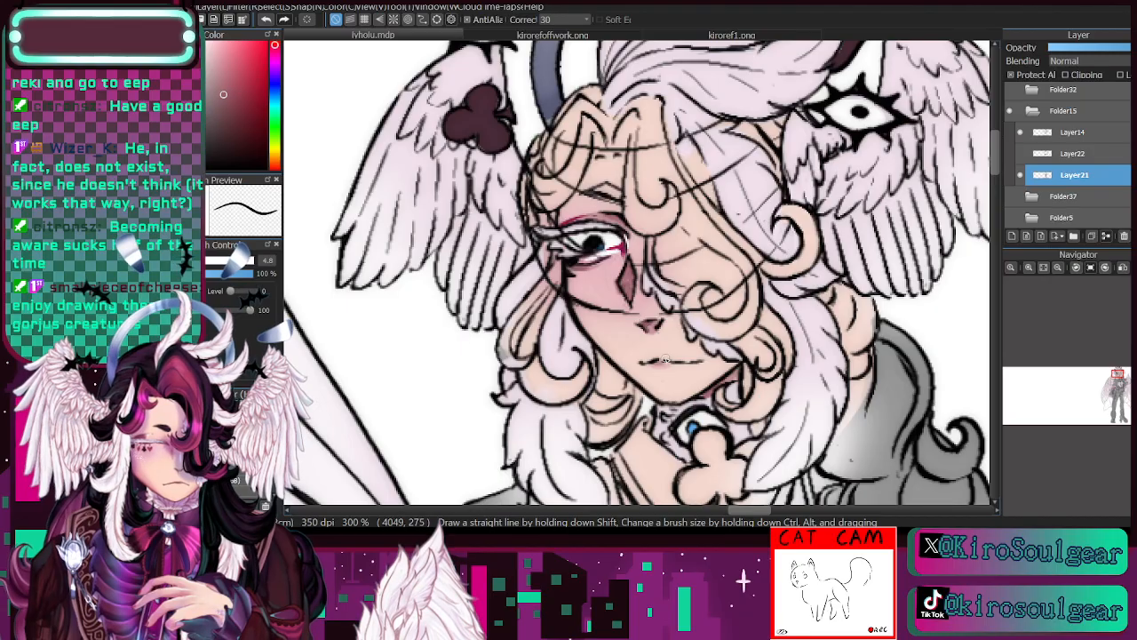
# - Collapse Folder15, then make Folder32 with the grey crouching winged figure visible and select it
pyautogui.click(1031, 111)
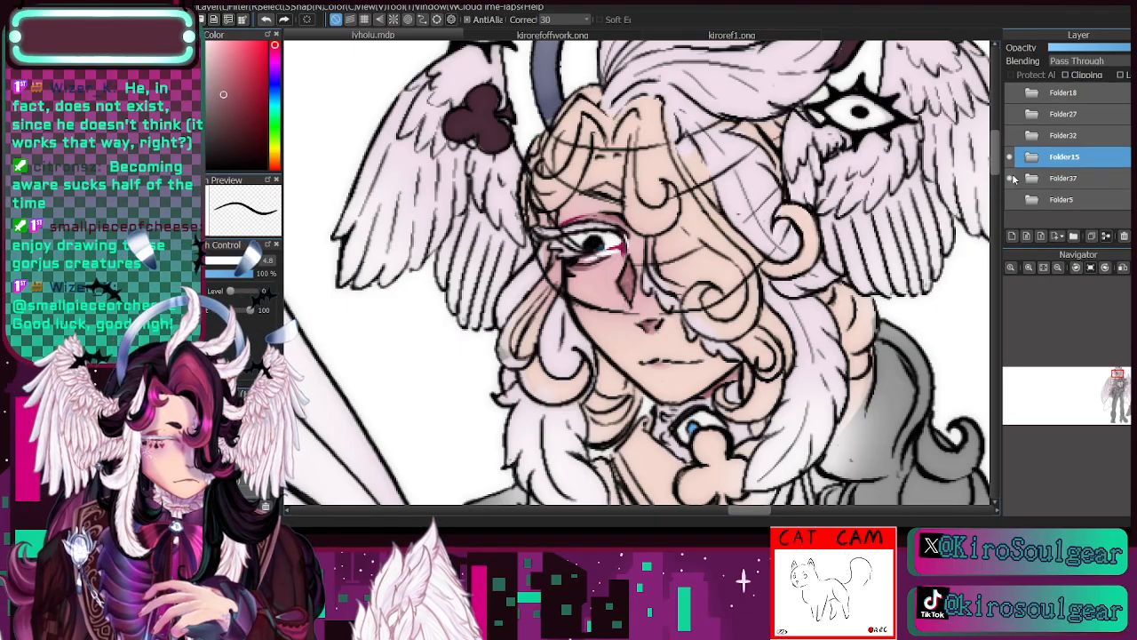
pyautogui.click(1010, 135)
pyautogui.click(1010, 135)
pyautogui.click(1011, 135)
pyautogui.click(1010, 135)
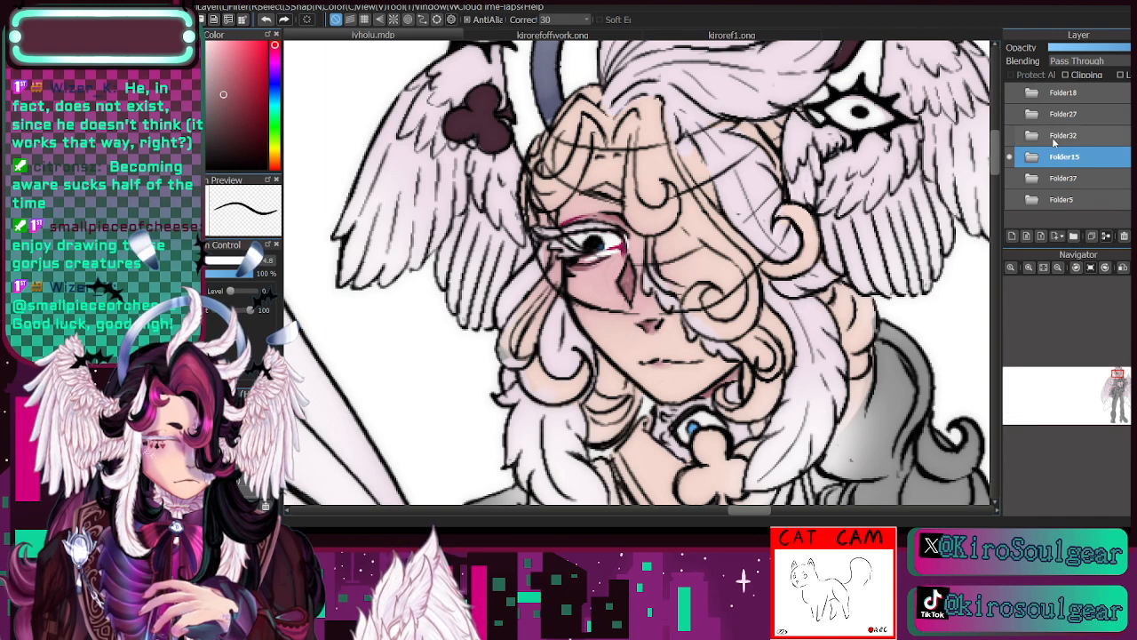
pyautogui.click(1011, 135)
pyautogui.click(1046, 138)
pyautogui.moveTo(1122, 389); pyautogui.dragTo(1066, 393)
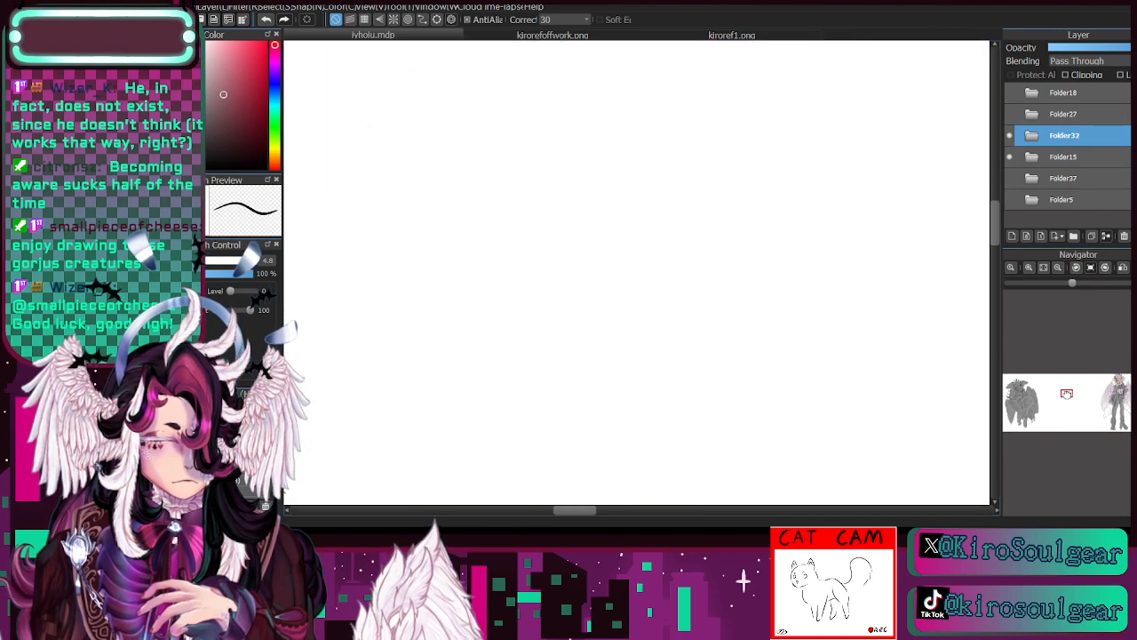
pyautogui.click(1058, 269)
pyautogui.click(1057, 269)
pyautogui.click(1057, 269)
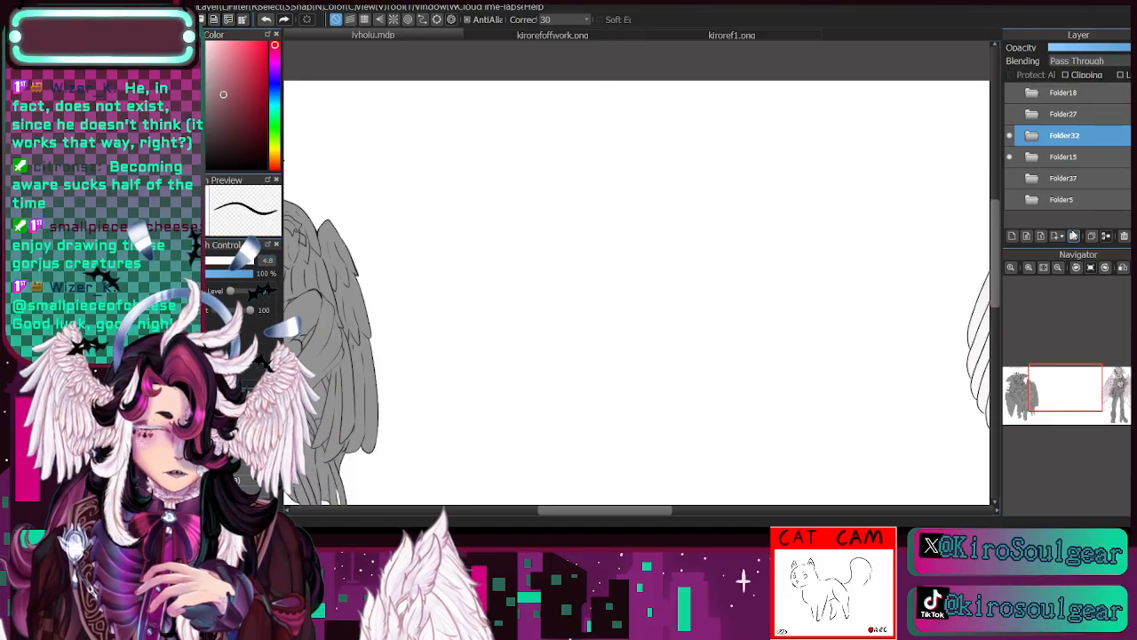
pyautogui.moveTo(1047, 388); pyautogui.dragTo(1024, 403)
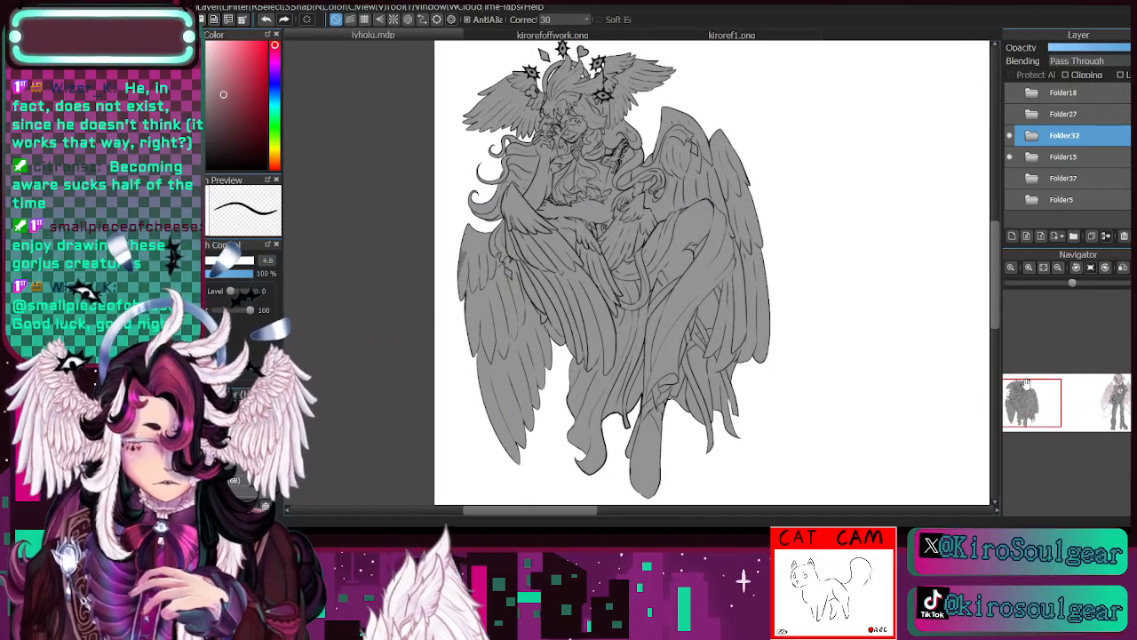
pyautogui.click(1029, 267)
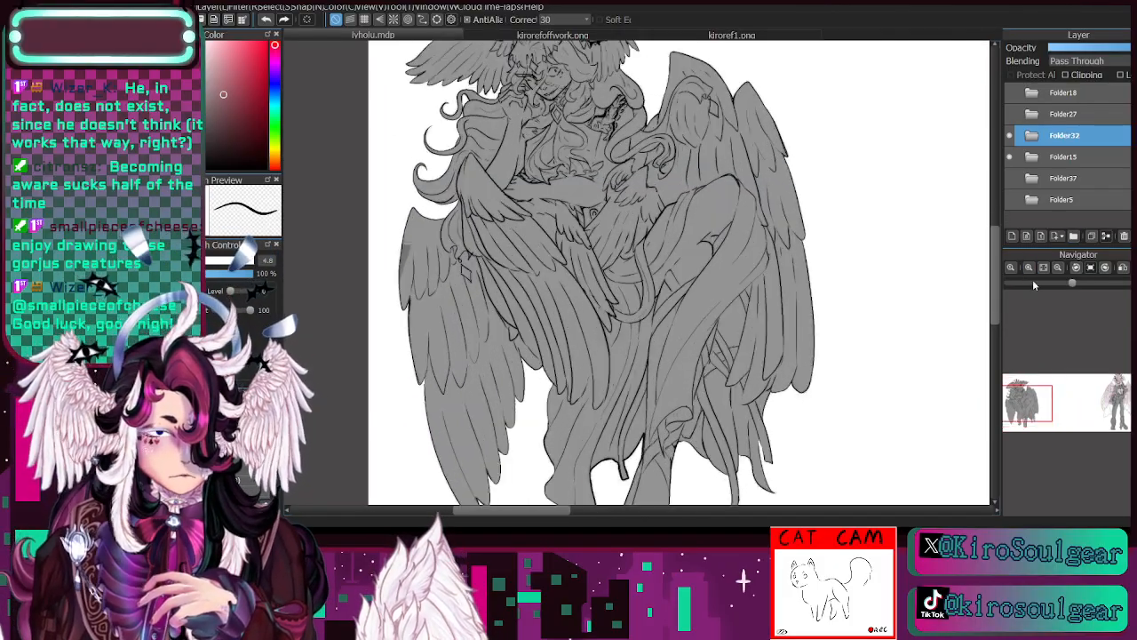
# - Examine the grey crouching winged figure in Folder32 from its head wings down to its legs
pyautogui.moveTo(1046, 395); pyautogui.dragTo(1022, 383)
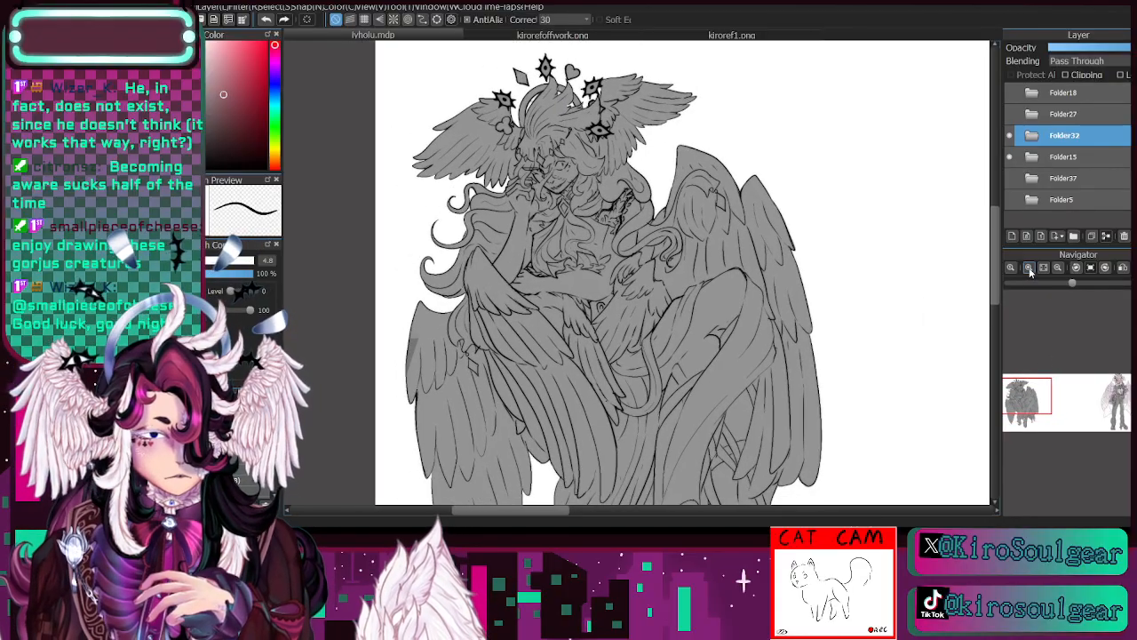
pyautogui.click(1029, 267)
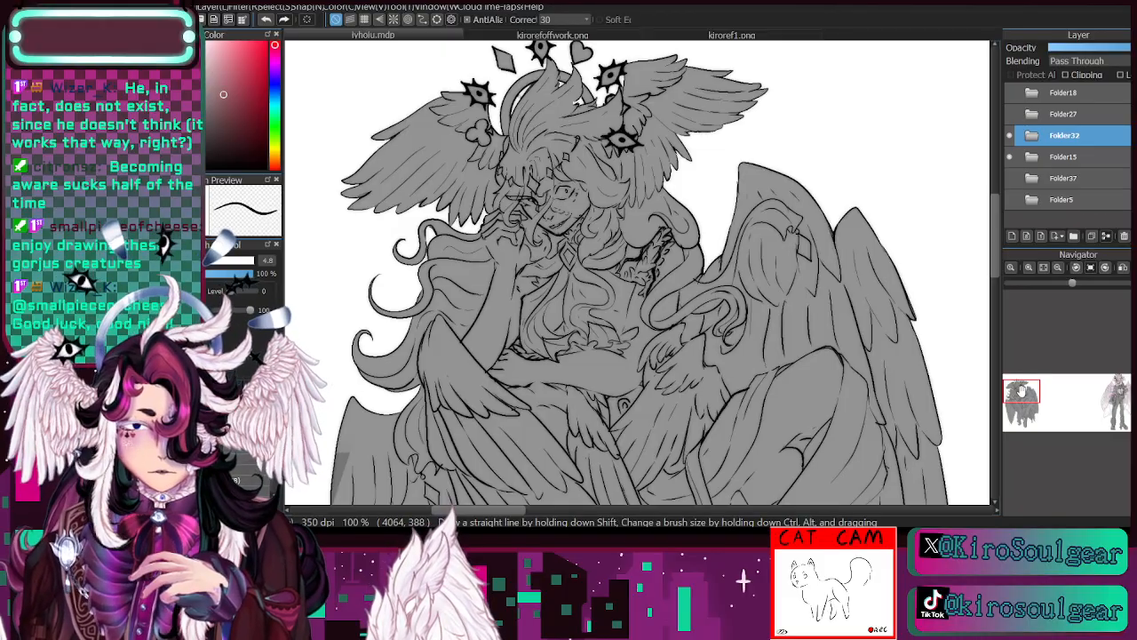
pyautogui.moveTo(1020, 398); pyautogui.dragTo(1023, 396)
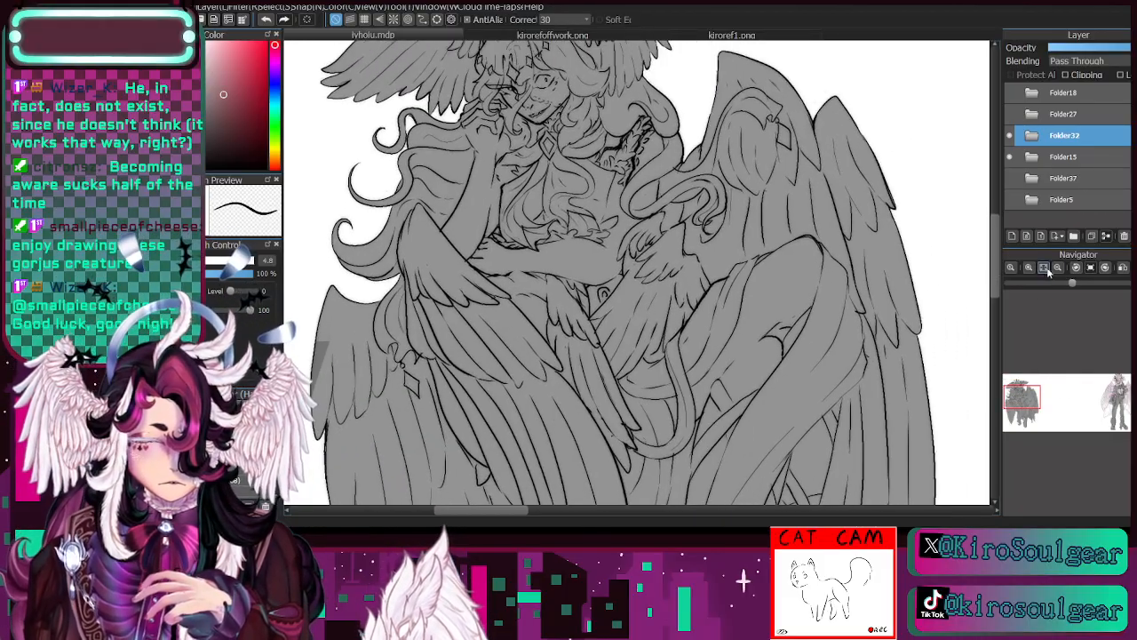
pyautogui.click(1046, 268)
pyautogui.click(1029, 269)
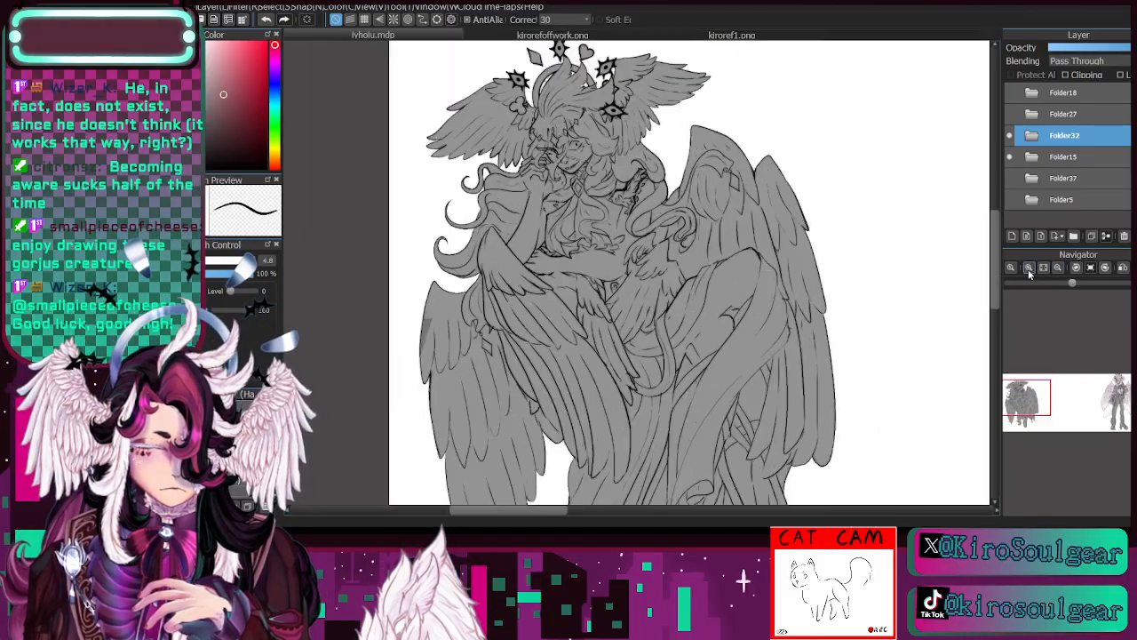
pyautogui.moveTo(1028, 394); pyautogui.dragTo(1029, 397)
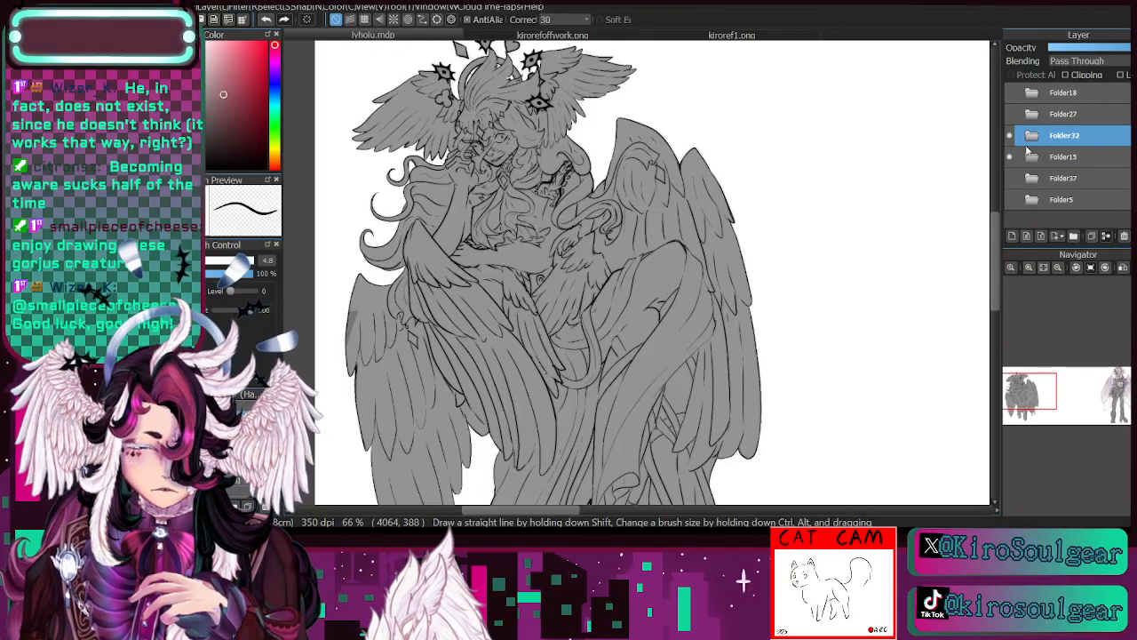
# - Hide Folder32 and reopen Folder15 with its Layer21 selected
pyautogui.click(1010, 135)
pyautogui.click(1031, 158)
pyautogui.click(1069, 221)
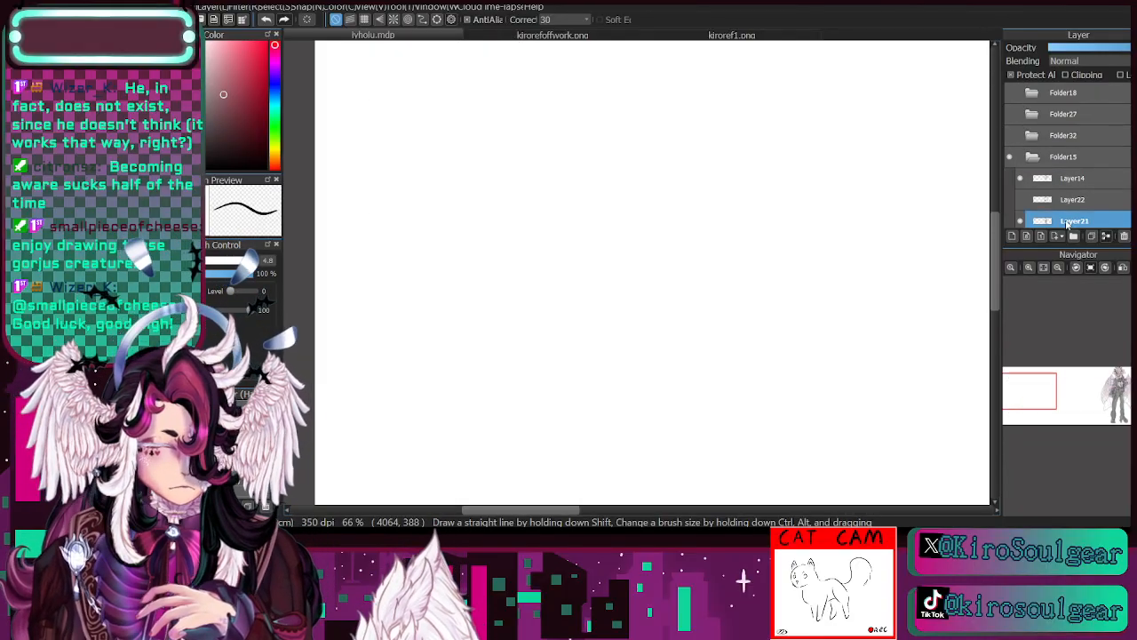
# - Inspect the coloured face up close, comparing it with Layer21 switched off and on
pyautogui.moveTo(1086, 389); pyautogui.dragTo(1125, 387)
pyautogui.click(1029, 269)
pyautogui.click(1030, 269)
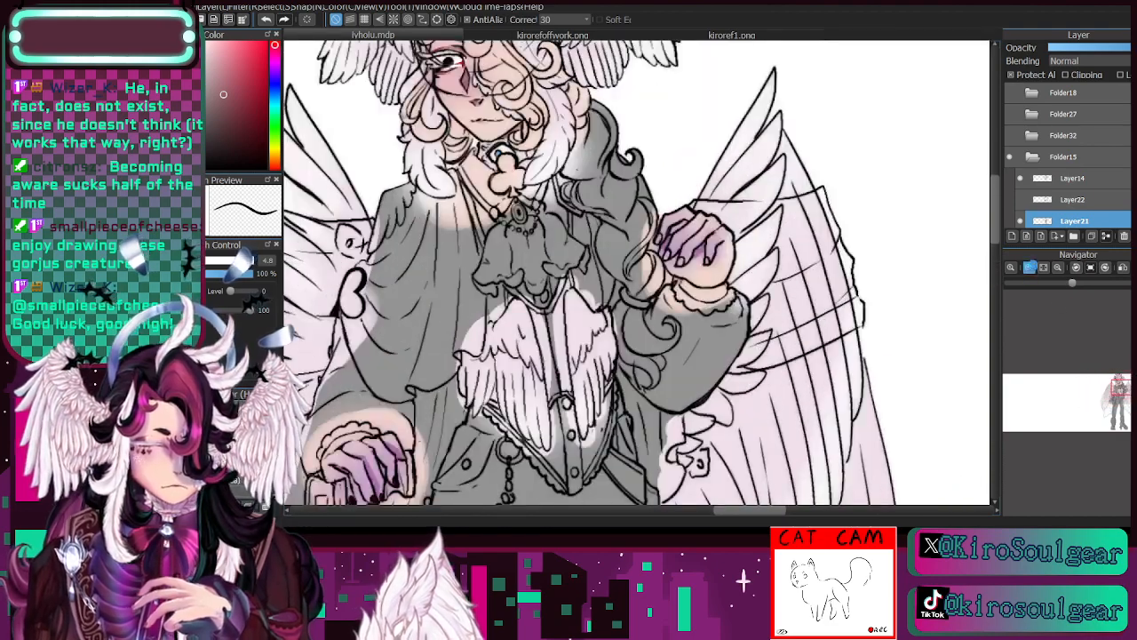
pyautogui.click(1030, 270)
pyautogui.click(1030, 270)
pyautogui.moveTo(702, 160); pyautogui.dragTo(983, 556)
pyautogui.moveTo(1119, 381); pyautogui.dragTo(1119, 382)
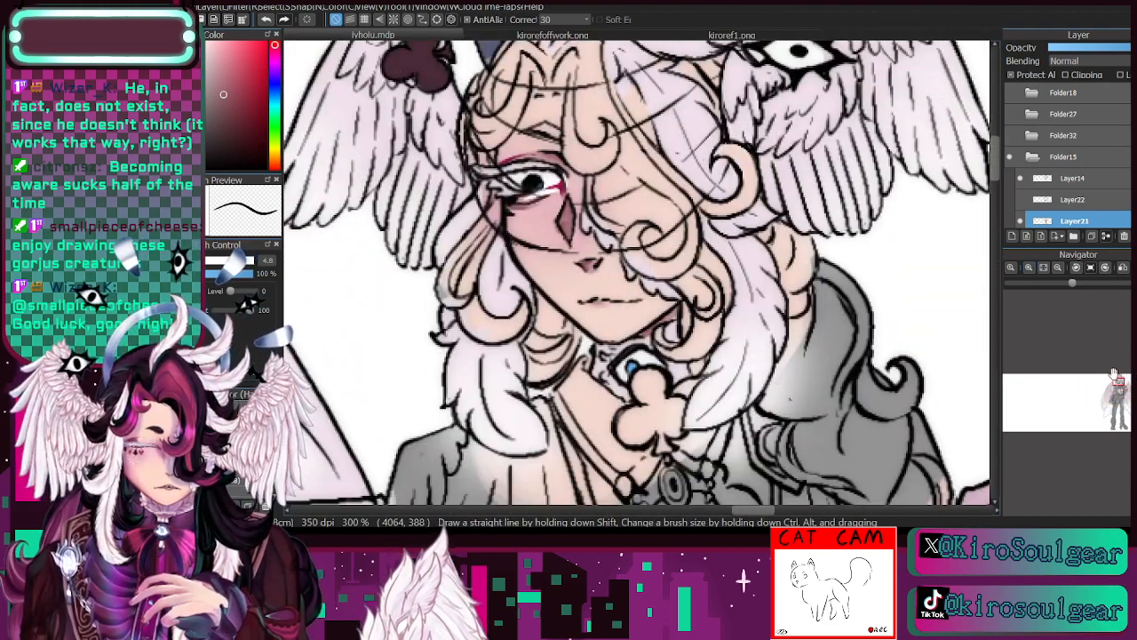
pyautogui.scroll(-1, 1087, 186)
pyautogui.click(1021, 204)
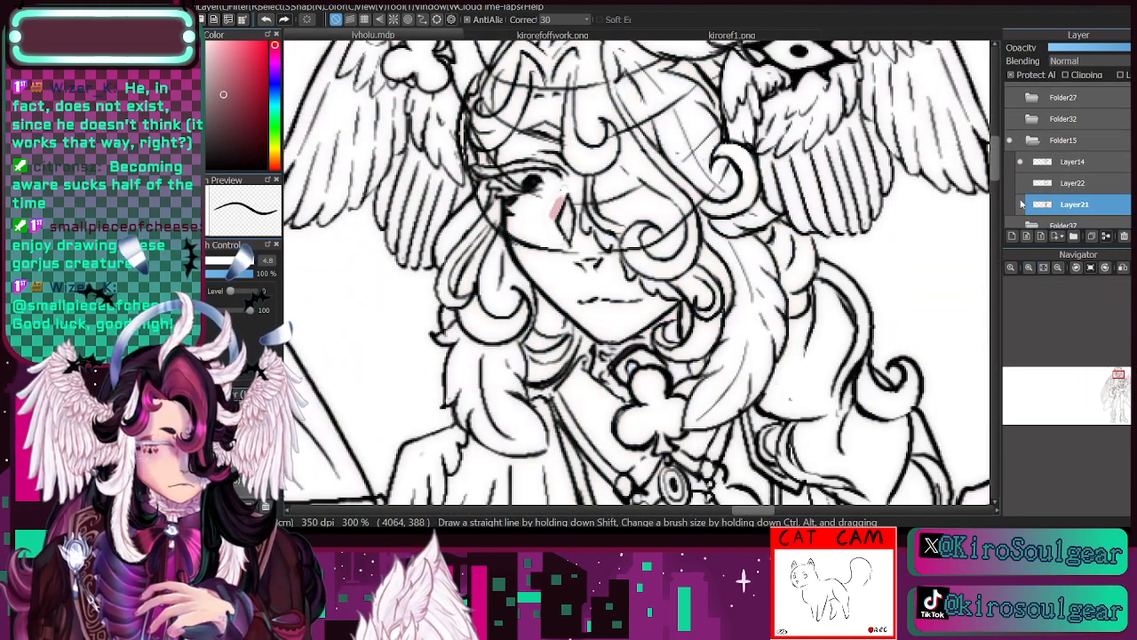
pyautogui.click(1022, 206)
# - Sample the rose shades under the eye and beneath the nose, and refine the diamond mark on Layer21 with the brush at size 5.4
pyautogui.press('i')
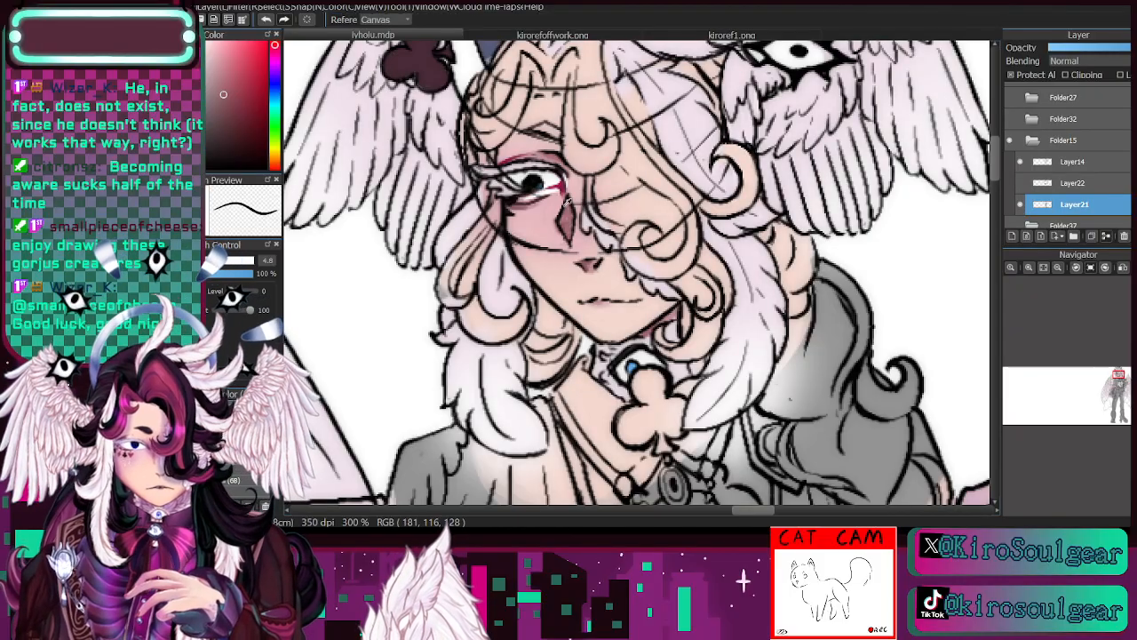
pyautogui.click(528, 205)
pyautogui.press('b')
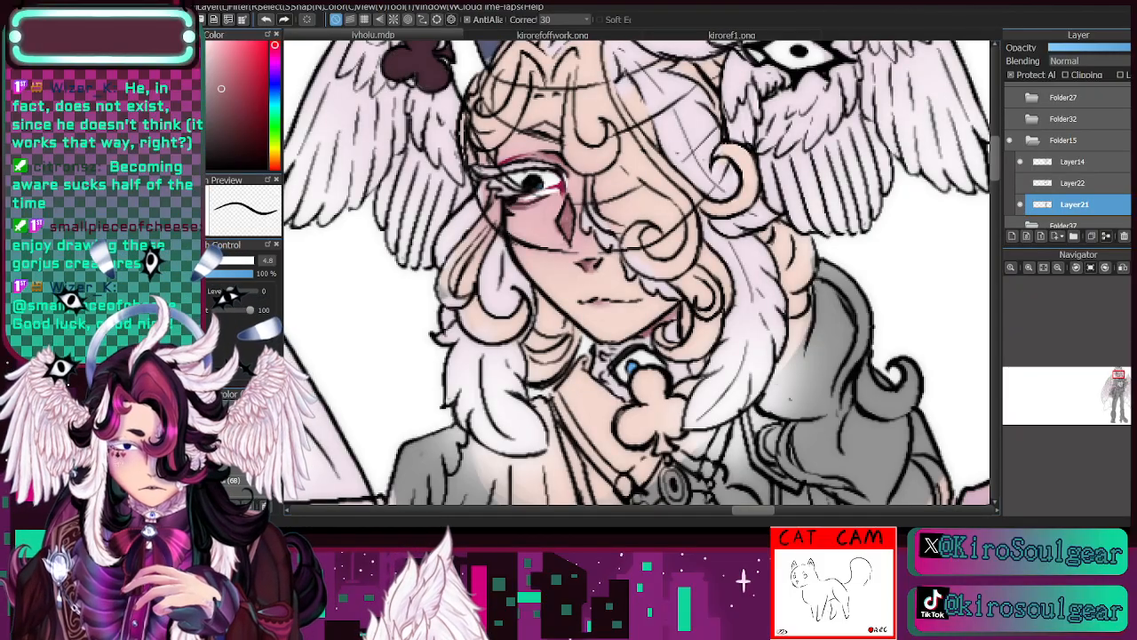
pyautogui.moveTo(570, 206); pyautogui.dragTo(560, 222)
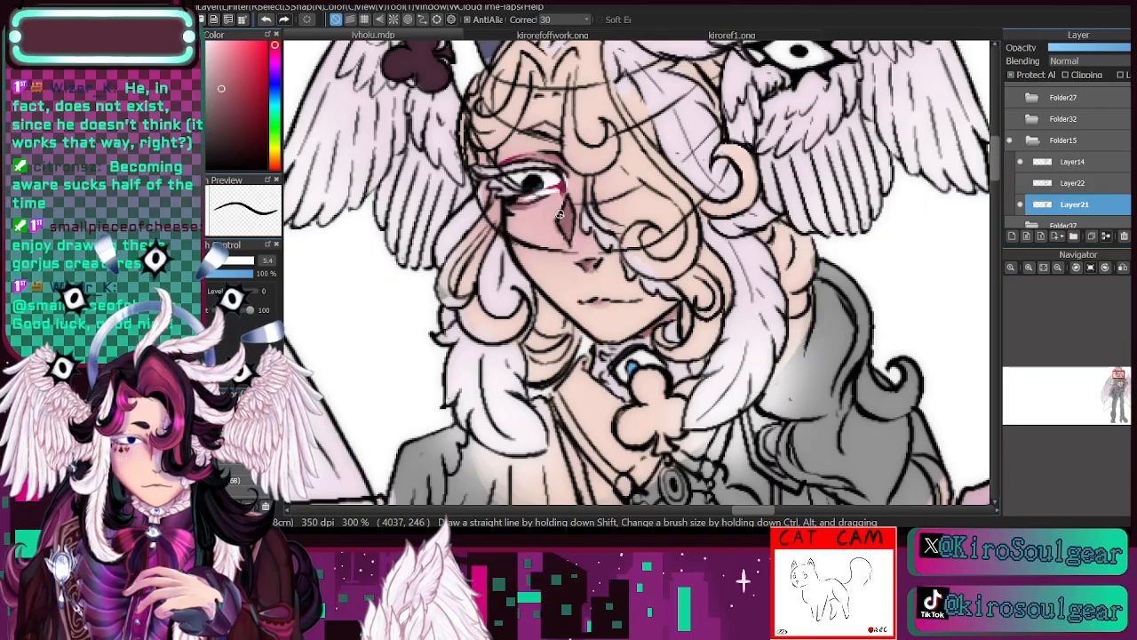
pyautogui.press('i')
pyautogui.click(593, 262)
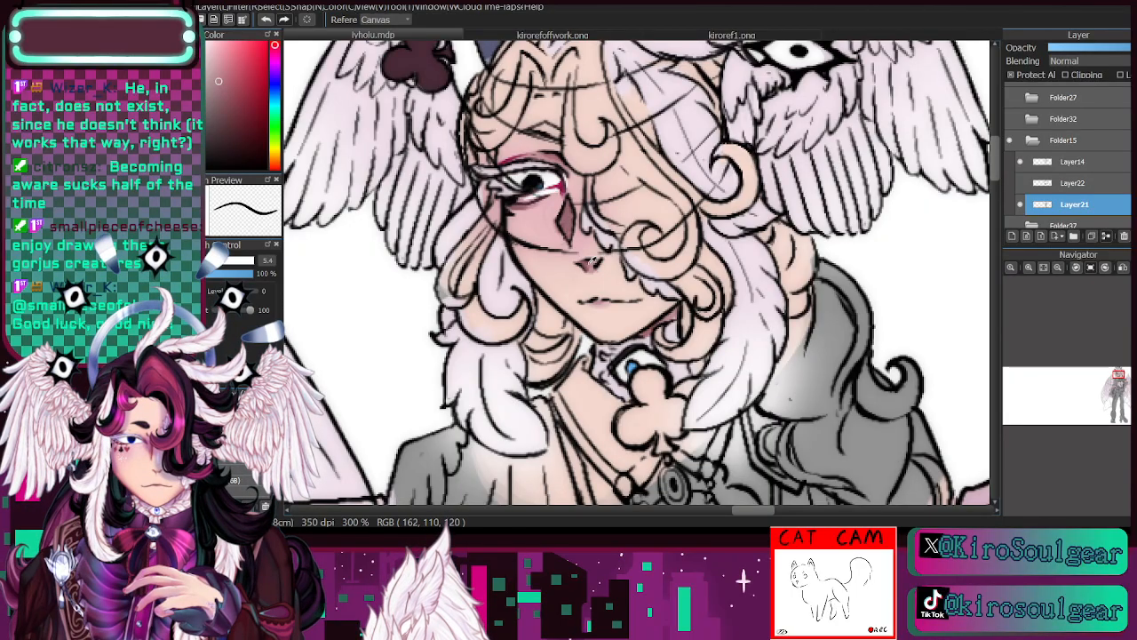
pyautogui.press('b')
pyautogui.moveTo(568, 203); pyautogui.dragTo(567, 219)
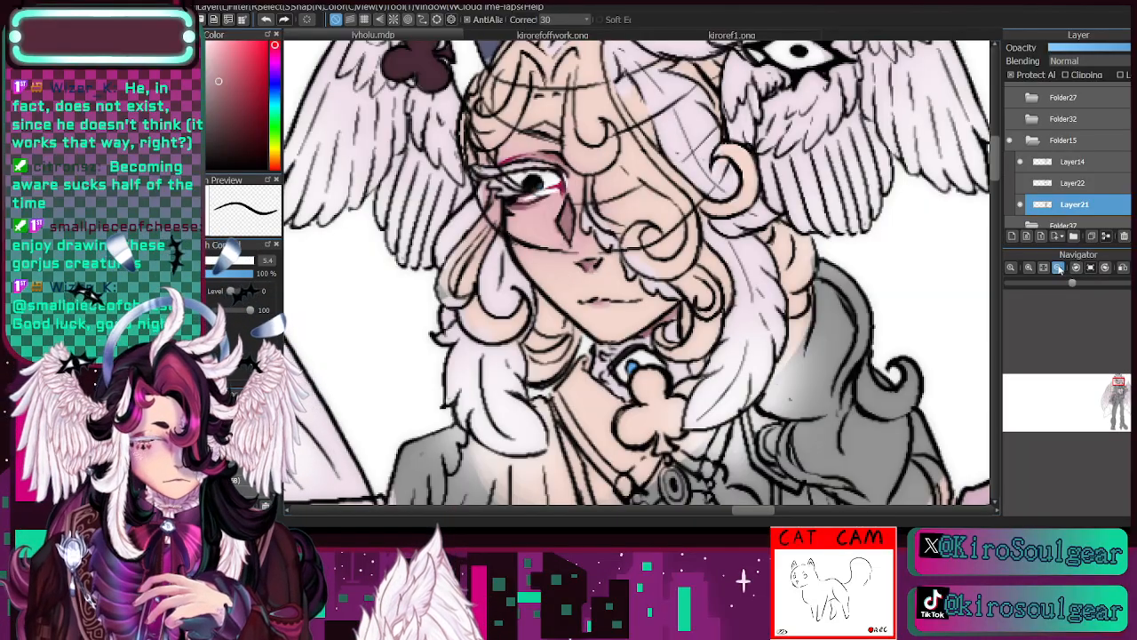
# - Check the head and shoulders with Layer21 and the grey veil on Layer22 toggled in turn
pyautogui.click(1058, 267)
pyautogui.click(1022, 205)
pyautogui.click(1022, 204)
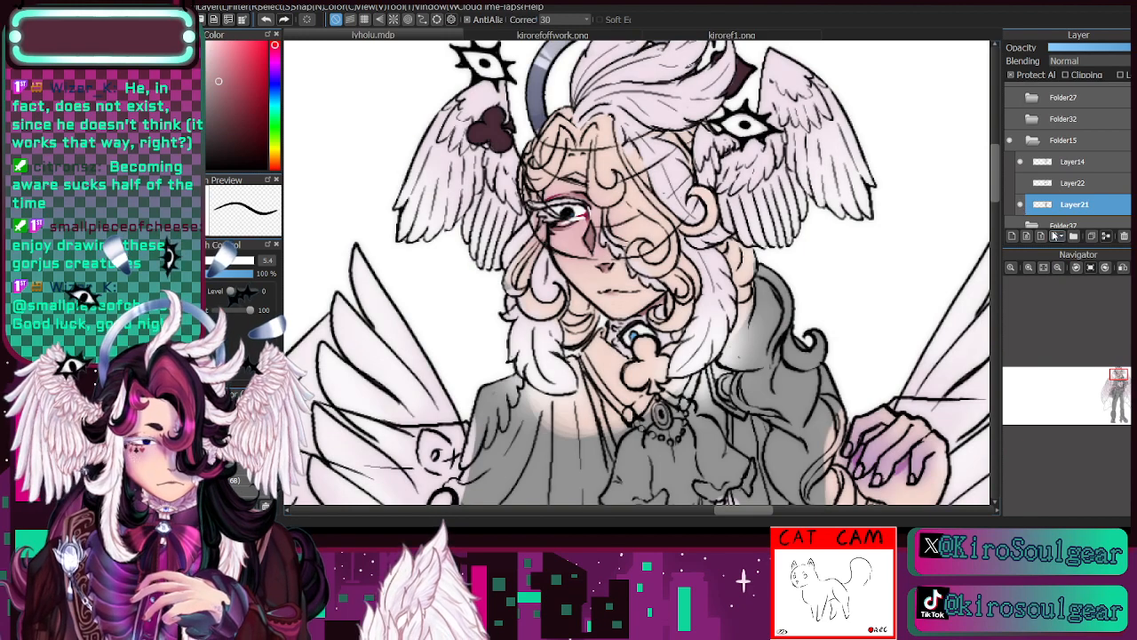
pyautogui.click(1022, 184)
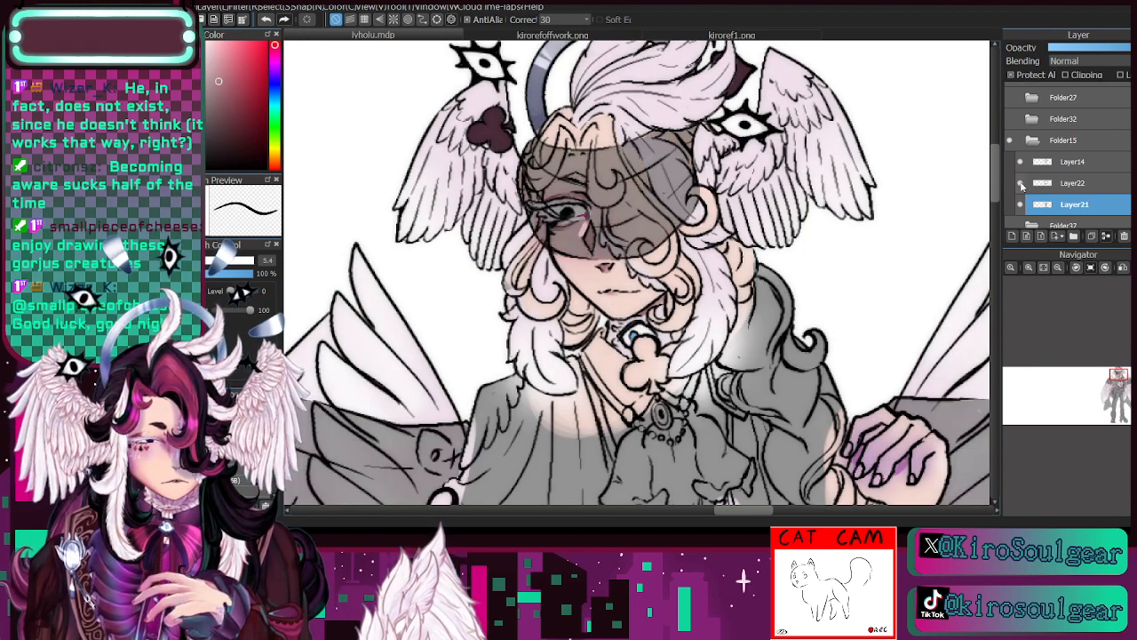
pyautogui.click(1022, 185)
# - Erase the stray pink patch beside the diamond mark on Layer14 at size 8.1, showing Layer22 only while working
pyautogui.click(1070, 163)
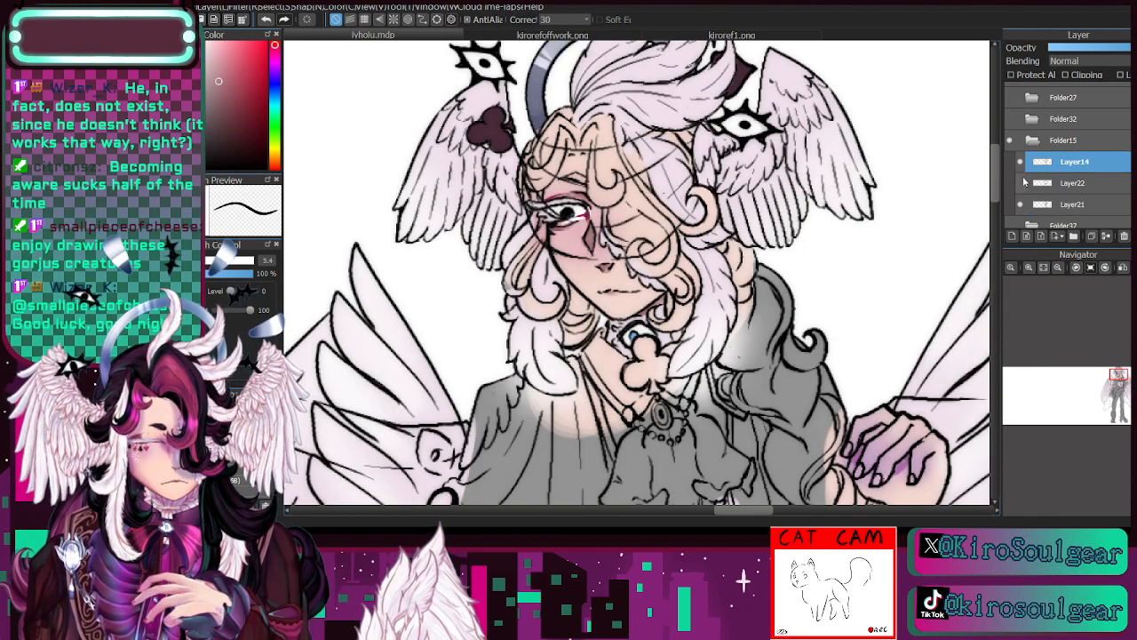
pyautogui.click(1029, 267)
pyautogui.click(1029, 267)
pyautogui.click(1021, 184)
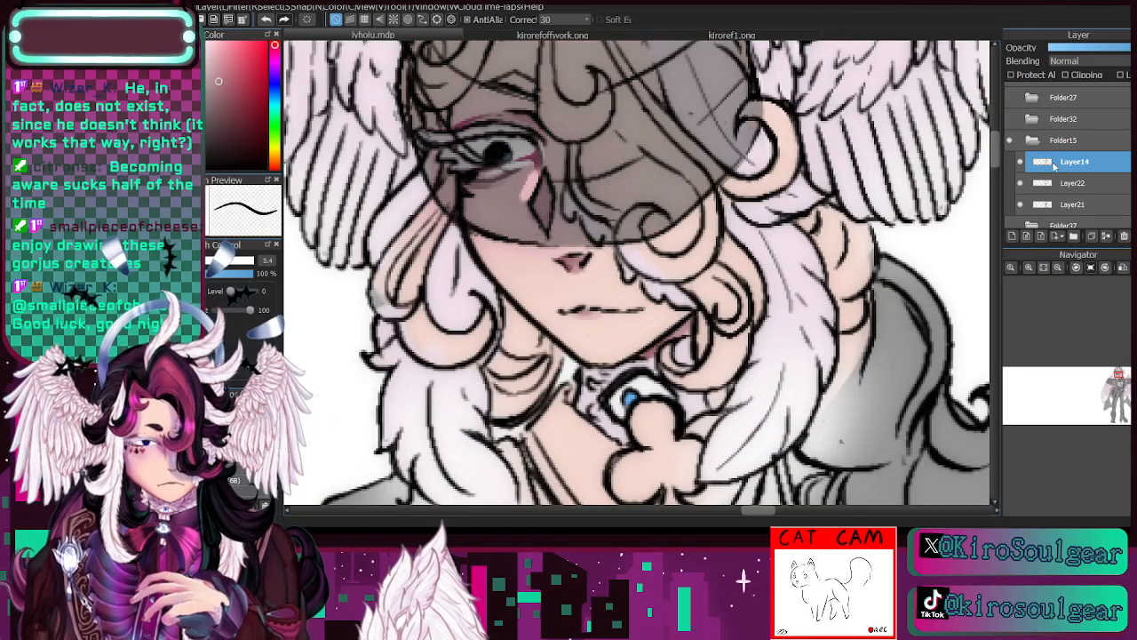
pyautogui.press('e')
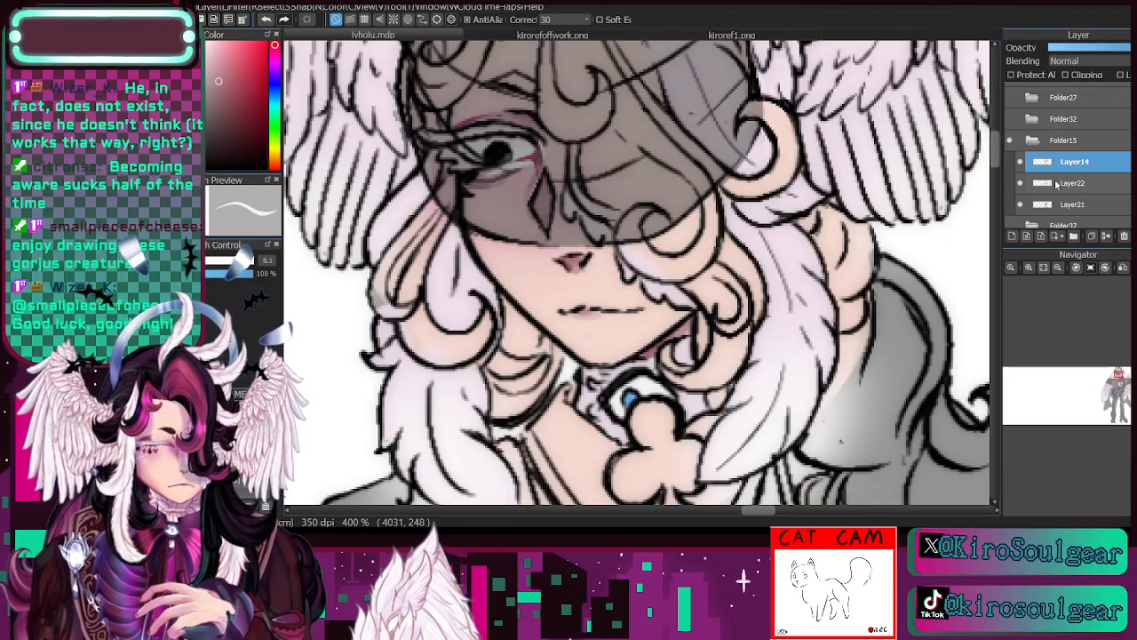
pyautogui.click(1021, 162)
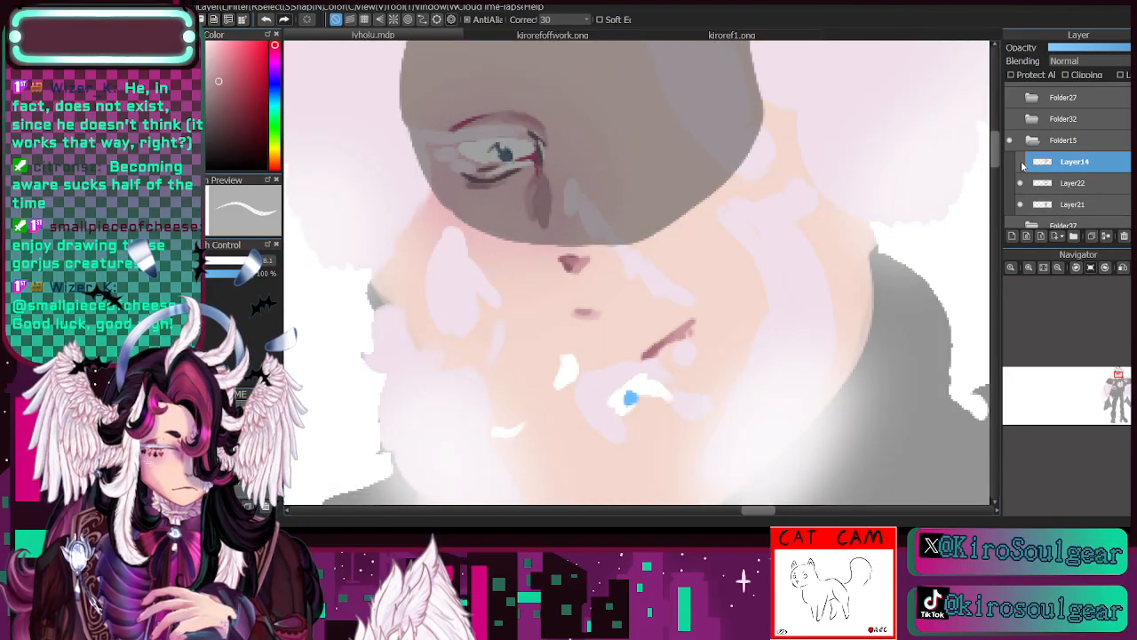
pyautogui.click(1021, 161)
pyautogui.click(1021, 183)
# - On Layer21, touch up the spiked eye symbol over the head wing in black with the brush at size 8.7
pyautogui.click(1060, 207)
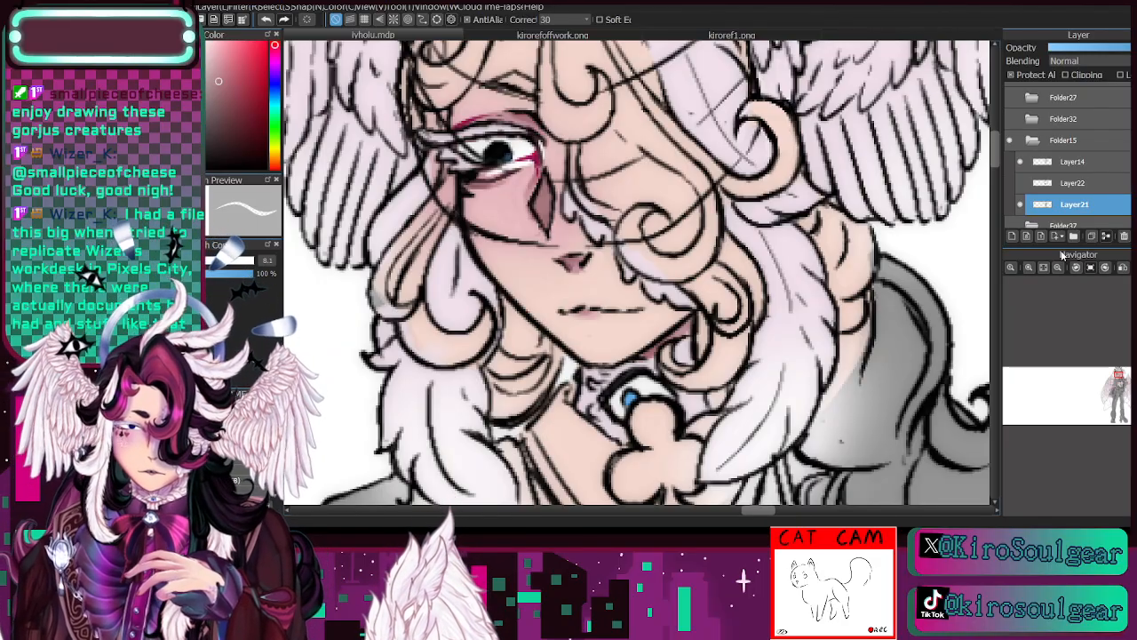
pyautogui.click(1059, 268)
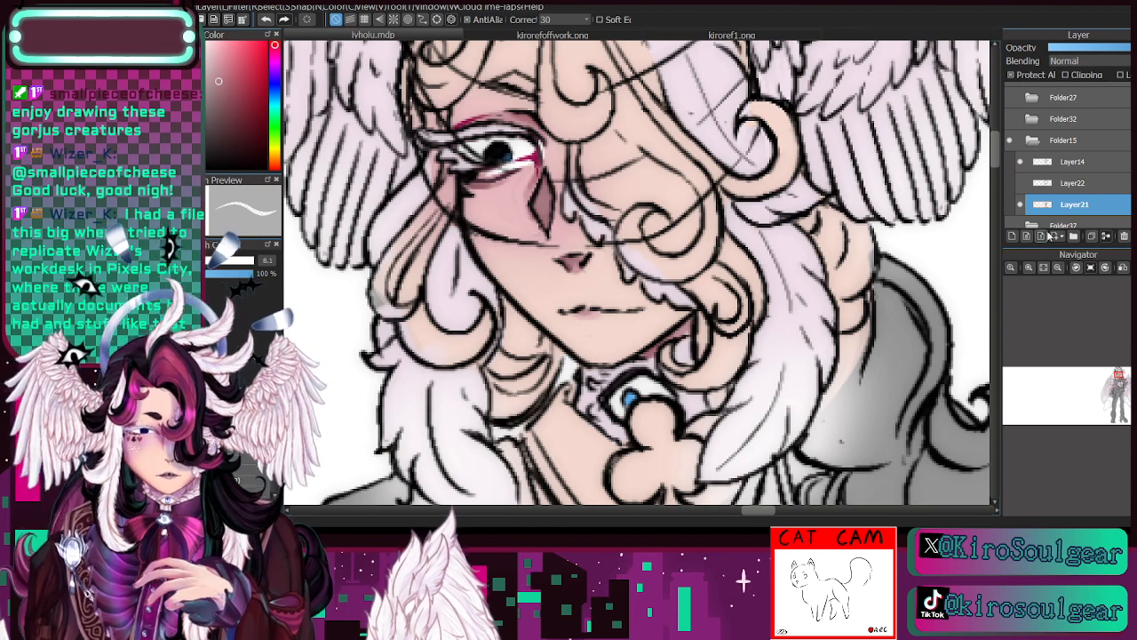
pyautogui.click(1059, 267)
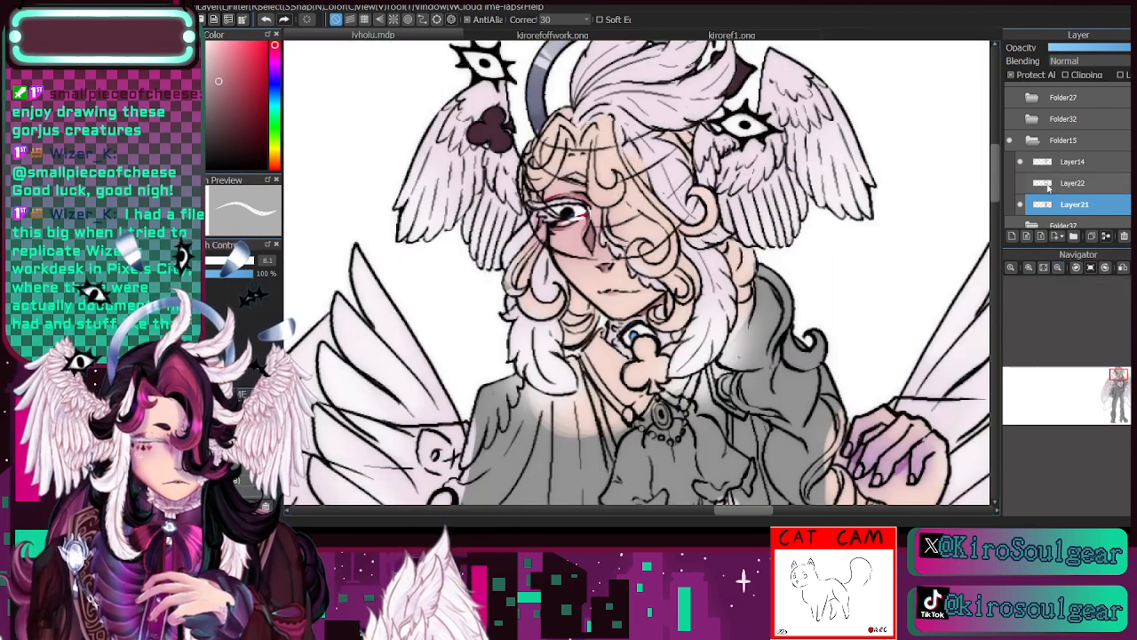
pyautogui.click(1021, 204)
pyautogui.click(1021, 205)
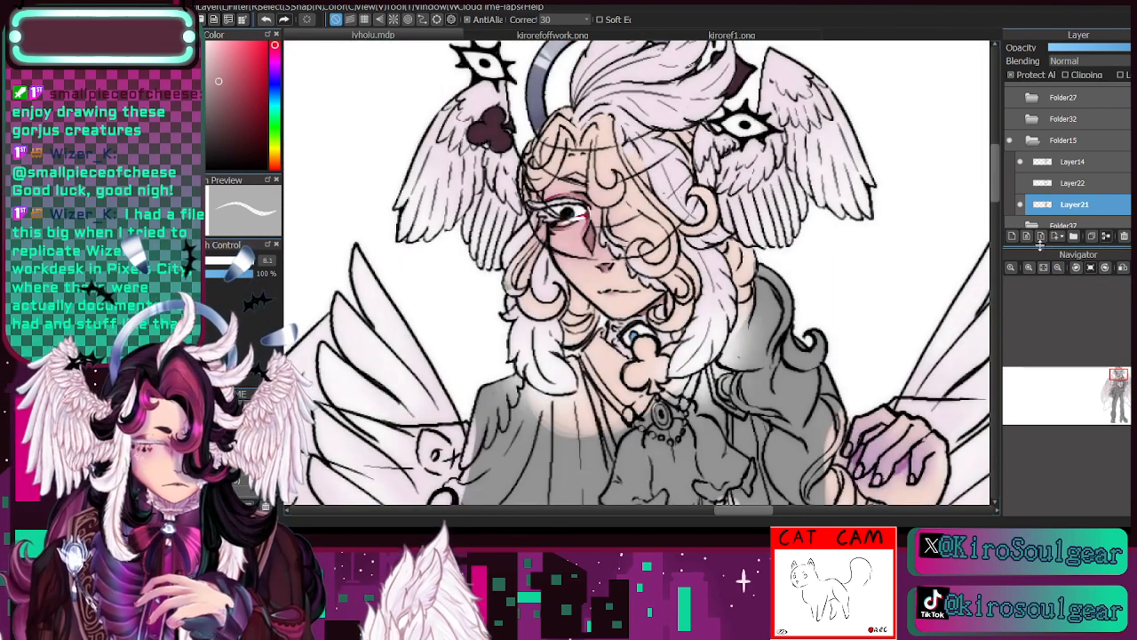
pyautogui.click(214, 168)
pyautogui.click(239, 444)
pyautogui.press(']')
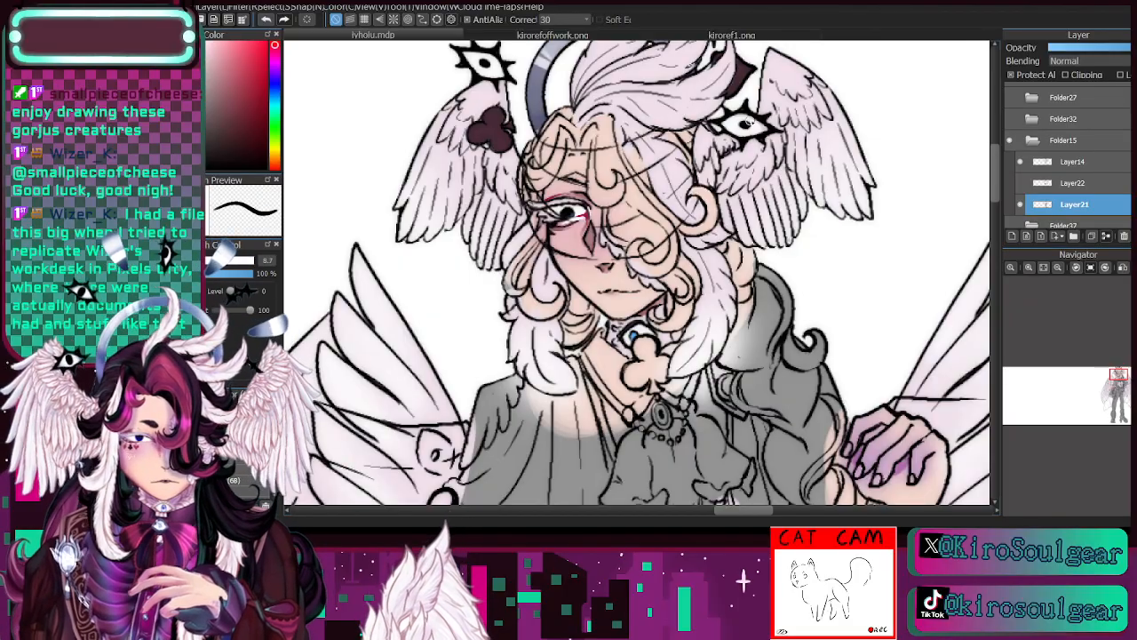
pyautogui.moveTo(750, 121)
pyautogui.mouseDown()
pyautogui.moveTo(765, 127)
pyautogui.moveTo(731, 118)
pyautogui.mouseUp()
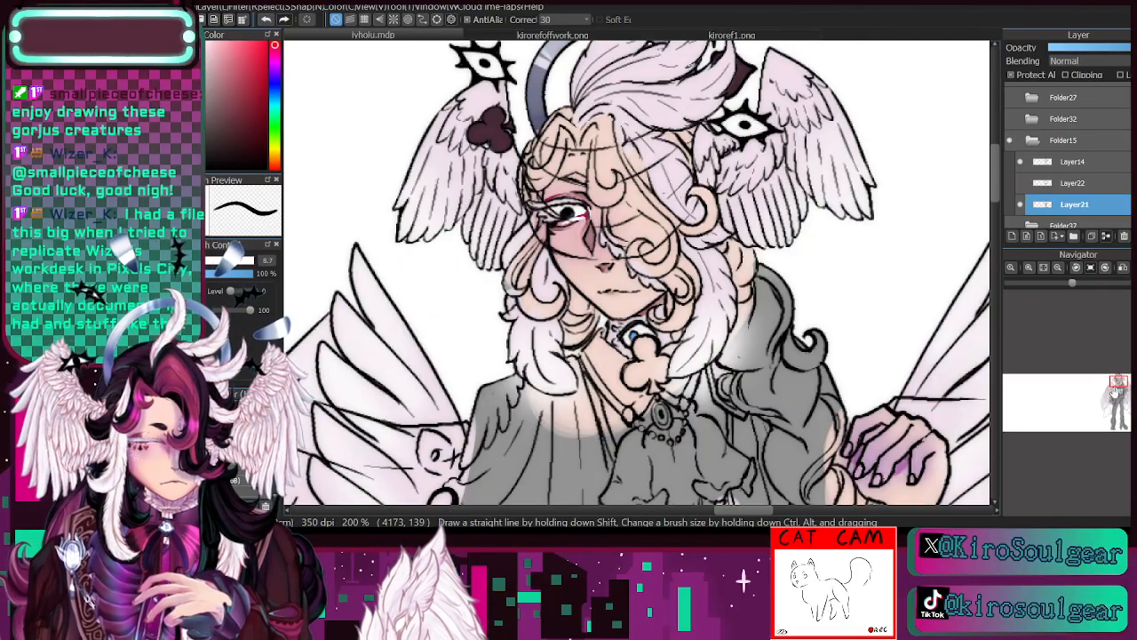
# - Review the head and halo area by toggling the visibility of the Layer21 colours
pyautogui.moveTo(1116, 387); pyautogui.dragTo(1116, 375)
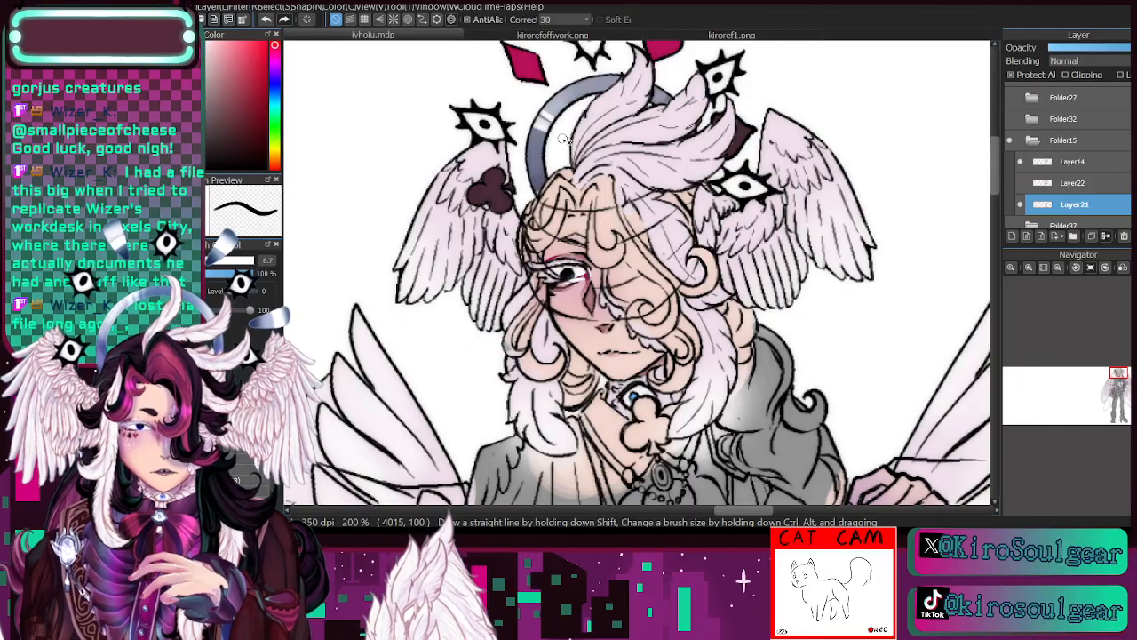
pyautogui.click(1020, 204)
pyautogui.click(1020, 205)
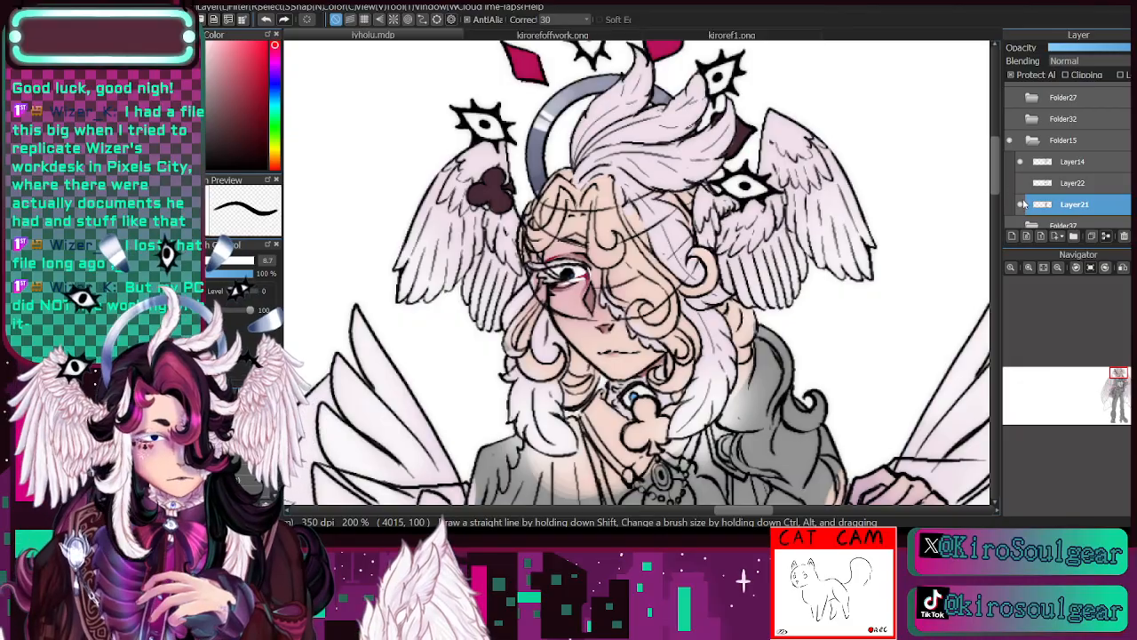
pyautogui.click(1021, 204)
pyautogui.click(1021, 204)
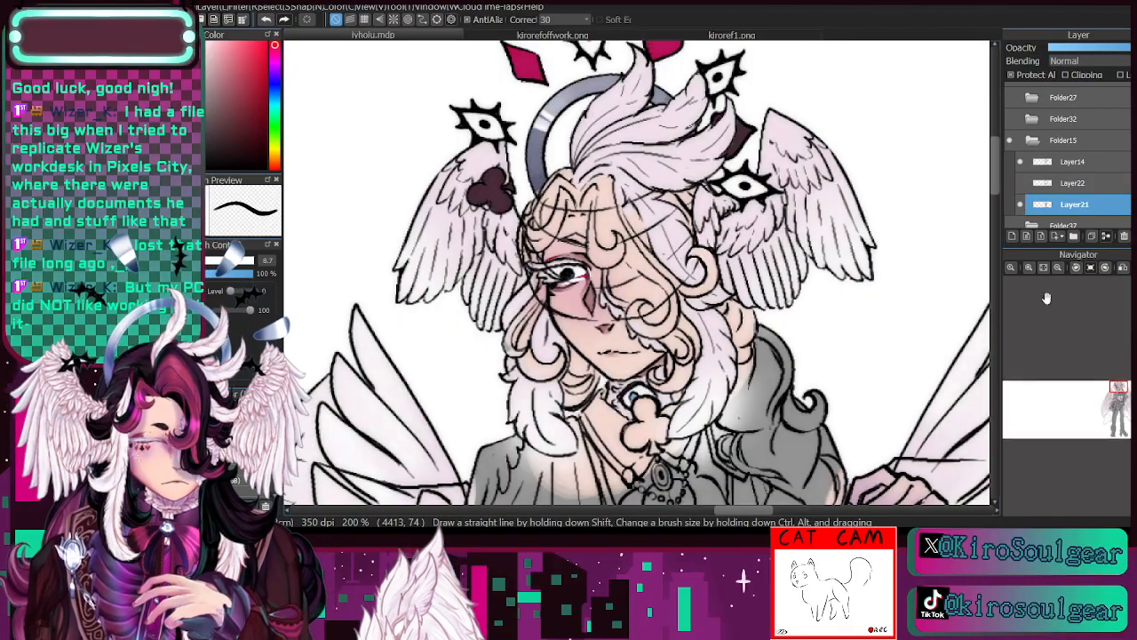
# - On Layer21, retouch the eye's inner corner and lower lid with colours sampled from the face, reducing the brush from 8.7 to 2.2
pyautogui.click(1029, 267)
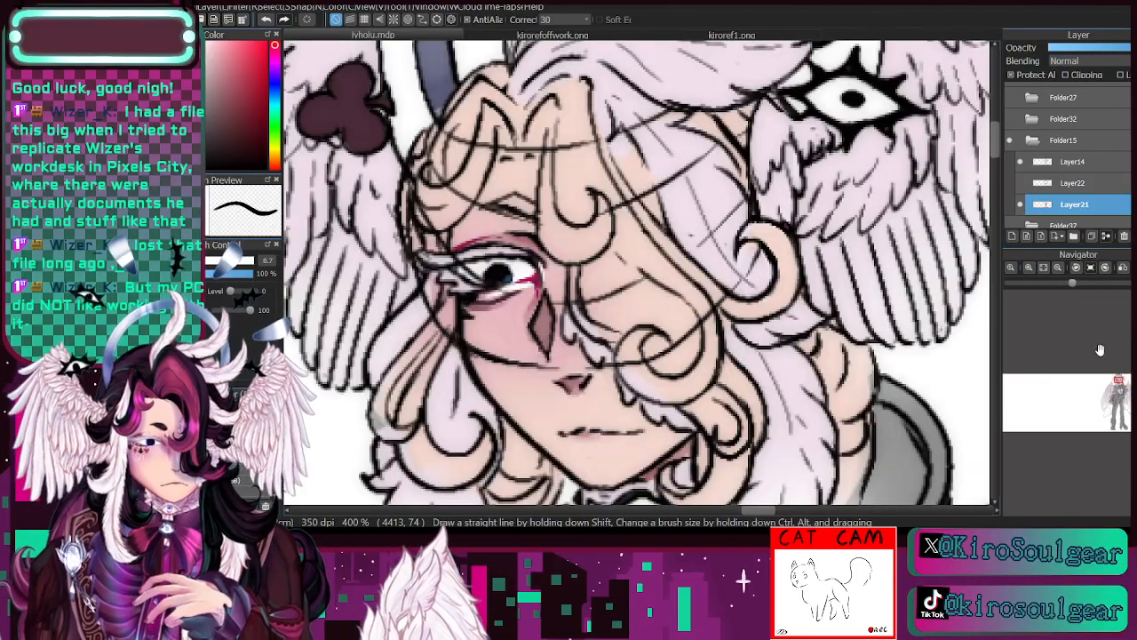
pyautogui.click(1029, 268)
pyautogui.moveTo(1115, 383); pyautogui.dragTo(1116, 381)
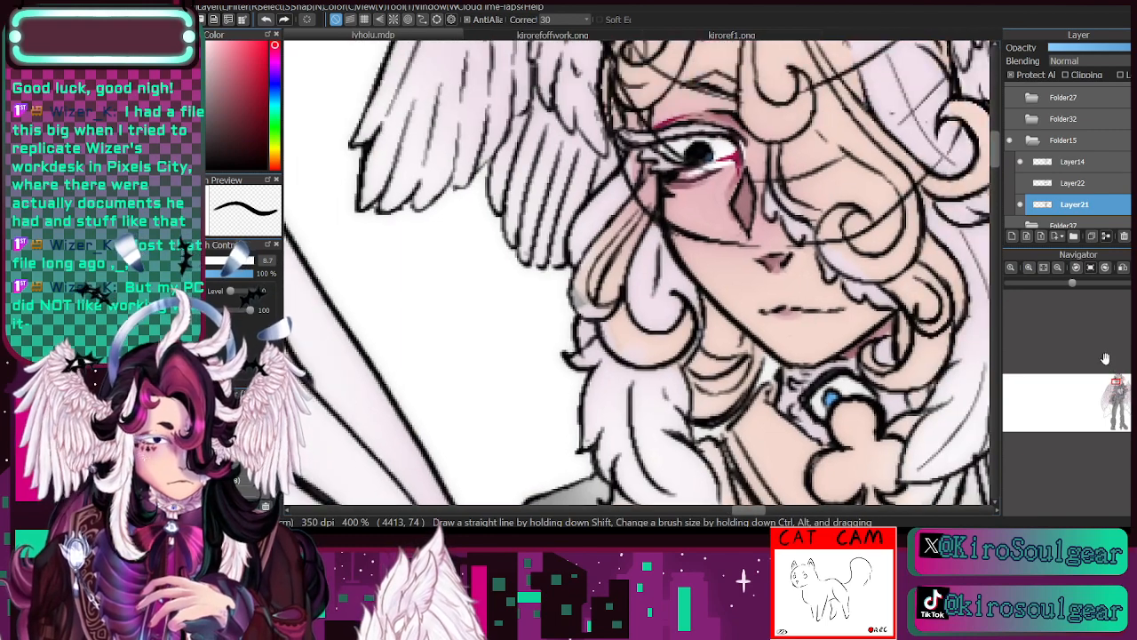
pyautogui.press('i')
pyautogui.click(702, 197)
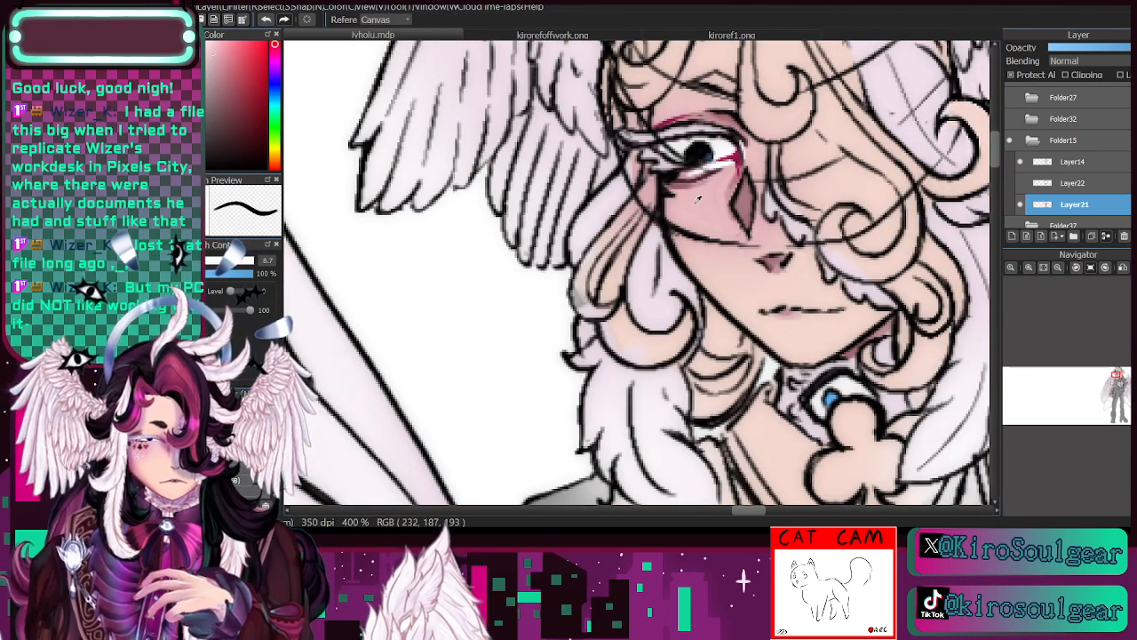
pyautogui.press('b')
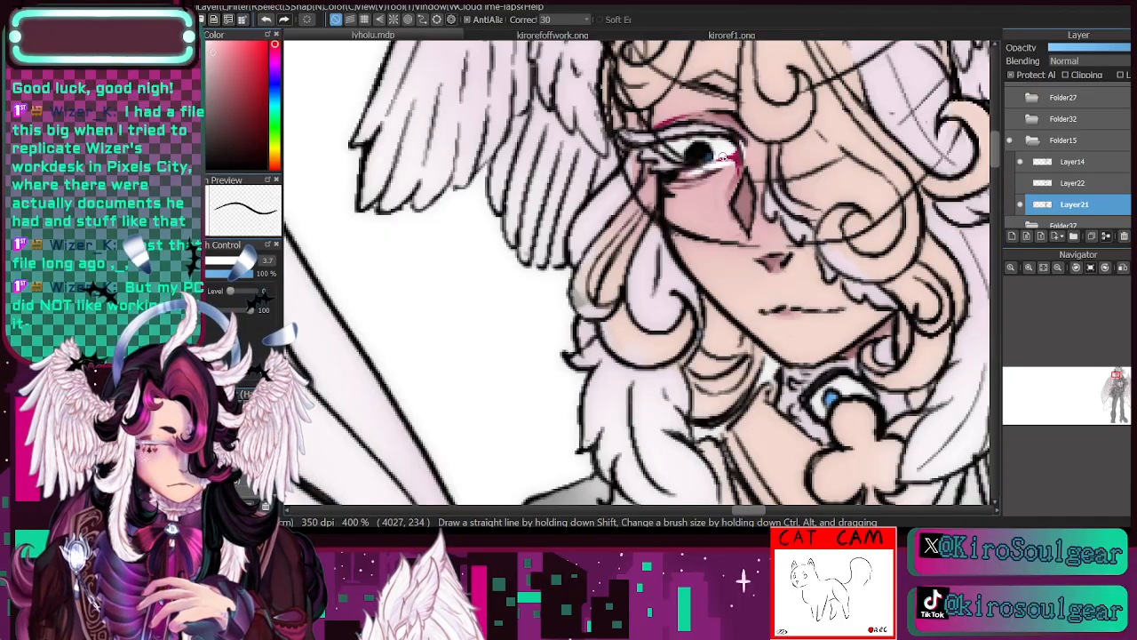
pyautogui.press('i')
pyautogui.click(704, 174)
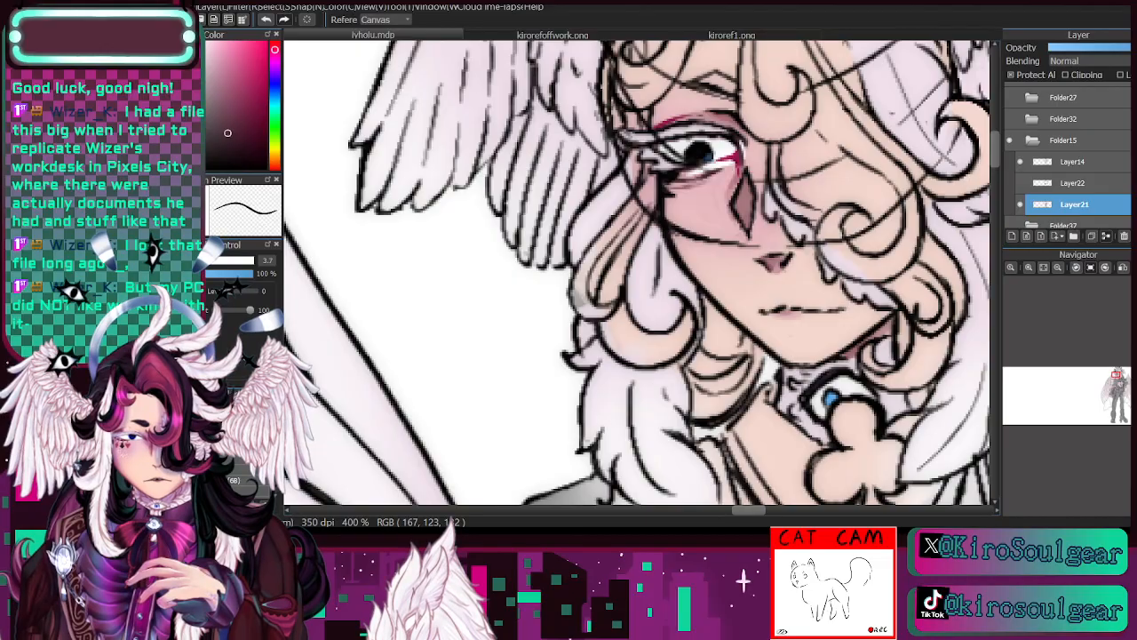
pyautogui.press('b')
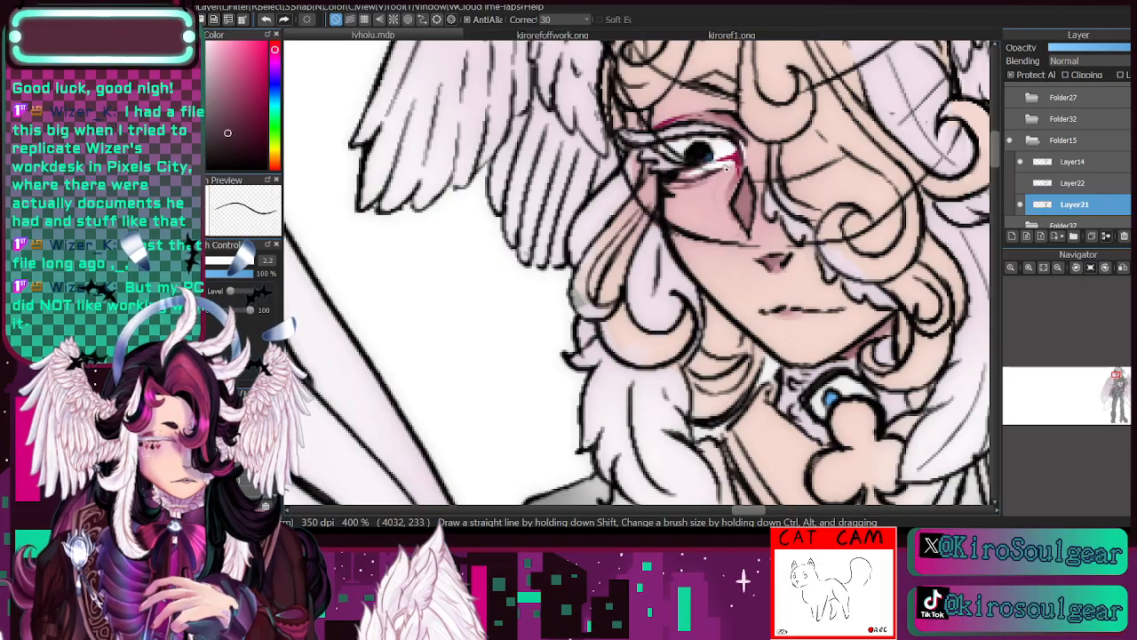
# - Refine the white of the eye and the skin beneath its lower lid with sampled white and dusty pink at brush size 2.2
pyautogui.press('alt')
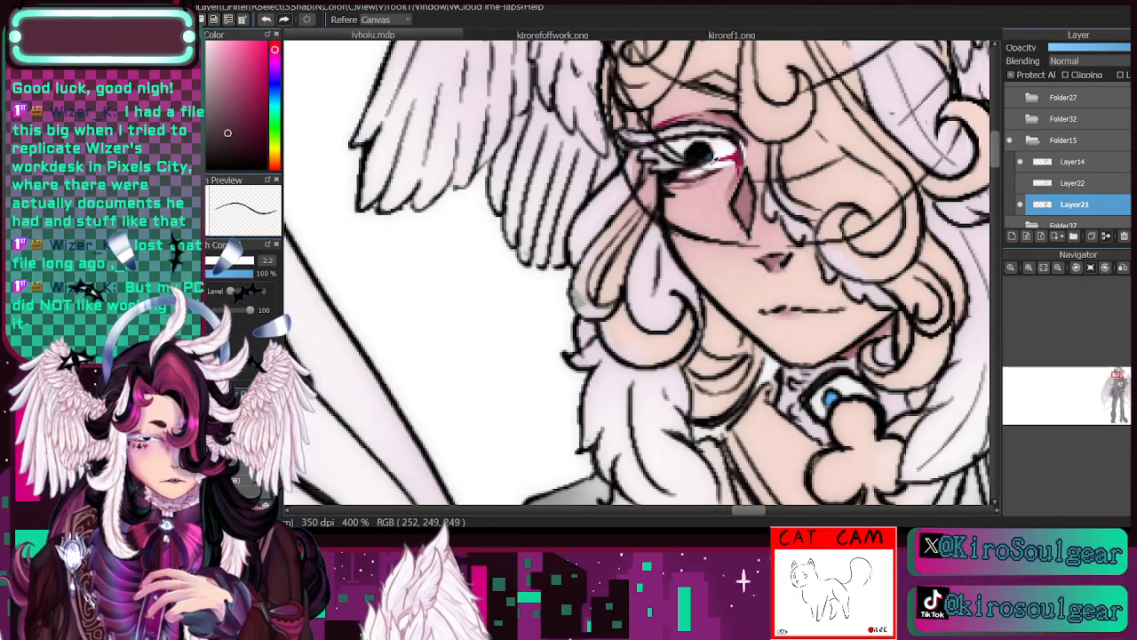
pyautogui.keyDown('alt'); pyautogui.click(715, 160); pyautogui.keyUp('alt')
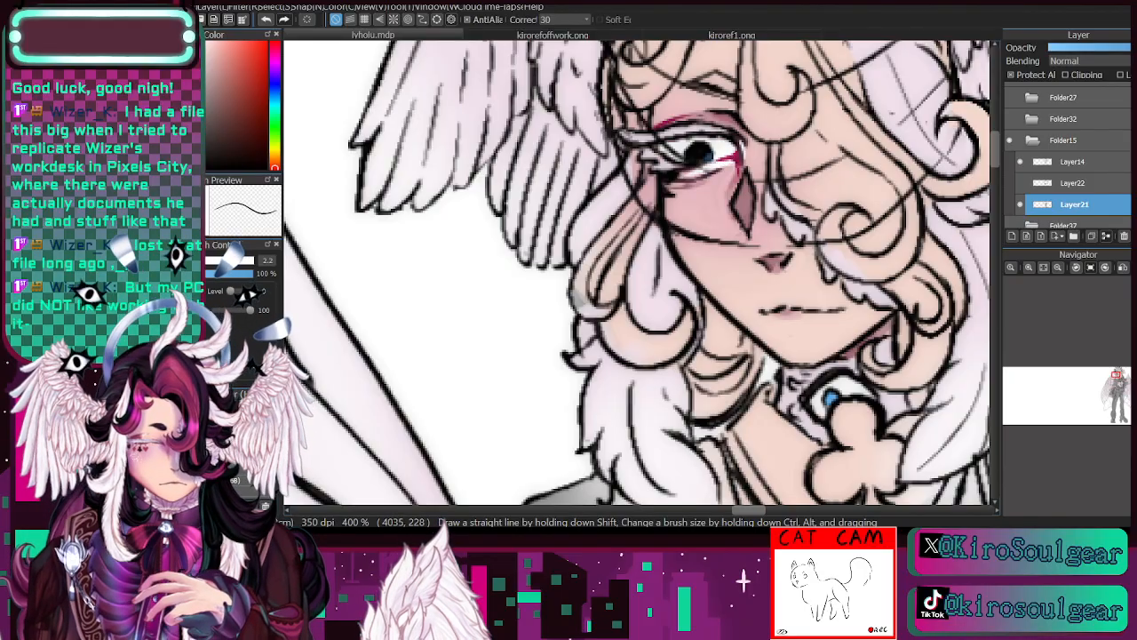
pyautogui.press('alt')
pyautogui.keyDown('alt'); pyautogui.click(689, 183); pyautogui.keyUp('alt')
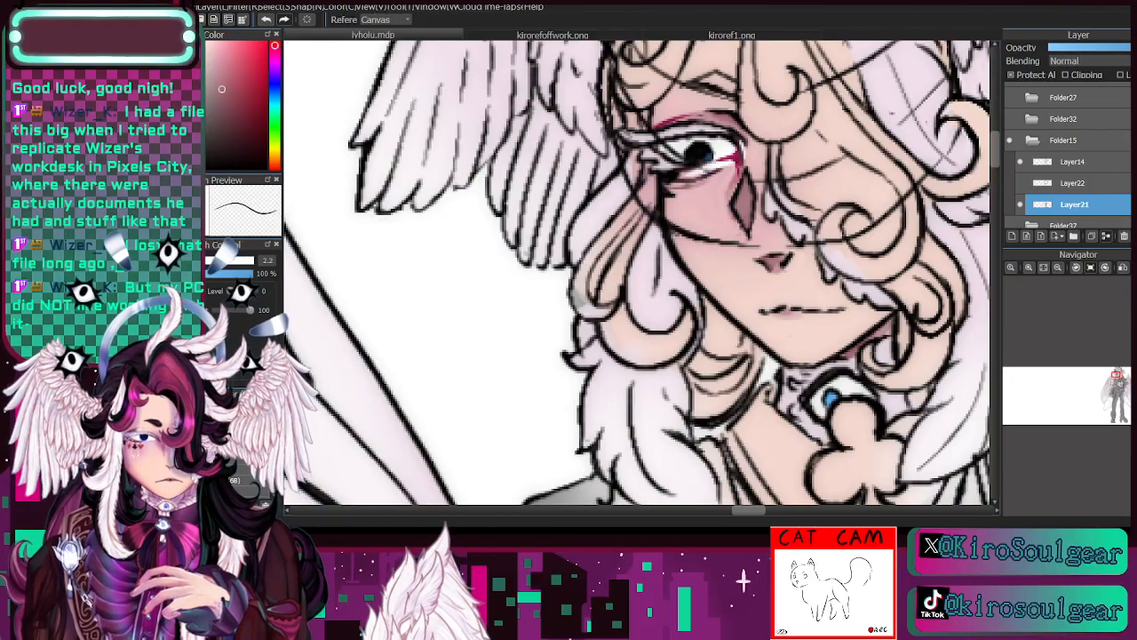
pyautogui.moveTo(665, 187); pyautogui.dragTo(678, 186)
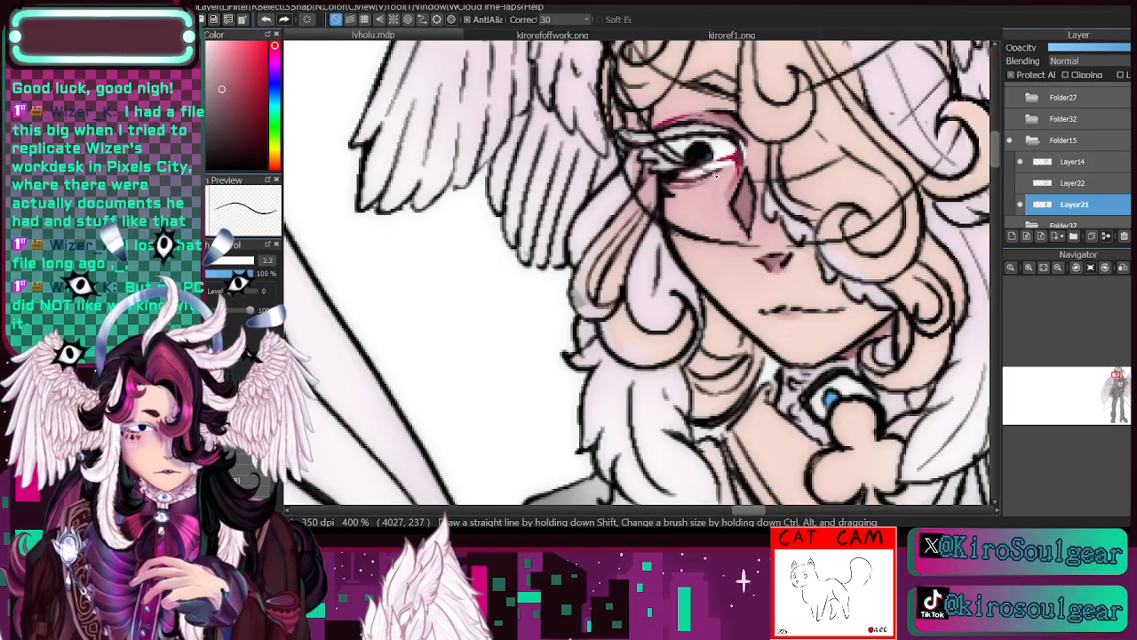
# - Review the face, head wings and shoulders, toggling the Layer21 colours off and on
pyautogui.click(1058, 267)
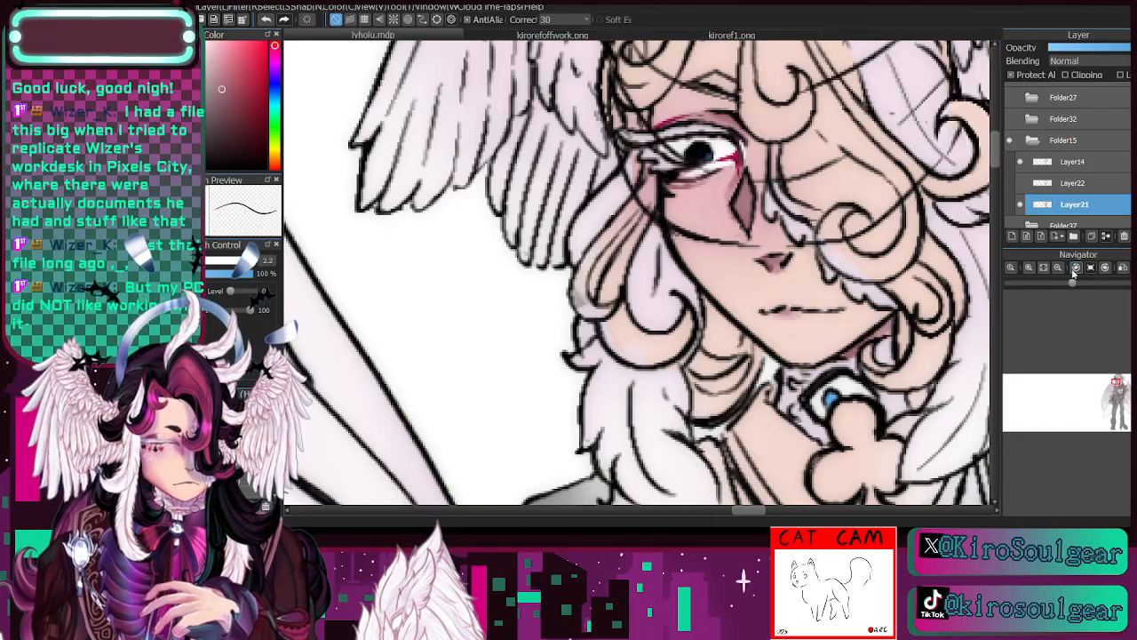
pyautogui.click(1057, 267)
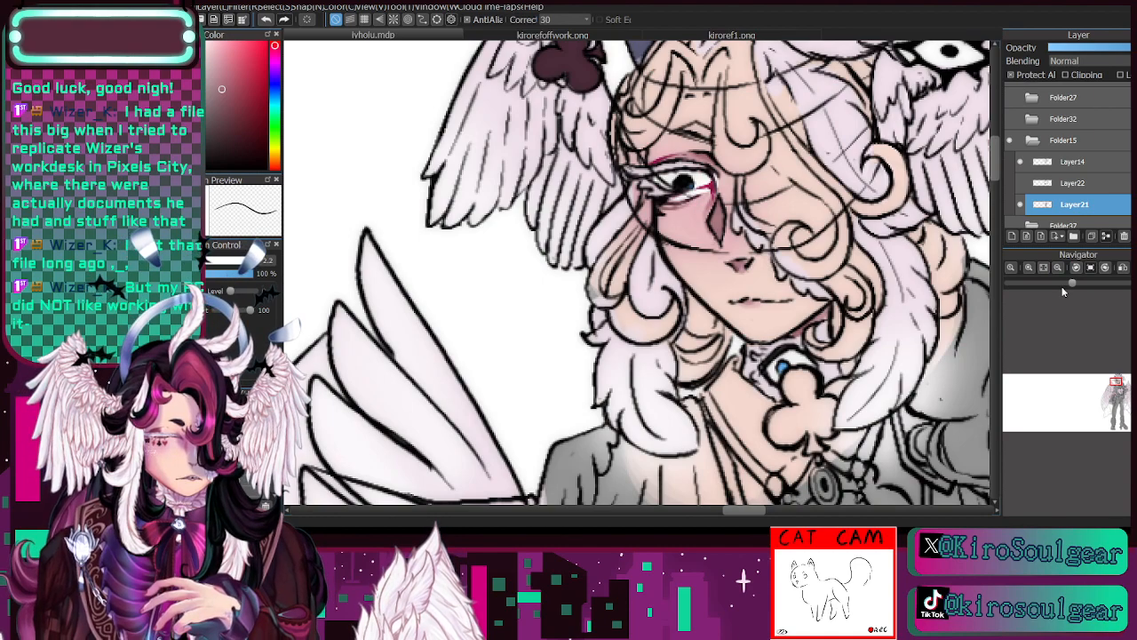
pyautogui.moveTo(1116, 380); pyautogui.dragTo(1118, 380)
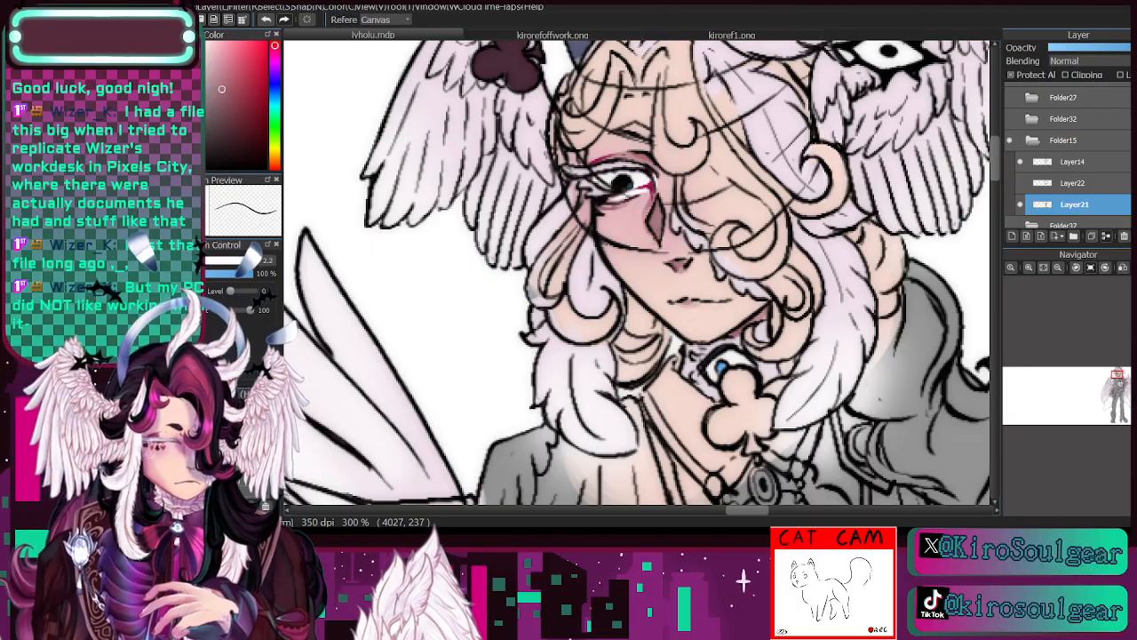
pyautogui.moveTo(1117, 381); pyautogui.dragTo(1114, 365)
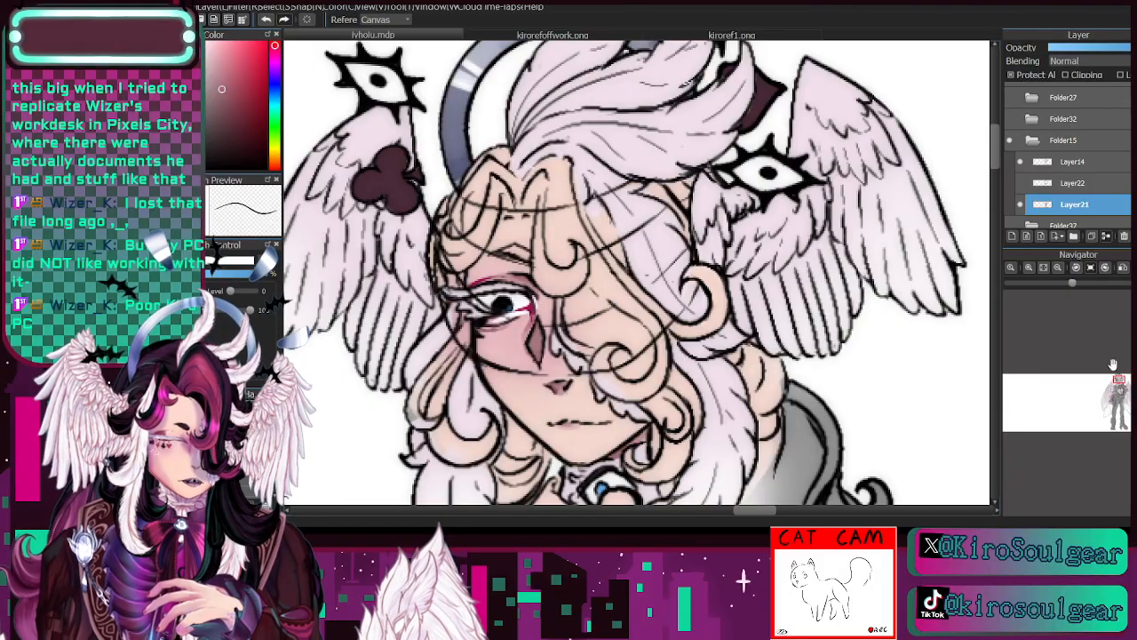
pyautogui.moveTo(1117, 381); pyautogui.dragTo(1111, 375)
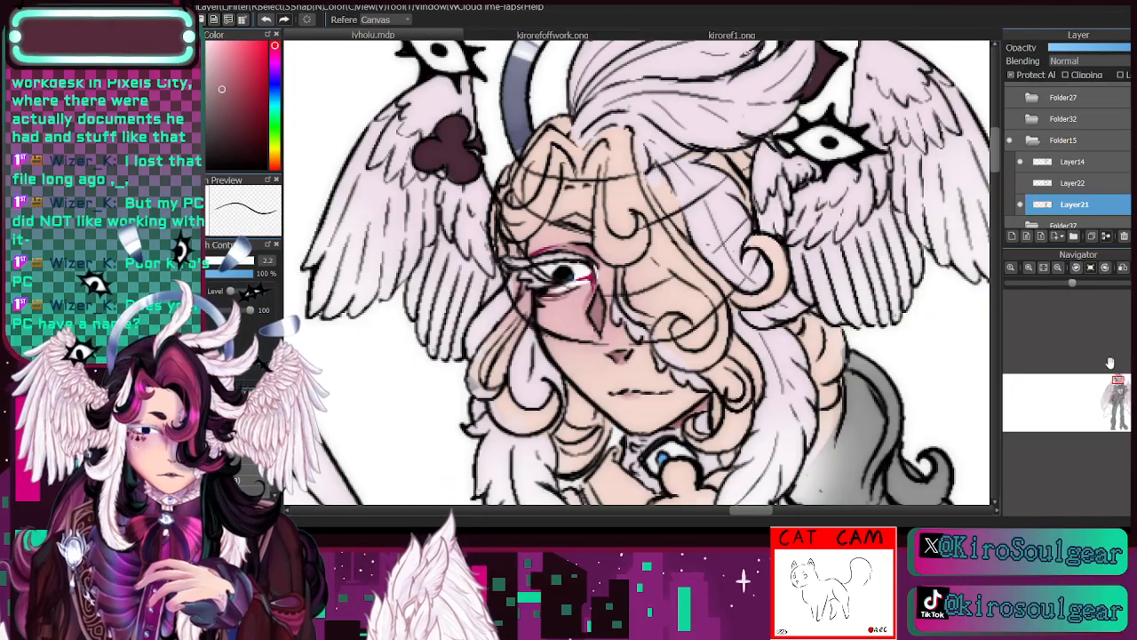
pyautogui.click(1021, 204)
pyautogui.click(1021, 204)
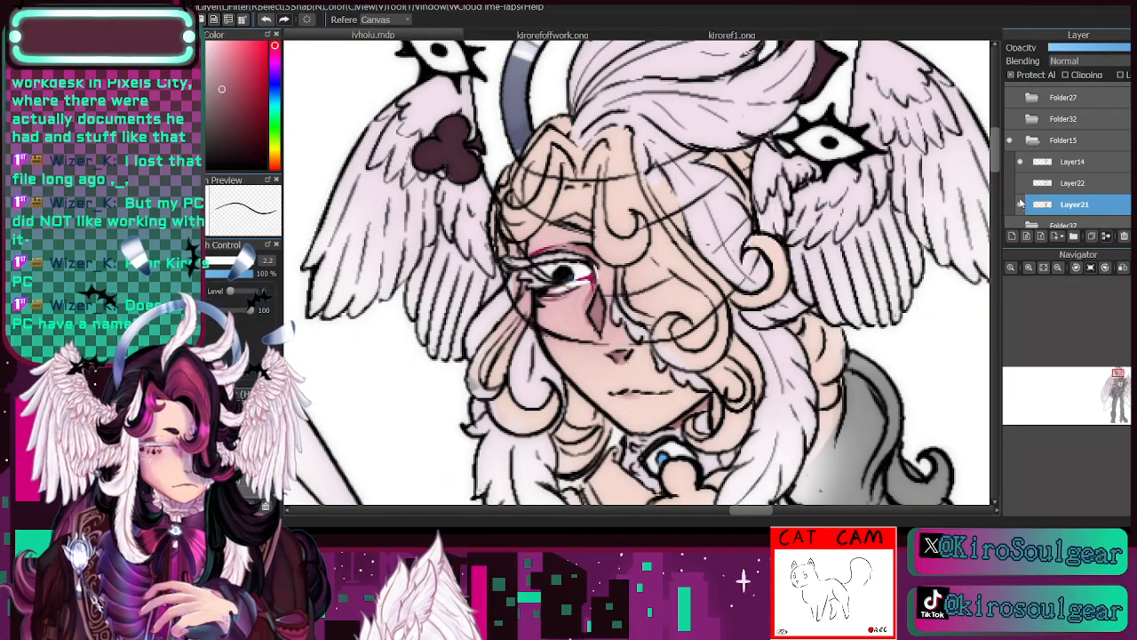
pyautogui.click(1058, 266)
pyautogui.moveTo(1118, 380); pyautogui.dragTo(1118, 380)
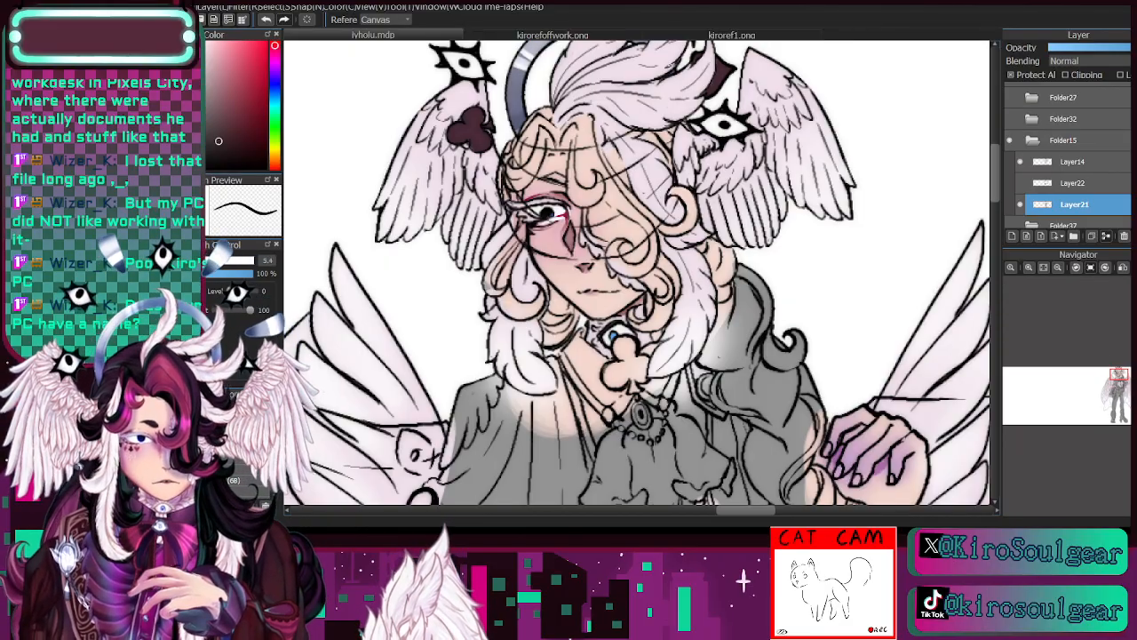
# - Consult the kirorefoffwork.png reference and paint the visible eyebrow dark plum on Layer21 in lvholu.mdp
pyautogui.click(560, 35)
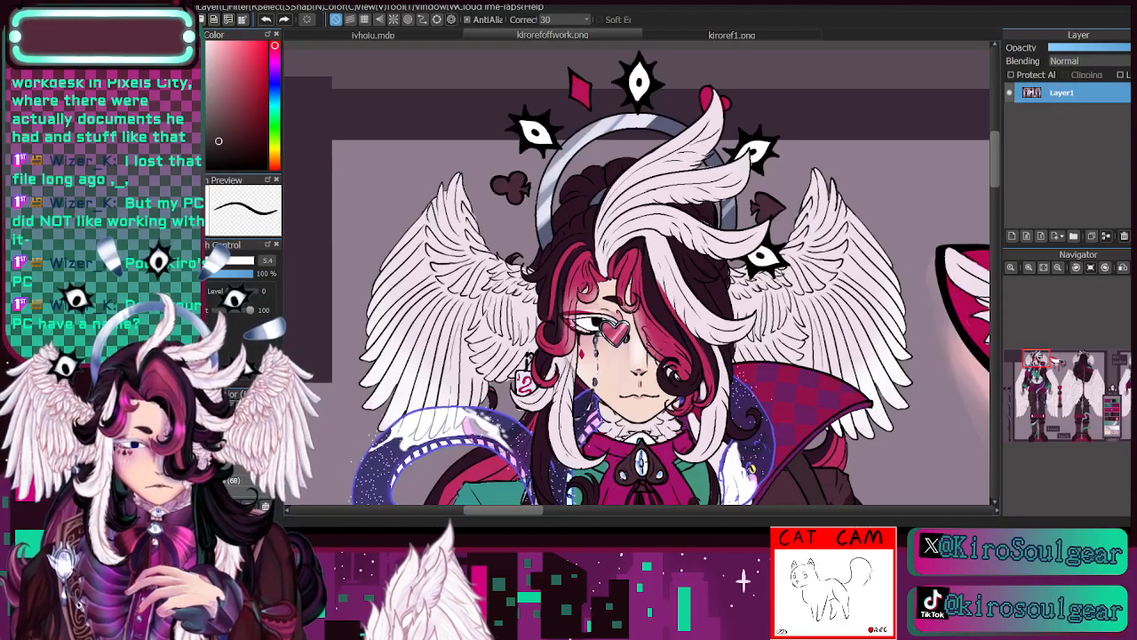
pyautogui.click(422, 39)
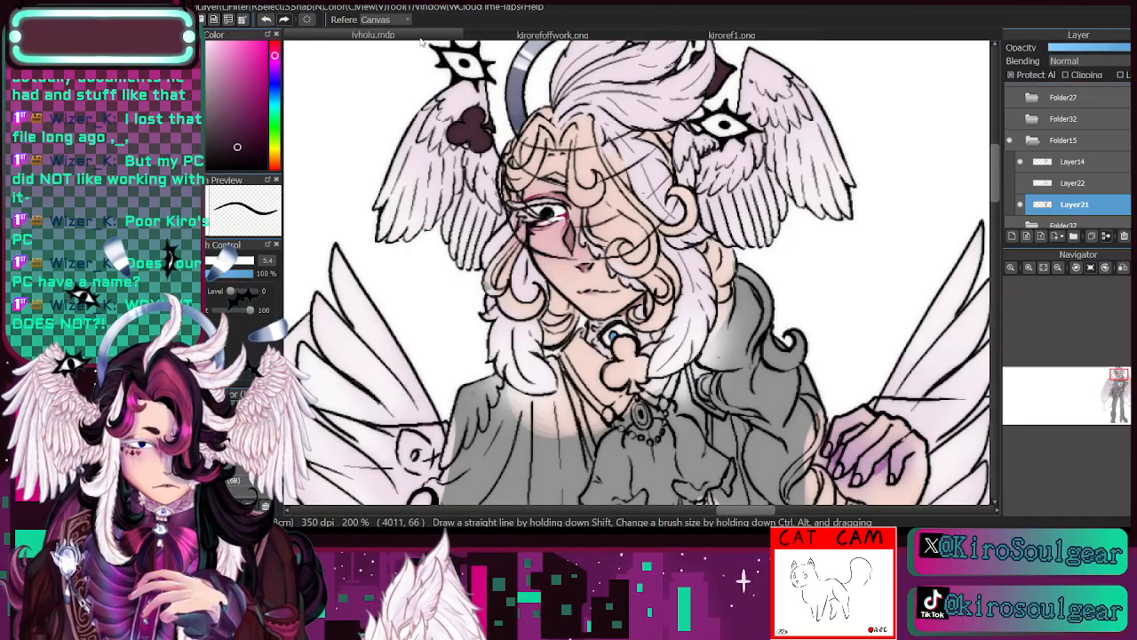
pyautogui.doubleClick(1031, 267)
pyautogui.moveTo(484, 215)
pyautogui.mouseDown()
pyautogui.moveTo(565, 173)
pyautogui.moveTo(543, 163)
pyautogui.moveTo(557, 156)
pyautogui.moveTo(578, 174)
pyautogui.mouseUp()
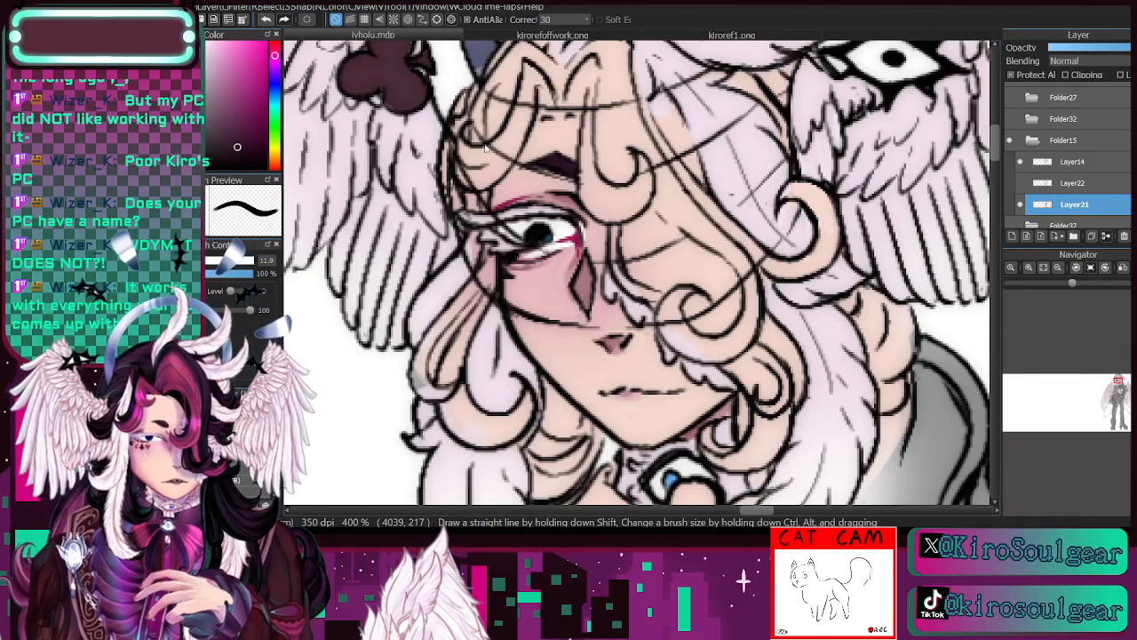
# - Block in the fringe strands across the forehead in dark plum with a brush of about 12 to 14
pyautogui.moveTo(466, 187)
pyautogui.mouseDown()
pyautogui.moveTo(519, 126)
pyautogui.moveTo(494, 163)
pyautogui.moveTo(531, 81)
pyautogui.mouseUp()
pyautogui.moveTo(522, 120)
pyautogui.mouseDown()
pyautogui.moveTo(532, 91)
pyautogui.moveTo(530, 110)
pyautogui.moveTo(557, 106)
pyautogui.moveTo(529, 113)
pyautogui.moveTo(561, 102)
pyautogui.moveTo(532, 112)
pyautogui.moveTo(580, 104)
pyautogui.moveTo(592, 113)
pyautogui.moveTo(587, 185)
pyautogui.moveTo(590, 121)
pyautogui.moveTo(598, 207)
pyautogui.moveTo(590, 192)
pyautogui.moveTo(604, 213)
pyautogui.moveTo(654, 180)
pyautogui.moveTo(633, 207)
pyautogui.moveTo(654, 162)
pyautogui.mouseUp()
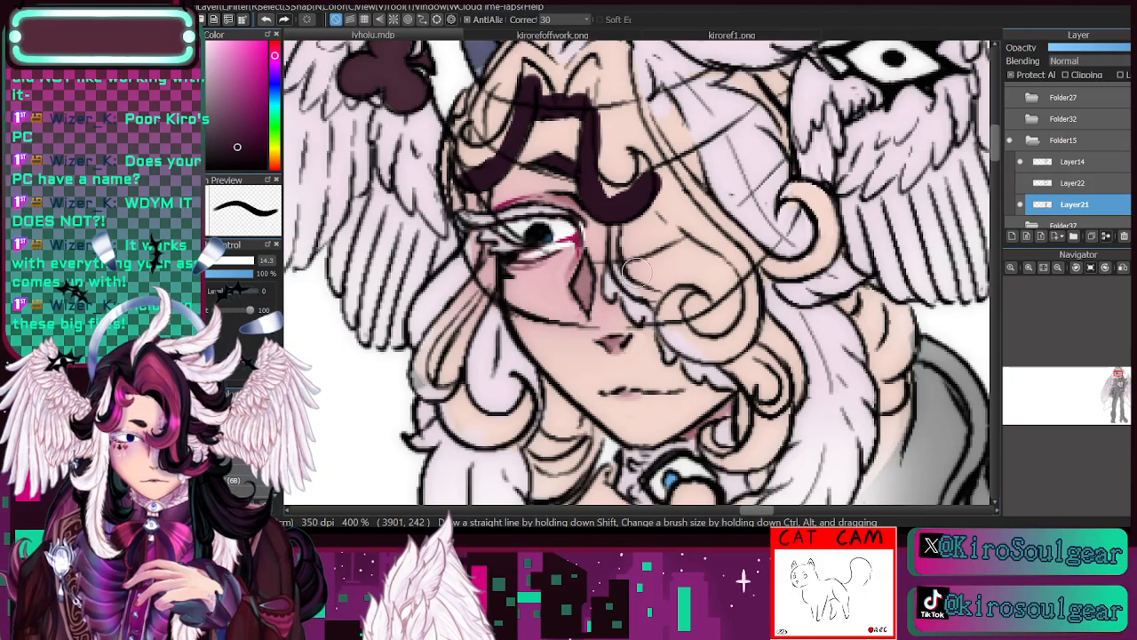
pyautogui.press('[')
pyautogui.press('[')
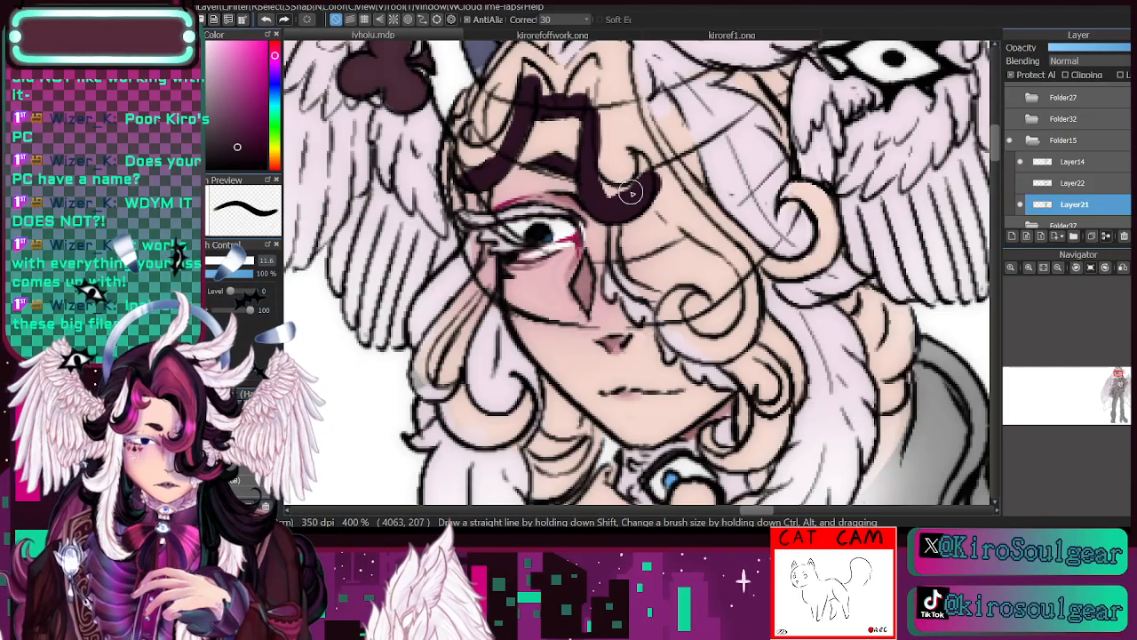
# - Fill the hair covering the far eye and its curls beside the wing and jaw in dark plum, reducing the brush from 11.6 to 6.6
pyautogui.moveTo(621, 221)
pyautogui.mouseDown()
pyautogui.moveTo(618, 266)
pyautogui.moveTo(628, 282)
pyautogui.moveTo(621, 215)
pyautogui.moveTo(621, 272)
pyautogui.moveTo(658, 291)
pyautogui.moveTo(626, 286)
pyautogui.moveTo(669, 292)
pyautogui.moveTo(636, 291)
pyautogui.moveTo(626, 217)
pyautogui.moveTo(635, 284)
pyautogui.moveTo(620, 216)
pyautogui.moveTo(613, 262)
pyautogui.moveTo(627, 207)
pyautogui.moveTo(677, 298)
pyautogui.mouseUp()
pyautogui.moveTo(645, 142); pyautogui.dragTo(652, 216)
pyautogui.moveTo(625, 134)
pyautogui.mouseDown()
pyautogui.moveTo(638, 212)
pyautogui.moveTo(613, 198)
pyautogui.mouseUp()
pyautogui.moveTo(604, 103); pyautogui.dragTo(587, 196)
pyautogui.moveTo(593, 133)
pyautogui.mouseDown()
pyautogui.moveTo(604, 69)
pyautogui.moveTo(558, 98)
pyautogui.moveTo(541, 66)
pyautogui.moveTo(524, 86)
pyautogui.moveTo(549, 78)
pyautogui.moveTo(549, 66)
pyautogui.moveTo(522, 50)
pyautogui.moveTo(568, 89)
pyautogui.moveTo(593, 42)
pyautogui.moveTo(563, 86)
pyautogui.moveTo(613, 40)
pyautogui.moveTo(595, 61)
pyautogui.moveTo(607, 95)
pyautogui.moveTo(628, 50)
pyautogui.moveTo(649, 163)
pyautogui.moveTo(641, 83)
pyautogui.moveTo(628, 57)
pyautogui.moveTo(639, 108)
pyautogui.moveTo(624, 52)
pyautogui.moveTo(632, 137)
pyautogui.moveTo(617, 88)
pyautogui.moveTo(654, 117)
pyautogui.moveTo(660, 97)
pyautogui.moveTo(656, 131)
pyautogui.moveTo(662, 90)
pyautogui.moveTo(695, 188)
pyautogui.moveTo(667, 98)
pyautogui.moveTo(694, 198)
pyautogui.moveTo(654, 138)
pyautogui.moveTo(677, 297)
pyautogui.moveTo(667, 332)
pyautogui.moveTo(667, 303)
pyautogui.moveTo(667, 331)
pyautogui.moveTo(671, 317)
pyautogui.moveTo(683, 322)
pyautogui.moveTo(650, 298)
pyautogui.moveTo(722, 348)
pyautogui.moveTo(711, 345)
pyautogui.moveTo(743, 339)
pyautogui.moveTo(751, 266)
pyautogui.moveTo(731, 239)
pyautogui.moveTo(685, 200)
pyautogui.moveTo(724, 311)
pyautogui.moveTo(702, 329)
pyautogui.moveTo(656, 222)
pyautogui.mouseUp()
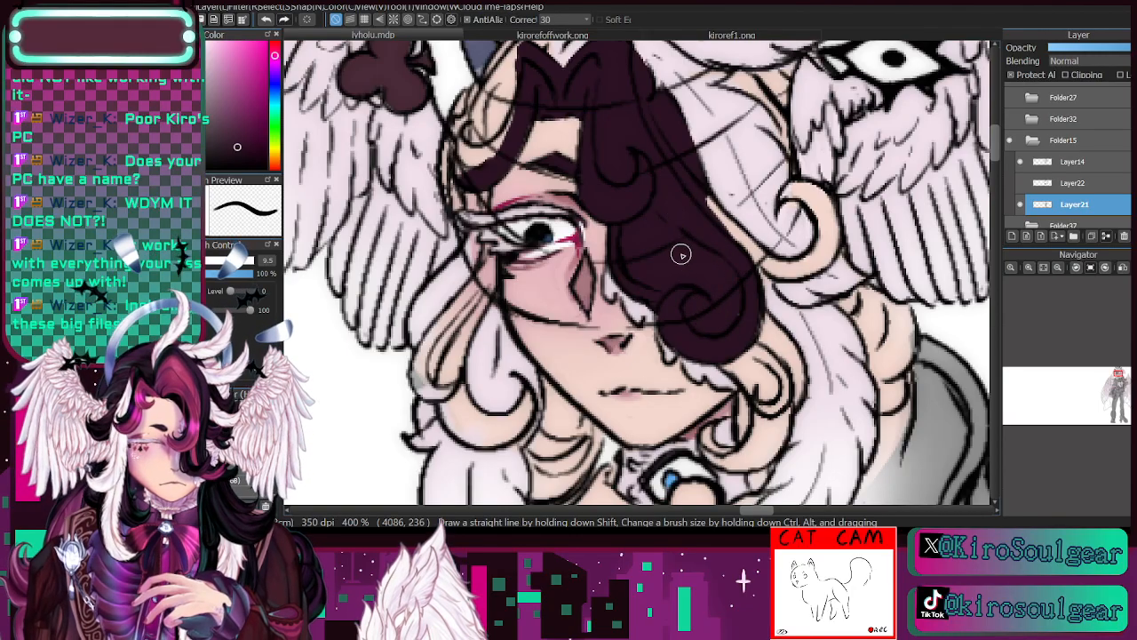
pyautogui.moveTo(737, 228)
pyautogui.mouseDown()
pyautogui.moveTo(758, 256)
pyautogui.moveTo(713, 205)
pyautogui.moveTo(783, 265)
pyautogui.moveTo(738, 249)
pyautogui.moveTo(789, 272)
pyautogui.moveTo(746, 263)
pyautogui.moveTo(807, 262)
pyautogui.moveTo(795, 270)
pyautogui.moveTo(825, 256)
pyautogui.moveTo(795, 276)
pyautogui.moveTo(825, 209)
pyautogui.moveTo(811, 262)
pyautogui.moveTo(817, 207)
pyautogui.moveTo(824, 222)
pyautogui.moveTo(807, 196)
pyautogui.moveTo(816, 207)
pyautogui.moveTo(782, 199)
pyautogui.moveTo(812, 186)
pyautogui.moveTo(824, 253)
pyautogui.mouseUp()
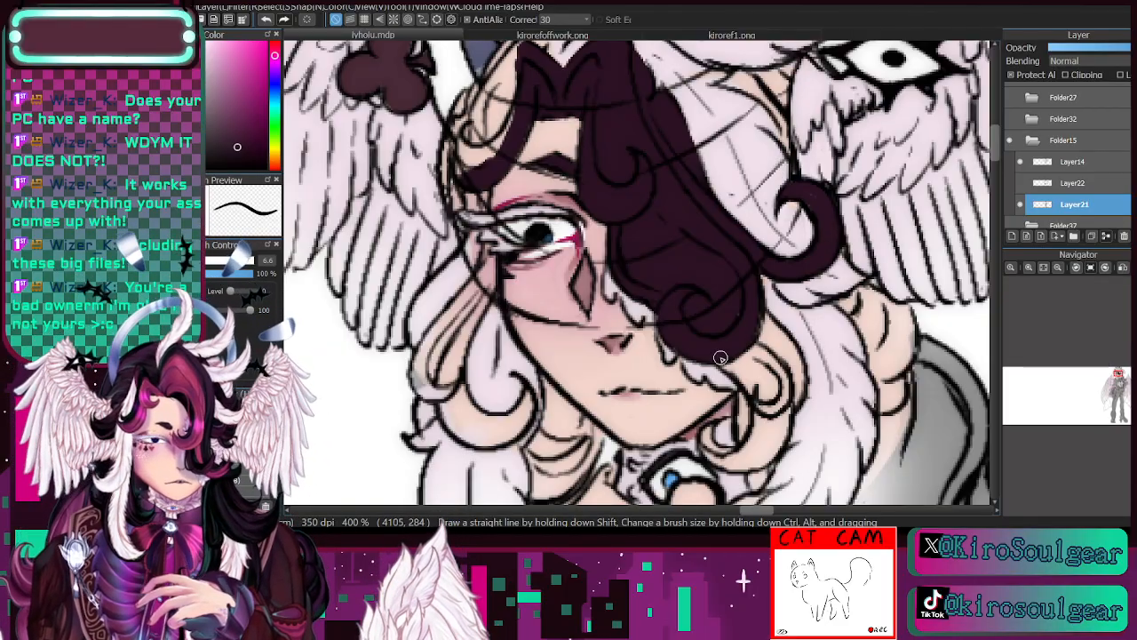
pyautogui.moveTo(718, 355)
pyautogui.mouseDown()
pyautogui.moveTo(760, 404)
pyautogui.moveTo(744, 378)
pyautogui.moveTo(762, 433)
pyautogui.moveTo(755, 426)
pyautogui.moveTo(741, 457)
pyautogui.moveTo(749, 446)
pyautogui.moveTo(719, 455)
pyautogui.moveTo(704, 443)
pyautogui.moveTo(724, 455)
pyautogui.moveTo(711, 431)
pyautogui.moveTo(710, 443)
pyautogui.moveTo(713, 425)
pyautogui.moveTo(714, 451)
pyautogui.moveTo(746, 448)
pyautogui.moveTo(707, 442)
pyautogui.moveTo(725, 464)
pyautogui.moveTo(765, 460)
pyautogui.moveTo(709, 443)
pyautogui.moveTo(719, 462)
pyautogui.moveTo(776, 447)
pyautogui.moveTo(759, 459)
pyautogui.moveTo(776, 401)
pyautogui.moveTo(757, 440)
pyautogui.moveTo(766, 376)
pyautogui.moveTo(752, 392)
pyautogui.moveTo(764, 386)
pyautogui.moveTo(738, 331)
pyautogui.moveTo(774, 439)
pyautogui.moveTo(750, 336)
pyautogui.moveTo(771, 449)
pyautogui.moveTo(769, 352)
pyautogui.moveTo(766, 455)
pyautogui.moveTo(750, 318)
pyautogui.moveTo(784, 385)
pyautogui.moveTo(785, 345)
pyautogui.moveTo(760, 323)
pyautogui.moveTo(798, 359)
pyautogui.moveTo(801, 393)
pyautogui.mouseUp()
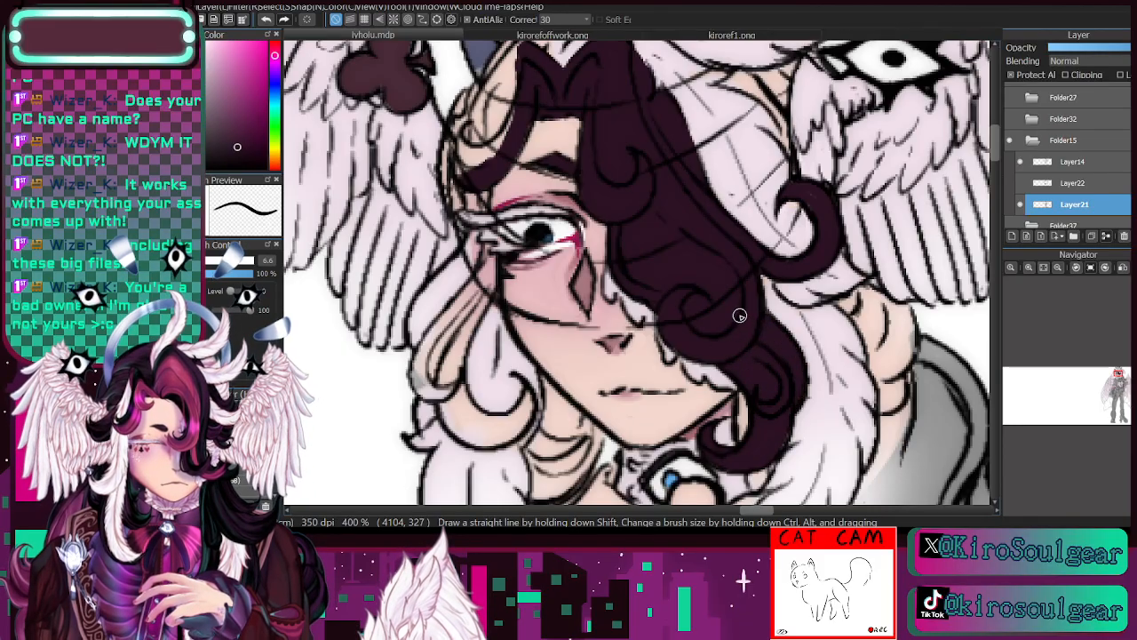
# - Fill the hair at the temple and along the hairline below the feathers in dark plum at brush size 6.6
pyautogui.moveTo(1119, 382); pyautogui.dragTo(1113, 378)
pyautogui.moveTo(727, 227)
pyautogui.mouseDown()
pyautogui.moveTo(706, 260)
pyautogui.moveTo(720, 181)
pyautogui.moveTo(708, 232)
pyautogui.moveTo(721, 206)
pyautogui.mouseUp()
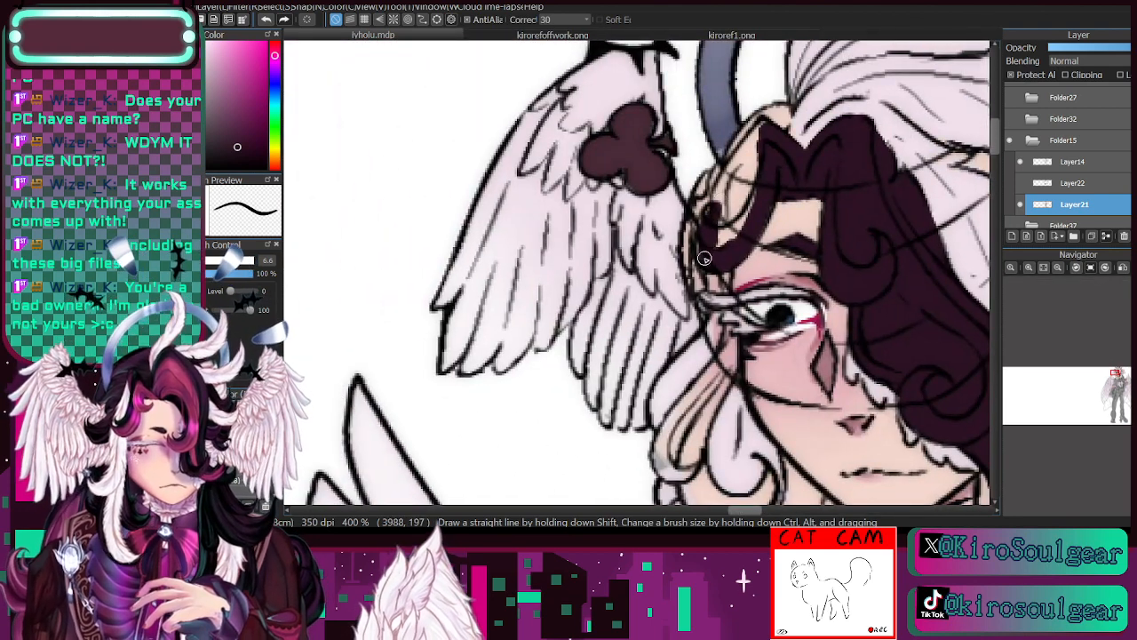
pyautogui.moveTo(705, 257)
pyautogui.mouseDown()
pyautogui.moveTo(694, 226)
pyautogui.moveTo(740, 213)
pyautogui.moveTo(732, 242)
pyautogui.moveTo(758, 161)
pyautogui.moveTo(735, 190)
pyautogui.moveTo(737, 228)
pyautogui.moveTo(752, 142)
pyautogui.moveTo(715, 217)
pyautogui.moveTo(728, 157)
pyautogui.moveTo(718, 184)
pyautogui.moveTo(770, 104)
pyautogui.moveTo(738, 138)
pyautogui.moveTo(742, 165)
pyautogui.moveTo(788, 101)
pyautogui.mouseUp()
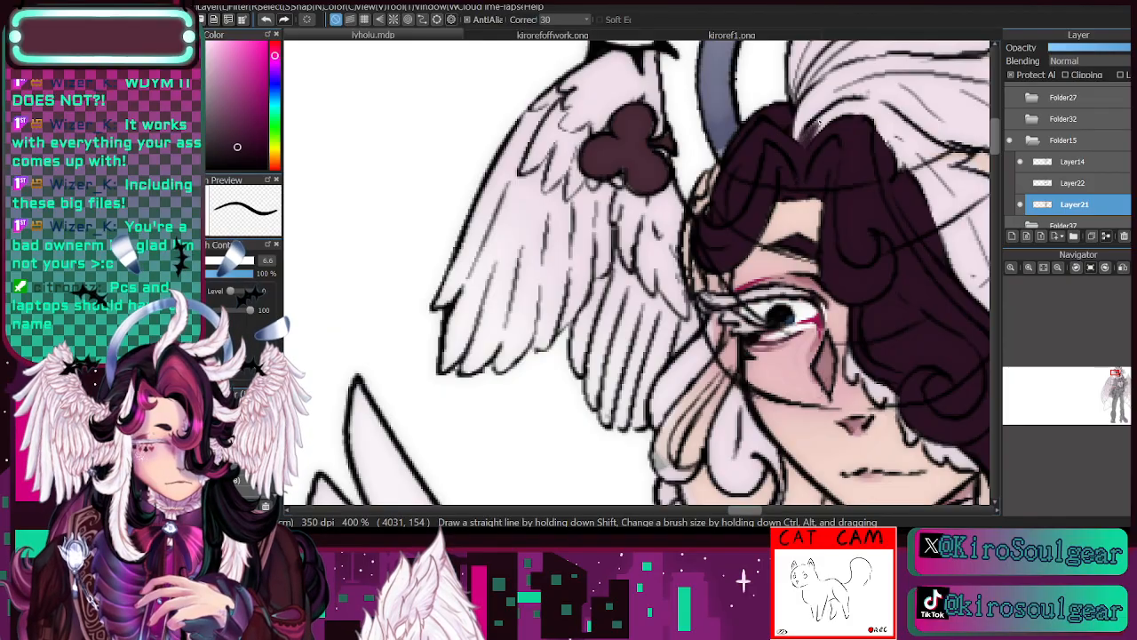
pyautogui.moveTo(791, 145)
pyautogui.mouseDown()
pyautogui.moveTo(815, 105)
pyautogui.moveTo(796, 116)
pyautogui.moveTo(830, 87)
pyautogui.moveTo(793, 129)
pyautogui.moveTo(835, 87)
pyautogui.moveTo(806, 103)
pyautogui.moveTo(839, 80)
pyautogui.mouseUp()
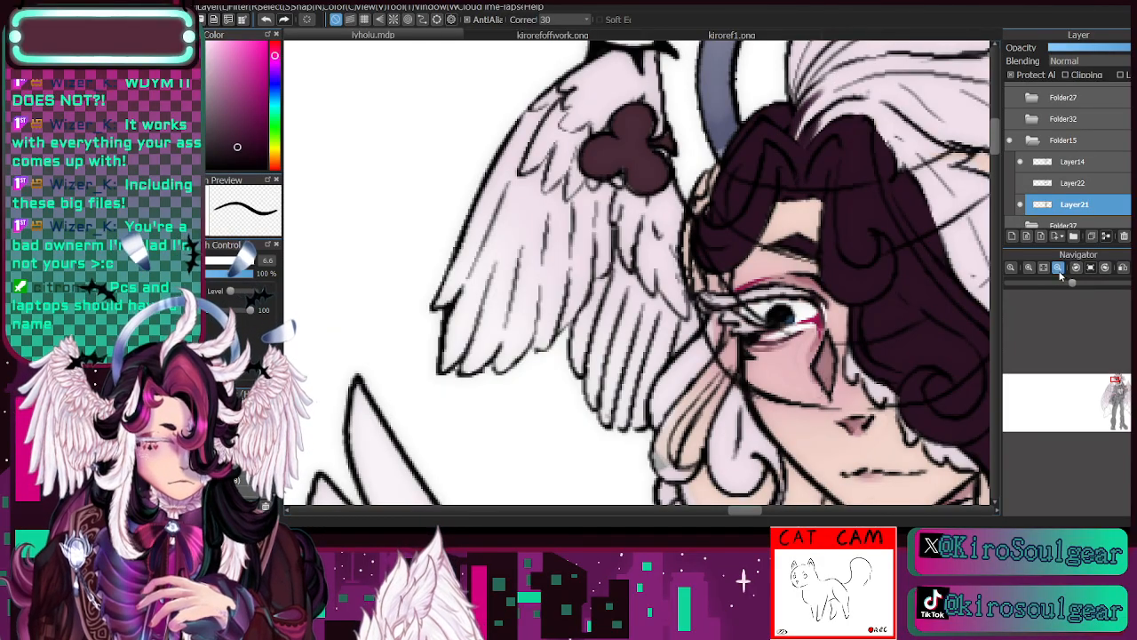
# - Fill the side lock that falls from the temple past the visible cheek in dark plum at brush size 6.6
pyautogui.click(1058, 269)
pyautogui.moveTo(1115, 381); pyautogui.dragTo(1116, 382)
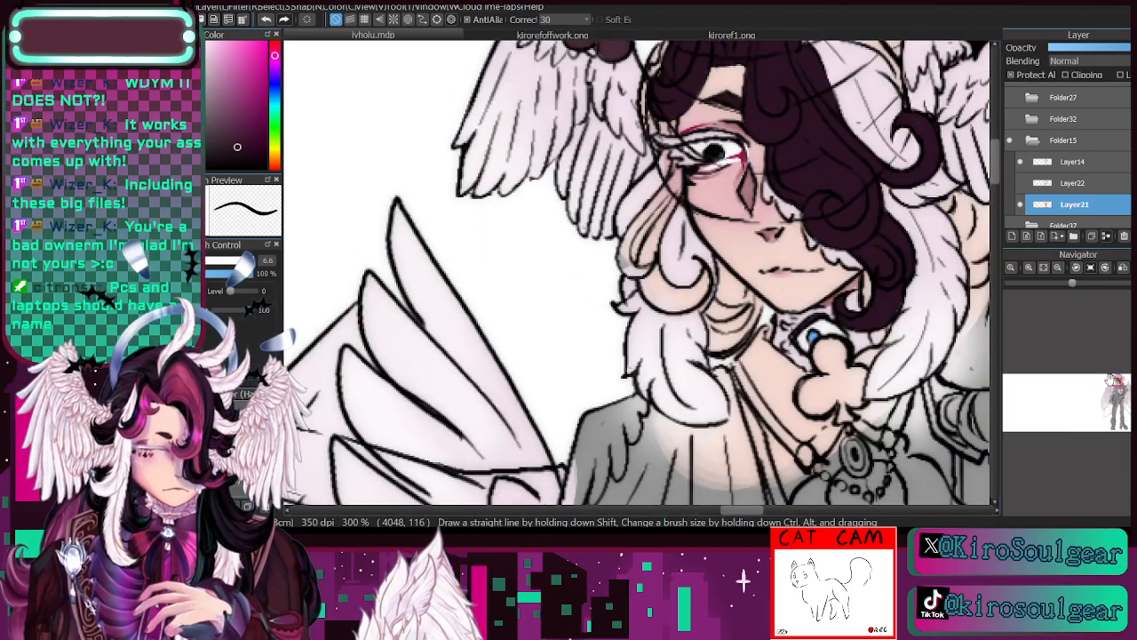
pyautogui.moveTo(630, 242)
pyautogui.mouseDown()
pyautogui.moveTo(631, 269)
pyautogui.moveTo(633, 229)
pyautogui.mouseUp()
pyautogui.moveTo(622, 274)
pyautogui.mouseDown()
pyautogui.moveTo(623, 242)
pyautogui.moveTo(660, 258)
pyautogui.moveTo(632, 251)
pyautogui.moveTo(637, 223)
pyautogui.moveTo(619, 244)
pyautogui.moveTo(648, 202)
pyautogui.mouseUp()
pyautogui.moveTo(622, 249)
pyautogui.mouseDown()
pyautogui.moveTo(651, 187)
pyautogui.moveTo(640, 181)
pyautogui.mouseUp()
pyautogui.moveTo(614, 220); pyautogui.dragTo(668, 153)
pyautogui.moveTo(646, 200)
pyautogui.mouseDown()
pyautogui.moveTo(673, 160)
pyautogui.moveTo(647, 276)
pyautogui.mouseUp()
pyautogui.moveTo(669, 197); pyautogui.dragTo(646, 282)
pyautogui.moveTo(673, 183); pyautogui.dragTo(648, 233)
pyautogui.moveTo(647, 277)
pyautogui.mouseDown()
pyautogui.moveTo(656, 303)
pyautogui.moveTo(644, 242)
pyautogui.moveTo(661, 311)
pyautogui.mouseUp()
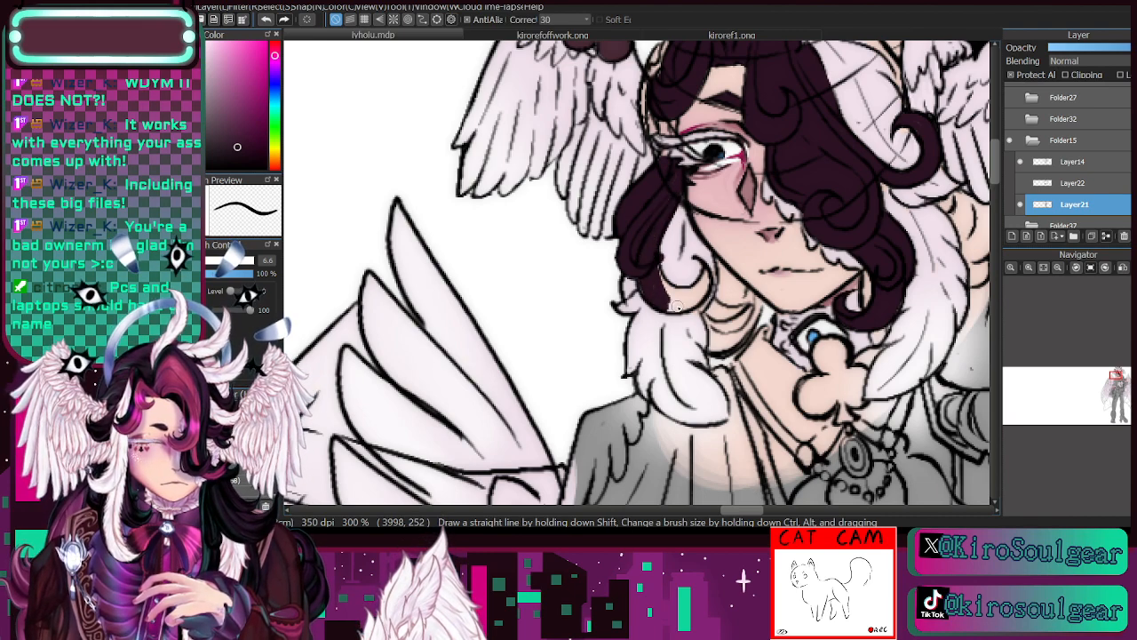
# - Fill the curled end of the side lock and the small curls beside the neck in dark plum
pyautogui.moveTo(682, 265)
pyautogui.mouseDown()
pyautogui.moveTo(679, 295)
pyautogui.moveTo(697, 291)
pyautogui.moveTo(668, 300)
pyautogui.mouseUp()
pyautogui.moveTo(697, 297)
pyautogui.mouseDown()
pyautogui.moveTo(667, 309)
pyautogui.moveTo(685, 299)
pyautogui.mouseUp()
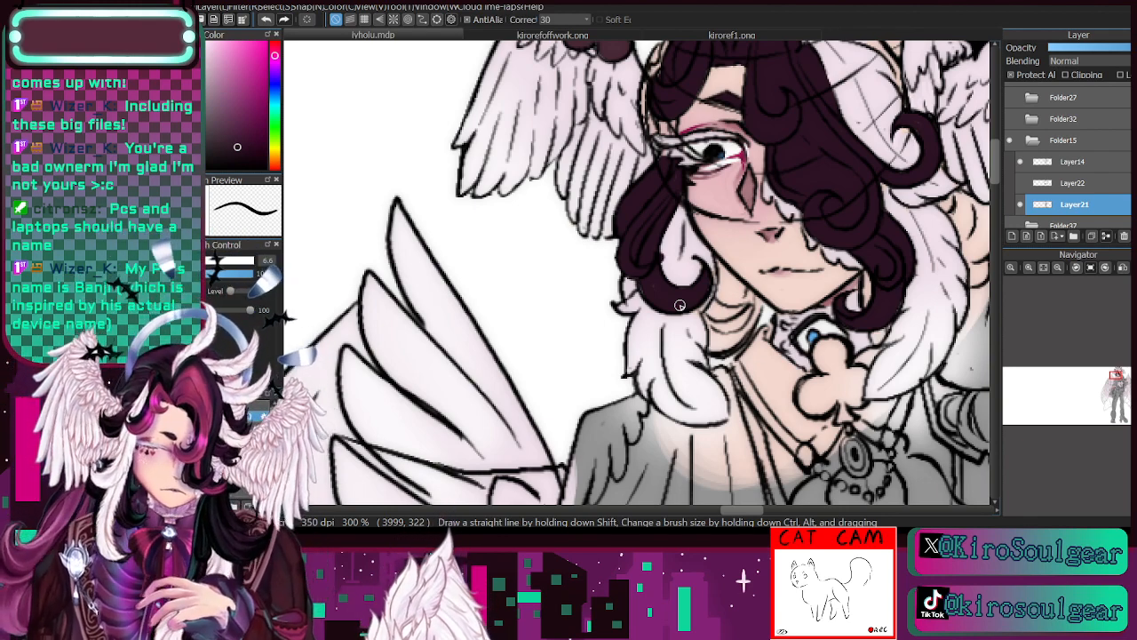
pyautogui.moveTo(640, 280); pyautogui.dragTo(636, 269)
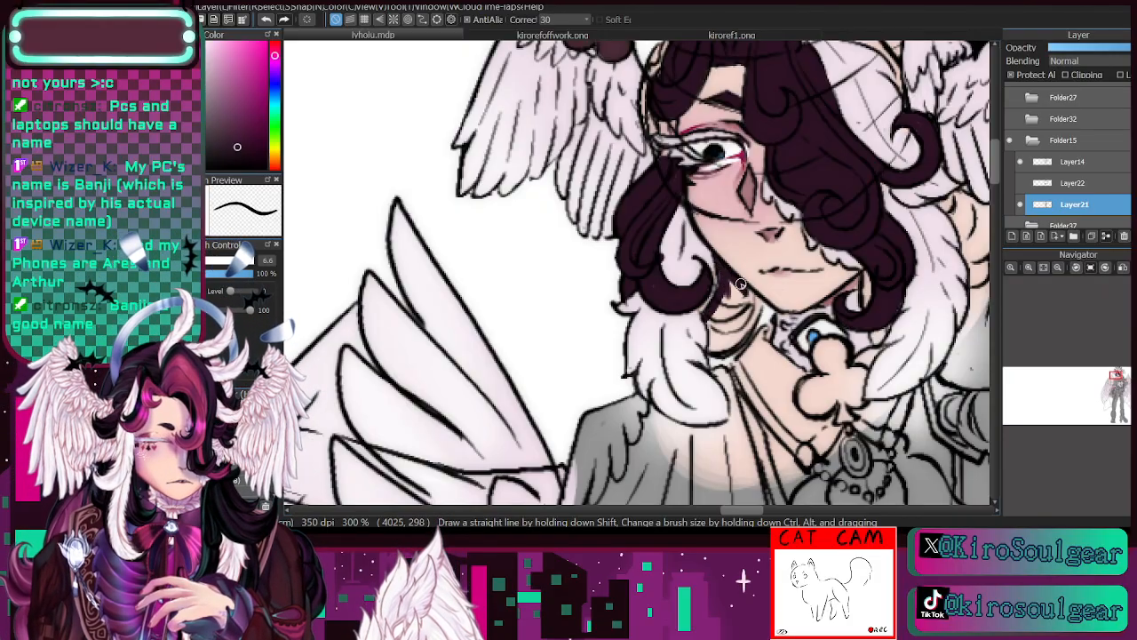
pyautogui.moveTo(754, 291)
pyautogui.mouseDown()
pyautogui.moveTo(720, 356)
pyautogui.moveTo(731, 344)
pyautogui.moveTo(714, 326)
pyautogui.moveTo(713, 348)
pyautogui.moveTo(706, 317)
pyautogui.moveTo(717, 328)
pyautogui.moveTo(726, 319)
pyautogui.moveTo(735, 274)
pyautogui.moveTo(728, 335)
pyautogui.moveTo(758, 302)
pyautogui.mouseUp()
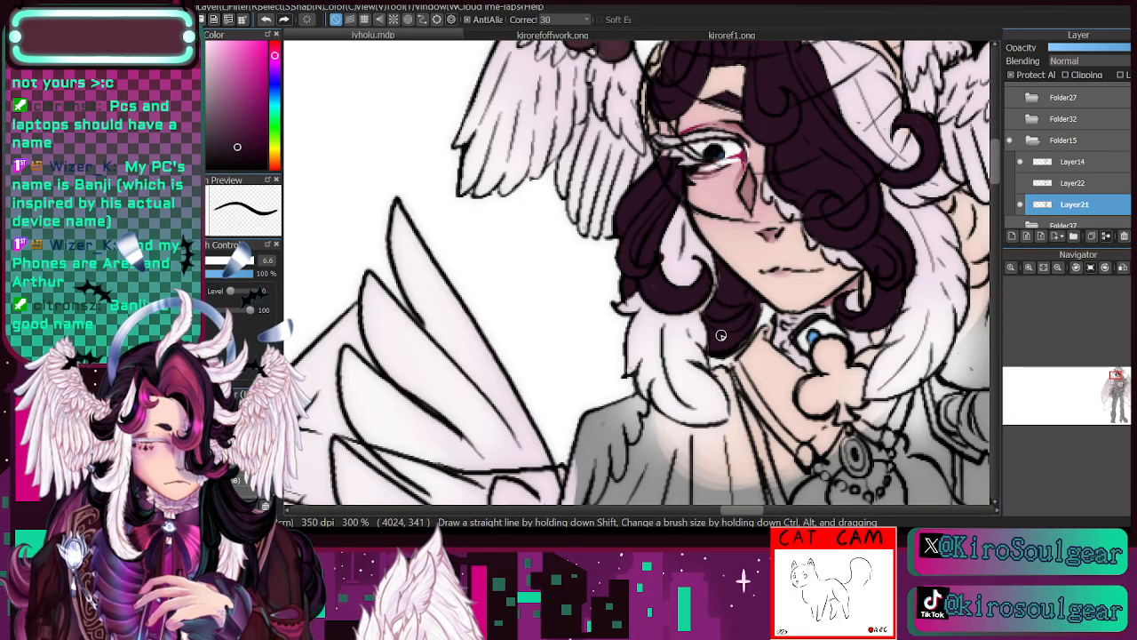
# - Fill the long hair behind the far-side feather lock, from below the head wing down to the shoulder, in dark plum
pyautogui.moveTo(1116, 383); pyautogui.dragTo(1120, 373)
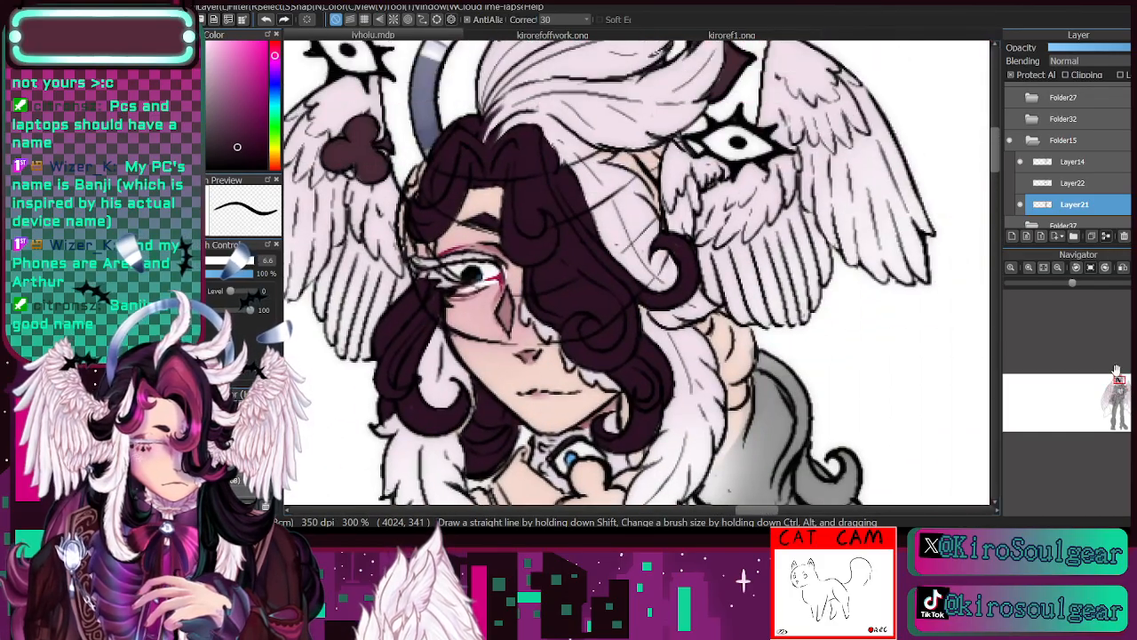
pyautogui.moveTo(716, 338); pyautogui.dragTo(723, 365)
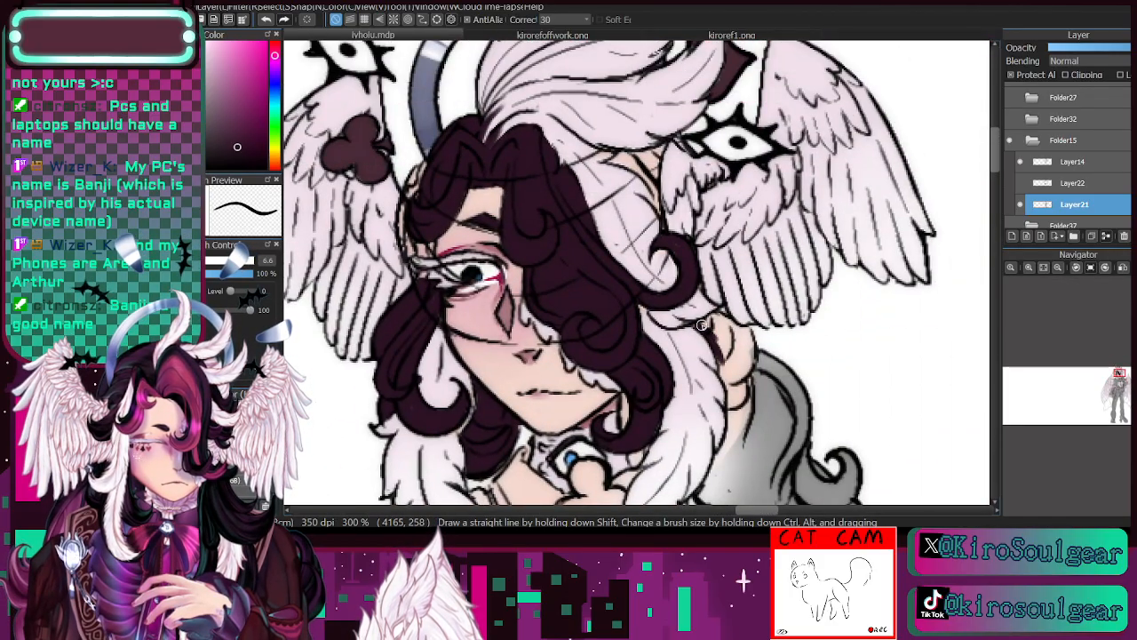
pyautogui.moveTo(702, 325); pyautogui.dragTo(743, 334)
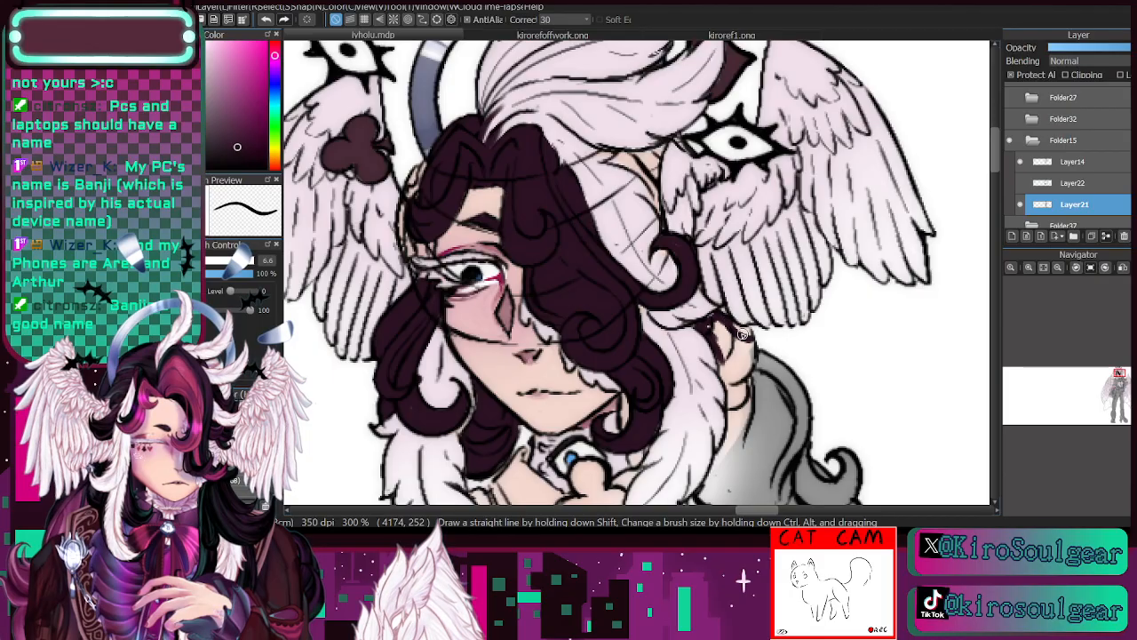
pyautogui.moveTo(1117, 382); pyautogui.dragTo(1120, 377)
pyautogui.moveTo(730, 144)
pyautogui.mouseDown()
pyautogui.moveTo(732, 187)
pyautogui.moveTo(725, 142)
pyautogui.moveTo(734, 124)
pyautogui.moveTo(745, 196)
pyautogui.mouseUp()
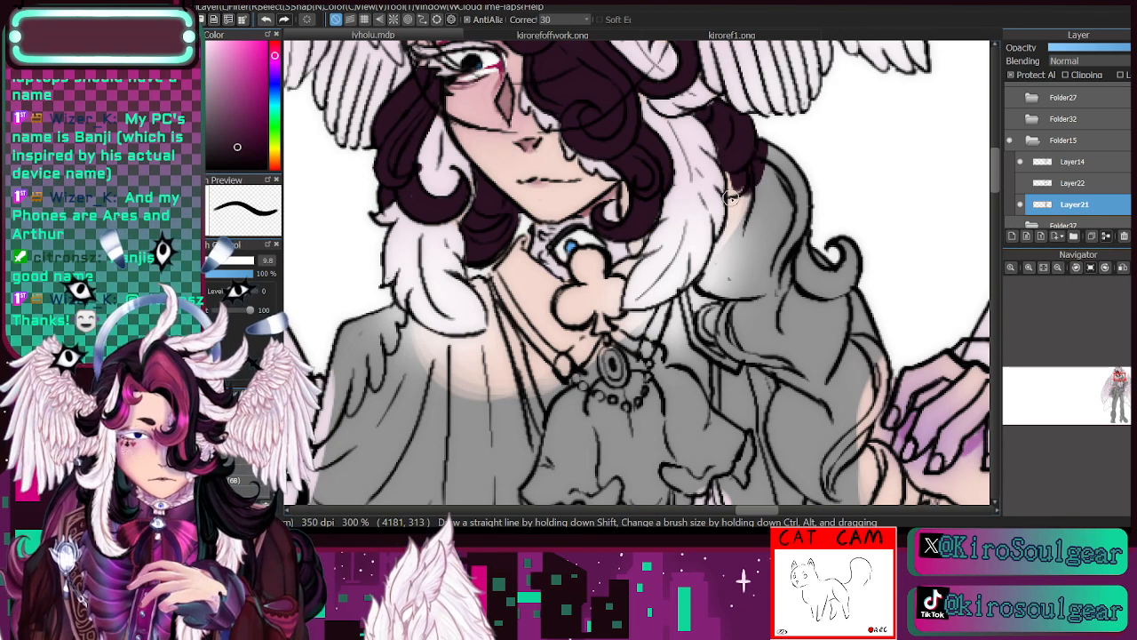
pyautogui.moveTo(737, 181)
pyautogui.mouseDown()
pyautogui.moveTo(759, 149)
pyautogui.moveTo(750, 254)
pyautogui.moveTo(783, 148)
pyautogui.moveTo(776, 271)
pyautogui.moveTo(812, 229)
pyautogui.moveTo(779, 186)
pyautogui.moveTo(751, 202)
pyautogui.moveTo(712, 263)
pyautogui.moveTo(711, 237)
pyautogui.moveTo(718, 251)
pyautogui.moveTo(702, 283)
pyautogui.moveTo(764, 289)
pyautogui.moveTo(740, 296)
pyautogui.moveTo(772, 284)
pyautogui.mouseUp()
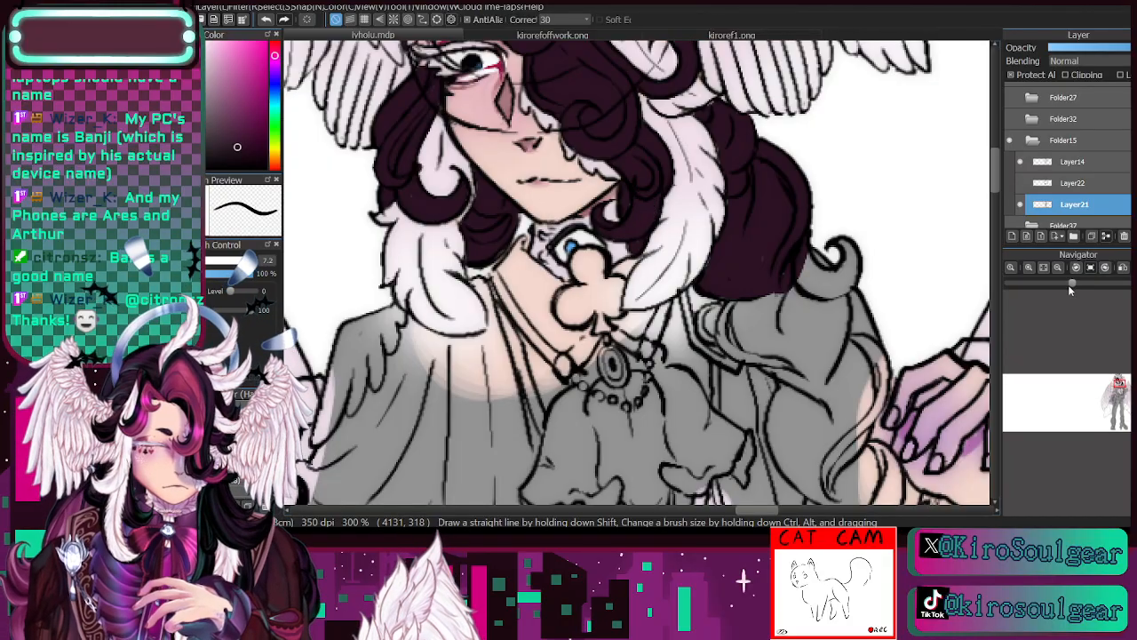
# - Fill the braid running over the shoulder down to the raised hand in dark plum, enlarging the brush to 21
pyautogui.scroll(-1, 1076, 348)
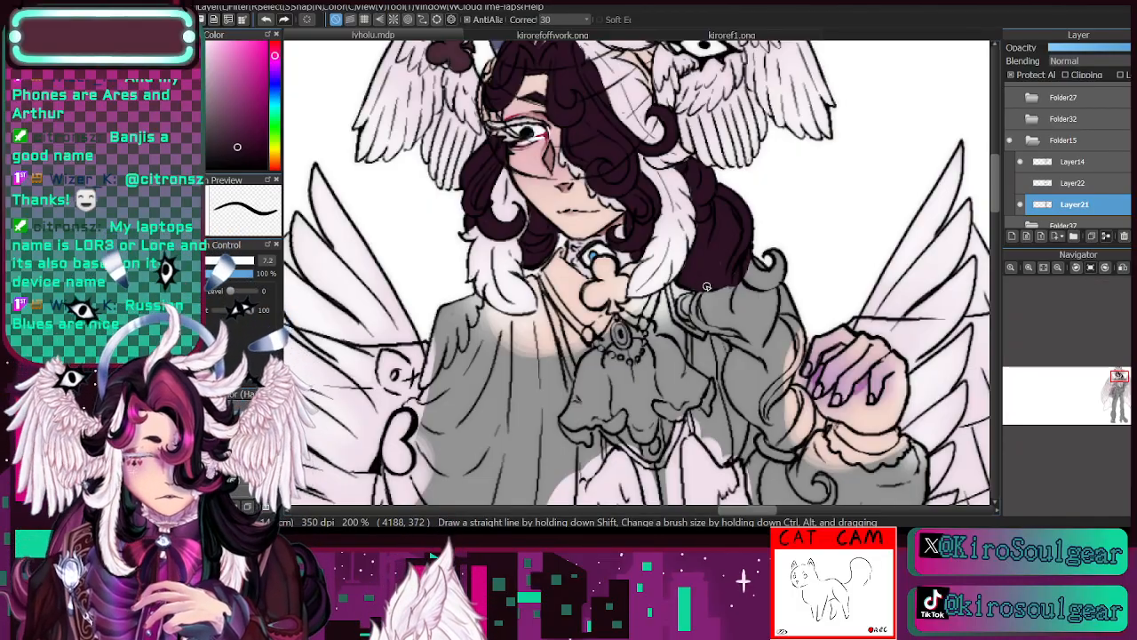
pyautogui.moveTo(696, 299)
pyautogui.mouseDown()
pyautogui.moveTo(720, 329)
pyautogui.moveTo(748, 336)
pyautogui.moveTo(706, 299)
pyautogui.moveTo(718, 327)
pyautogui.mouseUp()
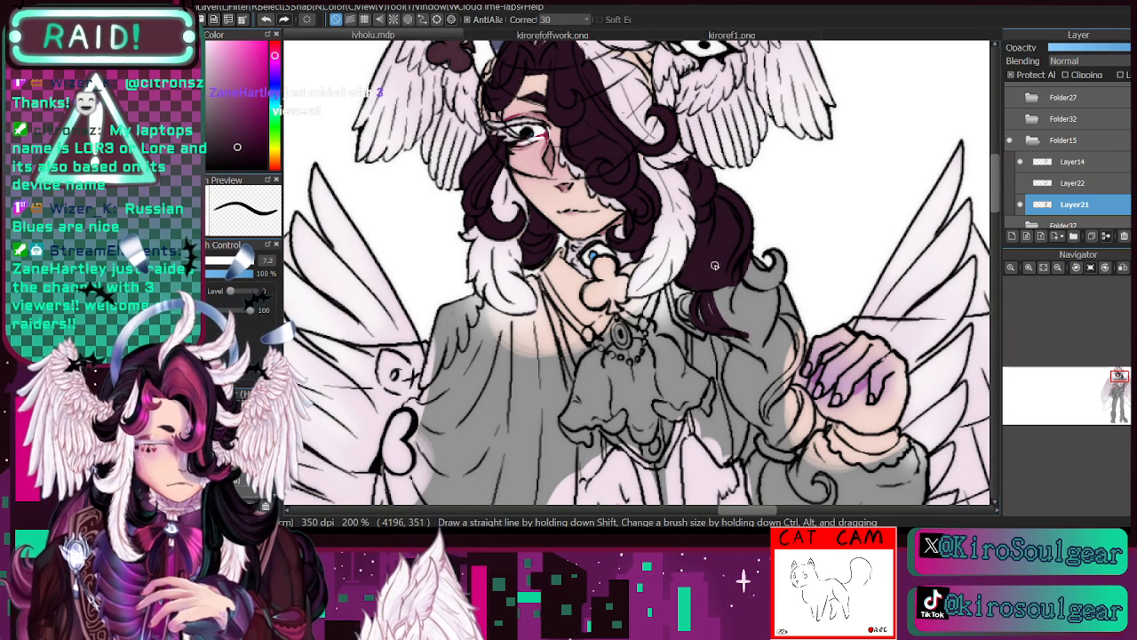
pyautogui.click(208, 263)
pyautogui.moveTo(710, 289)
pyautogui.mouseDown()
pyautogui.moveTo(734, 327)
pyautogui.moveTo(718, 282)
pyautogui.moveTo(746, 352)
pyautogui.moveTo(770, 251)
pyautogui.moveTo(761, 340)
pyautogui.moveTo(783, 336)
pyautogui.moveTo(759, 318)
pyautogui.moveTo(782, 311)
pyautogui.moveTo(755, 383)
pyautogui.moveTo(786, 297)
pyautogui.moveTo(758, 393)
pyautogui.moveTo(793, 305)
pyautogui.moveTo(761, 388)
pyautogui.moveTo(797, 316)
pyautogui.moveTo(763, 422)
pyautogui.moveTo(759, 339)
pyautogui.moveTo(748, 404)
pyautogui.moveTo(741, 353)
pyautogui.moveTo(733, 384)
pyautogui.mouseUp()
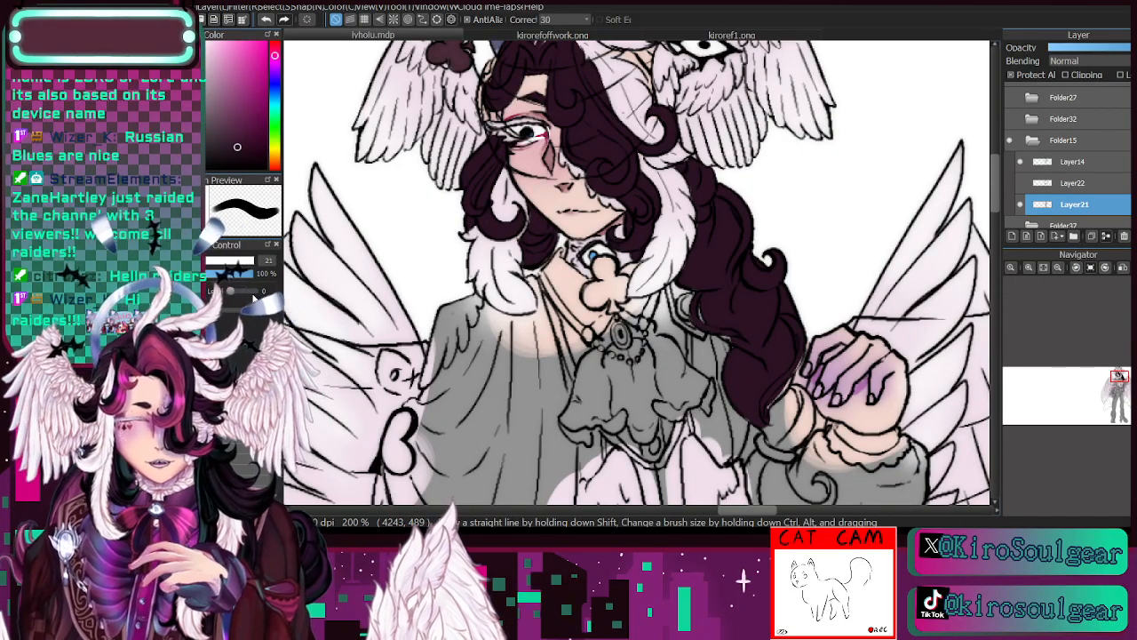
# - Reduce the brush to 11 and fill the braid's lower end and the curled tail below its tie in dark plum
pyautogui.click(201, 261)
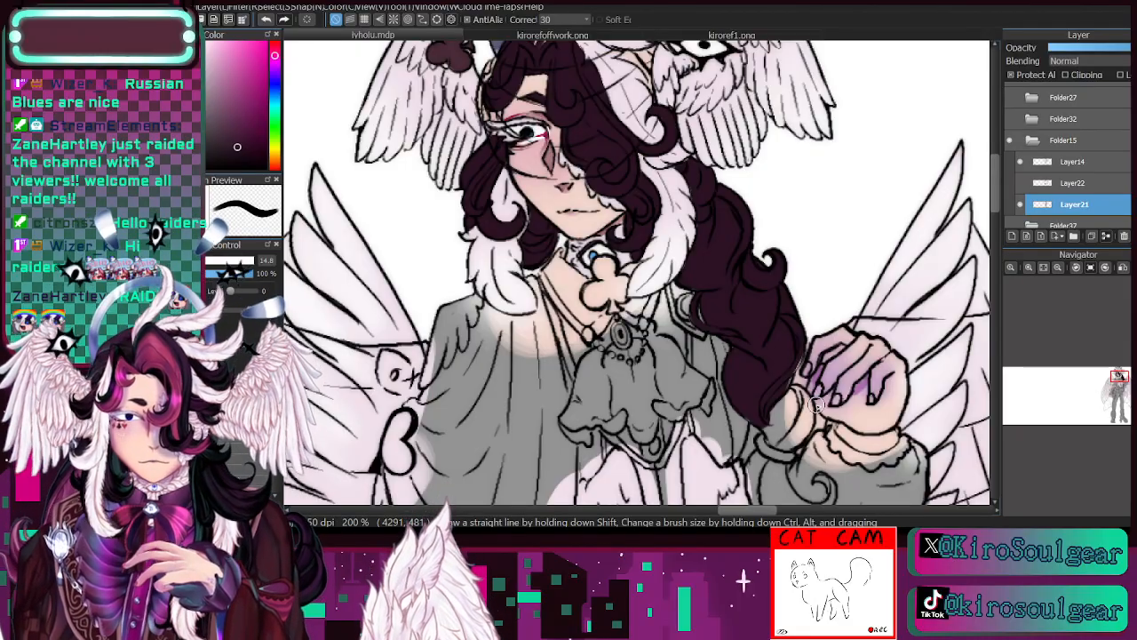
pyautogui.moveTo(1119, 383); pyautogui.dragTo(1120, 384)
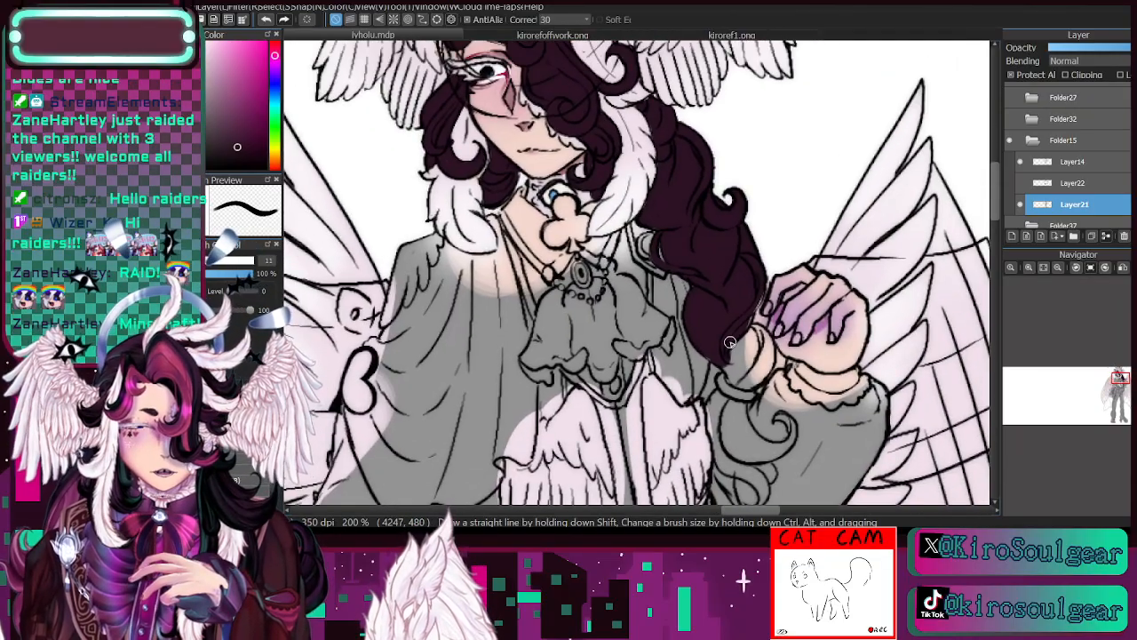
pyautogui.moveTo(749, 347)
pyautogui.mouseDown()
pyautogui.moveTo(744, 382)
pyautogui.moveTo(741, 327)
pyautogui.moveTo(735, 379)
pyautogui.moveTo(727, 349)
pyautogui.moveTo(744, 384)
pyautogui.moveTo(746, 322)
pyautogui.moveTo(750, 366)
pyautogui.moveTo(753, 328)
pyautogui.moveTo(768, 350)
pyautogui.moveTo(765, 338)
pyautogui.moveTo(748, 383)
pyautogui.moveTo(760, 337)
pyautogui.mouseUp()
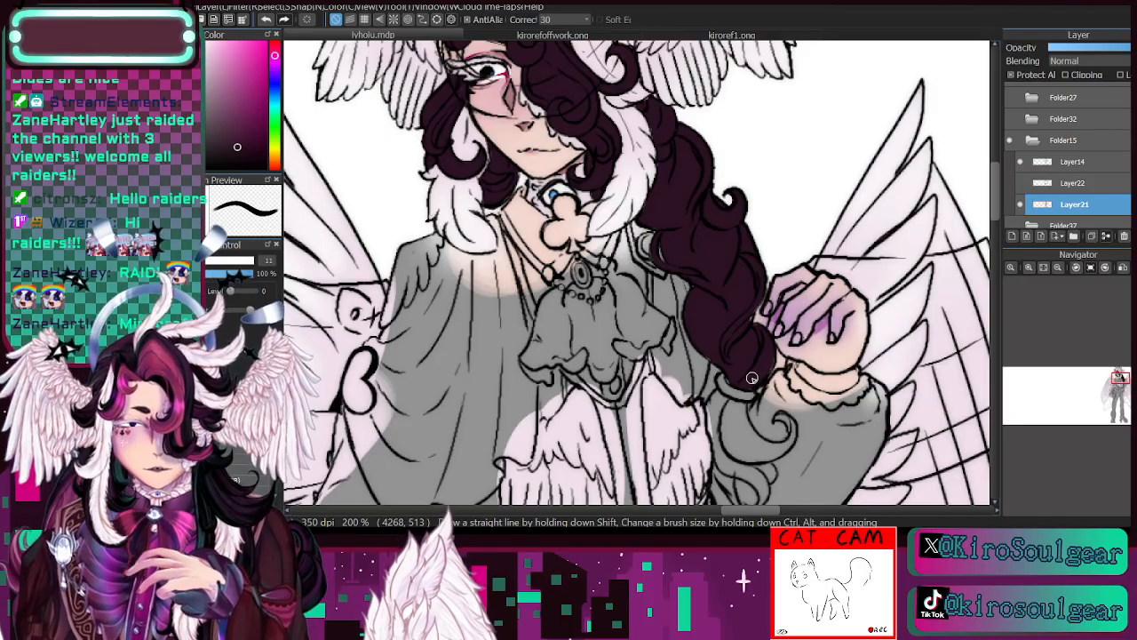
pyautogui.moveTo(752, 378)
pyautogui.mouseDown()
pyautogui.moveTo(688, 286)
pyautogui.moveTo(691, 256)
pyautogui.moveTo(650, 295)
pyautogui.moveTo(649, 284)
pyautogui.moveTo(673, 337)
pyautogui.mouseUp()
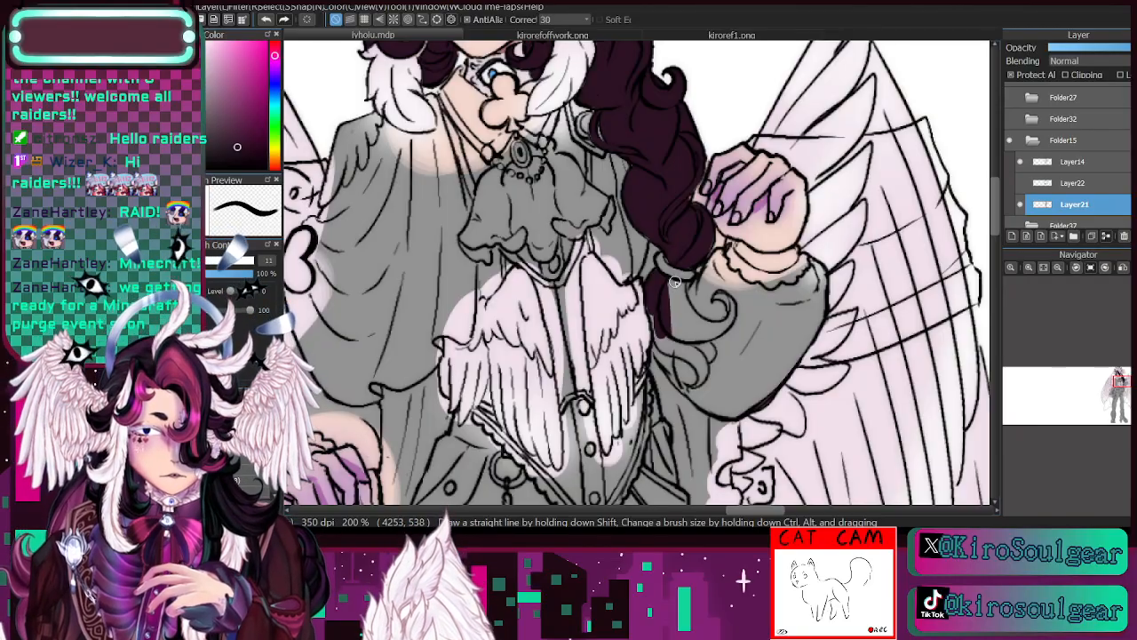
pyautogui.moveTo(675, 282)
pyautogui.mouseDown()
pyautogui.moveTo(669, 313)
pyautogui.moveTo(673, 278)
pyautogui.moveTo(687, 330)
pyautogui.moveTo(680, 282)
pyautogui.moveTo(689, 319)
pyautogui.moveTo(723, 324)
pyautogui.moveTo(675, 335)
pyautogui.moveTo(724, 323)
pyautogui.moveTo(701, 339)
pyautogui.moveTo(733, 313)
pyautogui.moveTo(713, 289)
pyautogui.moveTo(693, 332)
pyautogui.moveTo(661, 315)
pyautogui.moveTo(684, 339)
pyautogui.moveTo(659, 302)
pyautogui.moveTo(670, 341)
pyautogui.moveTo(651, 322)
pyautogui.moveTo(656, 314)
pyautogui.moveTo(664, 350)
pyautogui.moveTo(693, 357)
pyautogui.moveTo(672, 339)
pyautogui.moveTo(700, 366)
pyautogui.moveTo(676, 342)
pyautogui.moveTo(701, 357)
pyautogui.moveTo(686, 321)
pyautogui.moveTo(701, 358)
pyautogui.moveTo(712, 350)
pyautogui.moveTo(697, 358)
pyautogui.moveTo(692, 385)
pyautogui.mouseUp()
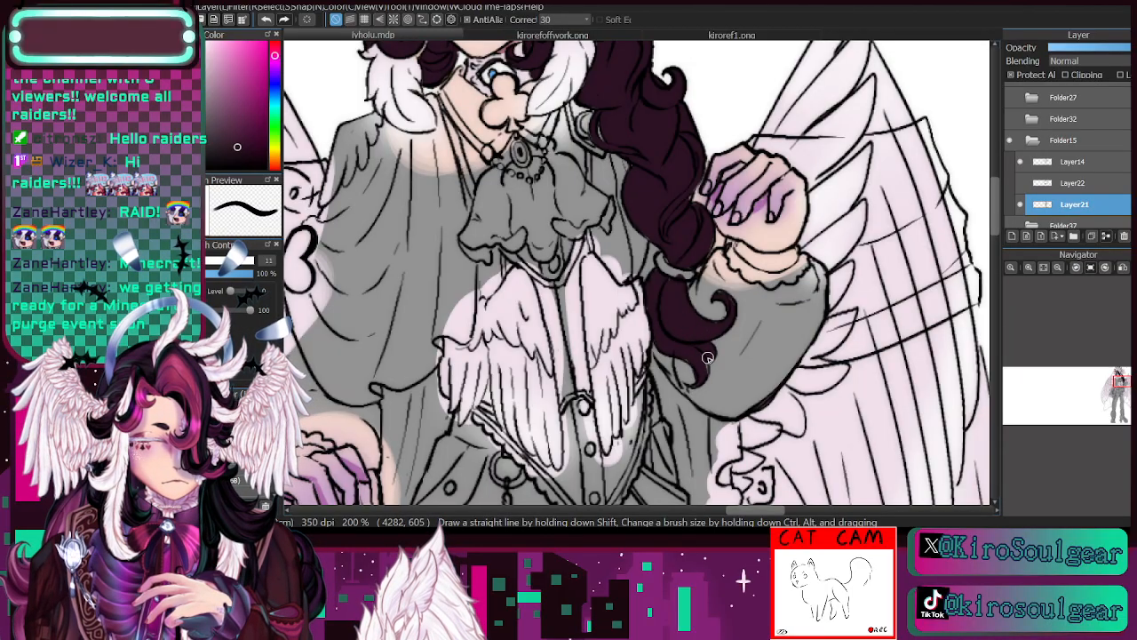
pyautogui.moveTo(1119, 391); pyautogui.dragTo(1116, 378)
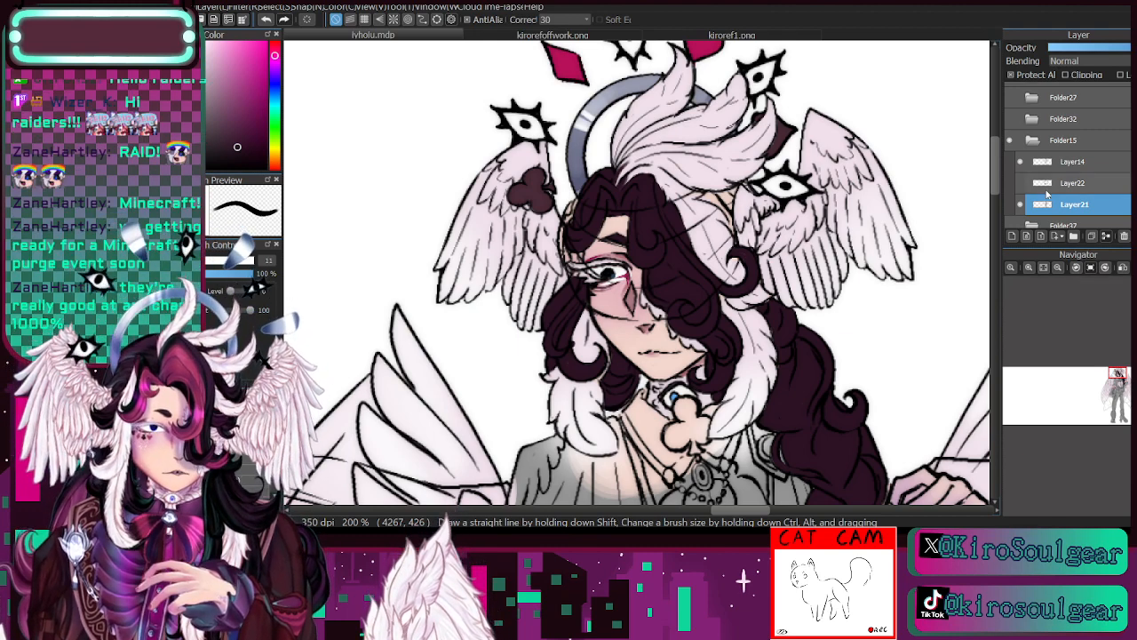
pyautogui.click(1030, 268)
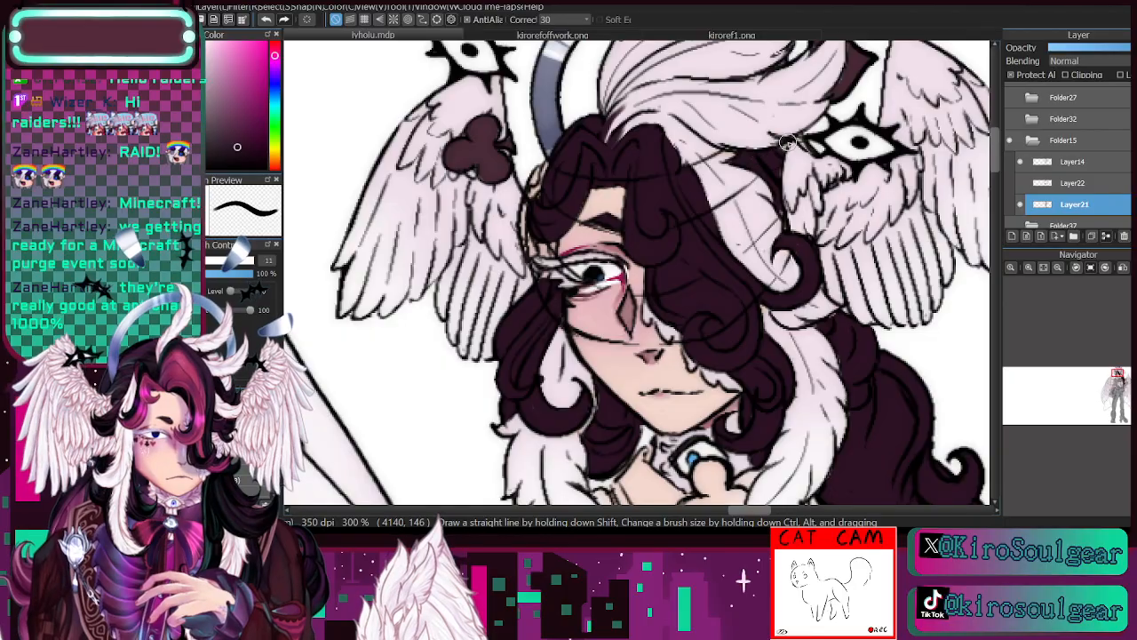
pyautogui.click(1058, 267)
pyautogui.click(1058, 268)
pyautogui.click(1116, 386)
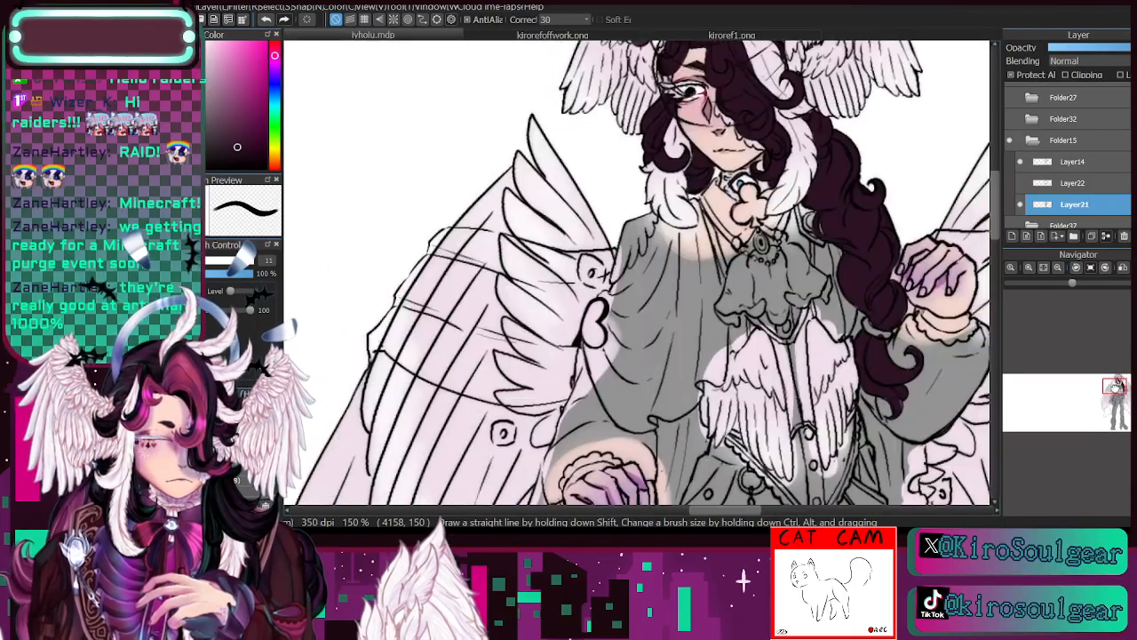
pyautogui.moveTo(1116, 384); pyautogui.dragTo(1117, 381)
pyautogui.click(1029, 268)
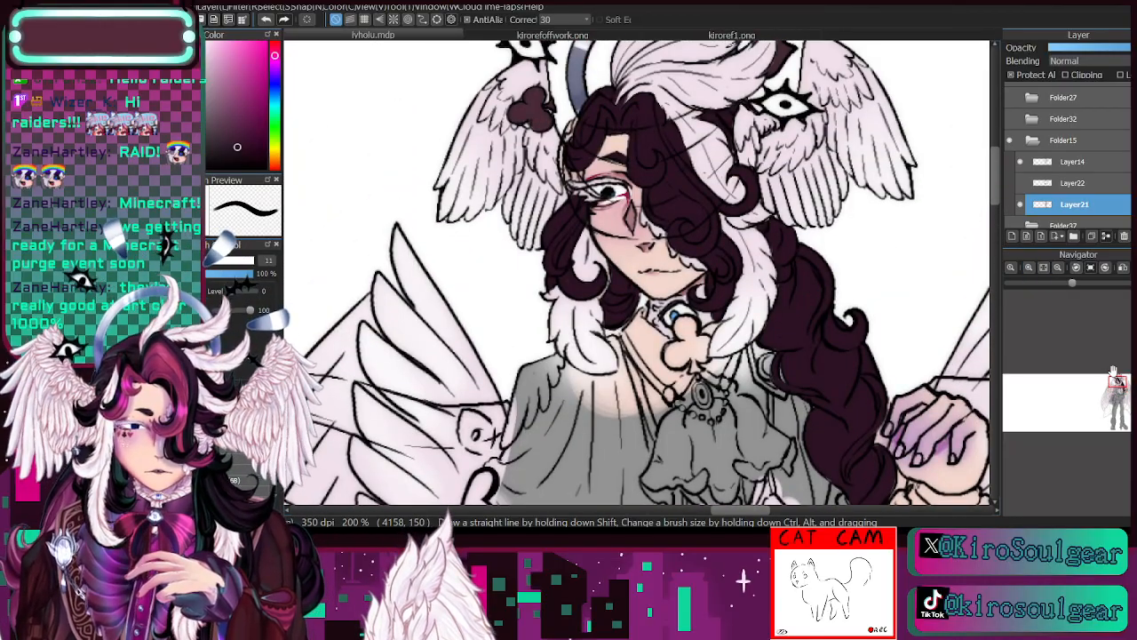
# - Sample the crimson hair streak colour from the kirorefoffwork.png reference
pyautogui.click(573, 35)
pyautogui.press('i')
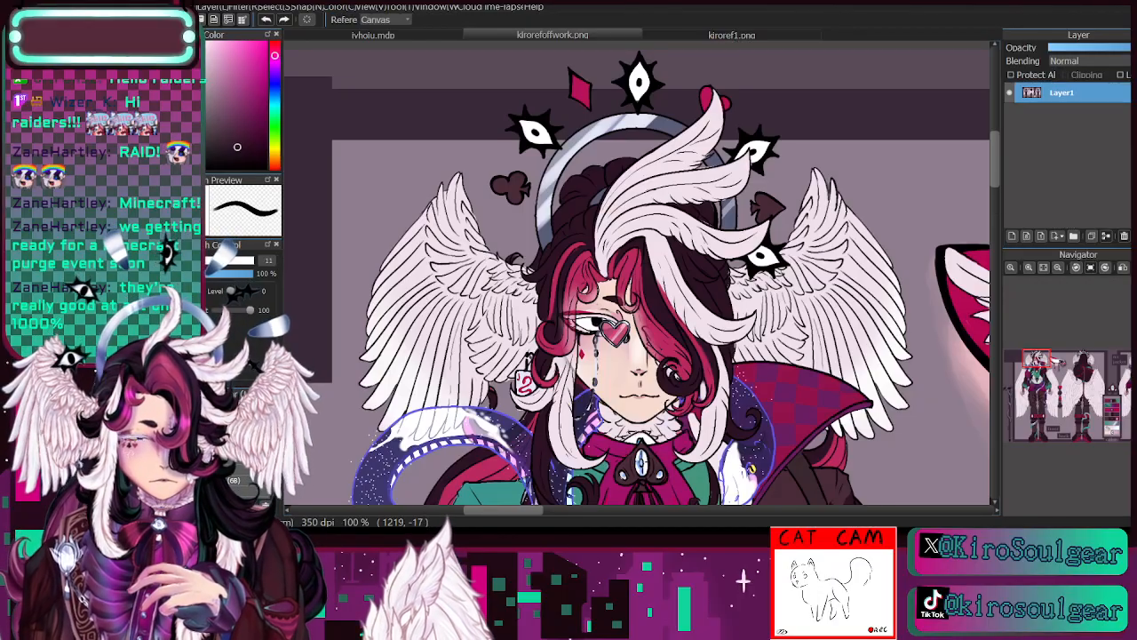
pyautogui.click(583, 258)
pyautogui.click(435, 36)
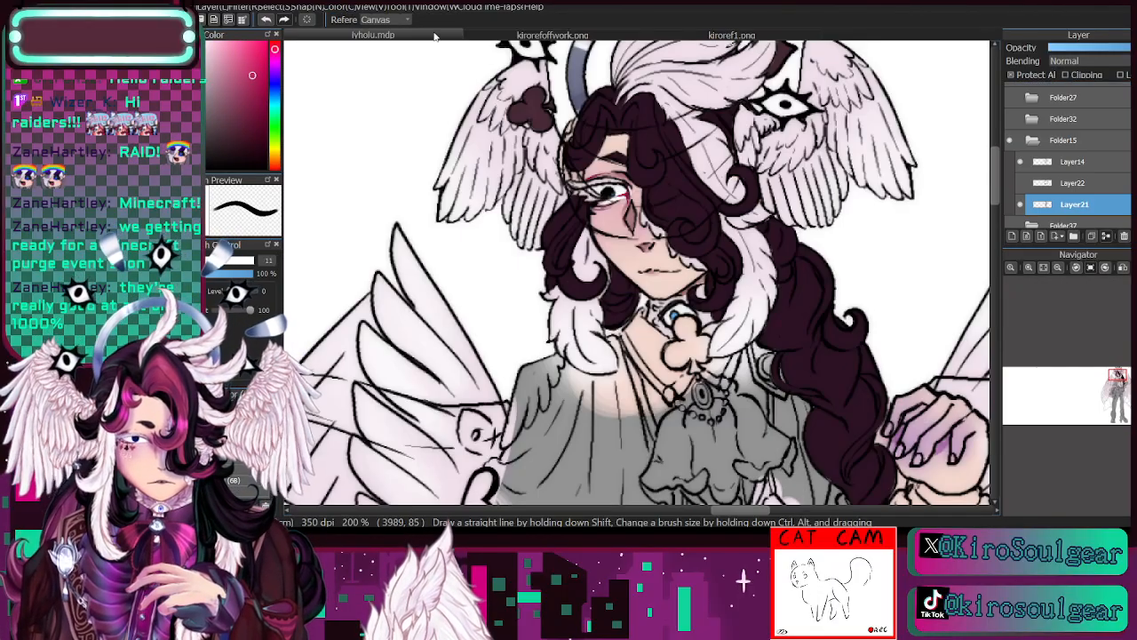
# - Resample the dark plum from the hair and fill the unpainted gaps at the near temple and behind the head feathers
pyautogui.click(1029, 268)
pyautogui.moveTo(1115, 383); pyautogui.dragTo(1114, 373)
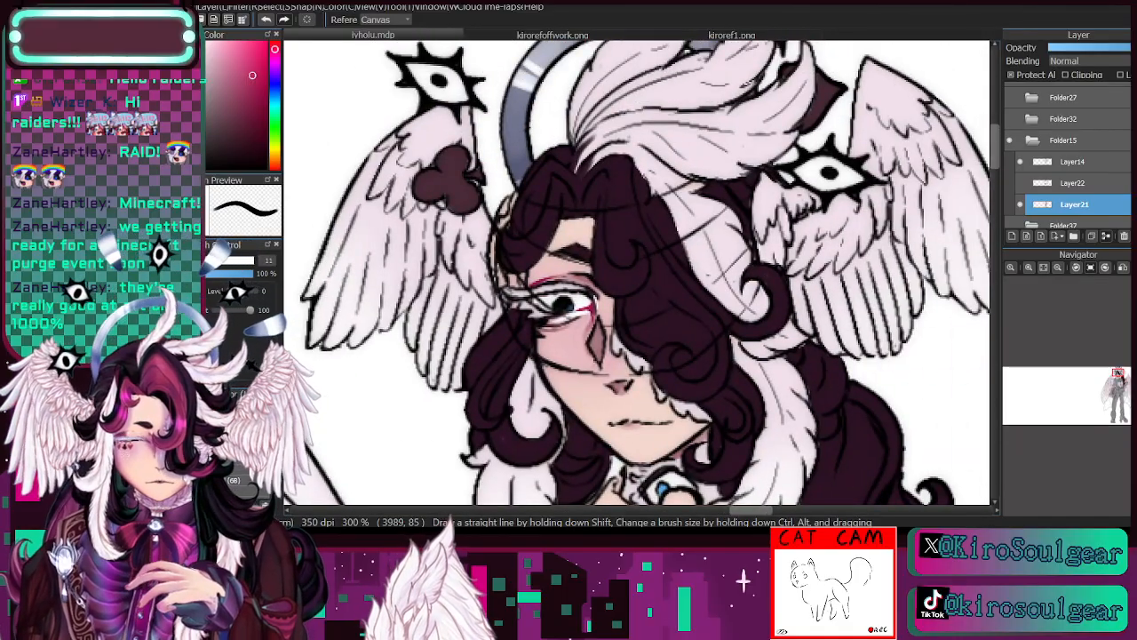
pyautogui.keyDown('alt'); pyautogui.click(537, 206); pyautogui.keyUp('alt')
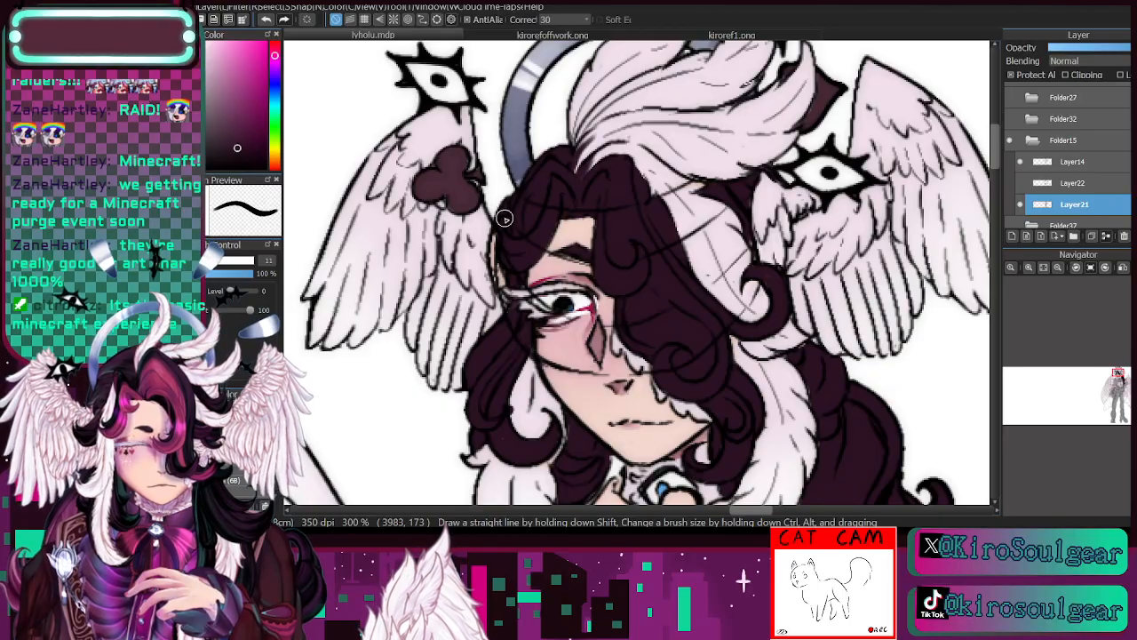
pyautogui.press('i')
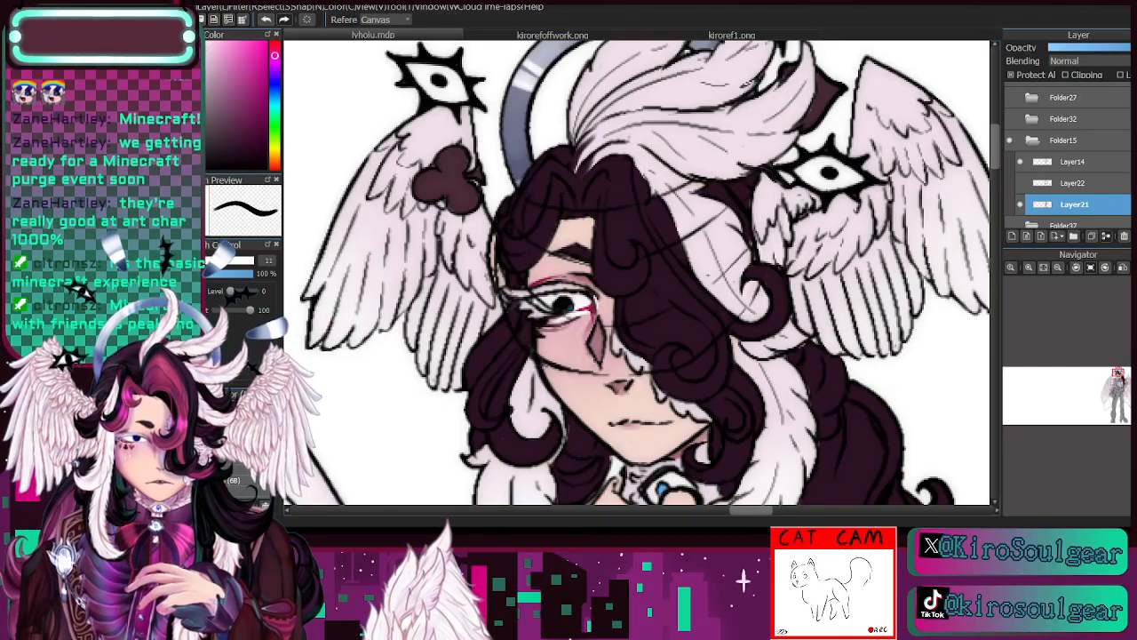
pyautogui.press('b')
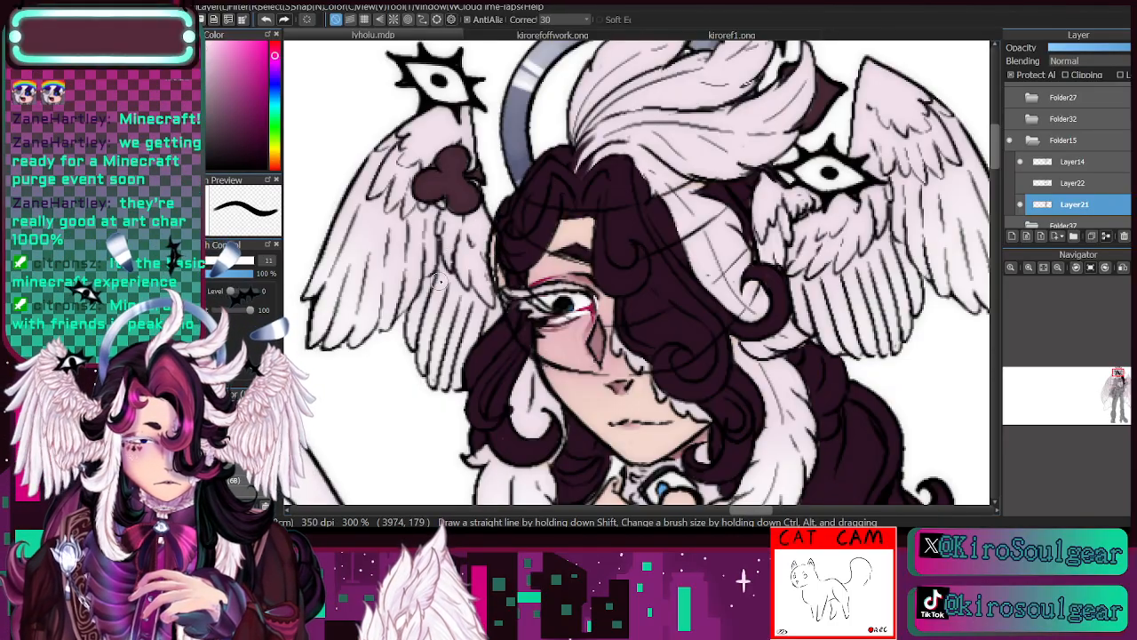
# - Sample the crimson streak colour from kirorefoffwork.png and paint a first streak in the fringe beside the forehead at brush size 11
pyautogui.moveTo(1117, 382); pyautogui.dragTo(1117, 381)
pyautogui.click(576, 36)
pyautogui.press('i')
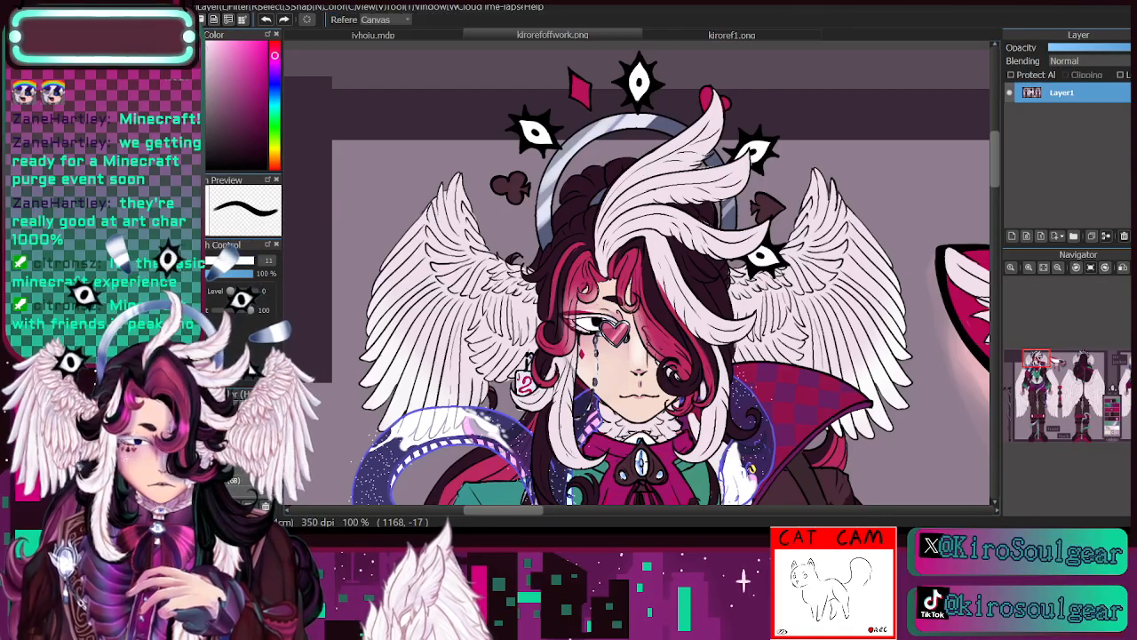
pyautogui.click(442, 36)
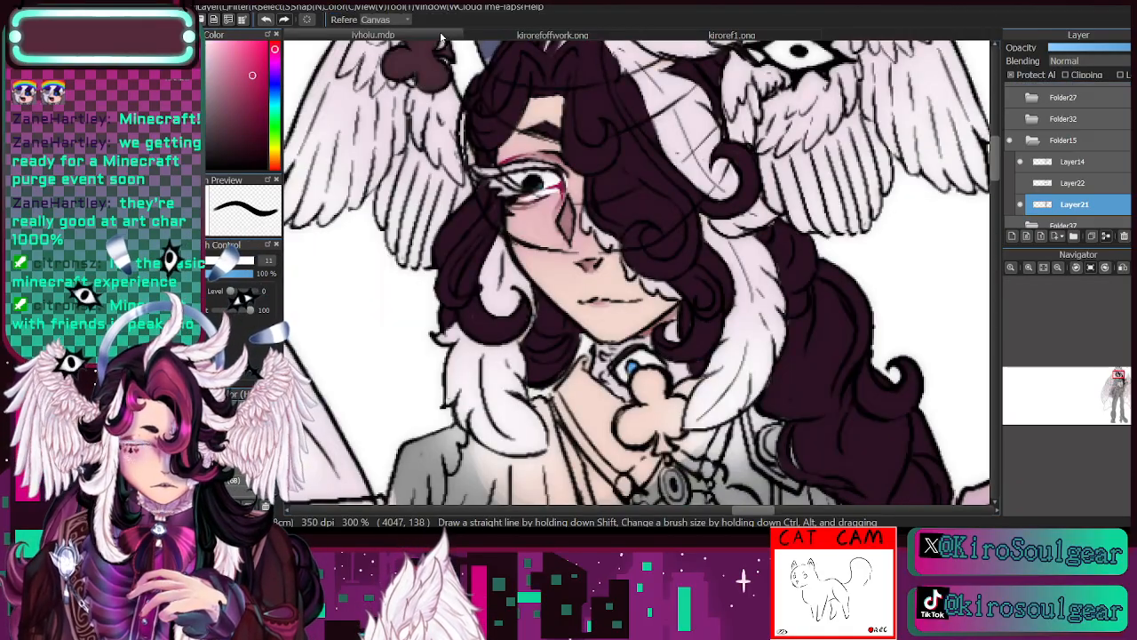
pyautogui.moveTo(1120, 381); pyautogui.dragTo(1120, 379)
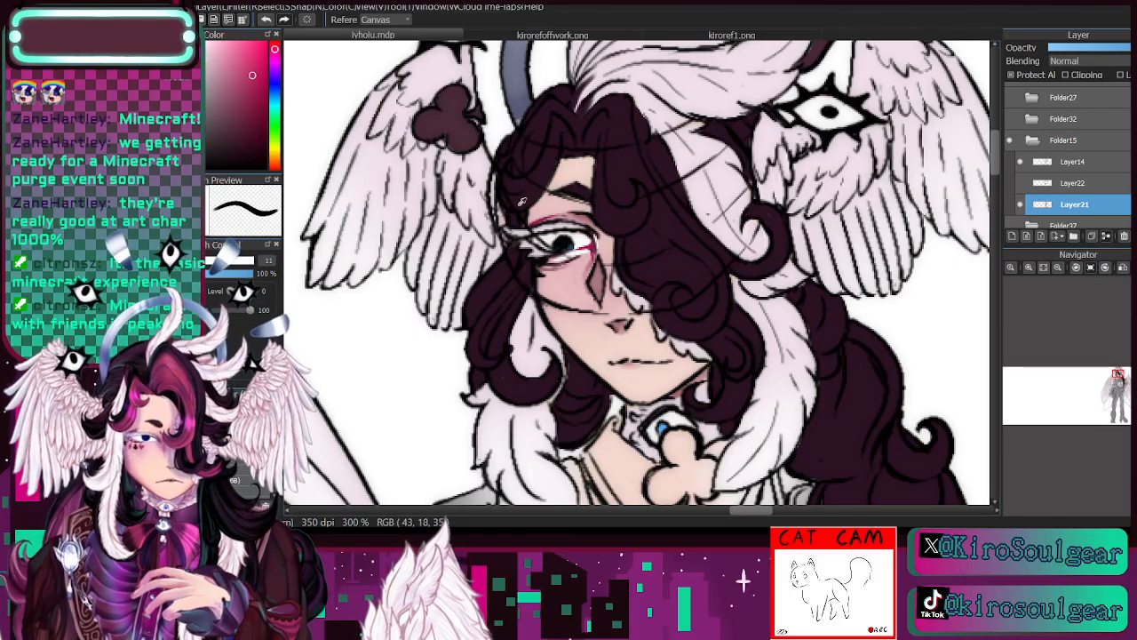
pyautogui.press('b')
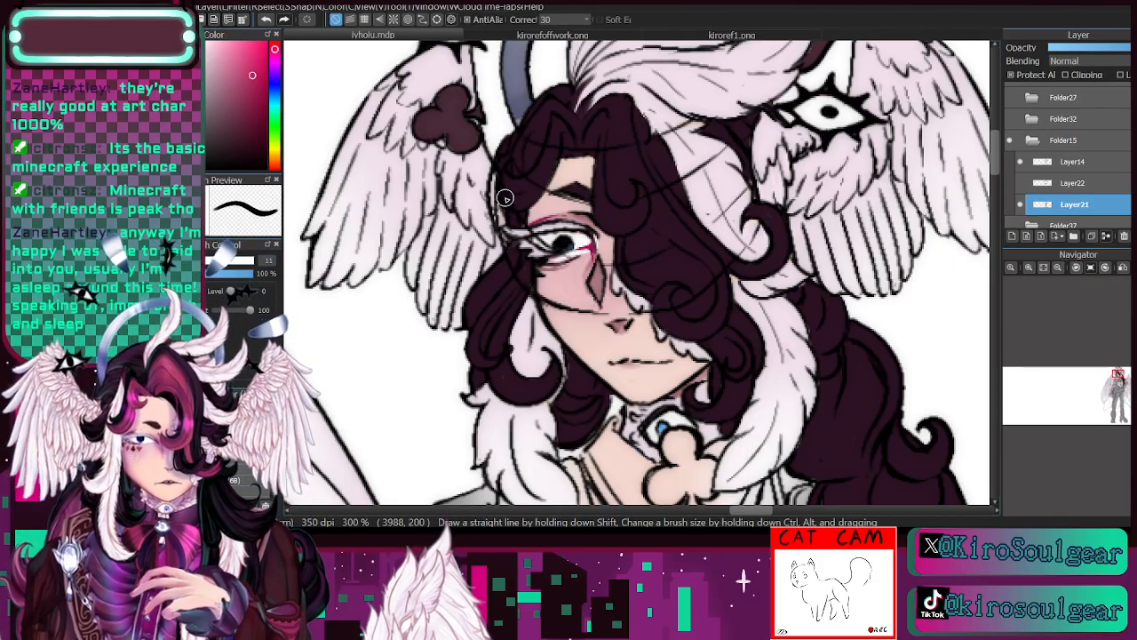
pyautogui.moveTo(549, 176); pyautogui.dragTo(512, 208)
pyautogui.moveTo(558, 145)
pyautogui.mouseDown()
pyautogui.moveTo(534, 199)
pyautogui.moveTo(558, 135)
pyautogui.moveTo(538, 173)
pyautogui.mouseUp()
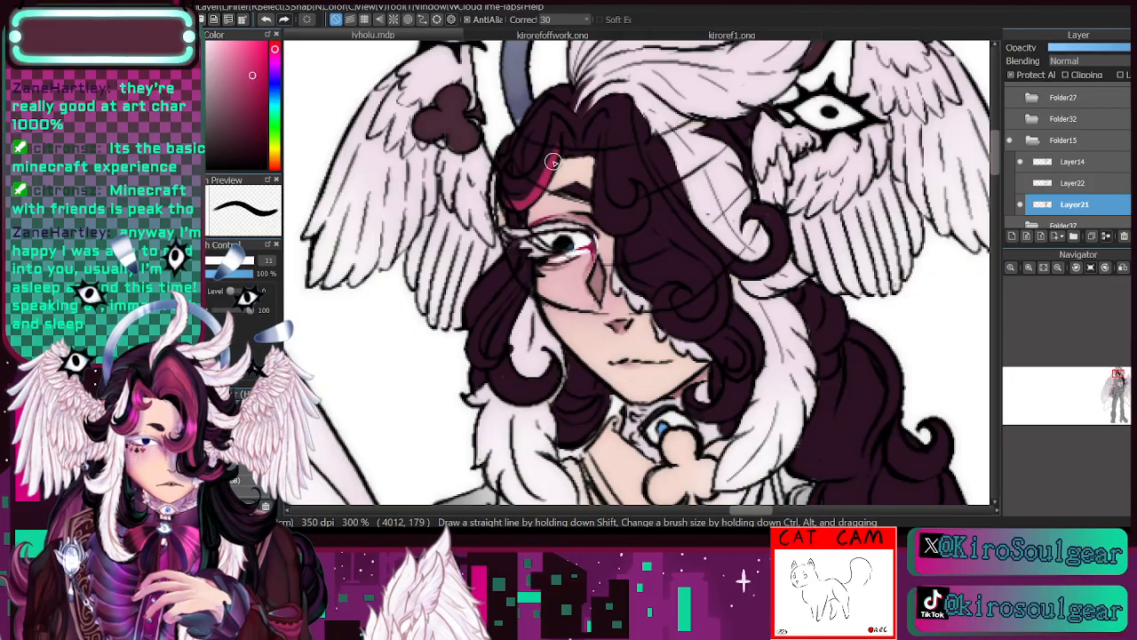
# - Reduce the brush to 6.6, extend the crimson fringe streak to the parting and paint the matching streak curling past the eyebrow
pyautogui.click(249, 435)
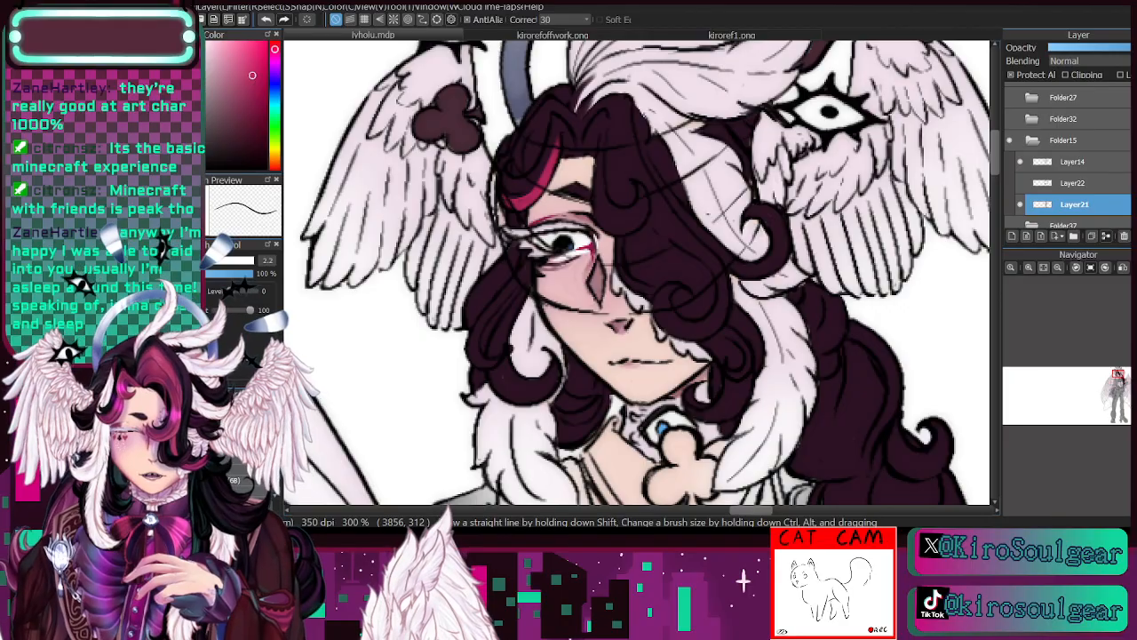
pyautogui.click(253, 404)
pyautogui.moveTo(552, 160)
pyautogui.mouseDown()
pyautogui.moveTo(555, 105)
pyautogui.moveTo(566, 138)
pyautogui.moveTo(568, 144)
pyautogui.mouseUp()
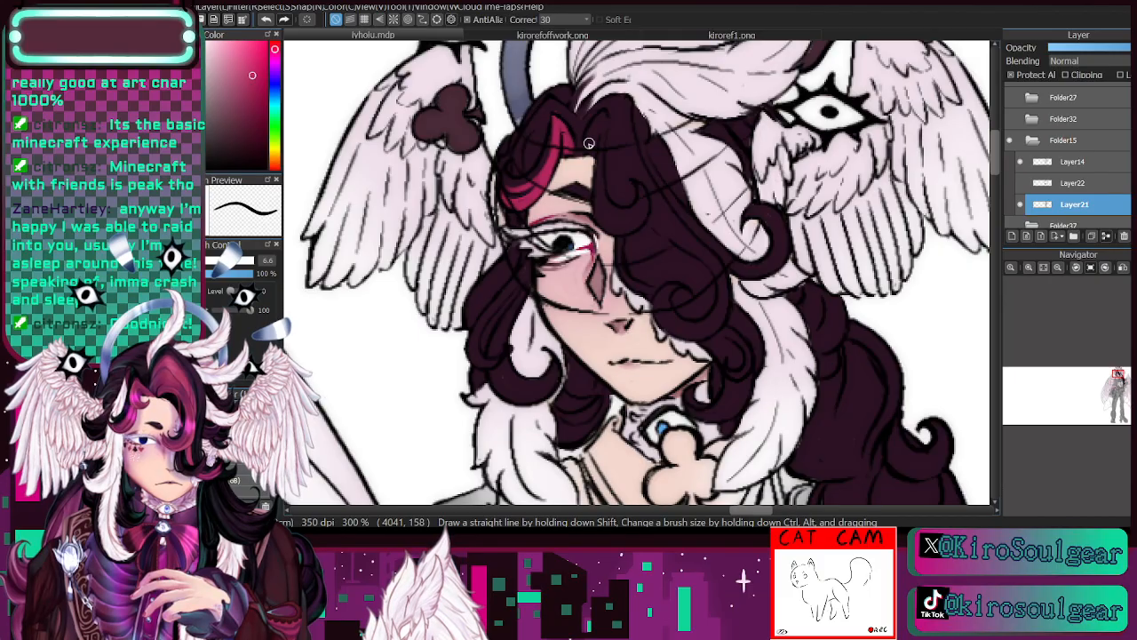
pyautogui.moveTo(594, 126)
pyautogui.mouseDown()
pyautogui.moveTo(585, 141)
pyautogui.moveTo(604, 128)
pyautogui.mouseUp()
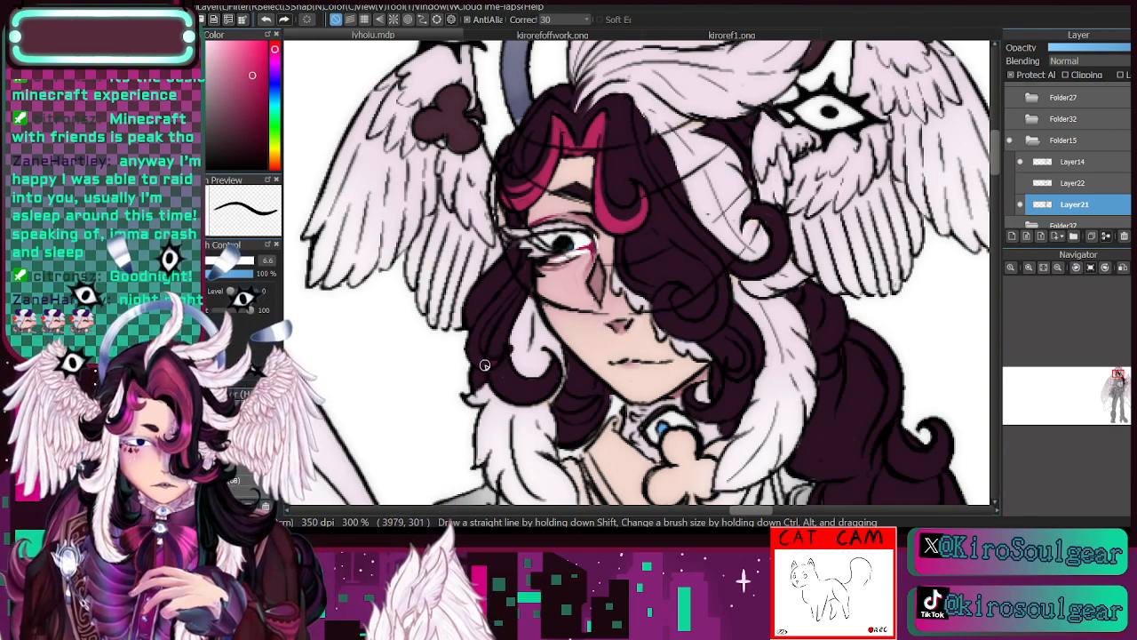
# - Paint crimson streaks in the near side lock, the far curl beside the jaw and the swoop over the hidden eye, checking kirorefoffwork.png
pyautogui.moveTo(484, 364)
pyautogui.mouseDown()
pyautogui.moveTo(476, 333)
pyautogui.moveTo(525, 261)
pyautogui.mouseUp()
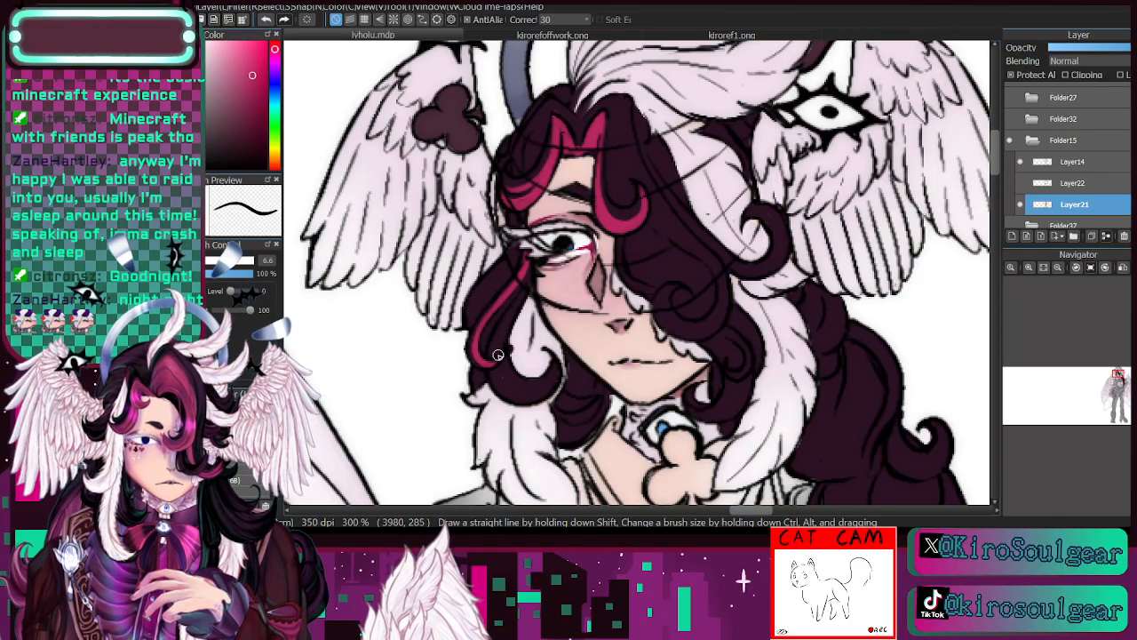
pyautogui.click(655, 41)
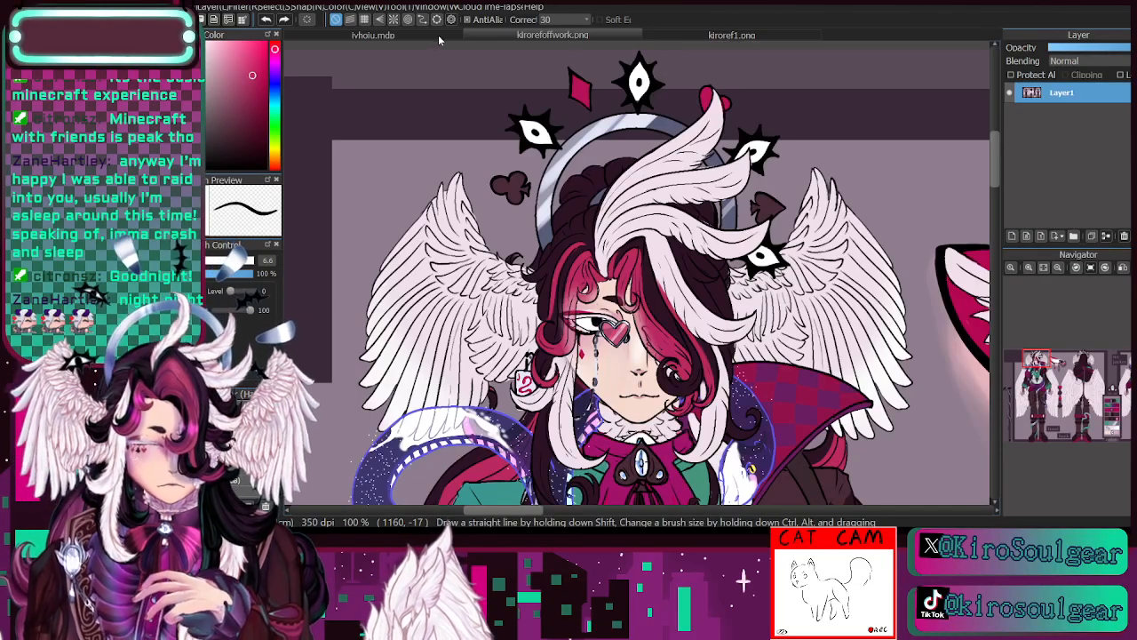
pyautogui.click(438, 34)
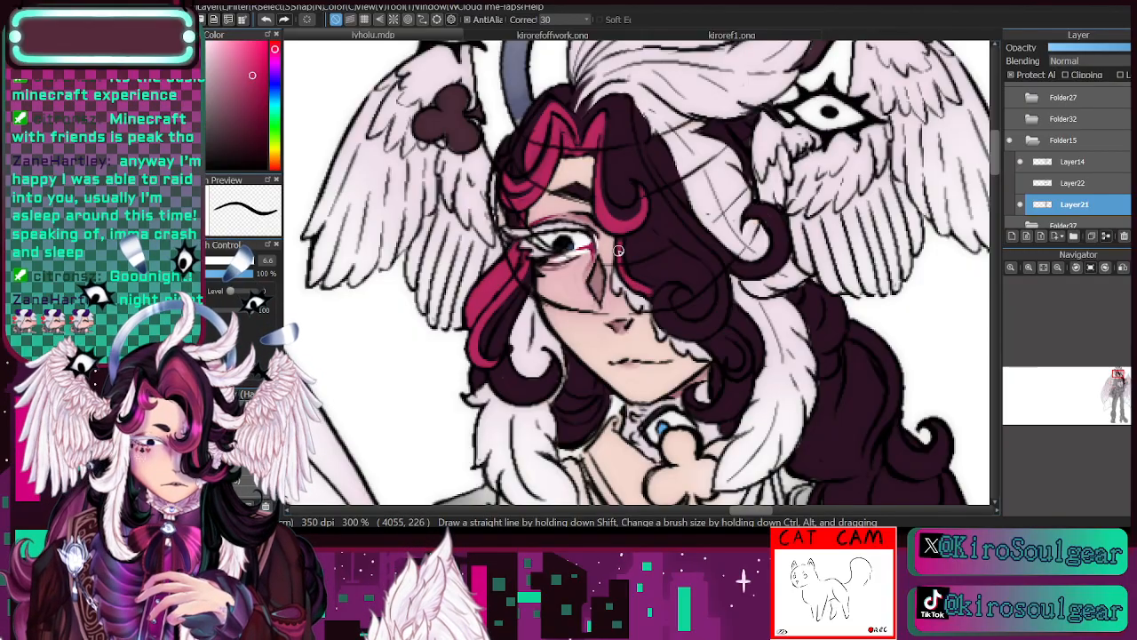
pyautogui.moveTo(725, 332)
pyautogui.mouseDown()
pyautogui.moveTo(747, 352)
pyautogui.moveTo(734, 375)
pyautogui.mouseUp()
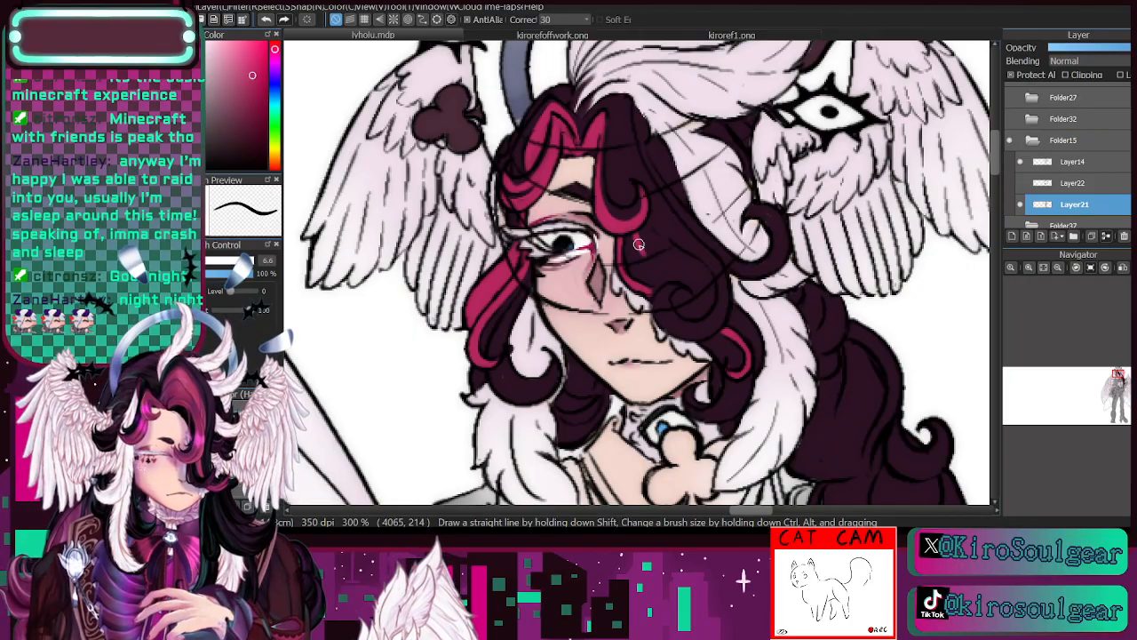
pyautogui.moveTo(636, 234); pyautogui.dragTo(662, 269)
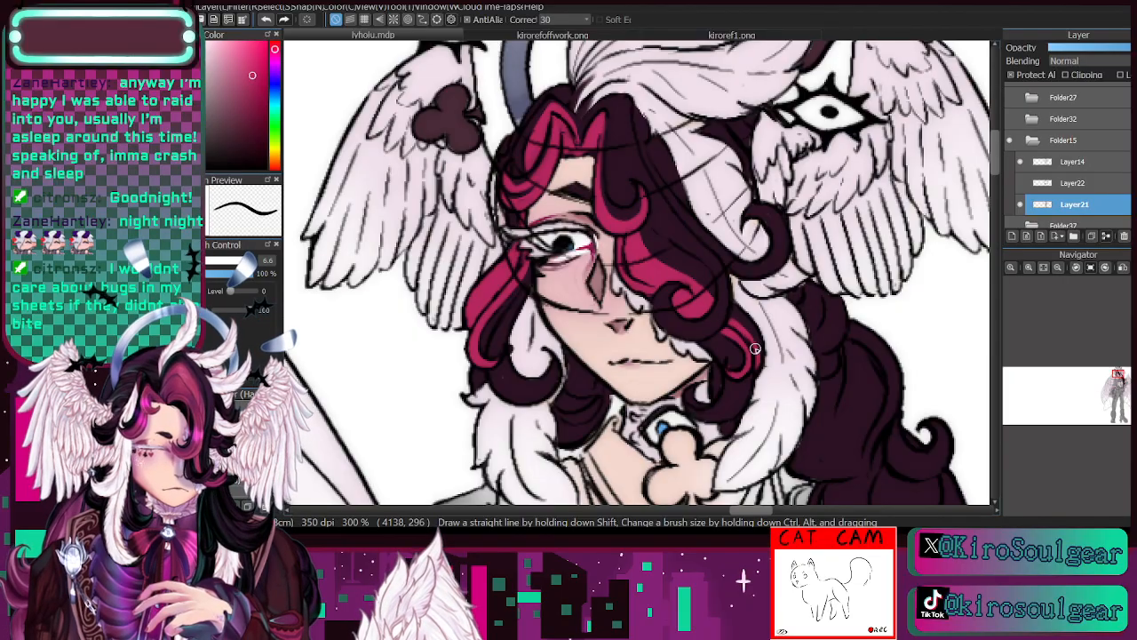
# - Streak the large cheek curl, the jaw curl and the outer curl with crimson, undoing misplaced strokes
pyautogui.click(272, 22)
pyautogui.click(267, 21)
pyautogui.click(268, 19)
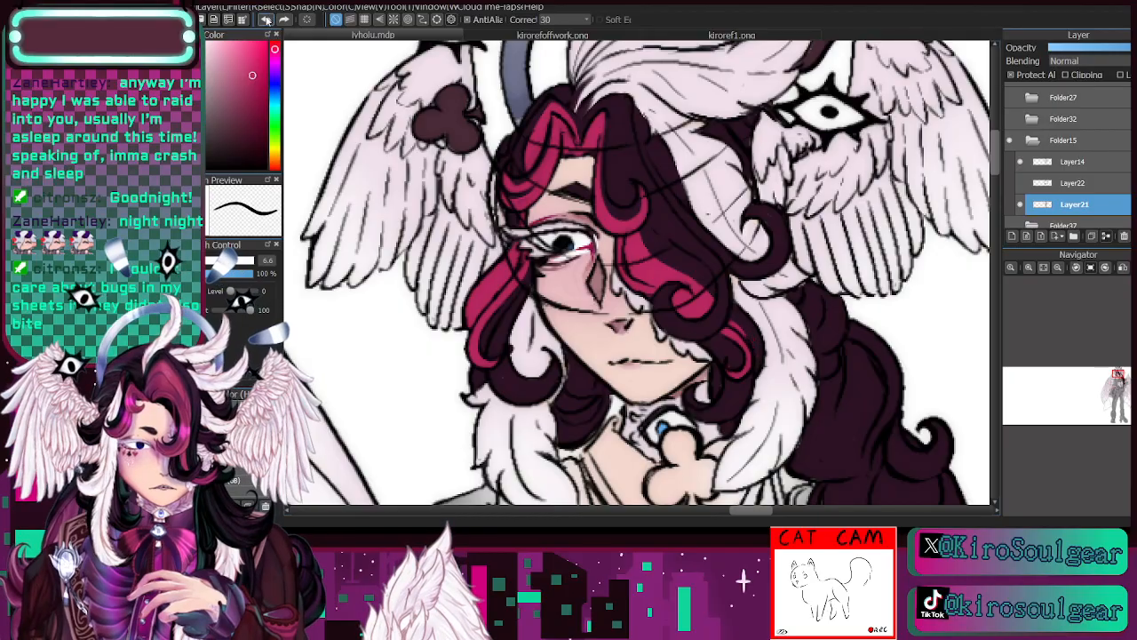
pyautogui.click(266, 19)
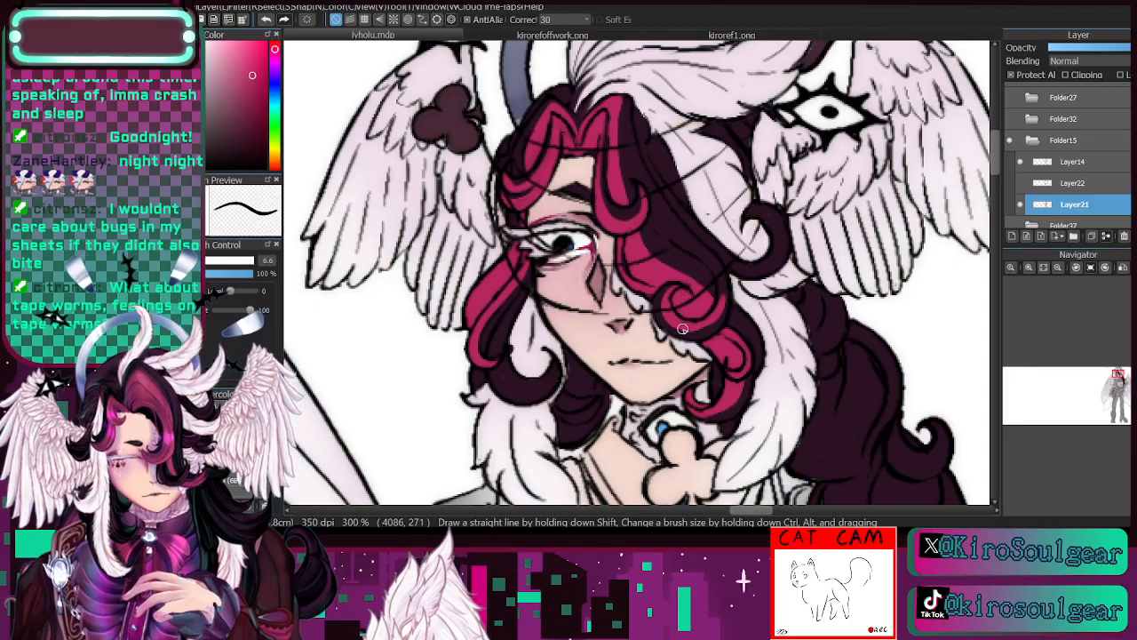
pyautogui.click(268, 19)
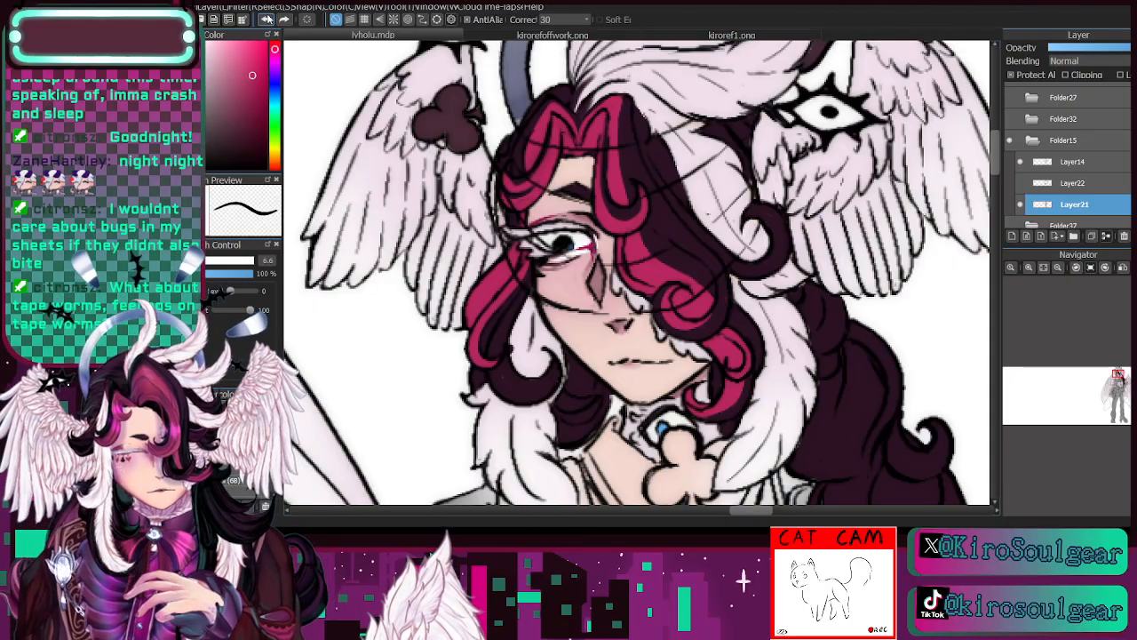
pyautogui.click(267, 19)
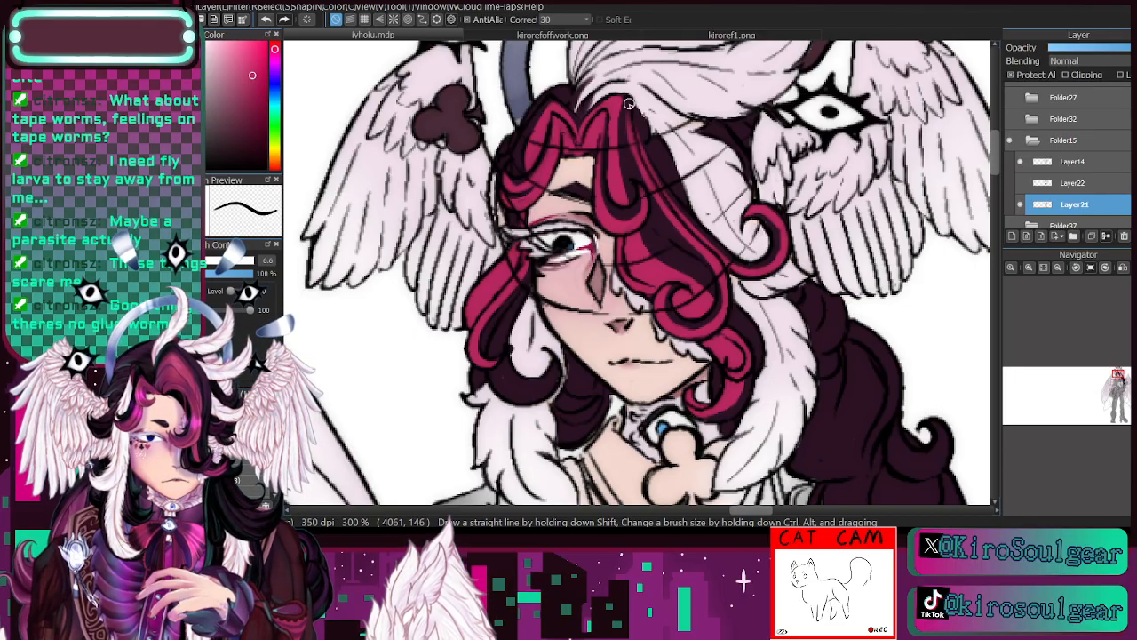
# - Examine the head and braid at 200 % with the Layer21 colours hidden and shown against the line art
pyautogui.click(1058, 269)
pyautogui.click(1058, 269)
pyautogui.click(1030, 269)
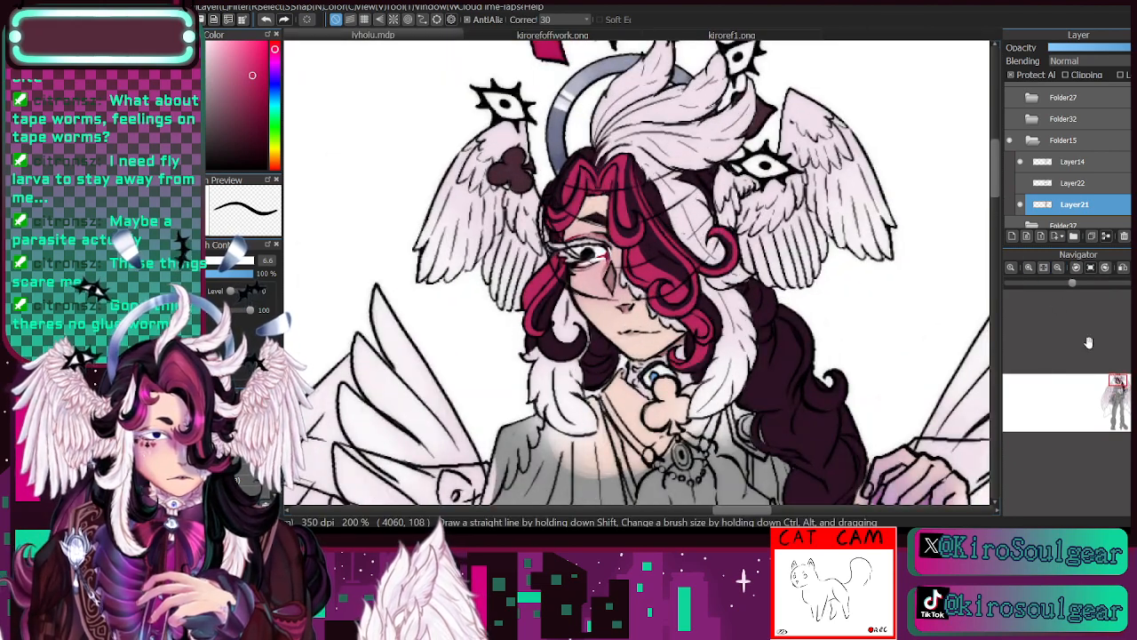
pyautogui.moveTo(1119, 381); pyautogui.dragTo(1119, 382)
pyautogui.click(1021, 204)
pyautogui.click(1021, 204)
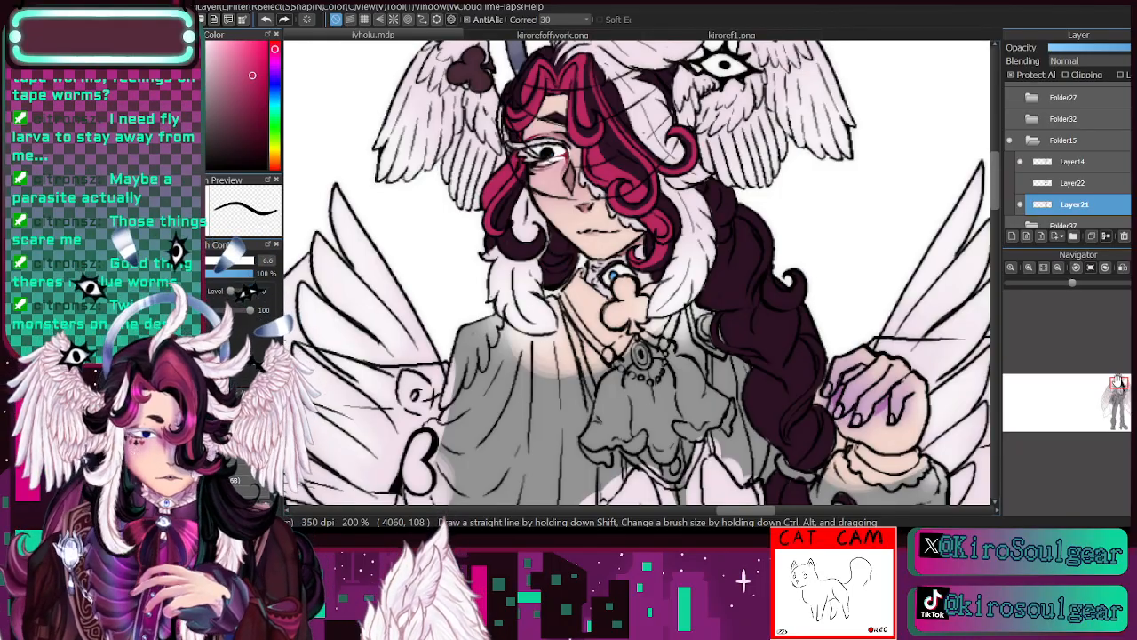
pyautogui.click(1021, 205)
pyautogui.click(1021, 205)
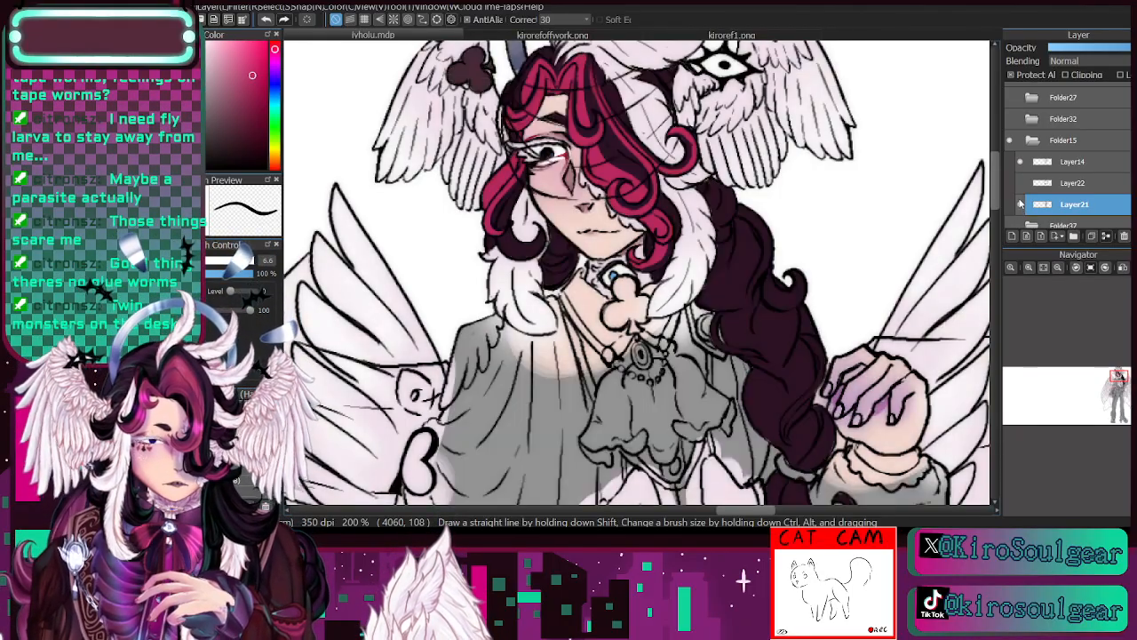
pyautogui.press('i')
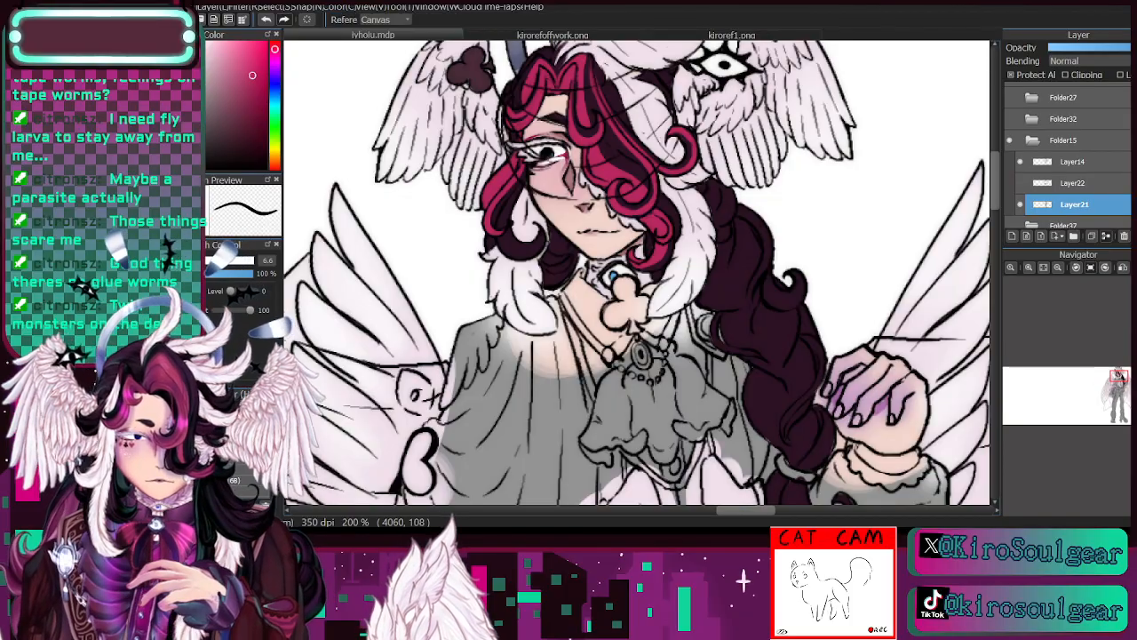
pyautogui.press('b')
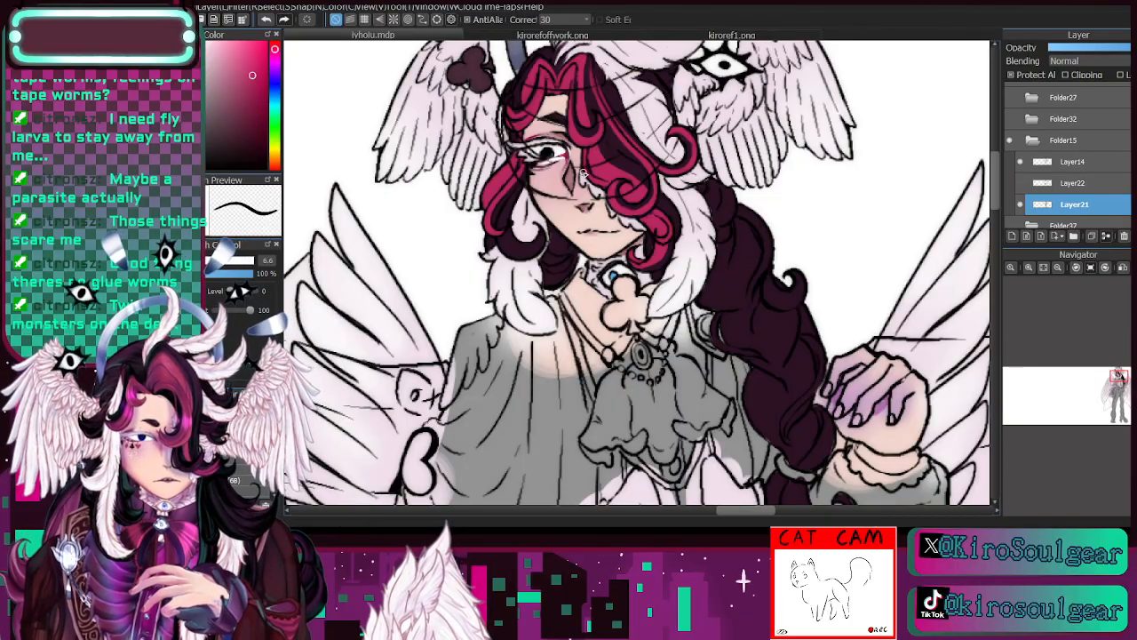
pyautogui.click(1021, 205)
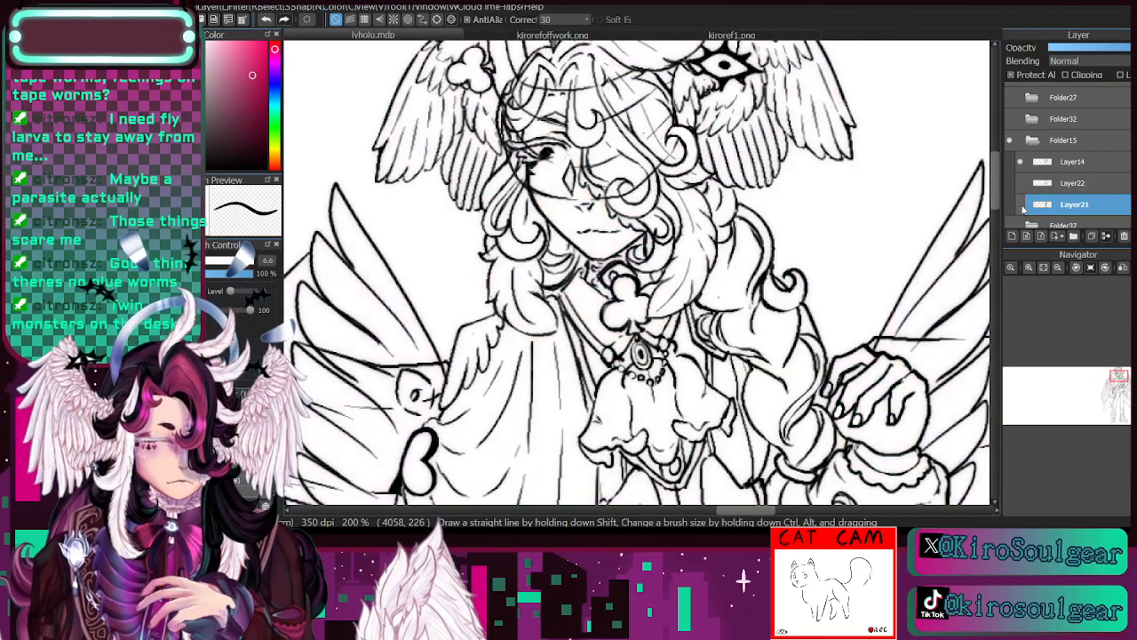
pyautogui.click(1021, 206)
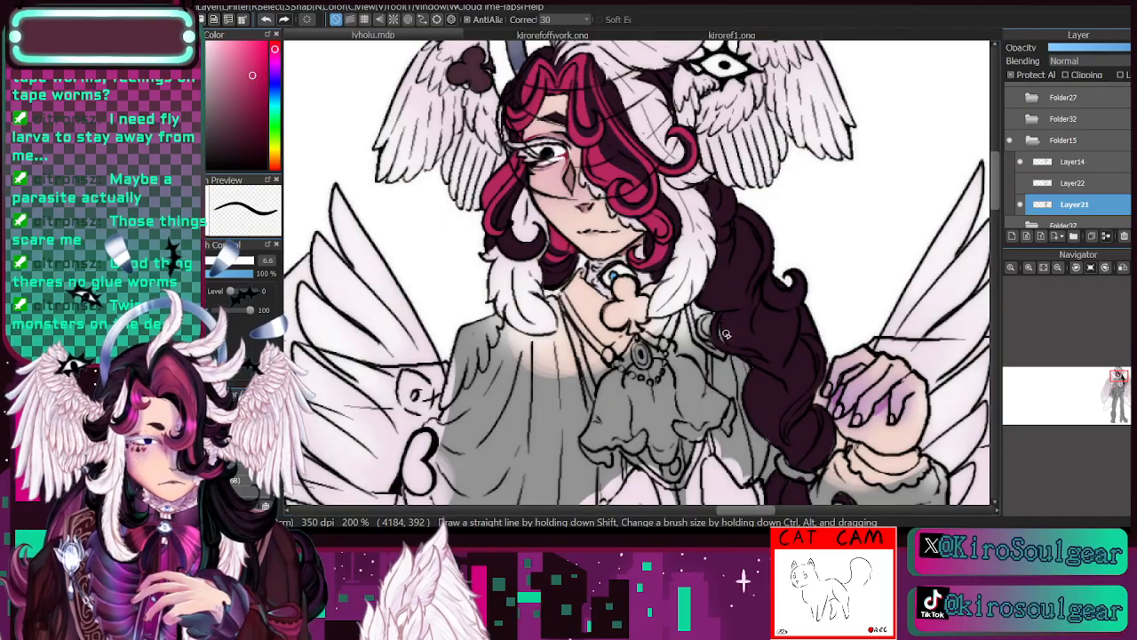
# - Paint crimson streaks down the upper and middle strands of the braid on Layer21 at brush size 6.6
pyautogui.moveTo(752, 283)
pyautogui.mouseDown()
pyautogui.moveTo(762, 242)
pyautogui.moveTo(760, 274)
pyautogui.moveTo(768, 241)
pyautogui.moveTo(741, 208)
pyautogui.moveTo(768, 240)
pyautogui.moveTo(750, 211)
pyautogui.moveTo(768, 253)
pyautogui.moveTo(751, 302)
pyautogui.mouseUp()
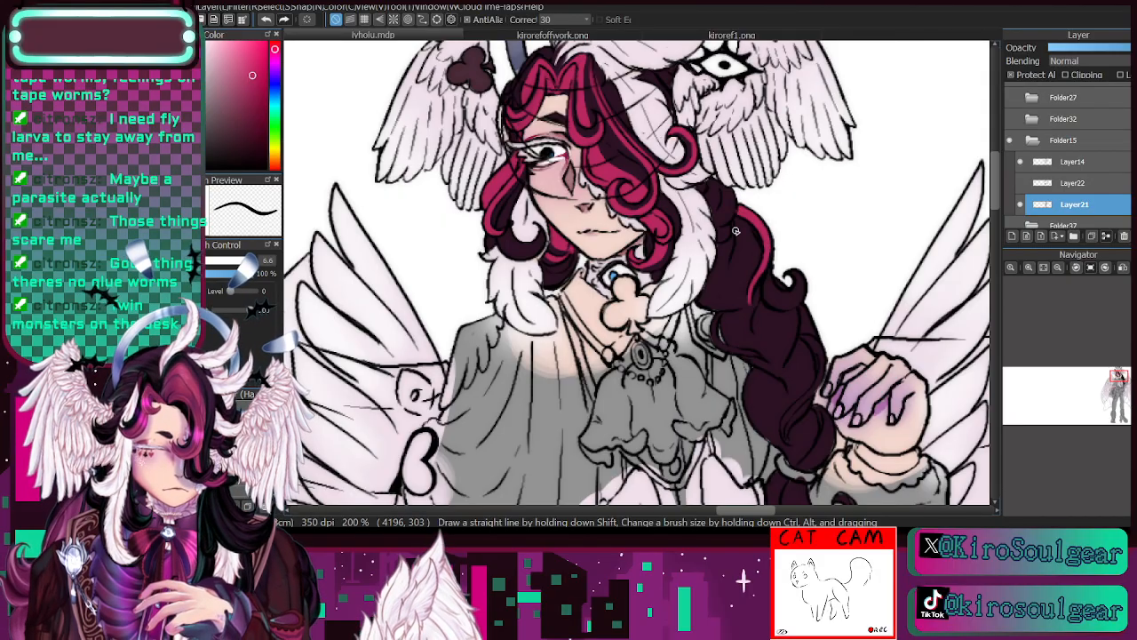
pyautogui.moveTo(738, 220); pyautogui.dragTo(738, 300)
pyautogui.moveTo(745, 260)
pyautogui.mouseDown()
pyautogui.moveTo(745, 217)
pyautogui.moveTo(743, 276)
pyautogui.mouseUp()
pyautogui.moveTo(752, 236)
pyautogui.mouseDown()
pyautogui.moveTo(755, 267)
pyautogui.moveTo(757, 240)
pyautogui.mouseUp()
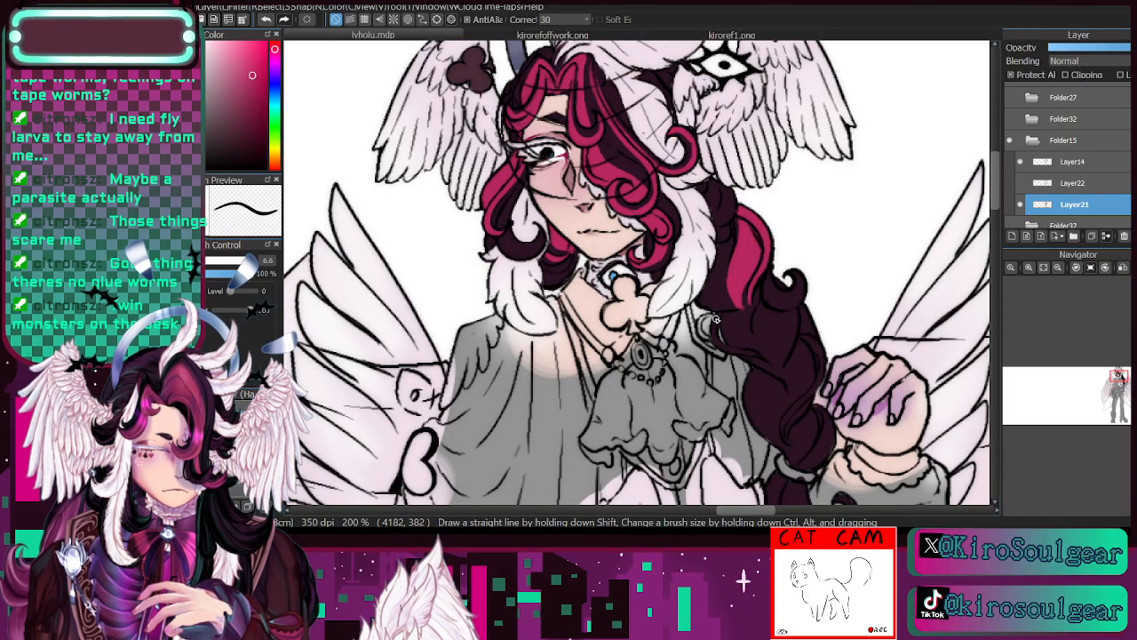
pyautogui.moveTo(716, 318)
pyautogui.mouseDown()
pyautogui.moveTo(729, 348)
pyautogui.moveTo(761, 358)
pyautogui.moveTo(721, 312)
pyautogui.moveTo(724, 341)
pyautogui.moveTo(735, 348)
pyautogui.moveTo(739, 312)
pyautogui.moveTo(740, 346)
pyautogui.moveTo(739, 315)
pyautogui.moveTo(782, 376)
pyautogui.moveTo(734, 336)
pyautogui.moveTo(770, 365)
pyautogui.moveTo(753, 362)
pyautogui.moveTo(749, 346)
pyautogui.moveTo(772, 366)
pyautogui.mouseUp()
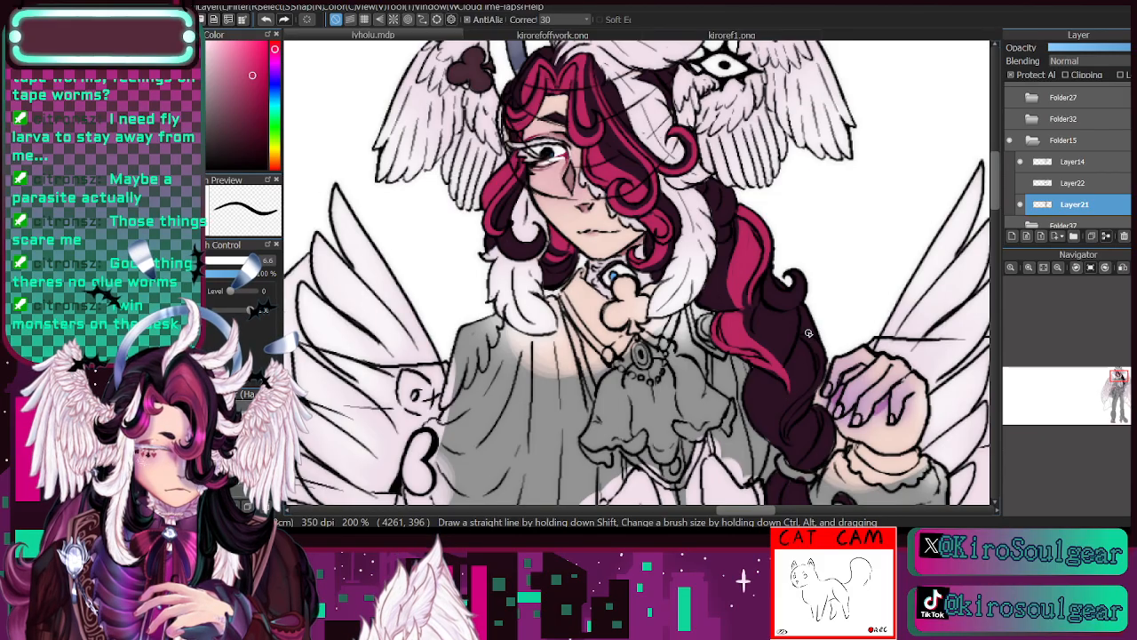
pyautogui.moveTo(785, 416)
pyautogui.mouseDown()
pyautogui.moveTo(823, 380)
pyautogui.moveTo(814, 387)
pyautogui.moveTo(818, 353)
pyautogui.moveTo(822, 366)
pyautogui.moveTo(803, 336)
pyautogui.mouseUp()
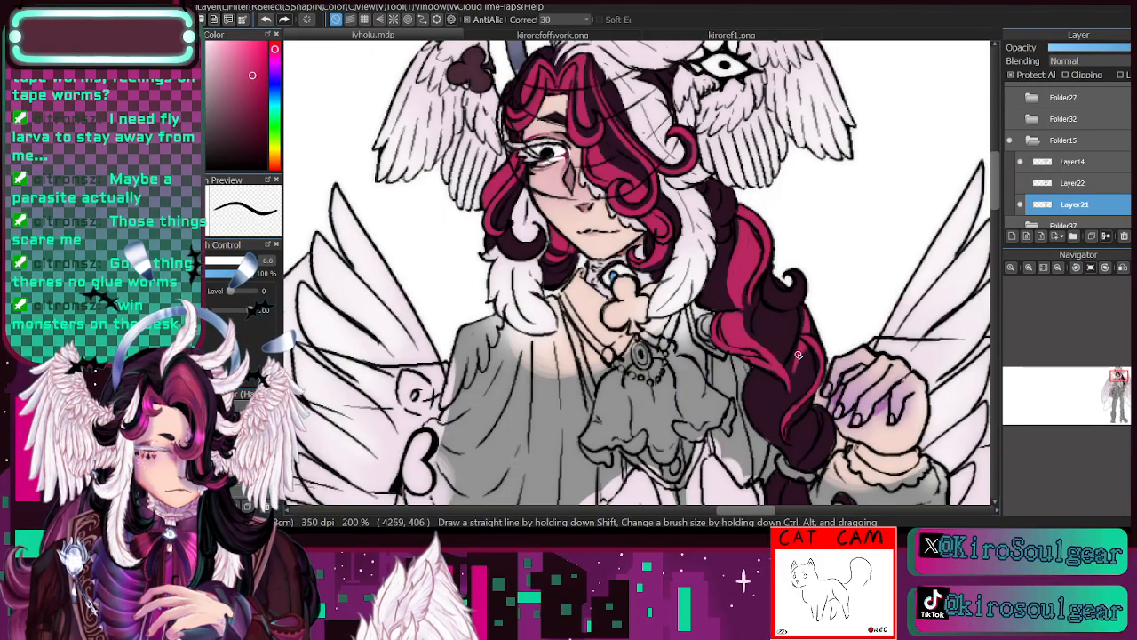
pyautogui.moveTo(798, 355)
pyautogui.mouseDown()
pyautogui.moveTo(791, 410)
pyautogui.moveTo(819, 323)
pyautogui.moveTo(792, 398)
pyautogui.moveTo(816, 336)
pyautogui.moveTo(794, 392)
pyautogui.moveTo(813, 369)
pyautogui.moveTo(780, 431)
pyautogui.moveTo(803, 366)
pyautogui.moveTo(776, 408)
pyautogui.mouseUp()
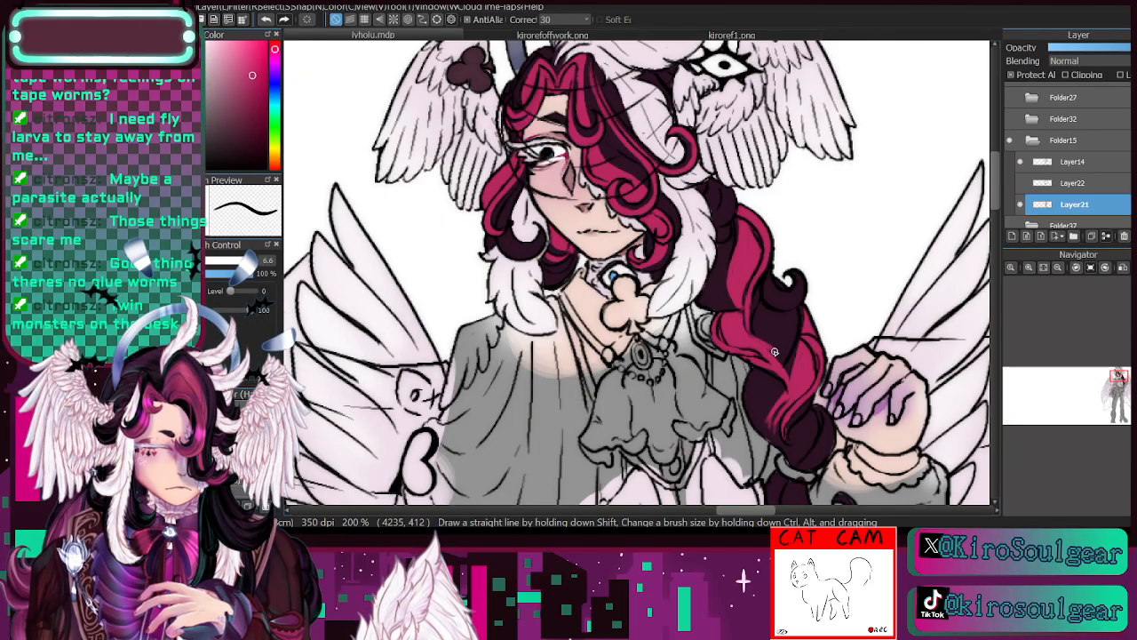
# - Clean up the braid's line art on Layer14 with the eraser at size 8.1, comparing it with Layer21 hidden and shown
pyautogui.moveTo(1119, 380); pyautogui.dragTo(1123, 388)
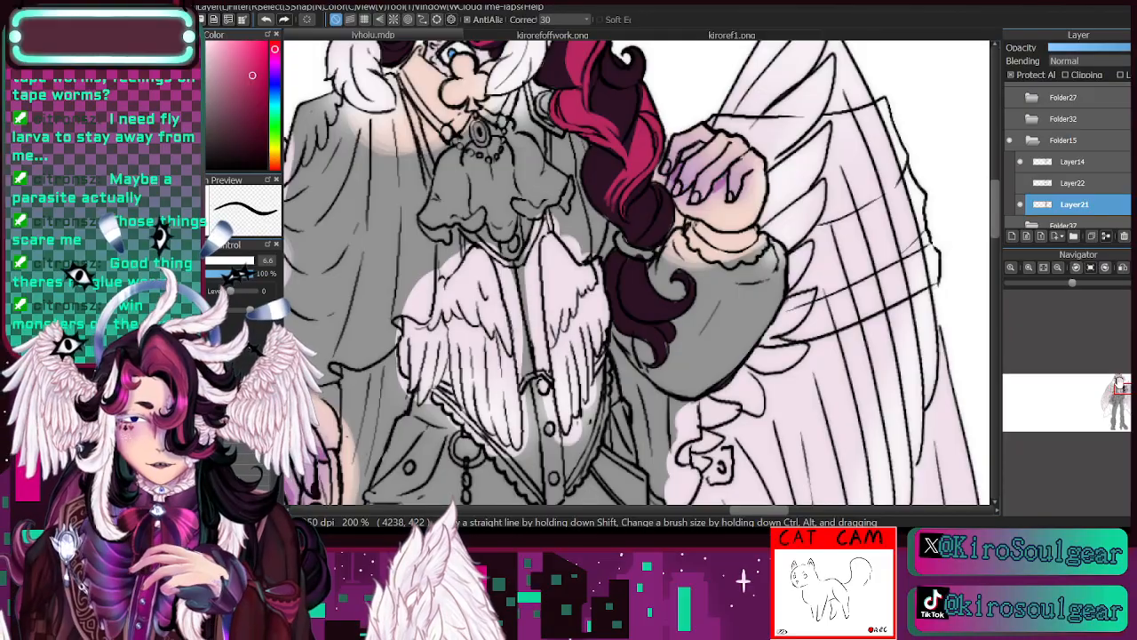
pyautogui.moveTo(1119, 386); pyautogui.dragTo(1121, 385)
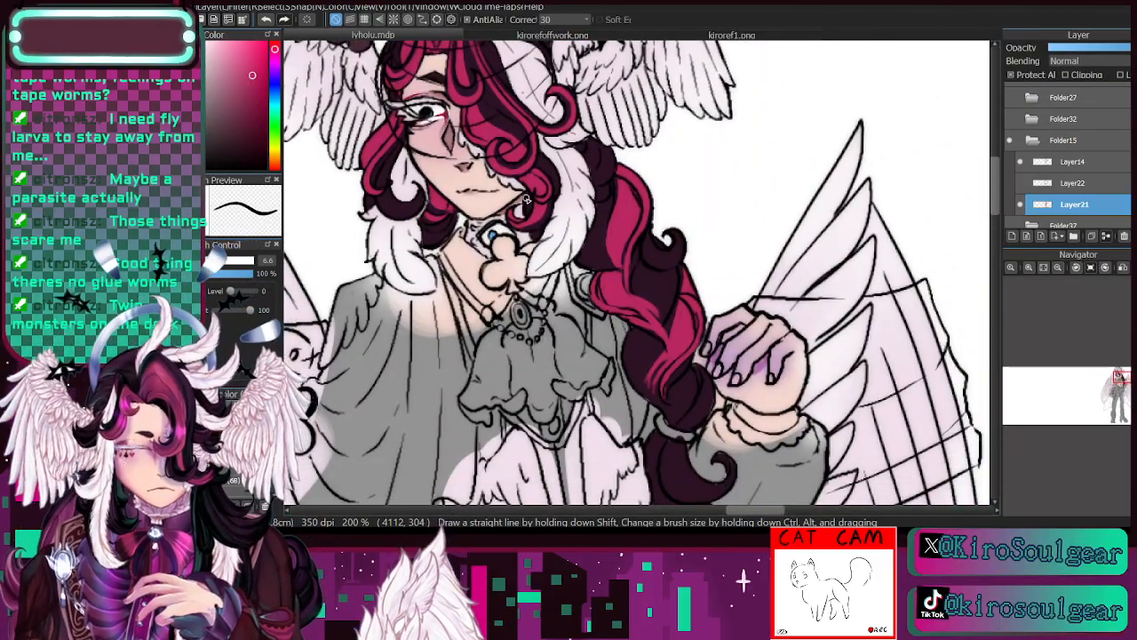
pyautogui.click(1021, 205)
pyautogui.click(1021, 205)
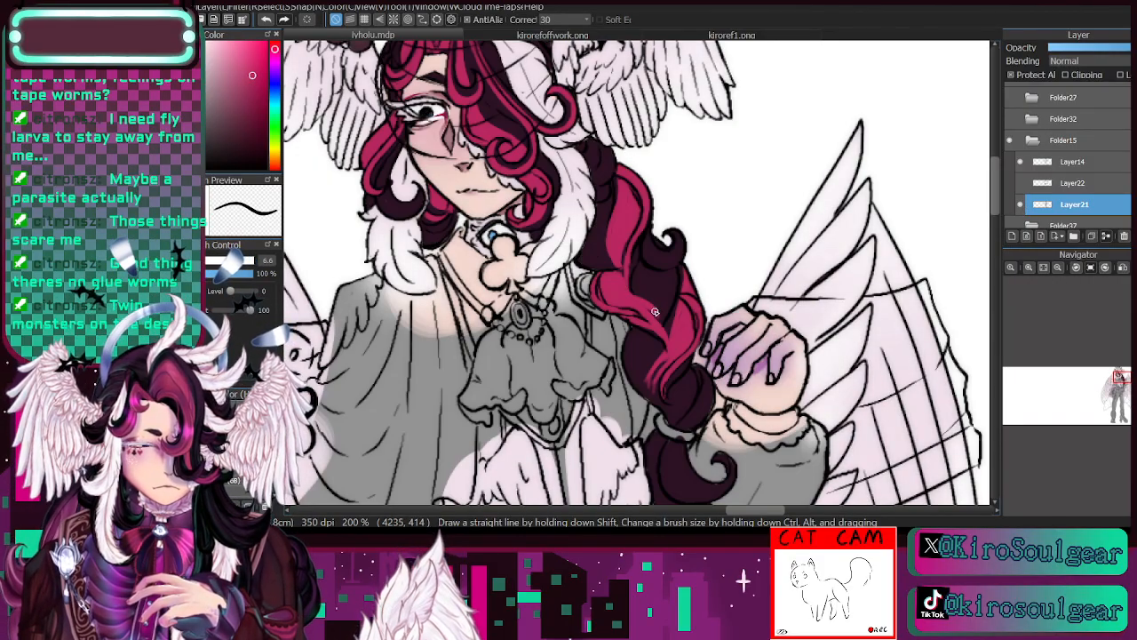
pyautogui.click(1073, 164)
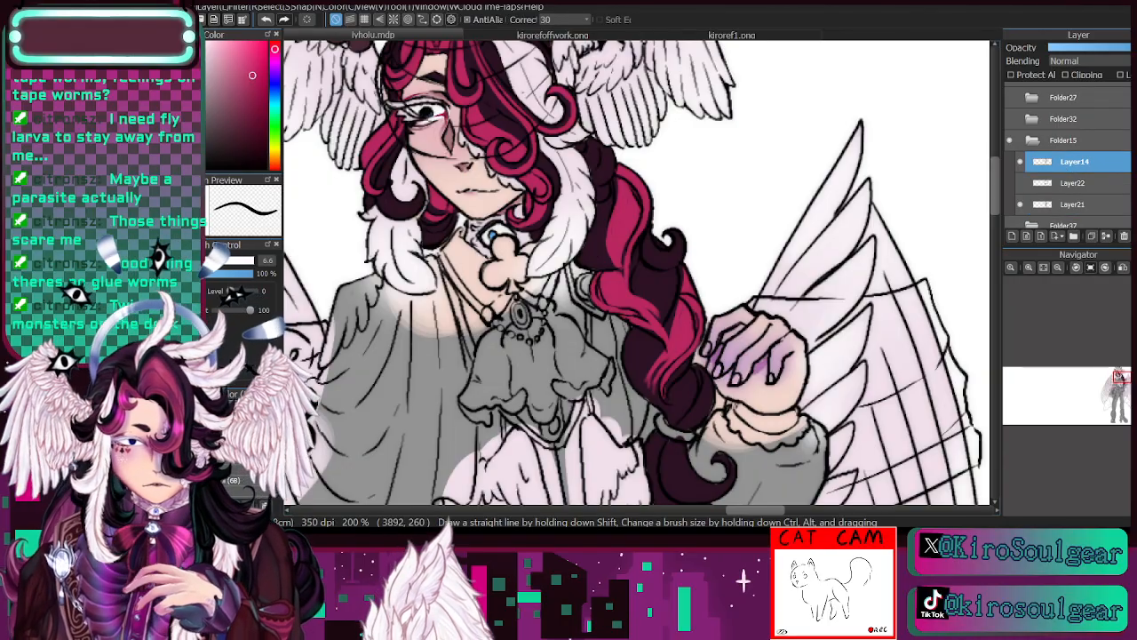
pyautogui.press('e')
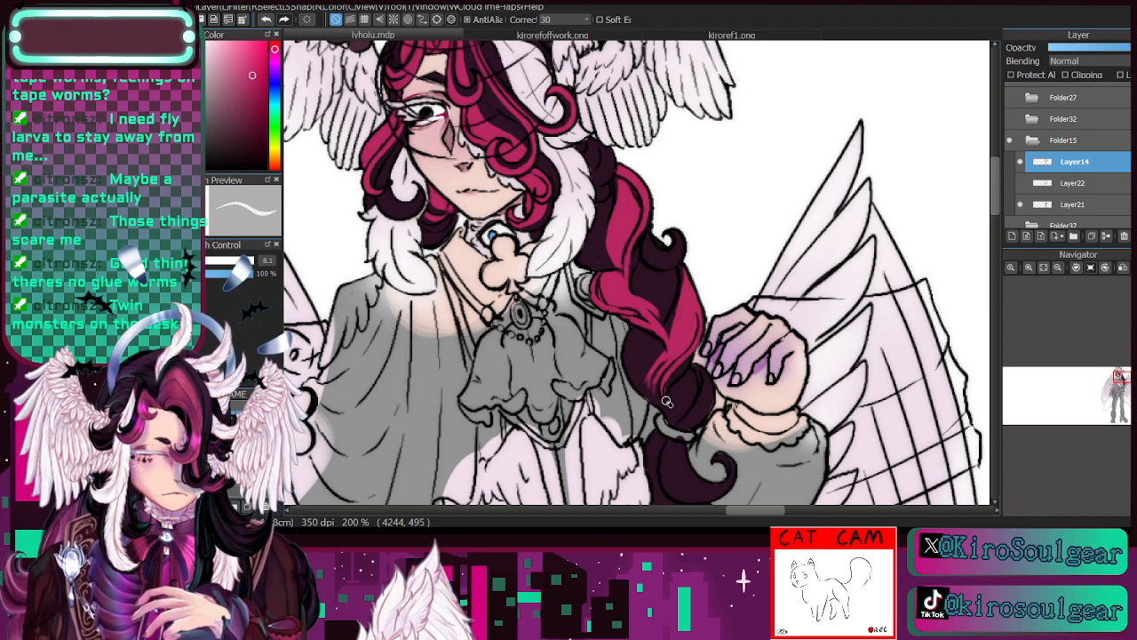
pyautogui.click(1058, 205)
pyautogui.click(1020, 204)
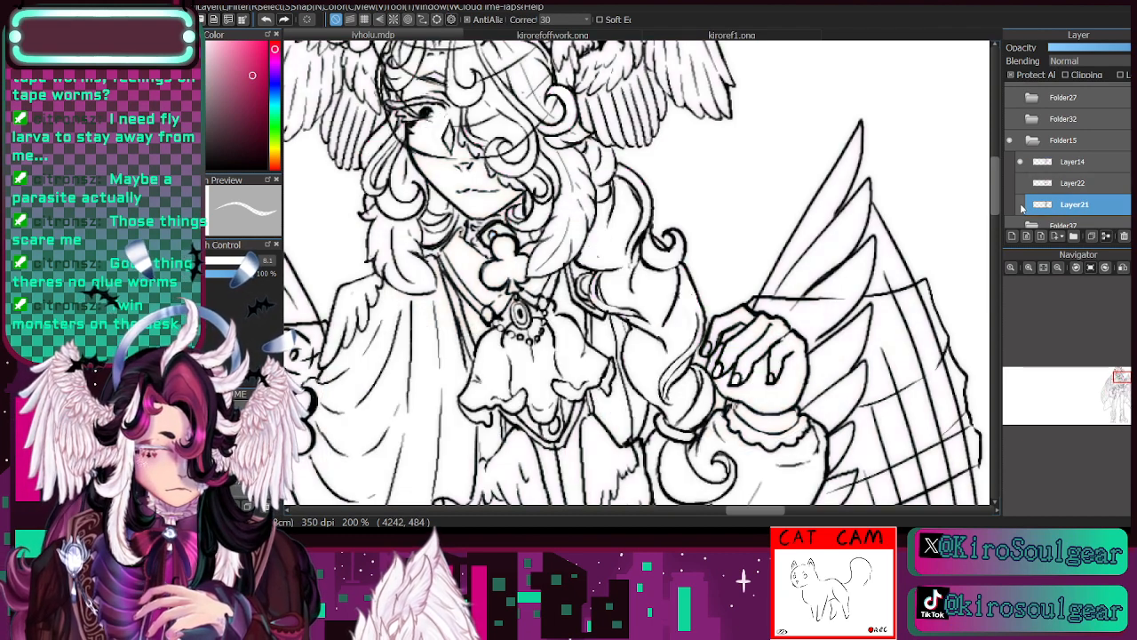
pyautogui.click(1020, 204)
# - Paint crimson into the small curl flicking off the outer side of the upper braid on Layer21
pyautogui.press('b')
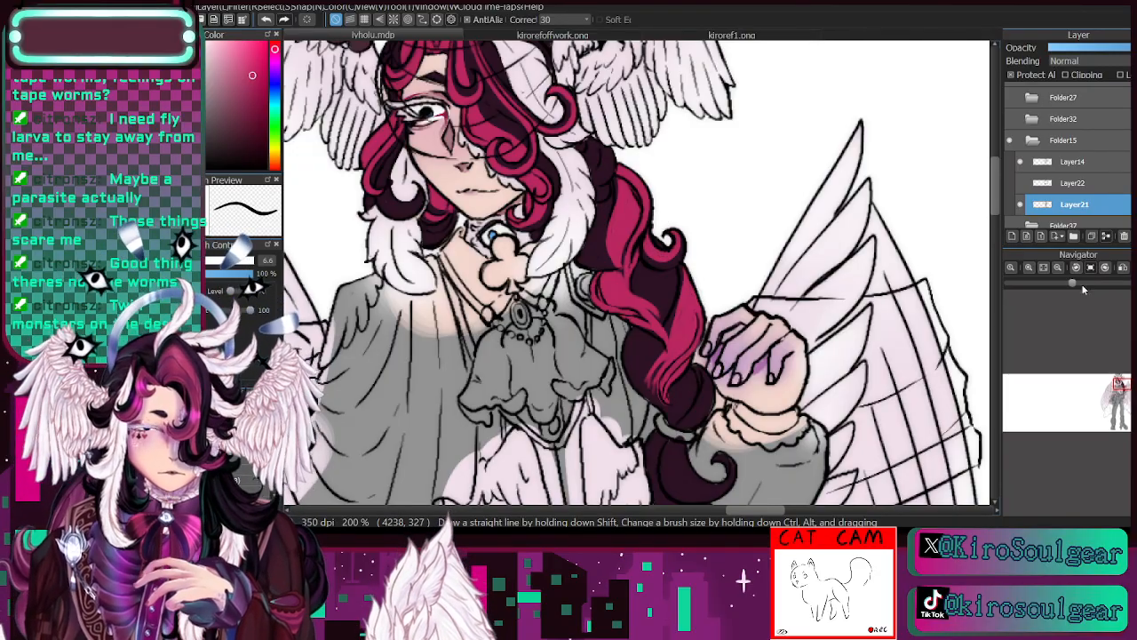
pyautogui.click(1058, 268)
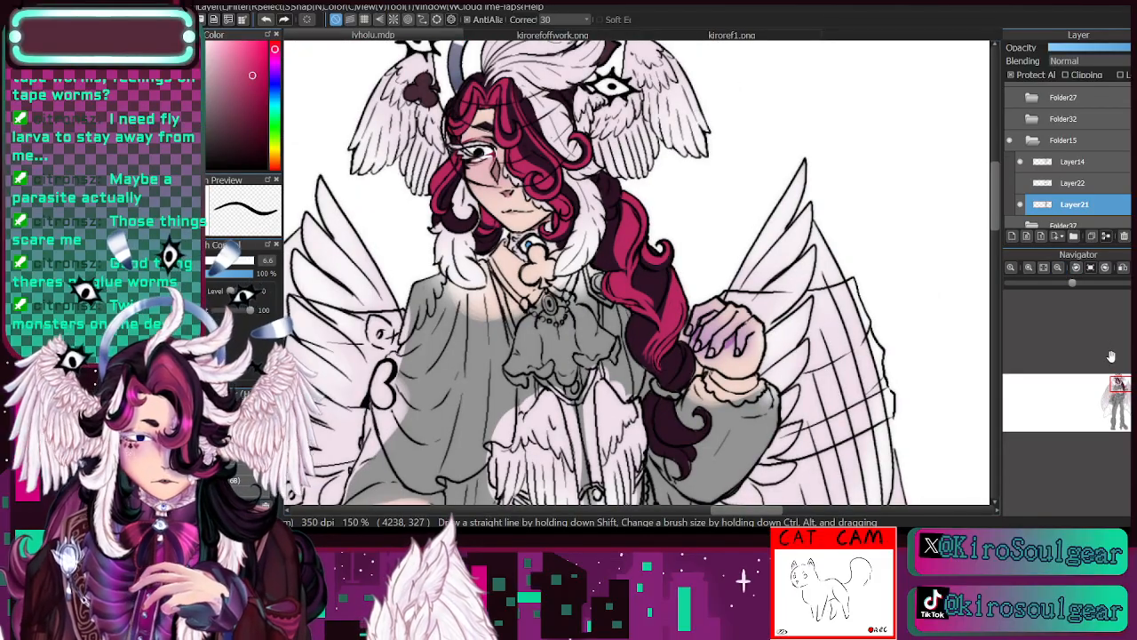
pyautogui.moveTo(1122, 382); pyautogui.dragTo(1120, 380)
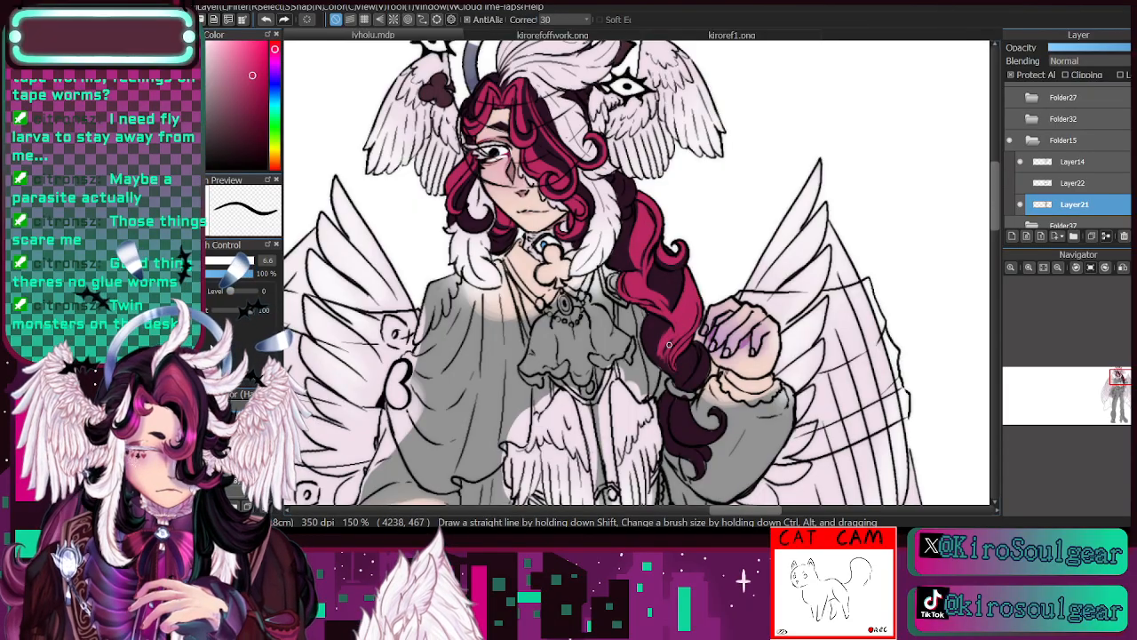
# - Resample the plum and crimson from the braid and continue the crimson streaks through its lower section and curled tail
pyautogui.press('i')
pyautogui.click(660, 277)
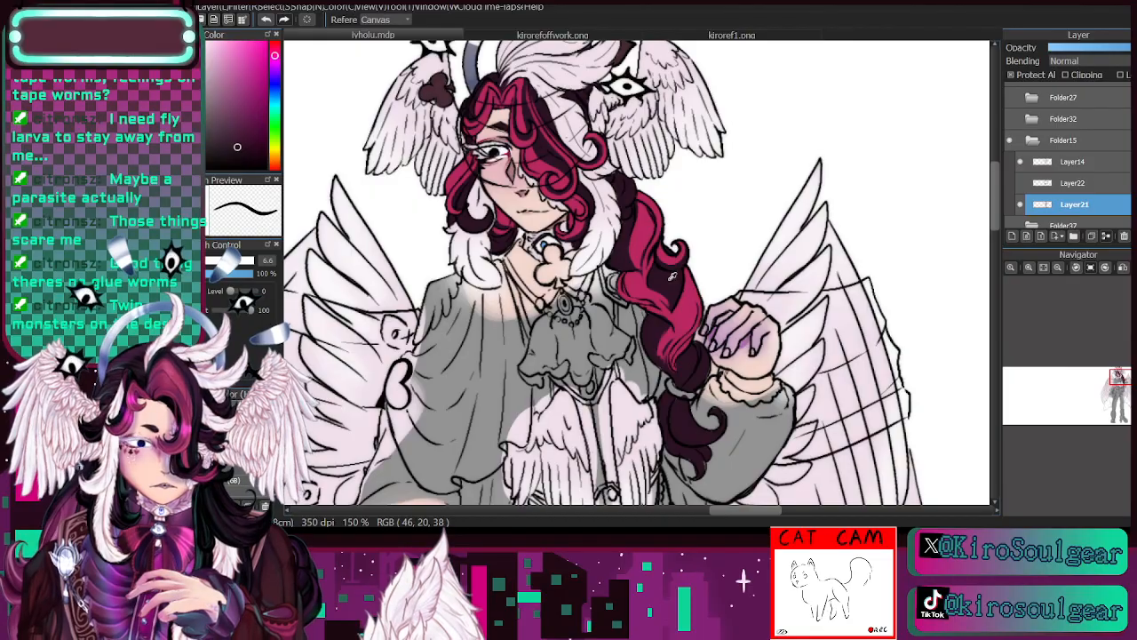
pyautogui.press('b')
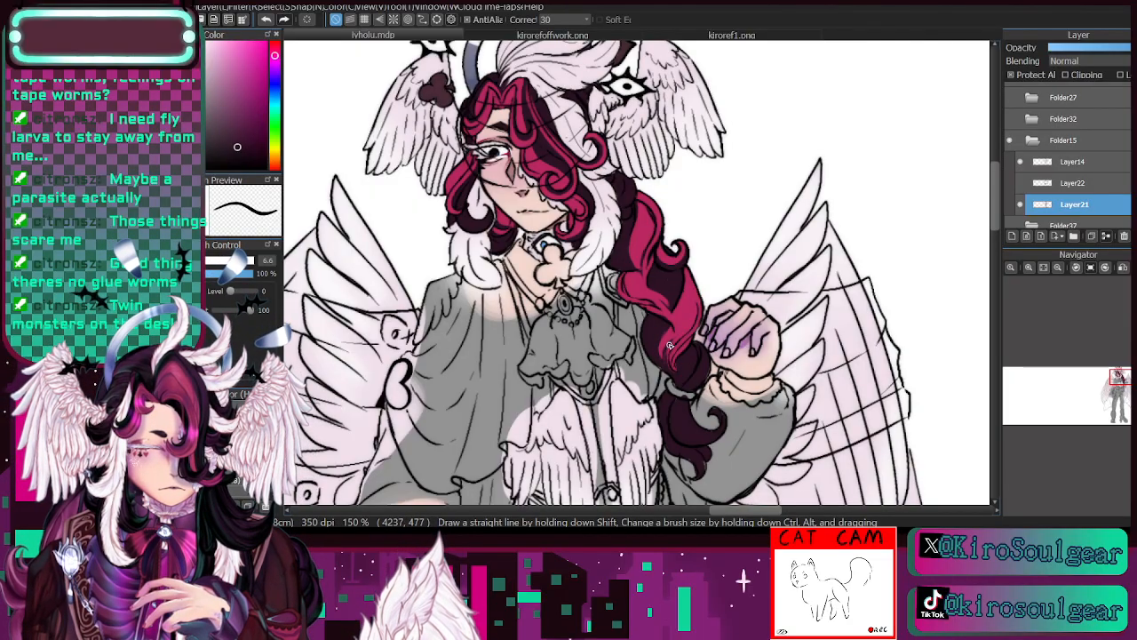
pyautogui.press('i')
pyautogui.click(662, 307)
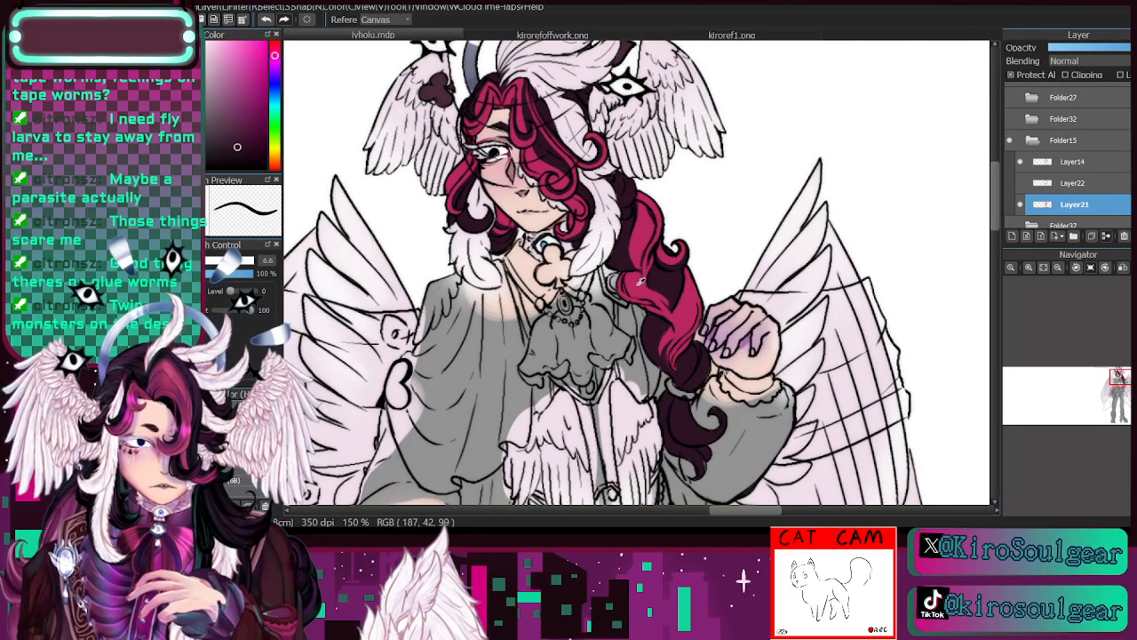
pyautogui.press('b')
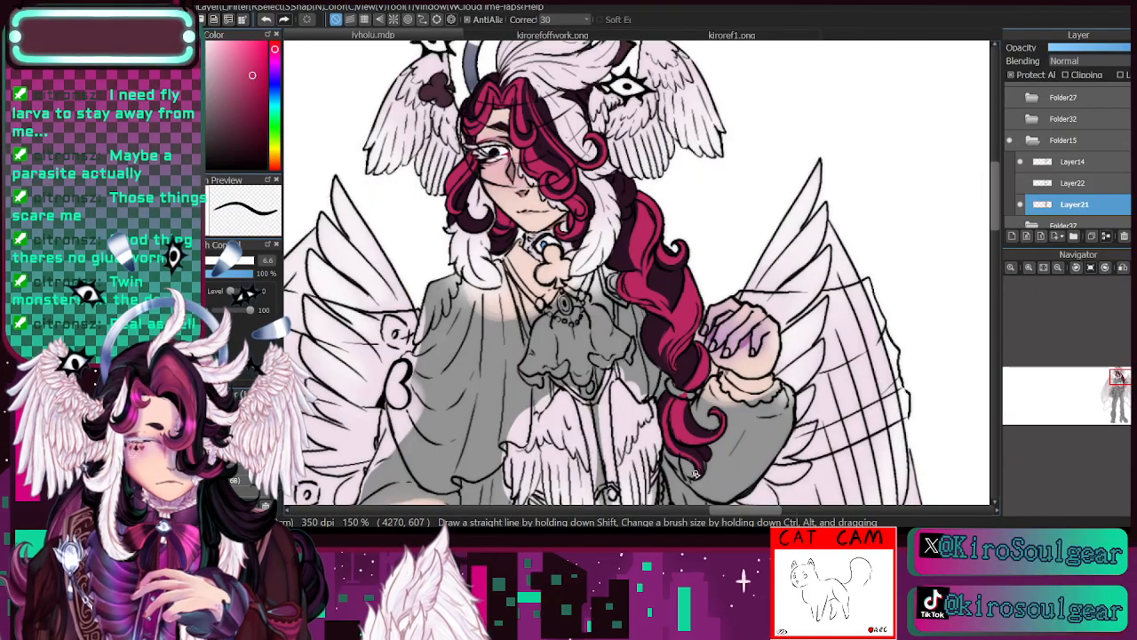
pyautogui.click(1021, 206)
pyautogui.click(1021, 205)
pyautogui.click(1059, 270)
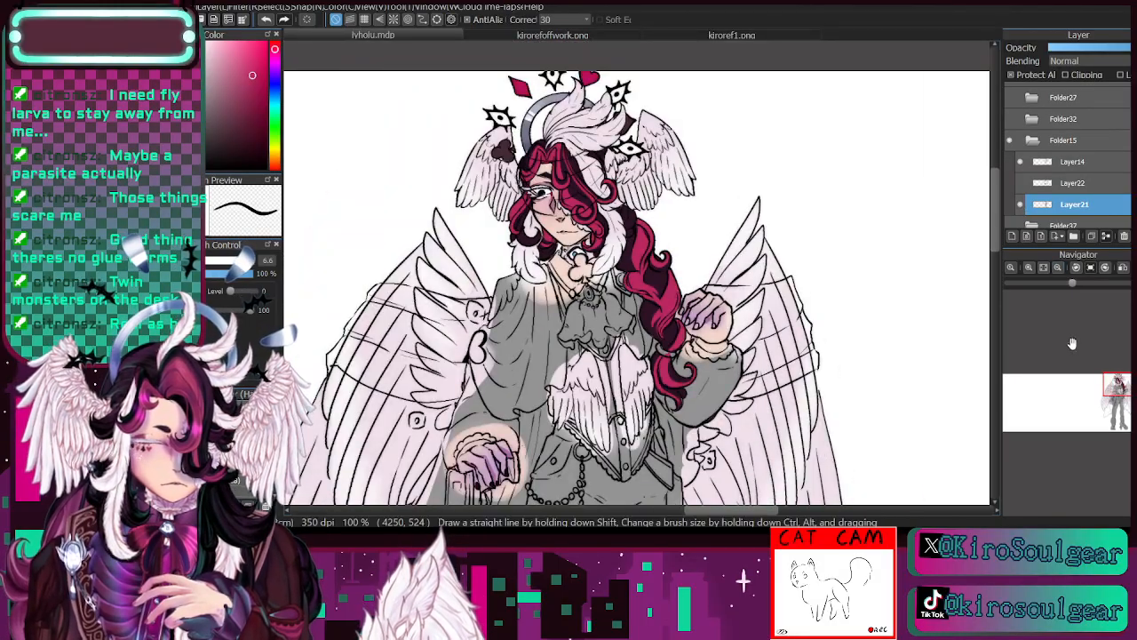
# - Examine the coloured hair and braid up close, comparing the artwork with Layer21 hidden and shown
pyautogui.moveTo(1114, 380); pyautogui.dragTo(1121, 377)
pyautogui.click(1029, 268)
pyautogui.press('i')
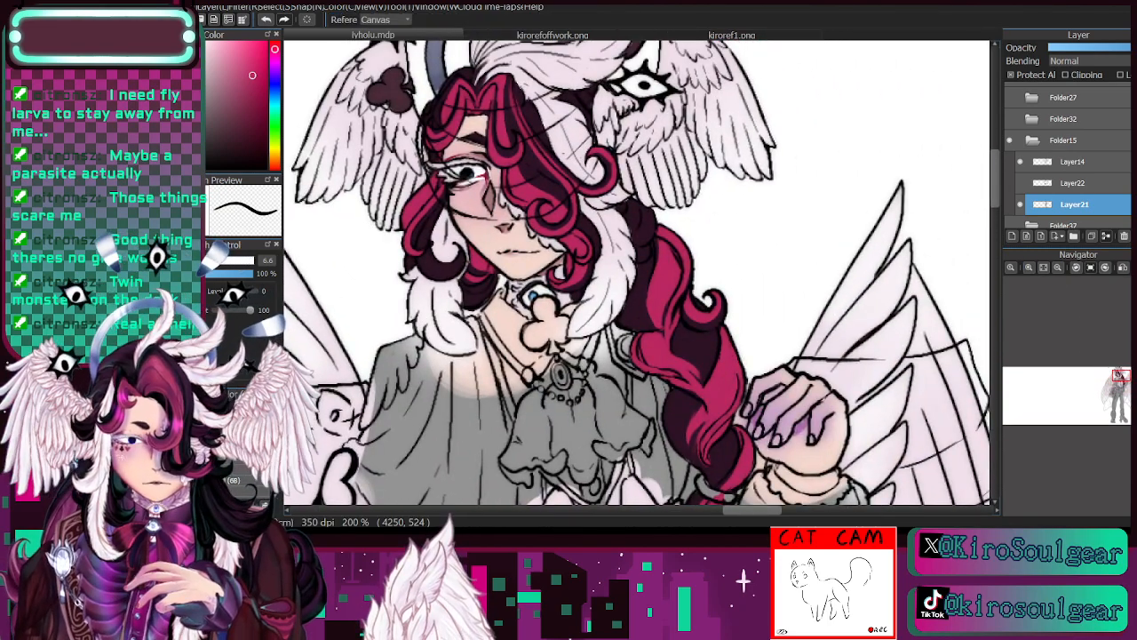
pyautogui.click(615, 271)
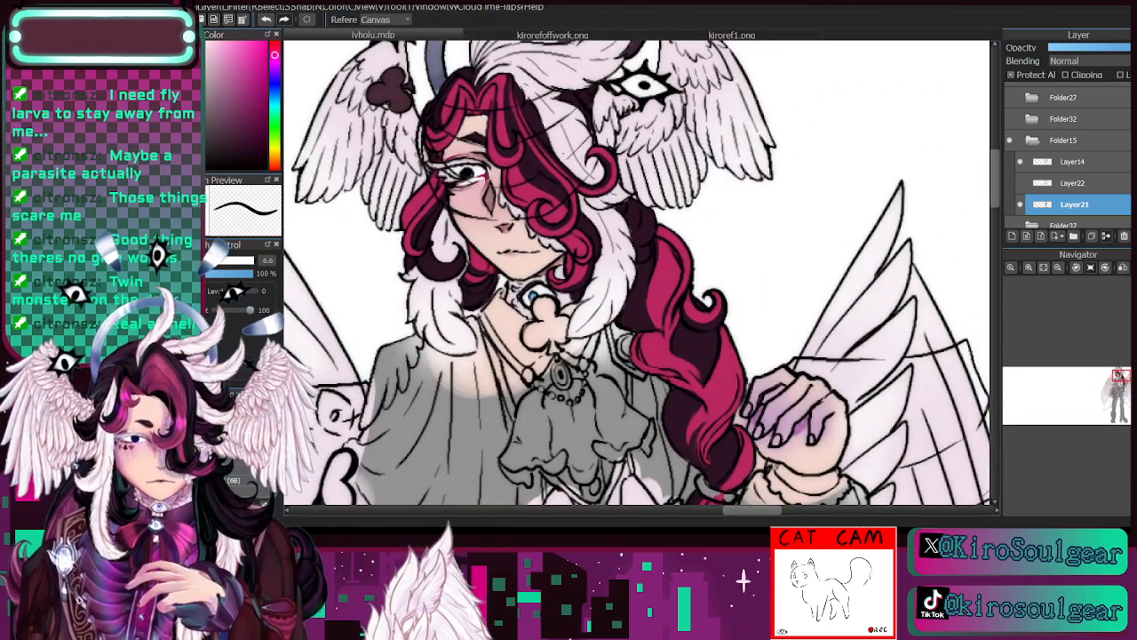
pyautogui.press('b')
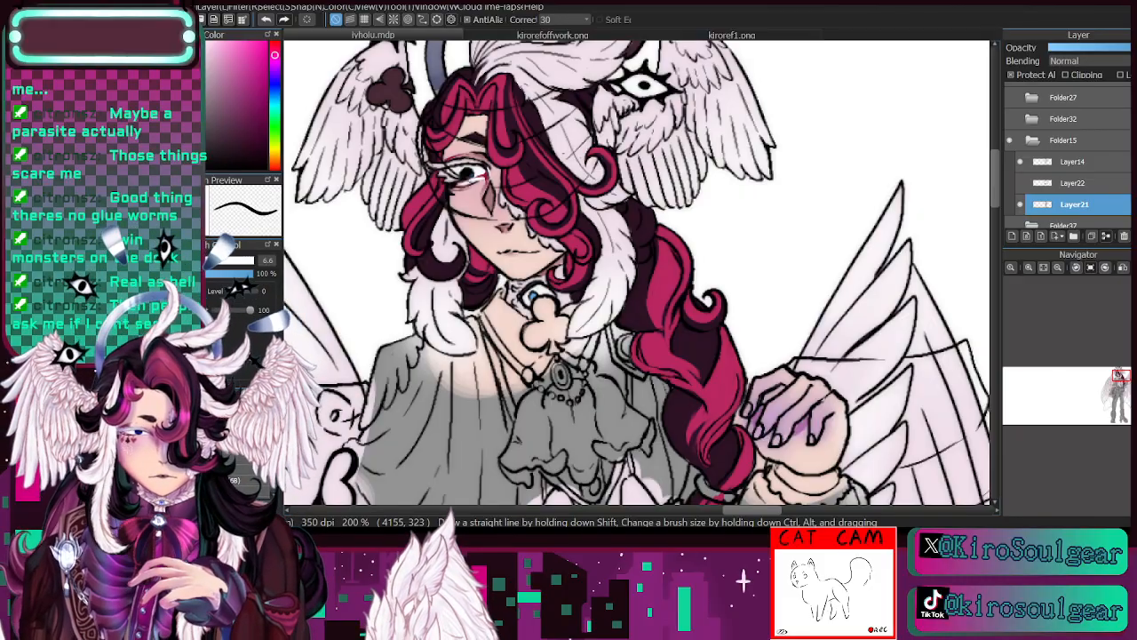
pyautogui.click(1020, 206)
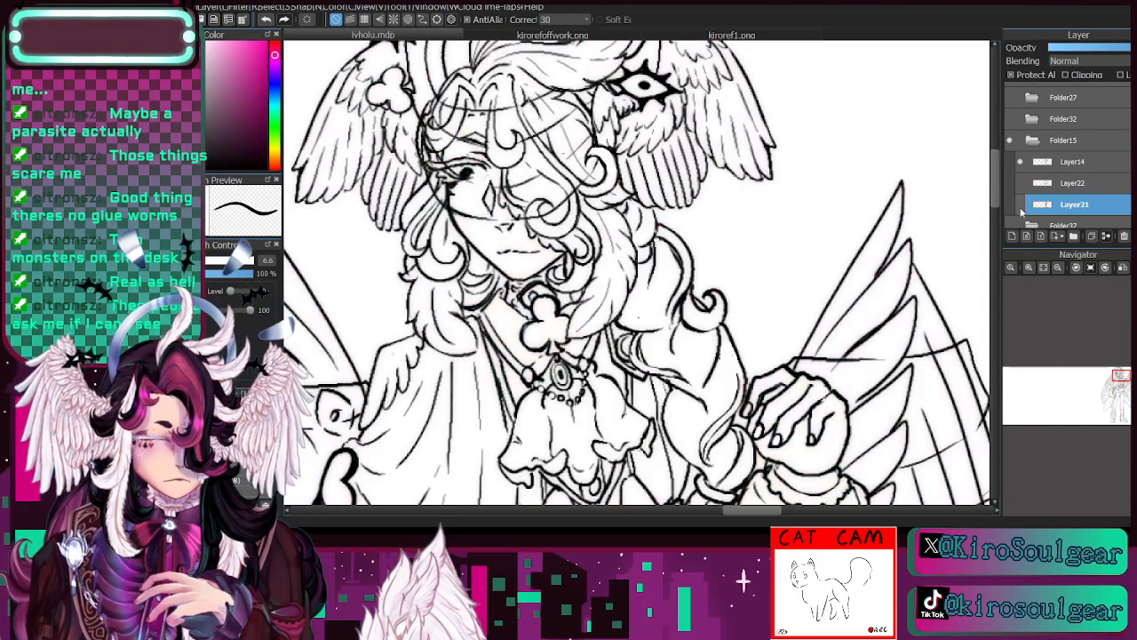
pyautogui.click(1020, 205)
pyautogui.moveTo(1117, 383); pyautogui.dragTo(1116, 380)
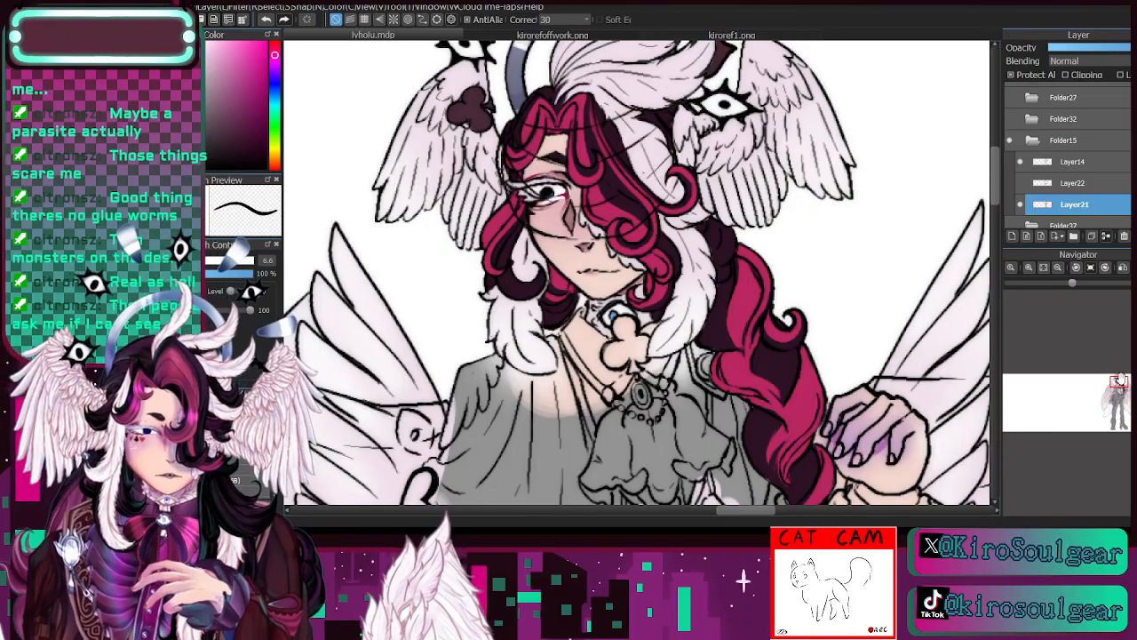
pyautogui.click(1020, 205)
pyautogui.click(1021, 205)
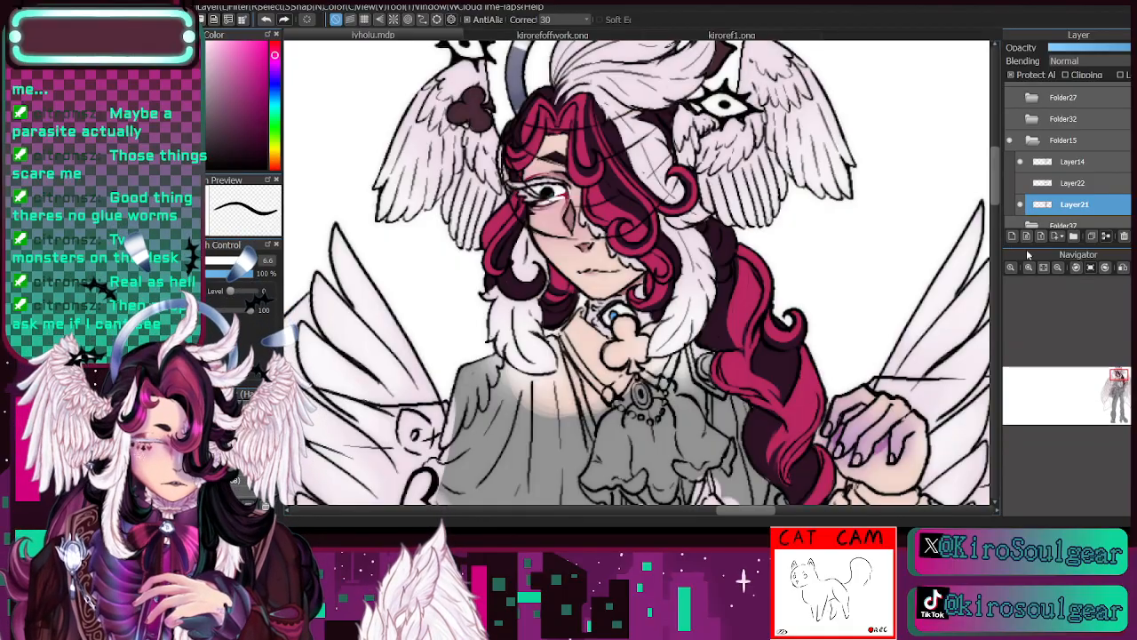
# - Check the wings and clothing for uncoloured areas, then show Layer22 in Folder15 and make it the active layer
pyautogui.moveTo(1120, 382); pyautogui.dragTo(1119, 391)
pyautogui.click(1060, 269)
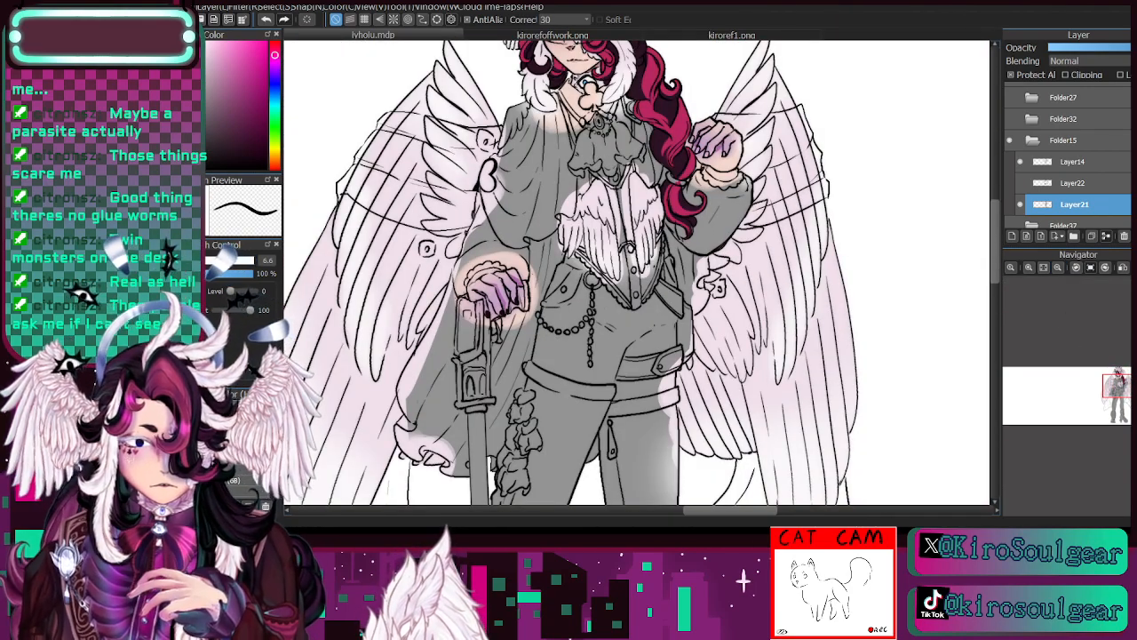
pyautogui.click(1029, 270)
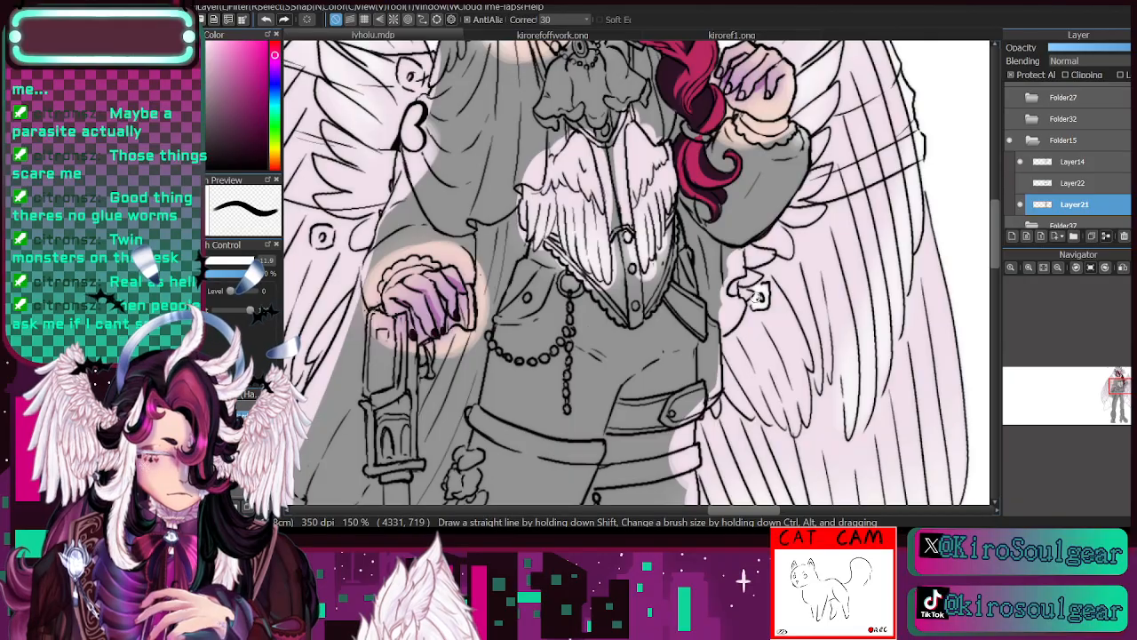
pyautogui.moveTo(1122, 394); pyautogui.dragTo(1108, 392)
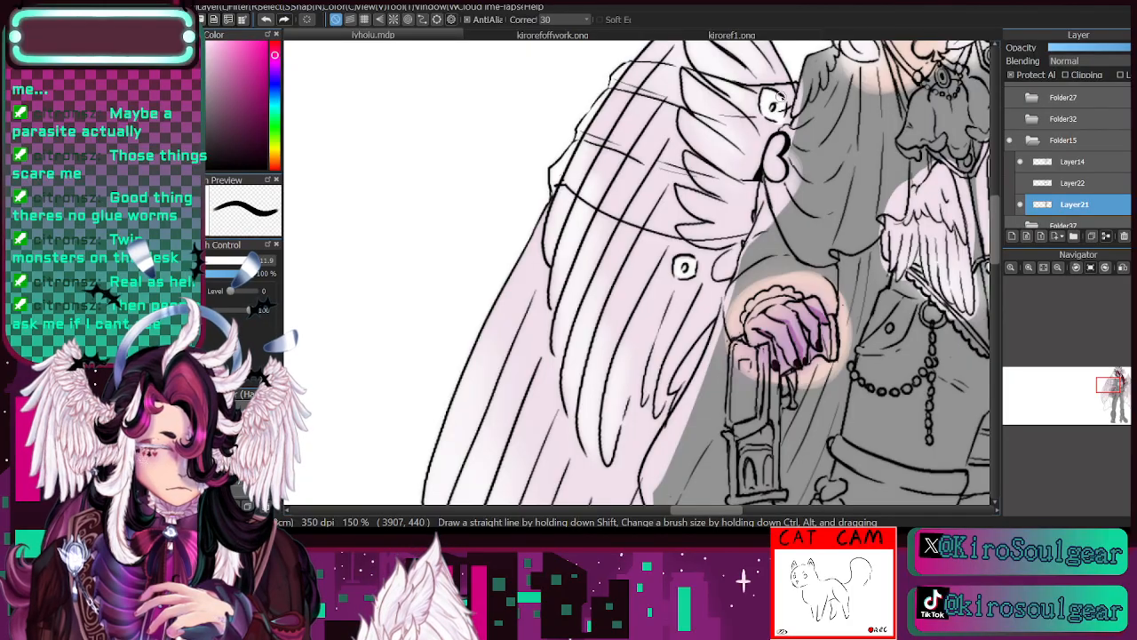
pyautogui.moveTo(1108, 395); pyautogui.dragTo(1118, 386)
pyautogui.click(1060, 269)
pyautogui.click(1044, 267)
pyautogui.click(1020, 183)
pyautogui.click(1067, 185)
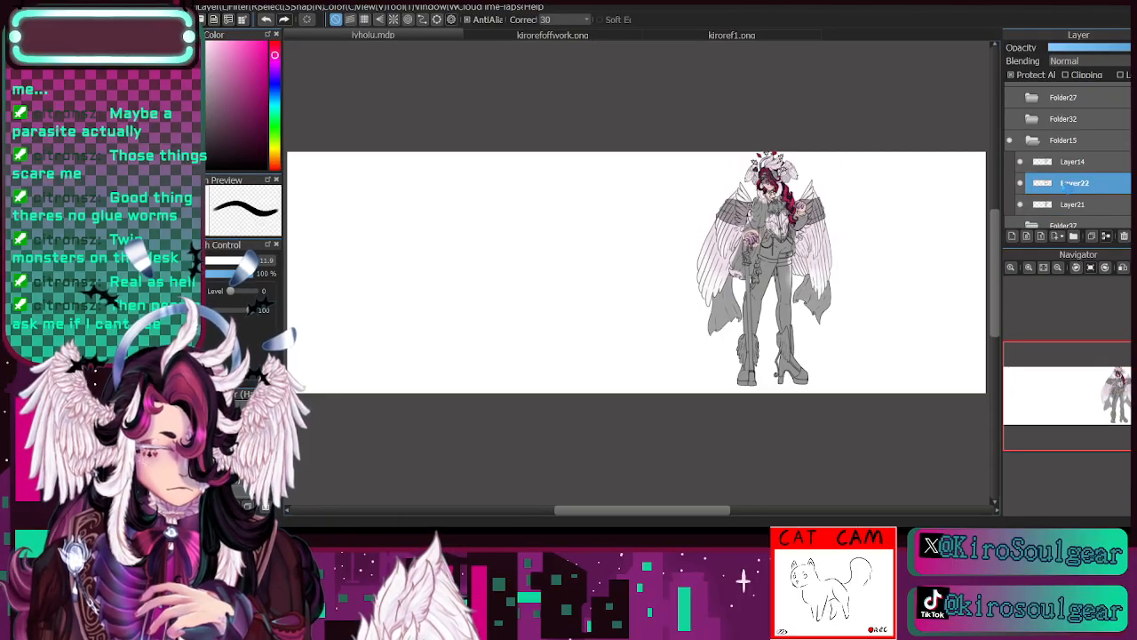
# - Recolour the grey translucent cloth across the face on Layer22 with dark purple at brush size 158
pyautogui.click(1030, 267)
pyautogui.click(1030, 268)
pyautogui.click(1030, 267)
pyautogui.click(1030, 268)
pyautogui.moveTo(1088, 401); pyautogui.dragTo(1115, 374)
pyautogui.click(1030, 268)
pyautogui.click(1030, 268)
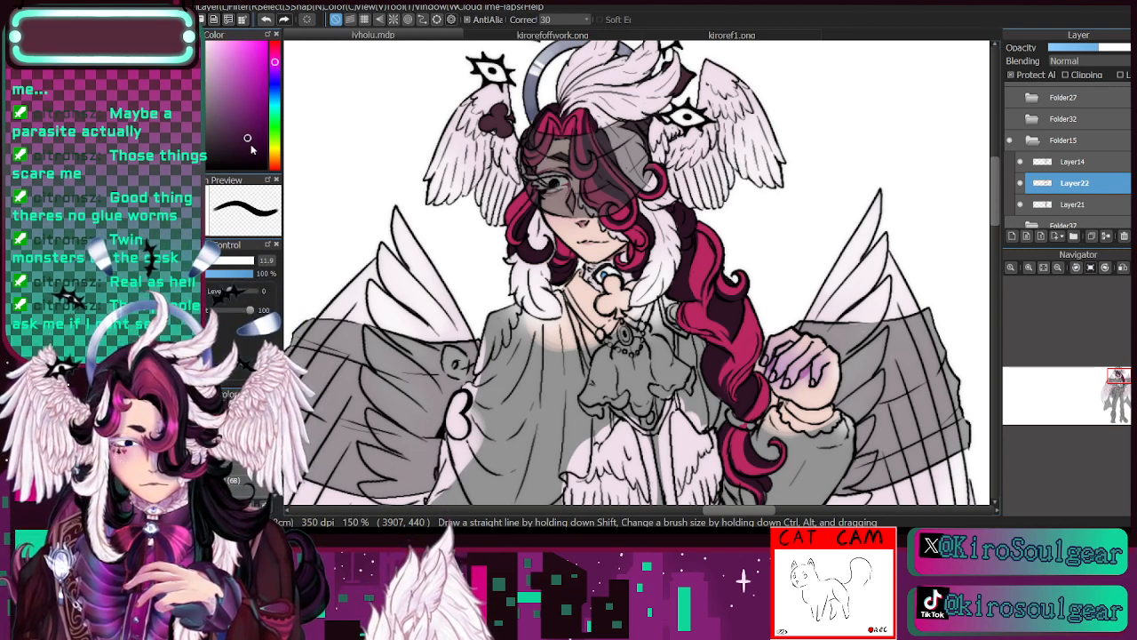
pyautogui.moveTo(223, 265); pyautogui.dragTo(257, 267)
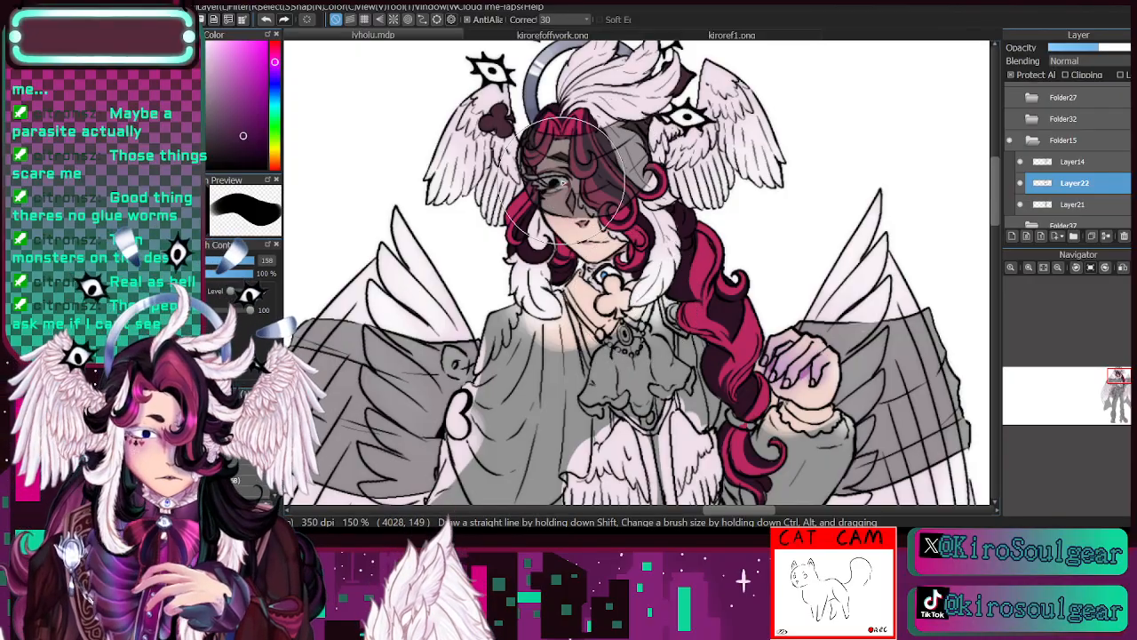
pyautogui.moveTo(587, 120)
pyautogui.mouseDown()
pyautogui.moveTo(563, 227)
pyautogui.moveTo(549, 191)
pyautogui.moveTo(656, 106)
pyautogui.moveTo(665, 209)
pyautogui.moveTo(698, 167)
pyautogui.mouseUp()
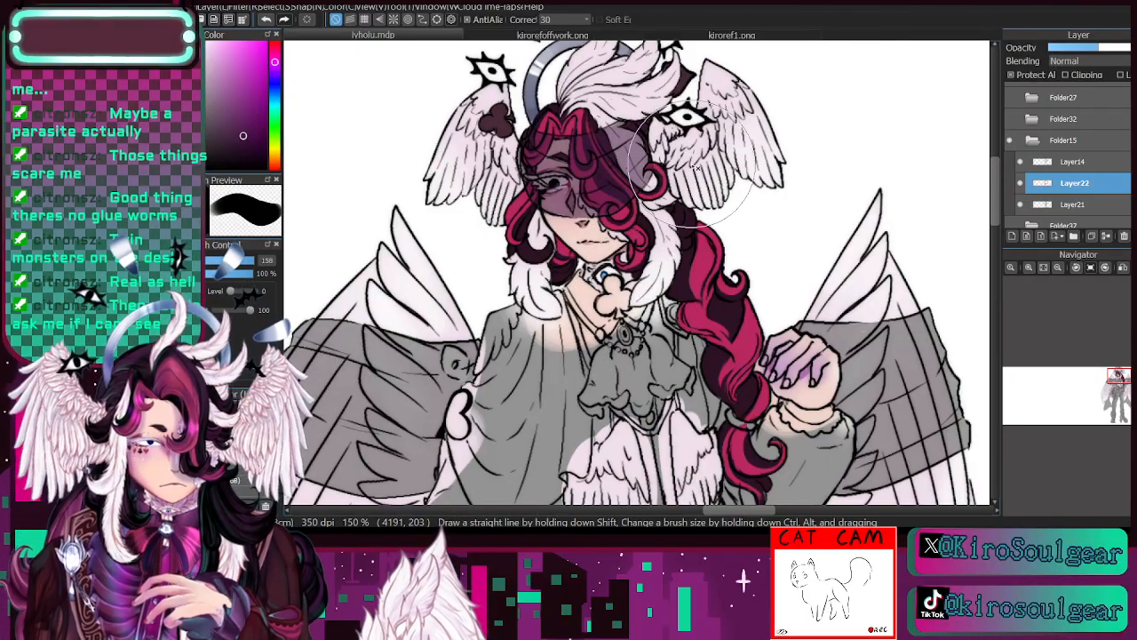
# - Set Layer22's blending mode to Multiply and adjust its opacity
pyautogui.click(1077, 62)
pyautogui.click(1075, 75)
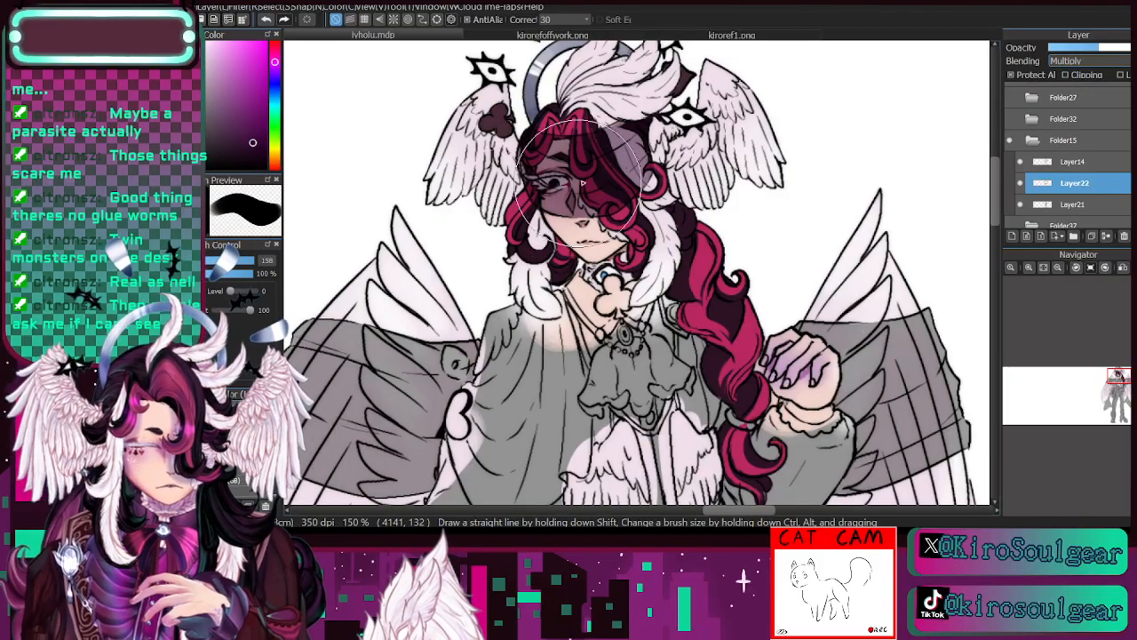
pyautogui.click(1103, 49)
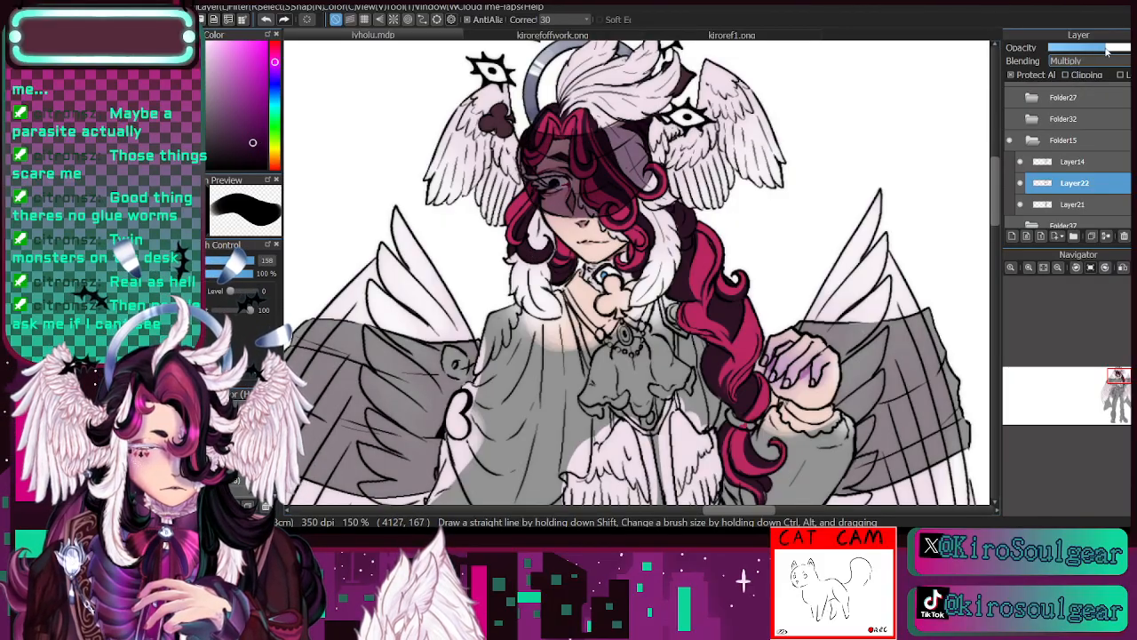
# - Paint the cloth bands over both wings and the two trailing cloth ends purple on Layer22
pyautogui.click(1058, 268)
pyautogui.click(1072, 280)
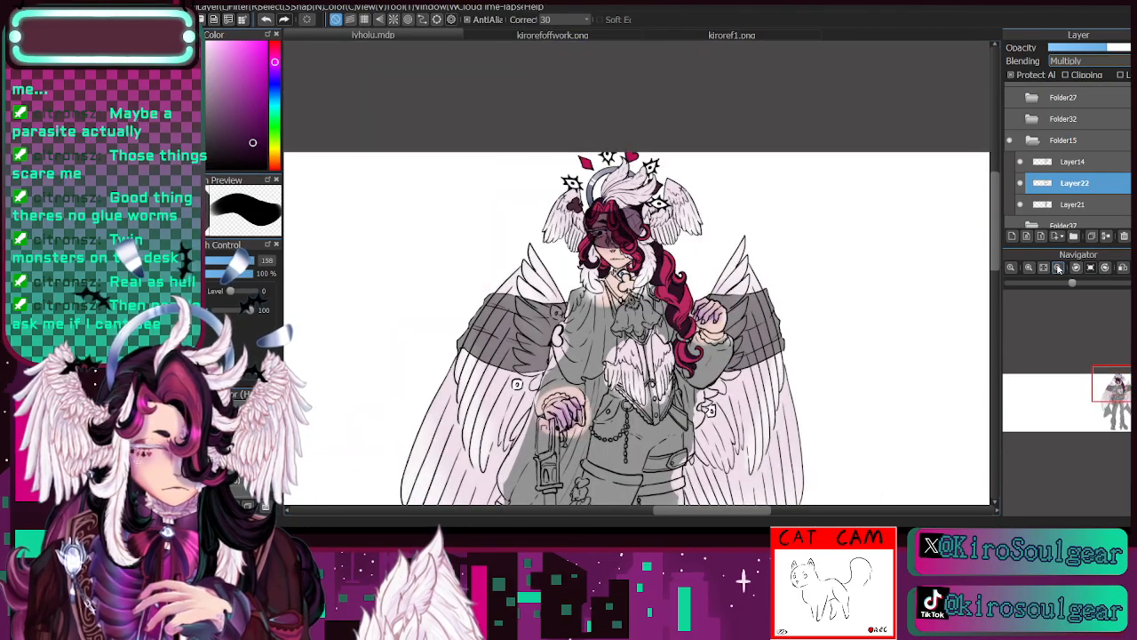
pyautogui.moveTo(1113, 381); pyautogui.dragTo(1105, 388)
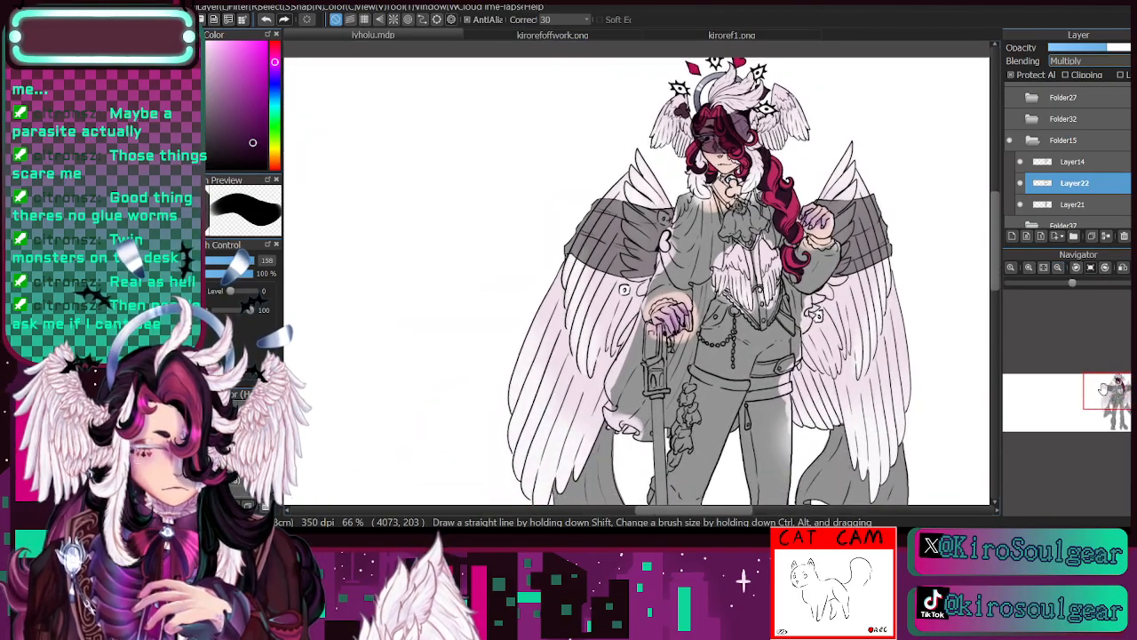
pyautogui.moveTo(649, 201)
pyautogui.mouseDown()
pyautogui.moveTo(616, 199)
pyautogui.moveTo(579, 258)
pyautogui.moveTo(635, 256)
pyautogui.mouseUp()
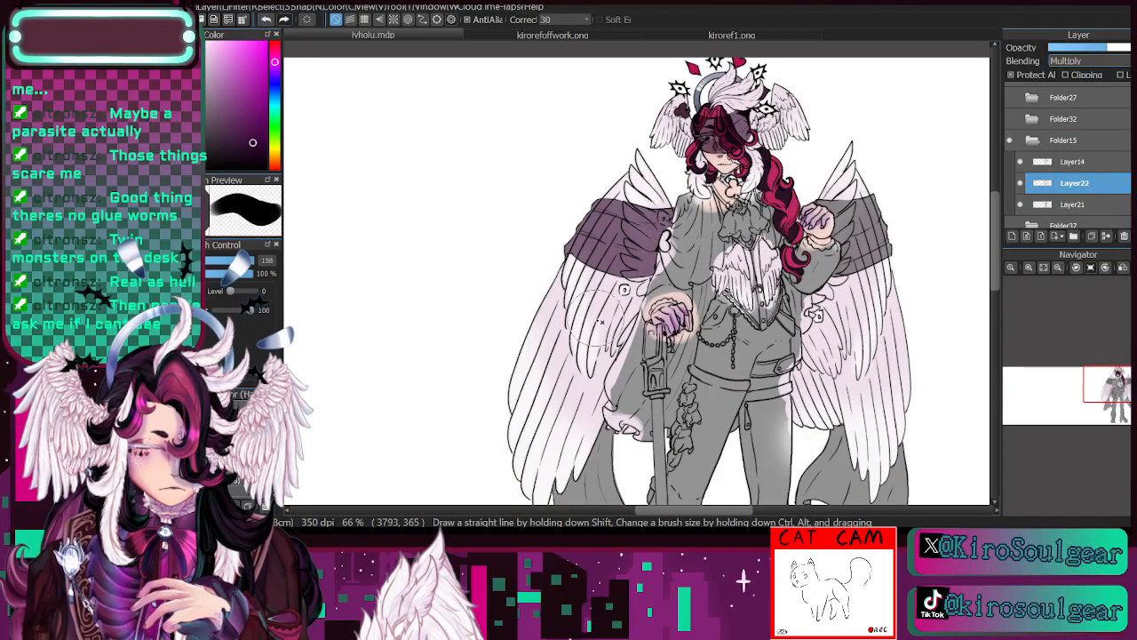
pyautogui.moveTo(1109, 385); pyautogui.dragTo(1108, 396)
pyautogui.moveTo(603, 307)
pyautogui.mouseDown()
pyautogui.moveTo(536, 405)
pyautogui.moveTo(602, 379)
pyautogui.moveTo(586, 426)
pyautogui.mouseUp()
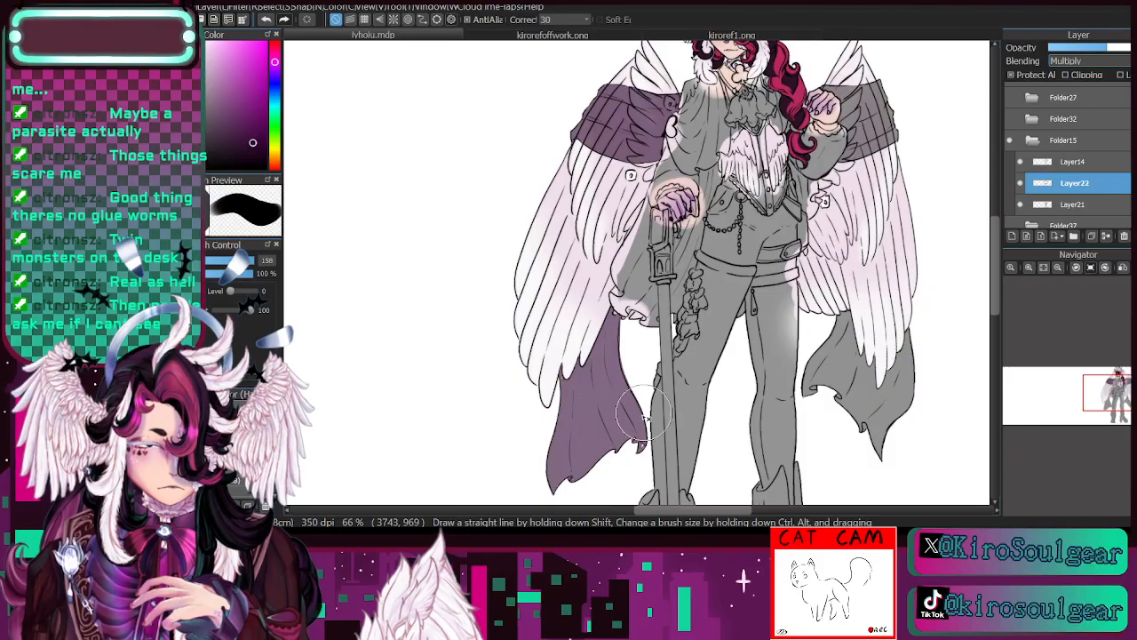
pyautogui.moveTo(822, 359)
pyautogui.mouseDown()
pyautogui.moveTo(836, 327)
pyautogui.moveTo(897, 307)
pyautogui.moveTo(899, 435)
pyautogui.mouseUp()
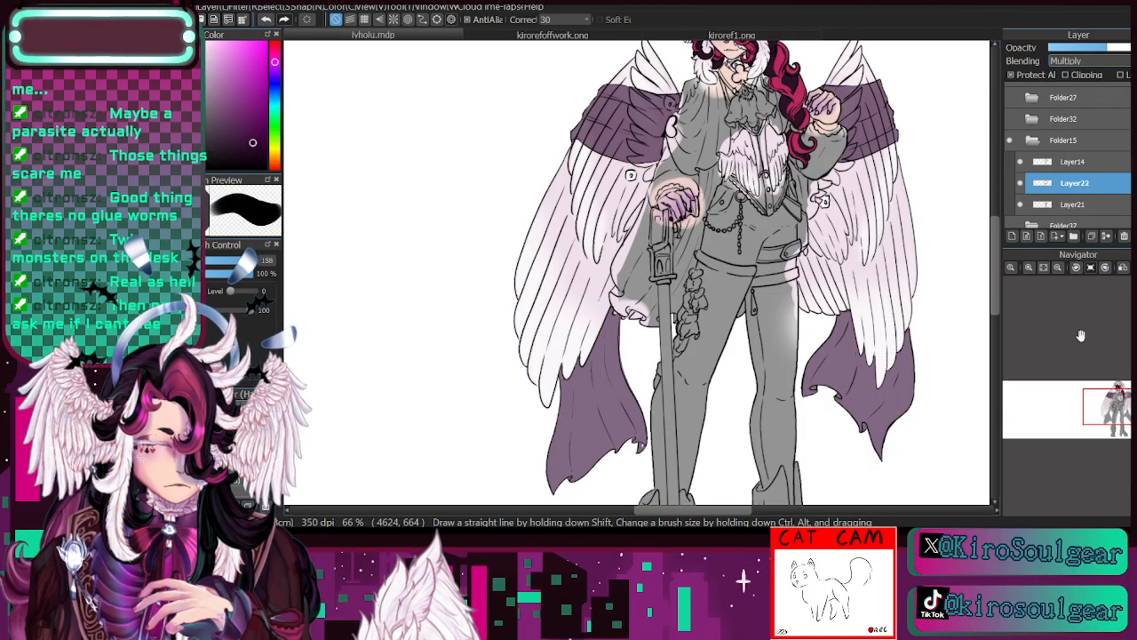
pyautogui.moveTo(1109, 399); pyautogui.dragTo(1104, 391)
# - Try a darker purple on the trailing cloth and fine-tune Layer22's opacity, comparing the layer hidden and shown
pyautogui.click(256, 158)
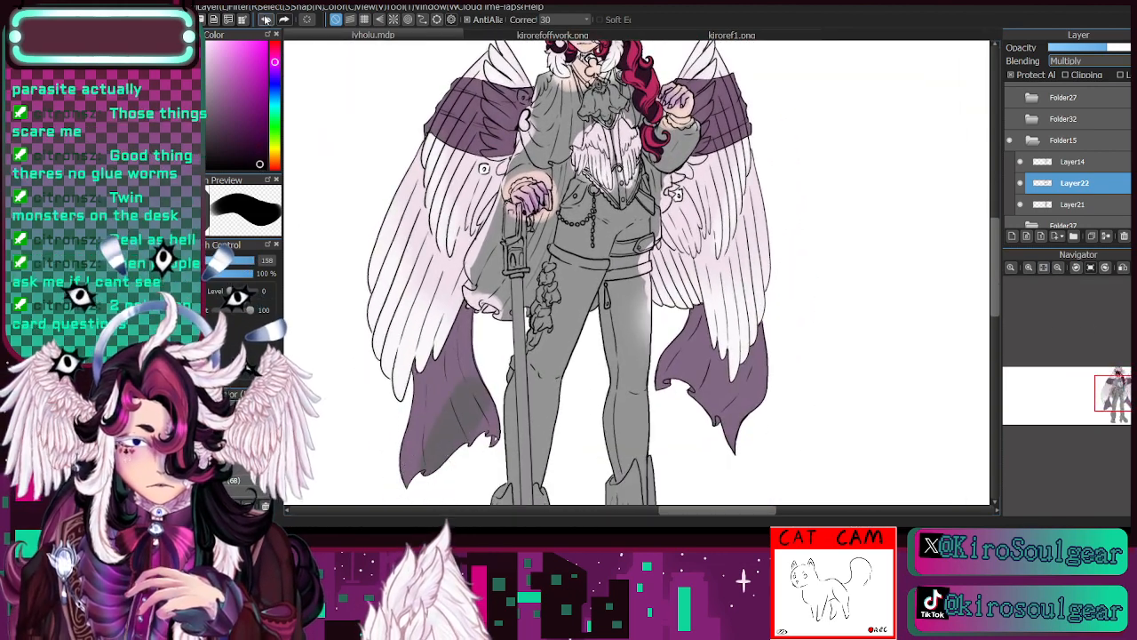
pyautogui.click(257, 149)
pyautogui.click(1108, 50)
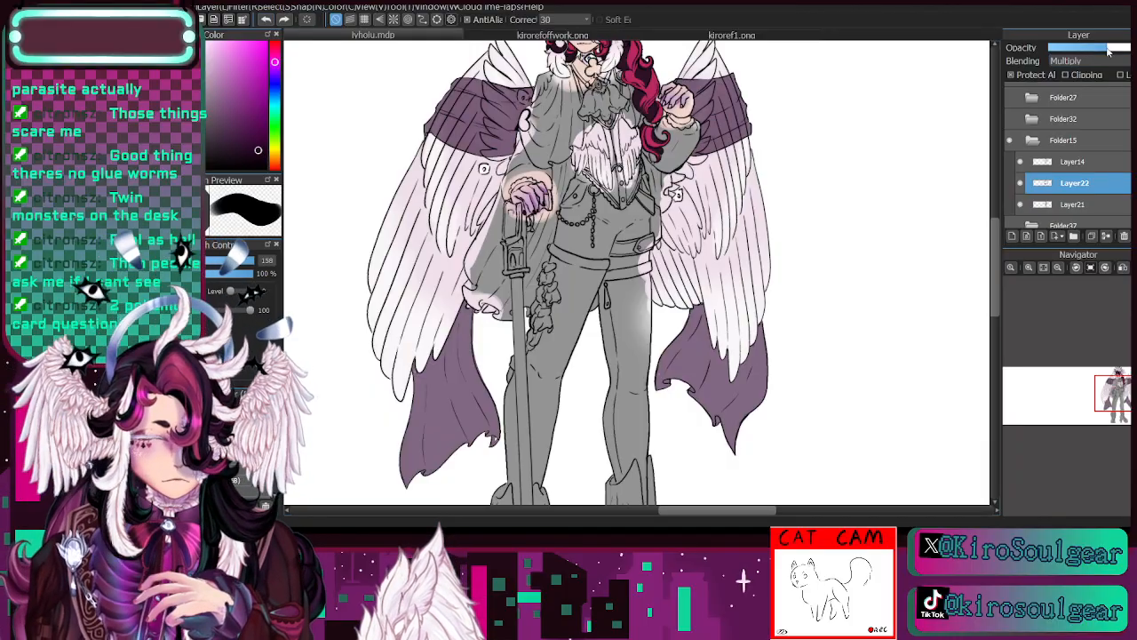
pyautogui.click(1030, 267)
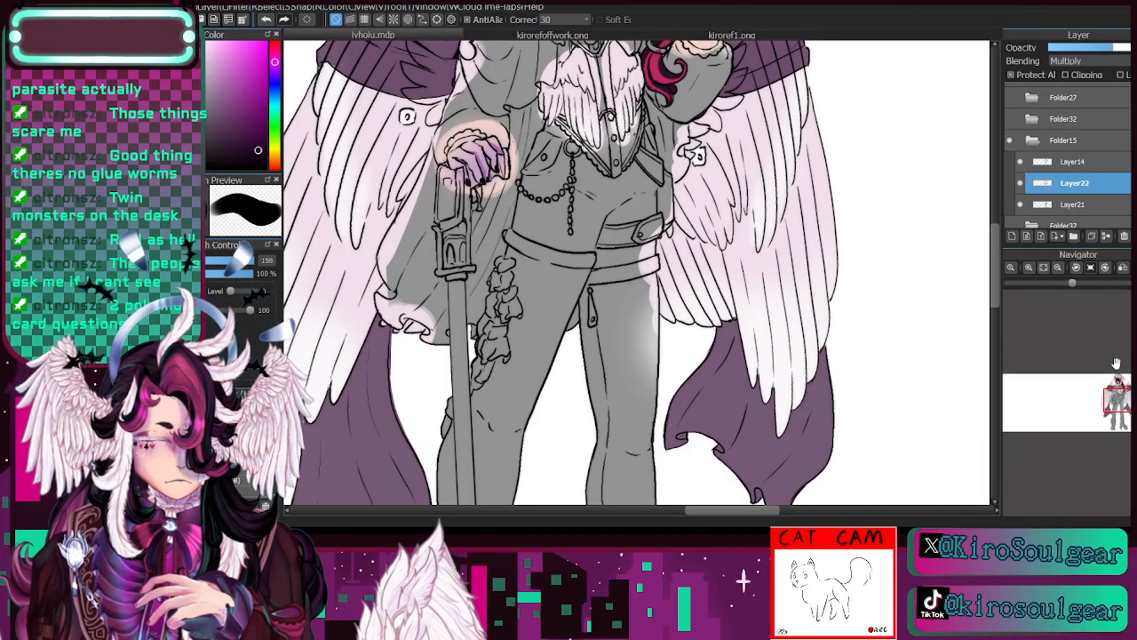
pyautogui.click(1117, 395)
pyautogui.moveTo(1118, 396); pyautogui.dragTo(1114, 378)
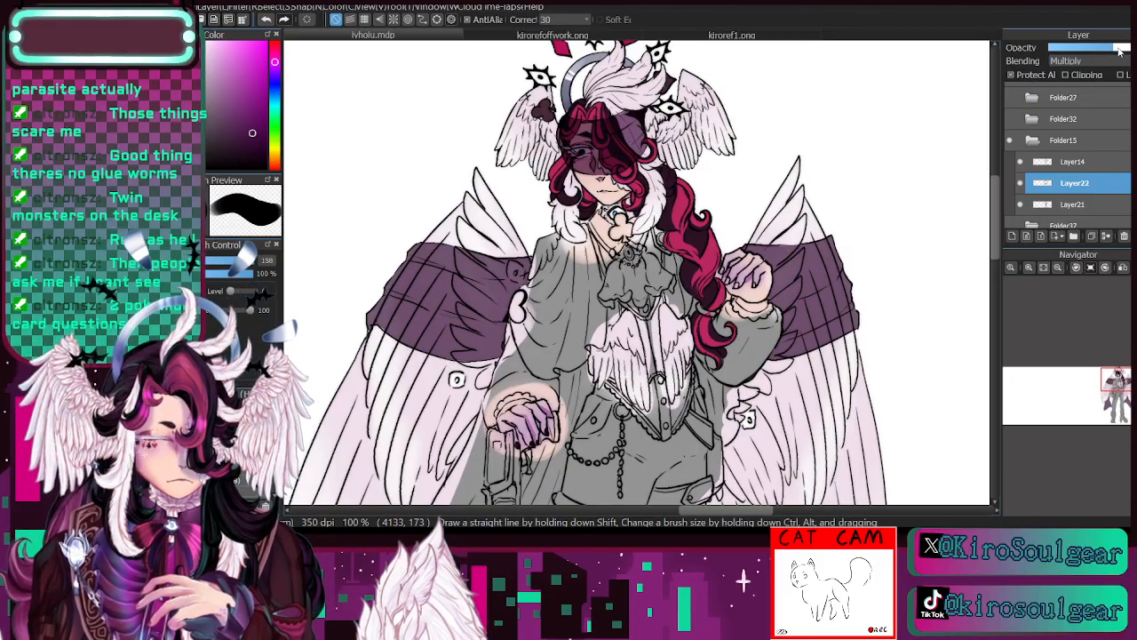
pyautogui.click(1023, 183)
pyautogui.click(1023, 183)
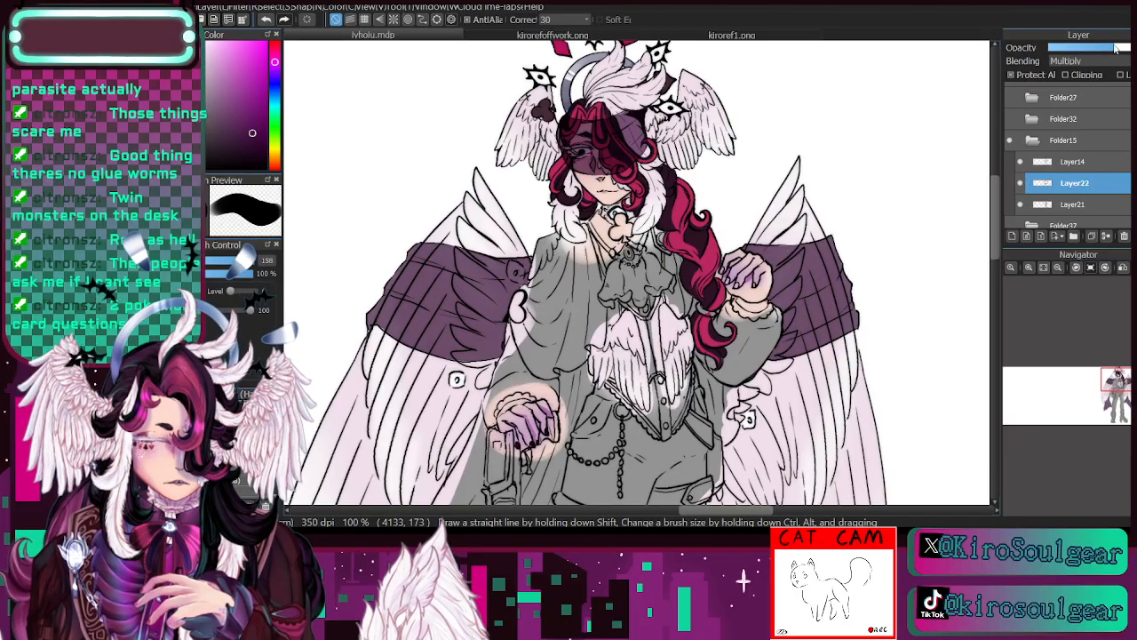
pyautogui.moveTo(1114, 51); pyautogui.dragTo(1109, 51)
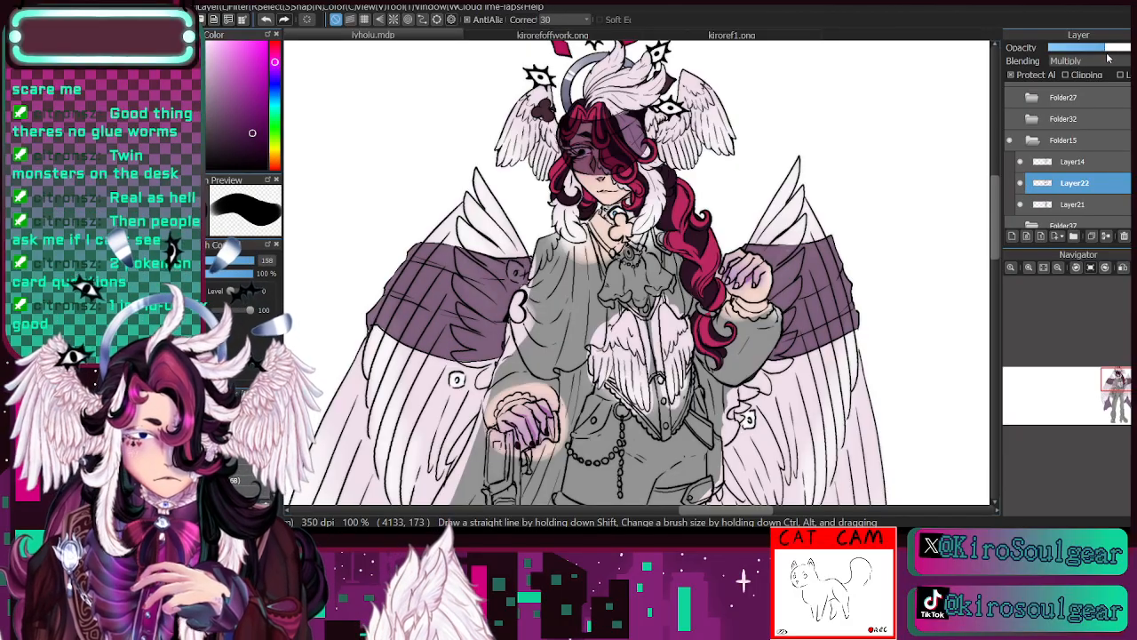
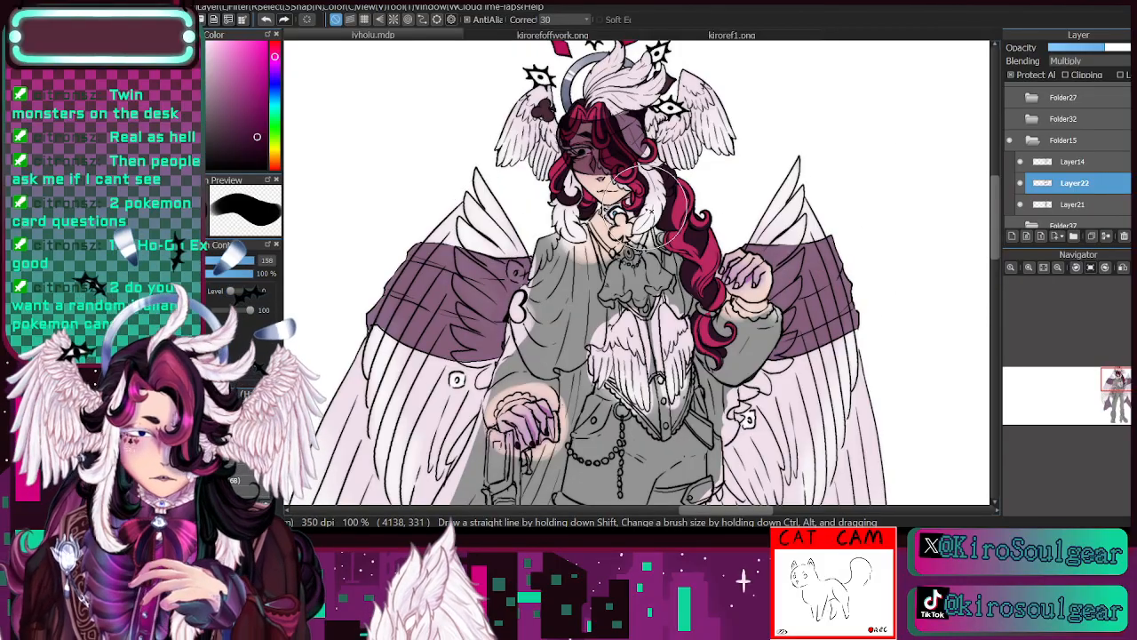
# - Erase the purple cloth tint from over the visible eye on Layer22 with the eraser at size 13.1
pyautogui.click(1059, 268)
pyautogui.moveTo(1089, 373); pyautogui.dragTo(1085, 392)
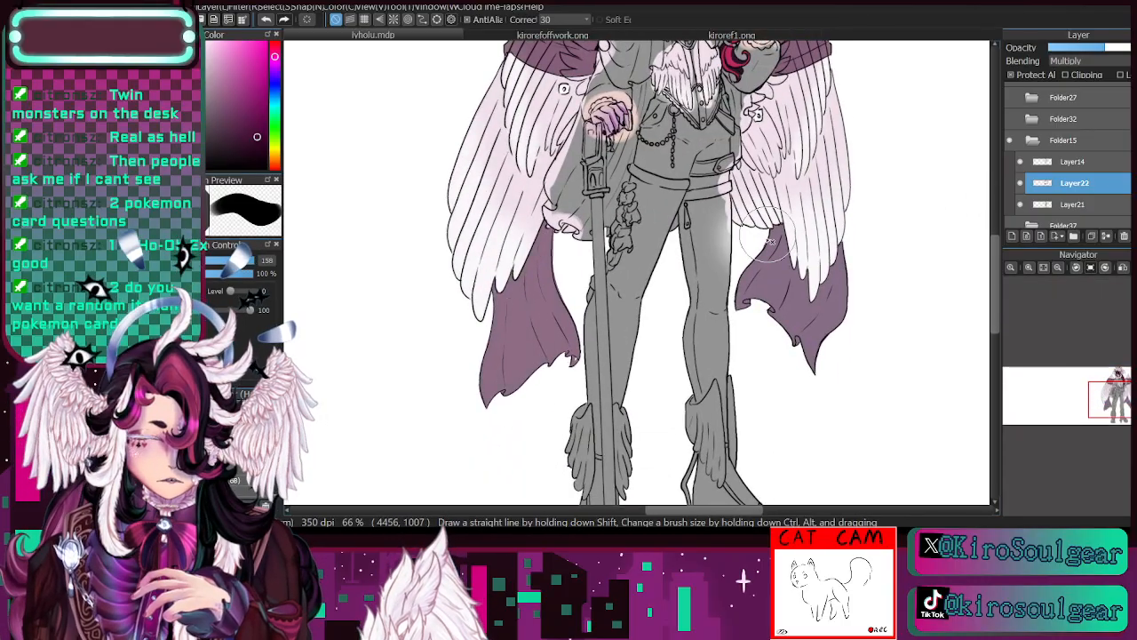
pyautogui.scroll(2, 1069, 352)
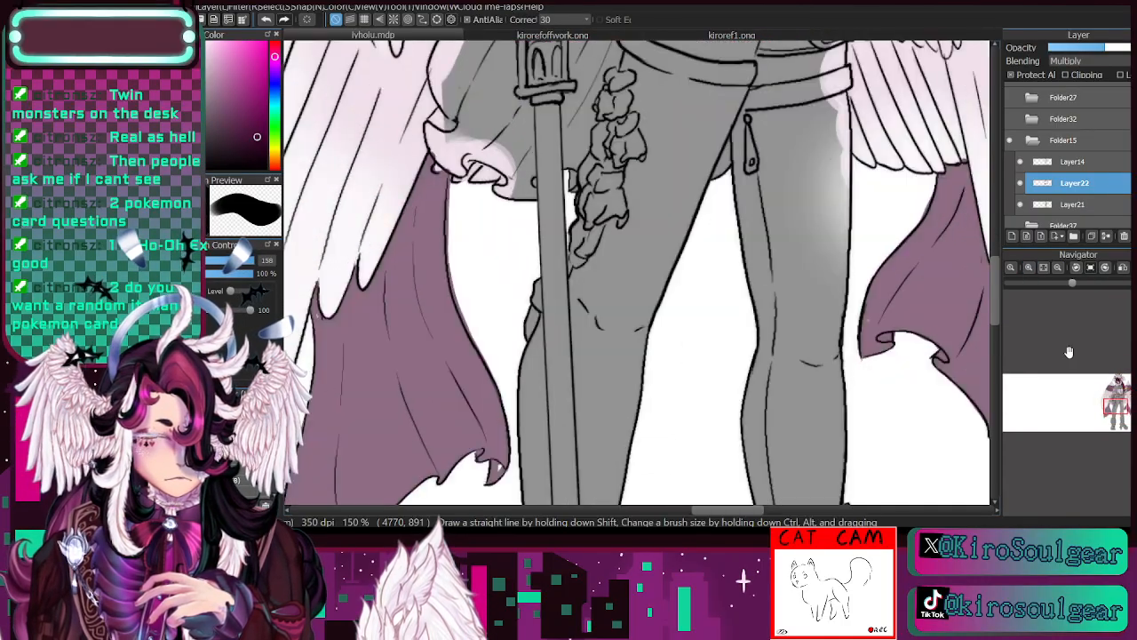
pyautogui.moveTo(1114, 408); pyautogui.dragTo(1120, 383)
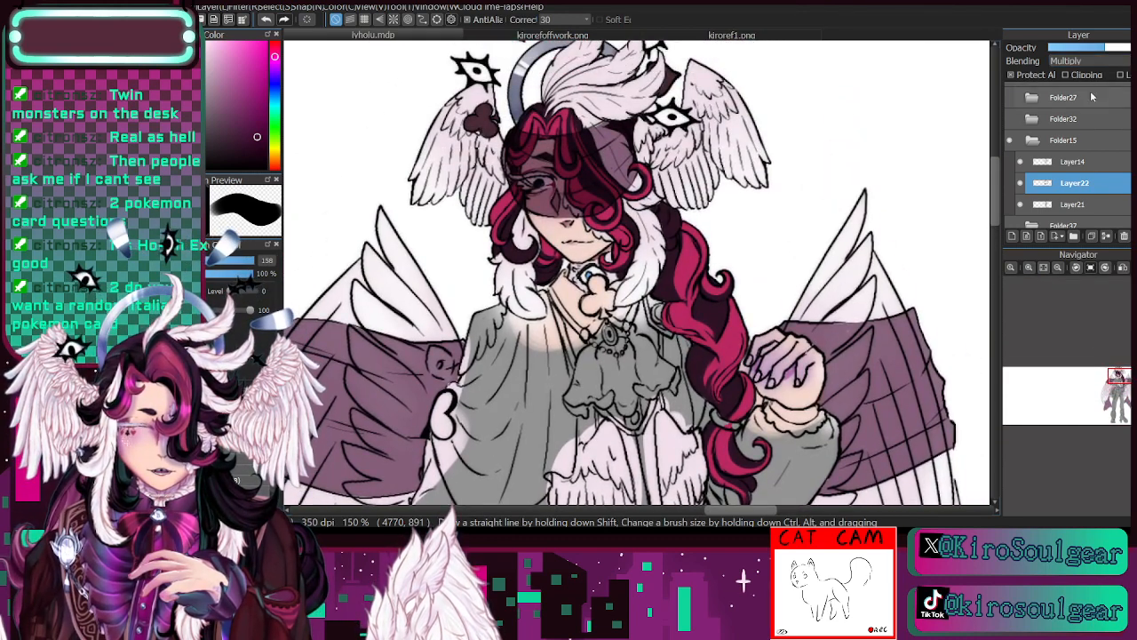
pyautogui.click(1029, 267)
pyautogui.click(1029, 268)
pyautogui.moveTo(1121, 386); pyautogui.dragTo(1117, 381)
pyautogui.press('e')
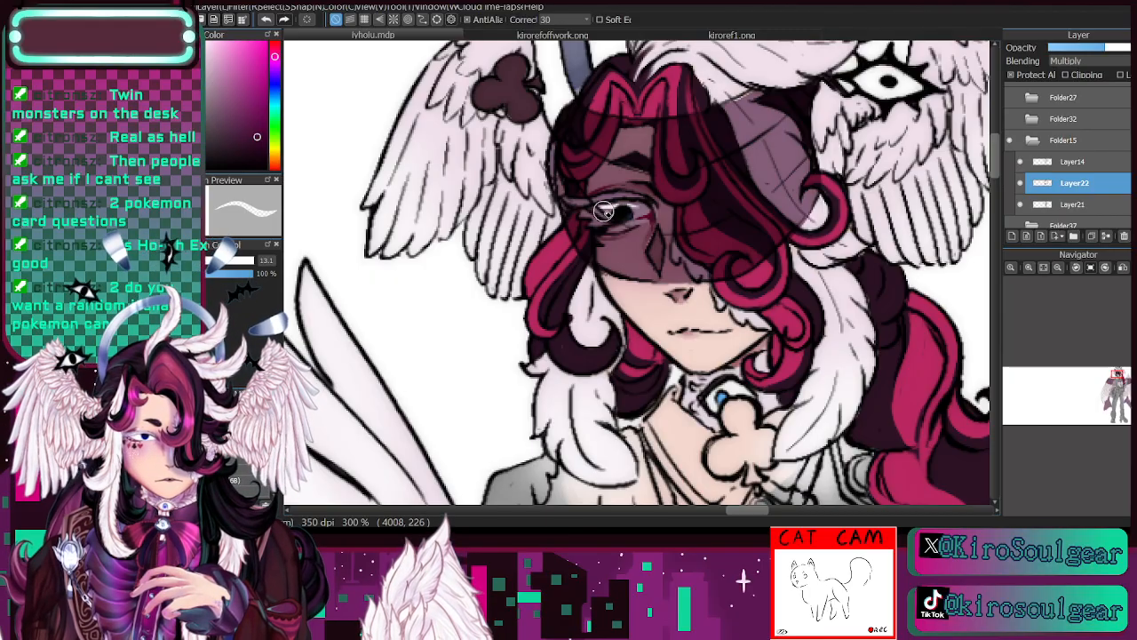
pyautogui.moveTo(638, 211)
pyautogui.mouseDown()
pyautogui.moveTo(646, 214)
pyautogui.moveTo(608, 205)
pyautogui.mouseUp()
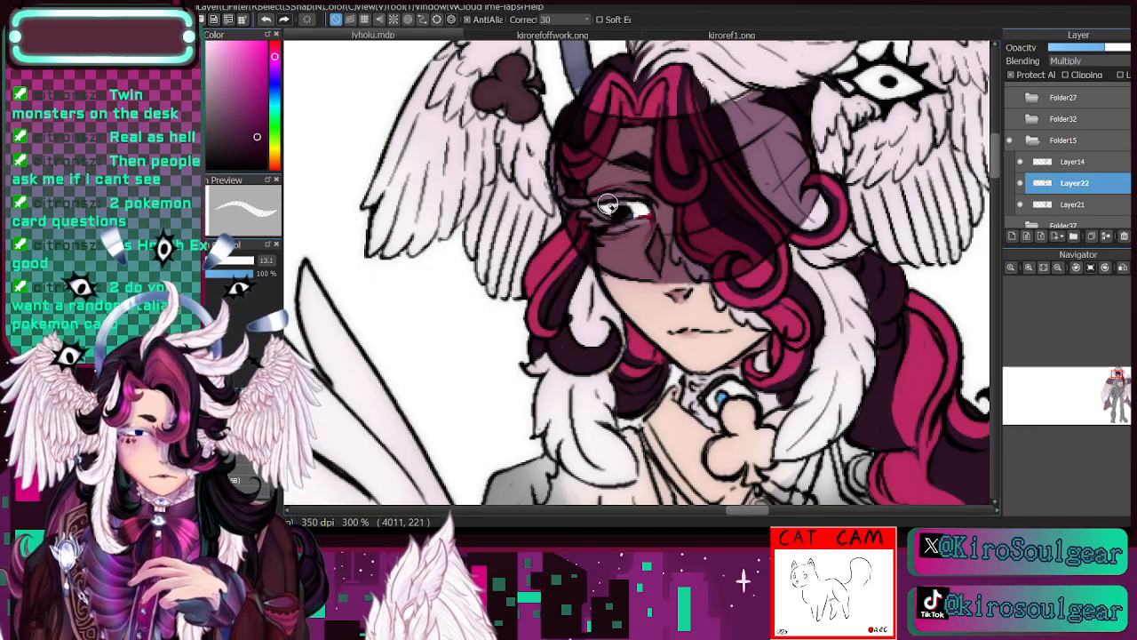
pyautogui.click(242, 431)
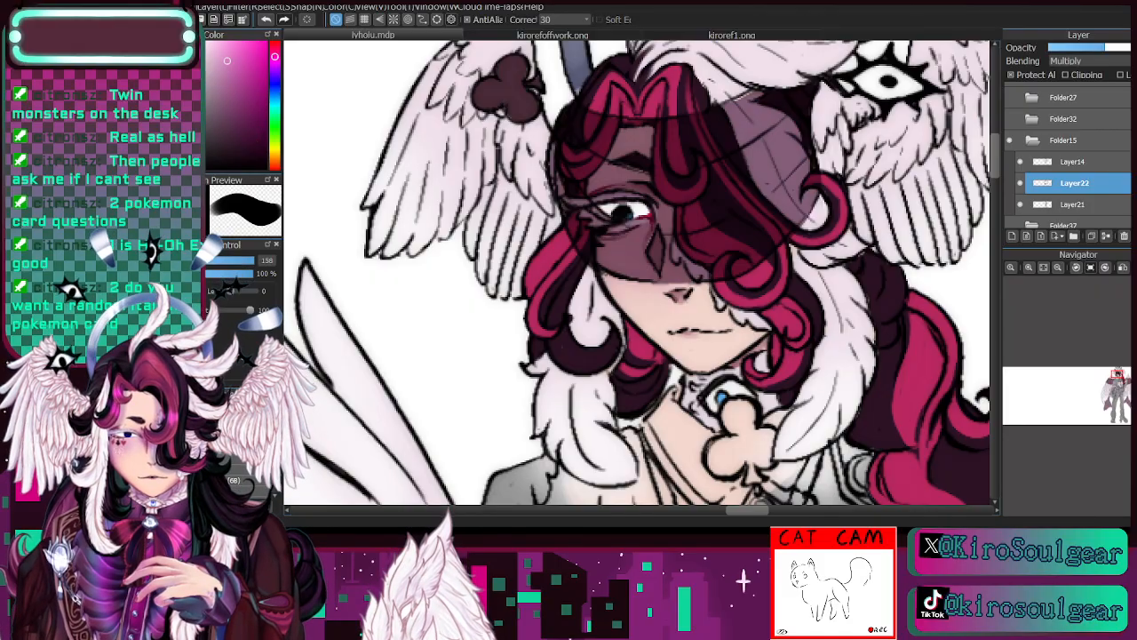
pyautogui.moveTo(615, 210); pyautogui.dragTo(613, 210)
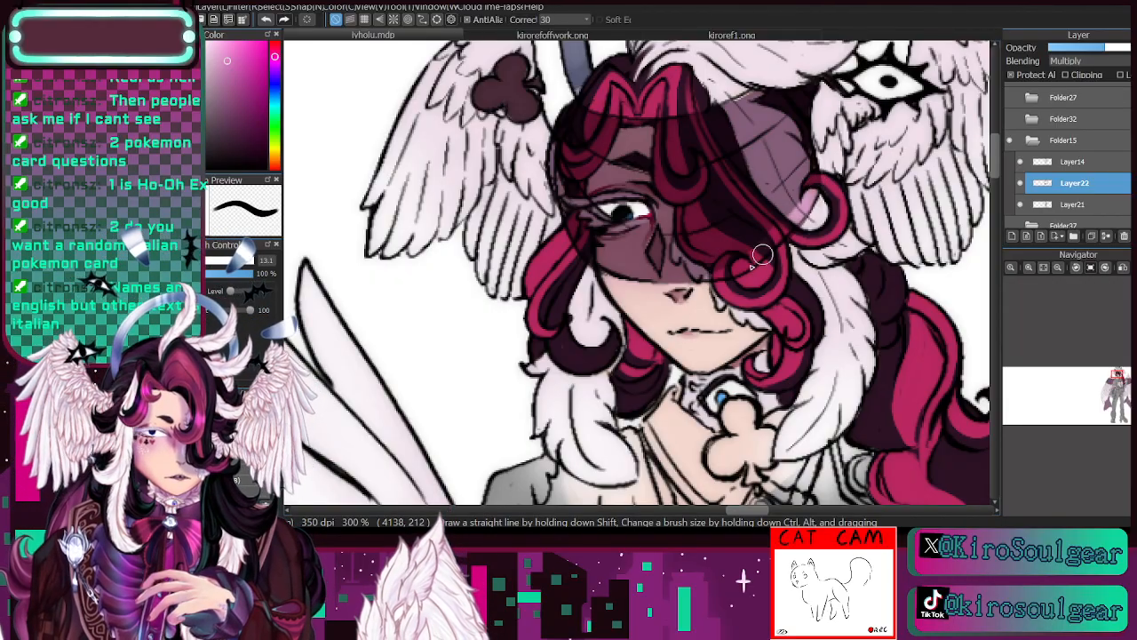
# - Paint light pink highlight streaks across the cloth bands over both wings on Layer22, using brush sizes 15 and 28
pyautogui.scroll(-4, 682, 273)
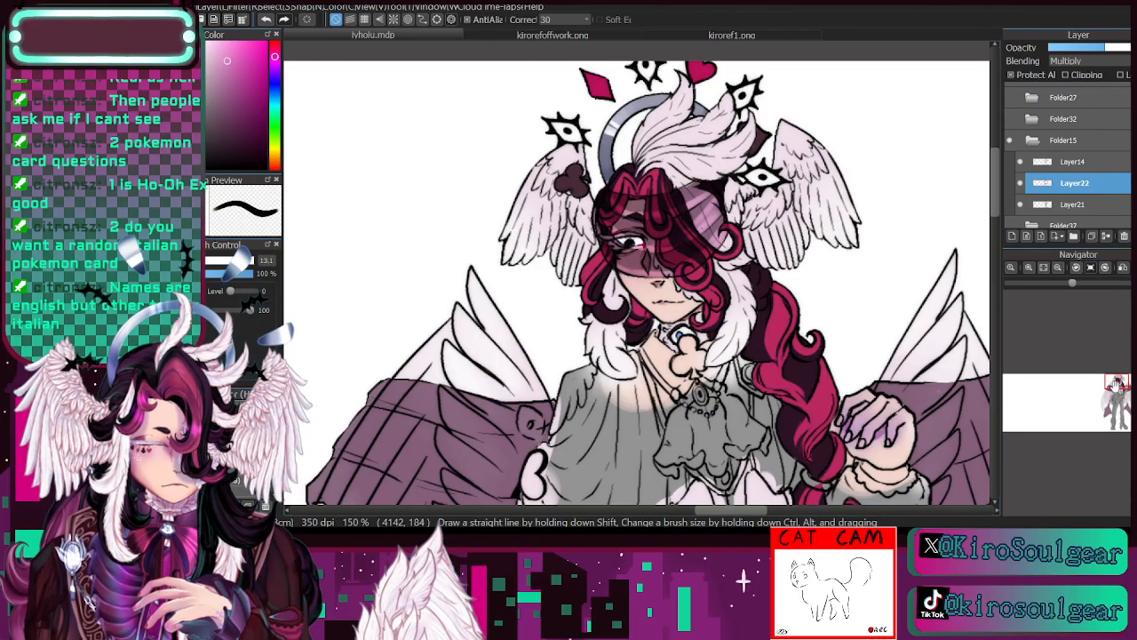
pyautogui.moveTo(1116, 387); pyautogui.dragTo(1119, 391)
pyautogui.click(1059, 268)
pyautogui.click(205, 261)
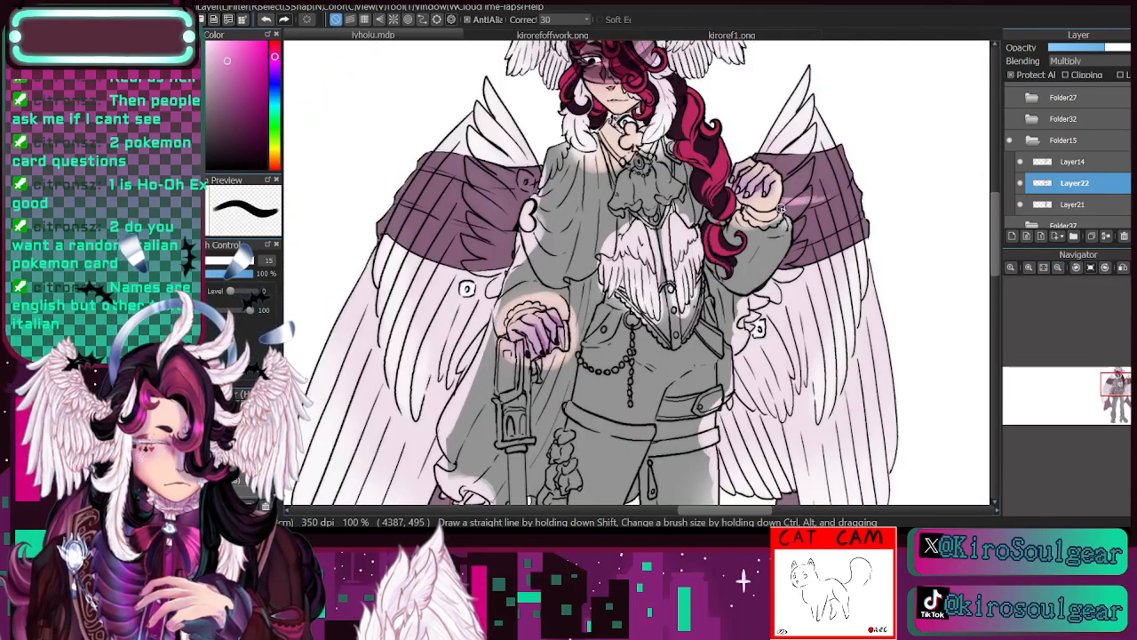
pyautogui.moveTo(816, 203); pyautogui.dragTo(832, 197)
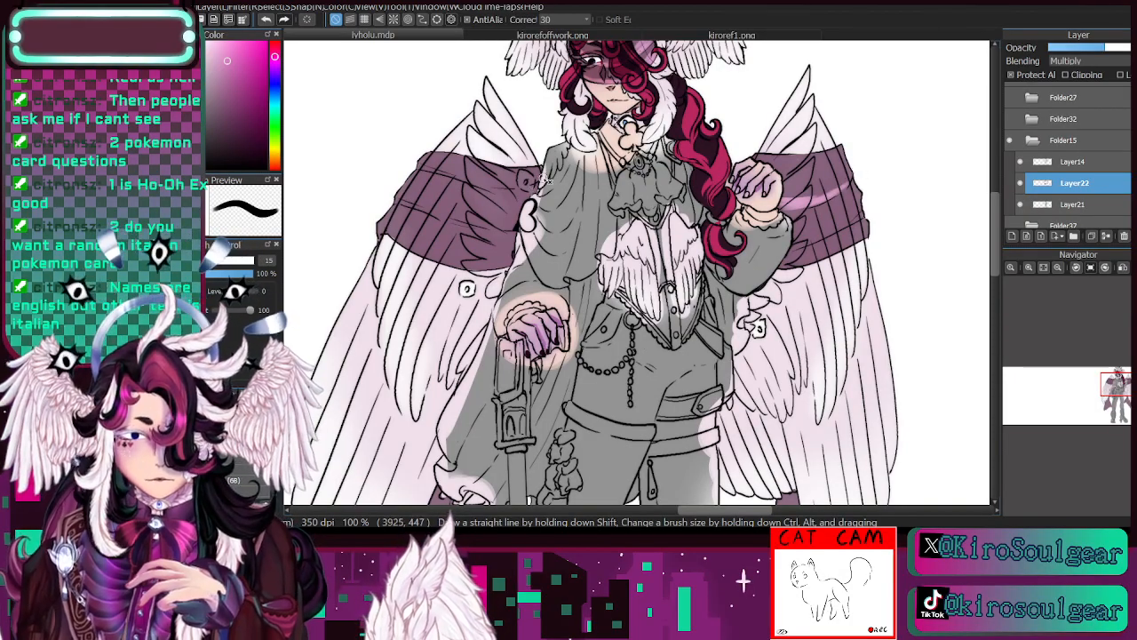
pyautogui.moveTo(542, 181)
pyautogui.mouseDown()
pyautogui.moveTo(480, 184)
pyautogui.moveTo(433, 159)
pyautogui.moveTo(476, 180)
pyautogui.moveTo(447, 169)
pyautogui.mouseUp()
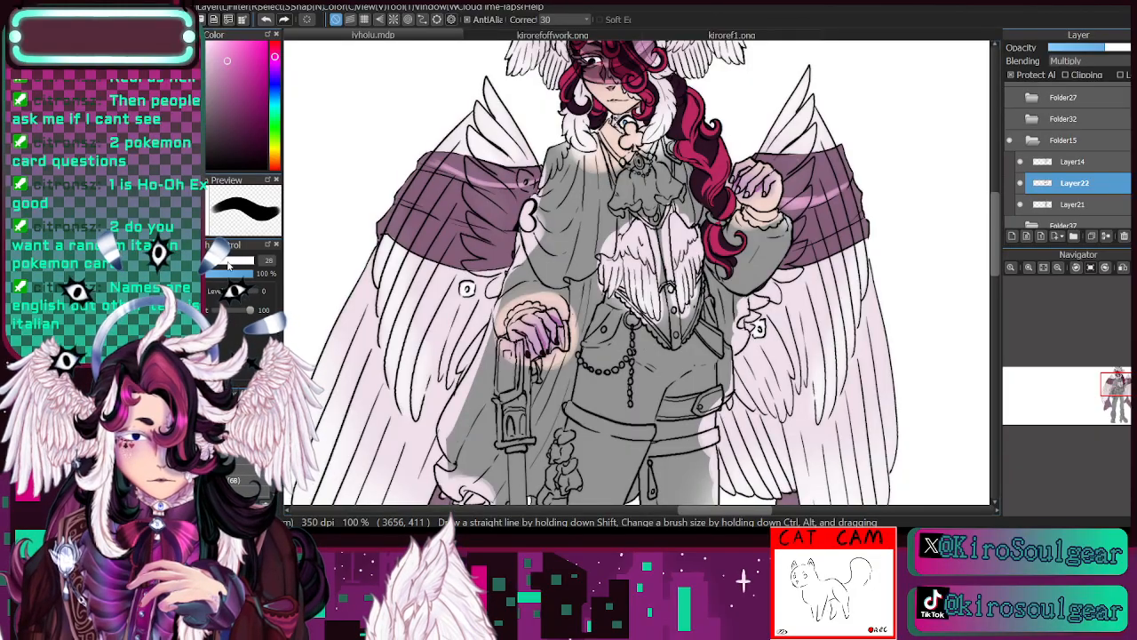
pyautogui.moveTo(451, 171)
pyautogui.mouseDown()
pyautogui.moveTo(513, 185)
pyautogui.moveTo(487, 181)
pyautogui.mouseUp()
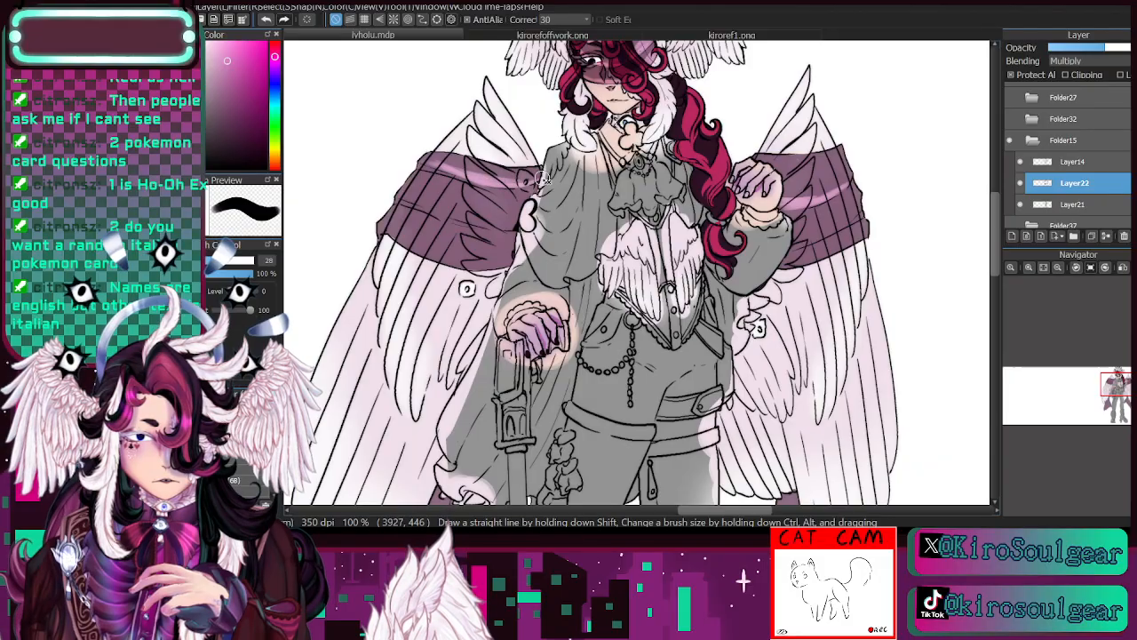
pyautogui.moveTo(784, 239); pyautogui.dragTo(835, 223)
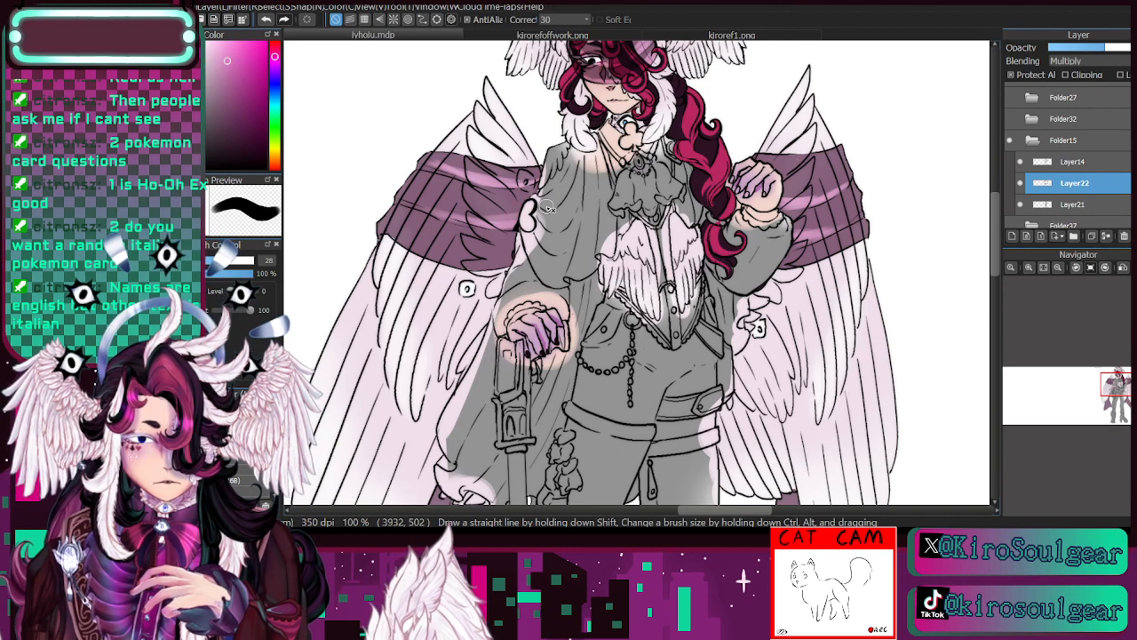
# - Soften the highlight streaks on both wing cloth bands with a soft brush at size 91 and 13% opacity
pyautogui.click(235, 261)
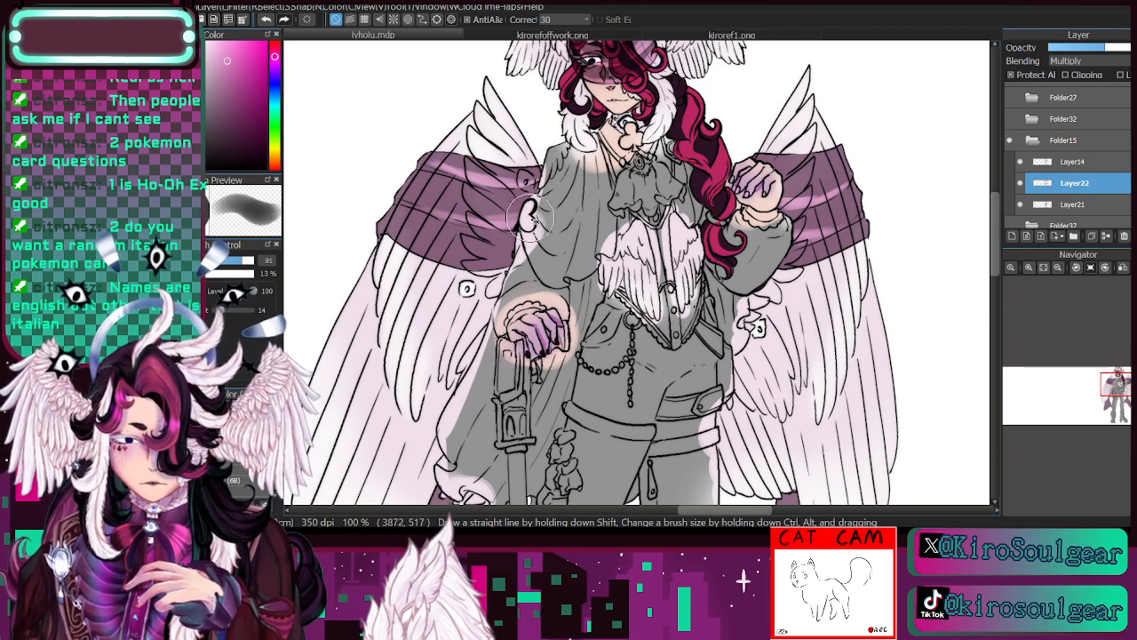
pyautogui.moveTo(528, 170); pyautogui.dragTo(435, 148)
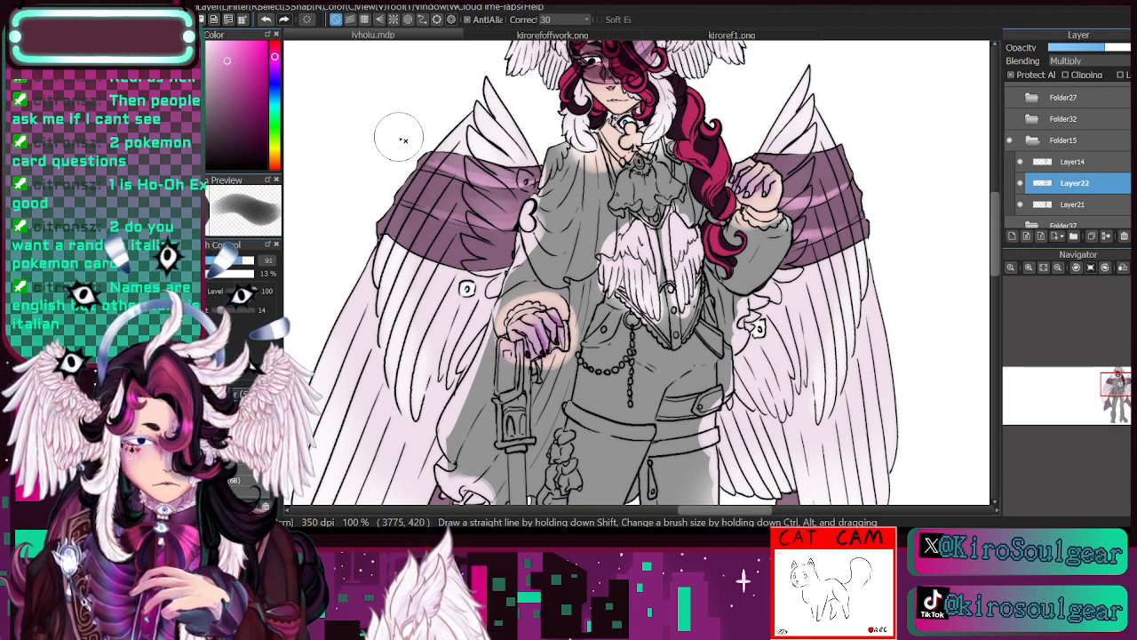
pyautogui.moveTo(781, 187); pyautogui.dragTo(850, 168)
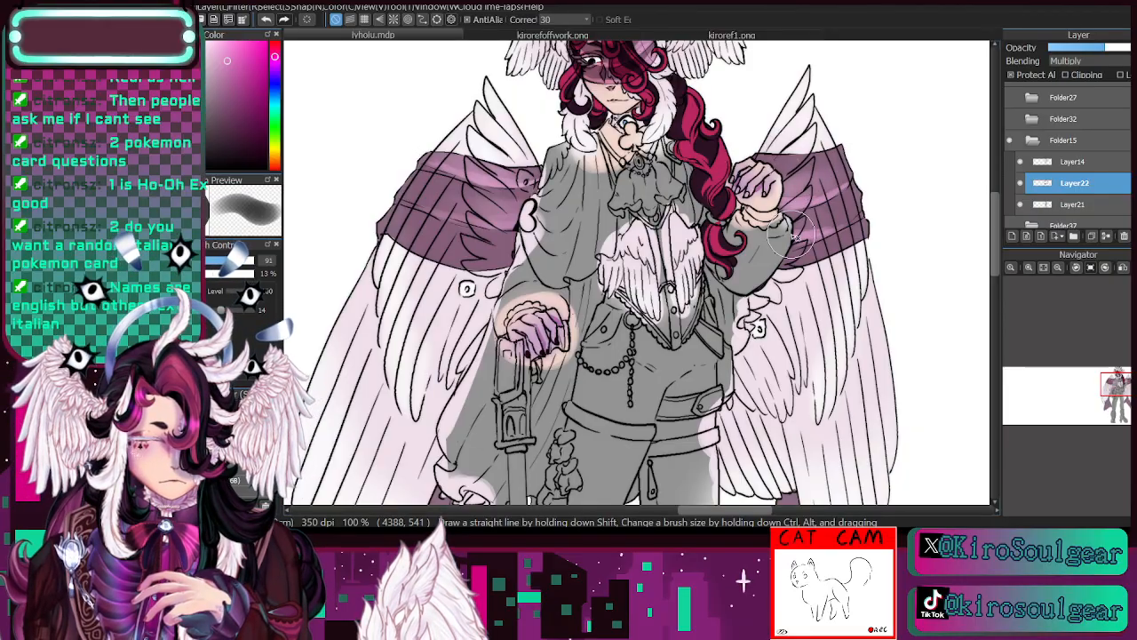
# - Paint light pink highlights down the folds of both trailing cloth ends on Layer22 at brush size 46
pyautogui.moveTo(1120, 389)
pyautogui.mouseDown()
pyautogui.moveTo(1113, 404)
pyautogui.moveTo(1112, 383)
pyautogui.mouseUp()
pyautogui.click(1058, 268)
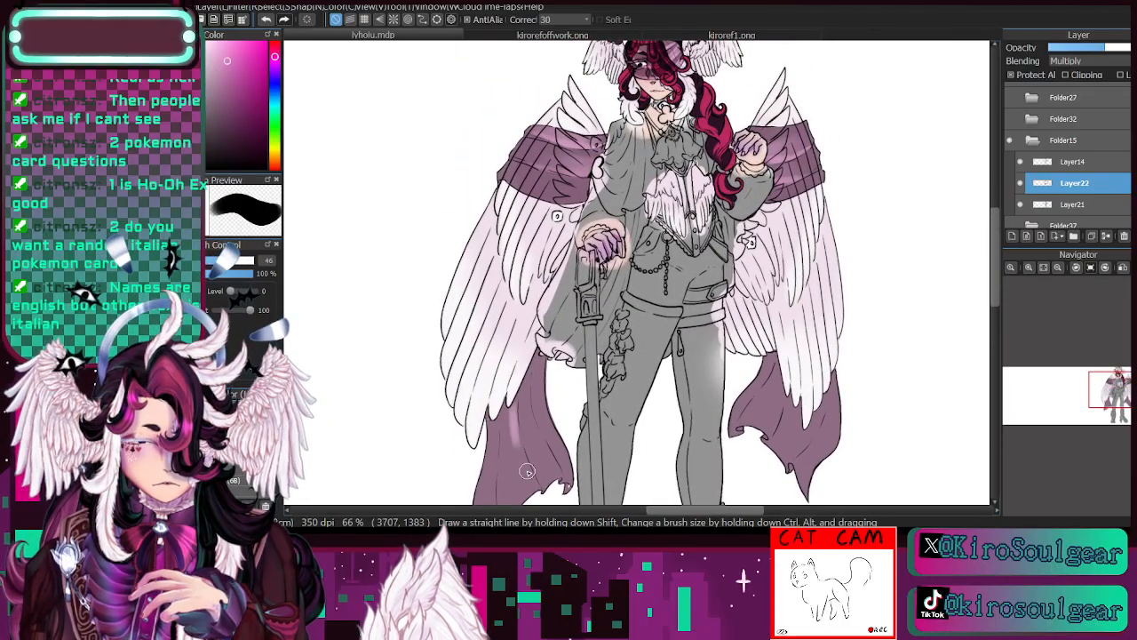
pyautogui.moveTo(527, 471); pyautogui.dragTo(536, 488)
pyautogui.moveTo(529, 369); pyautogui.dragTo(543, 448)
pyautogui.moveTo(777, 393); pyautogui.dragTo(754, 403)
pyautogui.moveTo(782, 359)
pyautogui.mouseDown()
pyautogui.moveTo(772, 387)
pyautogui.moveTo(815, 420)
pyautogui.moveTo(812, 389)
pyautogui.moveTo(792, 418)
pyautogui.moveTo(783, 430)
pyautogui.mouseUp()
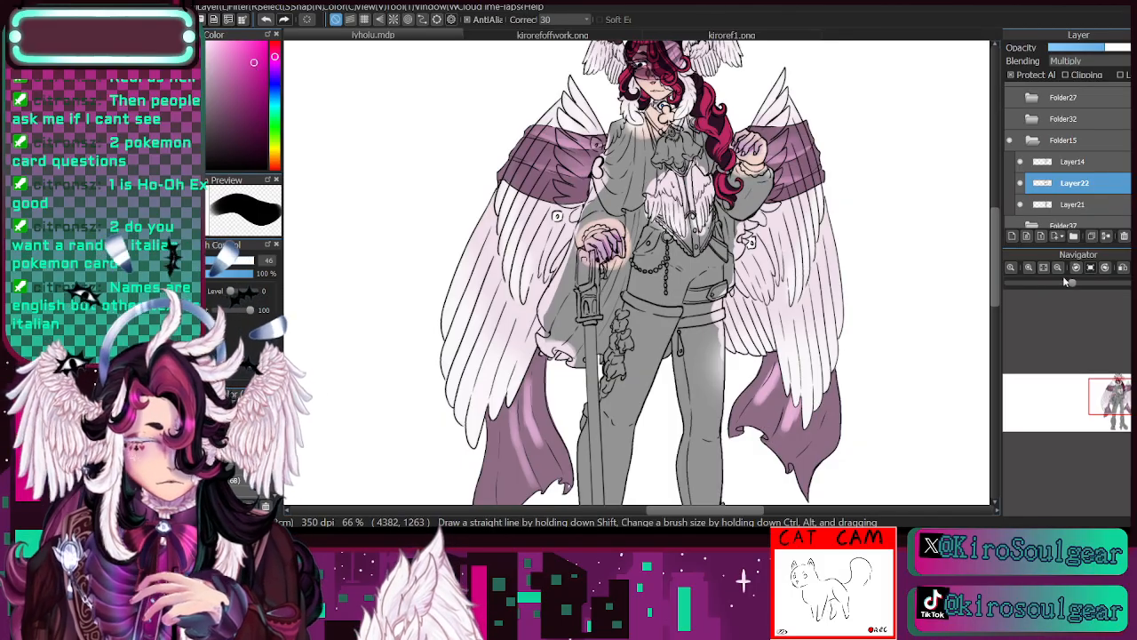
# - Add brighter pink patches to the cloth bands over both wings on Layer22 at brush size 46
pyautogui.click(1030, 268)
pyautogui.click(1030, 269)
pyautogui.moveTo(1118, 386); pyautogui.dragTo(1119, 383)
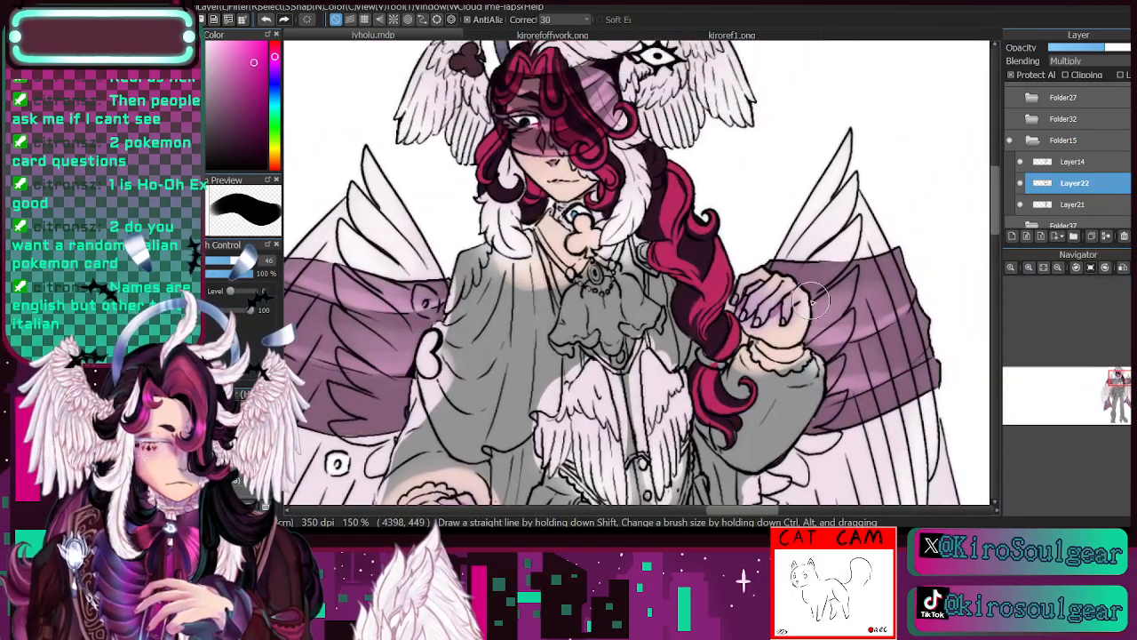
pyautogui.moveTo(809, 291)
pyautogui.mouseDown()
pyautogui.moveTo(871, 309)
pyautogui.moveTo(821, 307)
pyautogui.moveTo(785, 283)
pyautogui.moveTo(888, 300)
pyautogui.mouseUp()
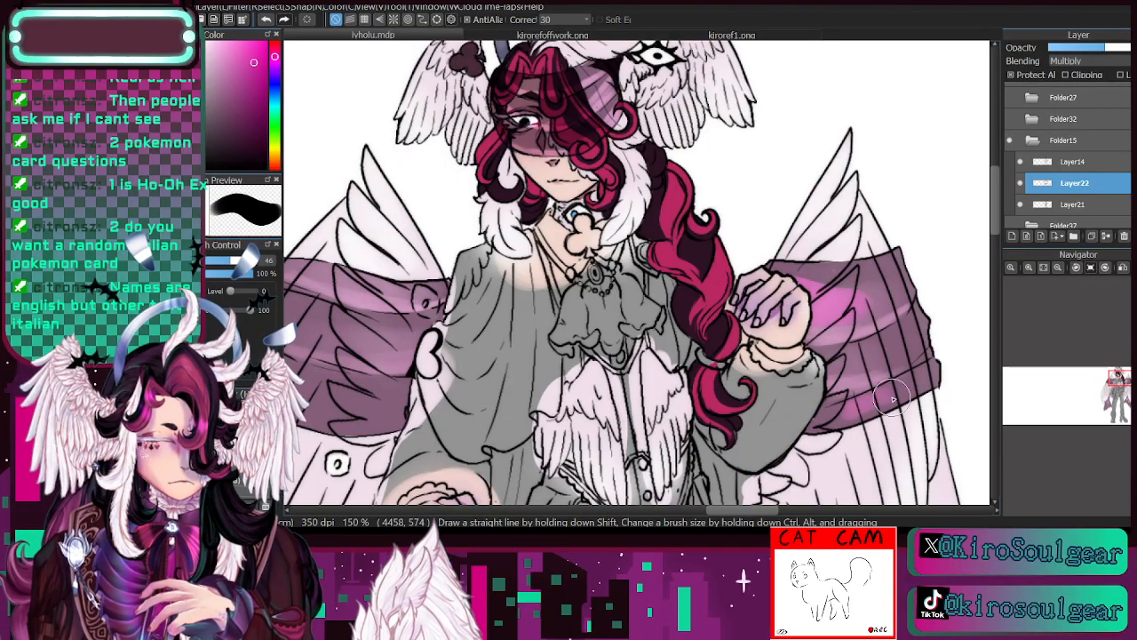
pyautogui.click(1057, 268)
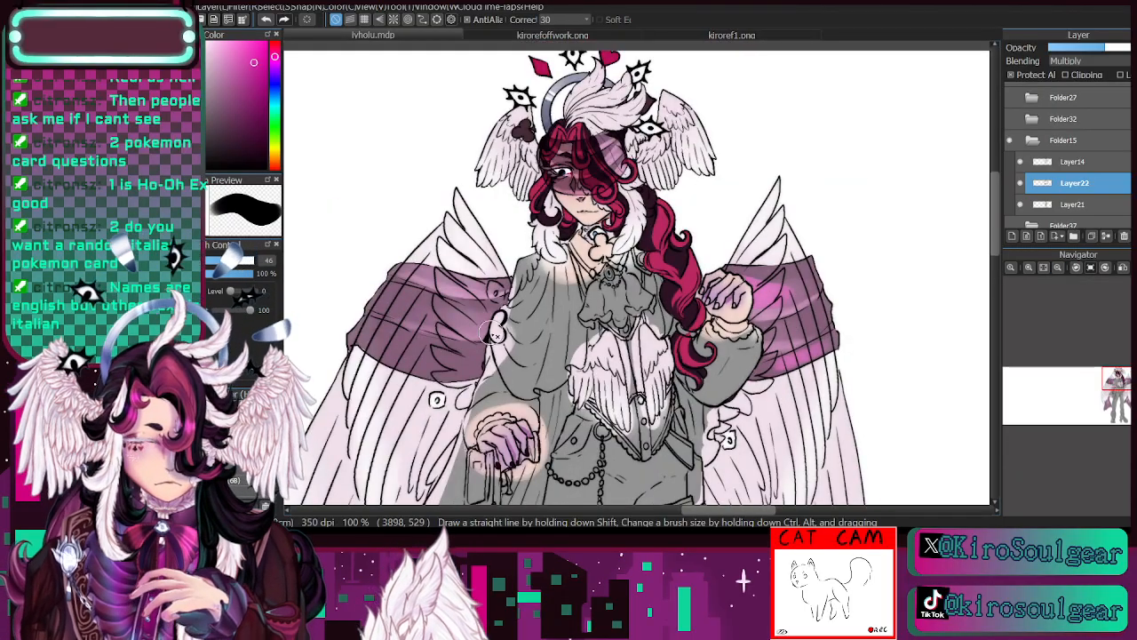
pyautogui.moveTo(484, 329)
pyautogui.mouseDown()
pyautogui.moveTo(405, 314)
pyautogui.moveTo(451, 315)
pyautogui.moveTo(396, 290)
pyautogui.moveTo(449, 307)
pyautogui.mouseUp()
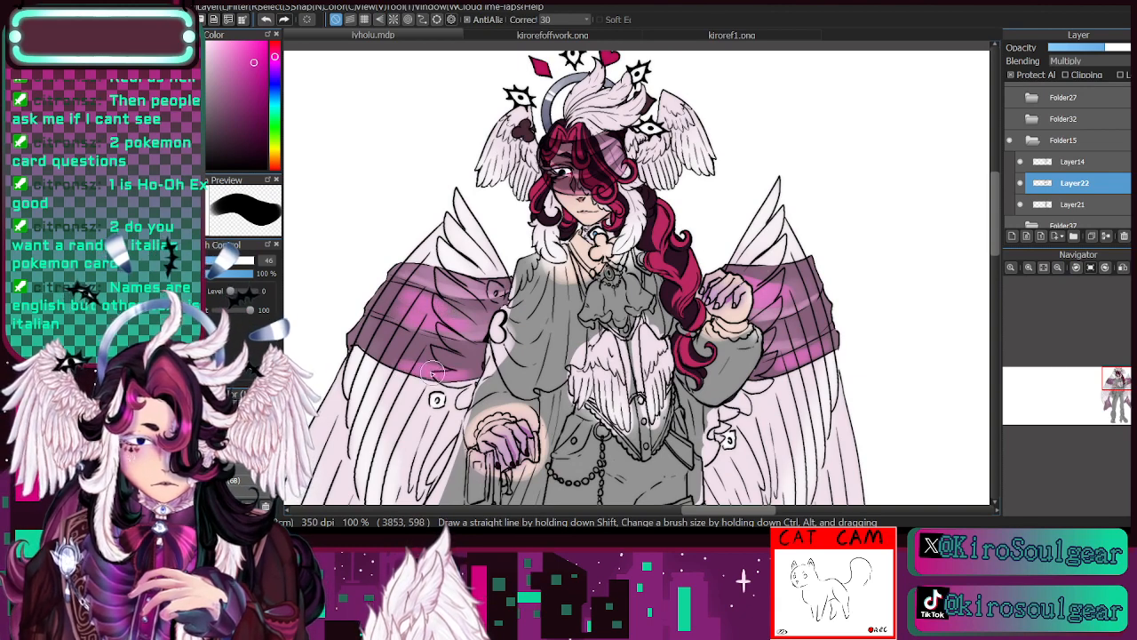
# - Add bright pink patches to both trailing cloth ends just below the wing feathers
pyautogui.click(1111, 400)
pyautogui.moveTo(1111, 402); pyautogui.dragTo(1104, 410)
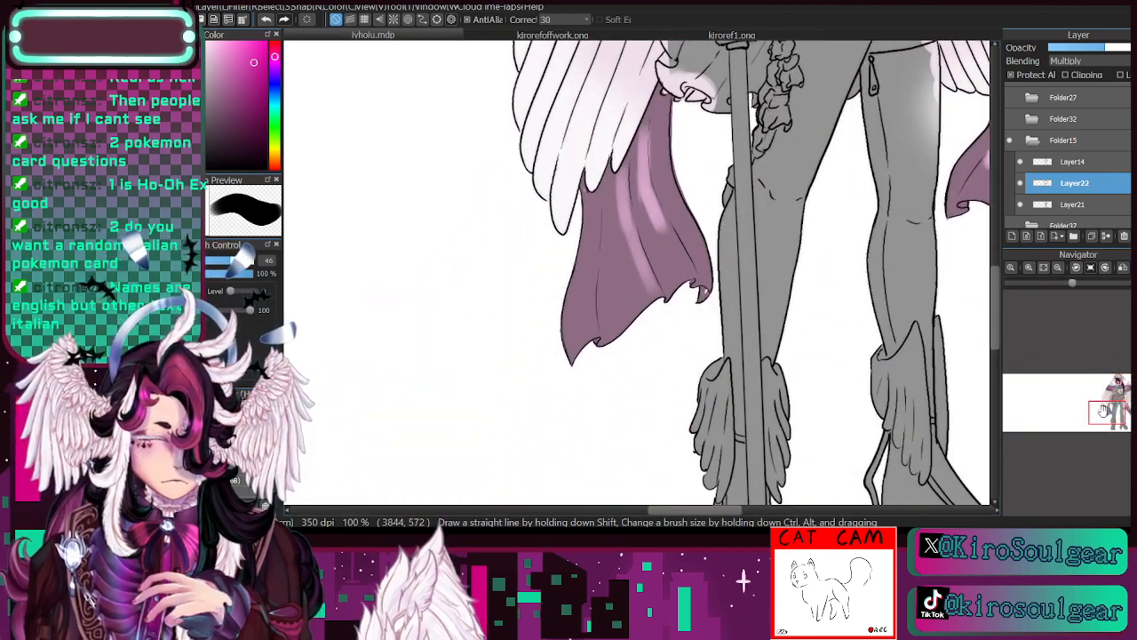
pyautogui.moveTo(613, 219)
pyautogui.mouseDown()
pyautogui.moveTo(614, 188)
pyautogui.moveTo(609, 260)
pyautogui.mouseUp()
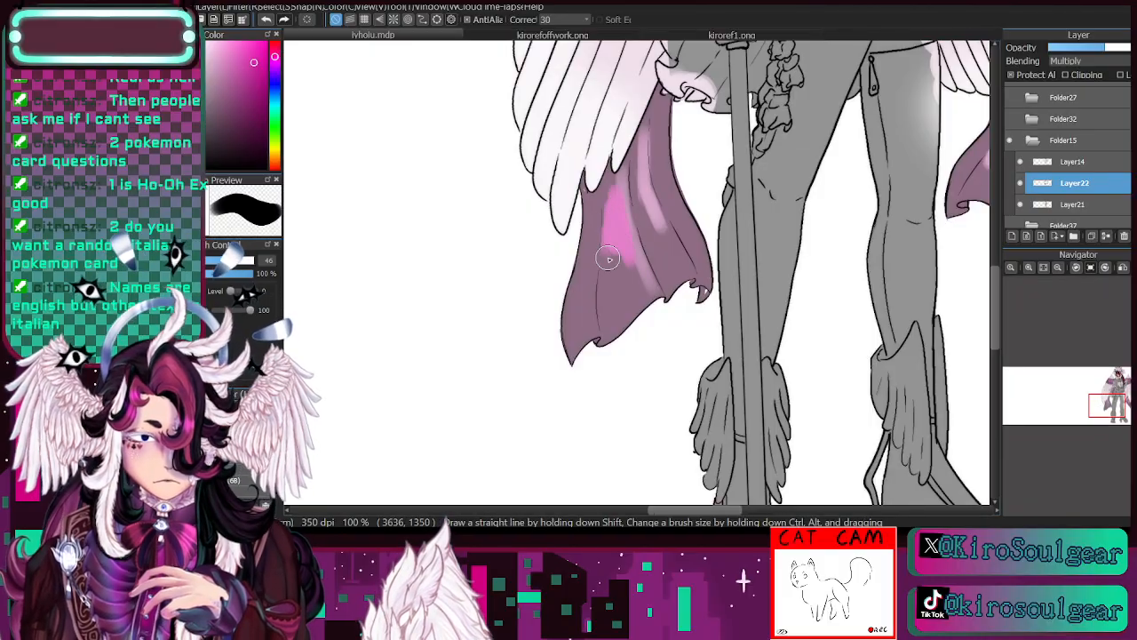
pyautogui.moveTo(1120, 400); pyautogui.dragTo(1127, 397)
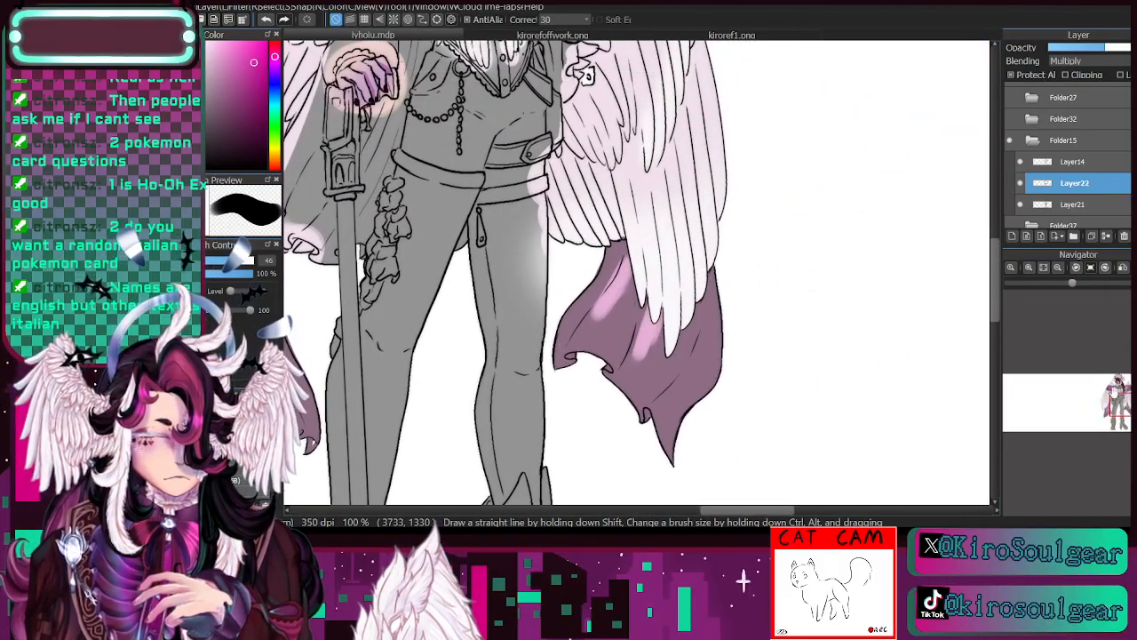
pyautogui.moveTo(666, 304); pyautogui.dragTo(668, 369)
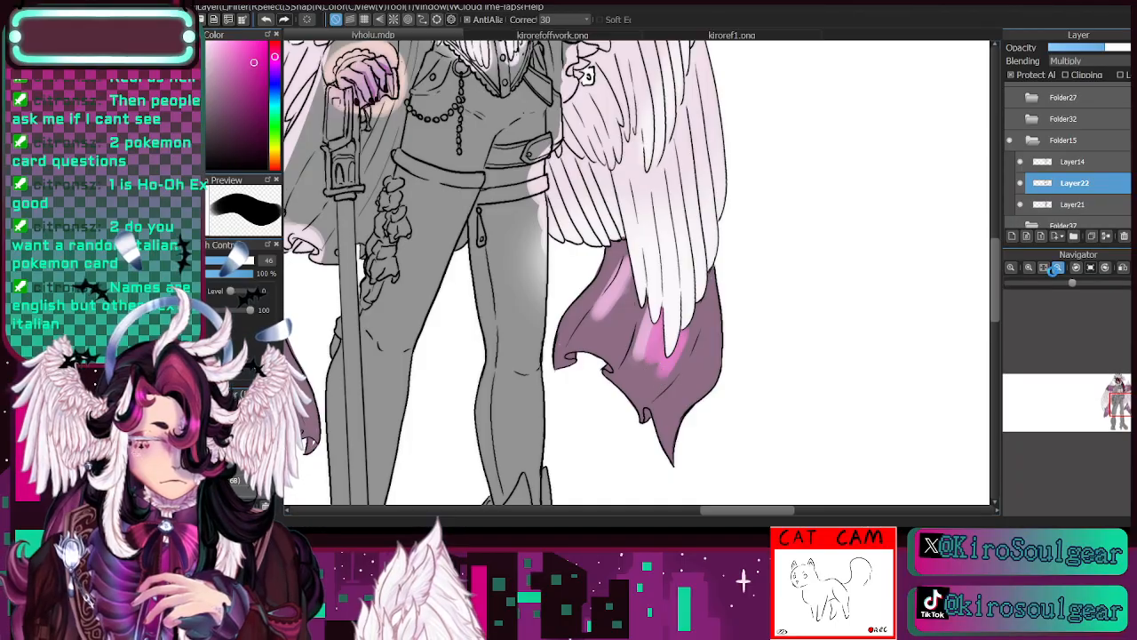
# - Blend soft pink into the translucent cloth over the hair with a soft brush at size 40 and 13% opacity
pyautogui.click(1058, 268)
pyautogui.moveTo(1125, 401); pyautogui.dragTo(1116, 384)
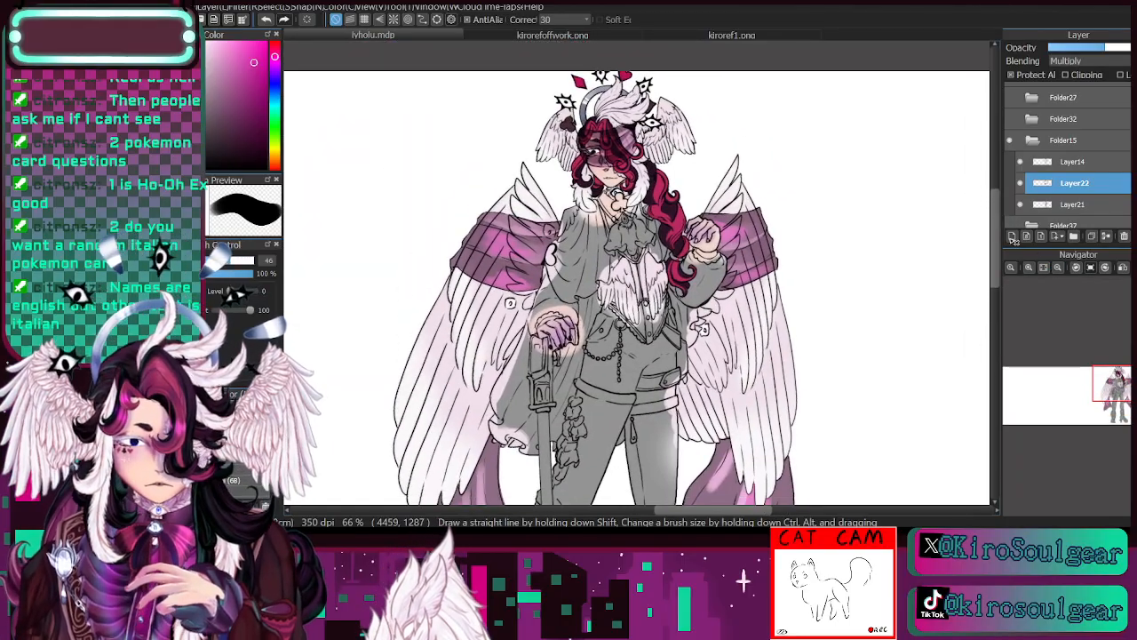
pyautogui.click(1029, 268)
pyautogui.click(1029, 268)
pyautogui.click(1118, 381)
pyautogui.moveTo(1119, 381); pyautogui.dragTo(1120, 374)
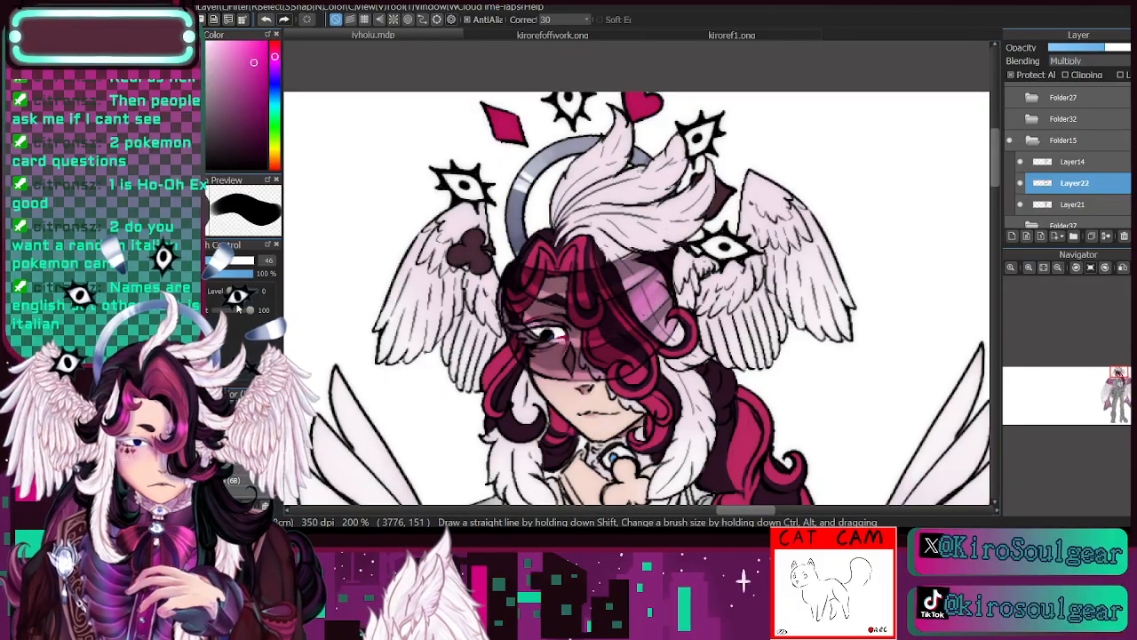
pyautogui.press('b')
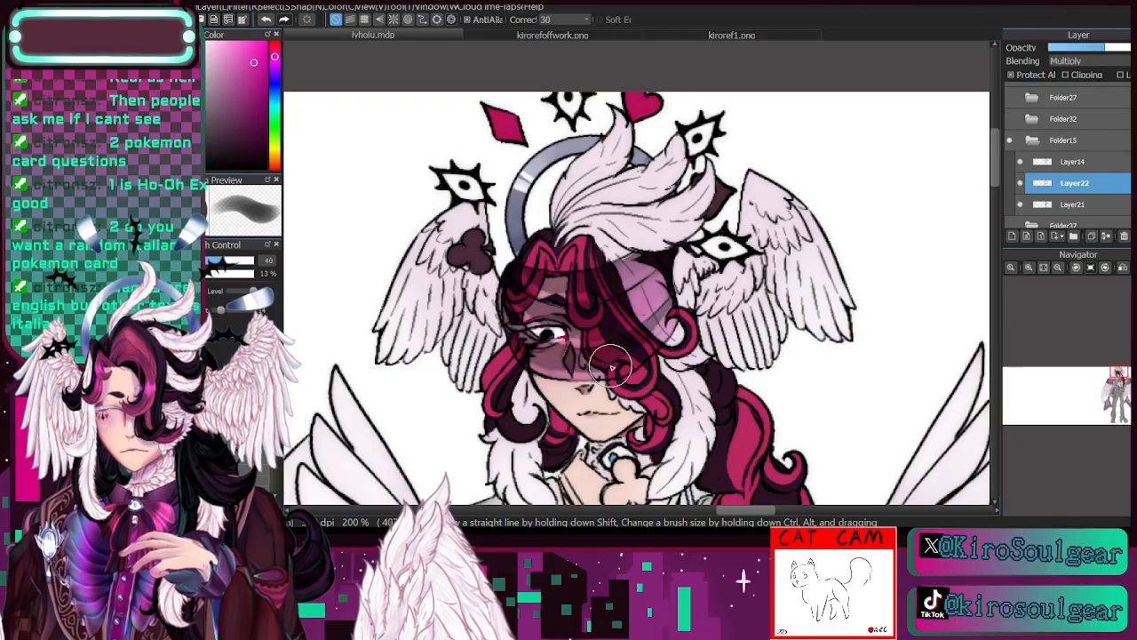
# - Examine the purple sleeves and fabric colours of the outfit without jacket in kiroref1.png
pyautogui.click(731, 34)
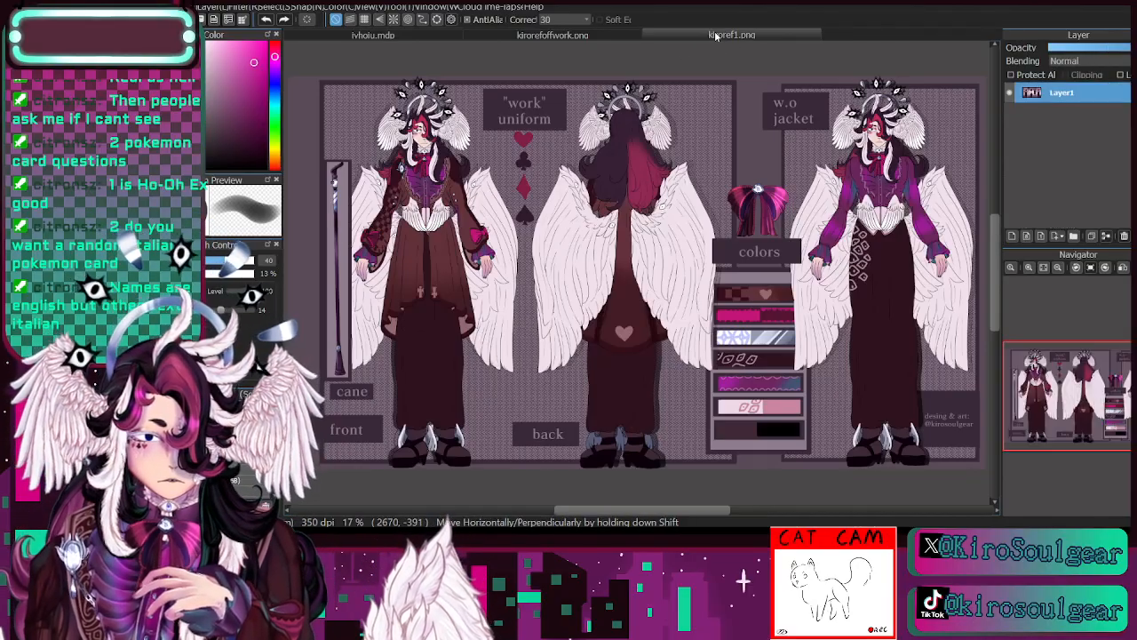
pyautogui.click(1029, 267)
pyautogui.click(1031, 270)
pyautogui.click(1031, 270)
pyautogui.moveTo(1084, 389); pyautogui.dragTo(1135, 387)
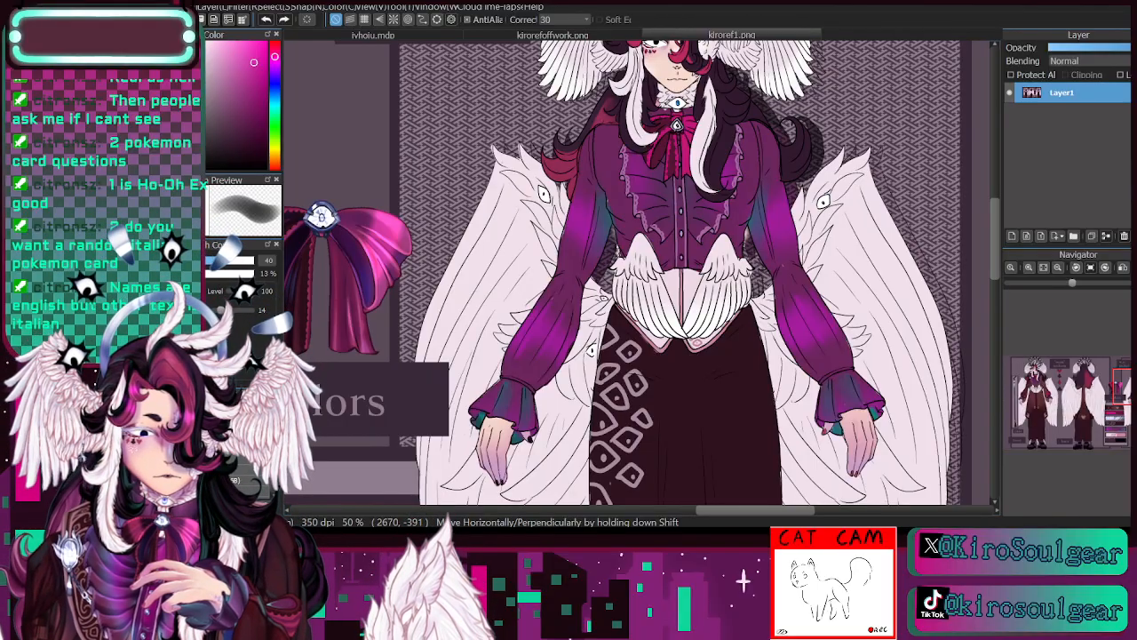
pyautogui.click(388, 34)
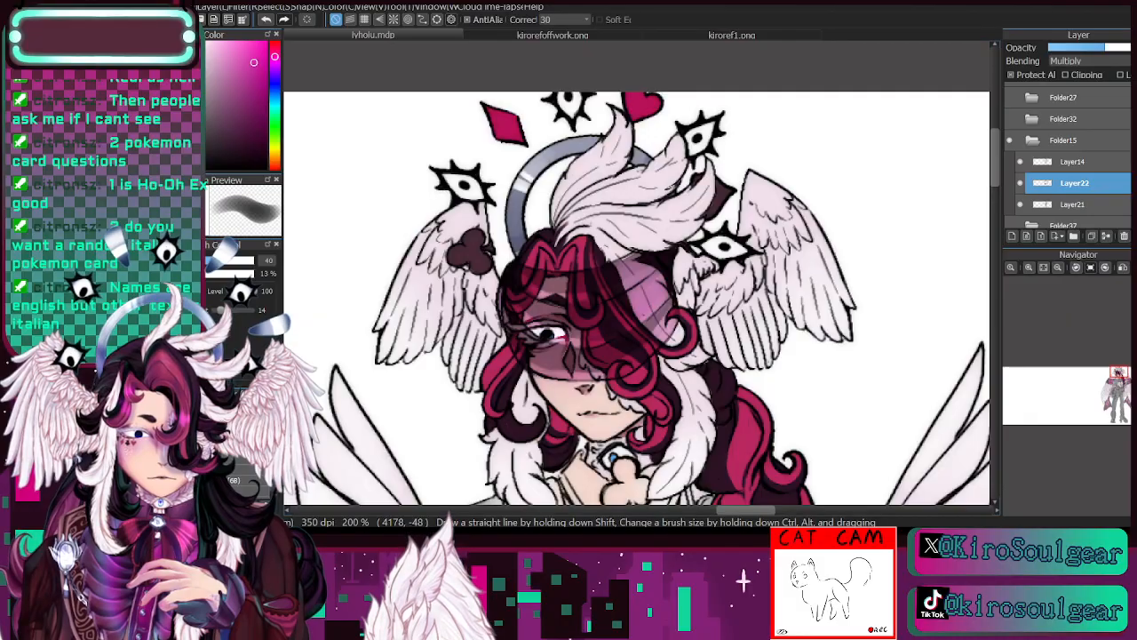
# - Soften the pink patches on the cloth bands and trailing ends on Layer22 with the soft brush at size 93 and 13% opacity
pyautogui.moveTo(1118, 385); pyautogui.dragTo(1121, 387)
pyautogui.click(1059, 267)
pyautogui.click(1060, 269)
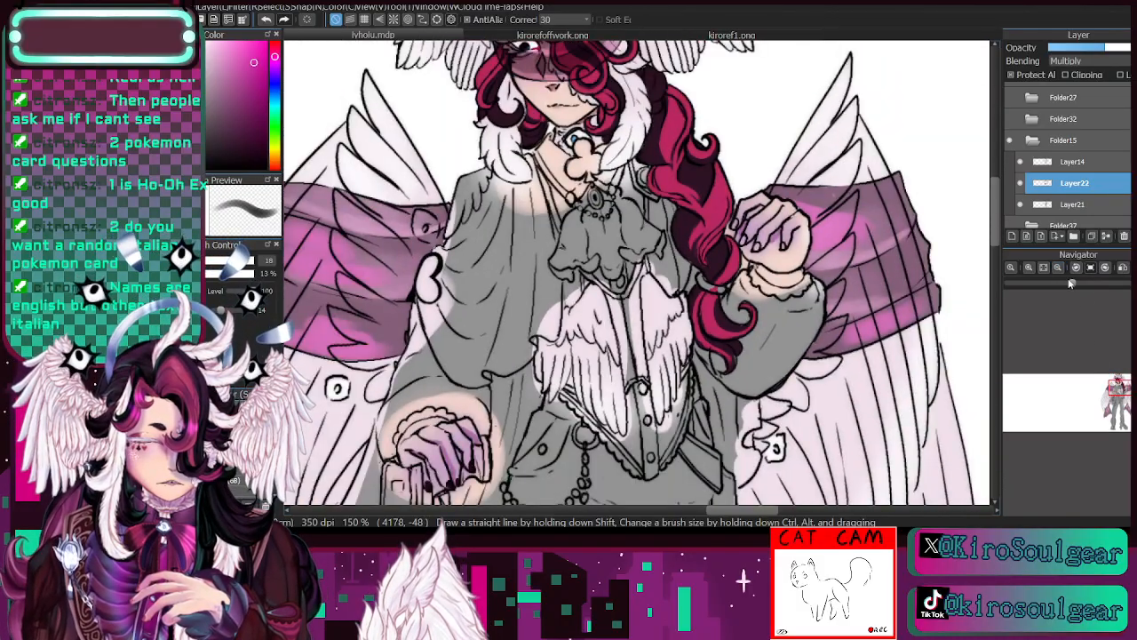
pyautogui.press('e')
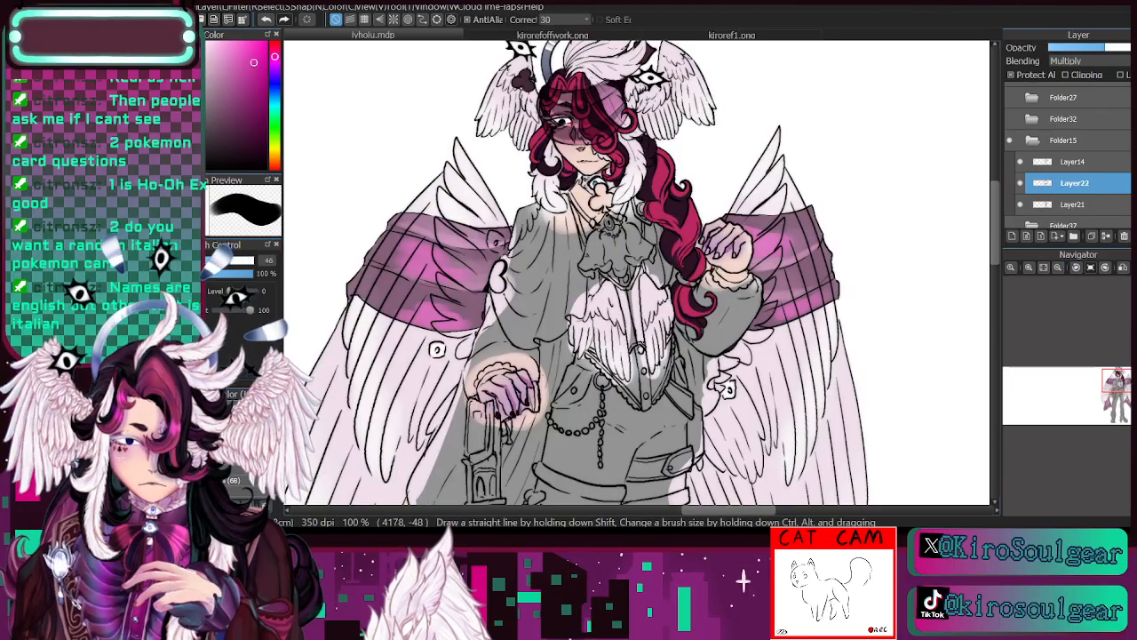
pyautogui.moveTo(465, 266); pyautogui.dragTo(444, 266)
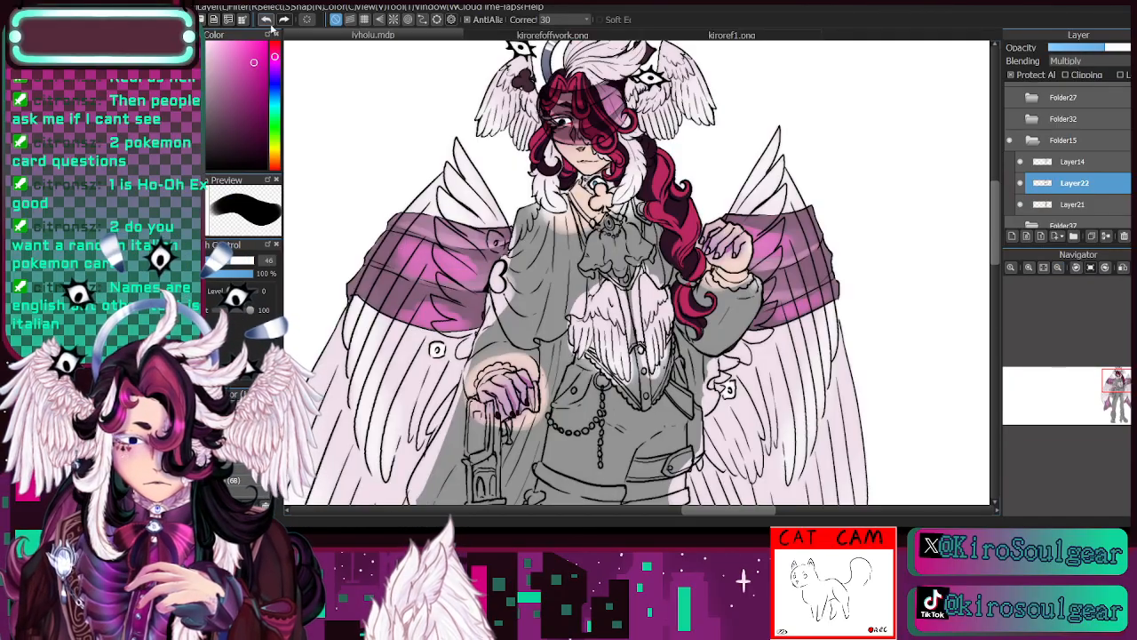
pyautogui.press('b')
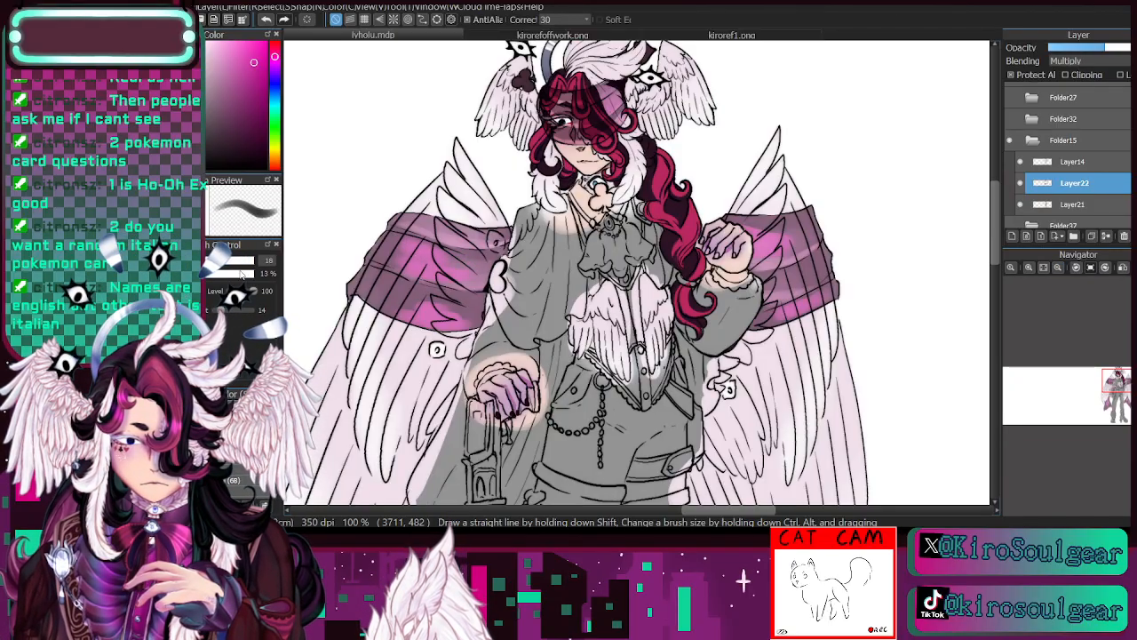
pyautogui.click(241, 261)
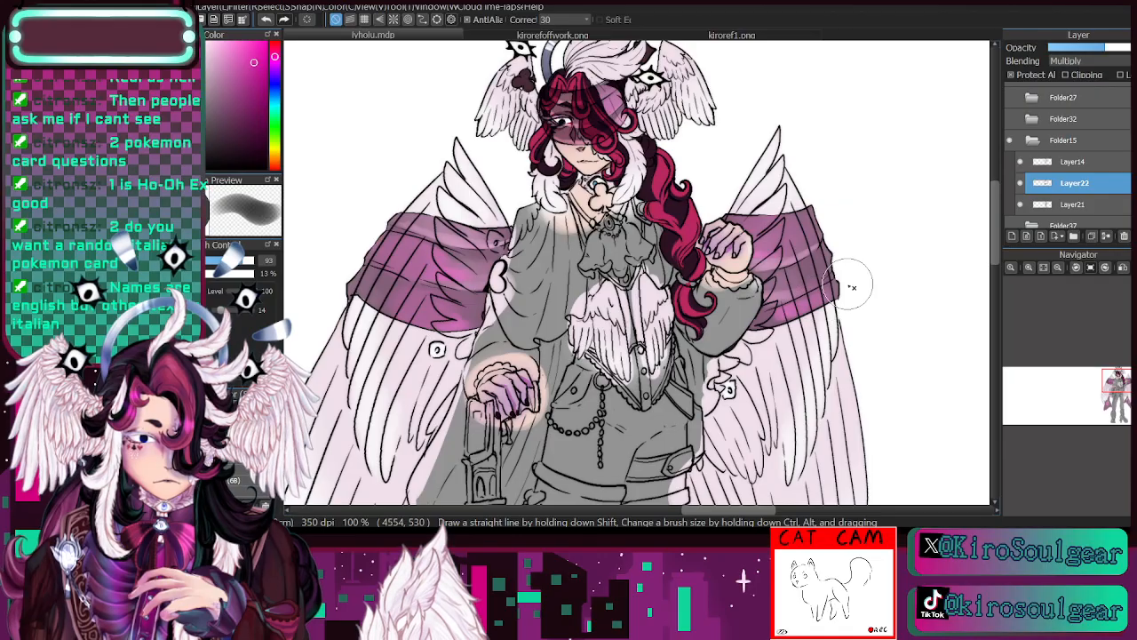
pyautogui.moveTo(622, 480); pyautogui.dragTo(746, 62)
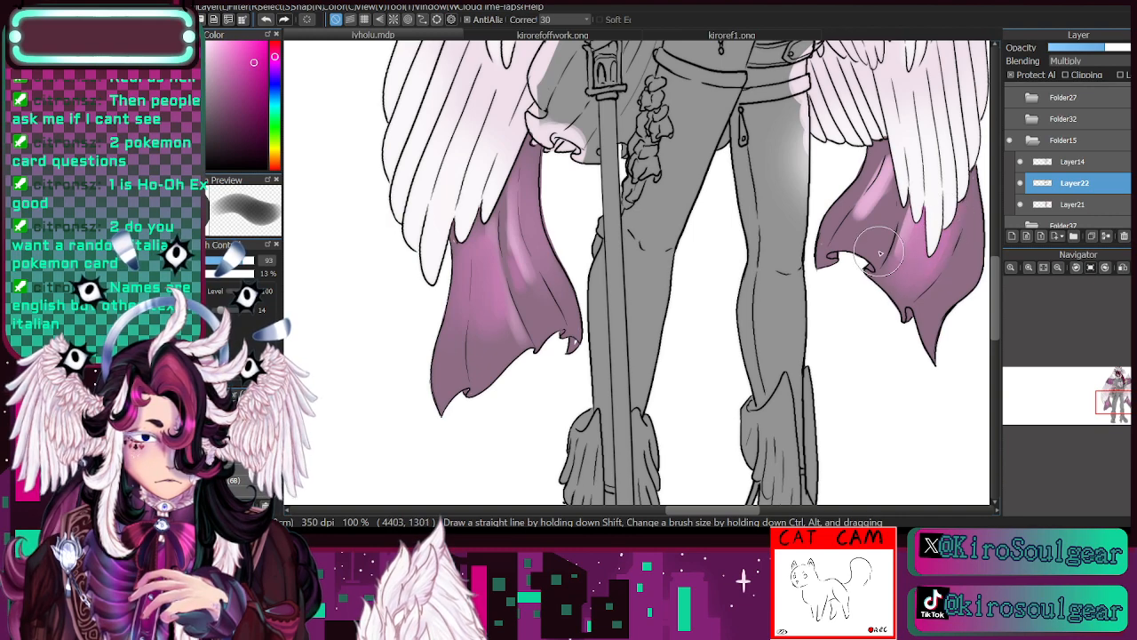
pyautogui.moveTo(879, 253)
pyautogui.mouseDown()
pyautogui.moveTo(862, 223)
pyautogui.moveTo(876, 160)
pyautogui.moveTo(866, 213)
pyautogui.moveTo(860, 196)
pyautogui.mouseUp()
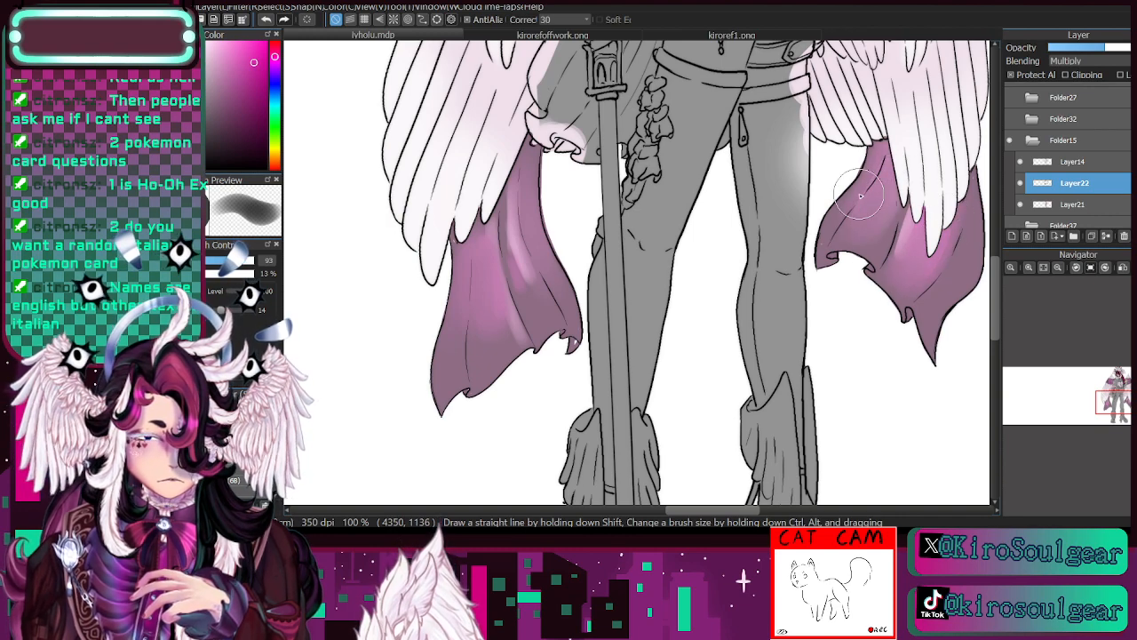
# - Fine-tune Layer22's opacity slightly and check the translucent cloth across the whole figure
pyautogui.moveTo(1116, 411); pyautogui.dragTo(1117, 389)
pyautogui.click(1021, 184)
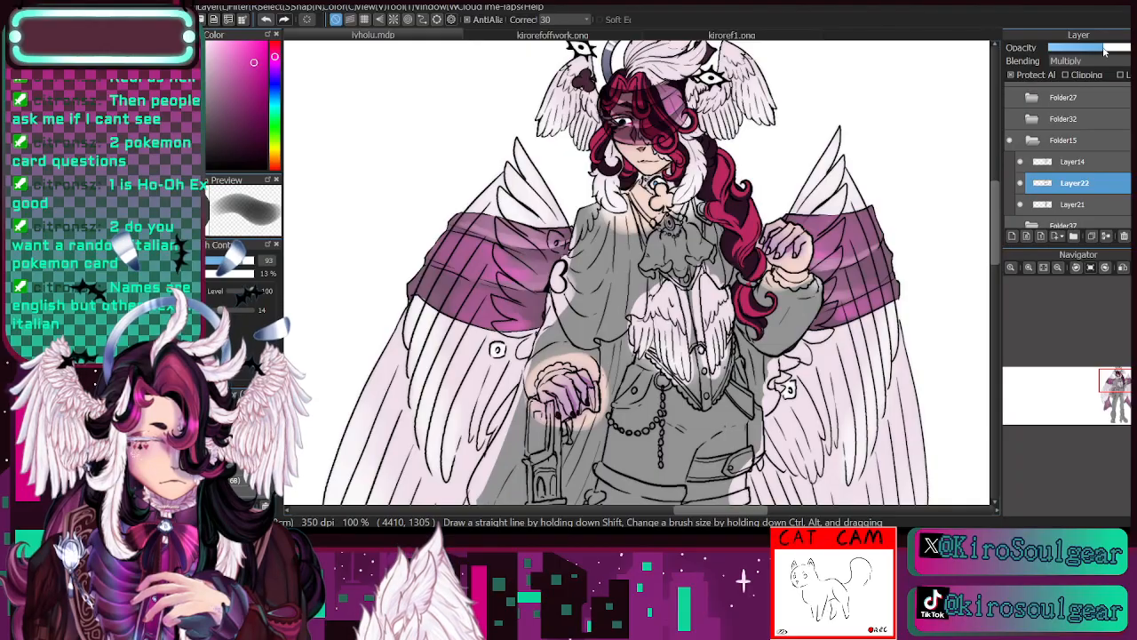
pyautogui.click(1104, 51)
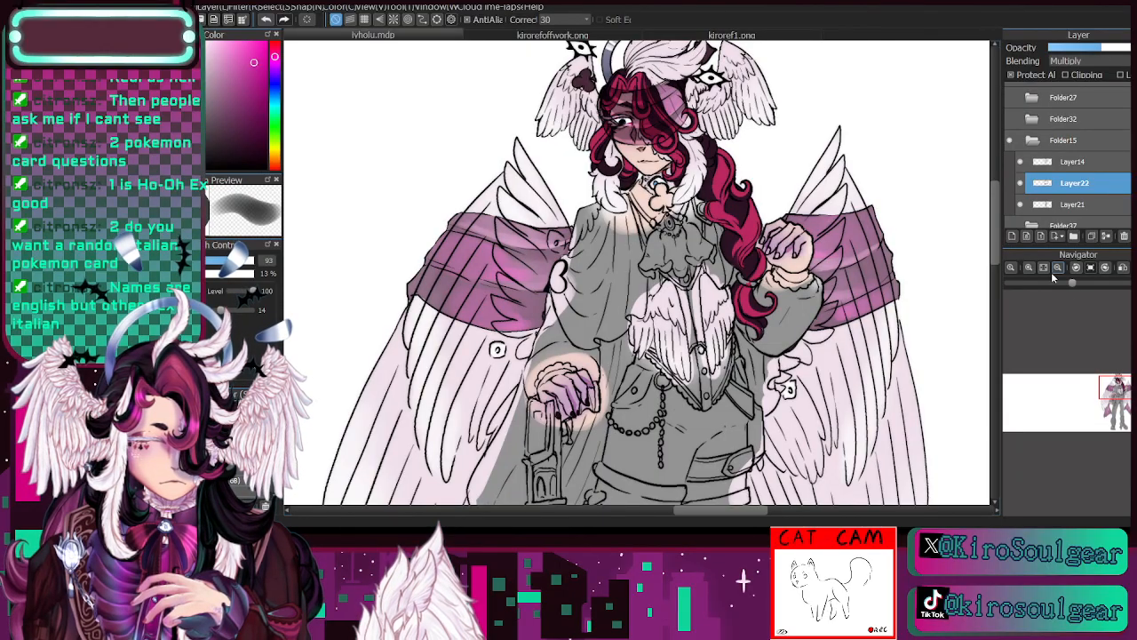
pyautogui.click(1058, 267)
pyautogui.click(1030, 267)
pyautogui.click(1029, 267)
pyautogui.click(1030, 267)
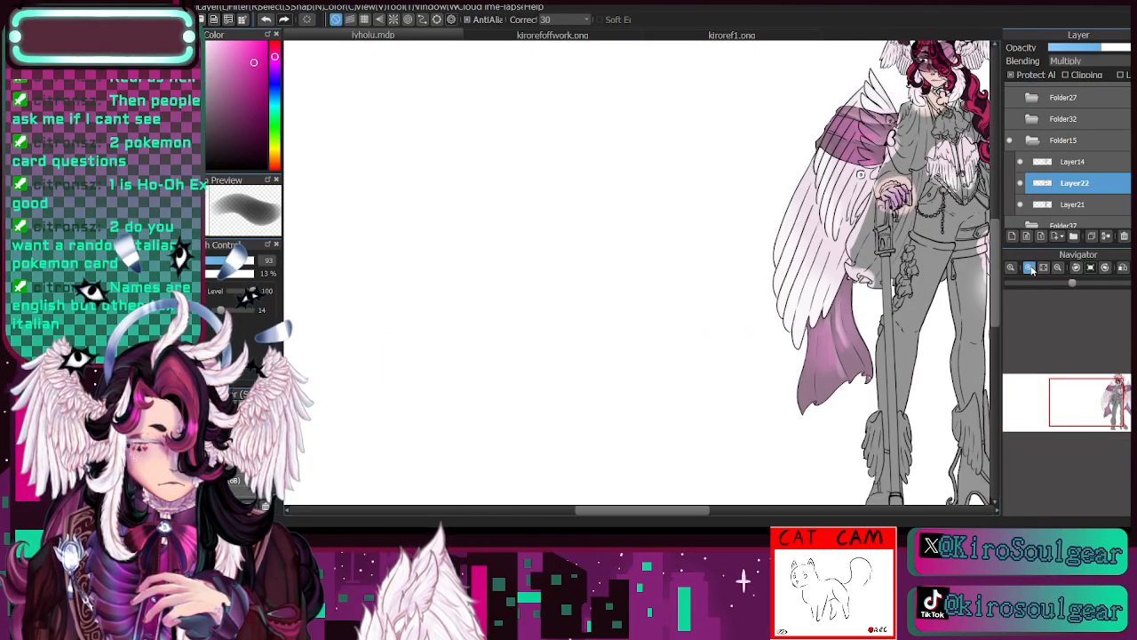
pyautogui.click(1030, 268)
pyautogui.moveTo(1103, 406); pyautogui.dragTo(1118, 395)
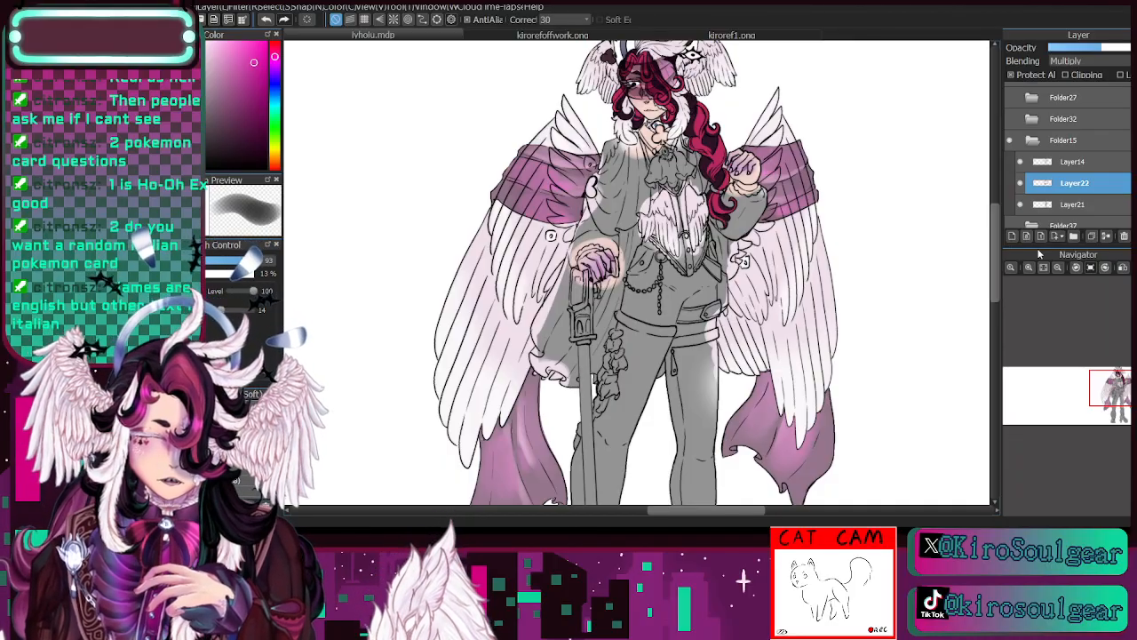
# - Hide Layer22 and add a new layer directly above Layer21
pyautogui.click(1021, 184)
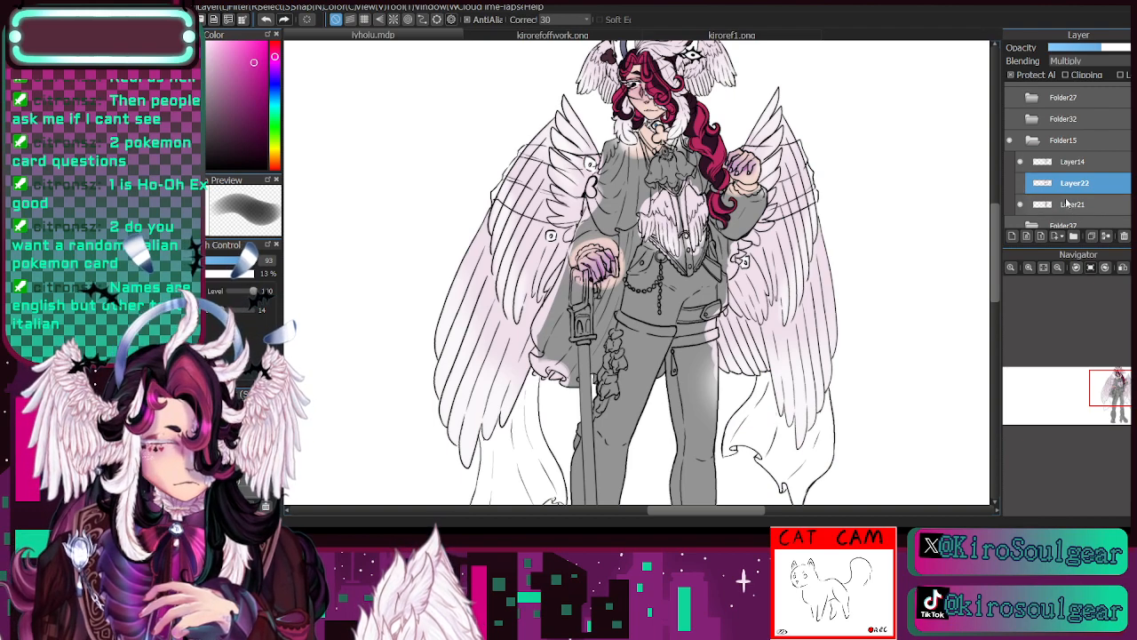
pyautogui.click(1072, 204)
pyautogui.click(1020, 206)
pyautogui.click(1020, 206)
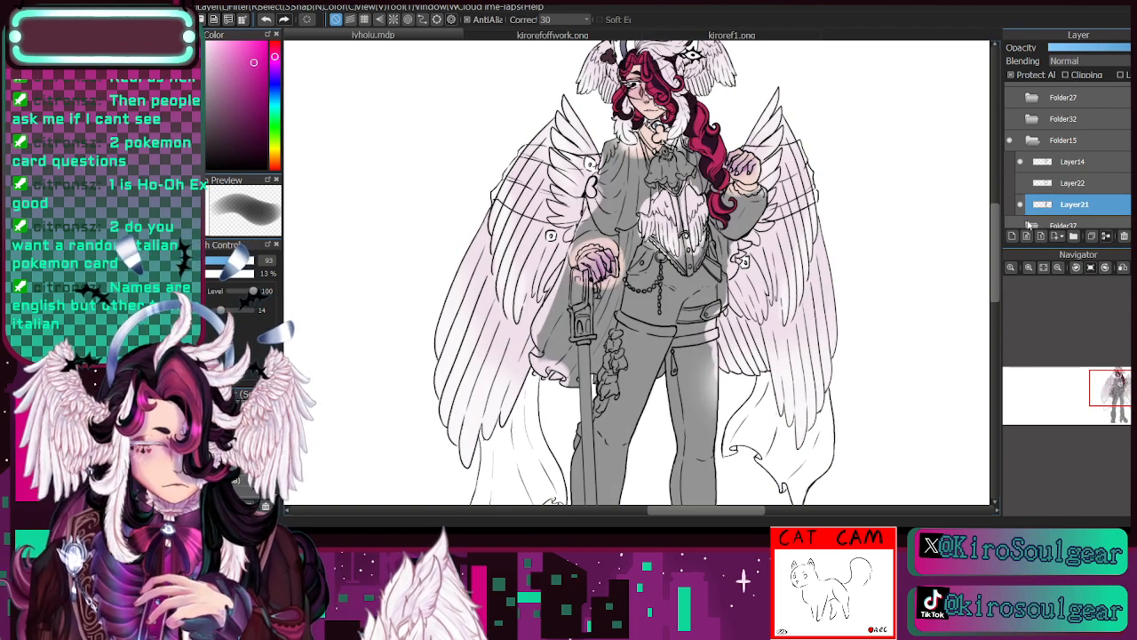
pyautogui.click(1012, 236)
# - Sample the braid's crimson and paint the raised hand's fingernails with it on Layer21 at brush size 12.2
pyautogui.click(1029, 268)
pyautogui.click(1029, 269)
pyautogui.click(1029, 268)
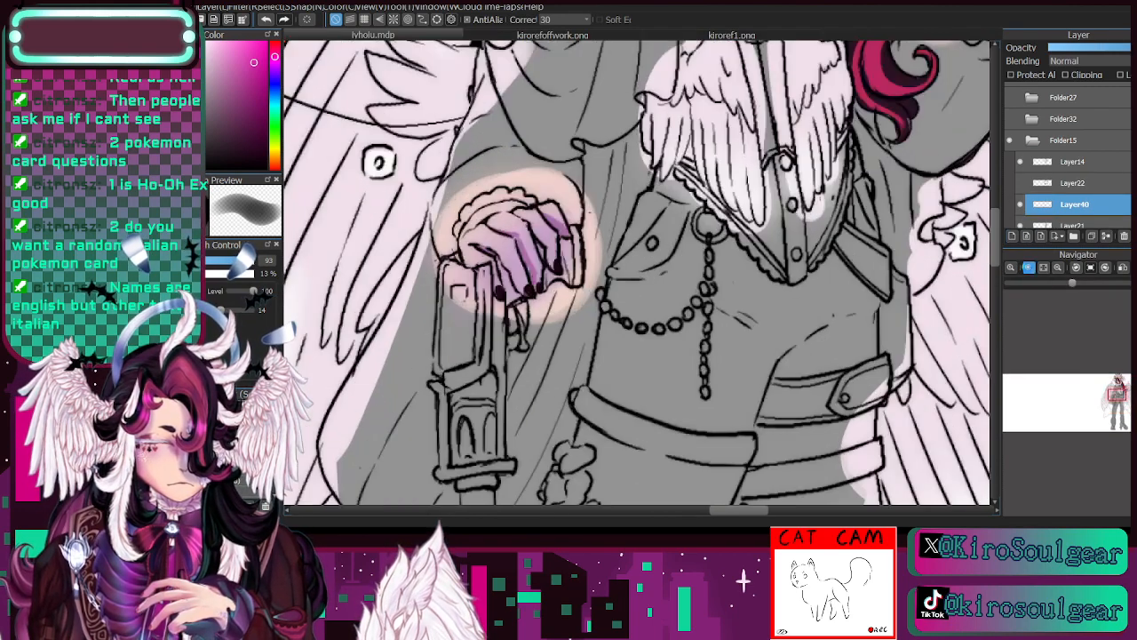
pyautogui.click(1029, 269)
pyautogui.moveTo(1119, 391); pyautogui.dragTo(1121, 386)
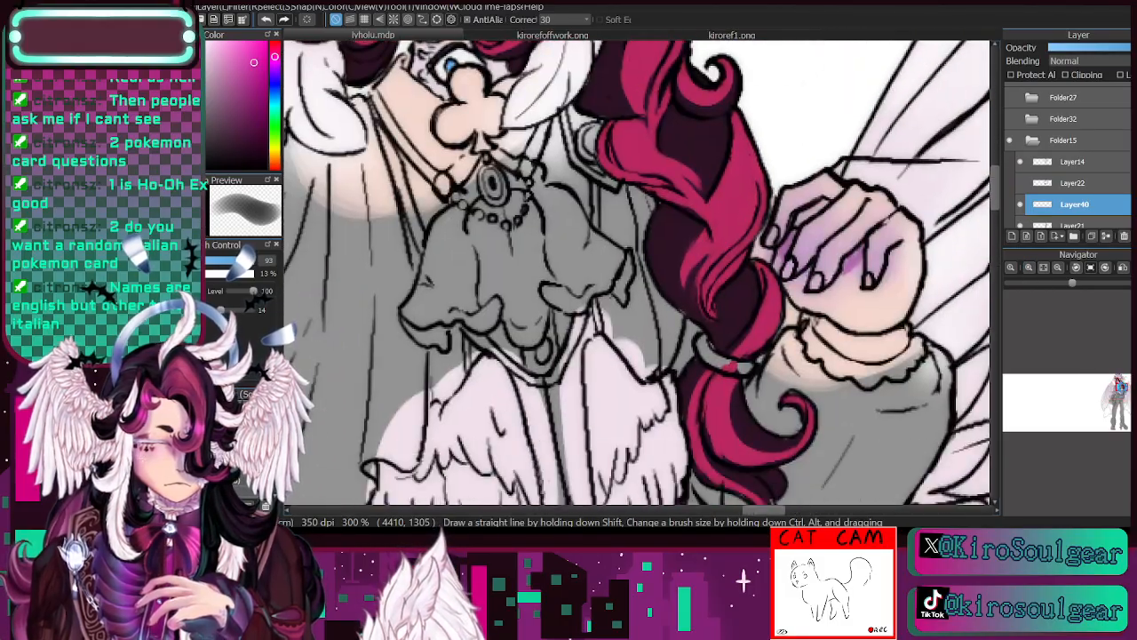
pyautogui.press('i')
pyautogui.click(736, 191)
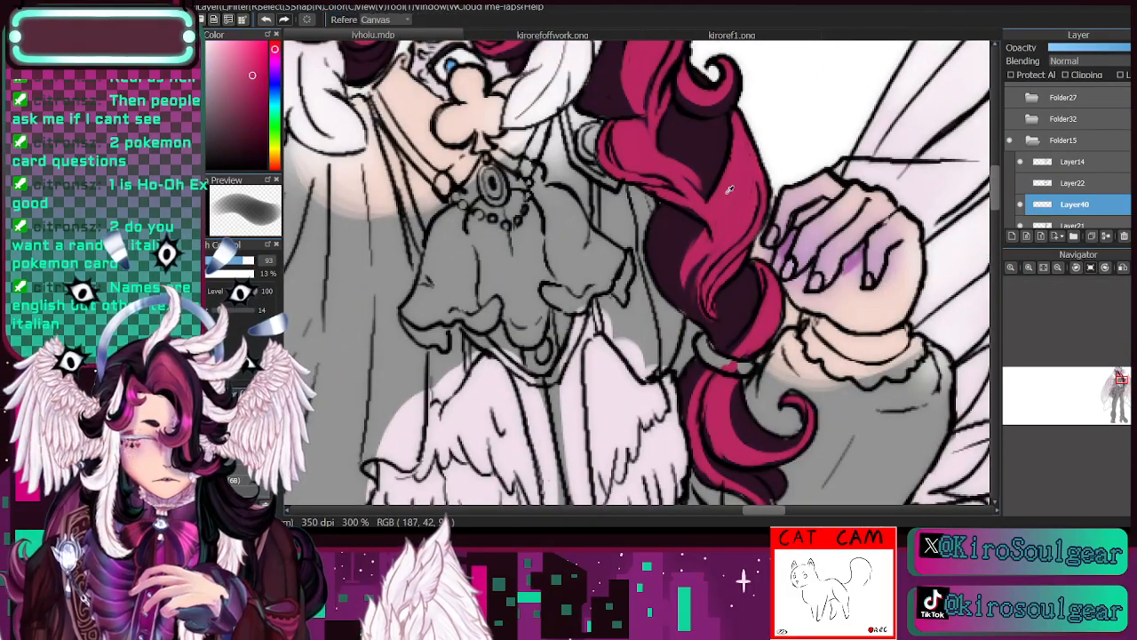
pyautogui.press('p')
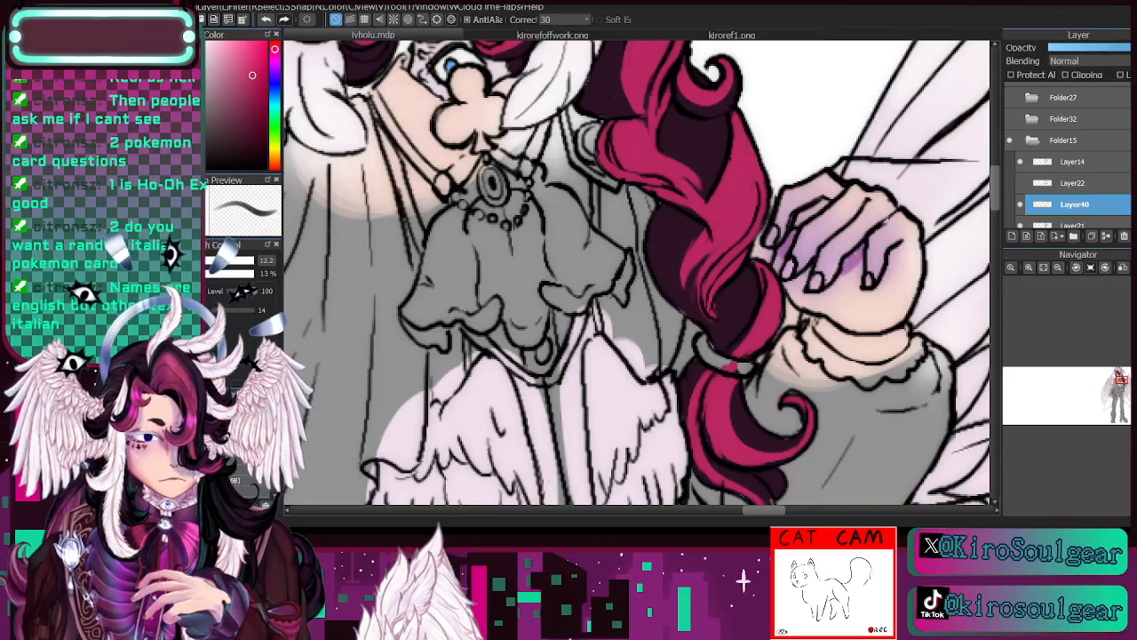
pyautogui.press('e')
pyautogui.press('p')
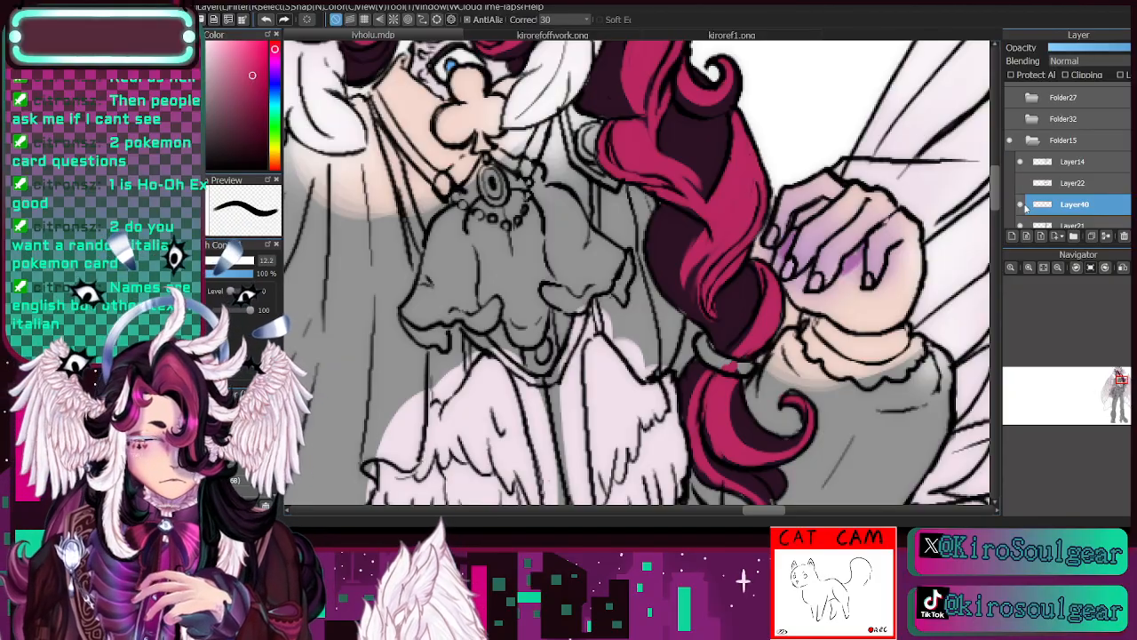
pyautogui.click(1063, 224)
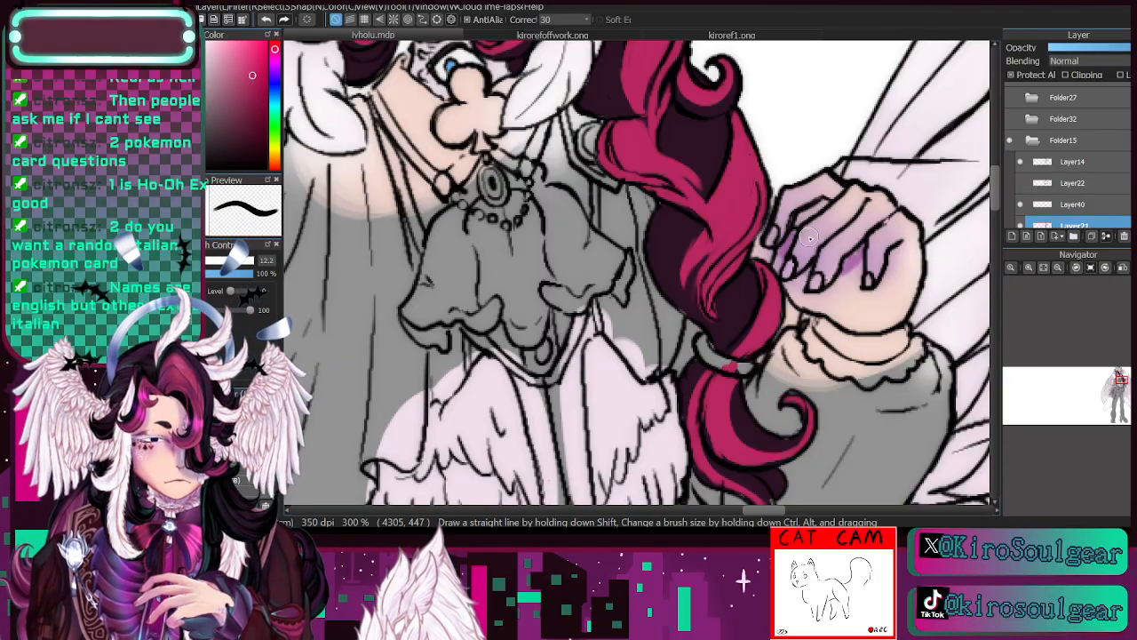
pyautogui.moveTo(783, 273); pyautogui.dragTo(790, 264)
pyautogui.moveTo(776, 229); pyautogui.dragTo(775, 231)
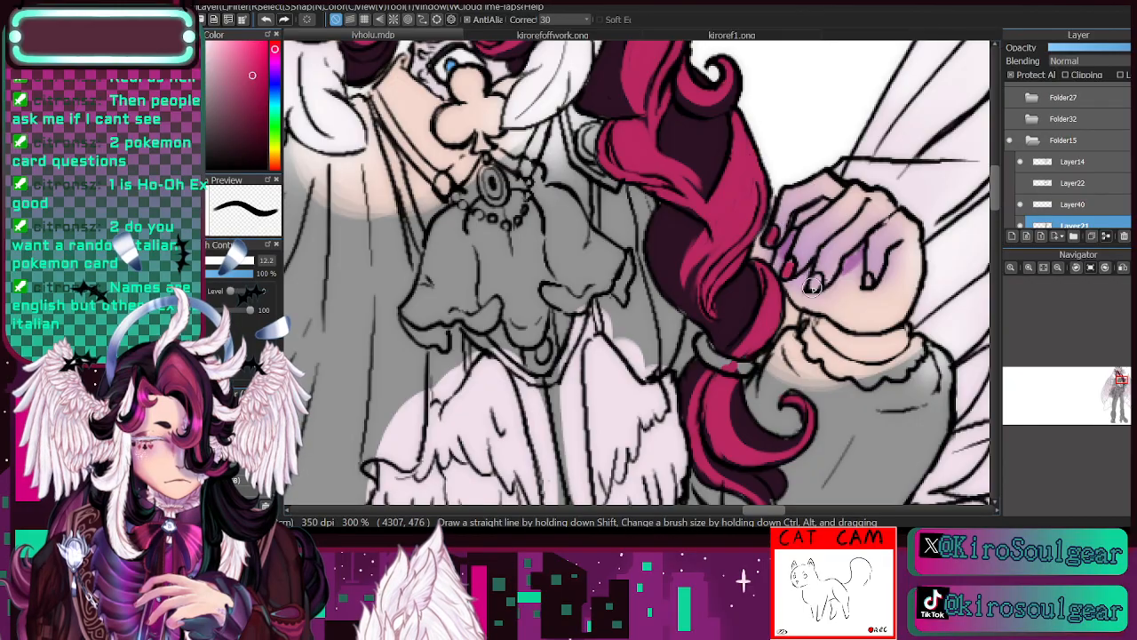
pyautogui.moveTo(818, 277); pyautogui.dragTo(813, 286)
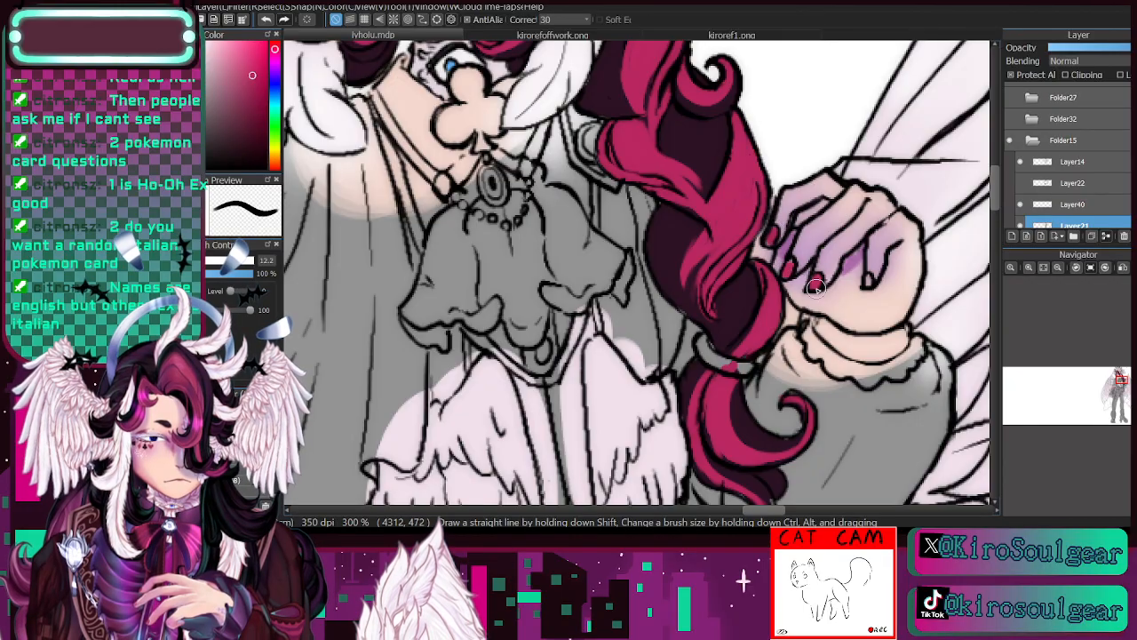
# - Clip Layer40 to the layer below and paint the collar, neck and club pendant dark grey at brush size 15
pyautogui.click(1058, 268)
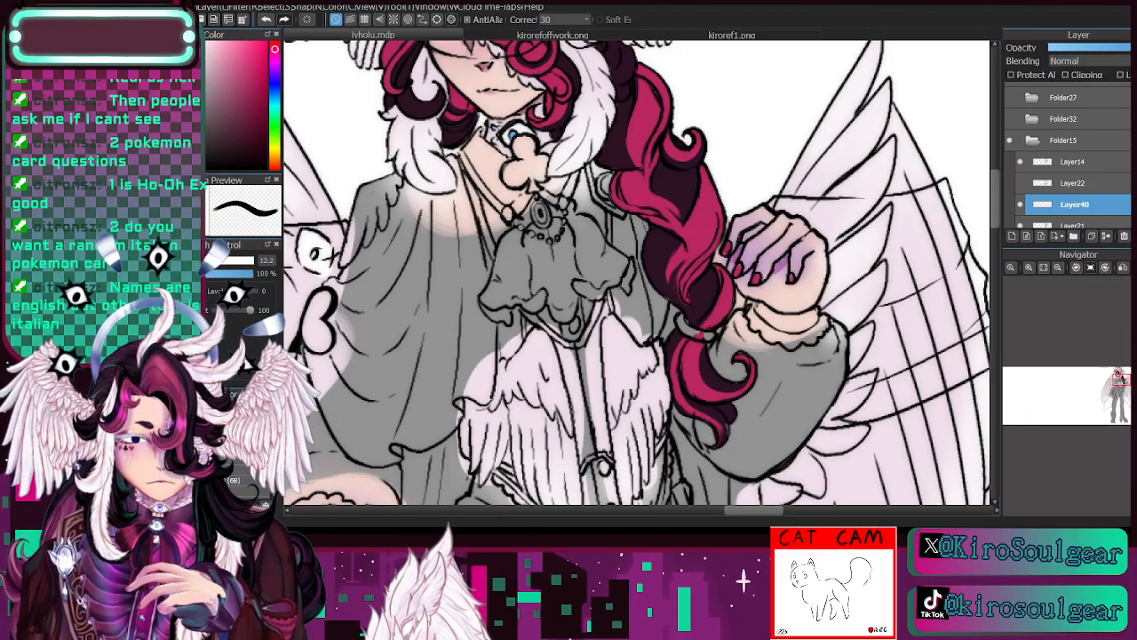
pyautogui.click(1029, 267)
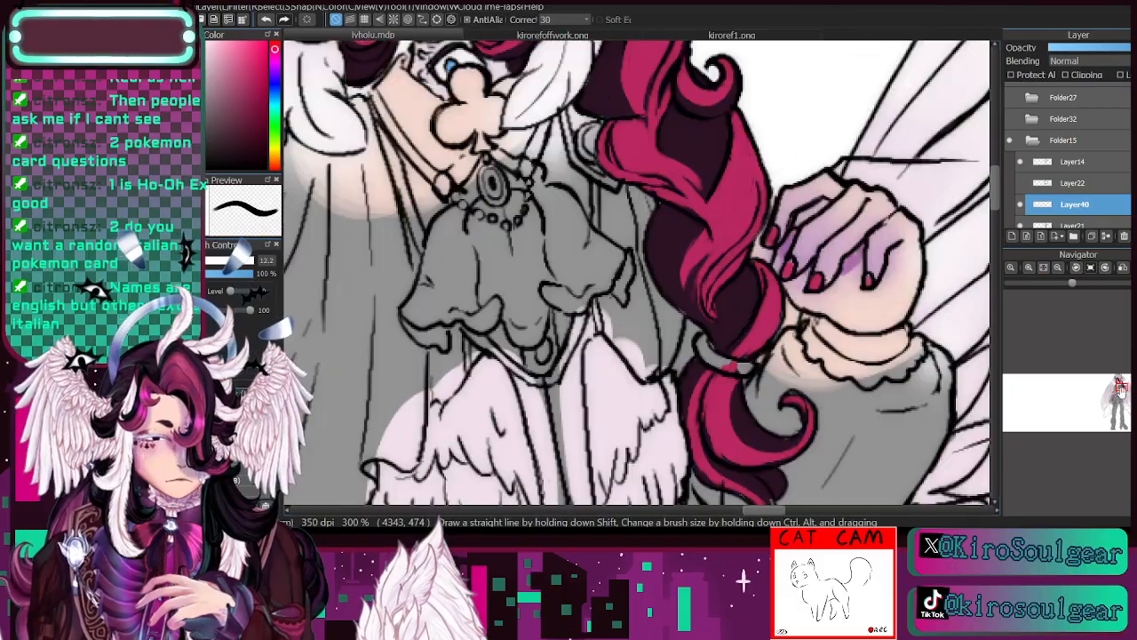
pyautogui.moveTo(1121, 391); pyautogui.dragTo(1118, 384)
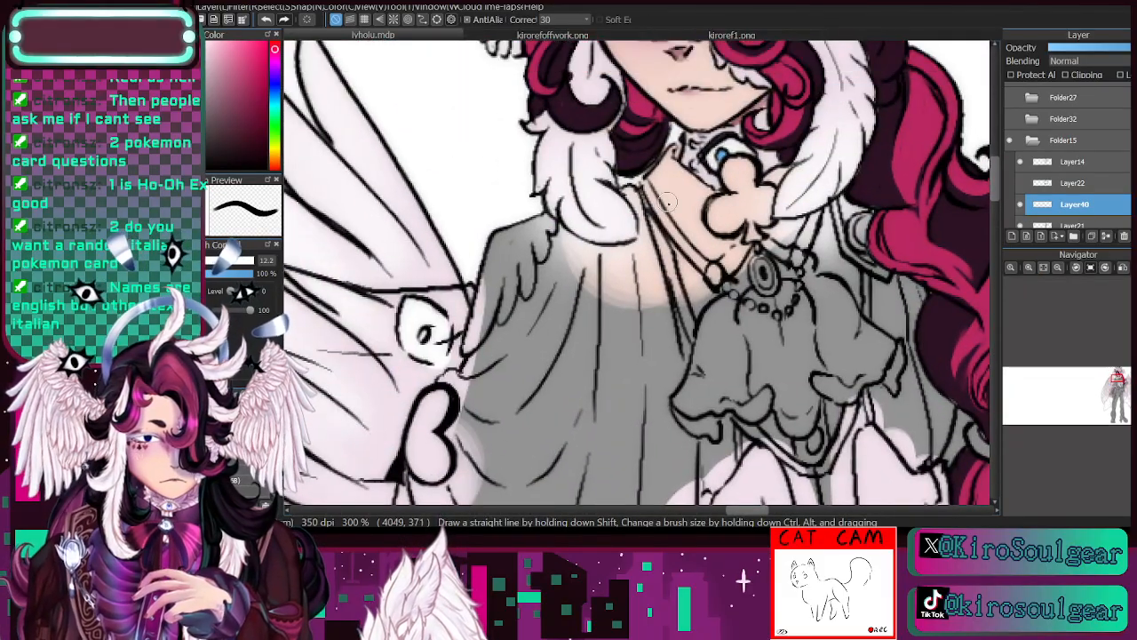
pyautogui.moveTo(653, 189)
pyautogui.mouseDown()
pyautogui.moveTo(686, 246)
pyautogui.moveTo(651, 186)
pyautogui.moveTo(672, 147)
pyautogui.moveTo(669, 167)
pyautogui.mouseUp()
pyautogui.click(267, 20)
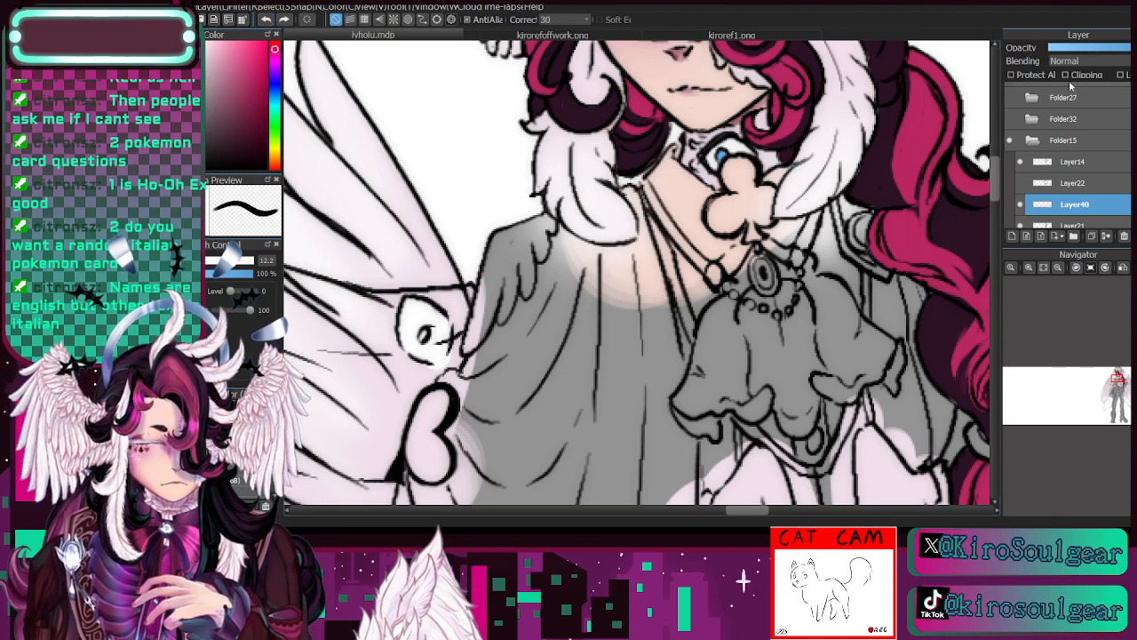
pyautogui.click(1066, 75)
pyautogui.moveTo(678, 199)
pyautogui.mouseDown()
pyautogui.moveTo(645, 187)
pyautogui.moveTo(678, 139)
pyautogui.moveTo(667, 168)
pyautogui.moveTo(693, 199)
pyautogui.moveTo(705, 199)
pyautogui.moveTo(674, 161)
pyautogui.moveTo(739, 213)
pyautogui.moveTo(730, 179)
pyautogui.moveTo(709, 193)
pyautogui.moveTo(748, 205)
pyautogui.moveTo(736, 167)
pyautogui.moveTo(732, 181)
pyautogui.moveTo(752, 177)
pyautogui.moveTo(759, 189)
pyautogui.moveTo(787, 167)
pyautogui.moveTo(751, 216)
pyautogui.moveTo(771, 206)
pyautogui.moveTo(773, 181)
pyautogui.moveTo(756, 248)
pyautogui.moveTo(814, 229)
pyautogui.moveTo(763, 229)
pyautogui.moveTo(853, 208)
pyautogui.mouseUp()
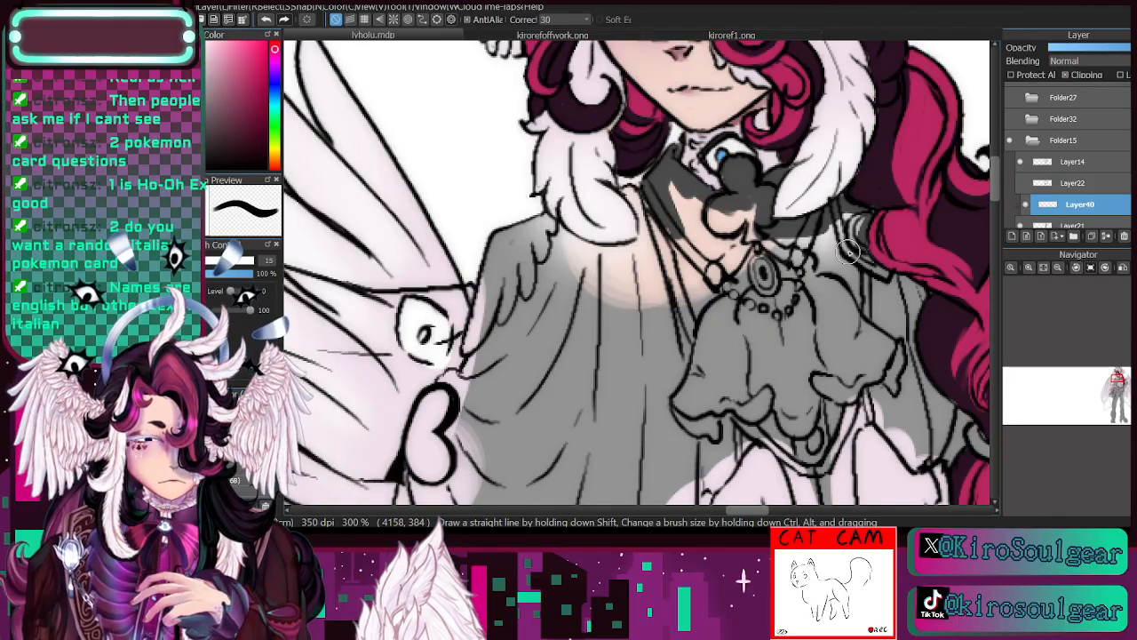
pyautogui.moveTo(848, 253)
pyautogui.mouseDown()
pyautogui.moveTo(859, 220)
pyautogui.moveTo(811, 240)
pyautogui.moveTo(779, 281)
pyautogui.moveTo(790, 243)
pyautogui.moveTo(699, 289)
pyautogui.moveTo(763, 239)
pyautogui.moveTo(694, 310)
pyautogui.moveTo(685, 192)
pyautogui.moveTo(724, 349)
pyautogui.moveTo(696, 317)
pyautogui.moveTo(661, 184)
pyautogui.moveTo(716, 244)
pyautogui.moveTo(756, 265)
pyautogui.moveTo(672, 186)
pyautogui.moveTo(756, 224)
pyautogui.mouseUp()
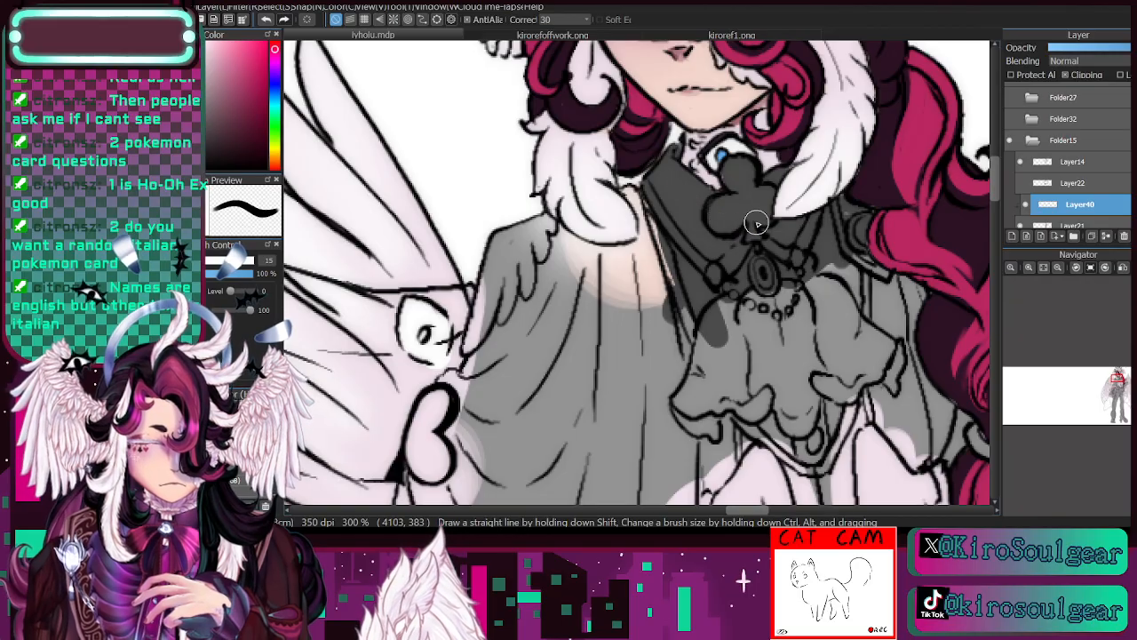
# - Paint dark grey over the ruffled jabot and vest front, down between the chest feathers, using brush sizes up to 54
pyautogui.click(1057, 267)
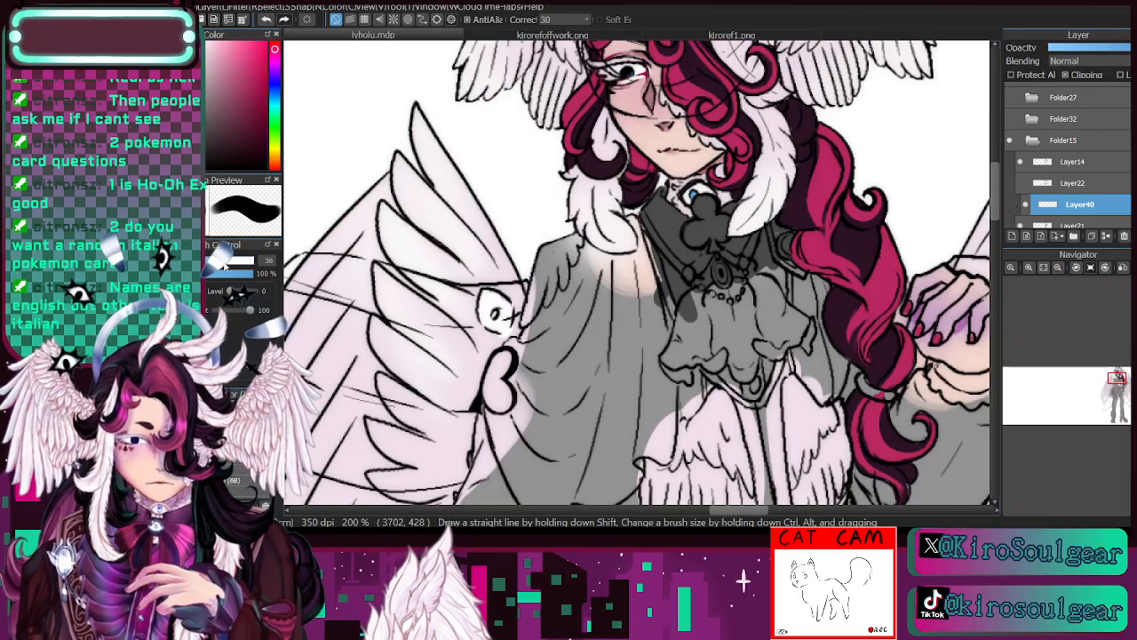
pyautogui.moveTo(682, 306)
pyautogui.mouseDown()
pyautogui.moveTo(644, 373)
pyautogui.moveTo(746, 311)
pyautogui.moveTo(736, 294)
pyautogui.moveTo(765, 316)
pyautogui.moveTo(777, 299)
pyautogui.mouseUp()
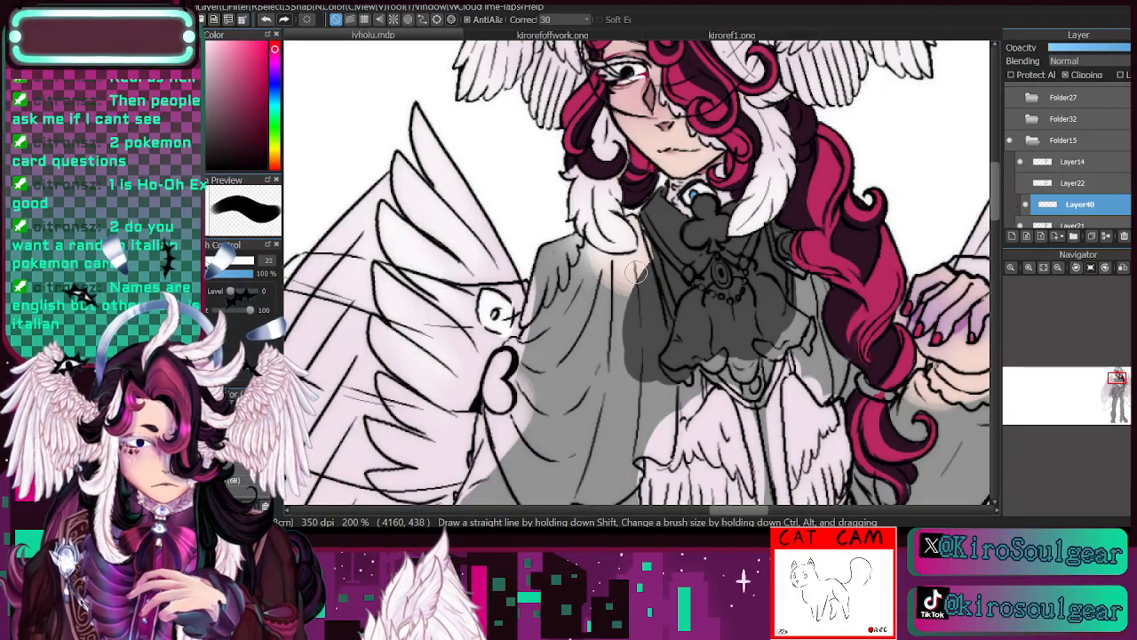
pyautogui.moveTo(793, 261)
pyautogui.mouseDown()
pyautogui.moveTo(782, 264)
pyautogui.moveTo(816, 284)
pyautogui.moveTo(799, 360)
pyautogui.moveTo(766, 338)
pyautogui.mouseUp()
pyautogui.moveTo(766, 378)
pyautogui.mouseDown()
pyautogui.moveTo(778, 475)
pyautogui.moveTo(749, 373)
pyautogui.moveTo(760, 452)
pyautogui.moveTo(720, 355)
pyautogui.moveTo(688, 408)
pyautogui.moveTo(678, 392)
pyautogui.moveTo(629, 414)
pyautogui.moveTo(588, 398)
pyautogui.moveTo(589, 364)
pyautogui.mouseUp()
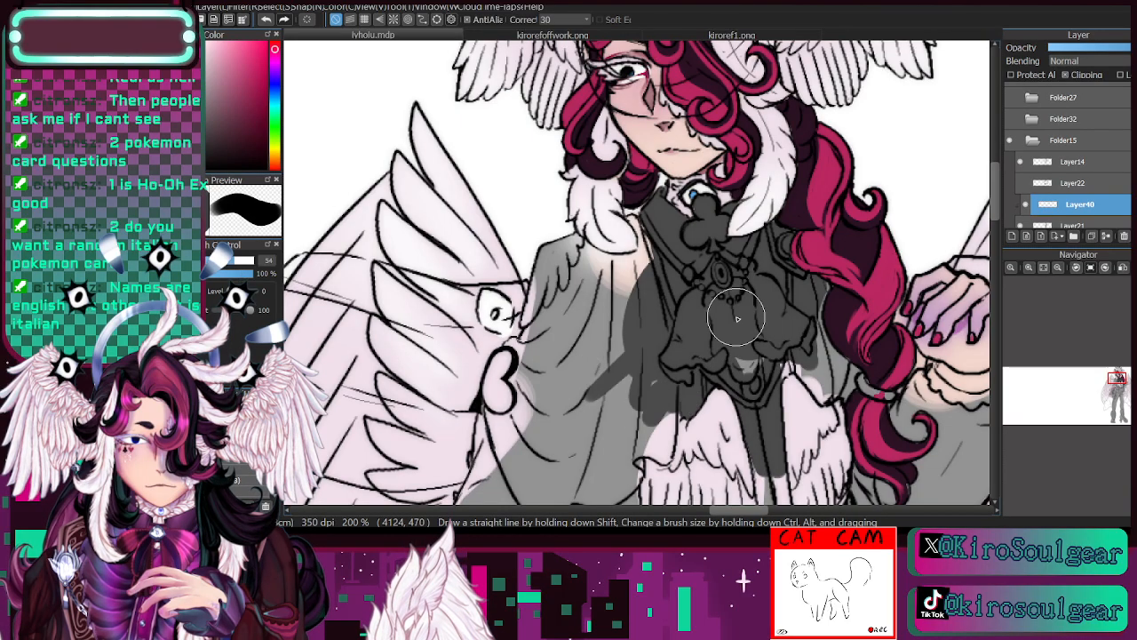
# - Fill the vest edge beside the braid and the ring around the braid with dark grey, refining at brush size 9.8
pyautogui.click(218, 261)
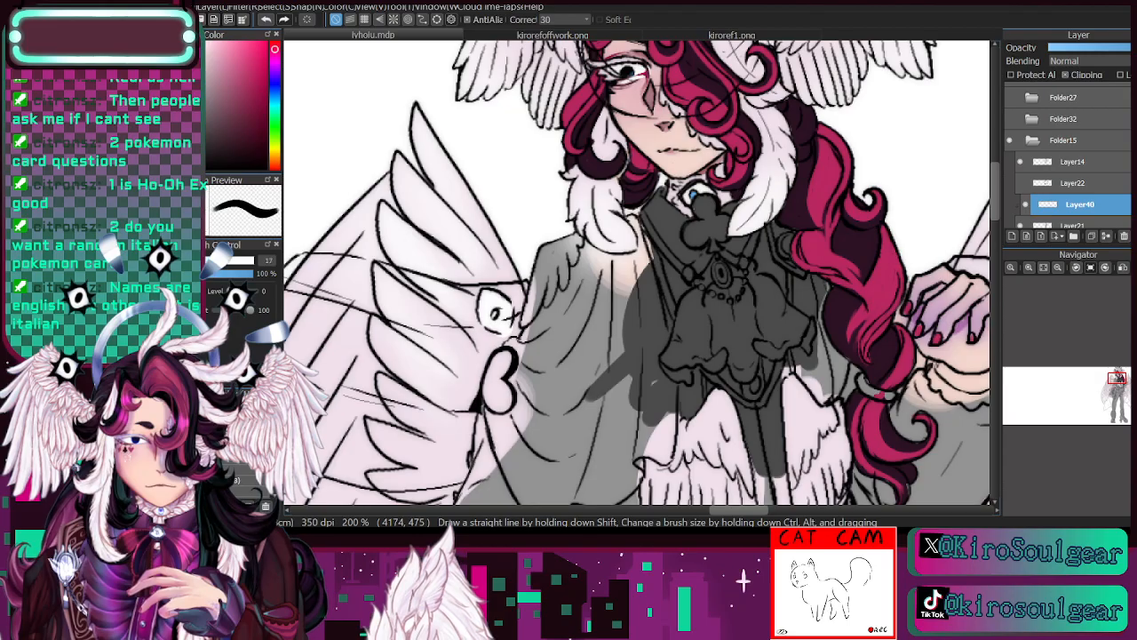
pyautogui.moveTo(807, 378)
pyautogui.mouseDown()
pyautogui.moveTo(824, 349)
pyautogui.moveTo(833, 391)
pyautogui.moveTo(841, 360)
pyautogui.mouseUp()
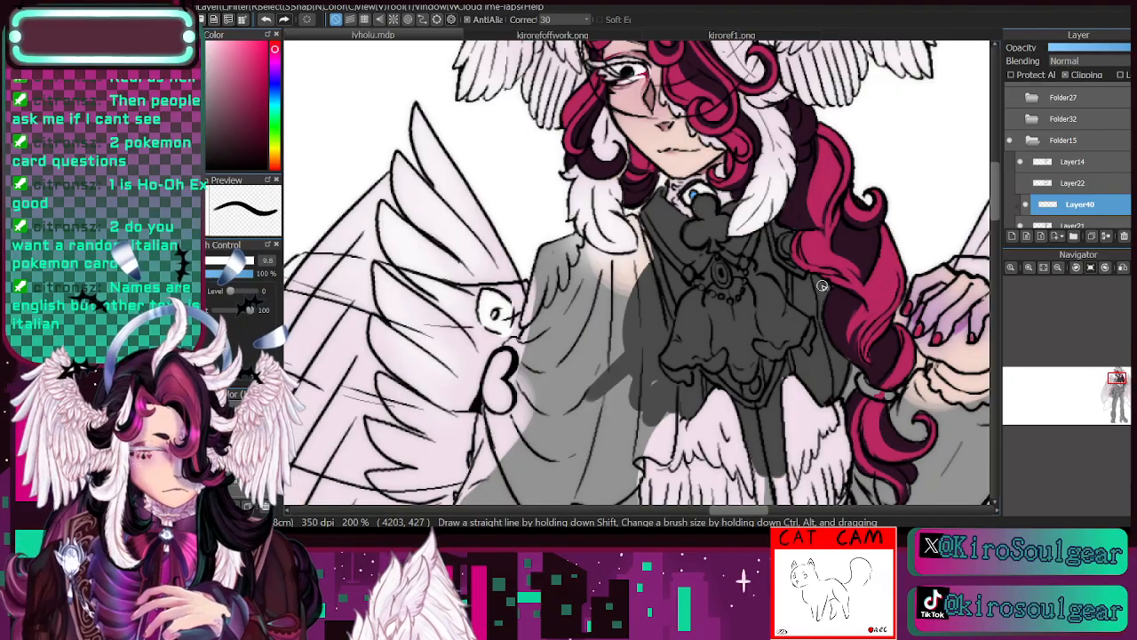
pyautogui.moveTo(849, 380); pyautogui.dragTo(854, 371)
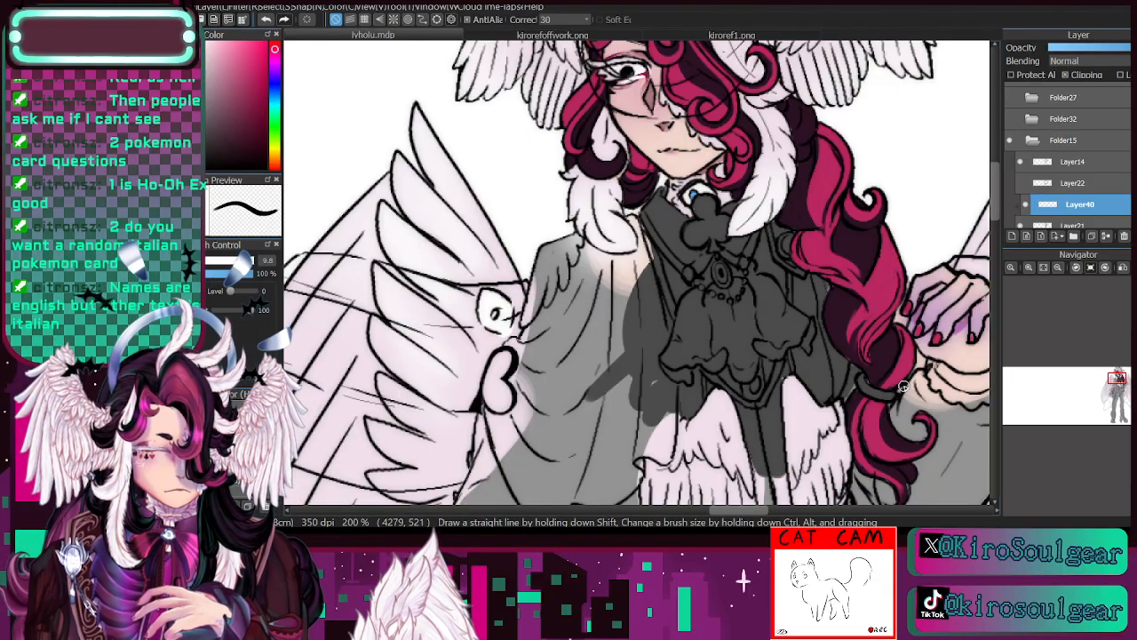
# - Paint the raised arm's ruffled cuff and puffed sleeve dark grey on Layer40, using brush sizes from 11 to 19
pyautogui.moveTo(1116, 382); pyautogui.dragTo(1121, 386)
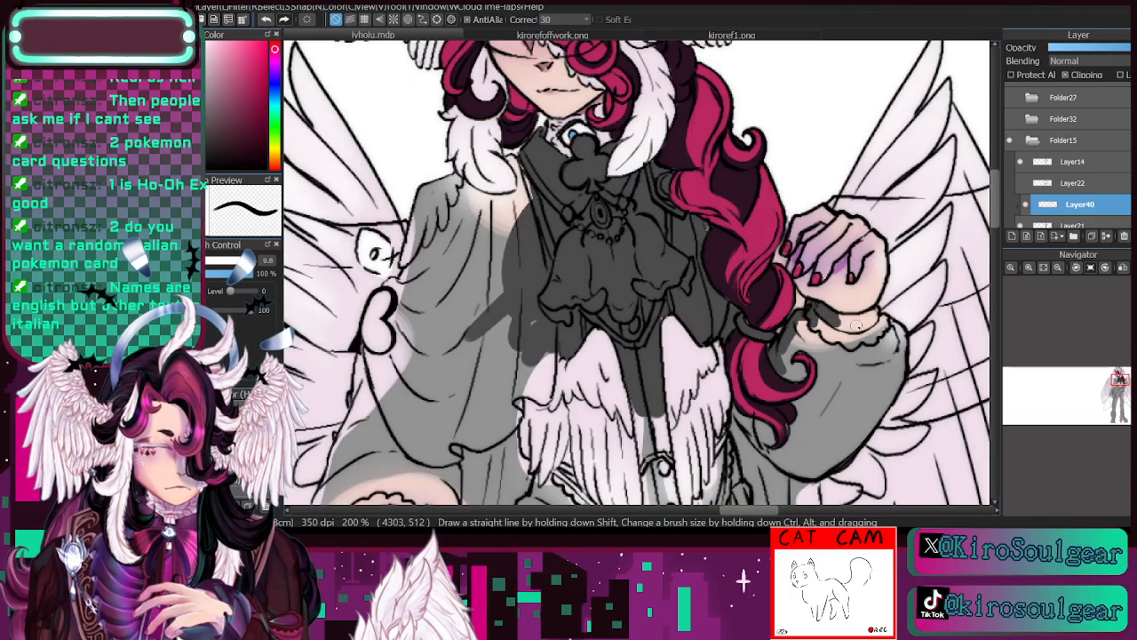
pyautogui.moveTo(856, 326)
pyautogui.mouseDown()
pyautogui.moveTo(878, 308)
pyautogui.moveTo(833, 345)
pyautogui.moveTo(813, 323)
pyautogui.moveTo(885, 323)
pyautogui.moveTo(862, 360)
pyautogui.moveTo(895, 413)
pyautogui.moveTo(902, 349)
pyautogui.mouseUp()
pyautogui.click(266, 20)
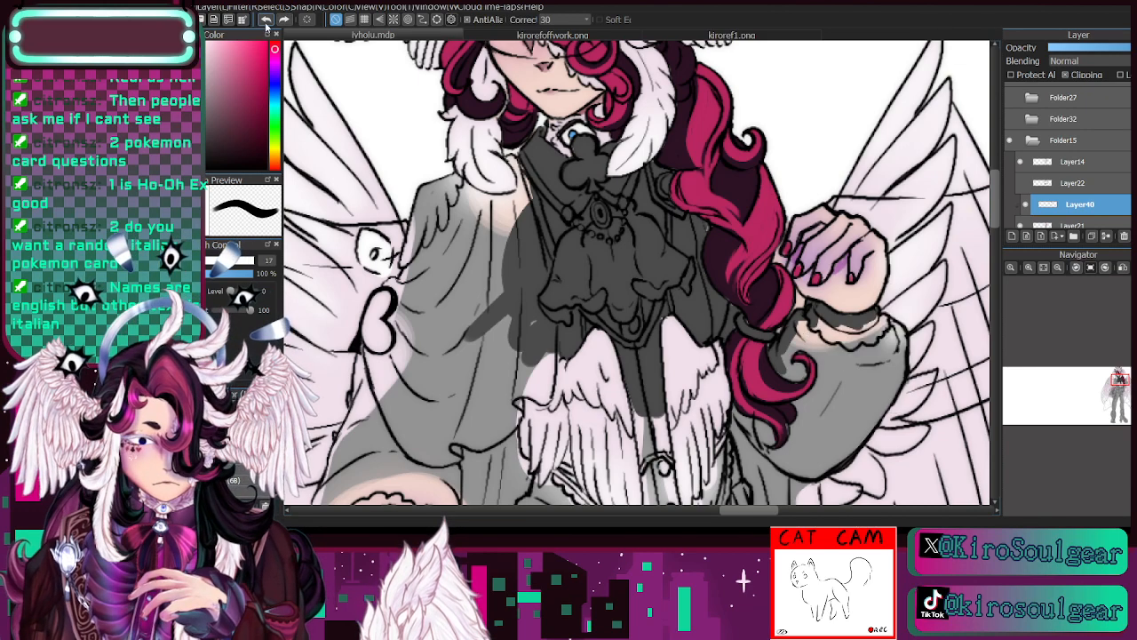
pyautogui.moveTo(819, 327)
pyautogui.mouseDown()
pyautogui.moveTo(858, 357)
pyautogui.moveTo(848, 330)
pyautogui.moveTo(877, 319)
pyautogui.moveTo(897, 332)
pyautogui.moveTo(898, 378)
pyautogui.moveTo(899, 352)
pyautogui.moveTo(891, 386)
pyautogui.moveTo(829, 447)
pyautogui.mouseUp()
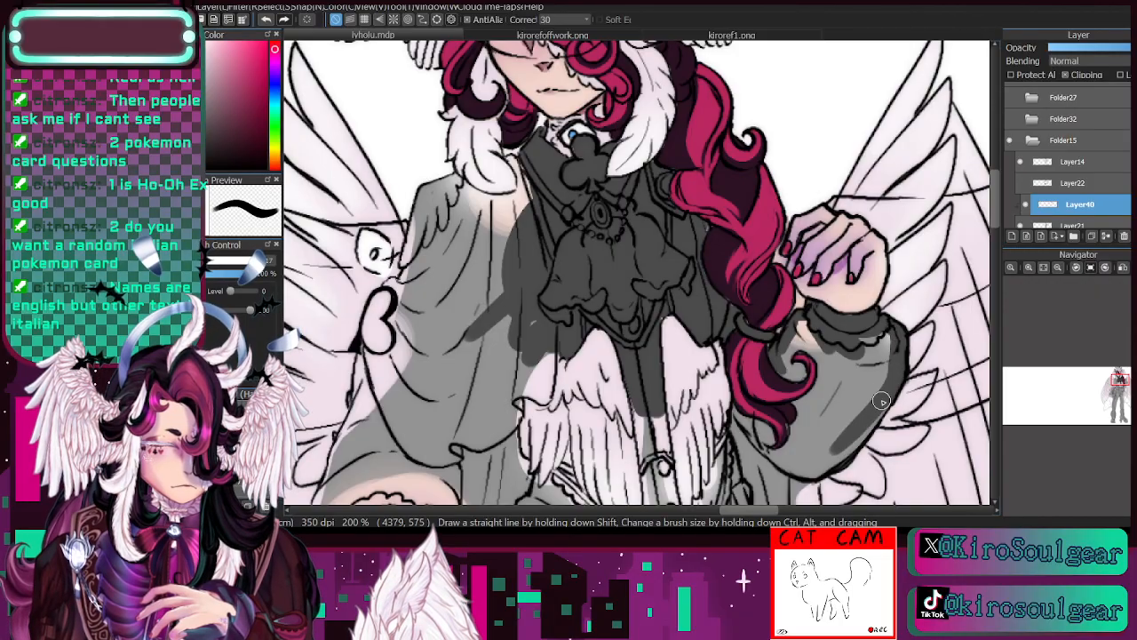
pyautogui.moveTo(882, 401)
pyautogui.mouseDown()
pyautogui.moveTo(821, 469)
pyautogui.moveTo(800, 460)
pyautogui.moveTo(821, 337)
pyautogui.moveTo(789, 334)
pyautogui.moveTo(762, 297)
pyautogui.moveTo(785, 309)
pyautogui.moveTo(745, 276)
pyautogui.mouseUp()
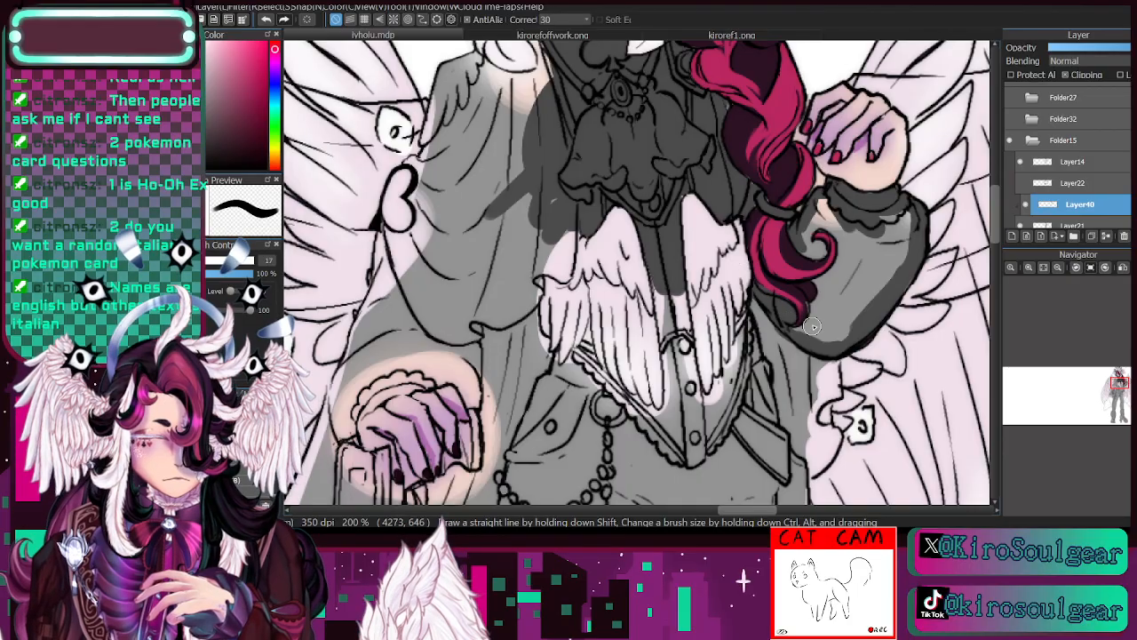
pyautogui.moveTo(812, 326); pyautogui.dragTo(834, 228)
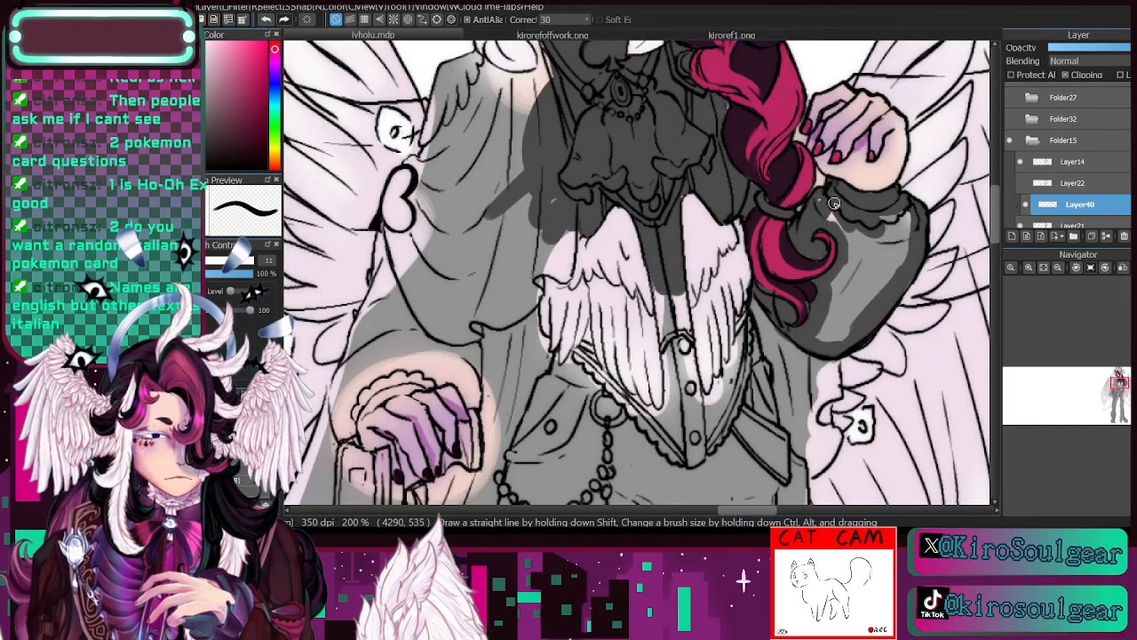
pyautogui.moveTo(829, 213)
pyautogui.mouseDown()
pyautogui.moveTo(862, 241)
pyautogui.moveTo(874, 214)
pyautogui.moveTo(856, 302)
pyautogui.moveTo(898, 257)
pyautogui.moveTo(895, 221)
pyautogui.moveTo(837, 301)
pyautogui.moveTo(832, 344)
pyautogui.moveTo(847, 260)
pyautogui.moveTo(829, 338)
pyautogui.moveTo(843, 300)
pyautogui.mouseUp()
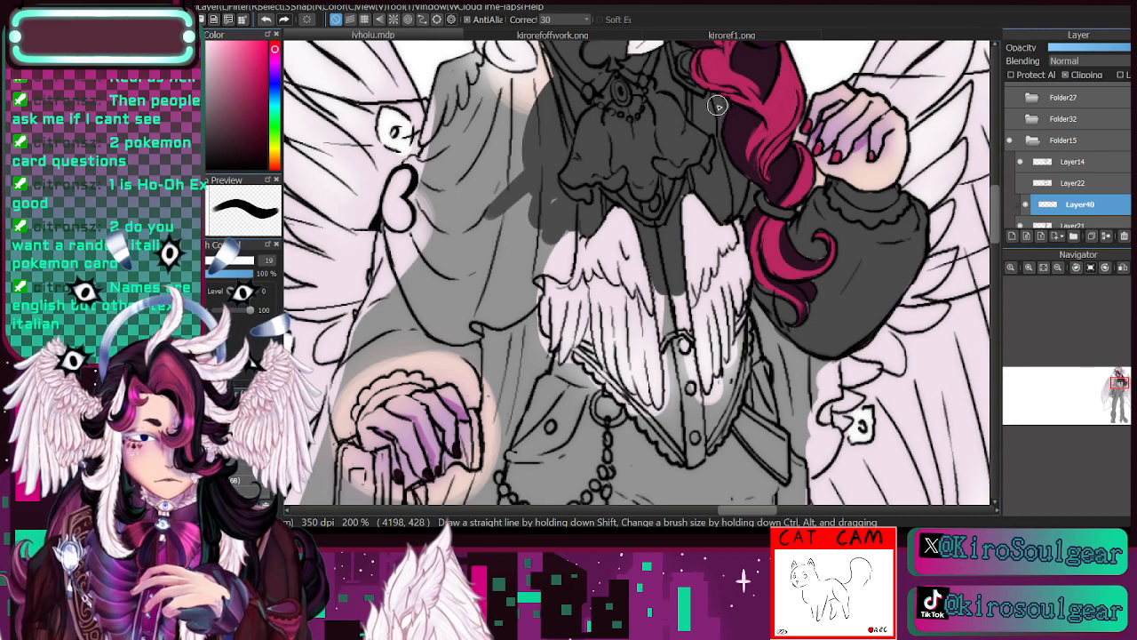
# - Cover the draped cape sleeve over the other arm and shoulder with dark grey at brush size 44, refining the feather edges at 14
pyautogui.moveTo(564, 186)
pyautogui.mouseDown()
pyautogui.moveTo(564, 267)
pyautogui.moveTo(561, 276)
pyautogui.moveTo(537, 261)
pyautogui.moveTo(534, 292)
pyautogui.moveTo(562, 155)
pyautogui.moveTo(522, 289)
pyautogui.moveTo(499, 259)
pyautogui.moveTo(229, 264)
pyautogui.moveTo(515, 214)
pyautogui.moveTo(511, 332)
pyautogui.moveTo(519, 267)
pyautogui.moveTo(503, 224)
pyautogui.moveTo(483, 353)
pyautogui.moveTo(439, 288)
pyautogui.moveTo(460, 341)
pyautogui.moveTo(436, 225)
pyautogui.moveTo(404, 317)
pyautogui.moveTo(389, 323)
pyautogui.moveTo(403, 205)
pyautogui.moveTo(398, 227)
pyautogui.moveTo(419, 171)
pyautogui.moveTo(430, 178)
pyautogui.moveTo(419, 254)
pyautogui.moveTo(449, 245)
pyautogui.moveTo(486, 208)
pyautogui.moveTo(515, 142)
pyautogui.mouseUp()
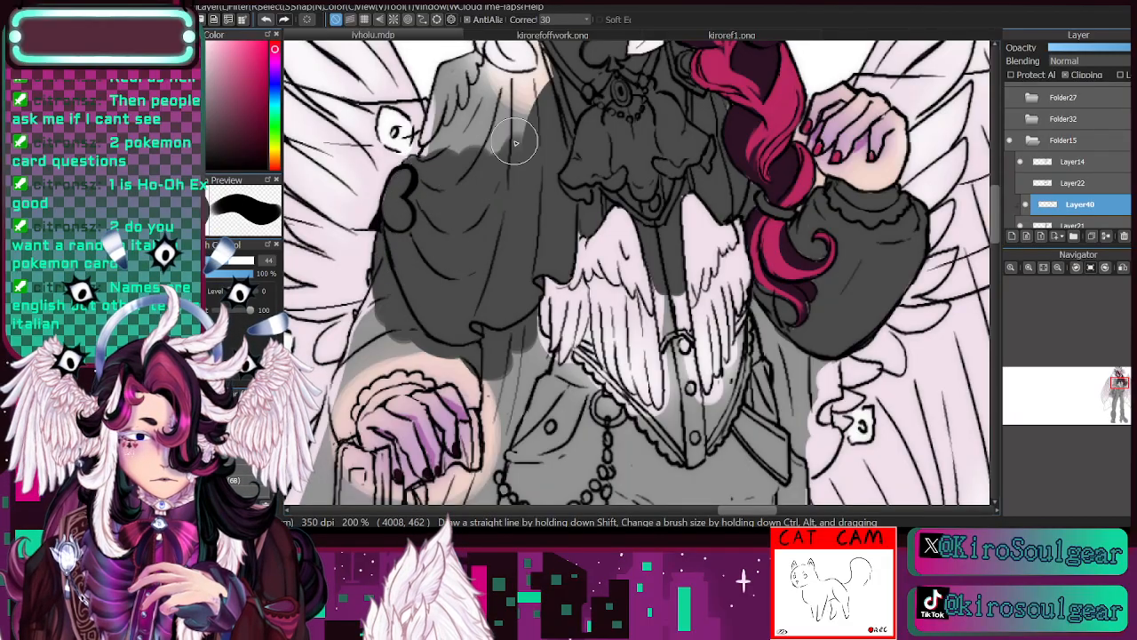
pyautogui.moveTo(1120, 392); pyautogui.dragTo(1117, 384)
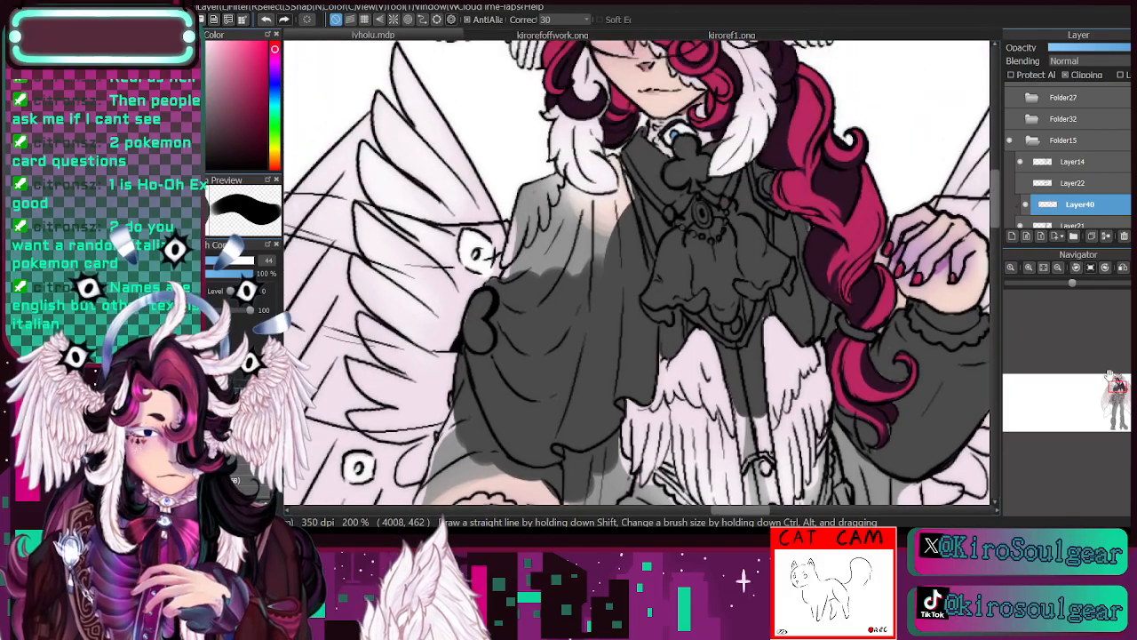
pyautogui.press('[')
pyautogui.moveTo(556, 272)
pyautogui.mouseDown()
pyautogui.moveTo(543, 239)
pyautogui.moveTo(511, 302)
pyautogui.moveTo(533, 196)
pyautogui.moveTo(532, 211)
pyautogui.moveTo(542, 188)
pyautogui.moveTo(562, 188)
pyautogui.moveTo(541, 189)
pyautogui.moveTo(554, 186)
pyautogui.moveTo(541, 289)
pyautogui.moveTo(565, 232)
pyautogui.moveTo(566, 263)
pyautogui.moveTo(592, 238)
pyautogui.mouseUp()
pyautogui.press('[')
pyautogui.press('[')
pyautogui.press('[')
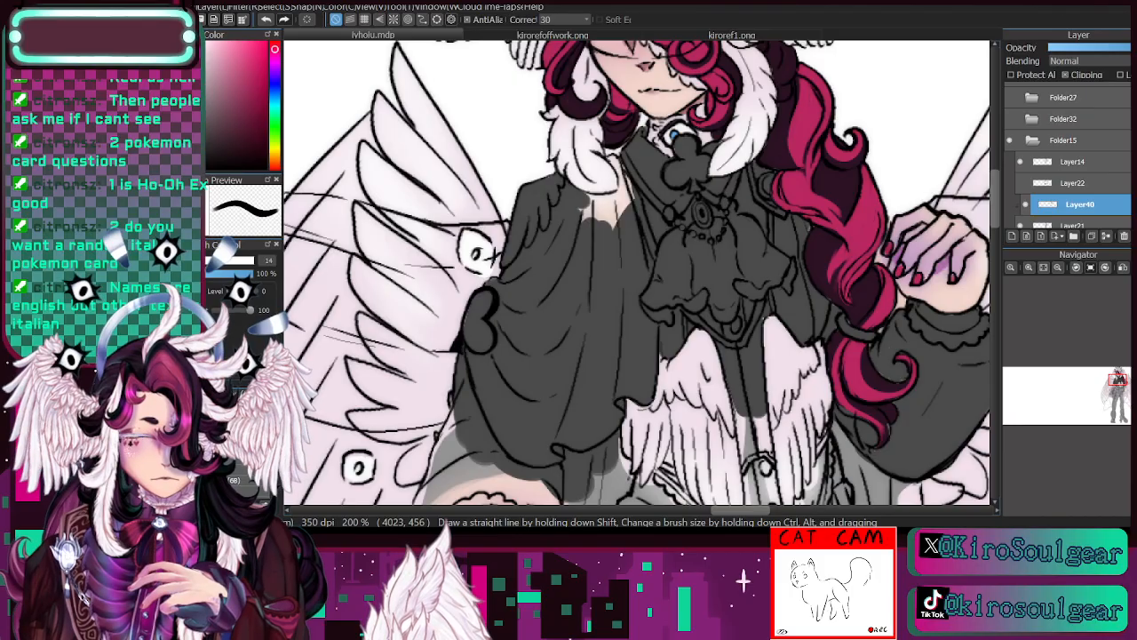
pyautogui.moveTo(585, 197)
pyautogui.mouseDown()
pyautogui.moveTo(623, 199)
pyautogui.moveTo(615, 160)
pyautogui.moveTo(633, 182)
pyautogui.moveTo(579, 208)
pyautogui.mouseUp()
# - Paint the vest's lower front and the coat panel under the raised sleeve dark grey at brush size 13.7, and check Layer40's visibility
pyautogui.moveTo(747, 421)
pyautogui.mouseDown()
pyautogui.moveTo(863, 294)
pyautogui.moveTo(769, 259)
pyautogui.moveTo(747, 279)
pyautogui.moveTo(755, 365)
pyautogui.moveTo(744, 293)
pyautogui.moveTo(772, 372)
pyautogui.moveTo(780, 417)
pyautogui.moveTo(753, 355)
pyautogui.moveTo(775, 431)
pyautogui.moveTo(822, 305)
pyautogui.moveTo(839, 343)
pyautogui.moveTo(899, 391)
pyautogui.moveTo(900, 330)
pyautogui.moveTo(885, 402)
pyautogui.moveTo(871, 374)
pyautogui.moveTo(874, 450)
pyautogui.moveTo(911, 426)
pyautogui.moveTo(913, 278)
pyautogui.moveTo(829, 313)
pyautogui.moveTo(782, 160)
pyautogui.moveTo(829, 214)
pyautogui.moveTo(852, 215)
pyautogui.mouseUp()
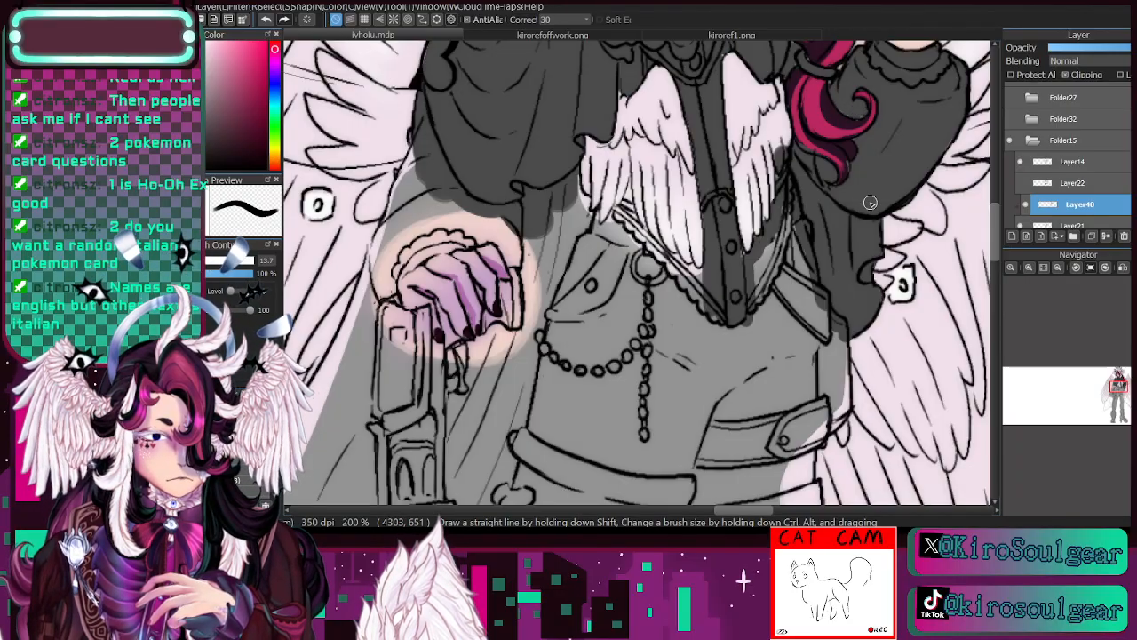
pyautogui.scroll(-1, 1111, 195)
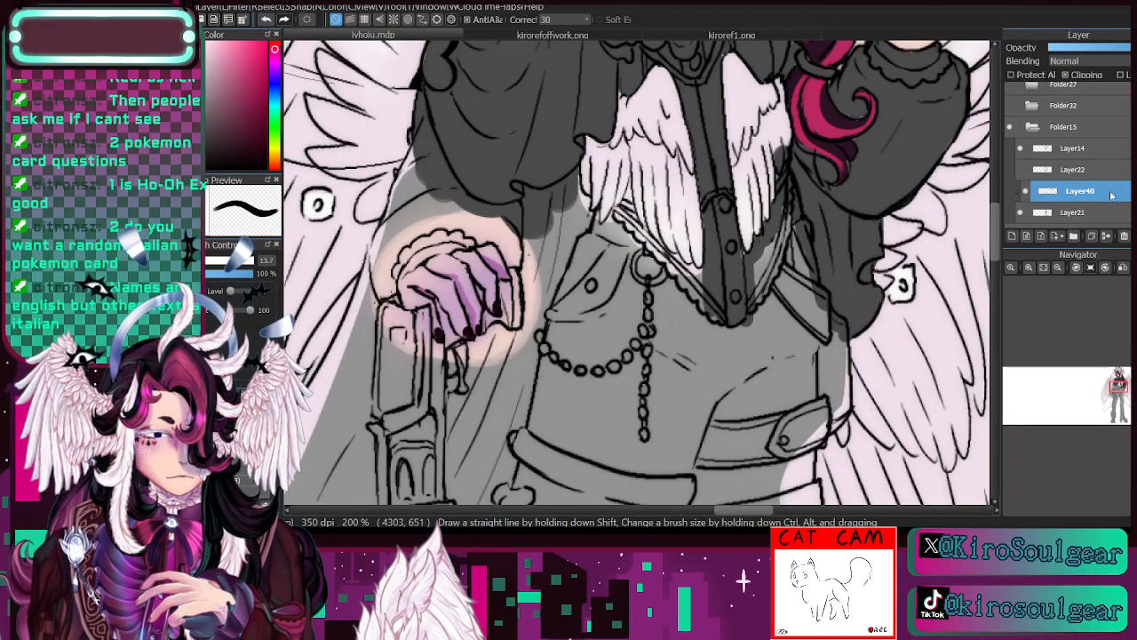
pyautogui.click(1095, 207)
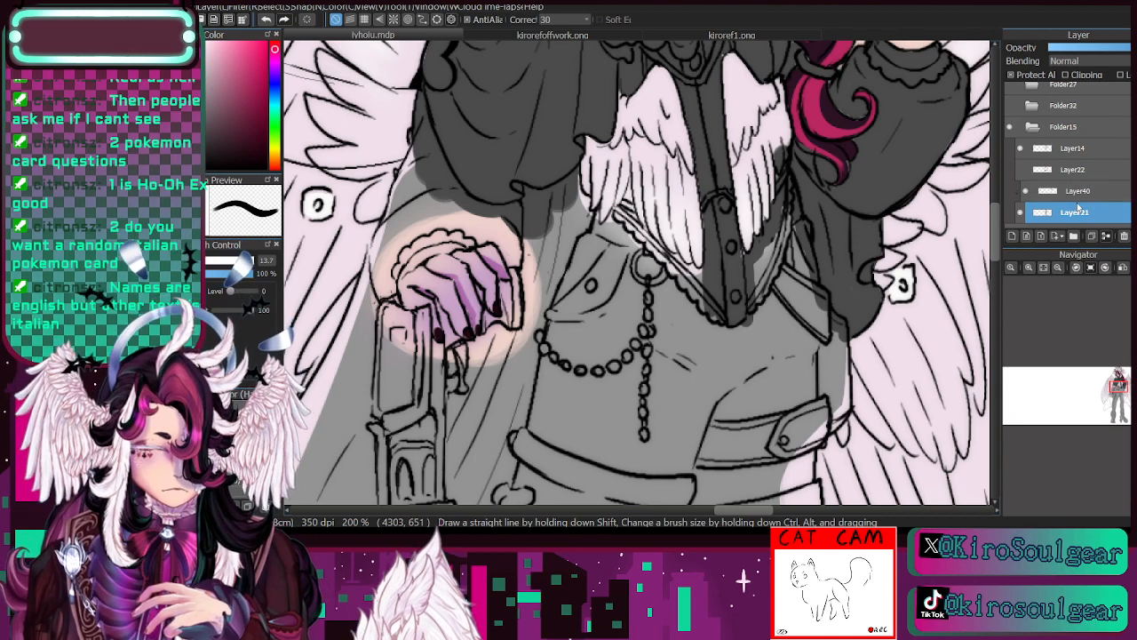
pyautogui.click(1076, 192)
pyautogui.press('e')
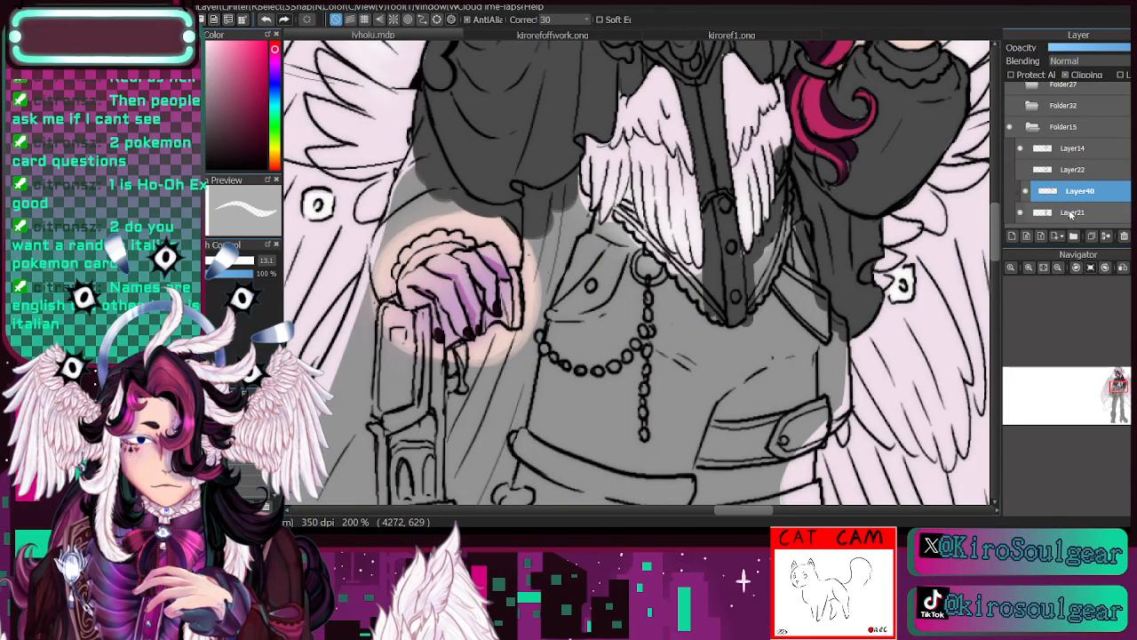
pyautogui.click(1026, 192)
pyautogui.click(1026, 192)
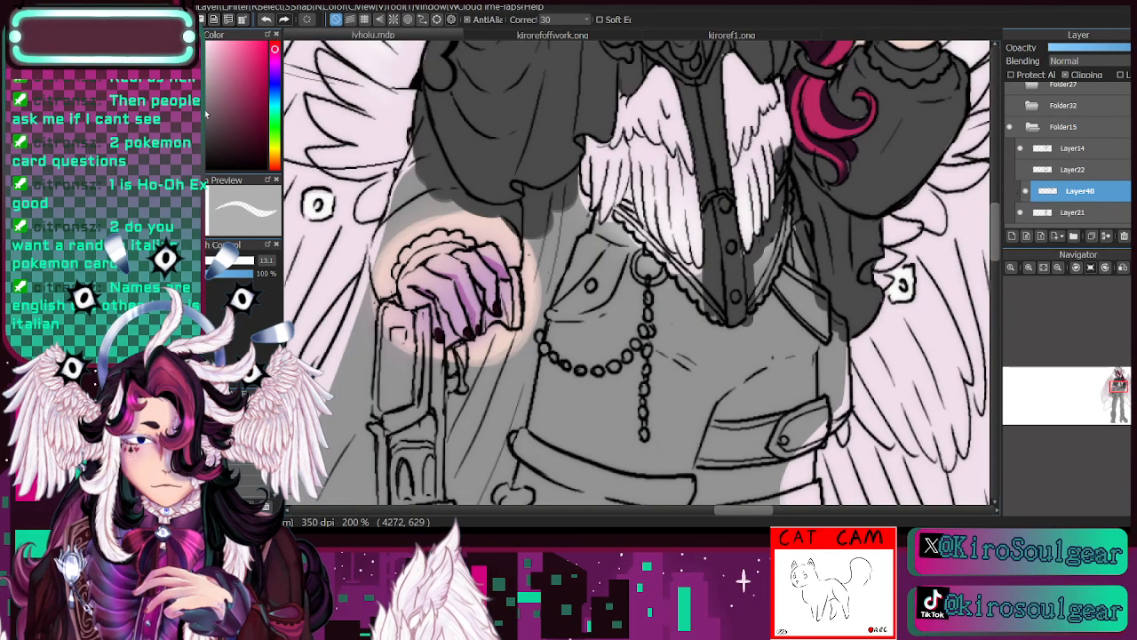
pyautogui.press('n')
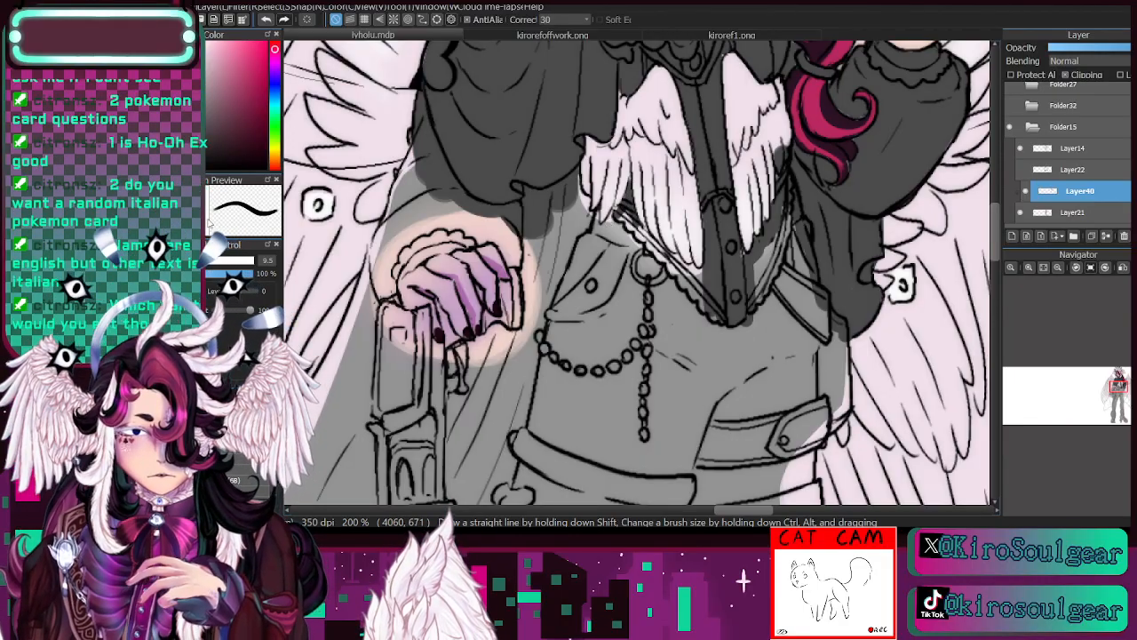
# - Fill the vest's lace hem, the chain ring and the hip pocket with dark grey, using brush sizes 22, 12.2 and 15
pyautogui.moveTo(636, 226); pyautogui.dragTo(692, 275)
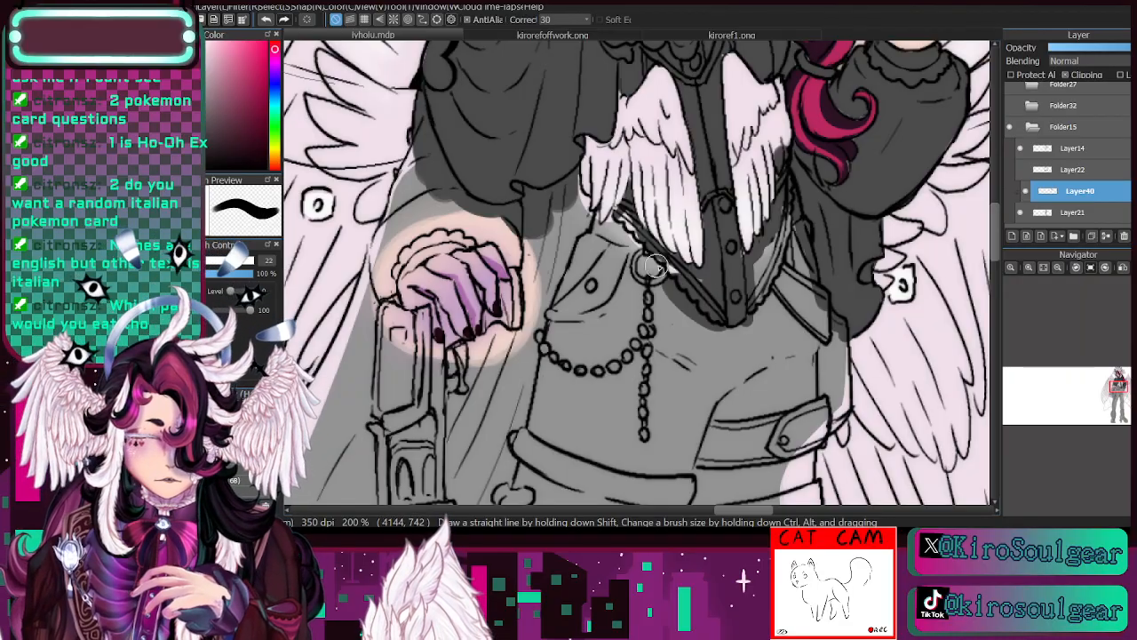
pyautogui.moveTo(631, 244); pyautogui.dragTo(628, 212)
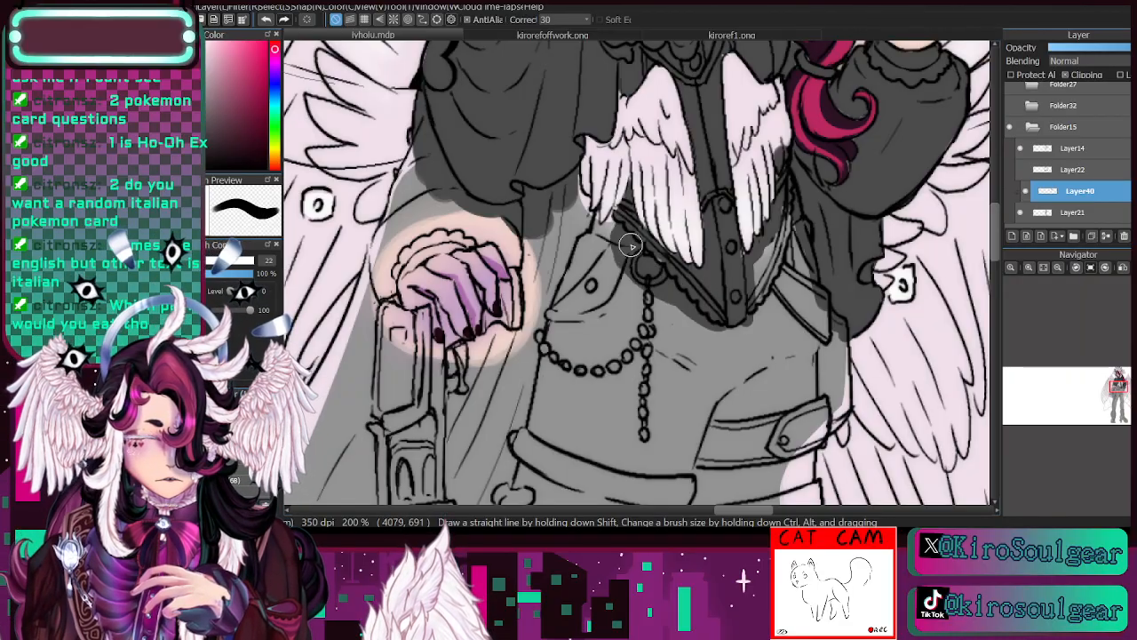
pyautogui.moveTo(596, 262); pyautogui.dragTo(572, 293)
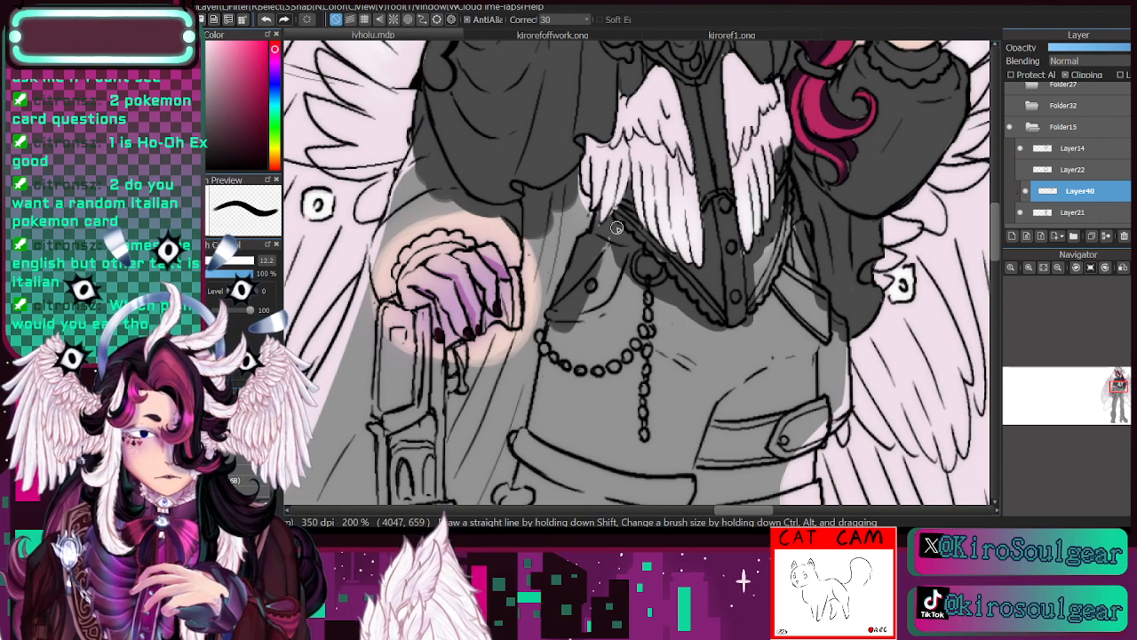
pyautogui.moveTo(609, 238)
pyautogui.mouseDown()
pyautogui.moveTo(600, 308)
pyautogui.moveTo(596, 269)
pyautogui.moveTo(576, 314)
pyautogui.moveTo(635, 272)
pyautogui.moveTo(597, 302)
pyautogui.moveTo(602, 276)
pyautogui.moveTo(556, 382)
pyautogui.moveTo(557, 337)
pyautogui.moveTo(543, 451)
pyautogui.moveTo(544, 421)
pyautogui.mouseUp()
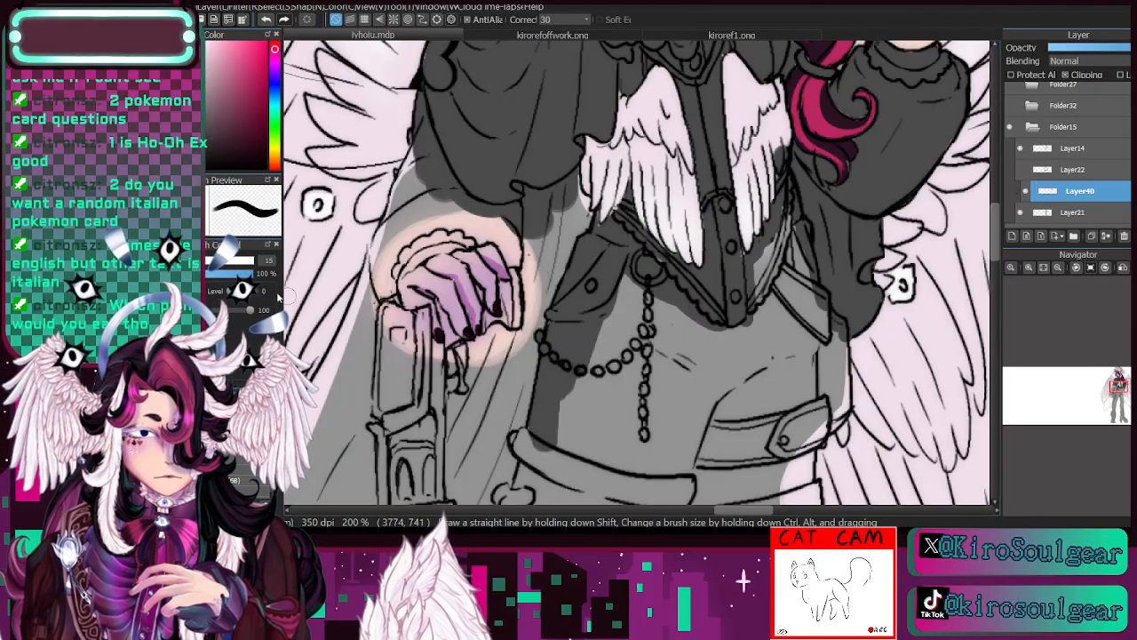
# - Paint dark grey over the hips, hanging chains and buckled belt down to the upper thigh, using brush sizes up to 27
pyautogui.moveTo(626, 267)
pyautogui.mouseDown()
pyautogui.moveTo(555, 493)
pyautogui.moveTo(639, 272)
pyautogui.moveTo(572, 477)
pyautogui.moveTo(574, 386)
pyautogui.moveTo(642, 336)
pyautogui.moveTo(604, 486)
pyautogui.moveTo(661, 292)
pyautogui.moveTo(659, 427)
pyautogui.moveTo(652, 395)
pyautogui.moveTo(708, 359)
pyautogui.moveTo(706, 436)
pyautogui.moveTo(658, 483)
pyautogui.moveTo(682, 422)
pyautogui.moveTo(763, 342)
pyautogui.moveTo(707, 408)
pyautogui.moveTo(671, 382)
pyautogui.moveTo(771, 282)
pyautogui.moveTo(777, 341)
pyautogui.moveTo(729, 416)
pyautogui.moveTo(770, 323)
pyautogui.moveTo(760, 279)
pyautogui.moveTo(735, 252)
pyautogui.moveTo(764, 294)
pyautogui.moveTo(765, 256)
pyautogui.moveTo(789, 226)
pyautogui.moveTo(787, 277)
pyautogui.moveTo(808, 268)
pyautogui.moveTo(816, 393)
pyautogui.moveTo(832, 292)
pyautogui.moveTo(838, 401)
pyautogui.moveTo(807, 416)
pyautogui.mouseUp()
pyautogui.moveTo(1116, 395); pyautogui.dragTo(1116, 400)
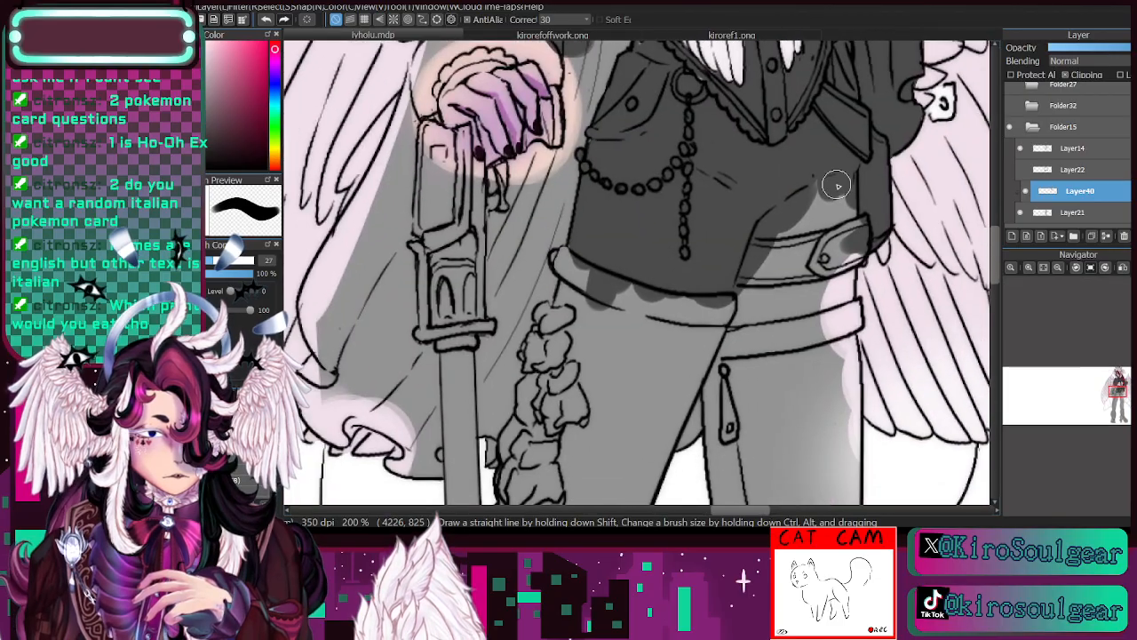
pyautogui.moveTo(834, 184)
pyautogui.mouseDown()
pyautogui.moveTo(836, 323)
pyautogui.moveTo(853, 206)
pyautogui.moveTo(835, 310)
pyautogui.moveTo(857, 225)
pyautogui.moveTo(825, 251)
pyautogui.moveTo(810, 335)
pyautogui.moveTo(795, 241)
pyautogui.moveTo(817, 189)
pyautogui.moveTo(778, 319)
pyautogui.moveTo(748, 338)
pyautogui.moveTo(693, 314)
pyautogui.moveTo(702, 311)
pyautogui.moveTo(651, 411)
pyautogui.moveTo(678, 295)
pyautogui.moveTo(633, 396)
pyautogui.mouseUp()
# - Paint the front thigh, its upper band and the top of the leg ruffles dark grey, finishing the edges at brush size 18
pyautogui.click(1057, 267)
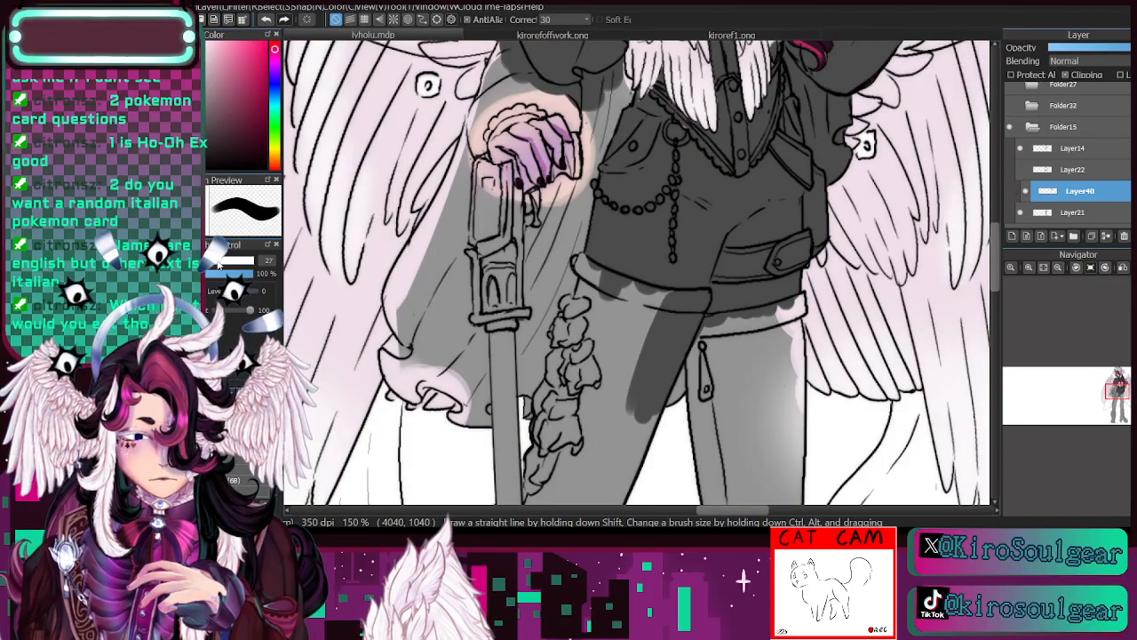
pyautogui.click(220, 264)
pyautogui.moveTo(646, 308)
pyautogui.mouseDown()
pyautogui.moveTo(612, 437)
pyautogui.moveTo(647, 254)
pyautogui.moveTo(584, 382)
pyautogui.moveTo(593, 280)
pyautogui.moveTo(577, 263)
pyautogui.moveTo(587, 258)
pyautogui.mouseUp()
pyautogui.click(212, 262)
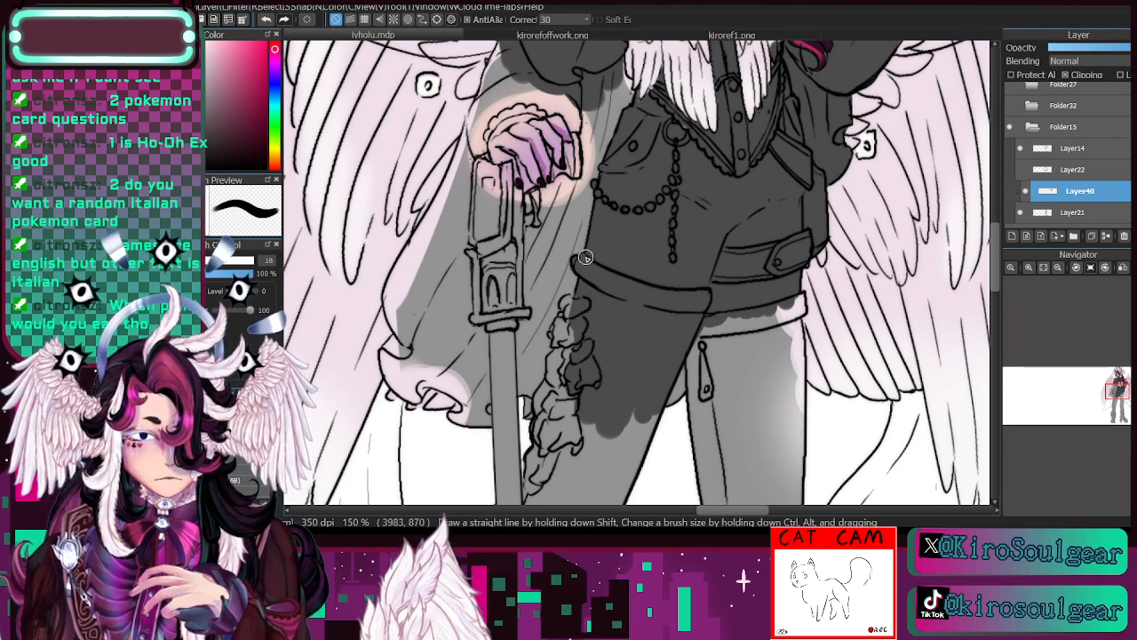
pyautogui.moveTo(1065, 331); pyautogui.dragTo(1065, 345)
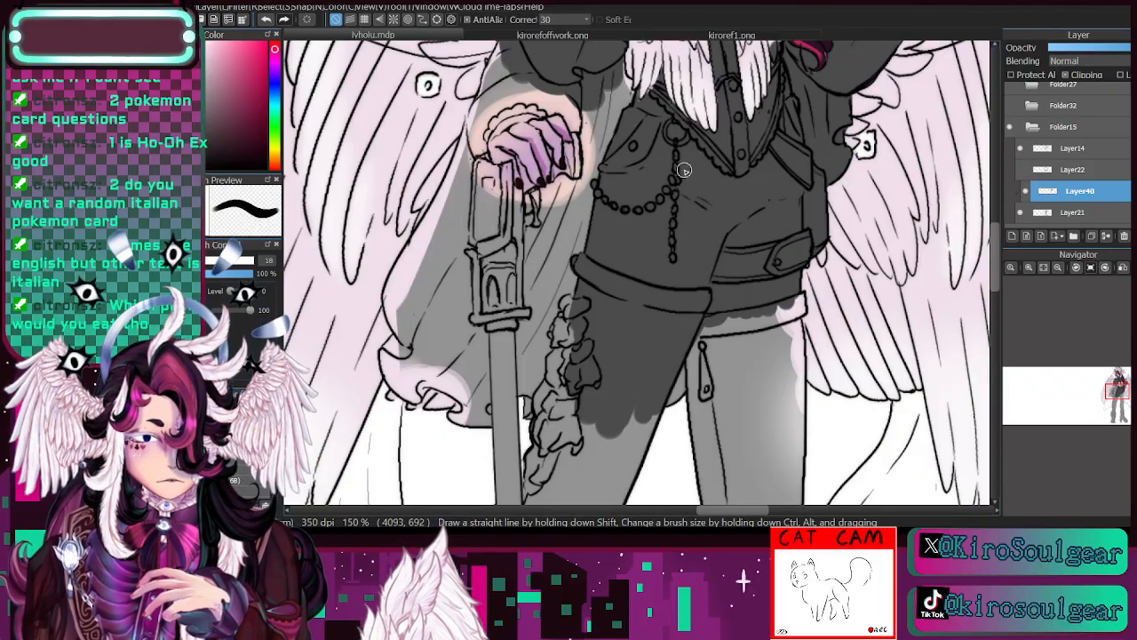
# - Paint the lower sleeve and ruffled cuff around the hand resting on the cane dark grey at brush sizes 12.2 and 16
pyautogui.moveTo(620, 80)
pyautogui.mouseDown()
pyautogui.moveTo(619, 272)
pyautogui.moveTo(672, 382)
pyautogui.mouseUp()
pyautogui.click(197, 261)
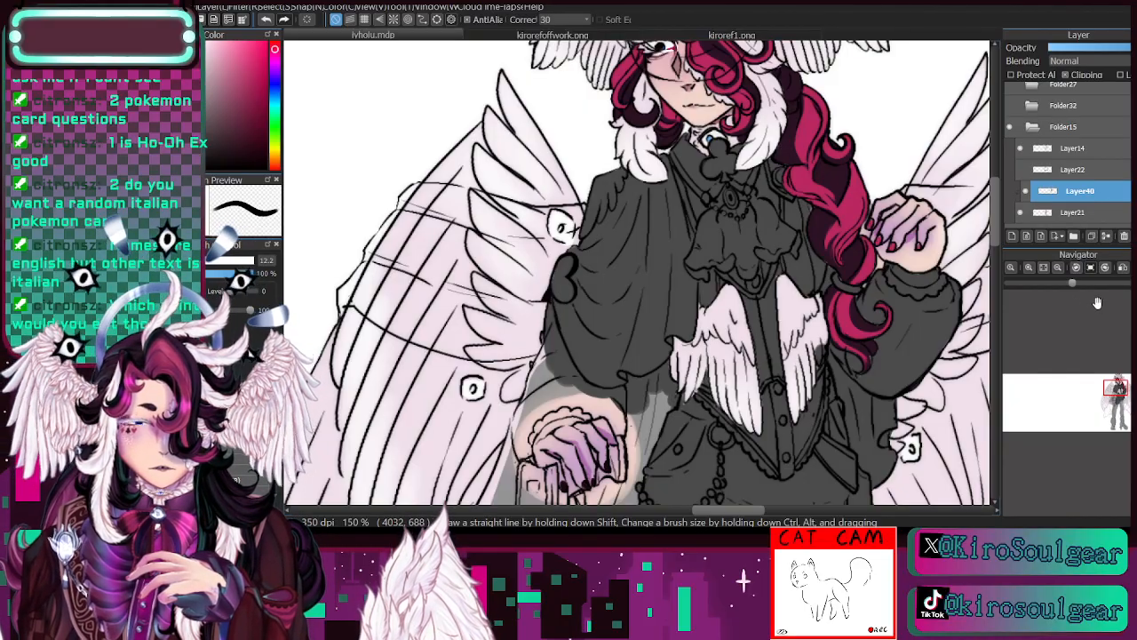
pyautogui.moveTo(1117, 388); pyautogui.dragTo(1117, 395)
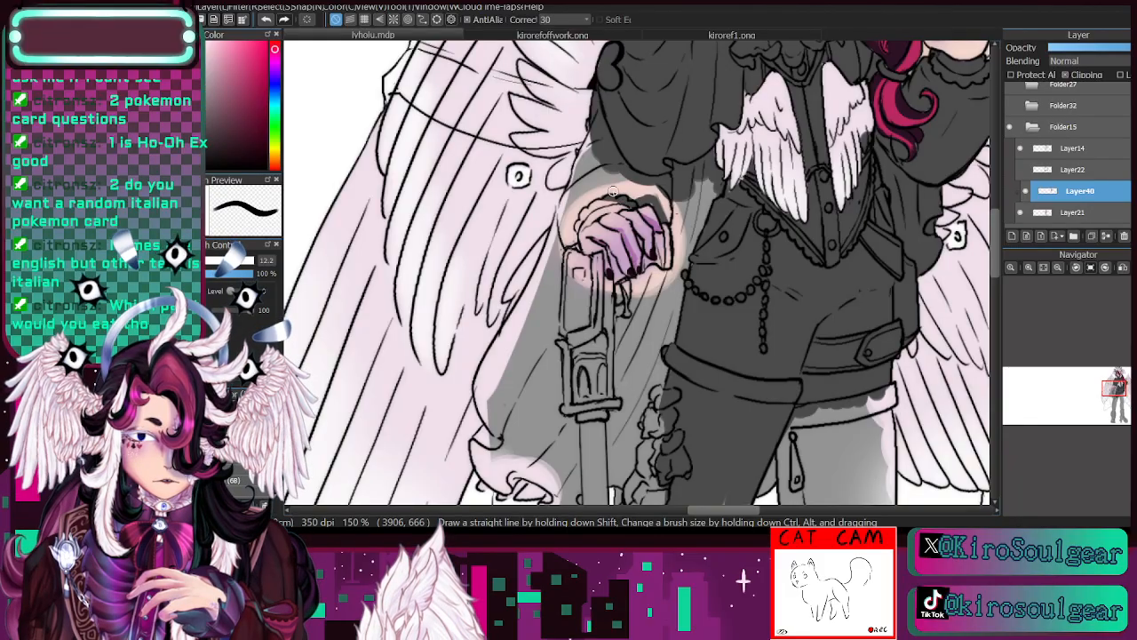
pyautogui.moveTo(613, 191)
pyautogui.mouseDown()
pyautogui.moveTo(564, 233)
pyautogui.moveTo(601, 193)
pyautogui.moveTo(579, 233)
pyautogui.moveTo(576, 218)
pyautogui.moveTo(571, 250)
pyautogui.moveTo(581, 214)
pyautogui.moveTo(571, 238)
pyautogui.moveTo(580, 215)
pyautogui.moveTo(610, 198)
pyautogui.moveTo(591, 206)
pyautogui.moveTo(636, 188)
pyautogui.moveTo(636, 269)
pyautogui.moveTo(672, 188)
pyautogui.moveTo(653, 171)
pyautogui.moveTo(674, 212)
pyautogui.moveTo(656, 174)
pyautogui.moveTo(614, 178)
pyautogui.moveTo(639, 190)
pyautogui.moveTo(649, 181)
pyautogui.moveTo(576, 194)
pyautogui.moveTo(568, 221)
pyautogui.moveTo(596, 153)
pyautogui.moveTo(604, 167)
pyautogui.moveTo(598, 132)
pyautogui.moveTo(585, 161)
pyautogui.moveTo(600, 127)
pyautogui.moveTo(581, 172)
pyautogui.mouseUp()
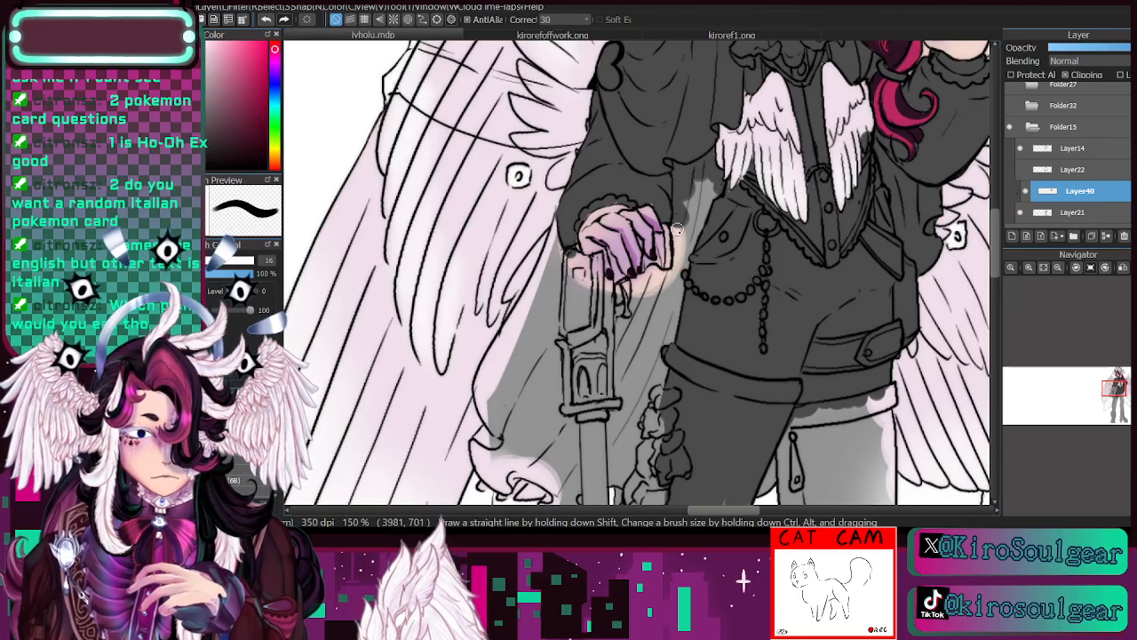
pyautogui.moveTo(677, 229)
pyautogui.mouseDown()
pyautogui.moveTo(662, 202)
pyautogui.moveTo(651, 199)
pyautogui.moveTo(659, 193)
pyautogui.moveTo(681, 240)
pyautogui.moveTo(702, 167)
pyautogui.moveTo(679, 241)
pyautogui.moveTo(703, 236)
pyautogui.moveTo(709, 187)
pyautogui.moveTo(679, 271)
pyautogui.moveTo(680, 220)
pyautogui.moveTo(669, 257)
pyautogui.mouseUp()
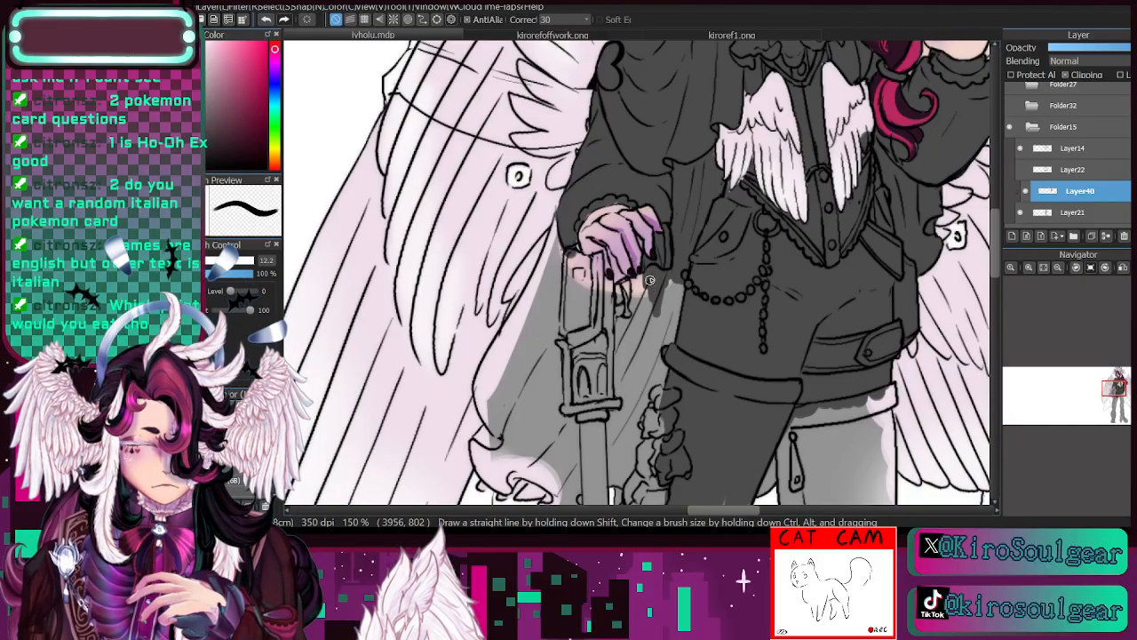
# - Fill the cape strip between the cane and the hip with dark grey at brush size 18
pyautogui.moveTo(667, 303)
pyautogui.mouseDown()
pyautogui.moveTo(673, 342)
pyautogui.moveTo(668, 294)
pyautogui.moveTo(657, 369)
pyautogui.mouseUp()
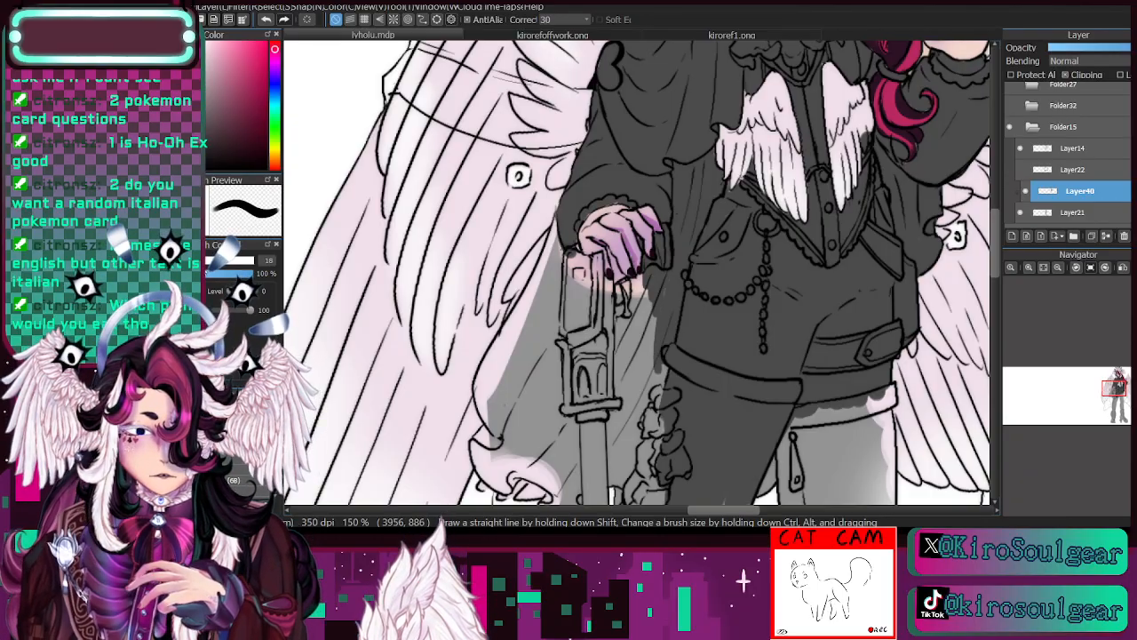
pyautogui.moveTo(653, 333); pyautogui.dragTo(716, 102)
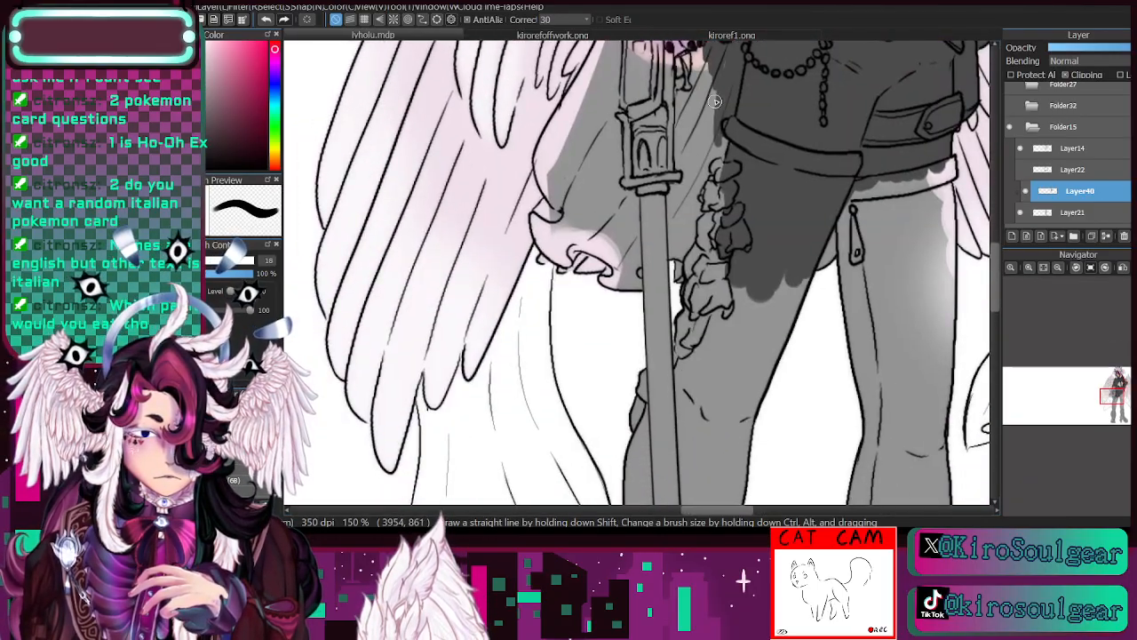
pyautogui.moveTo(722, 144)
pyautogui.mouseDown()
pyautogui.moveTo(723, 78)
pyautogui.moveTo(696, 206)
pyautogui.moveTo(711, 101)
pyautogui.mouseUp()
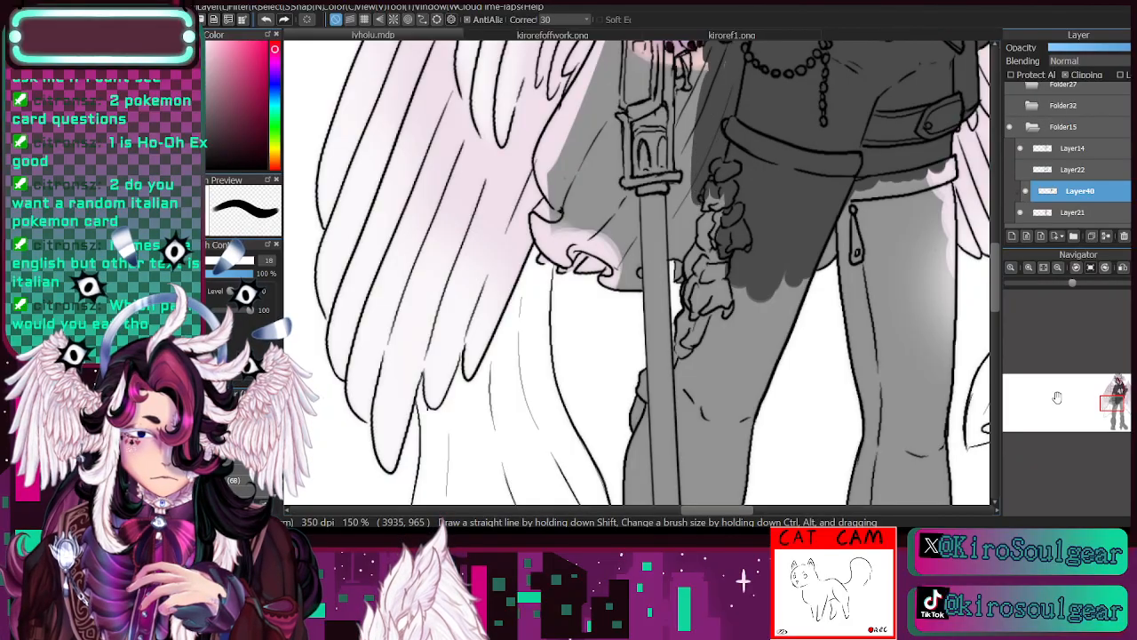
pyautogui.click(1116, 399)
pyautogui.moveTo(608, 156)
pyautogui.mouseDown()
pyautogui.moveTo(586, 195)
pyautogui.moveTo(581, 177)
pyautogui.moveTo(581, 151)
pyautogui.mouseUp()
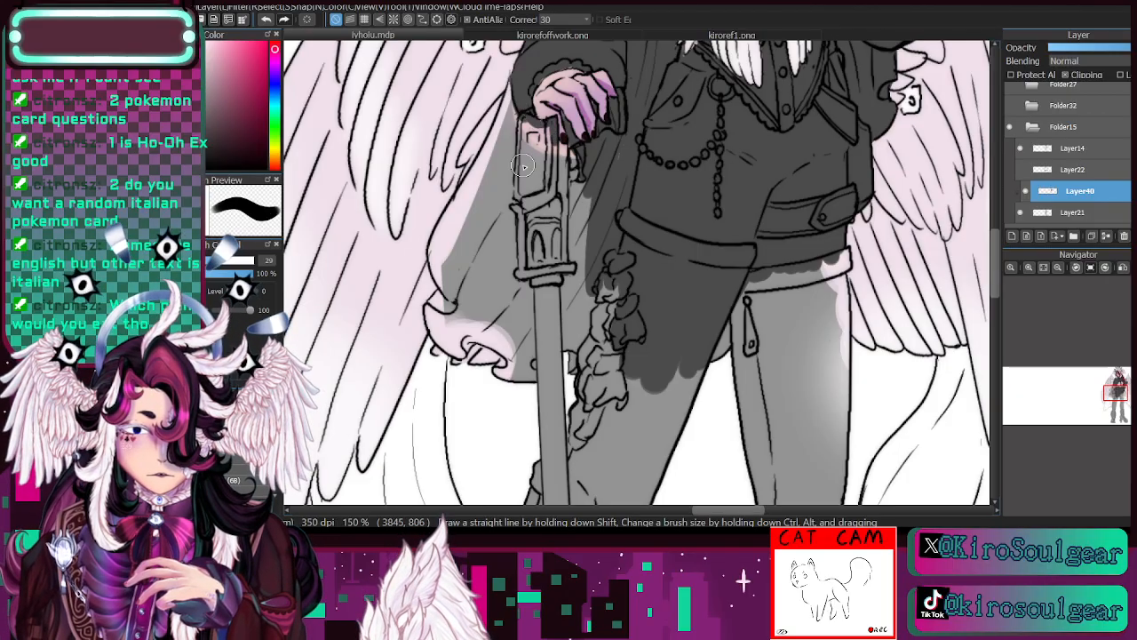
# - Paint the cane's handle and upper shaft and the neighbouring leg ruffles dark grey at brush size 29
pyautogui.moveTo(522, 166)
pyautogui.mouseDown()
pyautogui.moveTo(515, 141)
pyautogui.moveTo(510, 176)
pyautogui.moveTo(516, 123)
pyautogui.moveTo(521, 242)
pyautogui.mouseUp()
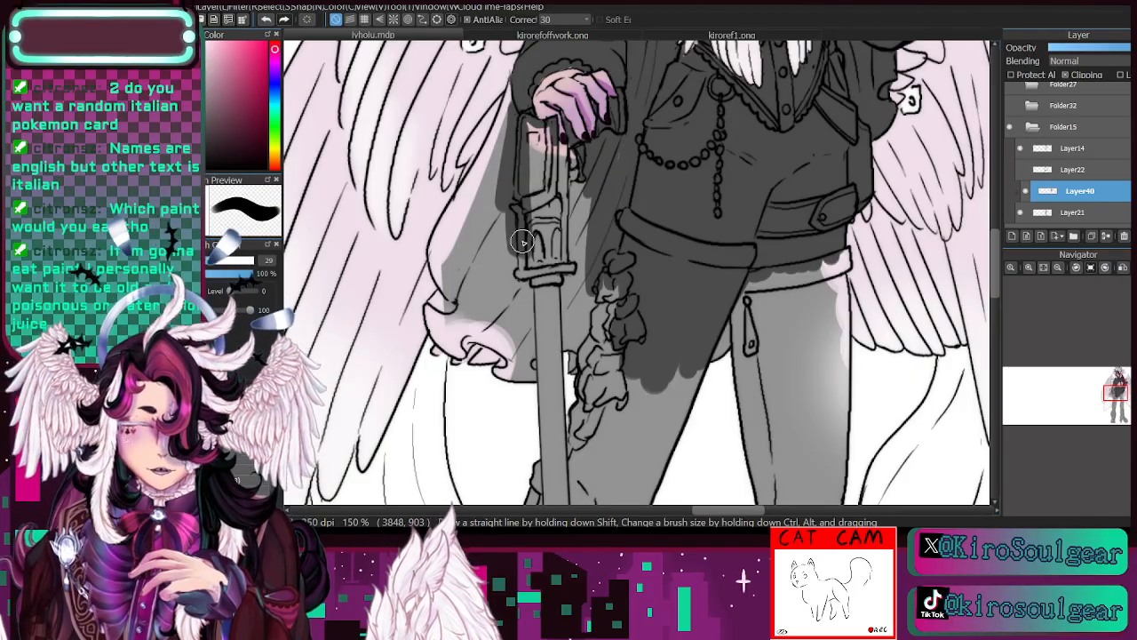
pyautogui.moveTo(522, 242)
pyautogui.mouseDown()
pyautogui.moveTo(534, 129)
pyautogui.moveTo(543, 197)
pyautogui.moveTo(555, 154)
pyautogui.moveTo(567, 157)
pyautogui.moveTo(554, 151)
pyautogui.moveTo(578, 155)
pyautogui.moveTo(563, 244)
pyautogui.moveTo(553, 177)
pyautogui.moveTo(564, 245)
pyautogui.moveTo(580, 266)
pyautogui.moveTo(580, 180)
pyautogui.moveTo(603, 265)
pyautogui.moveTo(575, 302)
pyautogui.moveTo(546, 267)
pyautogui.moveTo(570, 230)
pyautogui.moveTo(587, 289)
pyautogui.moveTo(563, 246)
pyautogui.mouseUp()
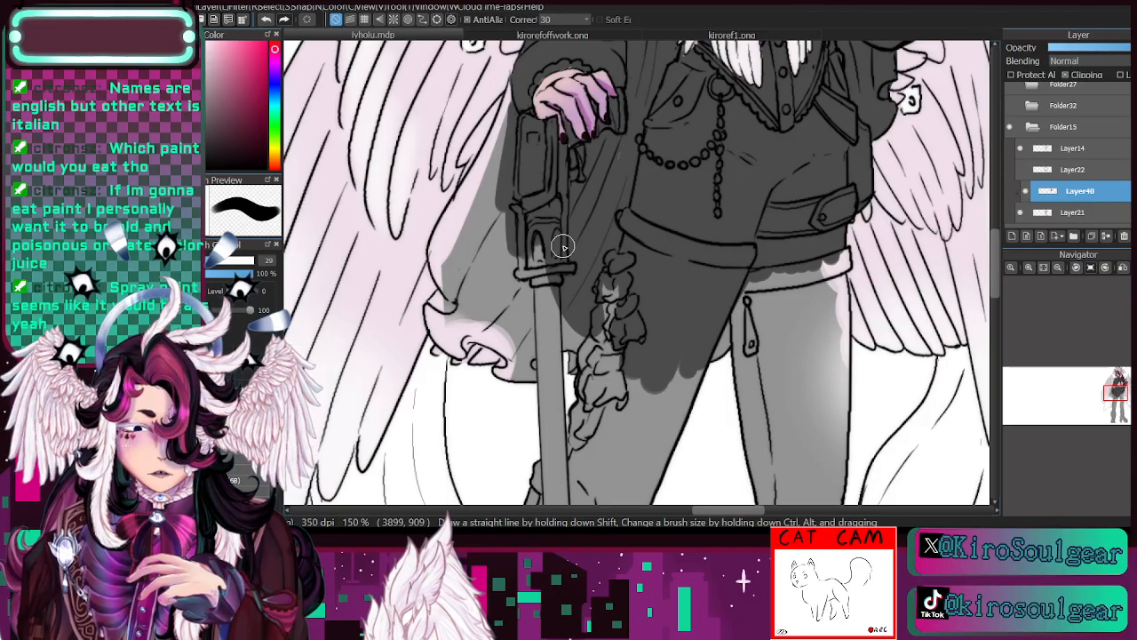
pyautogui.moveTo(563, 246)
pyautogui.mouseDown()
pyautogui.moveTo(609, 273)
pyautogui.moveTo(589, 413)
pyautogui.moveTo(570, 343)
pyautogui.moveTo(574, 268)
pyautogui.moveTo(561, 417)
pyautogui.moveTo(551, 232)
pyautogui.moveTo(538, 356)
pyautogui.moveTo(522, 349)
pyautogui.moveTo(539, 316)
pyautogui.moveTo(534, 353)
pyautogui.moveTo(497, 379)
pyautogui.moveTo(517, 352)
pyautogui.moveTo(501, 375)
pyautogui.moveTo(517, 273)
pyautogui.moveTo(527, 349)
pyautogui.moveTo(535, 176)
pyautogui.mouseUp()
# - Paint the lower cape with its ruffled hem and the remaining leg ruffles dark grey at brush size 23
pyautogui.press('[')
pyautogui.press('[')
pyautogui.moveTo(511, 350)
pyautogui.mouseDown()
pyautogui.moveTo(472, 333)
pyautogui.moveTo(504, 342)
pyautogui.moveTo(467, 332)
pyautogui.moveTo(462, 346)
pyautogui.moveTo(436, 330)
pyautogui.moveTo(457, 349)
pyautogui.moveTo(433, 307)
pyautogui.moveTo(454, 282)
pyautogui.moveTo(440, 331)
pyautogui.moveTo(455, 293)
pyautogui.moveTo(470, 290)
pyautogui.moveTo(462, 349)
pyautogui.moveTo(444, 336)
pyautogui.moveTo(497, 238)
pyautogui.moveTo(473, 332)
pyautogui.moveTo(506, 192)
pyautogui.moveTo(501, 338)
pyautogui.moveTo(492, 310)
pyautogui.moveTo(498, 271)
pyautogui.moveTo(509, 334)
pyautogui.moveTo(468, 336)
pyautogui.moveTo(507, 352)
pyautogui.moveTo(471, 268)
pyautogui.moveTo(446, 281)
pyautogui.moveTo(458, 289)
pyautogui.moveTo(441, 252)
pyautogui.moveTo(447, 286)
pyautogui.moveTo(434, 241)
pyautogui.moveTo(478, 161)
pyautogui.mouseUp()
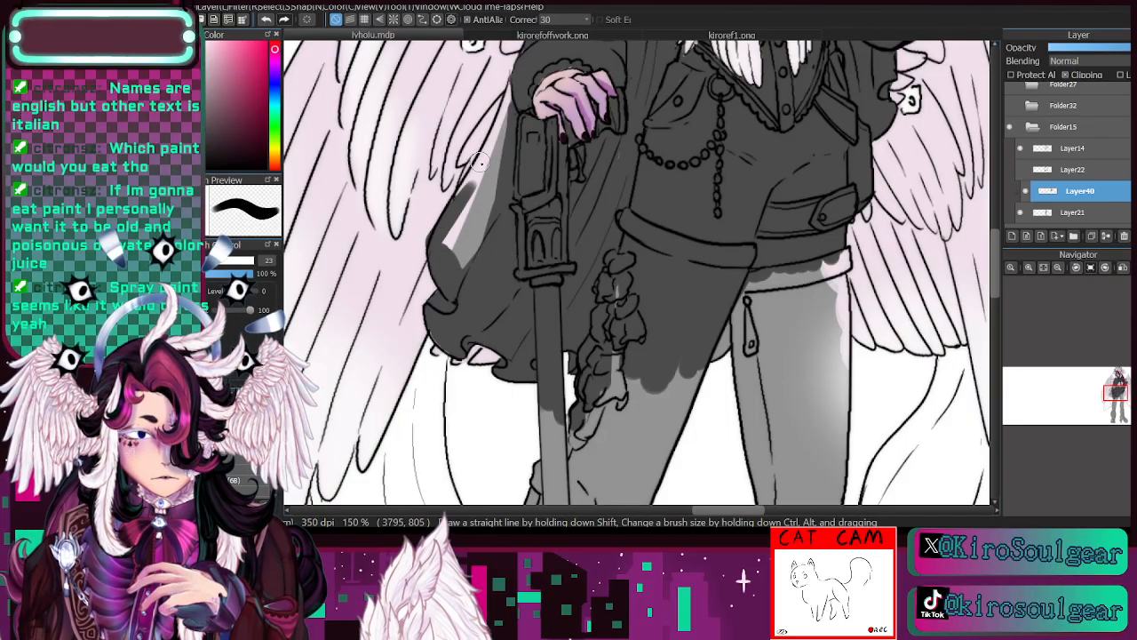
pyautogui.hotkey('ctrl', 'z')
pyautogui.moveTo(510, 216)
pyautogui.mouseDown()
pyautogui.moveTo(507, 293)
pyautogui.moveTo(496, 189)
pyautogui.moveTo(476, 324)
pyautogui.moveTo(445, 282)
pyautogui.moveTo(437, 246)
pyautogui.moveTo(498, 143)
pyautogui.moveTo(487, 161)
pyautogui.moveTo(513, 101)
pyautogui.moveTo(483, 164)
pyautogui.moveTo(516, 76)
pyautogui.moveTo(460, 248)
pyautogui.moveTo(515, 158)
pyautogui.moveTo(475, 238)
pyautogui.moveTo(473, 304)
pyautogui.moveTo(492, 267)
pyautogui.mouseUp()
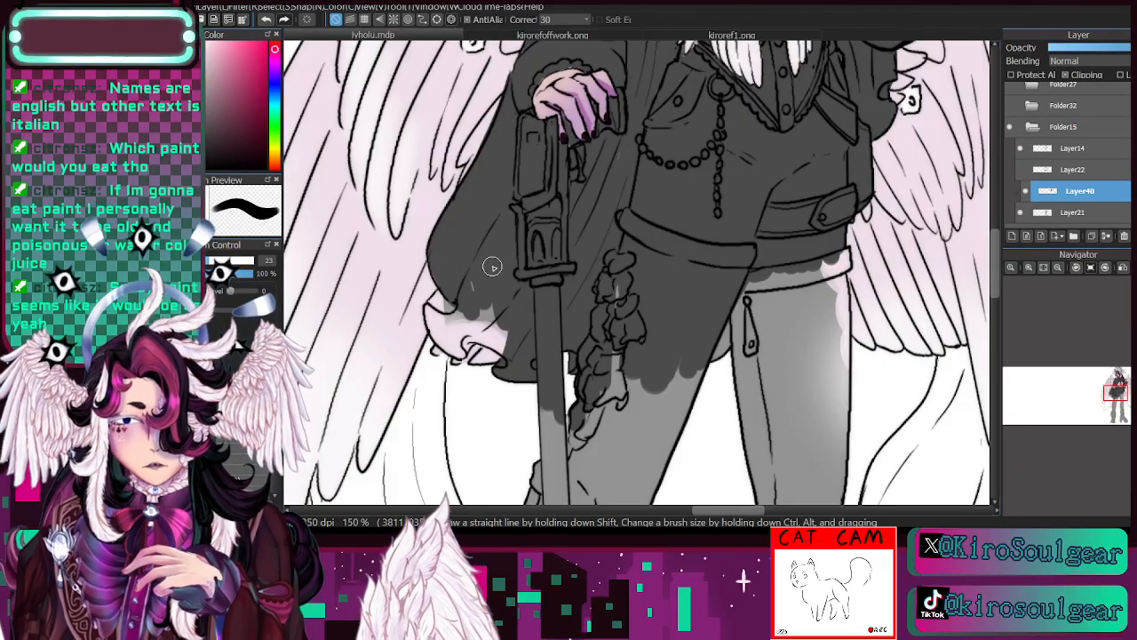
pyautogui.moveTo(493, 267)
pyautogui.mouseDown()
pyautogui.moveTo(457, 305)
pyautogui.moveTo(468, 292)
pyautogui.moveTo(430, 311)
pyautogui.moveTo(442, 300)
pyautogui.moveTo(436, 327)
pyautogui.moveTo(433, 315)
pyautogui.moveTo(449, 344)
pyautogui.moveTo(433, 323)
pyautogui.moveTo(459, 351)
pyautogui.moveTo(475, 321)
pyautogui.moveTo(462, 345)
pyautogui.mouseUp()
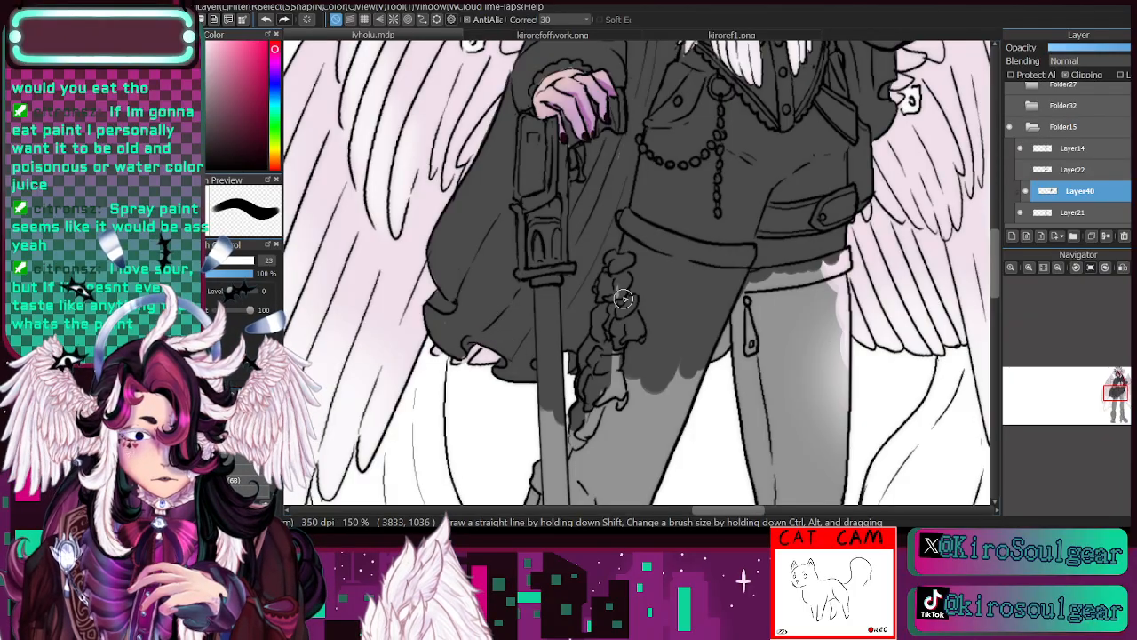
pyautogui.moveTo(610, 416); pyautogui.dragTo(627, 279)
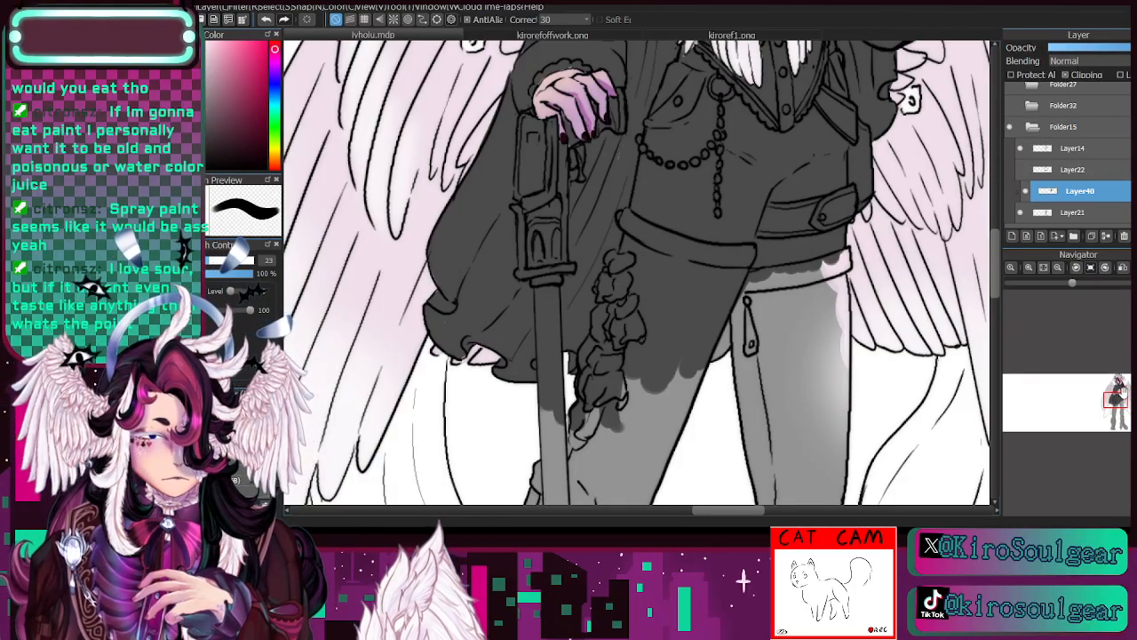
# - Fill the front leg from the thigh down to the shin with dark grey at brush size 44
pyautogui.moveTo(1118, 395); pyautogui.dragTo(1124, 404)
pyautogui.click(1058, 267)
pyautogui.click(1058, 268)
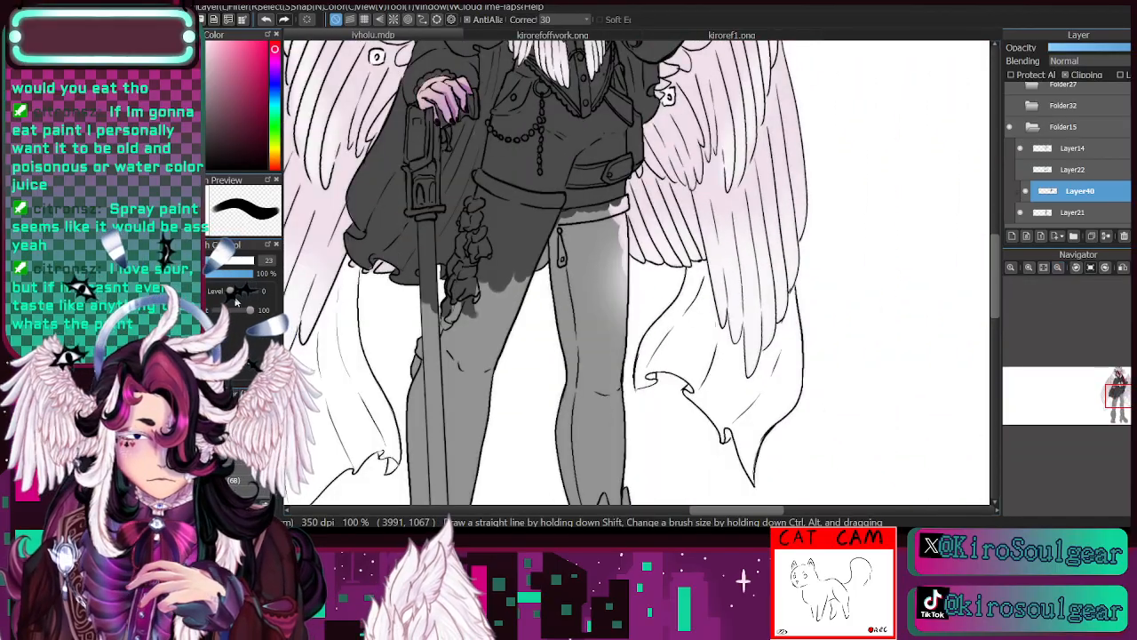
pyautogui.click(229, 262)
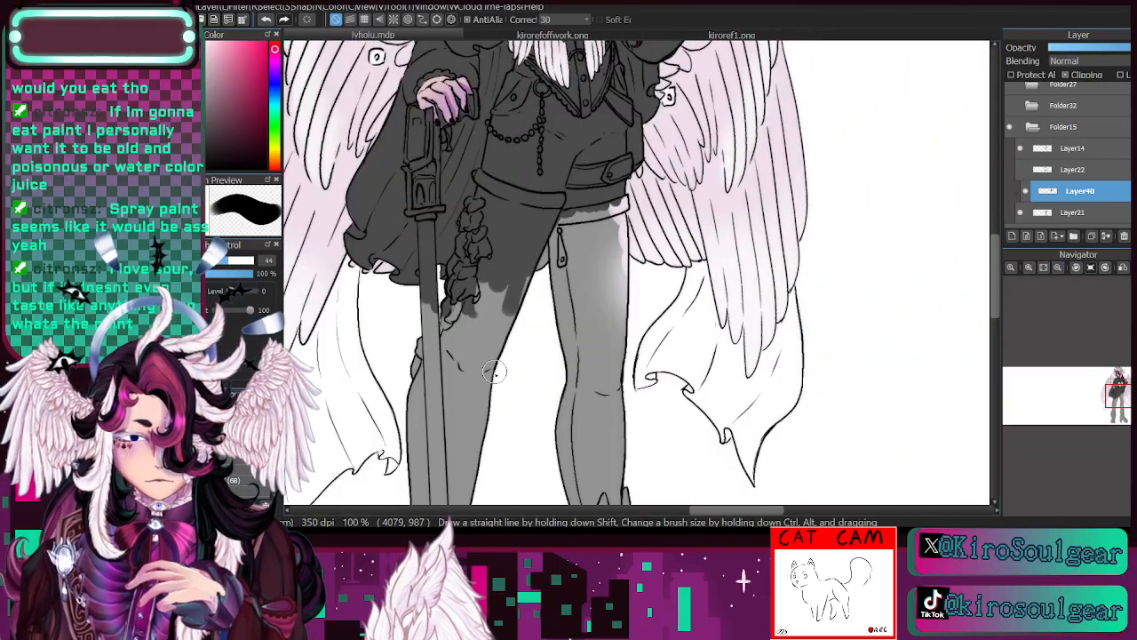
pyautogui.moveTo(513, 292)
pyautogui.mouseDown()
pyautogui.moveTo(485, 418)
pyautogui.moveTo(466, 444)
pyautogui.moveTo(449, 306)
pyautogui.moveTo(415, 366)
pyautogui.moveTo(428, 311)
pyautogui.moveTo(424, 471)
pyautogui.moveTo(462, 381)
pyautogui.mouseUp()
pyautogui.scroll(-5, 515, 394)
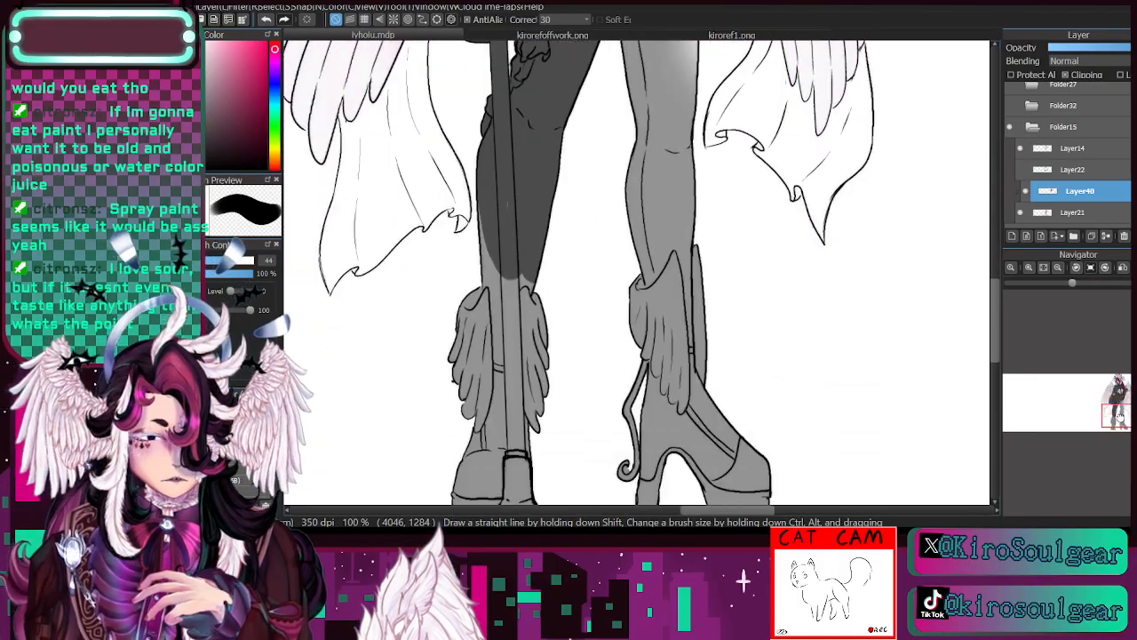
# - Cover both feathered boots, the lower cane and the rear leg in dark grey at brush size 120
pyautogui.click(251, 261)
pyautogui.moveTo(503, 334)
pyautogui.mouseDown()
pyautogui.moveTo(500, 156)
pyautogui.moveTo(480, 416)
pyautogui.moveTo(493, 249)
pyautogui.moveTo(493, 487)
pyautogui.moveTo(473, 509)
pyautogui.moveTo(526, 280)
pyautogui.moveTo(609, 333)
pyautogui.moveTo(636, 499)
pyautogui.moveTo(661, 349)
pyautogui.moveTo(746, 437)
pyautogui.moveTo(653, 290)
pyautogui.moveTo(629, 147)
pyautogui.mouseUp()
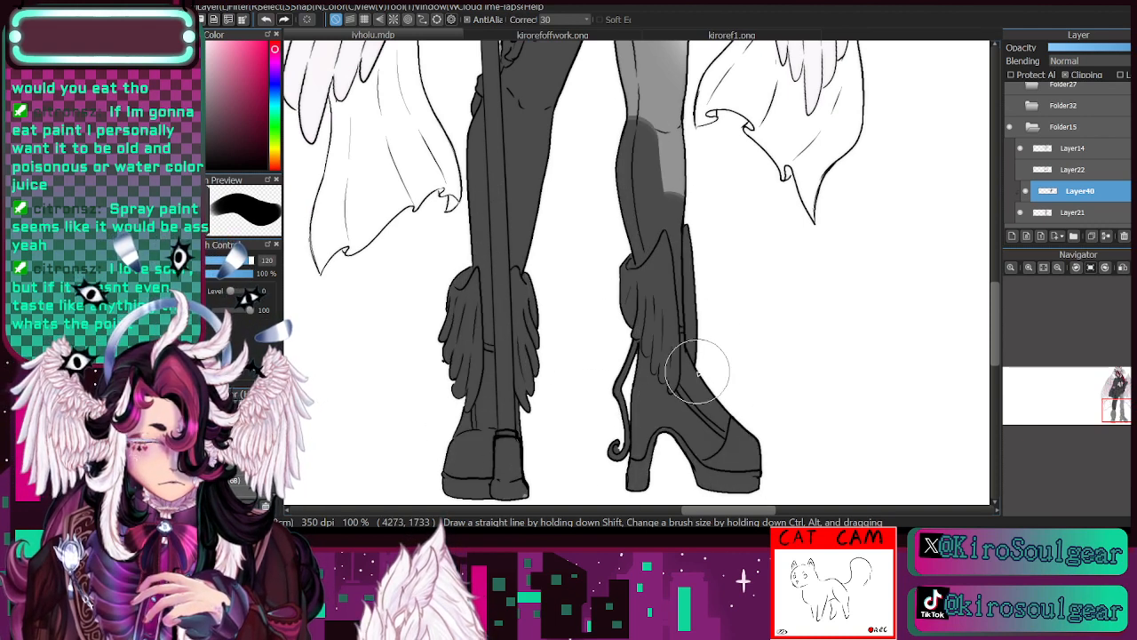
pyautogui.click(1122, 412)
pyautogui.moveTo(1122, 413); pyautogui.dragTo(1122, 409)
pyautogui.moveTo(633, 185)
pyautogui.mouseDown()
pyautogui.moveTo(626, 117)
pyautogui.moveTo(649, 115)
pyautogui.moveTo(658, 360)
pyautogui.moveTo(650, 150)
pyautogui.mouseUp()
# - Finish the band at the top of the rear thigh in dark grey at brush size 36 and protect Layer40's alpha
pyautogui.click(225, 260)
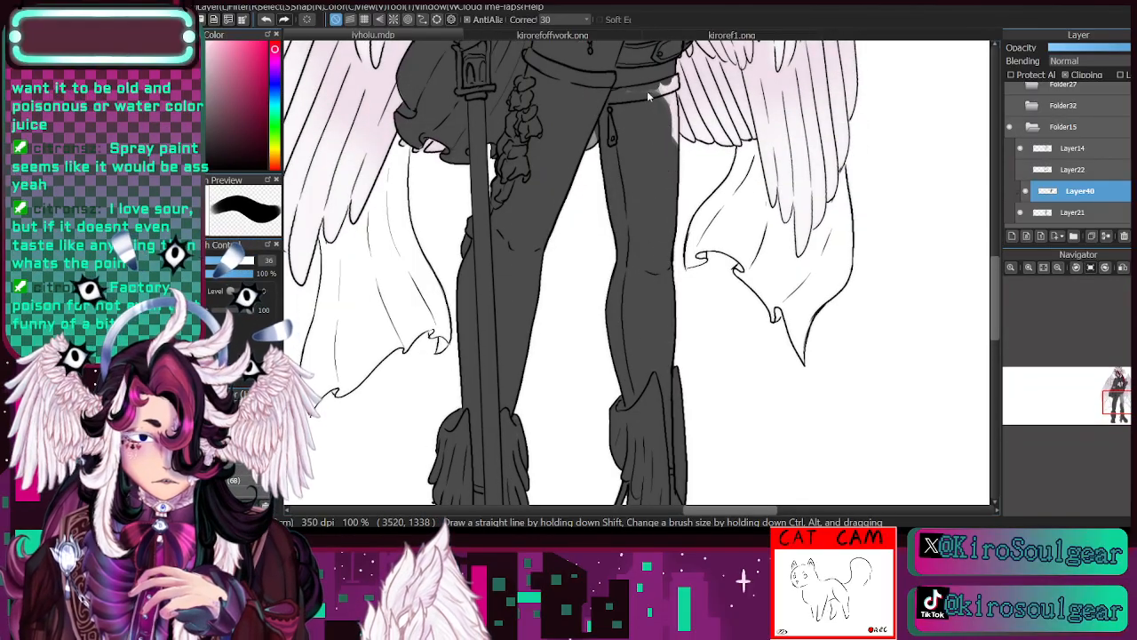
pyautogui.moveTo(634, 76)
pyautogui.mouseDown()
pyautogui.moveTo(665, 106)
pyautogui.moveTo(672, 151)
pyautogui.moveTo(670, 71)
pyautogui.mouseUp()
pyautogui.moveTo(1120, 396); pyautogui.dragTo(1122, 386)
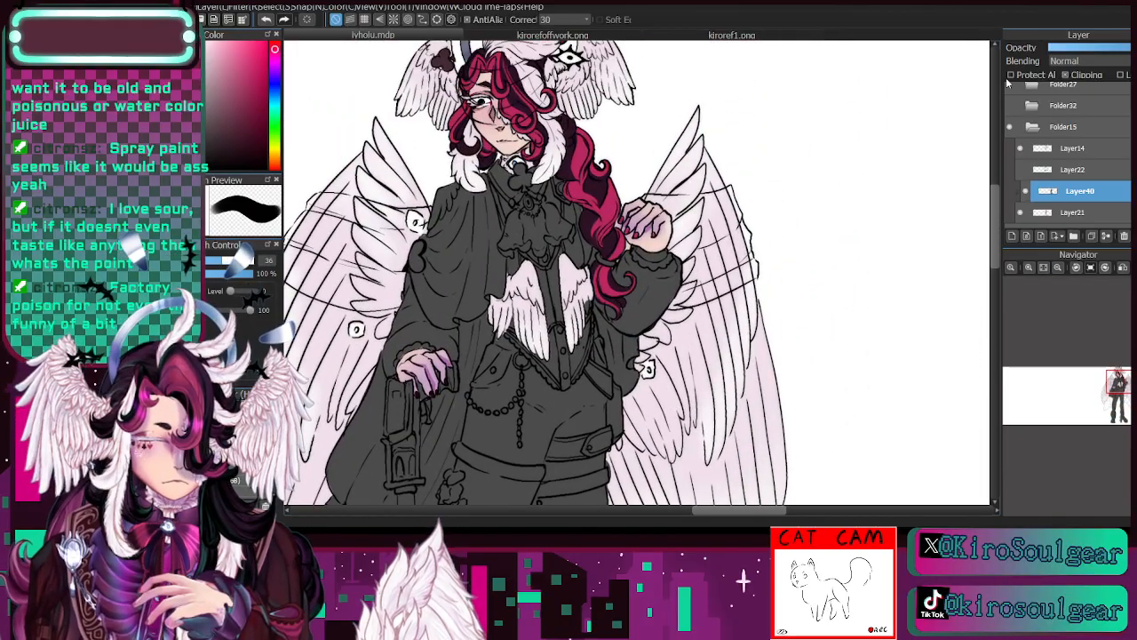
pyautogui.click(1057, 267)
pyautogui.moveTo(1119, 389); pyautogui.dragTo(1115, 398)
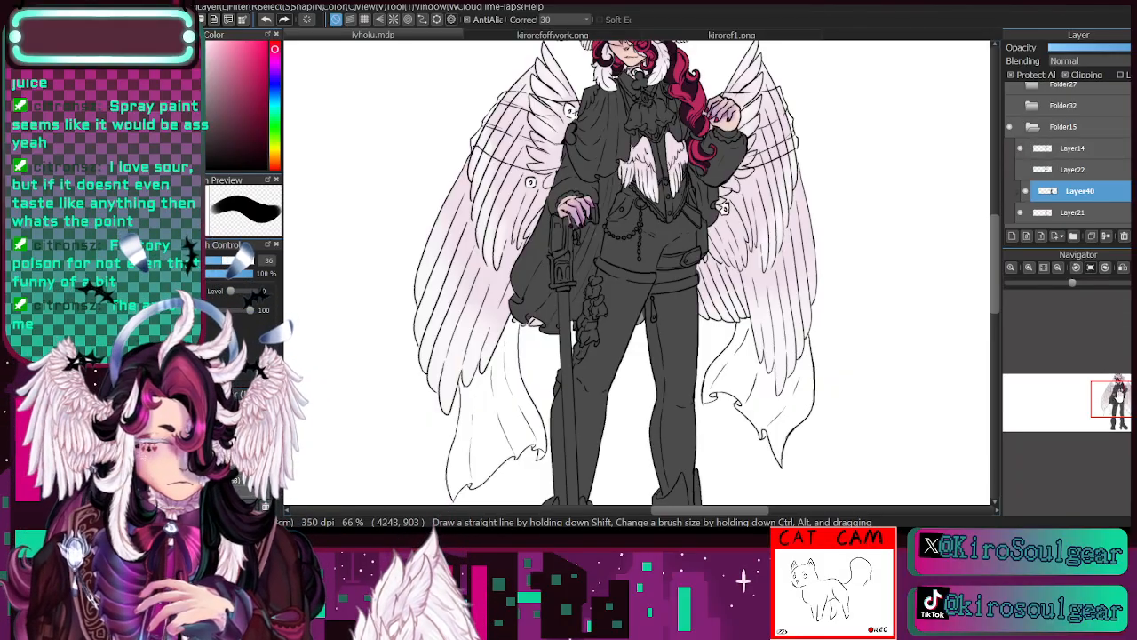
pyautogui.moveTo(1111, 393); pyautogui.dragTo(1125, 416)
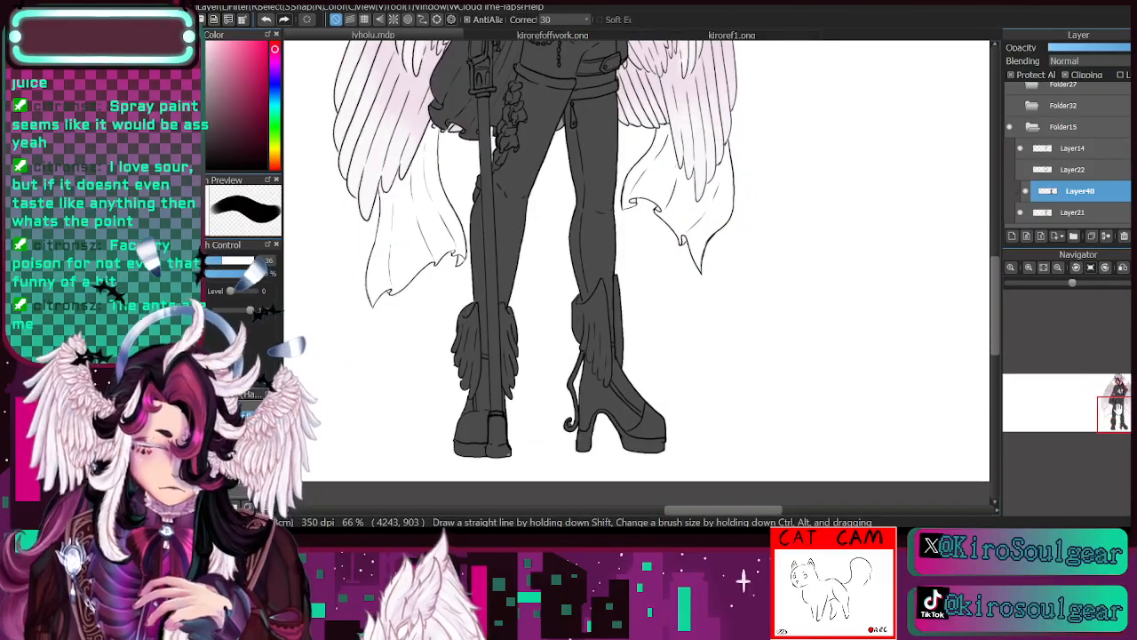
# - Sample the pale pinkish-white from the kirorefoffwork.png reference and return to the lvholu.mdp drawing with the brush
pyautogui.click(548, 37)
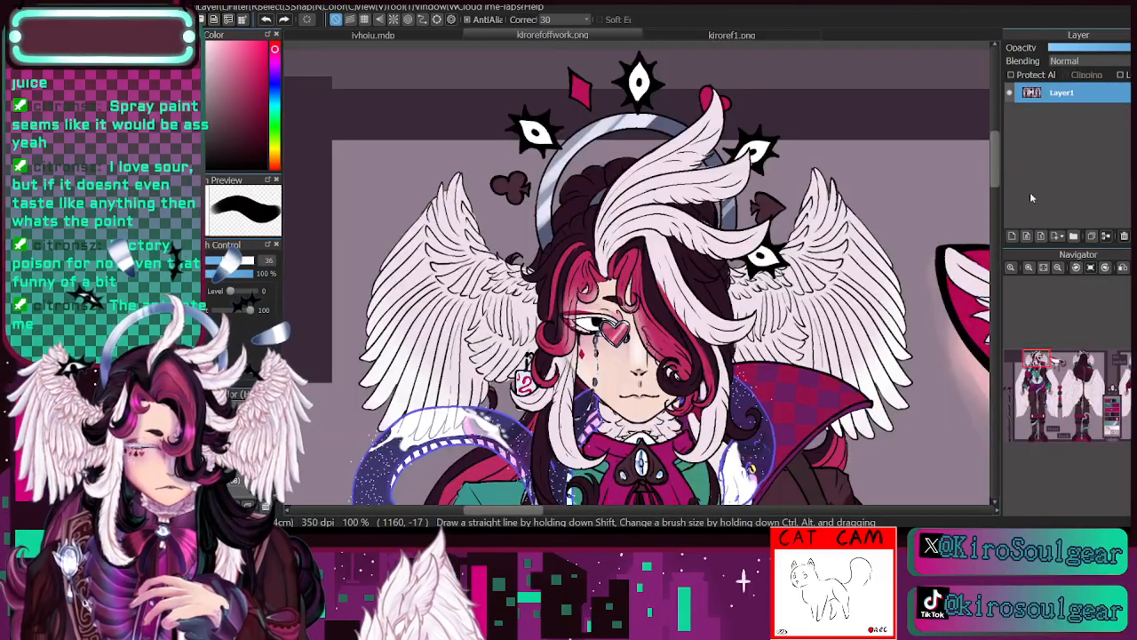
pyautogui.click(1057, 268)
pyautogui.moveTo(1044, 365); pyautogui.dragTo(1039, 379)
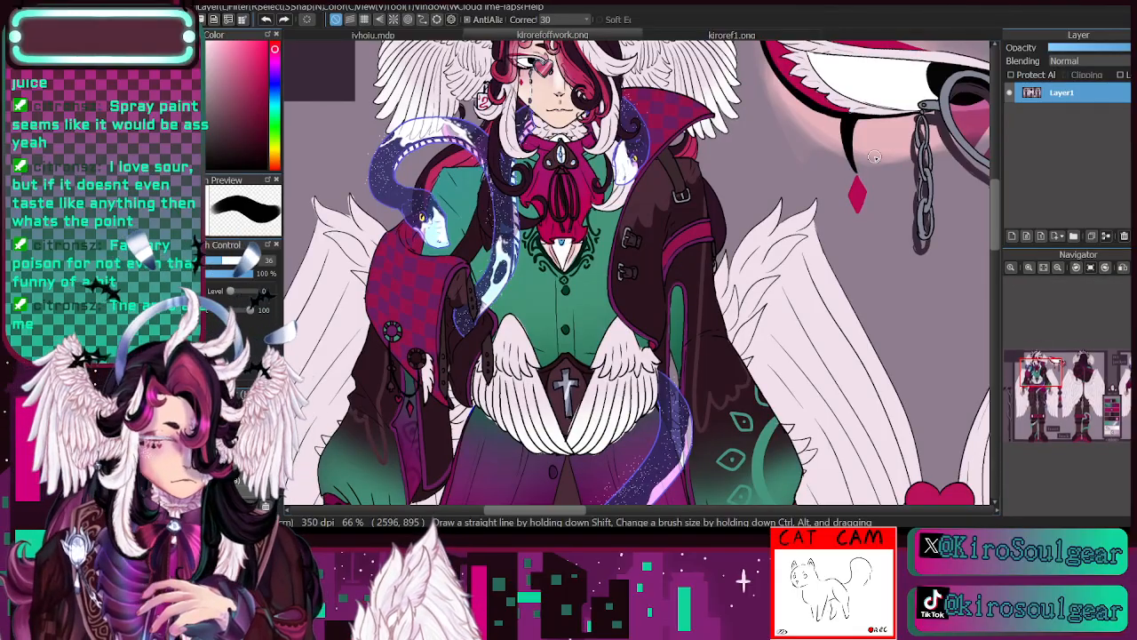
pyautogui.press('i')
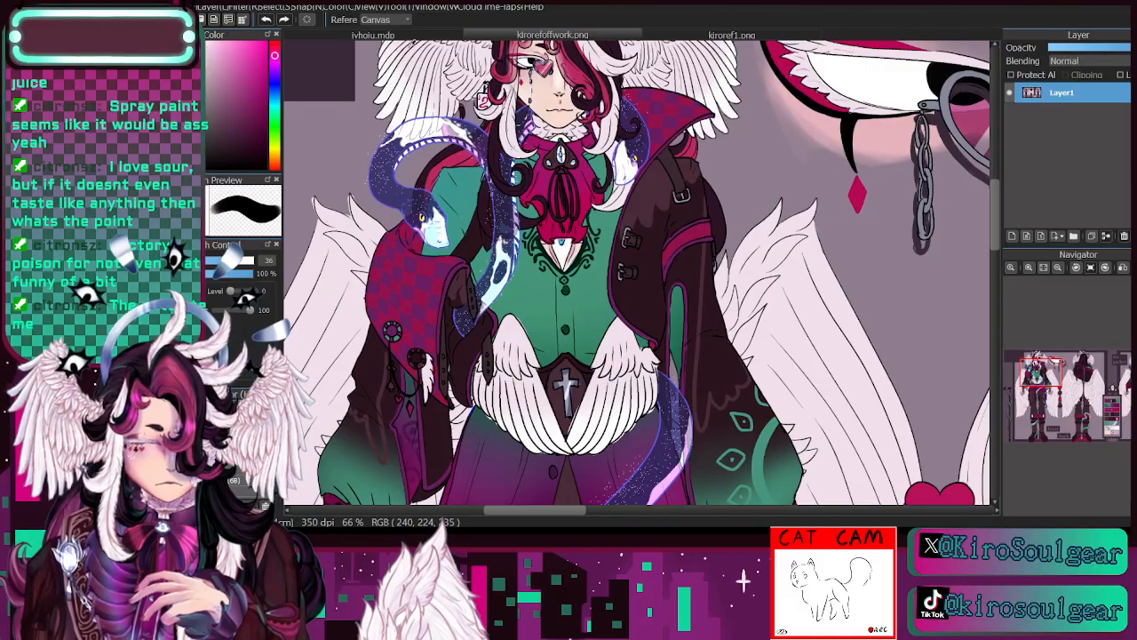
pyautogui.click(405, 40)
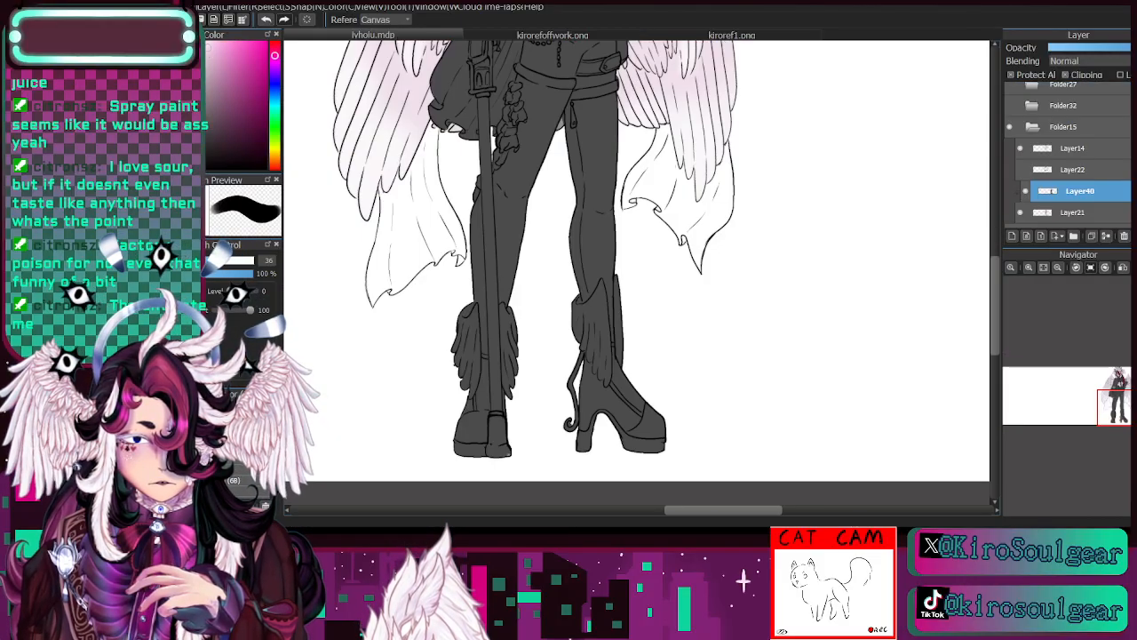
pyautogui.press('b')
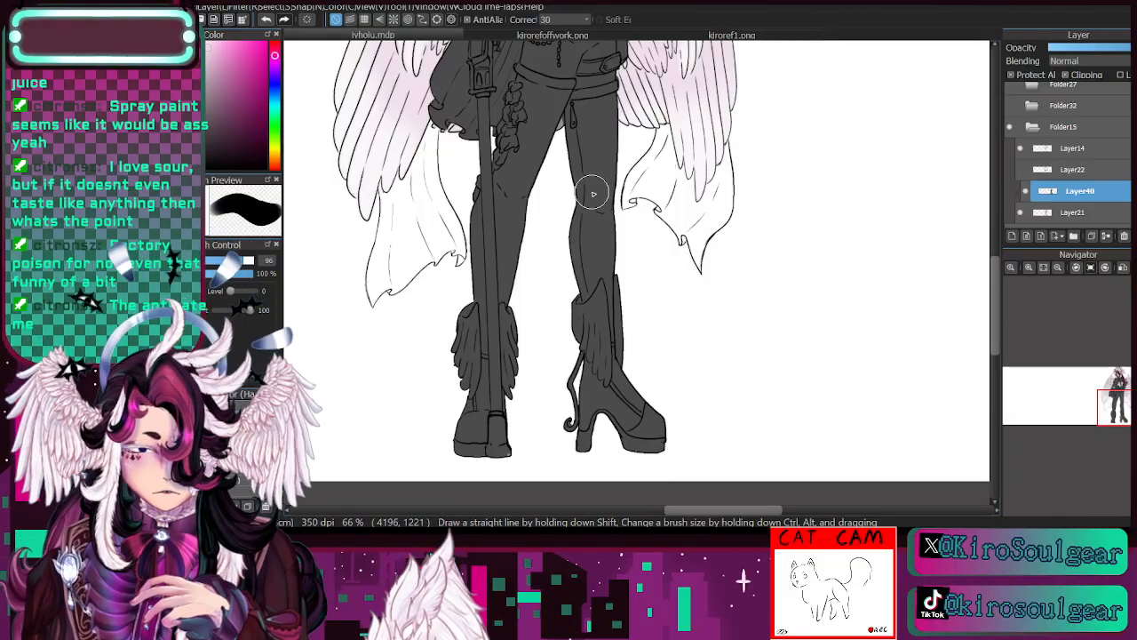
# - Recolour the rear leg and its feathered boot pale pinkish-white at brush size 96
pyautogui.moveTo(588, 165)
pyautogui.mouseDown()
pyautogui.moveTo(597, 266)
pyautogui.moveTo(604, 257)
pyautogui.mouseUp()
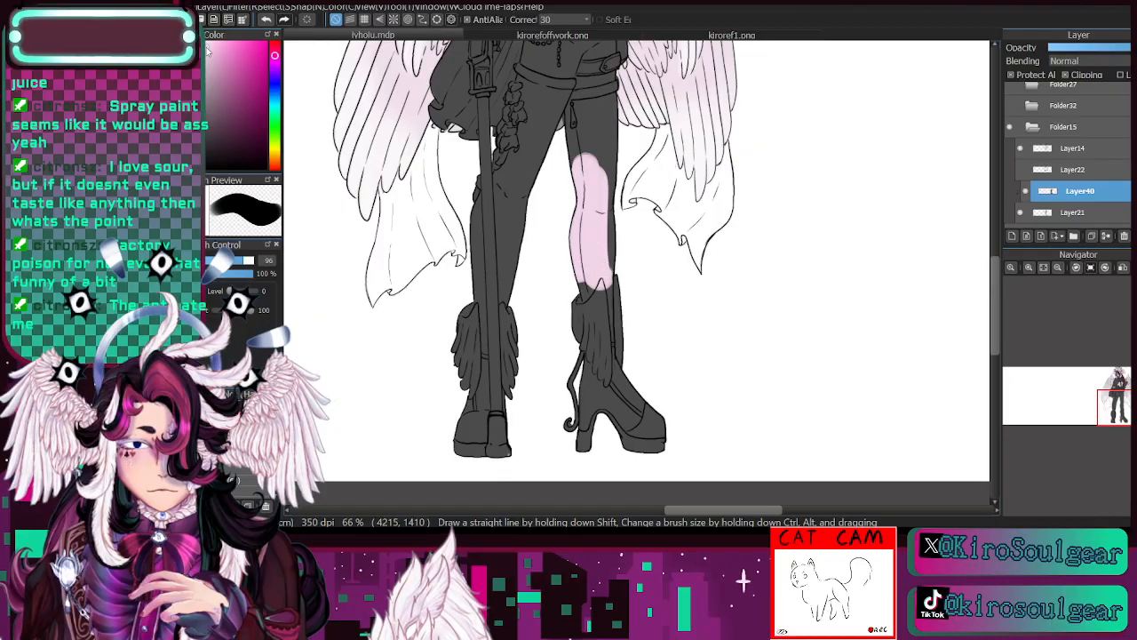
pyautogui.moveTo(586, 167)
pyautogui.mouseDown()
pyautogui.moveTo(599, 284)
pyautogui.moveTo(604, 187)
pyautogui.moveTo(609, 345)
pyautogui.moveTo(613, 335)
pyautogui.moveTo(603, 291)
pyautogui.moveTo(602, 433)
pyautogui.moveTo(582, 384)
pyautogui.moveTo(600, 327)
pyautogui.moveTo(622, 441)
pyautogui.moveTo(636, 431)
pyautogui.moveTo(640, 386)
pyautogui.moveTo(599, 447)
pyautogui.moveTo(560, 431)
pyautogui.moveTo(593, 297)
pyautogui.mouseUp()
pyautogui.moveTo(584, 164)
pyautogui.mouseDown()
pyautogui.moveTo(577, 118)
pyautogui.moveTo(610, 105)
pyautogui.moveTo(597, 178)
pyautogui.mouseUp()
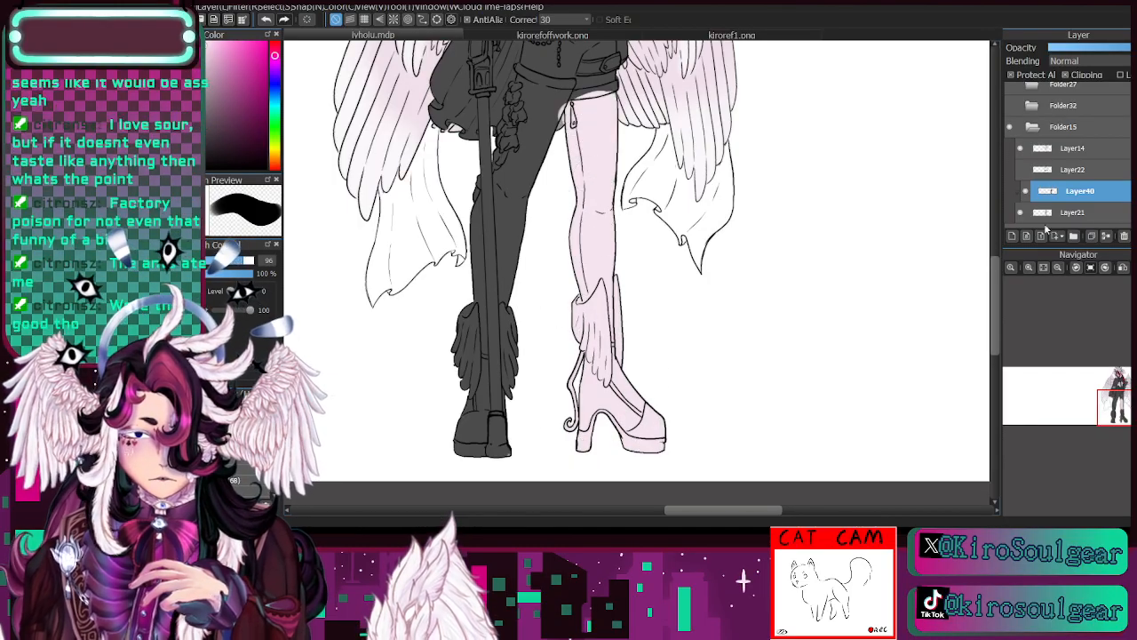
# - Recolour the front leg, its ruffles and boot, and the lower cane pale pinkish-white at brush size 147
pyautogui.click(1057, 267)
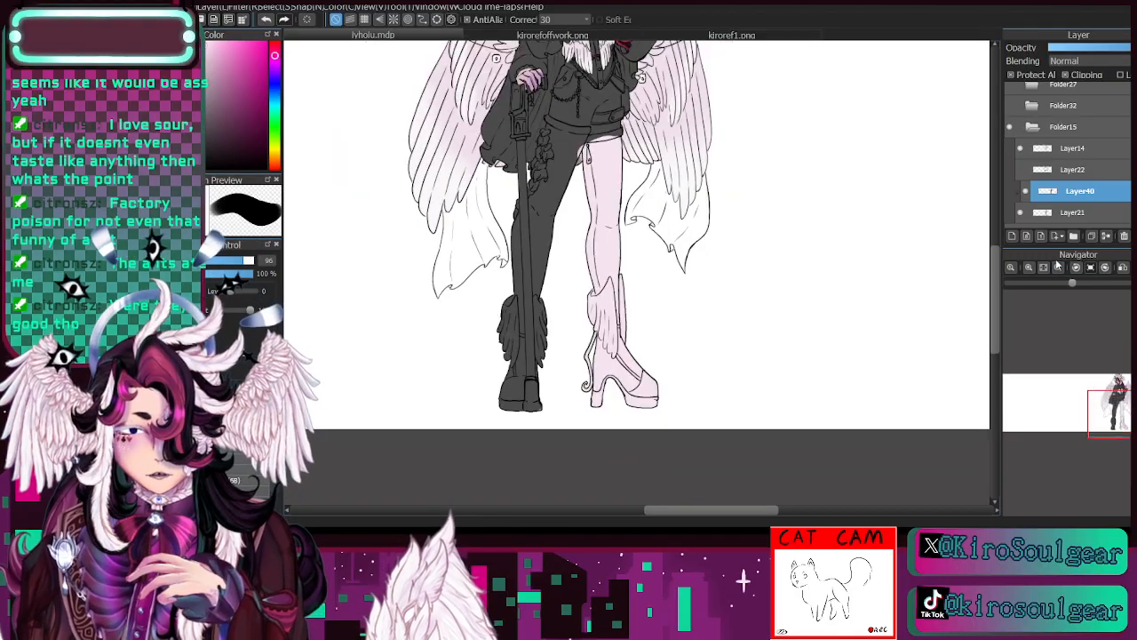
pyautogui.click(253, 260)
pyautogui.moveTo(536, 302)
pyautogui.mouseDown()
pyautogui.moveTo(523, 382)
pyautogui.moveTo(540, 374)
pyautogui.moveTo(524, 285)
pyautogui.moveTo(539, 251)
pyautogui.moveTo(529, 215)
pyautogui.moveTo(555, 164)
pyautogui.moveTo(546, 150)
pyautogui.moveTo(576, 147)
pyautogui.moveTo(573, 158)
pyautogui.moveTo(552, 142)
pyautogui.moveTo(582, 144)
pyautogui.mouseUp()
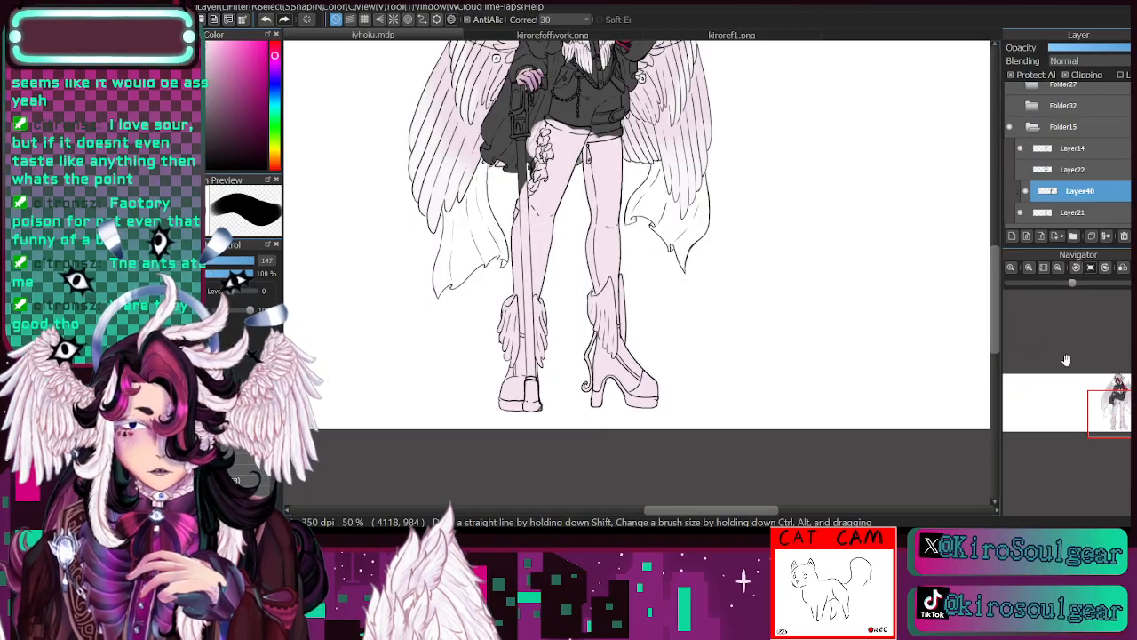
# - Choose a dark plum colour and paint the shorts with it at brush size 147
pyautogui.moveTo(1122, 412); pyautogui.dragTo(1117, 392)
pyautogui.click(1029, 267)
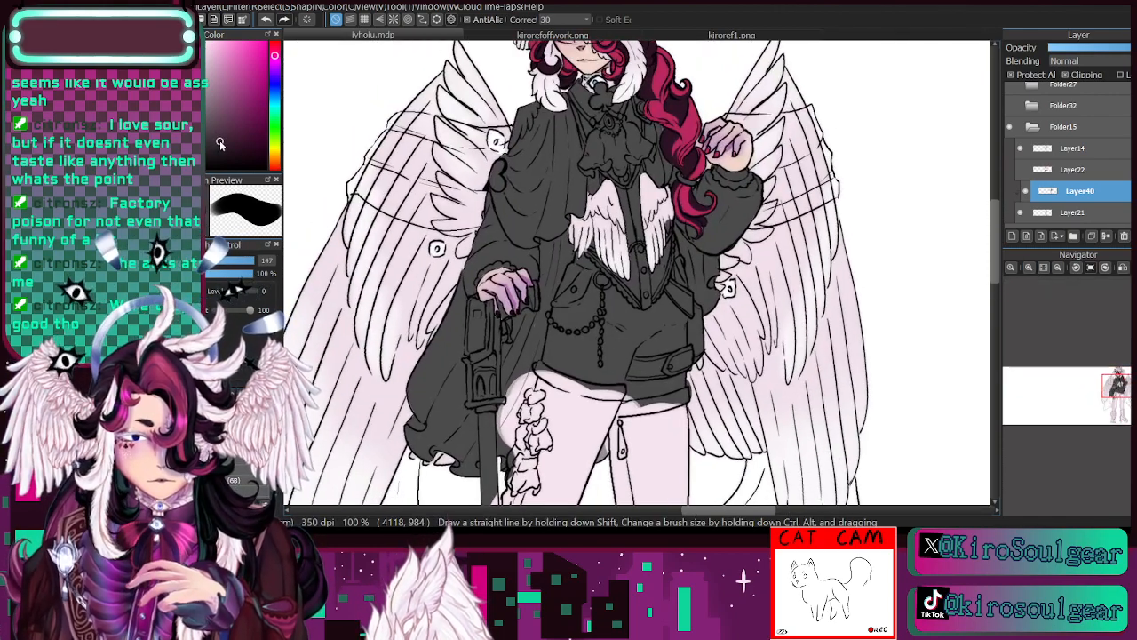
pyautogui.moveTo(597, 343)
pyautogui.mouseDown()
pyautogui.moveTo(579, 298)
pyautogui.moveTo(591, 346)
pyautogui.moveTo(625, 304)
pyautogui.moveTo(642, 317)
pyautogui.moveTo(667, 309)
pyautogui.moveTo(636, 341)
pyautogui.moveTo(650, 374)
pyautogui.moveTo(665, 365)
pyautogui.moveTo(627, 287)
pyautogui.mouseUp()
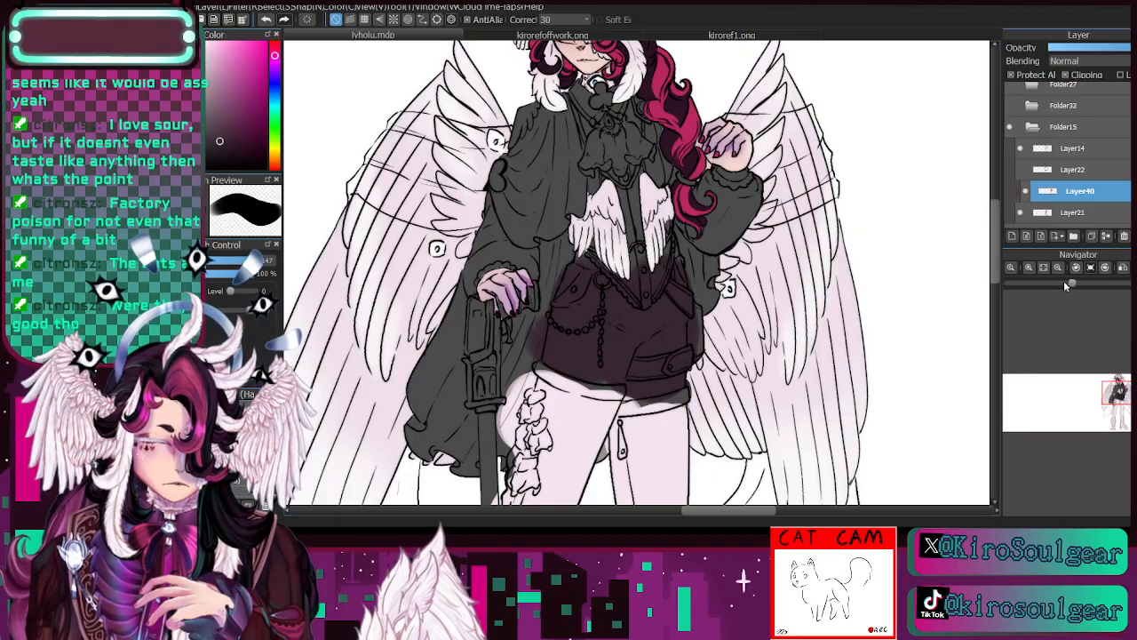
# - Switch to a pale pinkish-white and repaint the jabot, vest, shirt and both sleeves at brush size 147
pyautogui.moveTo(1115, 396); pyautogui.dragTo(1120, 385)
pyautogui.click(1057, 269)
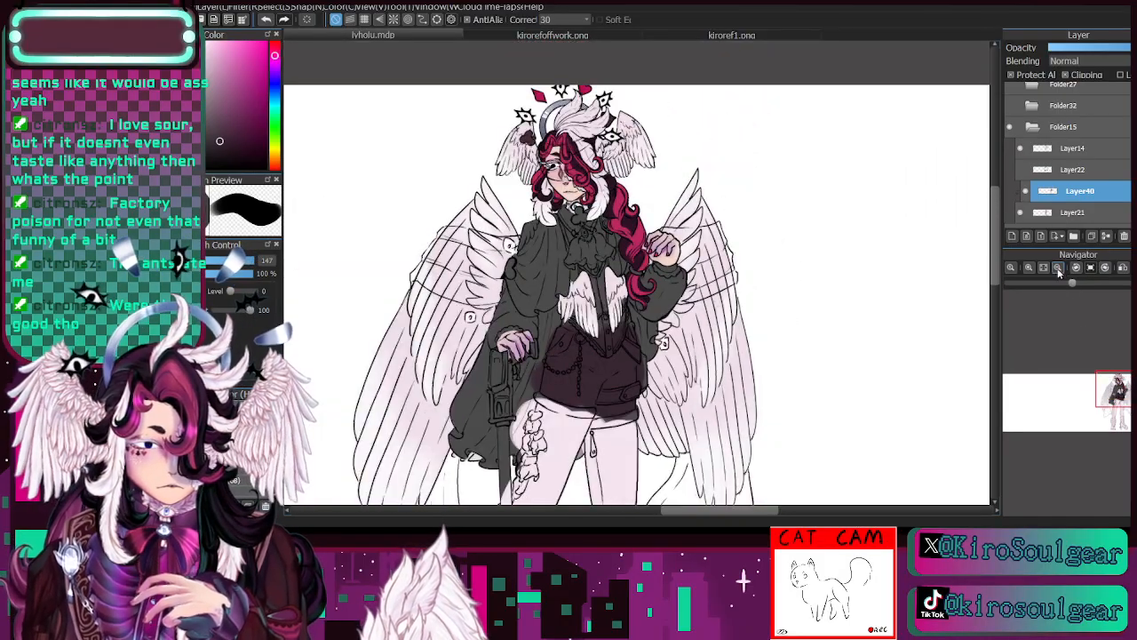
pyautogui.click(209, 61)
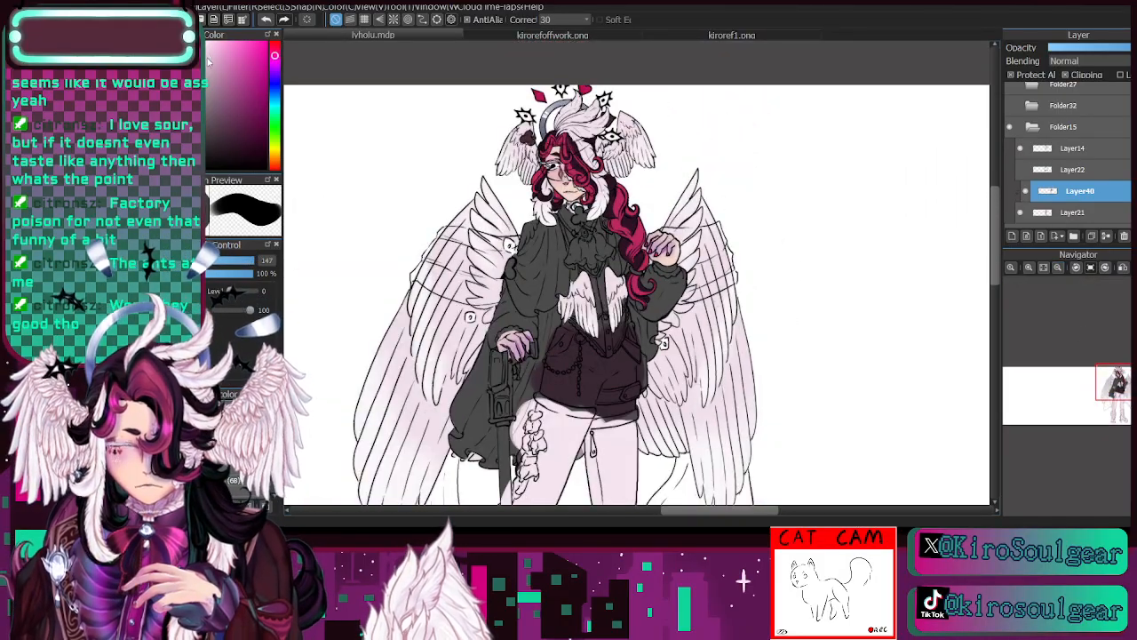
pyautogui.moveTo(582, 259)
pyautogui.mouseDown()
pyautogui.moveTo(579, 239)
pyautogui.moveTo(611, 234)
pyautogui.moveTo(593, 312)
pyautogui.moveTo(604, 331)
pyautogui.moveTo(662, 266)
pyautogui.moveTo(675, 311)
pyautogui.moveTo(597, 206)
pyautogui.moveTo(526, 315)
pyautogui.moveTo(502, 324)
pyautogui.moveTo(498, 346)
pyautogui.moveTo(533, 324)
pyautogui.moveTo(515, 343)
pyautogui.mouseUp()
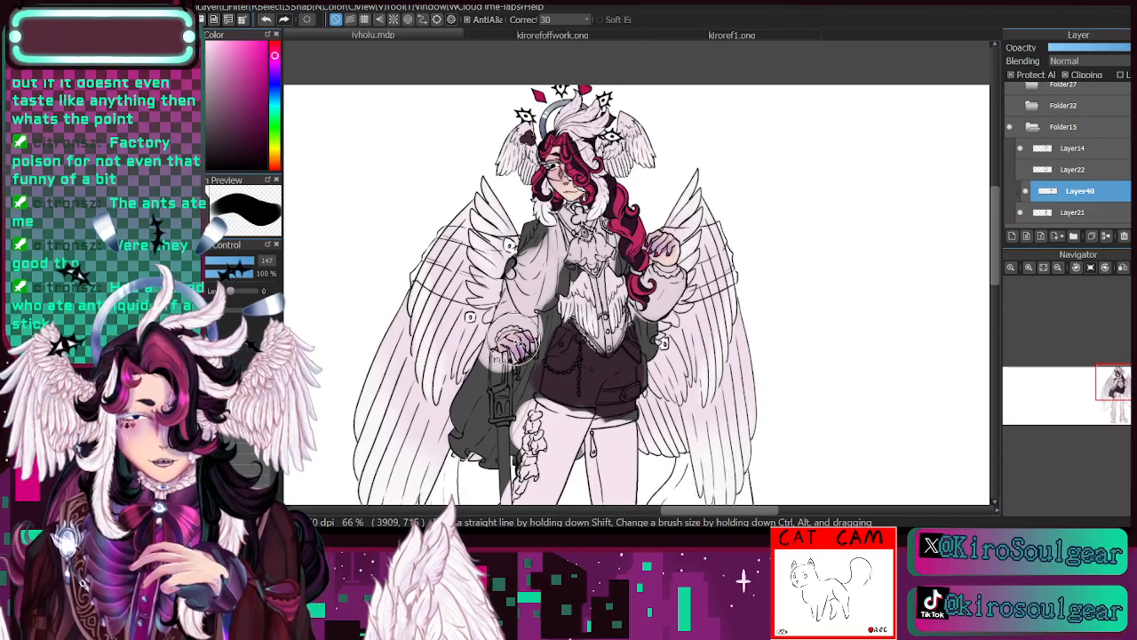
pyautogui.moveTo(515, 340)
pyautogui.mouseDown()
pyautogui.moveTo(538, 318)
pyautogui.moveTo(522, 331)
pyautogui.mouseUp()
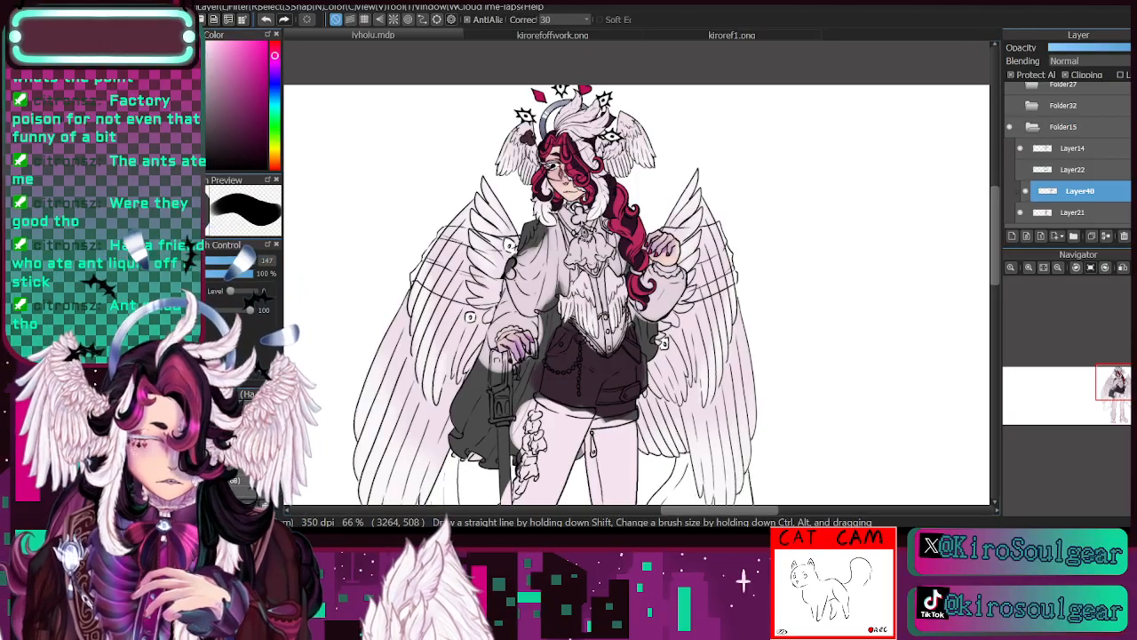
# - Try the green sampled from the vest in kirorefoffwork.png on the cape at brush size 147
pyautogui.click(578, 36)
pyautogui.press('i')
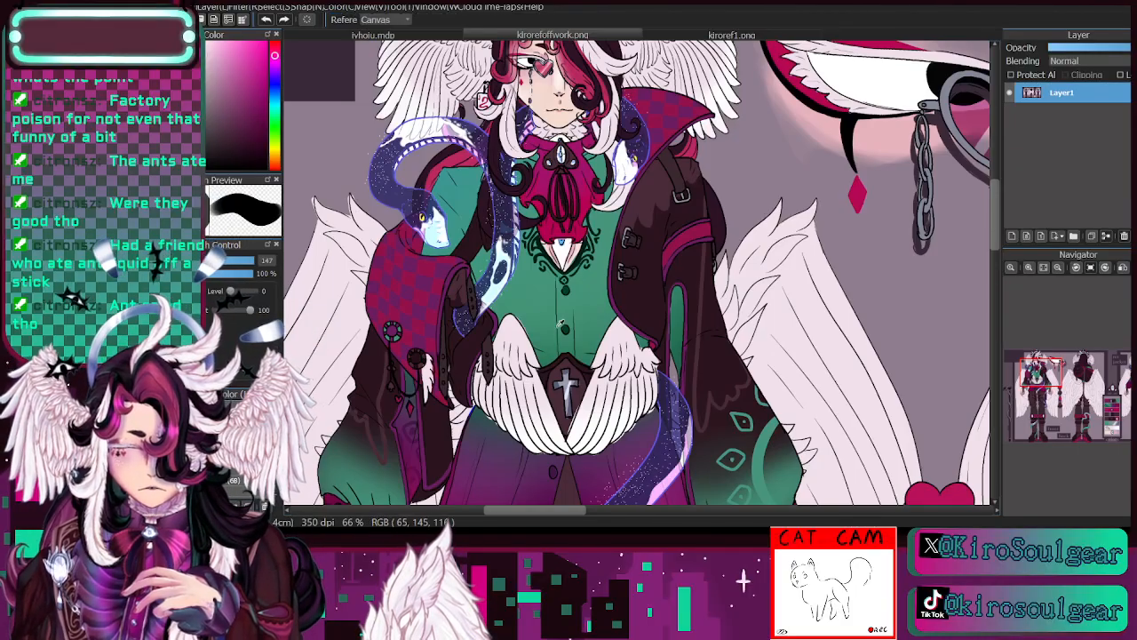
pyautogui.click(538, 305)
pyautogui.click(388, 36)
pyautogui.press('b')
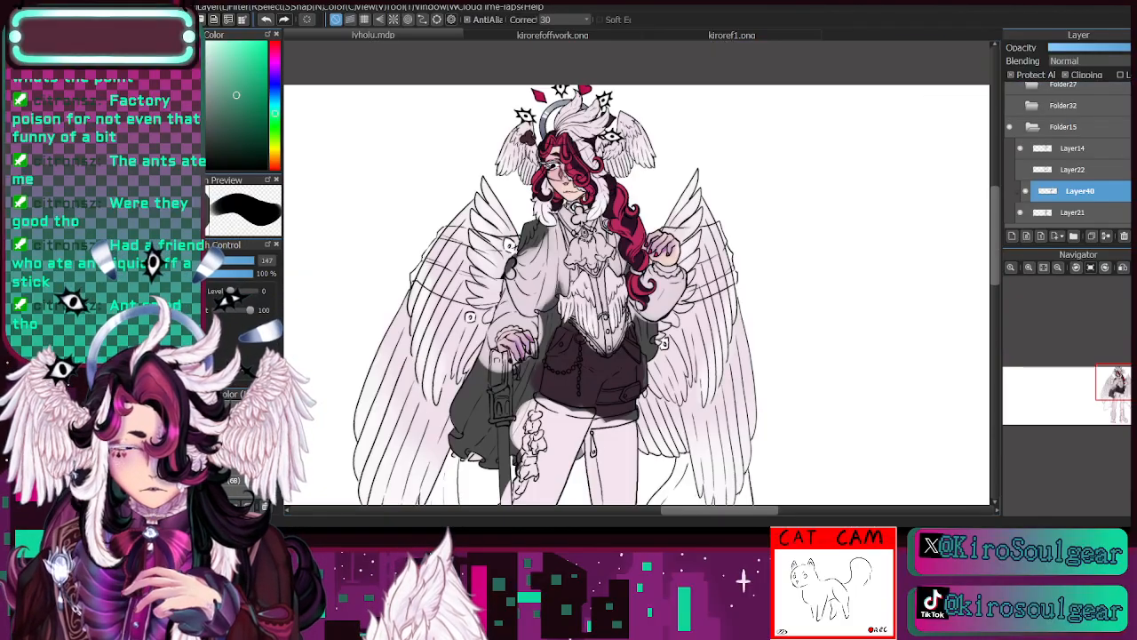
pyautogui.moveTo(522, 249)
pyautogui.mouseDown()
pyautogui.moveTo(528, 301)
pyautogui.moveTo(534, 228)
pyautogui.moveTo(534, 273)
pyautogui.moveTo(539, 233)
pyautogui.moveTo(550, 258)
pyautogui.moveTo(546, 230)
pyautogui.moveTo(537, 295)
pyautogui.mouseUp()
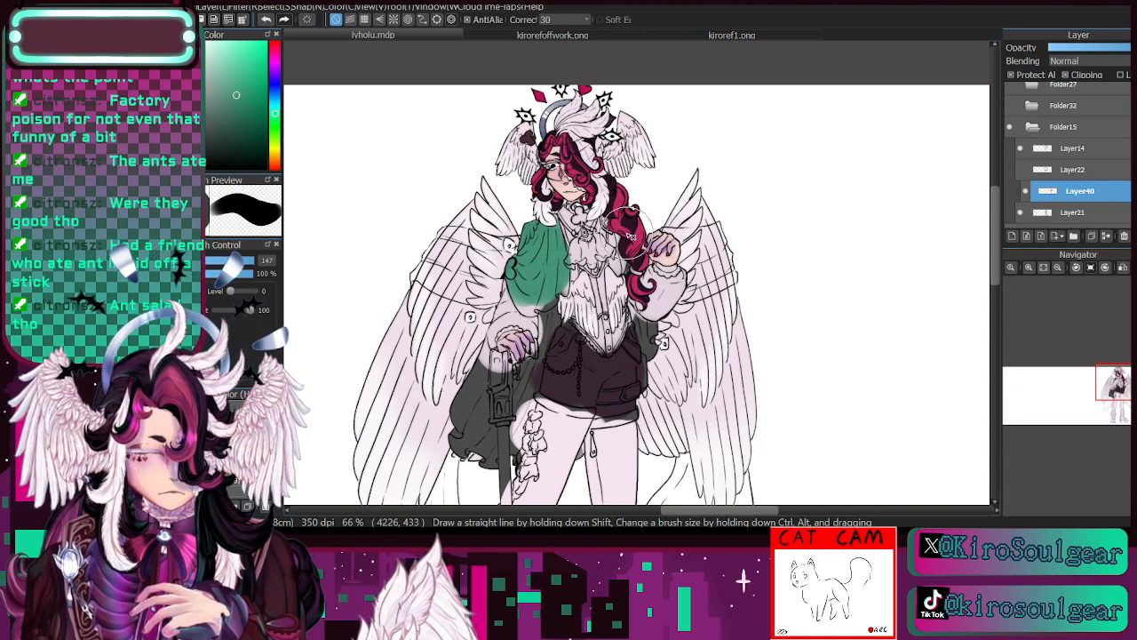
pyautogui.moveTo(471, 462)
pyautogui.mouseDown()
pyautogui.moveTo(474, 370)
pyautogui.moveTo(515, 378)
pyautogui.moveTo(499, 454)
pyautogui.moveTo(544, 336)
pyautogui.mouseUp()
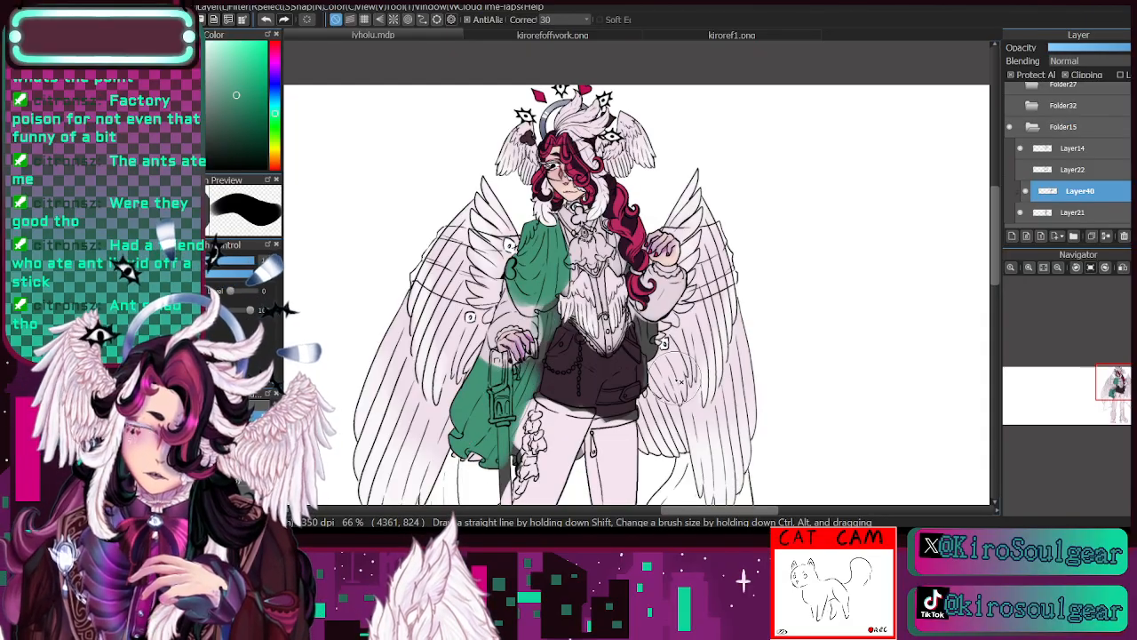
# - Undo the green strokes on the cape
pyautogui.click(266, 18)
pyautogui.click(266, 18)
pyautogui.click(266, 19)
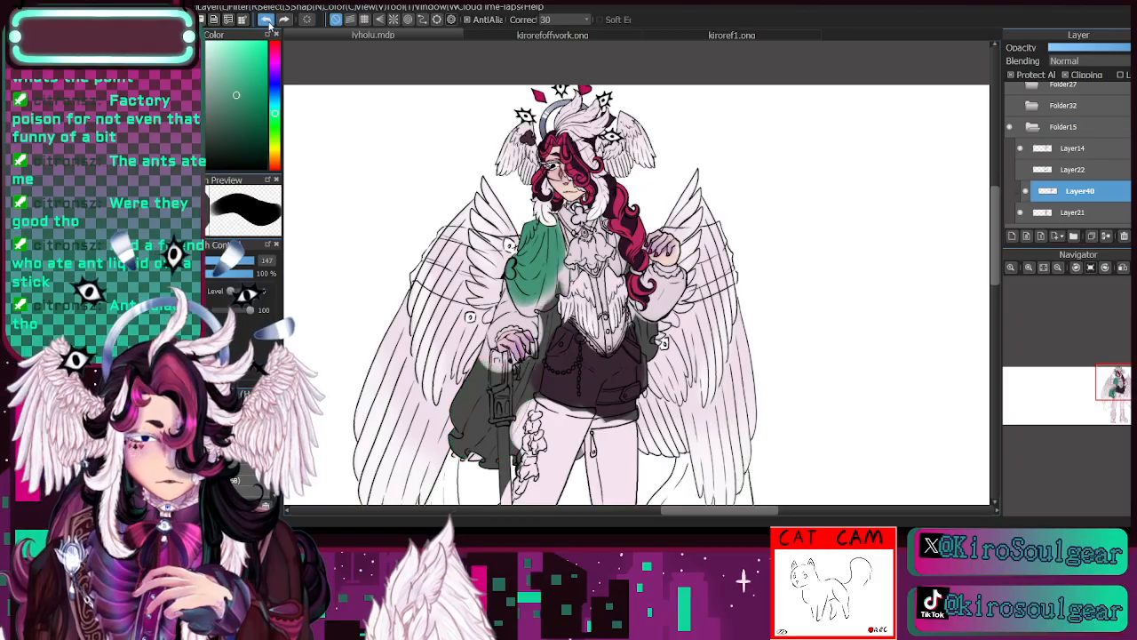
pyautogui.click(265, 19)
pyautogui.click(265, 18)
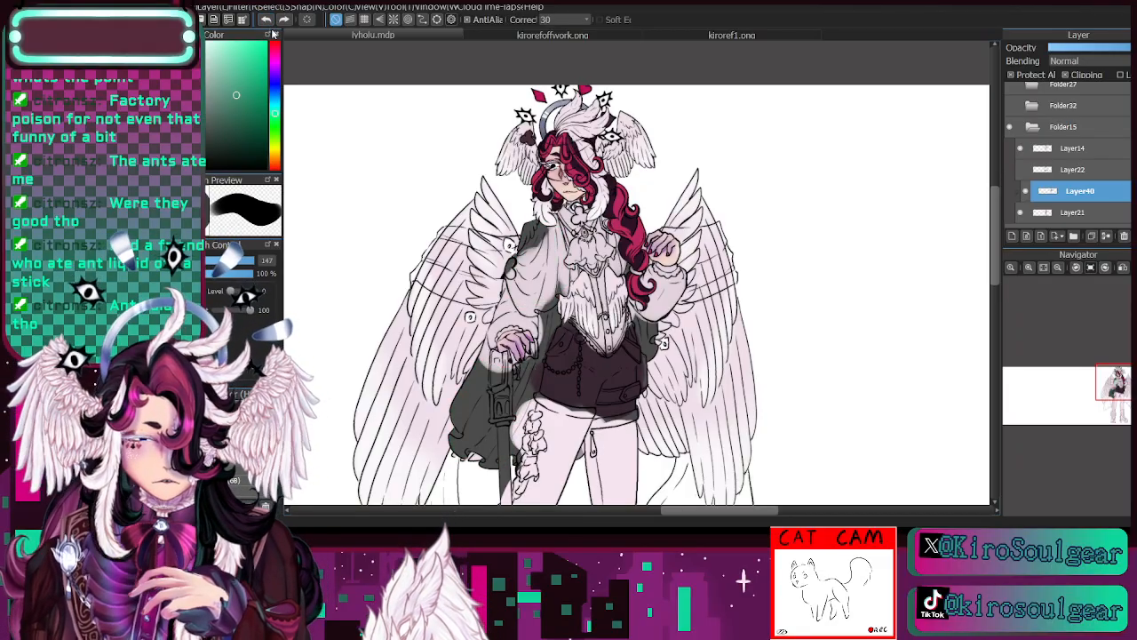
# - Try a lavender on the cape's shoulder, followed by a magenta-purple over the whole cape, at brush size 147
pyautogui.click(275, 71)
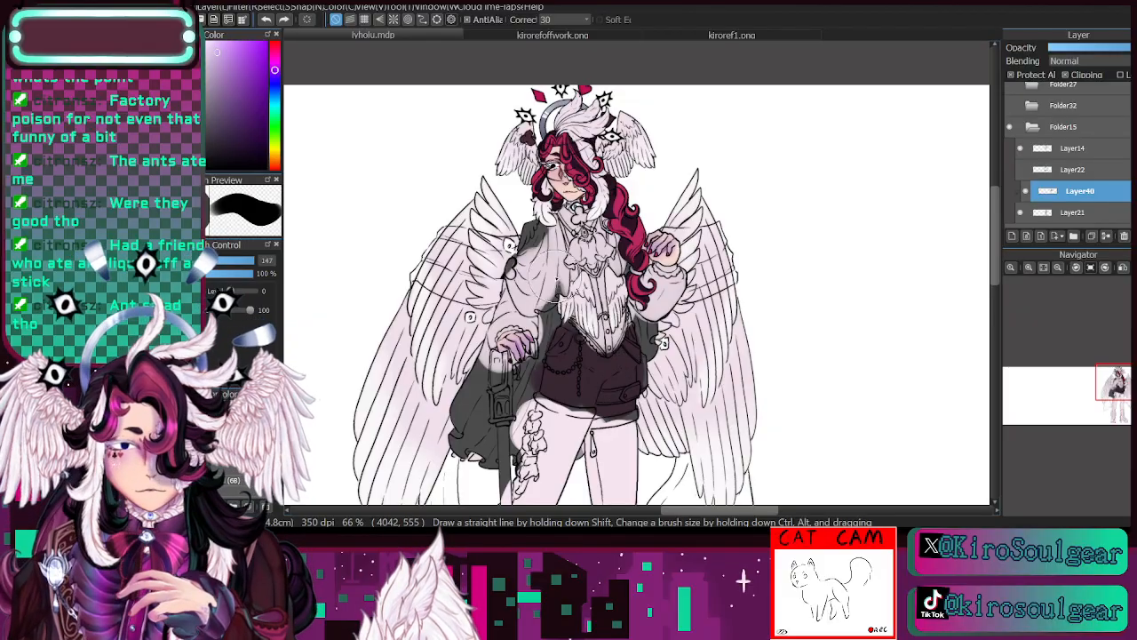
pyautogui.moveTo(536, 248)
pyautogui.mouseDown()
pyautogui.moveTo(531, 295)
pyautogui.moveTo(537, 239)
pyautogui.moveTo(549, 250)
pyautogui.mouseUp()
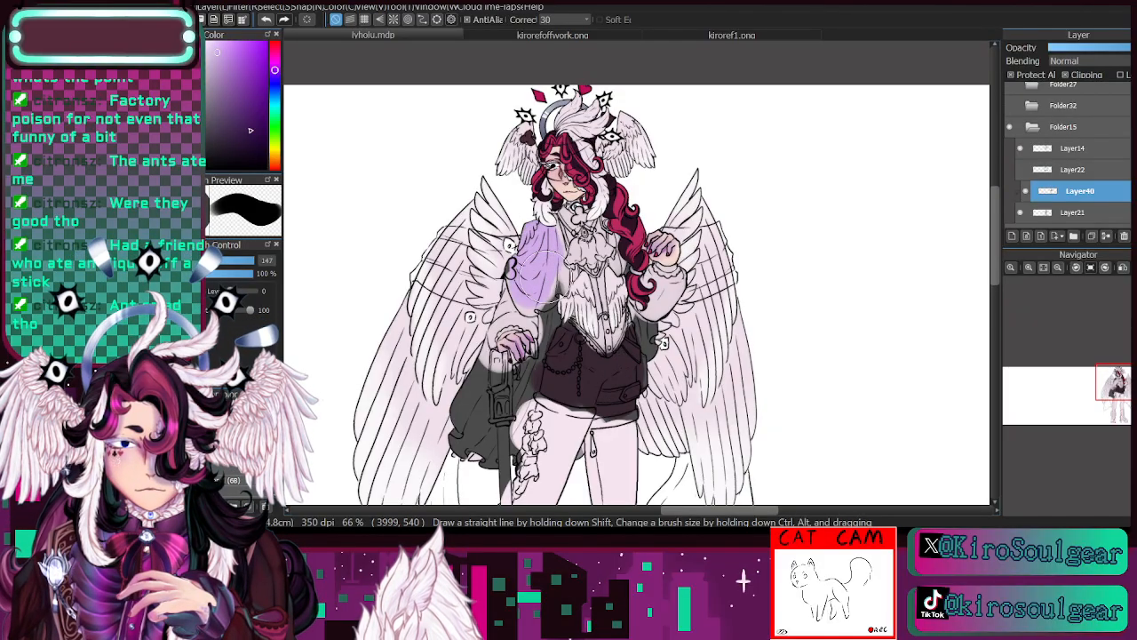
pyautogui.click(276, 60)
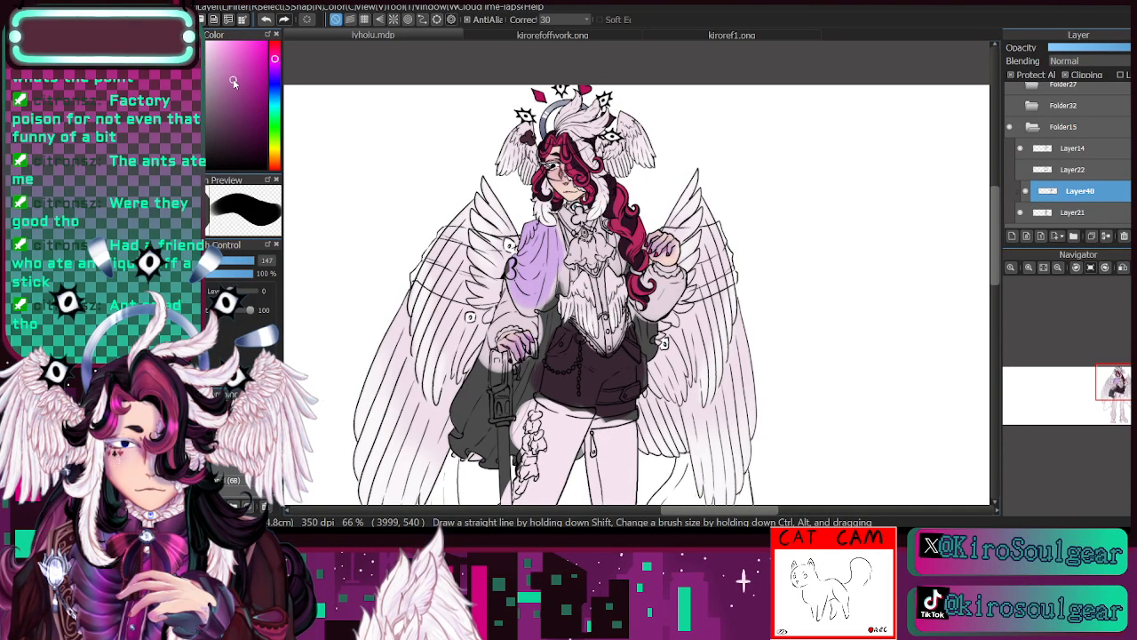
pyautogui.moveTo(525, 236)
pyautogui.mouseDown()
pyautogui.moveTo(538, 286)
pyautogui.moveTo(544, 231)
pyautogui.moveTo(553, 279)
pyautogui.moveTo(544, 295)
pyautogui.moveTo(524, 248)
pyautogui.mouseUp()
pyautogui.moveTo(466, 415)
pyautogui.mouseDown()
pyautogui.moveTo(473, 459)
pyautogui.moveTo(499, 435)
pyautogui.moveTo(473, 384)
pyautogui.moveTo(478, 363)
pyautogui.moveTo(489, 379)
pyautogui.moveTo(528, 376)
pyautogui.moveTo(518, 392)
pyautogui.moveTo(552, 302)
pyautogui.mouseUp()
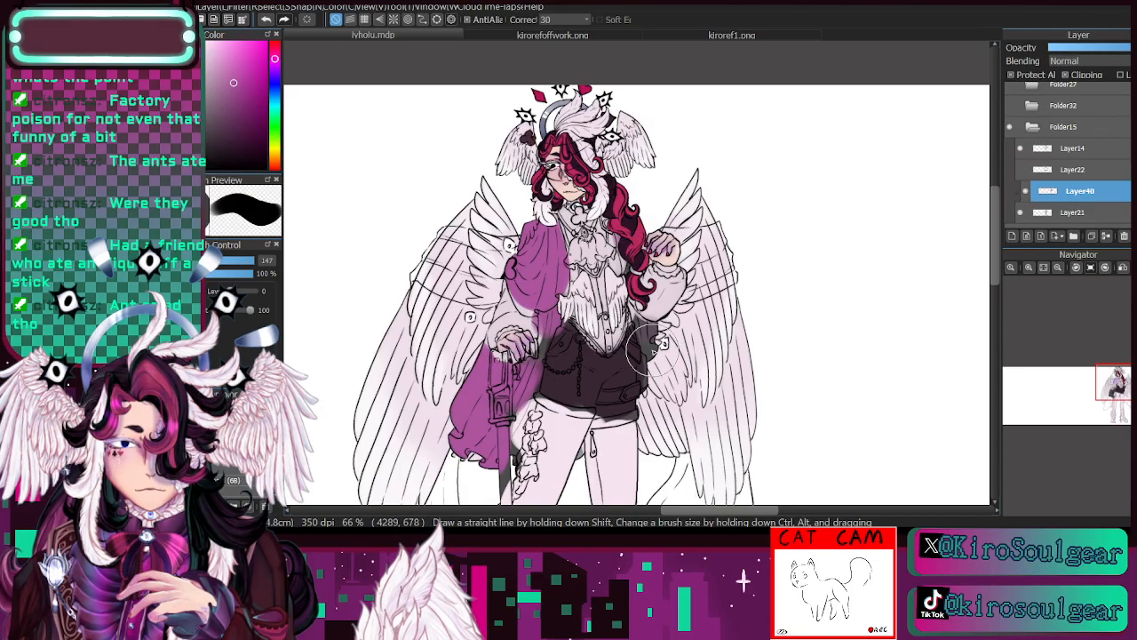
# - Try the dark plum sampled from the shorts on the legs and boots at brush size 147, and undo it
pyautogui.moveTo(1121, 394); pyautogui.dragTo(1124, 404)
pyautogui.click(1058, 268)
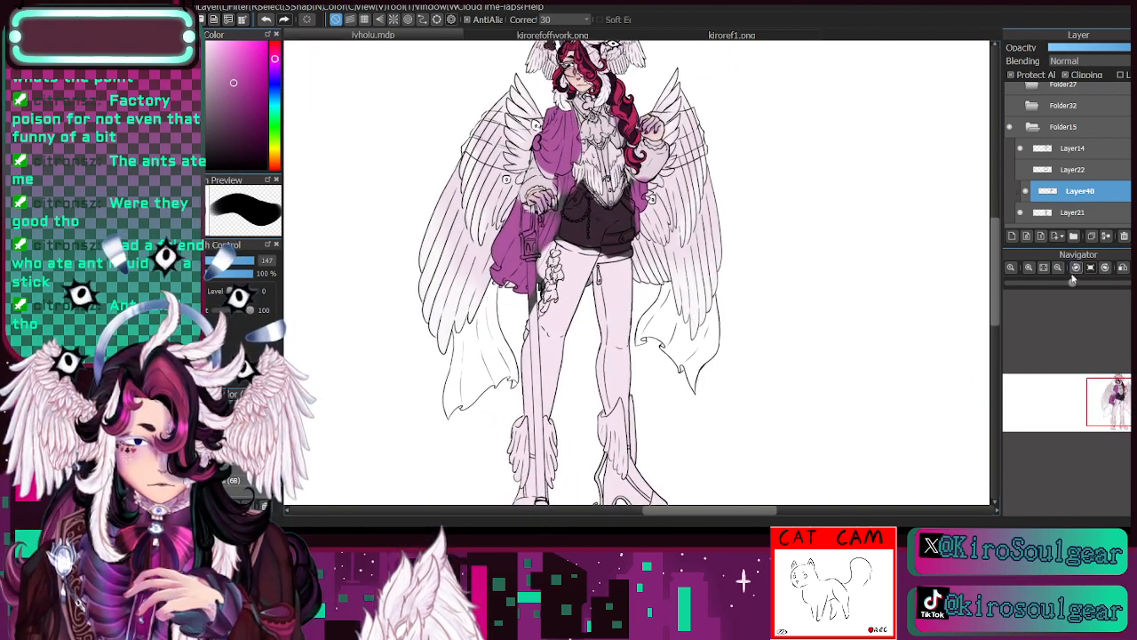
pyautogui.click(1058, 268)
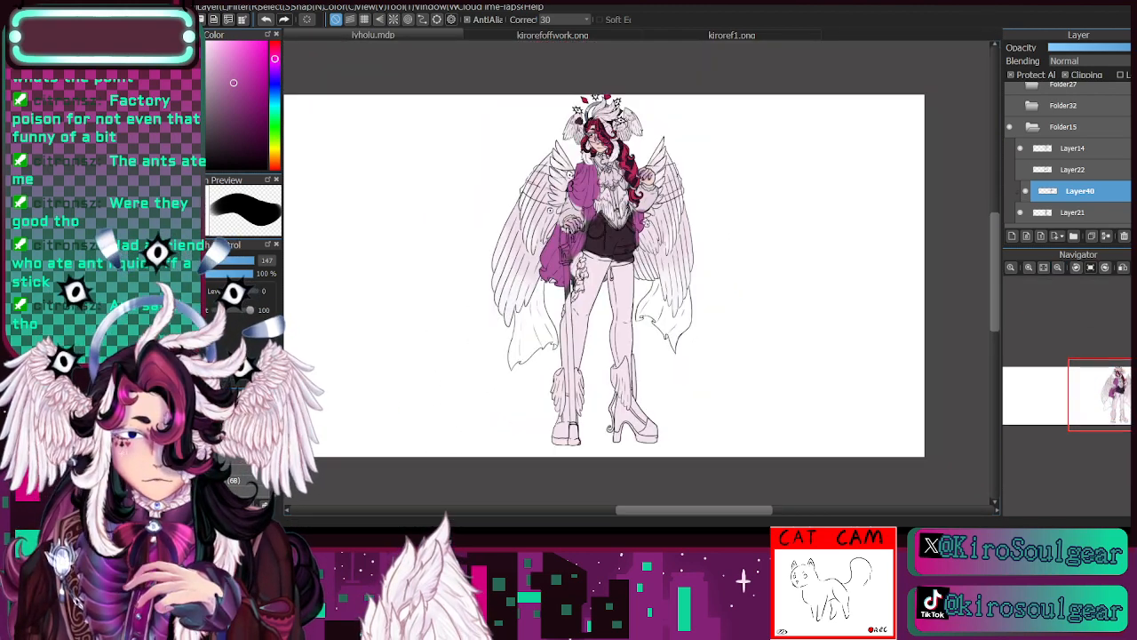
pyautogui.press('i')
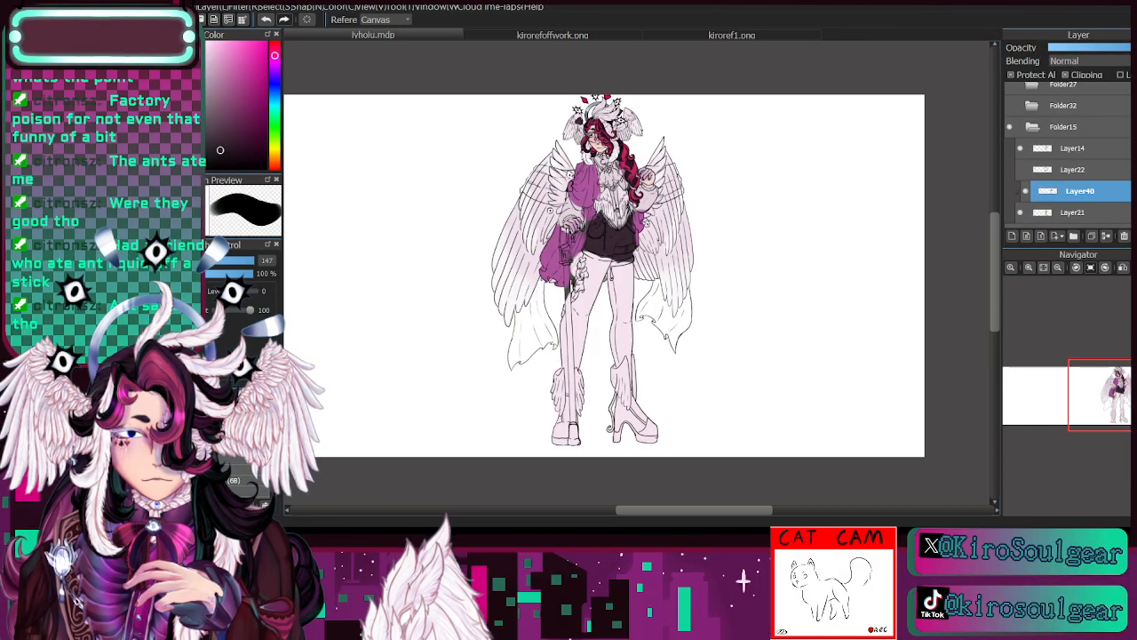
pyautogui.press('b')
pyautogui.moveTo(592, 261)
pyautogui.mouseDown()
pyautogui.moveTo(610, 454)
pyautogui.moveTo(613, 313)
pyautogui.moveTo(654, 460)
pyautogui.moveTo(619, 410)
pyautogui.moveTo(619, 443)
pyautogui.moveTo(565, 436)
pyautogui.mouseUp()
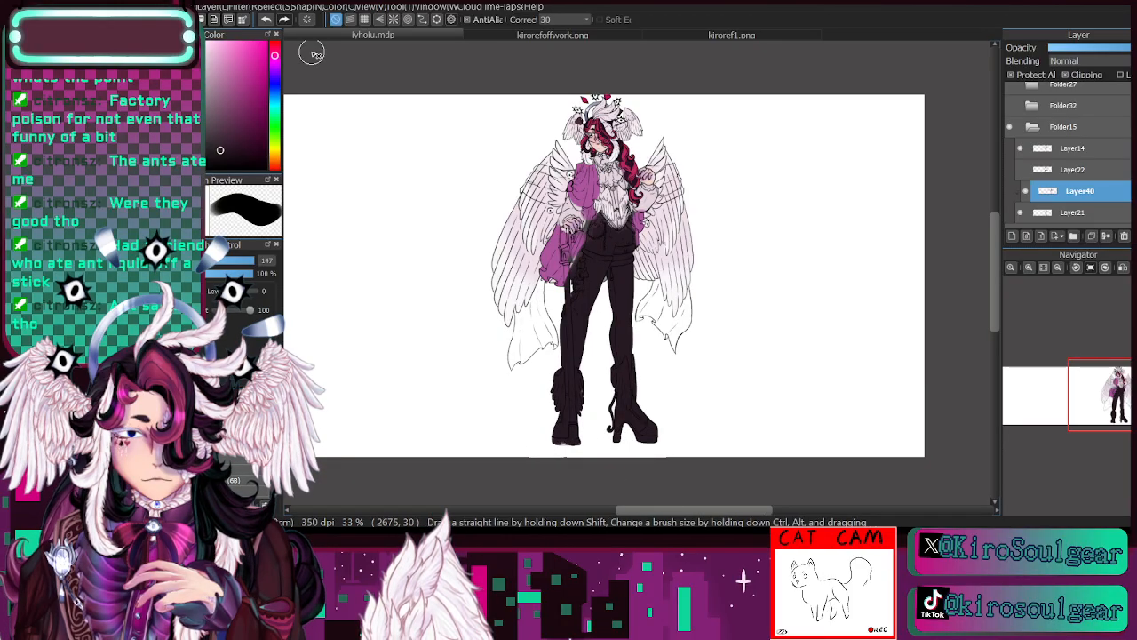
pyautogui.click(268, 19)
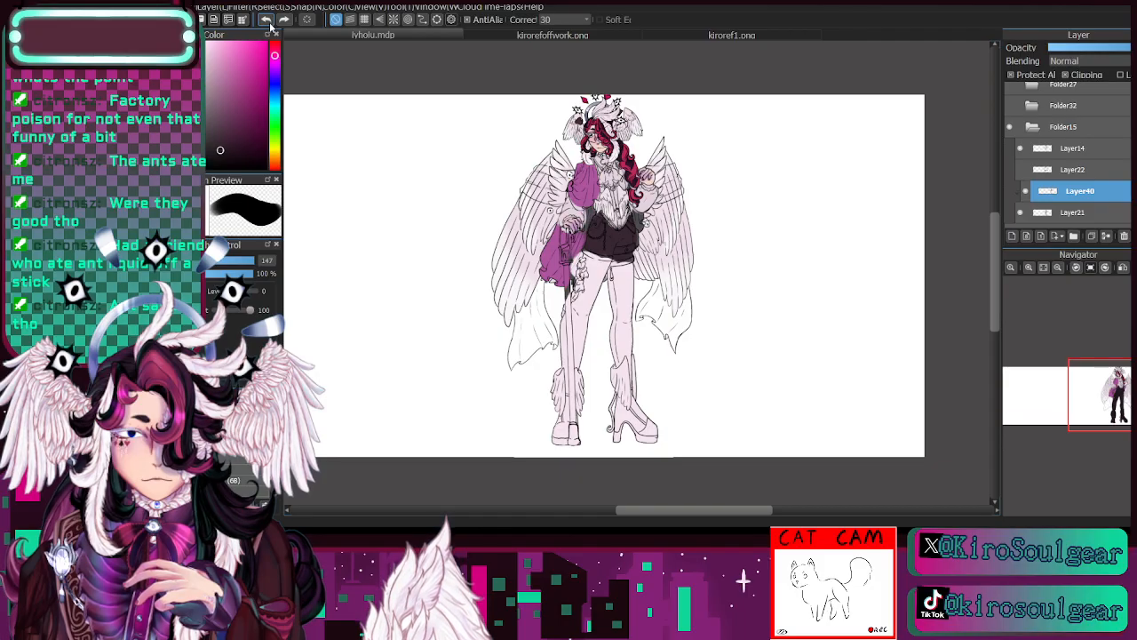
# - Repaint the cape in a muted plum at brush size 147
pyautogui.click(1029, 267)
pyautogui.click(1029, 268)
pyautogui.click(1029, 267)
pyautogui.moveTo(1124, 401); pyautogui.dragTo(1118, 384)
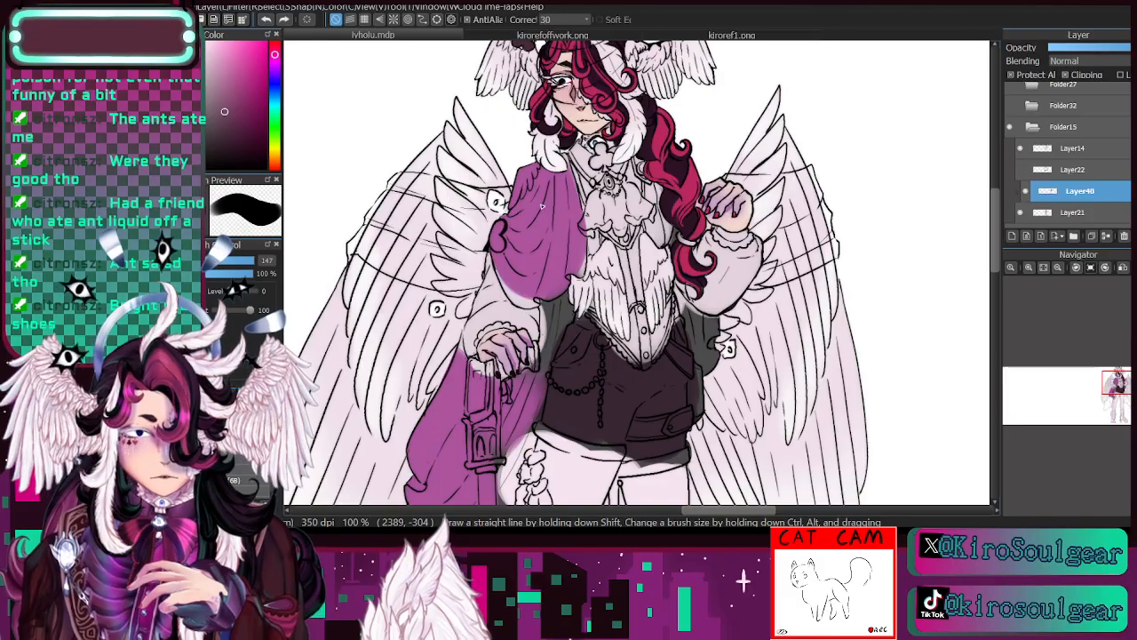
pyautogui.moveTo(542, 206)
pyautogui.mouseDown()
pyautogui.moveTo(532, 277)
pyautogui.moveTo(513, 240)
pyautogui.moveTo(542, 264)
pyautogui.moveTo(536, 172)
pyautogui.moveTo(562, 265)
pyautogui.moveTo(551, 193)
pyautogui.mouseUp()
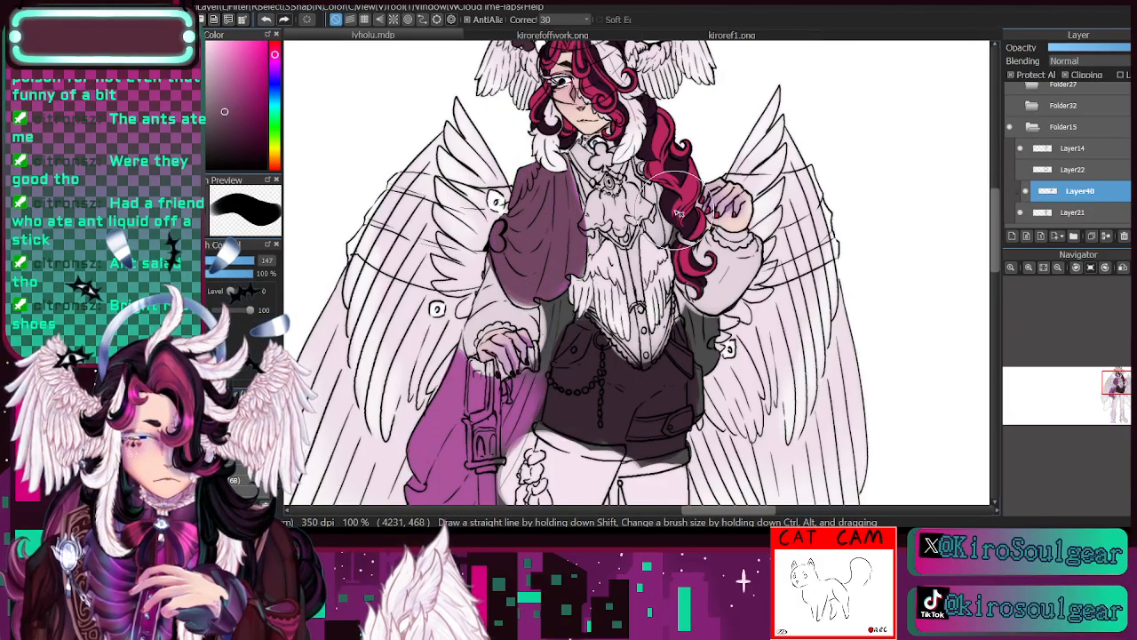
pyautogui.moveTo(689, 315)
pyautogui.mouseDown()
pyautogui.moveTo(722, 375)
pyautogui.moveTo(697, 343)
pyautogui.mouseUp()
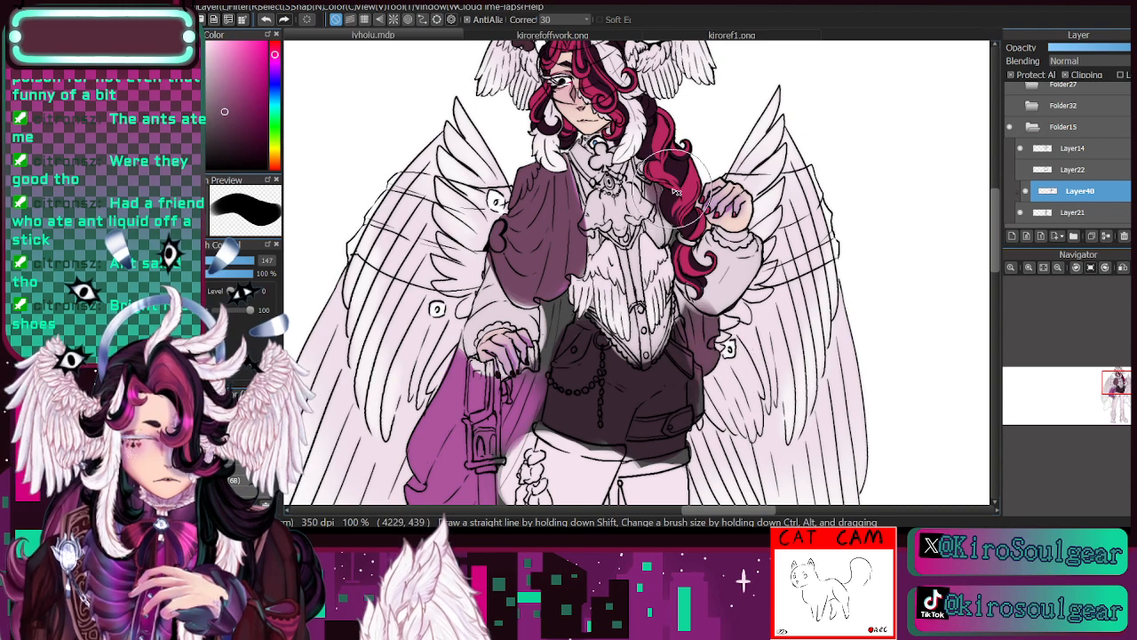
pyautogui.click(1057, 267)
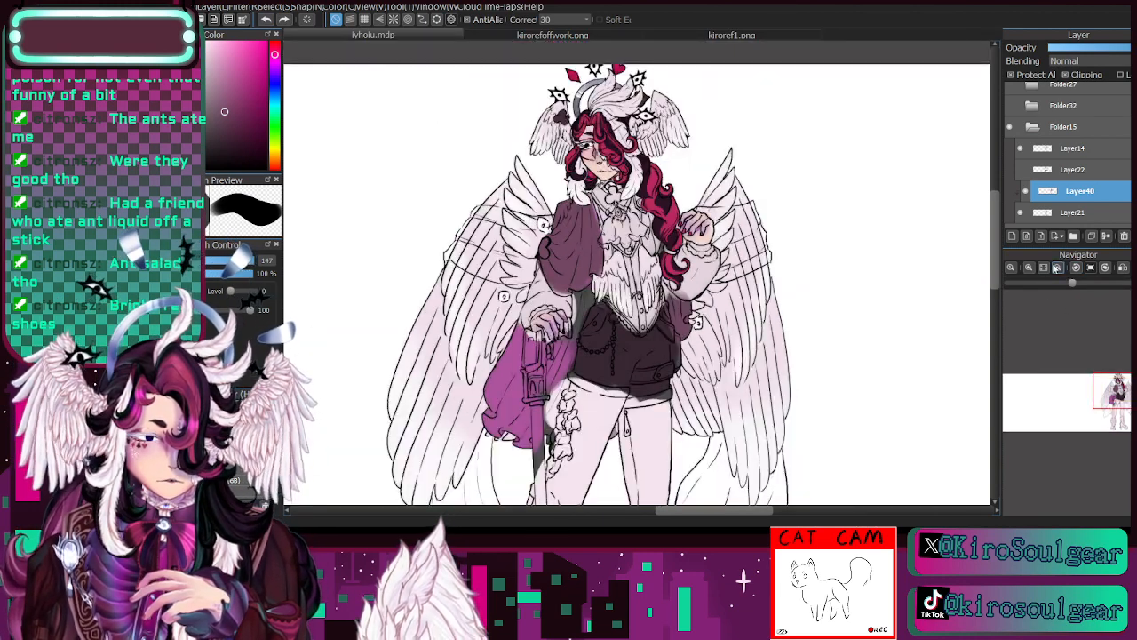
pyautogui.moveTo(560, 350)
pyautogui.mouseDown()
pyautogui.moveTo(521, 343)
pyautogui.moveTo(494, 415)
pyautogui.mouseUp()
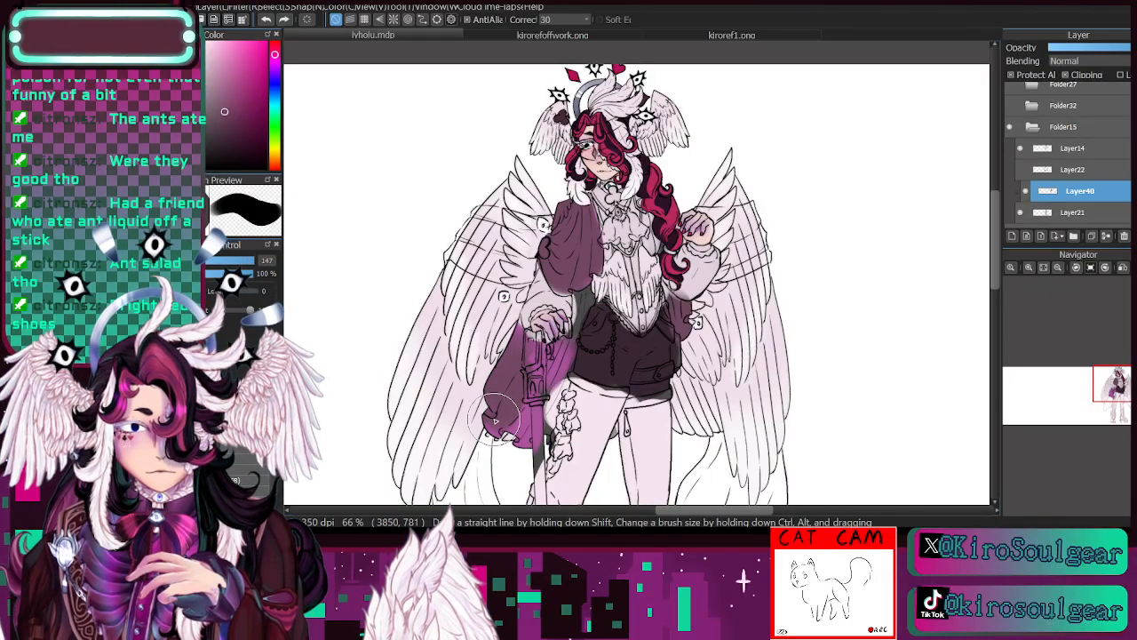
pyautogui.moveTo(498, 418)
pyautogui.mouseDown()
pyautogui.moveTo(588, 291)
pyautogui.moveTo(589, 302)
pyautogui.moveTo(584, 247)
pyautogui.moveTo(540, 249)
pyautogui.mouseUp()
# - Try a pale pinkish-white on the cape's shoulder, lower part and far side at brush size 147
pyautogui.click(1115, 392)
pyautogui.moveTo(1116, 392); pyautogui.dragTo(1121, 384)
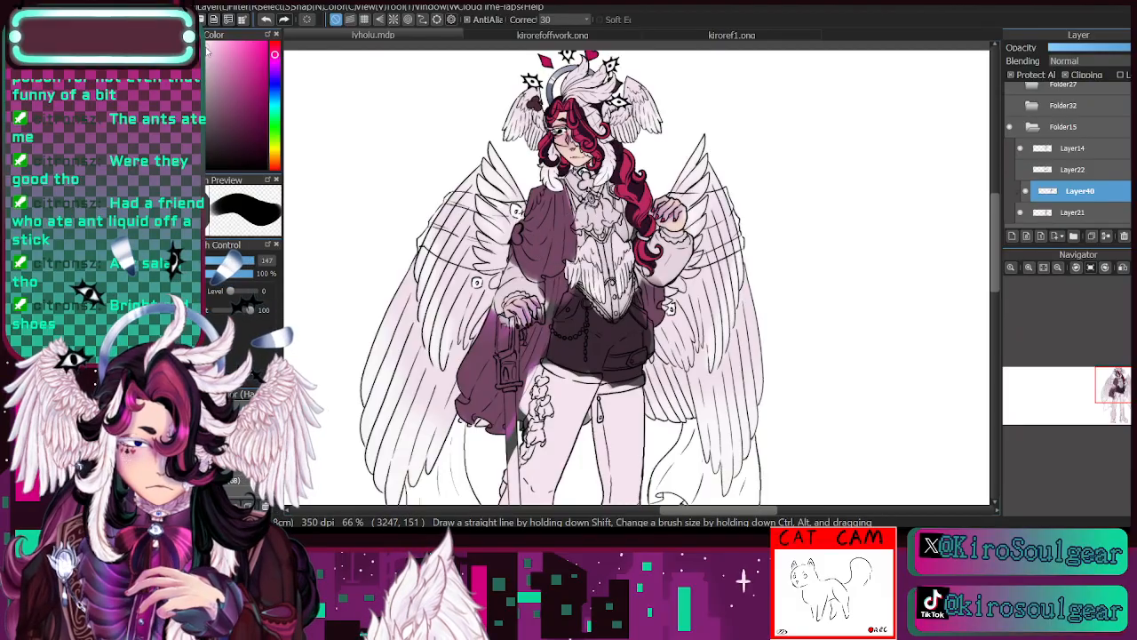
pyautogui.moveTo(535, 252)
pyautogui.mouseDown()
pyautogui.moveTo(524, 220)
pyautogui.moveTo(644, 221)
pyautogui.moveTo(653, 251)
pyautogui.moveTo(548, 245)
pyautogui.moveTo(547, 227)
pyautogui.moveTo(466, 365)
pyautogui.moveTo(498, 418)
pyautogui.mouseUp()
pyautogui.moveTo(655, 322)
pyautogui.mouseDown()
pyautogui.moveTo(660, 306)
pyautogui.moveTo(666, 327)
pyautogui.mouseUp()
# - Sample the teal clothing colour in kirorefoffwork.png and paint the jabot, vest, shirt and both sleeves in lvholu.mdp with it
pyautogui.press('i')
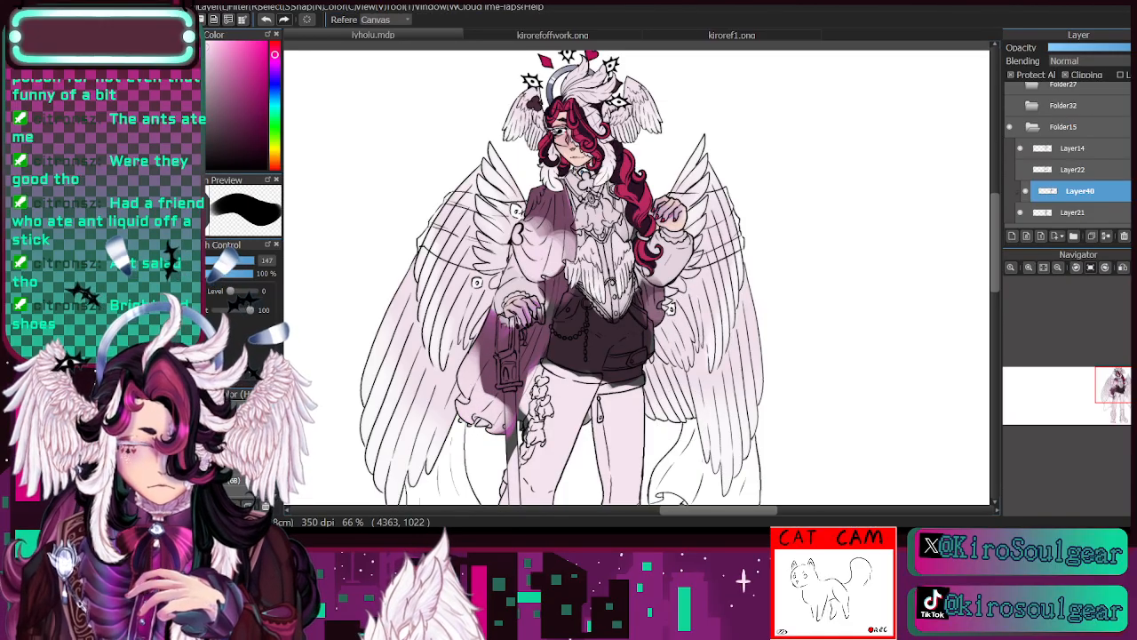
pyautogui.click(1033, 269)
pyautogui.moveTo(569, 383); pyautogui.dragTo(569, 405)
pyautogui.moveTo(278, 106)
pyautogui.mouseDown()
pyautogui.moveTo(277, 96)
pyautogui.moveTo(278, 113)
pyautogui.mouseUp()
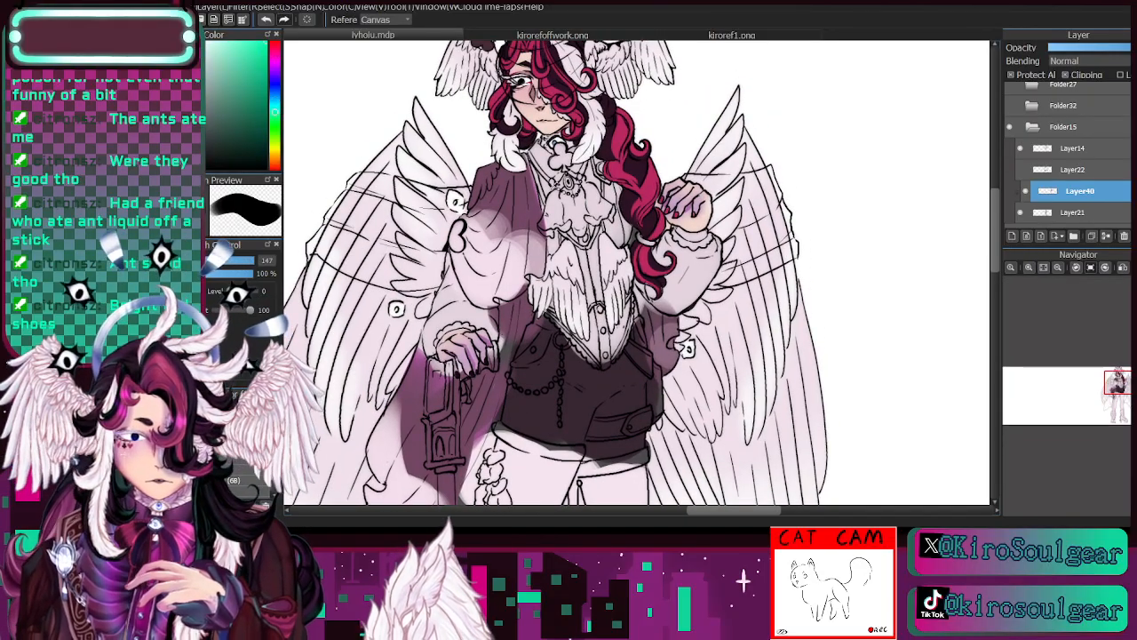
pyautogui.click(572, 34)
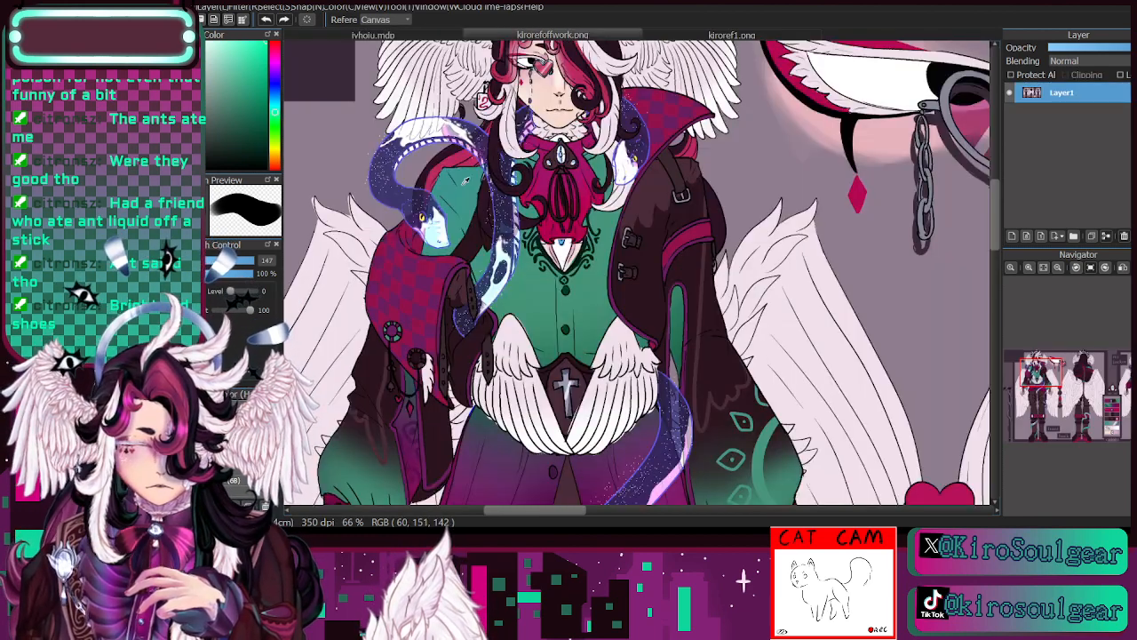
pyautogui.click(374, 34)
pyautogui.press('b')
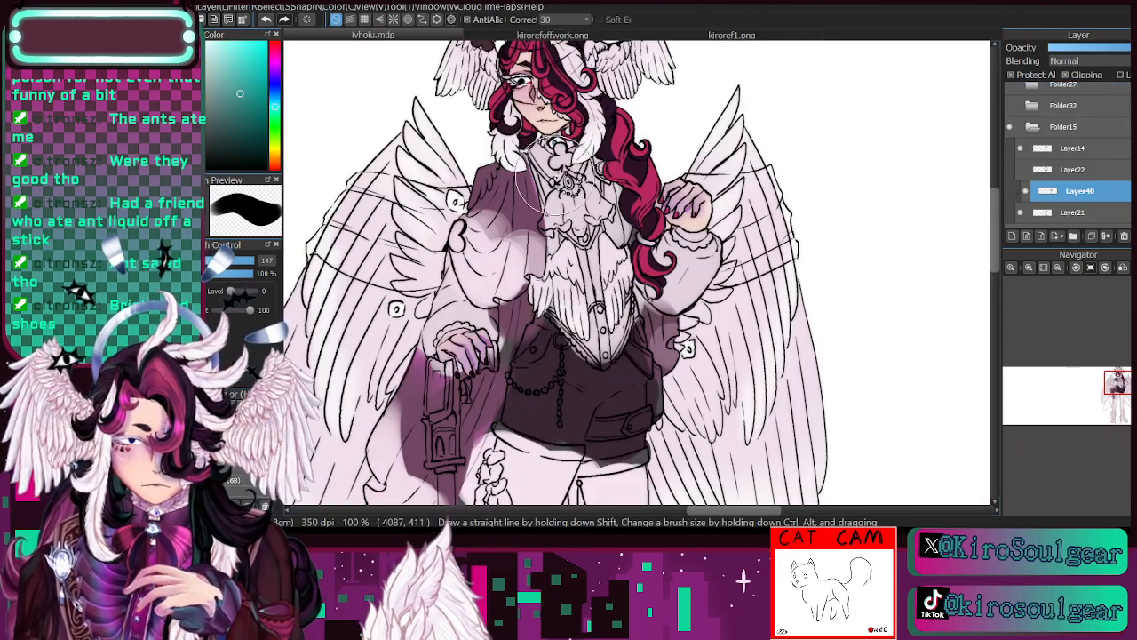
pyautogui.moveTo(554, 175)
pyautogui.mouseDown()
pyautogui.moveTo(595, 172)
pyautogui.moveTo(617, 240)
pyautogui.moveTo(612, 249)
pyautogui.moveTo(581, 208)
pyautogui.moveTo(574, 311)
pyautogui.moveTo(600, 342)
pyautogui.moveTo(620, 263)
pyautogui.moveTo(690, 253)
pyautogui.moveTo(686, 264)
pyautogui.moveTo(702, 239)
pyautogui.mouseUp()
pyautogui.moveTo(459, 325)
pyautogui.mouseDown()
pyautogui.moveTo(433, 302)
pyautogui.moveTo(464, 311)
pyautogui.mouseUp()
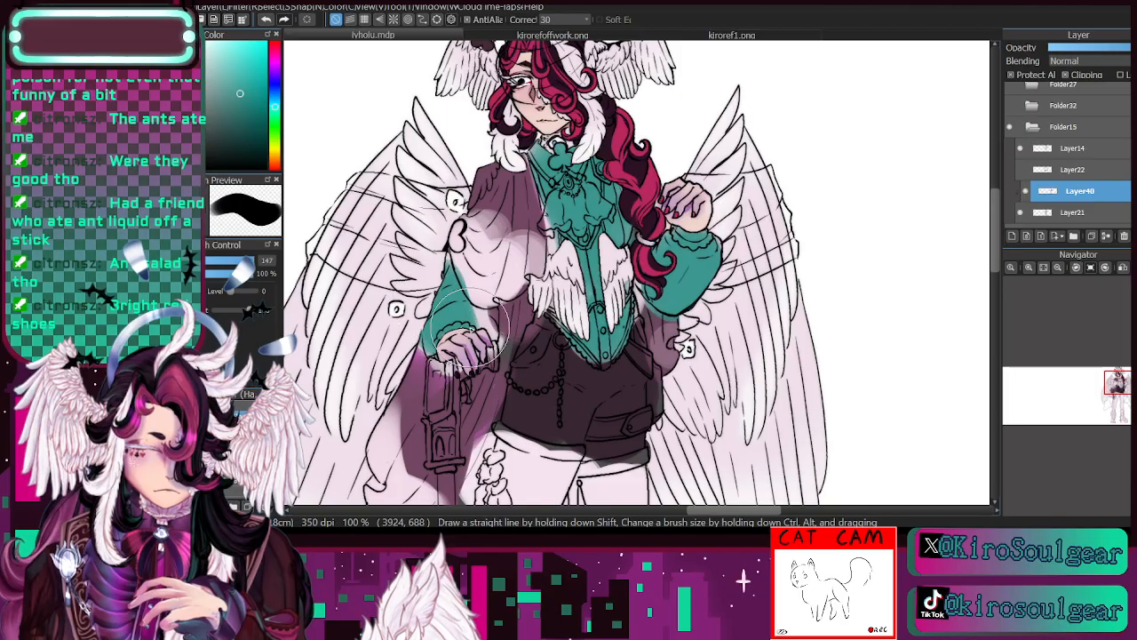
# - Cover all of the clothing, including cape, shirt, shorts, legs and boots, in light pink at brush size 454
pyautogui.click(1058, 269)
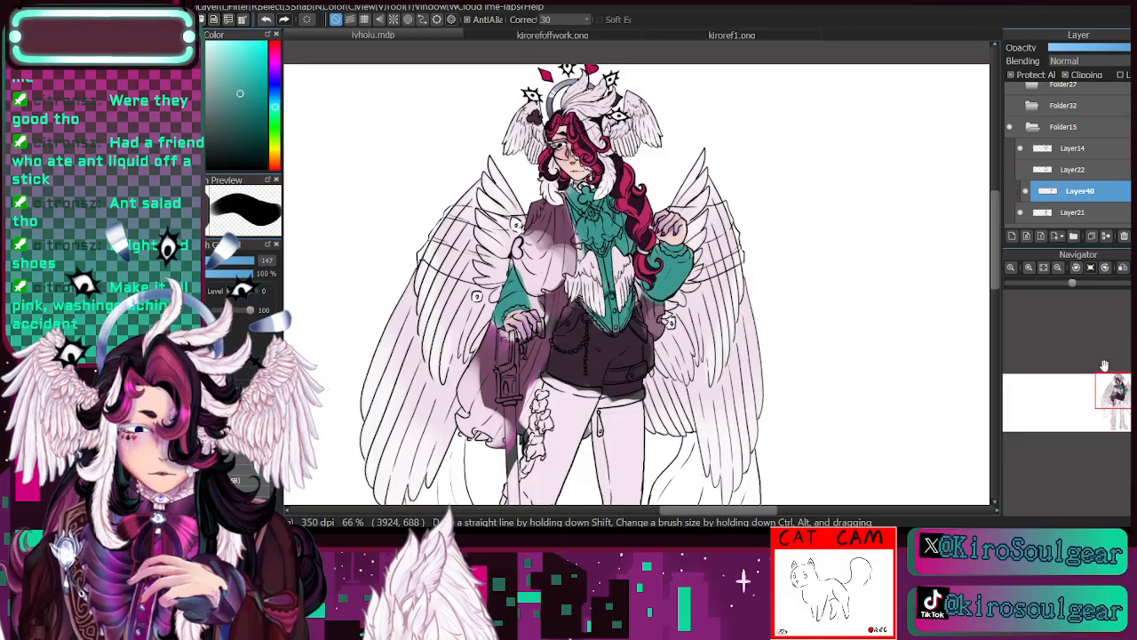
pyautogui.click(274, 60)
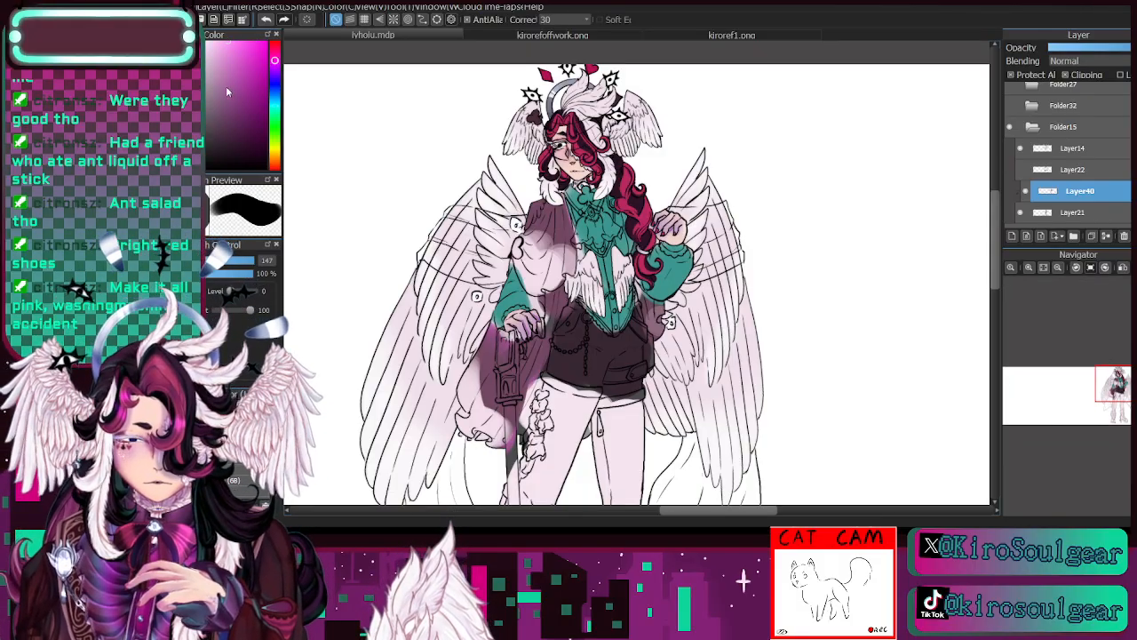
pyautogui.moveTo(237, 264); pyautogui.dragTo(249, 264)
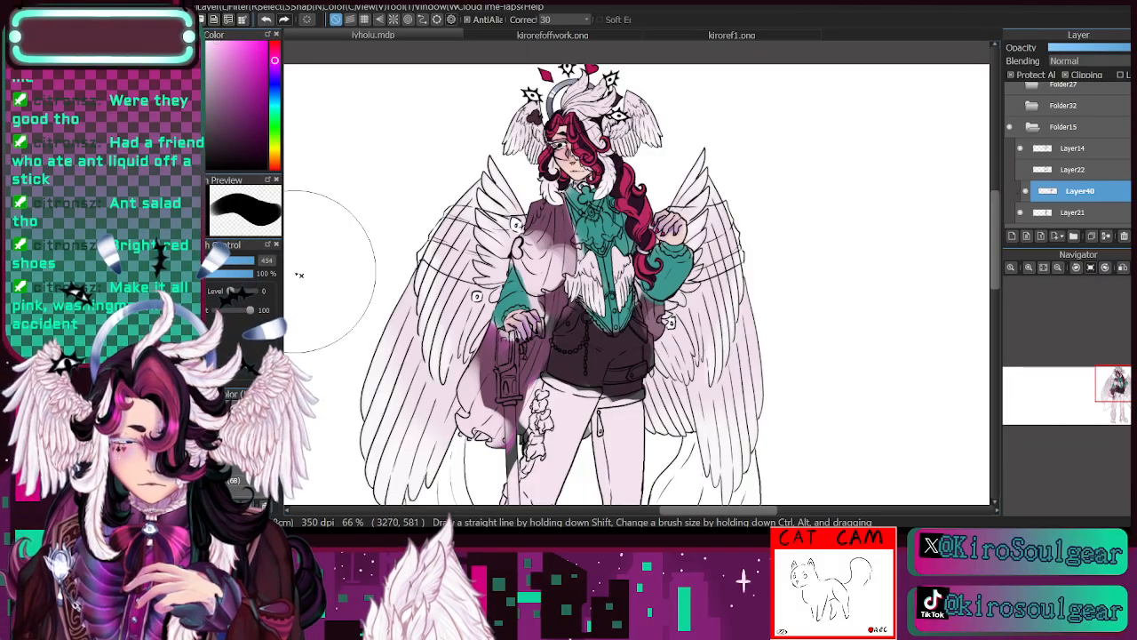
pyautogui.moveTo(590, 265)
pyautogui.mouseDown()
pyautogui.moveTo(569, 293)
pyautogui.moveTo(744, 309)
pyautogui.moveTo(613, 382)
pyautogui.moveTo(604, 453)
pyautogui.mouseUp()
pyautogui.moveTo(583, 440)
pyautogui.mouseDown()
pyautogui.moveTo(684, 389)
pyautogui.moveTo(719, 299)
pyautogui.mouseUp()
pyautogui.moveTo(719, 355); pyautogui.dragTo(830, 448)
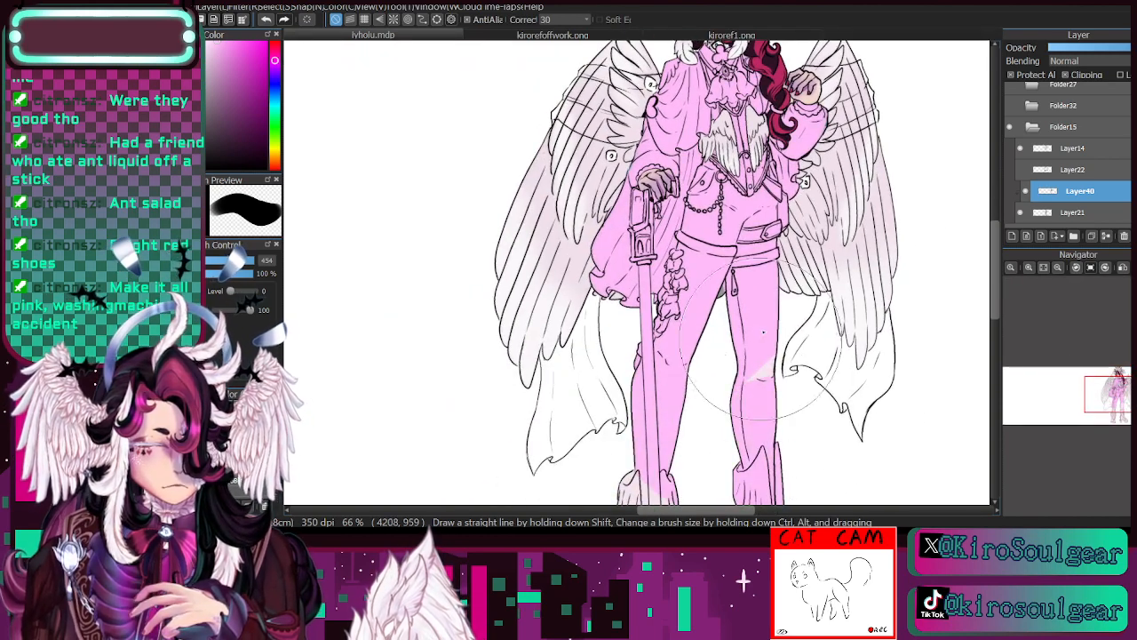
# - Choose a more saturated magenta pink and paint the cape, legs and boots with it at brush size 142
pyautogui.click(1118, 408)
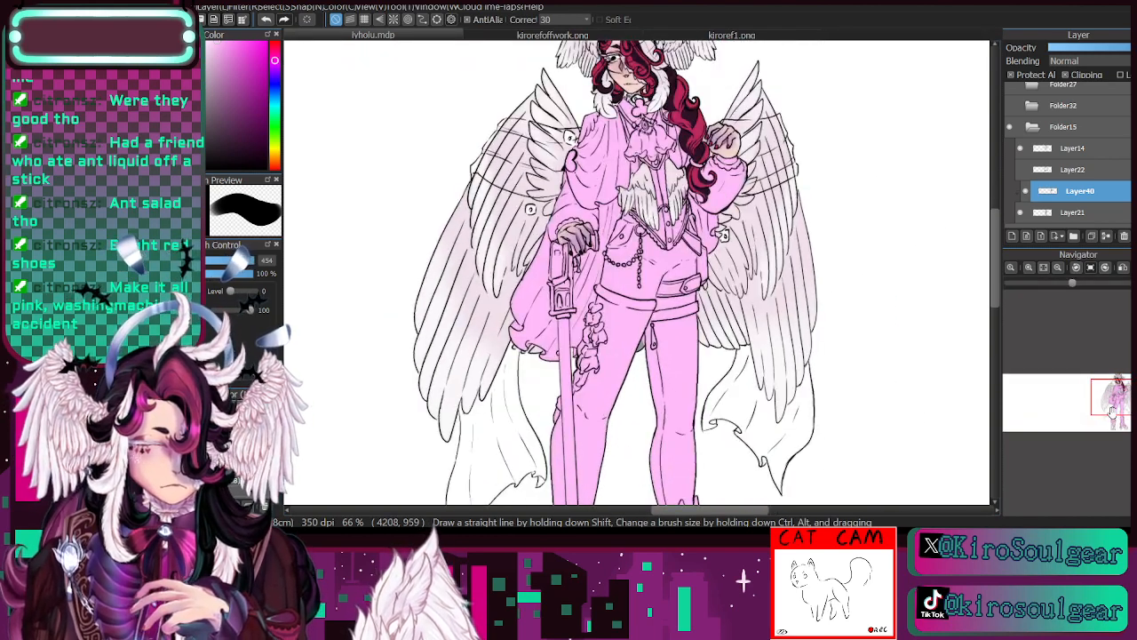
pyautogui.moveTo(1112, 411)
pyautogui.mouseDown()
pyautogui.moveTo(1111, 423)
pyautogui.moveTo(1122, 383)
pyautogui.mouseUp()
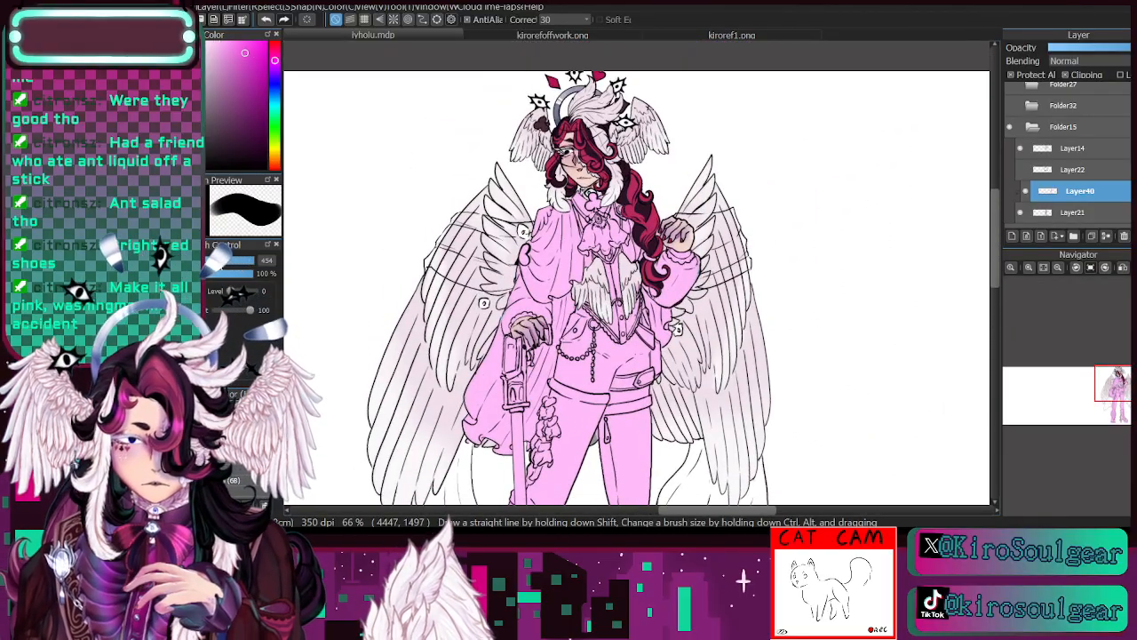
pyautogui.moveTo(538, 227)
pyautogui.mouseDown()
pyautogui.moveTo(527, 258)
pyautogui.moveTo(523, 235)
pyautogui.moveTo(544, 267)
pyautogui.moveTo(557, 220)
pyautogui.mouseUp()
pyautogui.moveTo(484, 356)
pyautogui.mouseDown()
pyautogui.moveTo(493, 388)
pyautogui.moveTo(544, 391)
pyautogui.mouseUp()
pyautogui.scroll(-5, 677, 328)
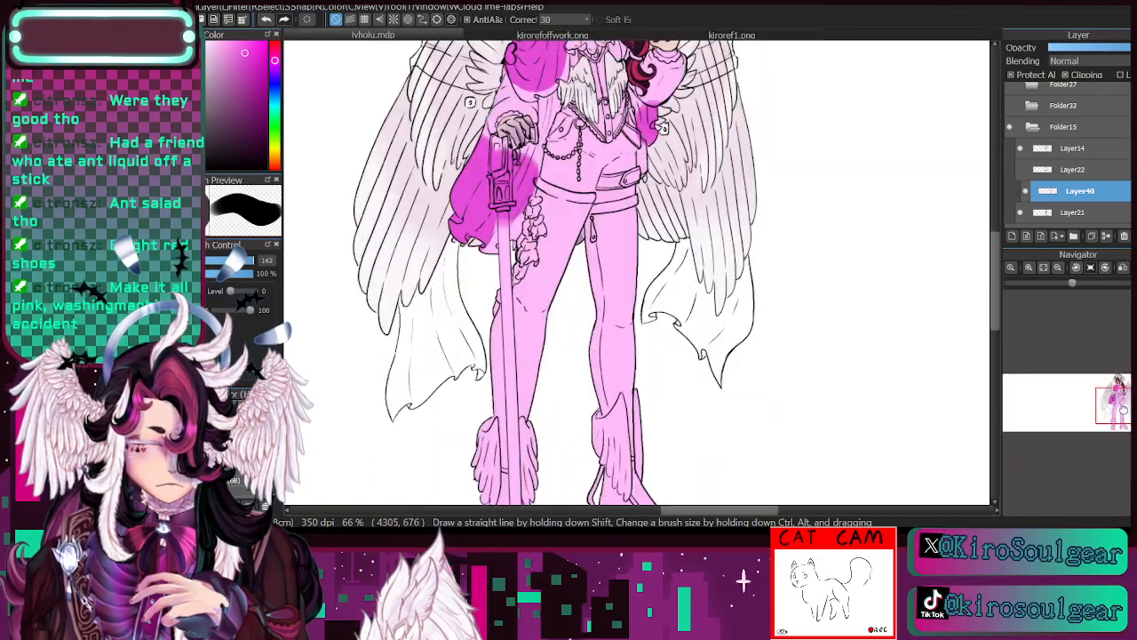
pyautogui.moveTo(613, 193)
pyautogui.mouseDown()
pyautogui.moveTo(591, 382)
pyautogui.moveTo(622, 427)
pyautogui.moveTo(498, 417)
pyautogui.moveTo(459, 467)
pyautogui.mouseUp()
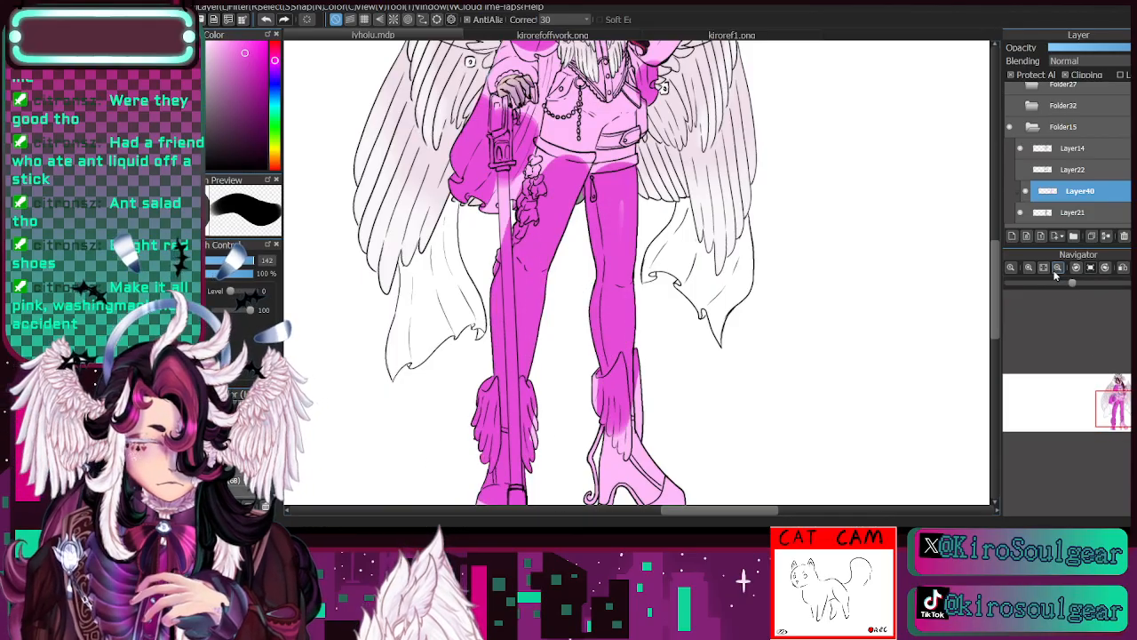
# - Choose a sky blue and paint the jabot, its collar ornament and the belt straps at the hip at brush size 61
pyautogui.scroll(-4, 777, 373)
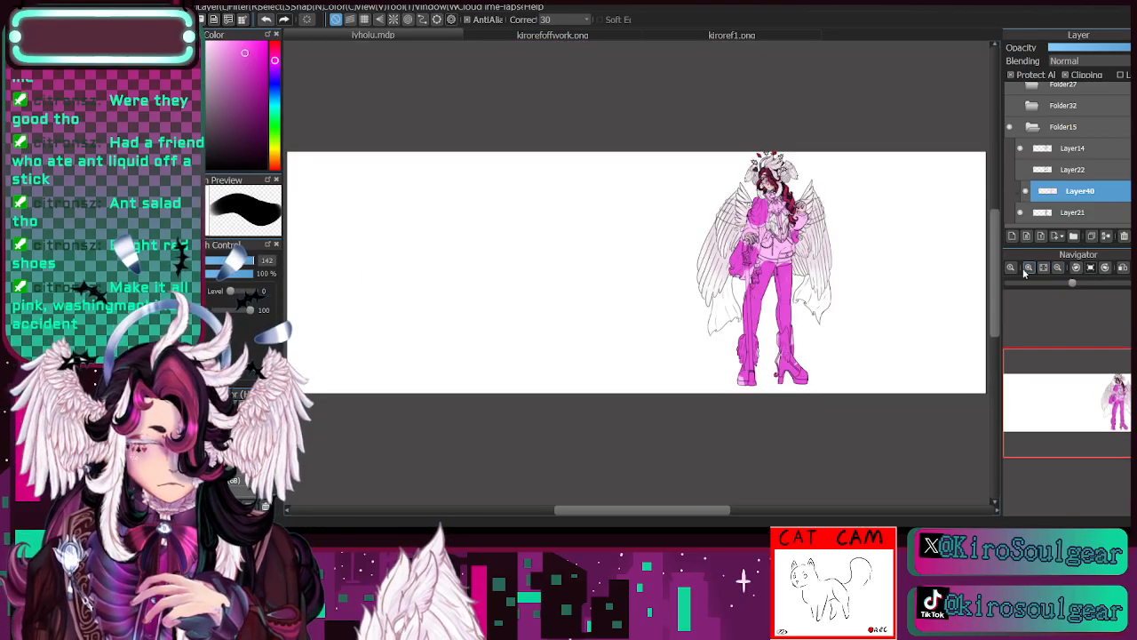
pyautogui.scroll(4, 1100, 405)
pyautogui.moveTo(1099, 404); pyautogui.dragTo(1126, 396)
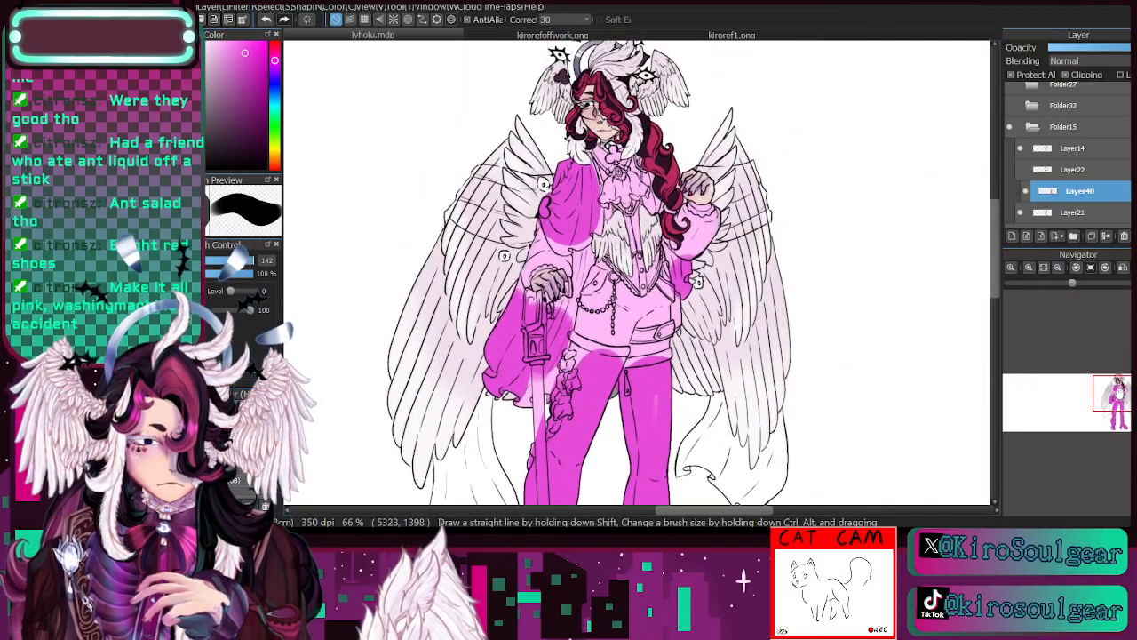
pyautogui.click(274, 97)
pyautogui.click(237, 42)
pyautogui.press('[')
pyautogui.press('[')
pyautogui.press('[')
pyautogui.press('[')
pyautogui.press('[')
pyautogui.press('[')
pyautogui.press('[')
pyautogui.press('[')
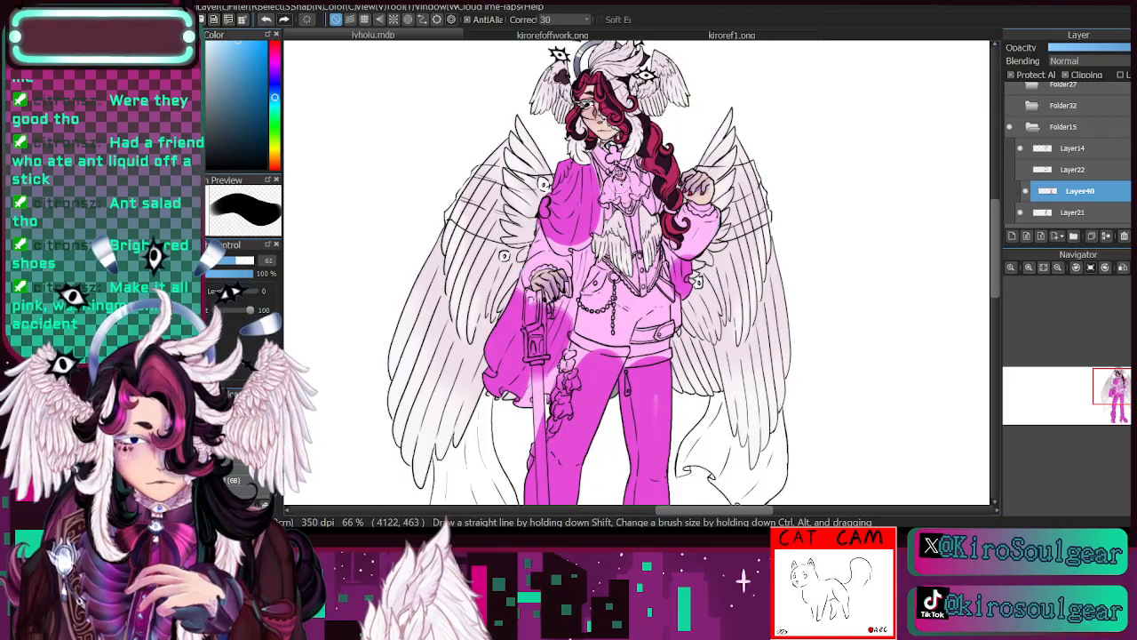
pyautogui.moveTo(608, 185)
pyautogui.mouseDown()
pyautogui.moveTo(643, 188)
pyautogui.moveTo(618, 206)
pyautogui.mouseUp()
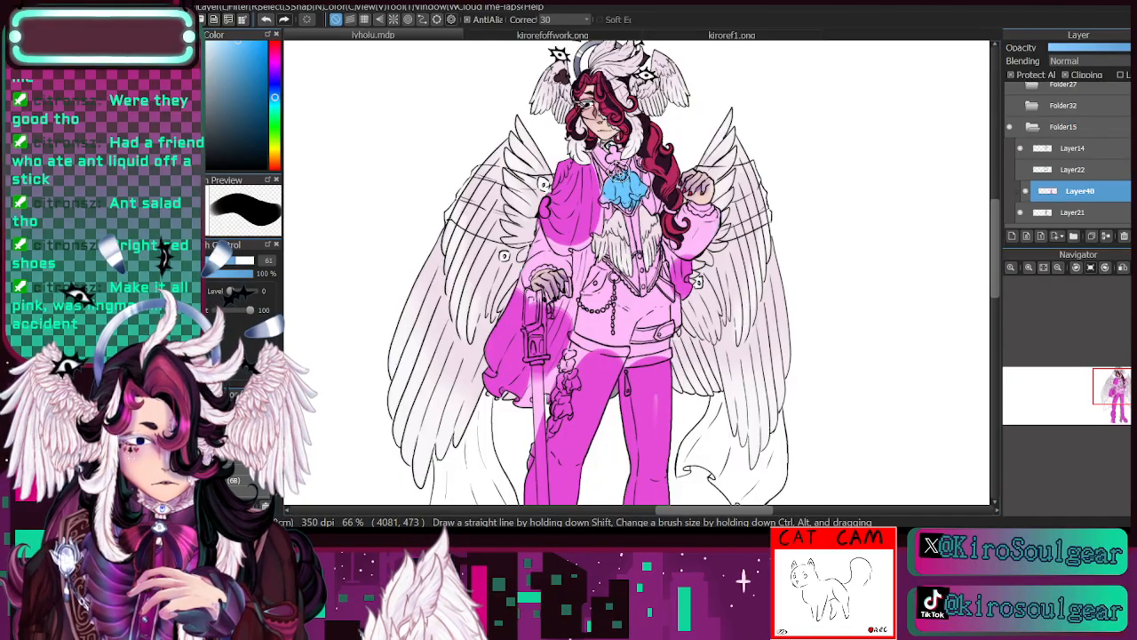
pyautogui.moveTo(609, 158); pyautogui.dragTo(626, 160)
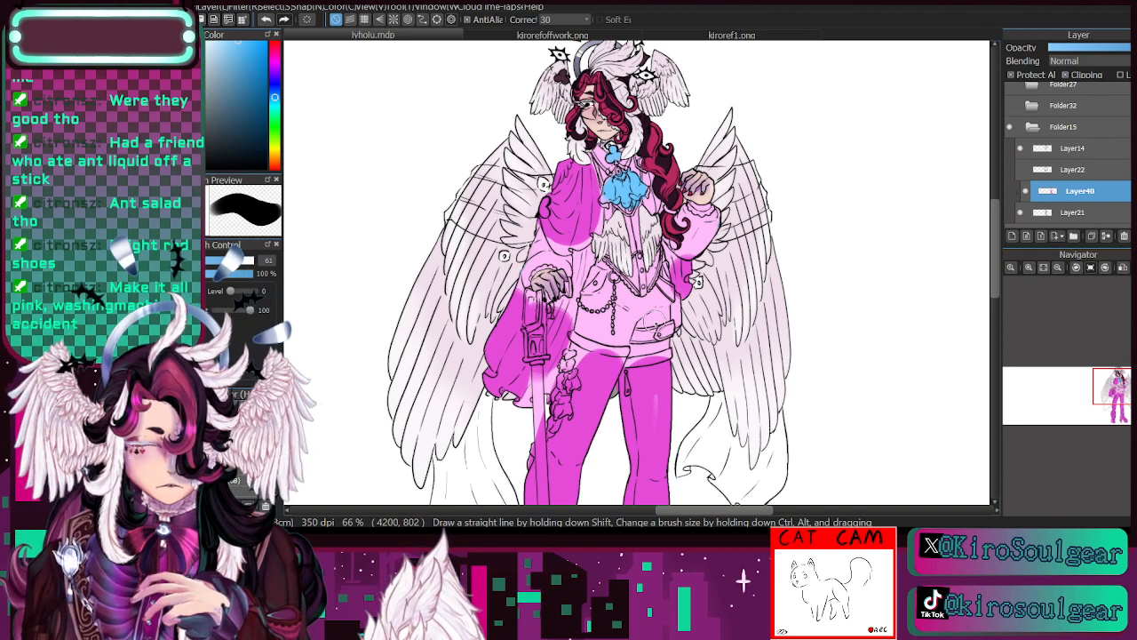
pyautogui.moveTo(644, 336); pyautogui.dragTo(668, 331)
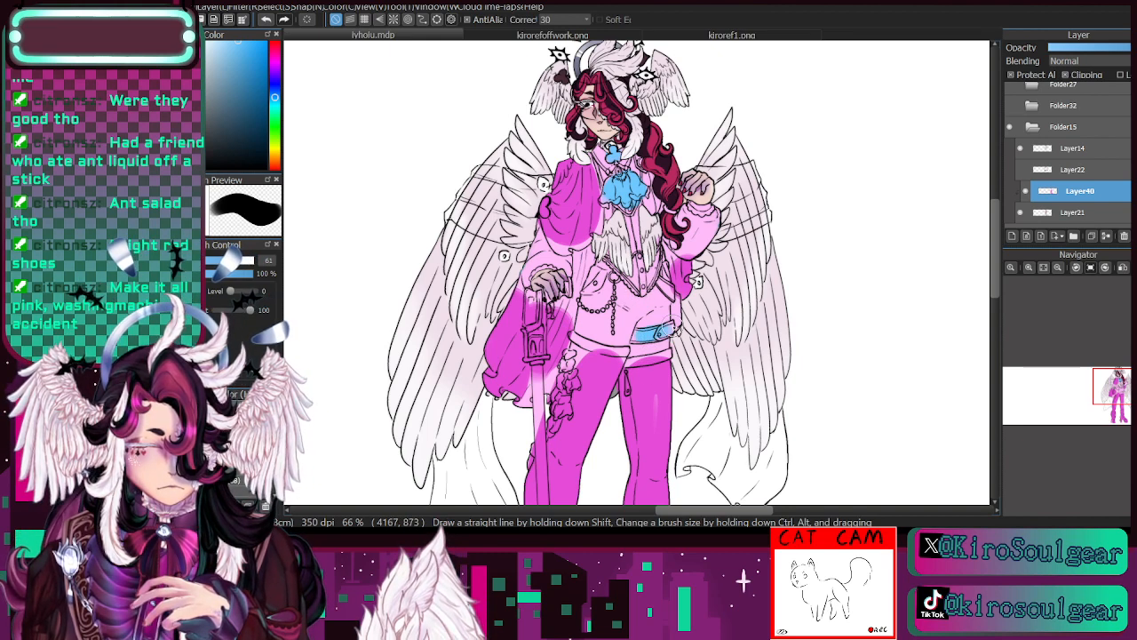
pyautogui.moveTo(677, 283); pyautogui.dragTo(668, 313)
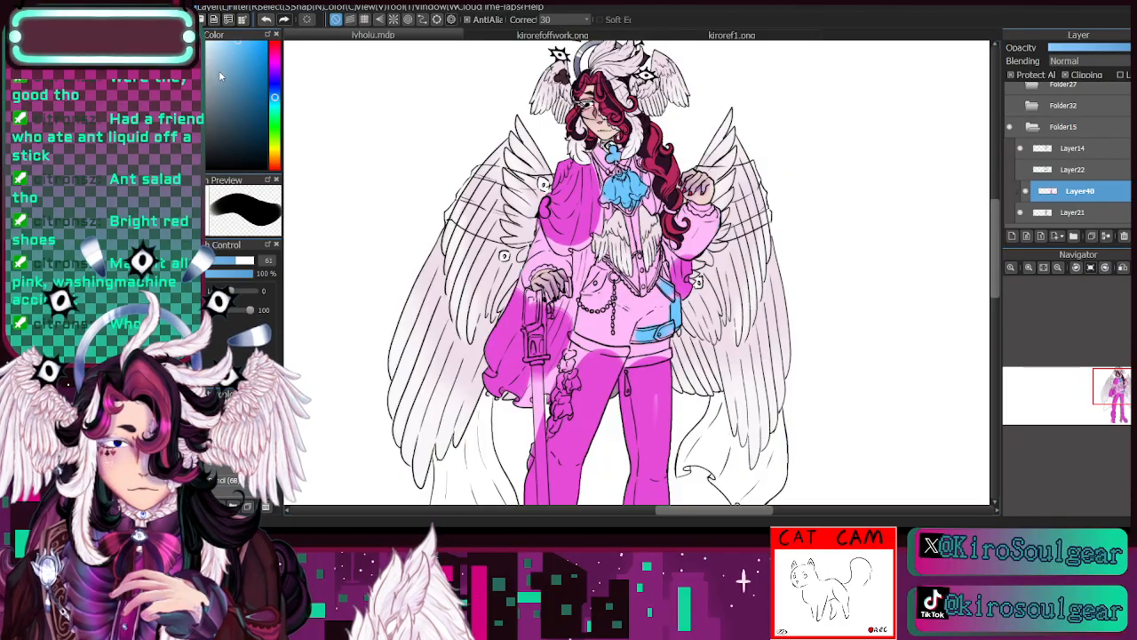
# - Place the pink-suited man picture on a new layer for reference, delete that layer and reselect Layer40
pyautogui.hotkey('ctrl', 'shift', 'n')
pyautogui.moveTo(1116, 386); pyautogui.dragTo(1021, 391)
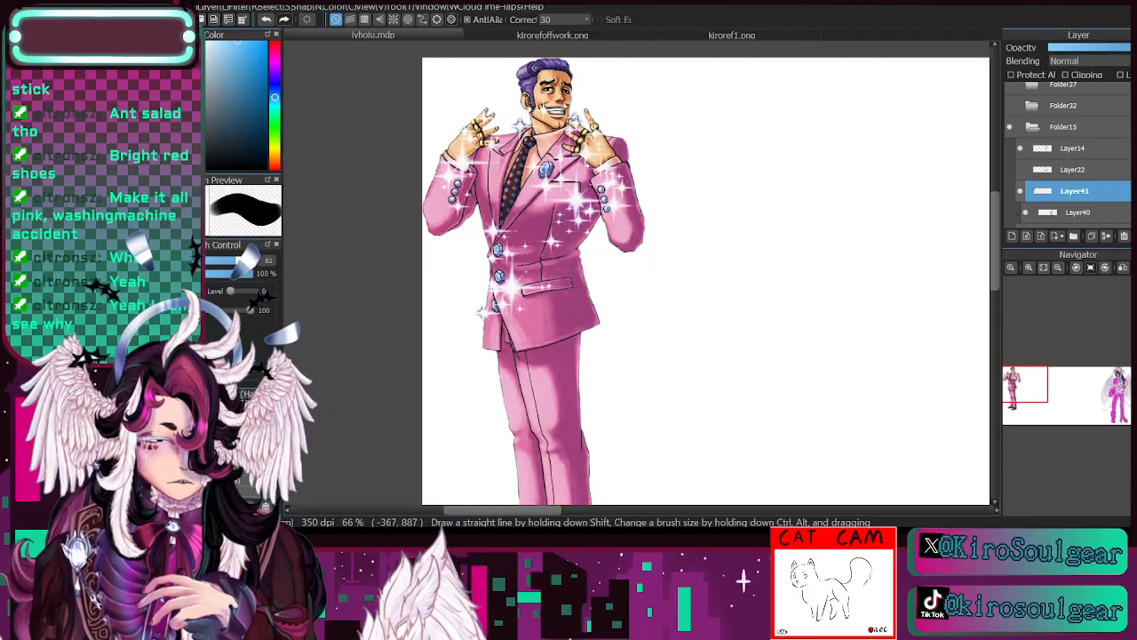
pyautogui.click(1020, 191)
pyautogui.click(1124, 237)
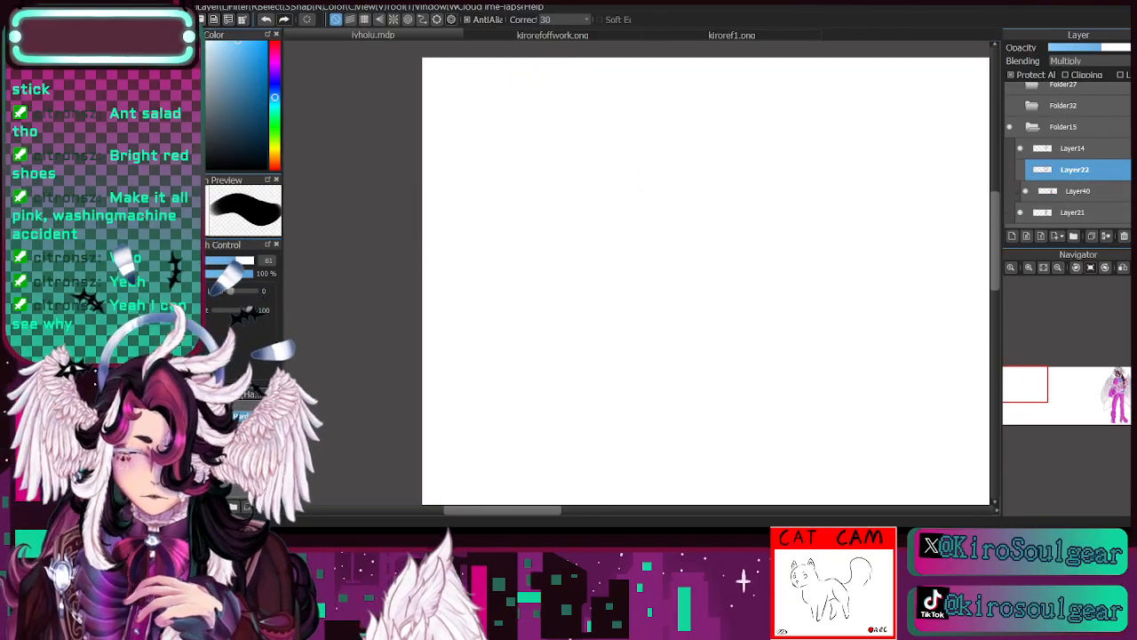
pyautogui.scroll(-1, 1076, 169)
pyautogui.click(1079, 166)
pyautogui.moveTo(1031, 385); pyautogui.dragTo(1128, 387)
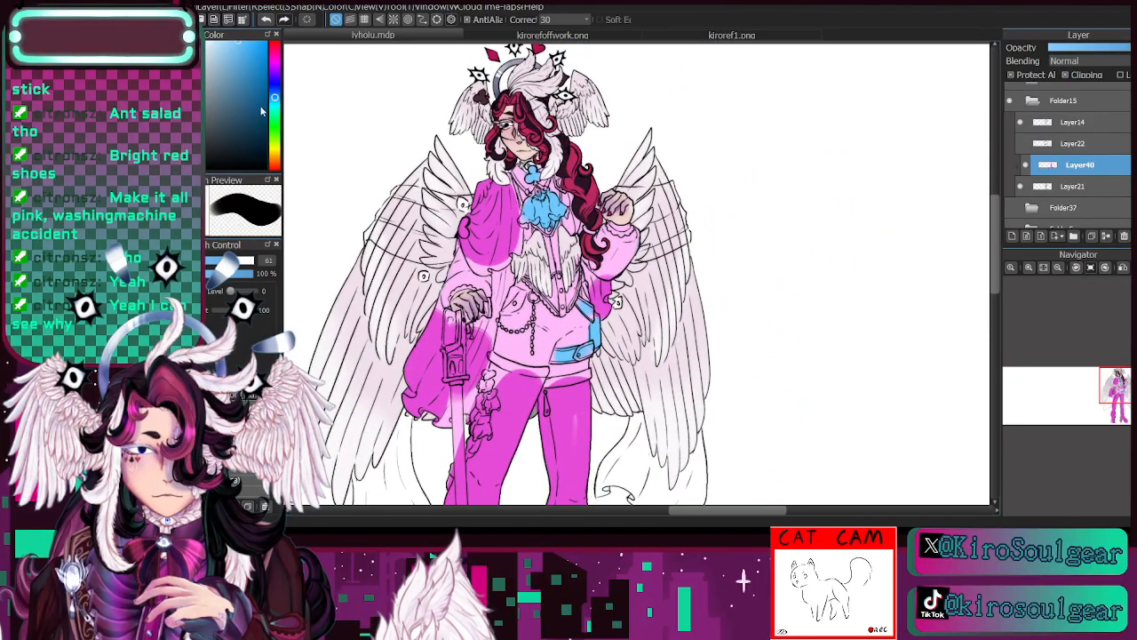
# - Cover all of the clothing on Layer40, from cape and shirt down to legs and boots, in mid grey at brush size 261
pyautogui.click(275, 83)
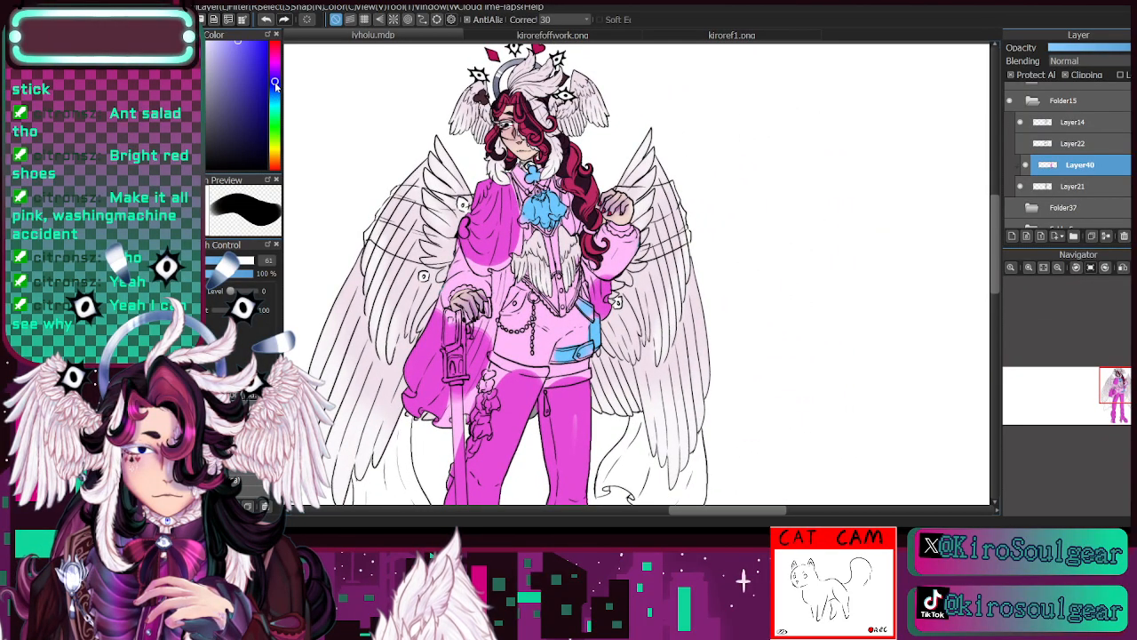
pyautogui.click(252, 260)
pyautogui.moveTo(560, 138)
pyautogui.mouseDown()
pyautogui.moveTo(424, 379)
pyautogui.moveTo(446, 460)
pyautogui.moveTo(471, 411)
pyautogui.moveTo(502, 454)
pyautogui.moveTo(578, 413)
pyautogui.mouseUp()
pyautogui.moveTo(1089, 343); pyautogui.dragTo(1076, 356)
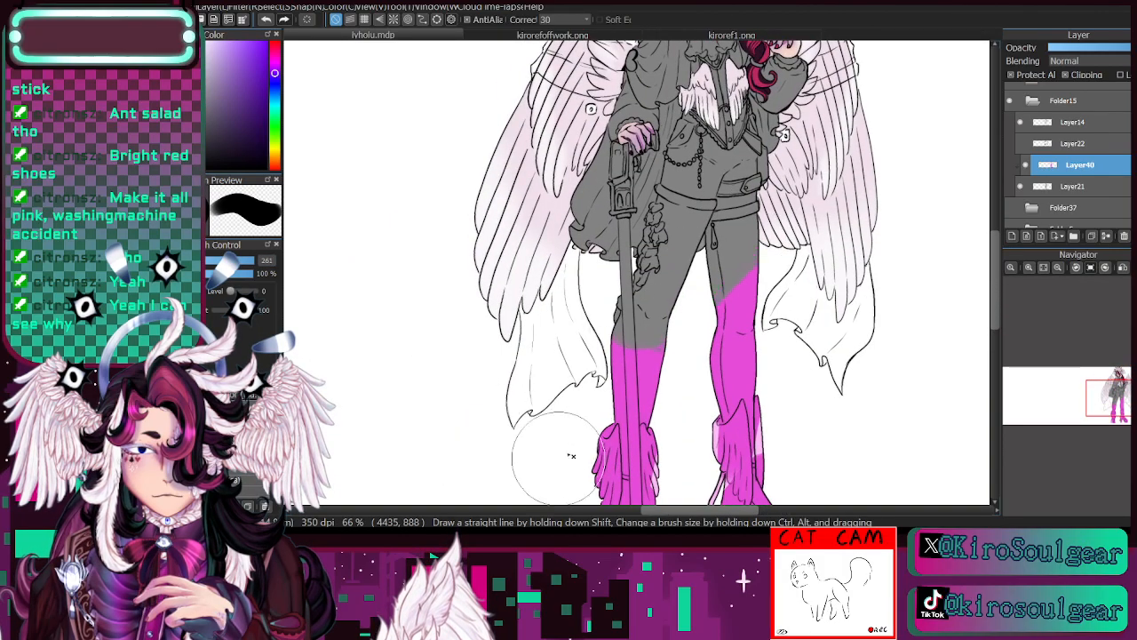
pyautogui.moveTo(571, 455)
pyautogui.mouseDown()
pyautogui.moveTo(737, 374)
pyautogui.moveTo(764, 462)
pyautogui.moveTo(720, 498)
pyautogui.mouseUp()
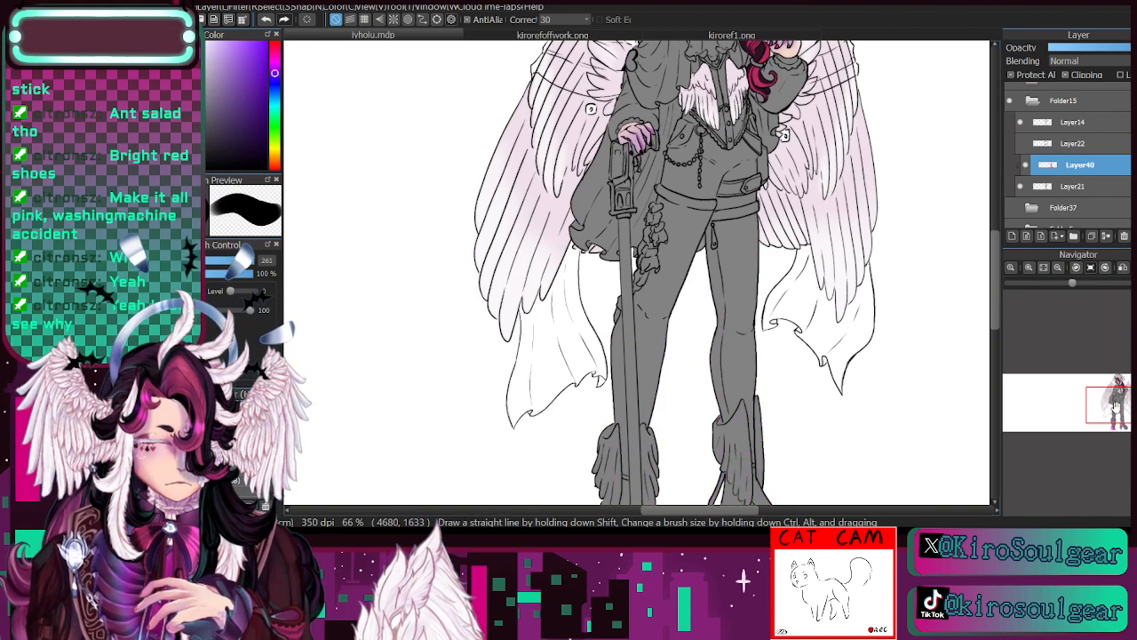
pyautogui.moveTo(1116, 405); pyautogui.dragTo(1125, 420)
pyautogui.moveTo(519, 322); pyautogui.dragTo(638, 330)
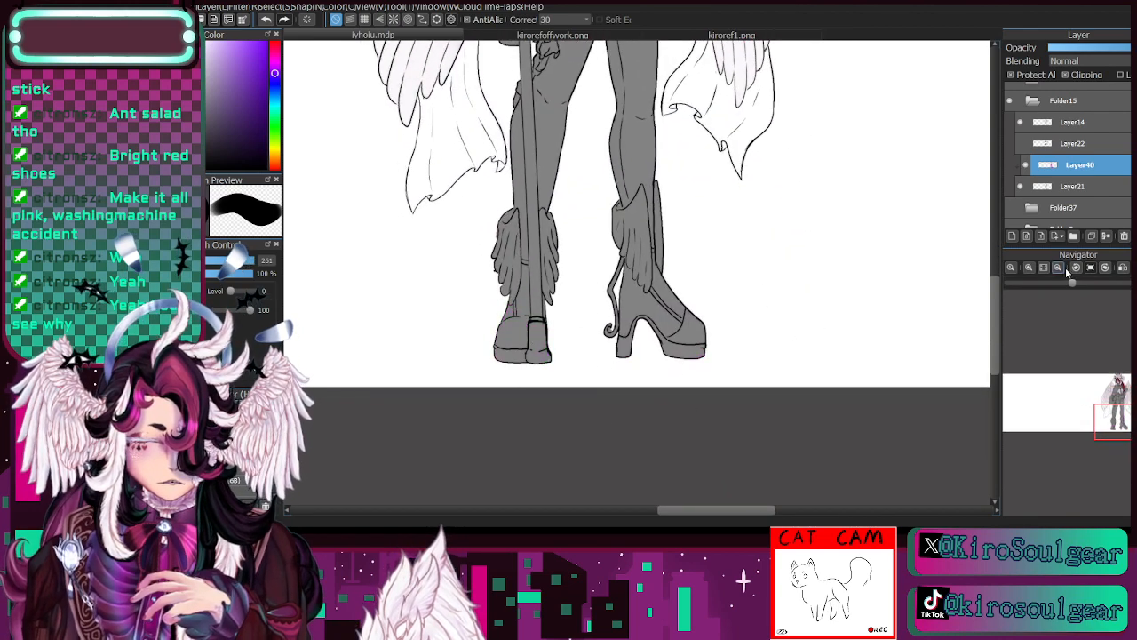
# - Add a new layer above Layer40 and clip it to the clothing base
pyautogui.click(1012, 235)
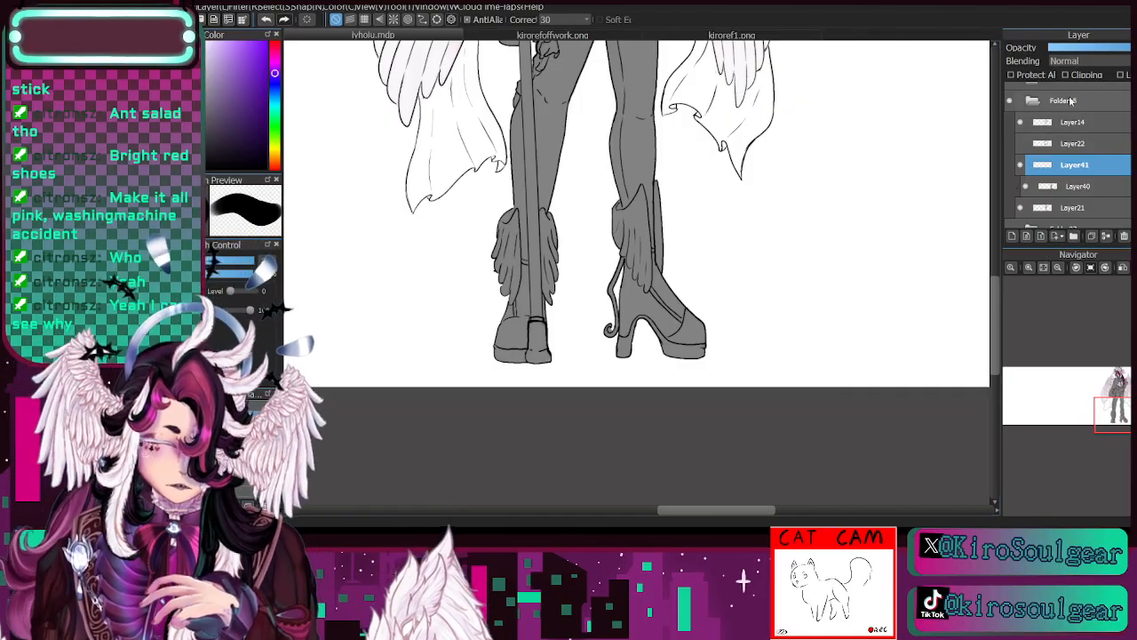
pyautogui.click(1068, 76)
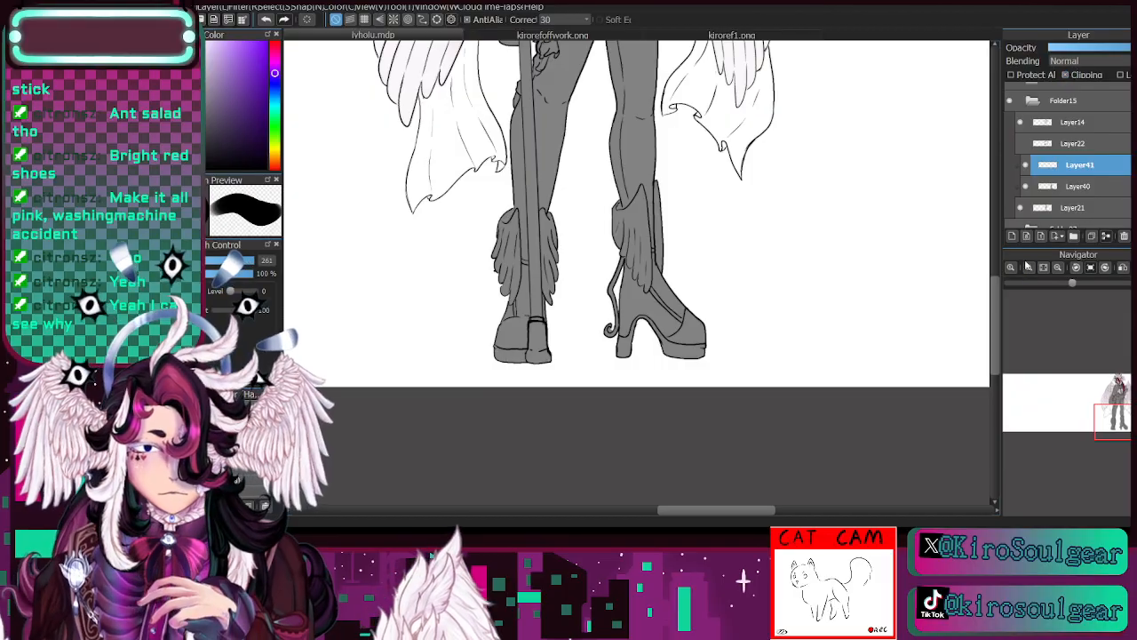
pyautogui.hotkey('ctrl', 'Up')
pyautogui.hotkey('ctrl', 'Up')
pyautogui.moveTo(622, 89); pyautogui.dragTo(711, 480)
pyautogui.moveTo(693, 80); pyautogui.dragTo(658, 479)
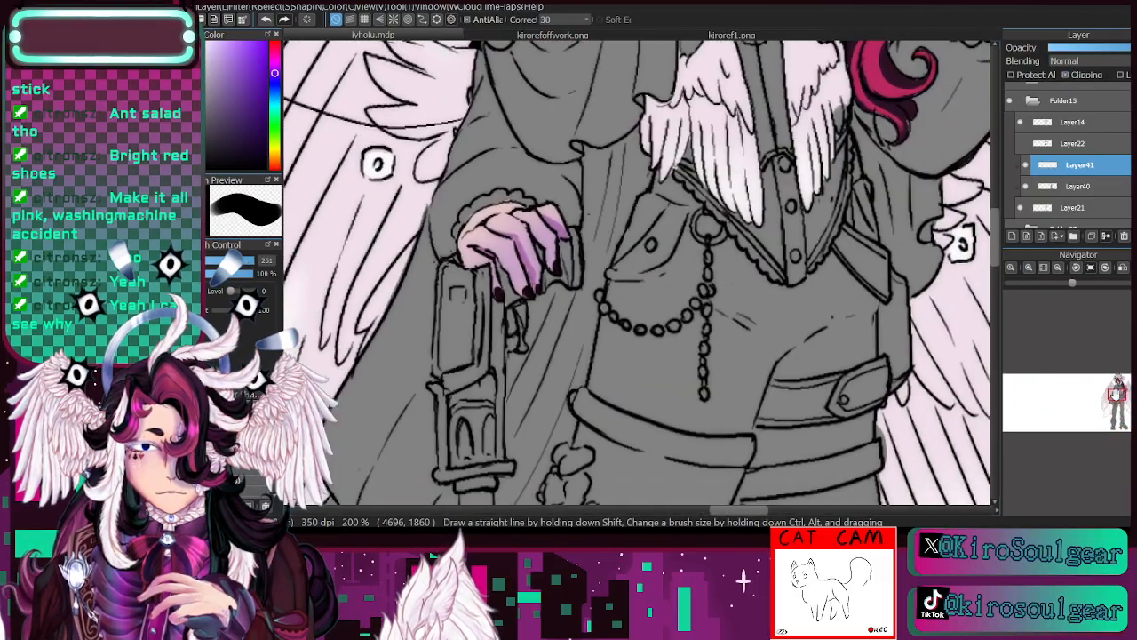
pyautogui.click(1058, 268)
pyautogui.moveTo(1119, 395); pyautogui.dragTo(1120, 388)
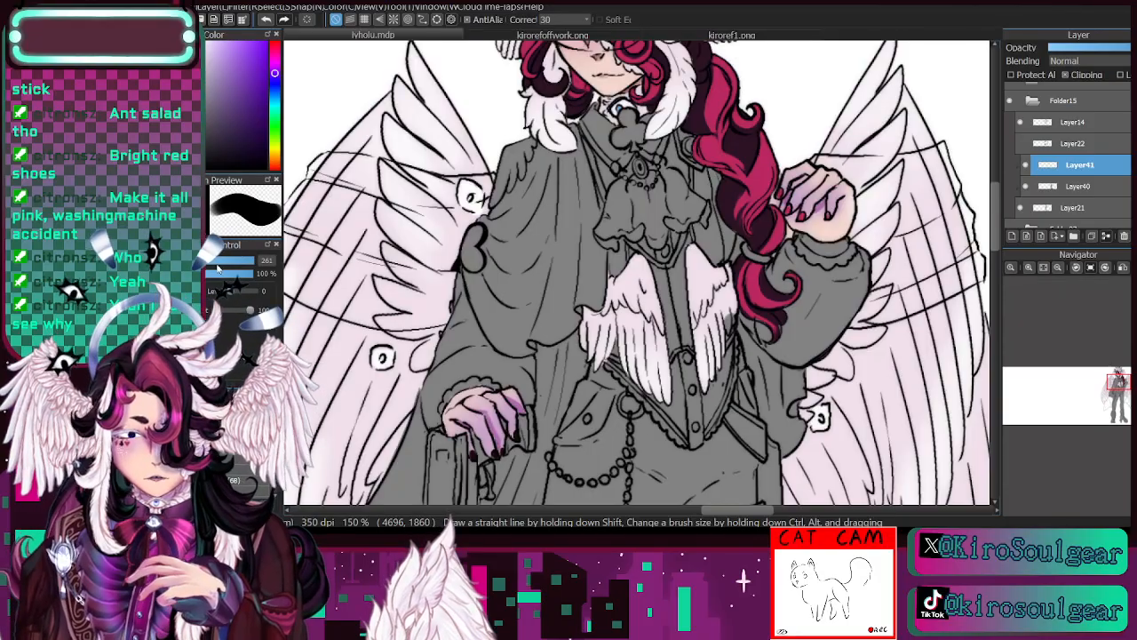
# - Paint the upper cape over the shoulder dark grey on Layer41 at brush size 39
pyautogui.click(217, 264)
pyautogui.moveTo(487, 233)
pyautogui.mouseDown()
pyautogui.moveTo(502, 327)
pyautogui.moveTo(473, 246)
pyautogui.moveTo(516, 347)
pyautogui.moveTo(504, 330)
pyautogui.moveTo(516, 219)
pyautogui.moveTo(516, 278)
pyautogui.moveTo(498, 238)
pyautogui.moveTo(541, 181)
pyautogui.moveTo(488, 231)
pyautogui.moveTo(540, 176)
pyautogui.moveTo(561, 116)
pyautogui.moveTo(558, 233)
pyautogui.moveTo(516, 198)
pyautogui.moveTo(505, 221)
pyautogui.moveTo(542, 162)
pyautogui.moveTo(557, 194)
pyautogui.mouseUp()
pyautogui.hotkey('ctrl', 'z')
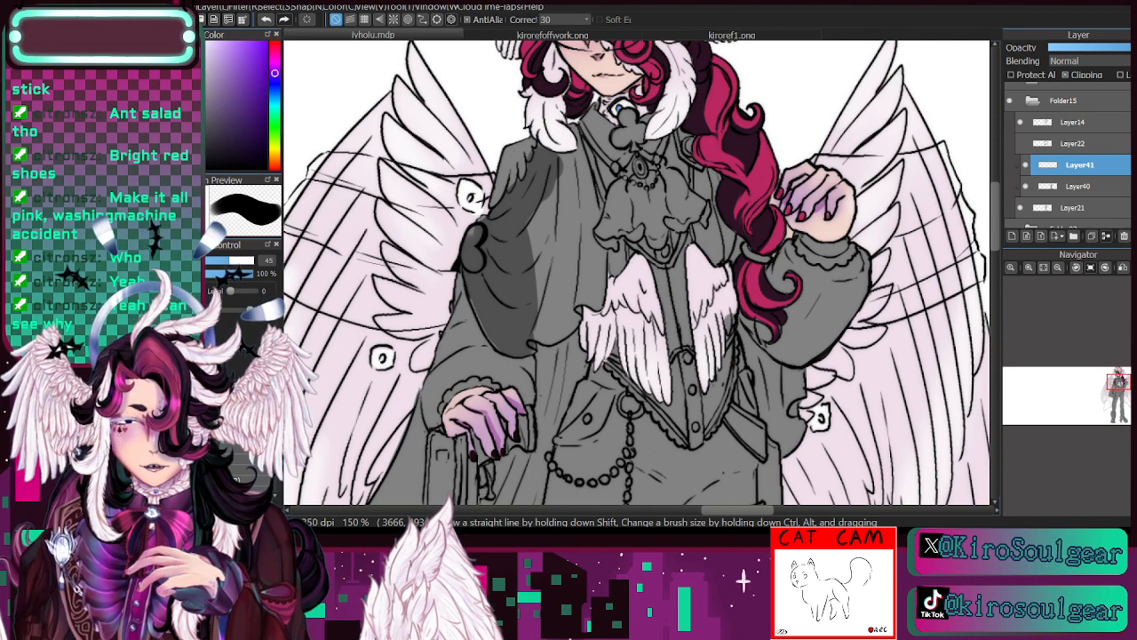
pyautogui.press('[')
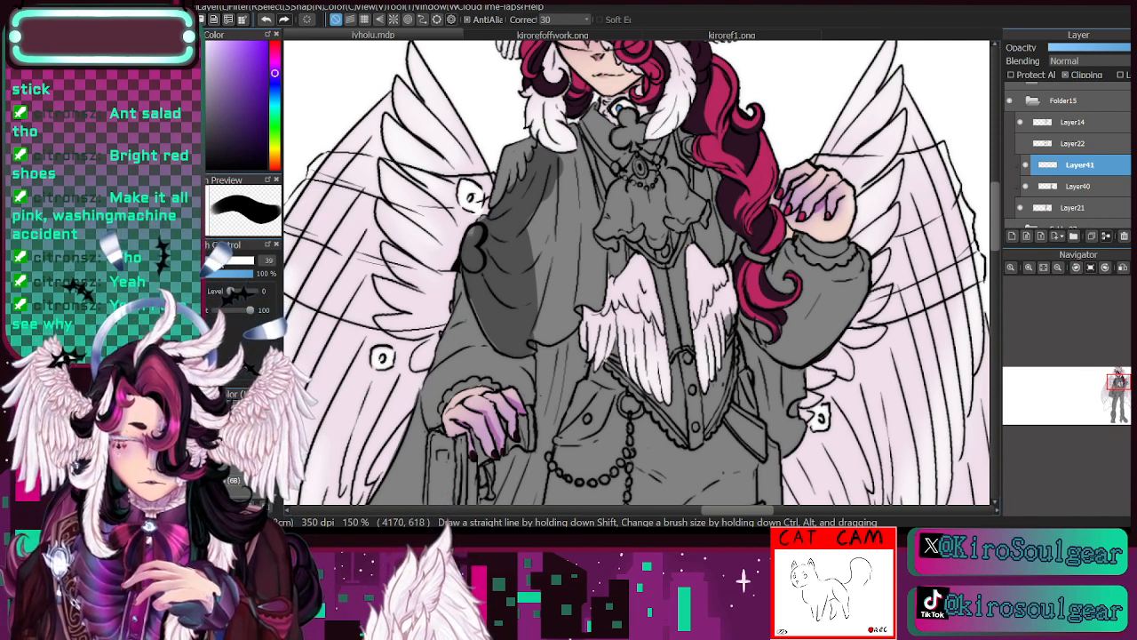
pyautogui.moveTo(542, 220)
pyautogui.mouseDown()
pyautogui.moveTo(528, 263)
pyautogui.moveTo(547, 235)
pyautogui.moveTo(529, 307)
pyautogui.mouseUp()
pyautogui.moveTo(546, 222); pyautogui.dragTo(552, 331)
pyautogui.moveTo(571, 271)
pyautogui.mouseDown()
pyautogui.moveTo(575, 307)
pyautogui.moveTo(580, 289)
pyautogui.moveTo(595, 293)
pyautogui.moveTo(596, 269)
pyautogui.moveTo(562, 198)
pyautogui.moveTo(570, 298)
pyautogui.moveTo(552, 184)
pyautogui.moveTo(570, 189)
pyautogui.moveTo(582, 233)
pyautogui.moveTo(571, 155)
pyautogui.mouseUp()
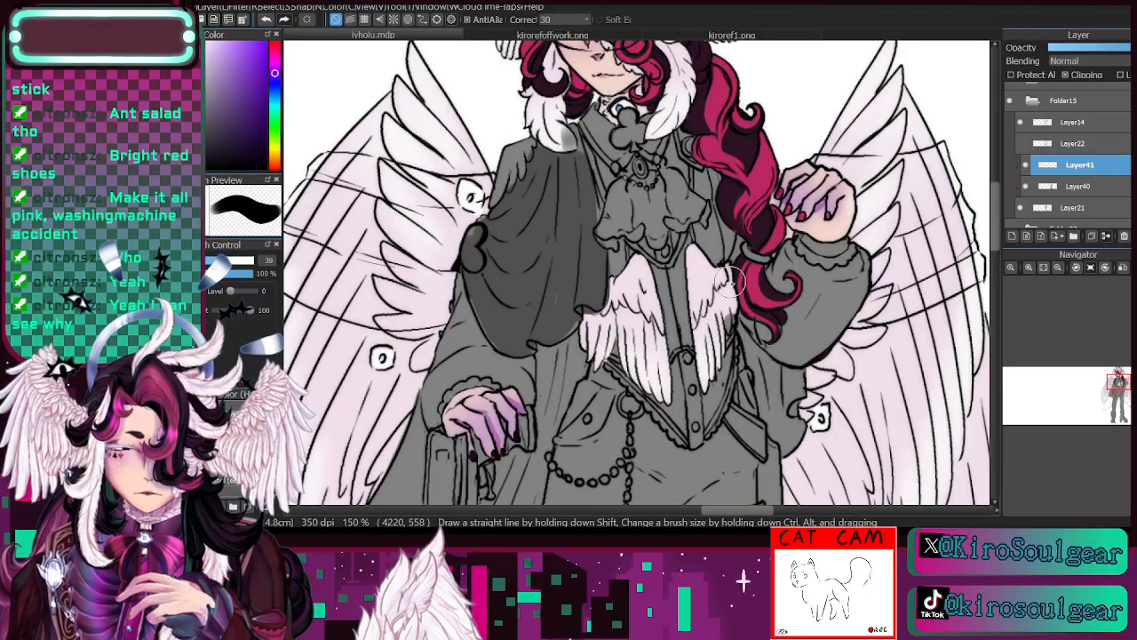
# - Try dark grey on the lower cape at brush size 130, undo the stroke and delete Layer41
pyautogui.scroll(-1, 675, 278)
pyautogui.moveTo(471, 450)
pyautogui.mouseDown()
pyautogui.moveTo(531, 198)
pyautogui.moveTo(499, 252)
pyautogui.mouseUp()
pyautogui.click(252, 261)
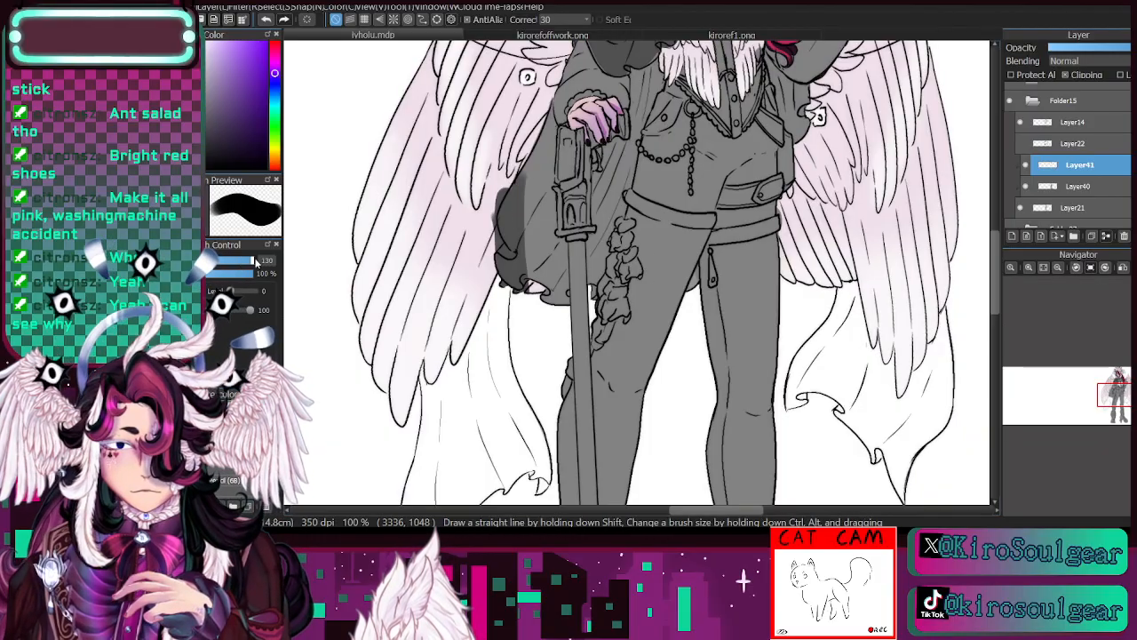
pyautogui.click(267, 19)
pyautogui.moveTo(578, 178)
pyautogui.mouseDown()
pyautogui.moveTo(487, 280)
pyautogui.moveTo(517, 389)
pyautogui.mouseUp()
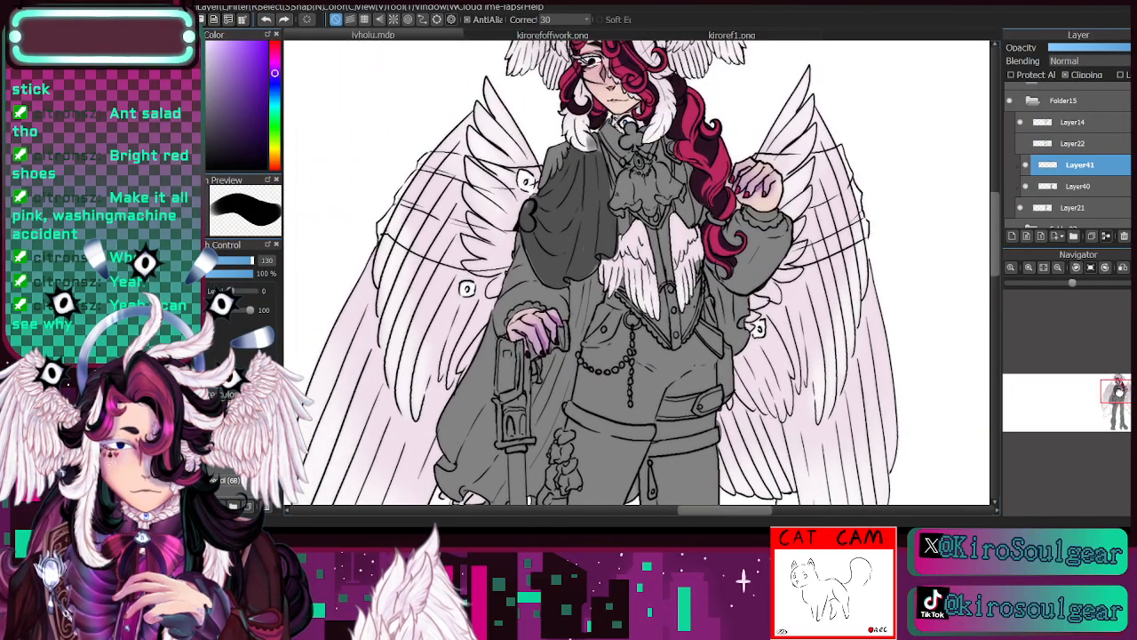
pyautogui.click(1124, 236)
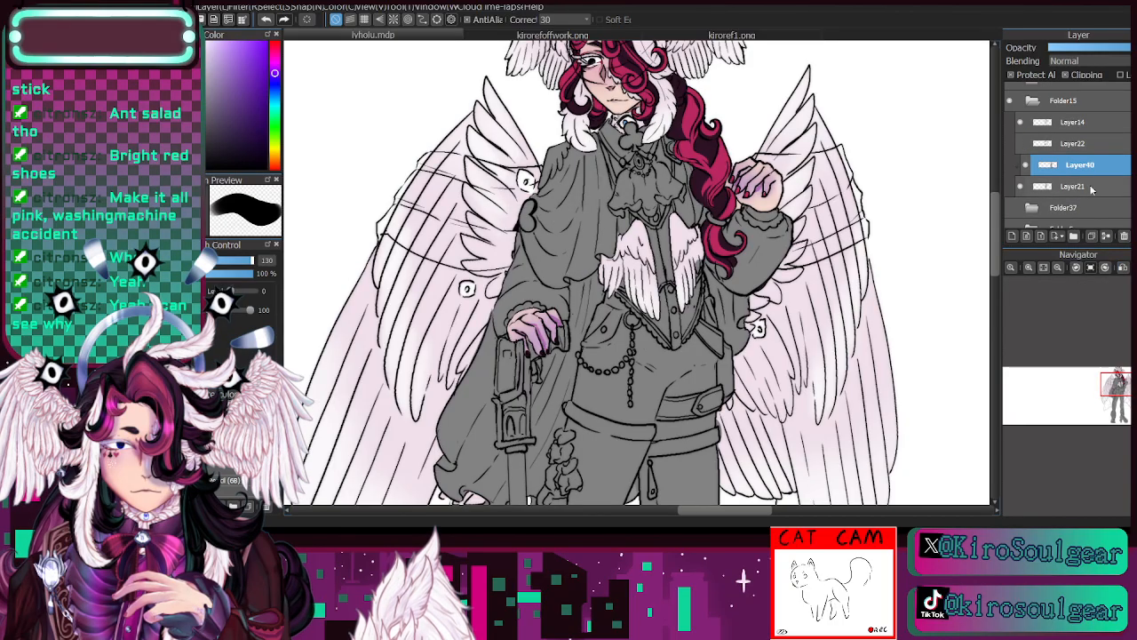
# - Duplicate Layer40 and paint both parts of the cape dark grey on the copy at brush size 130
pyautogui.click(1091, 236)
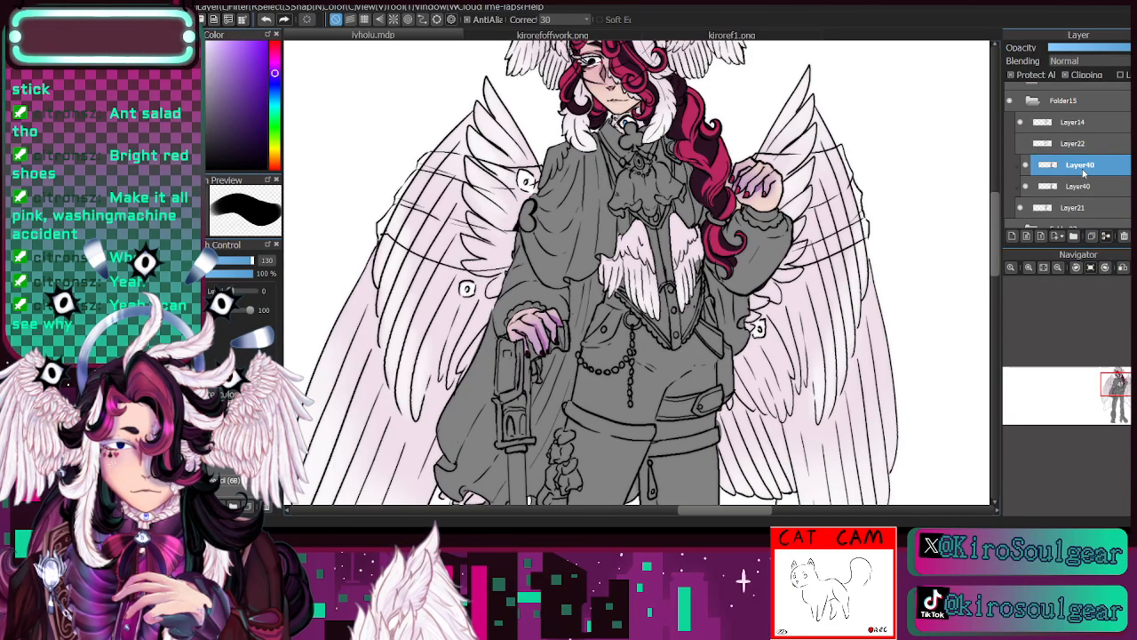
pyautogui.moveTo(553, 183)
pyautogui.mouseDown()
pyautogui.moveTo(560, 256)
pyautogui.moveTo(572, 253)
pyautogui.moveTo(577, 180)
pyautogui.moveTo(592, 229)
pyautogui.moveTo(576, 271)
pyautogui.mouseUp()
pyautogui.moveTo(466, 462)
pyautogui.mouseDown()
pyautogui.moveTo(477, 355)
pyautogui.moveTo(494, 477)
pyautogui.moveTo(540, 397)
pyautogui.moveTo(527, 457)
pyautogui.moveTo(571, 324)
pyautogui.mouseUp()
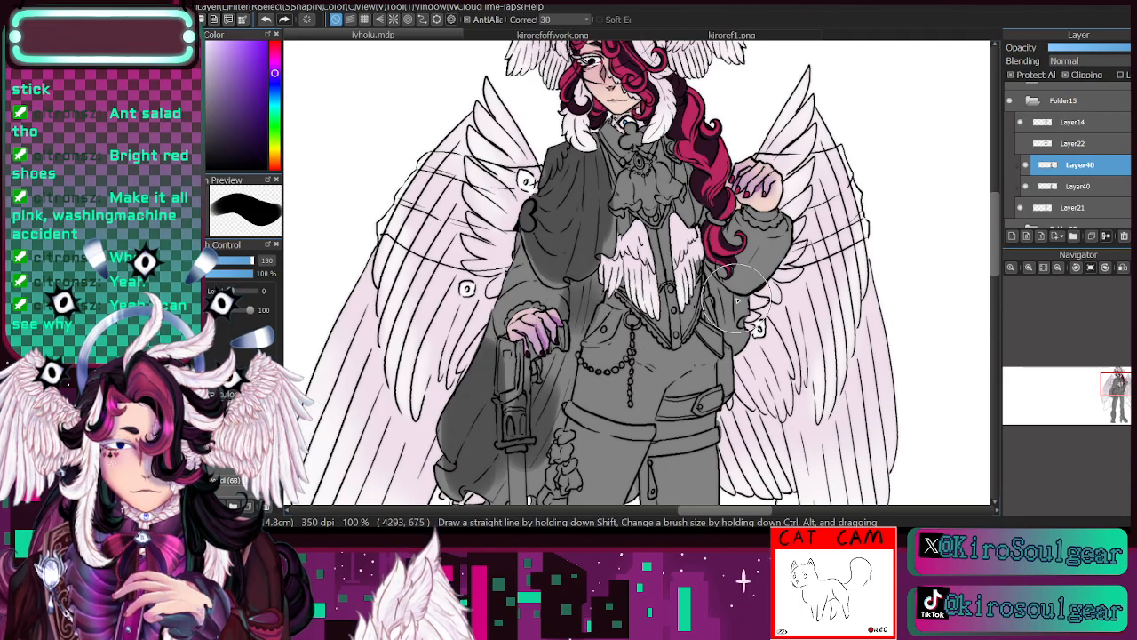
pyautogui.moveTo(738, 299); pyautogui.dragTo(750, 344)
pyautogui.click(1059, 268)
pyautogui.moveTo(1119, 396); pyautogui.dragTo(1114, 380)
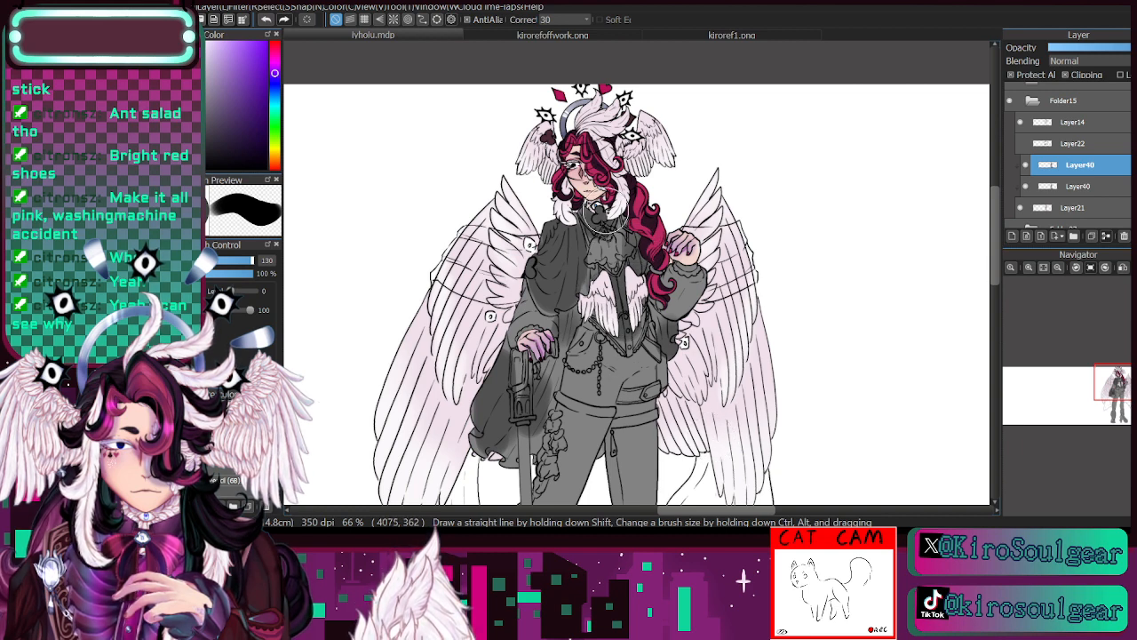
# - Sample grey from the clothing and repaint the cape in mid grey, keeping the sleeves and vest dark grey
pyautogui.press('i')
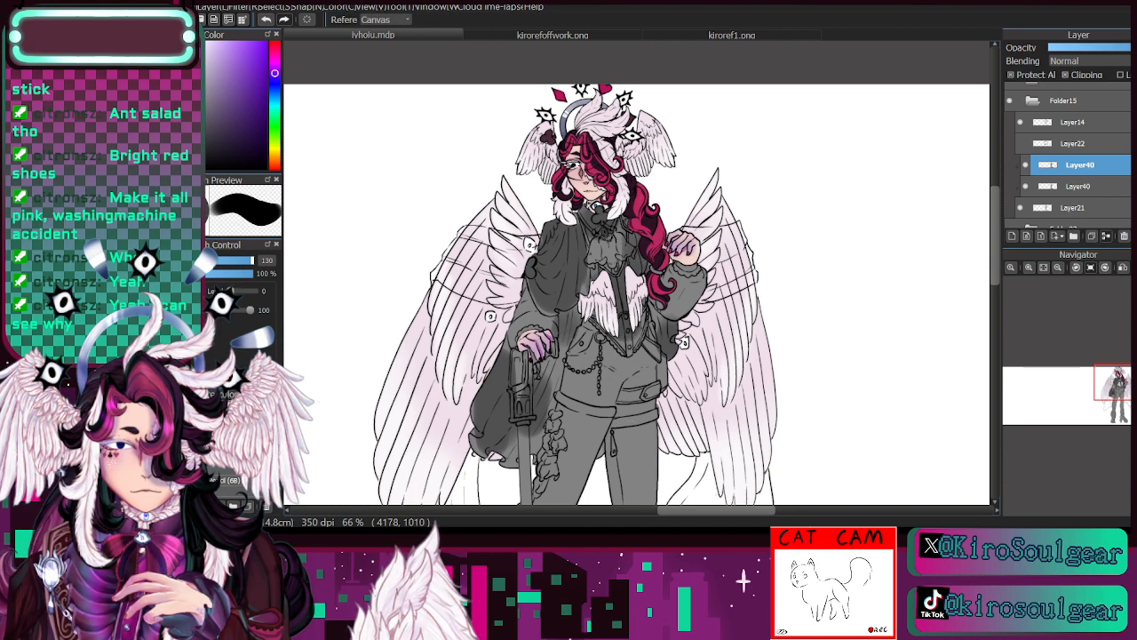
pyautogui.click(538, 312)
pyautogui.press('b')
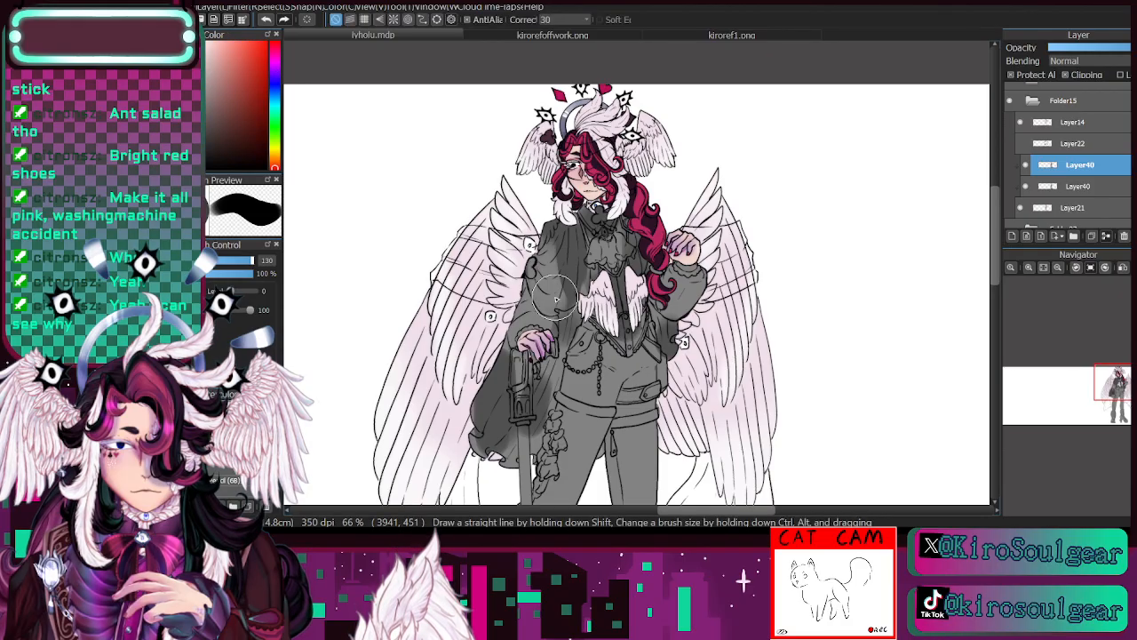
pyautogui.moveTo(557, 299)
pyautogui.mouseDown()
pyautogui.moveTo(559, 215)
pyautogui.moveTo(567, 257)
pyautogui.mouseUp()
pyautogui.moveTo(493, 349)
pyautogui.mouseDown()
pyautogui.moveTo(512, 461)
pyautogui.moveTo(485, 452)
pyautogui.moveTo(508, 358)
pyautogui.moveTo(546, 408)
pyautogui.mouseUp()
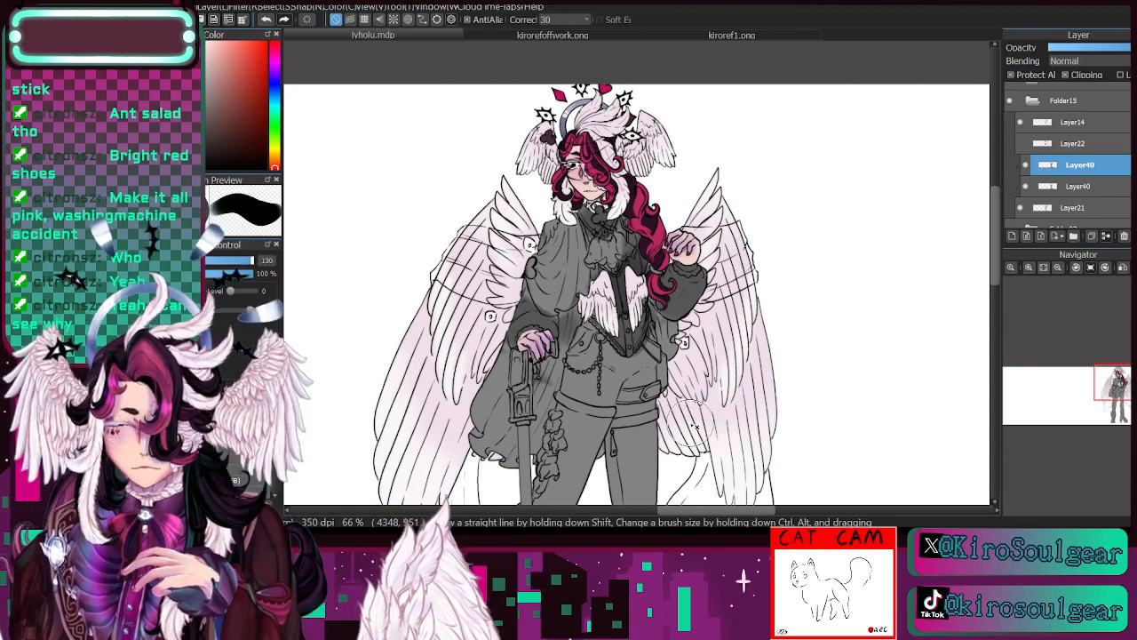
# - Try painting the boot beside the cane dark grey, and undo the strokes
pyautogui.scroll(-5, 694, 428)
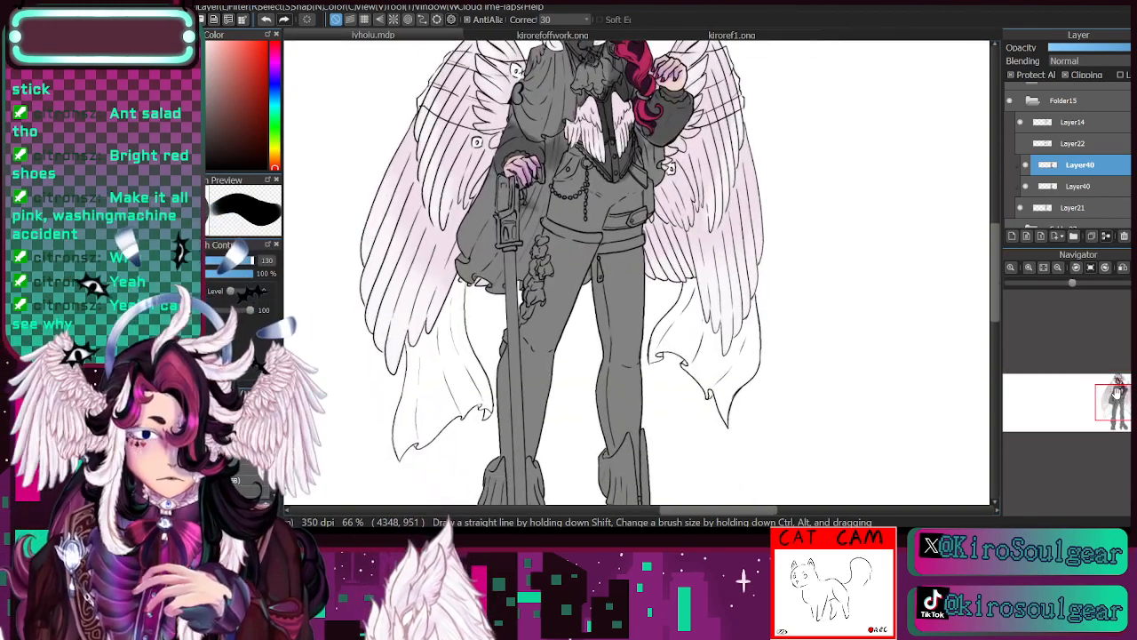
pyautogui.moveTo(600, 367); pyautogui.dragTo(680, 192)
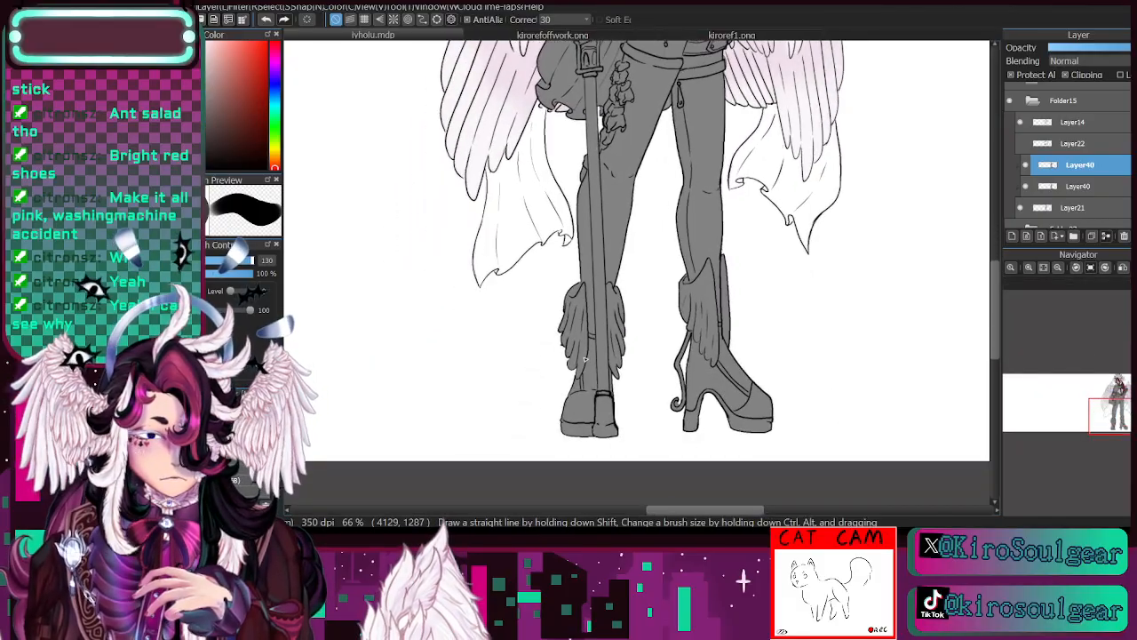
pyautogui.moveTo(578, 402)
pyautogui.mouseDown()
pyautogui.moveTo(584, 436)
pyautogui.moveTo(594, 351)
pyautogui.mouseUp()
pyautogui.moveTo(698, 356)
pyautogui.mouseDown()
pyautogui.moveTo(692, 396)
pyautogui.moveTo(718, 428)
pyautogui.mouseUp()
pyautogui.click(270, 22)
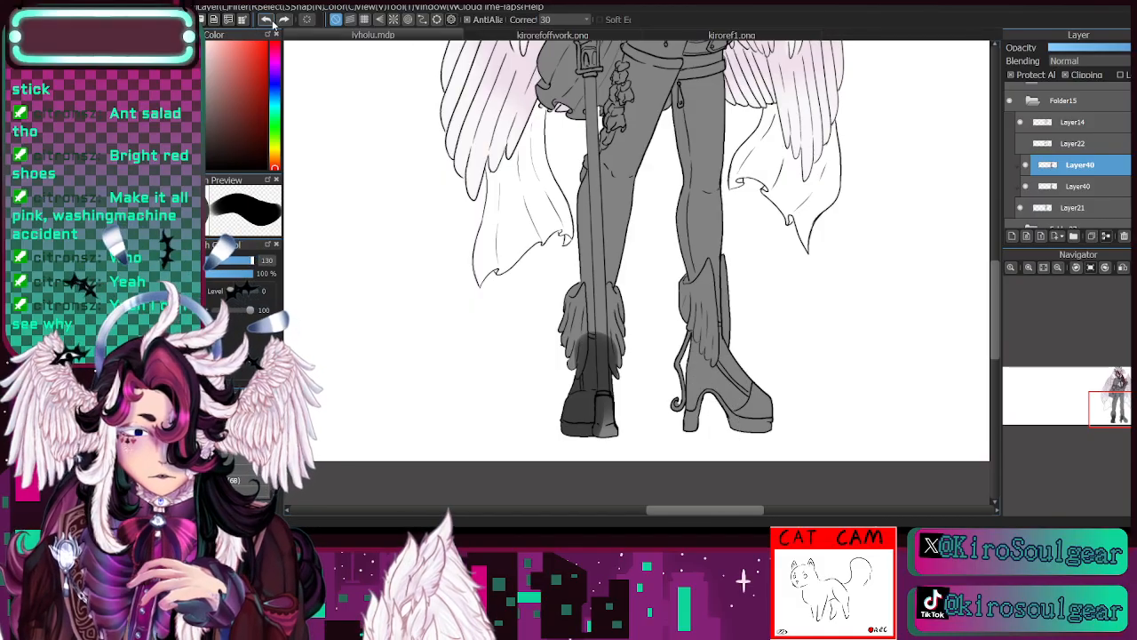
pyautogui.click(270, 22)
pyautogui.click(267, 21)
pyautogui.click(266, 20)
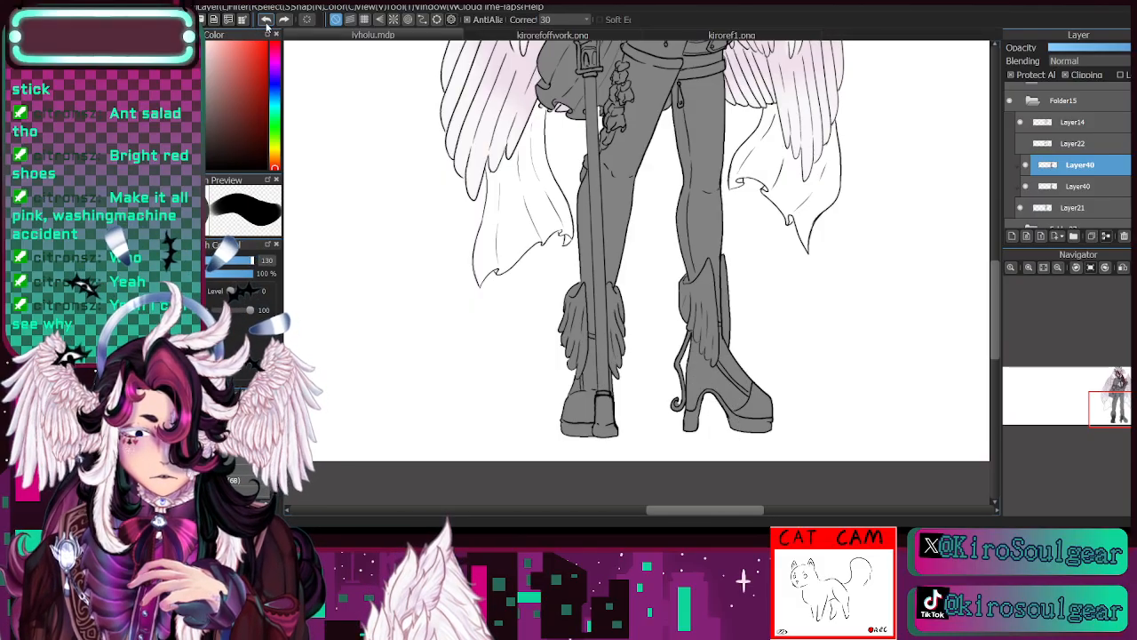
# - Paint the legs and boots dark grey at brush size 150, leaving the feathered boot tops lighter
pyautogui.moveTo(1120, 414); pyautogui.dragTo(1119, 395)
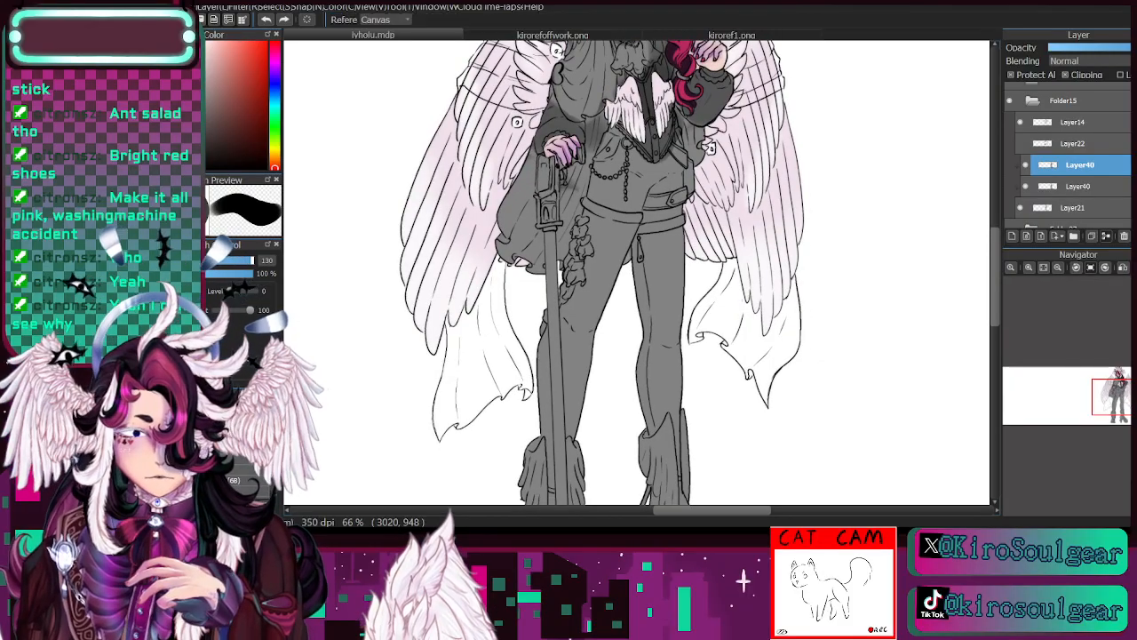
pyautogui.press('b')
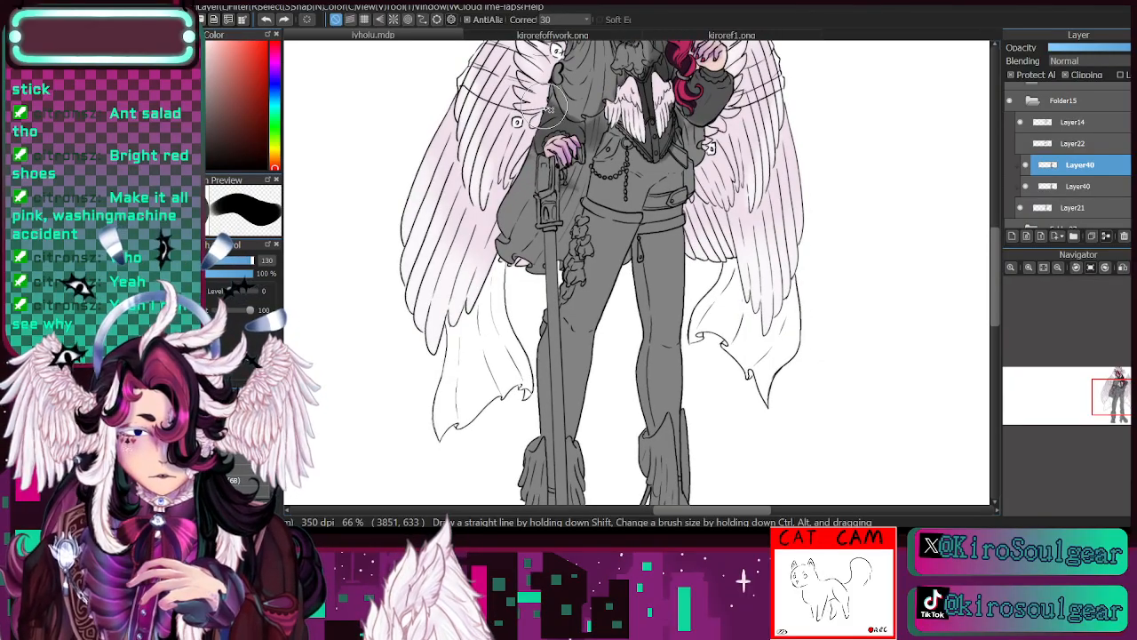
pyautogui.moveTo(1117, 396)
pyautogui.mouseDown()
pyautogui.moveTo(1117, 380)
pyautogui.moveTo(1118, 423)
pyautogui.moveTo(1125, 412)
pyautogui.mouseUp()
pyautogui.click(255, 263)
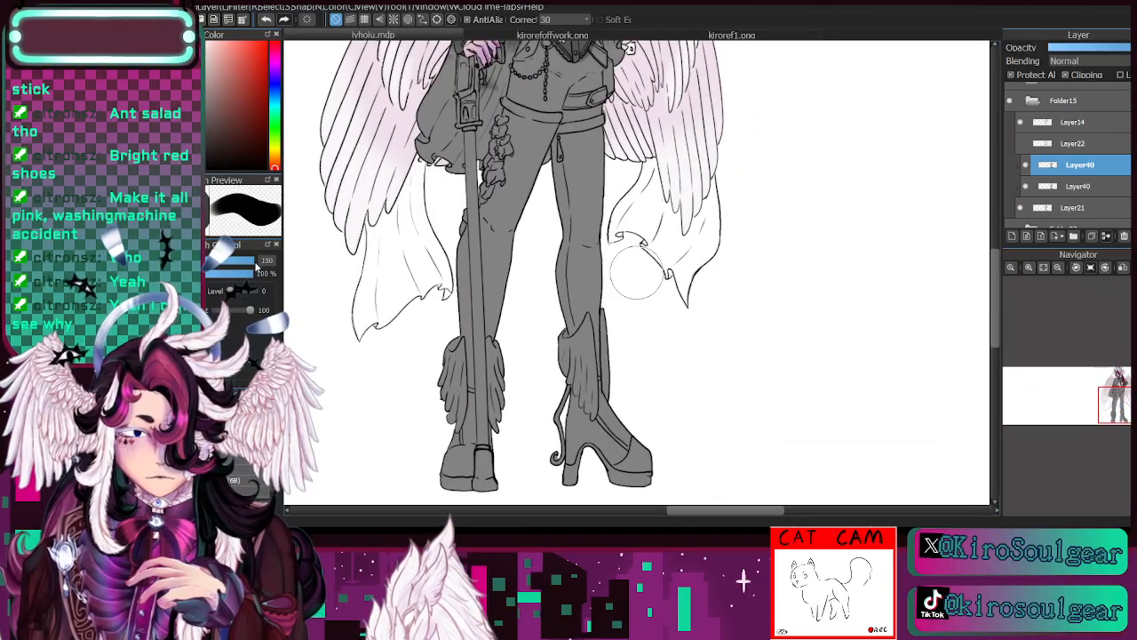
pyautogui.moveTo(516, 166)
pyautogui.mouseDown()
pyautogui.moveTo(512, 131)
pyautogui.moveTo(539, 136)
pyautogui.moveTo(488, 291)
pyautogui.moveTo(507, 167)
pyautogui.moveTo(470, 251)
pyautogui.moveTo(498, 241)
pyautogui.moveTo(476, 493)
pyautogui.mouseUp()
pyautogui.moveTo(640, 462)
pyautogui.mouseDown()
pyautogui.moveTo(612, 419)
pyautogui.moveTo(647, 494)
pyautogui.moveTo(591, 403)
pyautogui.moveTo(574, 428)
pyautogui.moveTo(649, 480)
pyautogui.moveTo(596, 360)
pyautogui.moveTo(565, 234)
pyautogui.moveTo(598, 312)
pyautogui.moveTo(586, 169)
pyautogui.moveTo(572, 155)
pyautogui.moveTo(597, 131)
pyautogui.moveTo(587, 243)
pyautogui.moveTo(565, 156)
pyautogui.mouseUp()
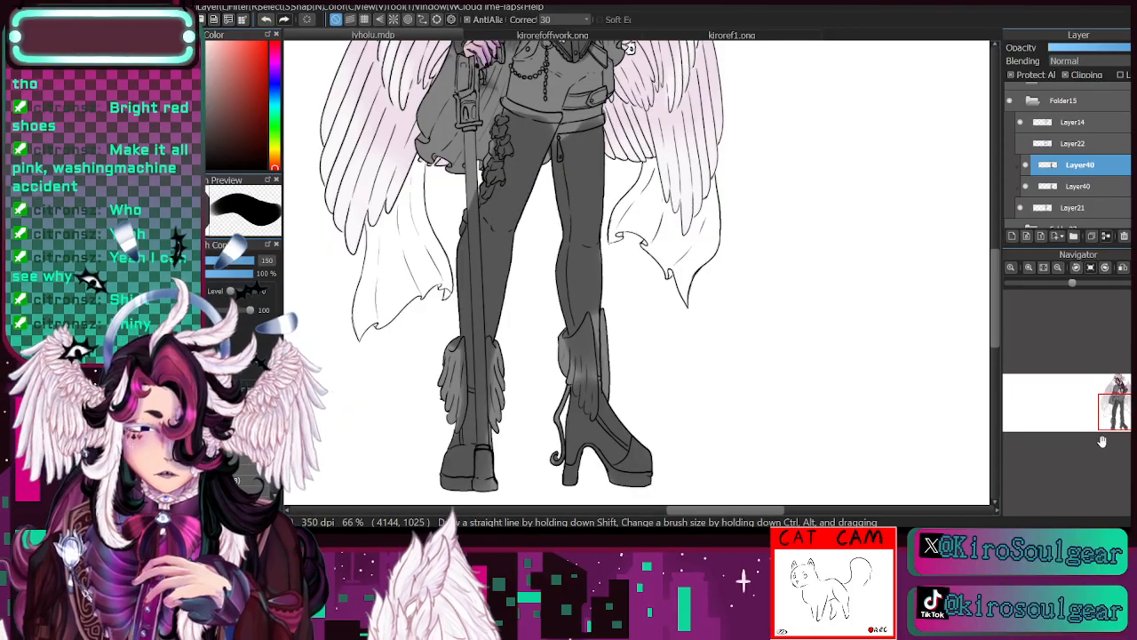
# - Paint the shorts and hip area in a darker grey at brush size 113
pyautogui.moveTo(1101, 434); pyautogui.dragTo(1099, 428)
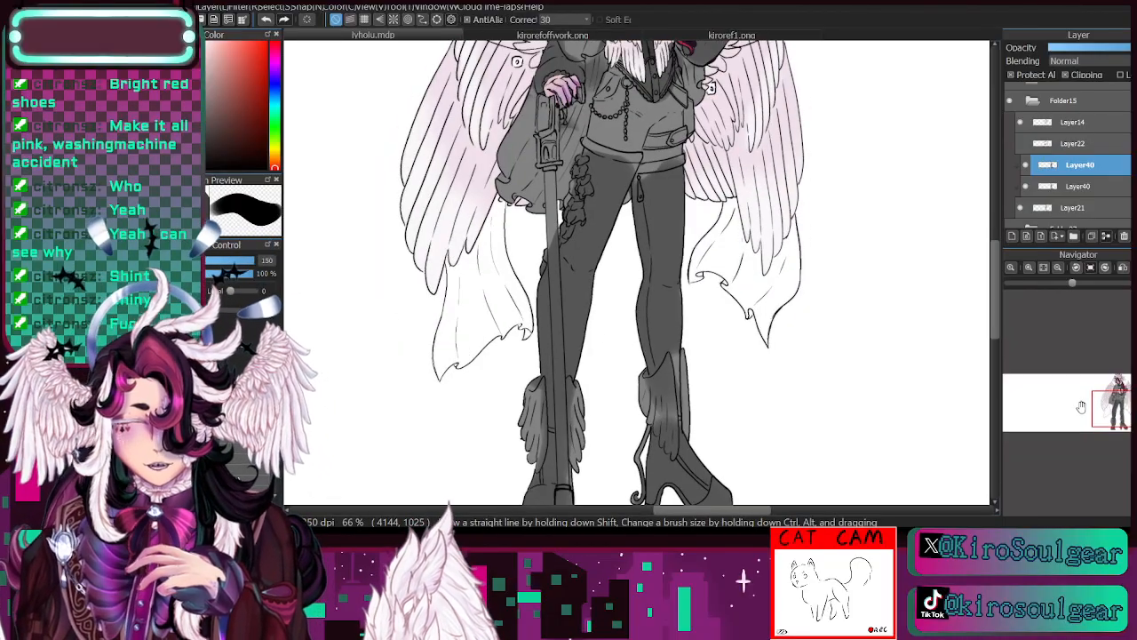
pyautogui.moveTo(1108, 397)
pyautogui.mouseDown()
pyautogui.moveTo(1107, 379)
pyautogui.moveTo(1126, 400)
pyautogui.mouseUp()
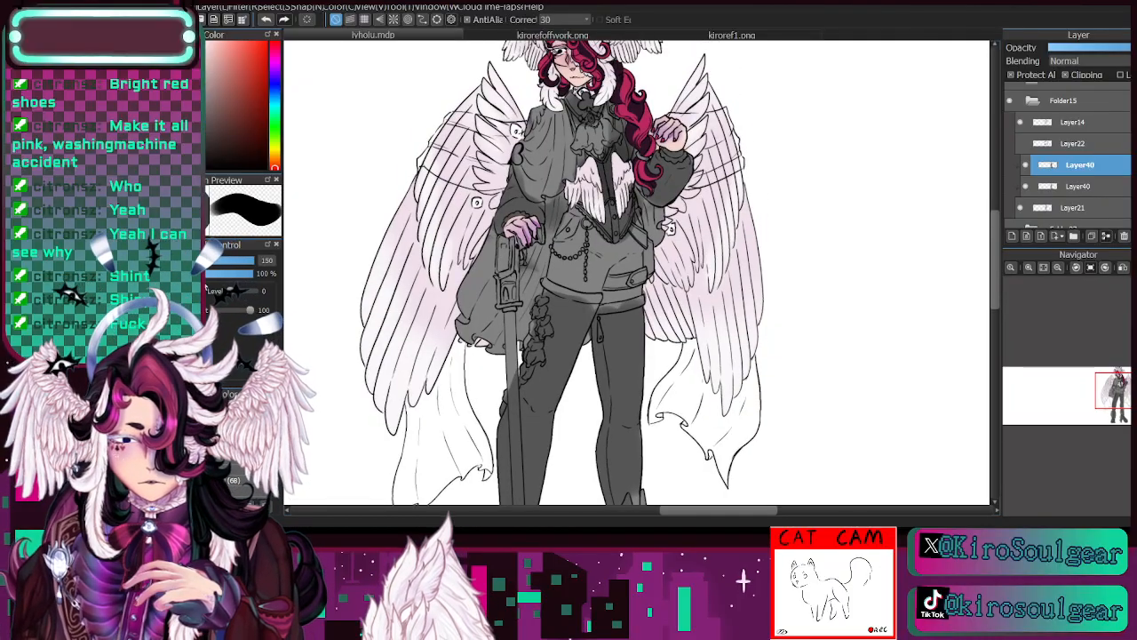
pyautogui.moveTo(558, 276)
pyautogui.mouseDown()
pyautogui.moveTo(590, 283)
pyautogui.moveTo(570, 256)
pyautogui.moveTo(561, 280)
pyautogui.moveTo(581, 220)
pyautogui.moveTo(613, 272)
pyautogui.moveTo(570, 221)
pyautogui.moveTo(615, 269)
pyautogui.moveTo(597, 281)
pyautogui.moveTo(632, 283)
pyautogui.moveTo(633, 222)
pyautogui.mouseUp()
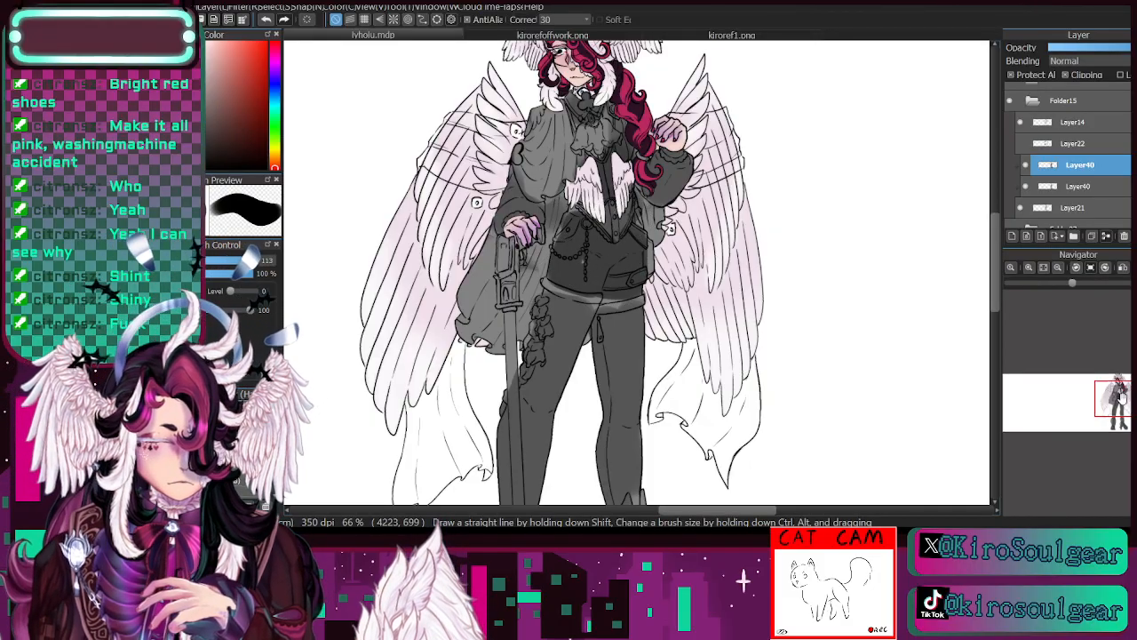
pyautogui.moveTo(1120, 398); pyautogui.dragTo(1114, 360)
pyautogui.click(1059, 268)
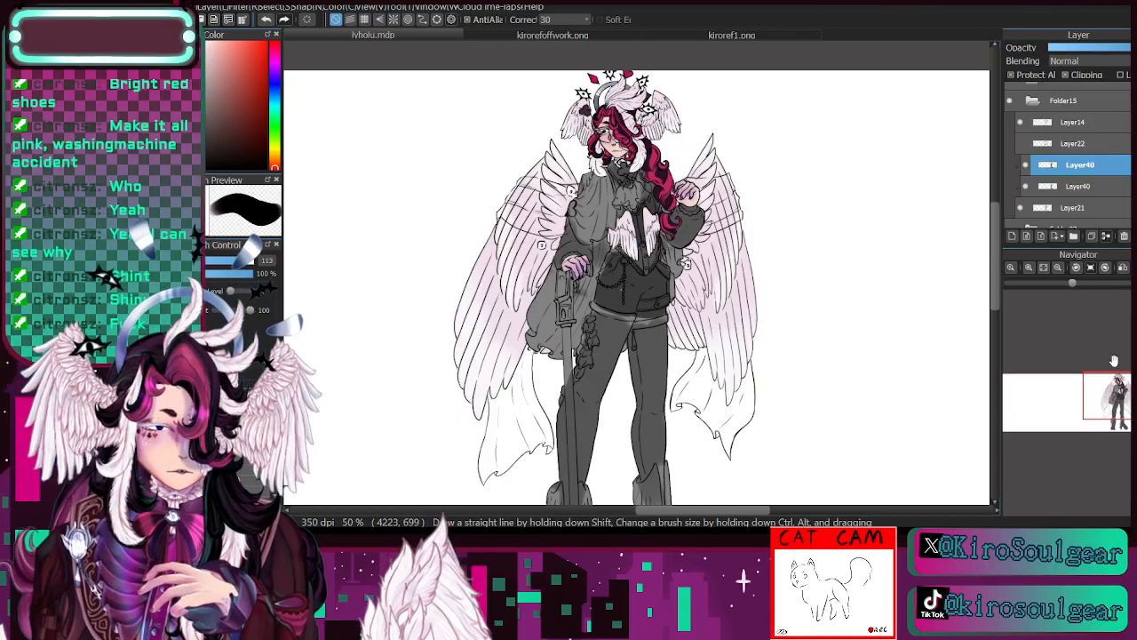
pyautogui.moveTo(1101, 380); pyautogui.dragTo(1098, 386)
# - Hide the shaded copy of Layer40 and select the original Layer40 beneath it
pyautogui.click(1026, 166)
pyautogui.click(1072, 204)
pyautogui.click(1073, 190)
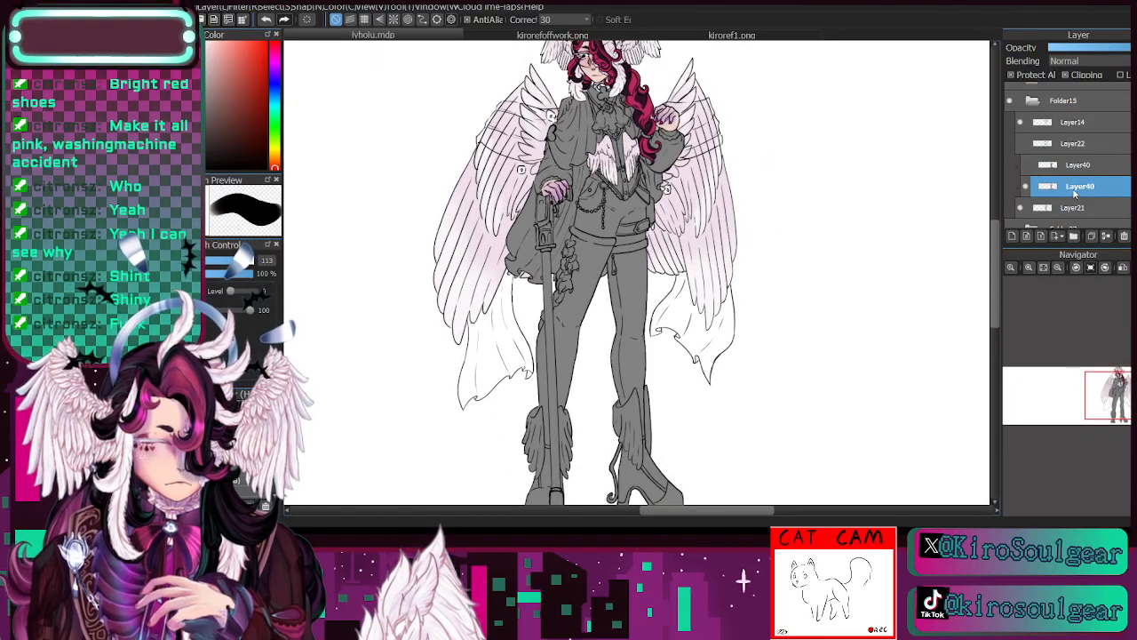
# - Choose a muted purple as the brush colour for the character's clothing
pyautogui.click(1030, 267)
pyautogui.moveTo(1110, 402); pyautogui.dragTo(1116, 384)
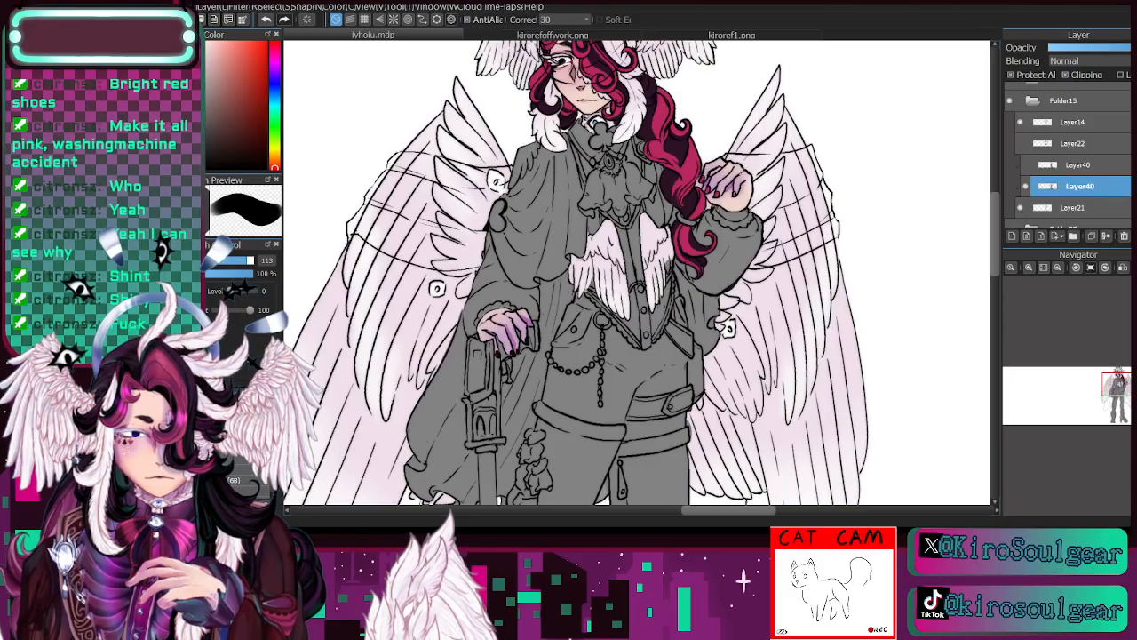
pyautogui.click(275, 69)
pyautogui.click(228, 74)
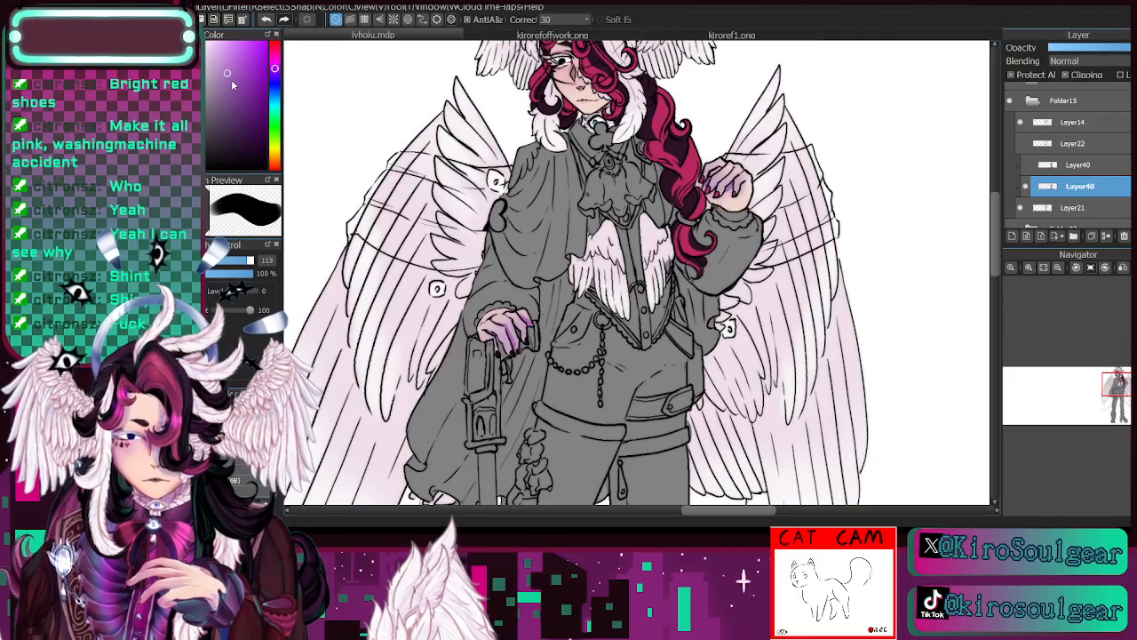
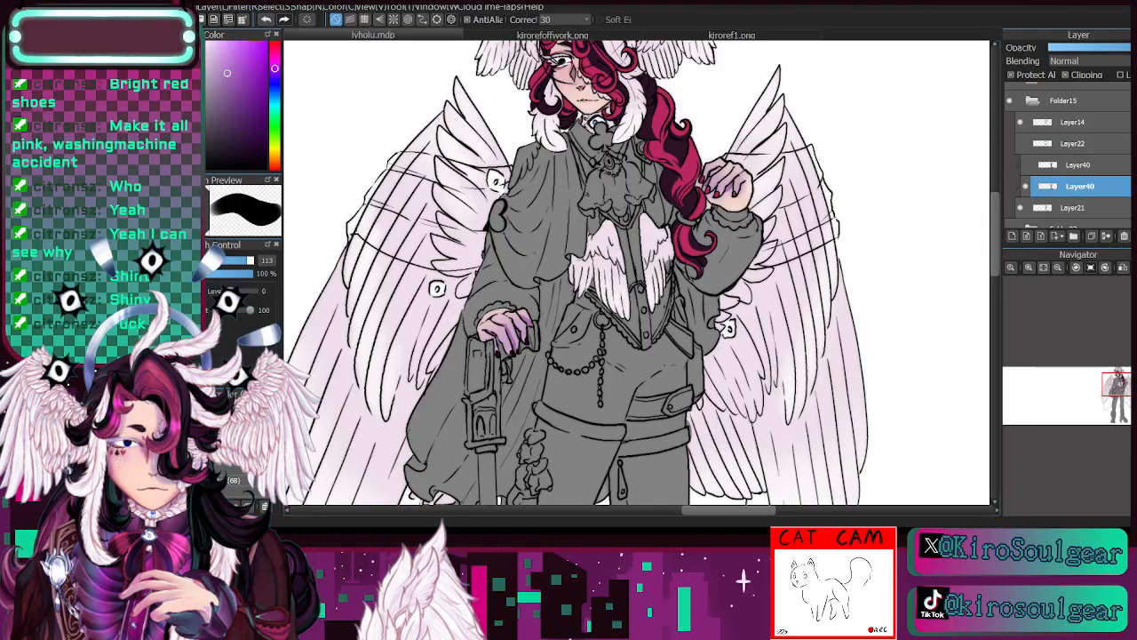
# - Open the copied chess photo as a new image and sample a pale blue from it for the ivholu.mdp drawing
pyautogui.hotkey('ctrl', 'shift', 'n')
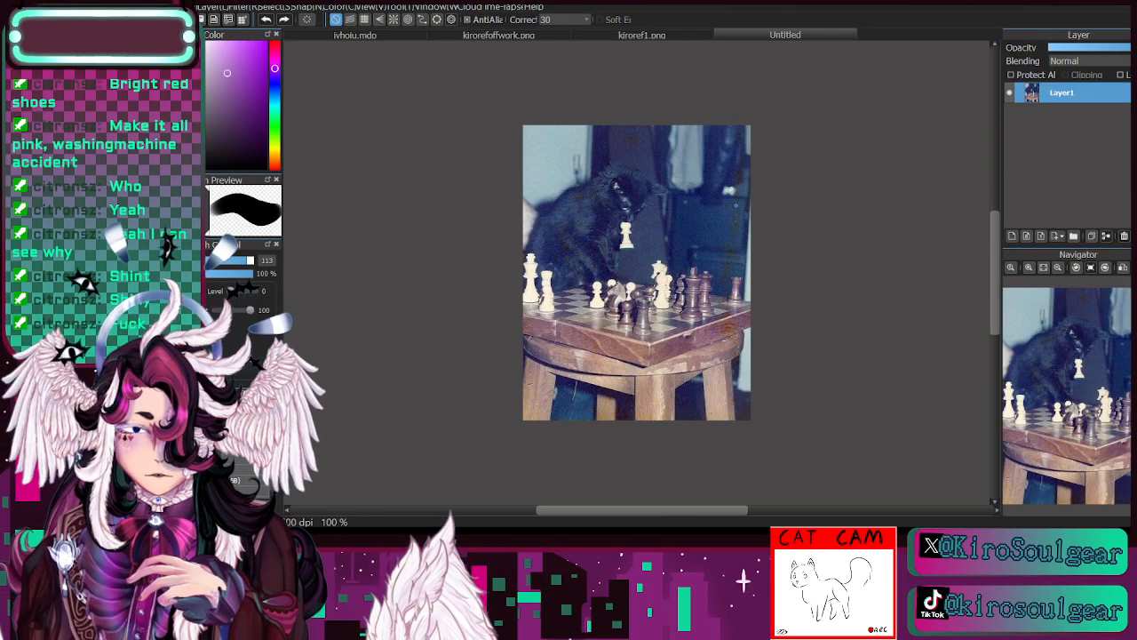
pyautogui.press('i')
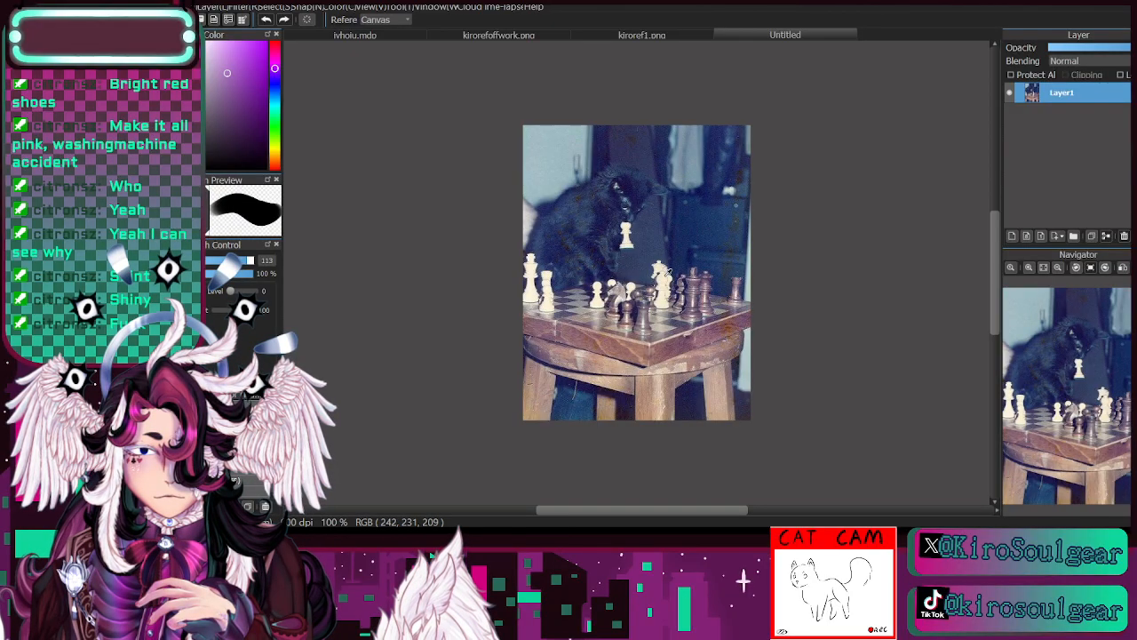
pyautogui.click(562, 144)
pyautogui.click(391, 38)
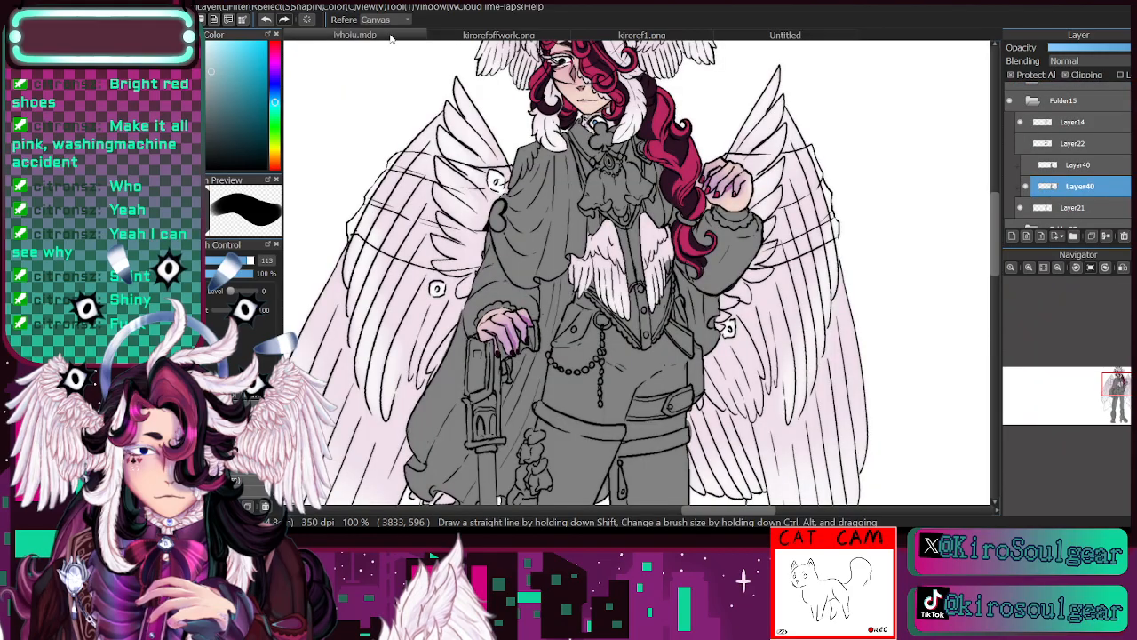
# - Paint the character's cravat and waistcoat in the sampled pale blue on Layer40
pyautogui.press('b')
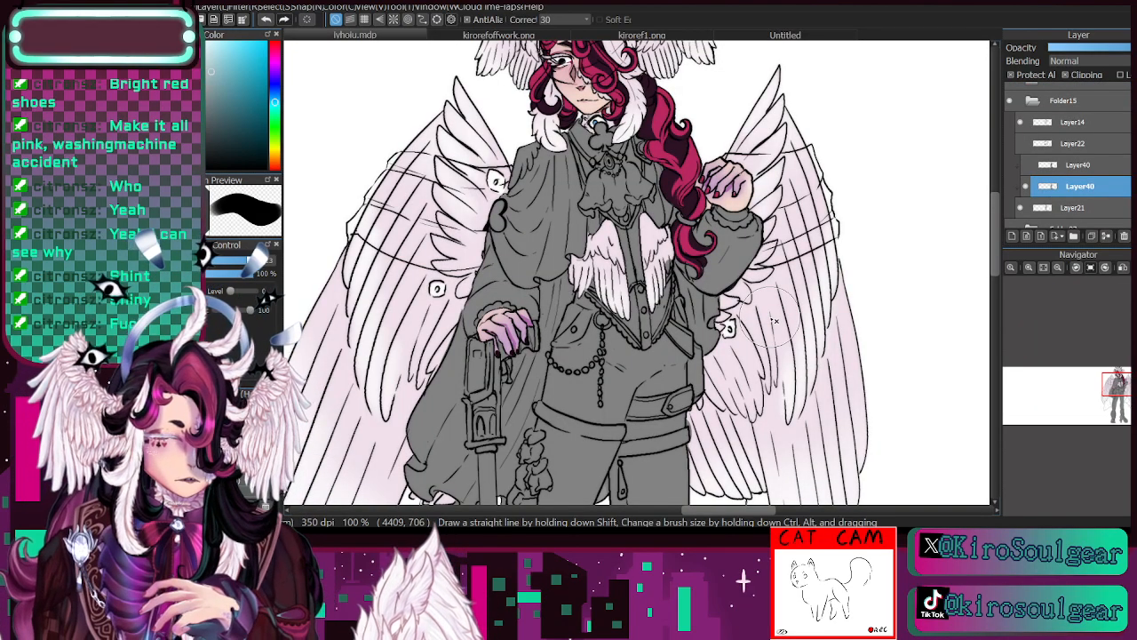
pyautogui.moveTo(578, 115)
pyautogui.mouseDown()
pyautogui.moveTo(604, 195)
pyautogui.moveTo(569, 114)
pyautogui.mouseUp()
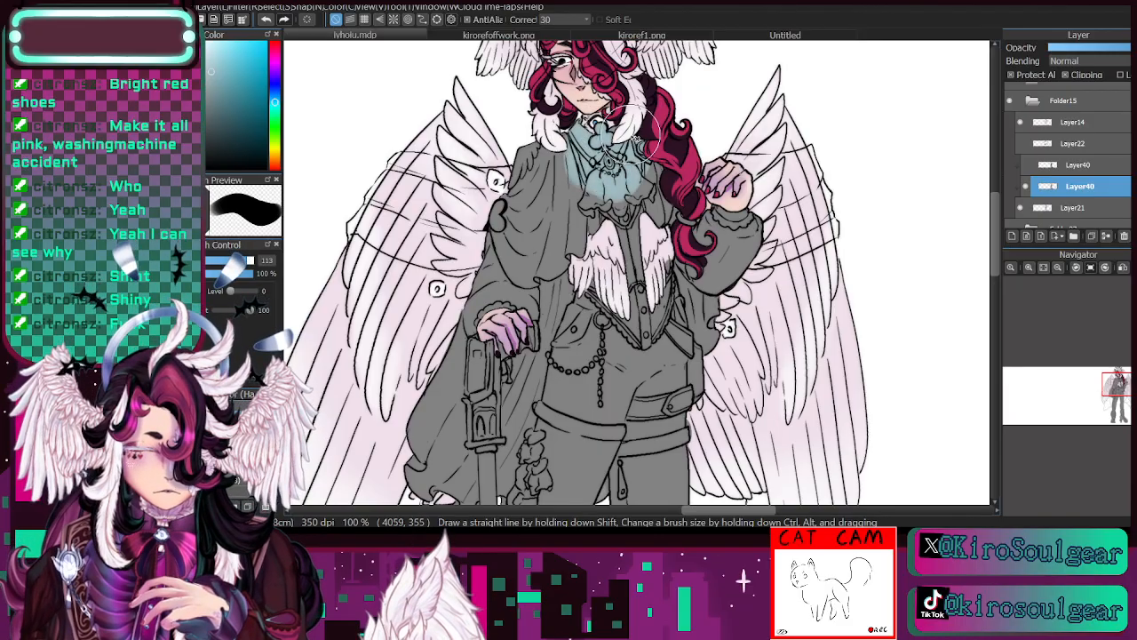
pyautogui.moveTo(640, 138)
pyautogui.mouseDown()
pyautogui.moveTo(620, 182)
pyautogui.moveTo(612, 150)
pyautogui.moveTo(587, 189)
pyautogui.moveTo(653, 191)
pyautogui.moveTo(656, 219)
pyautogui.moveTo(638, 238)
pyautogui.moveTo(595, 205)
pyautogui.moveTo(622, 173)
pyautogui.moveTo(622, 147)
pyautogui.moveTo(569, 155)
pyautogui.moveTo(576, 198)
pyautogui.moveTo(626, 280)
pyautogui.moveTo(596, 235)
pyautogui.moveTo(613, 284)
pyautogui.moveTo(595, 307)
pyautogui.moveTo(644, 316)
pyautogui.moveTo(666, 276)
pyautogui.moveTo(617, 311)
pyautogui.mouseUp()
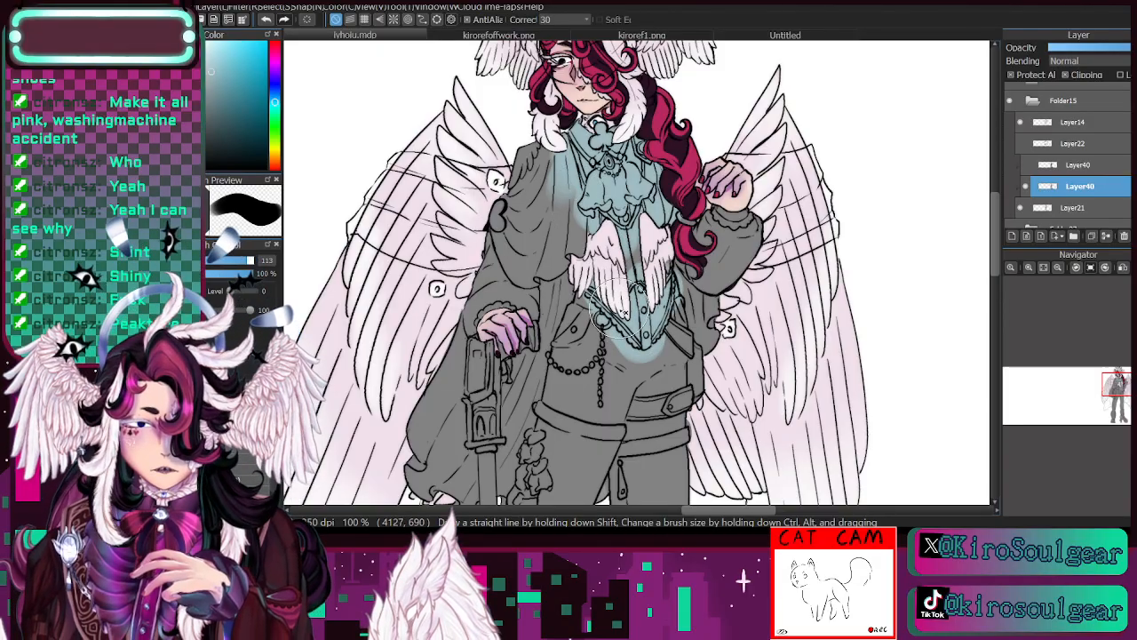
# - Try a dark blue sampled from the chess photo on the waistcoat's centre panel, and undo the stroke
pyautogui.click(627, 36)
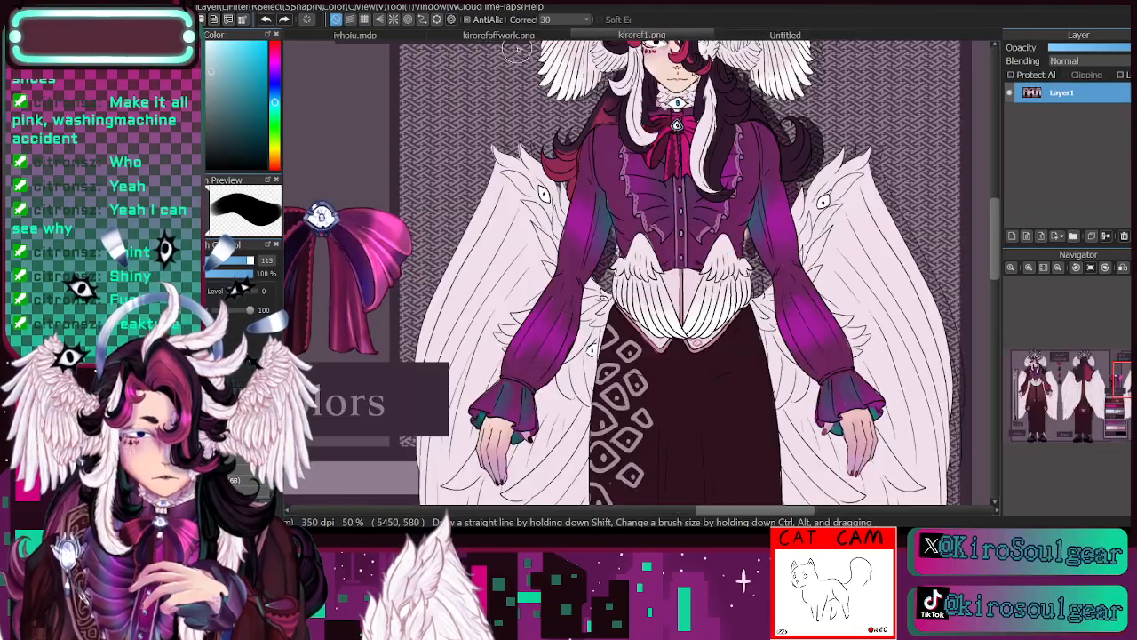
pyautogui.click(788, 35)
pyautogui.click(1030, 269)
pyautogui.click(1031, 268)
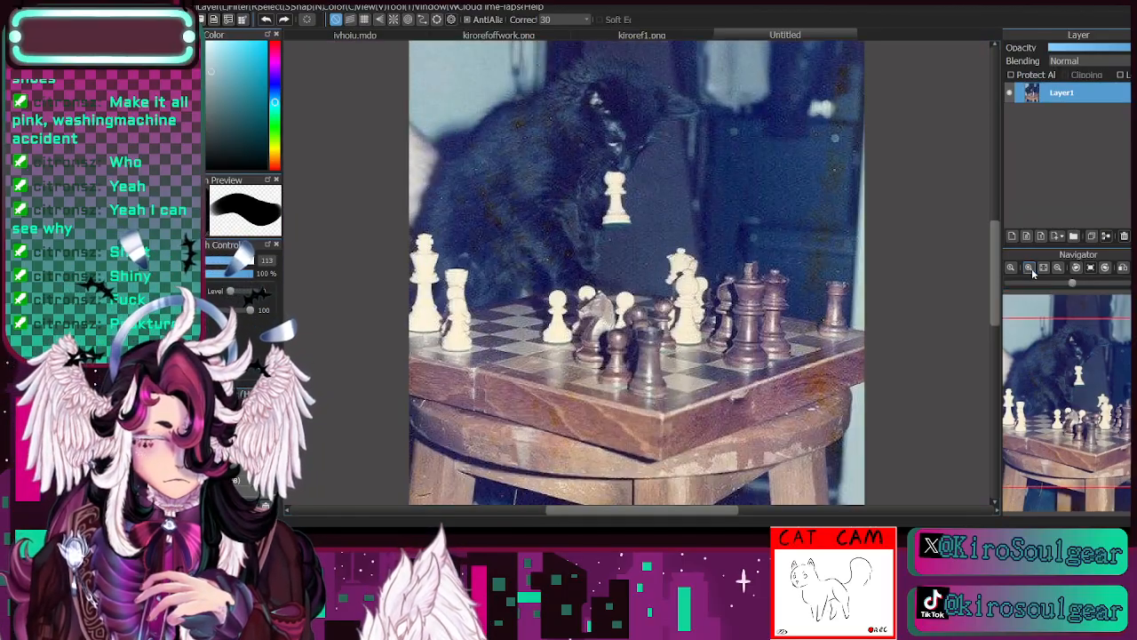
pyautogui.click(1031, 268)
pyautogui.moveTo(1083, 366); pyautogui.dragTo(1079, 369)
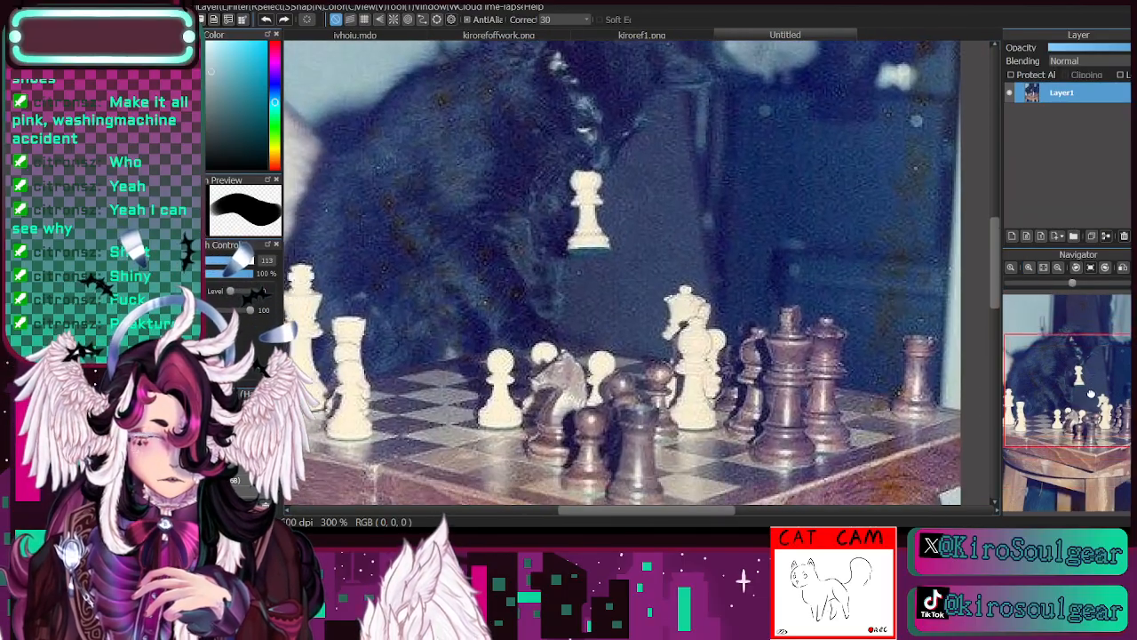
pyautogui.click(1057, 269)
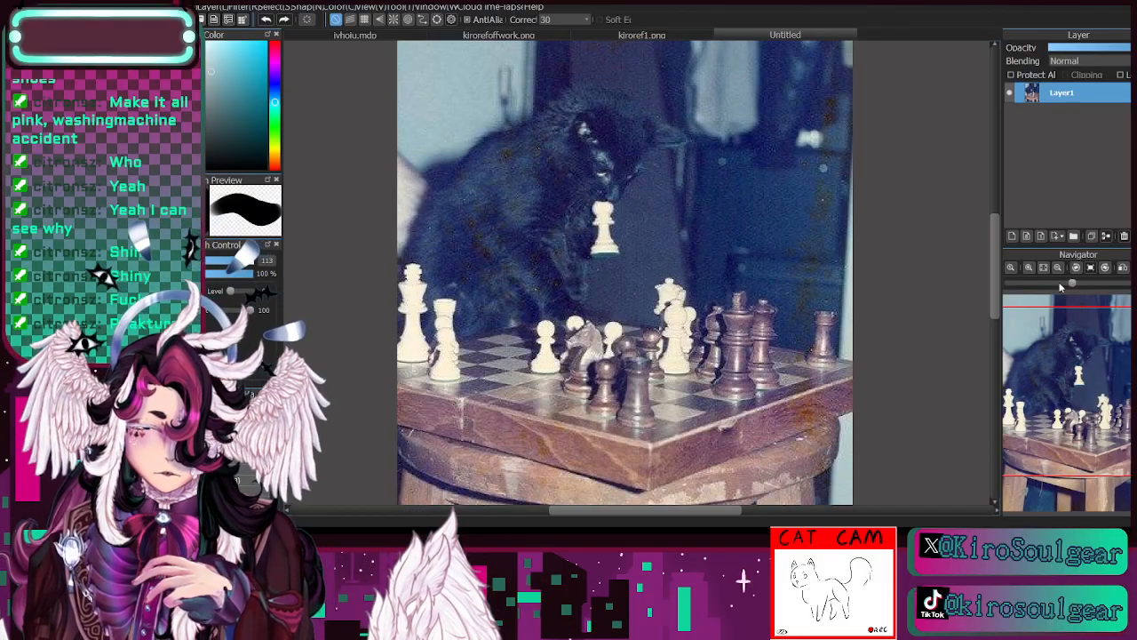
pyautogui.press('i')
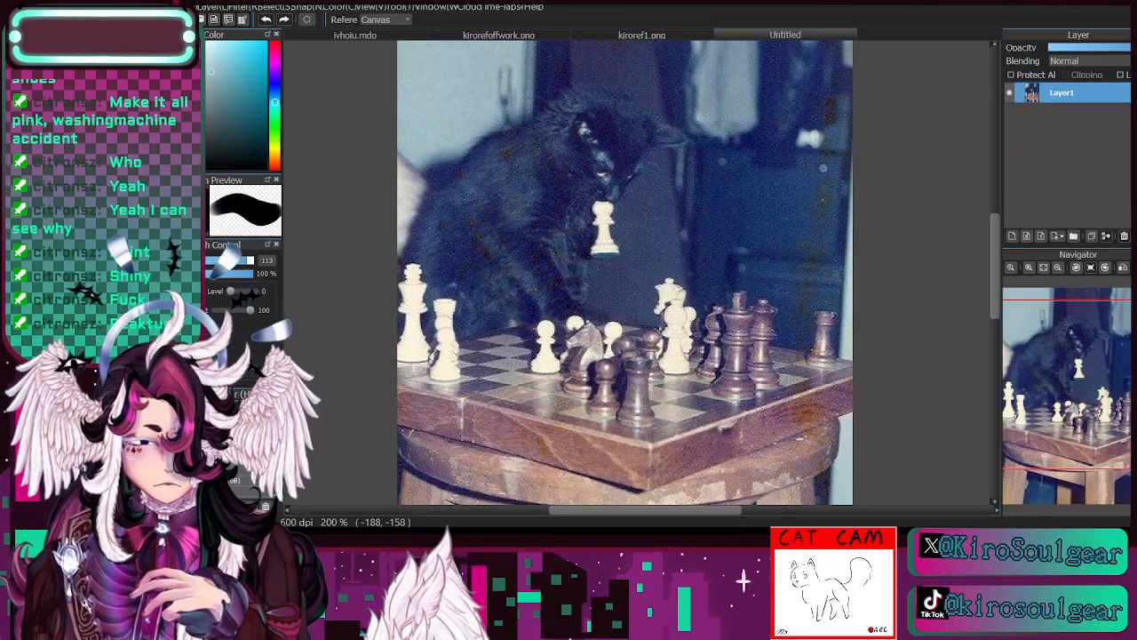
pyautogui.click(380, 34)
pyautogui.press('b')
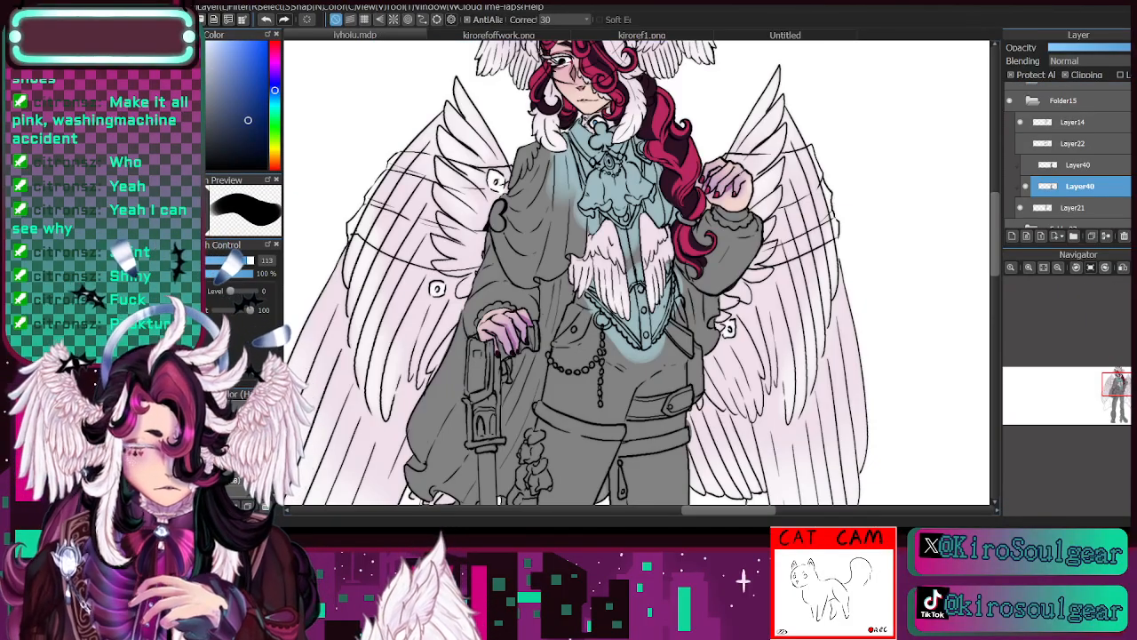
pyautogui.moveTo(626, 241)
pyautogui.mouseDown()
pyautogui.moveTo(634, 274)
pyautogui.moveTo(611, 234)
pyautogui.mouseUp()
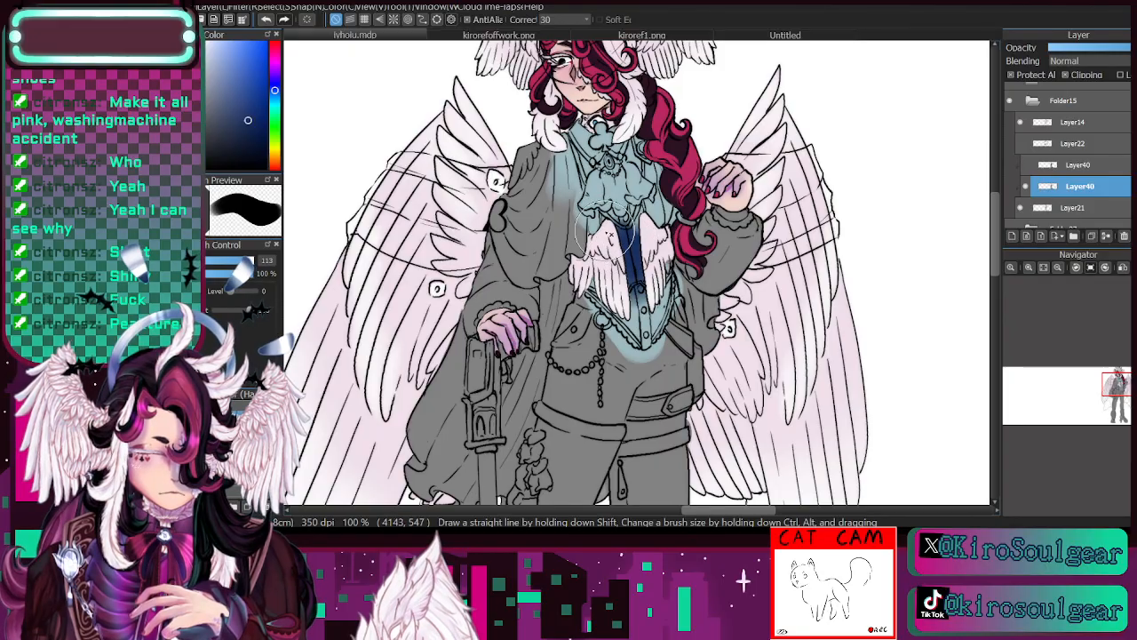
pyautogui.click(267, 20)
pyautogui.click(266, 20)
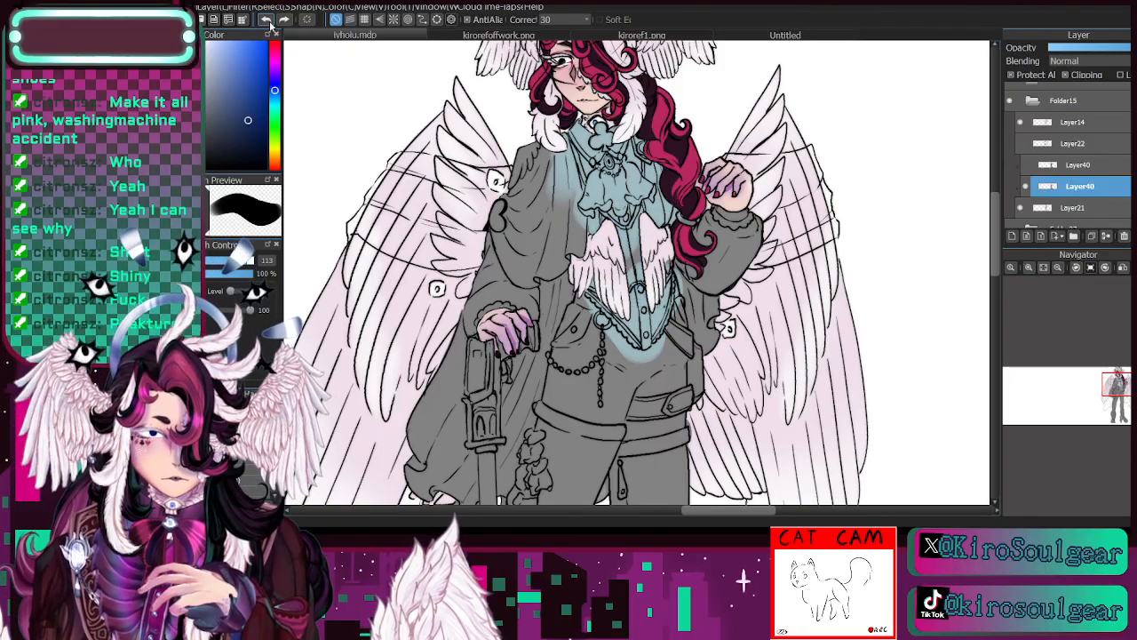
# - Examine the character's head and upper body up close, and toggle Layer40's visibility to check its colouring
pyautogui.click(1075, 207)
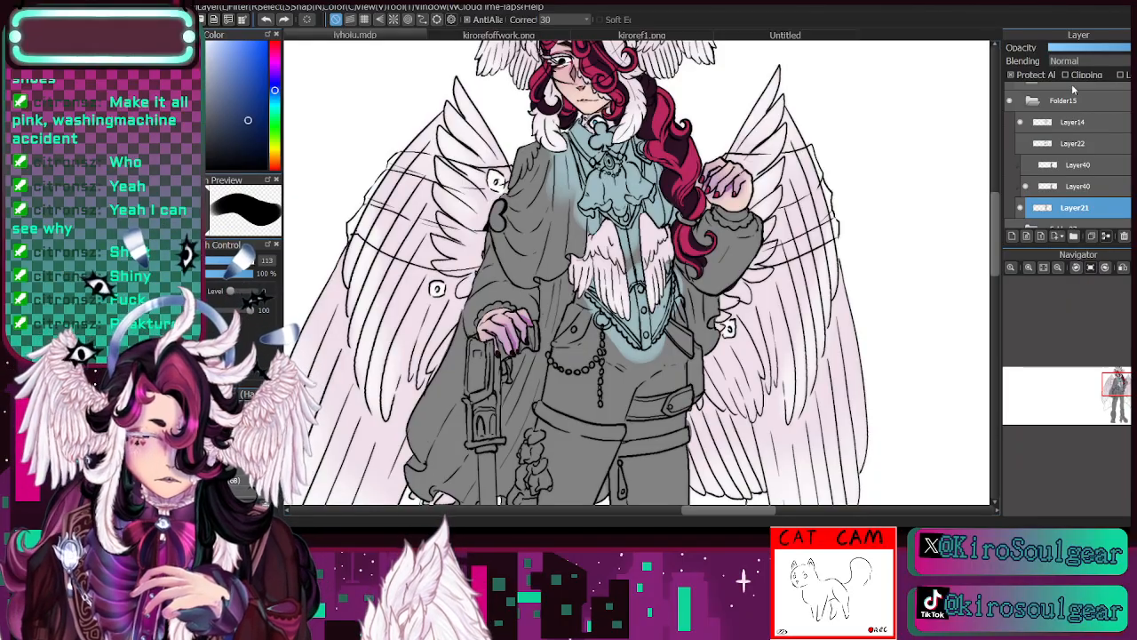
pyautogui.click(1030, 268)
pyautogui.click(1031, 268)
pyautogui.moveTo(1117, 390); pyautogui.dragTo(1119, 382)
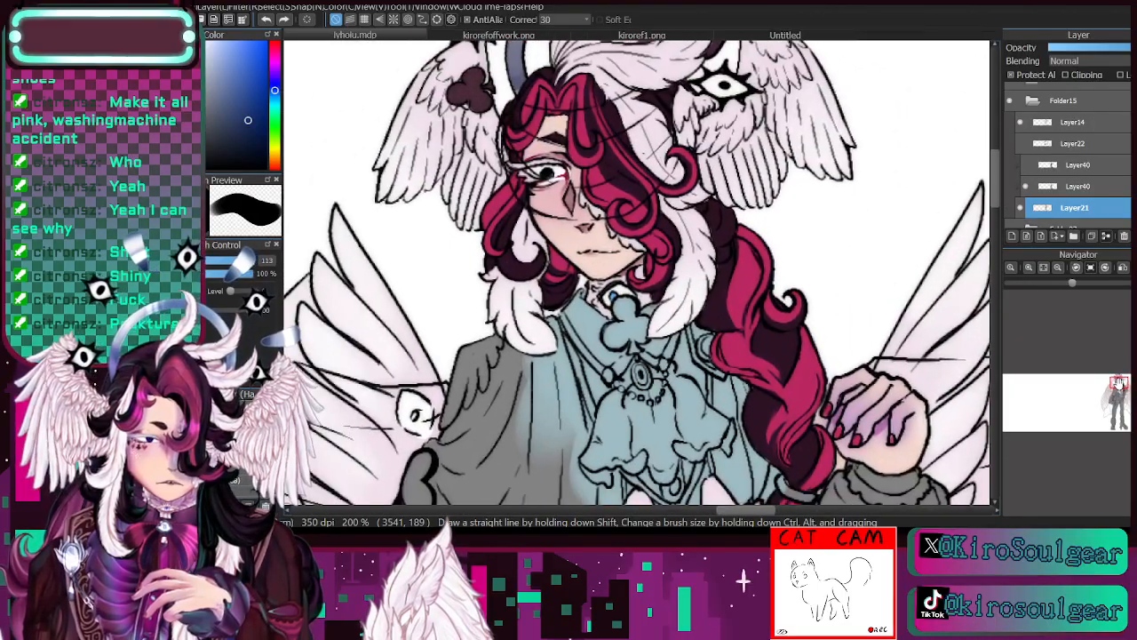
pyautogui.click(1059, 268)
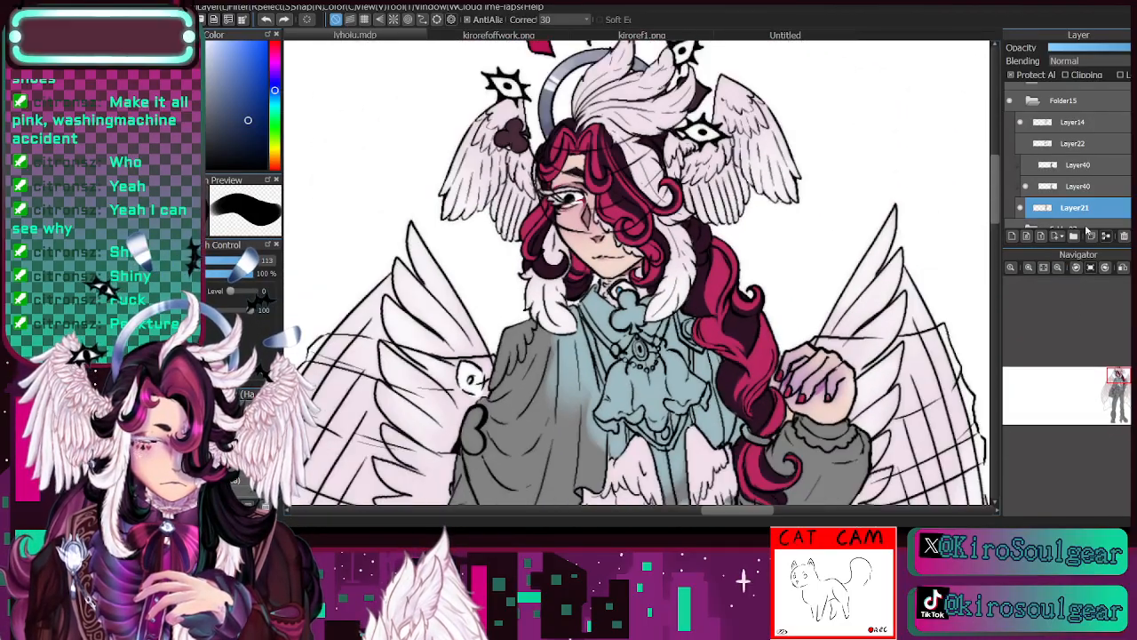
pyautogui.click(1079, 187)
pyautogui.click(1027, 187)
pyautogui.click(1027, 187)
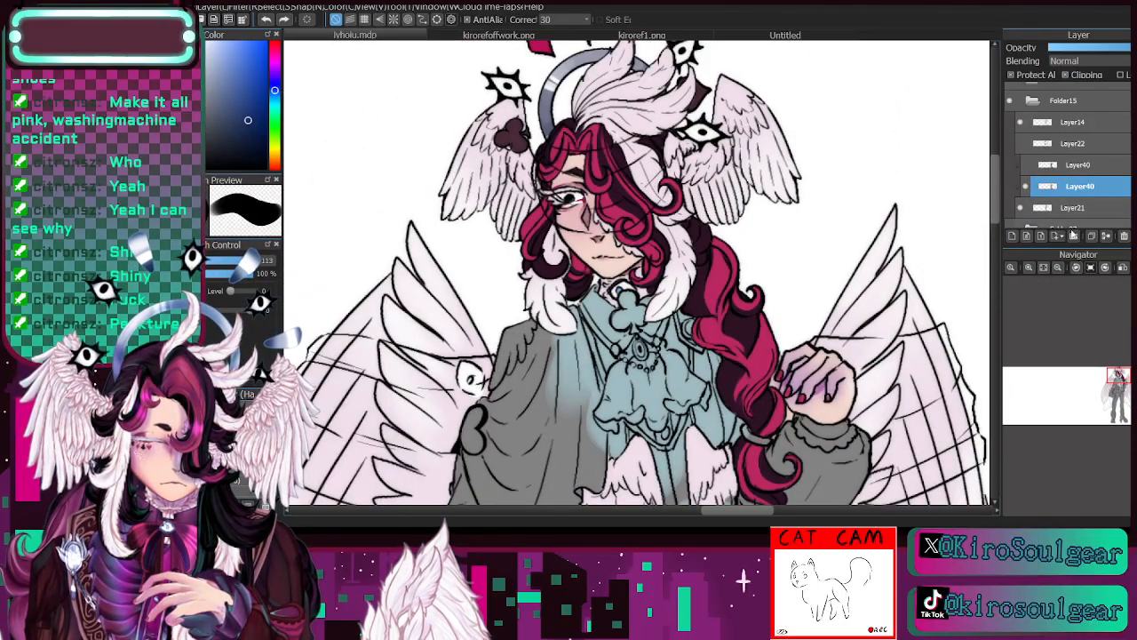
pyautogui.click(1058, 268)
pyautogui.moveTo(1119, 397); pyautogui.dragTo(1117, 388)
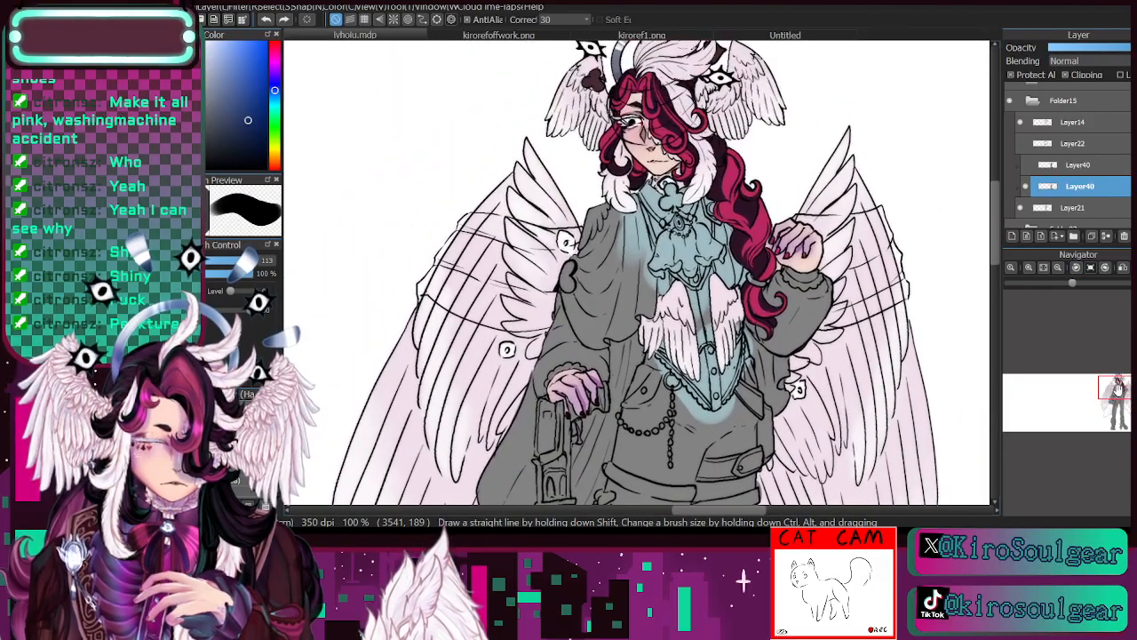
# - Shift the pale blue's hue to mint green and paint the cravat, waistcoat and both sleeves with it
pyautogui.press('alt')
pyautogui.keyDown('alt'); pyautogui.click(704, 238); pyautogui.keyUp('alt')
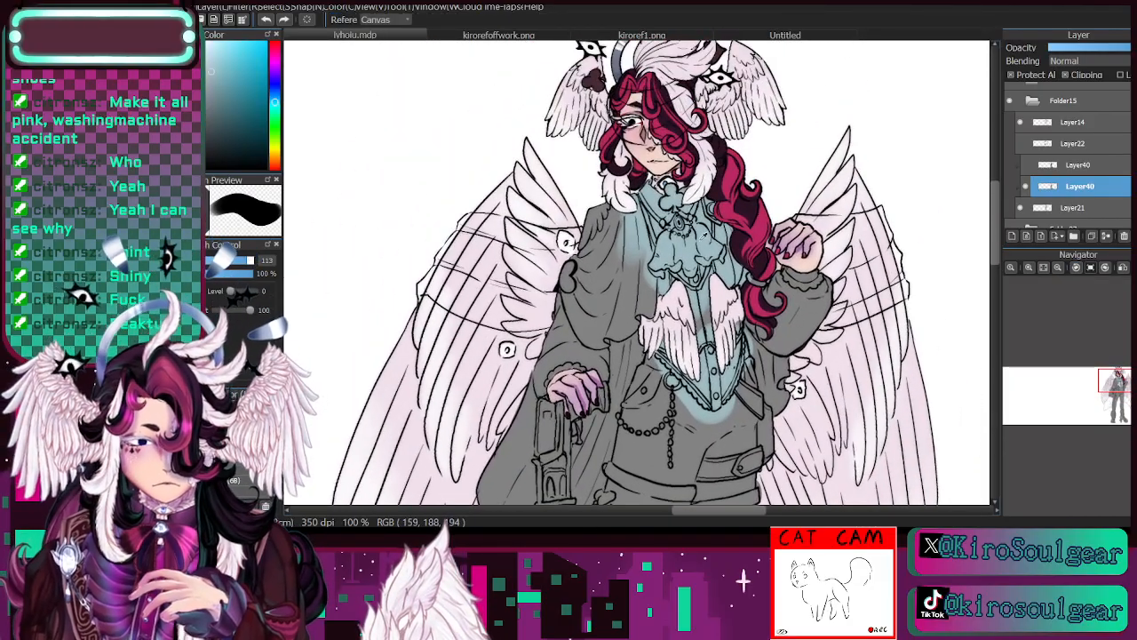
pyautogui.moveTo(275, 106); pyautogui.dragTo(276, 113)
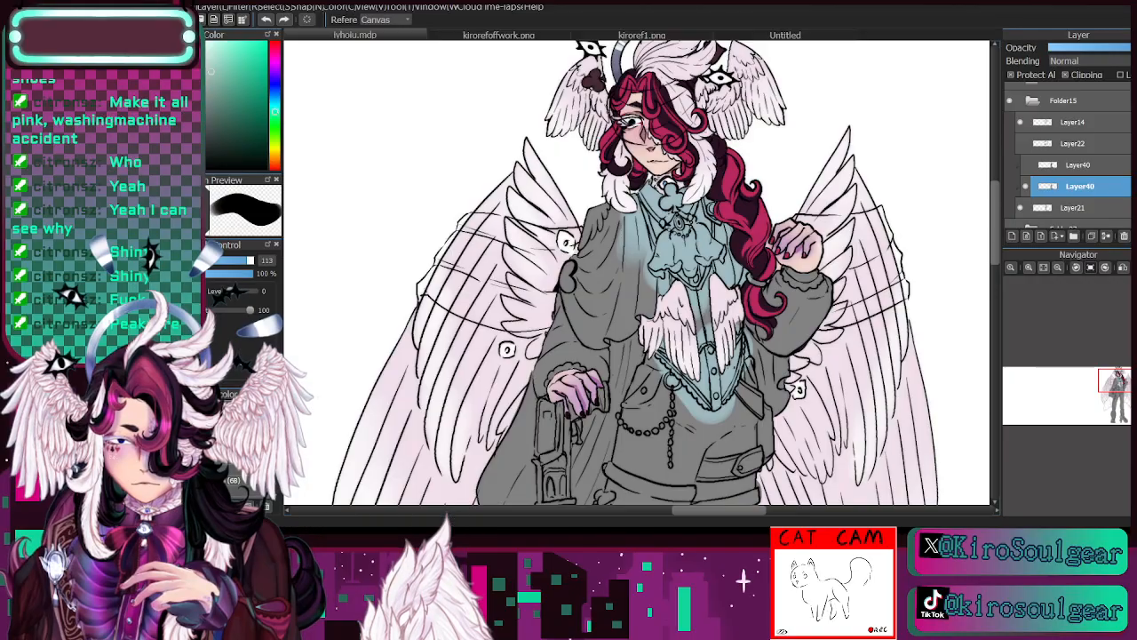
pyautogui.press('b')
pyautogui.moveTo(673, 235)
pyautogui.mouseDown()
pyautogui.moveTo(645, 212)
pyautogui.moveTo(661, 227)
pyautogui.moveTo(677, 218)
pyautogui.moveTo(697, 260)
pyautogui.moveTo(721, 242)
pyautogui.moveTo(715, 298)
pyautogui.moveTo(654, 303)
pyautogui.moveTo(666, 328)
pyautogui.moveTo(651, 387)
pyautogui.moveTo(706, 362)
pyautogui.moveTo(730, 404)
pyautogui.moveTo(702, 378)
pyautogui.moveTo(725, 383)
pyautogui.moveTo(825, 273)
pyautogui.mouseUp()
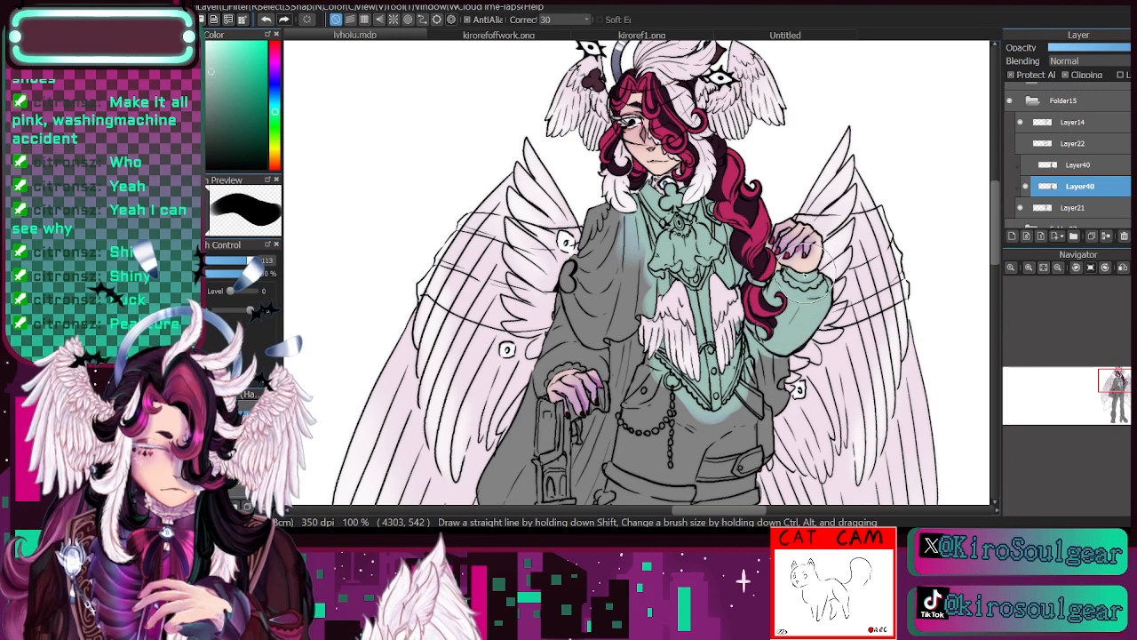
pyautogui.moveTo(553, 348)
pyautogui.mouseDown()
pyautogui.moveTo(558, 314)
pyautogui.moveTo(583, 325)
pyautogui.moveTo(596, 343)
pyautogui.moveTo(590, 380)
pyautogui.mouseUp()
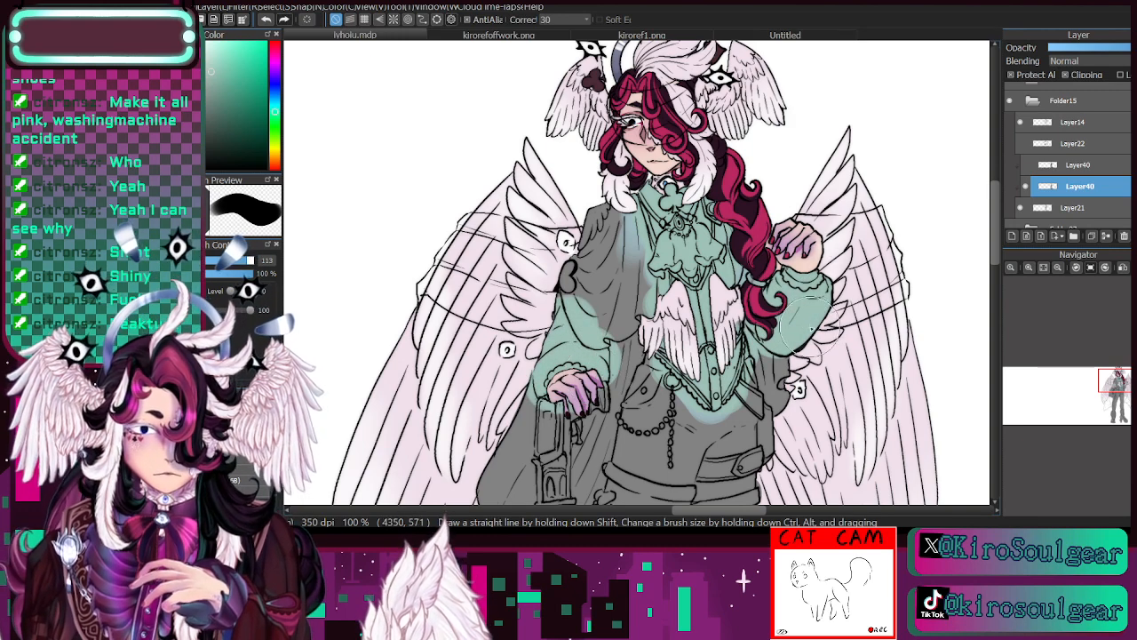
# - Darken the mint green slightly and rework the cravat and waistcoat with it, reducing the brush size to 41
pyautogui.moveTo(1117, 388); pyautogui.dragTo(1118, 388)
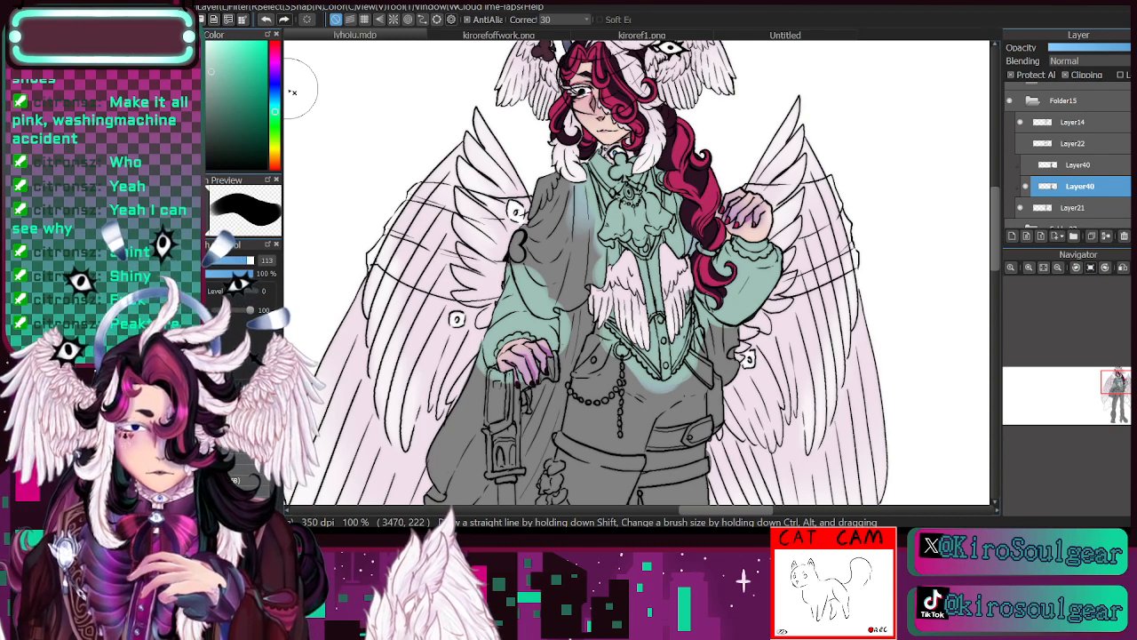
pyautogui.moveTo(213, 81); pyautogui.dragTo(214, 91)
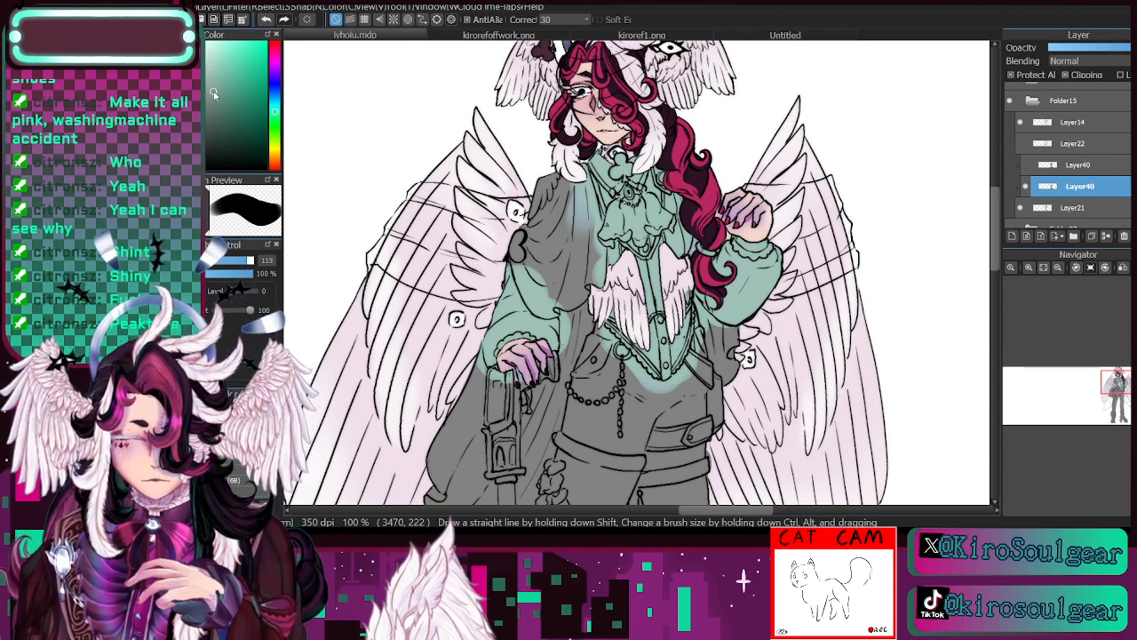
pyautogui.click(230, 259)
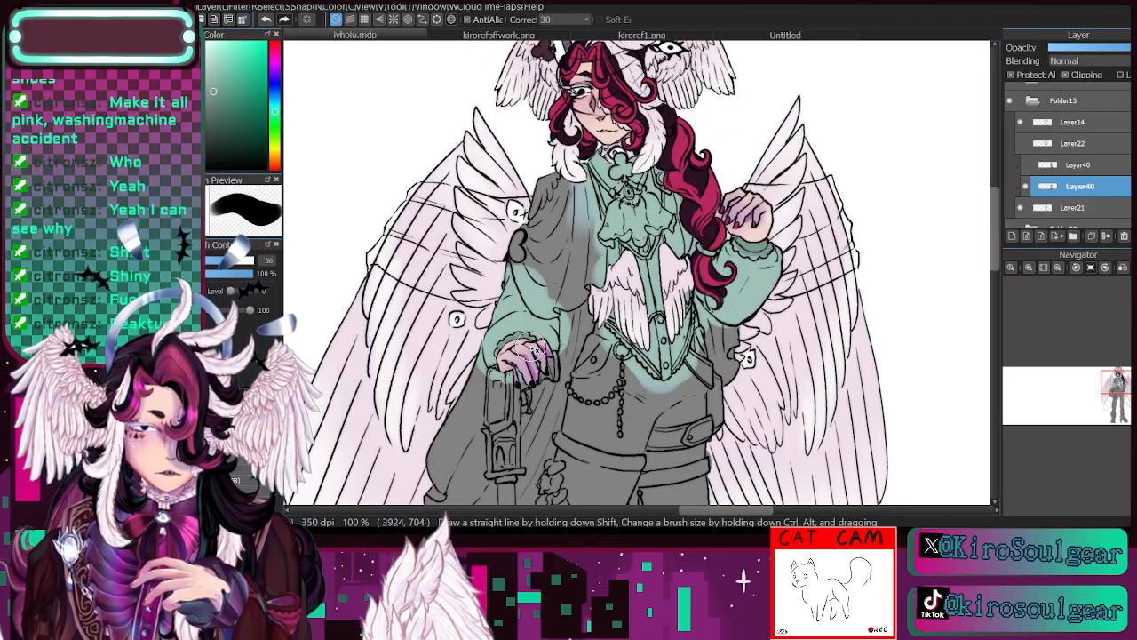
pyautogui.press('[')
pyautogui.press('[')
pyautogui.press('[')
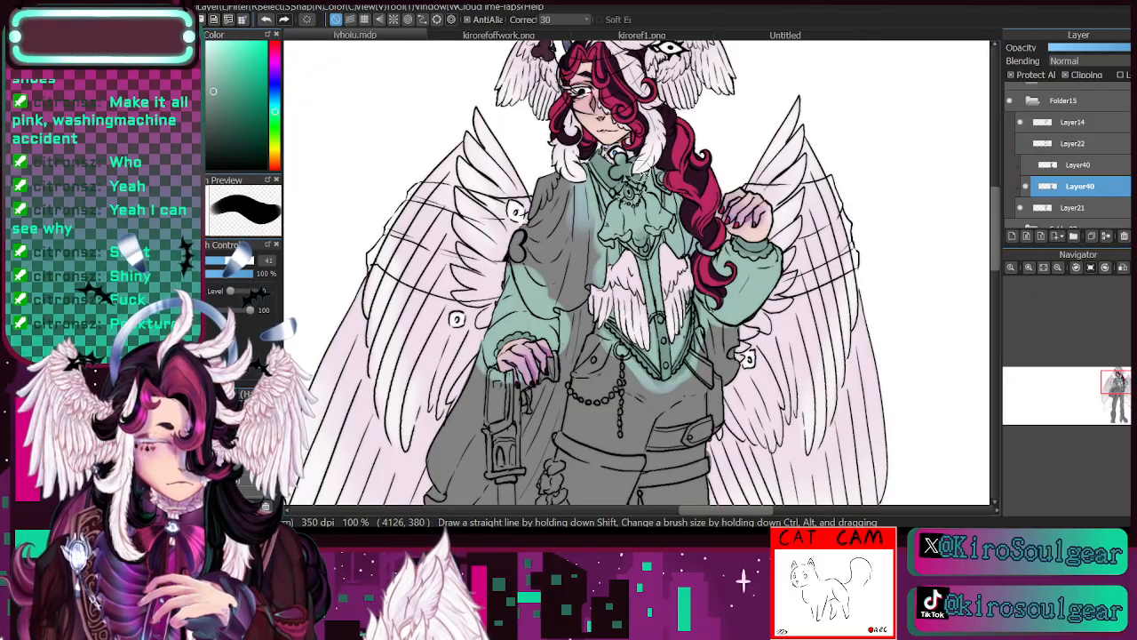
# - Paint the shoulder cape and its lower drape behind the cane pale mint, enlarging the brush to 108
pyautogui.moveTo(1117, 390); pyautogui.dragTo(1117, 388)
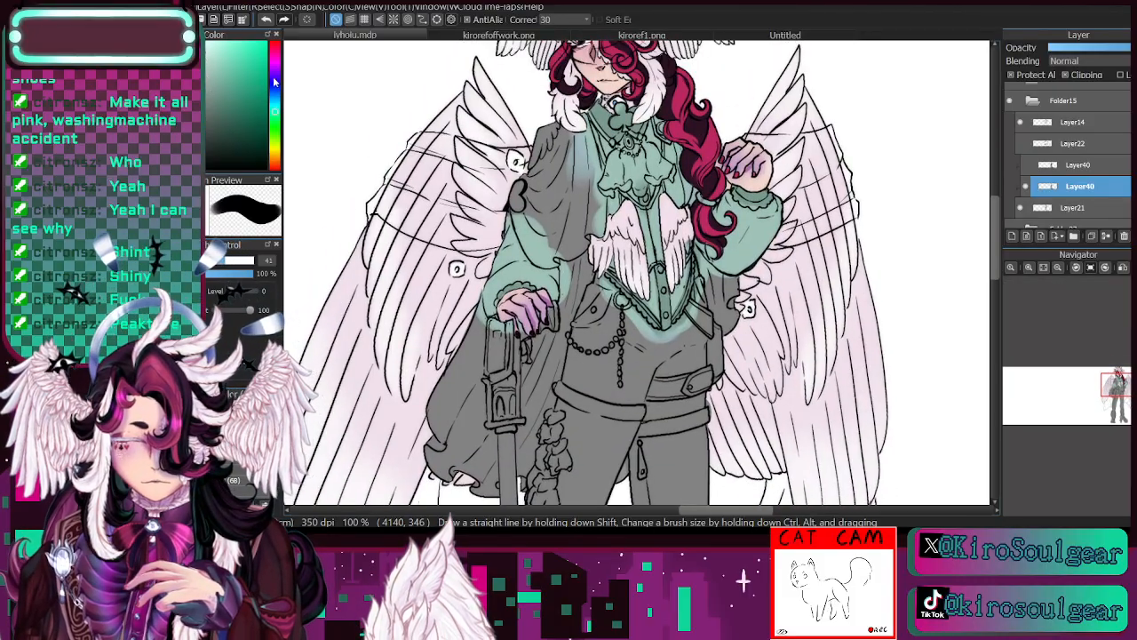
pyautogui.moveTo(541, 152)
pyautogui.mouseDown()
pyautogui.moveTo(523, 200)
pyautogui.moveTo(531, 222)
pyautogui.moveTo(546, 259)
pyautogui.moveTo(539, 135)
pyautogui.moveTo(557, 140)
pyautogui.moveTo(572, 261)
pyautogui.moveTo(553, 184)
pyautogui.moveTo(569, 146)
pyautogui.moveTo(586, 234)
pyautogui.moveTo(583, 110)
pyautogui.moveTo(595, 226)
pyautogui.moveTo(585, 283)
pyautogui.mouseUp()
pyautogui.click(1058, 268)
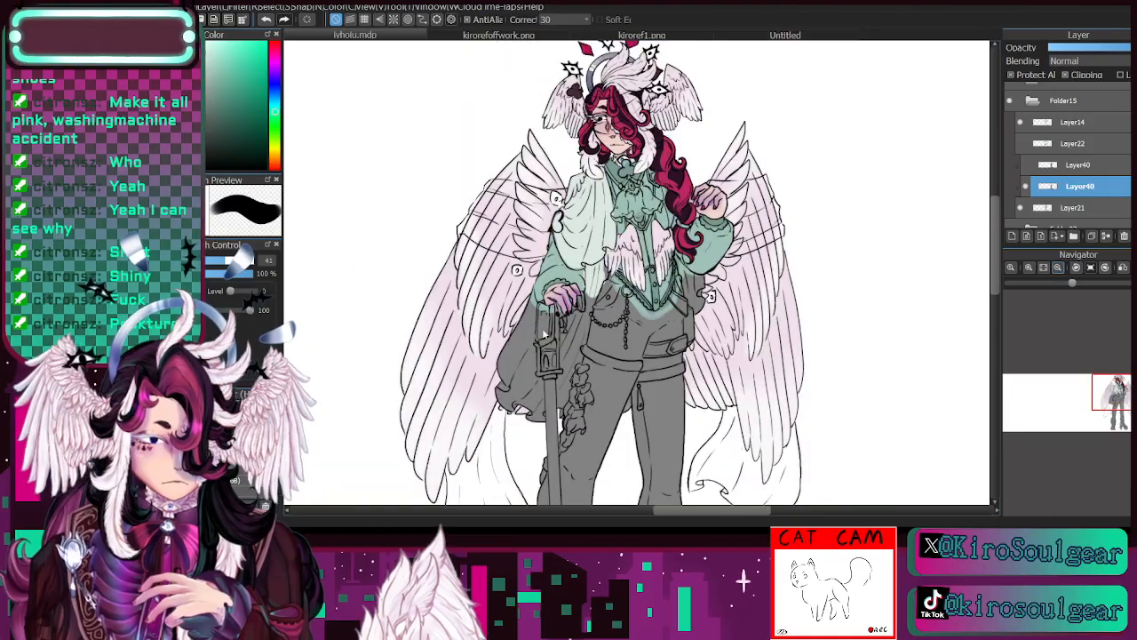
pyautogui.moveTo(532, 315)
pyautogui.mouseDown()
pyautogui.moveTo(501, 352)
pyautogui.moveTo(508, 330)
pyautogui.moveTo(540, 401)
pyautogui.moveTo(571, 334)
pyautogui.moveTo(552, 334)
pyautogui.moveTo(588, 310)
pyautogui.moveTo(555, 413)
pyautogui.mouseUp()
pyautogui.moveTo(702, 271)
pyautogui.mouseDown()
pyautogui.moveTo(684, 293)
pyautogui.moveTo(708, 340)
pyautogui.mouseUp()
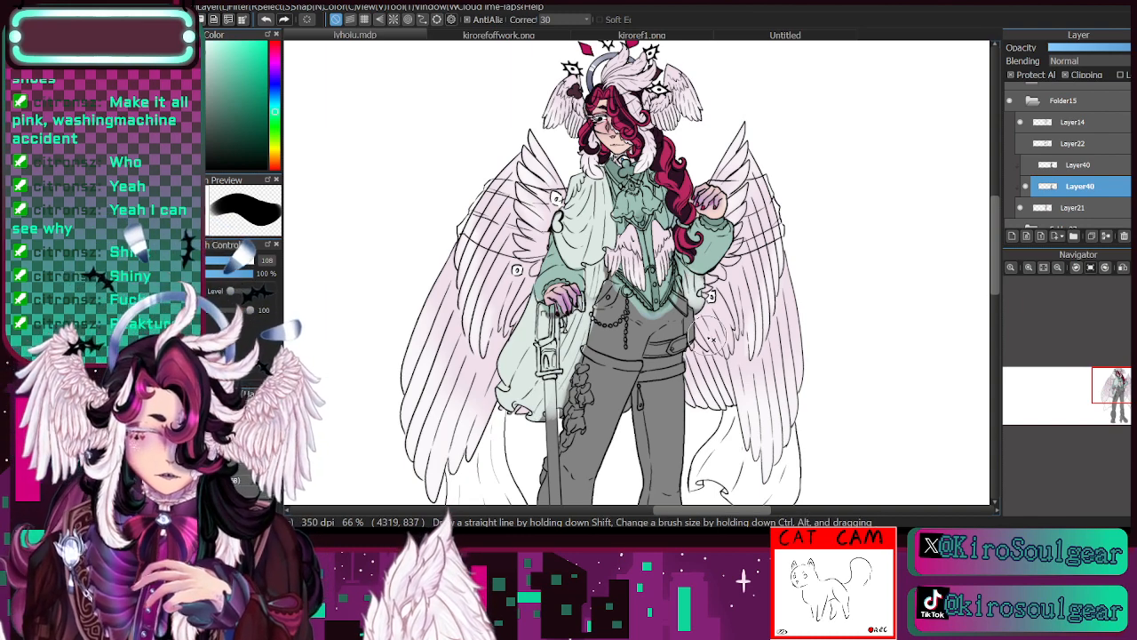
# - Paint the waistcoat's upper sides and centre panel dark plum around the cravat at brush size 49
pyautogui.click(1029, 267)
pyautogui.moveTo(1116, 391); pyautogui.dragTo(1118, 385)
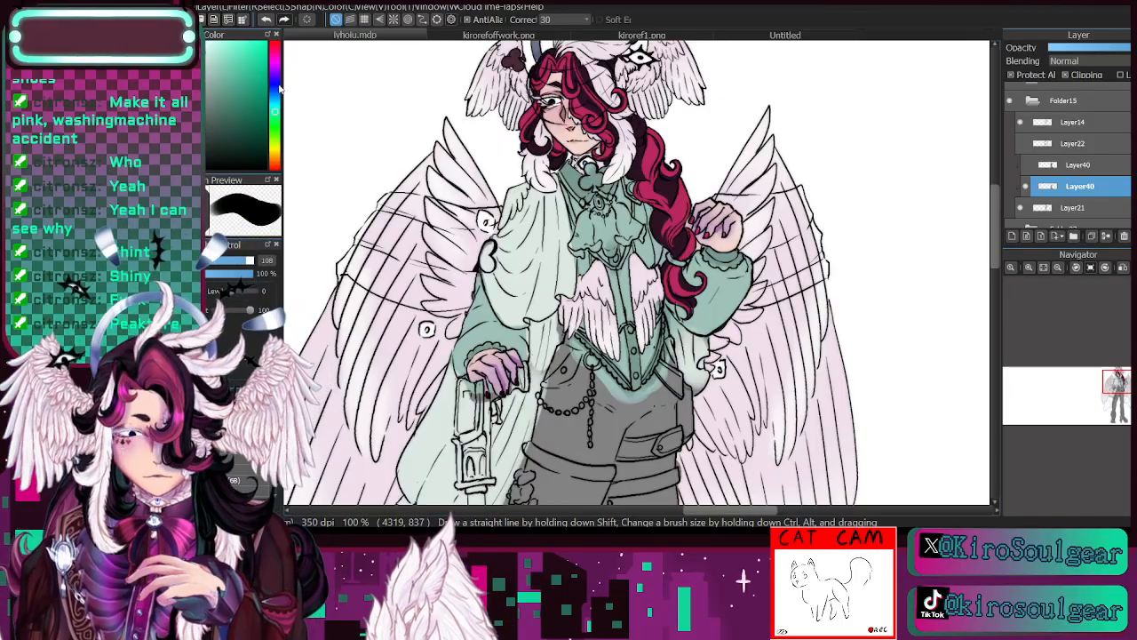
pyautogui.click(275, 71)
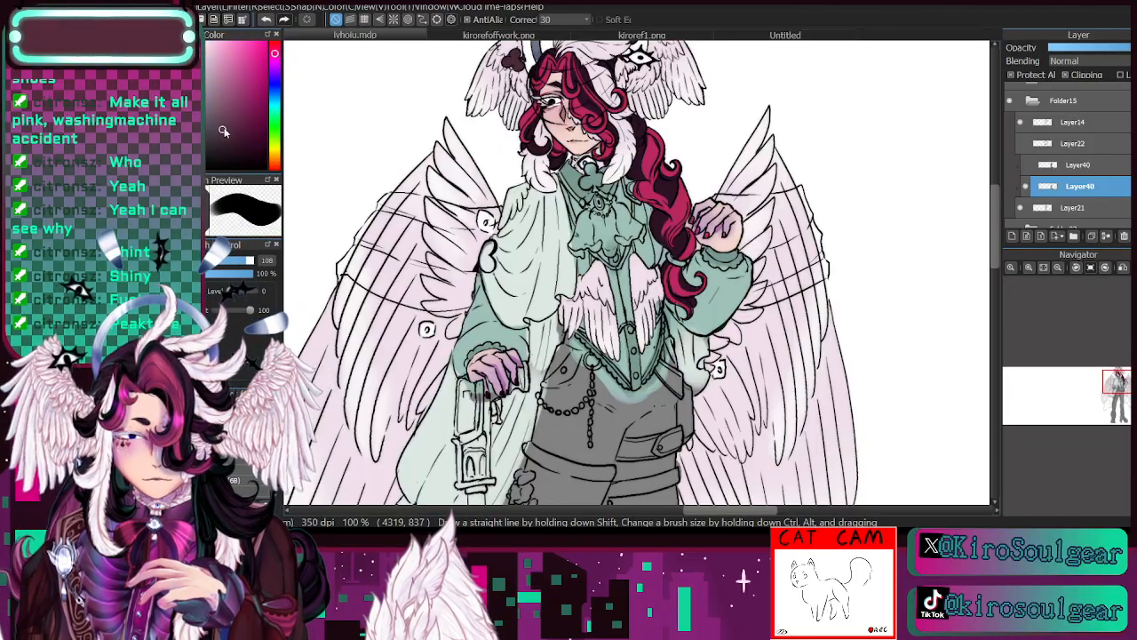
pyautogui.click(230, 260)
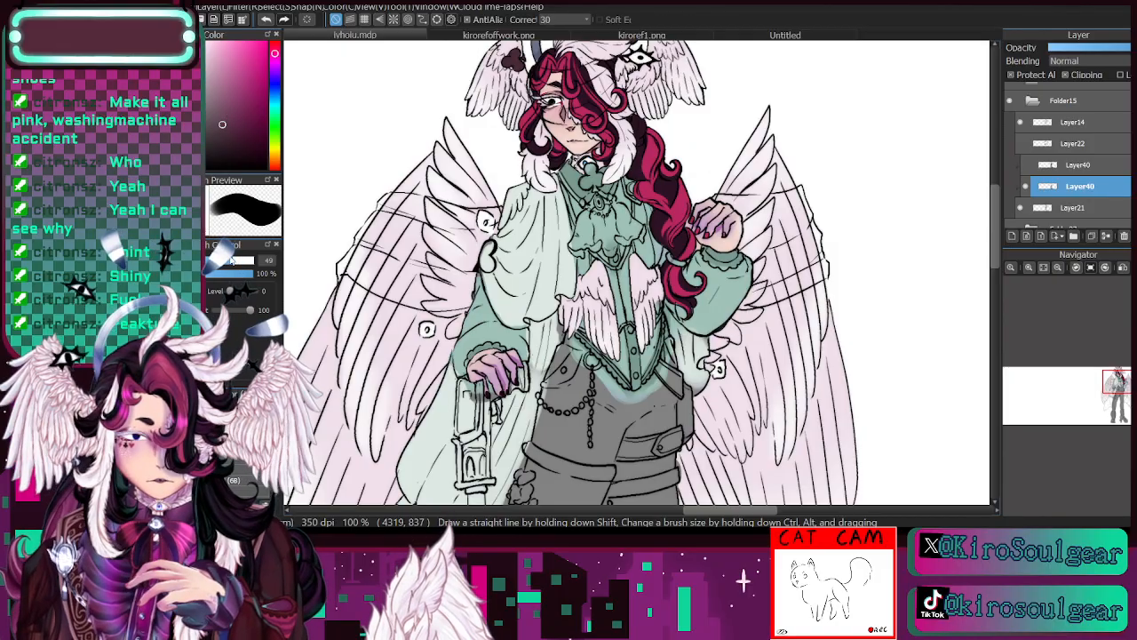
pyautogui.moveTo(602, 270)
pyautogui.mouseDown()
pyautogui.moveTo(631, 312)
pyautogui.moveTo(643, 214)
pyautogui.moveTo(644, 229)
pyautogui.mouseUp()
pyautogui.moveTo(602, 275)
pyautogui.mouseDown()
pyautogui.moveTo(583, 278)
pyautogui.moveTo(565, 197)
pyautogui.mouseUp()
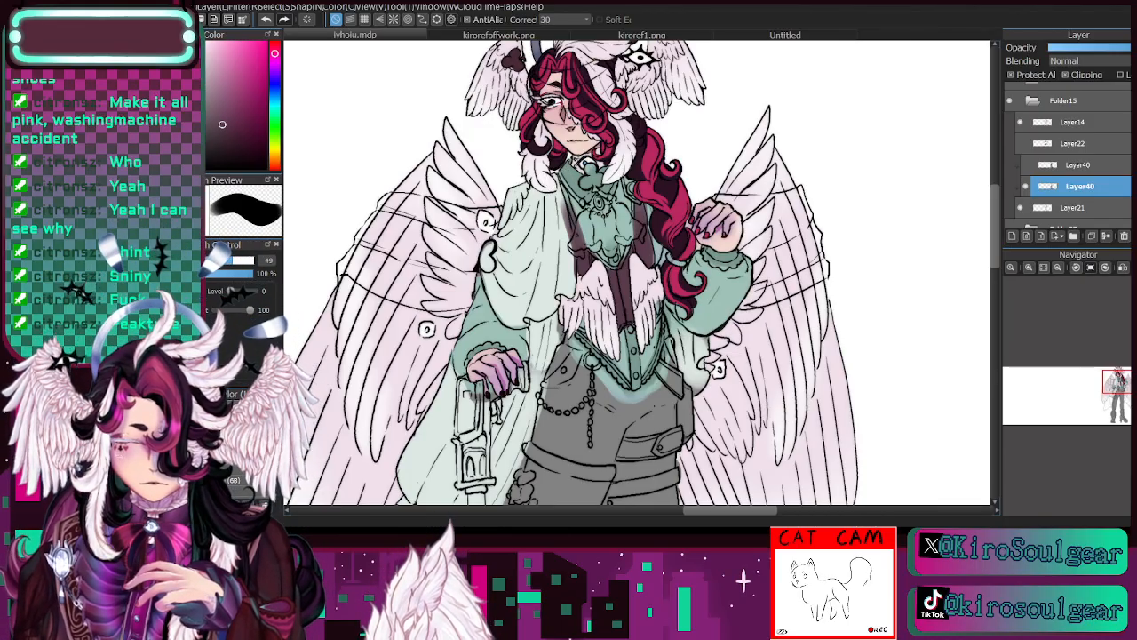
# - Darken the sampled mint green and paint the waistcoat's lower trim and centre, the raised sleeve's cuff and the collar with it at brush size 30
pyautogui.press('i')
pyautogui.click(721, 274)
pyautogui.click(215, 114)
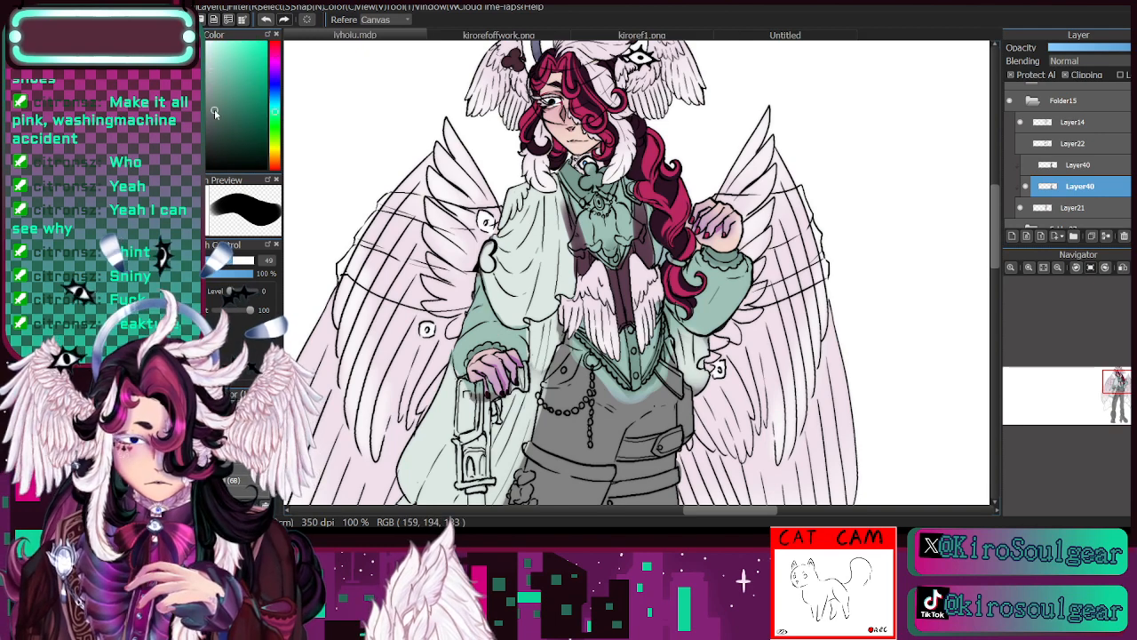
pyautogui.press('b')
pyautogui.click(212, 126)
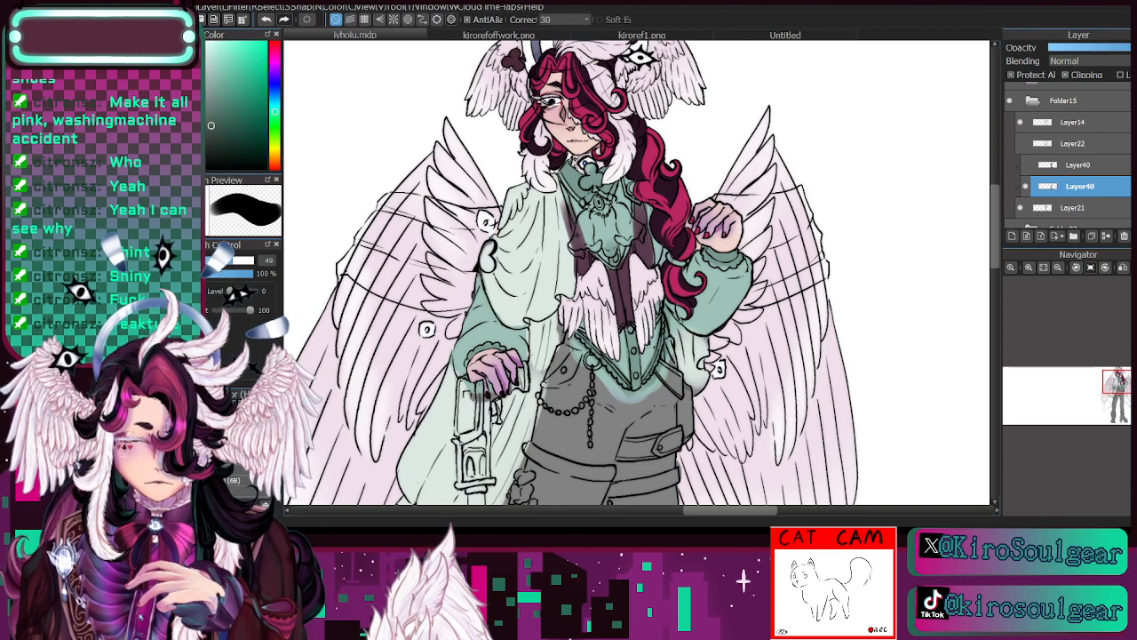
pyautogui.press('[')
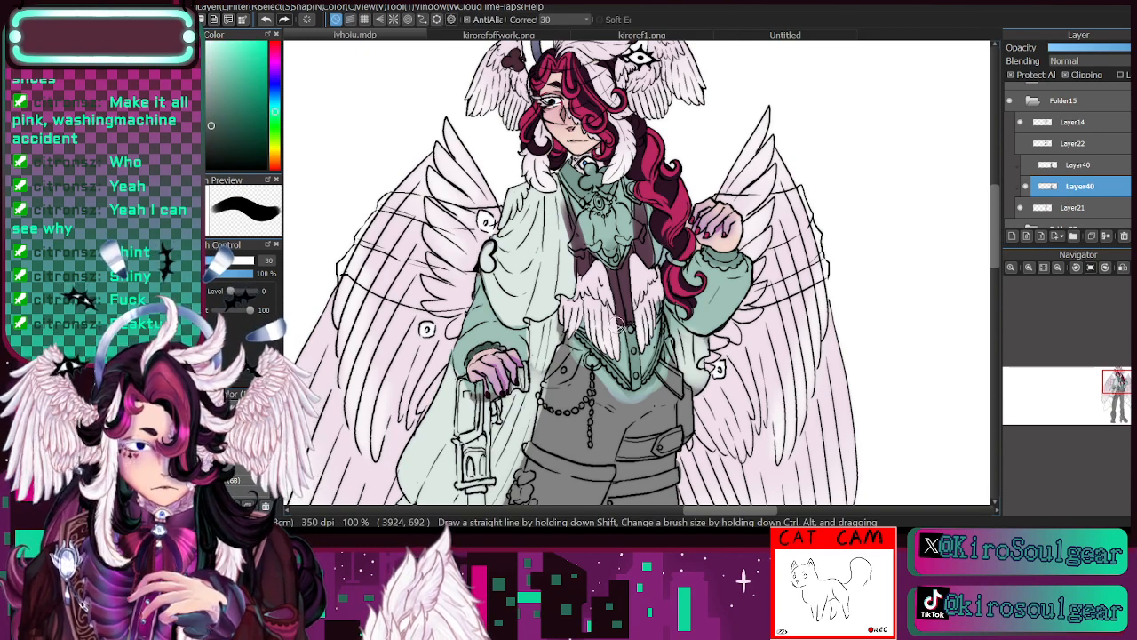
pyautogui.moveTo(594, 344); pyautogui.dragTo(633, 389)
pyautogui.moveTo(634, 337)
pyautogui.mouseDown()
pyautogui.moveTo(634, 382)
pyautogui.moveTo(662, 318)
pyautogui.mouseUp()
pyautogui.moveTo(708, 252)
pyautogui.mouseDown()
pyautogui.moveTo(729, 259)
pyautogui.moveTo(718, 263)
pyautogui.moveTo(740, 257)
pyautogui.mouseUp()
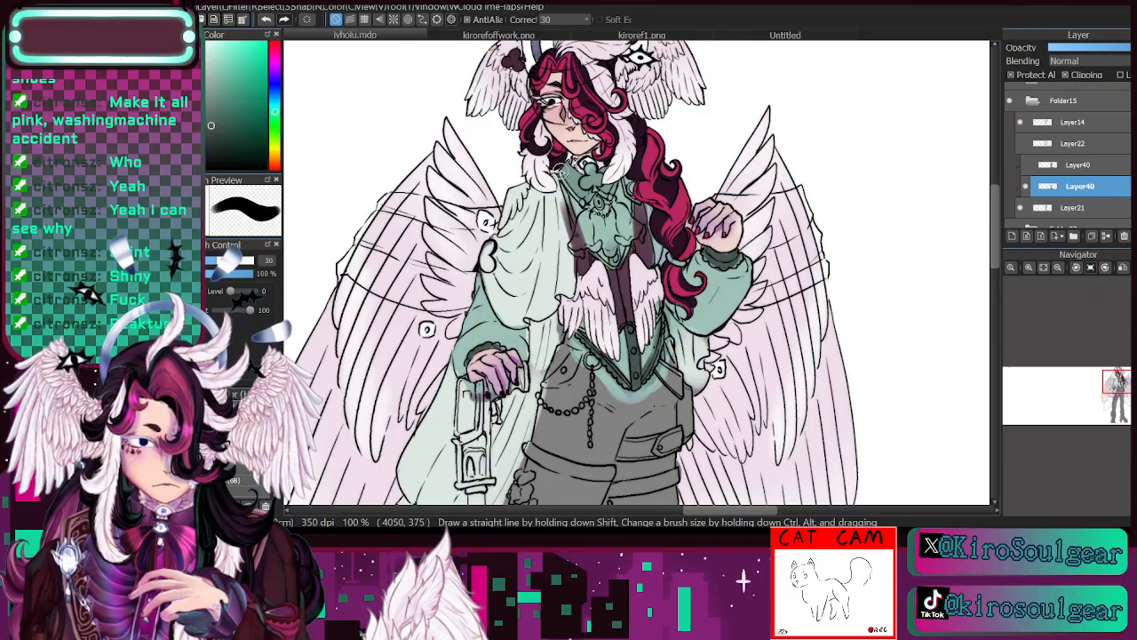
pyautogui.moveTo(563, 168)
pyautogui.mouseDown()
pyautogui.moveTo(586, 206)
pyautogui.moveTo(613, 191)
pyautogui.moveTo(598, 186)
pyautogui.moveTo(608, 220)
pyautogui.moveTo(617, 160)
pyautogui.moveTo(607, 192)
pyautogui.moveTo(602, 176)
pyautogui.moveTo(566, 178)
pyautogui.moveTo(568, 165)
pyautogui.moveTo(607, 176)
pyautogui.mouseUp()
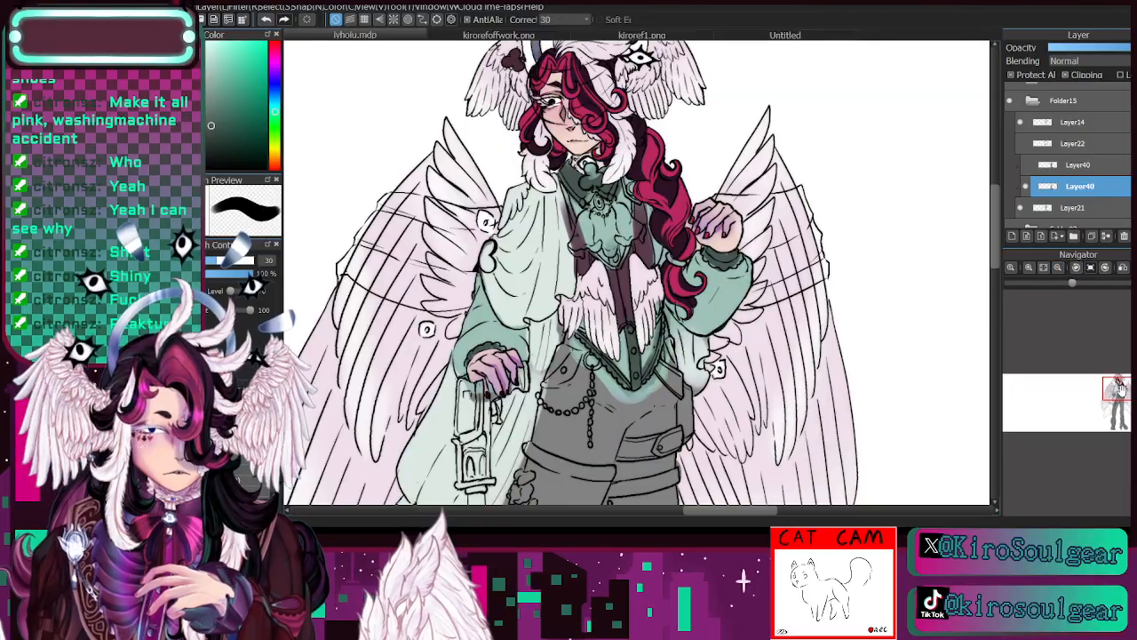
# - Paint the cravat purple, adjusting the hue and shade between strokes and reworking its lower folds in a pinker purple
pyautogui.moveTo(1121, 388); pyautogui.dragTo(1121, 388)
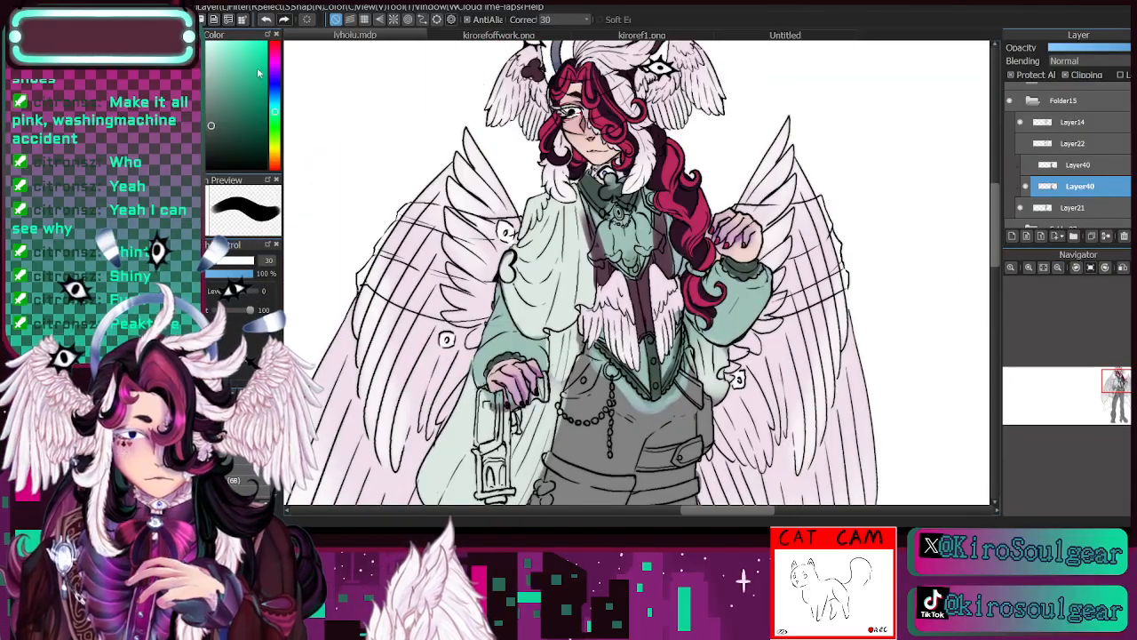
pyautogui.click(274, 67)
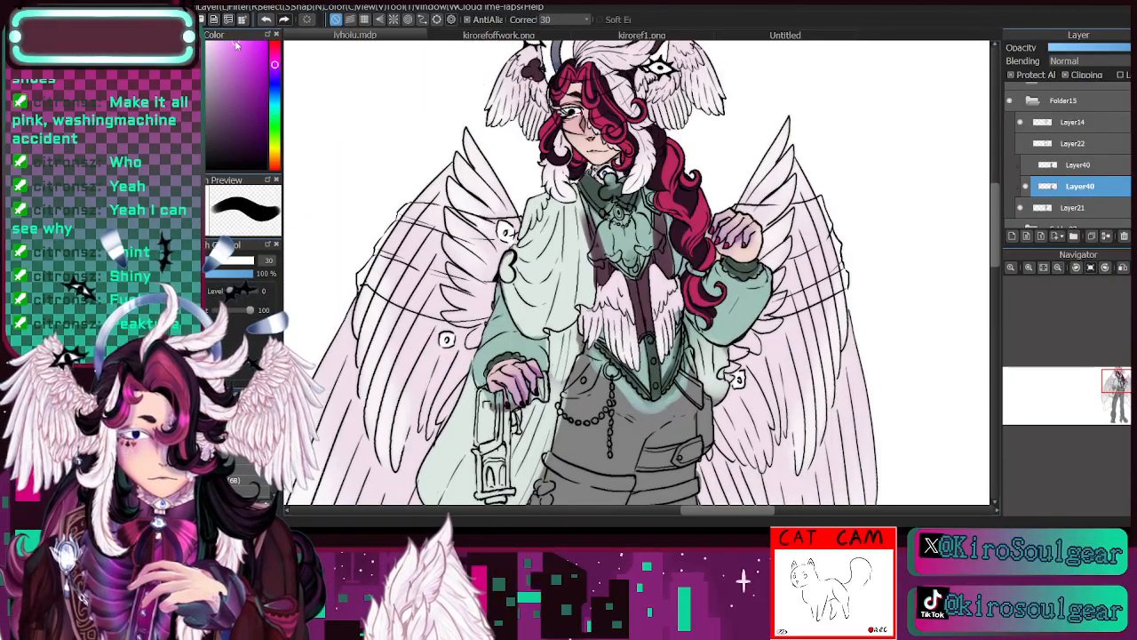
pyautogui.moveTo(603, 239); pyautogui.dragTo(601, 245)
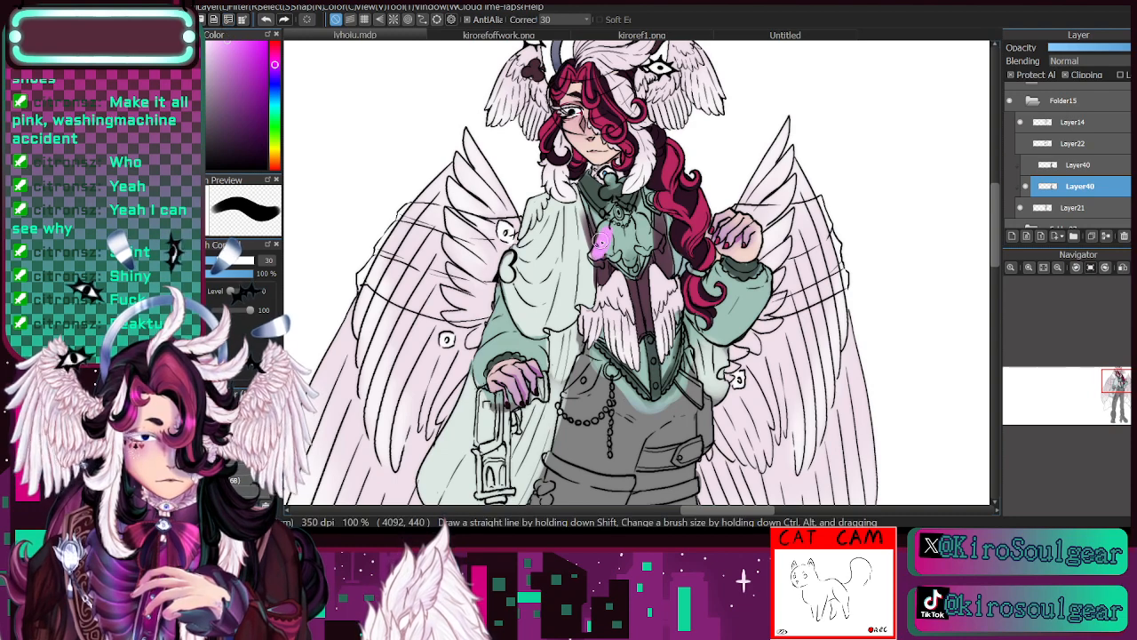
pyautogui.click(276, 72)
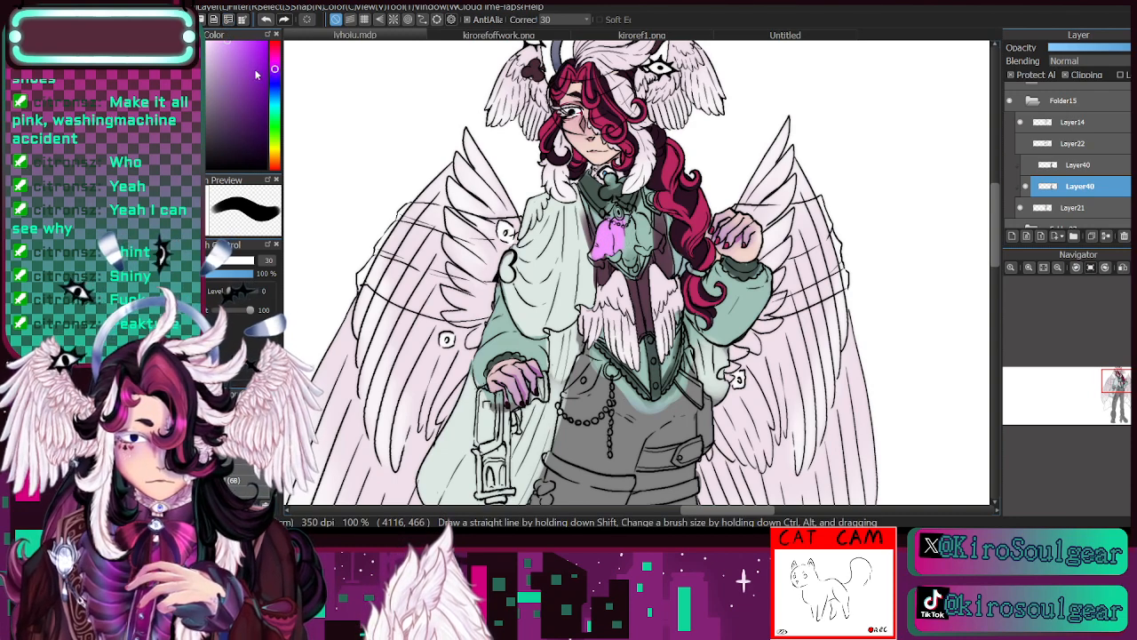
pyautogui.moveTo(622, 240)
pyautogui.mouseDown()
pyautogui.moveTo(597, 252)
pyautogui.moveTo(631, 254)
pyautogui.moveTo(638, 228)
pyautogui.moveTo(641, 241)
pyautogui.mouseUp()
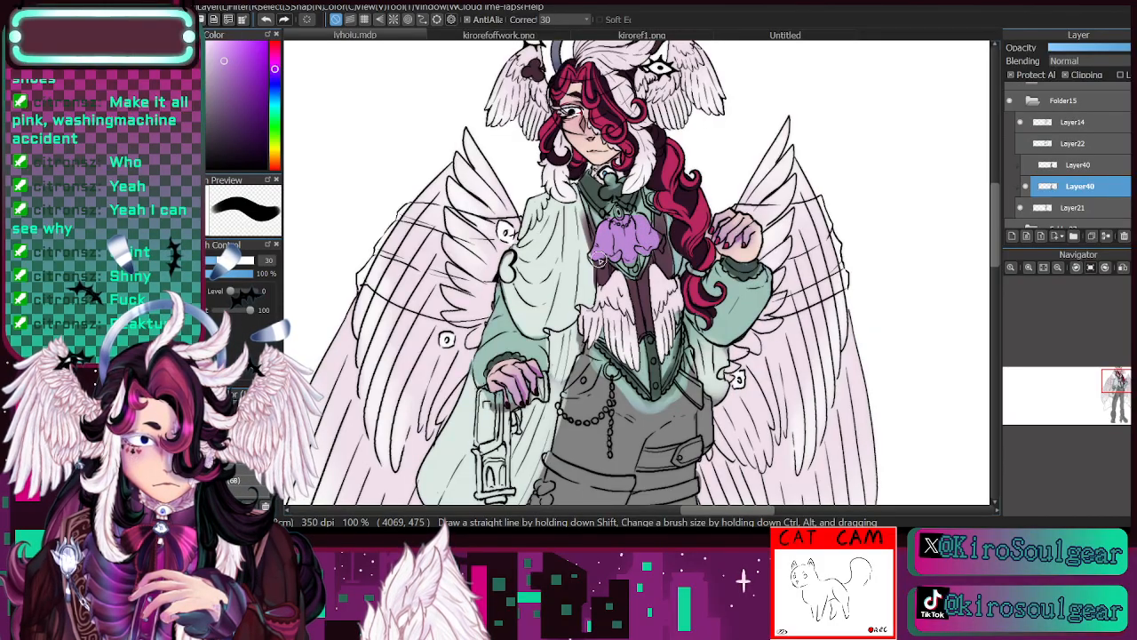
pyautogui.moveTo(615, 228)
pyautogui.mouseDown()
pyautogui.moveTo(615, 216)
pyautogui.moveTo(640, 226)
pyautogui.mouseUp()
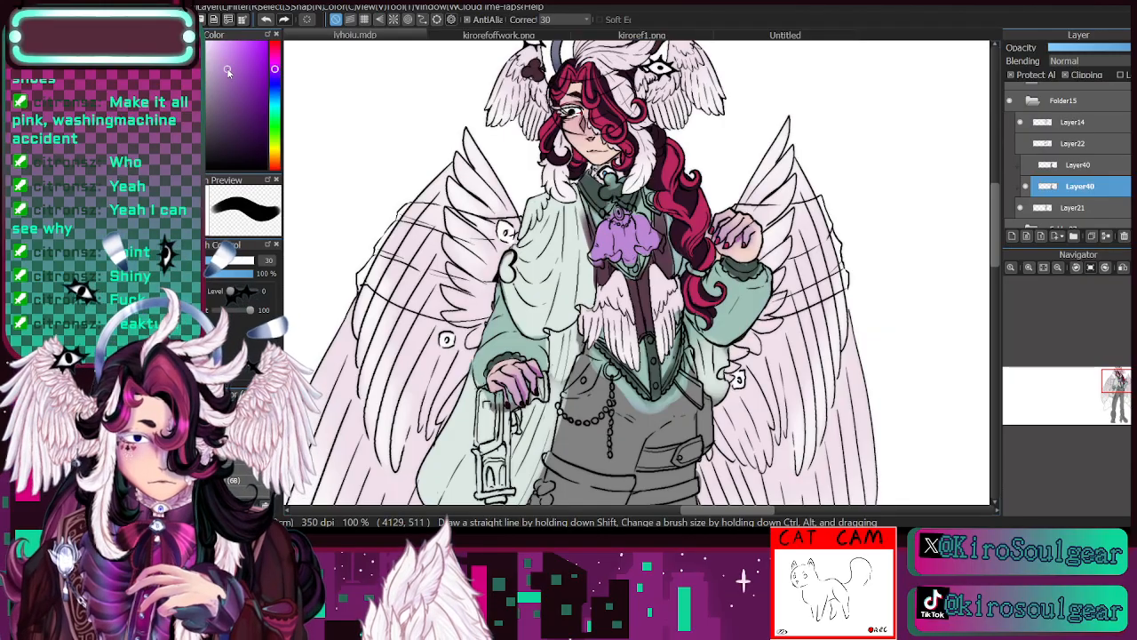
pyautogui.click(275, 66)
pyautogui.moveTo(601, 252)
pyautogui.mouseDown()
pyautogui.moveTo(653, 241)
pyautogui.moveTo(648, 232)
pyautogui.moveTo(606, 238)
pyautogui.moveTo(625, 214)
pyautogui.moveTo(650, 248)
pyautogui.mouseUp()
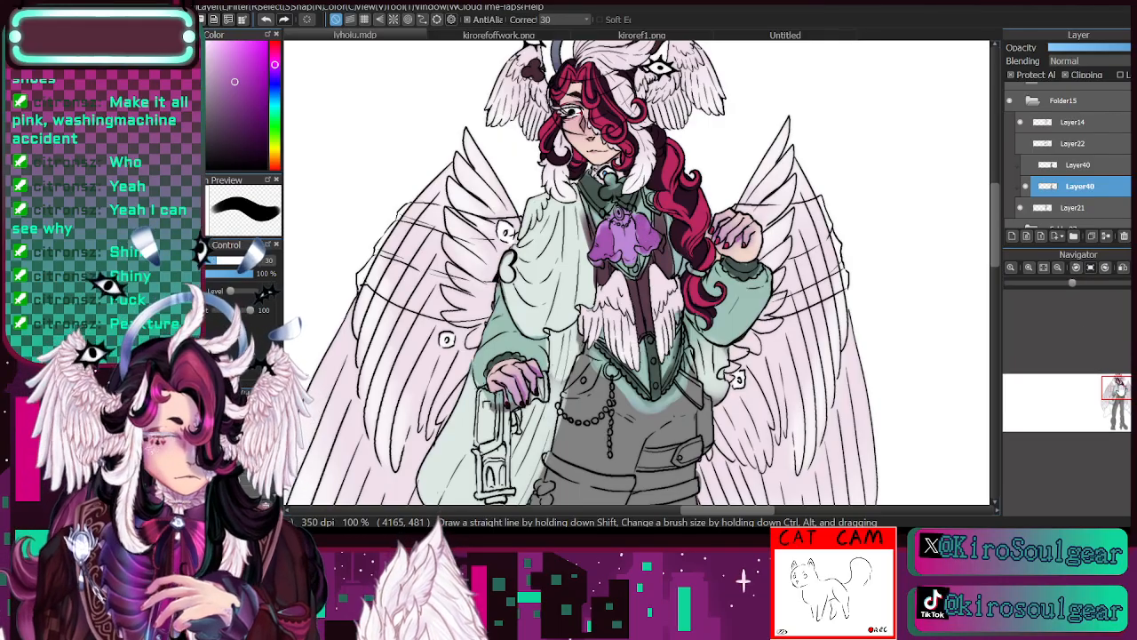
# - Compare the character's current palette with the outfit colours on the kirorefoffwork.png reference sheet
pyautogui.moveTo(1117, 387); pyautogui.dragTo(1120, 389)
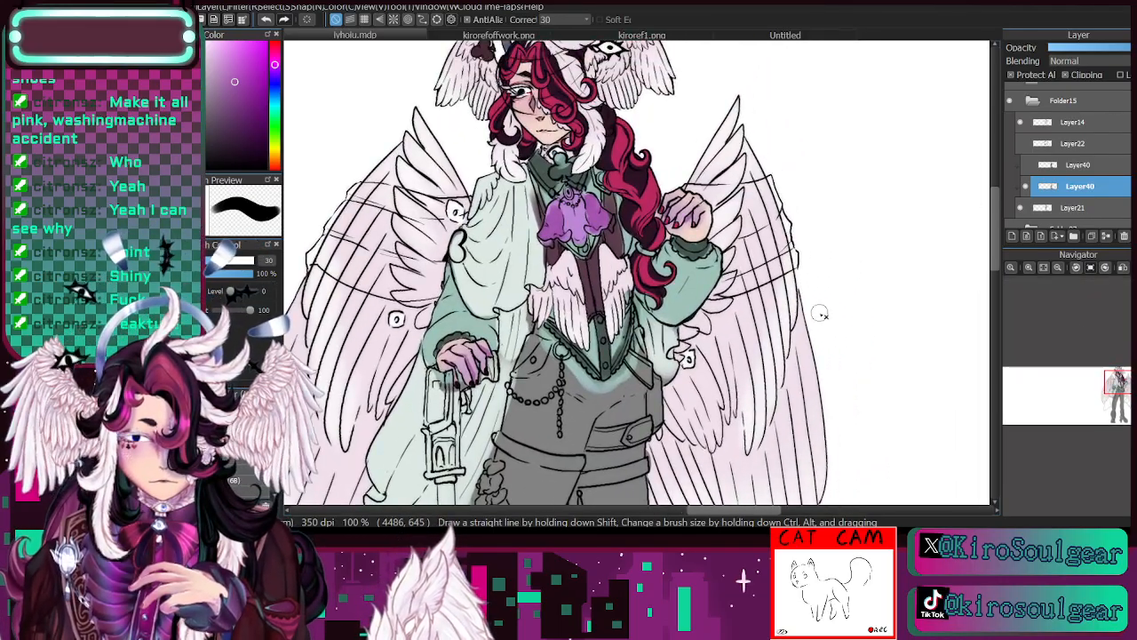
pyautogui.click(1058, 267)
pyautogui.moveTo(1120, 386); pyautogui.dragTo(1120, 388)
pyautogui.click(1030, 267)
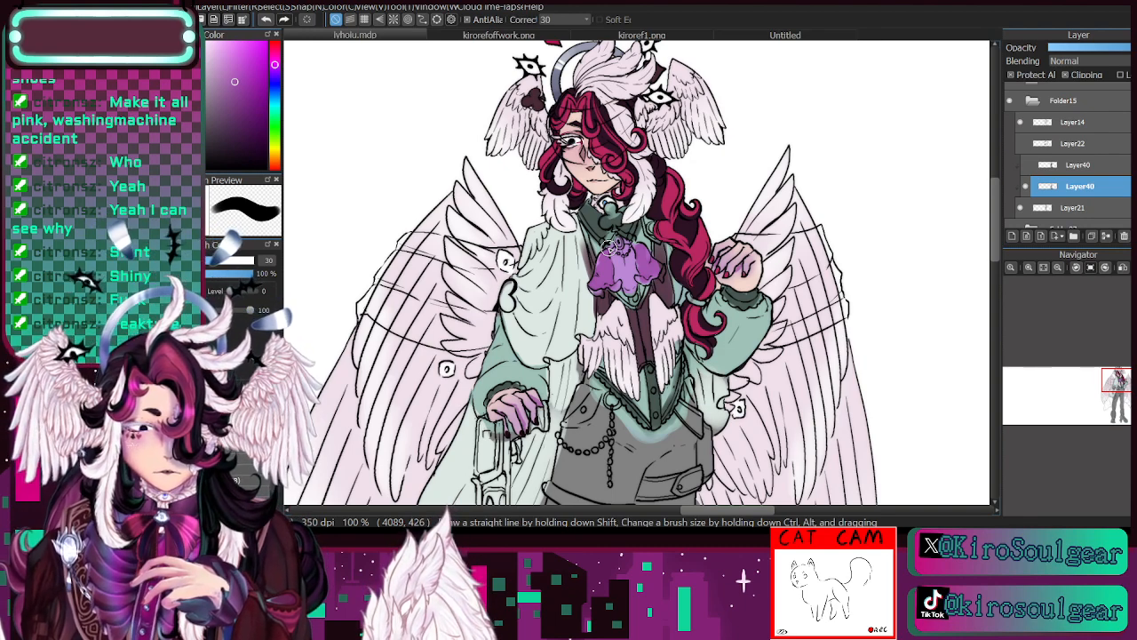
pyautogui.click(520, 36)
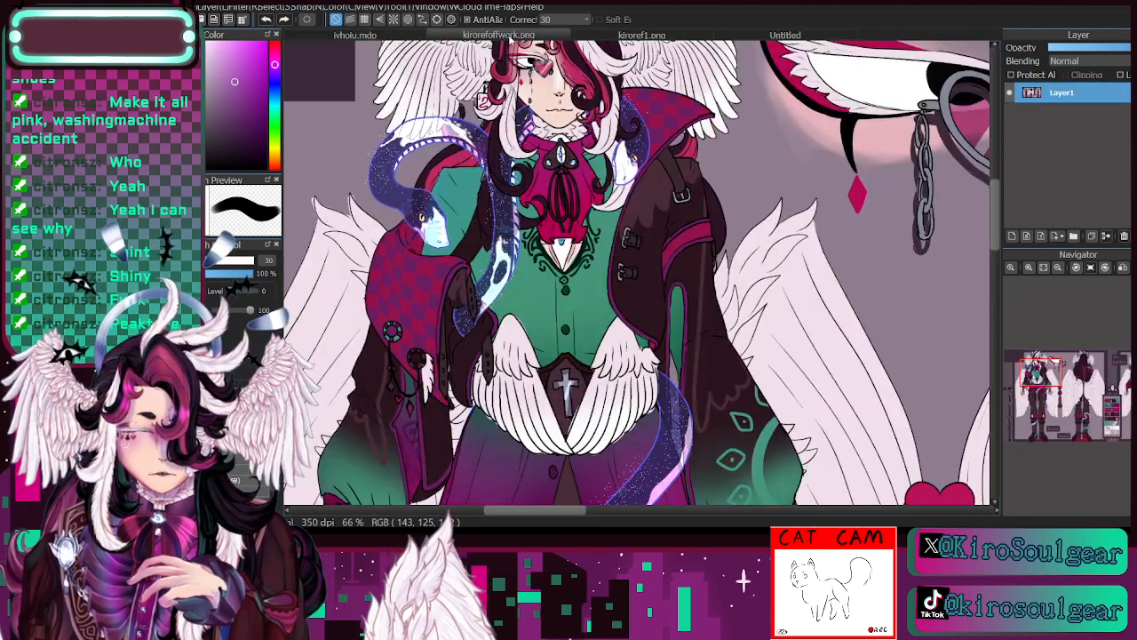
pyautogui.click(1058, 269)
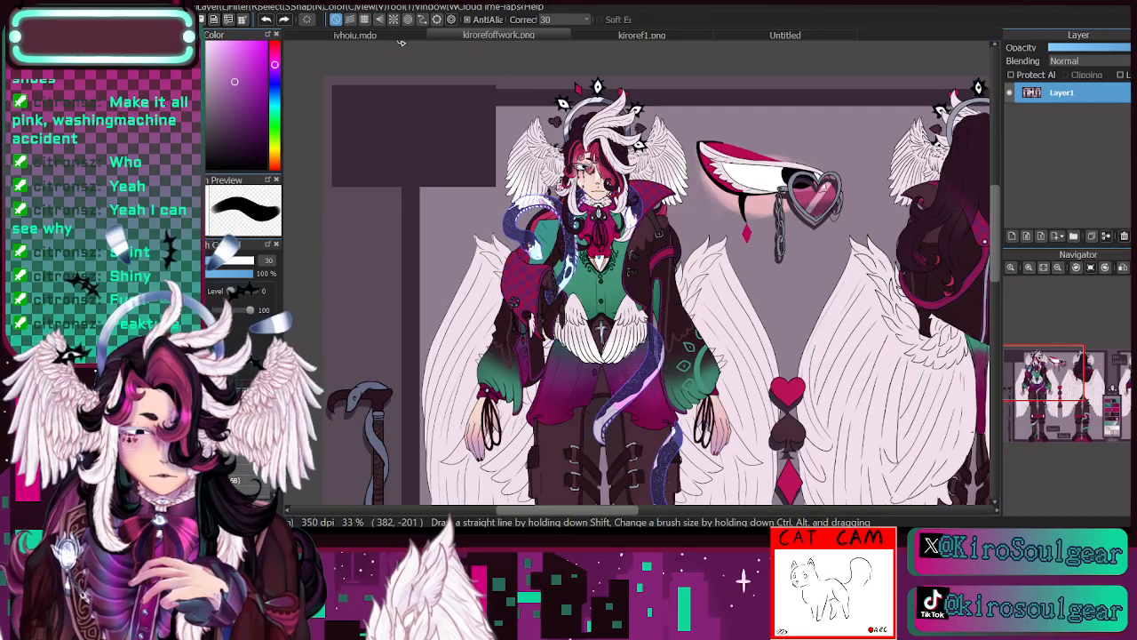
pyautogui.click(403, 33)
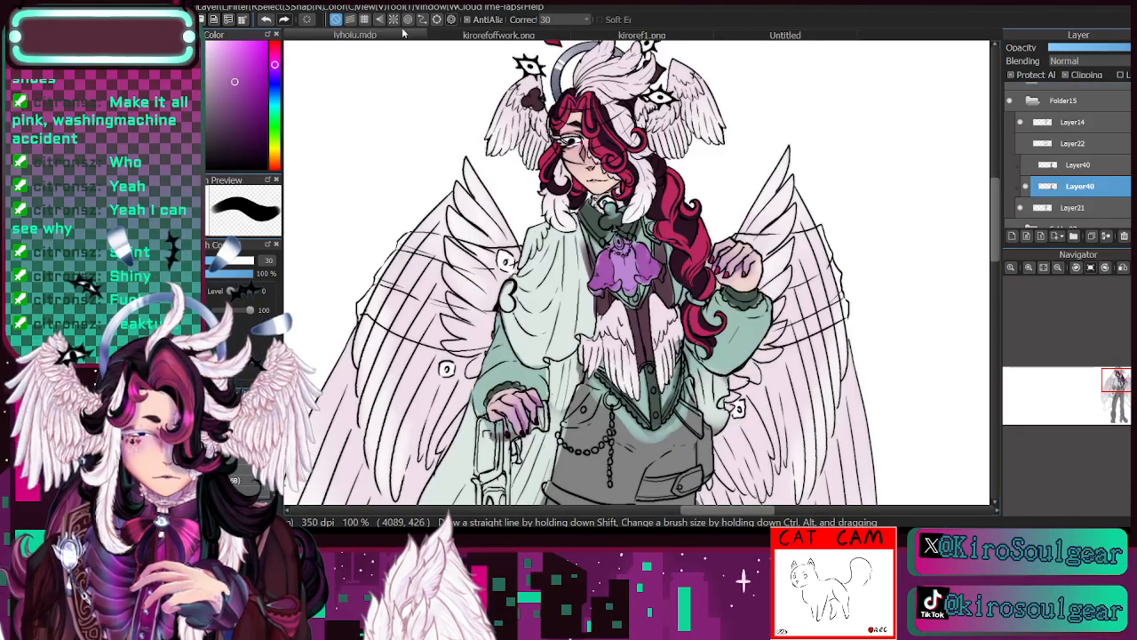
pyautogui.click(473, 36)
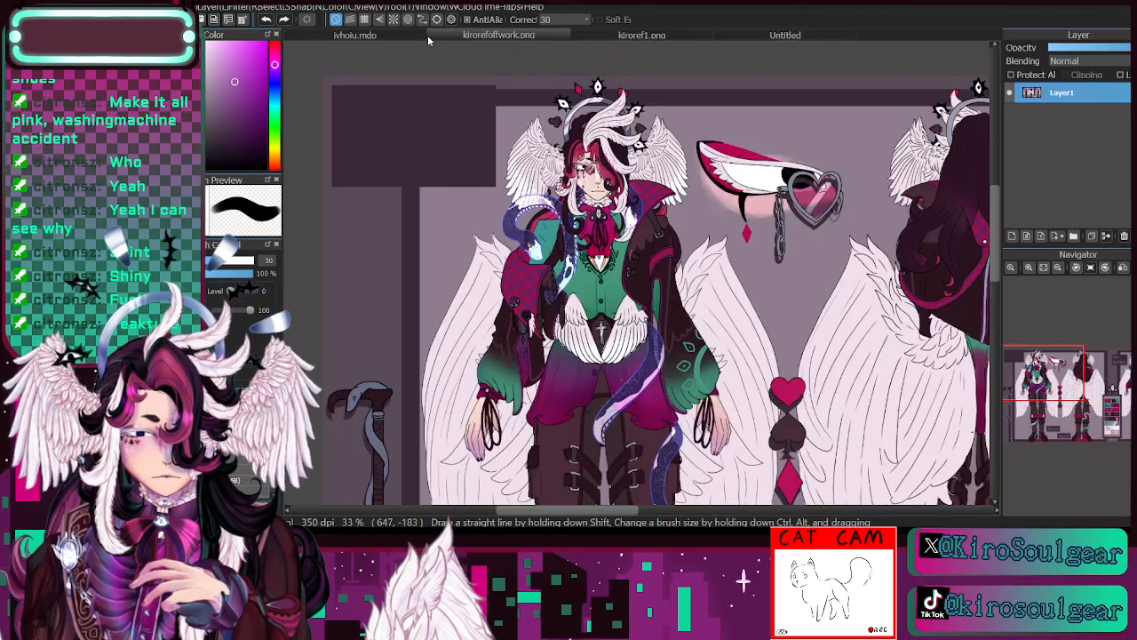
pyautogui.click(404, 34)
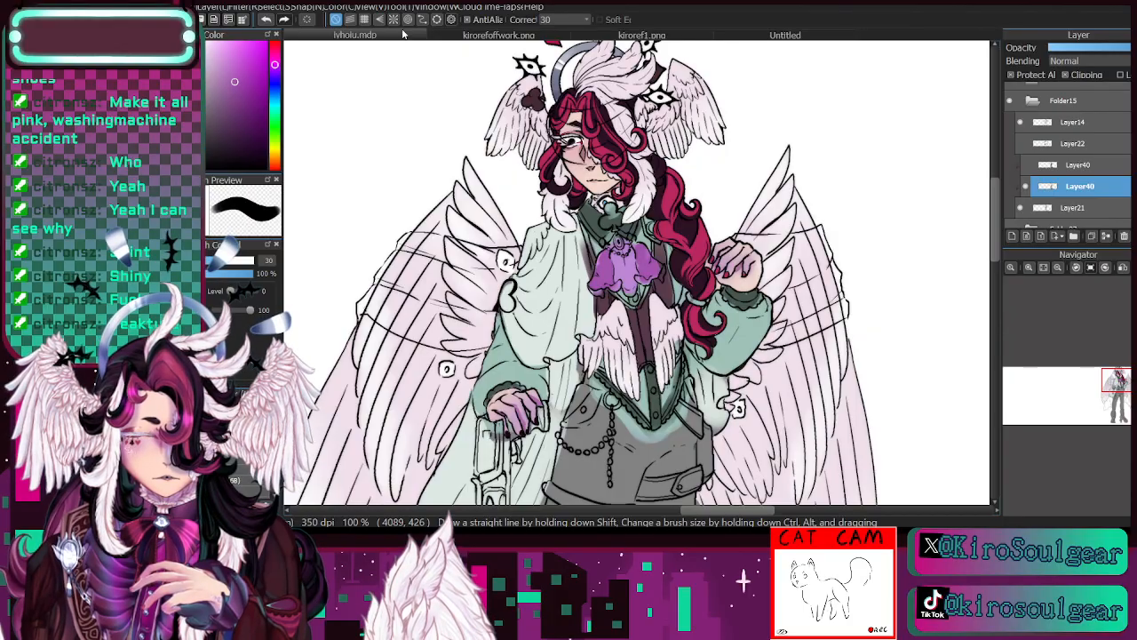
# - Repaint the shoulder cape and its drape behind the cane pale lavender, enlarging the brush from 30 to 59 for the drape
pyautogui.press('i')
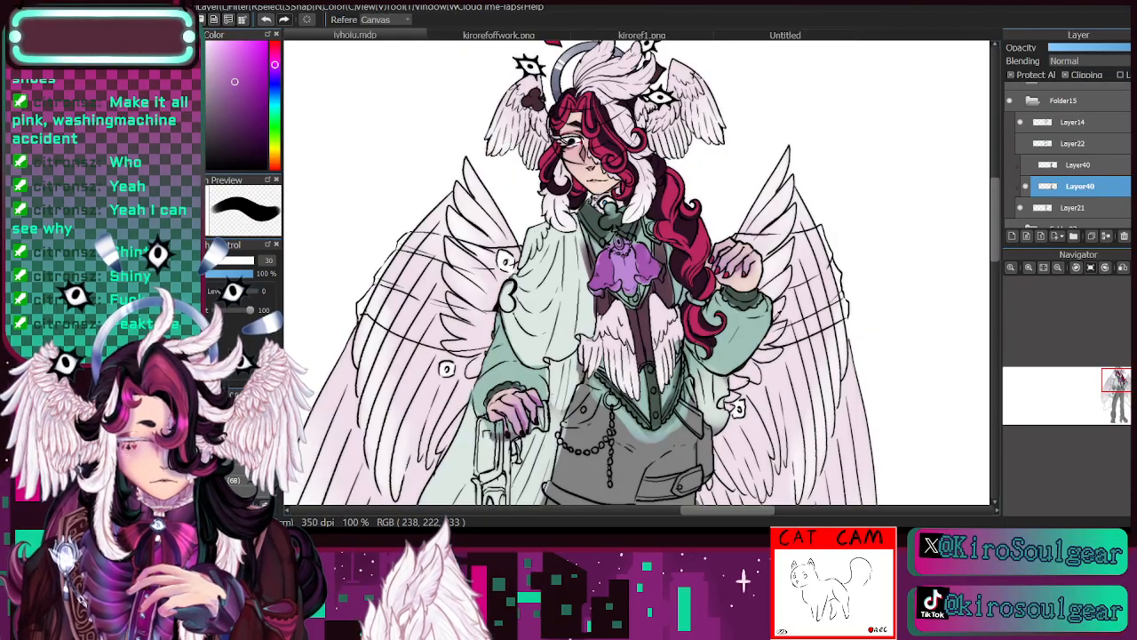
pyautogui.click(555, 292)
pyautogui.click(566, 423)
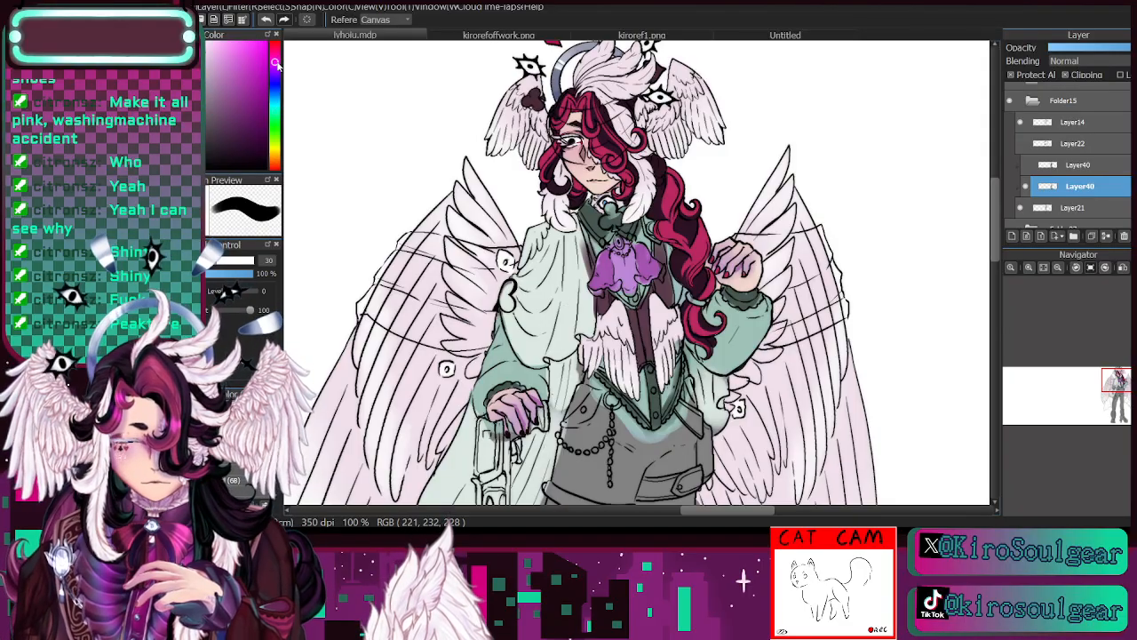
pyautogui.press('b')
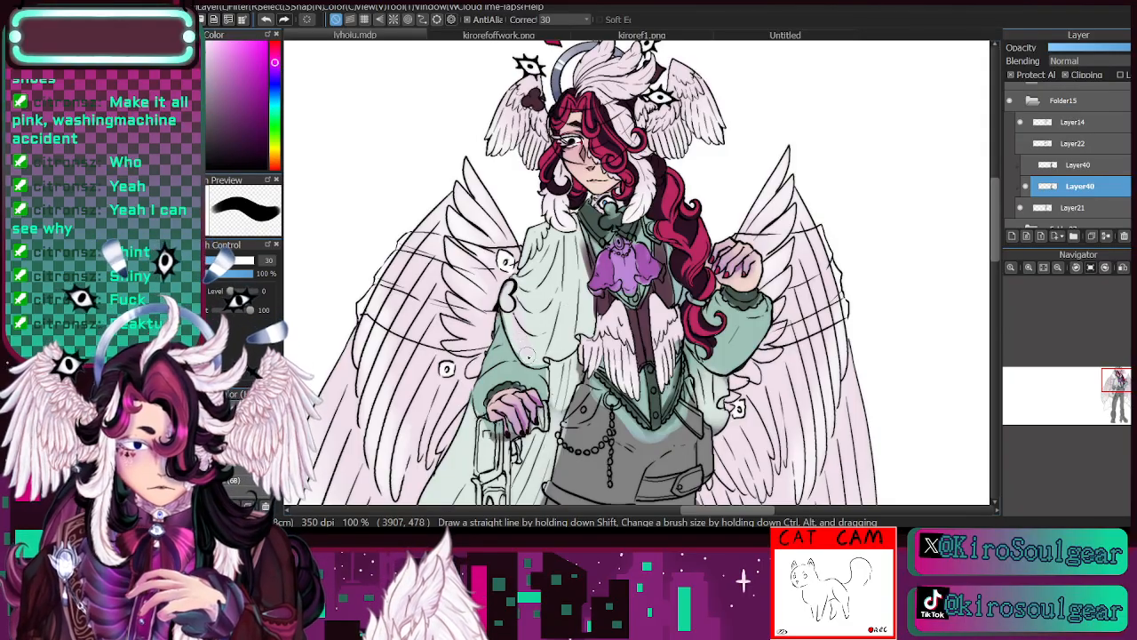
pyautogui.moveTo(539, 311)
pyautogui.mouseDown()
pyautogui.moveTo(544, 271)
pyautogui.moveTo(573, 325)
pyautogui.moveTo(577, 224)
pyautogui.mouseUp()
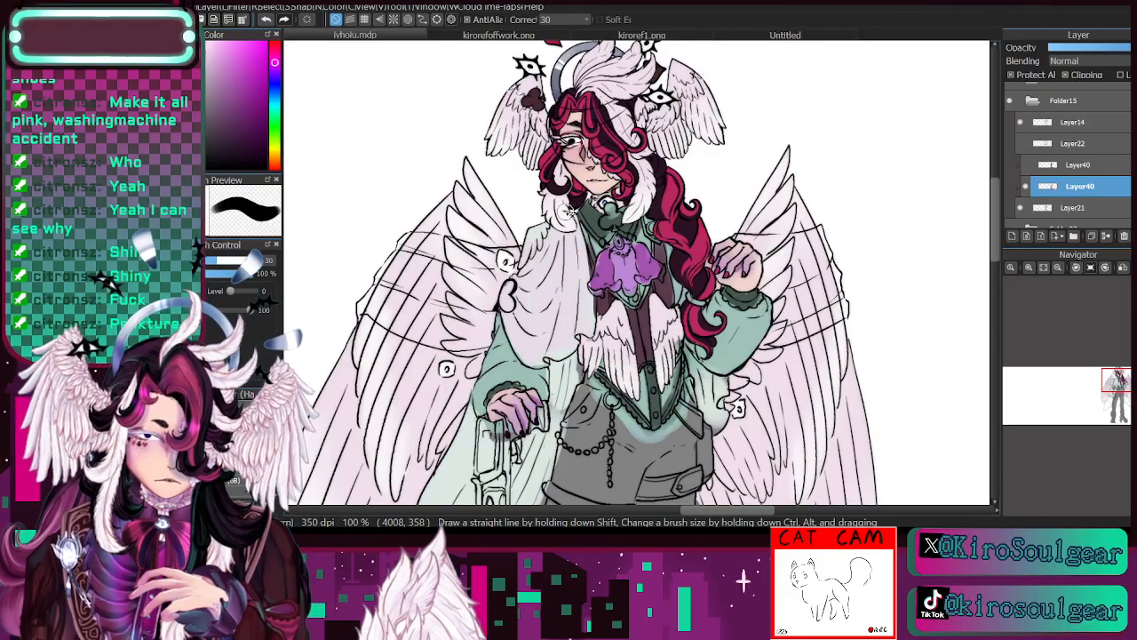
pyautogui.moveTo(563, 425)
pyautogui.mouseDown()
pyautogui.moveTo(411, 339)
pyautogui.moveTo(412, 356)
pyautogui.moveTo(464, 411)
pyautogui.moveTo(502, 212)
pyautogui.mouseUp()
pyautogui.click(235, 261)
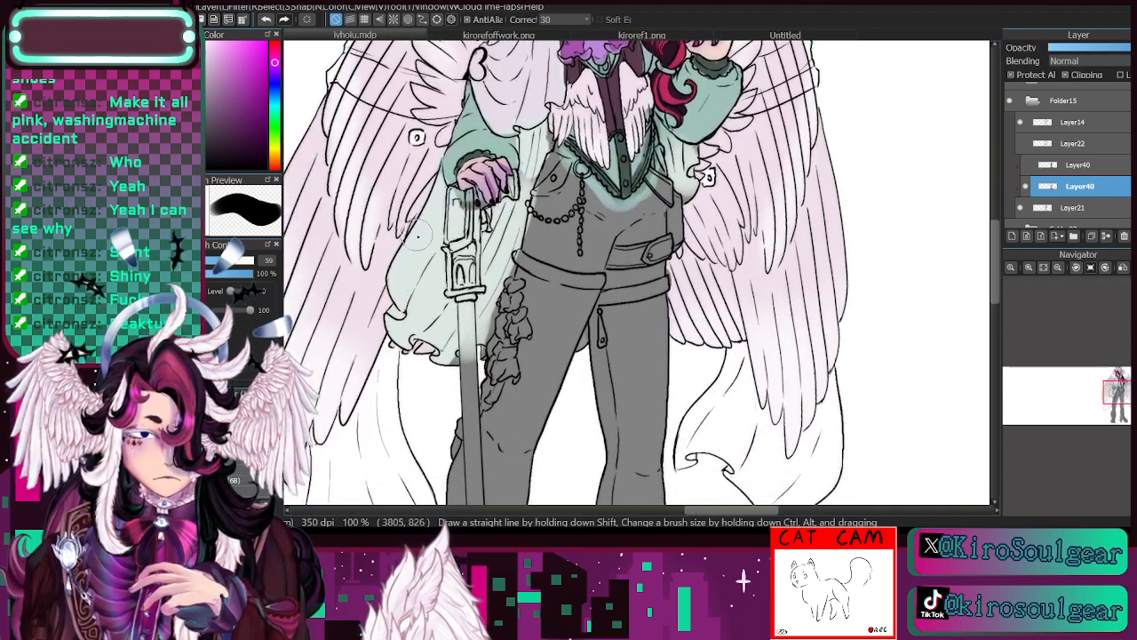
pyautogui.moveTo(394, 335)
pyautogui.mouseDown()
pyautogui.moveTo(401, 259)
pyautogui.moveTo(428, 202)
pyautogui.moveTo(447, 274)
pyautogui.moveTo(451, 221)
pyautogui.moveTo(472, 313)
pyautogui.moveTo(507, 222)
pyautogui.mouseUp()
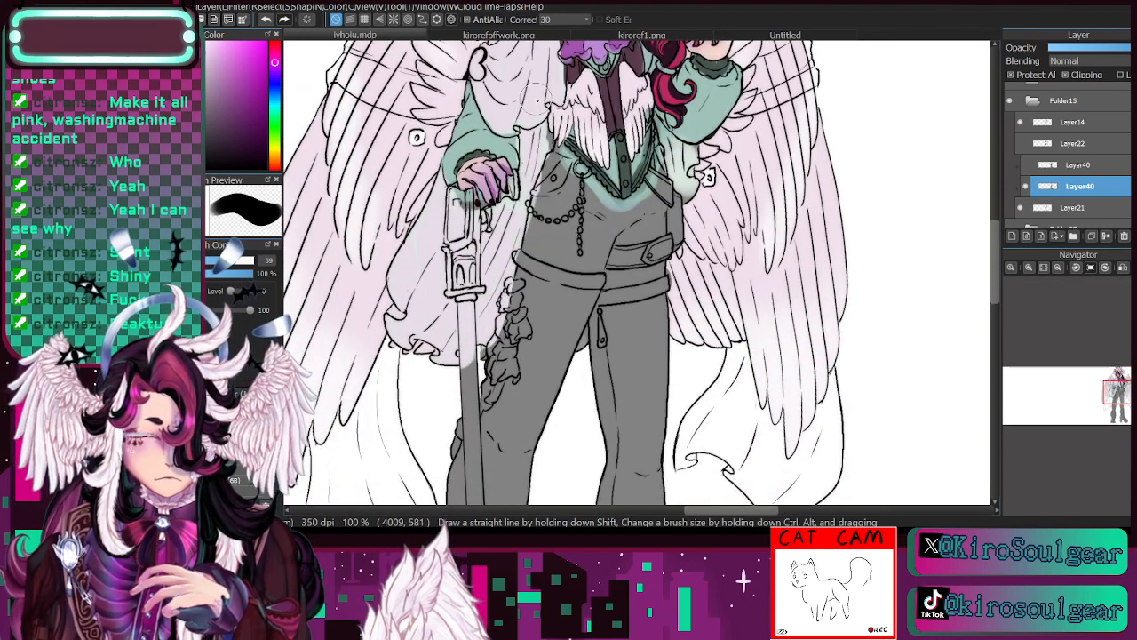
# - Paint both sleeves pale lavender at brush size 45, leaving the cuffs dark green
pyautogui.moveTo(1102, 397); pyautogui.dragTo(1101, 391)
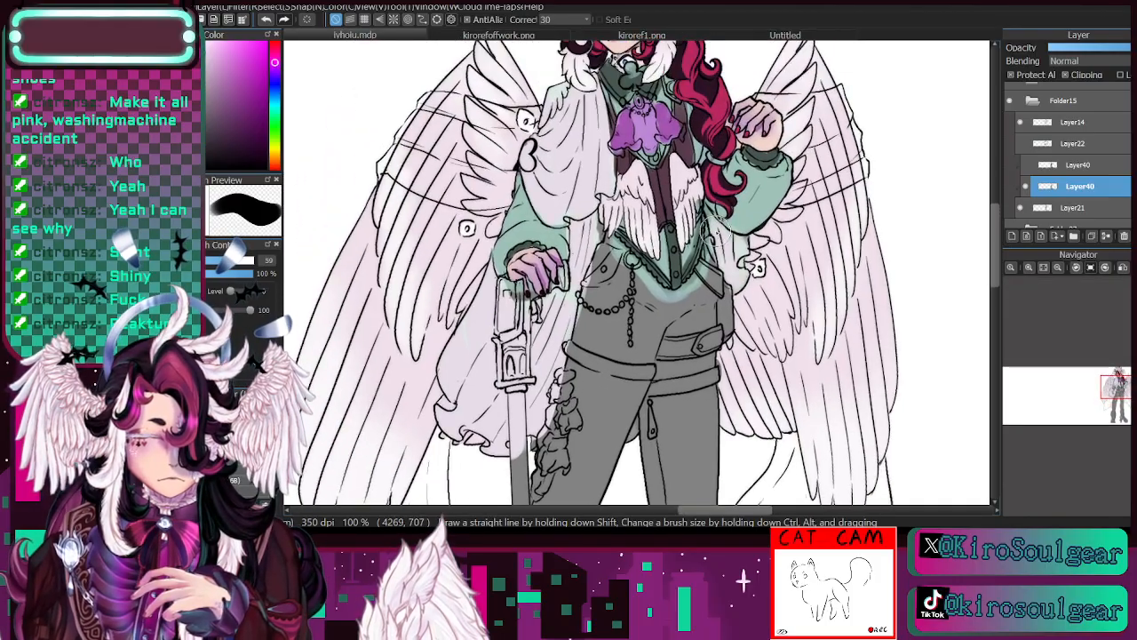
pyautogui.moveTo(1110, 397); pyautogui.dragTo(1117, 388)
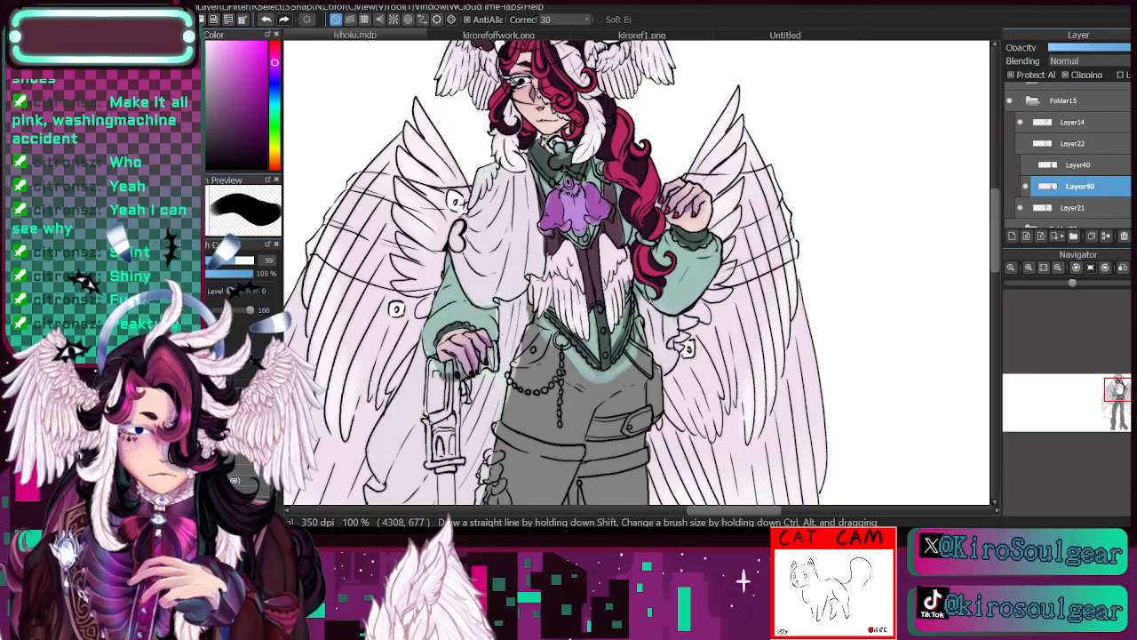
pyautogui.moveTo(671, 246)
pyautogui.mouseDown()
pyautogui.moveTo(682, 280)
pyautogui.moveTo(713, 256)
pyautogui.moveTo(702, 282)
pyautogui.moveTo(671, 264)
pyautogui.mouseUp()
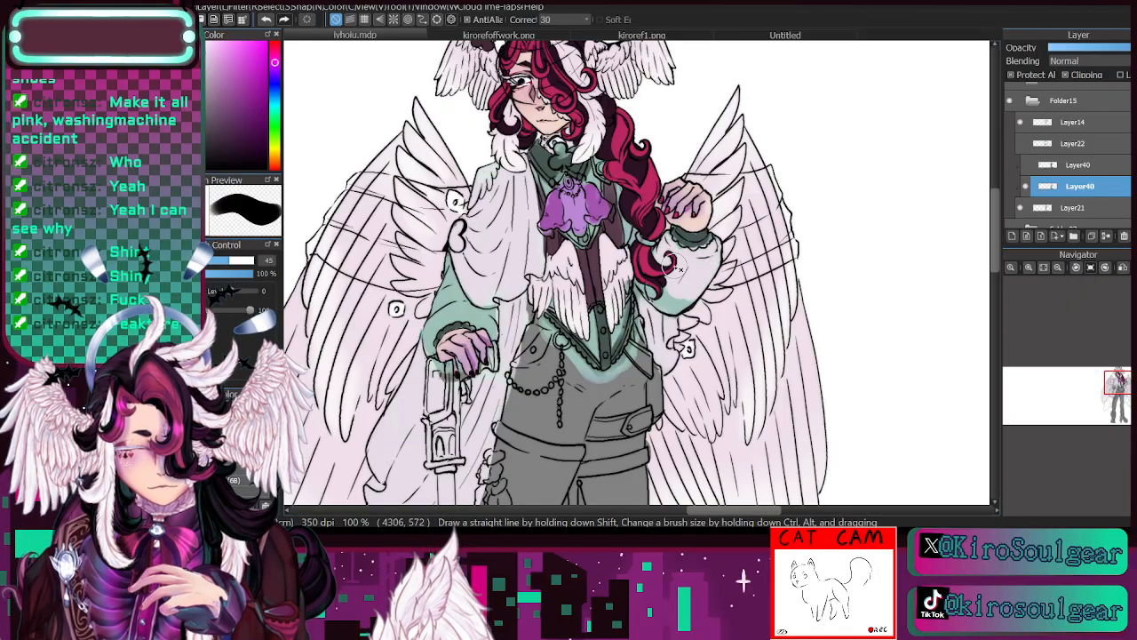
pyautogui.moveTo(432, 331)
pyautogui.mouseDown()
pyautogui.moveTo(453, 316)
pyautogui.moveTo(480, 320)
pyautogui.moveTo(444, 298)
pyautogui.mouseUp()
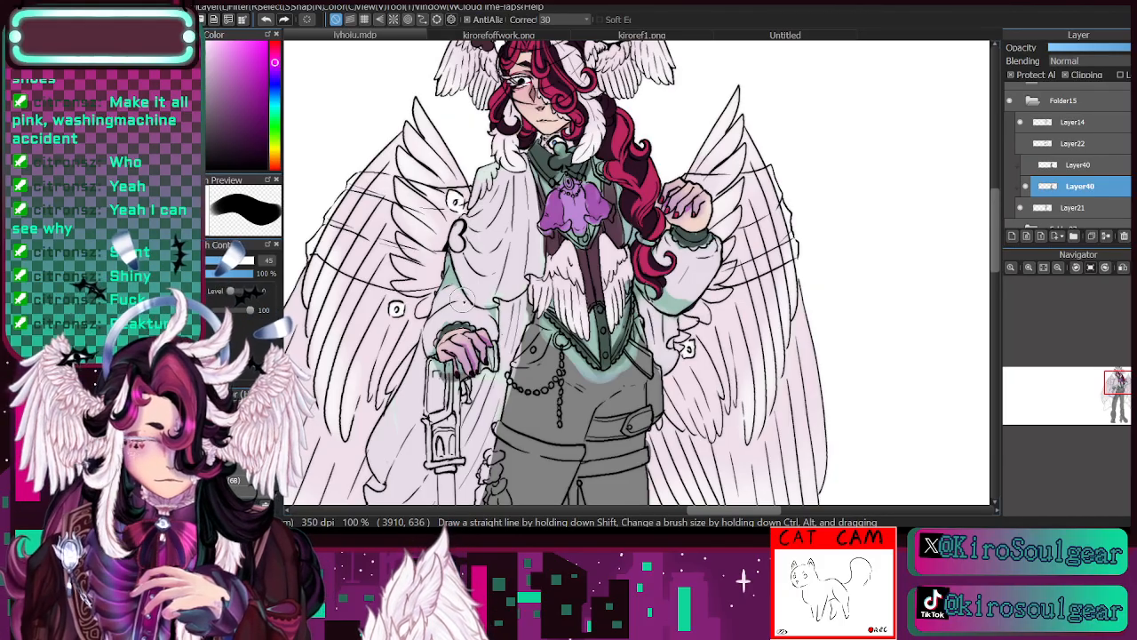
# - Sample the waistcoat's mint green and repaint its lower centre, the collar and the outer edges of the sleeves with it
pyautogui.press('i')
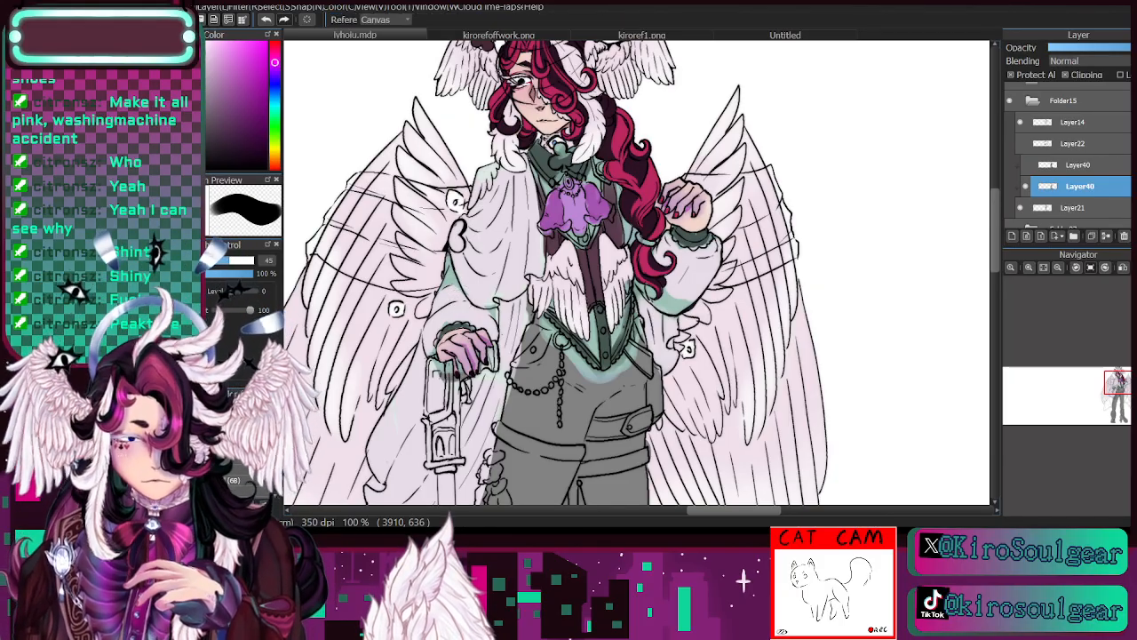
pyautogui.click(600, 329)
pyautogui.press('b')
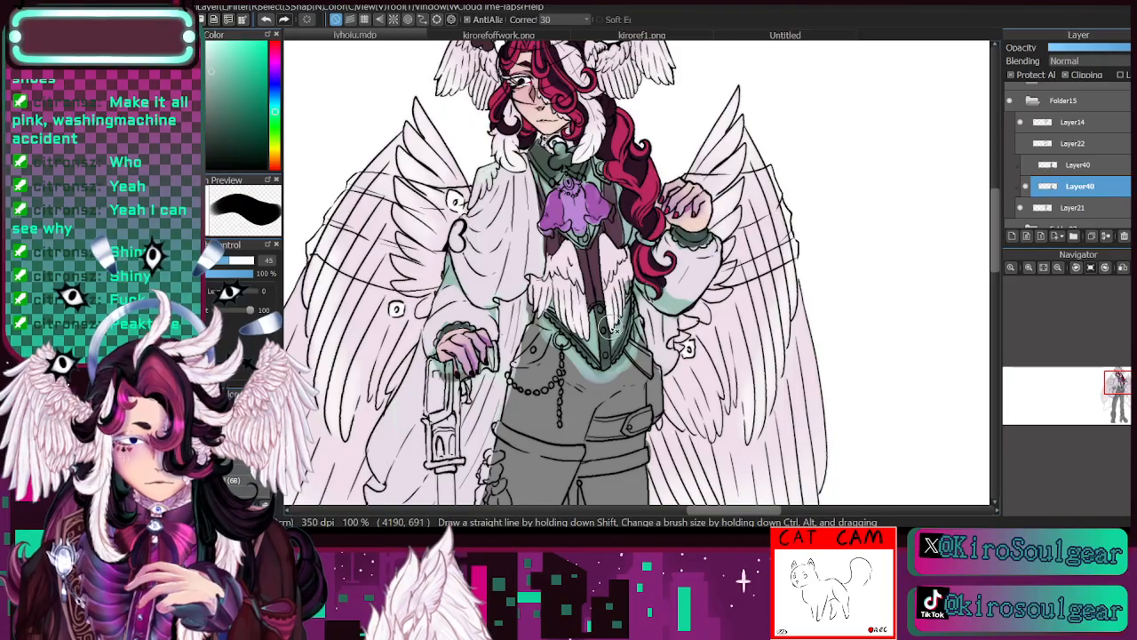
pyautogui.moveTo(611, 327)
pyautogui.mouseDown()
pyautogui.moveTo(599, 308)
pyautogui.moveTo(604, 343)
pyautogui.mouseUp()
pyautogui.moveTo(546, 163)
pyautogui.mouseDown()
pyautogui.moveTo(533, 149)
pyautogui.moveTo(572, 166)
pyautogui.moveTo(562, 161)
pyautogui.mouseUp()
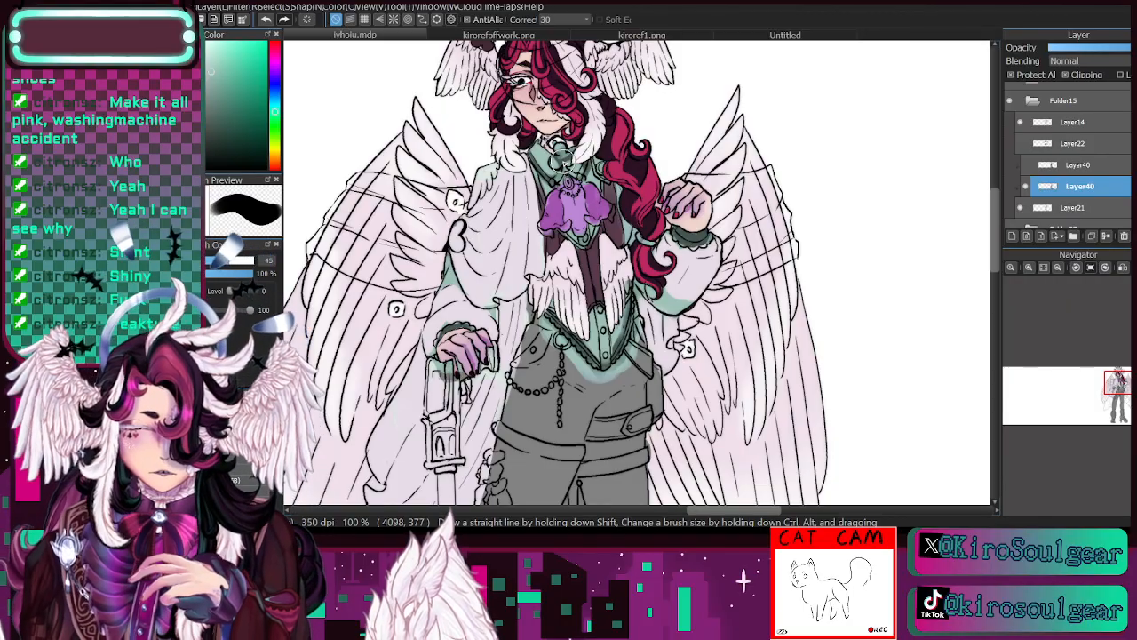
pyautogui.moveTo(690, 300)
pyautogui.mouseDown()
pyautogui.moveTo(672, 289)
pyautogui.moveTo(693, 265)
pyautogui.moveTo(688, 301)
pyautogui.moveTo(662, 292)
pyautogui.mouseUp()
pyautogui.moveTo(731, 274)
pyautogui.mouseDown()
pyautogui.moveTo(662, 286)
pyautogui.moveTo(653, 270)
pyautogui.moveTo(665, 285)
pyautogui.moveTo(671, 276)
pyautogui.mouseUp()
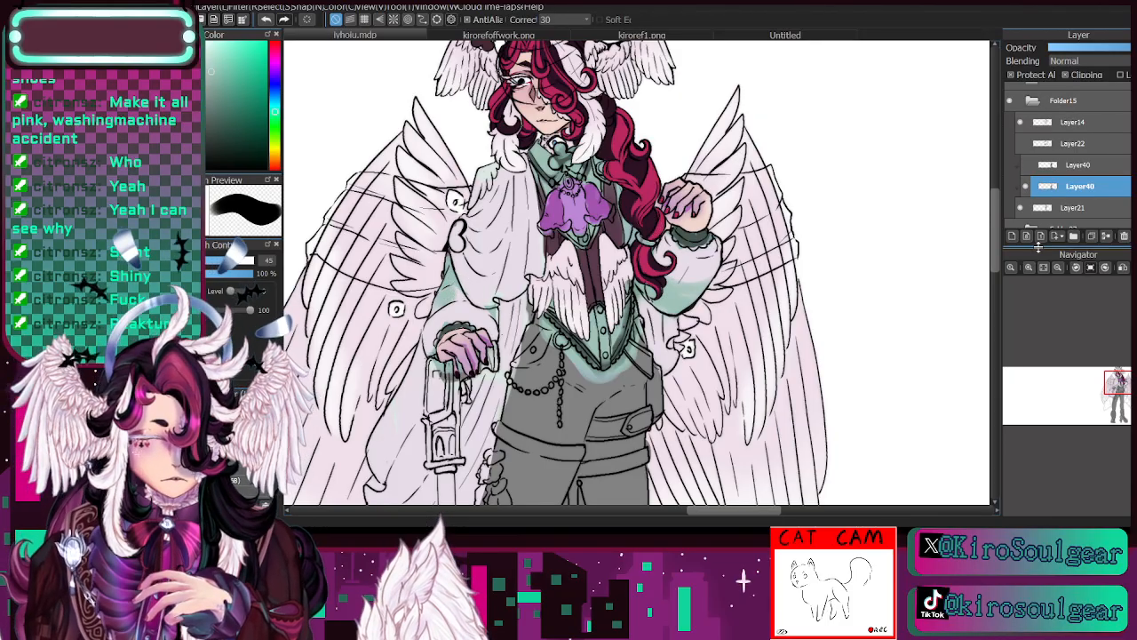
# - Sample the bodice's dark plum and paint the club-shaped ornament at the collar with it at brush size 24
pyautogui.press('i')
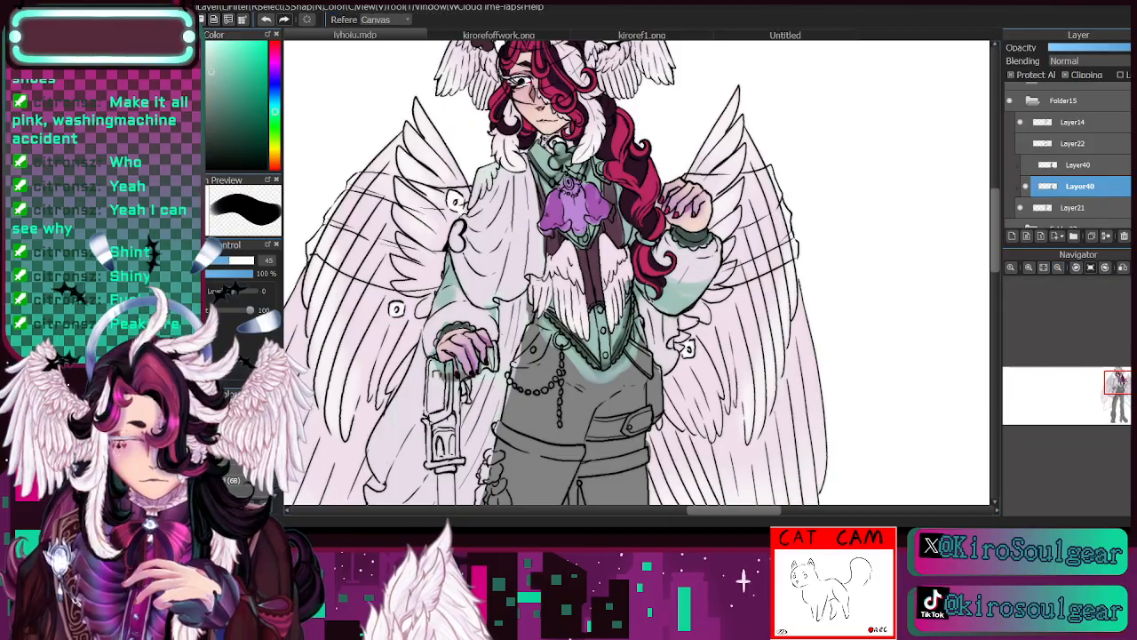
pyautogui.click(595, 254)
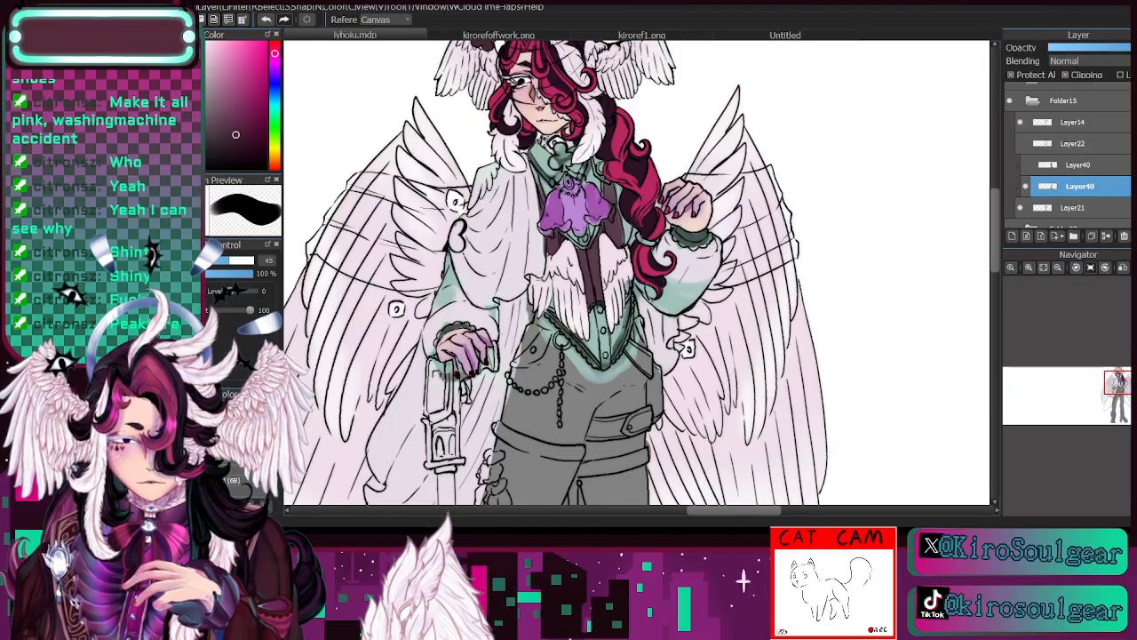
pyautogui.press('b')
pyautogui.moveTo(570, 247)
pyautogui.mouseDown()
pyautogui.moveTo(593, 258)
pyautogui.moveTo(610, 206)
pyautogui.moveTo(611, 235)
pyautogui.mouseUp()
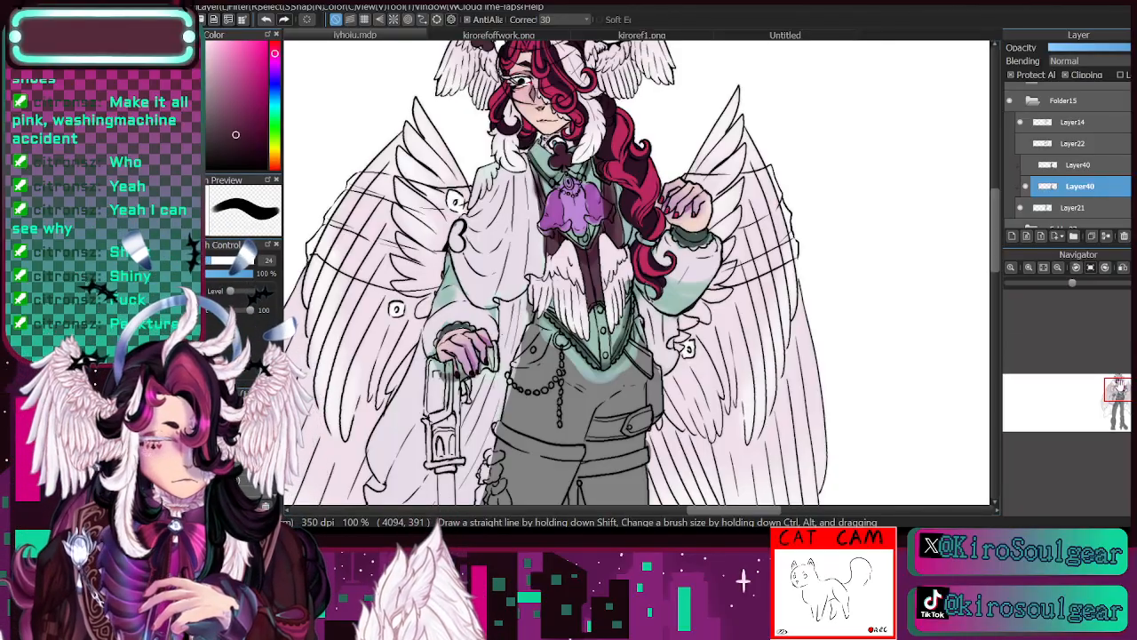
pyautogui.moveTo(1119, 387); pyautogui.dragTo(1118, 384)
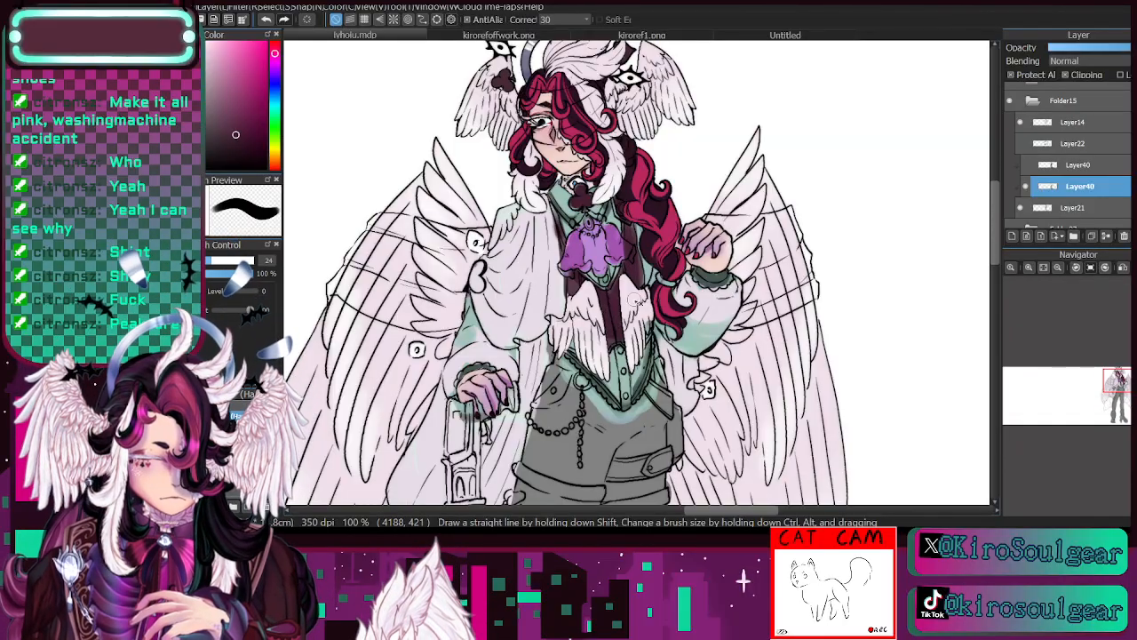
pyautogui.moveTo(1116, 389); pyautogui.dragTo(1119, 383)
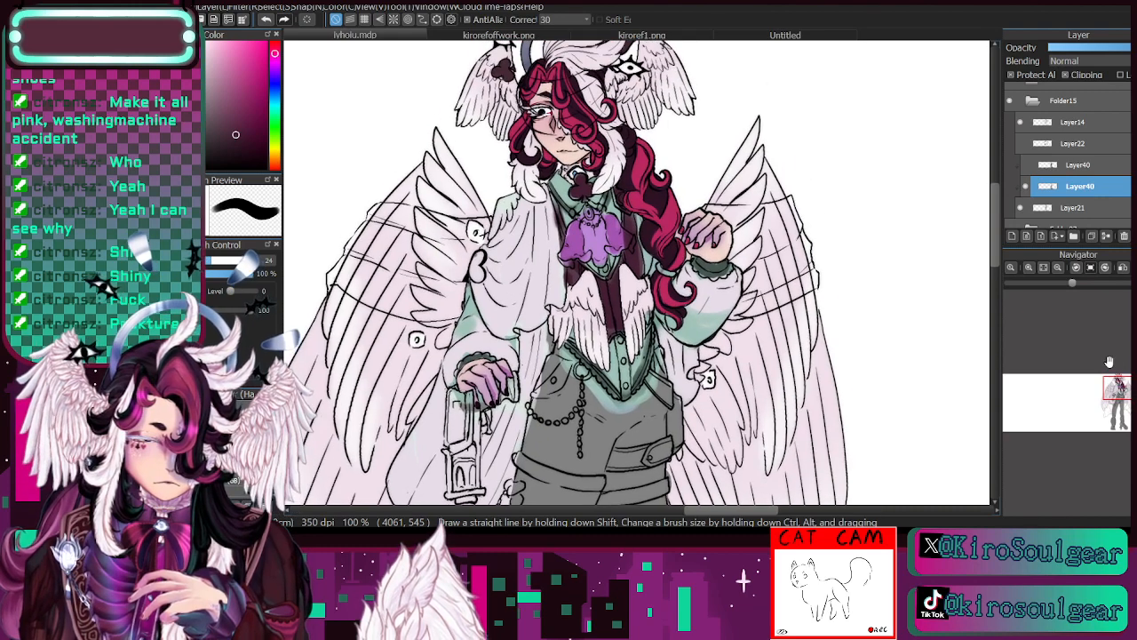
# - Sample the drape's pale lavender and repaint both sleeve cuffs and the collar with it
pyautogui.press('i')
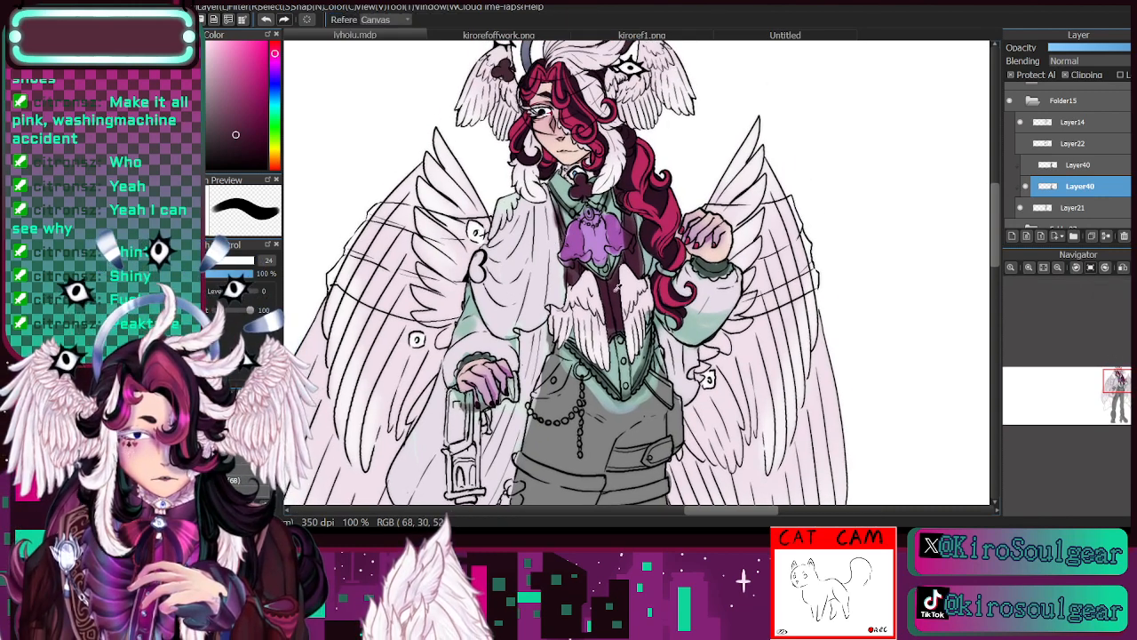
pyautogui.press('b')
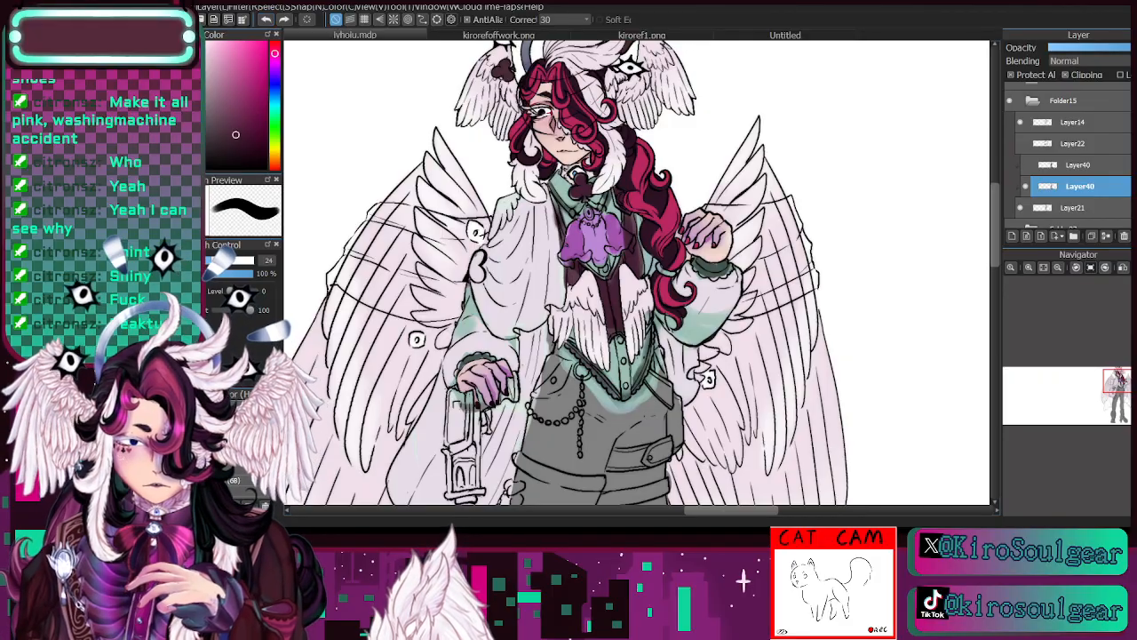
pyautogui.press('i')
pyautogui.click(401, 418)
pyautogui.press('b')
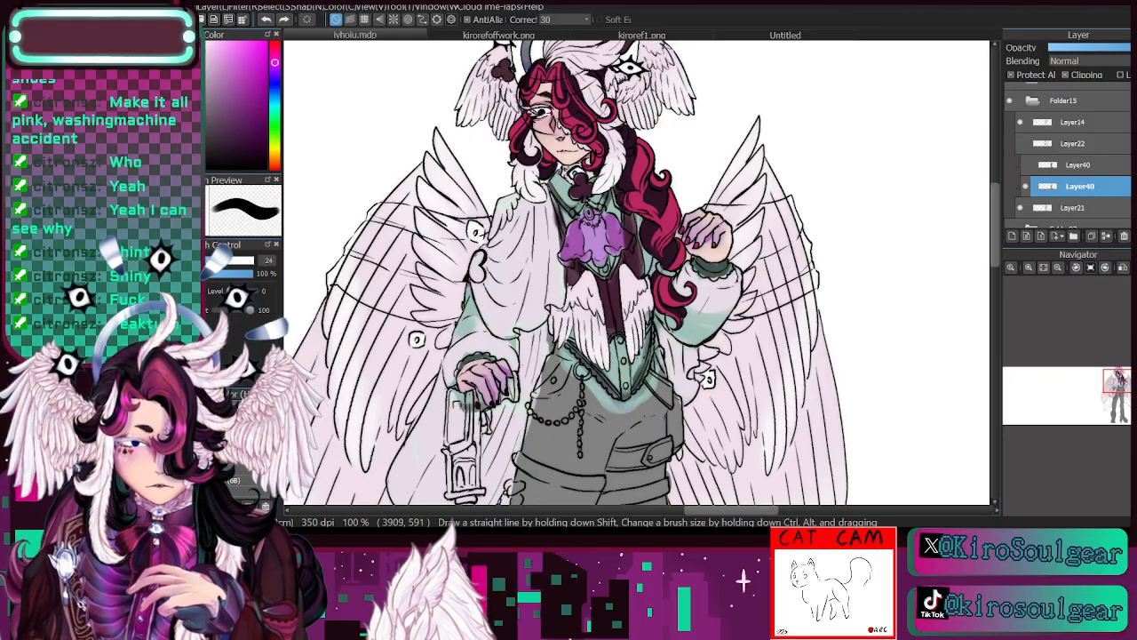
pyautogui.moveTo(700, 265)
pyautogui.mouseDown()
pyautogui.moveTo(729, 266)
pyautogui.moveTo(702, 274)
pyautogui.mouseUp()
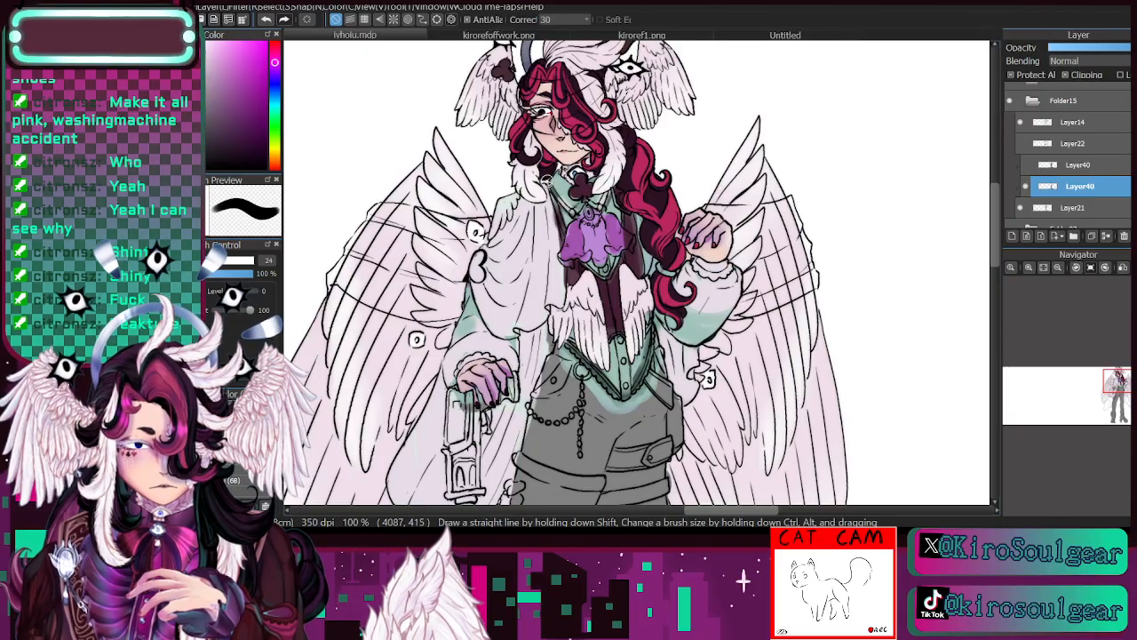
pyautogui.moveTo(554, 184); pyautogui.dragTo(578, 213)
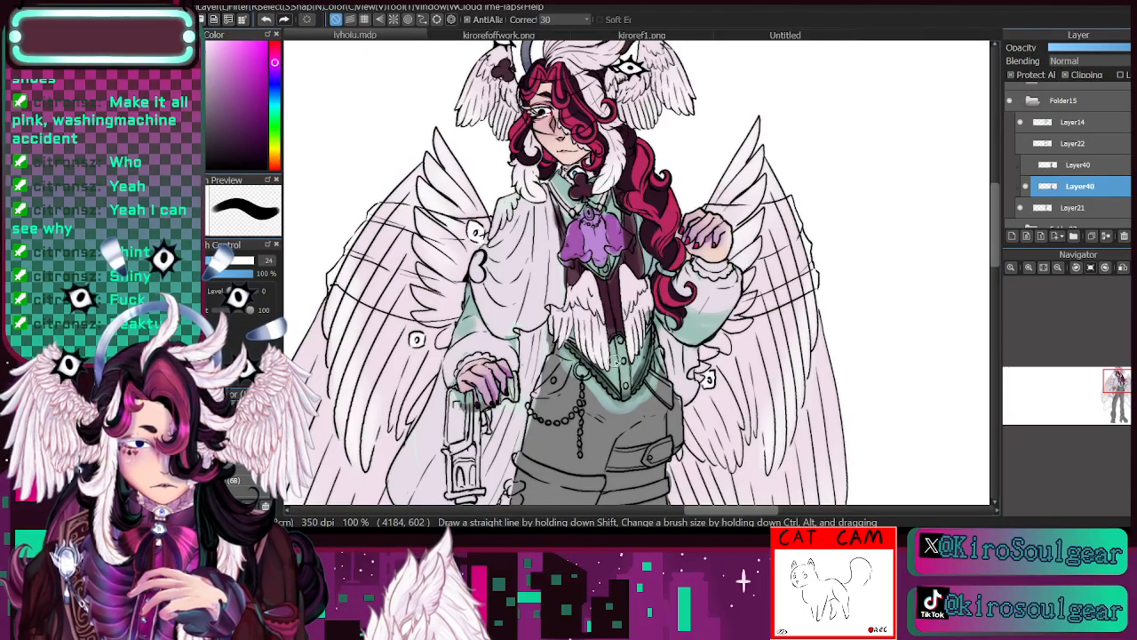
# - Paint the waistcoat's lower trim and its front buttons pale lavender
pyautogui.moveTo(566, 344)
pyautogui.mouseDown()
pyautogui.moveTo(616, 396)
pyautogui.moveTo(644, 368)
pyautogui.moveTo(655, 327)
pyautogui.mouseUp()
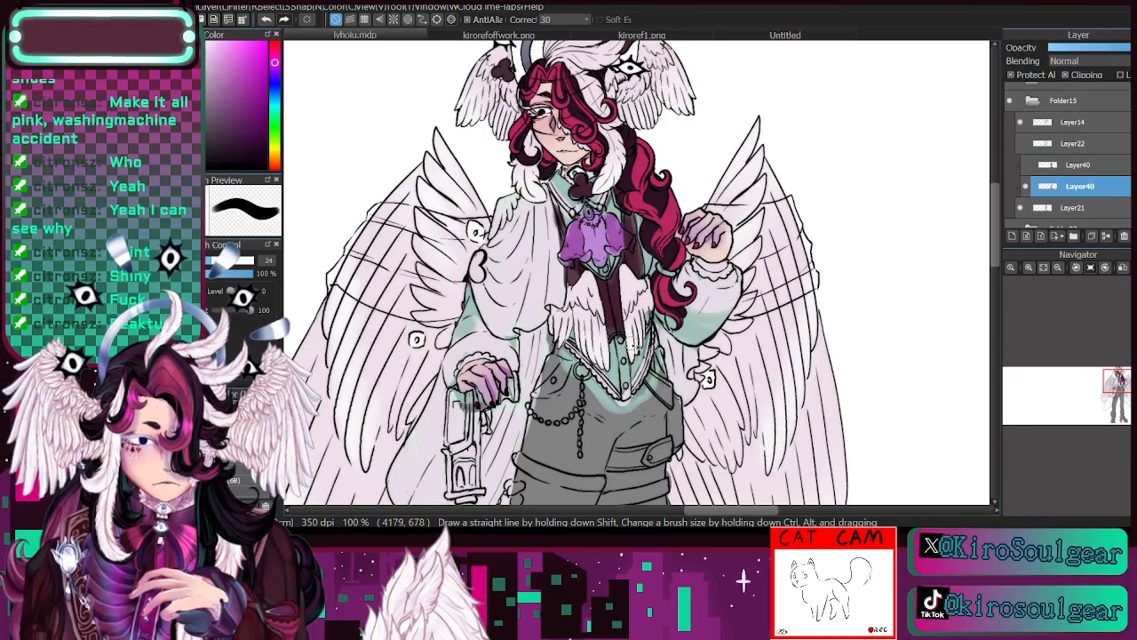
pyautogui.click(622, 339)
pyautogui.click(623, 362)
pyautogui.click(626, 385)
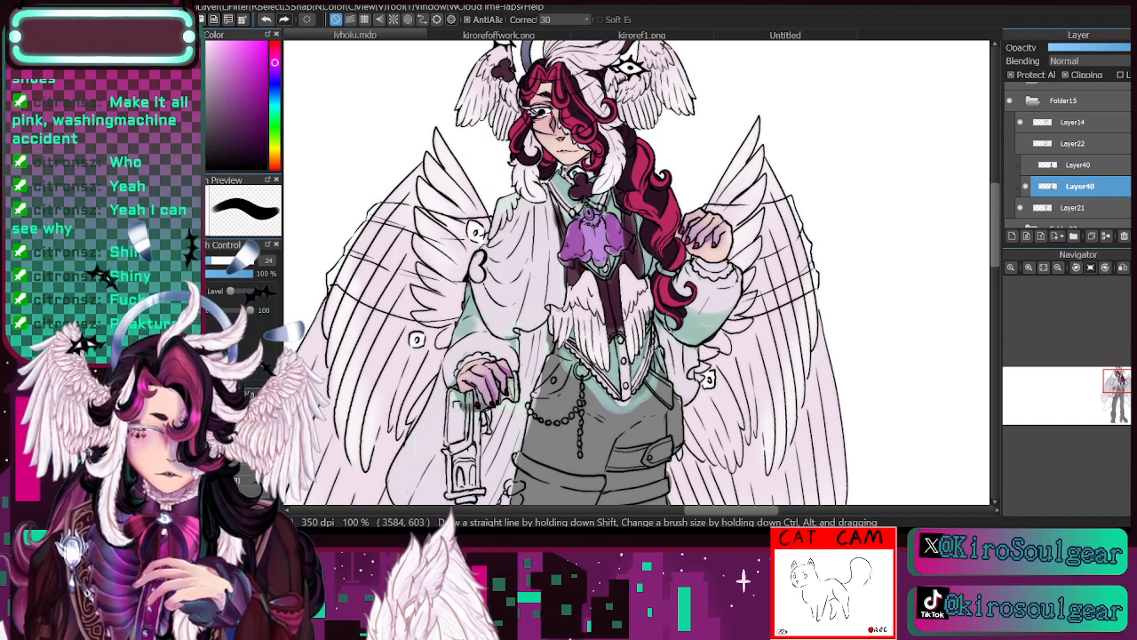
# - Try a muted teal-grey on the sleeves, collar and waistcoat at brush size 66, then across the whole upper outfit at size 248
pyautogui.moveTo(1119, 387)
pyautogui.mouseDown()
pyautogui.moveTo(1111, 391)
pyautogui.moveTo(1119, 378)
pyautogui.mouseUp()
pyautogui.click(1058, 268)
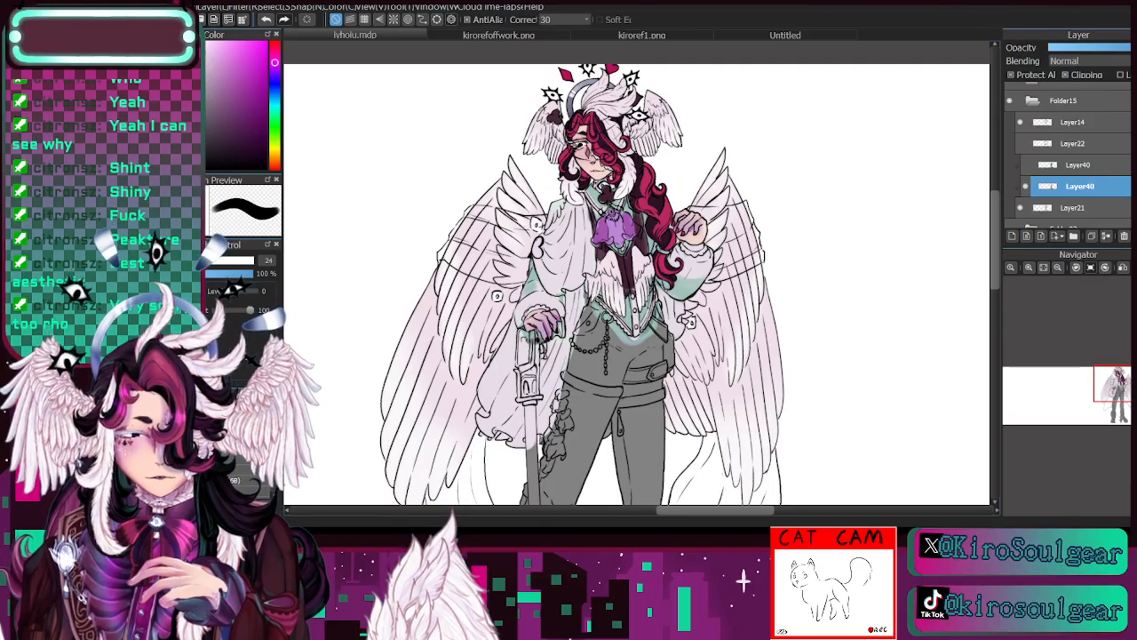
pyautogui.click(274, 102)
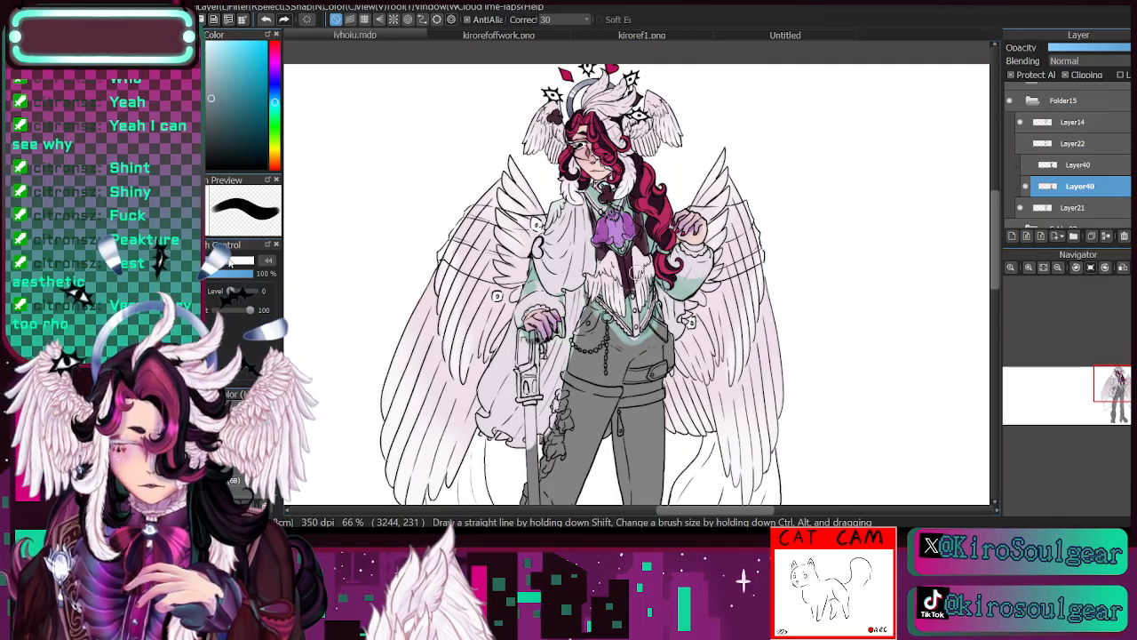
pyautogui.moveTo(230, 261); pyautogui.dragTo(235, 261)
pyautogui.moveTo(532, 289); pyautogui.dragTo(533, 275)
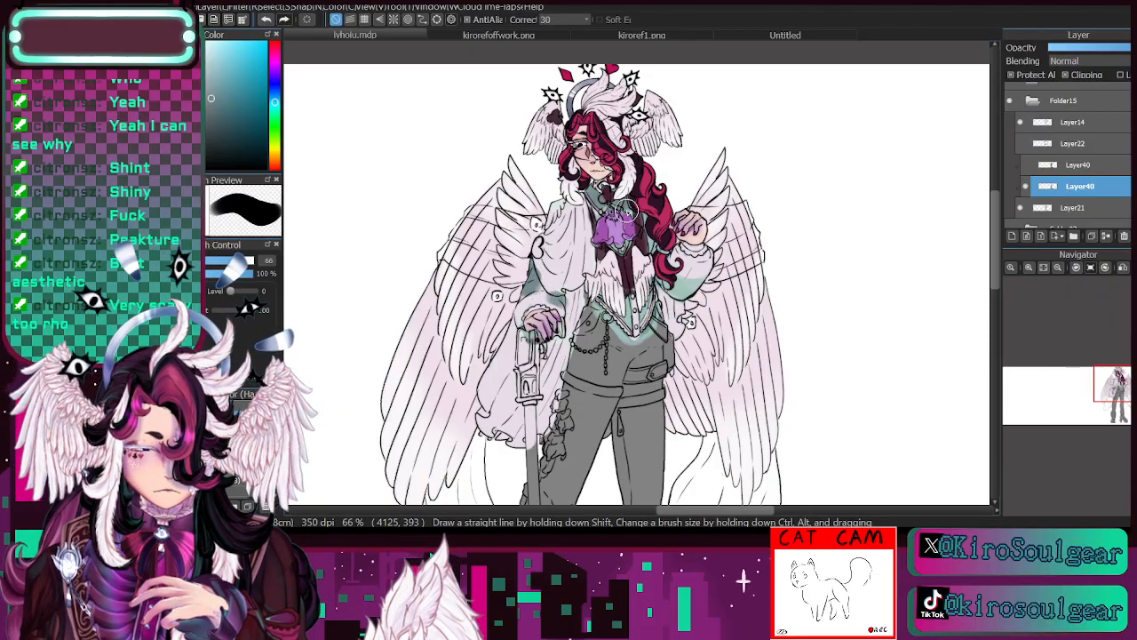
pyautogui.moveTo(630, 303)
pyautogui.mouseDown()
pyautogui.moveTo(632, 335)
pyautogui.moveTo(624, 314)
pyautogui.moveTo(638, 332)
pyautogui.moveTo(649, 324)
pyautogui.moveTo(657, 276)
pyautogui.mouseUp()
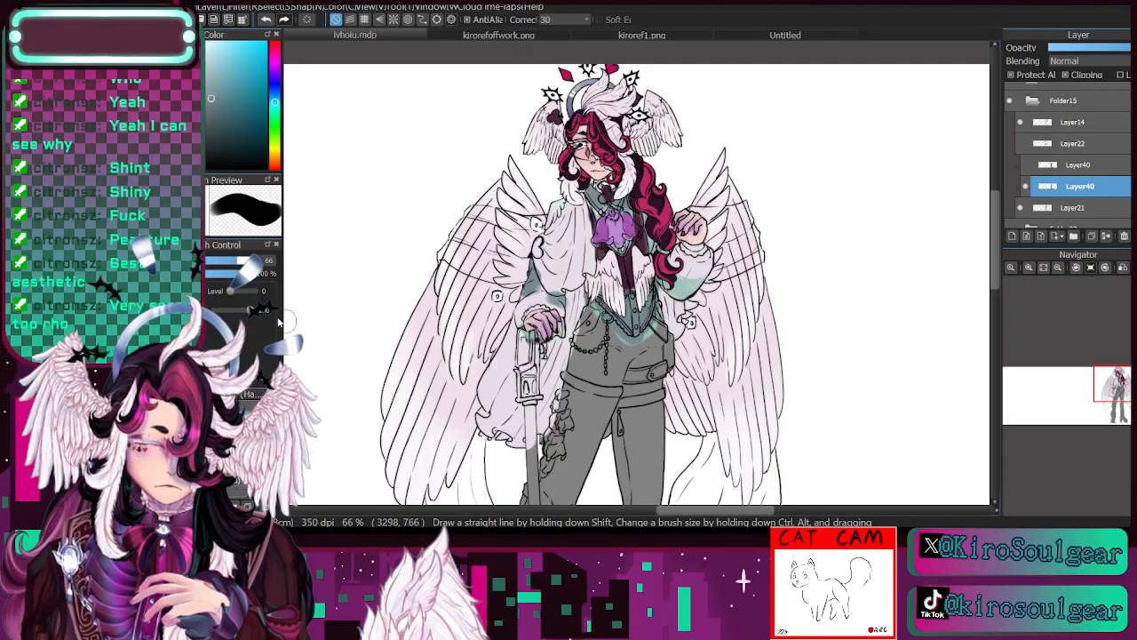
pyautogui.moveTo(607, 185)
pyautogui.mouseDown()
pyautogui.moveTo(563, 253)
pyautogui.moveTo(597, 222)
pyautogui.moveTo(657, 213)
pyautogui.moveTo(561, 365)
pyautogui.moveTo(683, 284)
pyautogui.moveTo(700, 261)
pyautogui.mouseUp()
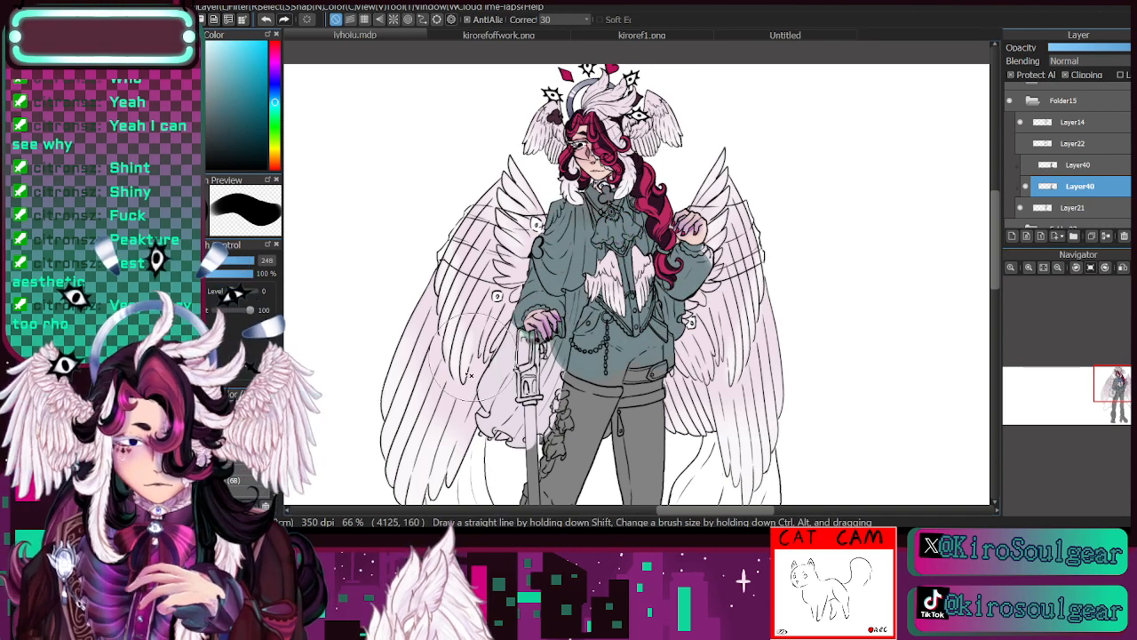
# - Cover the entire outfit from collar to boots, including the cape and drape, with dark grey at brush size 248
pyautogui.moveTo(594, 176)
pyautogui.mouseDown()
pyautogui.moveTo(605, 233)
pyautogui.moveTo(644, 302)
pyautogui.moveTo(613, 456)
pyautogui.moveTo(498, 517)
pyautogui.moveTo(878, 434)
pyautogui.moveTo(877, 220)
pyautogui.moveTo(925, 178)
pyautogui.mouseUp()
pyautogui.moveTo(668, 244)
pyautogui.mouseDown()
pyautogui.moveTo(790, 295)
pyautogui.moveTo(803, 368)
pyautogui.moveTo(738, 485)
pyautogui.moveTo(828, 483)
pyautogui.mouseUp()
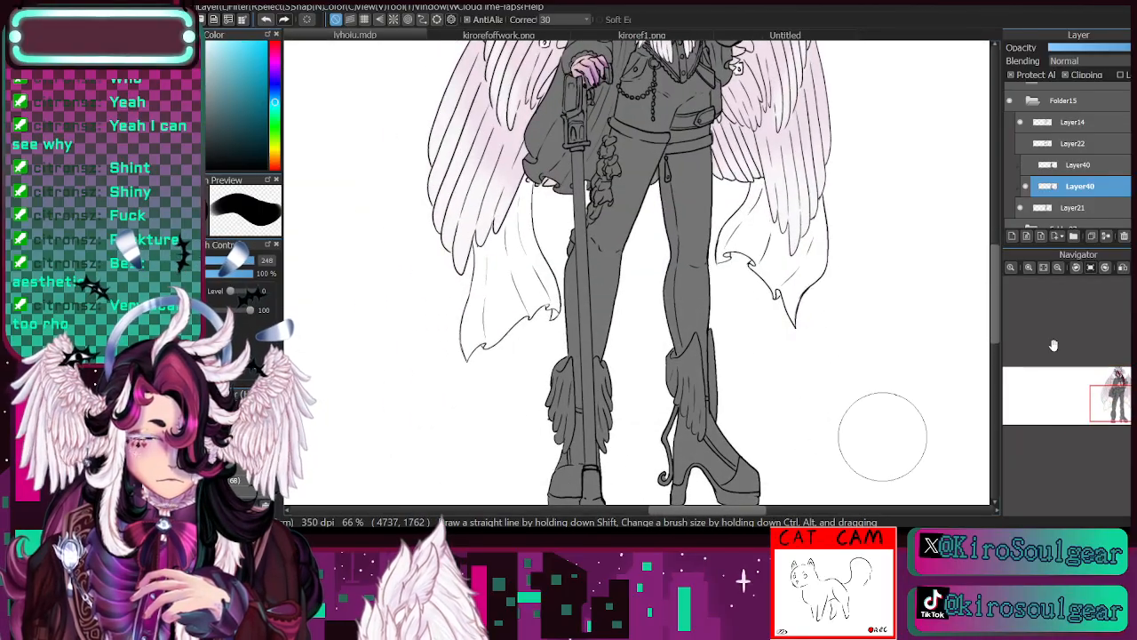
pyautogui.click(1029, 267)
pyautogui.moveTo(1118, 400); pyautogui.dragTo(1117, 387)
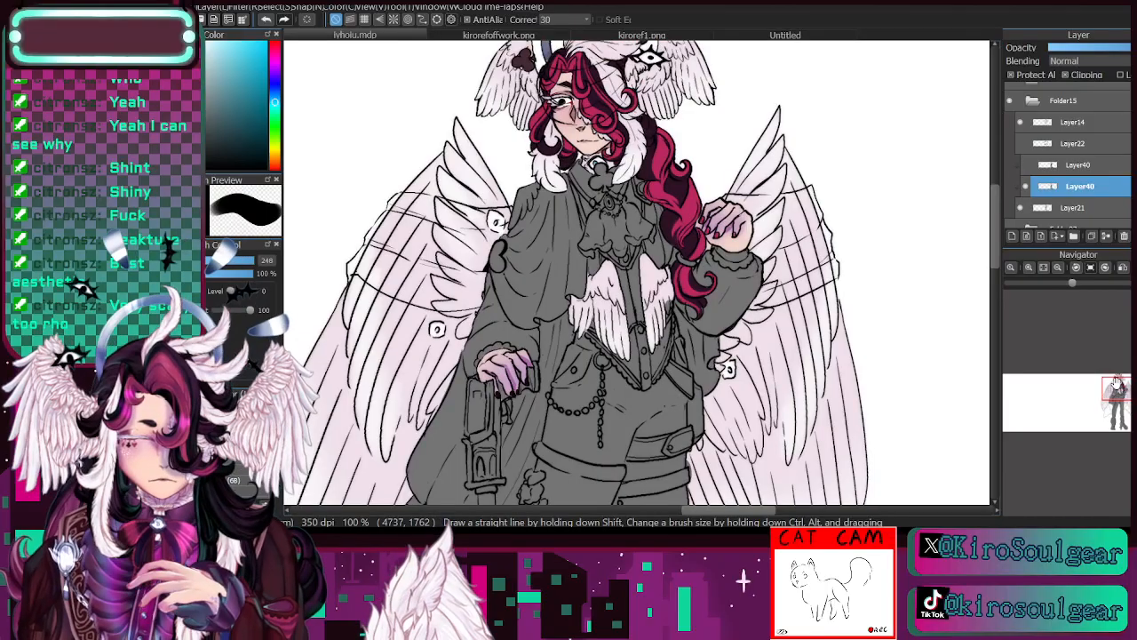
# - Paint the shoulder cape pale violet, reducing the brush from 248 to 86
pyautogui.click(275, 70)
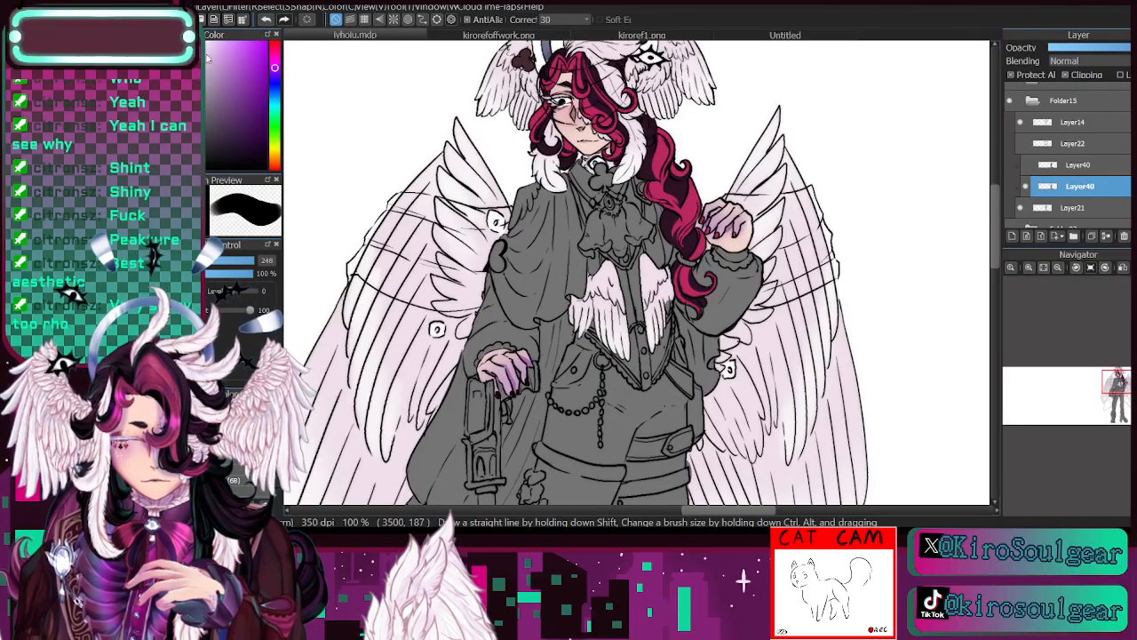
pyautogui.moveTo(520, 237)
pyautogui.mouseDown()
pyautogui.moveTo(524, 267)
pyautogui.moveTo(514, 224)
pyautogui.mouseUp()
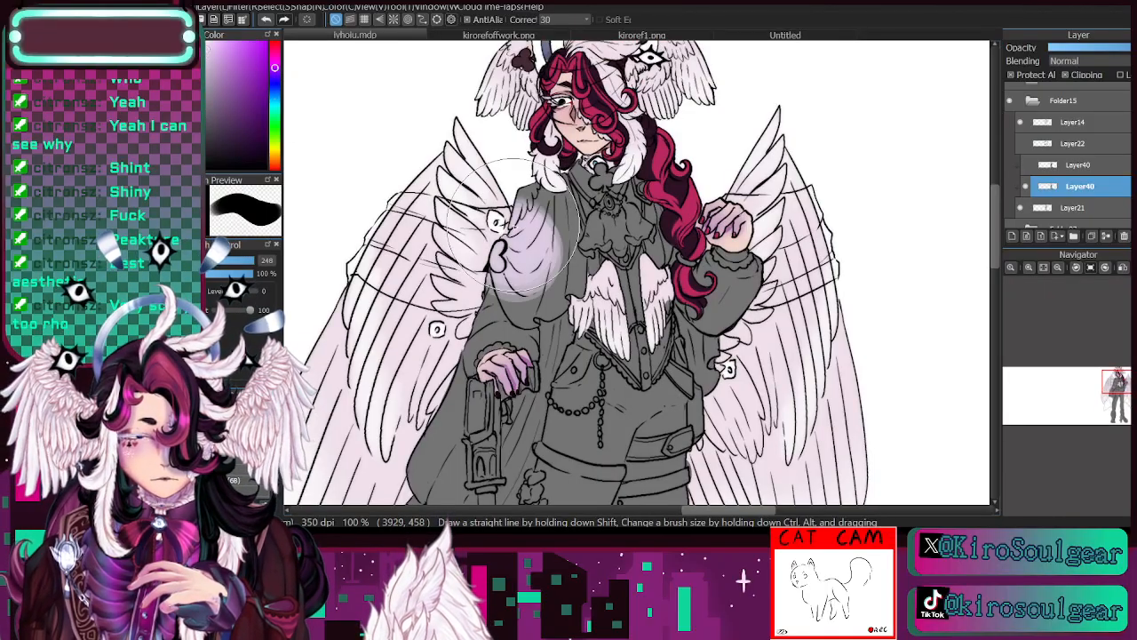
pyautogui.click(241, 260)
pyautogui.moveTo(527, 307)
pyautogui.mouseDown()
pyautogui.moveTo(544, 191)
pyautogui.moveTo(566, 255)
pyautogui.moveTo(562, 216)
pyautogui.moveTo(570, 281)
pyautogui.moveTo(503, 297)
pyautogui.mouseUp()
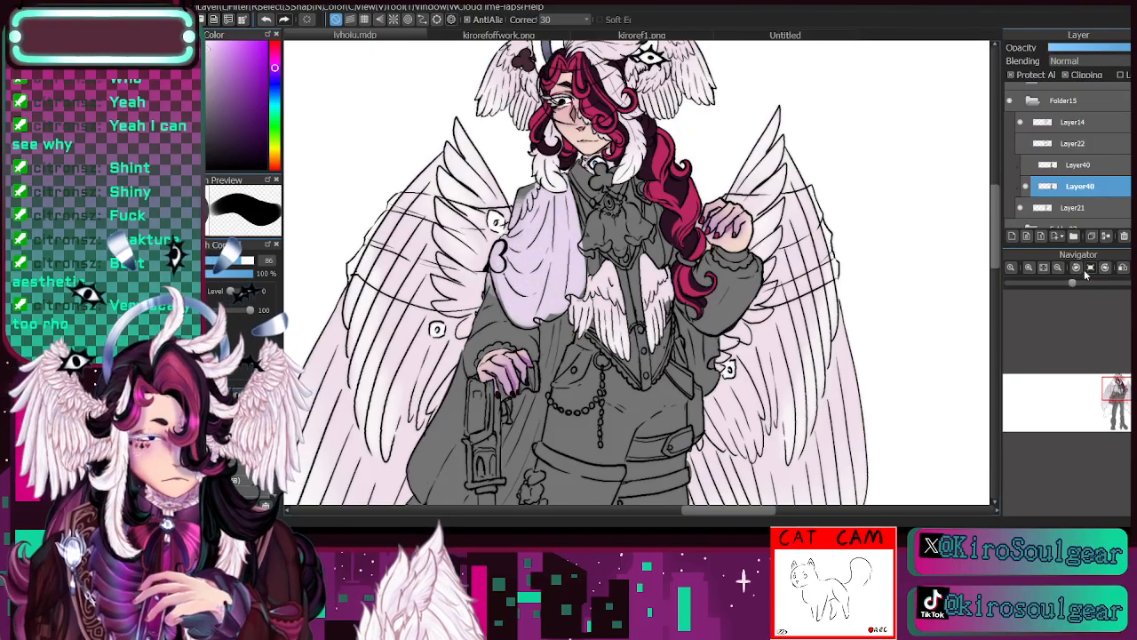
# - Switch to a pale pink hue and paint the shoulder cape, the drape behind the cane and the piece behind the hip
pyautogui.click(1057, 267)
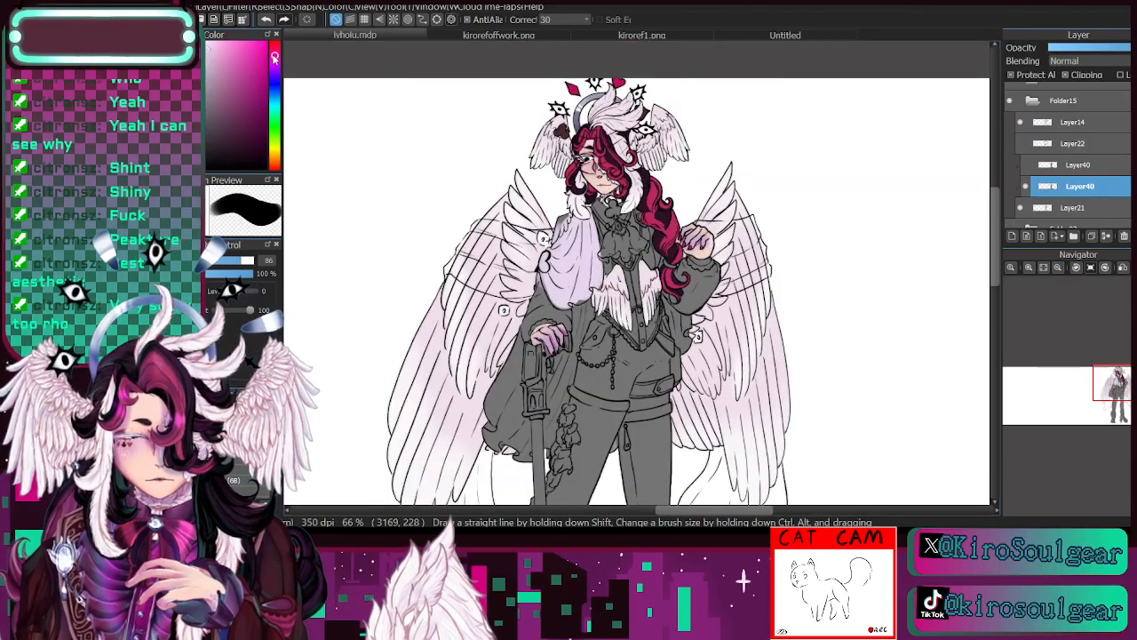
pyautogui.moveTo(547, 292)
pyautogui.mouseDown()
pyautogui.moveTo(587, 253)
pyautogui.moveTo(581, 329)
pyautogui.moveTo(516, 462)
pyautogui.moveTo(524, 475)
pyautogui.moveTo(503, 434)
pyautogui.moveTo(506, 391)
pyautogui.moveTo(497, 443)
pyautogui.moveTo(530, 397)
pyautogui.moveTo(544, 369)
pyautogui.mouseUp()
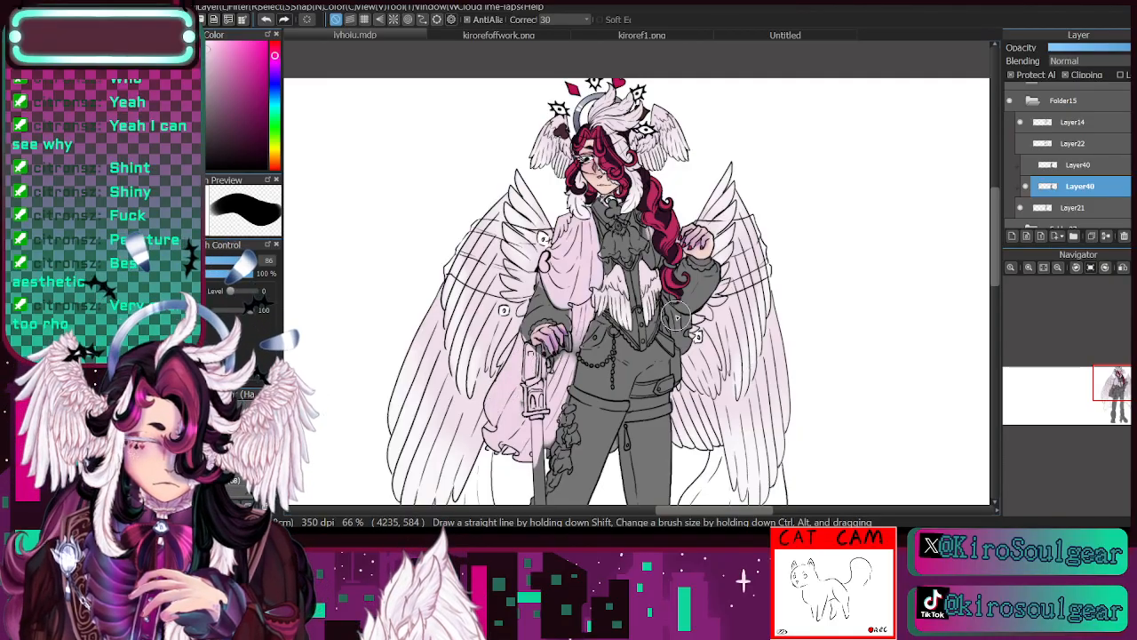
pyautogui.moveTo(678, 316); pyautogui.dragTo(685, 355)
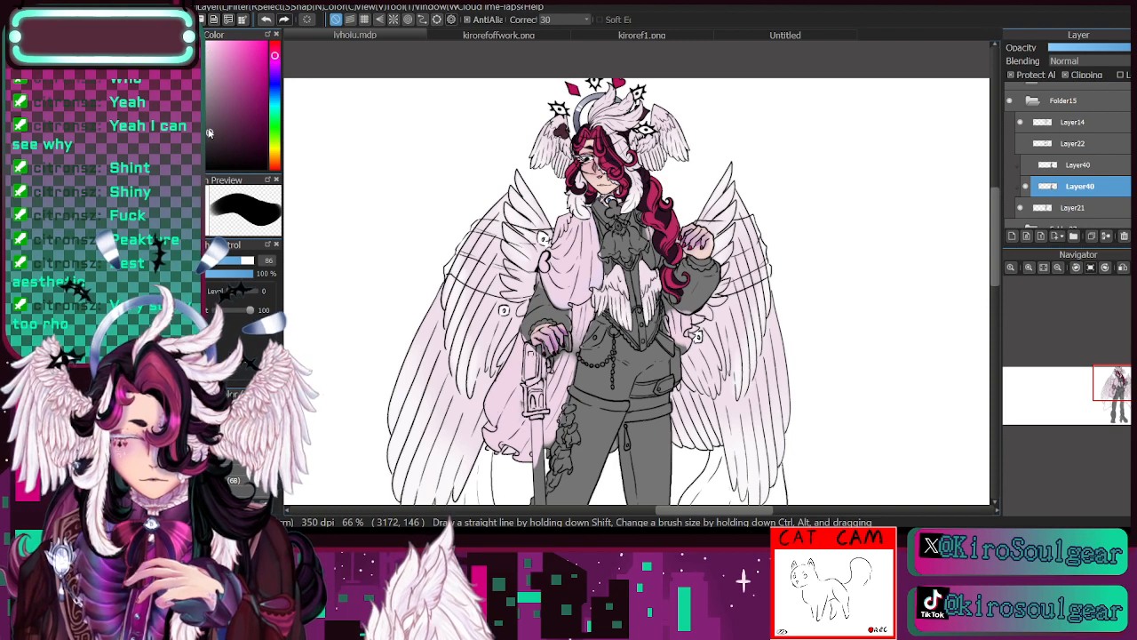
# - Paint the neckwear, bodice, both sleeves and the hip area dark plum-grey at brush size 86
pyautogui.click(209, 133)
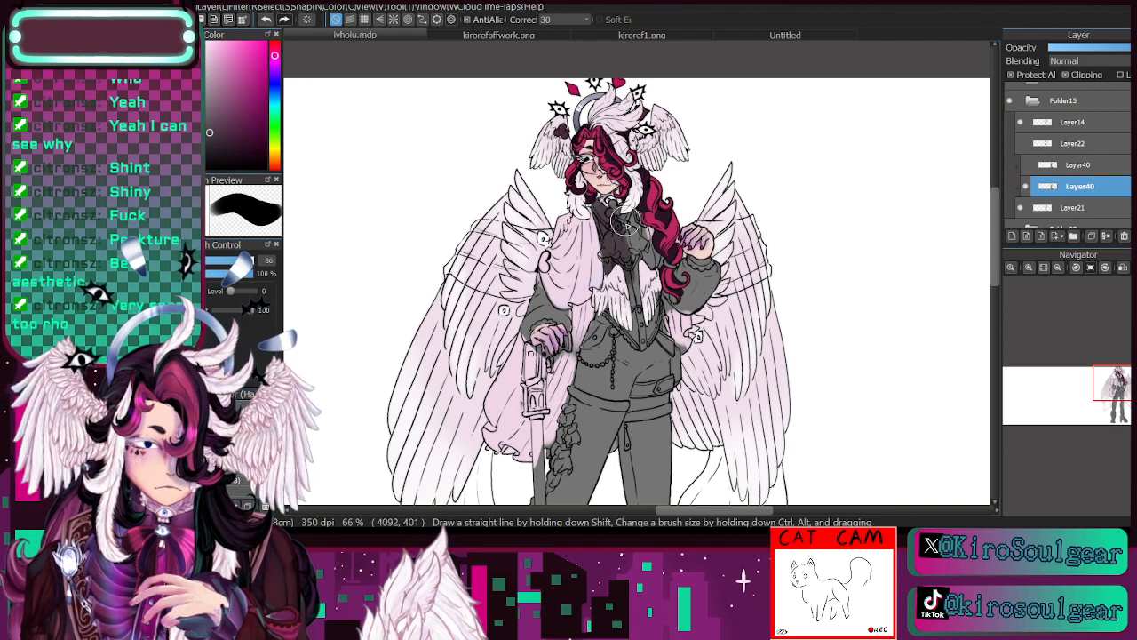
pyautogui.moveTo(625, 224)
pyautogui.mouseDown()
pyautogui.moveTo(650, 288)
pyautogui.moveTo(644, 268)
pyautogui.moveTo(634, 299)
pyautogui.moveTo(622, 274)
pyautogui.moveTo(620, 313)
pyautogui.moveTo(589, 340)
pyautogui.moveTo(580, 397)
pyautogui.moveTo(601, 382)
pyautogui.moveTo(640, 297)
pyautogui.moveTo(665, 395)
pyautogui.moveTo(636, 414)
pyautogui.moveTo(665, 319)
pyautogui.mouseUp()
pyautogui.moveTo(549, 321)
pyautogui.mouseDown()
pyautogui.moveTo(524, 333)
pyautogui.moveTo(538, 285)
pyautogui.mouseUp()
pyautogui.moveTo(684, 274)
pyautogui.mouseDown()
pyautogui.moveTo(699, 273)
pyautogui.moveTo(694, 297)
pyautogui.mouseUp()
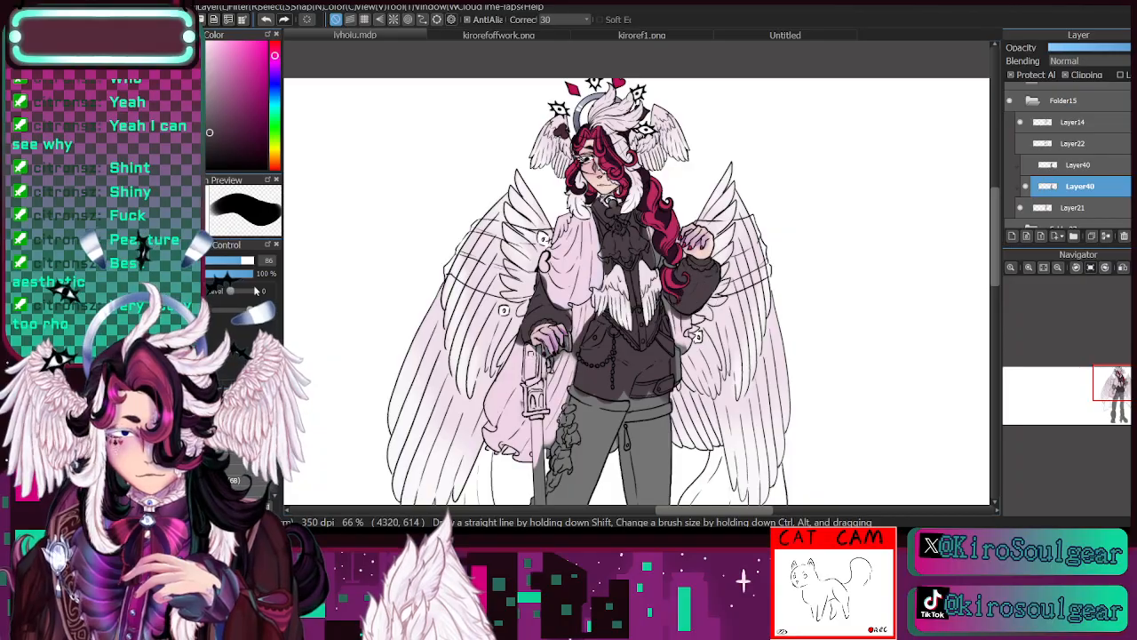
# - Check the outfit colours on kirorefoffwork.png and repaint the shoulder cape and drape in lyhoiu.mdp dark plum-grey at brush size 145
pyautogui.click(253, 260)
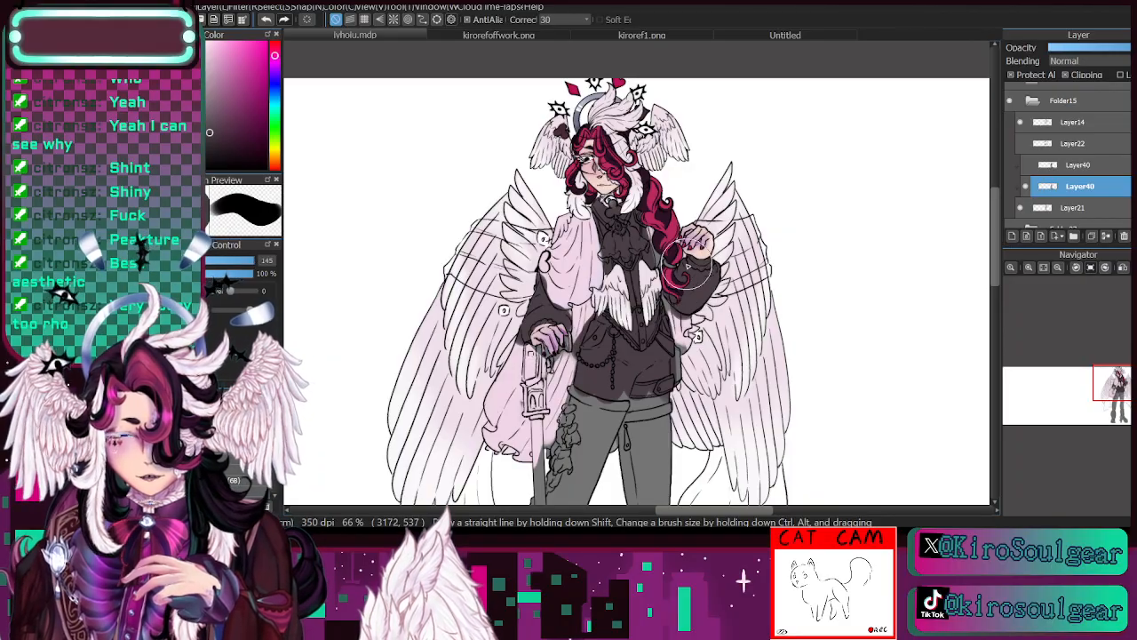
pyautogui.click(1057, 267)
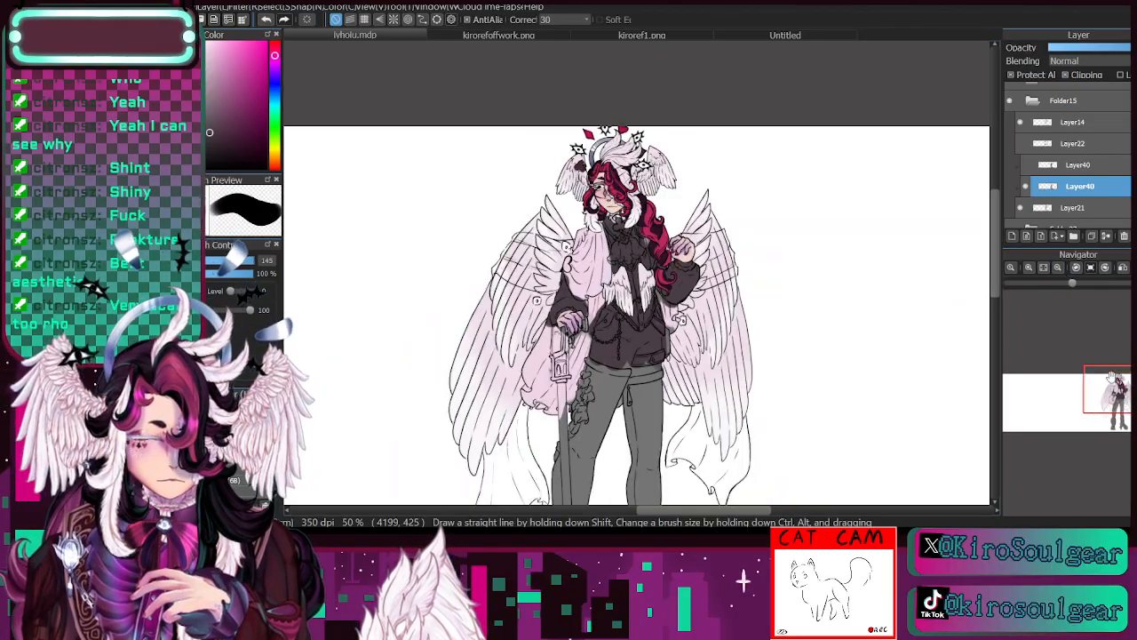
pyautogui.moveTo(1116, 385); pyautogui.dragTo(1115, 398)
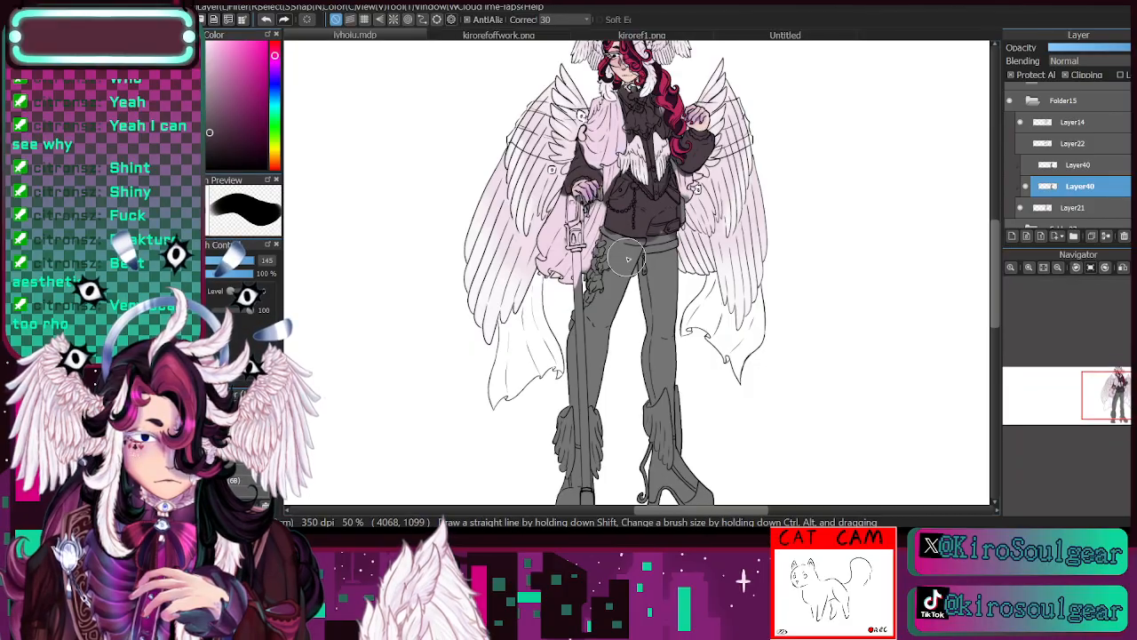
pyautogui.click(533, 36)
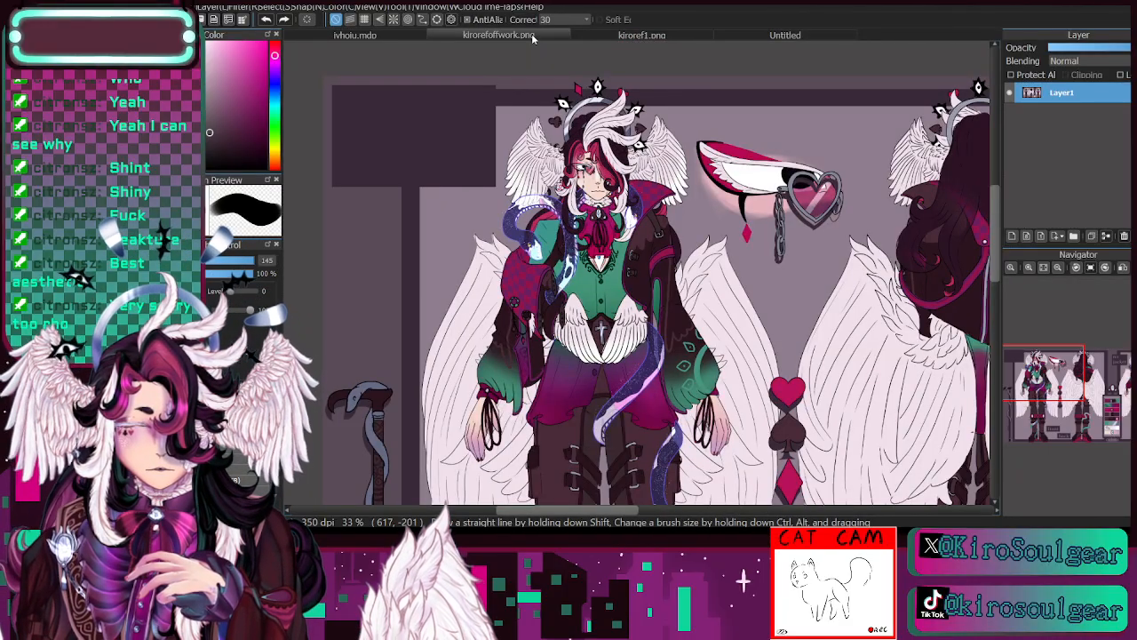
pyautogui.click(393, 32)
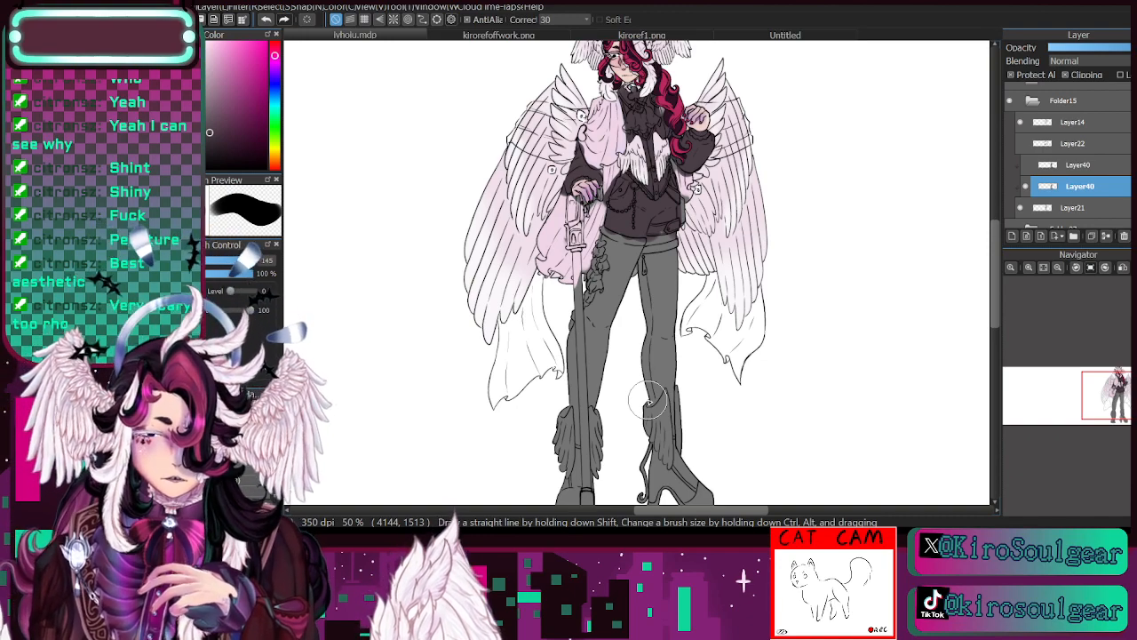
pyautogui.click(1029, 267)
pyautogui.moveTo(1092, 398); pyautogui.dragTo(1095, 389)
pyautogui.moveTo(560, 153)
pyautogui.mouseDown()
pyautogui.moveTo(563, 211)
pyautogui.moveTo(555, 132)
pyautogui.moveTo(530, 187)
pyautogui.moveTo(531, 156)
pyautogui.mouseUp()
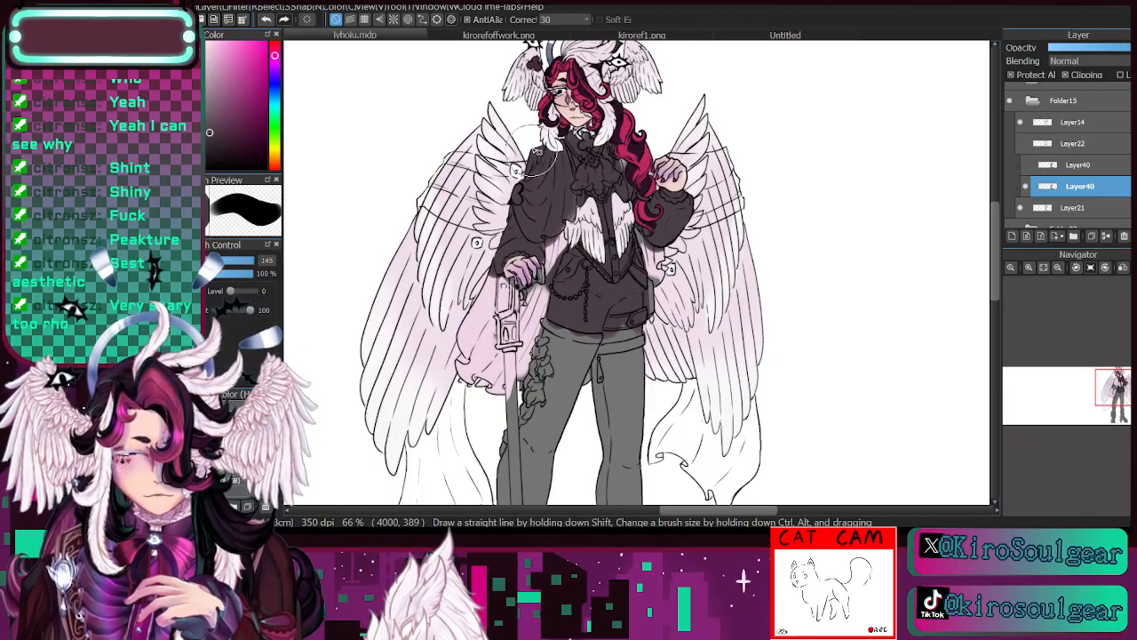
pyautogui.moveTo(500, 298)
pyautogui.mouseDown()
pyautogui.moveTo(511, 358)
pyautogui.moveTo(487, 368)
pyautogui.moveTo(501, 394)
pyautogui.mouseUp()
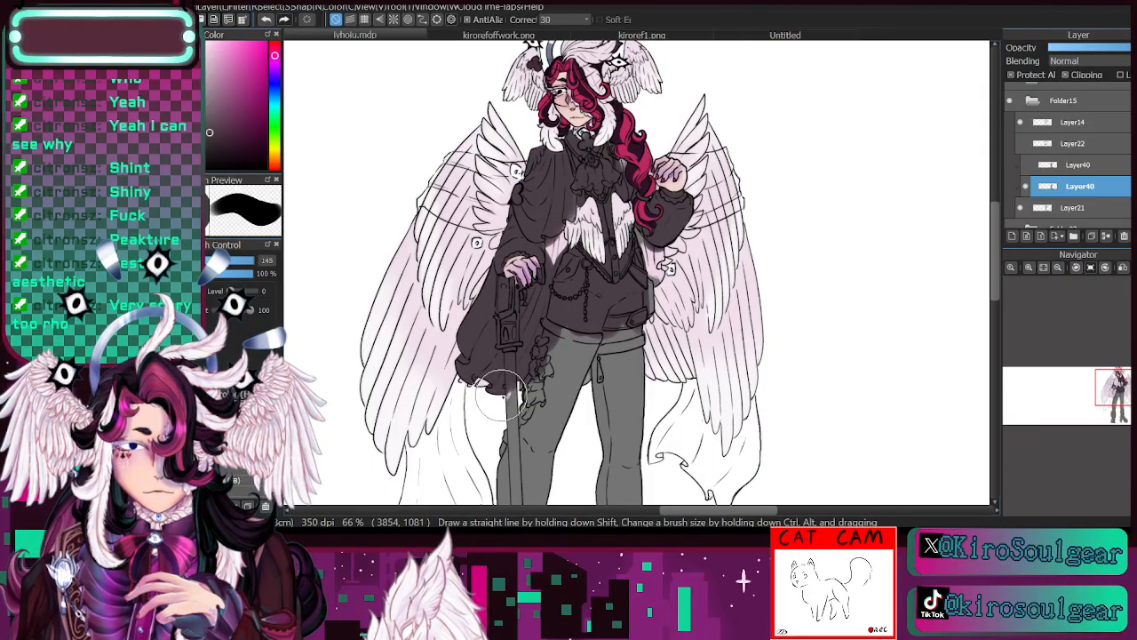
# - Pick a darker plum shade and repaint the shoulder cape, the drape and the piece behind the hip with it
pyautogui.click(219, 147)
pyautogui.moveTo(529, 192)
pyautogui.mouseDown()
pyautogui.moveTo(538, 218)
pyautogui.moveTo(548, 156)
pyautogui.moveTo(561, 189)
pyautogui.moveTo(540, 225)
pyautogui.moveTo(482, 254)
pyautogui.moveTo(498, 351)
pyautogui.moveTo(462, 353)
pyautogui.moveTo(497, 367)
pyautogui.moveTo(530, 327)
pyautogui.moveTo(549, 257)
pyautogui.mouseUp()
pyautogui.moveTo(633, 233)
pyautogui.mouseDown()
pyautogui.moveTo(659, 282)
pyautogui.moveTo(650, 244)
pyautogui.moveTo(647, 300)
pyautogui.moveTo(650, 258)
pyautogui.moveTo(650, 292)
pyautogui.mouseUp()
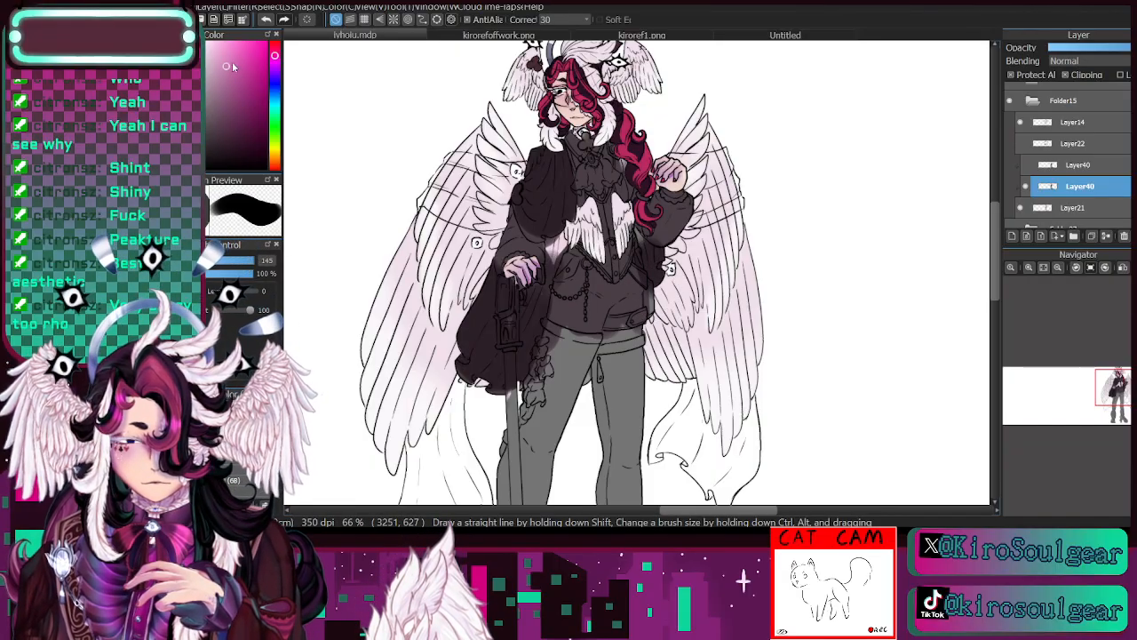
# - Paint the cravat magenta, and colour the collar, waistcoat trim and both sleeve cuffs off-white at brush size 24
pyautogui.click(239, 70)
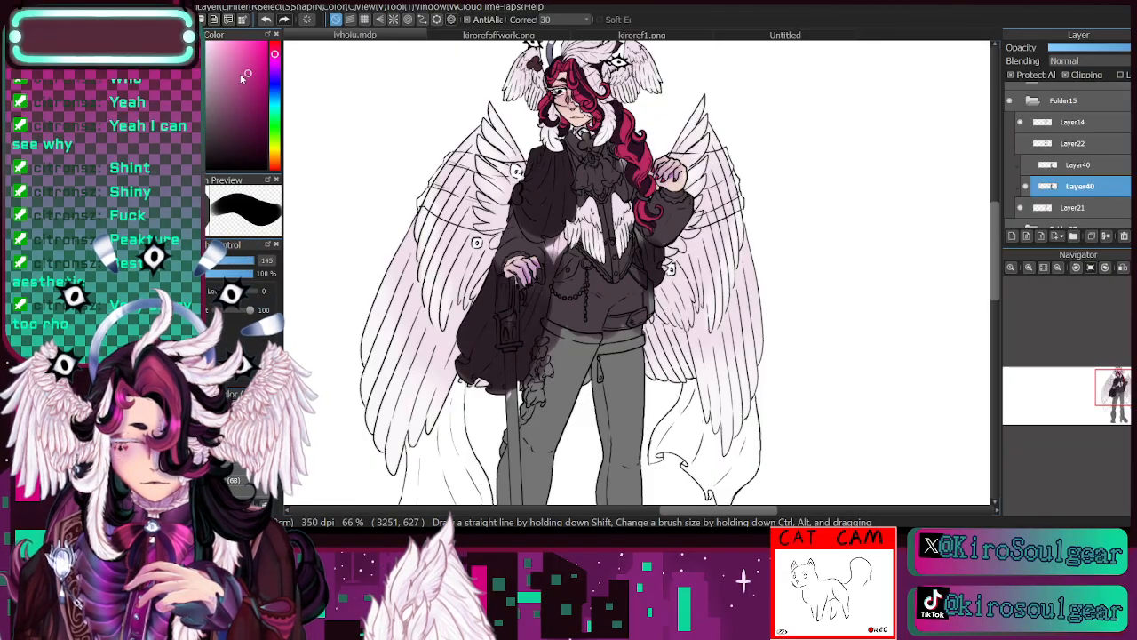
pyautogui.moveTo(582, 174); pyautogui.dragTo(605, 176)
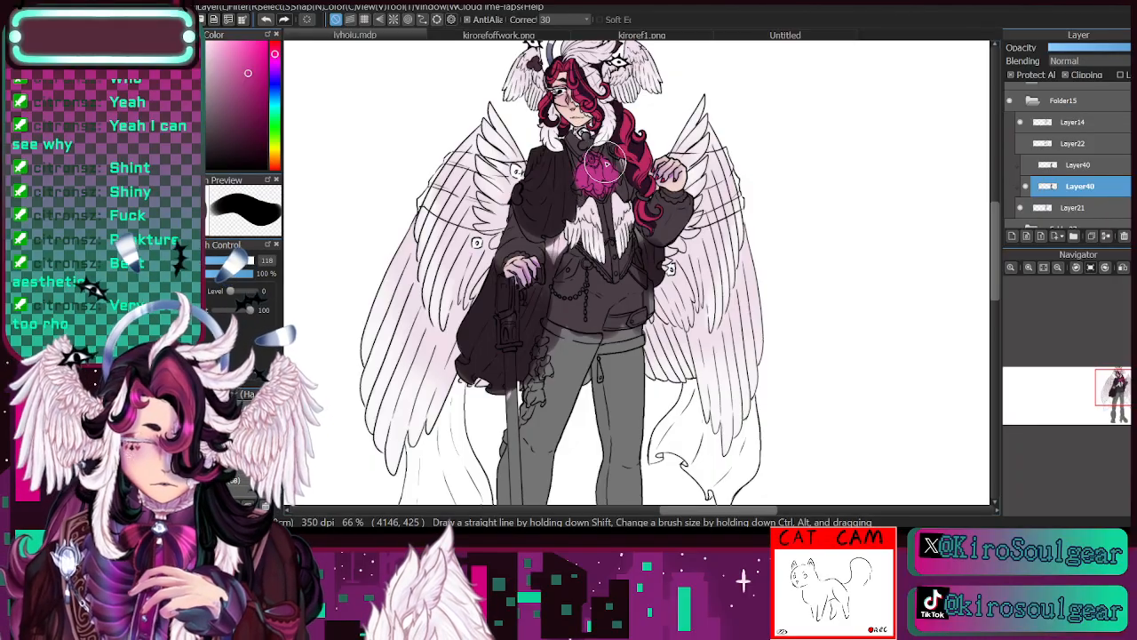
pyautogui.click(214, 63)
pyautogui.click(211, 260)
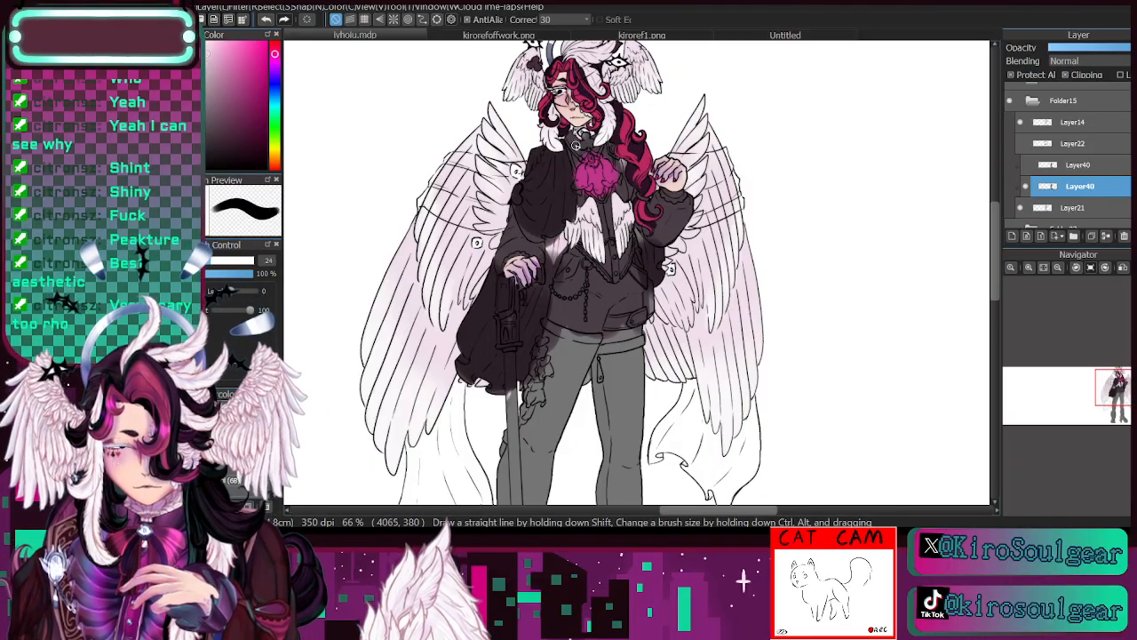
pyautogui.moveTo(570, 142)
pyautogui.mouseDown()
pyautogui.moveTo(576, 155)
pyautogui.moveTo(600, 151)
pyautogui.mouseUp()
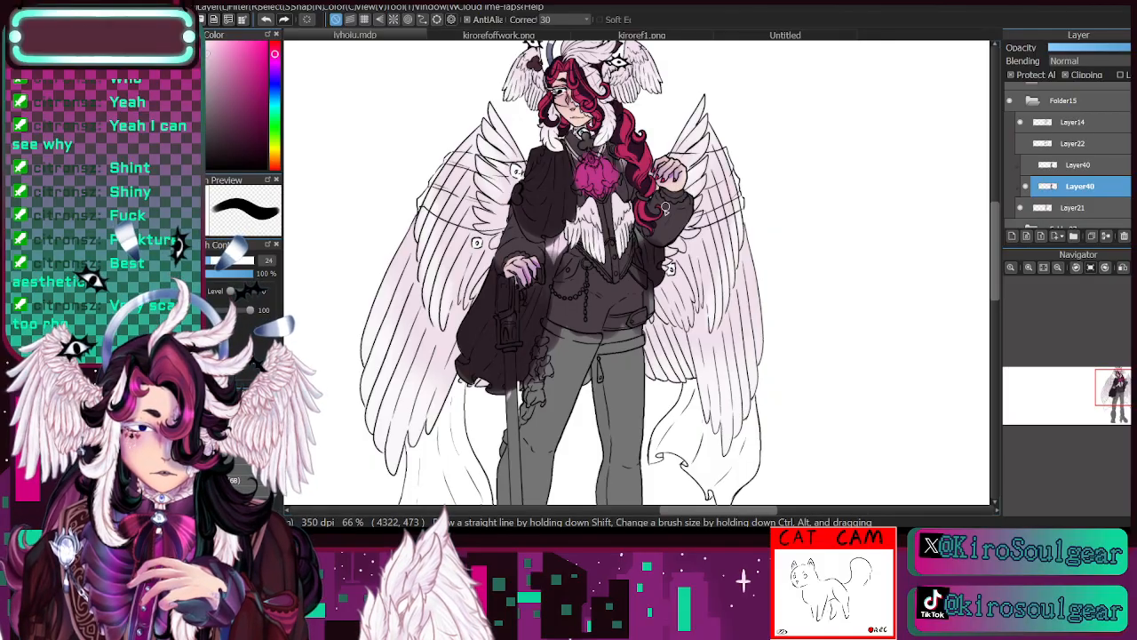
pyautogui.moveTo(662, 184)
pyautogui.mouseDown()
pyautogui.moveTo(668, 196)
pyautogui.moveTo(688, 189)
pyautogui.moveTo(677, 185)
pyautogui.mouseUp()
pyautogui.moveTo(515, 277)
pyautogui.mouseDown()
pyautogui.moveTo(511, 258)
pyautogui.moveTo(528, 264)
pyautogui.mouseUp()
# - Sample the cravat's magenta and paint the ruffle running down the thigh beside the cane with it at brush size 46
pyautogui.moveTo(1101, 375); pyautogui.dragTo(1126, 395)
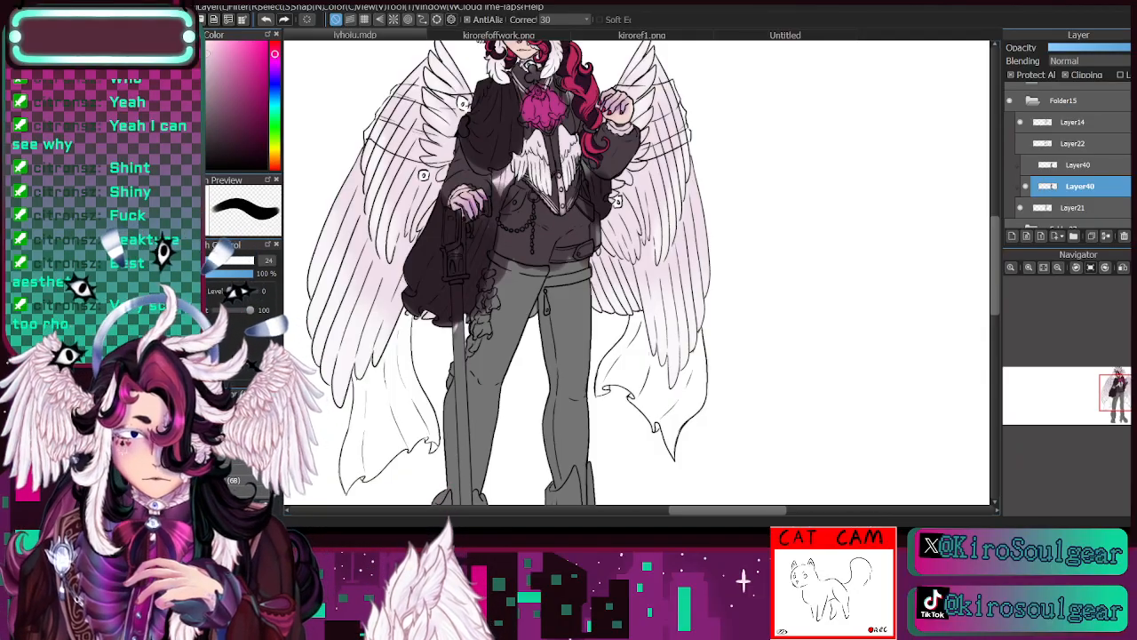
pyautogui.keyDown('alt'); pyautogui.click(544, 101); pyautogui.keyUp('alt')
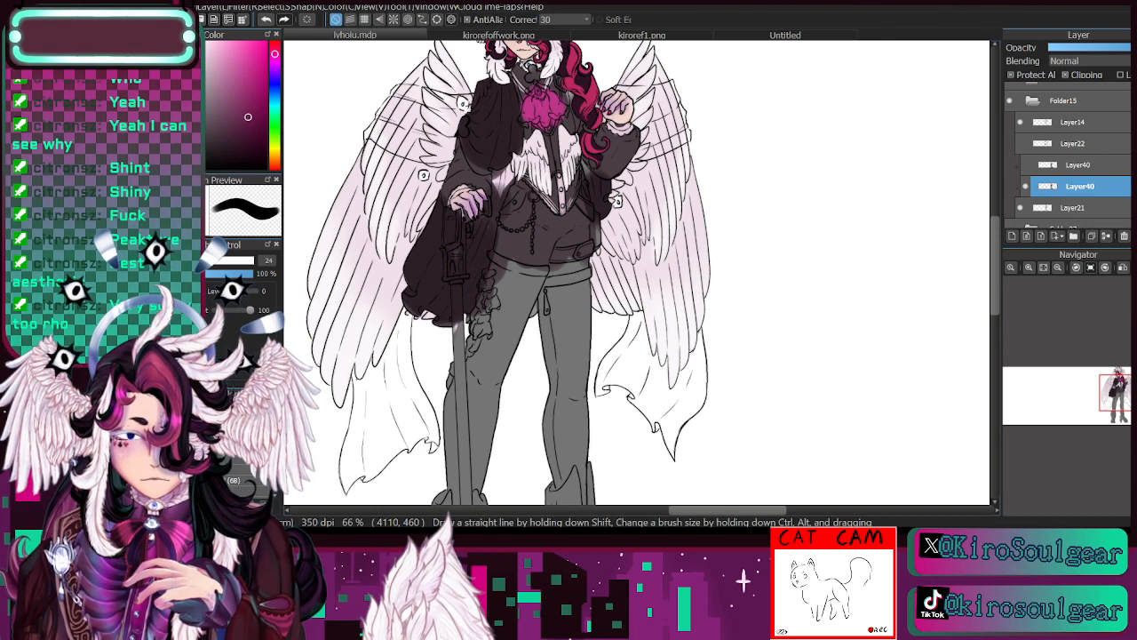
pyautogui.keyDown('alt'); pyautogui.click(536, 102); pyautogui.keyUp('alt')
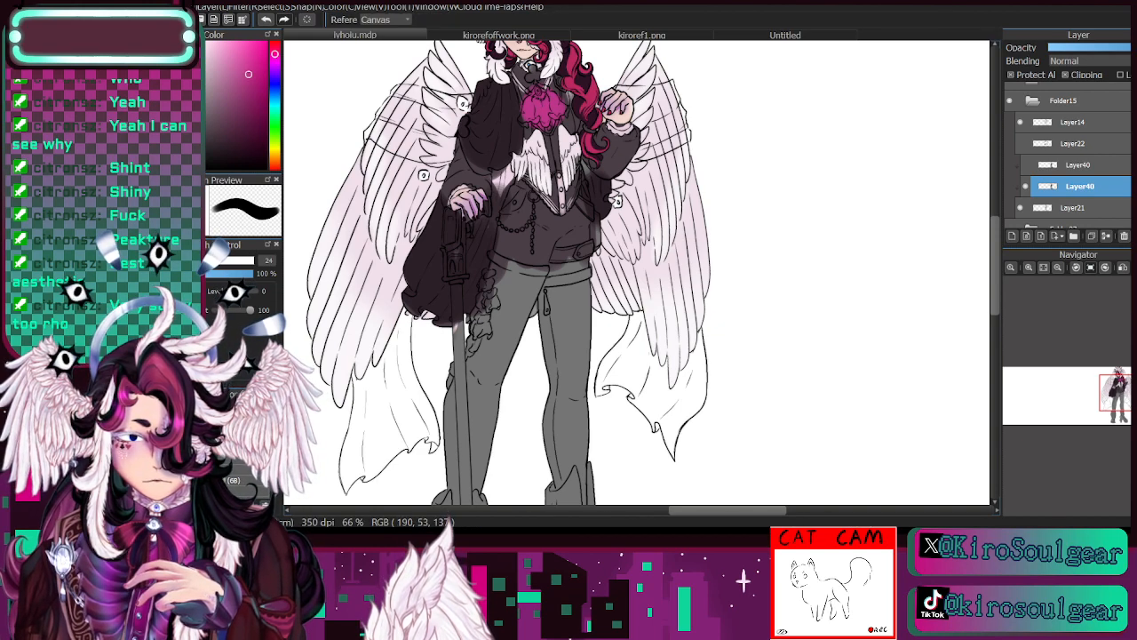
pyautogui.click(211, 260)
pyautogui.moveTo(1107, 394); pyautogui.dragTo(1100, 406)
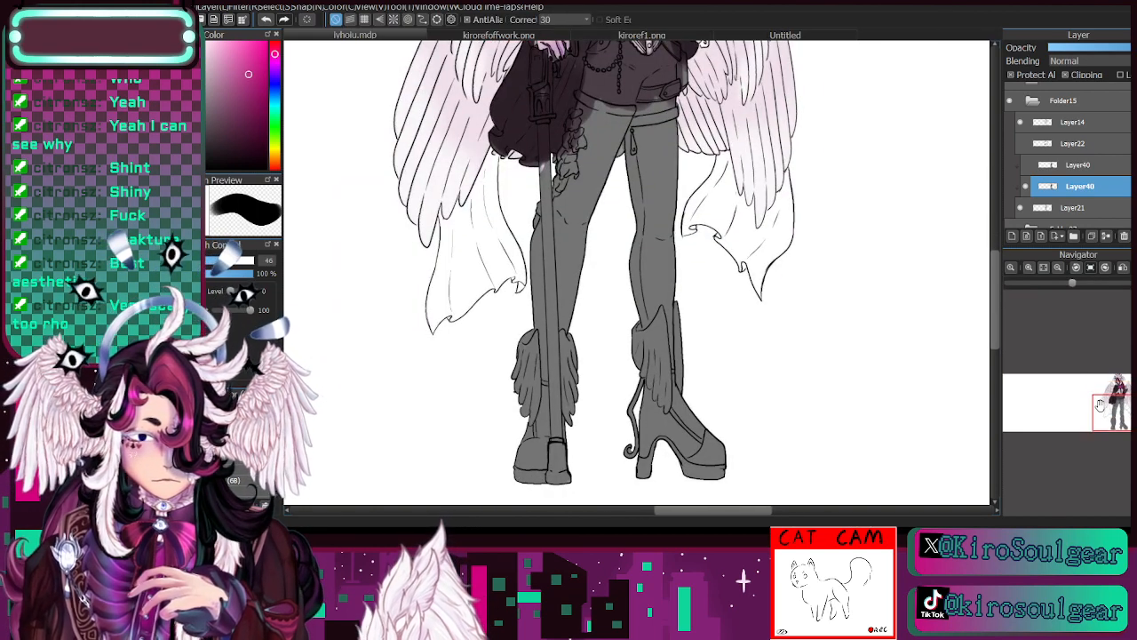
pyautogui.moveTo(550, 186)
pyautogui.mouseDown()
pyautogui.moveTo(539, 220)
pyautogui.moveTo(578, 152)
pyautogui.moveTo(573, 123)
pyautogui.moveTo(580, 142)
pyautogui.mouseUp()
# - Add a new layer directly above Layer21 and clip it to that layer
pyautogui.moveTo(1121, 411); pyautogui.dragTo(1115, 384)
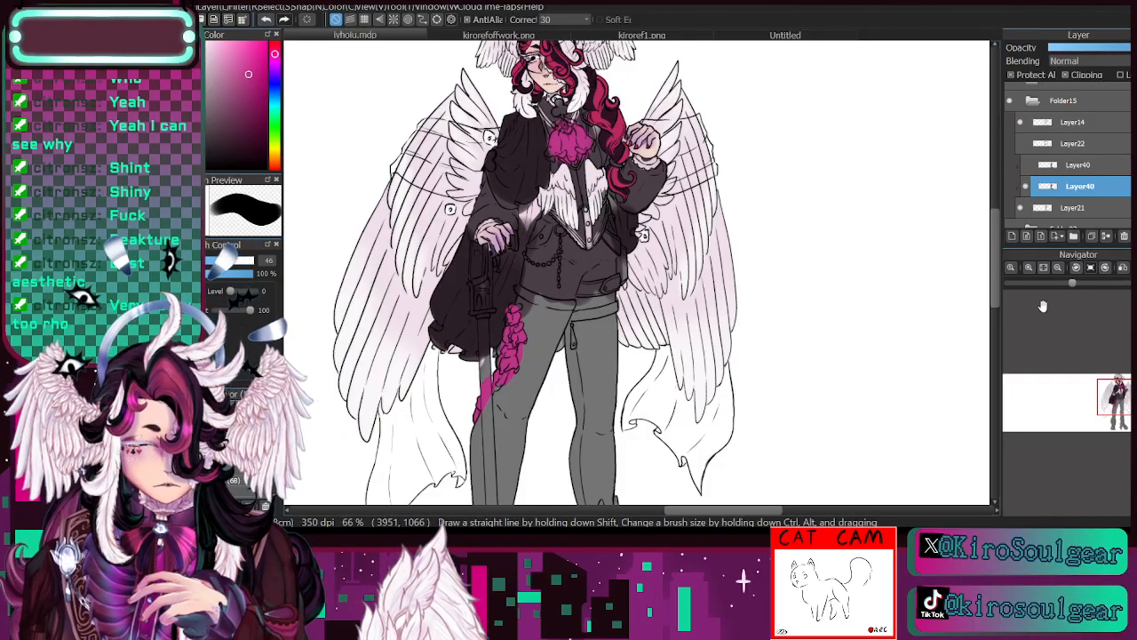
pyautogui.click(1030, 267)
pyautogui.moveTo(1124, 395); pyautogui.dragTo(1120, 387)
pyautogui.click(1073, 209)
pyautogui.click(1022, 208)
pyautogui.click(1022, 208)
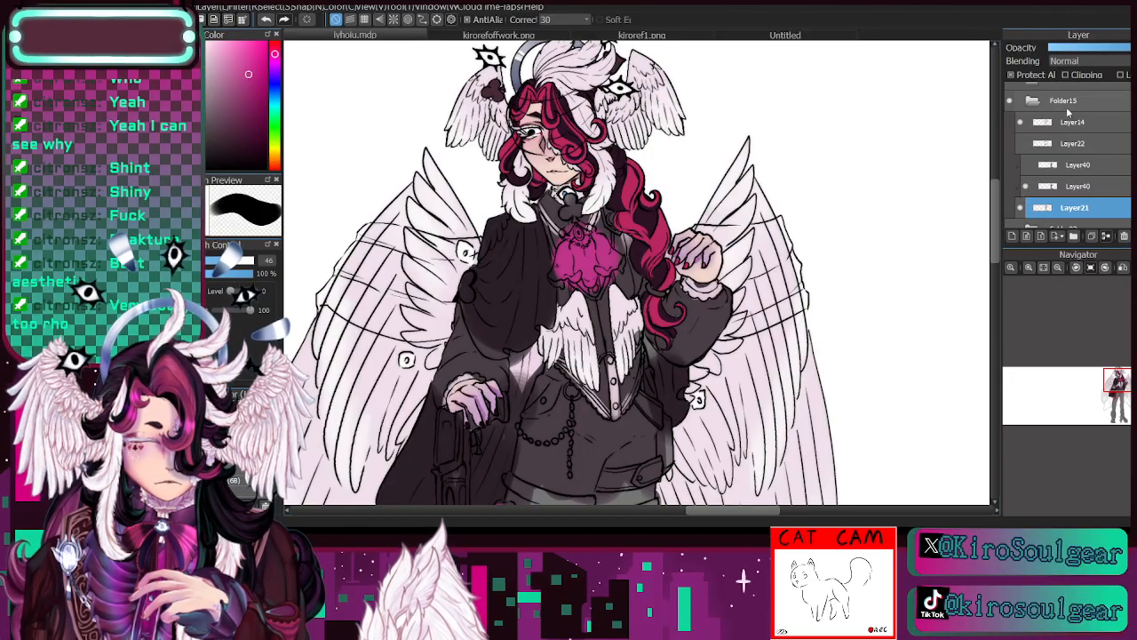
pyautogui.click(1012, 236)
pyautogui.click(1066, 76)
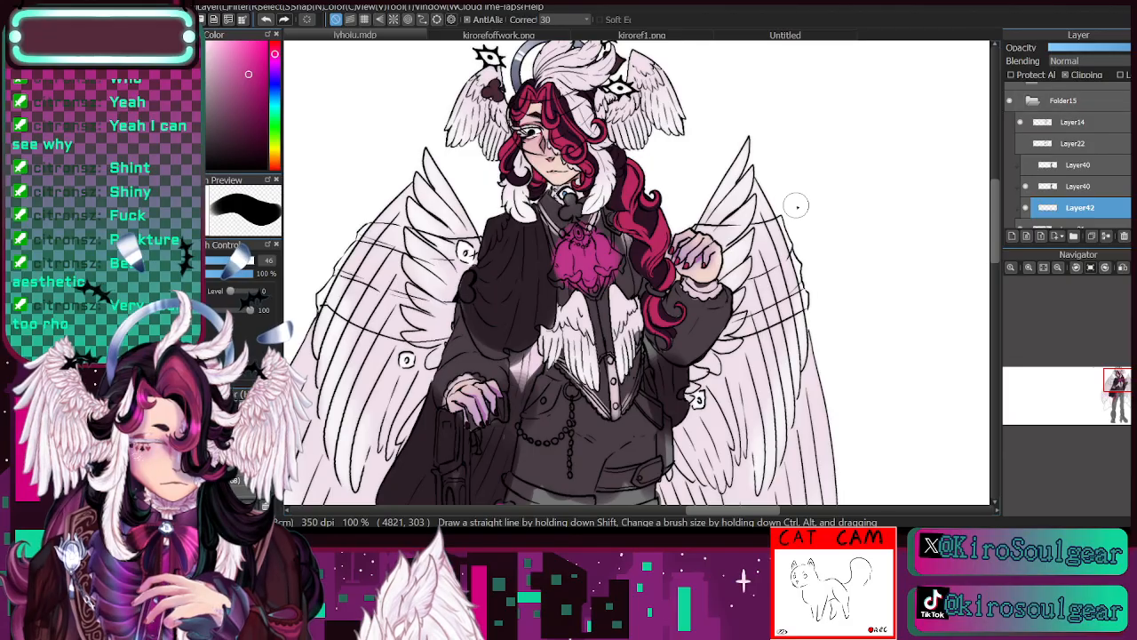
# - Mix a bluish green and try it over the red streaks of the braid and the locks around the face
pyautogui.click(274, 119)
pyautogui.click(247, 73)
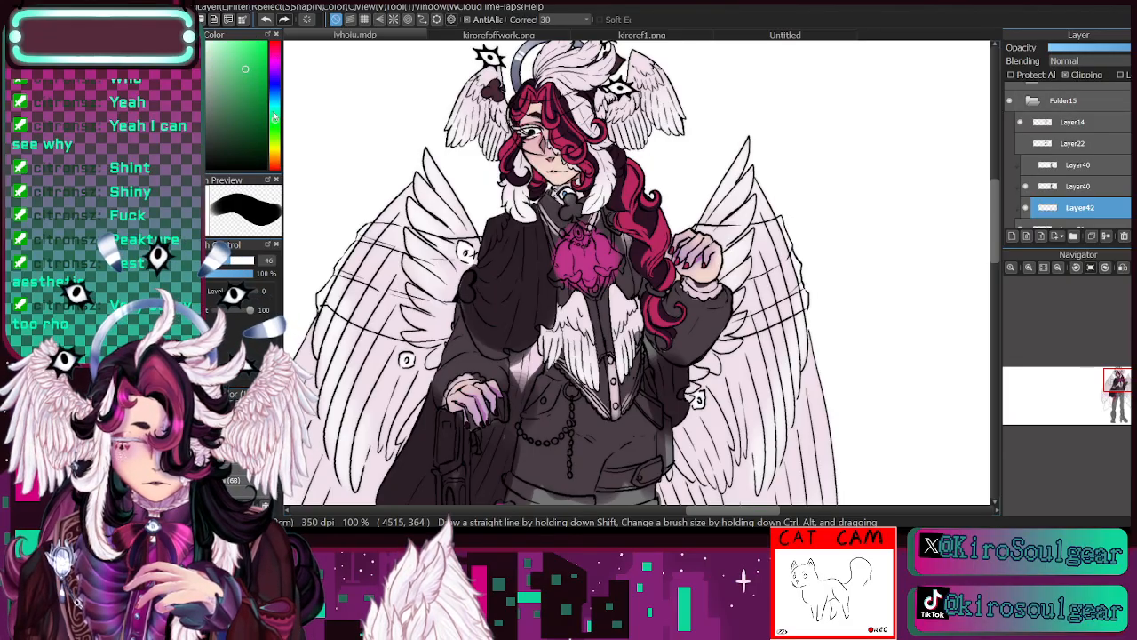
pyautogui.click(248, 96)
pyautogui.click(250, 84)
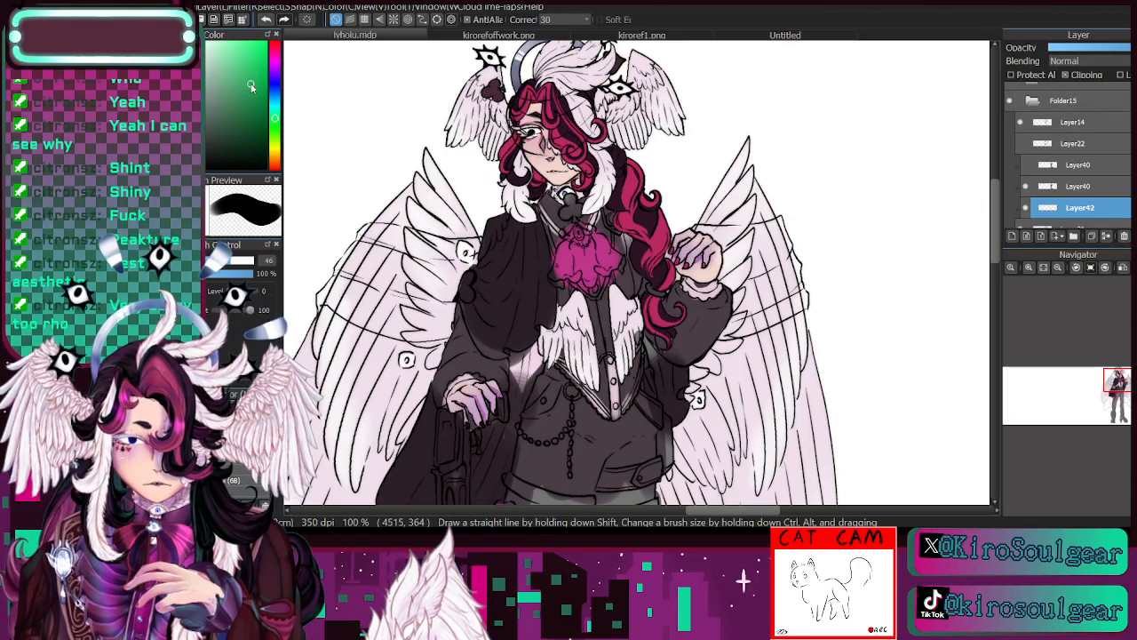
pyautogui.moveTo(275, 123); pyautogui.dragTo(274, 112)
pyautogui.click(260, 95)
pyautogui.moveTo(662, 228)
pyautogui.mouseDown()
pyautogui.moveTo(651, 264)
pyautogui.moveTo(663, 209)
pyautogui.moveTo(650, 260)
pyautogui.moveTo(624, 215)
pyautogui.moveTo(636, 178)
pyautogui.moveTo(625, 217)
pyautogui.moveTo(667, 281)
pyautogui.moveTo(665, 324)
pyautogui.mouseUp()
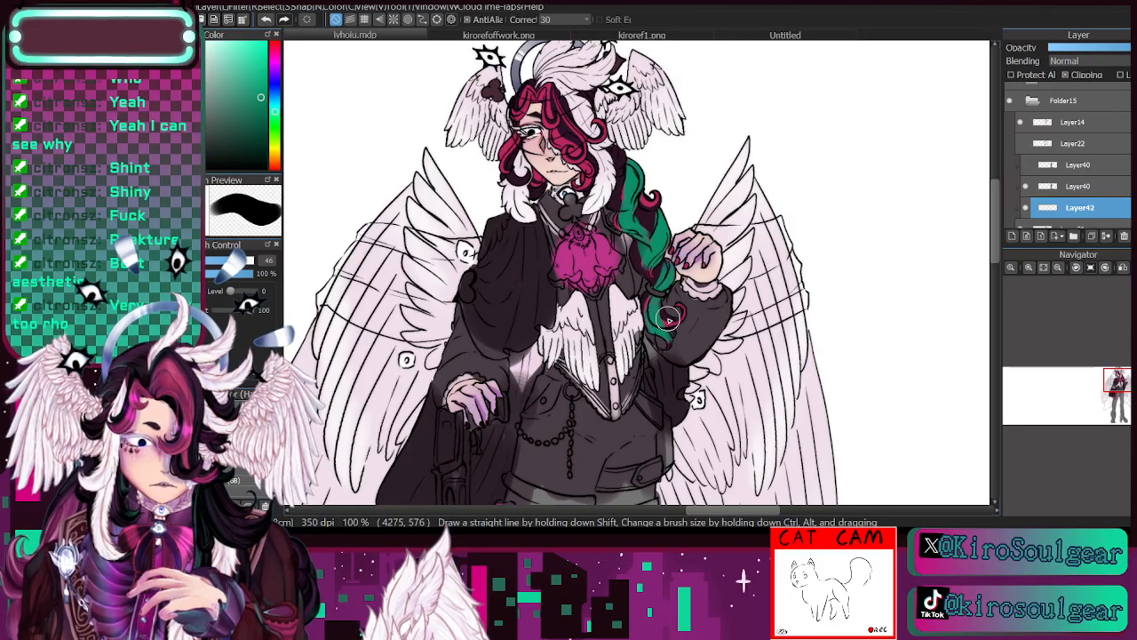
pyautogui.moveTo(545, 183); pyautogui.dragTo(591, 165)
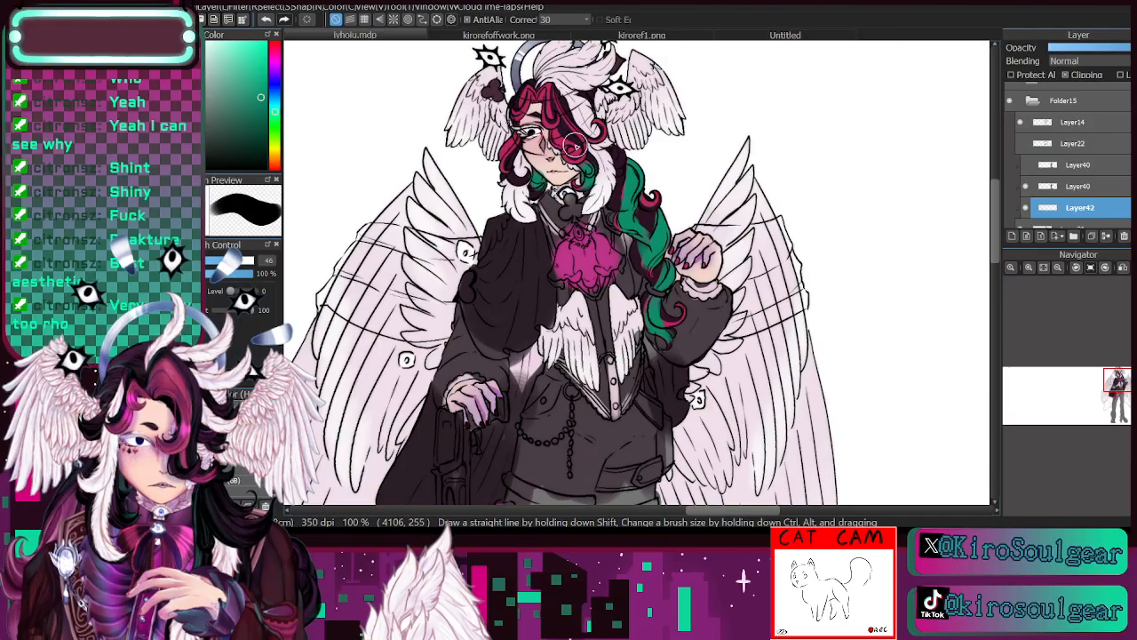
pyautogui.moveTo(511, 174); pyautogui.dragTo(515, 133)
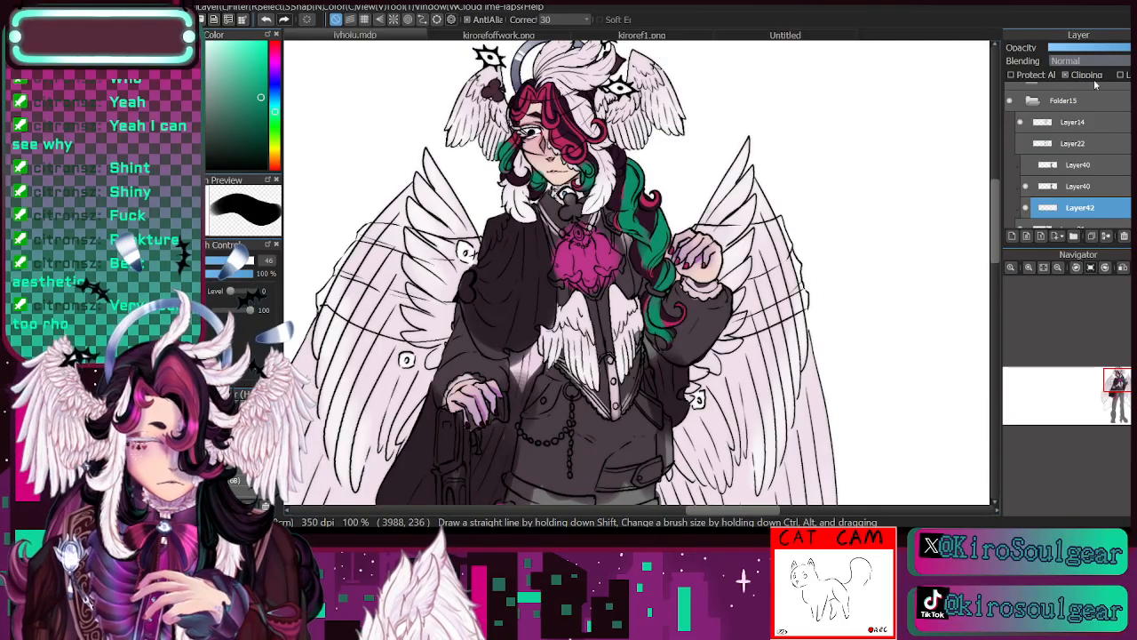
# - Test the Saturation blending mode on the green hair layer and switch it to Color
pyautogui.click(1082, 175)
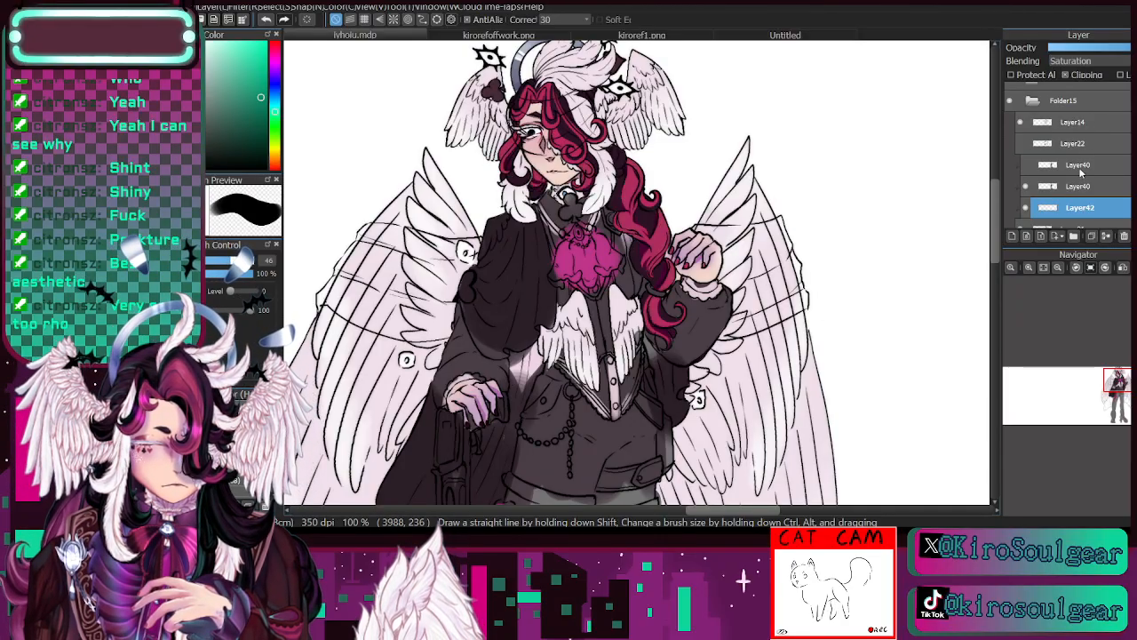
pyautogui.click(1095, 62)
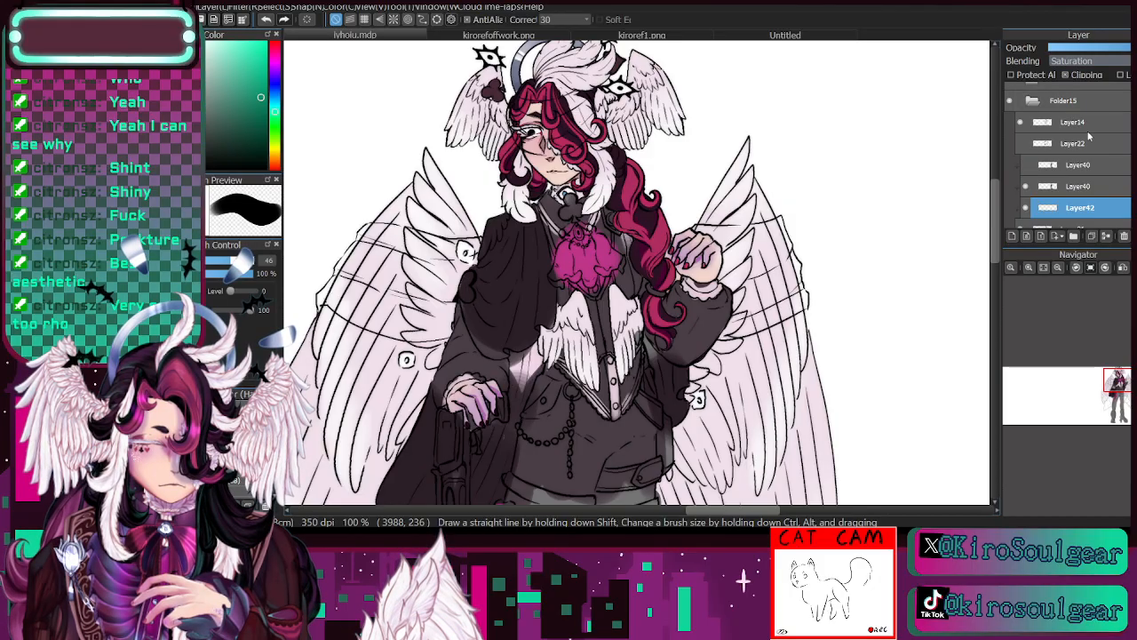
pyautogui.click(1085, 167)
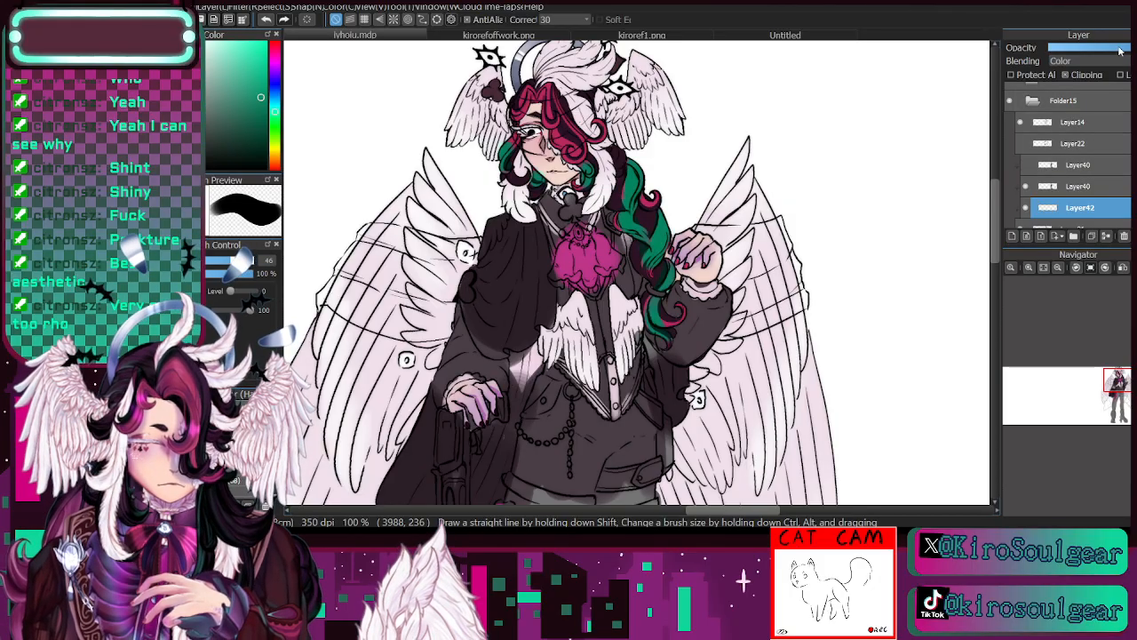
pyautogui.moveTo(1110, 53); pyautogui.dragTo(1117, 55)
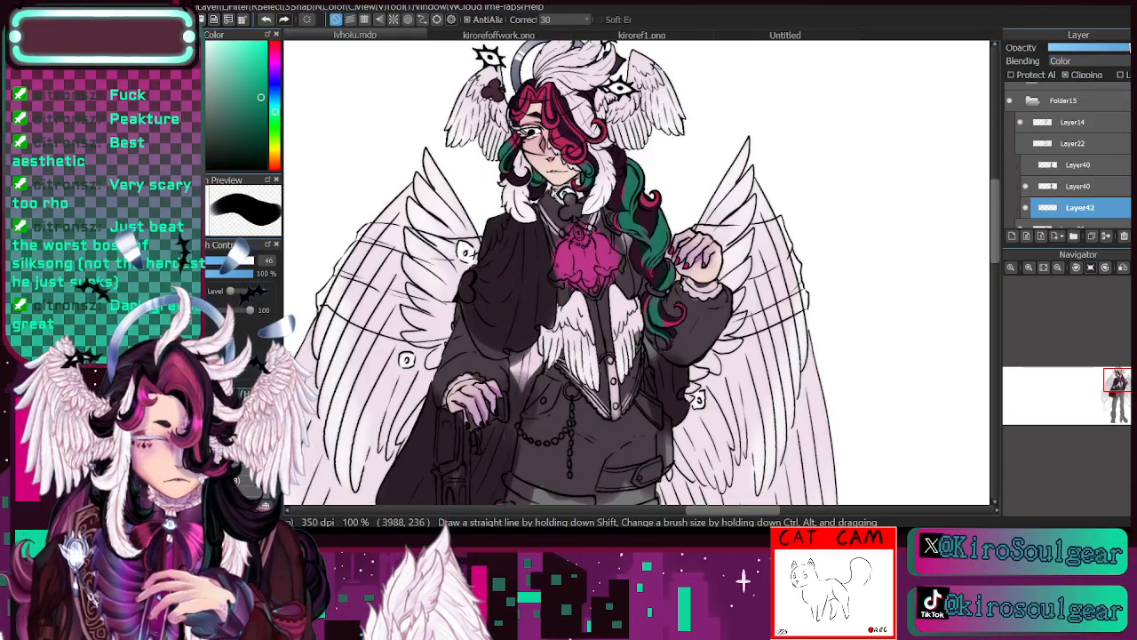
# - Compare the hair with the green layer Layer42 hidden and shown, and delete that layer
pyautogui.click(1026, 207)
pyautogui.click(1026, 208)
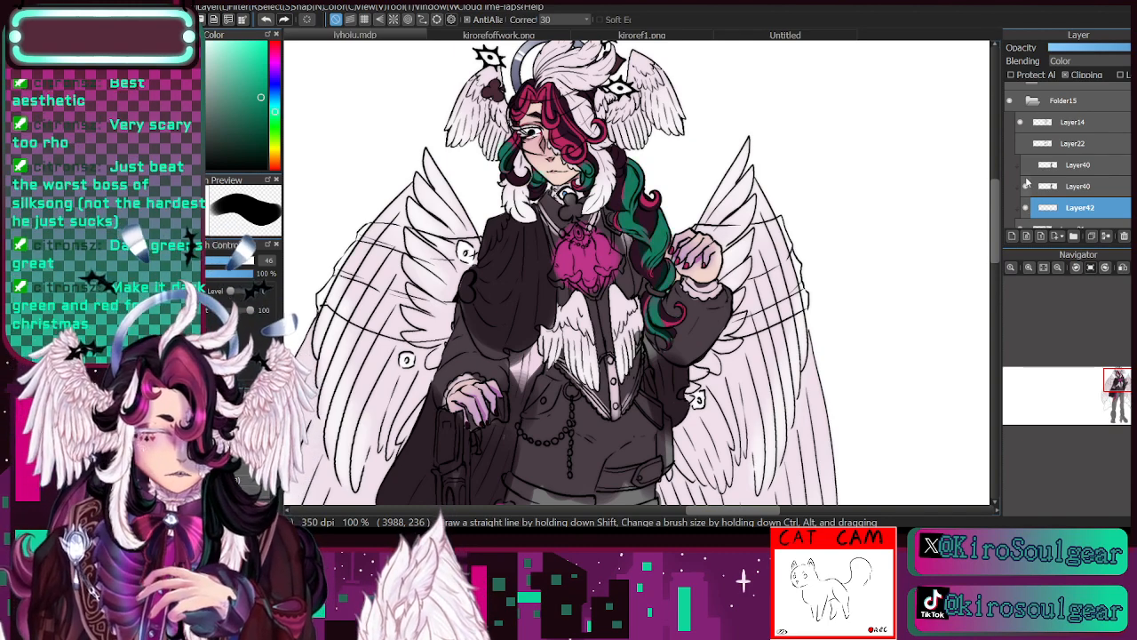
pyautogui.click(1026, 207)
pyautogui.click(1027, 207)
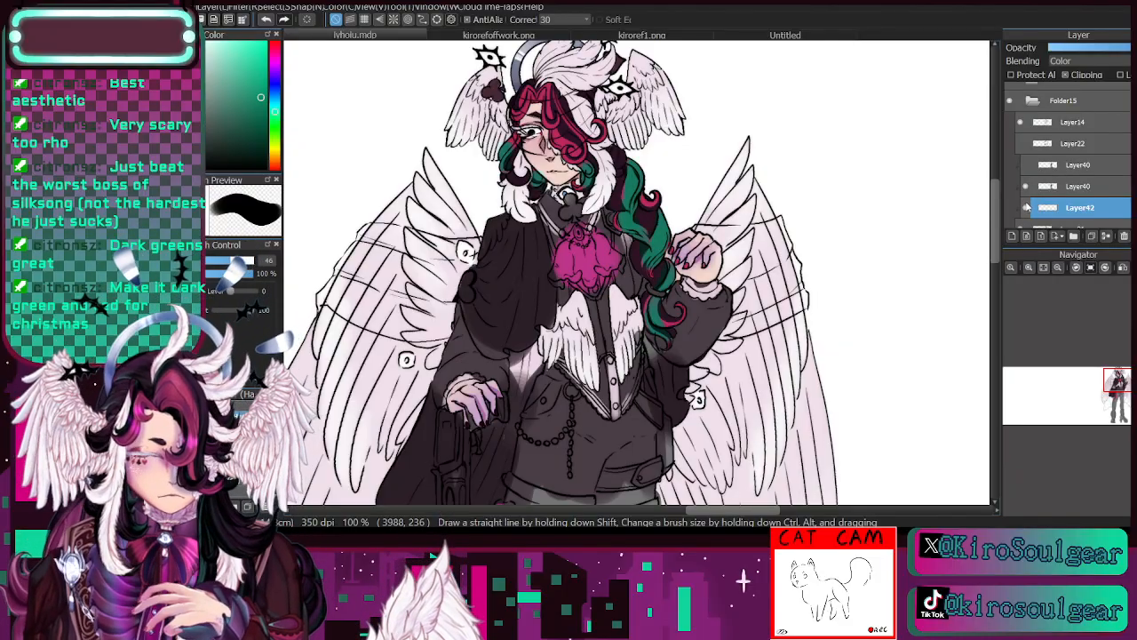
pyautogui.click(1029, 267)
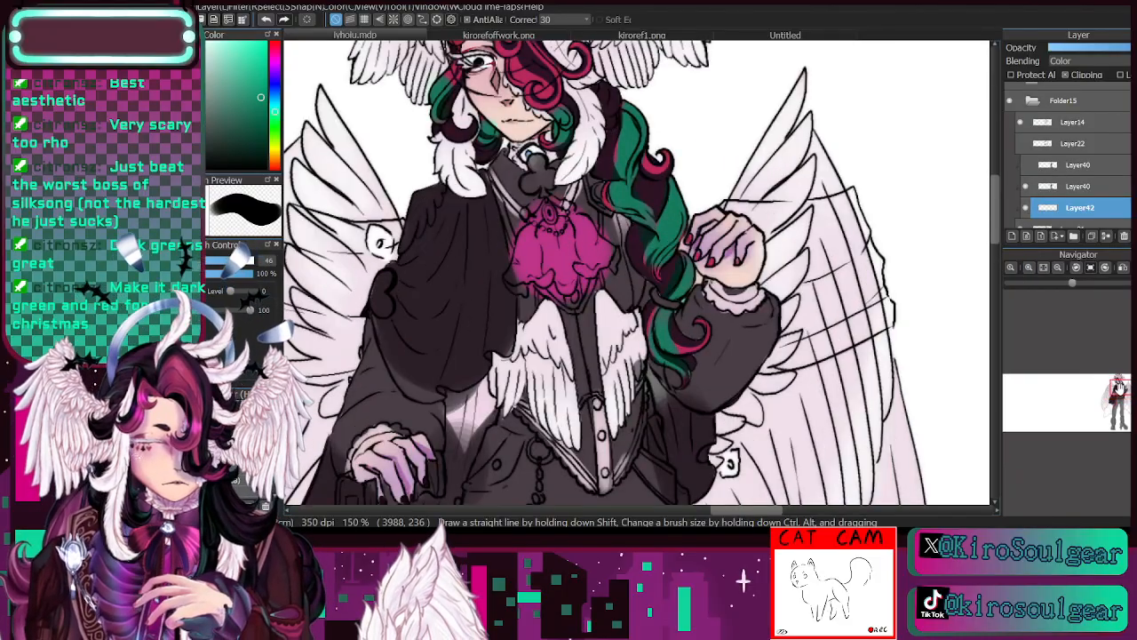
pyautogui.moveTo(1118, 391); pyautogui.dragTo(1122, 388)
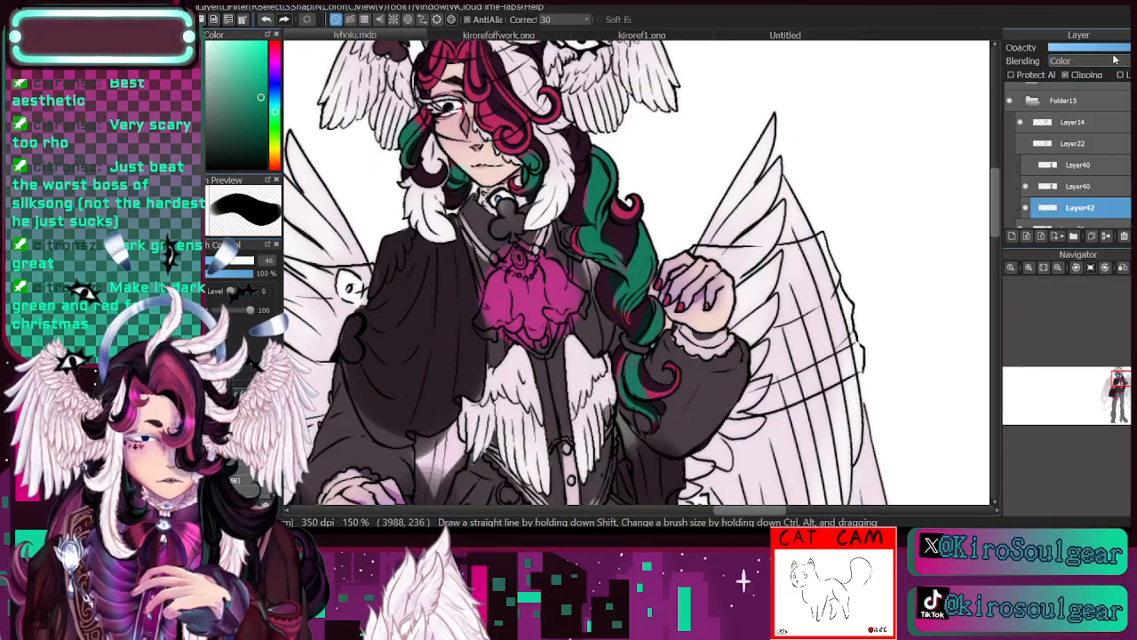
pyautogui.click(1027, 208)
pyautogui.click(1027, 208)
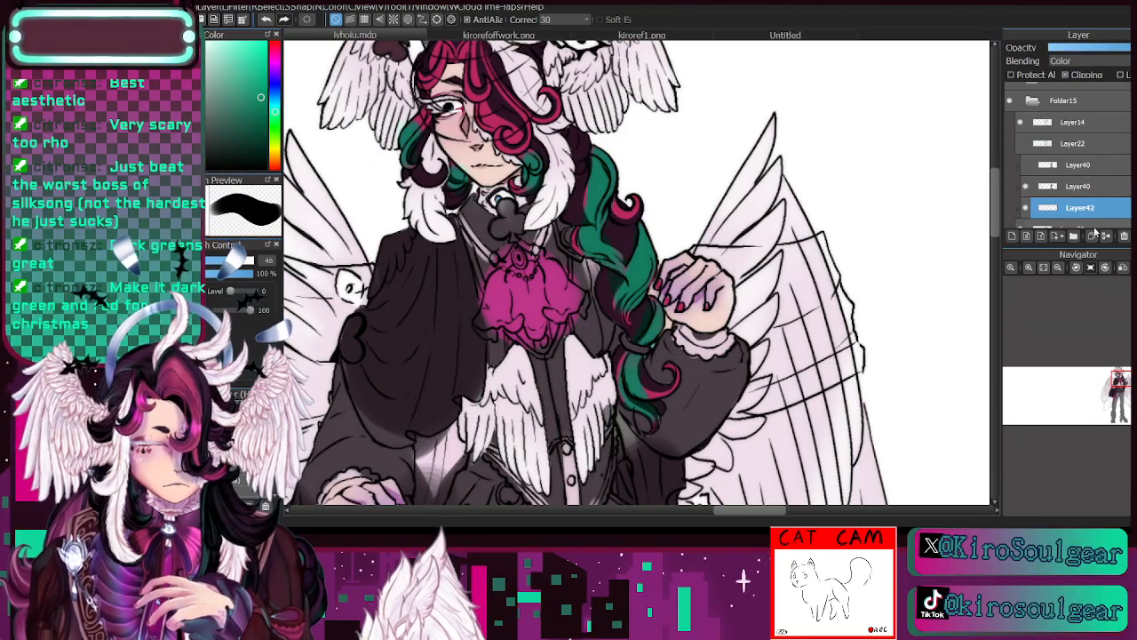
pyautogui.moveTo(1120, 385); pyautogui.dragTo(1121, 365)
pyautogui.click(1123, 237)
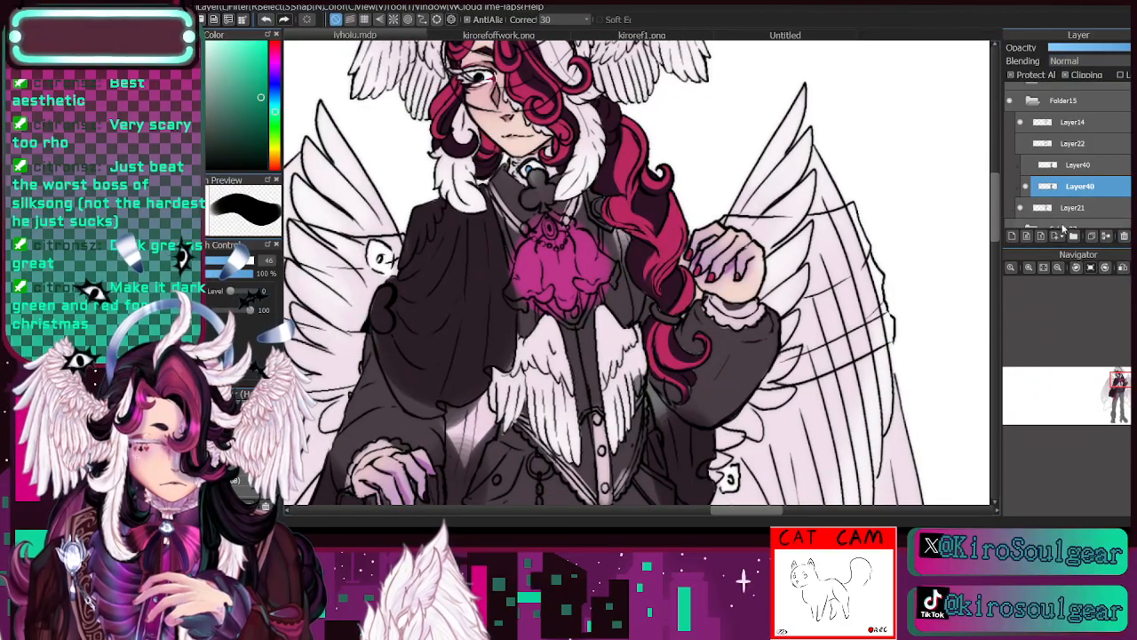
# - Add a new clipped layer above Layer40 and try thin green streaks along the braid at brush sizes 13.4 and 7.2
pyautogui.click(1013, 237)
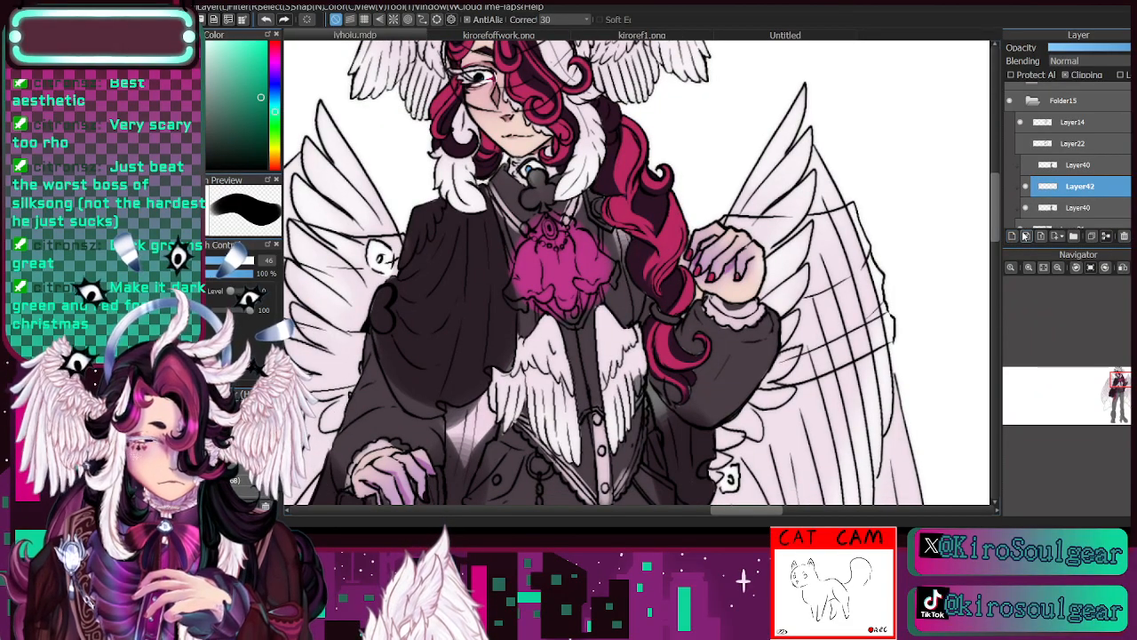
pyautogui.click(244, 480)
pyautogui.moveTo(658, 257)
pyautogui.mouseDown()
pyautogui.moveTo(673, 189)
pyautogui.moveTo(655, 248)
pyautogui.moveTo(672, 191)
pyautogui.moveTo(677, 224)
pyautogui.mouseUp()
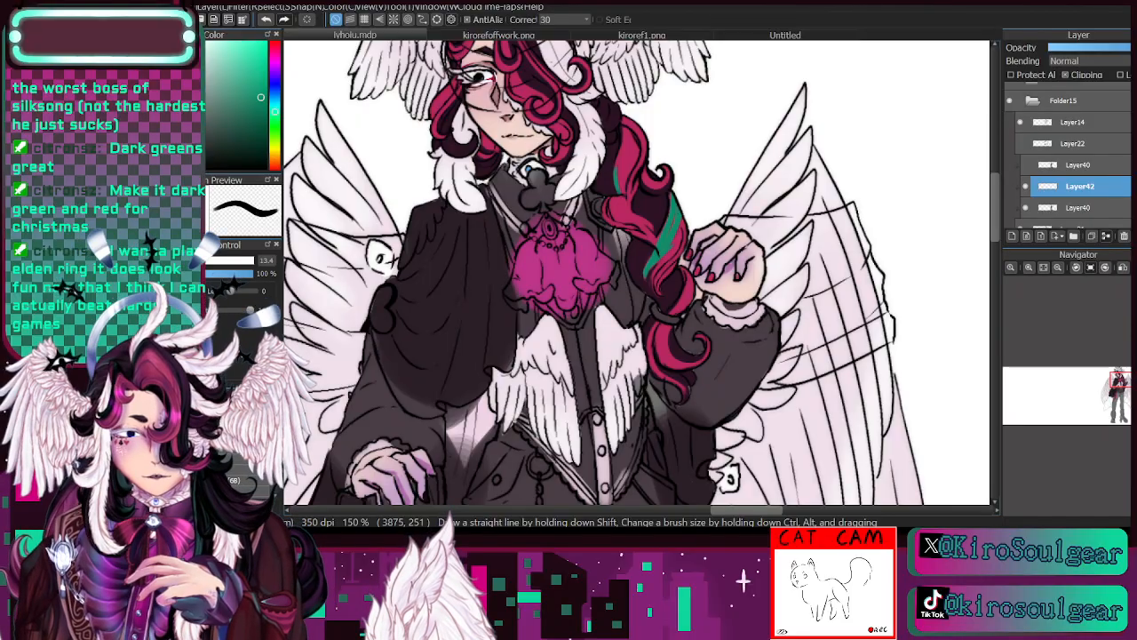
pyautogui.moveTo(621, 190)
pyautogui.mouseDown()
pyautogui.moveTo(625, 112)
pyautogui.moveTo(624, 132)
pyautogui.moveTo(645, 145)
pyautogui.moveTo(632, 158)
pyautogui.moveTo(629, 127)
pyautogui.moveTo(627, 193)
pyautogui.mouseUp()
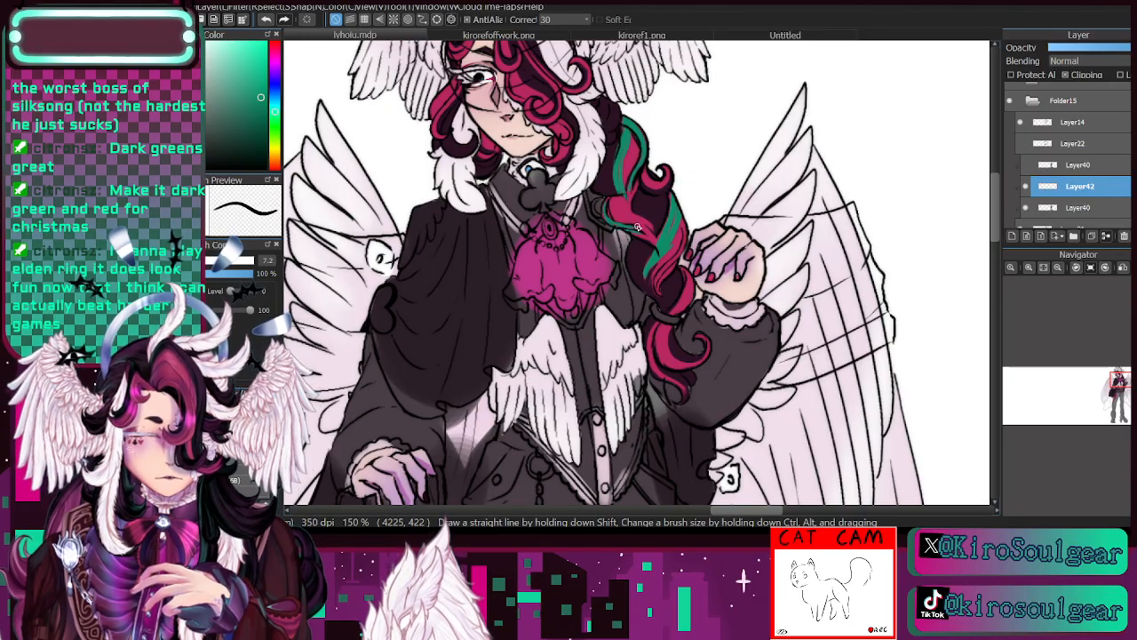
pyautogui.moveTo(653, 239)
pyautogui.mouseDown()
pyautogui.moveTo(679, 216)
pyautogui.moveTo(669, 248)
pyautogui.mouseUp()
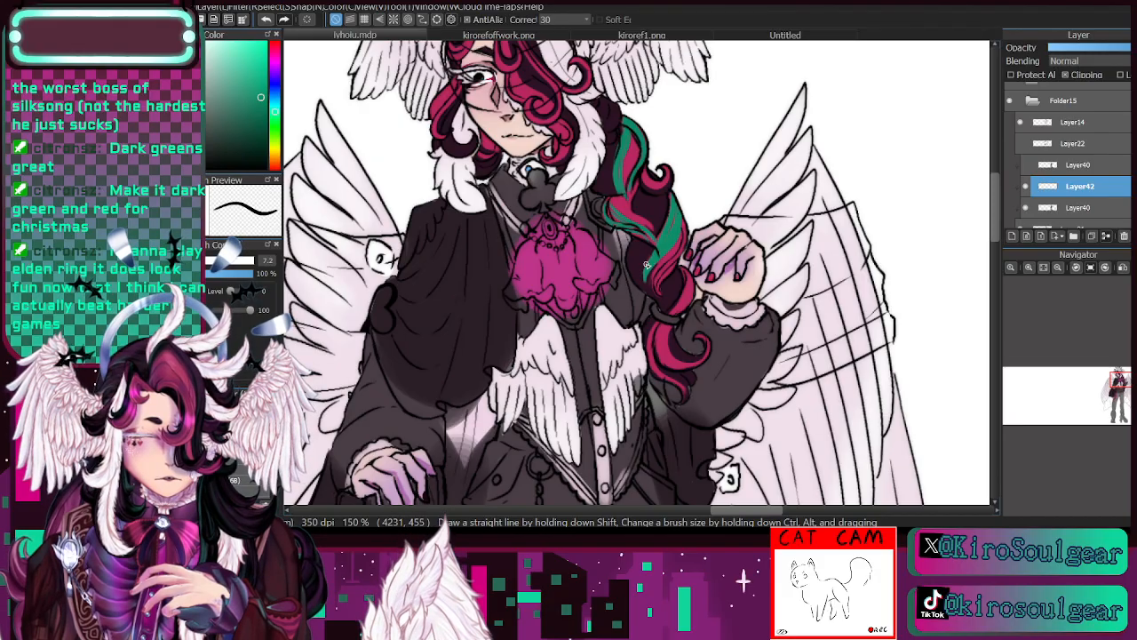
# - Compare the braid with and without the green streaks, delete their layer and reselect the visible Layer40
pyautogui.click(1025, 186)
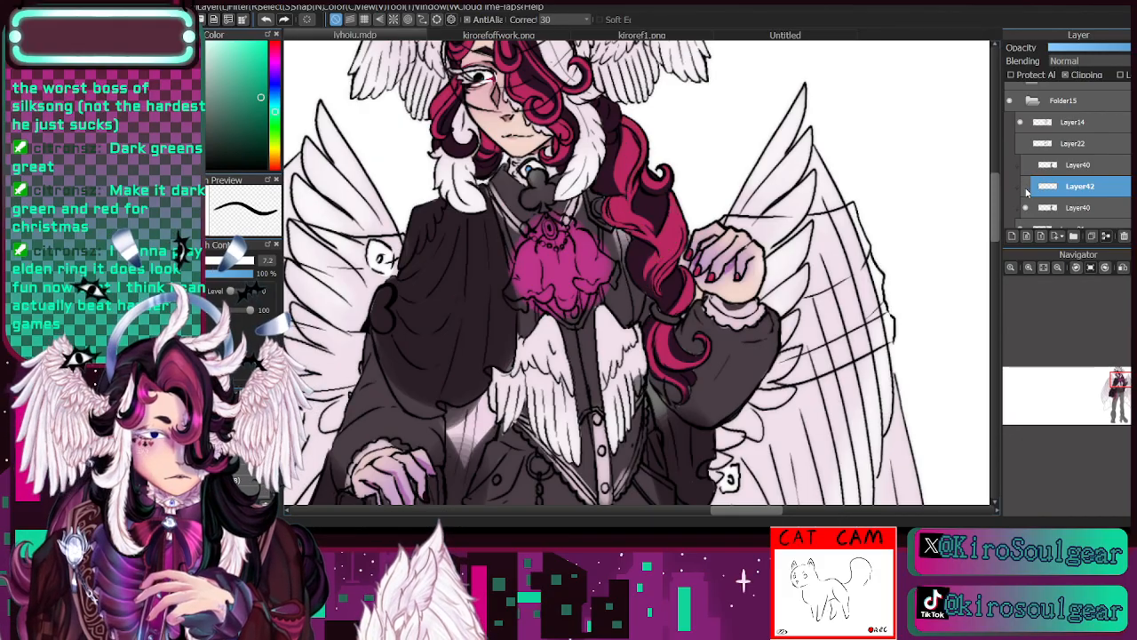
pyautogui.click(1026, 186)
pyautogui.click(1061, 267)
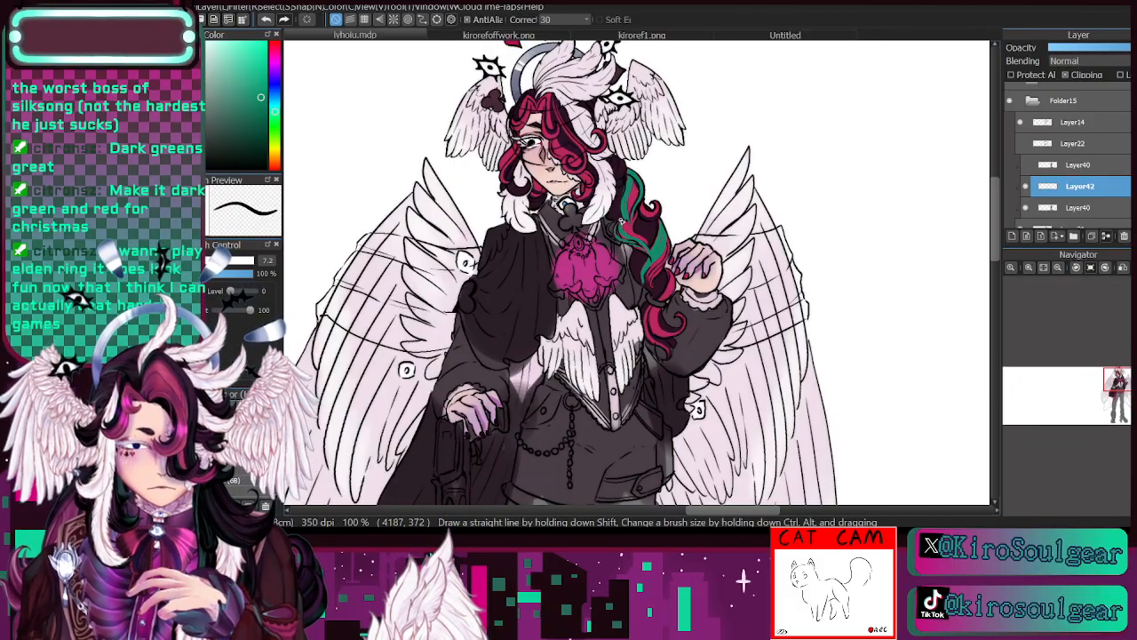
pyautogui.moveTo(1114, 386); pyautogui.dragTo(1116, 371)
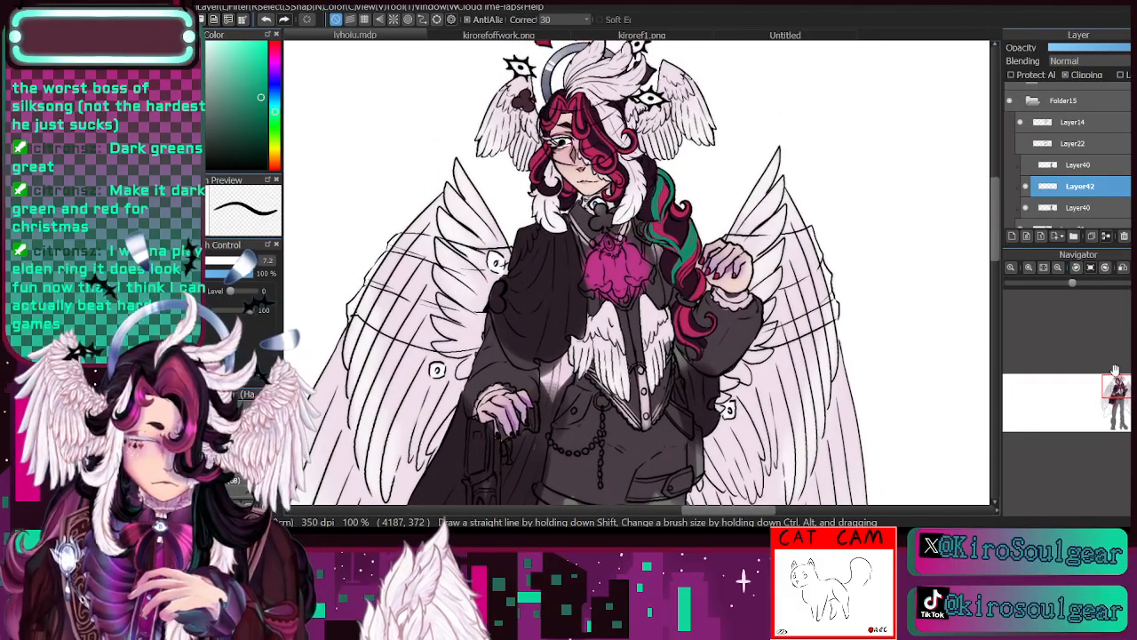
pyautogui.click(1027, 187)
pyautogui.click(1123, 236)
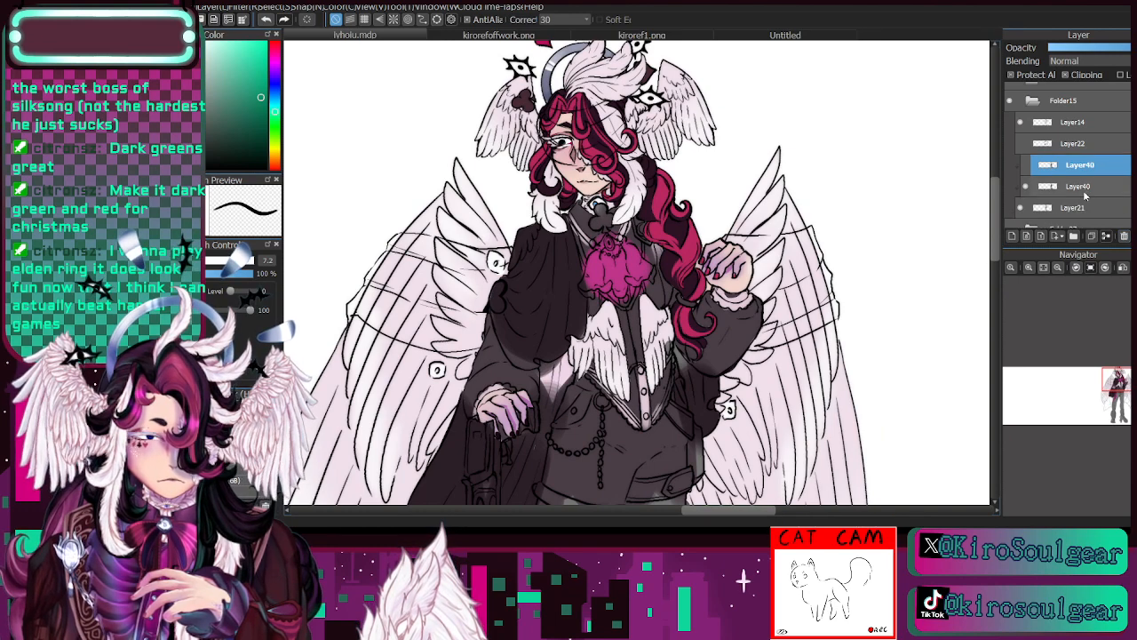
pyautogui.click(1085, 190)
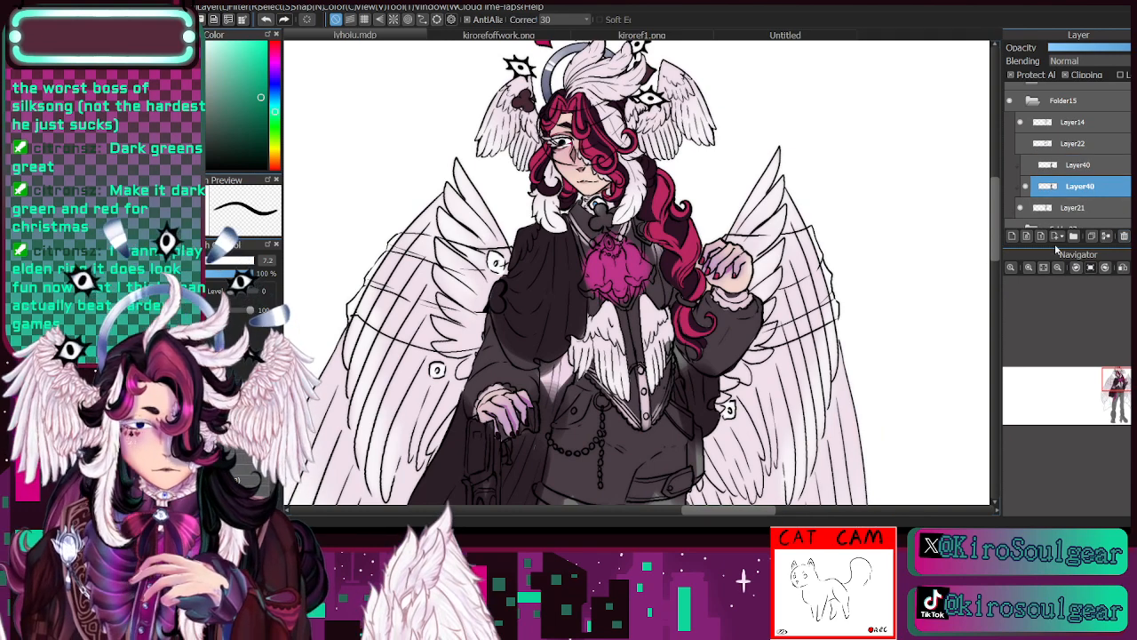
# - Compare the outfit with the clipped Layer40 colours hidden and shown
pyautogui.click(1028, 186)
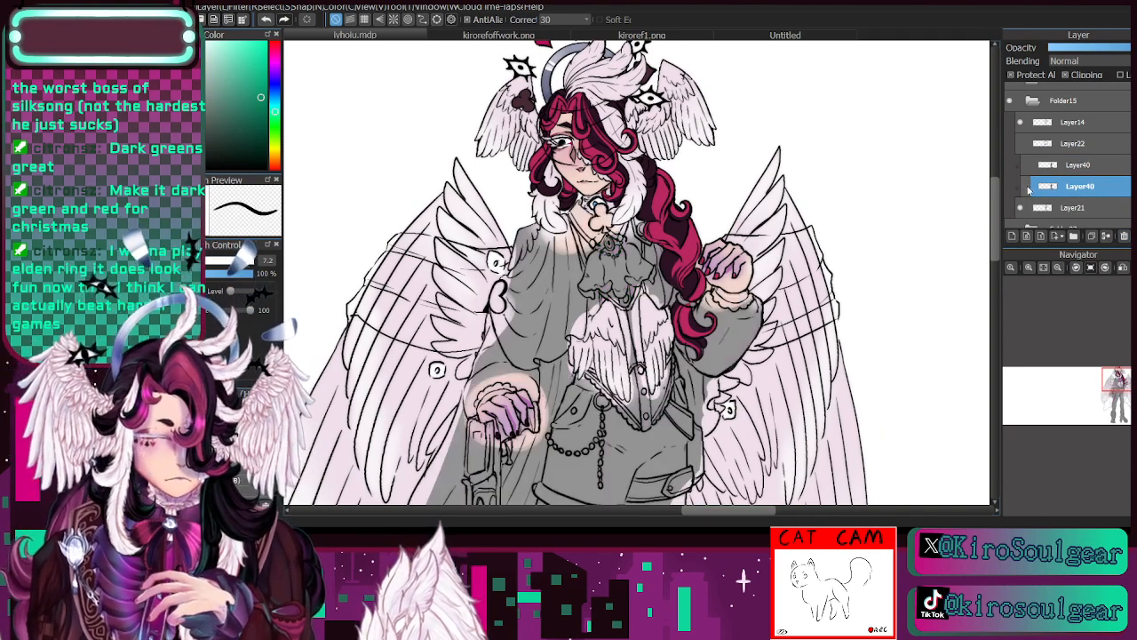
pyautogui.click(1028, 186)
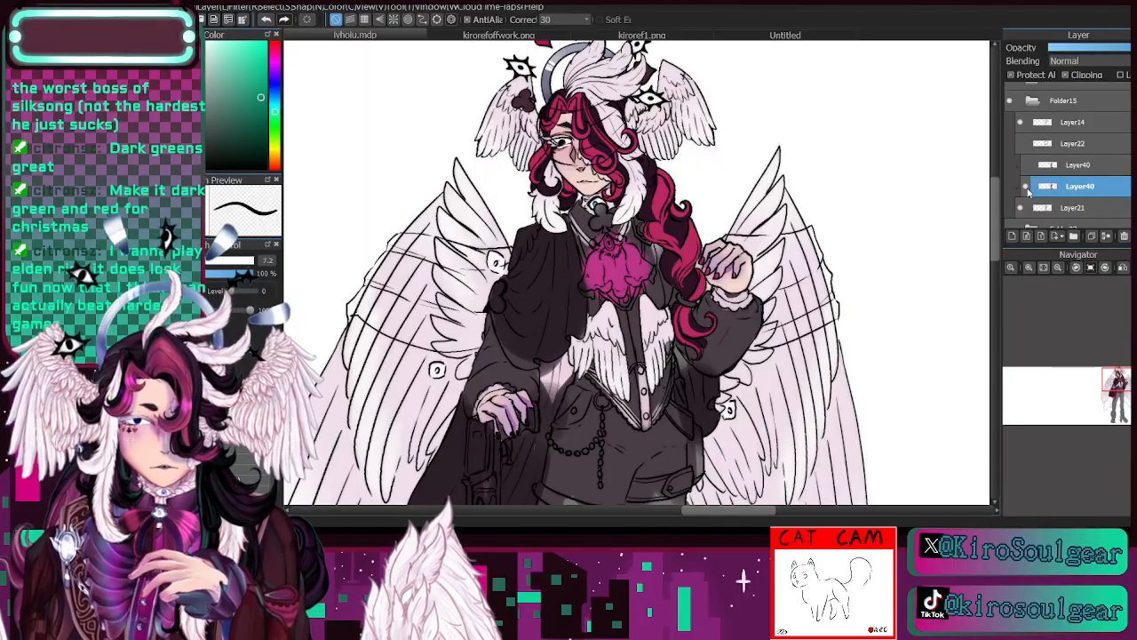
pyautogui.click(1026, 187)
pyautogui.click(1026, 187)
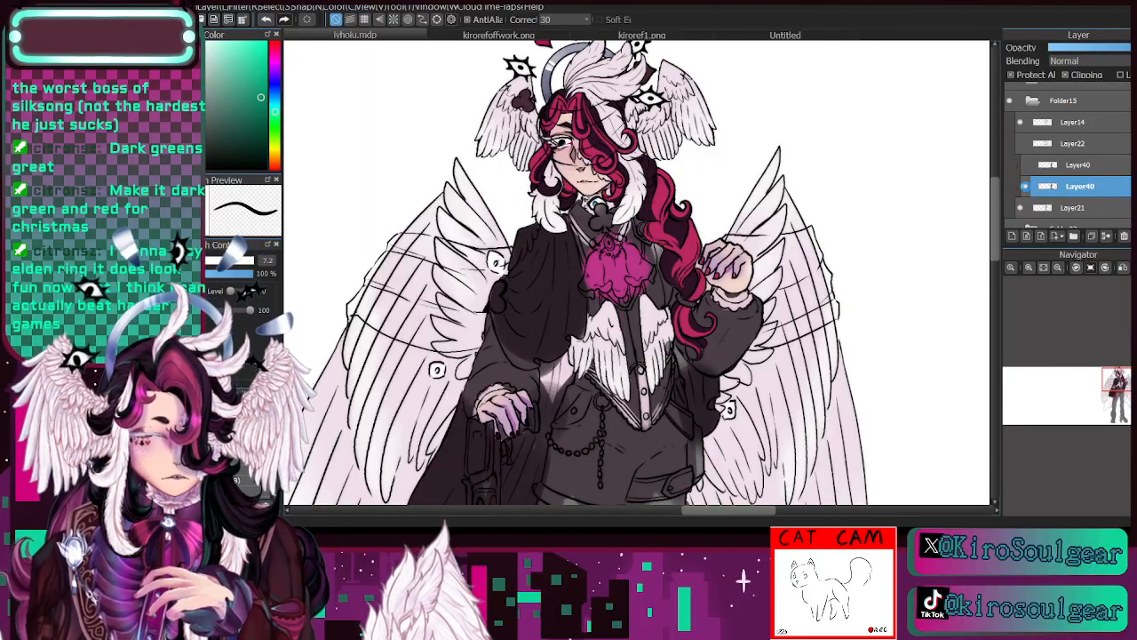
# - Shade the cravat and the flowers along the thigh in dark magenta at brush sizes 18 and 35, and compare with Layer40 hidden and shown
pyautogui.moveTo(1118, 388); pyautogui.dragTo(1123, 394)
pyautogui.click(1058, 268)
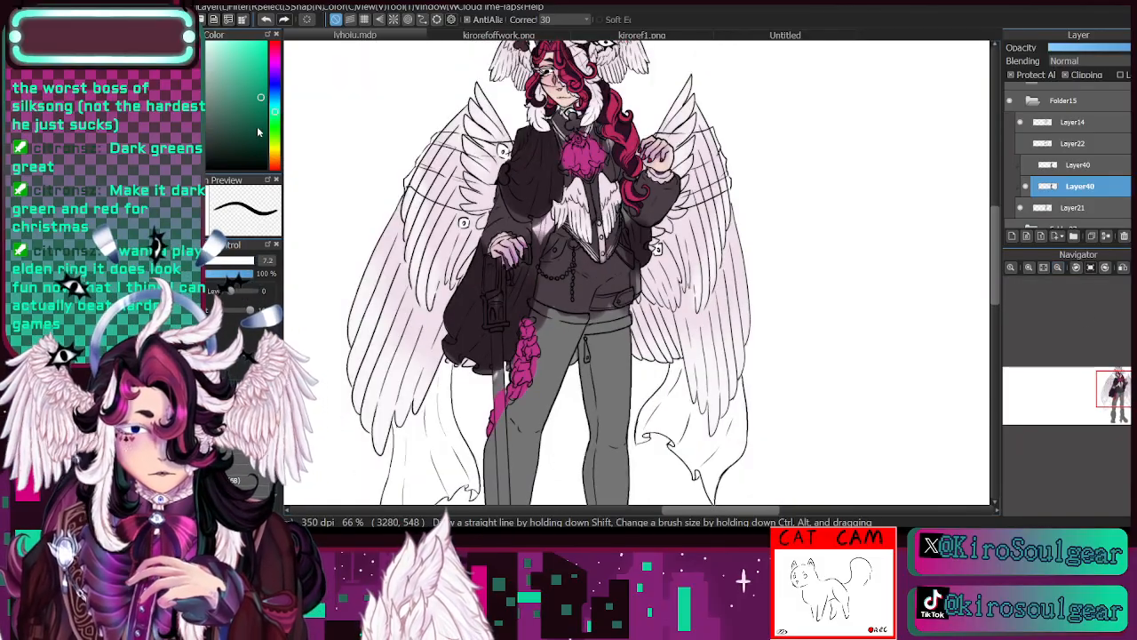
pyautogui.click(275, 64)
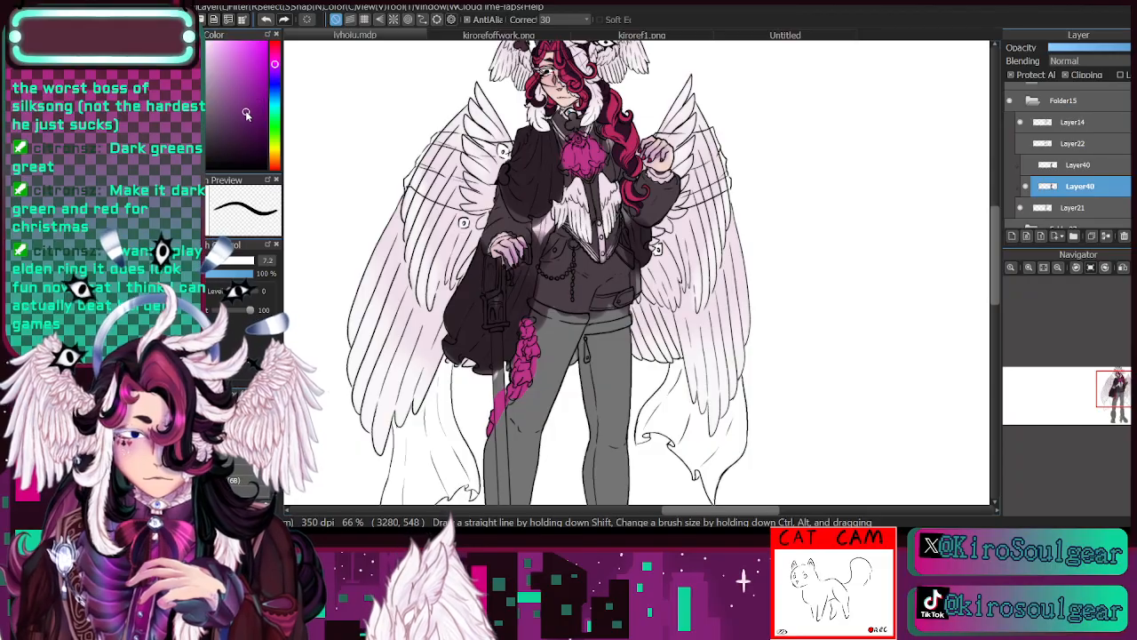
pyautogui.click(274, 57)
pyautogui.click(249, 122)
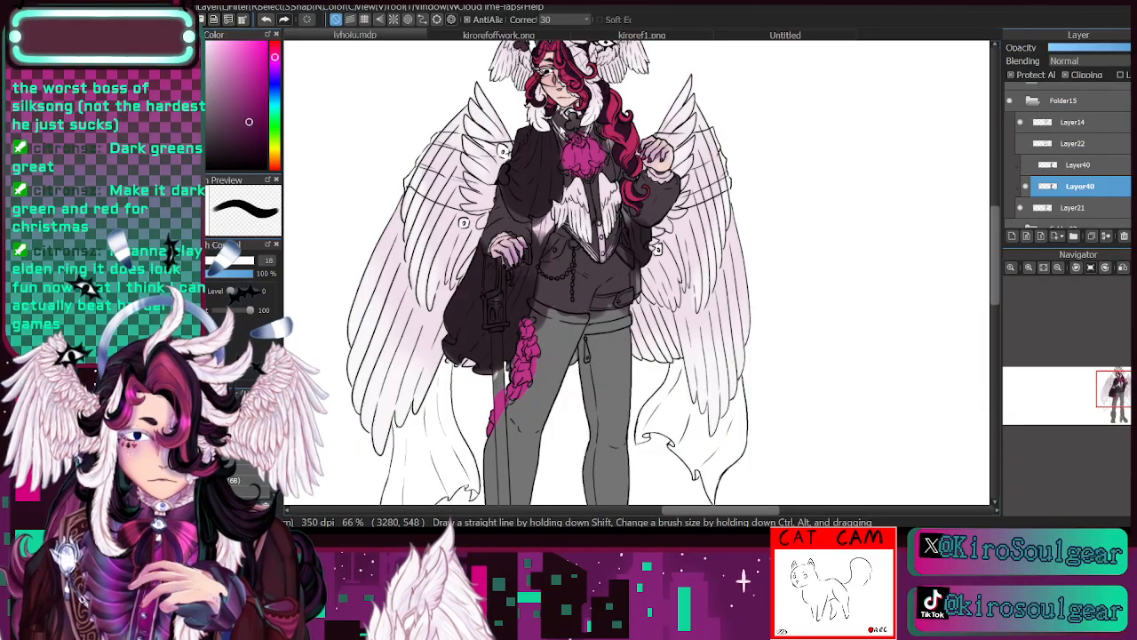
pyautogui.moveTo(577, 152); pyautogui.dragTo(586, 153)
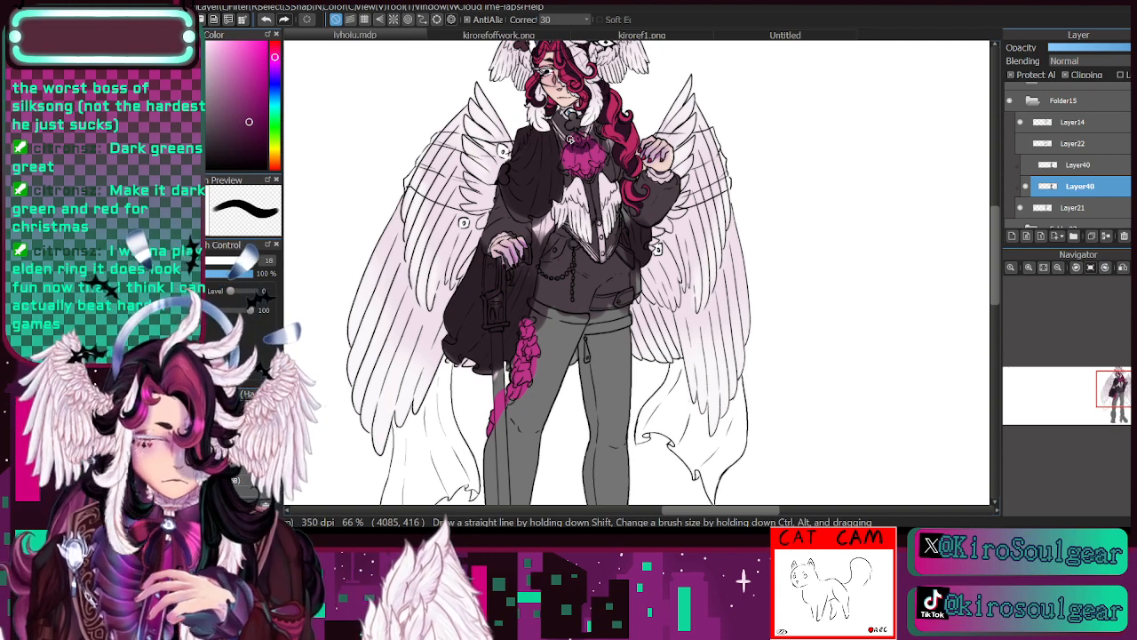
pyautogui.click(222, 262)
pyautogui.moveTo(579, 152)
pyautogui.mouseDown()
pyautogui.moveTo(593, 144)
pyautogui.moveTo(565, 146)
pyautogui.mouseUp()
pyautogui.moveTo(520, 363)
pyautogui.mouseDown()
pyautogui.moveTo(532, 338)
pyautogui.moveTo(518, 390)
pyautogui.mouseUp()
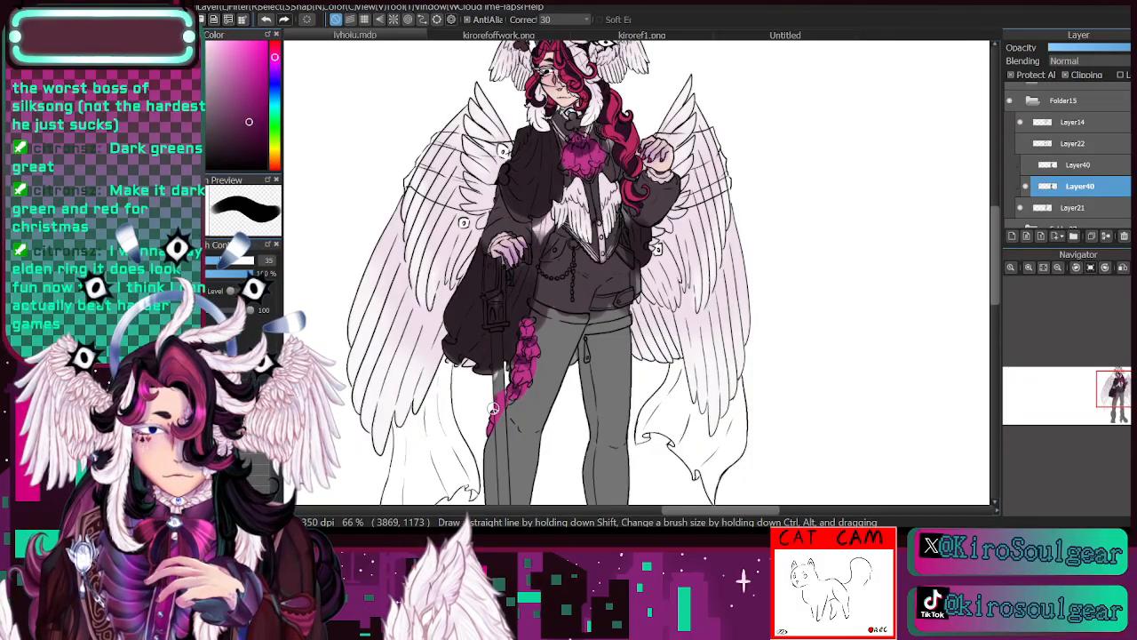
pyautogui.click(1027, 187)
pyautogui.click(1027, 187)
# - Try a pale pink-white sampled from the canvas down the coat's inner edge between the vest and the cane hand at brush size 35
pyautogui.moveTo(1121, 393); pyautogui.dragTo(1125, 409)
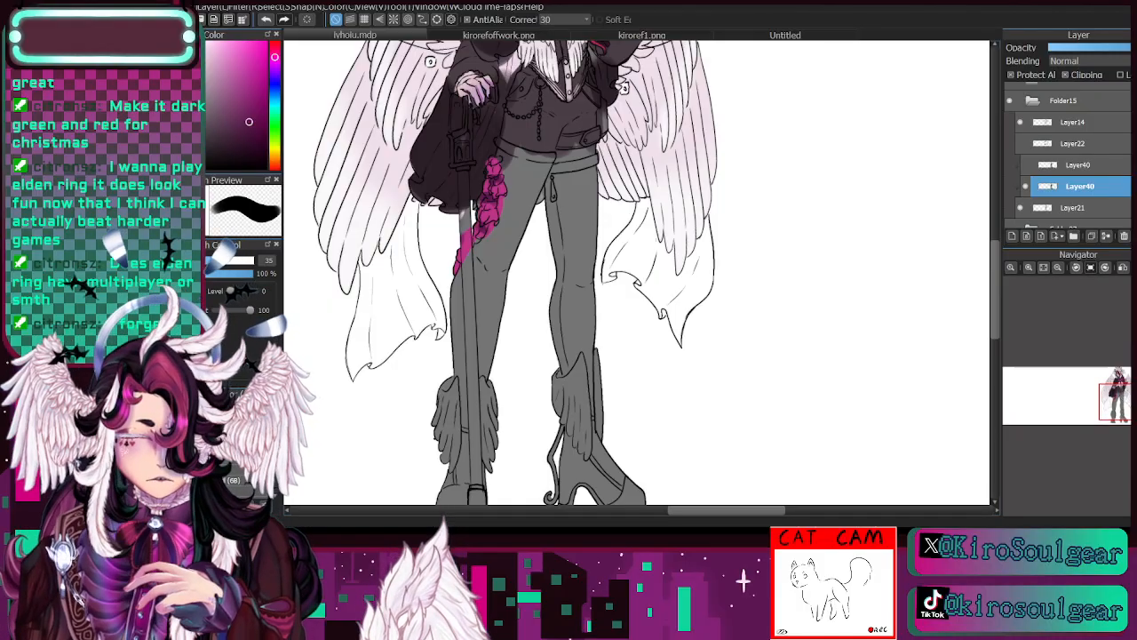
pyautogui.press('i')
pyautogui.moveTo(1124, 402); pyautogui.dragTo(1118, 400)
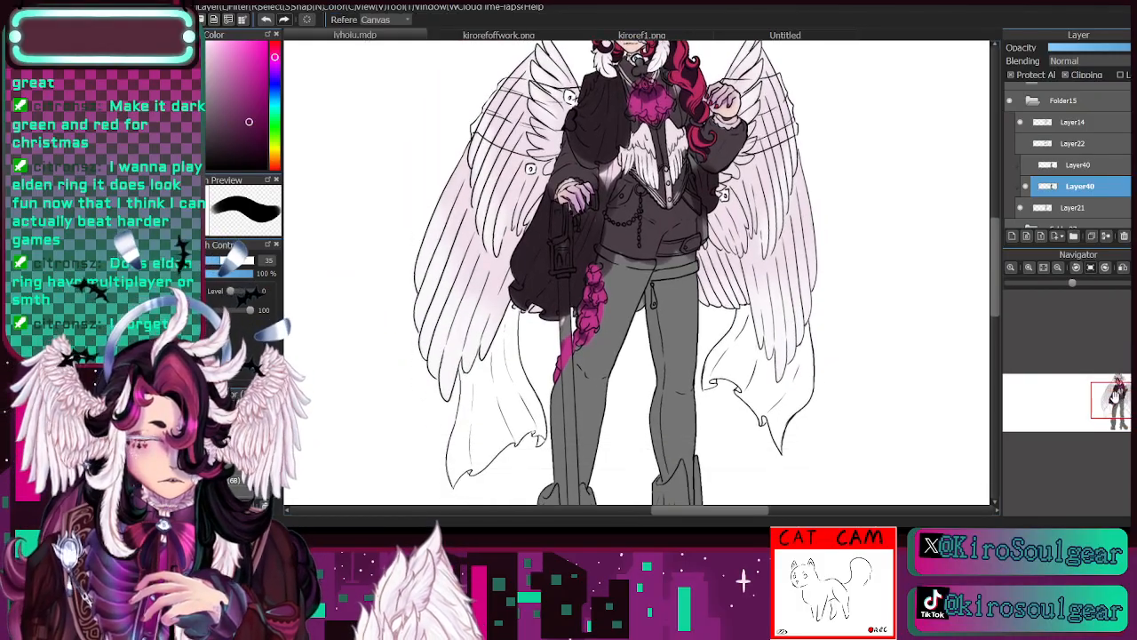
pyautogui.click(620, 168)
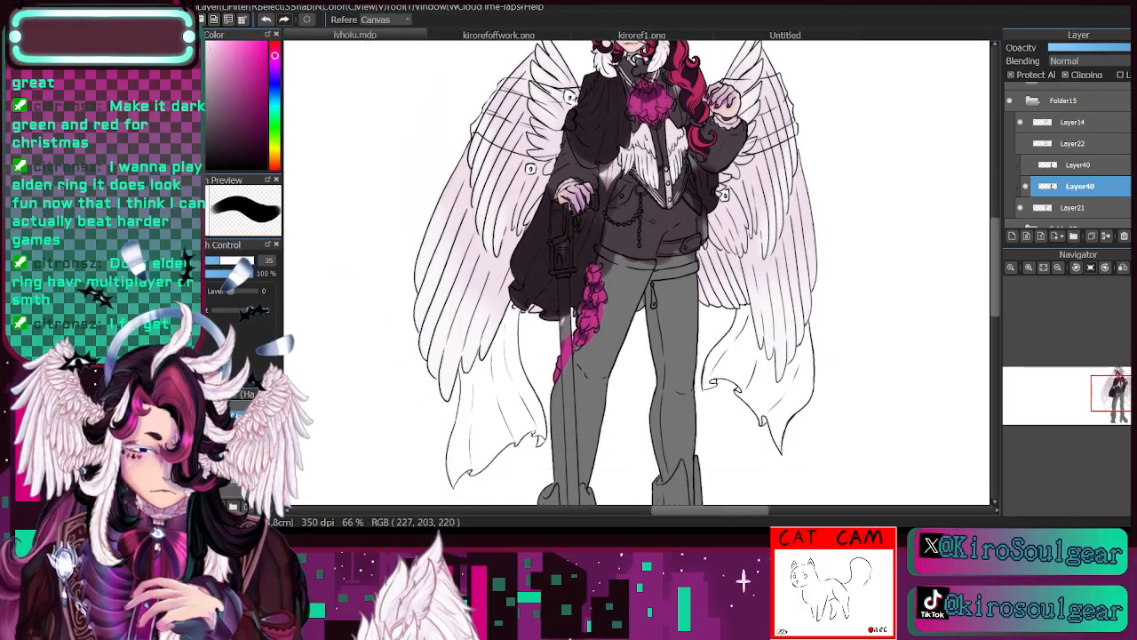
pyautogui.press('b')
pyautogui.moveTo(606, 185); pyautogui.dragTo(579, 259)
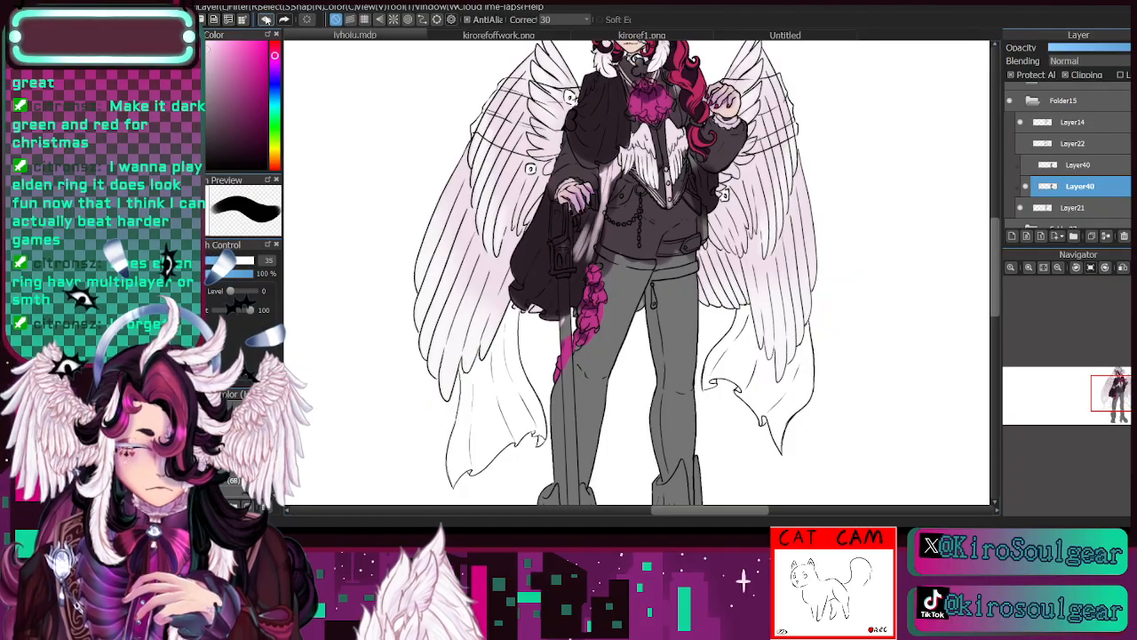
pyautogui.hotkey('ctrl', 'z')
pyautogui.hotkey('ctrl', 'z')
# - Sample the coat's dark plum and cover the pale gap between the coat and the vest
pyautogui.press('i')
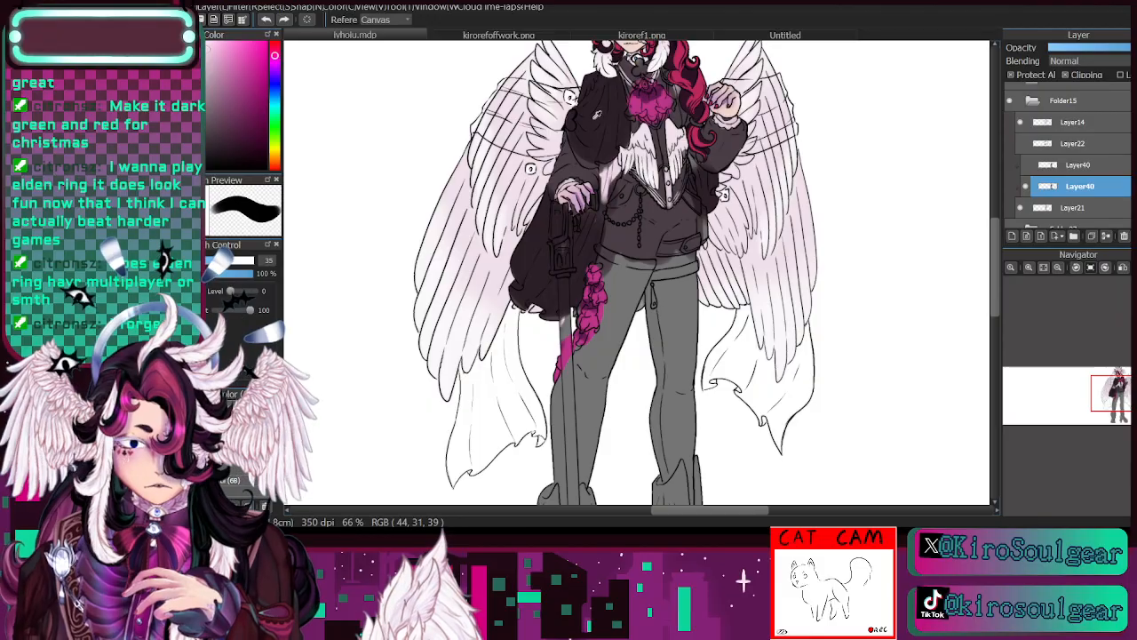
pyautogui.click(586, 226)
pyautogui.press('b')
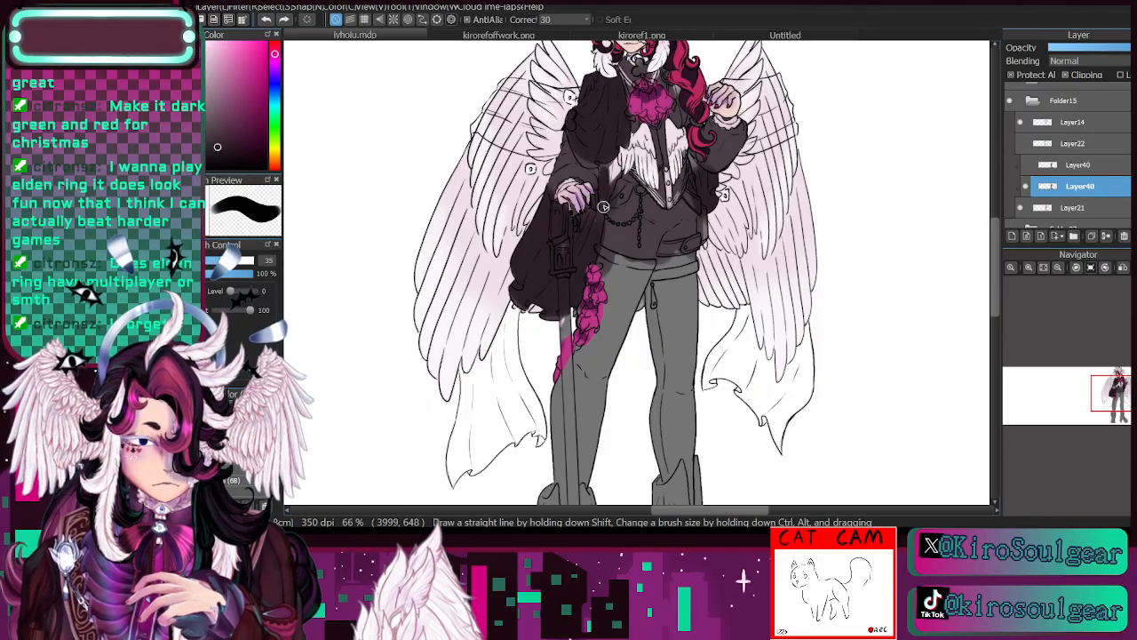
# - Paint off-white trim along the hems of the short cape and the long coat, and compare with Layer40 hidden and shown
pyautogui.moveTo(1118, 400); pyautogui.dragTo(1121, 392)
pyautogui.press('i')
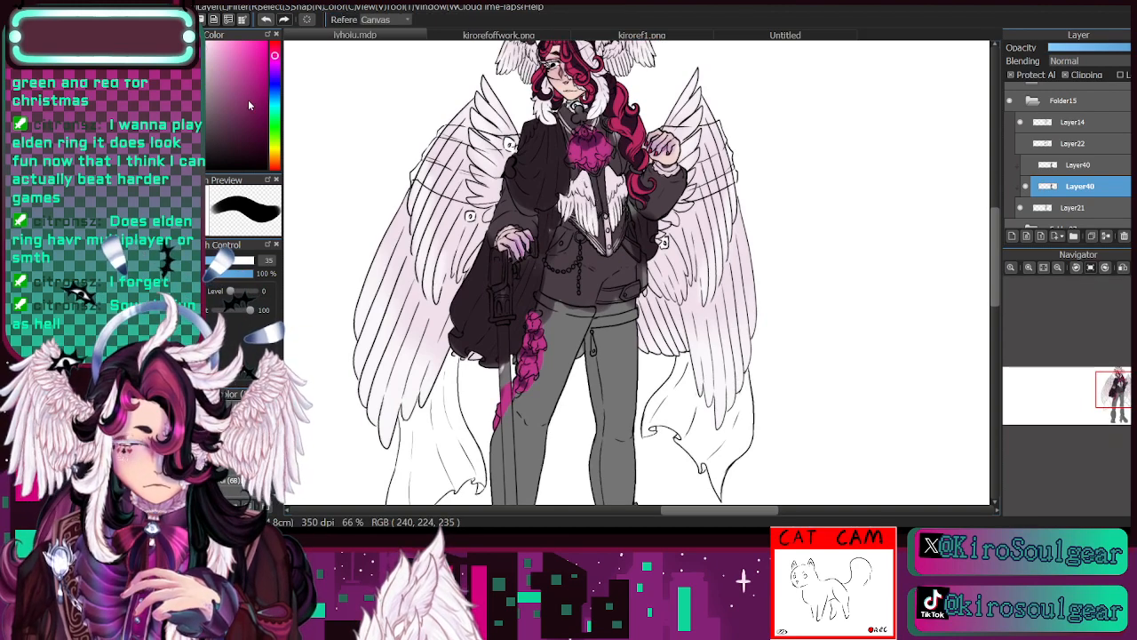
pyautogui.press('b')
pyautogui.moveTo(513, 174)
pyautogui.mouseDown()
pyautogui.moveTo(523, 209)
pyautogui.moveTo(565, 186)
pyautogui.mouseUp()
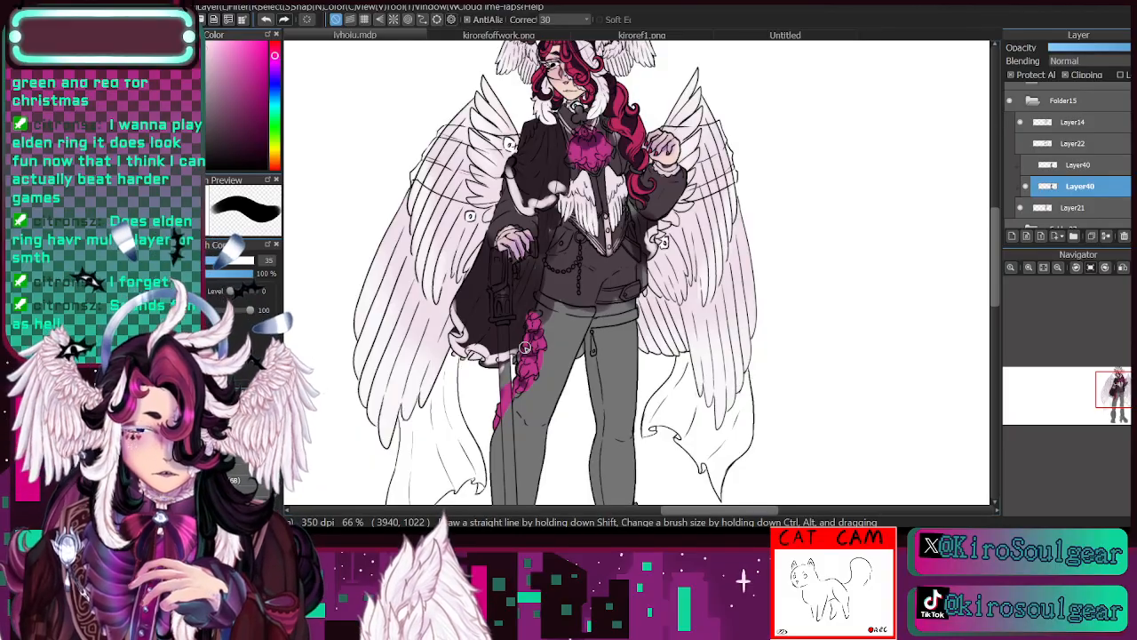
pyautogui.click(1027, 187)
pyautogui.click(1026, 187)
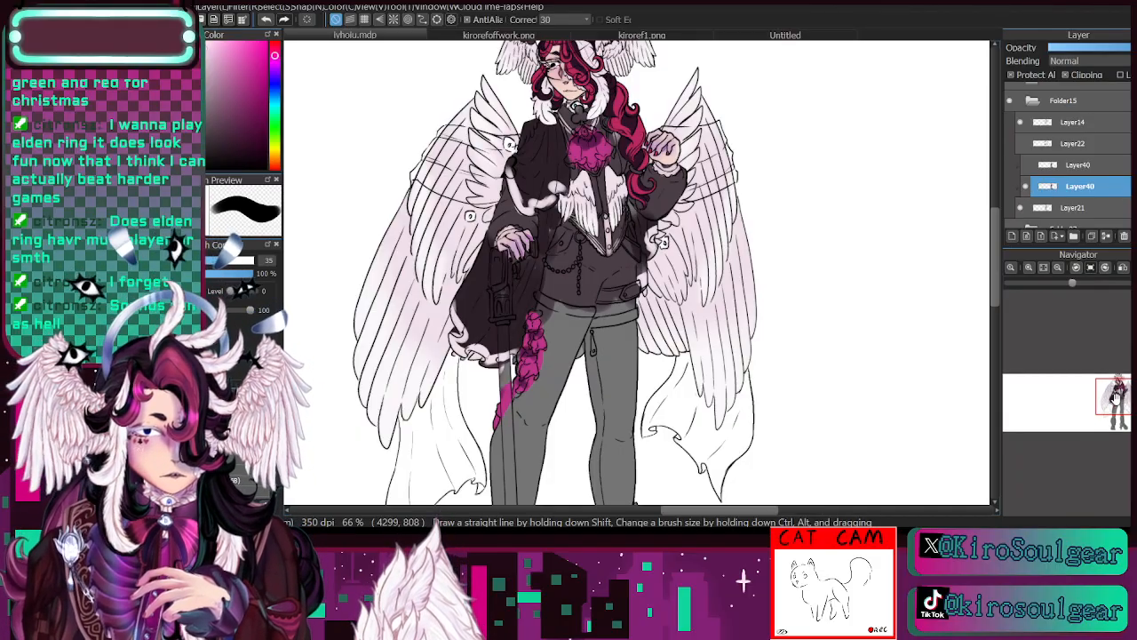
# - Paint the grey trousers and winged boots in the coat's dark plum at brush size 98
pyautogui.moveTo(1115, 399); pyautogui.dragTo(1119, 418)
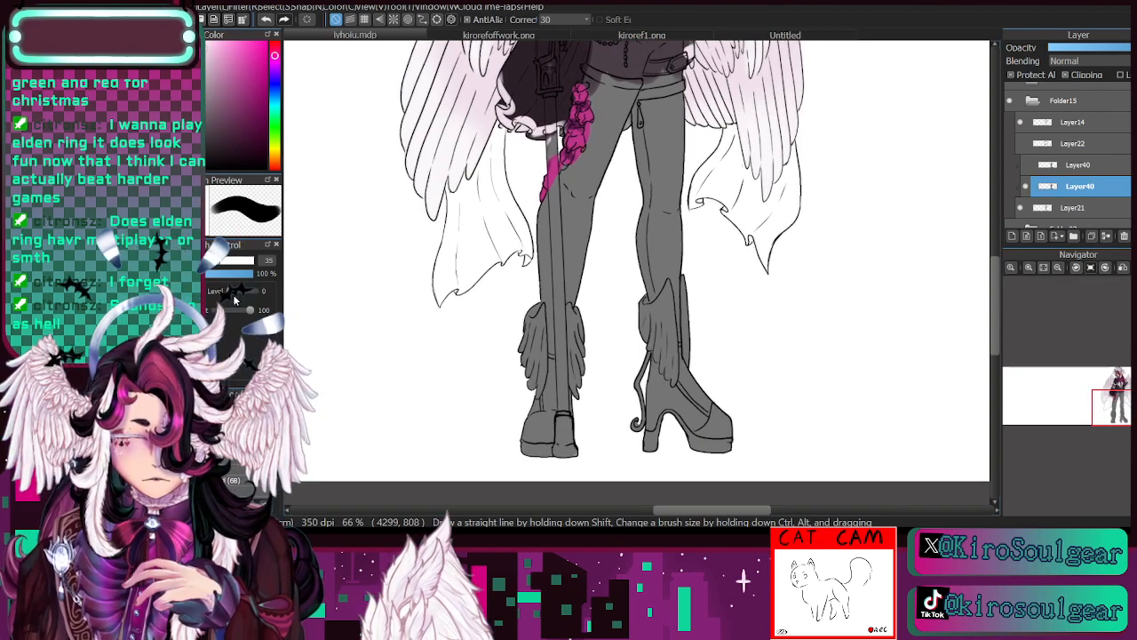
pyautogui.press('i')
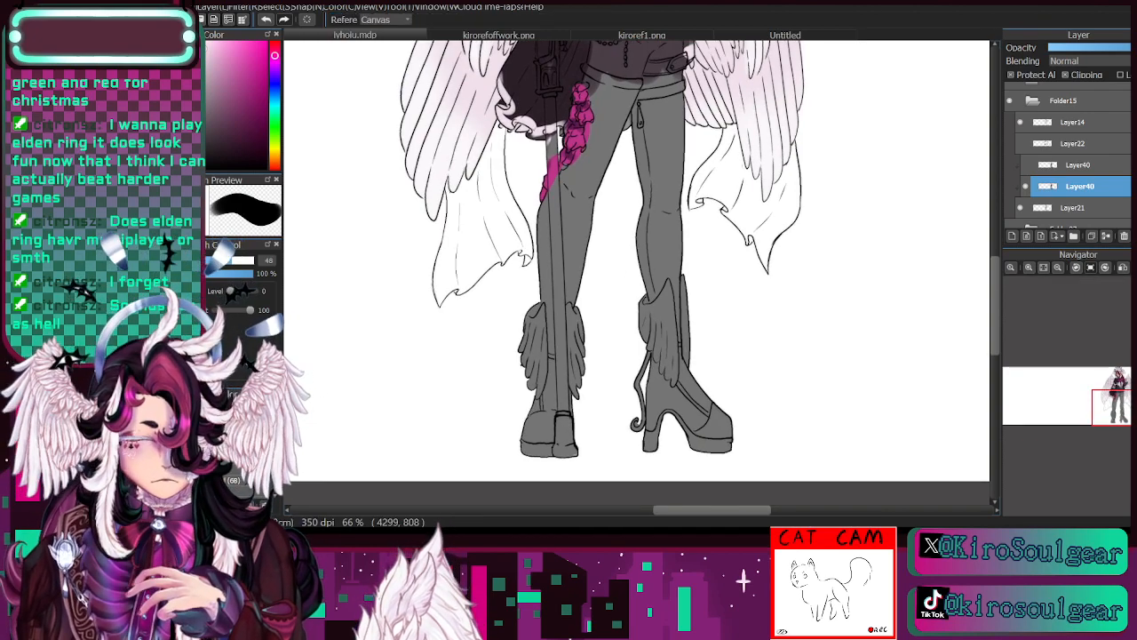
pyautogui.moveTo(1118, 417); pyautogui.dragTo(1122, 410)
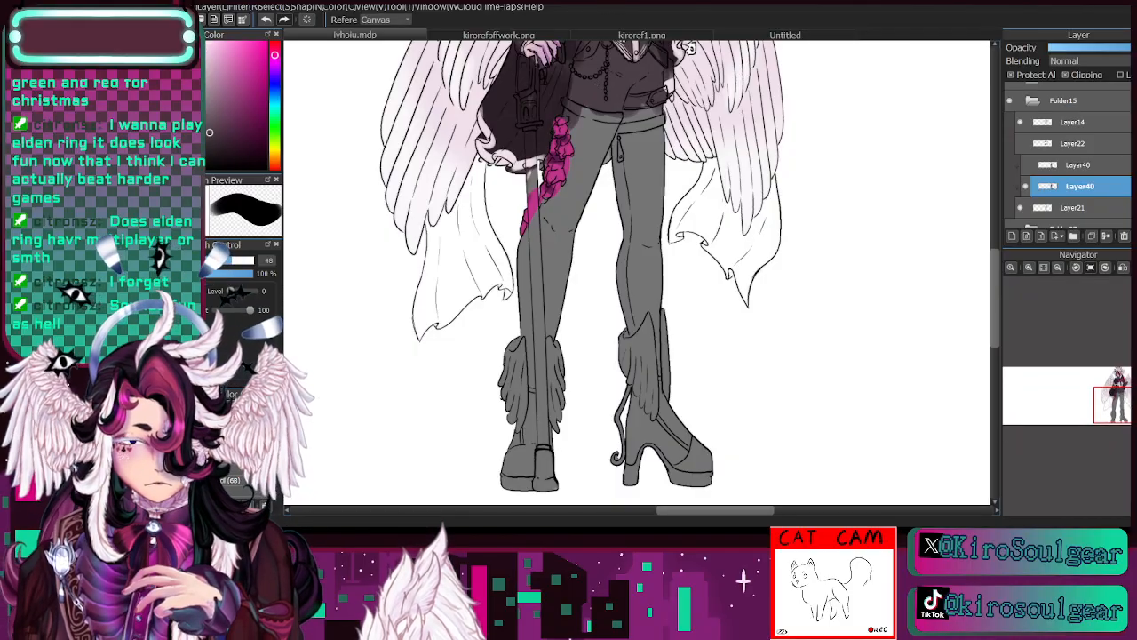
pyautogui.press('b')
pyautogui.click(246, 262)
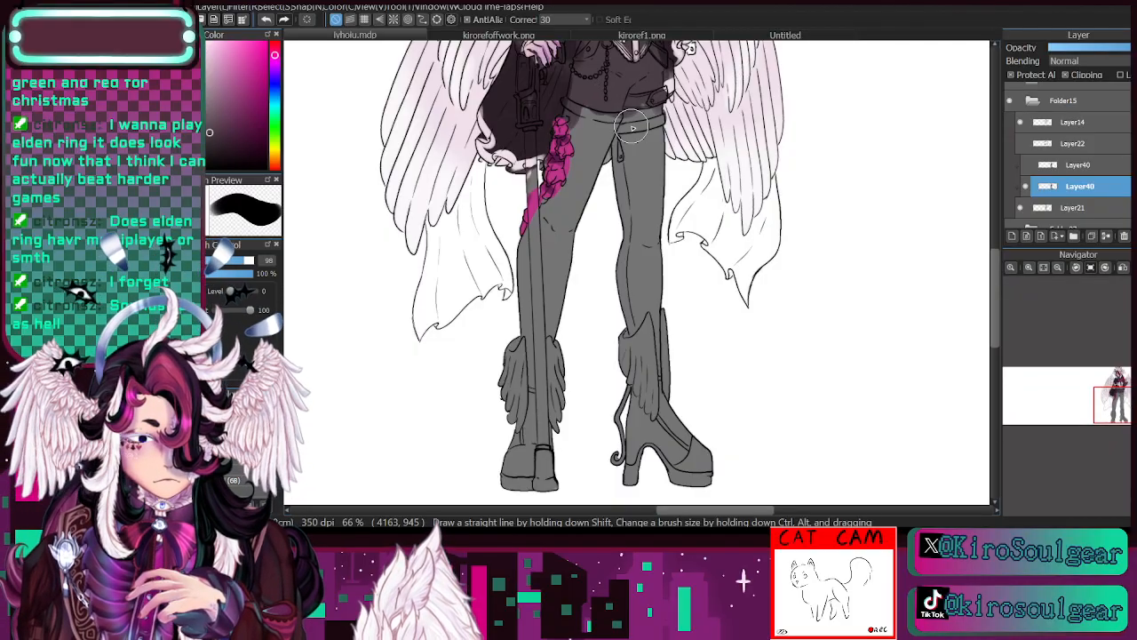
pyautogui.press('i')
pyautogui.click(497, 92)
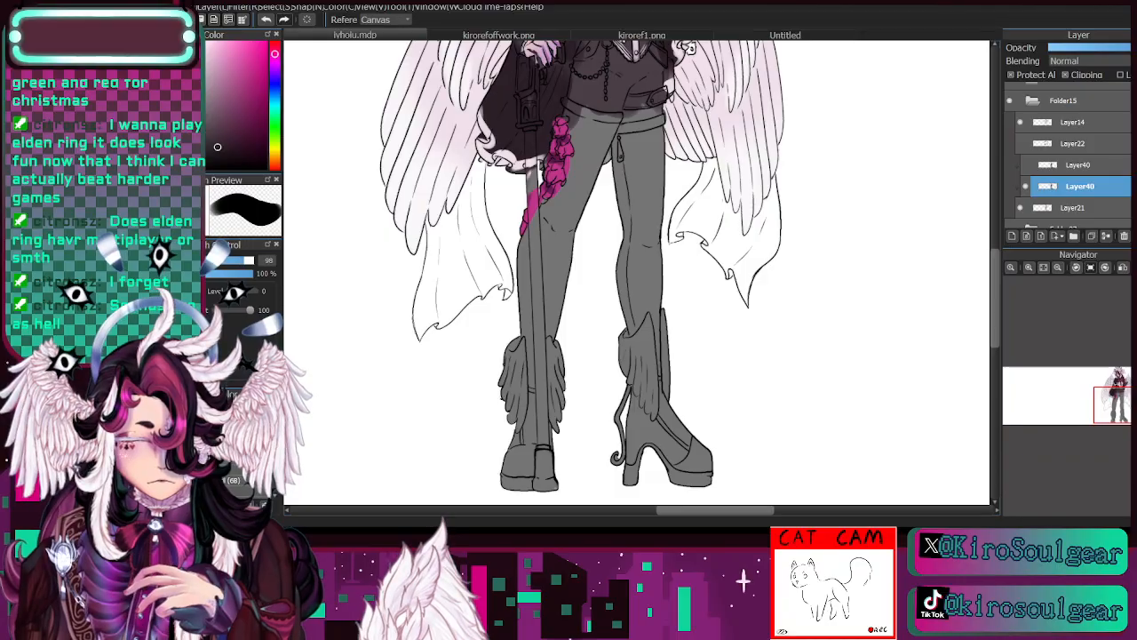
pyautogui.press('b')
pyautogui.moveTo(533, 417)
pyautogui.mouseDown()
pyautogui.moveTo(510, 486)
pyautogui.moveTo(563, 400)
pyautogui.moveTo(529, 496)
pyautogui.moveTo(526, 350)
pyautogui.moveTo(544, 255)
pyautogui.moveTo(529, 293)
pyautogui.moveTo(527, 251)
pyautogui.moveTo(571, 192)
pyautogui.moveTo(548, 329)
pyautogui.moveTo(542, 290)
pyautogui.moveTo(589, 183)
pyautogui.moveTo(583, 172)
pyautogui.moveTo(579, 194)
pyautogui.moveTo(578, 166)
pyautogui.moveTo(592, 156)
pyautogui.moveTo(589, 182)
pyautogui.moveTo(586, 125)
pyautogui.moveTo(569, 114)
pyautogui.moveTo(610, 134)
pyautogui.moveTo(646, 140)
pyautogui.moveTo(650, 130)
pyautogui.moveTo(620, 139)
pyautogui.moveTo(646, 140)
pyautogui.moveTo(673, 181)
pyautogui.moveTo(607, 307)
pyautogui.moveTo(607, 332)
pyautogui.moveTo(651, 298)
pyautogui.moveTo(670, 303)
pyautogui.moveTo(659, 360)
pyautogui.mouseUp()
pyautogui.moveTo(679, 320)
pyautogui.mouseDown()
pyautogui.moveTo(668, 420)
pyautogui.moveTo(644, 334)
pyautogui.moveTo(641, 471)
pyautogui.moveTo(627, 480)
pyautogui.moveTo(693, 476)
pyautogui.moveTo(645, 408)
pyautogui.mouseUp()
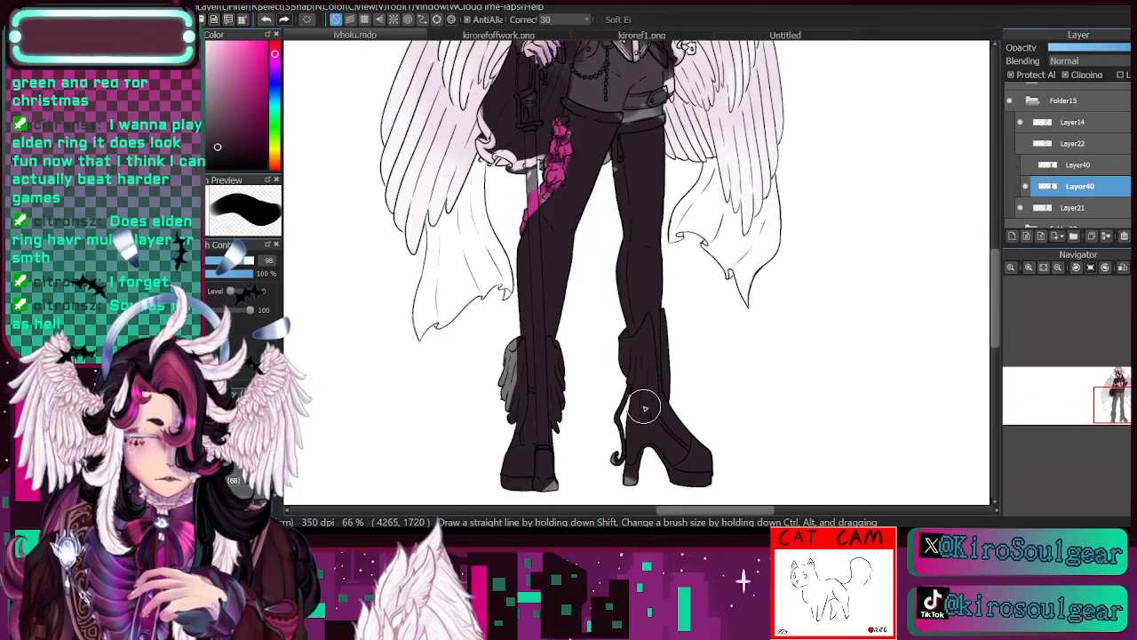
pyautogui.moveTo(533, 376); pyautogui.dragTo(516, 417)
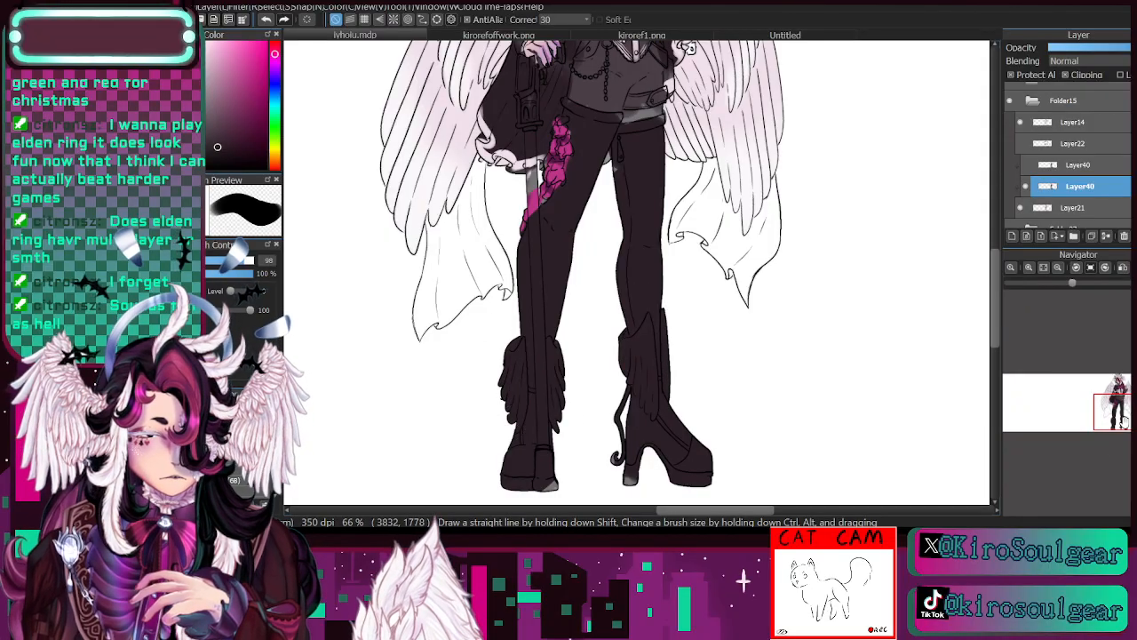
# - Try dark magenta on the cravat's knot, the vest's centre and the raised arm's sleeve at brush size 46
pyautogui.moveTo(1121, 419); pyautogui.dragTo(1118, 395)
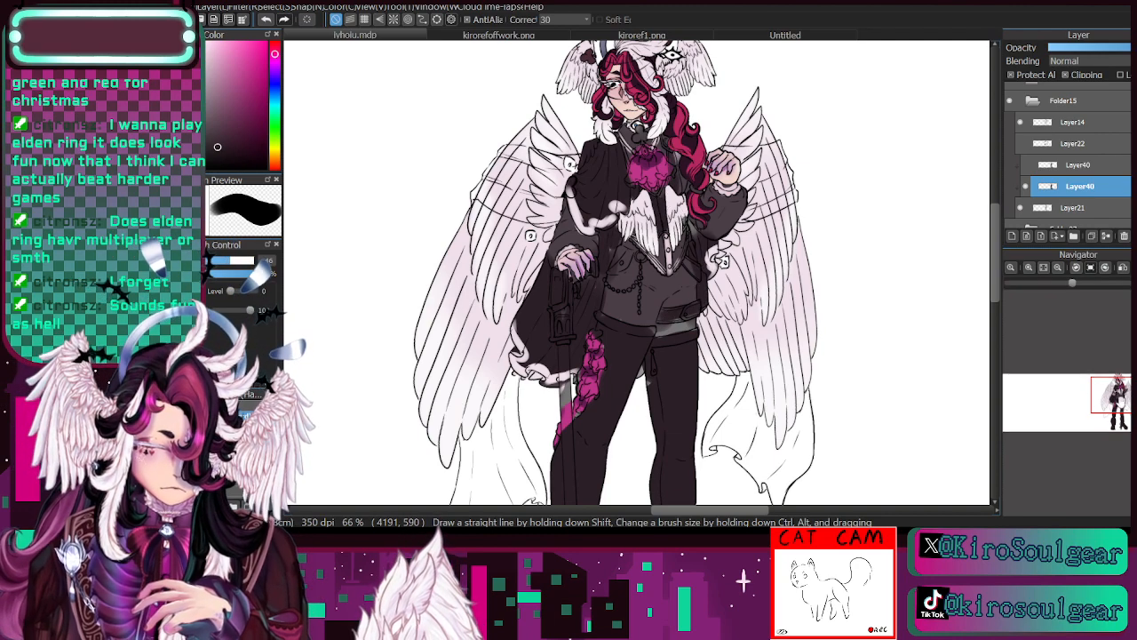
pyautogui.moveTo(1090, 389); pyautogui.dragTo(1118, 383)
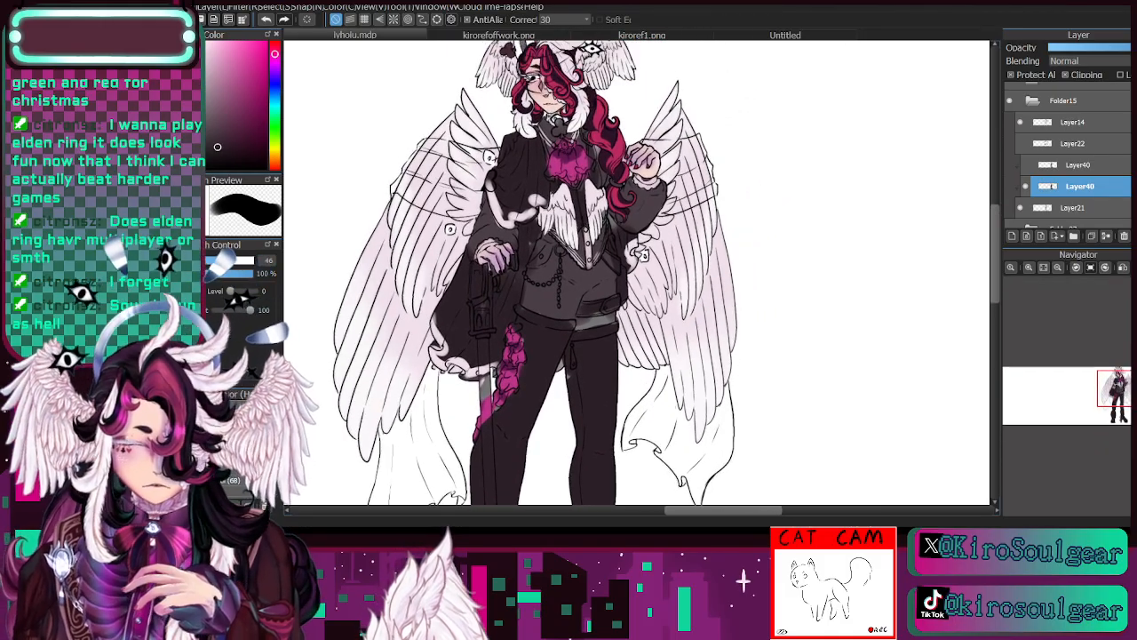
pyautogui.press('i')
pyautogui.click(569, 152)
pyautogui.press('b')
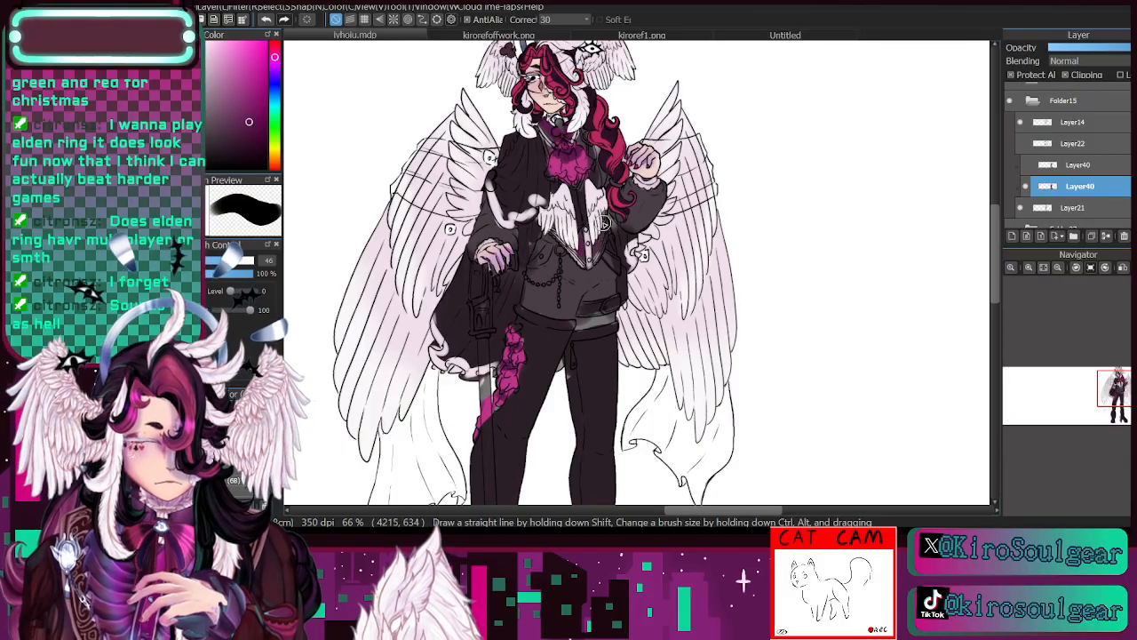
pyautogui.moveTo(604, 224)
pyautogui.mouseDown()
pyautogui.moveTo(632, 184)
pyautogui.moveTo(631, 223)
pyautogui.moveTo(678, 189)
pyautogui.mouseUp()
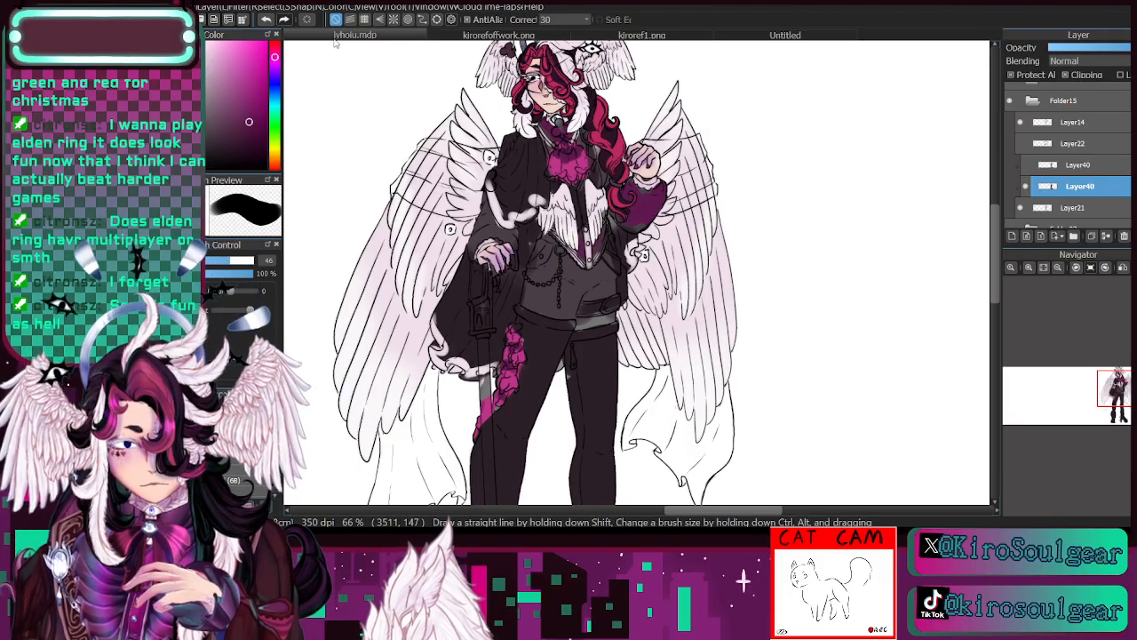
pyautogui.click(267, 19)
pyautogui.click(267, 19)
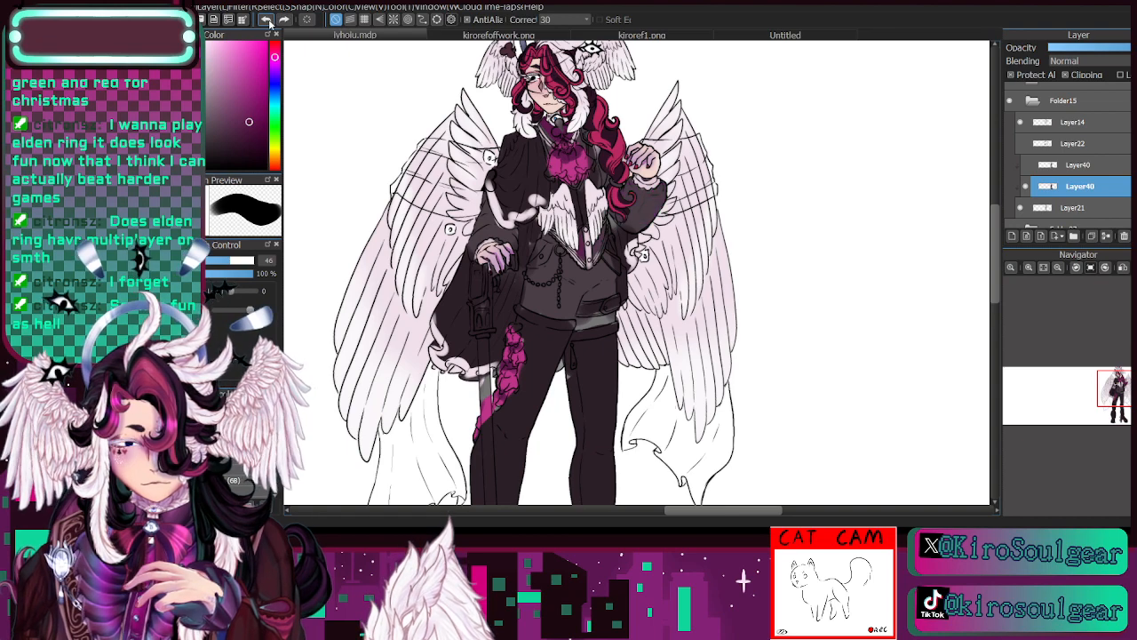
pyautogui.click(267, 19)
pyautogui.click(267, 19)
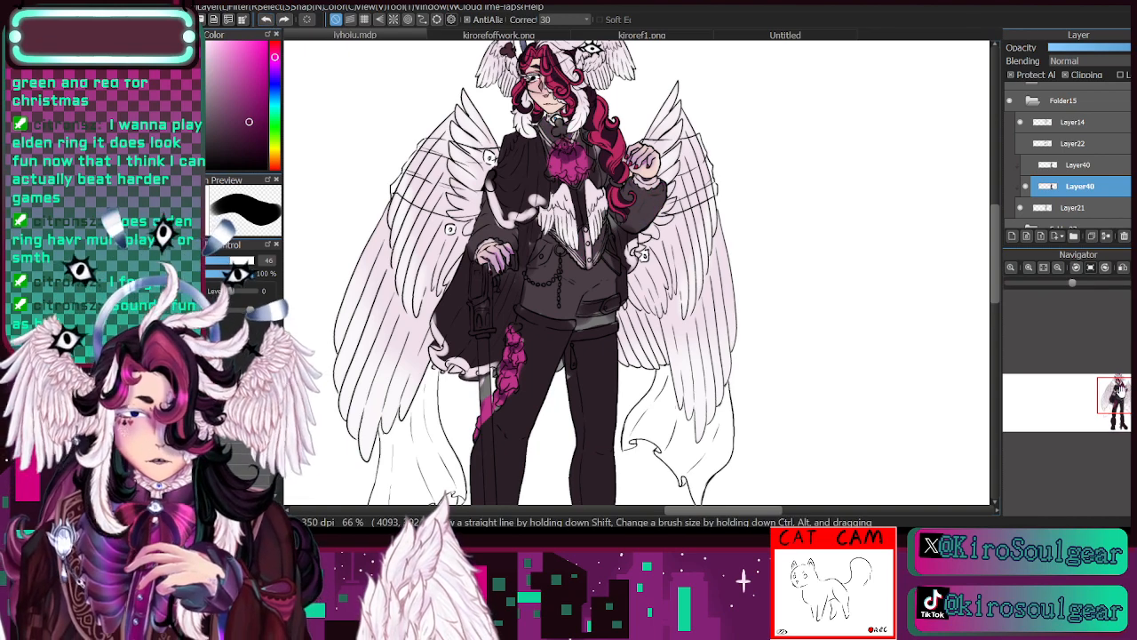
# - Cover the remaining grey patch around the belt with plum-grey and dark plum sampled from the outfit at brush size 46
pyautogui.moveTo(1119, 388); pyautogui.dragTo(1116, 398)
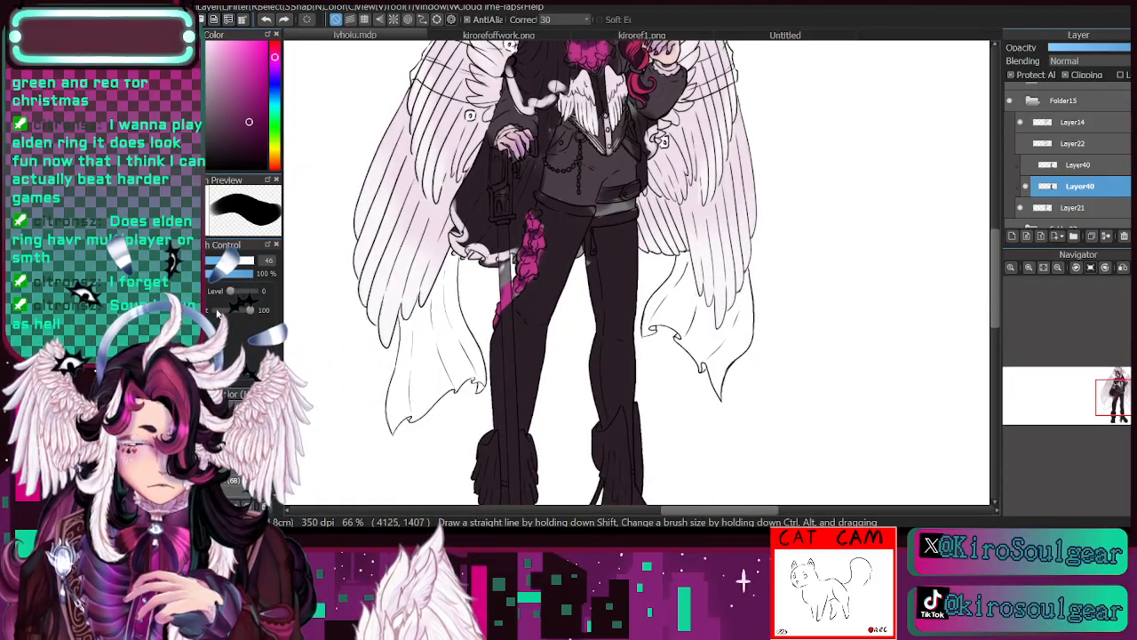
pyautogui.press('i')
pyautogui.click(602, 163)
pyautogui.press('b')
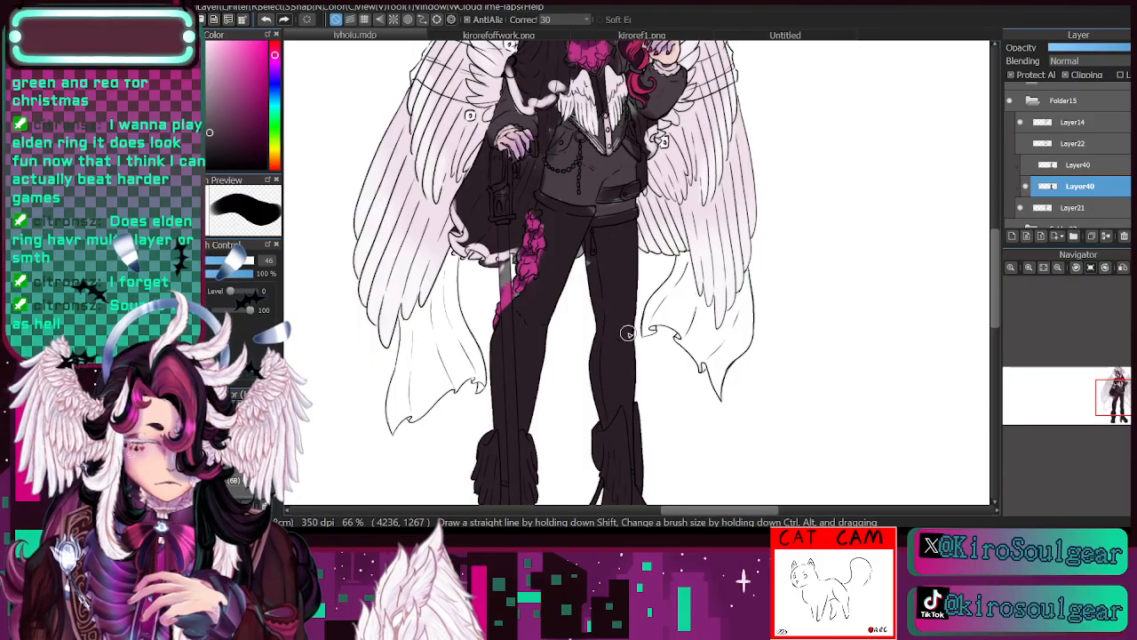
pyautogui.press('i')
pyautogui.click(579, 229)
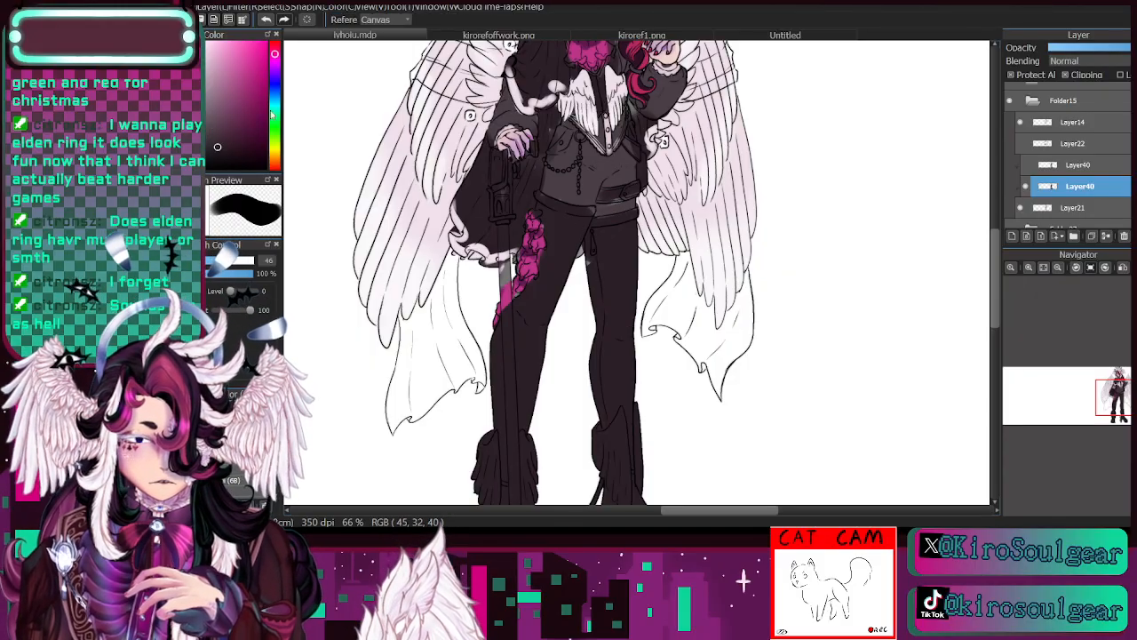
pyautogui.press('b')
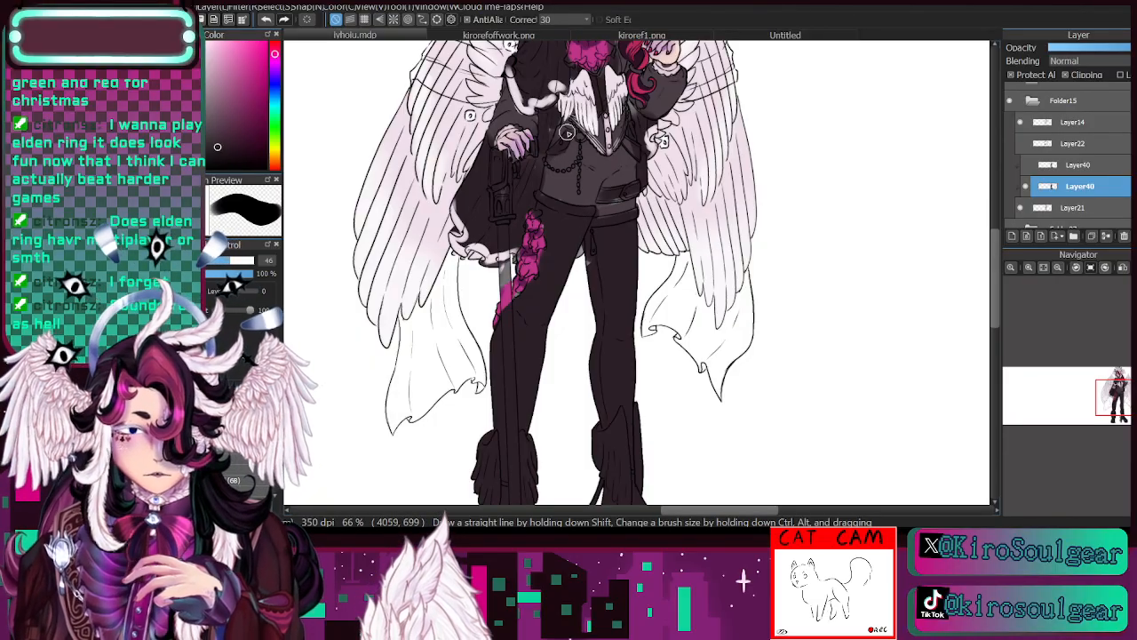
pyautogui.keyDown('alt'); pyautogui.click(596, 163); pyautogui.keyUp('alt')
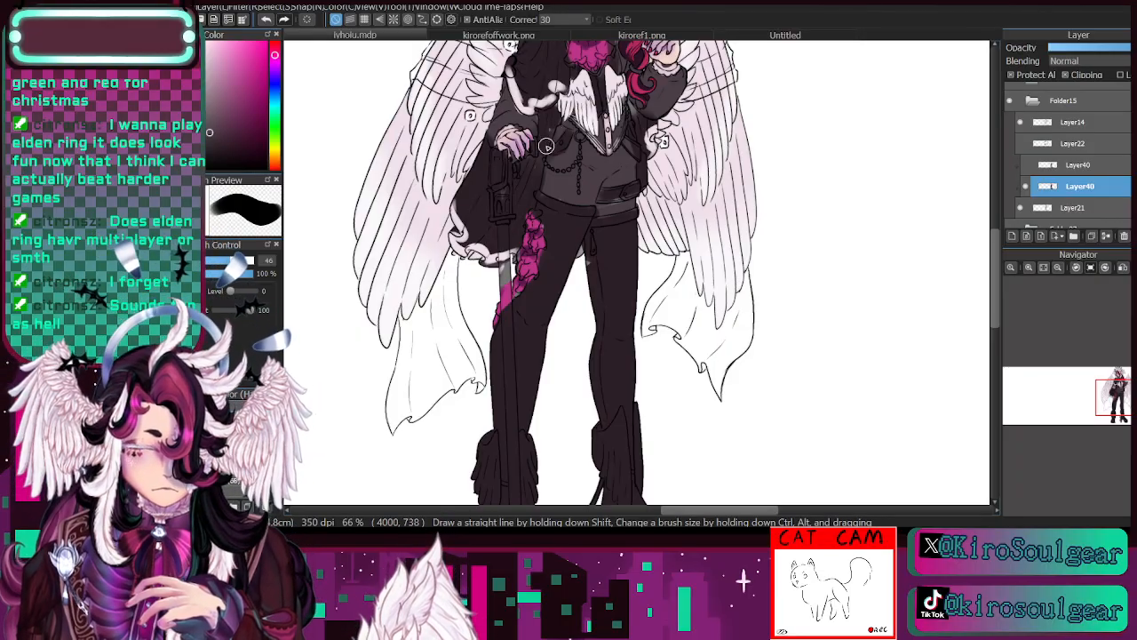
# - Repaint both lower legs and winged boots in off-white sampled from the coat's trim at brush size 154
pyautogui.click(1121, 401)
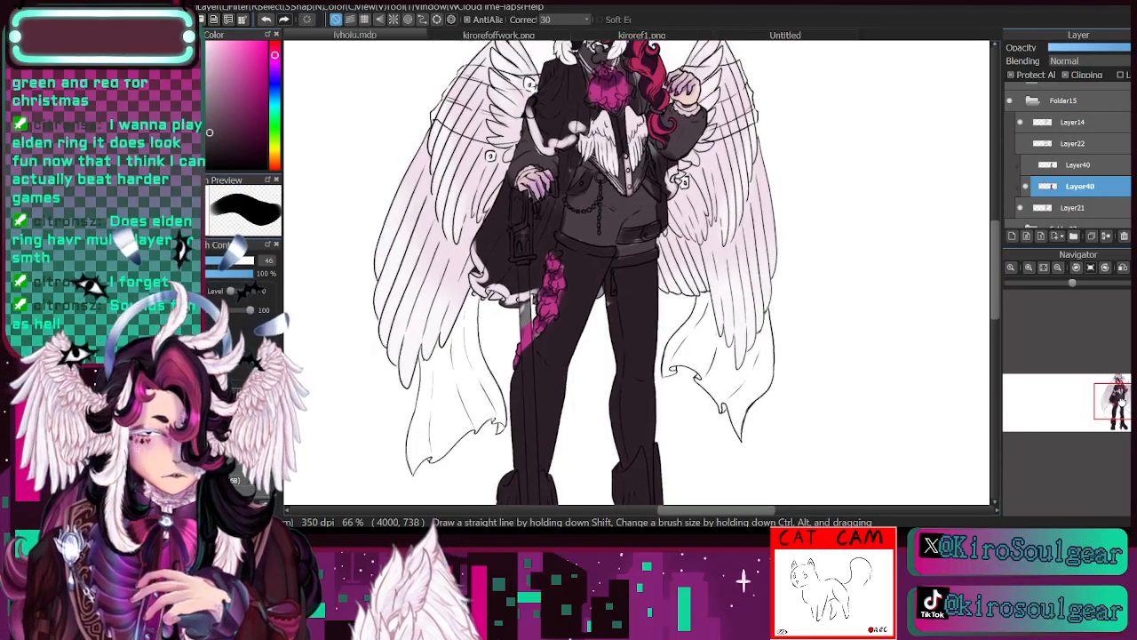
pyautogui.moveTo(1121, 402); pyautogui.dragTo(1122, 400)
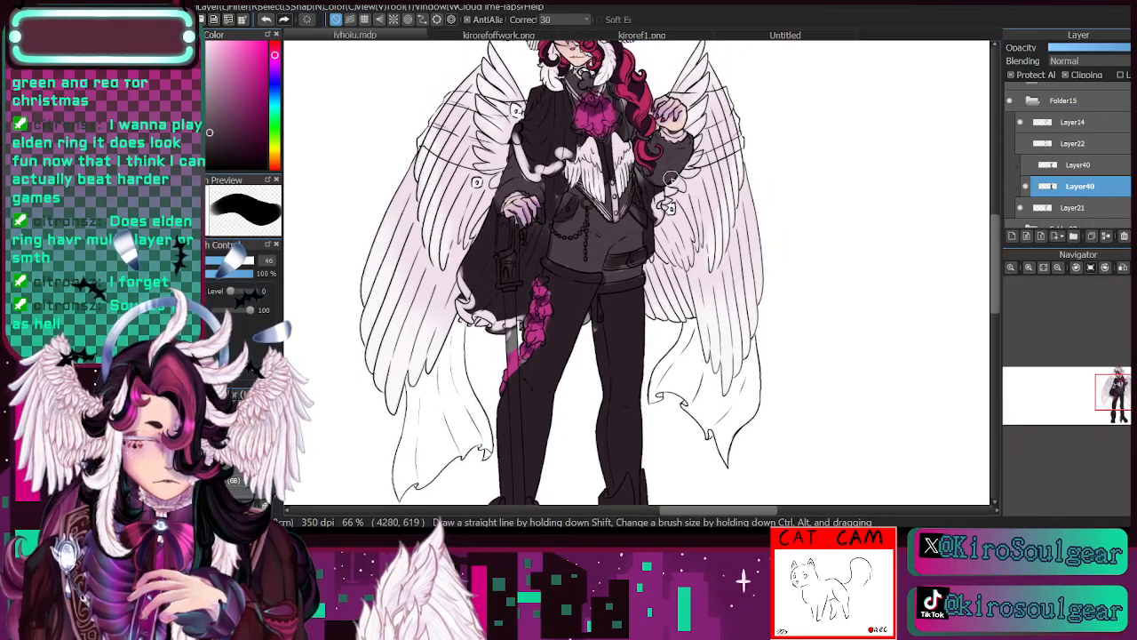
pyautogui.moveTo(1116, 393); pyautogui.dragTo(1122, 414)
pyautogui.press('i')
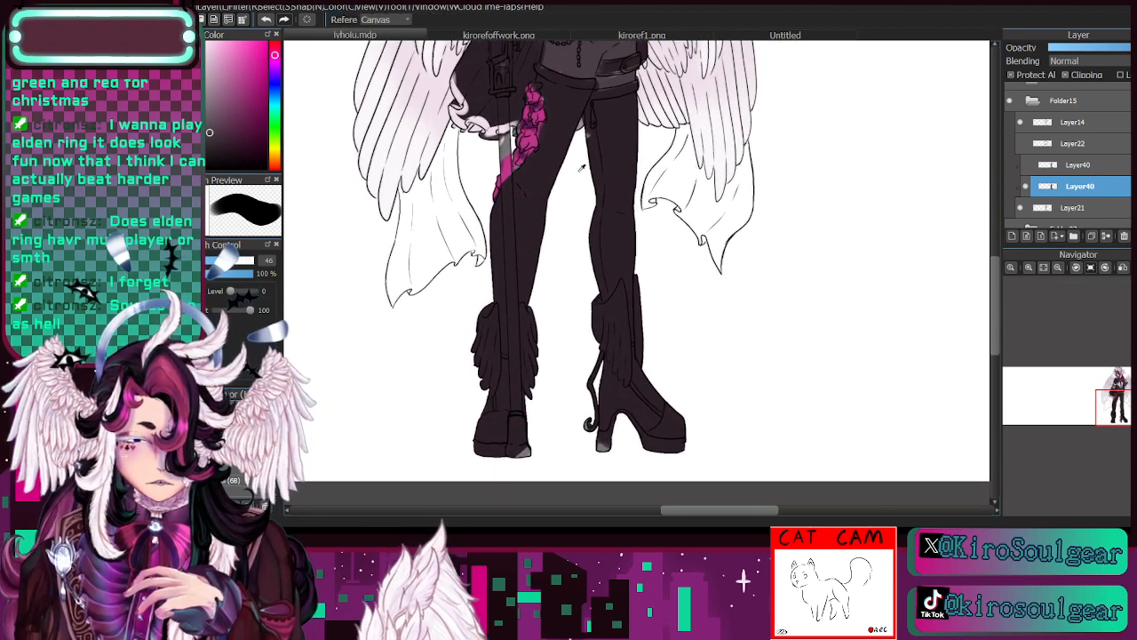
pyautogui.click(479, 123)
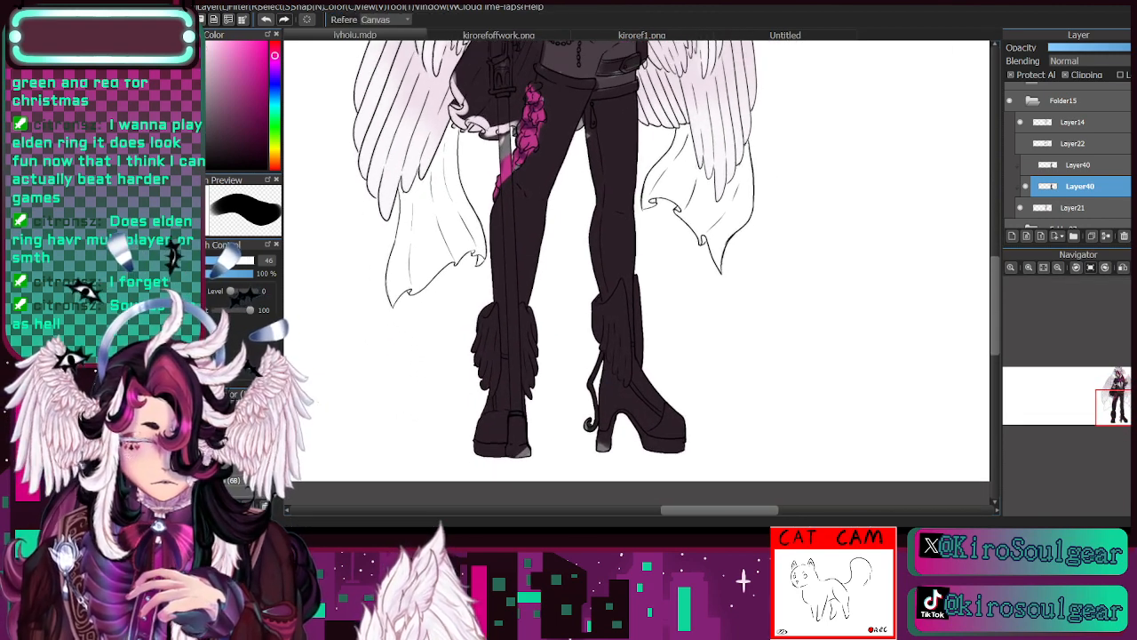
pyautogui.press('b')
pyautogui.moveTo(235, 260); pyautogui.dragTo(252, 260)
pyautogui.moveTo(494, 428)
pyautogui.mouseDown()
pyautogui.moveTo(512, 416)
pyautogui.moveTo(500, 330)
pyautogui.moveTo(513, 275)
pyautogui.moveTo(550, 222)
pyautogui.mouseUp()
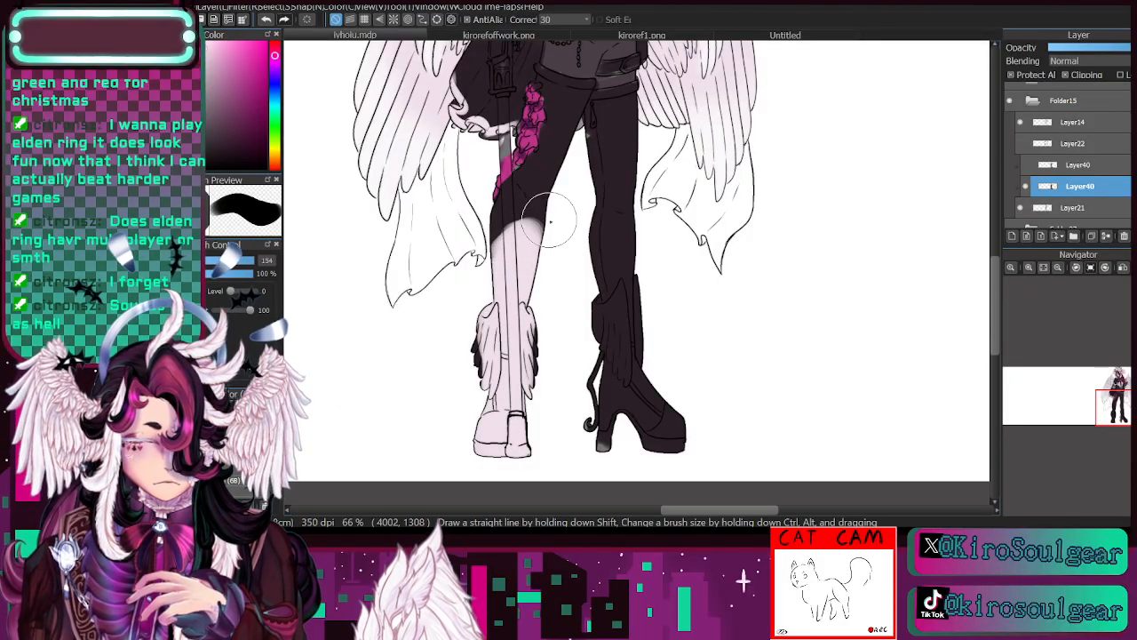
pyautogui.moveTo(618, 262)
pyautogui.mouseDown()
pyautogui.moveTo(642, 246)
pyautogui.moveTo(621, 264)
pyautogui.moveTo(621, 431)
pyautogui.moveTo(587, 393)
pyautogui.moveTo(634, 322)
pyautogui.moveTo(689, 408)
pyautogui.mouseUp()
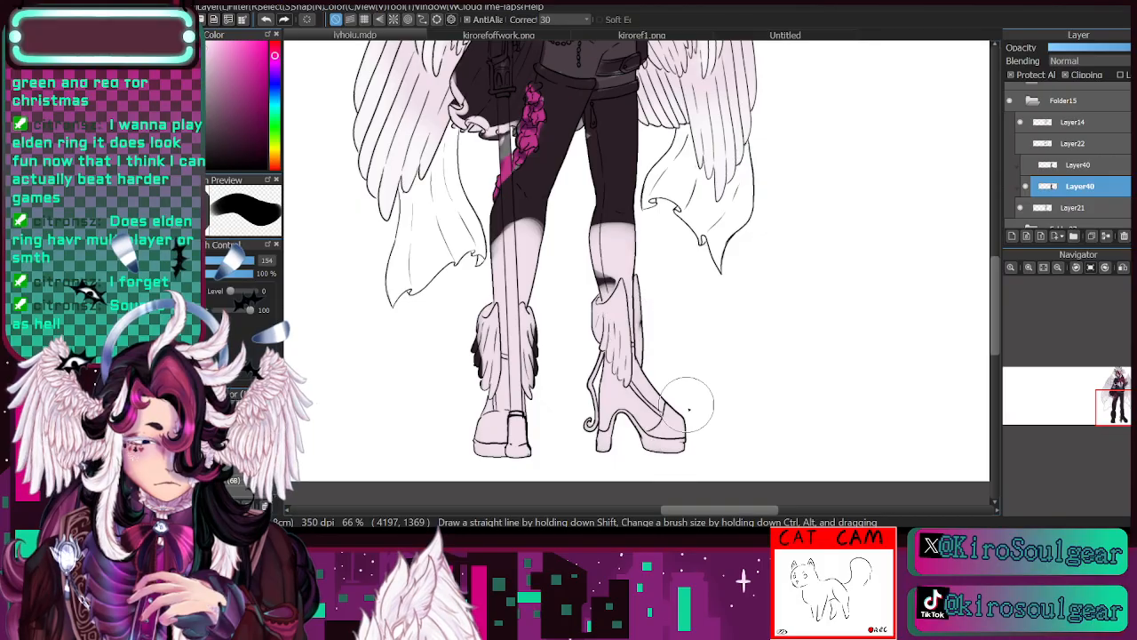
# - Blend the dark plum trousers into the off-white shins with a soft brush at size 270, using both sampled colours
pyautogui.click(241, 449)
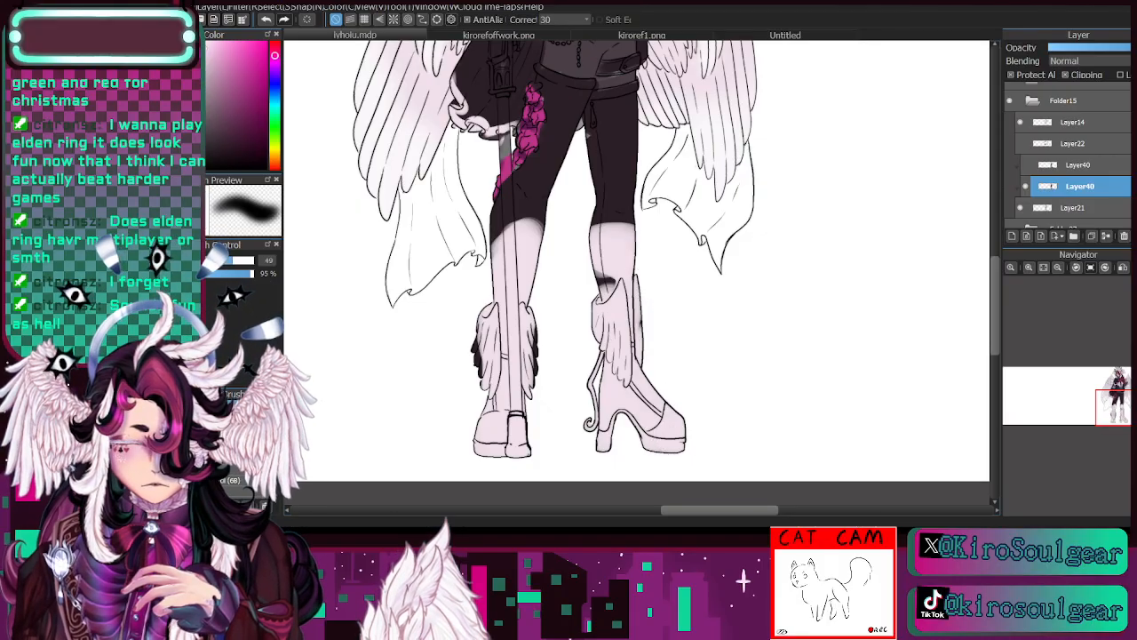
pyautogui.keyDown('alt'); pyautogui.click(546, 163); pyautogui.keyUp('alt')
pyautogui.click(252, 260)
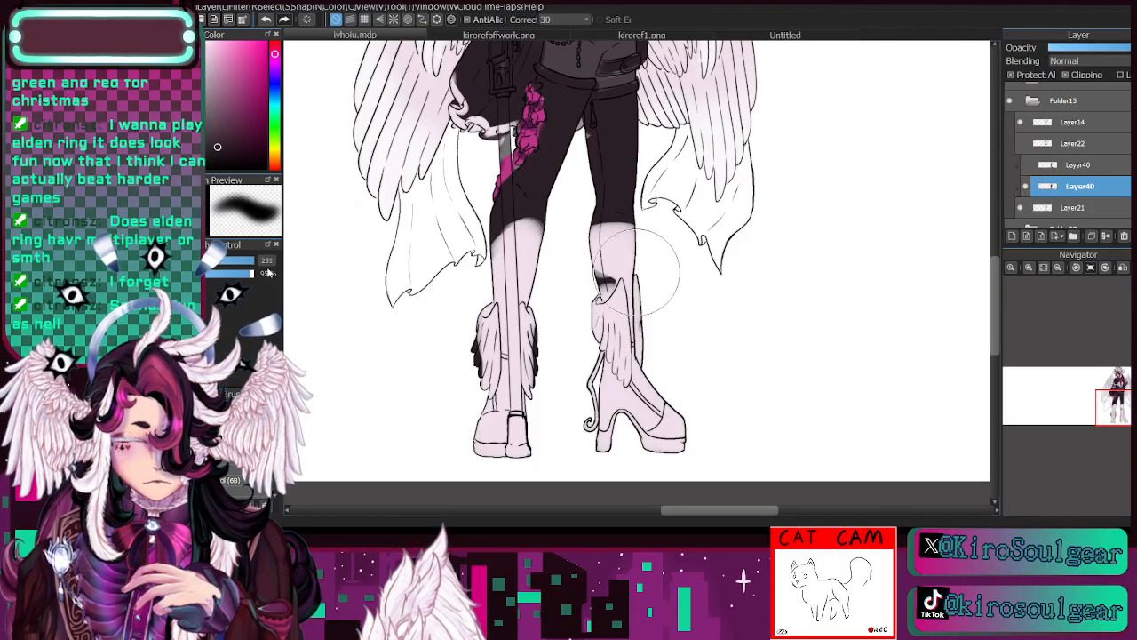
pyautogui.moveTo(268, 272); pyautogui.dragTo(271, 271)
pyautogui.moveTo(526, 252)
pyautogui.mouseDown()
pyautogui.moveTo(489, 224)
pyautogui.moveTo(540, 229)
pyautogui.moveTo(550, 243)
pyautogui.moveTo(528, 302)
pyautogui.moveTo(603, 205)
pyautogui.moveTo(631, 227)
pyautogui.moveTo(644, 211)
pyautogui.moveTo(642, 245)
pyautogui.moveTo(635, 213)
pyautogui.moveTo(627, 251)
pyautogui.moveTo(622, 208)
pyautogui.mouseUp()
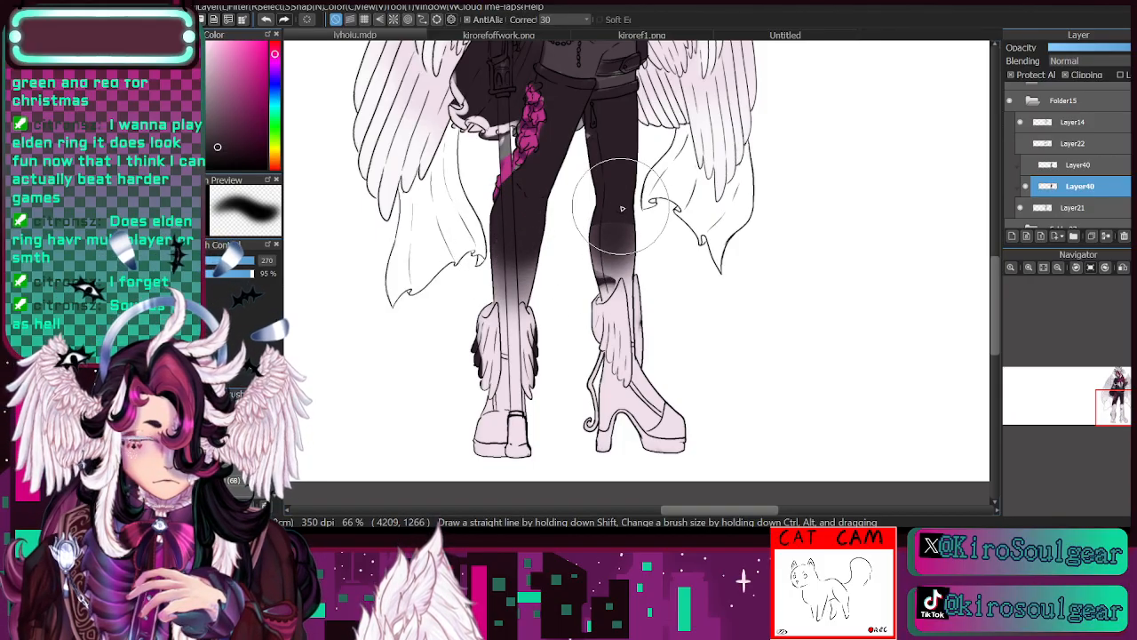
pyautogui.keyDown('alt'); pyautogui.click(642, 401); pyautogui.keyUp('alt')
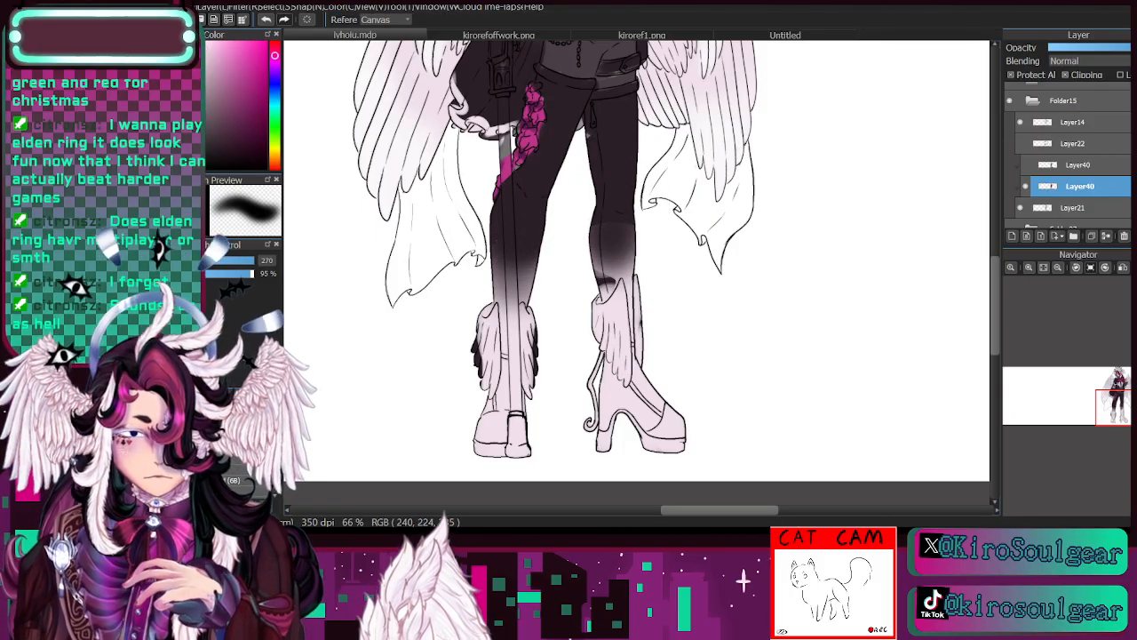
pyautogui.moveTo(633, 284)
pyautogui.mouseDown()
pyautogui.moveTo(598, 320)
pyautogui.moveTo(591, 295)
pyautogui.moveTo(626, 290)
pyautogui.mouseUp()
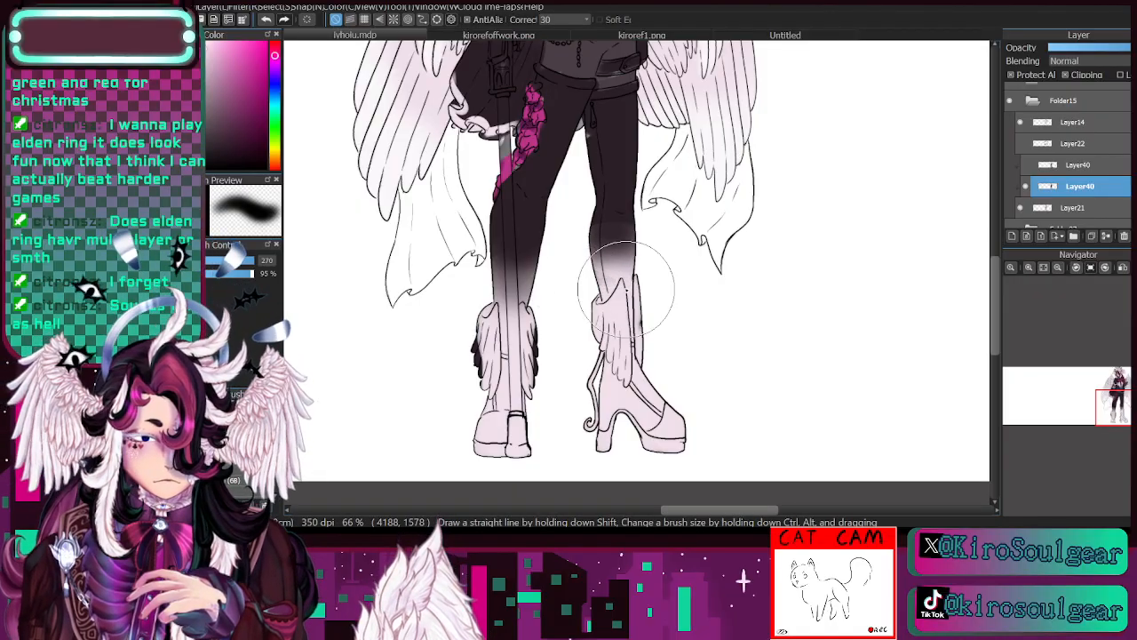
pyautogui.moveTo(509, 284); pyautogui.dragTo(523, 292)
pyautogui.moveTo(1120, 383)
pyautogui.mouseDown()
pyautogui.moveTo(1120, 372)
pyautogui.moveTo(1124, 417)
pyautogui.moveTo(1113, 401)
pyautogui.mouseUp()
pyautogui.click(1057, 268)
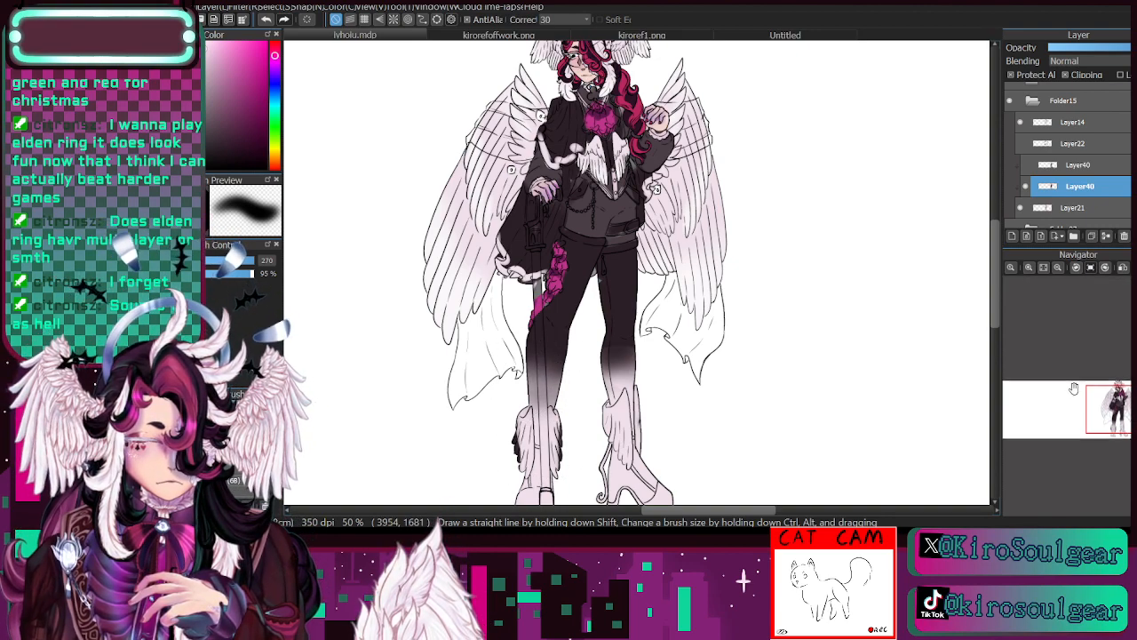
# - Paint the boots' toes, soles and heels in the trousers' sampled dark plum at brush size 91, and their straps at size 39
pyautogui.moveTo(1115, 398); pyautogui.dragTo(1116, 410)
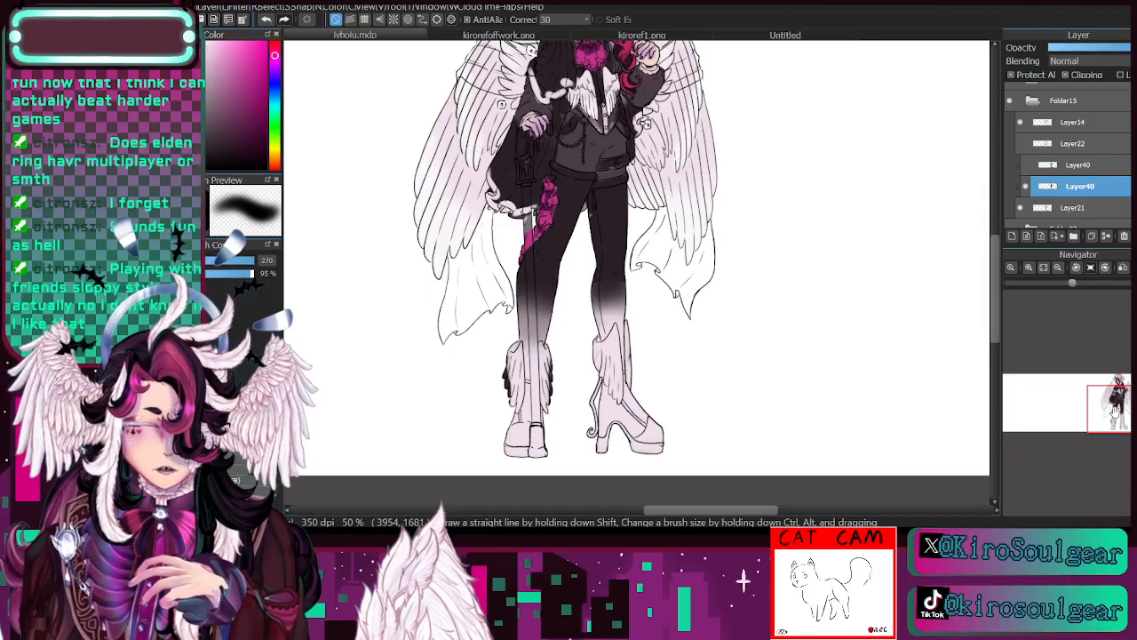
pyautogui.click(1027, 186)
pyautogui.click(1027, 186)
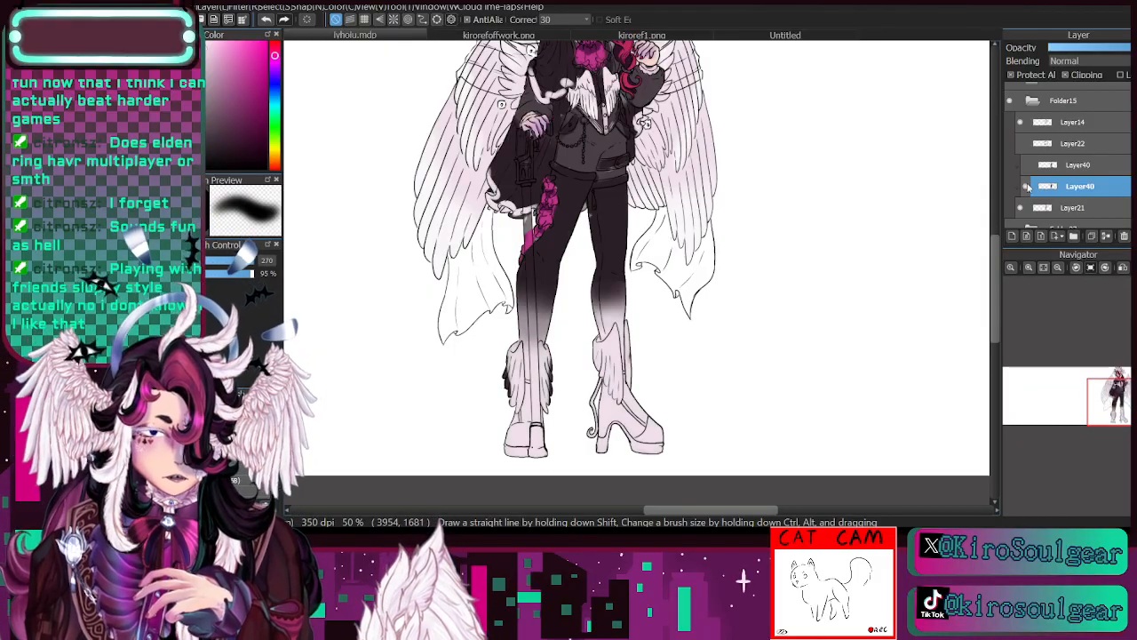
pyautogui.press('i')
pyautogui.click(574, 181)
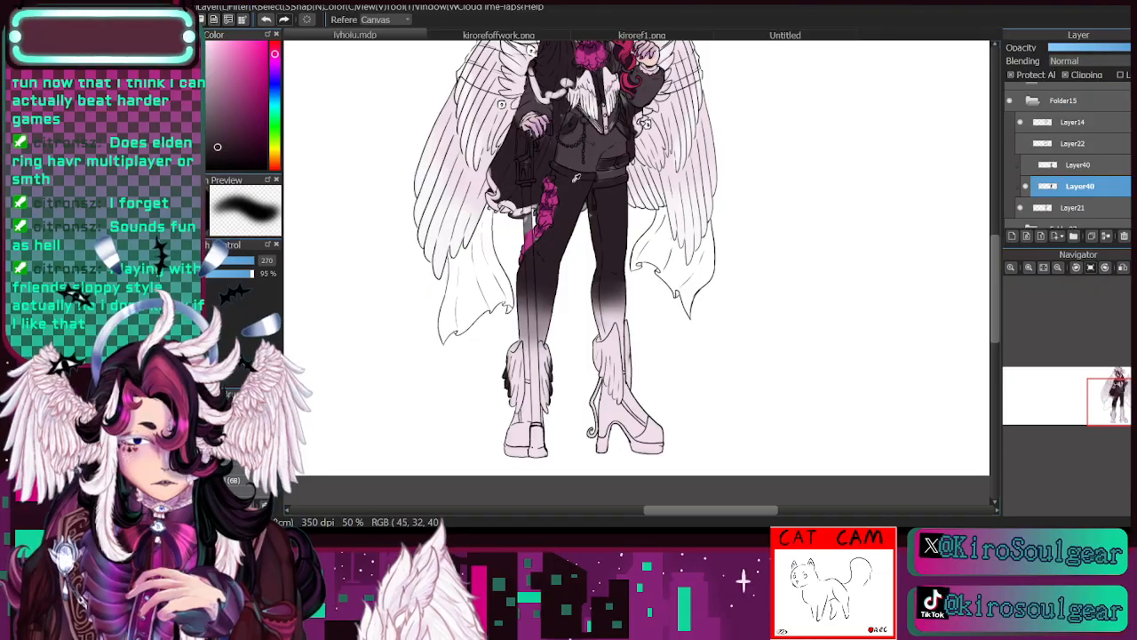
pyautogui.press('e')
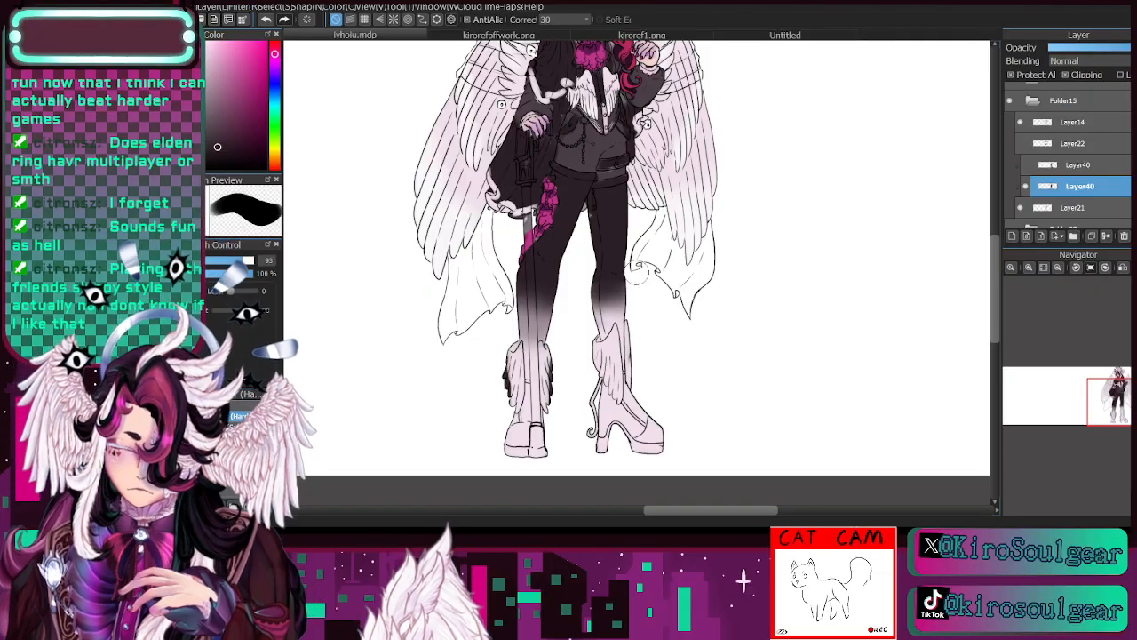
pyautogui.moveTo(622, 445)
pyautogui.mouseDown()
pyautogui.moveTo(650, 445)
pyautogui.moveTo(661, 416)
pyautogui.moveTo(662, 445)
pyautogui.moveTo(638, 453)
pyautogui.moveTo(617, 438)
pyautogui.moveTo(599, 460)
pyautogui.moveTo(613, 430)
pyautogui.moveTo(636, 449)
pyautogui.mouseUp()
pyautogui.moveTo(524, 437)
pyautogui.mouseDown()
pyautogui.moveTo(514, 441)
pyautogui.moveTo(544, 444)
pyautogui.moveTo(525, 451)
pyautogui.mouseUp()
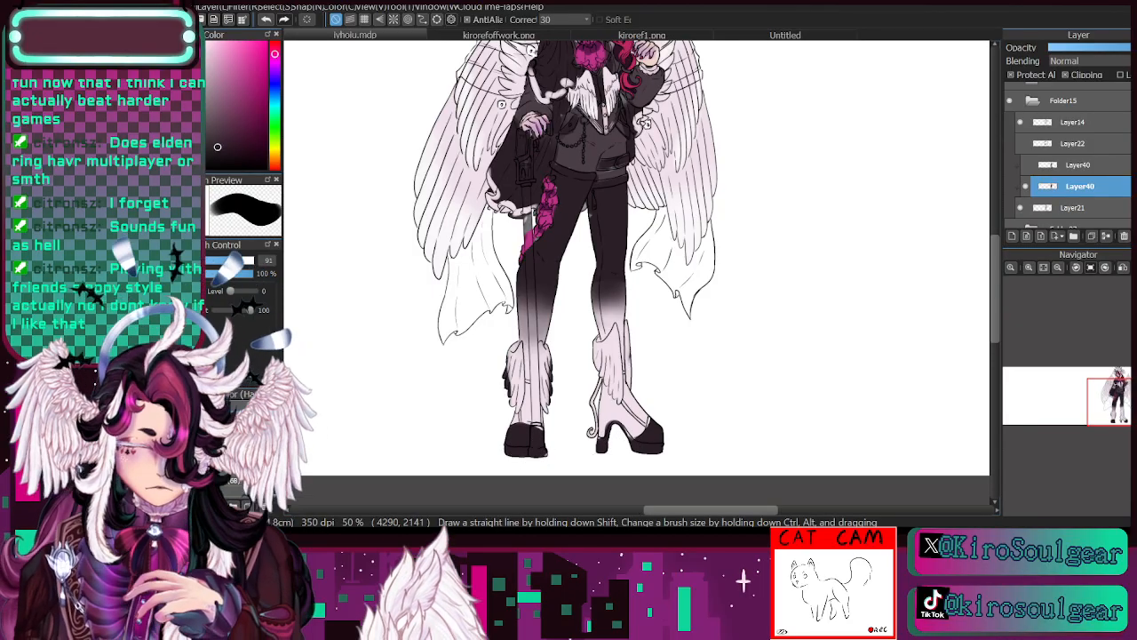
pyautogui.click(224, 262)
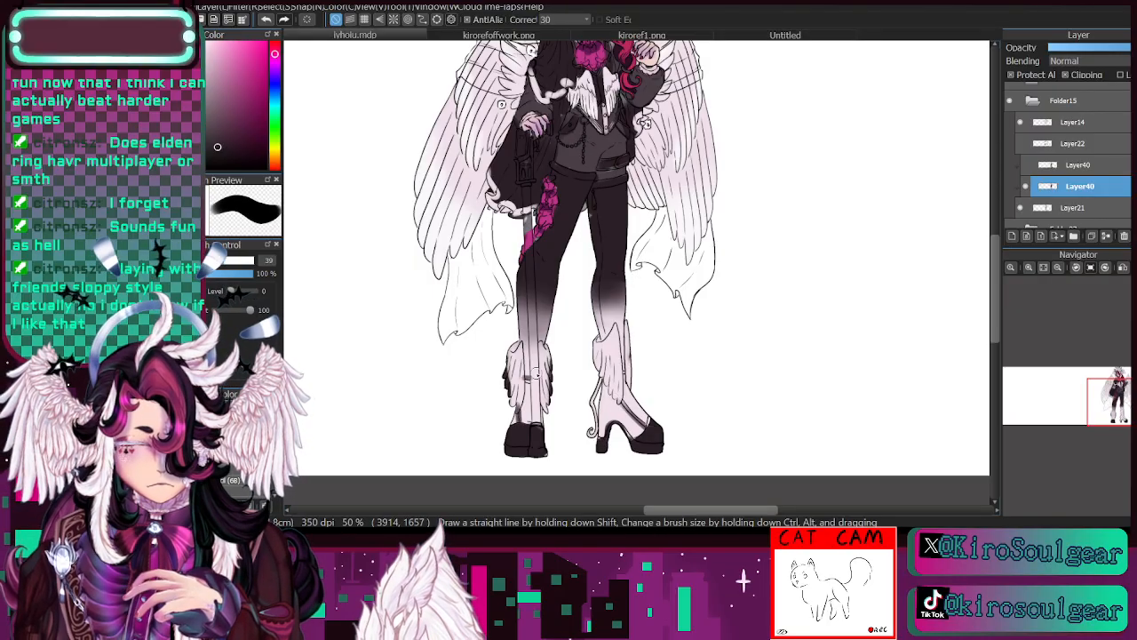
# - Compare the outfit with Layer40 hidden and shown, and examine the colouring of the whole figure and the upper body up close
pyautogui.moveTo(1109, 410); pyautogui.dragTo(1114, 400)
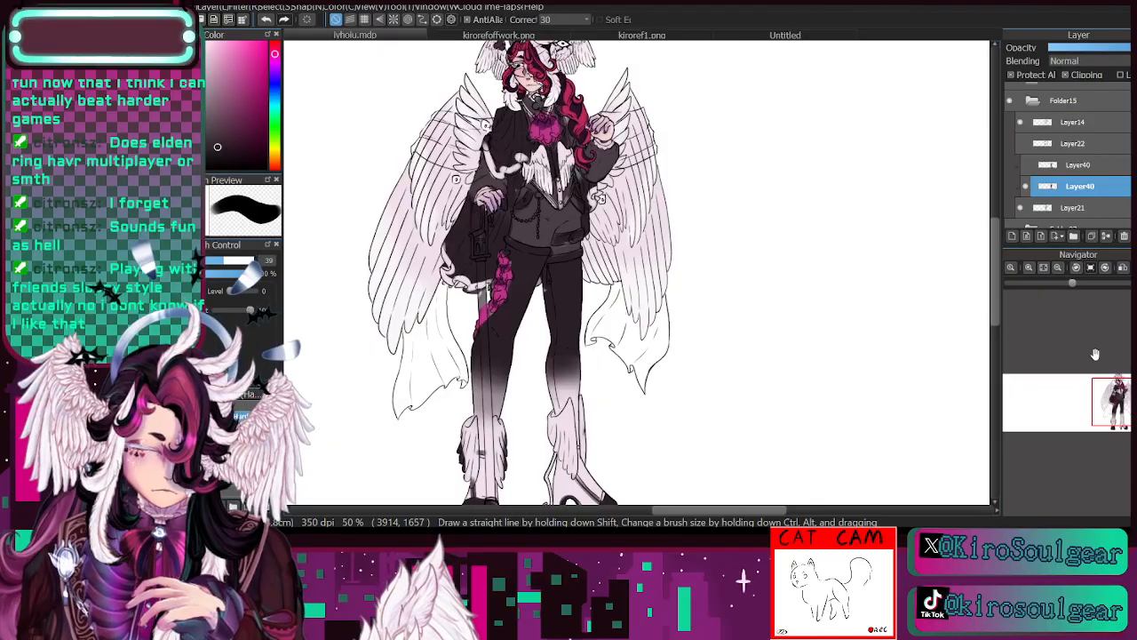
pyautogui.click(1029, 274)
pyautogui.moveTo(1127, 398); pyautogui.dragTo(1123, 392)
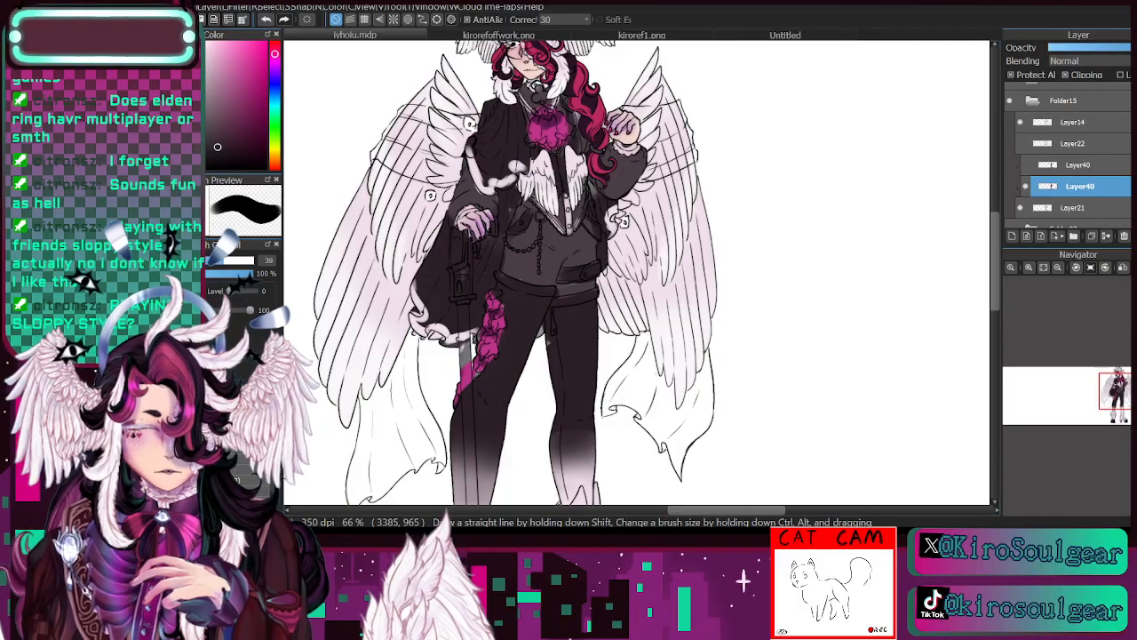
pyautogui.click(1026, 186)
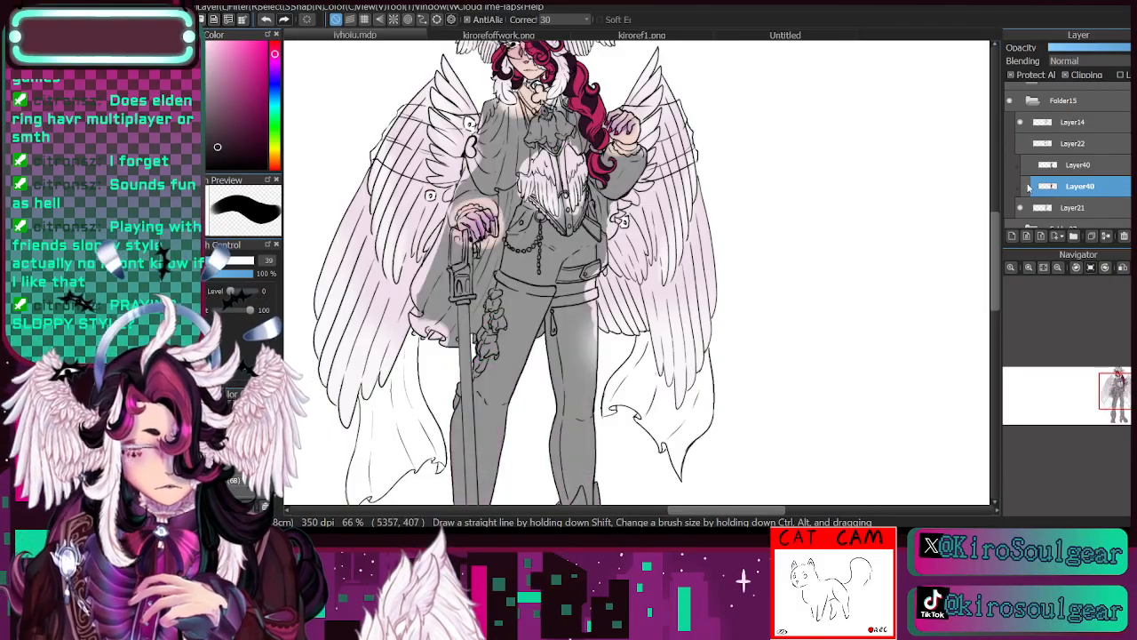
pyautogui.click(1026, 186)
pyautogui.click(1029, 266)
pyautogui.click(1029, 267)
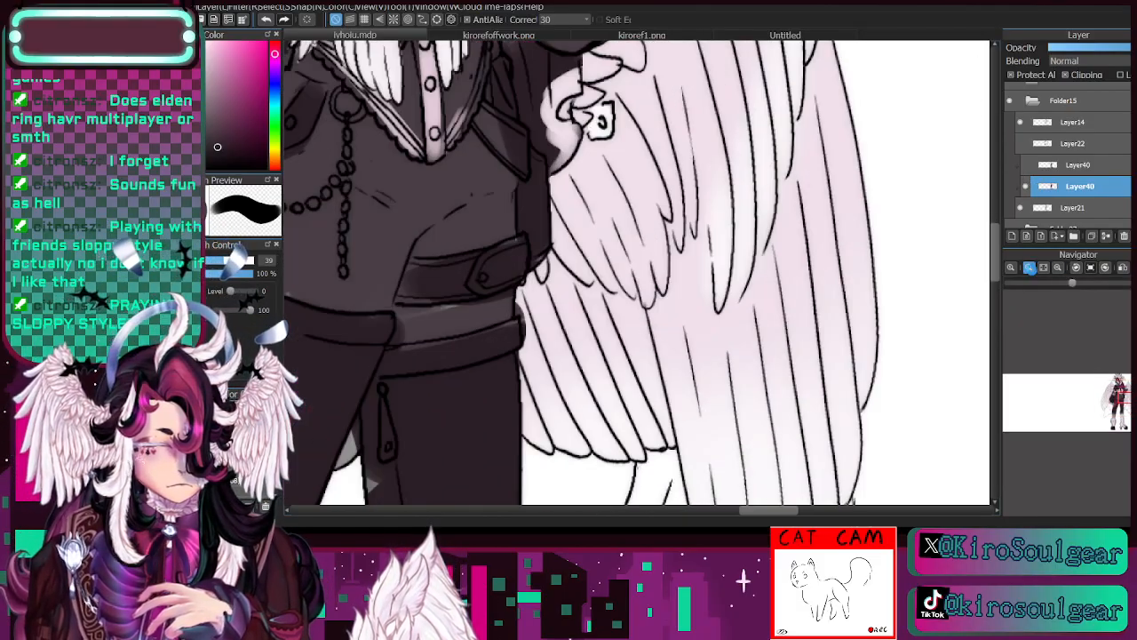
pyautogui.moveTo(1123, 397); pyautogui.dragTo(1111, 382)
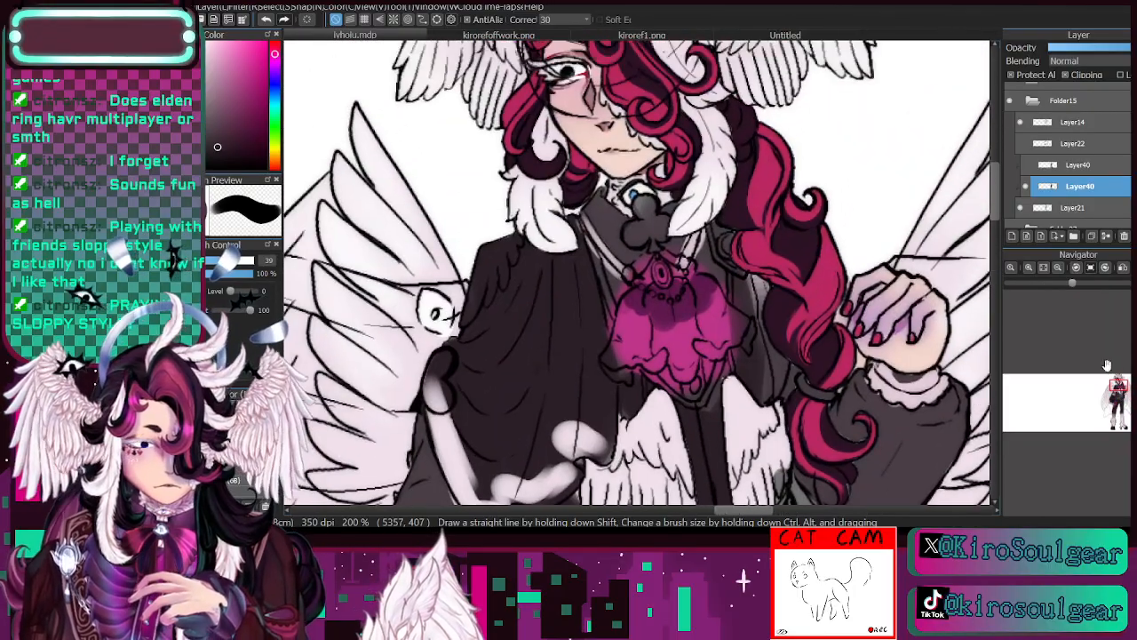
pyautogui.click(1057, 267)
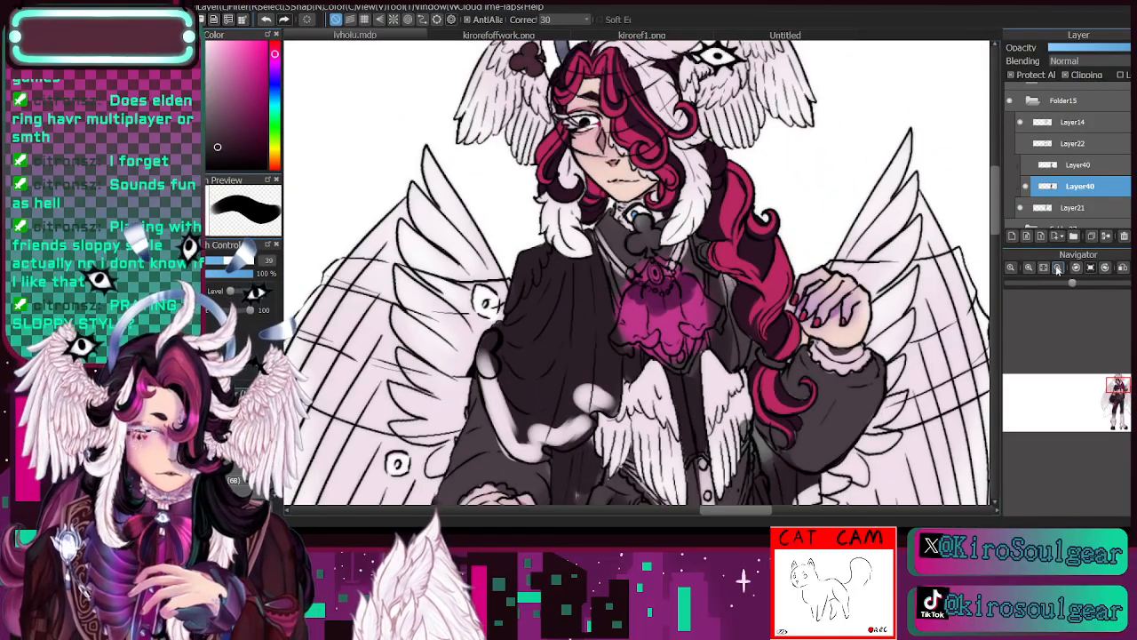
pyautogui.click(1044, 269)
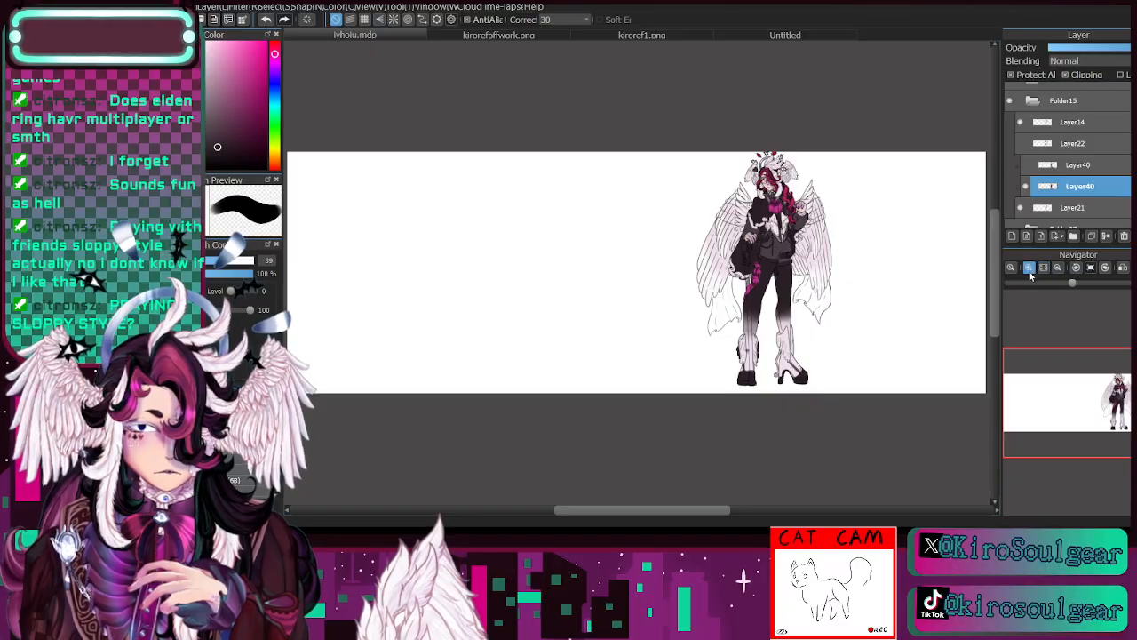
pyautogui.click(1029, 267)
pyautogui.click(1029, 267)
pyautogui.click(1029, 267)
pyautogui.moveTo(1093, 392); pyautogui.dragTo(1119, 383)
pyautogui.click(1029, 268)
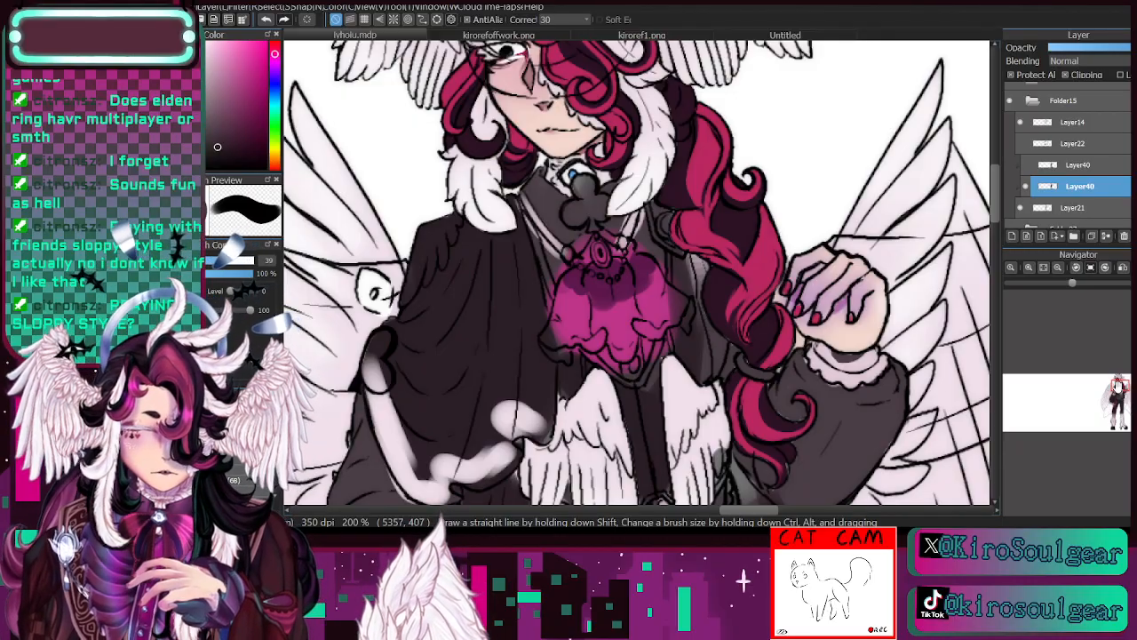
# - Paint the club ornament at the collar in dark maroon sampled from the headpiece's club at brush size 12.5
pyautogui.press('i')
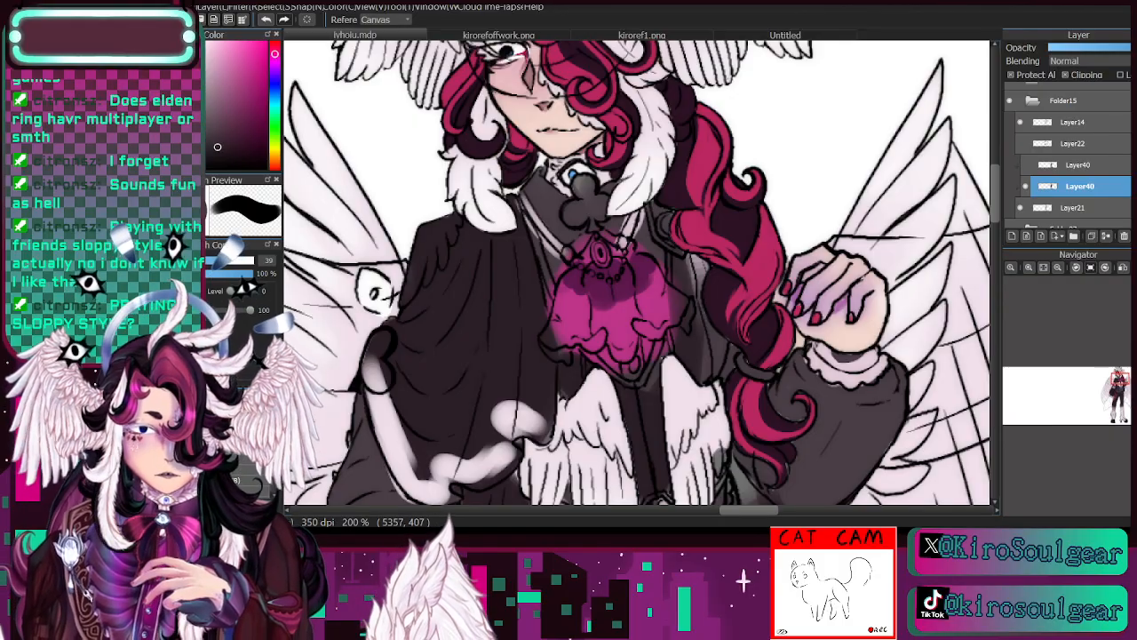
pyautogui.moveTo(352, 160); pyautogui.dragTo(371, 160)
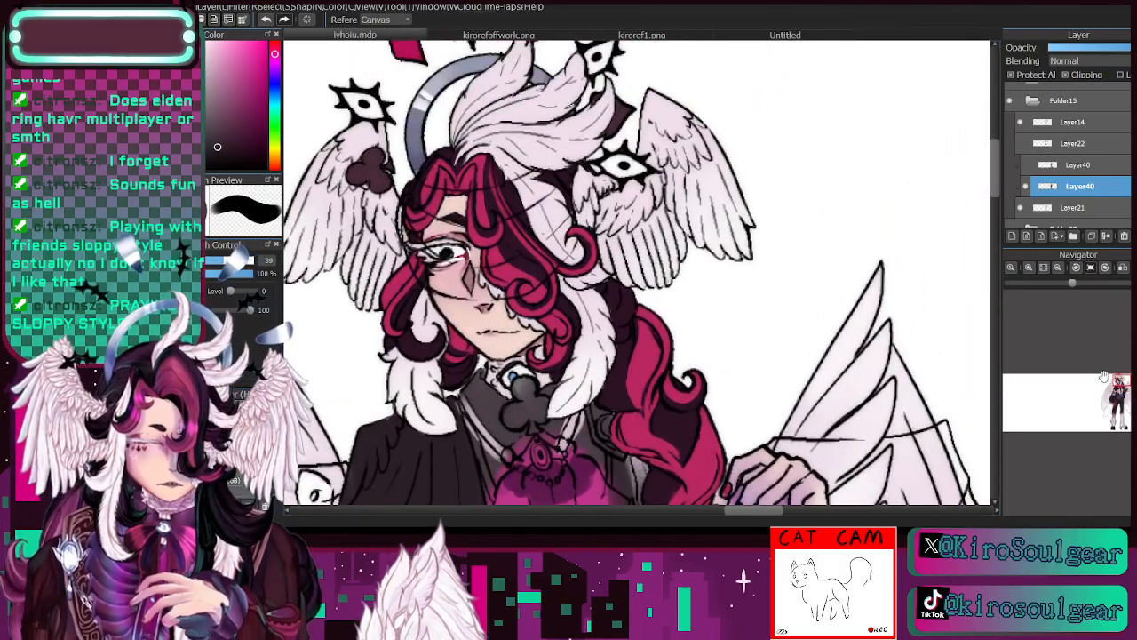
pyautogui.click(373, 160)
pyautogui.press('b')
pyautogui.click(191, 260)
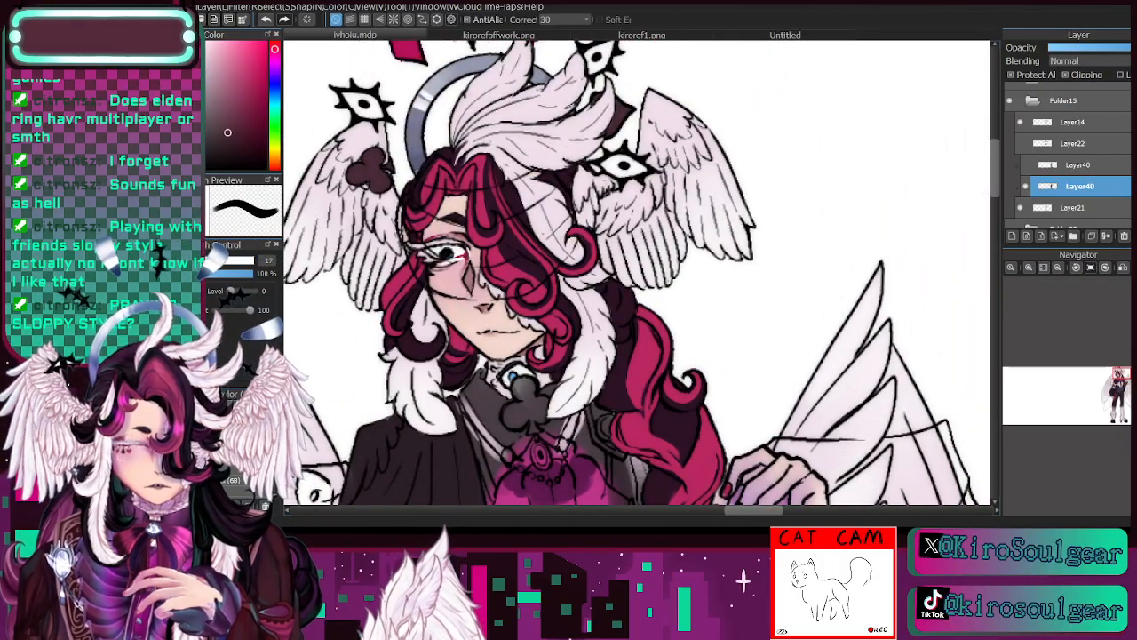
pyautogui.moveTo(530, 387)
pyautogui.mouseDown()
pyautogui.moveTo(510, 420)
pyautogui.moveTo(522, 406)
pyautogui.moveTo(523, 418)
pyautogui.moveTo(512, 405)
pyautogui.moveTo(546, 410)
pyautogui.moveTo(533, 430)
pyautogui.moveTo(544, 402)
pyautogui.moveTo(507, 417)
pyautogui.mouseUp()
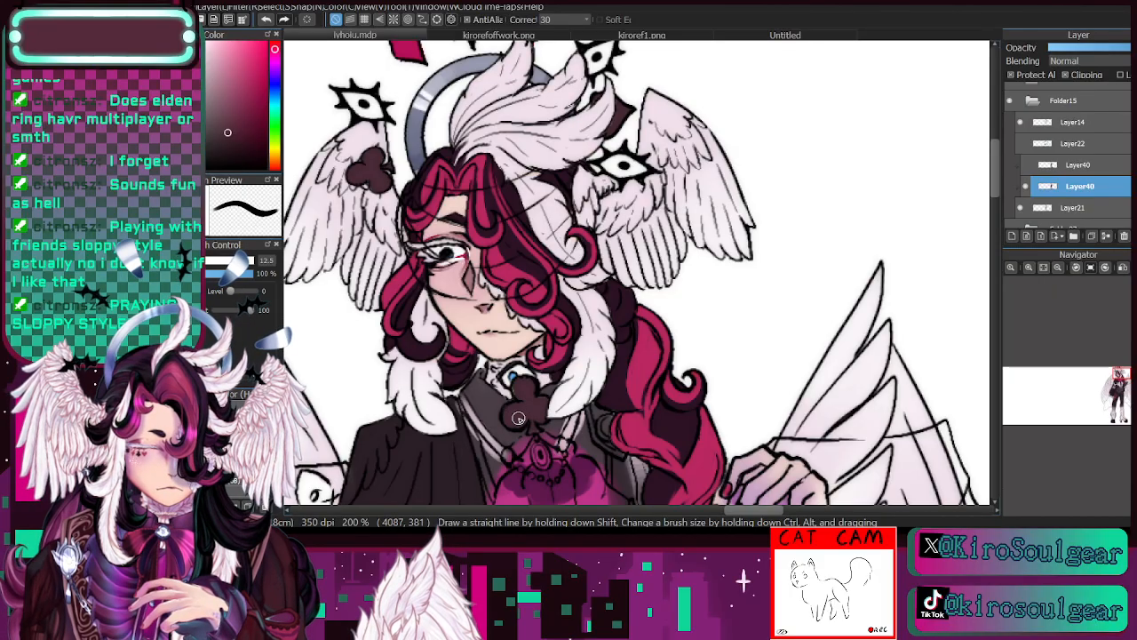
# - Paint the collar's edging above the cravat in sampled off-white at brush size 9.2
pyautogui.moveTo(1119, 376); pyautogui.dragTo(1112, 379)
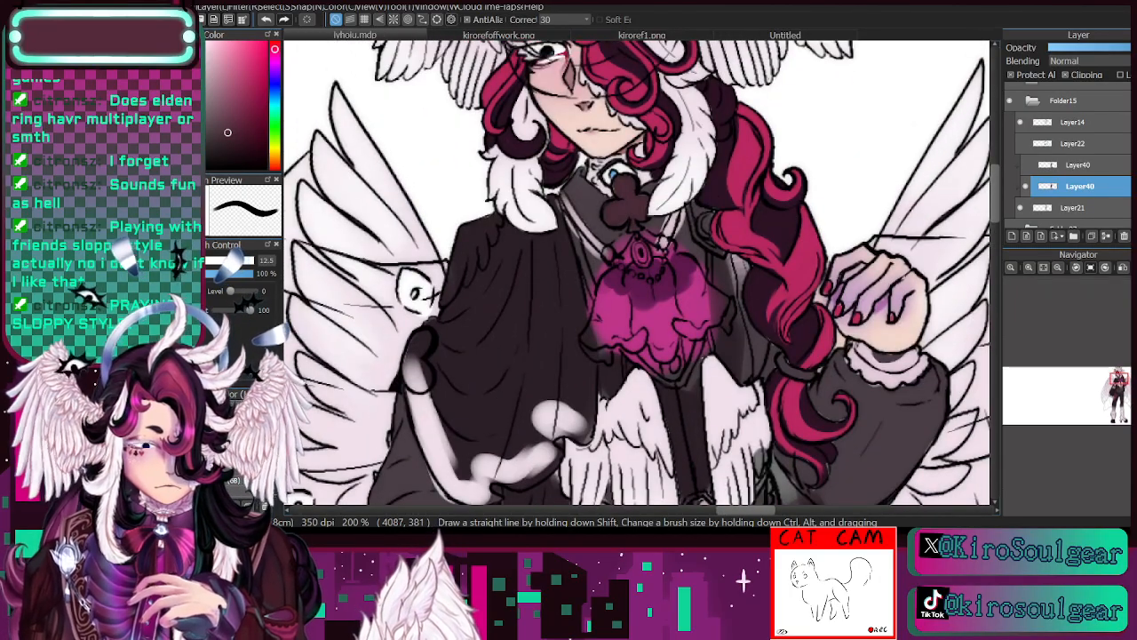
pyautogui.press('i')
pyautogui.click(373, 163)
pyautogui.press('b')
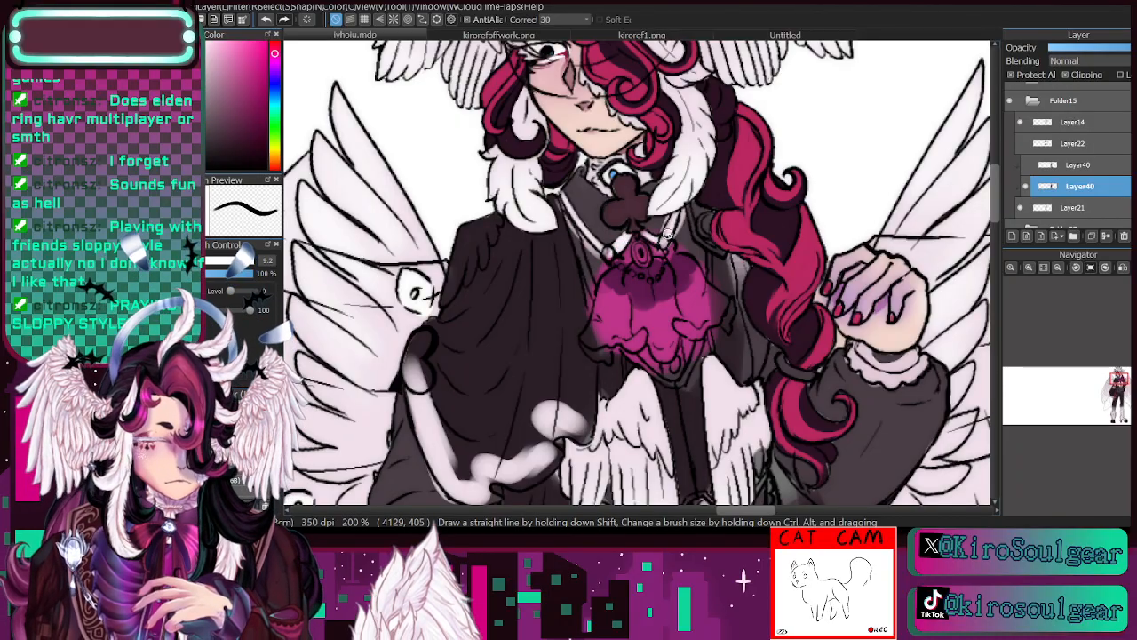
# - Tidy the area around the cravat's upper edge in plum-grey sampled from the collar at brush size 9.2
pyautogui.press('i')
pyautogui.click(589, 202)
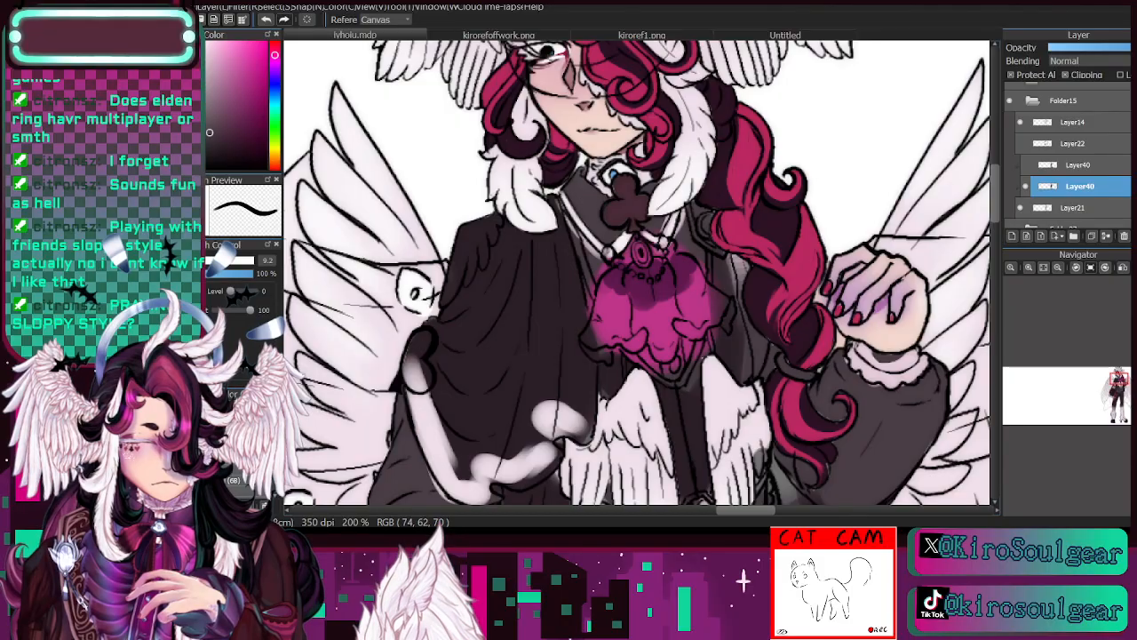
pyautogui.press('b')
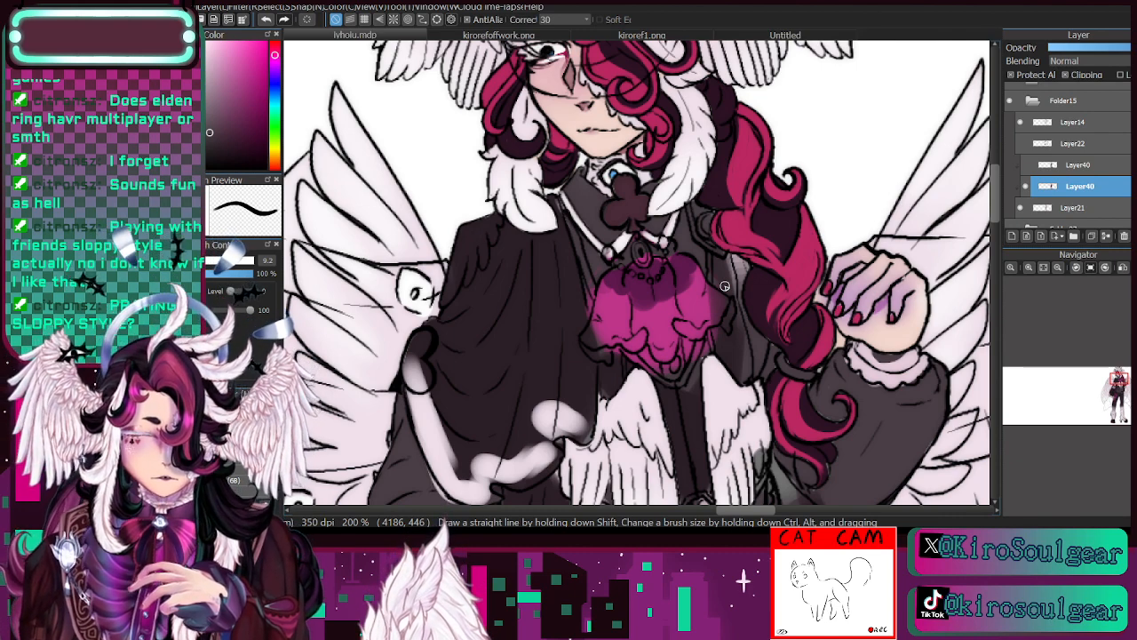
# - Rework the collar's club ornament in sampled dark plum and maroon tones at brush size 5.4
pyautogui.press('i')
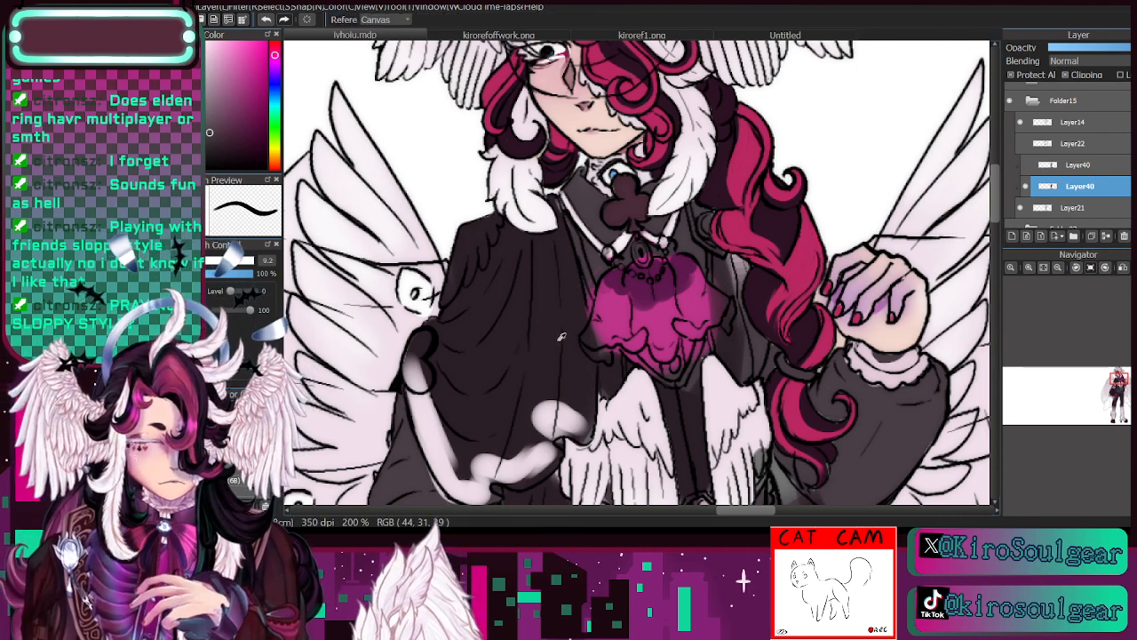
pyautogui.click(552, 334)
pyautogui.press('b')
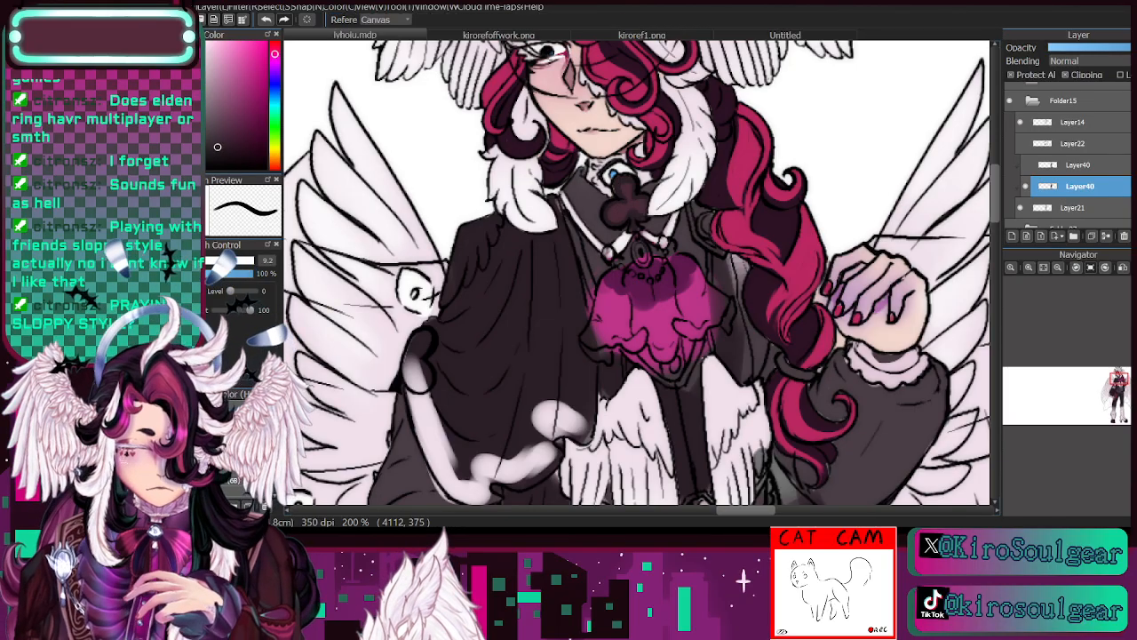
pyautogui.keyDown('alt'); pyautogui.click(715, 185); pyautogui.keyUp('alt')
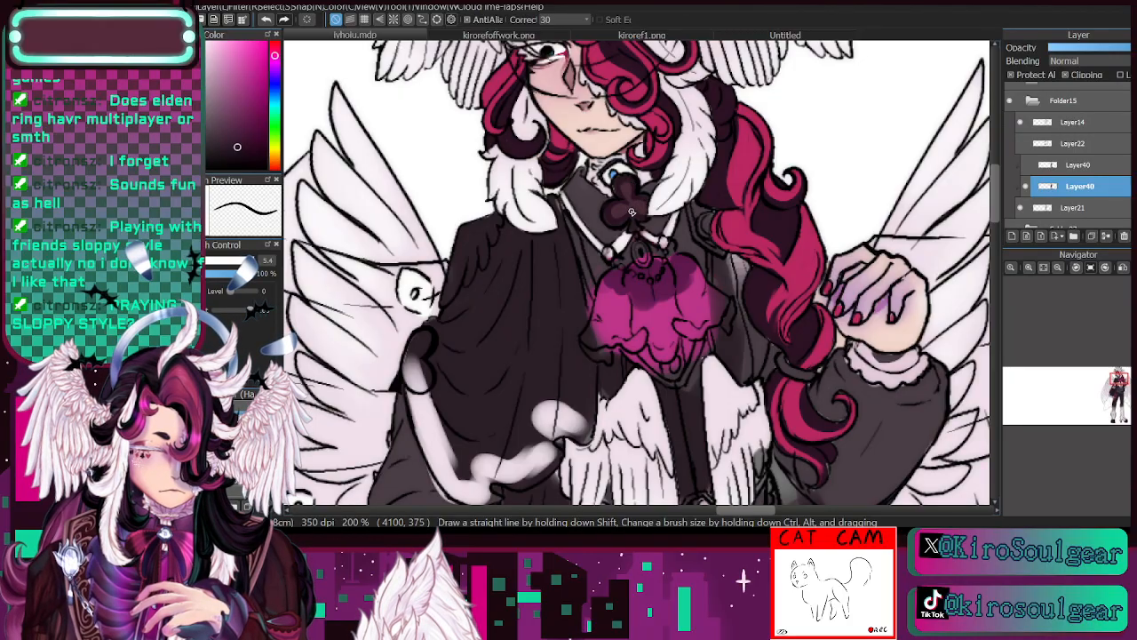
pyautogui.keyDown('alt'); pyautogui.click(627, 186); pyautogui.keyUp('alt')
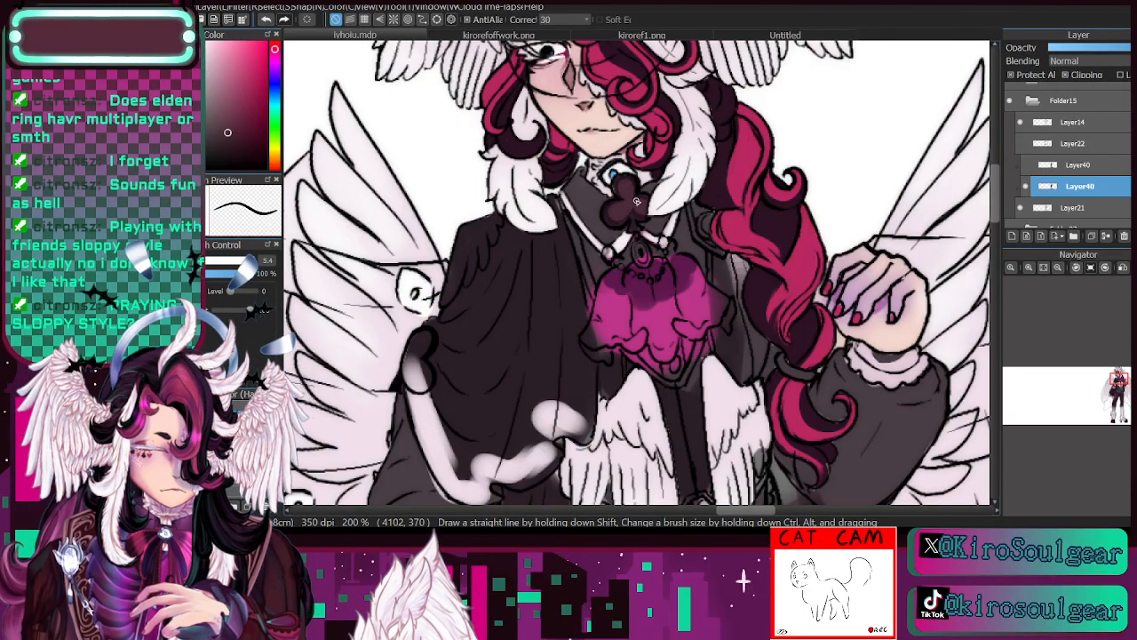
# - Paint the oval brooch above the cravat in off-white sampled from the feathery hair at brush size 5.4
pyautogui.moveTo(646, 210); pyautogui.dragTo(604, 311)
pyautogui.press('alt')
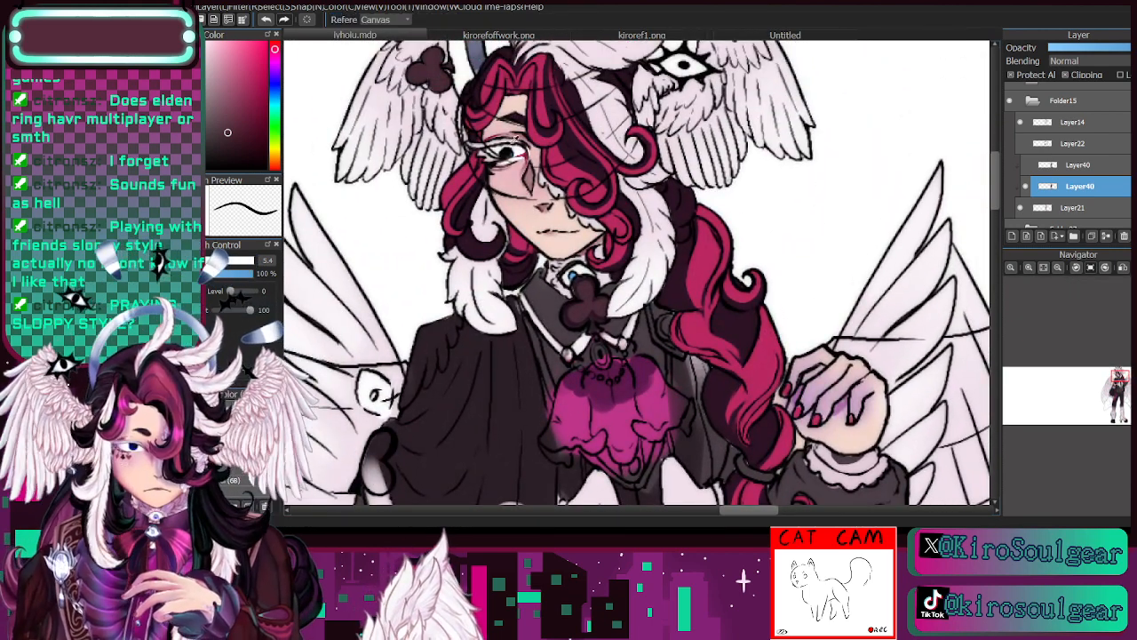
pyautogui.keyDown('alt'); pyautogui.click(481, 227); pyautogui.keyUp('alt')
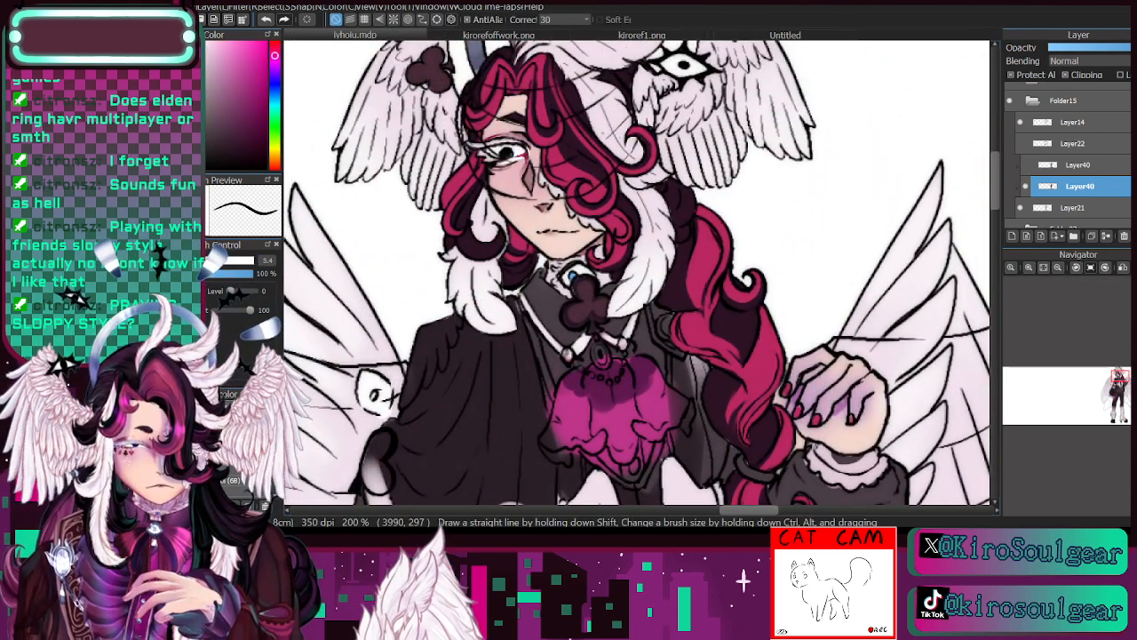
pyautogui.moveTo(605, 356)
pyautogui.mouseDown()
pyautogui.moveTo(599, 345)
pyautogui.moveTo(605, 359)
pyautogui.mouseUp()
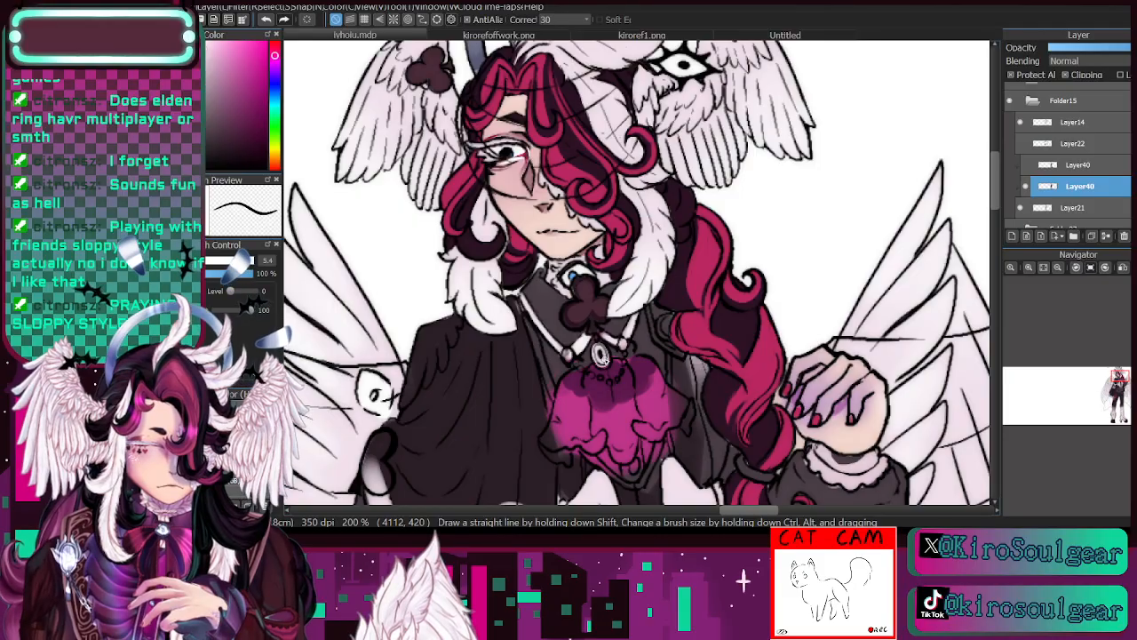
# - Paint the collar pins and the brooch's bead chain in blue-grey sampled from the halo at brush size 5.4
pyautogui.press('alt')
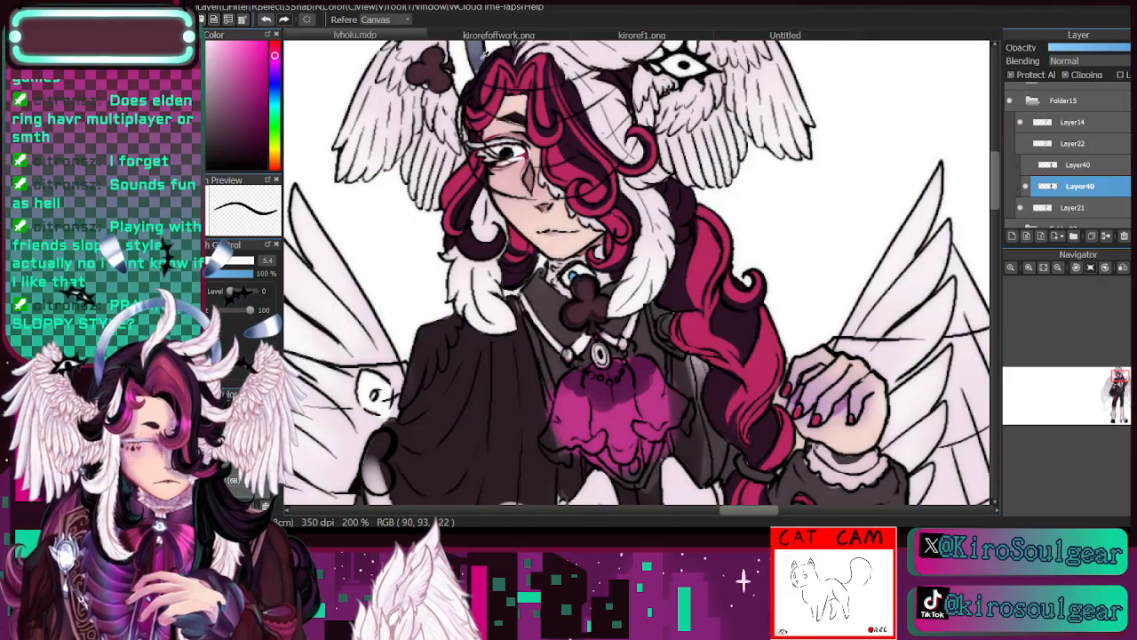
pyautogui.moveTo(482, 57); pyautogui.dragTo(543, 118)
pyautogui.keyDown('alt'); pyautogui.click(548, 61); pyautogui.keyUp('alt')
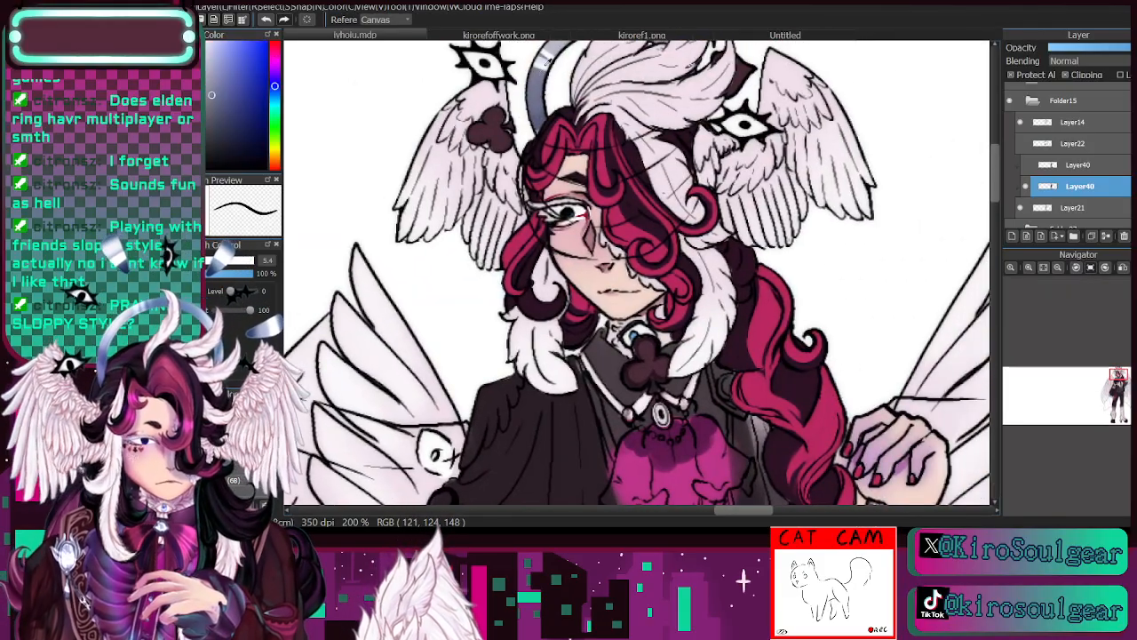
pyautogui.moveTo(629, 416)
pyautogui.mouseDown()
pyautogui.moveTo(651, 273)
pyautogui.moveTo(610, 215)
pyautogui.mouseUp()
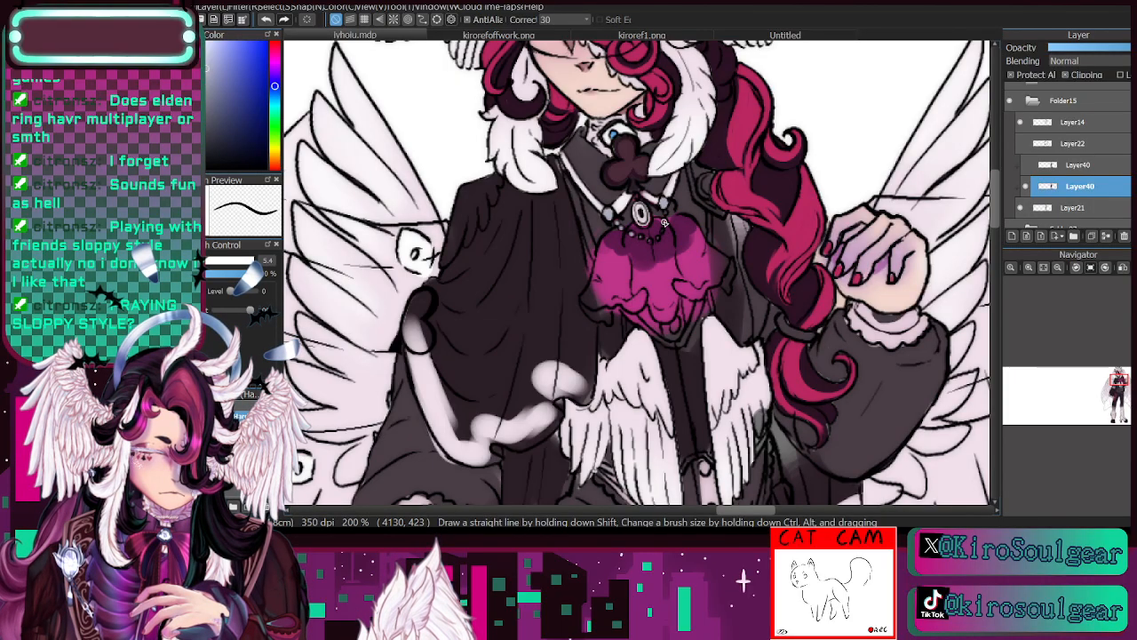
# - Check the kirorefoffwork.png reference and paint the brooch's gem in teal green at brush size 5.4
pyautogui.click(275, 118)
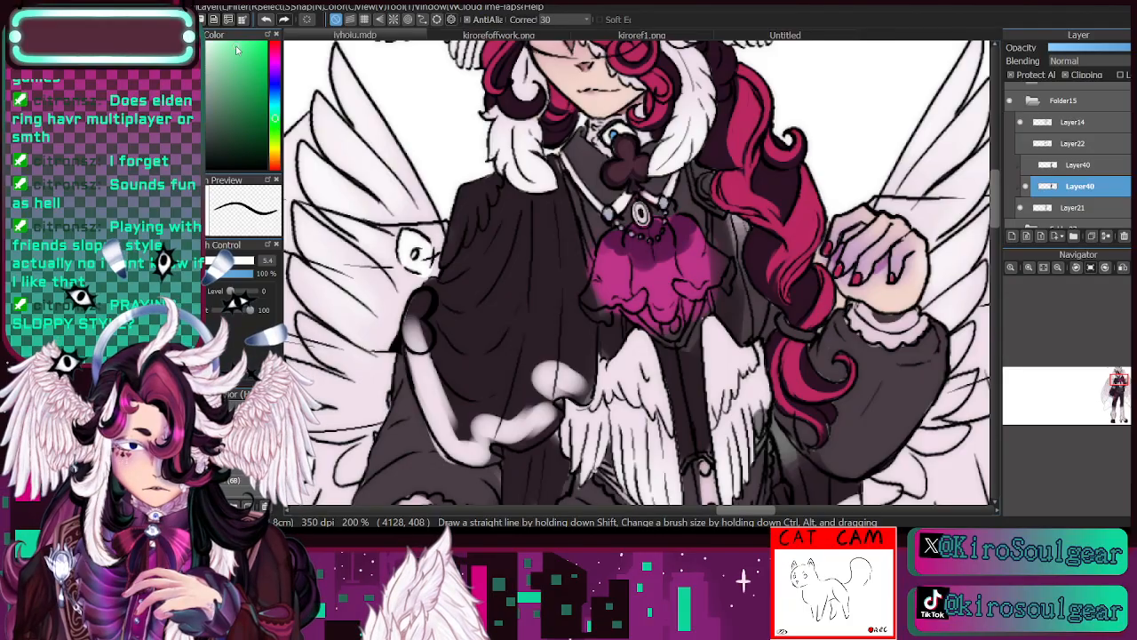
pyautogui.click(499, 36)
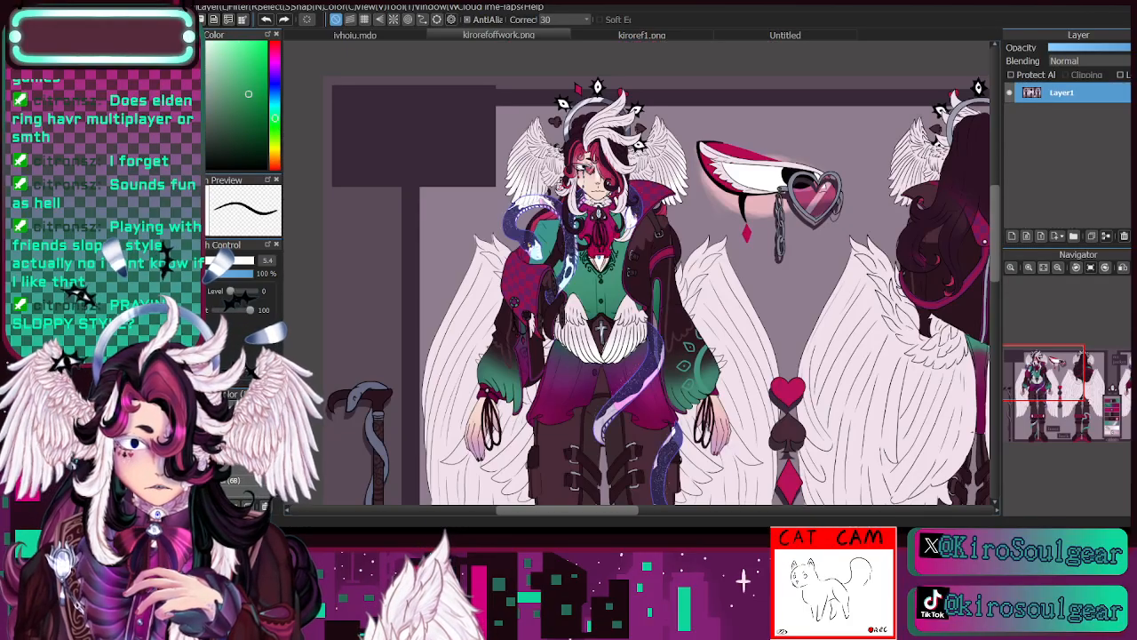
pyautogui.click(380, 37)
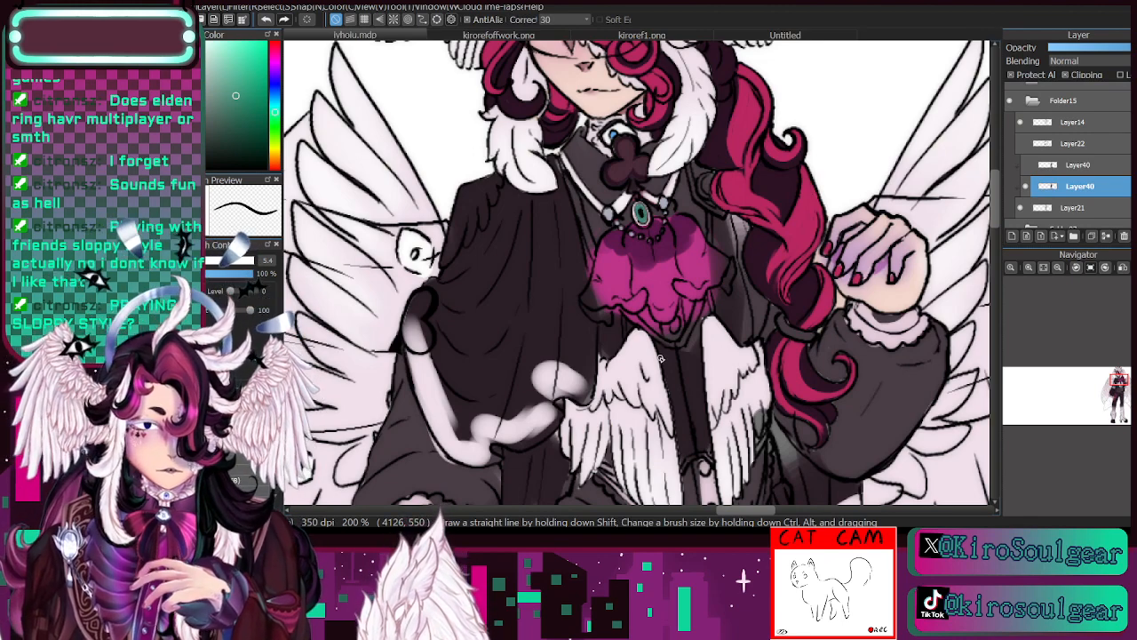
# - Fill the cravat's remaining ruffle edges with magenta sampled from its centre at brush size 7.8
pyautogui.click(1030, 268)
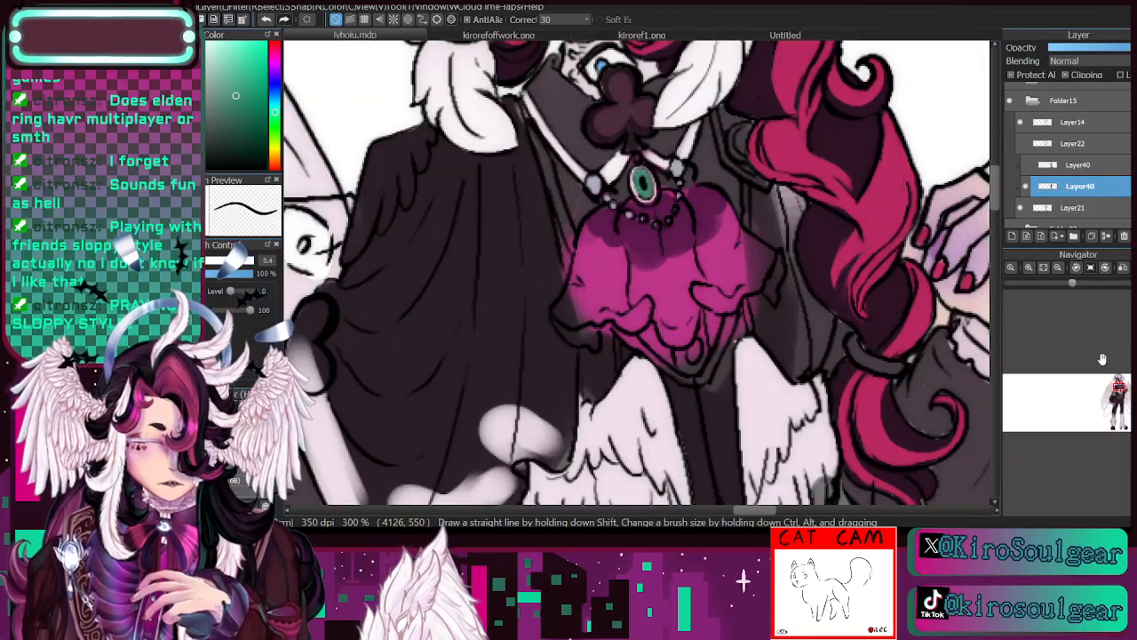
pyautogui.click(1120, 388)
pyautogui.moveTo(1120, 389); pyautogui.dragTo(1120, 383)
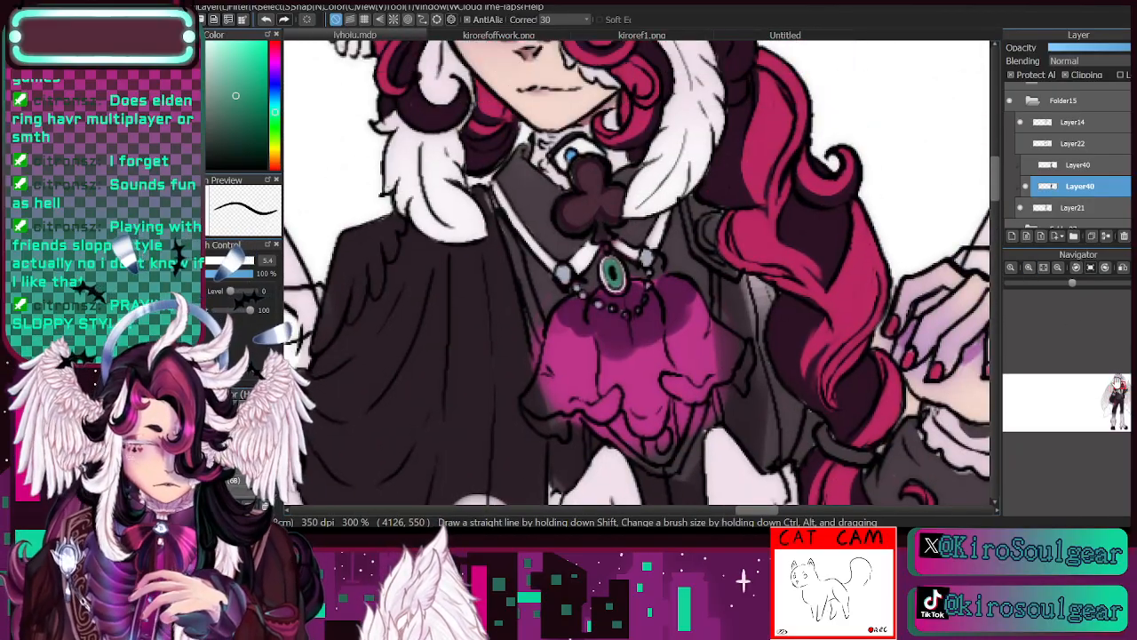
pyautogui.press('alt')
pyautogui.keyDown('alt'); pyautogui.click(638, 380); pyautogui.keyUp('alt')
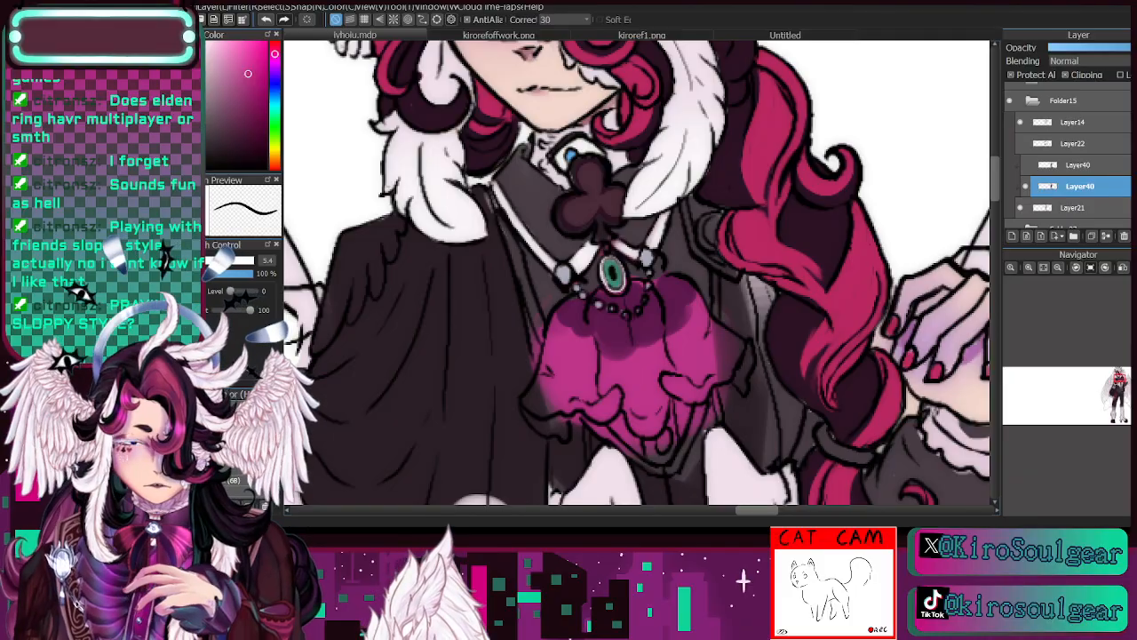
pyautogui.moveTo(560, 402)
pyautogui.mouseDown()
pyautogui.moveTo(528, 404)
pyautogui.moveTo(535, 391)
pyautogui.moveTo(537, 407)
pyautogui.mouseUp()
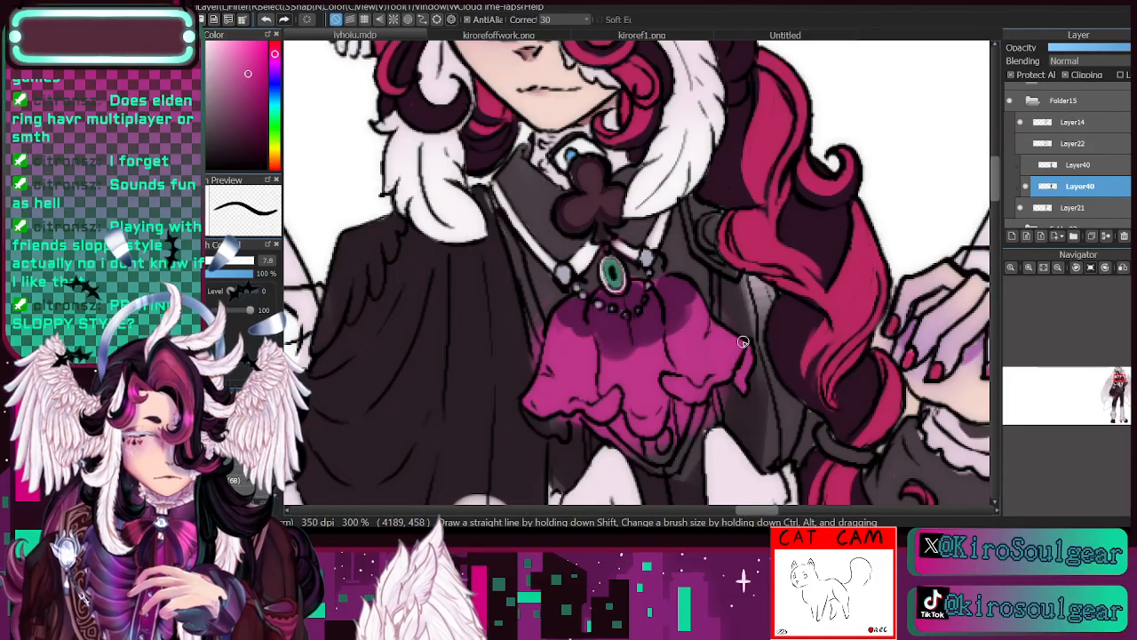
# - Shade the cravat's upper part in darker magenta with a soft brush, and refine its folds at brush size 13.4 and 13% opacity
pyautogui.click(240, 492)
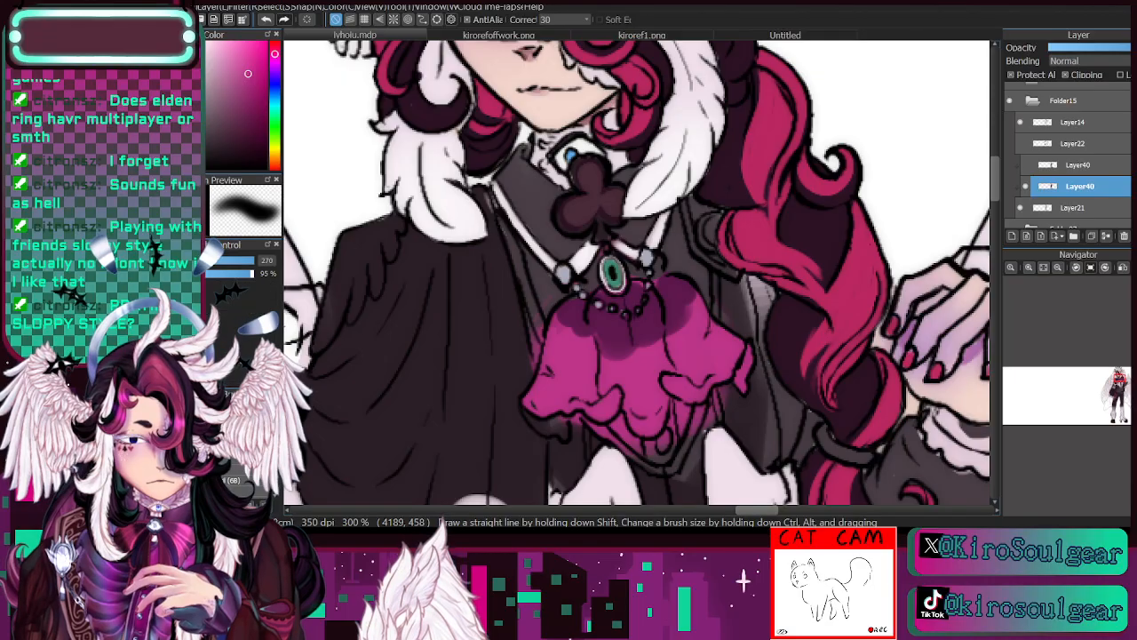
pyautogui.keyDown('alt'); pyautogui.click(642, 330); pyautogui.keyUp('alt')
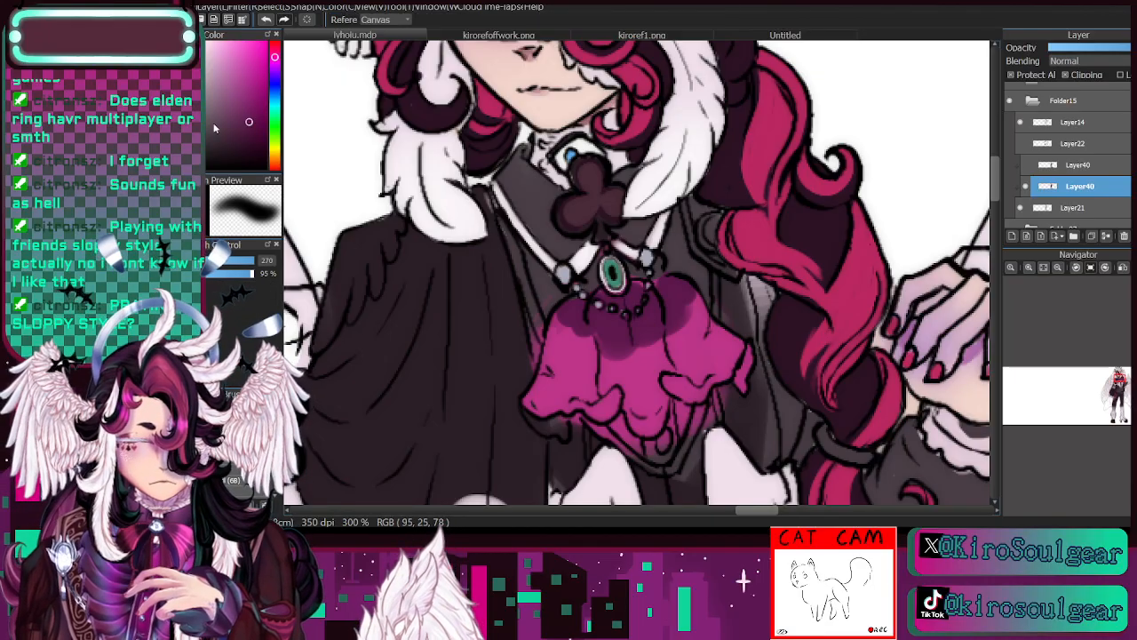
pyautogui.click(236, 397)
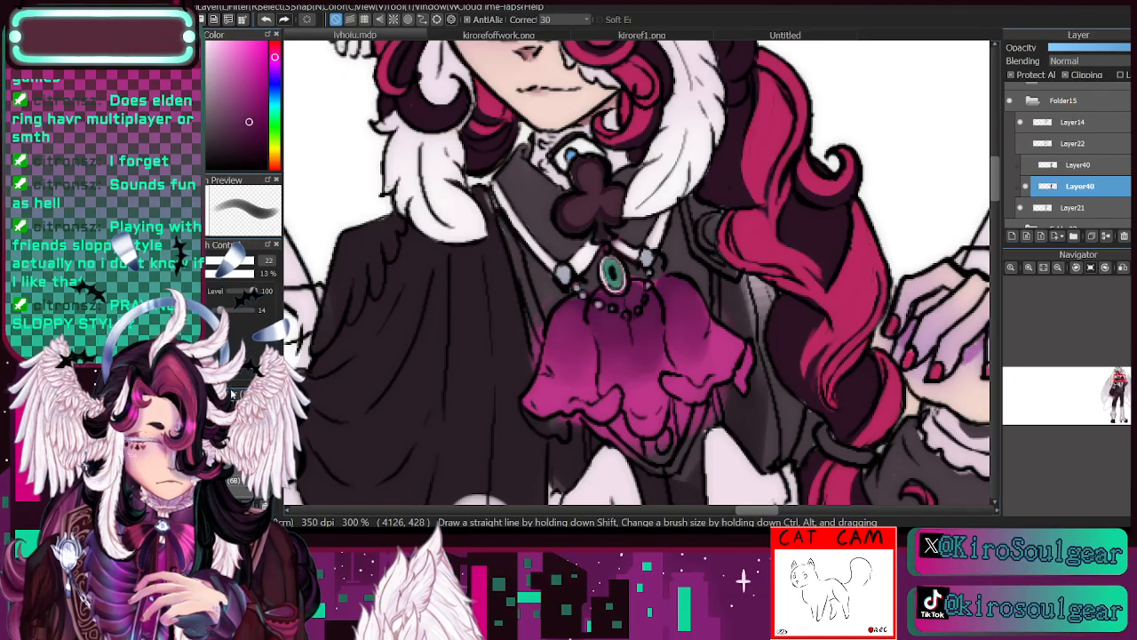
pyautogui.click(203, 261)
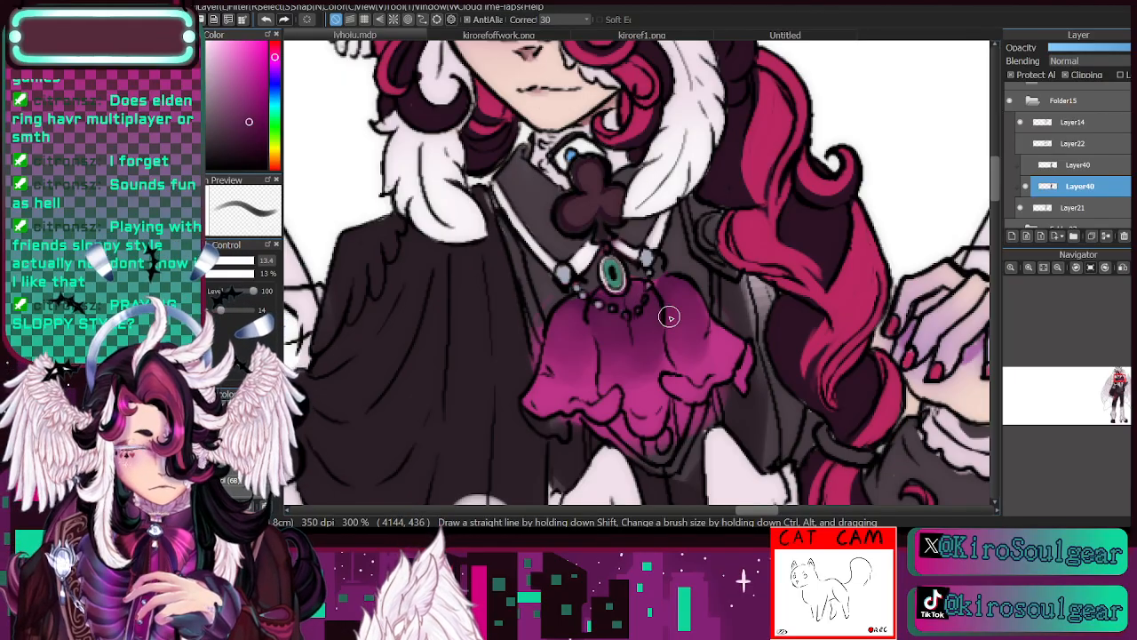
# - Paint the undersides of the cravat's ruffles in a darker magenta sampled from its shading at brush size 4.8
pyautogui.keyDown('alt'); pyautogui.click(685, 258); pyautogui.keyUp('alt')
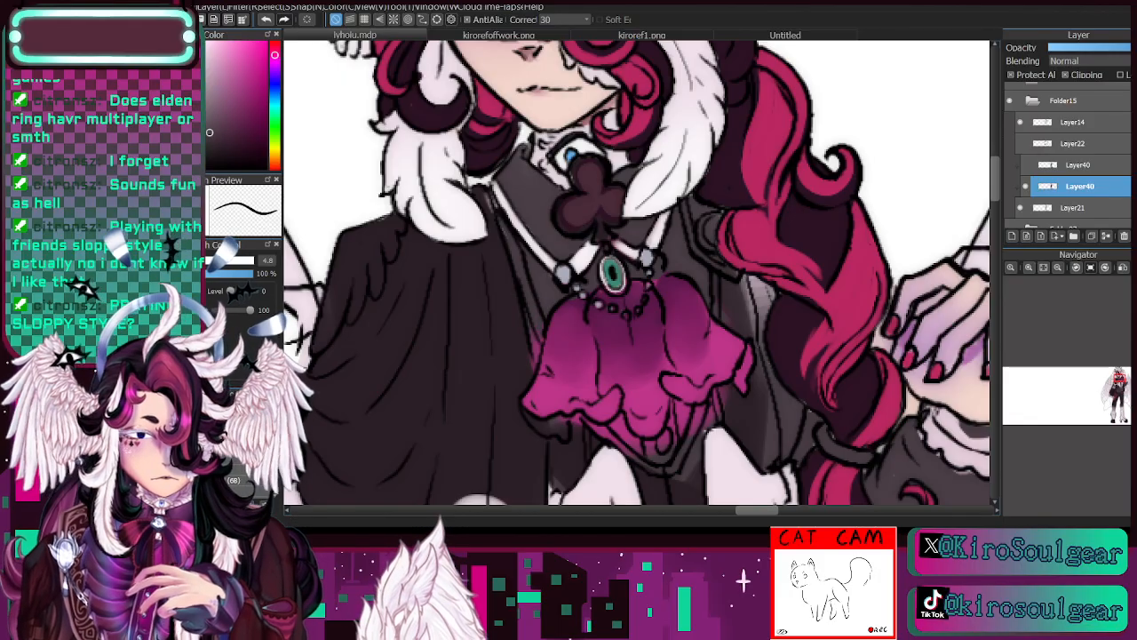
pyautogui.keyDown('alt'); pyautogui.click(634, 291); pyautogui.keyUp('alt')
pyautogui.keyDown('alt'); pyautogui.click(615, 322); pyautogui.keyUp('alt')
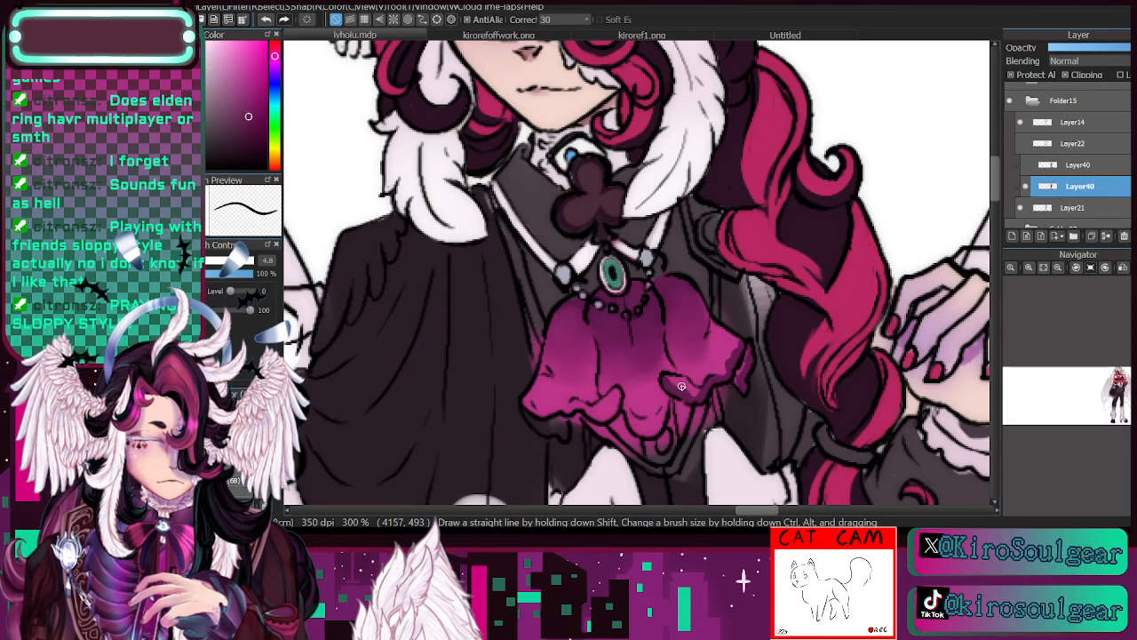
pyautogui.click(1059, 267)
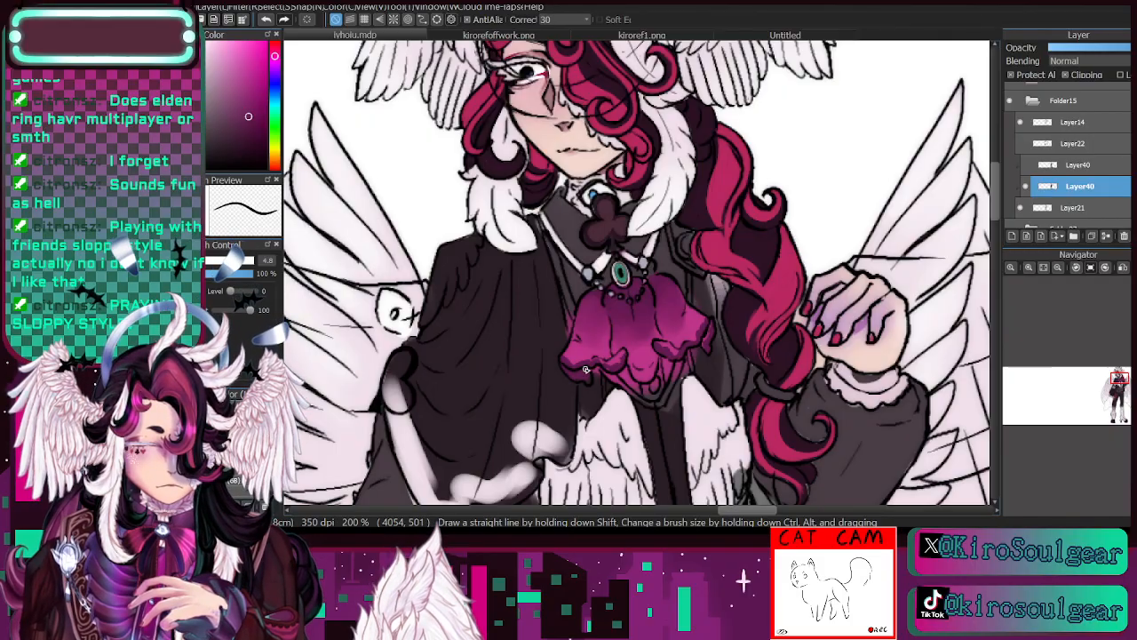
# - Soften the cravat's folds with brighter sampled magenta at 13% opacity and brush size 11.6
pyautogui.scroll(1, 591, 378)
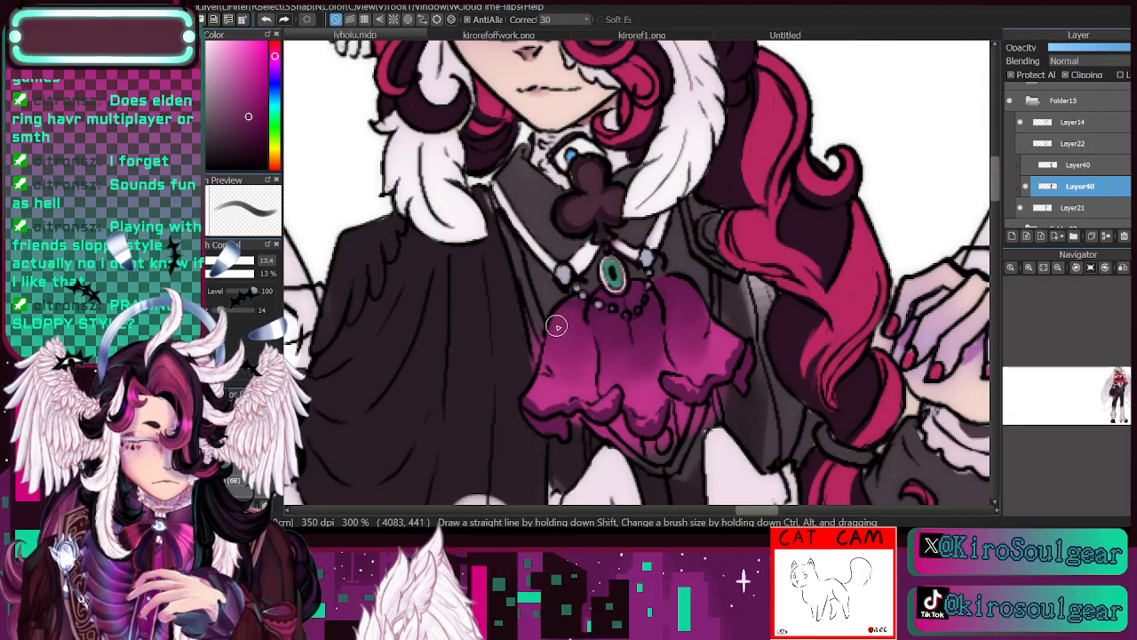
pyautogui.press('alt')
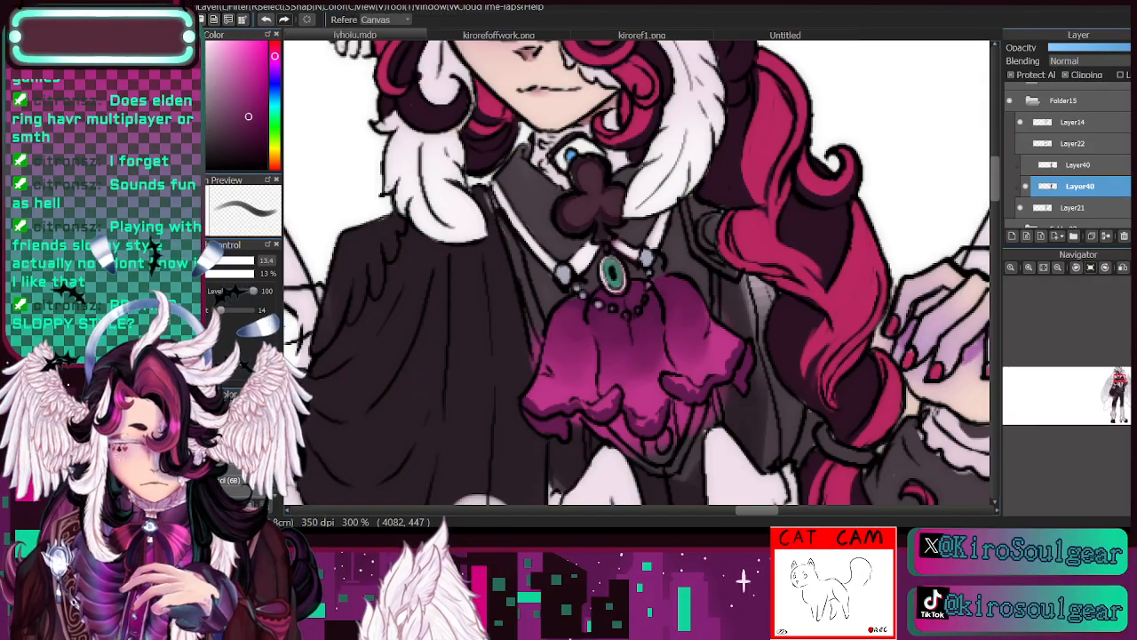
pyautogui.keyDown('alt'); pyautogui.click(725, 342); pyautogui.keyUp('alt')
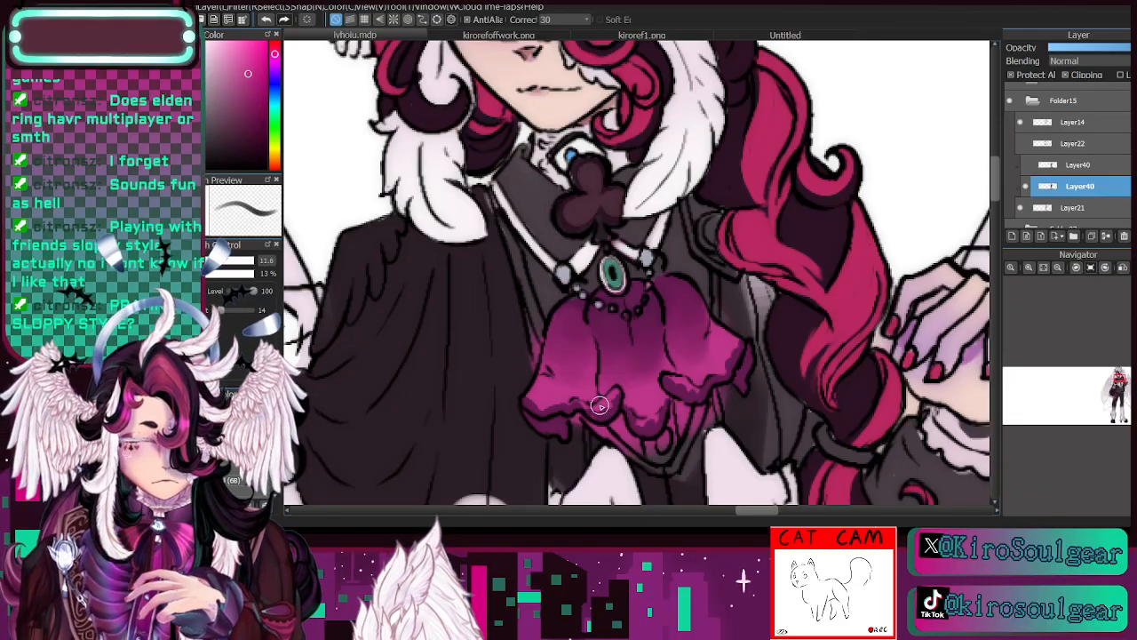
pyautogui.moveTo(600, 405); pyautogui.dragTo(590, 388)
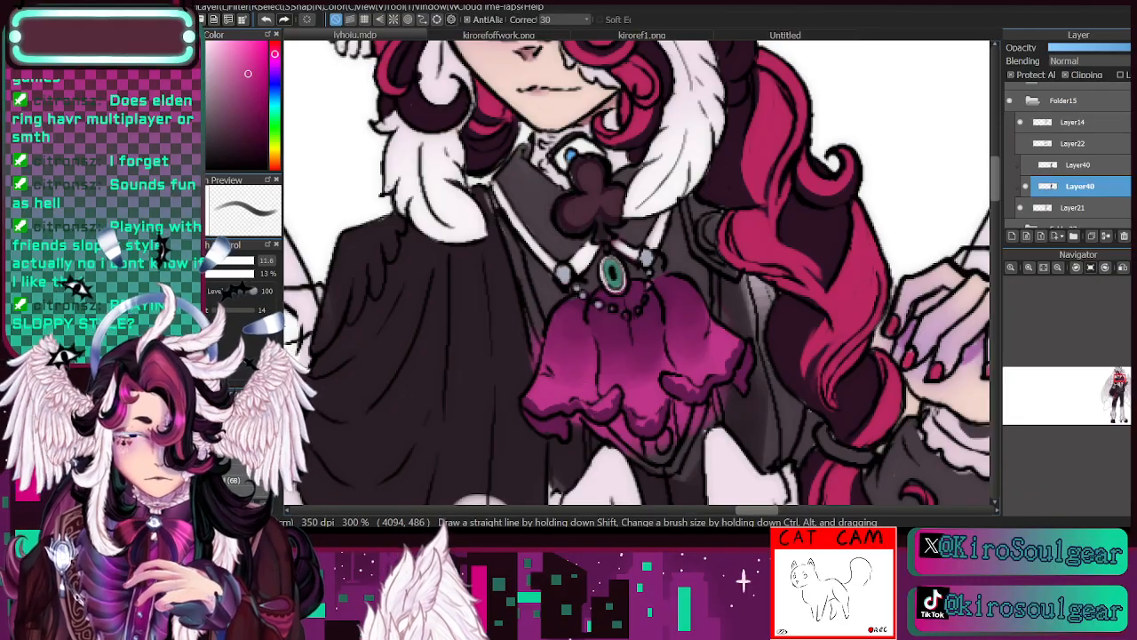
# - Try crisp bright magenta fold lines on the cravat's upper part at brush size 4.8, and undo them
pyautogui.click(242, 437)
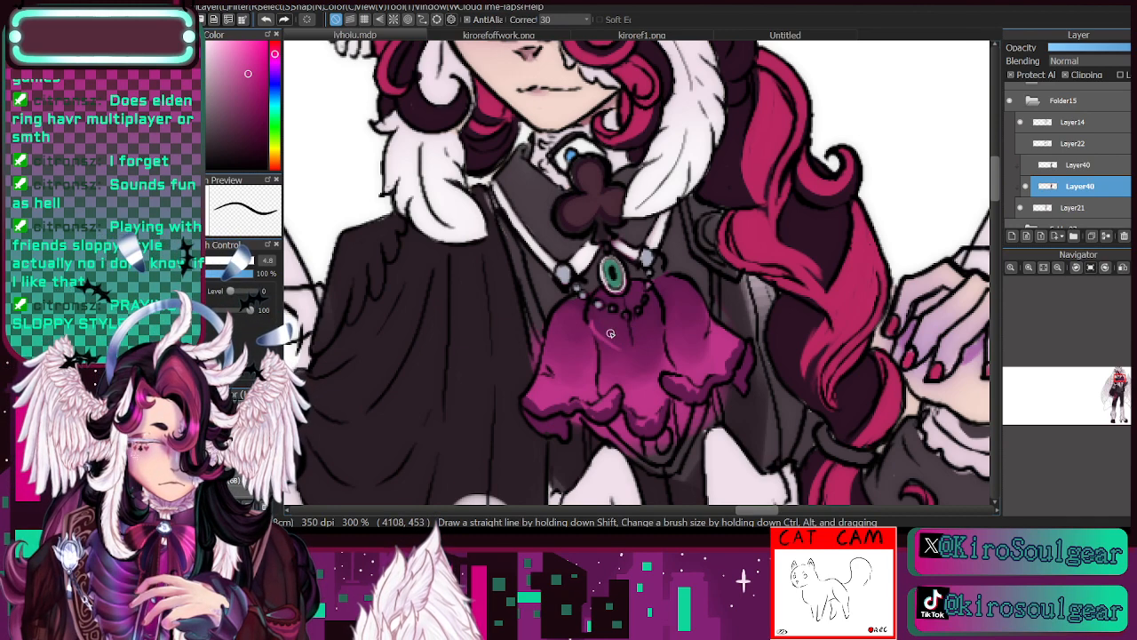
pyautogui.moveTo(610, 333); pyautogui.dragTo(626, 351)
pyautogui.moveTo(662, 303); pyautogui.dragTo(645, 347)
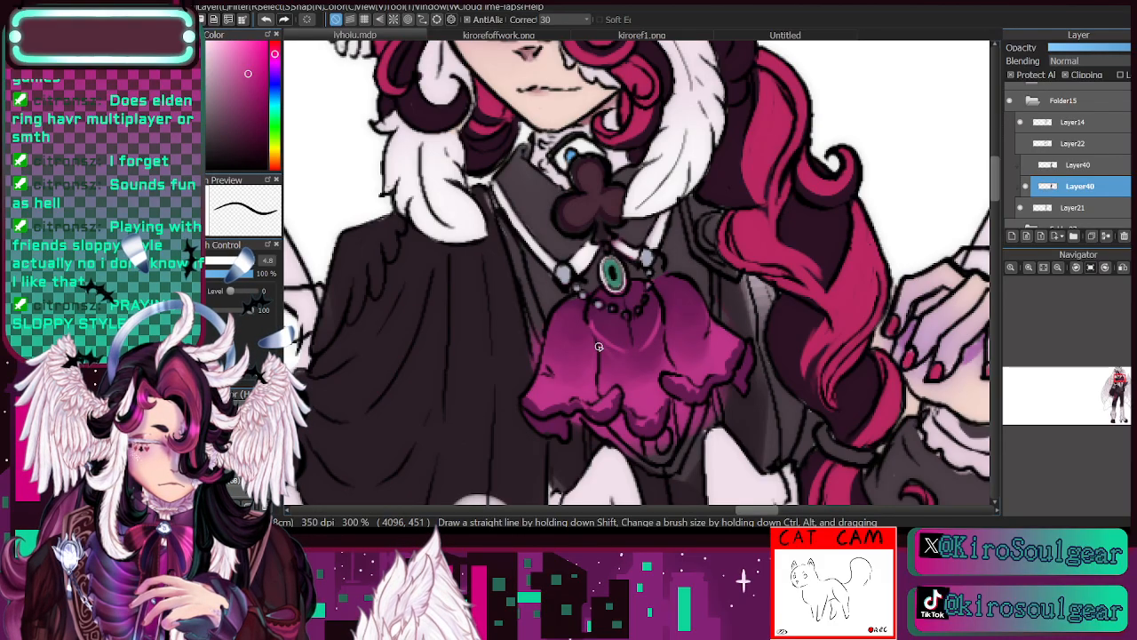
pyautogui.click(267, 19)
pyautogui.click(267, 19)
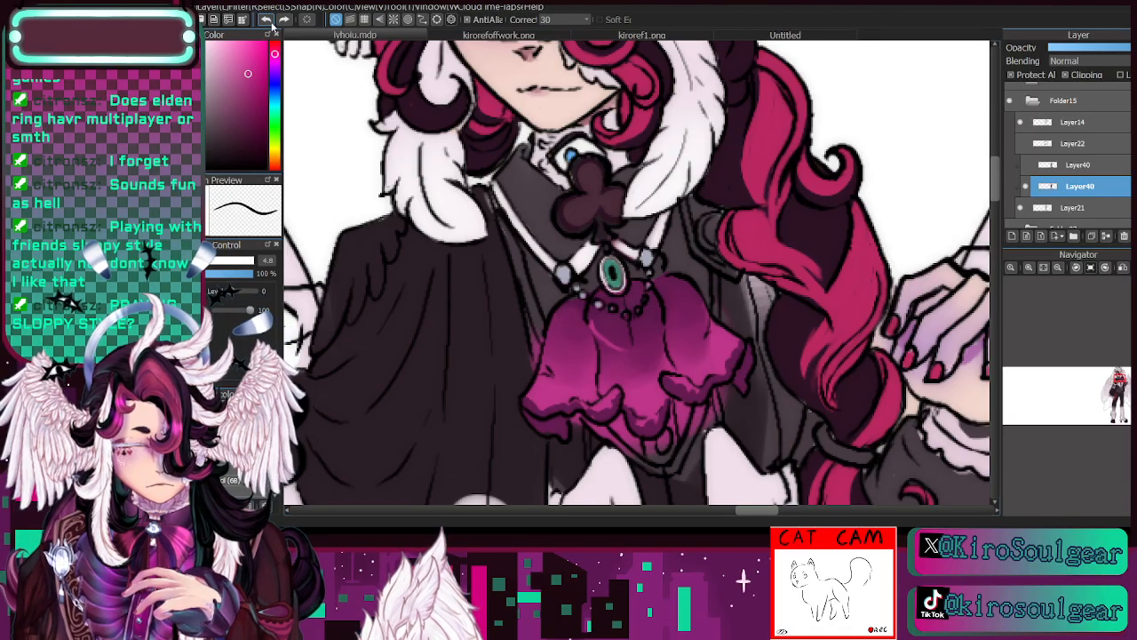
pyautogui.click(271, 24)
pyautogui.click(271, 24)
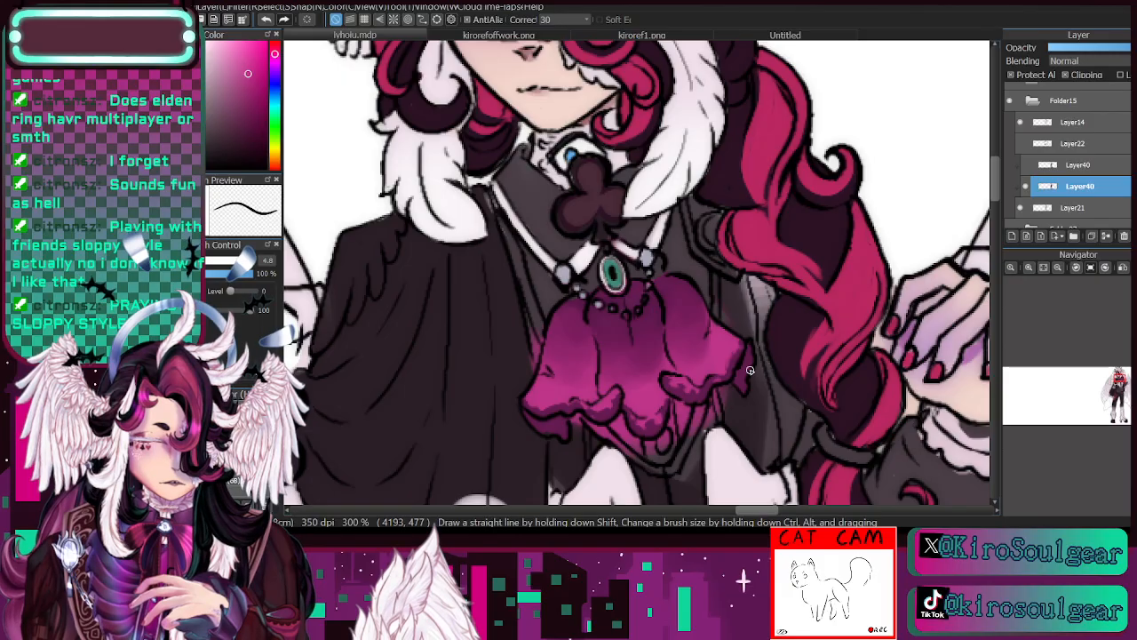
pyautogui.click(1058, 268)
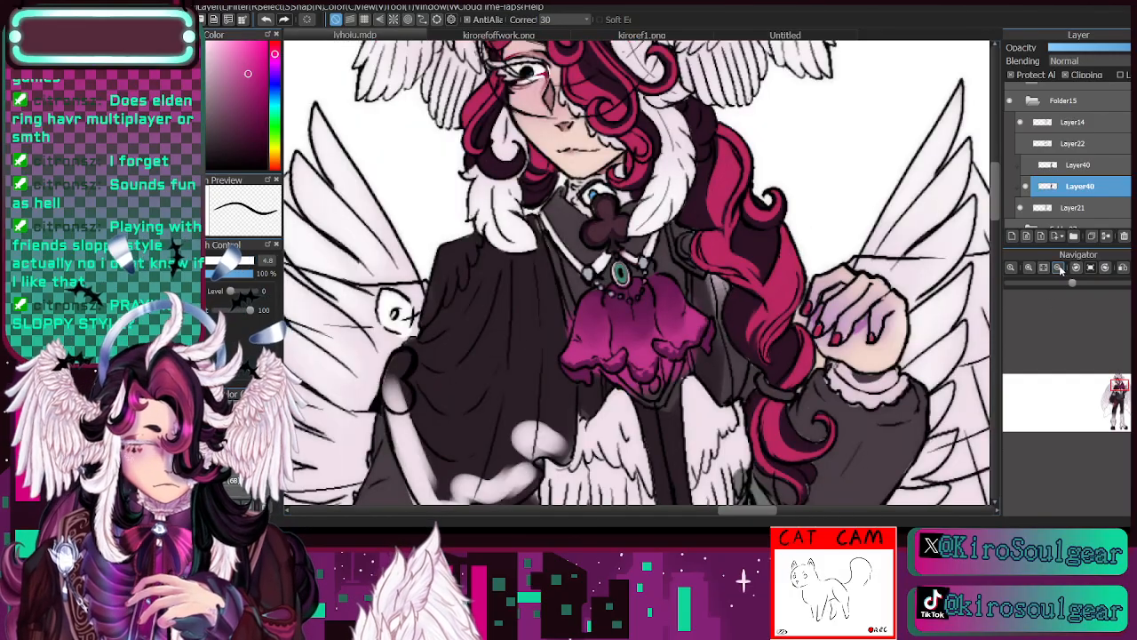
# - Sample a darker magenta from the cravat and dot small speckles along its ruffled hem at brush size 4.8
pyautogui.keyDown('alt'); pyautogui.click(669, 346); pyautogui.keyUp('alt')
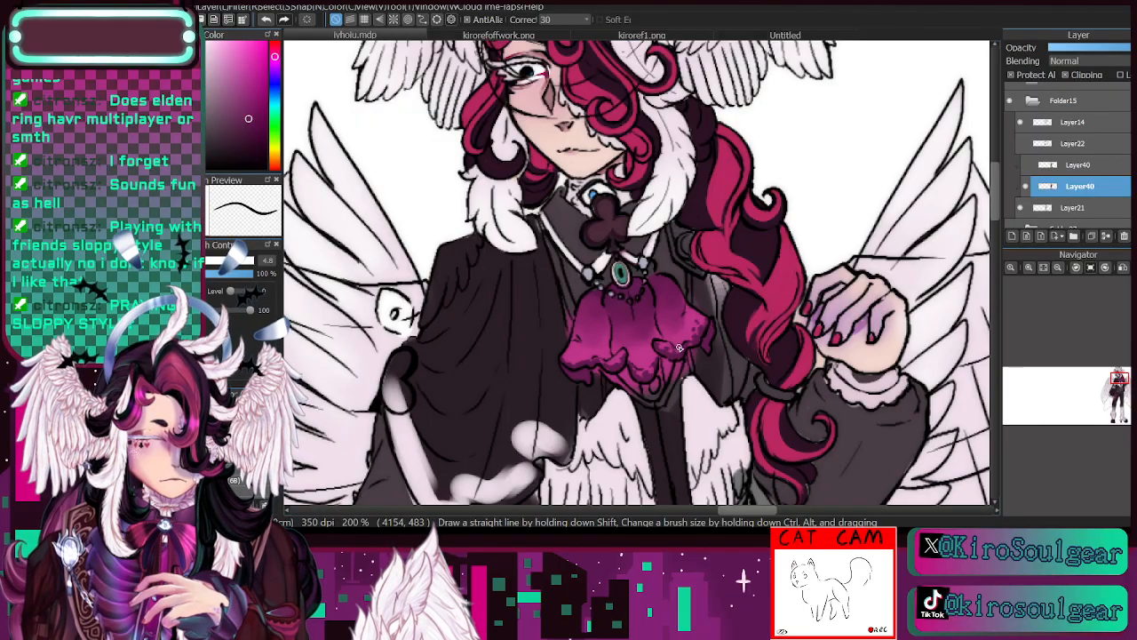
pyautogui.click(1029, 267)
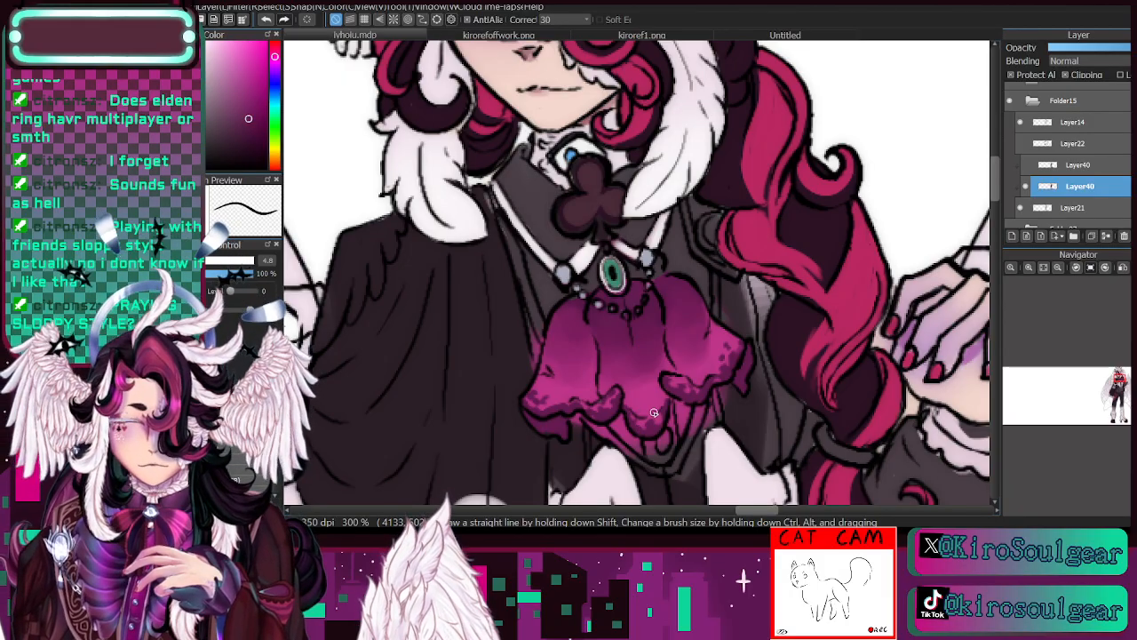
pyautogui.click(1057, 267)
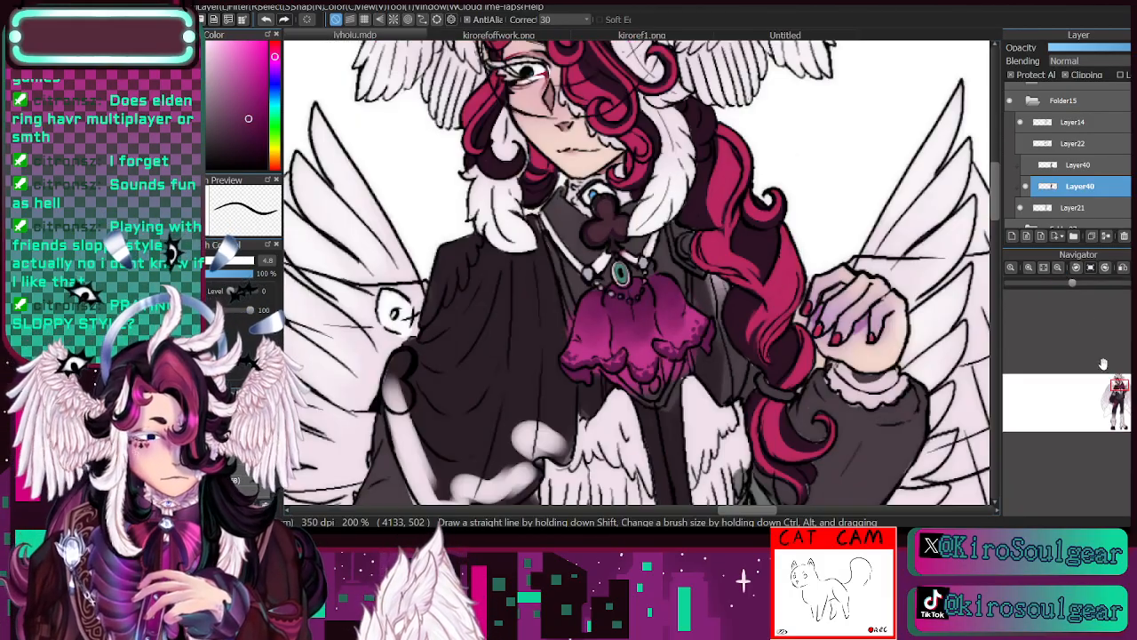
# - Sample the cravat's brighter magenta and touch up its ruffles with the brush at size 7.5
pyautogui.moveTo(1117, 384); pyautogui.dragTo(1120, 375)
pyautogui.press('alt')
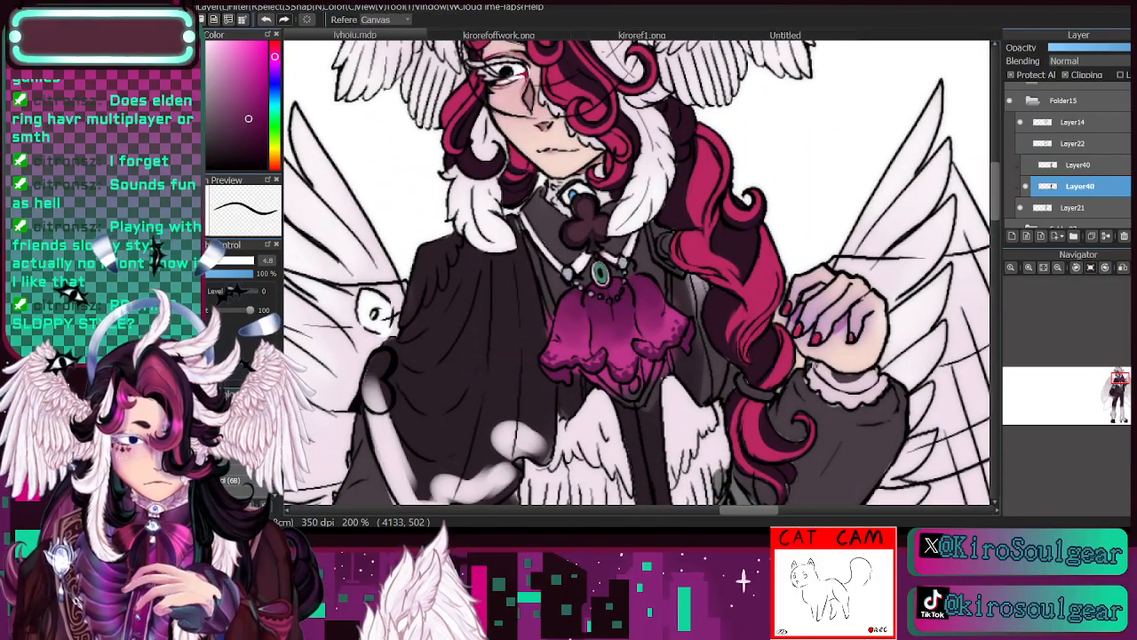
pyautogui.keyDown('alt'); pyautogui.click(676, 312); pyautogui.keyUp('alt')
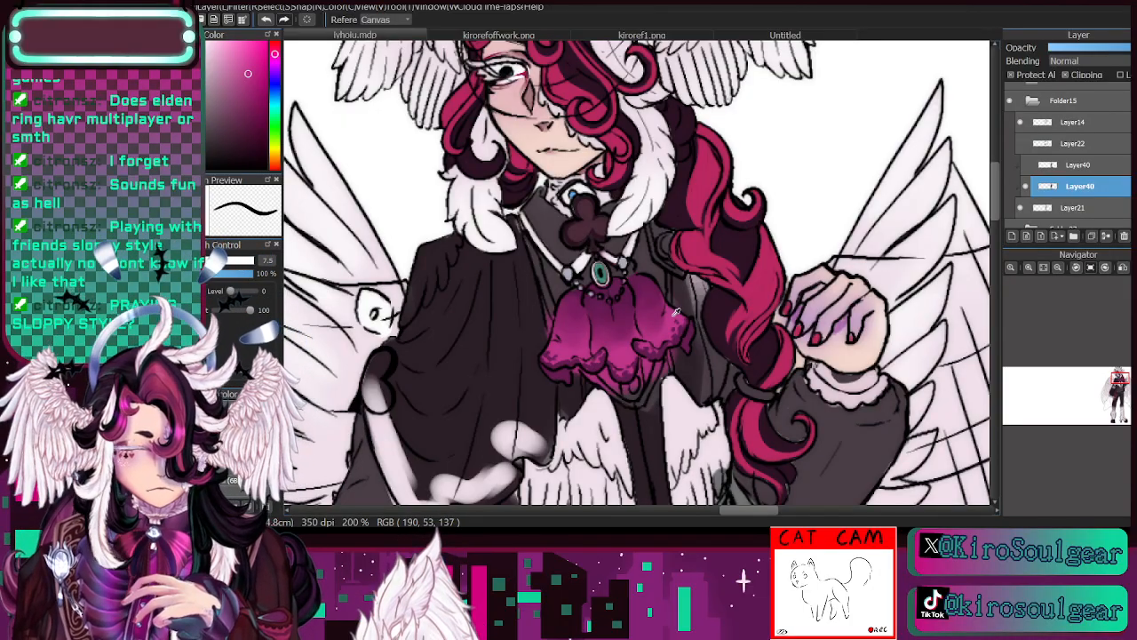
pyautogui.press('b')
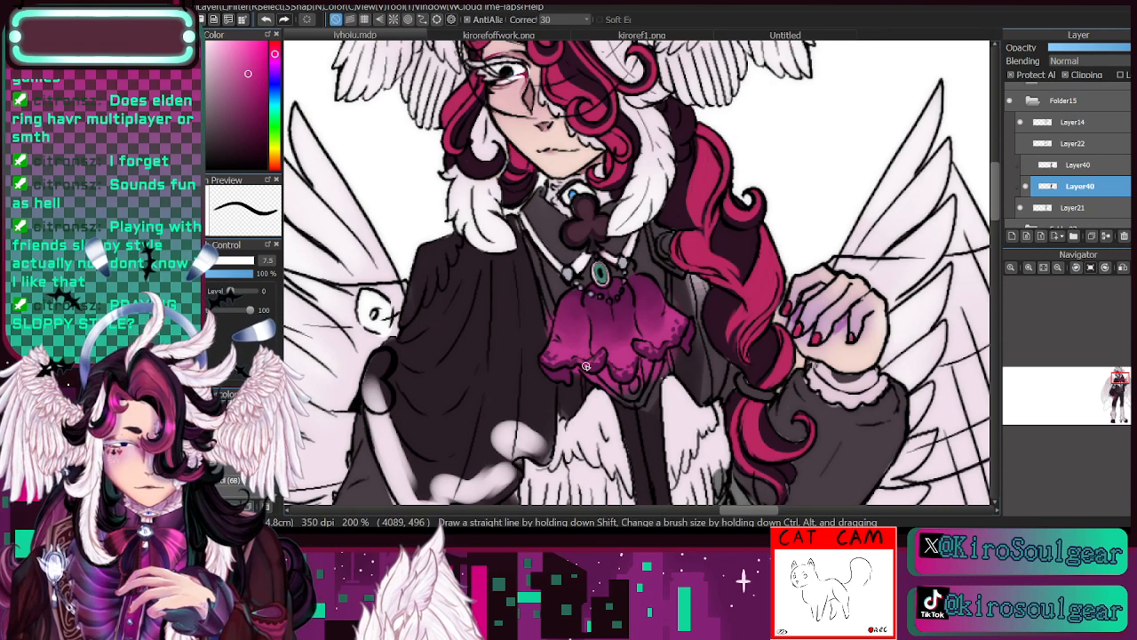
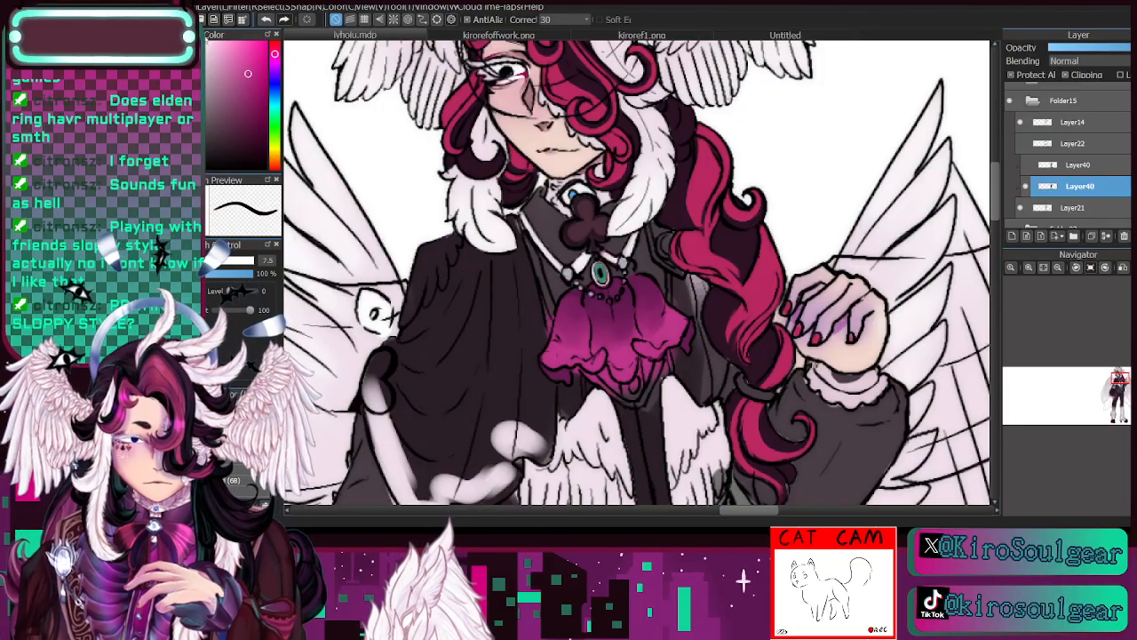
# - Create a new canvas from the copied dark red snapdragon photo and zoom in on its upper blossoms
pyautogui.hotkey('ctrl', 'shift', 'n')
pyautogui.click(1029, 267)
pyautogui.click(1029, 268)
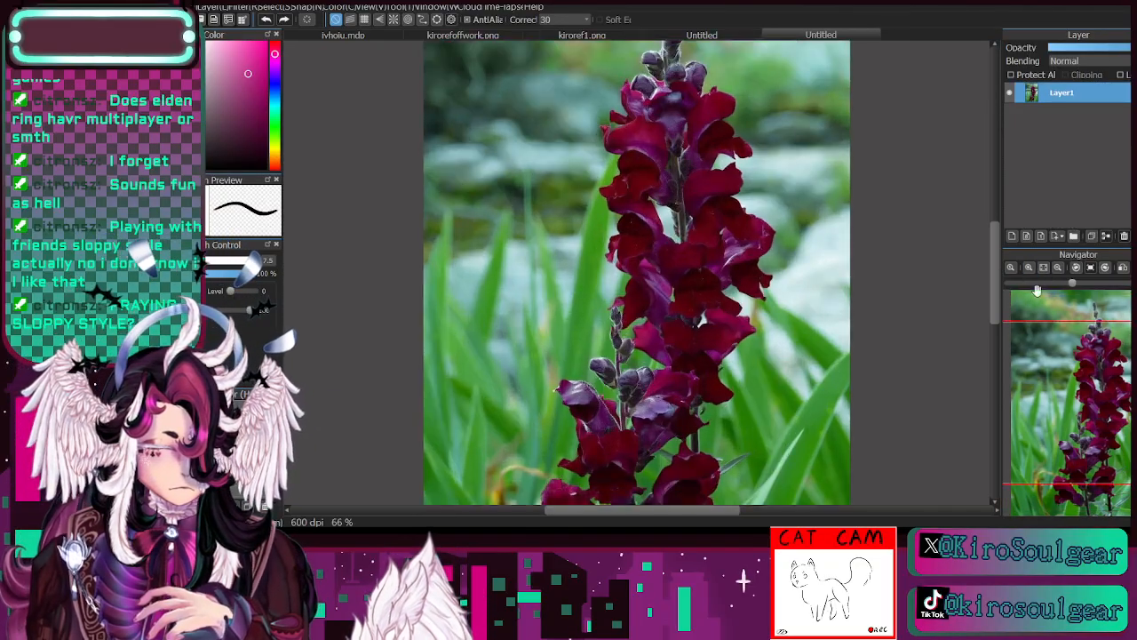
pyautogui.click(1030, 268)
pyautogui.moveTo(1100, 394); pyautogui.dragTo(1108, 367)
# - Sample a dark red from the upper petals of the snapdragon photo
pyautogui.press('i')
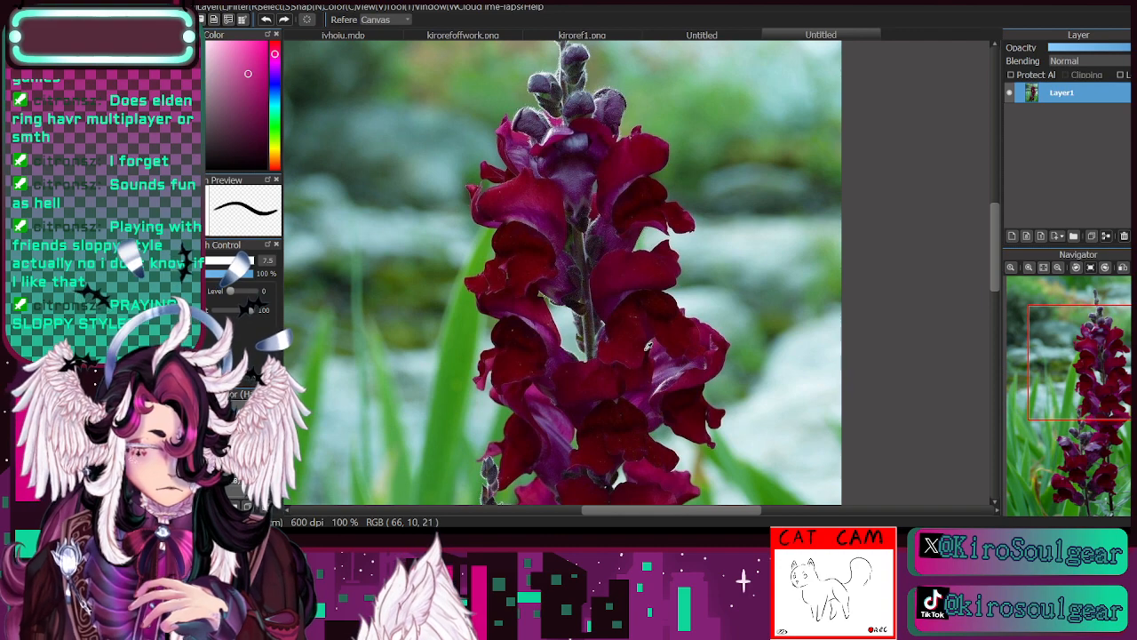
pyautogui.click(701, 35)
pyautogui.click(621, 33)
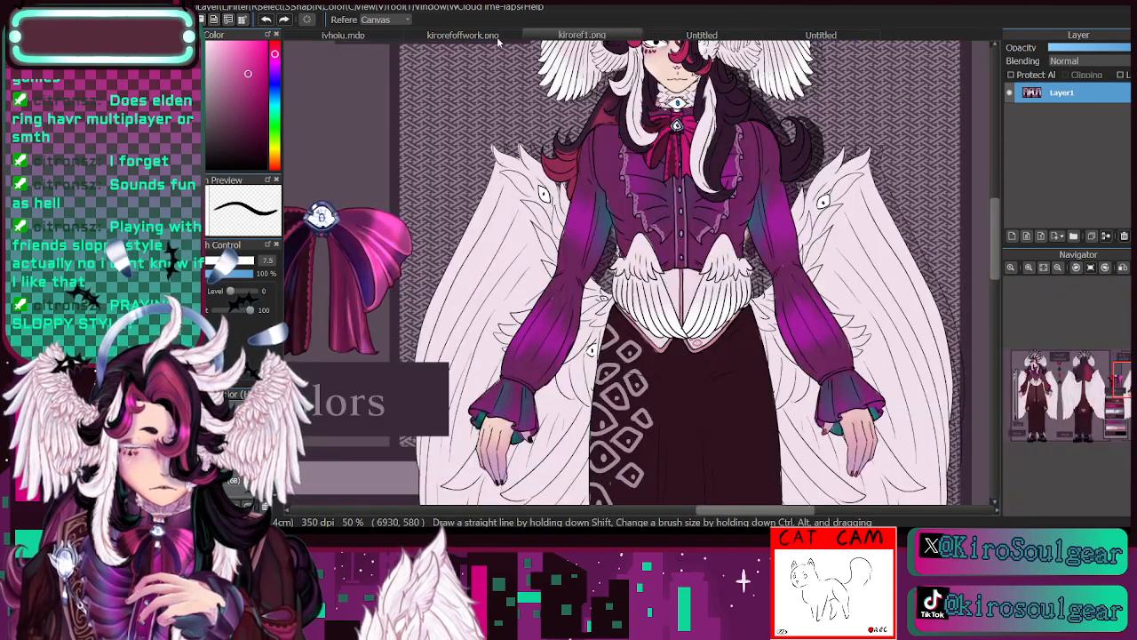
pyautogui.click(376, 38)
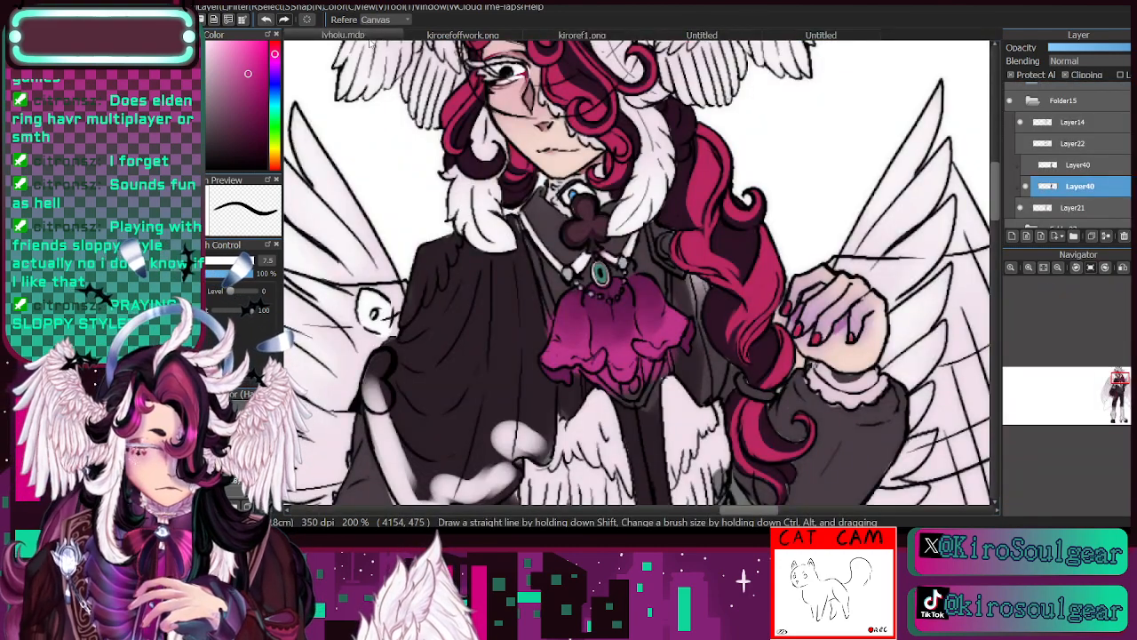
pyautogui.click(823, 35)
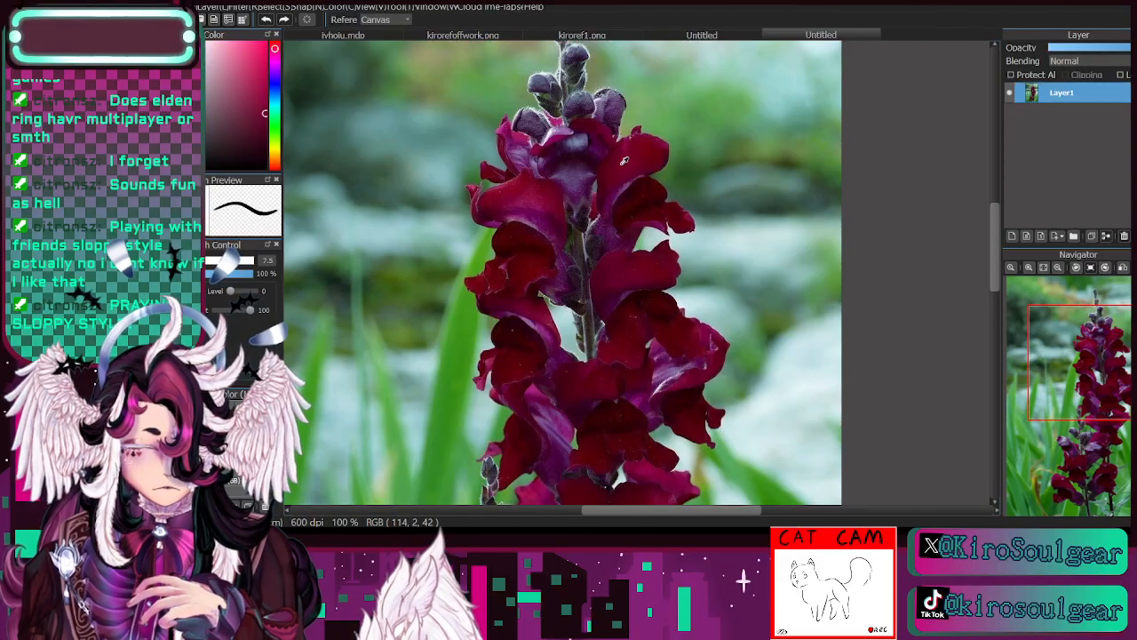
# - Paint the flower-shaped jabot in the ivhoiu.mdp character drawing with the sampled dark red at brush size 15
pyautogui.click(374, 37)
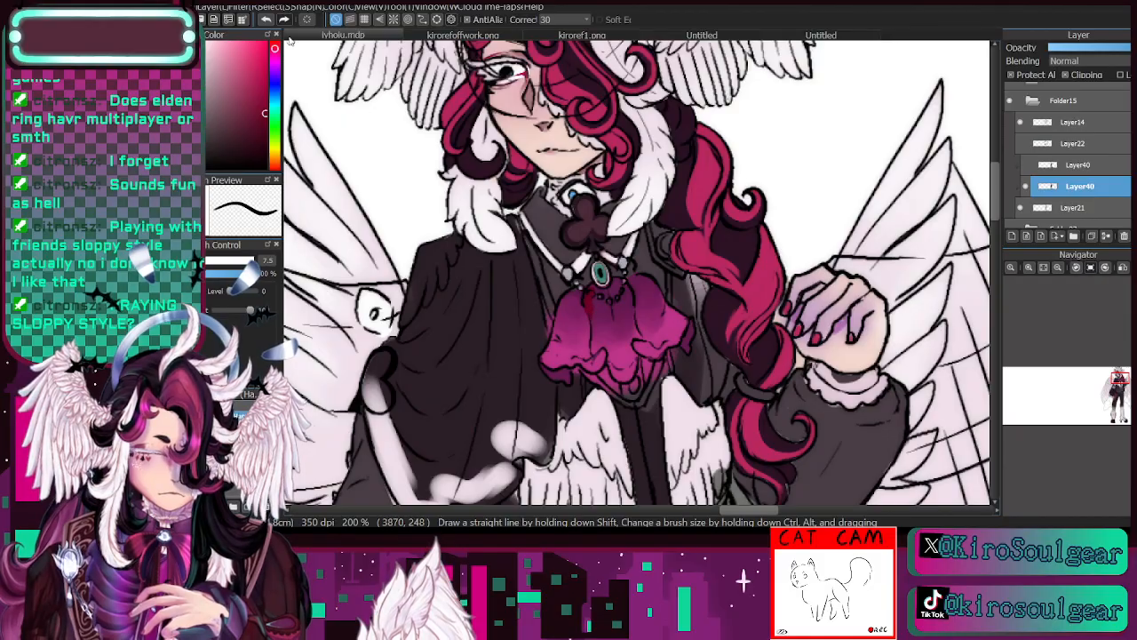
pyautogui.press(']')
pyautogui.moveTo(604, 311)
pyautogui.mouseDown()
pyautogui.moveTo(593, 291)
pyautogui.moveTo(616, 294)
pyautogui.moveTo(621, 281)
pyautogui.moveTo(624, 331)
pyautogui.moveTo(603, 348)
pyautogui.moveTo(594, 300)
pyautogui.moveTo(578, 330)
pyautogui.moveTo(573, 293)
pyautogui.moveTo(553, 361)
pyautogui.moveTo(576, 348)
pyautogui.moveTo(602, 355)
pyautogui.moveTo(611, 332)
pyautogui.moveTo(605, 359)
pyautogui.moveTo(622, 345)
pyautogui.moveTo(633, 356)
pyautogui.moveTo(652, 297)
pyautogui.moveTo(653, 355)
pyautogui.moveTo(686, 325)
pyautogui.mouseUp()
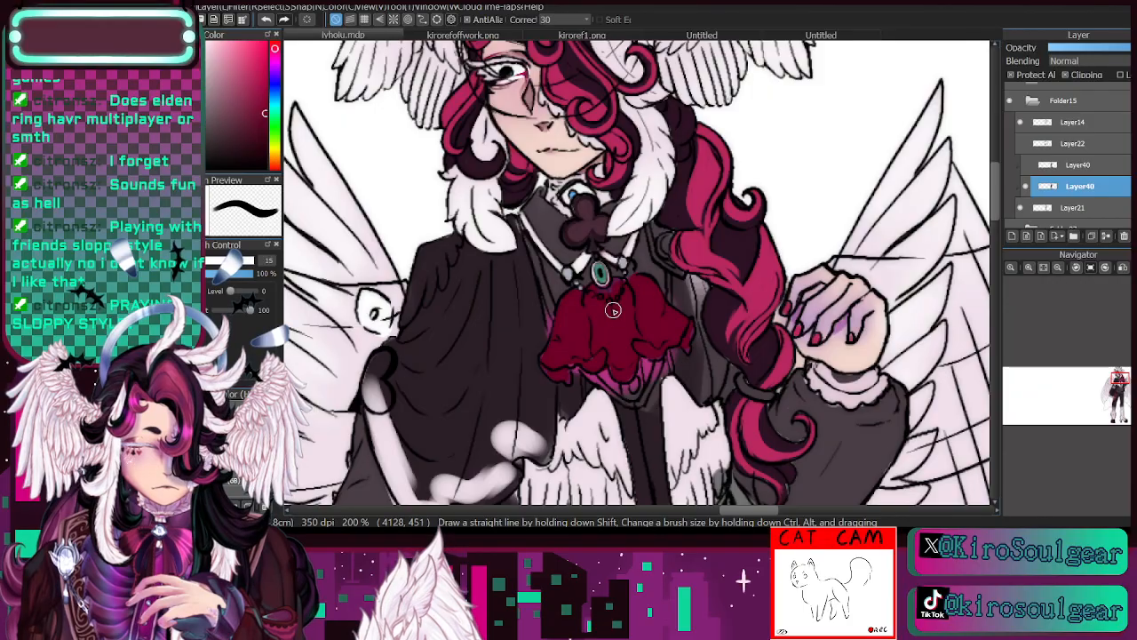
# - Sample pink from the braid, highlight the jabot's upper folds with it, and soften the highlights with a 13% opacity brush
pyautogui.press('space')
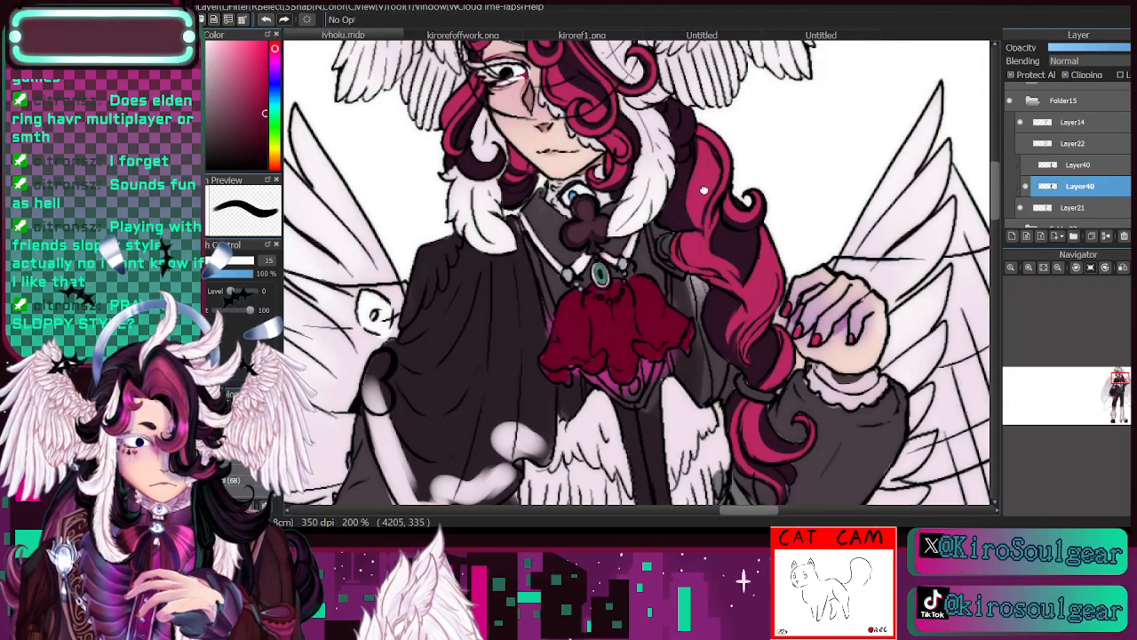
pyautogui.press('alt')
pyautogui.keyDown('alt'); pyautogui.click(709, 180); pyautogui.keyUp('alt')
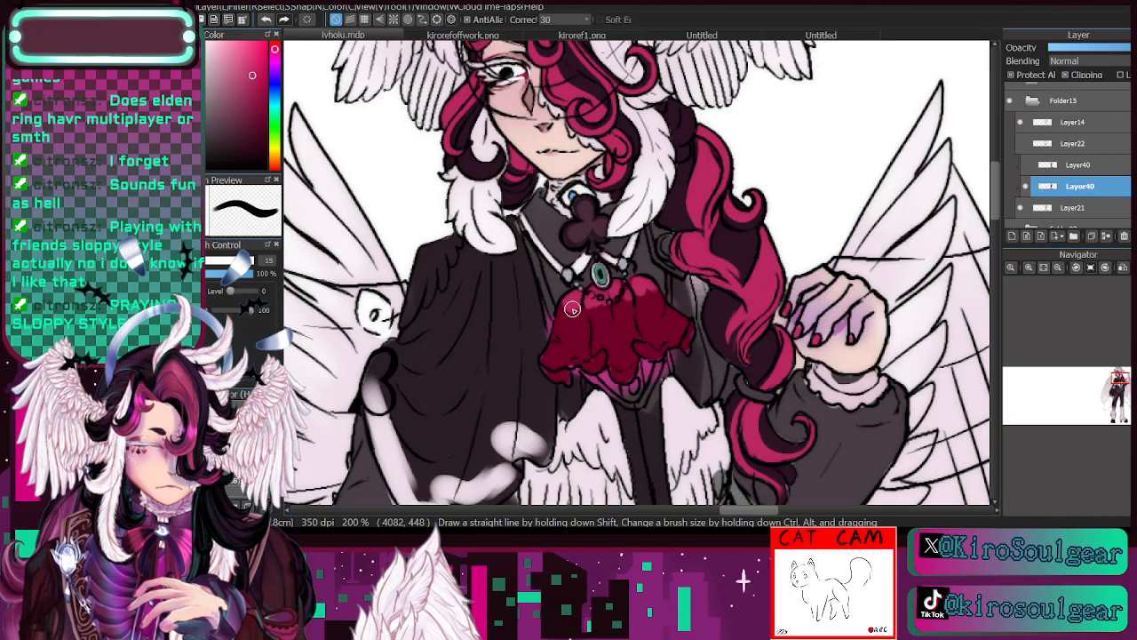
pyautogui.press('s')
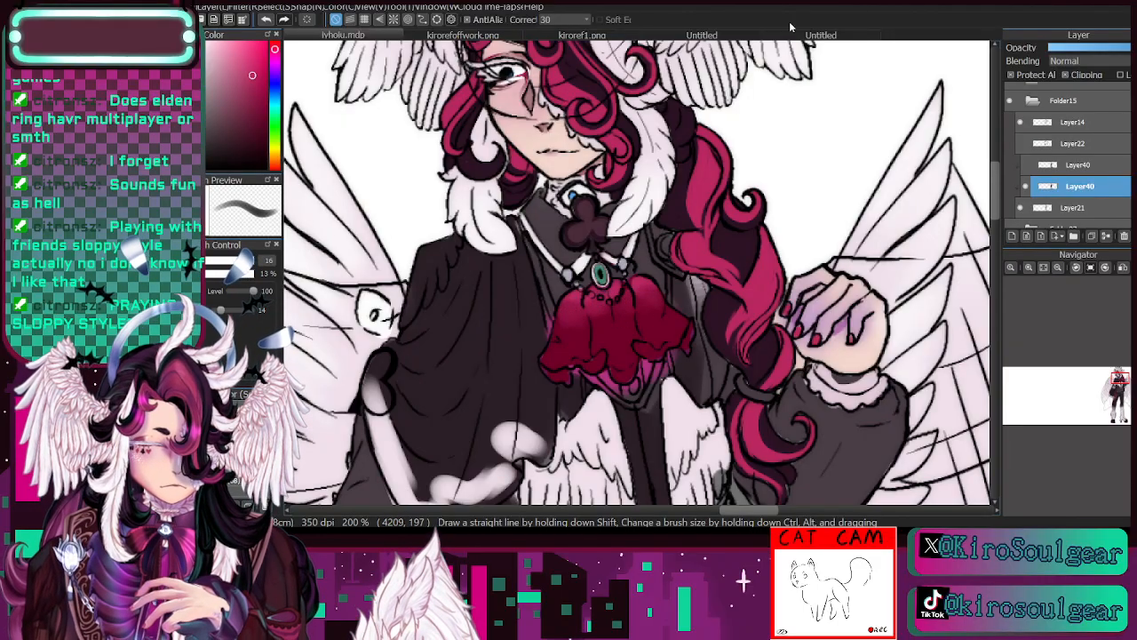
# - Sample dark purple from the snapdragon photo and paint it along the jabot's lower ruffle edge in the character drawing
pyautogui.click(820, 35)
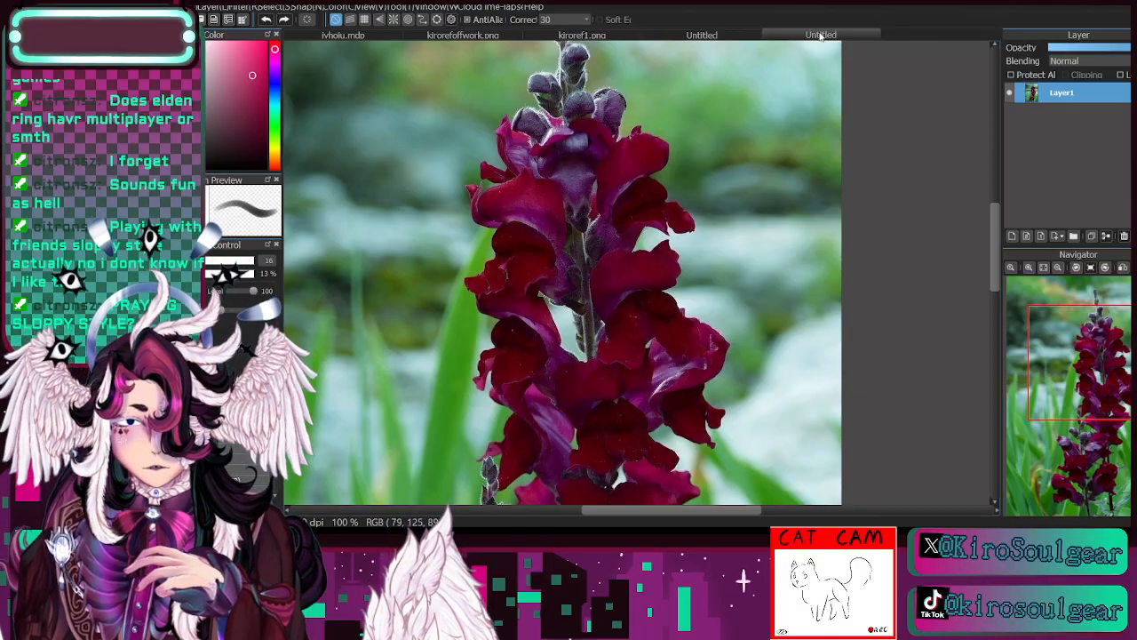
pyautogui.press('i')
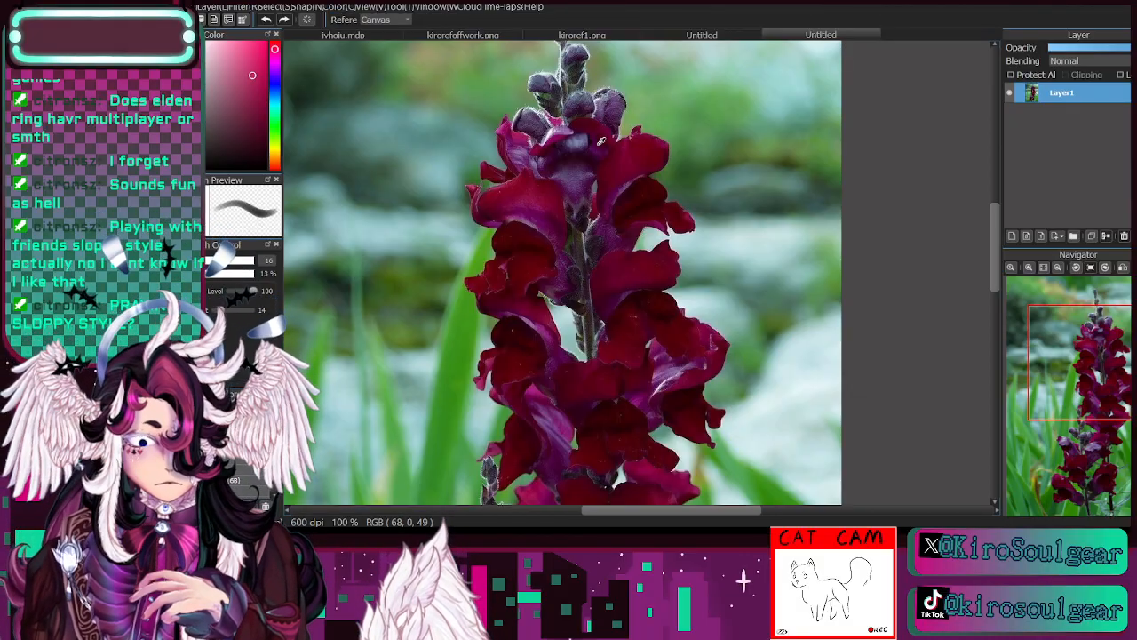
pyautogui.click(599, 144)
pyautogui.click(343, 36)
pyautogui.press('b')
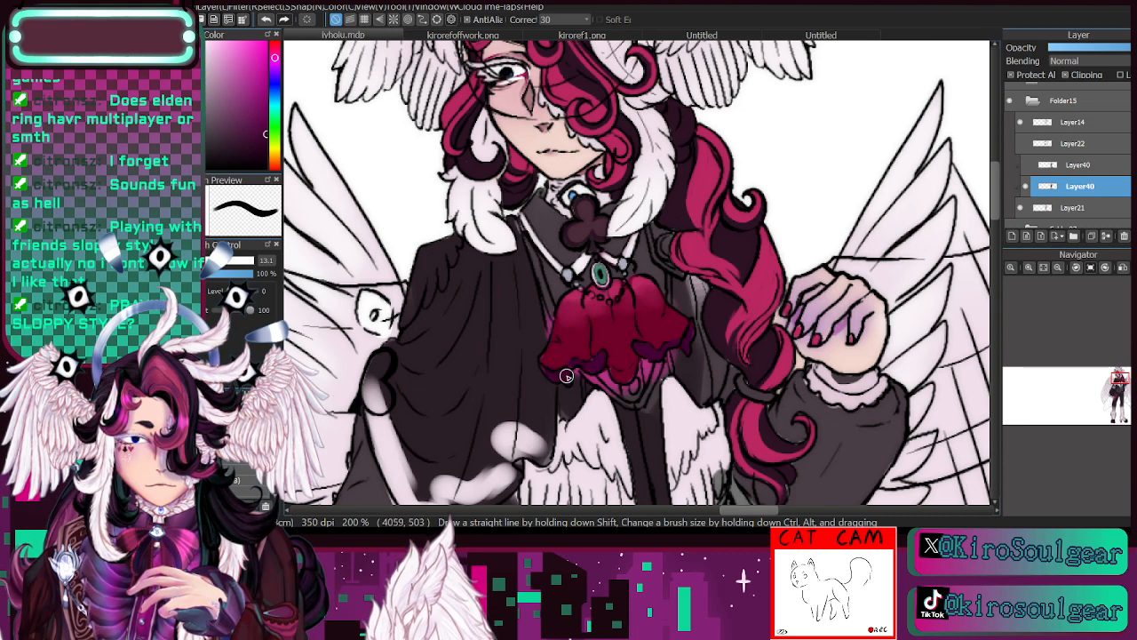
pyautogui.press('[')
pyautogui.moveTo(556, 370)
pyautogui.mouseDown()
pyautogui.moveTo(547, 371)
pyautogui.moveTo(558, 374)
pyautogui.mouseUp()
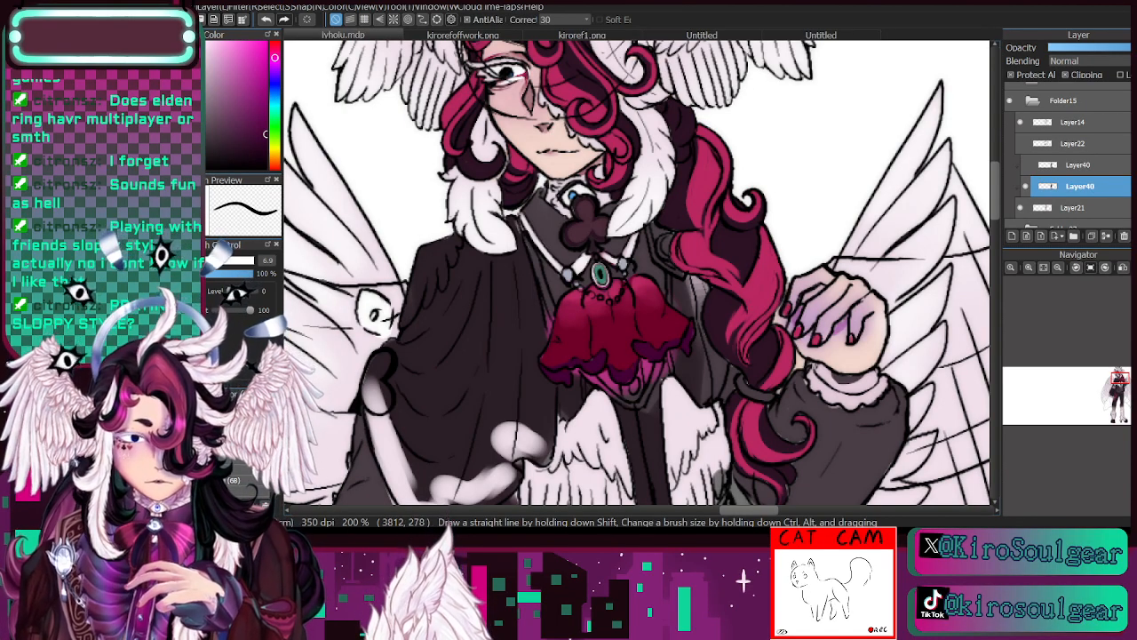
# - Sample teal from the brooch and add teal accents to the tips of the jabot's ruffles
pyautogui.keyDown('alt'); pyautogui.click(606, 274); pyautogui.keyUp('alt')
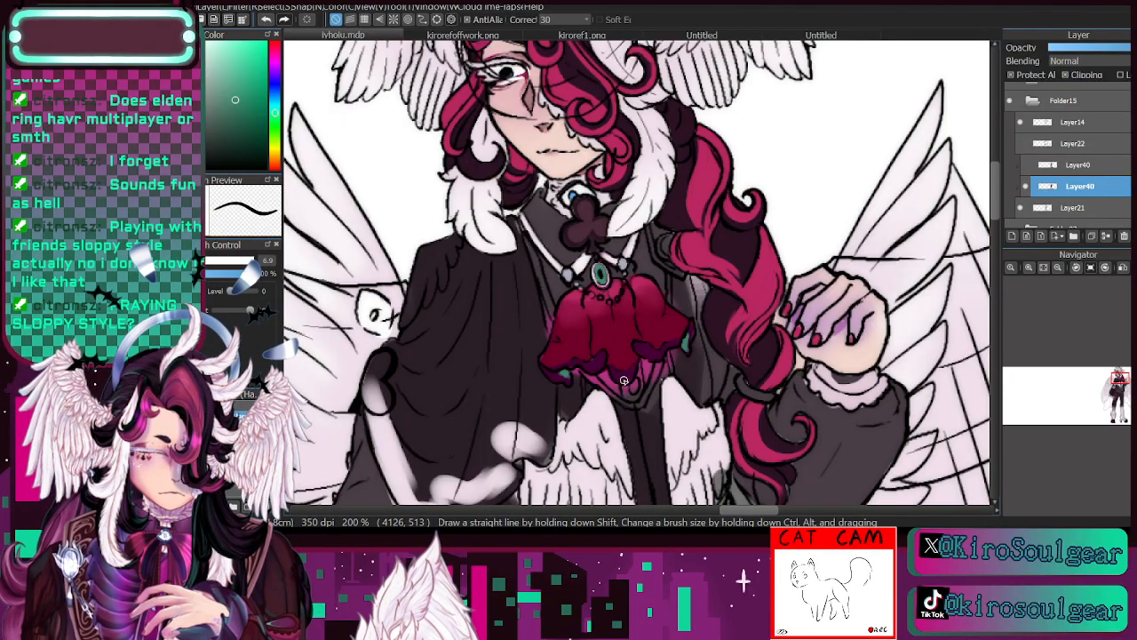
pyautogui.click(249, 444)
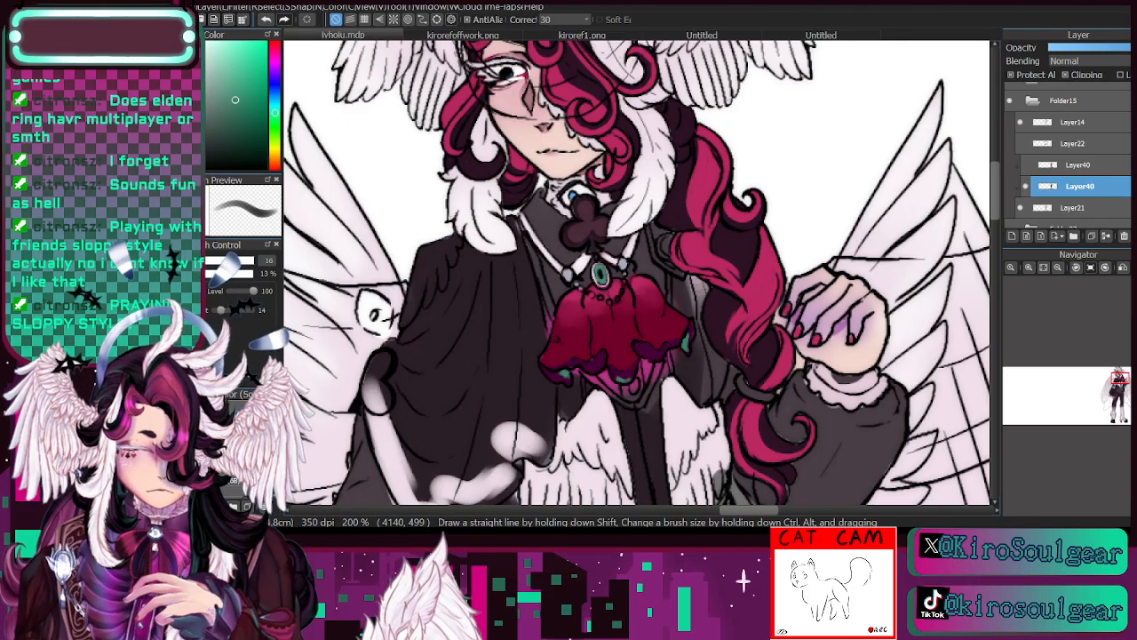
pyautogui.press('[')
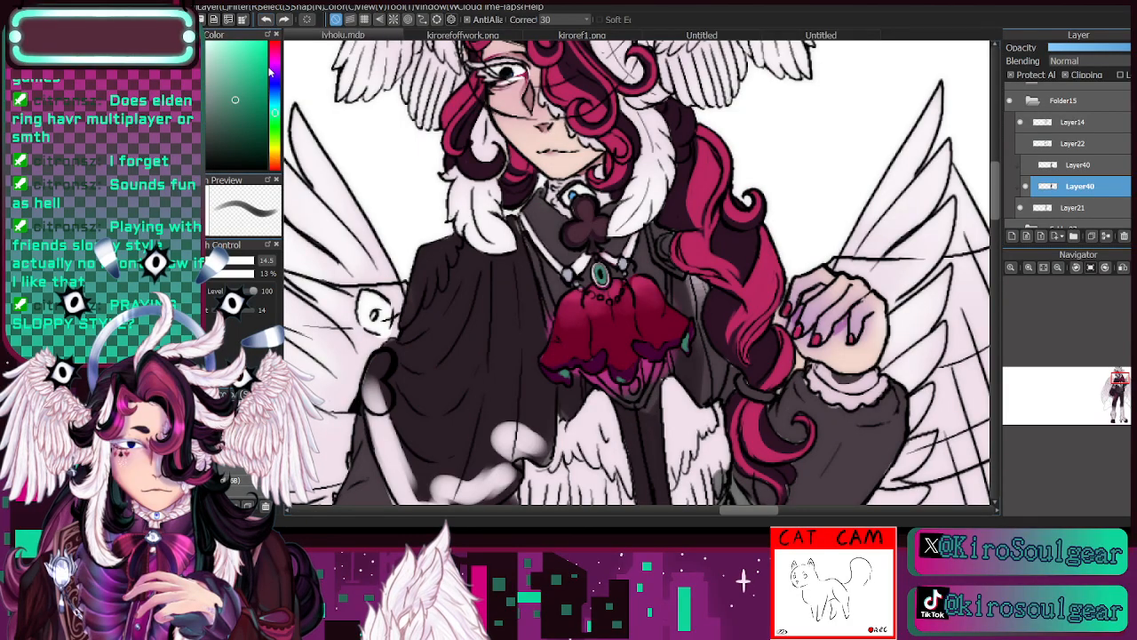
pyautogui.click(233, 393)
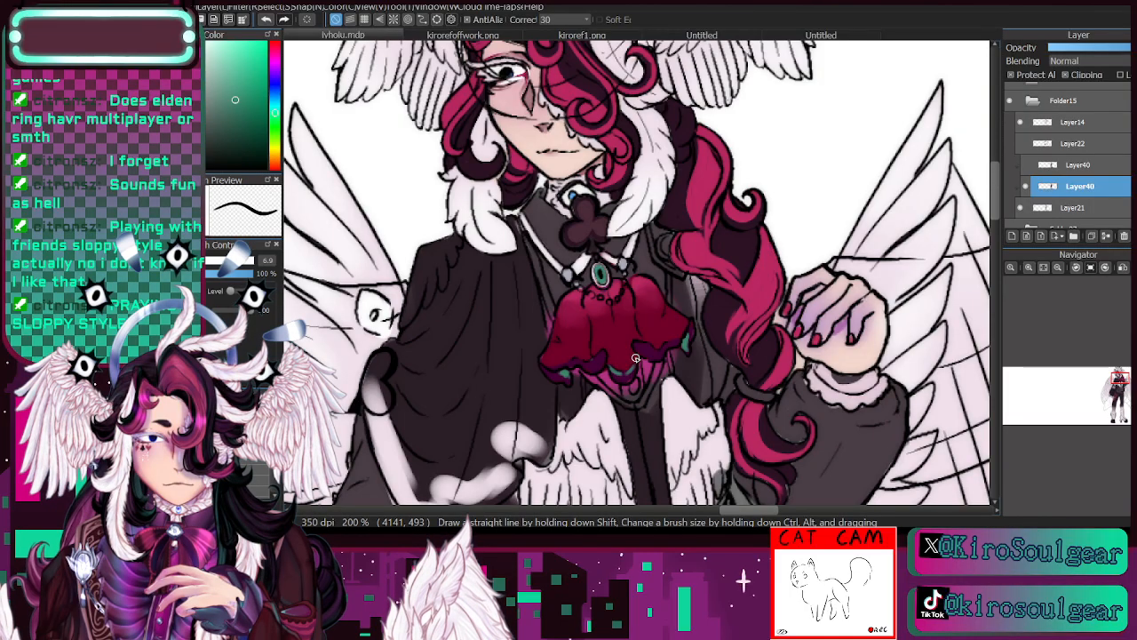
# - Refine the teal ruffle tips at the jabot's lower edge using brush sizes 10.1 and 7.2
pyautogui.click(248, 410)
pyautogui.click(247, 432)
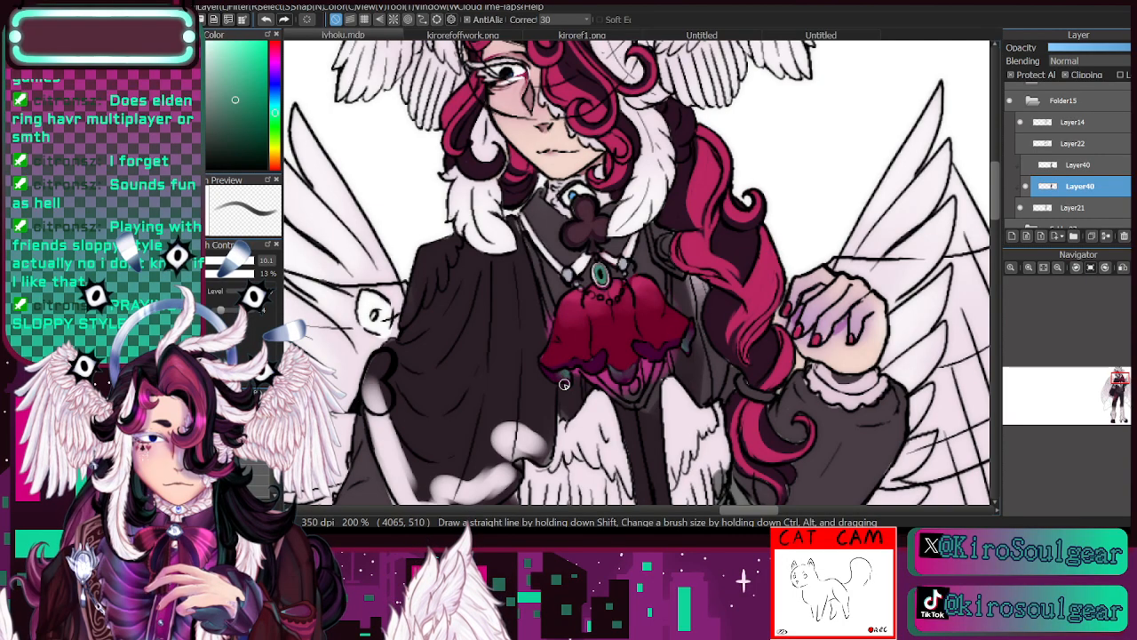
pyautogui.click(233, 444)
pyautogui.click(232, 471)
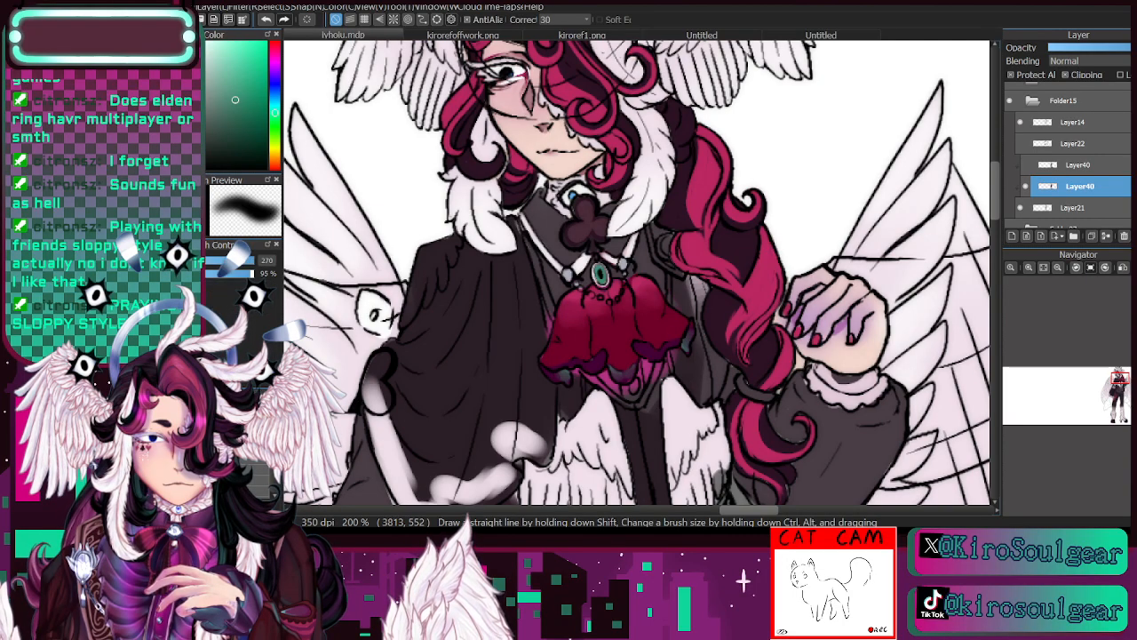
pyautogui.click(233, 444)
pyautogui.moveTo(567, 375); pyautogui.dragTo(559, 370)
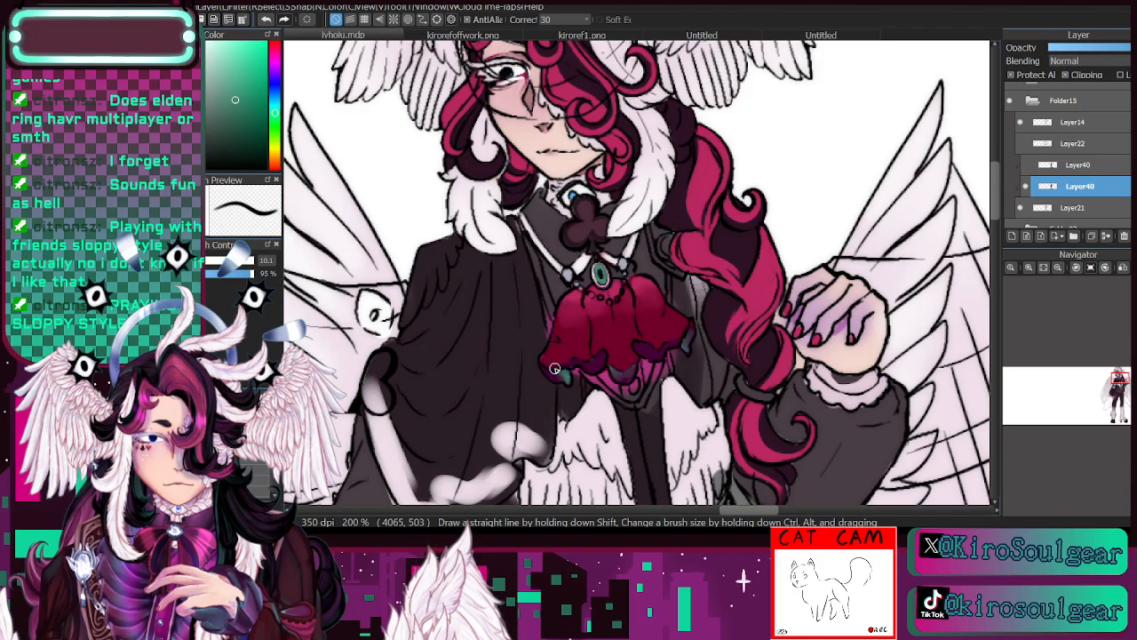
pyautogui.click(216, 260)
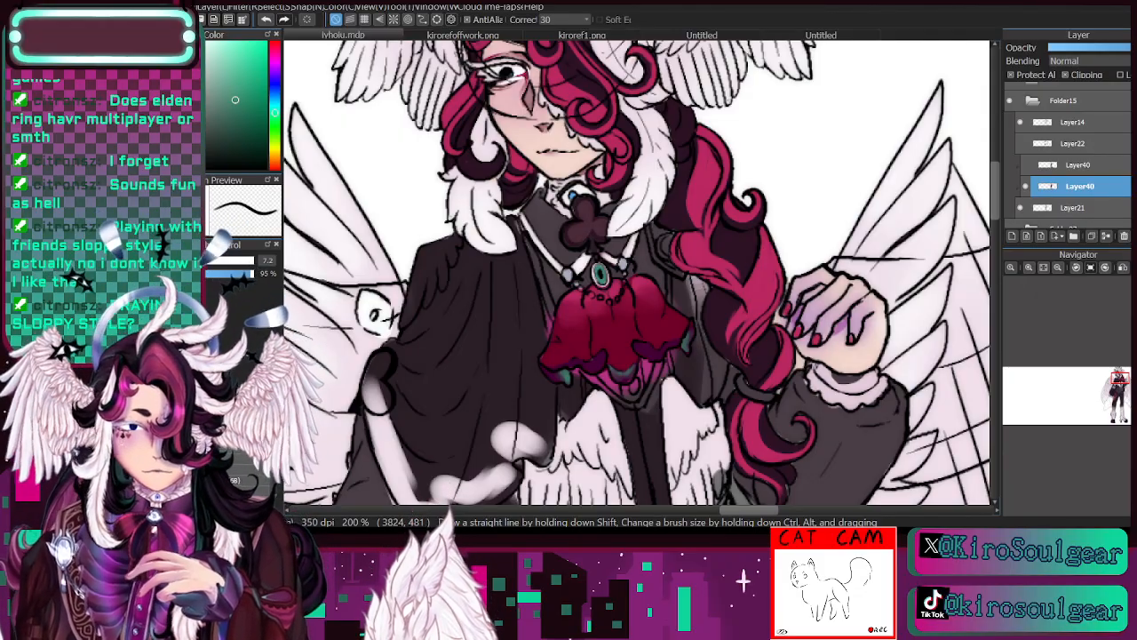
# - Sample the vest's dark grey and touch up the clothing around the jabot at brush size 8.1
pyautogui.moveTo(1120, 385); pyautogui.dragTo(1119, 382)
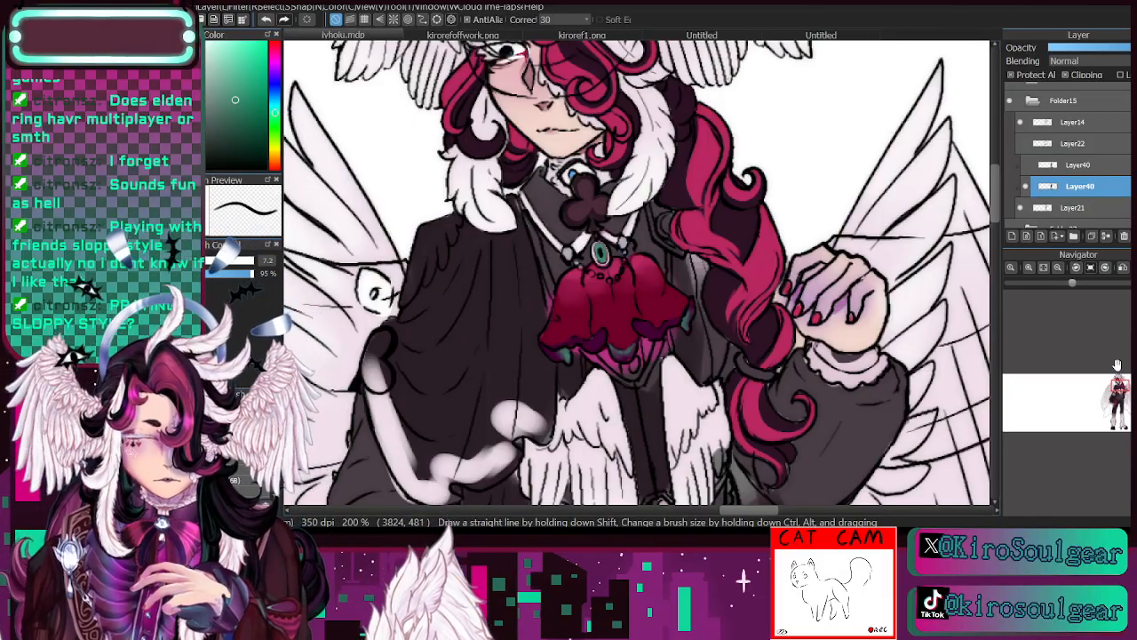
pyautogui.press('i')
pyautogui.click(655, 408)
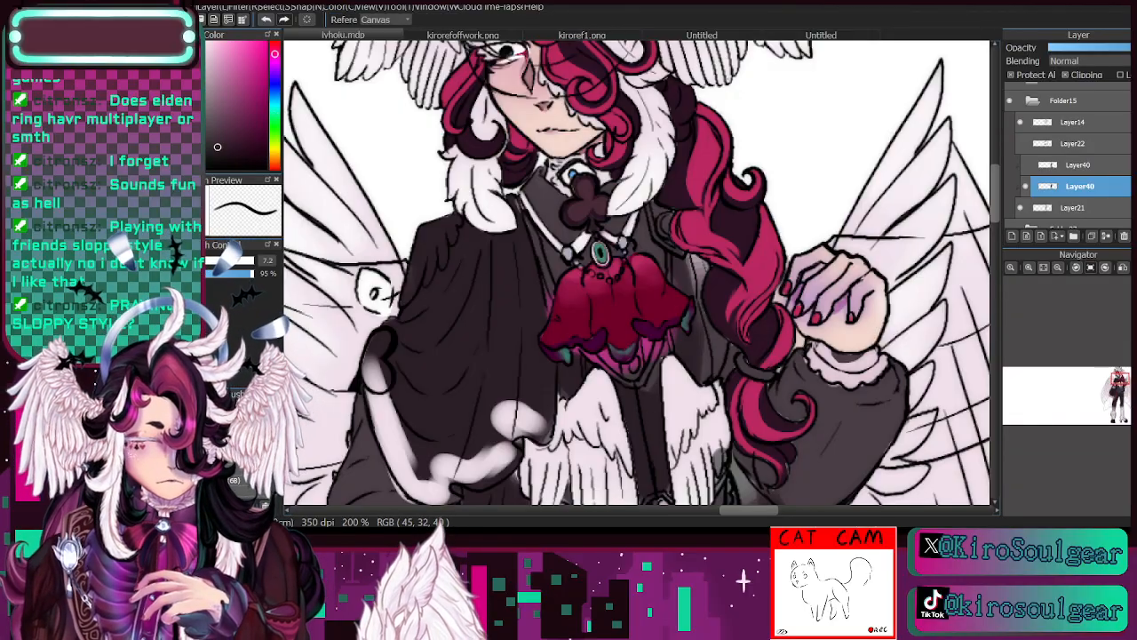
pyautogui.press('b')
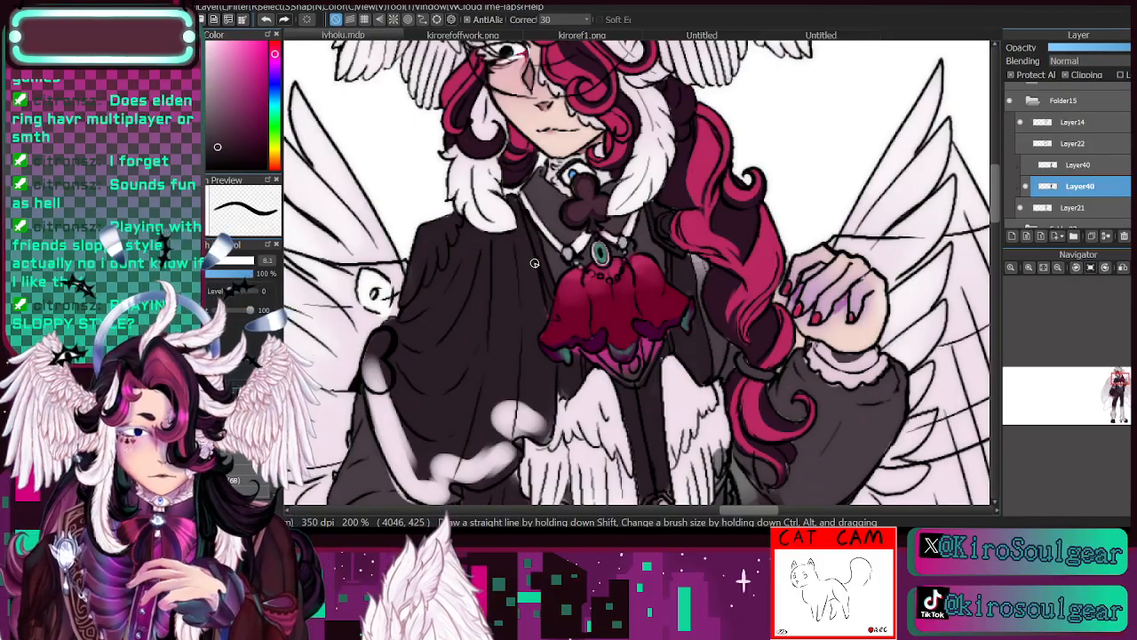
# - Examine the outfit colouring from the collar down to the belts, toggling the clothing colour layer's visibility to compare
pyautogui.click(1029, 187)
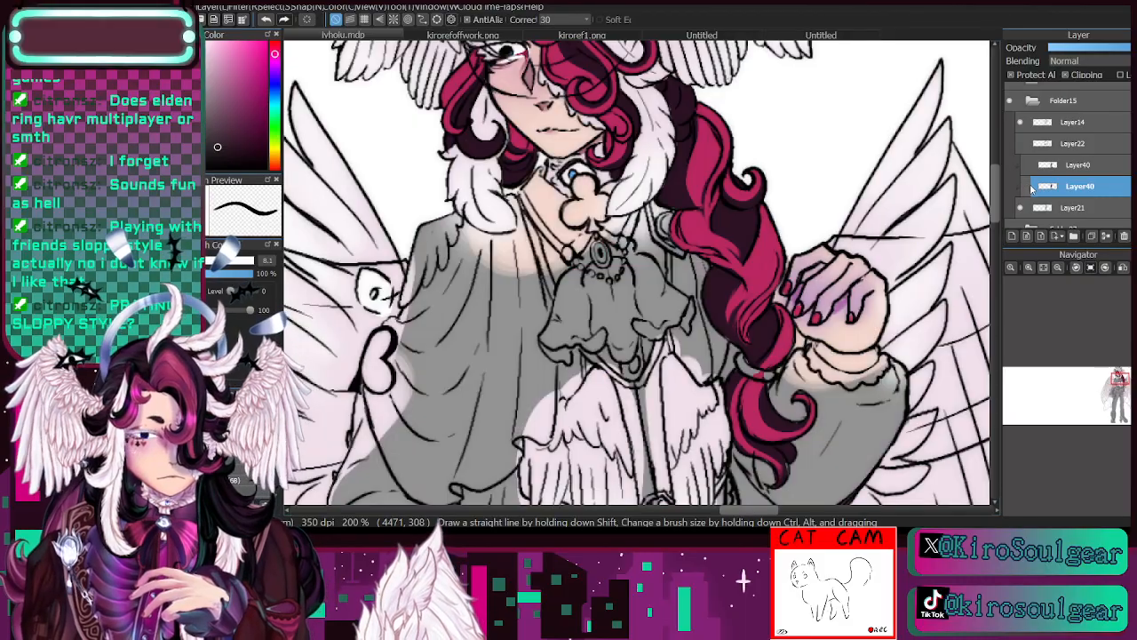
pyautogui.click(1029, 186)
pyautogui.click(1028, 186)
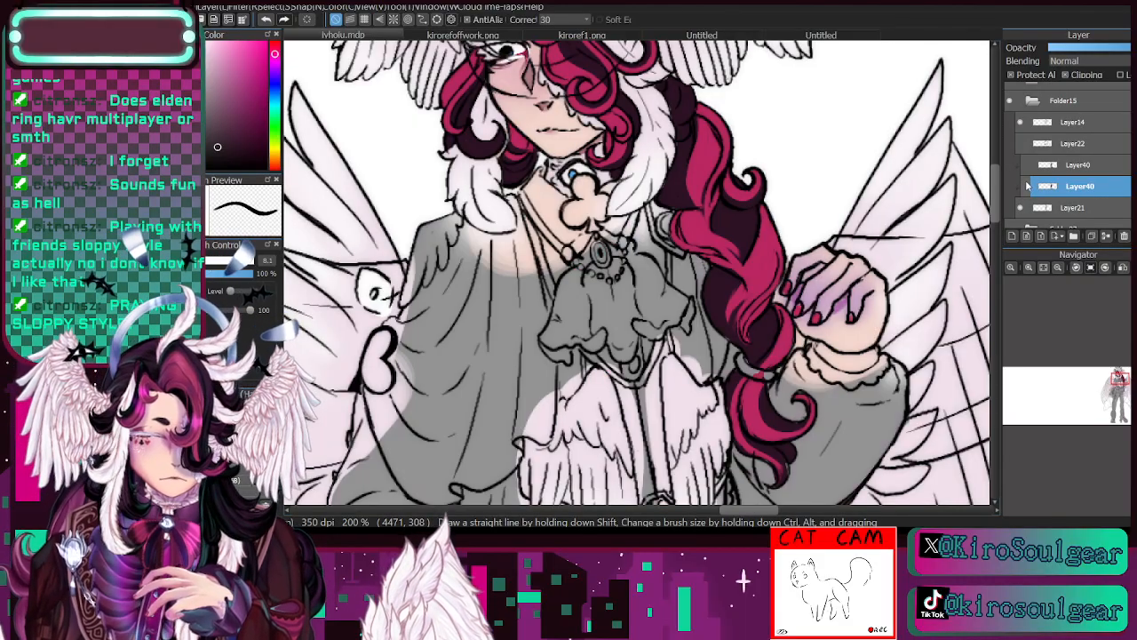
pyautogui.click(1028, 186)
pyautogui.moveTo(1104, 361); pyautogui.dragTo(1116, 380)
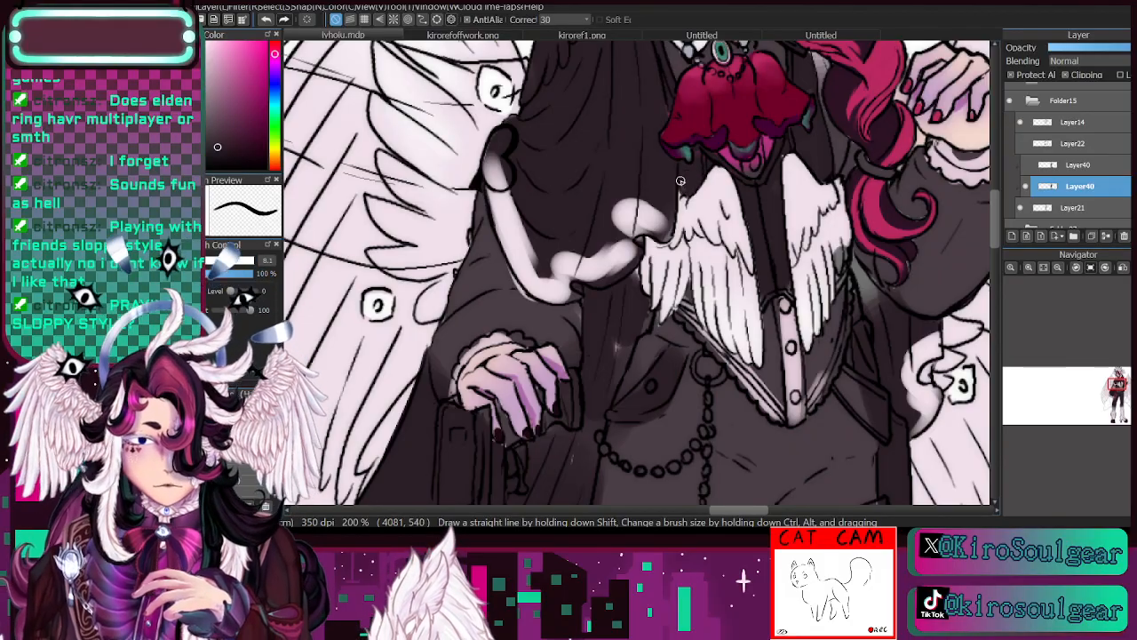
pyautogui.click(1123, 387)
pyautogui.moveTo(1122, 386); pyautogui.dragTo(1123, 395)
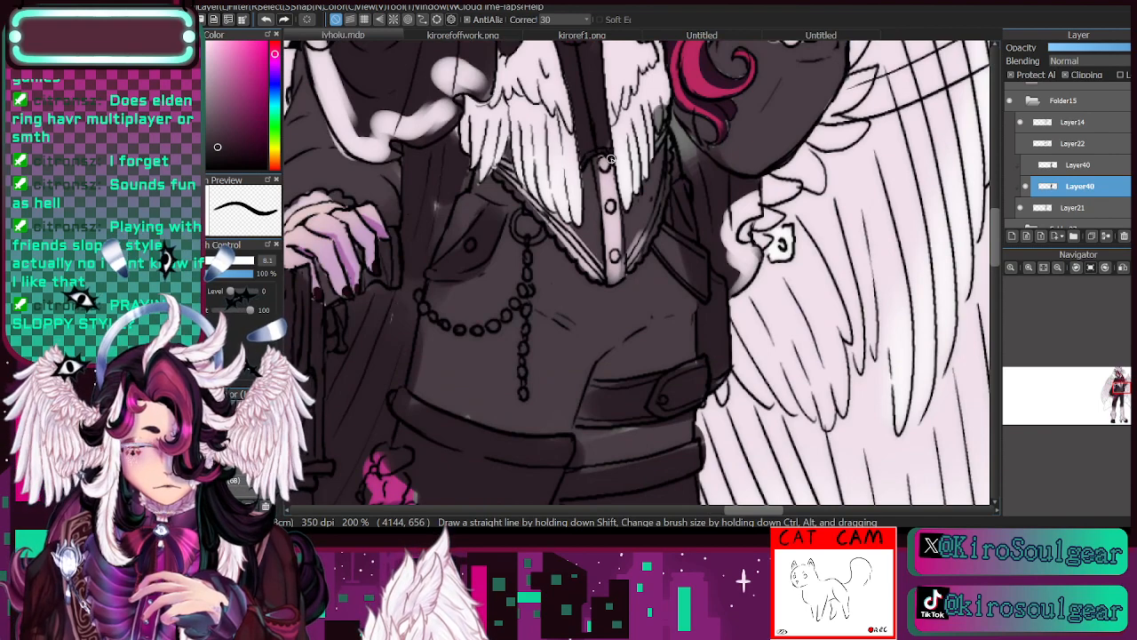
pyautogui.click(1118, 392)
pyautogui.moveTo(1118, 393); pyautogui.dragTo(1121, 389)
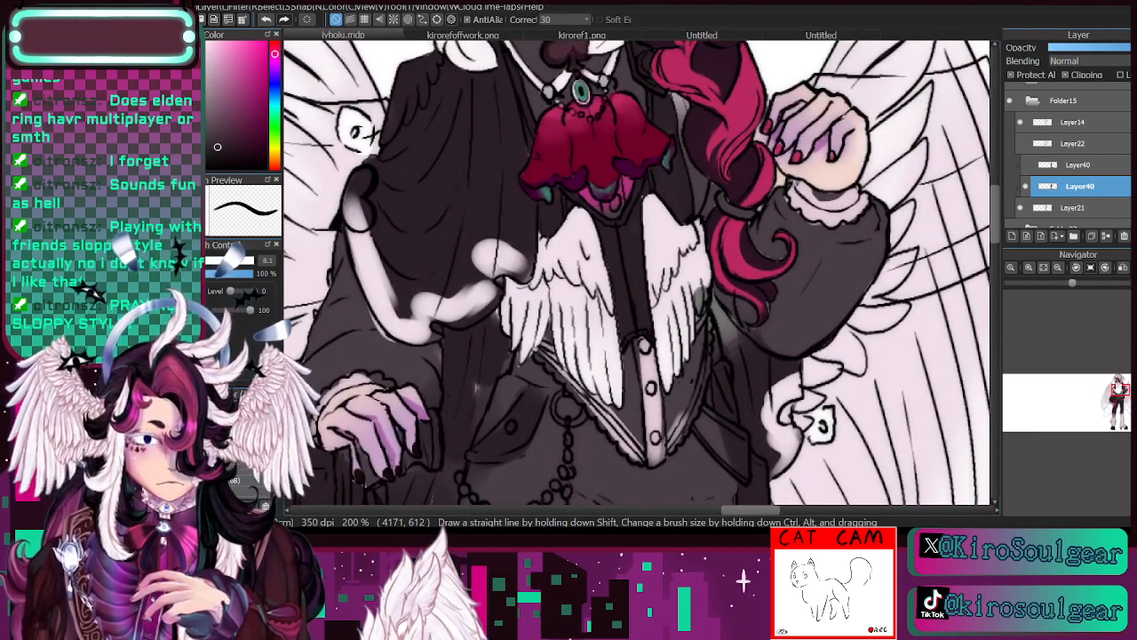
pyautogui.press('e')
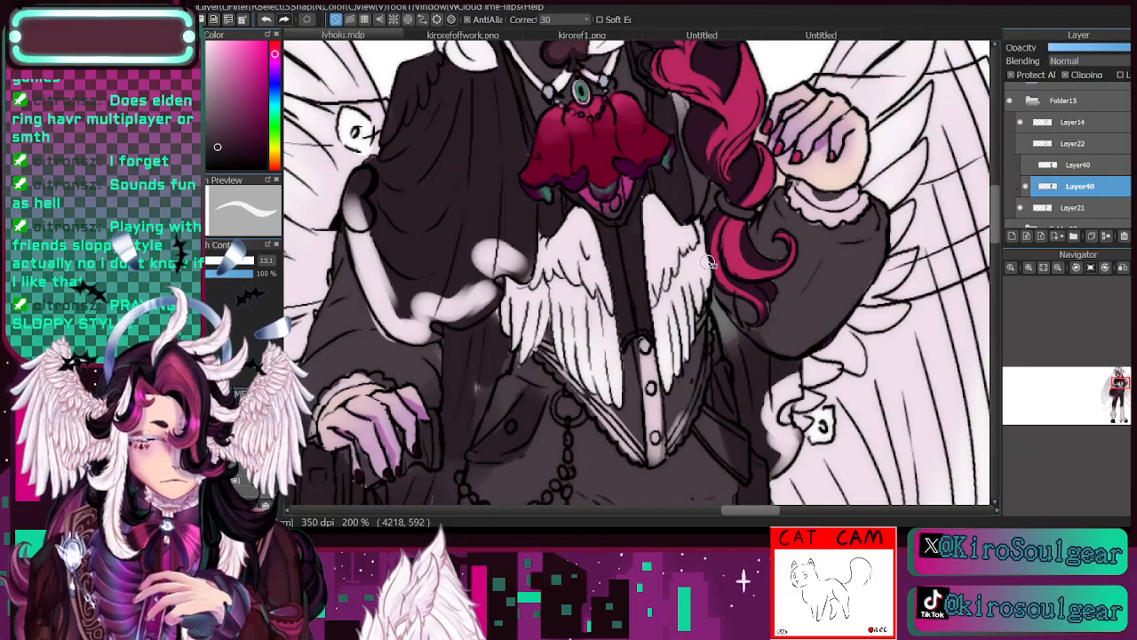
pyautogui.press('b')
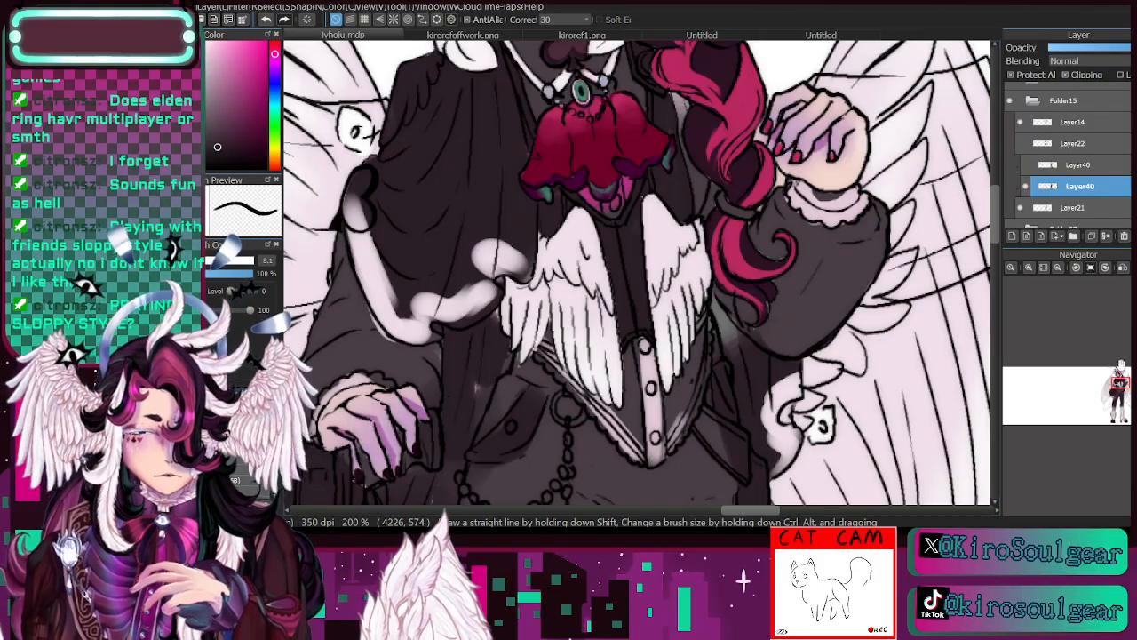
pyautogui.moveTo(1121, 365); pyautogui.dragTo(1119, 363)
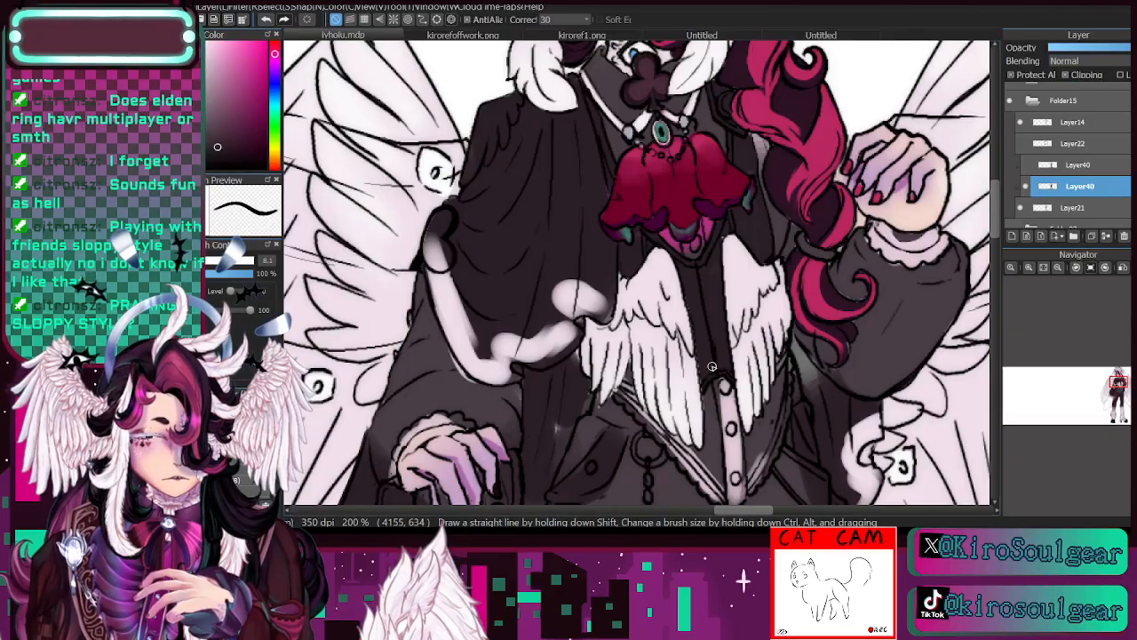
pyautogui.click(1027, 187)
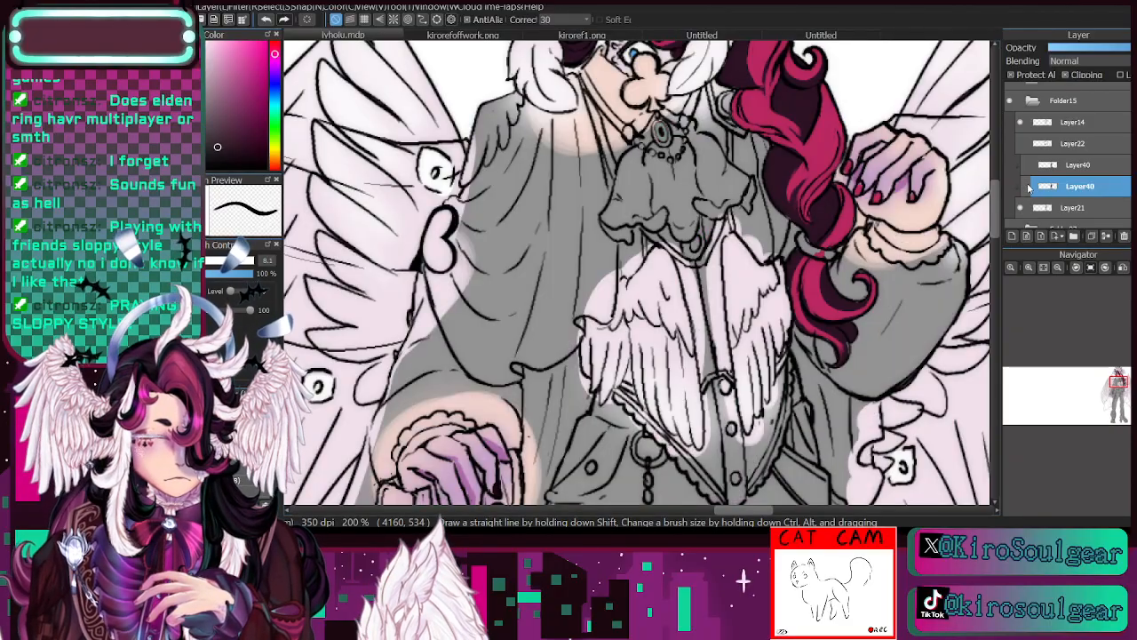
pyautogui.click(1027, 186)
pyautogui.moveTo(1118, 382); pyautogui.dragTo(1120, 384)
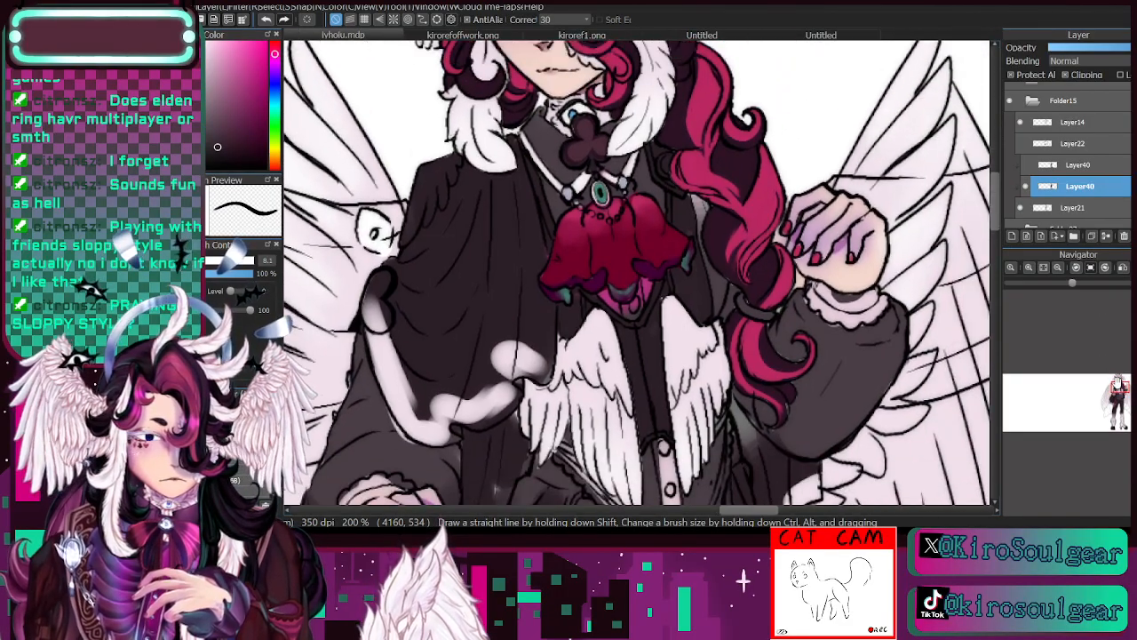
# - Cover the magenta area beneath the jabot with the clothing's dark grey at brush size 10.1
pyautogui.keyDown('alt'); pyautogui.click(553, 139); pyautogui.keyUp('alt')
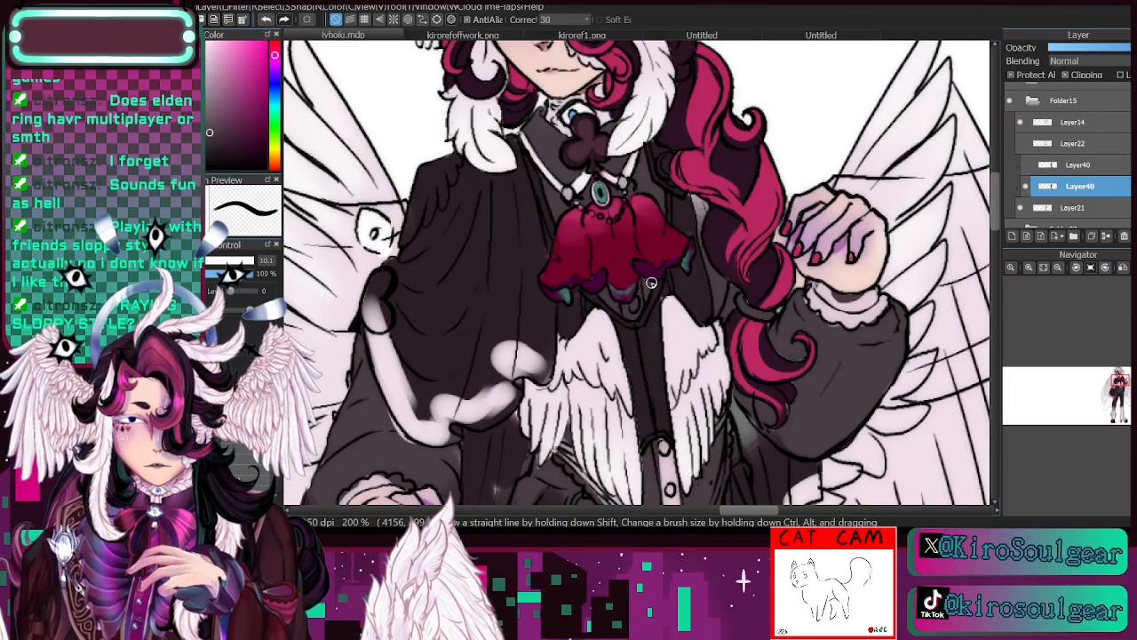
# - Sample an off-white tone and paint fine scroll filigree on both sides of the dark collar at brush size 2.2
pyautogui.press('i')
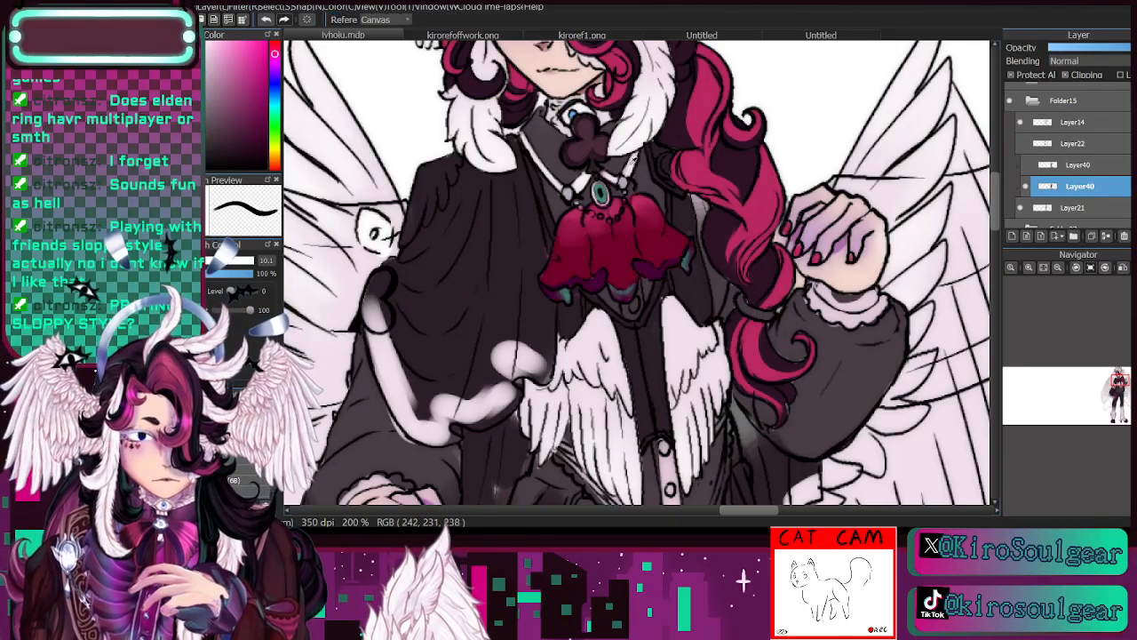
pyautogui.press('b')
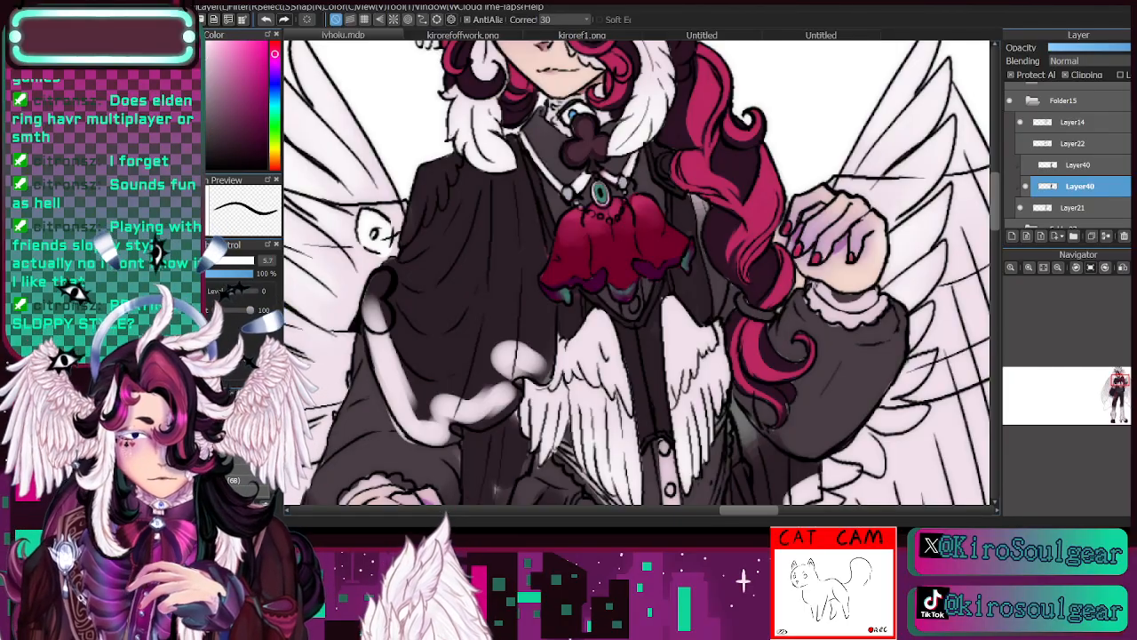
pyautogui.click(1030, 267)
pyautogui.click(1119, 387)
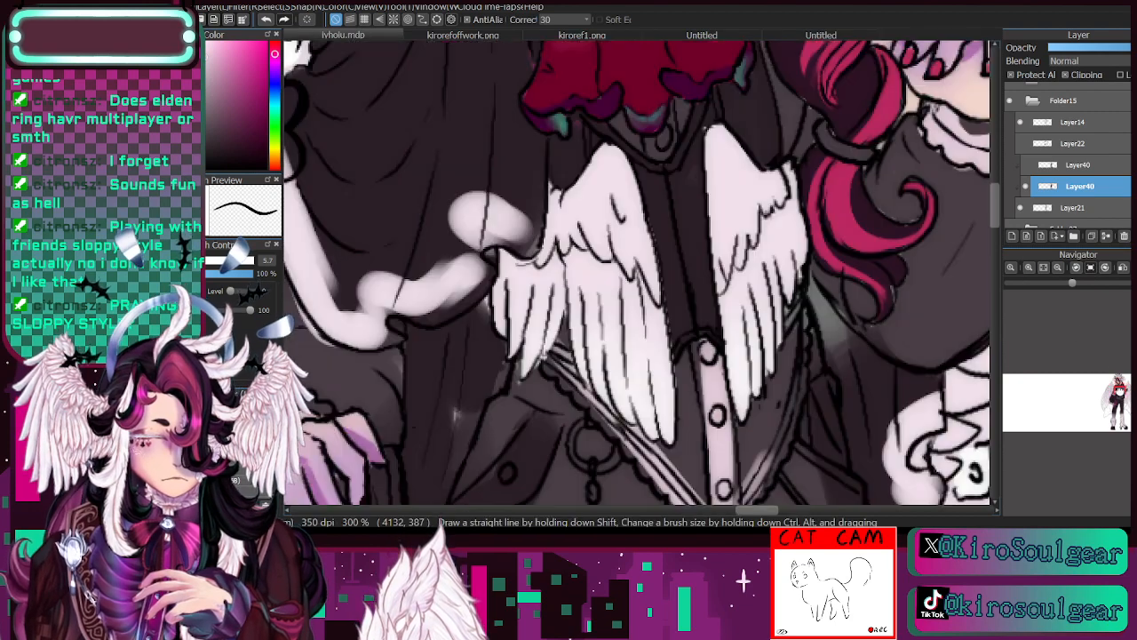
pyautogui.moveTo(1118, 390); pyautogui.dragTo(1118, 387)
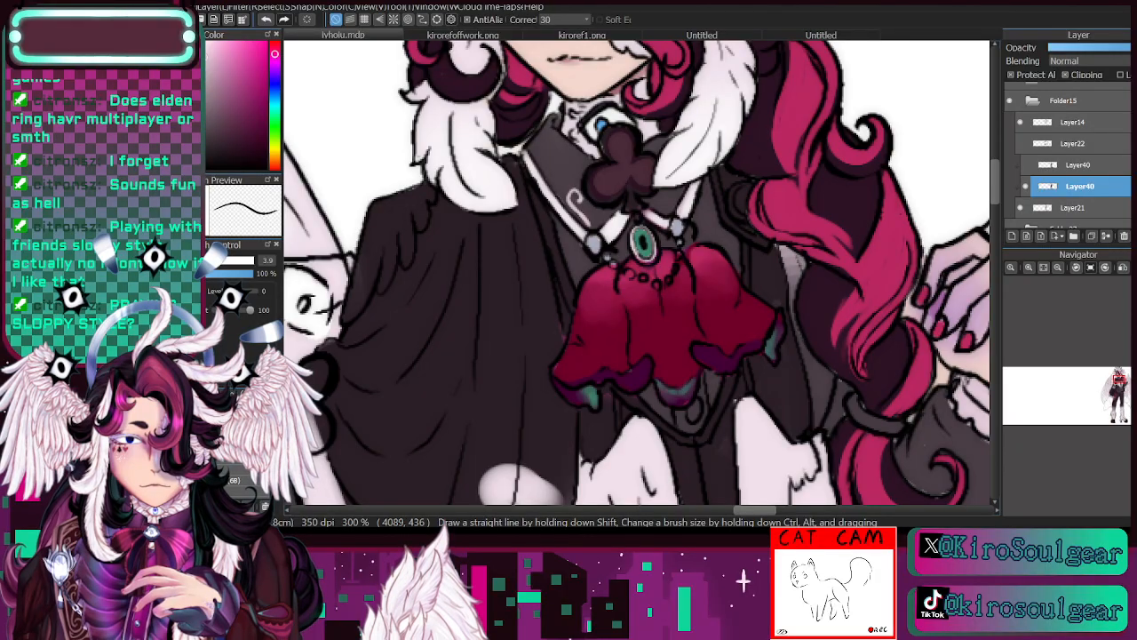
pyautogui.click(266, 18)
pyautogui.moveTo(572, 196); pyautogui.dragTo(583, 192)
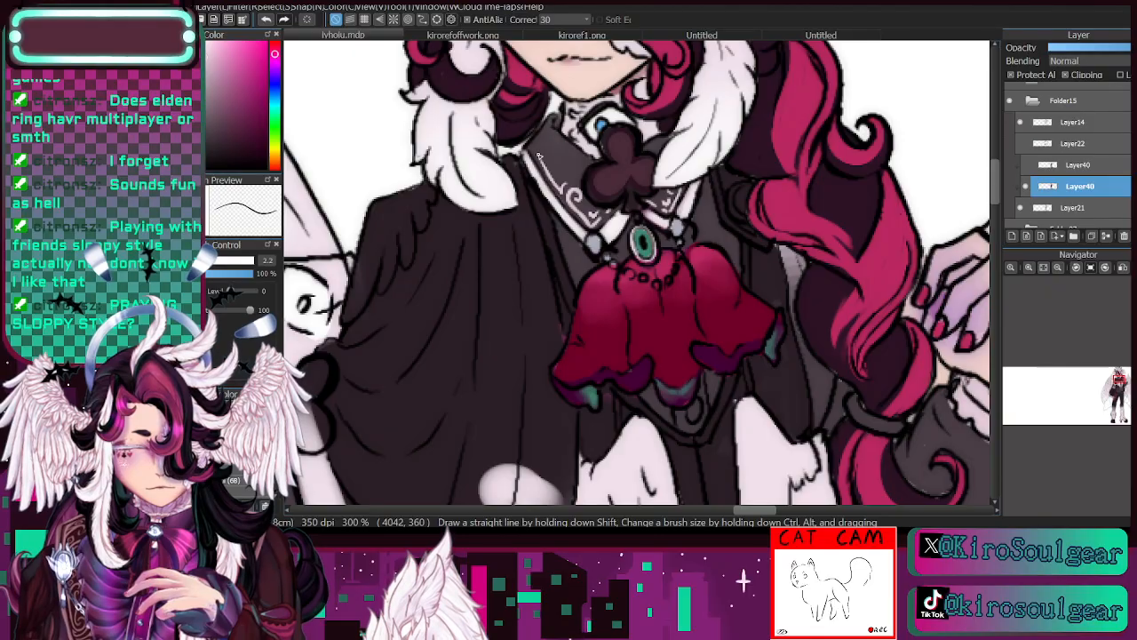
# - Undo the last stray strokes and extend the off-white filigree across the collar, toggling the clothing colour layer to compare
pyautogui.click(270, 18)
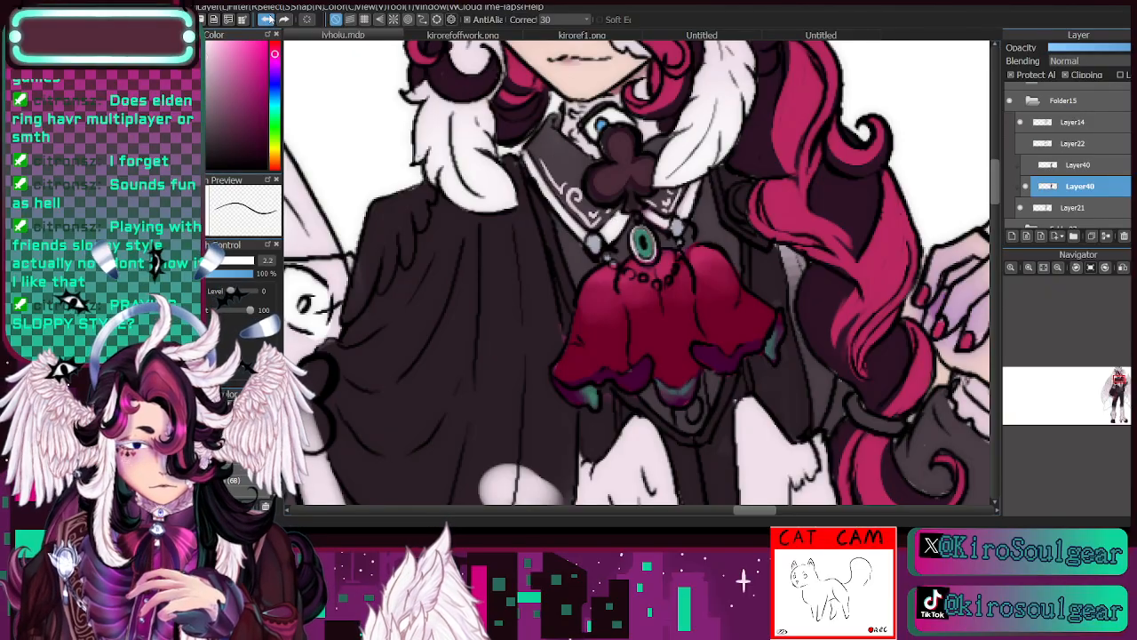
pyautogui.click(271, 19)
pyautogui.click(272, 19)
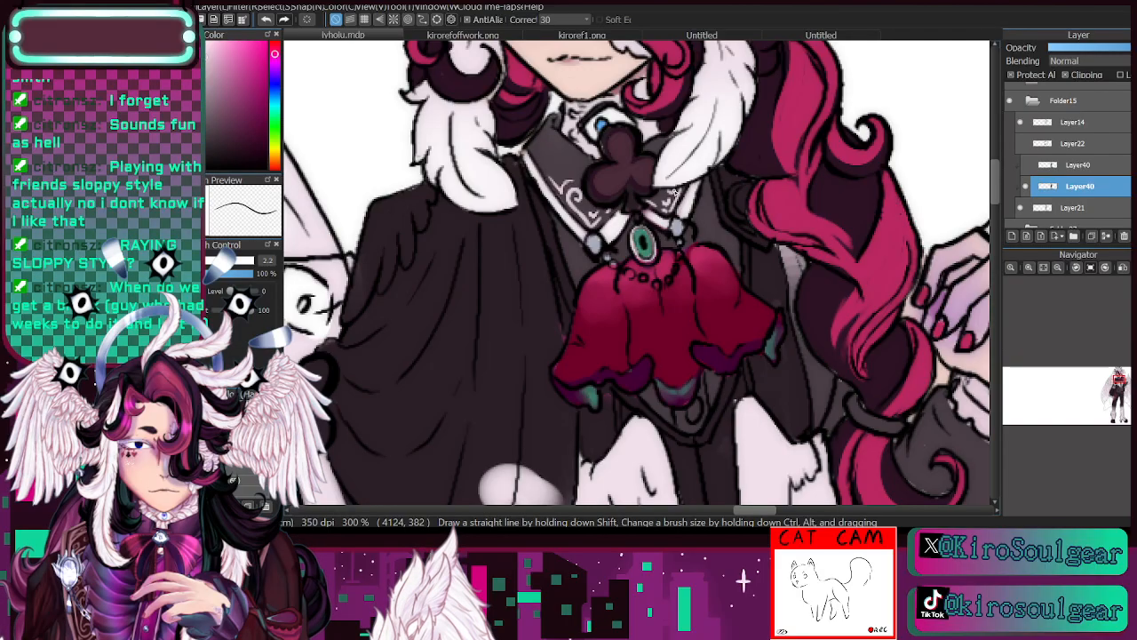
pyautogui.click(1026, 186)
pyautogui.click(1027, 186)
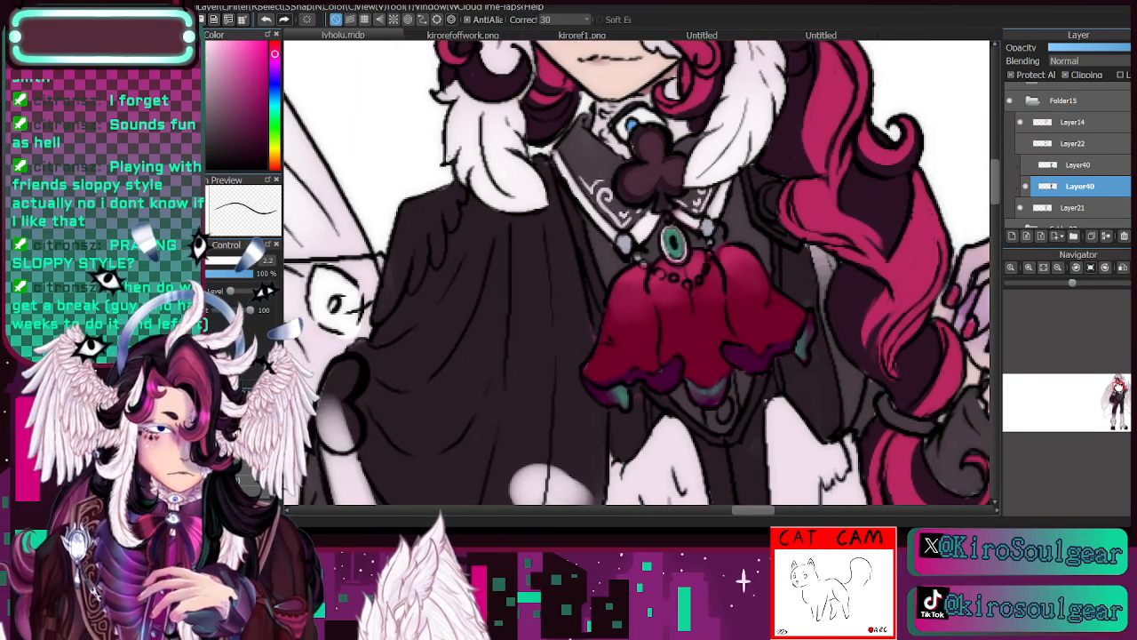
pyautogui.moveTo(579, 138); pyautogui.dragTo(579, 169)
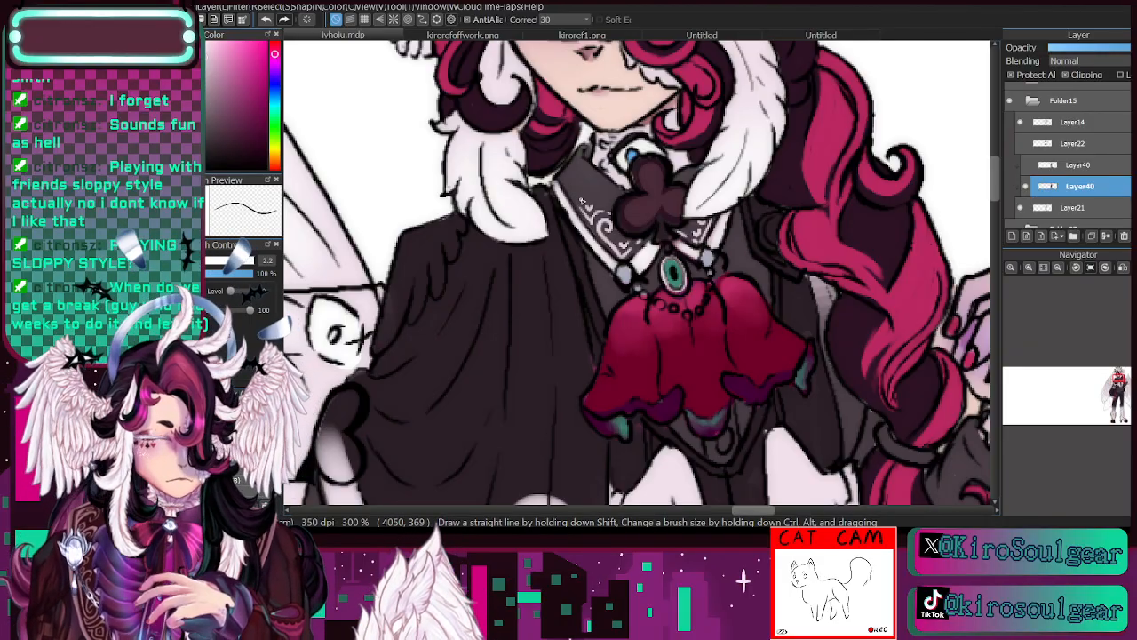
# - Choose a darker tone and touch up the details around the collar at brush size 2.8, comparing with the clothing colour layer hidden
pyautogui.click(1058, 268)
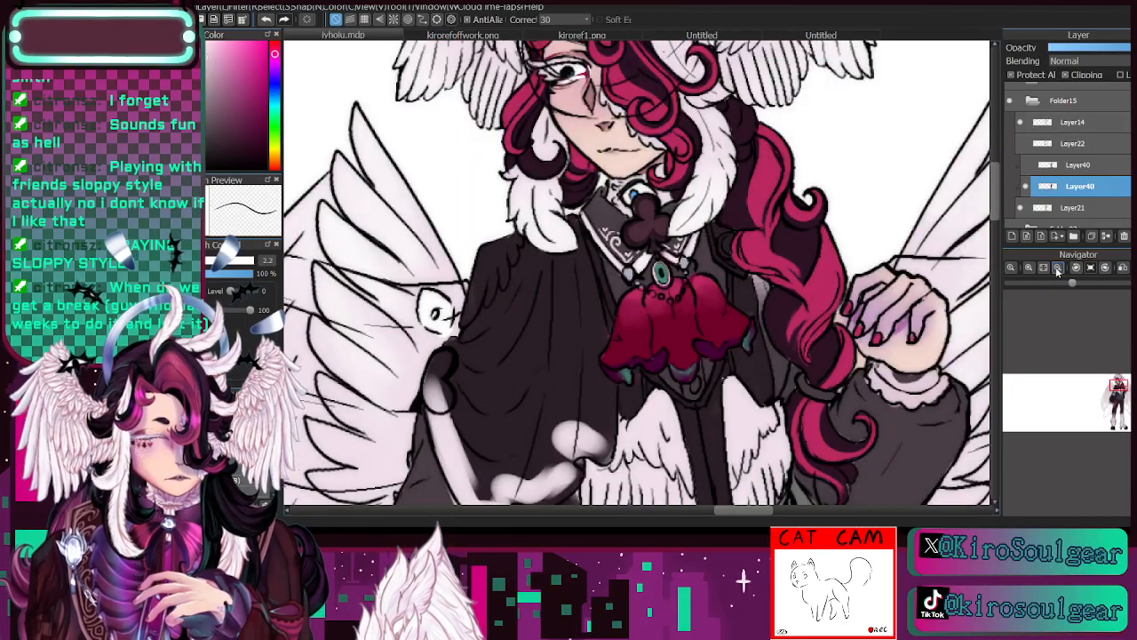
pyautogui.click(1025, 185)
pyautogui.click(1026, 185)
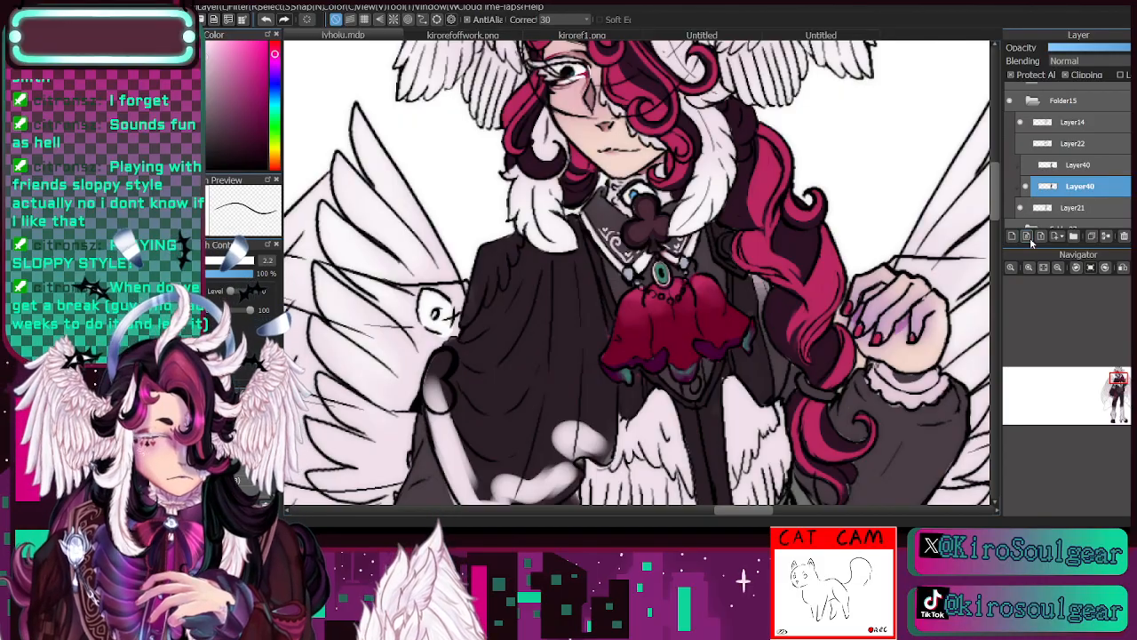
pyautogui.click(1117, 386)
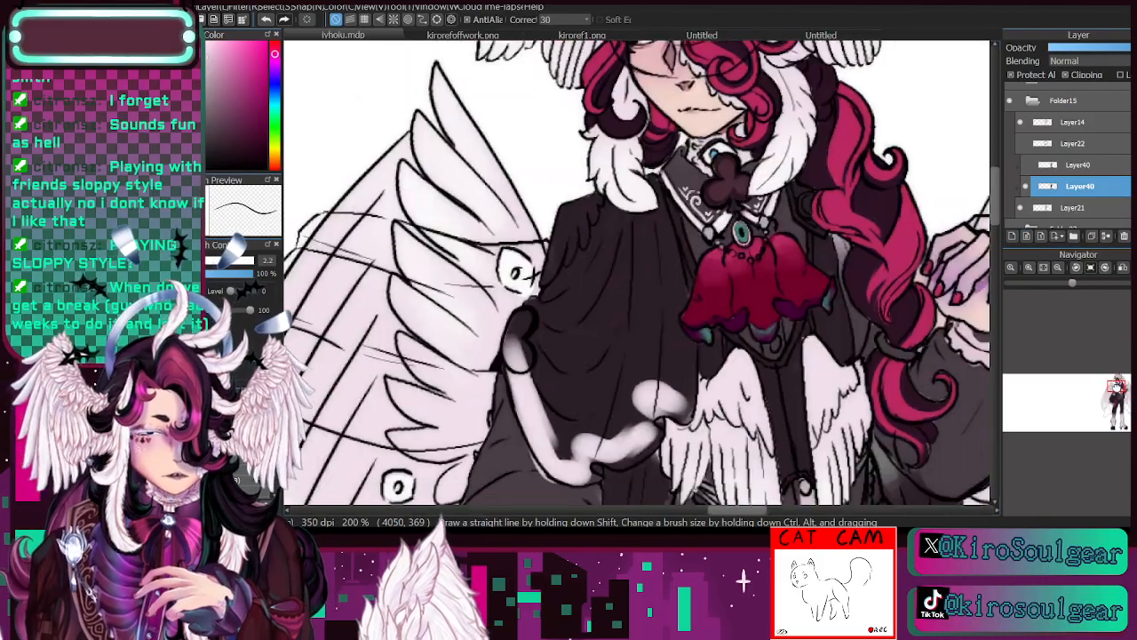
pyautogui.moveTo(1117, 387); pyautogui.dragTo(1119, 385)
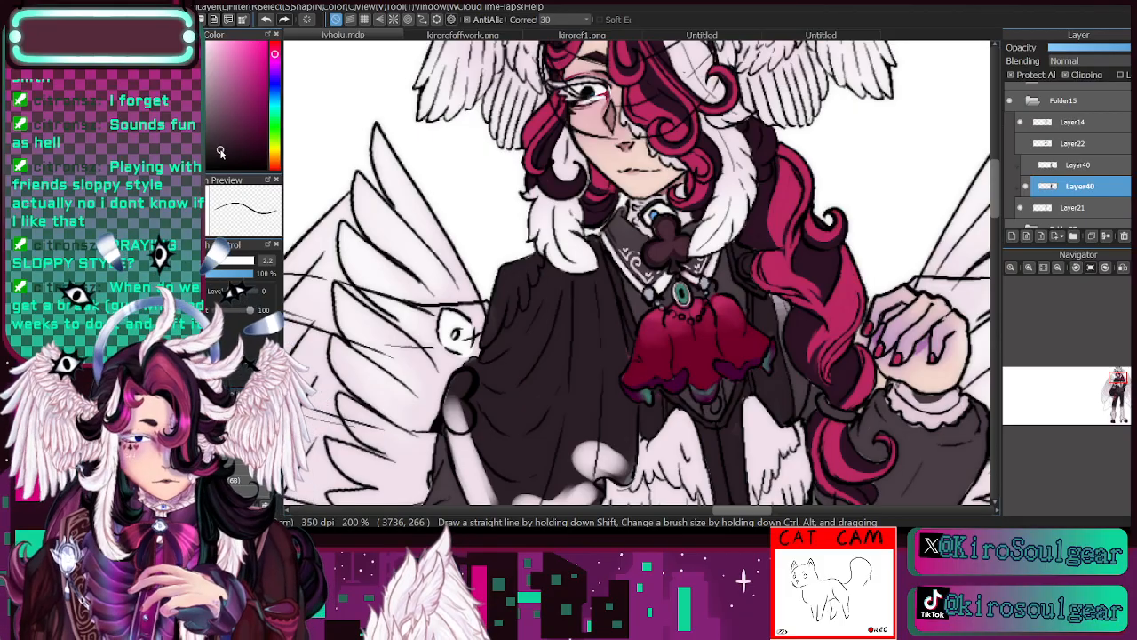
pyautogui.click(225, 156)
pyautogui.click(215, 260)
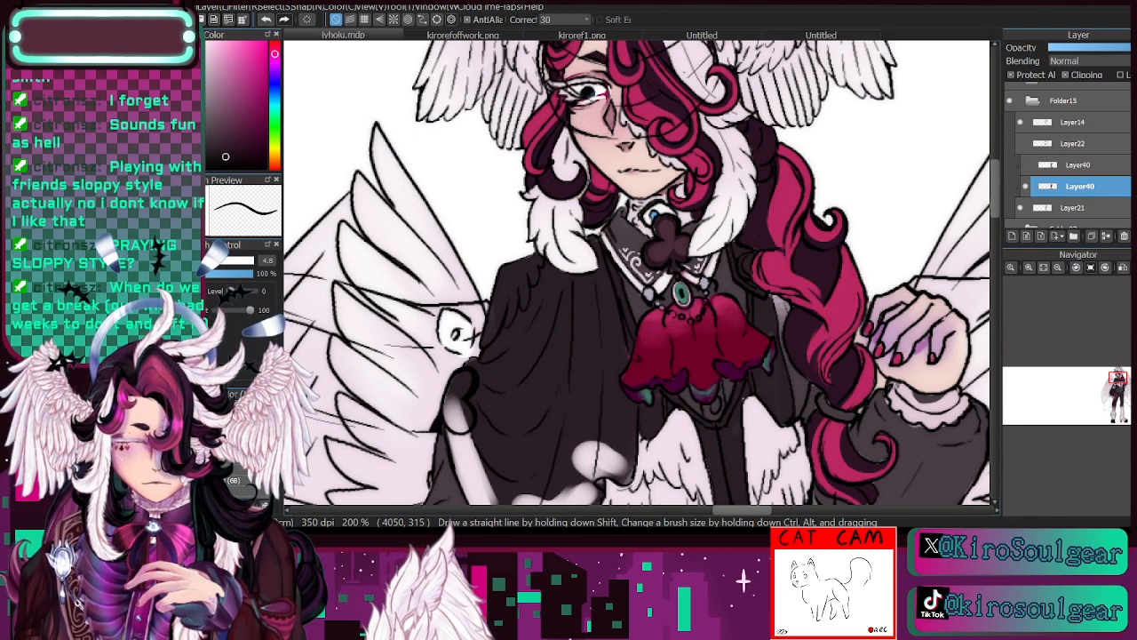
pyautogui.press('[')
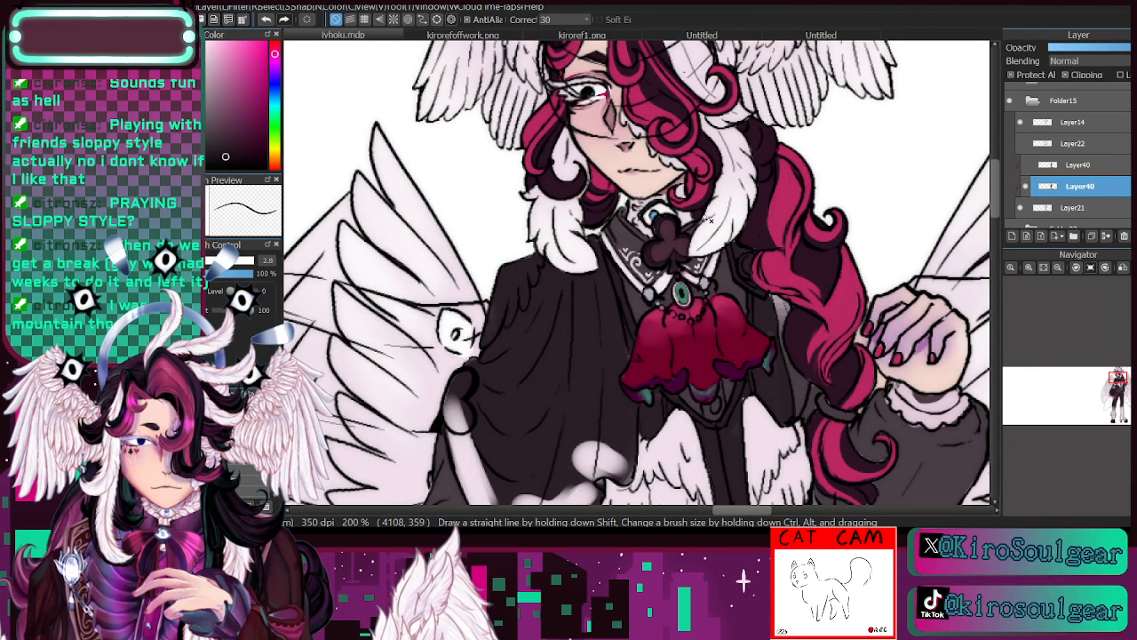
pyautogui.click(1027, 186)
pyautogui.click(1027, 187)
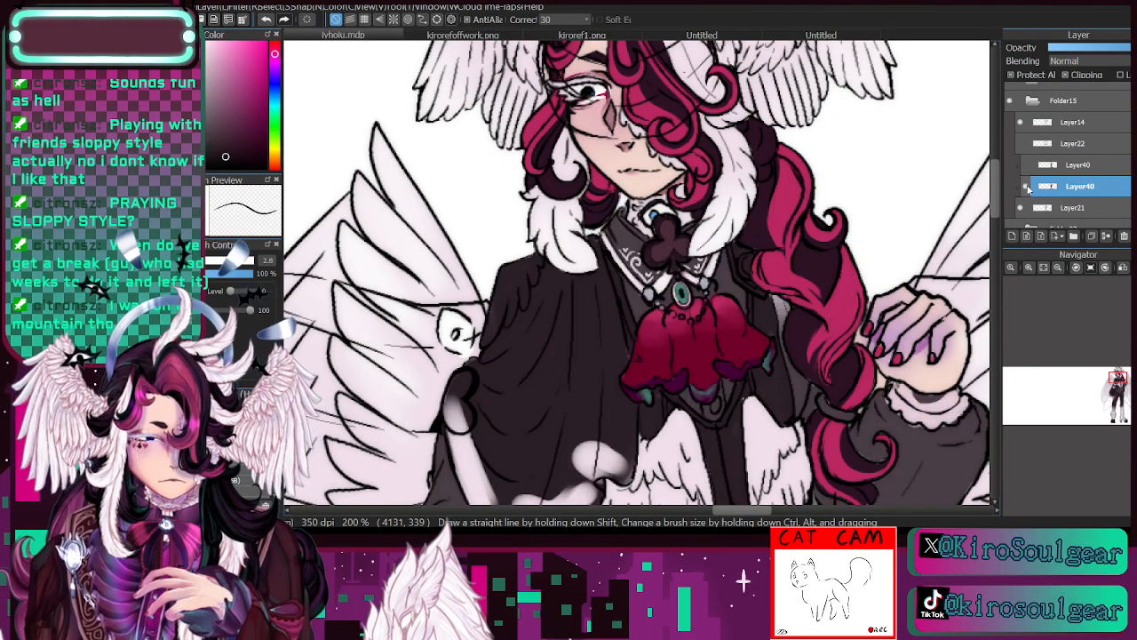
# - Pick a lighter plum tone and recolour the vest's side panels beside the jabot at brush size 8.4
pyautogui.moveTo(1117, 387); pyautogui.dragTo(1118, 385)
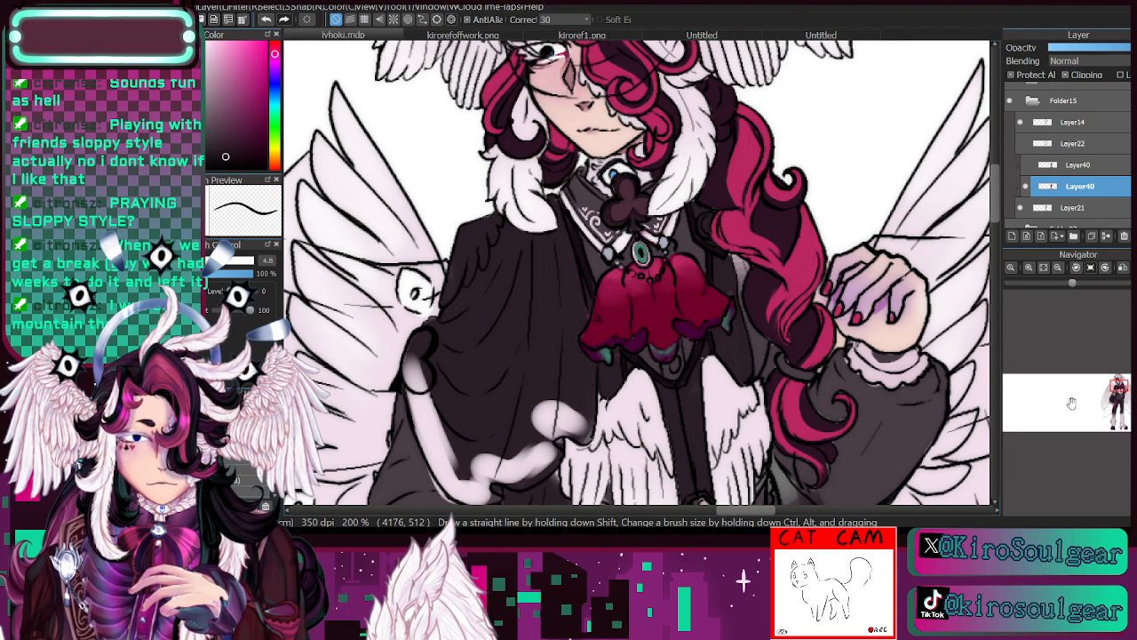
pyautogui.moveTo(1119, 388); pyautogui.dragTo(1120, 385)
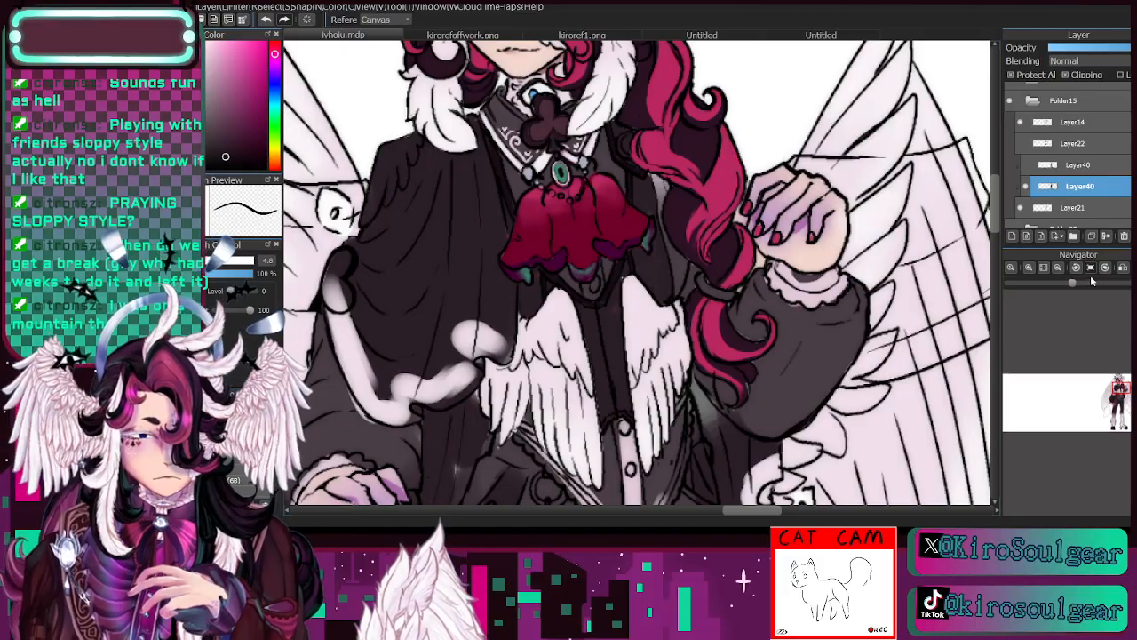
pyautogui.click(1060, 266)
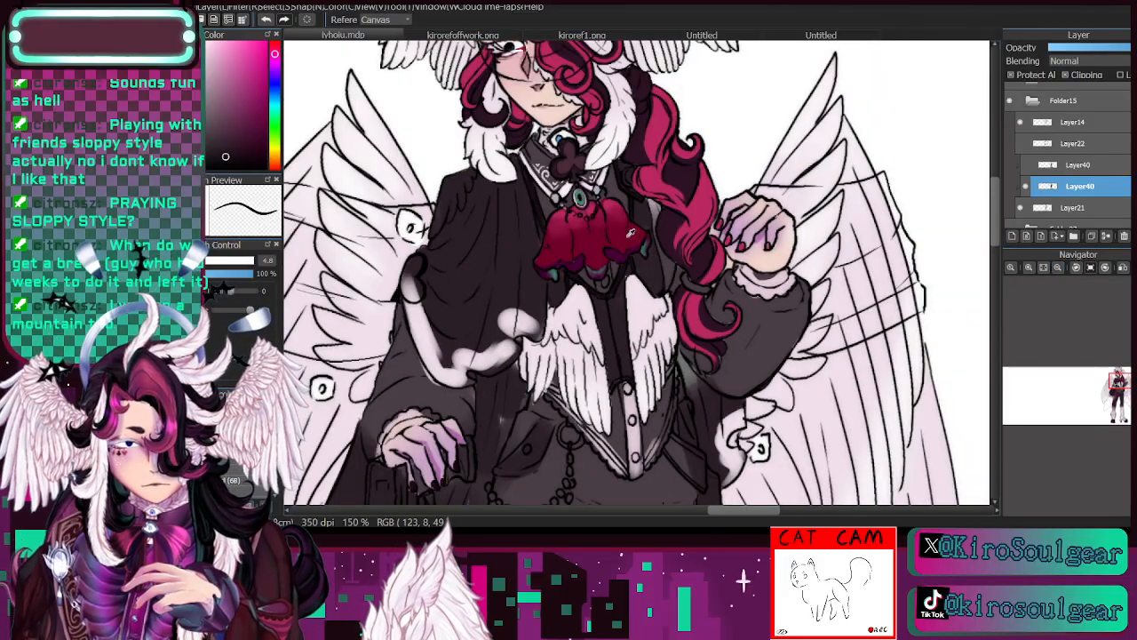
pyautogui.click(652, 265)
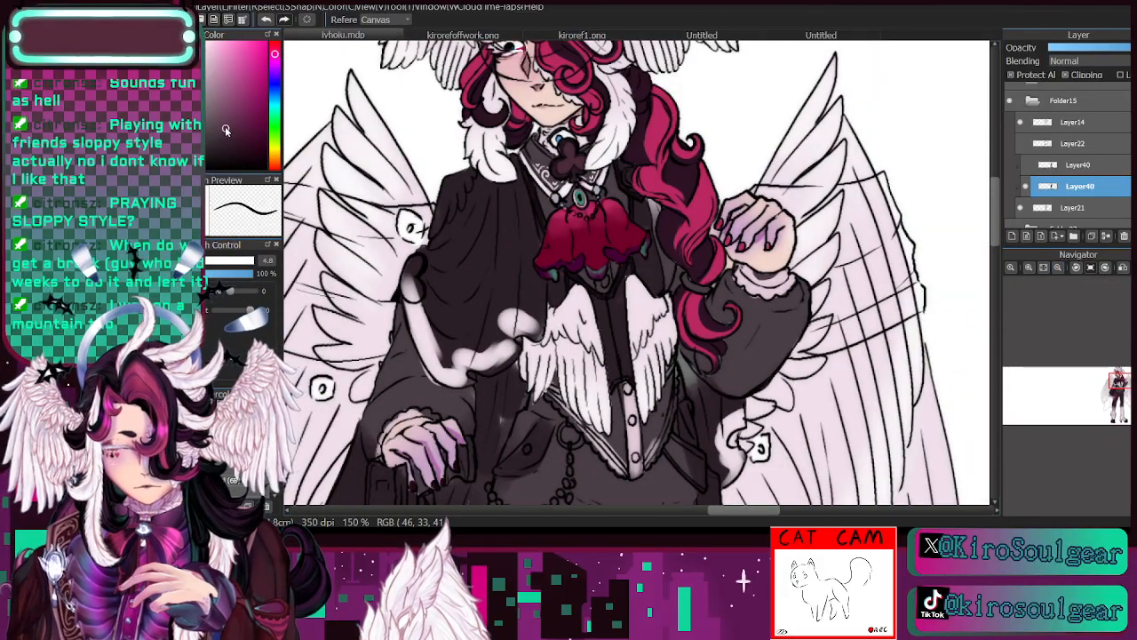
pyautogui.press('b')
pyautogui.press(']')
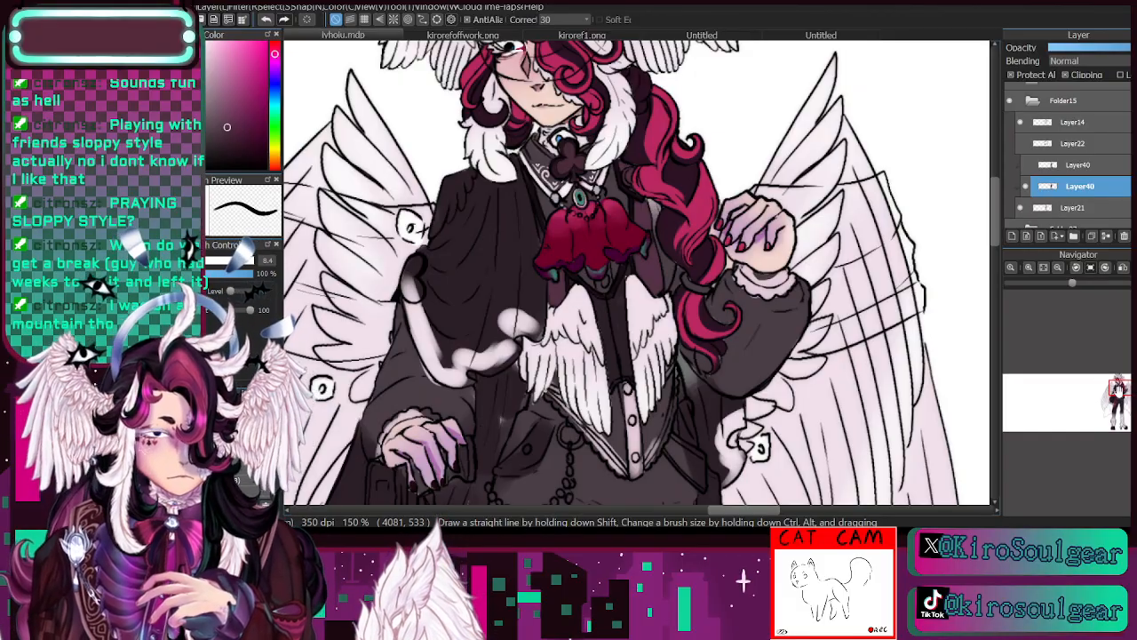
# - Compare the outfit with the clothing colour layer hidden, and merge that layer down into Layer21
pyautogui.moveTo(568, 418); pyautogui.dragTo(539, 250)
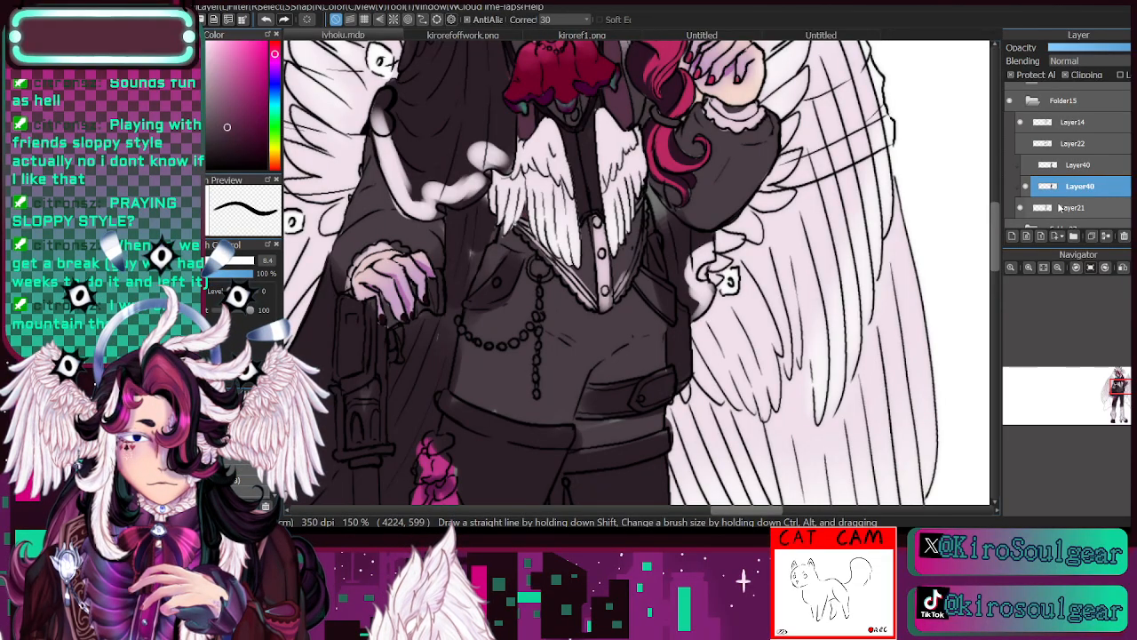
pyautogui.click(1029, 188)
pyautogui.click(1031, 189)
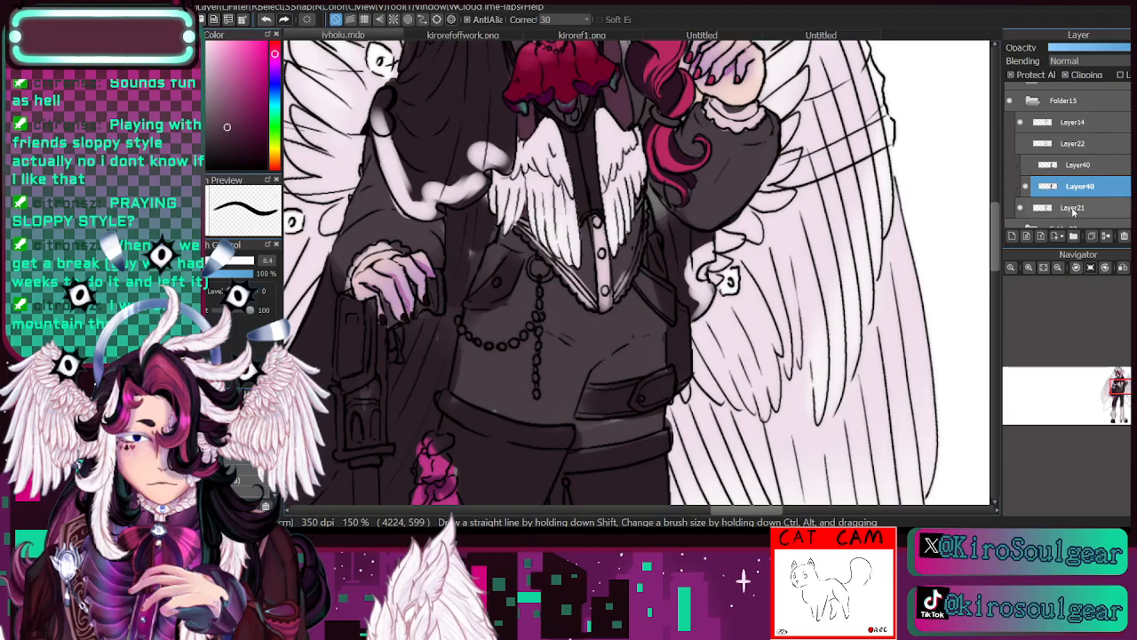
pyautogui.click(1106, 237)
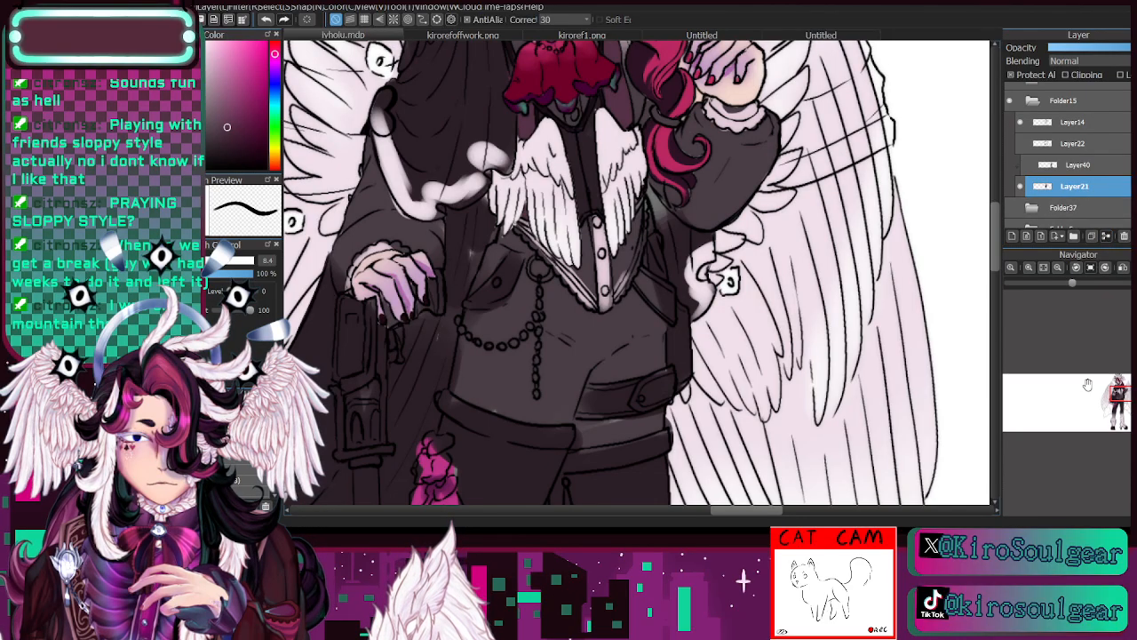
# - Sample the black line colour and the vest's plum to clean up the edges around the jabot at brush size 5.1
pyautogui.moveTo(1120, 396); pyautogui.dragTo(1118, 389)
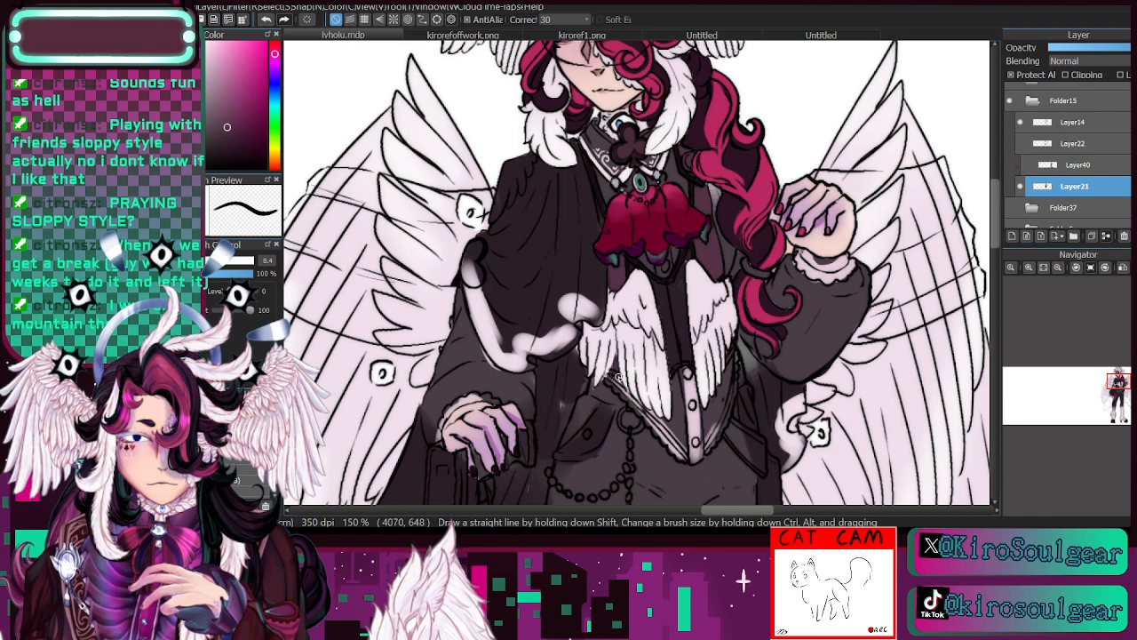
pyautogui.keyDown('alt'); pyautogui.click(696, 184); pyautogui.keyUp('alt')
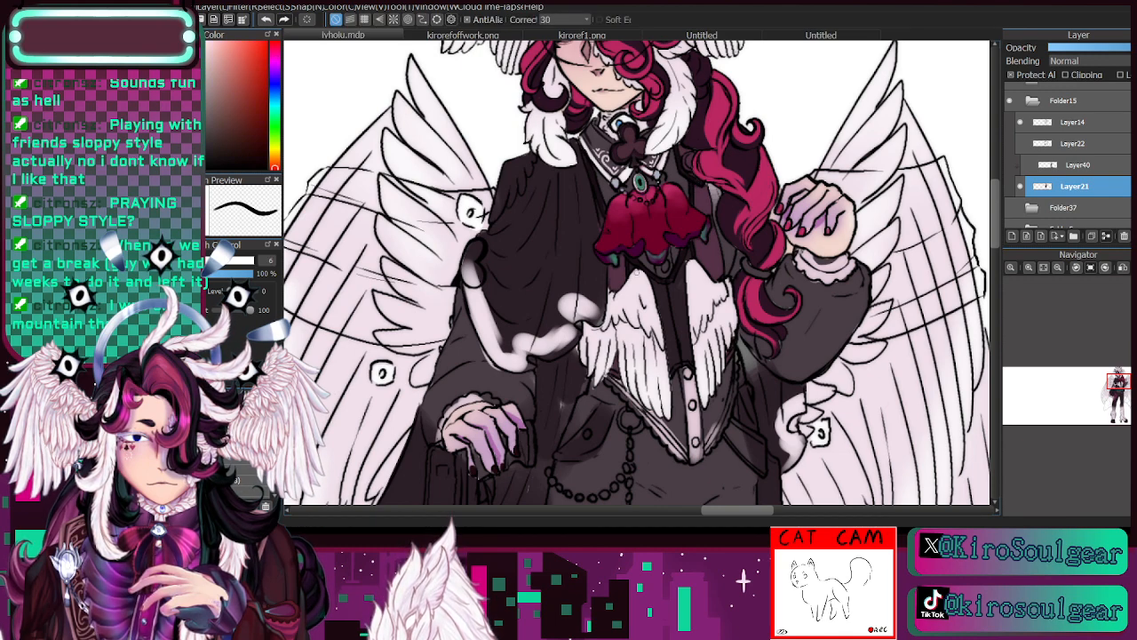
pyautogui.press('[')
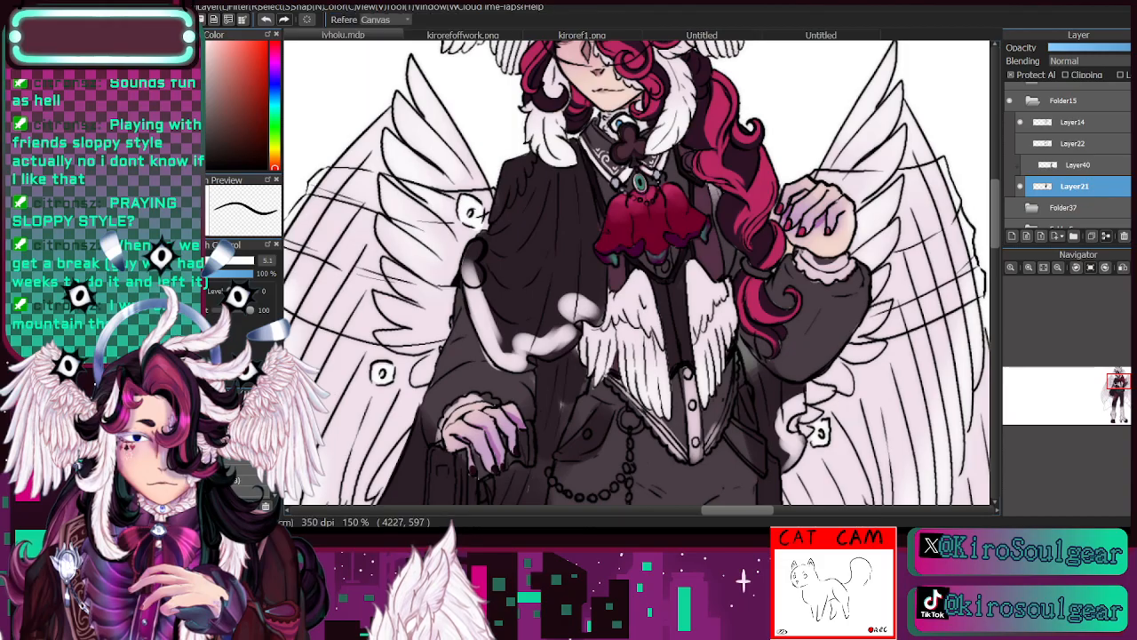
pyautogui.keyDown('alt'); pyautogui.click(619, 266); pyautogui.keyUp('alt')
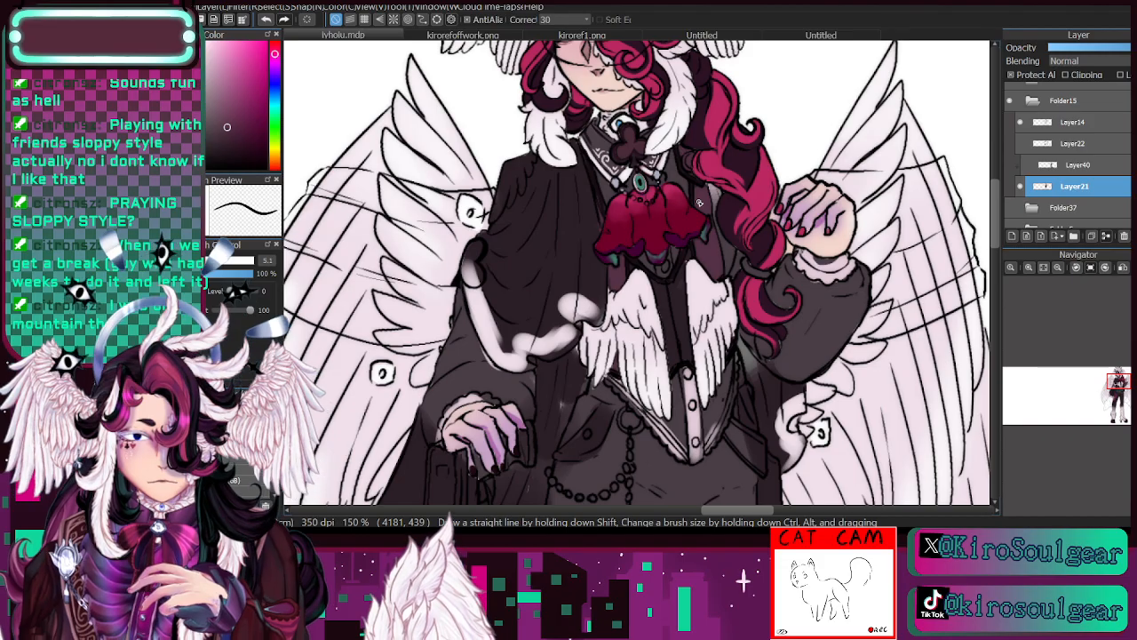
pyautogui.press('alt')
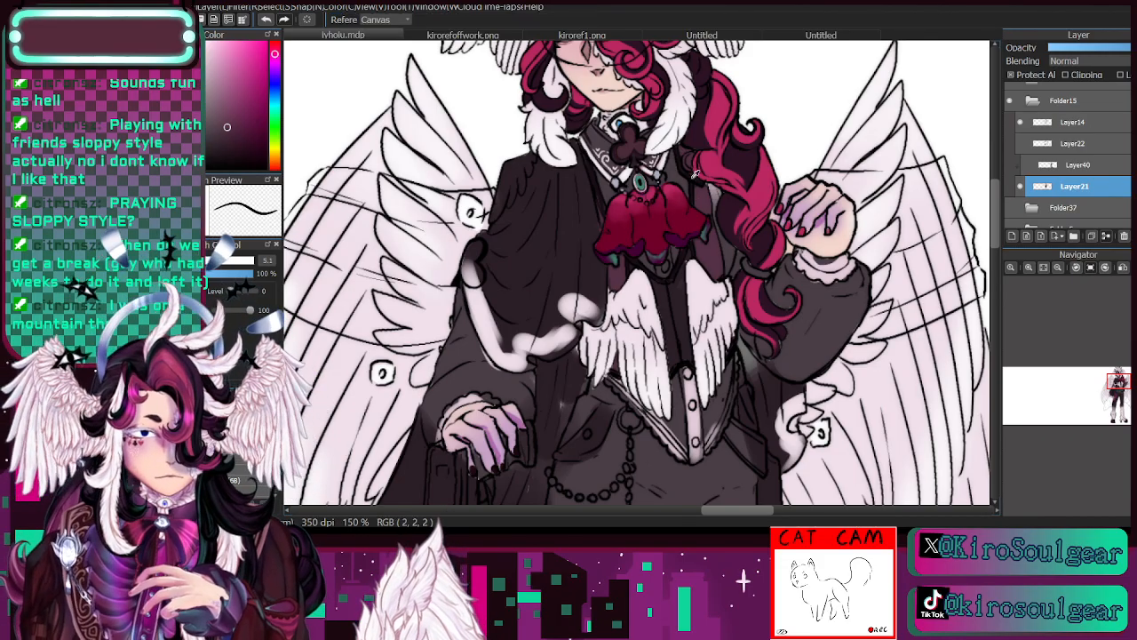
pyautogui.keyDown('alt'); pyautogui.click(693, 171); pyautogui.keyUp('alt')
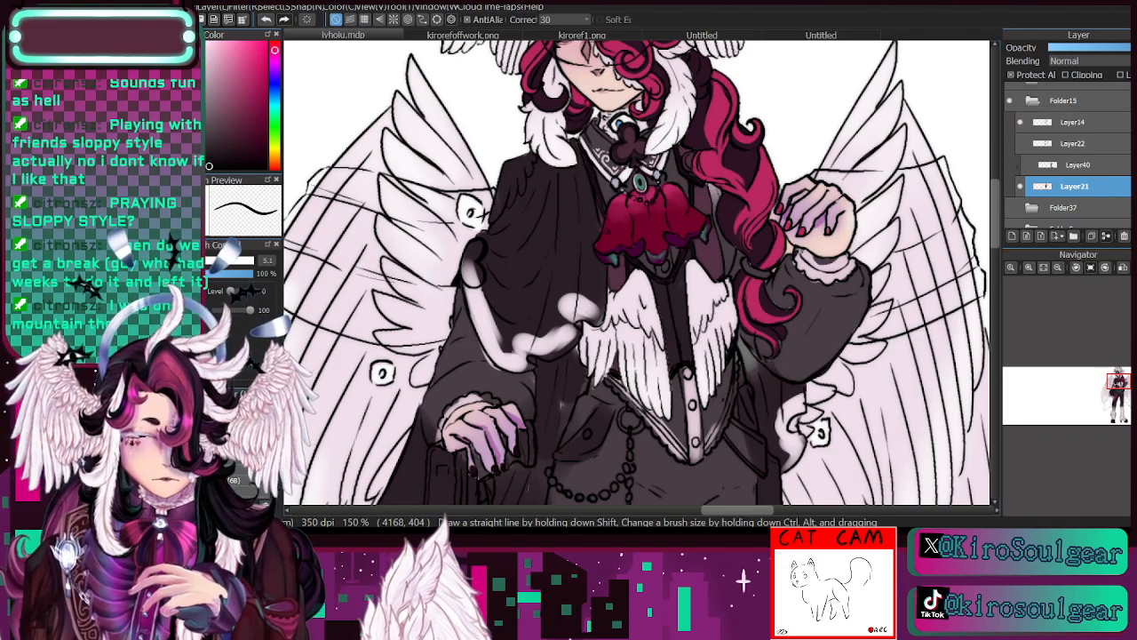
# - Thin the cape's white hem trim with the cape's dark tone at brush size 12.2, and refine the trim at size 6.6
pyautogui.press('alt')
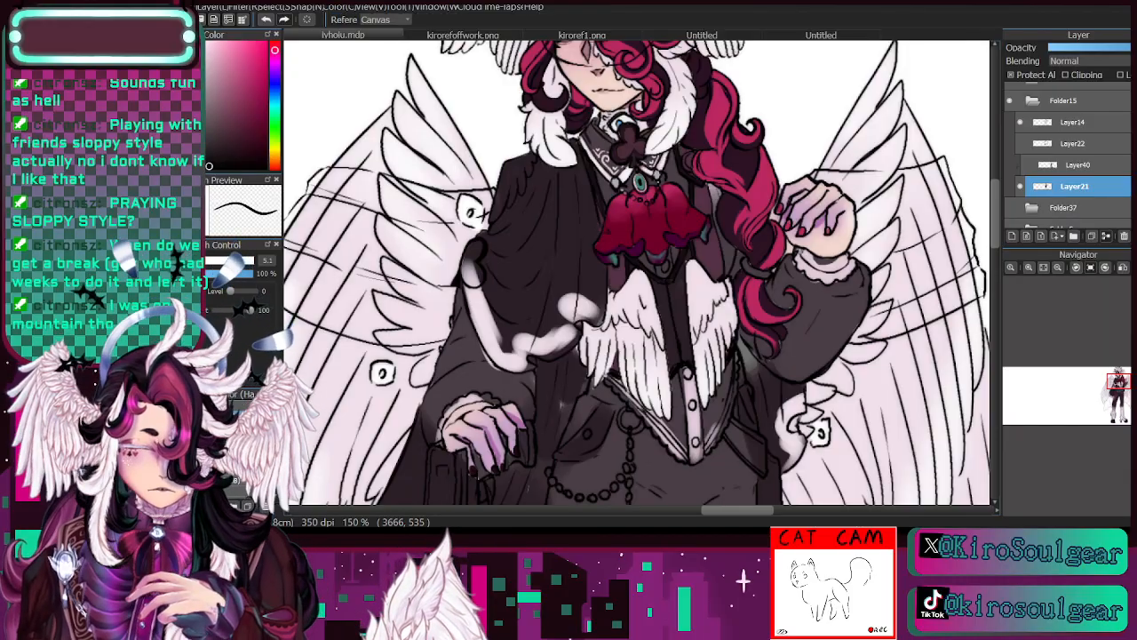
pyautogui.keyDown('alt'); pyautogui.click(573, 216); pyautogui.keyUp('alt')
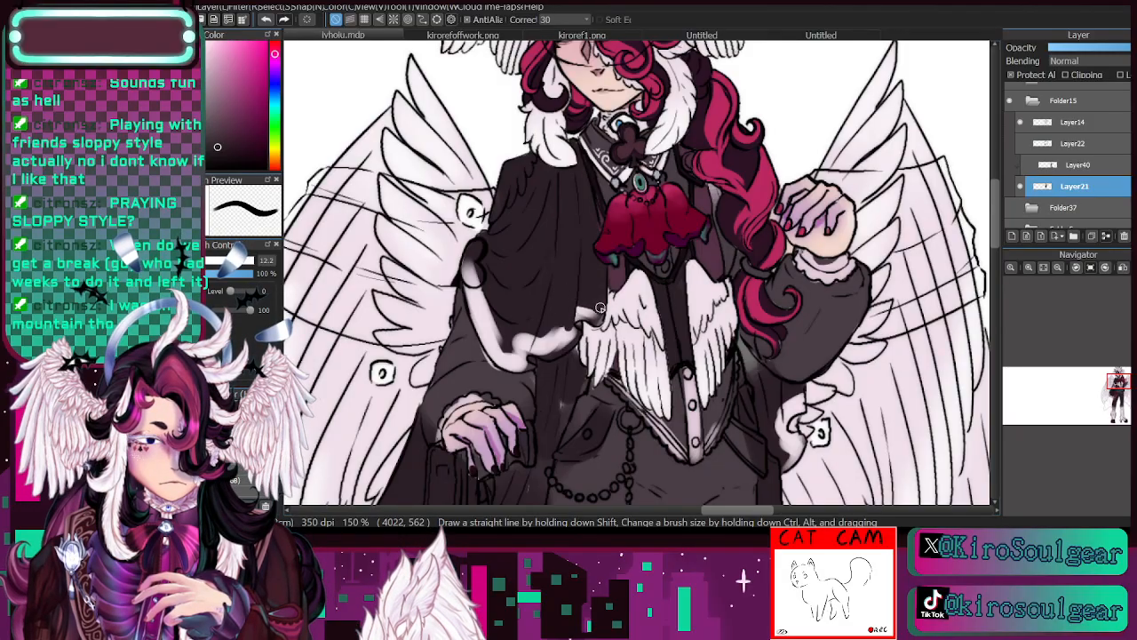
pyautogui.moveTo(533, 341)
pyautogui.mouseDown()
pyautogui.moveTo(575, 350)
pyautogui.moveTo(558, 341)
pyautogui.moveTo(573, 325)
pyautogui.moveTo(538, 343)
pyautogui.moveTo(534, 332)
pyautogui.moveTo(519, 357)
pyautogui.moveTo(510, 327)
pyautogui.moveTo(521, 352)
pyautogui.moveTo(501, 347)
pyautogui.moveTo(522, 359)
pyautogui.moveTo(494, 339)
pyautogui.moveTo(476, 273)
pyautogui.mouseUp()
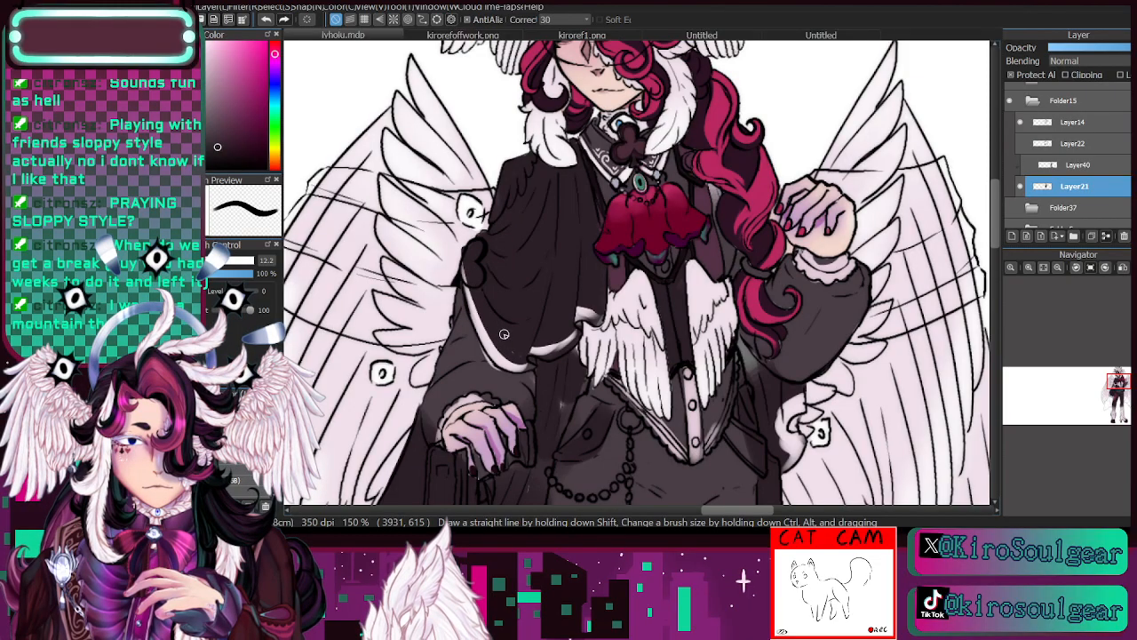
pyautogui.press('alt')
pyautogui.keyDown('alt'); pyautogui.click(585, 307); pyautogui.keyUp('alt')
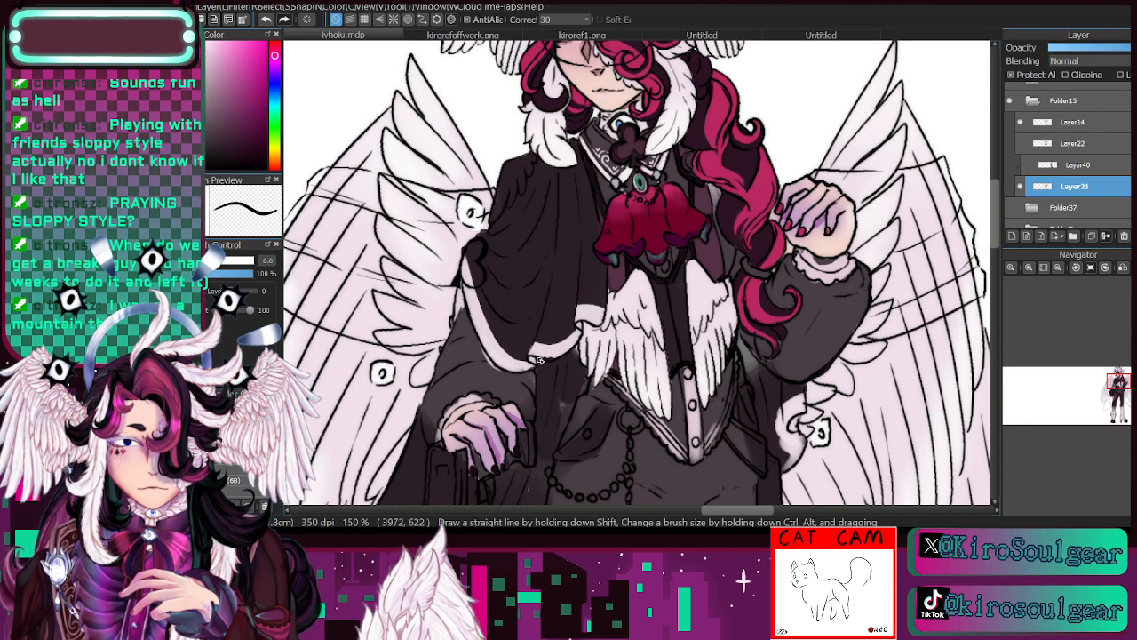
# - Compare the drawing with Layer21 hidden, and paint a small white club emblem on the cape's front corner at brush size 3.9
pyautogui.click(1022, 185)
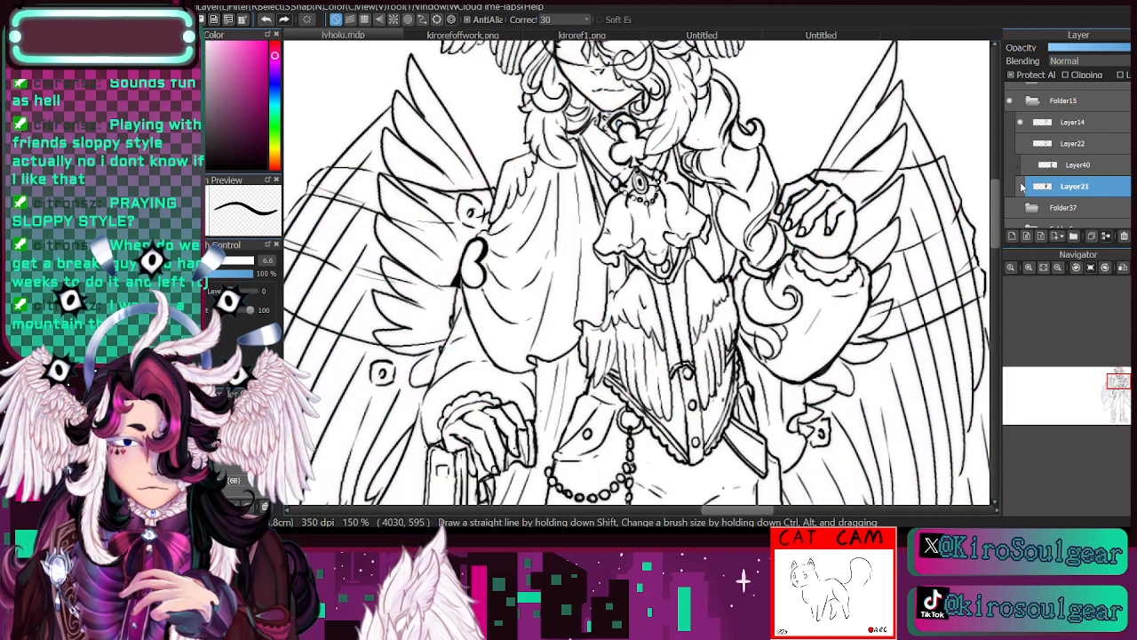
pyautogui.click(1022, 185)
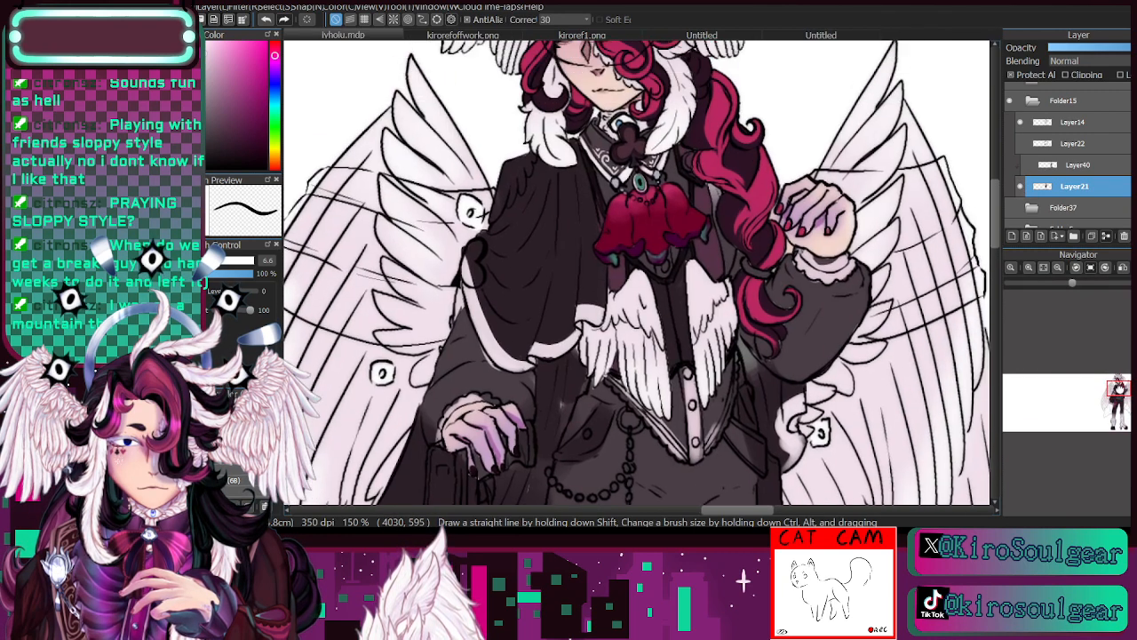
pyautogui.scroll(3, 584, 374)
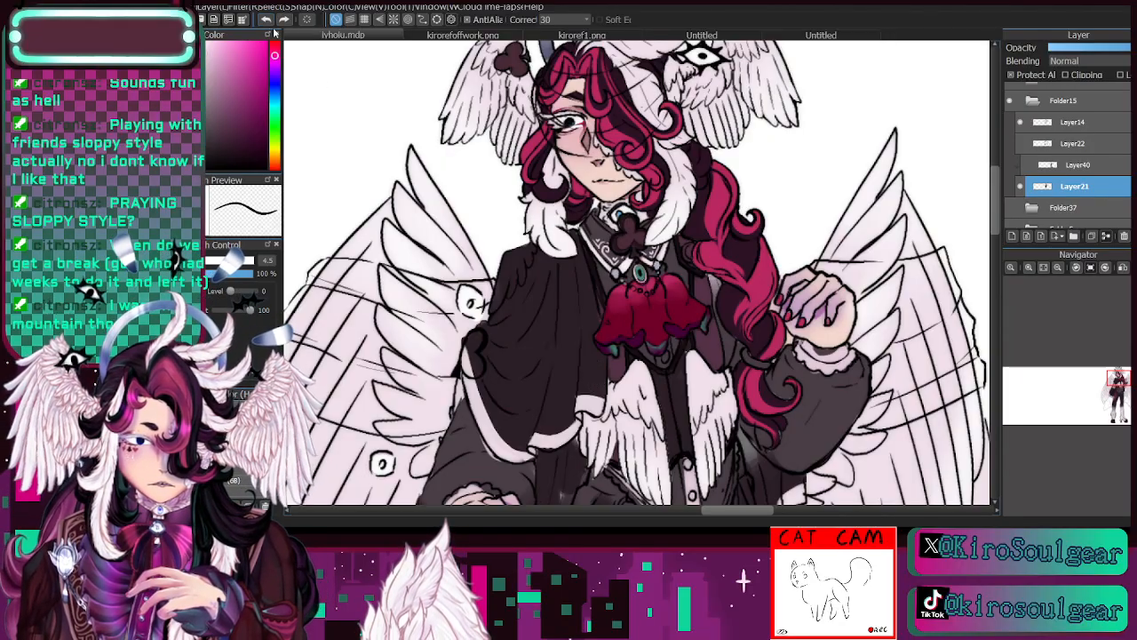
pyautogui.click(202, 261)
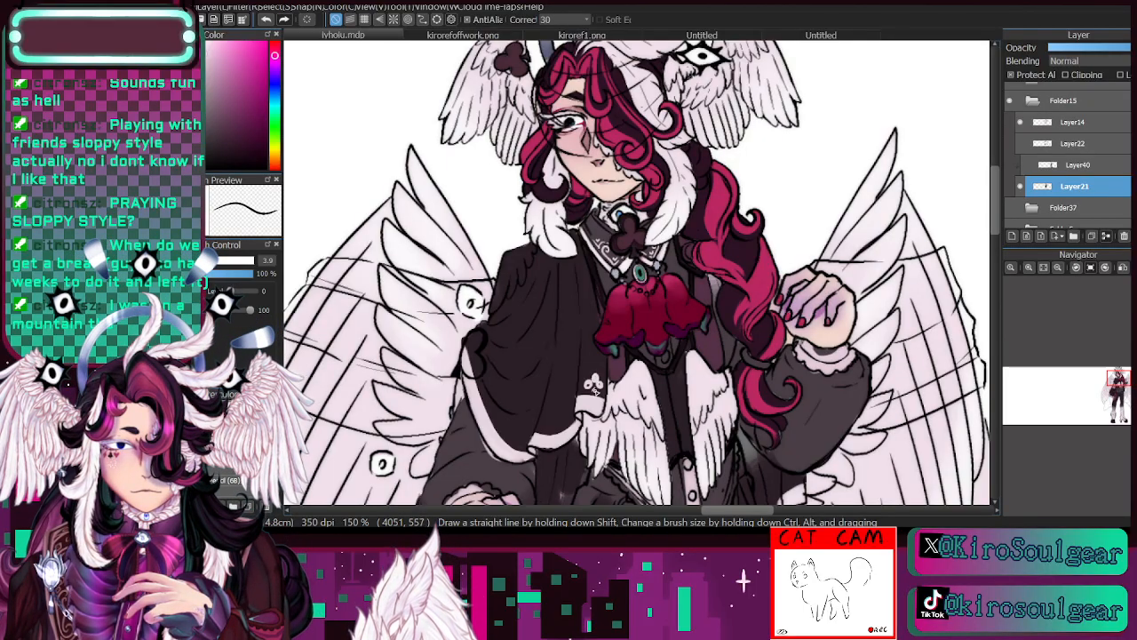
pyautogui.moveTo(596, 392); pyautogui.dragTo(594, 383)
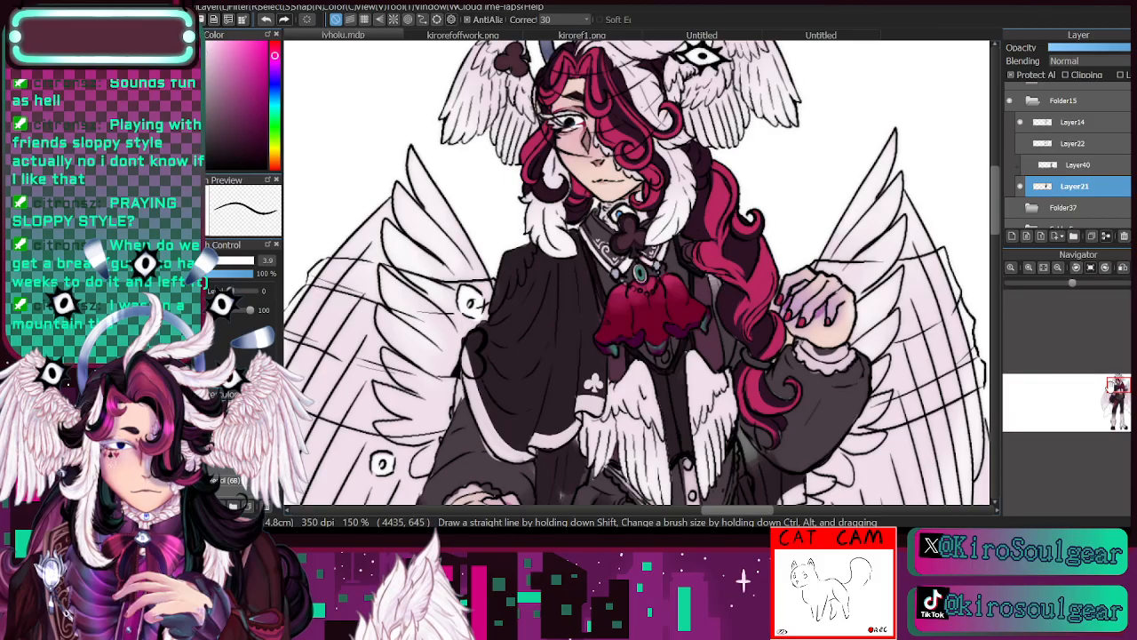
# - Refine the shape of the white club emblem on the cape's corner at brush size 3.1
pyautogui.click(1117, 389)
pyautogui.moveTo(1117, 389); pyautogui.dragTo(1117, 388)
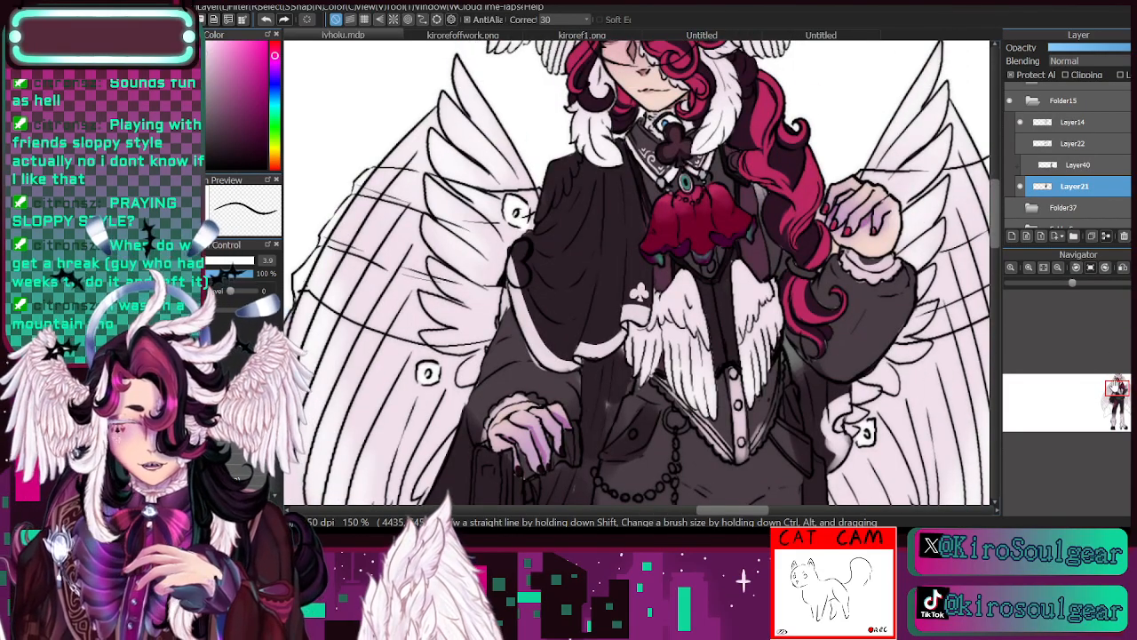
pyautogui.moveTo(1114, 388); pyautogui.dragTo(1118, 387)
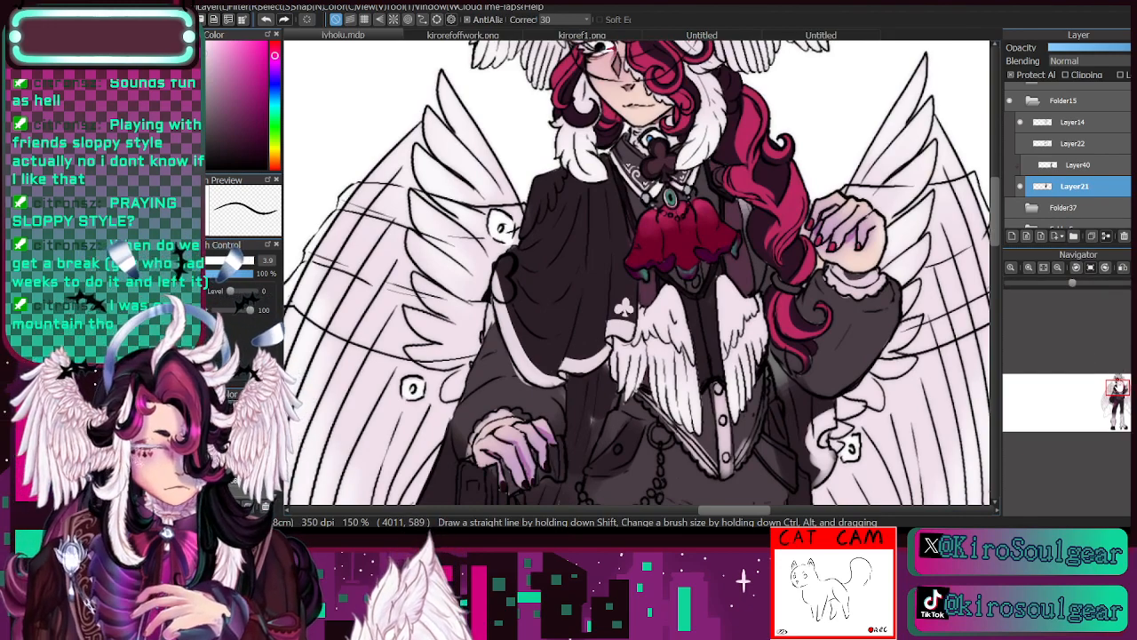
pyautogui.moveTo(1118, 388); pyautogui.dragTo(1116, 390)
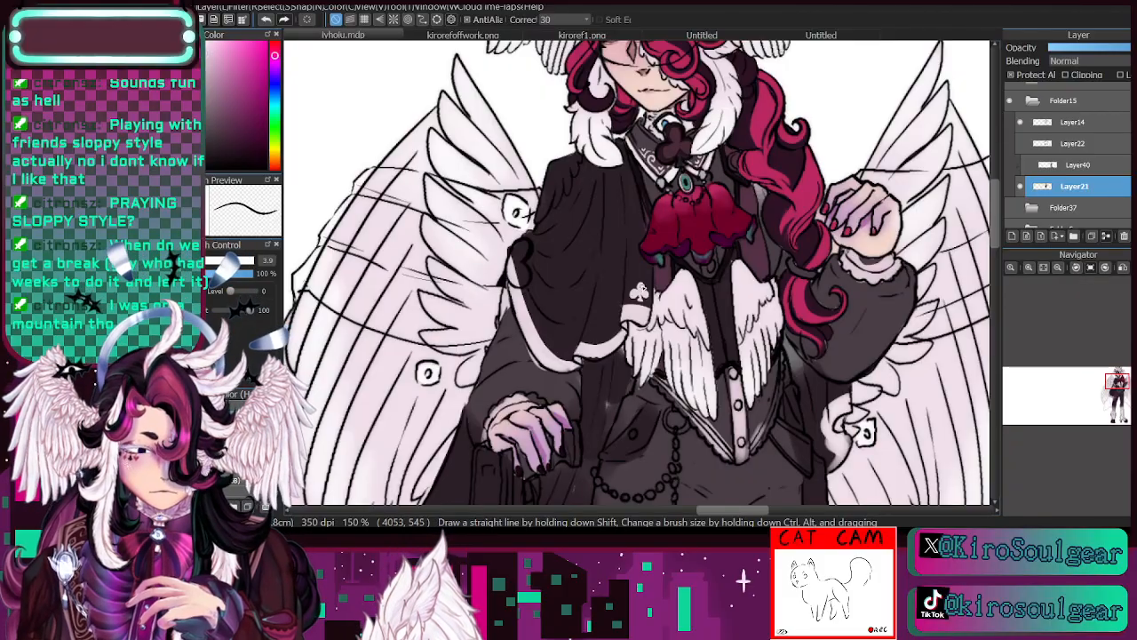
pyautogui.click(188, 260)
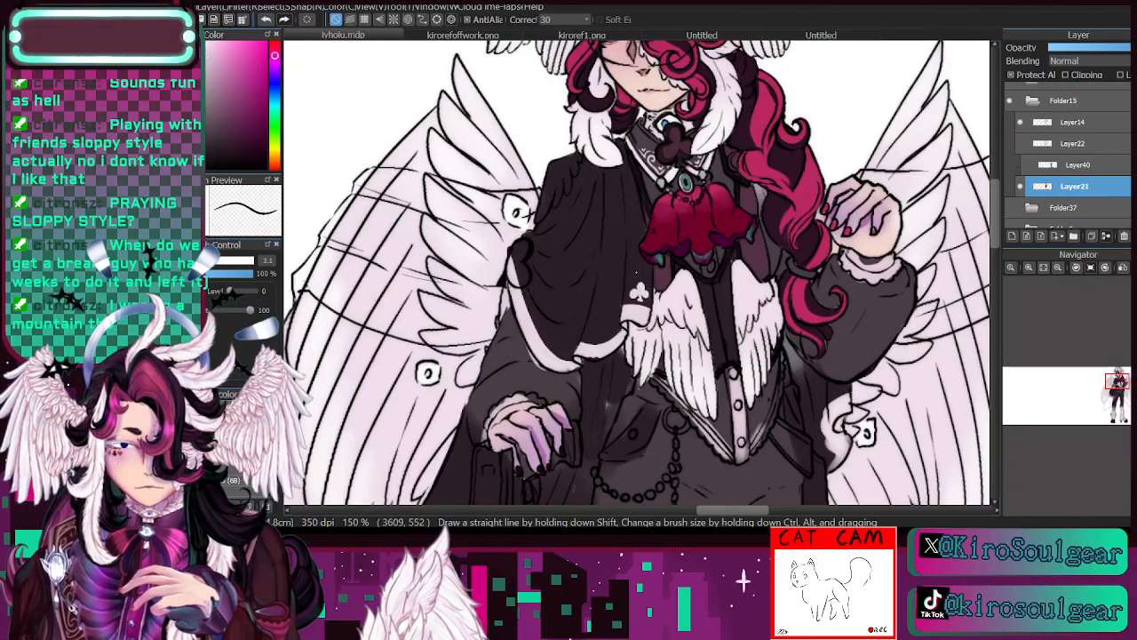
# - Fill the heart ornament on the cape's outer edge with the vest's sampled near-black colour at brush size 9.8
pyautogui.moveTo(1117, 387); pyautogui.dragTo(1115, 383)
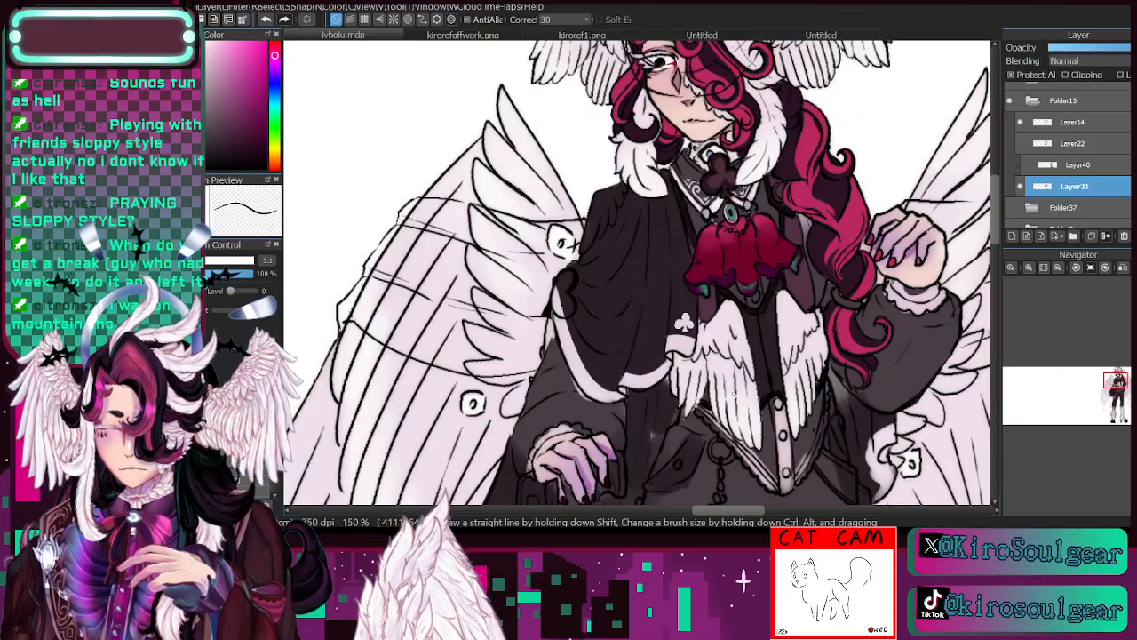
pyautogui.press('i')
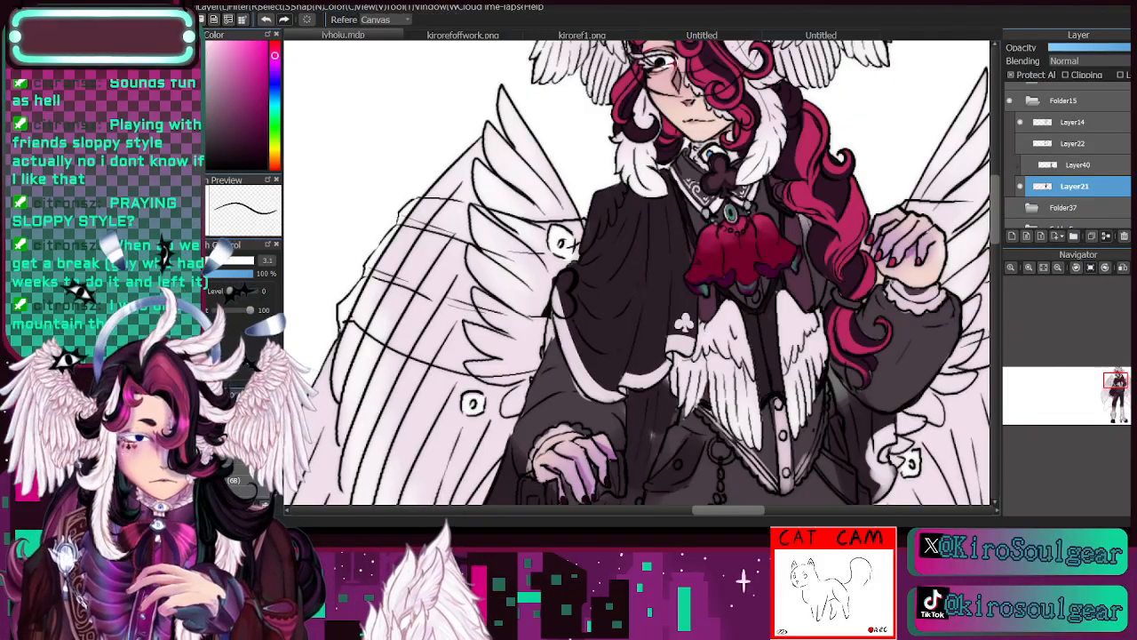
pyautogui.click(764, 302)
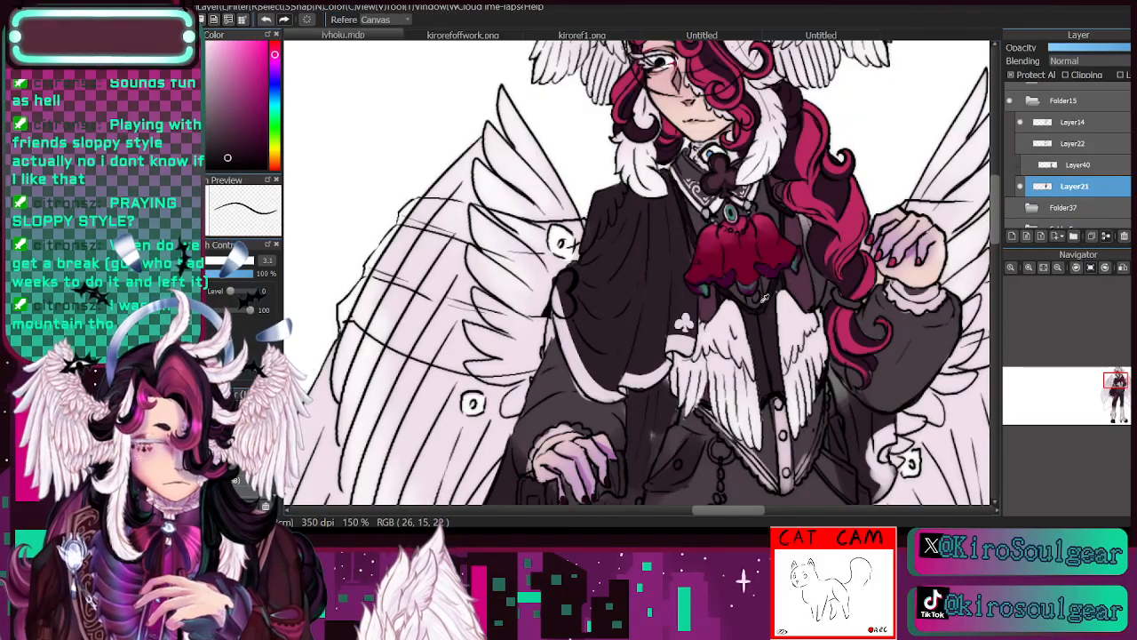
pyautogui.press('b')
pyautogui.click(213, 260)
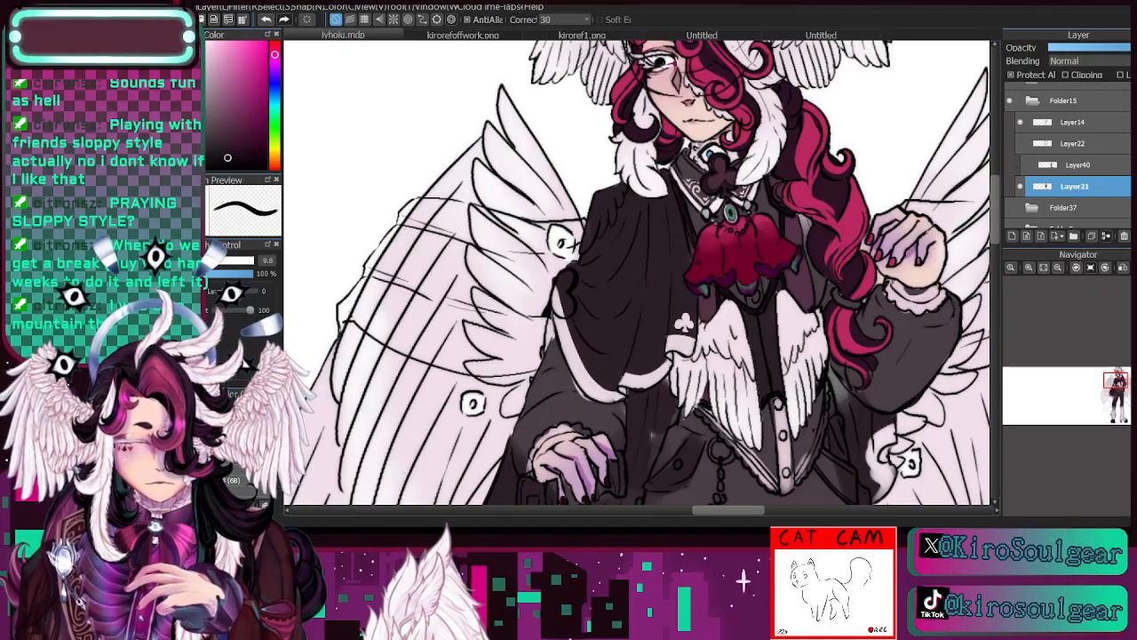
pyautogui.moveTo(551, 292)
pyautogui.mouseDown()
pyautogui.moveTo(567, 315)
pyautogui.moveTo(564, 274)
pyautogui.moveTo(573, 303)
pyautogui.mouseUp()
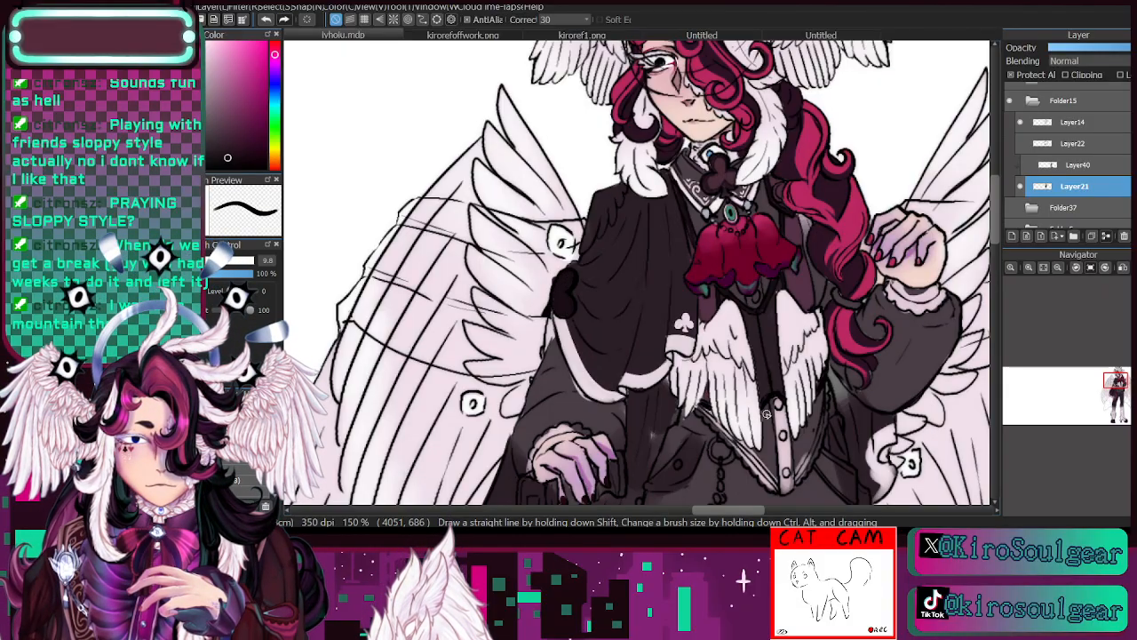
# - Recolour the heart ornament on the cape's outer edge with the red sampled from the jabot at brush size 9.8
pyautogui.press('i')
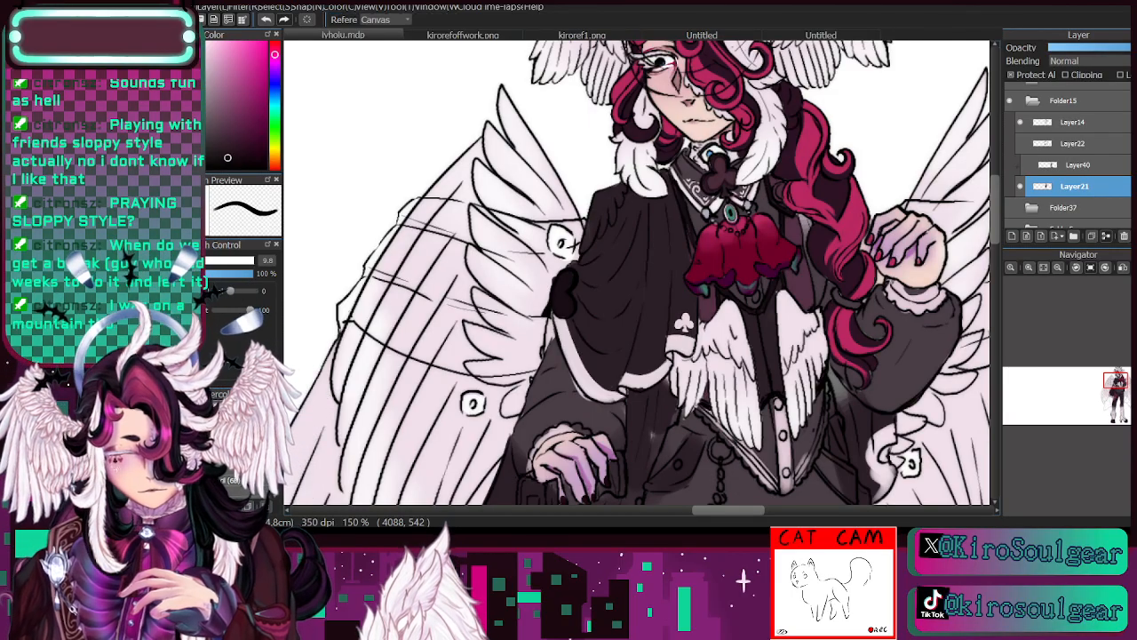
pyautogui.click(718, 258)
pyautogui.press('b')
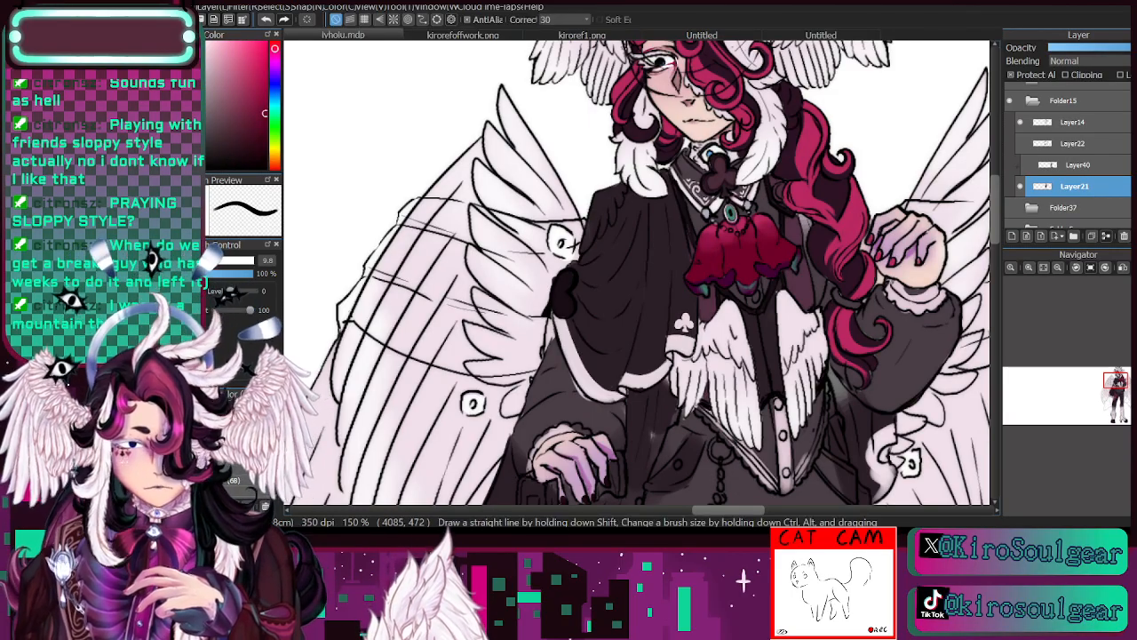
pyautogui.moveTo(561, 300)
pyautogui.mouseDown()
pyautogui.moveTo(561, 314)
pyautogui.moveTo(567, 274)
pyautogui.moveTo(569, 305)
pyautogui.moveTo(569, 277)
pyautogui.moveTo(566, 287)
pyautogui.mouseUp()
pyautogui.click(267, 19)
# - Sample the hem trim's white and paint the small feathers on the cape's shoulder with it at brush size 9.8
pyautogui.press('i')
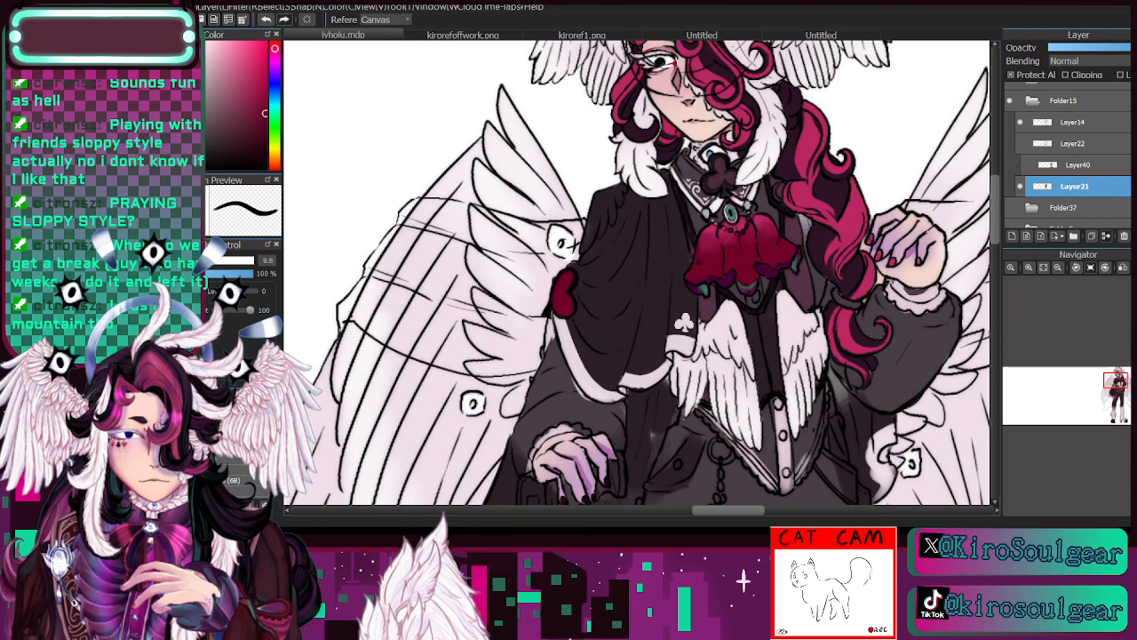
pyautogui.click(672, 357)
pyautogui.press('b')
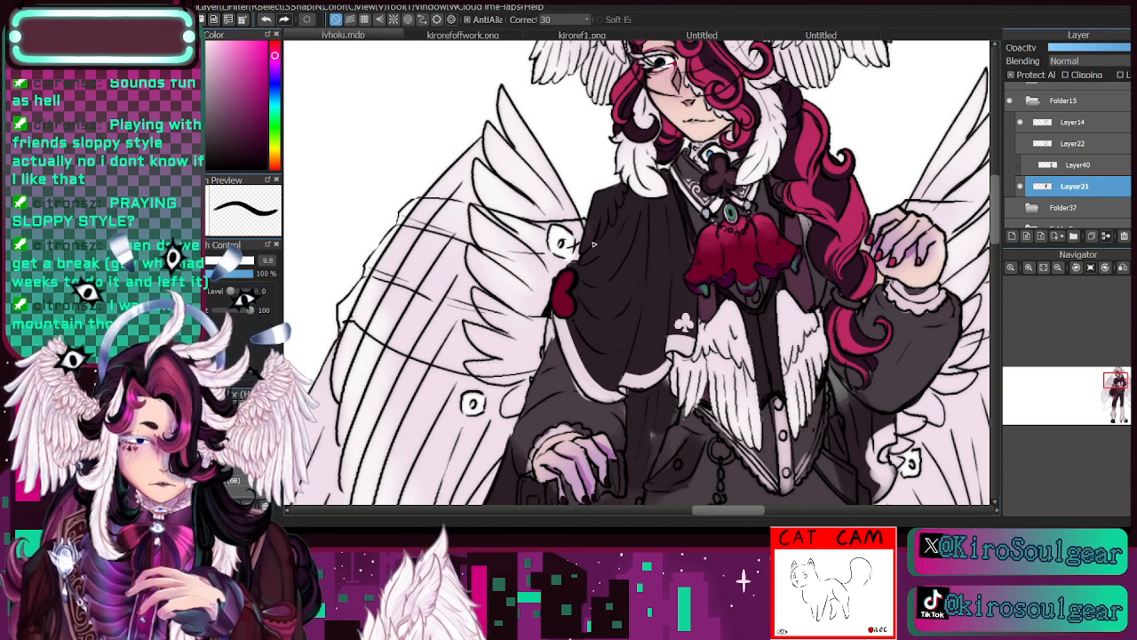
pyautogui.moveTo(598, 206)
pyautogui.mouseDown()
pyautogui.moveTo(601, 236)
pyautogui.moveTo(609, 193)
pyautogui.moveTo(595, 164)
pyautogui.moveTo(625, 186)
pyautogui.moveTo(613, 199)
pyautogui.moveTo(621, 178)
pyautogui.moveTo(596, 222)
pyautogui.moveTo(627, 190)
pyautogui.mouseUp()
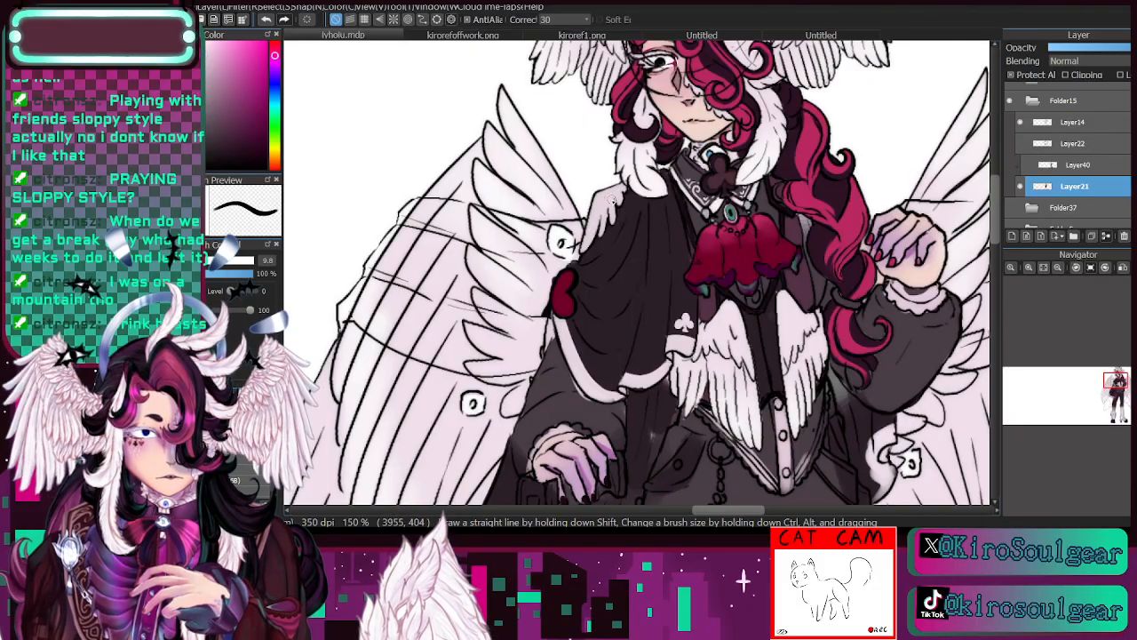
pyautogui.moveTo(621, 179); pyautogui.dragTo(547, 179)
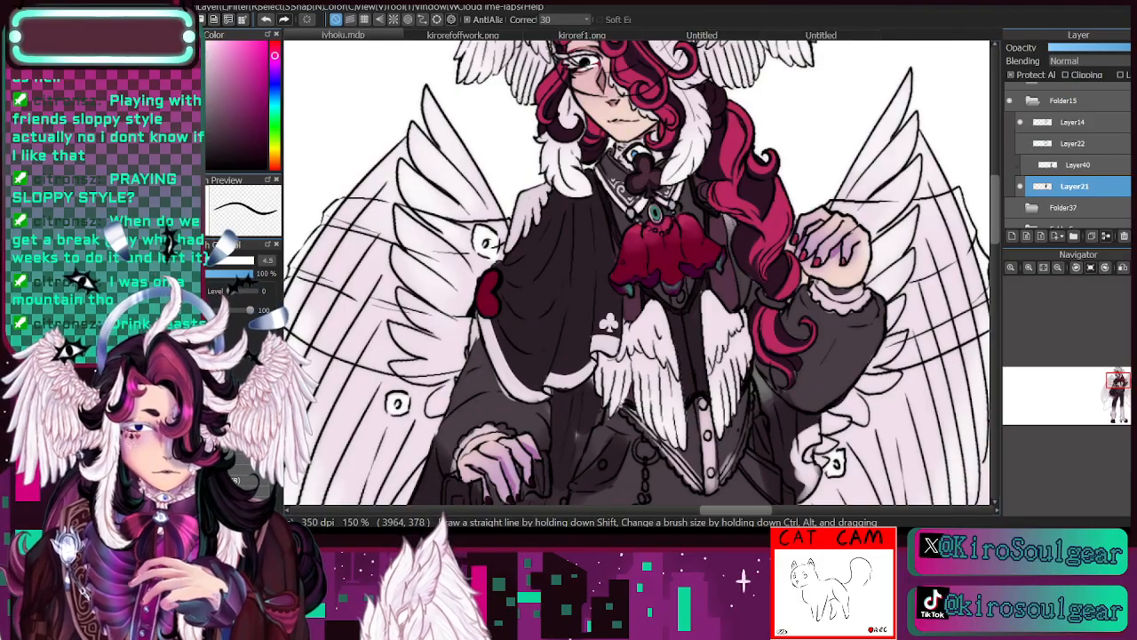
# - Colour the beads around the brooch and the clasp in the long hair with the collar beads' sampled blue-grey at brush size 4.2
pyautogui.click(1030, 268)
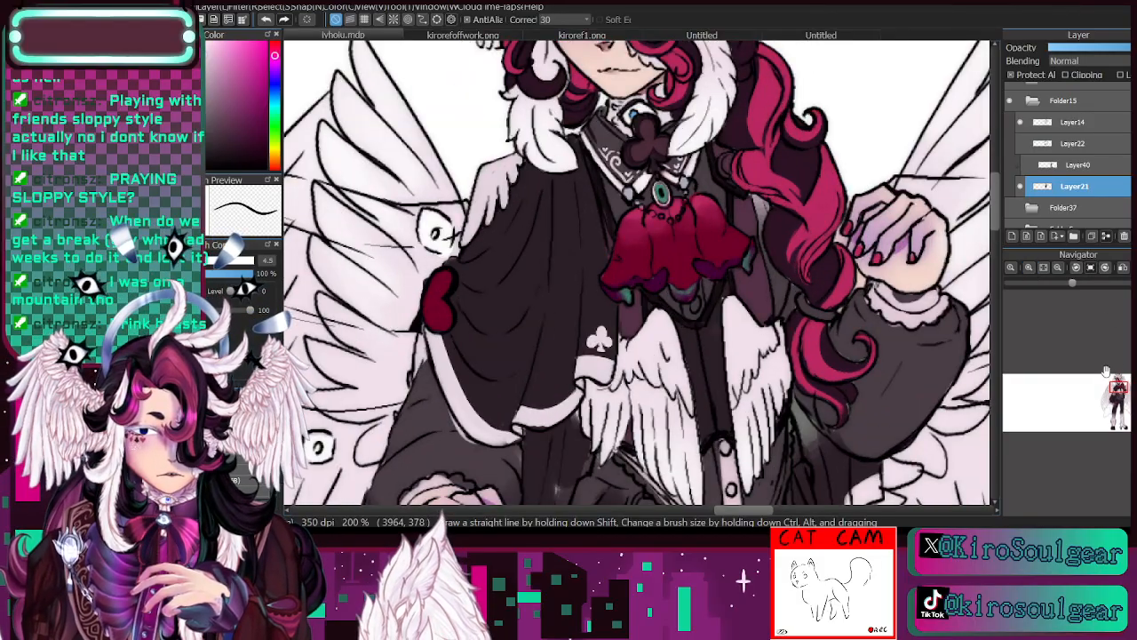
pyautogui.press('[')
pyautogui.press('[')
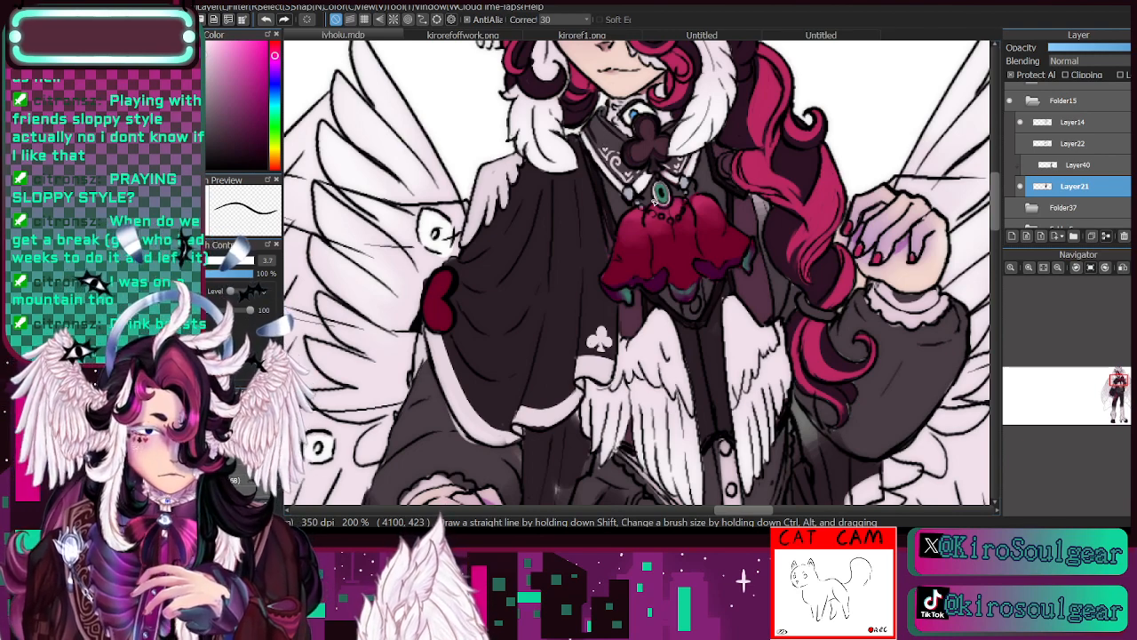
pyautogui.moveTo(1111, 374); pyautogui.dragTo(1112, 372)
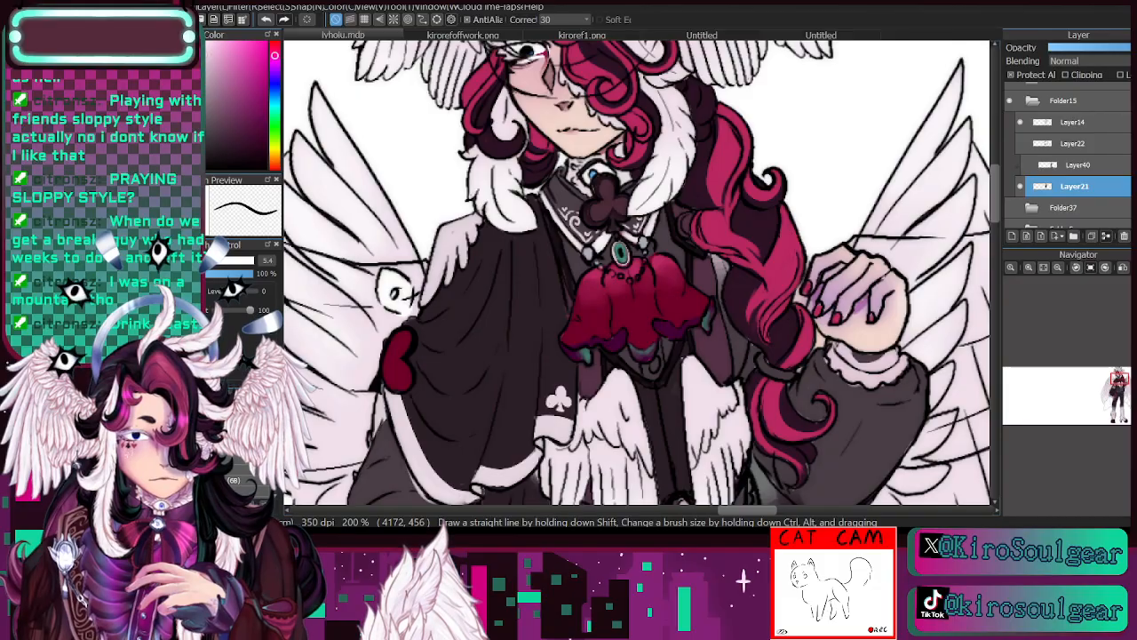
pyautogui.press('i')
pyautogui.click(590, 247)
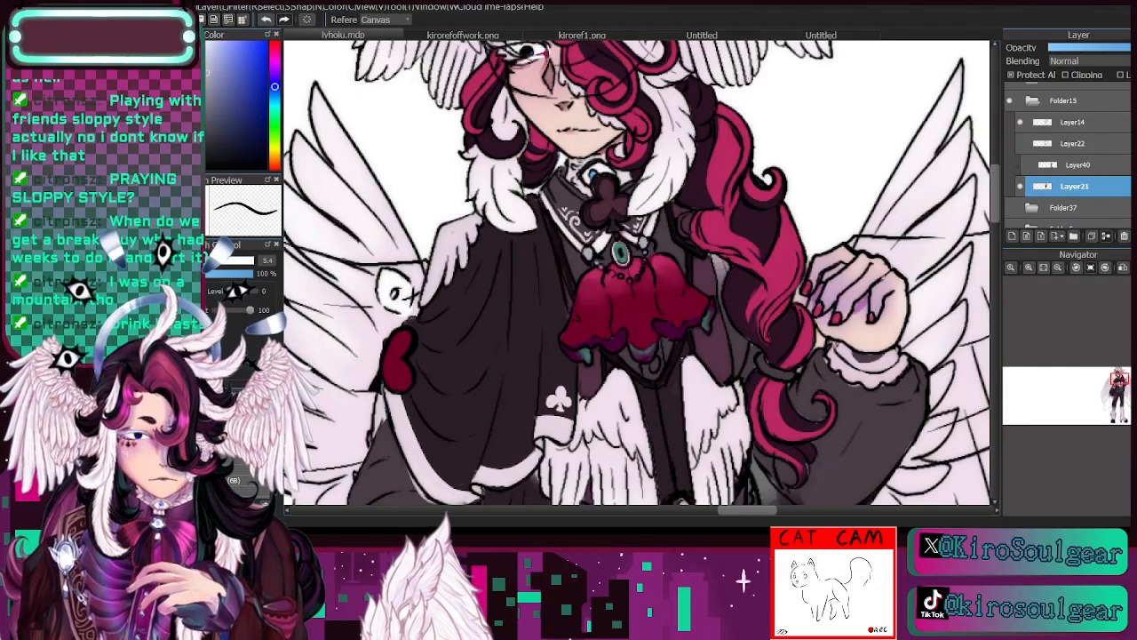
pyautogui.press('b')
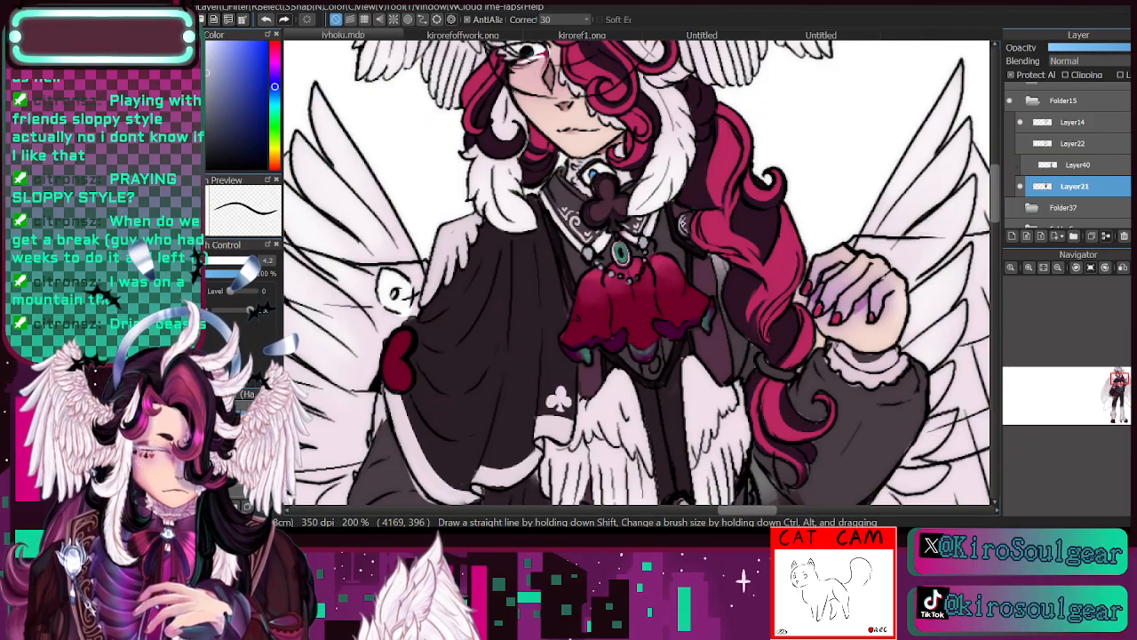
# - Sample the hair's pink and touch up the strand beside the hair clasp at brush size 4.2
pyautogui.press('i')
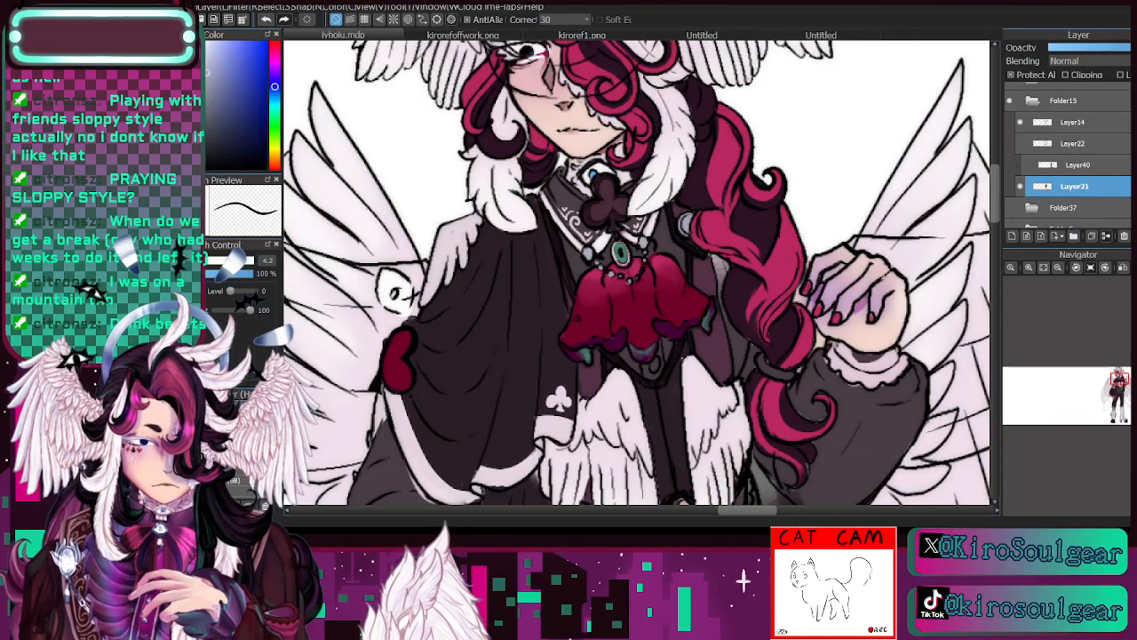
pyautogui.click(725, 155)
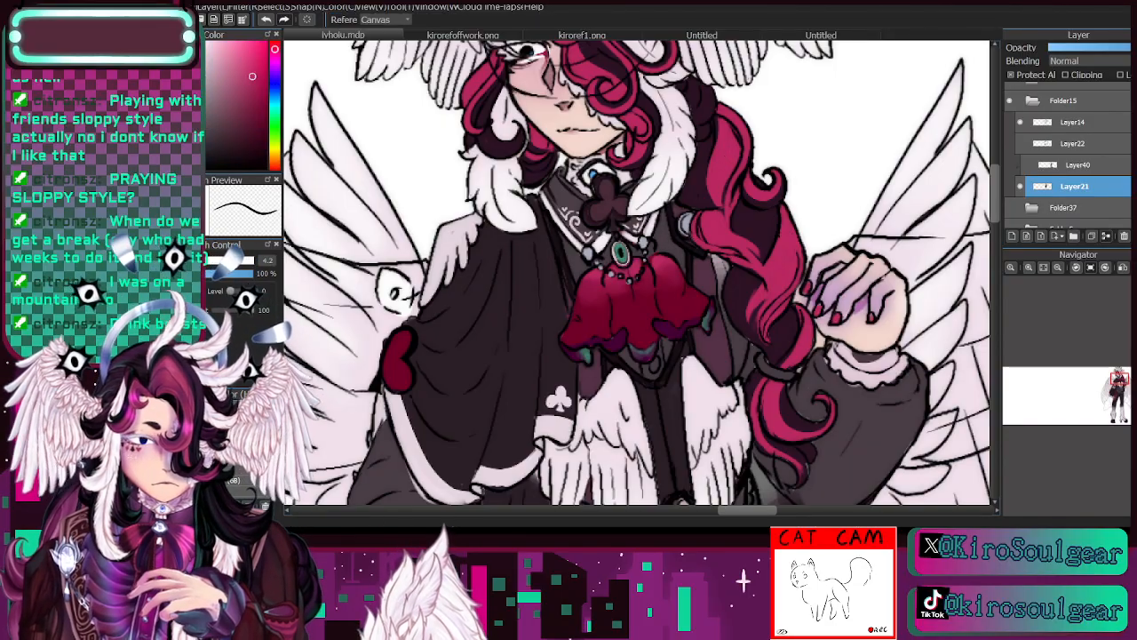
pyautogui.press('b')
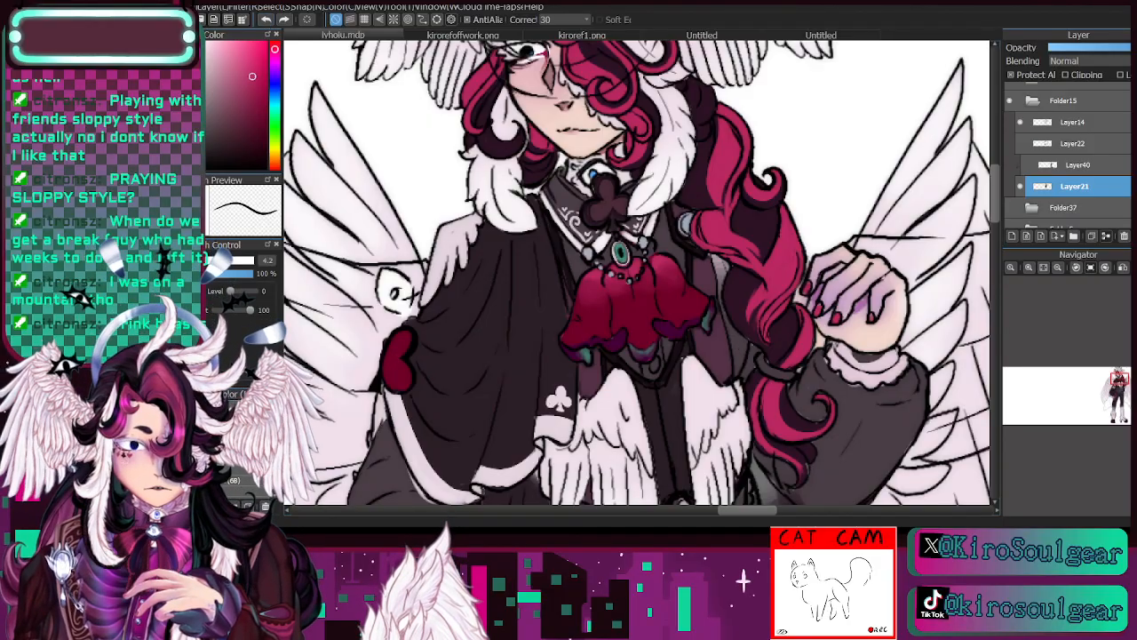
# - Sample the hair's dark plum and touch up the lower curl beside the raised sleeve at brush size 9
pyautogui.press('i')
pyautogui.click(1059, 267)
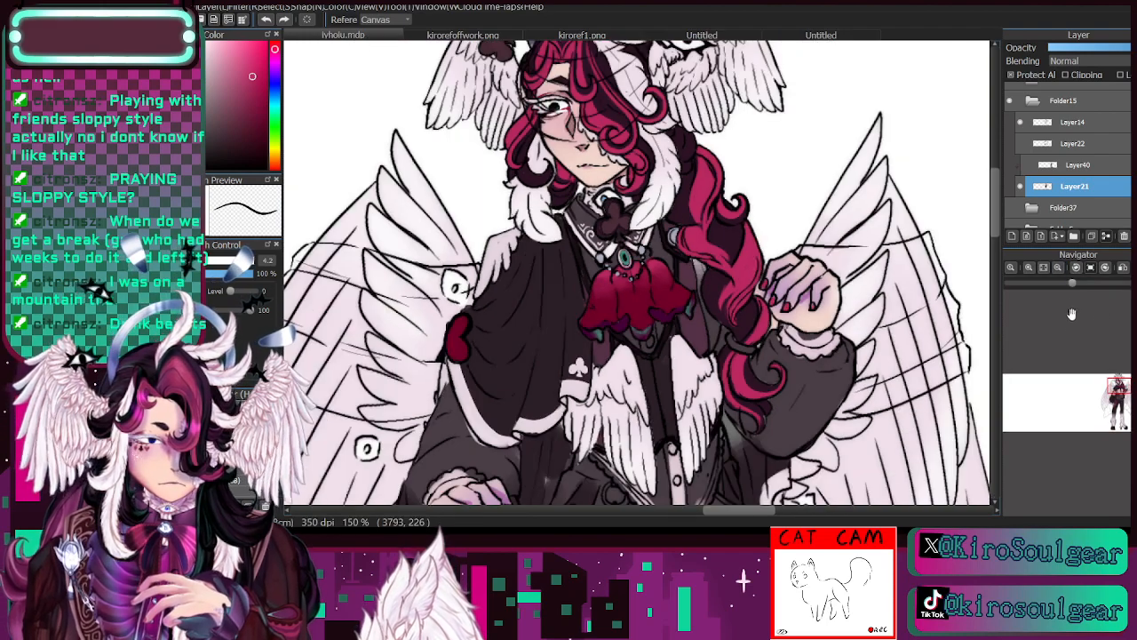
pyautogui.click(1120, 393)
pyautogui.moveTo(1120, 394); pyautogui.dragTo(1119, 386)
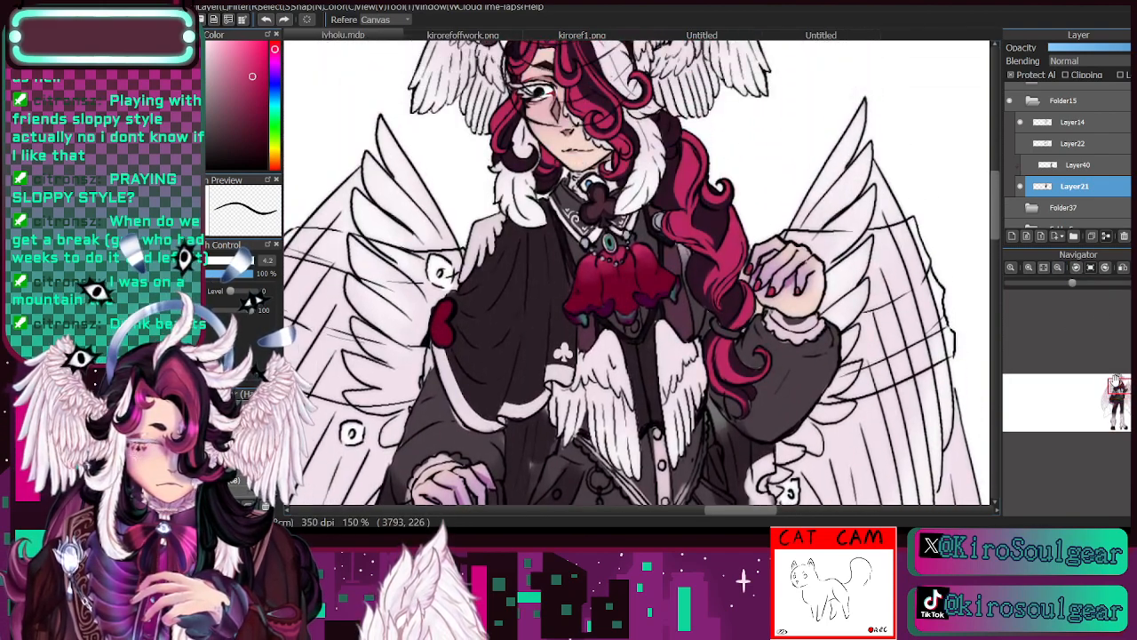
pyautogui.click(698, 312)
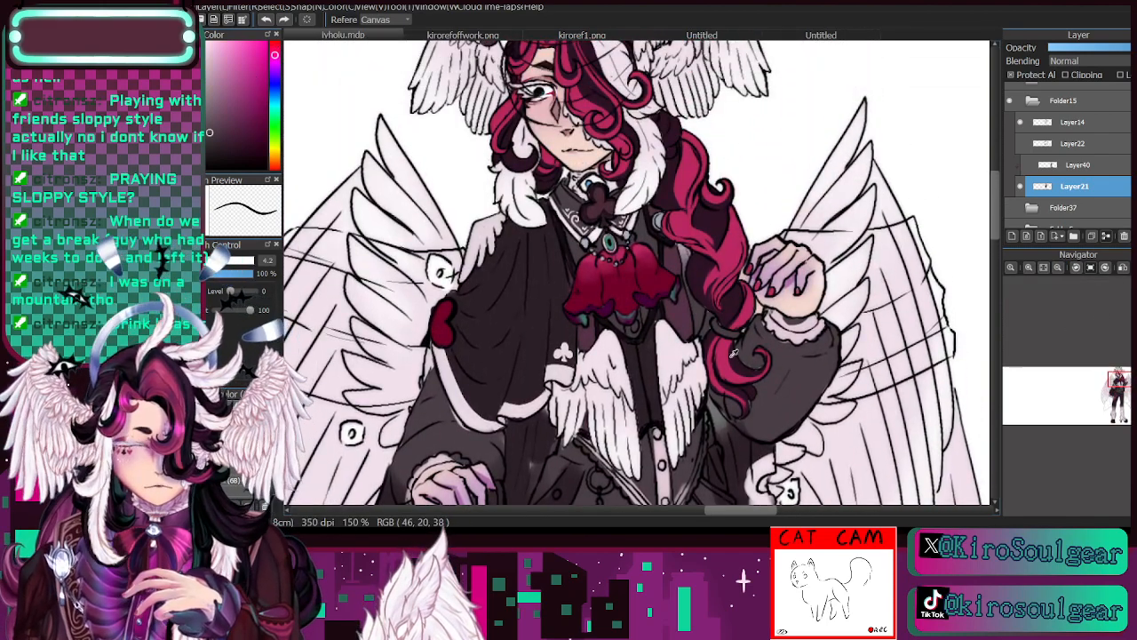
pyautogui.click(1029, 267)
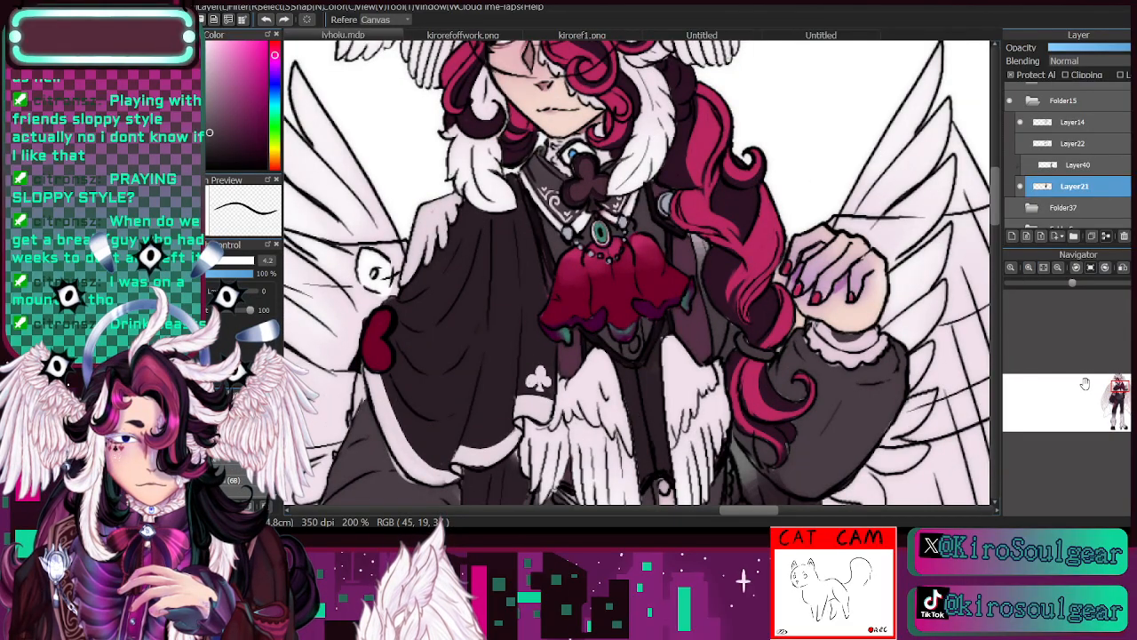
pyautogui.press('b')
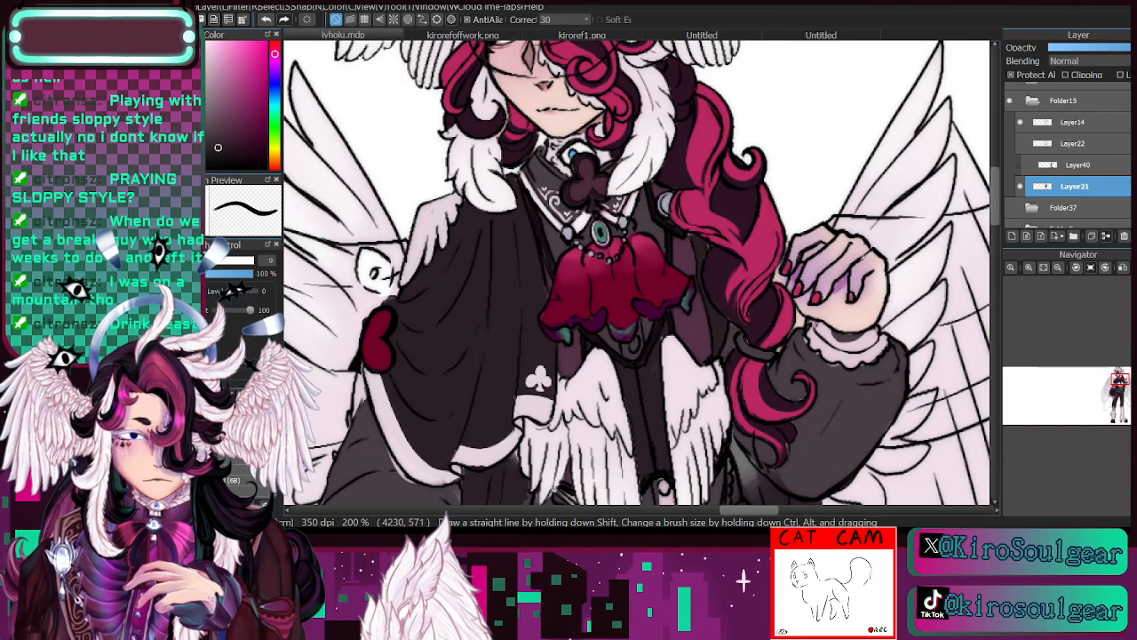
pyautogui.keyDown('alt'); pyautogui.click(557, 241); pyautogui.keyUp('alt')
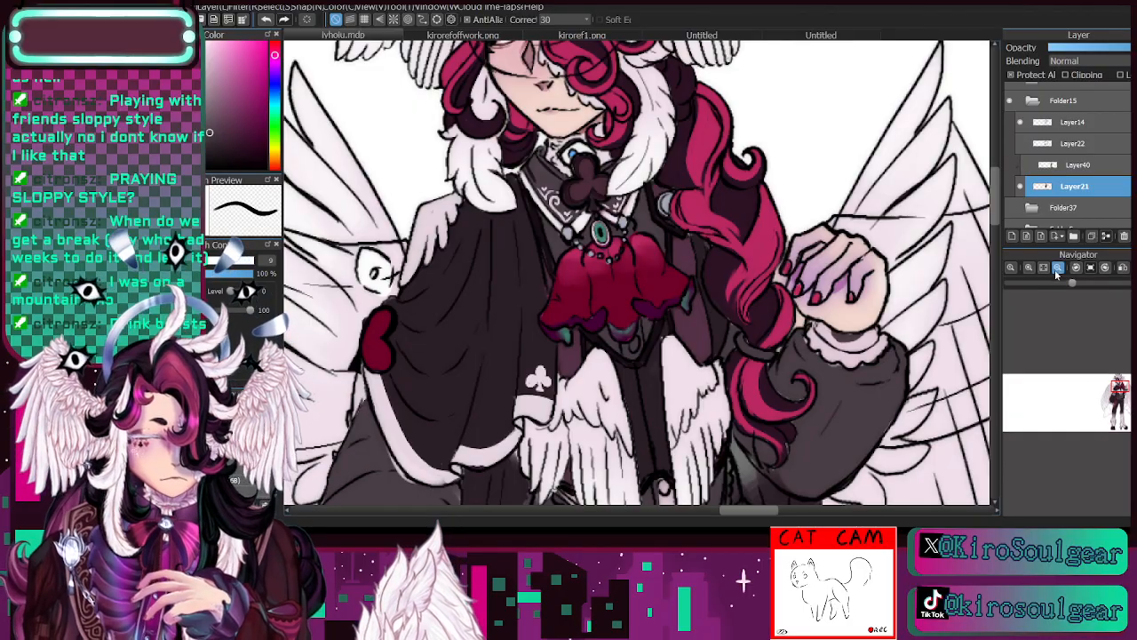
pyautogui.click(1058, 267)
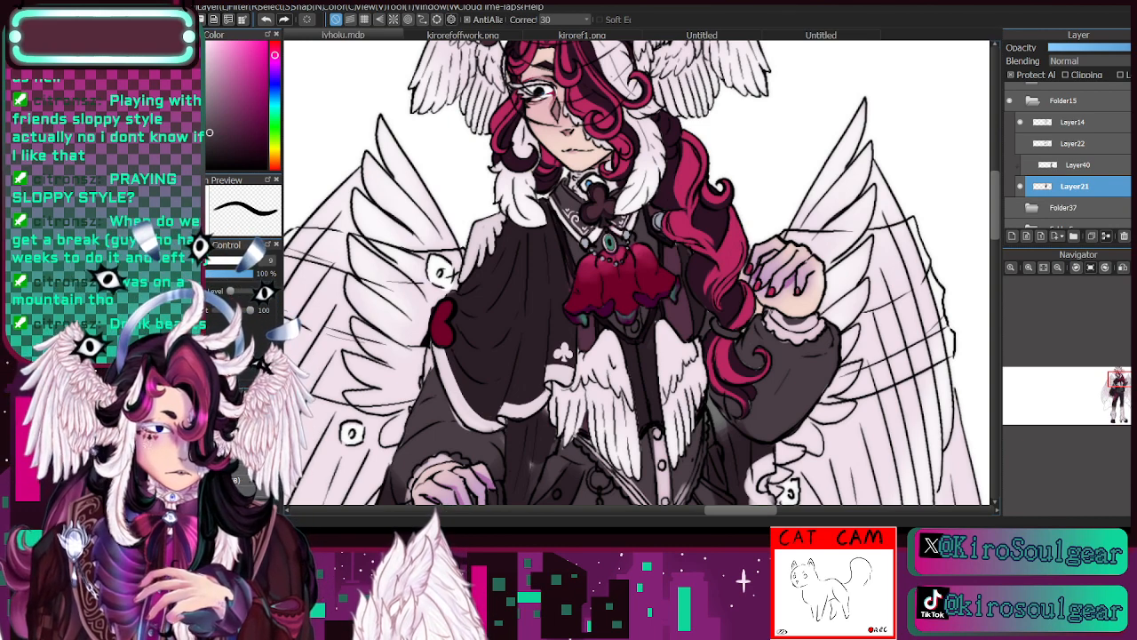
# - Toggle Layer21's visibility off and on, then sample the vest placket's white and paint the pendant below the red jabot at brush size 6
pyautogui.click(1020, 187)
pyautogui.click(1020, 186)
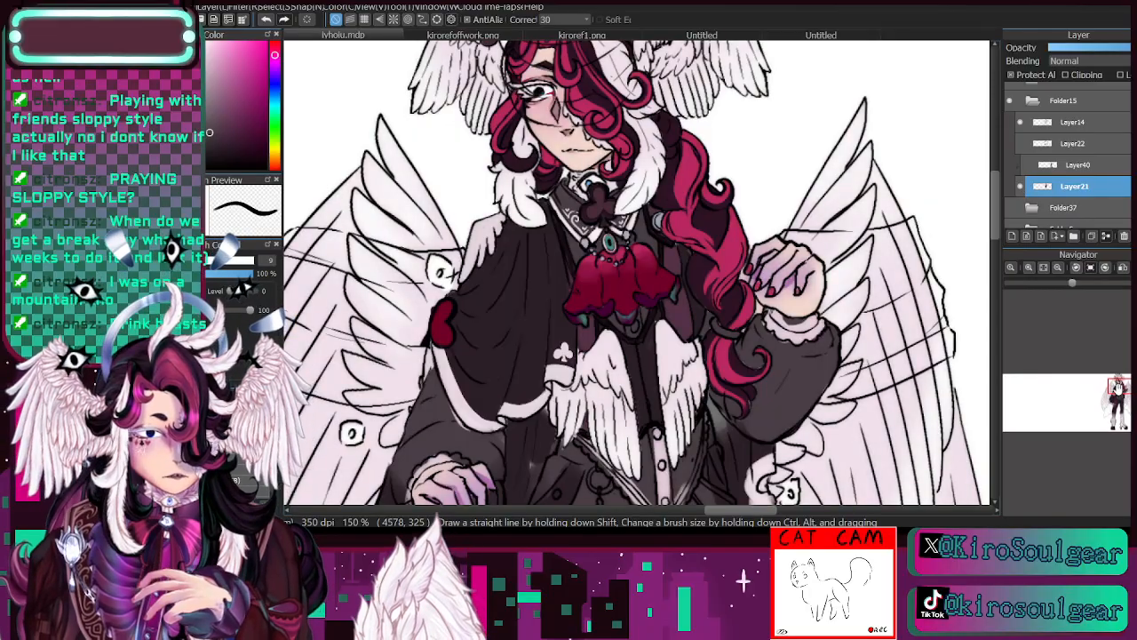
pyautogui.click(1116, 388)
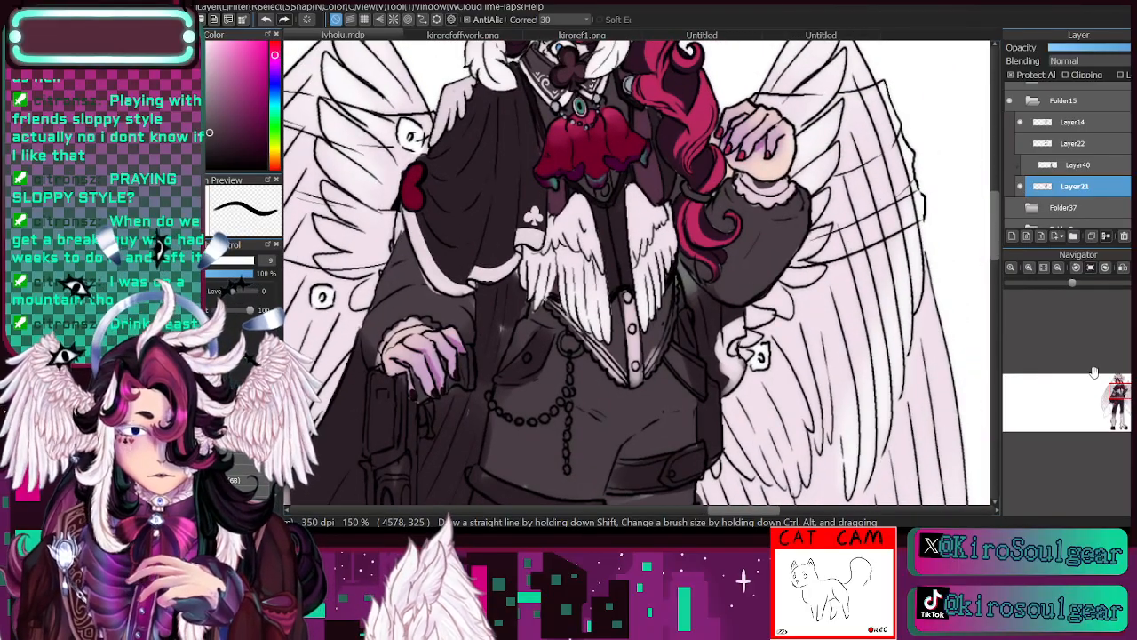
pyautogui.press('i')
pyautogui.click(629, 350)
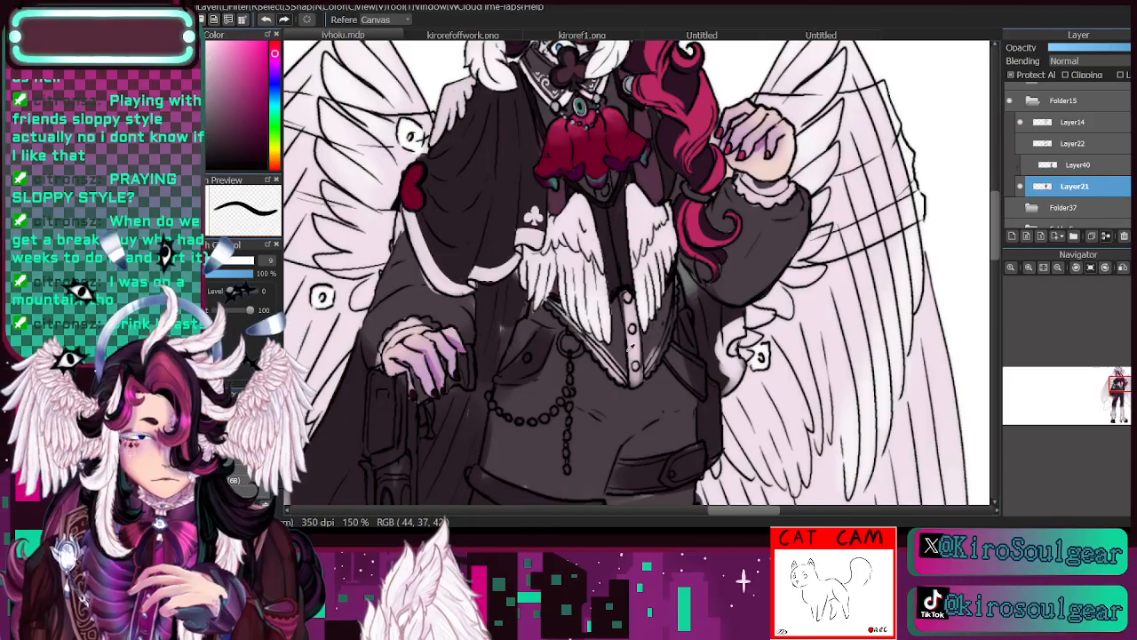
pyautogui.press('b')
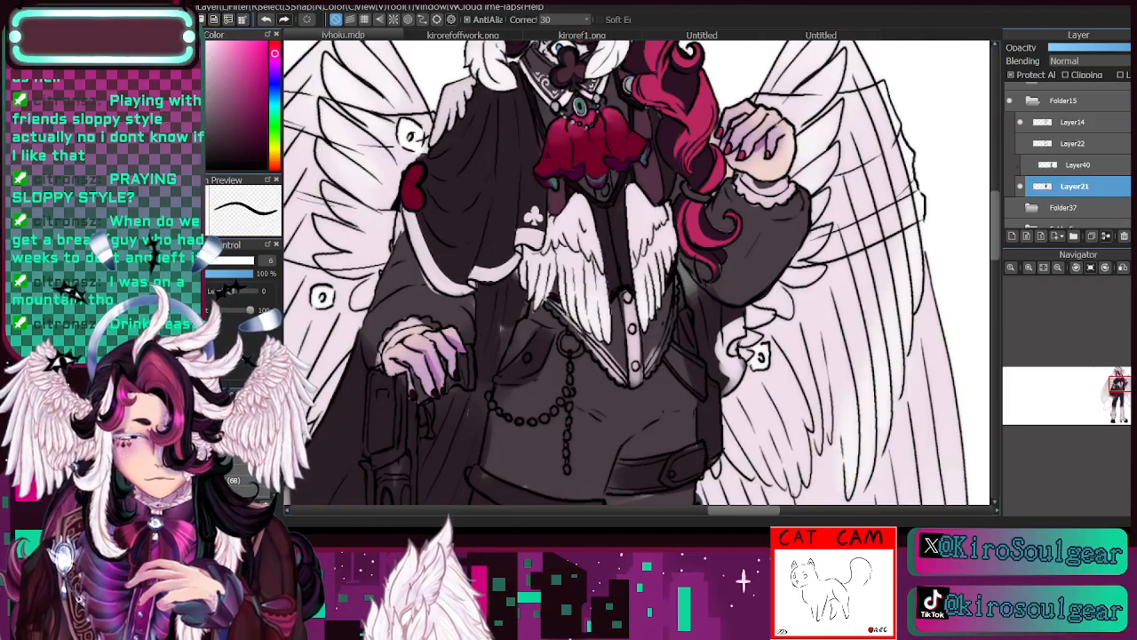
pyautogui.click(1029, 267)
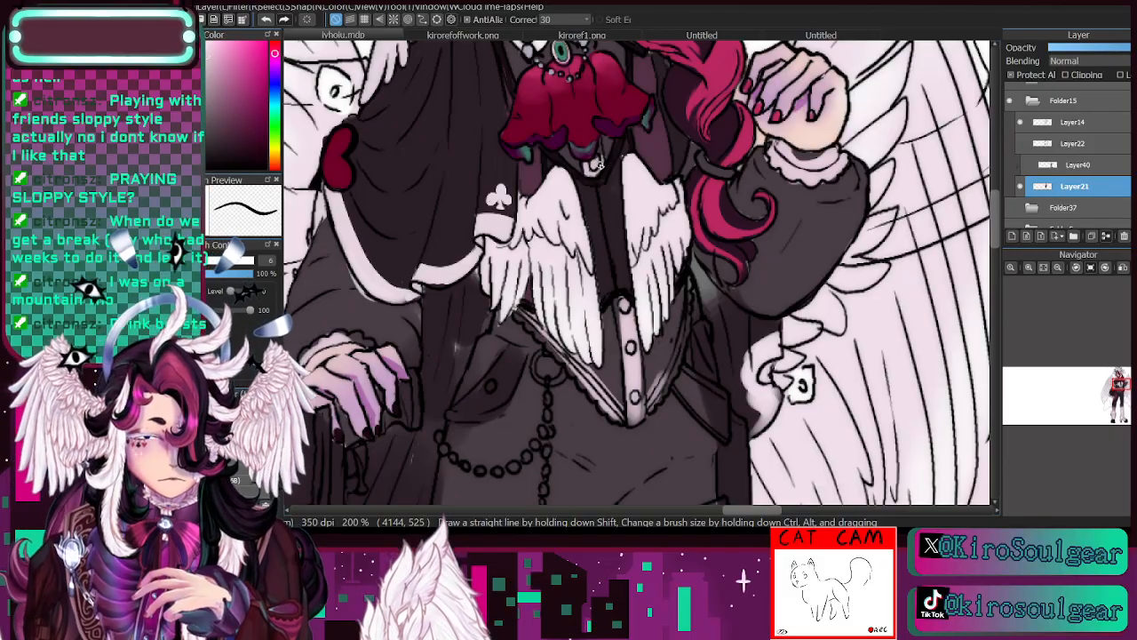
# - Sample the cape's dark colour and touch up the opening inside the white pendant loop below the red jabot at brush size 6
pyautogui.moveTo(1118, 389); pyautogui.dragTo(1119, 385)
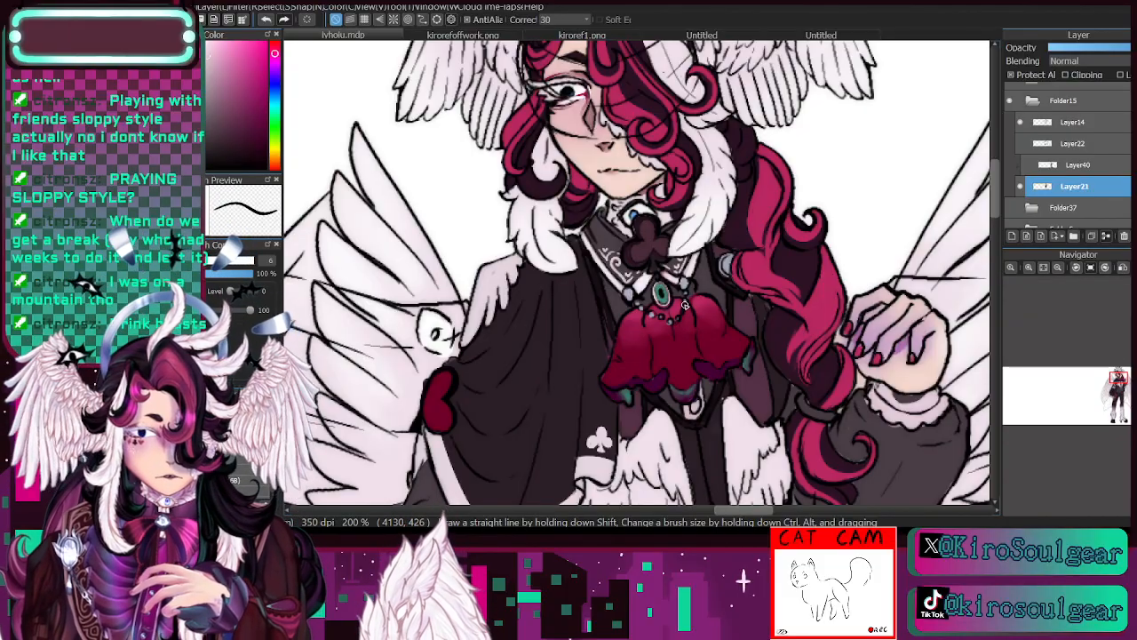
pyautogui.press('i')
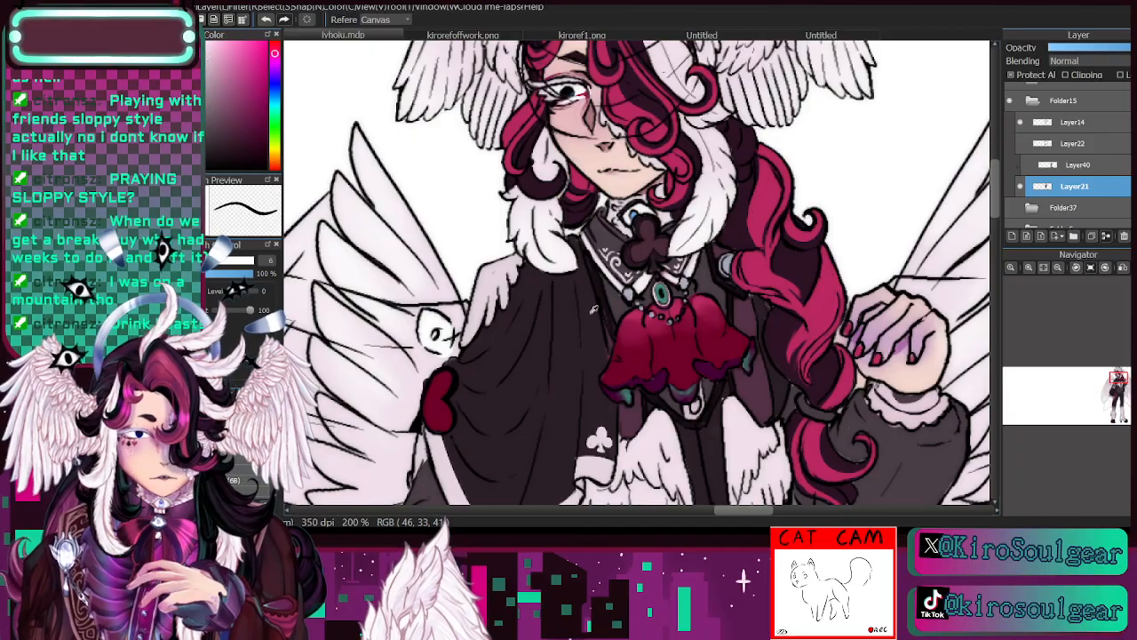
pyautogui.click(602, 283)
pyautogui.press('b')
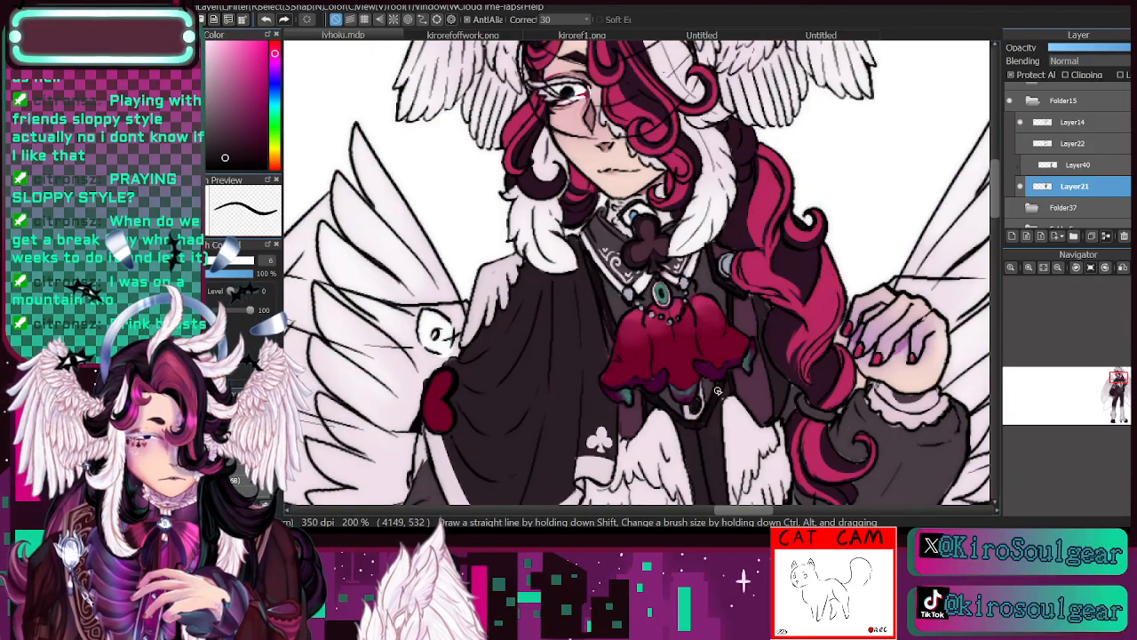
# - Sample the cape's dark plum and touch up its front edge beside the collar and jabot at brush size 6
pyautogui.moveTo(1126, 386); pyautogui.dragTo(1121, 388)
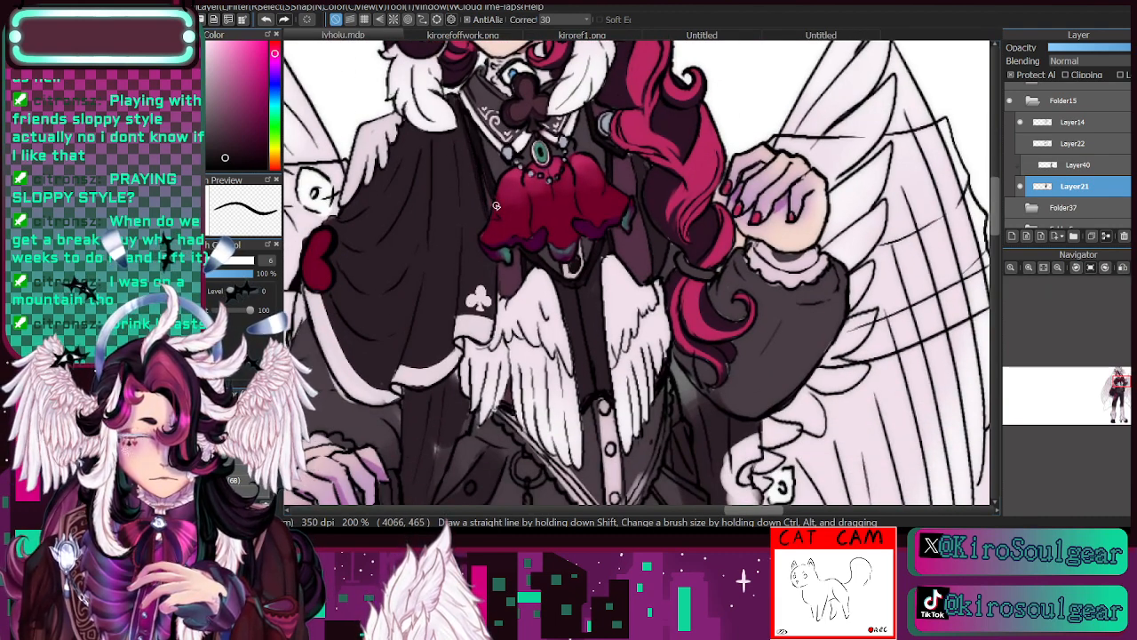
pyautogui.scroll(-1, 511, 240)
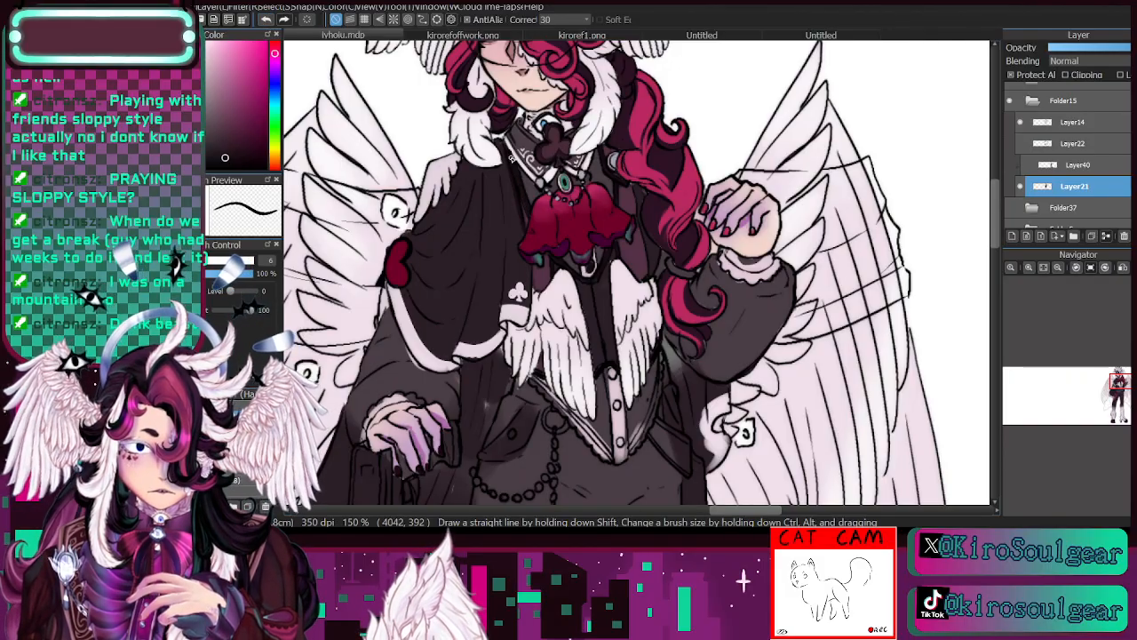
pyautogui.keyDown('alt'); pyautogui.click(512, 208); pyautogui.keyUp('alt')
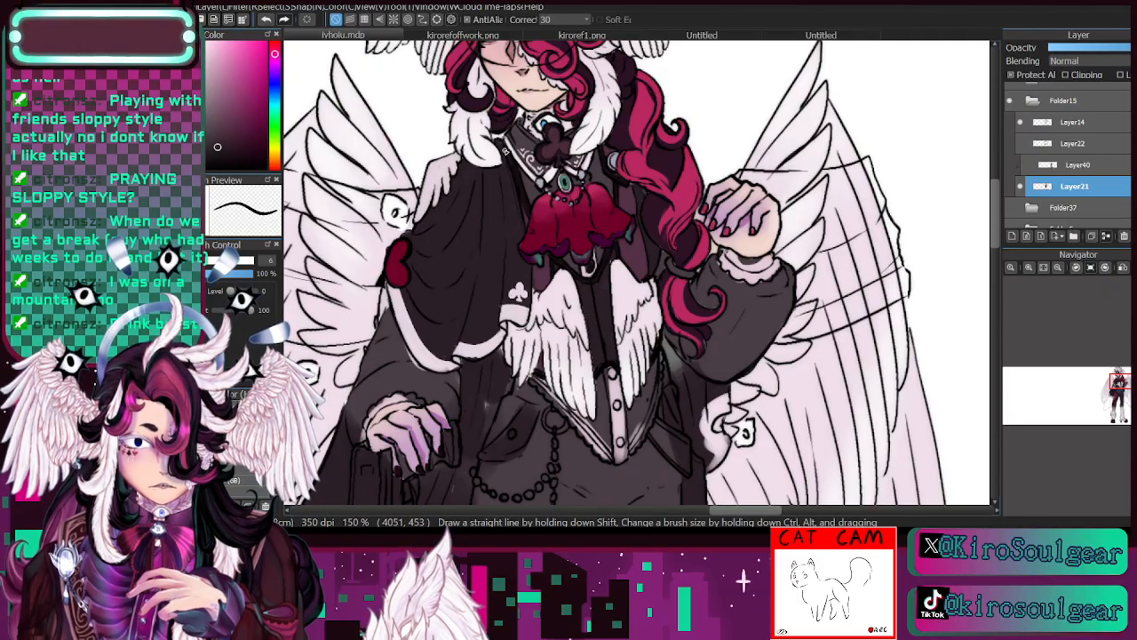
pyautogui.press('alt')
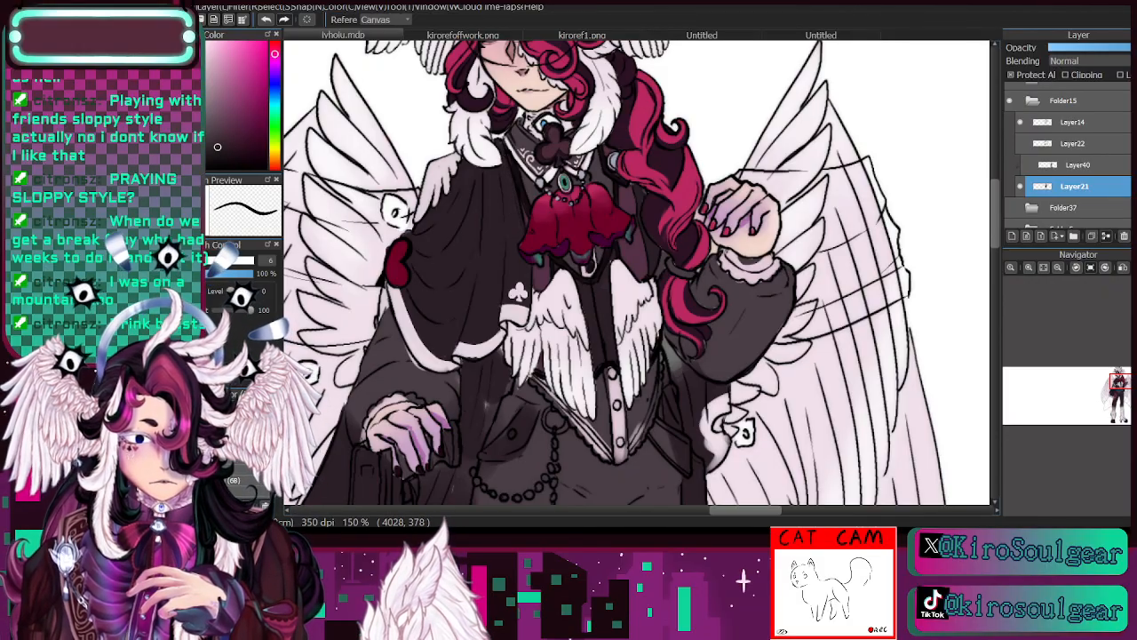
pyautogui.moveTo(1123, 390); pyautogui.dragTo(1119, 383)
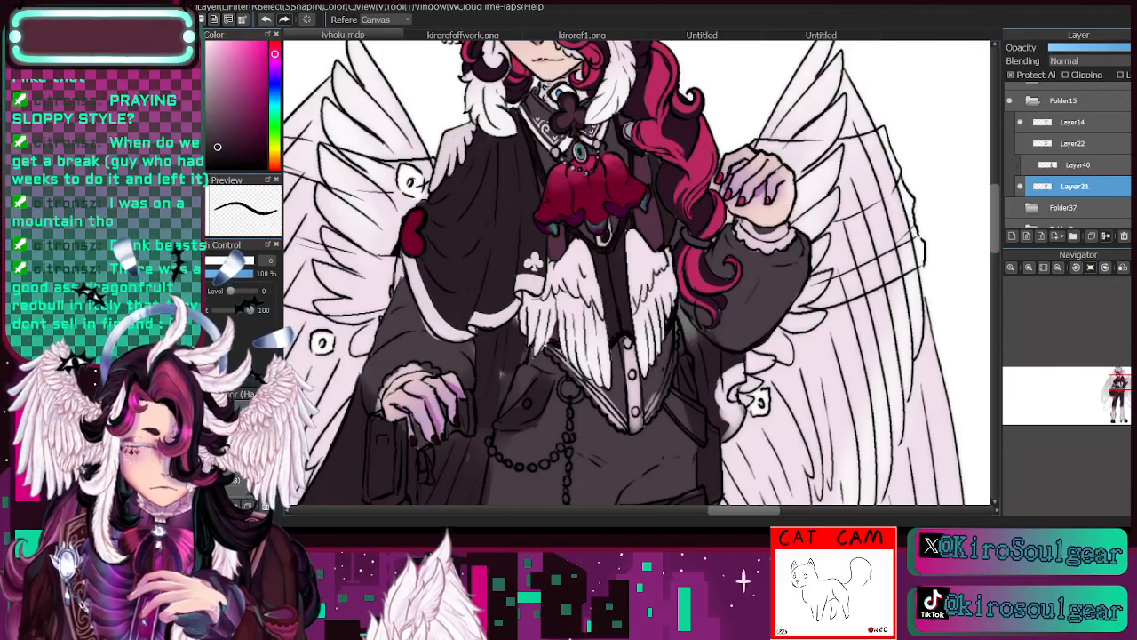
pyautogui.press('b')
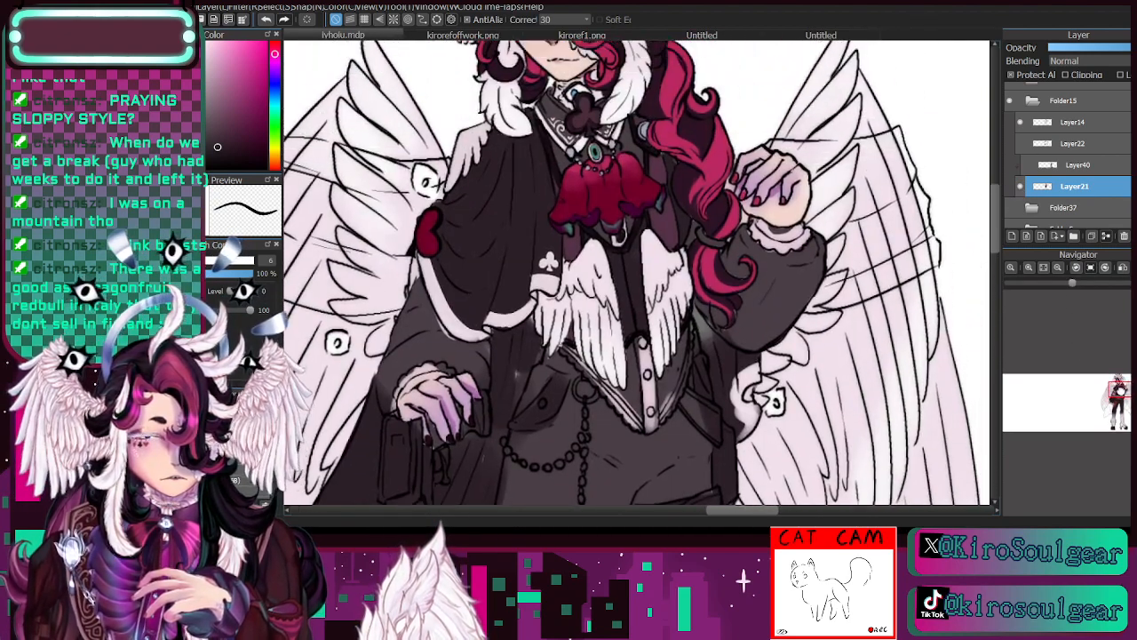
pyautogui.moveTo(1121, 390); pyautogui.dragTo(1120, 393)
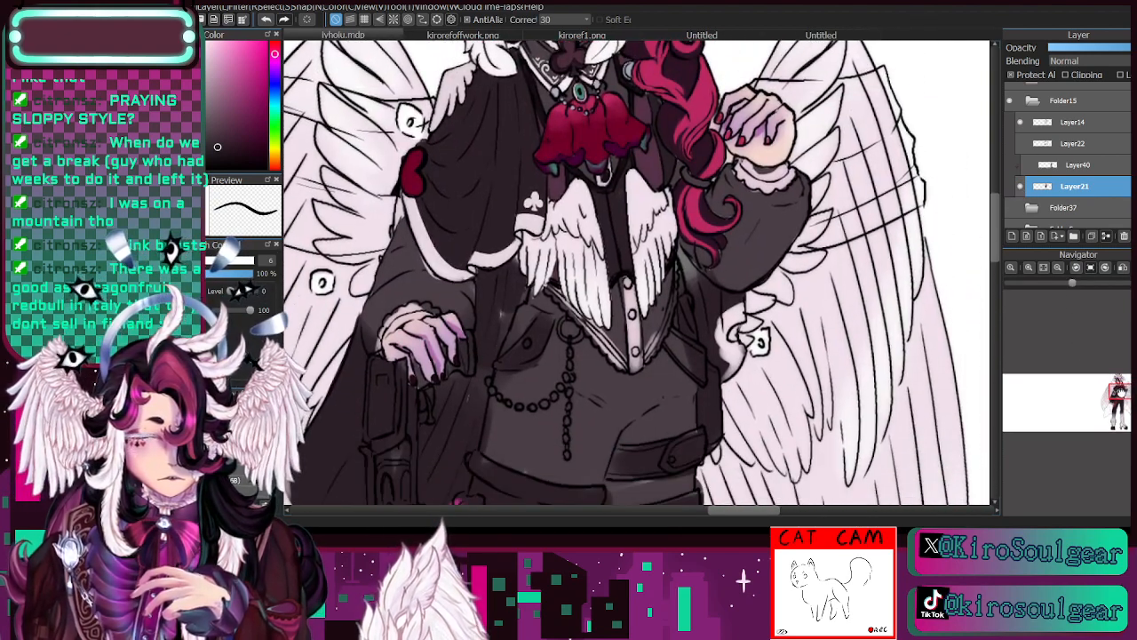
# - Sample the white lining and paint a trim along the long cape's outer edge above the ruffled hem at brush size 10.4
pyautogui.press('e')
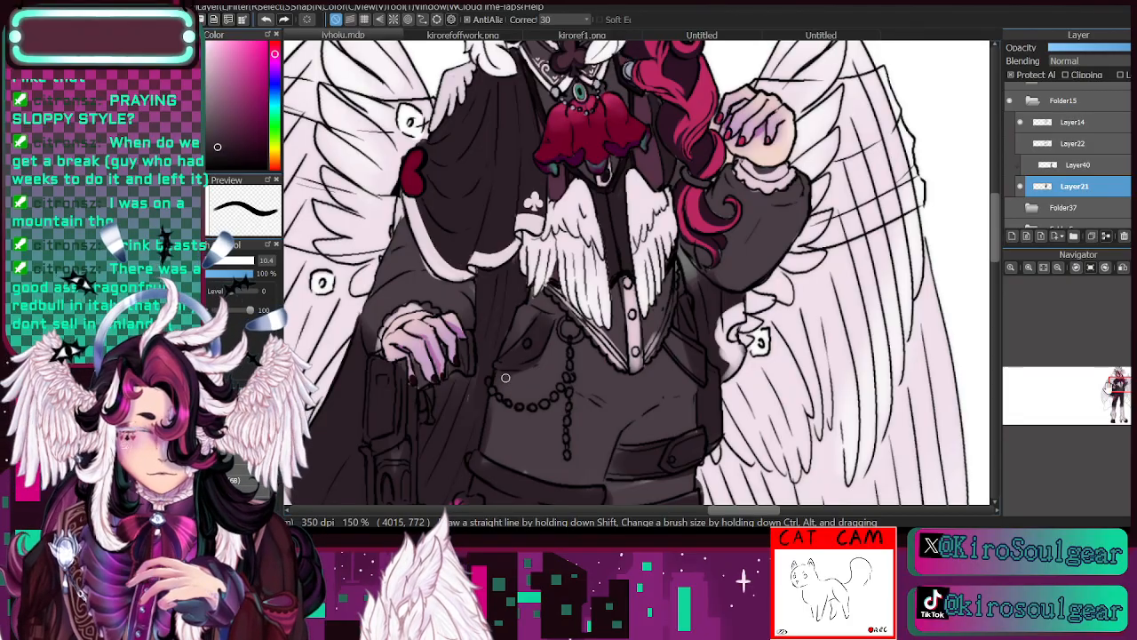
pyautogui.moveTo(506, 380); pyautogui.dragTo(648, 185)
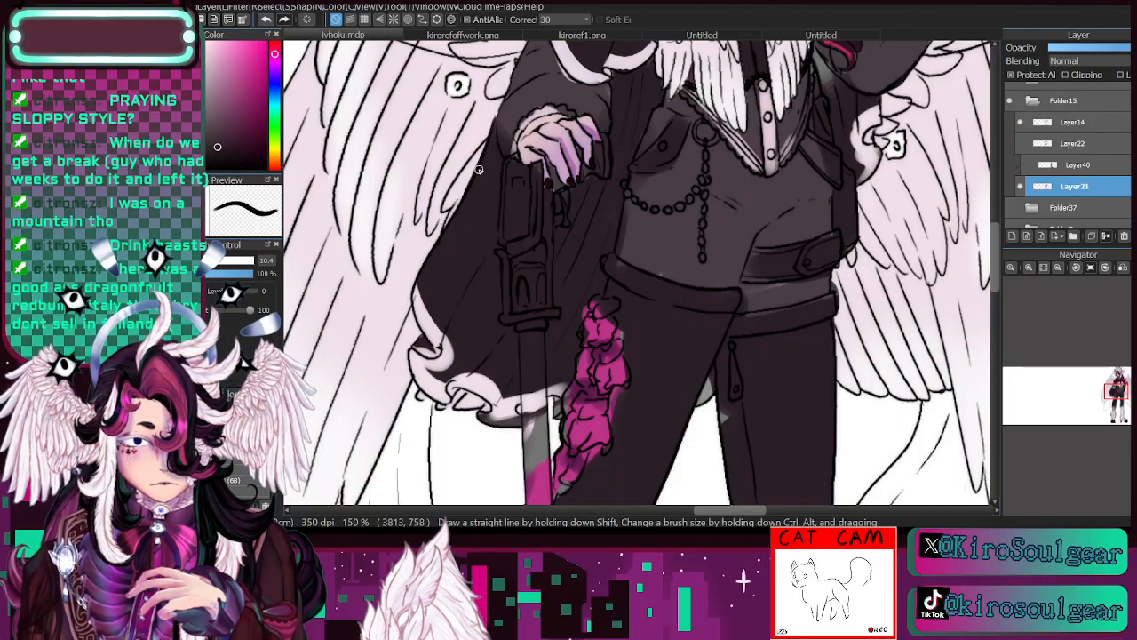
pyautogui.press('i')
pyautogui.click(431, 319)
pyautogui.press('b')
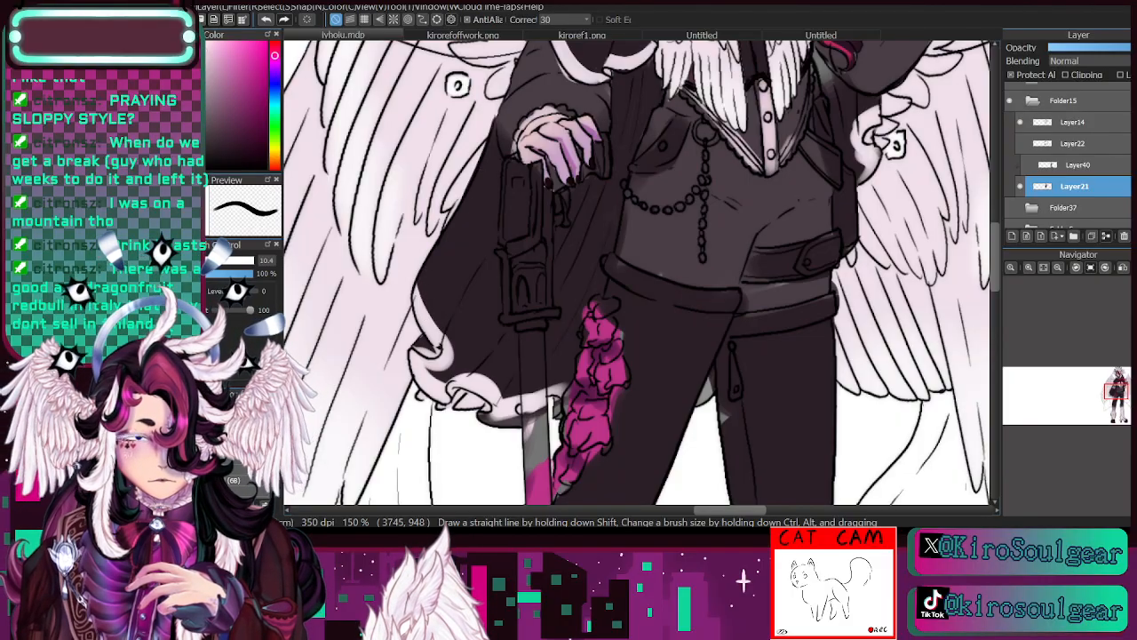
pyautogui.moveTo(416, 281)
pyautogui.mouseDown()
pyautogui.moveTo(440, 330)
pyautogui.moveTo(422, 342)
pyautogui.moveTo(433, 331)
pyautogui.mouseUp()
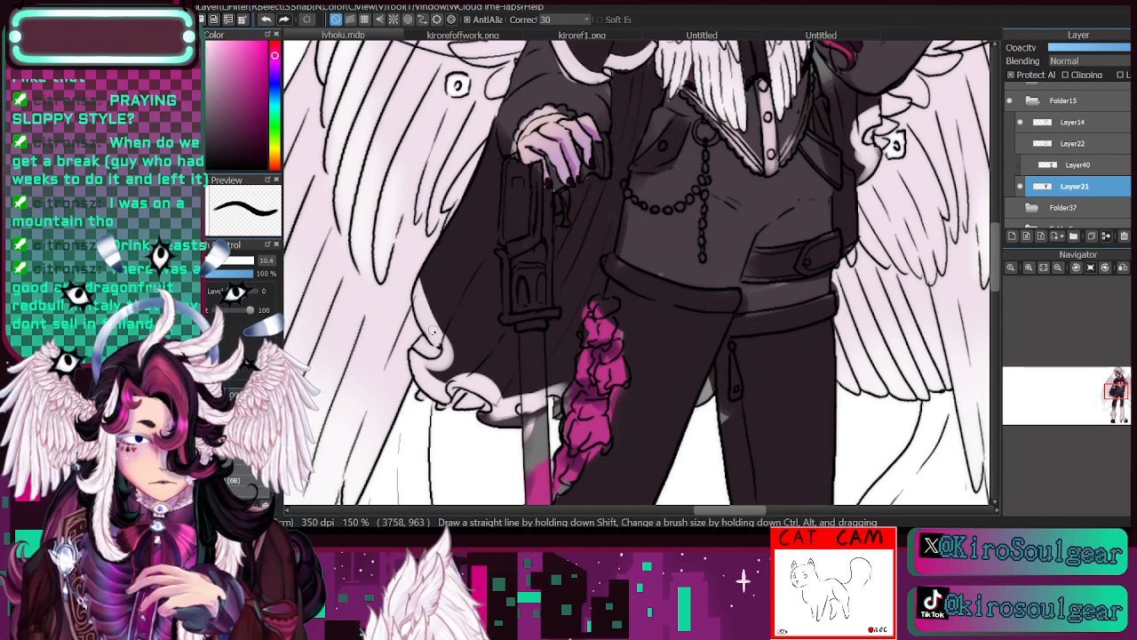
# - Sample the cape's dark plum and clean up the inner border of the white hem trim at brush size 10.4
pyautogui.press('i')
pyautogui.click(468, 317)
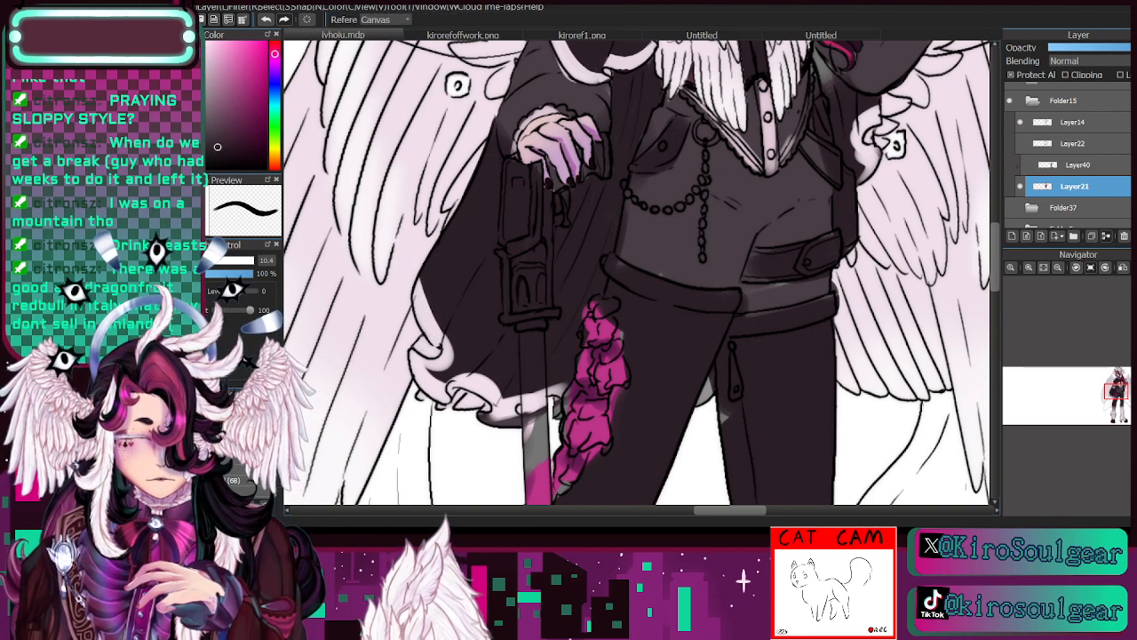
pyautogui.press('b')
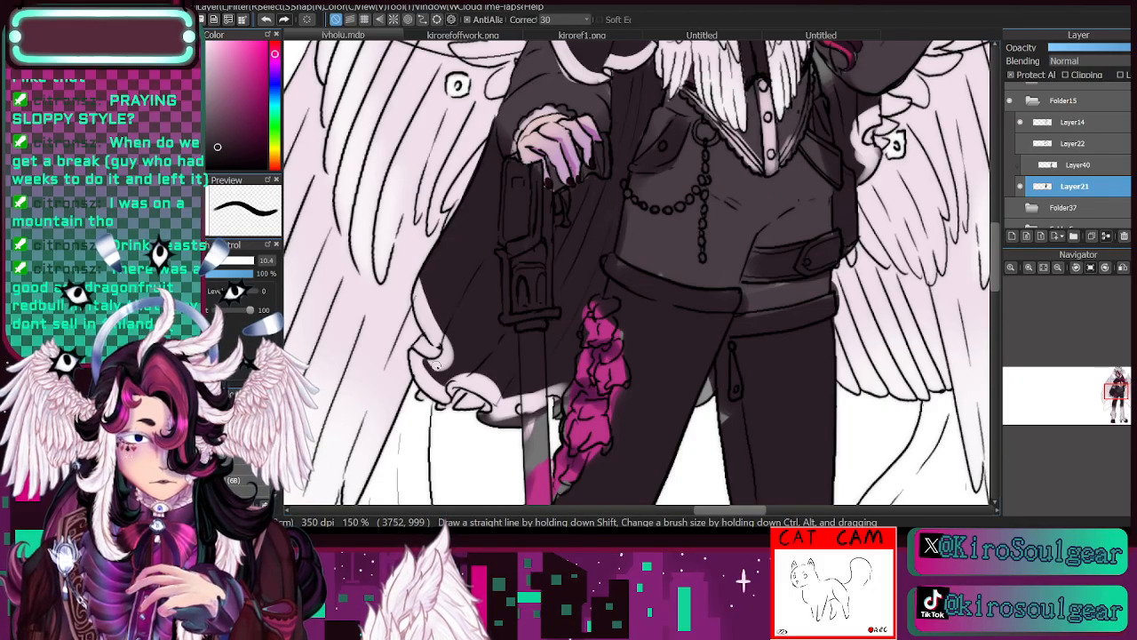
pyautogui.moveTo(419, 354)
pyautogui.mouseDown()
pyautogui.moveTo(455, 341)
pyautogui.moveTo(436, 368)
pyautogui.moveTo(425, 361)
pyautogui.moveTo(443, 384)
pyautogui.moveTo(431, 360)
pyautogui.mouseUp()
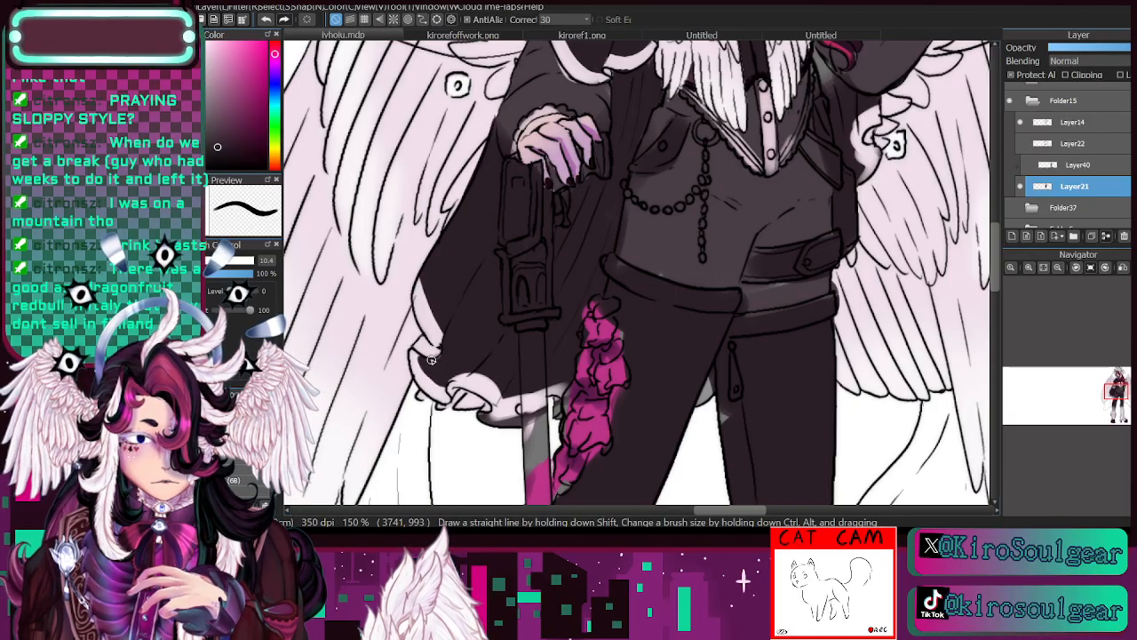
# - Extend the white trim up the long cape's outer edge and finish it with a curl, reducing the brush size to 7.5 and 4.8
pyautogui.moveTo(1114, 393)
pyautogui.mouseDown()
pyautogui.moveTo(1120, 383)
pyautogui.moveTo(1115, 392)
pyautogui.mouseUp()
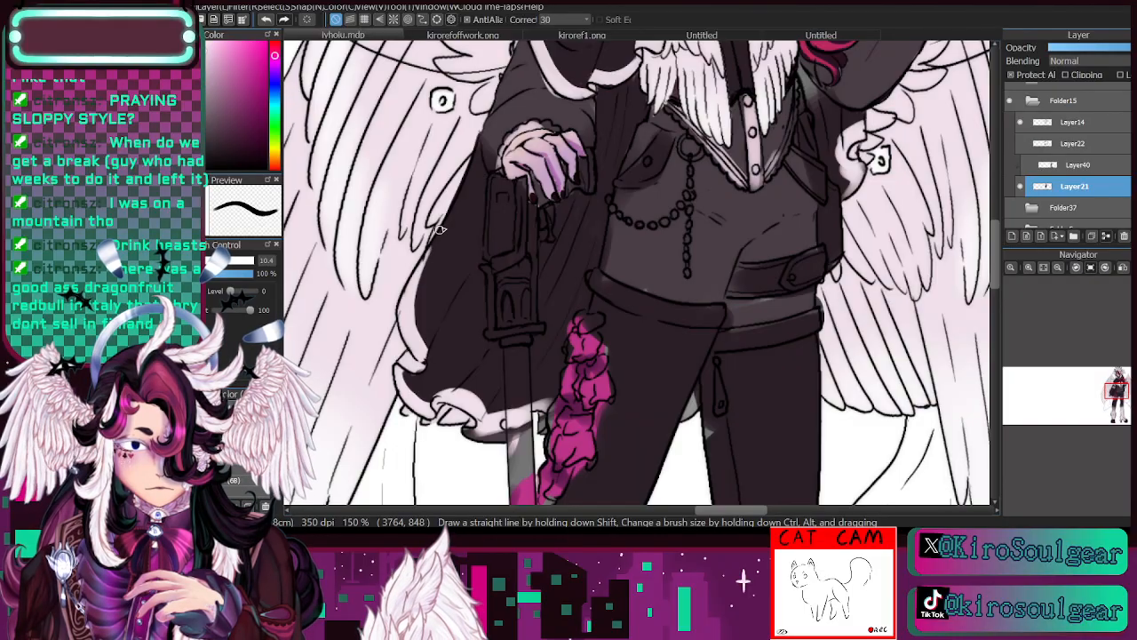
pyautogui.press('[')
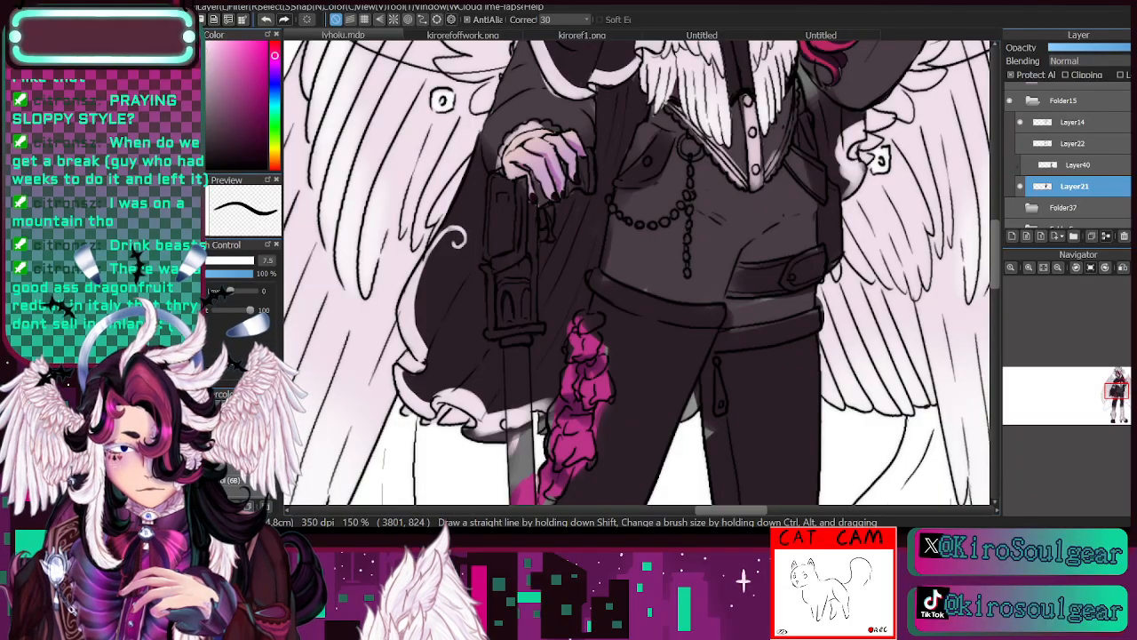
pyautogui.press('[')
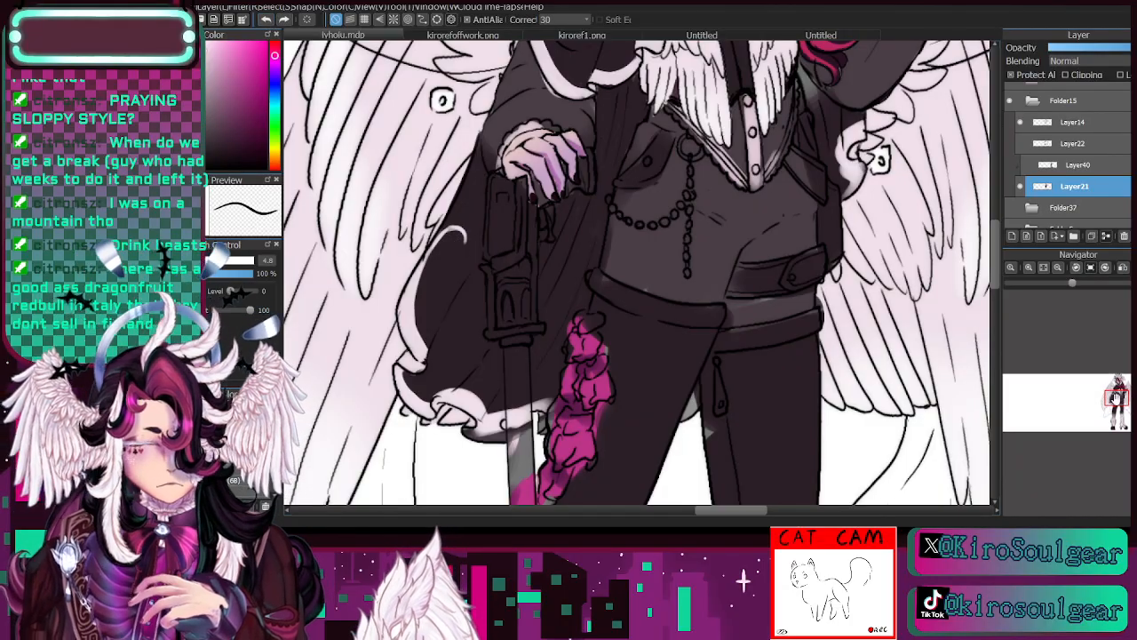
pyautogui.moveTo(1117, 398)
pyautogui.mouseDown()
pyautogui.moveTo(1117, 424)
pyautogui.moveTo(1105, 396)
pyautogui.moveTo(1115, 396)
pyautogui.mouseUp()
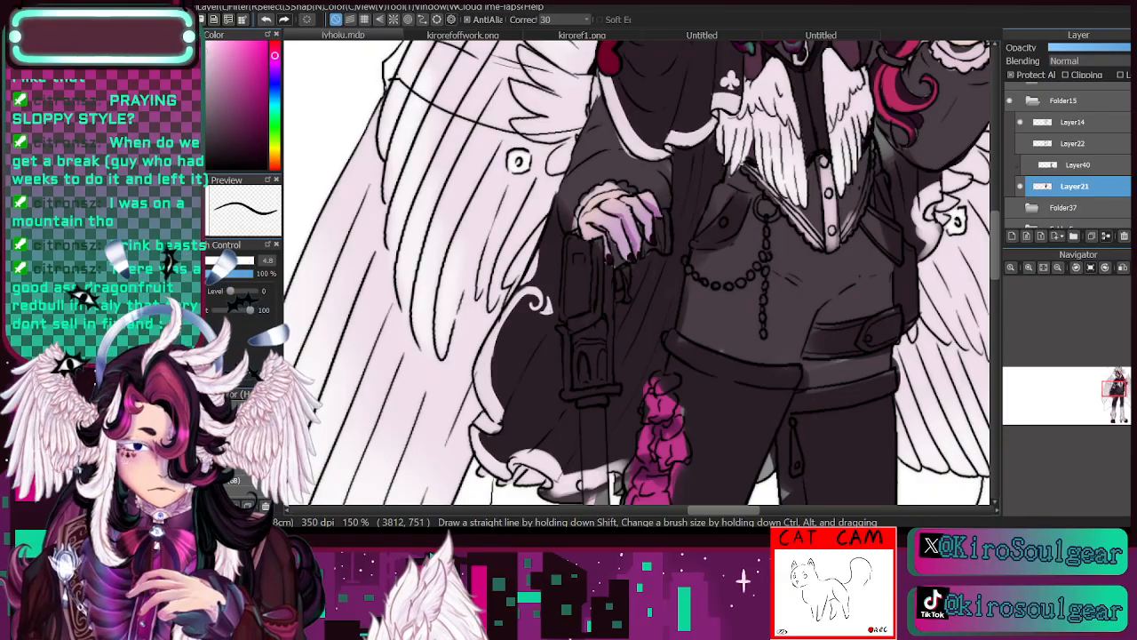
# - Paint small white ornaments beneath the cape trim's curl and shape them with the cape's dark plum at brush size 4.8
pyautogui.press('e')
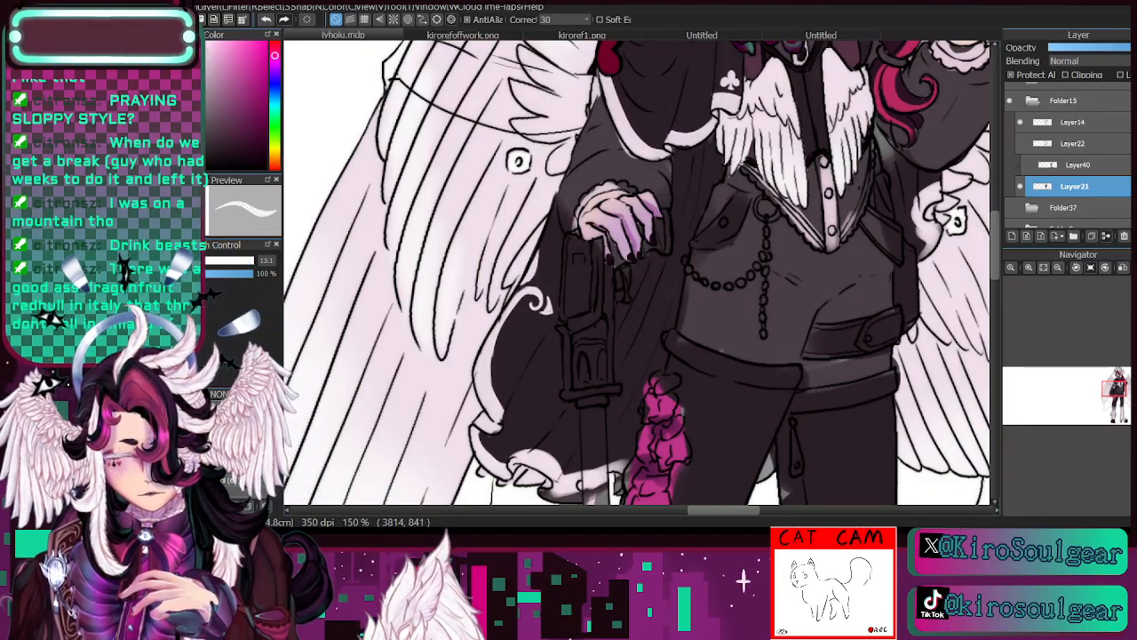
pyautogui.press('b')
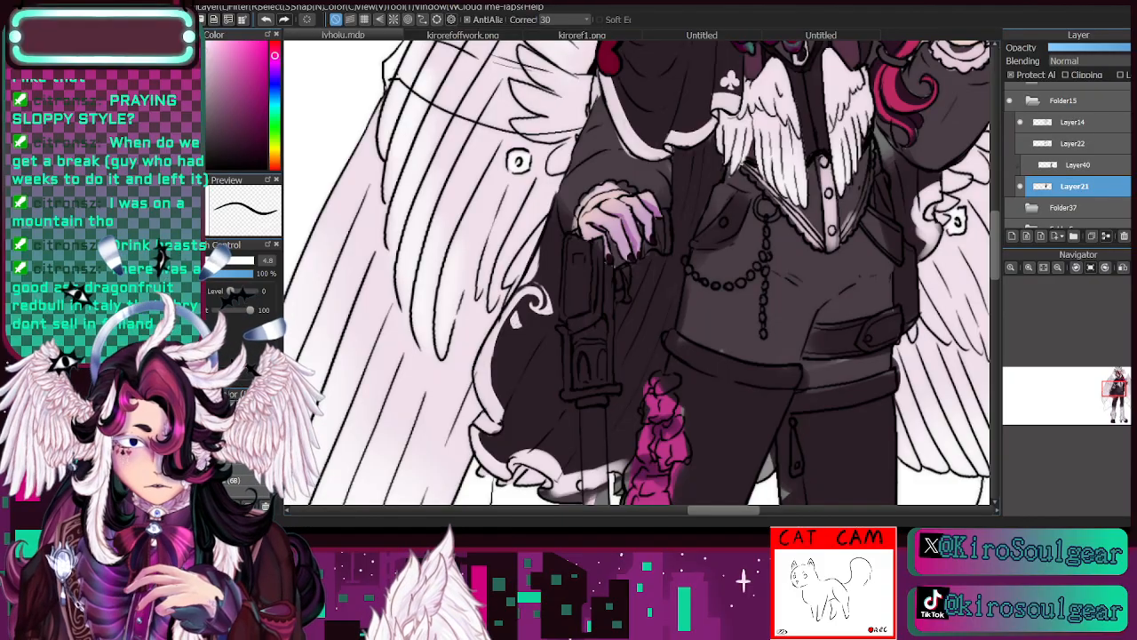
pyautogui.keyDown('alt'); pyautogui.click(525, 307); pyautogui.keyUp('alt')
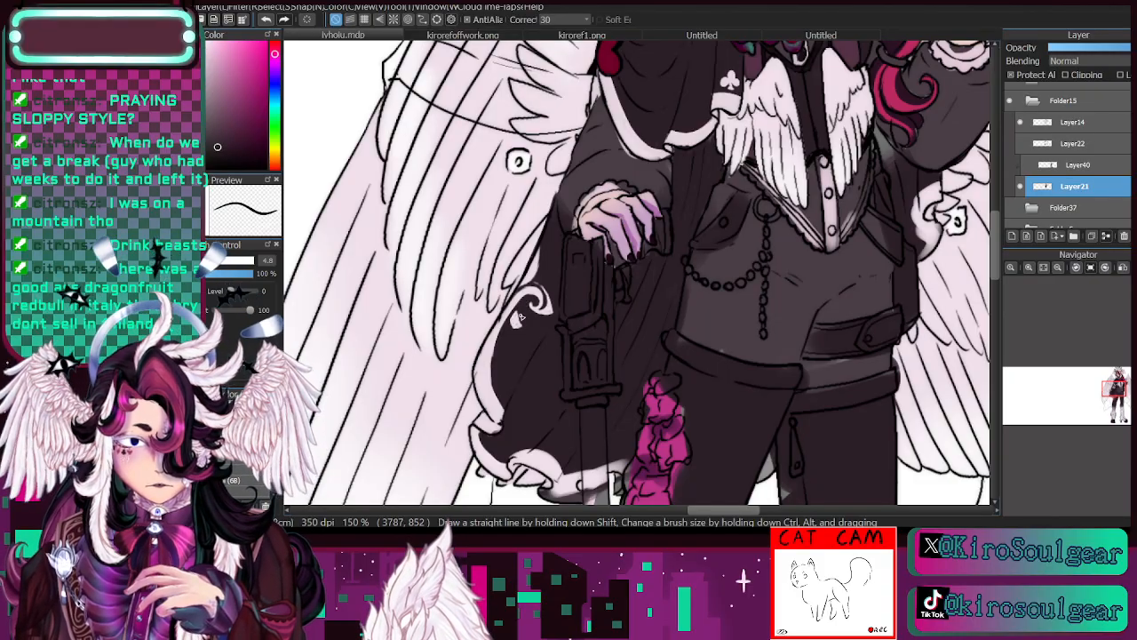
pyautogui.moveTo(521, 308); pyautogui.dragTo(514, 326)
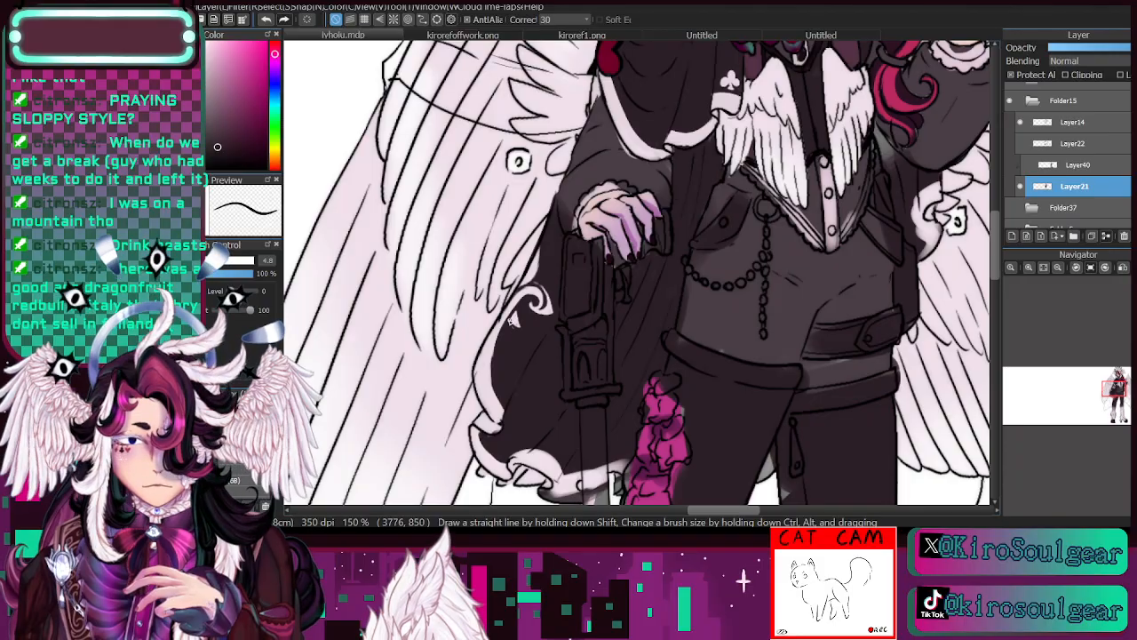
pyautogui.press('alt')
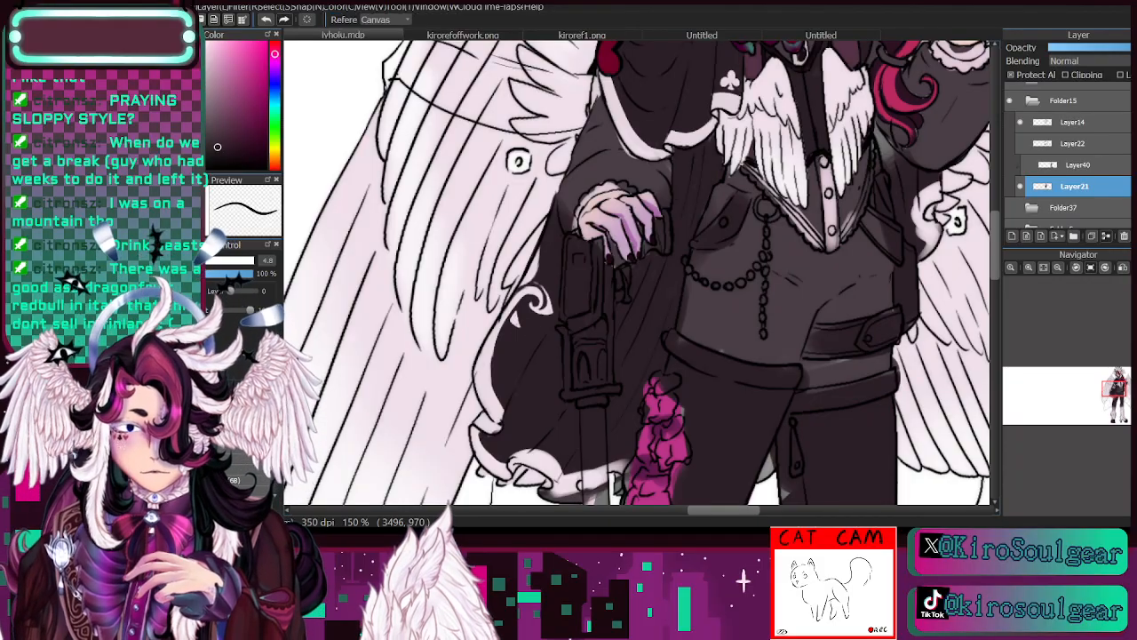
pyautogui.keyDown('alt'); pyautogui.click(514, 307); pyautogui.keyUp('alt')
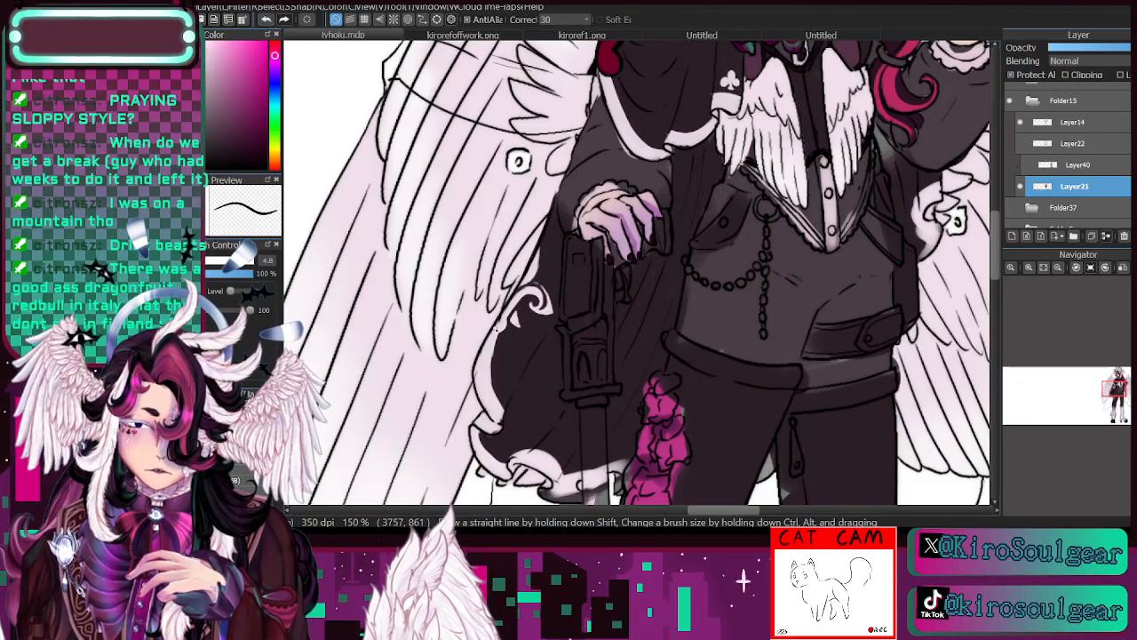
# - Sample the sleeve's dark grey and the pale lining colour, and touch up the cane hand's ruffled cuff at brush size 9.2
pyautogui.moveTo(1114, 391); pyautogui.dragTo(1116, 384)
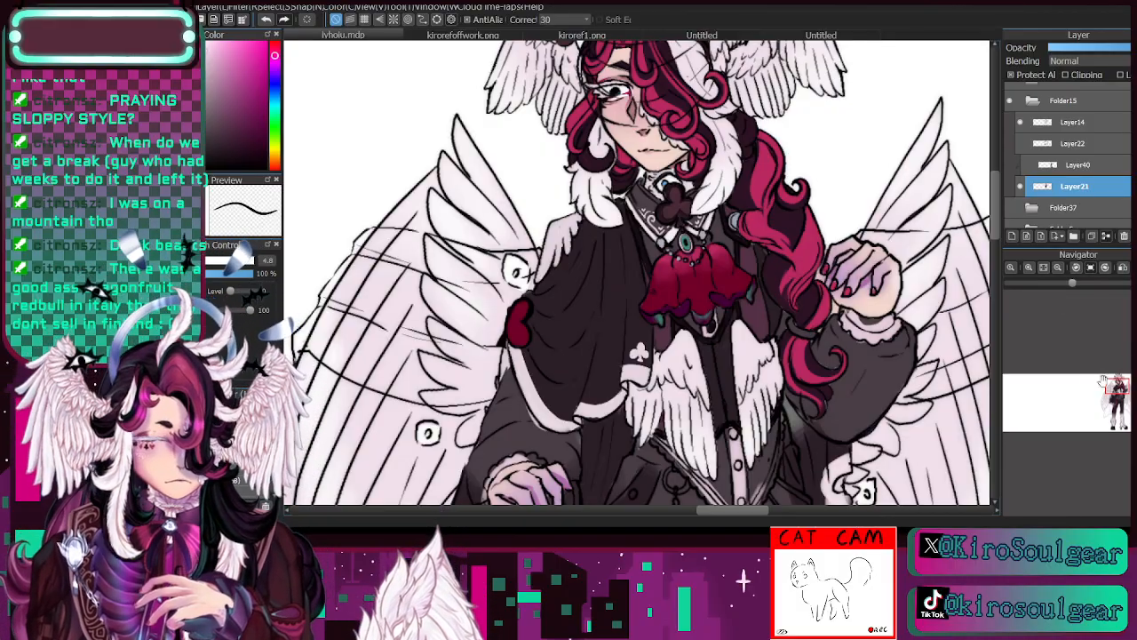
pyautogui.moveTo(1116, 388); pyautogui.dragTo(1116, 384)
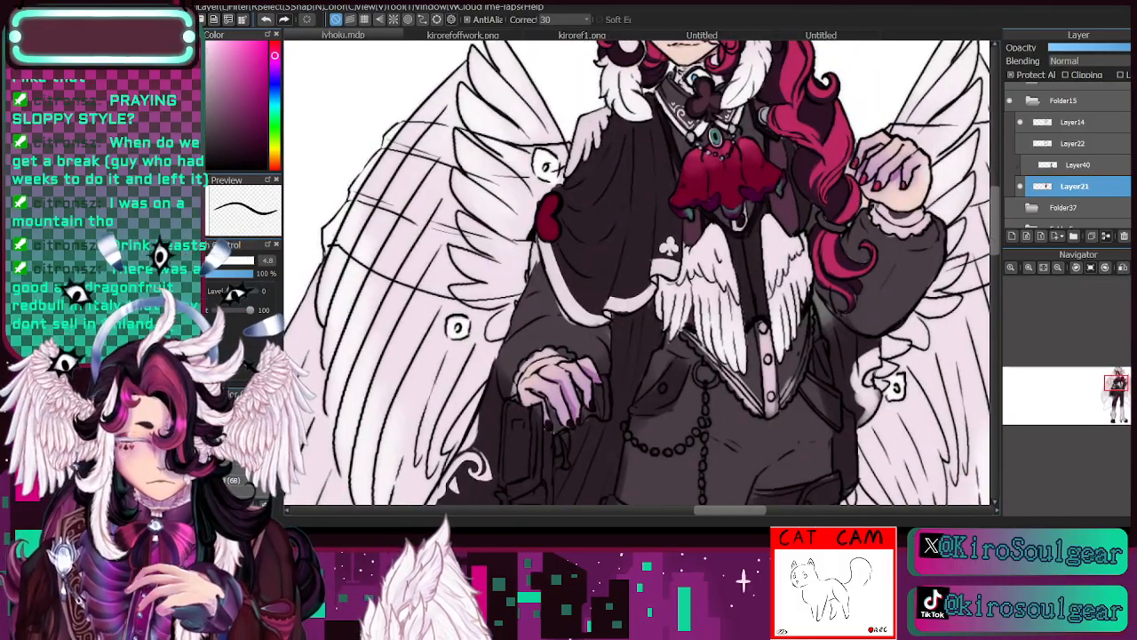
pyautogui.keyDown('alt'); pyautogui.click(533, 291); pyautogui.keyUp('alt')
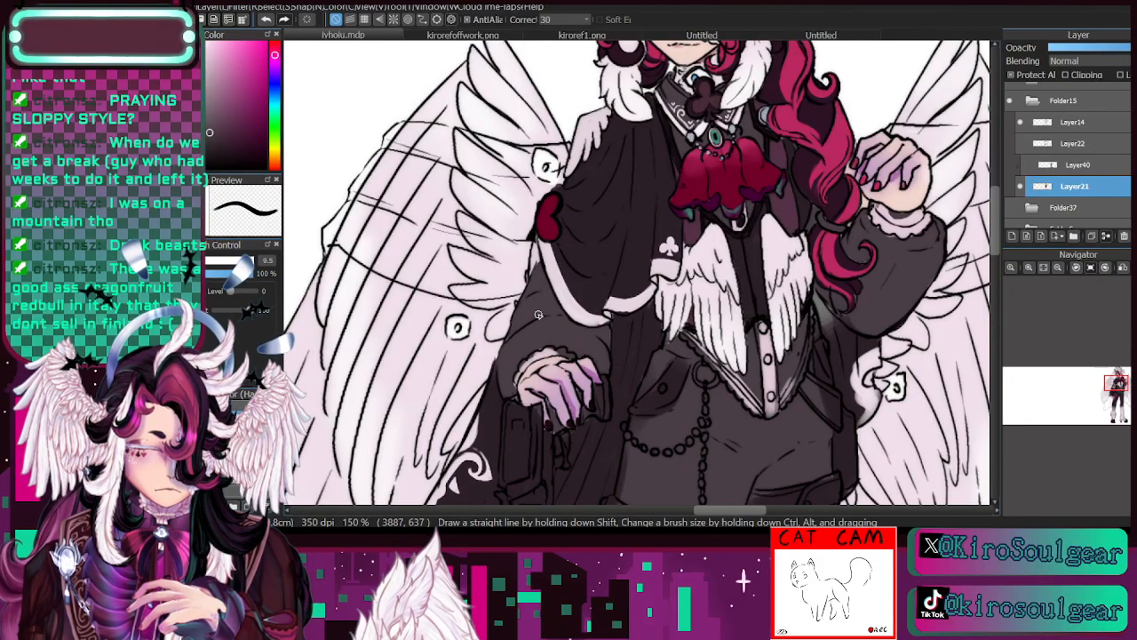
pyautogui.press('i')
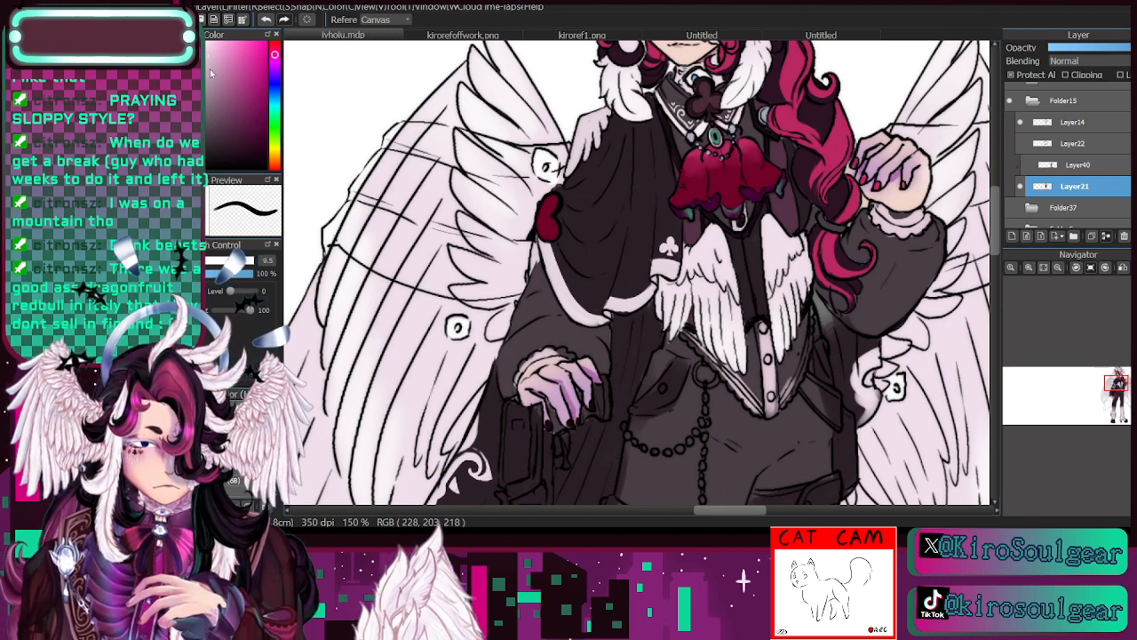
pyautogui.press('b')
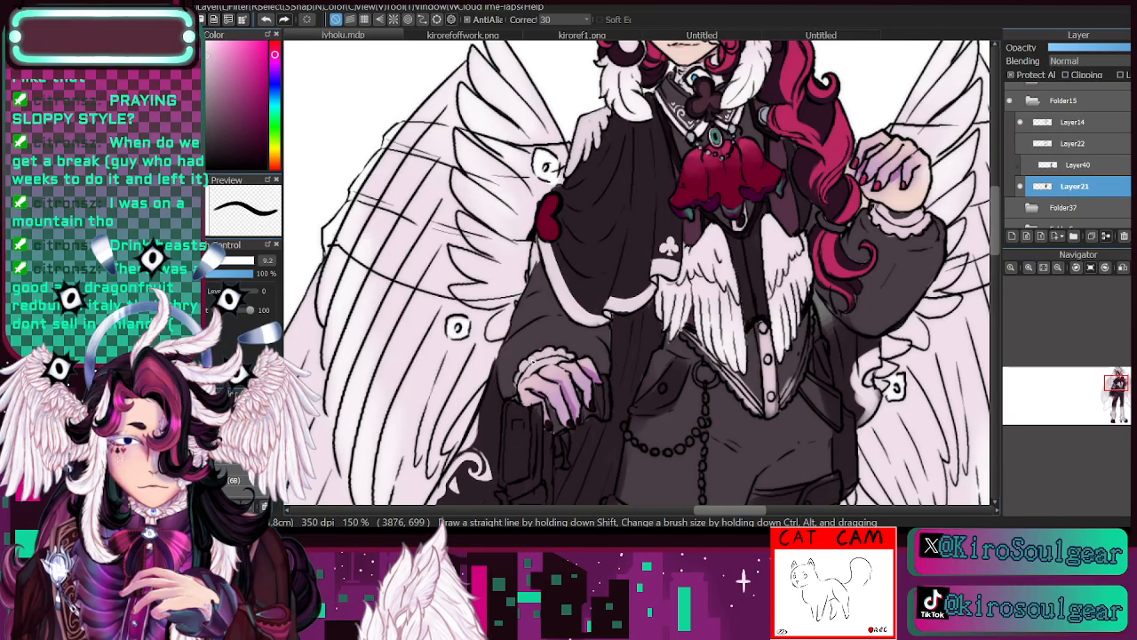
# - Paint the raised hand's ruffled cuff with the sampled pale pinkish white at brush size 9.2
pyautogui.scroll(-3, 532, 359)
pyautogui.moveTo(640, 258); pyautogui.dragTo(594, 334)
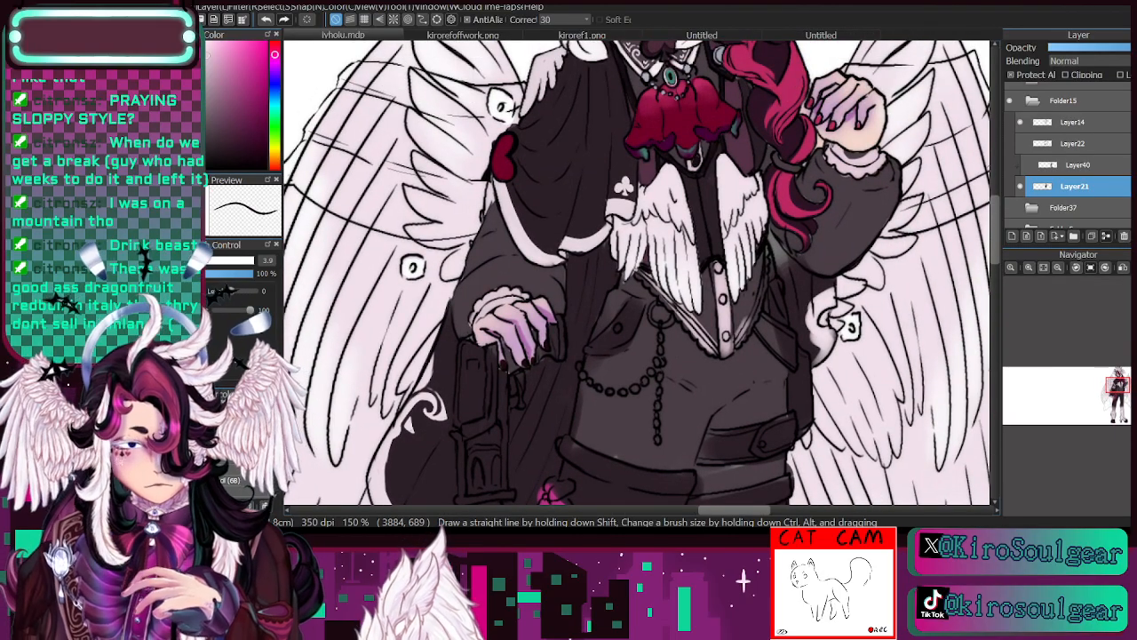
pyautogui.moveTo(1116, 392); pyautogui.dragTo(1118, 409)
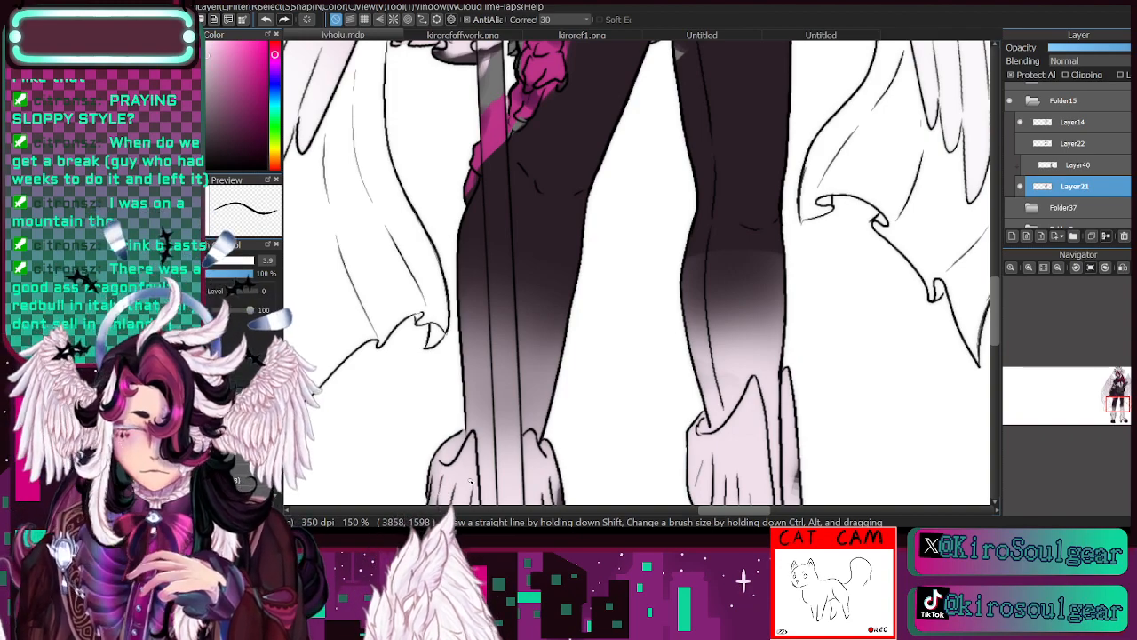
pyautogui.moveTo(1119, 409); pyautogui.dragTo(1120, 382)
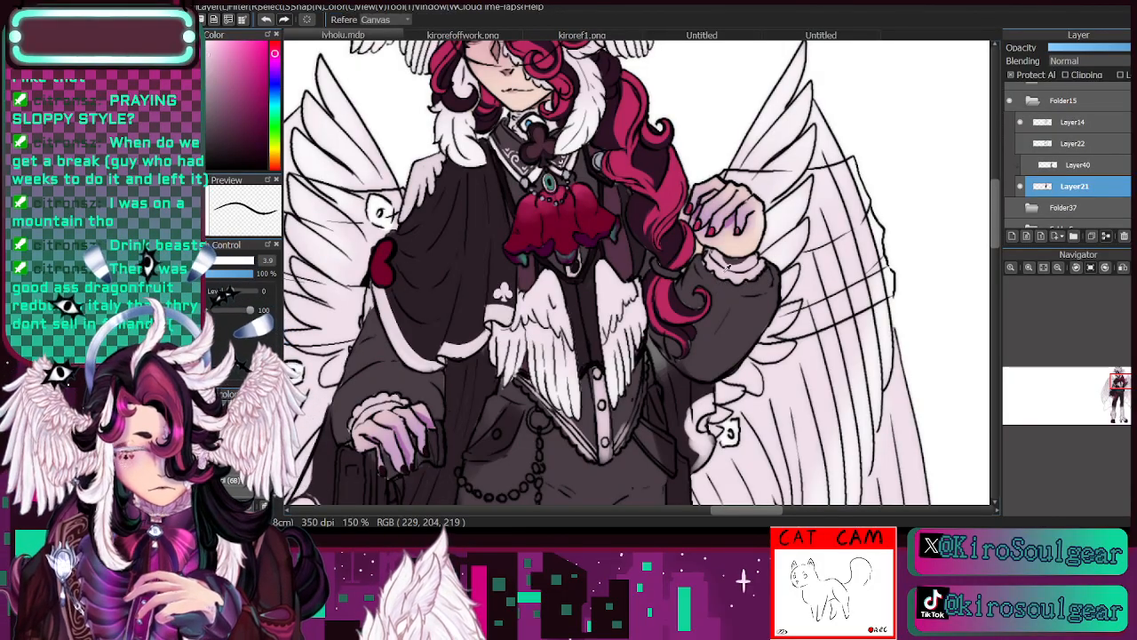
pyautogui.click(201, 260)
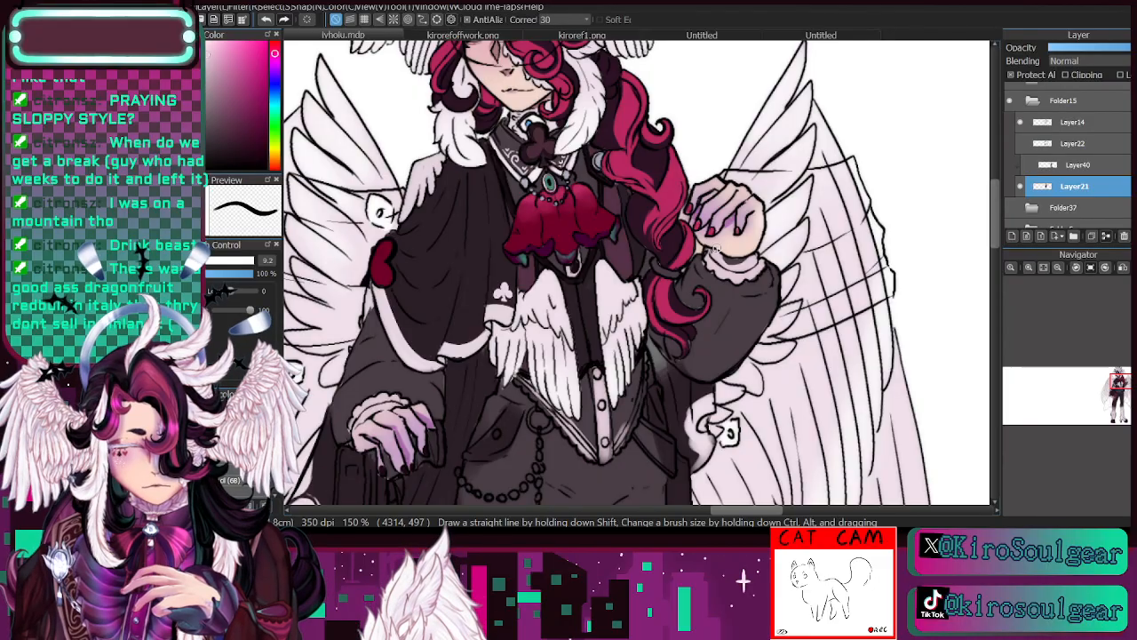
pyautogui.moveTo(718, 256); pyautogui.dragTo(734, 266)
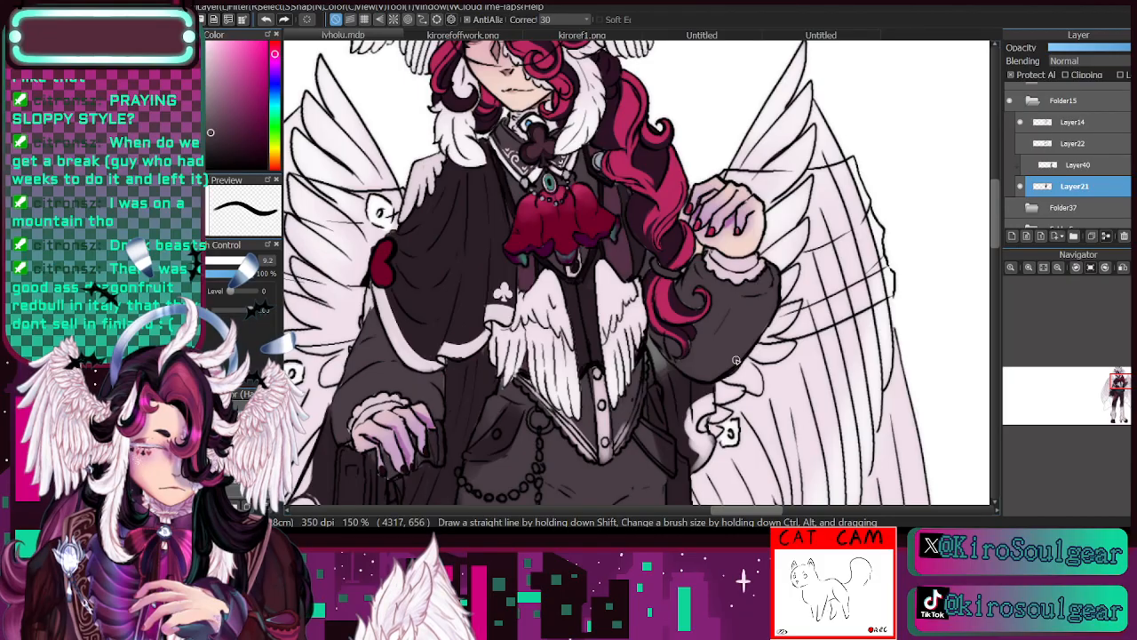
# - Paint the cape section below the raised arm dark plum and add a pale trim along its outer edge at brush size 9.2
pyautogui.keyDown('alt'); pyautogui.click(687, 388); pyautogui.keyUp('alt')
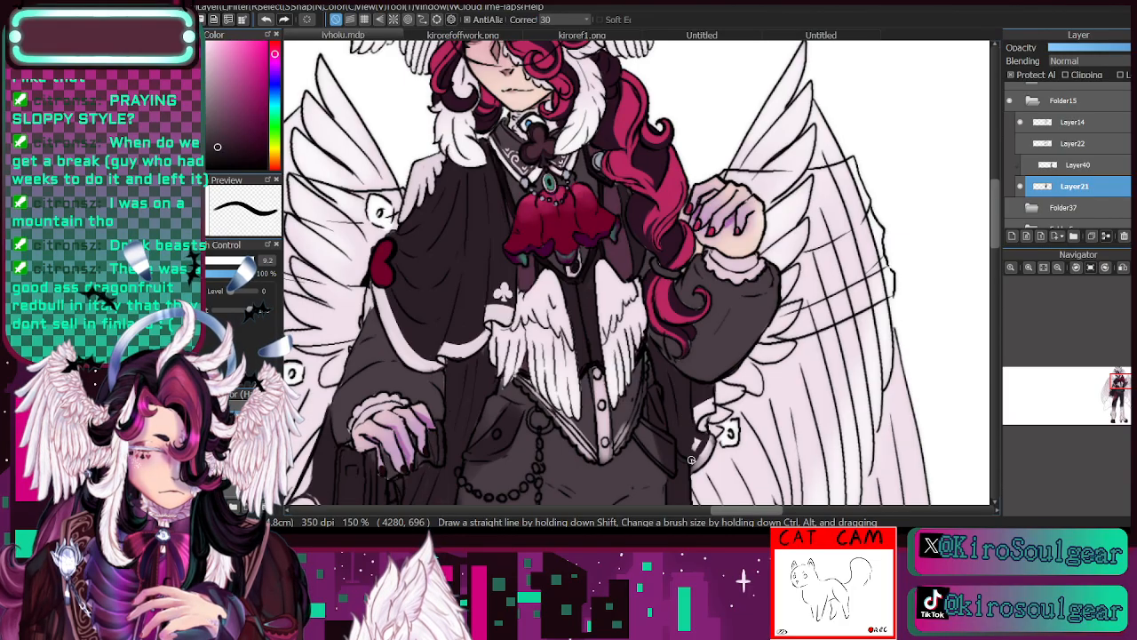
pyautogui.press('i')
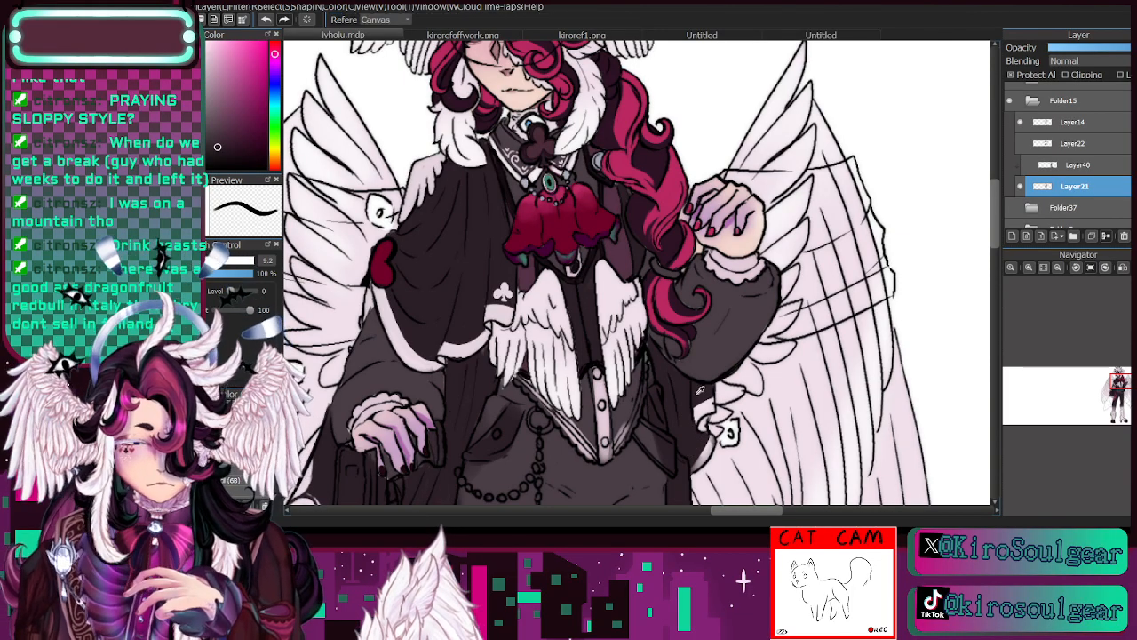
pyautogui.click(616, 284)
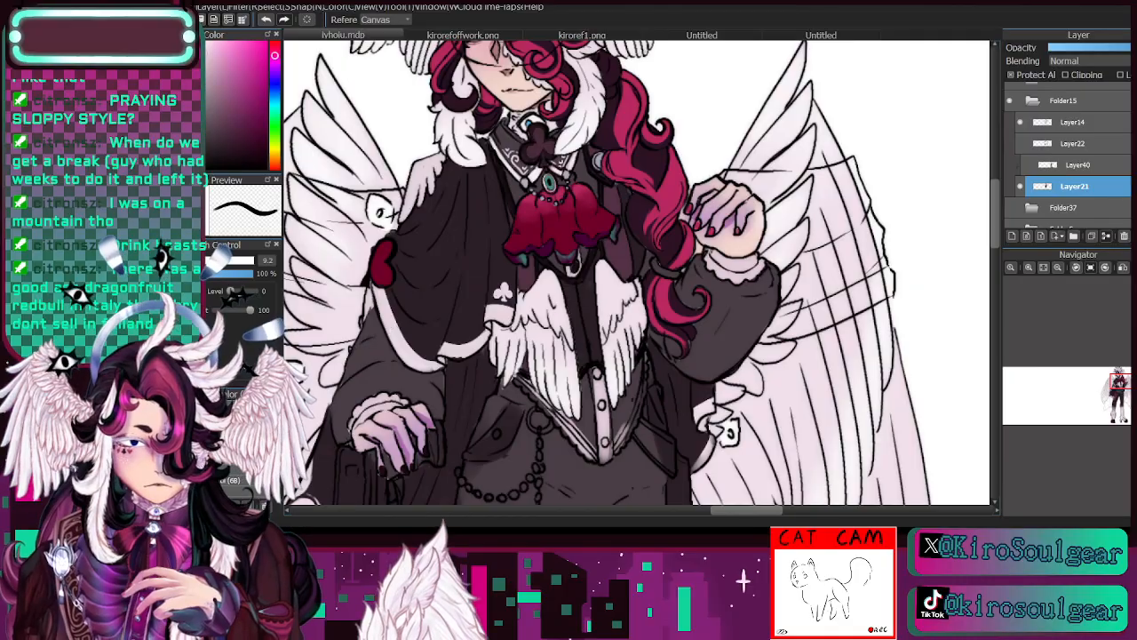
pyautogui.press('b')
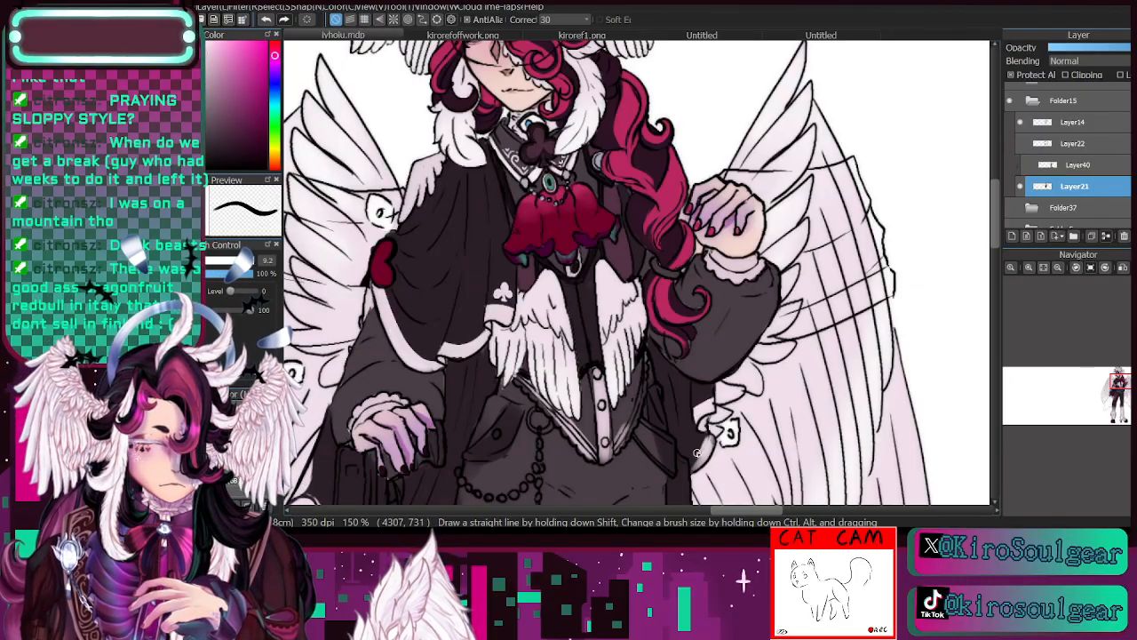
pyautogui.moveTo(690, 460); pyautogui.dragTo(706, 429)
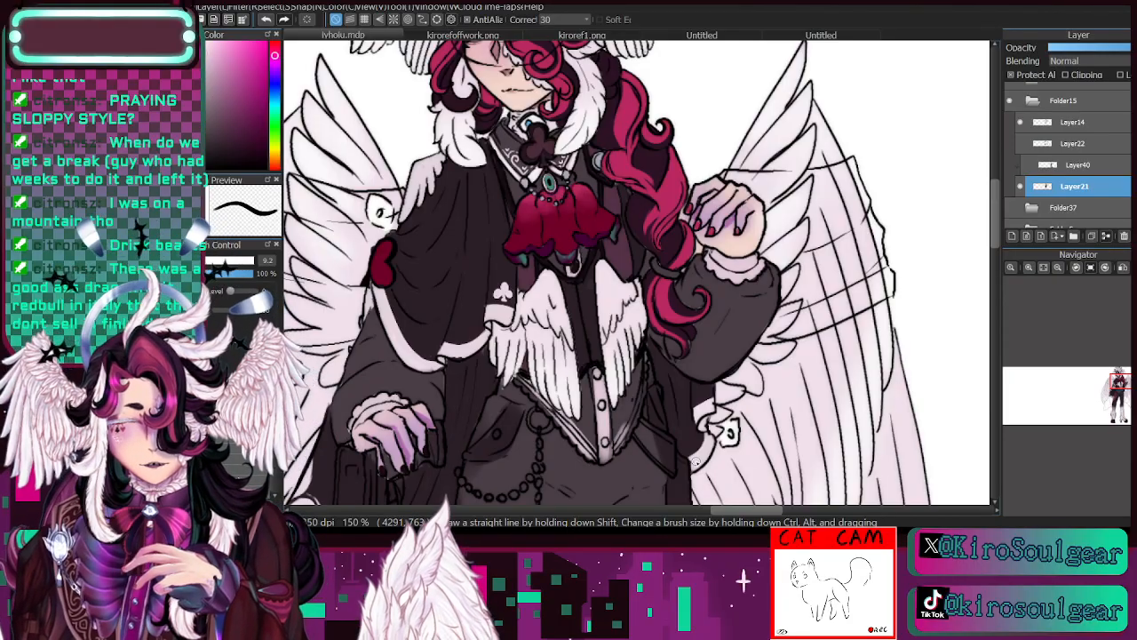
pyautogui.click(208, 260)
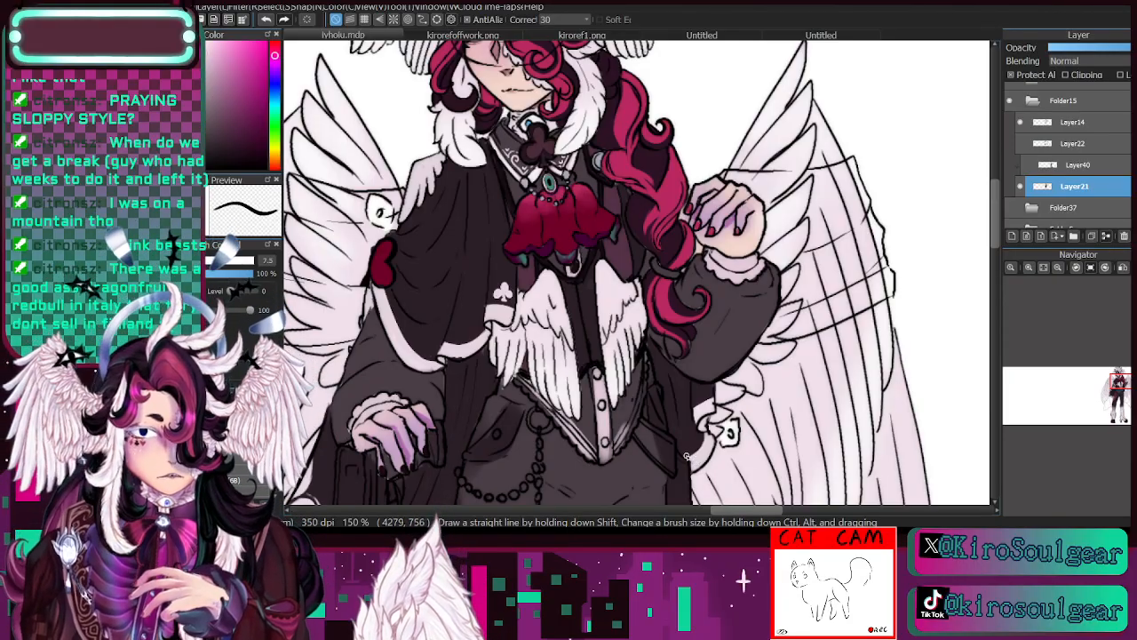
# - Sample the waistcoat's grey and the placket's pale colour, and paint the lace trim along the pointed waistcoat hem at brush size 8.7
pyautogui.click(1058, 267)
pyautogui.moveTo(1115, 384); pyautogui.dragTo(1117, 388)
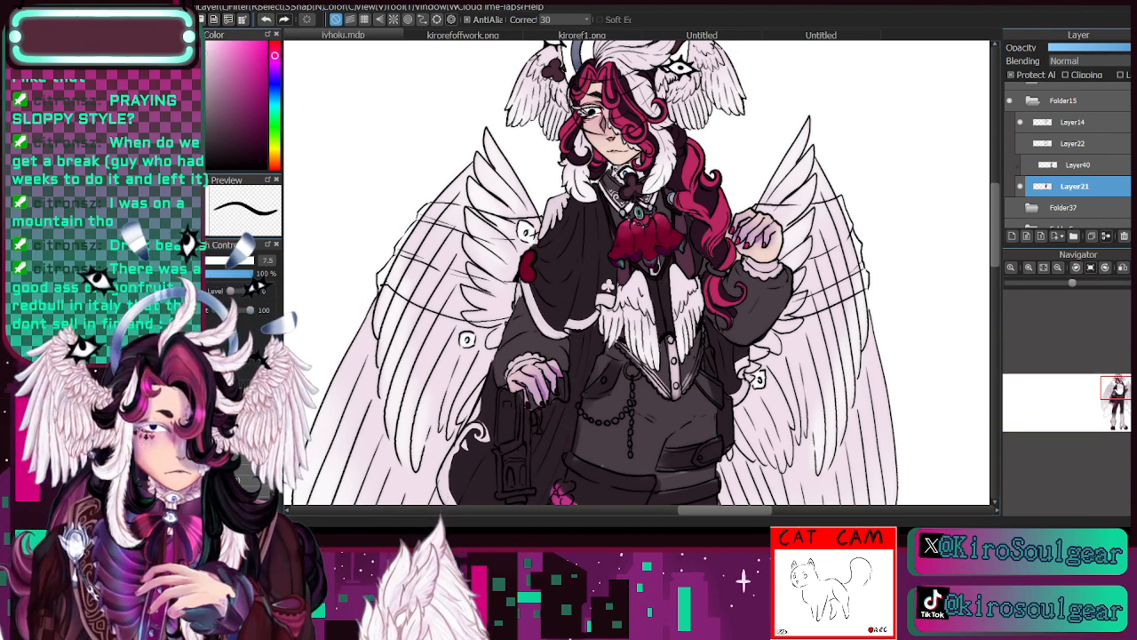
pyautogui.click(1043, 267)
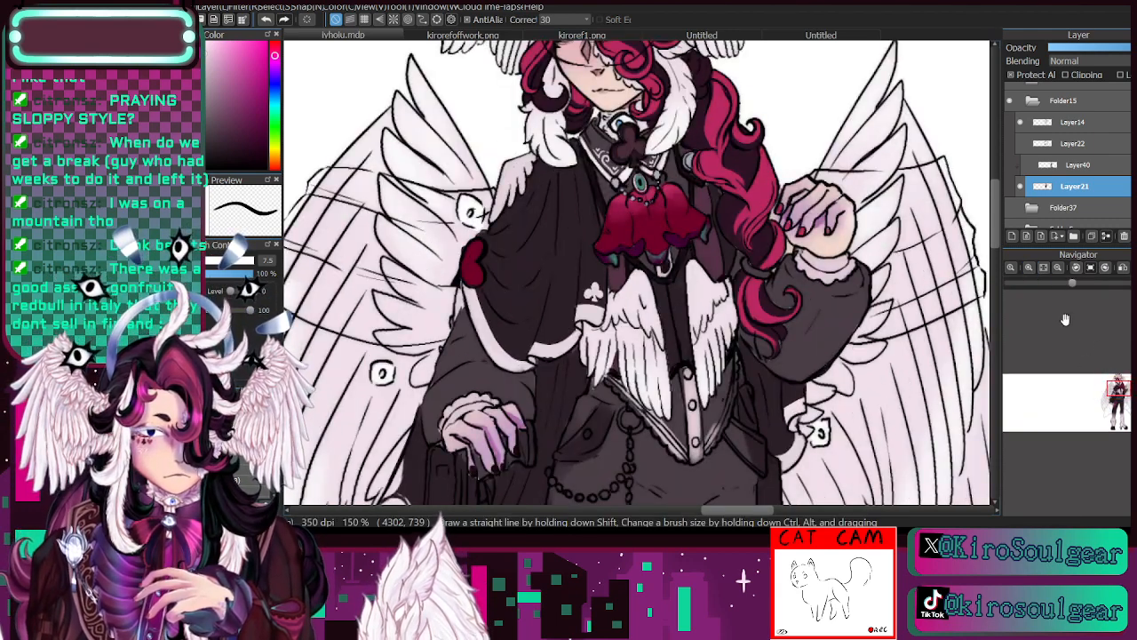
pyautogui.moveTo(1120, 390); pyautogui.dragTo(1120, 391)
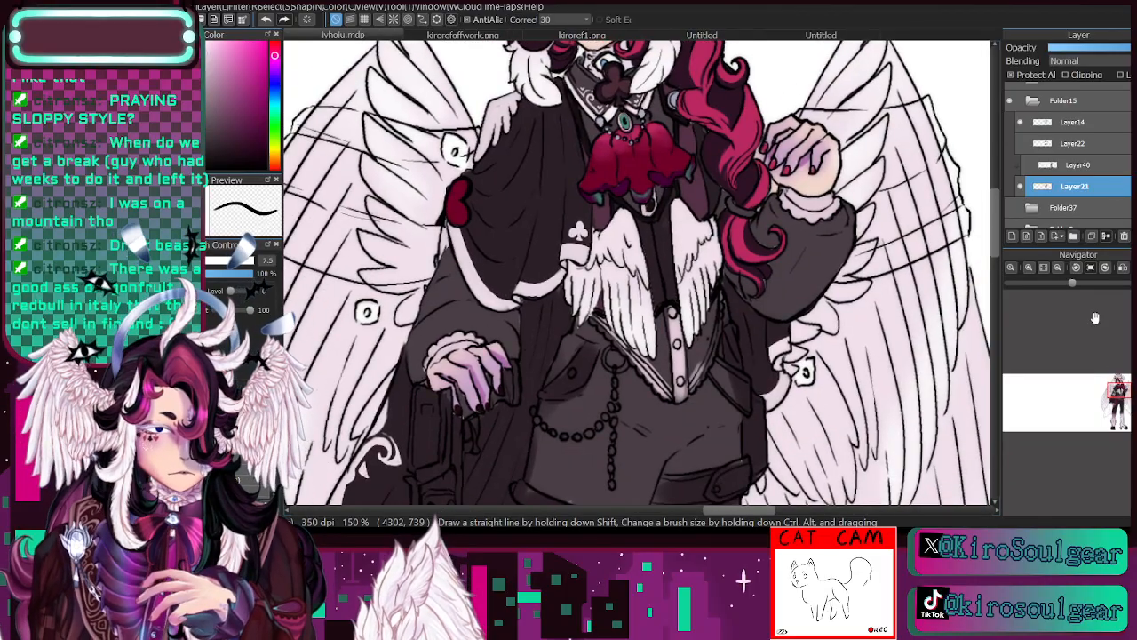
pyautogui.moveTo(1118, 389); pyautogui.dragTo(1120, 392)
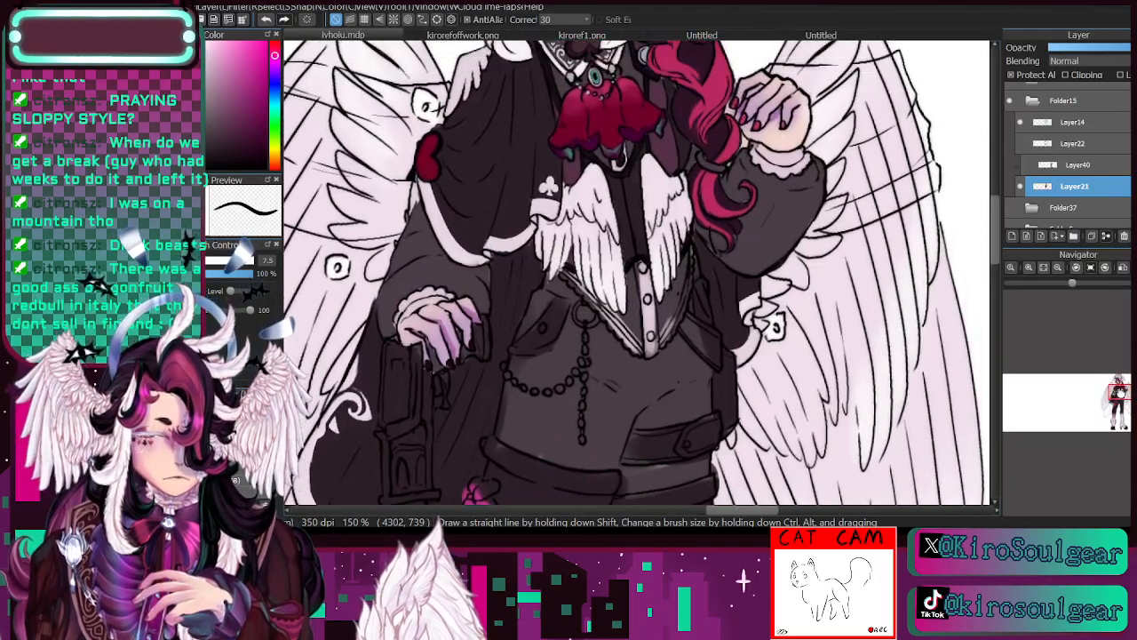
pyautogui.press('i')
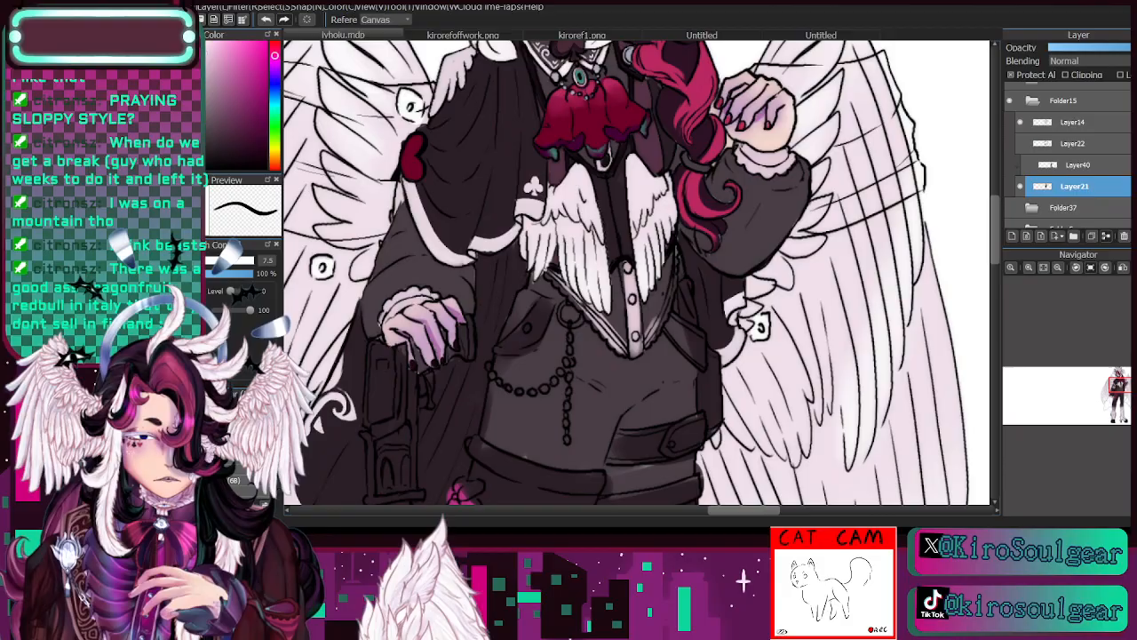
pyautogui.click(620, 294)
pyautogui.press('b')
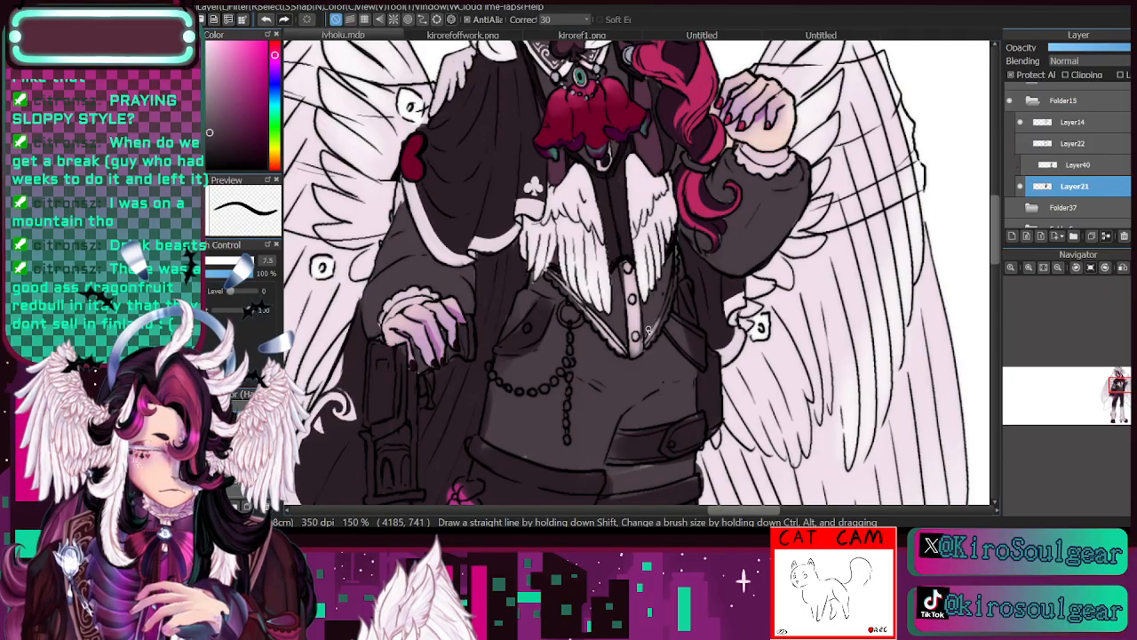
pyautogui.press('i')
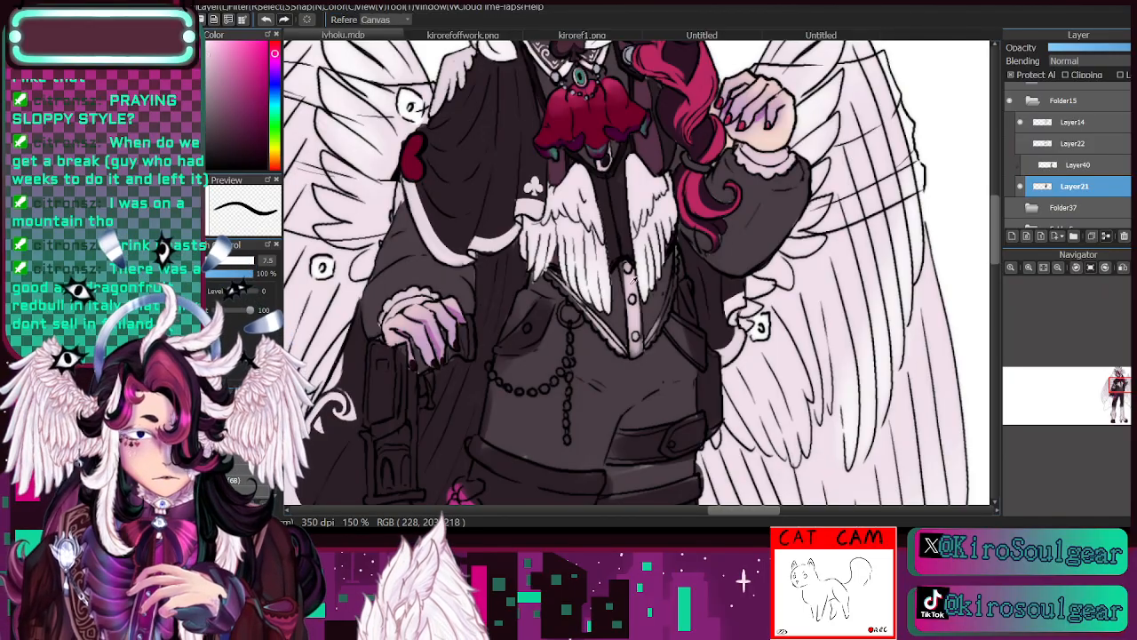
pyautogui.click(632, 278)
pyautogui.press('b')
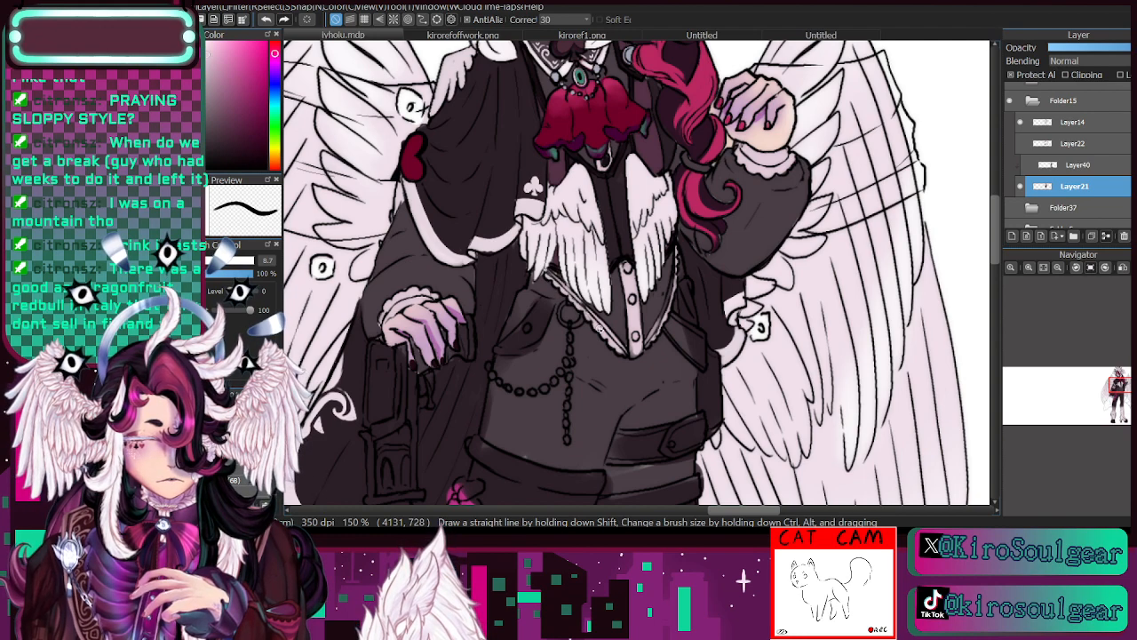
# - Sample the waistcoat's dark grey and clean up the inner border of the pointed hem's lace trim at brush size 8.7
pyautogui.press('i')
pyautogui.click(615, 314)
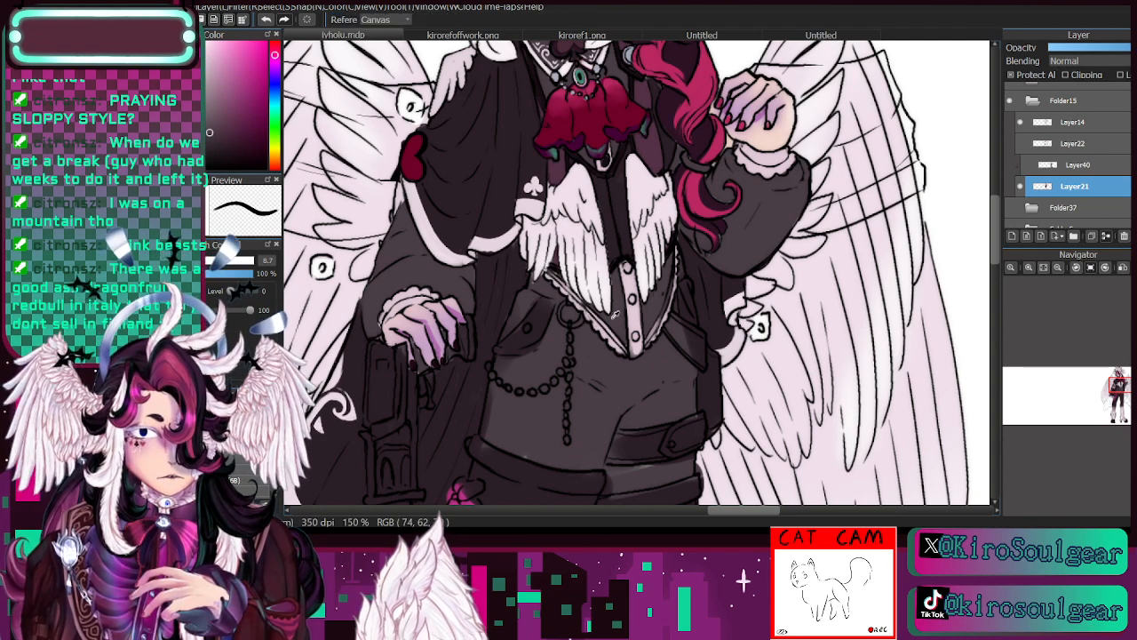
pyautogui.press('b')
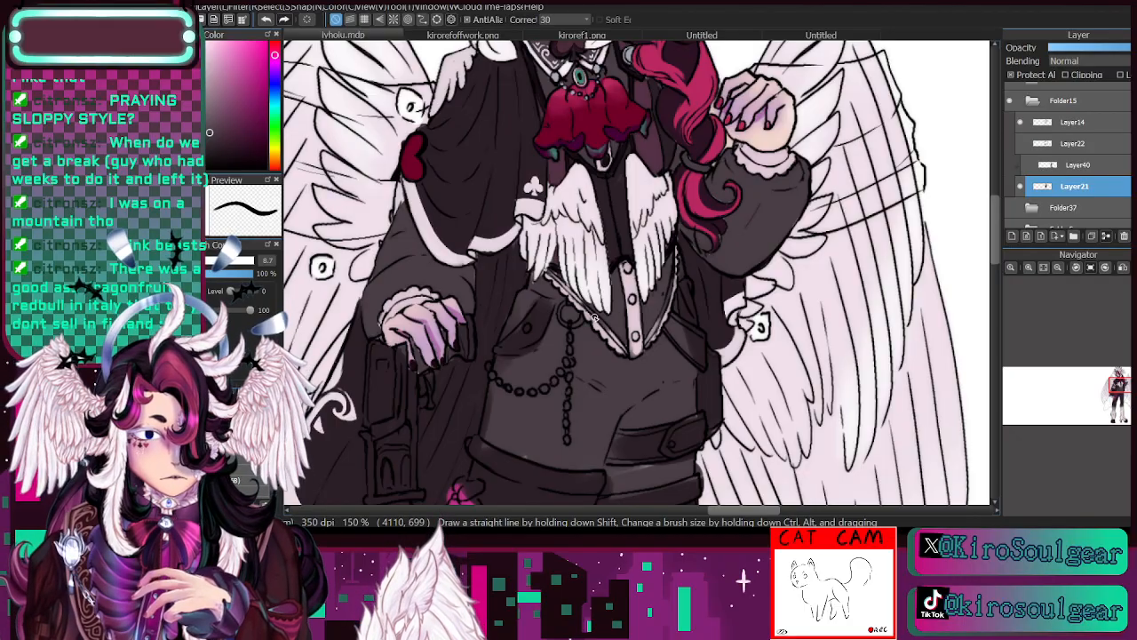
pyautogui.moveTo(593, 318); pyautogui.dragTo(625, 351)
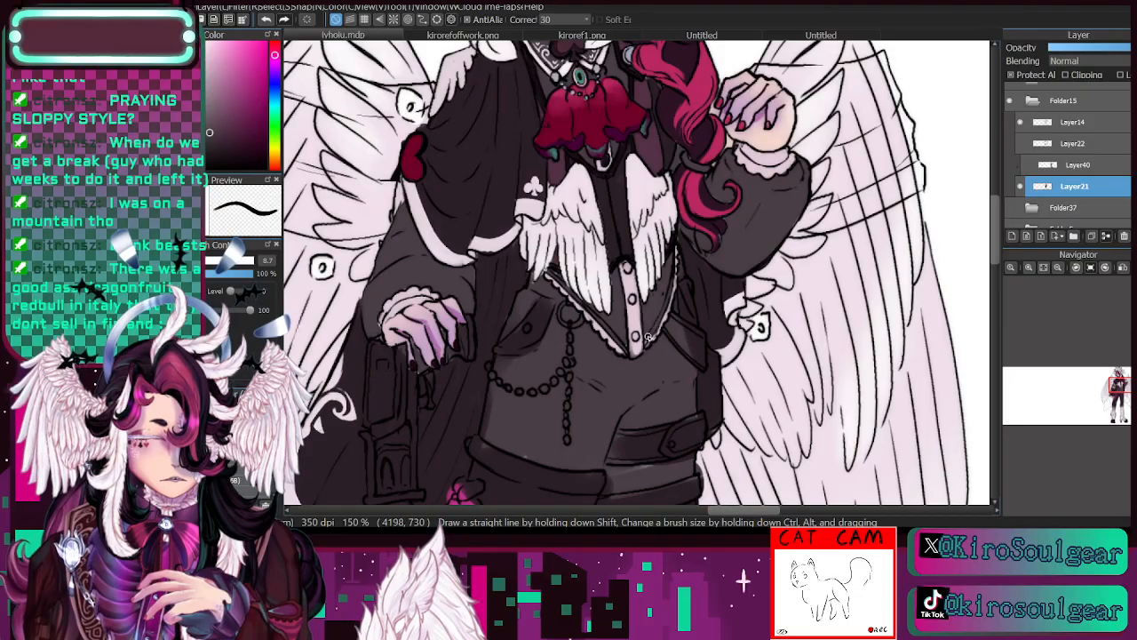
# - Sample a near-black plum from the outfit and darken the buttons on the waistcoat's pale placket at brush size 6
pyautogui.press('i')
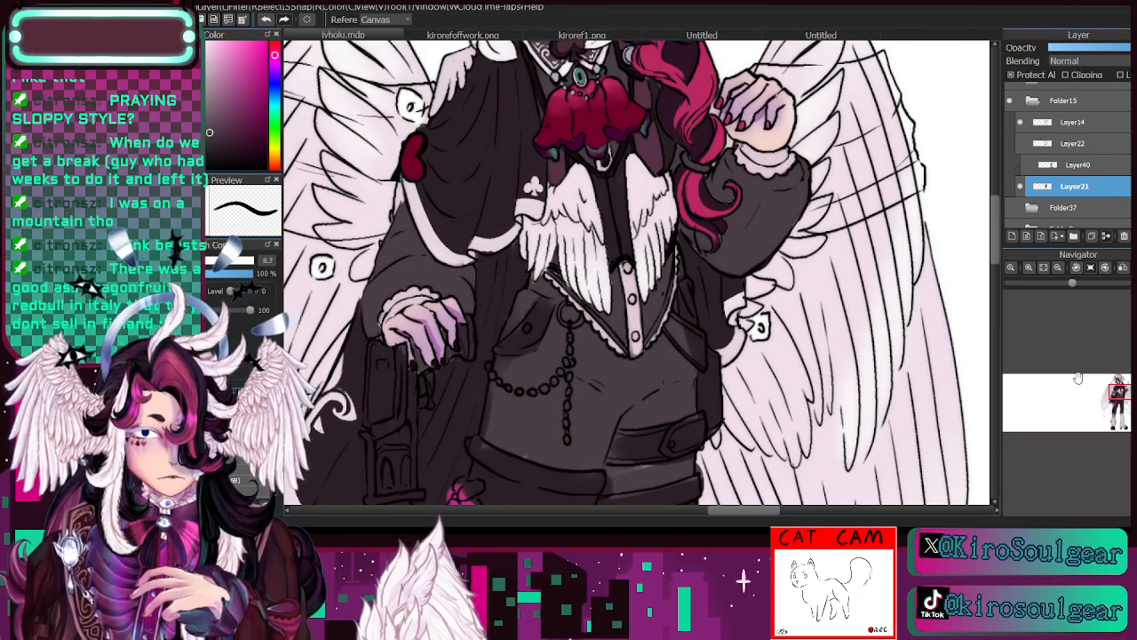
pyautogui.click(525, 153)
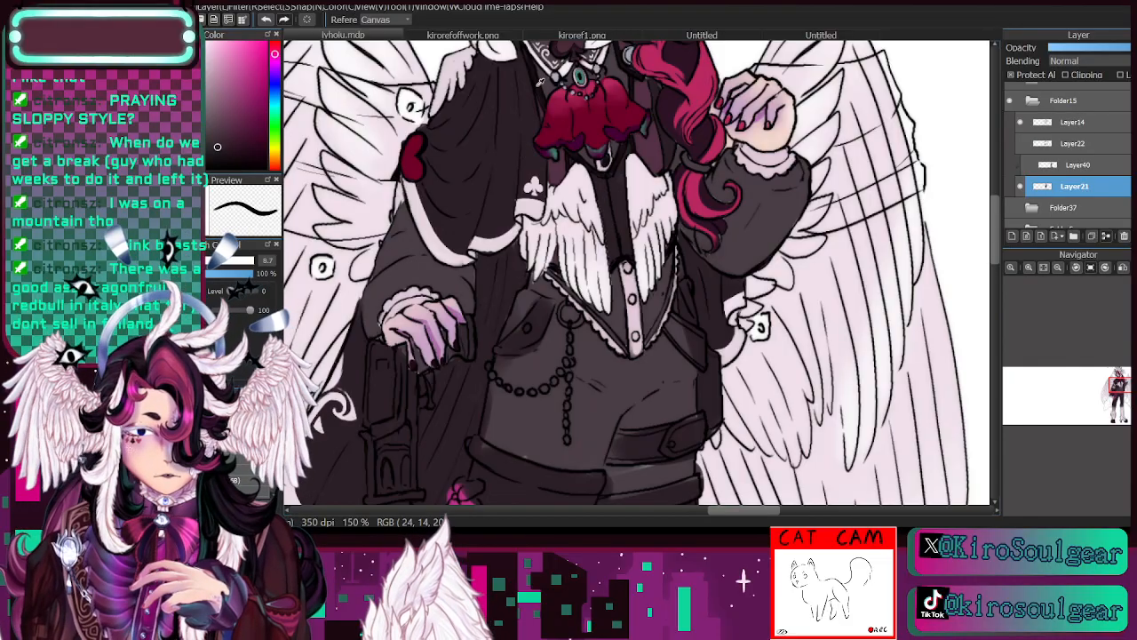
pyautogui.press('b')
pyautogui.press('[')
pyautogui.press('[')
pyautogui.press('[')
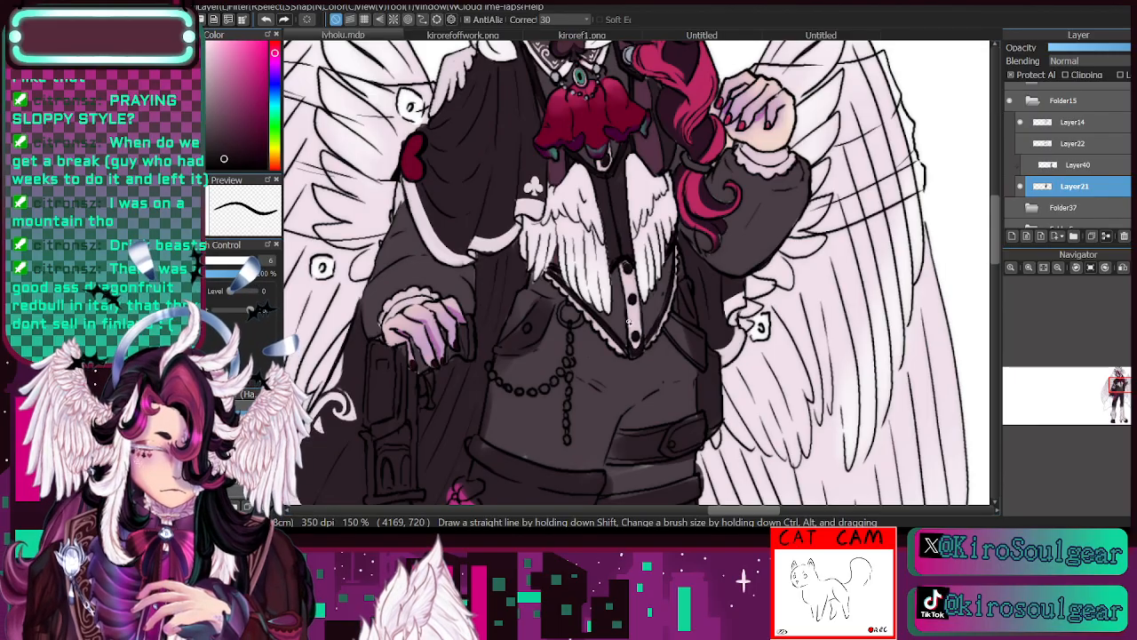
# - Select Folder15 and shift the whole character slightly downward on the canvas
pyautogui.moveTo(1117, 392)
pyautogui.mouseDown()
pyautogui.moveTo(1119, 373)
pyautogui.moveTo(1119, 392)
pyautogui.mouseUp()
pyautogui.click(1059, 267)
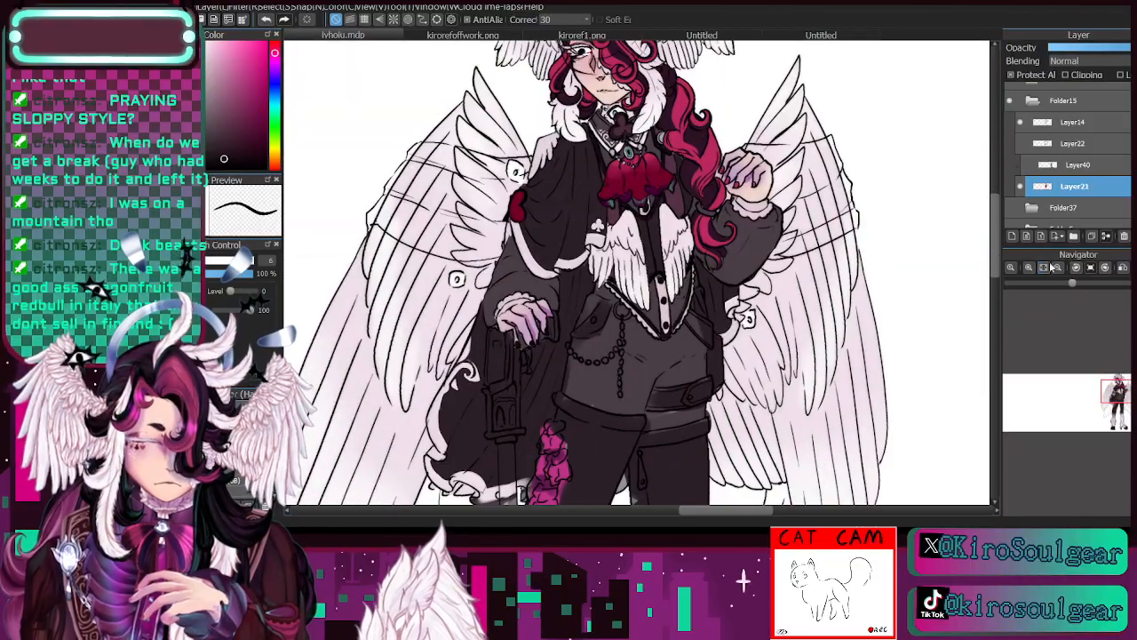
pyautogui.click(1057, 267)
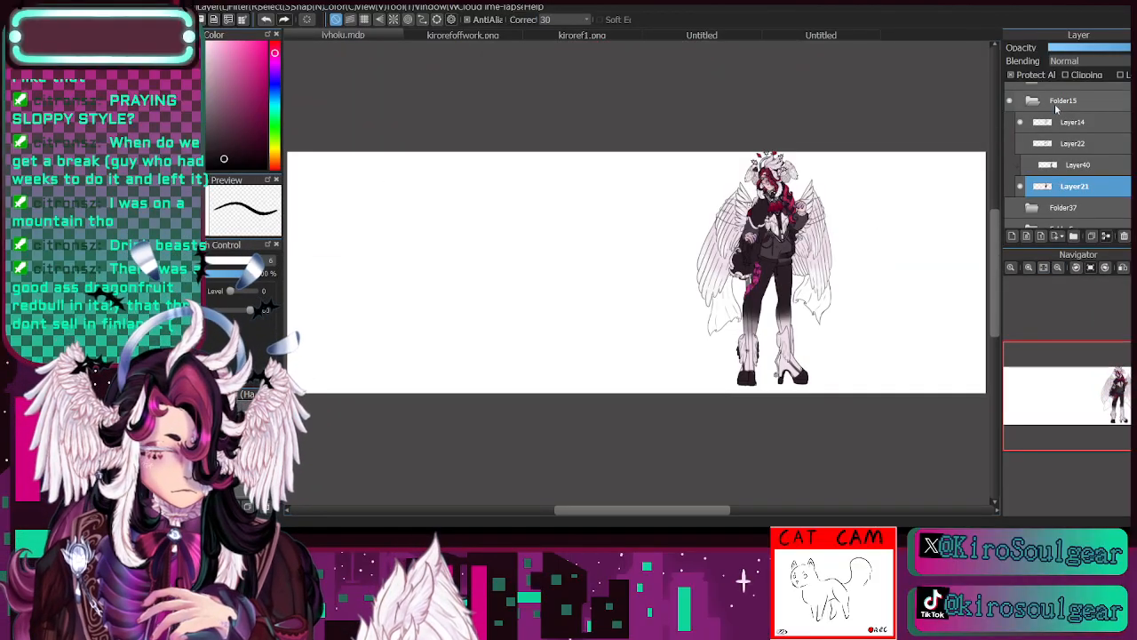
pyautogui.click(1059, 102)
pyautogui.press('v')
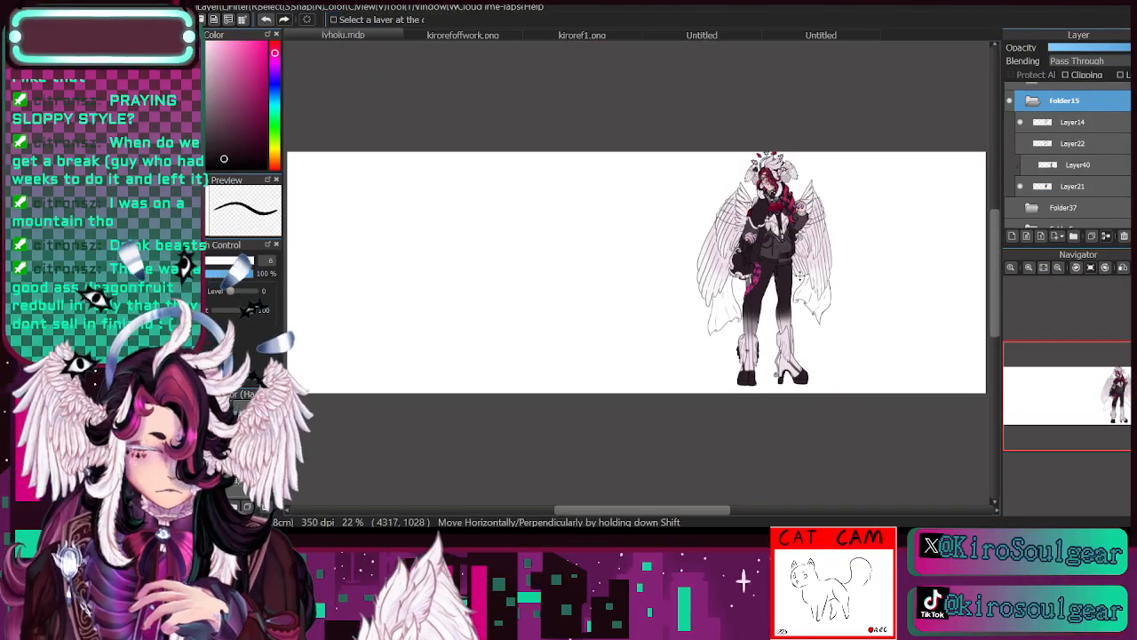
pyautogui.moveTo(801, 273); pyautogui.dragTo(801, 279)
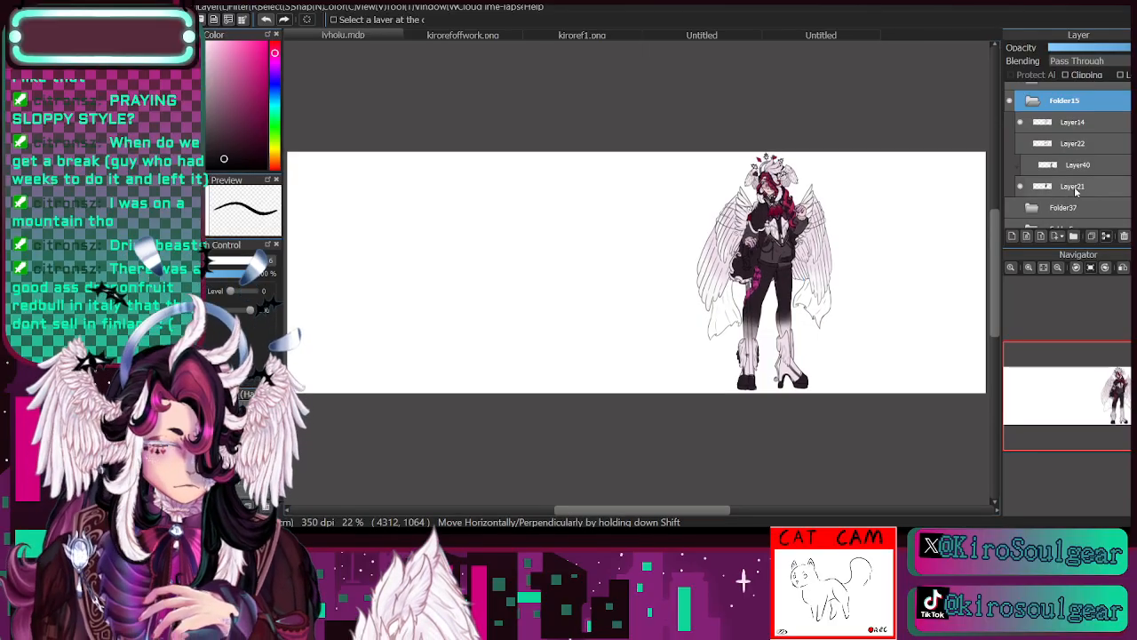
# - On Layer21, finish colouring the floating heart above the head in crimson and the topmost eye ornament in white
pyautogui.click(1075, 186)
pyautogui.click(1030, 269)
pyautogui.click(1030, 269)
pyautogui.click(1030, 269)
pyautogui.click(1030, 269)
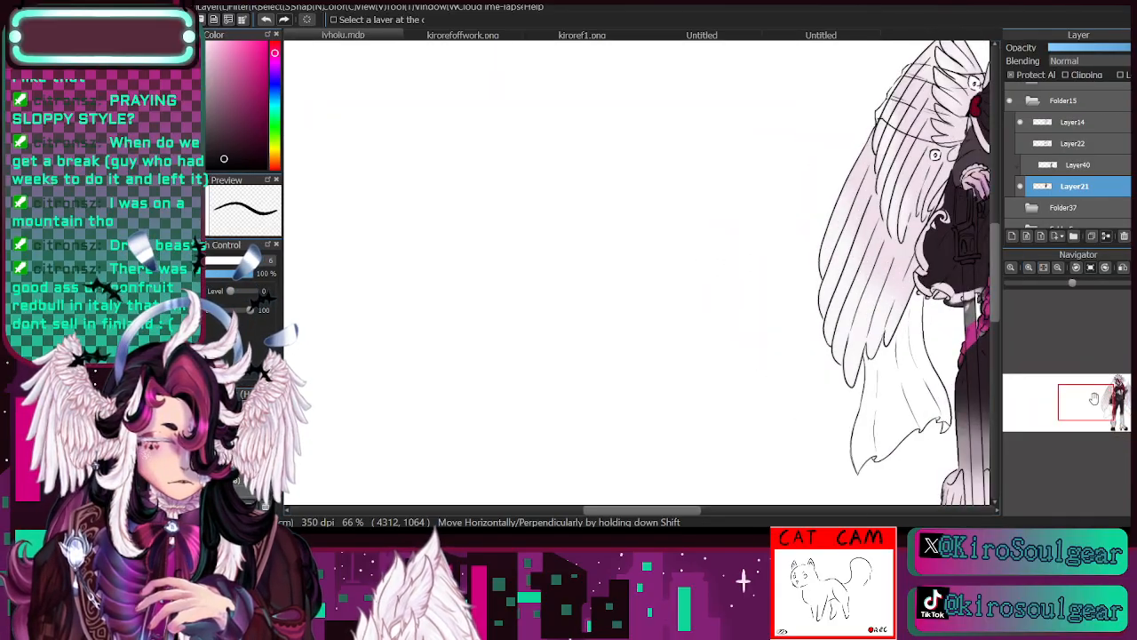
pyautogui.moveTo(929, 235); pyautogui.dragTo(539, 313)
pyautogui.click(1021, 189)
pyautogui.click(1021, 188)
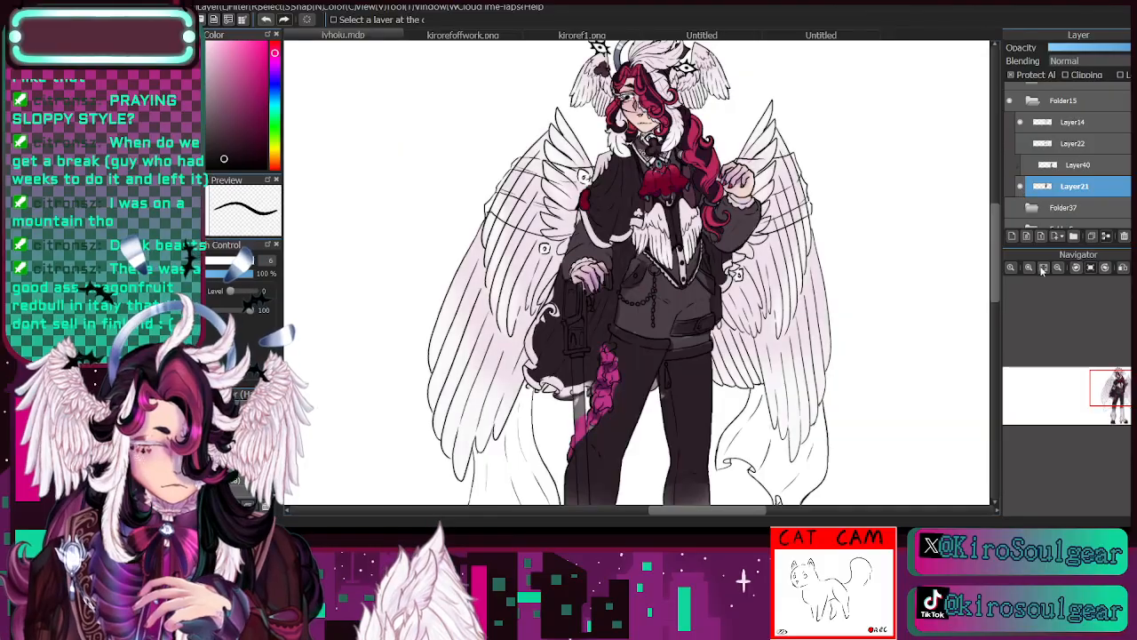
pyautogui.click(1029, 269)
pyautogui.click(1029, 268)
pyautogui.moveTo(1114, 392); pyautogui.dragTo(1117, 379)
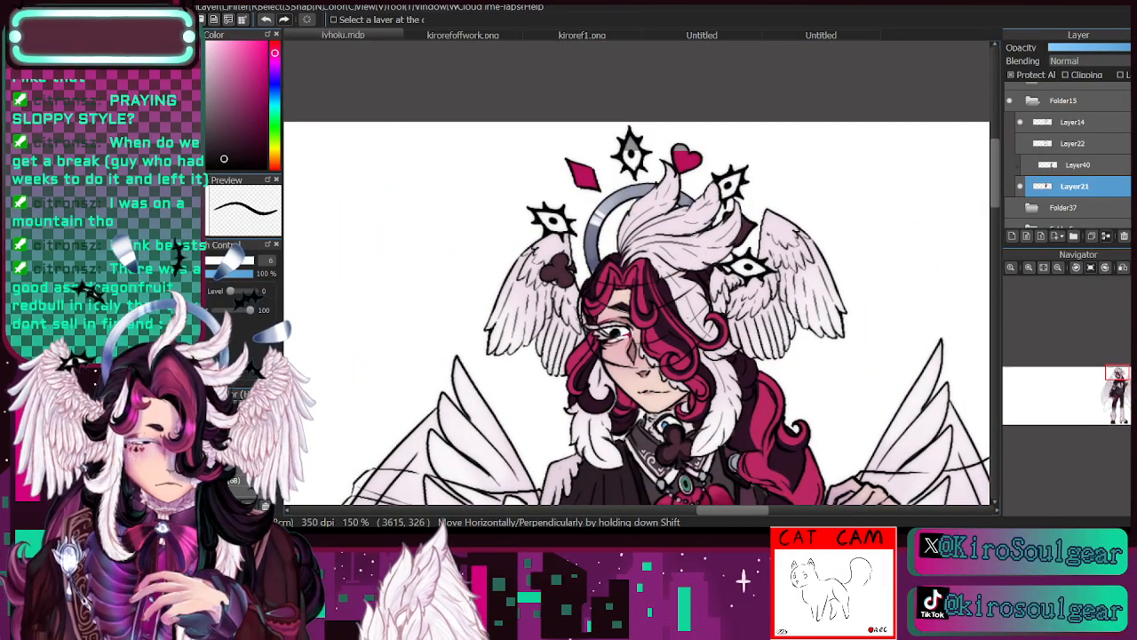
pyautogui.keyDown('alt'); pyautogui.click(686, 157); pyautogui.keyUp('alt')
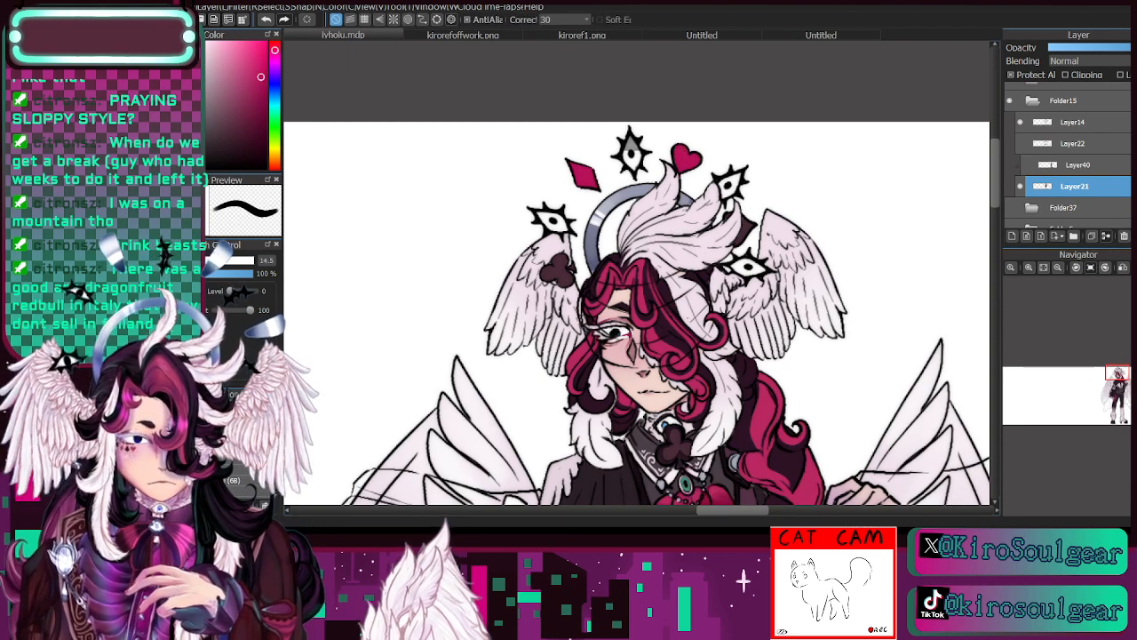
pyautogui.press('alt')
pyautogui.keyDown('alt'); pyautogui.click(629, 153); pyautogui.keyUp('alt')
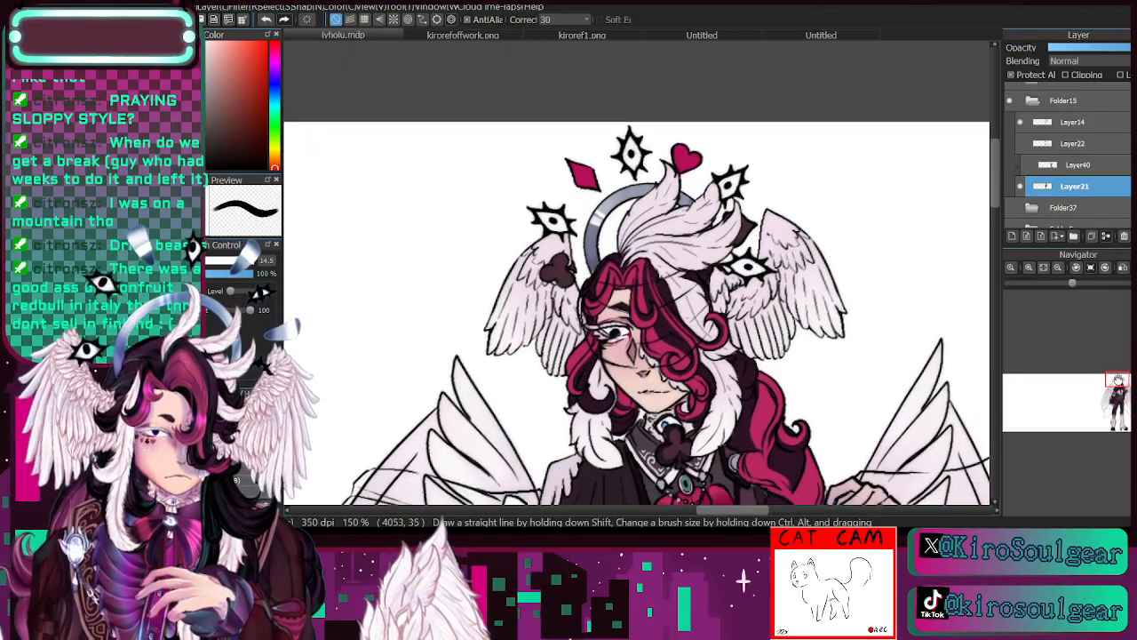
# - Examine the head, torso and legs up close, comparing the drawing with Layer21's colours hidden and shown
pyautogui.moveTo(1119, 380); pyautogui.dragTo(1117, 380)
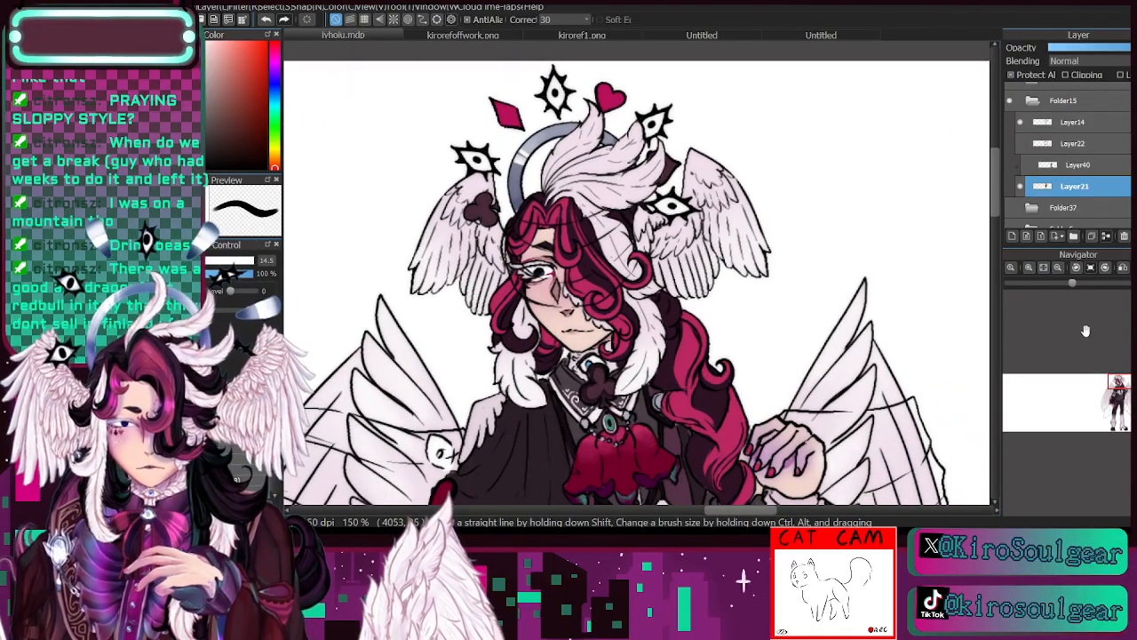
pyautogui.moveTo(1116, 383); pyautogui.dragTo(1118, 392)
pyautogui.click(1058, 268)
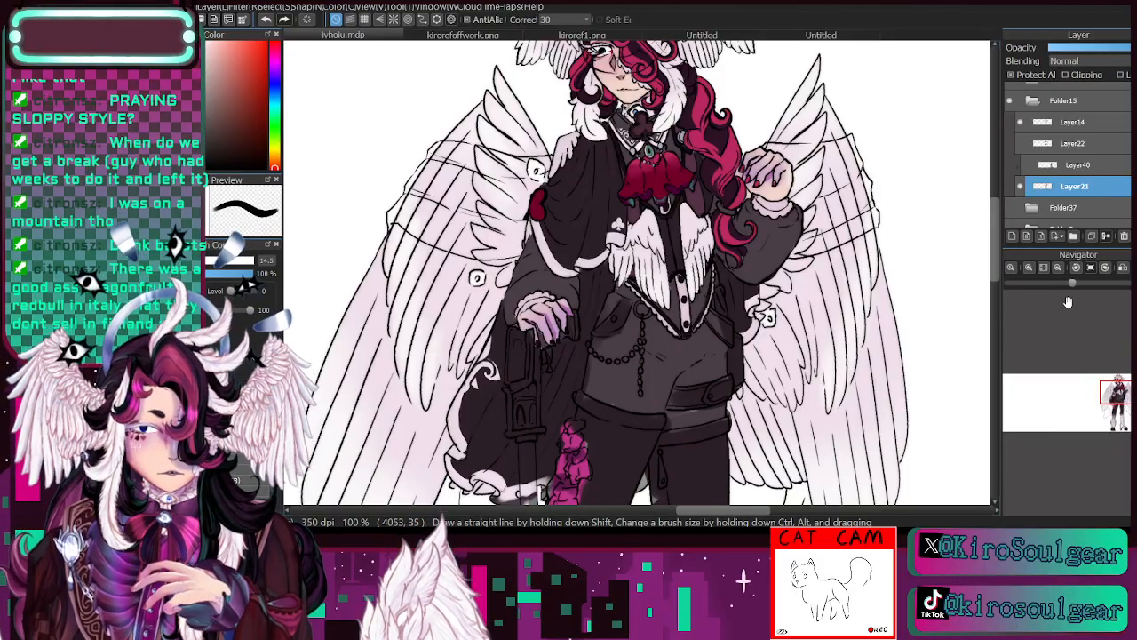
pyautogui.click(1023, 187)
pyautogui.click(1023, 187)
pyautogui.click(1115, 394)
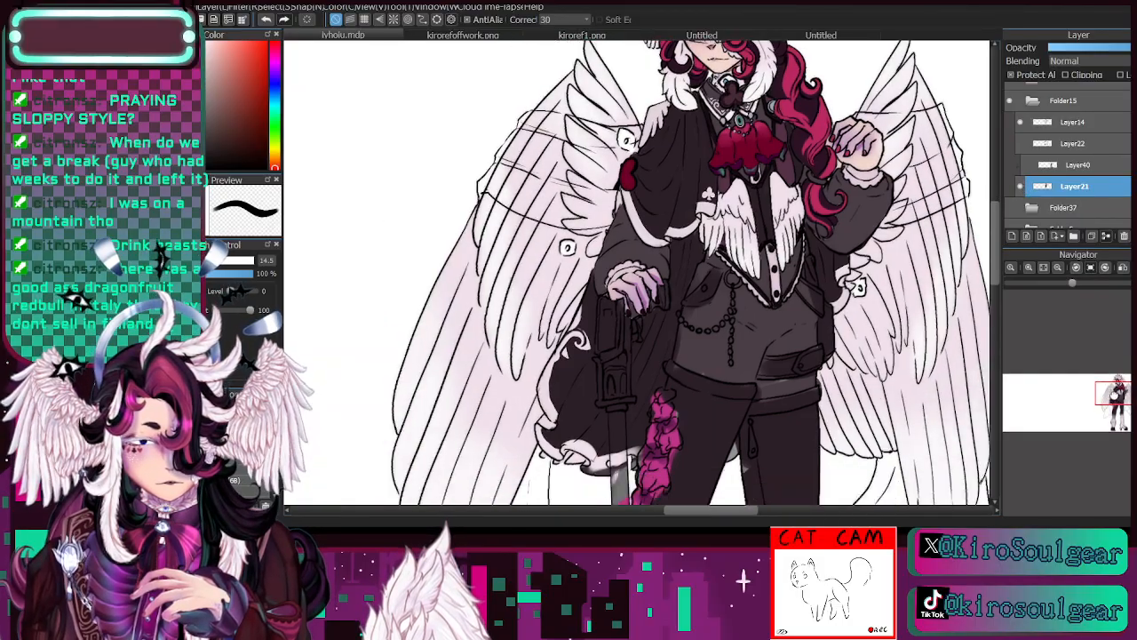
pyautogui.moveTo(1115, 394); pyautogui.dragTo(1117, 391)
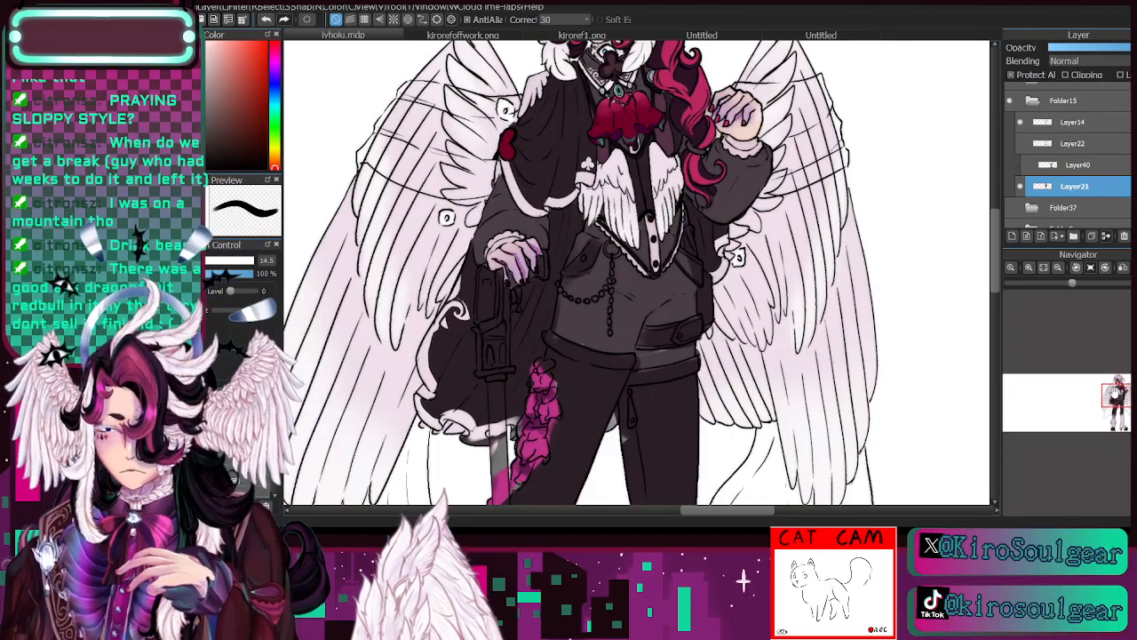
pyautogui.click(1029, 267)
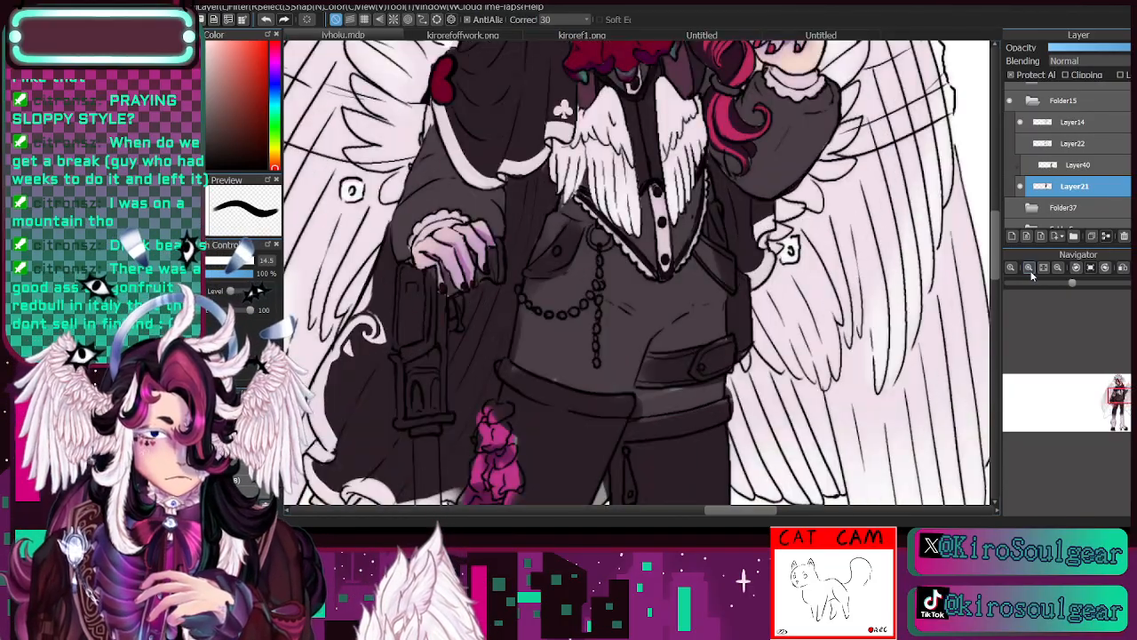
pyautogui.moveTo(1116, 394); pyautogui.dragTo(1117, 383)
pyautogui.click(1058, 268)
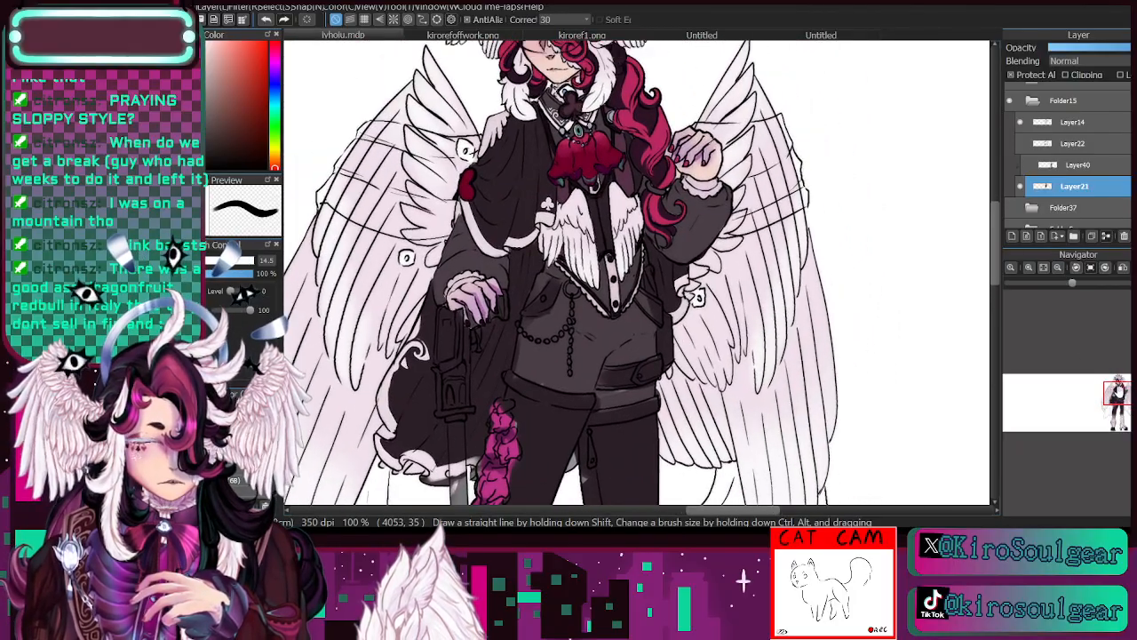
# - Try painting the shorts in the pale feather colour sampled from the shoulder, at brush size 29
pyautogui.press('i')
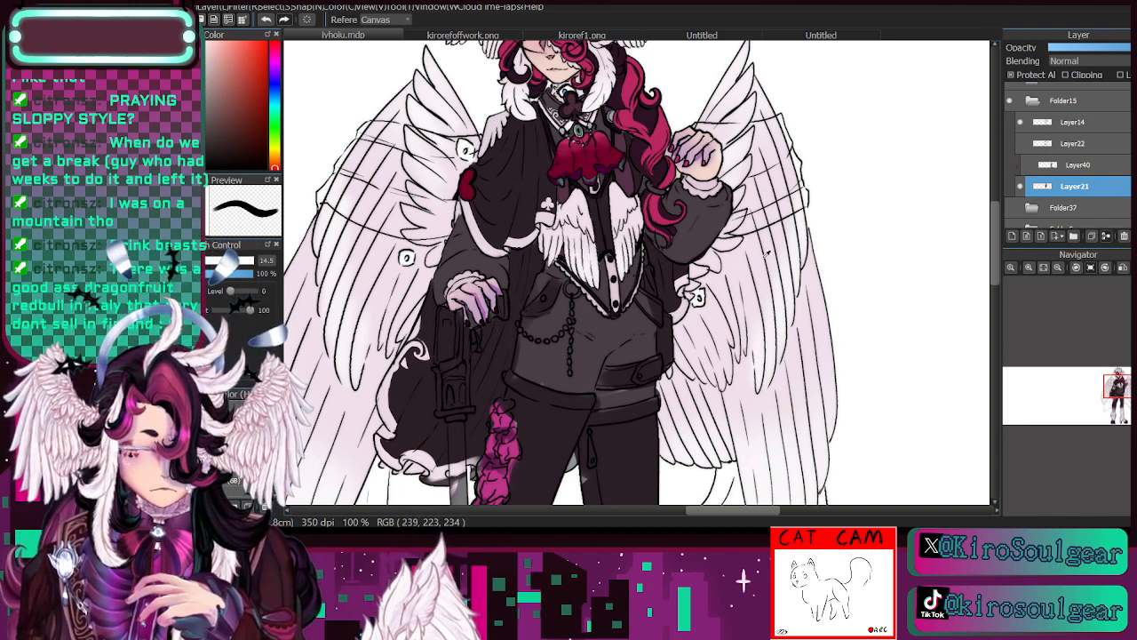
pyautogui.keyDown('alt'); pyautogui.click(496, 117); pyautogui.keyUp('alt')
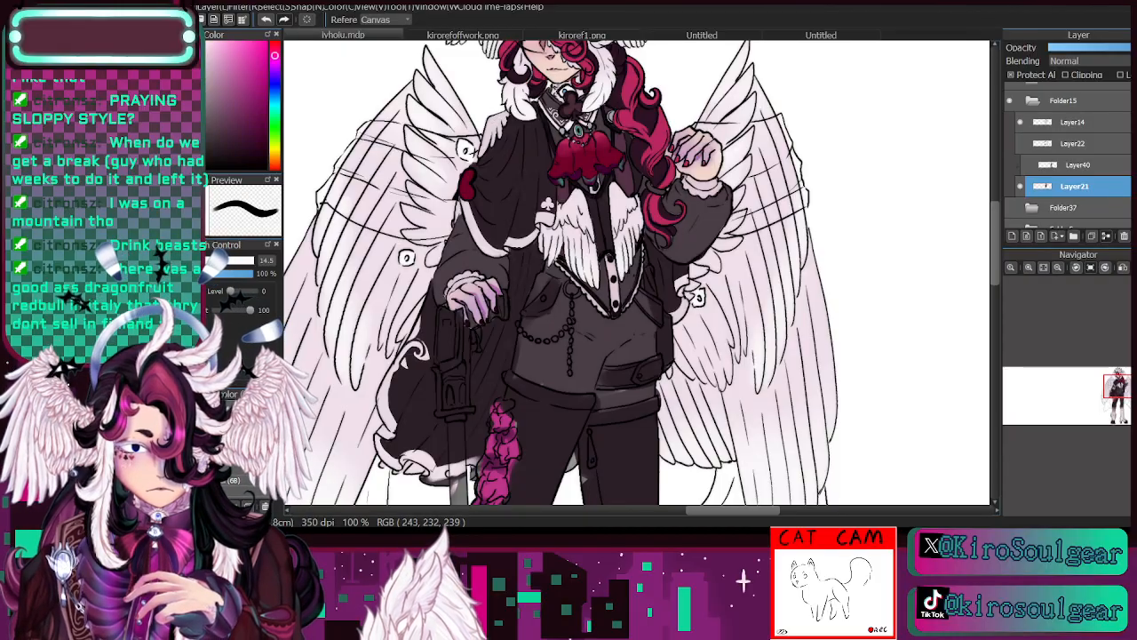
pyautogui.press('b')
pyautogui.moveTo(520, 369)
pyautogui.mouseDown()
pyautogui.moveTo(525, 324)
pyautogui.moveTo(552, 315)
pyautogui.moveTo(565, 287)
pyautogui.moveTo(554, 269)
pyautogui.moveTo(609, 329)
pyautogui.moveTo(640, 307)
pyautogui.moveTo(641, 352)
pyautogui.moveTo(633, 339)
pyautogui.moveTo(577, 363)
pyautogui.moveTo(585, 378)
pyautogui.moveTo(580, 367)
pyautogui.moveTo(529, 367)
pyautogui.moveTo(572, 385)
pyautogui.moveTo(529, 366)
pyautogui.moveTo(536, 336)
pyautogui.moveTo(568, 310)
pyautogui.moveTo(586, 313)
pyautogui.moveTo(578, 354)
pyautogui.moveTo(600, 360)
pyautogui.moveTo(621, 399)
pyautogui.moveTo(611, 403)
pyautogui.moveTo(648, 391)
pyautogui.mouseUp()
pyautogui.moveTo(1123, 394); pyautogui.dragTo(1119, 404)
pyautogui.click(1058, 268)
pyautogui.click(1058, 267)
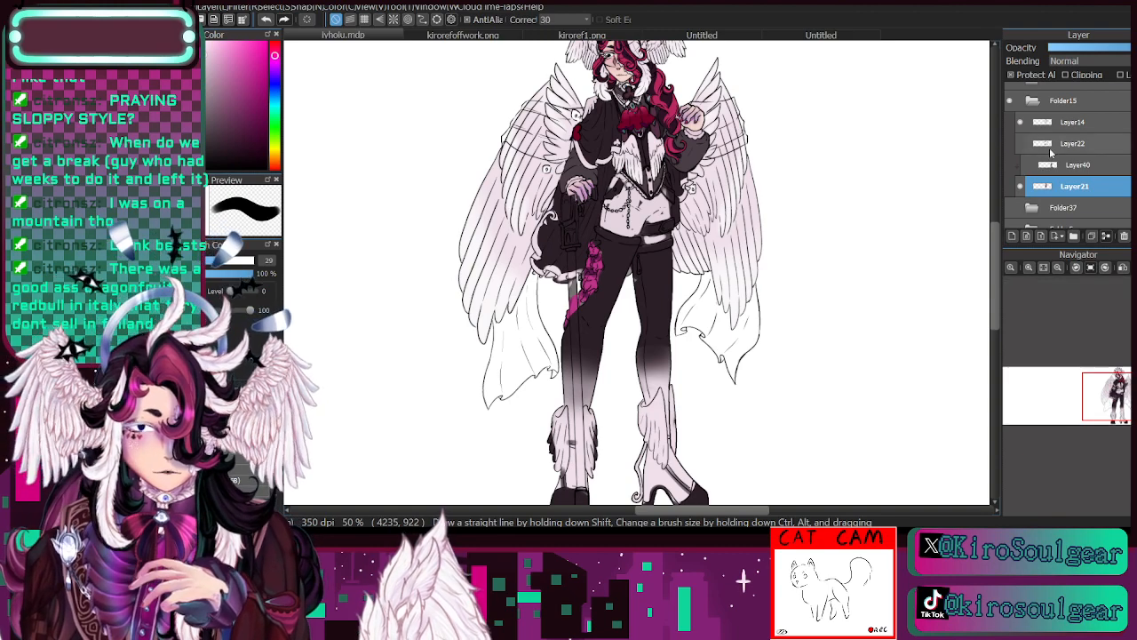
pyautogui.click(1029, 267)
pyautogui.click(1029, 267)
pyautogui.click(1029, 267)
pyautogui.moveTo(1121, 409); pyautogui.dragTo(1119, 391)
# - Undo the pale strokes painted on the shorts
pyautogui.click(266, 20)
pyautogui.click(267, 19)
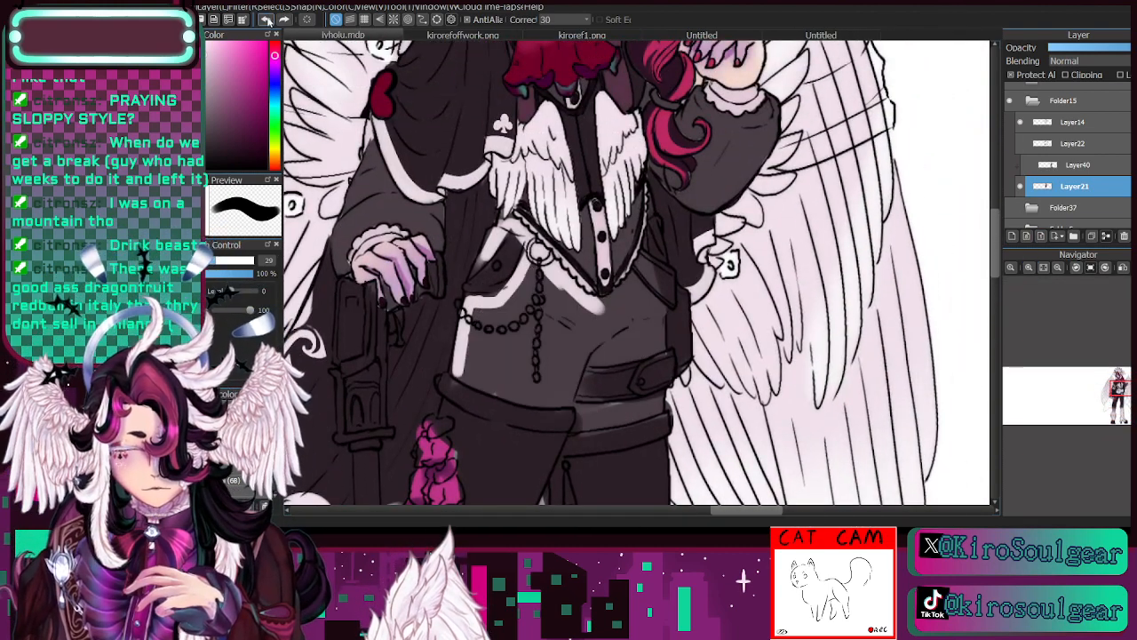
pyautogui.click(267, 19)
pyautogui.click(267, 19)
pyautogui.click(267, 19)
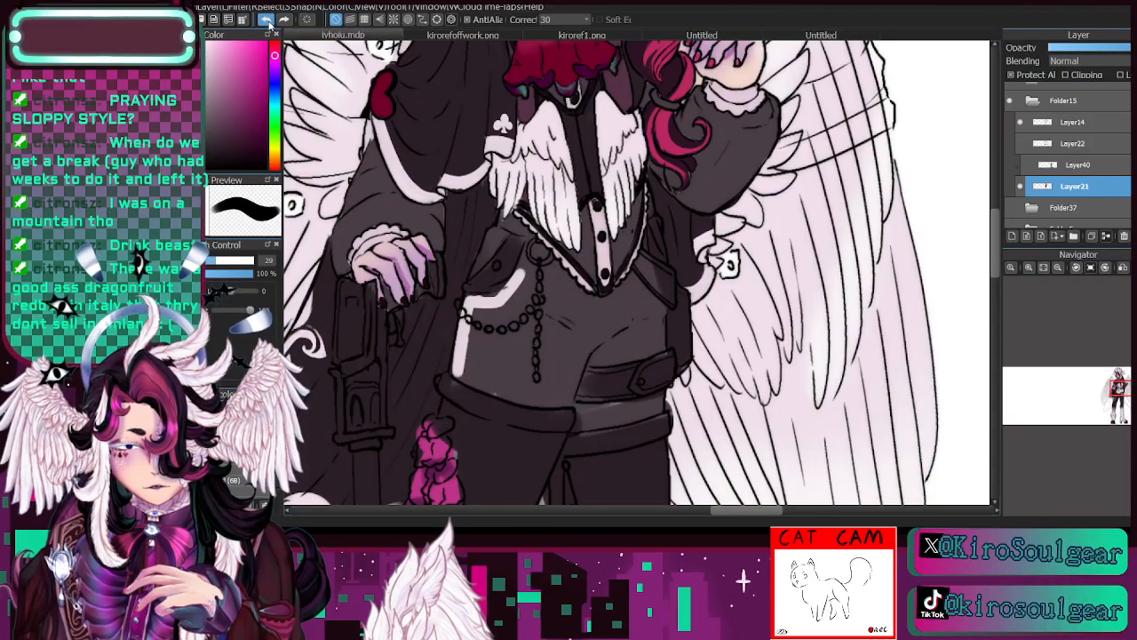
pyautogui.click(266, 20)
# - Try recolouring the shorts around the chain and belt in a lighter variation of their sampled grey, at brush size 29
pyautogui.press('i')
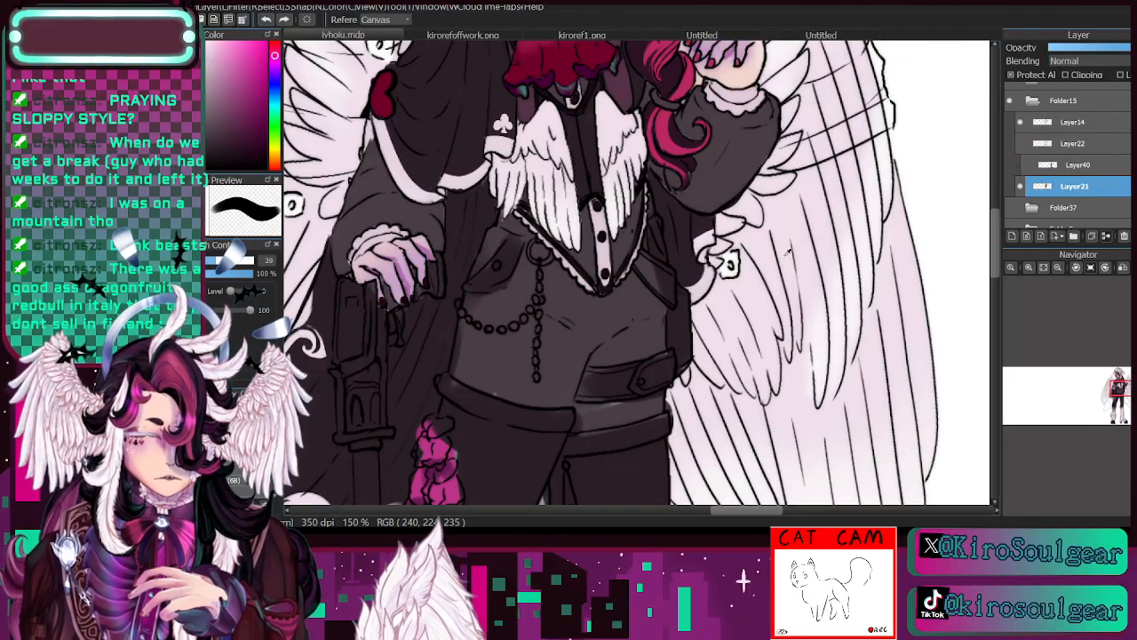
pyautogui.click(627, 299)
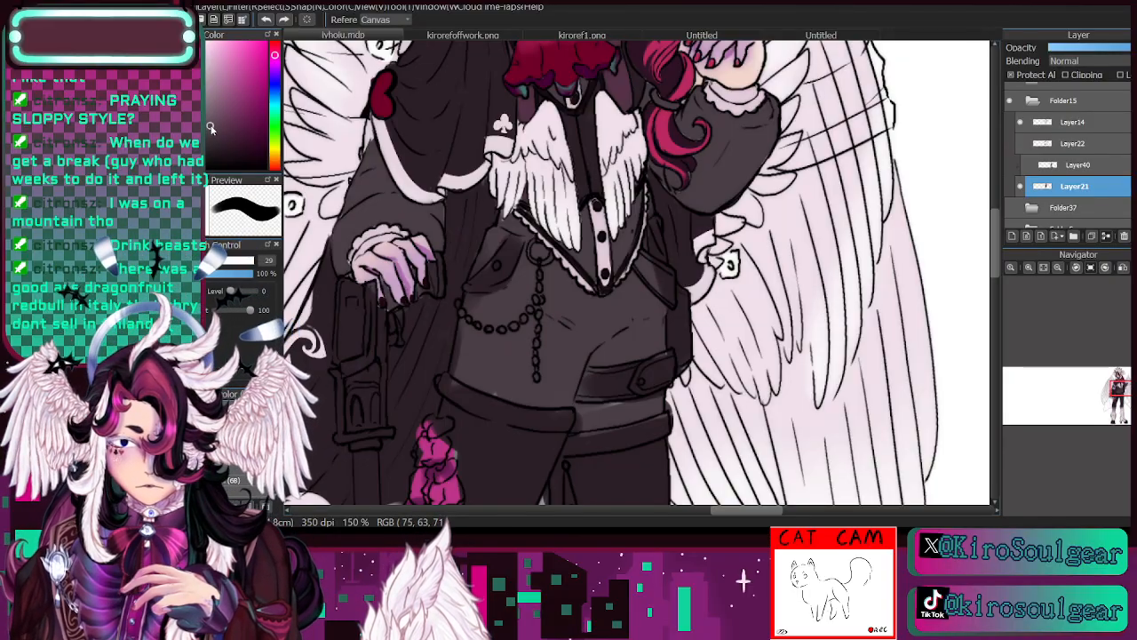
pyautogui.moveTo(211, 129); pyautogui.dragTo(213, 121)
pyautogui.press('b')
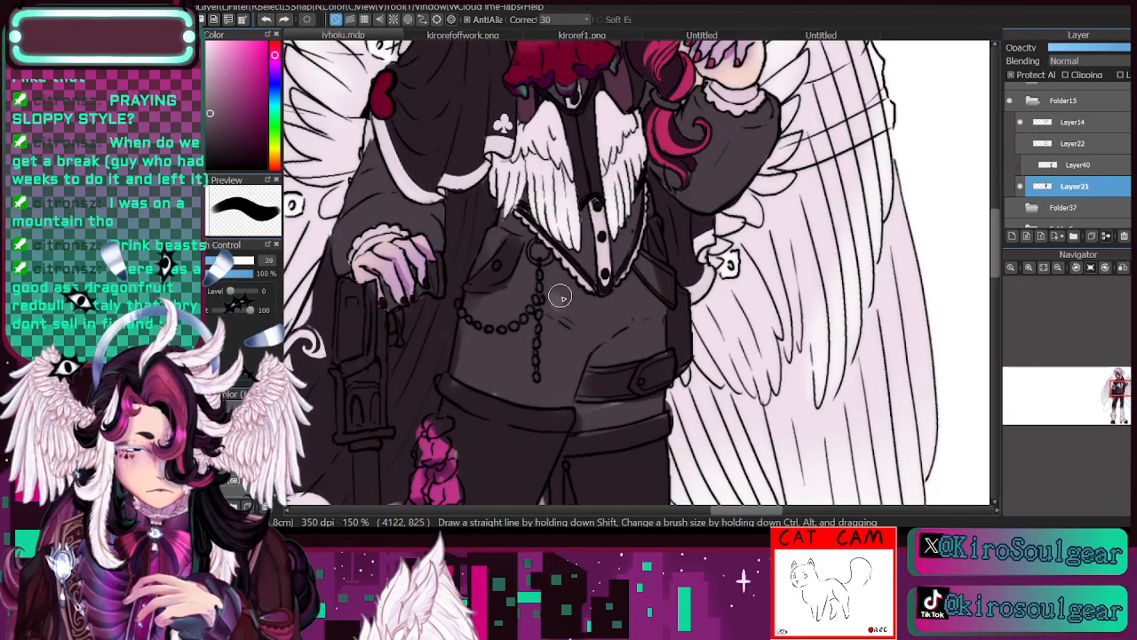
pyautogui.moveTo(561, 297)
pyautogui.mouseDown()
pyautogui.moveTo(537, 254)
pyautogui.moveTo(510, 331)
pyautogui.moveTo(484, 346)
pyautogui.moveTo(490, 307)
pyautogui.moveTo(479, 306)
pyautogui.moveTo(475, 366)
pyautogui.moveTo(560, 298)
pyautogui.moveTo(560, 393)
pyautogui.moveTo(522, 381)
pyautogui.moveTo(580, 321)
pyautogui.moveTo(597, 313)
pyautogui.moveTo(602, 325)
pyautogui.moveTo(595, 315)
pyautogui.moveTo(639, 274)
pyautogui.moveTo(587, 349)
pyautogui.moveTo(651, 335)
pyautogui.moveTo(651, 246)
pyautogui.moveTo(649, 336)
pyautogui.moveTo(619, 422)
pyautogui.moveTo(628, 403)
pyautogui.moveTo(578, 412)
pyautogui.moveTo(662, 402)
pyautogui.moveTo(615, 356)
pyautogui.moveTo(649, 352)
pyautogui.moveTo(547, 364)
pyautogui.mouseUp()
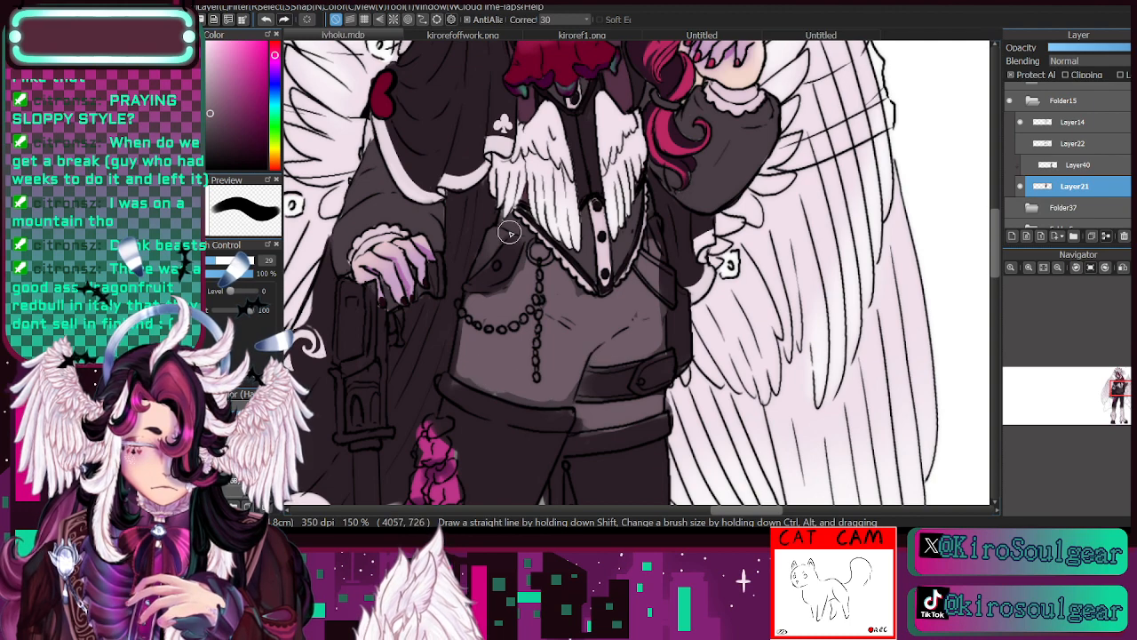
pyautogui.moveTo(510, 233); pyautogui.dragTo(526, 240)
pyautogui.click(1058, 267)
pyautogui.click(1058, 267)
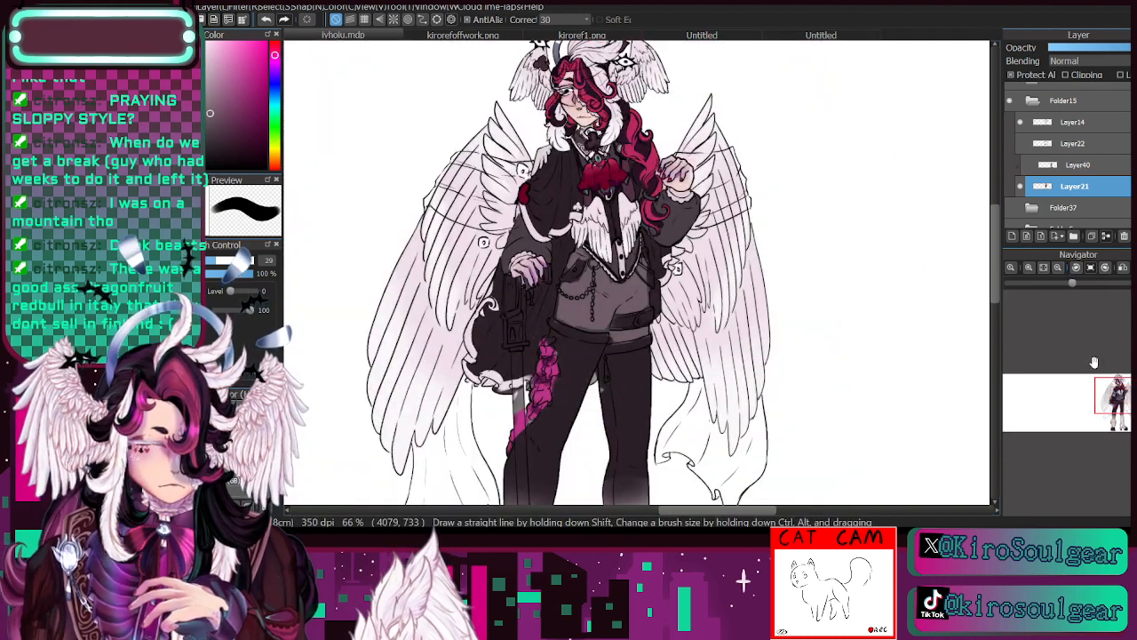
pyautogui.moveTo(1116, 395); pyautogui.dragTo(1125, 395)
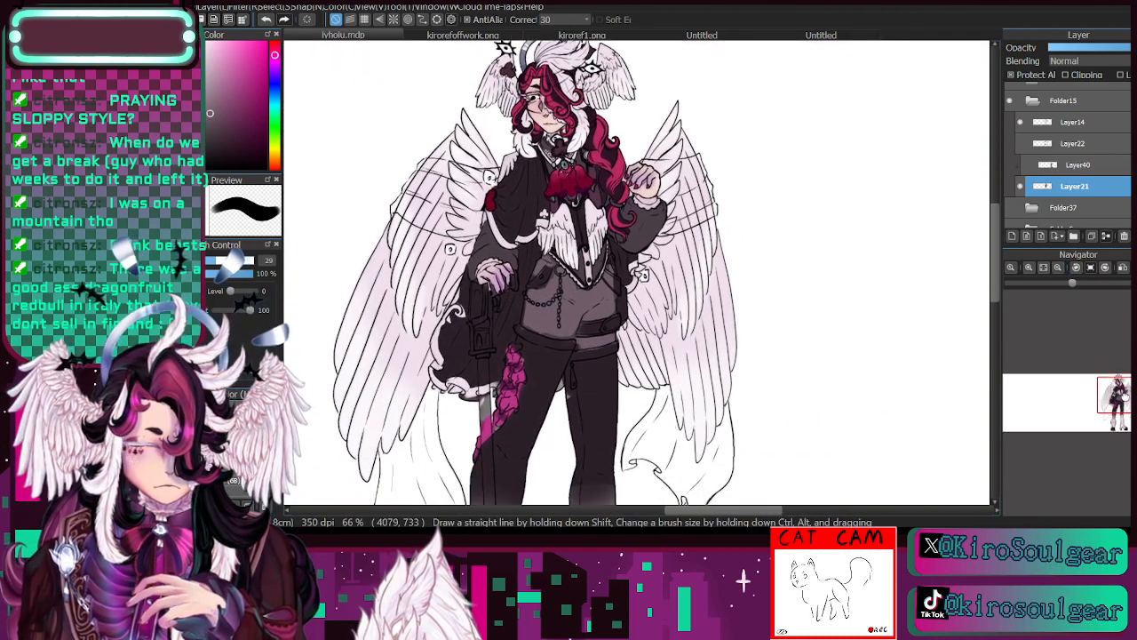
# - Undo the lighter grey colouring on the shorts
pyautogui.click(266, 22)
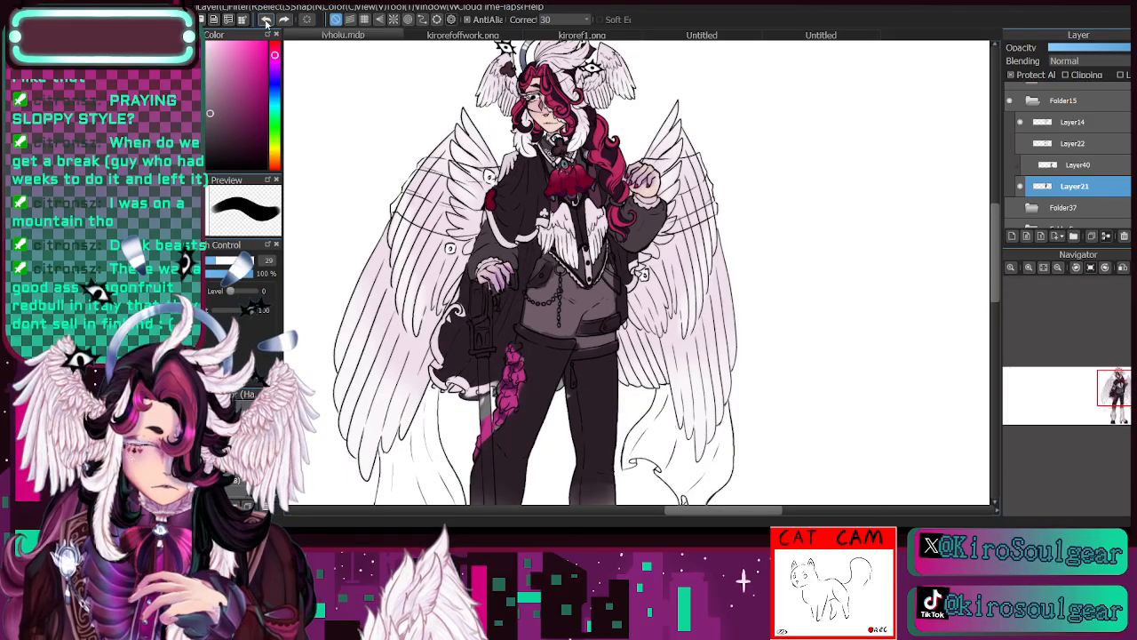
pyautogui.click(267, 23)
pyautogui.click(267, 23)
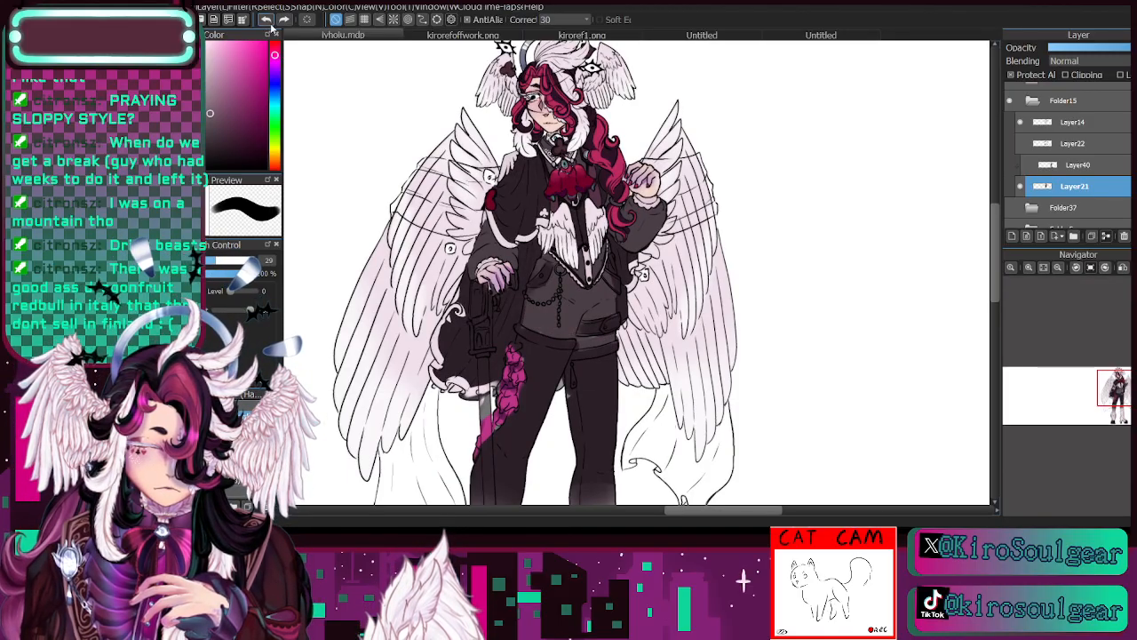
# - Paint the shorts in a darker plum-grey, and recolour the ruffles along the thigh with the crimson sampled from the jabot
pyautogui.moveTo(212, 114); pyautogui.dragTo(210, 149)
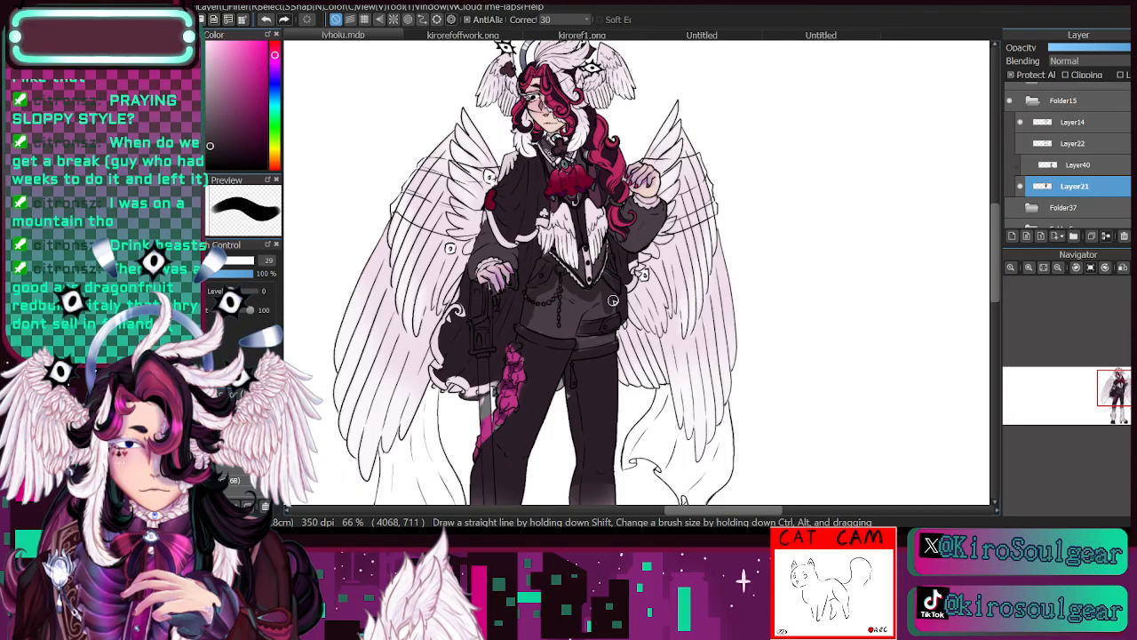
pyautogui.moveTo(552, 335)
pyautogui.mouseDown()
pyautogui.moveTo(535, 322)
pyautogui.moveTo(541, 311)
pyautogui.moveTo(555, 327)
pyautogui.moveTo(566, 322)
pyautogui.mouseUp()
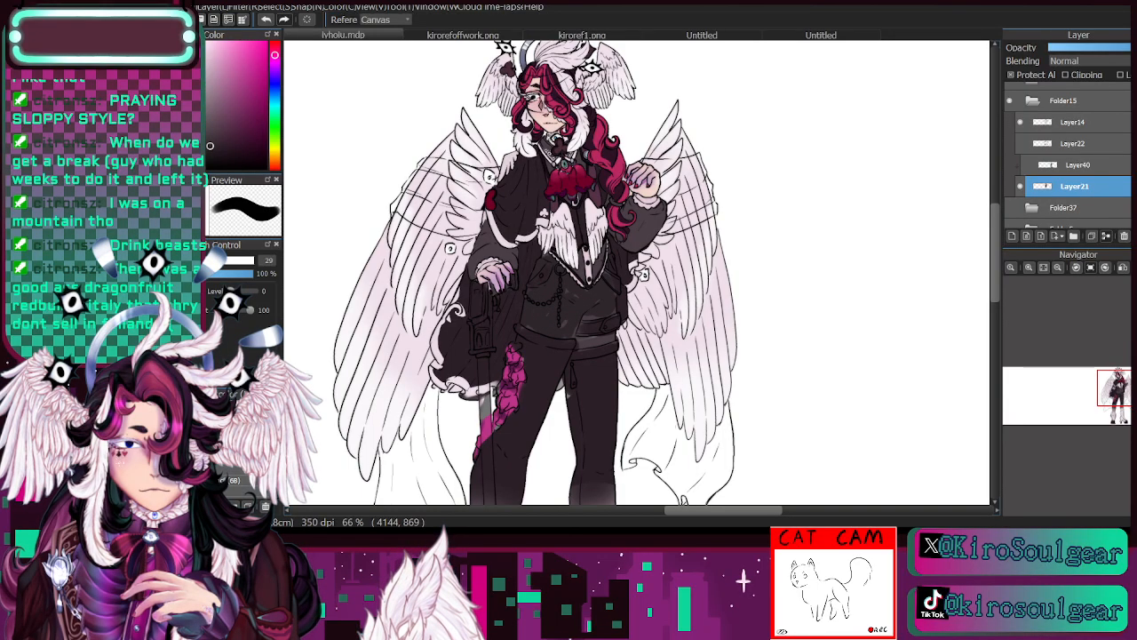
pyautogui.keyDown('alt'); pyautogui.click(573, 179); pyautogui.keyUp('alt')
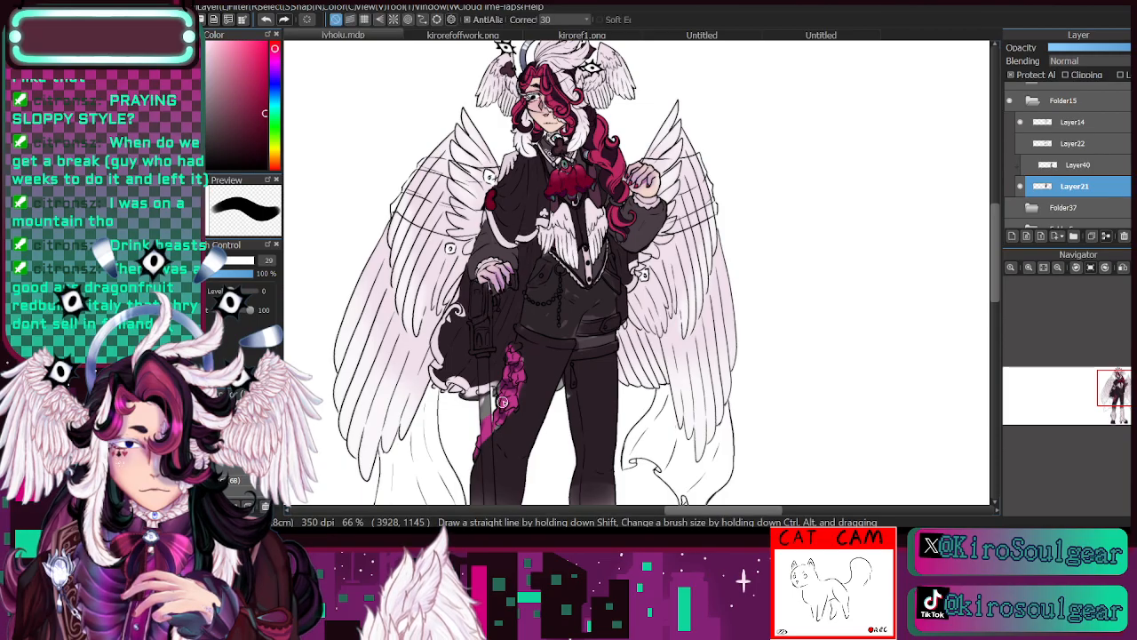
pyautogui.moveTo(500, 405)
pyautogui.mouseDown()
pyautogui.moveTo(514, 351)
pyautogui.moveTo(520, 373)
pyautogui.moveTo(514, 355)
pyautogui.moveTo(478, 445)
pyautogui.moveTo(511, 403)
pyautogui.moveTo(501, 418)
pyautogui.moveTo(517, 352)
pyautogui.mouseUp()
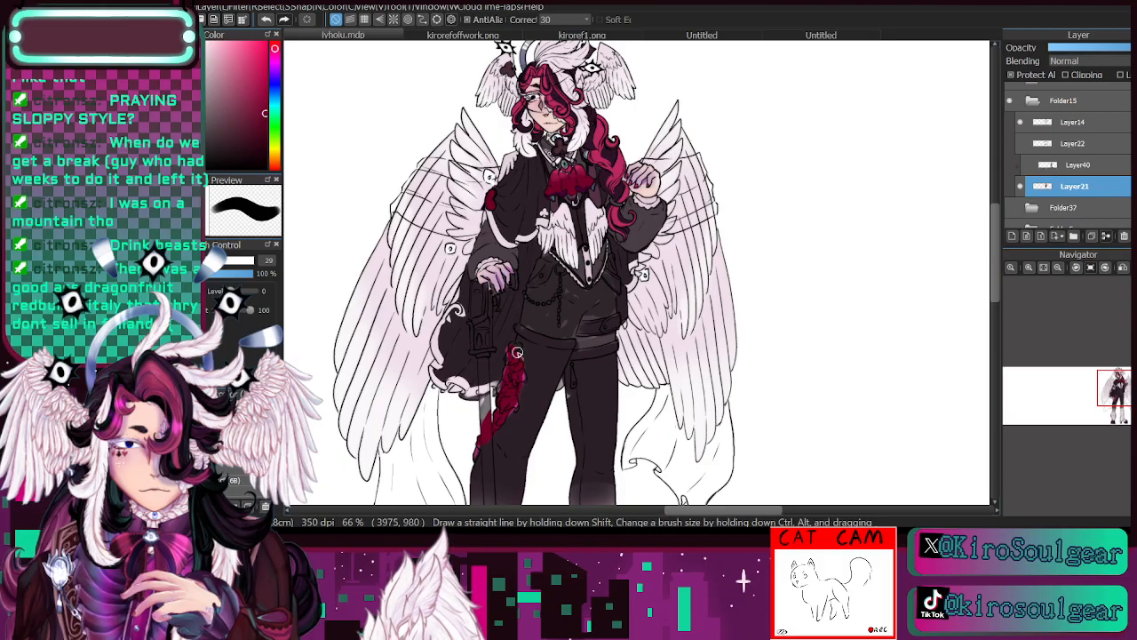
# - Paint the bands around both shorts hems in sampled off-white, and recolour the belt details with the sleeve's sampled dark grey
pyautogui.press('alt')
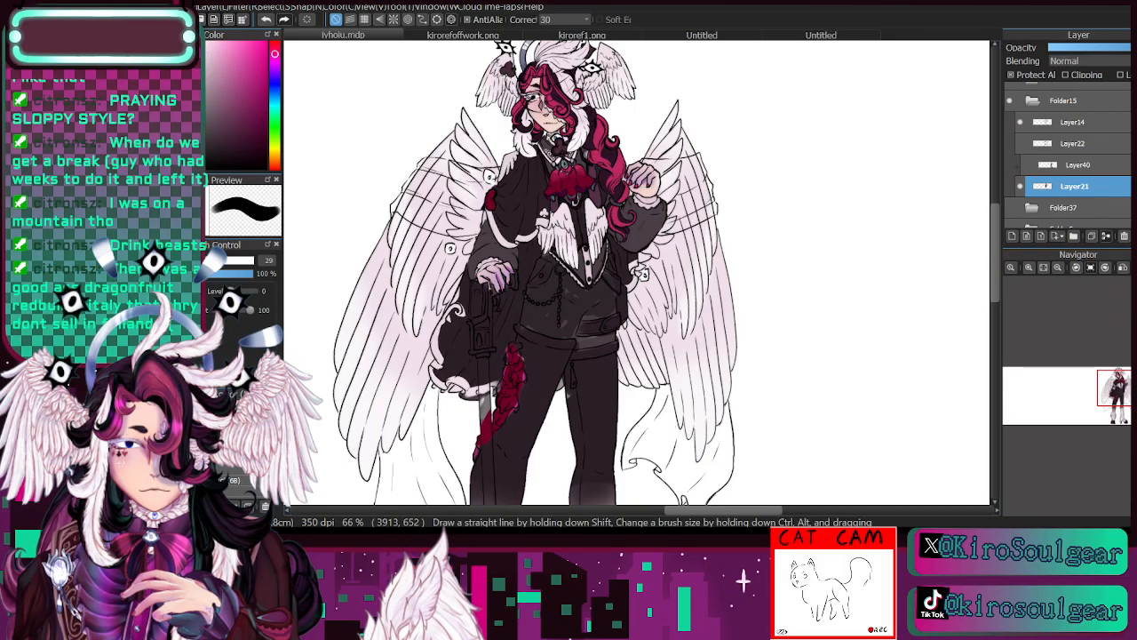
pyautogui.moveTo(519, 331); pyautogui.dragTo(574, 343)
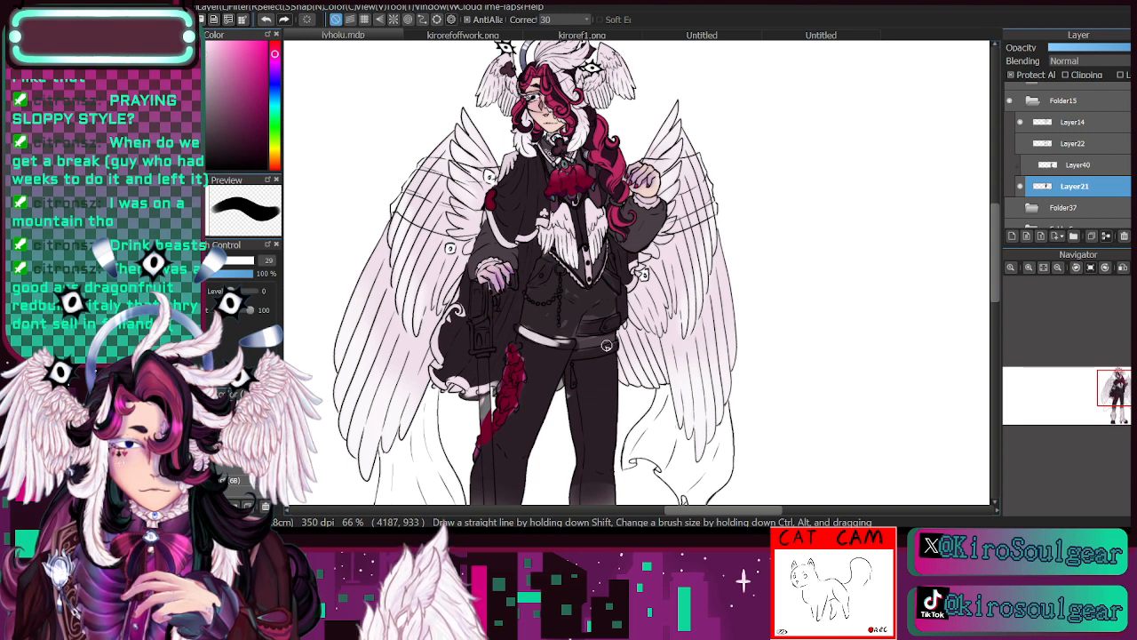
pyautogui.press('alt')
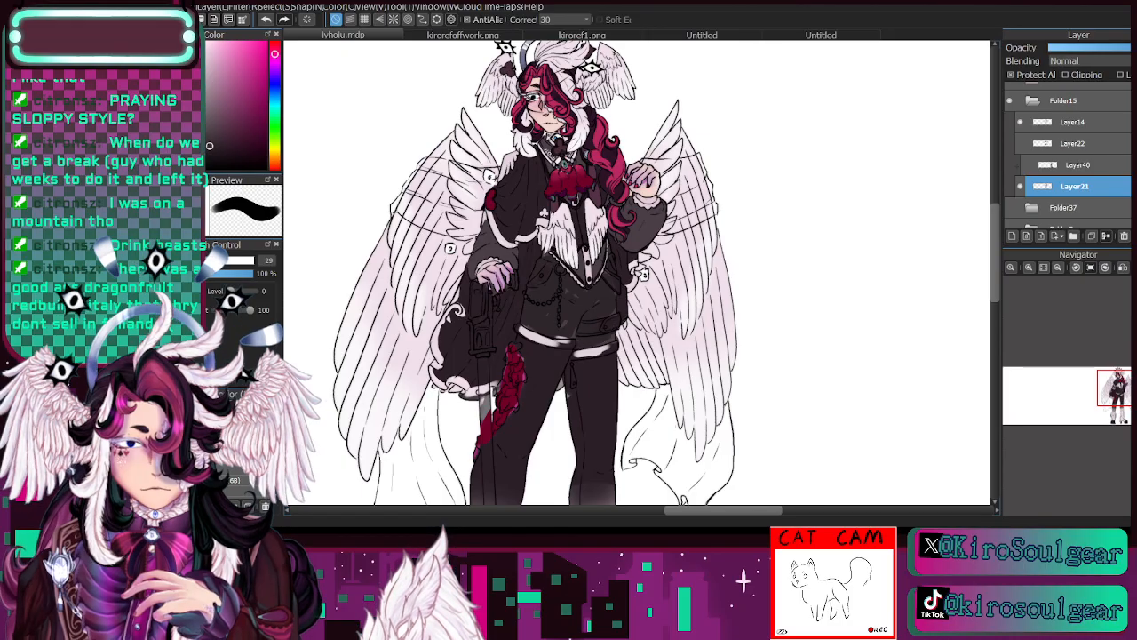
pyautogui.press('alt')
pyautogui.keyDown('alt'); pyautogui.click(640, 229); pyautogui.keyUp('alt')
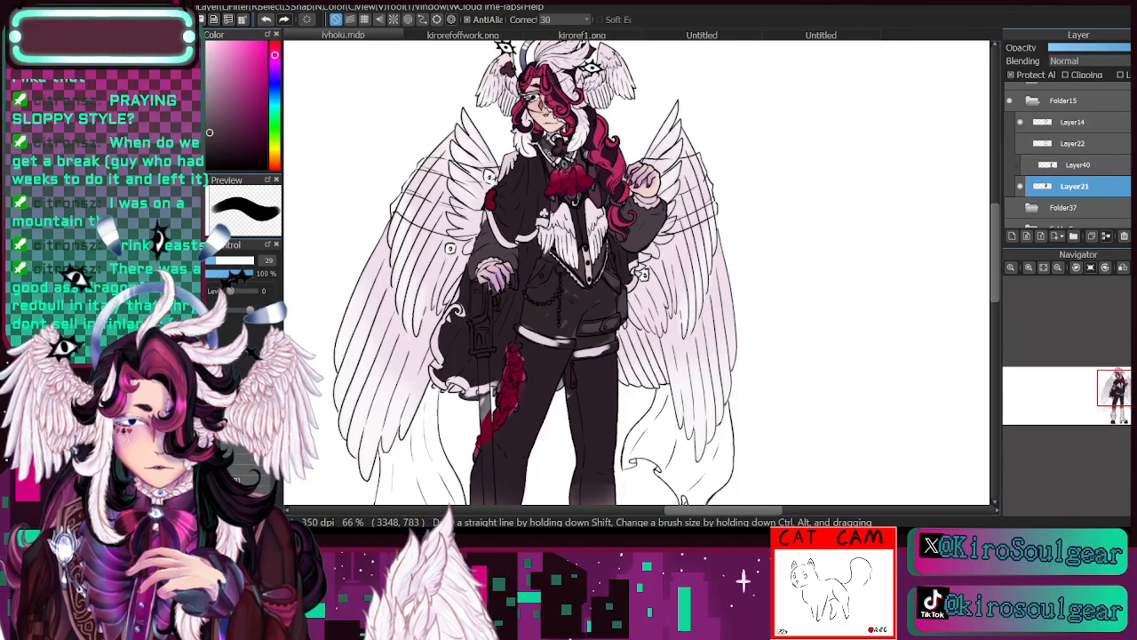
# - Check the shorts, belt and hem bands up close, comparing the line art with Layer21's colours hidden and shown
pyautogui.click(1020, 185)
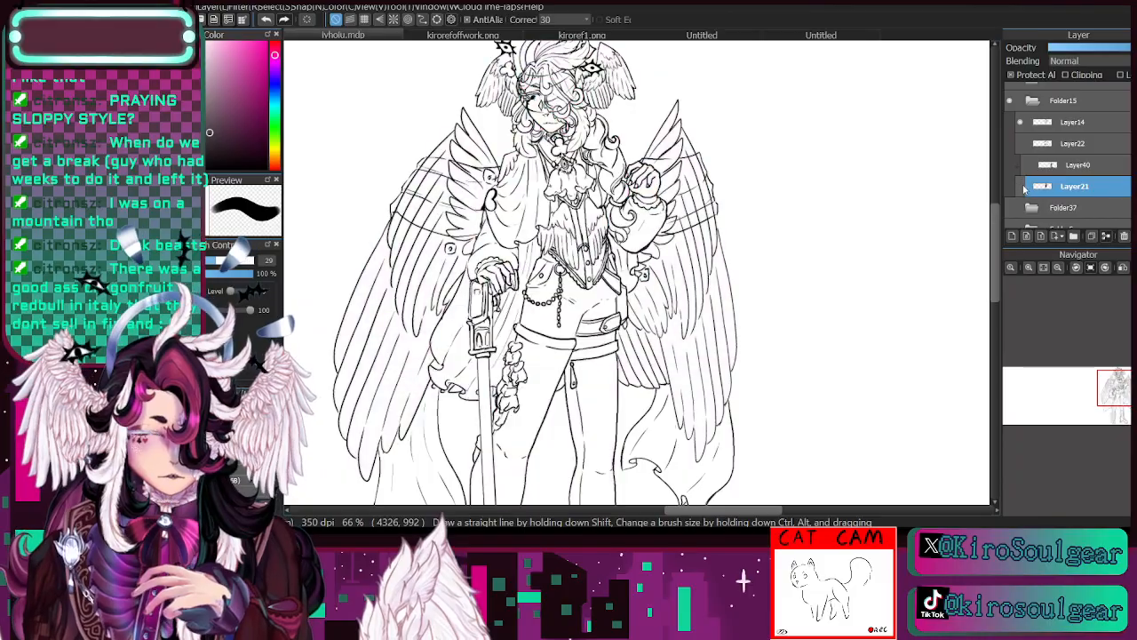
pyautogui.click(1020, 185)
pyautogui.click(1029, 268)
pyautogui.click(1030, 268)
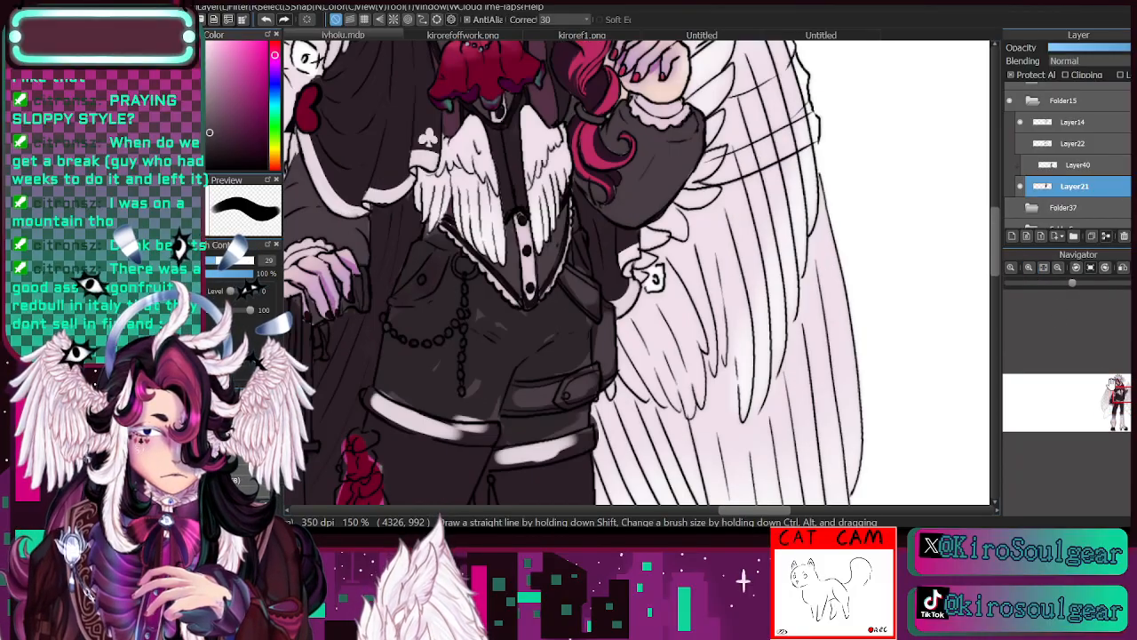
pyautogui.moveTo(1116, 389); pyautogui.dragTo(1116, 396)
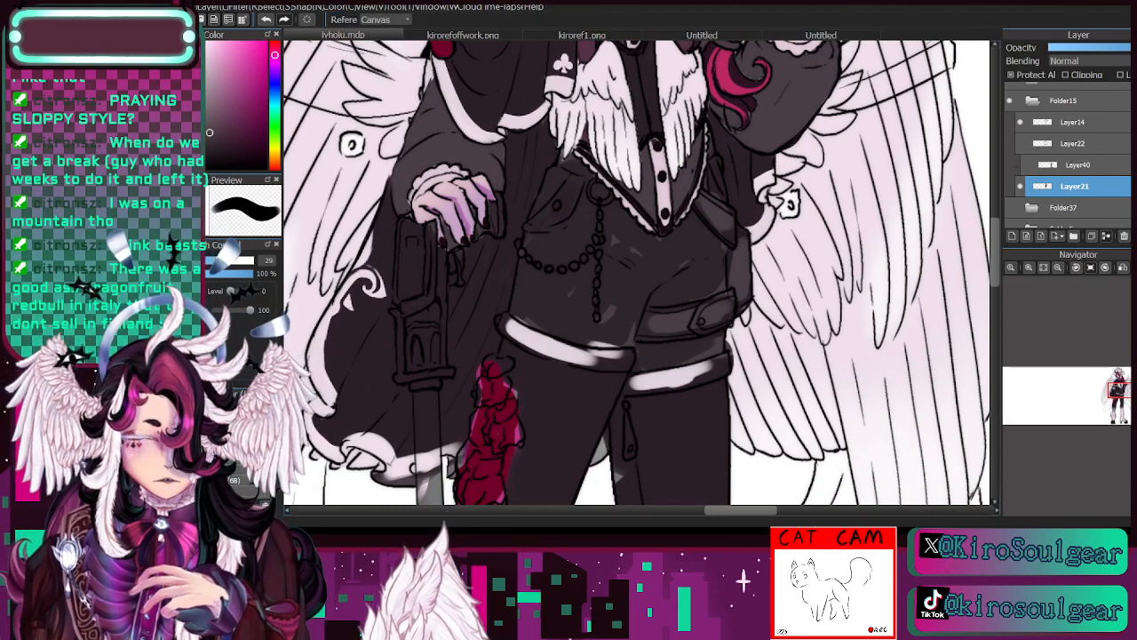
# - Touch up the plum-grey fill of the shorts around the hips and waist
pyautogui.keyDown('alt'); pyautogui.click(619, 282); pyautogui.keyUp('alt')
pyautogui.keyDown('ctrl'); pyautogui.keyDown('alt'); pyautogui.moveTo(637, 273); pyautogui.dragTo(628, 273); pyautogui.keyUp('alt'); pyautogui.keyUp('ctrl')
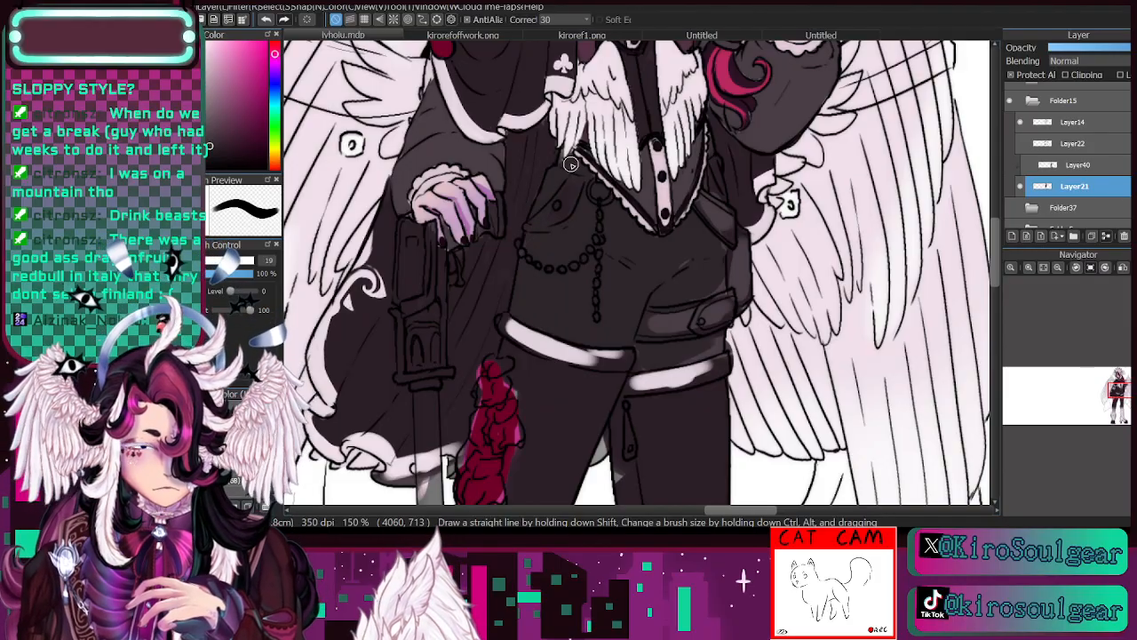
pyautogui.press('[')
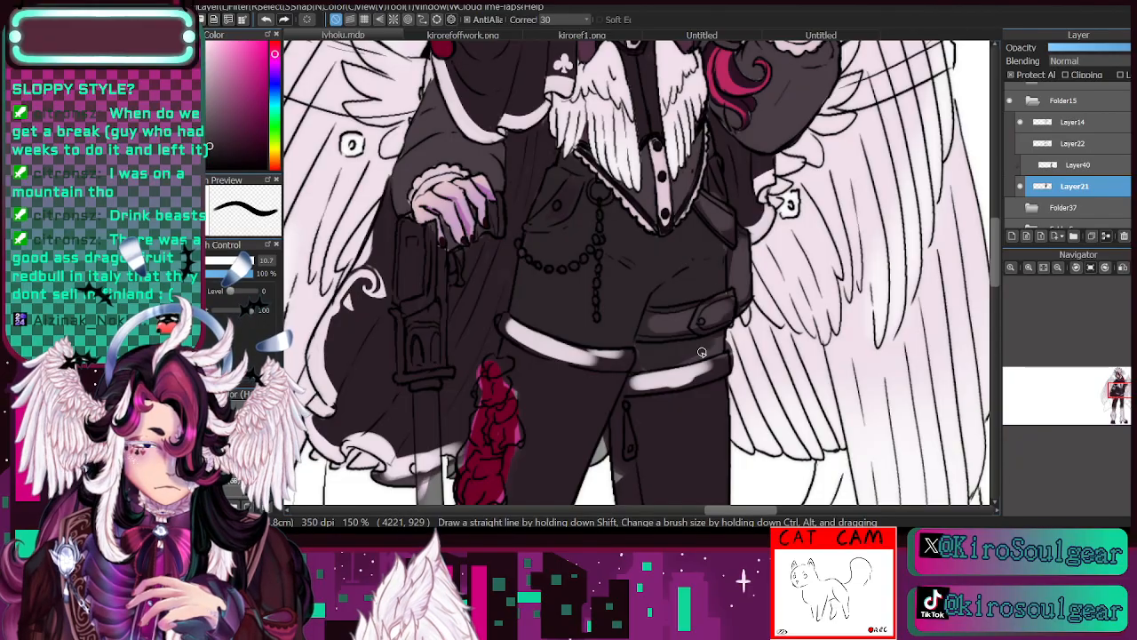
# - Sample the near-black below the jabot and repaint the main area of the shorts with it using a larger brush
pyautogui.click(1059, 268)
pyautogui.moveTo(1122, 397); pyautogui.dragTo(1123, 394)
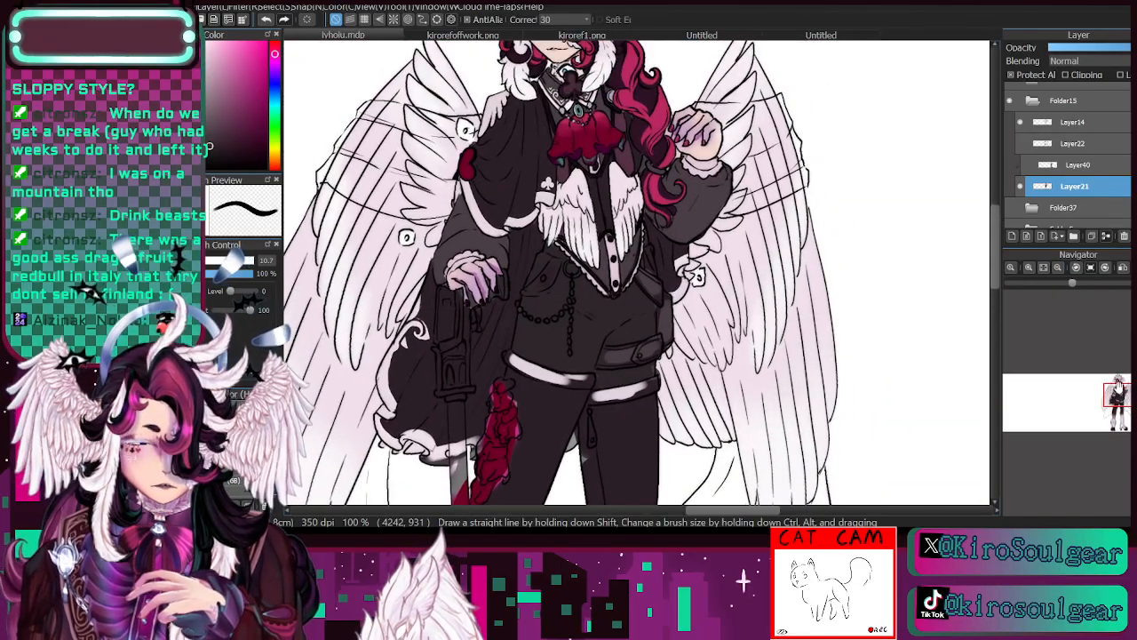
pyautogui.press('i')
pyautogui.click(606, 166)
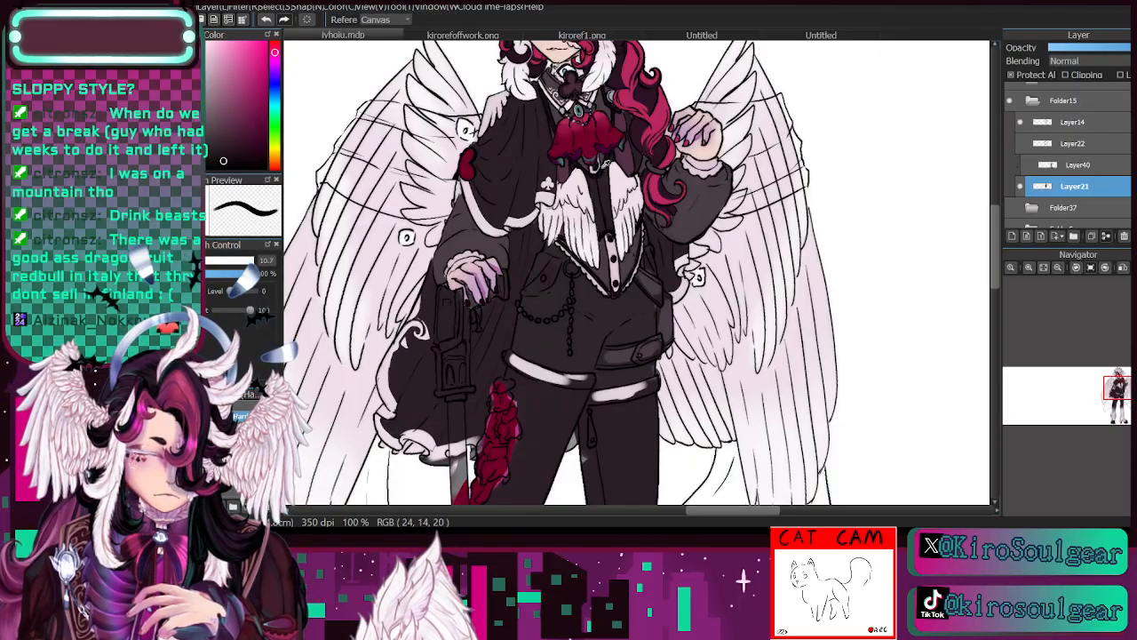
pyautogui.press('b')
pyautogui.press(']')
pyautogui.press(']')
pyautogui.press(']')
pyautogui.press(']')
pyautogui.press(']')
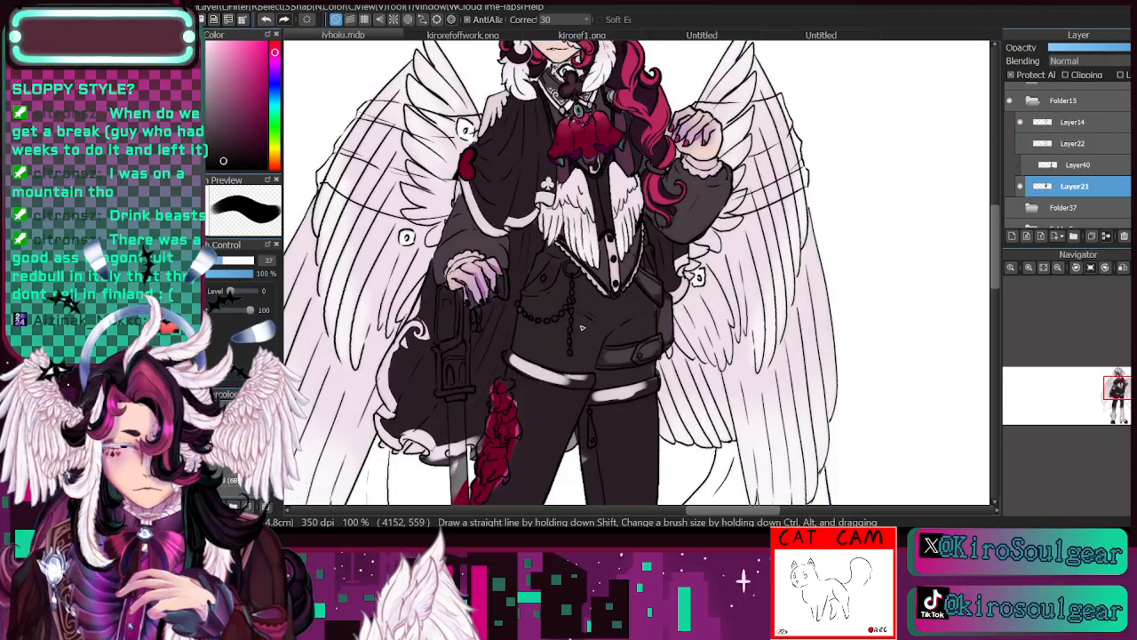
pyautogui.moveTo(587, 340)
pyautogui.mouseDown()
pyautogui.moveTo(597, 327)
pyautogui.moveTo(549, 359)
pyautogui.mouseUp()
pyautogui.moveTo(539, 297)
pyautogui.mouseDown()
pyautogui.moveTo(559, 354)
pyautogui.moveTo(583, 346)
pyautogui.moveTo(596, 320)
pyautogui.moveTo(551, 258)
pyautogui.moveTo(524, 331)
pyautogui.moveTo(537, 336)
pyautogui.moveTo(575, 285)
pyautogui.moveTo(614, 331)
pyautogui.moveTo(640, 323)
pyautogui.moveTo(610, 313)
pyautogui.moveTo(641, 316)
pyautogui.moveTo(638, 368)
pyautogui.mouseUp()
# - Extend the near-black fill to the edges of the shorts along the hip, pocket and upper hem band with a smaller brush
pyautogui.click(1057, 267)
pyautogui.click(1057, 268)
pyautogui.moveTo(1115, 393)
pyautogui.mouseDown()
pyautogui.moveTo(1126, 405)
pyautogui.moveTo(1119, 392)
pyautogui.mouseUp()
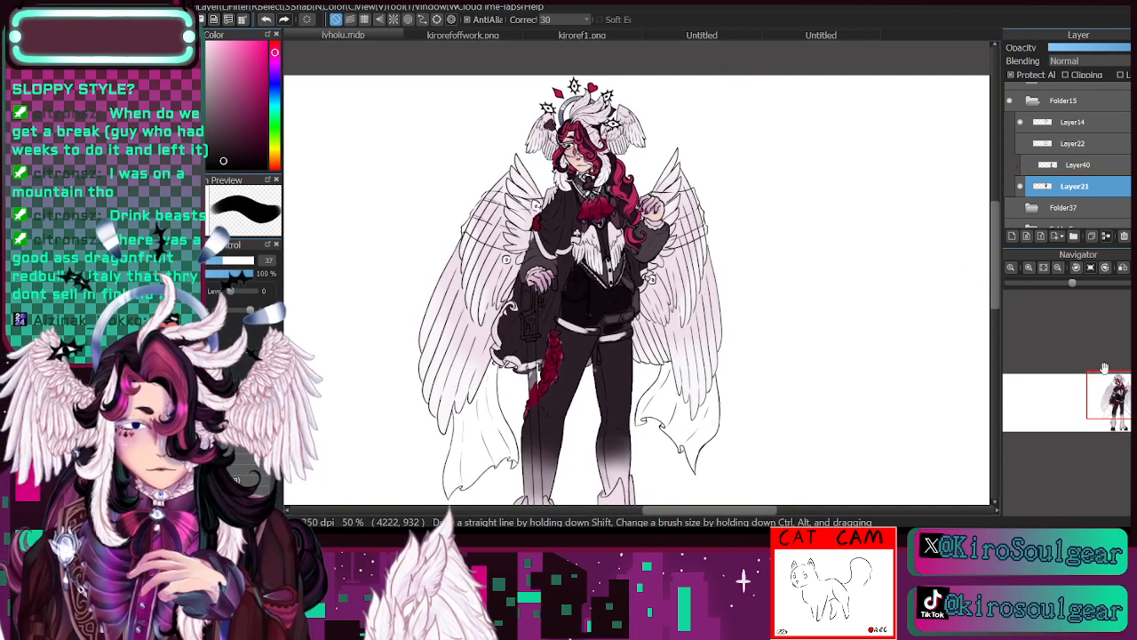
pyautogui.click(1030, 268)
pyautogui.click(1029, 267)
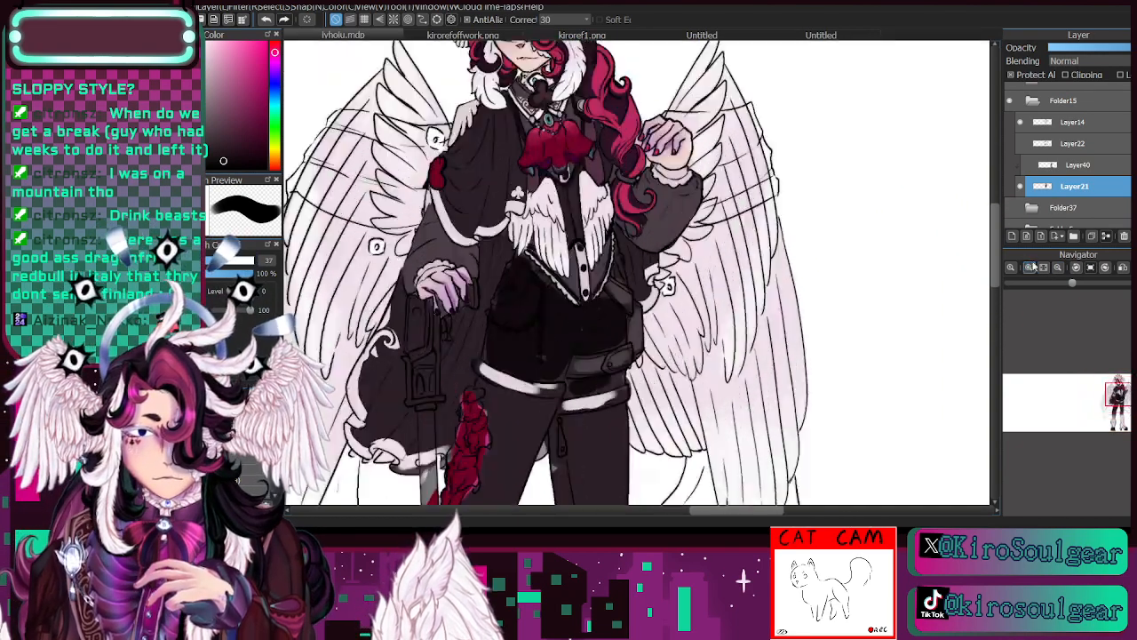
pyautogui.click(1030, 267)
pyautogui.click(1030, 268)
pyautogui.moveTo(515, 471); pyautogui.dragTo(698, 255)
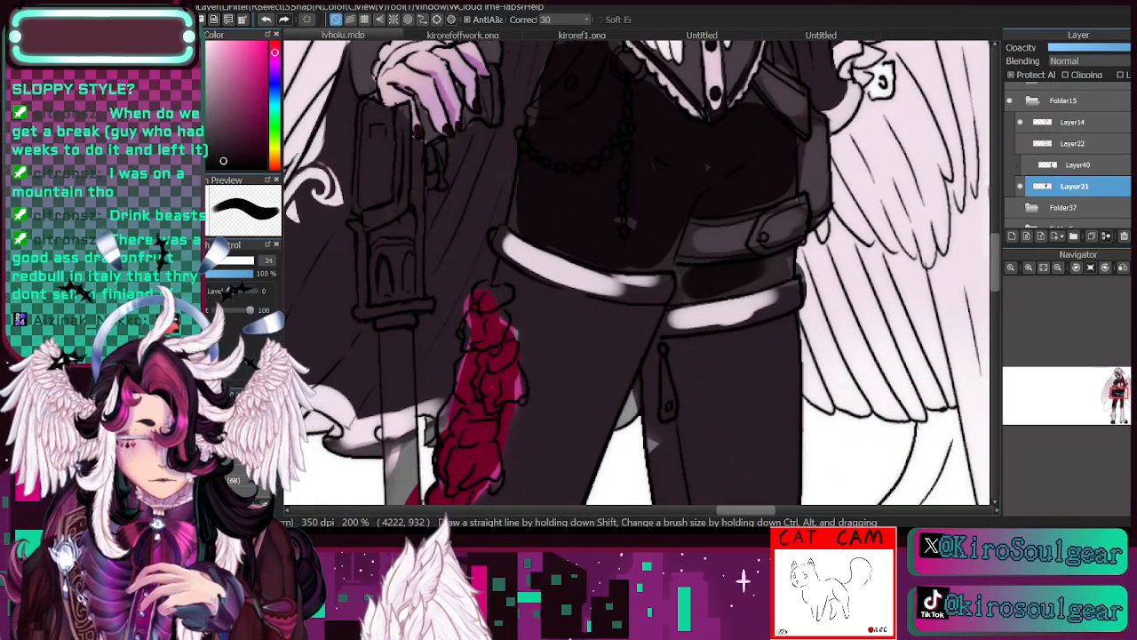
pyautogui.moveTo(625, 210); pyautogui.dragTo(646, 270)
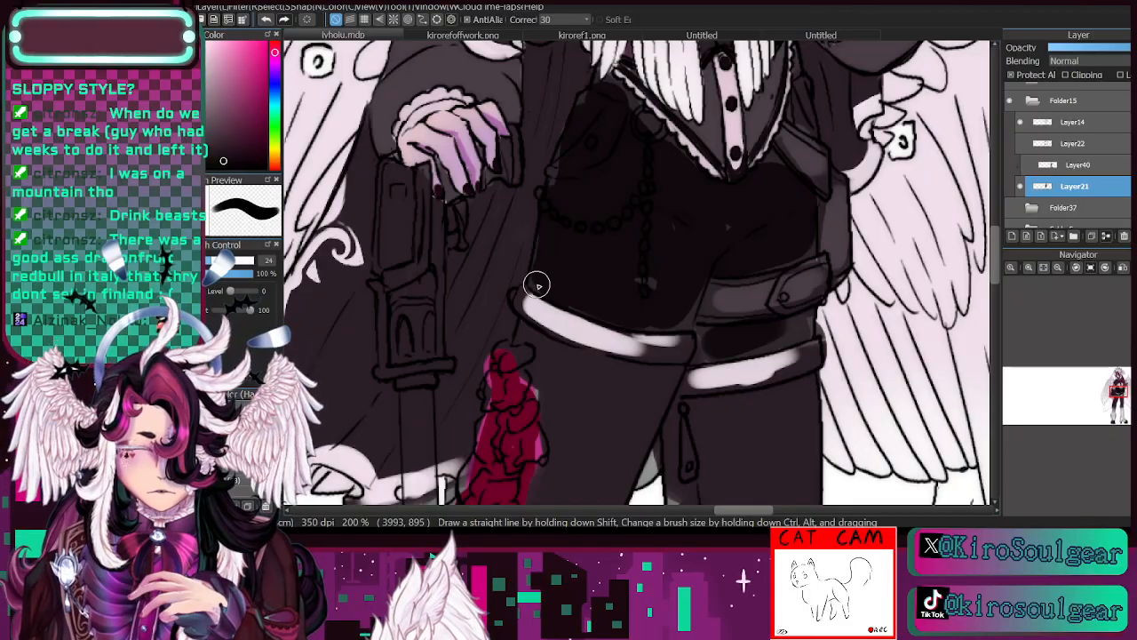
pyautogui.click(208, 261)
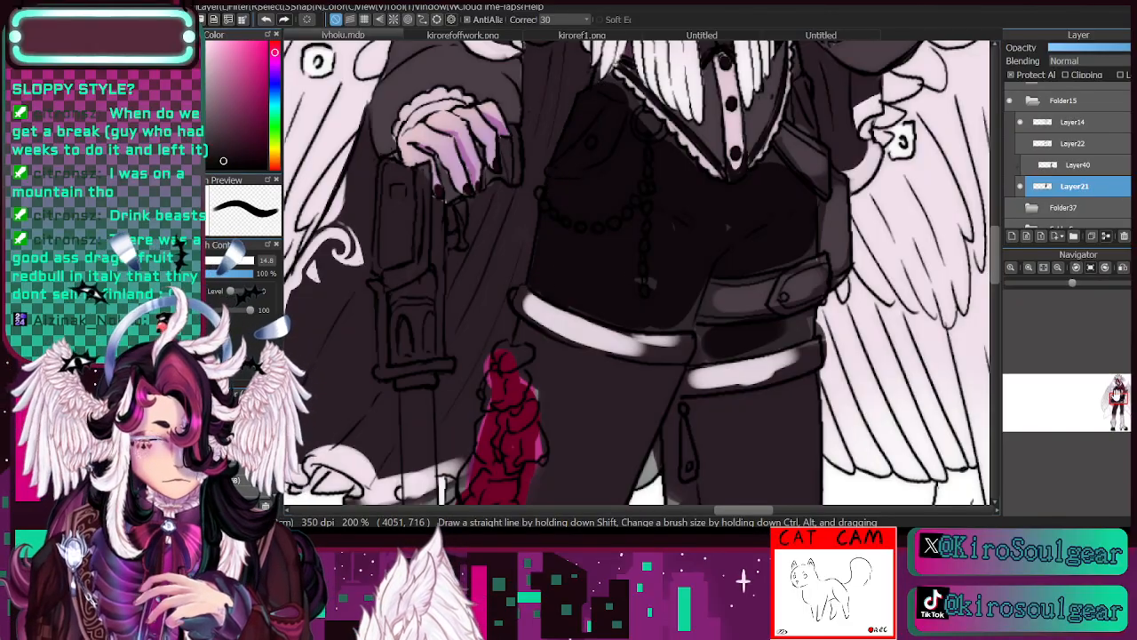
pyautogui.moveTo(1121, 397); pyautogui.dragTo(1117, 399)
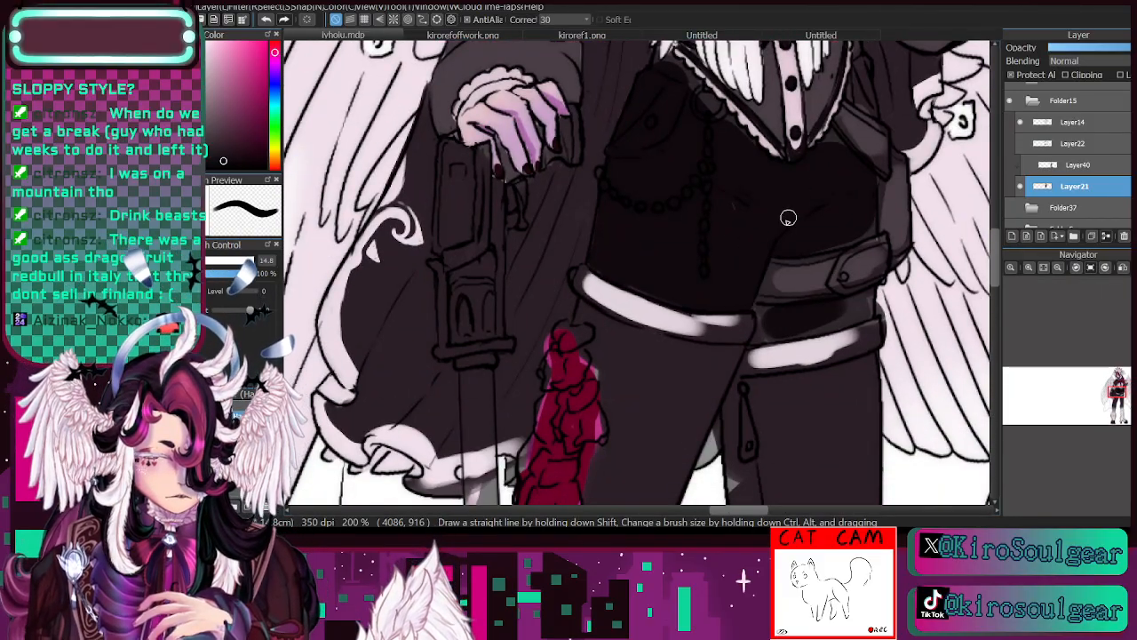
pyautogui.moveTo(1117, 398); pyautogui.dragTo(1107, 387)
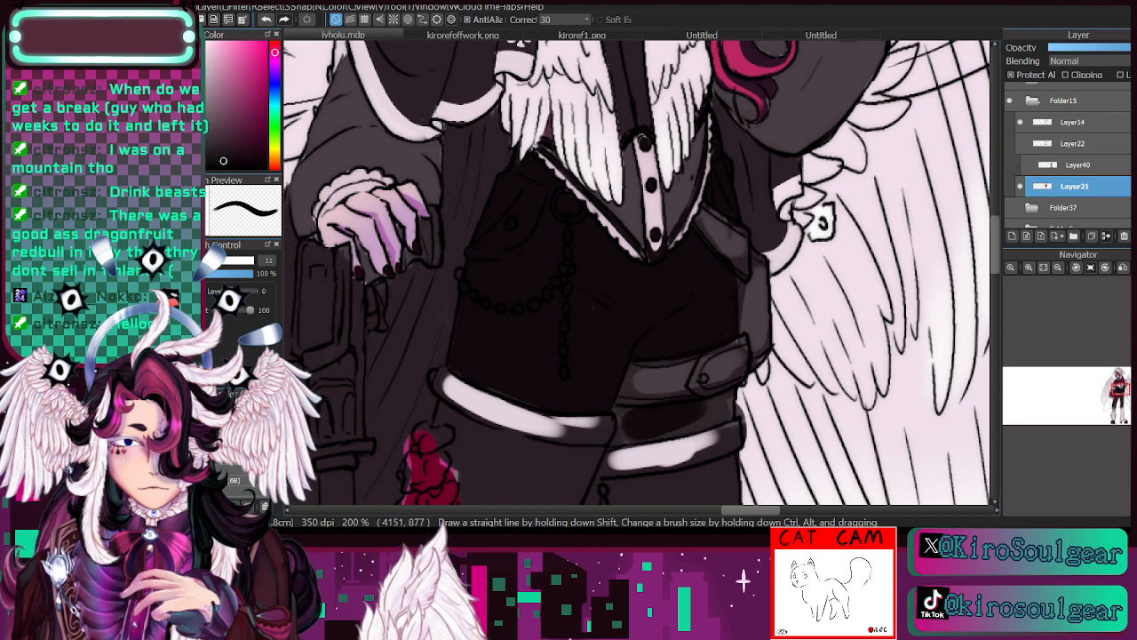
# - Fill the strip of the shorts between the belt and the hem band with near-black
pyautogui.click(238, 453)
pyautogui.moveTo(631, 423)
pyautogui.mouseDown()
pyautogui.moveTo(622, 419)
pyautogui.moveTo(633, 439)
pyautogui.mouseUp()
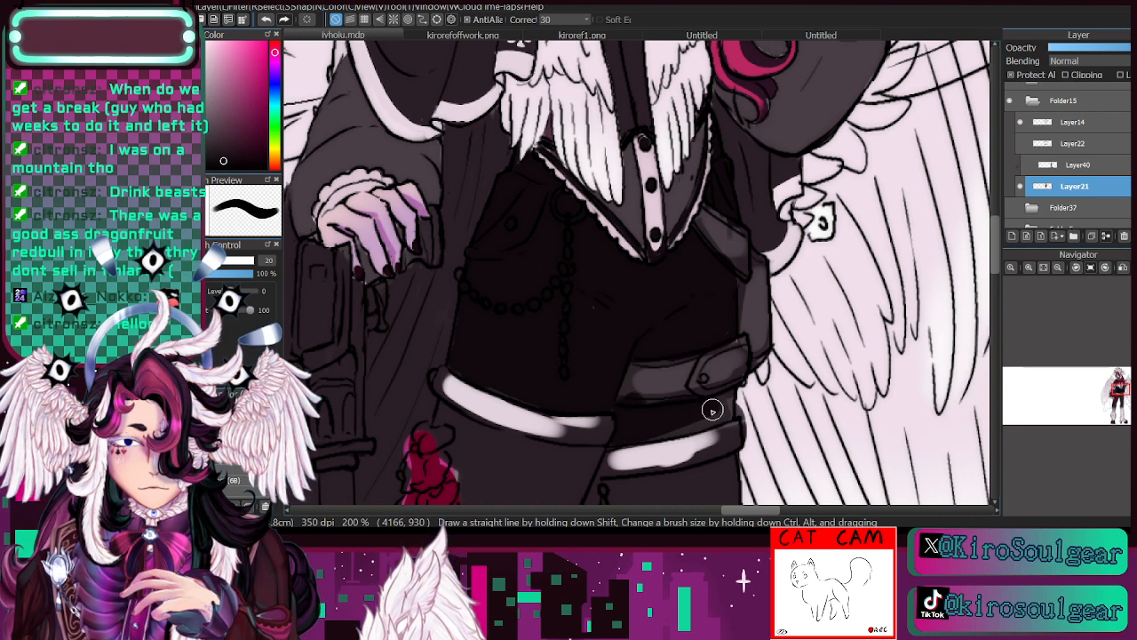
pyautogui.moveTo(713, 410); pyautogui.dragTo(723, 399)
# - Compare the outfit's colours with Layer40 shown and hidden
pyautogui.click(1058, 267)
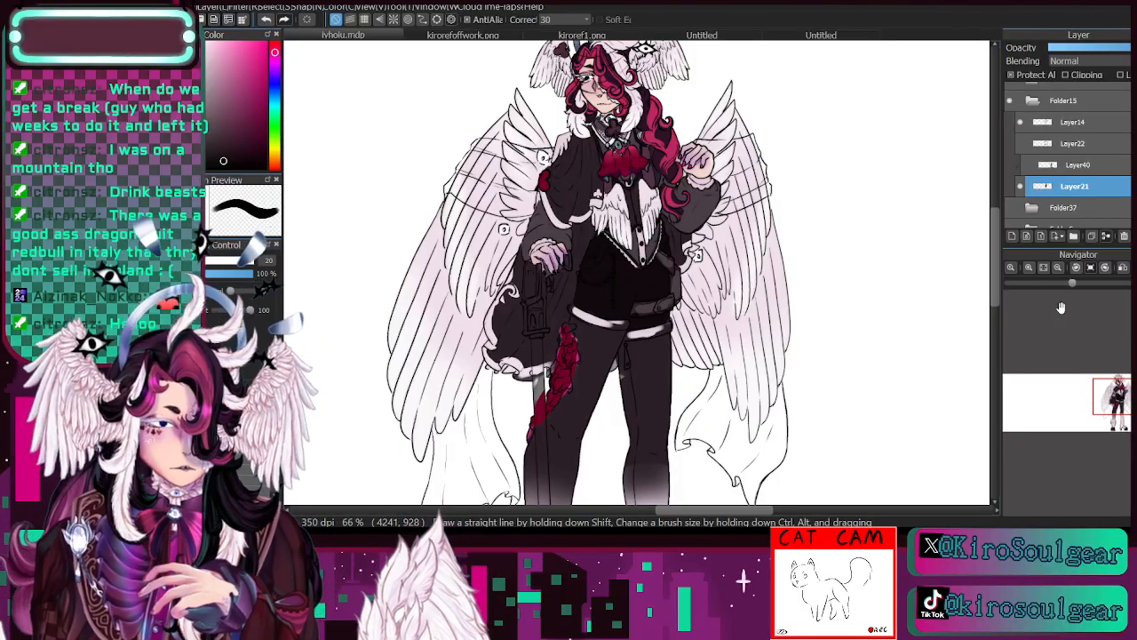
pyautogui.click(1025, 168)
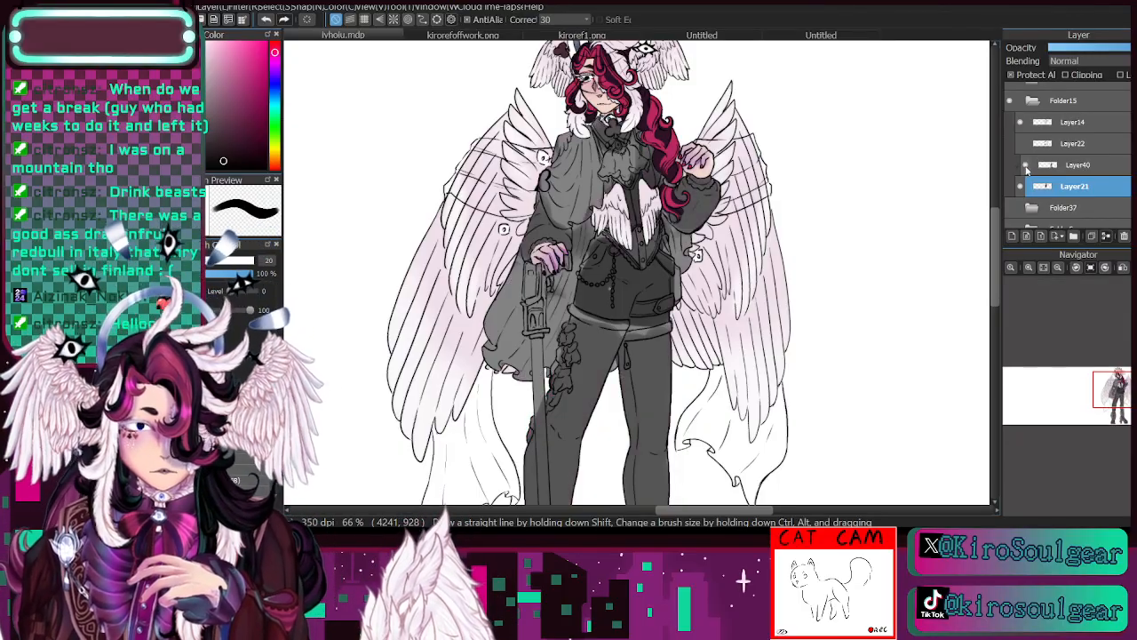
pyautogui.click(1025, 167)
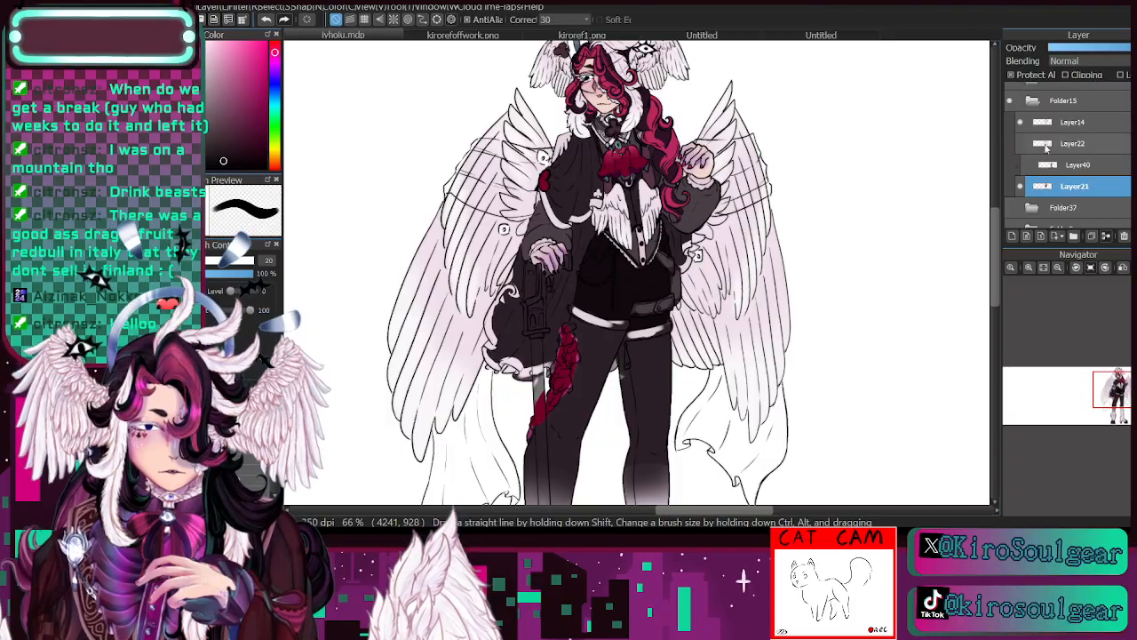
# - Sample the cape's plum-grey and paint the pocket flap on the shorts with it using a small brush
pyautogui.click(1029, 268)
pyautogui.click(1029, 267)
pyautogui.moveTo(1120, 397); pyautogui.dragTo(1120, 395)
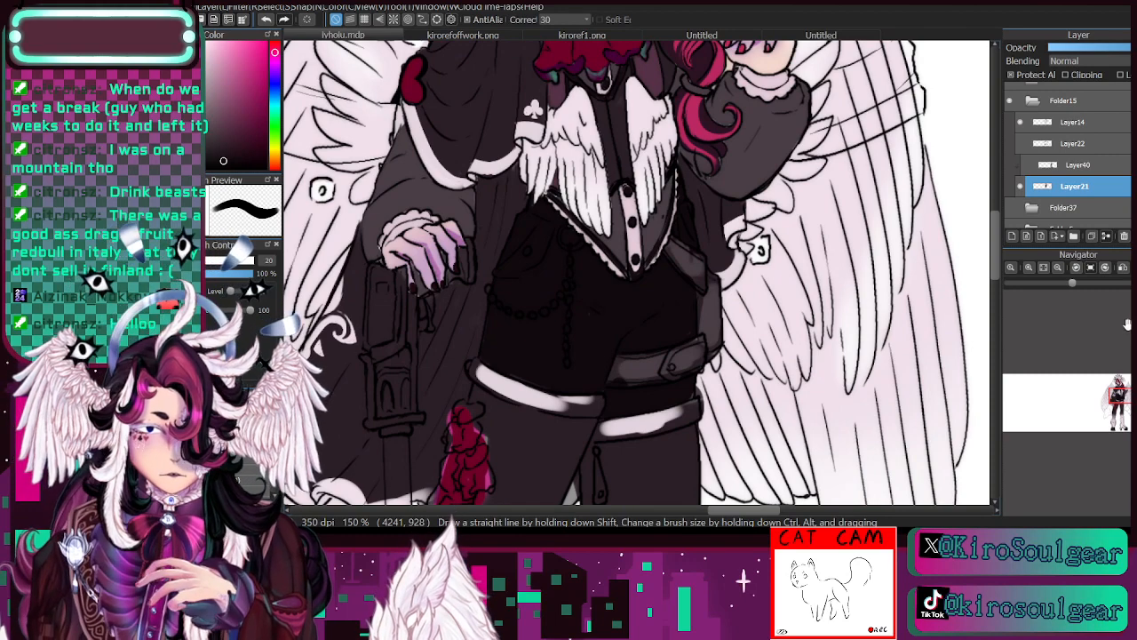
pyautogui.moveTo(1121, 395); pyautogui.dragTo(1121, 398)
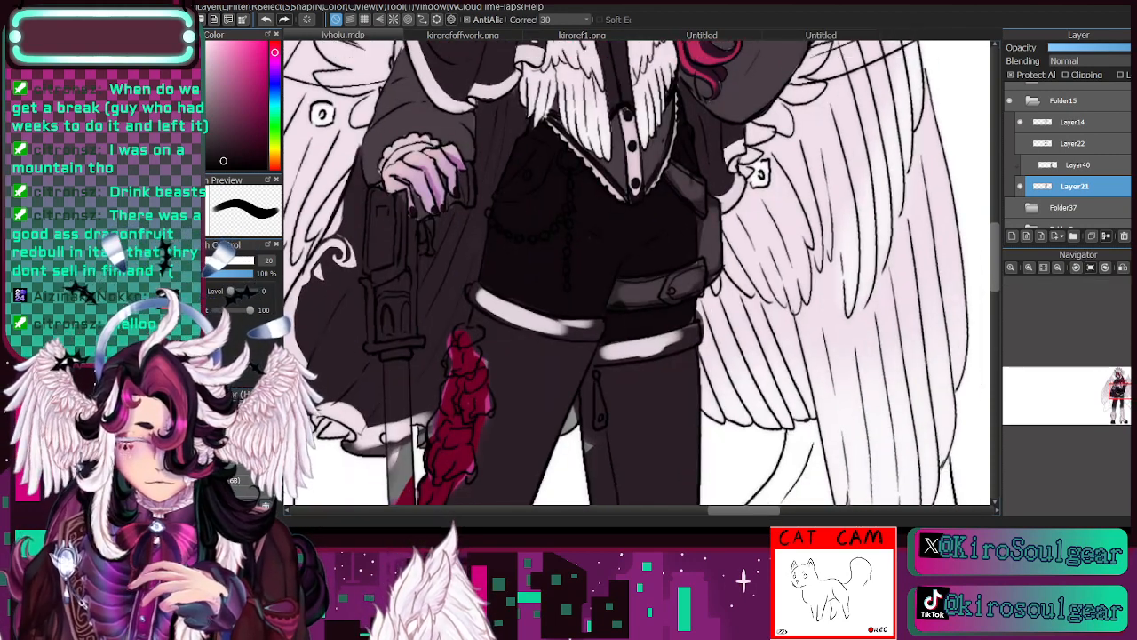
pyautogui.press('i')
pyautogui.click(370, 233)
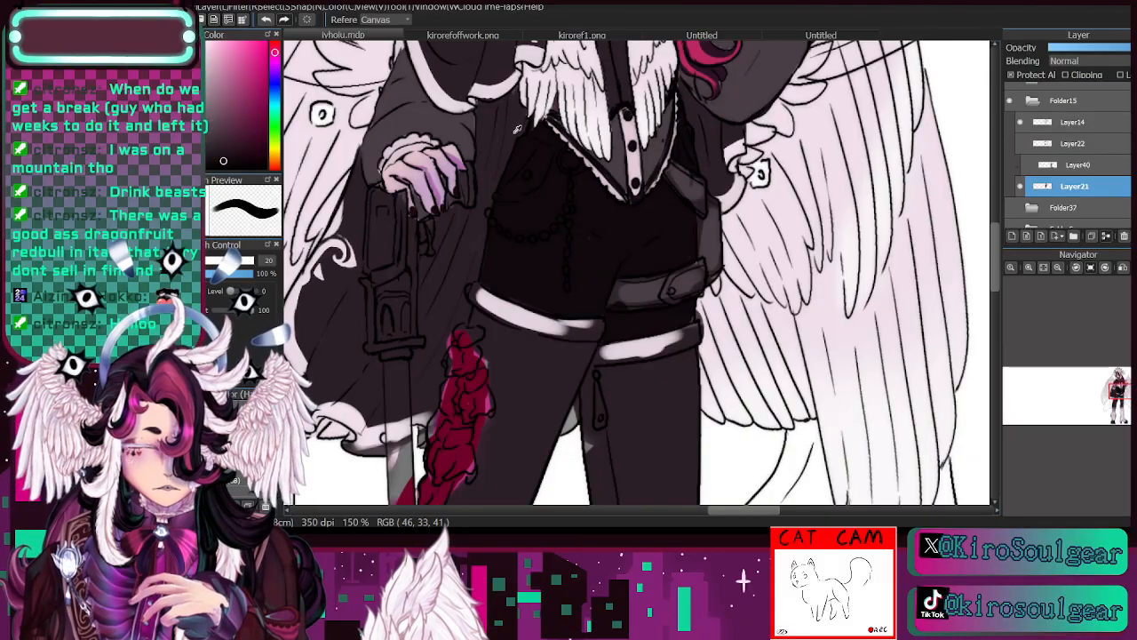
pyautogui.press('b')
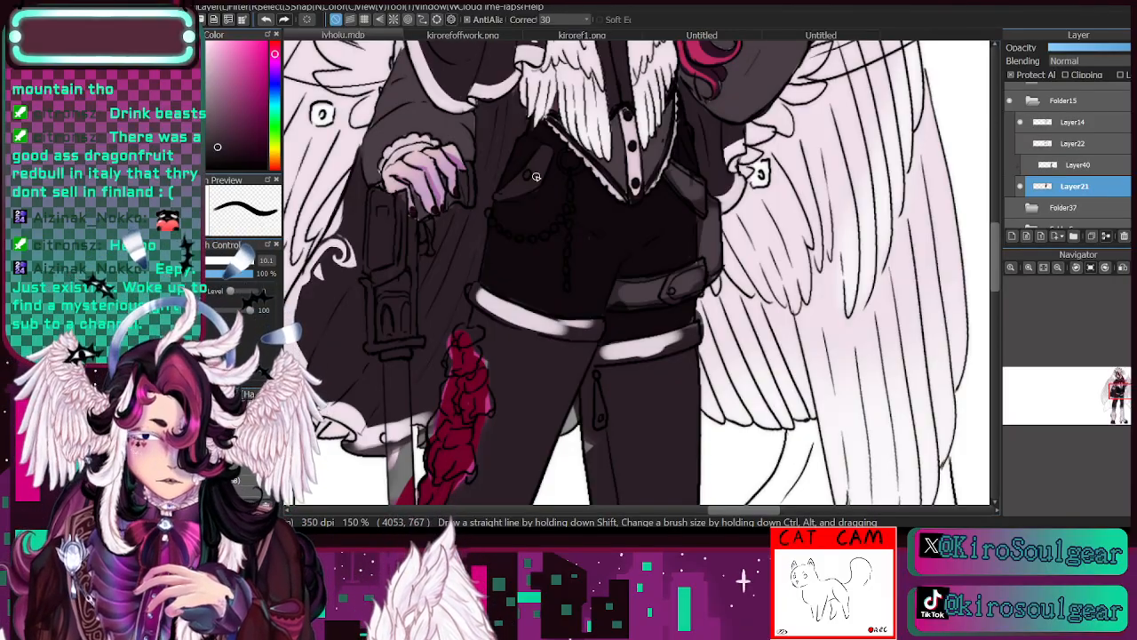
# - Clean up the edges of the pocket flap with the near-black sampled from the shorts
pyautogui.click(1029, 268)
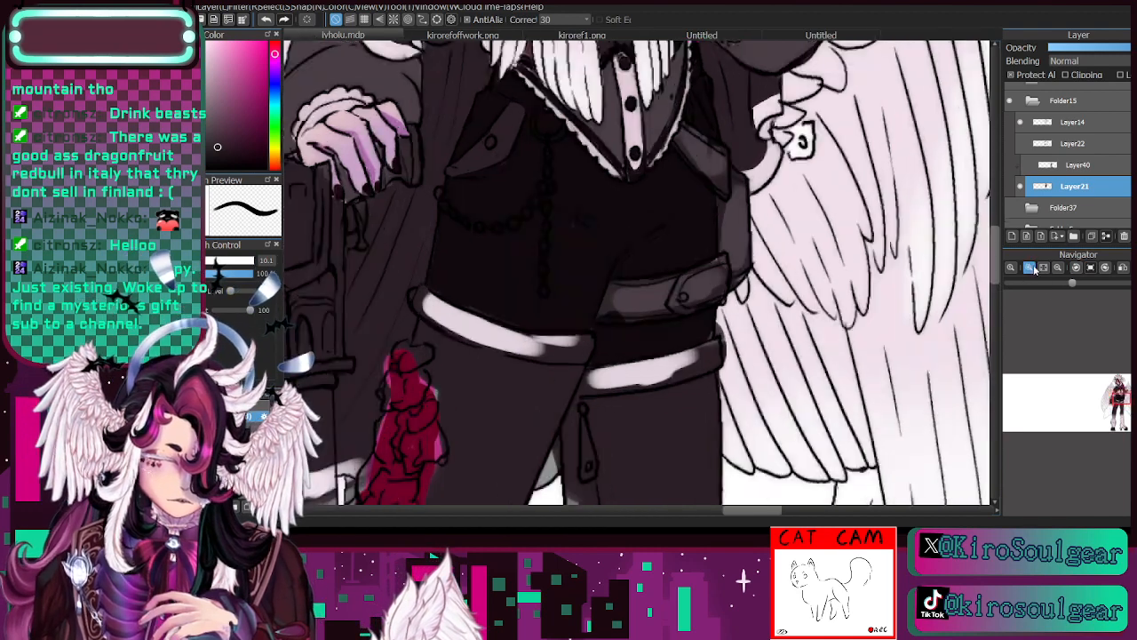
pyautogui.click(1029, 268)
pyautogui.moveTo(1117, 400); pyautogui.dragTo(1114, 397)
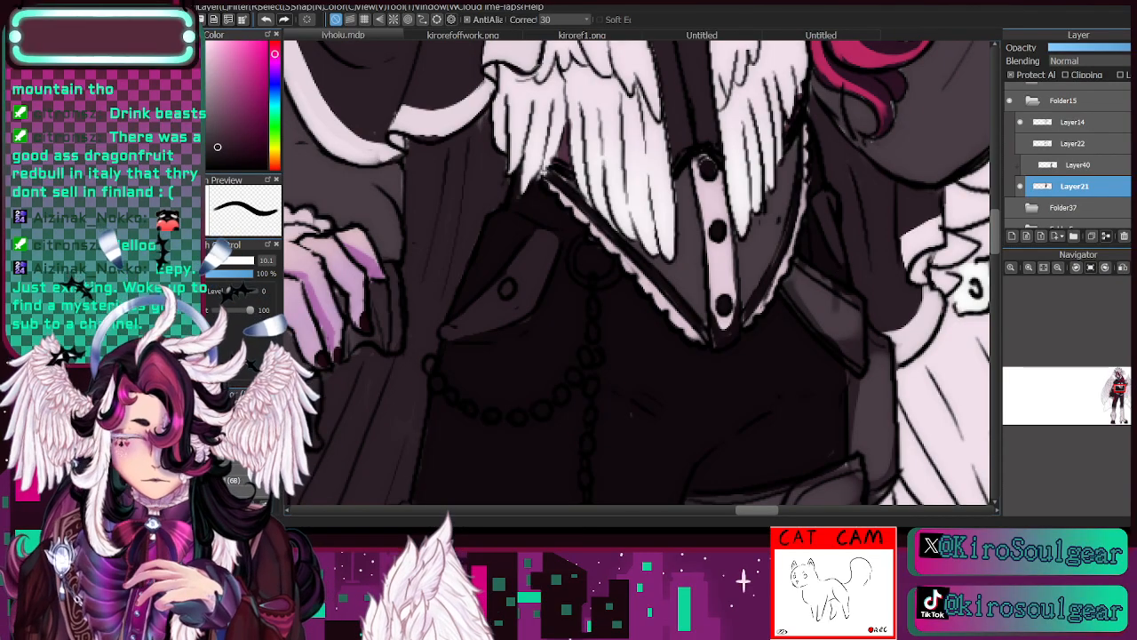
pyautogui.press('i')
pyautogui.click(548, 230)
pyautogui.press('b')
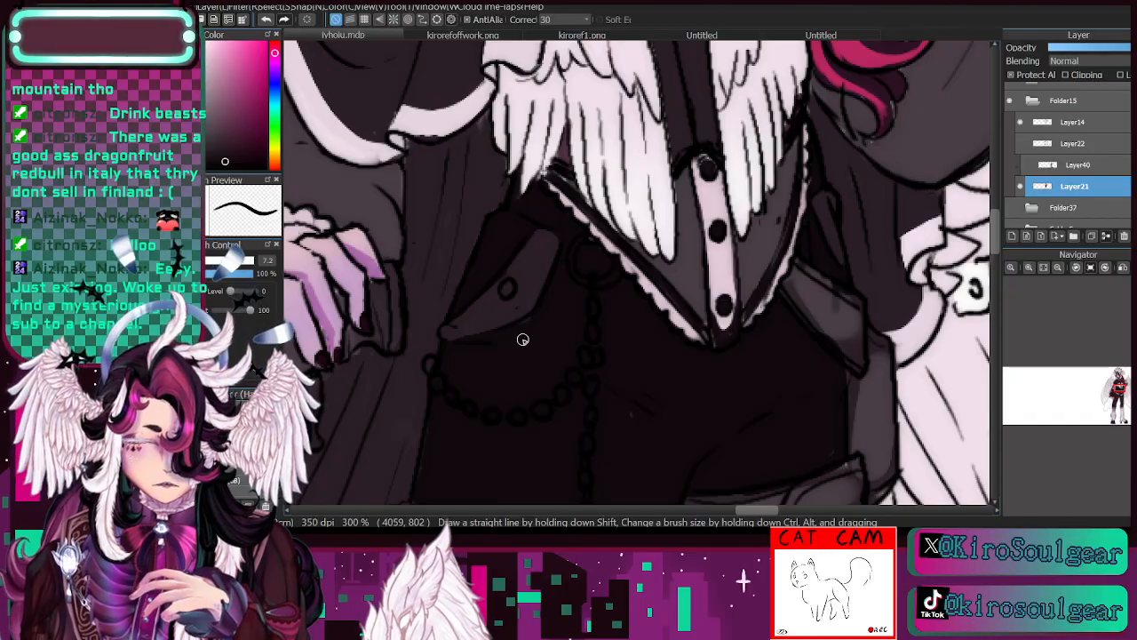
# - Touch up the hip straps and belt with the dark grey sampled from the strap
pyautogui.click(1059, 269)
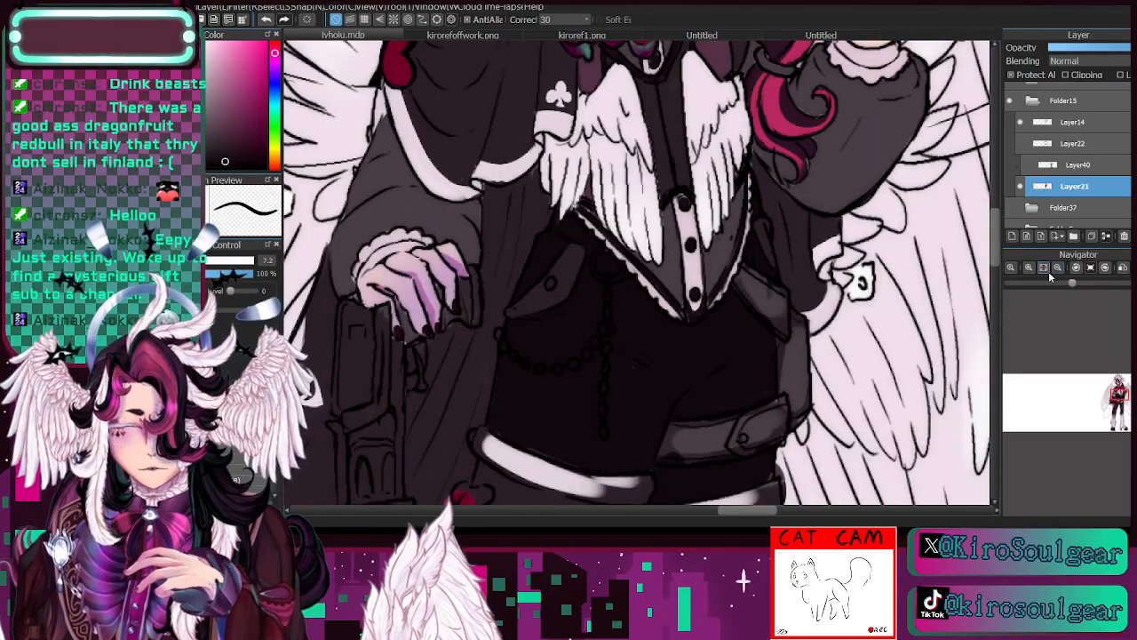
pyautogui.press('i')
pyautogui.click(755, 287)
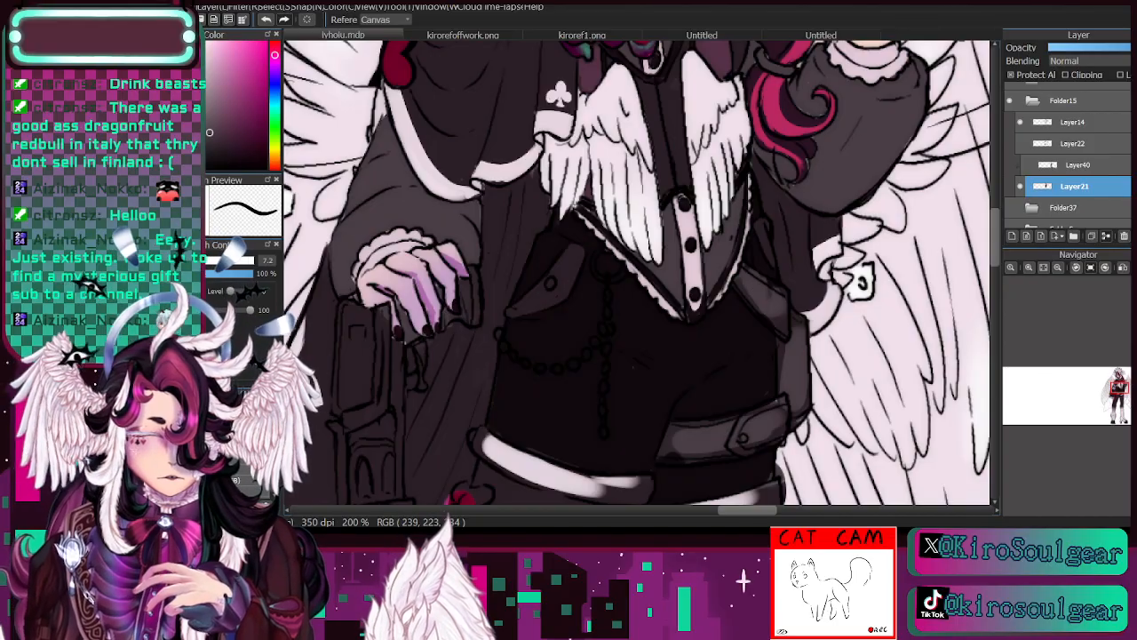
pyautogui.press('p')
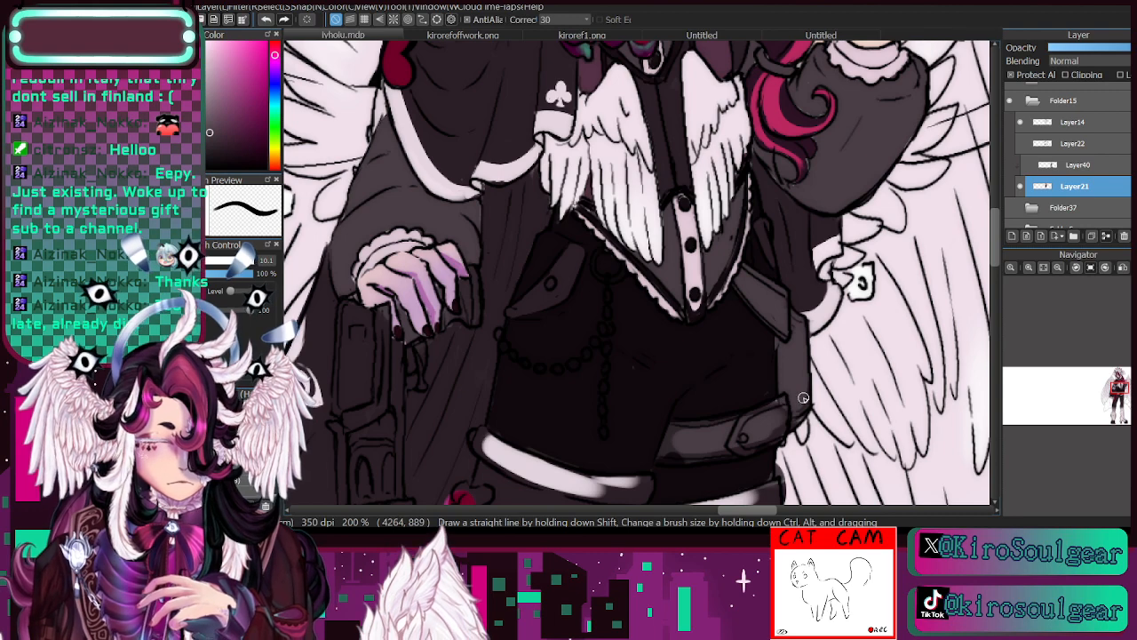
pyautogui.click(1058, 268)
pyautogui.moveTo(1113, 393); pyautogui.dragTo(1117, 397)
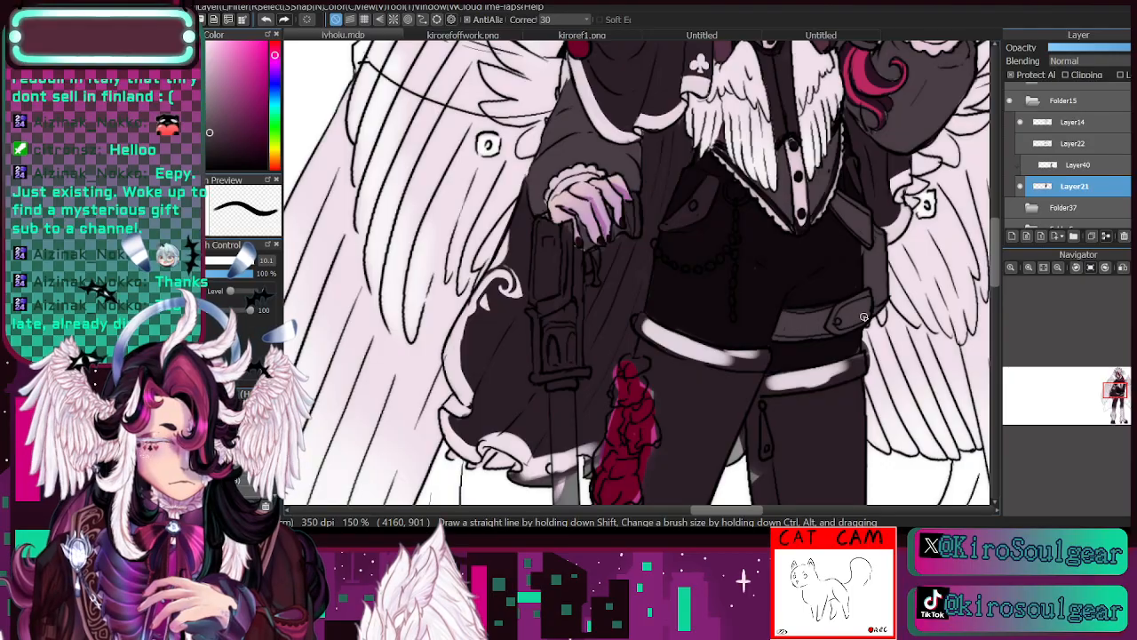
pyautogui.moveTo(1114, 392); pyautogui.dragTo(1122, 387)
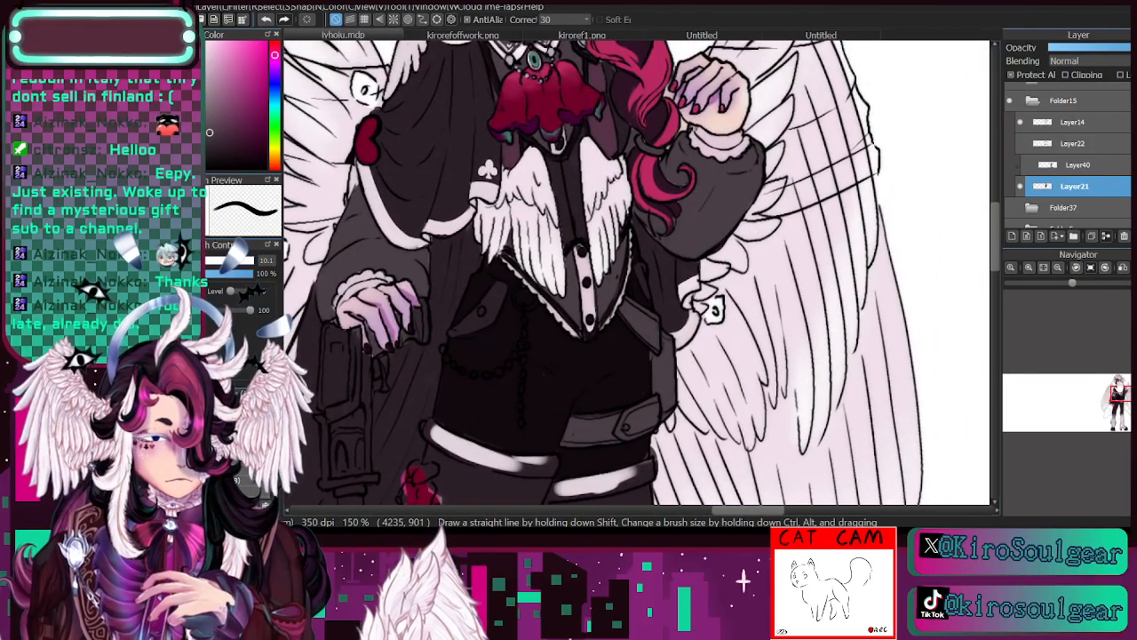
# - Shade the belt's fastening tab with plum-grey sampled from the waistcoat, and check the line art with Layer21 hidden and shown
pyautogui.press('i')
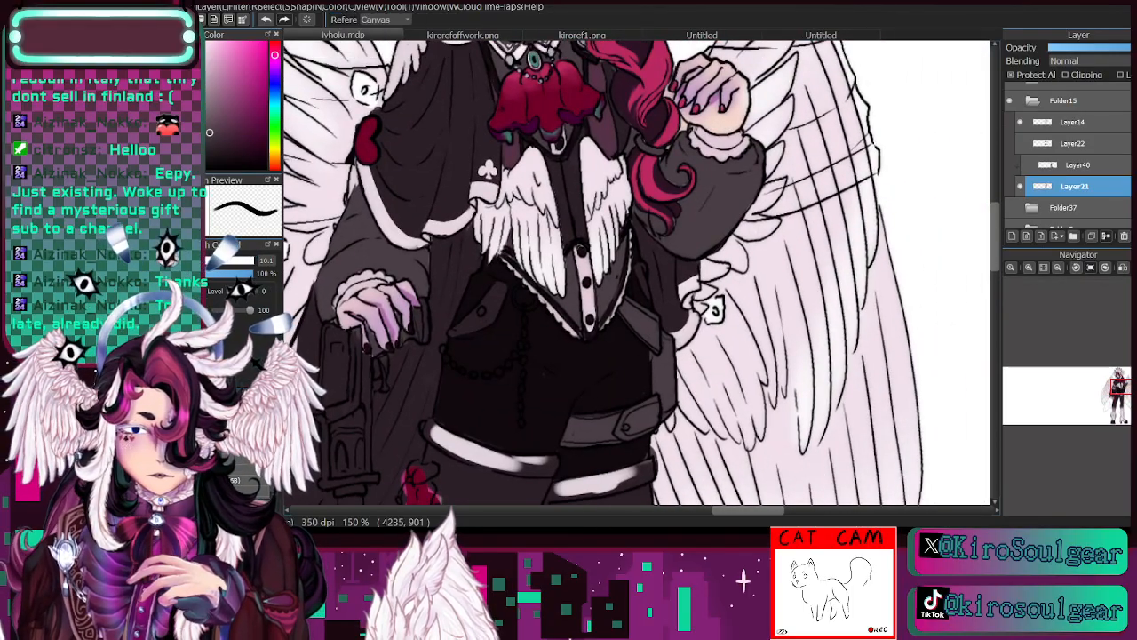
pyautogui.click(569, 147)
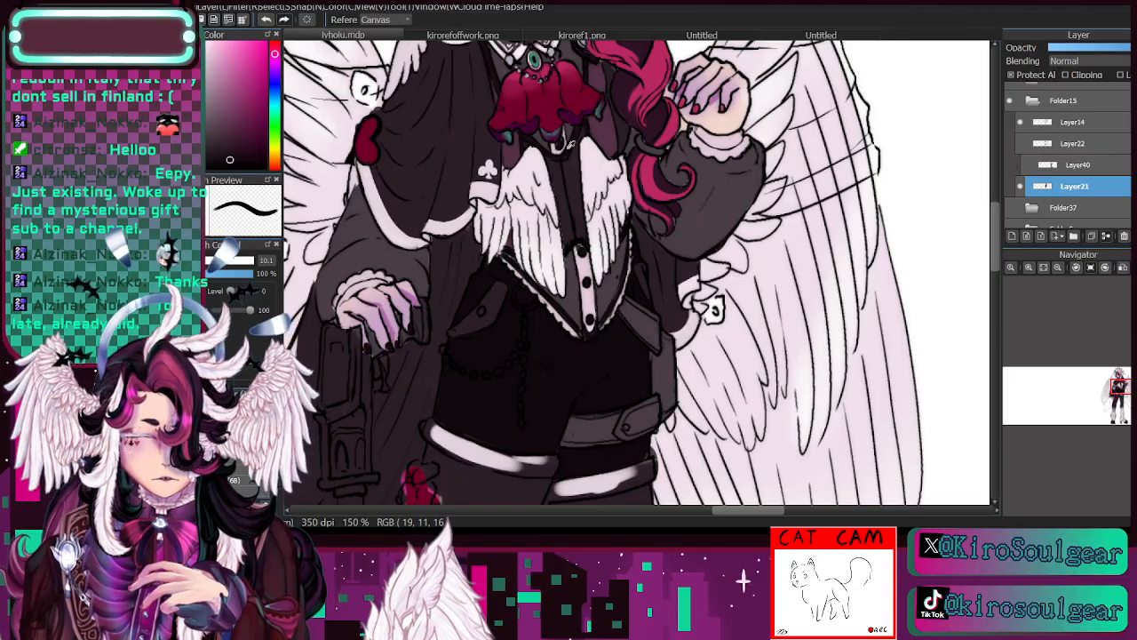
pyautogui.click(570, 169)
pyautogui.press('b')
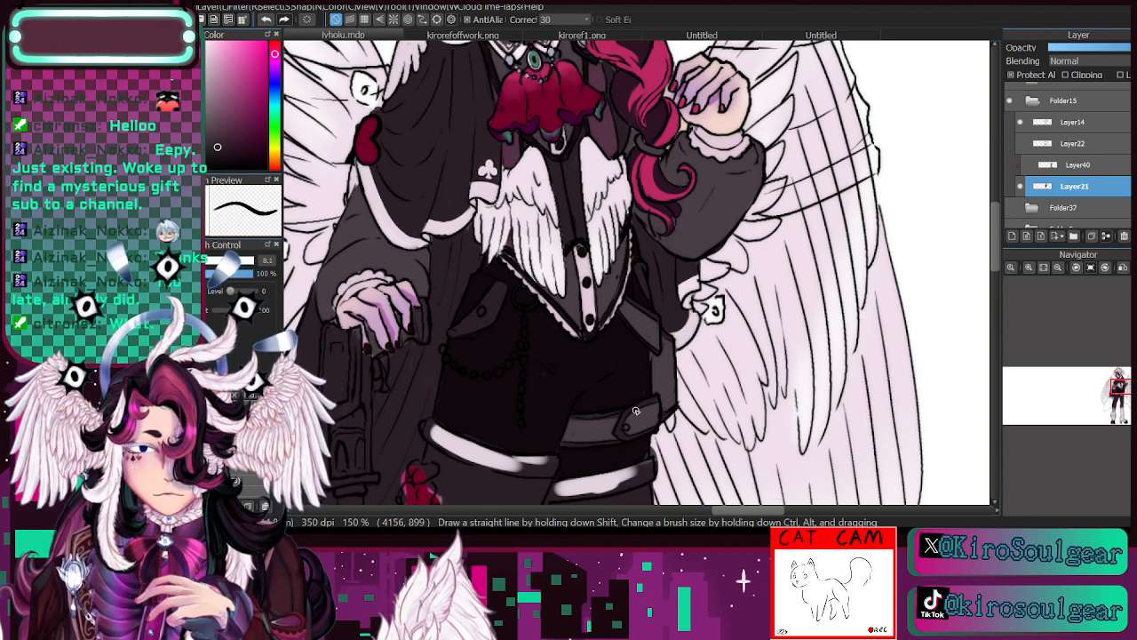
pyautogui.click(1020, 186)
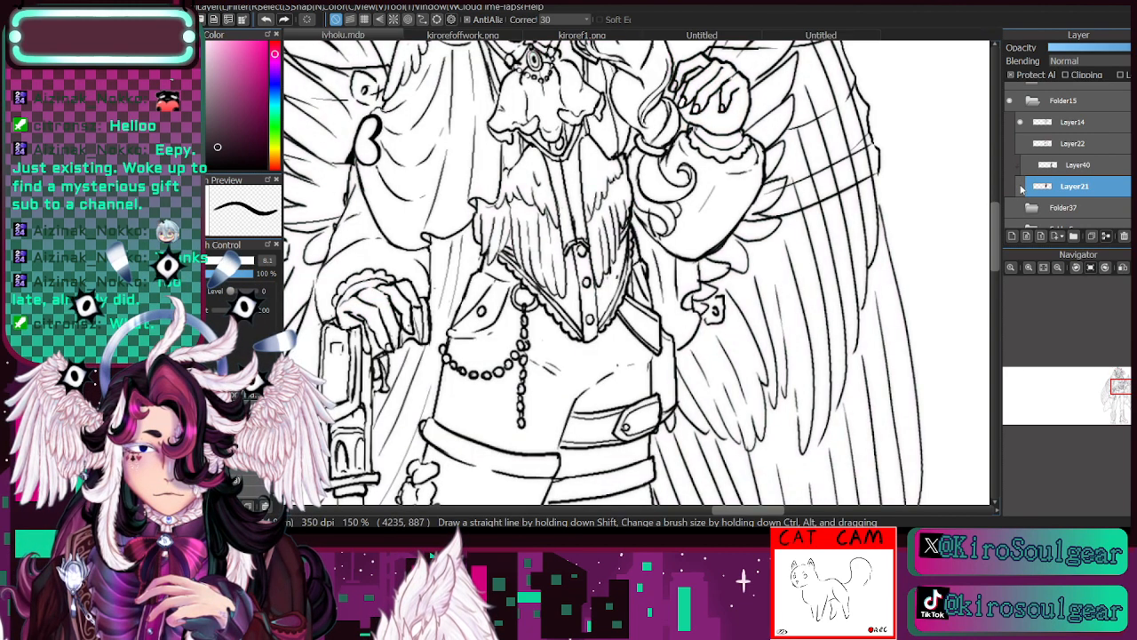
pyautogui.click(1020, 186)
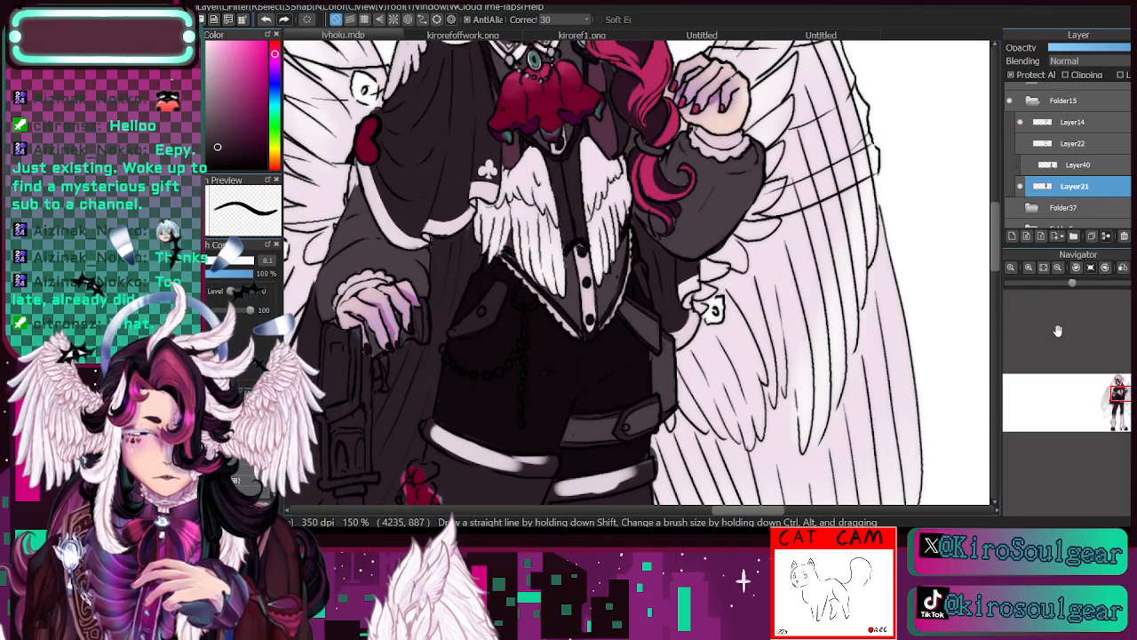
# - Sample the light silver-grey near the collar and paint the shorts' pocket stud and waist ring with a 6.3 px brush
pyautogui.press('i')
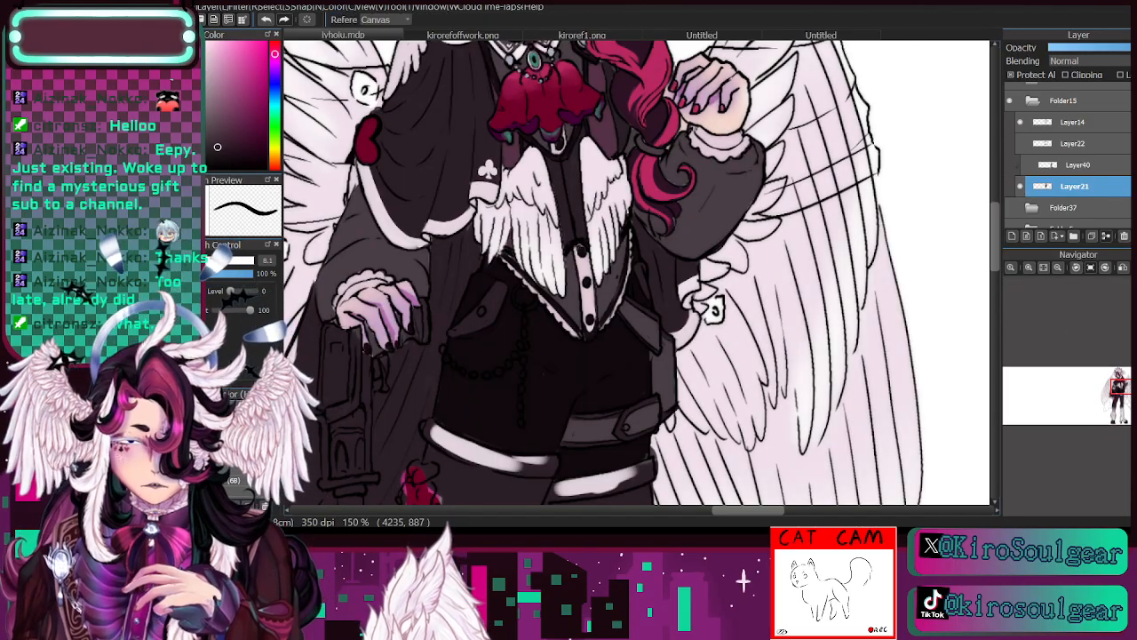
pyautogui.click(513, 57)
pyautogui.press('b')
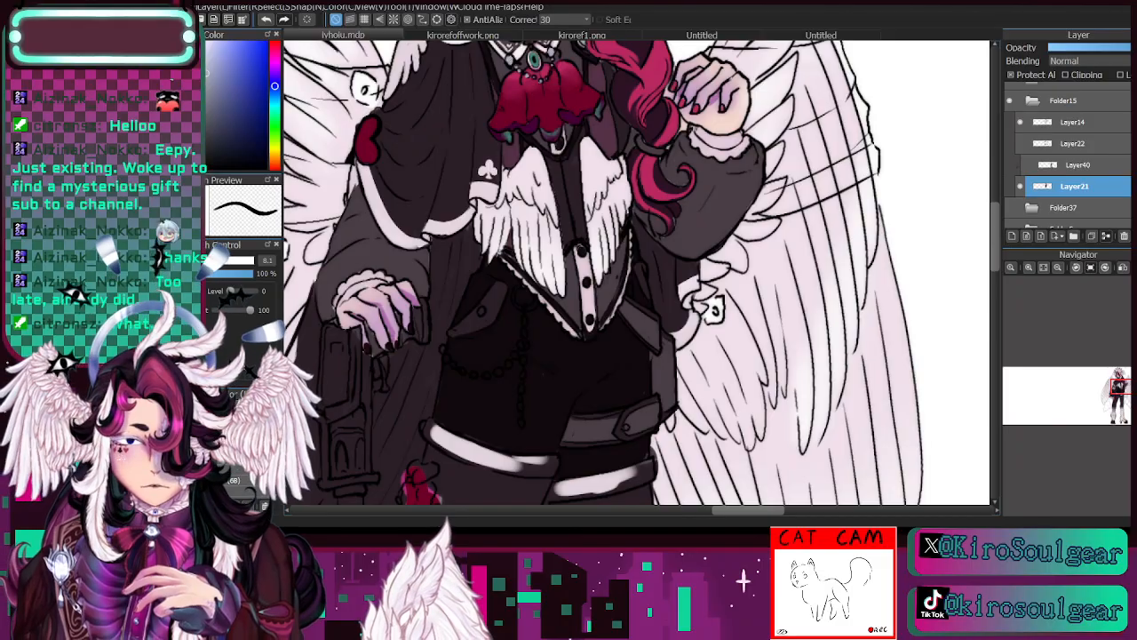
pyautogui.click(208, 261)
pyautogui.moveTo(483, 308); pyautogui.dragTo(481, 314)
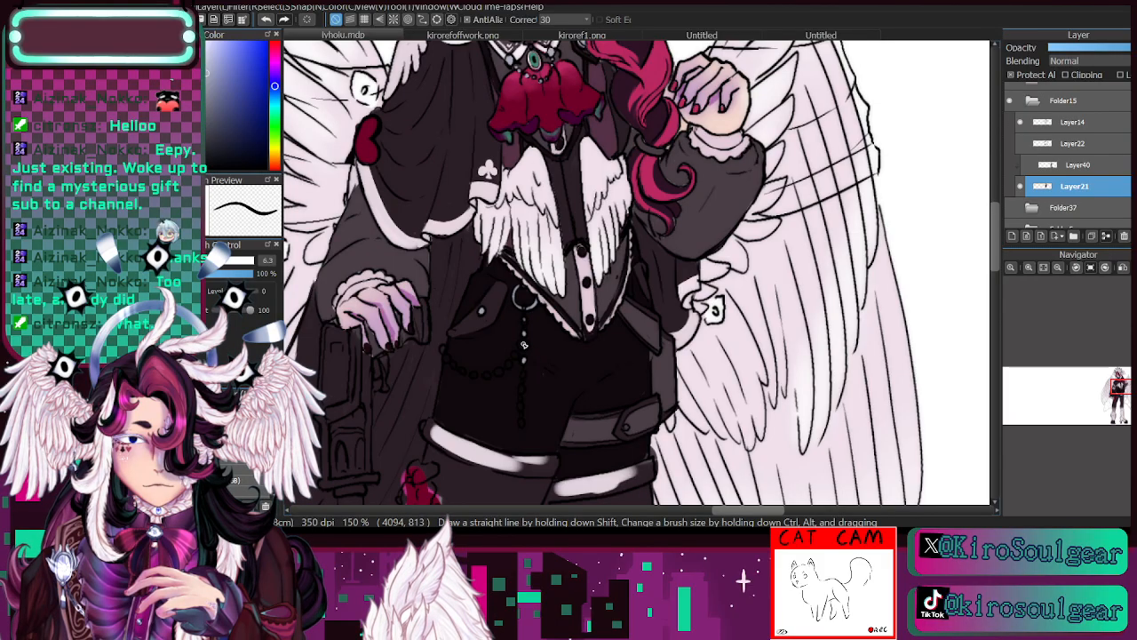
# - Dab the same silver-grey onto the beads of the looped chain and the hanging chain on the shorts
pyautogui.click(511, 365)
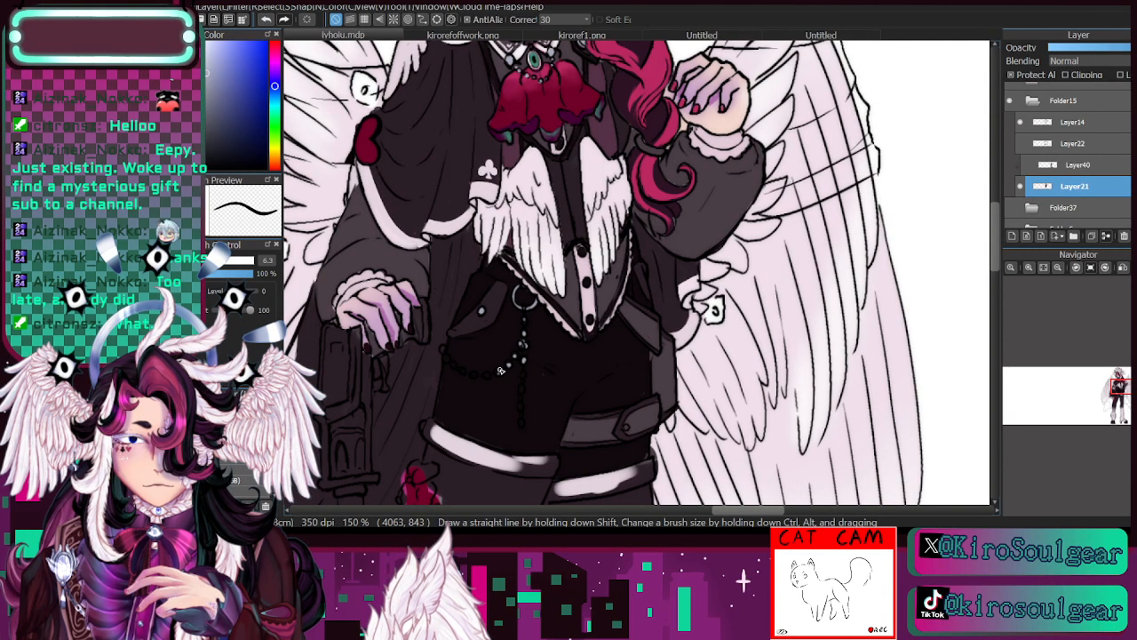
pyautogui.click(501, 371)
pyautogui.click(467, 373)
pyautogui.click(458, 369)
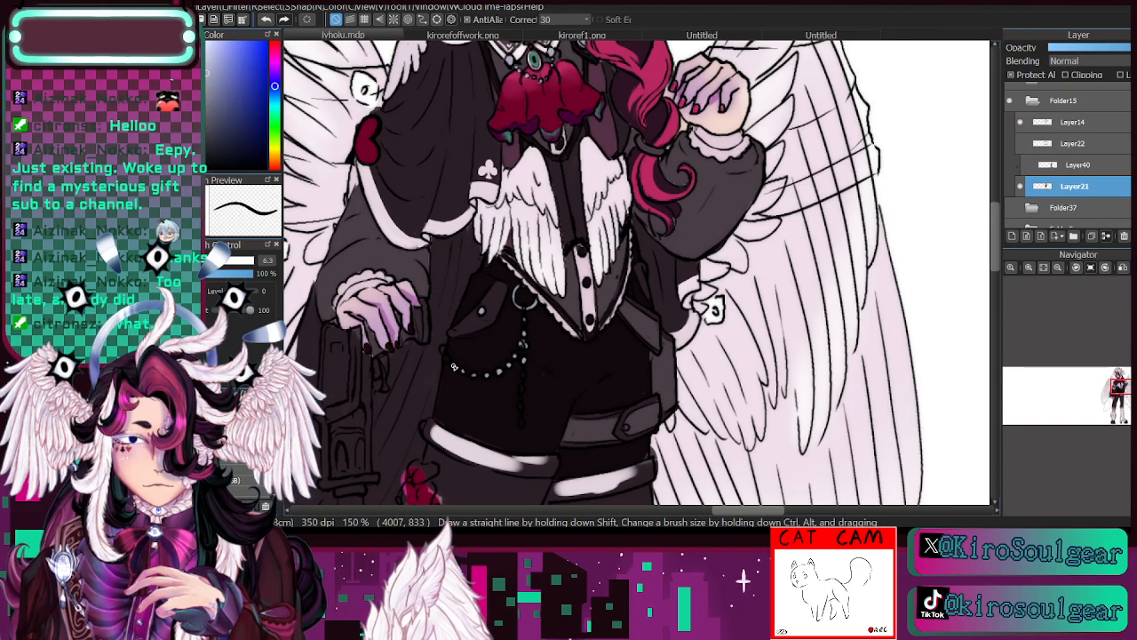
pyautogui.click(523, 388)
pyautogui.click(522, 398)
pyautogui.click(522, 409)
pyautogui.click(522, 422)
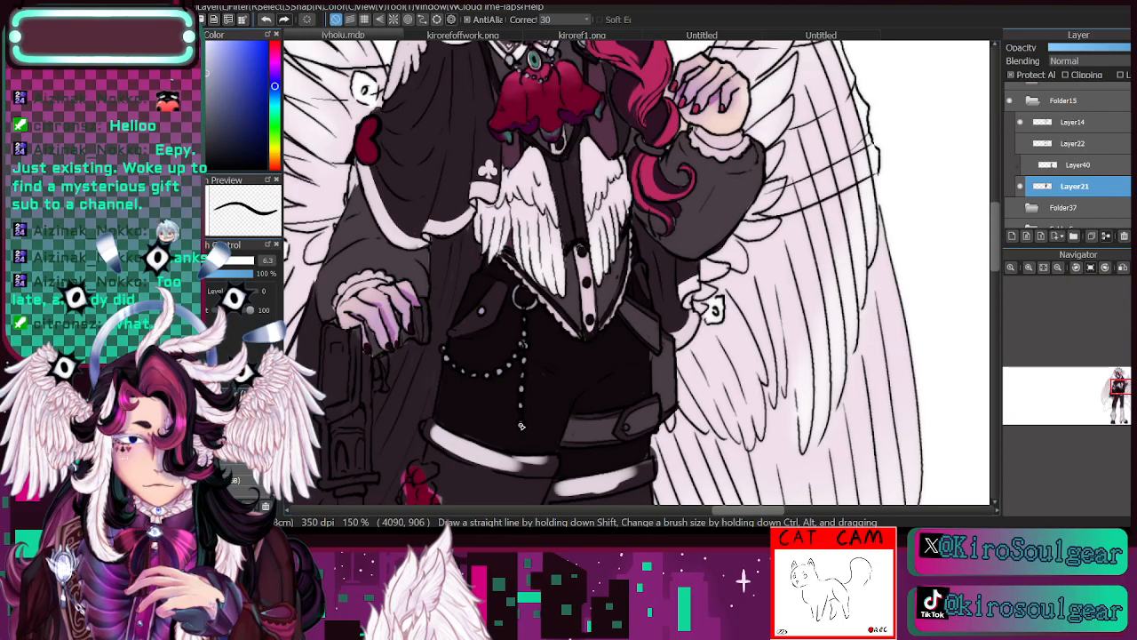
# - Check the outfit's line art against its colours by hiding and showing Layer21
pyautogui.click(1059, 270)
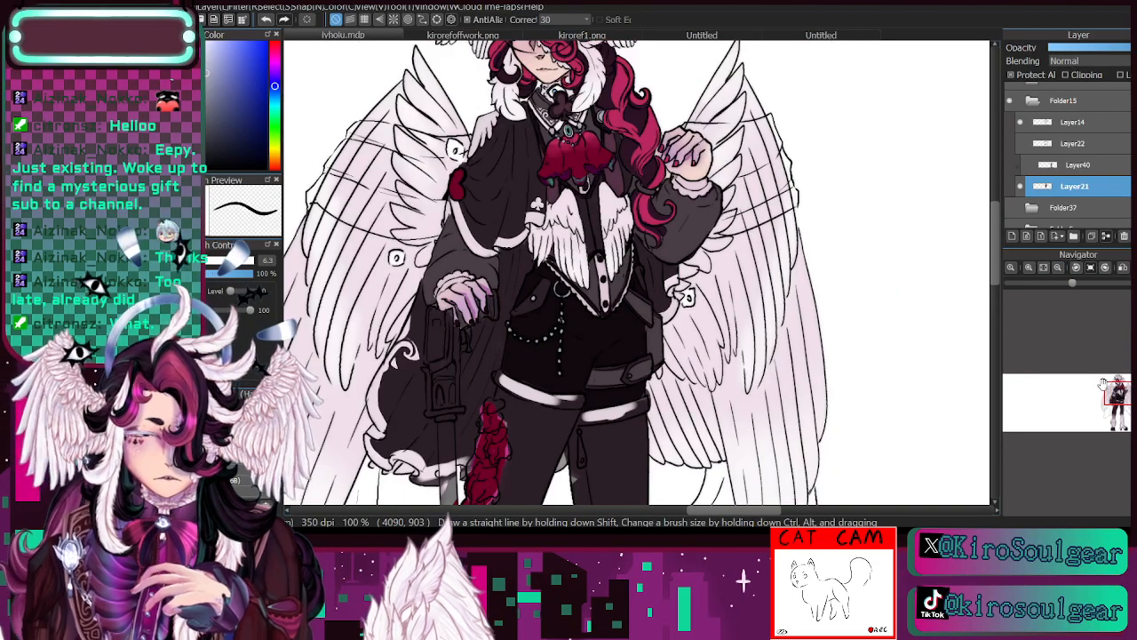
pyautogui.moveTo(1117, 383); pyautogui.dragTo(1120, 391)
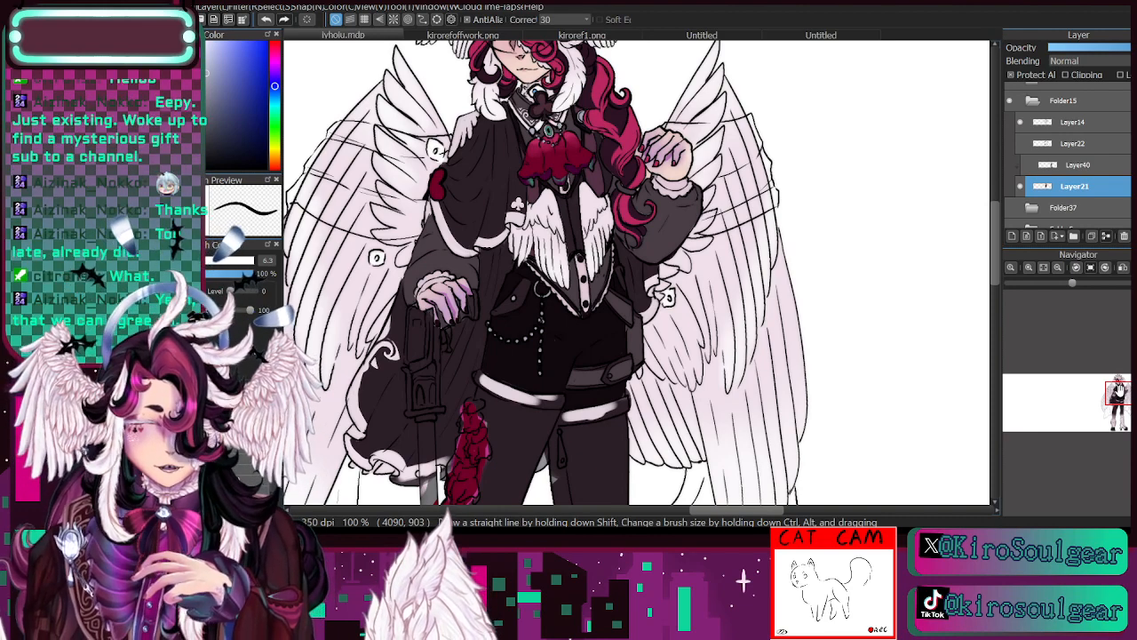
pyautogui.moveTo(1121, 391); pyautogui.dragTo(1119, 396)
pyautogui.click(1030, 268)
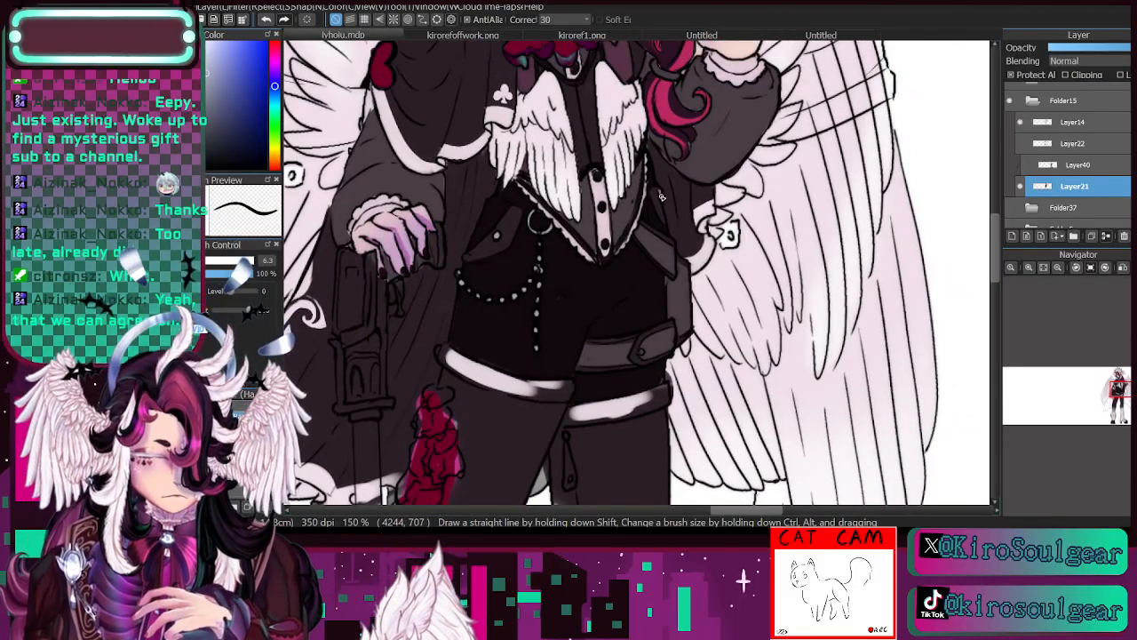
pyautogui.moveTo(1120, 397); pyautogui.dragTo(1120, 384)
pyautogui.click(1022, 186)
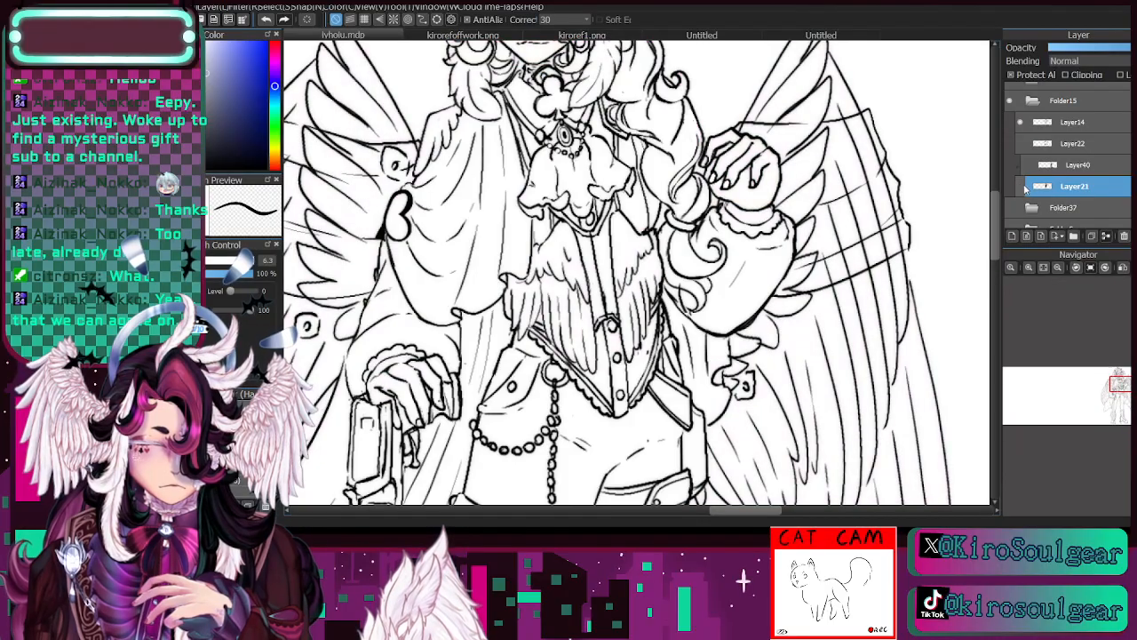
pyautogui.click(1022, 186)
pyautogui.hotkey('ctrl', '+')
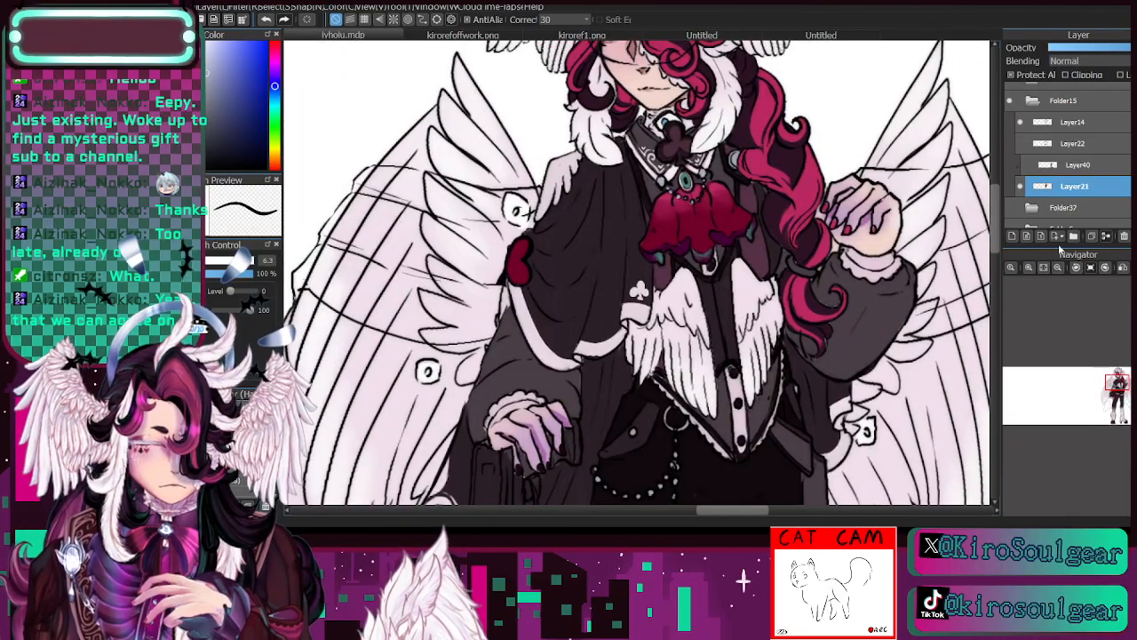
pyautogui.click(1022, 187)
pyautogui.click(1022, 187)
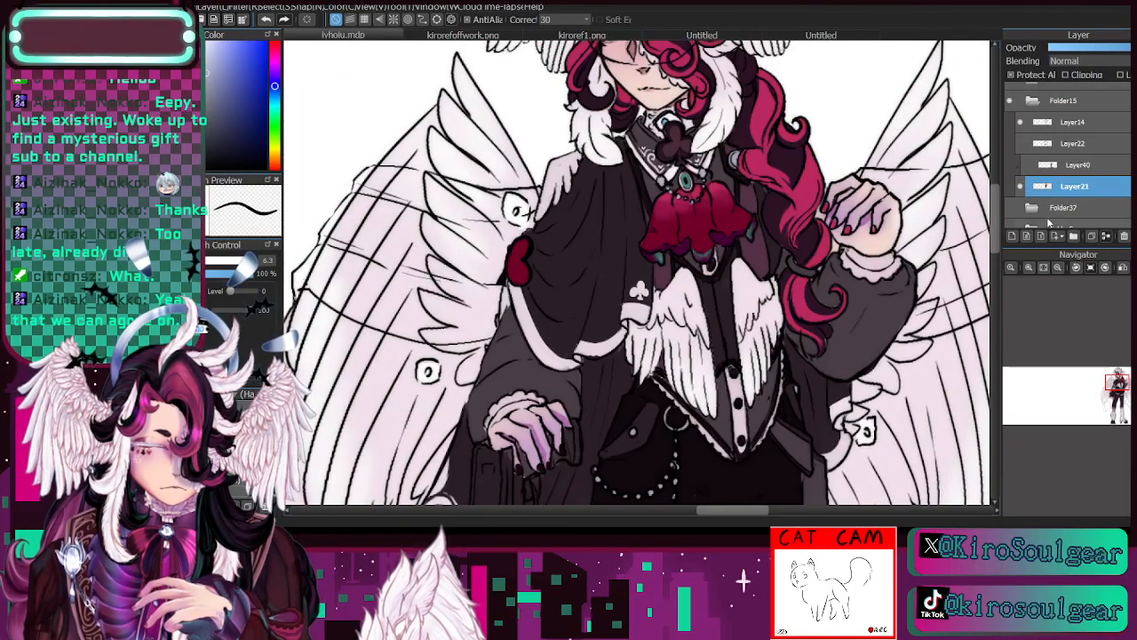
# - Fill the shorts' larger hem band evenly with its own pale pinkish-white, and tidy its upper edge with the shorts' near-black
pyautogui.moveTo(1109, 375); pyautogui.dragTo(1121, 393)
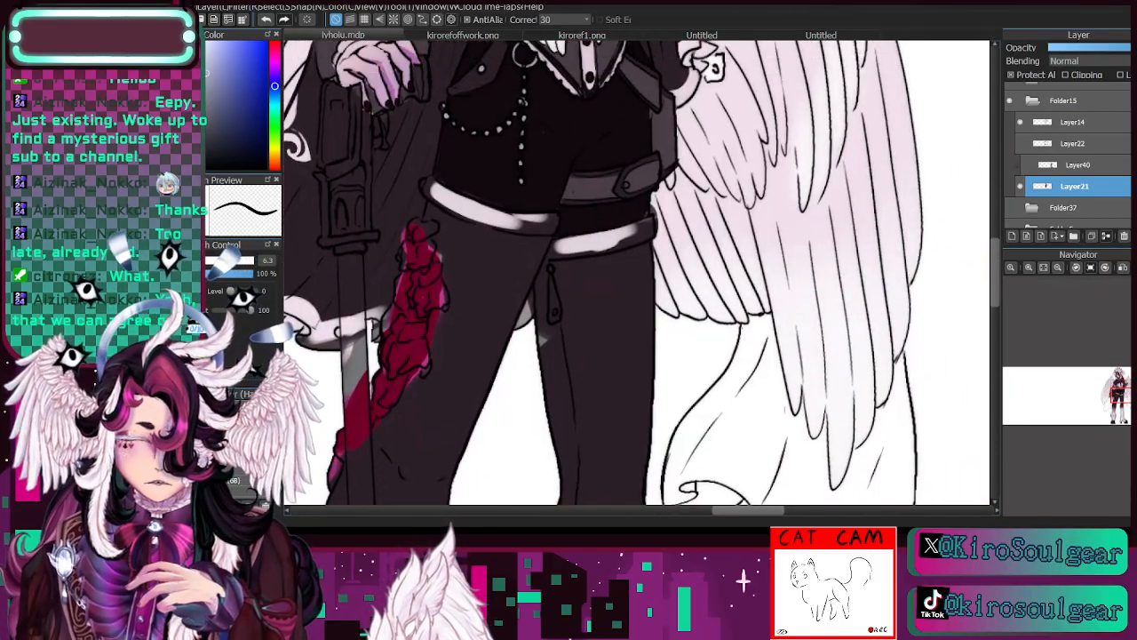
pyautogui.click(460, 203)
pyautogui.press('b')
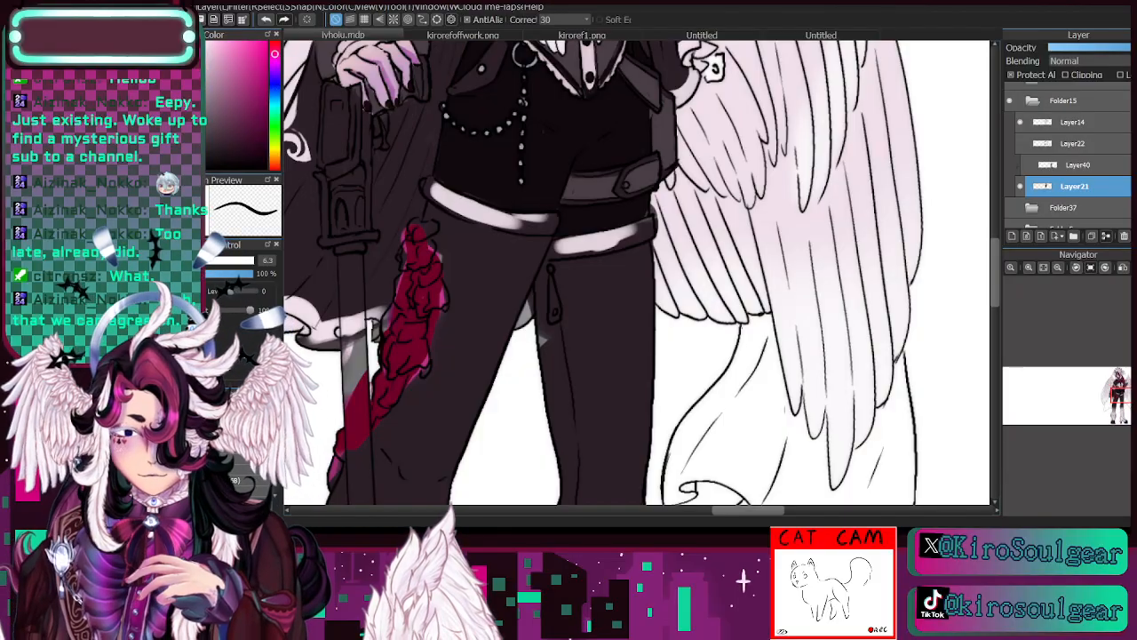
pyautogui.moveTo(430, 193); pyautogui.dragTo(487, 222)
pyautogui.moveTo(432, 192); pyautogui.dragTo(428, 186)
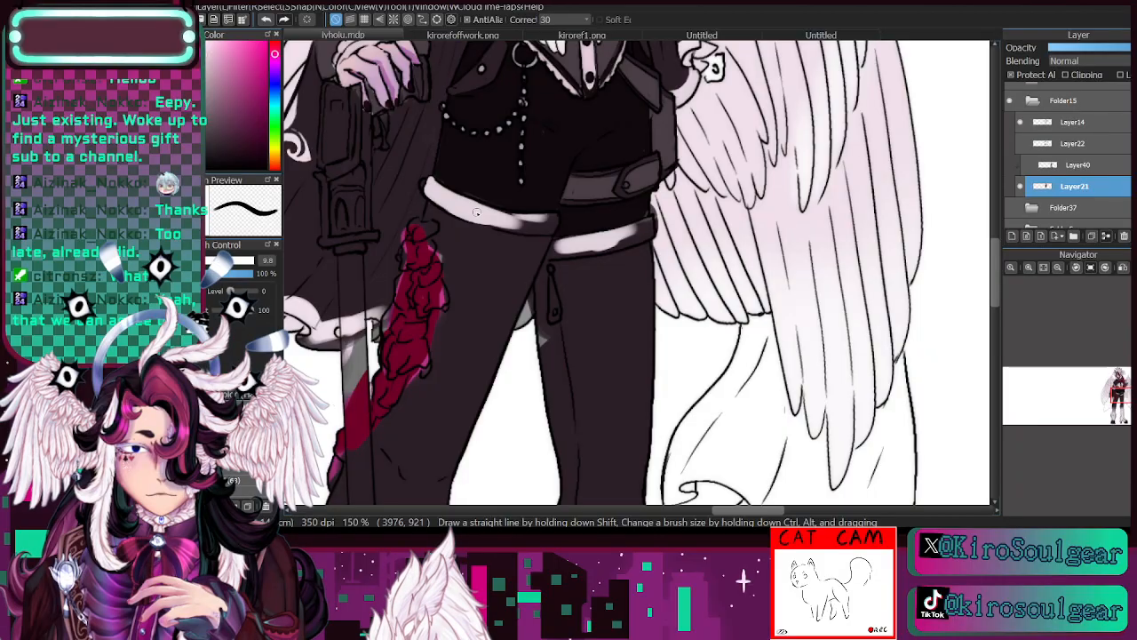
pyautogui.moveTo(477, 213)
pyautogui.mouseDown()
pyautogui.moveTo(546, 233)
pyautogui.moveTo(507, 220)
pyautogui.moveTo(557, 217)
pyautogui.moveTo(547, 233)
pyautogui.moveTo(462, 201)
pyautogui.mouseUp()
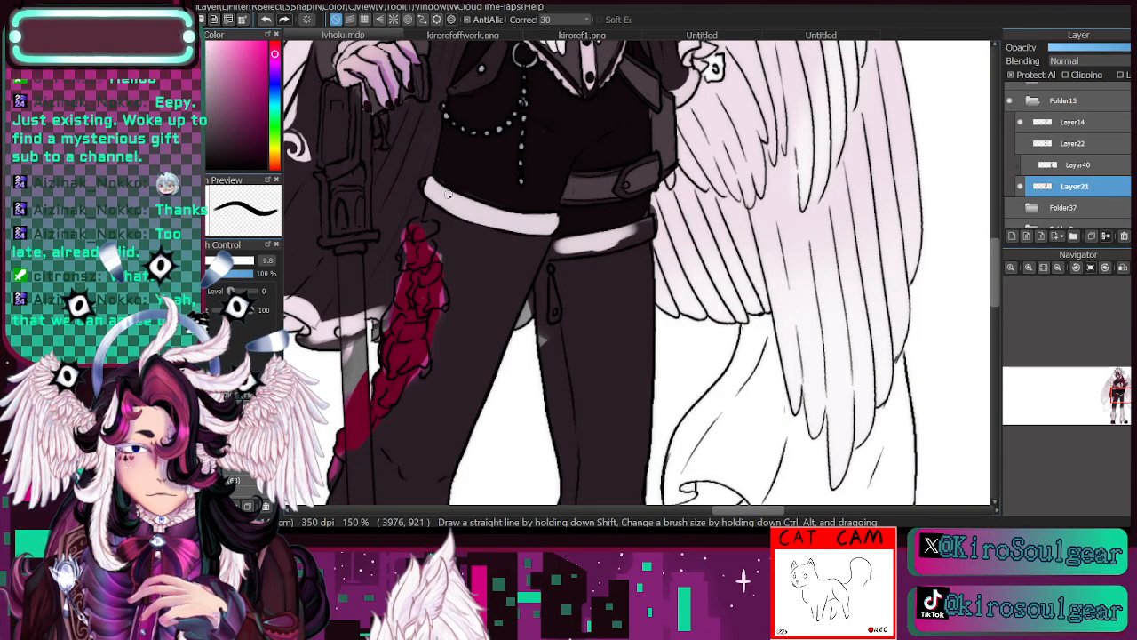
pyautogui.keyDown('alt'); pyautogui.click(455, 172); pyautogui.keyUp('alt')
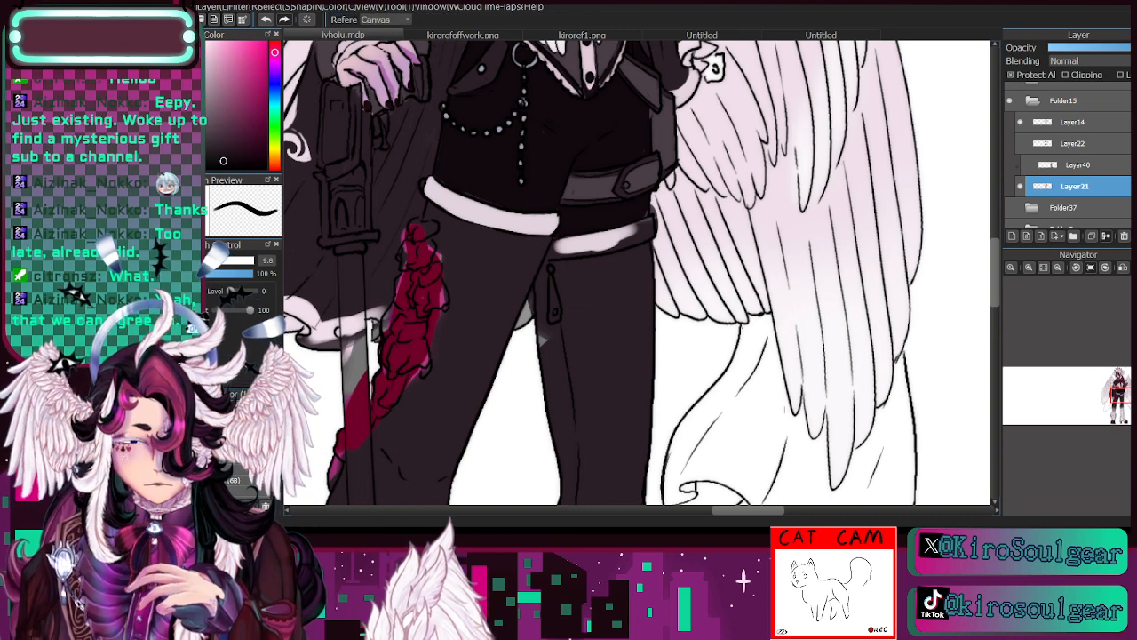
pyautogui.moveTo(451, 187); pyautogui.dragTo(558, 211)
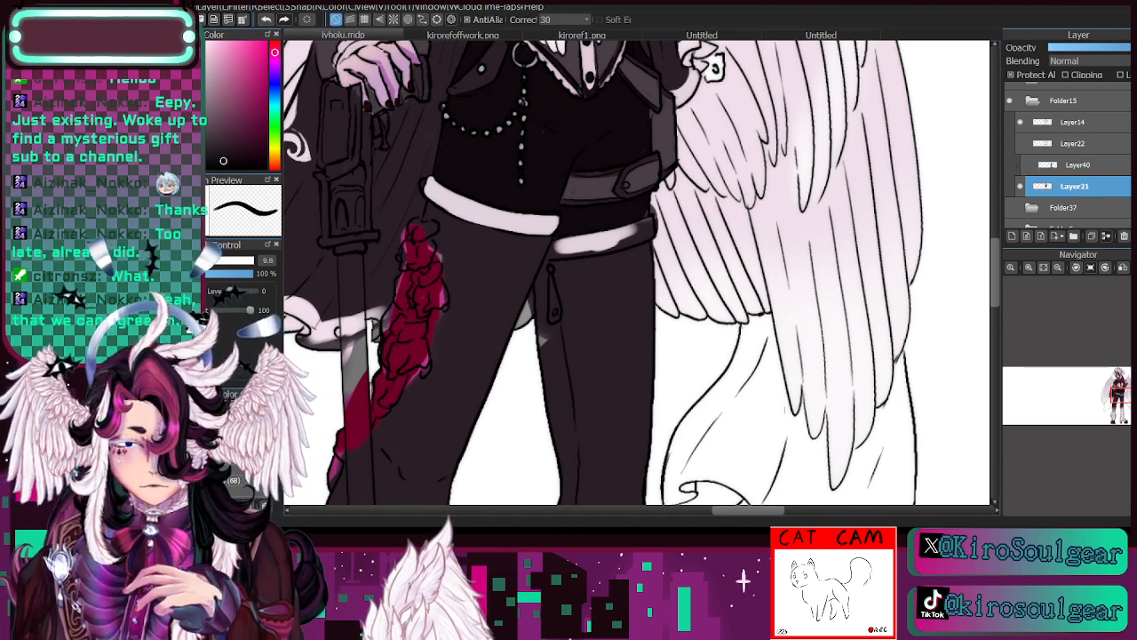
# - Sample silver-grey from the bead chain and paint the small pendant hanging below the other hem band
pyautogui.press('alt')
pyautogui.keyDown('alt'); pyautogui.click(529, 113); pyautogui.keyUp('alt')
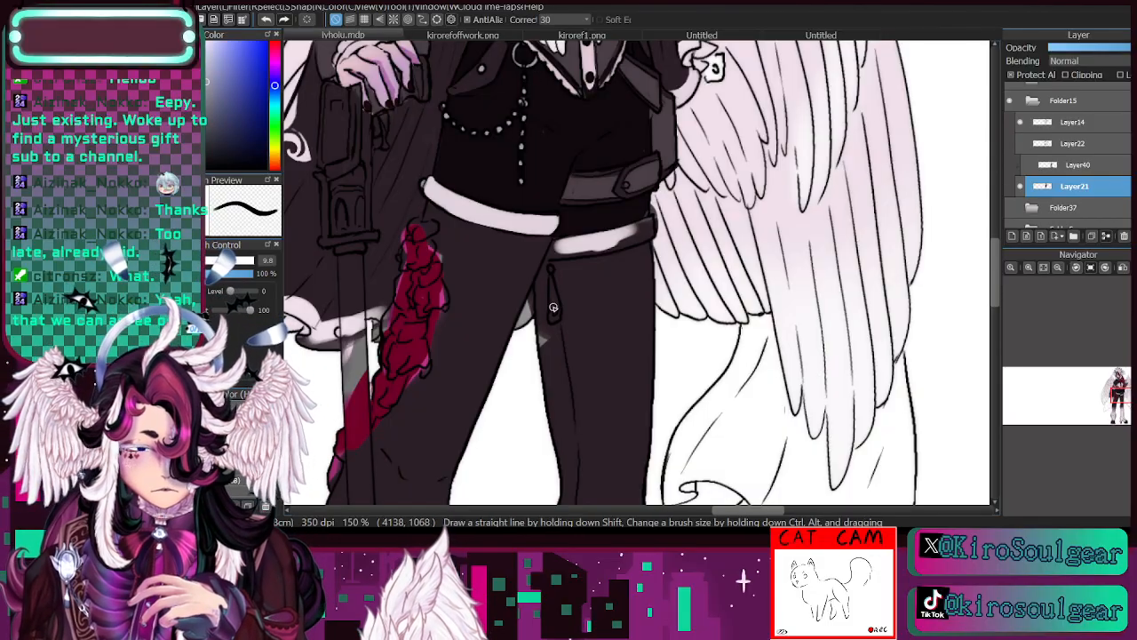
pyautogui.moveTo(551, 292)
pyautogui.mouseDown()
pyautogui.moveTo(556, 315)
pyautogui.moveTo(551, 272)
pyautogui.mouseUp()
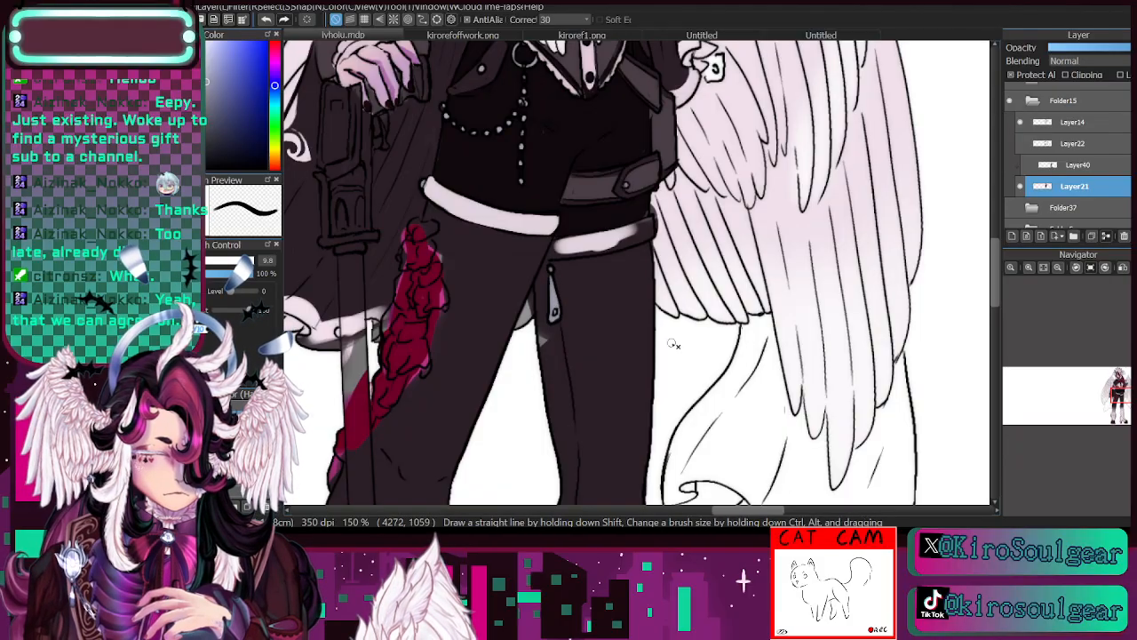
pyautogui.click(238, 480)
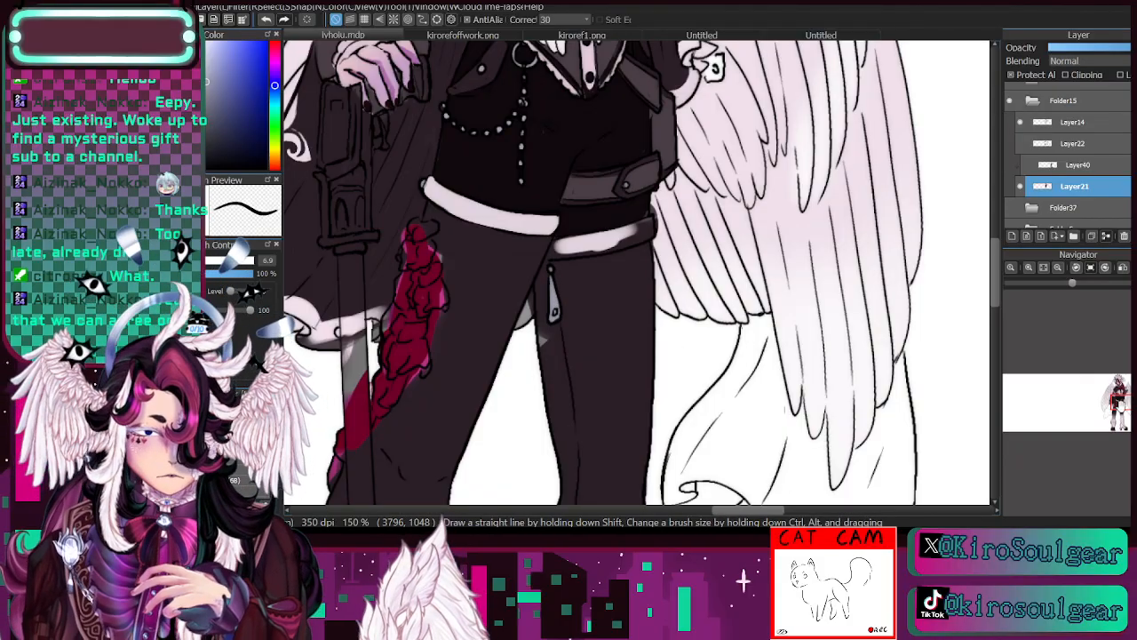
pyautogui.moveTo(1121, 403); pyautogui.dragTo(1123, 395)
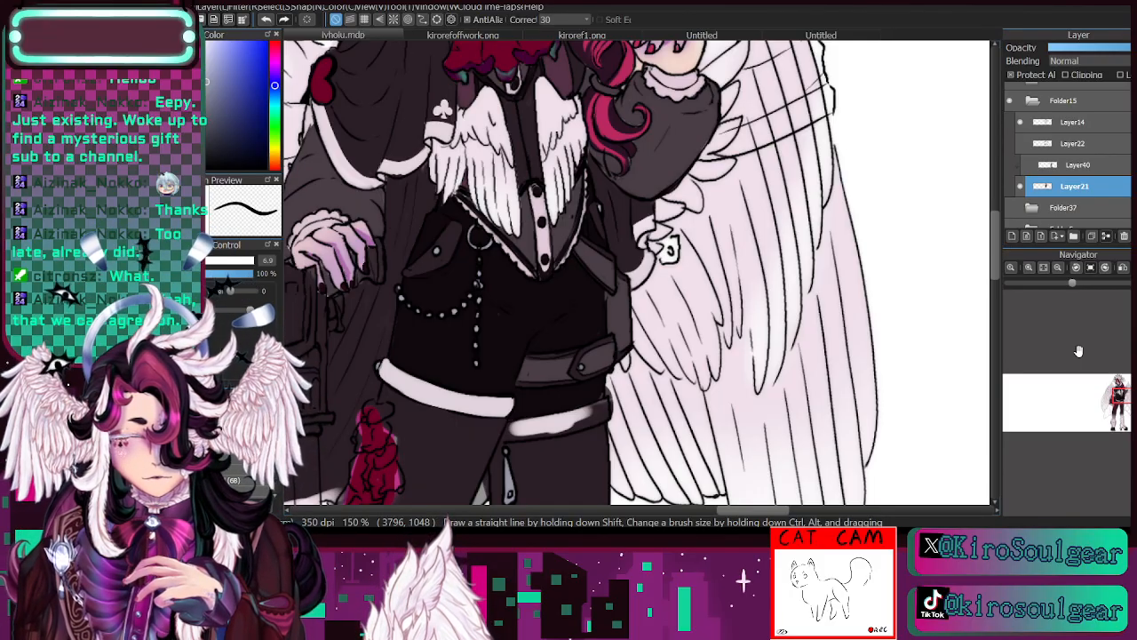
pyautogui.moveTo(1118, 396); pyautogui.dragTo(1117, 392)
pyautogui.click(1058, 268)
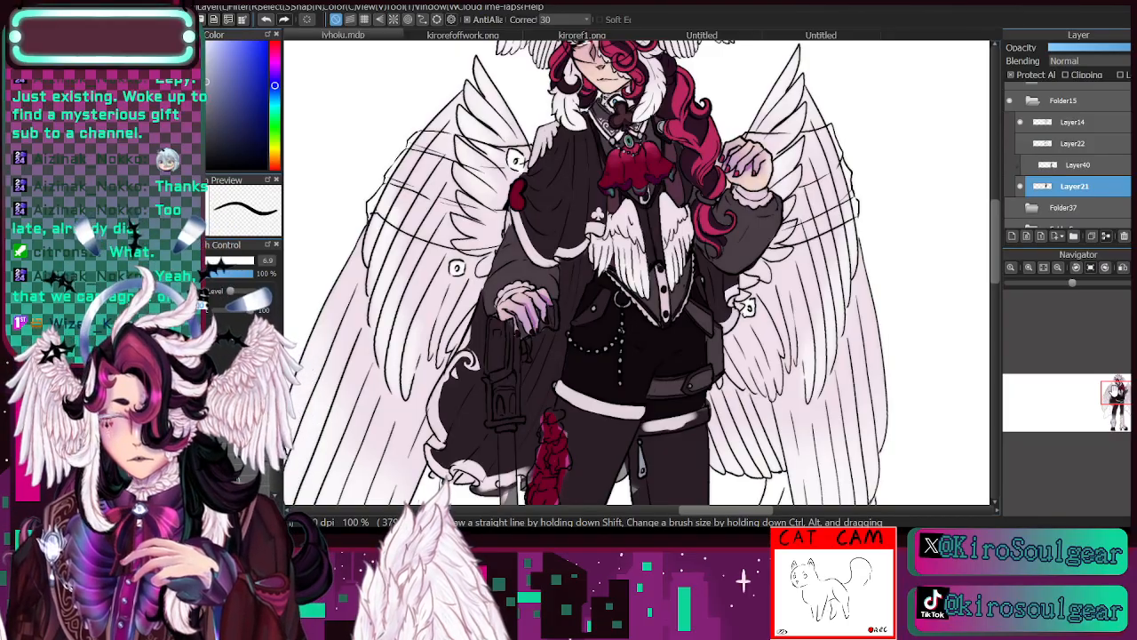
pyautogui.click(1030, 268)
pyautogui.click(1124, 398)
pyautogui.moveTo(1122, 398); pyautogui.dragTo(1120, 386)
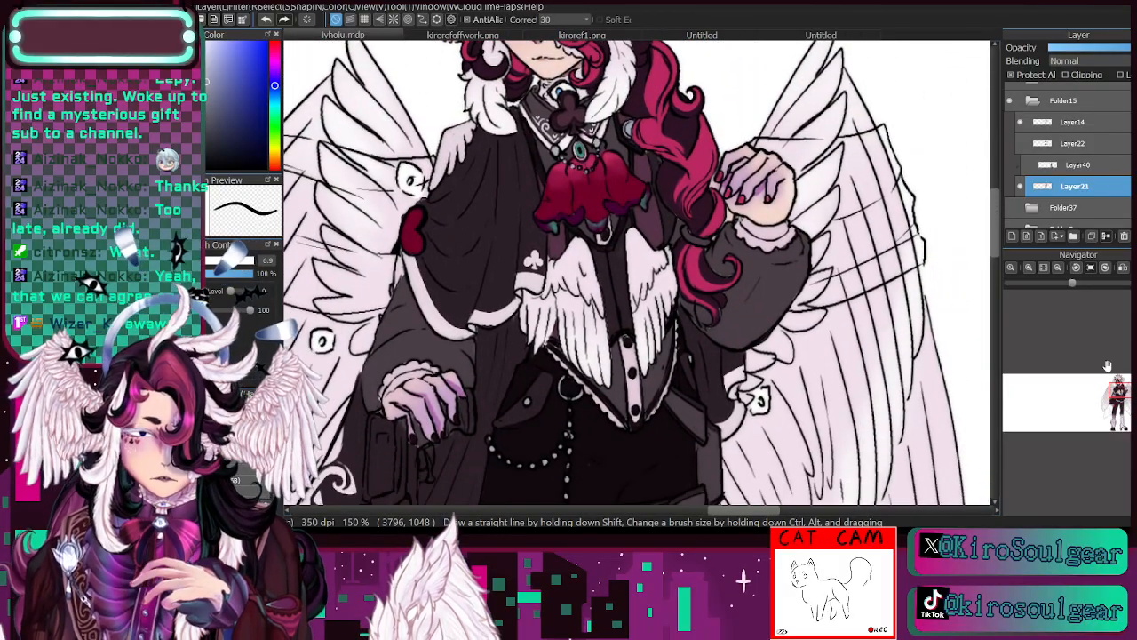
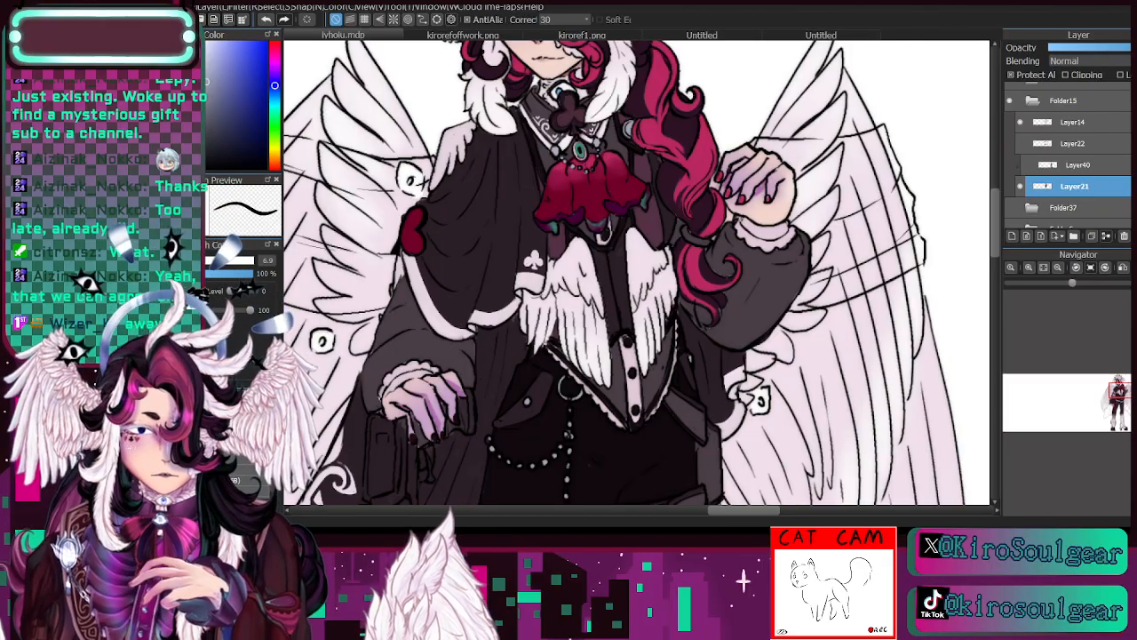
# - Sample the cape trim's pinkish-white and continue the ruffled trim across the sword blade beside the roses
pyautogui.scroll(-5, 637, 272)
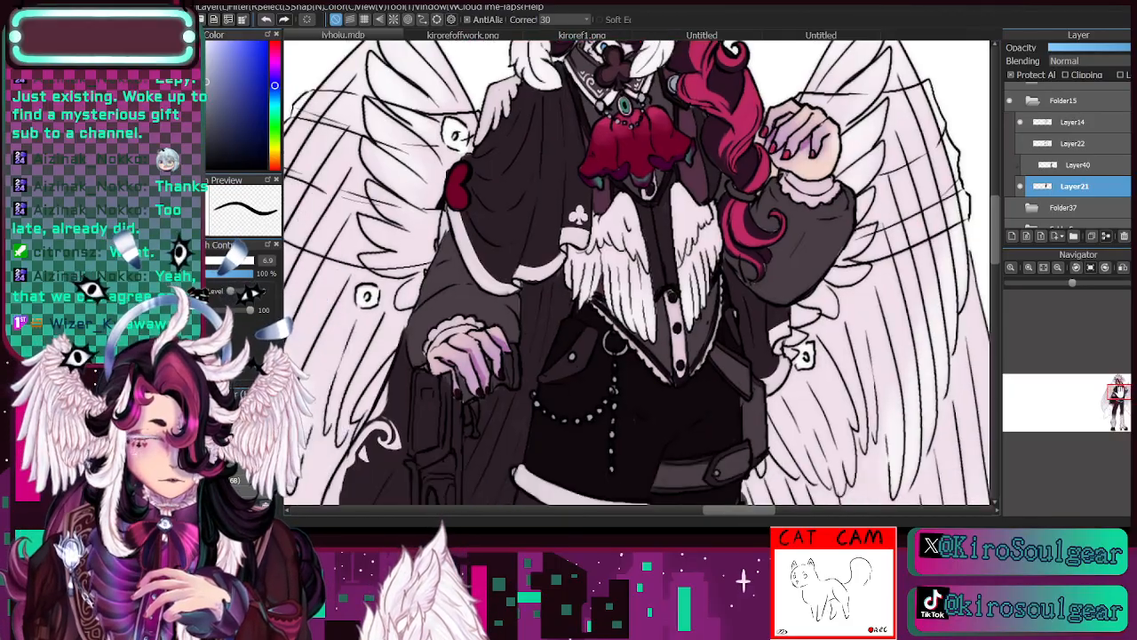
pyautogui.moveTo(1121, 394)
pyautogui.mouseDown()
pyautogui.moveTo(1121, 385)
pyautogui.moveTo(1122, 404)
pyautogui.moveTo(1122, 392)
pyautogui.mouseUp()
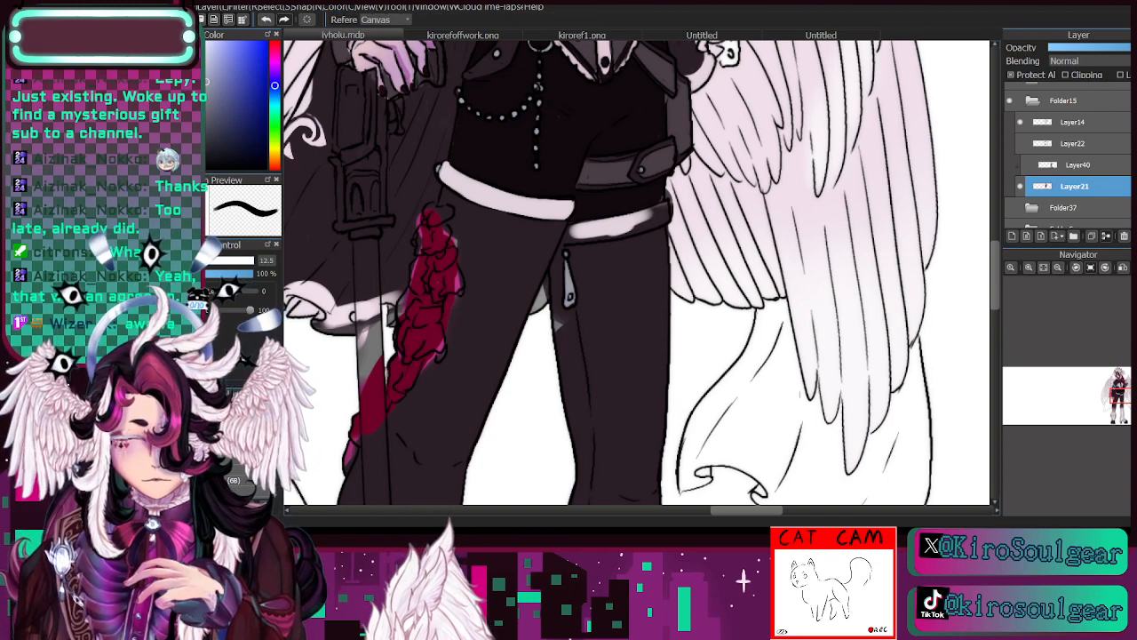
pyautogui.keyDown('alt'); pyautogui.click(451, 274); pyautogui.keyUp('alt')
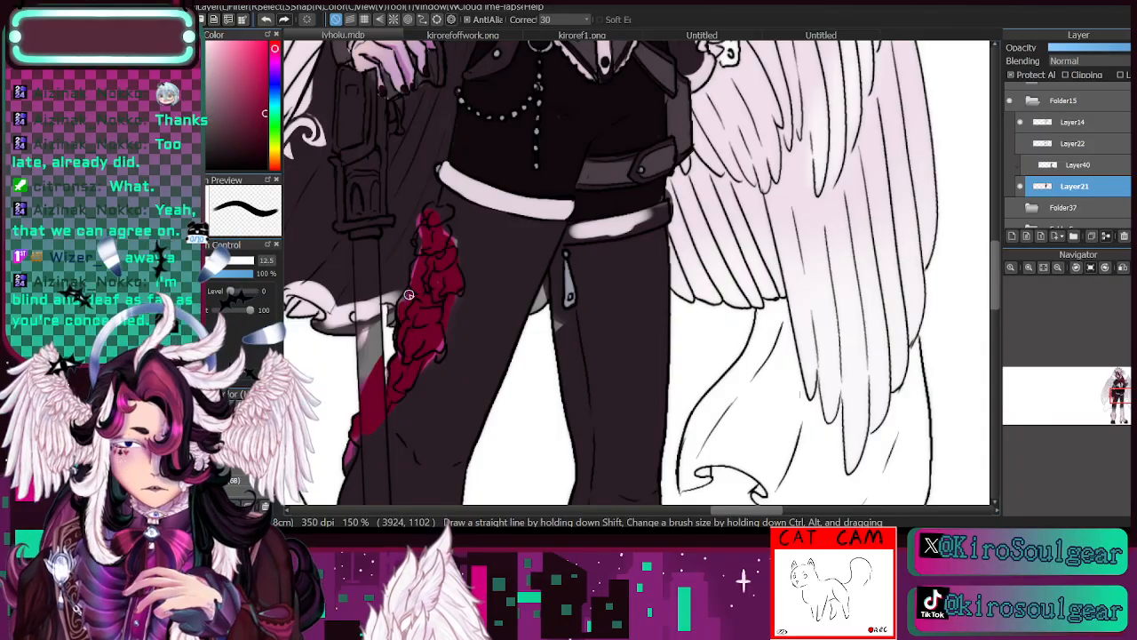
pyautogui.press('i')
pyautogui.click(344, 307)
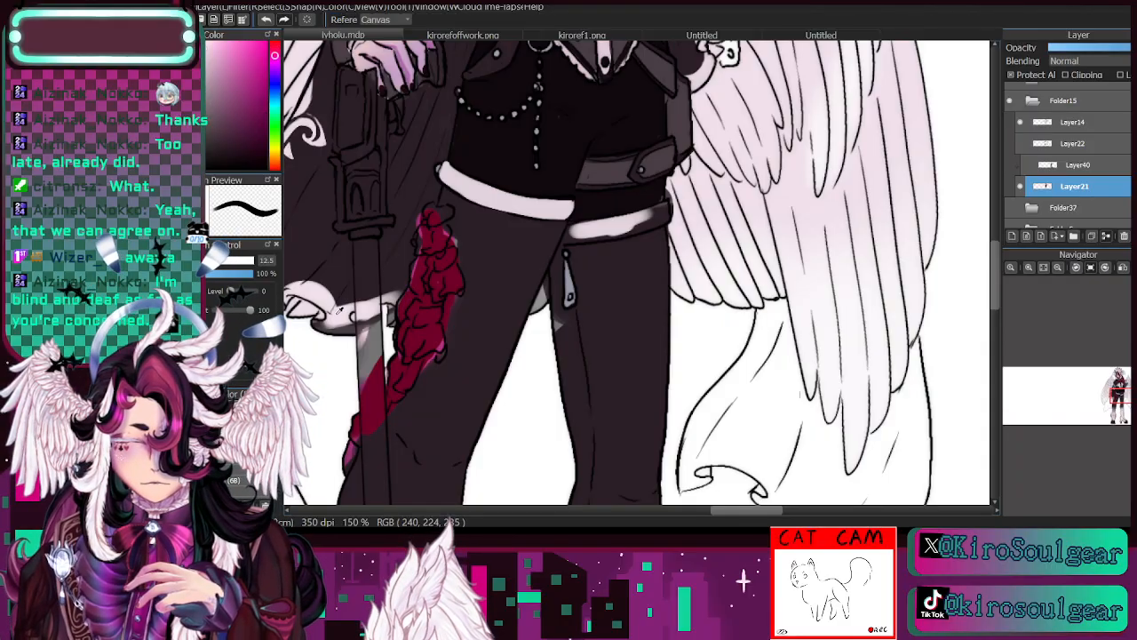
pyautogui.moveTo(344, 307)
pyautogui.mouseDown()
pyautogui.moveTo(511, 351)
pyautogui.moveTo(511, 335)
pyautogui.mouseUp()
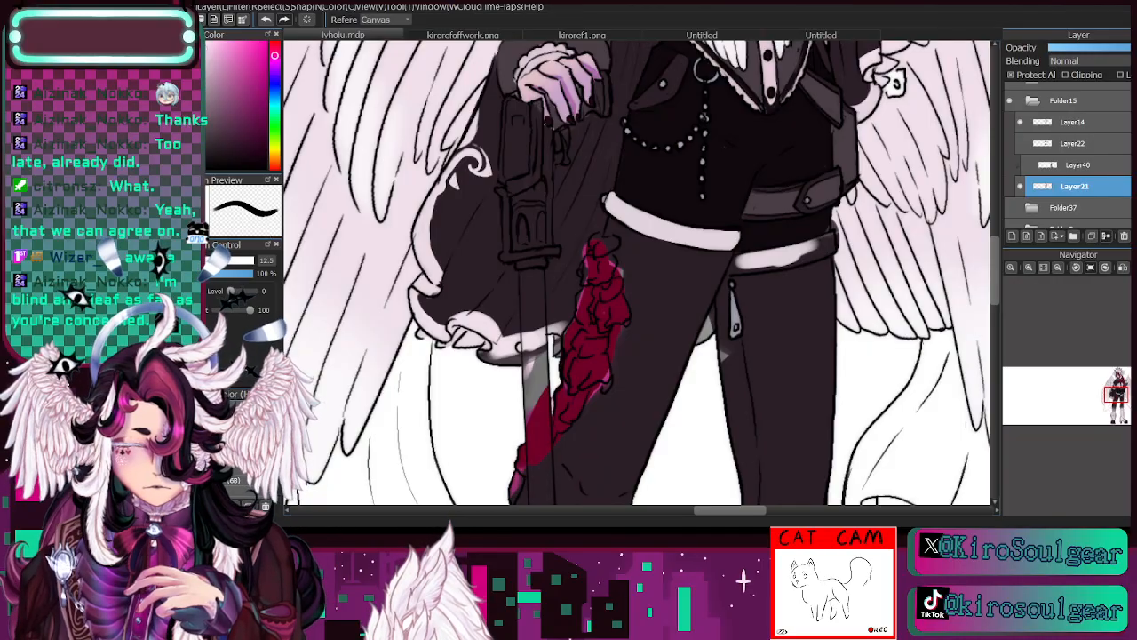
pyautogui.press('b')
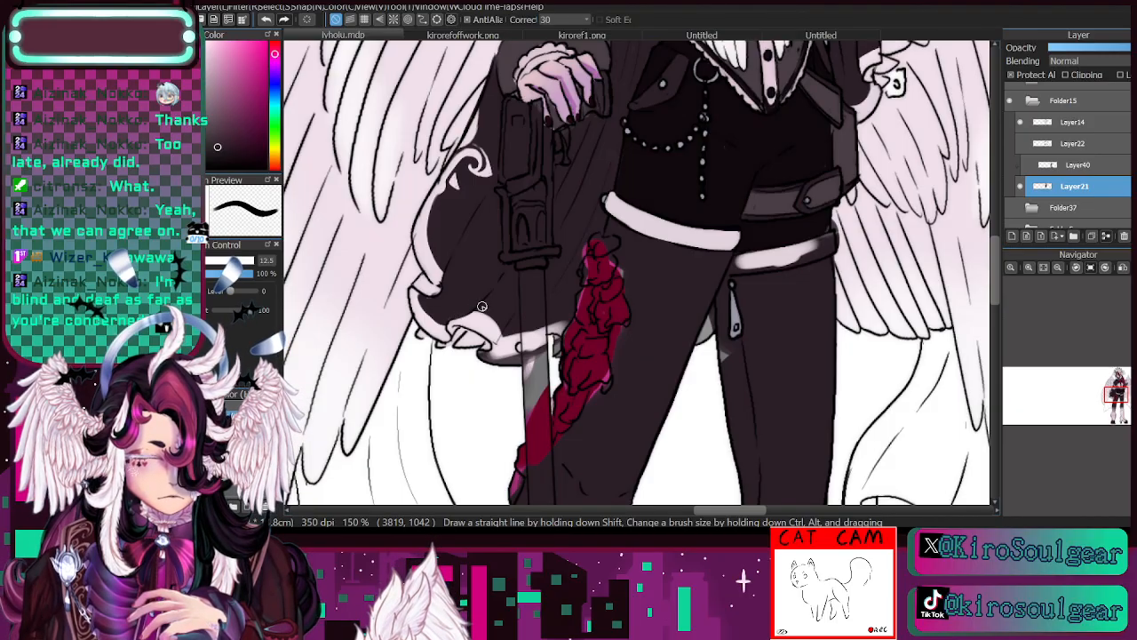
pyautogui.moveTo(513, 338)
pyautogui.mouseDown()
pyautogui.moveTo(478, 361)
pyautogui.moveTo(518, 327)
pyautogui.moveTo(517, 336)
pyautogui.moveTo(519, 318)
pyautogui.moveTo(561, 327)
pyautogui.mouseUp()
# - Resample the pinkish-white from the cape's edge and fill the lower part of its hem trim near the blade
pyautogui.press('i')
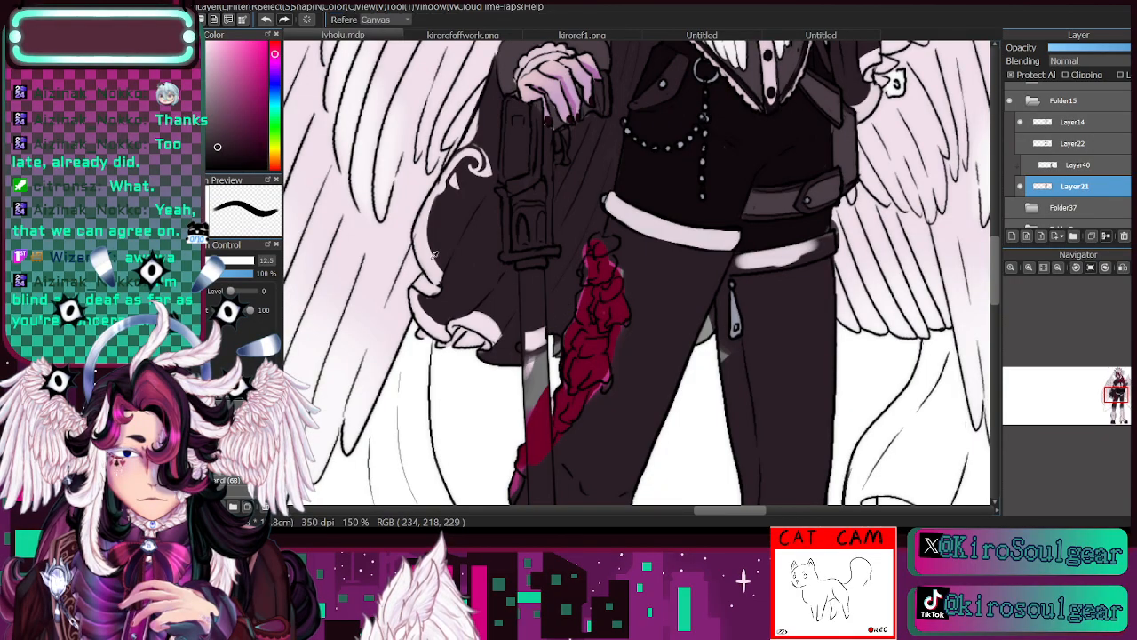
pyautogui.click(433, 255)
pyautogui.press('b')
pyautogui.moveTo(491, 362)
pyautogui.mouseDown()
pyautogui.moveTo(477, 355)
pyautogui.moveTo(520, 360)
pyautogui.moveTo(484, 353)
pyautogui.moveTo(525, 355)
pyautogui.moveTo(538, 327)
pyautogui.moveTo(551, 329)
pyautogui.moveTo(537, 320)
pyautogui.moveTo(560, 327)
pyautogui.moveTo(557, 367)
pyautogui.mouseUp()
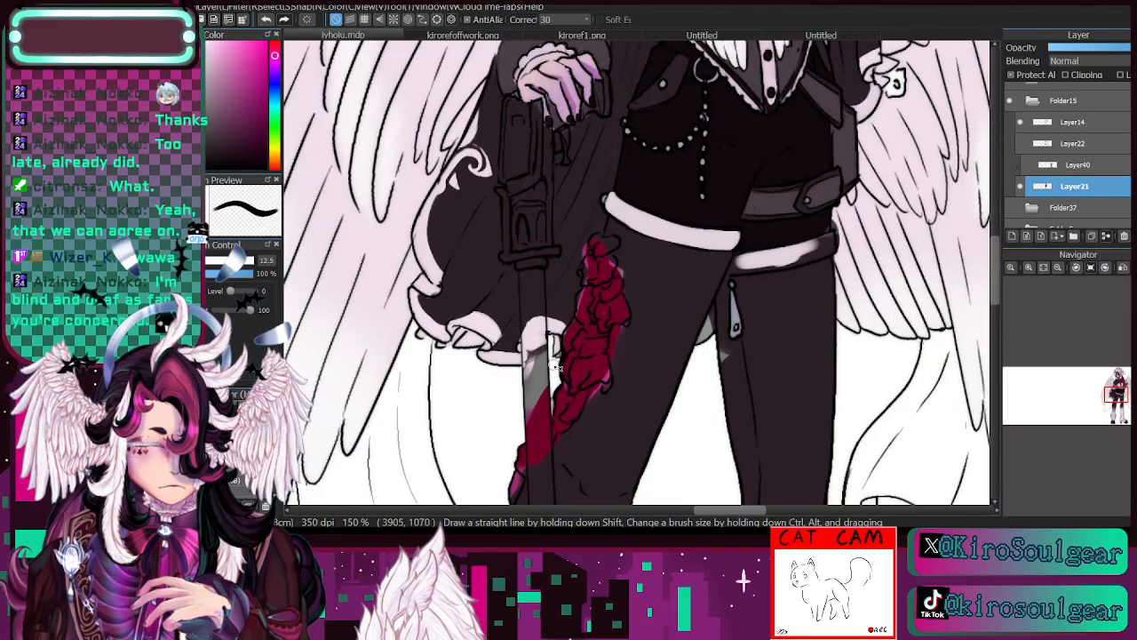
# - Tidy the trim's upper edge at the sword blade with the cape's near-black
pyautogui.press('i')
pyautogui.click(562, 295)
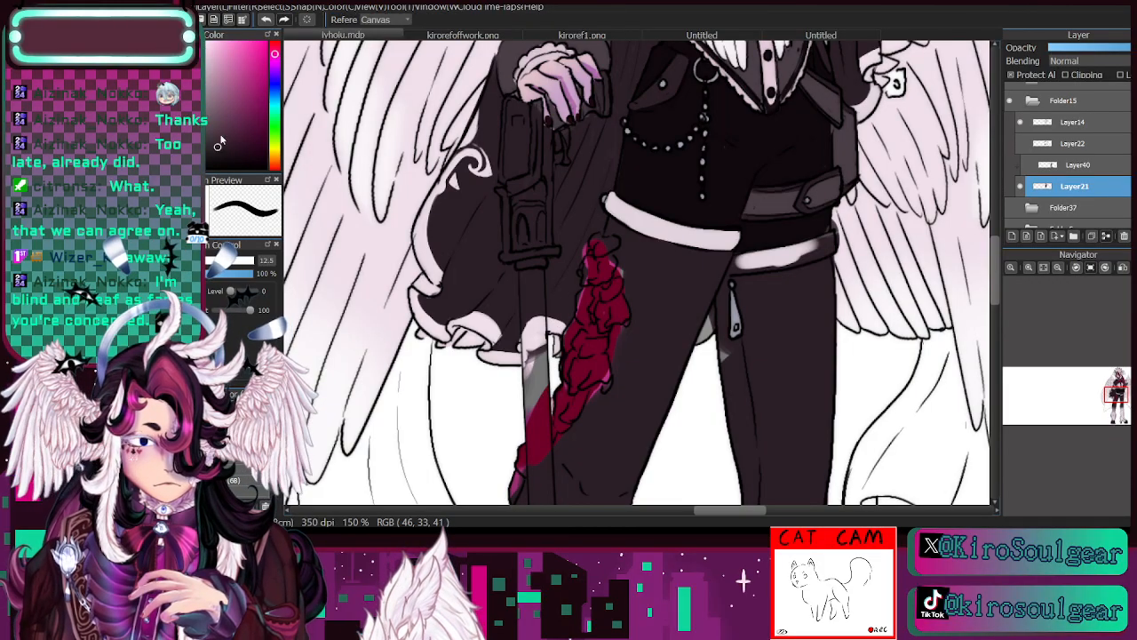
pyautogui.press('p')
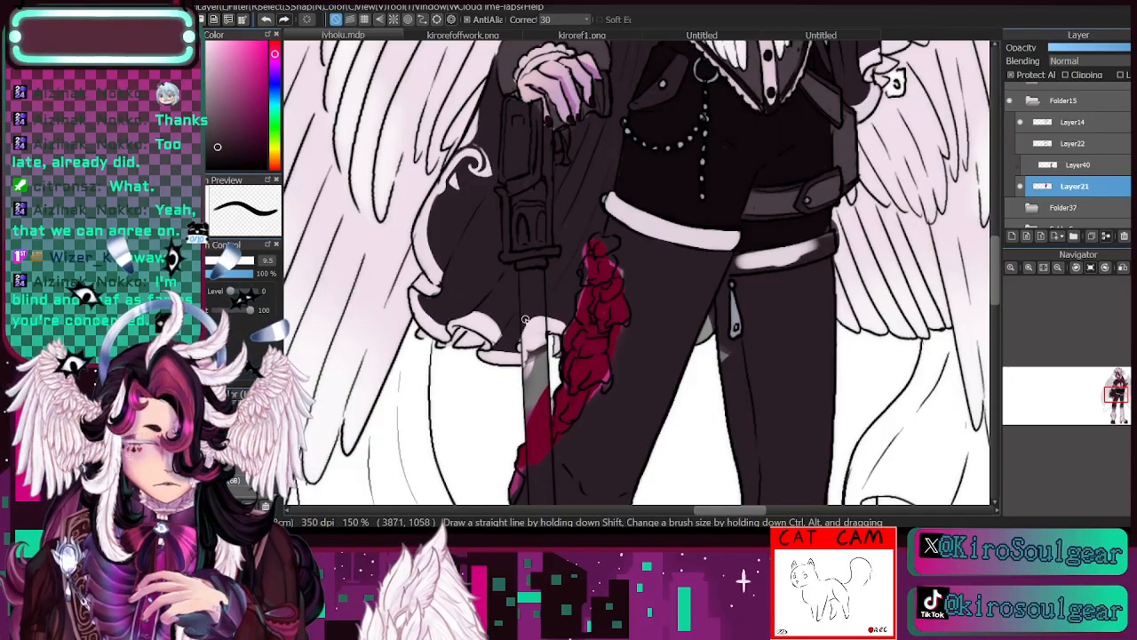
pyautogui.moveTo(525, 319); pyautogui.dragTo(571, 321)
# - Sample pinkish-white from the shorts' larger hem band and fill the smaller hem band evenly with it
pyautogui.moveTo(1092, 379)
pyautogui.mouseDown()
pyautogui.moveTo(1092, 392)
pyautogui.moveTo(1121, 399)
pyautogui.mouseUp()
pyautogui.press('i')
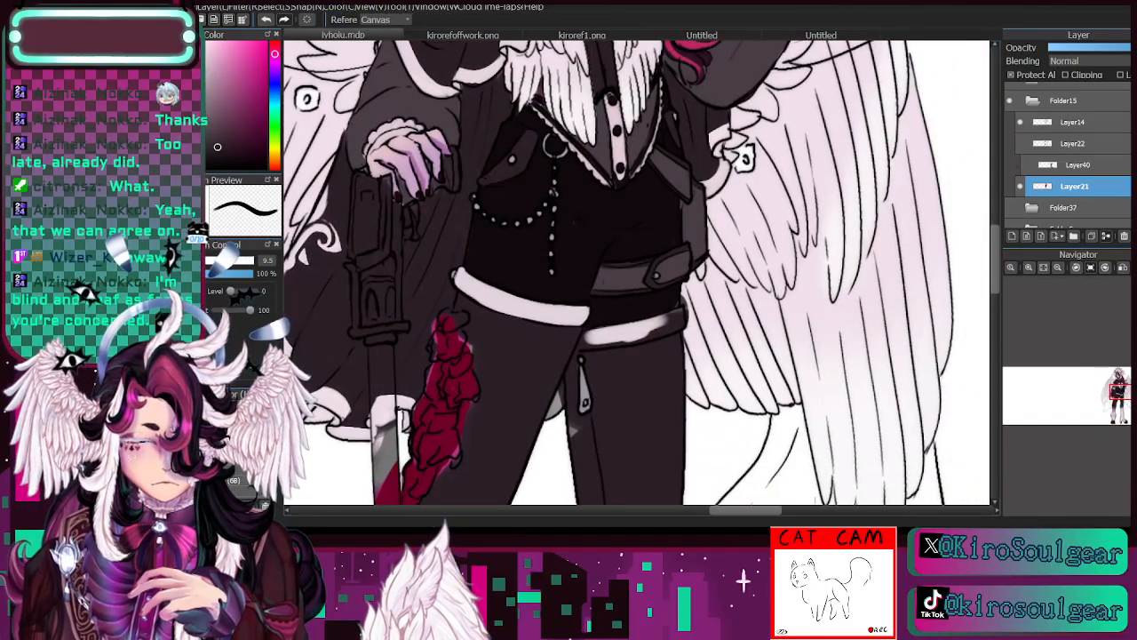
pyautogui.click(498, 294)
pyautogui.press('b')
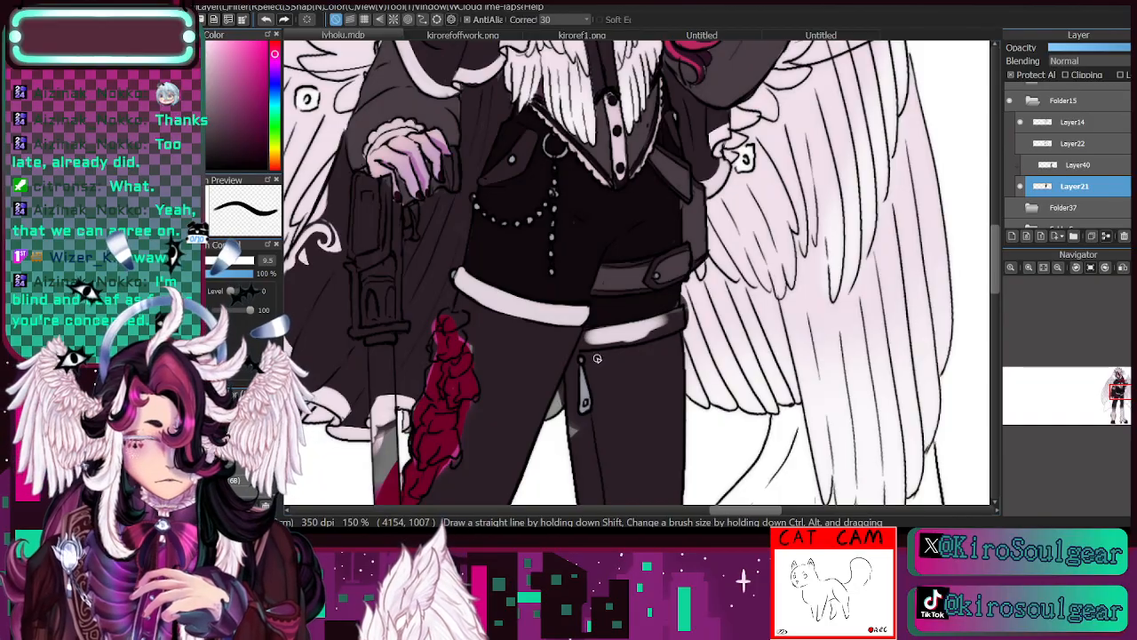
pyautogui.moveTo(579, 345)
pyautogui.mouseDown()
pyautogui.moveTo(653, 336)
pyautogui.moveTo(606, 345)
pyautogui.moveTo(679, 327)
pyautogui.moveTo(651, 335)
pyautogui.moveTo(687, 294)
pyautogui.mouseUp()
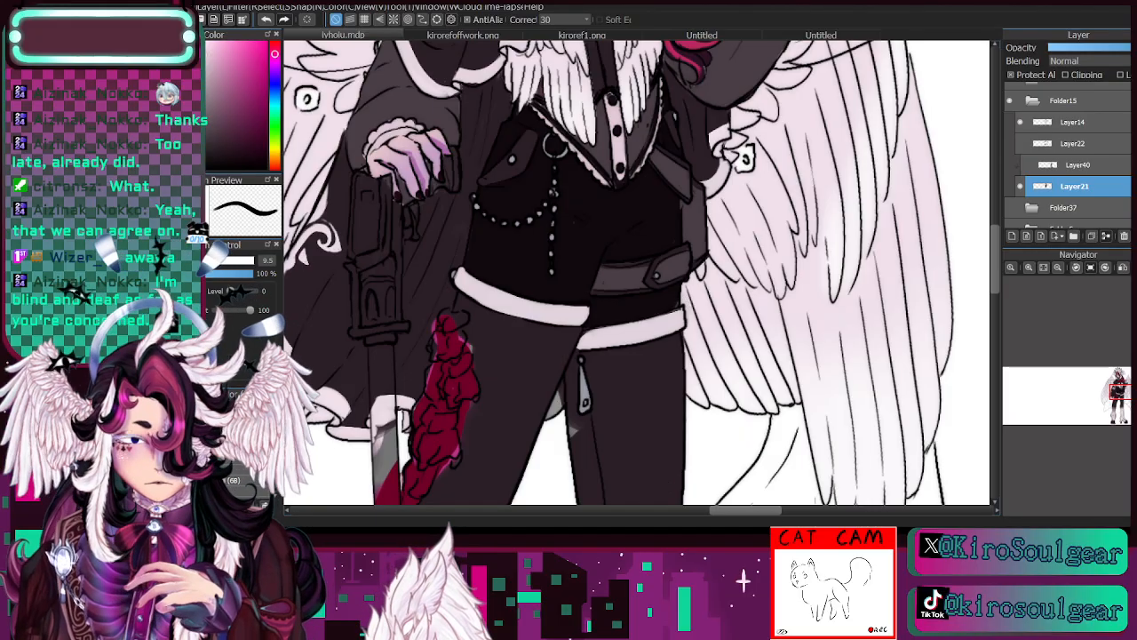
# - Sample crimson from the rose garland and fill the unpainted parts of its uppermost rose
pyautogui.press('i')
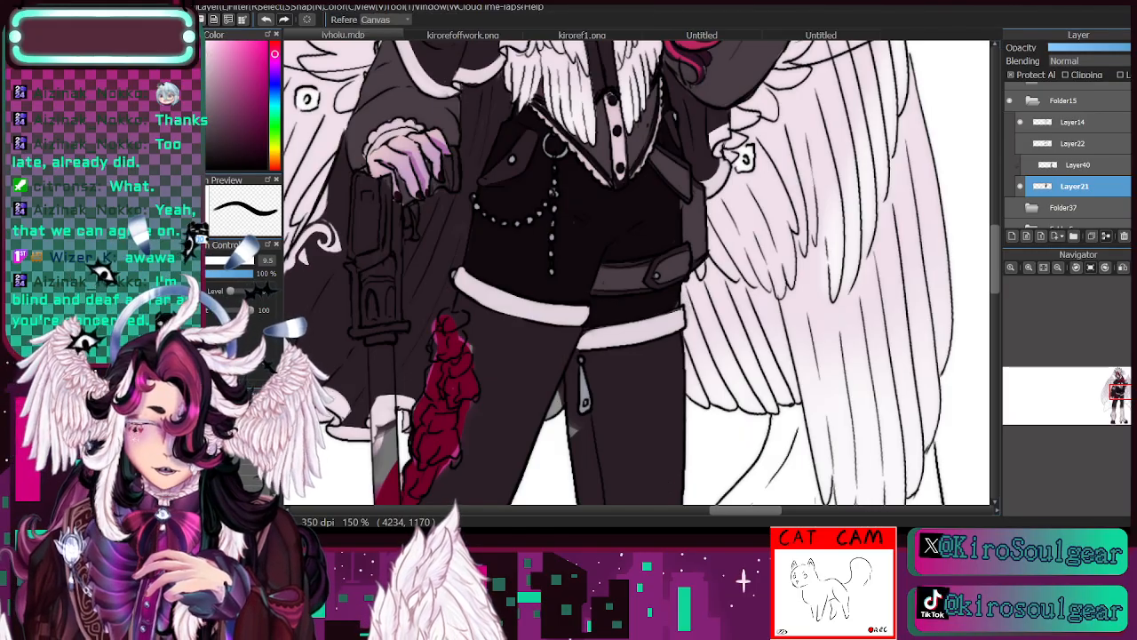
pyautogui.moveTo(1121, 397)
pyautogui.mouseDown()
pyautogui.moveTo(1118, 383)
pyautogui.moveTo(1115, 394)
pyautogui.mouseUp()
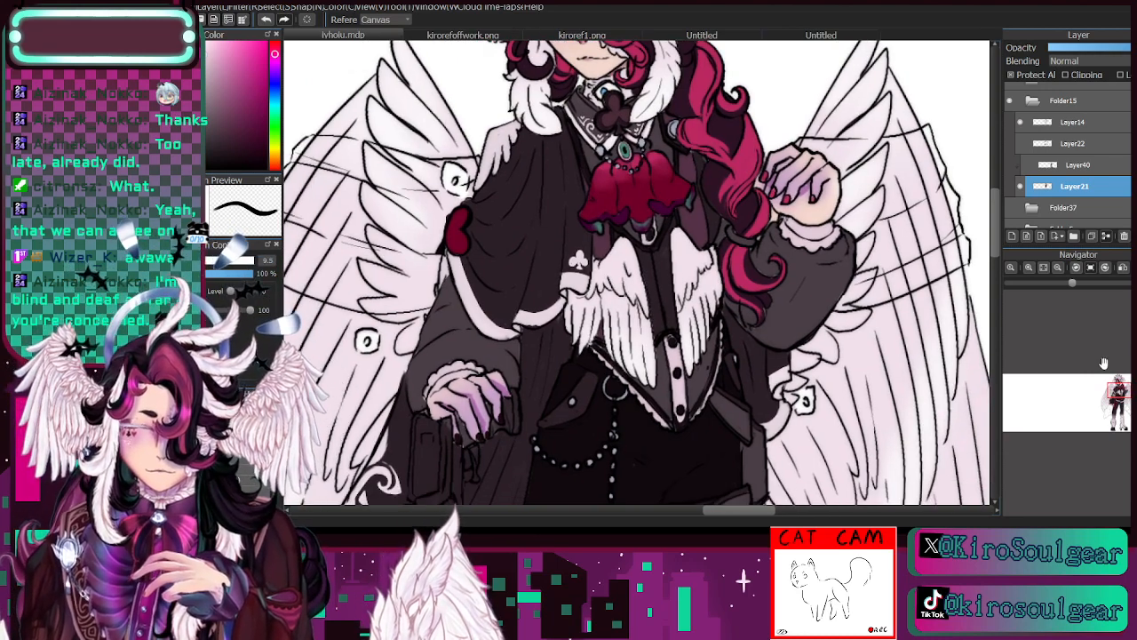
pyautogui.moveTo(1114, 401); pyautogui.dragTo(1117, 401)
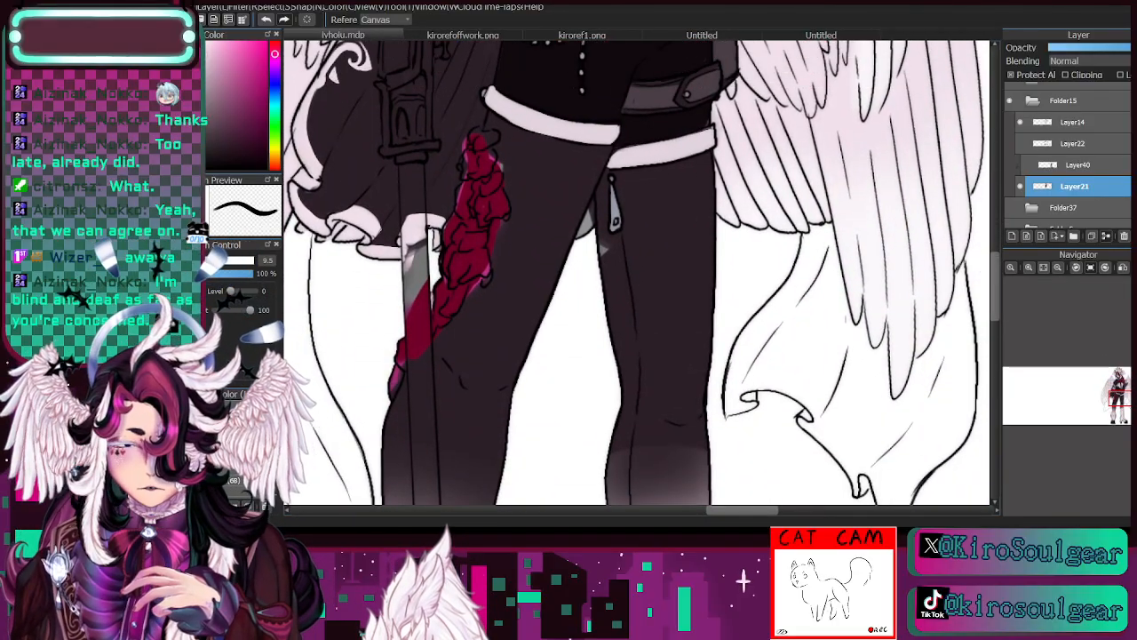
pyautogui.keyDown('alt'); pyautogui.click(451, 176); pyautogui.keyUp('alt')
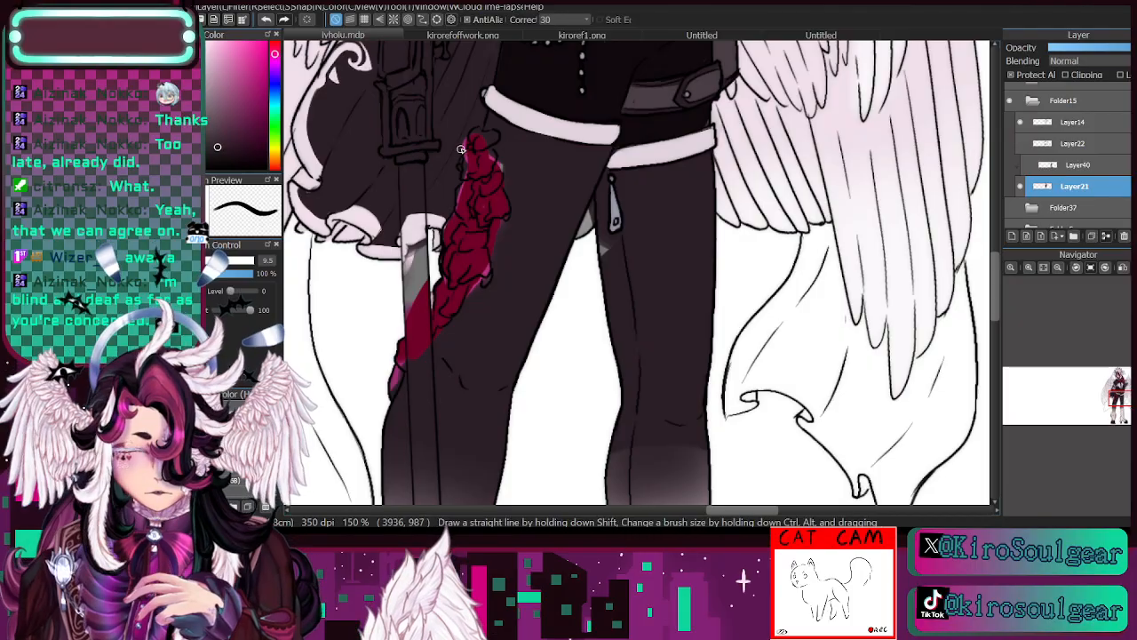
pyautogui.press('i')
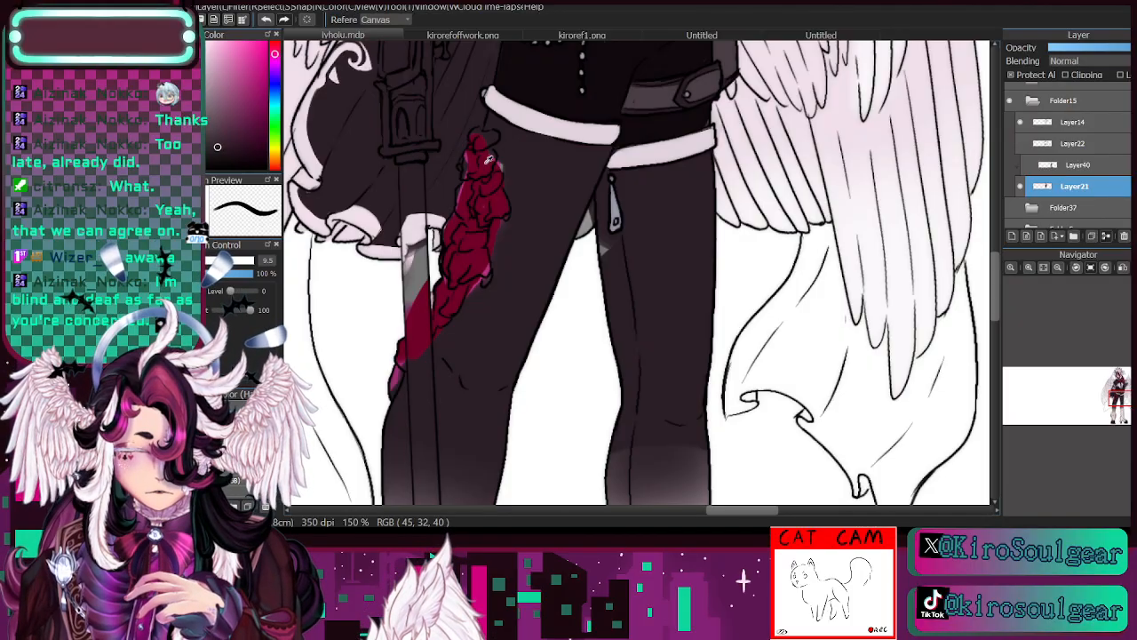
pyautogui.click(476, 175)
pyautogui.press('b')
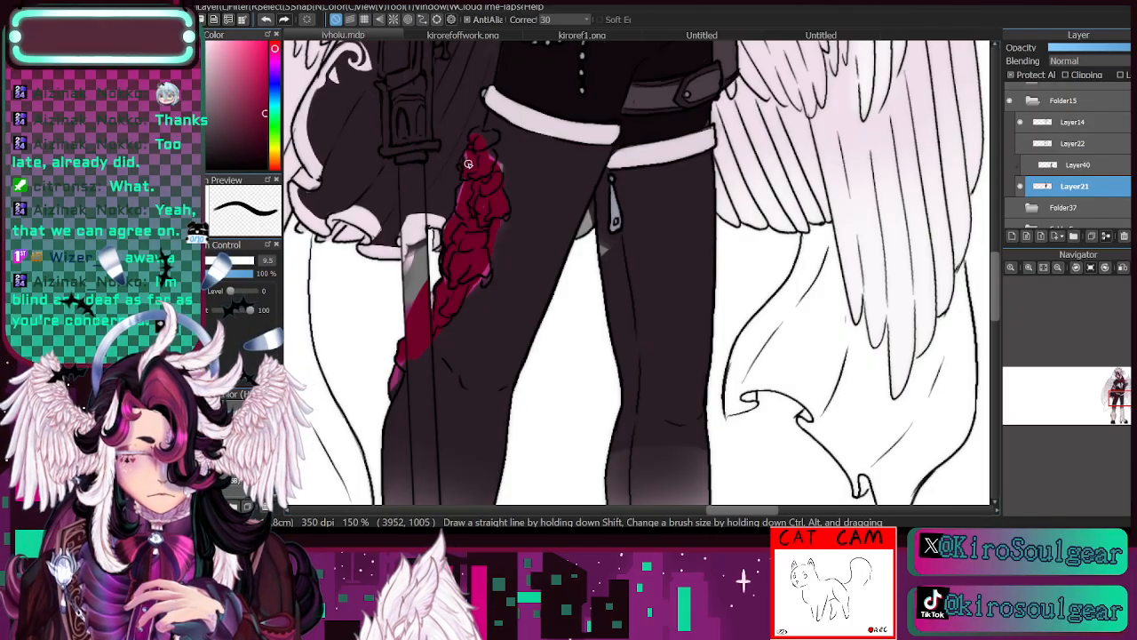
pyautogui.moveTo(477, 132); pyautogui.dragTo(485, 135)
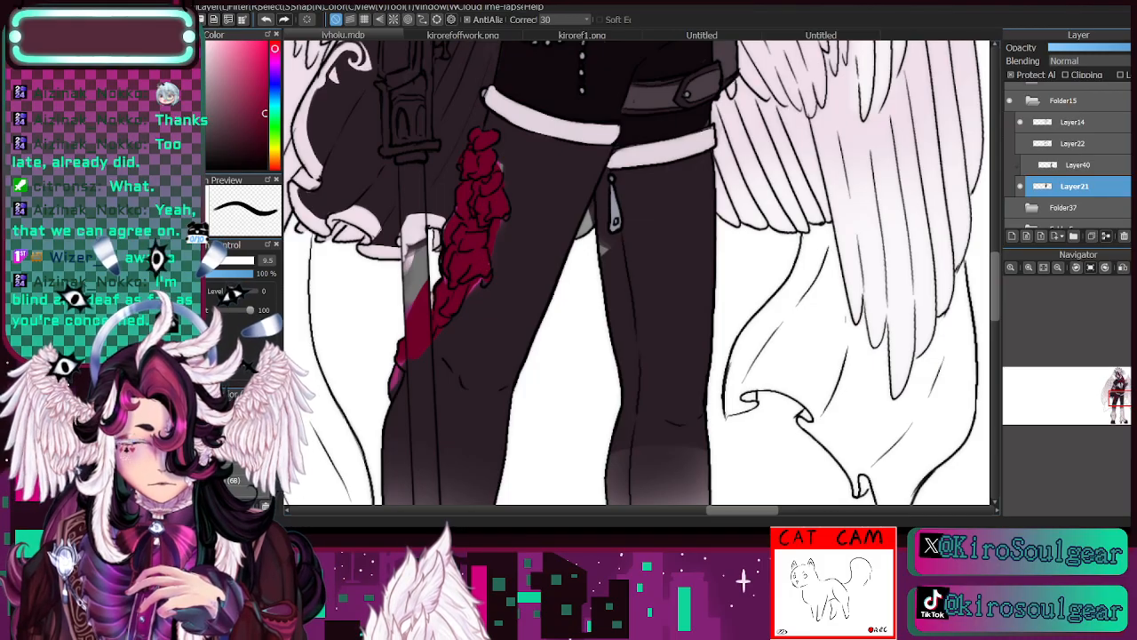
# - Clean the stray colour around the rose garland's outline with the trousers' near-black
pyautogui.press('i')
pyautogui.click(514, 183)
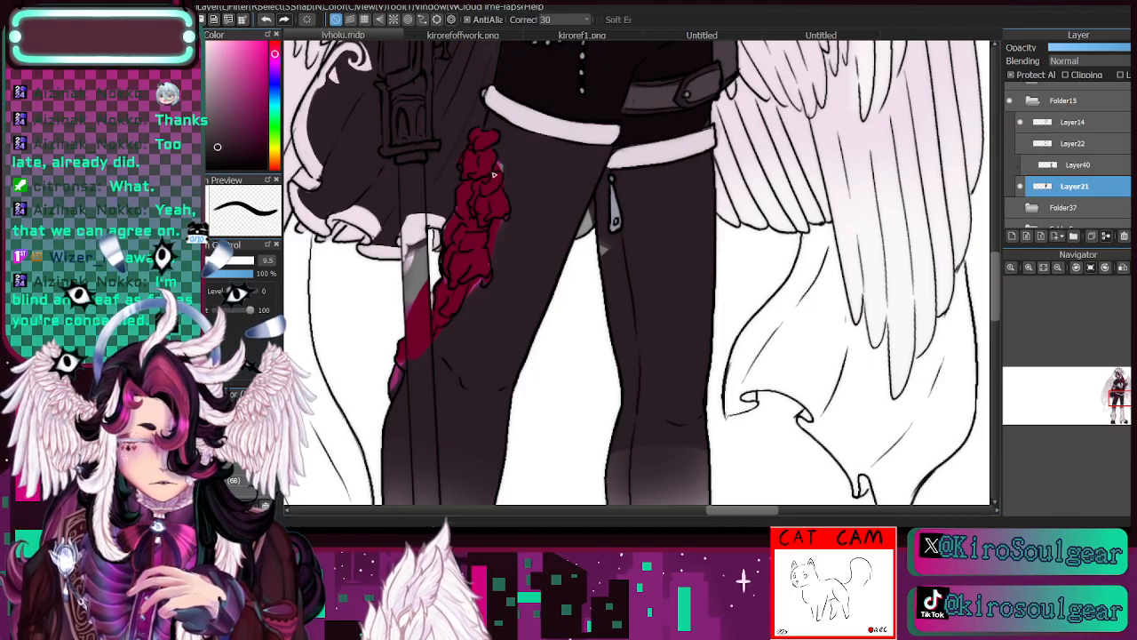
pyautogui.press('b')
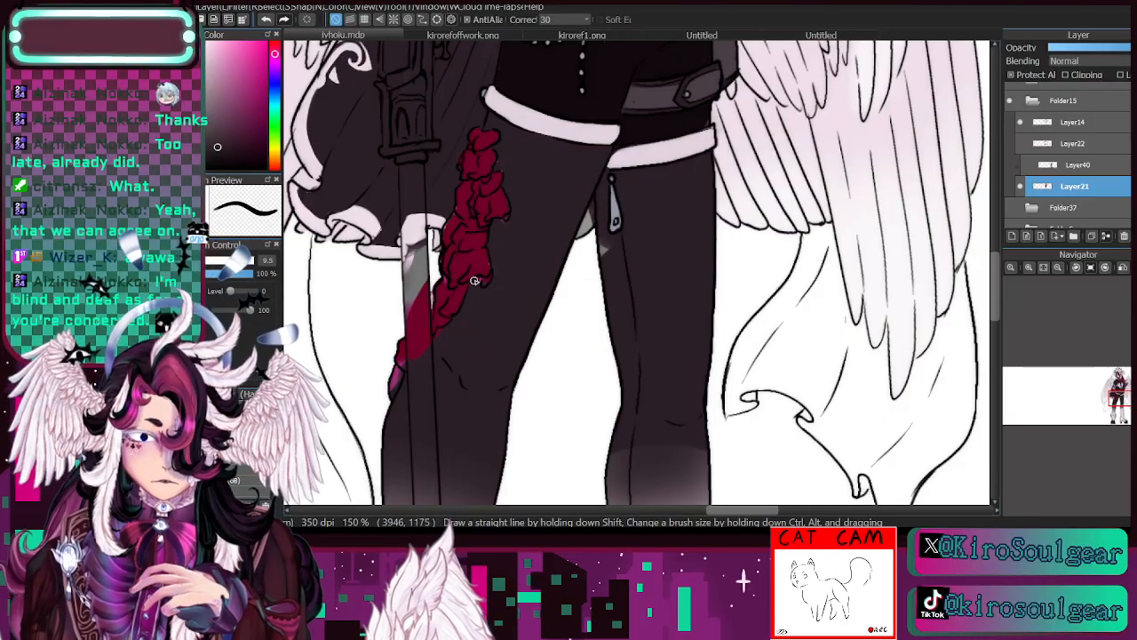
# - Sample the garland's crimson again and recolour its lowest petal beside the blade
pyautogui.press('i')
pyautogui.click(428, 333)
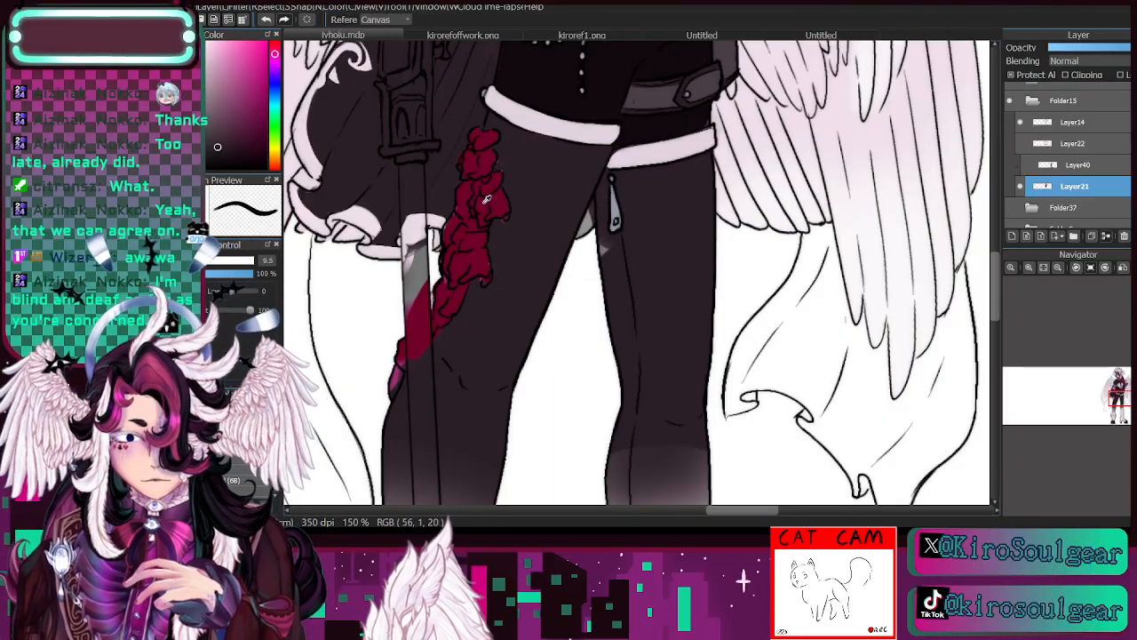
pyautogui.press('b')
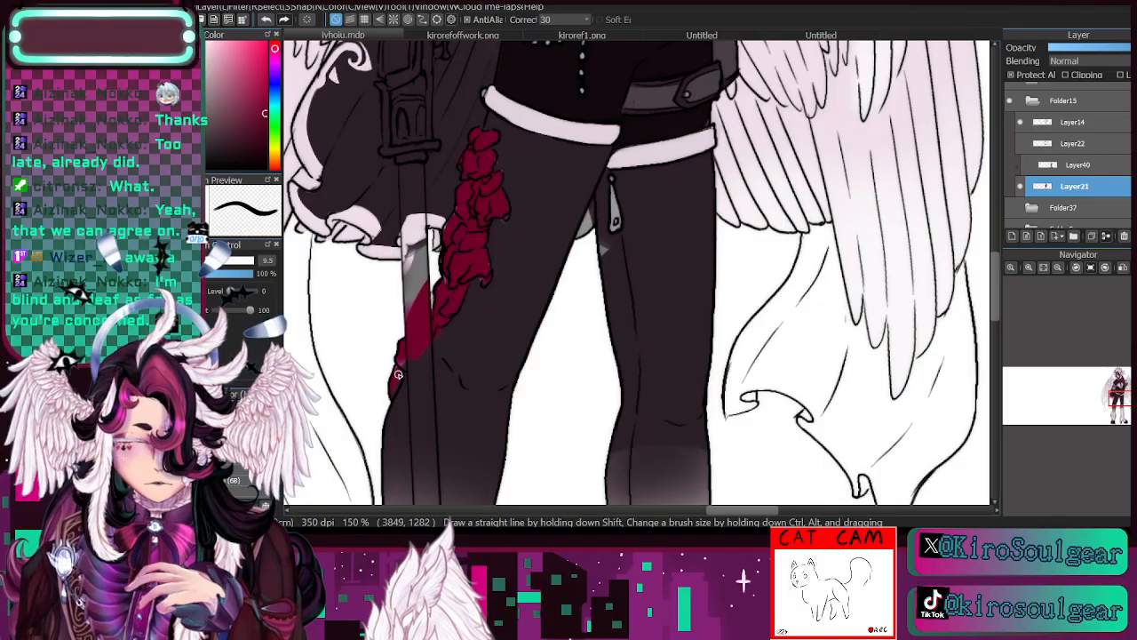
# - Sample the brighter red from the neck ruffle and paint soft highlights on the garland's roses
pyautogui.moveTo(1118, 401); pyautogui.dragTo(1123, 393)
pyautogui.press('i')
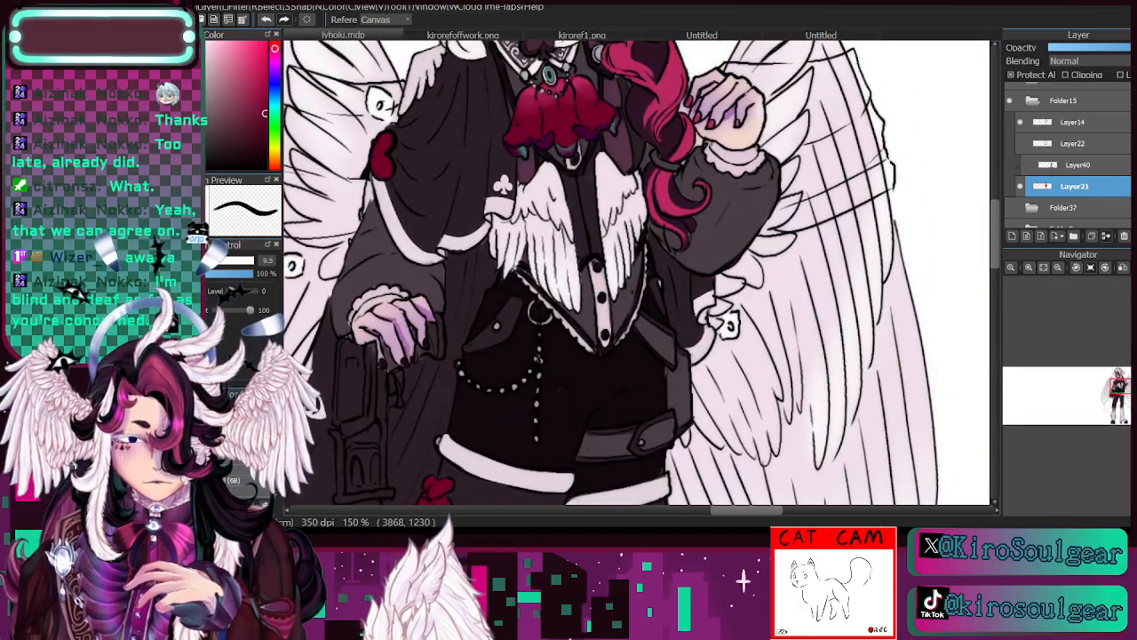
pyautogui.click(577, 81)
pyautogui.press('b')
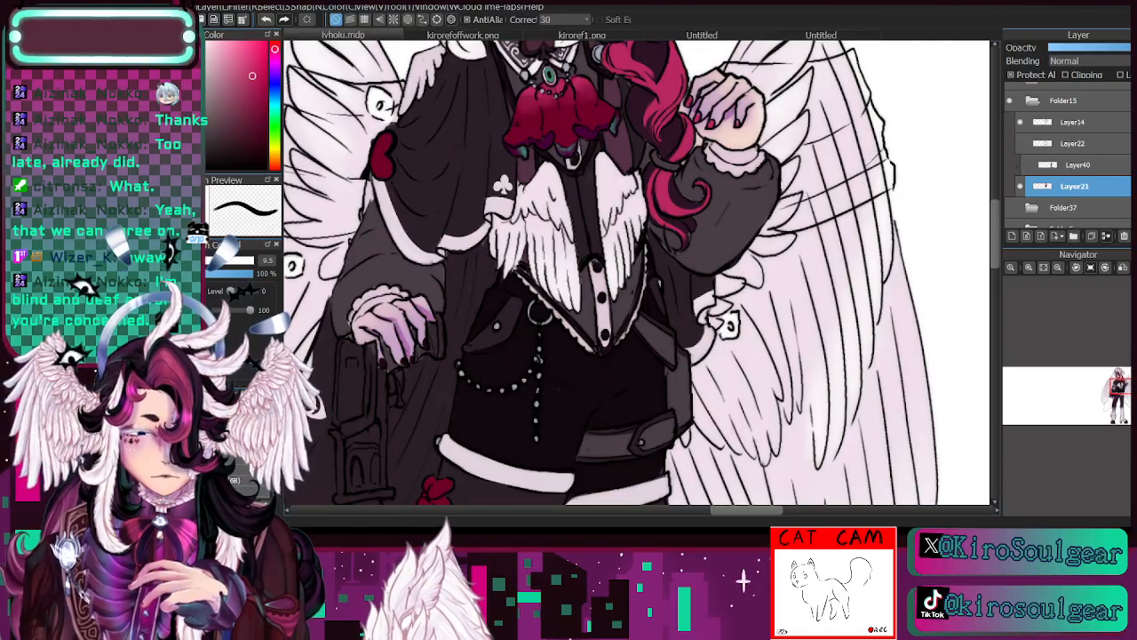
pyautogui.moveTo(1123, 387); pyautogui.dragTo(1119, 396)
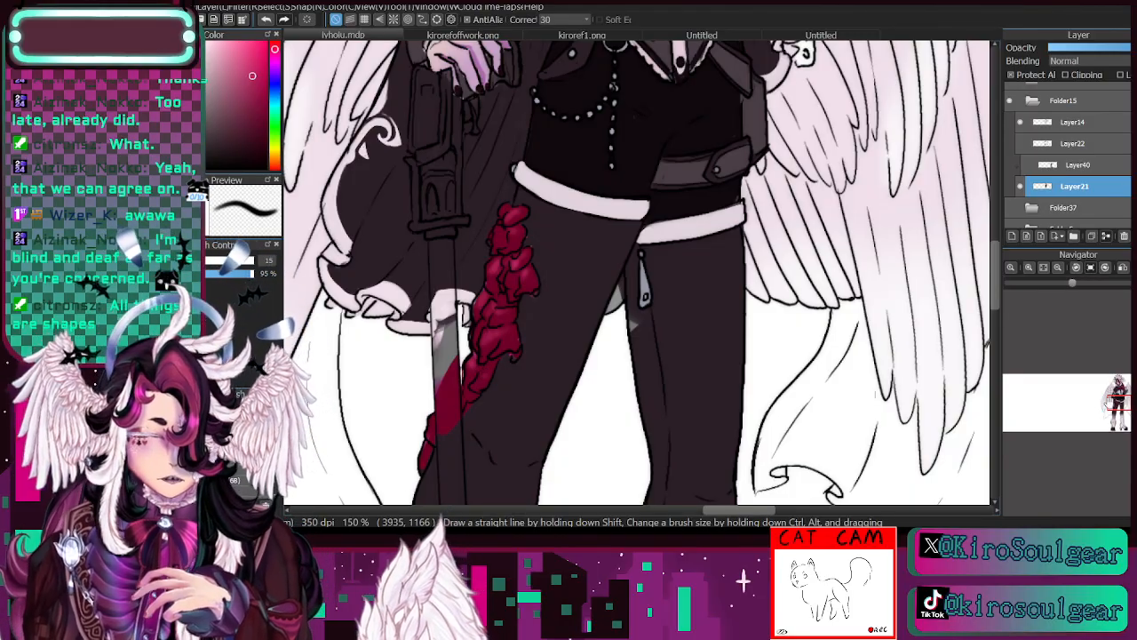
# - Sample the dark purple-red shade from the neck ruffle and add shadows between the garland's roses
pyautogui.moveTo(486, 240); pyautogui.dragTo(517, 481)
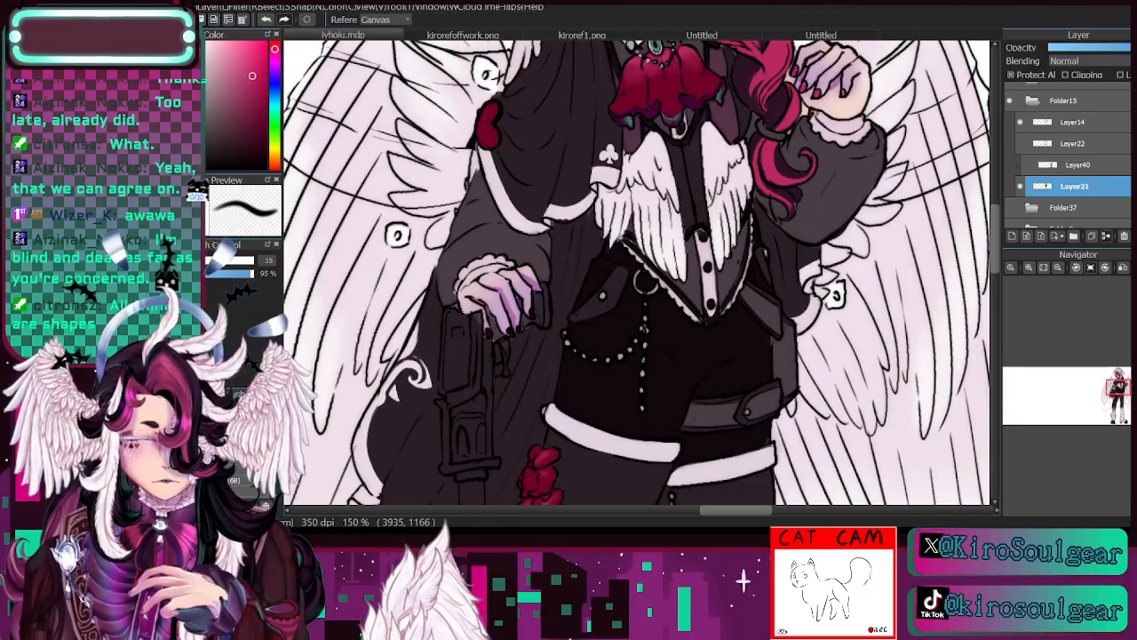
pyautogui.keyDown('alt'); pyautogui.click(656, 108); pyautogui.keyUp('alt')
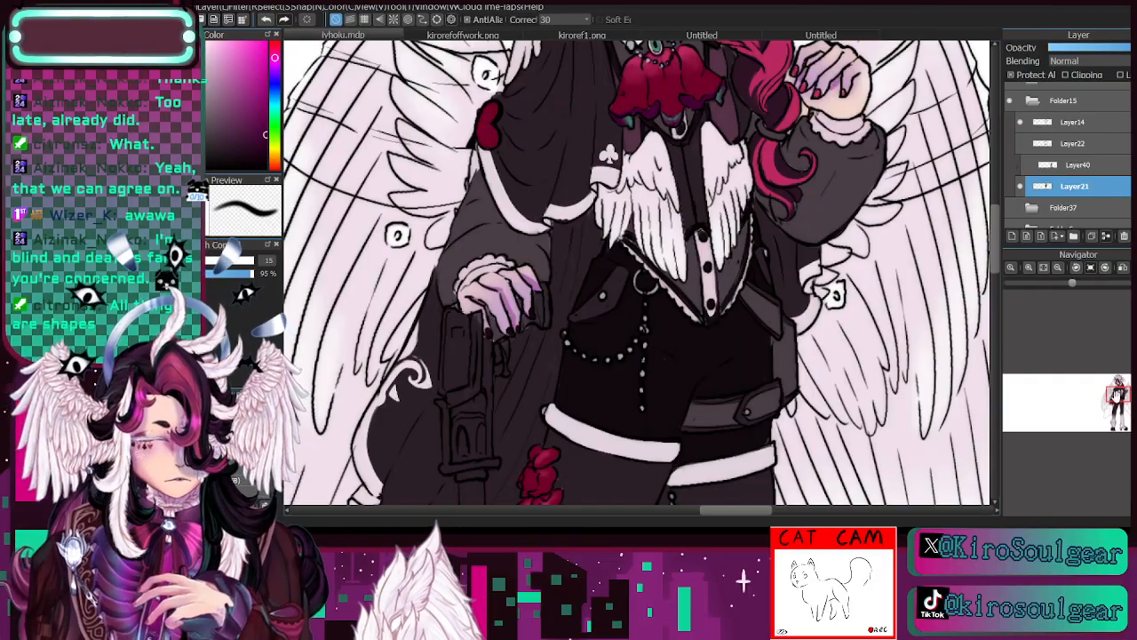
pyautogui.moveTo(1117, 397); pyautogui.dragTo(1116, 404)
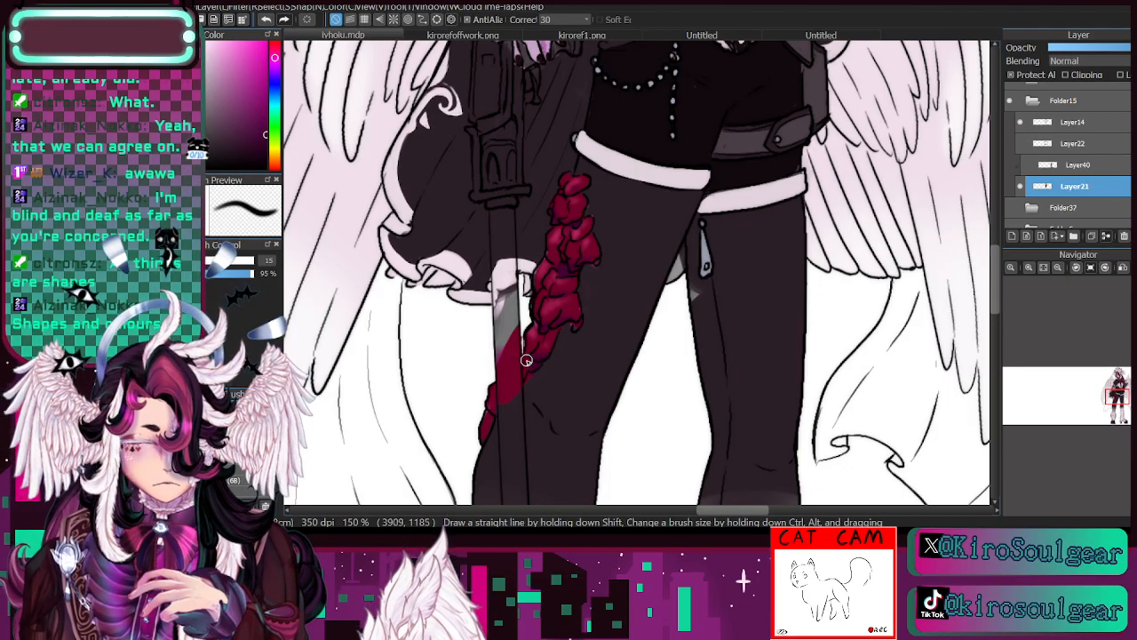
# - Cover the grey smudge beside the hanging pendant with the trousers' near-black
pyautogui.click(1058, 268)
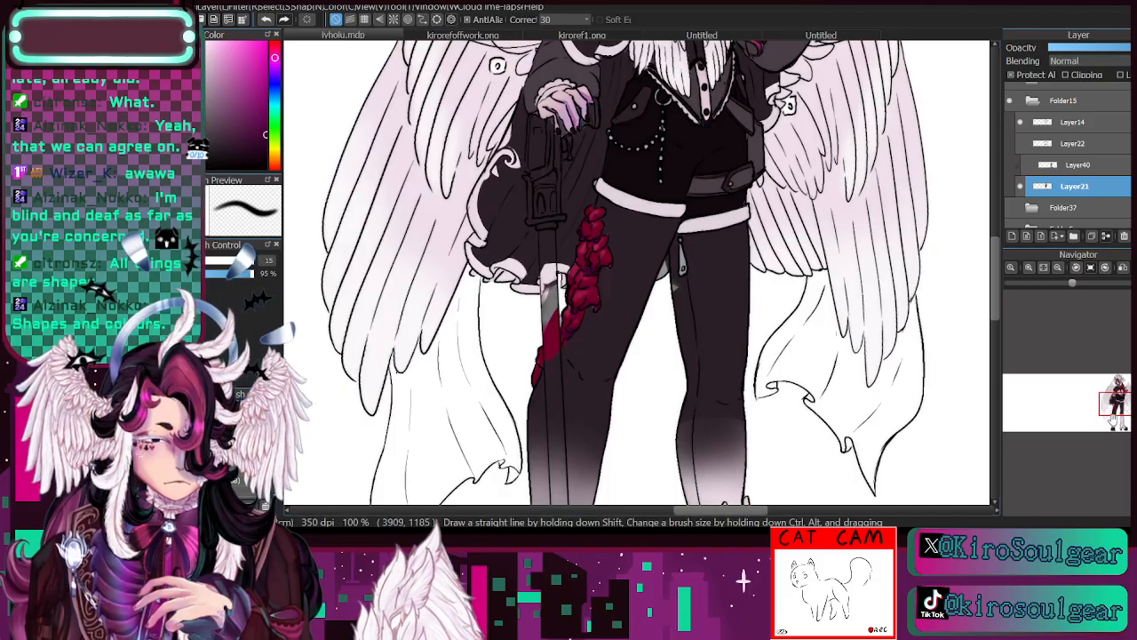
pyautogui.moveTo(1114, 407); pyautogui.dragTo(1115, 393)
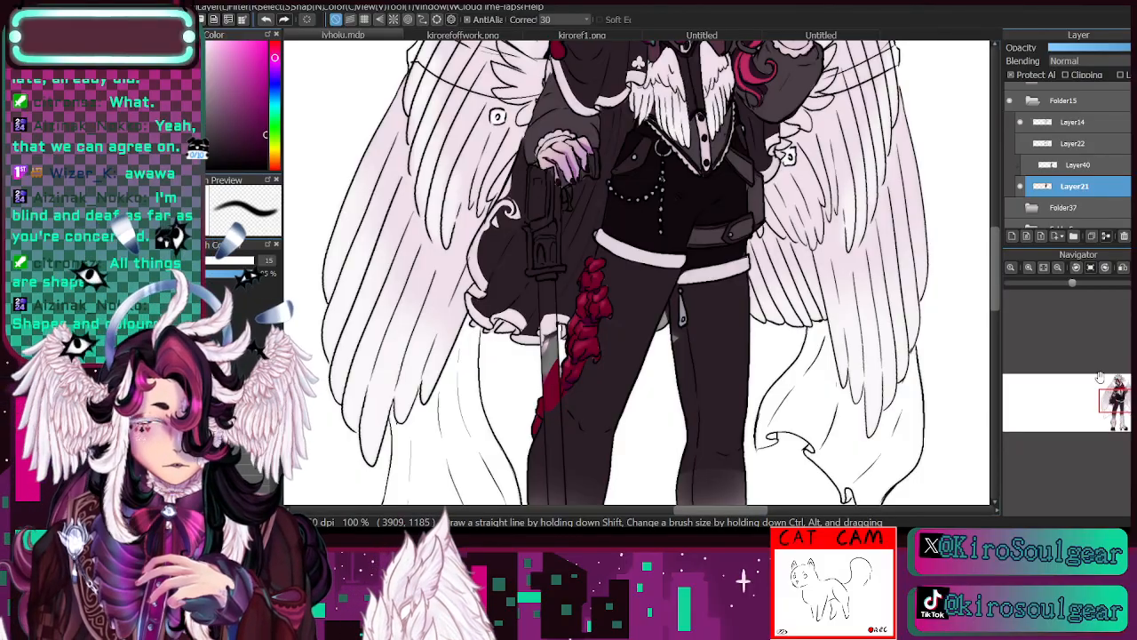
pyautogui.moveTo(1117, 403); pyautogui.dragTo(1117, 408)
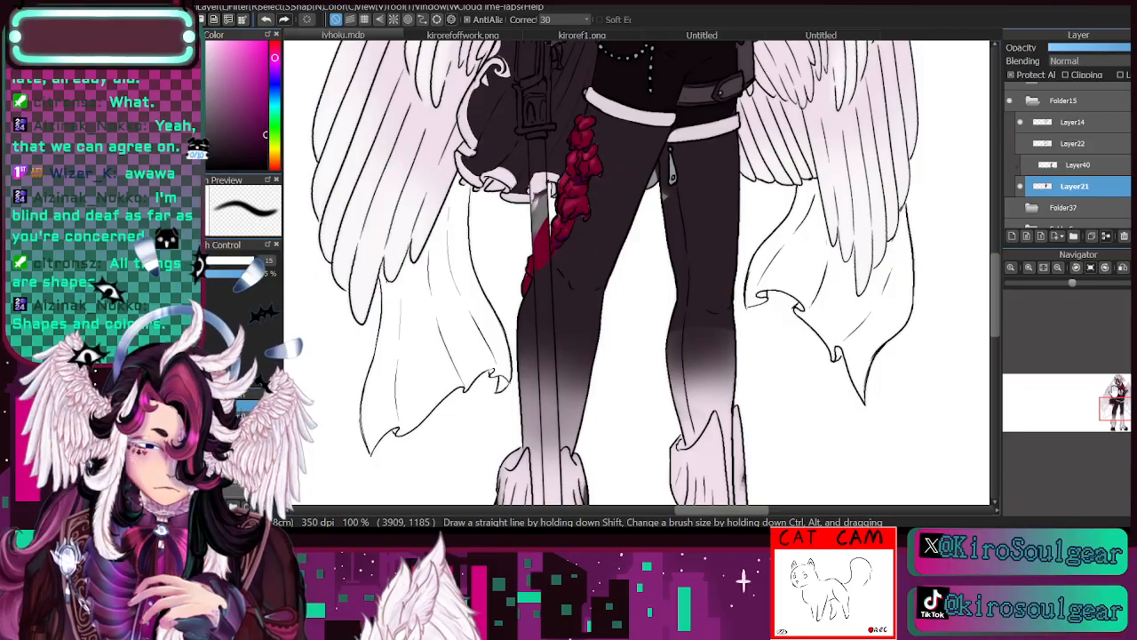
pyautogui.keyDown('alt'); pyautogui.click(700, 204); pyautogui.keyUp('alt')
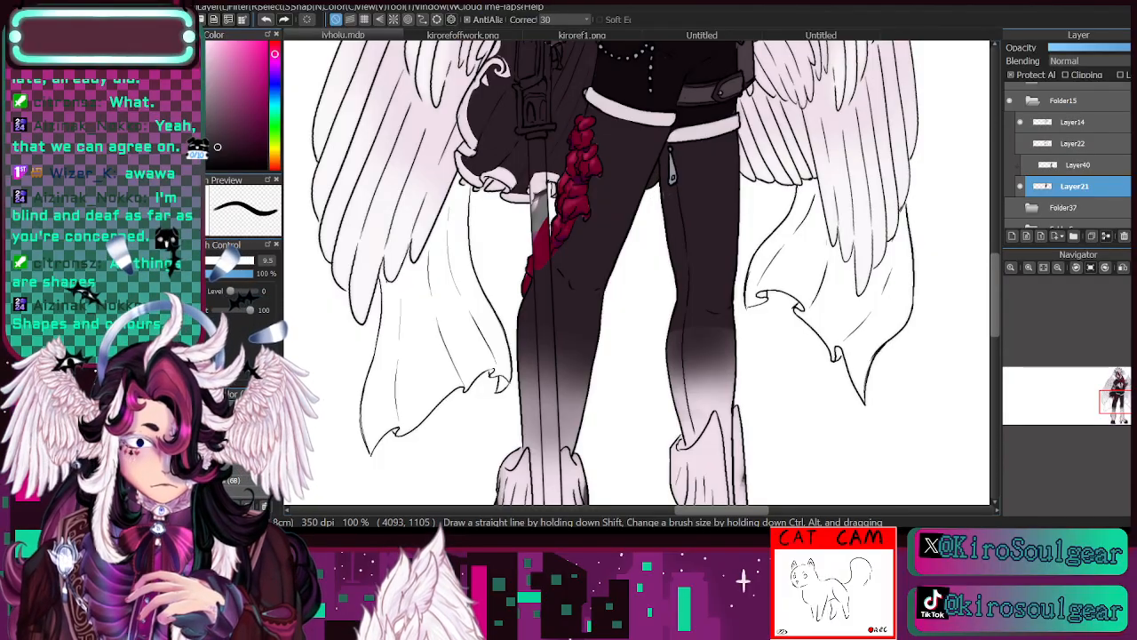
pyautogui.moveTo(1116, 409)
pyautogui.mouseDown()
pyautogui.moveTo(1118, 380)
pyautogui.moveTo(1118, 415)
pyautogui.mouseUp()
pyautogui.click(1076, 271)
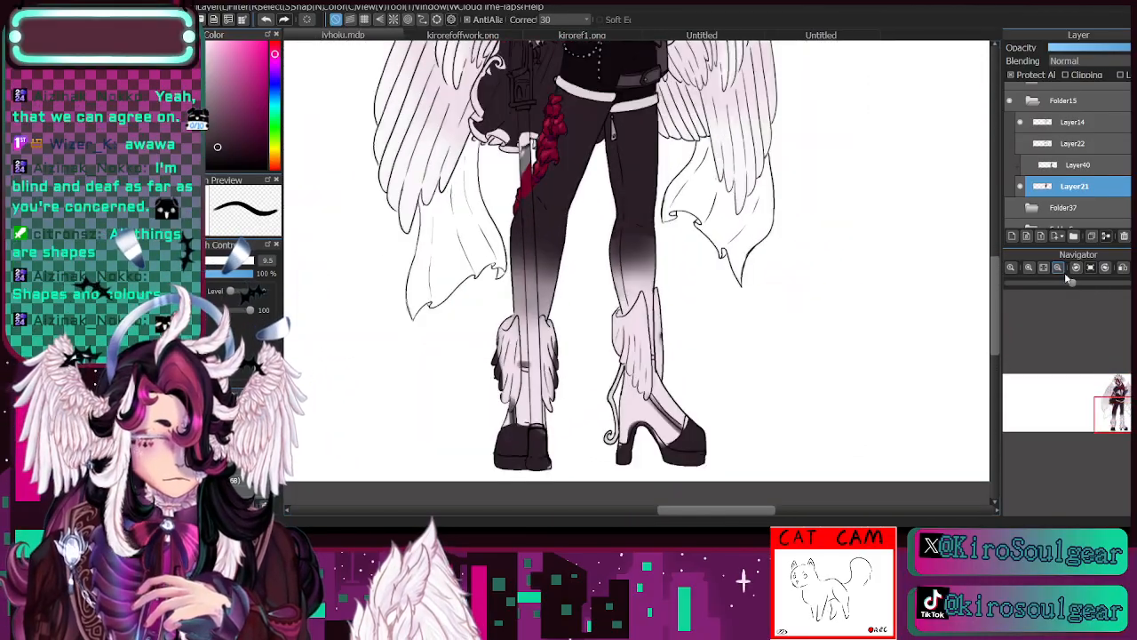
# - Add a clipped layer above Layer21, sample the boots' pale pink and paint a stripe down the trouser leg beside the blade
pyautogui.click(1013, 236)
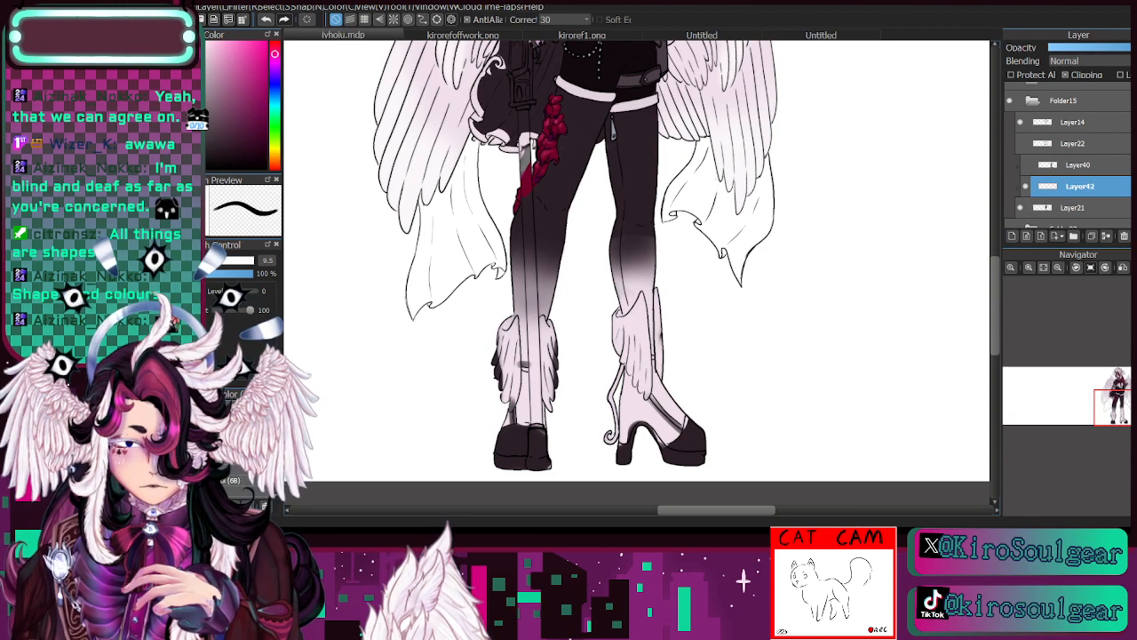
pyautogui.press('i')
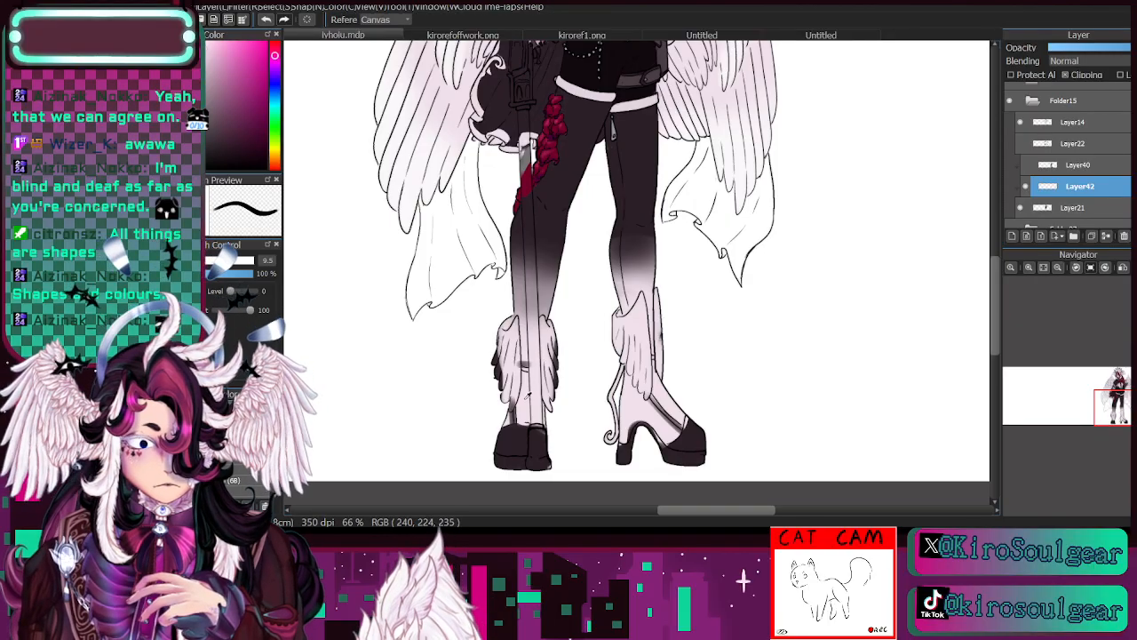
pyautogui.press('b')
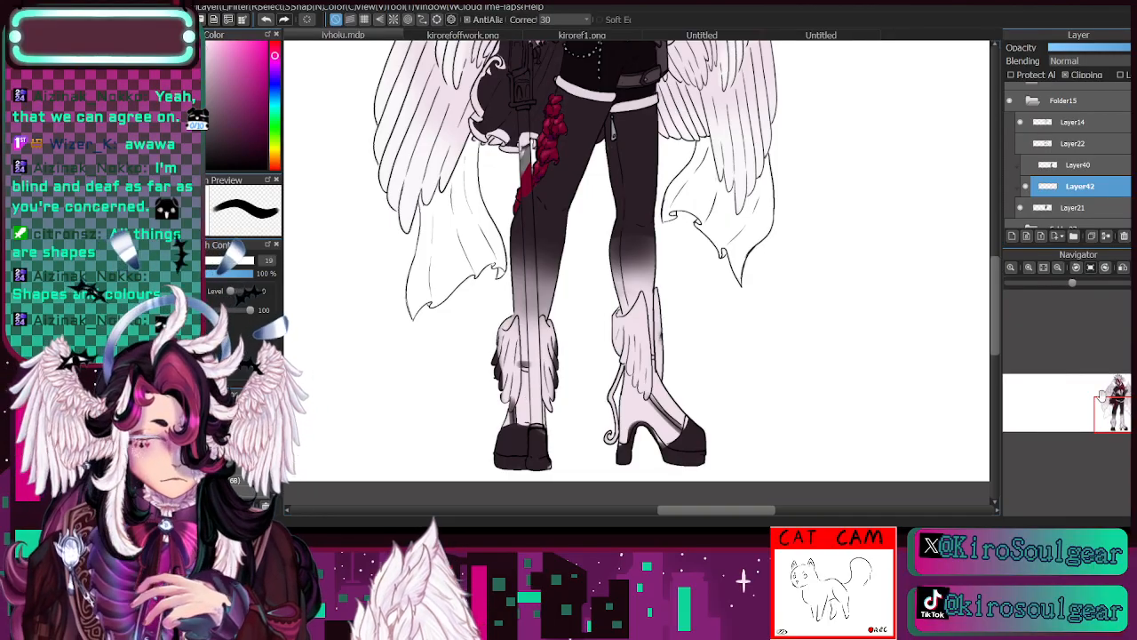
pyautogui.moveTo(534, 292); pyautogui.dragTo(513, 425)
pyautogui.moveTo(508, 477)
pyautogui.mouseDown()
pyautogui.moveTo(522, 337)
pyautogui.moveTo(561, 234)
pyautogui.mouseUp()
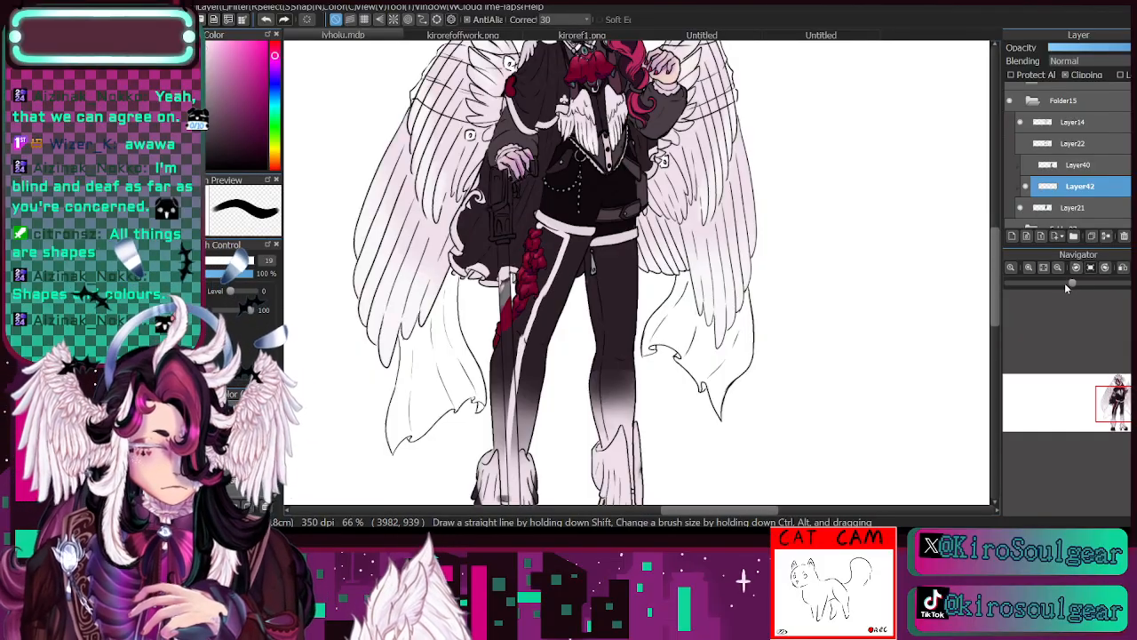
# - Widen the pale stripe on the thigh into a solid panel between the hem band, the rose garland and the knee
pyautogui.click(1029, 267)
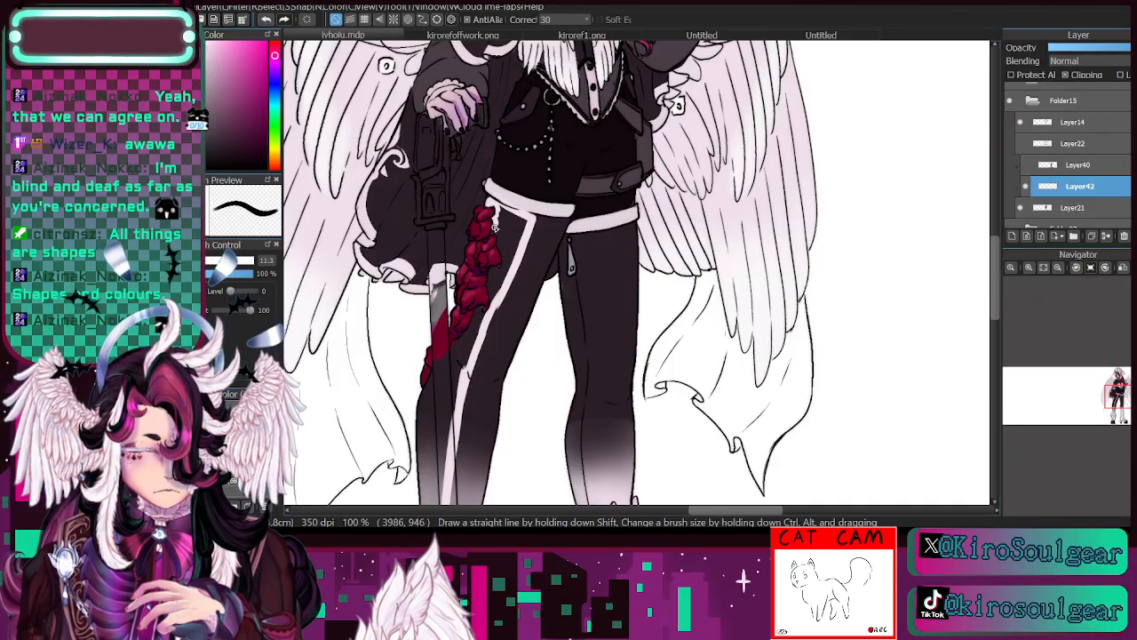
pyautogui.moveTo(502, 251)
pyautogui.mouseDown()
pyautogui.moveTo(508, 269)
pyautogui.moveTo(505, 253)
pyautogui.moveTo(537, 214)
pyautogui.mouseUp()
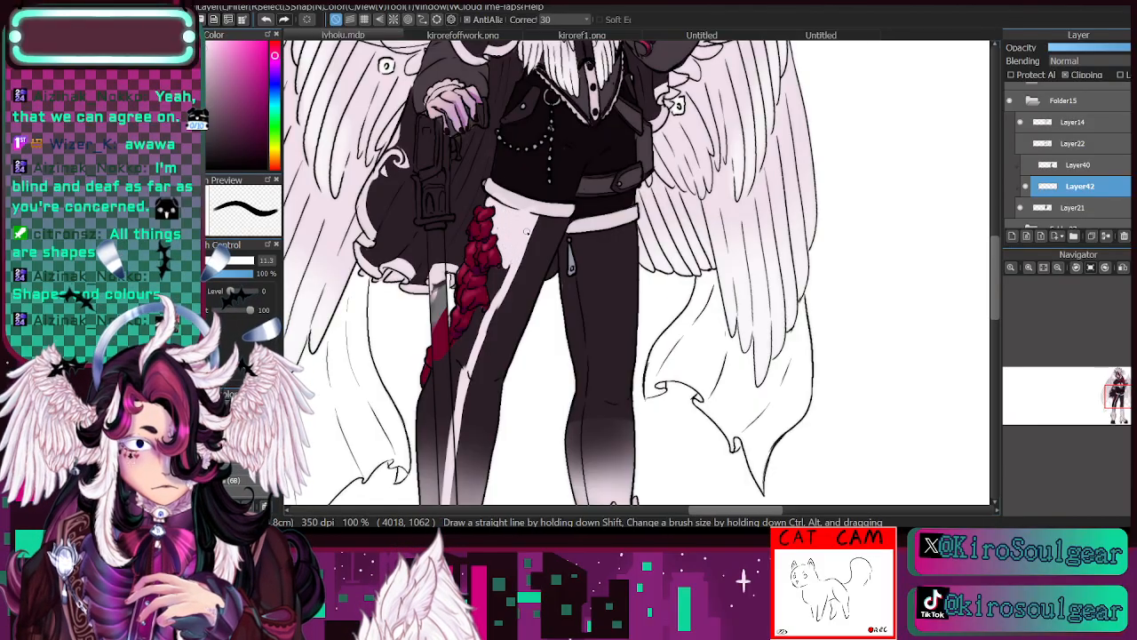
pyautogui.moveTo(506, 274); pyautogui.dragTo(494, 290)
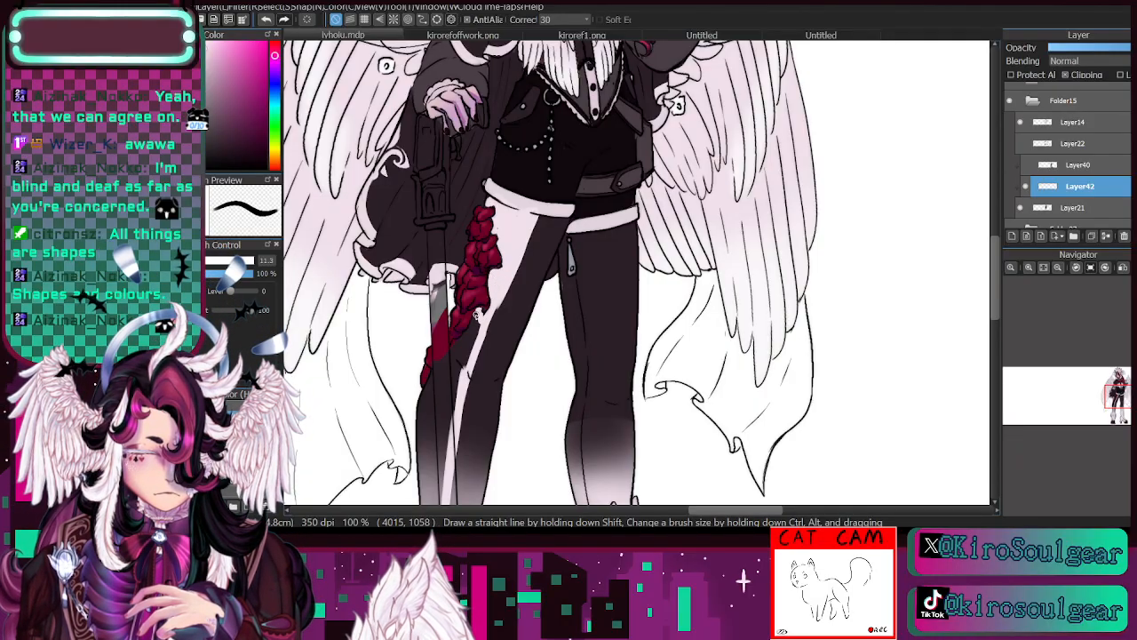
pyautogui.moveTo(477, 312)
pyautogui.mouseDown()
pyautogui.moveTo(457, 391)
pyautogui.moveTo(455, 348)
pyautogui.mouseUp()
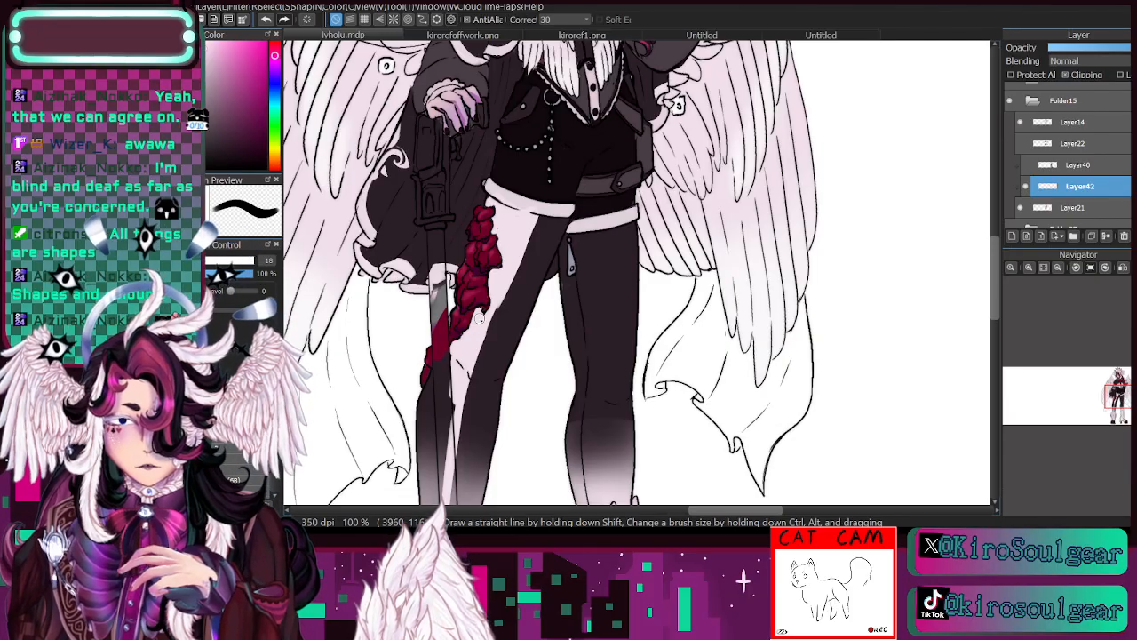
# - Extend the pale panel from the knee down the shin and behind the sword to the winged boot
pyautogui.moveTo(462, 387)
pyautogui.mouseDown()
pyautogui.moveTo(621, 292)
pyautogui.moveTo(596, 295)
pyautogui.moveTo(581, 313)
pyautogui.moveTo(606, 263)
pyautogui.moveTo(583, 323)
pyautogui.moveTo(592, 308)
pyautogui.moveTo(588, 435)
pyautogui.moveTo(593, 399)
pyautogui.moveTo(585, 419)
pyautogui.mouseUp()
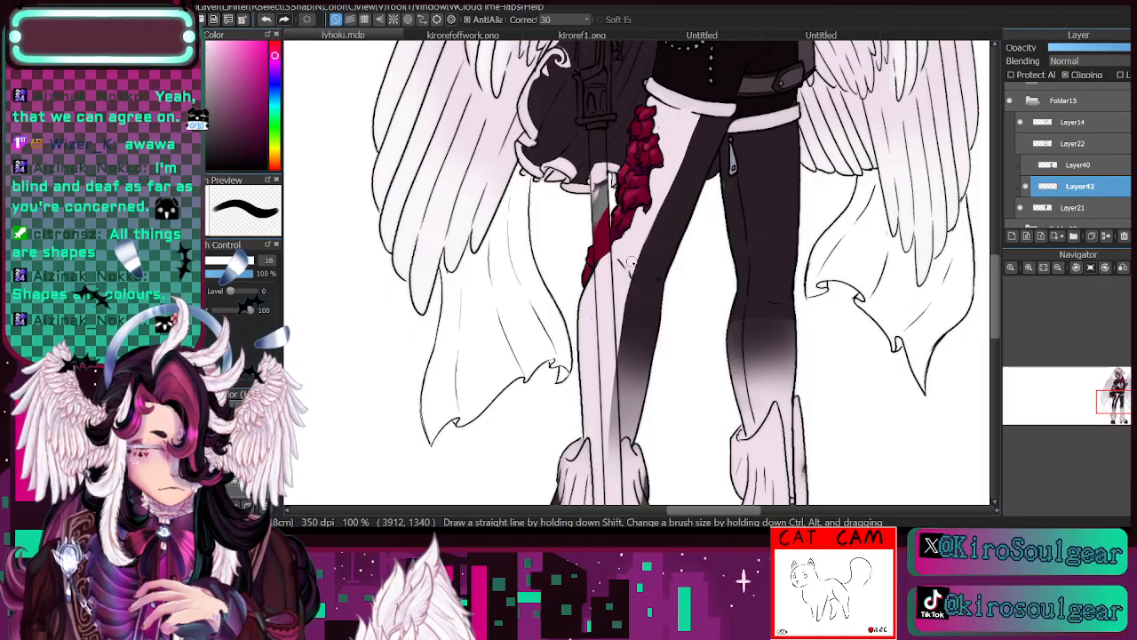
pyautogui.moveTo(639, 242); pyautogui.dragTo(609, 402)
pyautogui.moveTo(601, 478)
pyautogui.mouseDown()
pyautogui.moveTo(702, 528)
pyautogui.moveTo(642, 377)
pyautogui.moveTo(653, 327)
pyautogui.mouseUp()
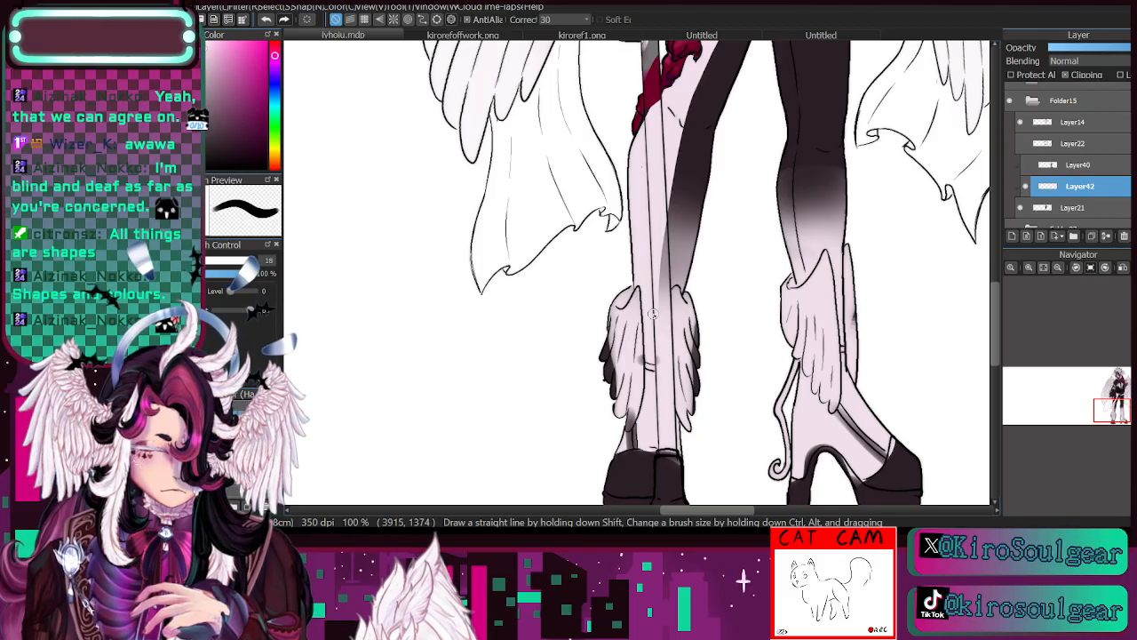
# - Turn off clipping on the pale panel's layer and add a new layer clipped to it
pyautogui.click(1062, 267)
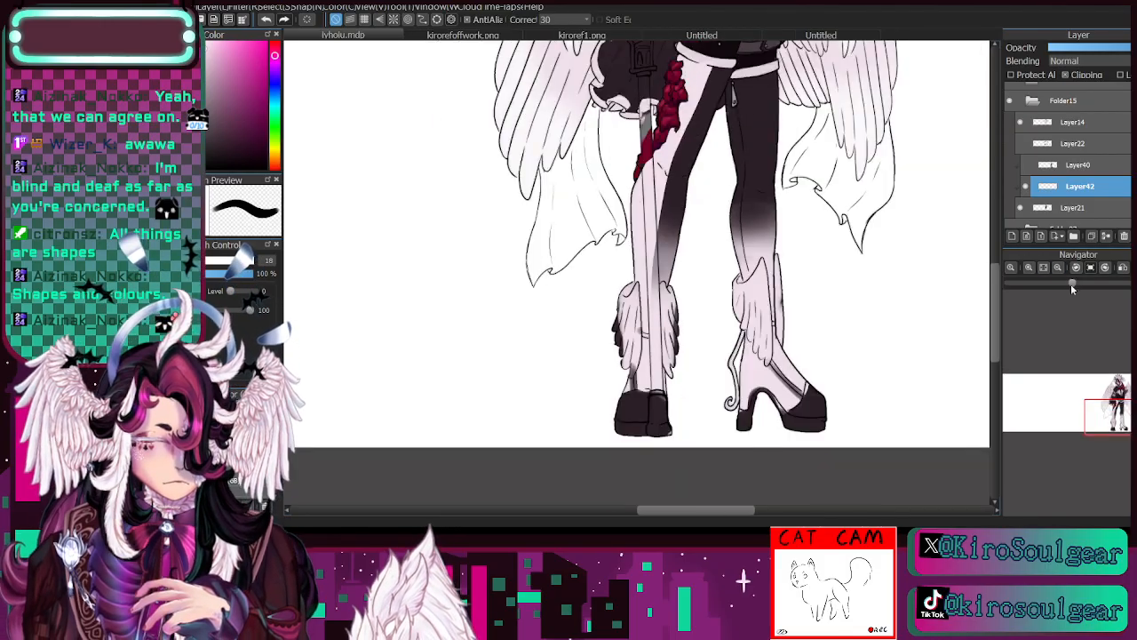
pyautogui.moveTo(632, 311)
pyautogui.mouseDown()
pyautogui.moveTo(720, 294)
pyautogui.moveTo(527, 385)
pyautogui.mouseUp()
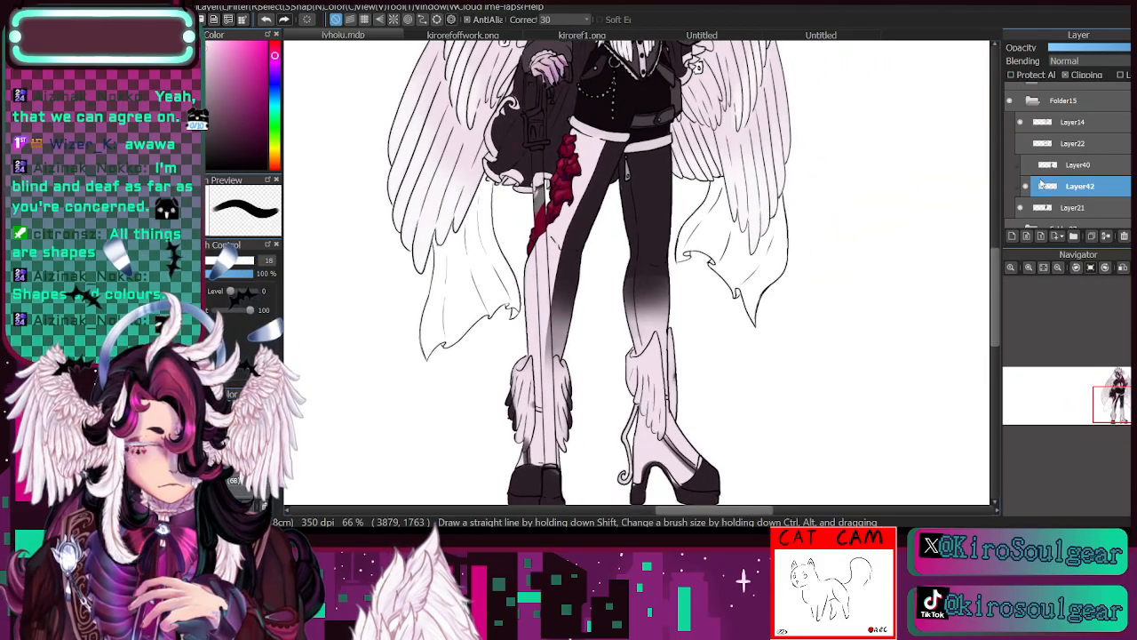
pyautogui.click(1065, 76)
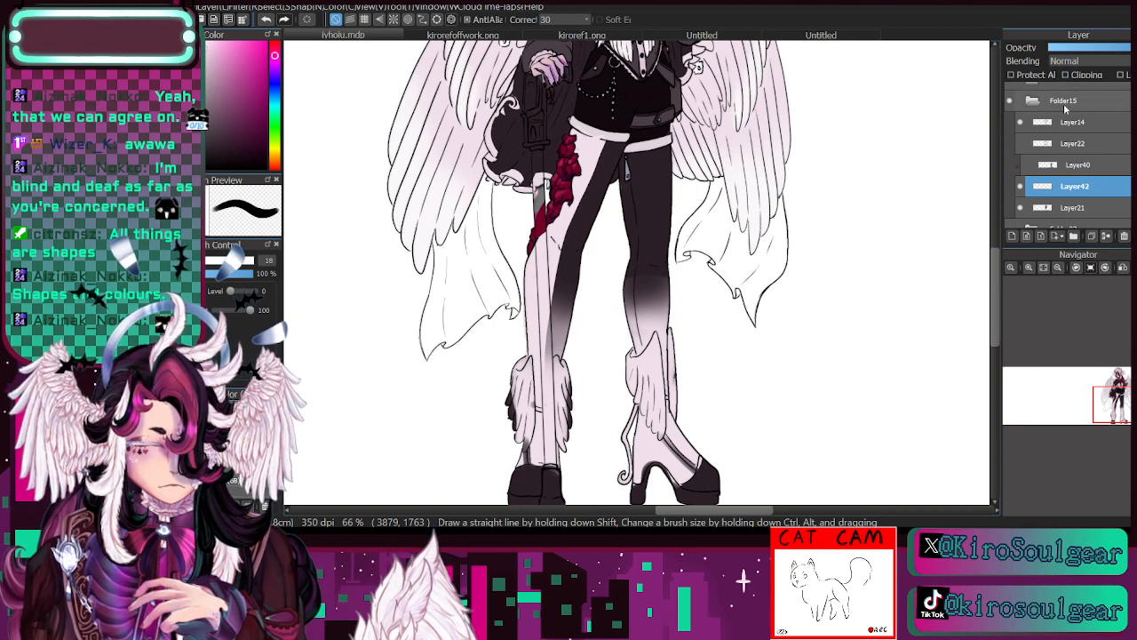
pyautogui.click(1012, 237)
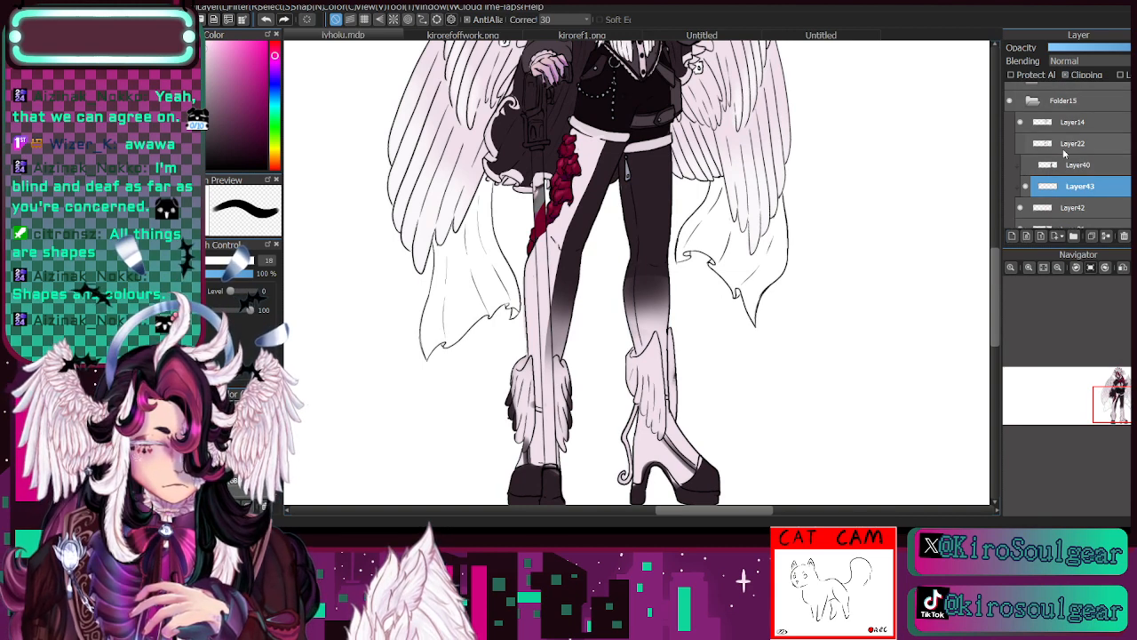
pyautogui.click(1026, 165)
pyautogui.click(1028, 165)
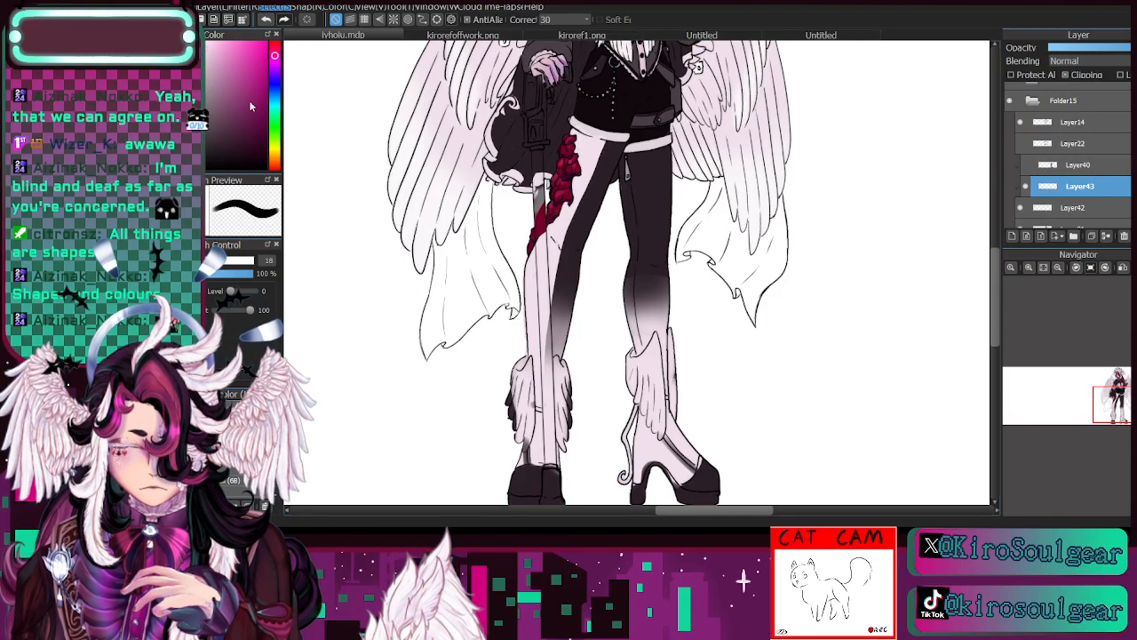
# - Try filling the leg panel with a dark scale pattern on the clipped layer, and undo it
pyautogui.keyDown('alt'); pyautogui.click(646, 168); pyautogui.keyUp('alt')
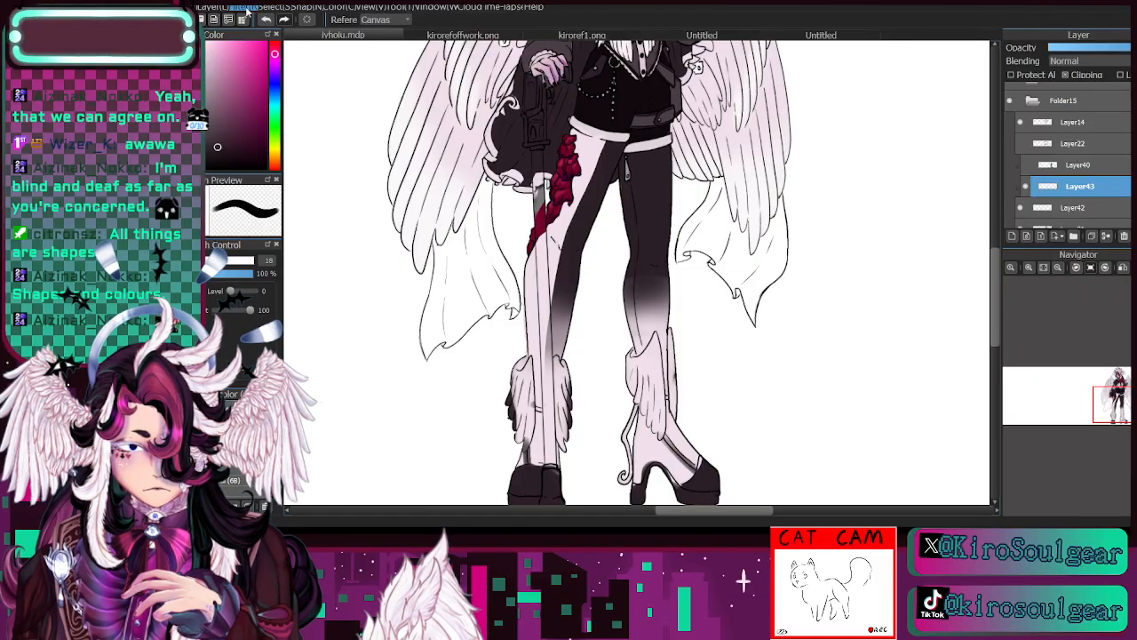
pyautogui.click(315, 239)
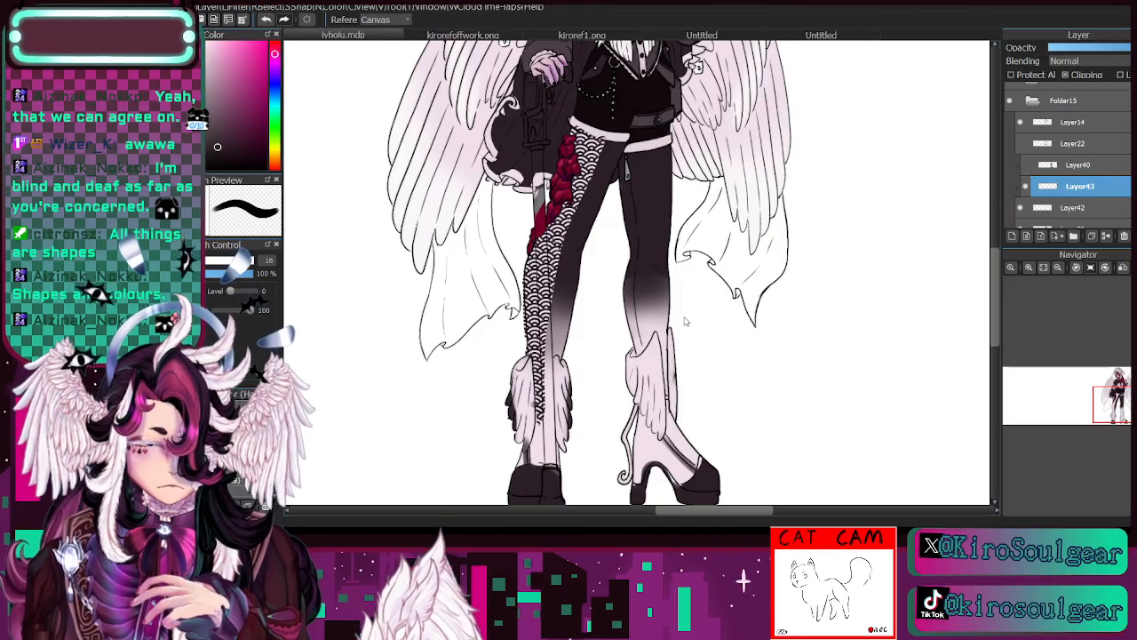
pyautogui.hotkey('ctrl', 'z')
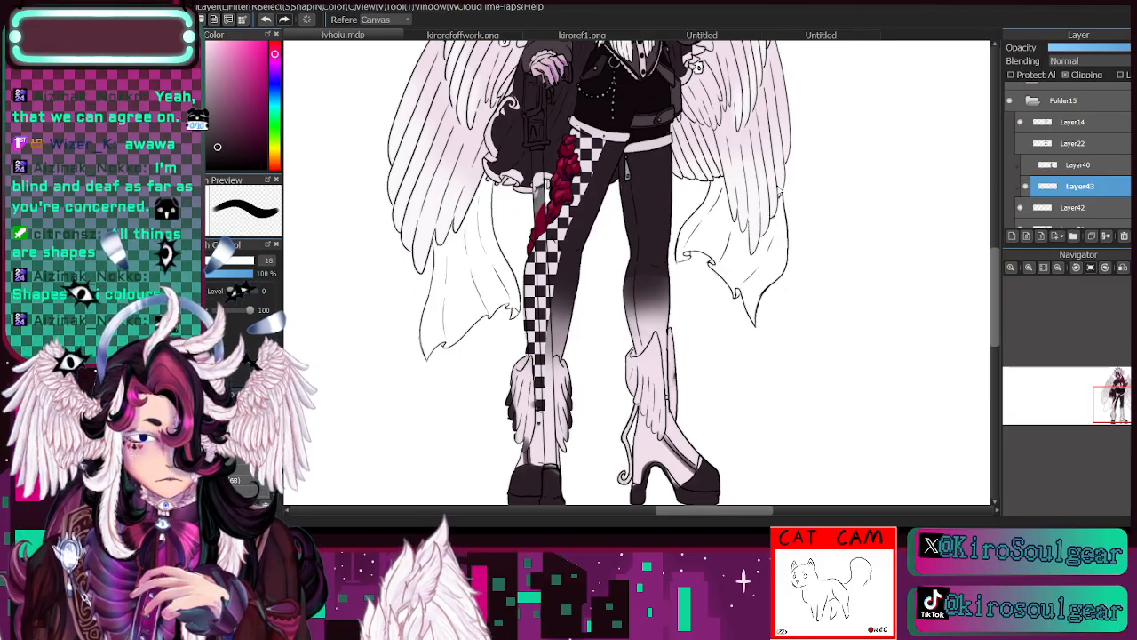
# - Try larger and smaller checkerboard fills on the leg panel, undo them and keep a medium-sized near-black checkerboard
pyautogui.hotkey('ctrl', 'z')
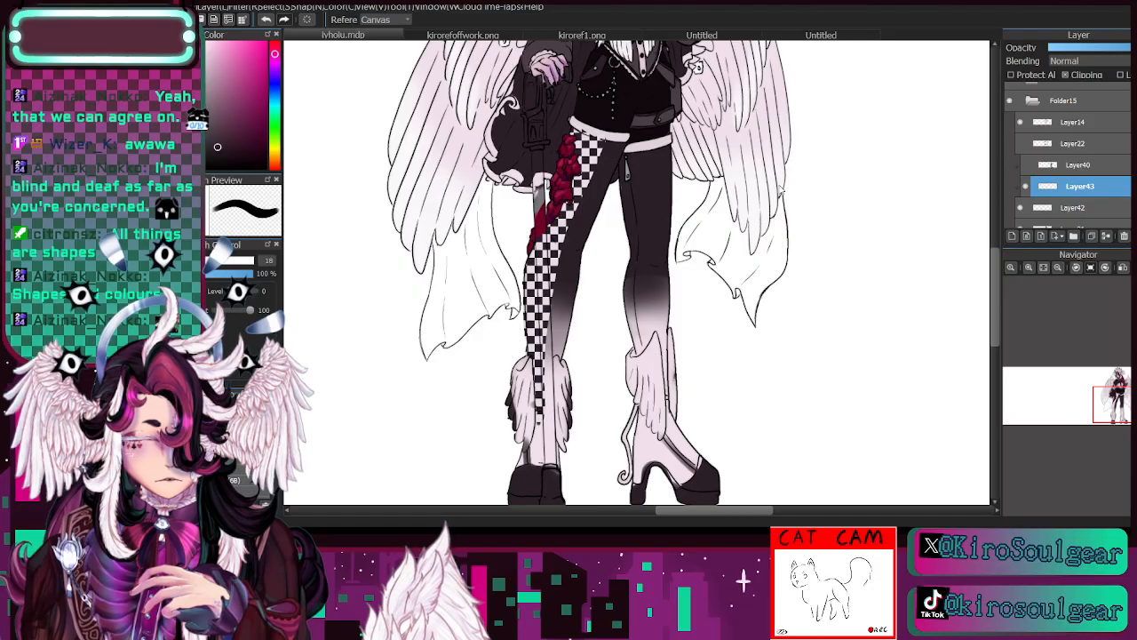
pyautogui.hotkey('ctrl', 'z')
pyautogui.hotkey('ctrl', 'z')
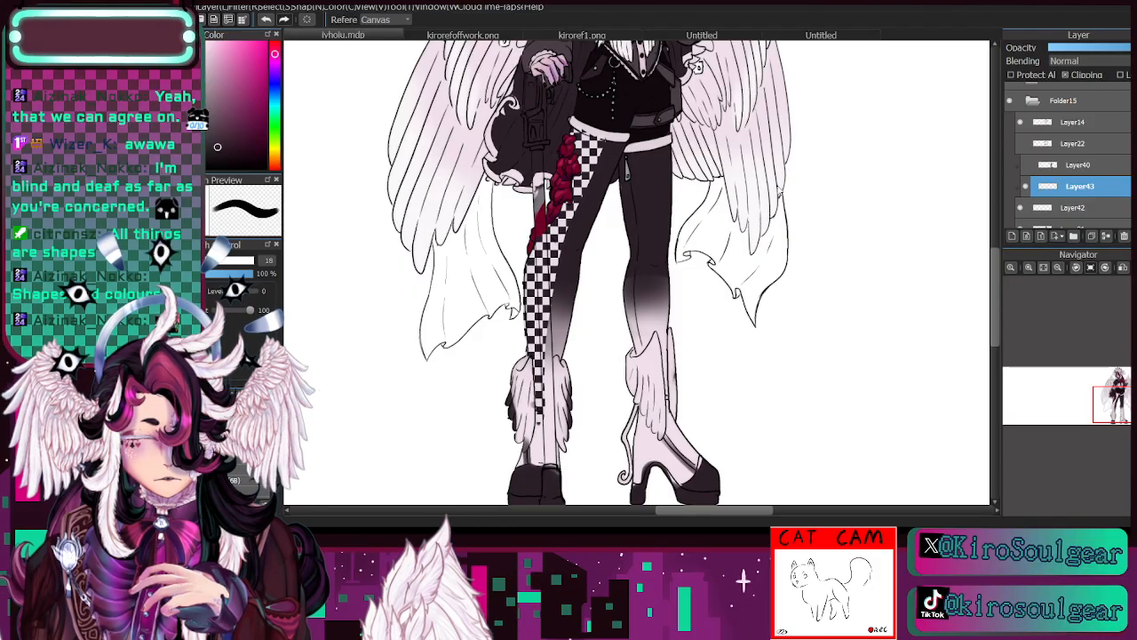
pyautogui.hotkey('ctrl', 'z')
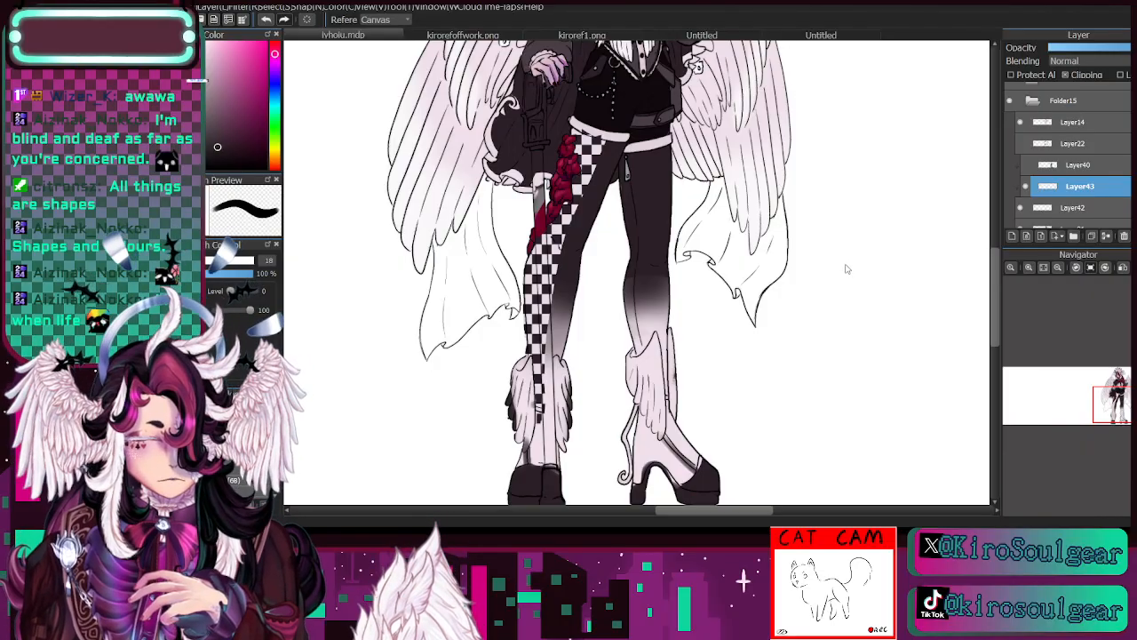
# - Compare the panel with and without the checkerboard, and lasso the whole checkered leg from hip to ankle
pyautogui.click(1026, 186)
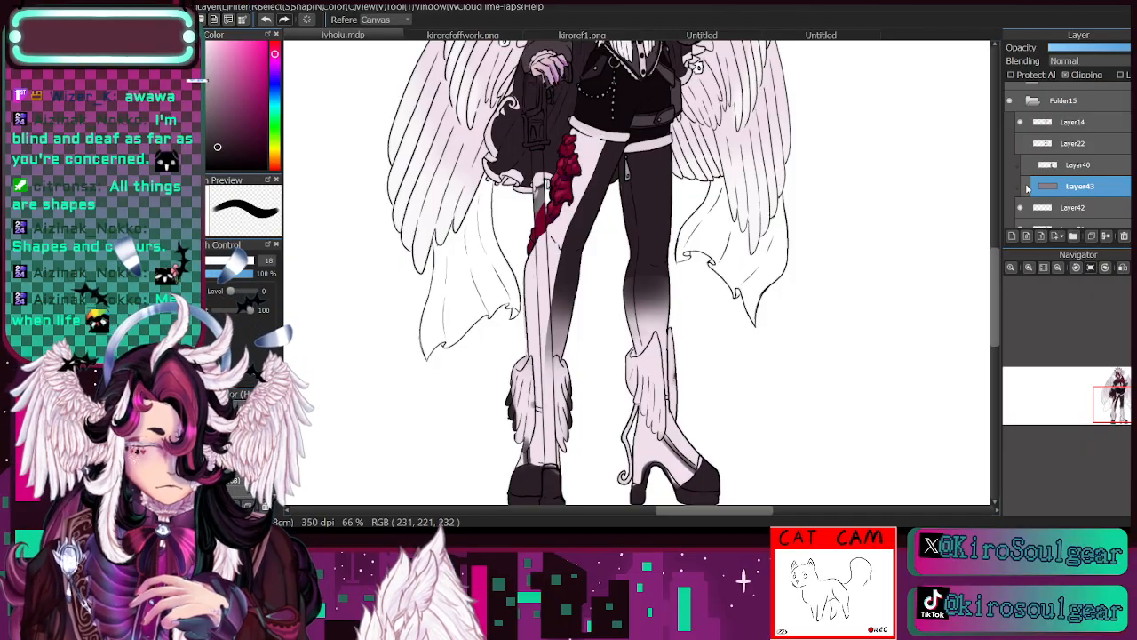
pyautogui.click(1027, 186)
pyautogui.press('e')
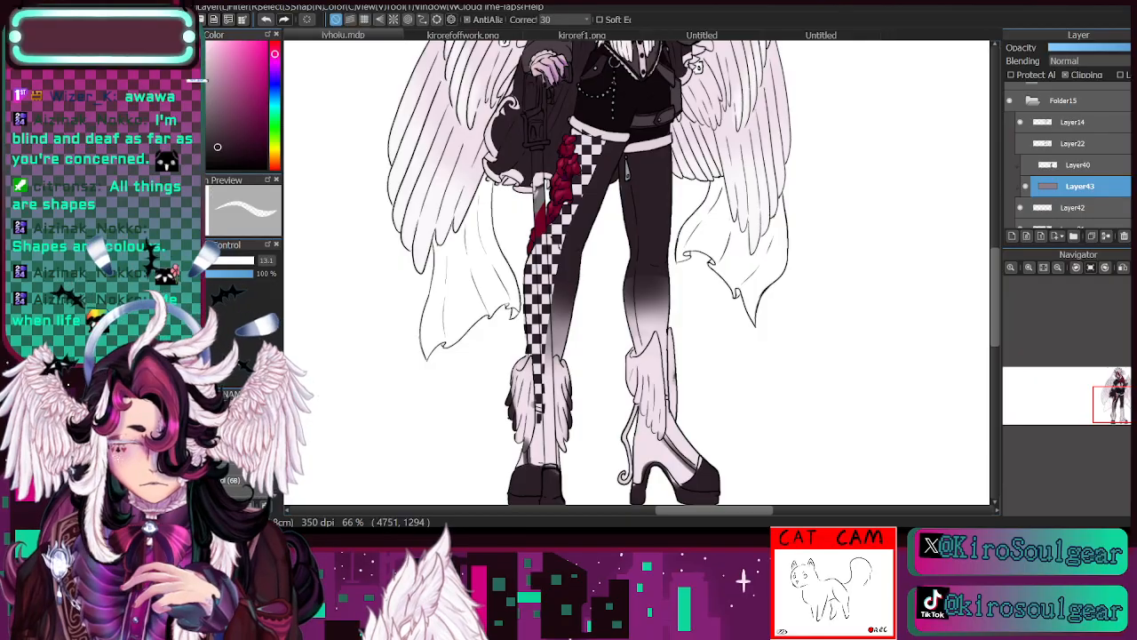
pyautogui.moveTo(601, 141)
pyautogui.mouseDown()
pyautogui.moveTo(580, 129)
pyautogui.moveTo(601, 141)
pyautogui.mouseUp()
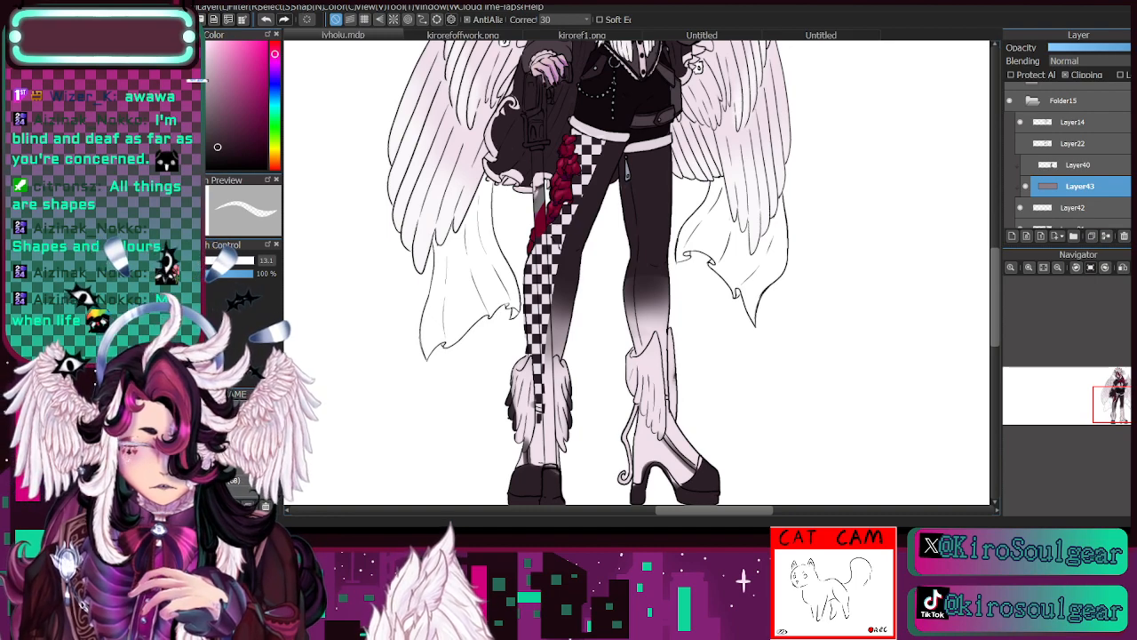
pyautogui.press('l')
pyautogui.moveTo(518, 430)
pyautogui.mouseDown()
pyautogui.moveTo(533, 209)
pyautogui.moveTo(587, 113)
pyautogui.moveTo(626, 178)
pyautogui.moveTo(582, 380)
pyautogui.moveTo(526, 444)
pyautogui.mouseUp()
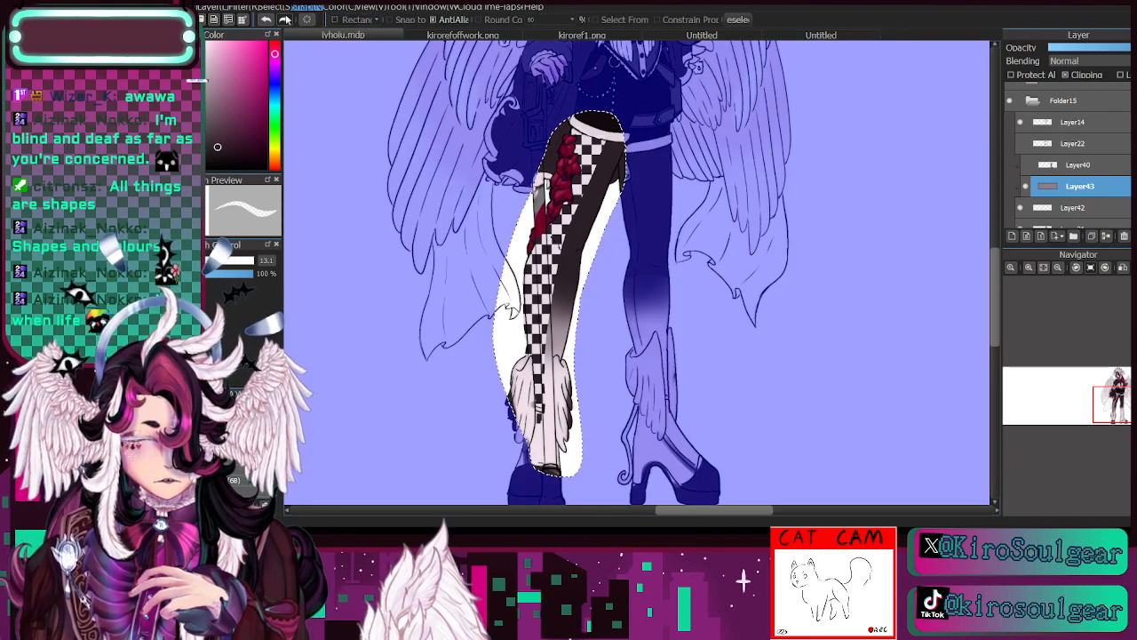
# - Start a mesh transform on the selected checkerboard and bend its upper part to follow the hip and thigh
pyautogui.click(336, 147)
pyautogui.moveTo(563, 189); pyautogui.dragTo(558, 190)
pyautogui.moveTo(561, 96); pyautogui.dragTo(613, 103)
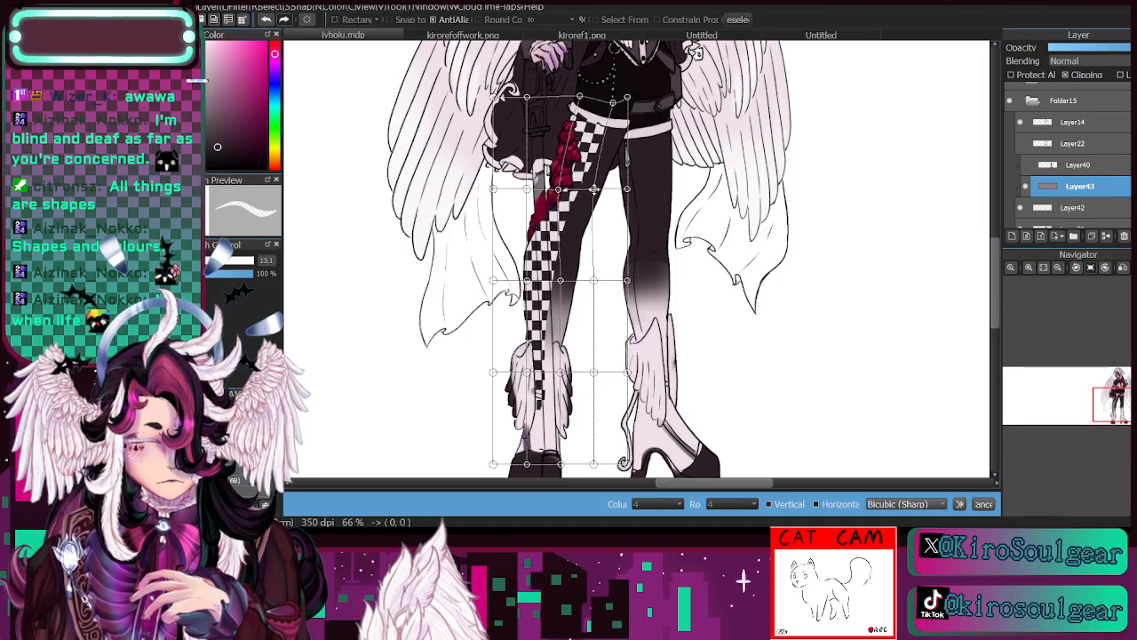
pyautogui.moveTo(596, 190); pyautogui.dragTo(592, 188)
pyautogui.moveTo(559, 283); pyautogui.dragTo(525, 281)
pyautogui.moveTo(559, 191); pyautogui.dragTo(557, 189)
pyautogui.moveTo(627, 98); pyautogui.dragTo(642, 104)
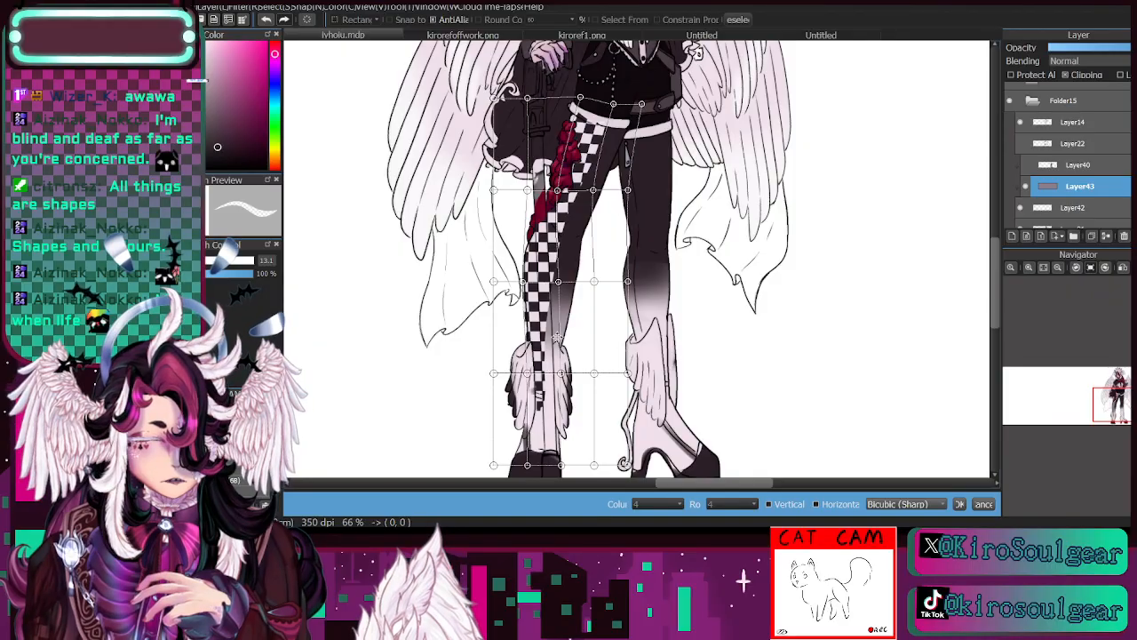
# - Adjust the checkerboard's mesh around the knee and shin, apply the transform and clear the selection
pyautogui.moveTo(560, 285); pyautogui.dragTo(558, 285)
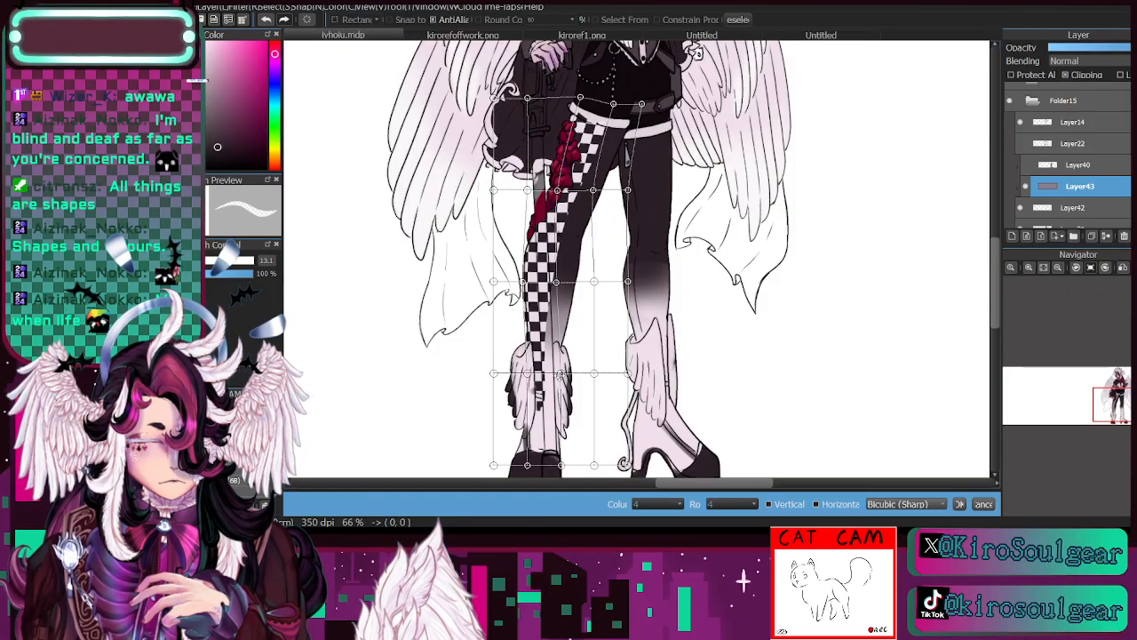
pyautogui.moveTo(562, 375); pyautogui.dragTo(523, 375)
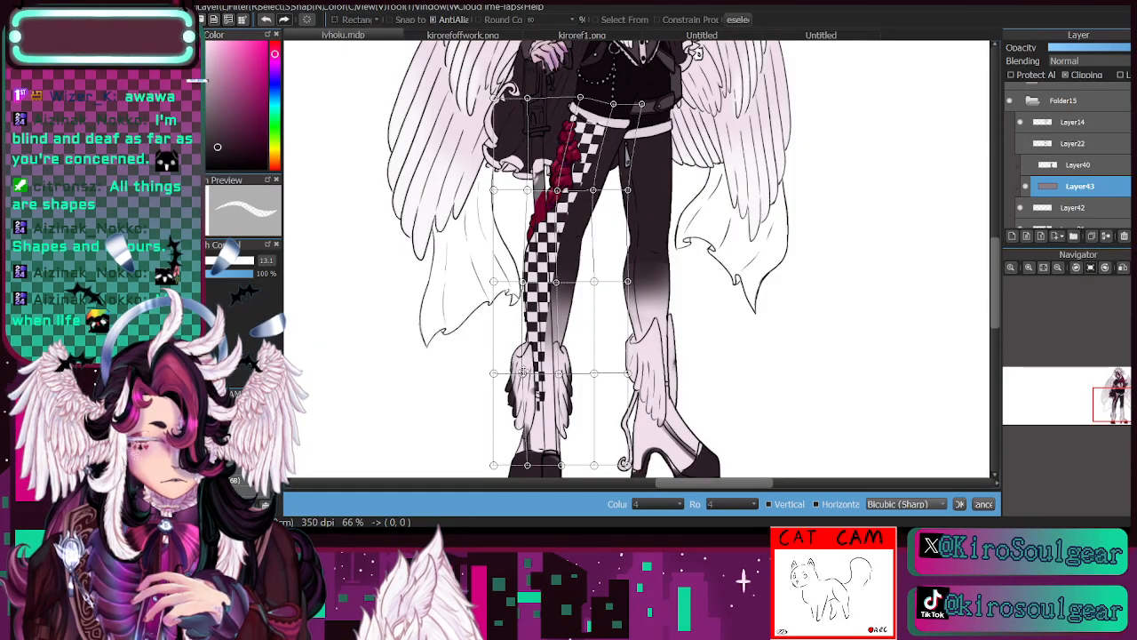
pyautogui.moveTo(524, 282); pyautogui.dragTo(522, 283)
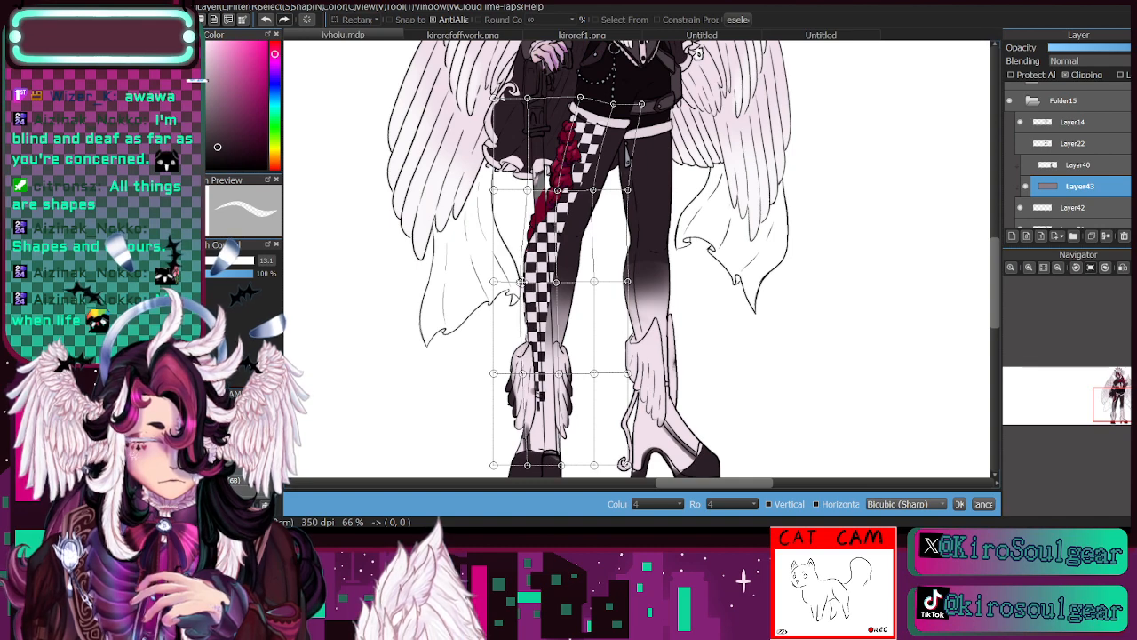
pyautogui.moveTo(529, 189); pyautogui.dragTo(533, 187)
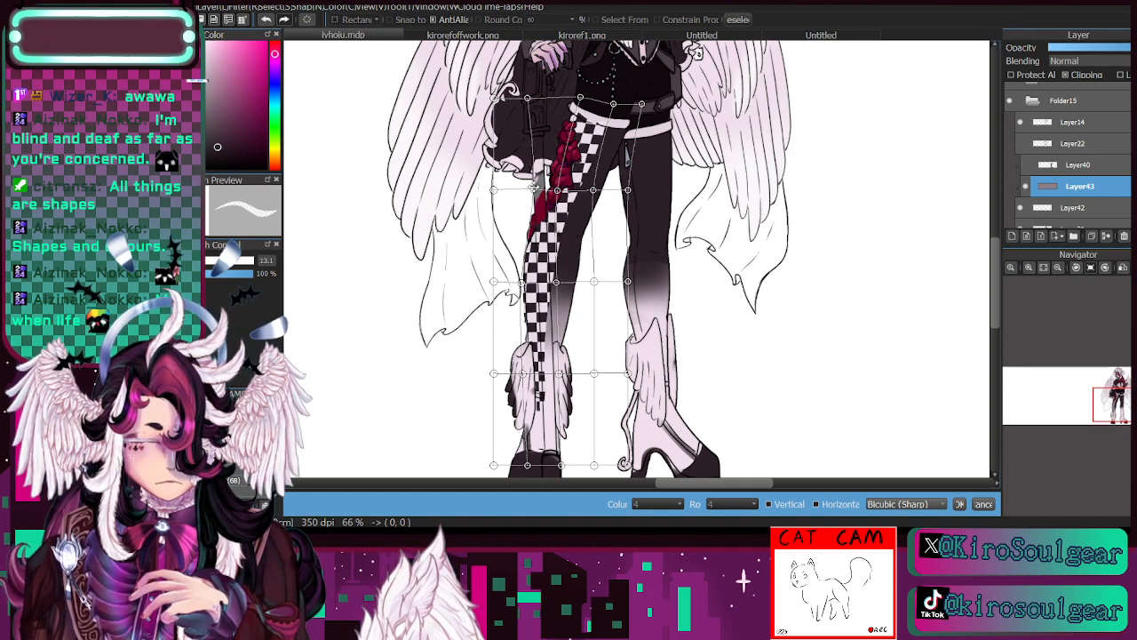
pyautogui.click(959, 503)
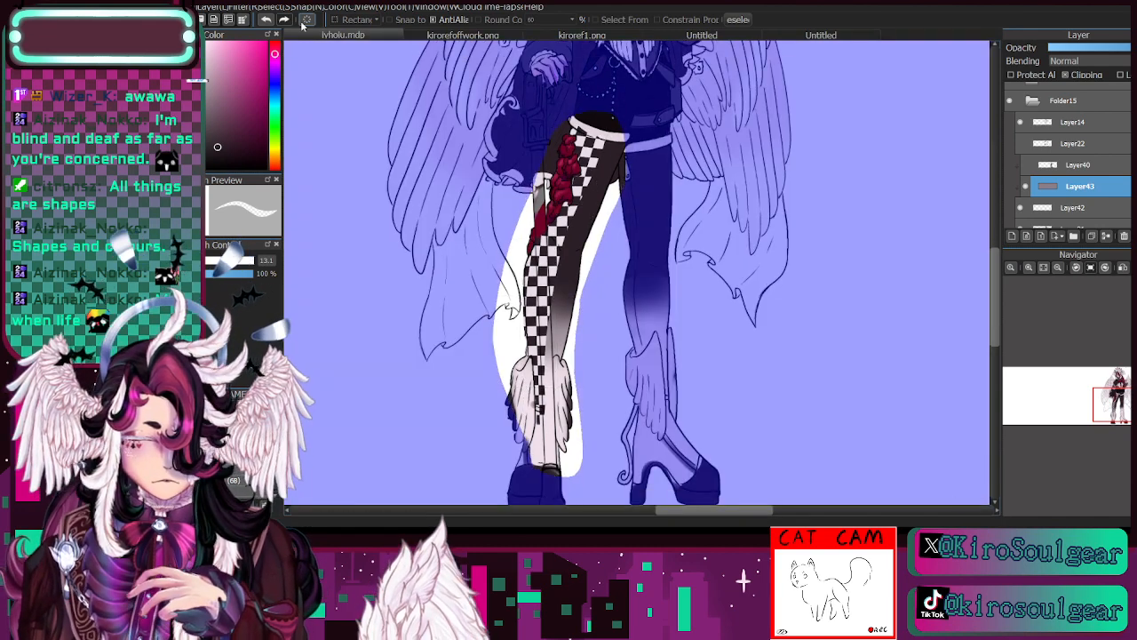
pyautogui.hotkey('ctrl', 'd')
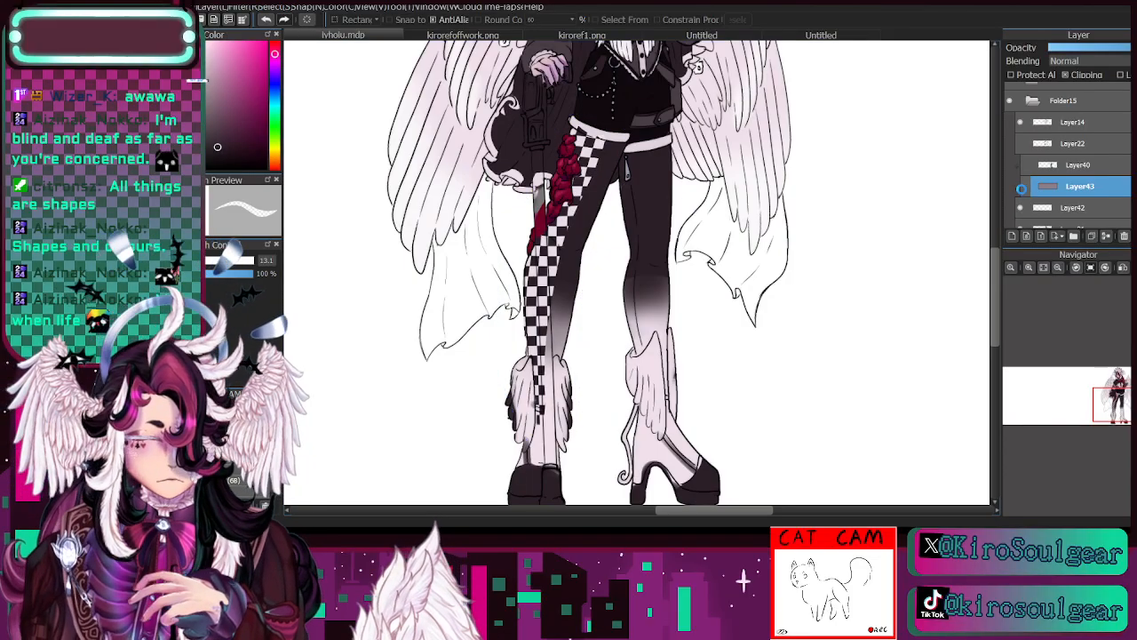
# - Check the warped checkerboard by toggling its layer, and merge it down into the pale panel's layer
pyautogui.click(1026, 186)
pyautogui.click(1026, 187)
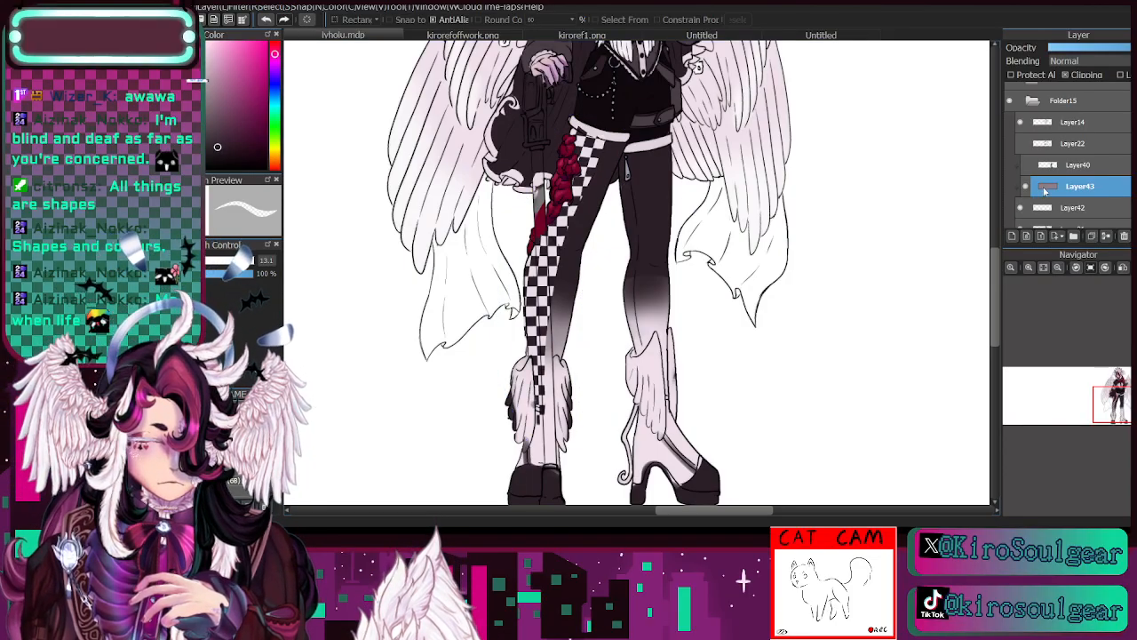
pyautogui.click(1106, 235)
pyautogui.click(1021, 186)
pyautogui.click(1022, 186)
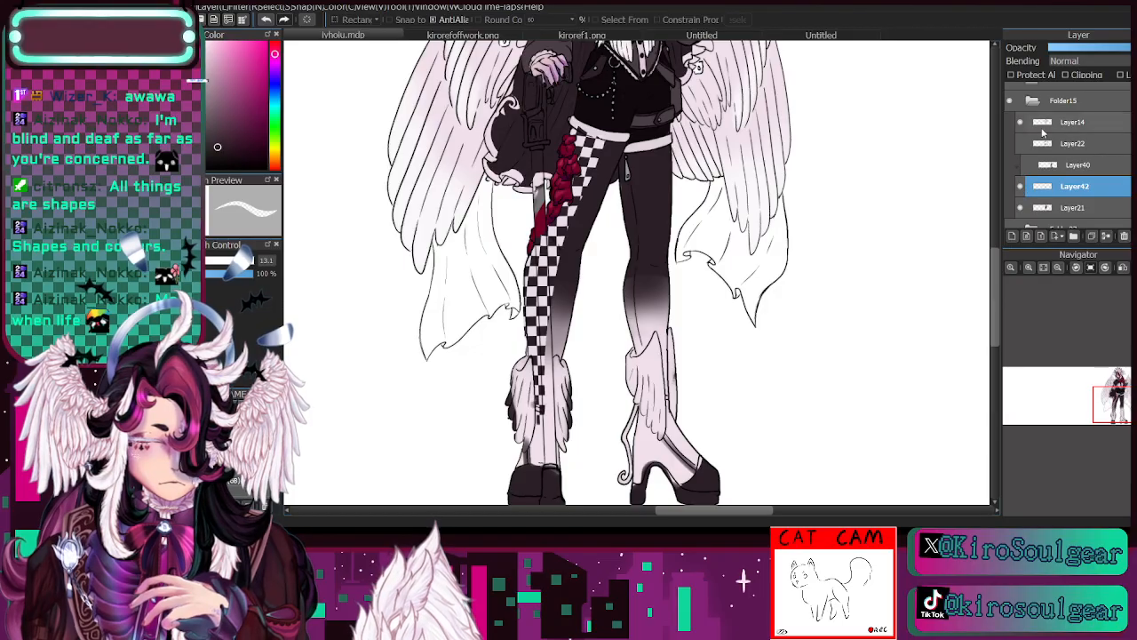
# - Clip the checkered panel's layer to the one below, protect its alpha and ready a soft airbrush at size 197
pyautogui.click(1065, 76)
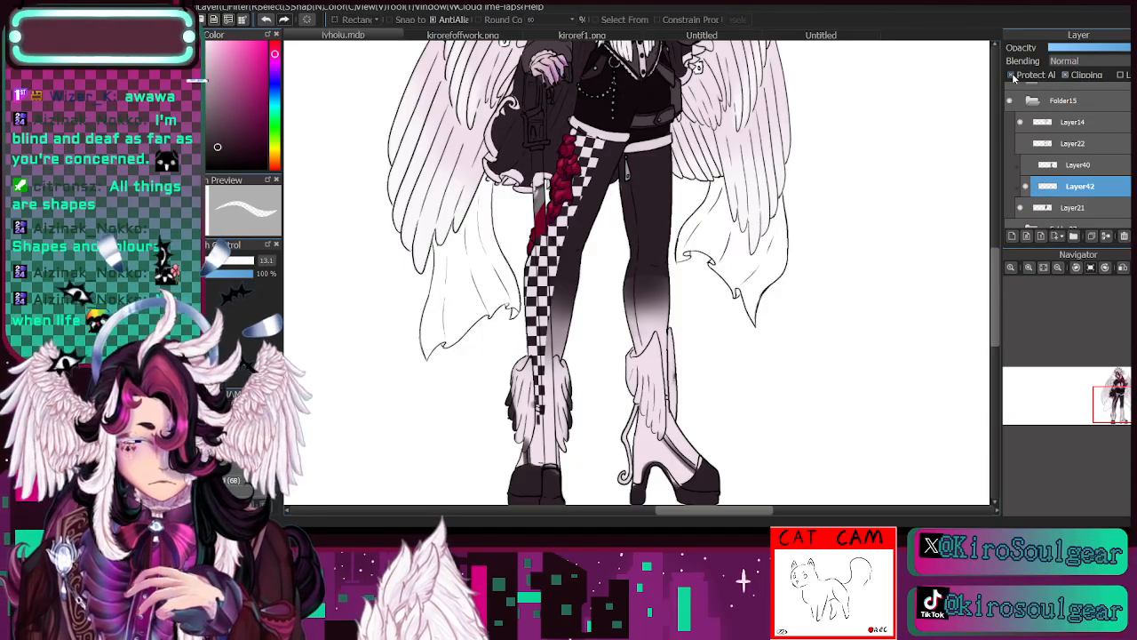
pyautogui.click(1013, 78)
pyautogui.press('g')
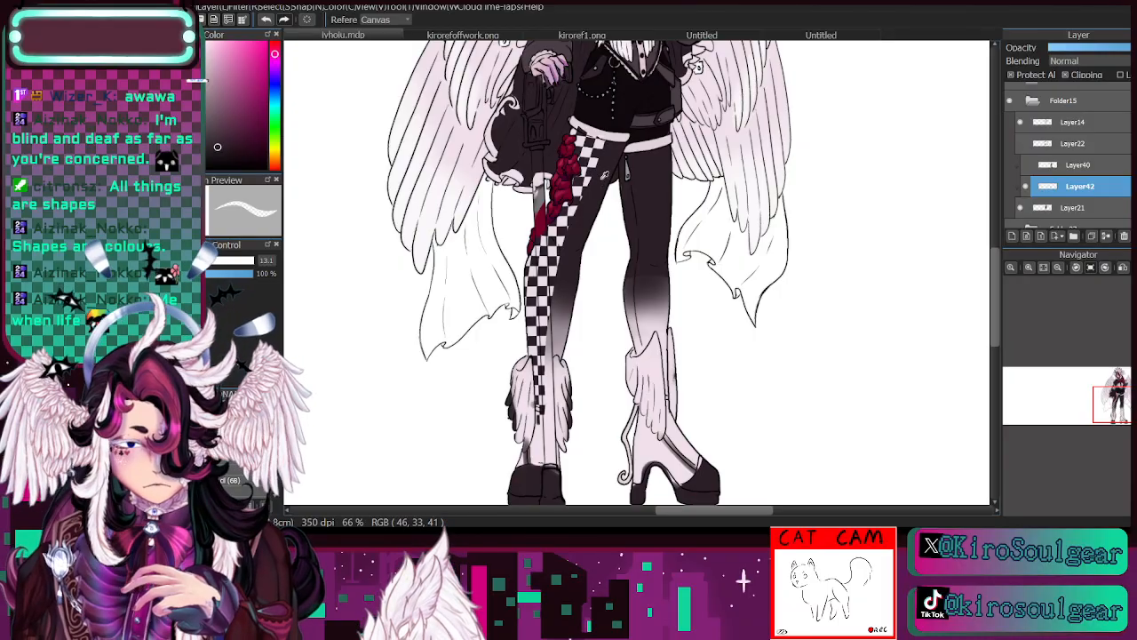
pyautogui.press('b')
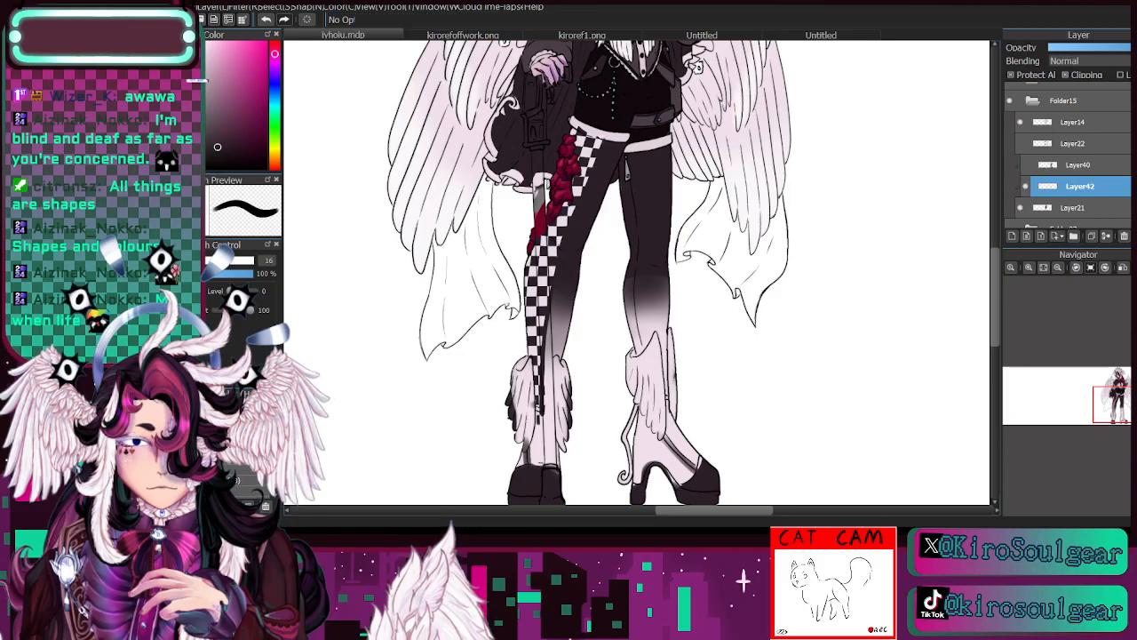
pyautogui.press('e')
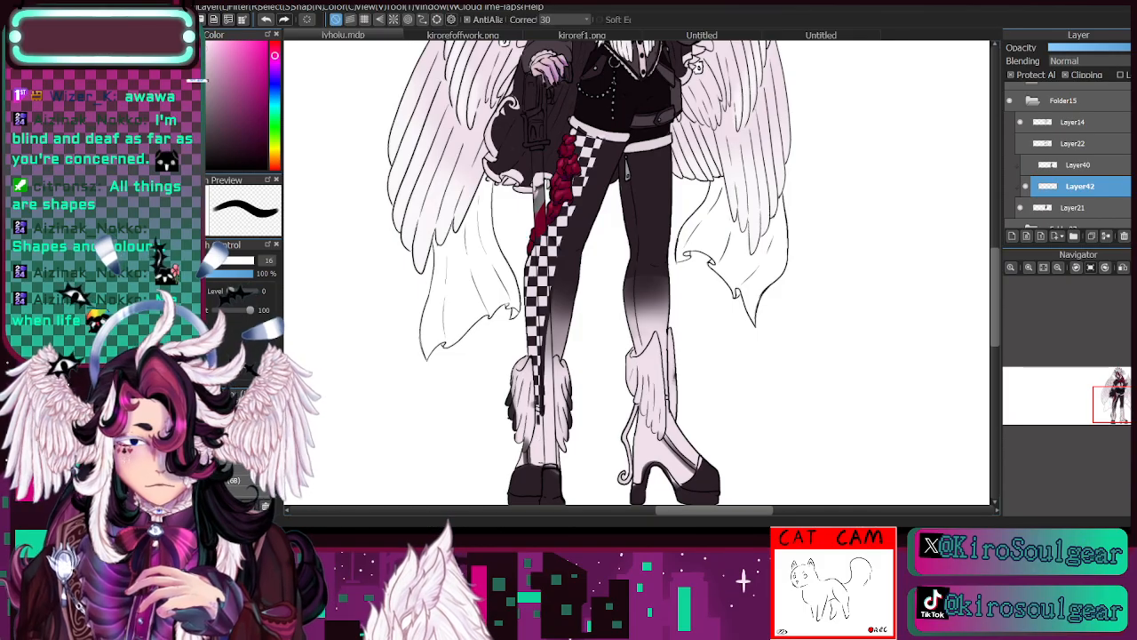
pyautogui.moveTo(211, 261); pyautogui.dragTo(261, 296)
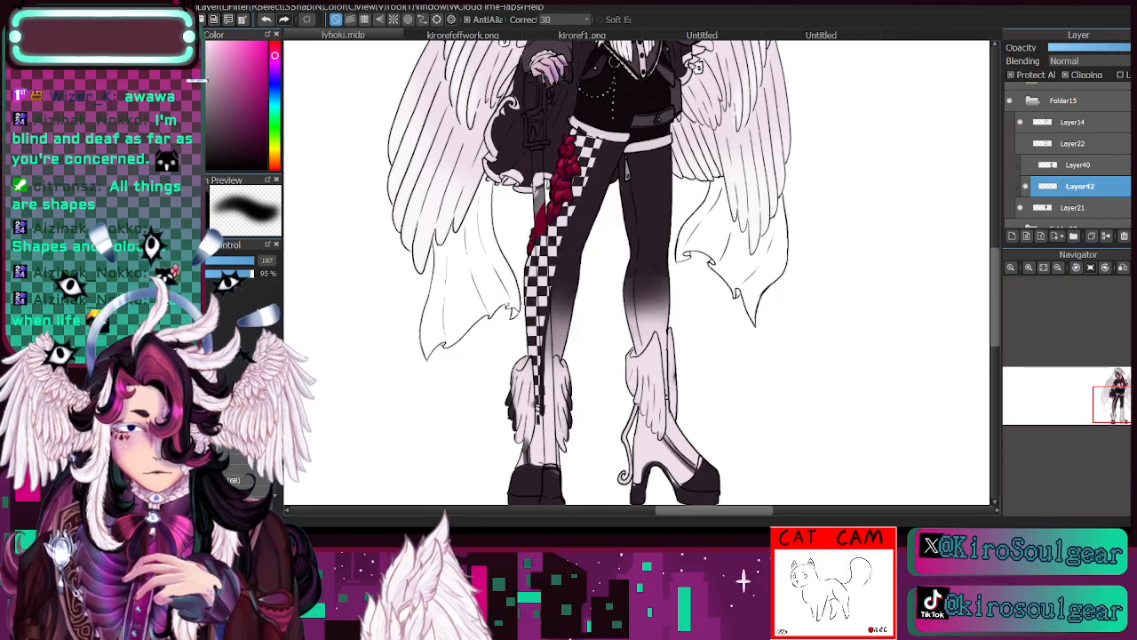
# - Try fading the checkerboard's lower end into the pale shin with the airbrush, undoing the strokes that reach too far
pyautogui.moveTo(539, 455)
pyautogui.mouseDown()
pyautogui.moveTo(538, 320)
pyautogui.moveTo(537, 406)
pyautogui.moveTo(538, 321)
pyautogui.moveTo(548, 437)
pyautogui.moveTo(551, 355)
pyautogui.moveTo(560, 433)
pyautogui.mouseUp()
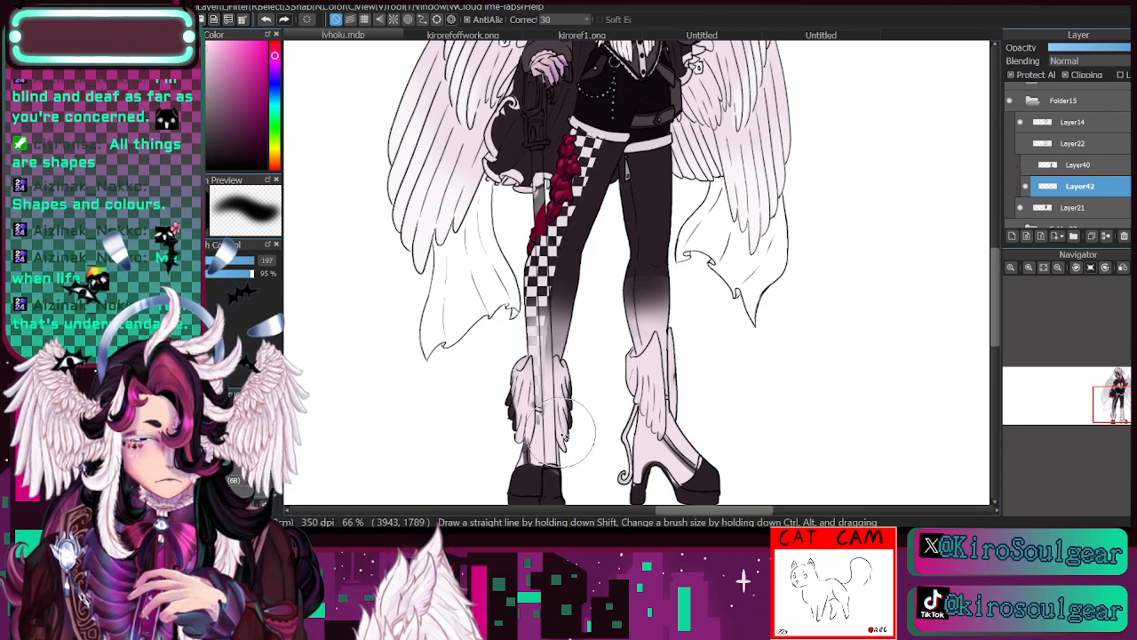
pyautogui.click(269, 20)
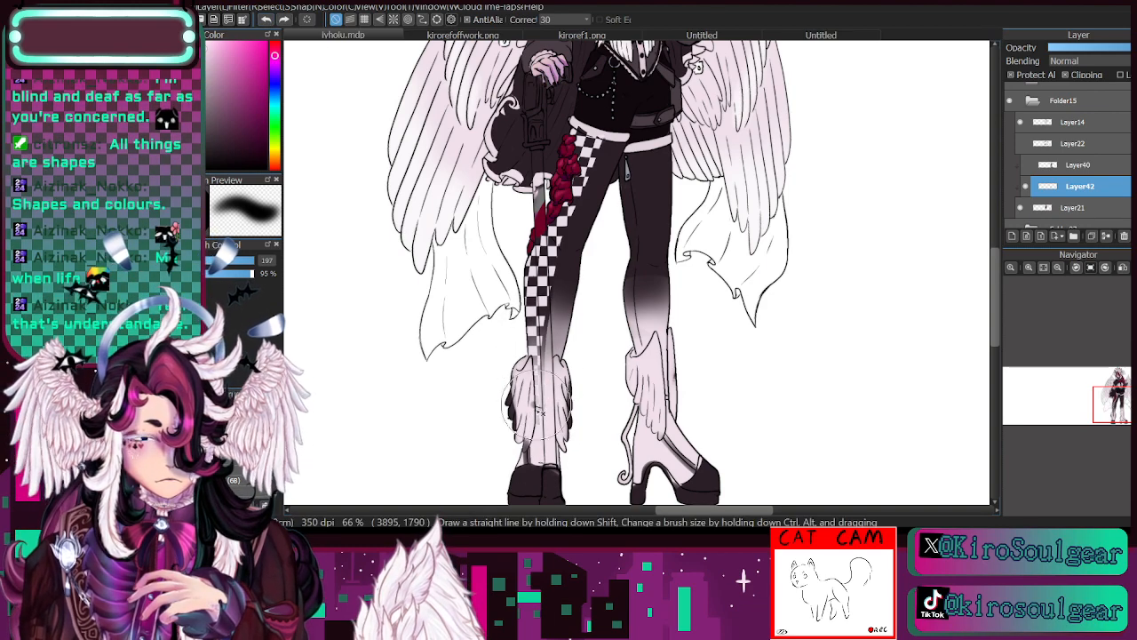
pyautogui.moveTo(531, 327)
pyautogui.mouseDown()
pyautogui.moveTo(538, 382)
pyautogui.moveTo(544, 365)
pyautogui.moveTo(560, 412)
pyautogui.moveTo(536, 320)
pyautogui.moveTo(536, 402)
pyautogui.moveTo(539, 296)
pyautogui.moveTo(544, 385)
pyautogui.mouseUp()
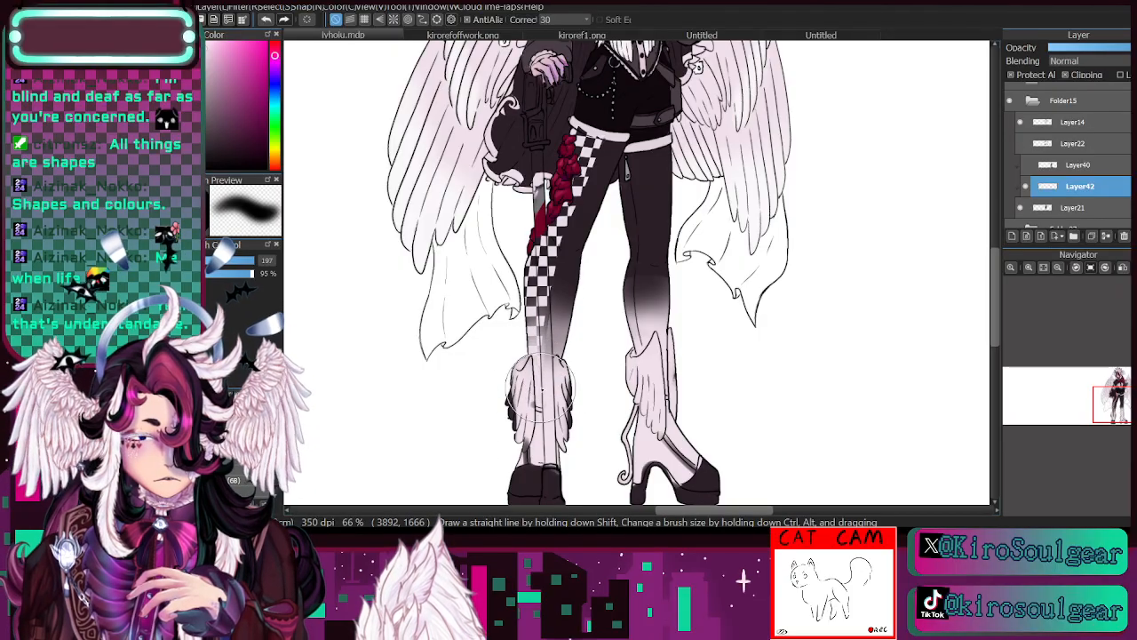
pyautogui.press('i')
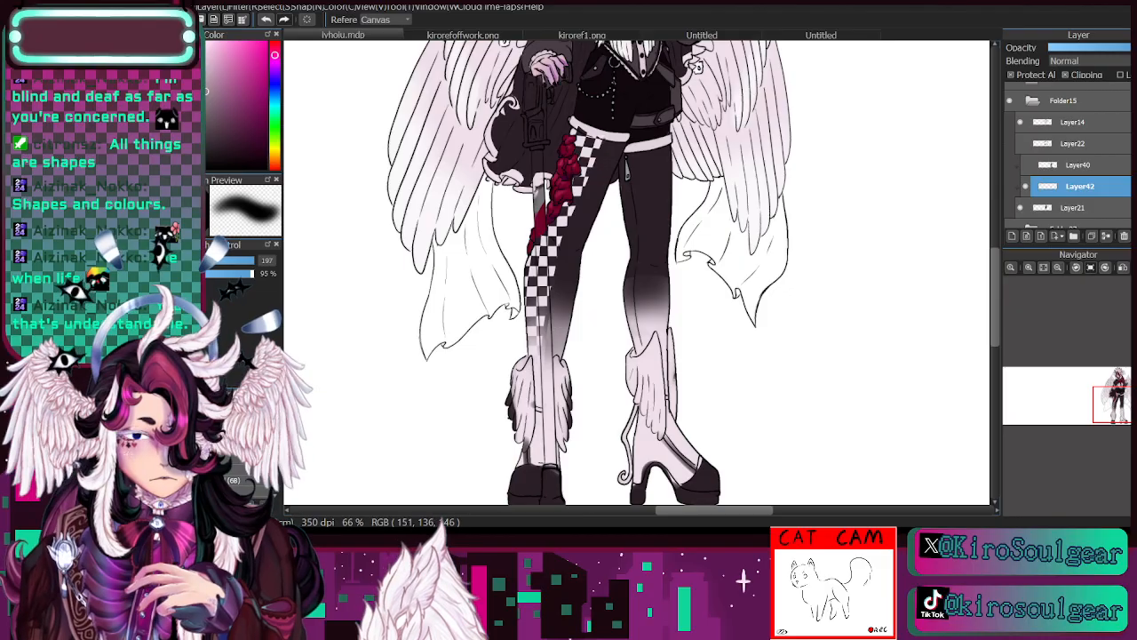
pyautogui.press('b')
pyautogui.moveTo(544, 341)
pyautogui.mouseDown()
pyautogui.moveTo(544, 357)
pyautogui.moveTo(532, 302)
pyautogui.moveTo(551, 337)
pyautogui.mouseUp()
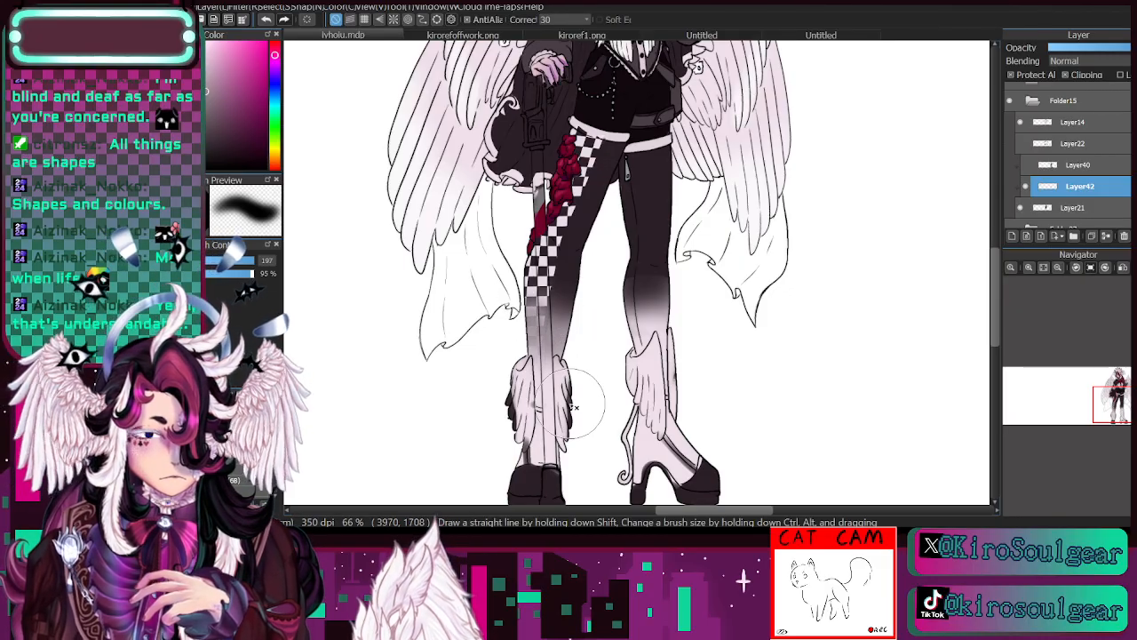
pyautogui.click(267, 20)
pyautogui.click(267, 20)
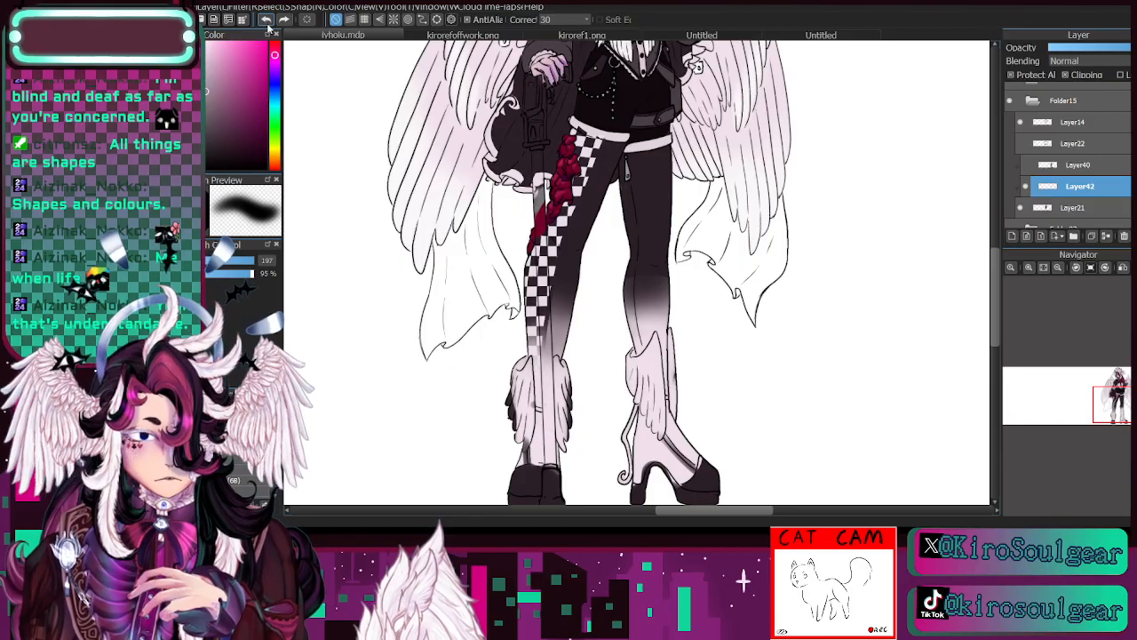
# - Airbrush the pale colour over the checkerboard's lower end so it fades out just above the winged boot
pyautogui.moveTo(551, 346)
pyautogui.mouseDown()
pyautogui.moveTo(536, 317)
pyautogui.moveTo(544, 400)
pyautogui.mouseUp()
pyautogui.press('i')
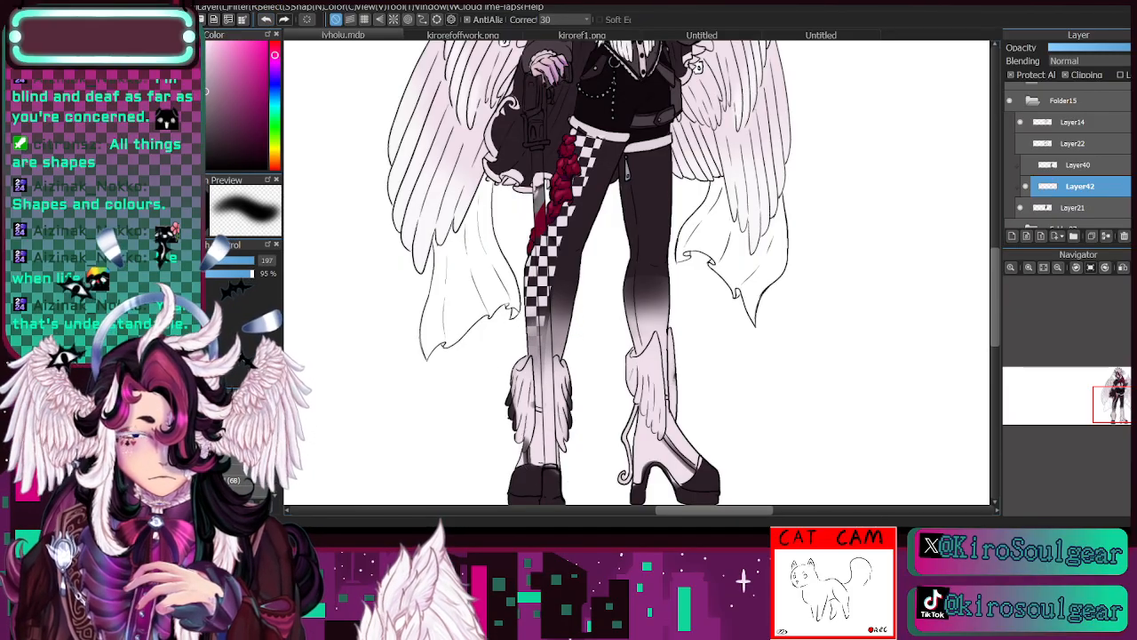
pyautogui.press('b')
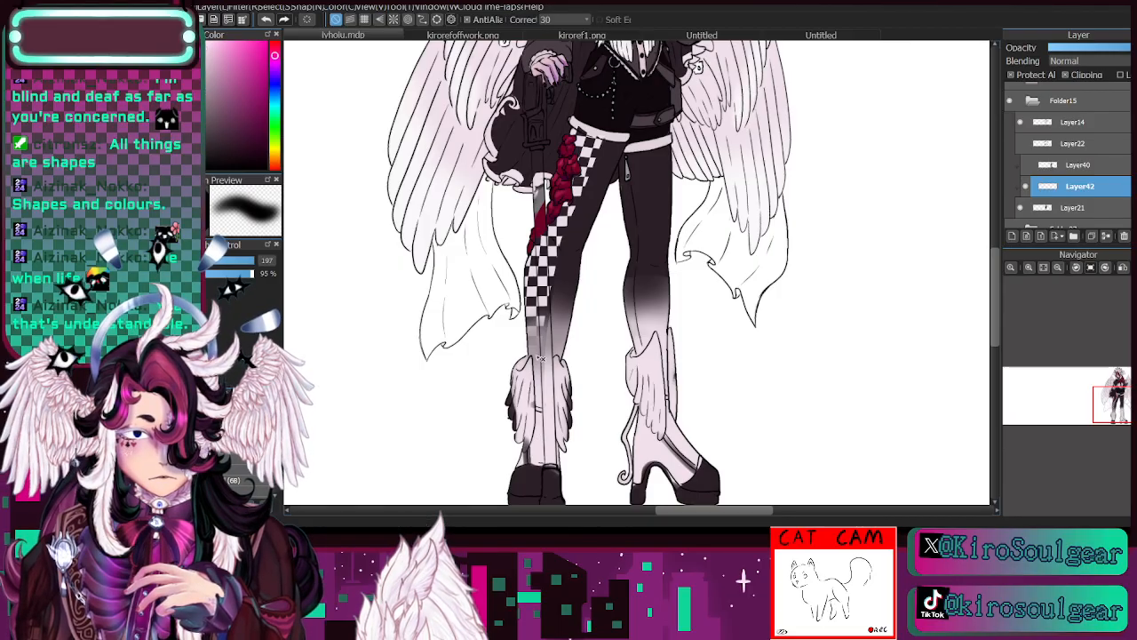
pyautogui.moveTo(540, 347); pyautogui.dragTo(543, 369)
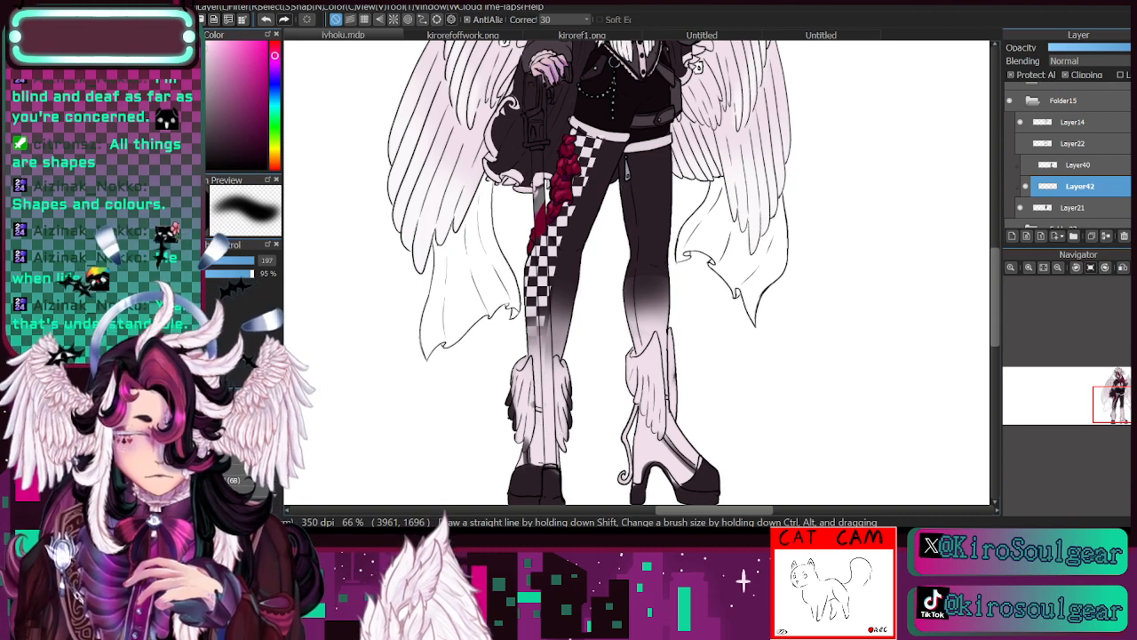
# - Draw a thin pale border along the checkered panel's inner edge and compare the leg with the layer hidden and shown
pyautogui.press('n')
pyautogui.click(1027, 188)
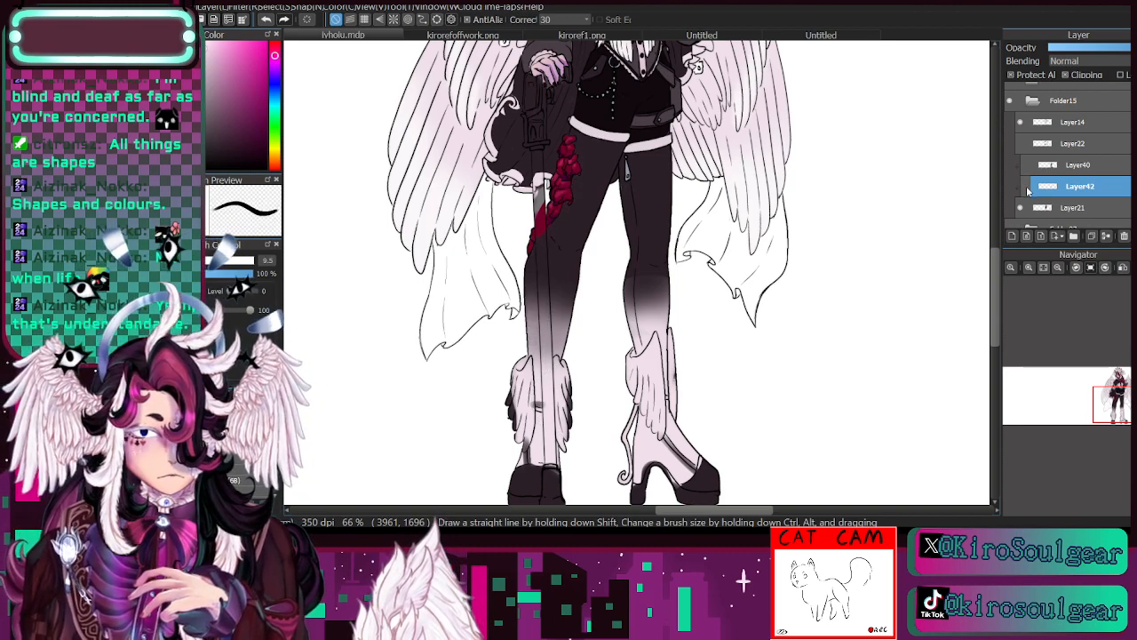
pyautogui.click(1026, 187)
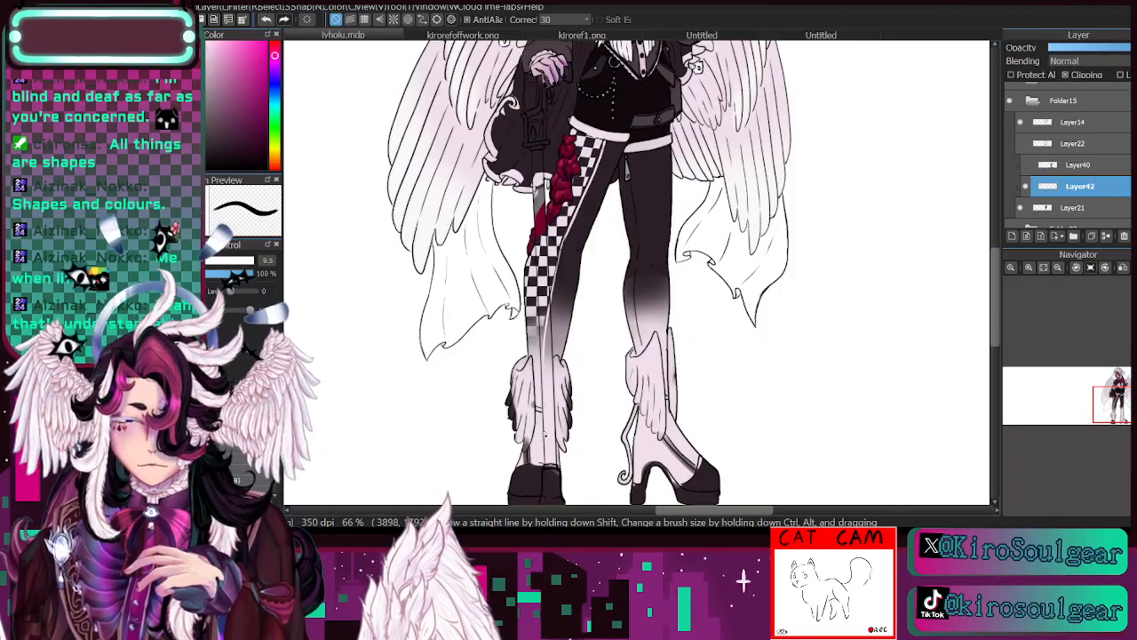
pyautogui.moveTo(1124, 403)
pyautogui.mouseDown()
pyautogui.moveTo(1123, 393)
pyautogui.moveTo(1121, 415)
pyautogui.mouseUp()
pyautogui.click(1026, 188)
pyautogui.click(1027, 189)
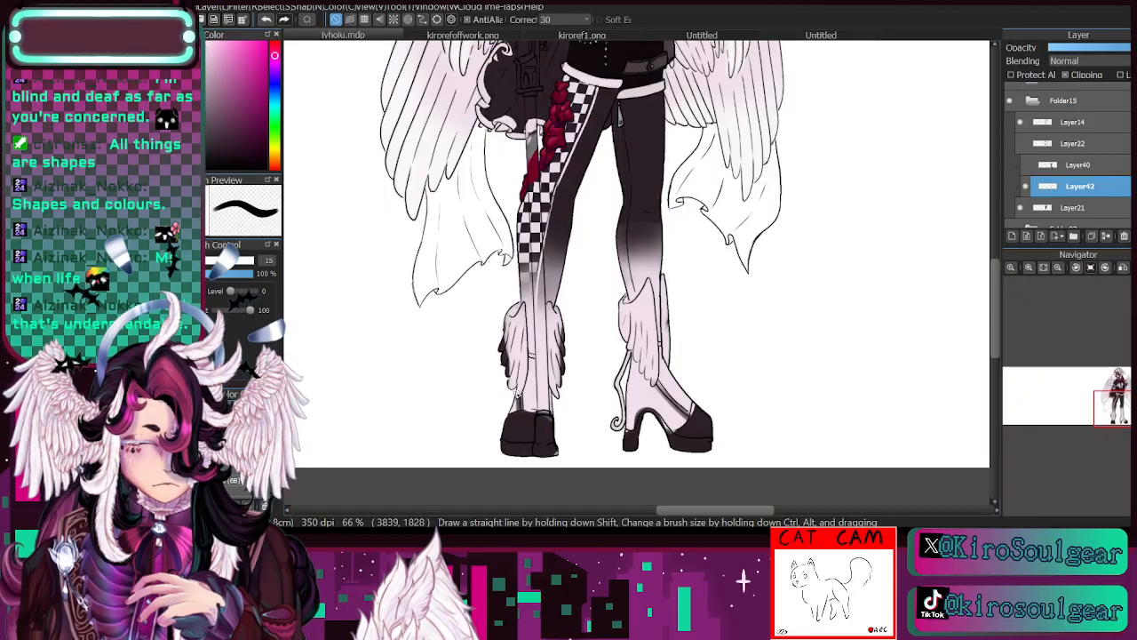
# - Sample a blue-grey from the upper outfit and paint the ankle wings on the checkered leg's boot with it
pyautogui.moveTo(1111, 407); pyautogui.dragTo(1124, 398)
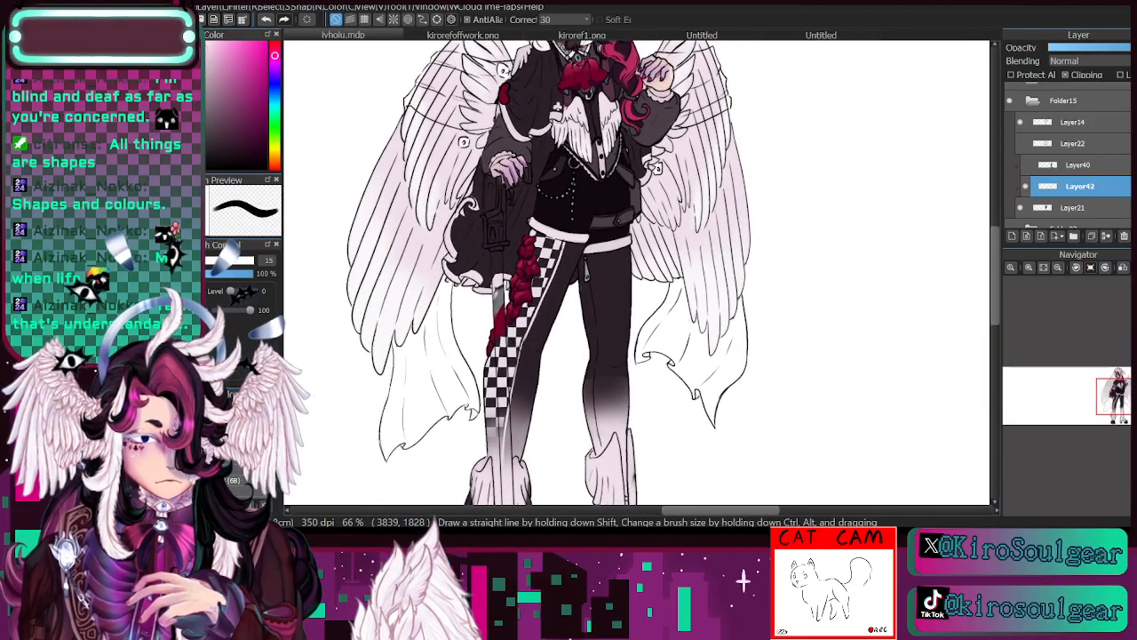
pyautogui.press('i')
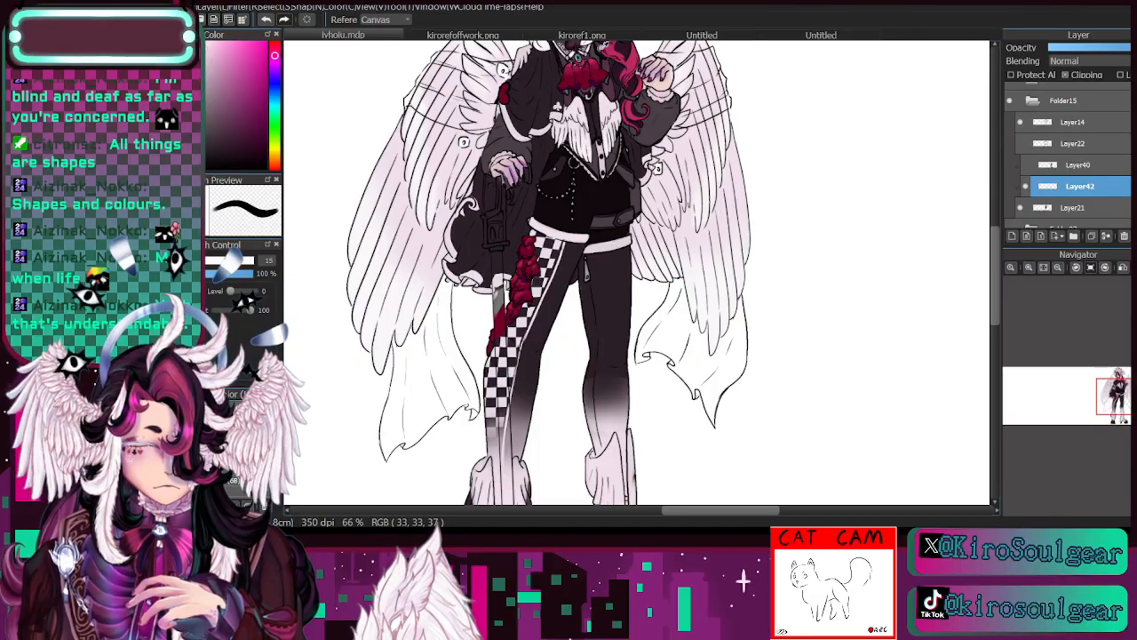
pyautogui.click(602, 44)
pyautogui.press('b')
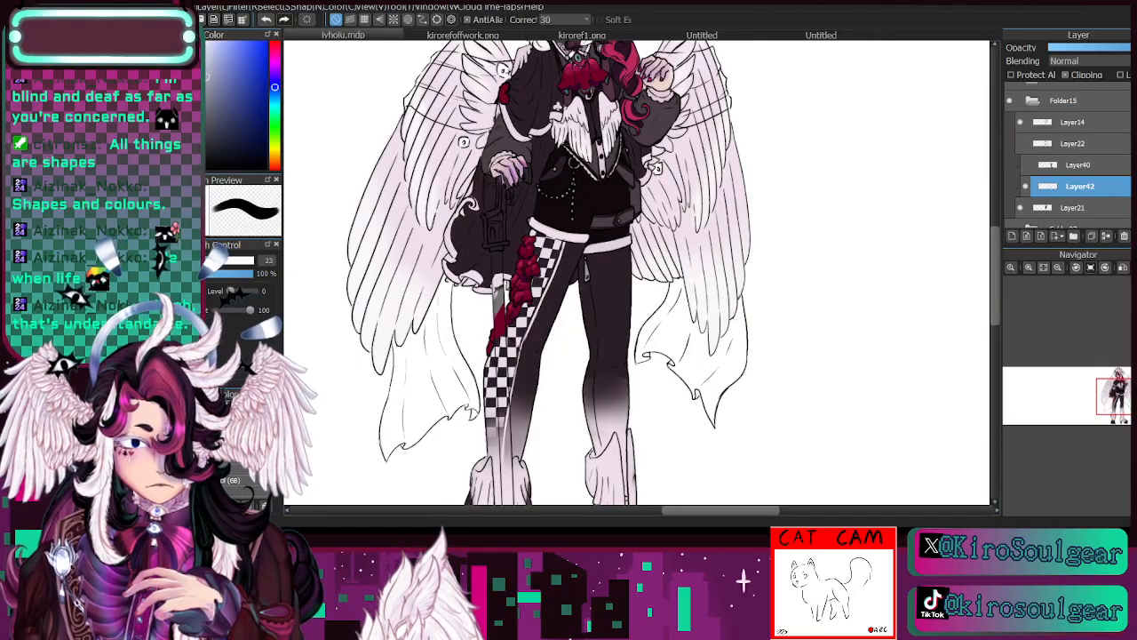
pyautogui.scroll(-5, 636, 267)
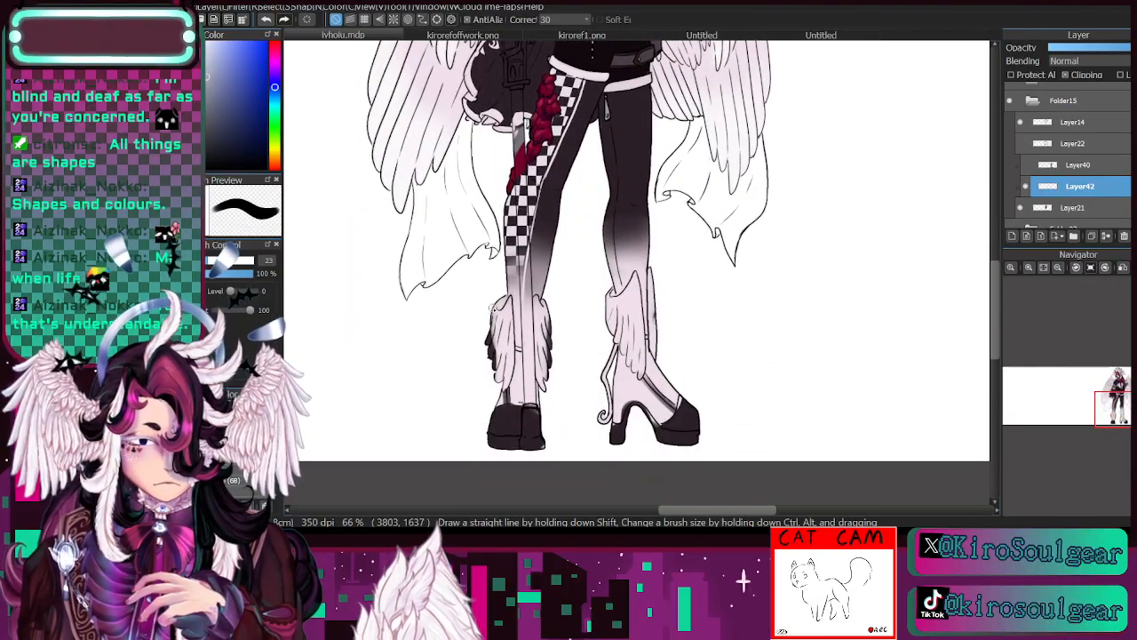
pyautogui.moveTo(492, 308)
pyautogui.mouseDown()
pyautogui.moveTo(500, 376)
pyautogui.moveTo(509, 358)
pyautogui.moveTo(501, 391)
pyautogui.moveTo(506, 318)
pyautogui.moveTo(498, 325)
pyautogui.mouseUp()
pyautogui.moveTo(503, 304); pyautogui.dragTo(506, 378)
pyautogui.moveTo(538, 311); pyautogui.dragTo(545, 382)
pyautogui.moveTo(537, 332)
pyautogui.mouseDown()
pyautogui.moveTo(544, 393)
pyautogui.moveTo(549, 381)
pyautogui.mouseUp()
# - Paint the ankle wing feathers on the other, high-heeled boot in the same blue-grey, including the narrow rear strip
pyautogui.moveTo(604, 295)
pyautogui.mouseDown()
pyautogui.moveTo(612, 333)
pyautogui.moveTo(630, 285)
pyautogui.moveTo(639, 343)
pyautogui.mouseUp()
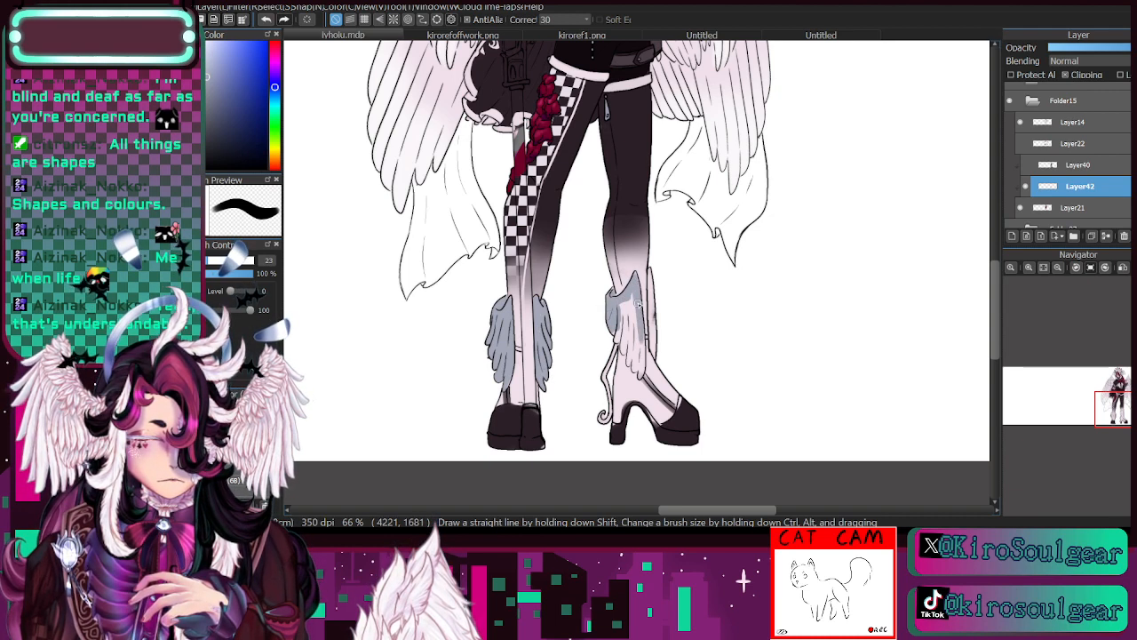
pyautogui.moveTo(636, 302); pyautogui.dragTo(644, 380)
pyautogui.moveTo(636, 327)
pyautogui.mouseDown()
pyautogui.moveTo(640, 377)
pyautogui.moveTo(629, 366)
pyautogui.moveTo(629, 293)
pyautogui.moveTo(624, 347)
pyautogui.mouseUp()
pyautogui.moveTo(624, 308)
pyautogui.mouseDown()
pyautogui.moveTo(624, 356)
pyautogui.moveTo(619, 346)
pyautogui.mouseUp()
pyautogui.moveTo(654, 272); pyautogui.dragTo(652, 347)
pyautogui.moveTo(654, 307); pyautogui.dragTo(656, 355)
pyautogui.moveTo(656, 267); pyautogui.dragTo(654, 275)
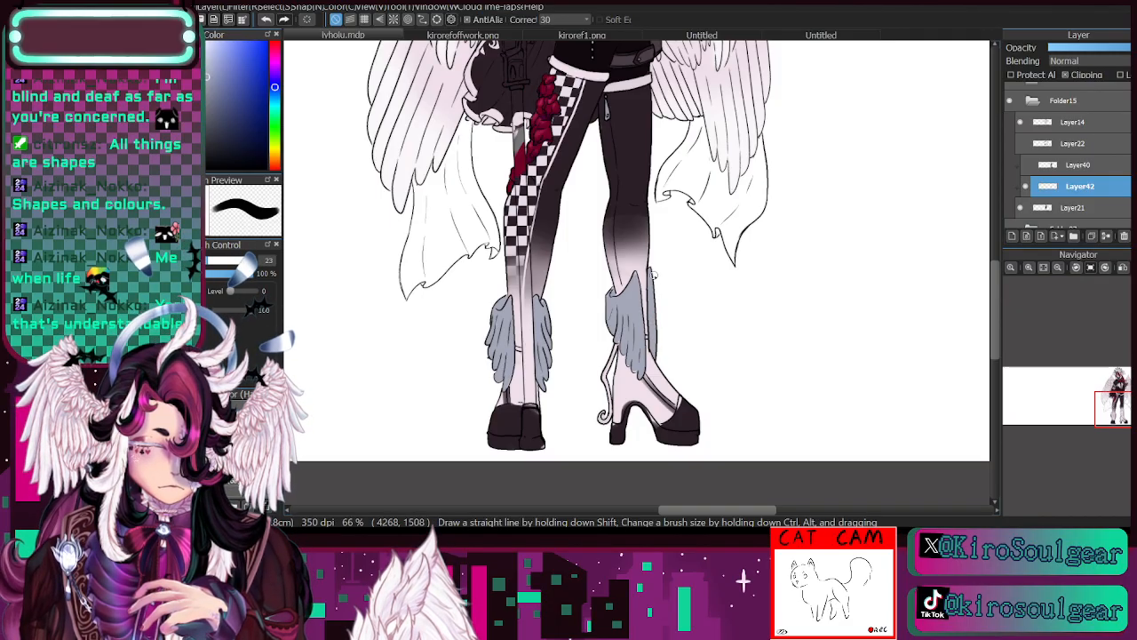
# - Sample the pale lilac and repaint the ankle wings on both boots with a size 33 brush
pyautogui.moveTo(1122, 402); pyautogui.dragTo(1118, 412)
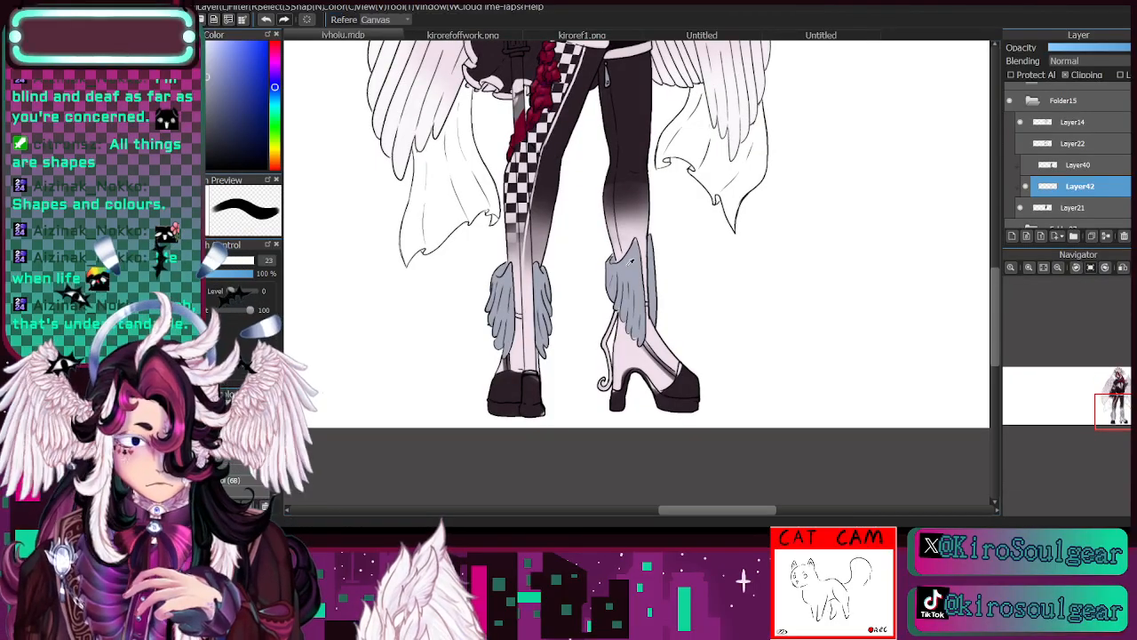
pyautogui.keyDown('alt'); pyautogui.click(637, 351); pyautogui.keyUp('alt')
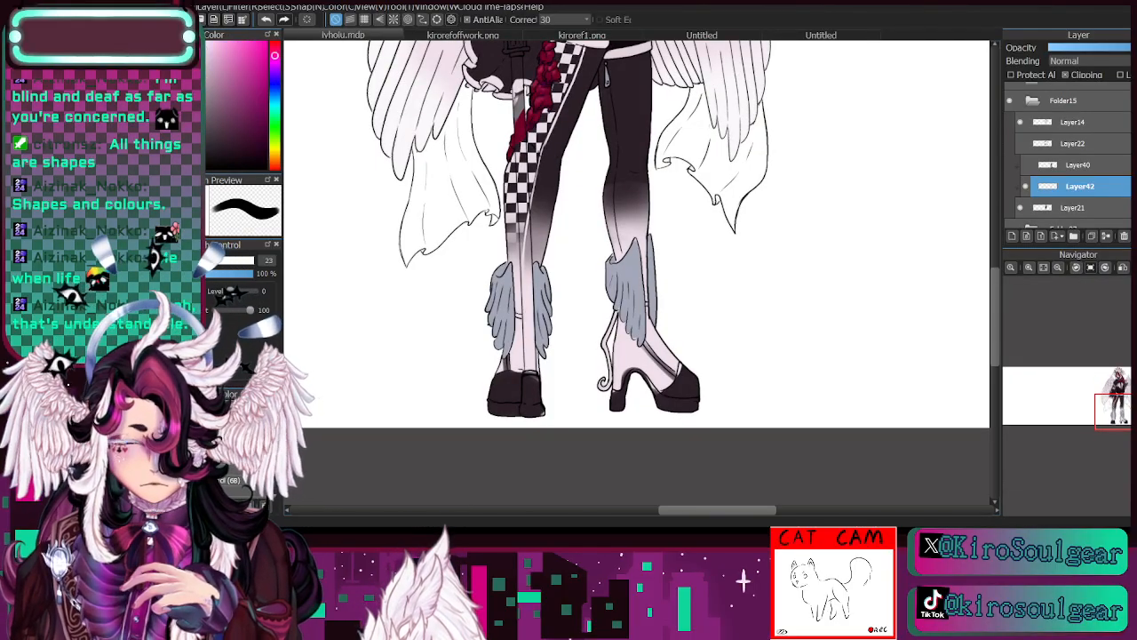
pyautogui.press(']')
pyautogui.keyDown('alt'); pyautogui.click(494, 330); pyautogui.keyUp('alt')
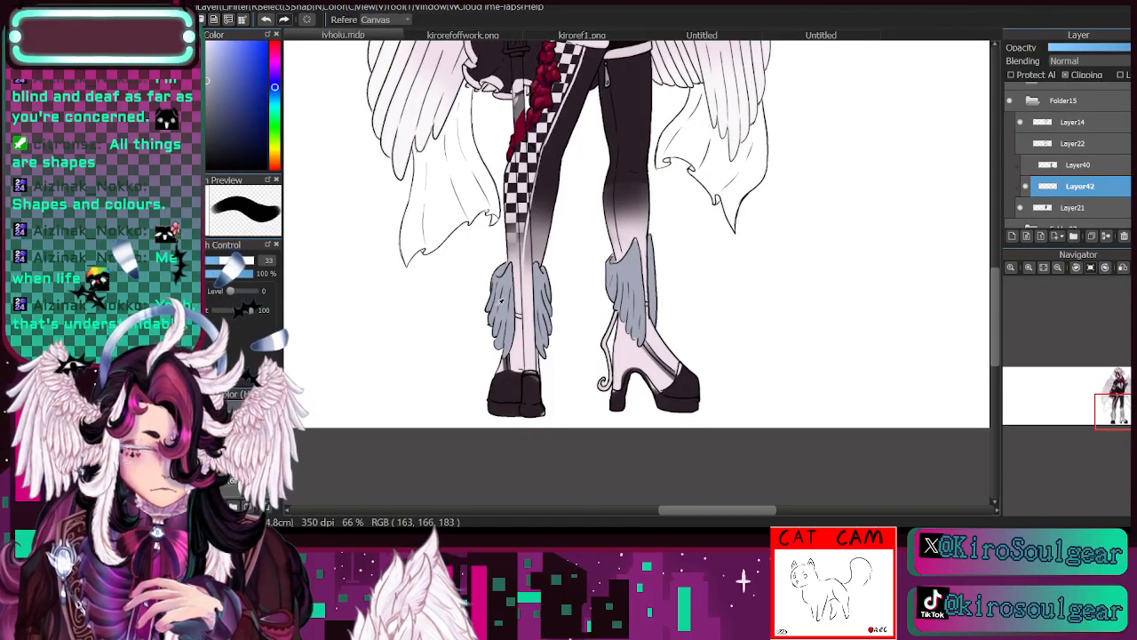
pyautogui.keyDown('alt'); pyautogui.click(520, 355); pyautogui.keyUp('alt')
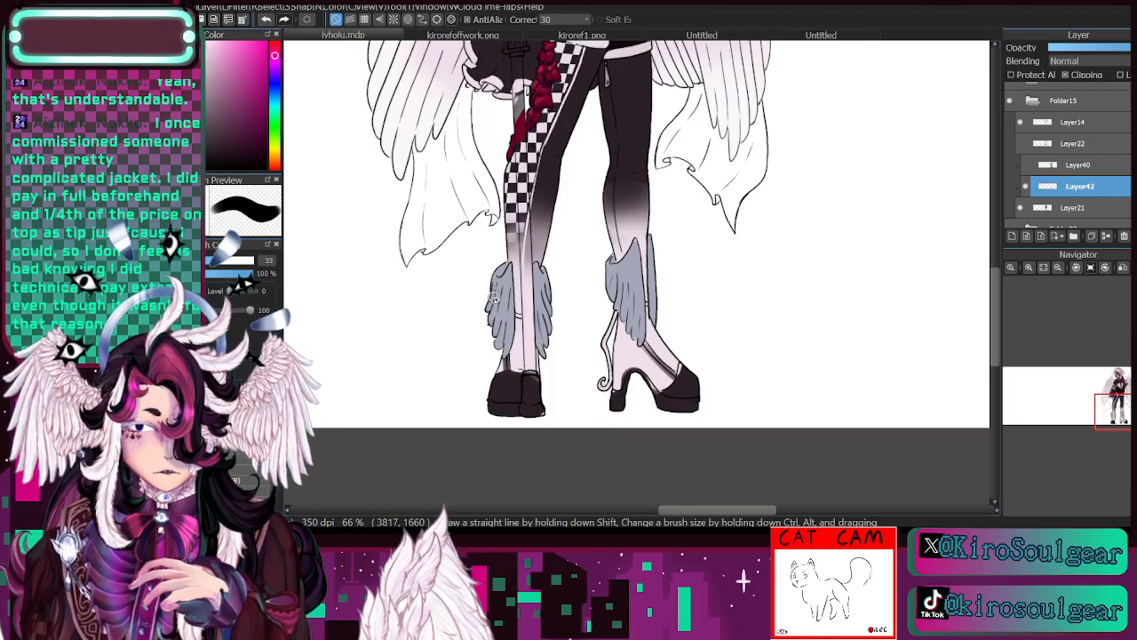
pyautogui.moveTo(495, 274)
pyautogui.mouseDown()
pyautogui.moveTo(490, 323)
pyautogui.moveTo(496, 266)
pyautogui.moveTo(493, 311)
pyautogui.moveTo(509, 264)
pyautogui.moveTo(504, 354)
pyautogui.moveTo(496, 280)
pyautogui.moveTo(498, 269)
pyautogui.moveTo(501, 357)
pyautogui.moveTo(498, 346)
pyautogui.moveTo(548, 343)
pyautogui.mouseUp()
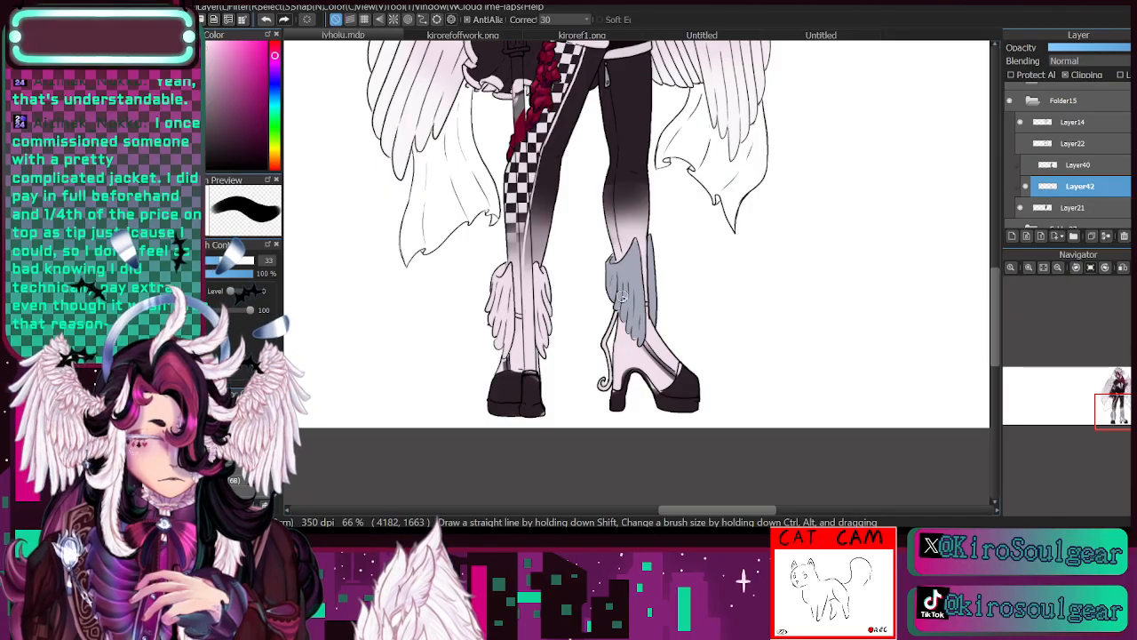
pyautogui.moveTo(609, 265)
pyautogui.mouseDown()
pyautogui.moveTo(622, 297)
pyautogui.moveTo(612, 249)
pyautogui.moveTo(622, 281)
pyautogui.moveTo(635, 236)
pyautogui.moveTo(633, 337)
pyautogui.moveTo(615, 307)
pyautogui.moveTo(657, 319)
pyautogui.moveTo(652, 233)
pyautogui.moveTo(656, 370)
pyautogui.moveTo(652, 361)
pyautogui.moveTo(670, 377)
pyautogui.moveTo(652, 372)
pyautogui.moveTo(677, 370)
pyautogui.mouseUp()
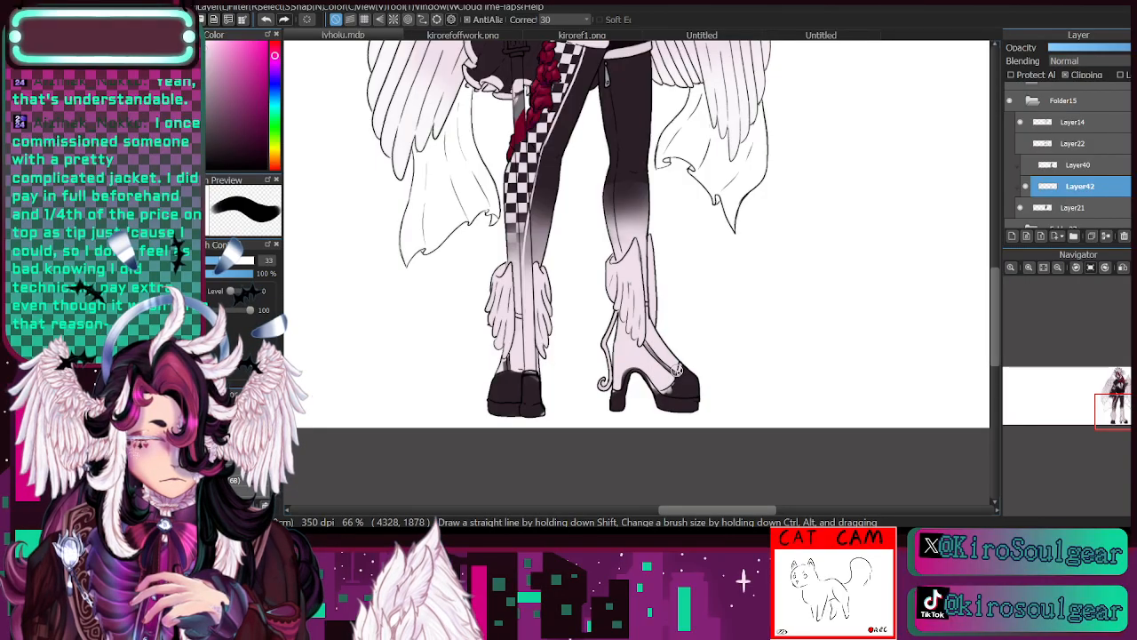
# - Compare the trousers and boots with the painted layer hidden and shown
pyautogui.moveTo(1121, 410)
pyautogui.mouseDown()
pyautogui.moveTo(1124, 399)
pyautogui.moveTo(1125, 414)
pyautogui.mouseUp()
pyautogui.click(207, 260)
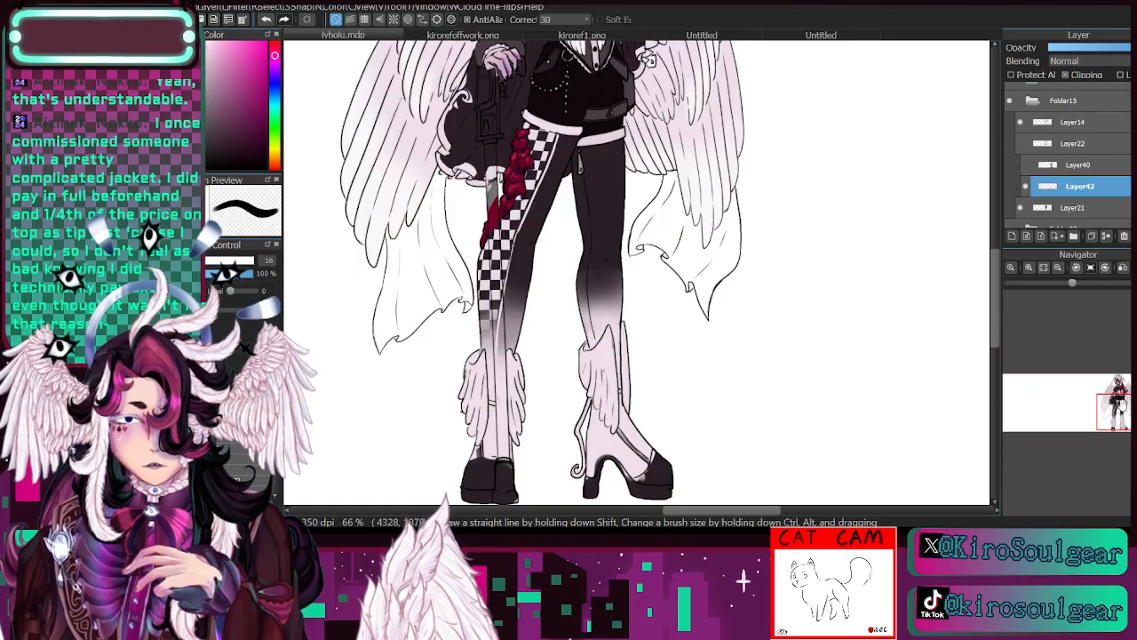
pyautogui.moveTo(1121, 405); pyautogui.dragTo(1122, 393)
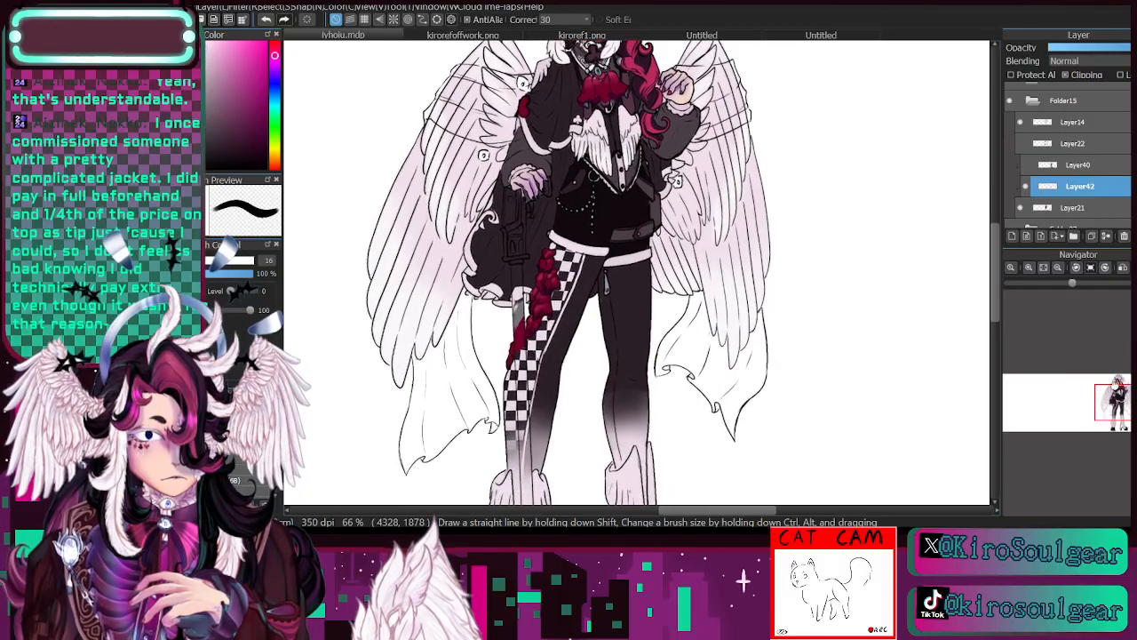
pyautogui.click(1026, 187)
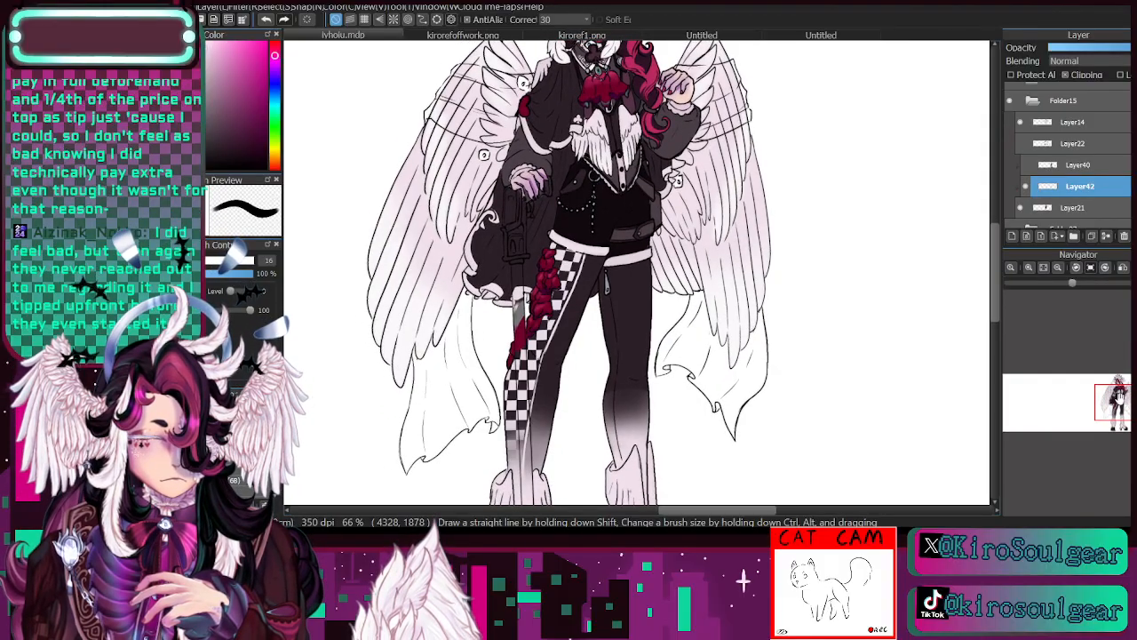
pyautogui.moveTo(1121, 407); pyautogui.dragTo(1116, 413)
pyautogui.click(1026, 187)
pyautogui.click(1026, 186)
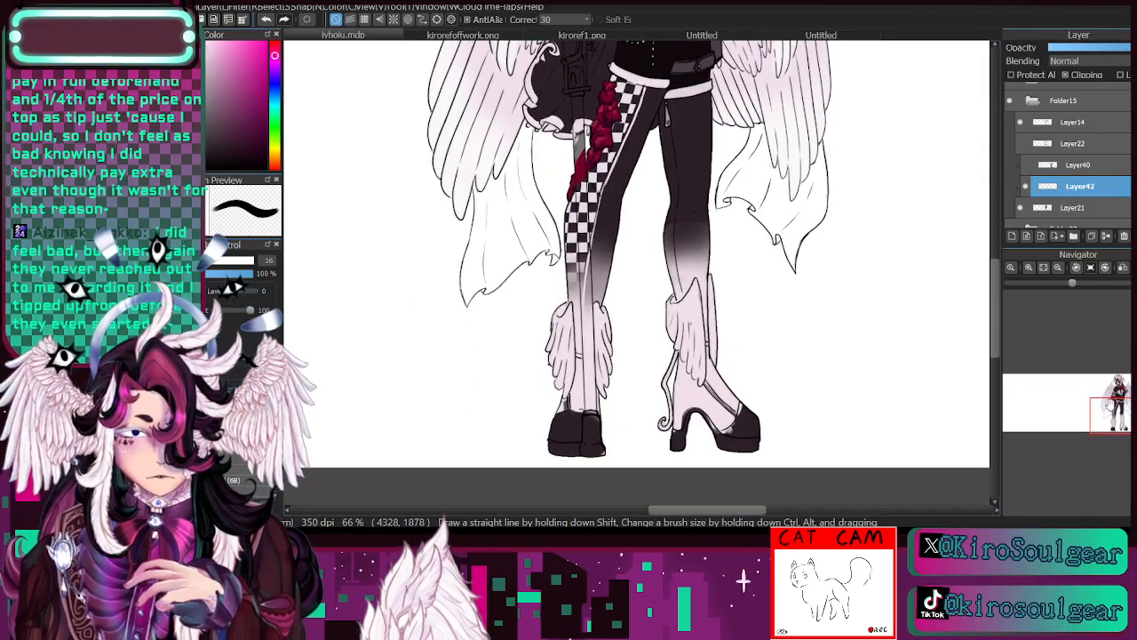
# - Sample the dark trouser colour and paint a thin seam line down the plain leg and through its fade with a size 9 brush
pyautogui.press('i')
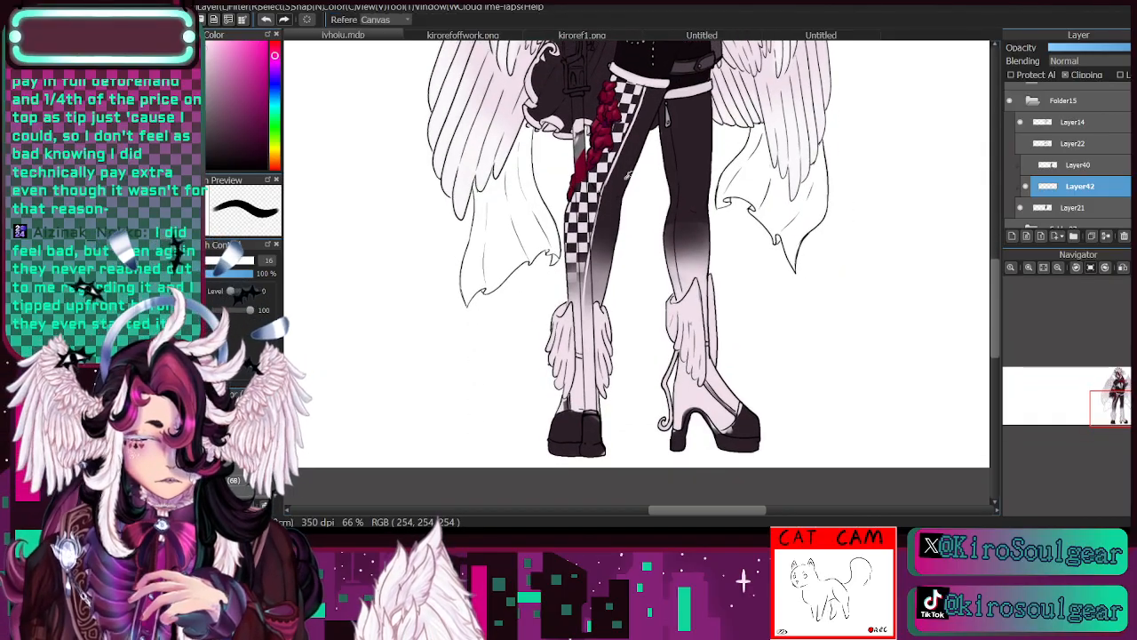
pyautogui.click(631, 148)
pyautogui.press('b')
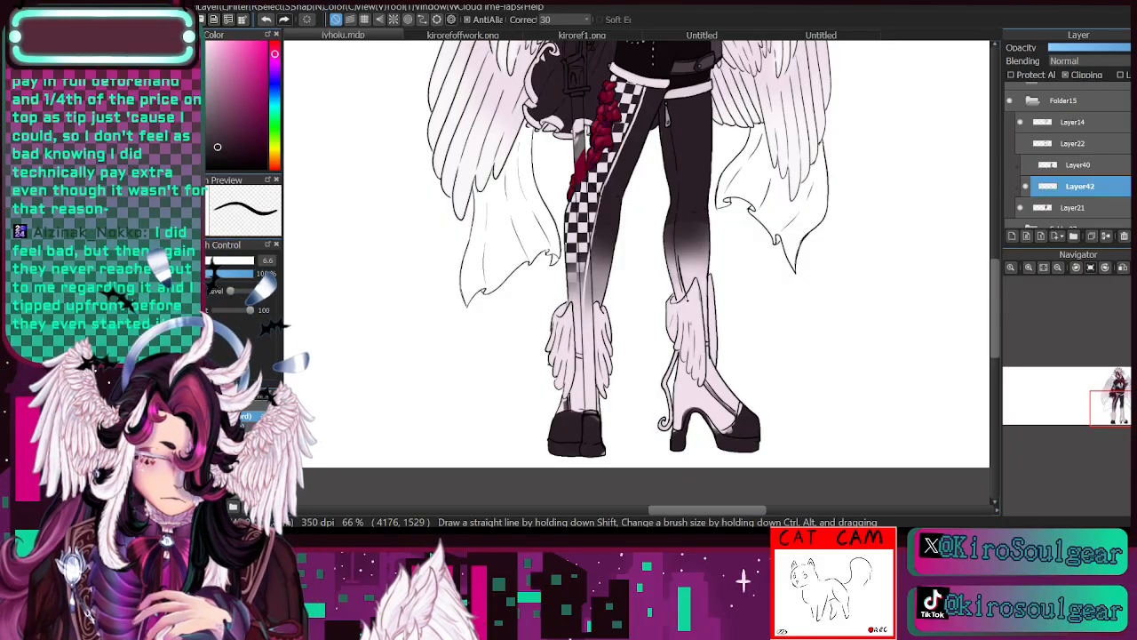
pyautogui.click(266, 20)
pyautogui.click(178, 260)
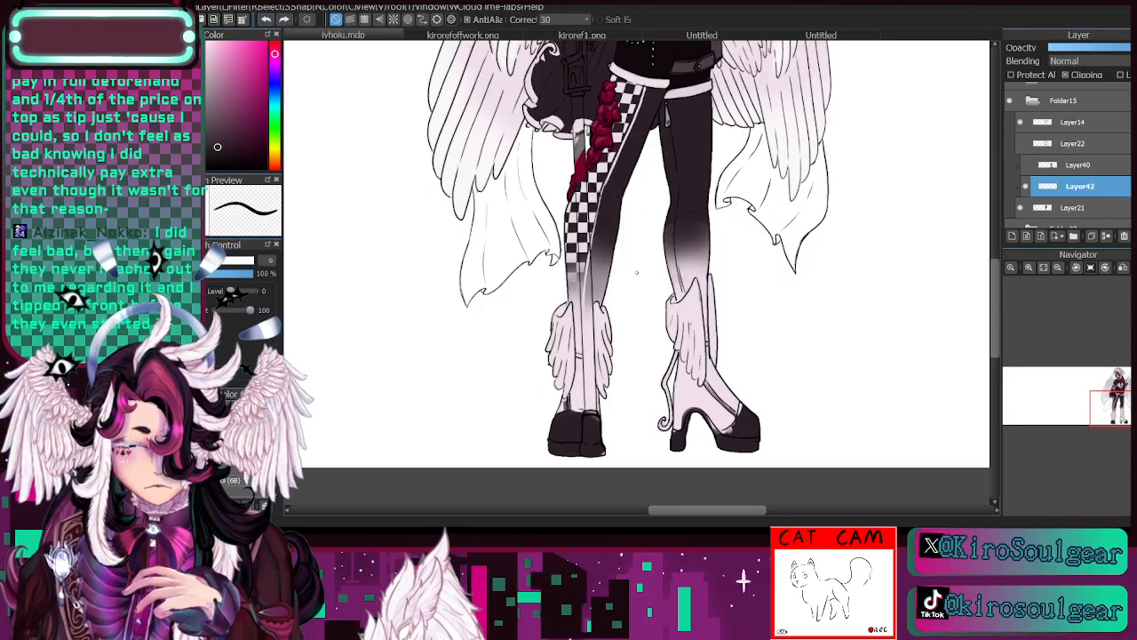
pyautogui.moveTo(686, 293); pyautogui.dragTo(677, 239)
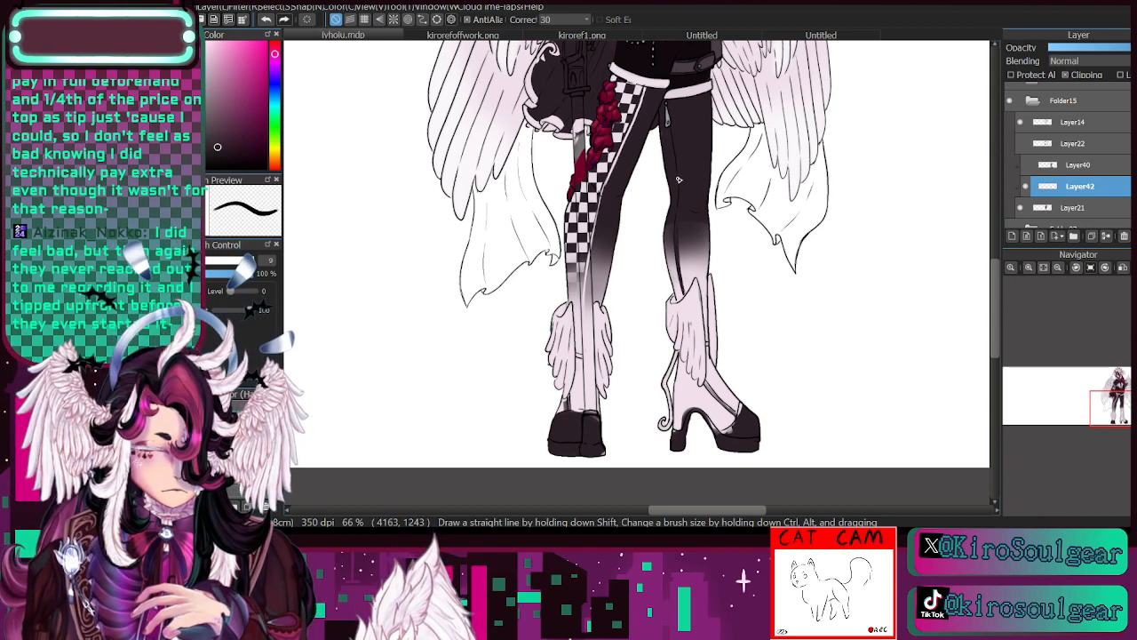
pyautogui.keyDown('alt'); pyautogui.click(684, 265); pyautogui.keyUp('alt')
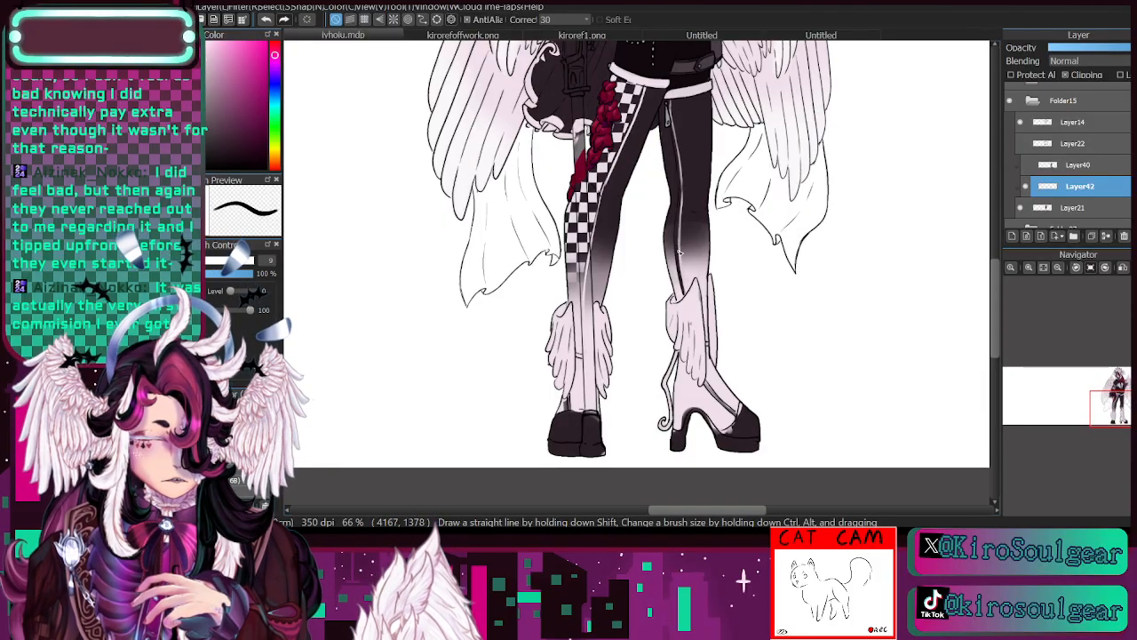
pyautogui.moveTo(687, 295); pyautogui.dragTo(625, 503)
# - Sample the dark trouser colour again and trace the border between the checkered panel and the dark part of that leg
pyautogui.moveTo(1121, 400); pyautogui.dragTo(1123, 417)
pyautogui.press('i')
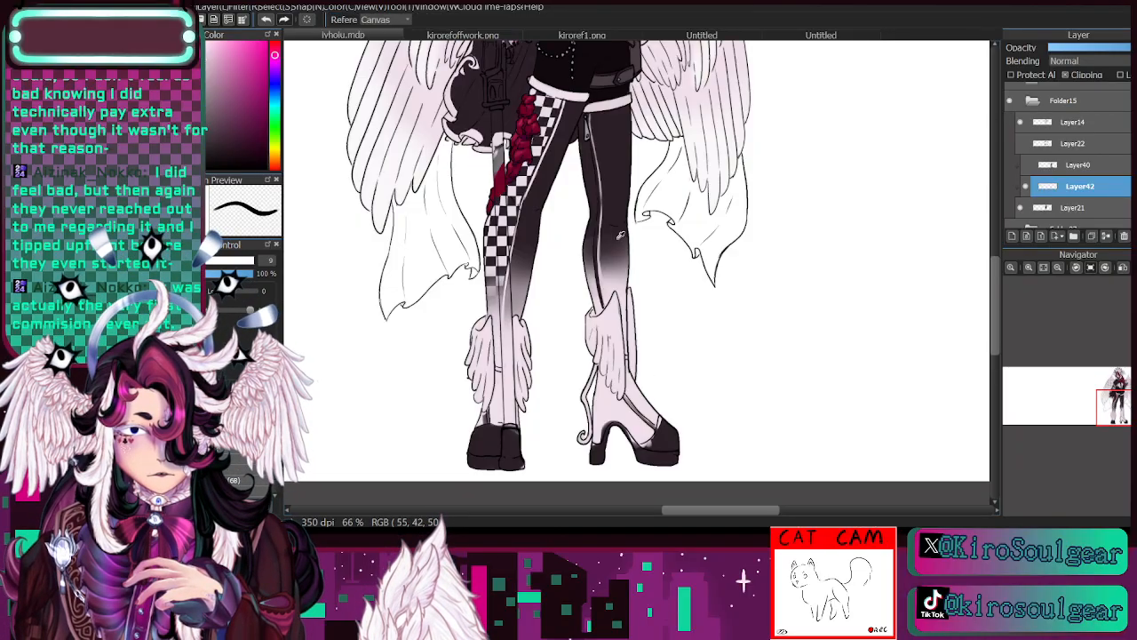
pyautogui.click(607, 148)
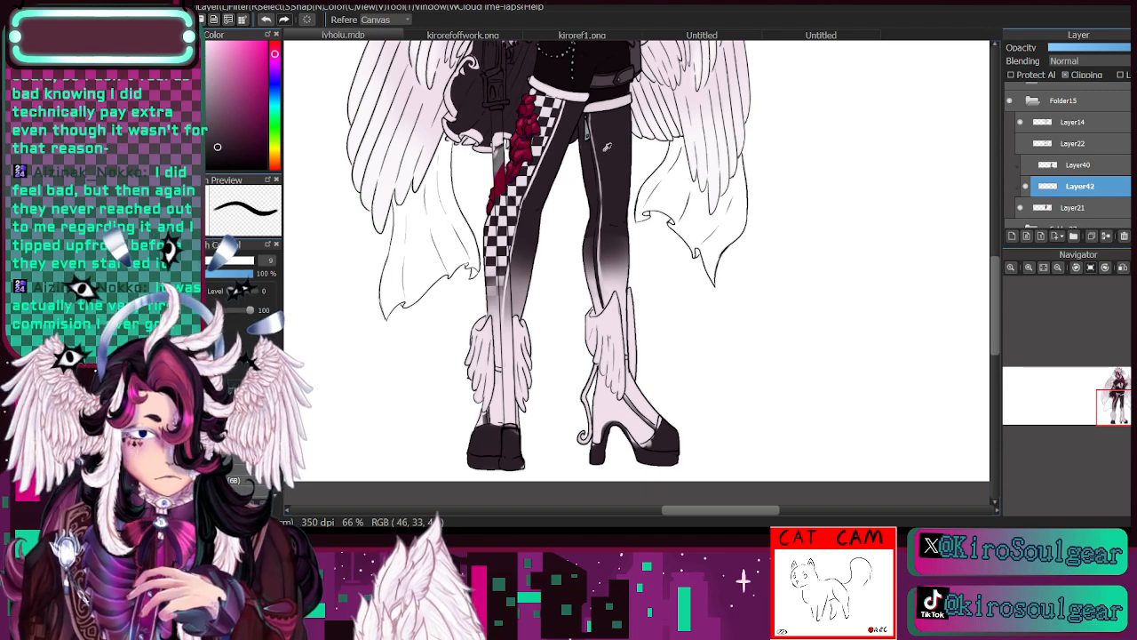
pyautogui.press('b')
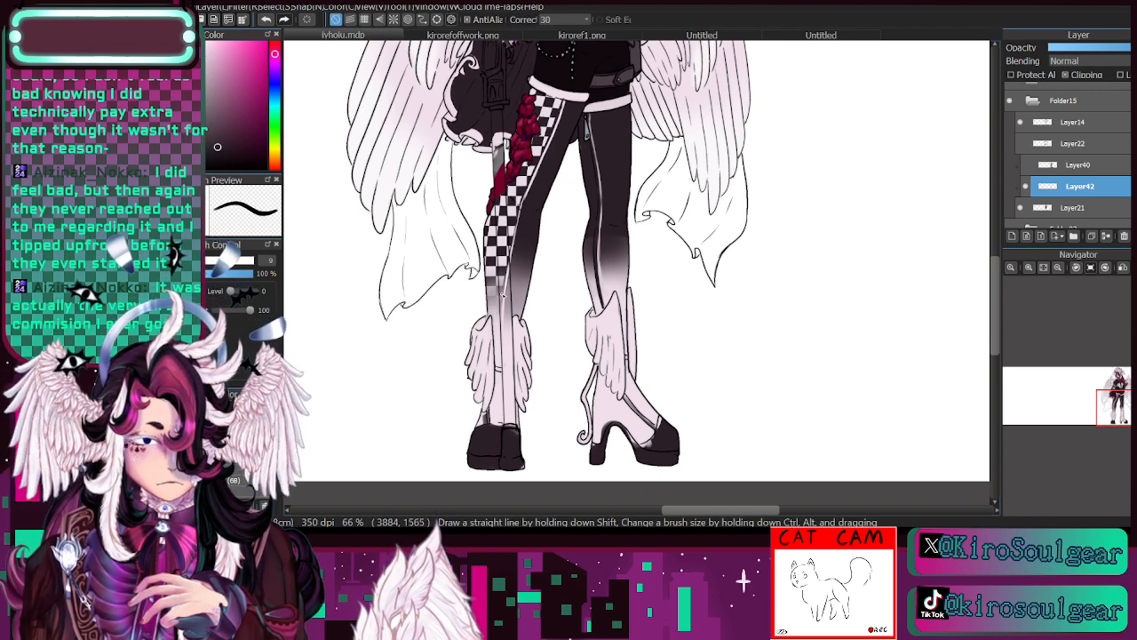
pyautogui.moveTo(503, 295); pyautogui.dragTo(522, 202)
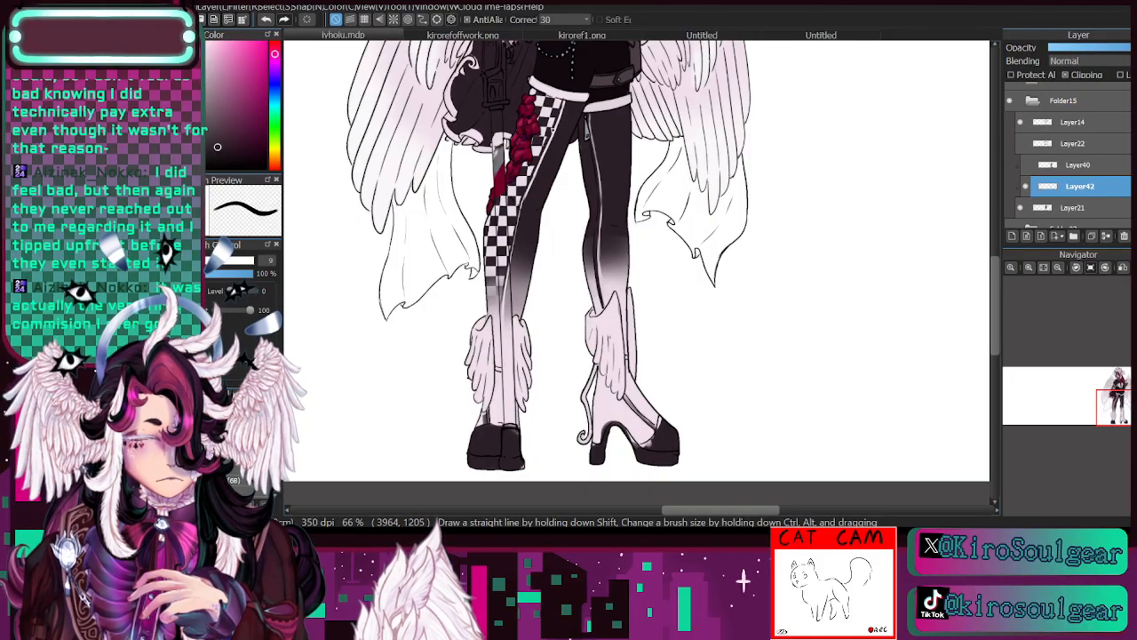
pyautogui.moveTo(541, 154); pyautogui.dragTo(562, 102)
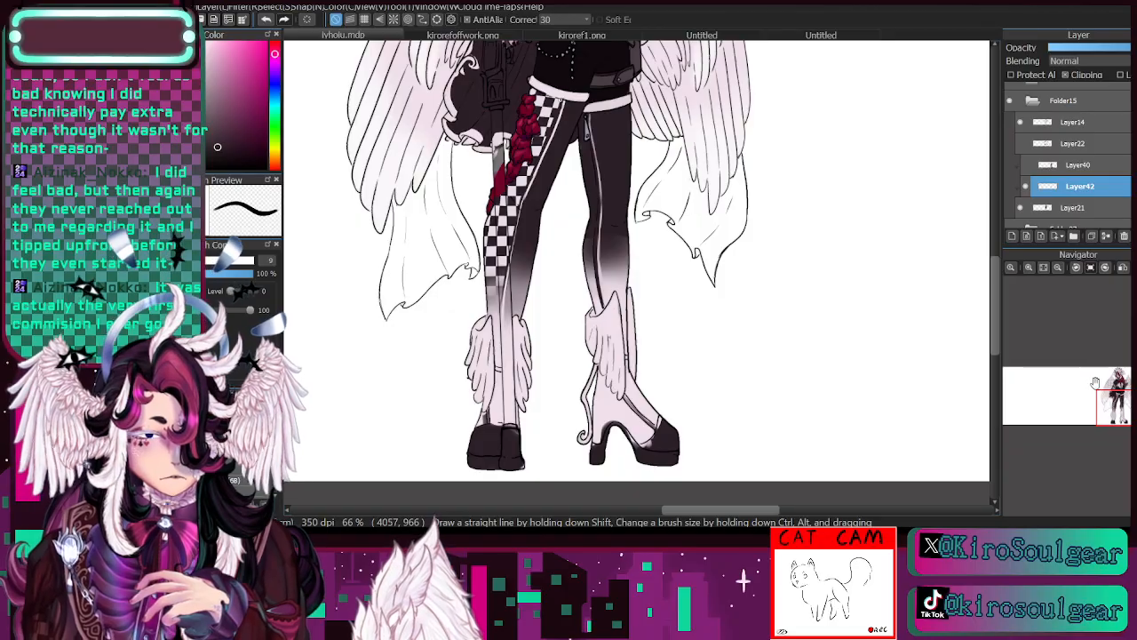
# - Paint the narrow straps on both boots in the dark trouser colour and enlarge the brush
pyautogui.moveTo(1121, 413)
pyautogui.mouseDown()
pyautogui.moveTo(1123, 394)
pyautogui.moveTo(1118, 406)
pyautogui.mouseUp()
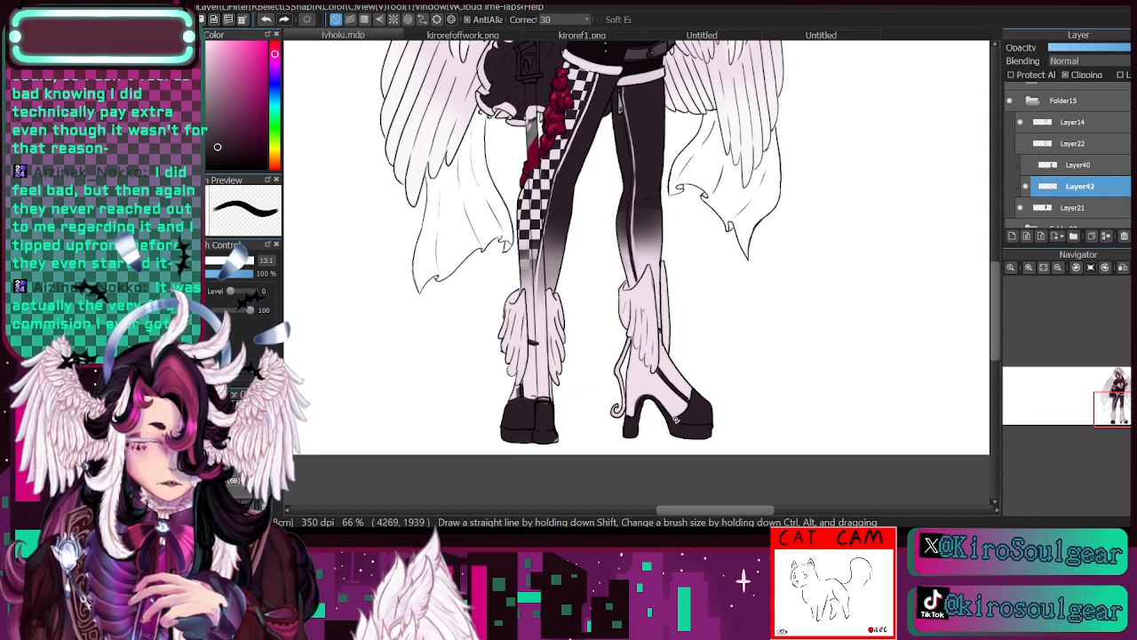
pyautogui.moveTo(1121, 416); pyautogui.dragTo(1124, 415)
pyautogui.press(']')
pyautogui.press(']')
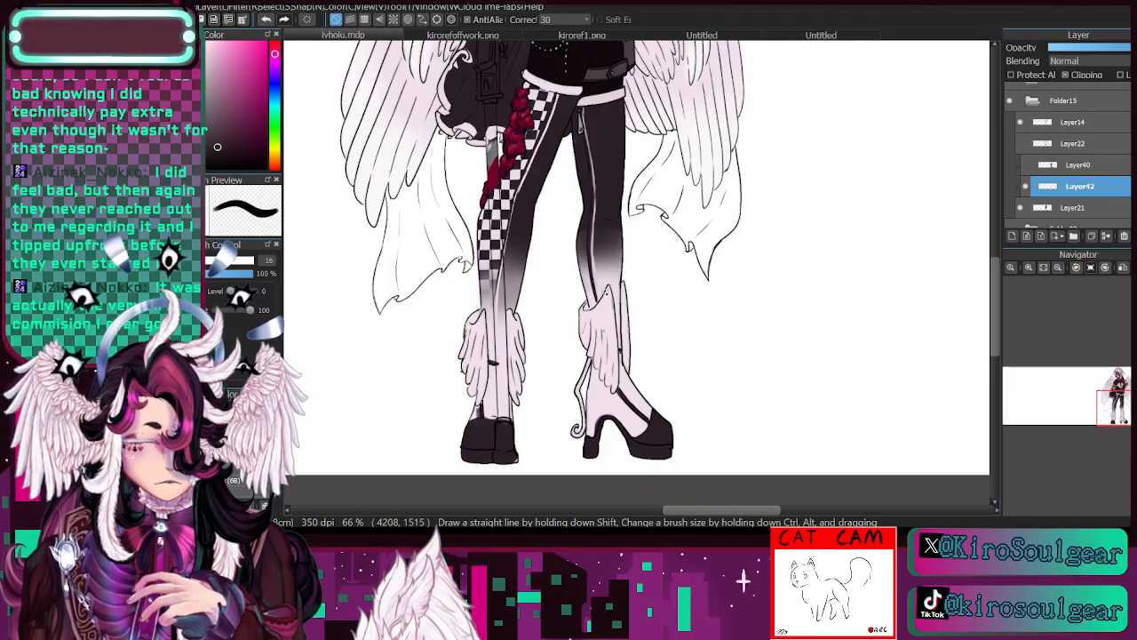
pyautogui.click(266, 18)
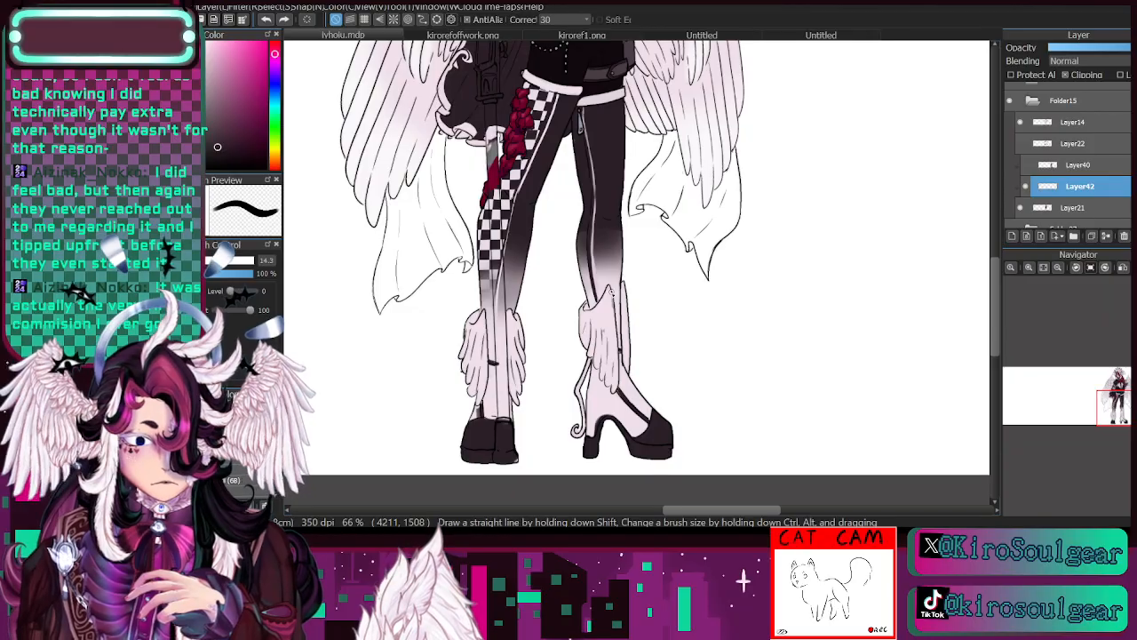
# - Try dark upward strokes along the faded lower part of both trouser legs with a size 14.3 brush
pyautogui.moveTo(622, 350); pyautogui.dragTo(610, 242)
pyautogui.moveTo(618, 297); pyautogui.dragTo(615, 242)
pyautogui.moveTo(620, 318); pyautogui.dragTo(622, 235)
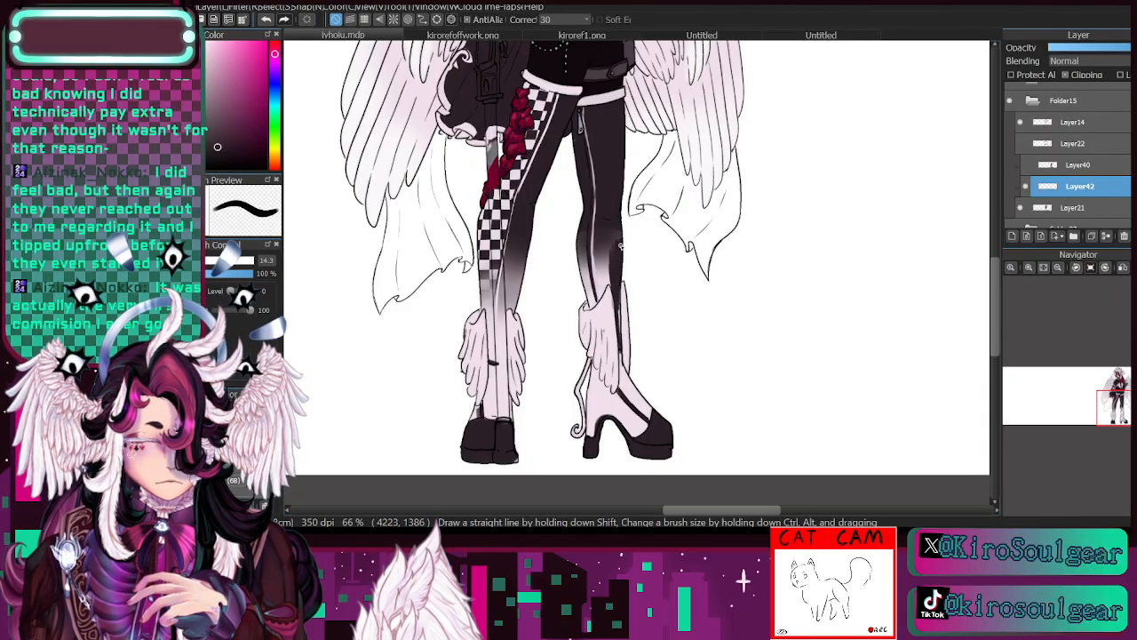
pyautogui.moveTo(618, 277); pyautogui.dragTo(614, 231)
pyautogui.moveTo(619, 330); pyautogui.dragTo(617, 304)
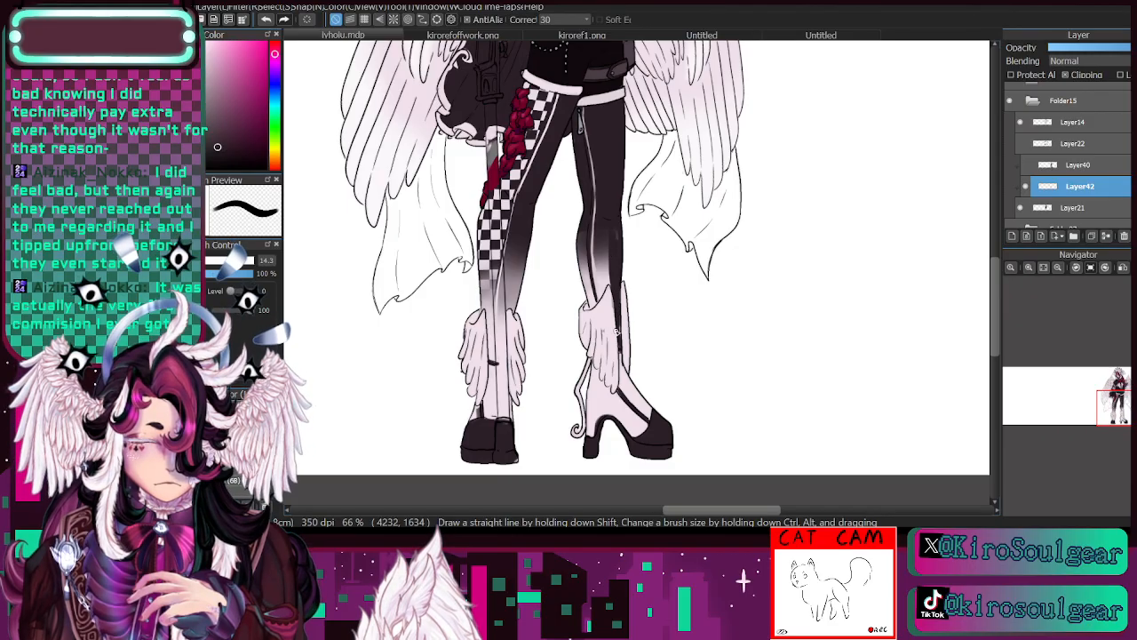
pyautogui.moveTo(492, 360); pyautogui.dragTo(512, 237)
pyautogui.moveTo(507, 304); pyautogui.dragTo(515, 255)
pyautogui.moveTo(503, 329); pyautogui.dragTo(515, 257)
pyautogui.moveTo(495, 350); pyautogui.dragTo(507, 266)
# - Undo the dark strokes on the faded lower part of both legs
pyautogui.click(267, 19)
pyautogui.click(266, 19)
pyautogui.click(266, 20)
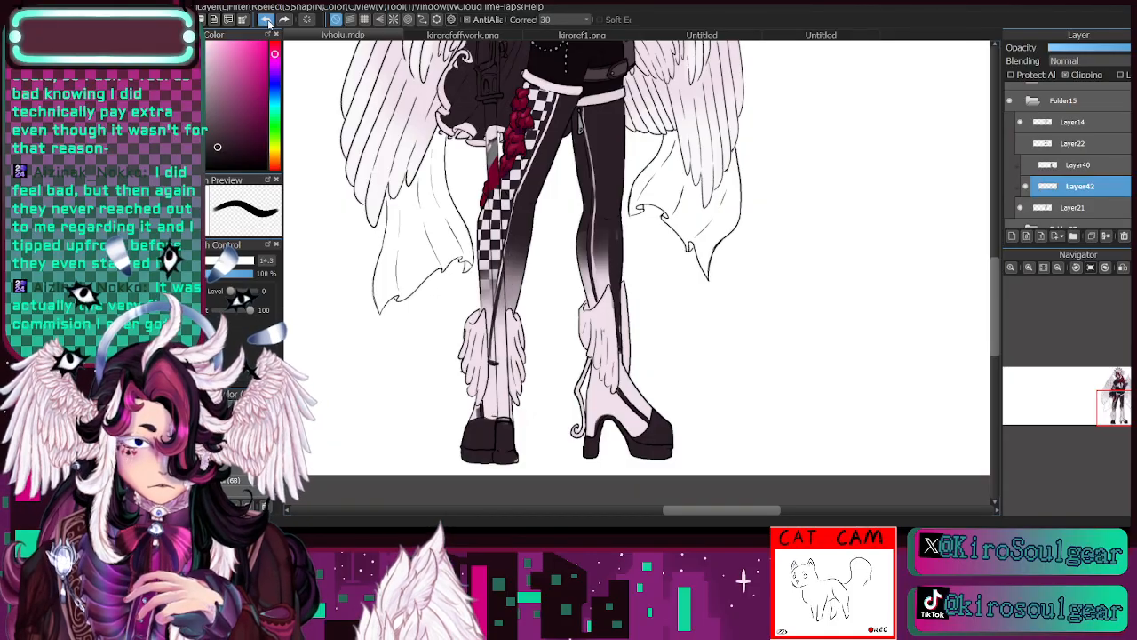
pyautogui.click(266, 19)
pyautogui.click(267, 20)
pyautogui.click(267, 20)
pyautogui.click(267, 20)
pyautogui.click(266, 20)
pyautogui.click(266, 20)
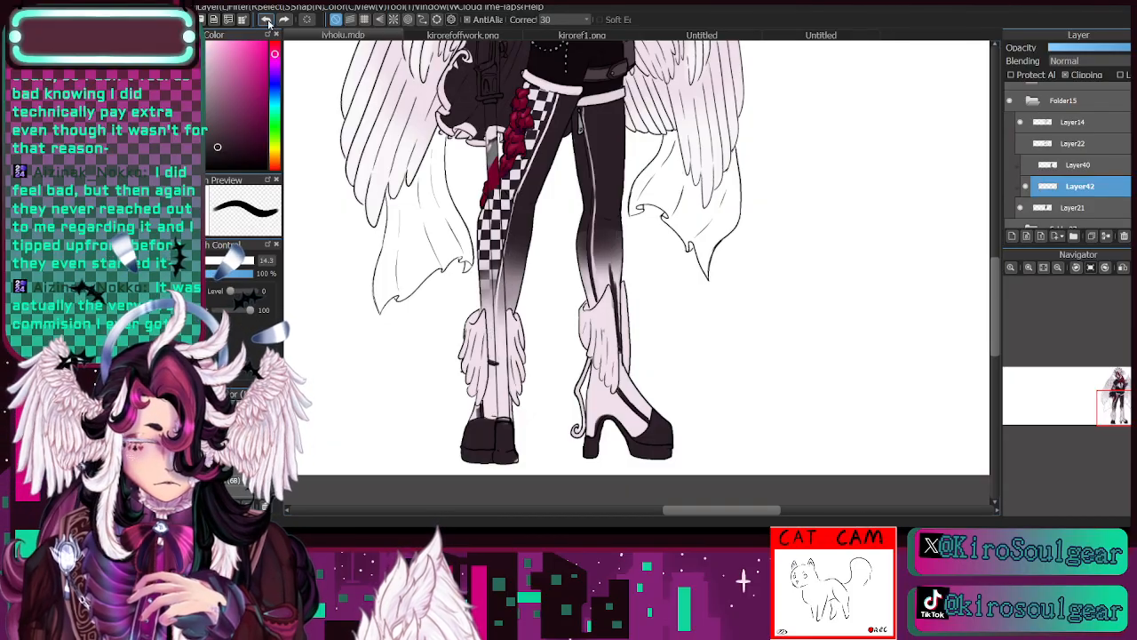
pyautogui.click(266, 19)
pyautogui.click(269, 21)
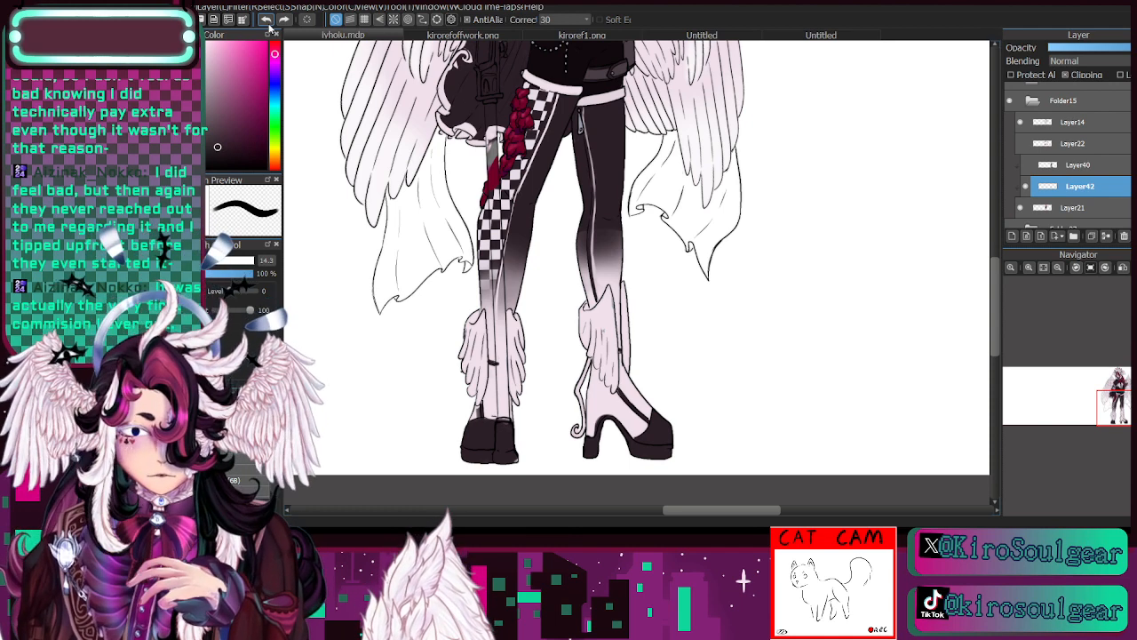
# - Sample the blue-grey of the zipper pull and paint the curled ornament behind the high-heeled boot with it
pyautogui.press('i')
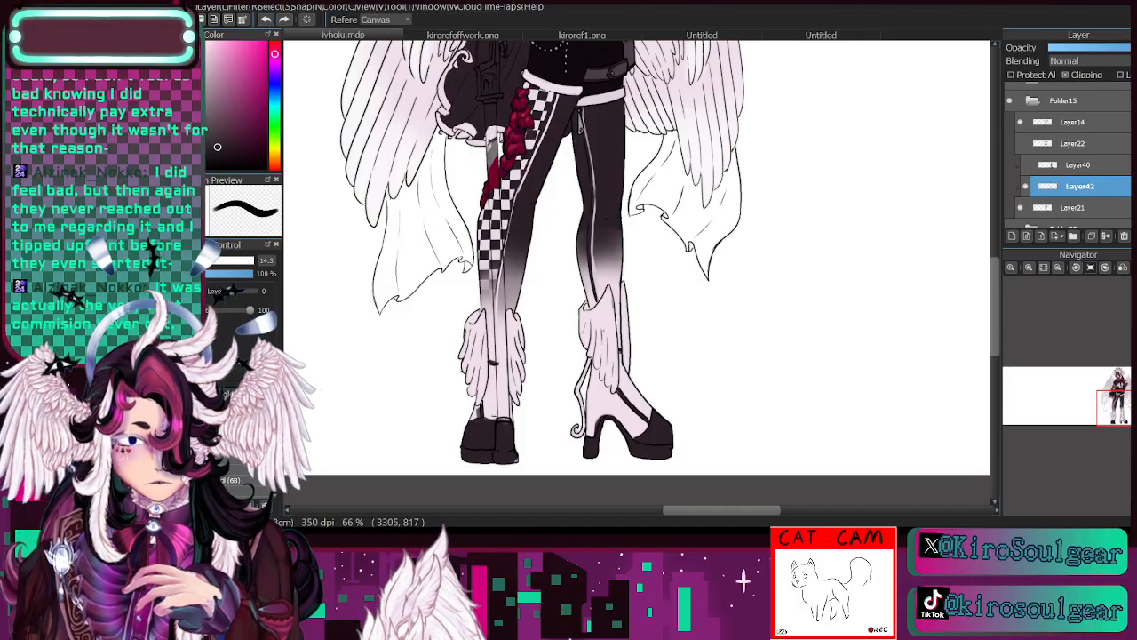
pyautogui.click(582, 123)
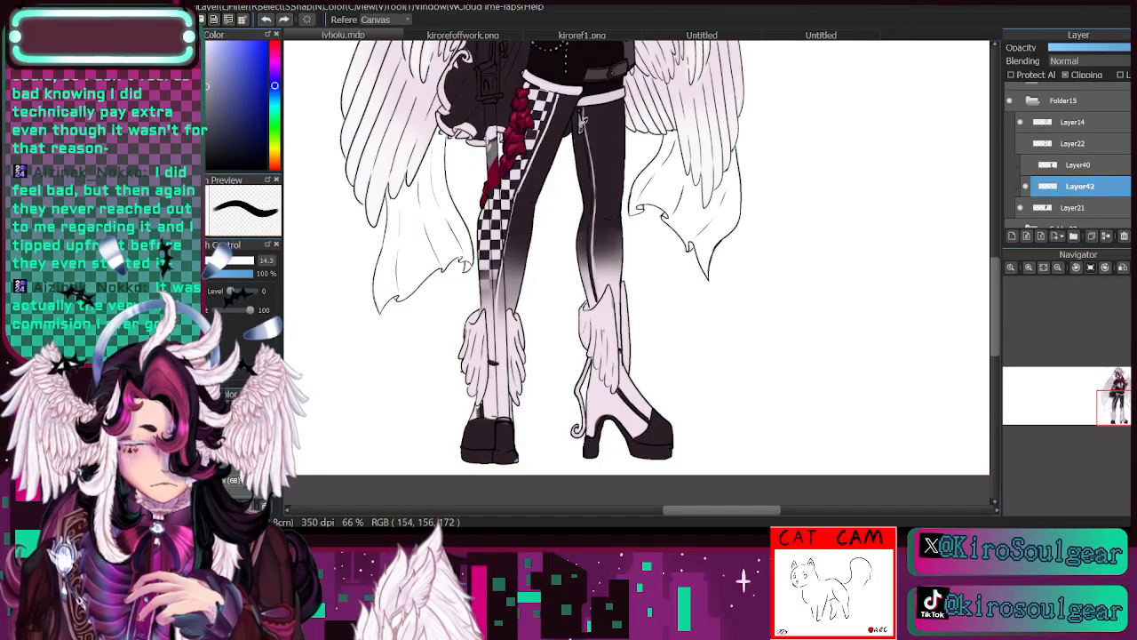
pyautogui.press('b')
pyautogui.moveTo(579, 442)
pyautogui.mouseDown()
pyautogui.moveTo(577, 371)
pyautogui.moveTo(589, 360)
pyautogui.mouseUp()
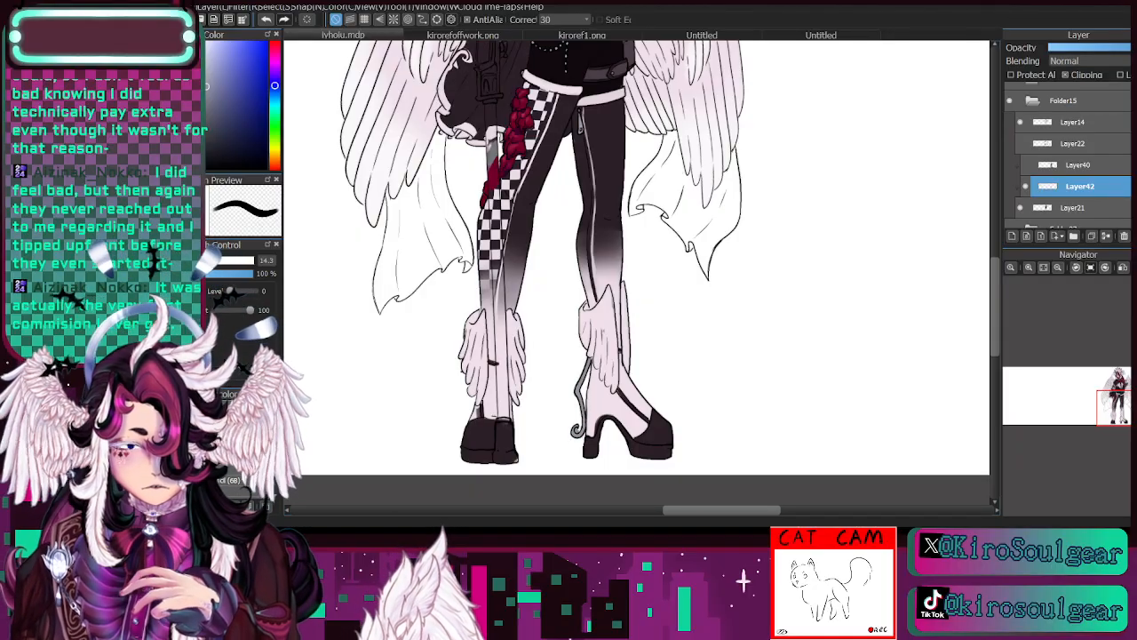
pyautogui.keyDown('alt'); pyautogui.click(609, 306); pyautogui.keyUp('alt')
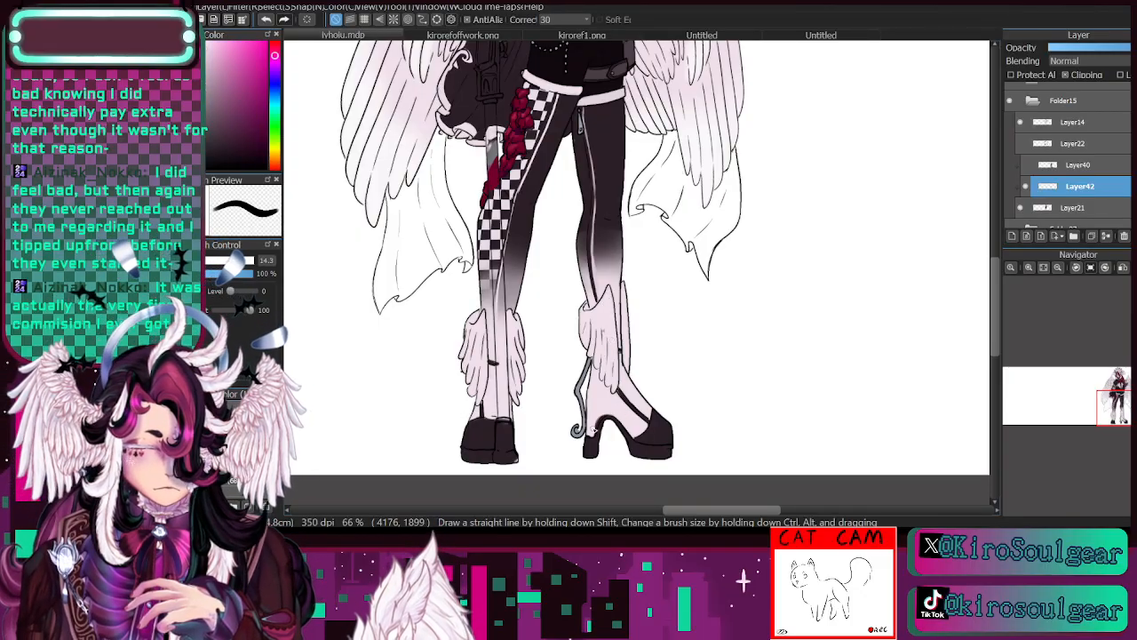
# - Compare the legs with the painted clipping layer hidden and shown, and merge it down into Layer21
pyautogui.click(1026, 186)
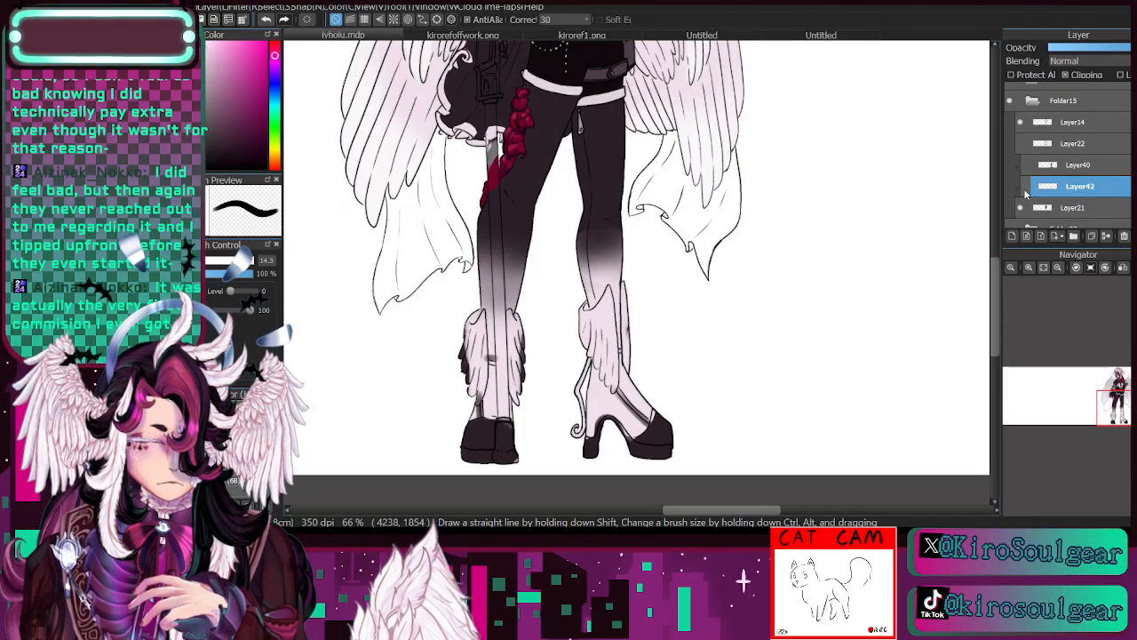
pyautogui.click(1026, 186)
pyautogui.moveTo(1103, 412)
pyautogui.mouseDown()
pyautogui.moveTo(1110, 392)
pyautogui.moveTo(1112, 414)
pyautogui.mouseUp()
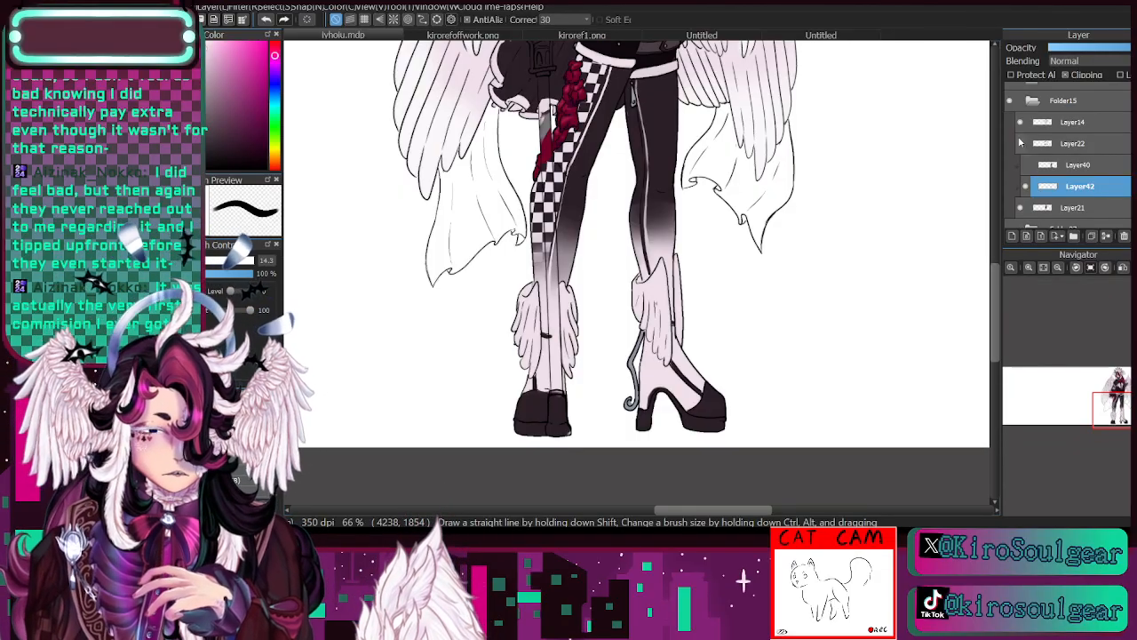
pyautogui.click(1026, 186)
pyautogui.click(1026, 187)
pyautogui.moveTo(1119, 413); pyautogui.dragTo(1117, 400)
pyautogui.click(1027, 190)
pyautogui.click(1027, 189)
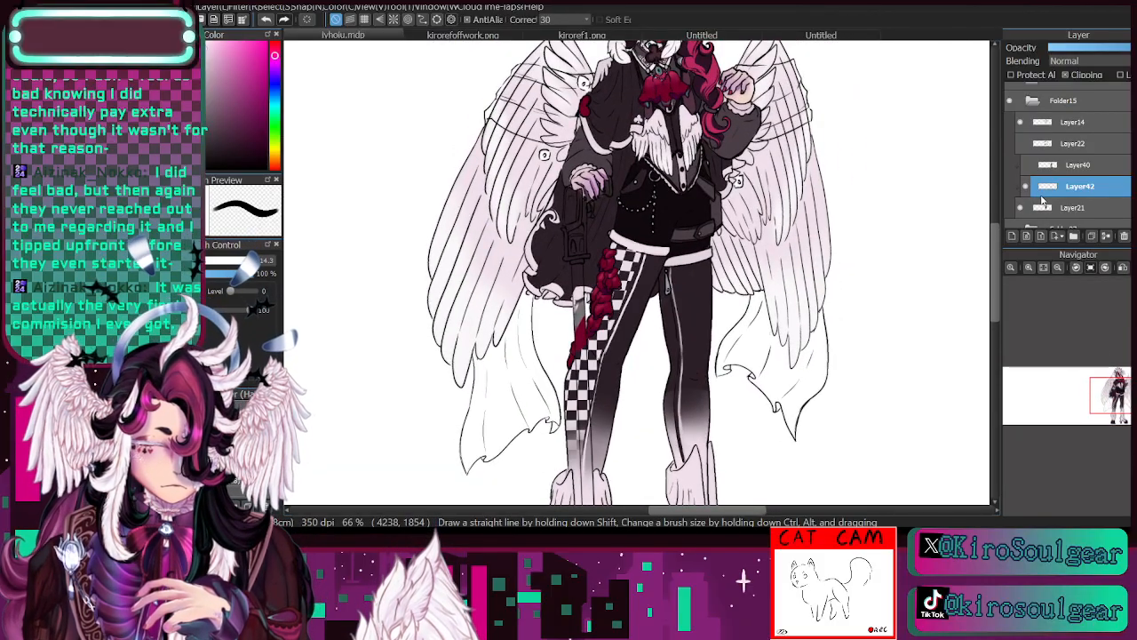
pyautogui.click(1106, 237)
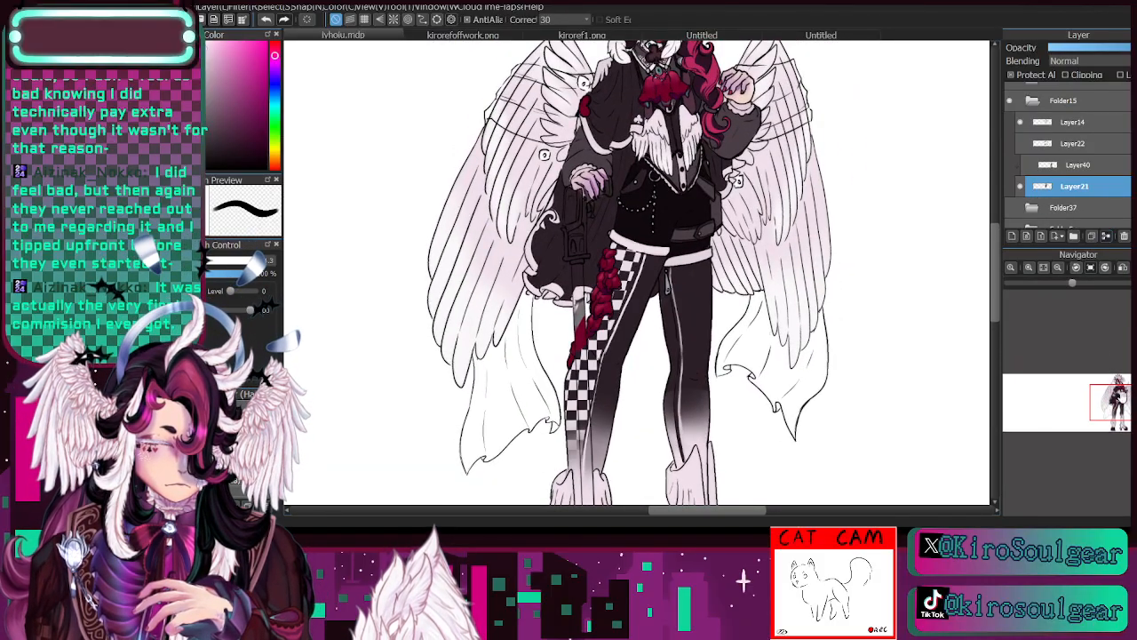
# - Sample the dark grey-purple from the raised arm's sleeve as the brush colour
pyautogui.moveTo(1118, 401)
pyautogui.mouseDown()
pyautogui.moveTo(1121, 419)
pyautogui.moveTo(1111, 396)
pyautogui.mouseUp()
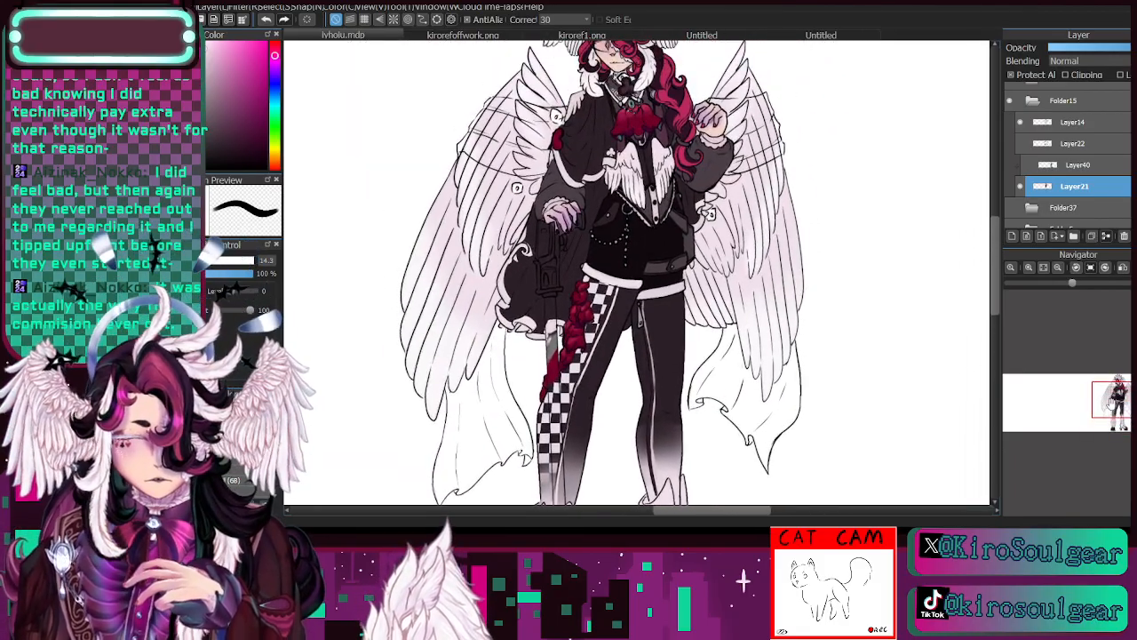
pyautogui.press('i')
pyautogui.click(715, 168)
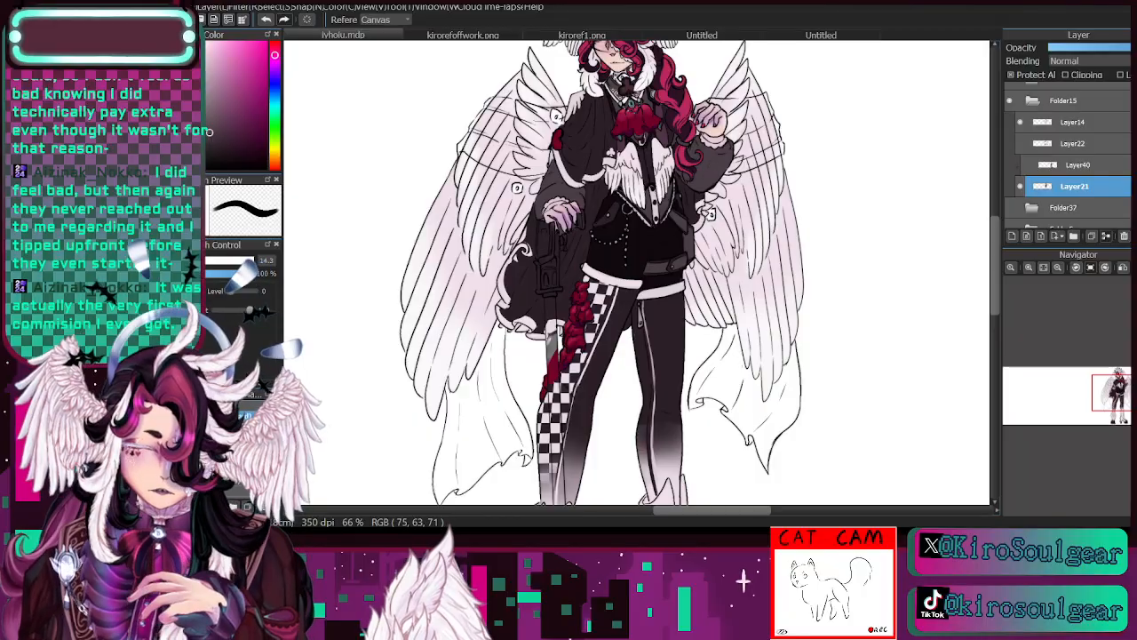
pyautogui.press('b')
# - Try filling the front panel of the high-heeled boot with the dark grey-purple using a size 15 brush, and undo it
pyautogui.moveTo(1116, 397); pyautogui.dragTo(1115, 412)
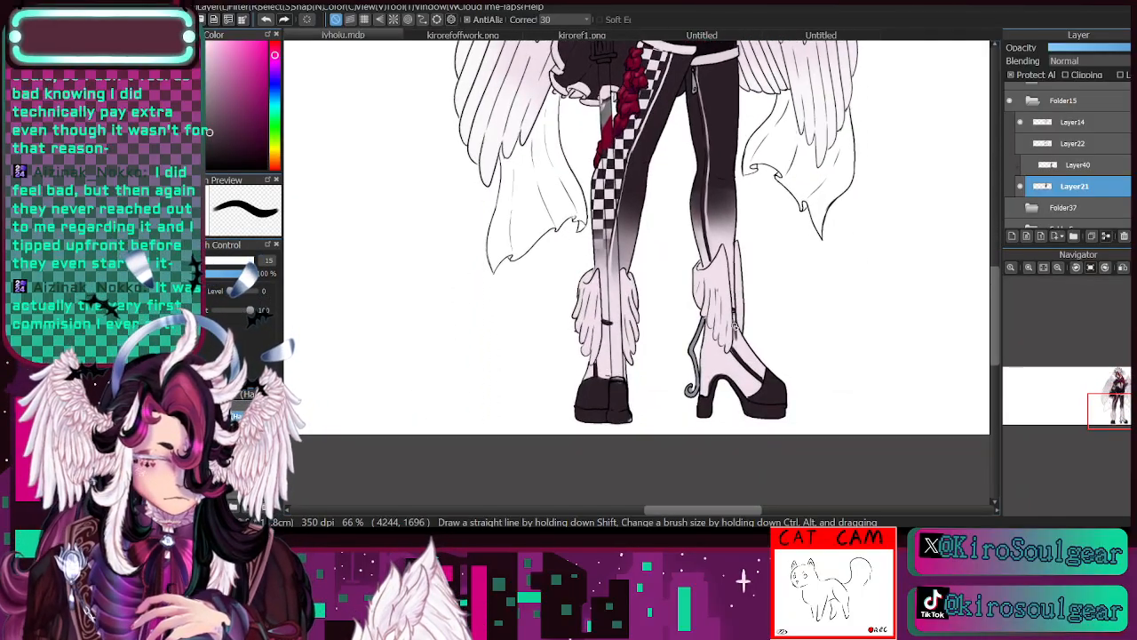
pyautogui.moveTo(735, 327)
pyautogui.mouseDown()
pyautogui.moveTo(756, 369)
pyautogui.moveTo(738, 340)
pyautogui.moveTo(763, 375)
pyautogui.mouseUp()
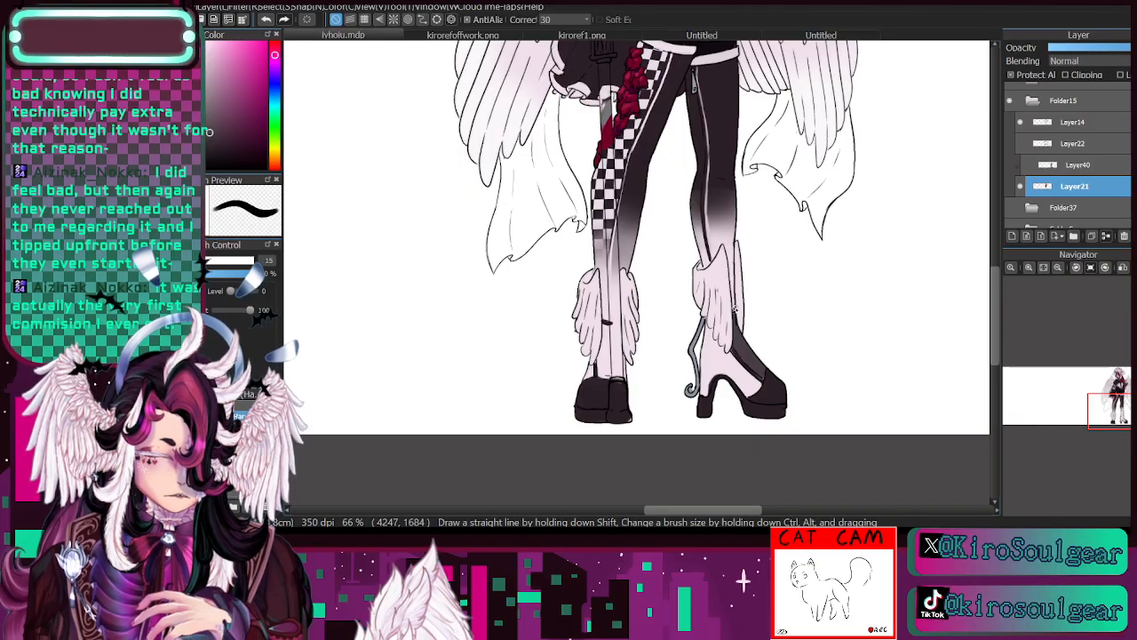
pyautogui.moveTo(1119, 413); pyautogui.dragTo(1116, 412)
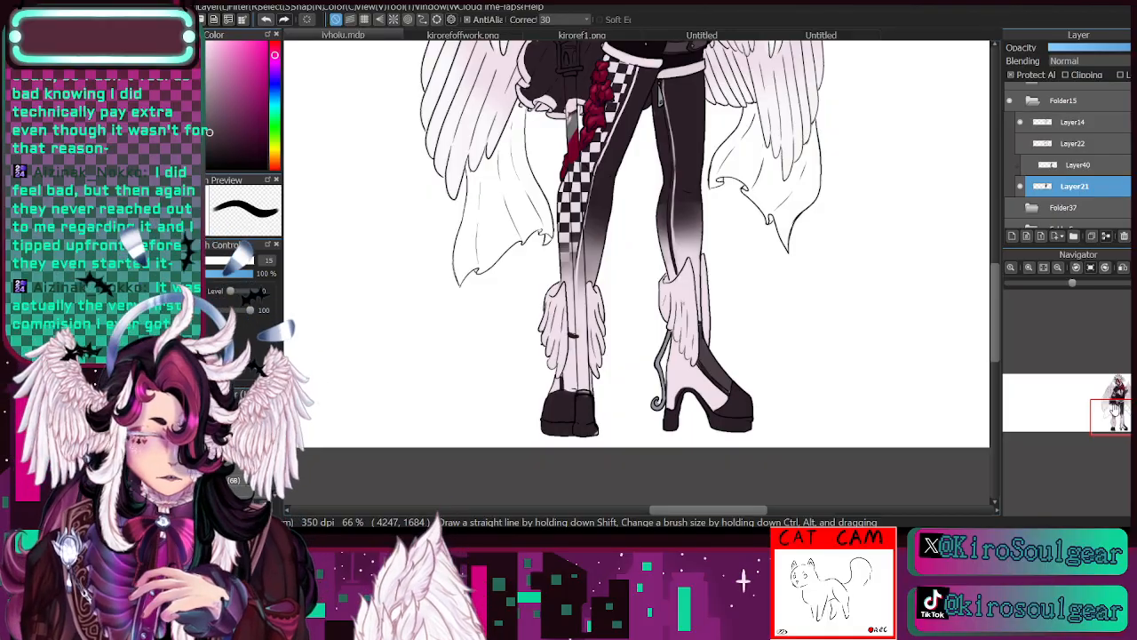
pyautogui.moveTo(1116, 417)
pyautogui.mouseDown()
pyautogui.moveTo(1115, 388)
pyautogui.moveTo(1114, 425)
pyautogui.moveTo(1121, 405)
pyautogui.mouseUp()
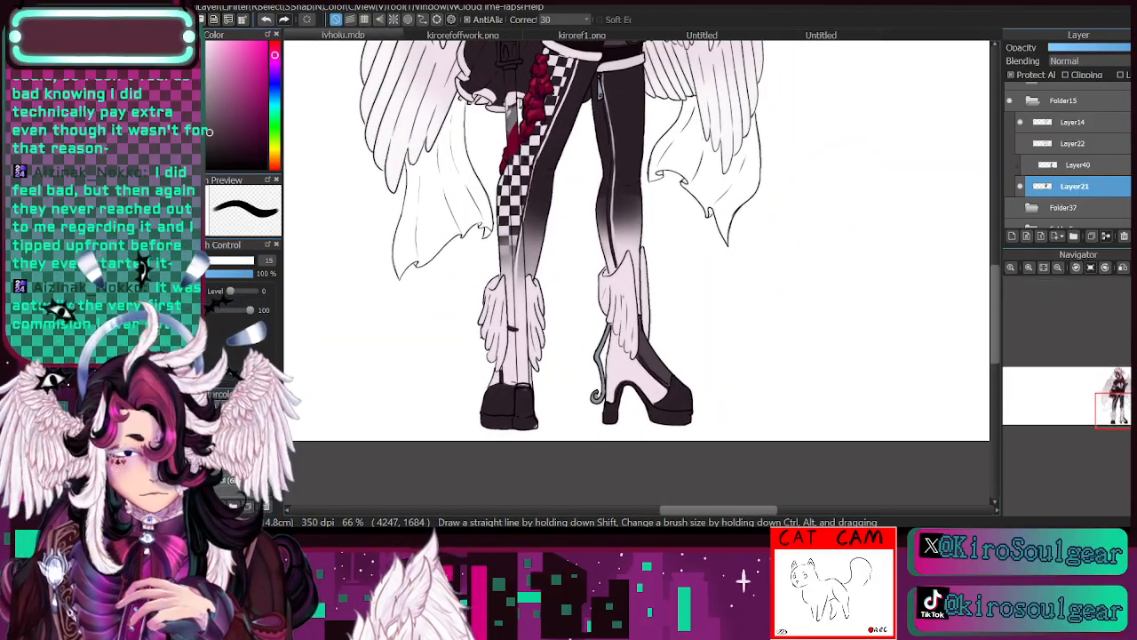
pyautogui.click(265, 19)
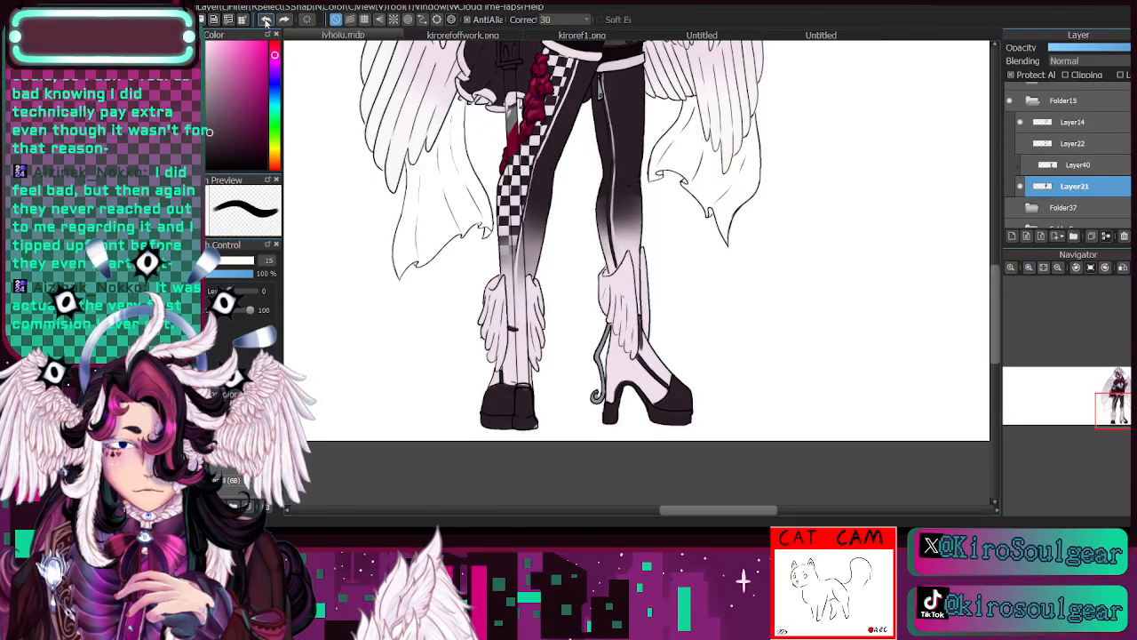
pyautogui.click(264, 19)
pyautogui.click(265, 20)
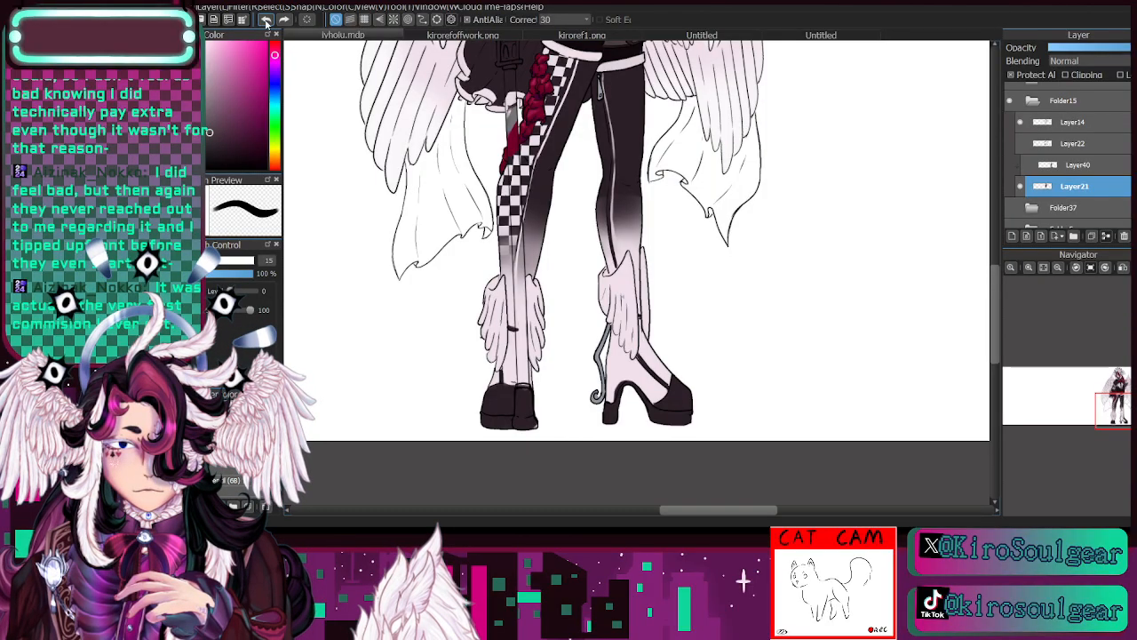
# - Paint the lower feathers of the ankle wings on both boots dark grey-purple
pyautogui.moveTo(497, 370)
pyautogui.mouseDown()
pyautogui.moveTo(498, 339)
pyautogui.moveTo(491, 365)
pyautogui.moveTo(478, 347)
pyautogui.moveTo(481, 318)
pyautogui.moveTo(505, 346)
pyautogui.moveTo(543, 311)
pyautogui.mouseUp()
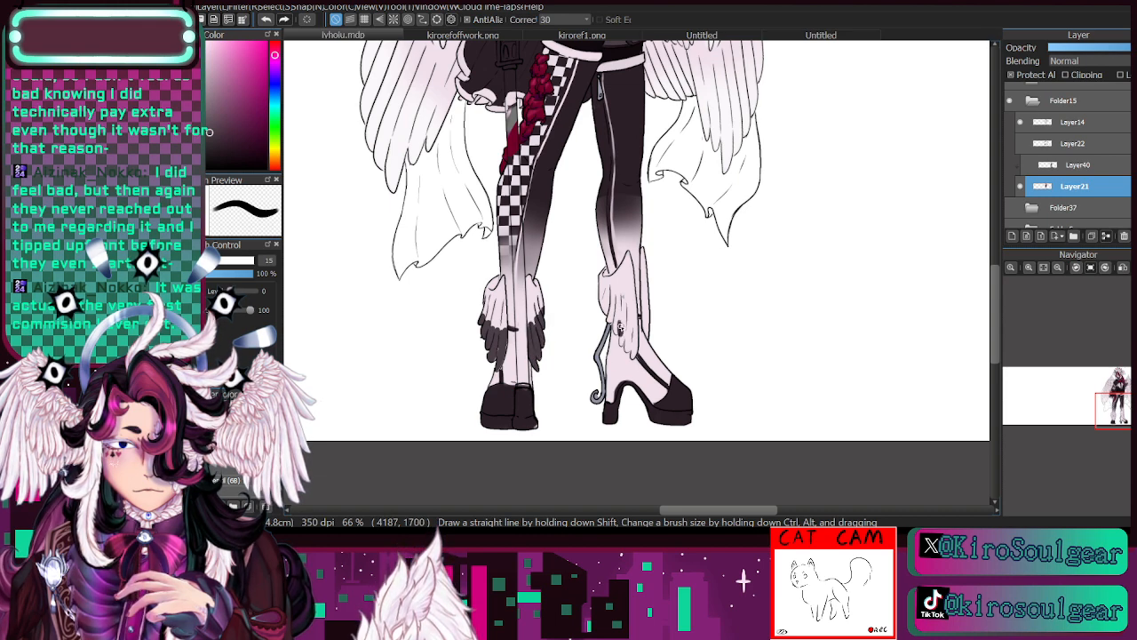
pyautogui.moveTo(620, 322)
pyautogui.mouseDown()
pyautogui.moveTo(634, 355)
pyautogui.moveTo(638, 327)
pyautogui.mouseUp()
pyautogui.moveTo(626, 306)
pyautogui.mouseDown()
pyautogui.moveTo(629, 334)
pyautogui.moveTo(617, 334)
pyautogui.moveTo(604, 311)
pyautogui.moveTo(648, 334)
pyautogui.moveTo(643, 293)
pyautogui.mouseUp()
# - Blend the dark feather tips upward into the light ankle wings using a soft brush at 13% opacity
pyautogui.press('b')
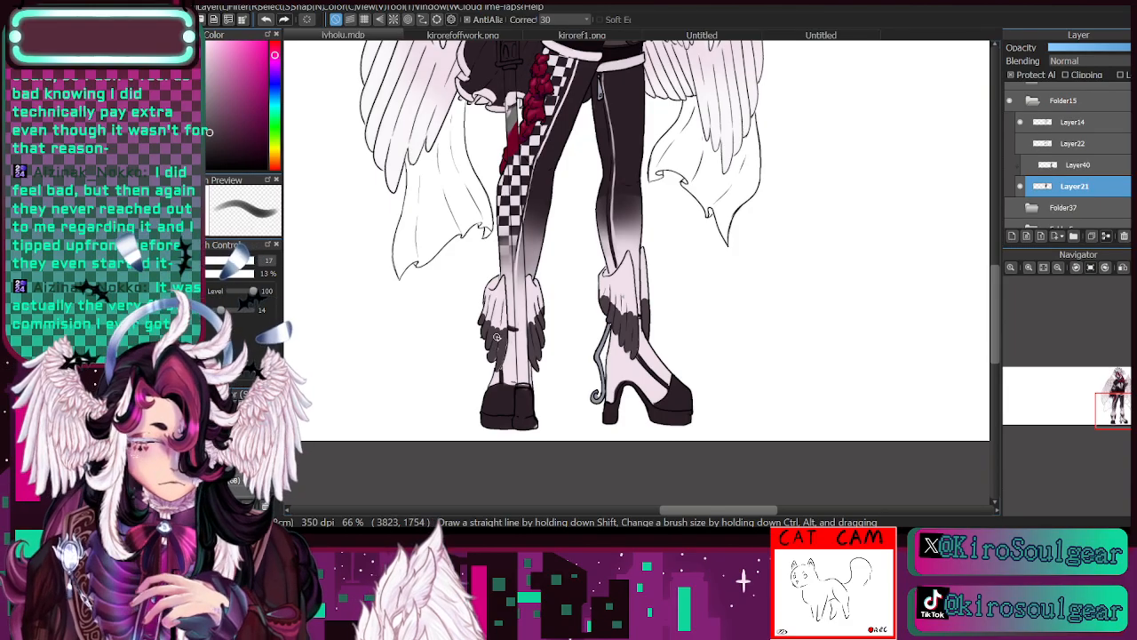
pyautogui.moveTo(501, 323)
pyautogui.mouseDown()
pyautogui.moveTo(503, 336)
pyautogui.moveTo(482, 306)
pyautogui.mouseUp()
pyautogui.hotkey('ctrl', 'z')
pyautogui.click(214, 262)
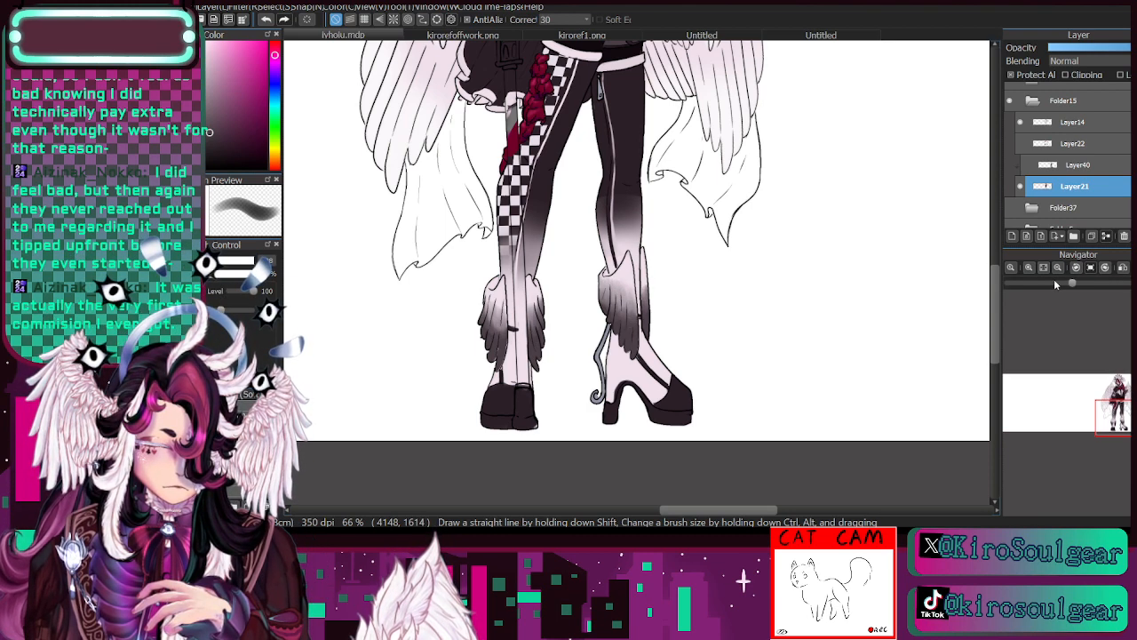
pyautogui.click(1075, 268)
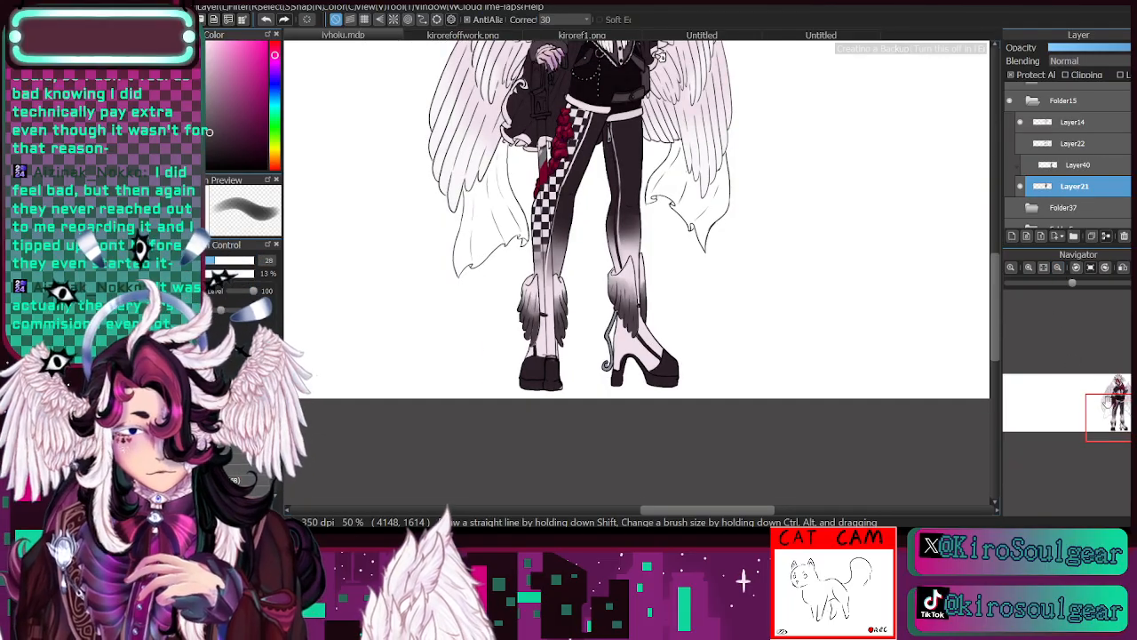
pyautogui.moveTo(1122, 414); pyautogui.dragTo(1125, 402)
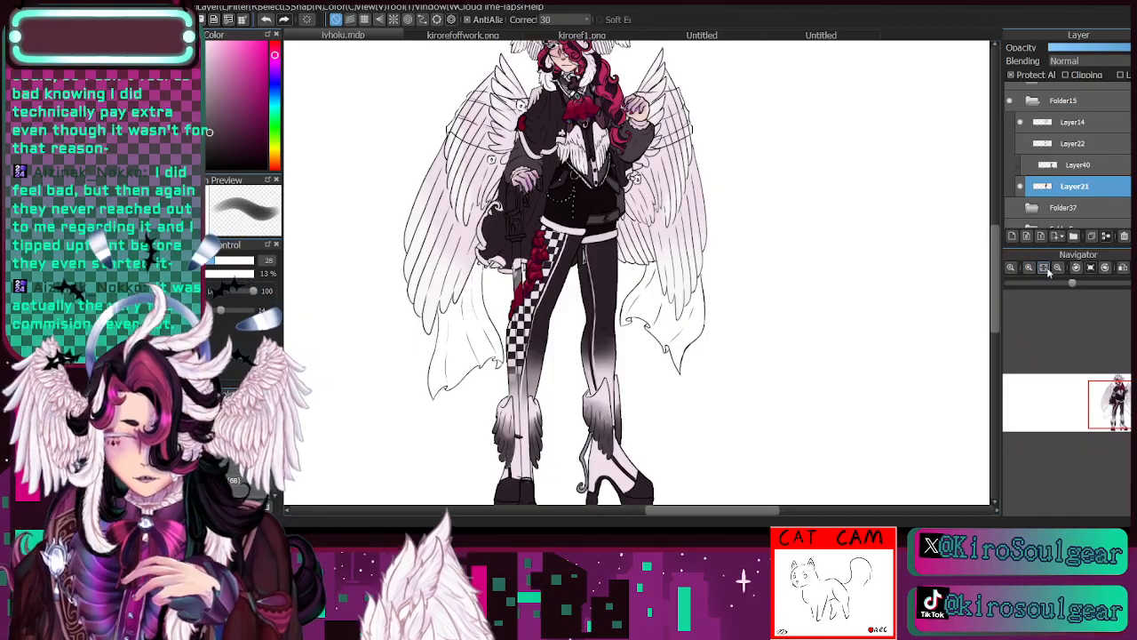
# - Sample crimson beside the checkered trouser stripe and paint the lower soles, the arch and the inner heel of the shoes
pyautogui.click(1030, 267)
pyautogui.click(1031, 268)
pyautogui.moveTo(1117, 397)
pyautogui.mouseDown()
pyautogui.moveTo(1121, 431)
pyautogui.moveTo(1121, 405)
pyautogui.mouseUp()
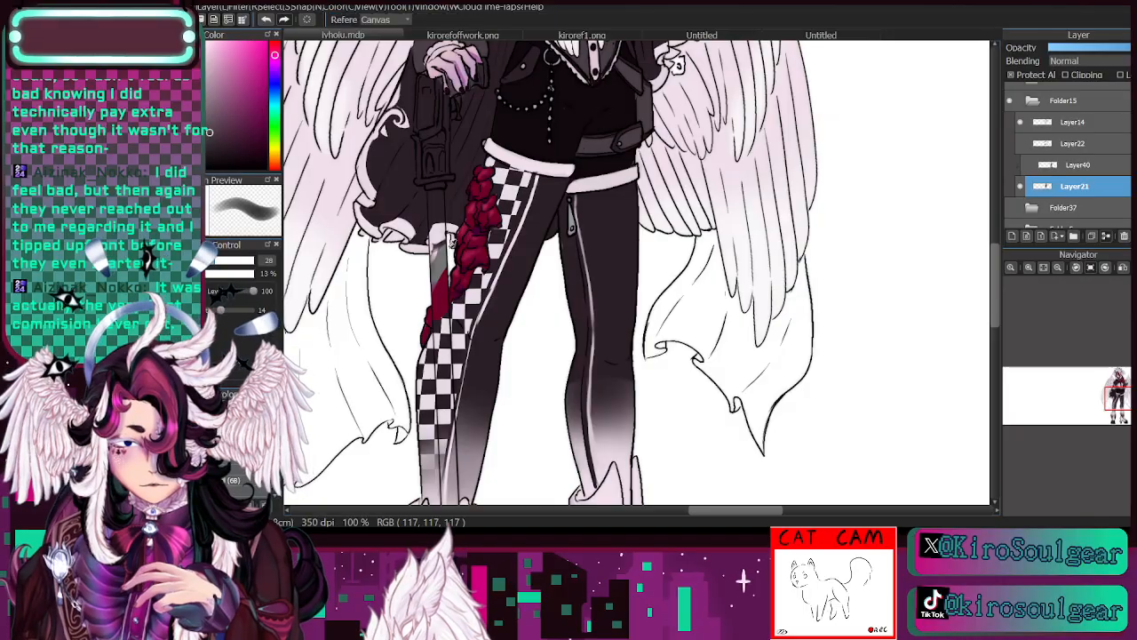
pyautogui.press('n')
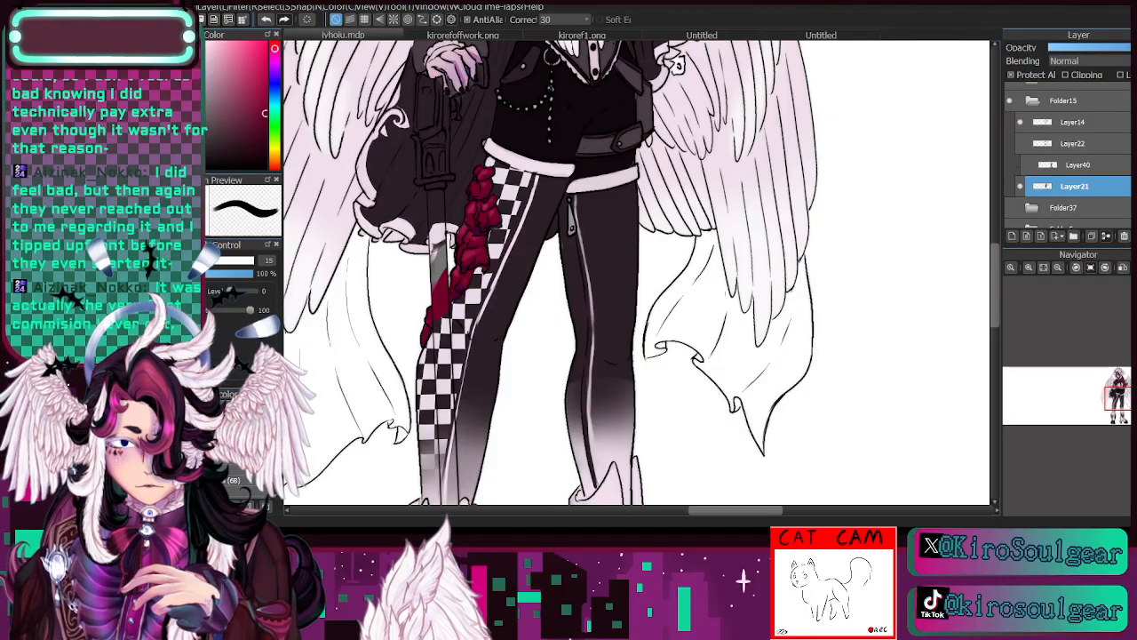
pyautogui.moveTo(1117, 396); pyautogui.dragTo(1115, 431)
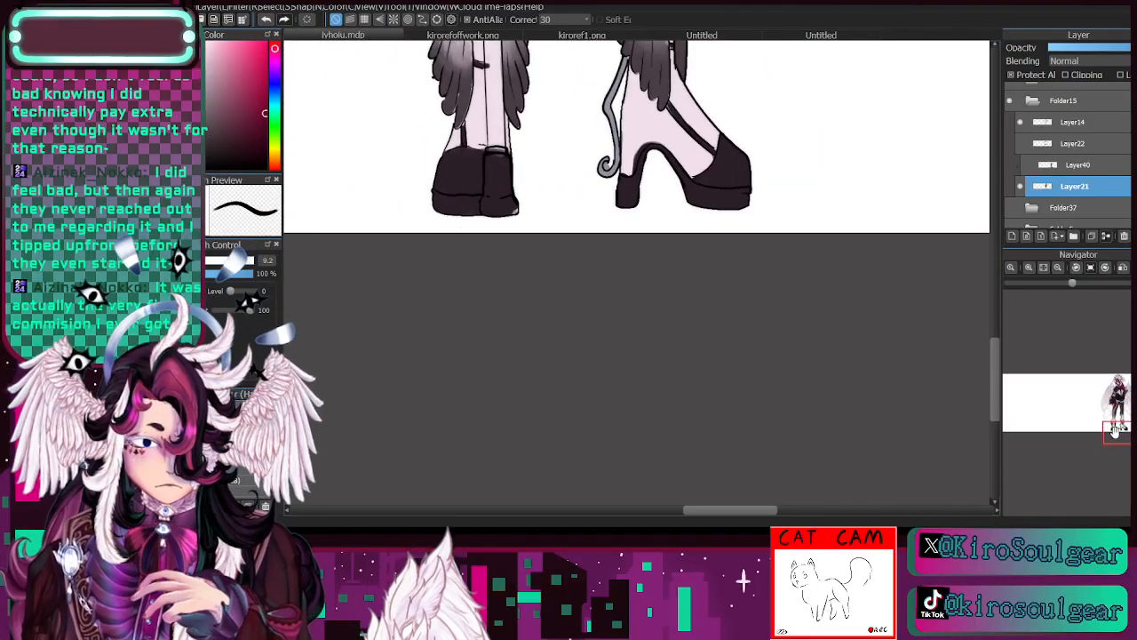
pyautogui.moveTo(435, 206)
pyautogui.mouseDown()
pyautogui.moveTo(472, 219)
pyautogui.moveTo(436, 206)
pyautogui.moveTo(503, 206)
pyautogui.moveTo(480, 213)
pyautogui.mouseUp()
pyautogui.click(177, 260)
pyautogui.moveTo(696, 205); pyautogui.dragTo(752, 199)
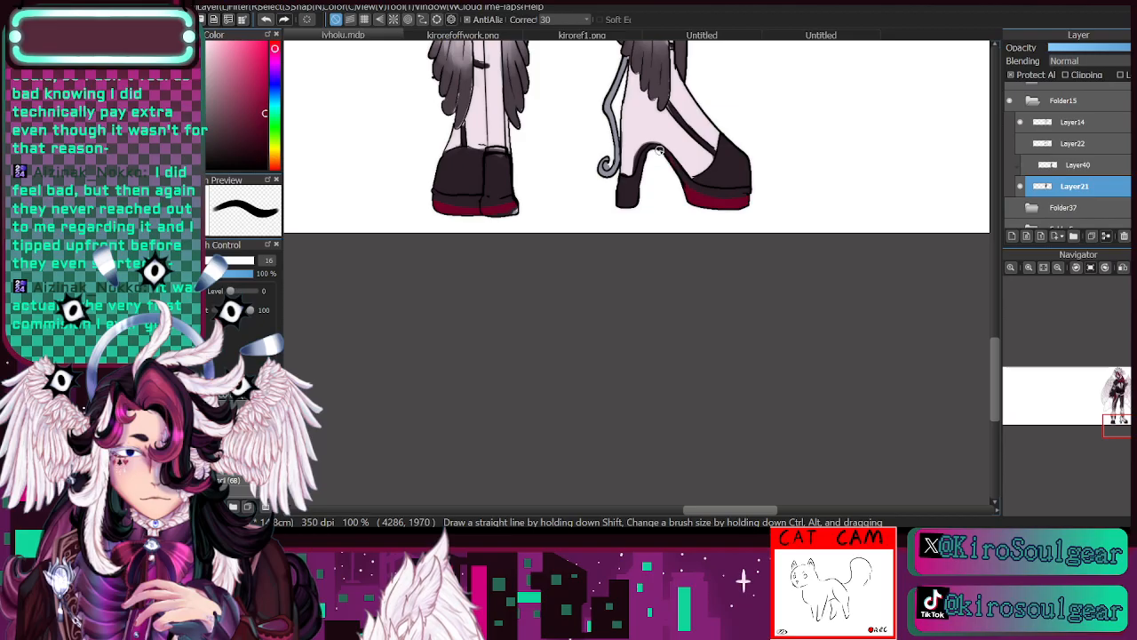
pyautogui.moveTo(660, 150); pyautogui.dragTo(628, 213)
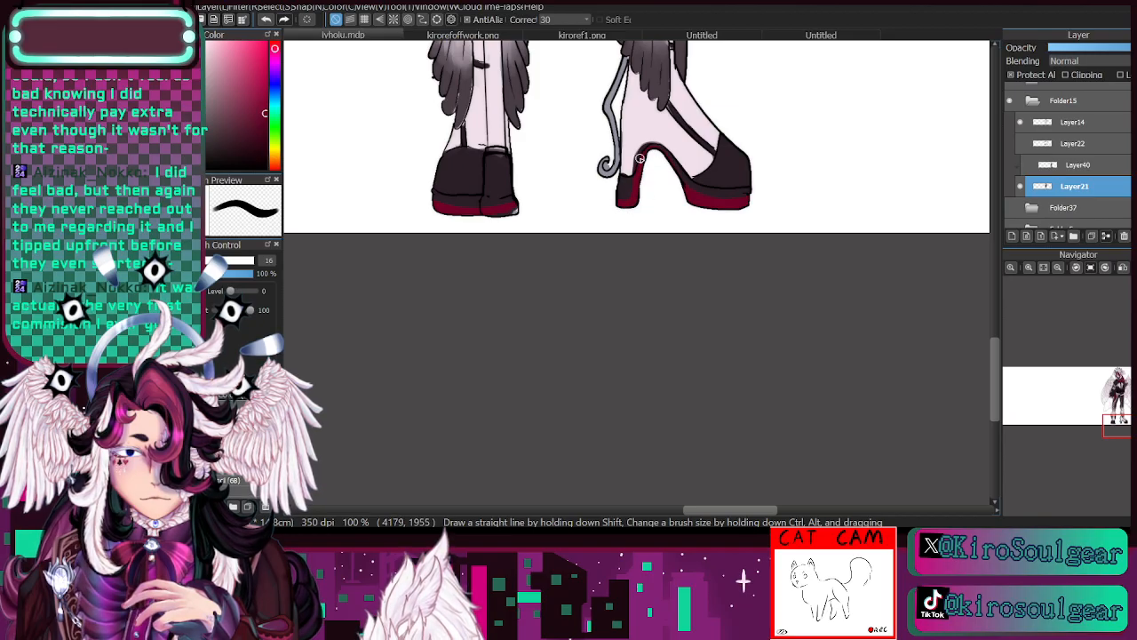
# - Sample the dark shoe colour from the heel and touch up the upper rim of the crimson arch with a size 12.8 brush
pyautogui.press('i')
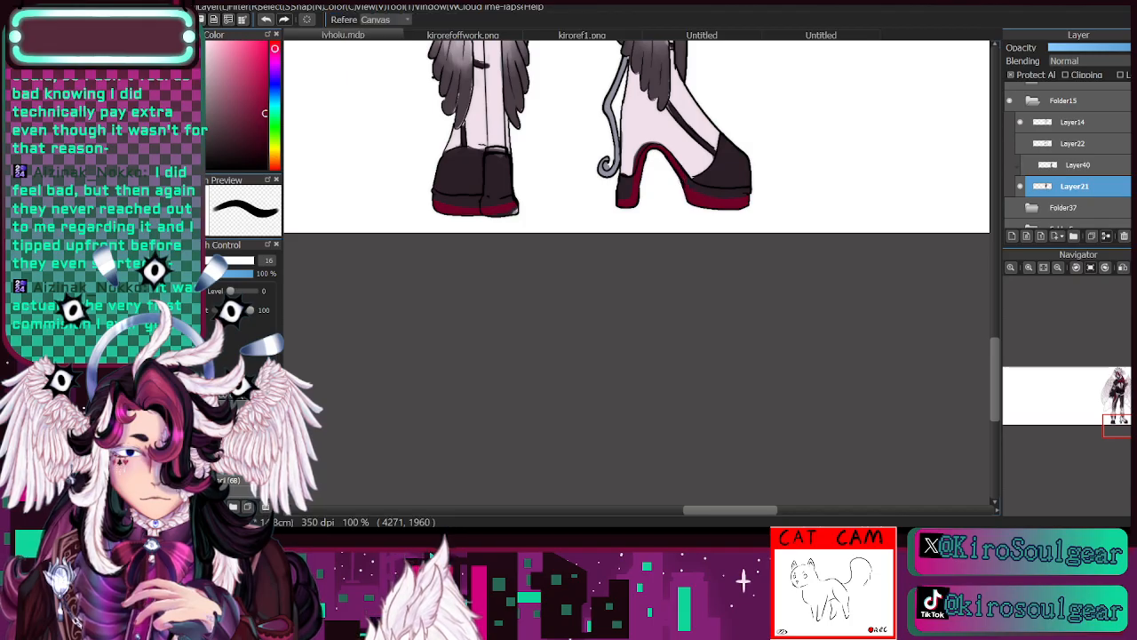
pyautogui.click(626, 185)
pyautogui.press('b')
pyautogui.press('[')
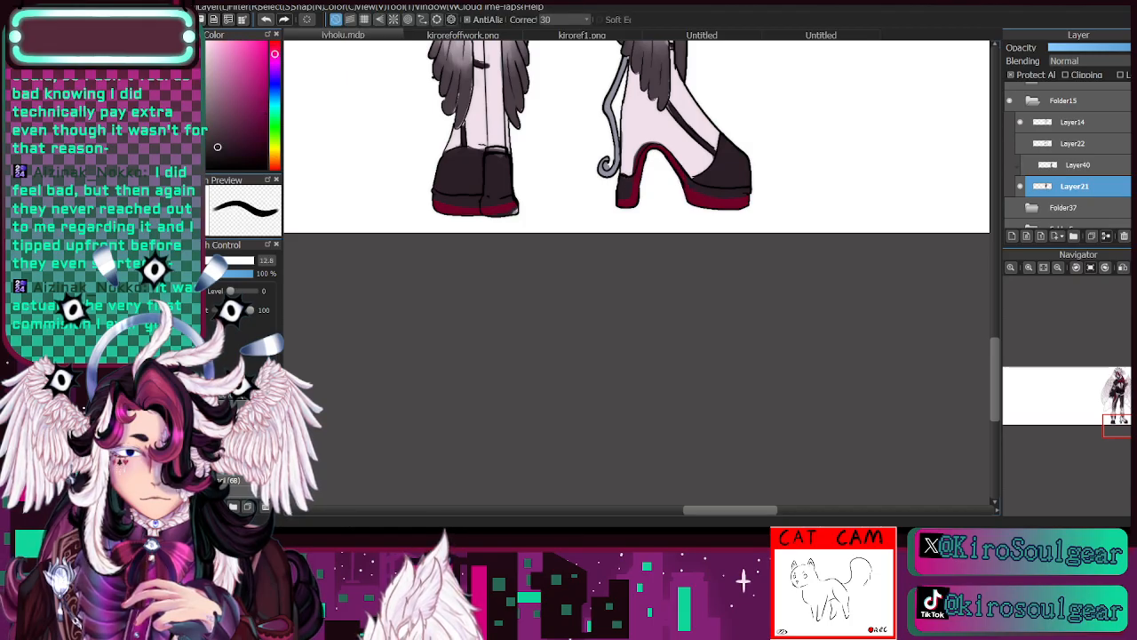
pyautogui.moveTo(639, 168)
pyautogui.mouseDown()
pyautogui.moveTo(650, 142)
pyautogui.moveTo(656, 157)
pyautogui.moveTo(647, 144)
pyautogui.moveTo(660, 142)
pyautogui.moveTo(697, 180)
pyautogui.mouseUp()
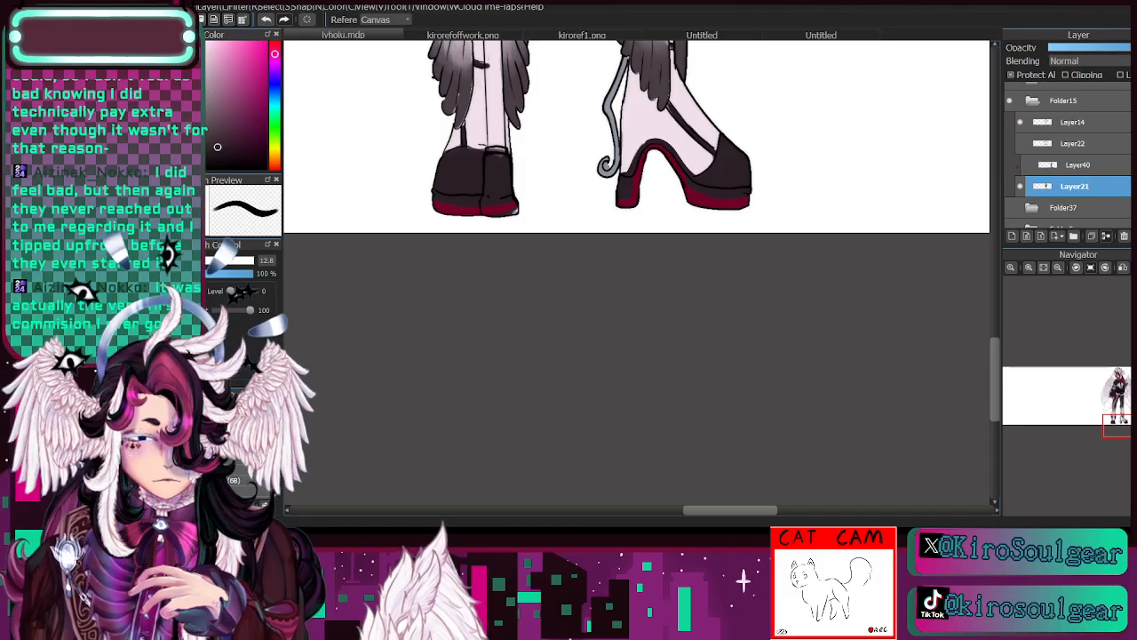
# - Sample the sole's crimson and fill the remaining dark areas of the heel and both platform soles with it
pyautogui.keyDown('alt'); pyautogui.click(708, 193); pyautogui.keyUp('alt')
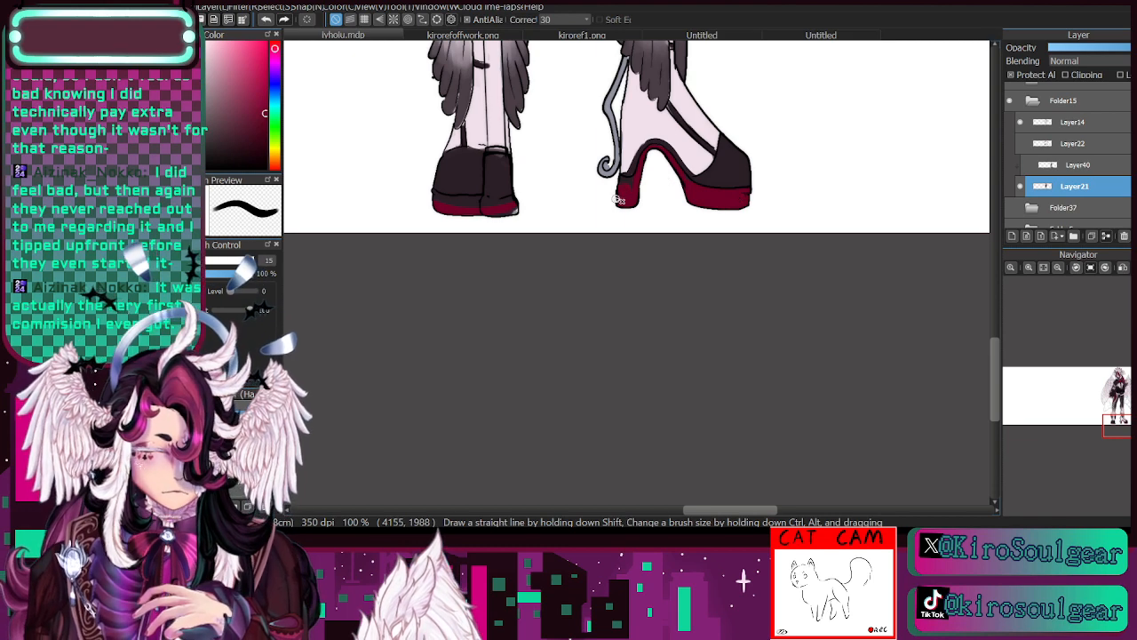
pyautogui.moveTo(442, 199)
pyautogui.mouseDown()
pyautogui.moveTo(507, 204)
pyautogui.moveTo(495, 199)
pyautogui.mouseUp()
pyautogui.click(1058, 268)
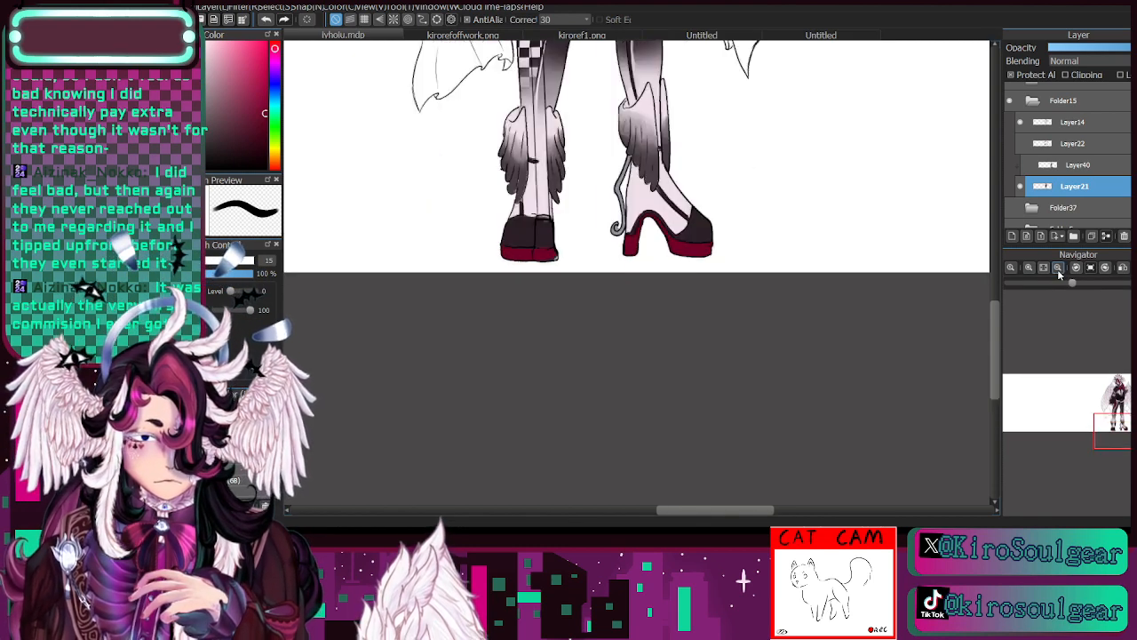
pyautogui.moveTo(1121, 430); pyautogui.dragTo(1116, 421)
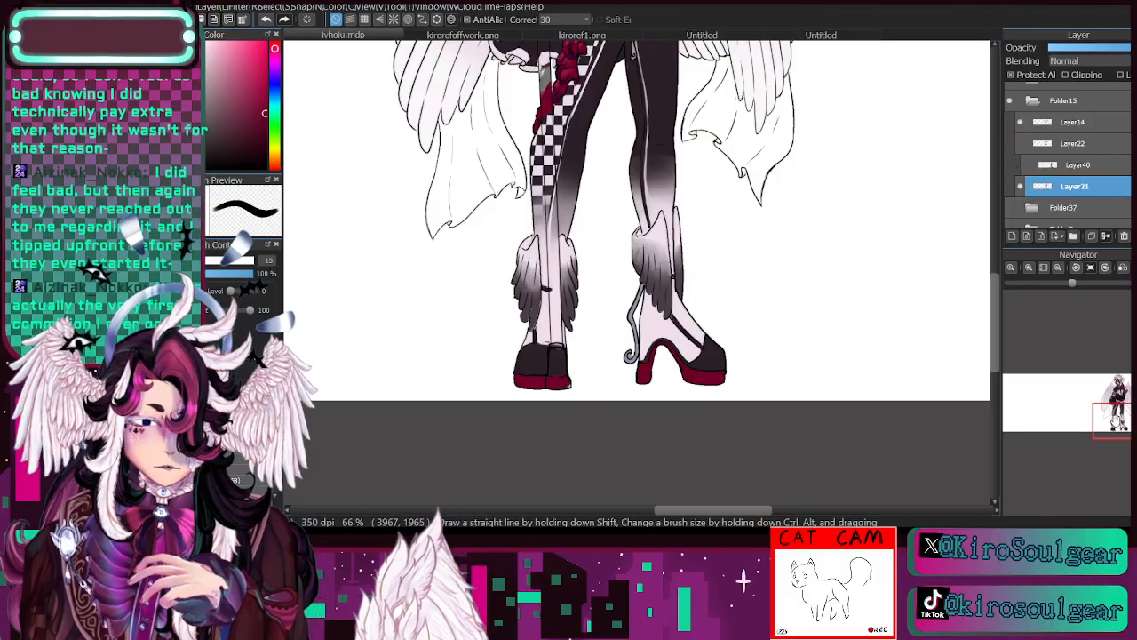
# - Compare the boots with those on the kirorefoffwork.png reference sheet, and return to the drawing
pyautogui.click(582, 36)
pyautogui.click(491, 36)
pyautogui.moveTo(1057, 388); pyautogui.dragTo(1049, 436)
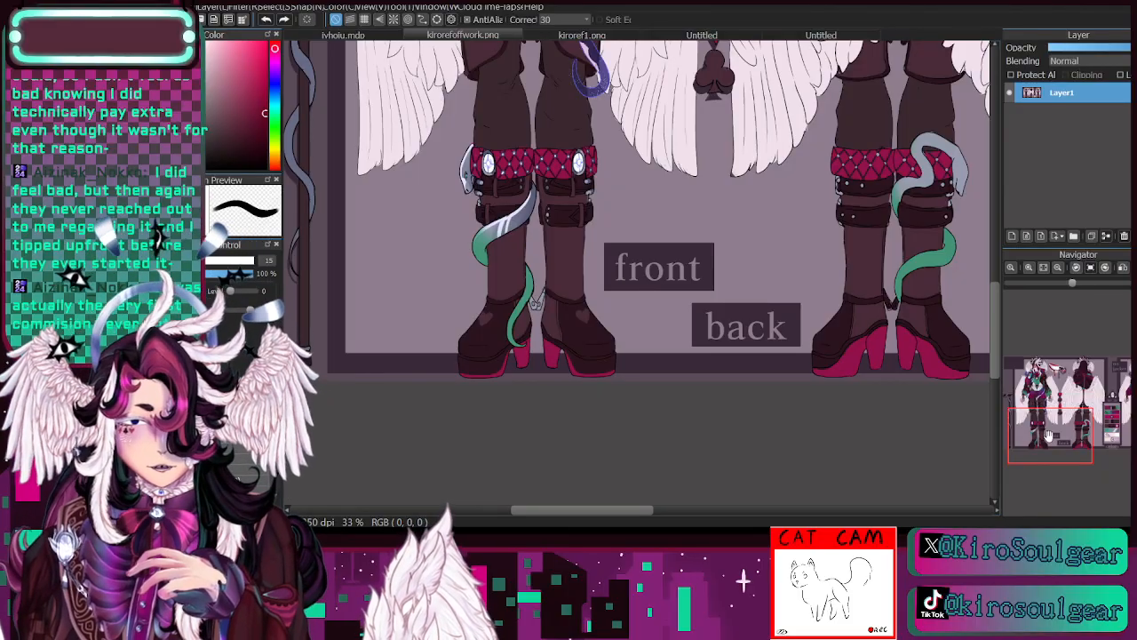
pyautogui.click(360, 35)
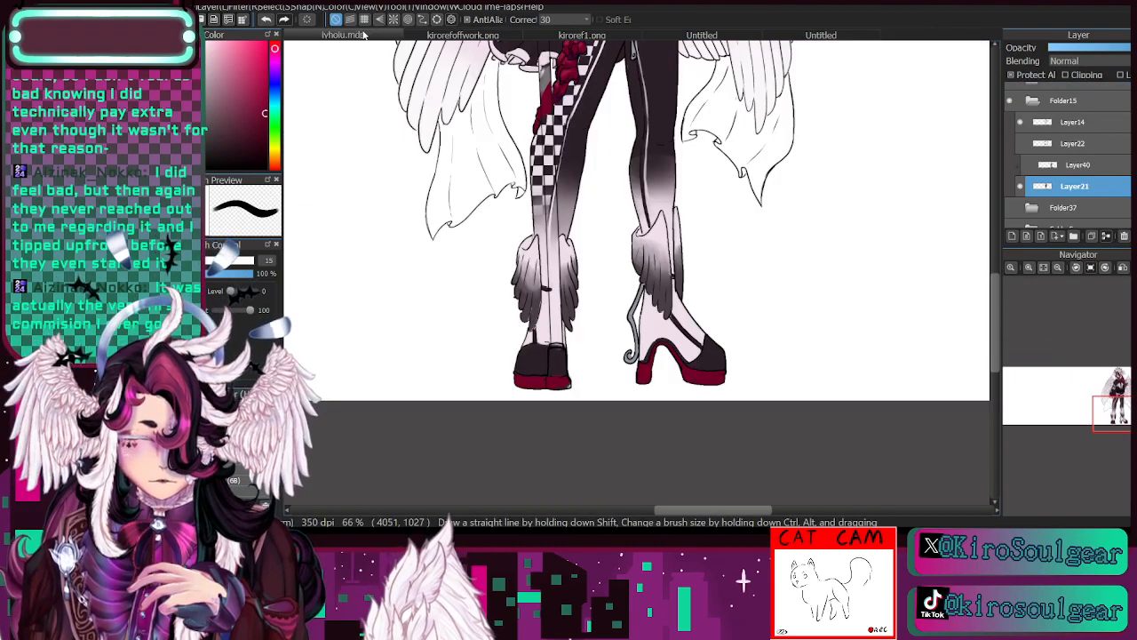
pyautogui.moveTo(1111, 414)
pyautogui.mouseDown()
pyautogui.moveTo(1113, 392)
pyautogui.moveTo(1121, 427)
pyautogui.mouseUp()
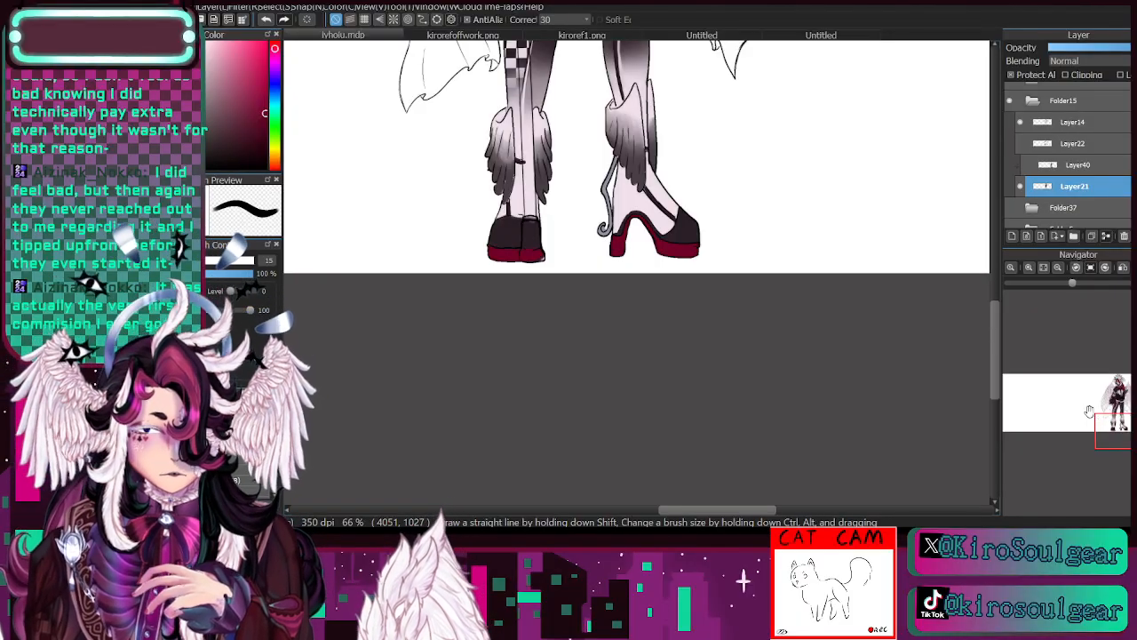
# - Check the colouring by hiding and showing Layer21, and fill the pupils of the eyes on the large wing with near-black
pyautogui.moveTo(1122, 430); pyautogui.dragTo(1121, 394)
pyautogui.click(1021, 186)
pyautogui.click(1021, 187)
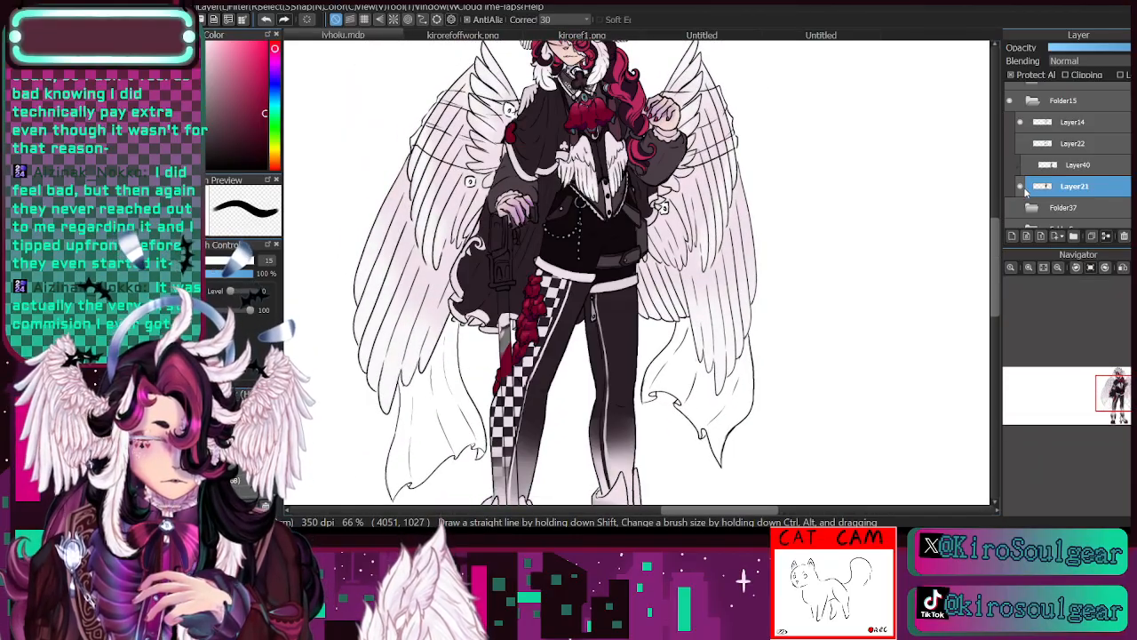
pyautogui.click(1030, 268)
pyautogui.click(1030, 267)
pyautogui.moveTo(1116, 396); pyautogui.dragTo(1112, 392)
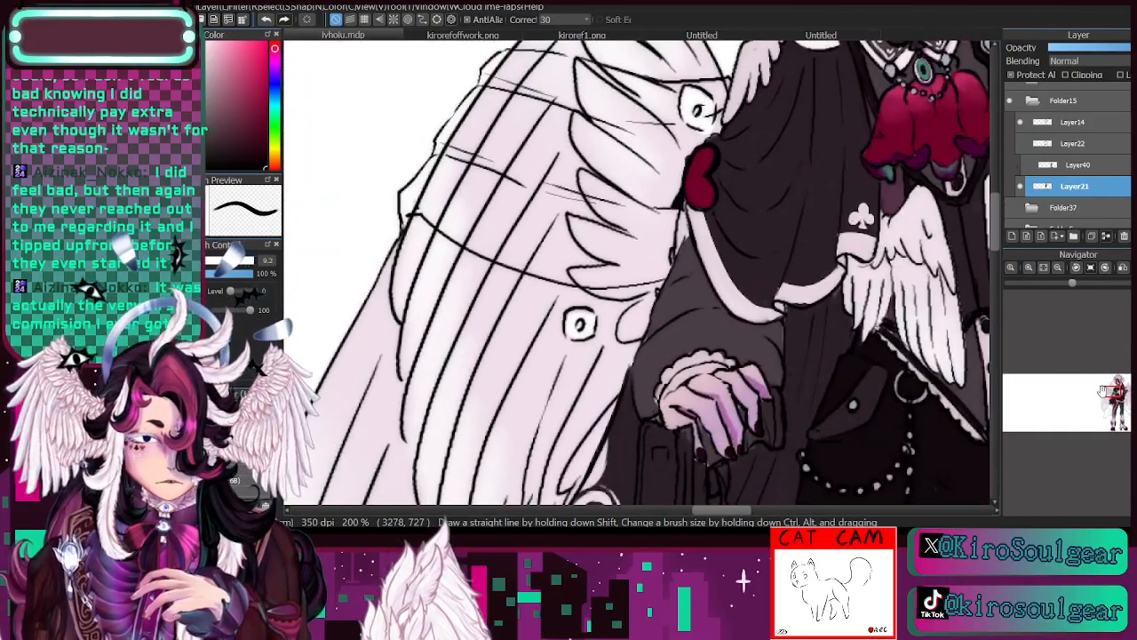
pyautogui.moveTo(581, 320); pyautogui.dragTo(579, 323)
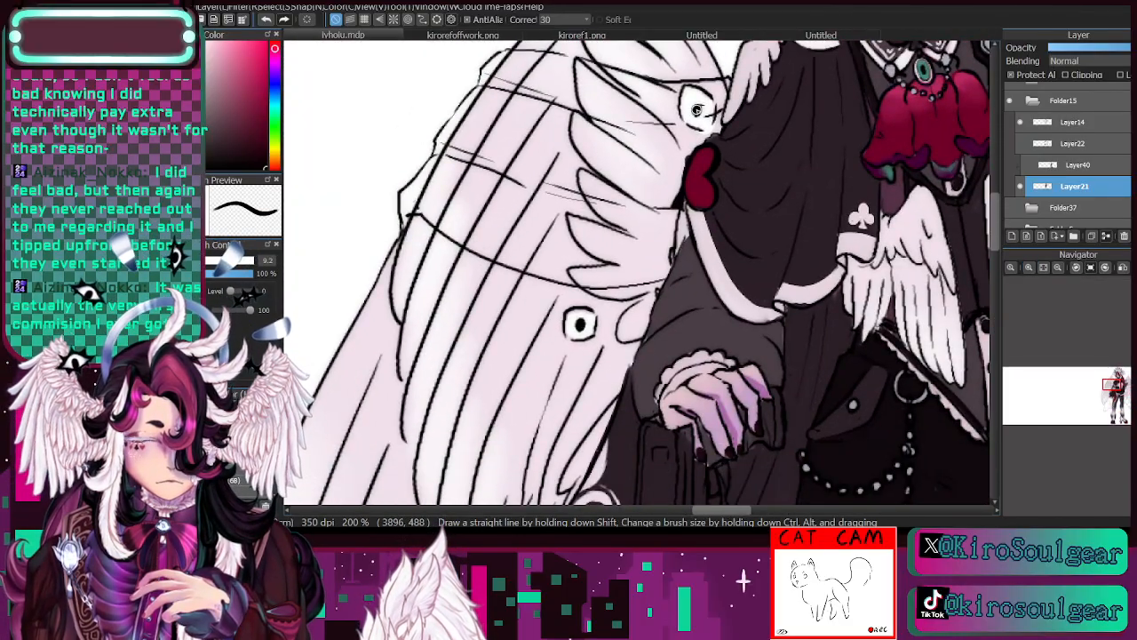
# - Add a new clipping layer directly above Layer21
pyautogui.click(1058, 268)
pyautogui.moveTo(1123, 398); pyautogui.dragTo(1114, 402)
pyautogui.click(1058, 266)
pyautogui.click(1013, 237)
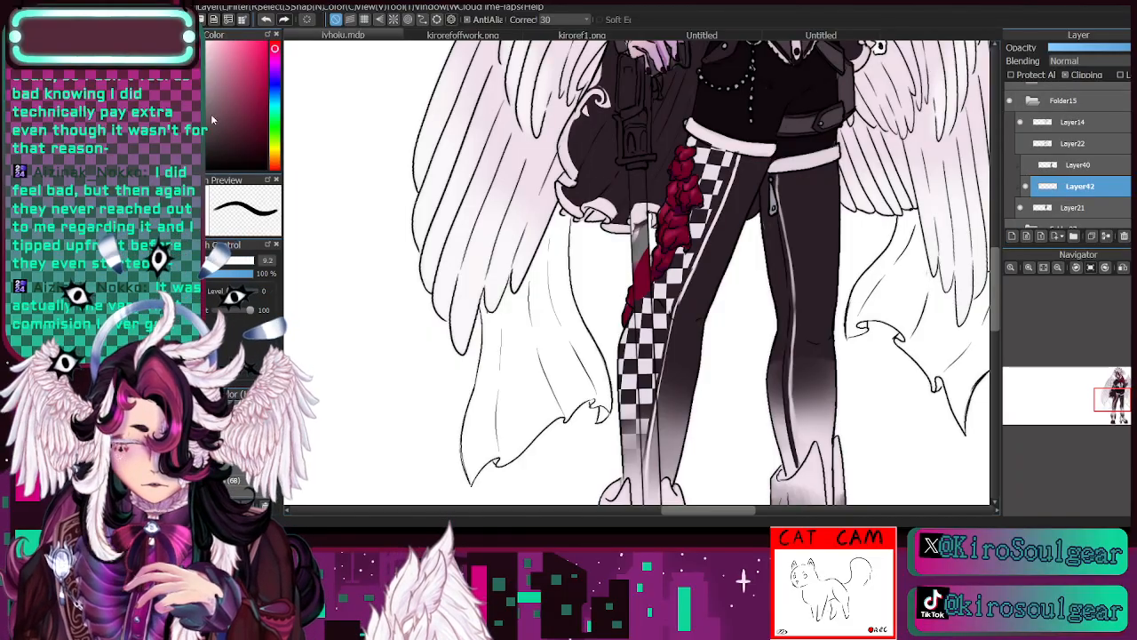
# - Paint the outer edges of the cane's grip and the handle parts around the hand grey
pyautogui.click(1029, 266)
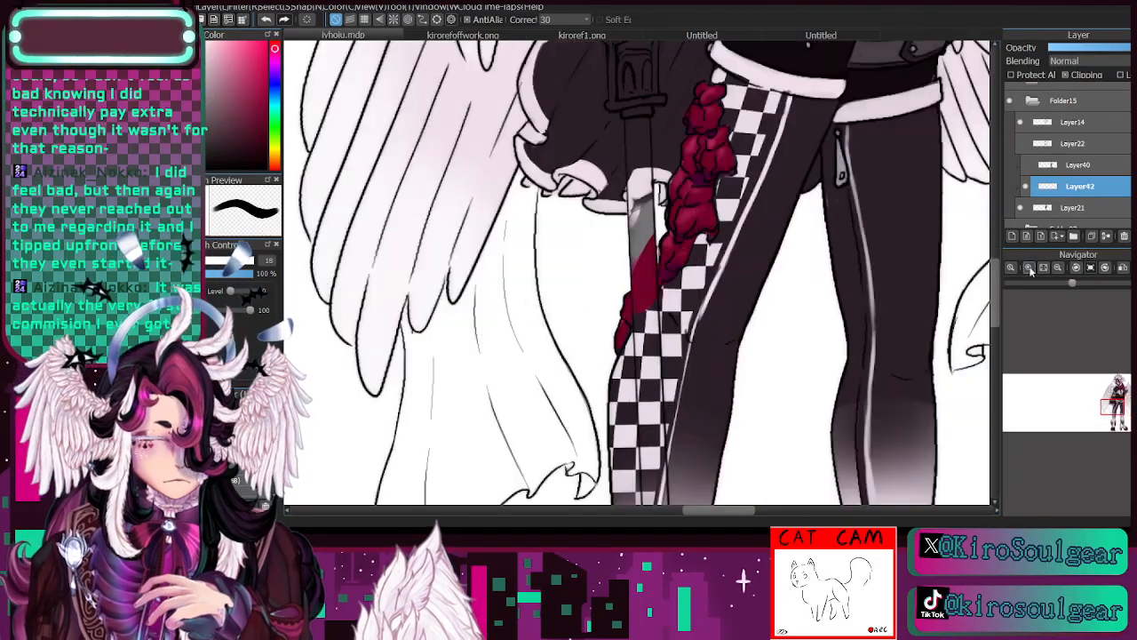
pyautogui.click(1029, 266)
pyautogui.click(1029, 267)
pyautogui.moveTo(1116, 405); pyautogui.dragTo(1113, 399)
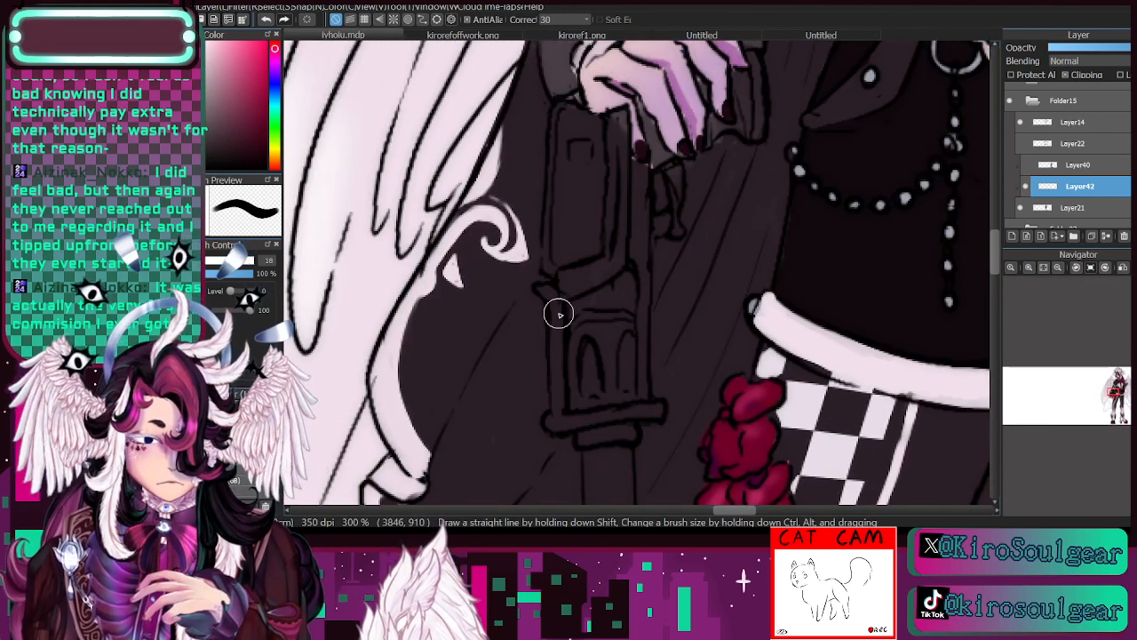
pyautogui.moveTo(557, 312); pyautogui.dragTo(564, 406)
pyautogui.moveTo(557, 283); pyautogui.dragTo(559, 299)
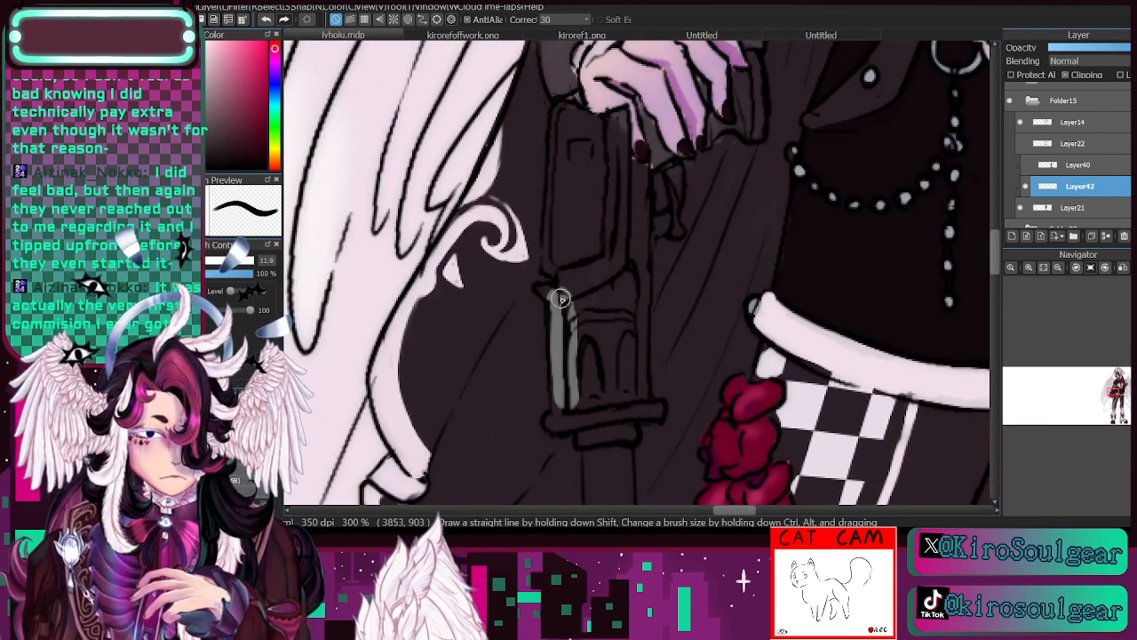
pyautogui.moveTo(561, 297)
pyautogui.mouseDown()
pyautogui.moveTo(565, 268)
pyautogui.moveTo(549, 266)
pyautogui.moveTo(555, 137)
pyautogui.moveTo(560, 184)
pyautogui.moveTo(560, 115)
pyautogui.moveTo(575, 98)
pyautogui.moveTo(583, 131)
pyautogui.moveTo(621, 115)
pyautogui.moveTo(622, 236)
pyautogui.mouseUp()
pyautogui.moveTo(638, 164)
pyautogui.mouseDown()
pyautogui.moveTo(640, 285)
pyautogui.moveTo(639, 223)
pyautogui.moveTo(671, 233)
pyautogui.moveTo(673, 170)
pyautogui.moveTo(675, 238)
pyautogui.moveTo(660, 151)
pyautogui.mouseUp()
pyautogui.moveTo(647, 111)
pyautogui.mouseDown()
pyautogui.moveTo(722, 142)
pyautogui.moveTo(710, 140)
pyautogui.moveTo(719, 123)
pyautogui.moveTo(744, 116)
pyautogui.moveTo(745, 128)
pyautogui.moveTo(738, 74)
pyautogui.moveTo(752, 72)
pyautogui.moveTo(752, 115)
pyautogui.moveTo(751, 60)
pyautogui.moveTo(757, 128)
pyautogui.mouseUp()
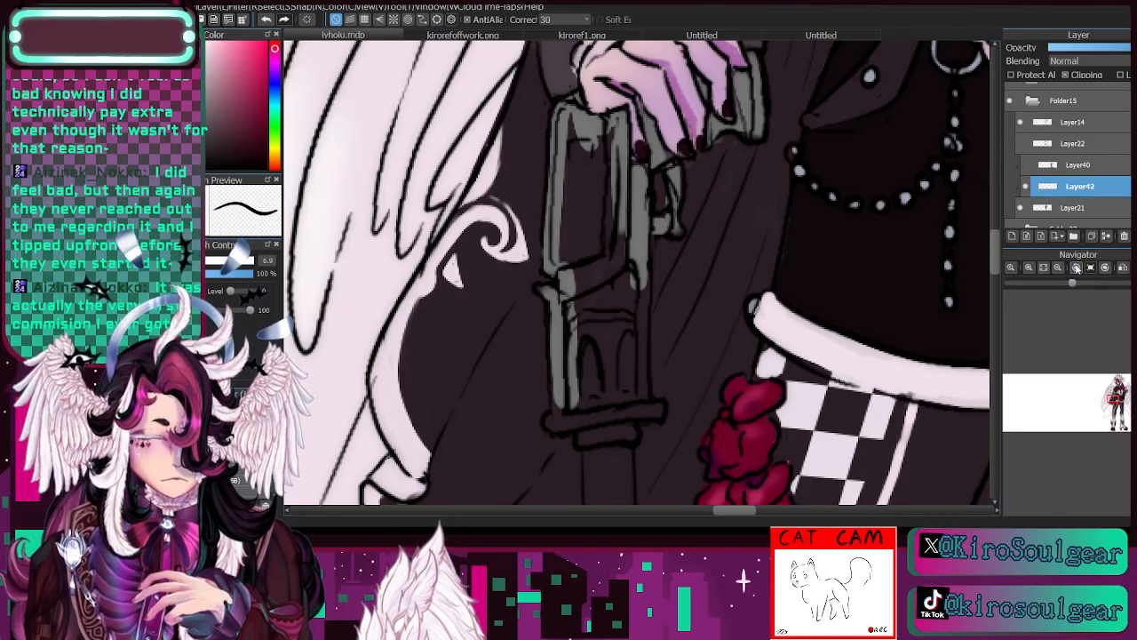
# - Fill the inside of the cane's grip, its arched section and the collar beneath with grey, undoing one stray stroke
pyautogui.click(1059, 267)
pyautogui.moveTo(597, 192); pyautogui.dragTo(598, 293)
pyautogui.moveTo(593, 169)
pyautogui.mouseDown()
pyautogui.moveTo(611, 304)
pyautogui.moveTo(622, 213)
pyautogui.moveTo(632, 344)
pyautogui.moveTo(638, 266)
pyautogui.moveTo(591, 367)
pyautogui.mouseUp()
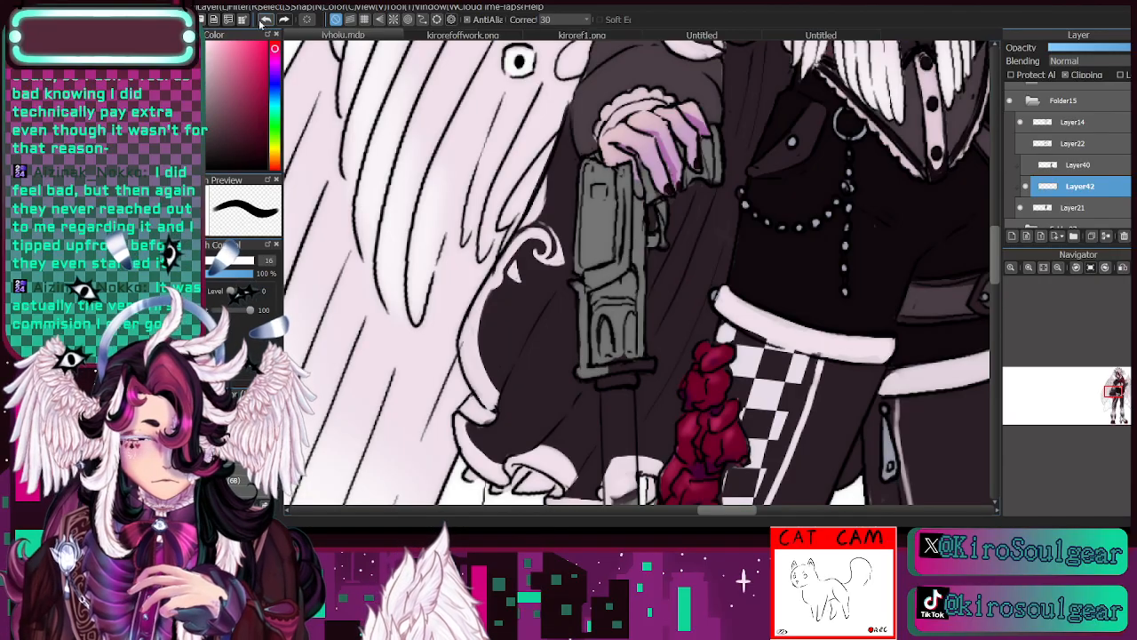
pyautogui.click(265, 21)
pyautogui.moveTo(605, 200)
pyautogui.mouseDown()
pyautogui.moveTo(596, 287)
pyautogui.moveTo(595, 173)
pyautogui.moveTo(609, 214)
pyautogui.moveTo(613, 190)
pyautogui.moveTo(627, 333)
pyautogui.moveTo(631, 263)
pyautogui.moveTo(612, 362)
pyautogui.mouseUp()
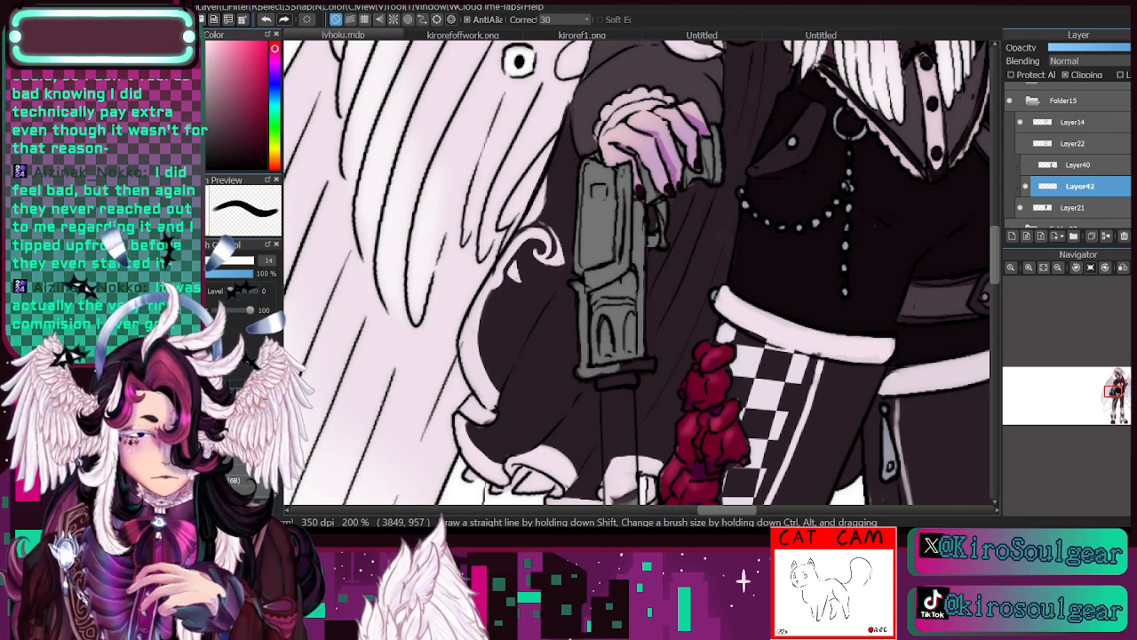
pyautogui.moveTo(601, 376)
pyautogui.mouseDown()
pyautogui.moveTo(587, 369)
pyautogui.moveTo(655, 366)
pyautogui.mouseUp()
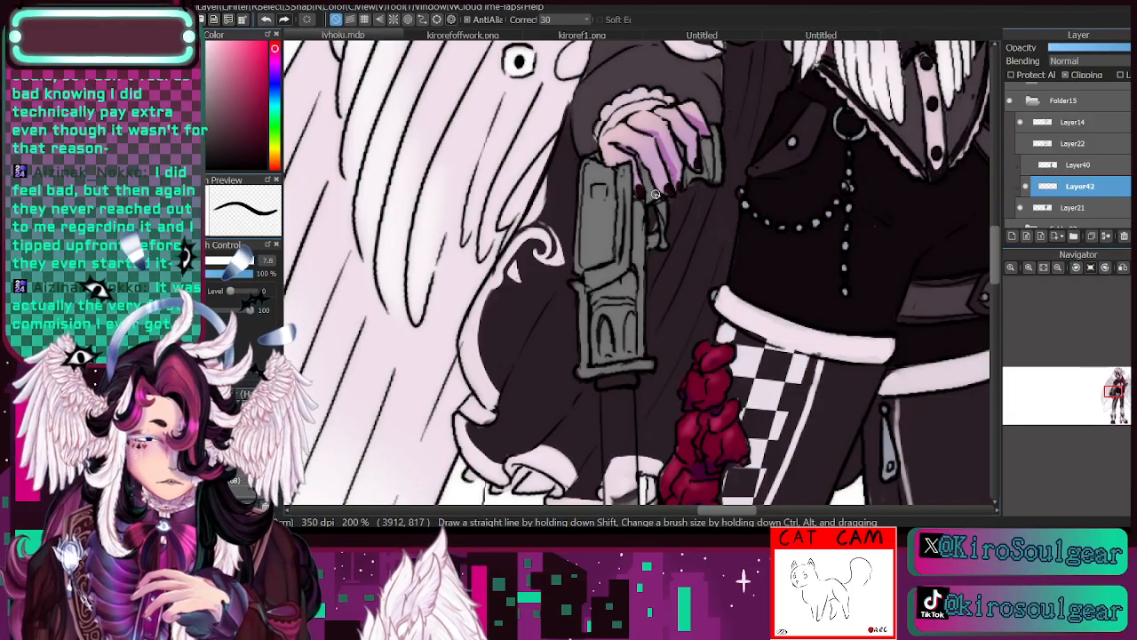
# - Paint the cane's shaft grey from beneath the collar down to the ankle wings
pyautogui.click(1058, 267)
pyautogui.click(1116, 395)
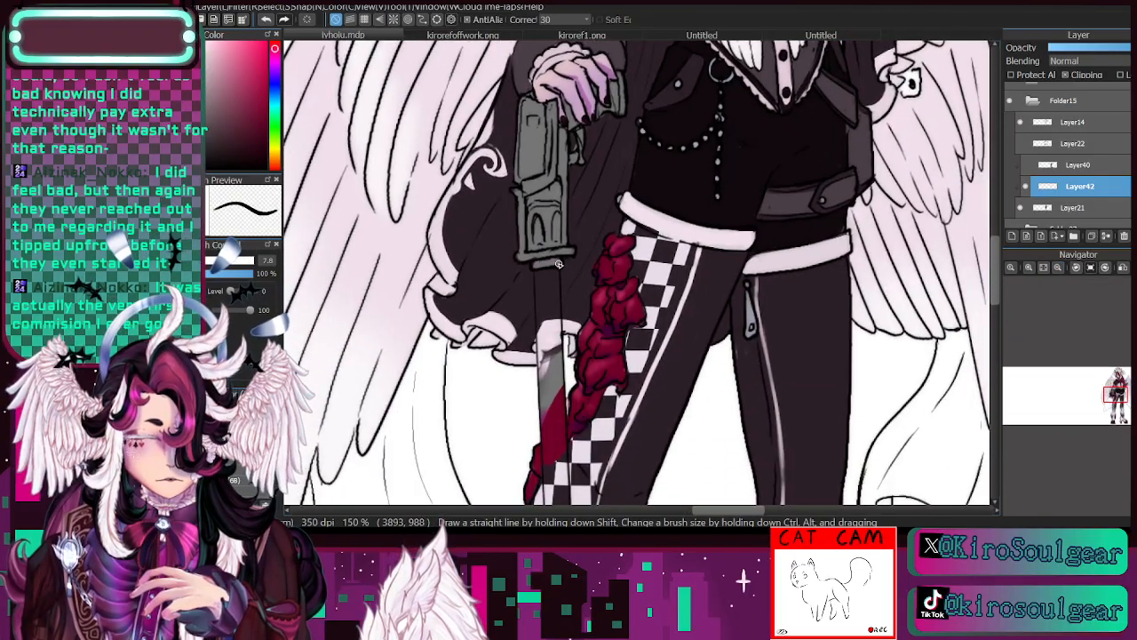
pyautogui.click(1058, 267)
pyautogui.moveTo(1118, 393); pyautogui.dragTo(1112, 383)
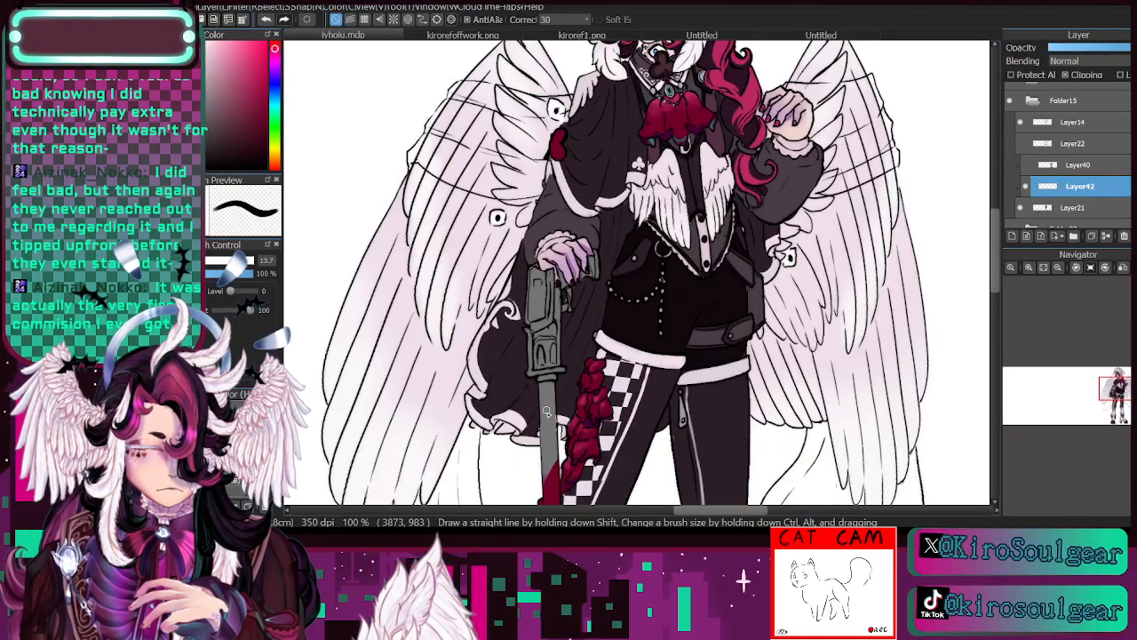
pyautogui.moveTo(558, 492); pyautogui.dragTo(699, 203)
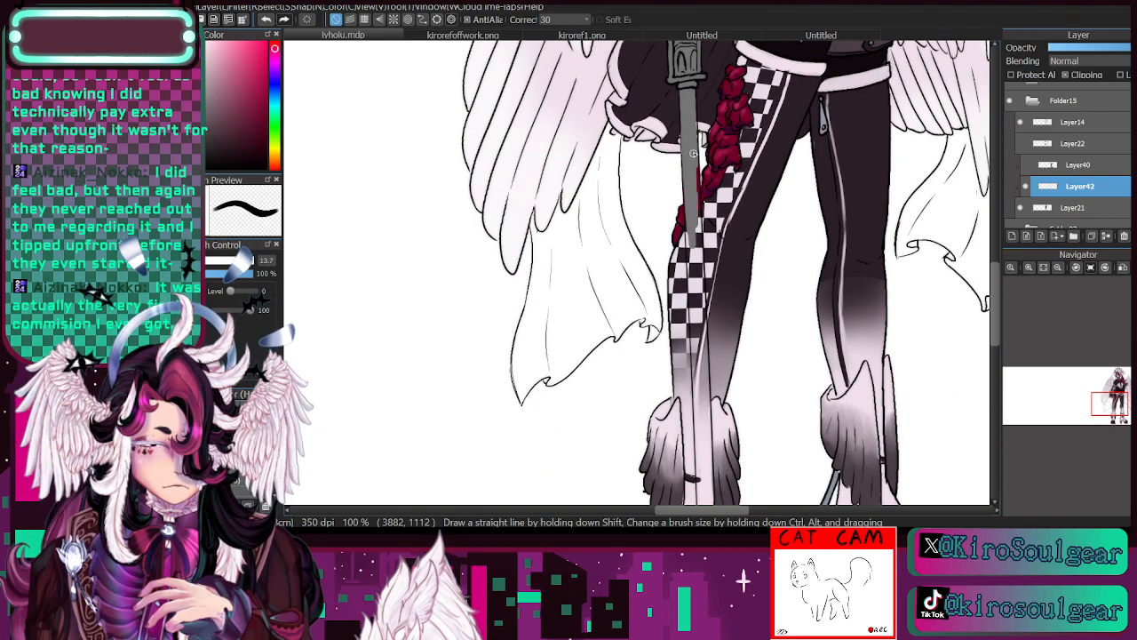
pyautogui.moveTo(696, 198)
pyautogui.mouseDown()
pyautogui.moveTo(693, 264)
pyautogui.moveTo(689, 238)
pyautogui.moveTo(692, 279)
pyautogui.mouseUp()
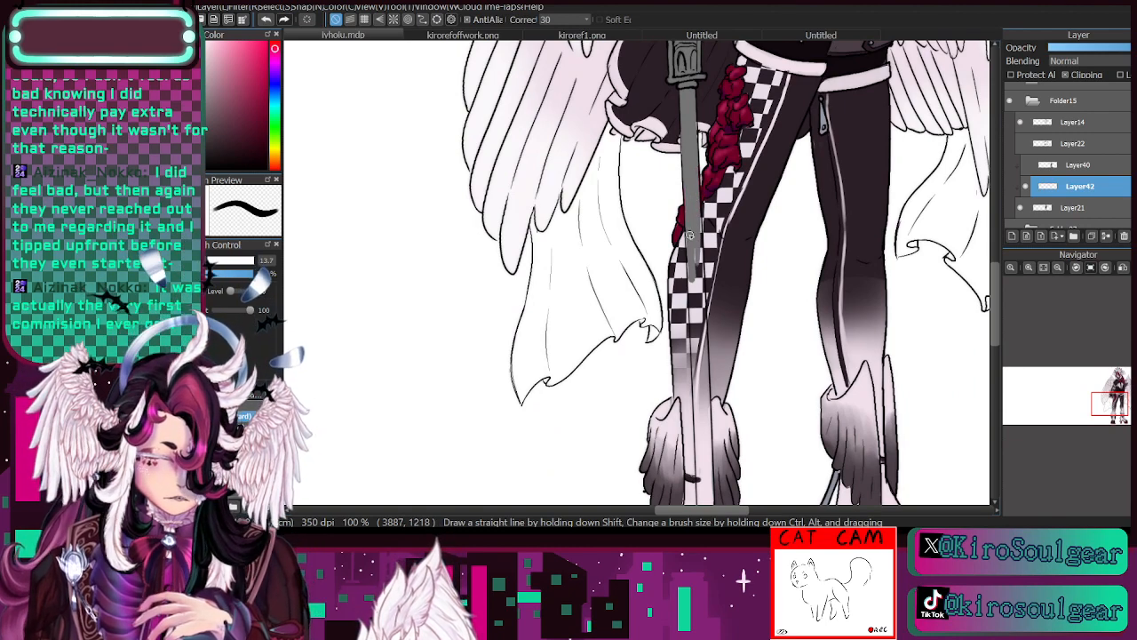
pyautogui.moveTo(690, 236); pyautogui.dragTo(696, 284)
pyautogui.moveTo(697, 217); pyautogui.dragTo(702, 423)
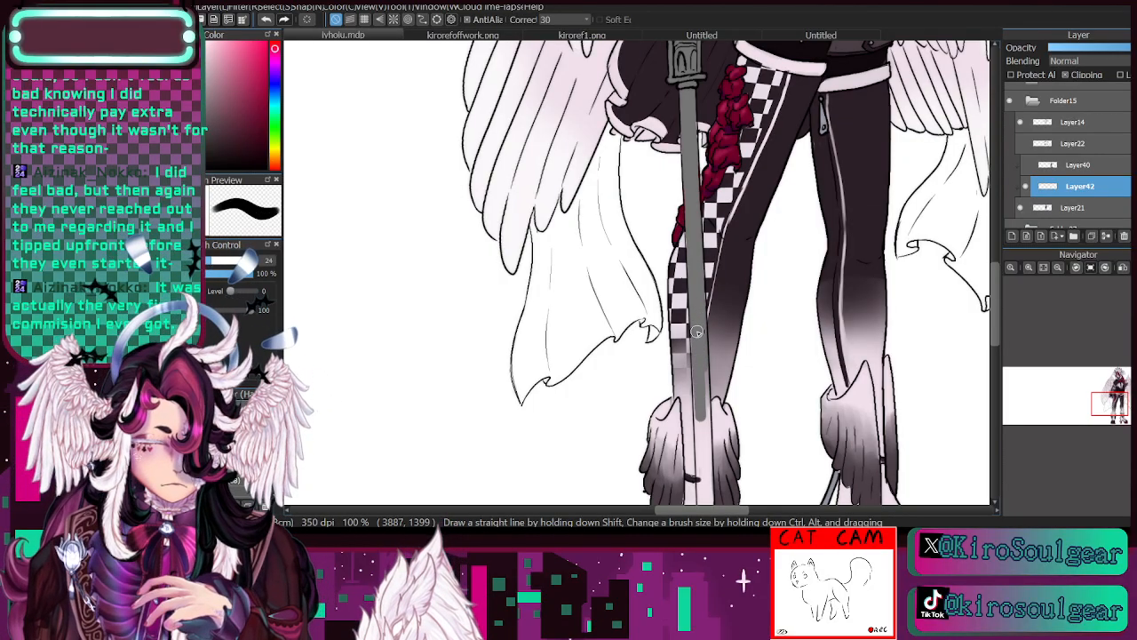
pyautogui.moveTo(699, 366); pyautogui.dragTo(707, 473)
# - Continue the grey down the lowest part of the cane's shaft and fill its tip beside the boot
pyautogui.moveTo(707, 284)
pyautogui.mouseDown()
pyautogui.moveTo(632, 366)
pyautogui.moveTo(607, 487)
pyautogui.mouseUp()
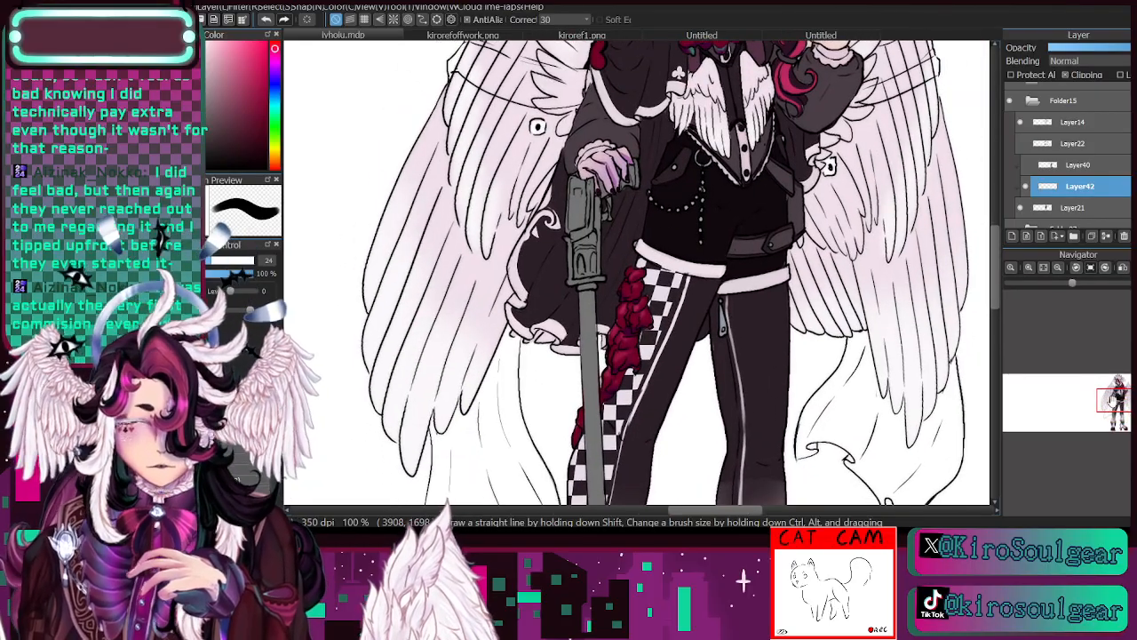
pyautogui.moveTo(1105, 401); pyautogui.dragTo(1111, 414)
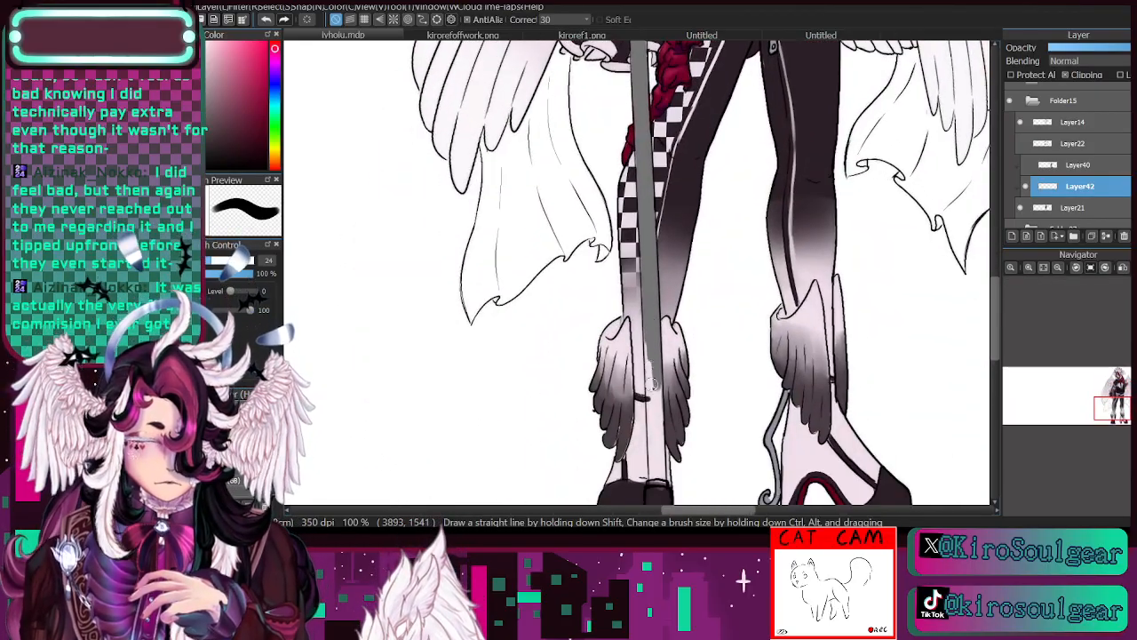
pyautogui.moveTo(654, 383)
pyautogui.mouseDown()
pyautogui.moveTo(653, 412)
pyautogui.moveTo(649, 263)
pyautogui.moveTo(660, 476)
pyautogui.mouseUp()
pyautogui.moveTo(653, 420); pyautogui.dragTo(653, 484)
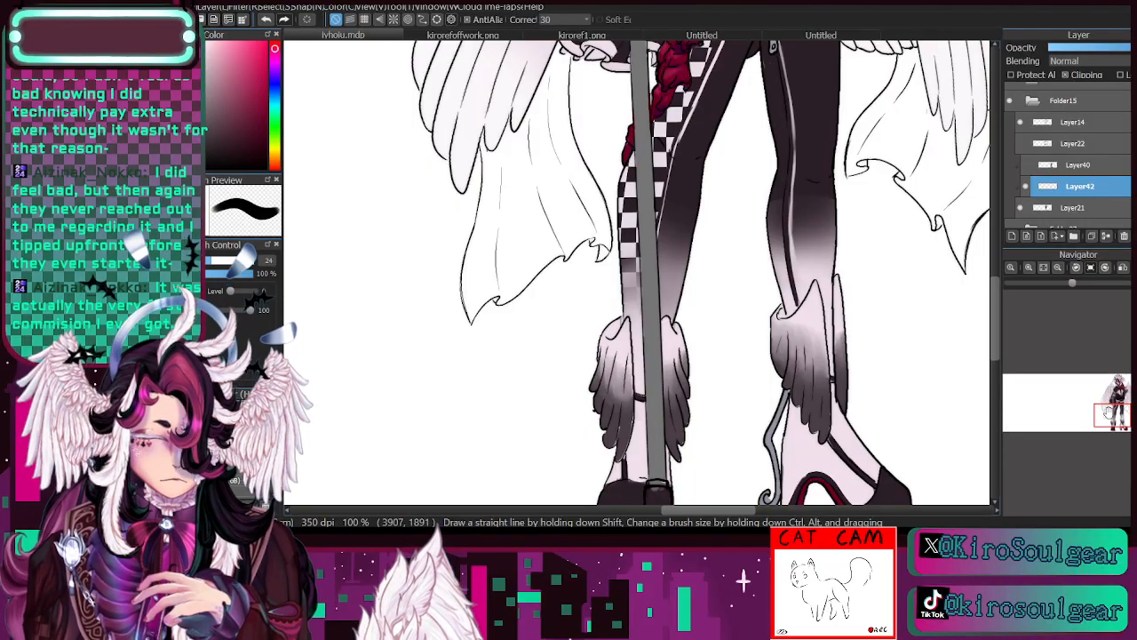
pyautogui.moveTo(1108, 412); pyautogui.dragTo(1107, 421)
pyautogui.moveTo(755, 403)
pyautogui.mouseDown()
pyautogui.moveTo(770, 460)
pyautogui.moveTo(748, 460)
pyautogui.moveTo(753, 416)
pyautogui.moveTo(760, 463)
pyautogui.mouseUp()
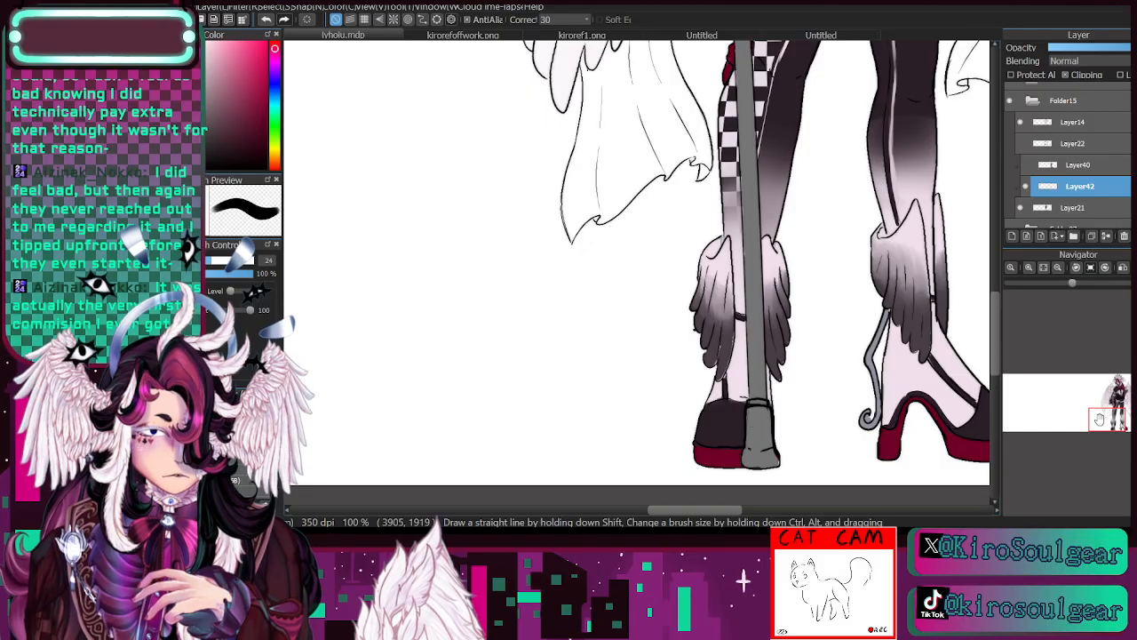
# - Protect the alpha of Layer42 and recolour the cane's grip, handle and upper shaft blue-grey
pyautogui.moveTo(1106, 415); pyautogui.dragTo(1115, 404)
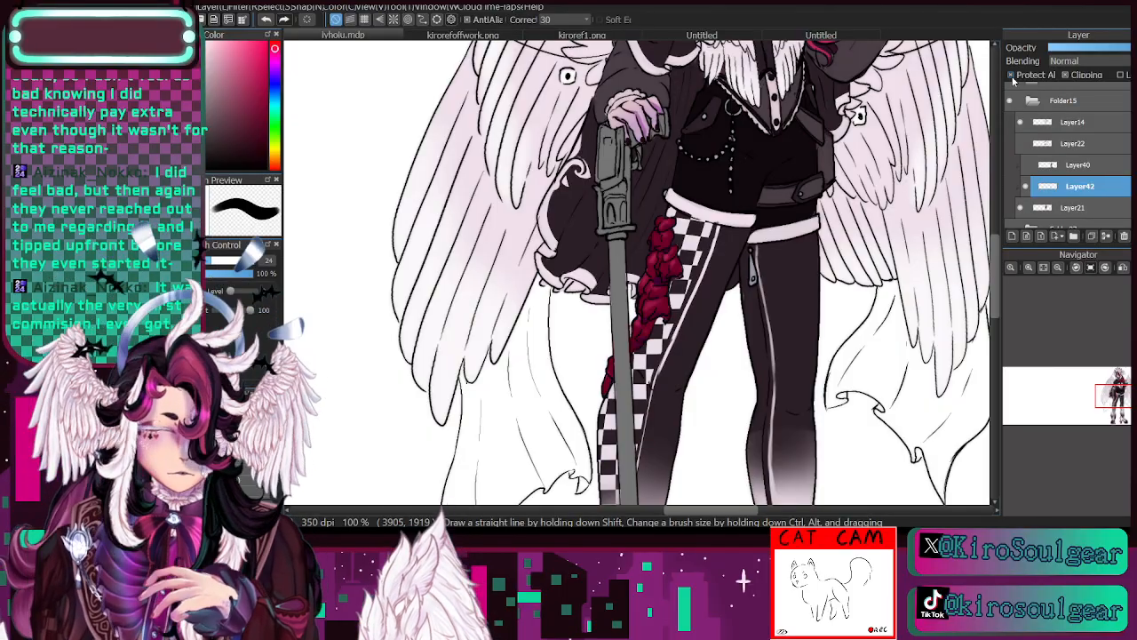
pyautogui.click(1029, 268)
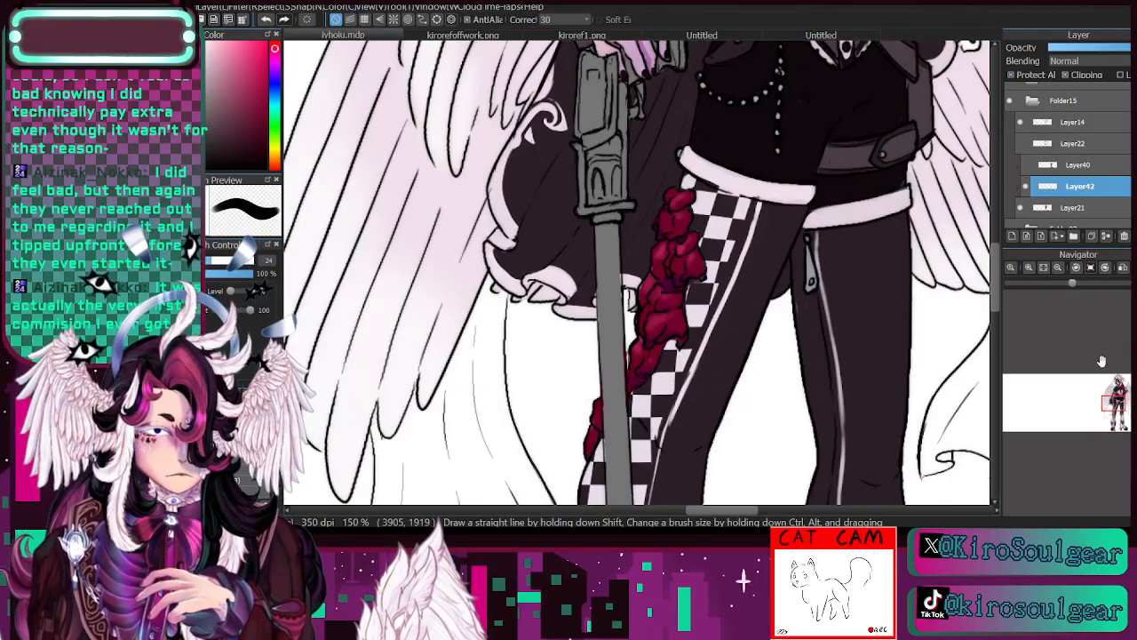
pyautogui.moveTo(1115, 403)
pyautogui.mouseDown()
pyautogui.moveTo(1099, 373)
pyautogui.moveTo(1110, 374)
pyautogui.moveTo(1107, 388)
pyautogui.mouseUp()
pyautogui.click(1058, 269)
pyautogui.click(611, 64)
pyautogui.press('b')
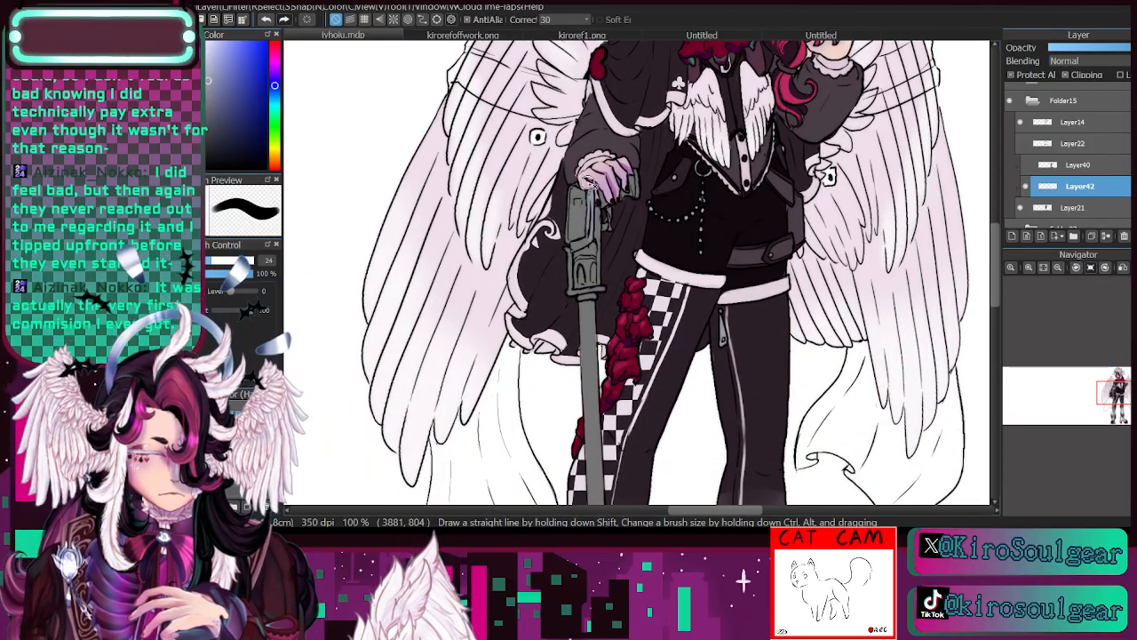
pyautogui.click(212, 91)
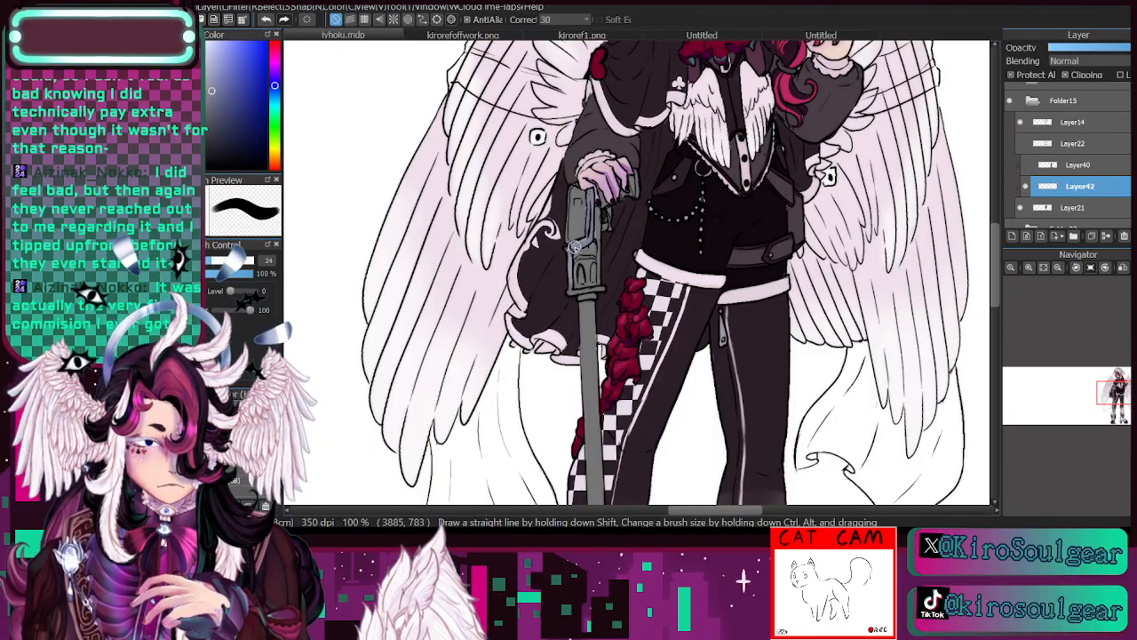
pyautogui.moveTo(591, 249)
pyautogui.mouseDown()
pyautogui.moveTo(599, 198)
pyautogui.moveTo(582, 271)
pyautogui.moveTo(566, 209)
pyautogui.mouseUp()
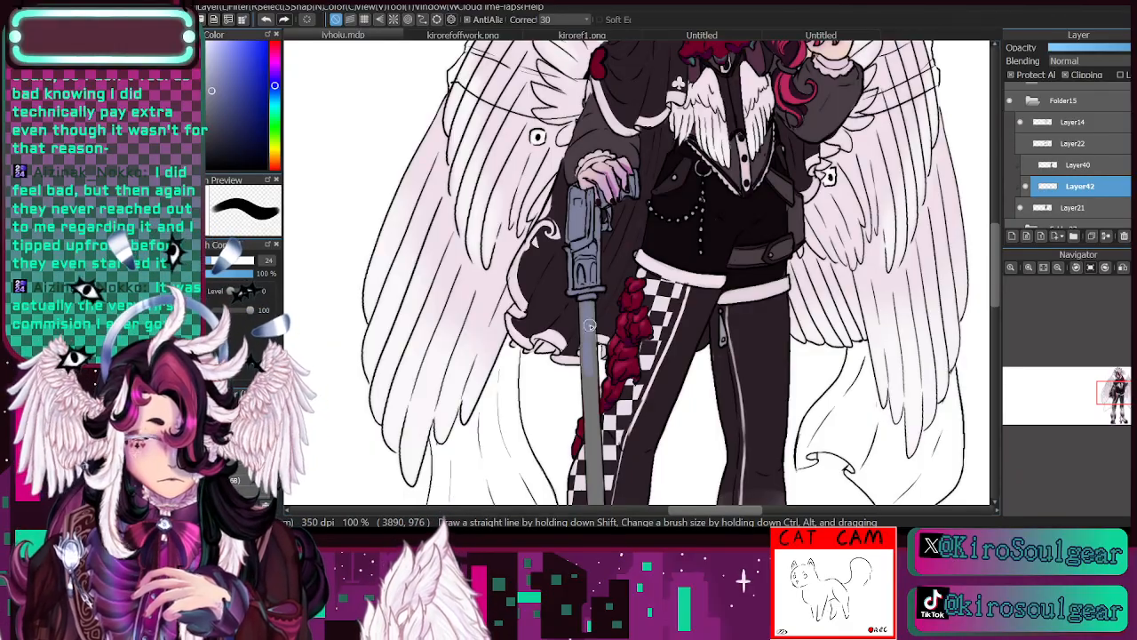
# - Recolour the rest of the cane's shaft and its tip with the same blue-grey, using a brush of size 73
pyautogui.click(1060, 267)
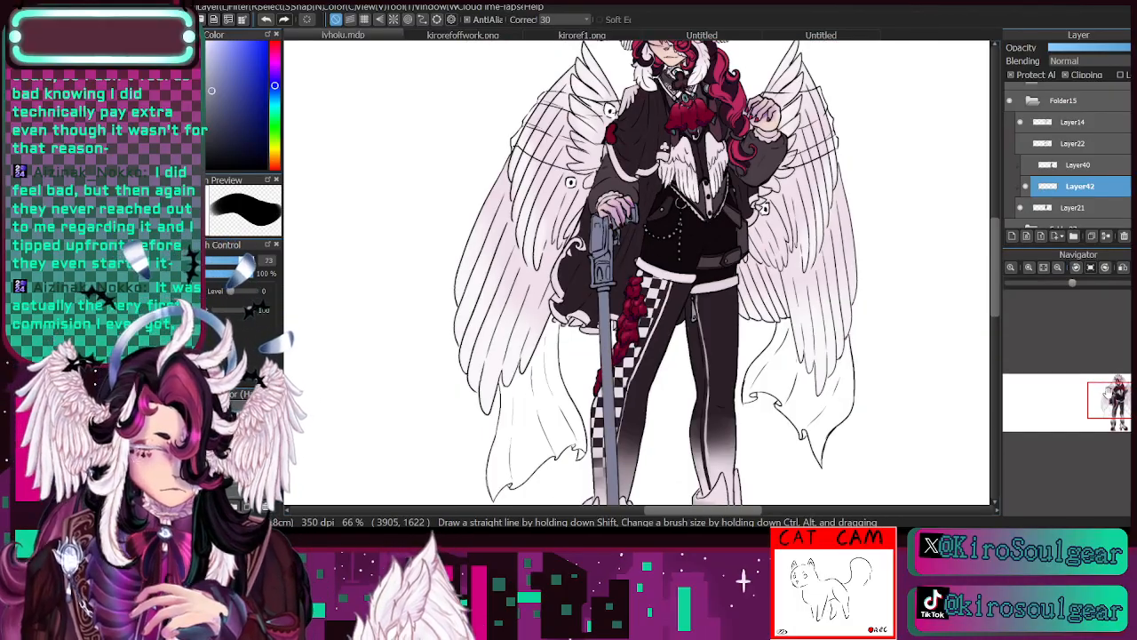
pyautogui.moveTo(619, 427); pyautogui.dragTo(652, 260)
pyautogui.moveTo(648, 357); pyautogui.dragTo(653, 471)
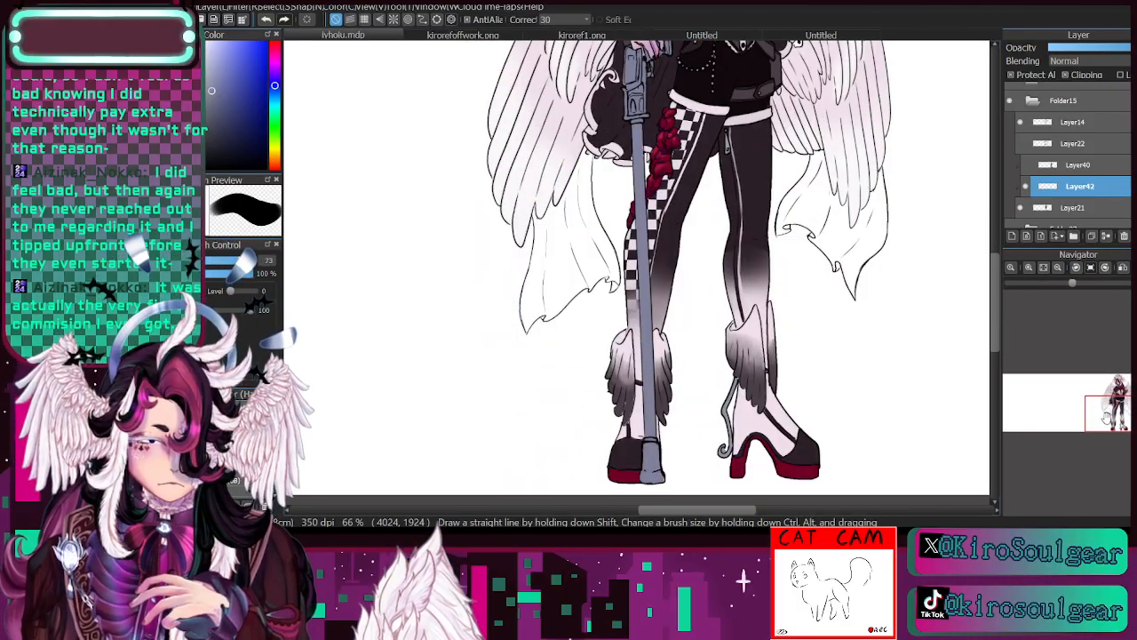
pyautogui.moveTo(739, 273); pyautogui.dragTo(692, 367)
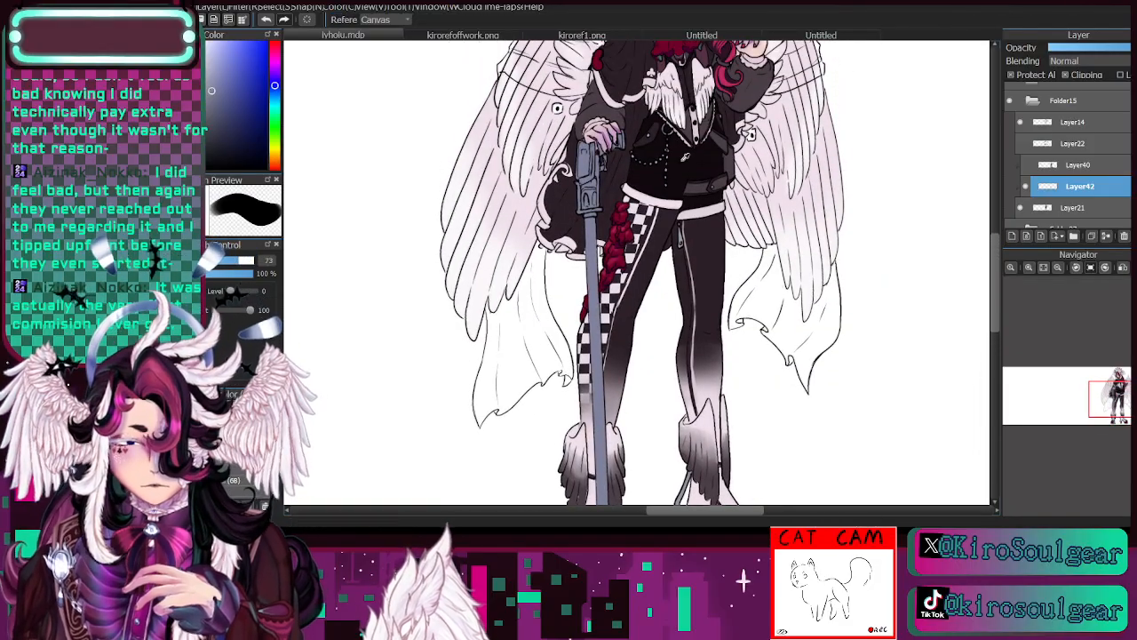
# - Sample the near-black of the outfit and paint the cane's shaft and the bottom of its tip with it
pyautogui.keyDown('alt'); pyautogui.click(681, 164); pyautogui.keyUp('alt')
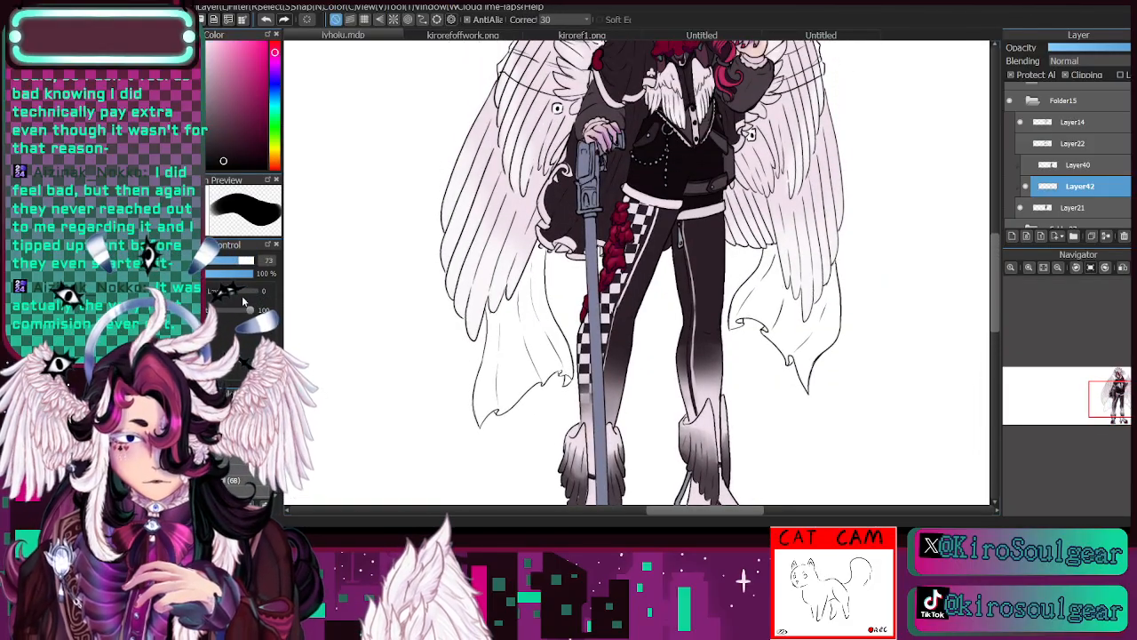
pyautogui.moveTo(588, 243)
pyautogui.mouseDown()
pyautogui.moveTo(599, 228)
pyautogui.moveTo(599, 387)
pyautogui.mouseUp()
pyautogui.moveTo(1104, 388); pyautogui.dragTo(1102, 400)
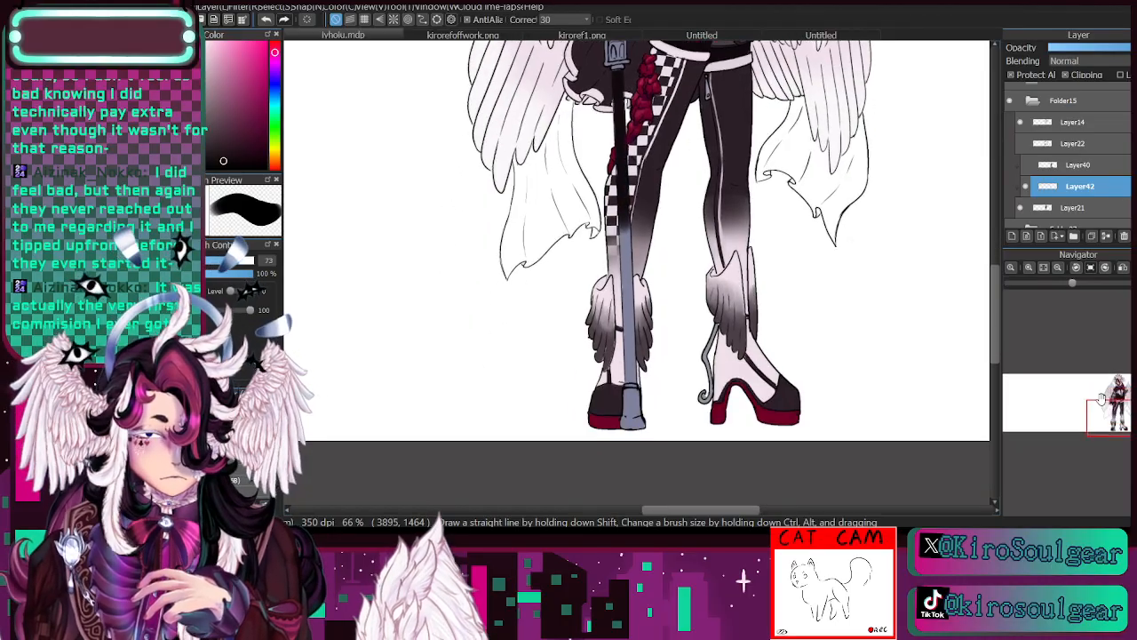
pyautogui.moveTo(622, 206)
pyautogui.mouseDown()
pyautogui.moveTo(627, 373)
pyautogui.moveTo(639, 369)
pyautogui.moveTo(649, 423)
pyautogui.mouseUp()
pyautogui.moveTo(1114, 418); pyautogui.dragTo(1114, 399)
# - Paint the top of the shaft, the grip's inner panels, the arches and the handle parts near-black with a smaller brush
pyautogui.click(1030, 268)
pyautogui.click(1030, 268)
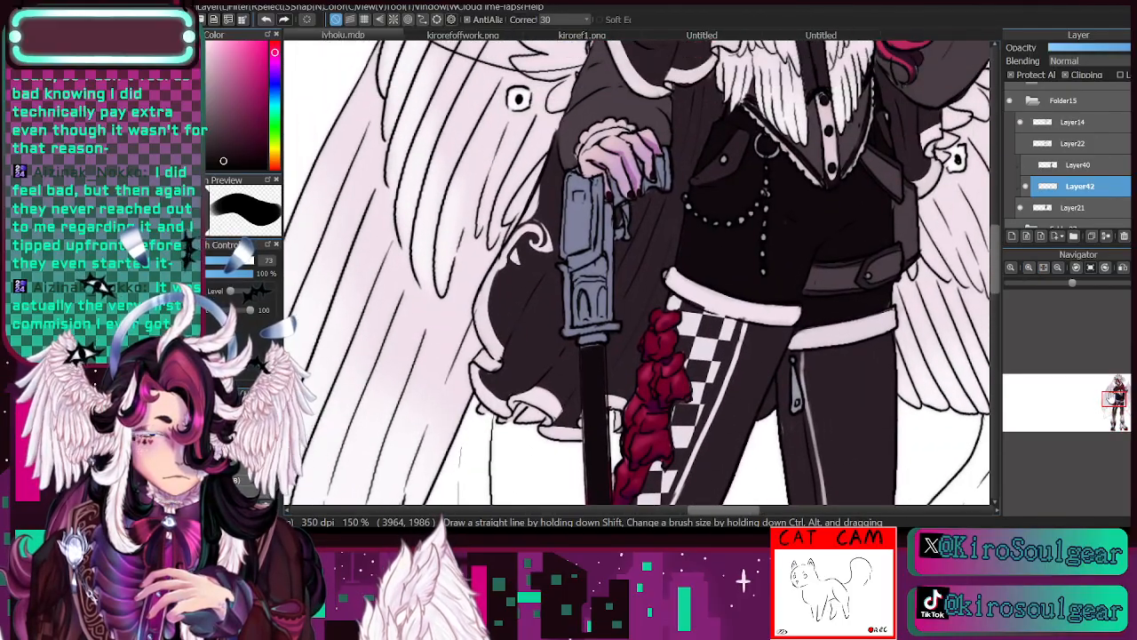
pyautogui.click(215, 260)
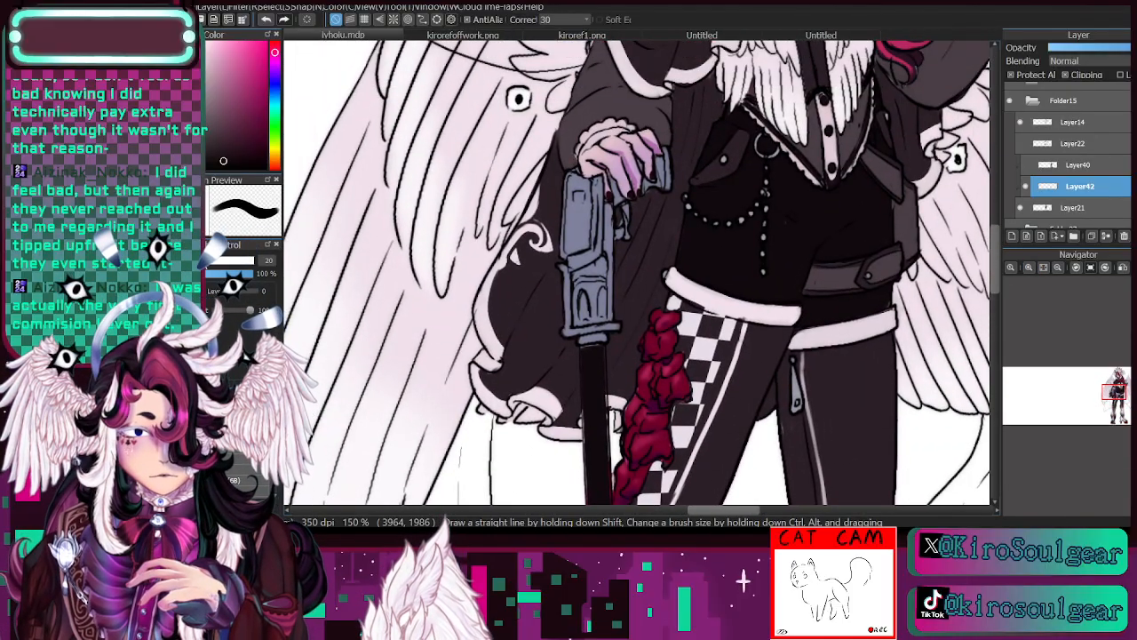
pyautogui.moveTo(583, 347); pyautogui.dragTo(608, 351)
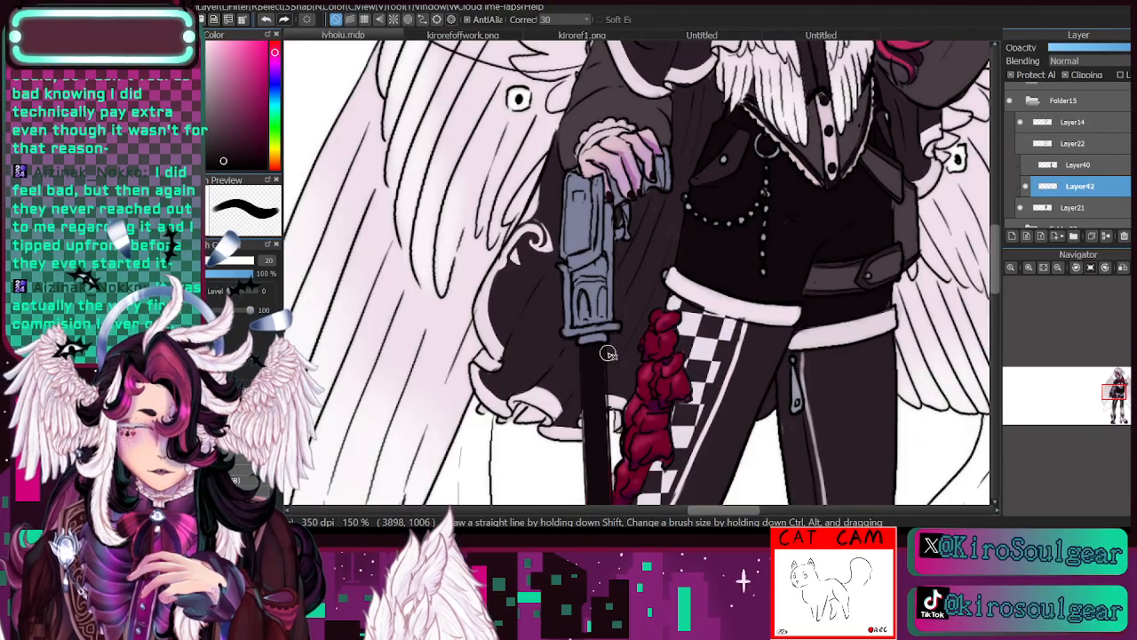
pyautogui.press('[')
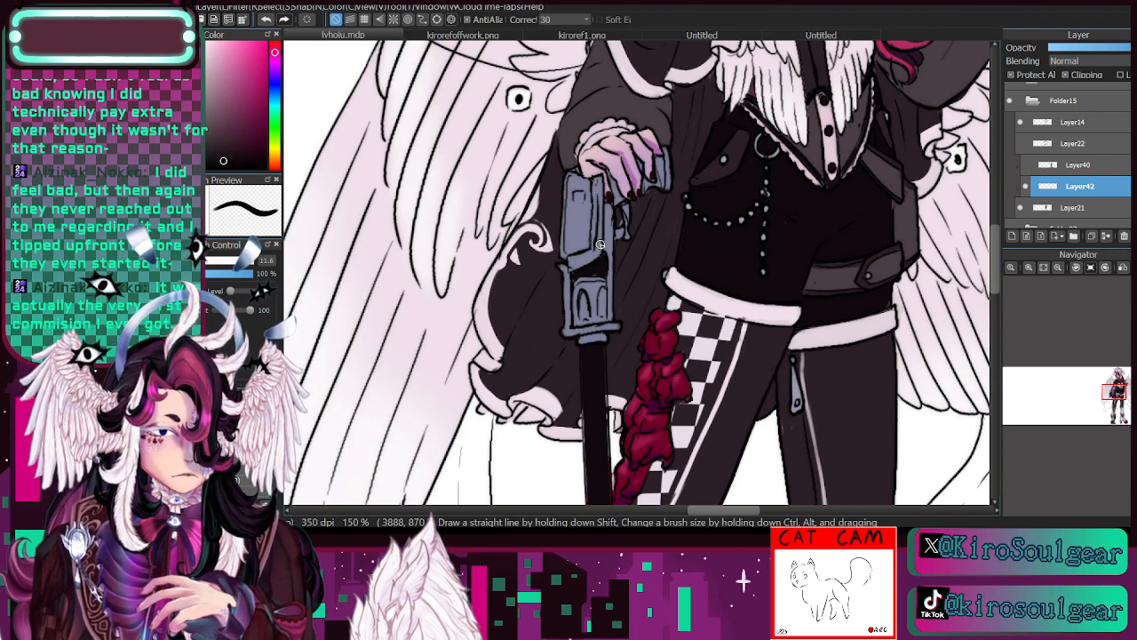
pyautogui.moveTo(574, 249)
pyautogui.mouseDown()
pyautogui.moveTo(571, 179)
pyautogui.moveTo(569, 215)
pyautogui.moveTo(580, 179)
pyautogui.moveTo(584, 224)
pyautogui.moveTo(587, 201)
pyautogui.moveTo(587, 249)
pyautogui.moveTo(577, 249)
pyautogui.moveTo(576, 186)
pyautogui.mouseUp()
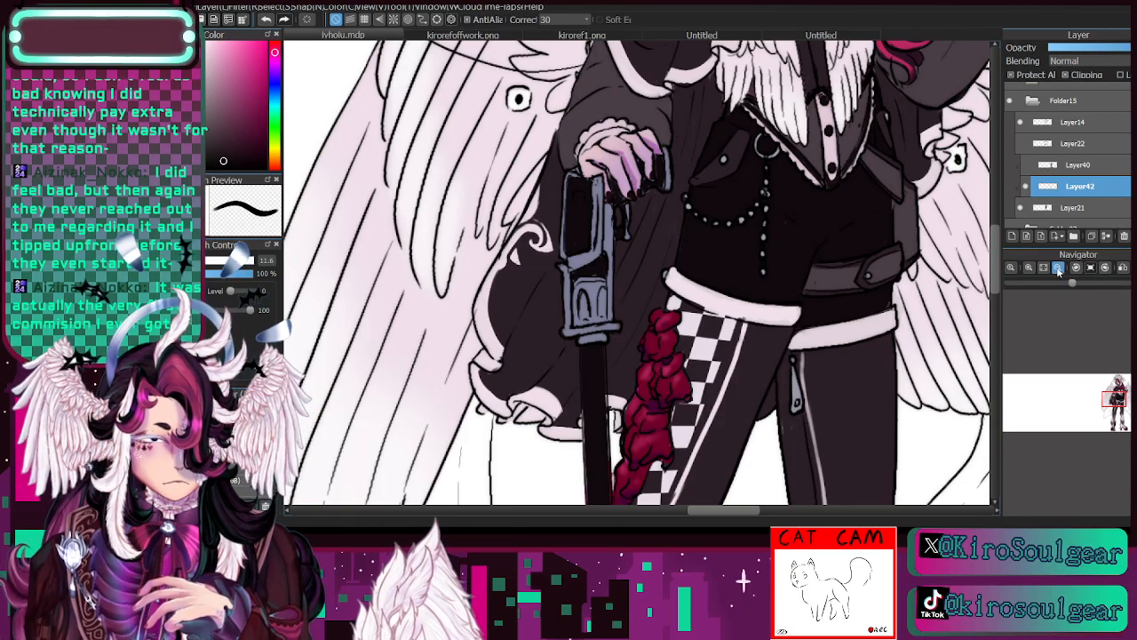
pyautogui.scroll(-1, 621, 246)
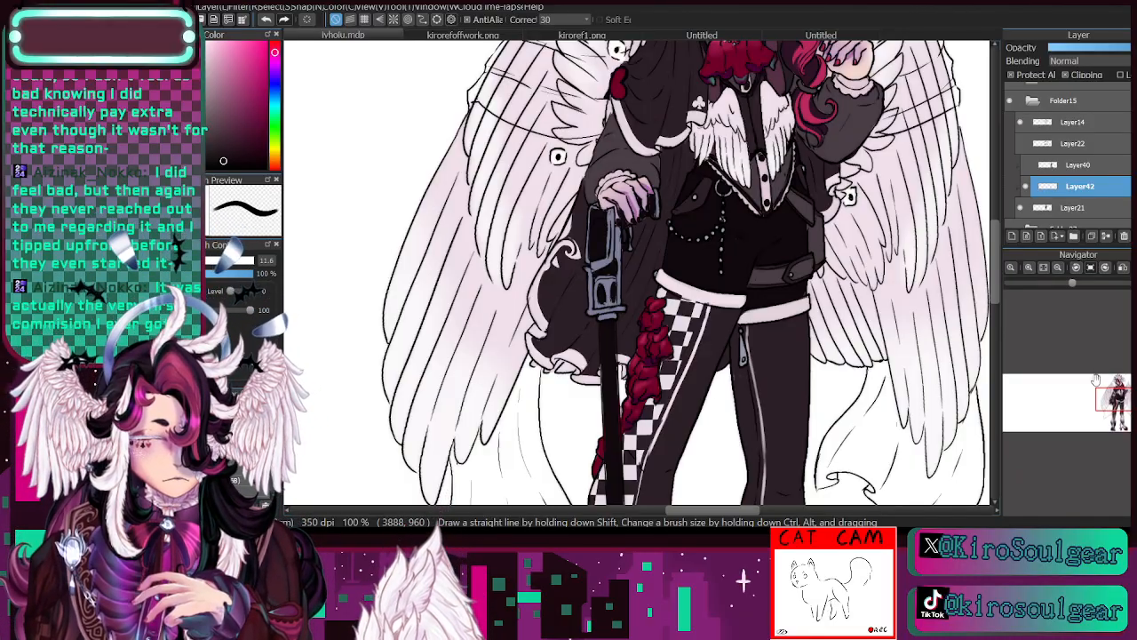
# - Pick a paler blue-grey and paint highlights along the frame and collar of the cane's grip
pyautogui.moveTo(612, 302); pyautogui.dragTo(591, 283)
pyautogui.press('i')
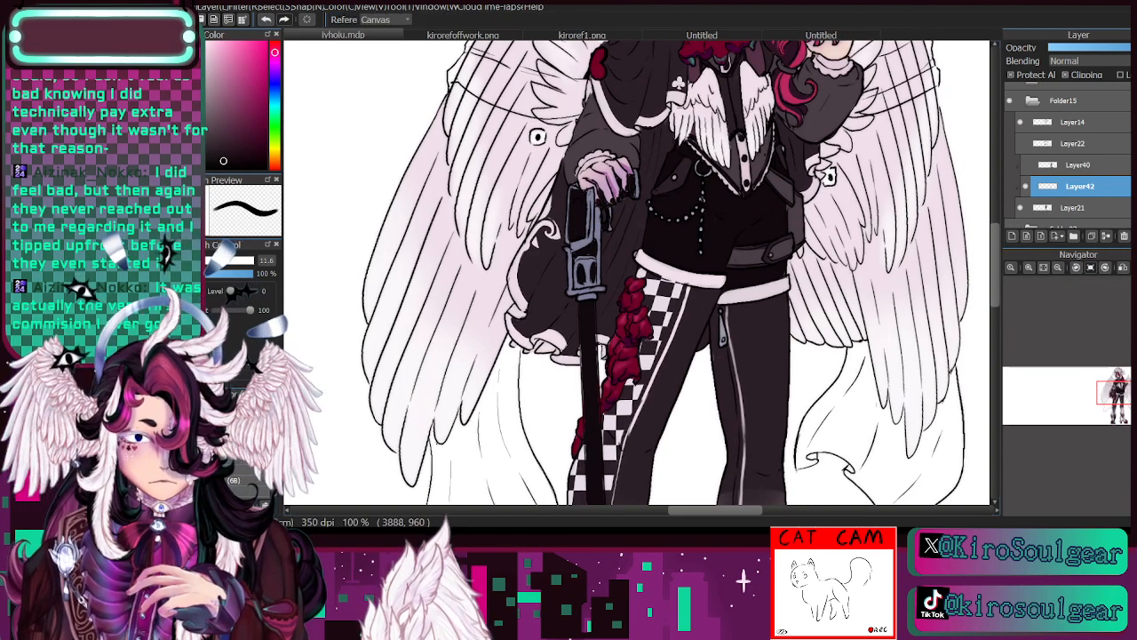
pyautogui.click(1110, 391)
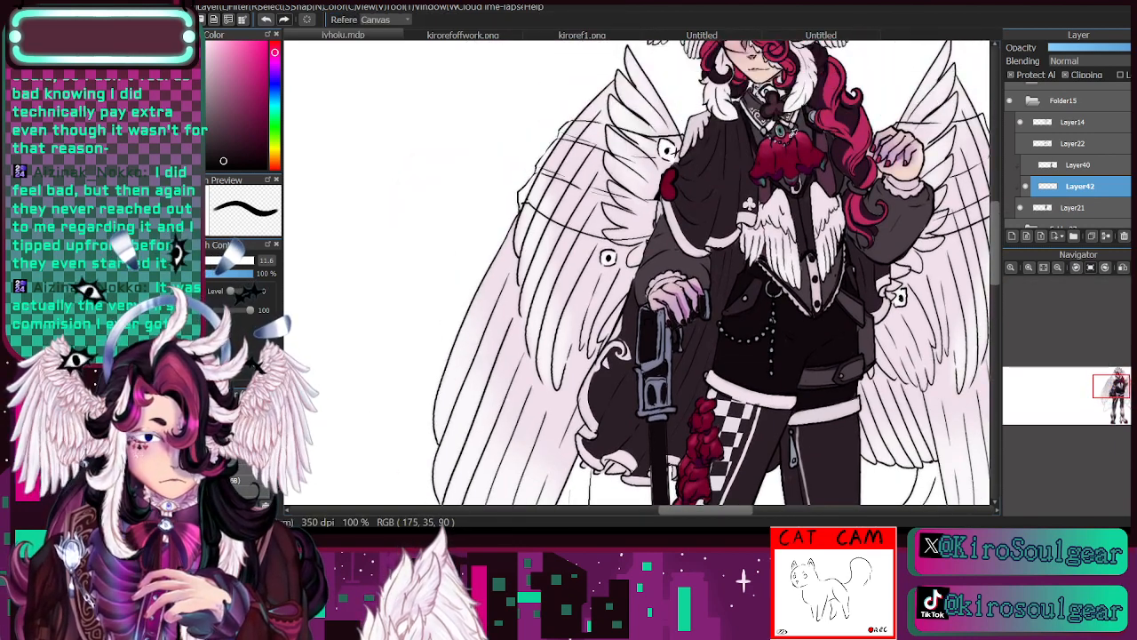
pyautogui.click(815, 113)
pyautogui.press('b')
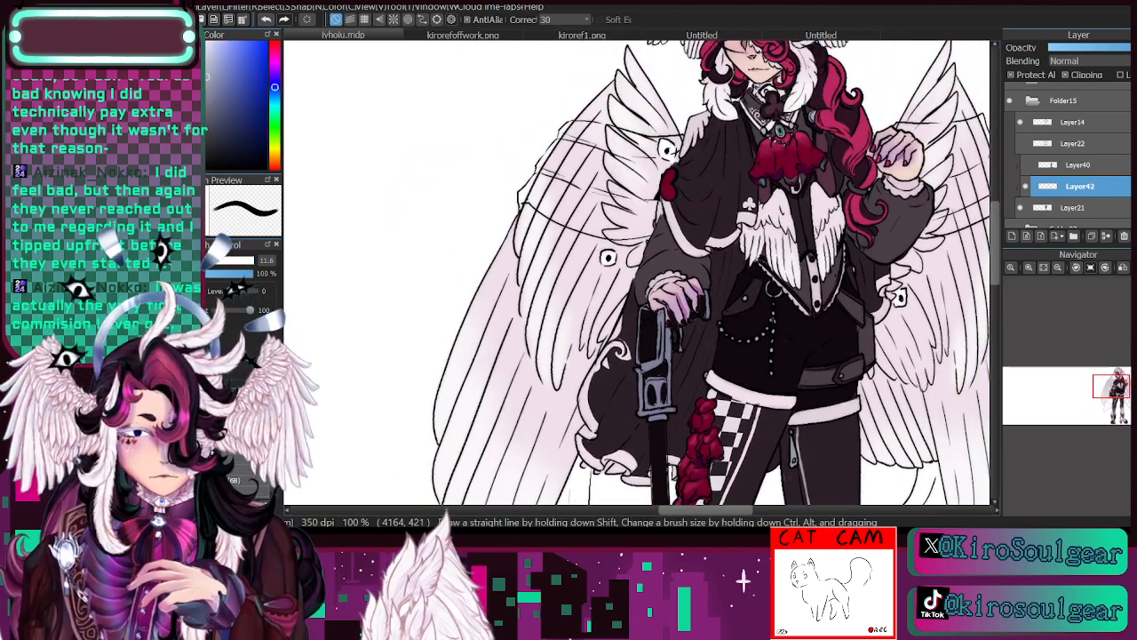
pyautogui.click(1030, 267)
pyautogui.click(1115, 389)
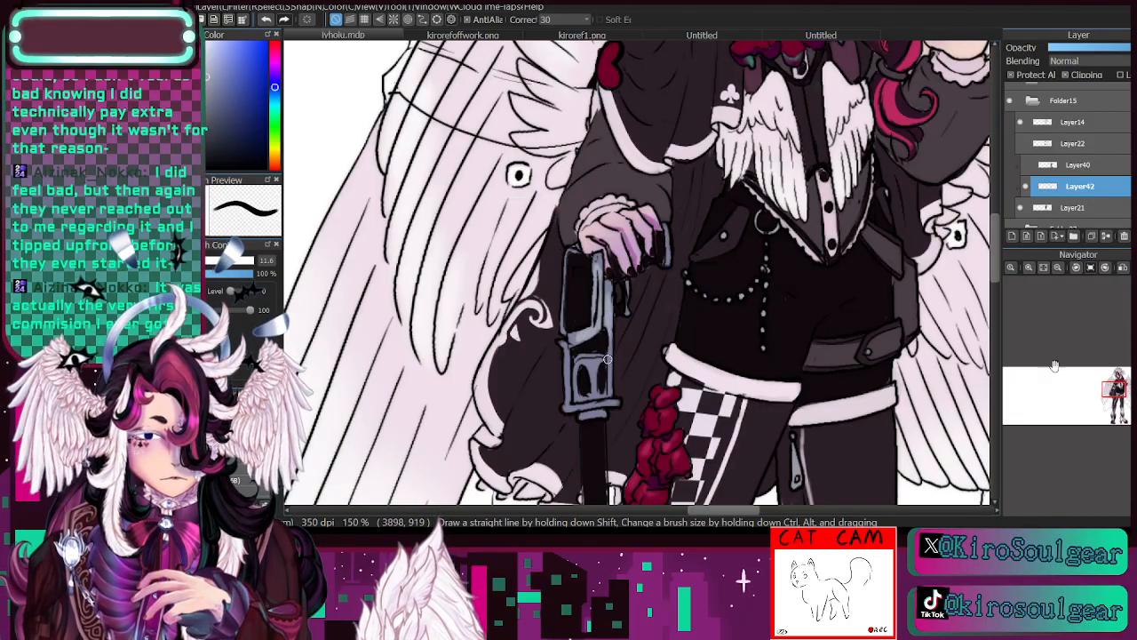
pyautogui.scroll(-3, 1055, 365)
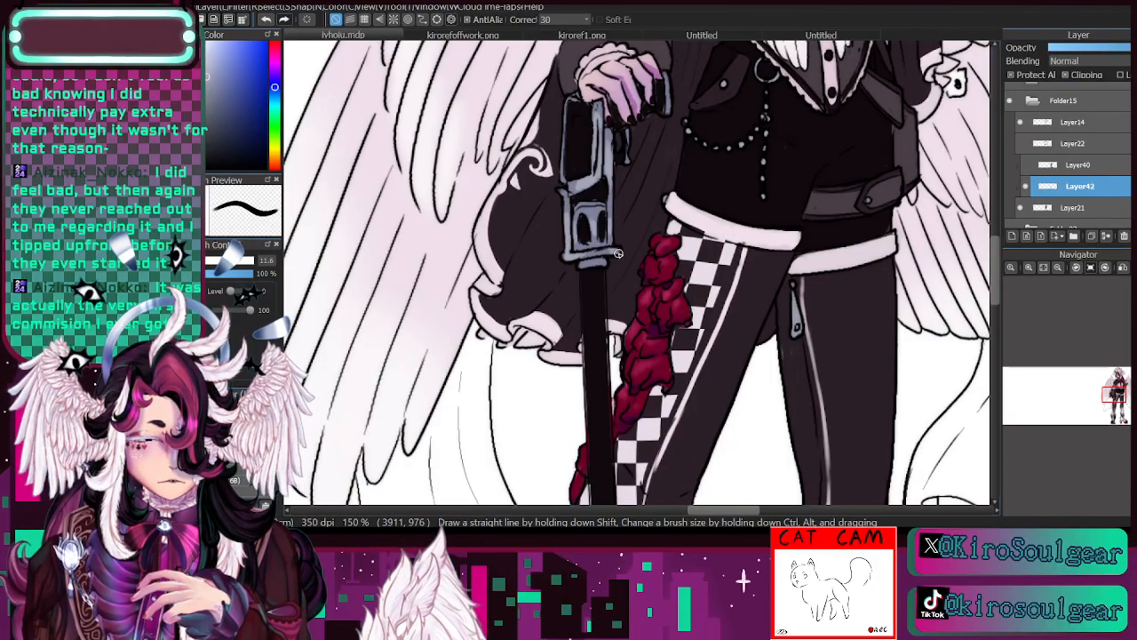
# - Add pale blue-grey highlights to the cane's tip and soften them with a size 31 brush at 13% opacity
pyautogui.click(1058, 268)
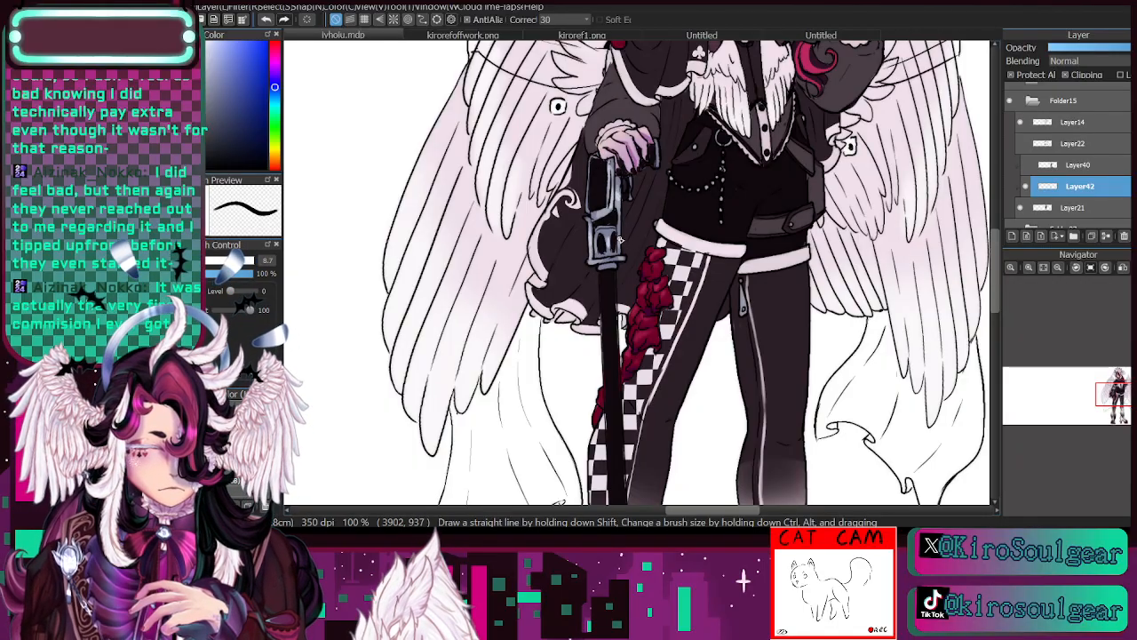
pyautogui.click(1059, 283)
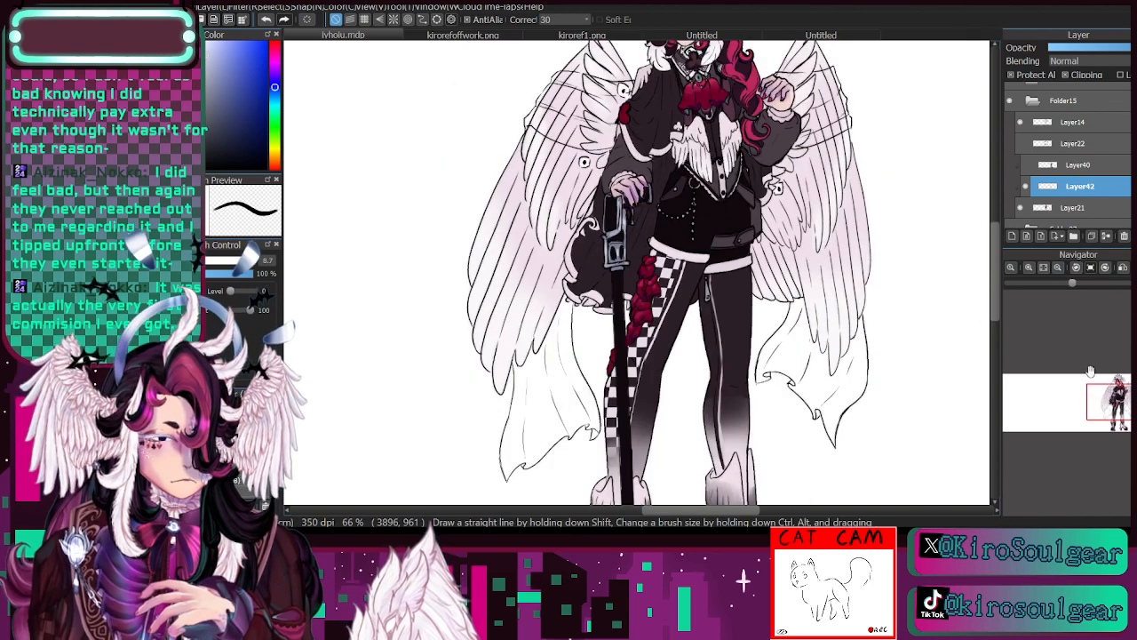
pyautogui.moveTo(1102, 398); pyautogui.dragTo(1107, 418)
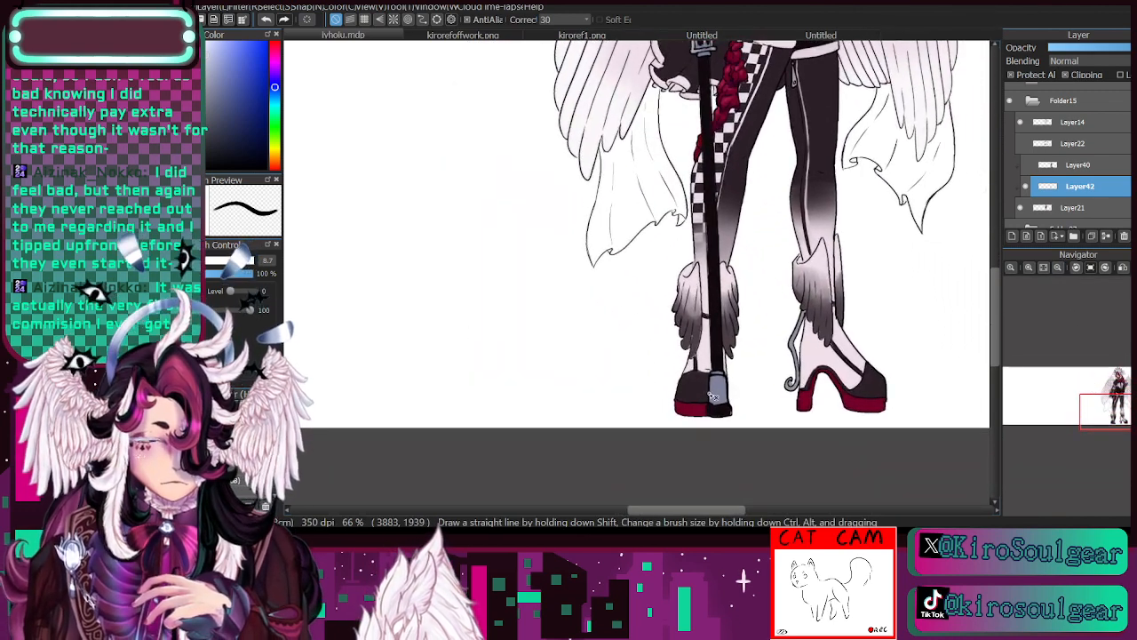
pyautogui.moveTo(711, 391)
pyautogui.mouseDown()
pyautogui.moveTo(735, 393)
pyautogui.moveTo(711, 381)
pyautogui.mouseUp()
pyautogui.press(']')
pyautogui.press(']')
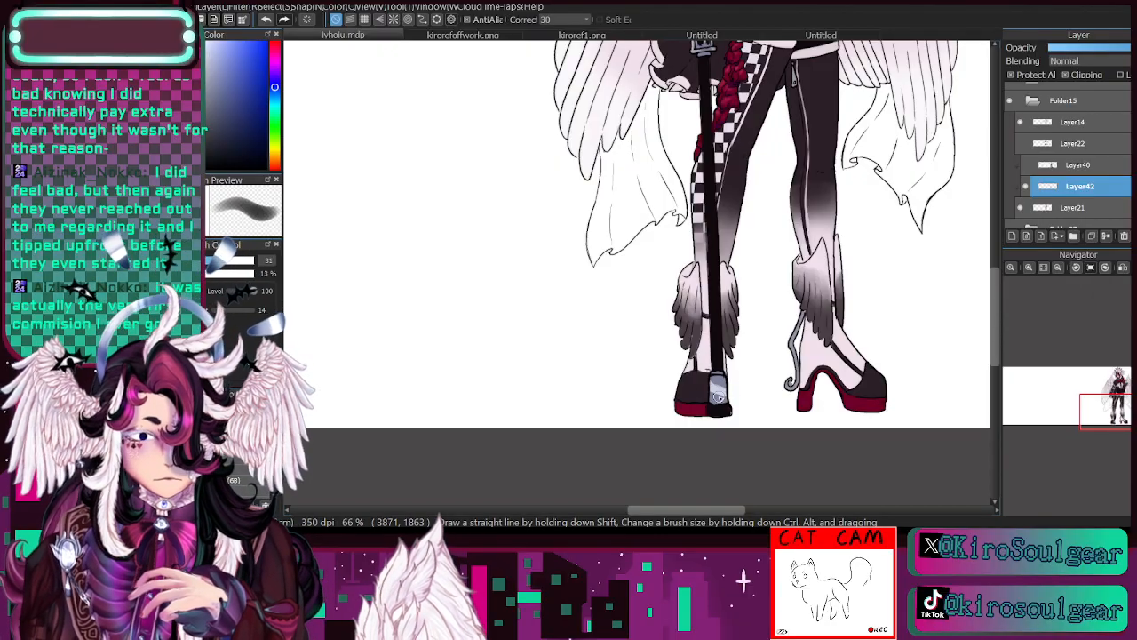
pyautogui.moveTo(718, 397)
pyautogui.mouseDown()
pyautogui.moveTo(736, 393)
pyautogui.moveTo(711, 383)
pyautogui.moveTo(749, 392)
pyautogui.mouseUp()
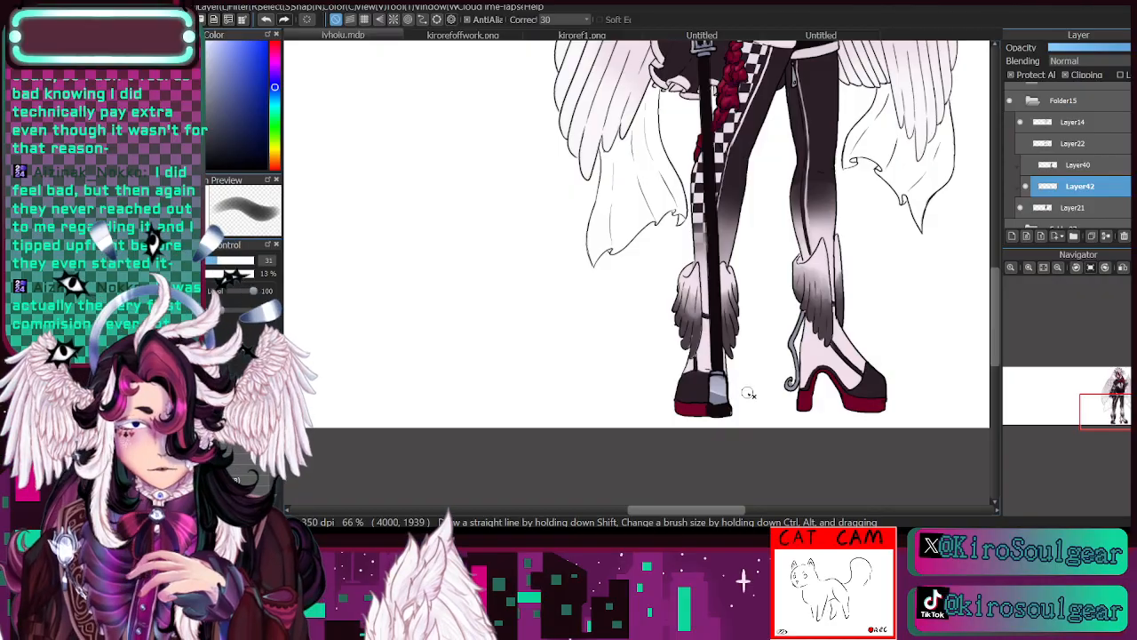
# - Review the whole character while switching the visibility of Layer42 and Layer40 to compare the outfit colours
pyautogui.moveTo(1102, 416); pyautogui.dragTo(1112, 408)
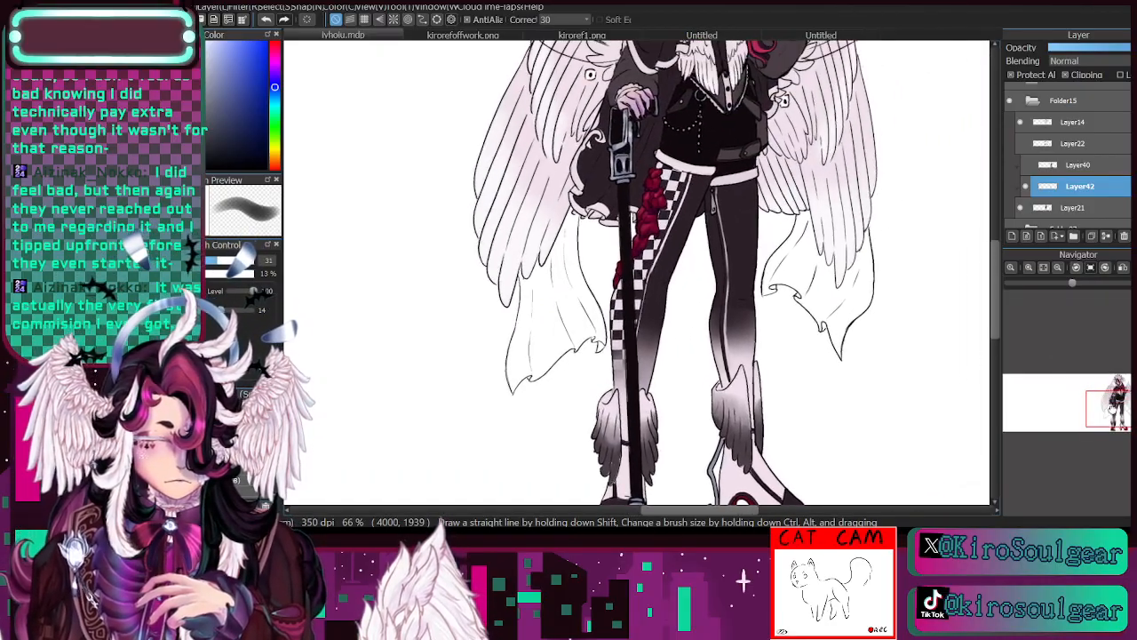
pyautogui.click(1027, 187)
pyautogui.click(1026, 187)
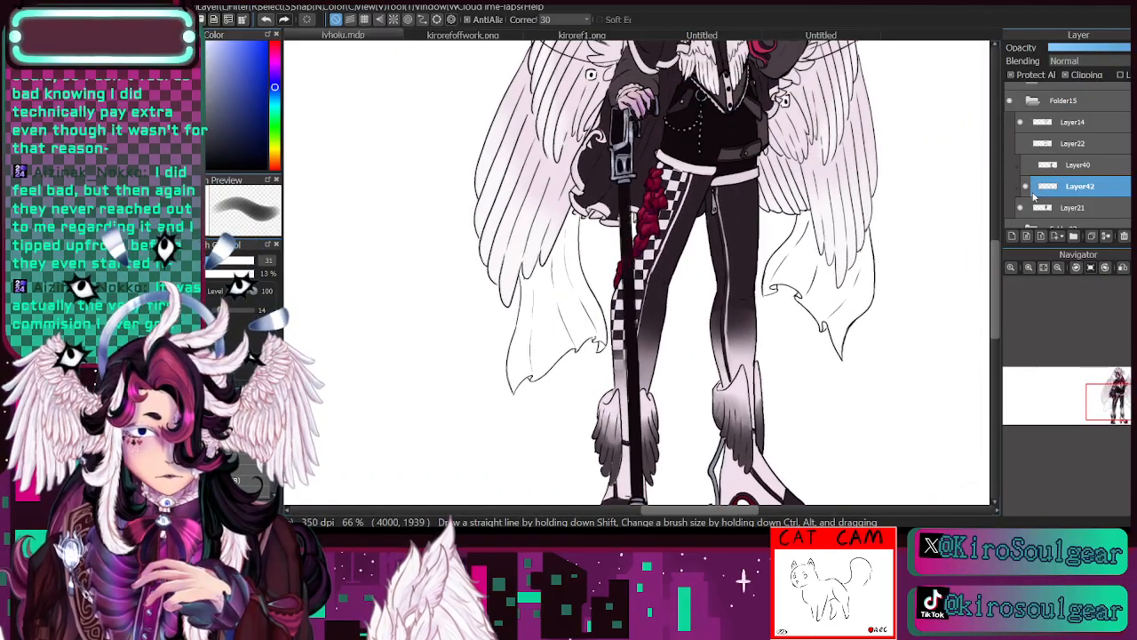
pyautogui.click(1043, 266)
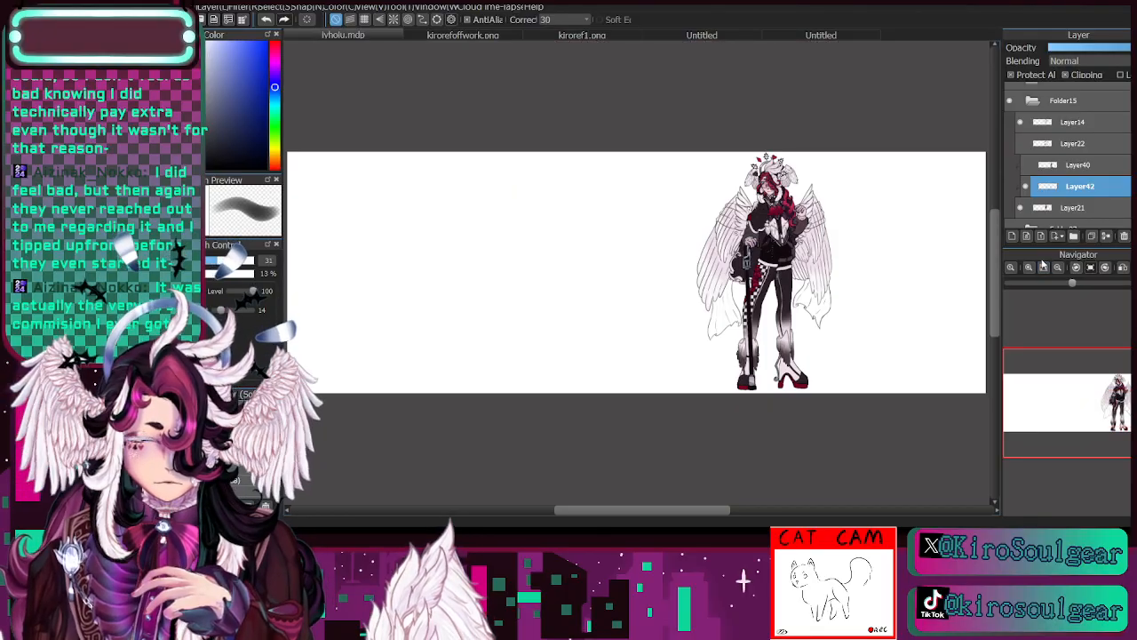
pyautogui.click(1030, 267)
pyautogui.click(1030, 268)
pyautogui.click(1030, 267)
pyautogui.moveTo(1095, 409); pyautogui.dragTo(1123, 394)
pyautogui.click(1026, 165)
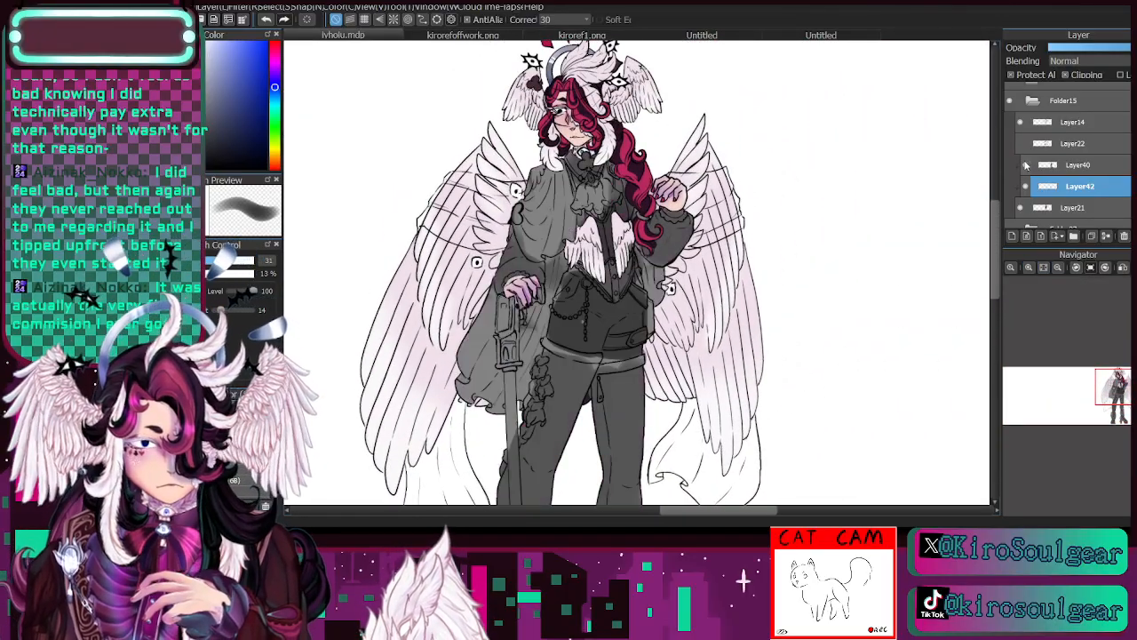
pyautogui.click(1026, 166)
# - Show and select Layer22, the layer with the purple sheer fabric, and raise its opacity
pyautogui.click(1022, 144)
pyautogui.click(1069, 146)
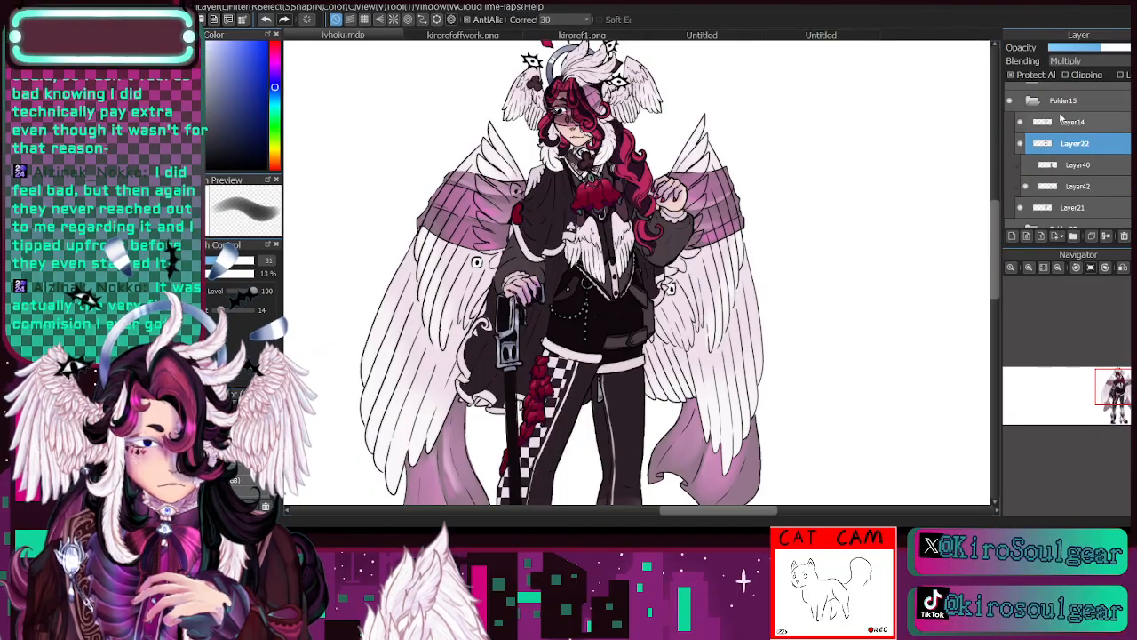
pyautogui.click(1121, 50)
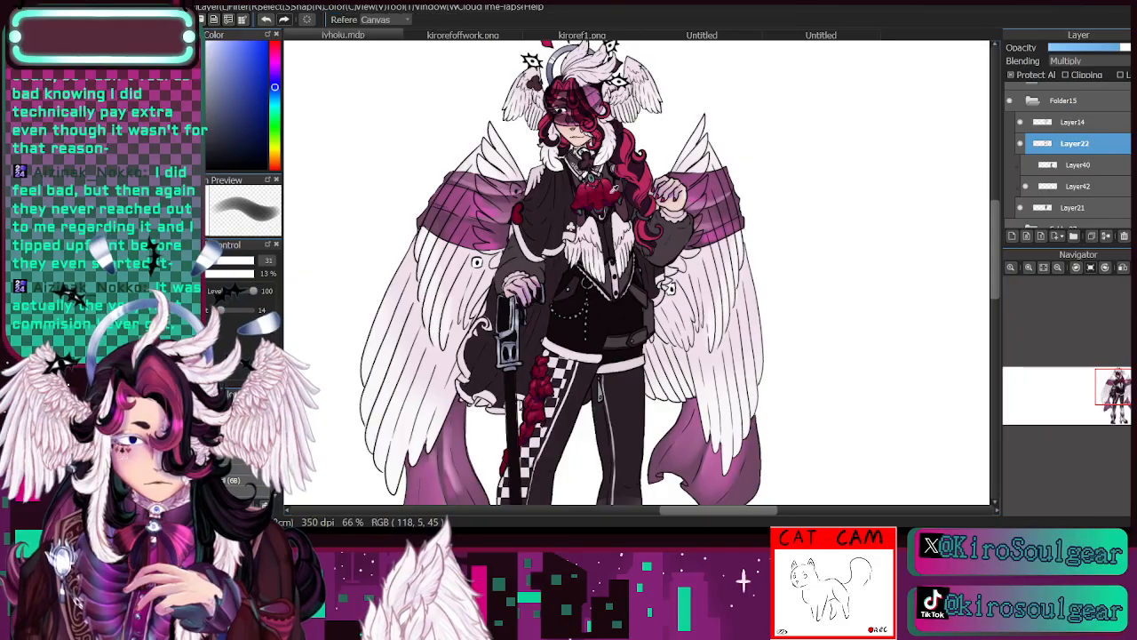
# - Sample crimson from the hair, darken it, and recolour the sheer fabric across the wing beside the cape with a size 240 brush
pyautogui.keyDown('alt'); pyautogui.click(598, 190); pyautogui.keyUp('alt')
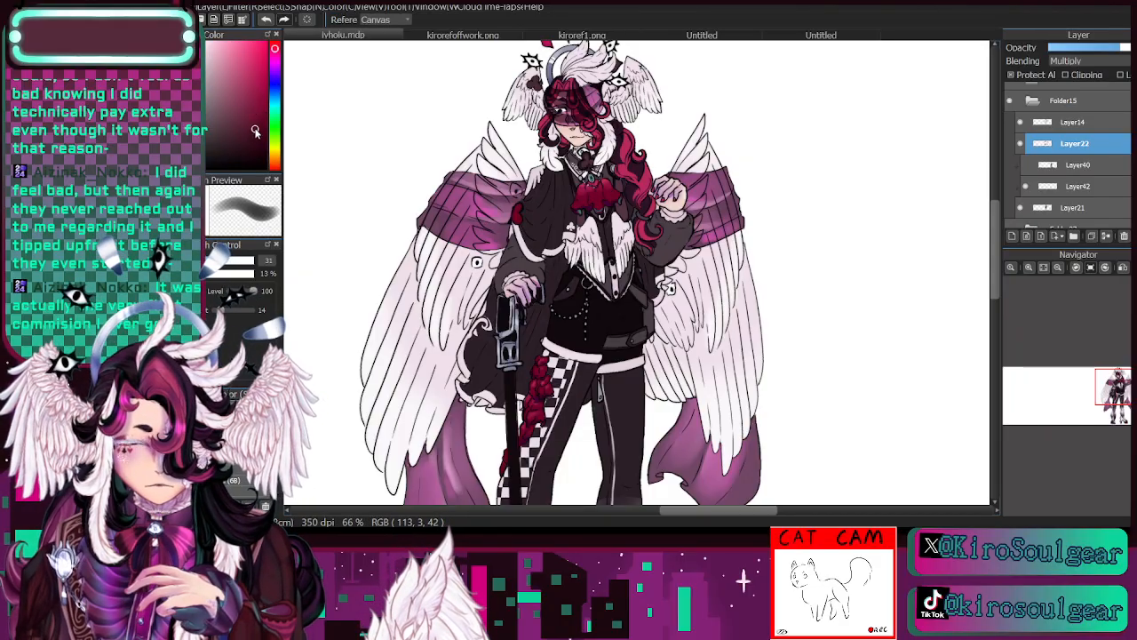
pyautogui.moveTo(256, 131); pyautogui.dragTo(252, 134)
pyautogui.press('b')
pyautogui.click(253, 260)
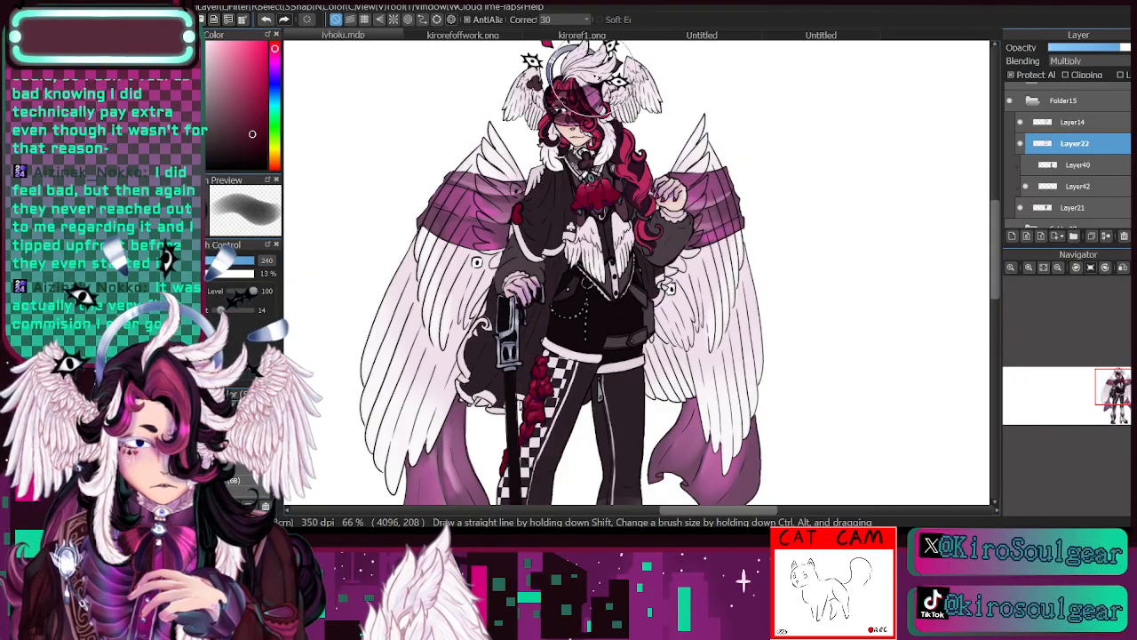
pyautogui.moveTo(515, 175)
pyautogui.mouseDown()
pyautogui.moveTo(511, 166)
pyautogui.moveTo(459, 282)
pyautogui.moveTo(491, 187)
pyautogui.mouseUp()
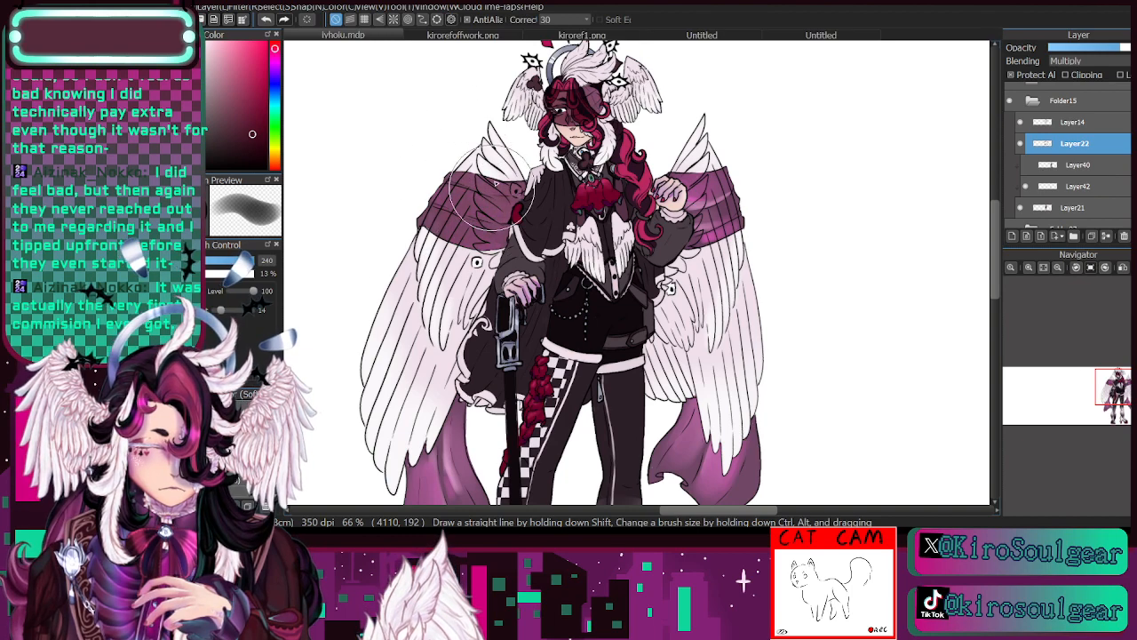
# - Paint the remaining sheer fabric on the other wing and the hanging drapes in a duller, darker maroon, and lower the layer's opacity
pyautogui.click(230, 146)
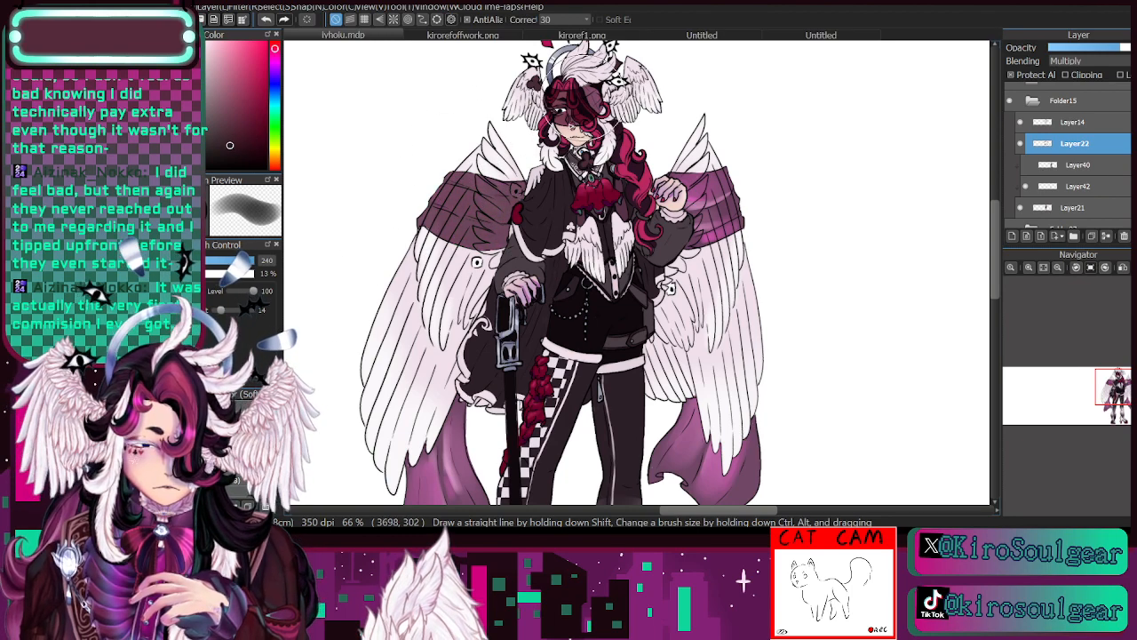
pyautogui.moveTo(638, 155)
pyautogui.mouseDown()
pyautogui.moveTo(682, 289)
pyautogui.moveTo(694, 280)
pyautogui.mouseUp()
pyautogui.moveTo(642, 479); pyautogui.dragTo(828, 445)
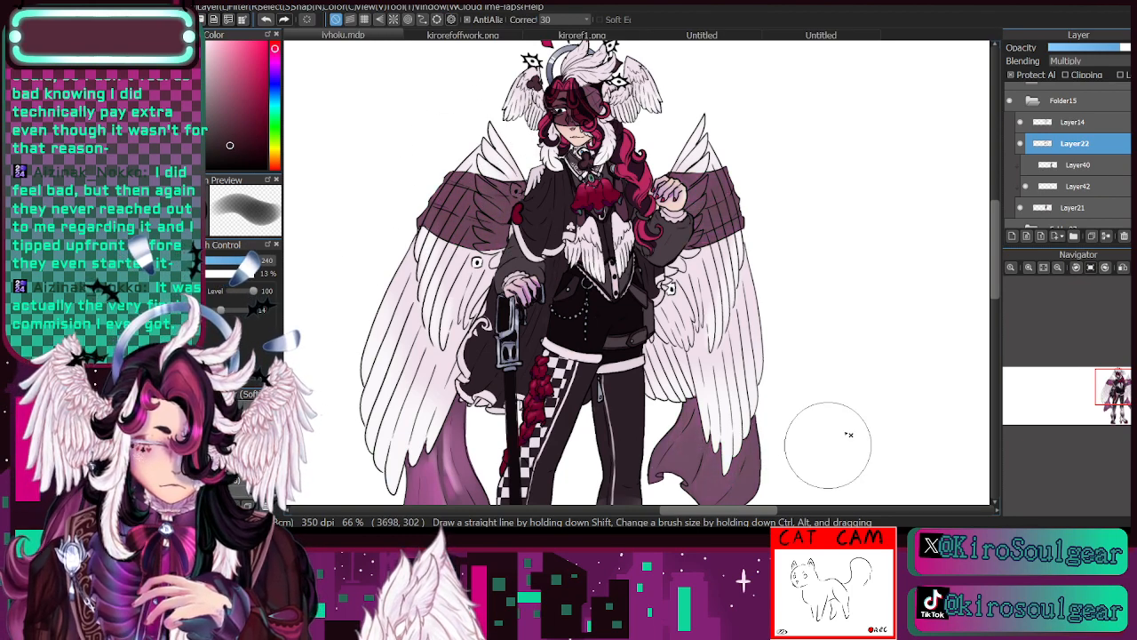
pyautogui.click(1058, 267)
pyautogui.moveTo(527, 322); pyautogui.dragTo(633, 183)
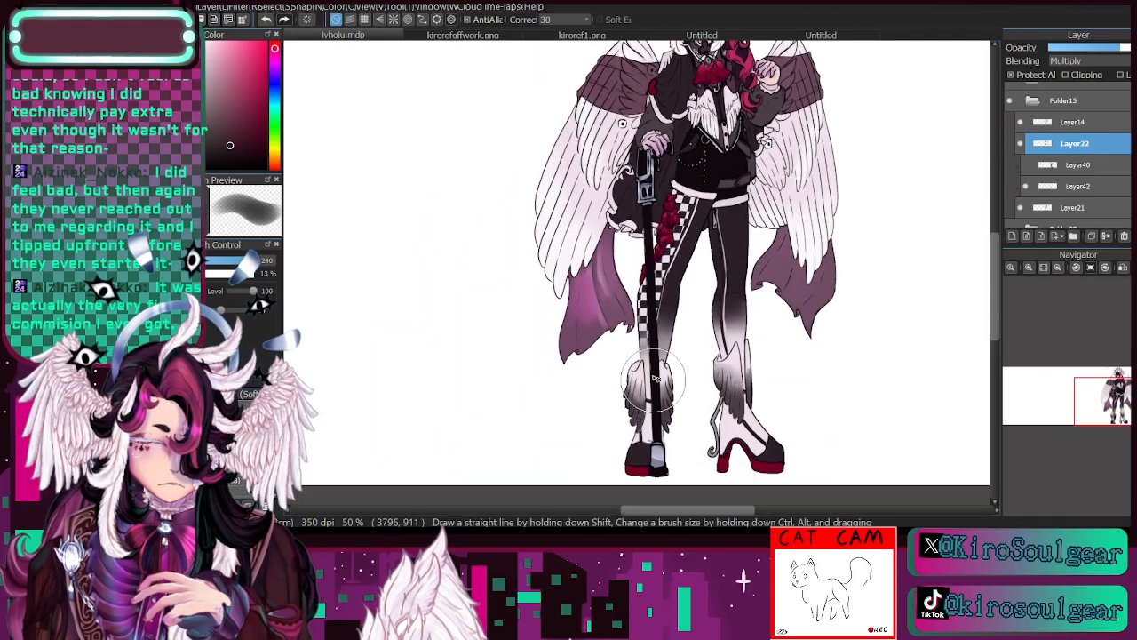
pyautogui.moveTo(597, 293); pyautogui.dragTo(591, 215)
pyautogui.moveTo(617, 355); pyautogui.dragTo(501, 441)
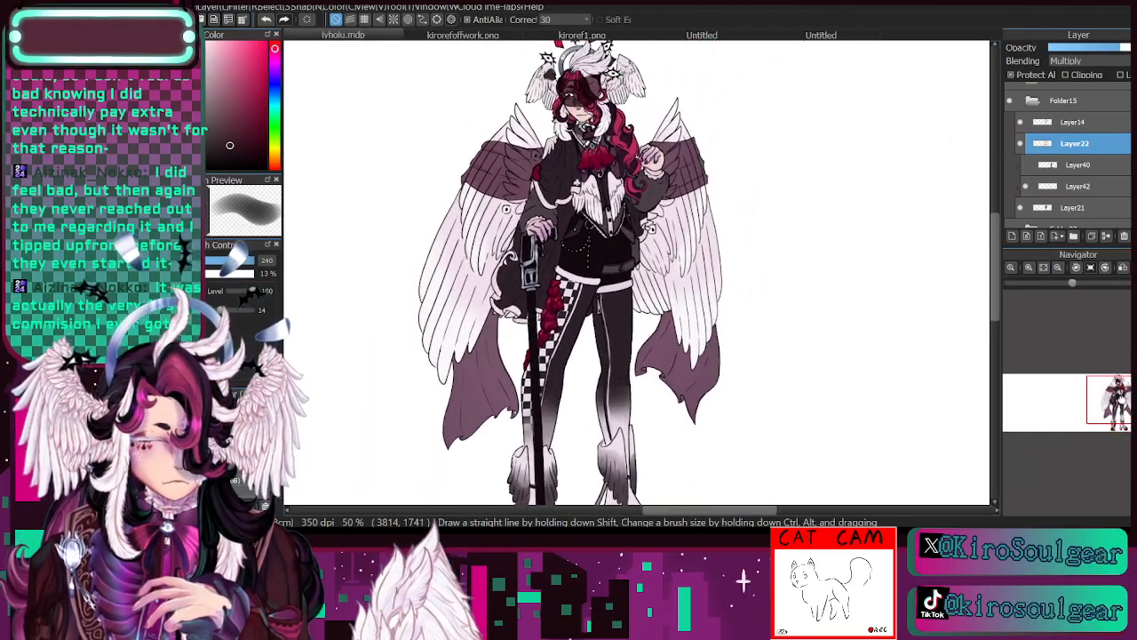
pyautogui.moveTo(1108, 51); pyautogui.dragTo(1099, 51)
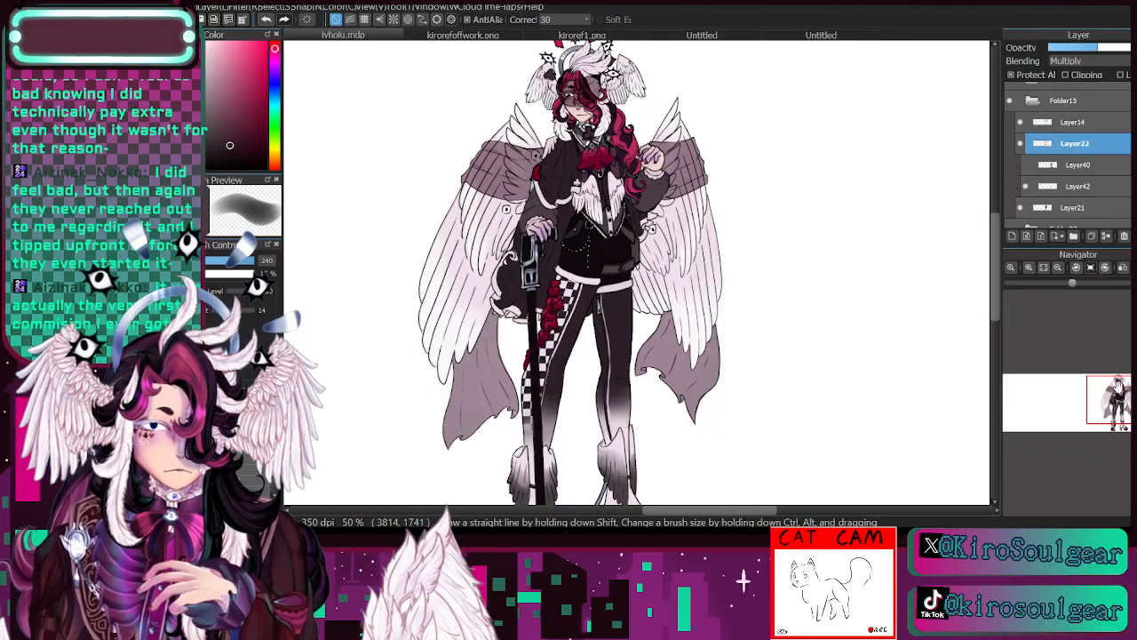
pyautogui.moveTo(1116, 391); pyautogui.dragTo(1118, 398)
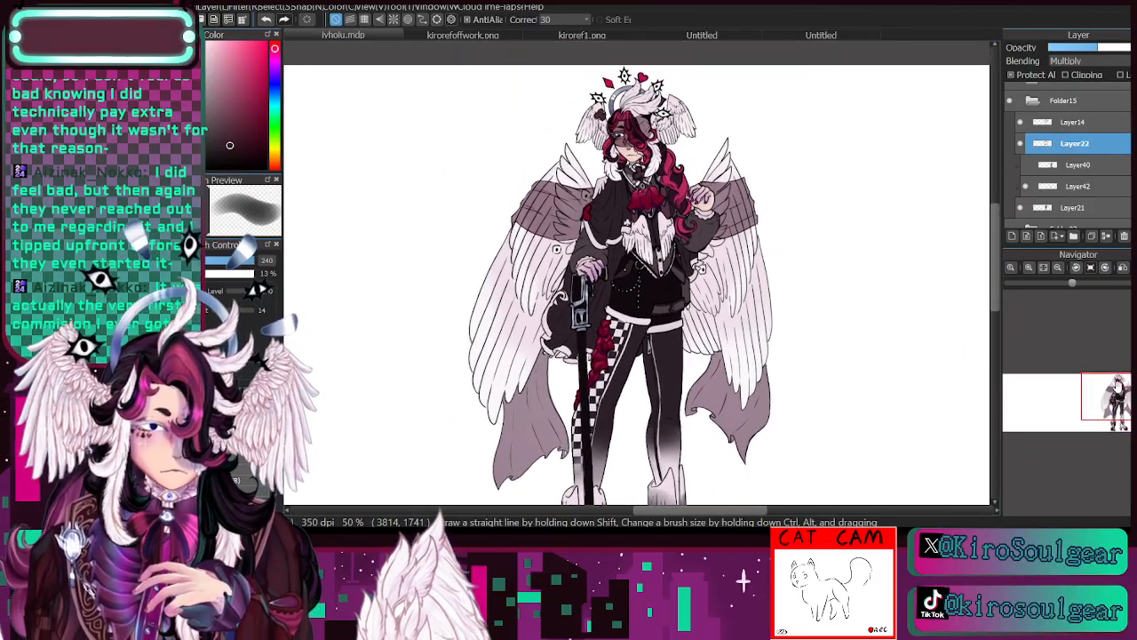
# - Show Layer40 and cover the outfit and cane with a crimson pink using a size 304 brush at 100% opacity
pyautogui.click(1026, 164)
pyautogui.click(1080, 165)
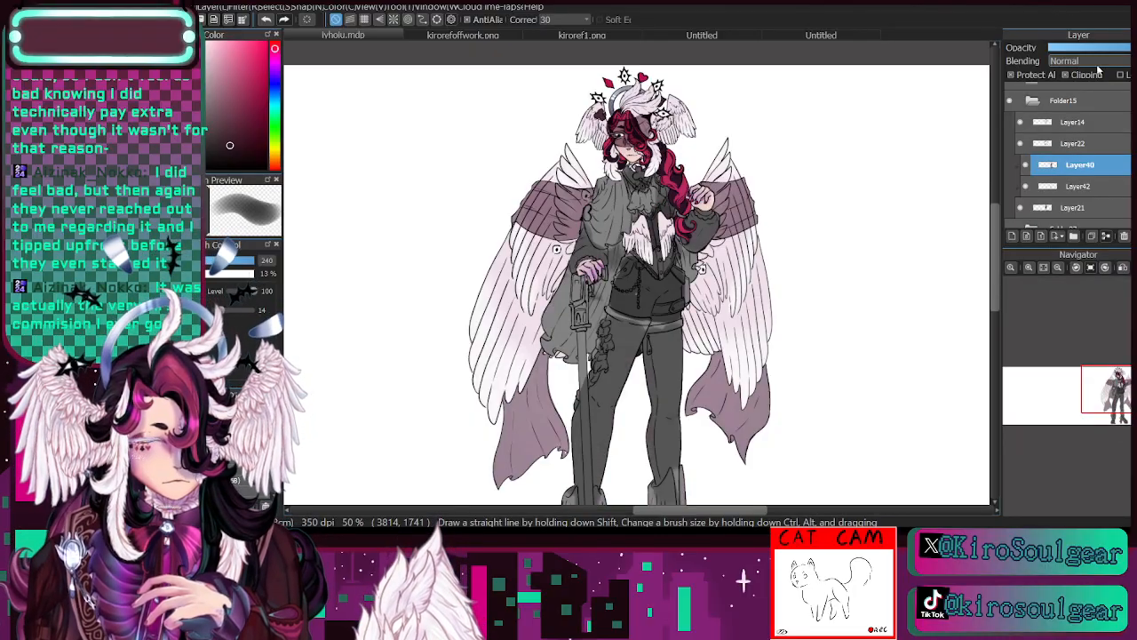
pyautogui.moveTo(262, 92)
pyautogui.mouseDown()
pyautogui.moveTo(267, 77)
pyautogui.moveTo(251, 75)
pyautogui.mouseUp()
pyautogui.click(253, 260)
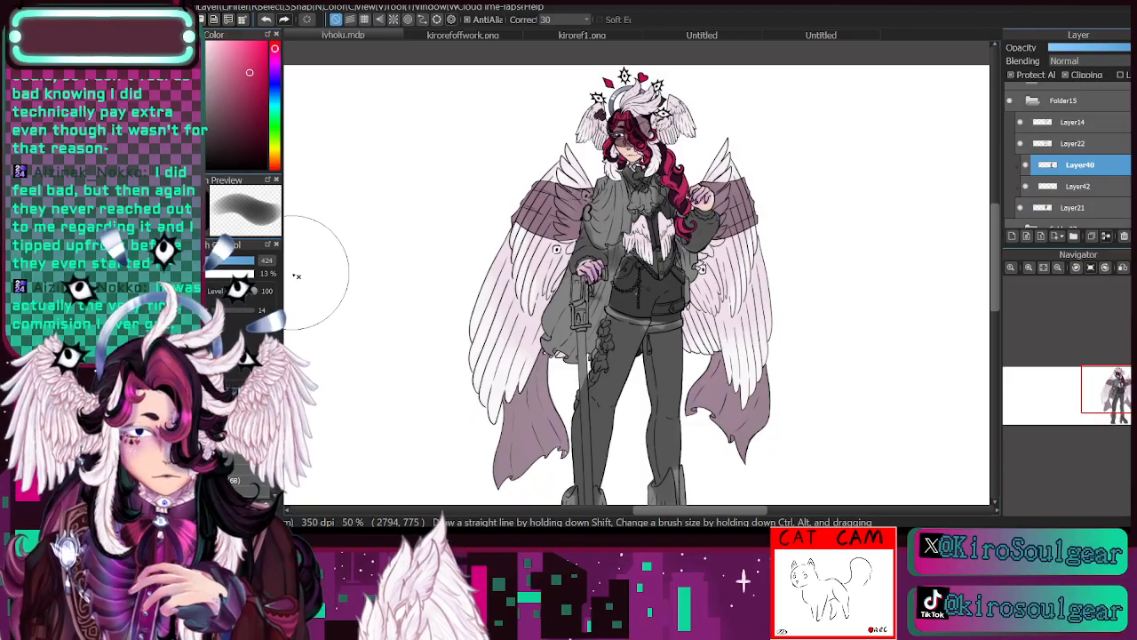
pyautogui.moveTo(1120, 394); pyautogui.dragTo(1127, 402)
pyautogui.moveTo(529, 130)
pyautogui.mouseDown()
pyautogui.moveTo(531, 181)
pyautogui.moveTo(442, 286)
pyautogui.mouseUp()
pyautogui.click(246, 444)
pyautogui.click(247, 260)
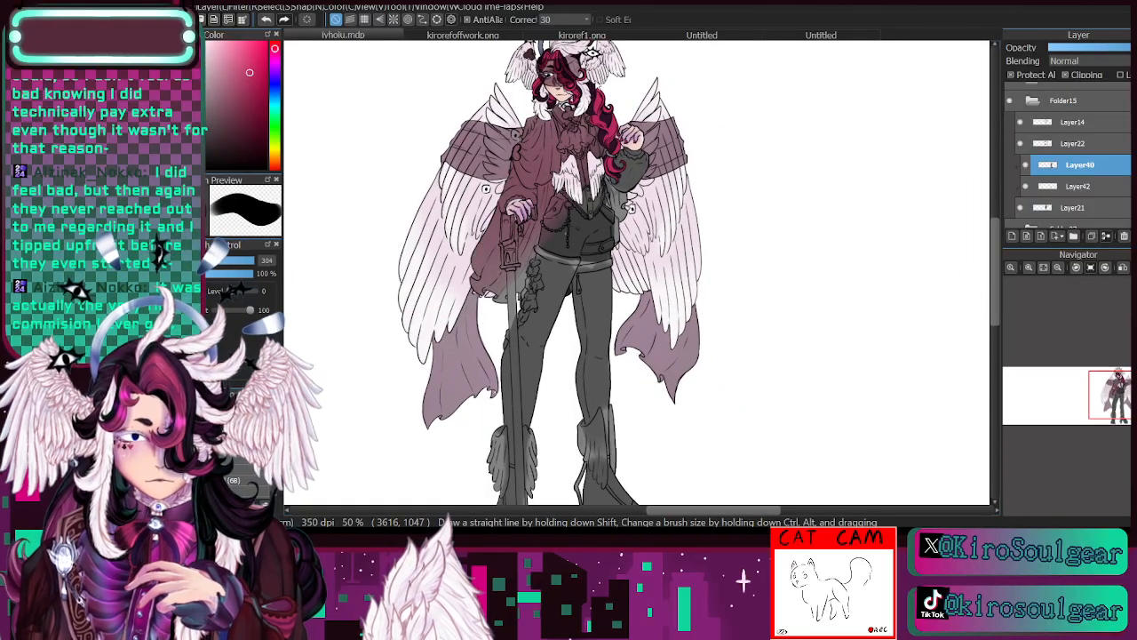
pyautogui.moveTo(525, 133)
pyautogui.mouseDown()
pyautogui.moveTo(657, 59)
pyautogui.moveTo(559, 222)
pyautogui.moveTo(578, 320)
pyautogui.moveTo(507, 462)
pyautogui.moveTo(617, 455)
pyautogui.mouseUp()
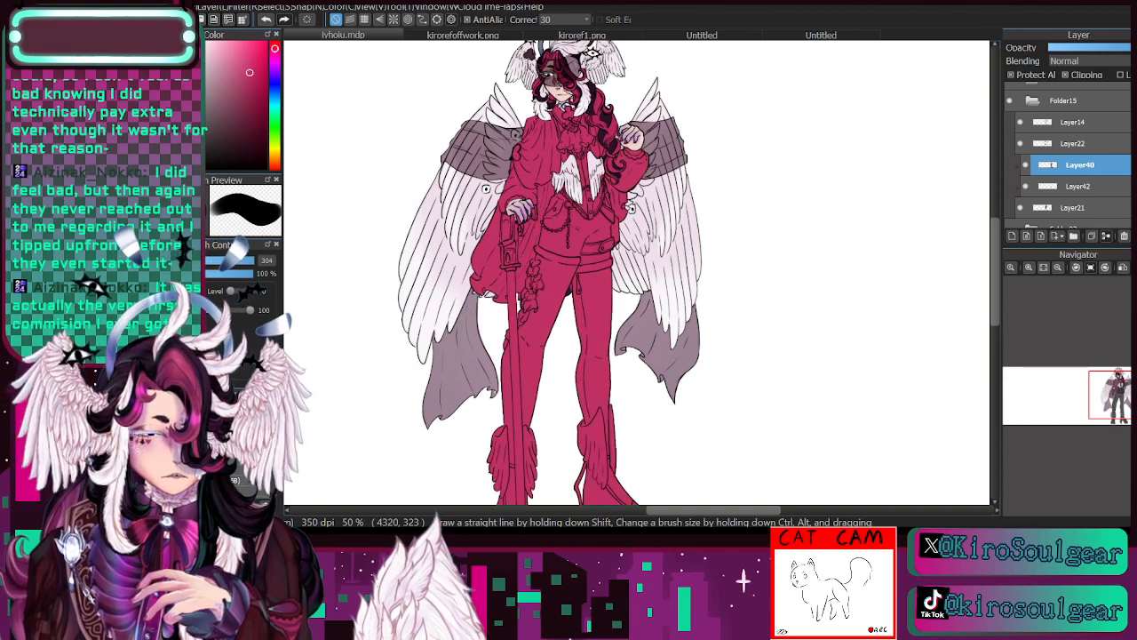
# - Try the Divide and Color blending modes on the crimson Layer40 at reduced opacity
pyautogui.moveTo(1112, 405)
pyautogui.mouseDown()
pyautogui.moveTo(1097, 399)
pyautogui.moveTo(1107, 419)
pyautogui.moveTo(1116, 394)
pyautogui.mouseUp()
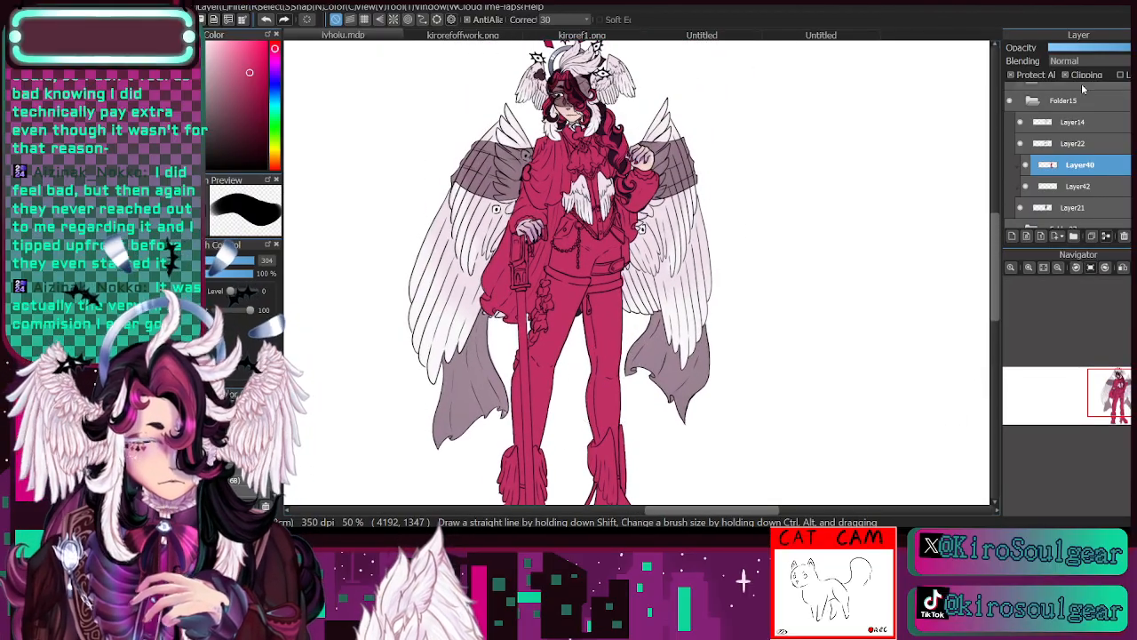
pyautogui.click(1088, 94)
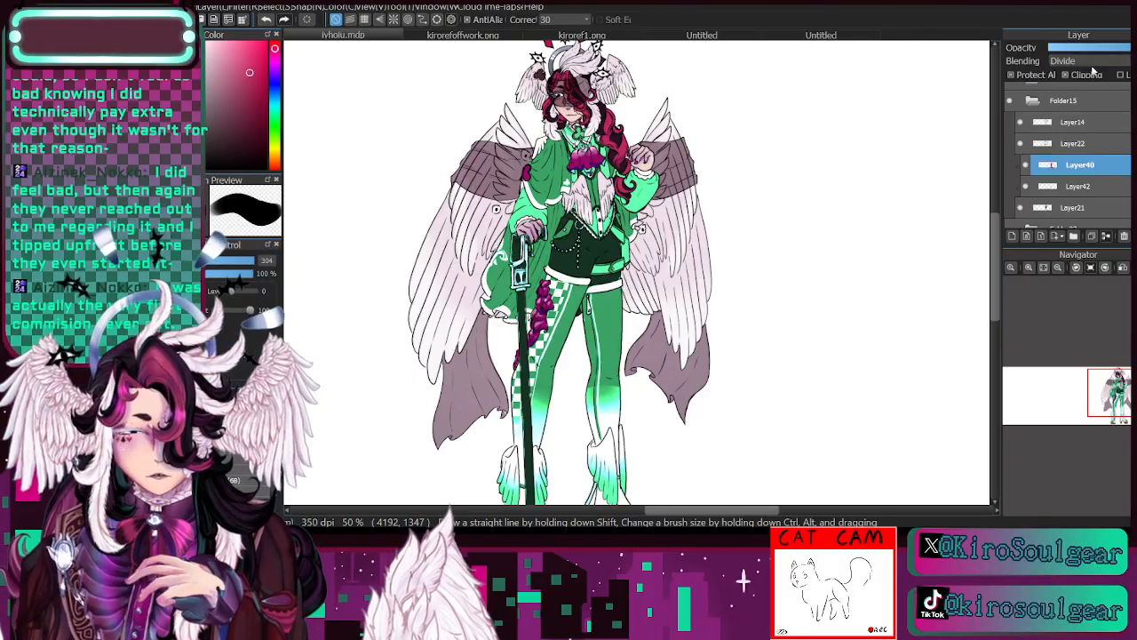
pyautogui.moveTo(1095, 50); pyautogui.dragTo(1056, 54)
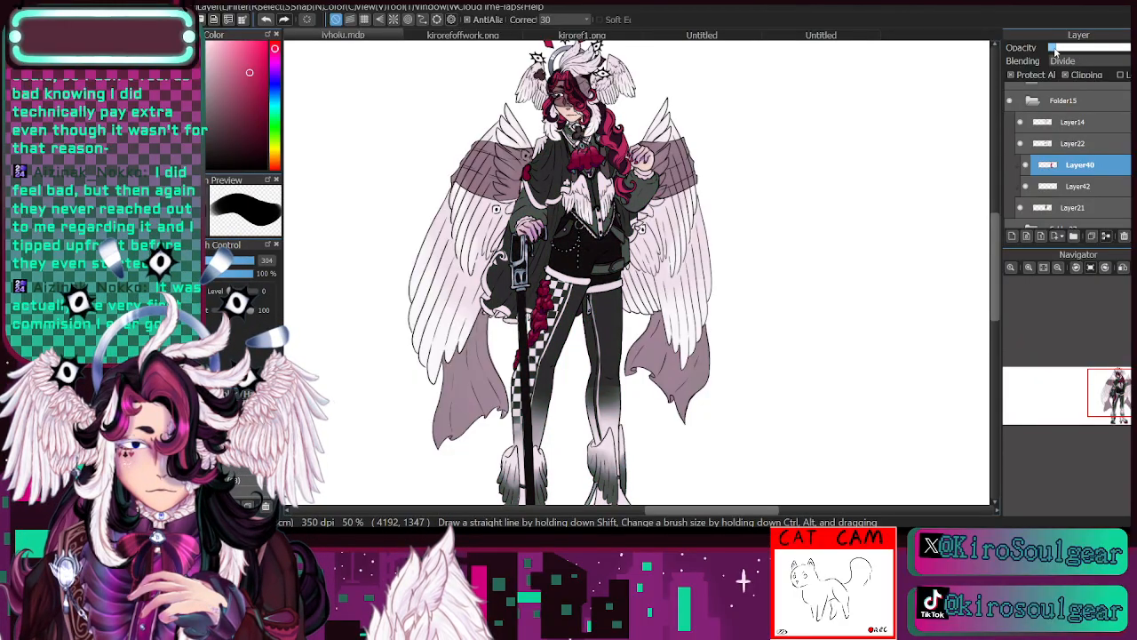
pyautogui.click(1027, 165)
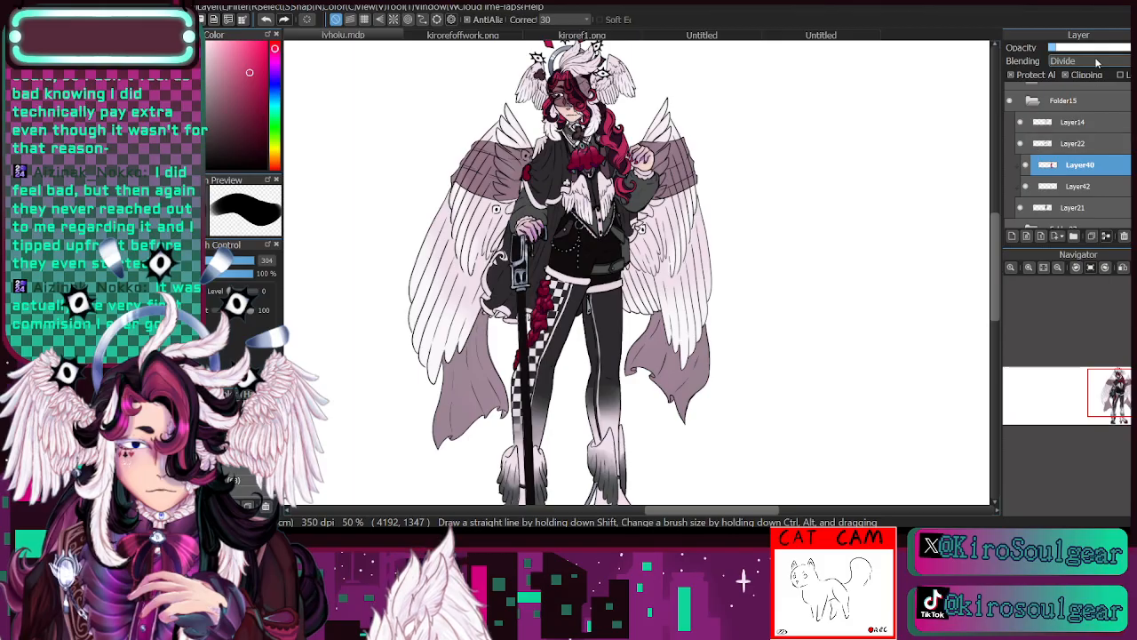
pyautogui.click(1084, 176)
pyautogui.click(1062, 49)
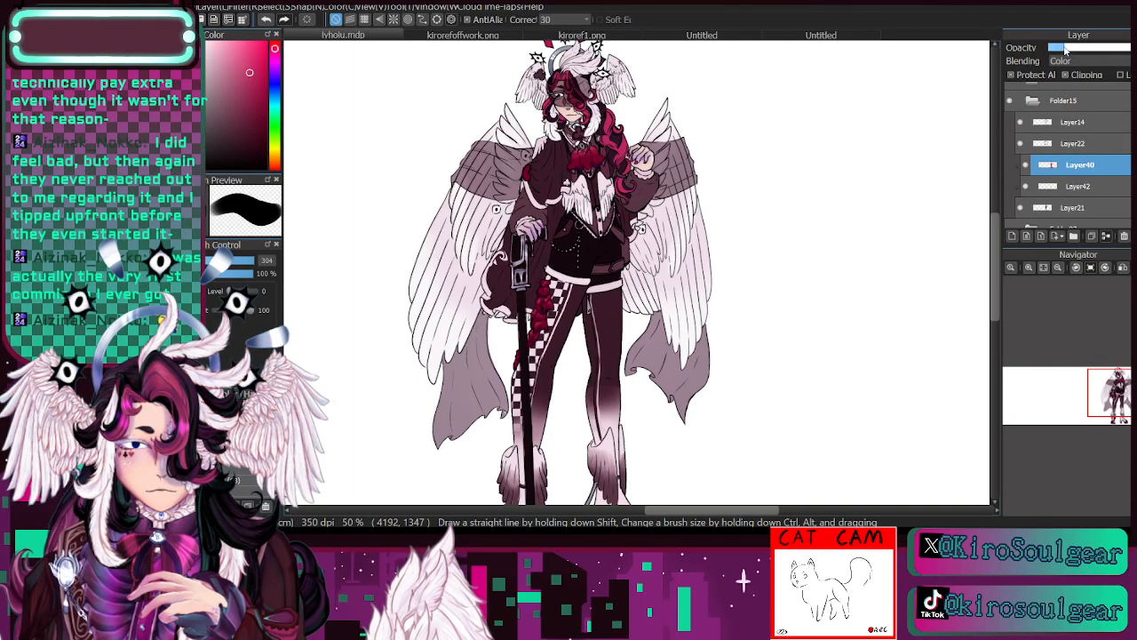
# - Set Layer40's blending mode to Overlay and adjust its opacity for a subtle reddish tint on the outfit
pyautogui.click(1077, 99)
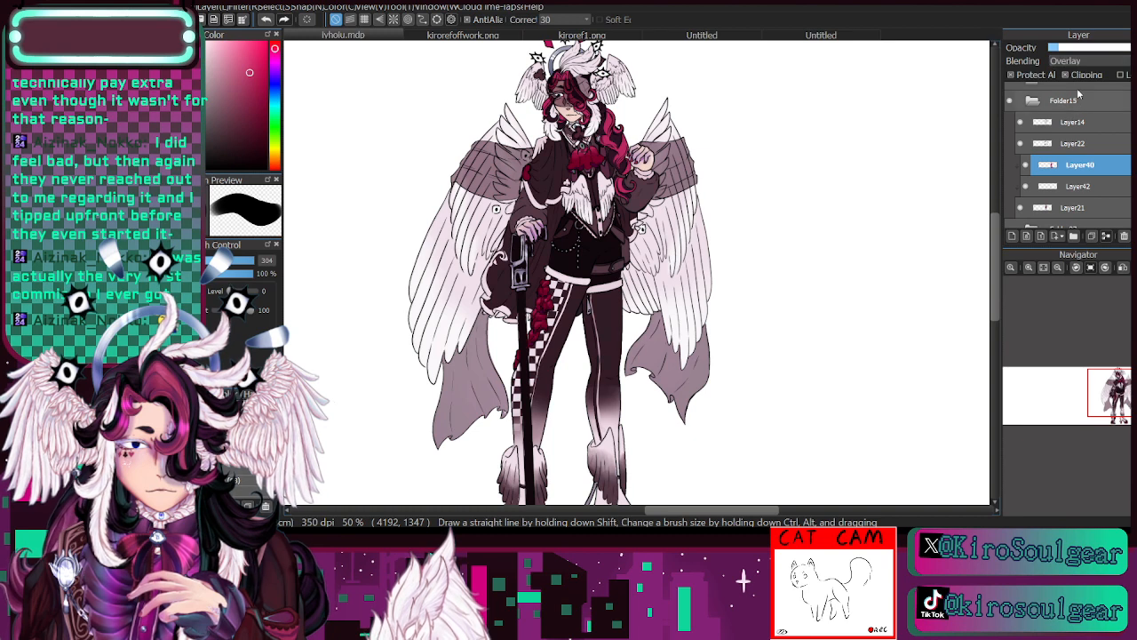
pyautogui.click(1066, 49)
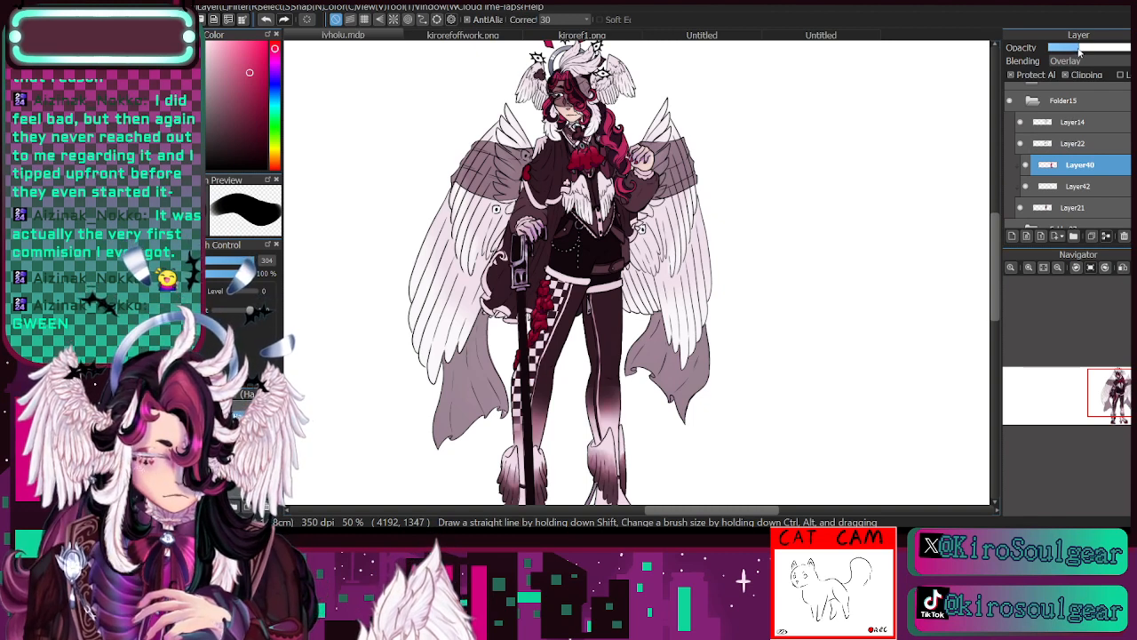
pyautogui.click(1029, 164)
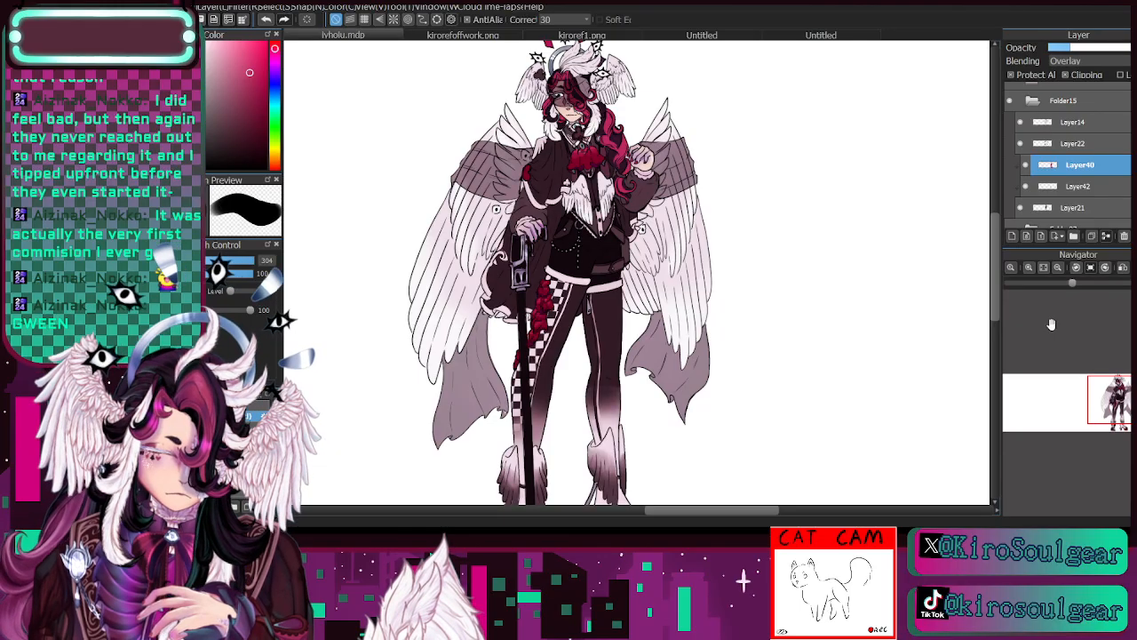
pyautogui.click(1109, 406)
pyautogui.moveTo(1110, 406); pyautogui.dragTo(1121, 407)
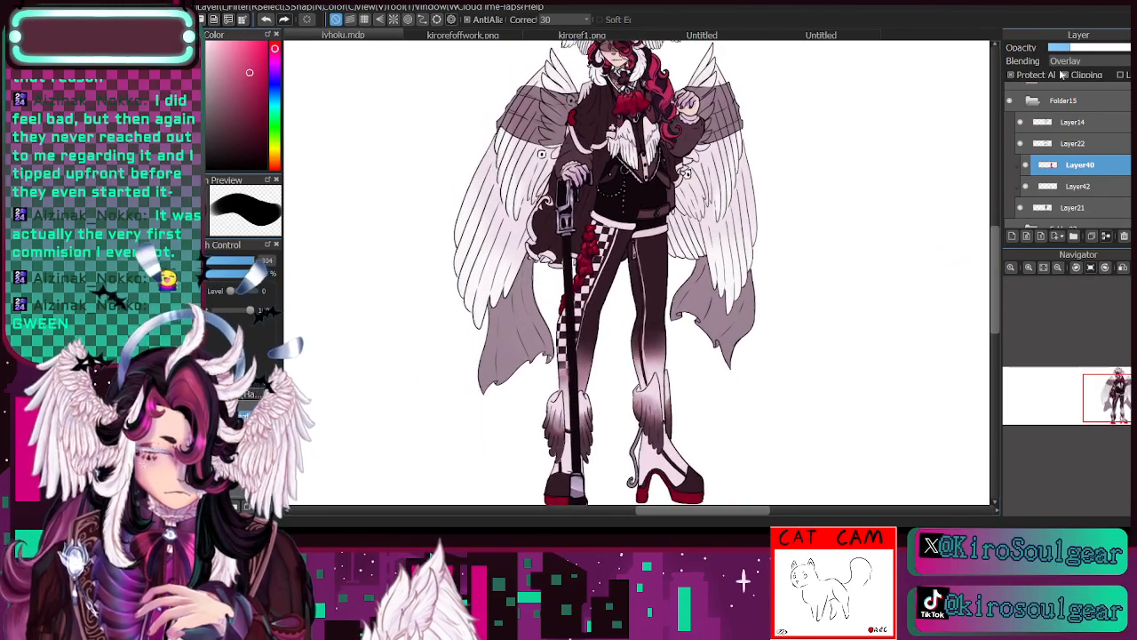
pyautogui.click(1075, 49)
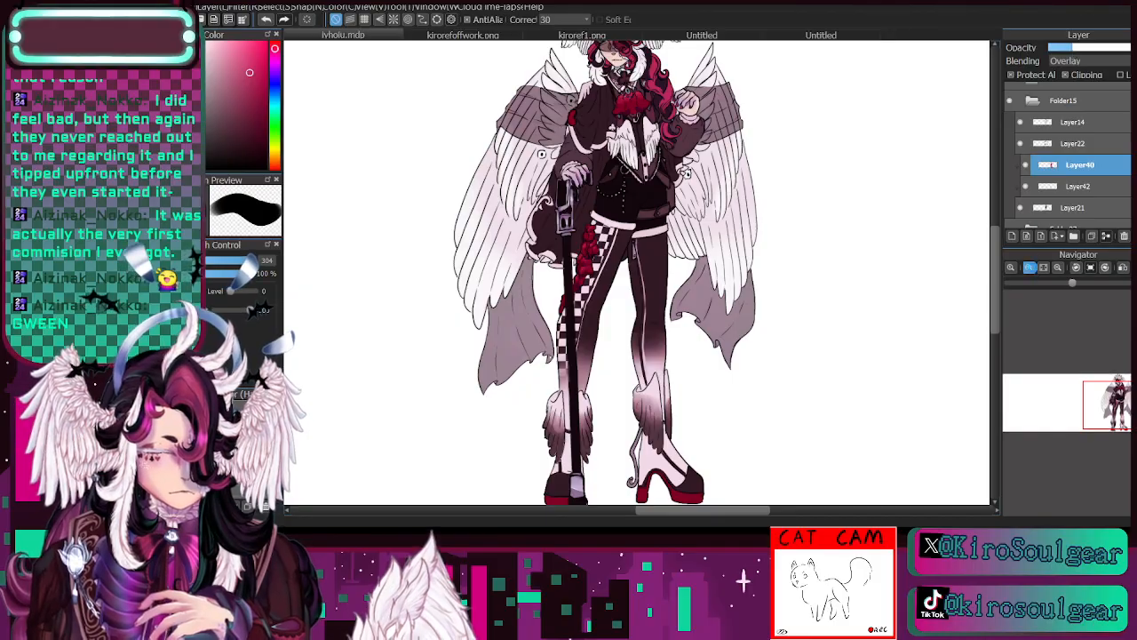
# - Erase the reddish tint of Layer40 from both sleeves and the lower panels of the vest
pyautogui.scroll(5, 1052, 310)
pyautogui.moveTo(1121, 404); pyautogui.dragTo(1119, 392)
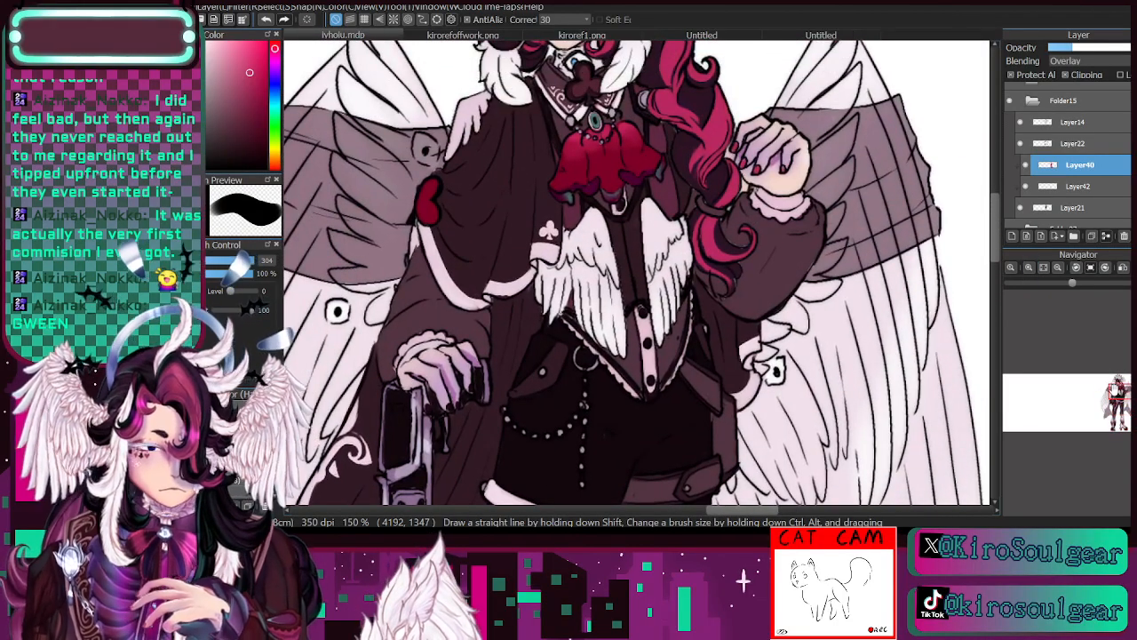
pyautogui.press('e')
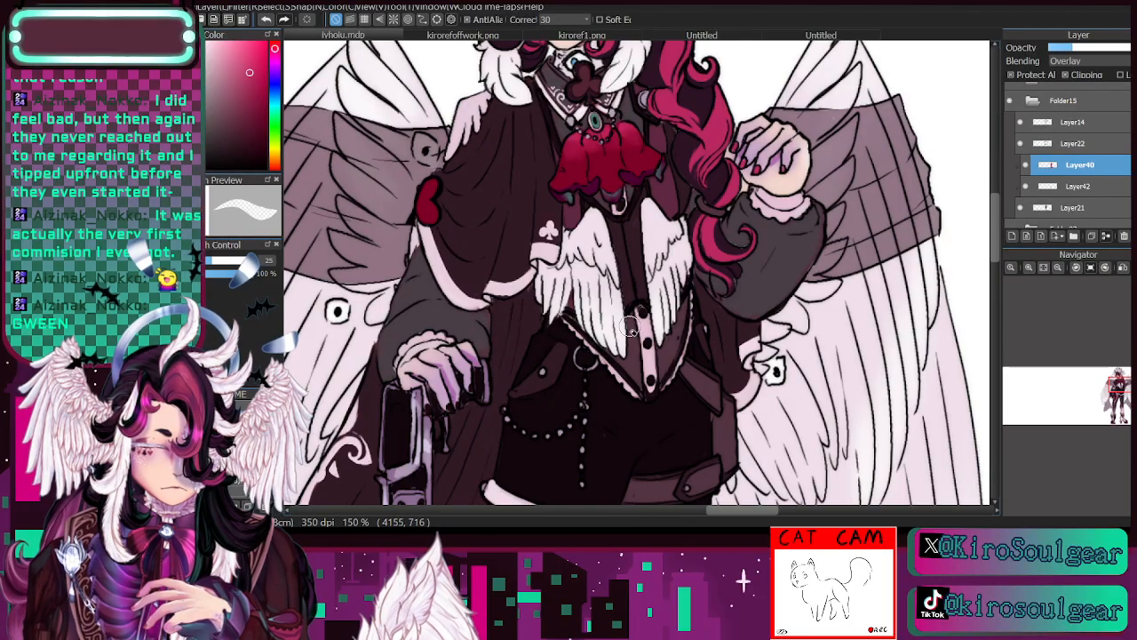
pyautogui.click(1058, 268)
pyautogui.click(1058, 268)
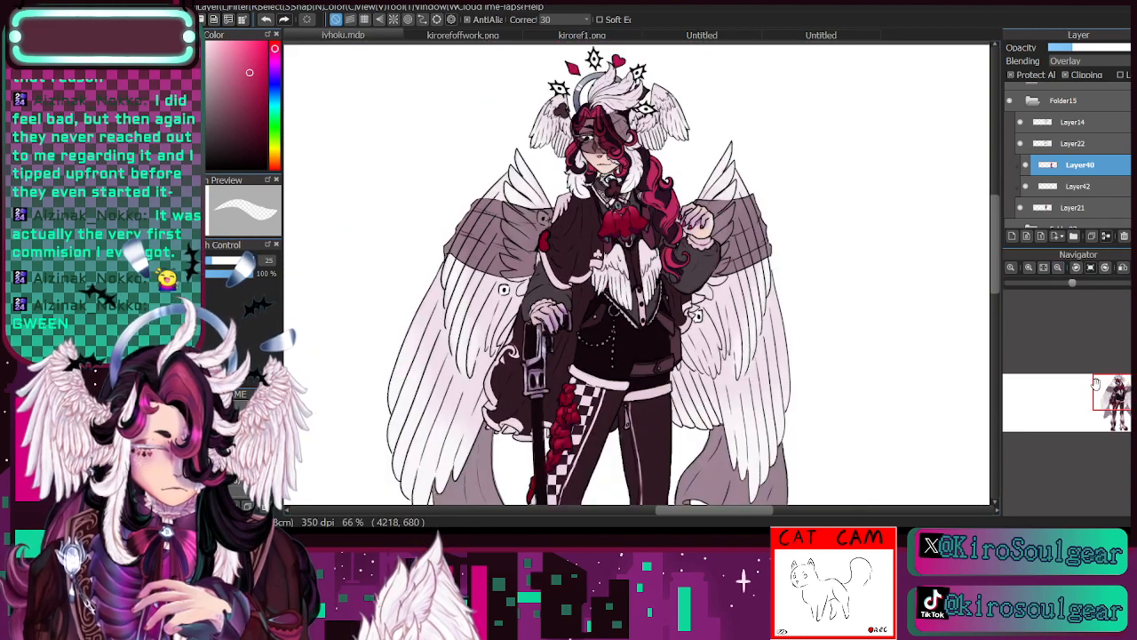
pyautogui.moveTo(1097, 382)
pyautogui.mouseDown()
pyautogui.moveTo(1078, 382)
pyautogui.moveTo(1099, 385)
pyautogui.mouseUp()
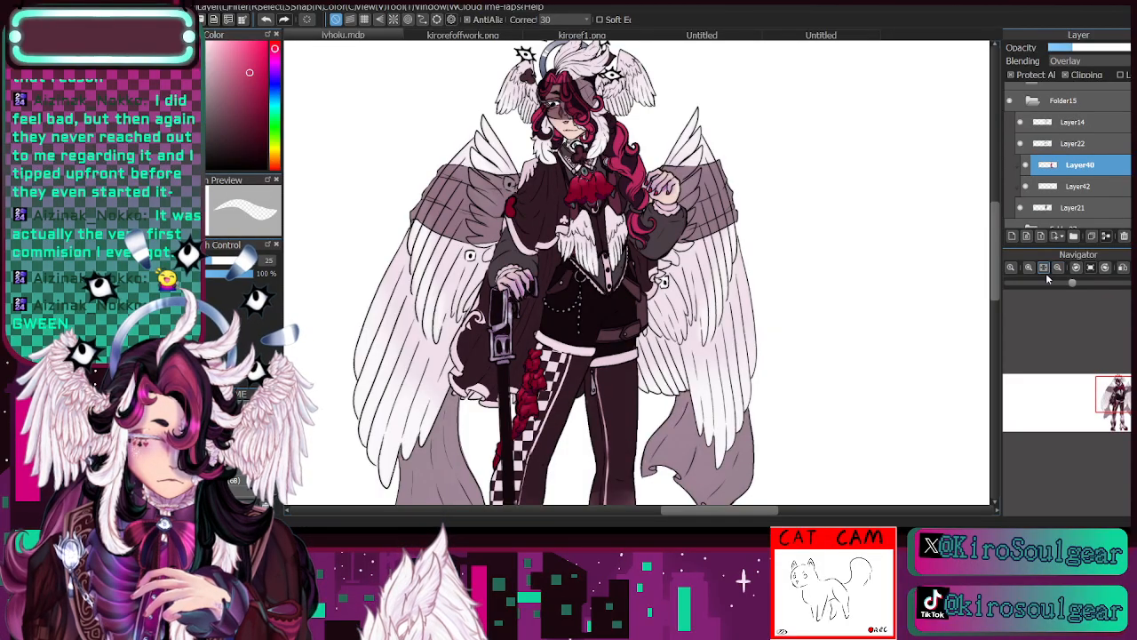
pyautogui.moveTo(1118, 401); pyautogui.dragTo(1118, 418)
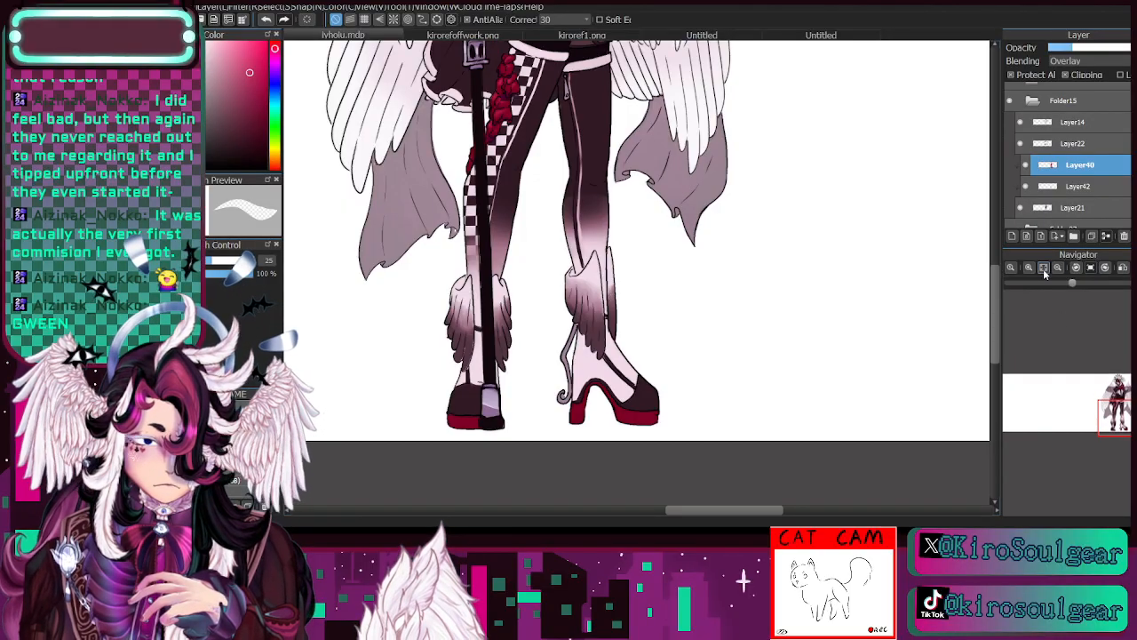
pyautogui.press('b')
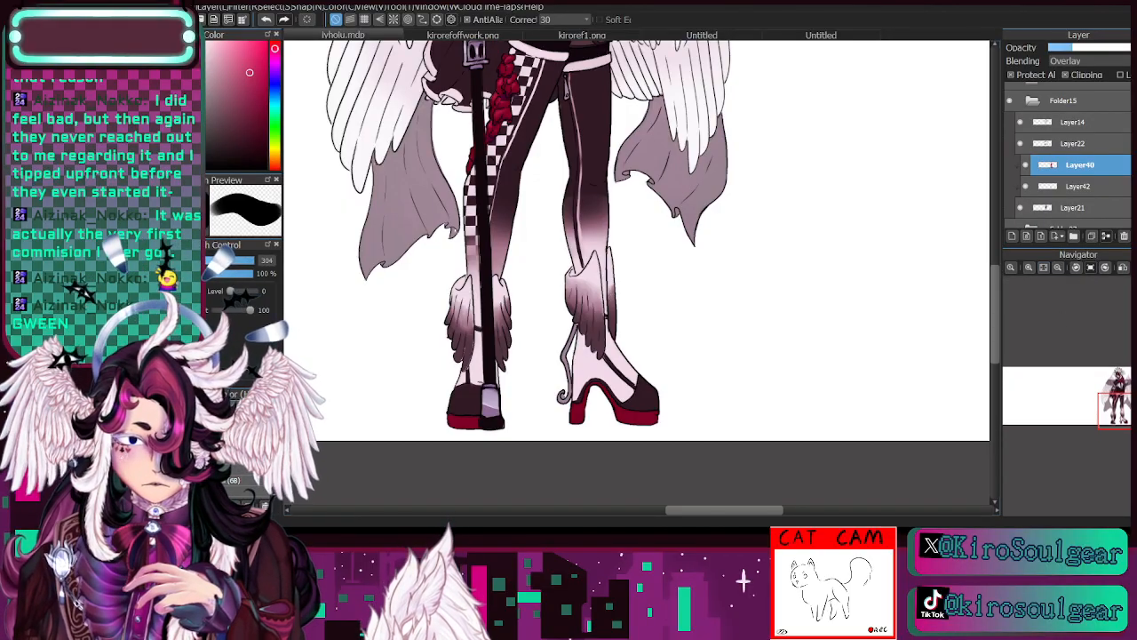
# - Erase the reddish tint of Layer40 from both trouser legs with a soft eraser at sizes 317 and 37 and 95% opacity
pyautogui.click(242, 395)
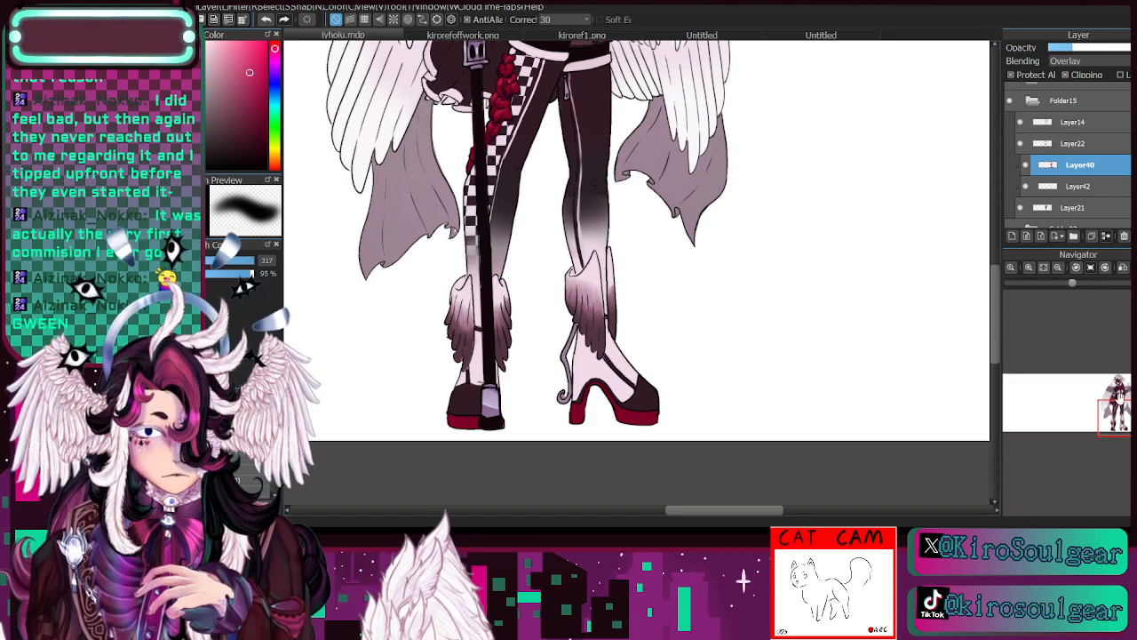
pyautogui.click(1127, 413)
pyautogui.moveTo(1128, 413); pyautogui.dragTo(1128, 405)
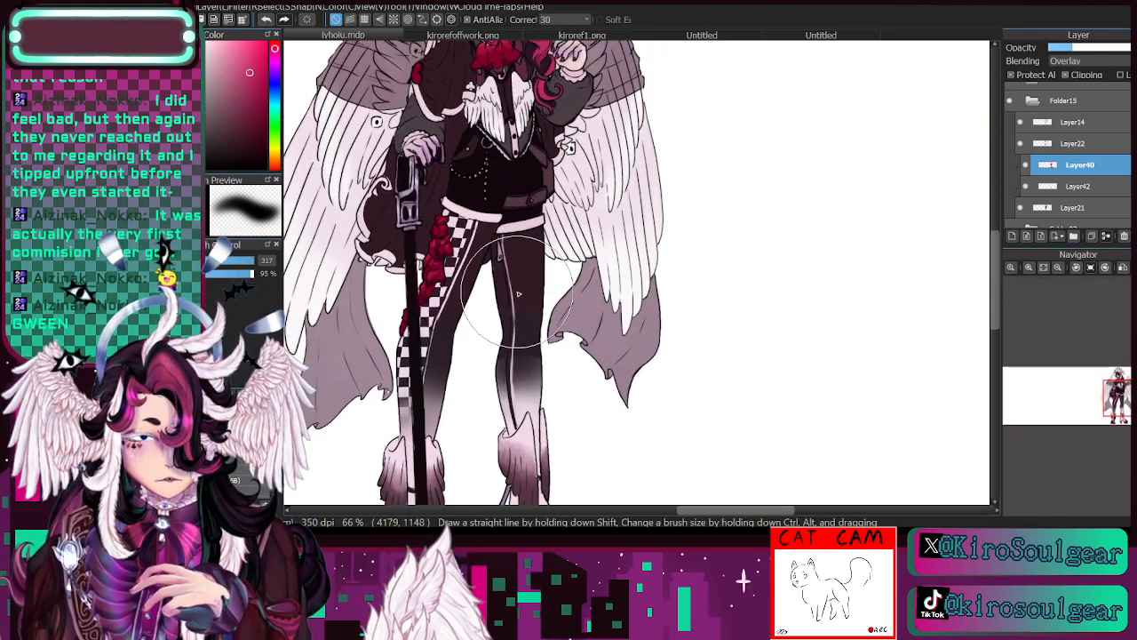
pyautogui.click(212, 261)
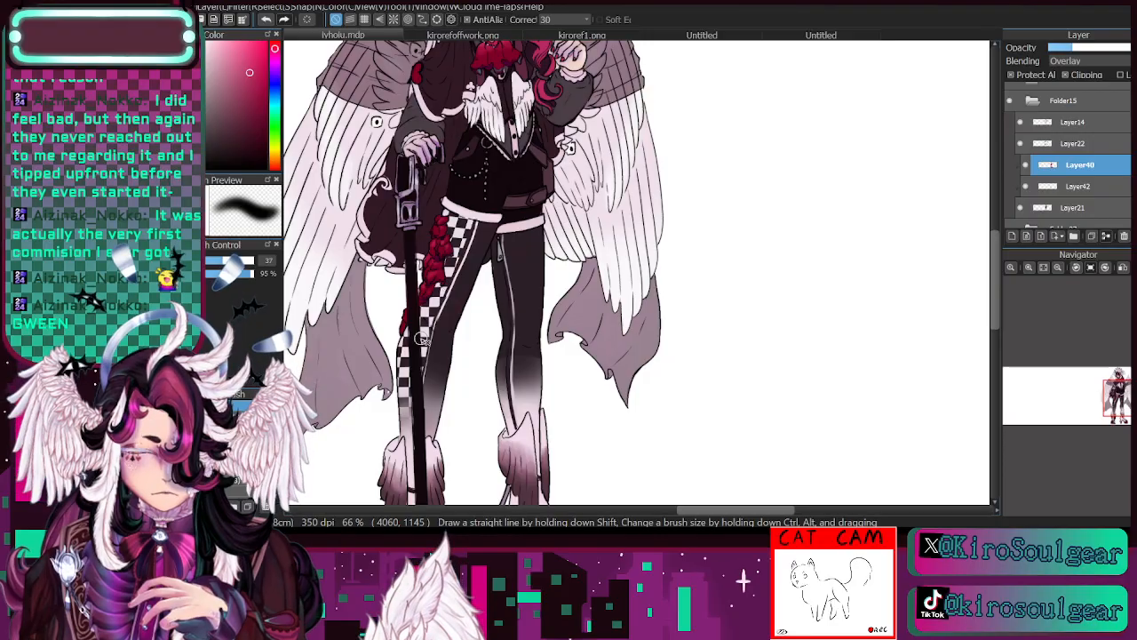
pyautogui.click(1056, 269)
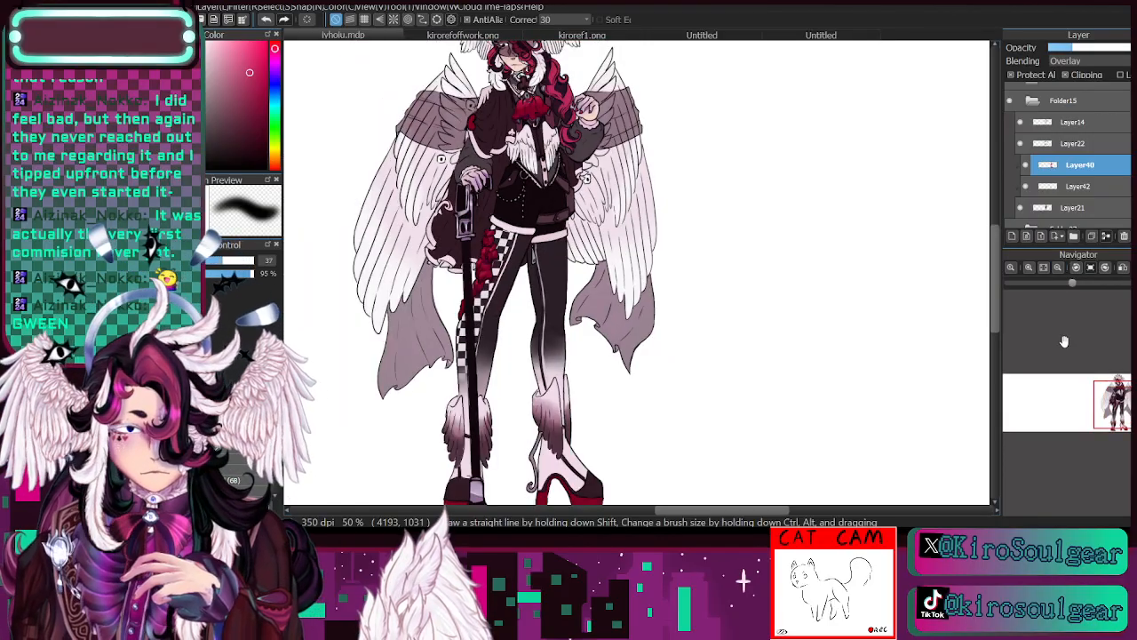
pyautogui.click(1045, 269)
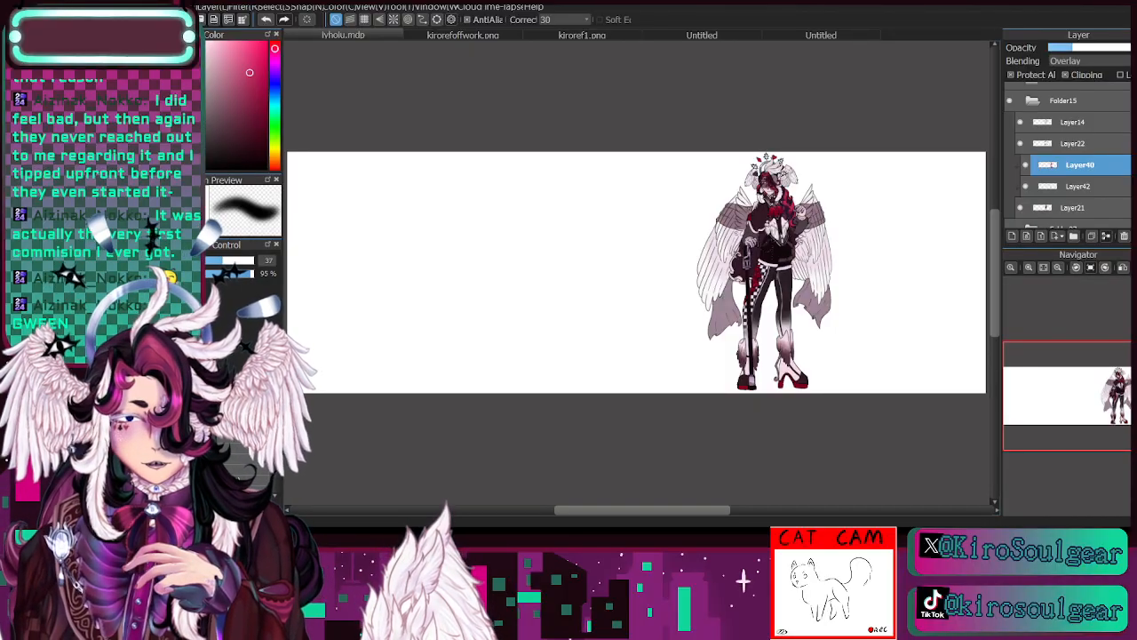
pyautogui.click(1029, 267)
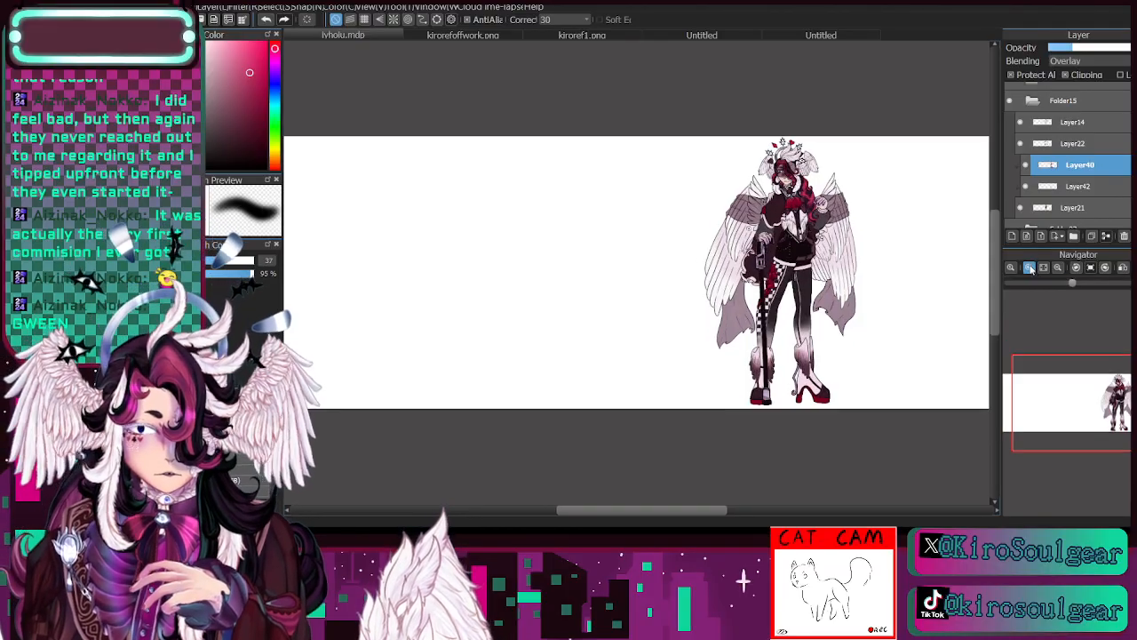
pyautogui.moveTo(1093, 395); pyautogui.dragTo(1121, 394)
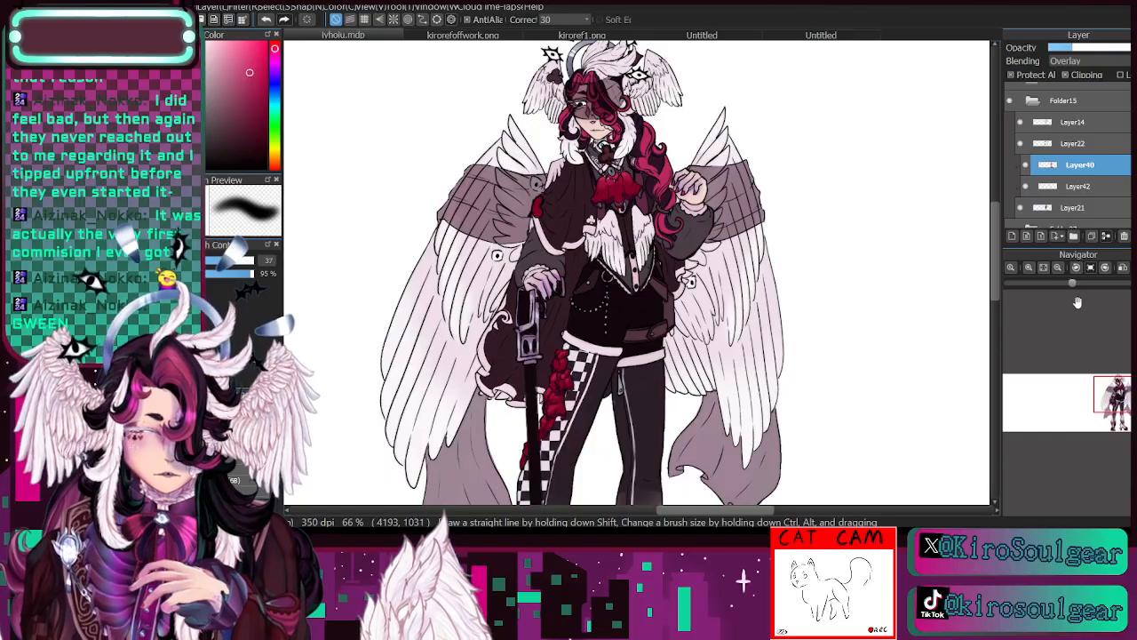
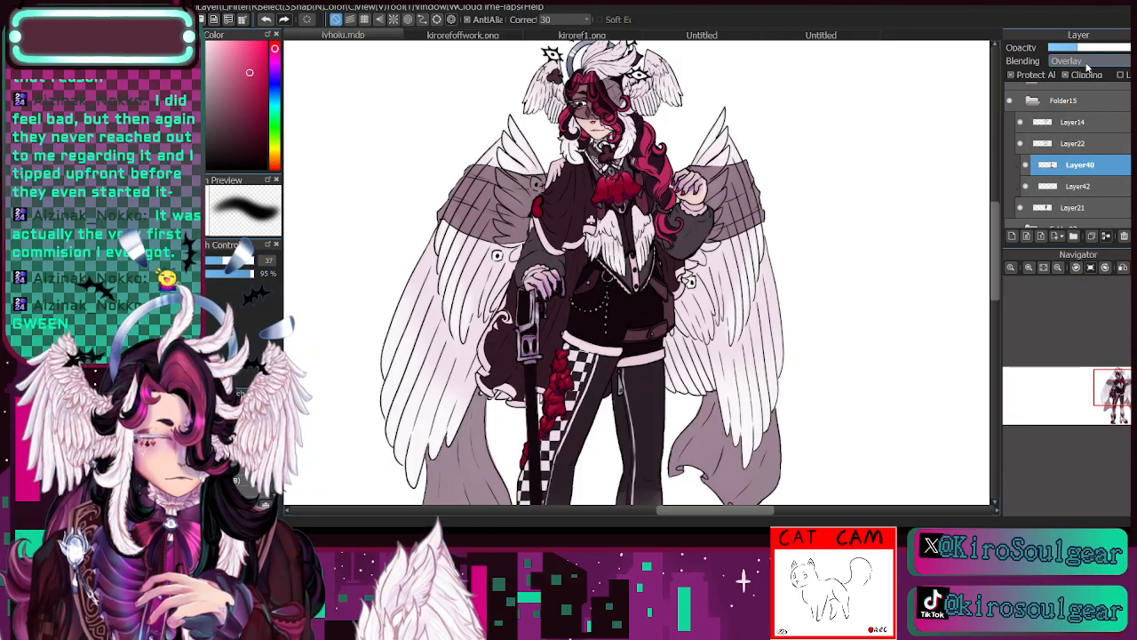
# - Add a new layer directly above Layer40 and turn on its clipping
pyautogui.click(1012, 236)
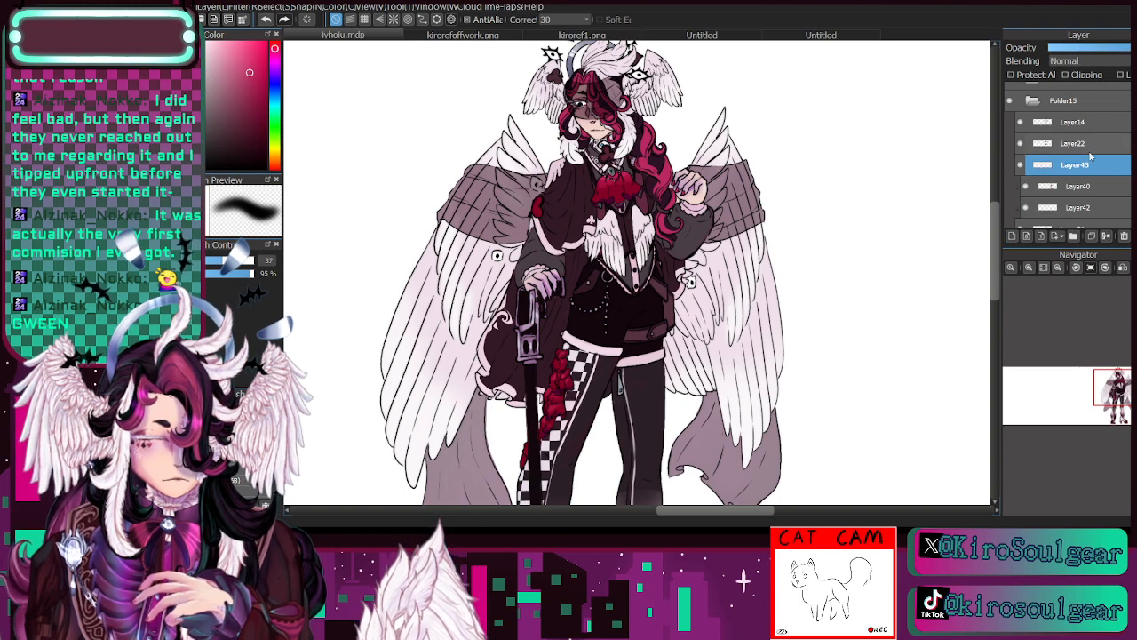
pyautogui.click(1067, 75)
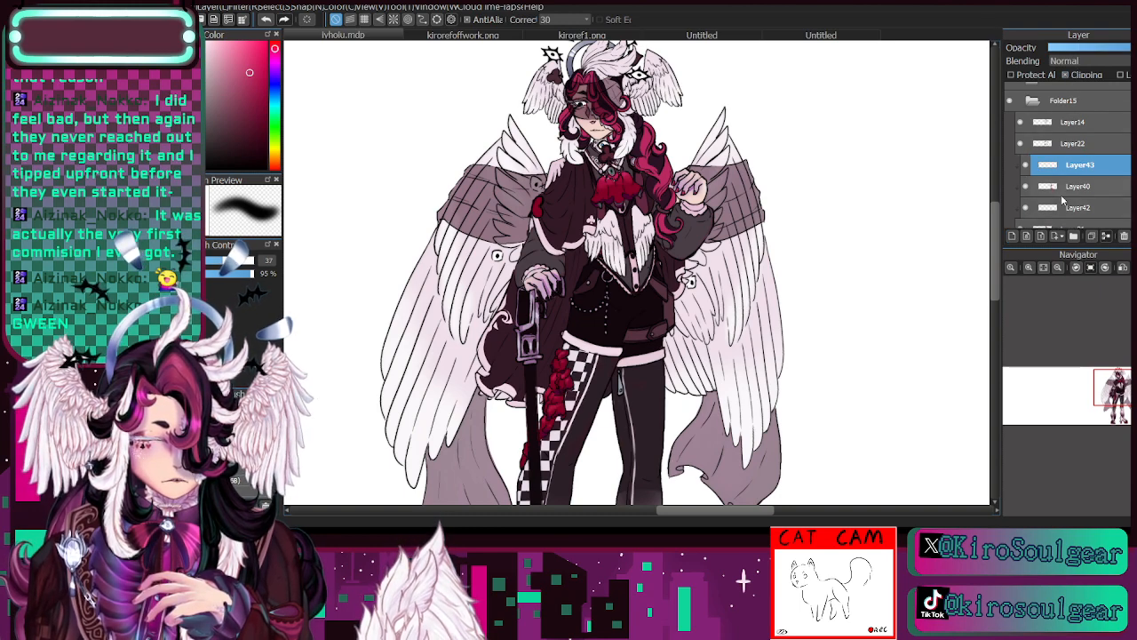
pyautogui.click(1029, 267)
pyautogui.click(1029, 268)
pyautogui.click(1029, 267)
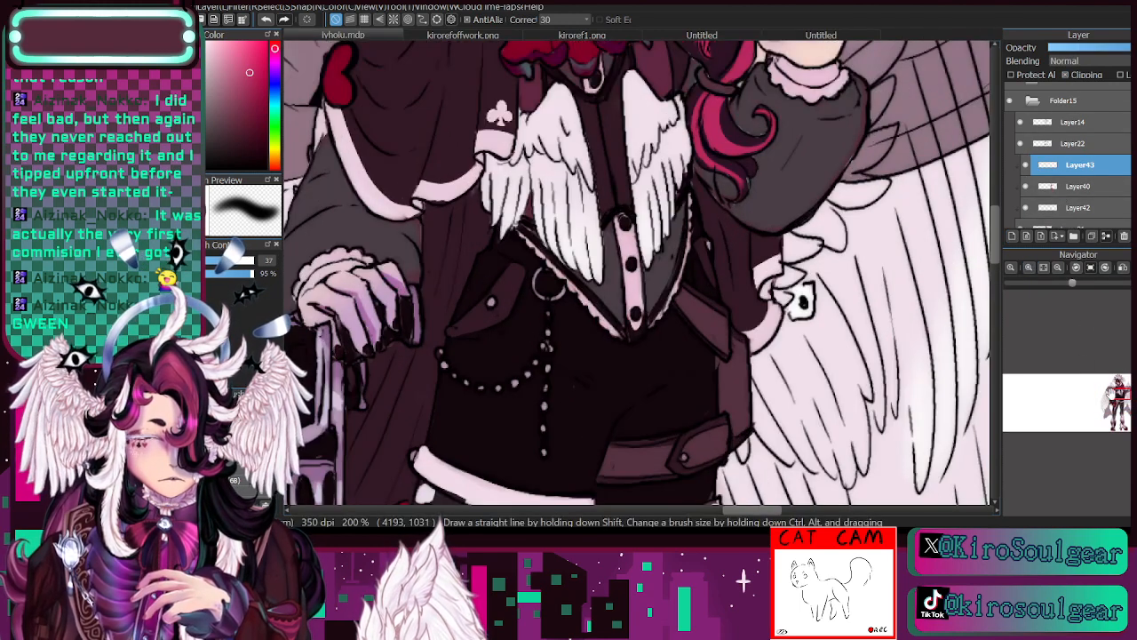
pyautogui.press('i')
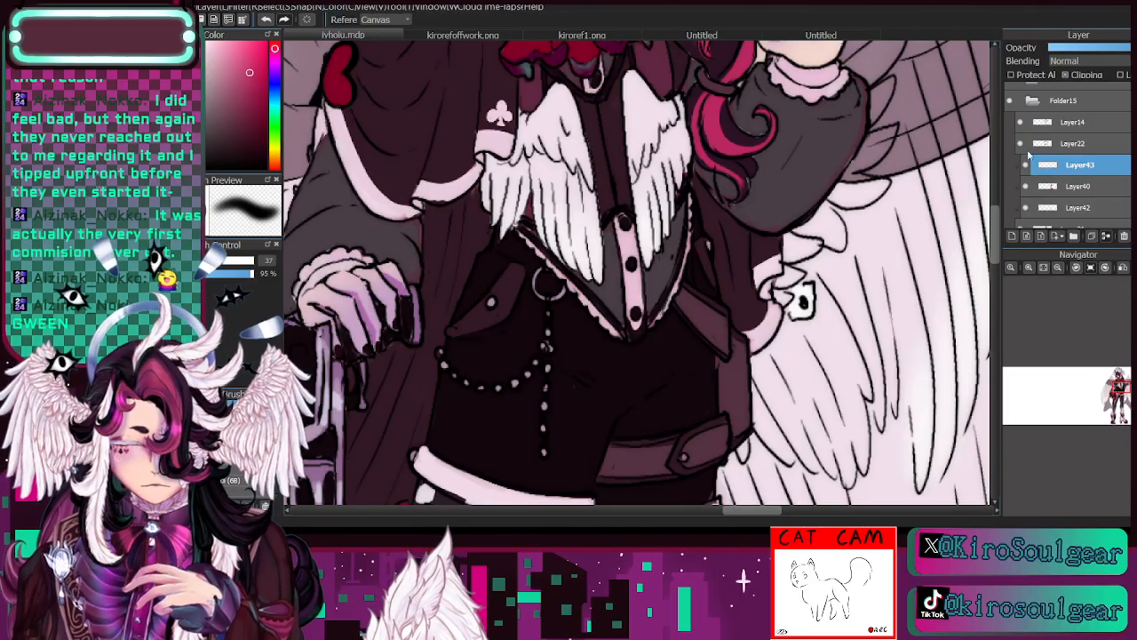
# - Touch up the reddish tint on Layer40 around the vest edge, collar and sleeve at brush sizes 8.4 and 10.4
pyautogui.click(1077, 186)
pyautogui.press('b')
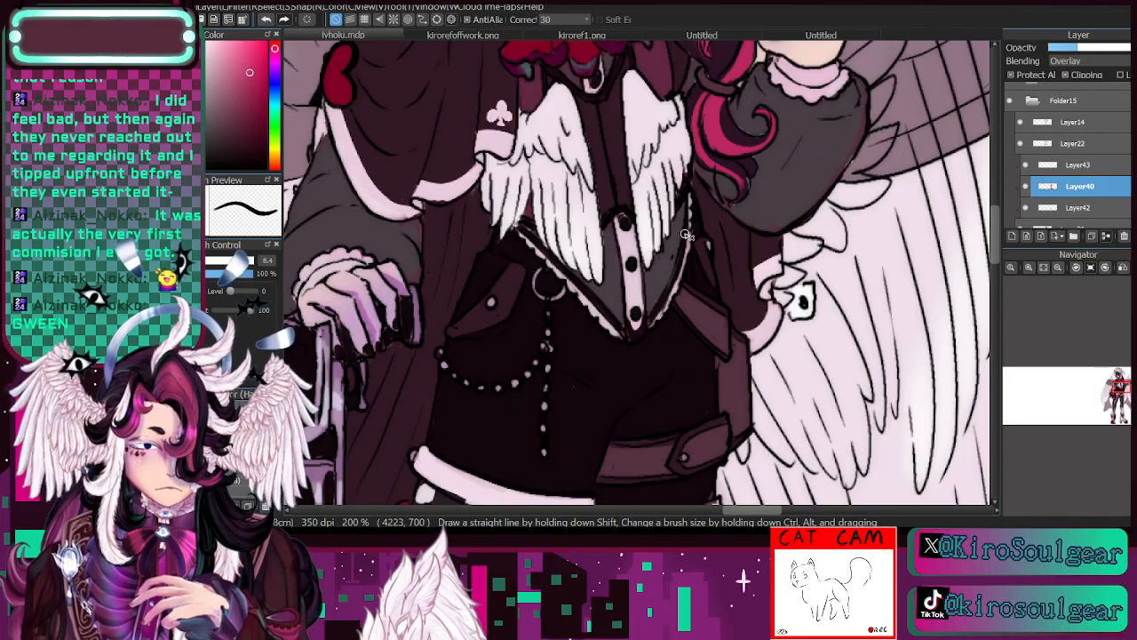
pyautogui.click(1058, 267)
pyautogui.moveTo(1120, 396); pyautogui.dragTo(1117, 386)
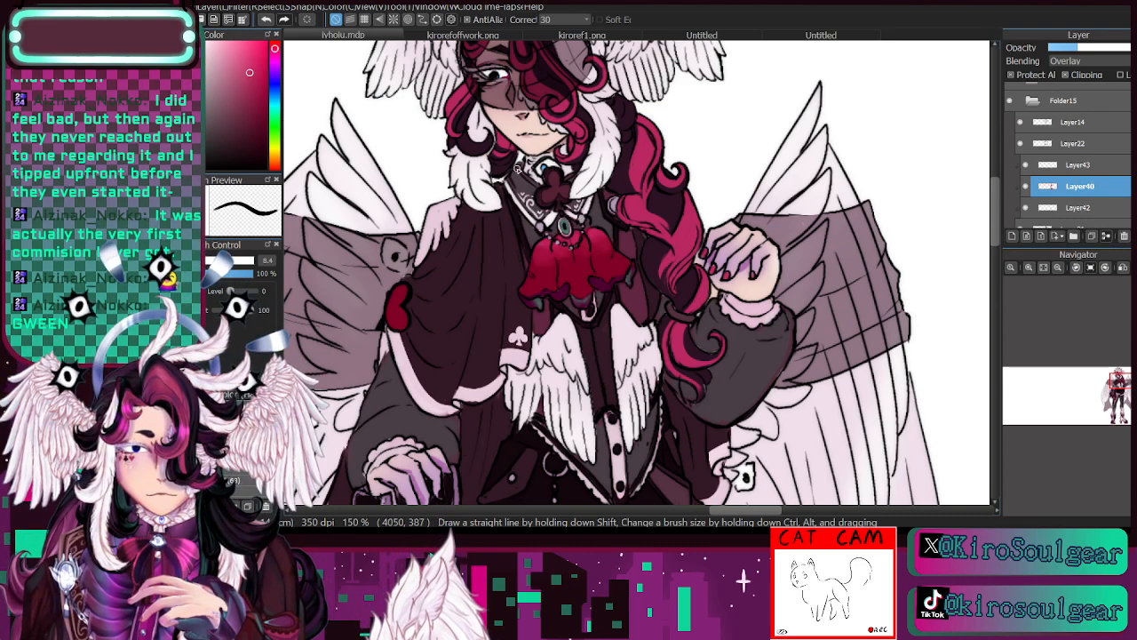
pyautogui.click(1058, 268)
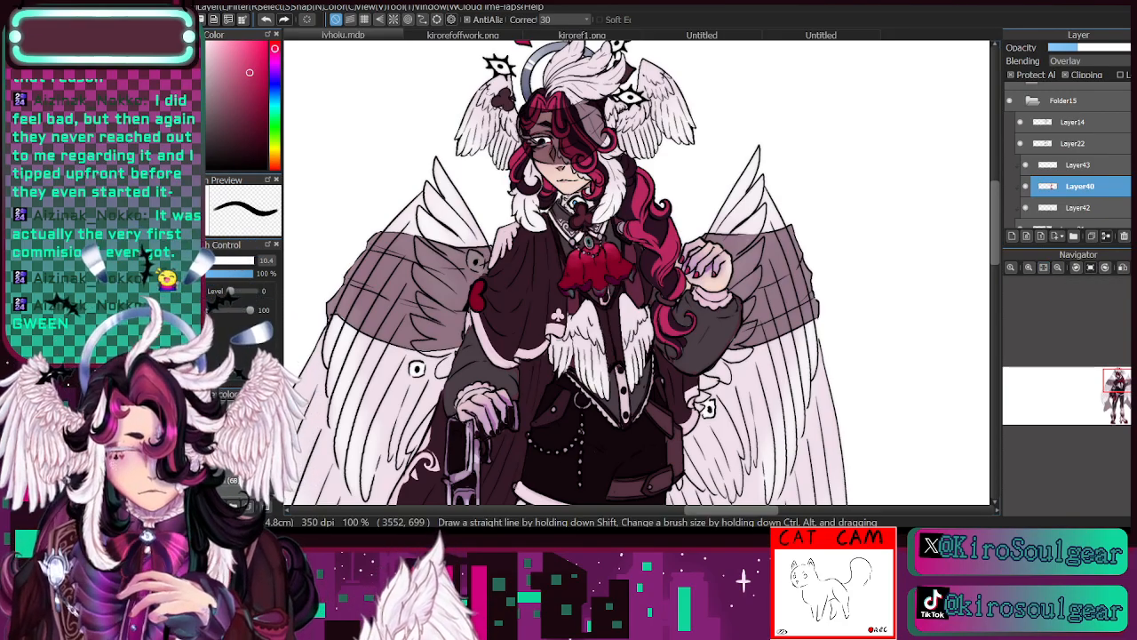
pyautogui.press(']')
pyautogui.press(']')
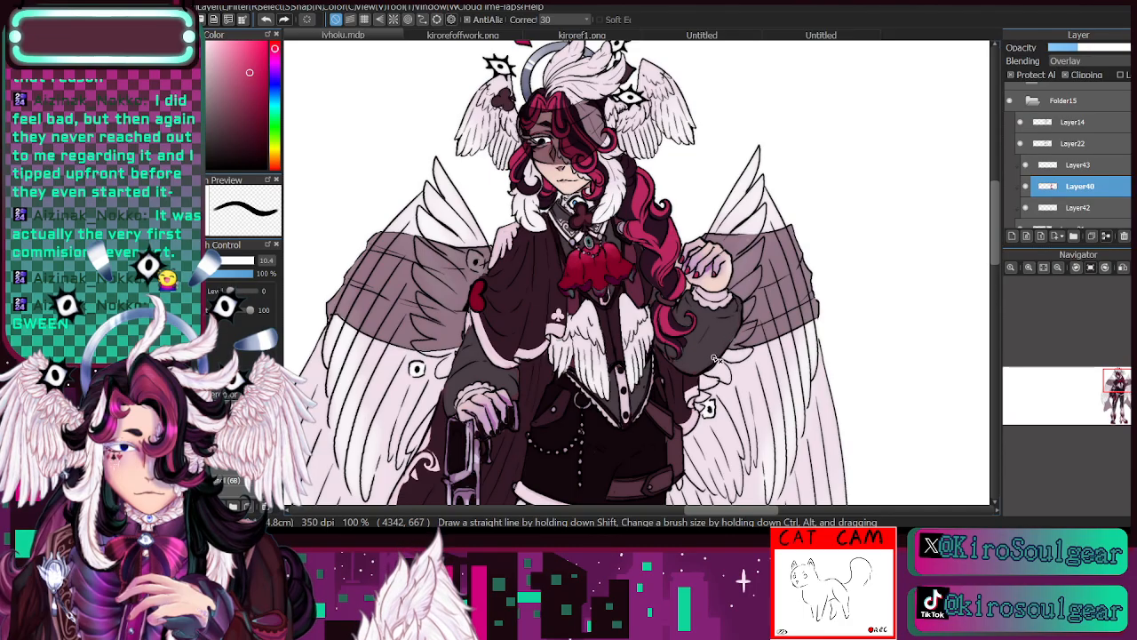
# - Try to merge Layer40 down into Layer42
pyautogui.click(1058, 268)
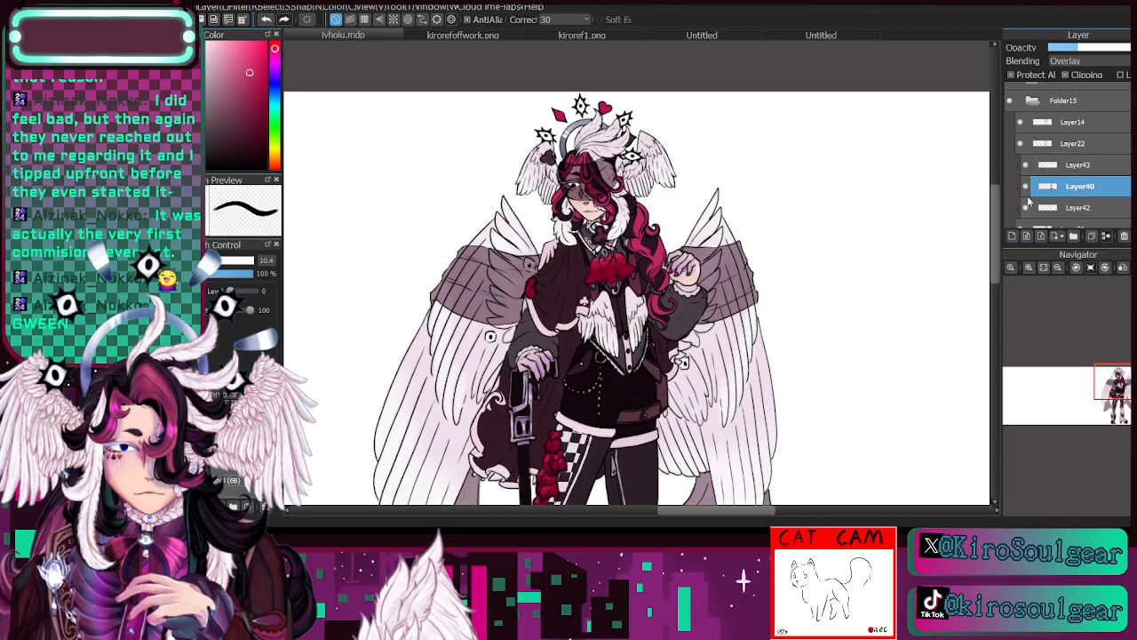
pyautogui.click(1058, 267)
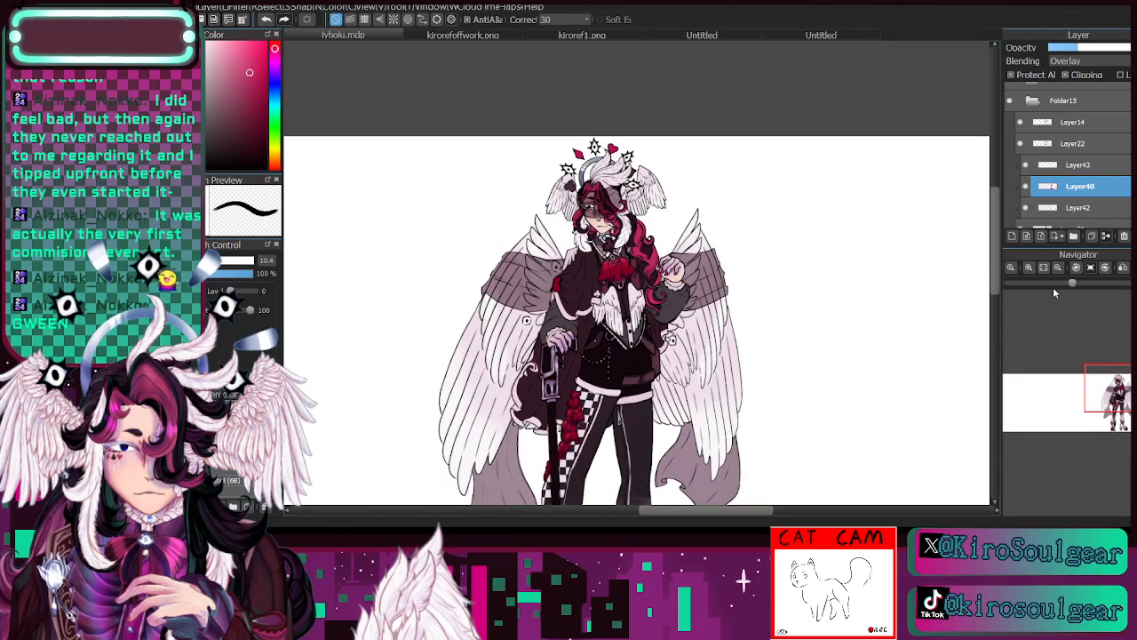
pyautogui.click(1043, 267)
pyautogui.click(1029, 268)
pyautogui.click(1029, 268)
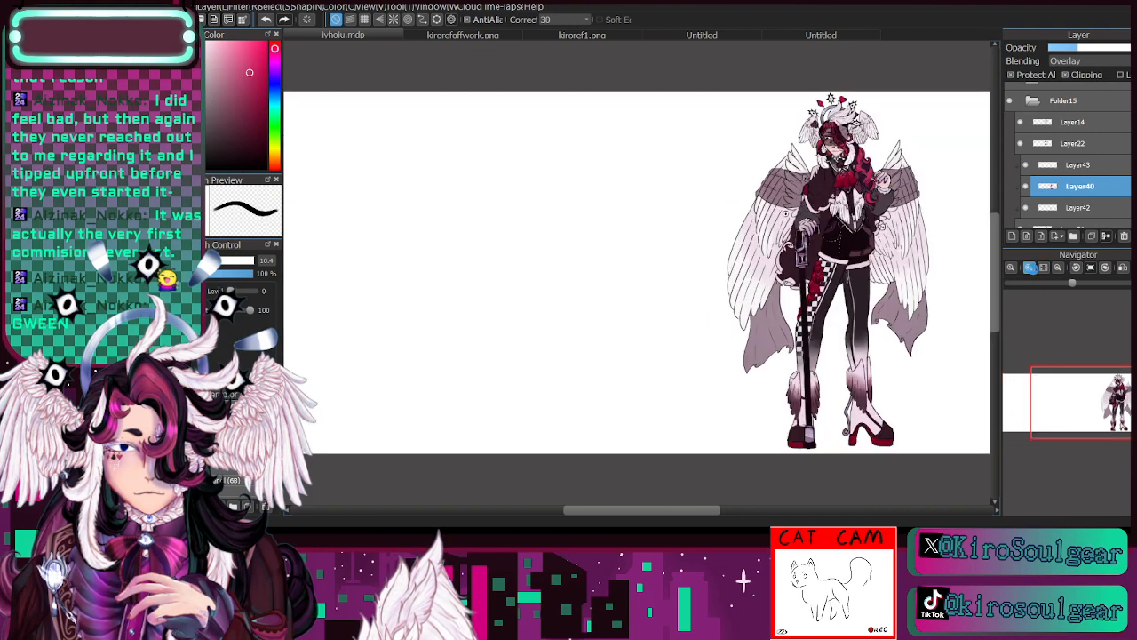
pyautogui.click(1029, 267)
pyautogui.click(1029, 267)
pyautogui.moveTo(1099, 403); pyautogui.dragTo(1123, 399)
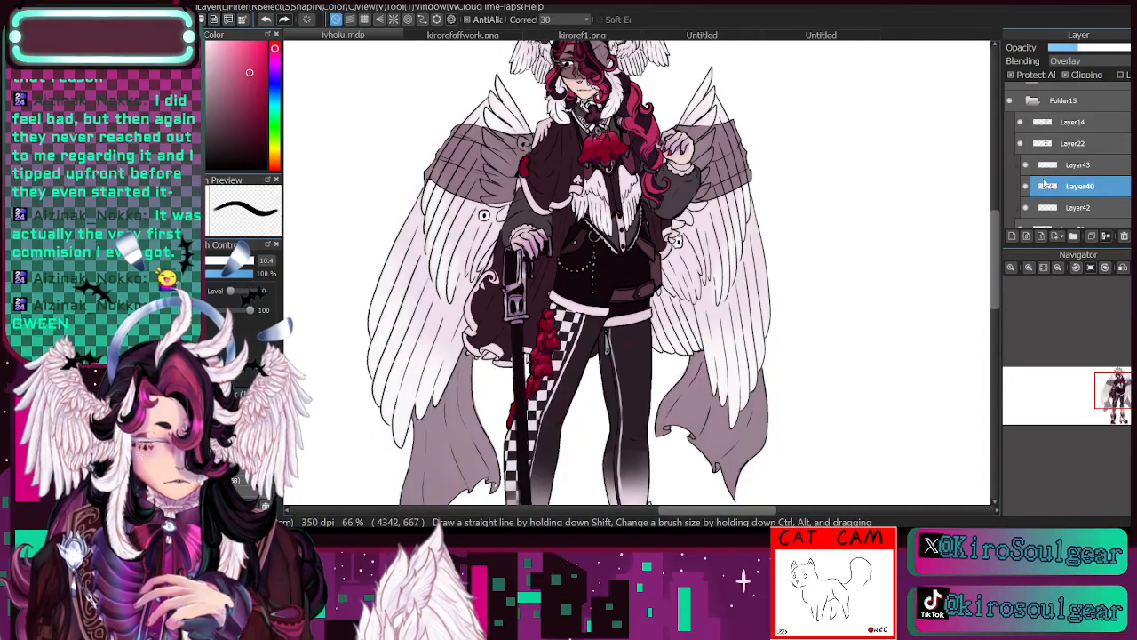
pyautogui.click(1106, 236)
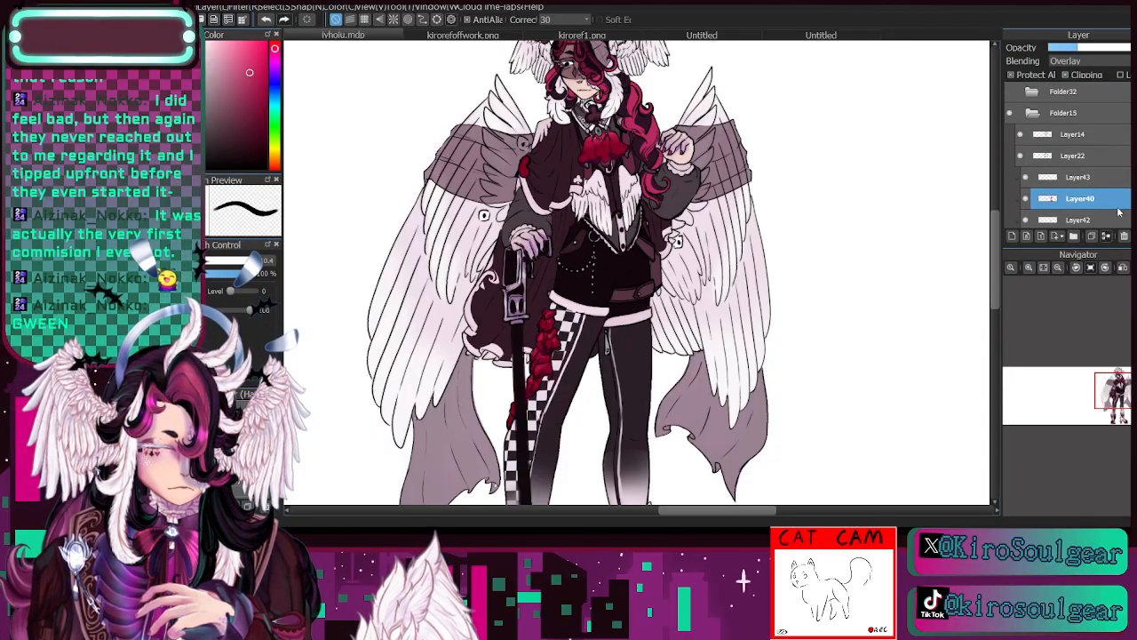
# - Identify Layer42's contents by toggling its visibility and move it above Layer40 in the layer stack
pyautogui.scroll(-1, 1095, 201)
pyautogui.click(1056, 189)
pyautogui.click(1027, 187)
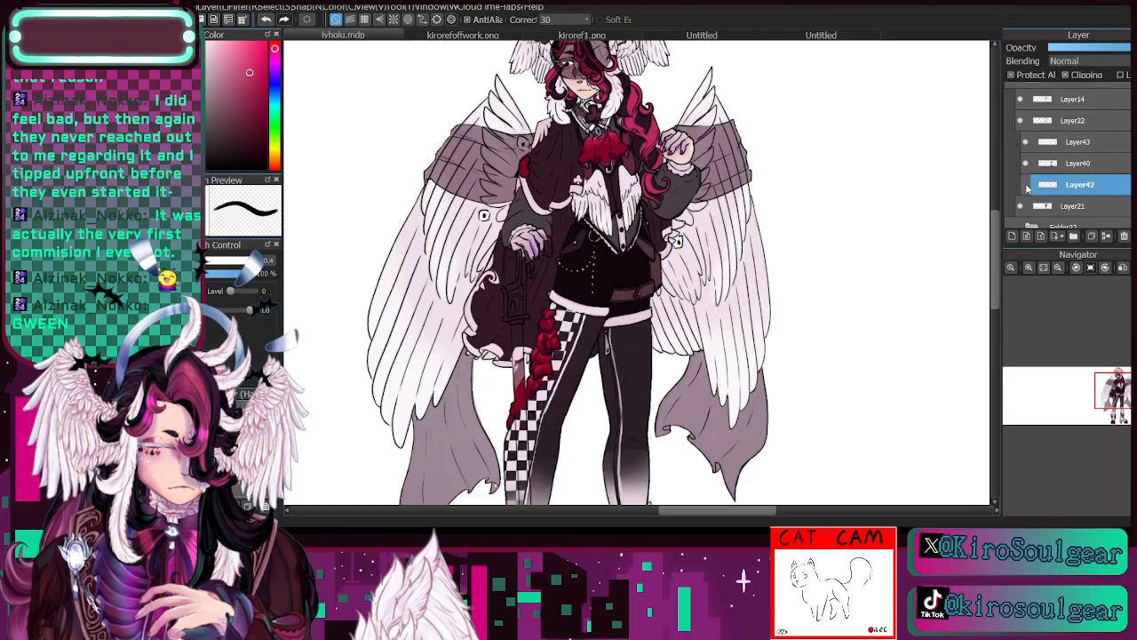
pyautogui.click(1028, 188)
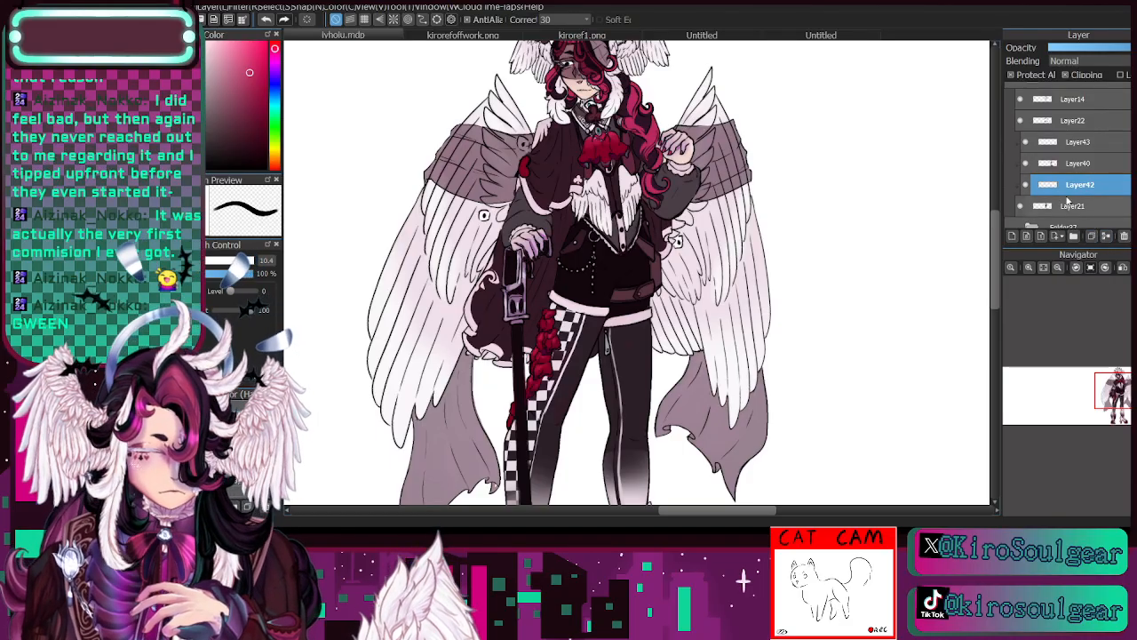
pyautogui.click(1028, 185)
pyautogui.click(1028, 185)
pyautogui.moveTo(1075, 188); pyautogui.dragTo(1079, 169)
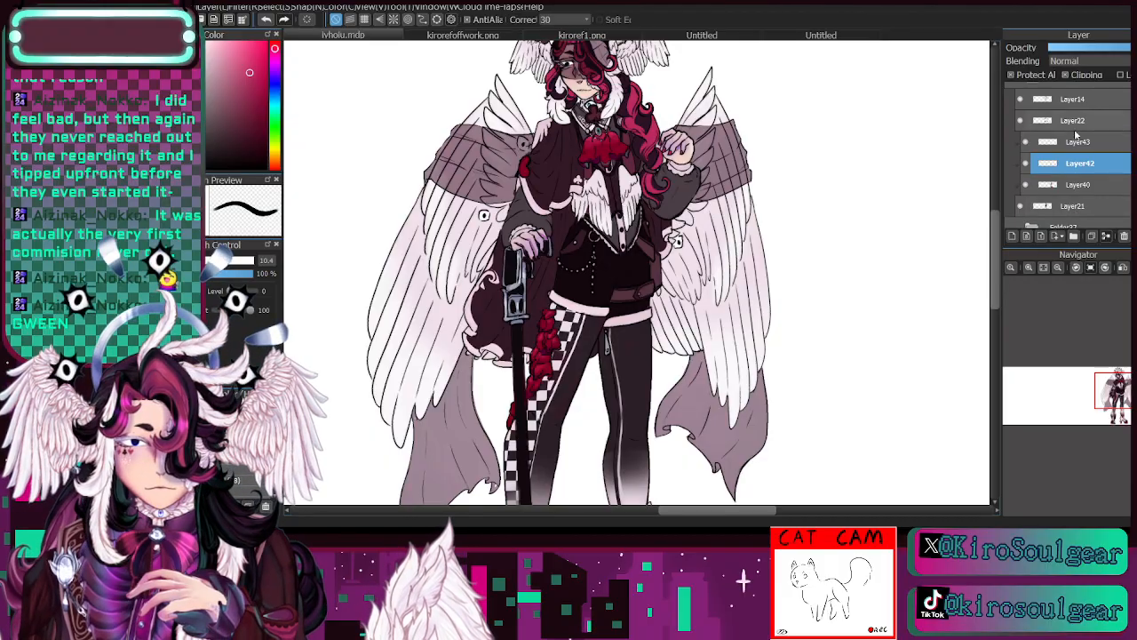
# - Merge Layer40 and Layer42 down into Layer21
pyautogui.click(1089, 186)
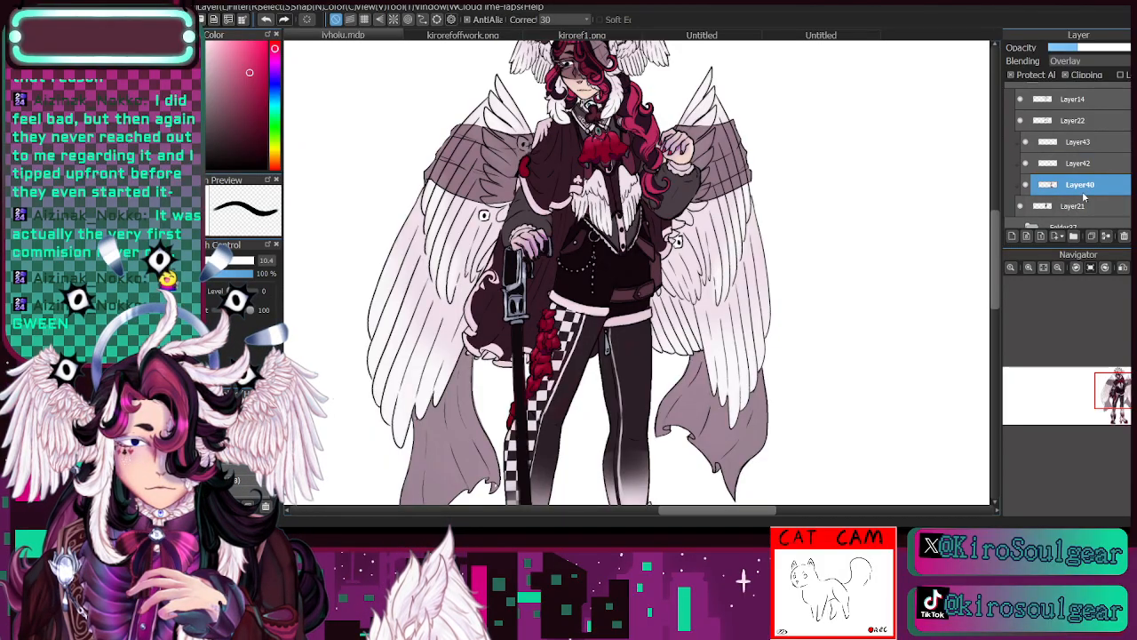
pyautogui.click(1029, 267)
pyautogui.click(1029, 267)
pyautogui.moveTo(1119, 391); pyautogui.dragTo(1118, 388)
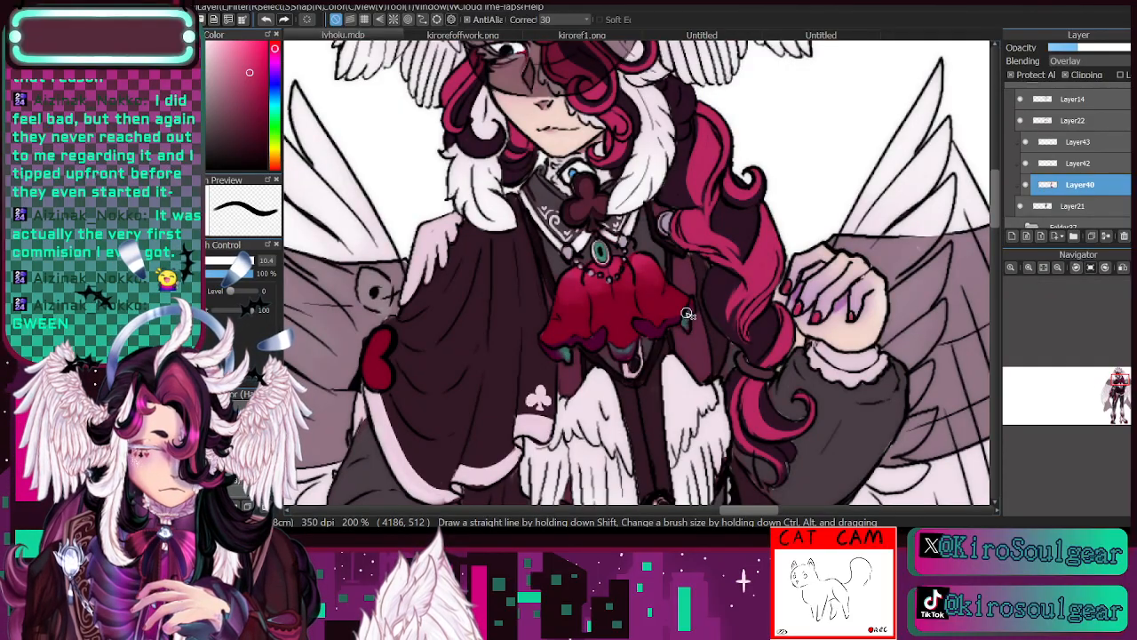
pyautogui.click(1057, 267)
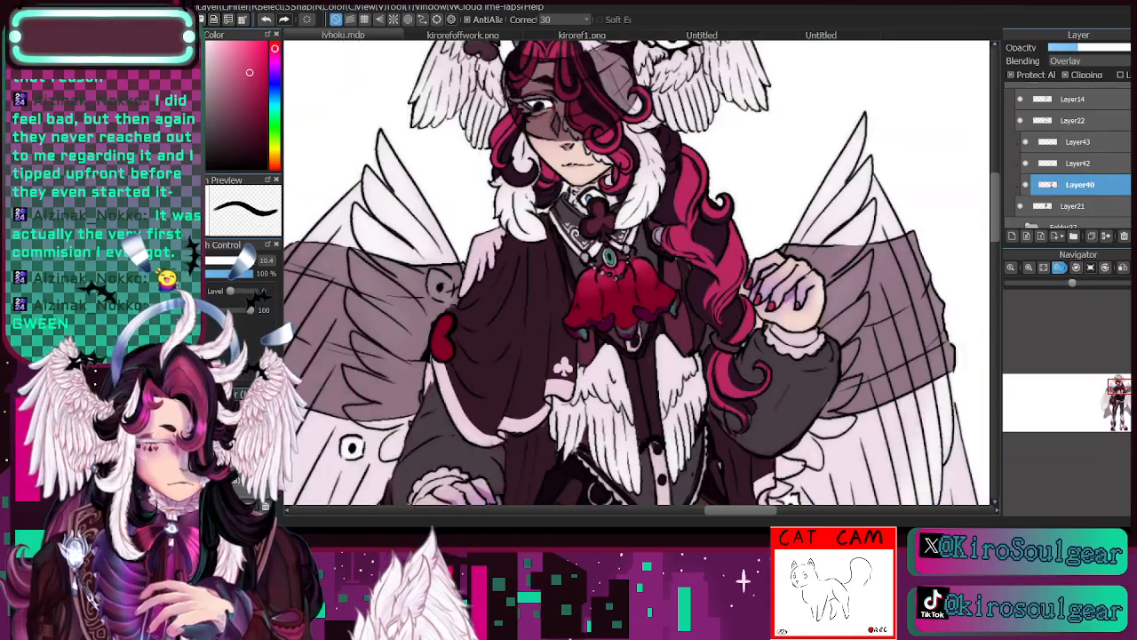
pyautogui.click(1057, 267)
pyautogui.click(1043, 267)
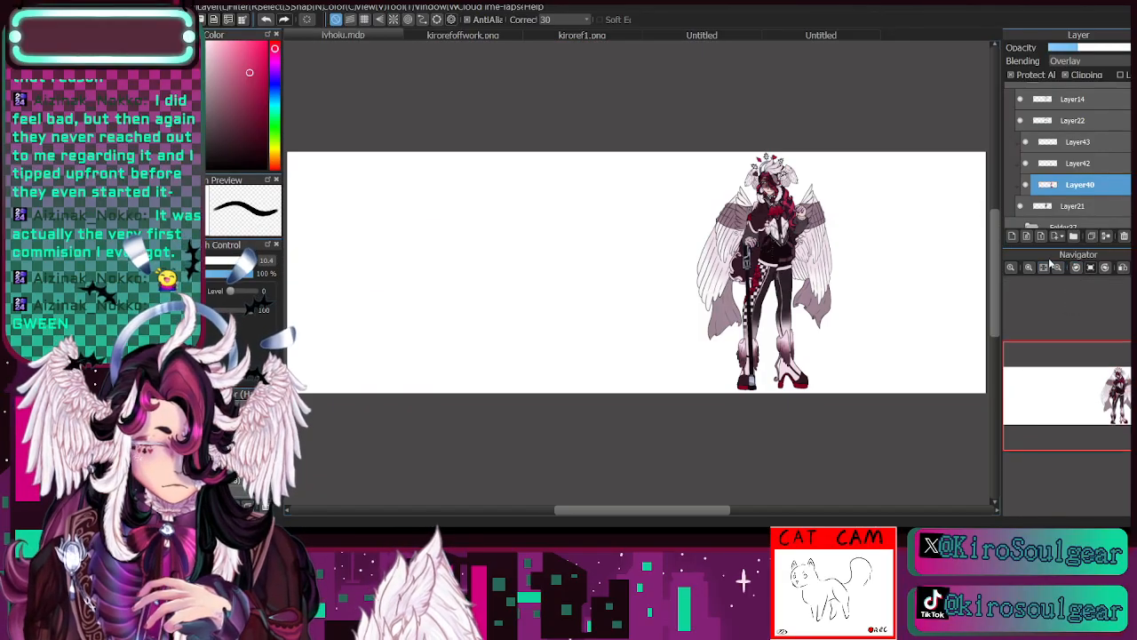
pyautogui.click(1034, 269)
pyautogui.click(1033, 270)
pyautogui.click(1033, 270)
pyautogui.moveTo(1091, 401); pyautogui.dragTo(1124, 397)
pyautogui.click(1103, 238)
pyautogui.click(1092, 168)
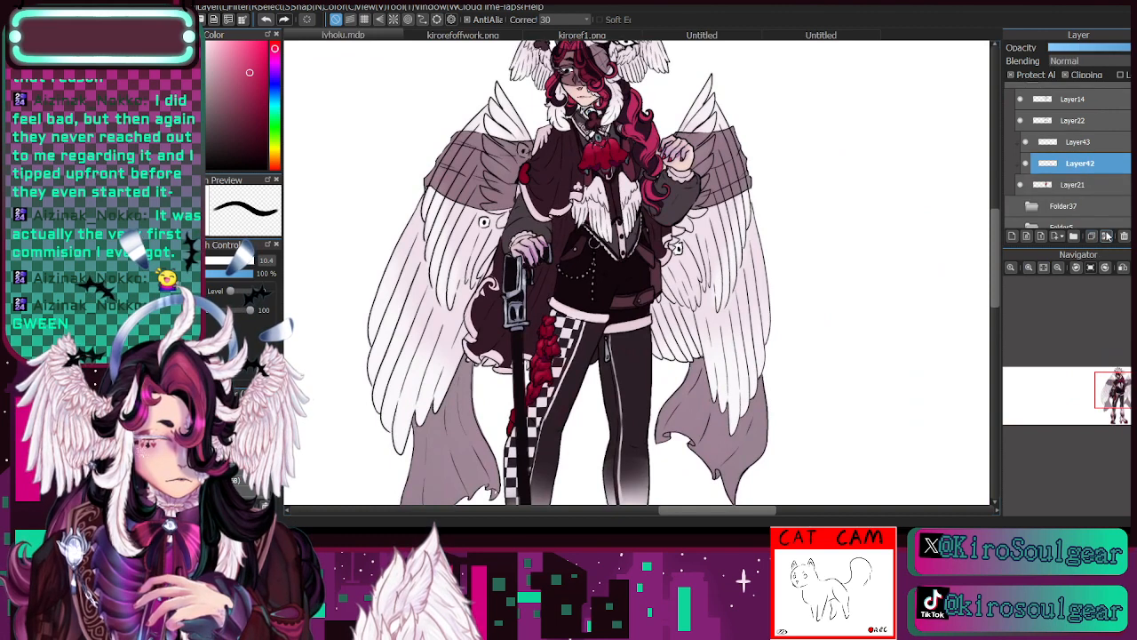
pyautogui.click(1105, 238)
# - Check Layer43 by toggling its visibility and merge it down into Layer21
pyautogui.click(1085, 158)
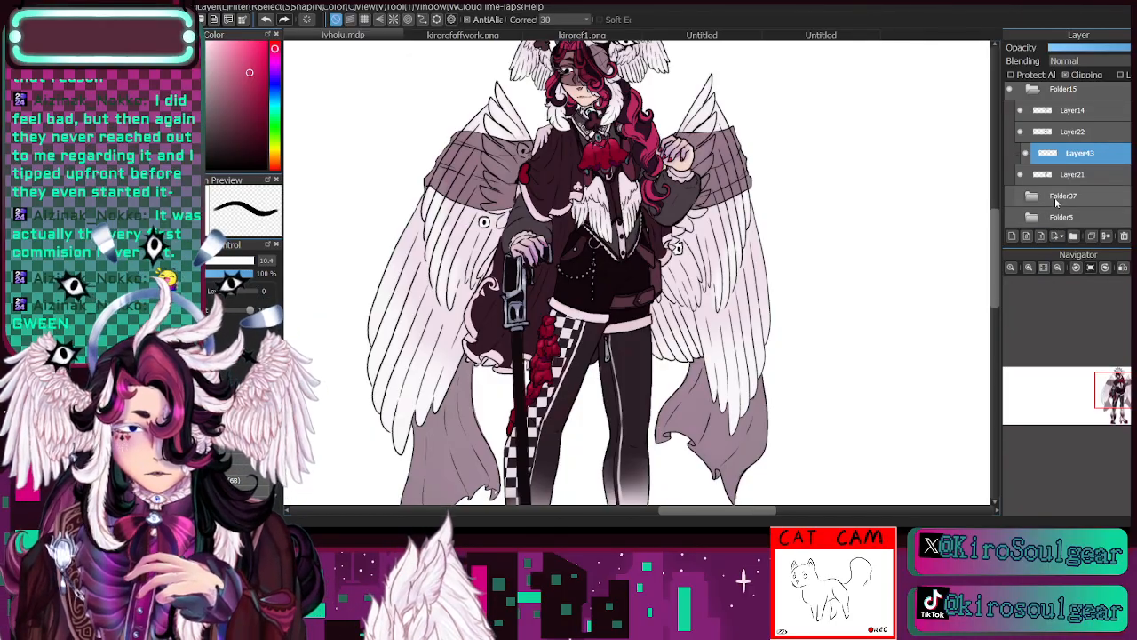
pyautogui.click(1124, 389)
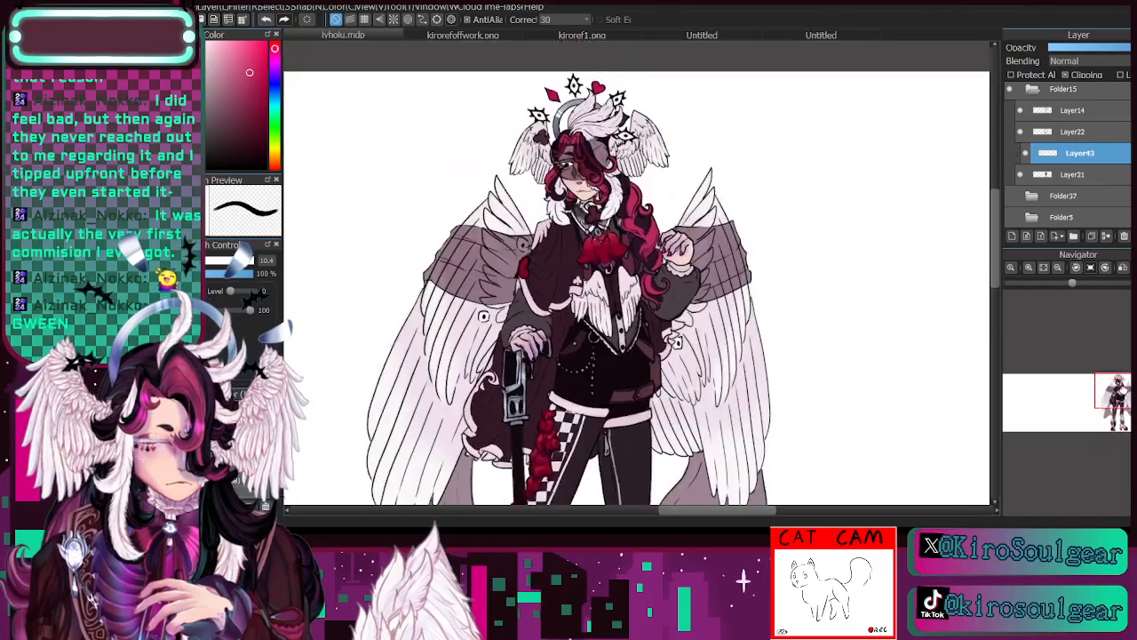
pyautogui.moveTo(1123, 389); pyautogui.dragTo(1124, 390)
pyautogui.click(1027, 155)
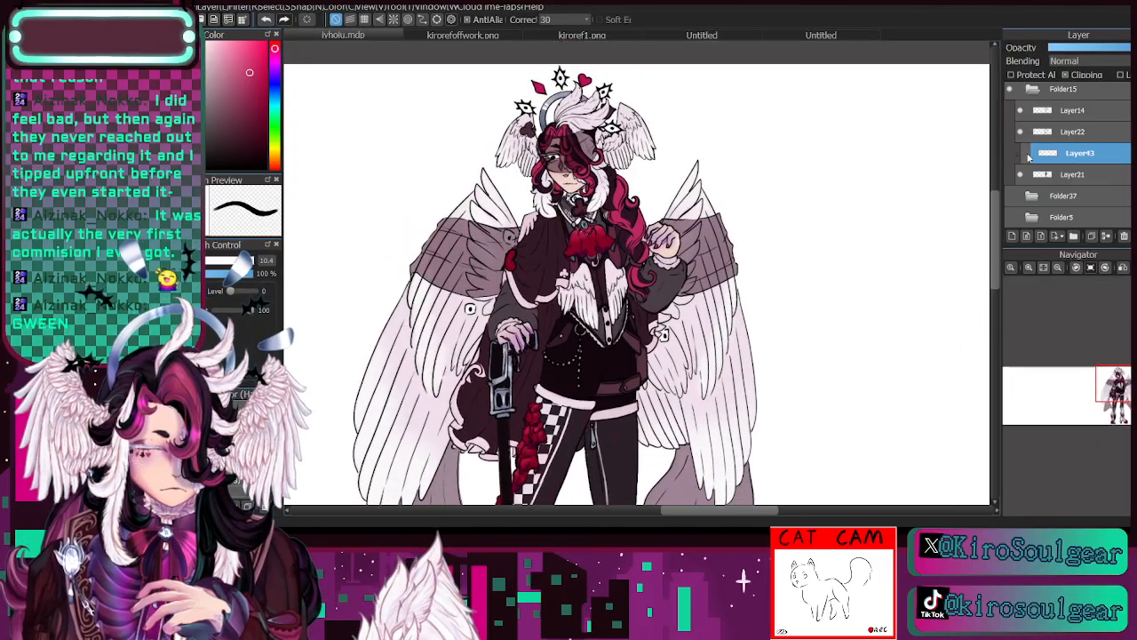
pyautogui.click(1028, 156)
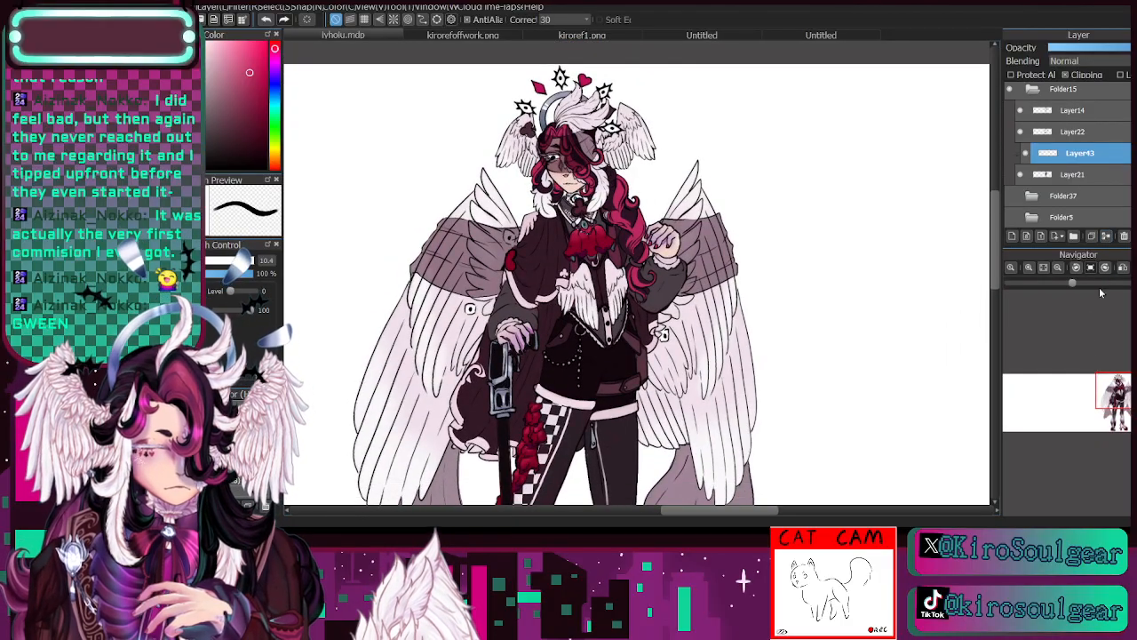
pyautogui.moveTo(1124, 405)
pyautogui.mouseDown()
pyautogui.moveTo(1125, 428)
pyautogui.moveTo(1126, 388)
pyautogui.mouseUp()
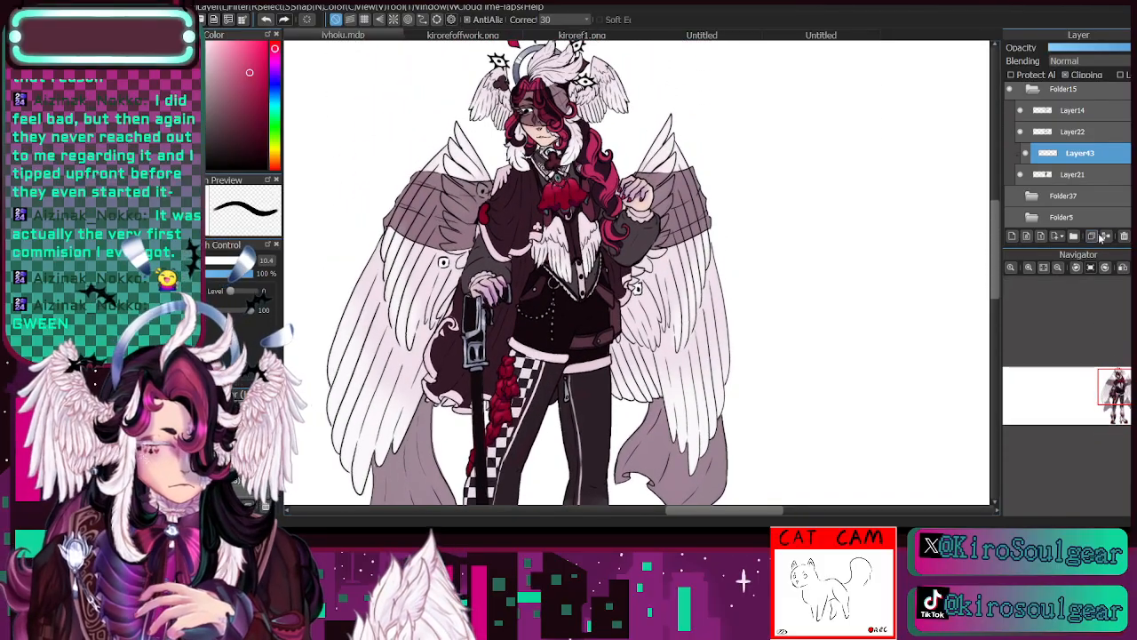
pyautogui.click(1103, 237)
# - Toggle the visibility of Layer21, Layer22 and Layer14 in turn to examine what each one contains
pyautogui.click(1024, 174)
pyautogui.click(1024, 174)
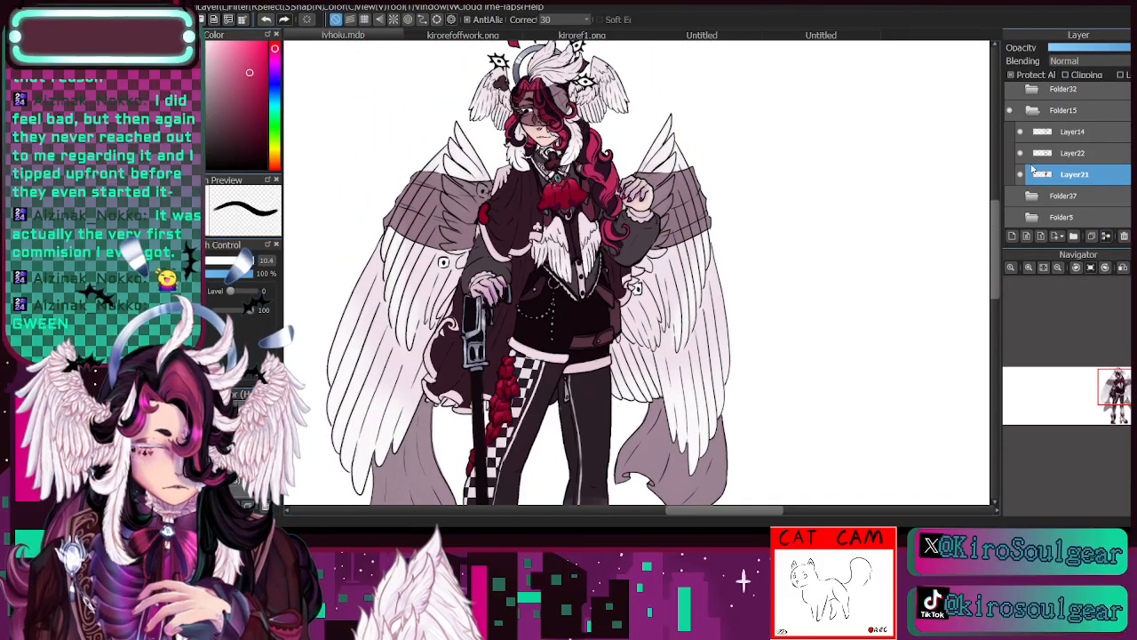
pyautogui.click(1038, 155)
pyautogui.click(1022, 153)
pyautogui.click(1022, 153)
pyautogui.click(1061, 136)
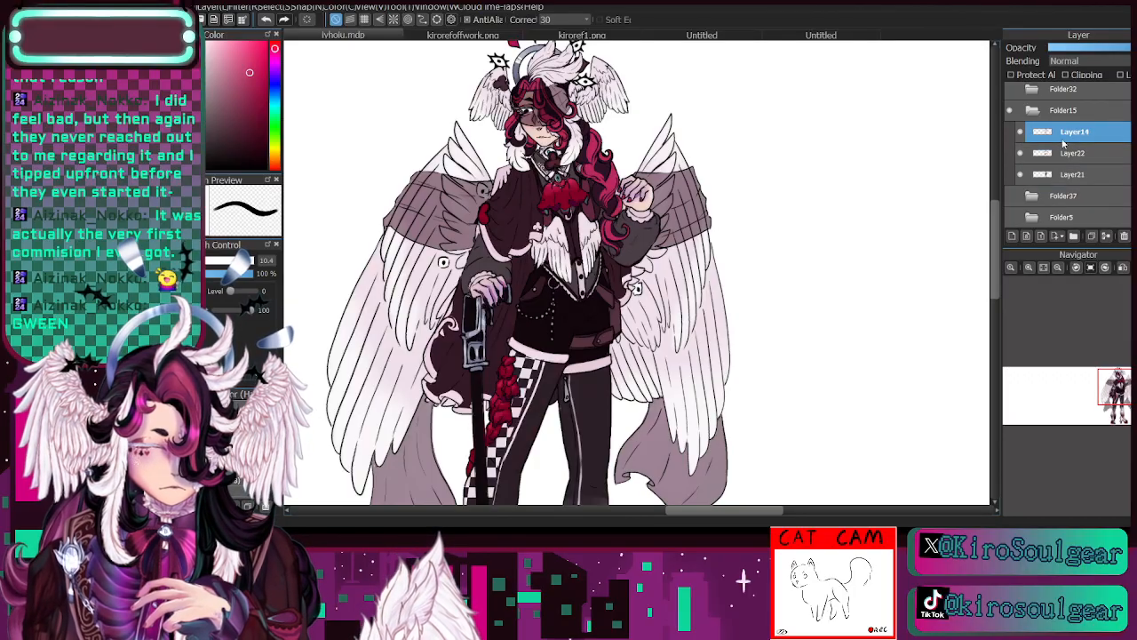
pyautogui.click(1020, 131)
pyautogui.click(1020, 131)
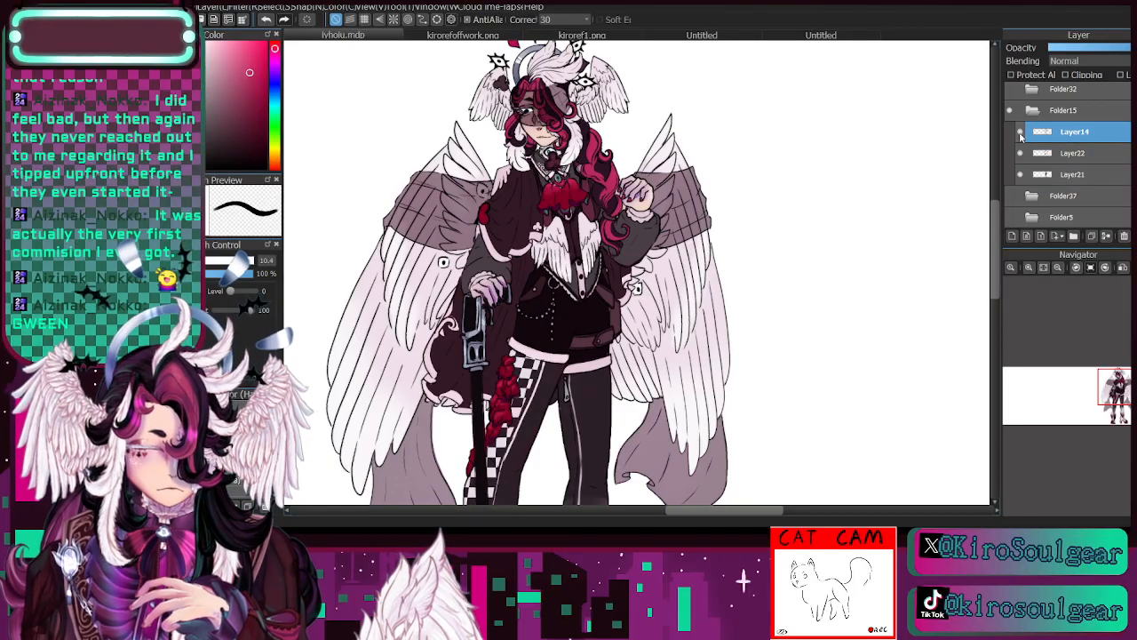
# - Protect Layer14's alpha and recolour the facial skin lines with a darker reddish brown based on the shaded skin tone
pyautogui.click(1012, 74)
pyautogui.click(1029, 266)
pyautogui.click(1029, 267)
pyautogui.click(1029, 266)
pyautogui.moveTo(675, 196); pyautogui.dragTo(853, 498)
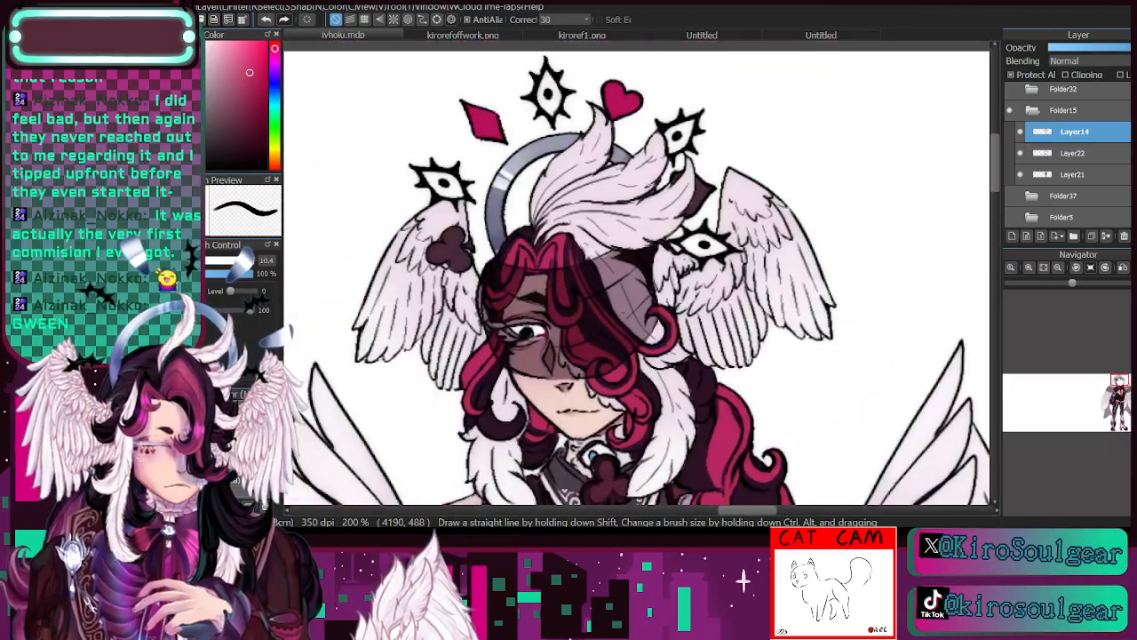
pyautogui.moveTo(1120, 380); pyautogui.dragTo(1118, 381)
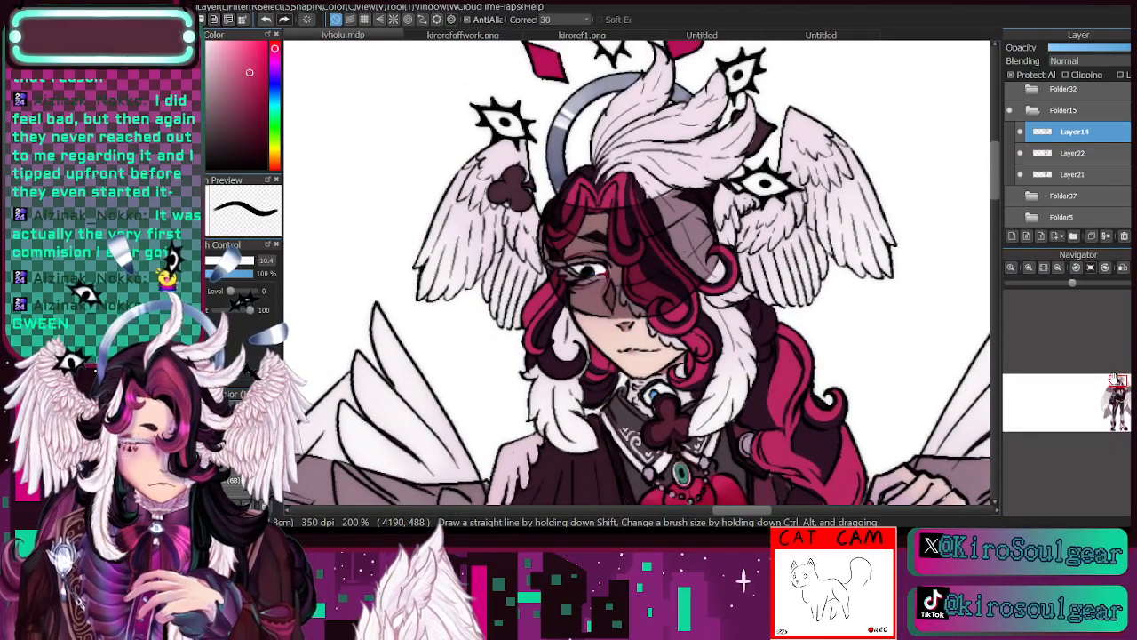
pyautogui.press('i')
pyautogui.click(593, 301)
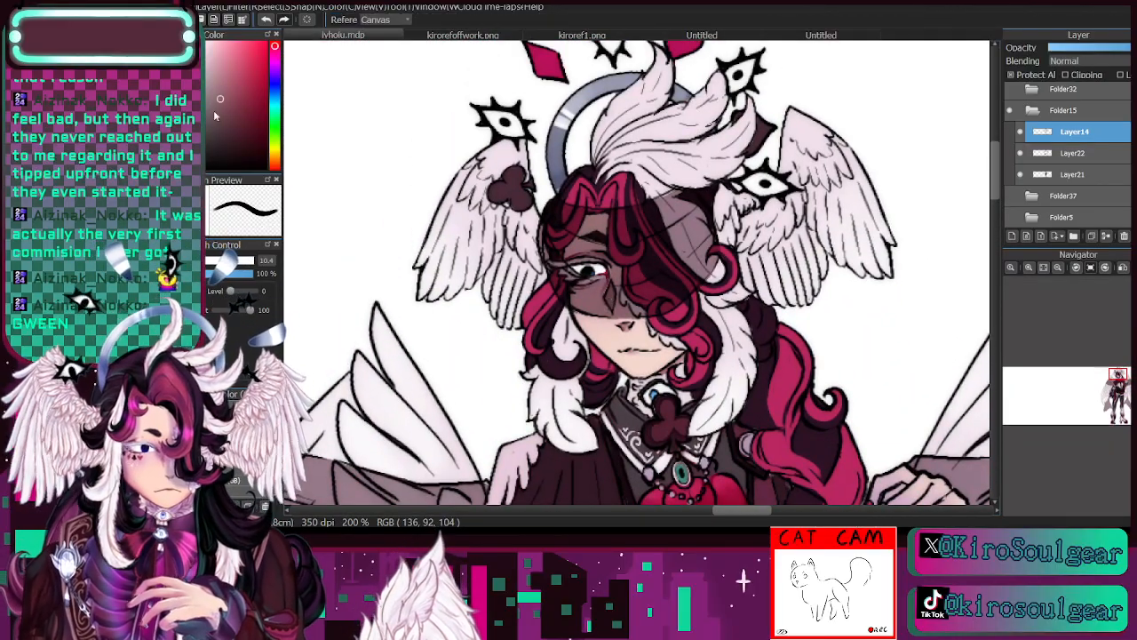
pyautogui.click(228, 135)
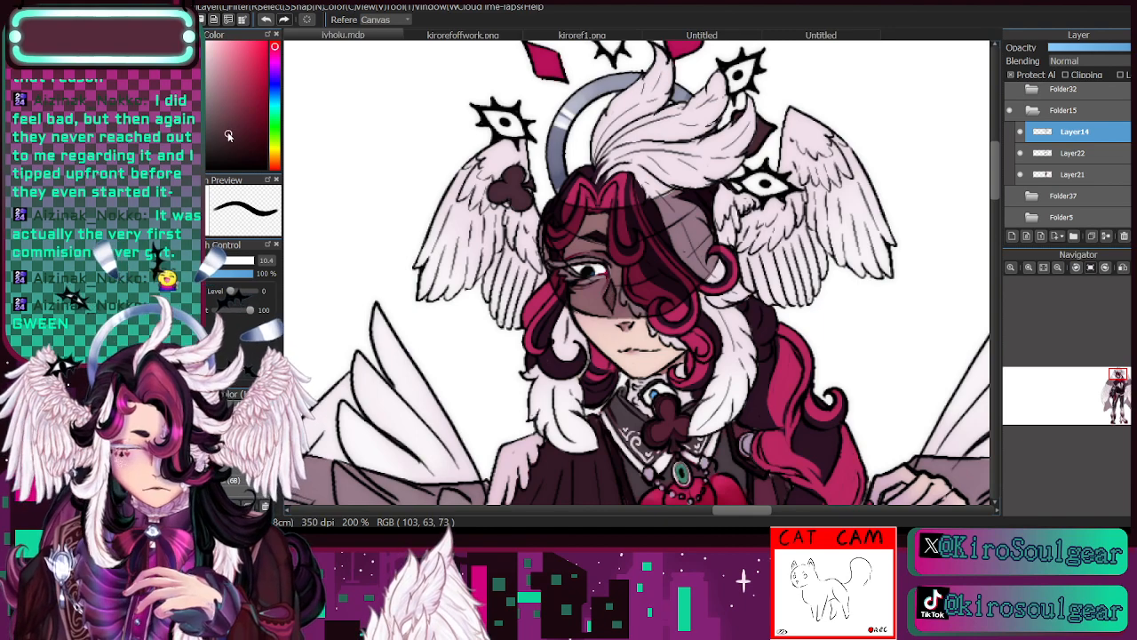
pyautogui.press('b')
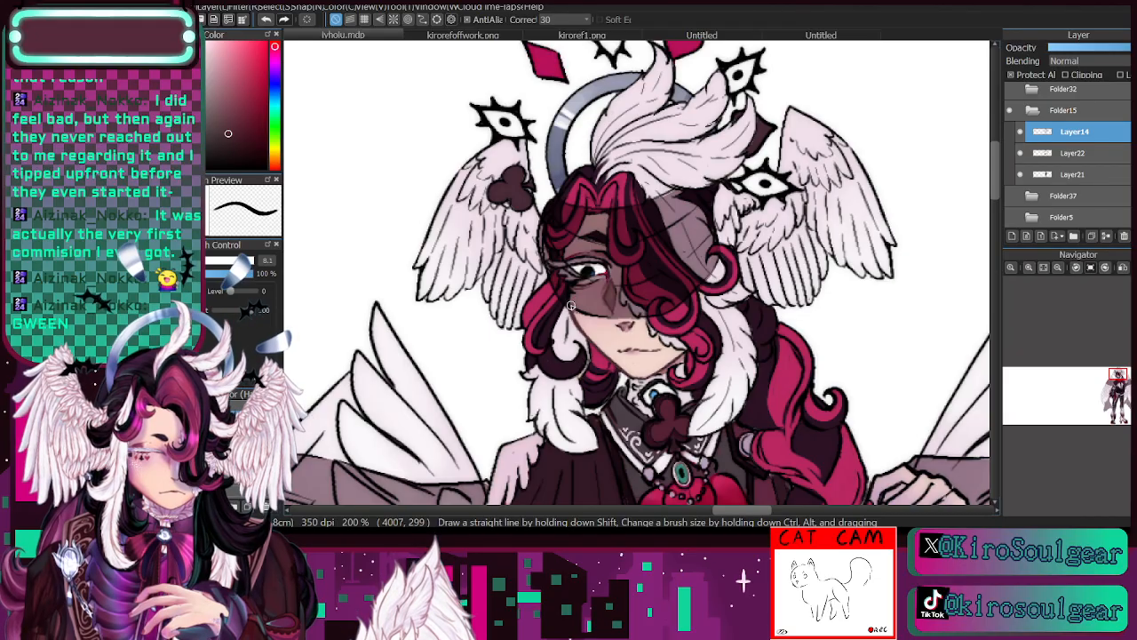
# - Recolour the outline of the sheer visor across the face with a darker mauve based on the wing band's colour
pyautogui.press('i')
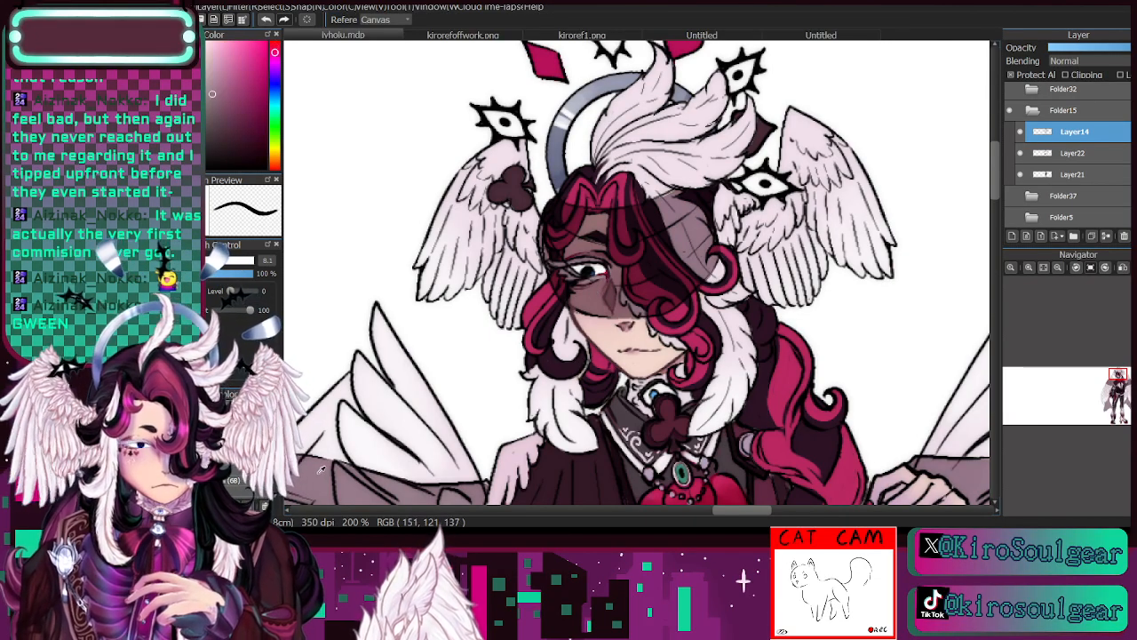
pyautogui.press('b')
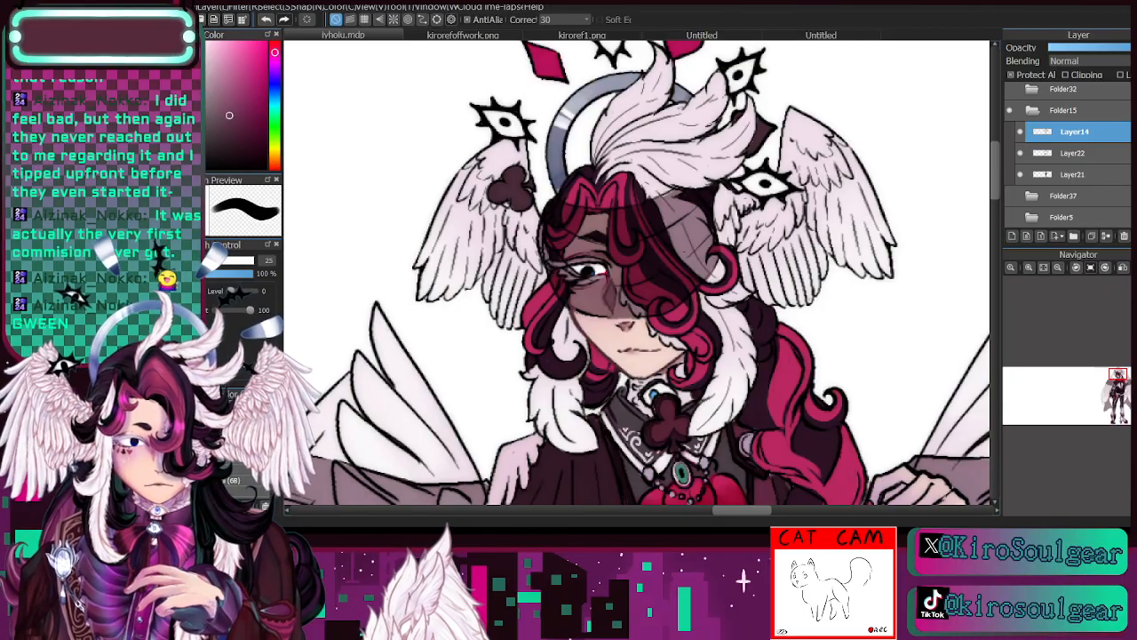
pyautogui.moveTo(557, 235)
pyautogui.mouseDown()
pyautogui.moveTo(558, 282)
pyautogui.moveTo(584, 306)
pyautogui.moveTo(647, 298)
pyautogui.moveTo(602, 279)
pyautogui.moveTo(683, 264)
pyautogui.moveTo(563, 241)
pyautogui.moveTo(606, 257)
pyautogui.moveTo(595, 237)
pyautogui.moveTo(608, 272)
pyautogui.mouseUp()
pyautogui.click(267, 18)
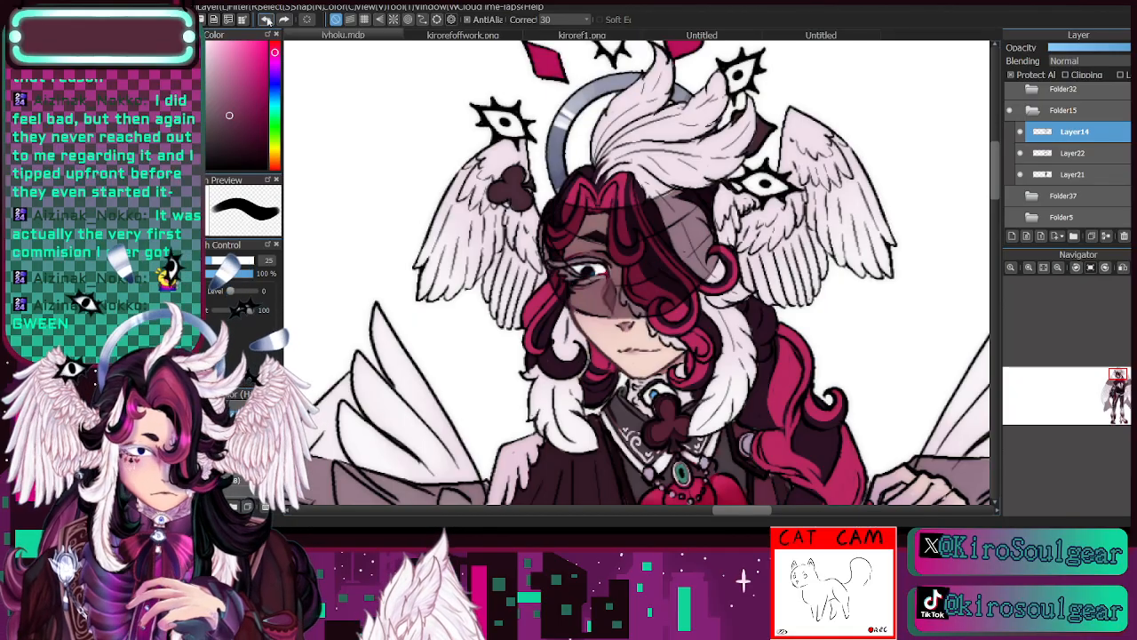
pyautogui.press('[')
pyautogui.press('[')
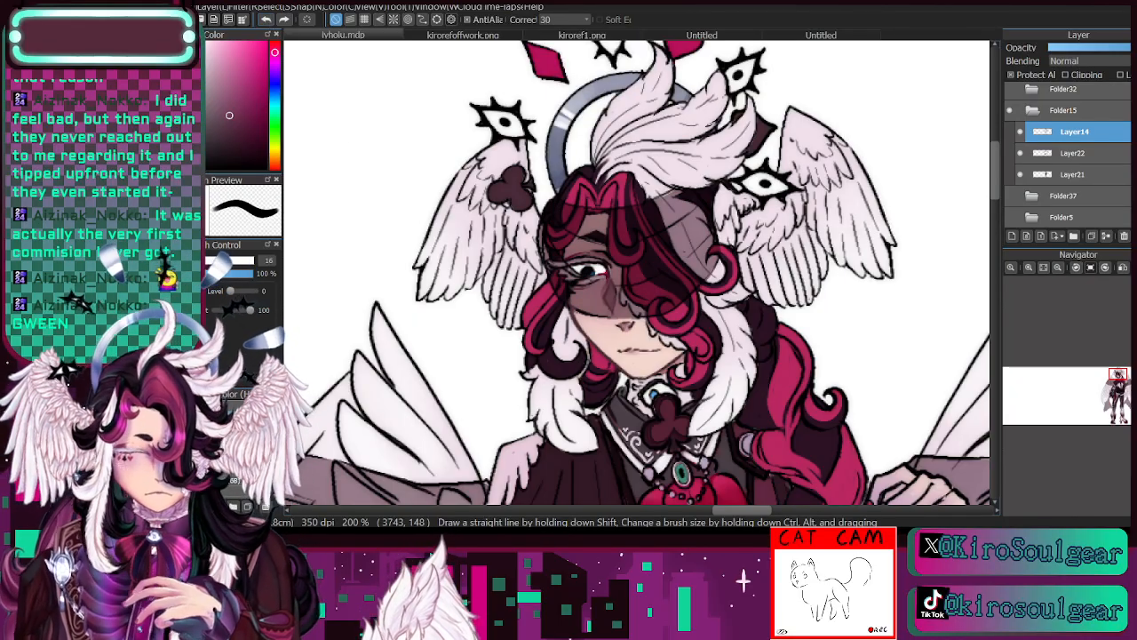
pyautogui.moveTo(572, 302)
pyautogui.mouseDown()
pyautogui.moveTo(546, 251)
pyautogui.moveTo(558, 286)
pyautogui.moveTo(547, 199)
pyautogui.mouseUp()
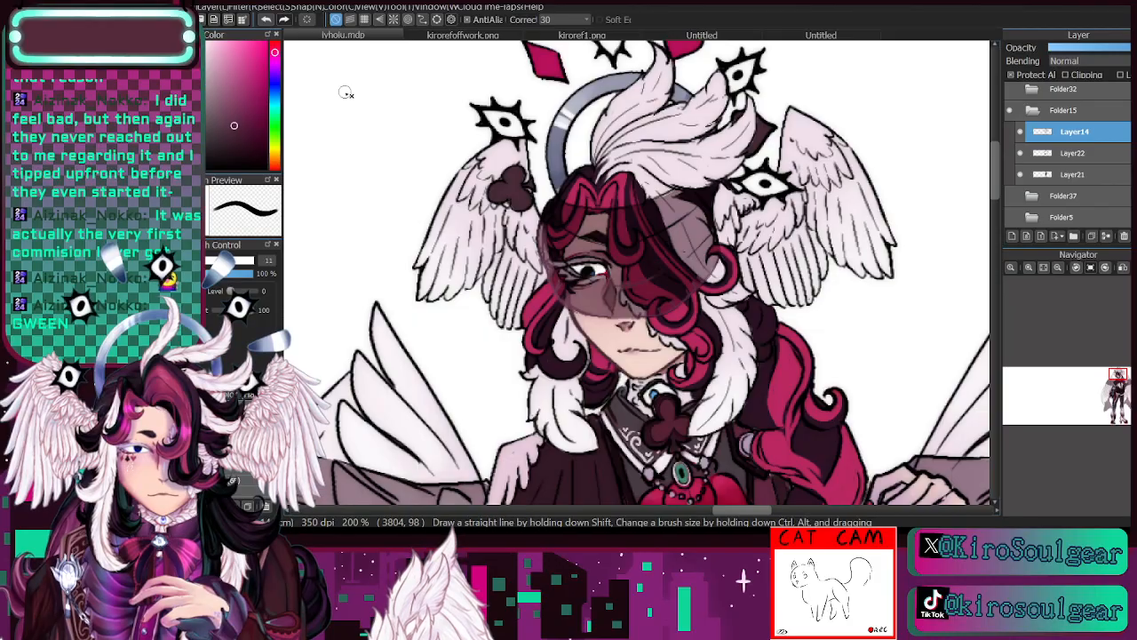
pyautogui.click(267, 20)
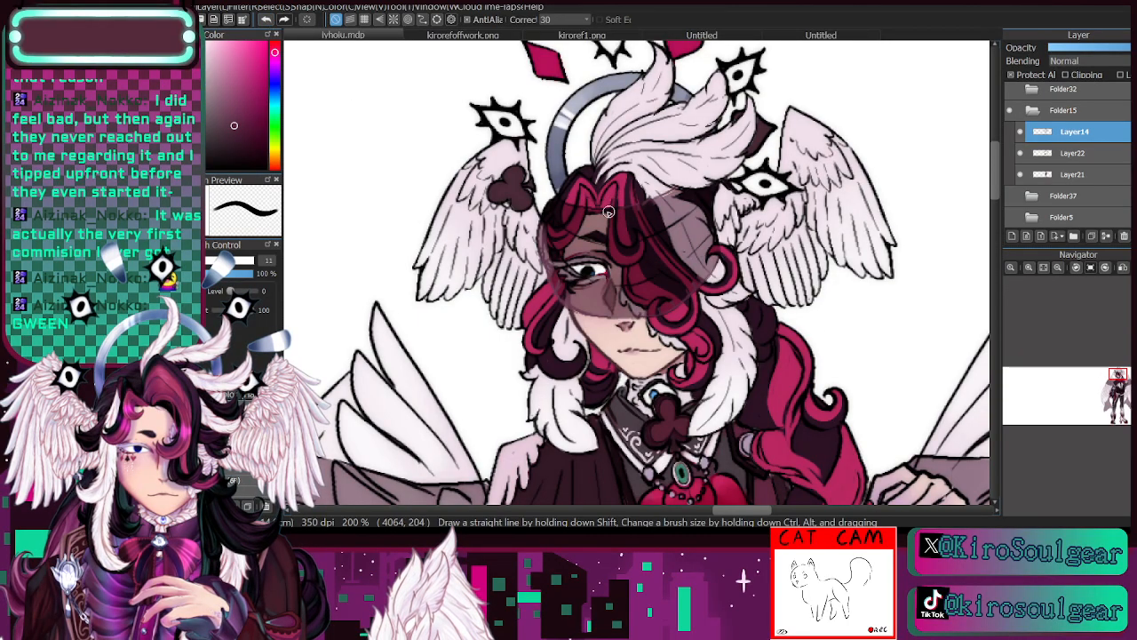
# - Recolour the outlines of the sheer bands across both large wings in the same dark mauve, using brush size 26
pyautogui.click(1059, 274)
pyautogui.click(1059, 276)
pyautogui.moveTo(1109, 388); pyautogui.dragTo(1111, 391)
pyautogui.press('e')
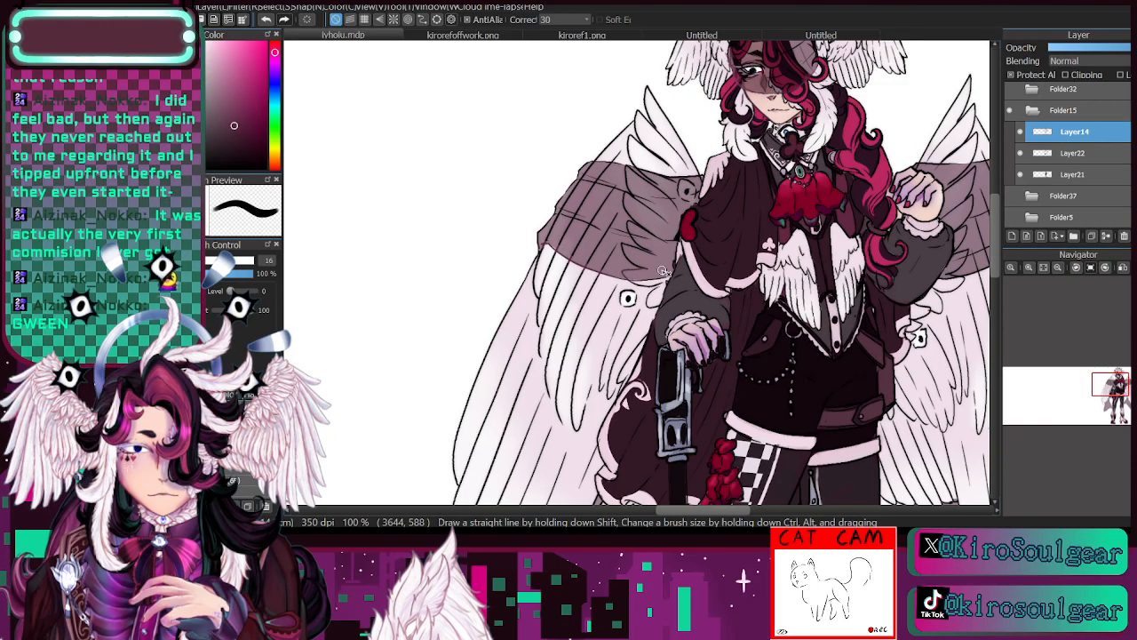
pyautogui.click(241, 397)
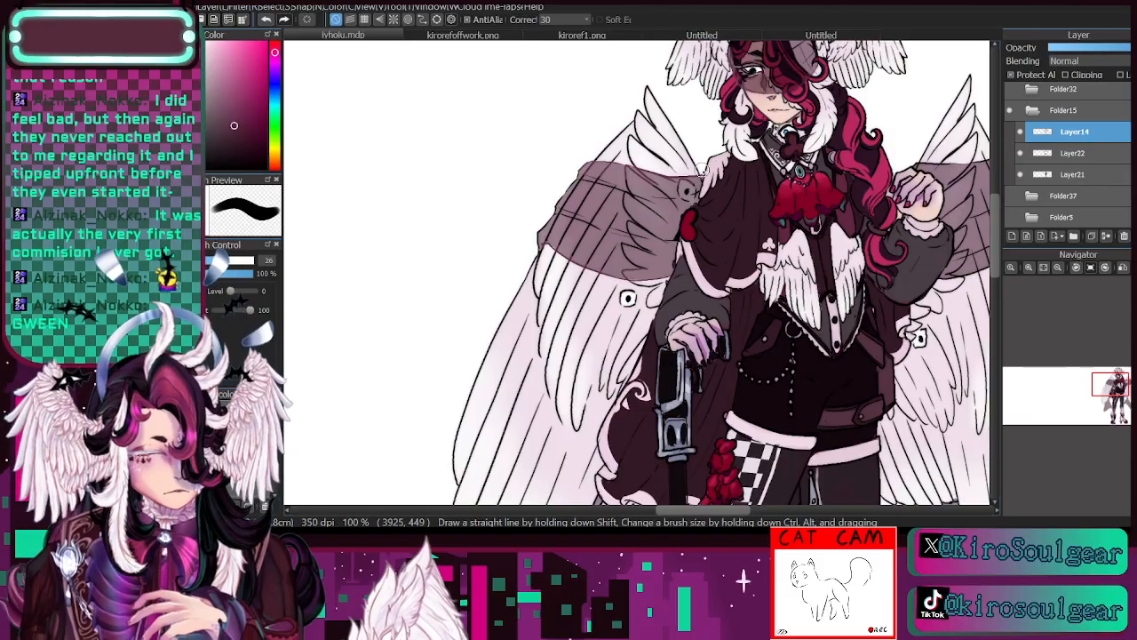
pyautogui.moveTo(1110, 385); pyautogui.dragTo(1115, 382)
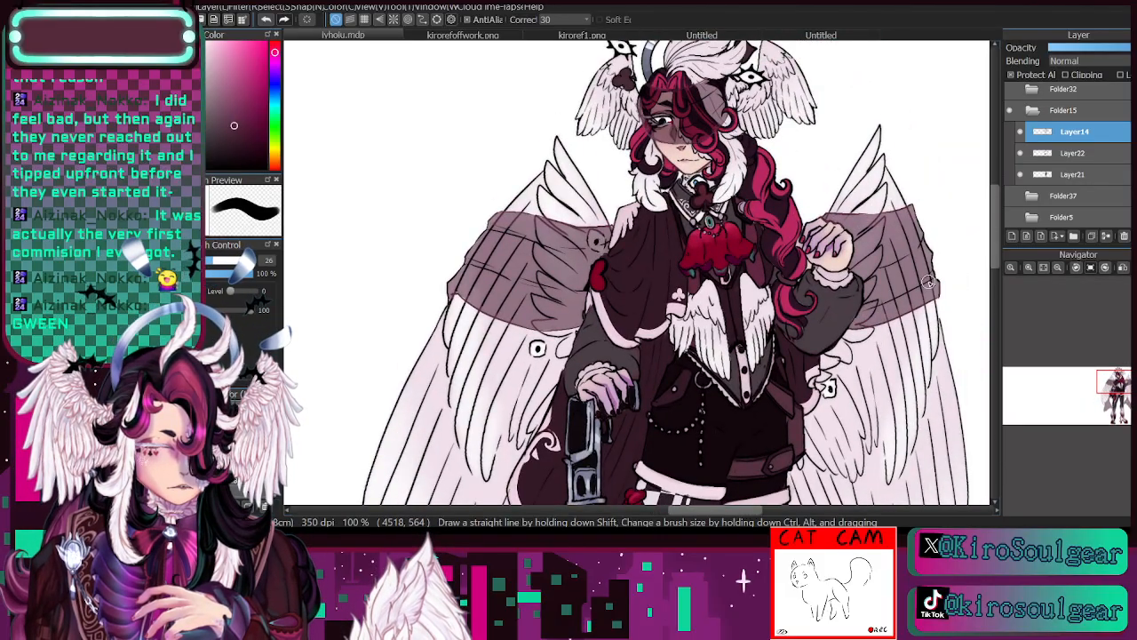
# - Recolour the line art of both hands with a darker purple based on the fingers' purple shading
pyautogui.click(1030, 267)
pyautogui.moveTo(1118, 383); pyautogui.dragTo(1118, 380)
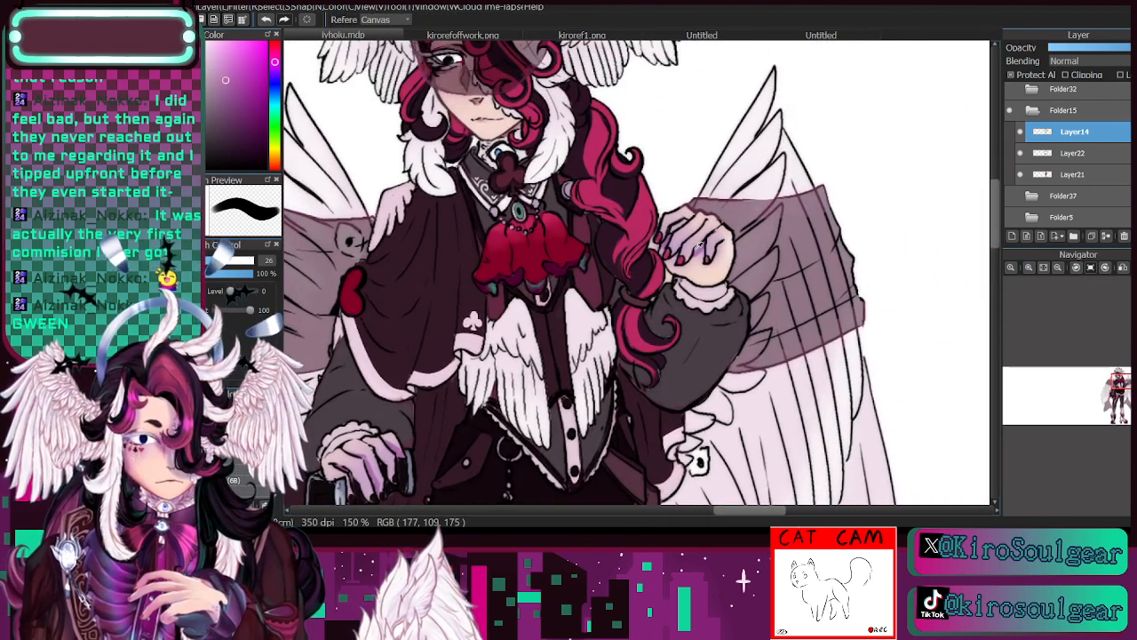
pyautogui.press('b')
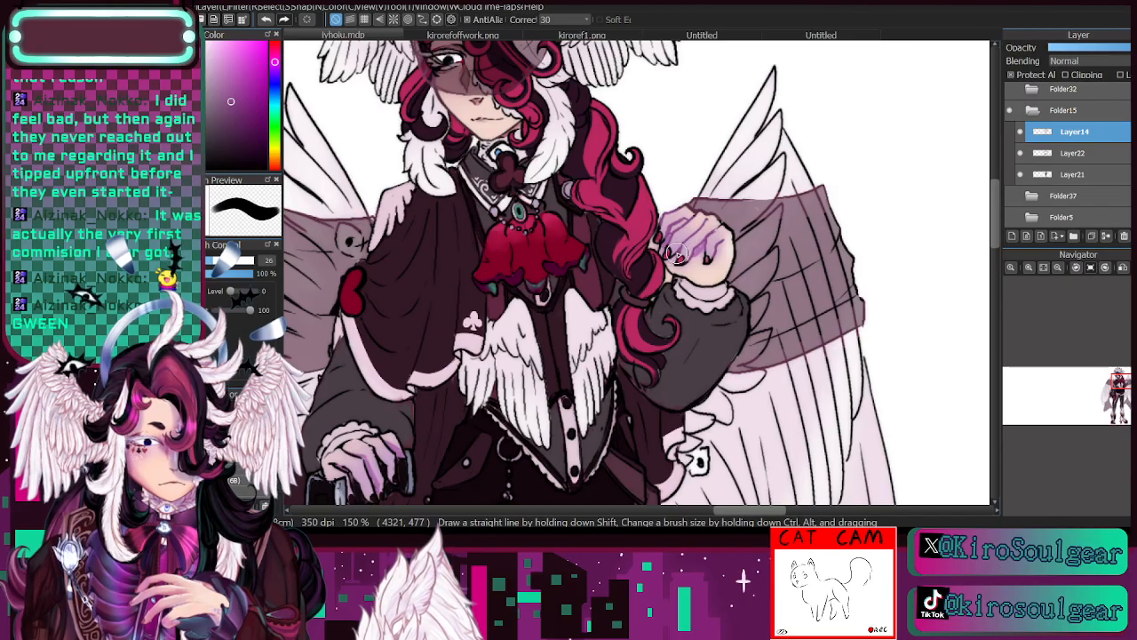
pyautogui.moveTo(1123, 390); pyautogui.dragTo(1116, 394)
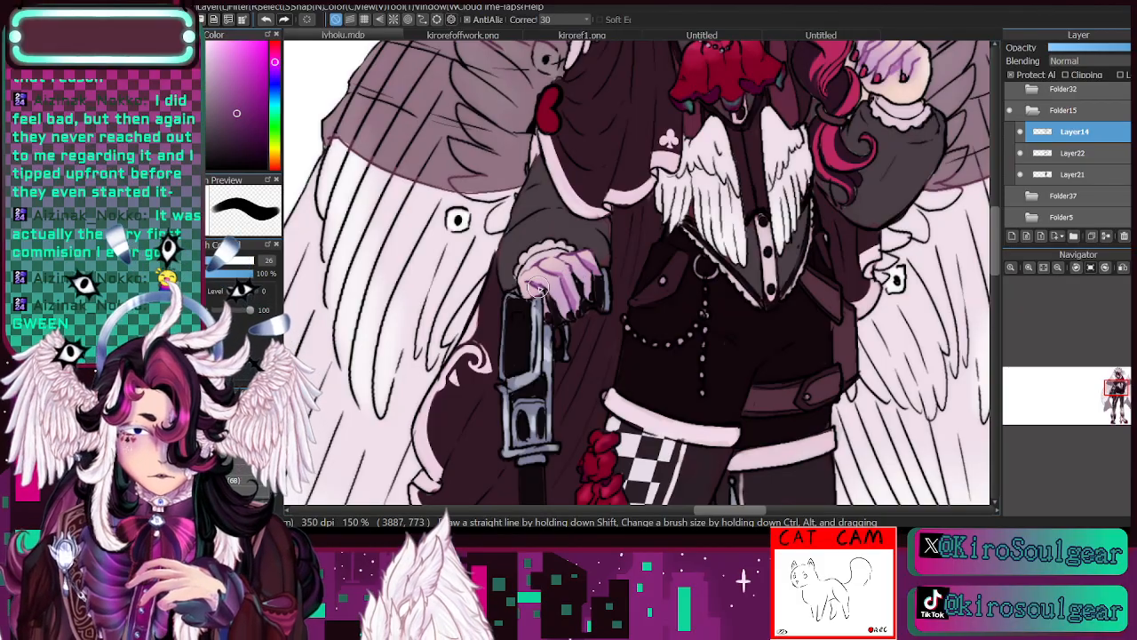
pyautogui.moveTo(1117, 395); pyautogui.dragTo(1120, 391)
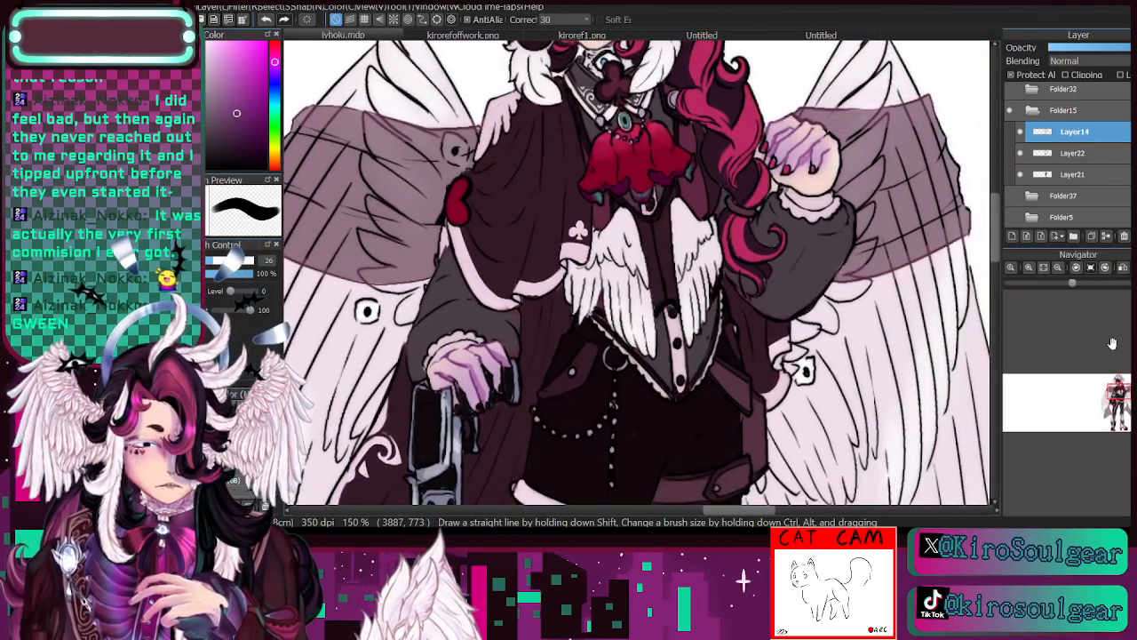
# - Recolour the lines around the cane's metal handle with a darker blue-grey based on the metal's colour
pyautogui.keyDown('alt'); pyautogui.click(457, 418); pyautogui.keyUp('alt')
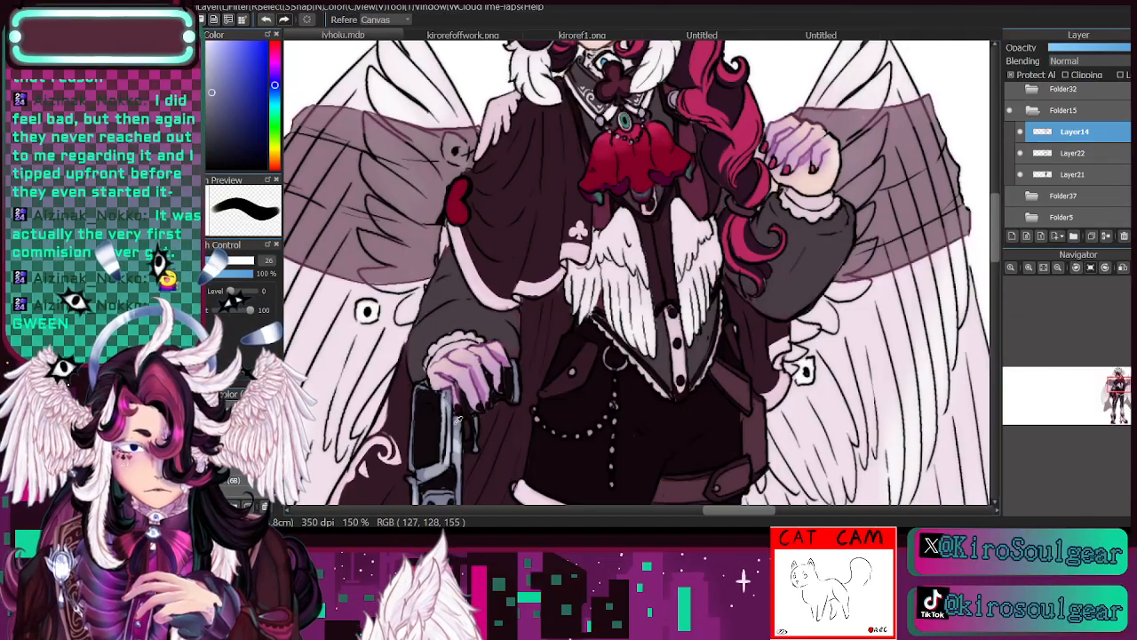
pyautogui.moveTo(220, 111); pyautogui.dragTo(229, 124)
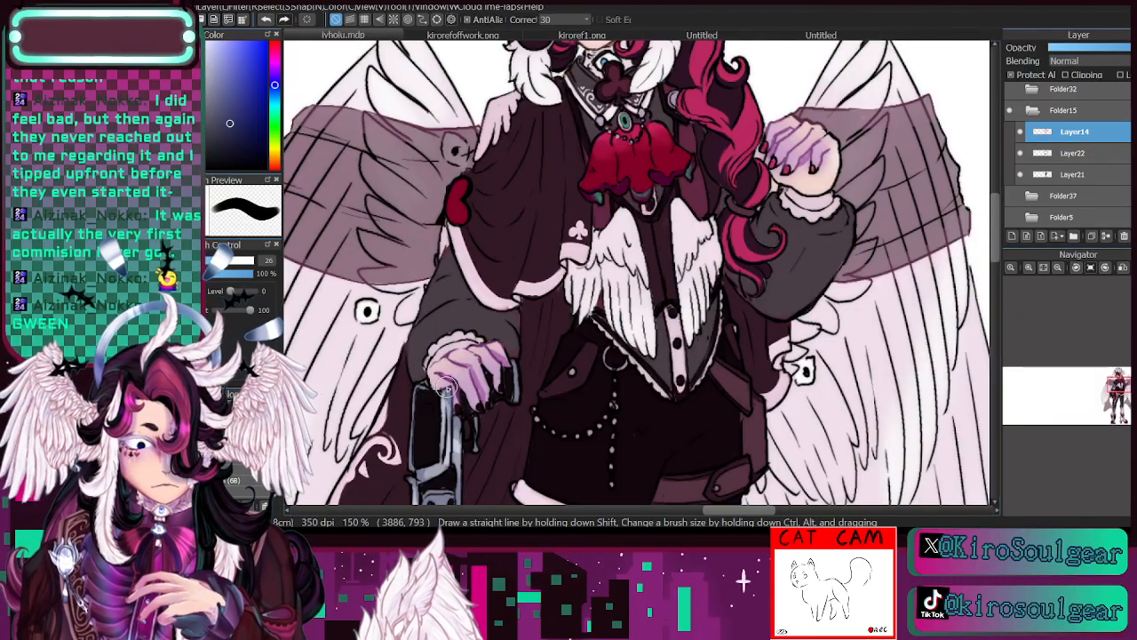
pyautogui.moveTo(450, 409)
pyautogui.mouseDown()
pyautogui.moveTo(452, 465)
pyautogui.moveTo(421, 474)
pyautogui.moveTo(415, 462)
pyautogui.moveTo(430, 465)
pyautogui.moveTo(446, 427)
pyautogui.moveTo(453, 457)
pyautogui.moveTo(465, 346)
pyautogui.moveTo(465, 314)
pyautogui.moveTo(437, 326)
pyautogui.moveTo(432, 302)
pyautogui.moveTo(447, 365)
pyautogui.mouseUp()
# - Recolour the hanging chain and ring at the hip in blue-grey, and deepen its lines with a darker, more saturated blue
pyautogui.moveTo(1120, 398); pyautogui.dragTo(1117, 399)
pyautogui.moveTo(640, 238)
pyautogui.mouseDown()
pyautogui.moveTo(675, 234)
pyautogui.moveTo(692, 221)
pyautogui.moveTo(673, 235)
pyautogui.moveTo(705, 183)
pyautogui.moveTo(705, 286)
pyautogui.moveTo(715, 167)
pyautogui.mouseUp()
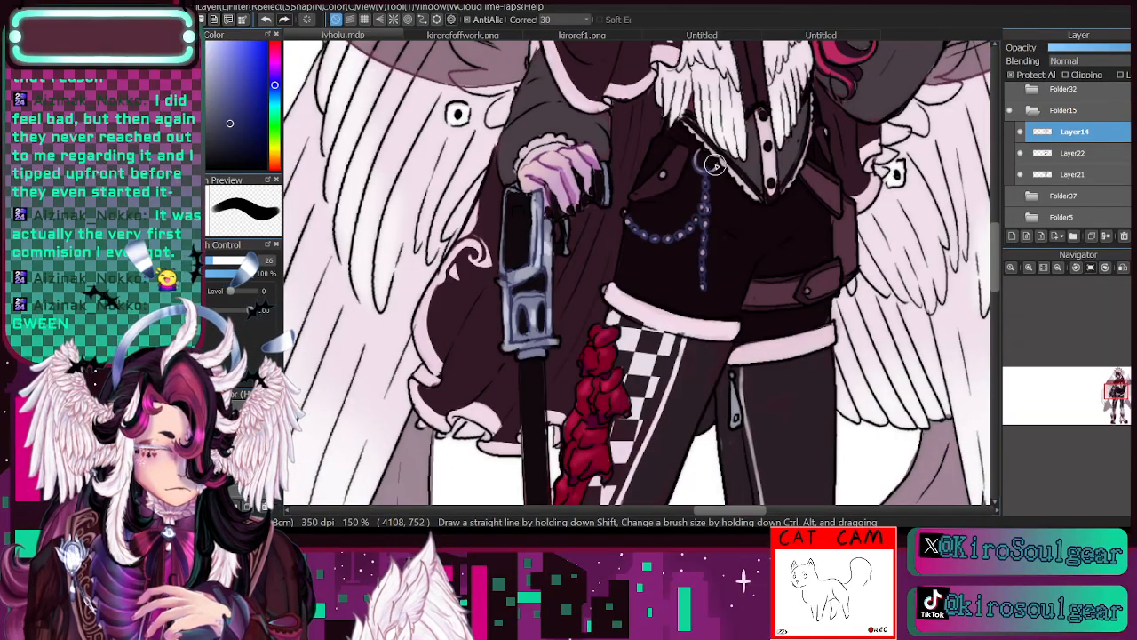
pyautogui.moveTo(231, 129); pyautogui.dragTo(245, 143)
pyautogui.moveTo(701, 218)
pyautogui.mouseDown()
pyautogui.moveTo(708, 181)
pyautogui.moveTo(690, 229)
pyautogui.moveTo(662, 242)
pyautogui.moveTo(626, 212)
pyautogui.mouseUp()
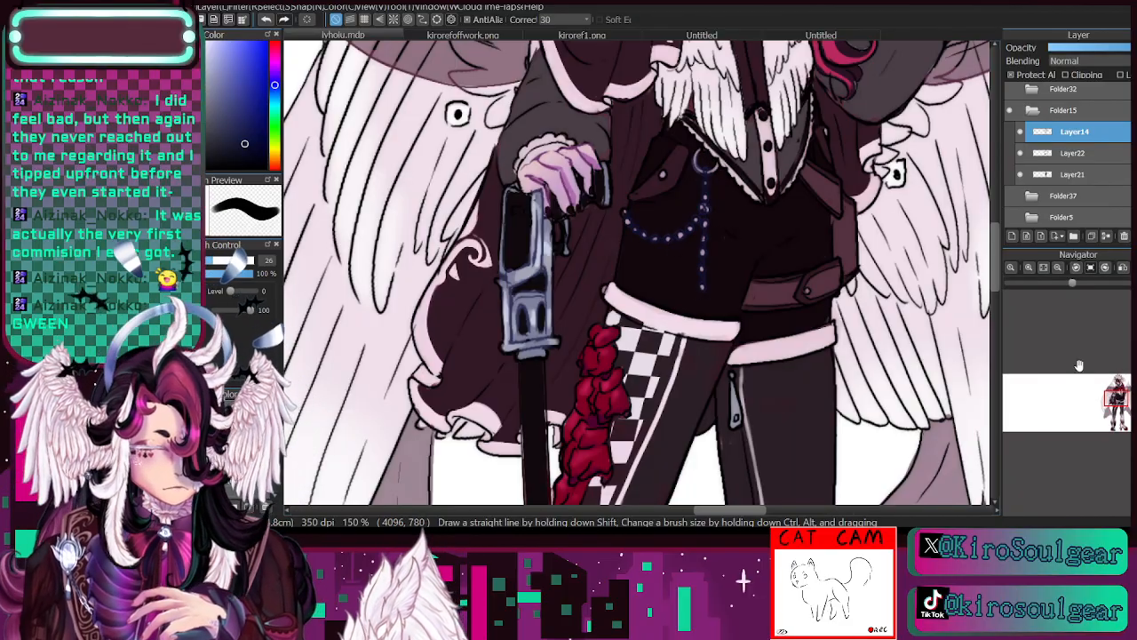
# - Recolour the outer feather lines of the head wings with a dusky pink darkened from the feather tone, using brush size 115
pyautogui.moveTo(1105, 389); pyautogui.dragTo(1108, 376)
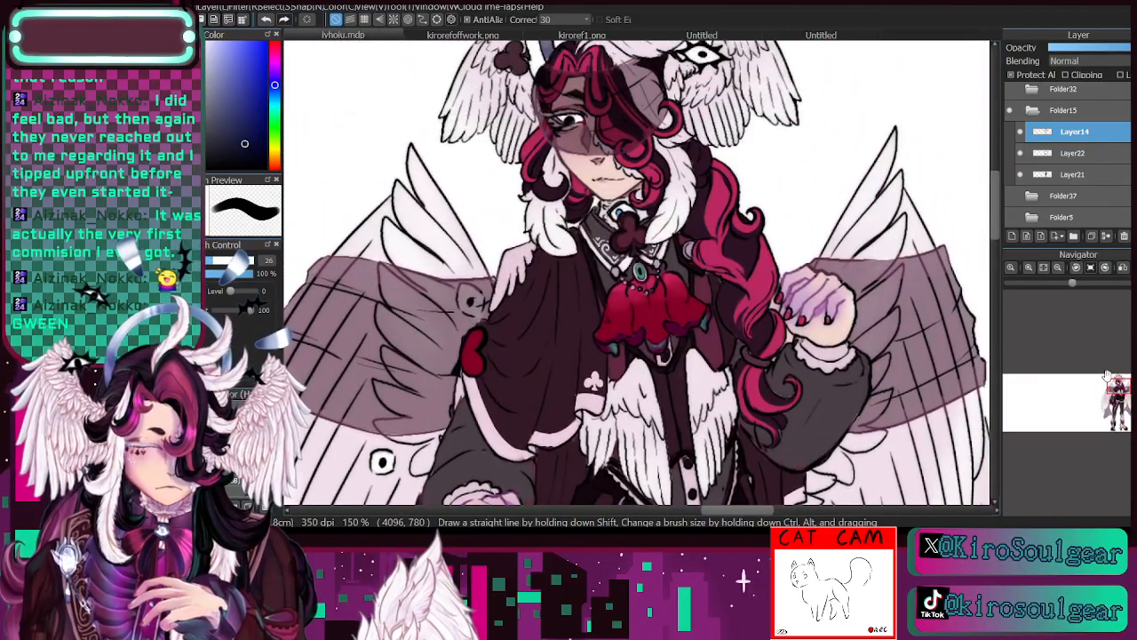
pyautogui.click(1059, 269)
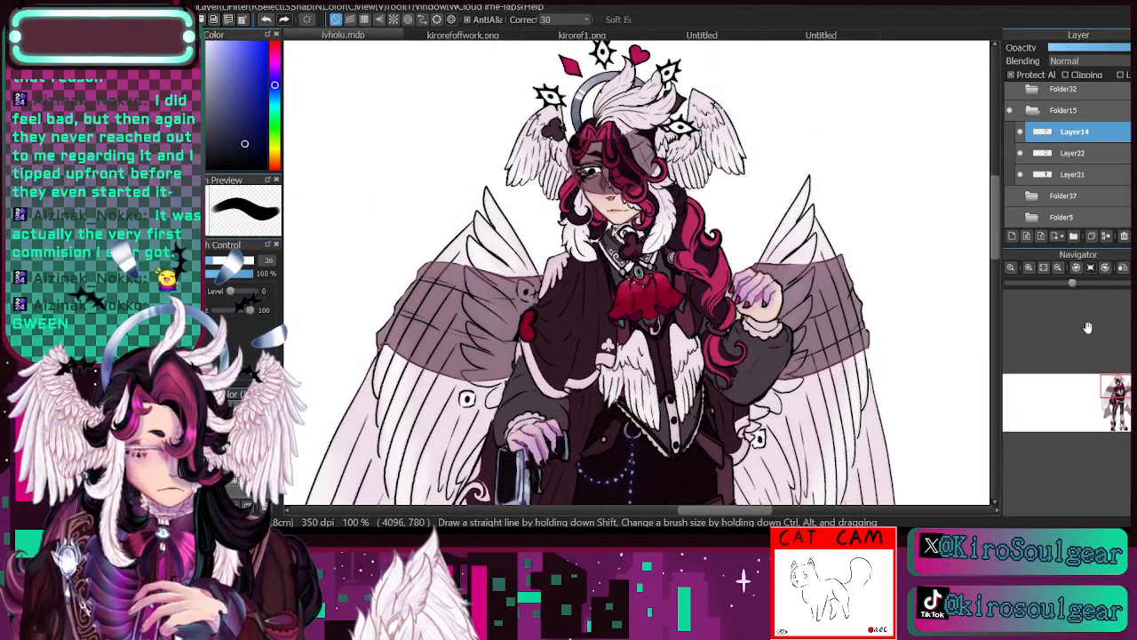
pyautogui.press('i')
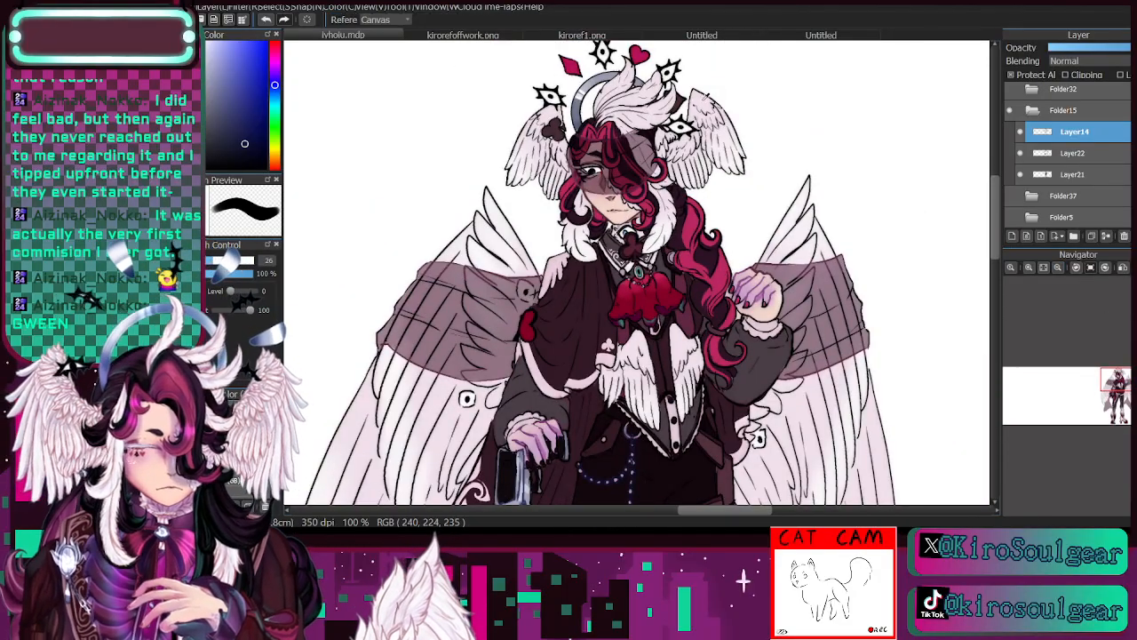
pyautogui.click(418, 399)
pyautogui.click(221, 74)
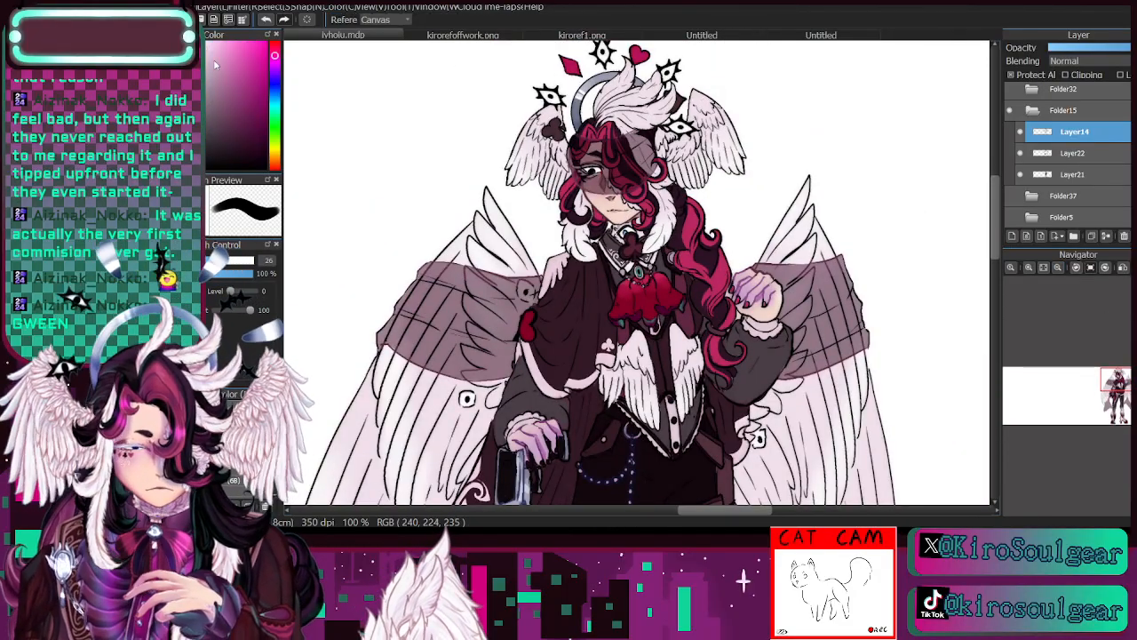
pyautogui.click(233, 260)
pyautogui.click(744, 171)
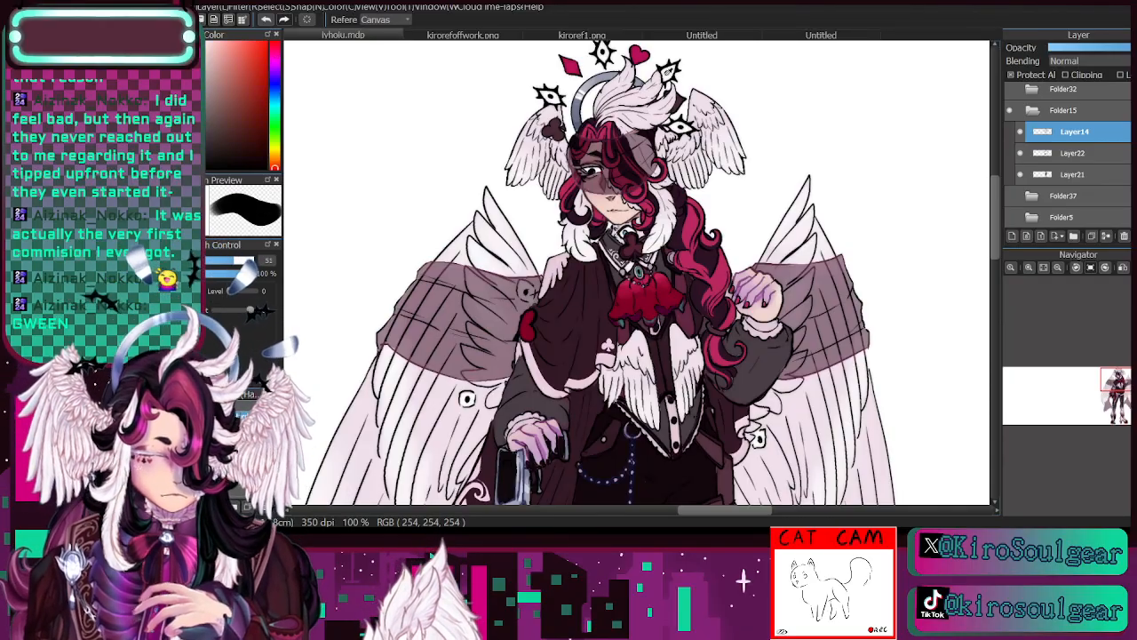
pyautogui.click(418, 400)
pyautogui.click(224, 88)
pyautogui.click(246, 261)
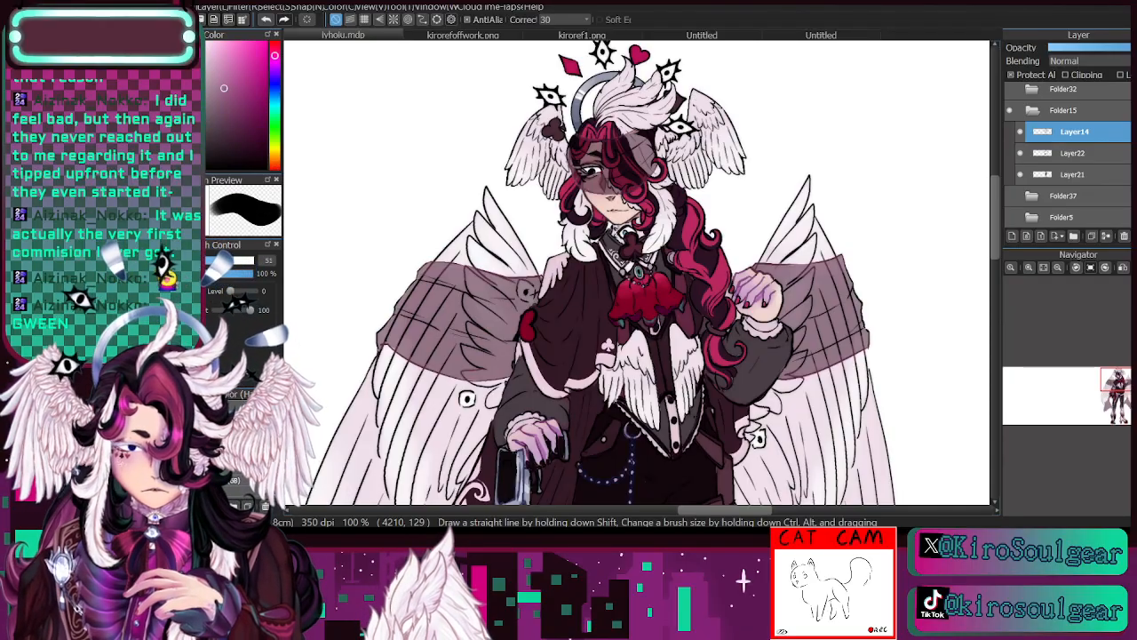
pyautogui.moveTo(712, 98); pyautogui.dragTo(744, 172)
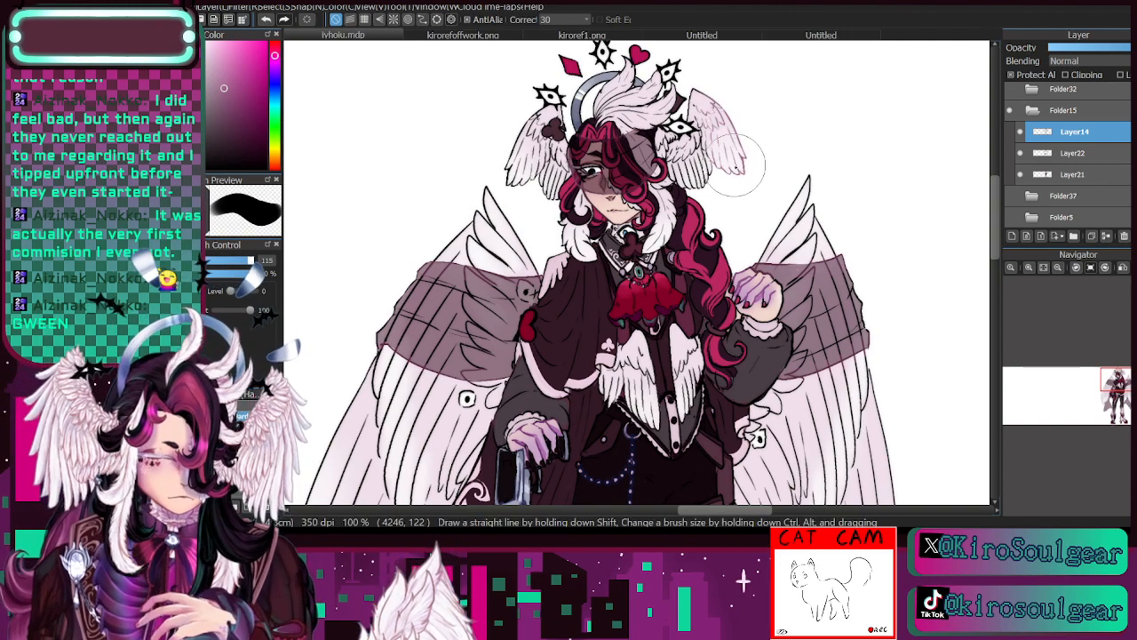
pyautogui.click(220, 119)
pyautogui.moveTo(715, 100); pyautogui.dragTo(749, 186)
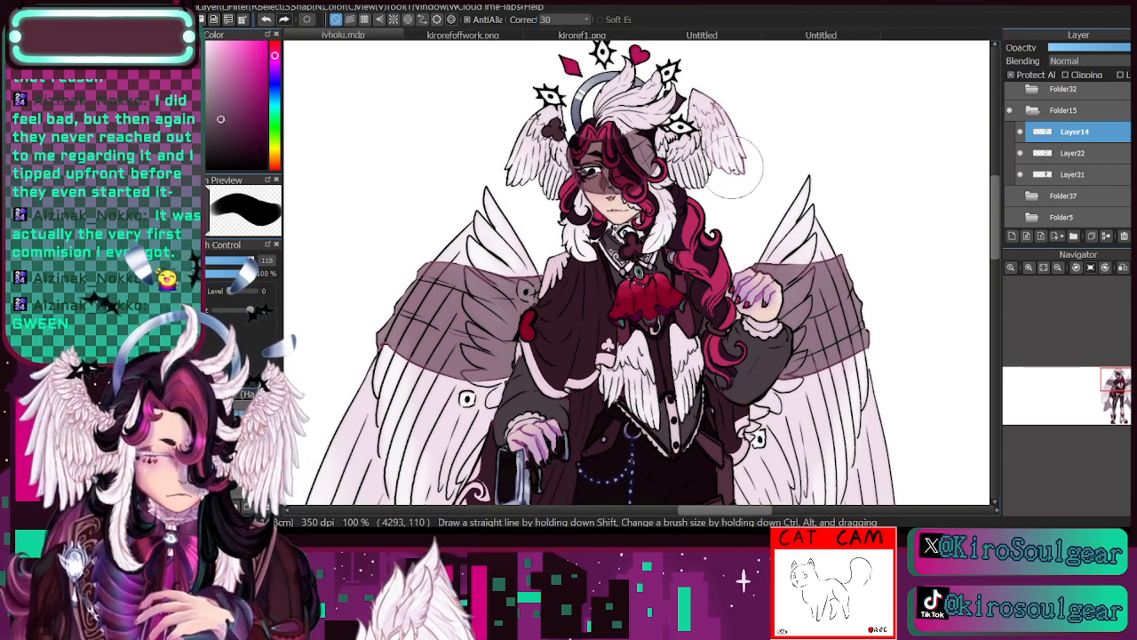
# - Recolour the remaining feather lines of the head wings and the feathered crest in dusky pink, using brush sizes between 40 and 19
pyautogui.click(233, 261)
pyautogui.click(1030, 269)
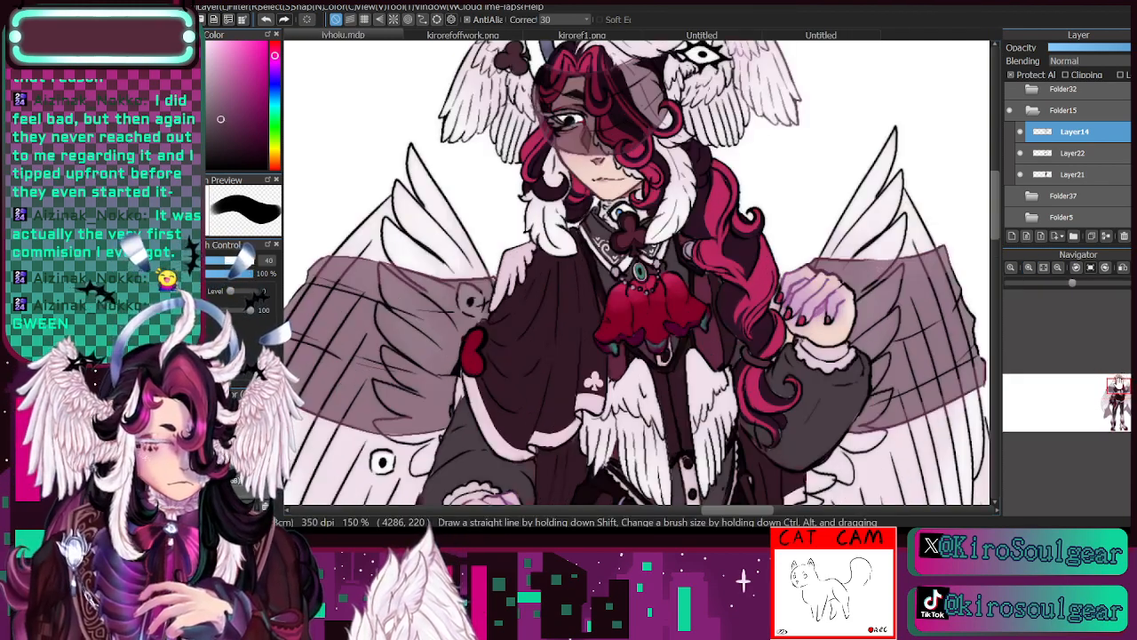
pyautogui.moveTo(748, 144); pyautogui.dragTo(738, 317)
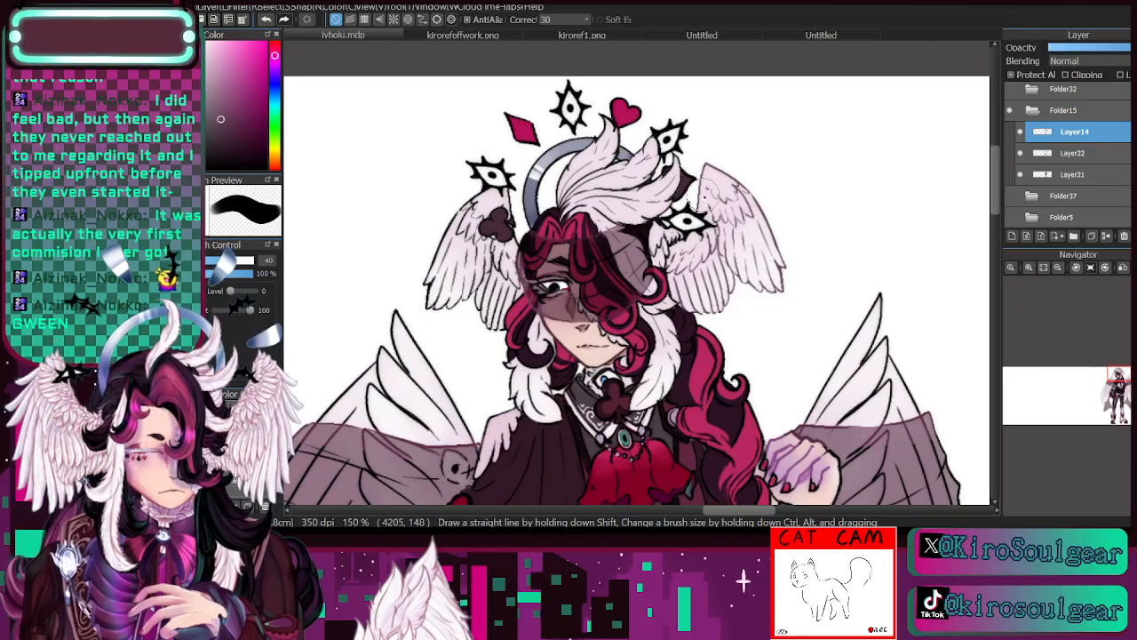
pyautogui.press('[')
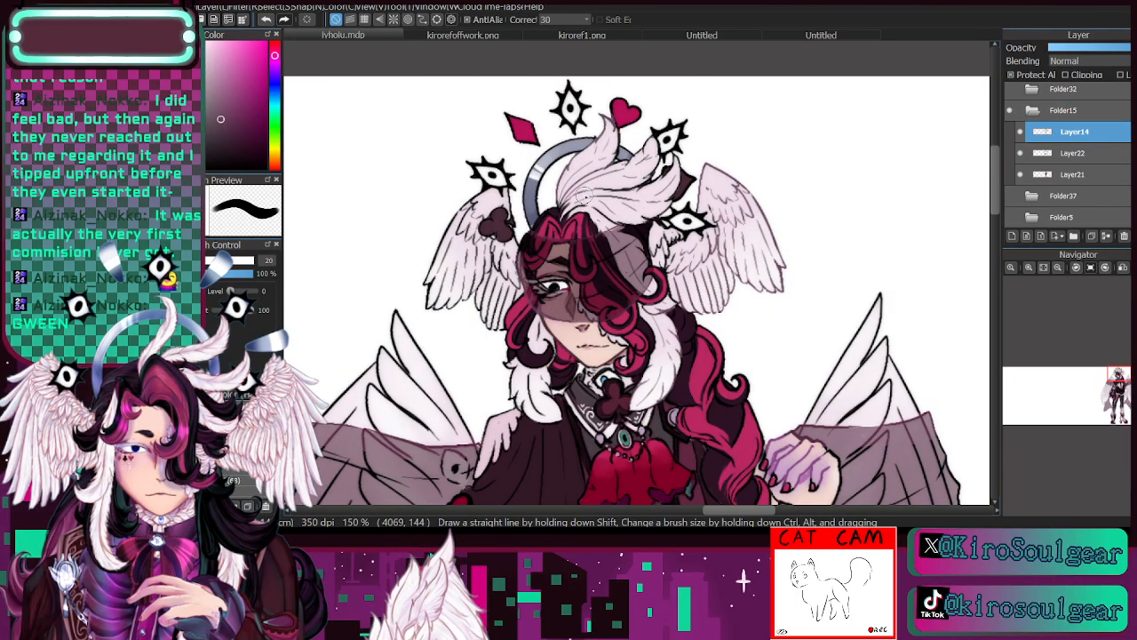
pyautogui.moveTo(638, 162)
pyautogui.mouseDown()
pyautogui.moveTo(658, 144)
pyautogui.moveTo(655, 161)
pyautogui.mouseUp()
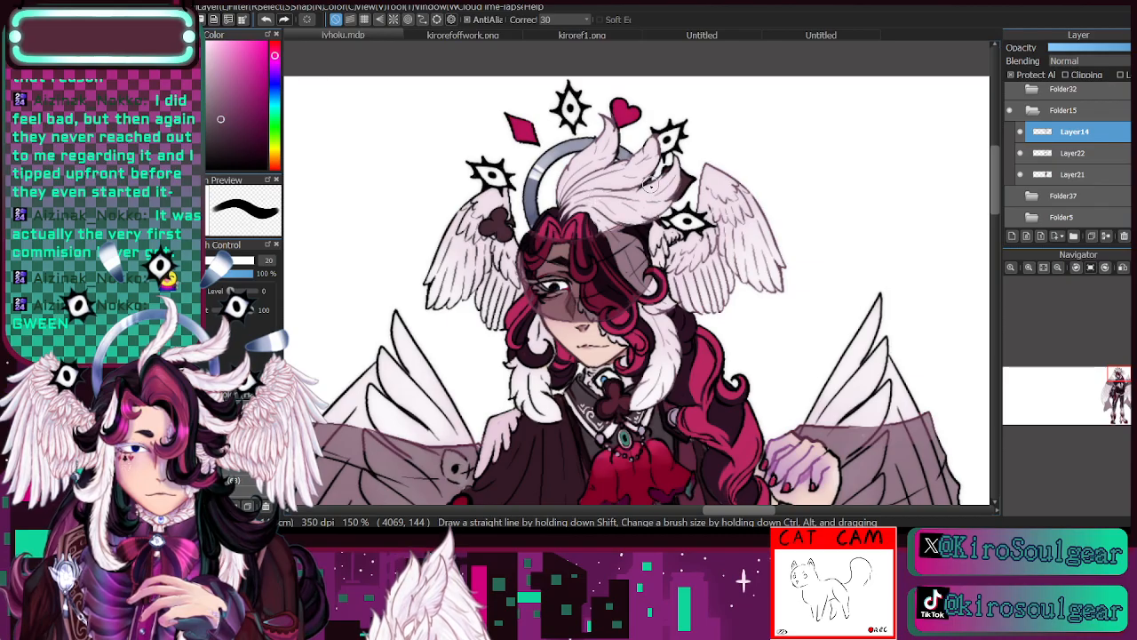
pyautogui.moveTo(1120, 379); pyautogui.dragTo(1116, 370)
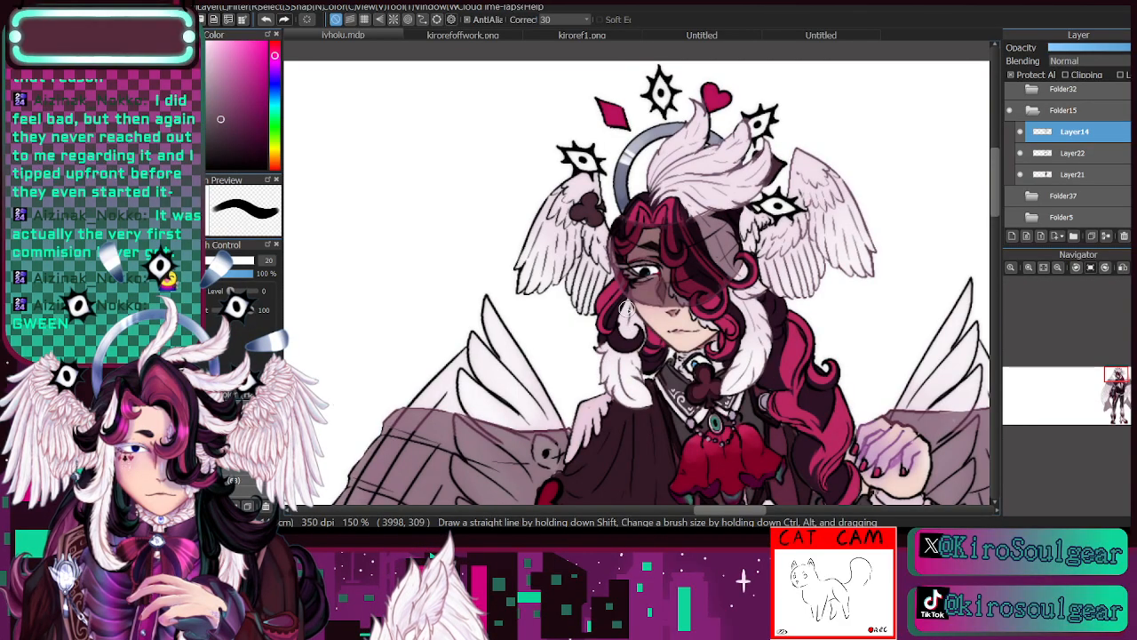
pyautogui.click(222, 261)
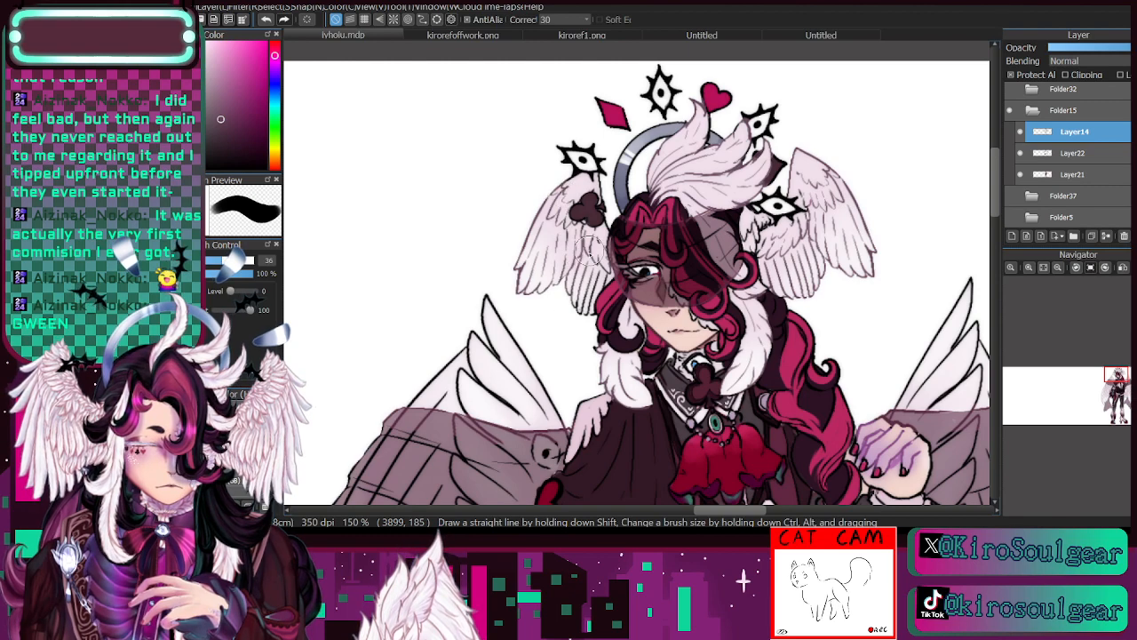
pyautogui.click(206, 261)
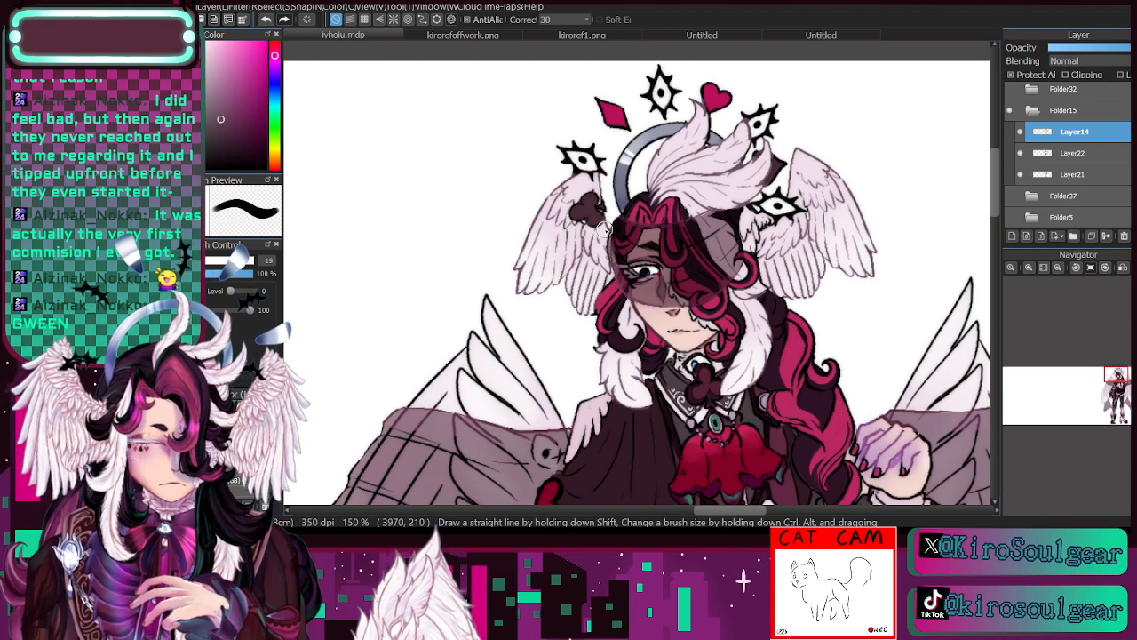
# - Recolour the waist wings' feather lines in dusky pink at brush size 19 and the large back wings' lines at size 88
pyautogui.scroll(-3, 605, 218)
pyautogui.moveTo(718, 289); pyautogui.dragTo(657, 244)
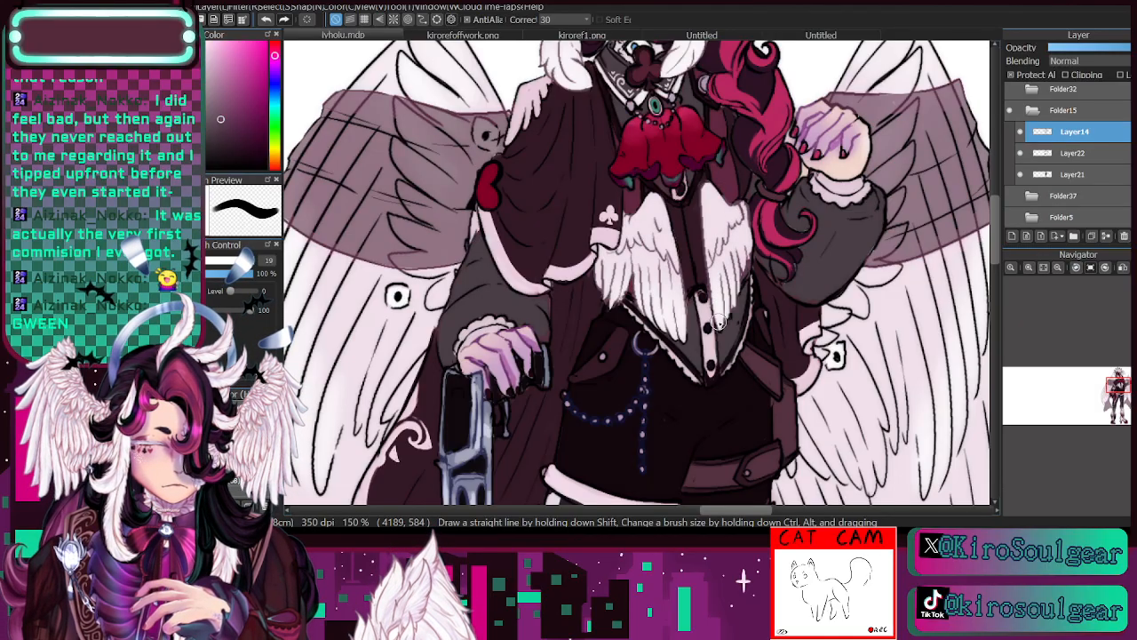
pyautogui.scroll(-1, 1078, 324)
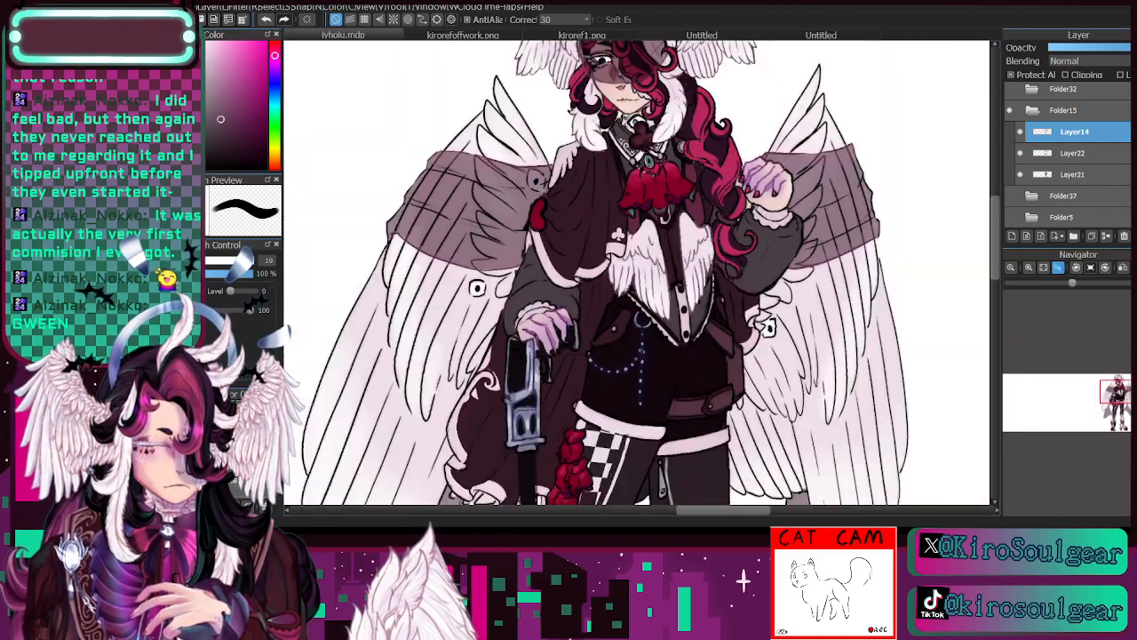
pyautogui.click(1057, 267)
pyautogui.moveTo(1108, 404); pyautogui.dragTo(1116, 397)
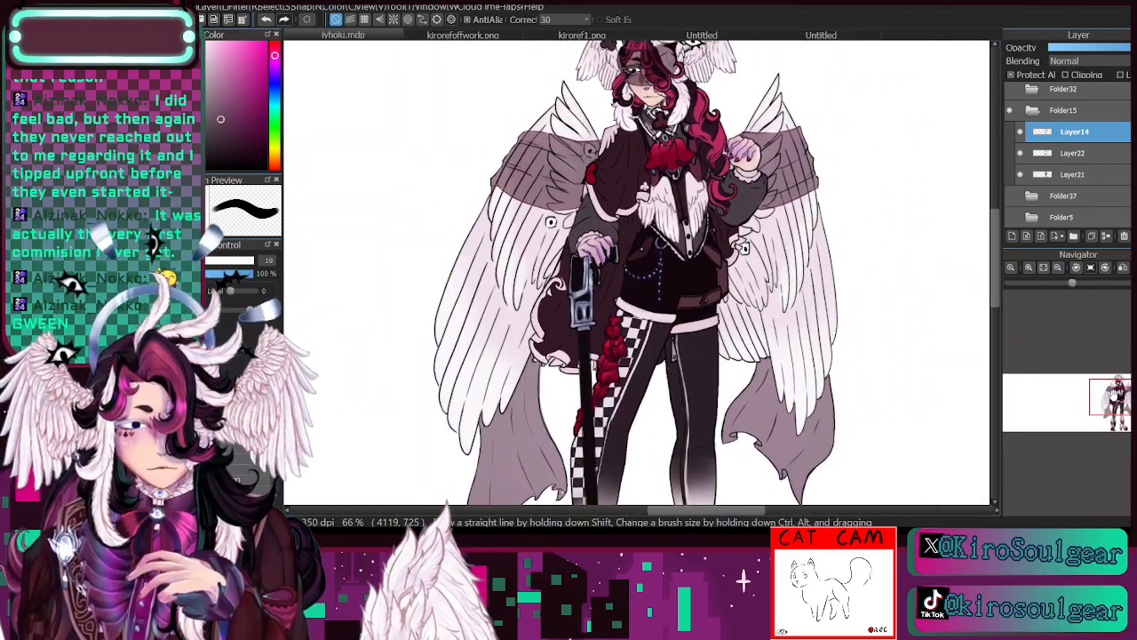
pyautogui.click(241, 260)
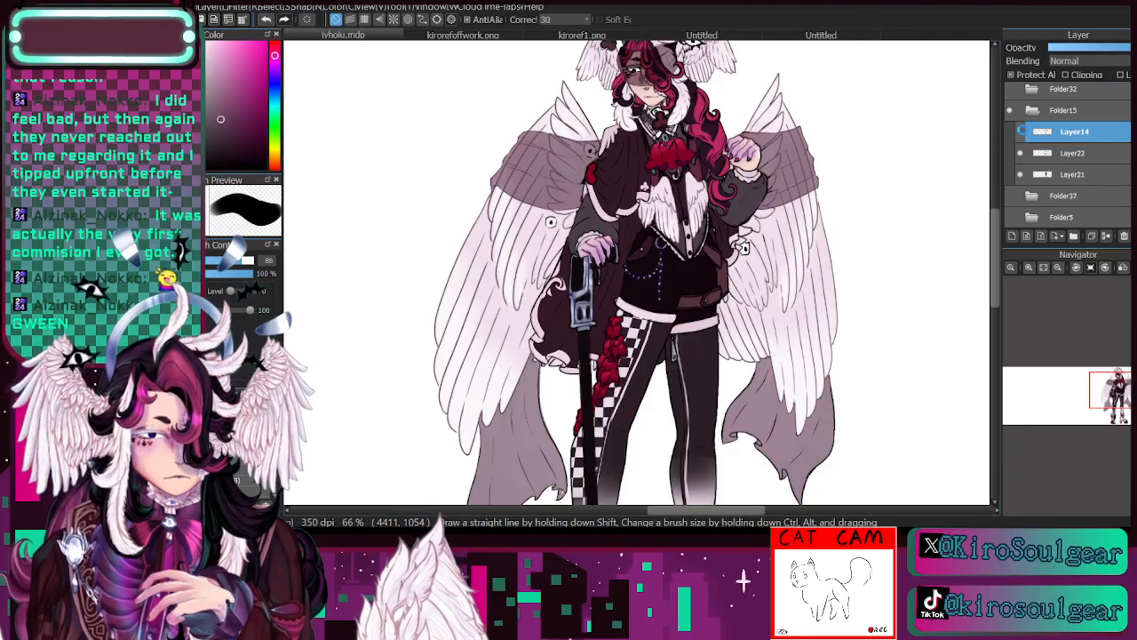
# - Compare the full figure with Layer14's recoloured line art hidden and shown
pyautogui.click(1021, 132)
pyautogui.click(1021, 132)
pyautogui.click(1057, 269)
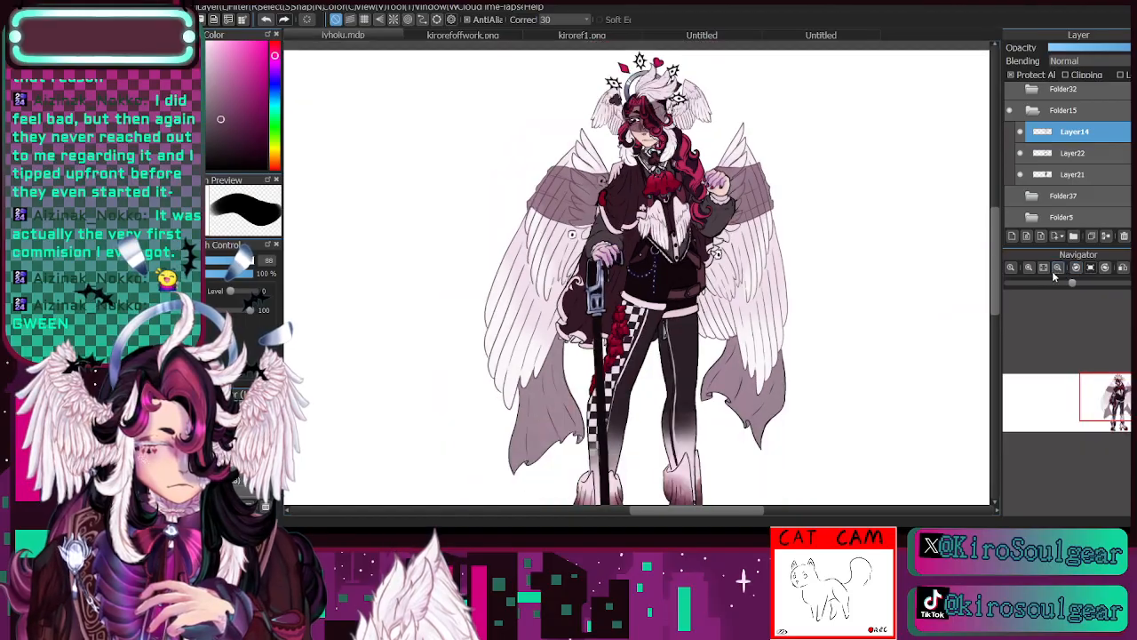
pyautogui.click(1021, 131)
pyautogui.click(1021, 131)
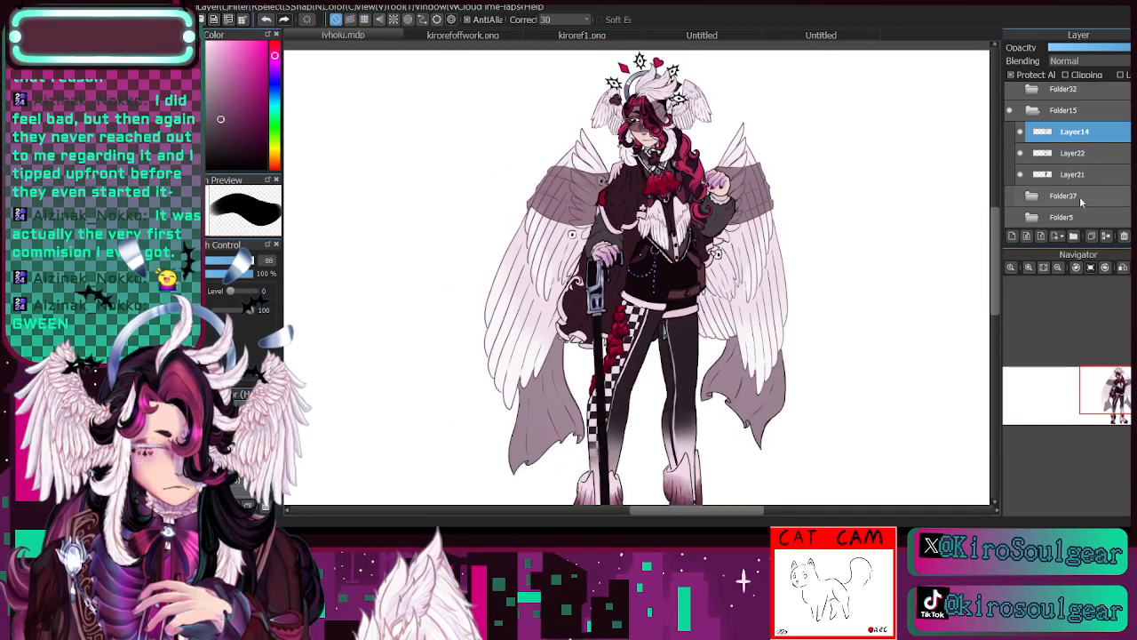
pyautogui.click(1054, 265)
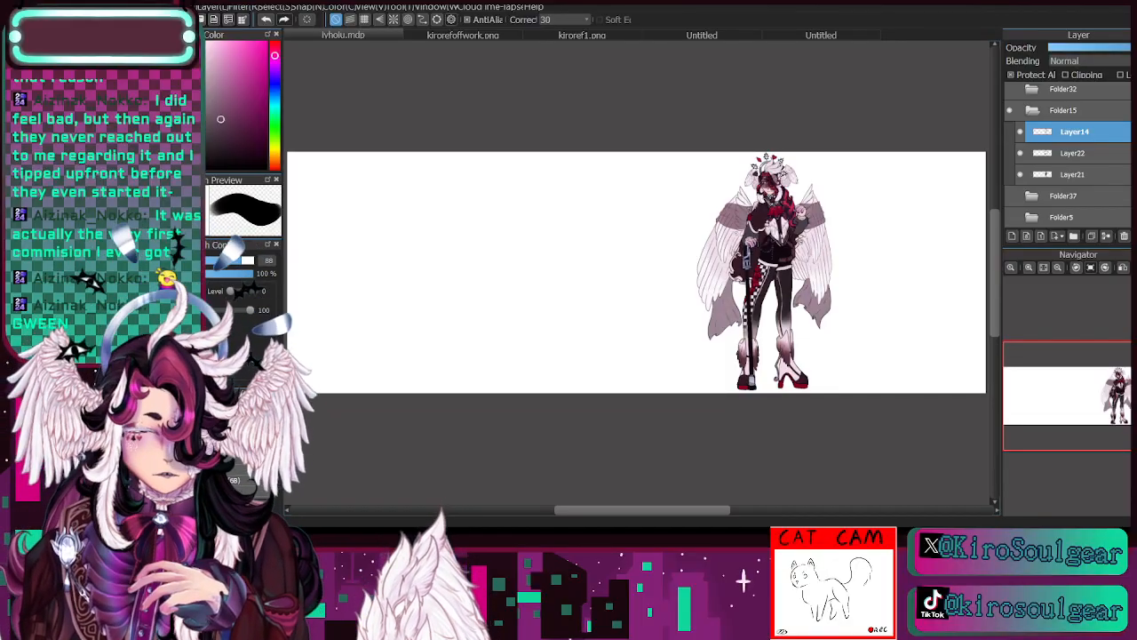
# - Collapse Folder15 and show the other figures in Folder32, Folder27, Folder18 and Folder37
pyautogui.click(1032, 111)
pyautogui.click(1010, 135)
pyautogui.click(1011, 114)
pyautogui.click(1011, 92)
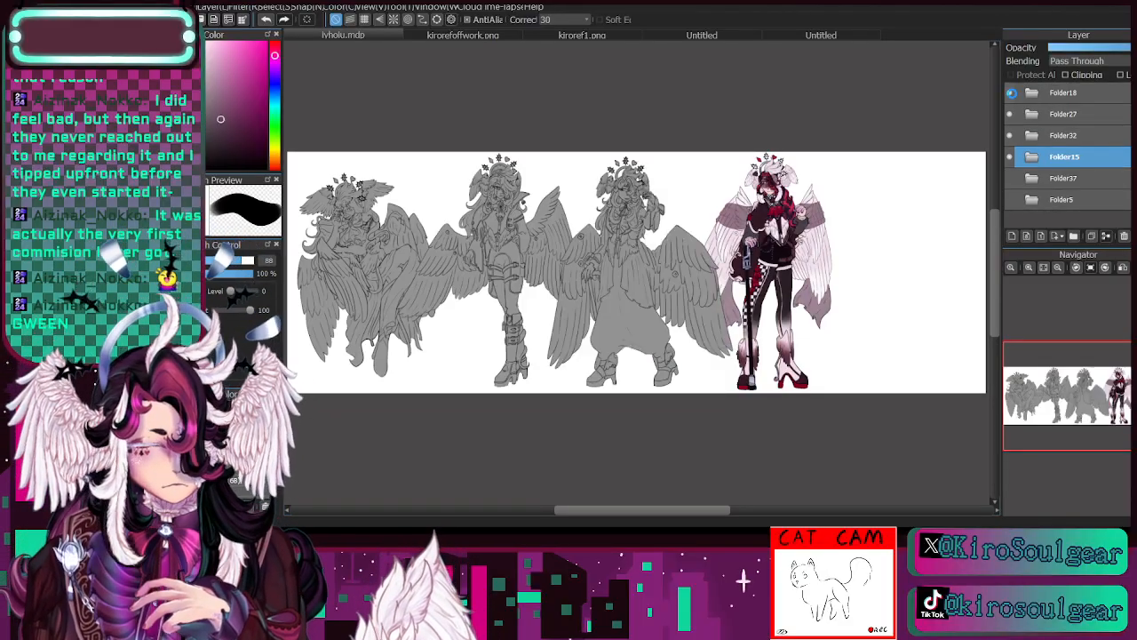
pyautogui.click(1010, 179)
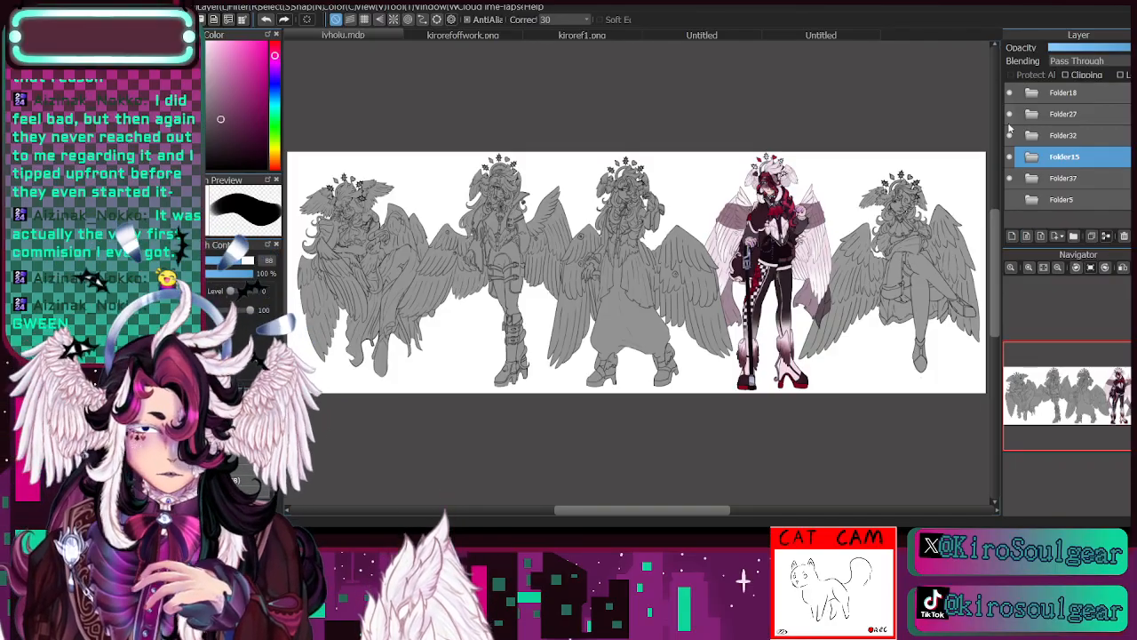
# - Hide Folder18, Folder27 and Folder37, and select Layer35 inside Folder32 for colouring the seated figure
pyautogui.click(1011, 93)
pyautogui.click(1010, 114)
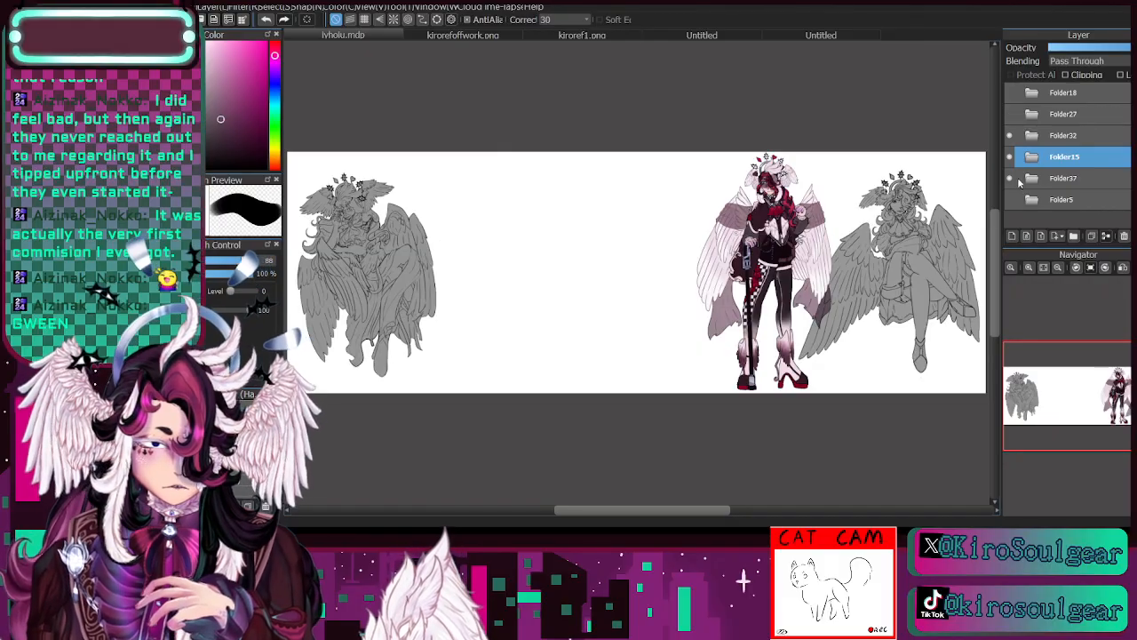
pyautogui.click(1010, 179)
pyautogui.click(1032, 136)
pyautogui.click(1071, 178)
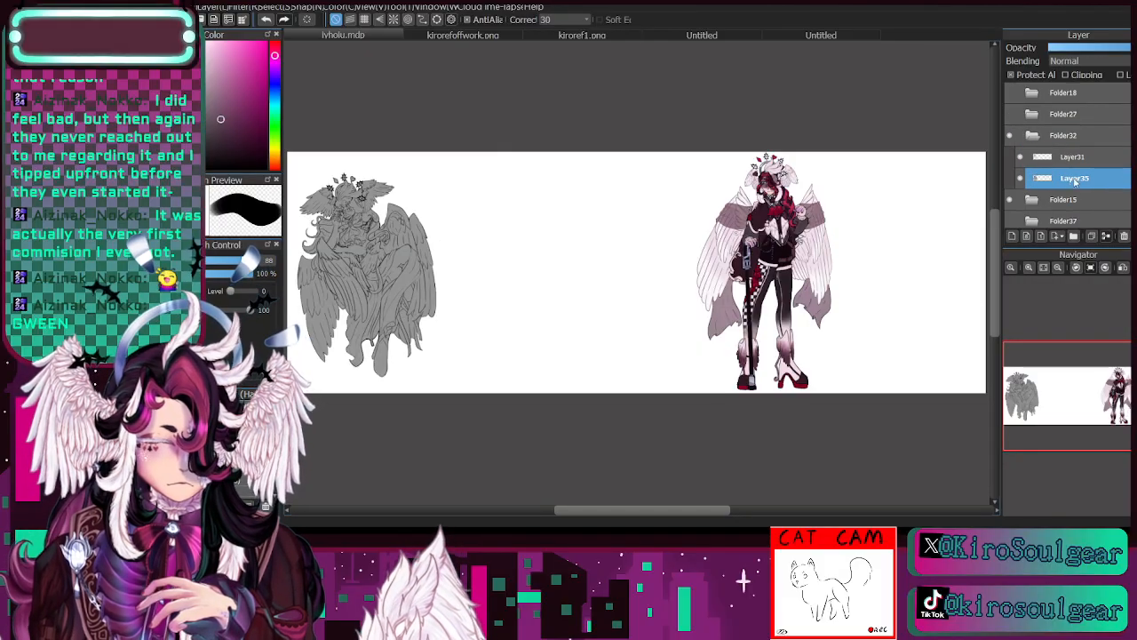
# - Sample the face's skin tone from the reference kirorefoffwork.png and return to the seated figure's drawing
pyautogui.click(1029, 268)
pyautogui.click(1029, 267)
pyautogui.moveTo(1085, 391); pyautogui.dragTo(1032, 386)
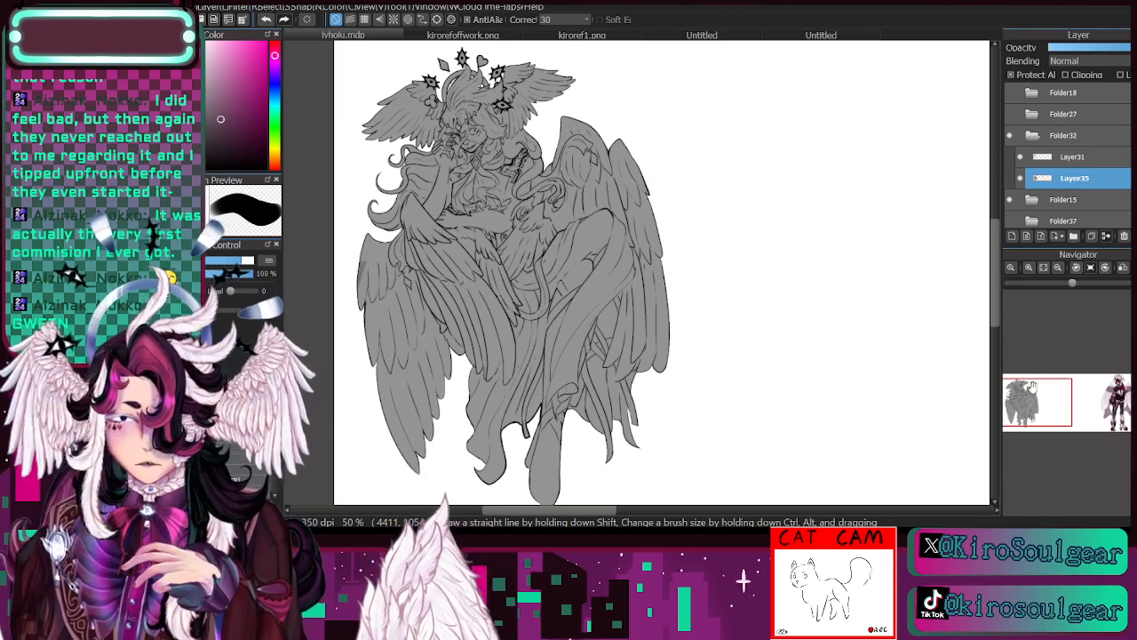
pyautogui.moveTo(1038, 400)
pyautogui.mouseDown()
pyautogui.moveTo(1115, 398)
pyautogui.moveTo(1000, 415)
pyautogui.moveTo(1043, 369)
pyautogui.mouseUp()
pyautogui.click(478, 35)
pyautogui.click(1029, 267)
pyautogui.click(1029, 268)
pyautogui.press('i')
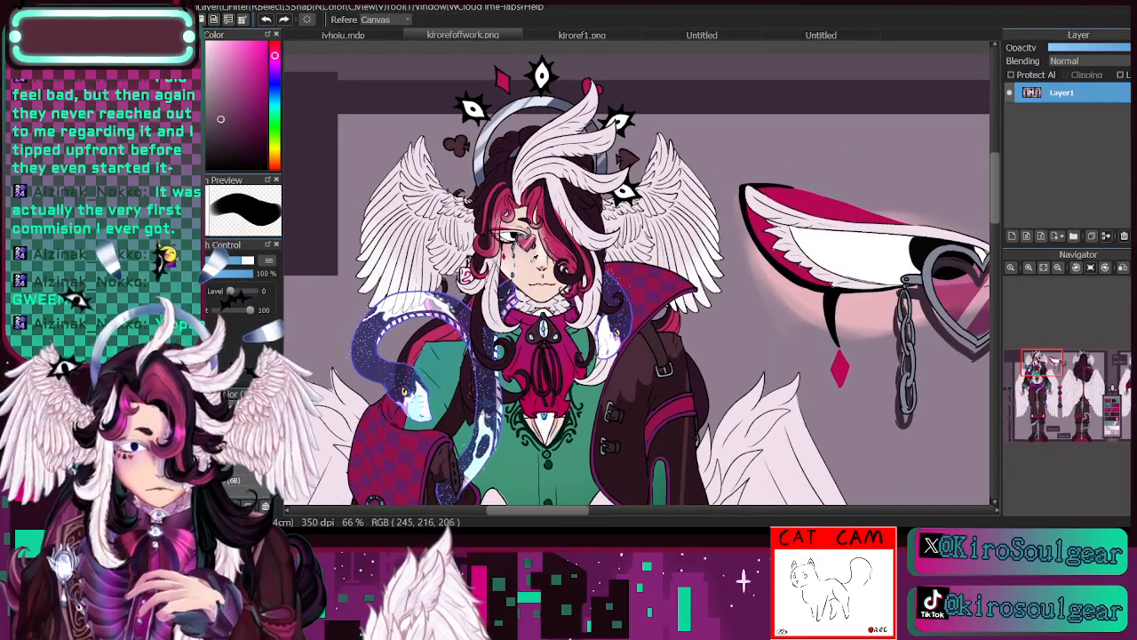
pyautogui.click(528, 252)
pyautogui.click(368, 35)
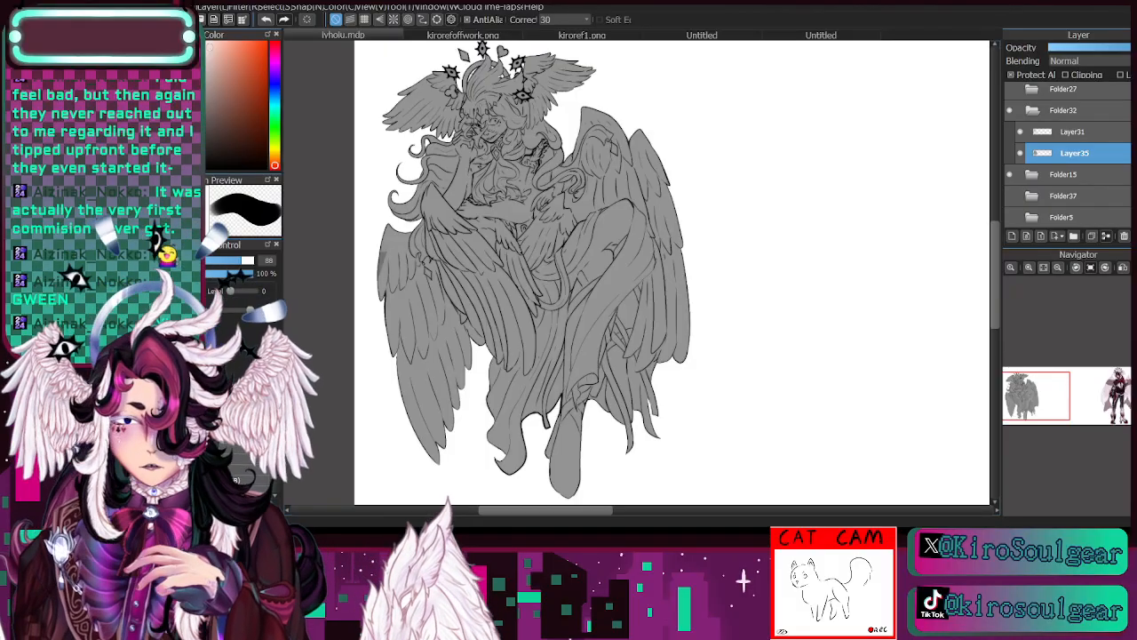
# - Paint the skin tone over the seated figure's head, torso, arms and legs on Layer35, enlarging the brush to size 234
pyautogui.moveTo(434, 118)
pyautogui.mouseDown()
pyautogui.moveTo(487, 116)
pyautogui.moveTo(458, 213)
pyautogui.moveTo(524, 211)
pyautogui.moveTo(542, 164)
pyautogui.moveTo(487, 215)
pyautogui.mouseUp()
pyautogui.moveTo(471, 133); pyautogui.dragTo(471, 94)
pyautogui.moveTo(254, 264); pyautogui.dragTo(257, 265)
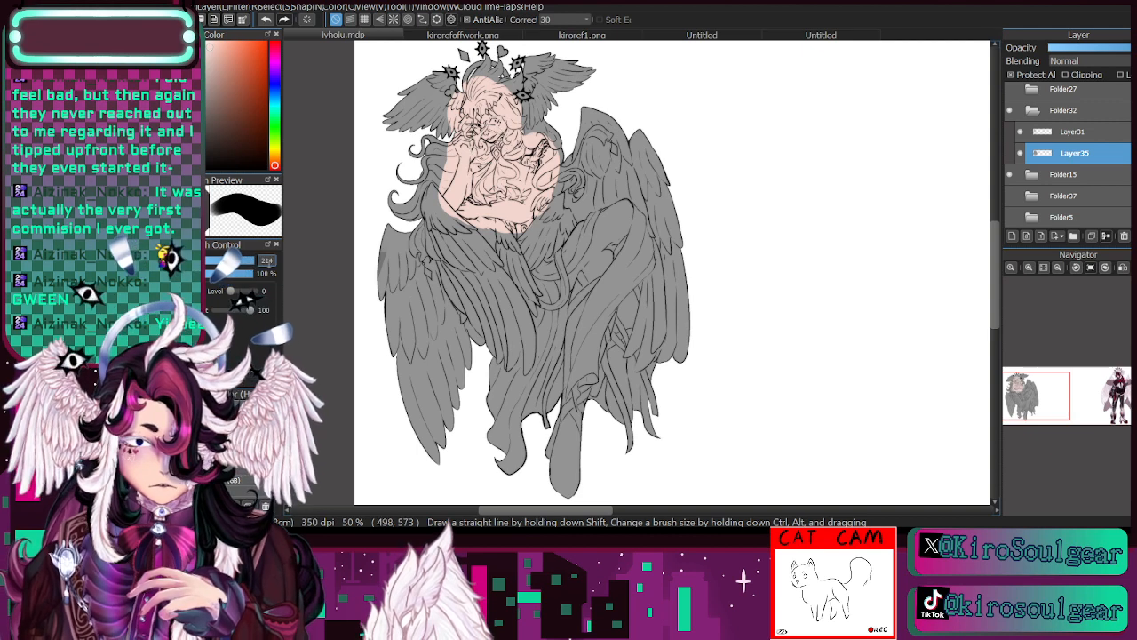
pyautogui.moveTo(617, 207)
pyautogui.mouseDown()
pyautogui.moveTo(568, 268)
pyautogui.moveTo(571, 244)
pyautogui.moveTo(551, 283)
pyautogui.moveTo(630, 313)
pyautogui.moveTo(645, 269)
pyautogui.moveTo(619, 338)
pyautogui.moveTo(605, 238)
pyautogui.moveTo(587, 263)
pyautogui.moveTo(610, 300)
pyautogui.moveTo(571, 378)
pyautogui.moveTo(606, 274)
pyautogui.moveTo(601, 211)
pyautogui.mouseUp()
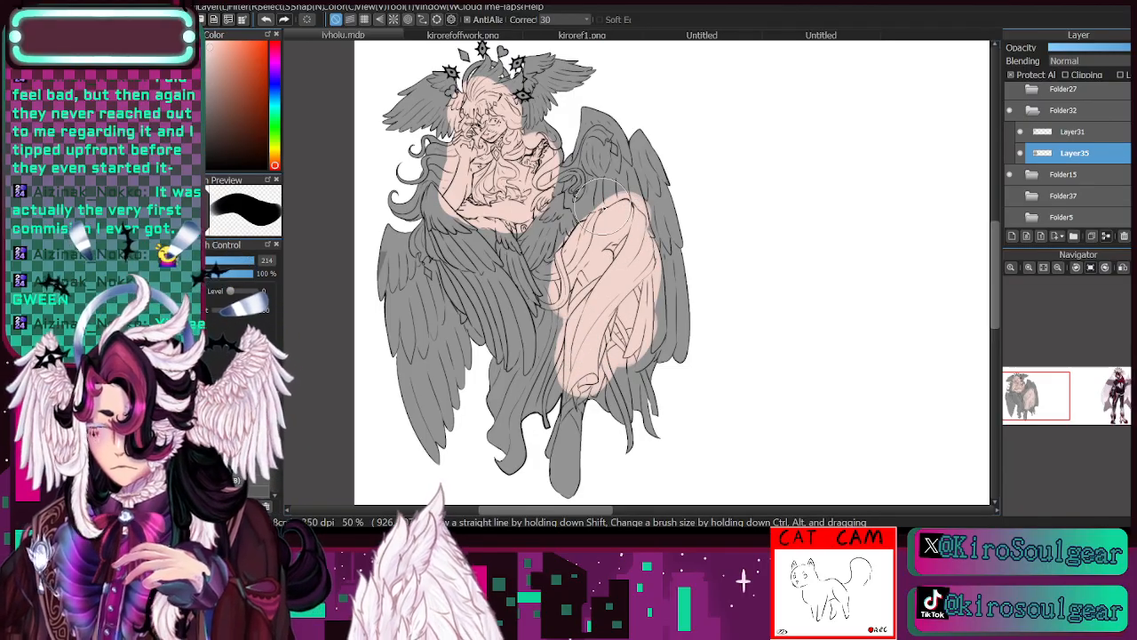
pyautogui.moveTo(604, 213)
pyautogui.mouseDown()
pyautogui.moveTo(584, 283)
pyautogui.moveTo(542, 240)
pyautogui.moveTo(552, 267)
pyautogui.moveTo(495, 234)
pyautogui.moveTo(509, 229)
pyautogui.moveTo(519, 277)
pyautogui.mouseUp()
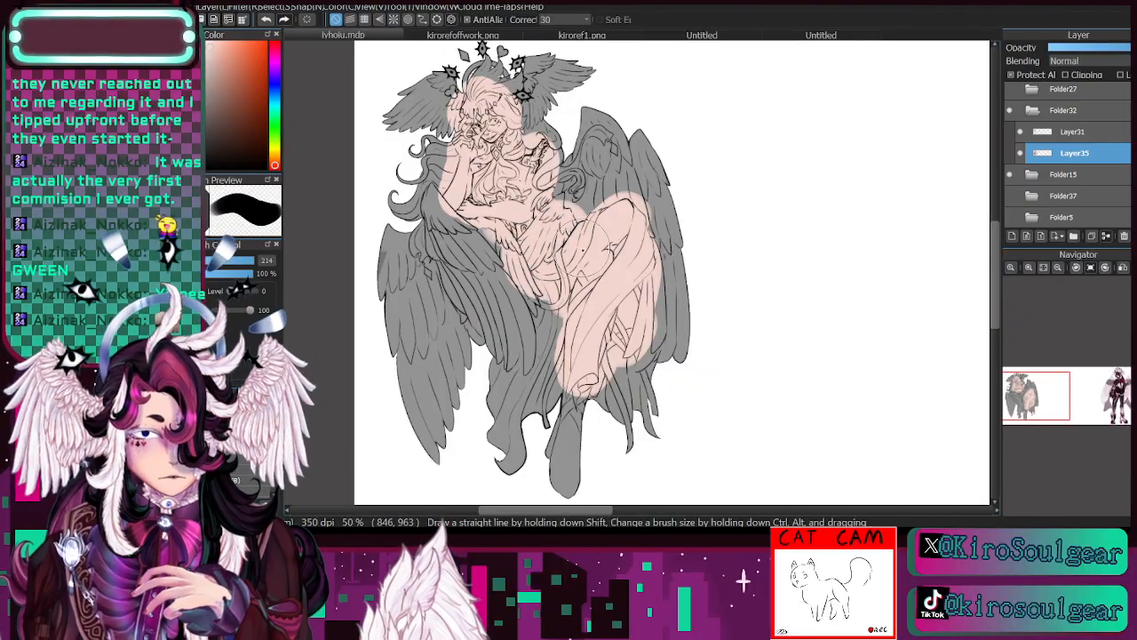
# - Sample the purple finger shading from the hand in kirorefoffwork.png and return to the seated figure's drawing
pyautogui.scroll(4, 1036, 338)
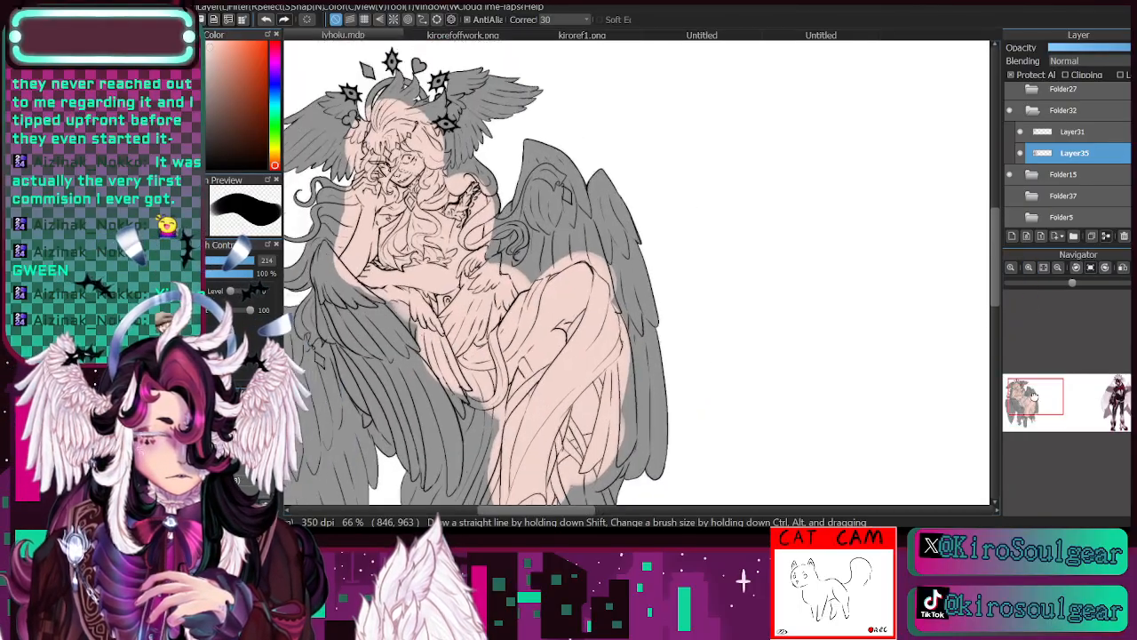
pyautogui.click(1029, 271)
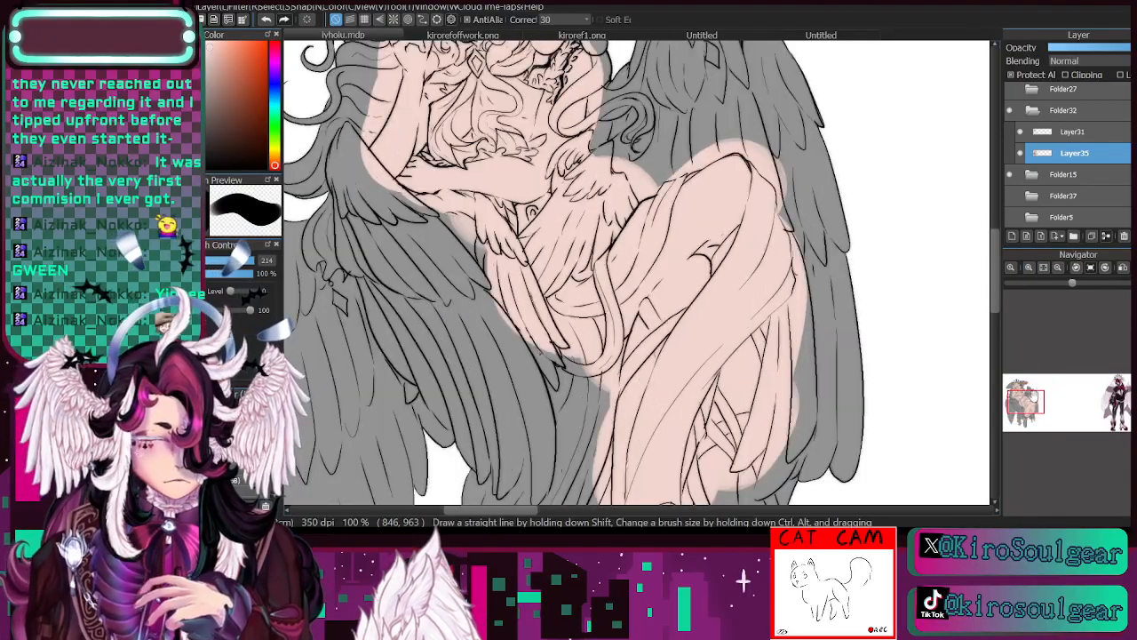
pyautogui.moveTo(1031, 396); pyautogui.dragTo(1020, 398)
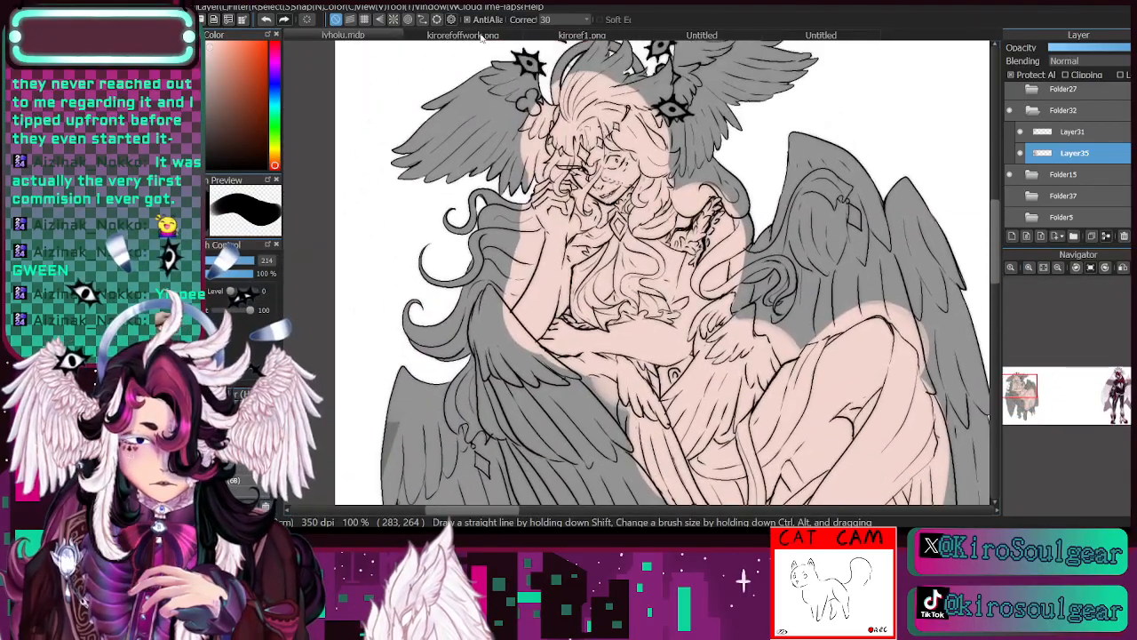
pyautogui.click(475, 36)
pyautogui.moveTo(1049, 373); pyautogui.dragTo(1049, 391)
pyautogui.keyDown('alt'); pyautogui.click(673, 421); pyautogui.keyUp('alt')
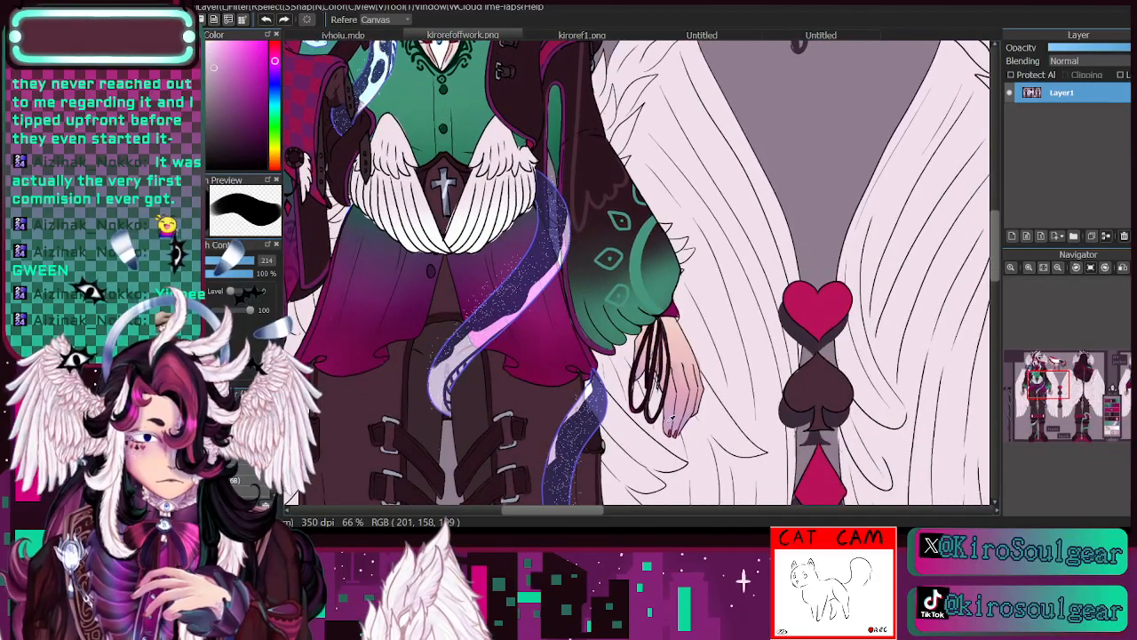
pyautogui.click(355, 36)
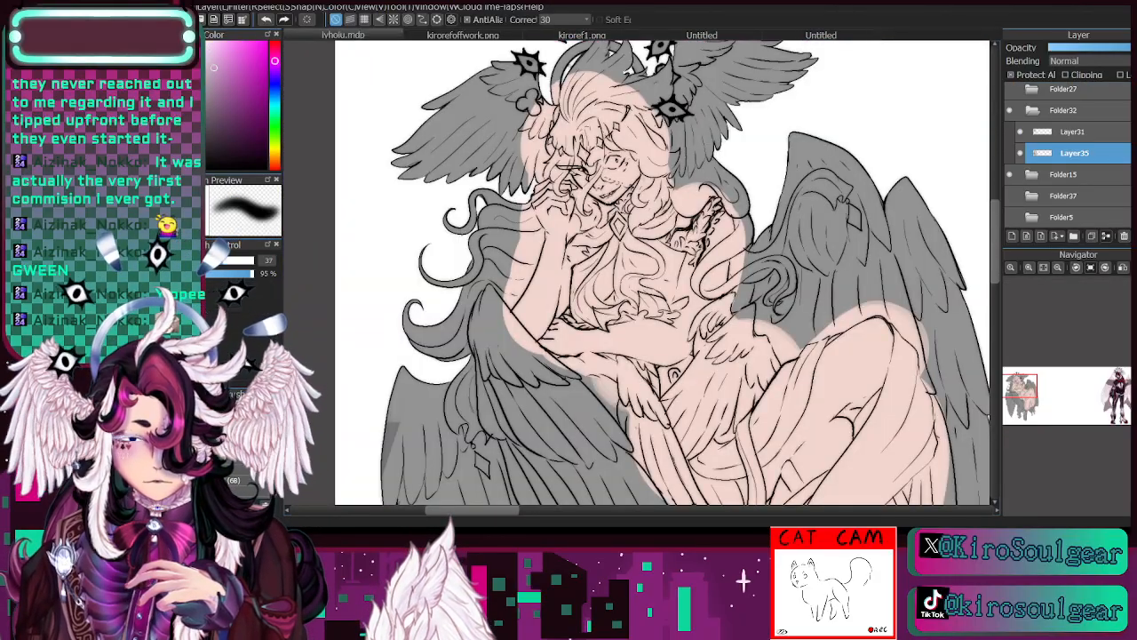
# - Shade the seated figure's raised hand, both forearms and outer upper arm in purple with a soft brush at size 175
pyautogui.moveTo(236, 265); pyautogui.dragTo(257, 270)
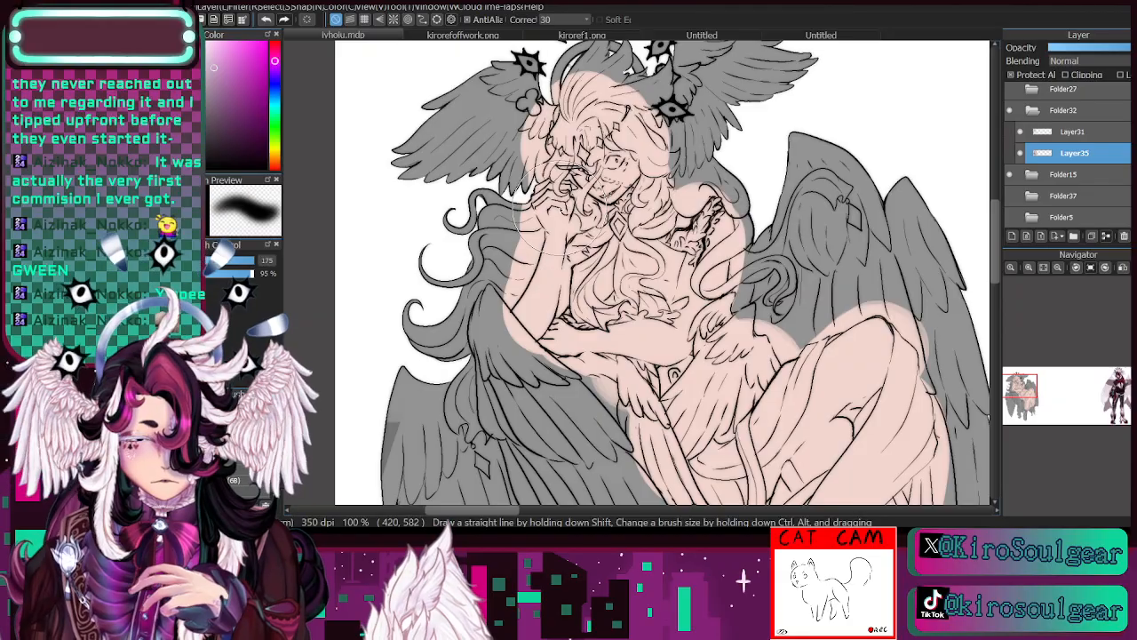
pyautogui.moveTo(558, 216)
pyautogui.mouseDown()
pyautogui.moveTo(563, 208)
pyautogui.moveTo(538, 293)
pyautogui.moveTo(546, 355)
pyautogui.moveTo(585, 341)
pyautogui.mouseUp()
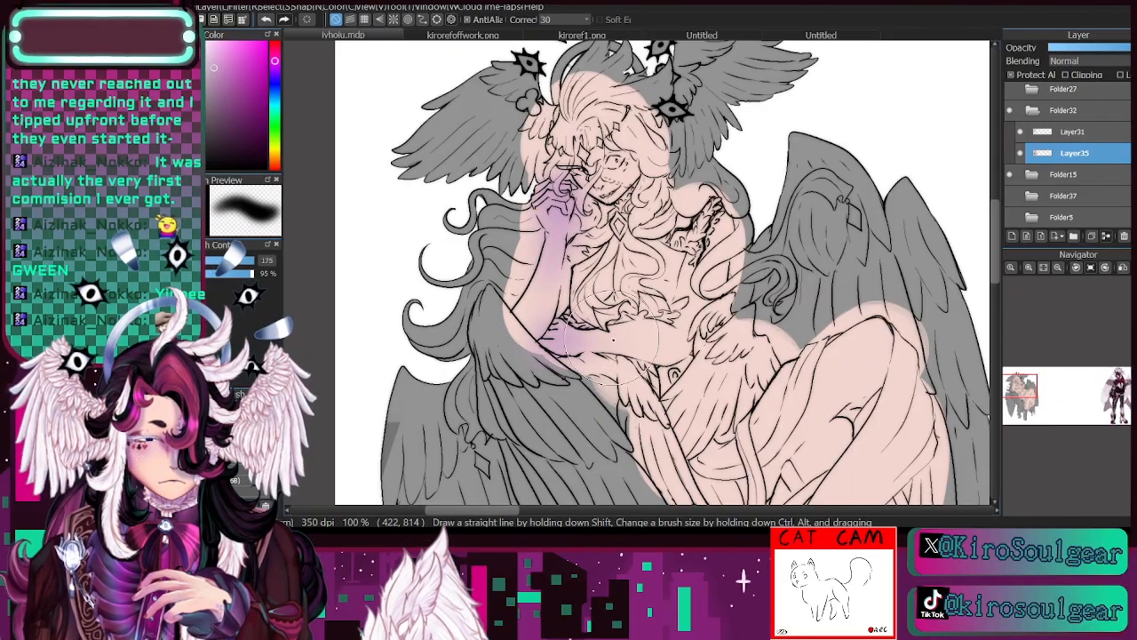
pyautogui.moveTo(684, 333)
pyautogui.mouseDown()
pyautogui.moveTo(671, 342)
pyautogui.moveTo(724, 355)
pyautogui.mouseUp()
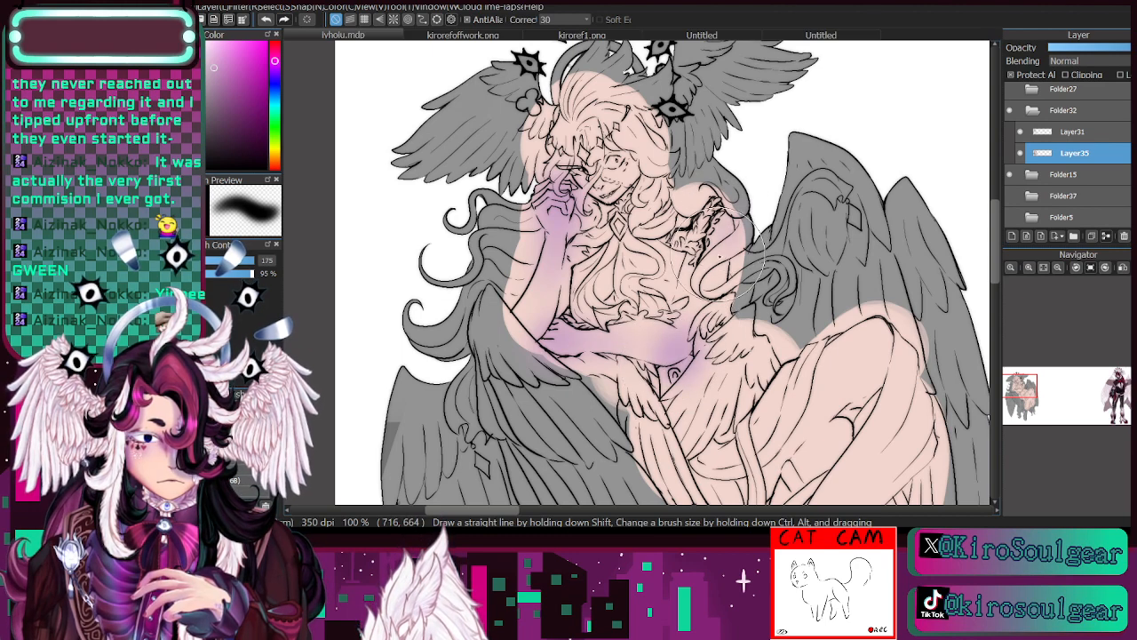
# - Sample the purple from the raised forearm and softly shade the elbow and the seated figure's bent knee and thigh
pyautogui.press('i')
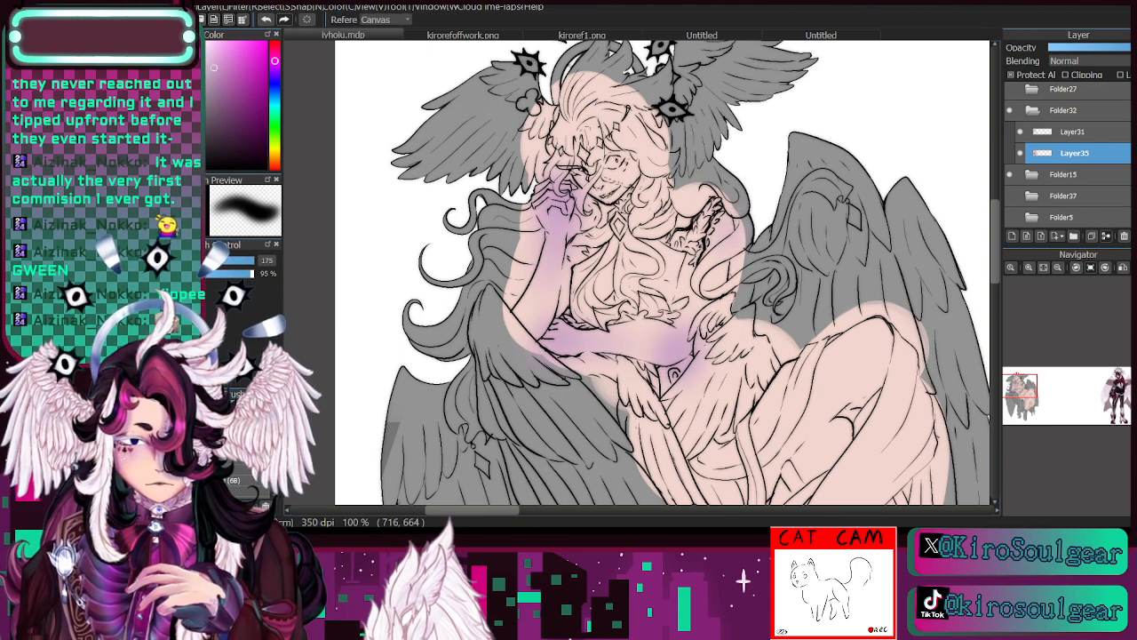
pyautogui.click(560, 214)
pyautogui.press('b')
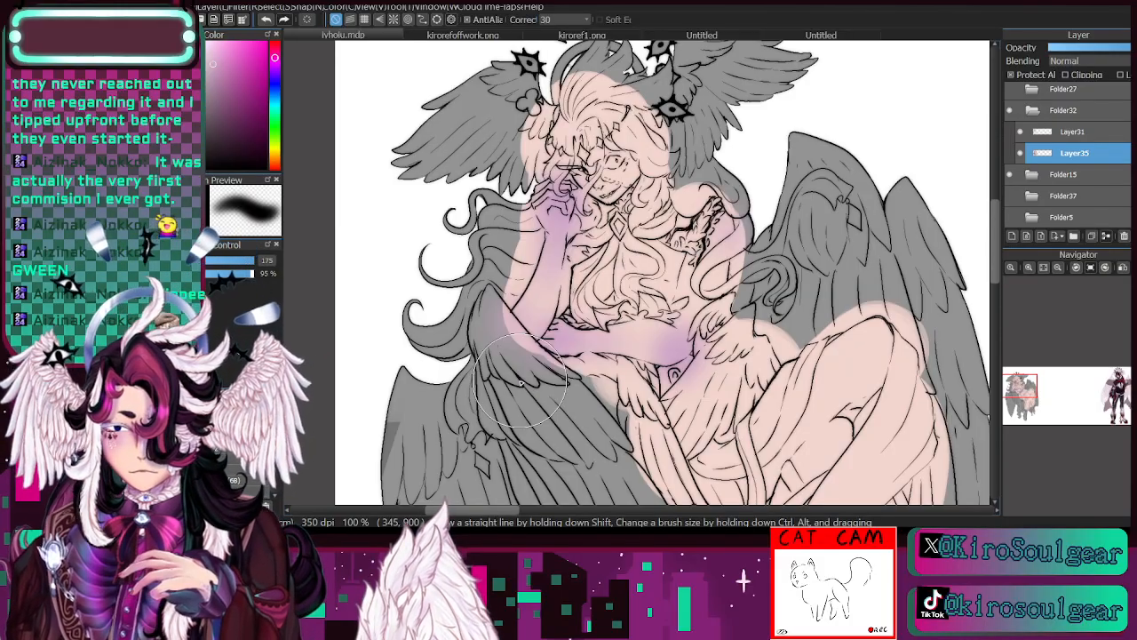
pyautogui.moveTo(1030, 397); pyautogui.dragTo(1026, 394)
pyautogui.moveTo(751, 222)
pyautogui.mouseDown()
pyautogui.moveTo(747, 267)
pyautogui.moveTo(764, 294)
pyautogui.moveTo(763, 329)
pyautogui.moveTo(800, 266)
pyautogui.moveTo(698, 266)
pyautogui.moveTo(715, 324)
pyautogui.moveTo(774, 302)
pyautogui.moveTo(782, 356)
pyautogui.moveTo(702, 391)
pyautogui.moveTo(721, 378)
pyautogui.moveTo(708, 426)
pyautogui.moveTo(717, 364)
pyautogui.moveTo(705, 410)
pyautogui.mouseUp()
pyautogui.click(242, 351)
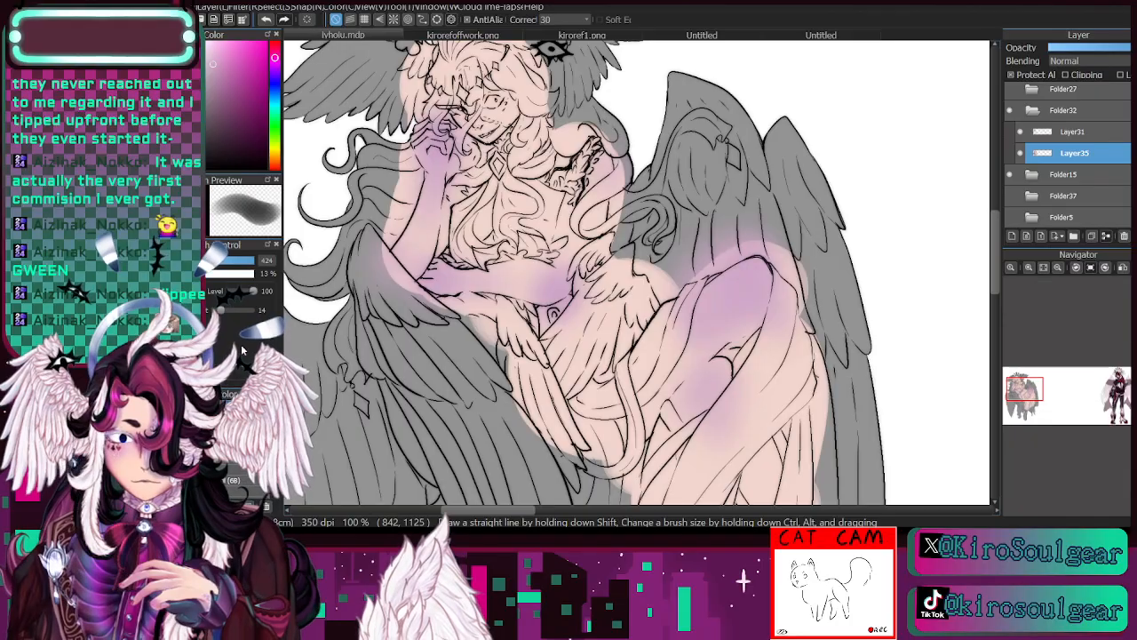
# - Refine the soft purple shading on the seated figure's thigh with a smaller brush at size 93
pyautogui.moveTo(714, 373)
pyautogui.mouseDown()
pyautogui.moveTo(689, 493)
pyautogui.moveTo(681, 489)
pyautogui.mouseUp()
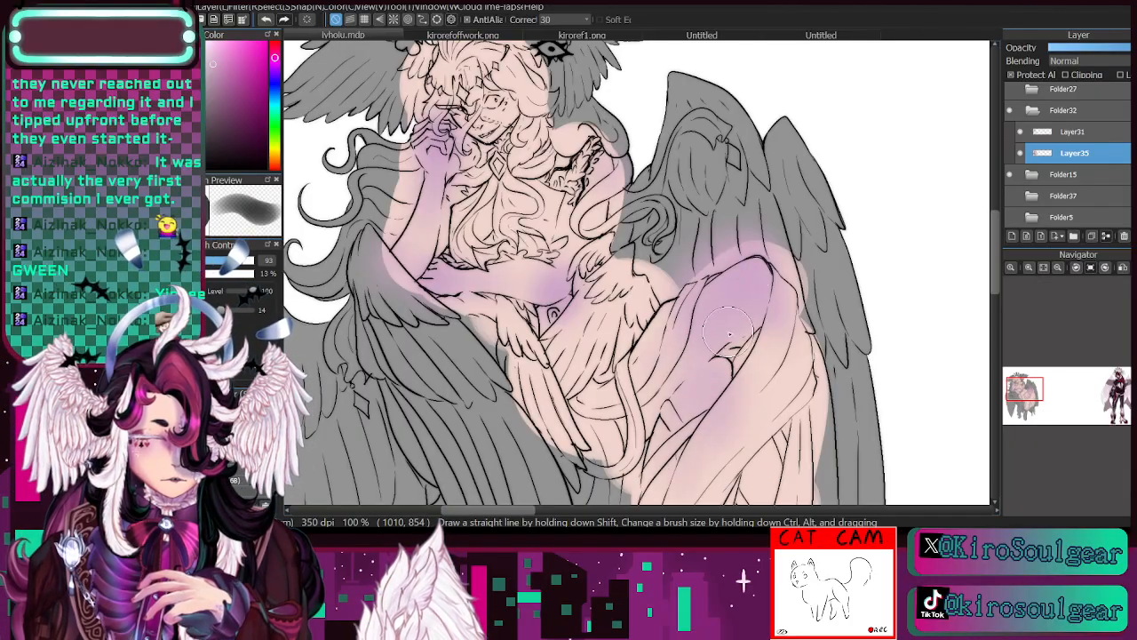
pyautogui.moveTo(1031, 401); pyautogui.dragTo(1020, 391)
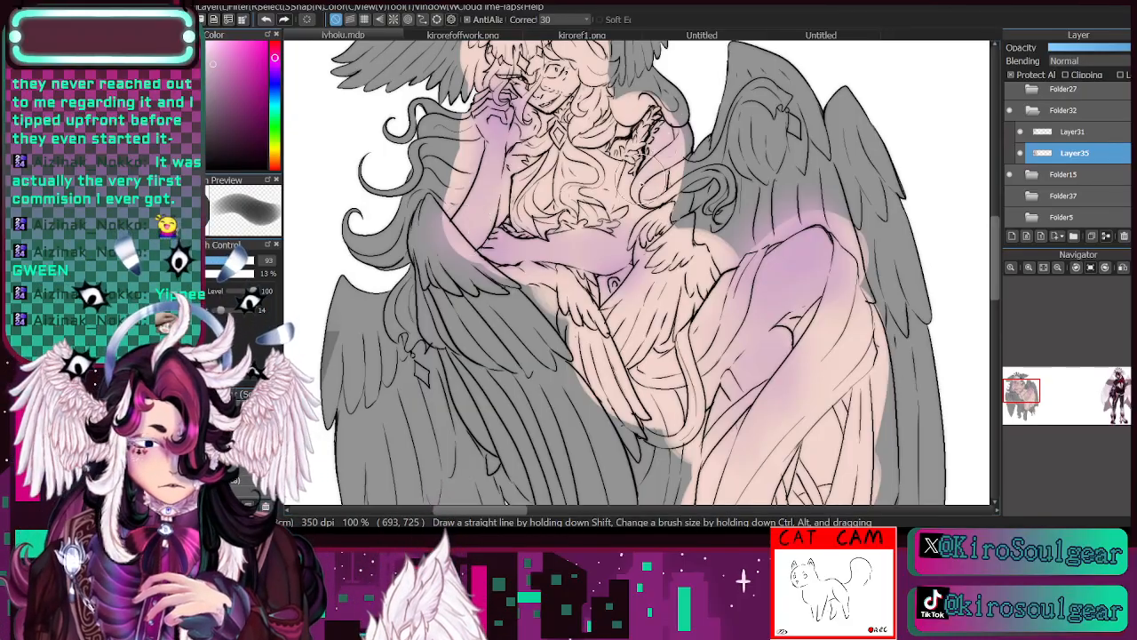
# - Sample the purple from the fingers of the hand in kirorefoffwork.png and return to the seated figure's drawing
pyautogui.click(1029, 269)
pyautogui.click(1029, 268)
pyautogui.moveTo(1024, 399); pyautogui.dragTo(1018, 389)
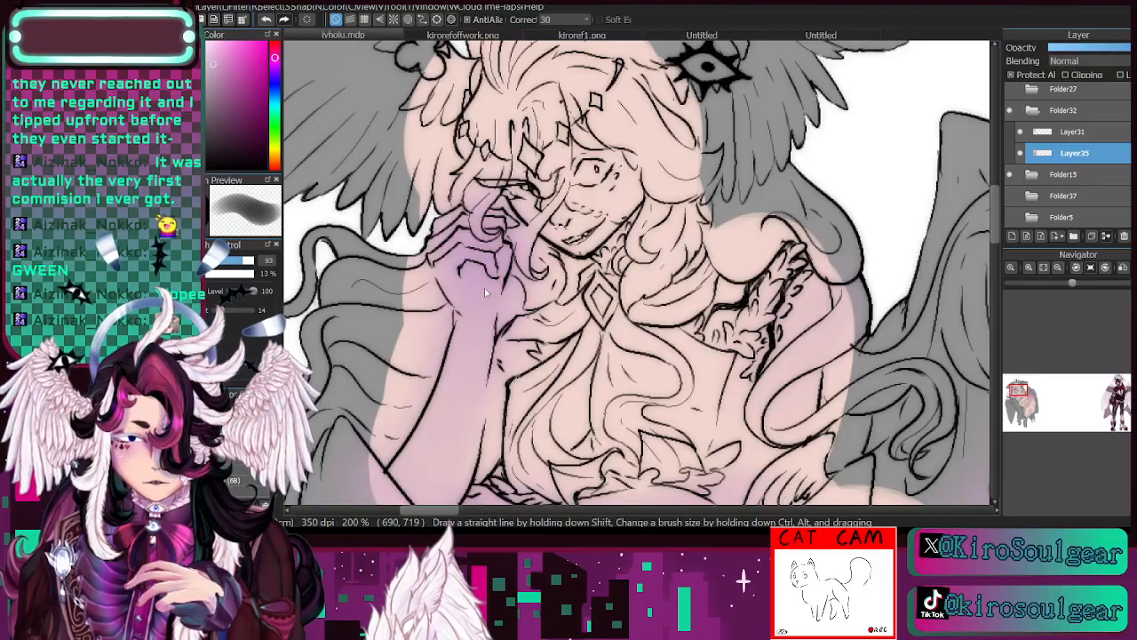
pyautogui.click(518, 36)
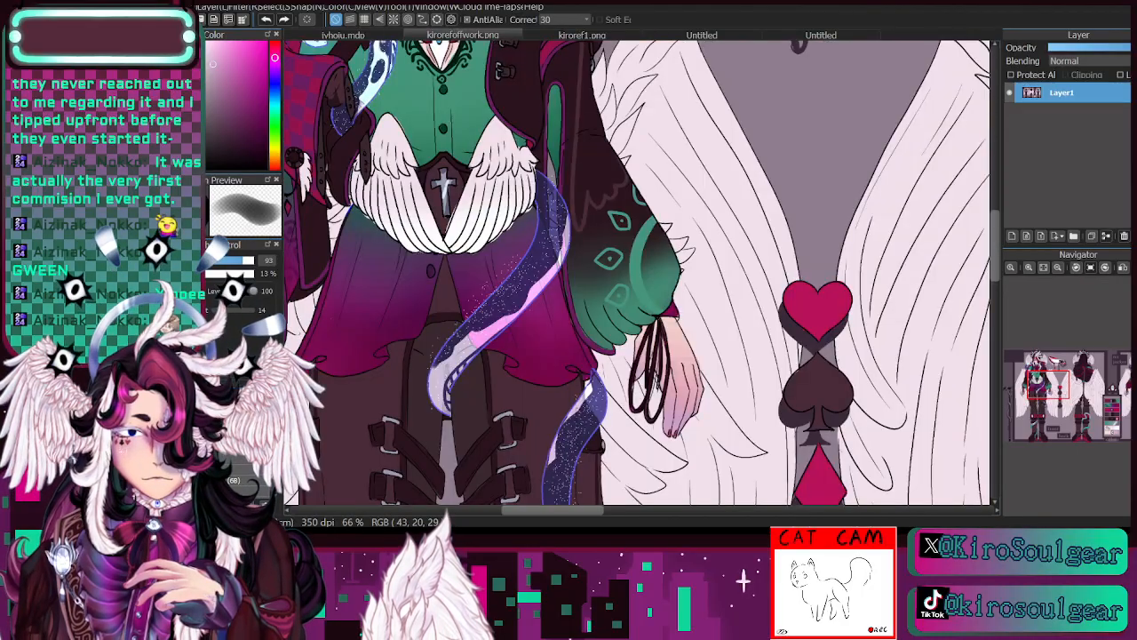
pyautogui.press('alt')
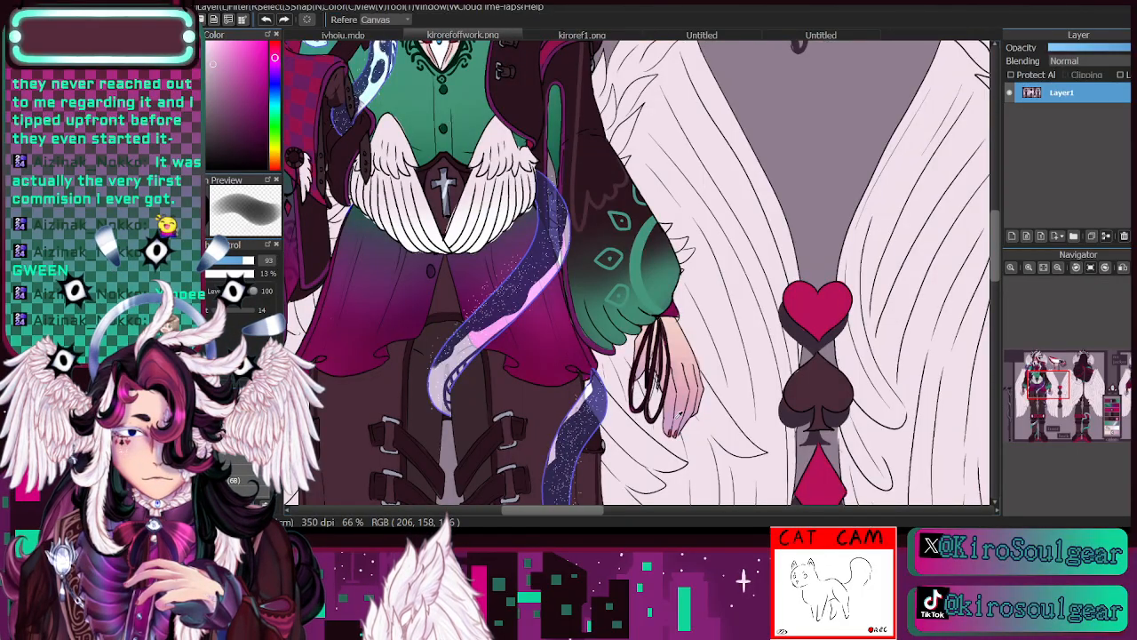
pyautogui.moveTo(1050, 398)
pyautogui.mouseDown()
pyautogui.moveTo(1110, 435)
pyautogui.moveTo(1058, 411)
pyautogui.moveTo(1046, 382)
pyautogui.moveTo(1047, 397)
pyautogui.mouseUp()
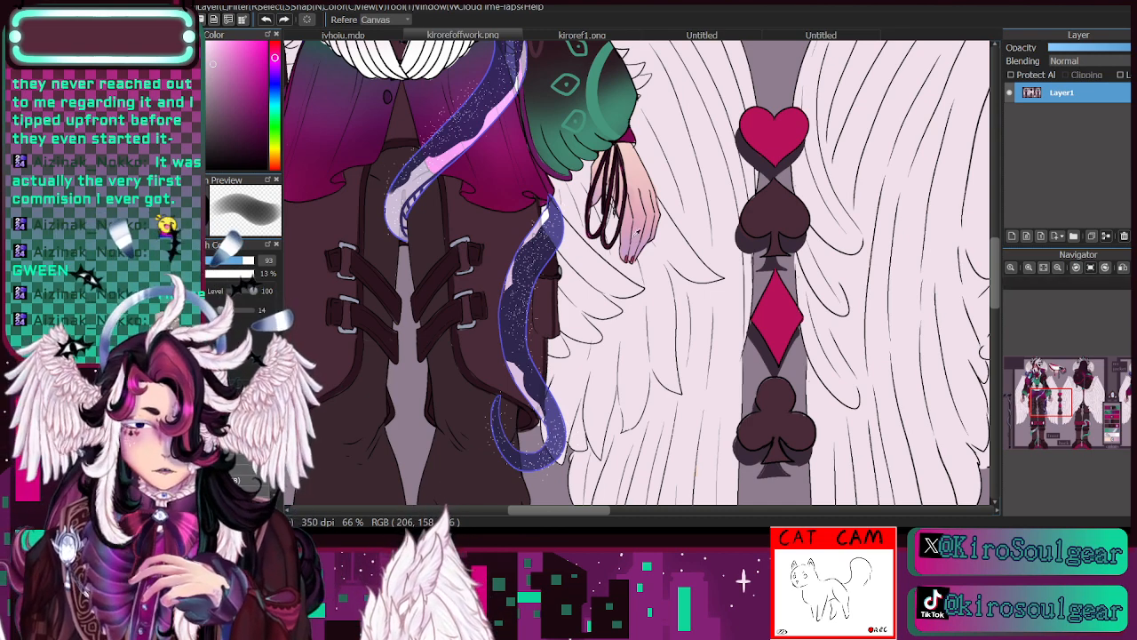
pyautogui.click(398, 36)
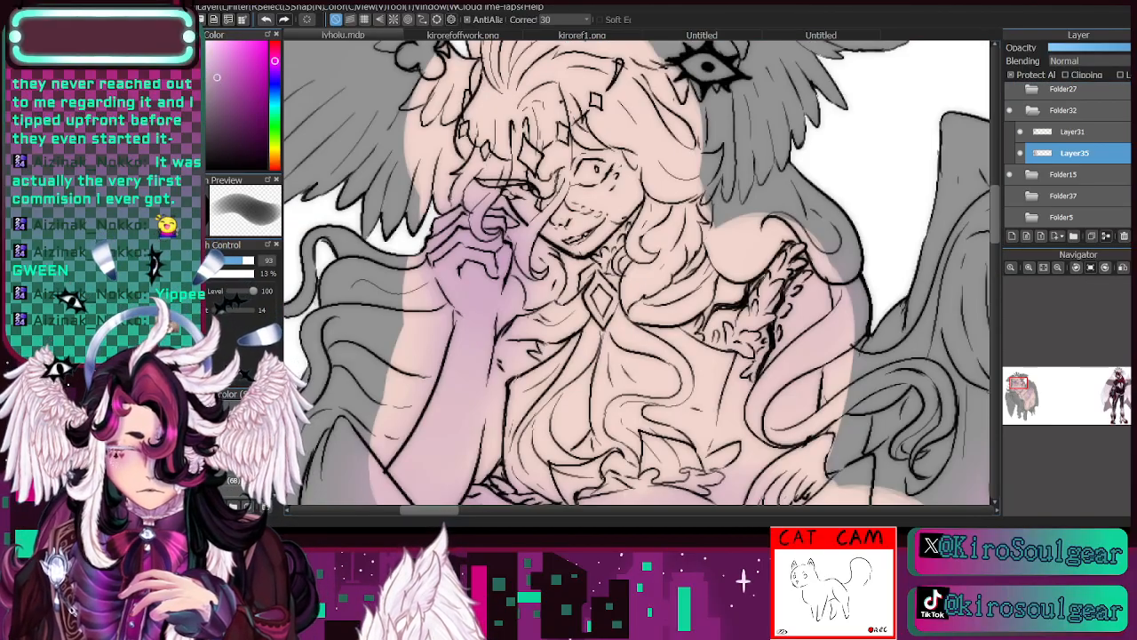
# - Darken the fingers of the raised hand in deeper purple on Layer35 with a small brush around size 18, blending the edges
pyautogui.click(203, 260)
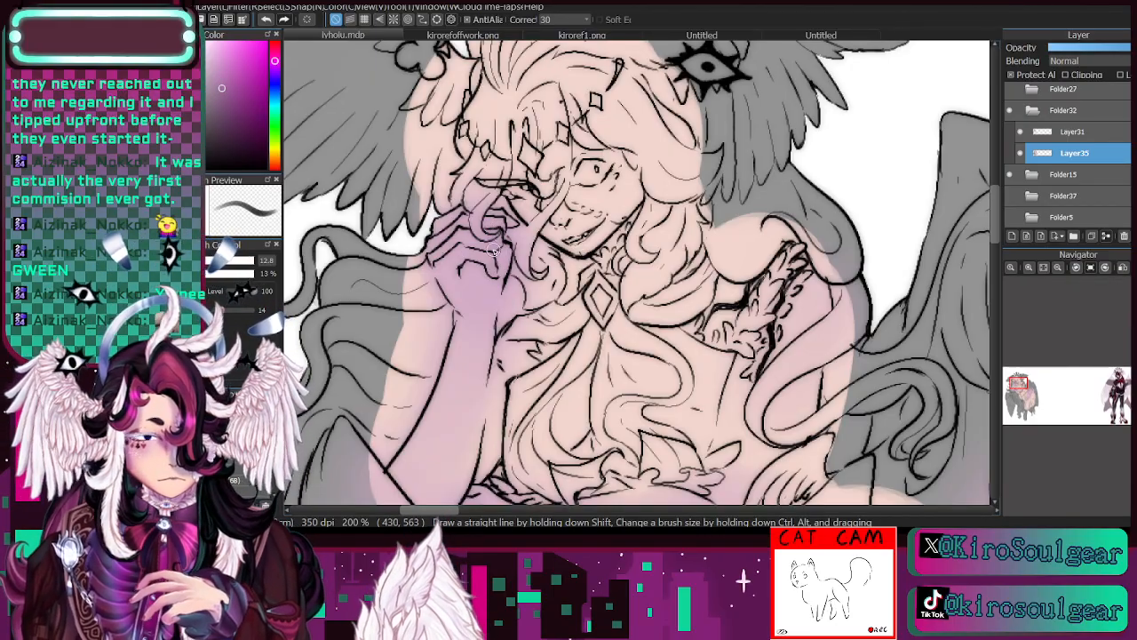
pyautogui.click(1020, 153)
pyautogui.click(1020, 152)
pyautogui.click(224, 353)
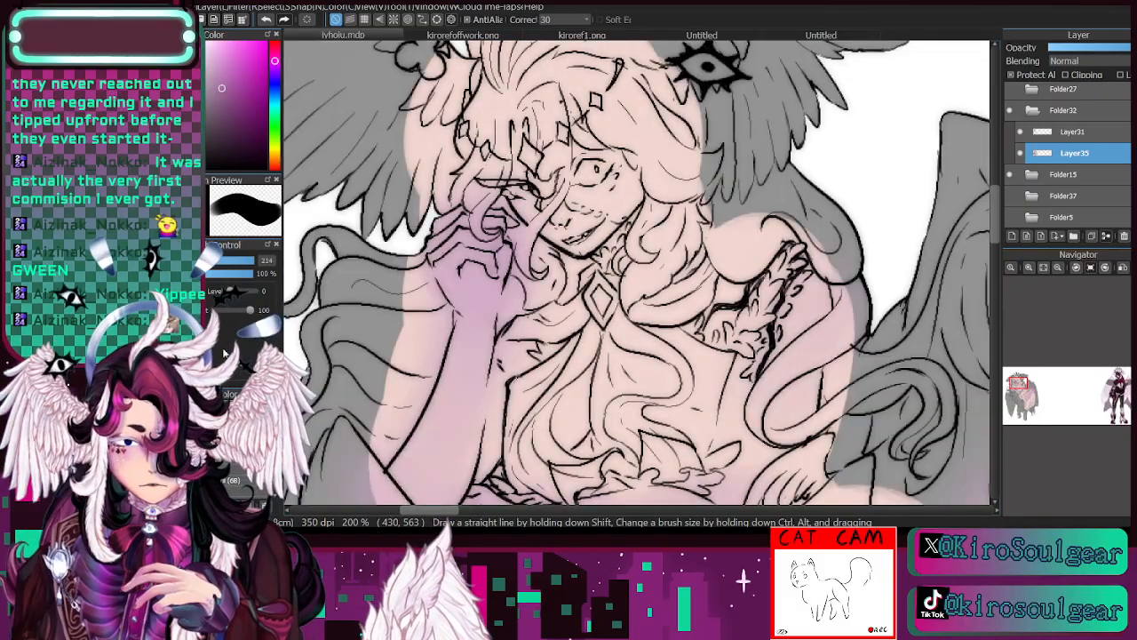
pyautogui.click(226, 366)
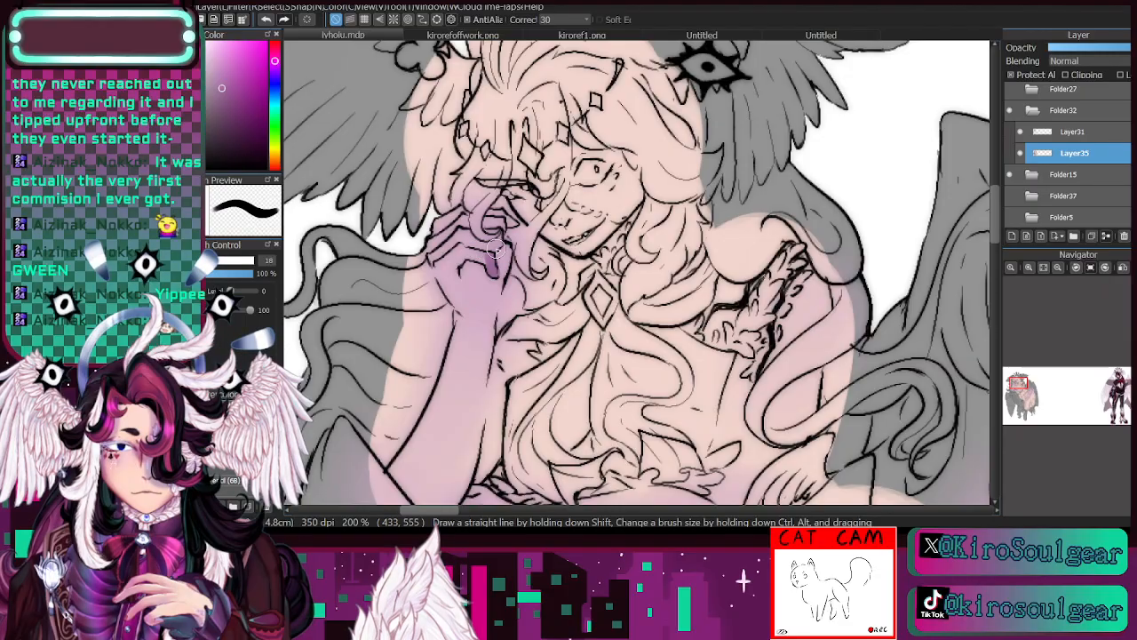
pyautogui.moveTo(496, 248)
pyautogui.mouseDown()
pyautogui.moveTo(498, 212)
pyautogui.moveTo(510, 223)
pyautogui.moveTo(528, 202)
pyautogui.mouseUp()
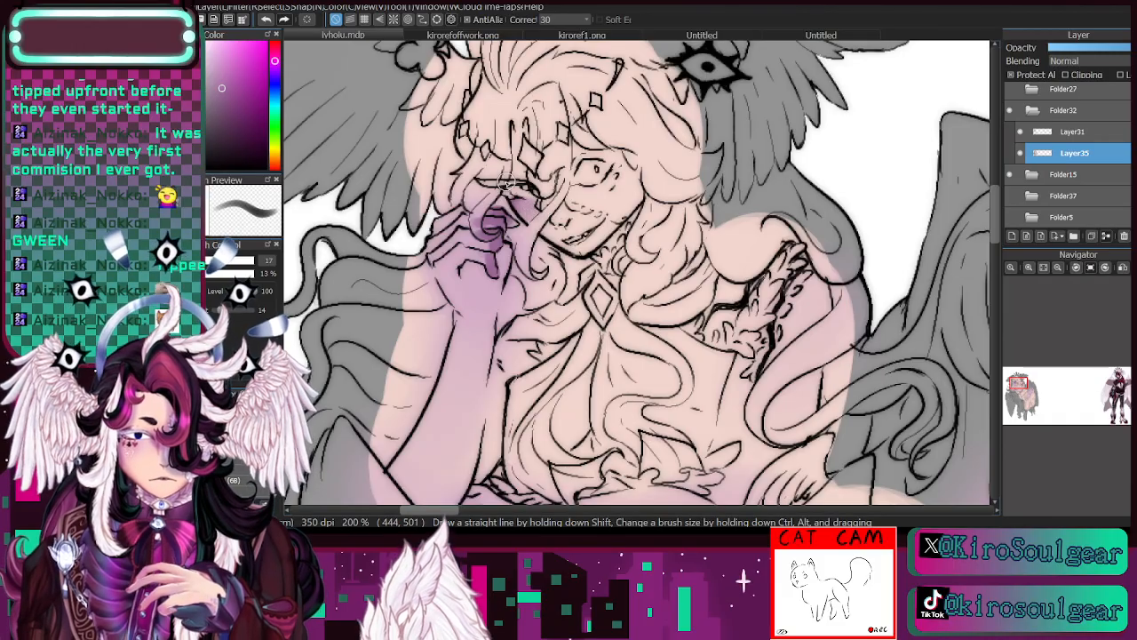
pyautogui.moveTo(495, 256)
pyautogui.mouseDown()
pyautogui.moveTo(461, 233)
pyautogui.moveTo(476, 255)
pyautogui.moveTo(469, 223)
pyautogui.moveTo(490, 240)
pyautogui.mouseUp()
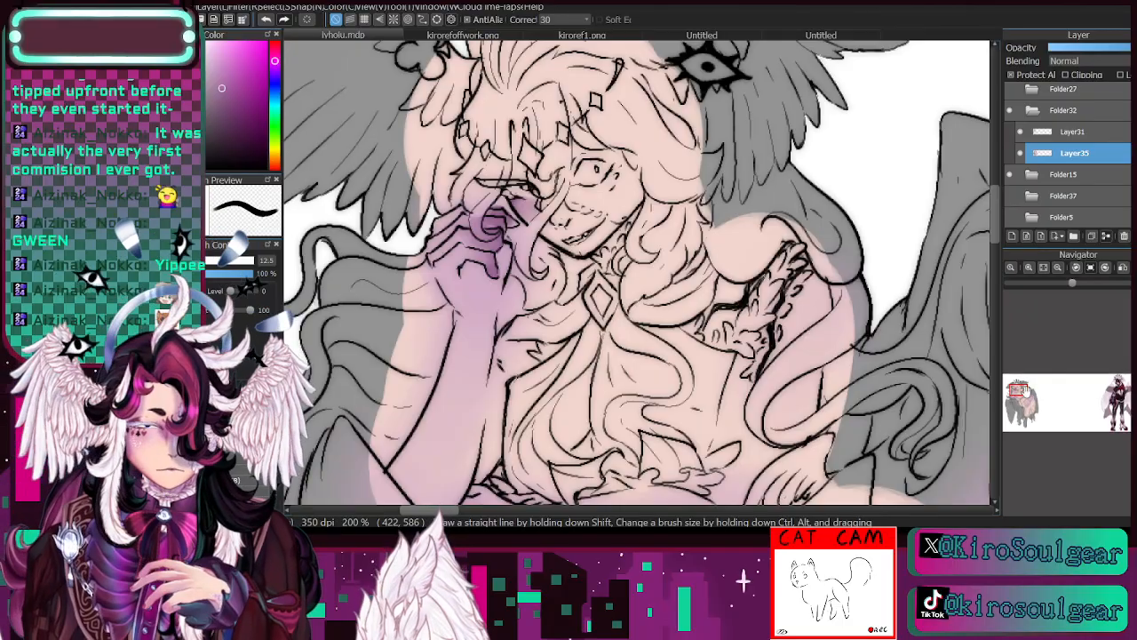
# - Shade the resting forearm in deeper purple near the wrist and beside the elbow with a brush at size 12.5
pyautogui.moveTo(1024, 391); pyautogui.dragTo(1017, 398)
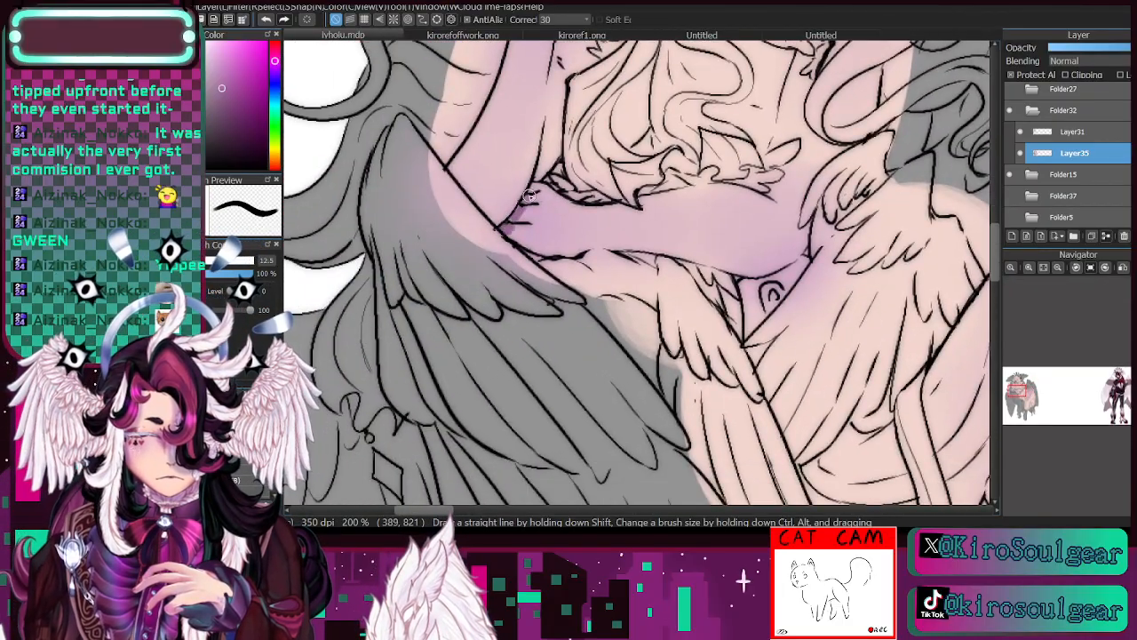
pyautogui.moveTo(757, 270)
pyautogui.mouseDown()
pyautogui.moveTo(781, 241)
pyautogui.moveTo(785, 262)
pyautogui.moveTo(759, 271)
pyautogui.moveTo(781, 254)
pyautogui.moveTo(765, 242)
pyautogui.moveTo(771, 262)
pyautogui.moveTo(745, 269)
pyautogui.moveTo(800, 247)
pyautogui.moveTo(747, 264)
pyautogui.moveTo(782, 207)
pyautogui.moveTo(757, 256)
pyautogui.moveTo(739, 259)
pyautogui.moveTo(777, 251)
pyautogui.moveTo(782, 242)
pyautogui.moveTo(723, 240)
pyautogui.mouseUp()
pyautogui.moveTo(540, 233)
pyautogui.mouseDown()
pyautogui.moveTo(521, 224)
pyautogui.moveTo(526, 213)
pyautogui.moveTo(521, 242)
pyautogui.mouseUp()
pyautogui.click(249, 371)
pyautogui.moveTo(409, 160)
pyautogui.mouseDown()
pyautogui.moveTo(445, 249)
pyautogui.moveTo(400, 222)
pyautogui.moveTo(463, 187)
pyautogui.moveTo(495, 291)
pyautogui.mouseUp()
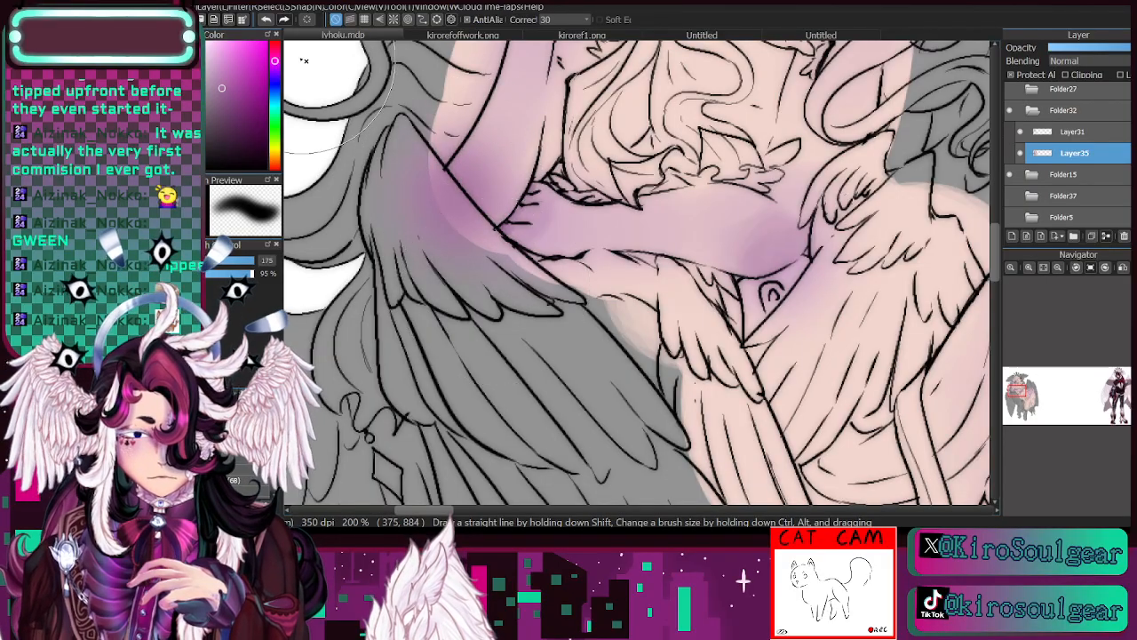
pyautogui.click(266, 20)
pyautogui.click(249, 358)
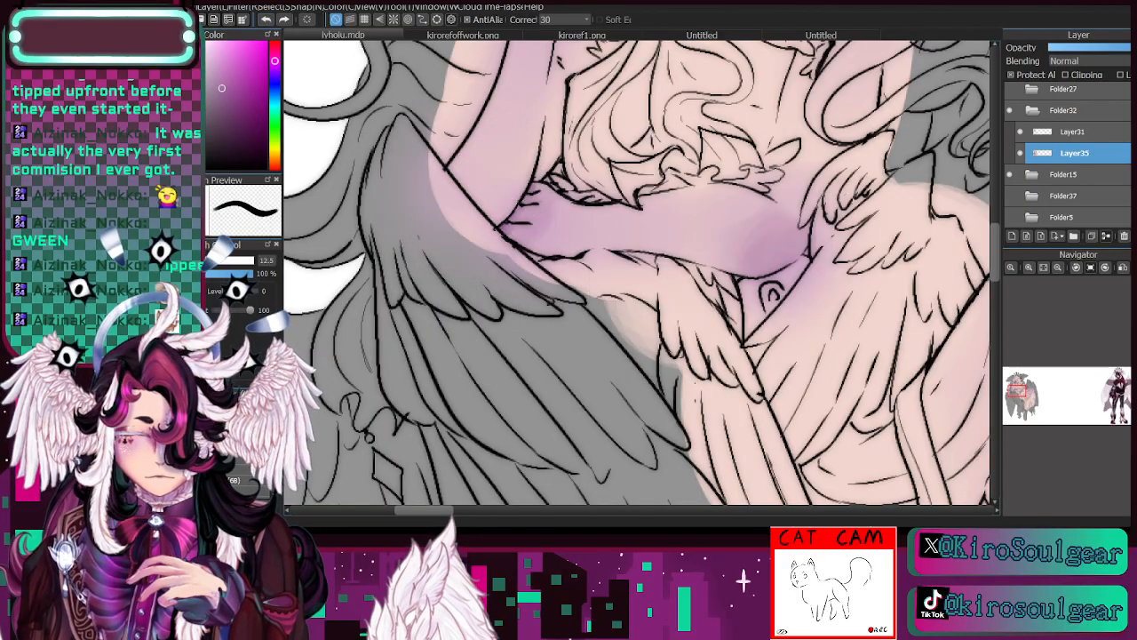
# - Tint the nose and lips purple at brush size 6, and shade the bent knee in deeper purple at size 30
pyautogui.moveTo(1022, 397); pyautogui.dragTo(1020, 387)
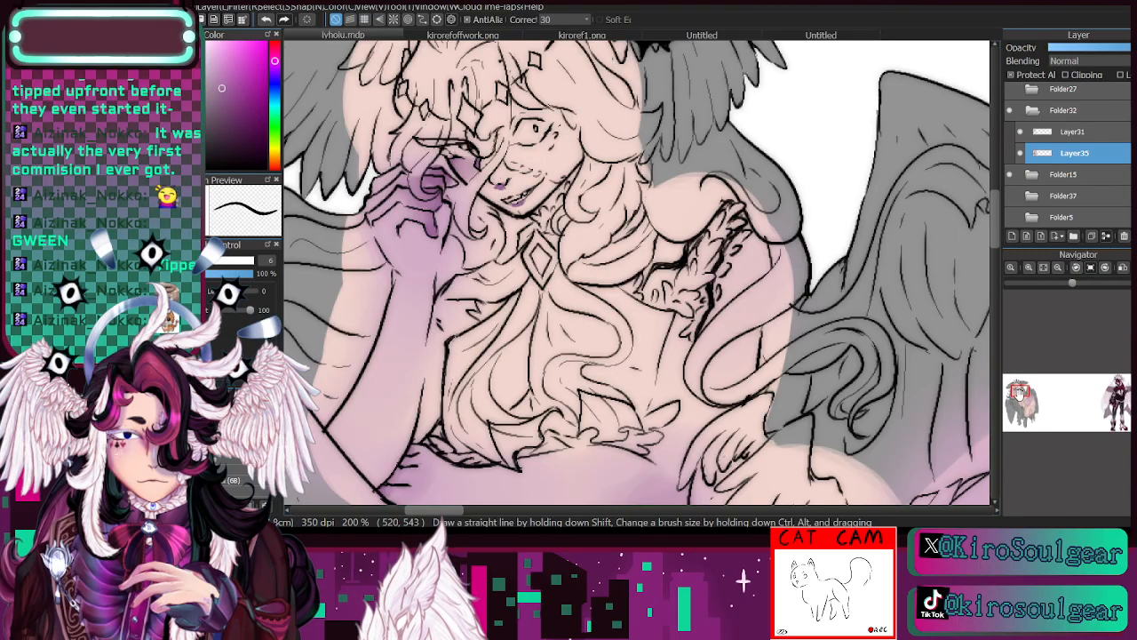
pyautogui.moveTo(1020, 393); pyautogui.dragTo(1032, 394)
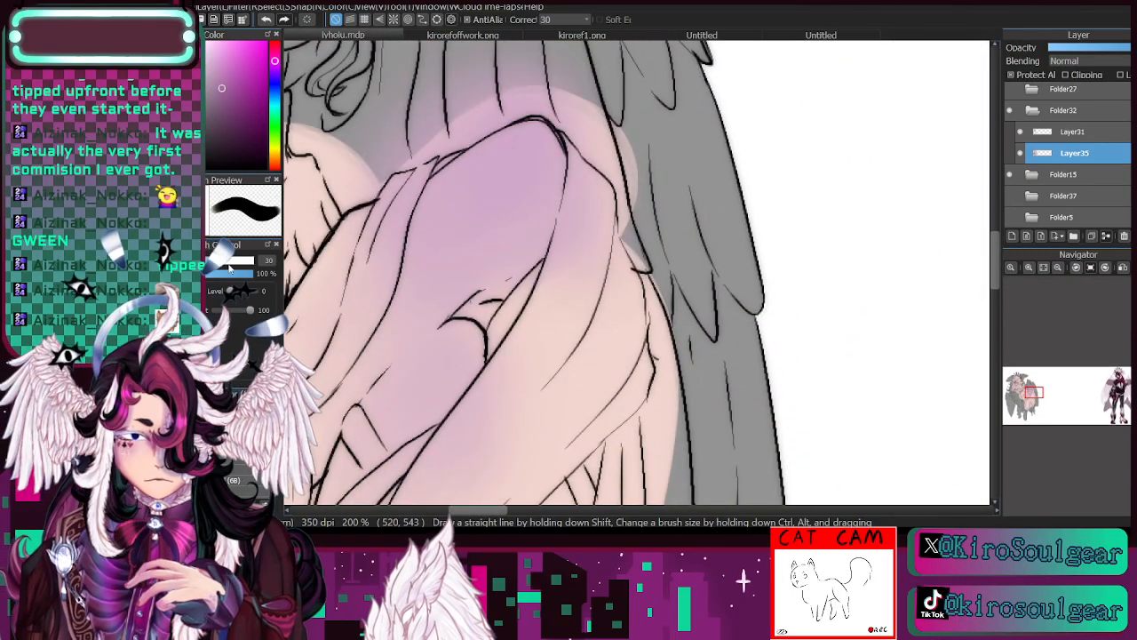
pyautogui.moveTo(534, 125)
pyautogui.mouseDown()
pyautogui.moveTo(498, 160)
pyautogui.moveTo(521, 157)
pyautogui.moveTo(558, 183)
pyautogui.moveTo(503, 167)
pyautogui.moveTo(426, 216)
pyautogui.moveTo(564, 204)
pyautogui.moveTo(529, 125)
pyautogui.moveTo(416, 246)
pyautogui.moveTo(555, 169)
pyautogui.moveTo(511, 177)
pyautogui.moveTo(493, 244)
pyautogui.moveTo(566, 229)
pyautogui.mouseUp()
pyautogui.press('s')
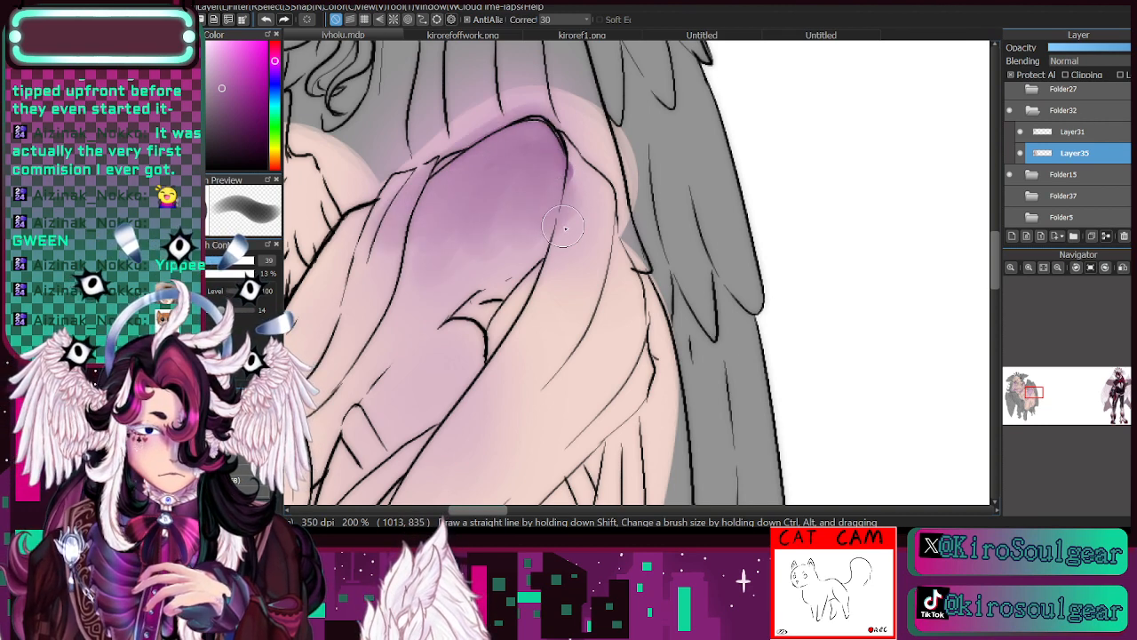
# - Blend the deeper purple from the bent knee down the thigh and behind the knee with a soft brush enlarged to size 100
pyautogui.click(1057, 268)
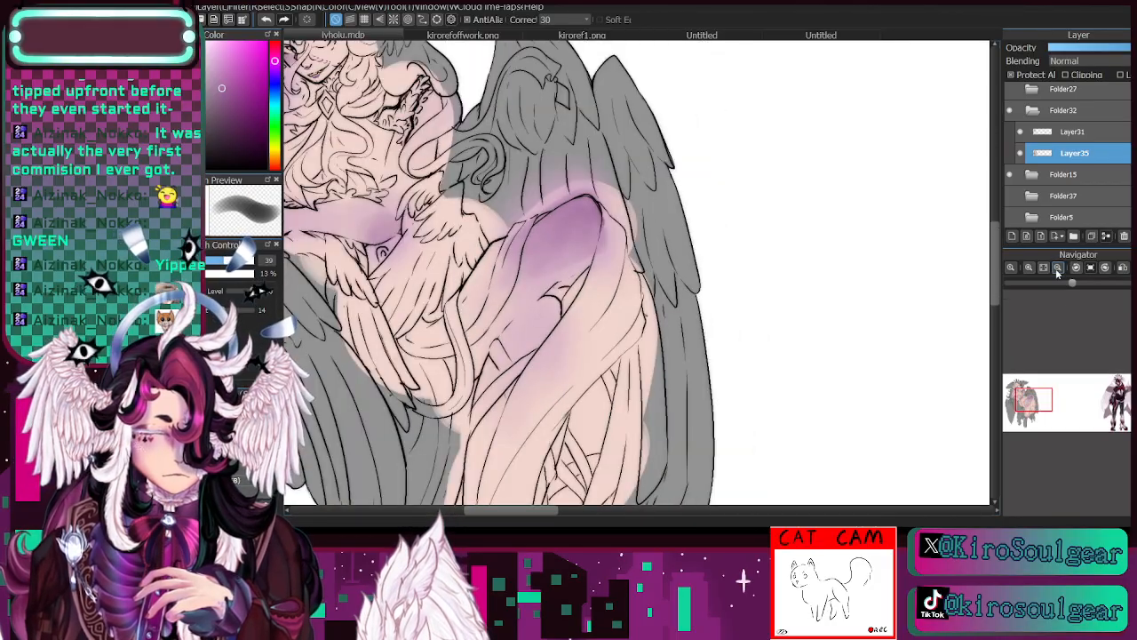
pyautogui.moveTo(597, 236); pyautogui.dragTo(581, 203)
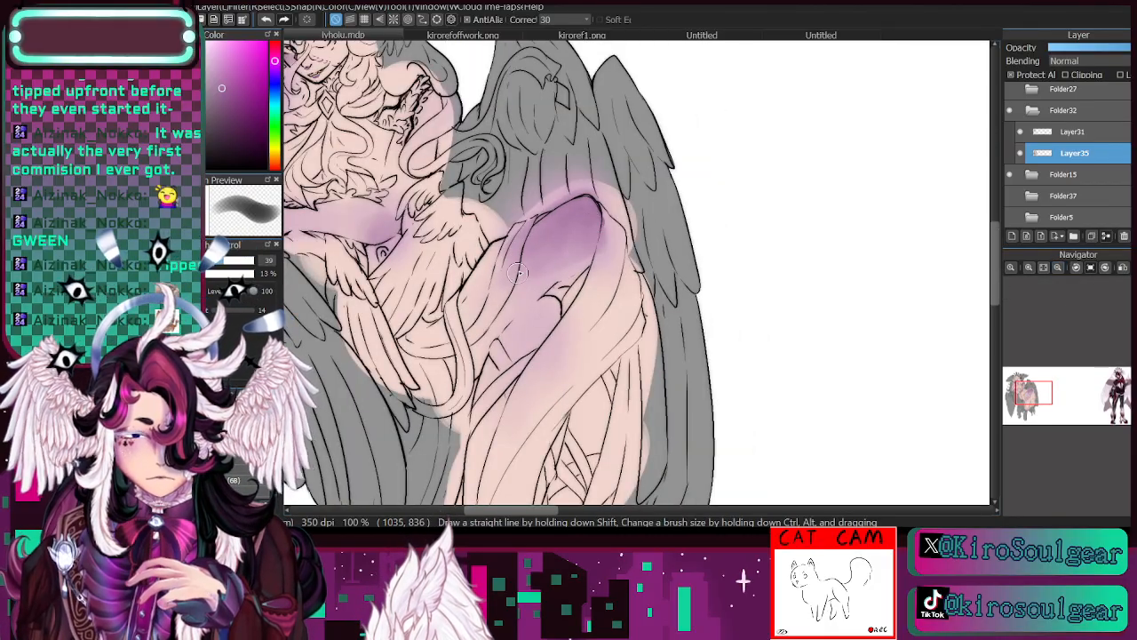
pyautogui.click(244, 261)
pyautogui.moveTo(516, 274)
pyautogui.mouseDown()
pyautogui.moveTo(567, 254)
pyautogui.moveTo(535, 278)
pyautogui.moveTo(540, 240)
pyautogui.moveTo(591, 227)
pyautogui.mouseUp()
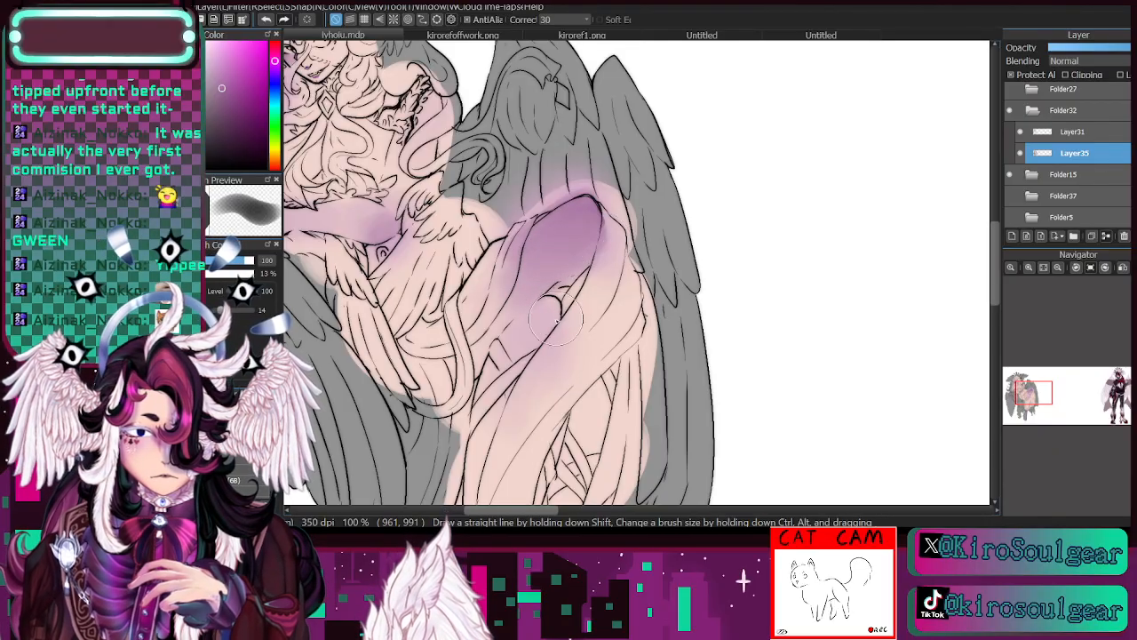
pyautogui.moveTo(557, 319)
pyautogui.mouseDown()
pyautogui.moveTo(528, 343)
pyautogui.moveTo(559, 332)
pyautogui.moveTo(544, 298)
pyautogui.moveTo(536, 342)
pyautogui.moveTo(566, 300)
pyautogui.moveTo(548, 371)
pyautogui.mouseUp()
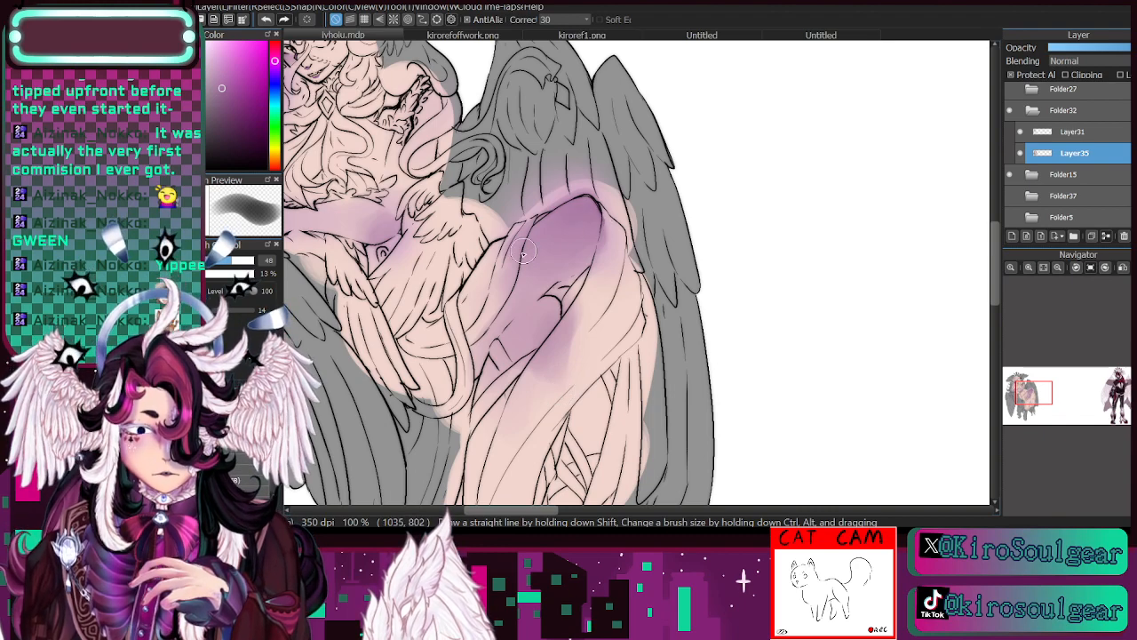
# - Check the drawing with Layer35 hidden and shown, and add a new layer directly above Layer35 clipped to it
pyautogui.moveTo(1031, 396); pyautogui.dragTo(1024, 391)
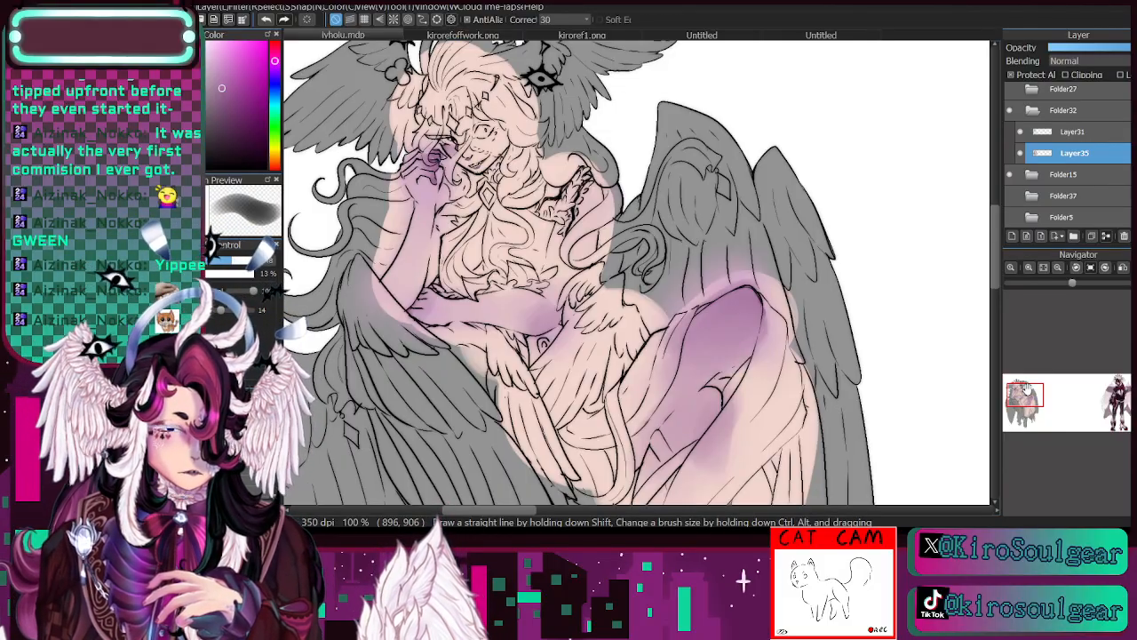
pyautogui.moveTo(1020, 378)
pyautogui.mouseDown()
pyautogui.moveTo(1029, 415)
pyautogui.moveTo(1022, 397)
pyautogui.mouseUp()
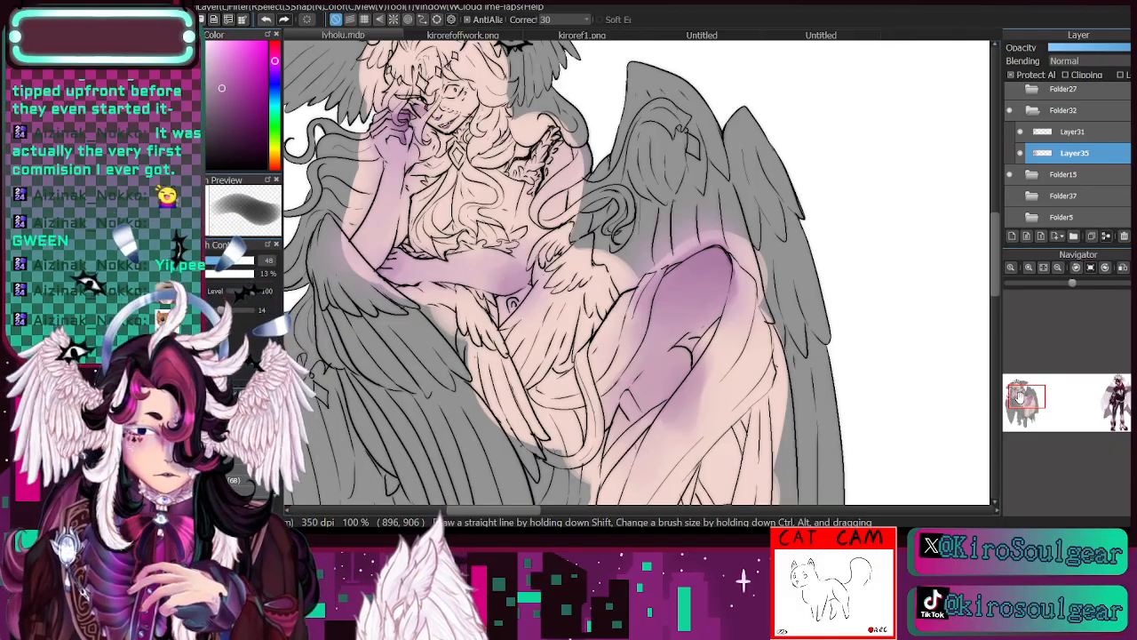
pyautogui.click(1022, 153)
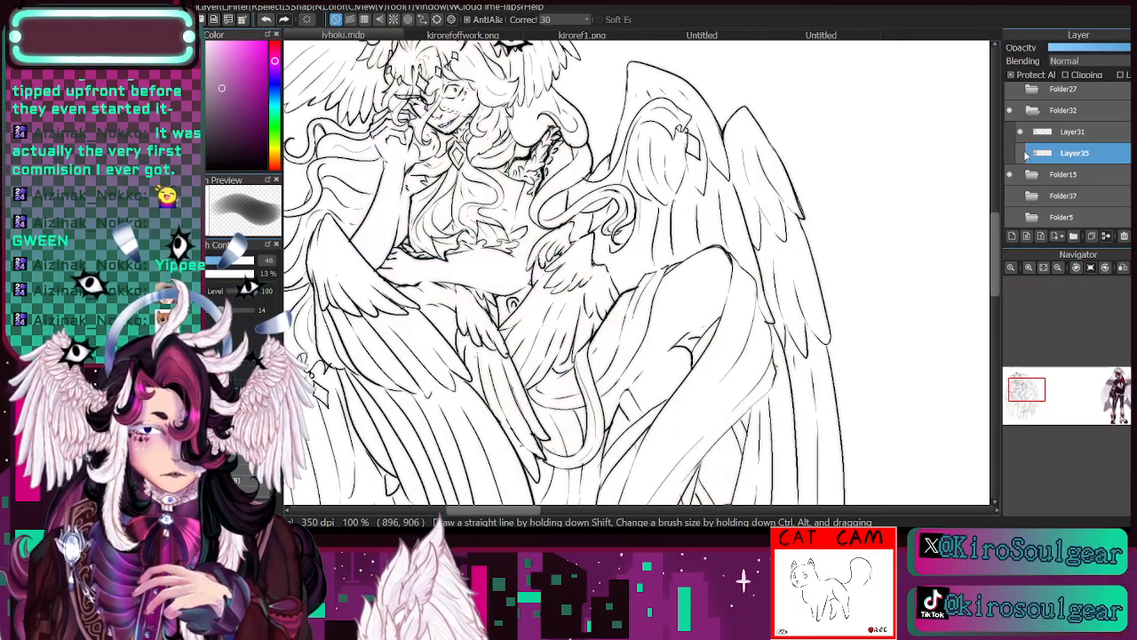
pyautogui.click(1022, 154)
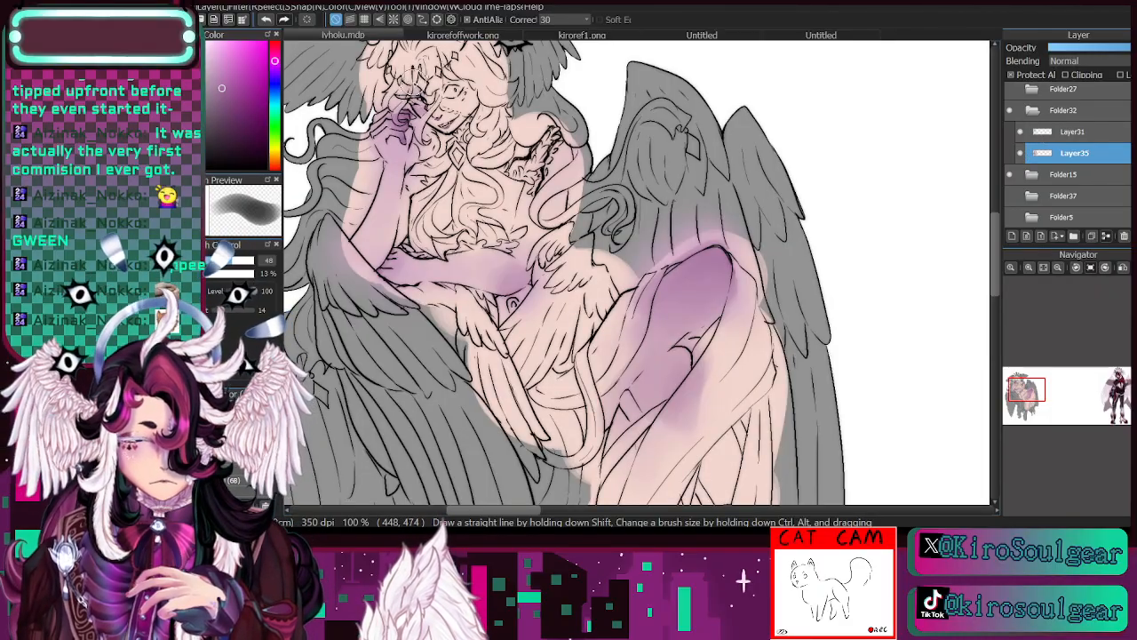
pyautogui.click(1022, 155)
pyautogui.click(1021, 155)
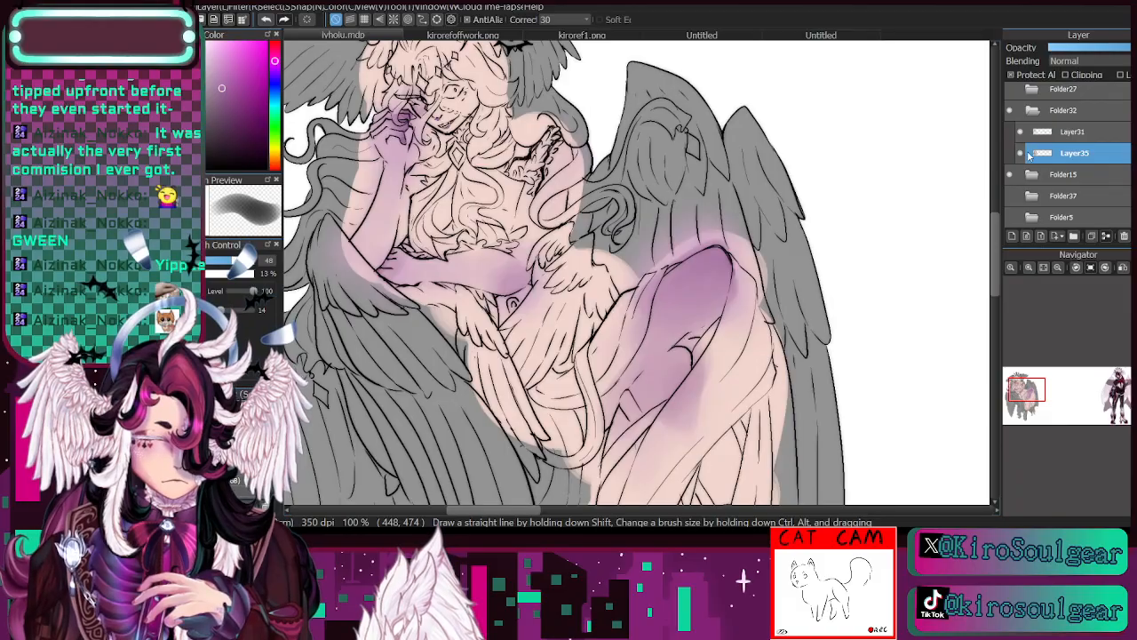
pyautogui.click(1013, 235)
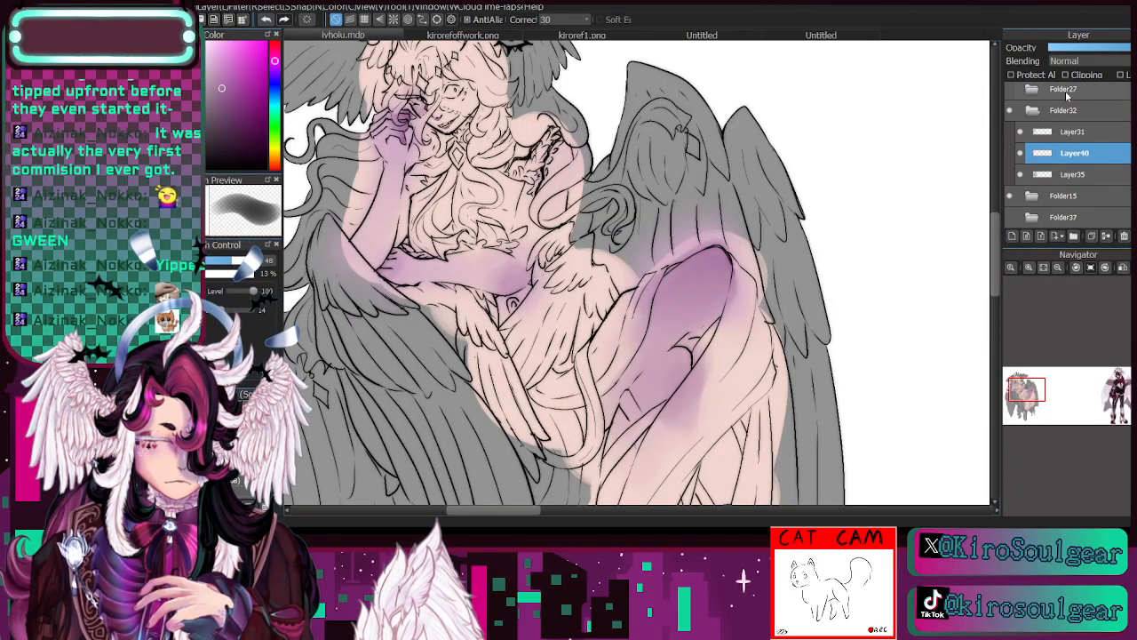
pyautogui.click(1057, 267)
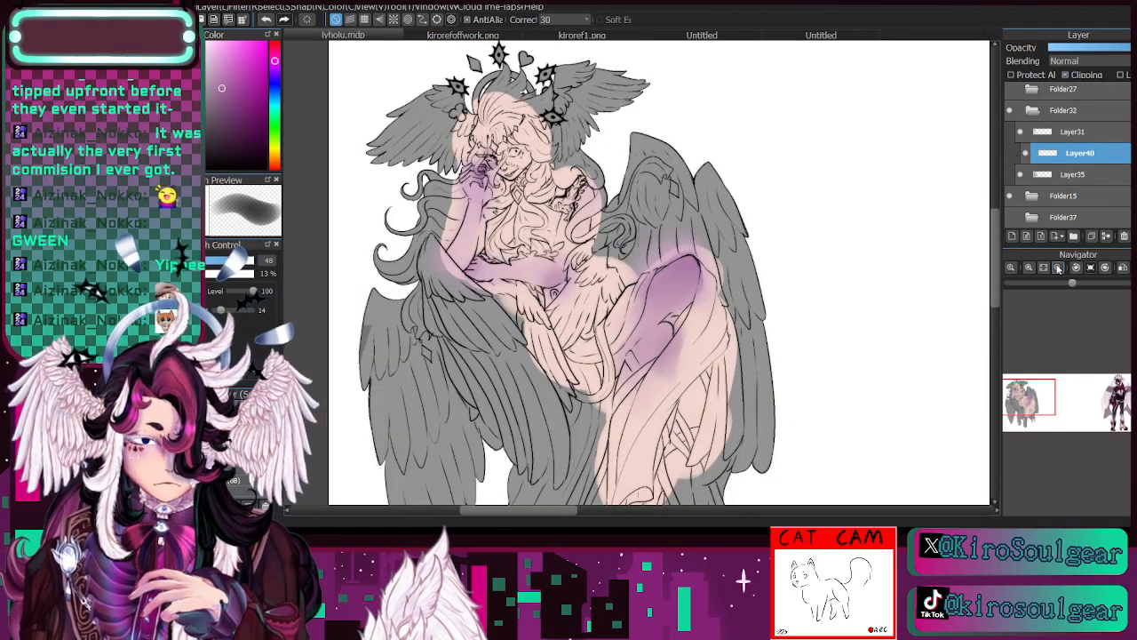
# - Choose a saturated magenta-pink as the painting colour for the new clipped layer
pyautogui.click(274, 53)
pyautogui.click(240, 63)
pyautogui.click(245, 262)
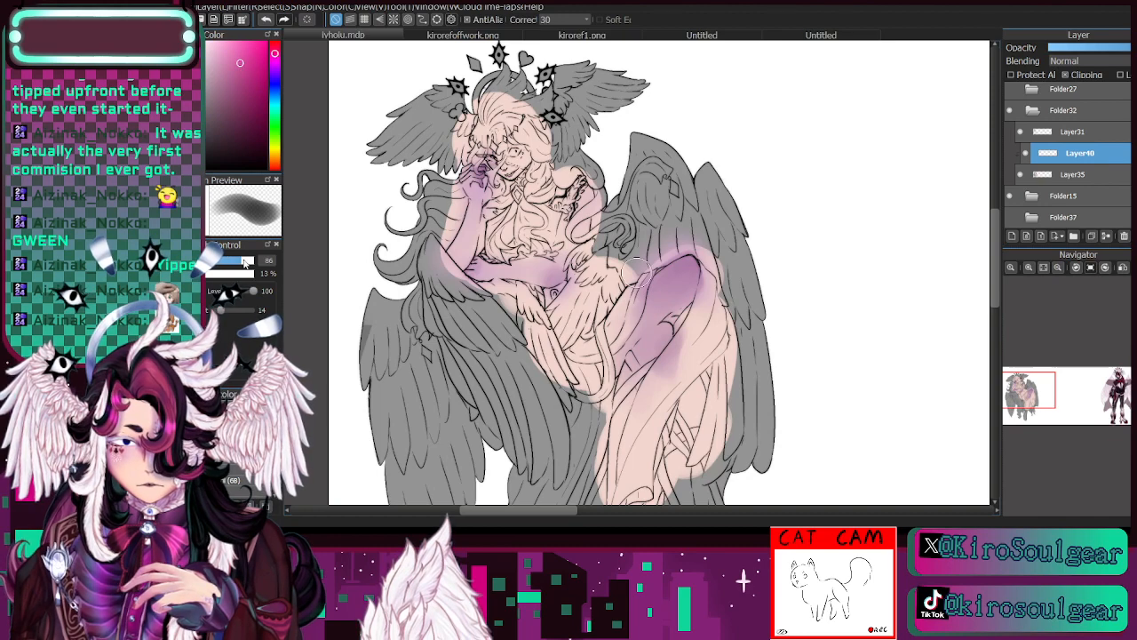
pyautogui.click(259, 393)
pyautogui.click(259, 372)
pyautogui.moveTo(504, 141)
pyautogui.mouseDown()
pyautogui.moveTo(476, 195)
pyautogui.moveTo(489, 168)
pyautogui.moveTo(485, 235)
pyautogui.moveTo(498, 267)
pyautogui.moveTo(557, 274)
pyautogui.moveTo(574, 206)
pyautogui.moveTo(560, 225)
pyautogui.moveTo(563, 214)
pyautogui.mouseUp()
pyautogui.click(267, 20)
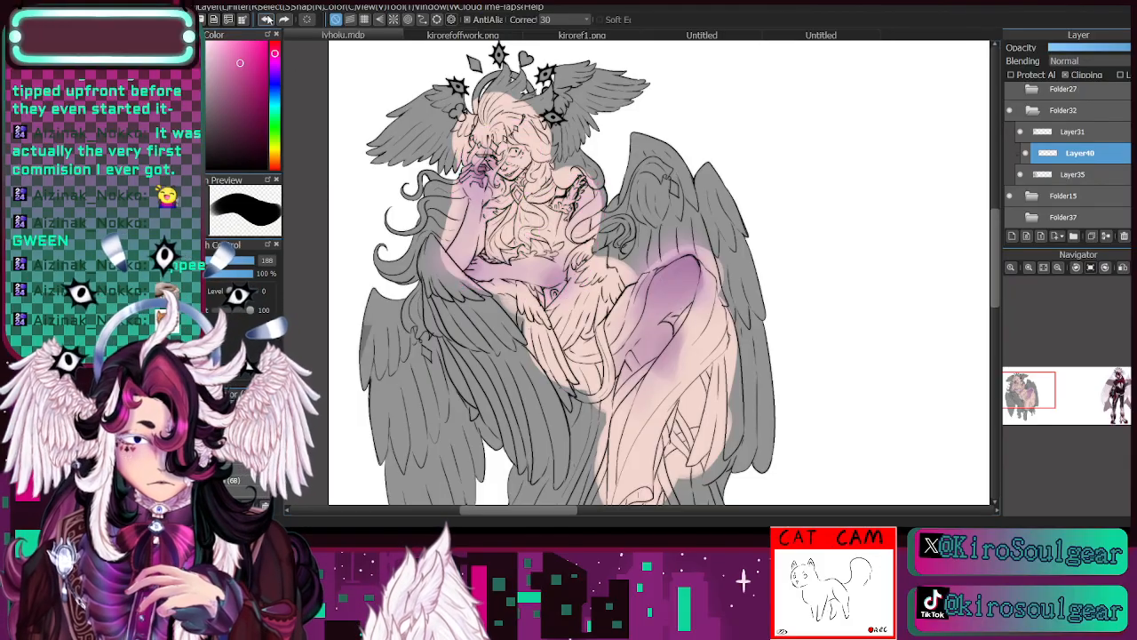
# - Airbrush magenta-pink over the face-side hand, both arms, the bent knee and thigh at brush size 248 and 95% opacity
pyautogui.click(253, 435)
pyautogui.click(251, 273)
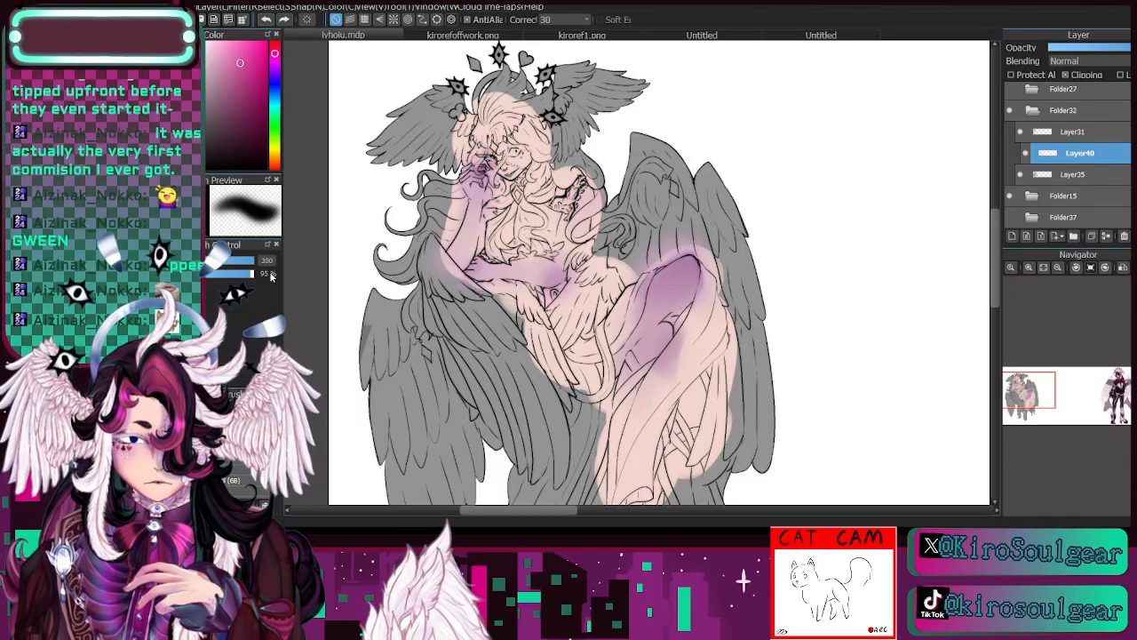
pyautogui.click(252, 261)
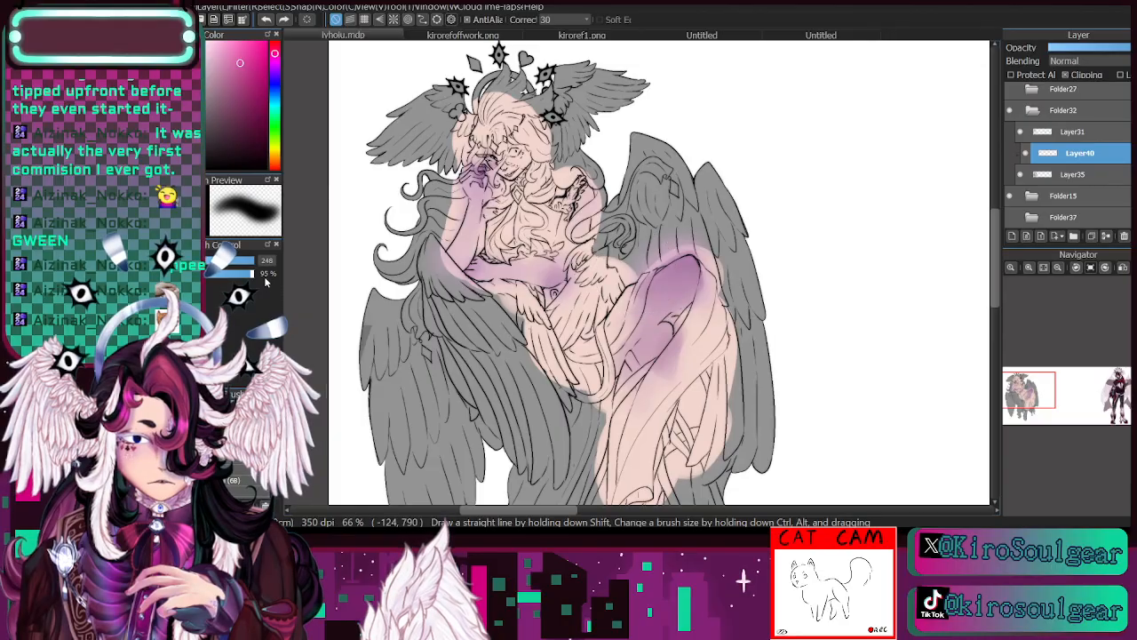
pyautogui.moveTo(475, 160)
pyautogui.mouseDown()
pyautogui.moveTo(470, 249)
pyautogui.moveTo(516, 271)
pyautogui.moveTo(560, 274)
pyautogui.moveTo(590, 171)
pyautogui.mouseUp()
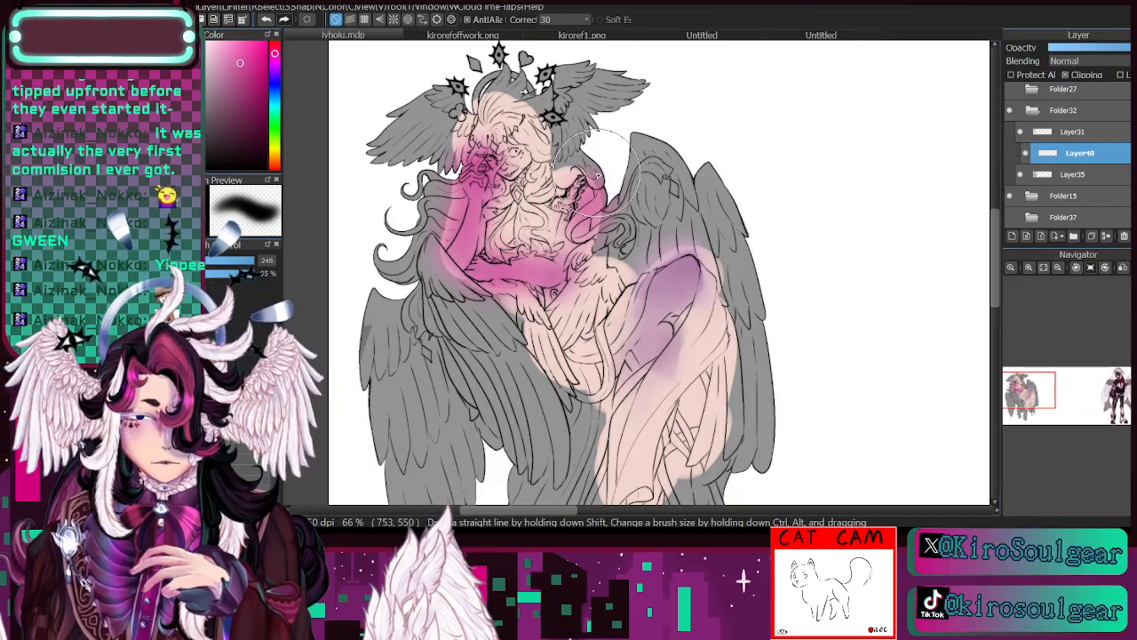
pyautogui.moveTo(680, 240)
pyautogui.mouseDown()
pyautogui.moveTo(702, 284)
pyautogui.moveTo(676, 315)
pyautogui.mouseUp()
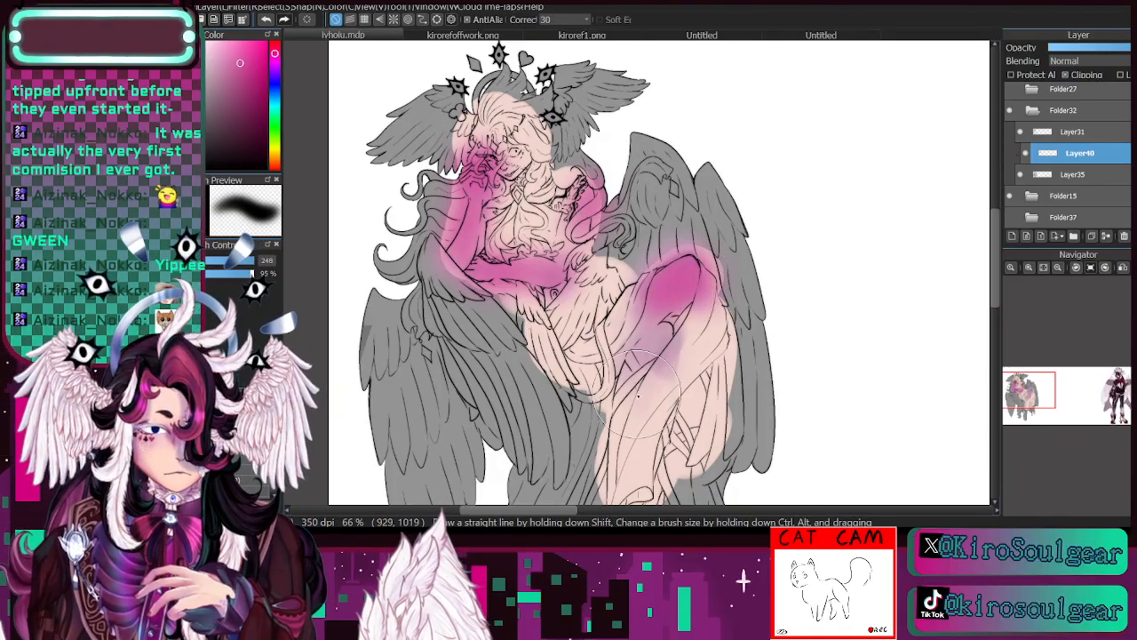
pyautogui.moveTo(638, 391)
pyautogui.mouseDown()
pyautogui.moveTo(660, 360)
pyautogui.moveTo(662, 381)
pyautogui.moveTo(670, 320)
pyautogui.moveTo(638, 365)
pyautogui.moveTo(697, 276)
pyautogui.moveTo(600, 395)
pyautogui.mouseUp()
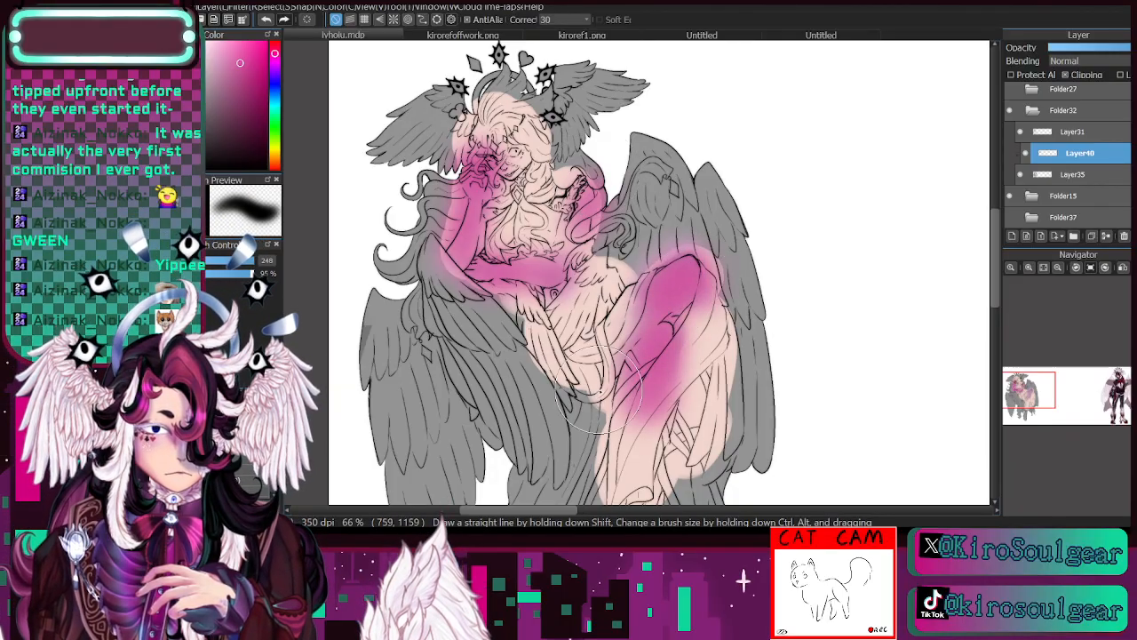
# - Try Multiply blending at reduced opacity on Layer40 and compare the figure with the layer hidden and shown
pyautogui.click(1032, 408)
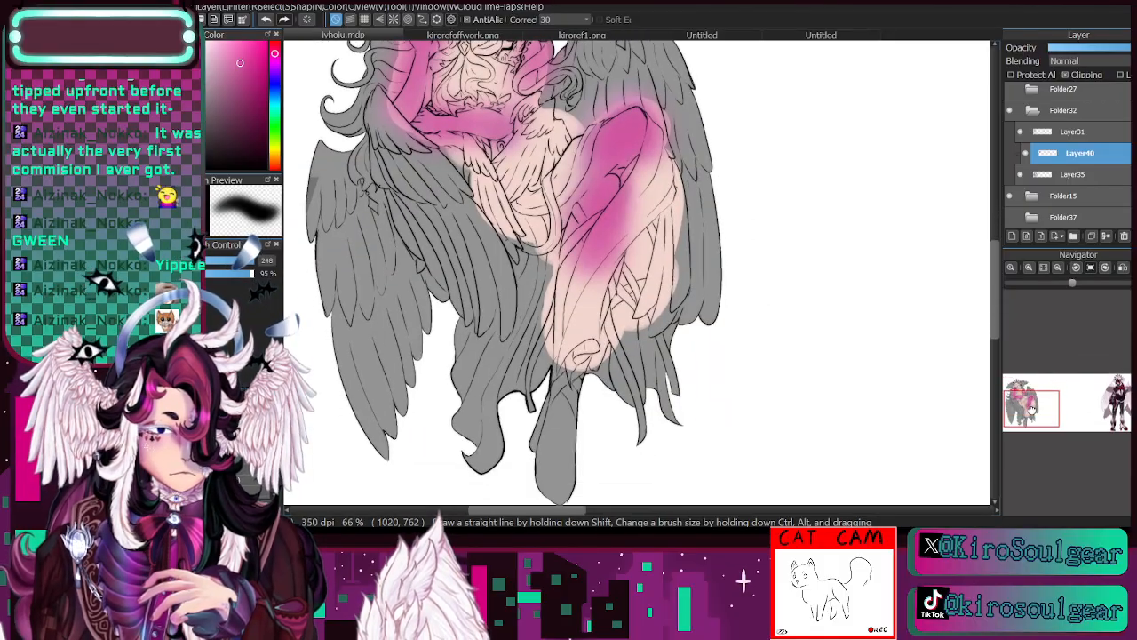
pyautogui.moveTo(1032, 408); pyautogui.dragTo(1029, 402)
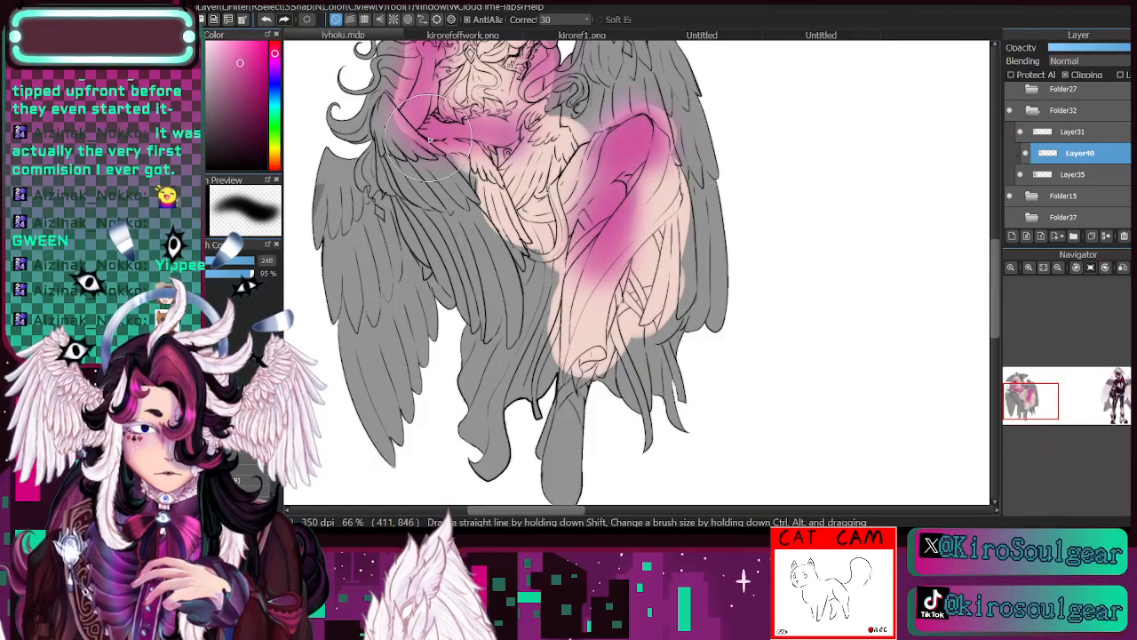
pyautogui.click(1078, 81)
pyautogui.moveTo(1092, 50); pyautogui.dragTo(1075, 51)
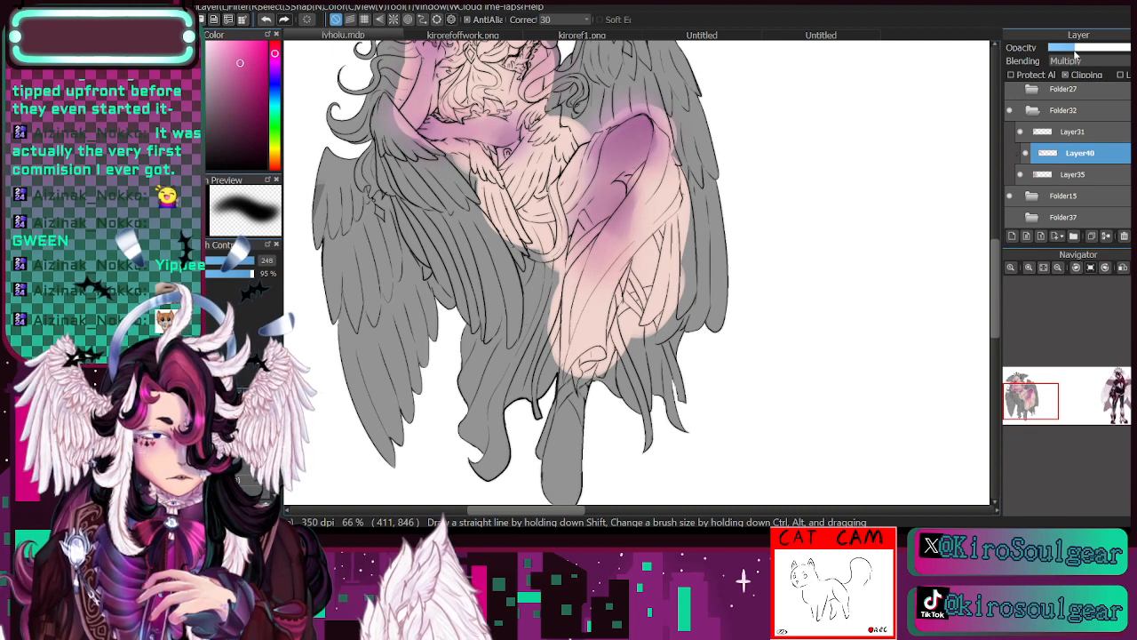
pyautogui.click(1027, 153)
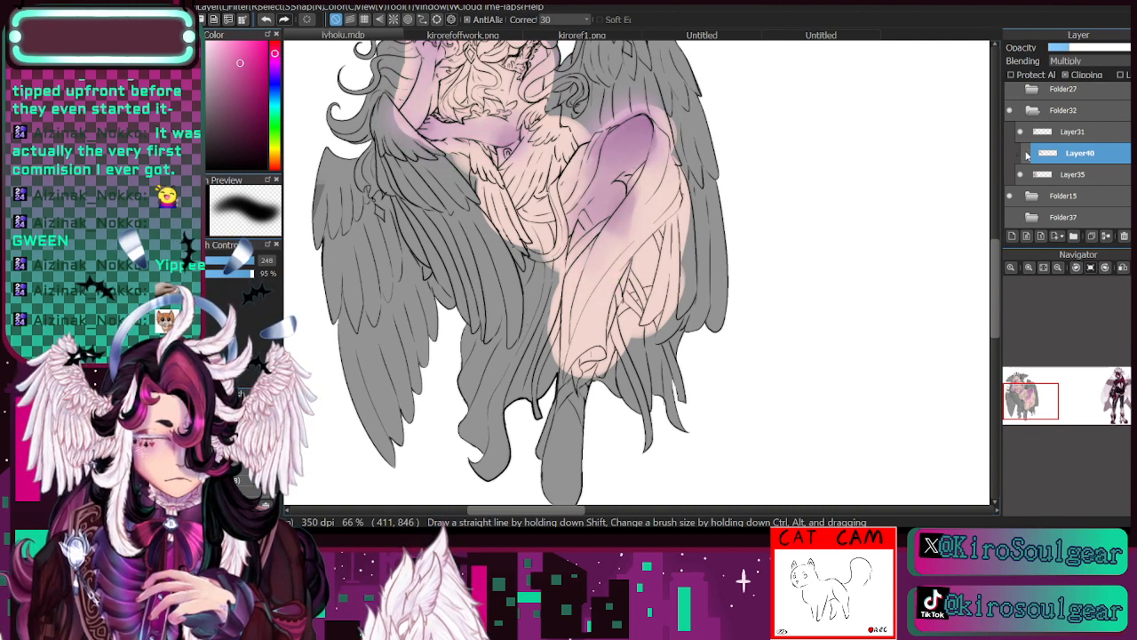
pyautogui.click(1026, 153)
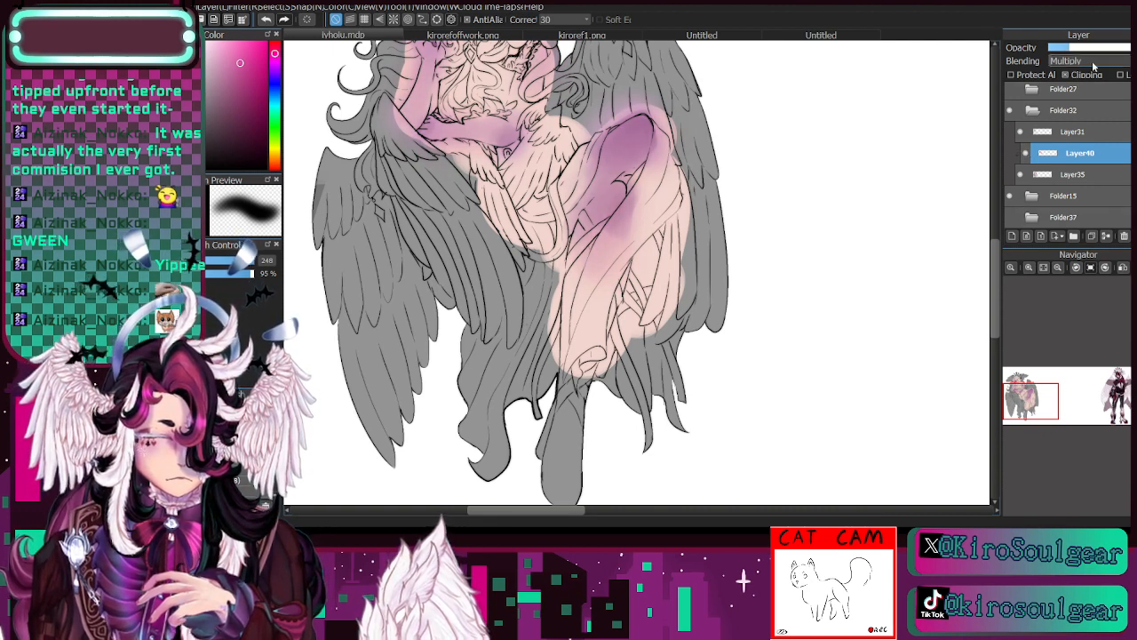
# - Set Layer40 to Color blending, lower its opacity to a faint tint, and compare the figure with and without it
pyautogui.click(1071, 178)
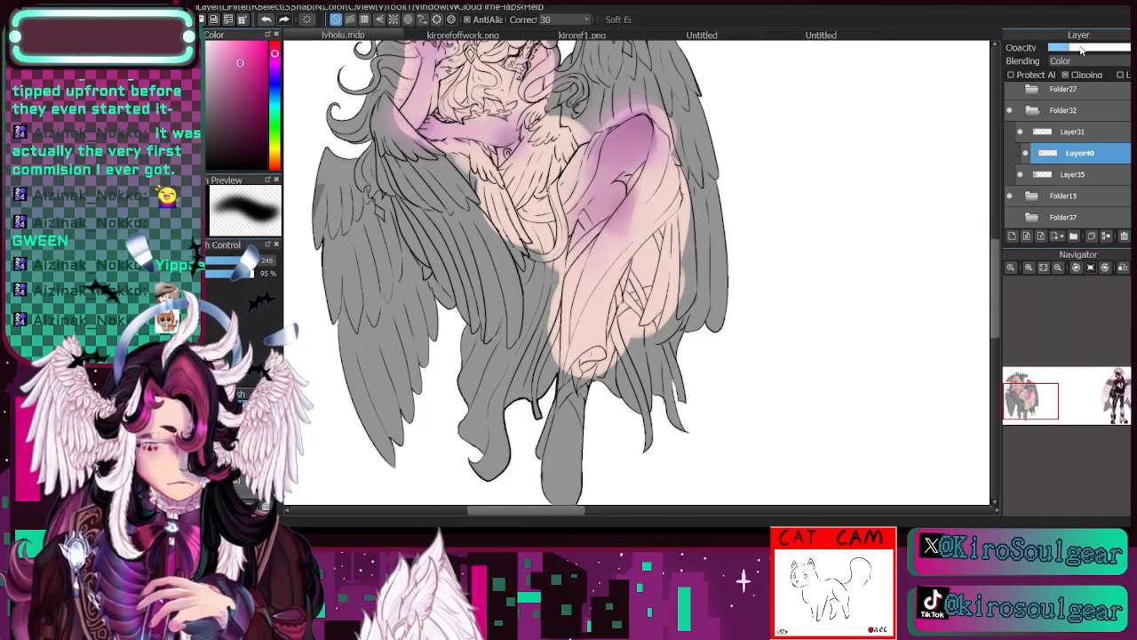
pyautogui.click(1028, 155)
pyautogui.moveTo(1028, 401); pyautogui.dragTo(1027, 392)
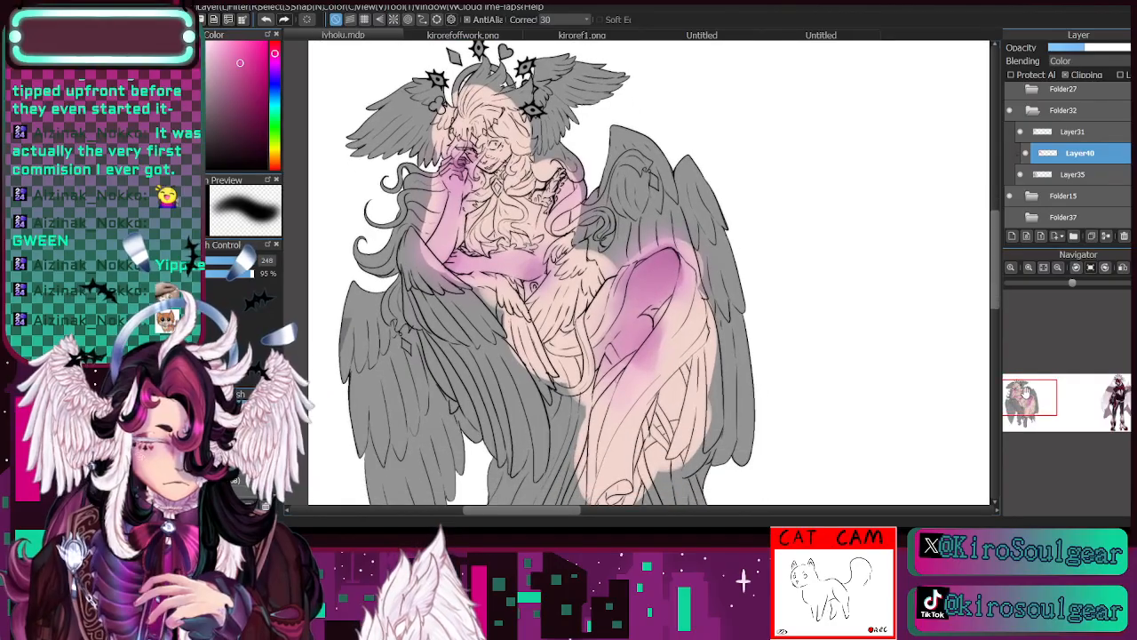
pyautogui.click(1058, 48)
pyautogui.click(1028, 157)
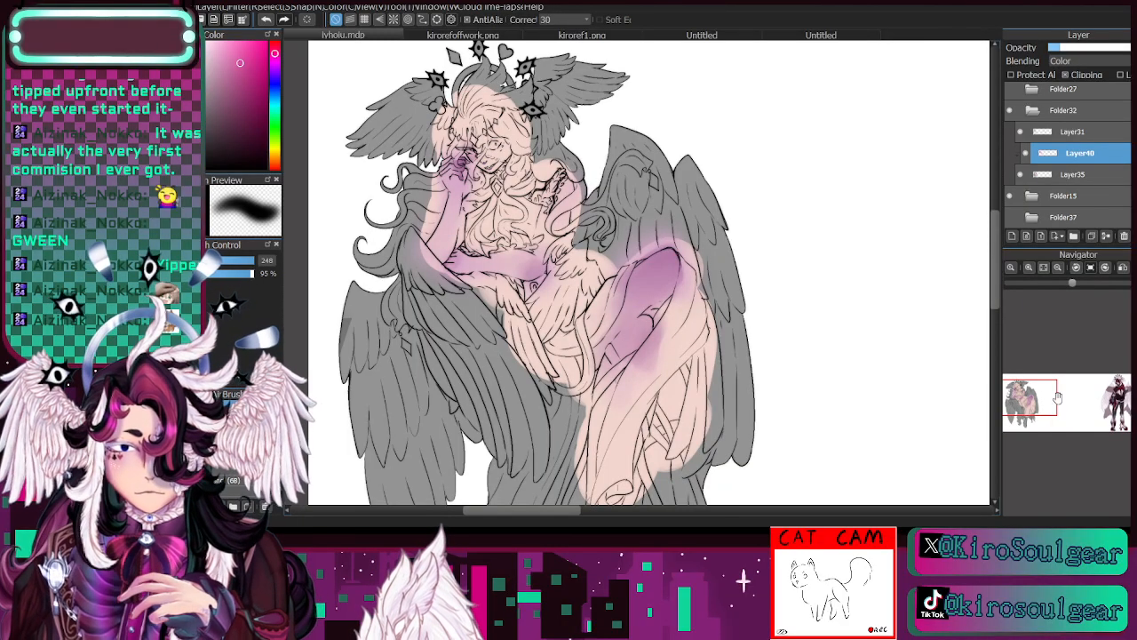
# - Merge the pink-tinted Layer40 down into Layer35
pyautogui.moveTo(1055, 398); pyautogui.dragTo(1012, 382)
pyautogui.doubleClick(1030, 268)
pyautogui.press('e')
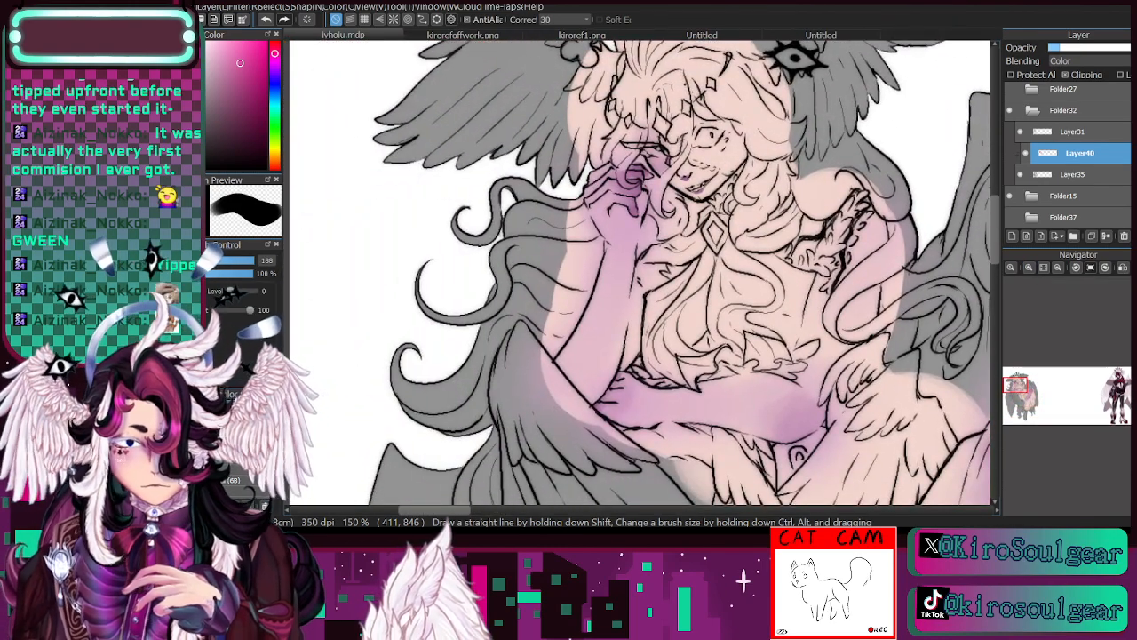
pyautogui.press('e')
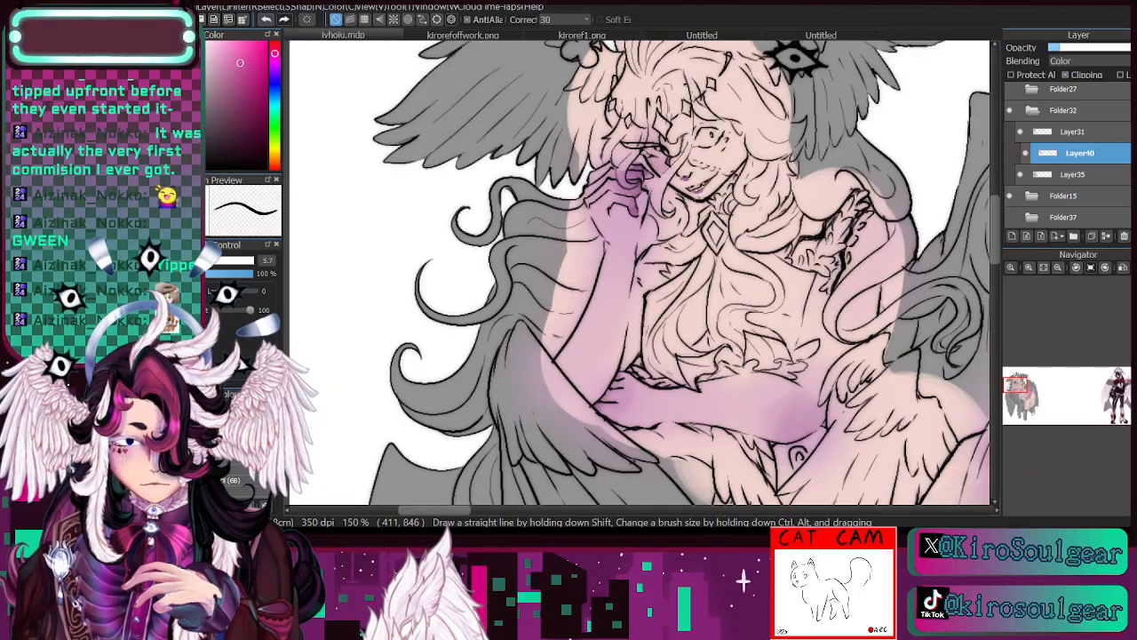
pyautogui.click(1028, 267)
pyautogui.moveTo(1016, 391); pyautogui.dragTo(1017, 385)
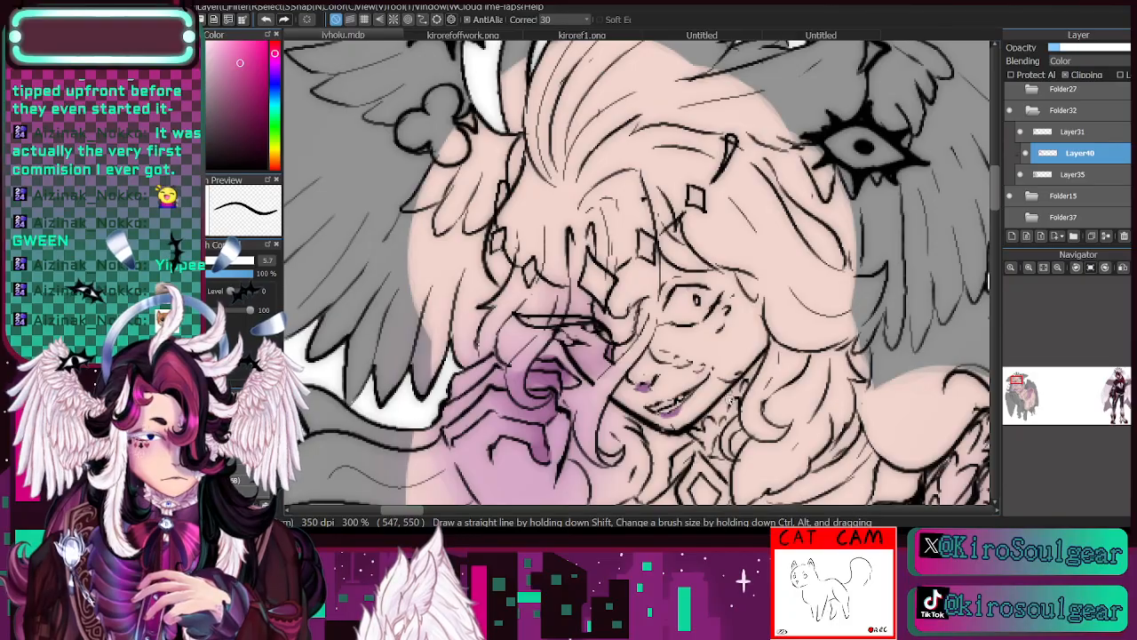
pyautogui.click(1105, 237)
# - Undo the stray stroke by the jaw, sample the hand's purple, and shade the lower lip and jaw edge at brush size 5.7
pyautogui.moveTo(764, 352); pyautogui.dragTo(729, 402)
pyautogui.click(266, 19)
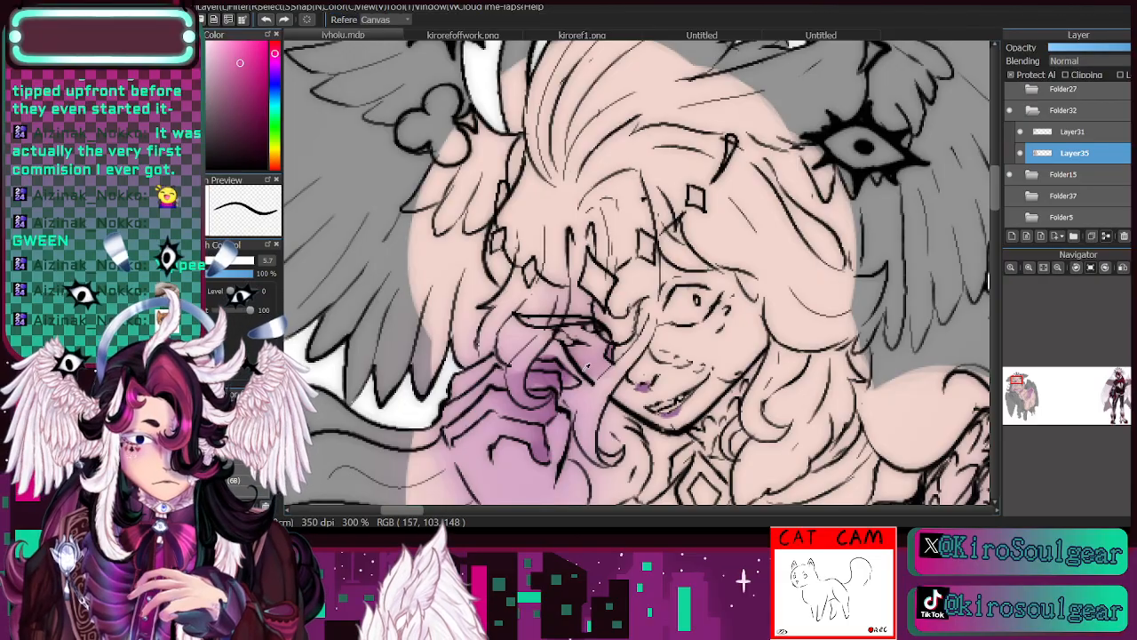
pyautogui.keyDown('alt'); pyautogui.click(552, 378); pyautogui.keyUp('alt')
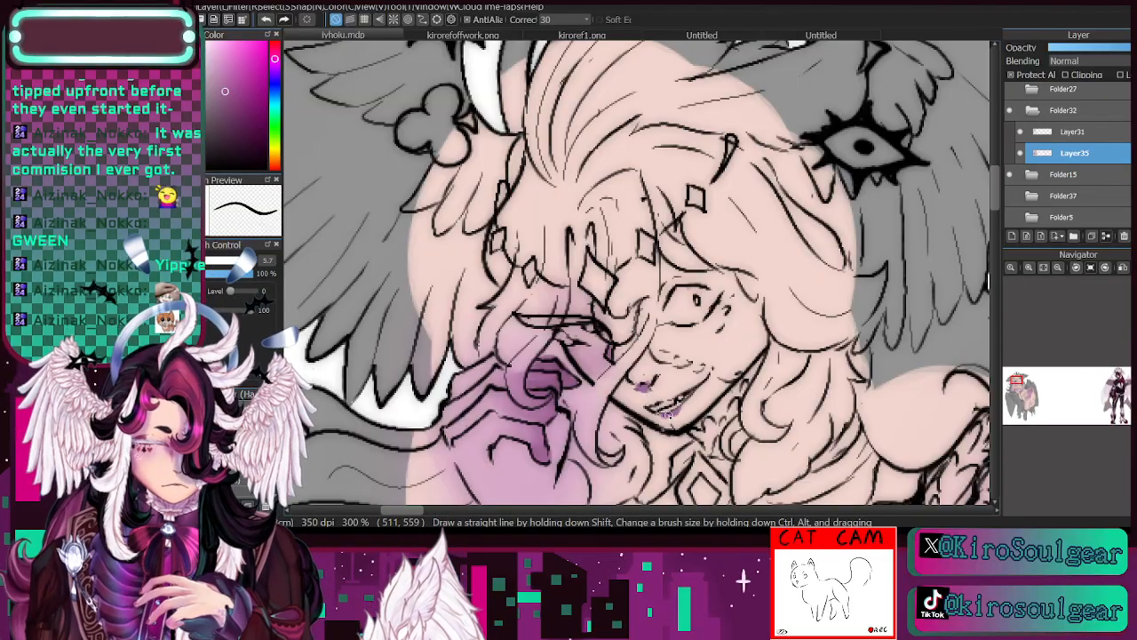
pyautogui.moveTo(749, 383)
pyautogui.mouseDown()
pyautogui.moveTo(762, 363)
pyautogui.moveTo(748, 384)
pyautogui.mouseUp()
pyautogui.click(1057, 268)
pyautogui.moveTo(1017, 379); pyautogui.dragTo(1017, 377)
pyautogui.click(1056, 268)
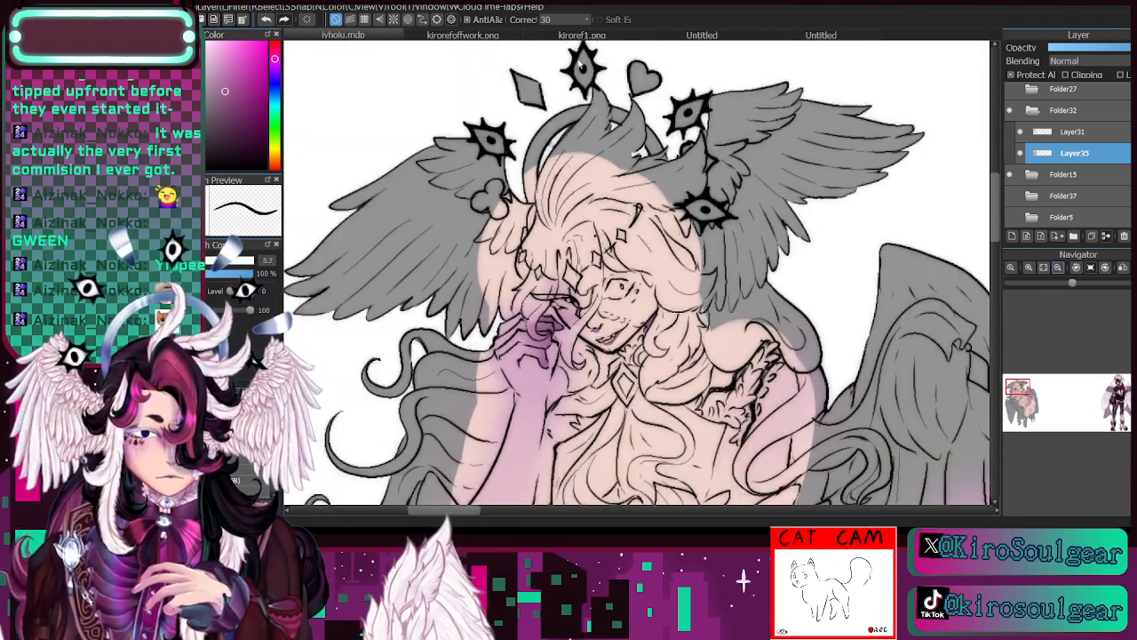
# - Sample the pale pinkish-white of the wings from kiroref1.png, return to the drawing, and check Layer35 hidden and shown
pyautogui.click(549, 36)
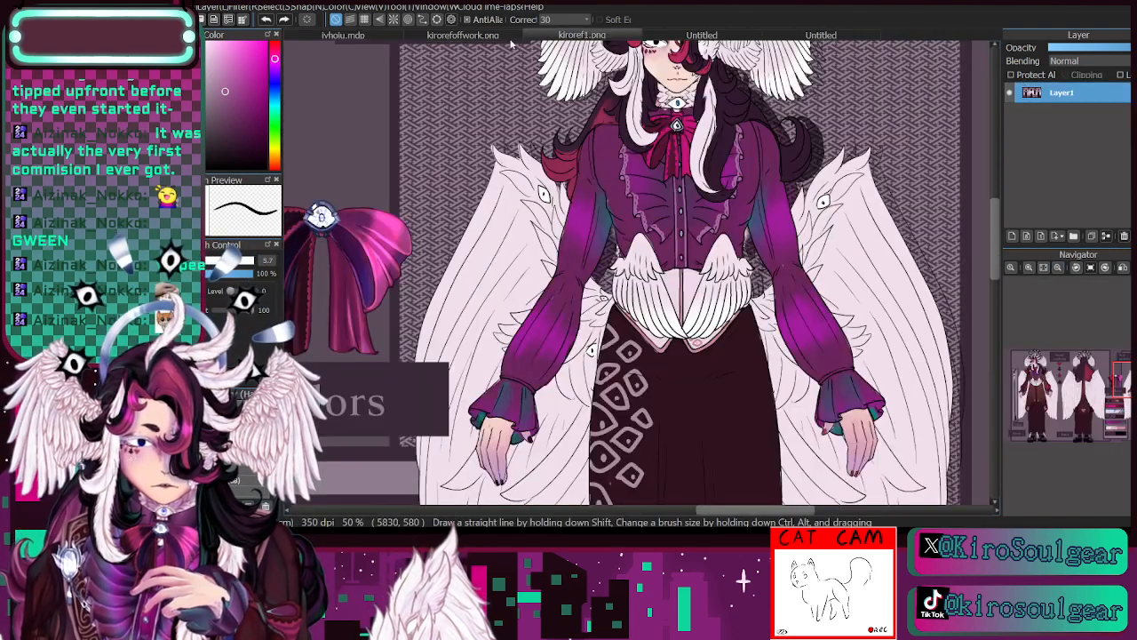
pyautogui.press('i')
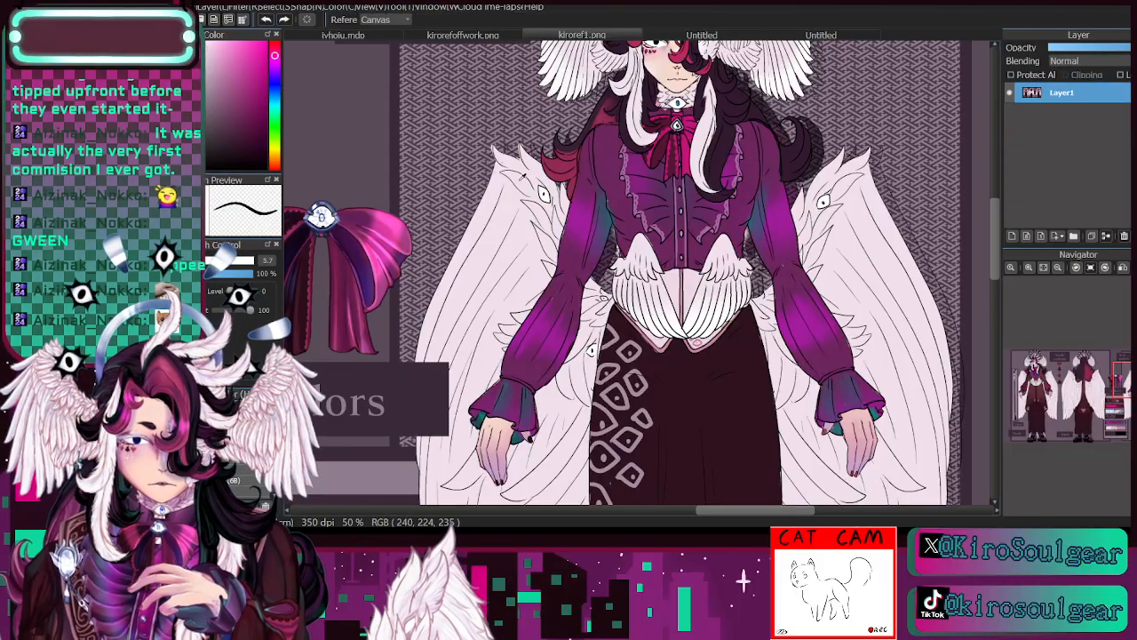
pyautogui.click(333, 36)
pyautogui.press('b')
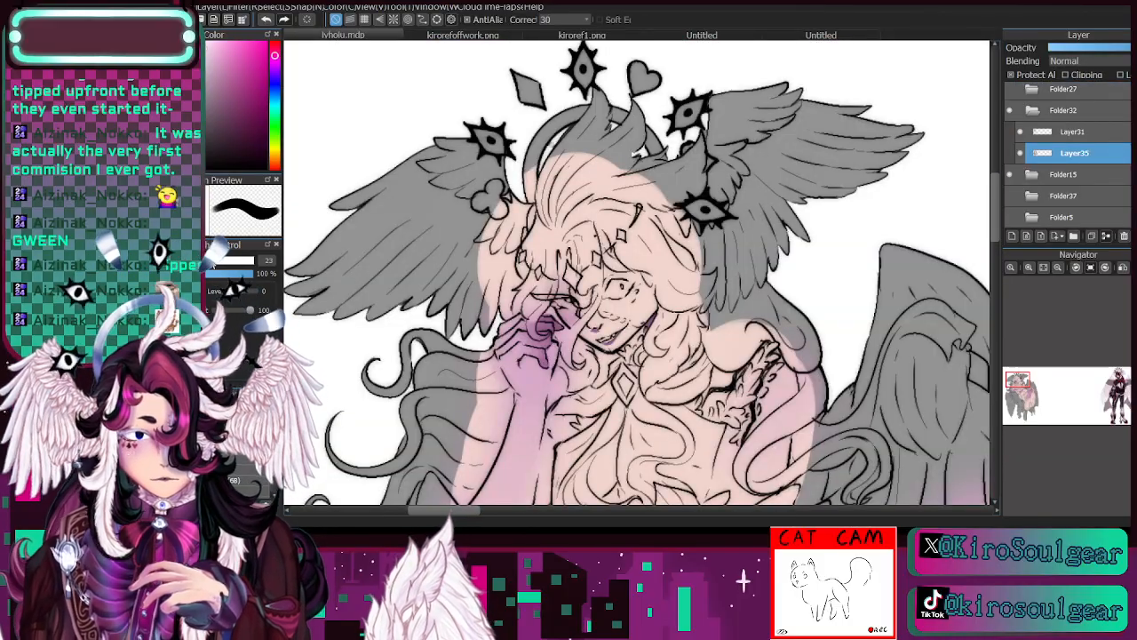
pyautogui.click(1022, 155)
pyautogui.click(1022, 152)
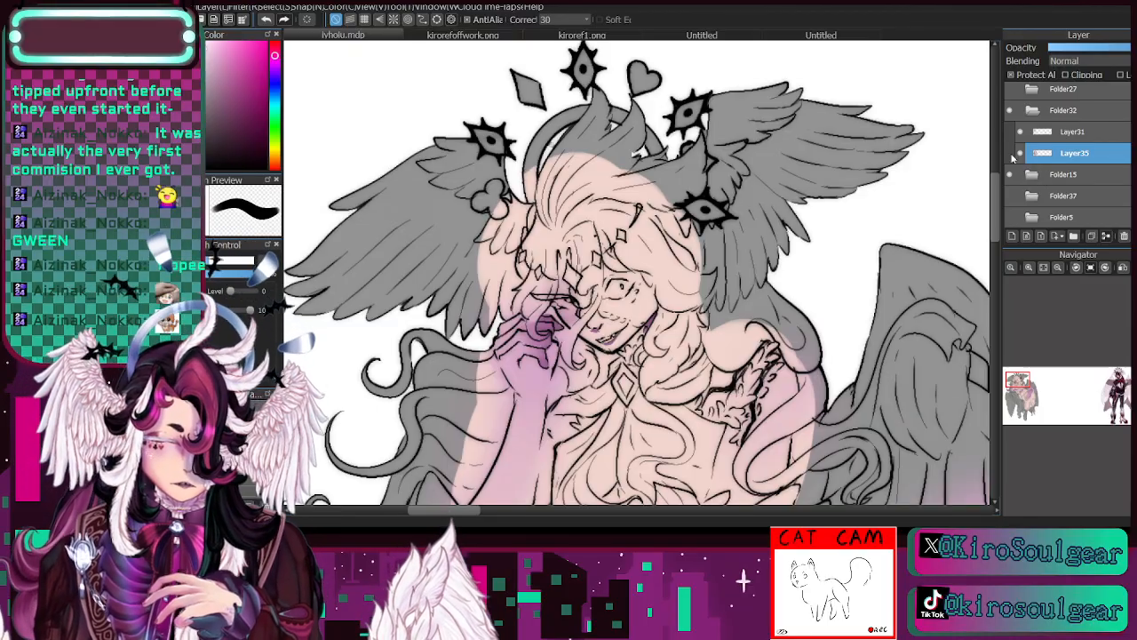
# - Fill the head wing above the raised hand with the pale pinkish-white using an enlarged brush
pyautogui.press(']')
pyautogui.press(']')
pyautogui.press(']')
pyautogui.press(']')
pyautogui.press(']')
pyautogui.press(']')
pyautogui.press(']')
pyautogui.press(']')
pyautogui.press(']')
pyautogui.press(']')
pyautogui.moveTo(413, 163)
pyautogui.mouseDown()
pyautogui.moveTo(317, 321)
pyautogui.moveTo(363, 196)
pyautogui.moveTo(341, 273)
pyautogui.moveTo(341, 340)
pyautogui.moveTo(479, 134)
pyautogui.moveTo(470, 212)
pyautogui.moveTo(483, 247)
pyautogui.moveTo(487, 237)
pyautogui.moveTo(482, 224)
pyautogui.moveTo(420, 267)
pyautogui.mouseUp()
pyautogui.press('[')
pyautogui.press('[')
pyautogui.press('[')
pyautogui.press('[')
pyautogui.press('[')
pyautogui.press('[')
pyautogui.press('[')
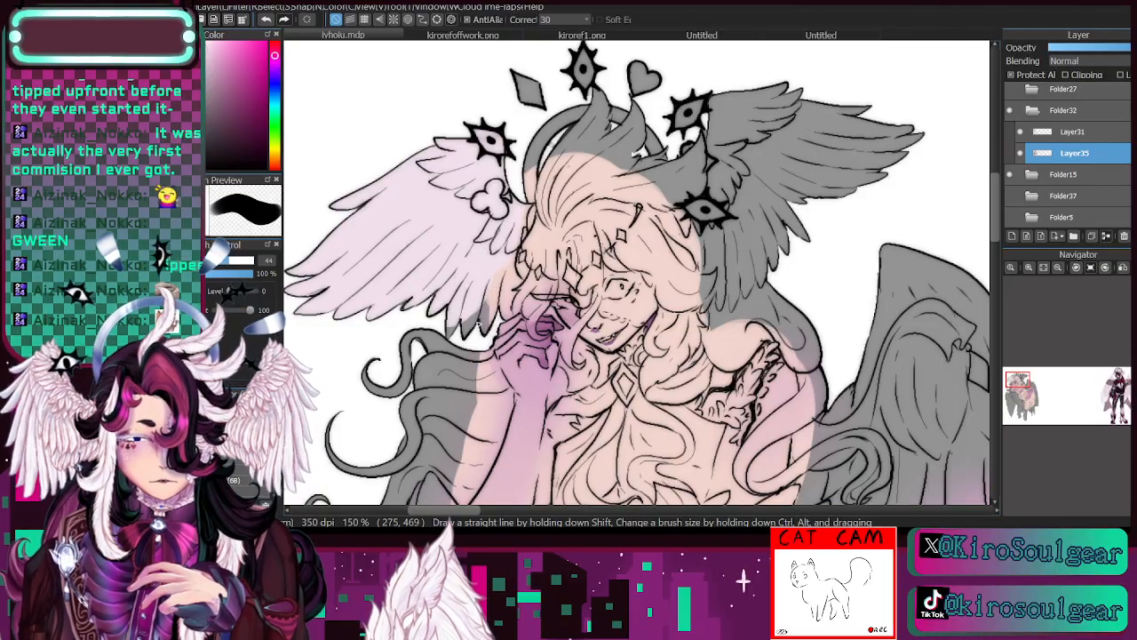
# - Paint the top of the hair and the opposite head wing in the same pale pinkish-white, adjusting the brush size
pyautogui.moveTo(451, 312)
pyautogui.mouseDown()
pyautogui.moveTo(489, 293)
pyautogui.moveTo(497, 266)
pyautogui.moveTo(515, 278)
pyautogui.moveTo(501, 311)
pyautogui.moveTo(511, 308)
pyautogui.moveTo(595, 92)
pyautogui.moveTo(573, 111)
pyautogui.moveTo(562, 177)
pyautogui.moveTo(649, 151)
pyautogui.moveTo(622, 116)
pyautogui.moveTo(668, 148)
pyautogui.moveTo(684, 197)
pyautogui.moveTo(704, 129)
pyautogui.moveTo(693, 168)
pyautogui.moveTo(713, 149)
pyautogui.mouseUp()
pyautogui.click(244, 260)
pyautogui.moveTo(752, 83)
pyautogui.mouseDown()
pyautogui.moveTo(827, 76)
pyautogui.moveTo(827, 136)
pyautogui.moveTo(863, 224)
pyautogui.moveTo(800, 177)
pyautogui.moveTo(766, 182)
pyautogui.moveTo(765, 249)
pyautogui.mouseUp()
pyautogui.click(234, 260)
pyautogui.moveTo(711, 213)
pyautogui.mouseDown()
pyautogui.moveTo(711, 307)
pyautogui.moveTo(734, 302)
pyautogui.mouseUp()
# - Paint the hair beside the face, the patch around the open eye, and the shoulder's frilly trim pale white with progressively smaller brushes
pyautogui.click(232, 260)
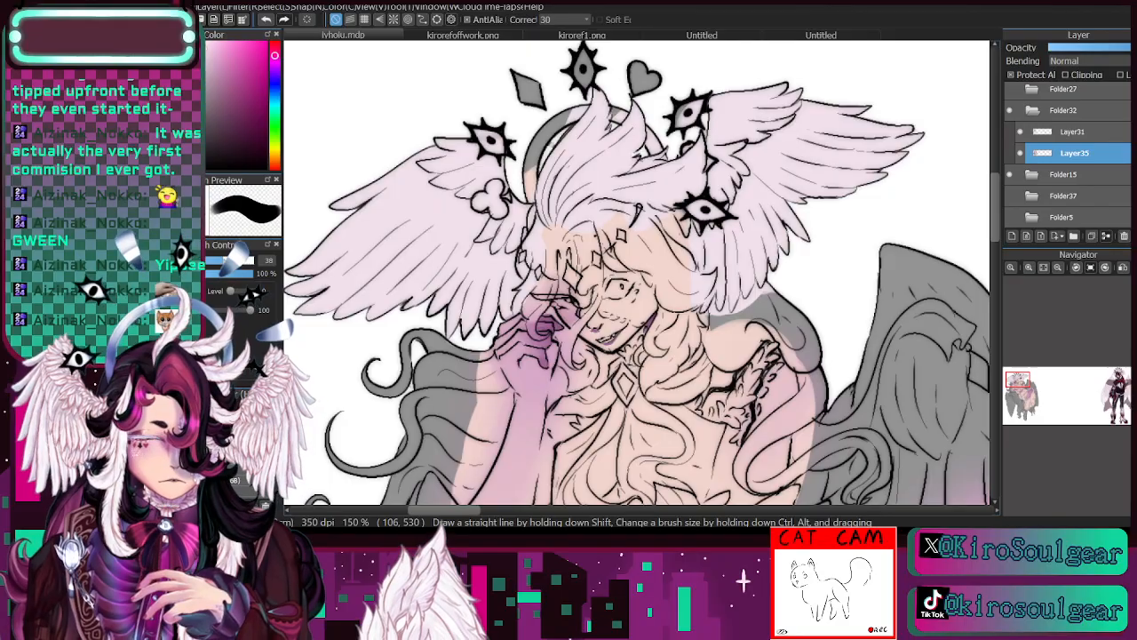
pyautogui.click(217, 264)
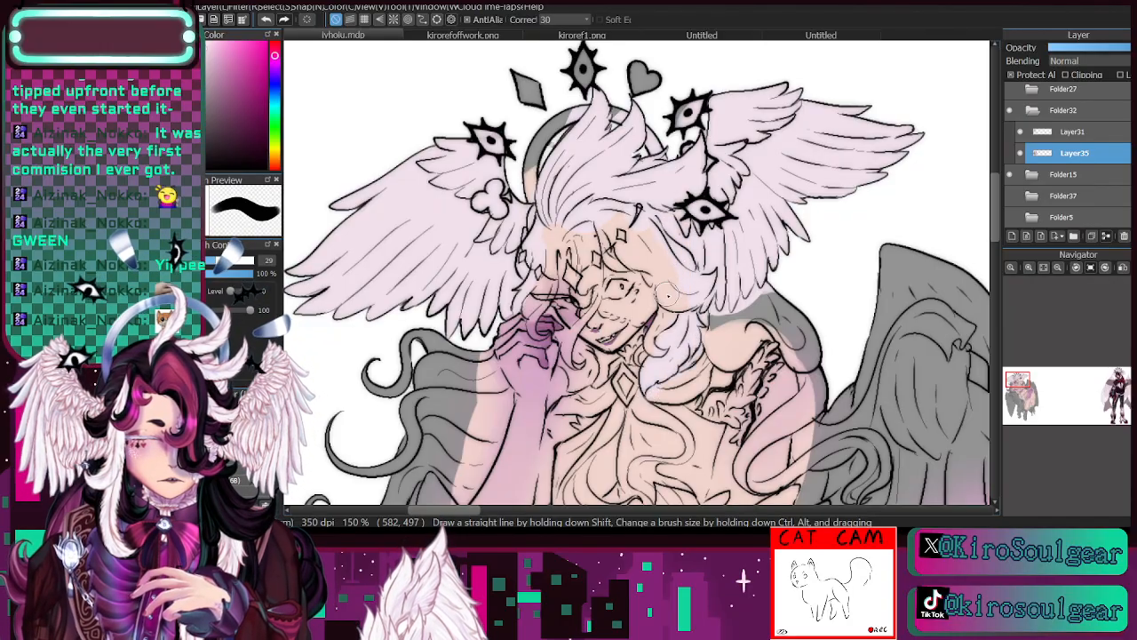
pyautogui.press('[')
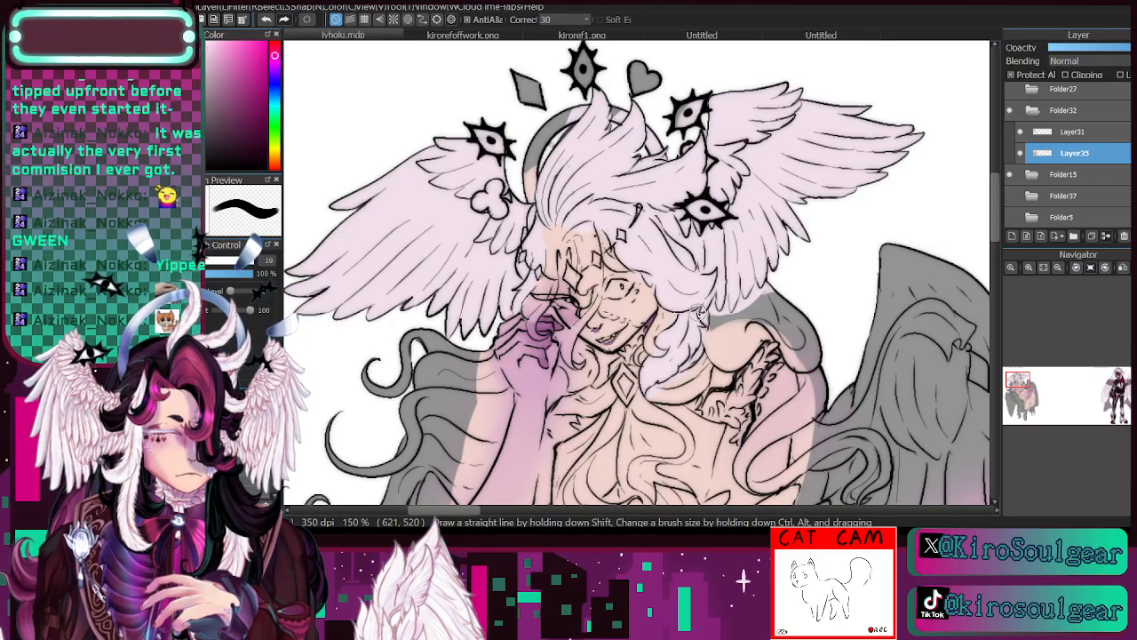
pyautogui.click(1030, 268)
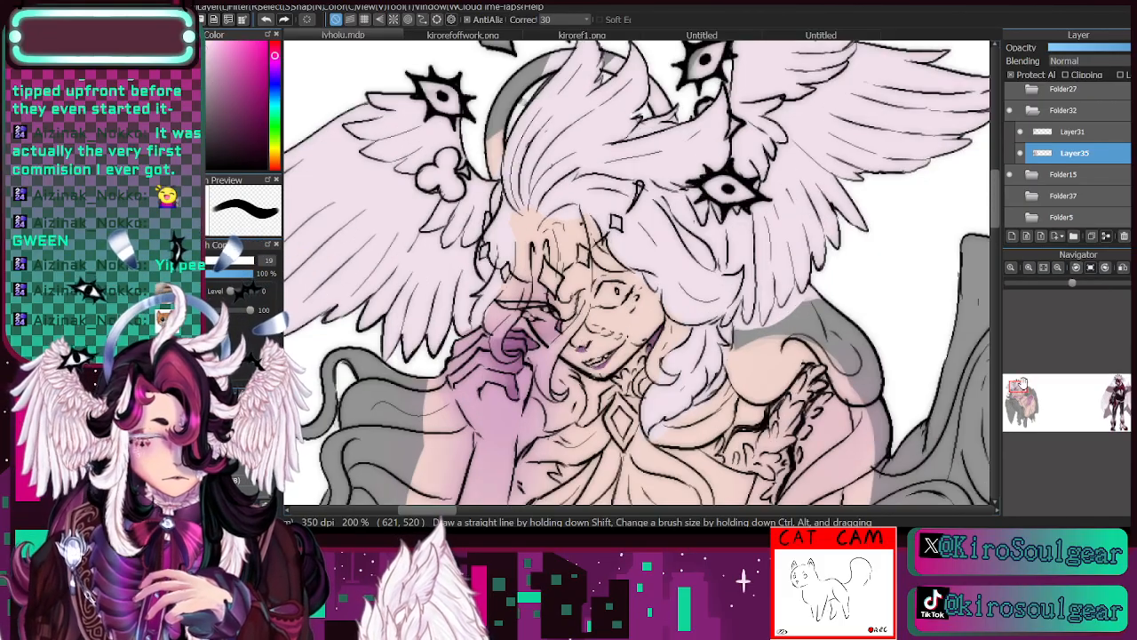
pyautogui.moveTo(1019, 391); pyautogui.dragTo(1016, 390)
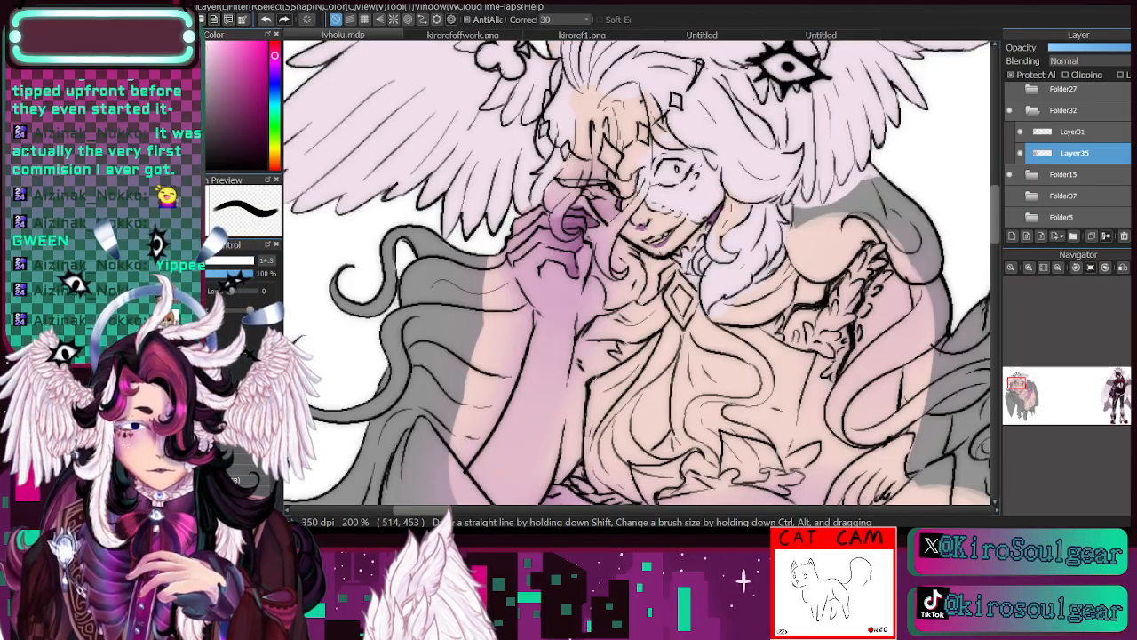
pyautogui.click(1058, 267)
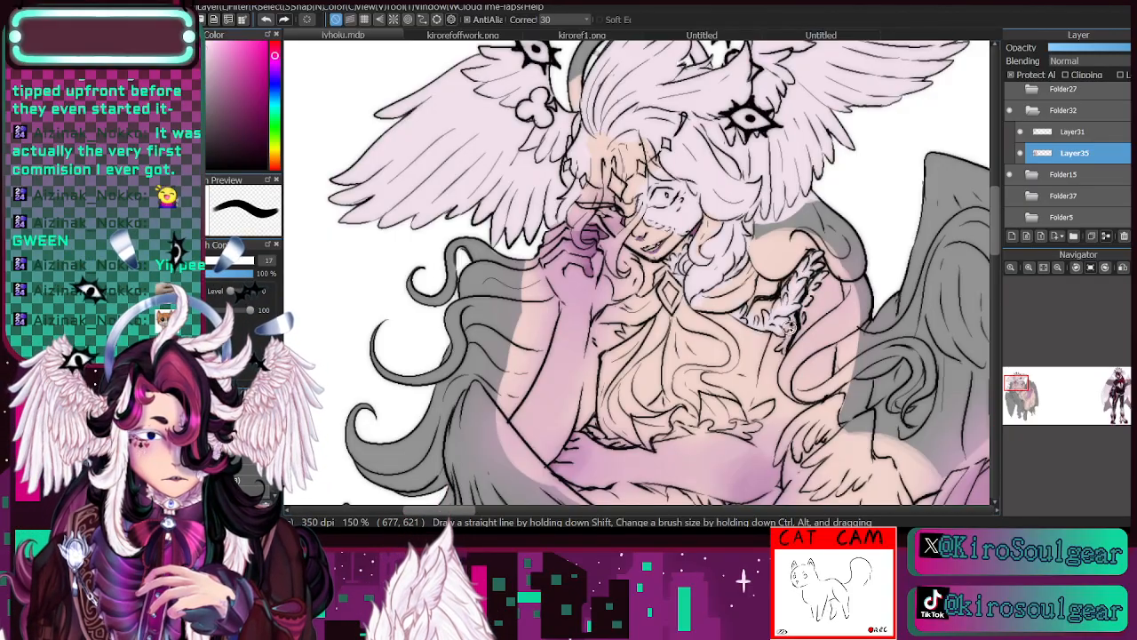
# - Paint the waist frill and the small feathered wings at both hips pale pinkish-white, adjusting the brush size for each area
pyautogui.click(1014, 397)
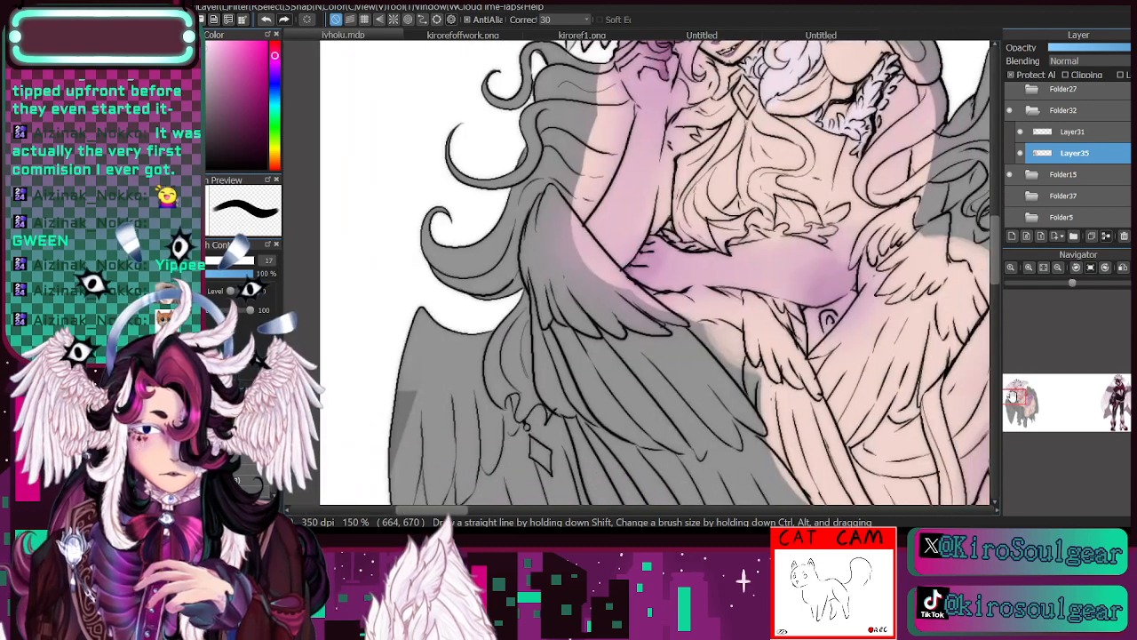
pyautogui.moveTo(1018, 402); pyautogui.dragTo(1017, 397)
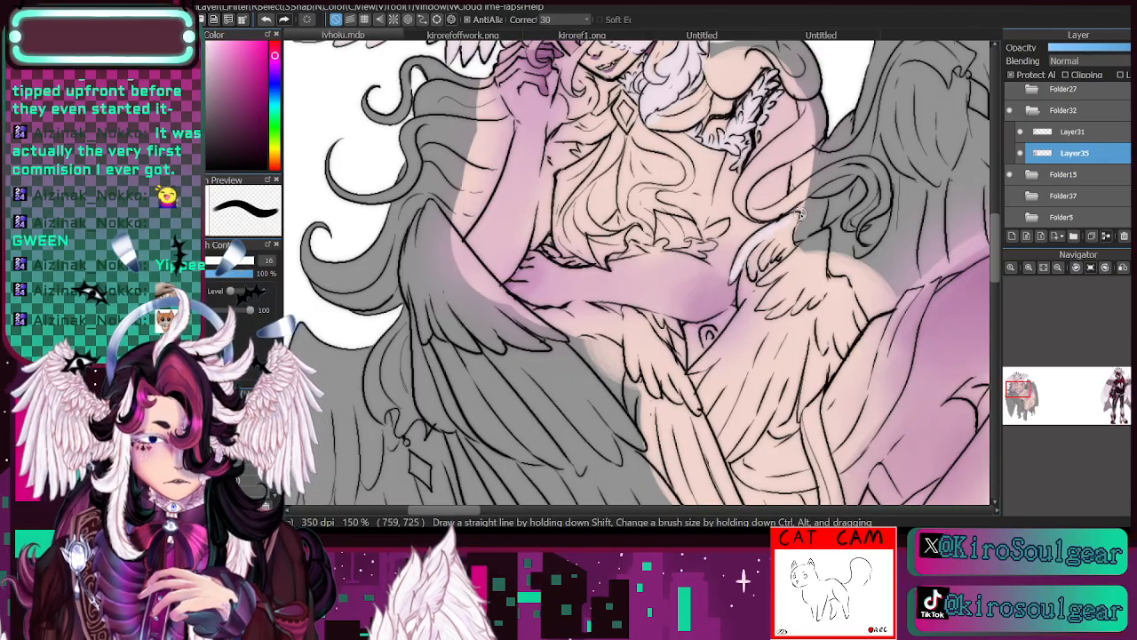
pyautogui.moveTo(791, 262)
pyautogui.mouseDown()
pyautogui.moveTo(779, 235)
pyautogui.moveTo(748, 315)
pyautogui.mouseUp()
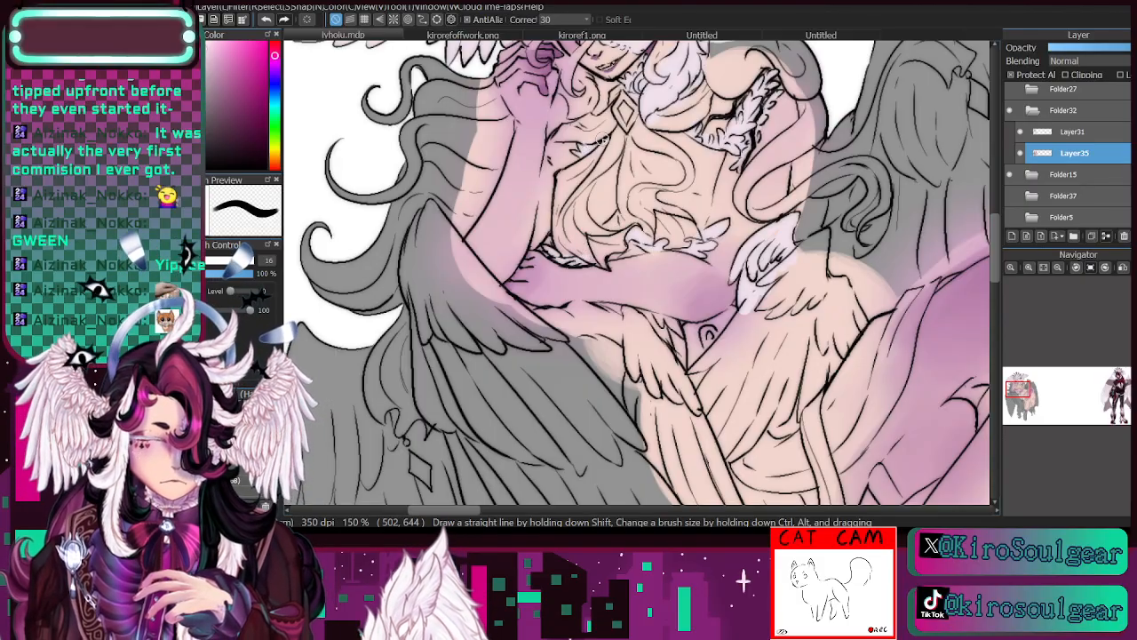
pyautogui.moveTo(629, 316)
pyautogui.mouseDown()
pyautogui.moveTo(635, 364)
pyautogui.moveTo(639, 351)
pyautogui.moveTo(656, 377)
pyautogui.moveTo(673, 374)
pyautogui.moveTo(646, 359)
pyautogui.moveTo(634, 370)
pyautogui.moveTo(630, 415)
pyautogui.moveTo(577, 345)
pyautogui.moveTo(549, 328)
pyautogui.moveTo(607, 327)
pyautogui.mouseUp()
pyautogui.press(']')
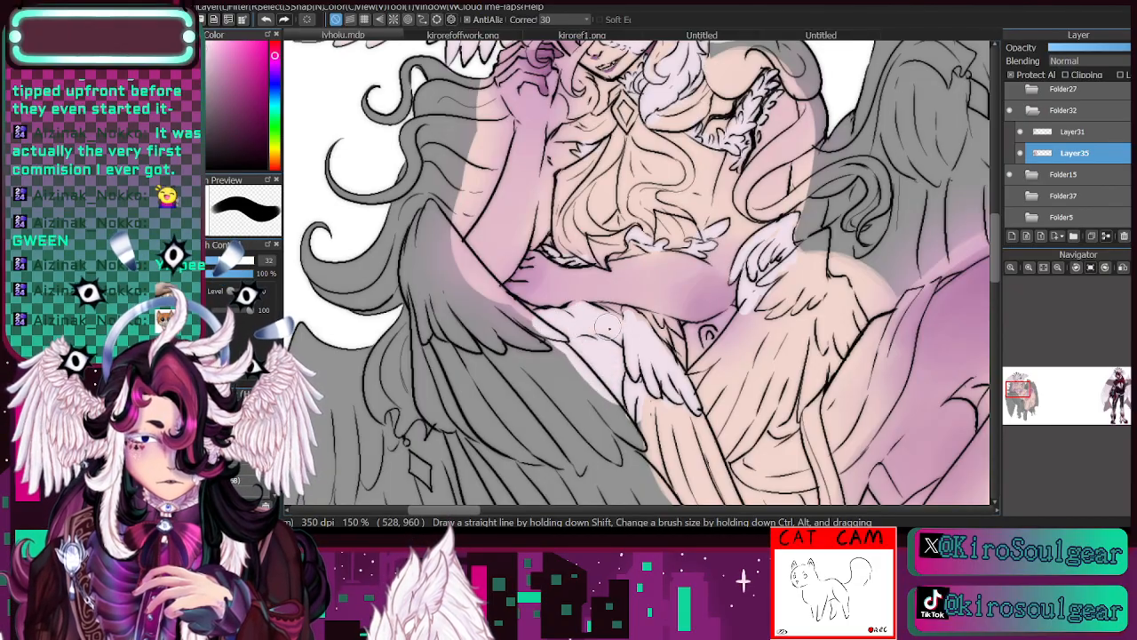
pyautogui.press('[')
pyautogui.press('[')
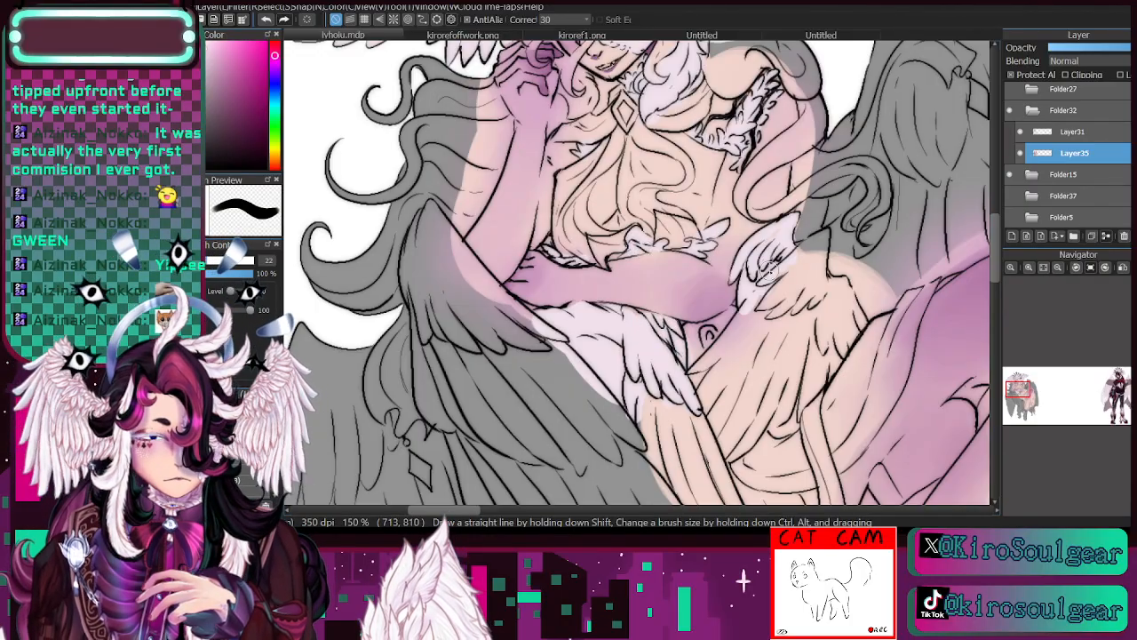
pyautogui.moveTo(791, 265)
pyautogui.mouseDown()
pyautogui.moveTo(787, 233)
pyautogui.moveTo(775, 291)
pyautogui.moveTo(823, 234)
pyautogui.moveTo(815, 315)
pyautogui.moveTo(788, 316)
pyautogui.moveTo(796, 271)
pyautogui.moveTo(782, 378)
pyautogui.mouseUp()
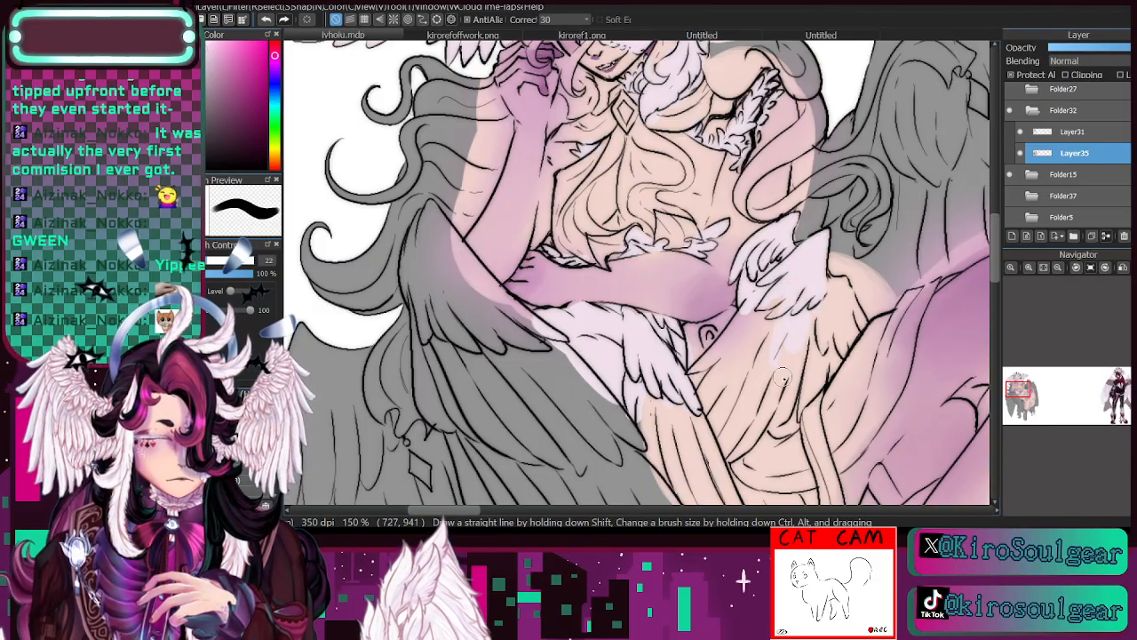
# - Fill the upper part of the large back wings behind the raised knee with pale pinkish-white, enlarging the brush to 127
pyautogui.click(1057, 268)
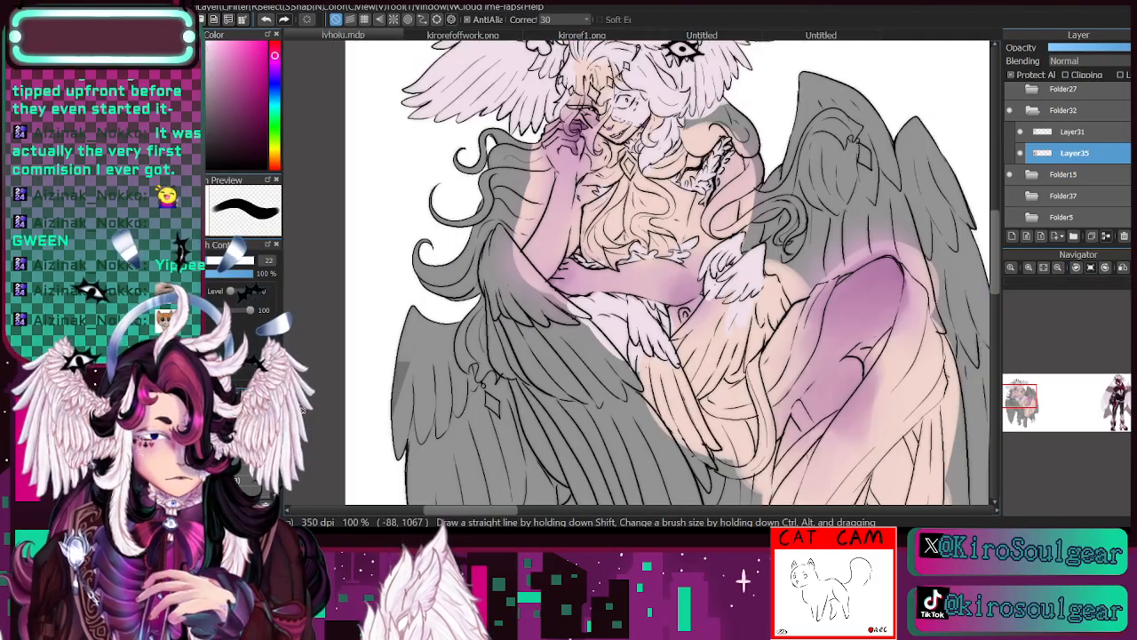
pyautogui.click(228, 264)
pyautogui.moveTo(789, 233)
pyautogui.mouseDown()
pyautogui.moveTo(777, 244)
pyautogui.moveTo(789, 189)
pyautogui.moveTo(778, 176)
pyautogui.moveTo(747, 267)
pyautogui.mouseUp()
pyautogui.moveTo(785, 213)
pyautogui.mouseDown()
pyautogui.moveTo(814, 74)
pyautogui.moveTo(822, 102)
pyautogui.mouseUp()
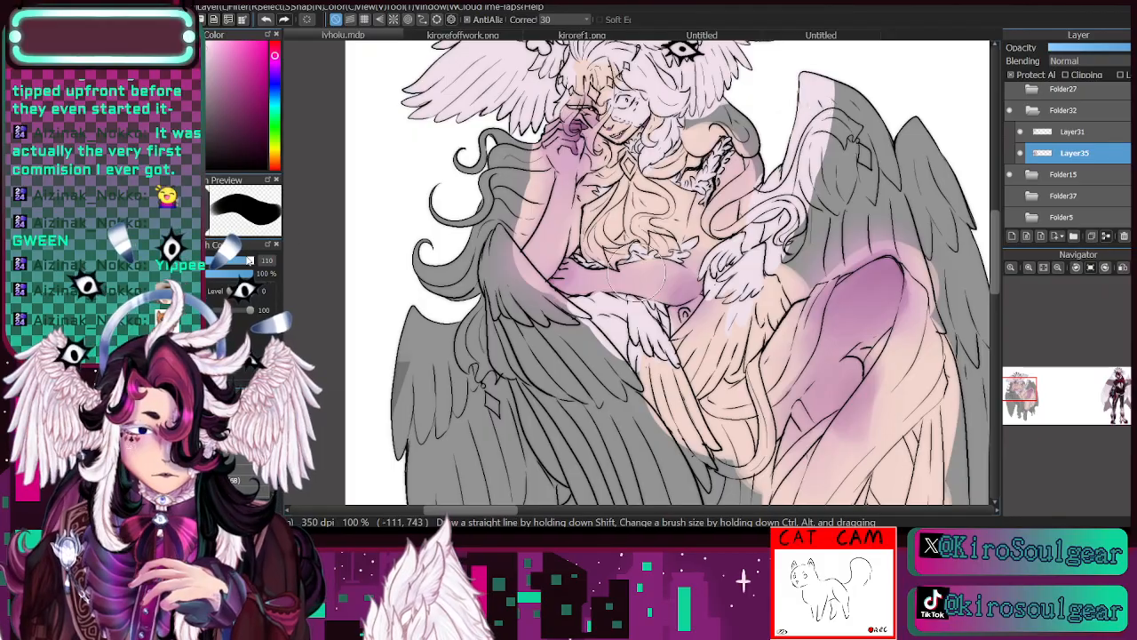
pyautogui.click(250, 261)
pyautogui.moveTo(840, 160)
pyautogui.mouseDown()
pyautogui.moveTo(870, 74)
pyautogui.moveTo(928, 179)
pyautogui.moveTo(831, 223)
pyautogui.moveTo(924, 191)
pyautogui.moveTo(937, 231)
pyautogui.mouseUp()
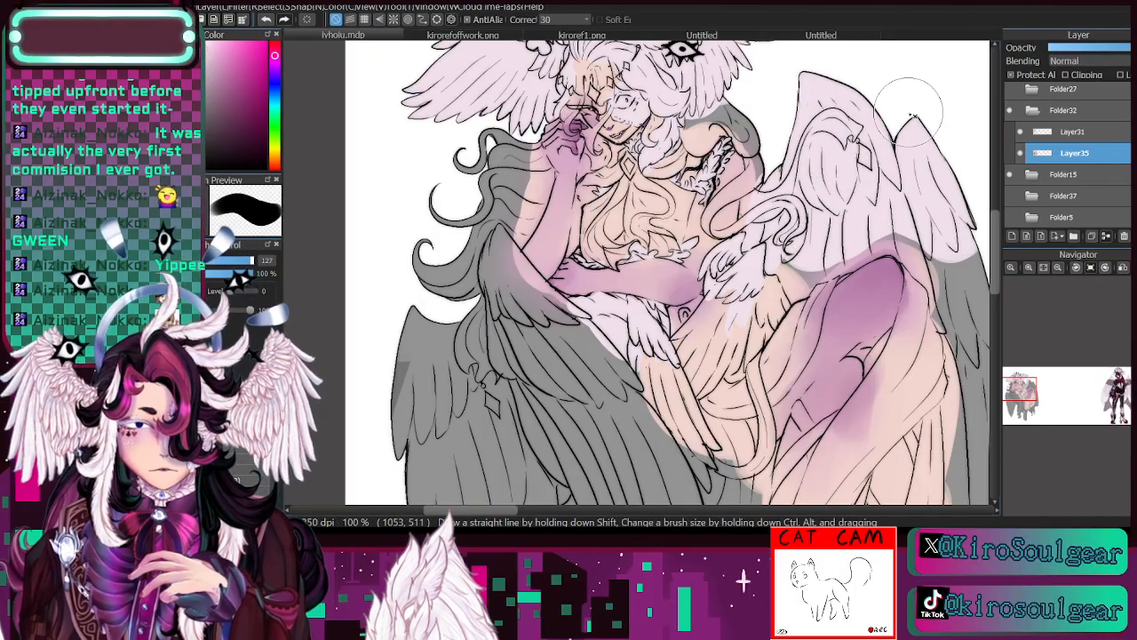
# - Paint the outer feathers beyond the knee with a size 56 brush and fill the gap above the knee at size 35
pyautogui.click(222, 262)
pyautogui.click(1027, 399)
pyautogui.moveTo(1027, 400); pyautogui.dragTo(1032, 399)
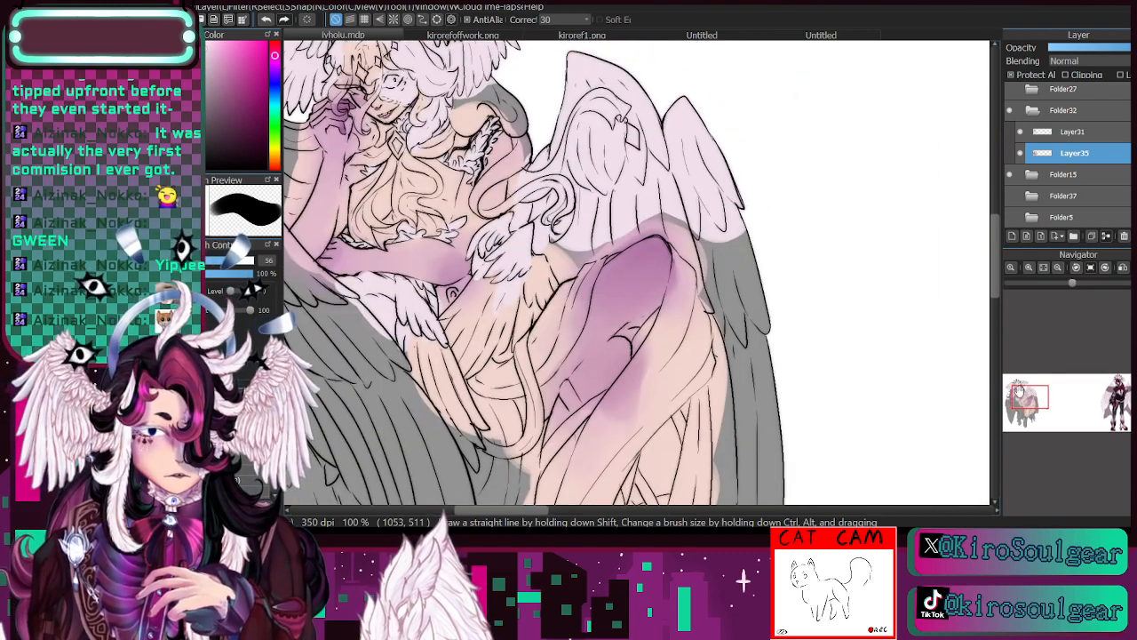
pyautogui.moveTo(735, 250)
pyautogui.mouseDown()
pyautogui.moveTo(773, 323)
pyautogui.moveTo(754, 339)
pyautogui.moveTo(647, 207)
pyautogui.moveTo(760, 319)
pyautogui.moveTo(740, 350)
pyautogui.mouseUp()
pyautogui.click(266, 20)
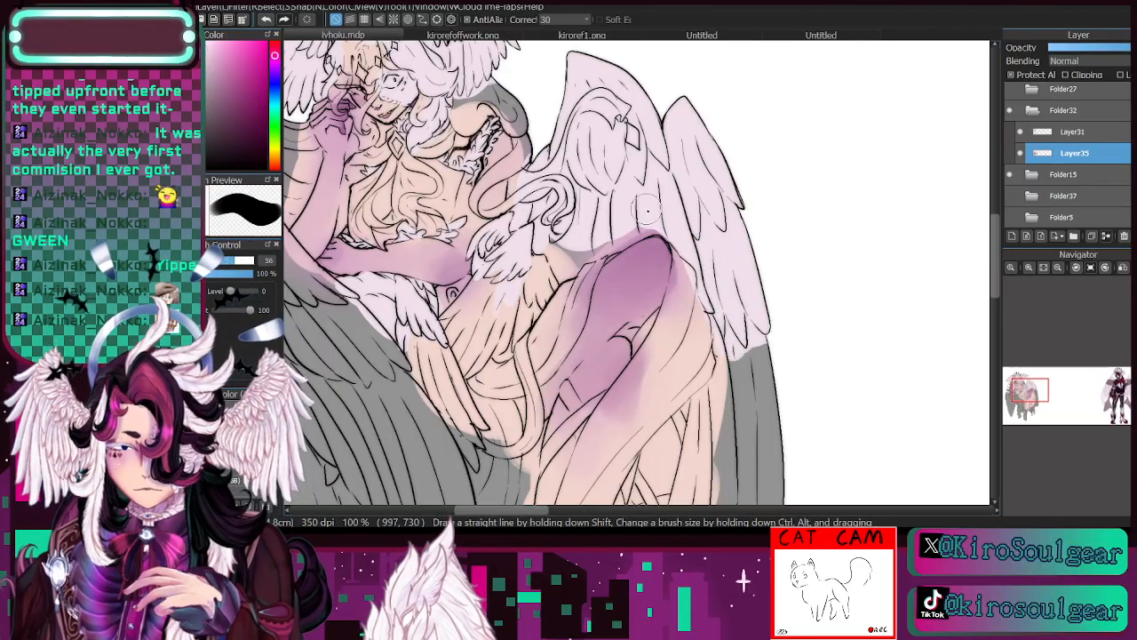
pyautogui.click(222, 260)
pyautogui.moveTo(587, 240)
pyautogui.mouseDown()
pyautogui.moveTo(517, 304)
pyautogui.moveTo(633, 233)
pyautogui.moveTo(608, 254)
pyautogui.mouseUp()
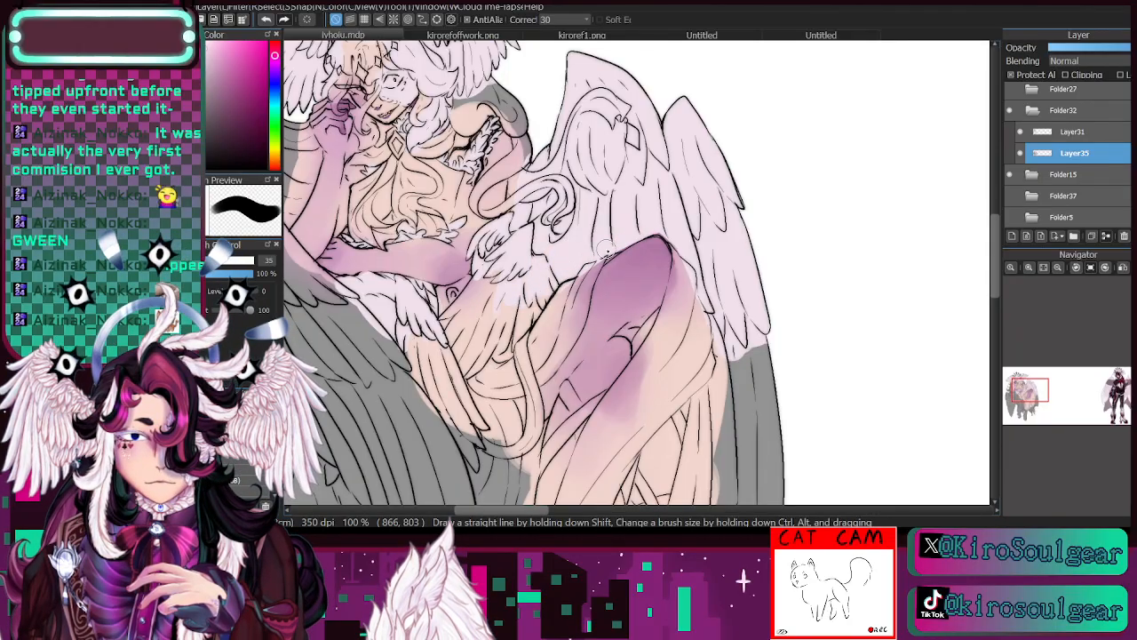
# - Fill the remaining long wing feathers beside the raised leg down to their tips in pale pinkish-white, using brush sizes 81 and 46
pyautogui.moveTo(1027, 402); pyautogui.dragTo(1025, 400)
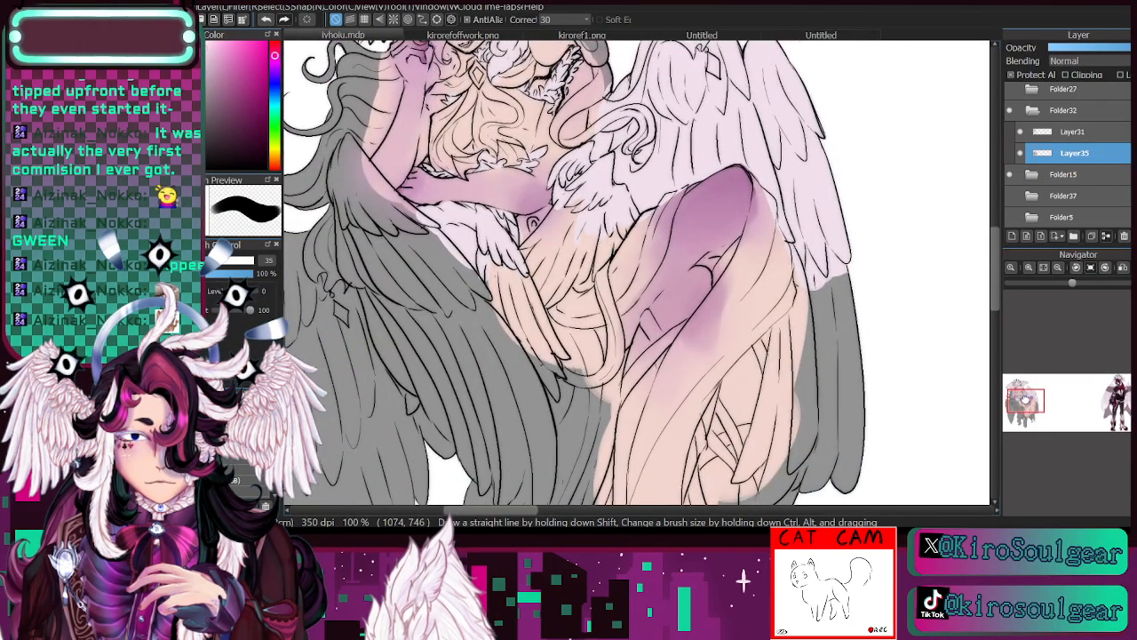
pyautogui.click(239, 263)
pyautogui.moveTo(832, 289)
pyautogui.mouseDown()
pyautogui.moveTo(837, 471)
pyautogui.moveTo(858, 275)
pyautogui.mouseUp()
pyautogui.moveTo(802, 368)
pyautogui.mouseDown()
pyautogui.moveTo(807, 460)
pyautogui.moveTo(801, 331)
pyautogui.moveTo(771, 455)
pyautogui.mouseUp()
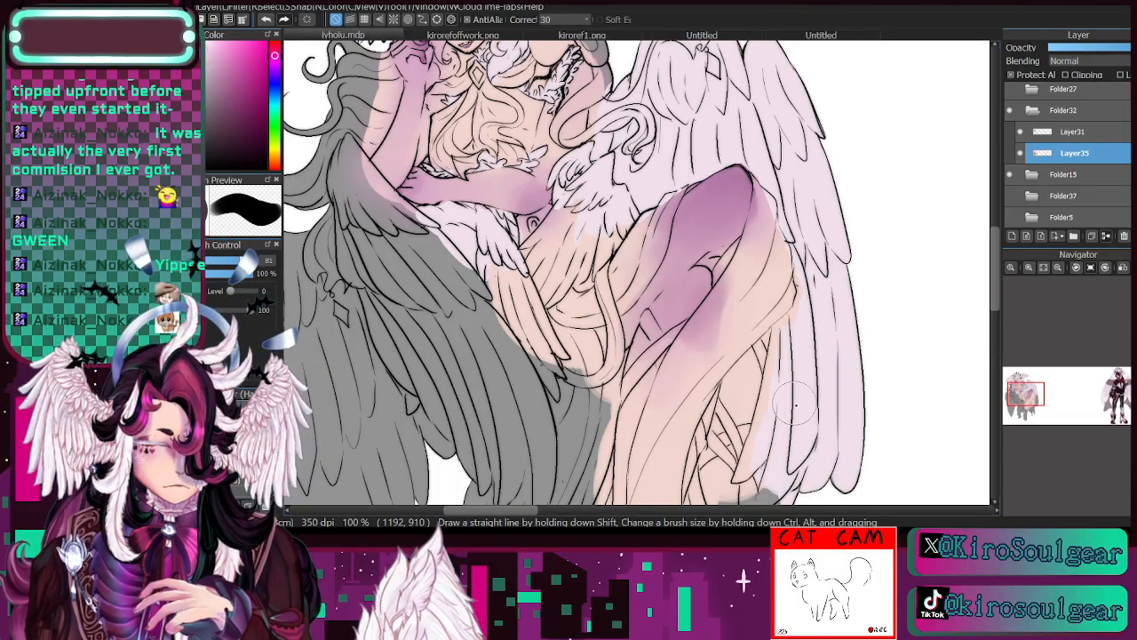
pyautogui.moveTo(1104, 410); pyautogui.dragTo(1024, 404)
pyautogui.moveTo(751, 395); pyautogui.dragTo(735, 475)
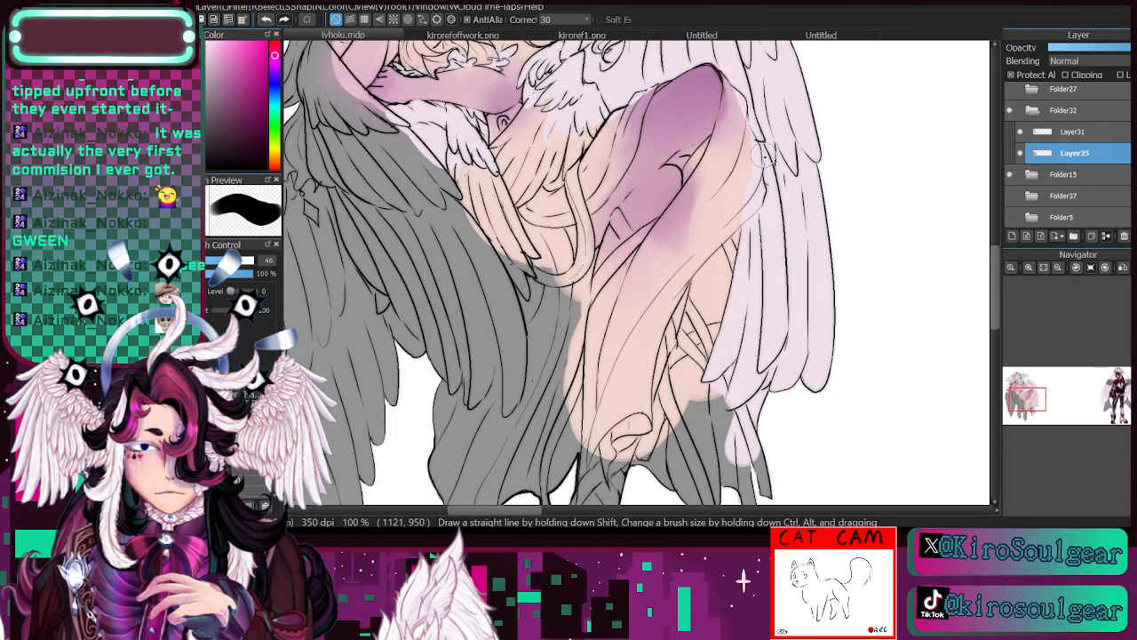
# - Paint the hip wings' long feathers and fill the large lower wings on the raised-arm side in pale pinkish-white with an enlarged brush
pyautogui.moveTo(556, 131); pyautogui.dragTo(669, 324)
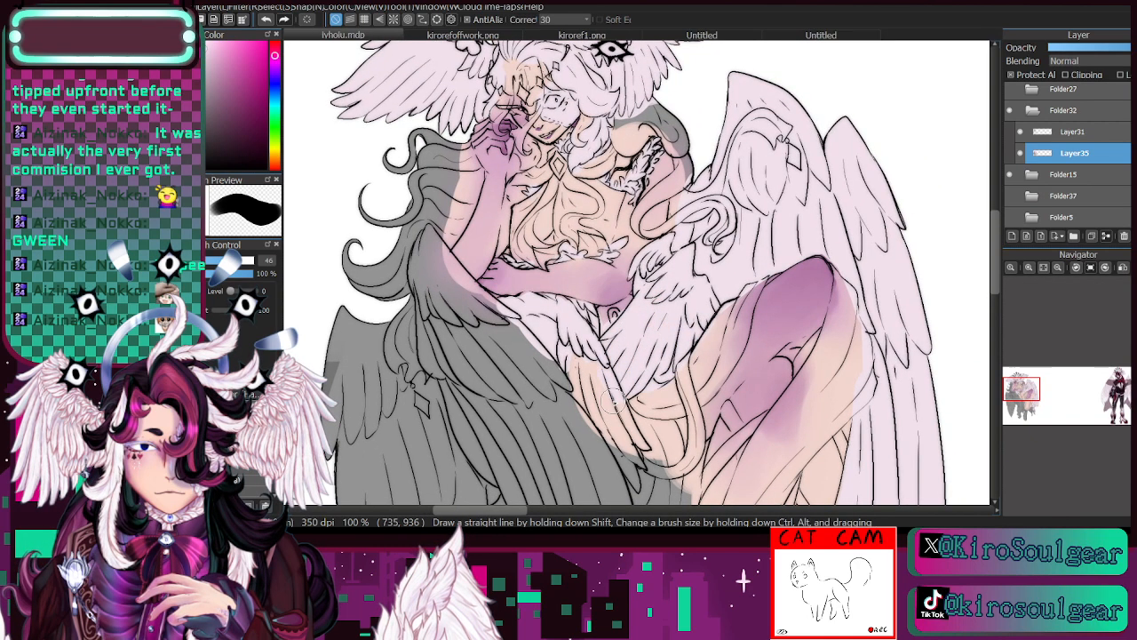
pyautogui.moveTo(613, 401)
pyautogui.mouseDown()
pyautogui.moveTo(571, 332)
pyautogui.moveTo(616, 411)
pyautogui.mouseUp()
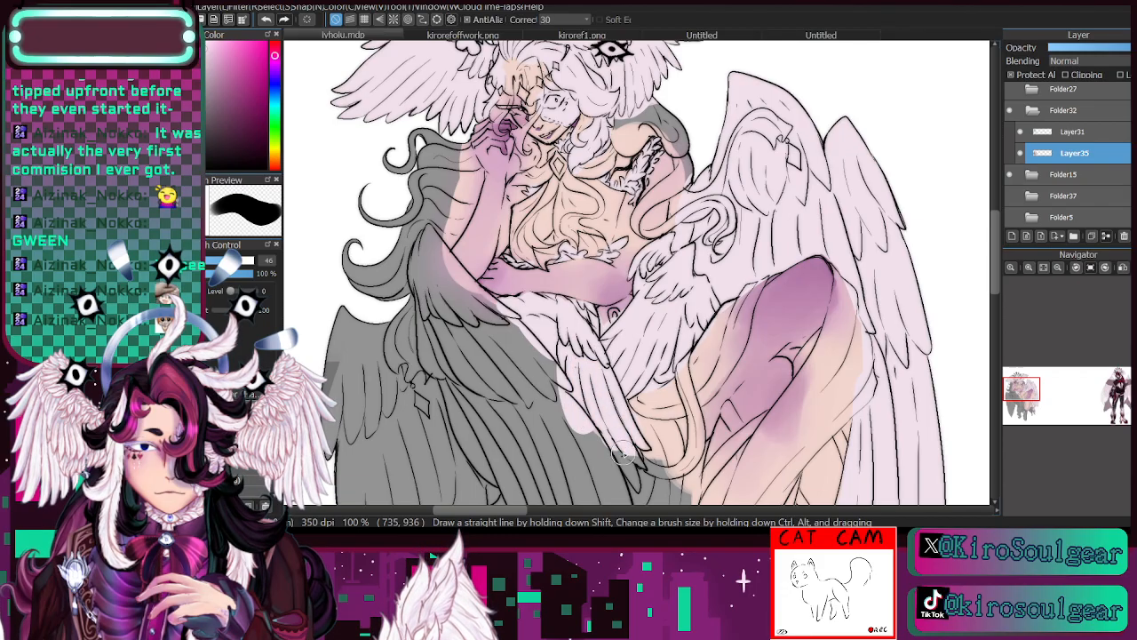
pyautogui.click(1021, 413)
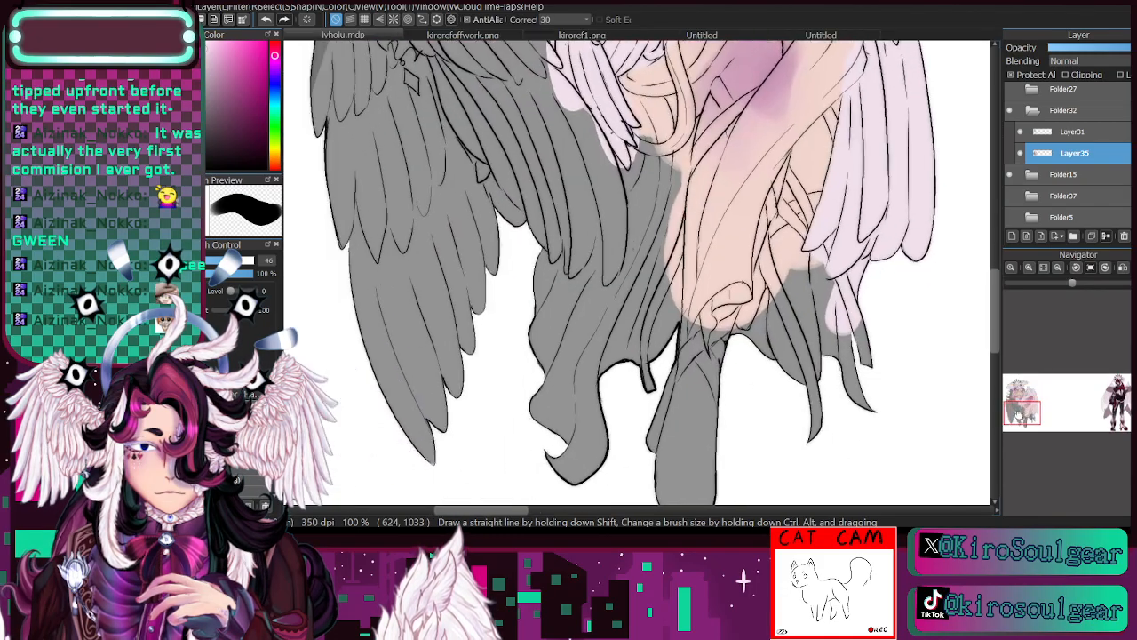
pyautogui.moveTo(1021, 413); pyautogui.dragTo(1013, 403)
pyautogui.click(251, 261)
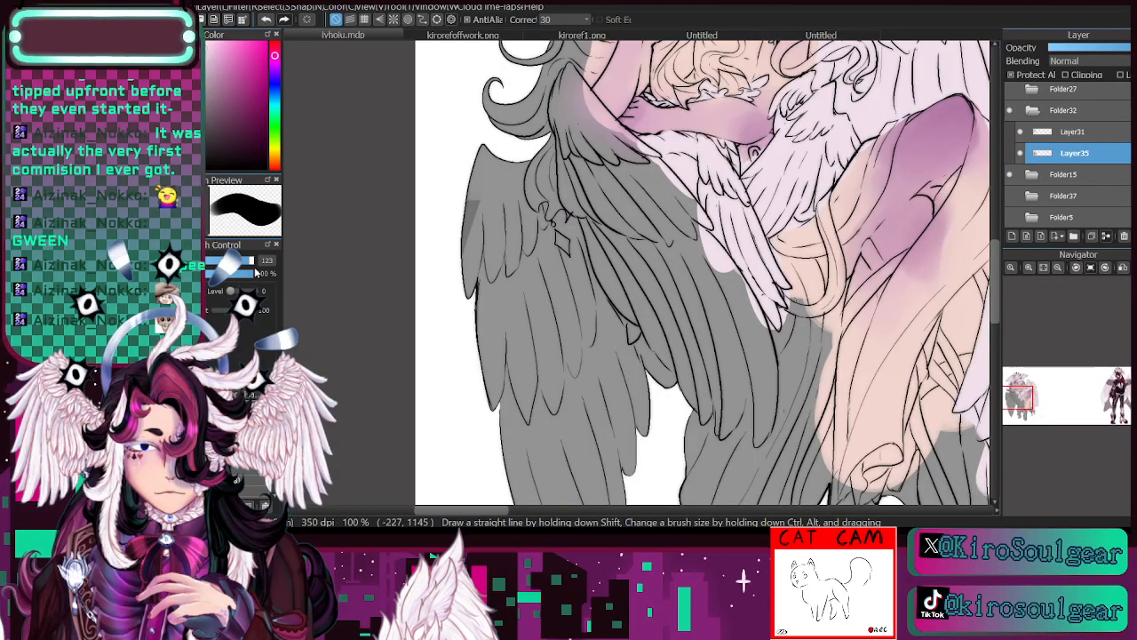
pyautogui.moveTo(486, 203)
pyautogui.mouseDown()
pyautogui.moveTo(485, 145)
pyautogui.moveTo(472, 459)
pyautogui.moveTo(587, 412)
pyautogui.moveTo(553, 511)
pyautogui.mouseUp()
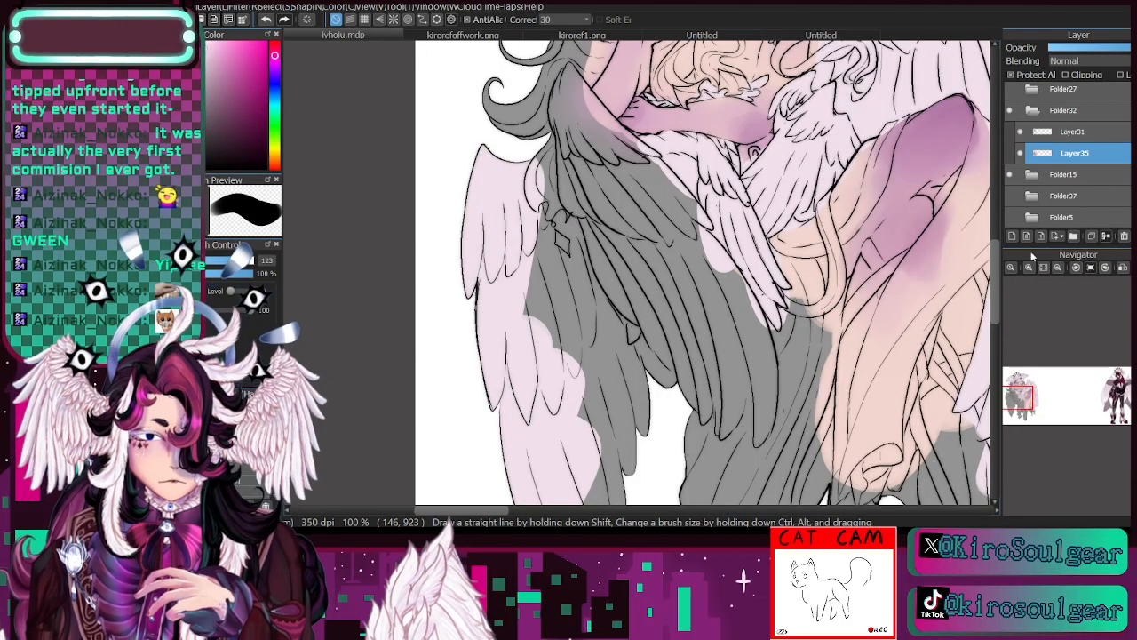
pyautogui.click(1059, 268)
pyautogui.moveTo(588, 305)
pyautogui.mouseDown()
pyautogui.moveTo(579, 522)
pyautogui.moveTo(621, 364)
pyautogui.moveTo(600, 331)
pyautogui.moveTo(632, 364)
pyautogui.moveTo(560, 300)
pyautogui.moveTo(590, 216)
pyautogui.moveTo(704, 378)
pyautogui.moveTo(645, 301)
pyautogui.moveTo(660, 264)
pyautogui.moveTo(713, 333)
pyautogui.moveTo(642, 220)
pyautogui.moveTo(664, 265)
pyautogui.moveTo(599, 203)
pyautogui.moveTo(585, 207)
pyautogui.moveTo(595, 220)
pyautogui.moveTo(586, 142)
pyautogui.moveTo(606, 226)
pyautogui.moveTo(616, 161)
pyautogui.moveTo(588, 140)
pyautogui.moveTo(636, 199)
pyautogui.mouseUp()
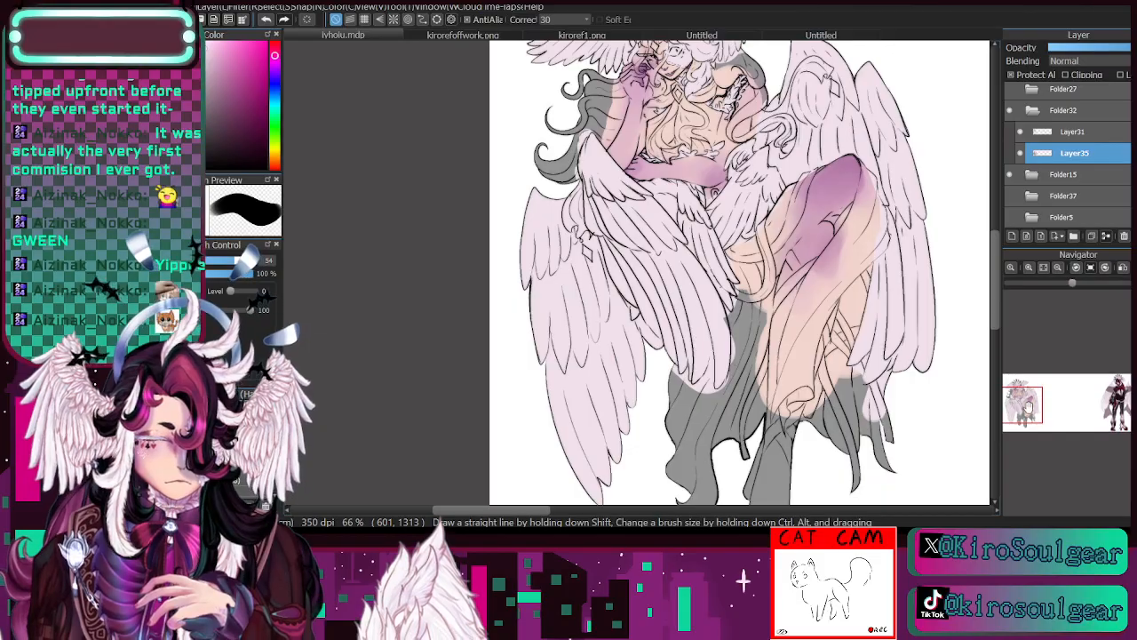
# - Compare the coloured wings with the character's wings and outfit in kirorefoffwork.png, and return to the drawing
pyautogui.moveTo(1028, 407); pyautogui.dragTo(1022, 400)
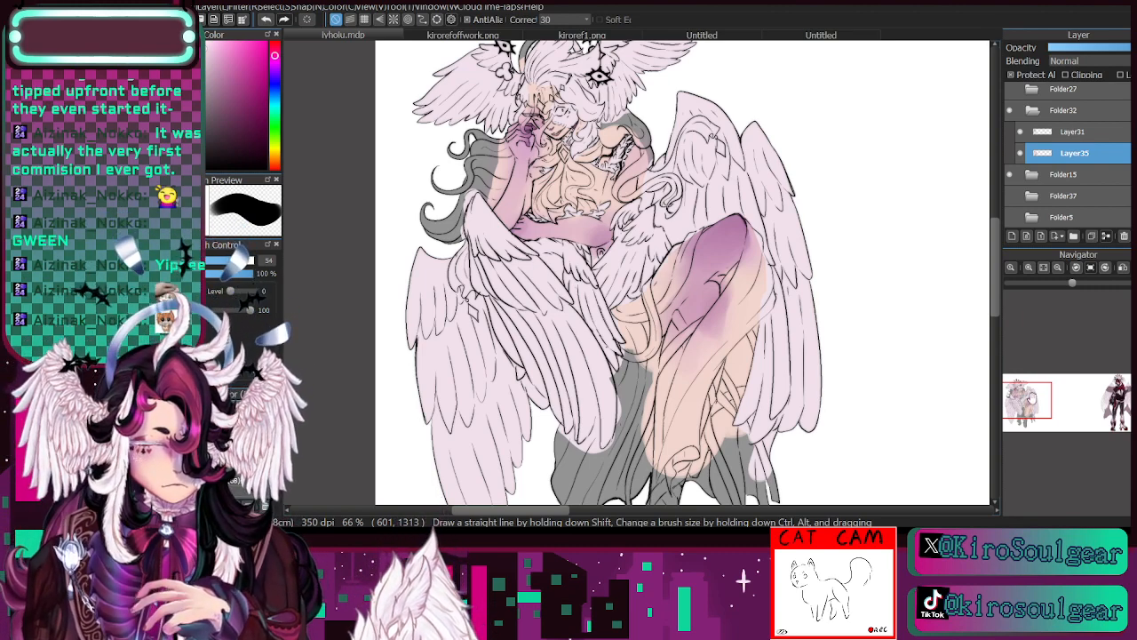
pyautogui.moveTo(1029, 397); pyautogui.dragTo(1022, 398)
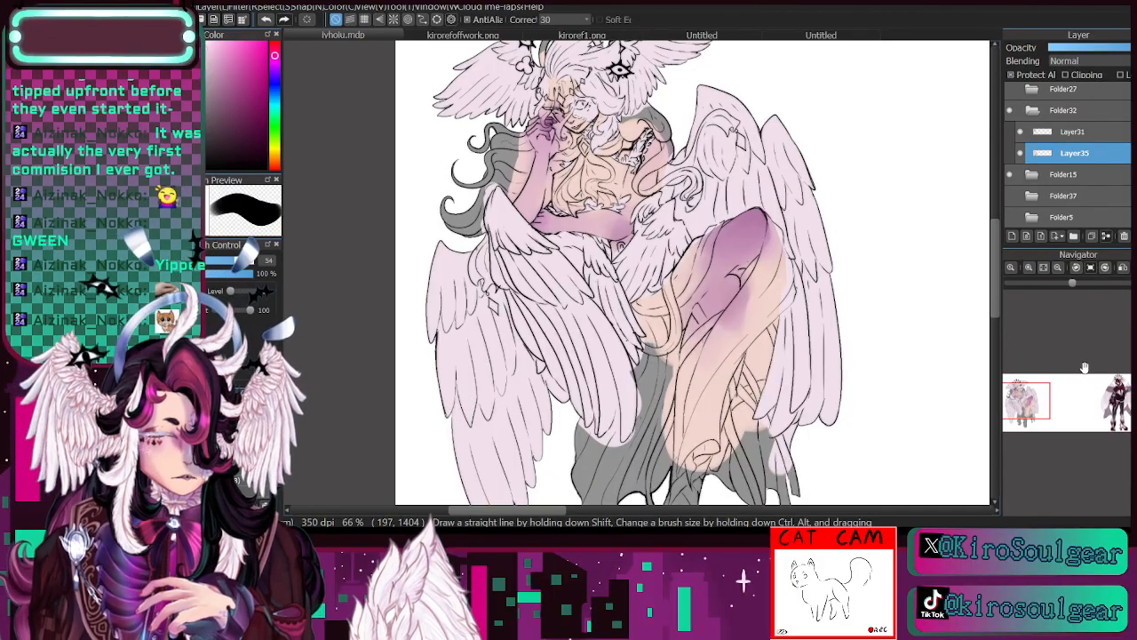
pyautogui.moveTo(1019, 405); pyautogui.dragTo(1022, 408)
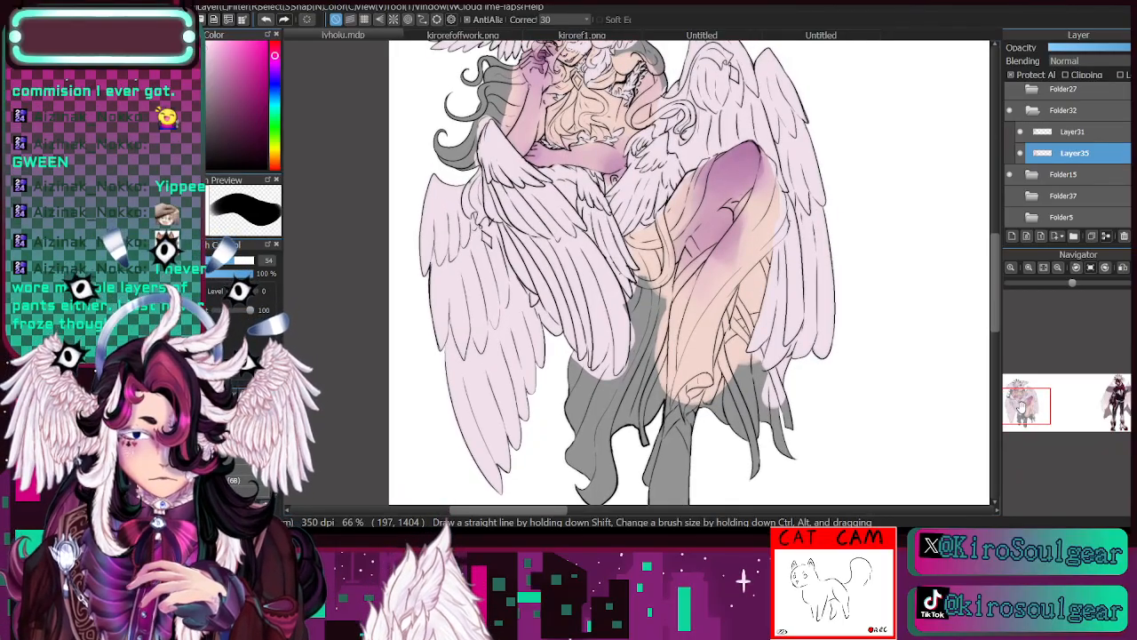
pyautogui.click(458, 36)
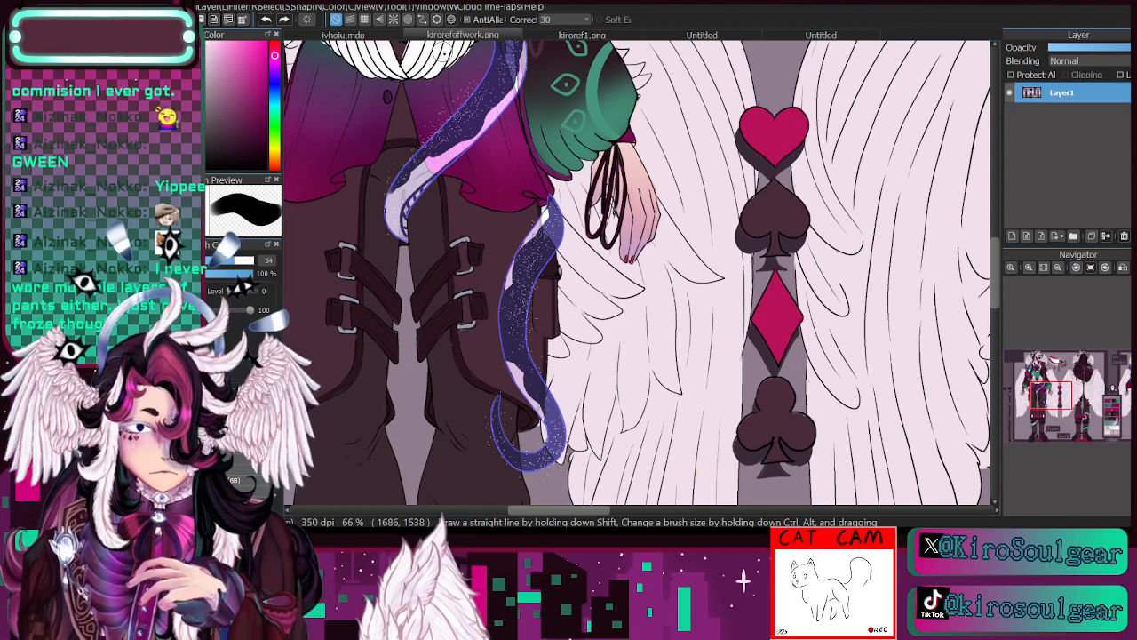
pyautogui.click(1060, 268)
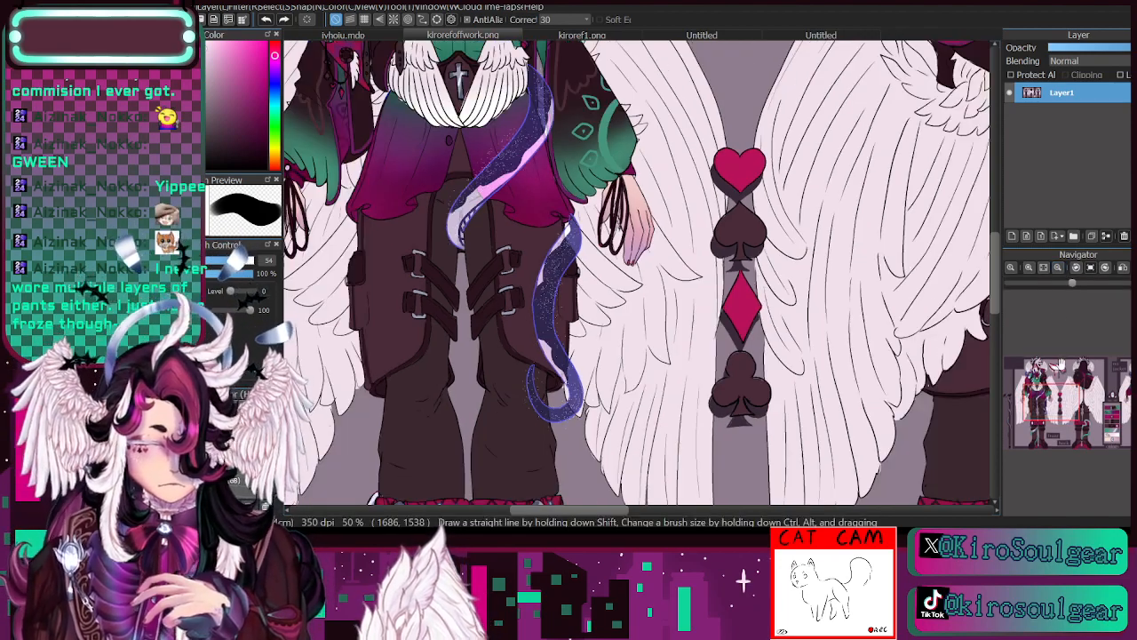
pyautogui.moveTo(1055, 384); pyautogui.dragTo(1041, 396)
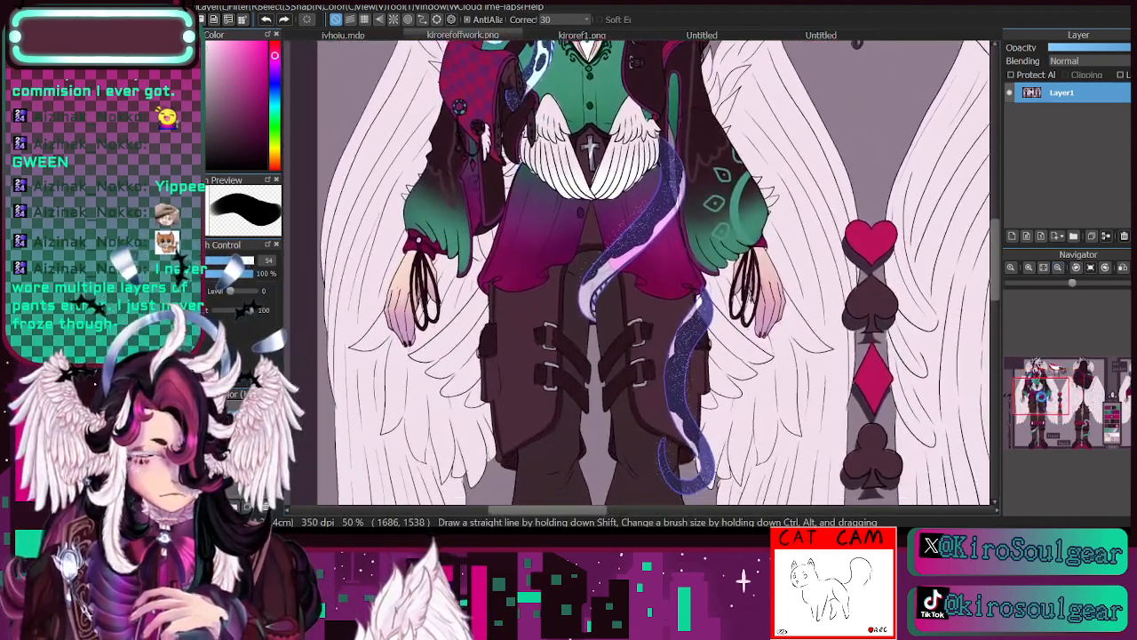
pyautogui.click(360, 36)
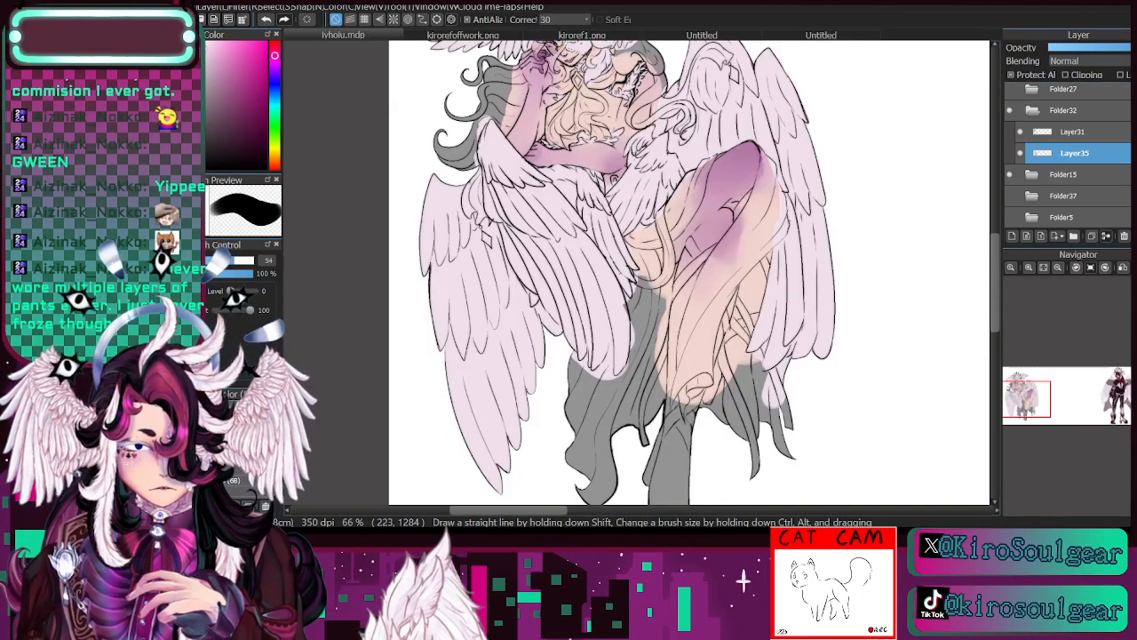
# - Lighten the lower feathers of the large wings on both sides with a soft brush enlarged to 343
pyautogui.click(239, 406)
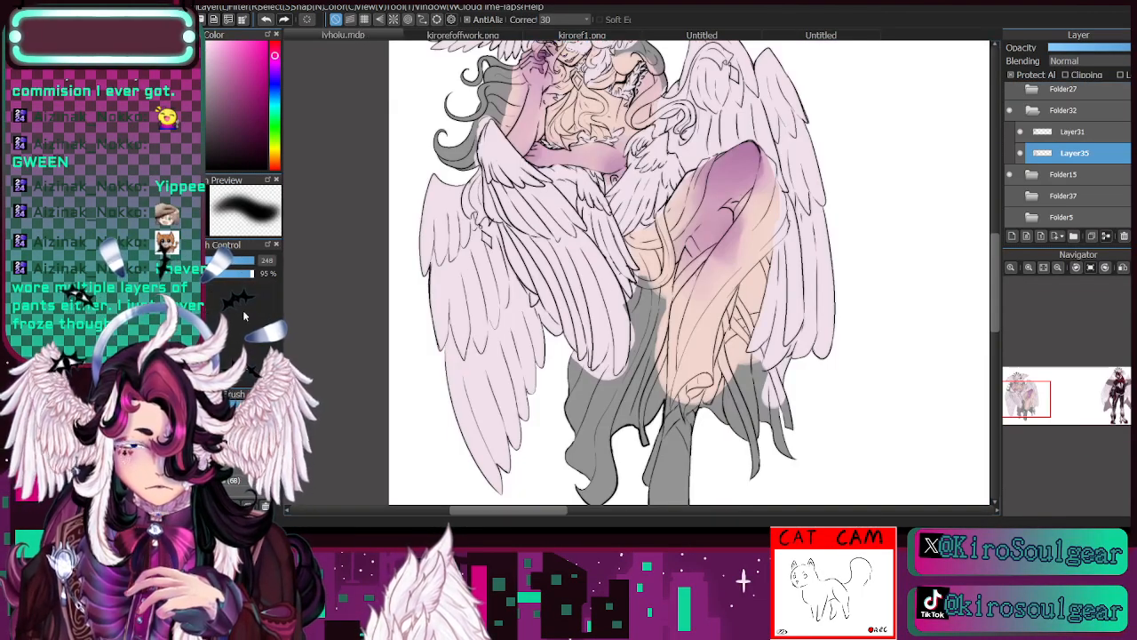
pyautogui.click(252, 260)
pyautogui.moveTo(487, 403)
pyautogui.mouseDown()
pyautogui.moveTo(495, 433)
pyautogui.moveTo(512, 441)
pyautogui.moveTo(502, 377)
pyautogui.mouseUp()
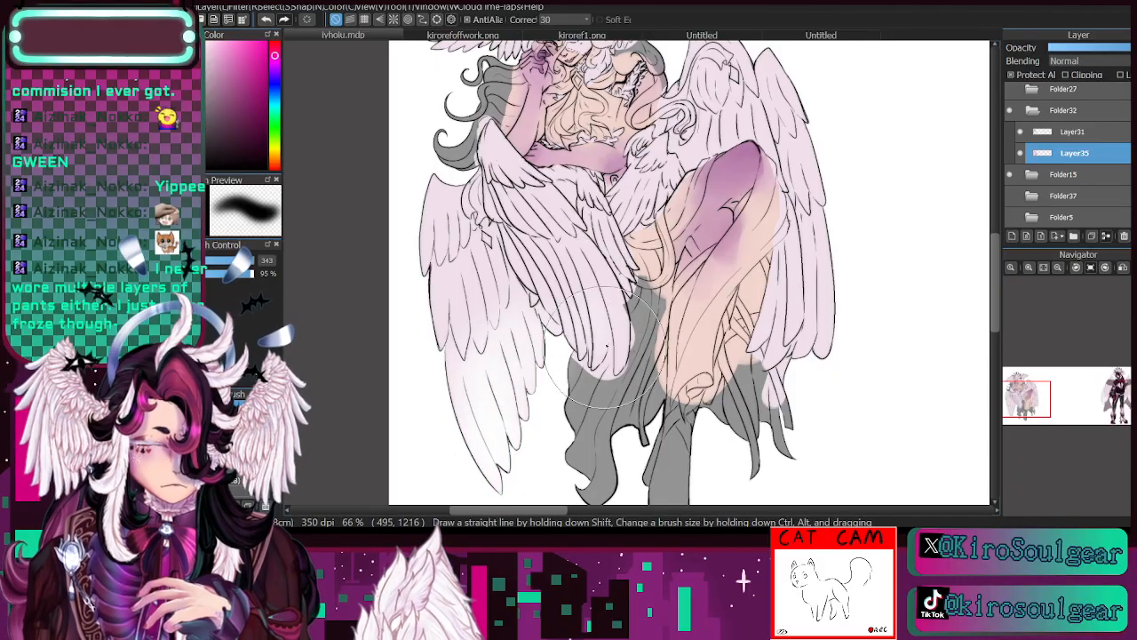
pyautogui.moveTo(600, 349); pyautogui.dragTo(576, 363)
pyautogui.moveTo(832, 283)
pyautogui.mouseDown()
pyautogui.moveTo(821, 335)
pyautogui.moveTo(775, 329)
pyautogui.mouseUp()
pyautogui.moveTo(1026, 405); pyautogui.dragTo(1021, 390)
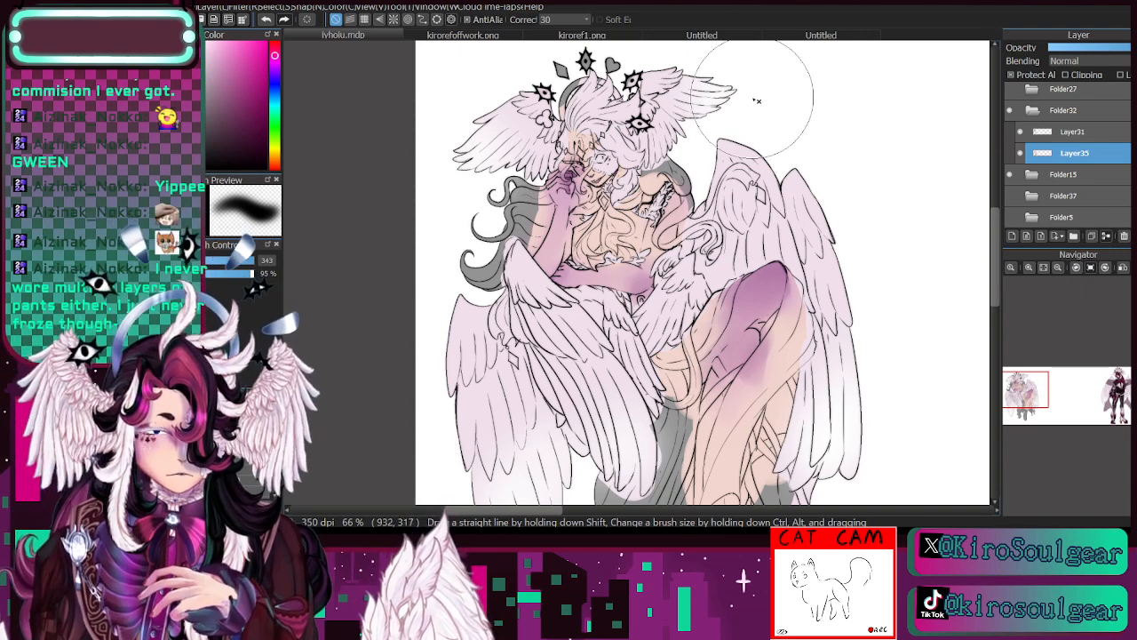
# - Check the figure with Layer35 hidden and shown again
pyautogui.moveTo(1023, 391)
pyautogui.mouseDown()
pyautogui.moveTo(1030, 407)
pyautogui.moveTo(1026, 397)
pyautogui.mouseUp()
pyautogui.click(1020, 153)
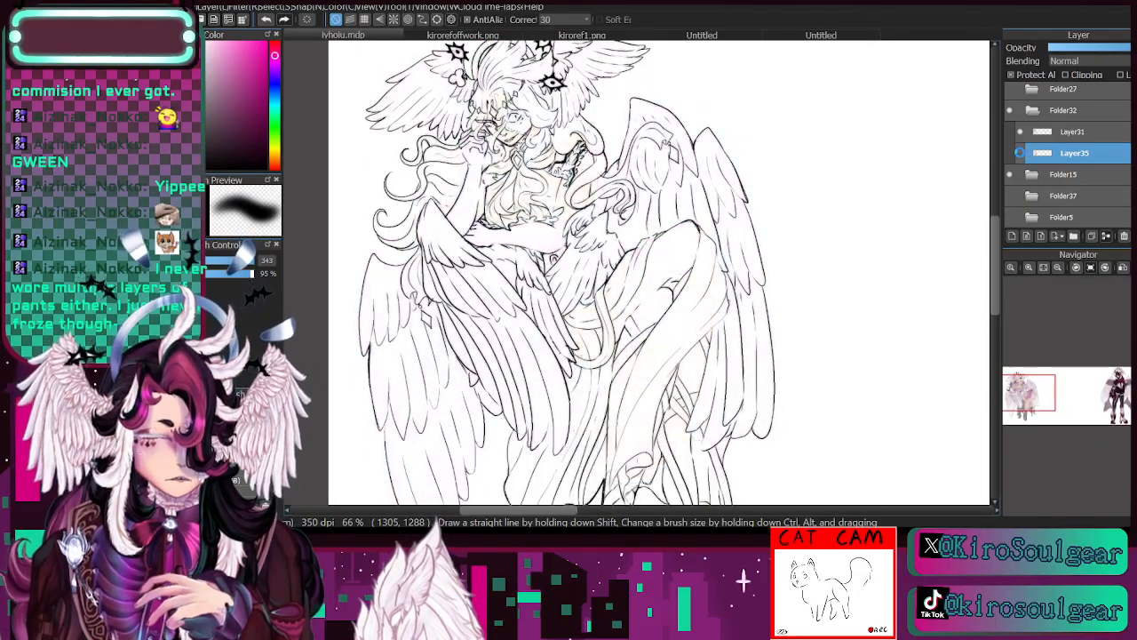
pyautogui.click(1020, 153)
# - Paint the eye beside the raised hand white with a thin brush of size 11.9
pyautogui.click(1028, 267)
pyautogui.click(1028, 267)
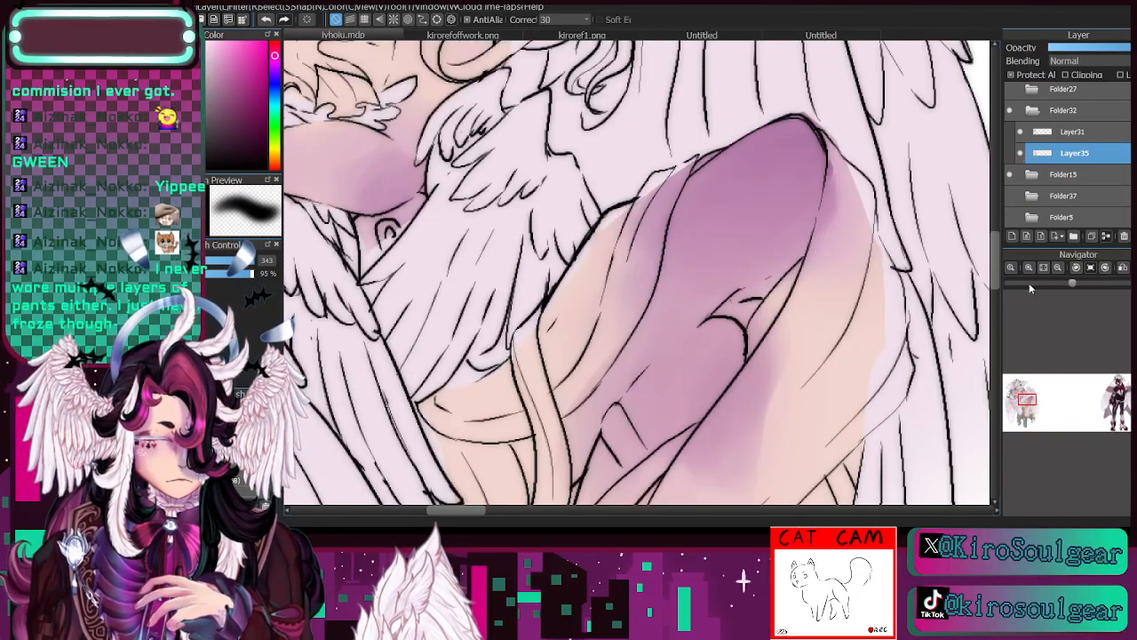
pyautogui.moveTo(1025, 397); pyautogui.dragTo(1021, 388)
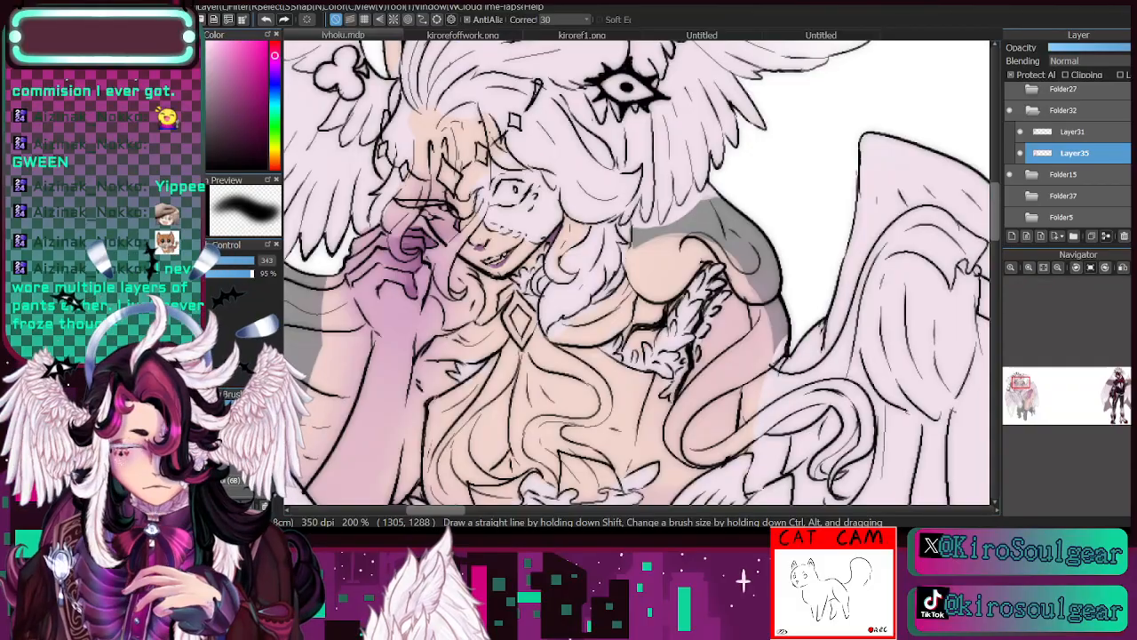
pyautogui.click(232, 407)
pyautogui.moveTo(436, 210); pyautogui.dragTo(442, 213)
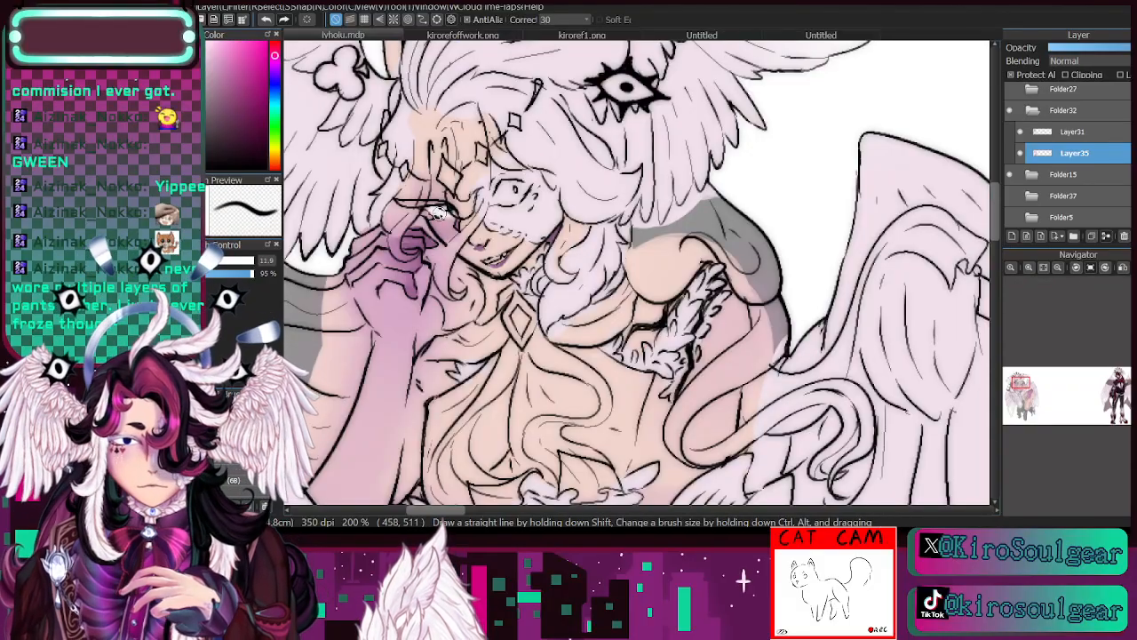
# - Switch to a harder brush at size 9.2 and 100% opacity, and check the eye with Layer35 hidden and shown again
pyautogui.press('i')
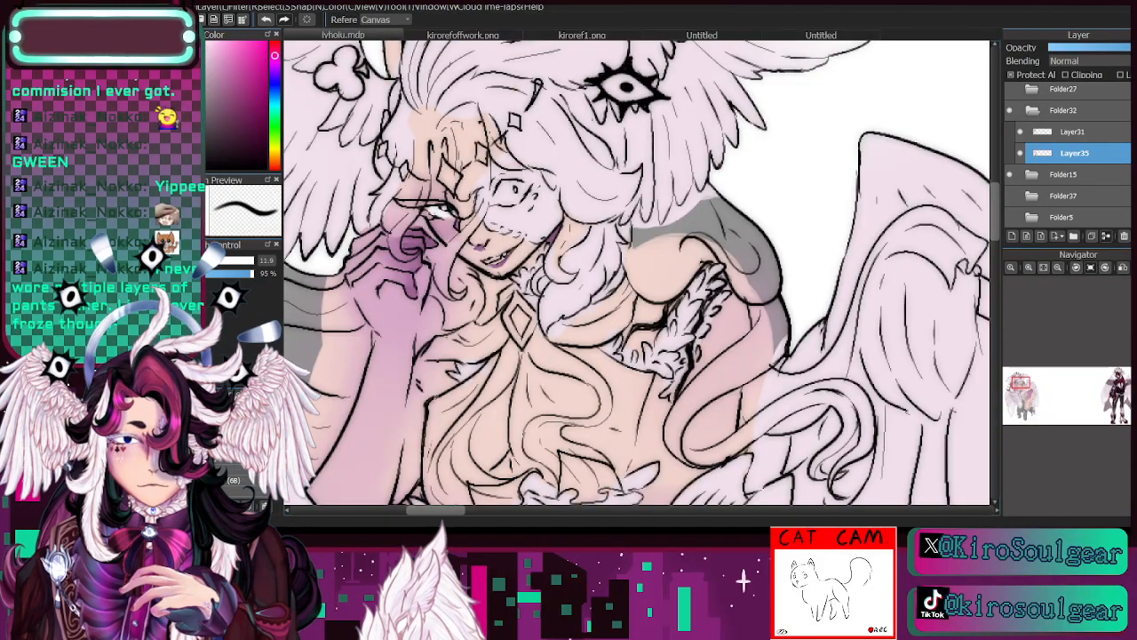
pyautogui.press('b')
pyautogui.click(235, 393)
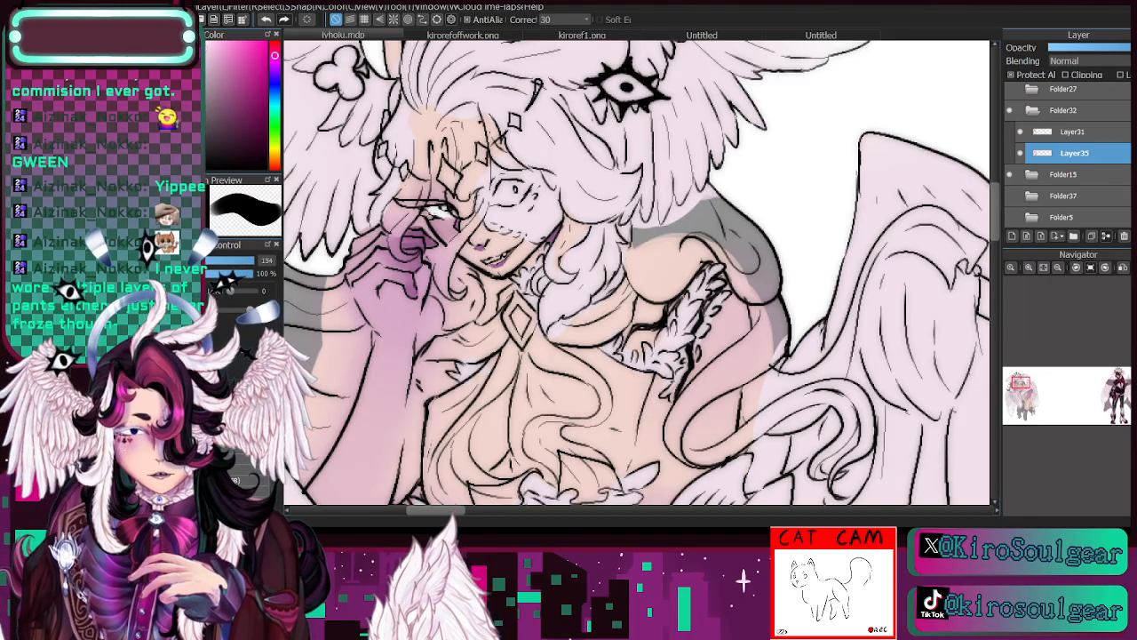
pyautogui.moveTo(208, 264); pyautogui.dragTo(208, 264)
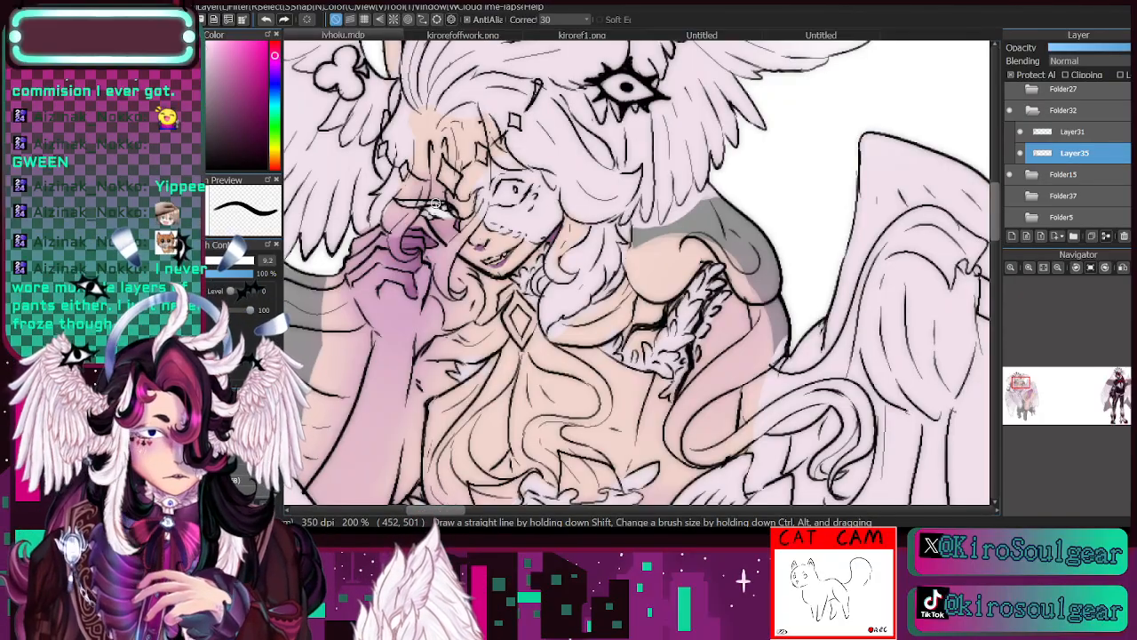
pyautogui.click(1021, 153)
pyautogui.click(1021, 153)
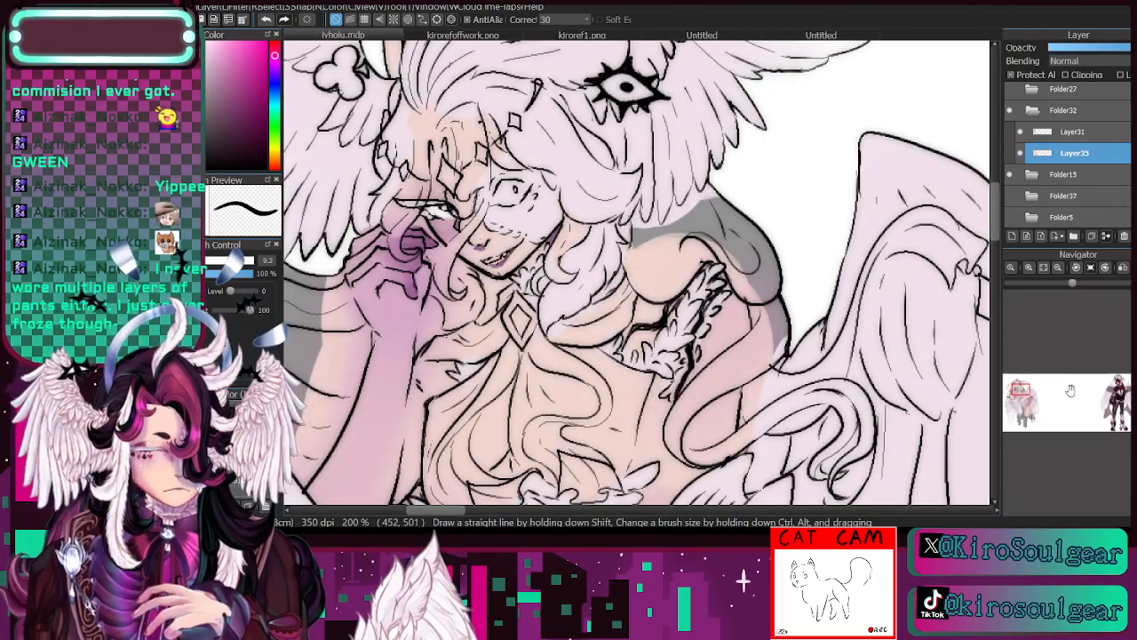
# - Sample the halo's blue-grey from kirorefoffwork.png and paint the halo behind the figure's head with it
pyautogui.moveTo(1020, 389); pyautogui.dragTo(1039, 366)
pyautogui.click(471, 36)
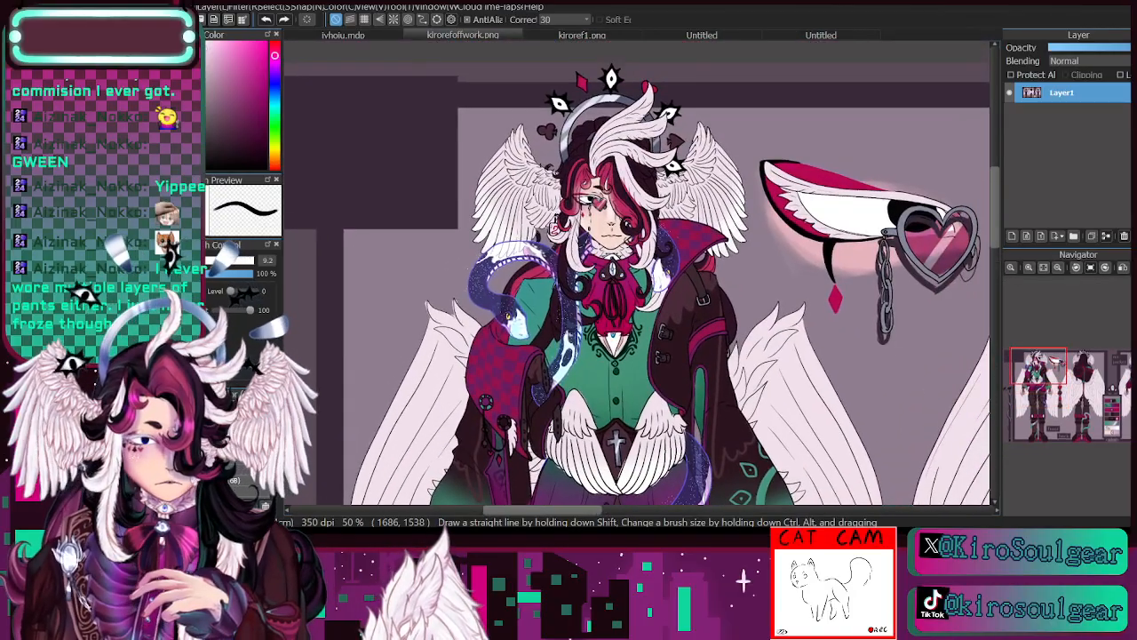
pyautogui.press('i')
pyautogui.click(626, 95)
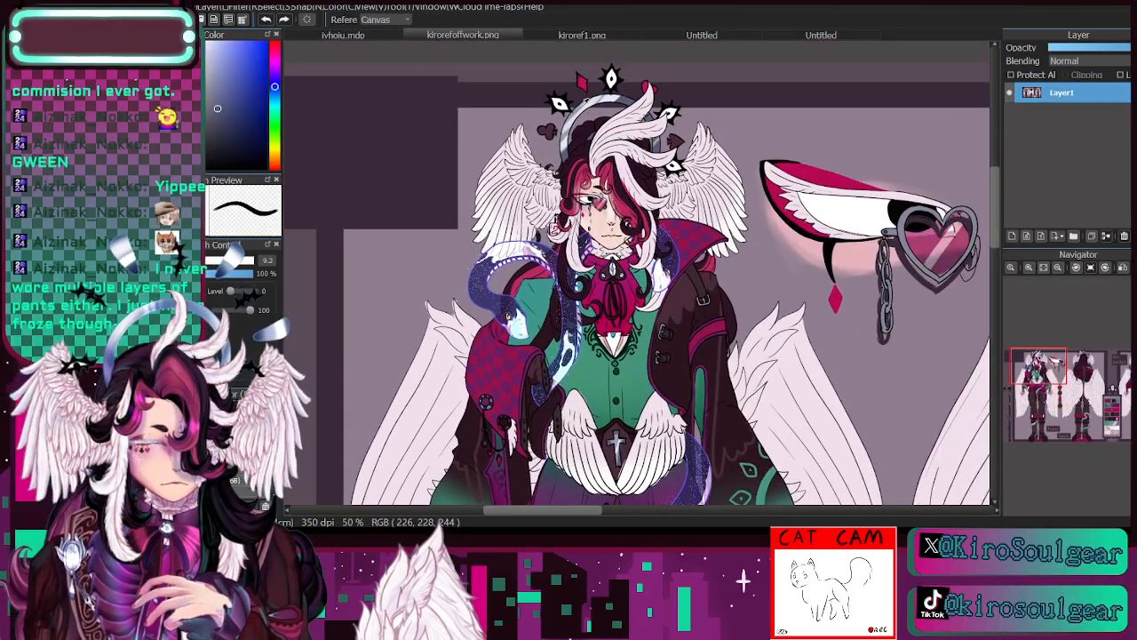
pyautogui.click(345, 36)
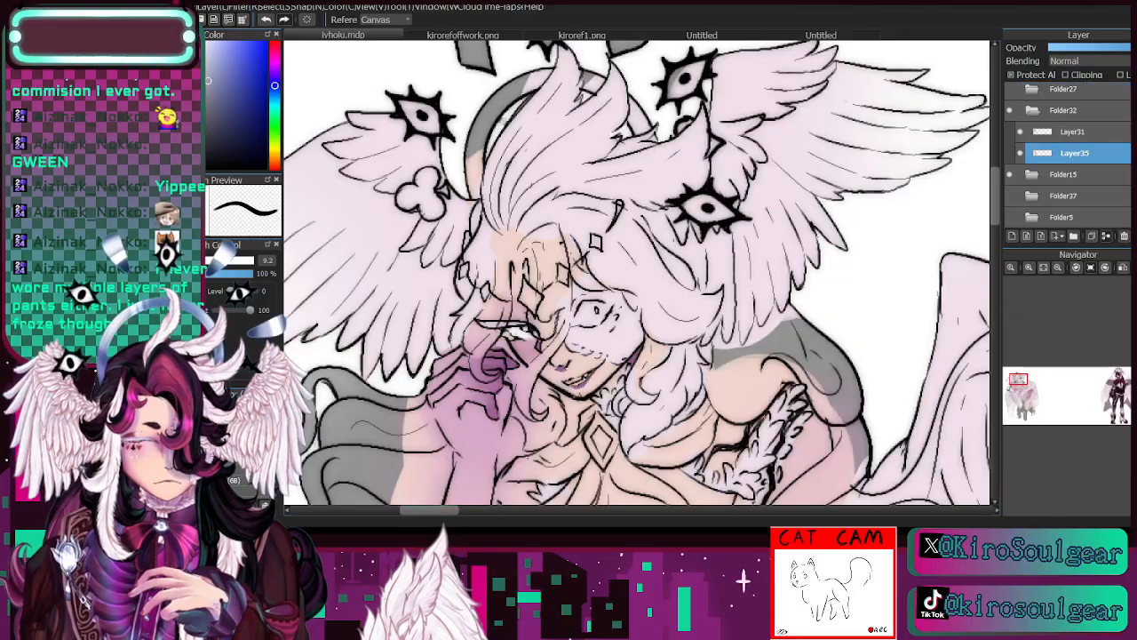
pyautogui.press('b')
pyautogui.moveTo(477, 160)
pyautogui.mouseDown()
pyautogui.moveTo(474, 191)
pyautogui.moveTo(483, 144)
pyautogui.moveTo(476, 195)
pyautogui.moveTo(492, 107)
pyautogui.moveTo(468, 175)
pyautogui.moveTo(507, 87)
pyautogui.moveTo(485, 134)
pyautogui.moveTo(549, 59)
pyautogui.moveTo(589, 86)
pyautogui.mouseUp()
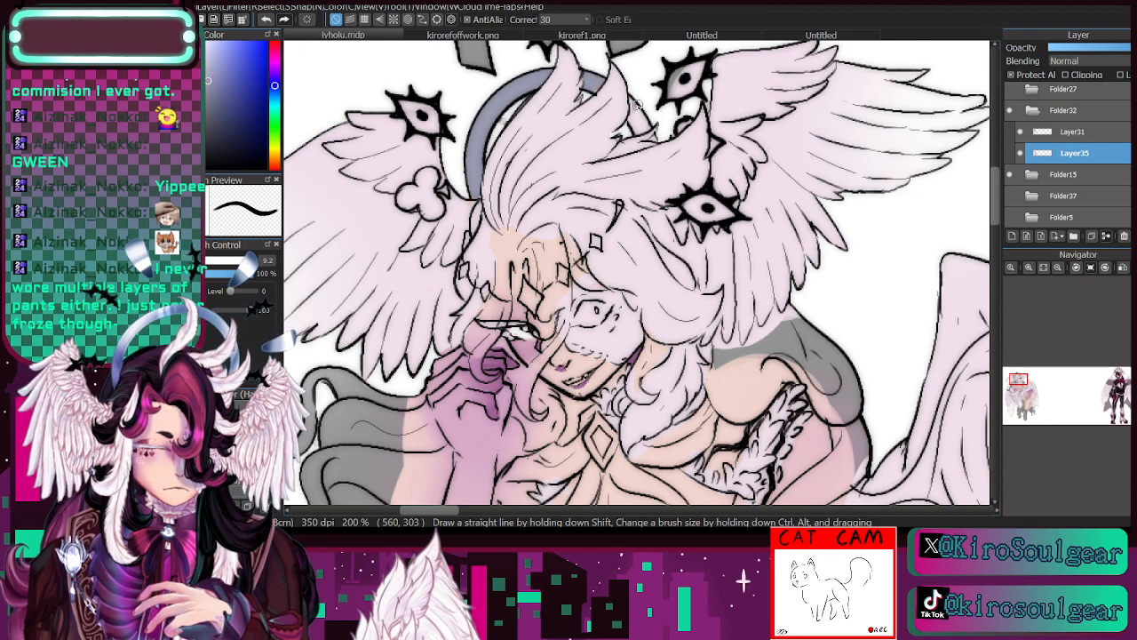
pyautogui.moveTo(635, 131); pyautogui.dragTo(636, 118)
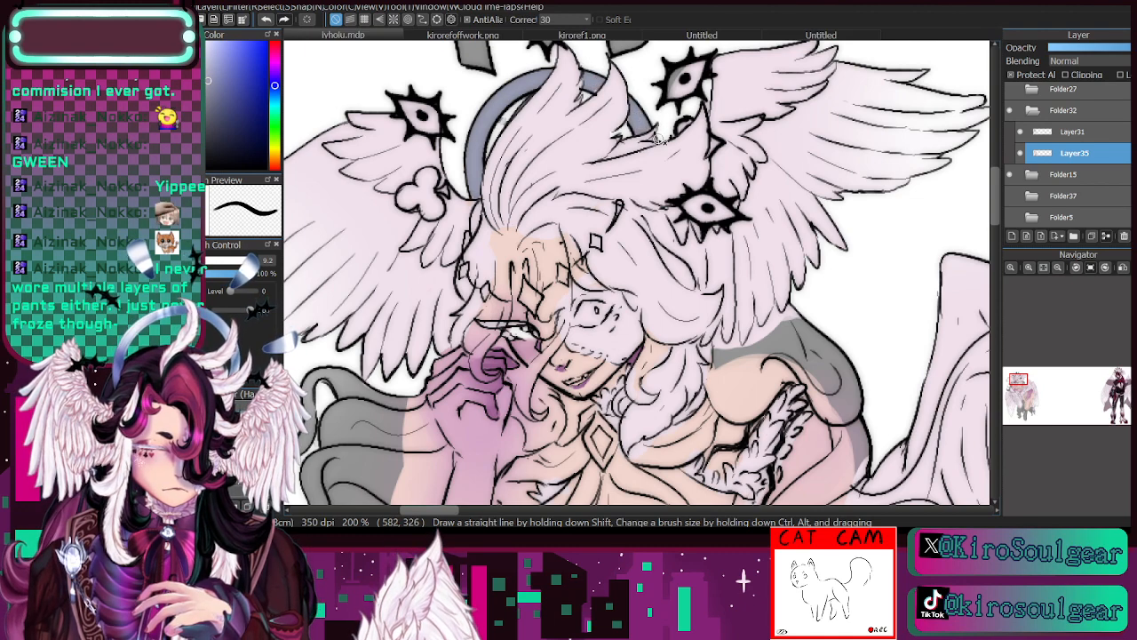
# - Sample the dark maroon from kirorefoffwork.png and paint the club and spade ornaments around the halo at brush size 13.4
pyautogui.click(1057, 268)
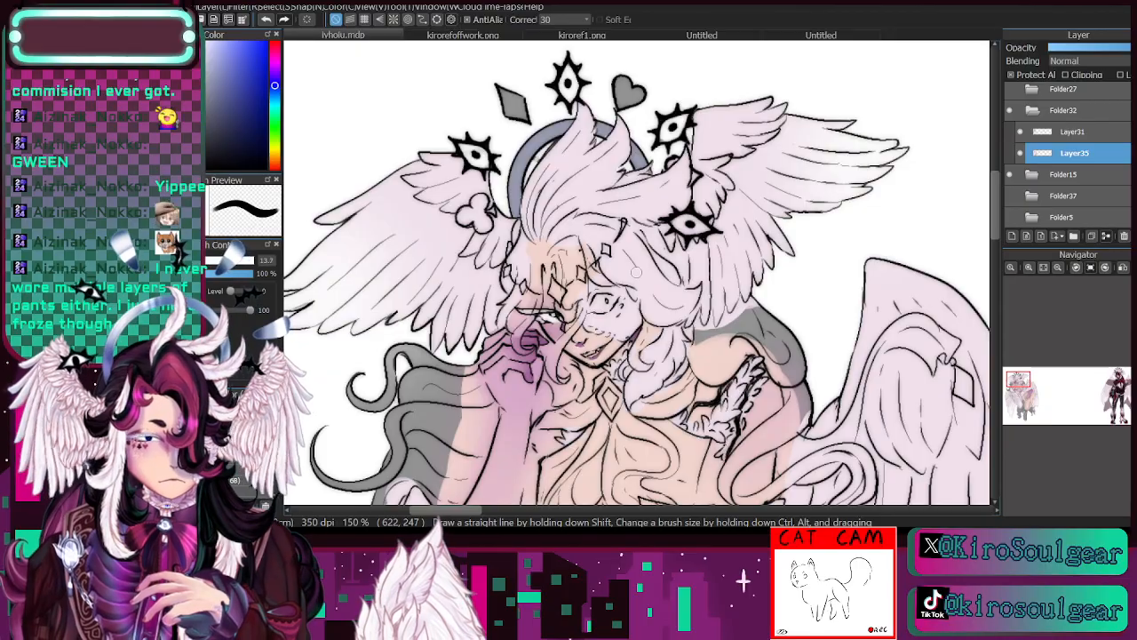
pyautogui.press('[')
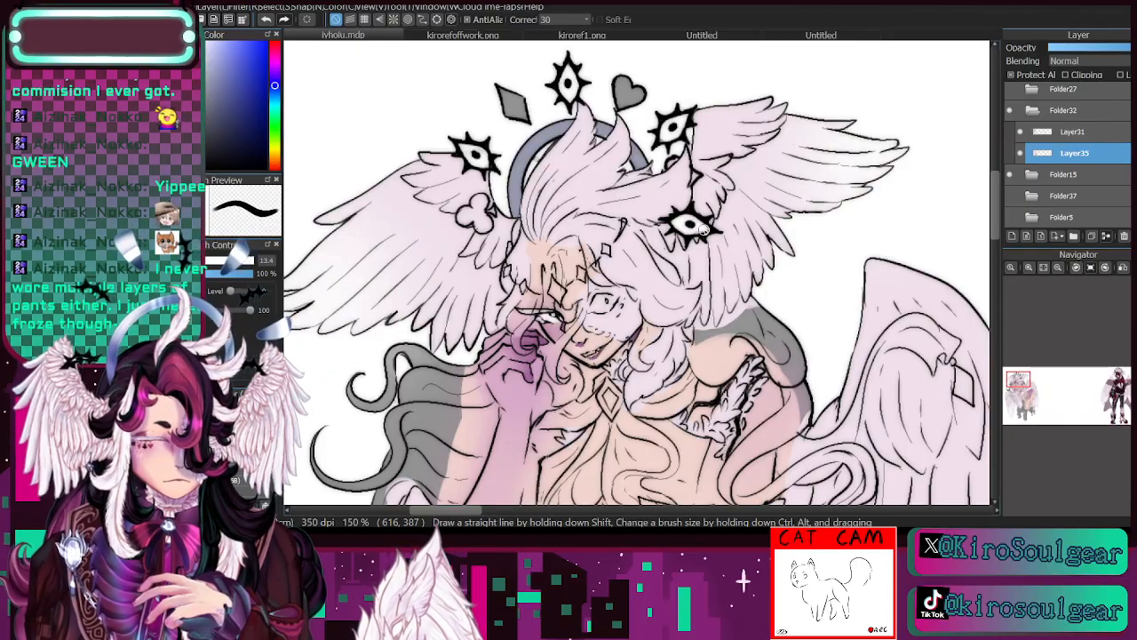
pyautogui.click(1029, 267)
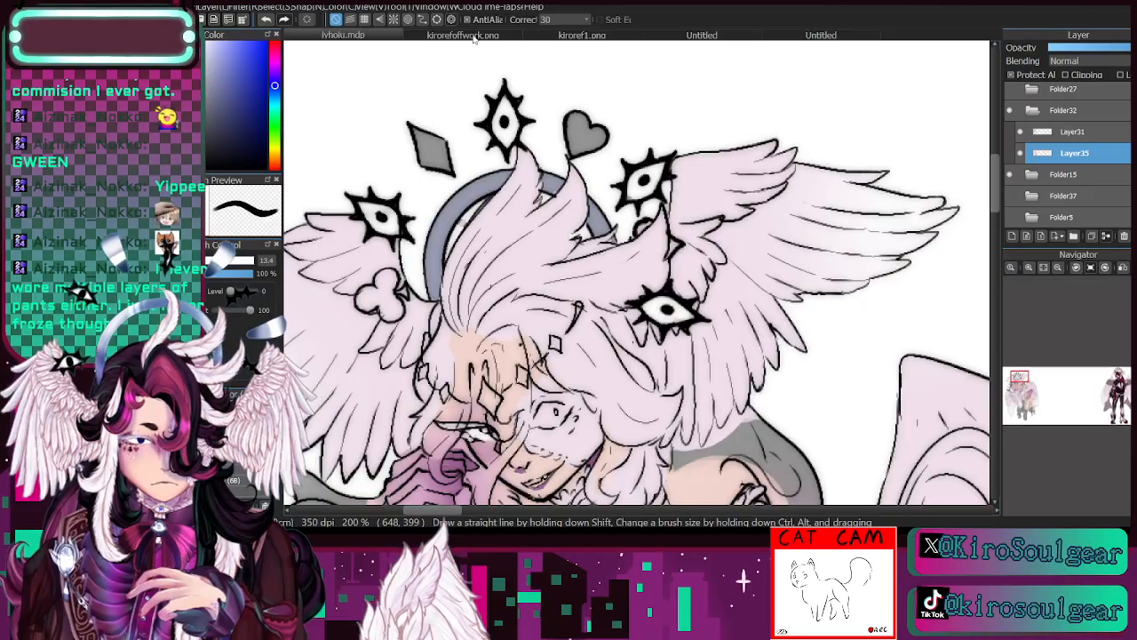
pyautogui.click(476, 36)
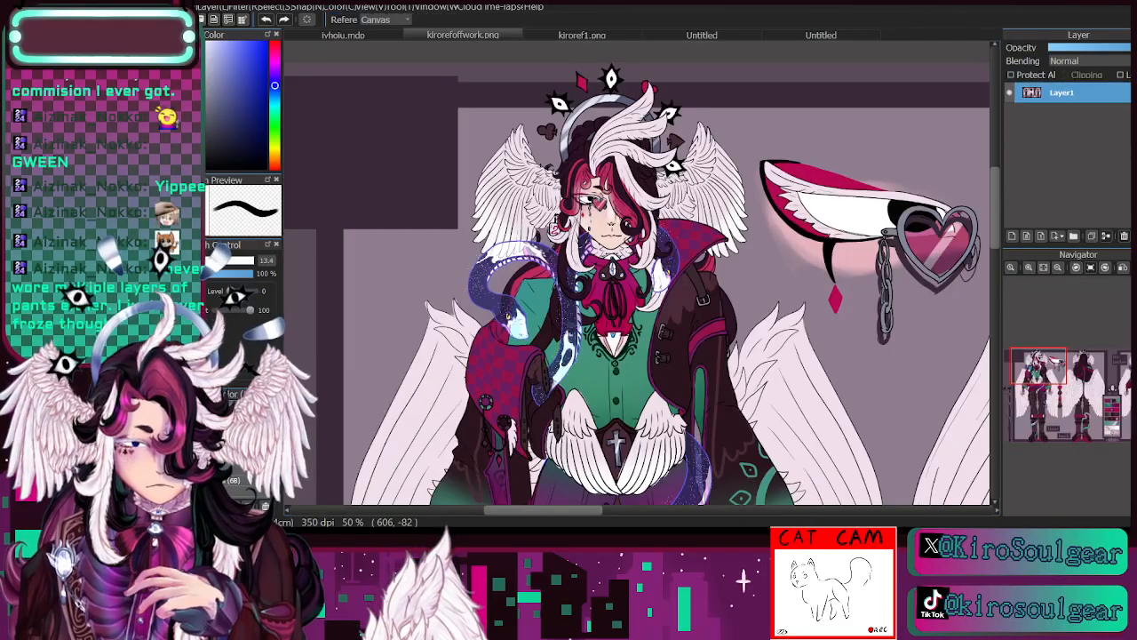
pyautogui.click(344, 36)
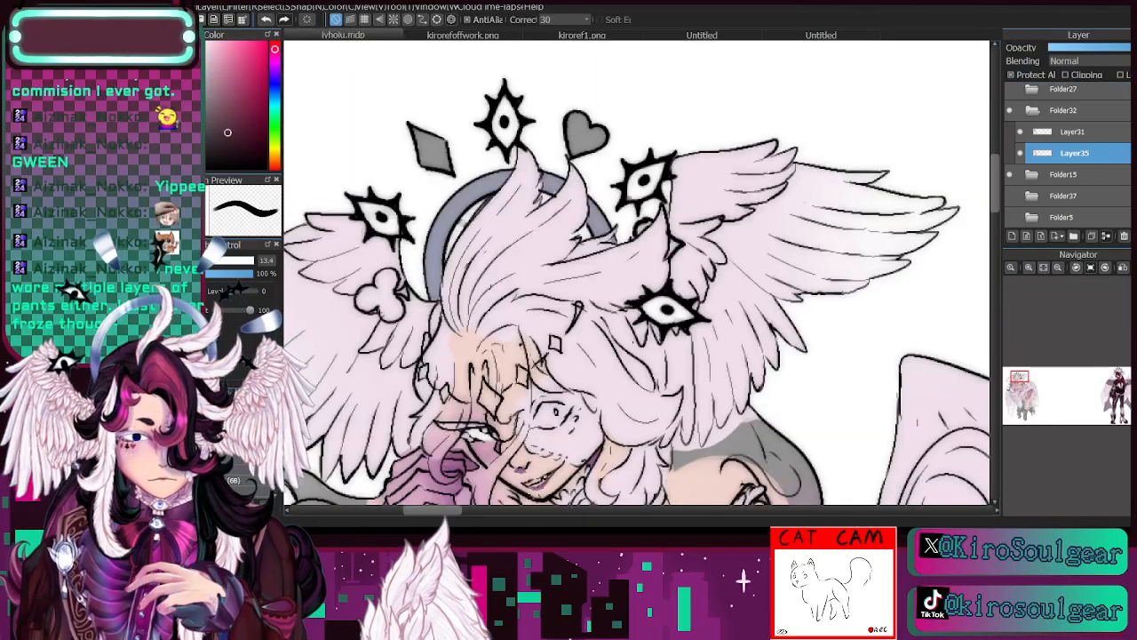
pyautogui.moveTo(363, 306)
pyautogui.mouseDown()
pyautogui.moveTo(382, 298)
pyautogui.moveTo(388, 272)
pyautogui.moveTo(395, 312)
pyautogui.moveTo(402, 287)
pyautogui.mouseUp()
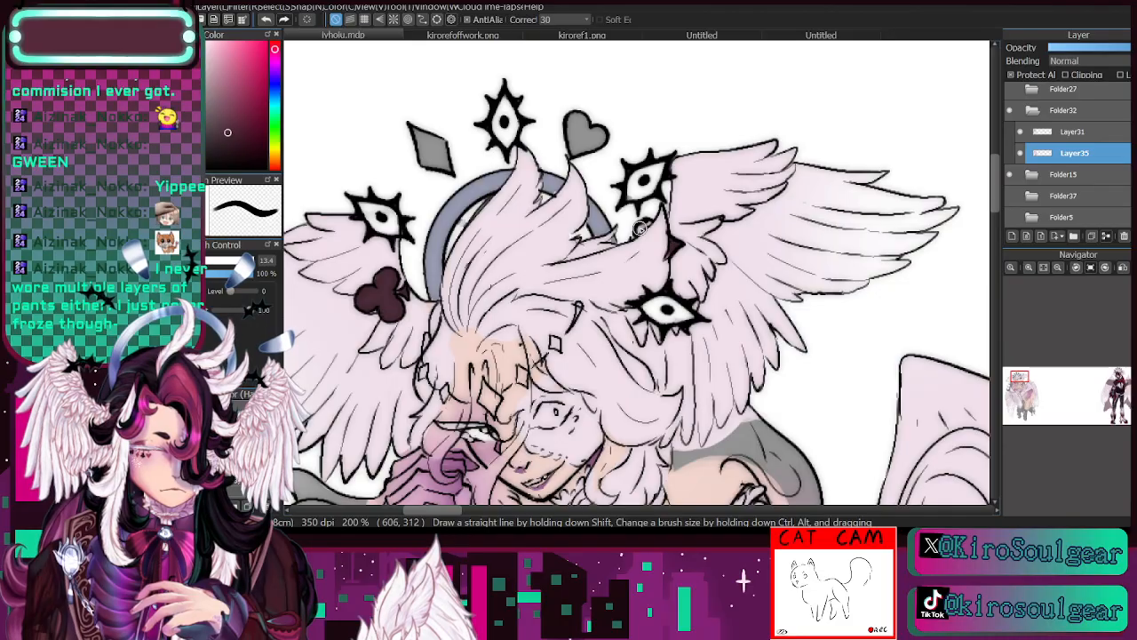
# - Sample the crimson from kirorefoffwork.png and fill the diamond and heart ornaments above the halo
pyautogui.click(463, 36)
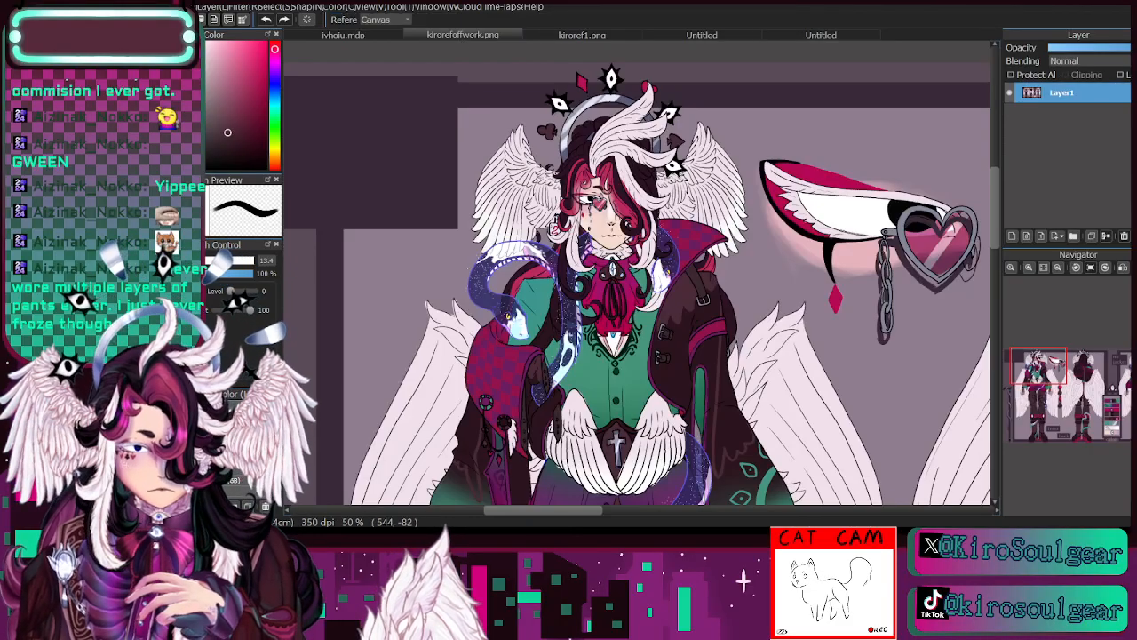
pyautogui.click(293, 36)
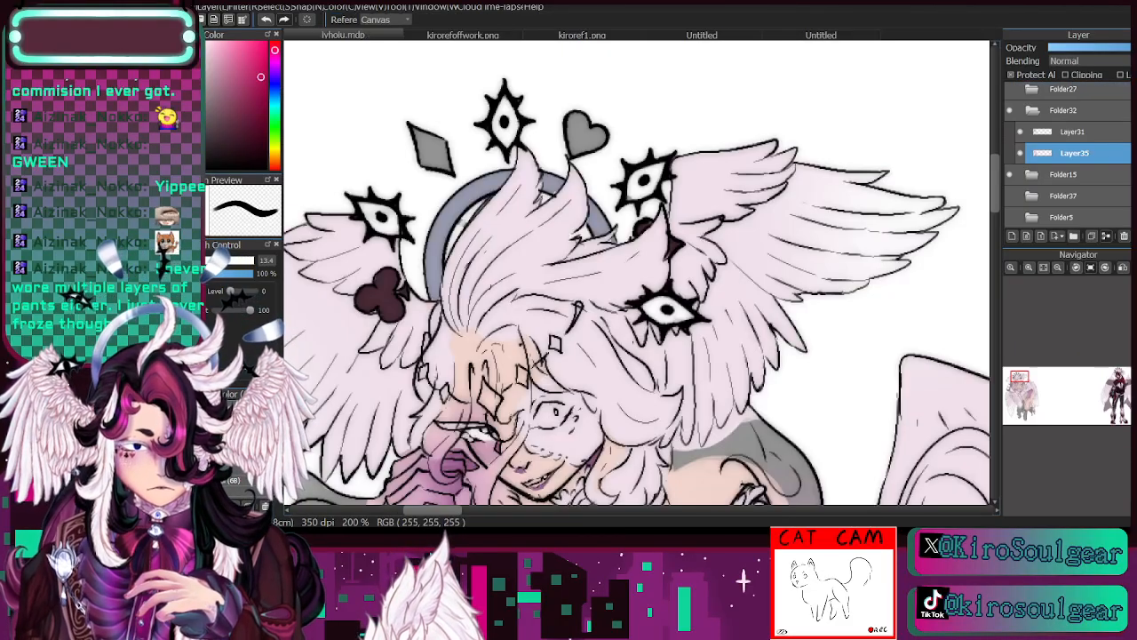
pyautogui.press('b')
pyautogui.moveTo(415, 133)
pyautogui.mouseDown()
pyautogui.moveTo(442, 178)
pyautogui.moveTo(447, 164)
pyautogui.mouseUp()
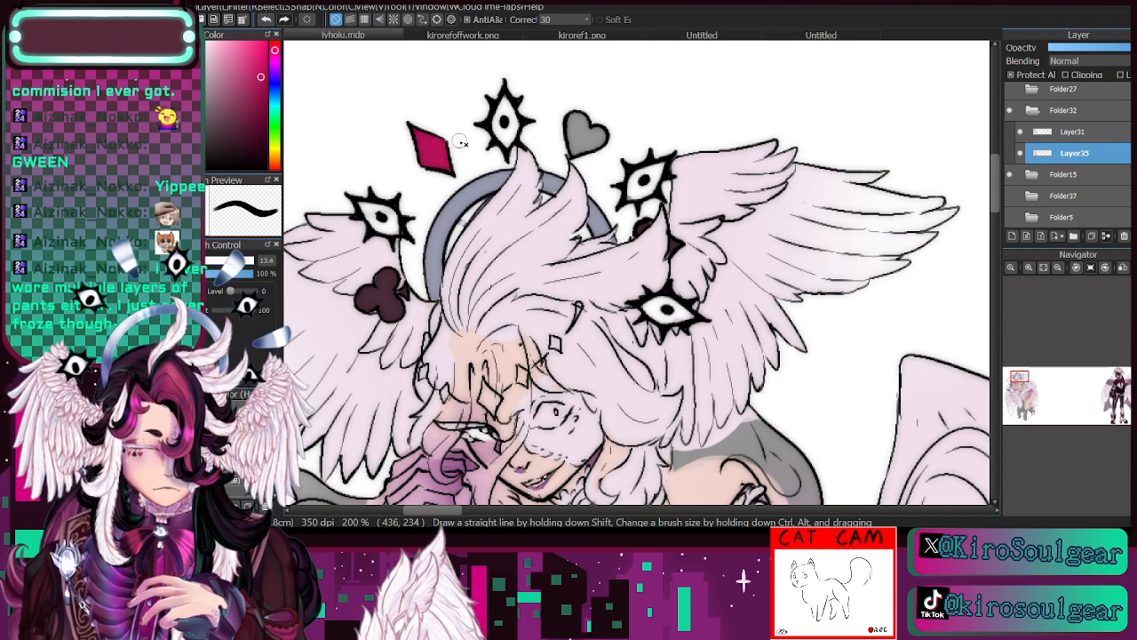
pyautogui.moveTo(573, 122); pyautogui.dragTo(594, 141)
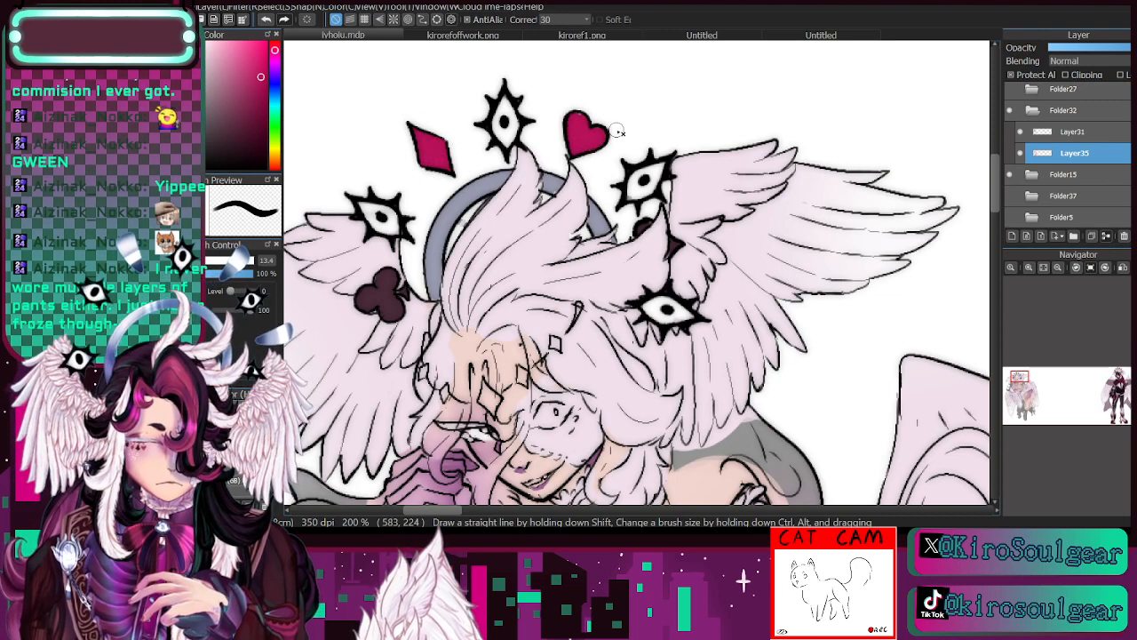
# - Sample the dark plum hair colour from kirorefoffwork.png and return to the drawing with the brush reduced to size 7.5
pyautogui.moveTo(1018, 389); pyautogui.dragTo(1018, 387)
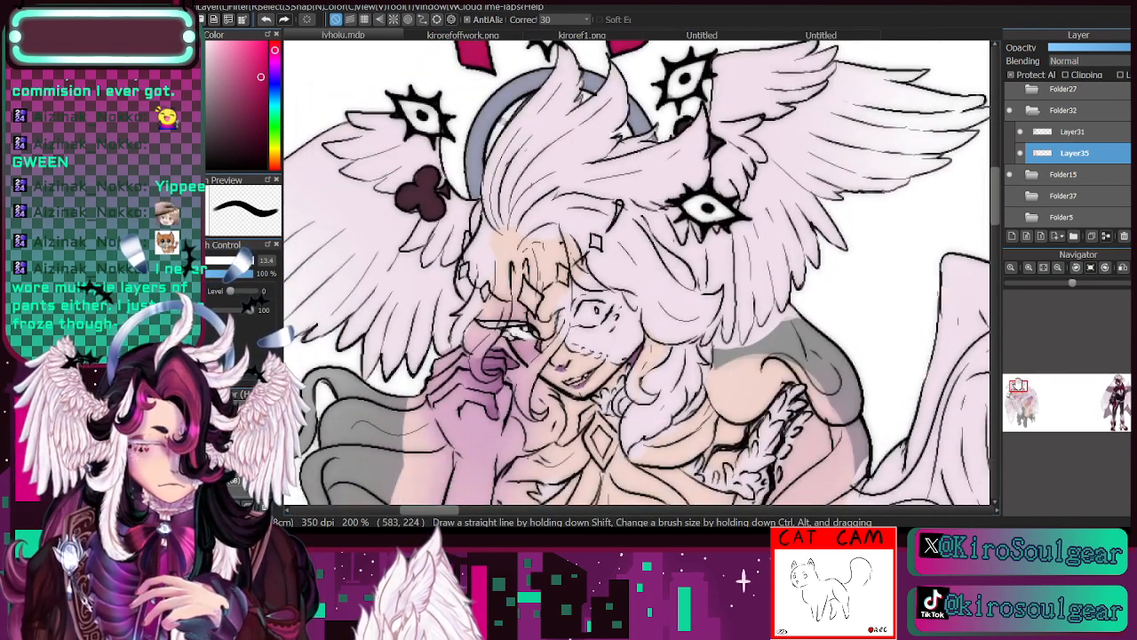
pyautogui.press('[')
pyautogui.press('[')
pyautogui.press('[')
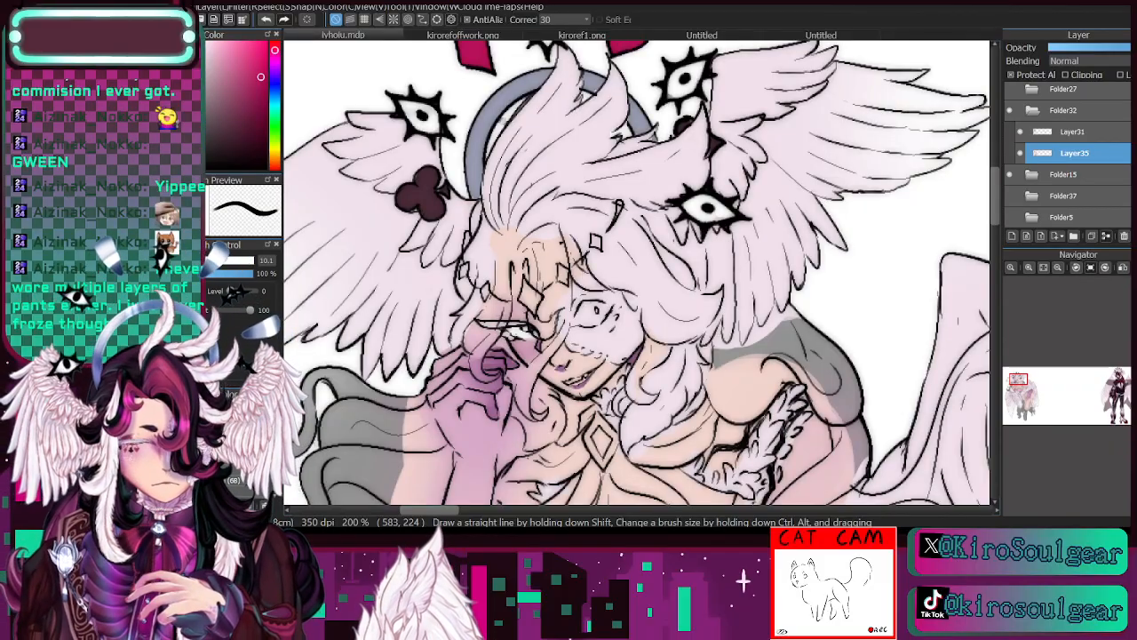
pyautogui.click(476, 37)
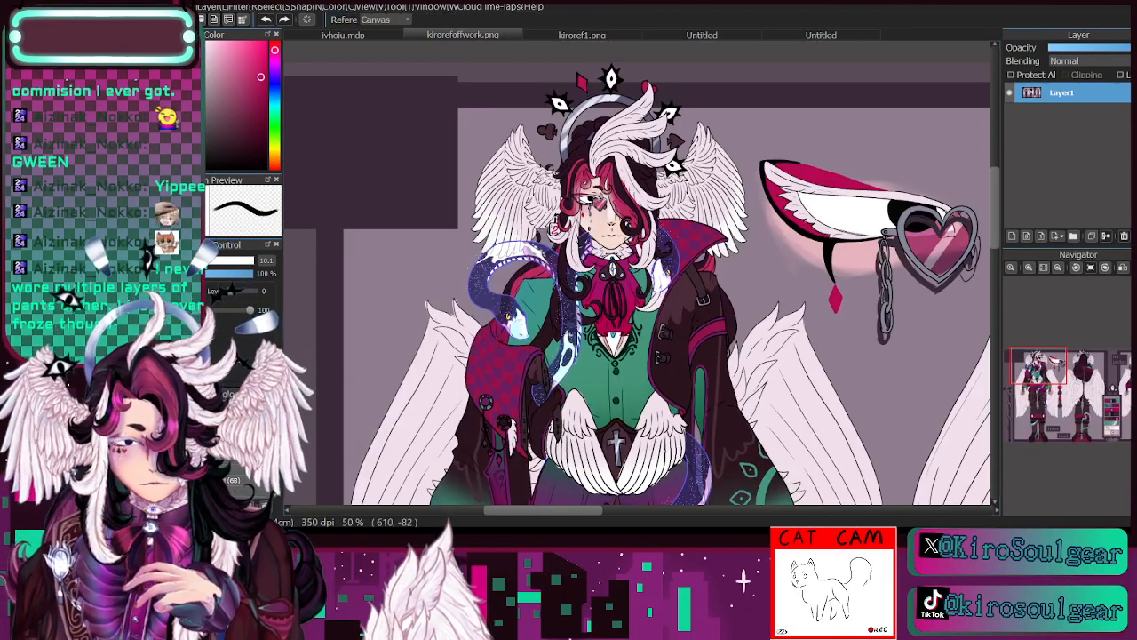
pyautogui.keyDown('alt'); pyautogui.click(620, 178); pyautogui.keyUp('alt')
pyautogui.click(322, 36)
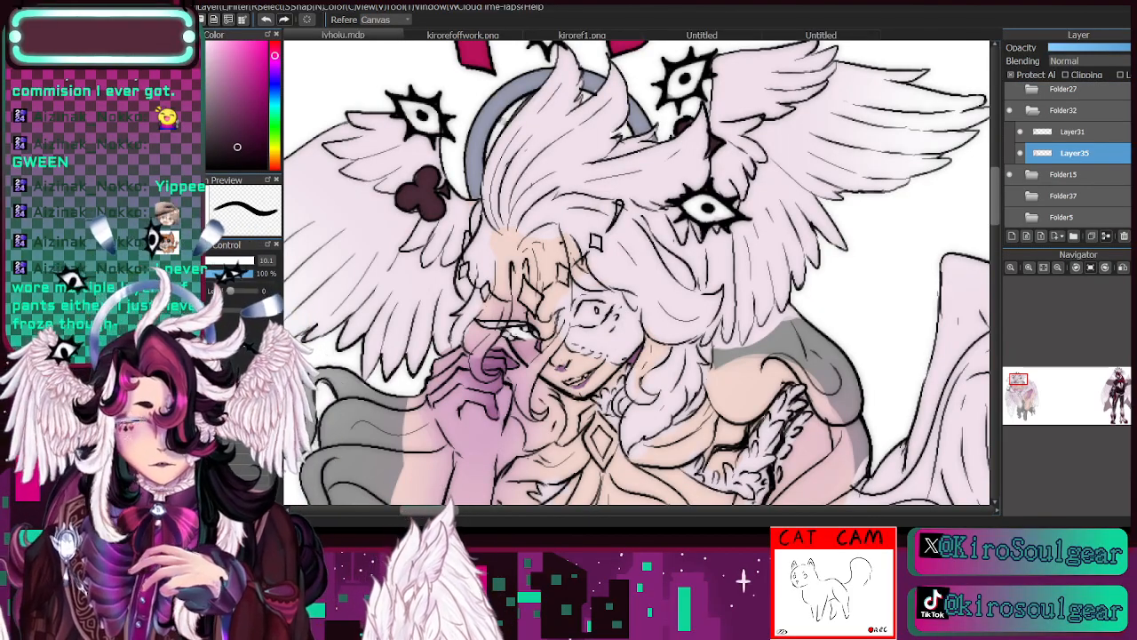
pyautogui.press('b')
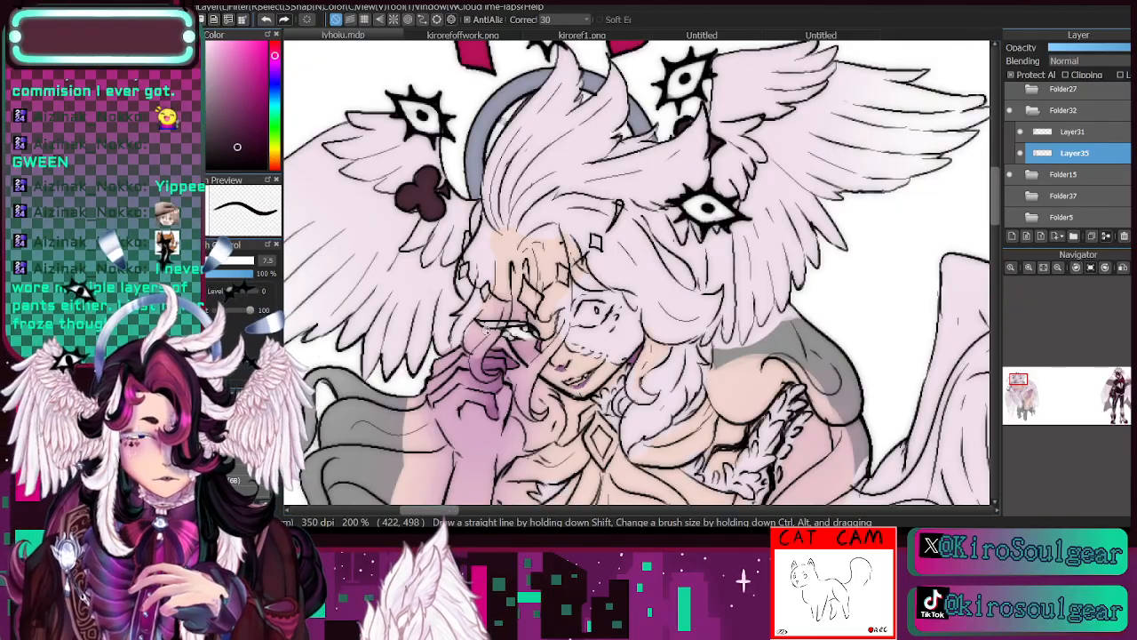
# - Fill the long curling hair behind the raised arm with dark plum, using an enlarged brush for the broad areas
pyautogui.click(1057, 267)
pyautogui.click(1058, 268)
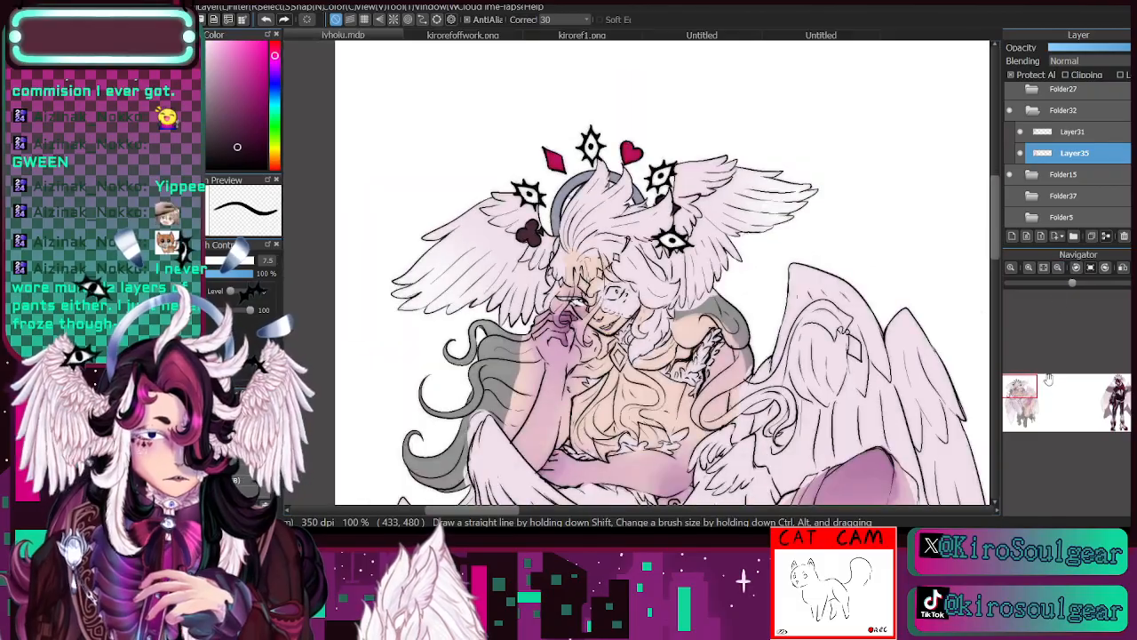
pyautogui.moveTo(1030, 392); pyautogui.dragTo(1023, 389)
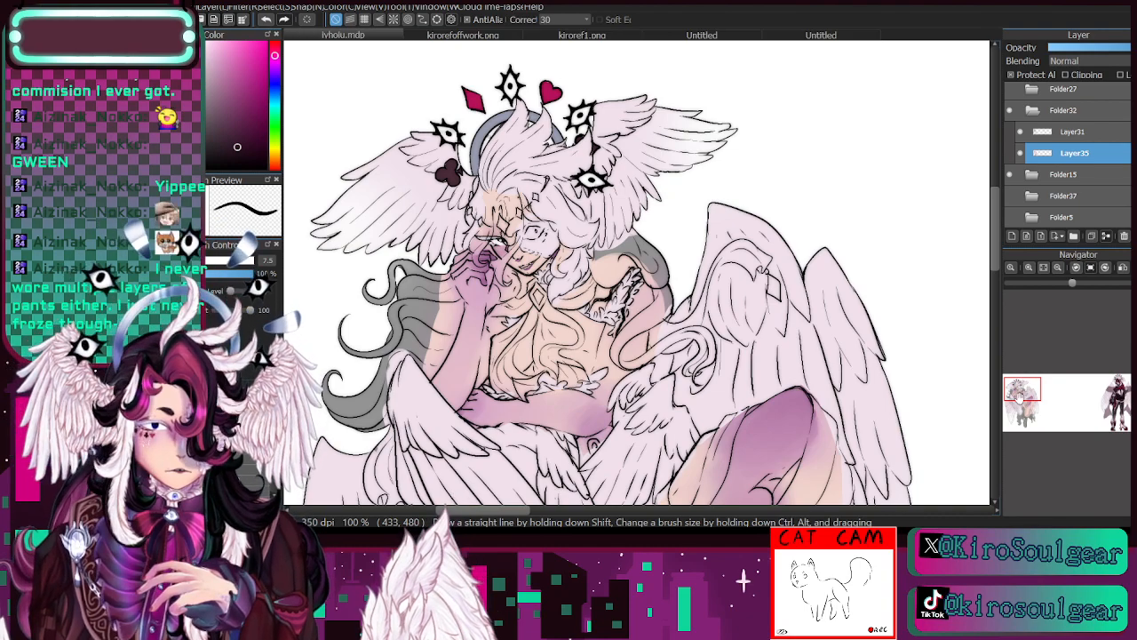
pyautogui.moveTo(1022, 395); pyautogui.dragTo(1024, 401)
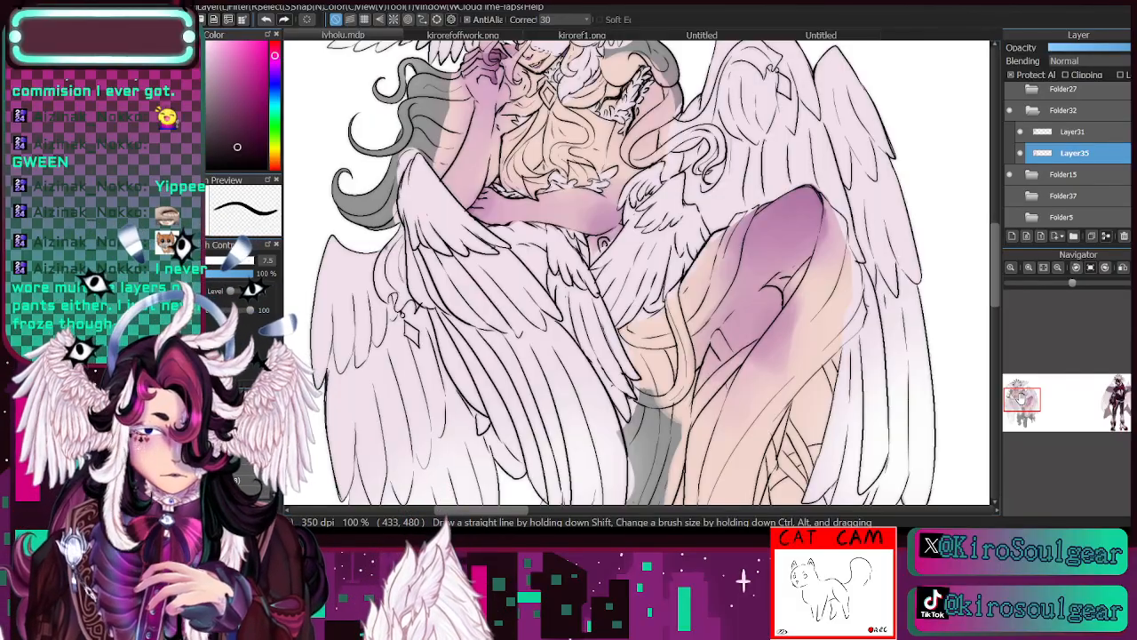
pyautogui.scroll(1, 1021, 398)
pyautogui.moveTo(1021, 397); pyautogui.dragTo(1019, 387)
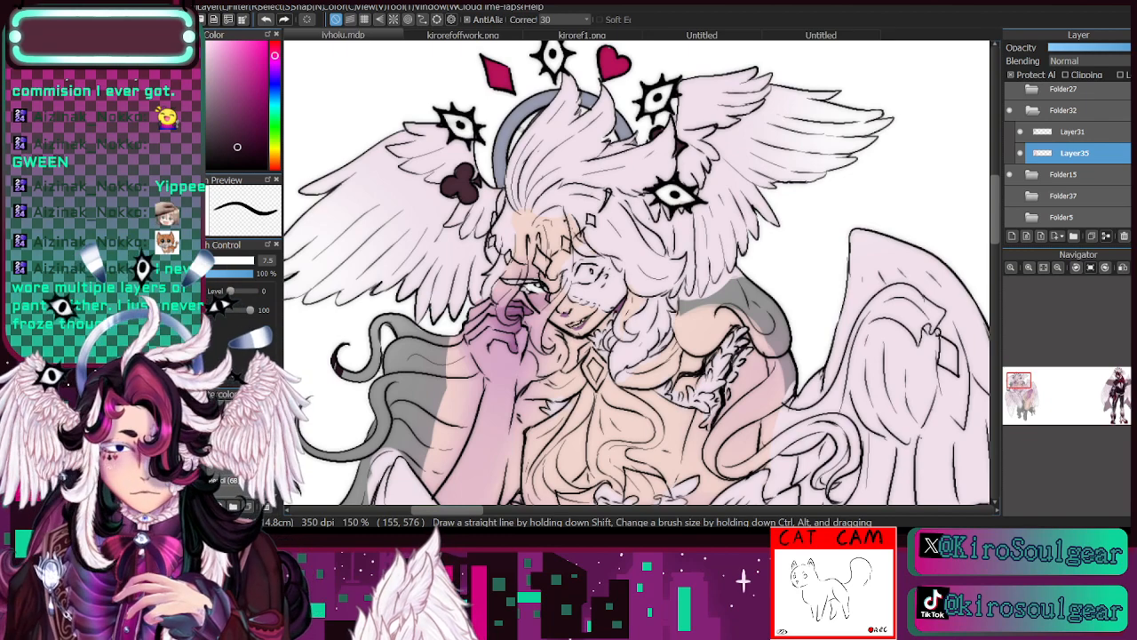
pyautogui.click(229, 477)
pyautogui.moveTo(342, 357)
pyautogui.mouseDown()
pyautogui.moveTo(338, 474)
pyautogui.moveTo(359, 382)
pyautogui.moveTo(377, 354)
pyautogui.moveTo(377, 438)
pyautogui.moveTo(399, 342)
pyautogui.moveTo(412, 362)
pyautogui.moveTo(391, 364)
pyautogui.moveTo(382, 331)
pyautogui.moveTo(395, 324)
pyautogui.moveTo(442, 344)
pyautogui.moveTo(456, 375)
pyautogui.moveTo(466, 372)
pyautogui.moveTo(451, 337)
pyautogui.moveTo(475, 382)
pyautogui.moveTo(461, 425)
pyautogui.moveTo(473, 385)
pyautogui.moveTo(448, 445)
pyautogui.moveTo(418, 355)
pyautogui.mouseUp()
pyautogui.moveTo(1024, 389); pyautogui.dragTo(1015, 394)
pyautogui.moveTo(653, 216)
pyautogui.mouseDown()
pyautogui.moveTo(617, 305)
pyautogui.moveTo(560, 258)
pyautogui.mouseUp()
pyautogui.moveTo(457, 357)
pyautogui.mouseDown()
pyautogui.moveTo(437, 383)
pyautogui.moveTo(454, 390)
pyautogui.moveTo(518, 312)
pyautogui.moveTo(516, 413)
pyautogui.moveTo(535, 392)
pyautogui.moveTo(529, 345)
pyautogui.moveTo(542, 386)
pyautogui.moveTo(556, 299)
pyautogui.mouseUp()
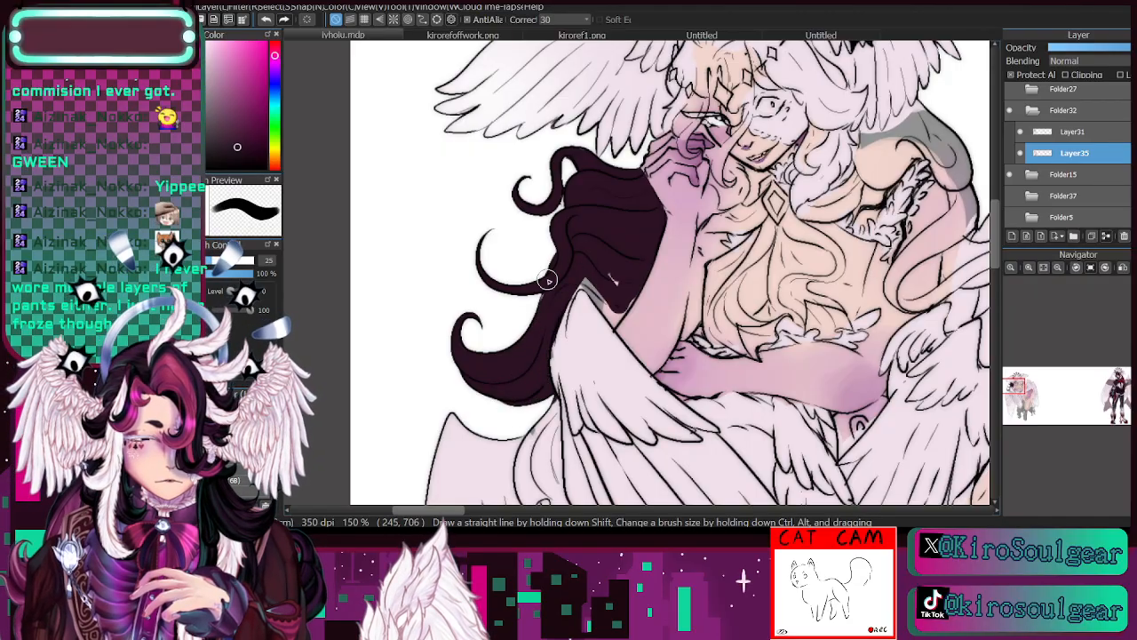
pyautogui.moveTo(575, 286); pyautogui.dragTo(614, 321)
pyautogui.moveTo(630, 283)
pyautogui.mouseDown()
pyautogui.moveTo(614, 319)
pyautogui.moveTo(609, 267)
pyautogui.moveTo(613, 321)
pyautogui.mouseUp()
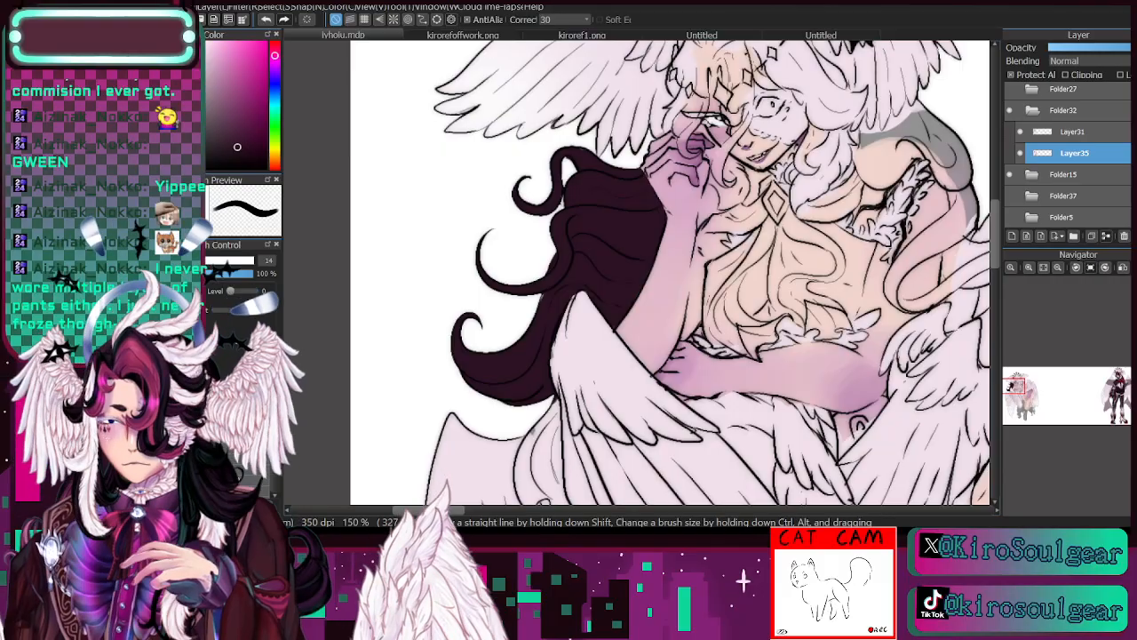
# - Undo the stray stroke by the raised arm, and paint the hair beside the wrist and the strand rising over the face dark plum
pyautogui.moveTo(684, 339); pyautogui.dragTo(699, 254)
pyautogui.click(267, 18)
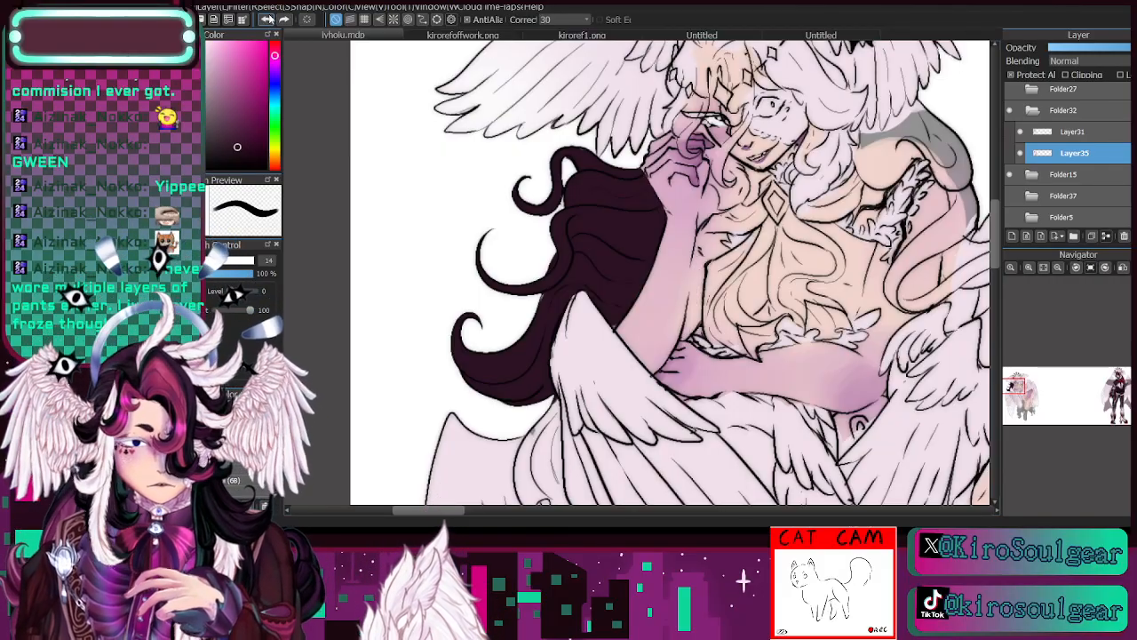
pyautogui.moveTo(704, 222)
pyautogui.mouseDown()
pyautogui.moveTo(710, 182)
pyautogui.moveTo(700, 217)
pyautogui.moveTo(723, 166)
pyautogui.moveTo(706, 212)
pyautogui.moveTo(749, 174)
pyautogui.moveTo(744, 190)
pyautogui.moveTo(726, 161)
pyautogui.moveTo(743, 188)
pyautogui.mouseUp()
pyautogui.moveTo(1015, 393); pyautogui.dragTo(1015, 388)
pyautogui.moveTo(656, 315)
pyautogui.mouseDown()
pyautogui.moveTo(664, 287)
pyautogui.moveTo(653, 297)
pyautogui.moveTo(690, 233)
pyautogui.mouseUp()
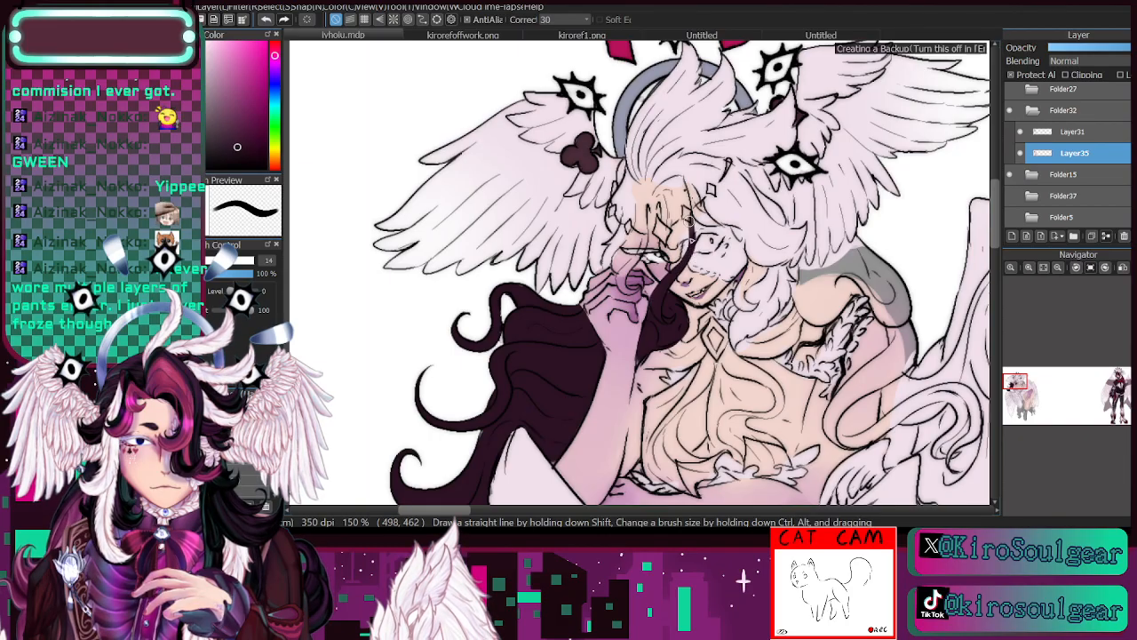
# - Paint the strand crossing the face and the wisps rising from the forehead dark plum, reducing the brush for the finer parts
pyautogui.moveTo(673, 271)
pyautogui.mouseDown()
pyautogui.moveTo(687, 210)
pyautogui.moveTo(689, 219)
pyautogui.moveTo(685, 184)
pyautogui.moveTo(671, 262)
pyautogui.moveTo(662, 208)
pyautogui.mouseUp()
pyautogui.moveTo(685, 251)
pyautogui.mouseDown()
pyautogui.moveTo(676, 191)
pyautogui.moveTo(671, 227)
pyautogui.moveTo(659, 190)
pyautogui.mouseUp()
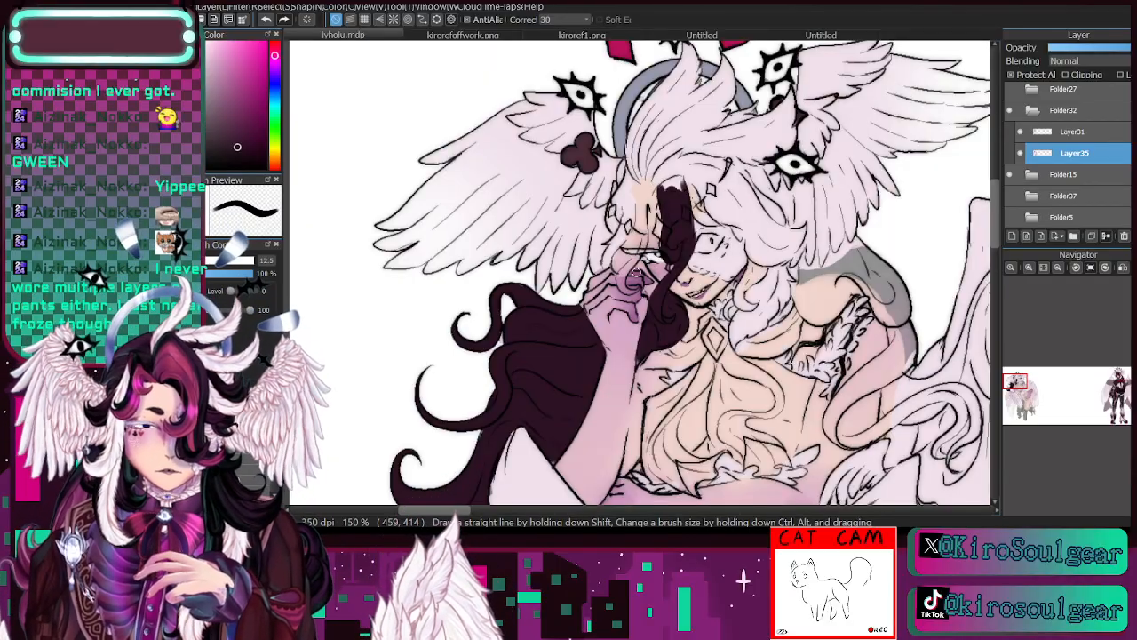
pyautogui.press('[')
pyautogui.press('[')
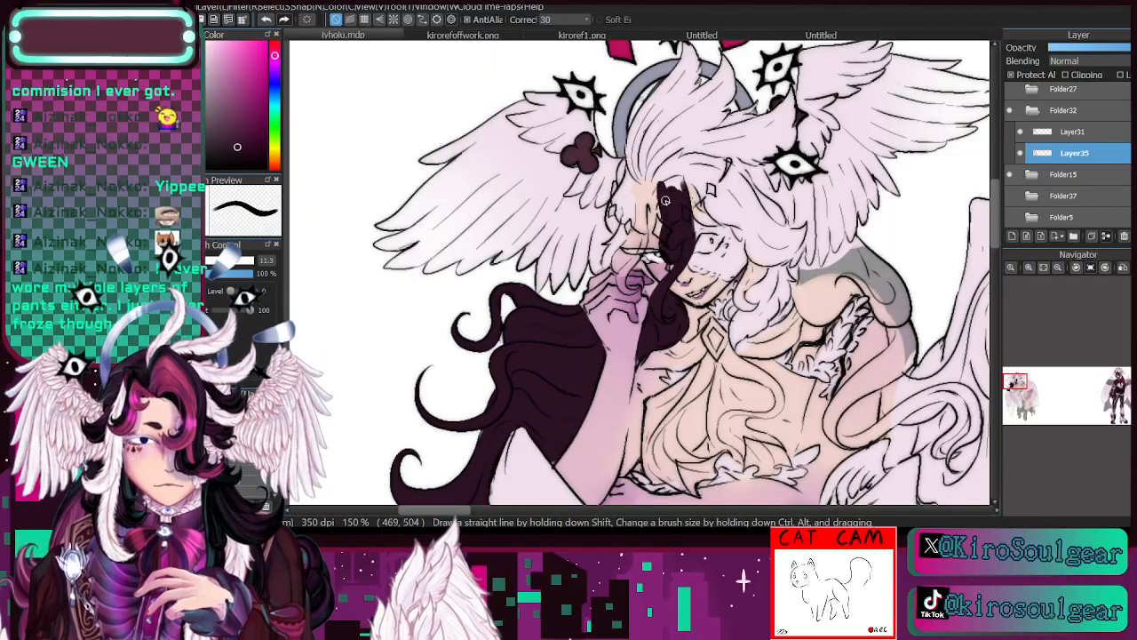
pyautogui.moveTo(659, 206)
pyautogui.mouseDown()
pyautogui.moveTo(649, 224)
pyautogui.moveTo(663, 182)
pyautogui.moveTo(673, 185)
pyautogui.moveTo(666, 180)
pyautogui.moveTo(644, 213)
pyautogui.moveTo(673, 173)
pyautogui.mouseUp()
pyautogui.moveTo(649, 196)
pyautogui.mouseDown()
pyautogui.moveTo(644, 219)
pyautogui.moveTo(661, 159)
pyautogui.moveTo(636, 152)
pyautogui.mouseUp()
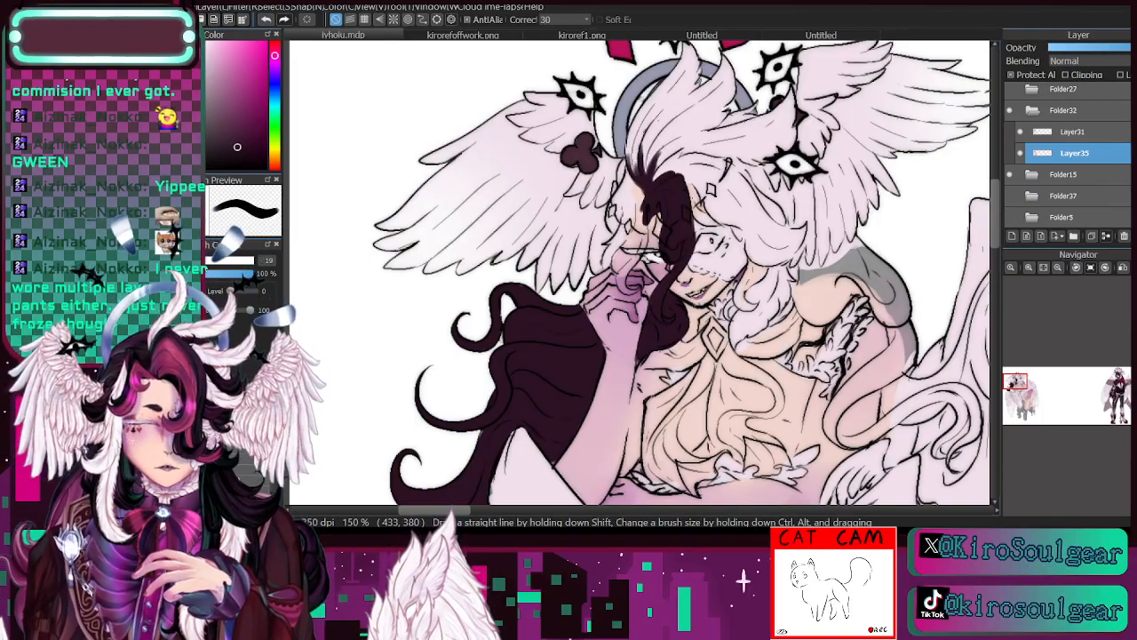
# - Fill the remaining fringe between the wing and the raised hand, down over the covered eye, with dark plum
pyautogui.moveTo(646, 209); pyautogui.dragTo(632, 203)
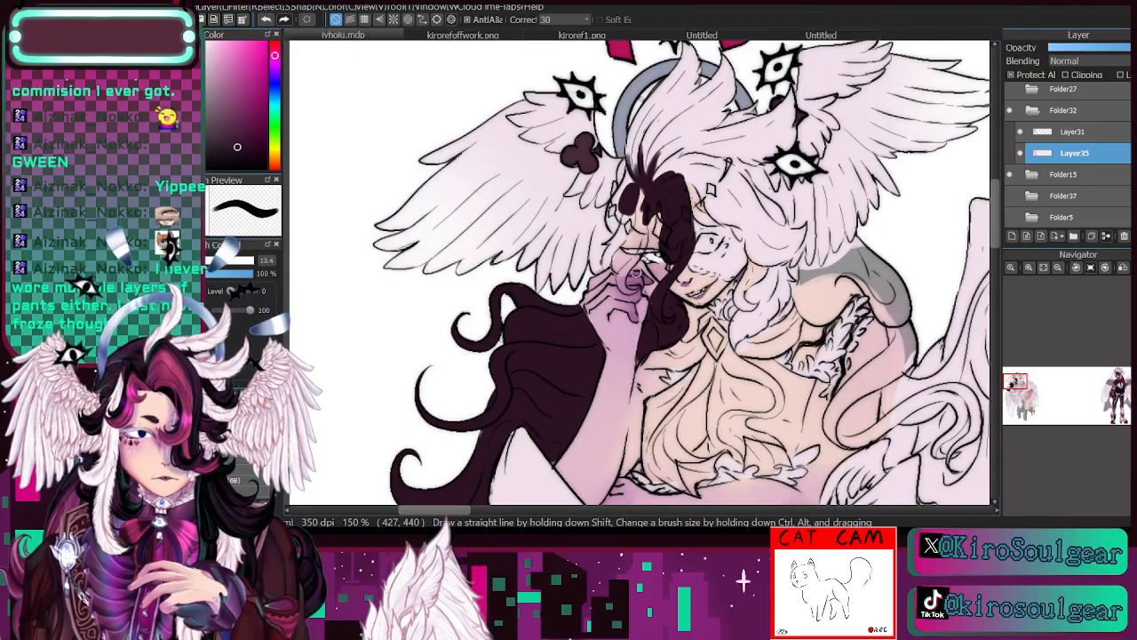
pyautogui.moveTo(627, 226)
pyautogui.mouseDown()
pyautogui.moveTo(630, 173)
pyautogui.moveTo(632, 191)
pyautogui.moveTo(623, 164)
pyautogui.moveTo(632, 282)
pyautogui.moveTo(619, 179)
pyautogui.moveTo(622, 204)
pyautogui.moveTo(647, 203)
pyautogui.moveTo(645, 190)
pyautogui.moveTo(641, 241)
pyautogui.mouseUp()
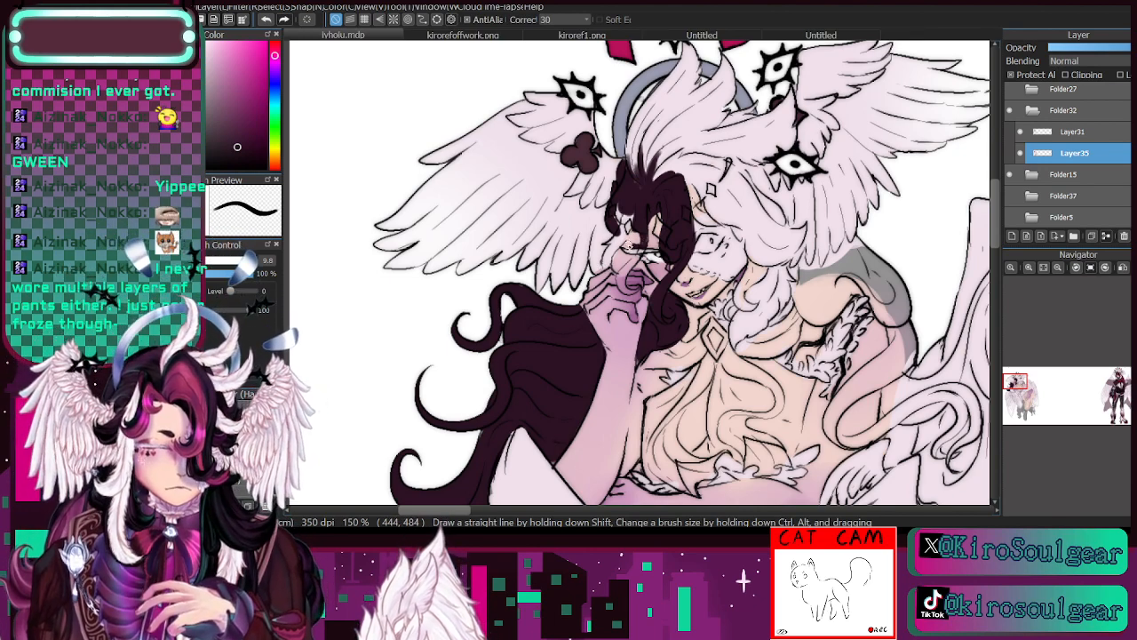
pyautogui.moveTo(638, 243); pyautogui.dragTo(629, 214)
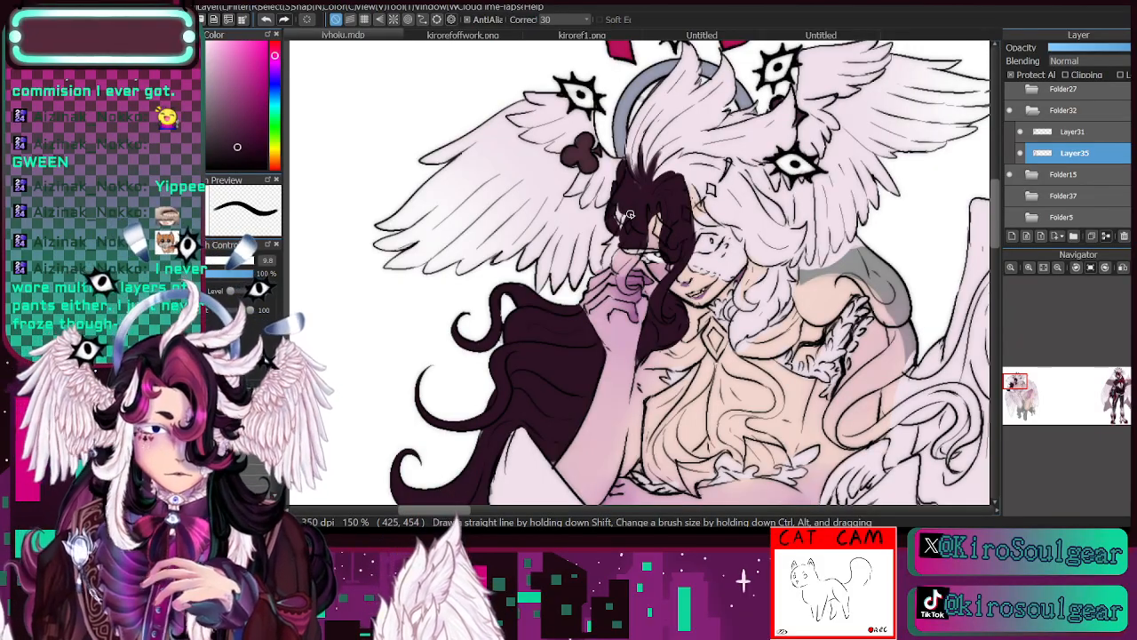
pyautogui.moveTo(629, 214)
pyautogui.mouseDown()
pyautogui.moveTo(634, 243)
pyautogui.moveTo(624, 234)
pyautogui.moveTo(618, 243)
pyautogui.moveTo(624, 207)
pyautogui.moveTo(617, 266)
pyautogui.moveTo(620, 249)
pyautogui.moveTo(617, 266)
pyautogui.moveTo(622, 253)
pyautogui.moveTo(626, 264)
pyautogui.moveTo(639, 257)
pyautogui.moveTo(620, 278)
pyautogui.moveTo(624, 265)
pyautogui.moveTo(620, 286)
pyautogui.moveTo(636, 291)
pyautogui.moveTo(636, 256)
pyautogui.mouseUp()
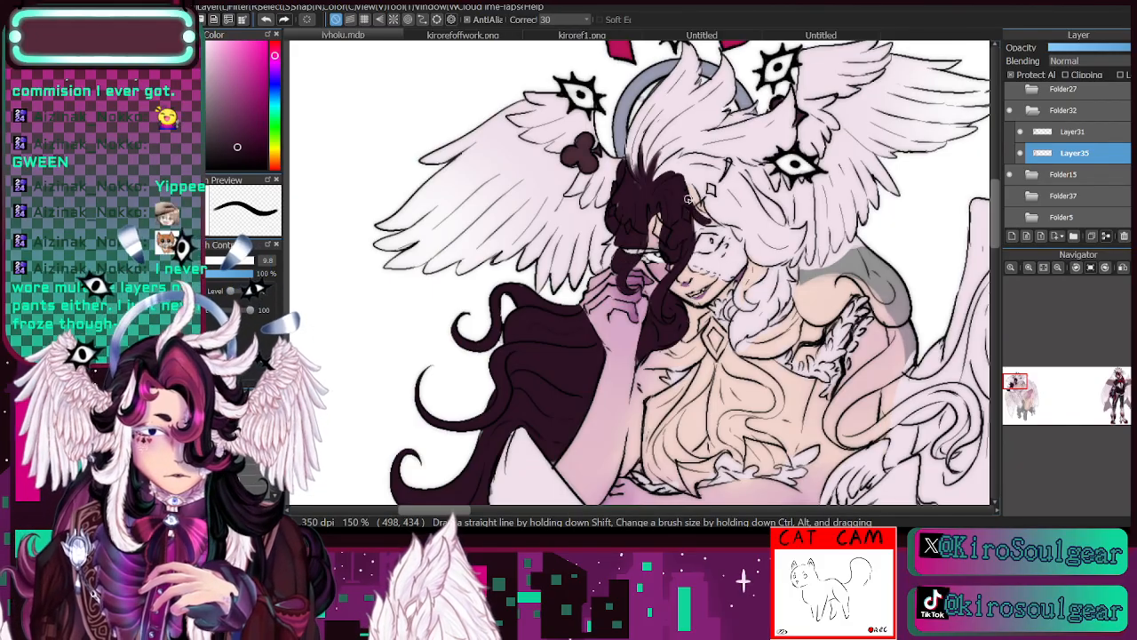
# - Paint the fringe tip sweeping across the forehead dark plum, undo a stray stroke, and refine the wisps at the hair roots
pyautogui.moveTo(711, 220)
pyautogui.mouseDown()
pyautogui.moveTo(693, 208)
pyautogui.moveTo(740, 229)
pyautogui.moveTo(711, 222)
pyautogui.moveTo(689, 183)
pyautogui.mouseUp()
pyautogui.click(266, 19)
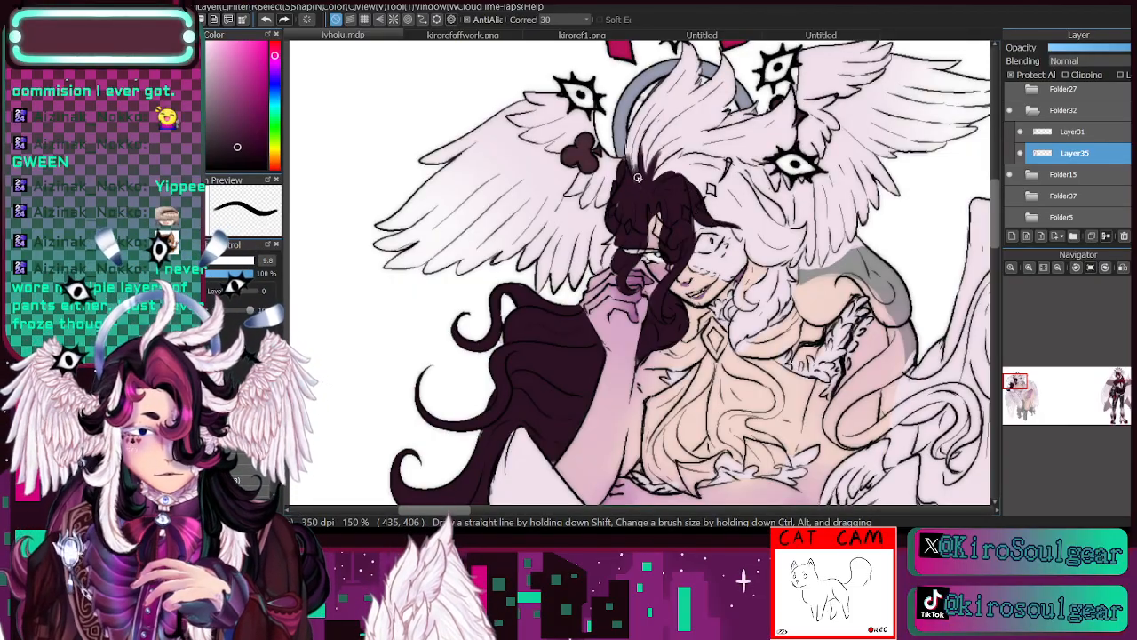
pyautogui.moveTo(636, 175); pyautogui.dragTo(633, 141)
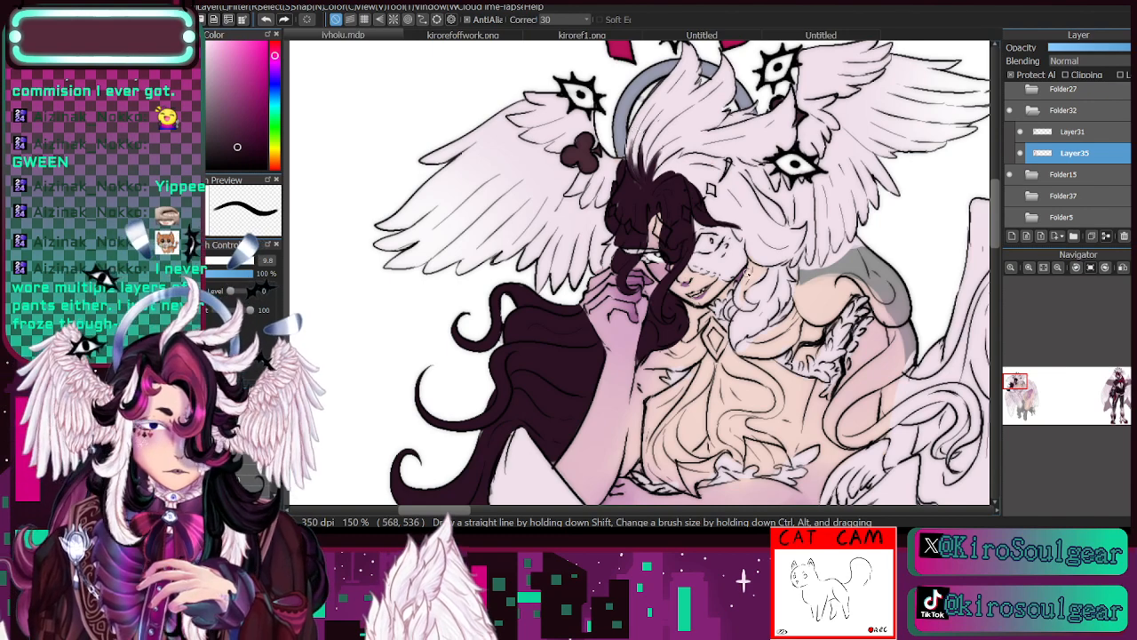
# - Paint the curl beside the cheek and the thin streaks in the pale hair near the eye ornament dark plum
pyautogui.moveTo(752, 261)
pyautogui.mouseDown()
pyautogui.moveTo(742, 291)
pyautogui.moveTo(754, 305)
pyautogui.moveTo(759, 268)
pyautogui.mouseUp()
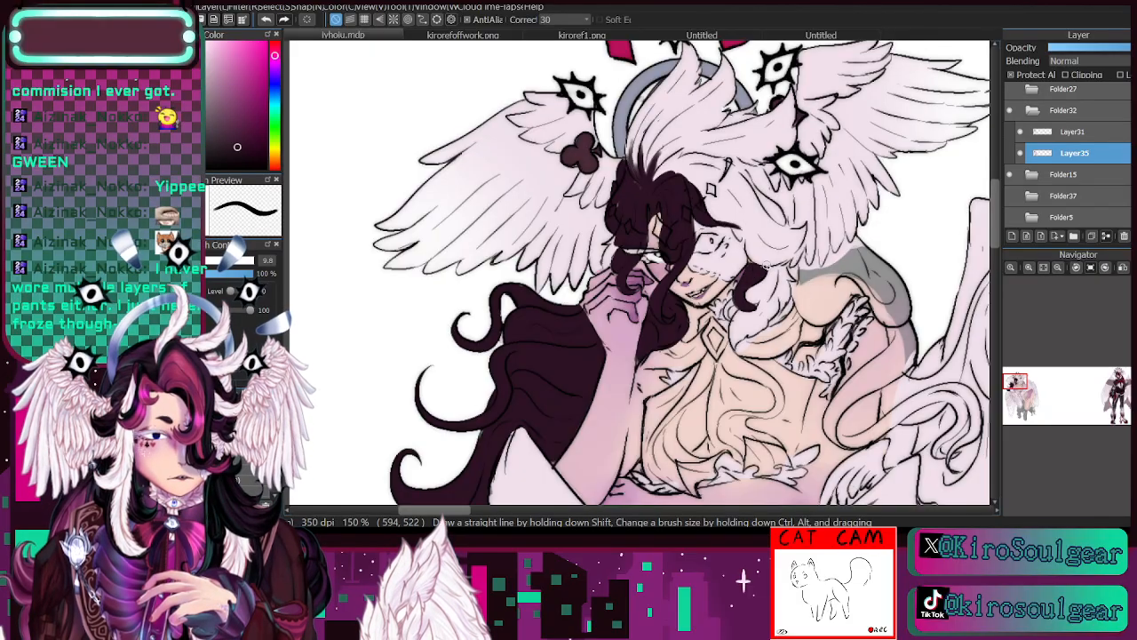
pyautogui.moveTo(763, 194)
pyautogui.mouseDown()
pyautogui.moveTo(783, 217)
pyautogui.moveTo(734, 166)
pyautogui.mouseUp()
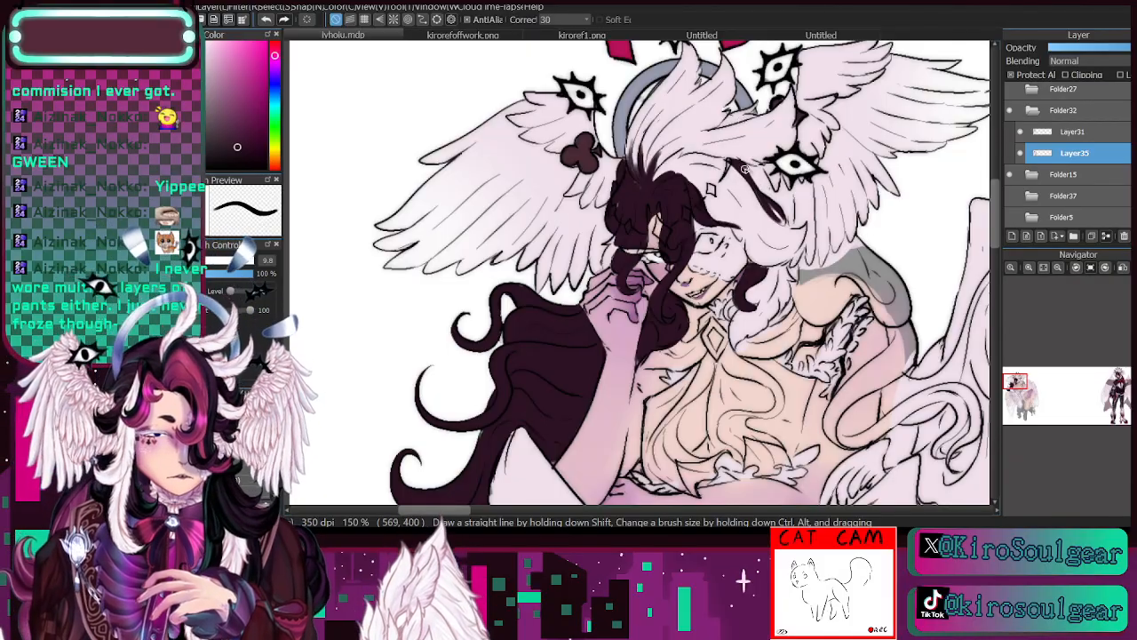
pyautogui.moveTo(746, 170); pyautogui.dragTo(761, 167)
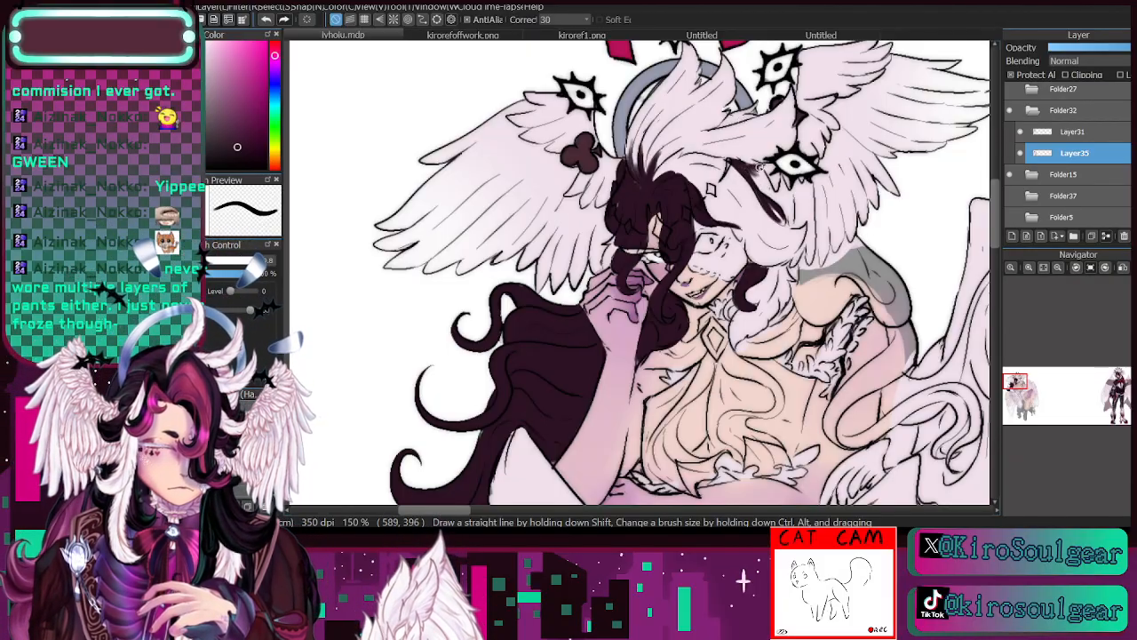
# - Fill the hair mass draping over the shoulder and behind the upper arm with dark plum, adjusting the brush size for edges and broad areas
pyautogui.click(1057, 266)
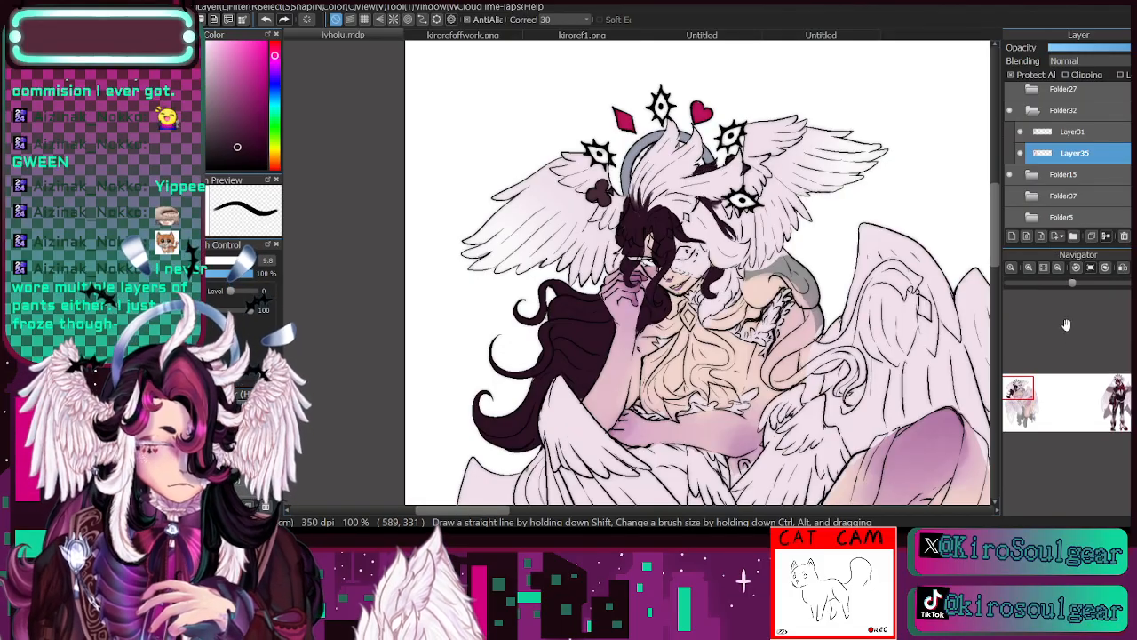
pyautogui.click(1029, 267)
pyautogui.moveTo(1018, 383); pyautogui.dragTo(1019, 390)
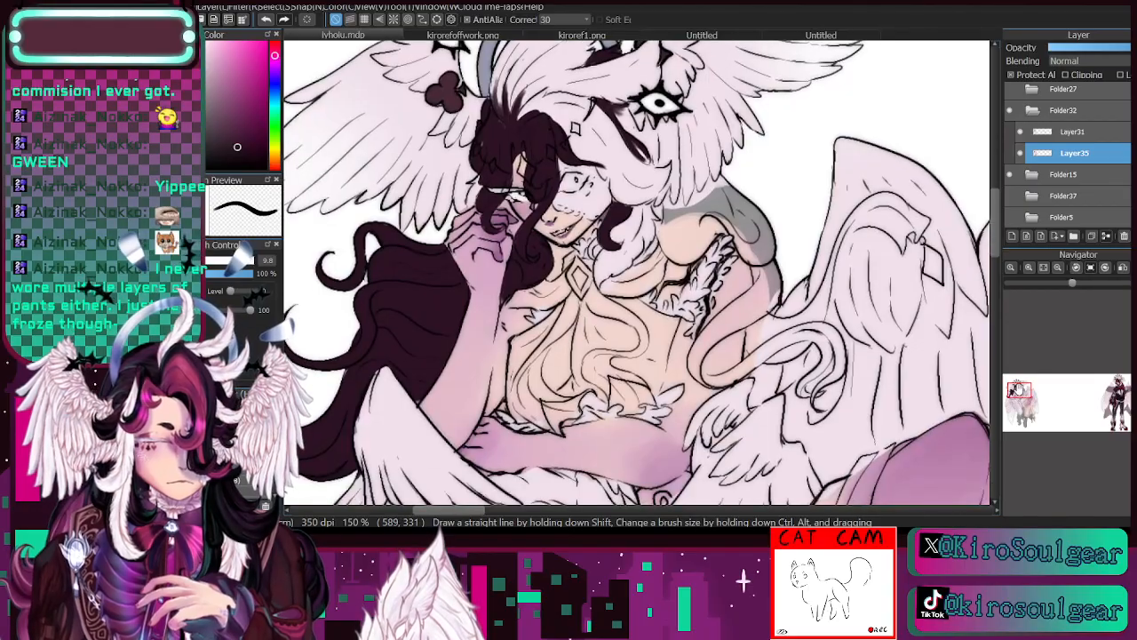
pyautogui.moveTo(656, 225); pyautogui.dragTo(675, 255)
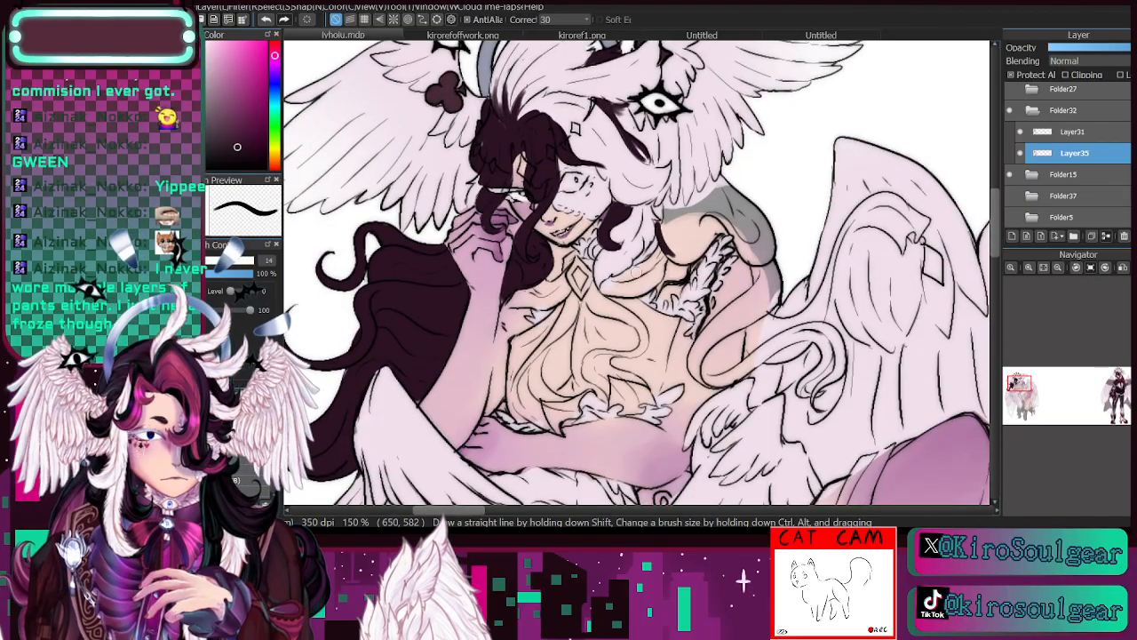
pyautogui.moveTo(693, 208)
pyautogui.mouseDown()
pyautogui.moveTo(723, 180)
pyautogui.moveTo(691, 229)
pyautogui.mouseUp()
pyautogui.moveTo(727, 183); pyautogui.dragTo(678, 250)
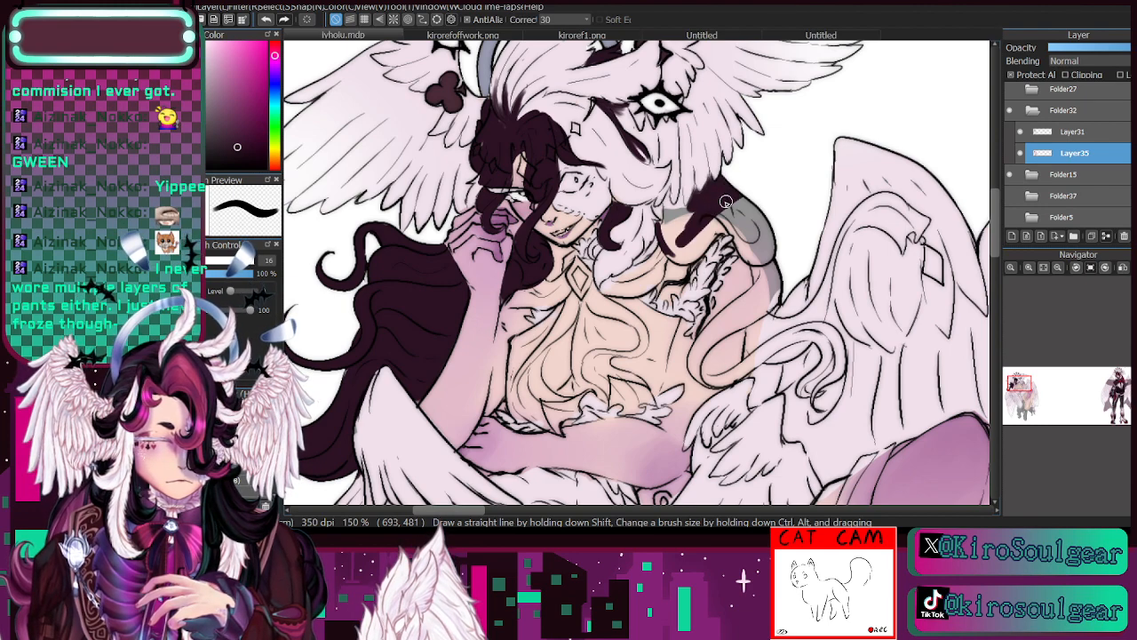
pyautogui.click(217, 261)
pyautogui.moveTo(718, 196)
pyautogui.mouseDown()
pyautogui.moveTo(751, 205)
pyautogui.moveTo(699, 225)
pyautogui.moveTo(719, 214)
pyautogui.moveTo(689, 250)
pyautogui.moveTo(674, 229)
pyautogui.moveTo(672, 245)
pyautogui.moveTo(676, 217)
pyautogui.moveTo(654, 237)
pyautogui.mouseUp()
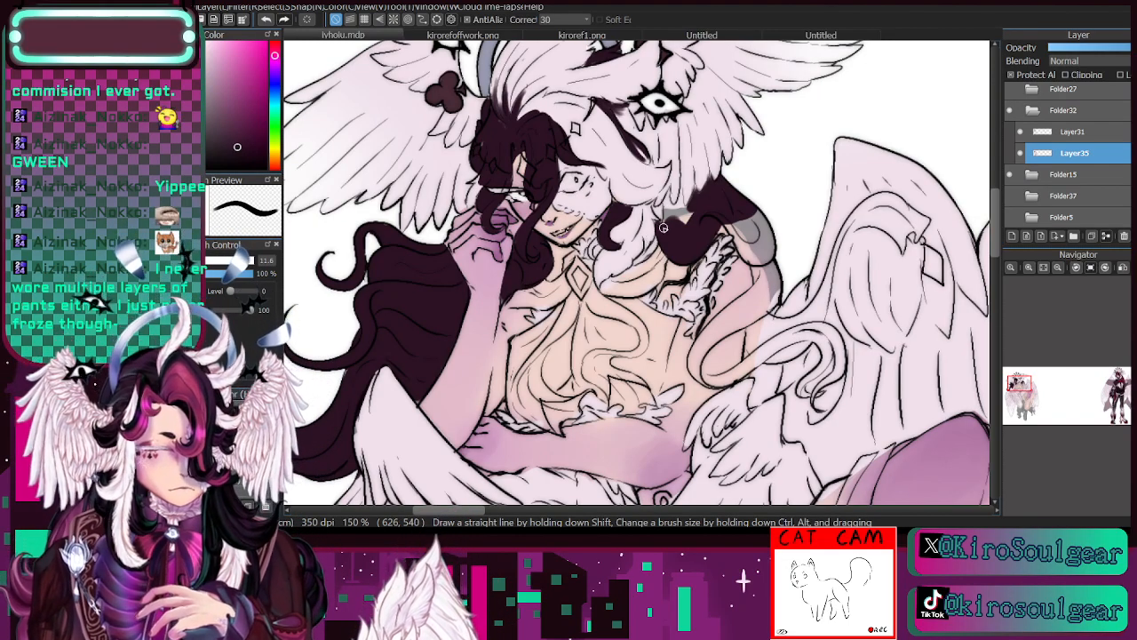
pyautogui.moveTo(663, 228)
pyautogui.mouseDown()
pyautogui.moveTo(656, 209)
pyautogui.moveTo(667, 214)
pyautogui.moveTo(679, 188)
pyautogui.moveTo(693, 214)
pyautogui.moveTo(678, 214)
pyautogui.mouseUp()
pyautogui.moveTo(744, 233)
pyautogui.mouseDown()
pyautogui.moveTo(718, 229)
pyautogui.moveTo(734, 225)
pyautogui.moveTo(750, 259)
pyautogui.moveTo(741, 213)
pyautogui.moveTo(753, 217)
pyautogui.moveTo(773, 253)
pyautogui.mouseUp()
pyautogui.moveTo(761, 293)
pyautogui.mouseDown()
pyautogui.moveTo(742, 215)
pyautogui.moveTo(775, 304)
pyautogui.mouseUp()
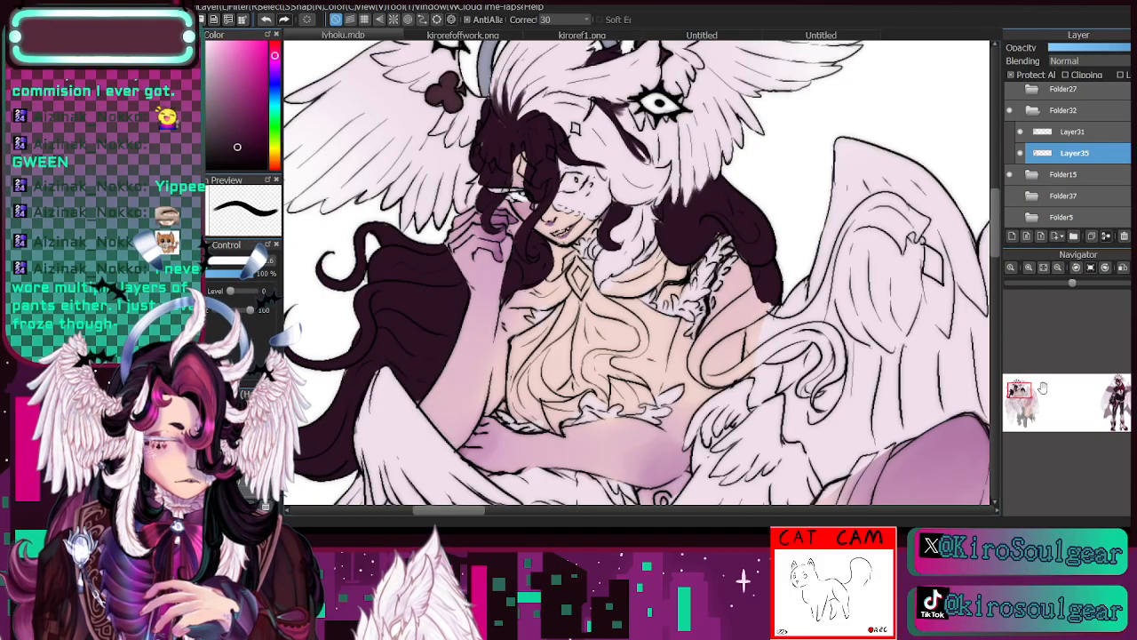
# - Paint the long lock that runs down from the shoulder and curls over the large wing dark plum
pyautogui.moveTo(1026, 389); pyautogui.dragTo(1020, 394)
pyautogui.moveTo(745, 150)
pyautogui.mouseDown()
pyautogui.moveTo(729, 179)
pyautogui.moveTo(743, 169)
pyautogui.moveTo(702, 201)
pyautogui.moveTo(681, 249)
pyautogui.moveTo(690, 217)
pyautogui.moveTo(678, 238)
pyautogui.moveTo(687, 262)
pyautogui.moveTo(675, 240)
pyautogui.moveTo(677, 251)
pyautogui.moveTo(695, 205)
pyautogui.moveTo(684, 257)
pyautogui.moveTo(685, 235)
pyautogui.moveTo(729, 201)
pyautogui.moveTo(707, 212)
pyautogui.moveTo(769, 178)
pyautogui.moveTo(703, 217)
pyautogui.moveTo(761, 169)
pyautogui.moveTo(719, 192)
pyautogui.moveTo(756, 179)
pyautogui.mouseUp()
pyautogui.moveTo(702, 260)
pyautogui.mouseDown()
pyautogui.moveTo(781, 216)
pyautogui.moveTo(727, 255)
pyautogui.mouseUp()
pyautogui.moveTo(780, 215); pyautogui.dragTo(809, 206)
pyautogui.moveTo(769, 222)
pyautogui.mouseDown()
pyautogui.moveTo(814, 216)
pyautogui.moveTo(790, 214)
pyautogui.moveTo(810, 226)
pyautogui.moveTo(797, 216)
pyautogui.moveTo(807, 242)
pyautogui.moveTo(815, 223)
pyautogui.moveTo(786, 262)
pyautogui.moveTo(795, 275)
pyautogui.moveTo(803, 252)
pyautogui.moveTo(788, 263)
pyautogui.moveTo(819, 225)
pyautogui.moveTo(804, 208)
pyautogui.moveTo(750, 232)
pyautogui.moveTo(800, 206)
pyautogui.moveTo(814, 218)
pyautogui.moveTo(801, 203)
pyautogui.moveTo(827, 222)
pyautogui.moveTo(826, 252)
pyautogui.moveTo(819, 223)
pyautogui.moveTo(818, 254)
pyautogui.moveTo(796, 278)
pyautogui.moveTo(802, 290)
pyautogui.moveTo(826, 231)
pyautogui.mouseUp()
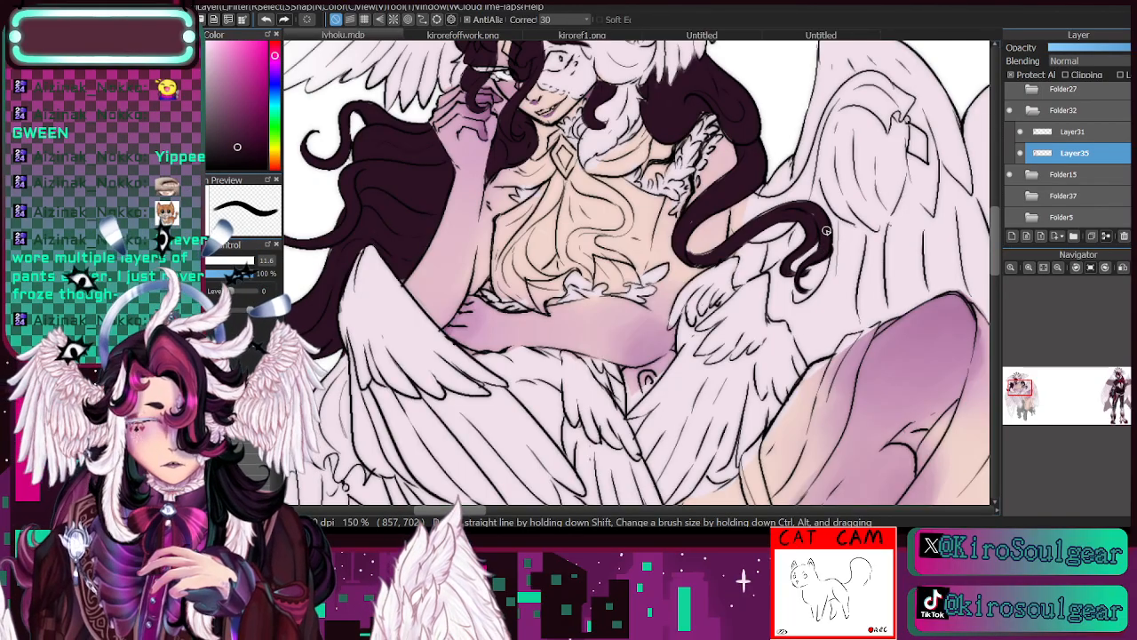
# - Check the hair colouring by hiding and reshowing Layer35, and touch up the dark plum hair beside the neck
pyautogui.click(1058, 270)
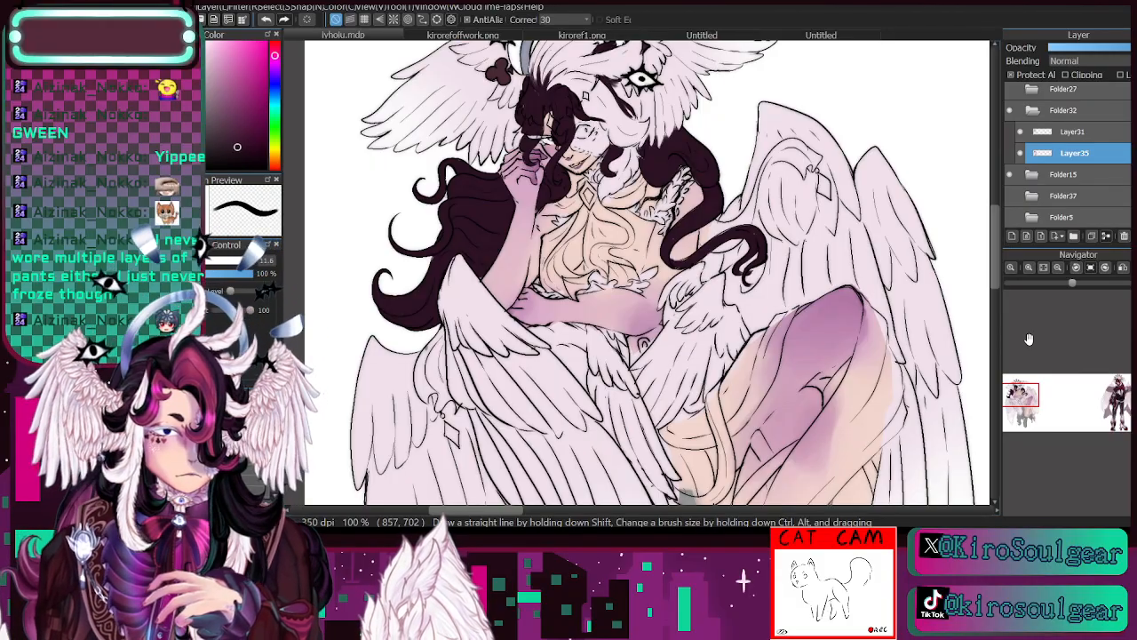
pyautogui.click(1021, 153)
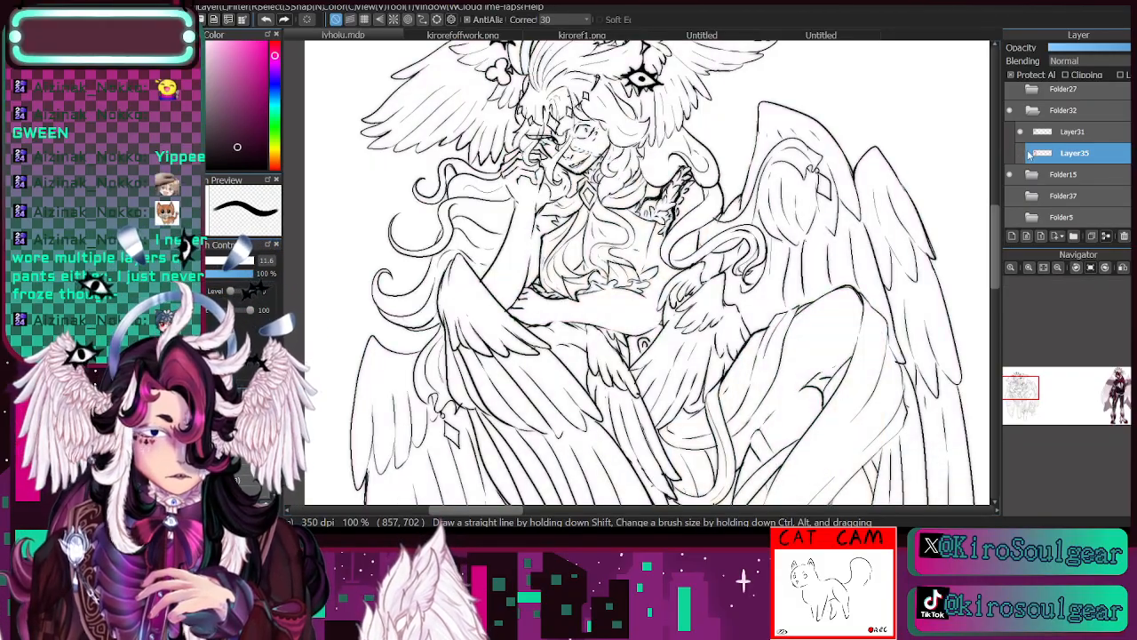
pyautogui.click(1021, 153)
pyautogui.click(1029, 267)
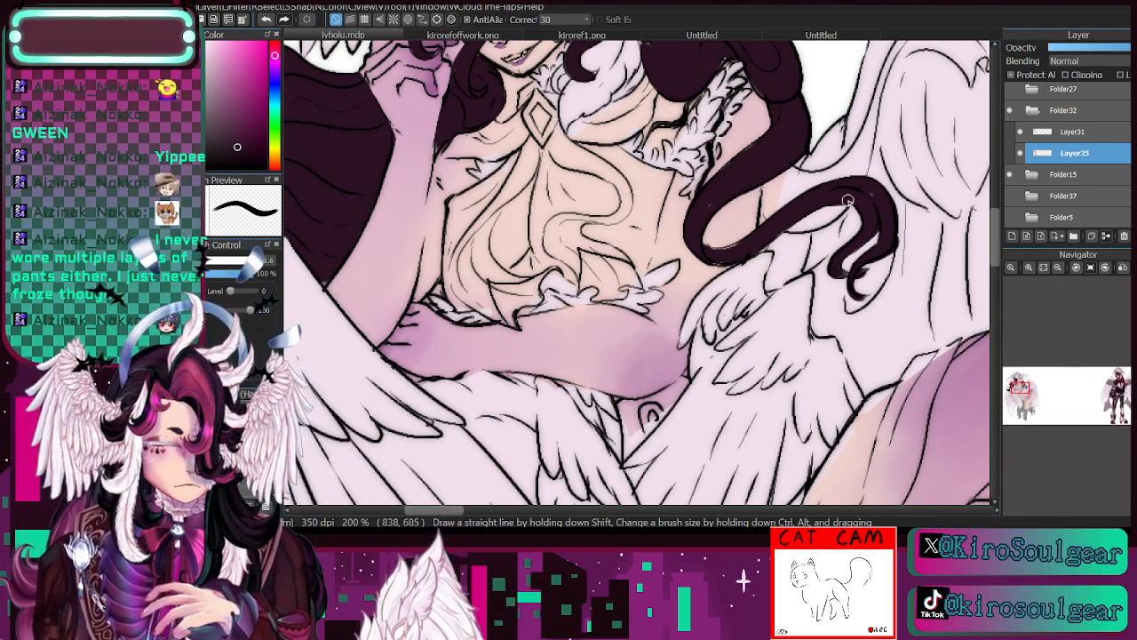
pyautogui.click(1058, 268)
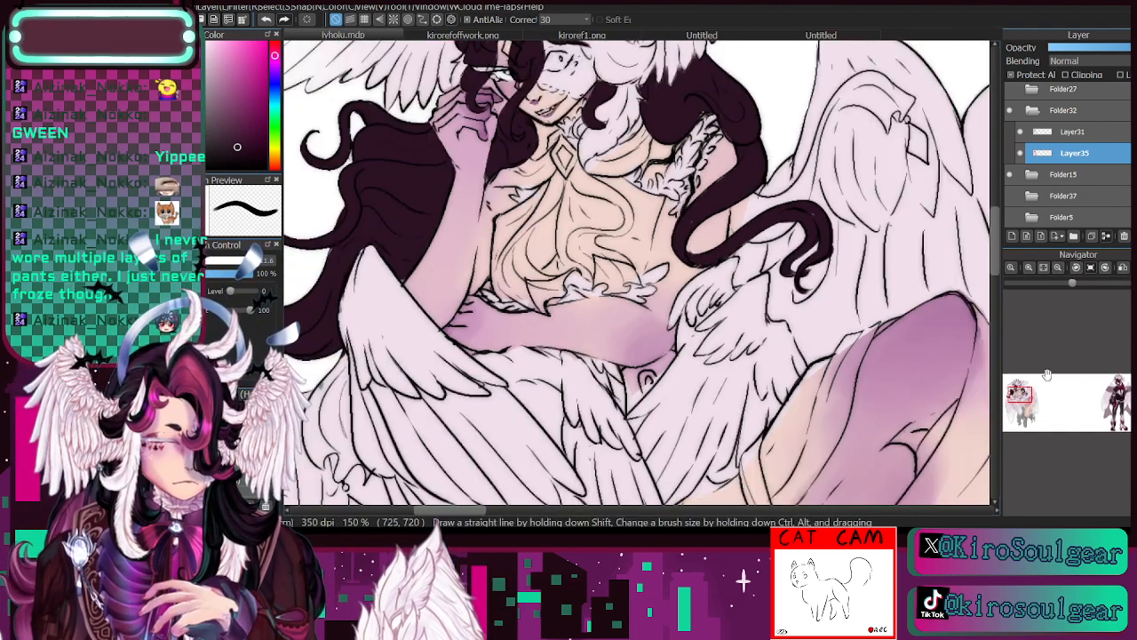
pyautogui.moveTo(1020, 387); pyautogui.dragTo(1011, 357)
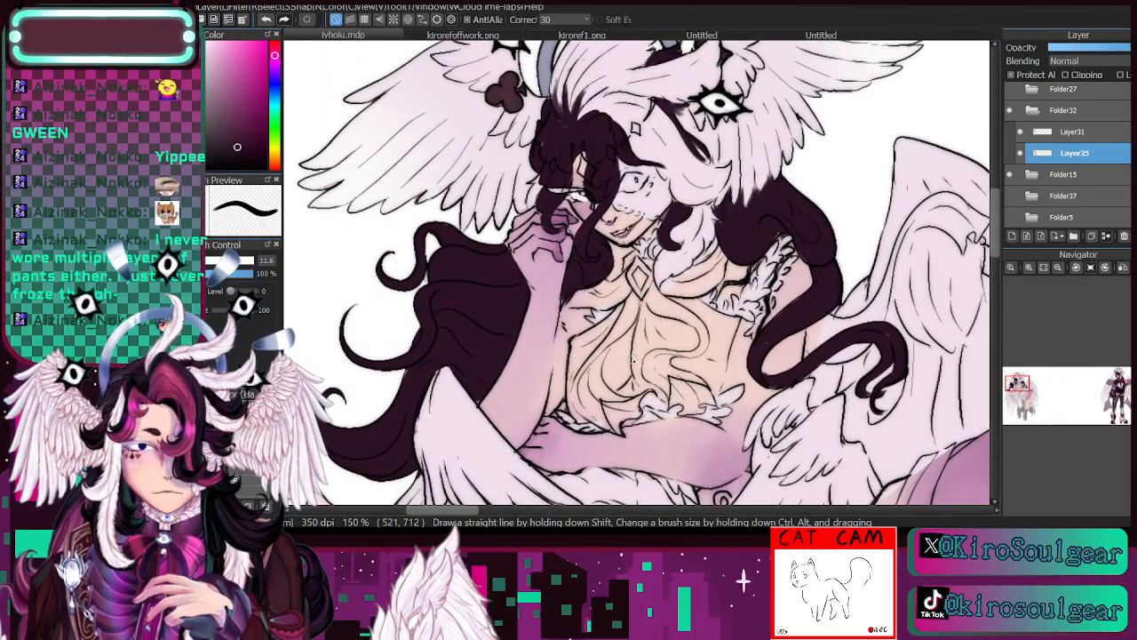
pyautogui.moveTo(609, 271)
pyautogui.mouseDown()
pyautogui.moveTo(613, 248)
pyautogui.moveTo(621, 260)
pyautogui.mouseUp()
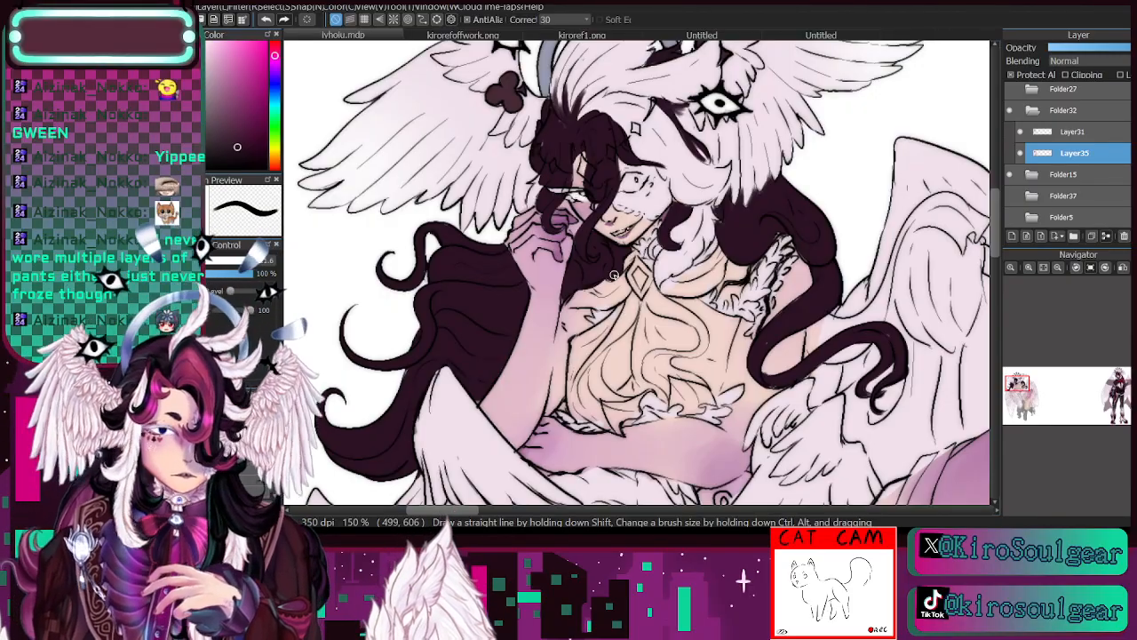
# - Compare Layer35 with the line art by toggling its visibility, and repaint the small area between neck and raised hand with pale lavender sampled from the figure
pyautogui.click(1057, 267)
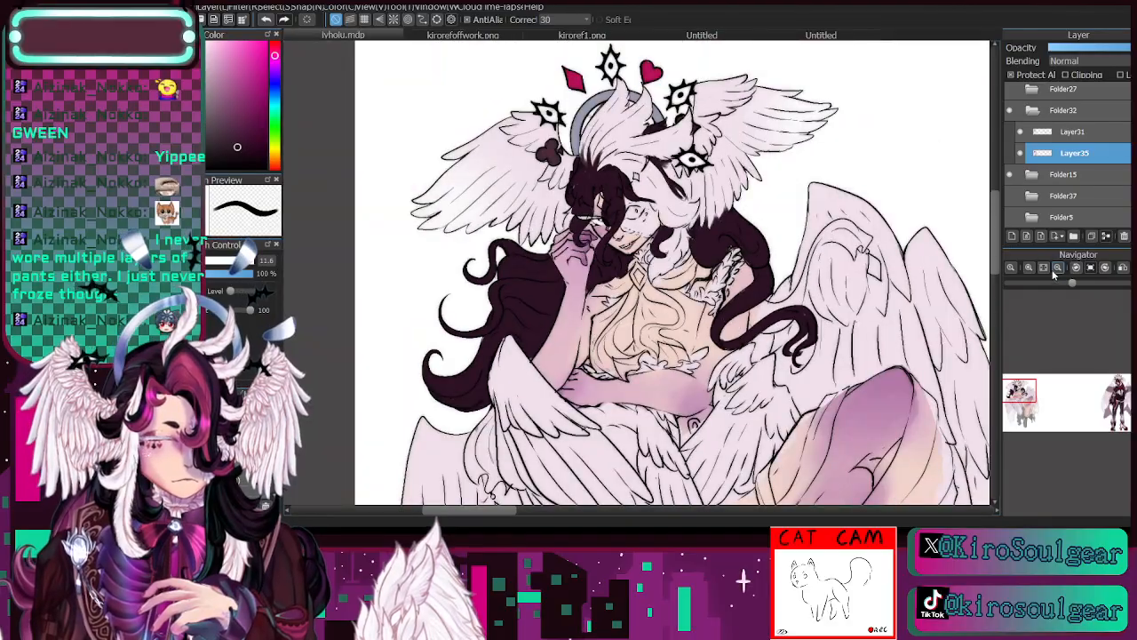
pyautogui.moveTo(1018, 390); pyautogui.dragTo(1017, 393)
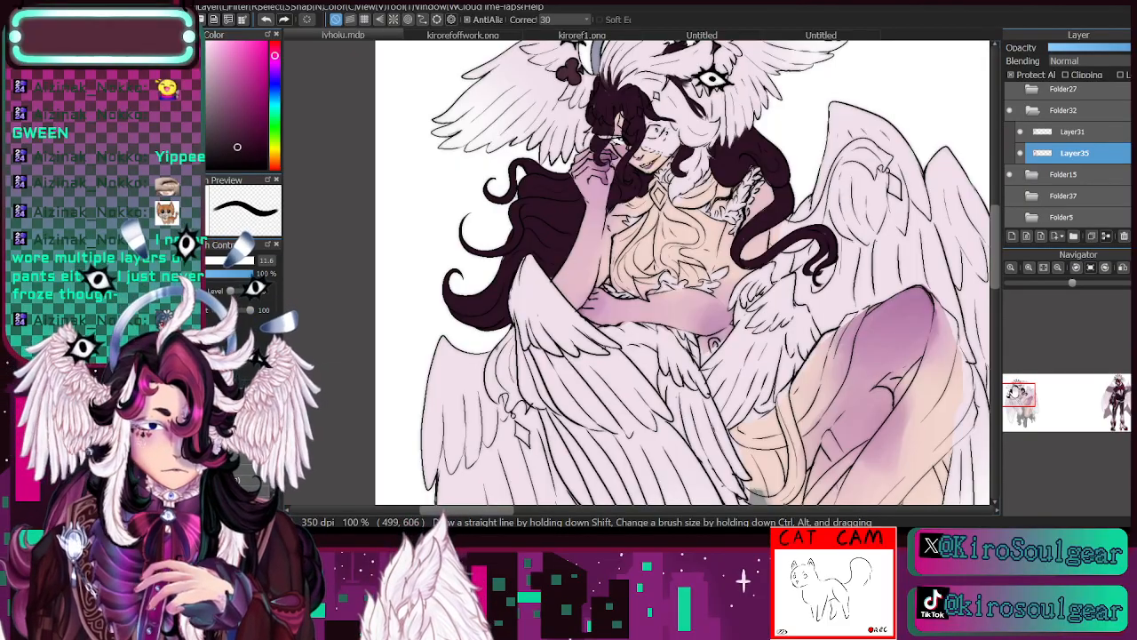
pyautogui.click(1020, 153)
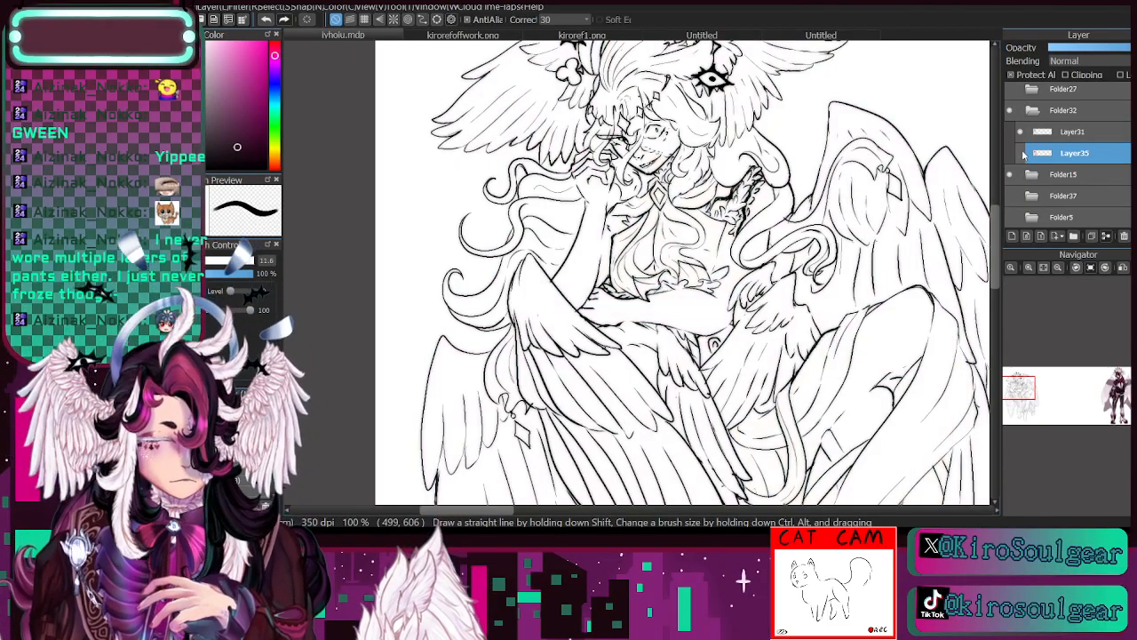
pyautogui.click(1021, 153)
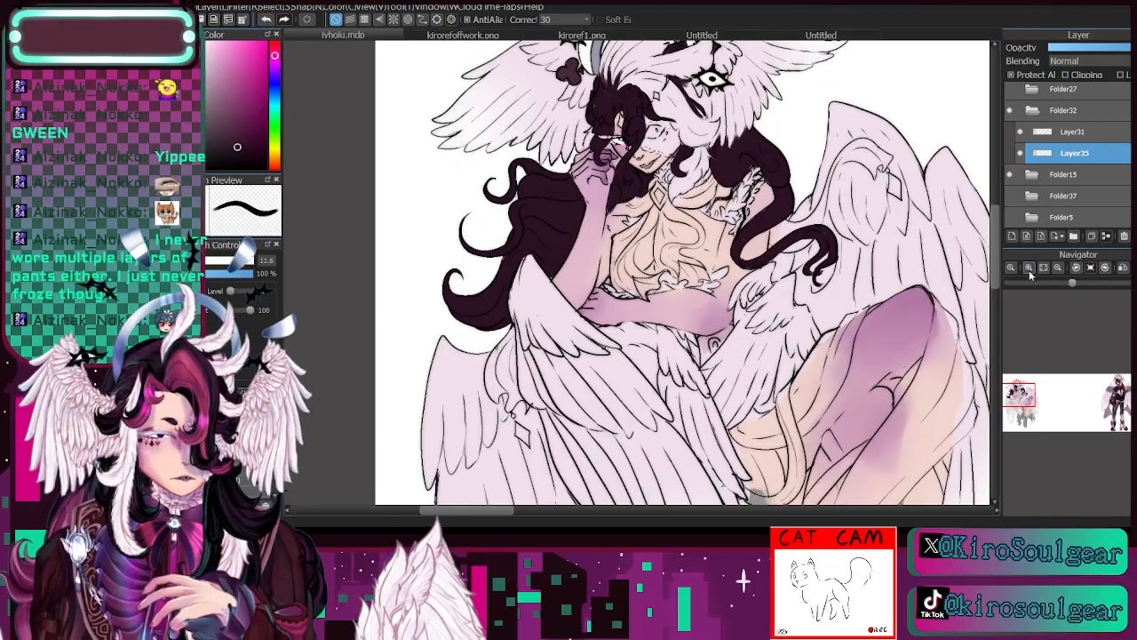
pyautogui.click(1029, 268)
pyautogui.moveTo(1027, 383); pyautogui.dragTo(1016, 387)
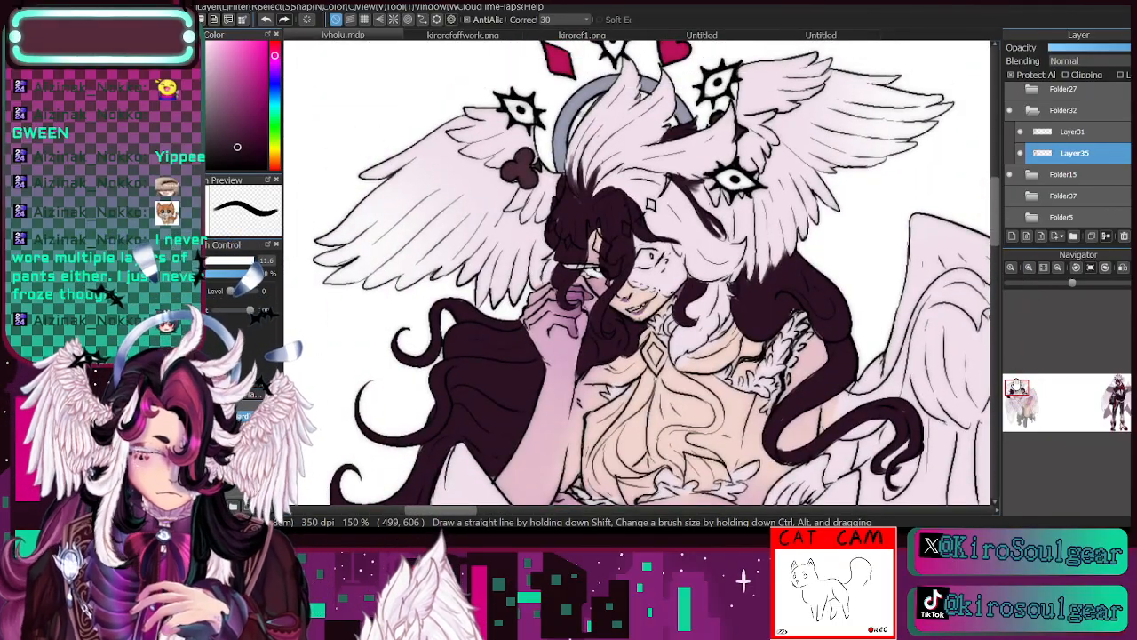
pyautogui.press('i')
pyautogui.click(542, 181)
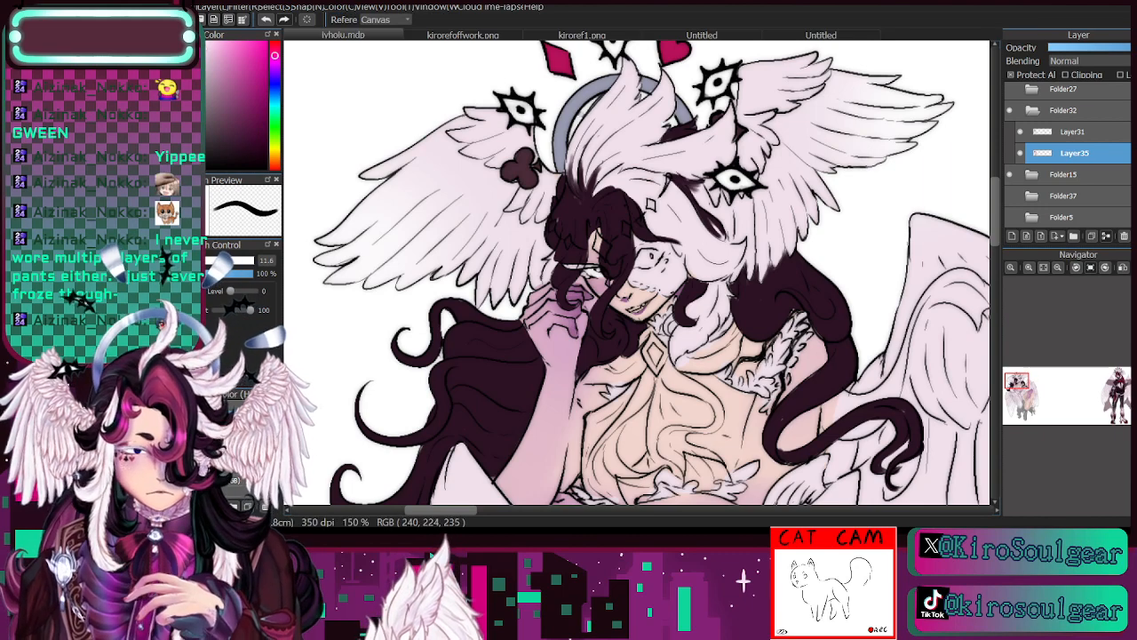
pyautogui.press('b')
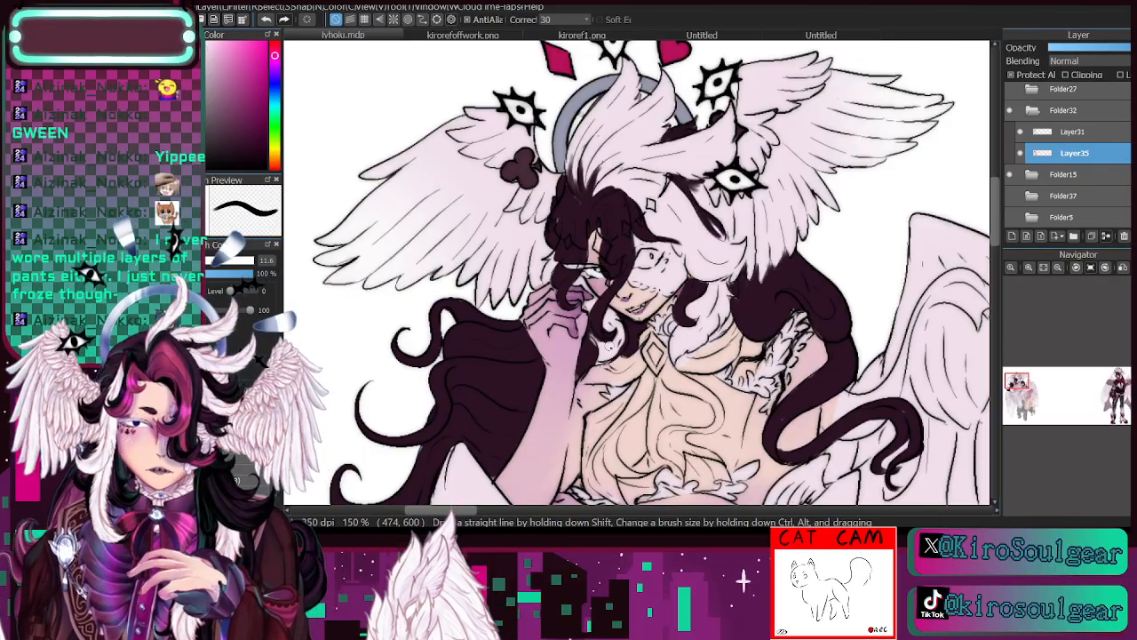
pyautogui.keyDown('alt'); pyautogui.click(632, 322); pyautogui.keyUp('alt')
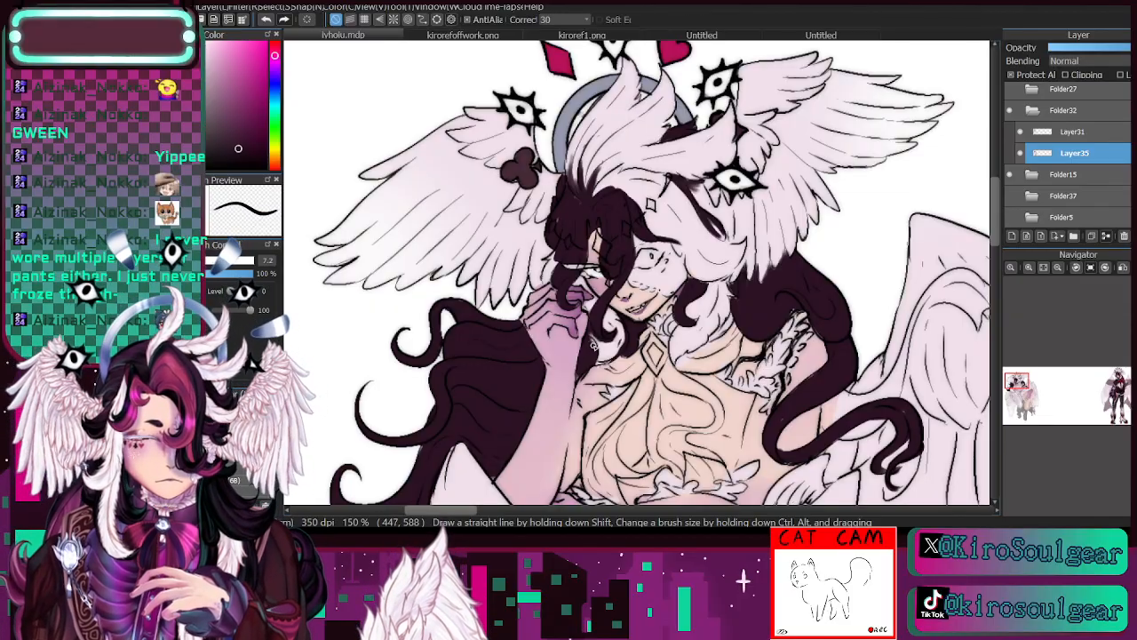
pyautogui.click(1021, 155)
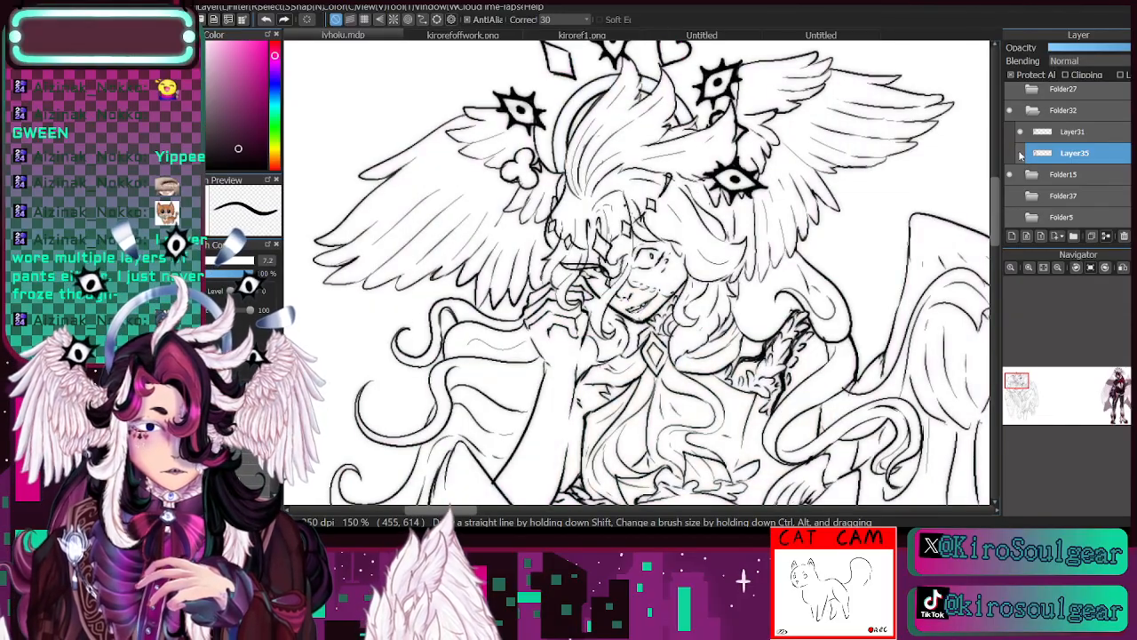
pyautogui.click(1020, 154)
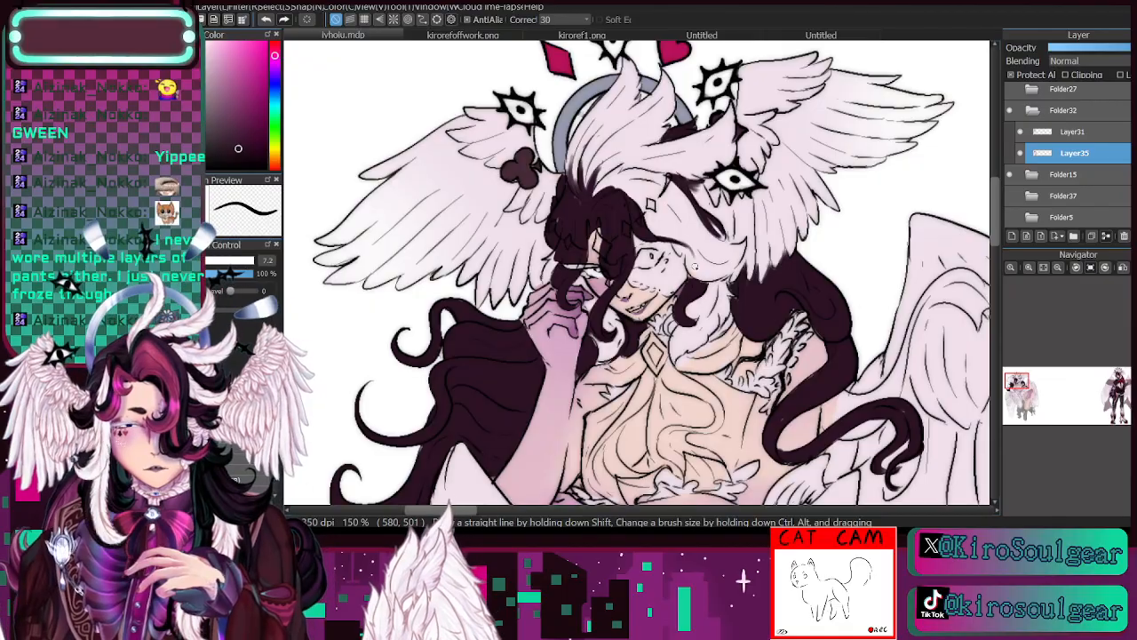
# - Touch up the dark plum hair roots above the forehead, and check the colouring against the line art by hiding and reshowing Layer35
pyautogui.click(1020, 154)
pyautogui.click(1020, 154)
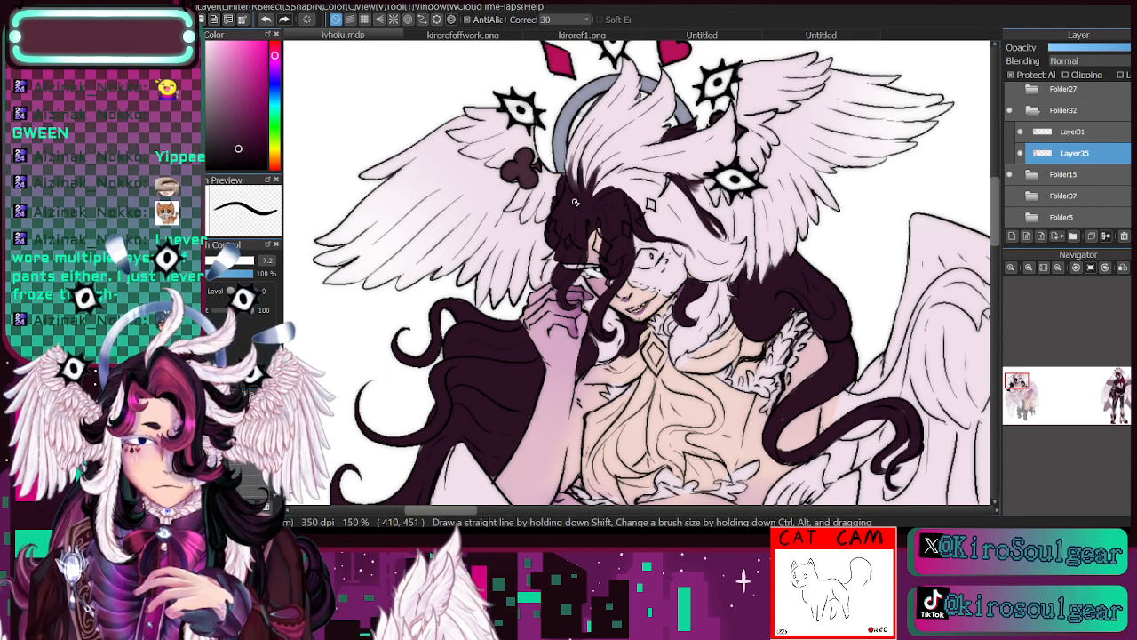
pyautogui.moveTo(576, 191); pyautogui.dragTo(574, 152)
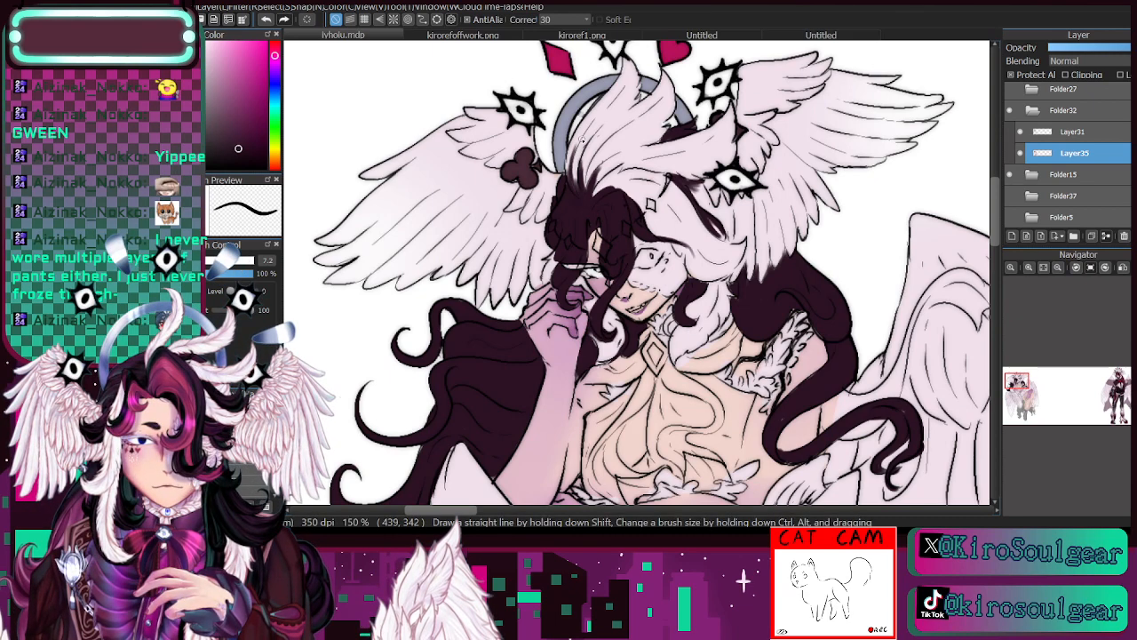
pyautogui.click(1021, 154)
pyautogui.click(1021, 154)
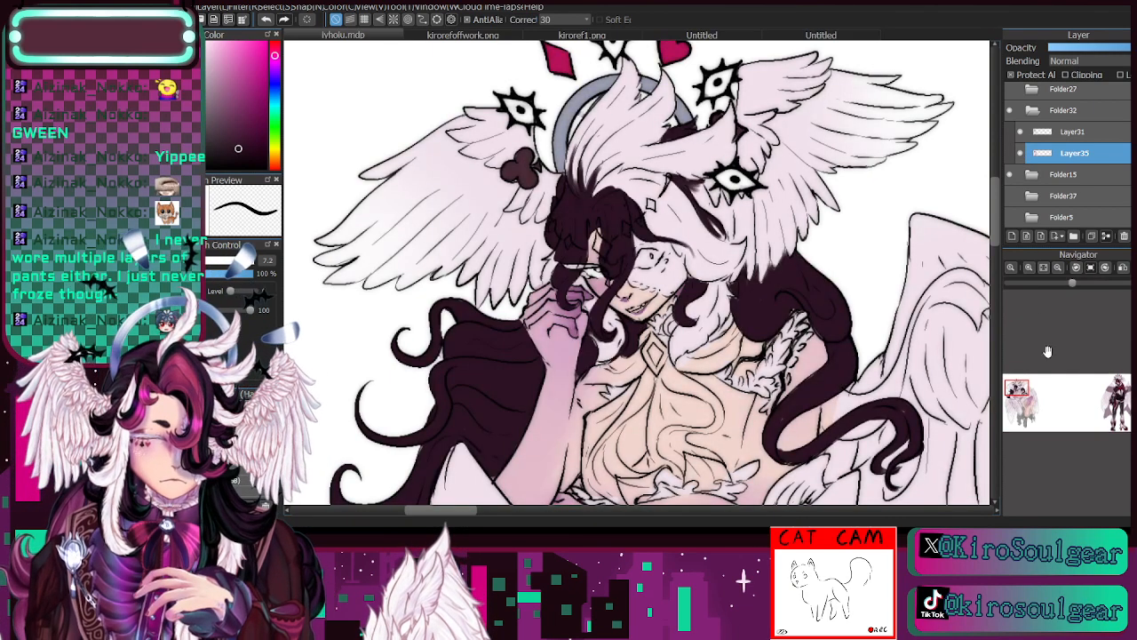
pyautogui.moveTo(1044, 391); pyautogui.dragTo(1044, 387)
pyautogui.click(1021, 154)
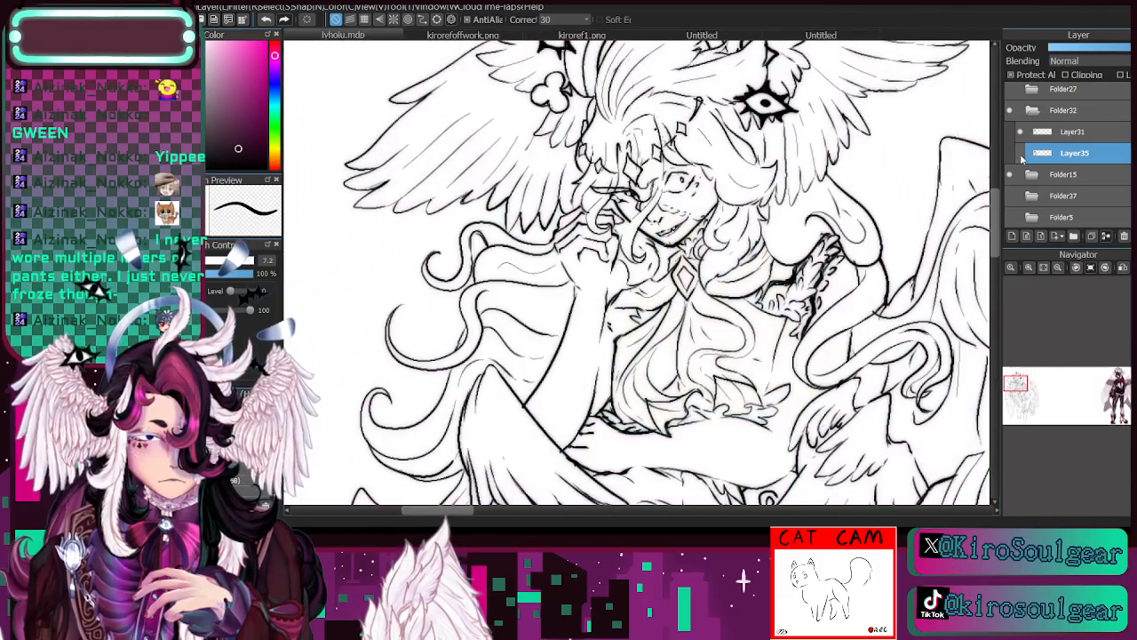
pyautogui.click(1021, 153)
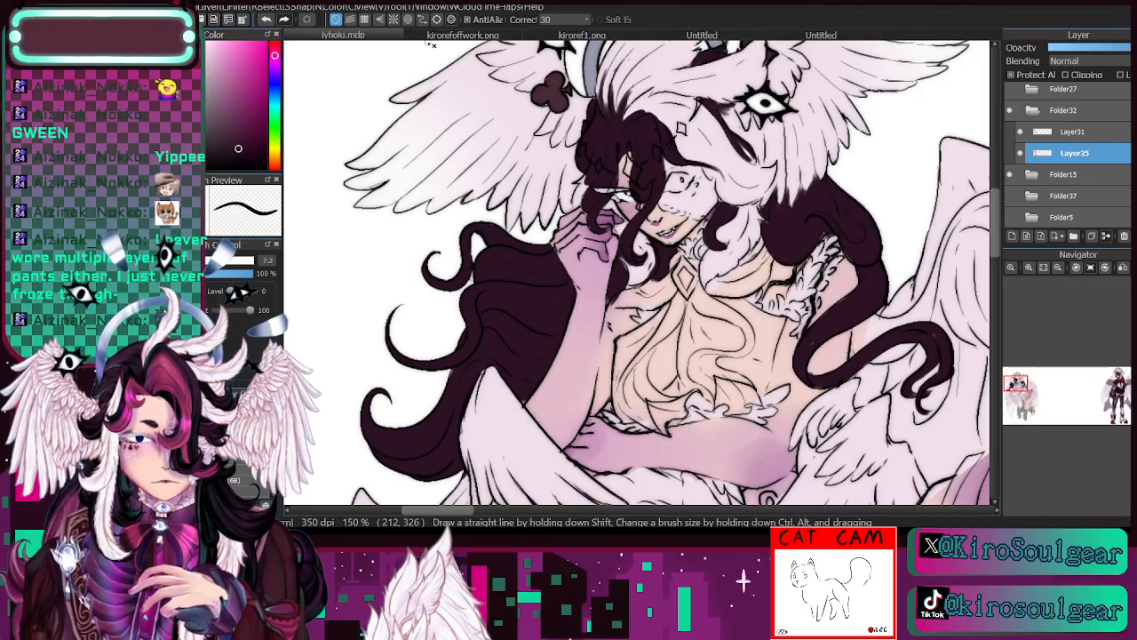
# - Sample the crimson of the hair streaks in kirorefoffwork.png and paint crimson streaks in the dark fringe over the figure's face on Layer35
pyautogui.click(433, 34)
pyautogui.press('i')
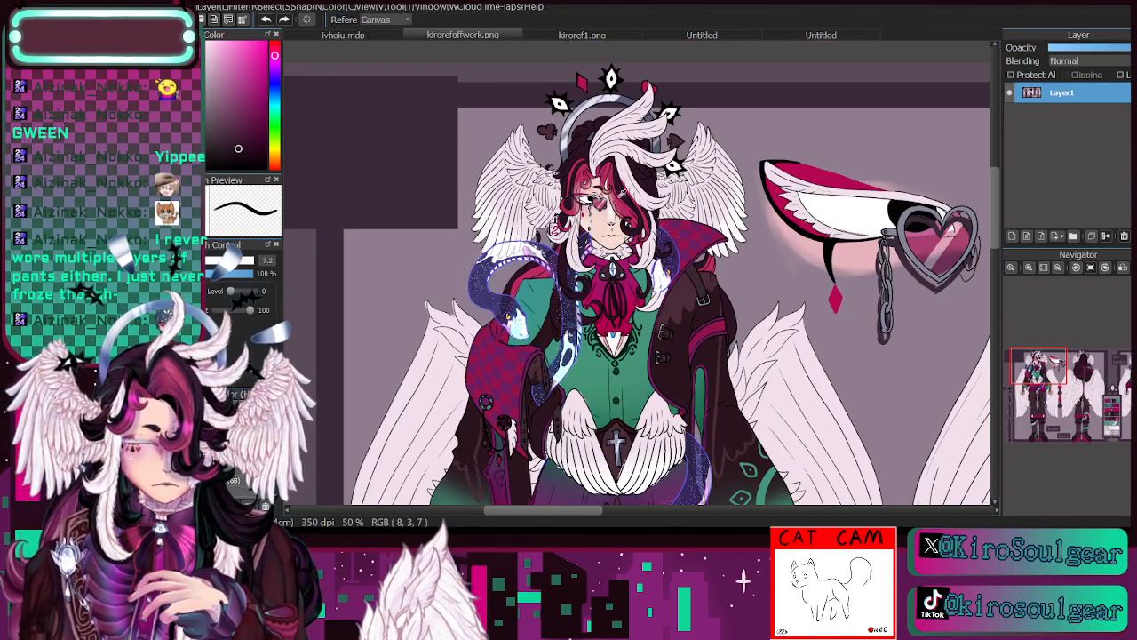
pyautogui.click(624, 208)
pyautogui.click(378, 35)
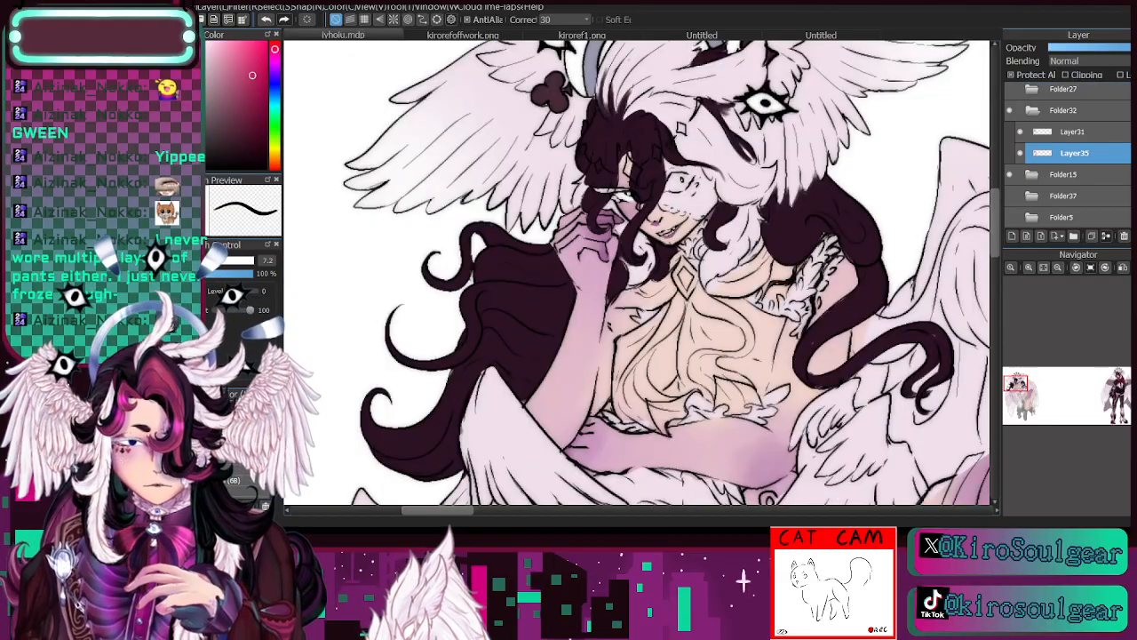
pyautogui.moveTo(625, 151)
pyautogui.mouseDown()
pyautogui.moveTo(631, 139)
pyautogui.moveTo(647, 196)
pyautogui.mouseUp()
pyautogui.moveTo(633, 139)
pyautogui.mouseDown()
pyautogui.moveTo(596, 231)
pyautogui.moveTo(592, 217)
pyautogui.moveTo(605, 233)
pyautogui.moveTo(594, 226)
pyautogui.moveTo(614, 184)
pyautogui.moveTo(614, 136)
pyautogui.moveTo(604, 175)
pyautogui.mouseUp()
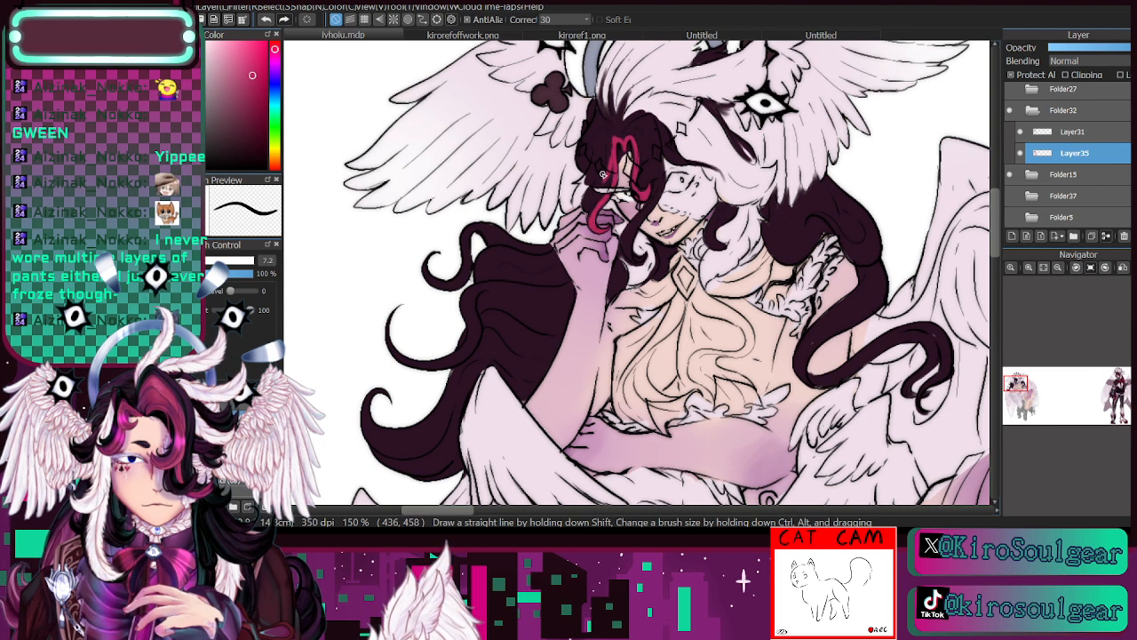
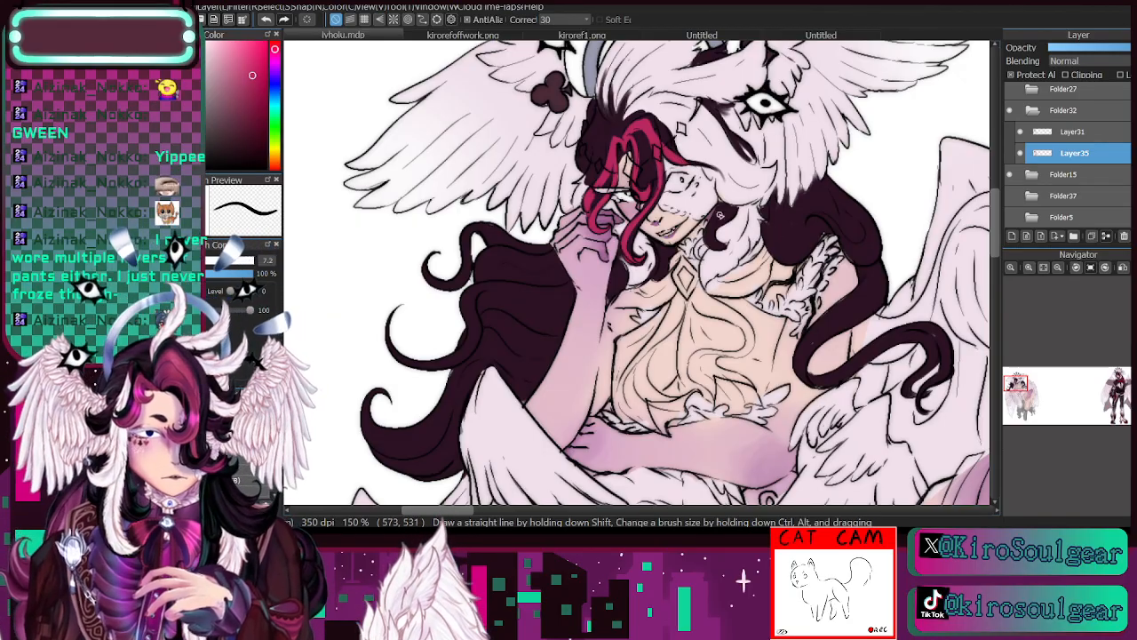
# - Paint crimson streaks on Layer35 in the curl beside the cheek, the flowing lock behind the raised hand, the white hair's slit and the long shoulder locks
pyautogui.moveTo(714, 224)
pyautogui.mouseDown()
pyautogui.moveTo(716, 248)
pyautogui.moveTo(720, 204)
pyautogui.moveTo(721, 248)
pyautogui.moveTo(729, 236)
pyautogui.mouseUp()
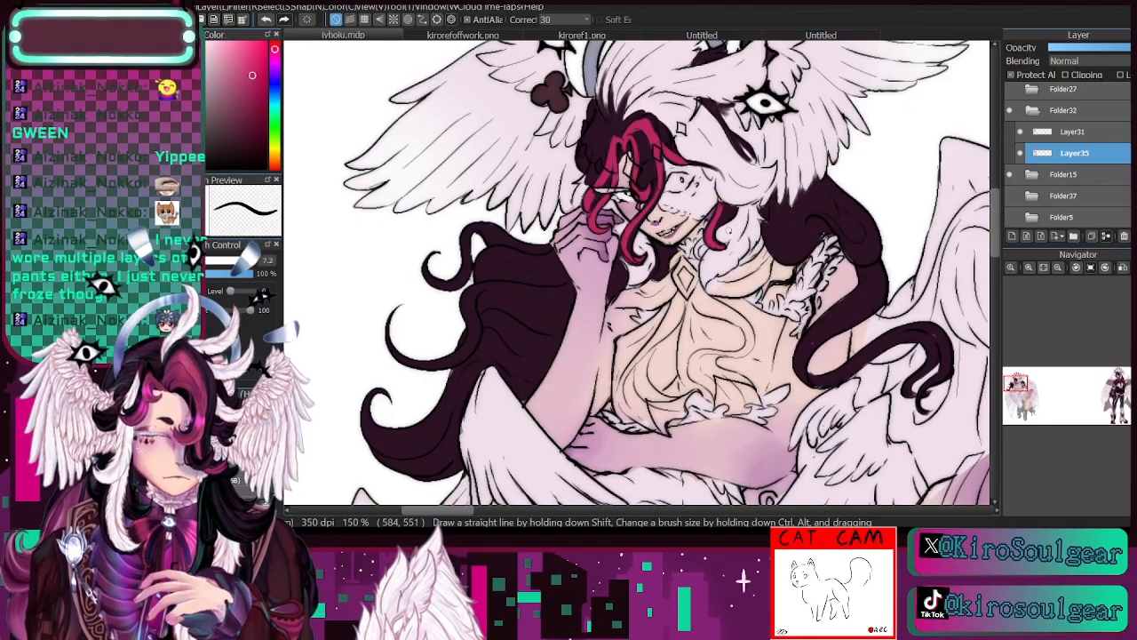
pyautogui.moveTo(491, 232); pyautogui.dragTo(548, 248)
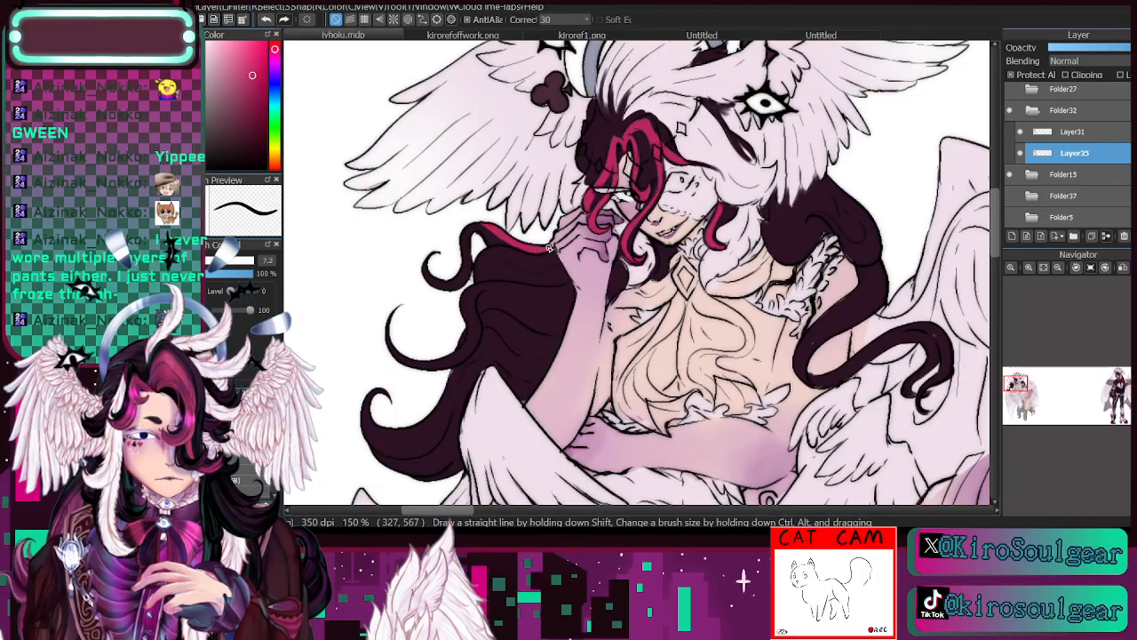
pyautogui.moveTo(471, 227)
pyautogui.mouseDown()
pyautogui.moveTo(450, 282)
pyautogui.moveTo(434, 259)
pyautogui.moveTo(425, 267)
pyautogui.moveTo(449, 285)
pyautogui.moveTo(425, 263)
pyautogui.moveTo(437, 281)
pyautogui.moveTo(466, 230)
pyautogui.mouseUp()
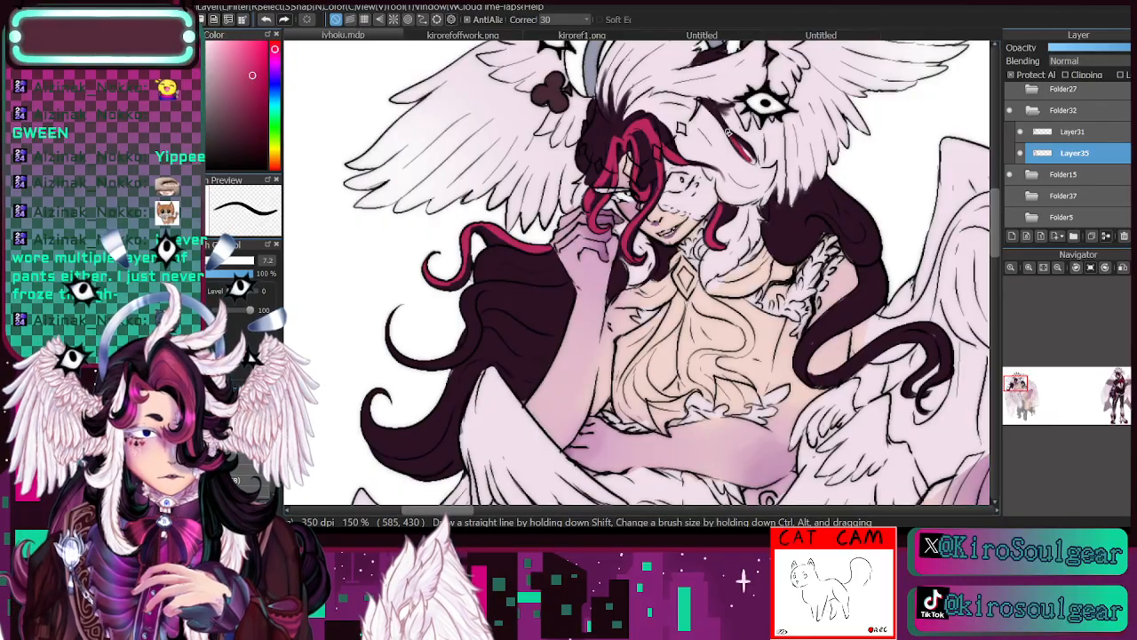
pyautogui.moveTo(744, 149); pyautogui.dragTo(752, 153)
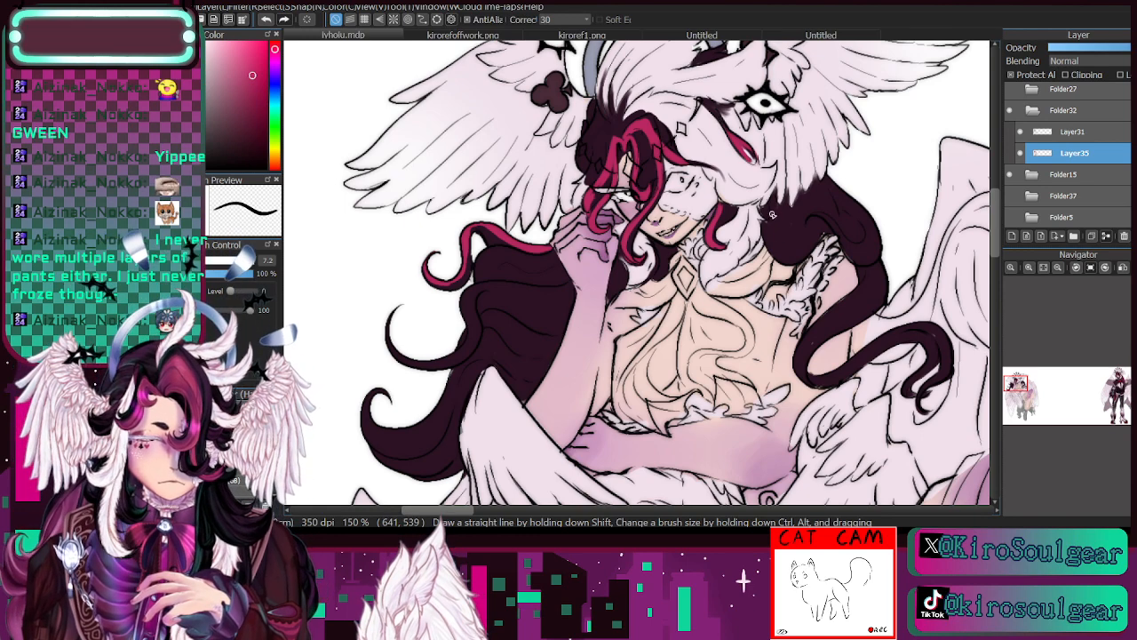
pyautogui.moveTo(766, 200)
pyautogui.mouseDown()
pyautogui.moveTo(777, 236)
pyautogui.moveTo(817, 233)
pyautogui.moveTo(779, 234)
pyautogui.moveTo(790, 256)
pyautogui.moveTo(804, 251)
pyautogui.moveTo(781, 257)
pyautogui.moveTo(765, 206)
pyautogui.moveTo(789, 255)
pyautogui.moveTo(770, 231)
pyautogui.moveTo(803, 257)
pyautogui.moveTo(778, 254)
pyautogui.moveTo(813, 241)
pyautogui.moveTo(799, 260)
pyautogui.moveTo(808, 245)
pyautogui.moveTo(784, 252)
pyautogui.moveTo(813, 237)
pyautogui.mouseUp()
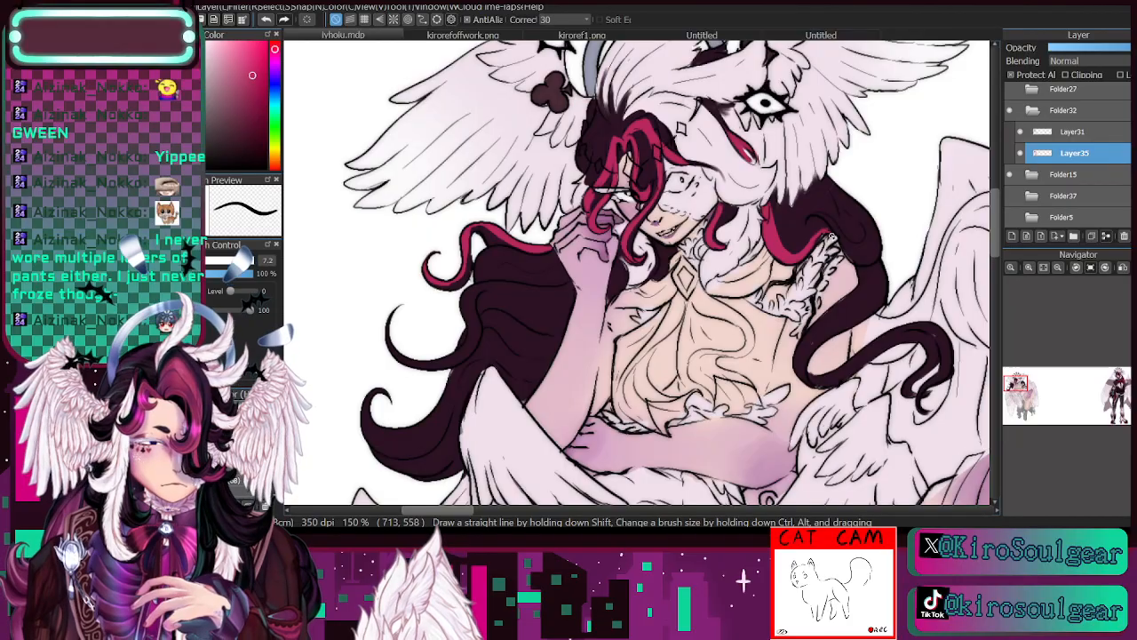
pyautogui.moveTo(860, 270)
pyautogui.mouseDown()
pyautogui.moveTo(844, 313)
pyautogui.moveTo(803, 358)
pyautogui.moveTo(800, 382)
pyautogui.mouseUp()
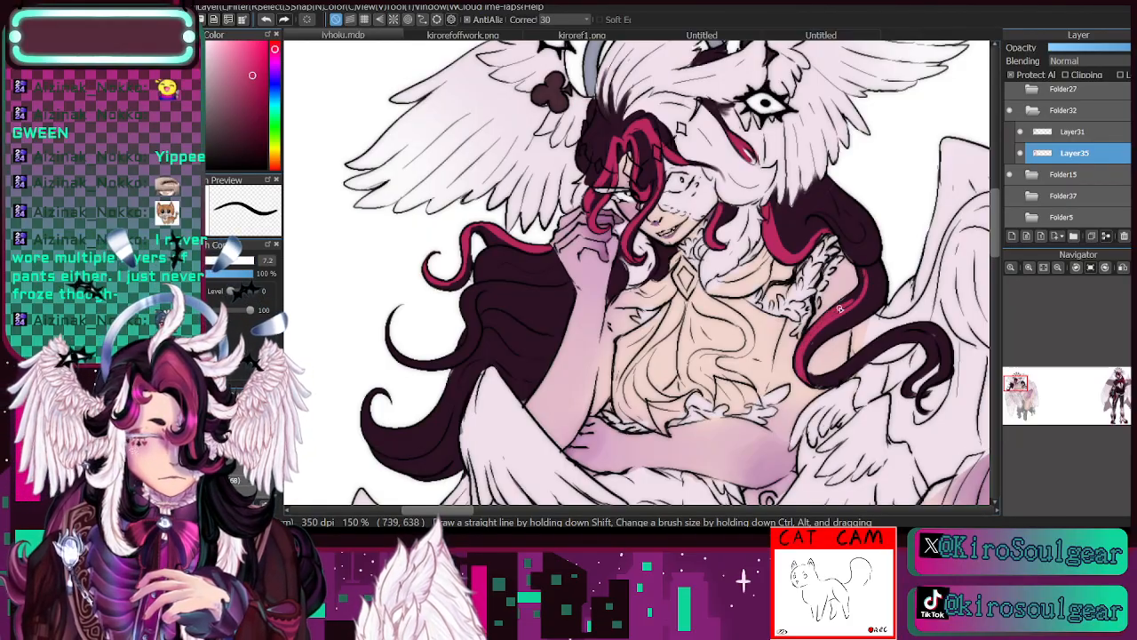
pyautogui.moveTo(864, 281); pyautogui.dragTo(841, 310)
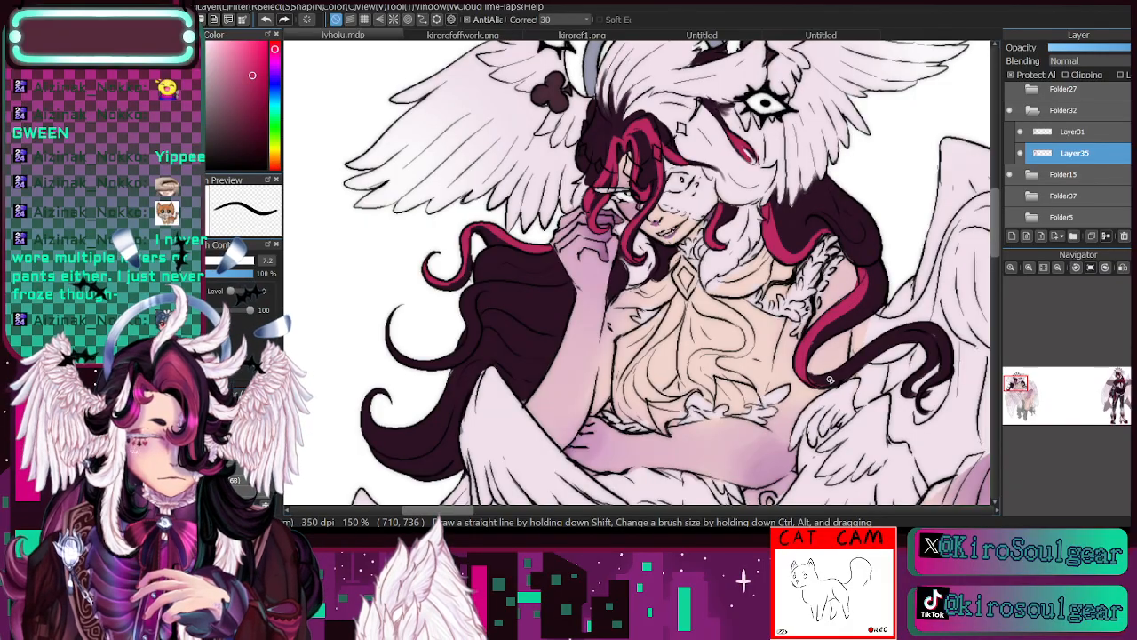
# - Check the crimson hair streaks against the line art by hiding and reshowing Layer35
pyautogui.click(1058, 268)
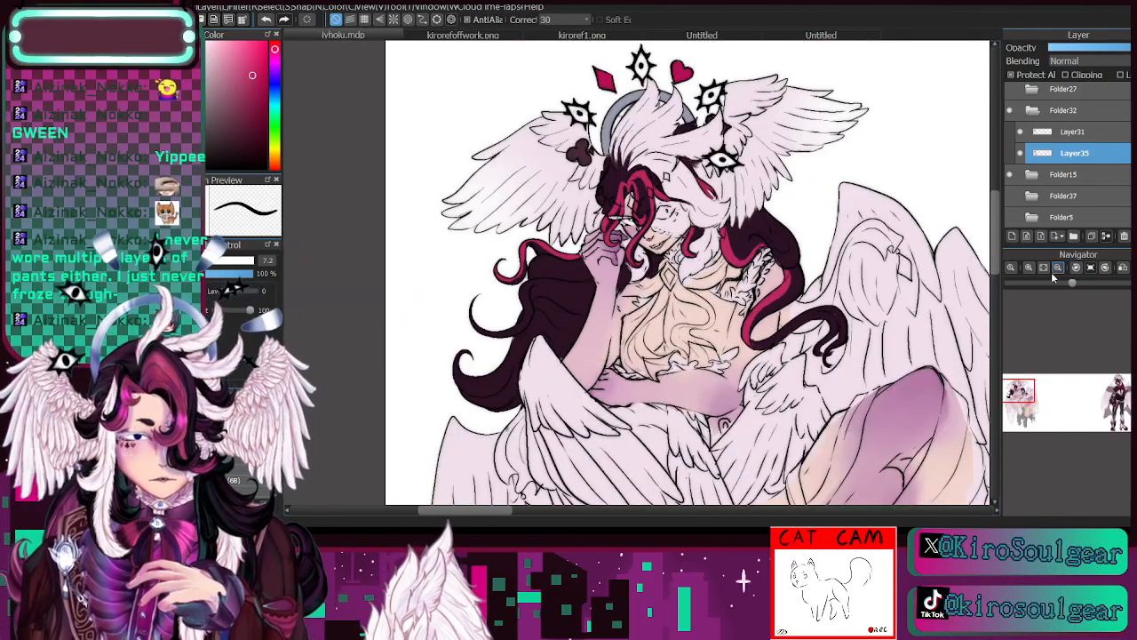
pyautogui.click(1020, 152)
pyautogui.click(1020, 153)
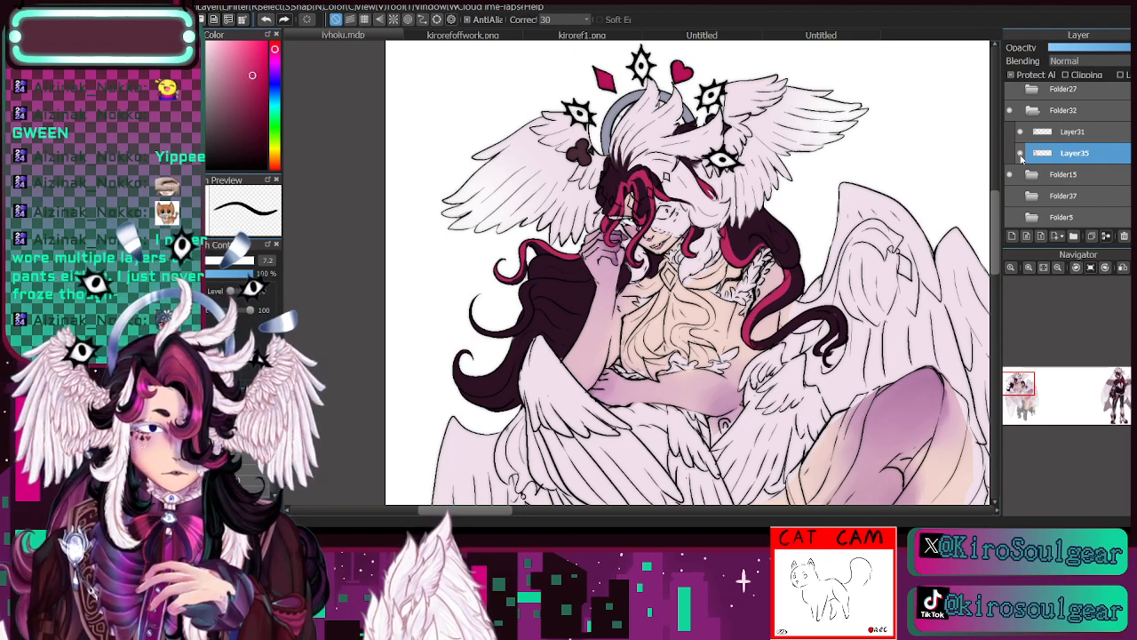
pyautogui.click(1021, 154)
pyautogui.click(1021, 154)
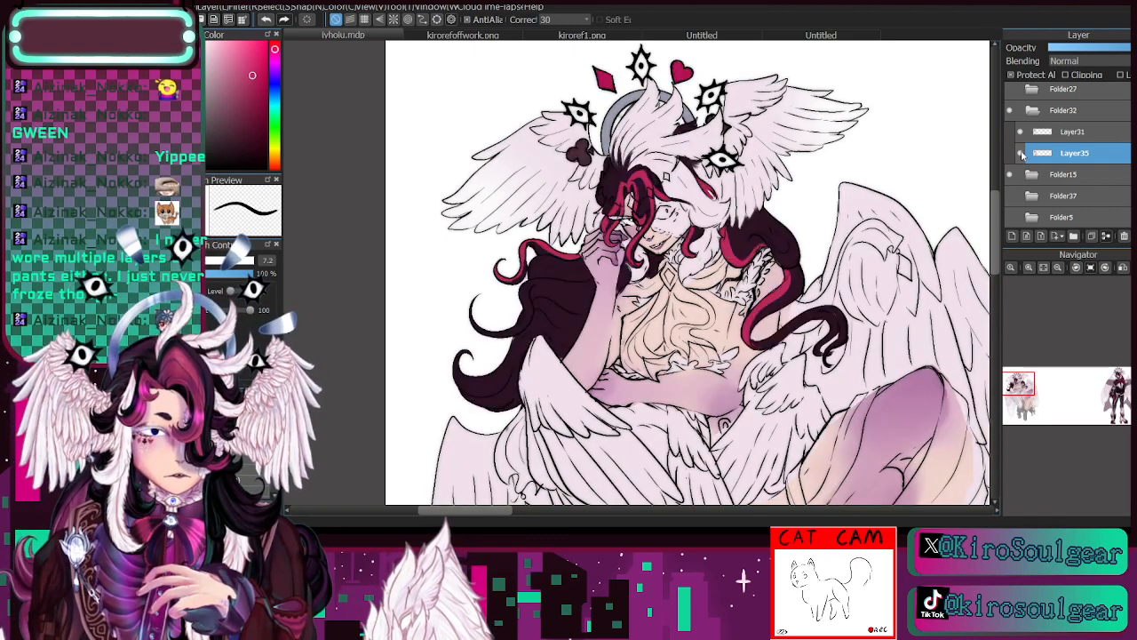
# - Paint the diamond ornaments on the forehead and white hair a brighter crimson with a brush of about 6.9, and colour the open eye
pyautogui.click(1029, 268)
pyautogui.click(1057, 268)
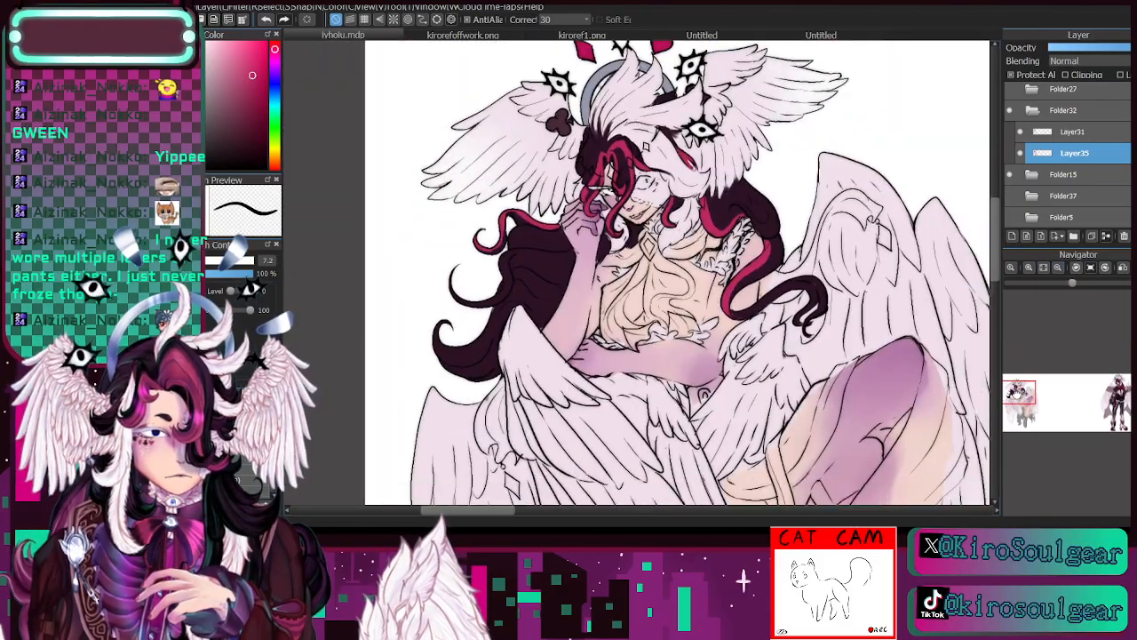
pyautogui.moveTo(1018, 388); pyautogui.dragTo(1011, 391)
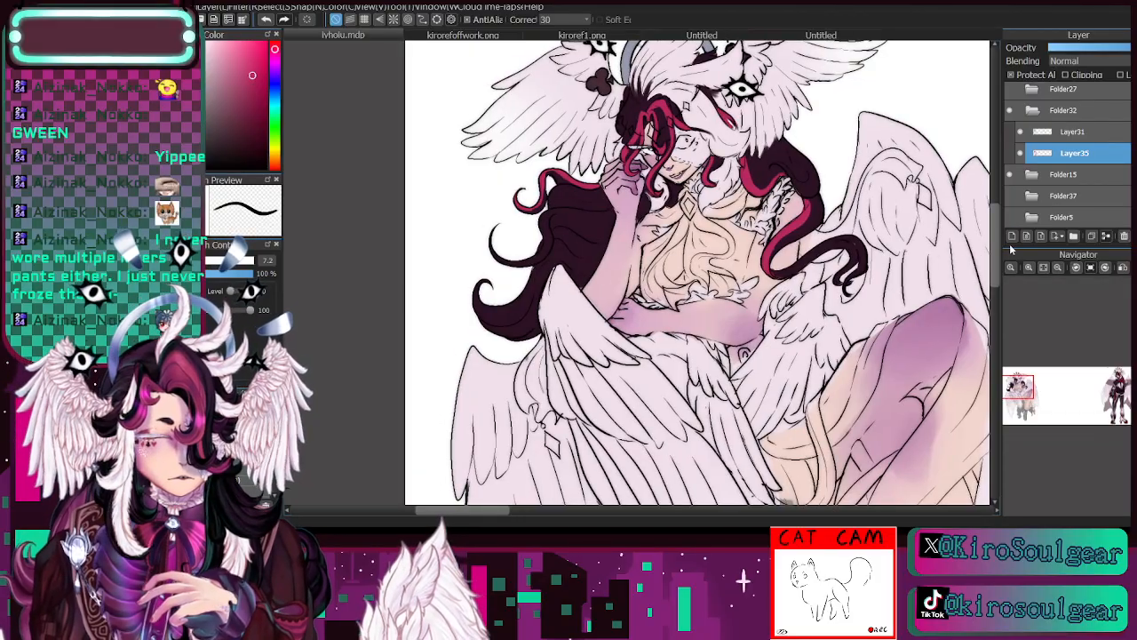
pyautogui.click(251, 59)
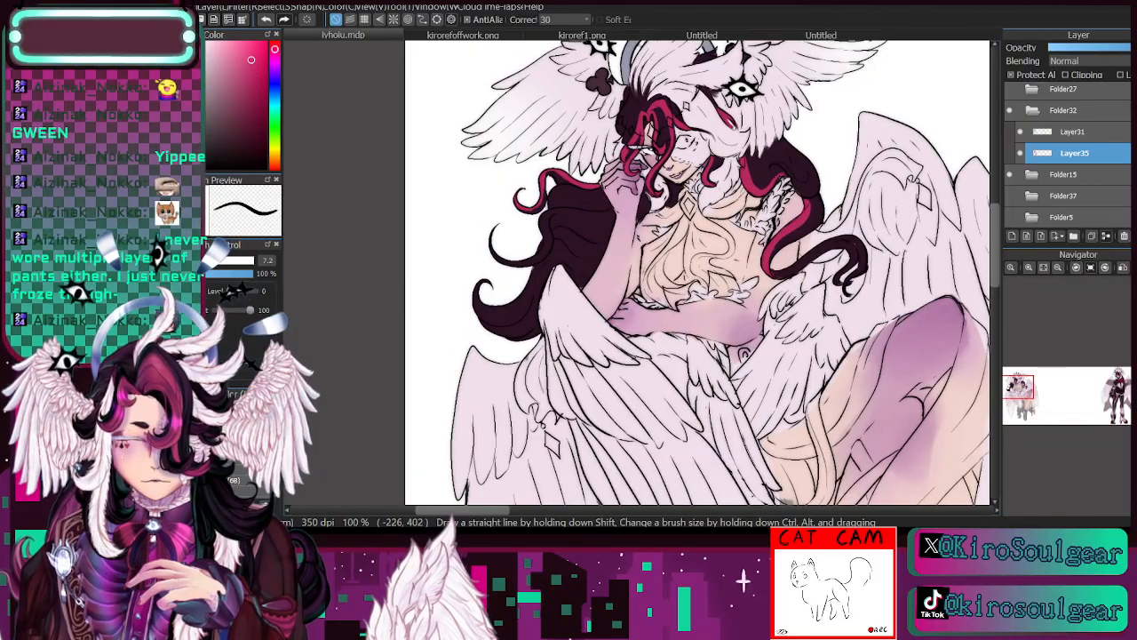
pyautogui.click(1029, 268)
pyautogui.moveTo(1014, 391); pyautogui.dragTo(1015, 390)
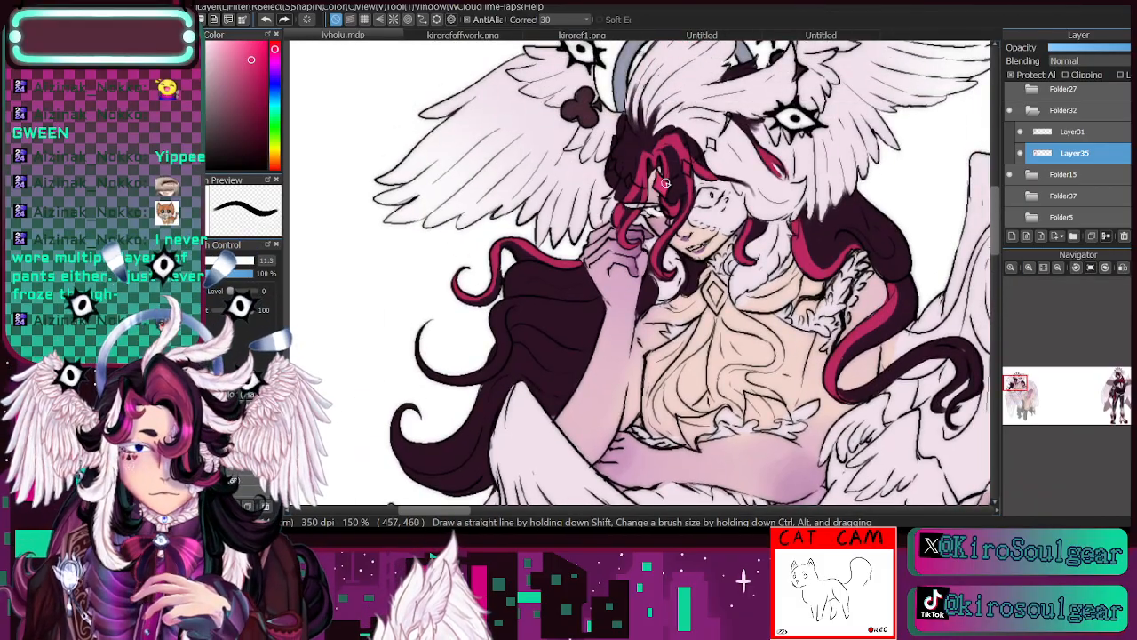
pyautogui.click(200, 261)
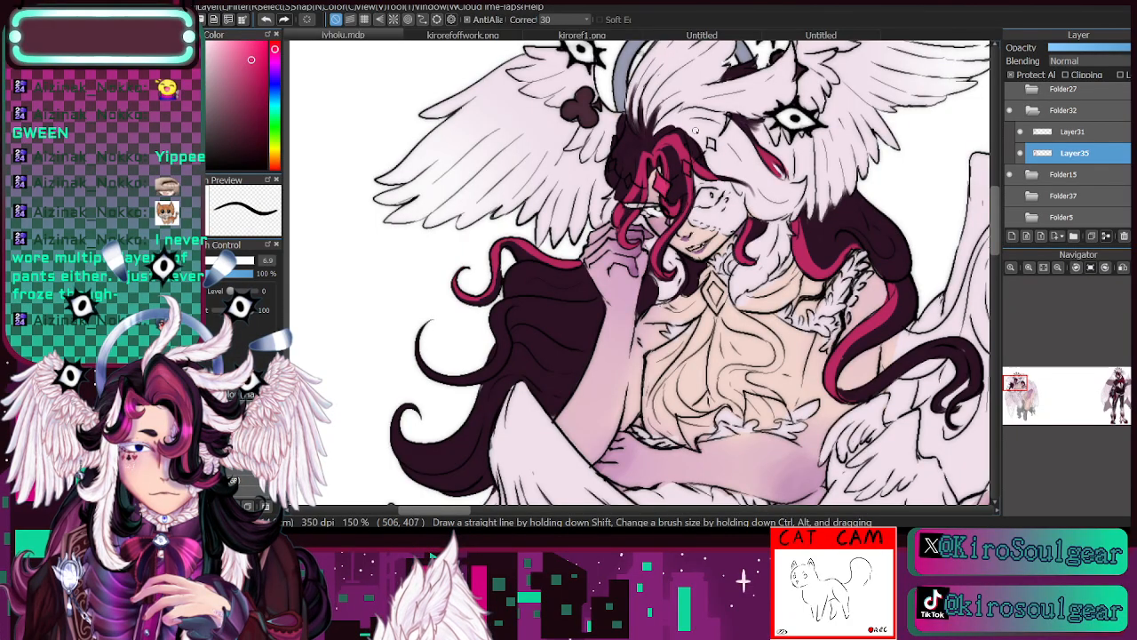
pyautogui.click(260, 49)
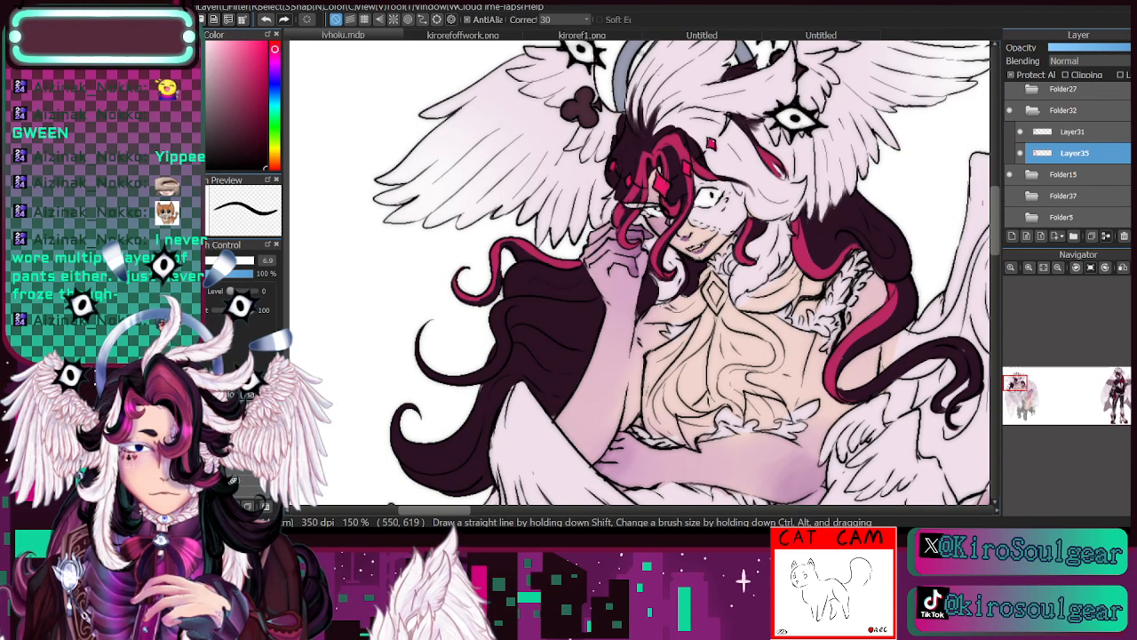
# - Paint the diamond brooch at the collar bright crimson with a 10.4 brush, adding the darker crimson sampled from the hair streak
pyautogui.press('[')
pyautogui.press('i')
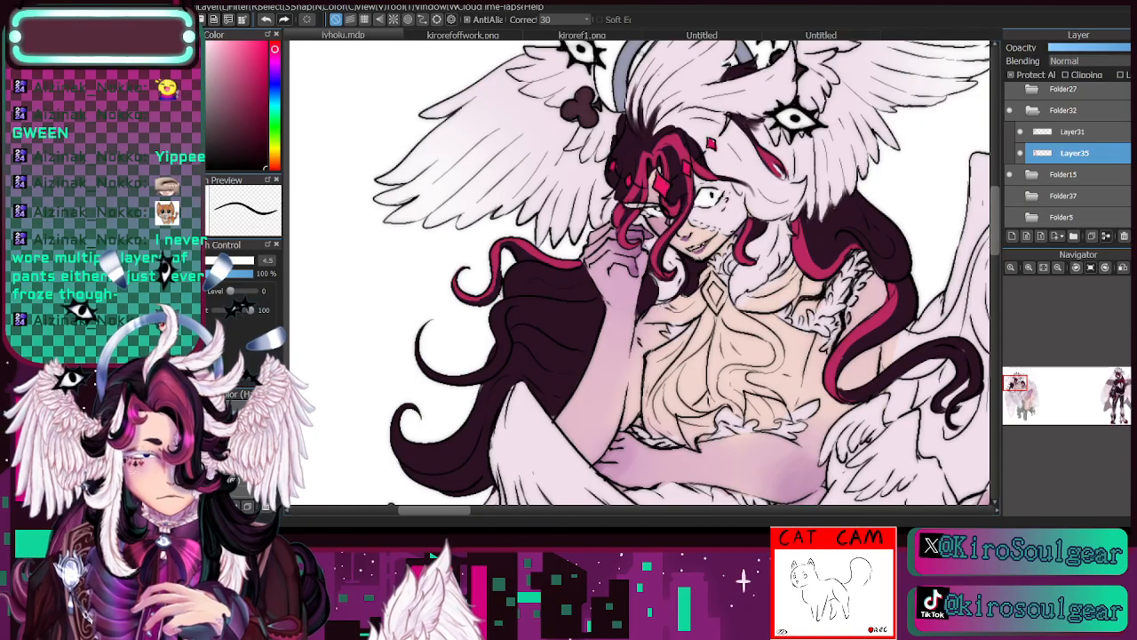
pyautogui.press('b')
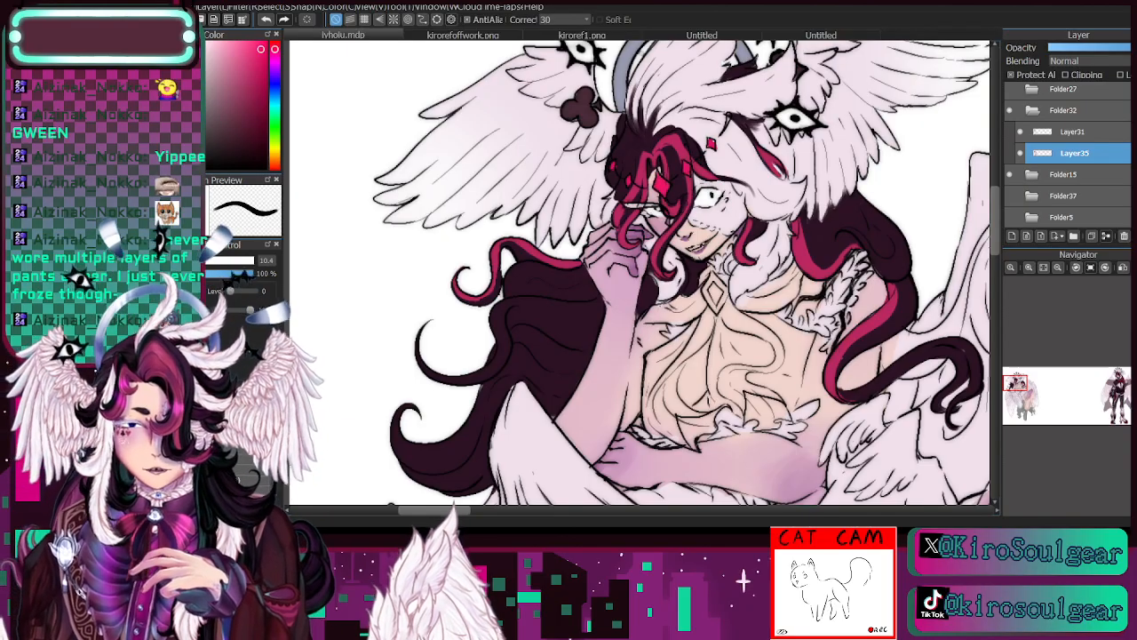
pyautogui.moveTo(707, 288)
pyautogui.mouseDown()
pyautogui.moveTo(715, 304)
pyautogui.moveTo(716, 283)
pyautogui.moveTo(722, 291)
pyautogui.moveTo(718, 309)
pyautogui.moveTo(712, 275)
pyautogui.mouseUp()
pyautogui.press('i')
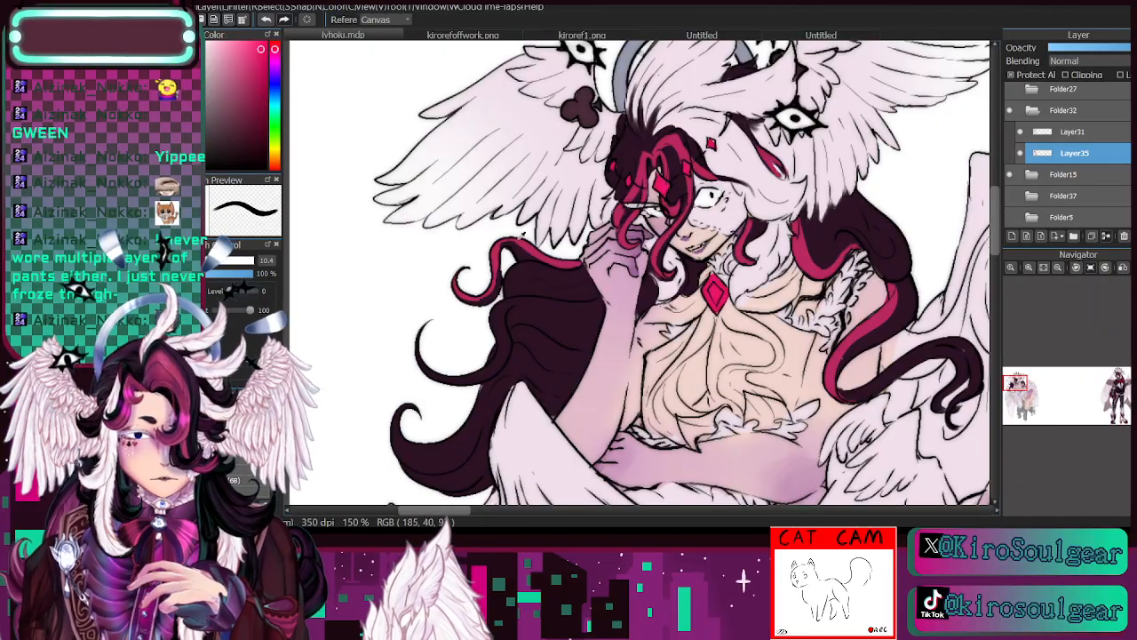
pyautogui.click(519, 235)
pyautogui.press('b')
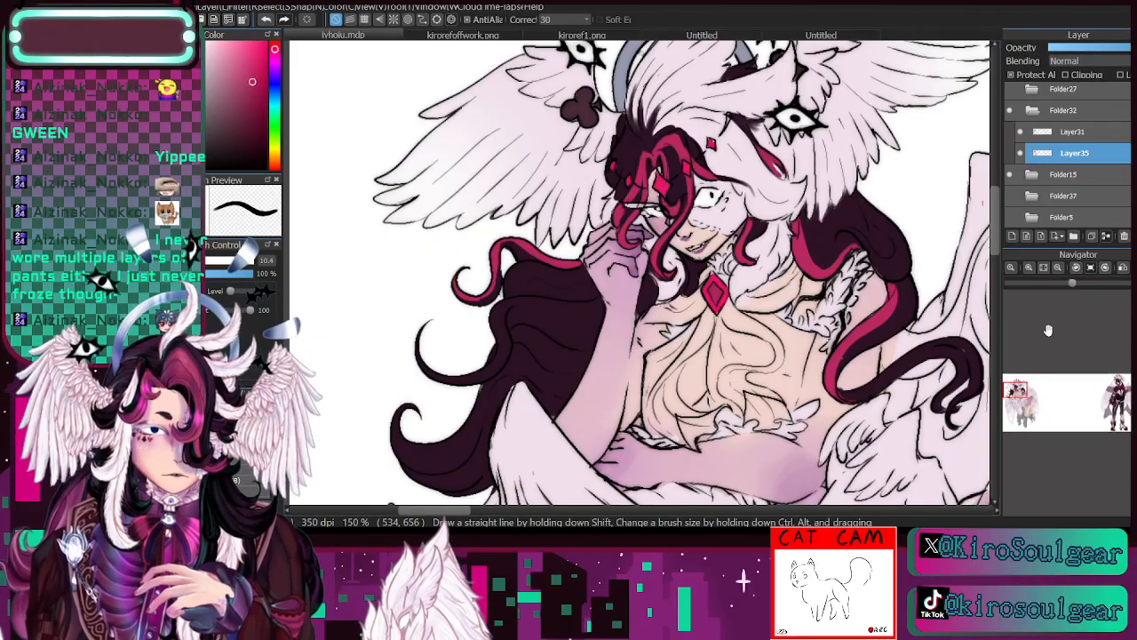
# - Sample the pale lavender of the wing, darken it slightly and paint the ruffled cloth over the chest with a brush of about 17
pyautogui.scroll(-2, 1048, 356)
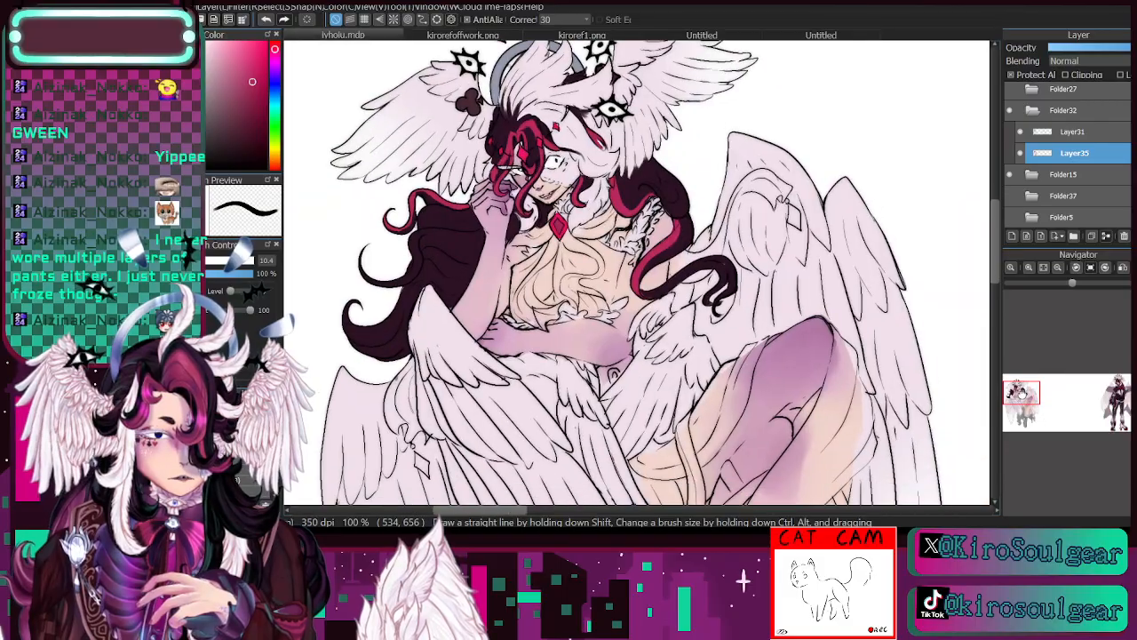
pyautogui.click(1021, 392)
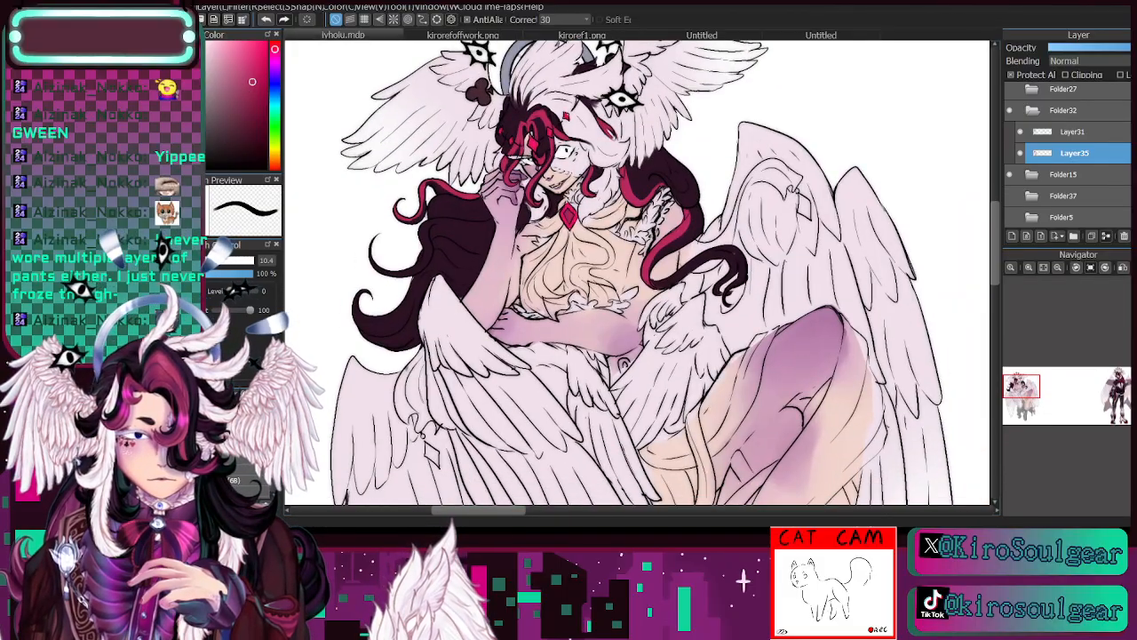
pyautogui.press('i')
pyautogui.click(345, 431)
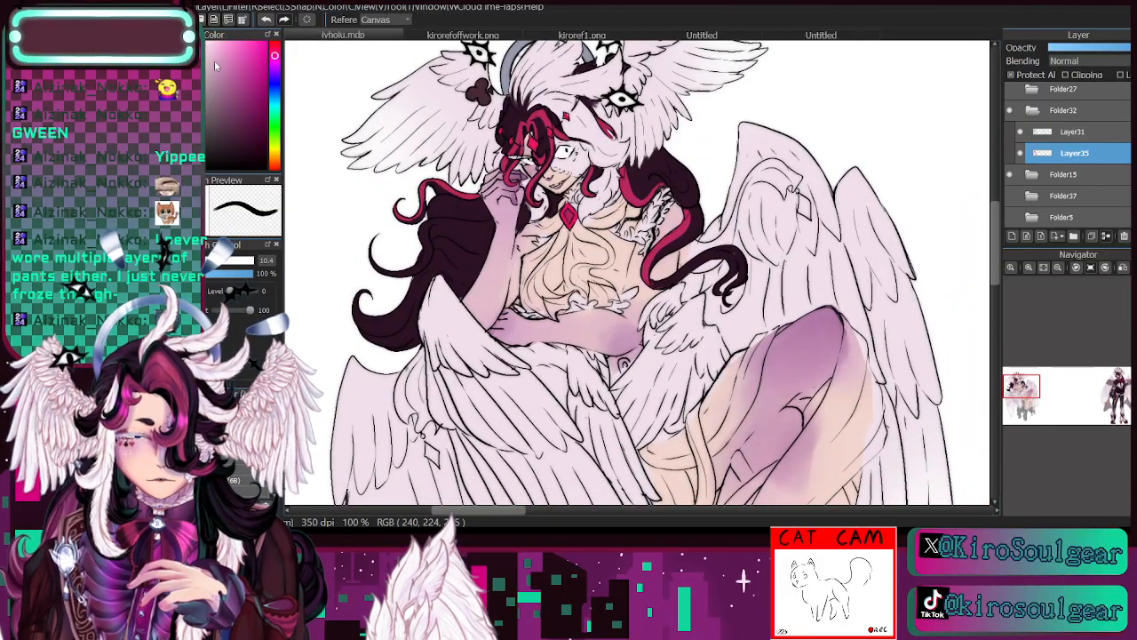
pyautogui.press('b')
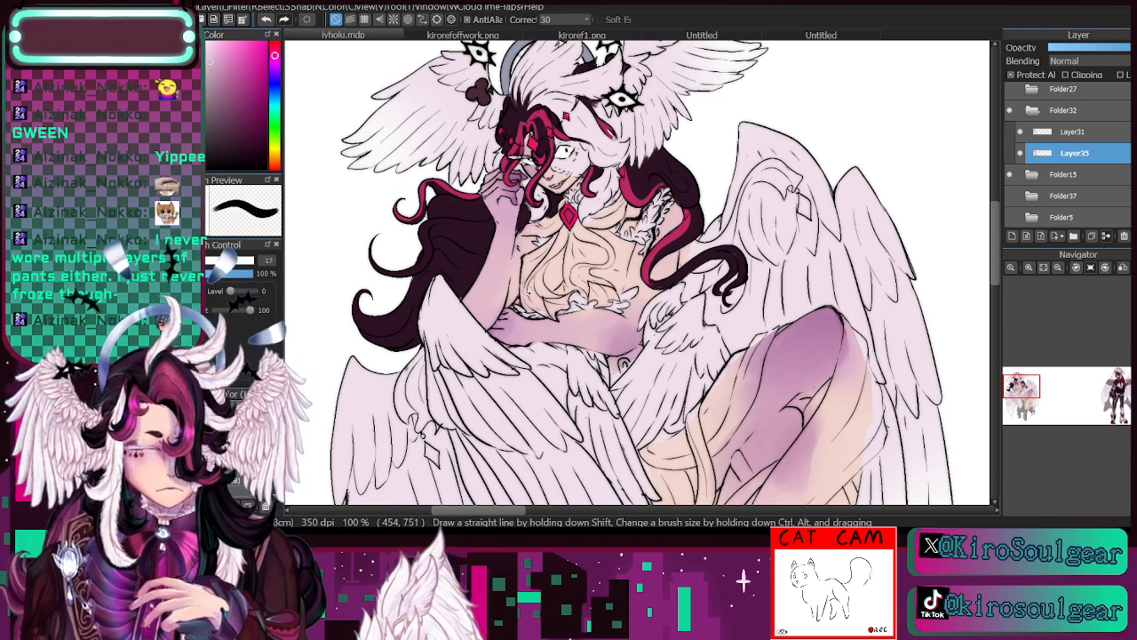
pyautogui.click(1029, 268)
pyautogui.moveTo(474, 261)
pyautogui.mouseDown()
pyautogui.moveTo(471, 312)
pyautogui.moveTo(471, 253)
pyautogui.moveTo(527, 208)
pyautogui.moveTo(482, 283)
pyautogui.moveTo(529, 212)
pyautogui.moveTo(499, 291)
pyautogui.mouseUp()
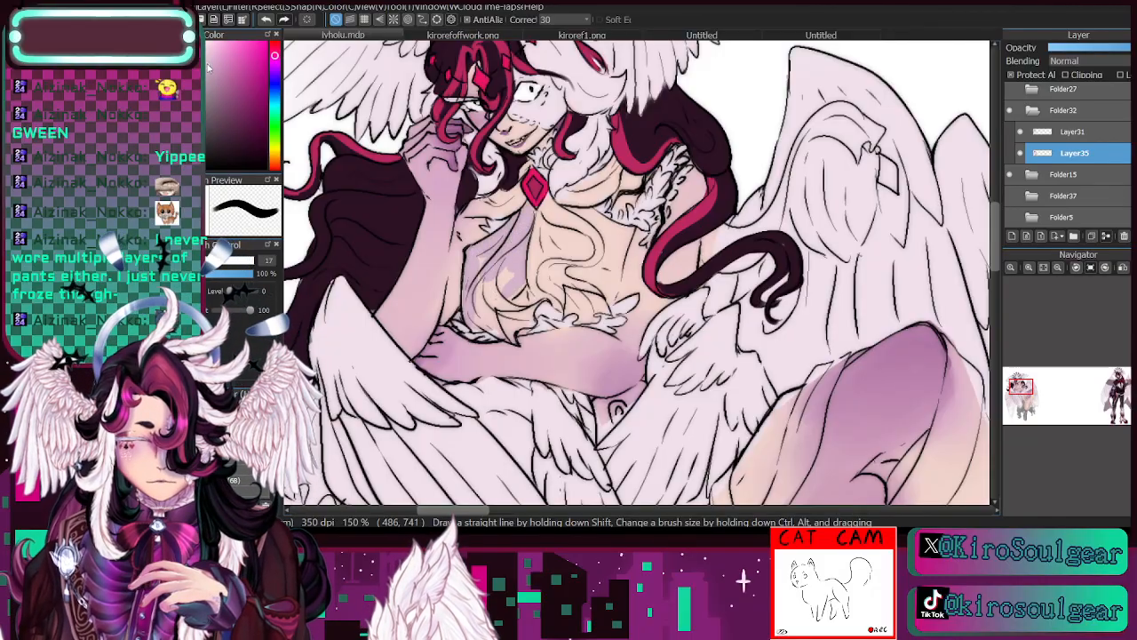
pyautogui.moveTo(519, 228)
pyautogui.mouseDown()
pyautogui.moveTo(521, 279)
pyautogui.moveTo(526, 236)
pyautogui.moveTo(522, 265)
pyautogui.moveTo(505, 267)
pyautogui.moveTo(514, 227)
pyautogui.moveTo(472, 267)
pyautogui.moveTo(475, 325)
pyautogui.moveTo(486, 277)
pyautogui.moveTo(513, 278)
pyautogui.moveTo(496, 314)
pyautogui.moveTo(526, 216)
pyautogui.moveTo(518, 203)
pyautogui.moveTo(470, 213)
pyautogui.moveTo(489, 201)
pyautogui.mouseUp()
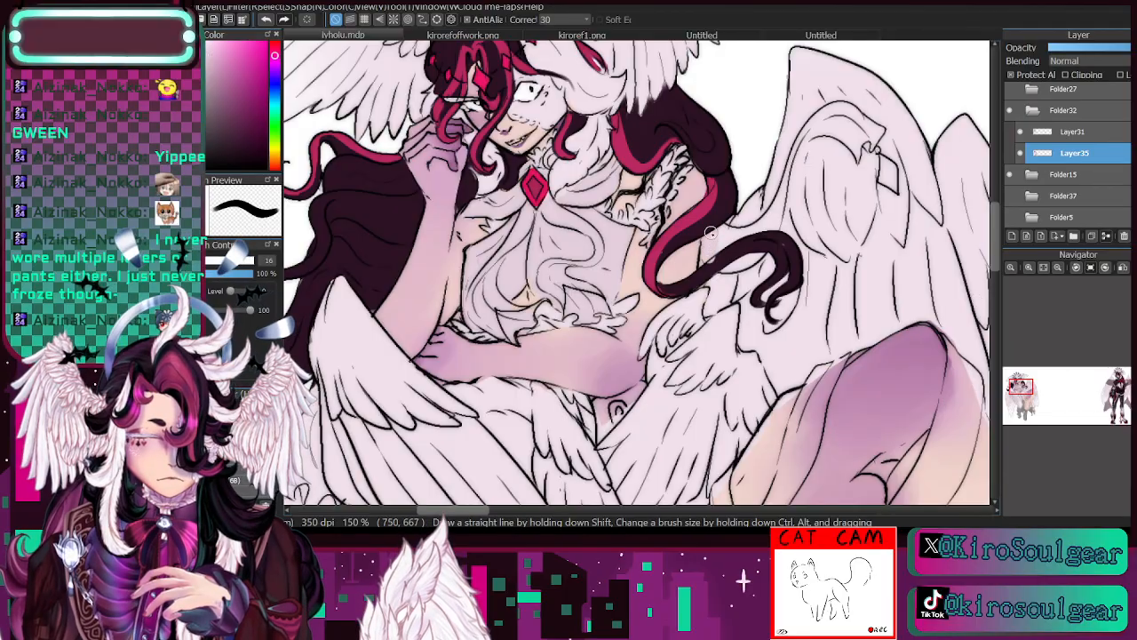
# - Paint the ribbon ornaments on the upper and lower wings with the same muted lavender at brush size 13.7
pyautogui.click(179, 260)
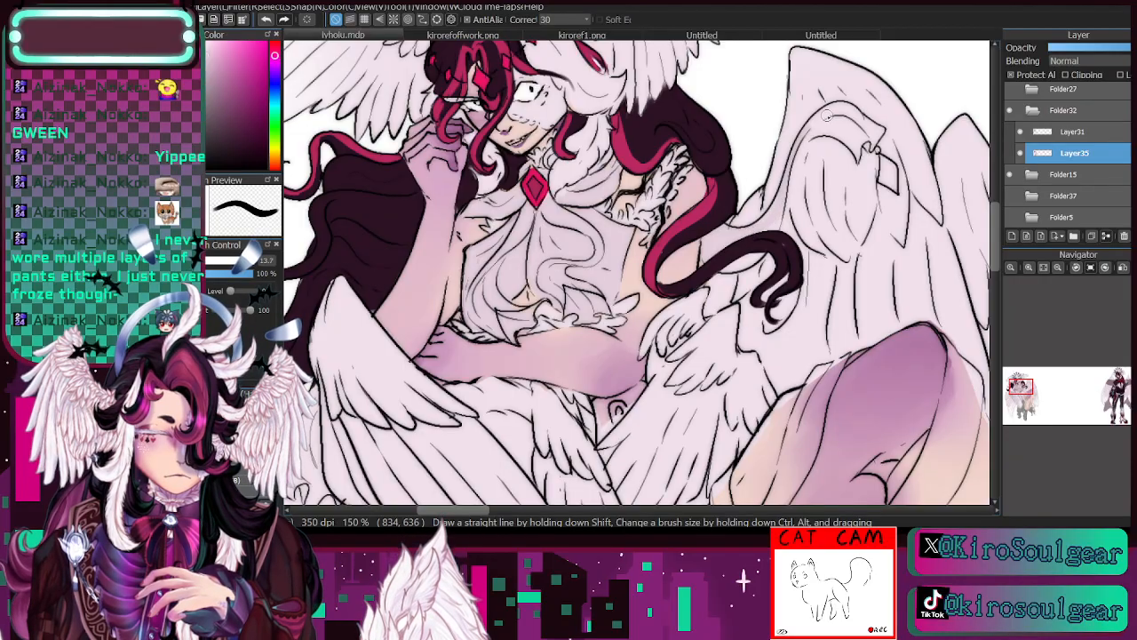
pyautogui.moveTo(850, 134)
pyautogui.mouseDown()
pyautogui.moveTo(813, 132)
pyautogui.moveTo(813, 122)
pyautogui.moveTo(851, 129)
pyautogui.moveTo(855, 144)
pyautogui.moveTo(866, 140)
pyautogui.moveTo(863, 119)
pyautogui.mouseUp()
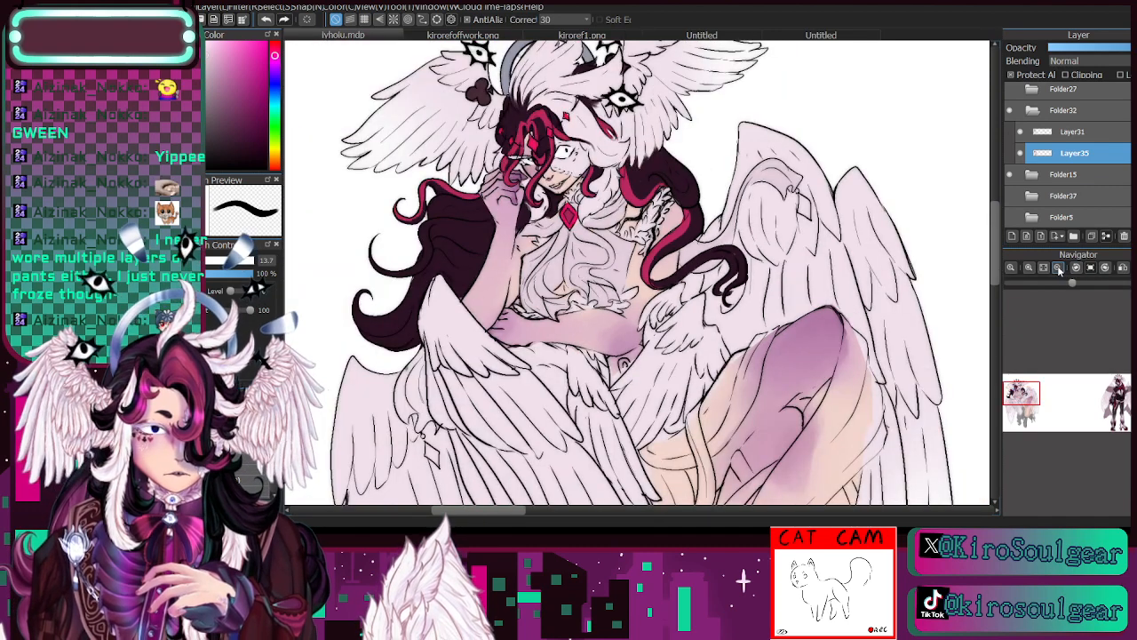
pyautogui.click(1058, 268)
pyautogui.moveTo(1021, 391); pyautogui.dragTo(1021, 401)
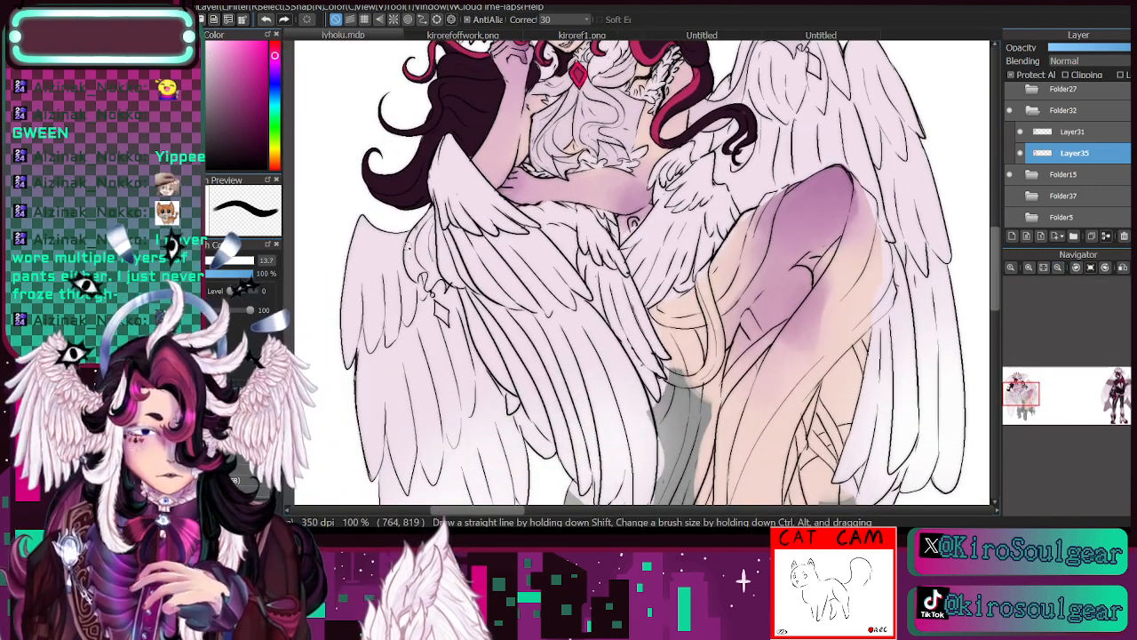
pyautogui.moveTo(433, 210)
pyautogui.mouseDown()
pyautogui.moveTo(433, 262)
pyautogui.moveTo(418, 272)
pyautogui.moveTo(428, 287)
pyautogui.moveTo(435, 273)
pyautogui.moveTo(414, 269)
pyautogui.mouseUp()
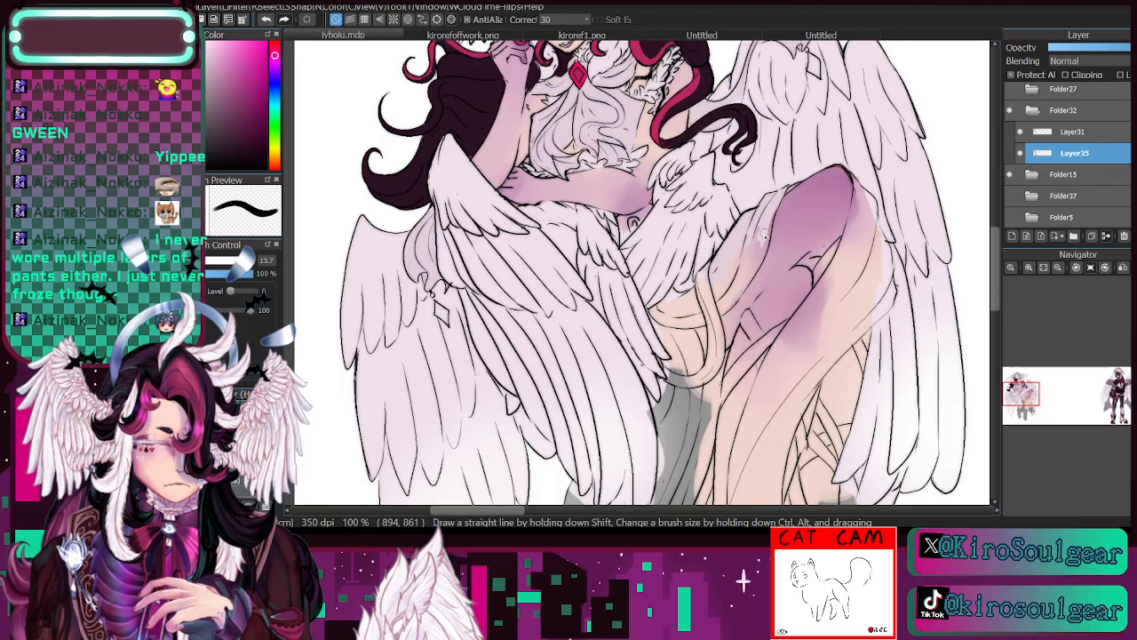
# - Paint the cloth along the raised thigh and the looped sash beside it muted lavender, enlarging the brush to about 27
pyautogui.moveTo(772, 213); pyautogui.dragTo(763, 249)
pyautogui.press('e')
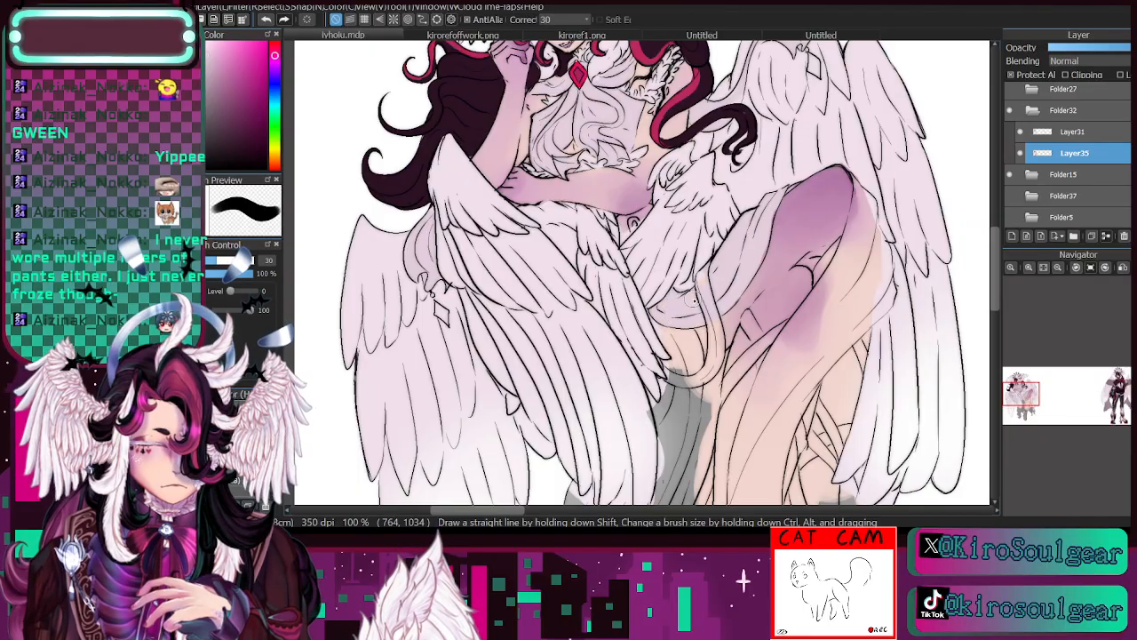
pyautogui.click(214, 261)
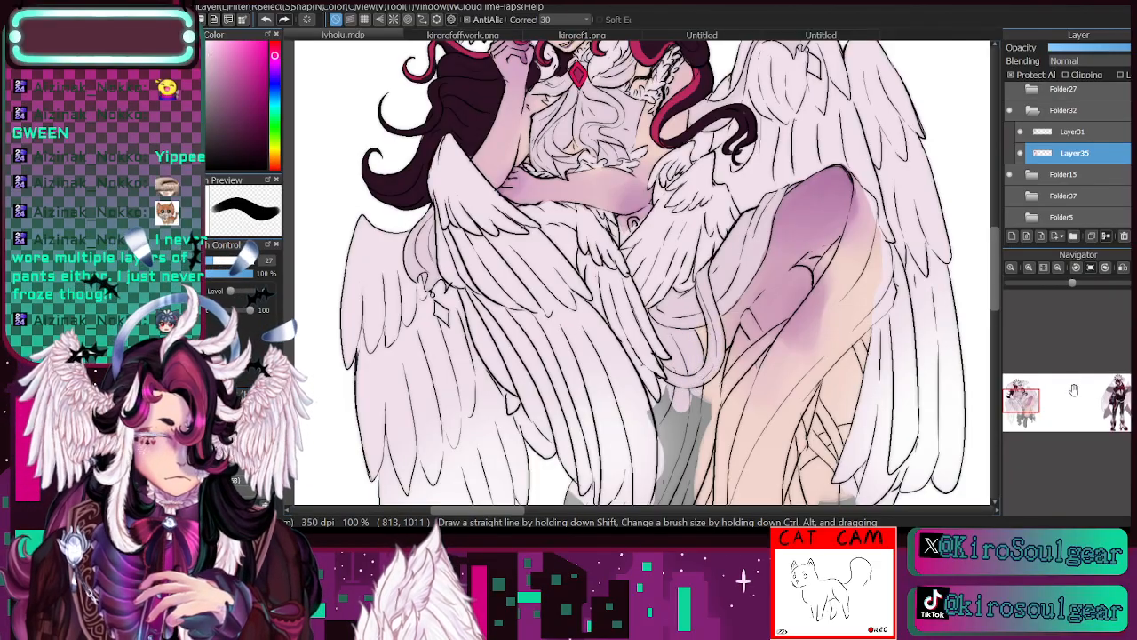
# - Paint the lower folds and hem of the hanging cloth muted lavender, enlarging the brush to 100 for the broad area
pyautogui.moveTo(687, 382); pyautogui.dragTo(708, 191)
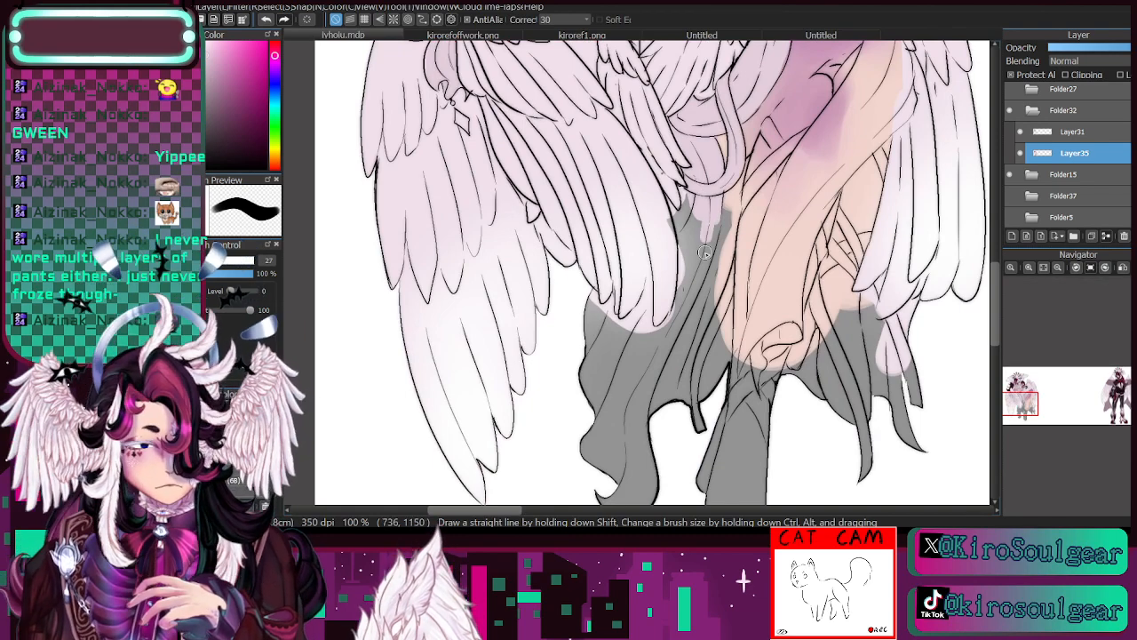
pyautogui.click(238, 262)
pyautogui.moveTo(242, 269); pyautogui.dragTo(254, 267)
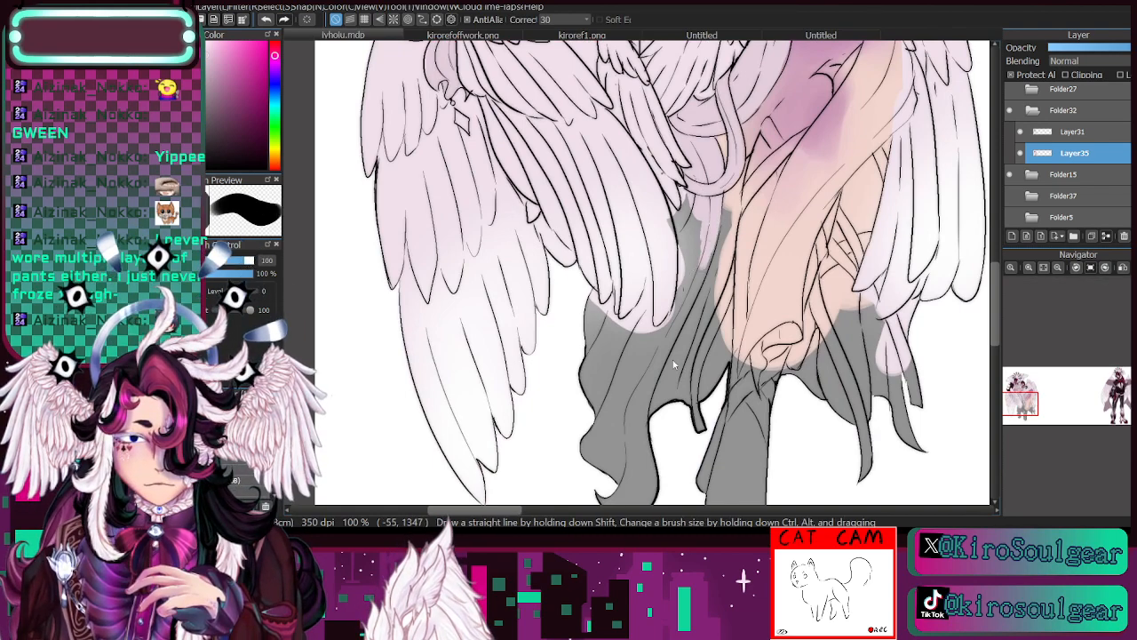
pyautogui.moveTo(668, 348)
pyautogui.mouseDown()
pyautogui.moveTo(642, 443)
pyautogui.moveTo(625, 432)
pyautogui.moveTo(609, 411)
pyautogui.moveTo(626, 413)
pyautogui.moveTo(609, 409)
pyautogui.moveTo(657, 426)
pyautogui.moveTo(688, 355)
pyautogui.moveTo(684, 395)
pyautogui.mouseUp()
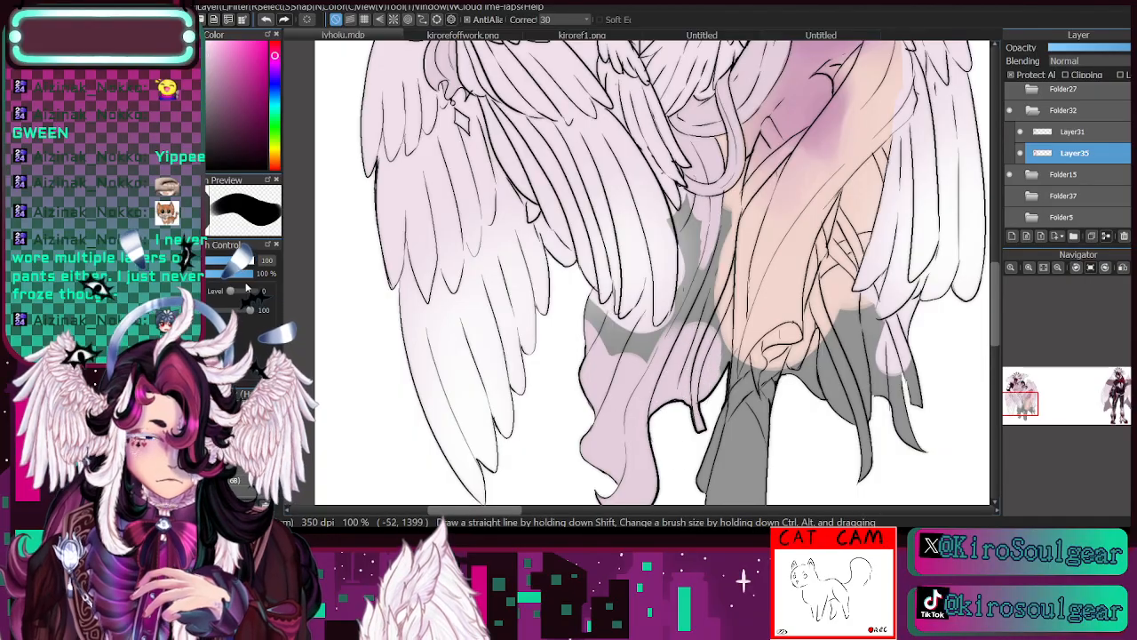
# - Fill the remaining grey gaps in the hanging cloth beside the leg and beneath the wing tips, using brush sizes from 22 to 71
pyautogui.click(224, 261)
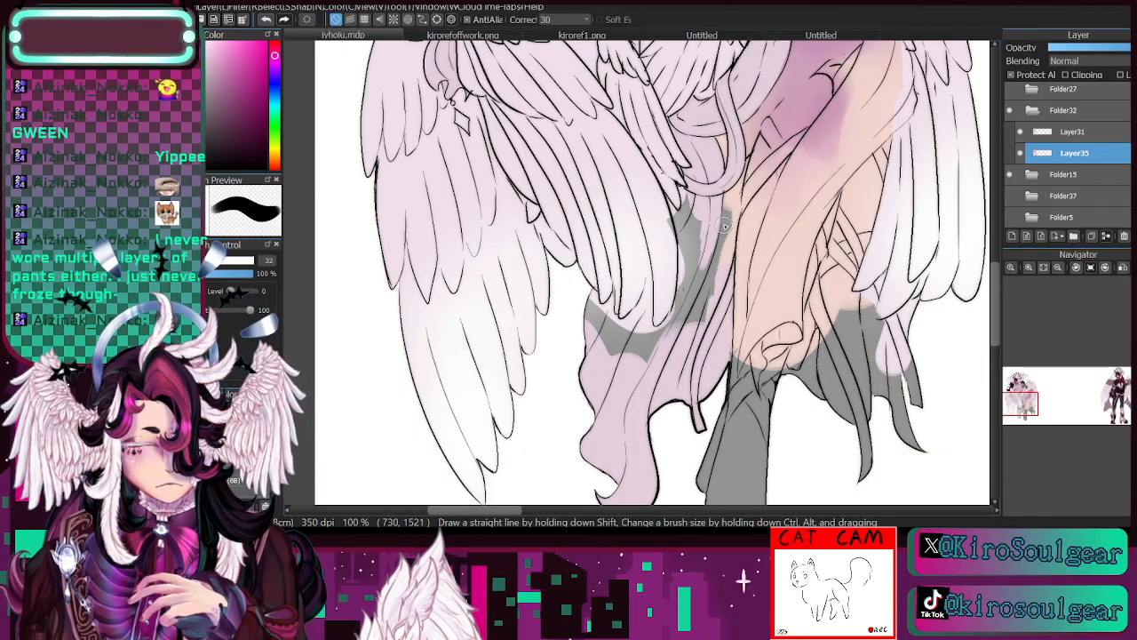
pyautogui.moveTo(725, 227); pyautogui.dragTo(723, 286)
pyautogui.moveTo(731, 206)
pyautogui.mouseDown()
pyautogui.moveTo(701, 359)
pyautogui.moveTo(686, 351)
pyautogui.moveTo(687, 222)
pyautogui.moveTo(677, 338)
pyautogui.mouseUp()
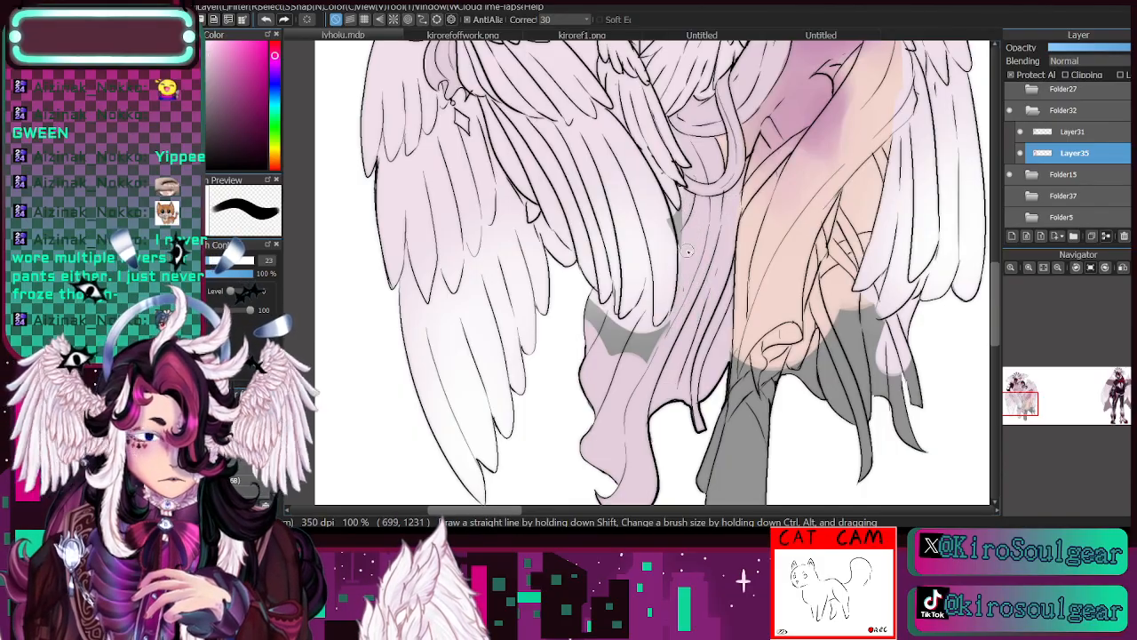
pyautogui.moveTo(679, 232); pyautogui.dragTo(677, 221)
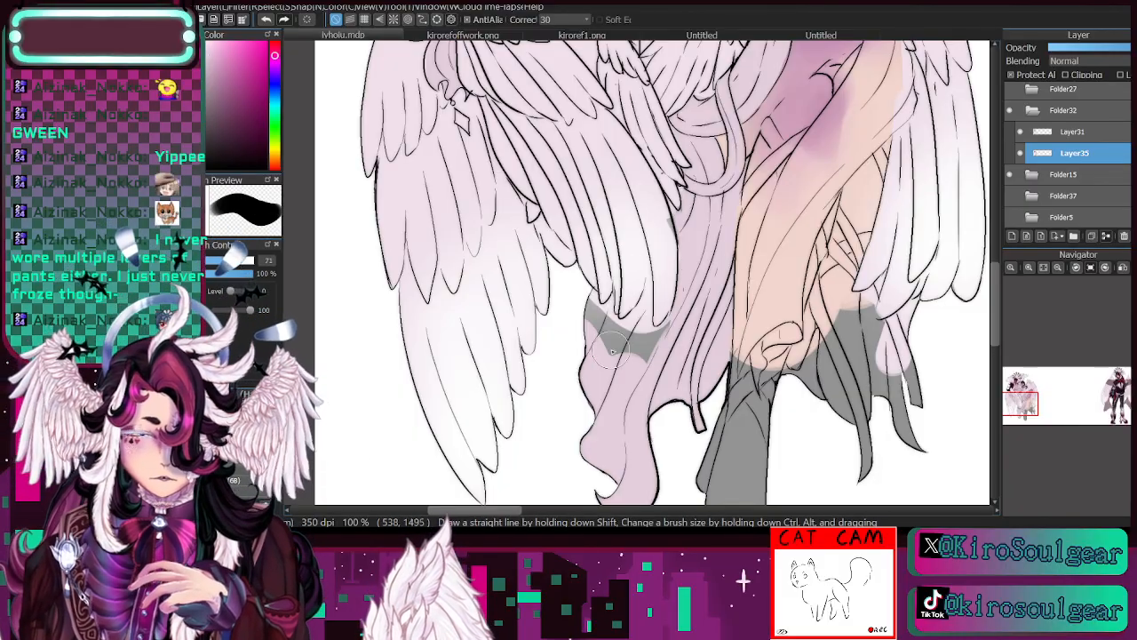
pyautogui.moveTo(594, 311)
pyautogui.mouseDown()
pyautogui.moveTo(657, 374)
pyautogui.moveTo(654, 355)
pyautogui.mouseUp()
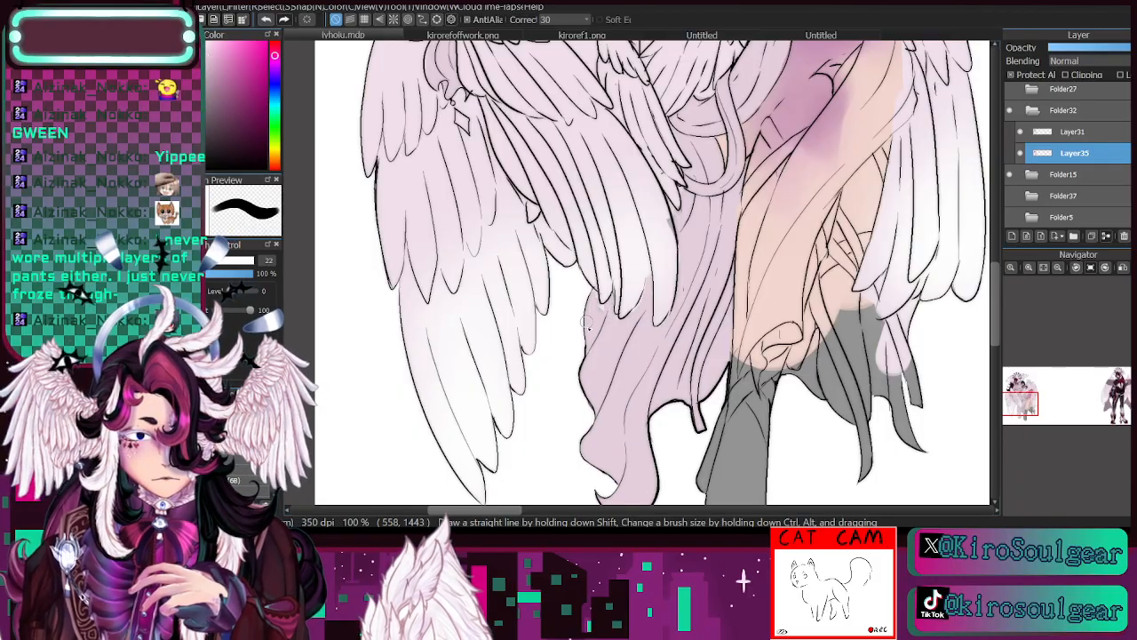
# - Paint the long cloth draped from the raised knee over the lower leg muted lavender with brush sizes 24 and 17
pyautogui.click(1057, 267)
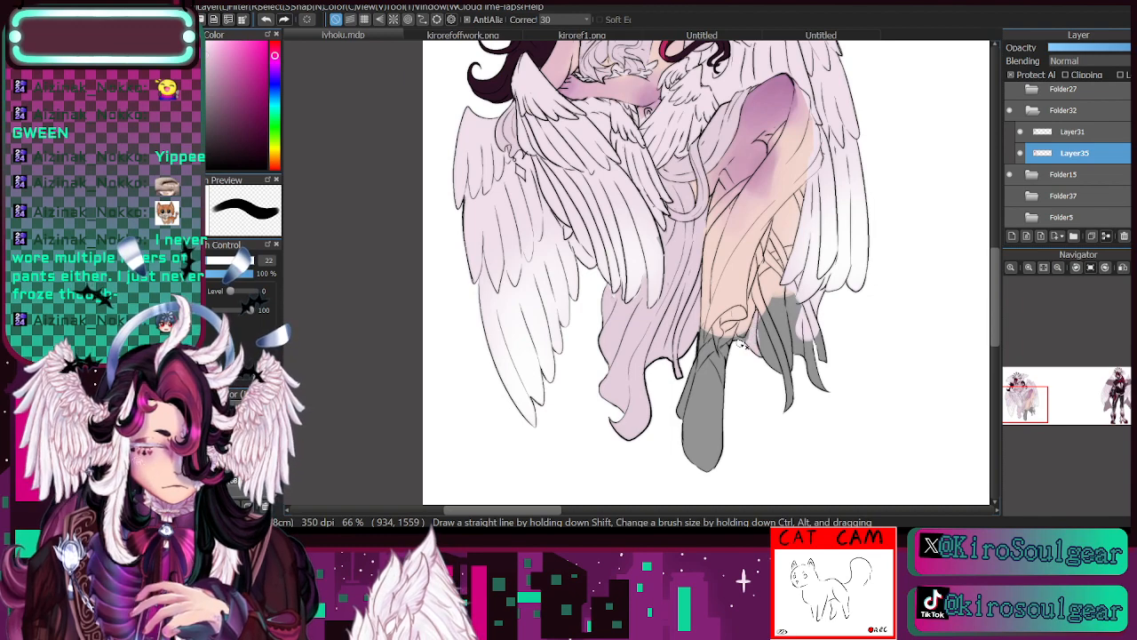
pyautogui.moveTo(1028, 402); pyautogui.dragTo(1031, 400)
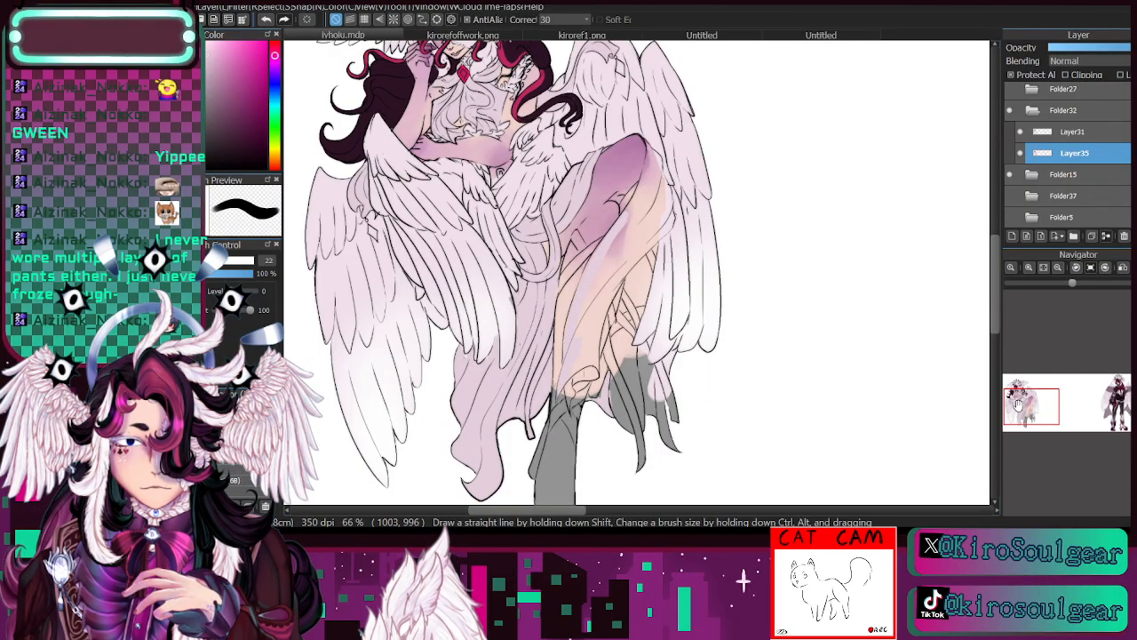
pyautogui.moveTo(1019, 401); pyautogui.dragTo(1032, 396)
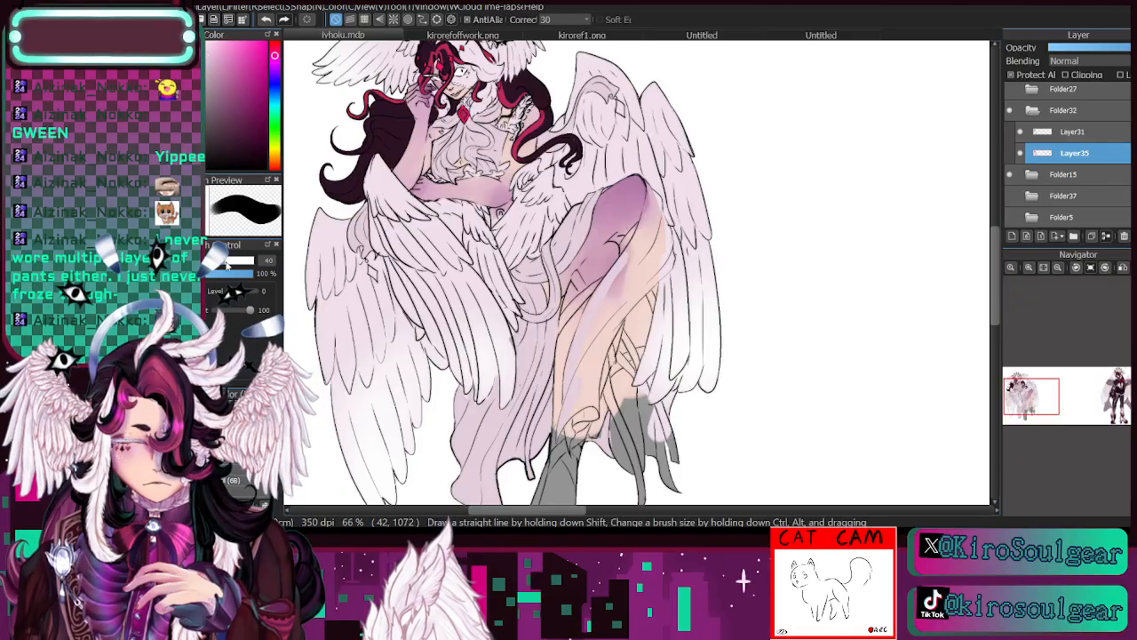
pyautogui.click(1029, 268)
pyautogui.press('[')
pyautogui.press('[')
pyautogui.press('[')
pyautogui.press('[')
pyautogui.press('[')
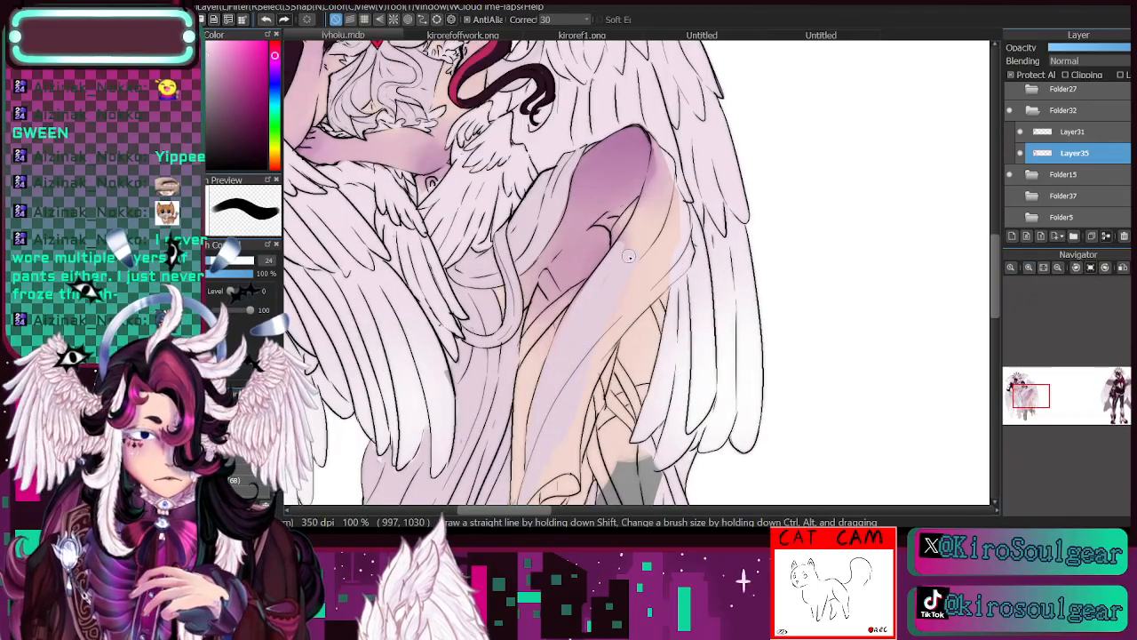
pyautogui.moveTo(641, 222); pyautogui.dragTo(632, 239)
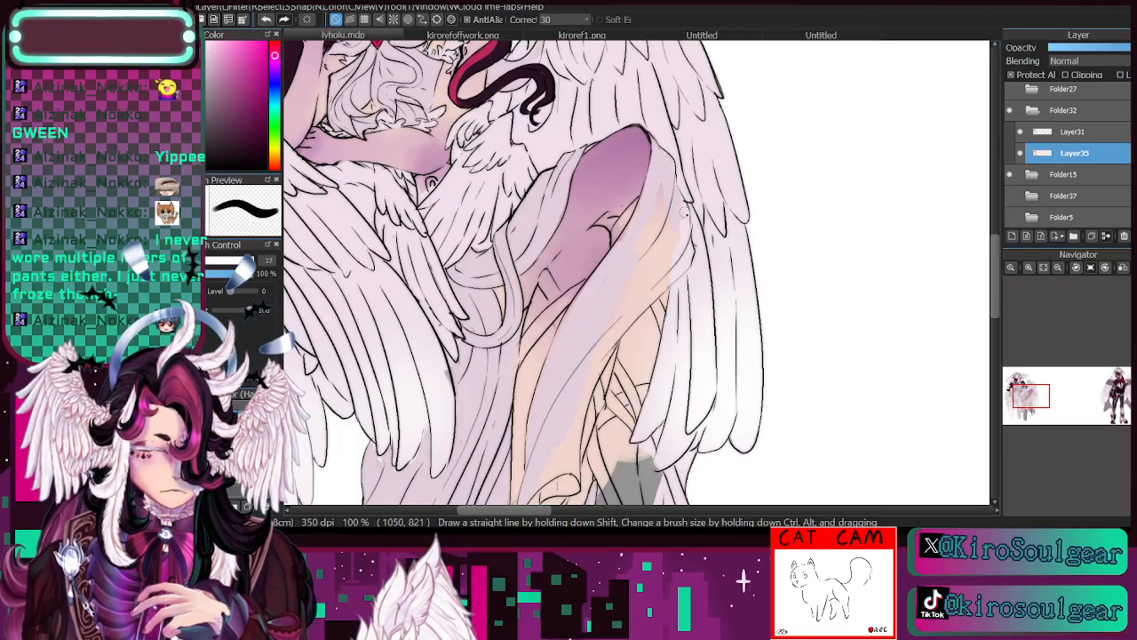
pyautogui.moveTo(684, 211)
pyautogui.mouseDown()
pyautogui.moveTo(687, 255)
pyautogui.moveTo(691, 243)
pyautogui.moveTo(669, 269)
pyautogui.mouseUp()
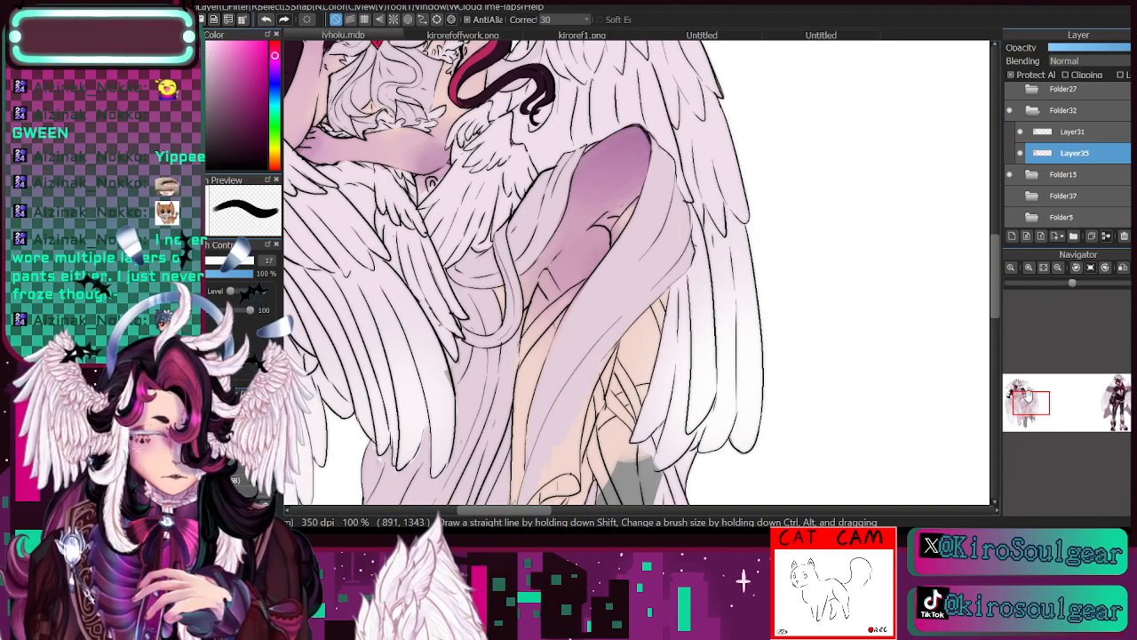
# - Paint the lower end of the draped cloth and the front foot muted lavender, using brush size 30 for the foot
pyautogui.moveTo(1023, 398); pyautogui.dragTo(1025, 408)
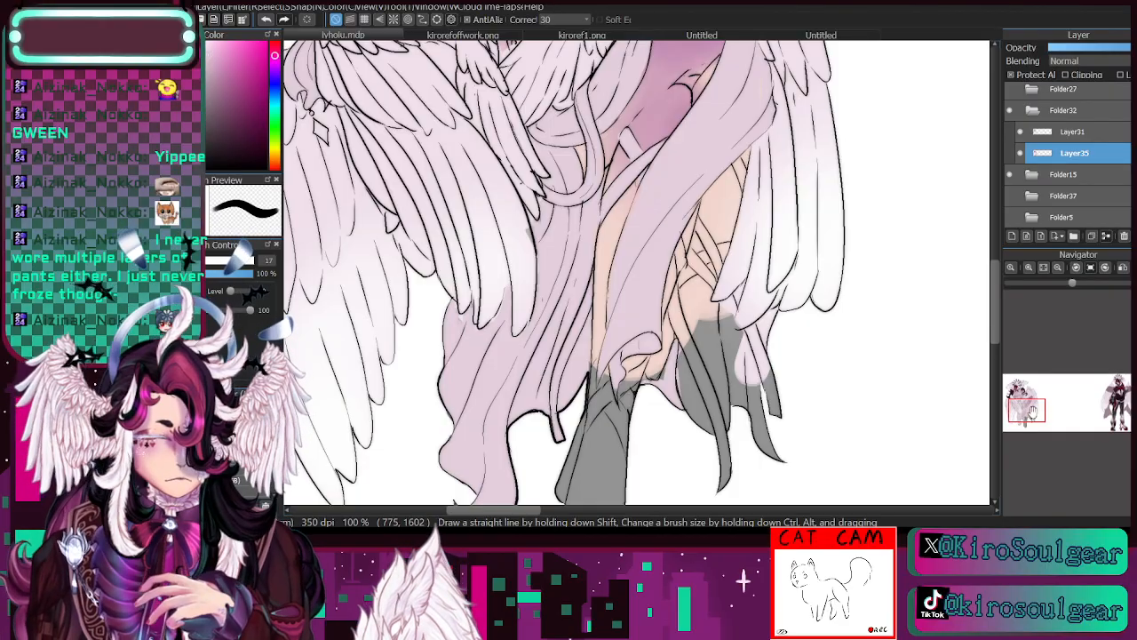
pyautogui.moveTo(1027, 407); pyautogui.dragTo(1022, 413)
pyautogui.moveTo(693, 322)
pyautogui.mouseDown()
pyautogui.moveTo(717, 427)
pyautogui.moveTo(706, 419)
pyautogui.moveTo(722, 247)
pyautogui.moveTo(727, 259)
pyautogui.moveTo(738, 245)
pyautogui.moveTo(713, 233)
pyautogui.moveTo(739, 220)
pyautogui.moveTo(727, 314)
pyautogui.moveTo(698, 244)
pyautogui.moveTo(716, 211)
pyautogui.mouseUp()
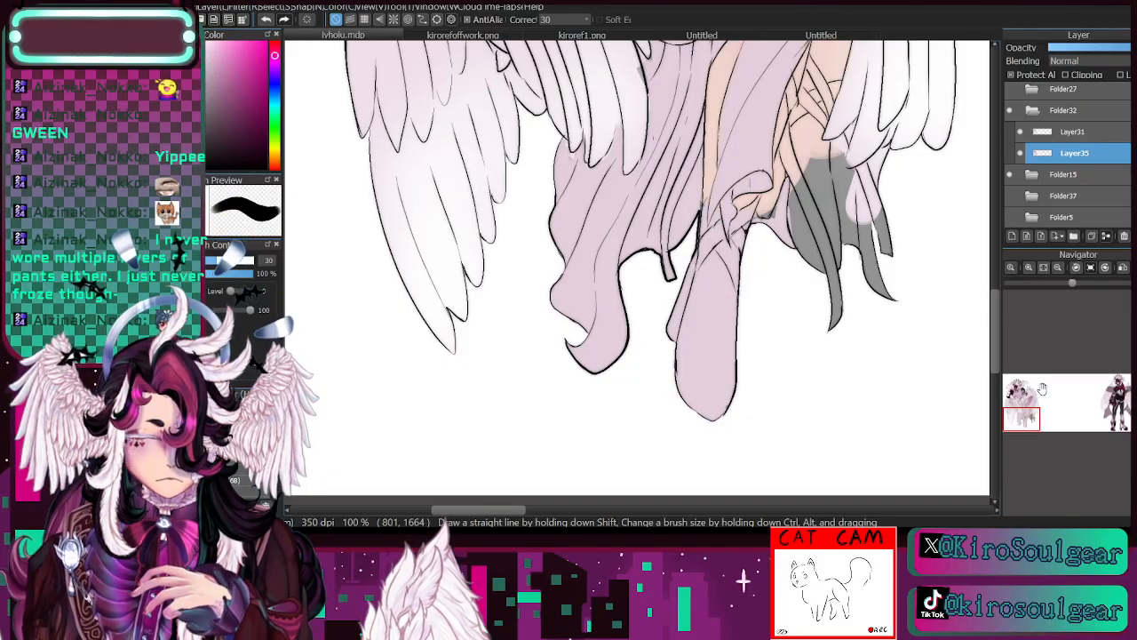
# - Paint the tattered cloth strips hanging behind the leg muted lavender with brush sizes 30 and 46
pyautogui.moveTo(1023, 417); pyautogui.dragTo(1023, 406)
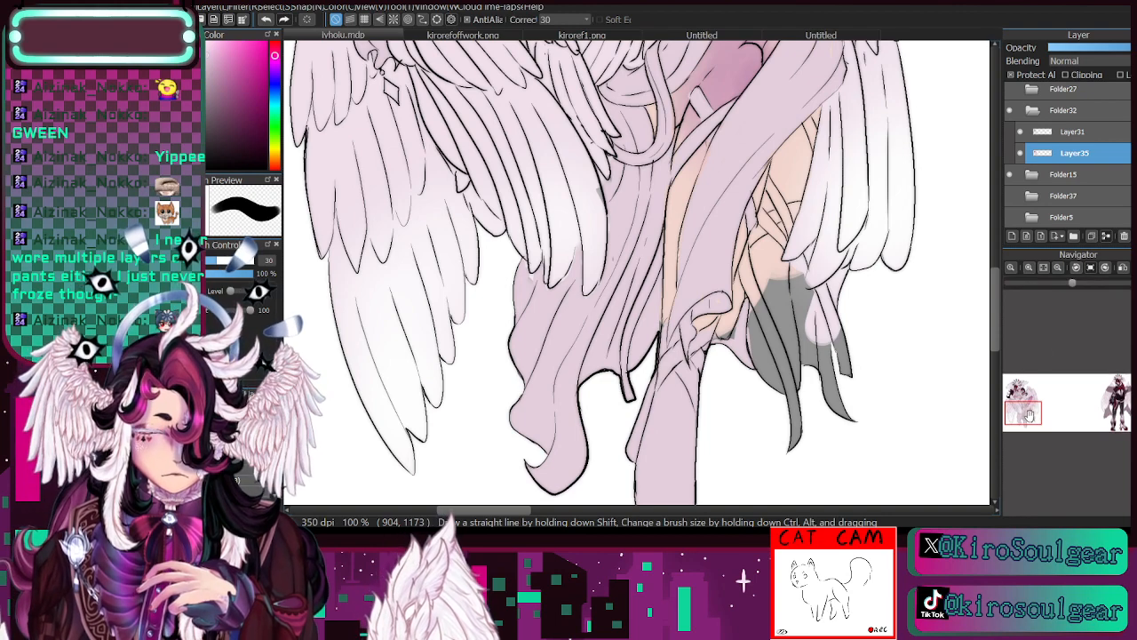
pyautogui.moveTo(1026, 412); pyautogui.dragTo(1026, 407)
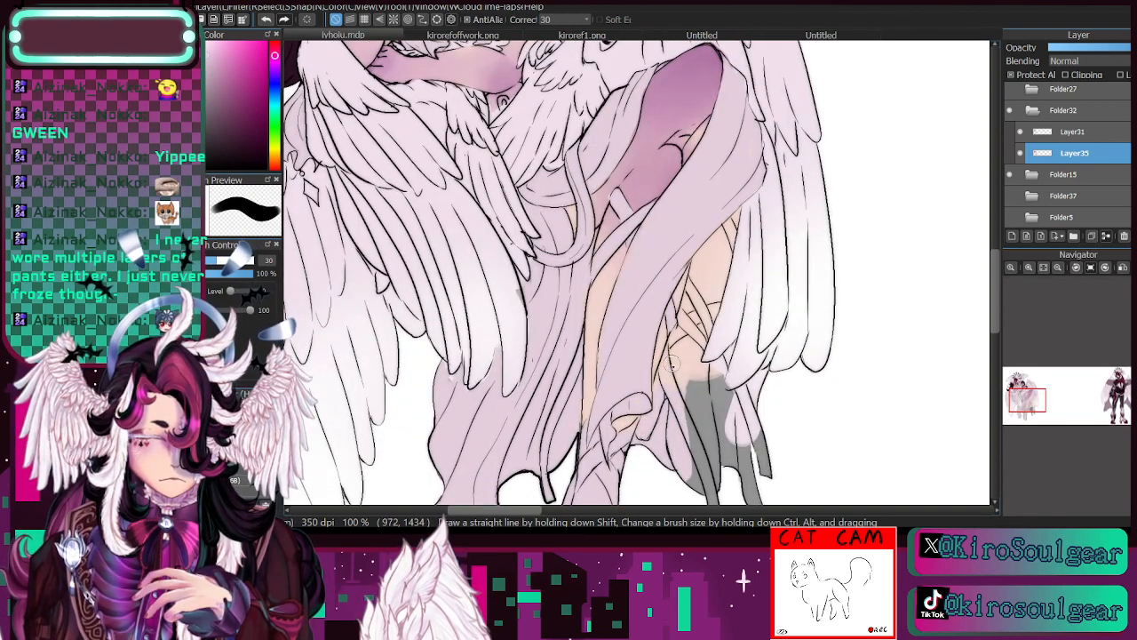
pyautogui.moveTo(673, 371); pyautogui.dragTo(672, 376)
pyautogui.moveTo(691, 486)
pyautogui.mouseDown()
pyautogui.moveTo(685, 378)
pyautogui.moveTo(727, 514)
pyautogui.moveTo(709, 523)
pyautogui.moveTo(692, 433)
pyautogui.moveTo(740, 468)
pyautogui.mouseUp()
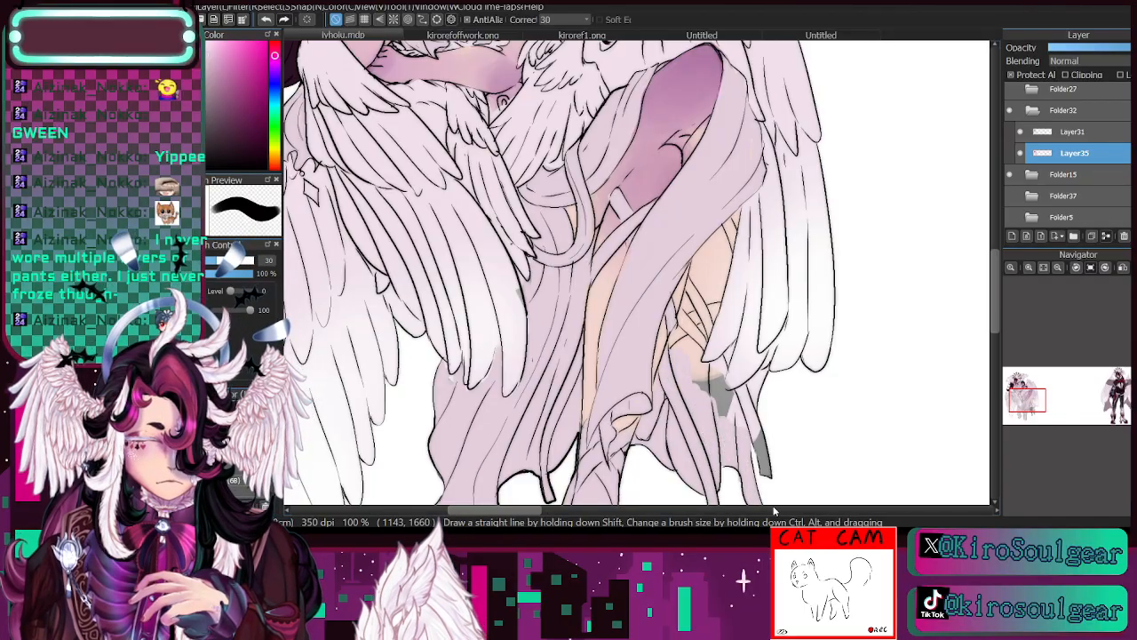
pyautogui.click(1032, 417)
pyautogui.moveTo(640, 176); pyautogui.dragTo(637, 248)
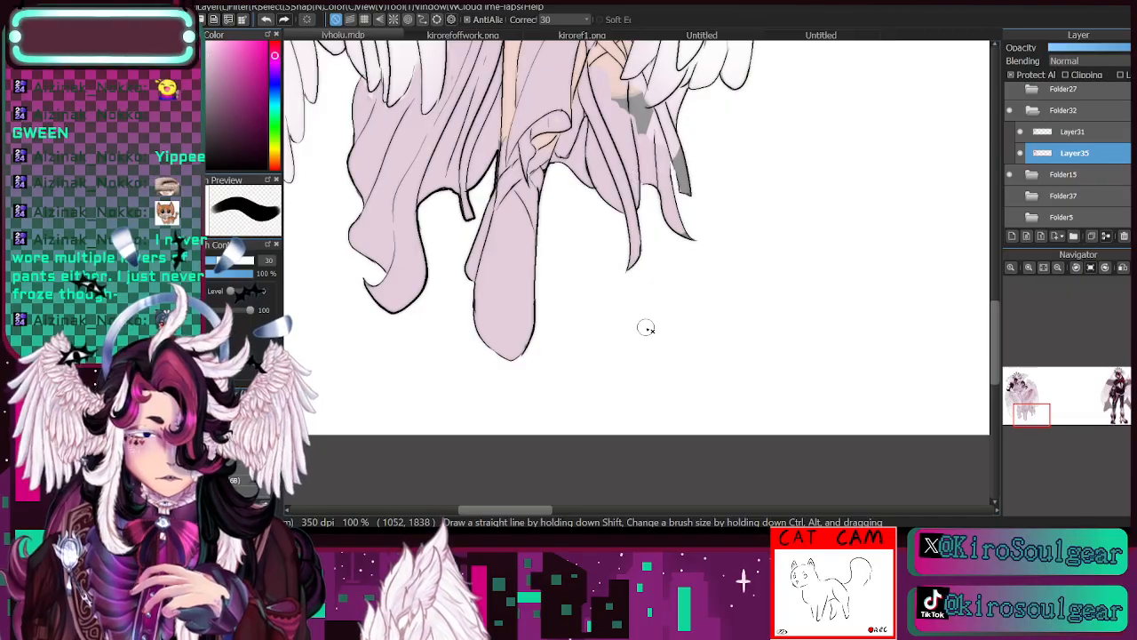
pyautogui.moveTo(1025, 415); pyautogui.dragTo(1024, 409)
pyautogui.click(229, 260)
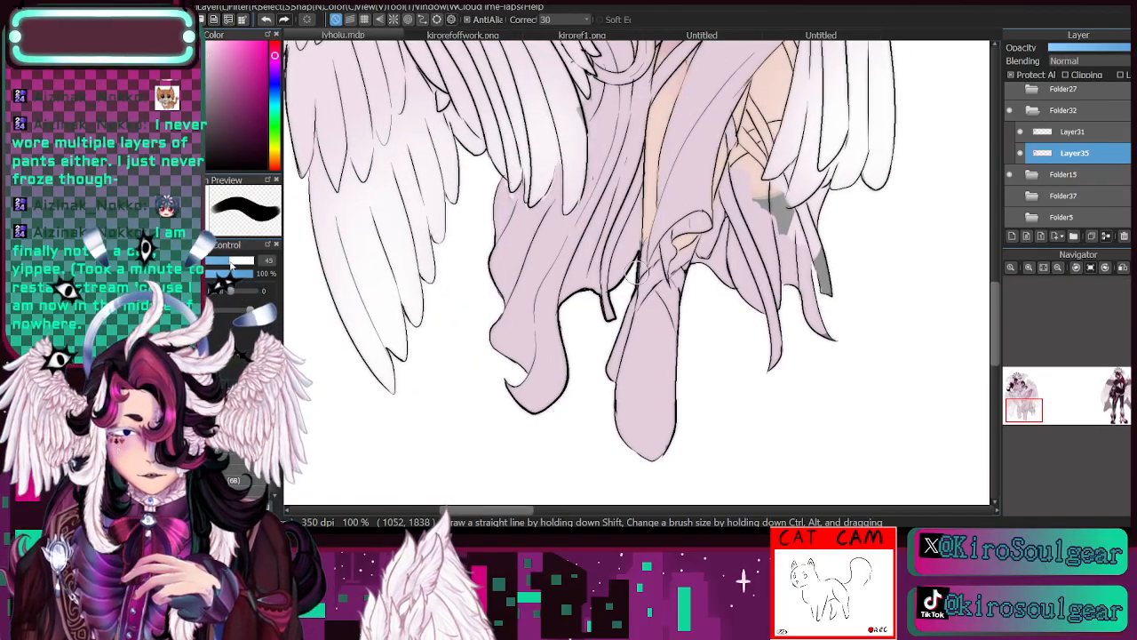
pyautogui.moveTo(823, 292); pyautogui.dragTo(810, 260)
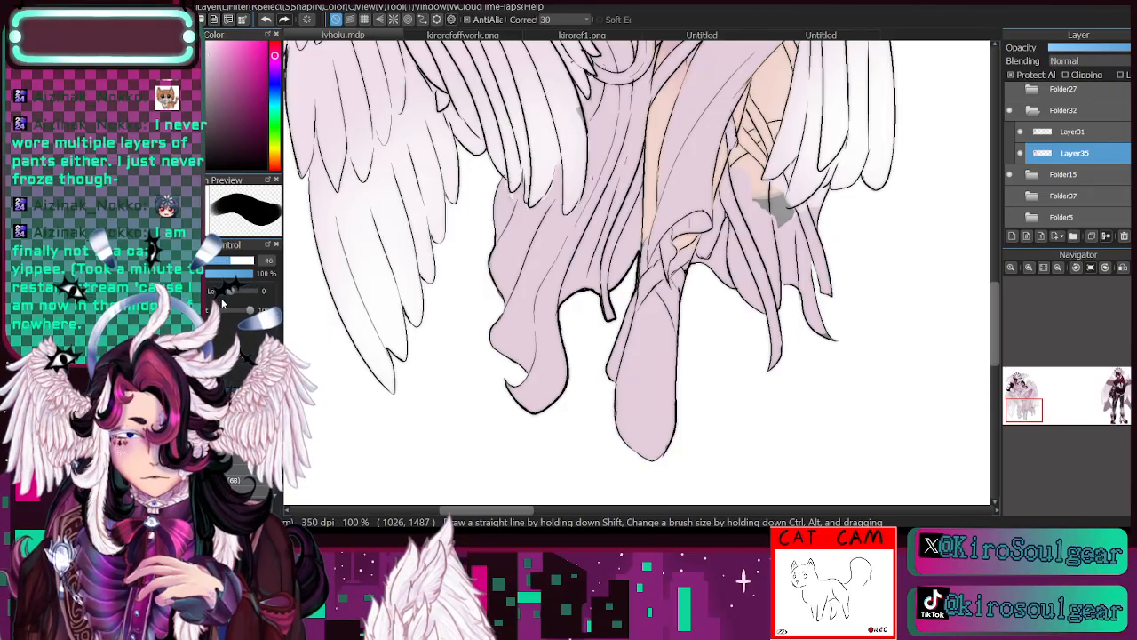
# - Cover the last grey patch and the skin tone around the rear calf with muted lavender, using brush sizes 15 and 21
pyautogui.click(218, 260)
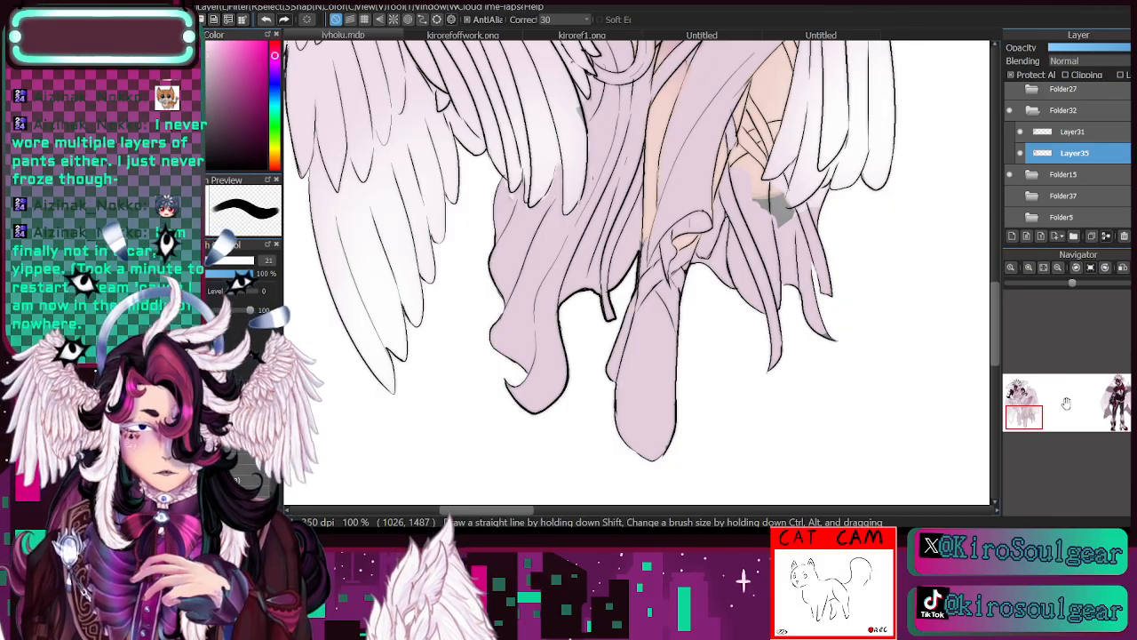
pyautogui.click(1031, 409)
pyautogui.click(194, 261)
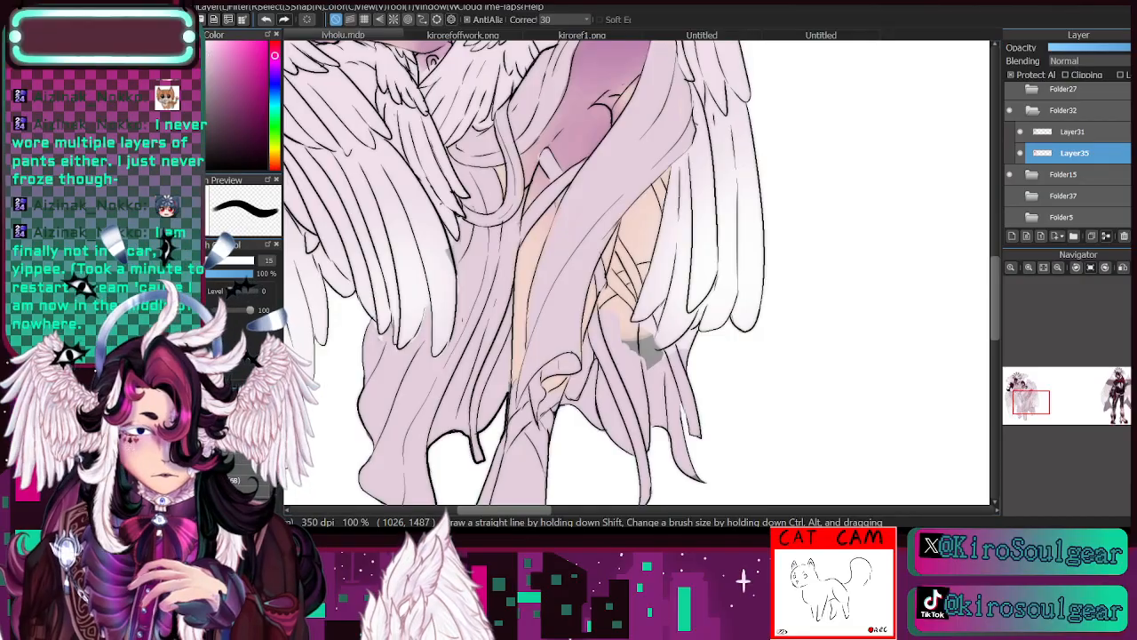
pyautogui.moveTo(677, 366)
pyautogui.mouseDown()
pyautogui.moveTo(641, 373)
pyautogui.moveTo(657, 369)
pyautogui.moveTo(643, 346)
pyautogui.moveTo(660, 363)
pyautogui.moveTo(647, 352)
pyautogui.moveTo(667, 352)
pyautogui.moveTo(658, 315)
pyautogui.moveTo(647, 355)
pyautogui.moveTo(657, 310)
pyautogui.moveTo(634, 349)
pyautogui.mouseUp()
pyautogui.click(203, 261)
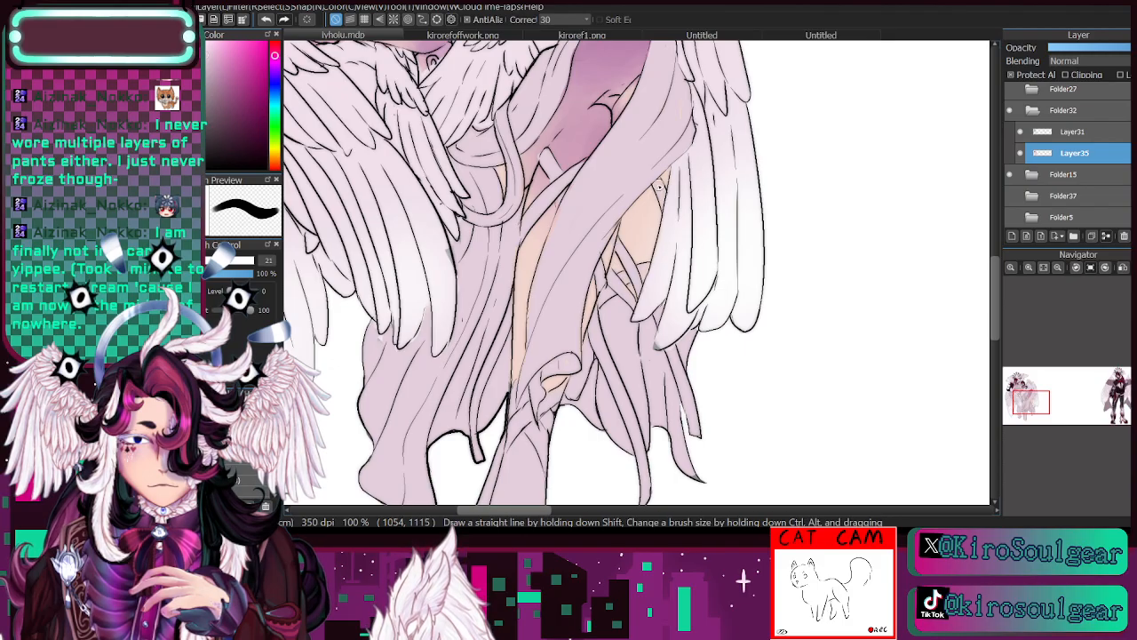
# - Lighten the lavender and paint the front shoe with the paler tint at brush size 35
pyautogui.click(1057, 267)
pyautogui.moveTo(1038, 402)
pyautogui.mouseDown()
pyautogui.moveTo(1040, 384)
pyautogui.moveTo(1027, 401)
pyautogui.moveTo(1023, 391)
pyautogui.mouseUp()
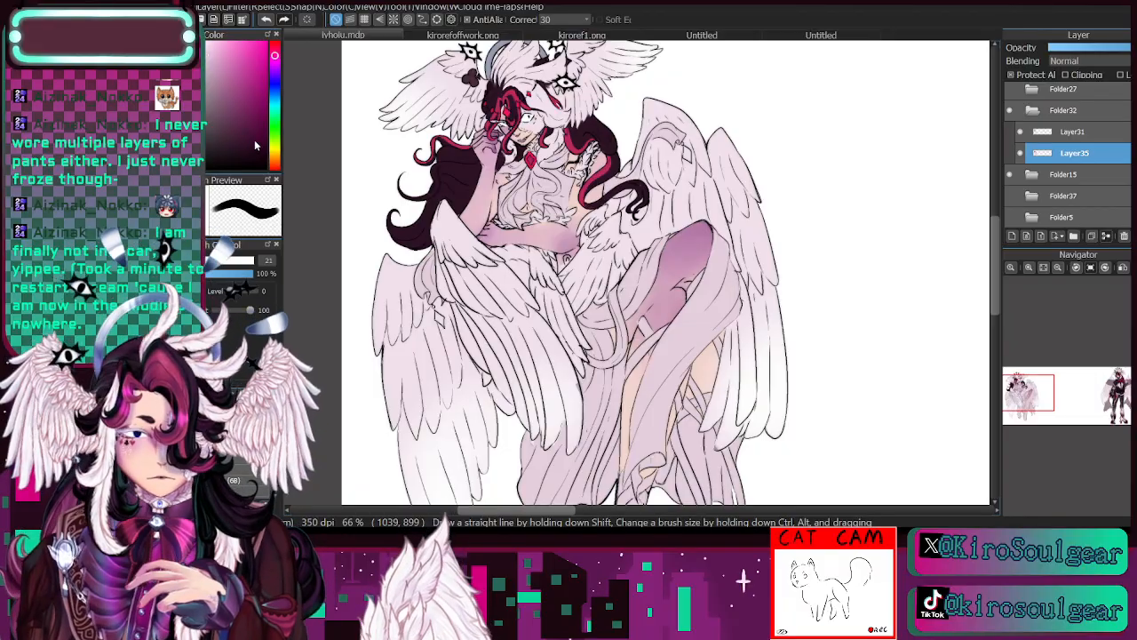
pyautogui.moveTo(1061, 397); pyautogui.dragTo(1028, 411)
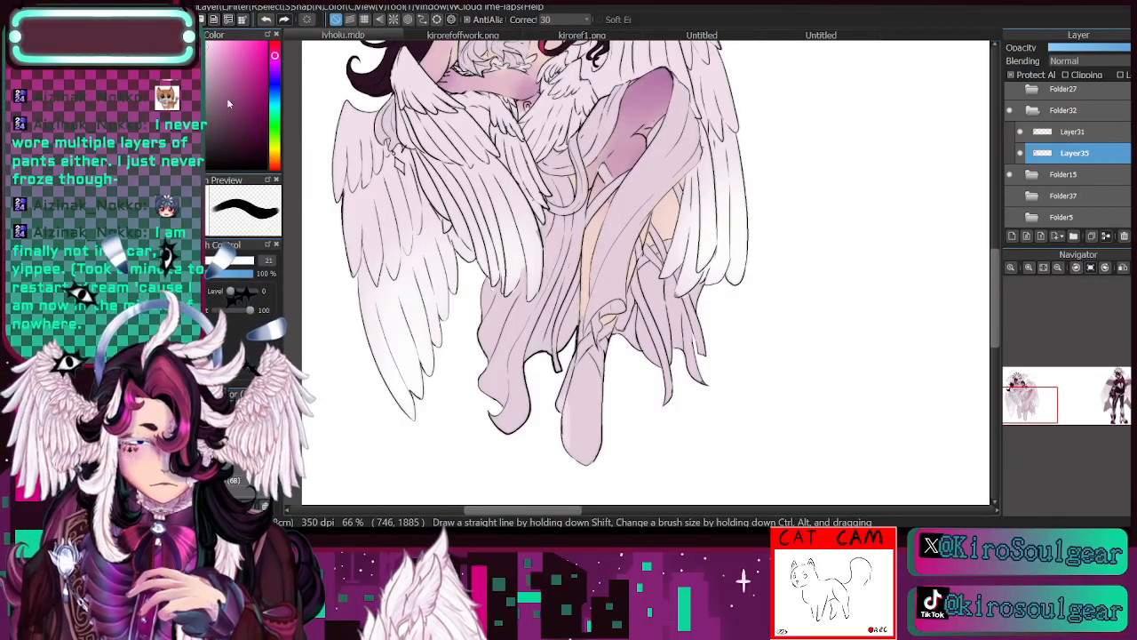
pyautogui.click(219, 260)
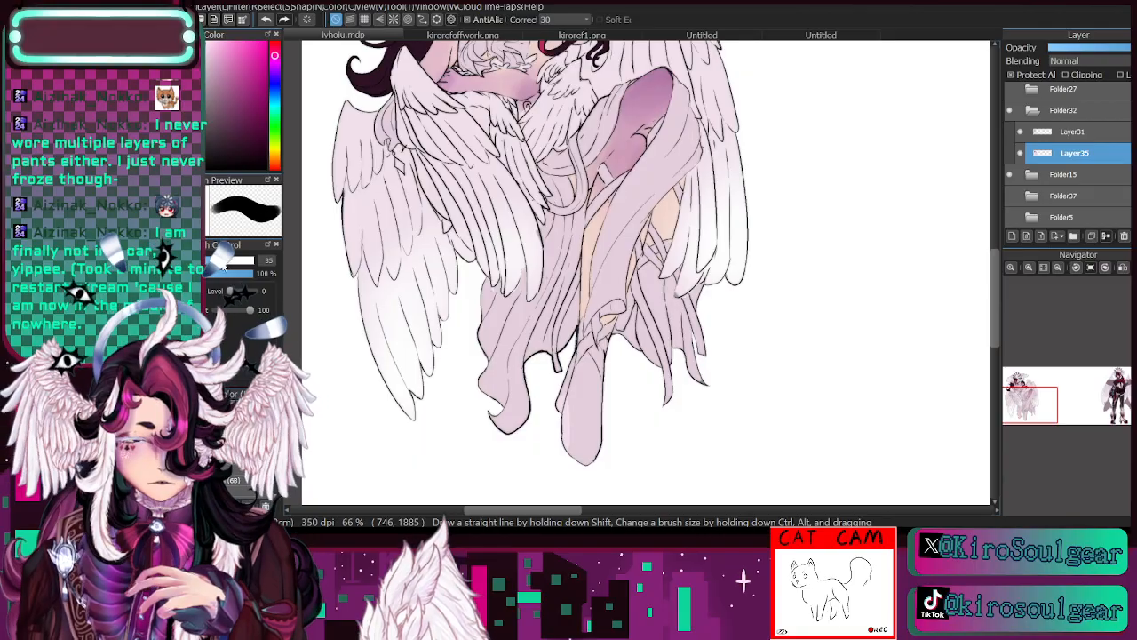
pyautogui.moveTo(570, 396)
pyautogui.mouseDown()
pyautogui.moveTo(574, 457)
pyautogui.moveTo(586, 455)
pyautogui.moveTo(585, 366)
pyautogui.moveTo(592, 378)
pyautogui.mouseUp()
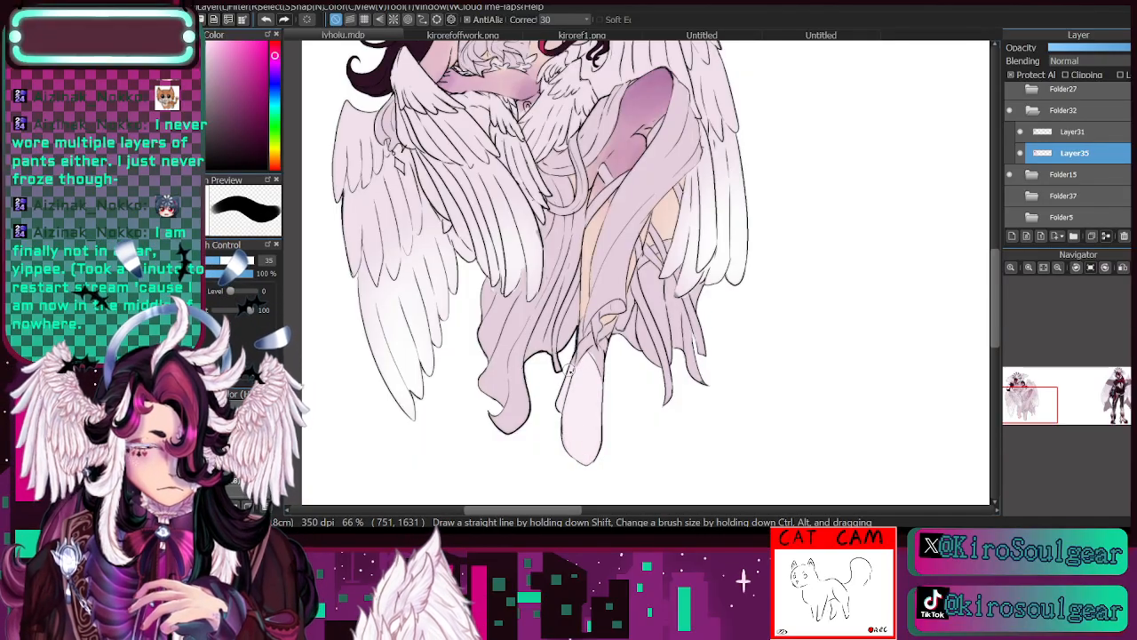
# - Paint the leg straps and the rear shoe with the same pale tint, using brush sizes between 22 and 30
pyautogui.moveTo(219, 261); pyautogui.dragTo(216, 260)
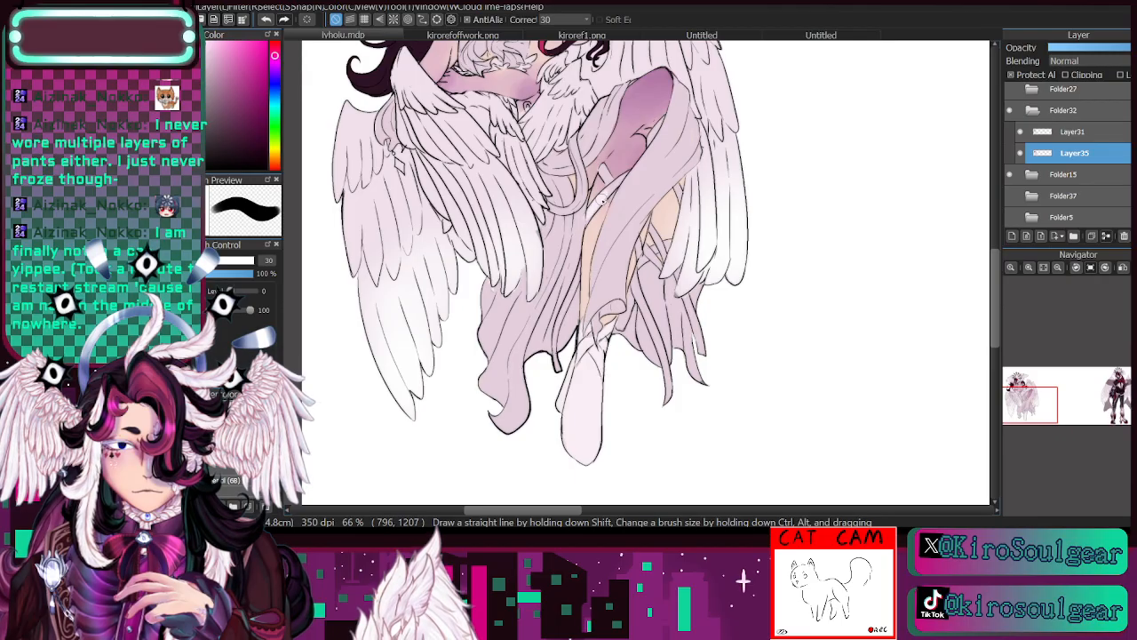
pyautogui.press('[')
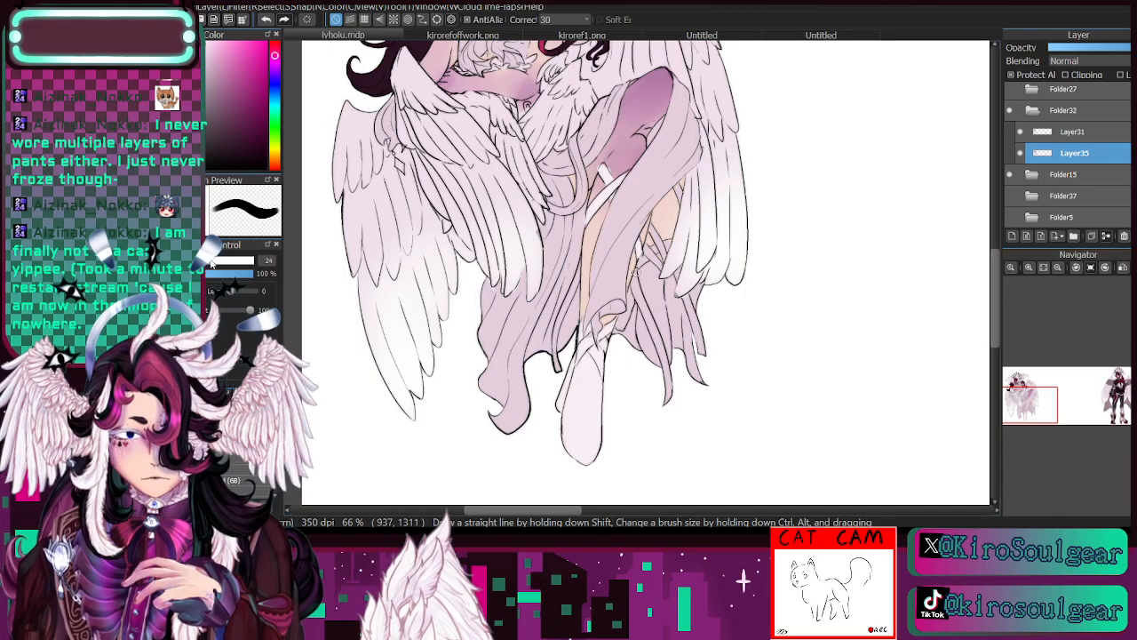
pyautogui.press(']')
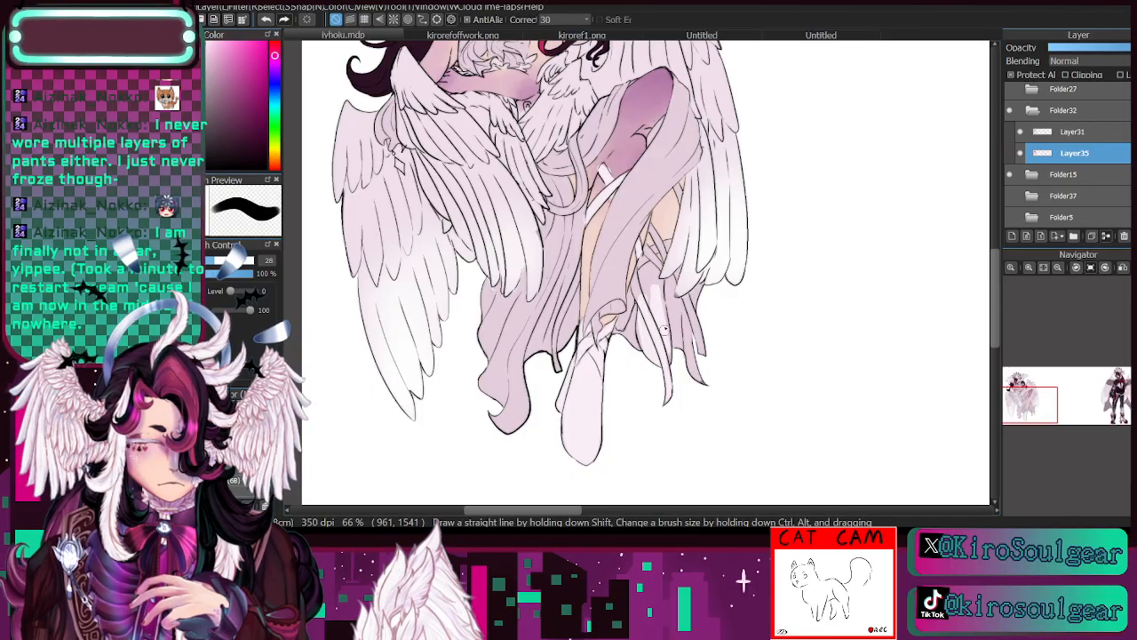
pyautogui.press('[')
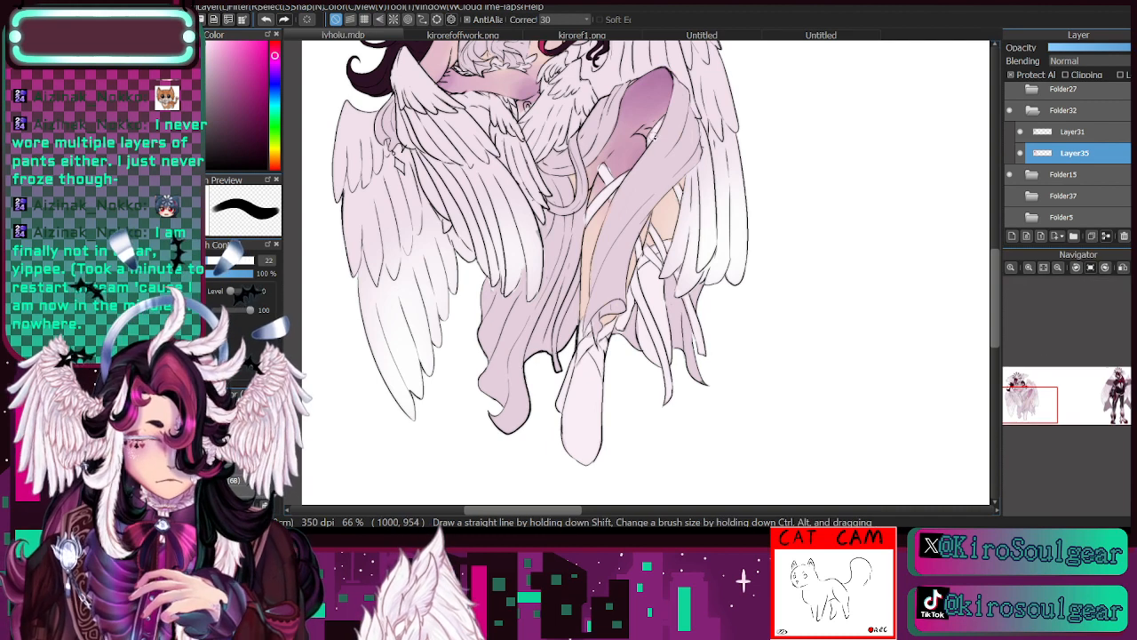
# - Paint the looped sash at the hip and its hanging ribbon end with the pale tint at brush size 22
pyautogui.moveTo(574, 139)
pyautogui.mouseDown()
pyautogui.moveTo(582, 196)
pyautogui.moveTo(584, 163)
pyautogui.moveTo(581, 202)
pyautogui.moveTo(546, 199)
pyautogui.mouseUp()
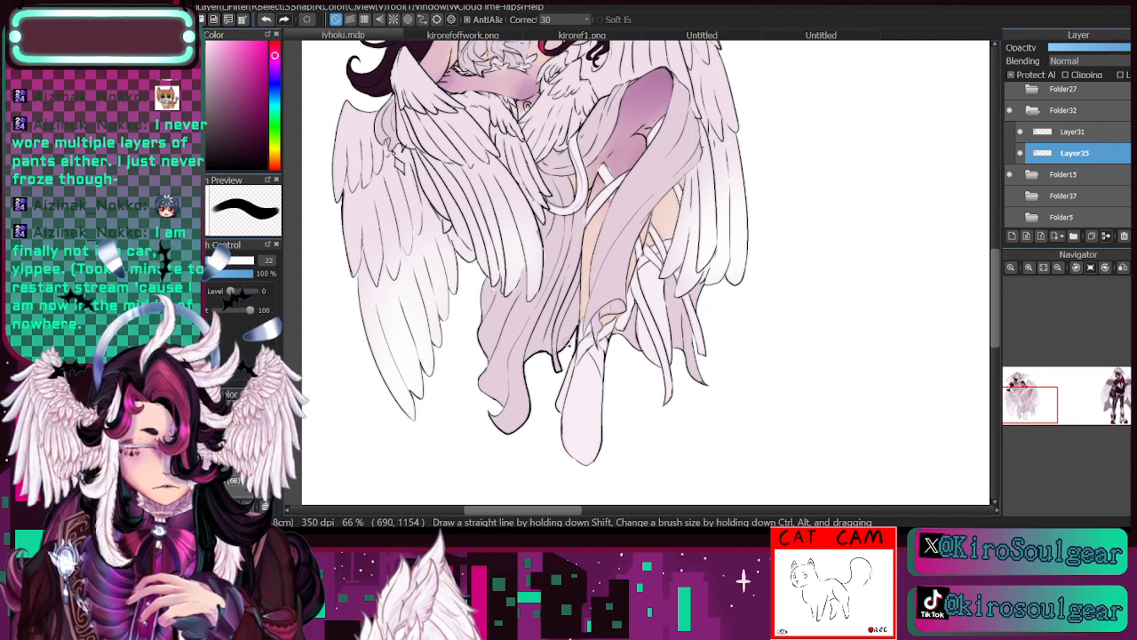
pyautogui.moveTo(557, 365)
pyautogui.mouseDown()
pyautogui.moveTo(558, 315)
pyautogui.moveTo(580, 262)
pyautogui.mouseUp()
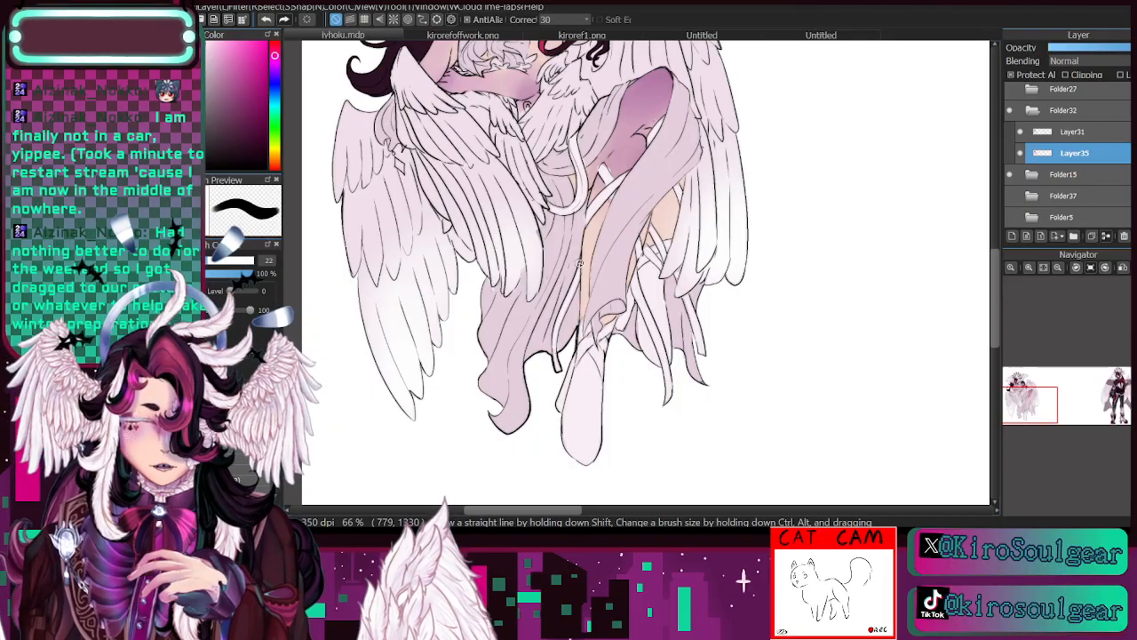
pyautogui.moveTo(1031, 398); pyautogui.dragTo(1032, 393)
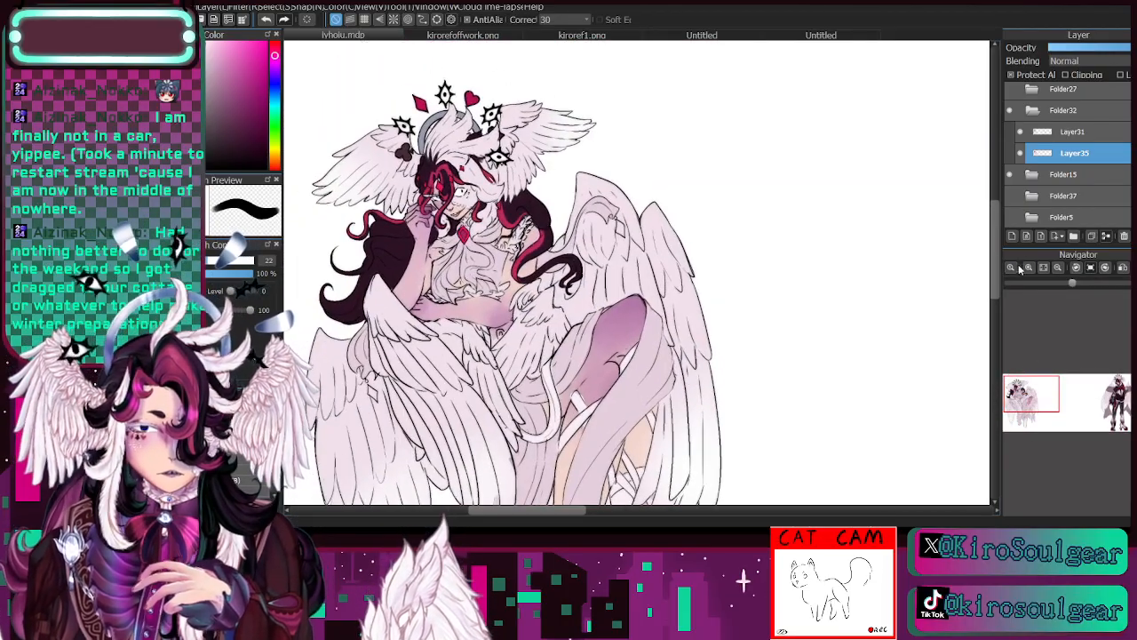
# - Paint the chest ruffles and the bow of the rear wing ornament with the pale tint at brush sizes 19 and 16
pyautogui.click(1028, 267)
pyautogui.moveTo(498, 293); pyautogui.dragTo(679, 285)
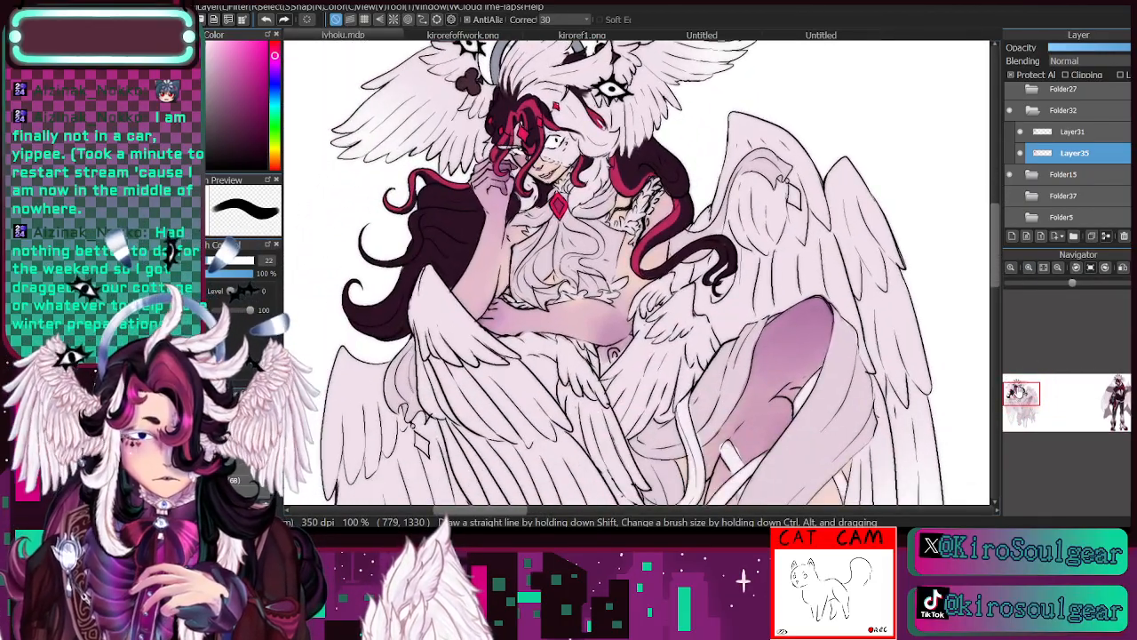
pyautogui.moveTo(519, 284)
pyautogui.mouseDown()
pyautogui.moveTo(535, 296)
pyautogui.moveTo(524, 269)
pyautogui.moveTo(571, 219)
pyautogui.moveTo(597, 251)
pyautogui.moveTo(565, 264)
pyautogui.moveTo(599, 283)
pyautogui.moveTo(571, 261)
pyautogui.moveTo(600, 241)
pyautogui.mouseUp()
pyautogui.click(200, 418)
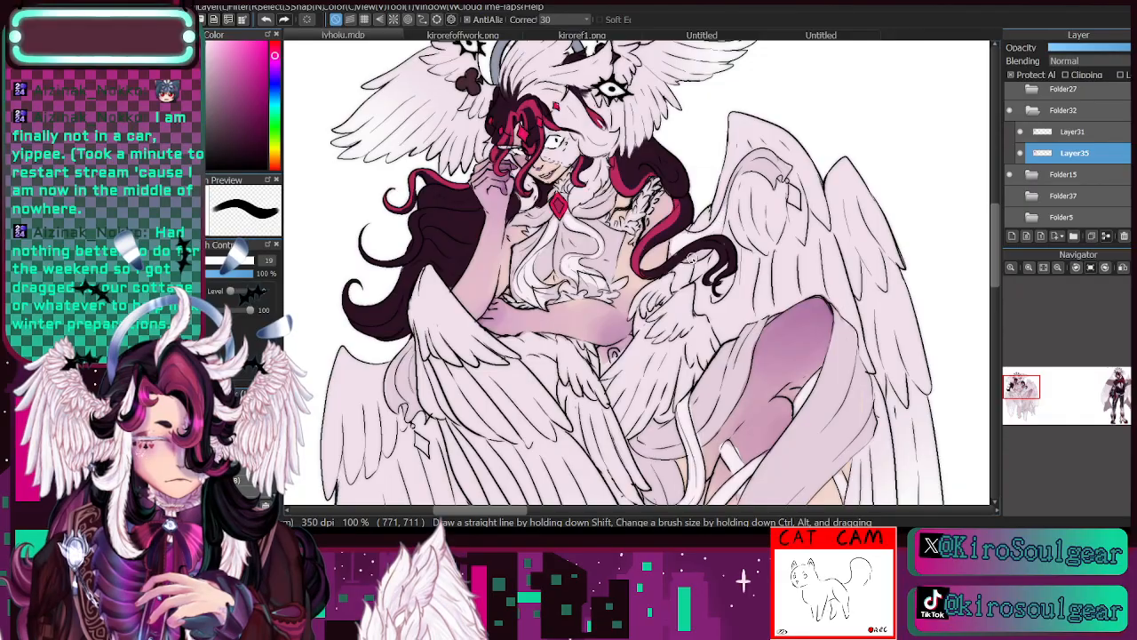
pyautogui.press('[')
pyautogui.moveTo(729, 195)
pyautogui.mouseDown()
pyautogui.moveTo(755, 160)
pyautogui.moveTo(774, 177)
pyautogui.moveTo(743, 169)
pyautogui.moveTo(768, 161)
pyautogui.moveTo(784, 177)
pyautogui.moveTo(768, 154)
pyautogui.moveTo(736, 173)
pyautogui.mouseUp()
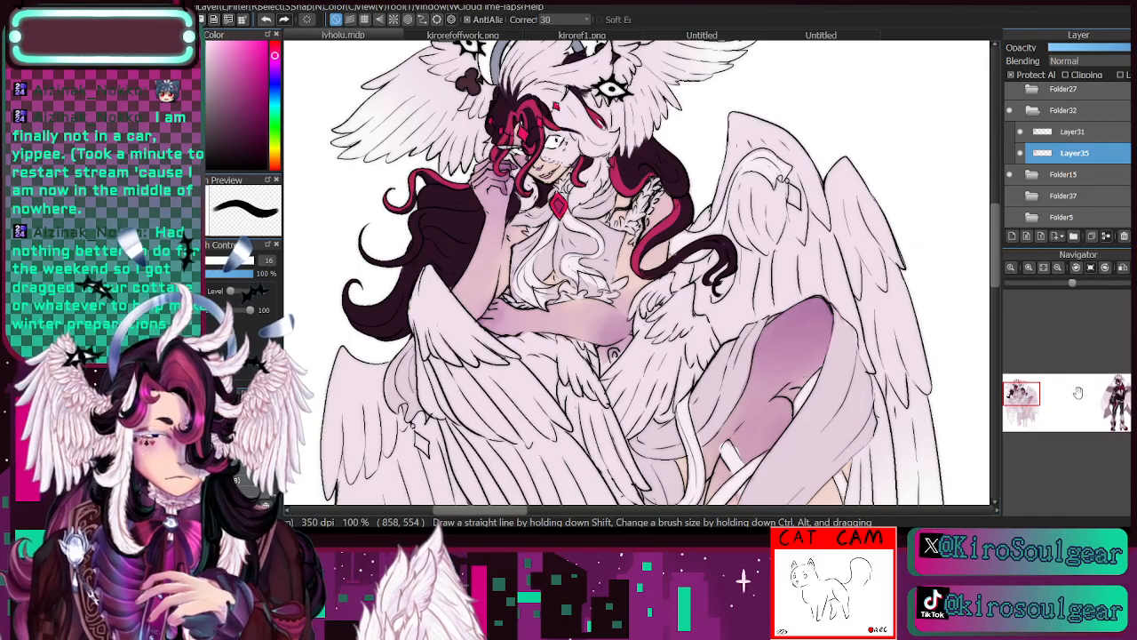
# - Sample the crimson from the hair and colour both diamond pendants on the wings at brush size 14.5
pyautogui.press('i')
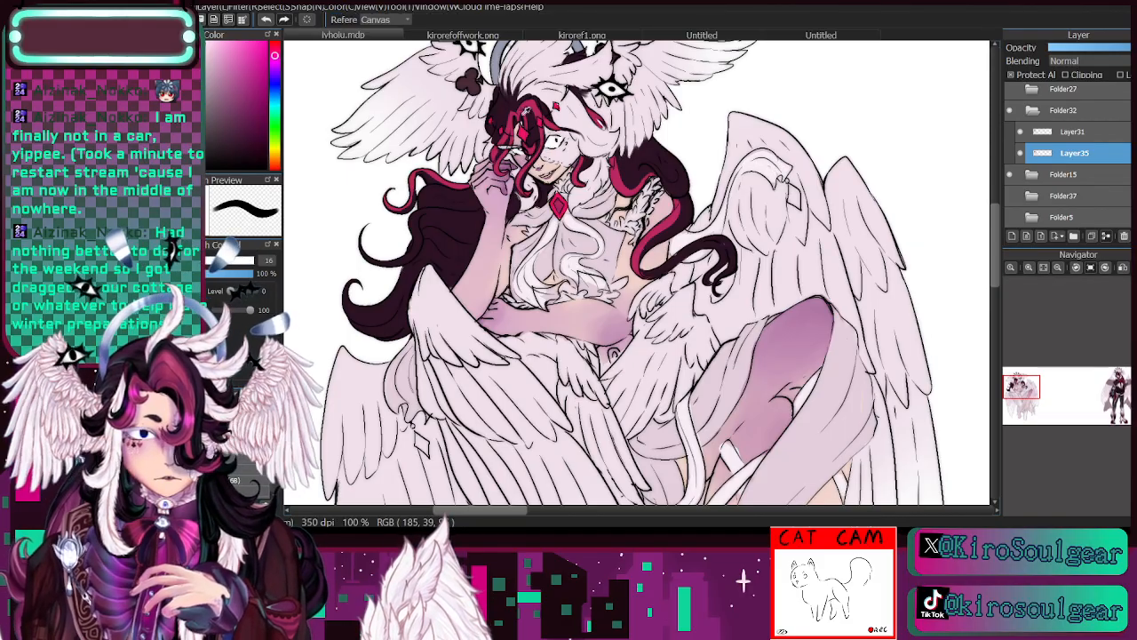
pyautogui.click(524, 105)
pyautogui.press('b')
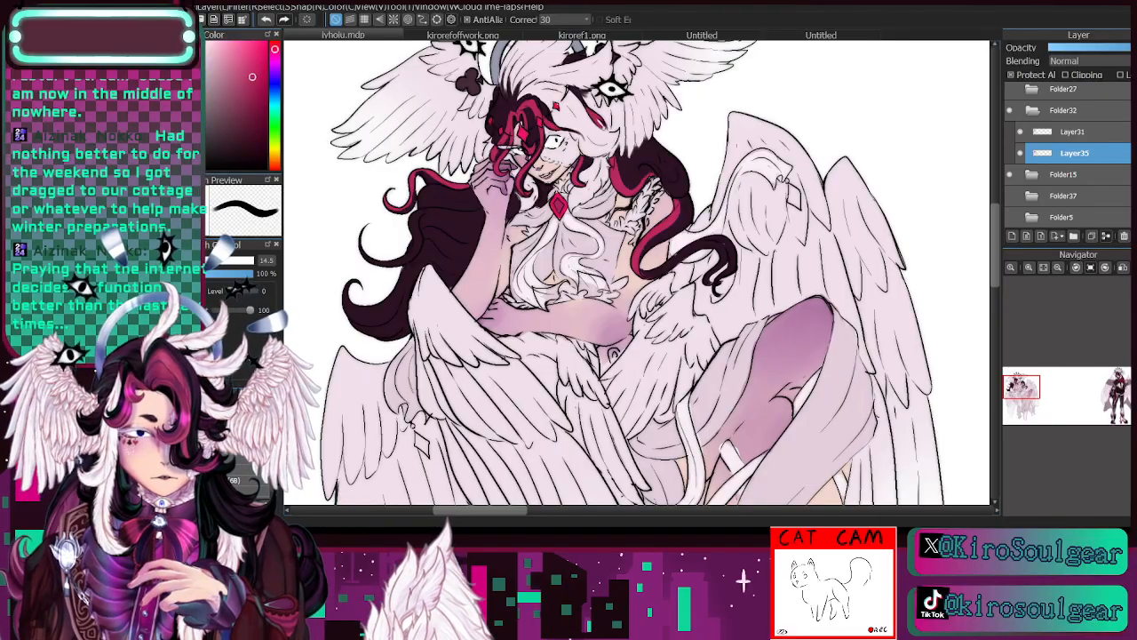
pyautogui.moveTo(790, 185)
pyautogui.mouseDown()
pyautogui.moveTo(798, 206)
pyautogui.moveTo(791, 198)
pyautogui.mouseUp()
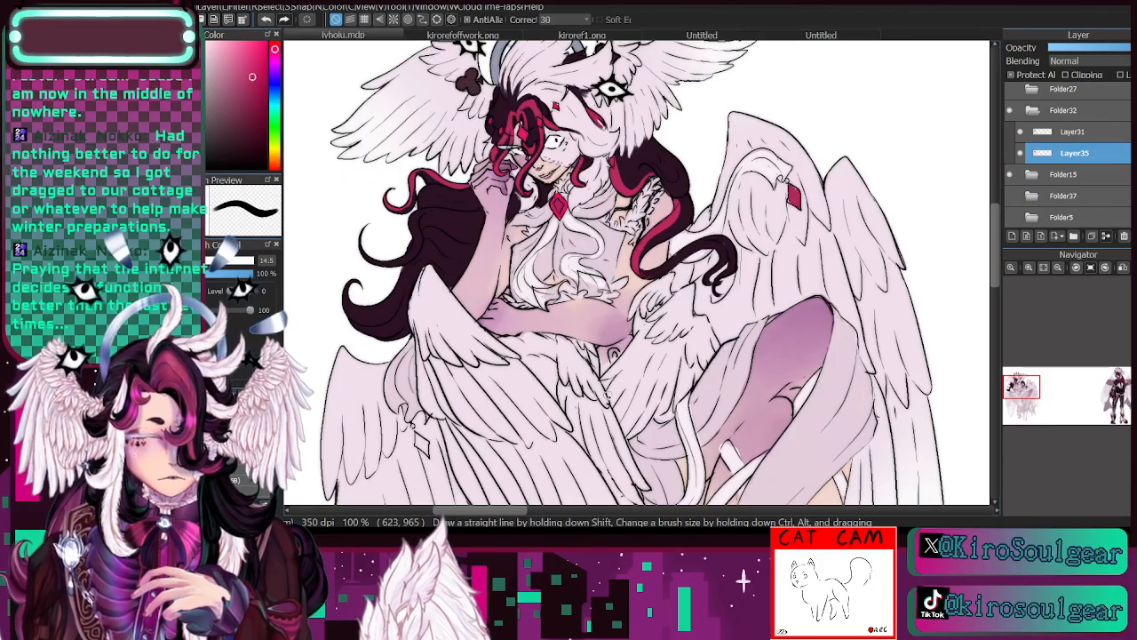
pyautogui.moveTo(419, 440)
pyautogui.mouseDown()
pyautogui.moveTo(429, 452)
pyautogui.moveTo(417, 443)
pyautogui.mouseUp()
# - Sample the pale tint from the rear wing's bow and paint the matching ribbon on the front wing
pyautogui.press('i')
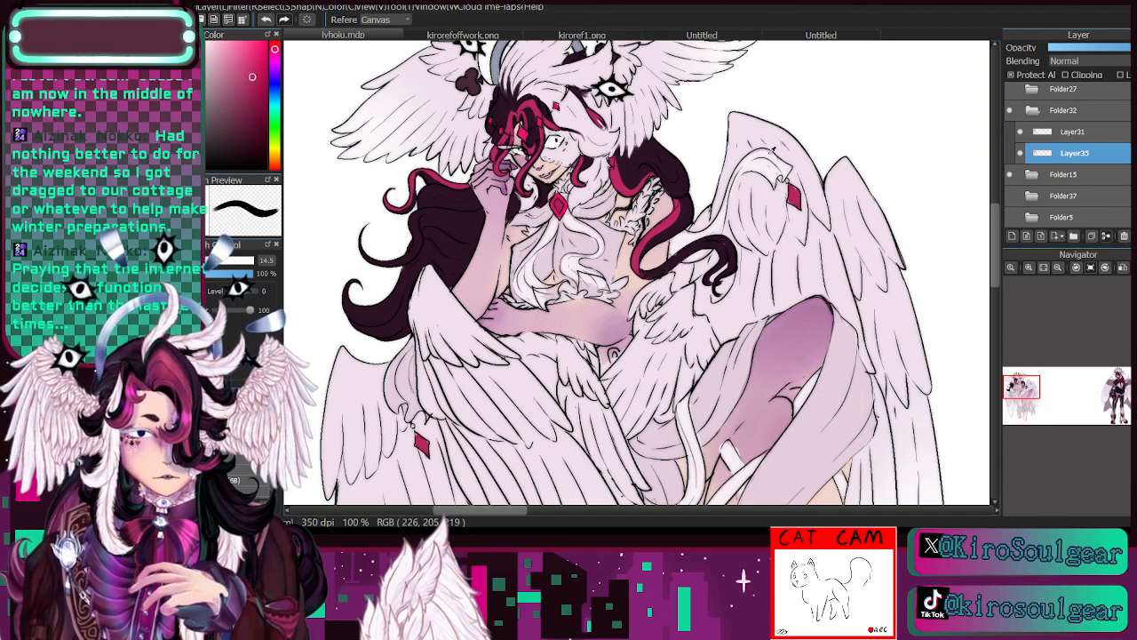
pyautogui.click(771, 153)
pyautogui.press('b')
pyautogui.moveTo(400, 383)
pyautogui.mouseDown()
pyautogui.moveTo(393, 412)
pyautogui.moveTo(405, 349)
pyautogui.moveTo(410, 425)
pyautogui.moveTo(407, 363)
pyautogui.mouseUp()
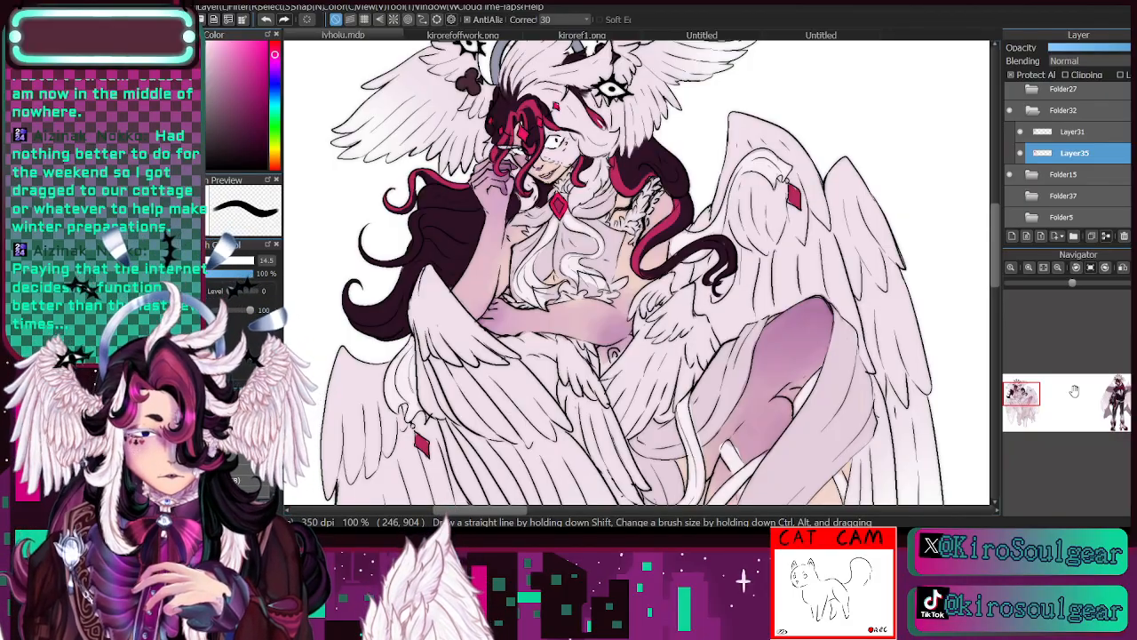
# - Inspect the figure for missed areas at several zoom levels, switching Layer35 off and on, and reduce the brush size to 12.5
pyautogui.click(1021, 154)
pyautogui.click(1021, 154)
pyautogui.moveTo(1021, 394)
pyautogui.mouseDown()
pyautogui.moveTo(1023, 412)
pyautogui.moveTo(1018, 393)
pyautogui.mouseUp()
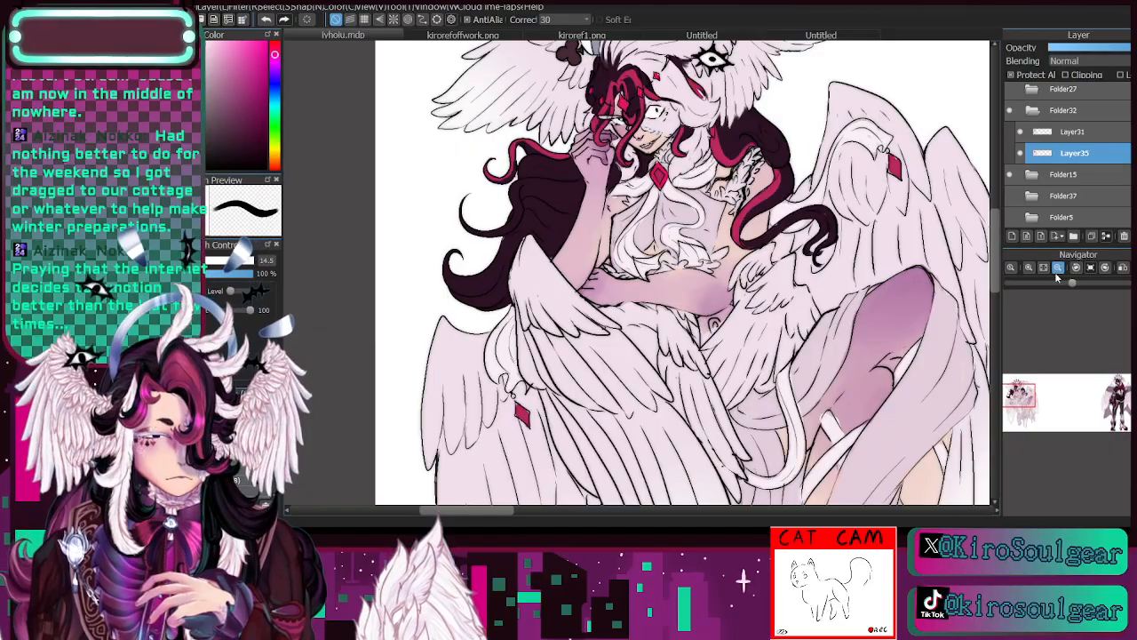
pyautogui.click(1058, 268)
pyautogui.click(1021, 153)
pyautogui.click(1021, 154)
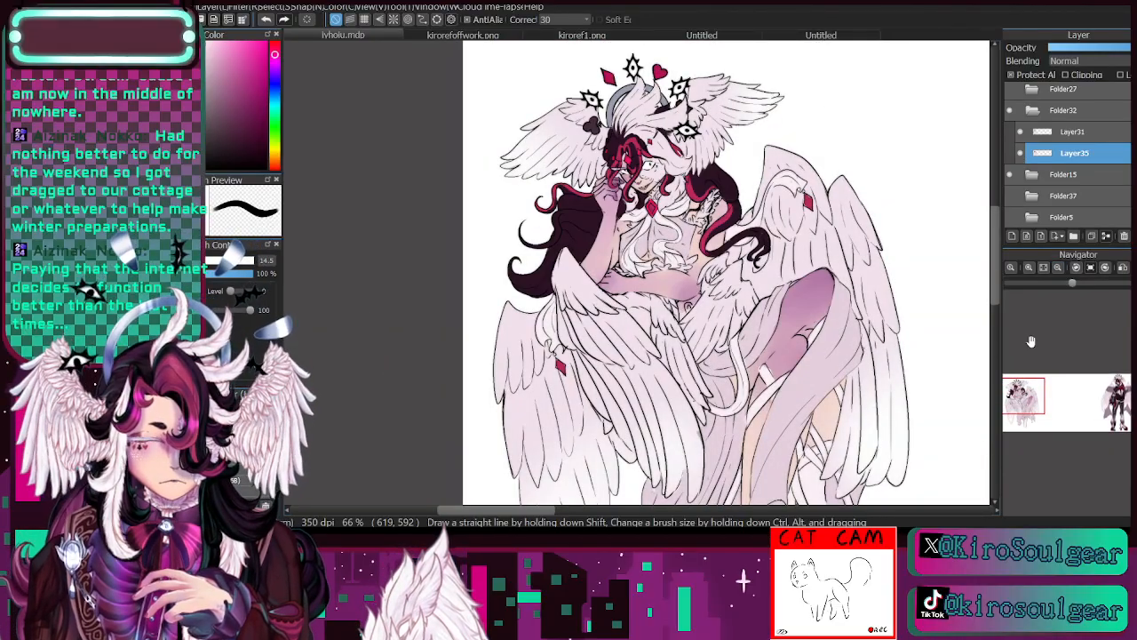
pyautogui.moveTo(1030, 399); pyautogui.dragTo(1028, 404)
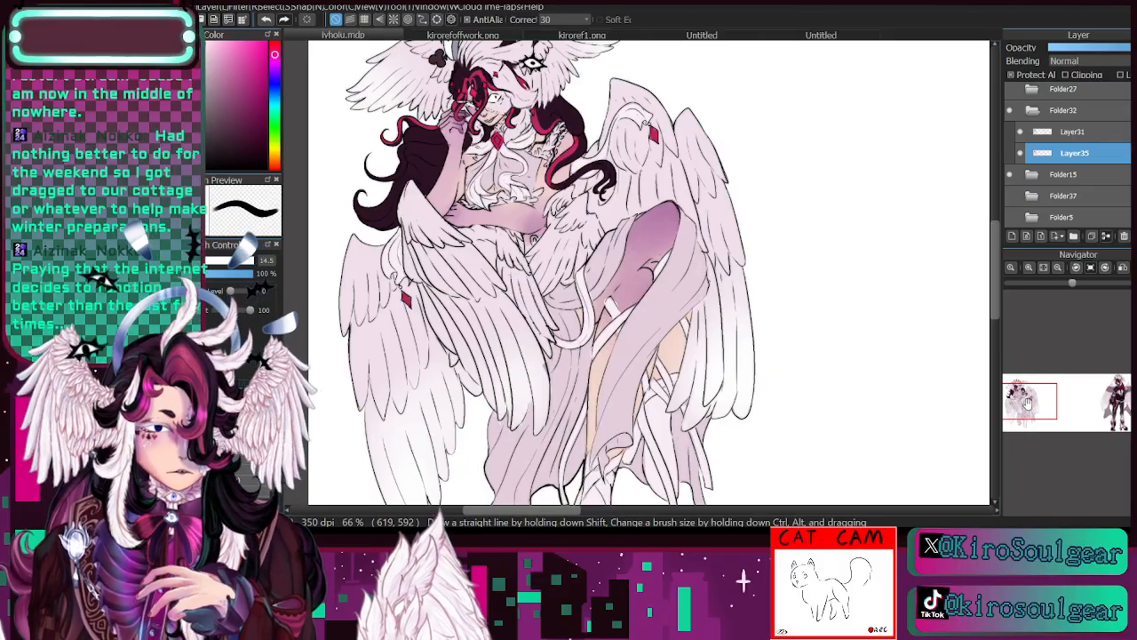
pyautogui.click(1030, 268)
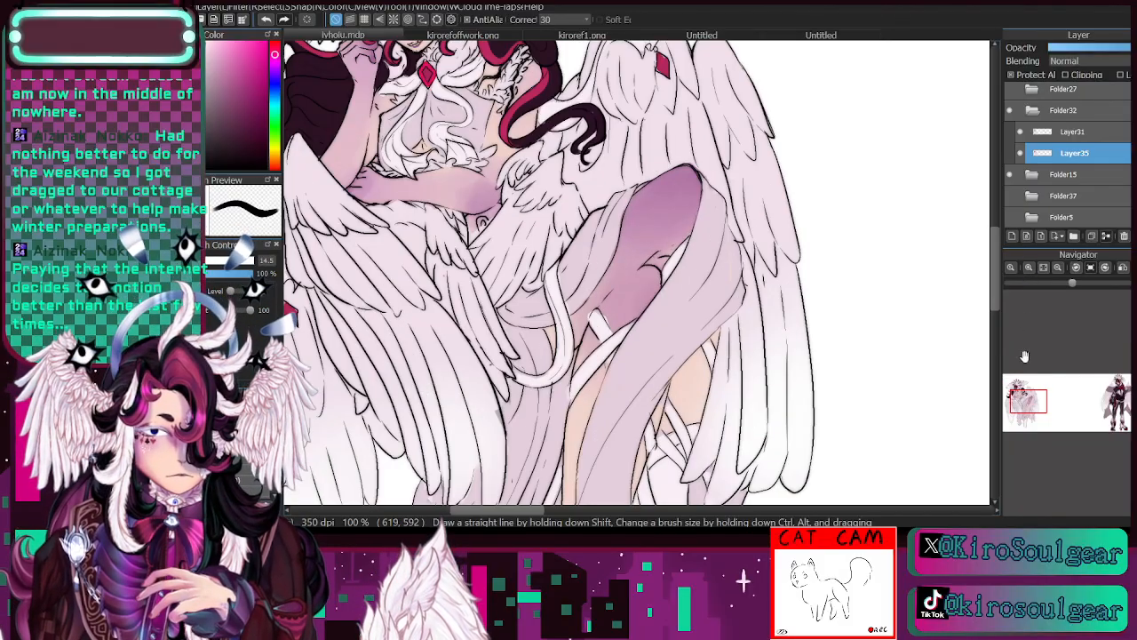
pyautogui.moveTo(1029, 399); pyautogui.dragTo(1019, 386)
pyautogui.click(1029, 268)
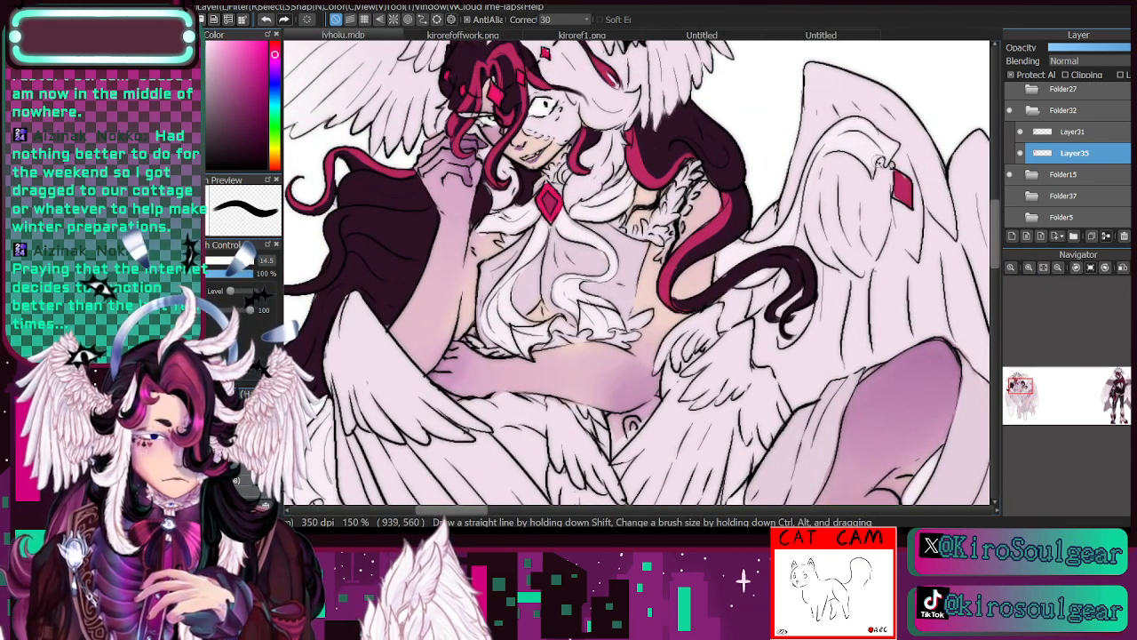
pyautogui.click(1057, 269)
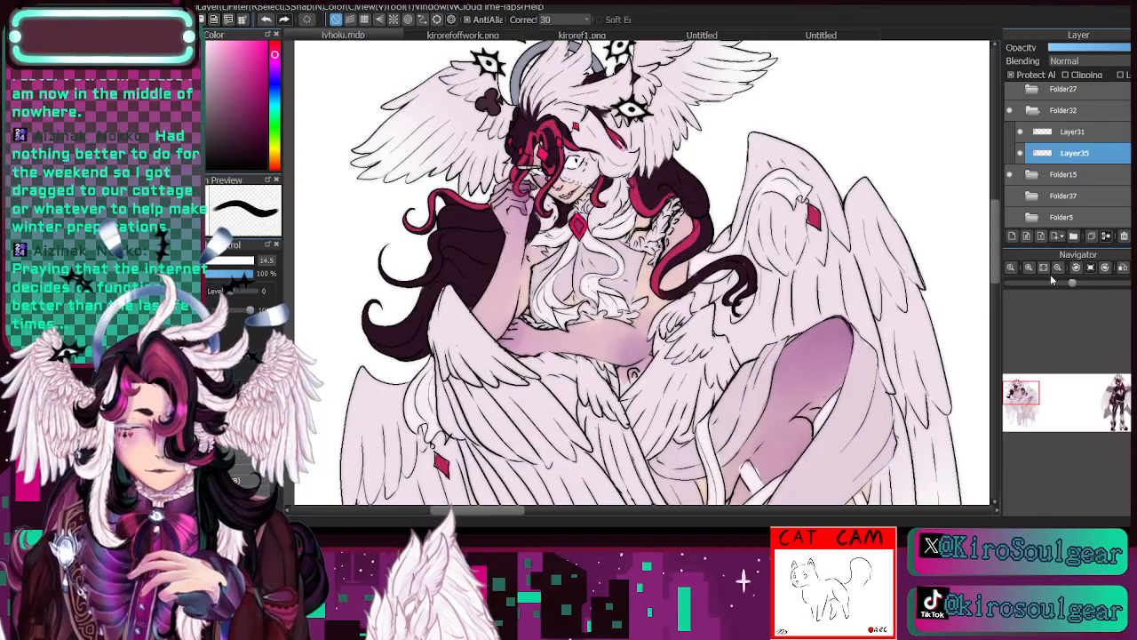
pyautogui.press('[')
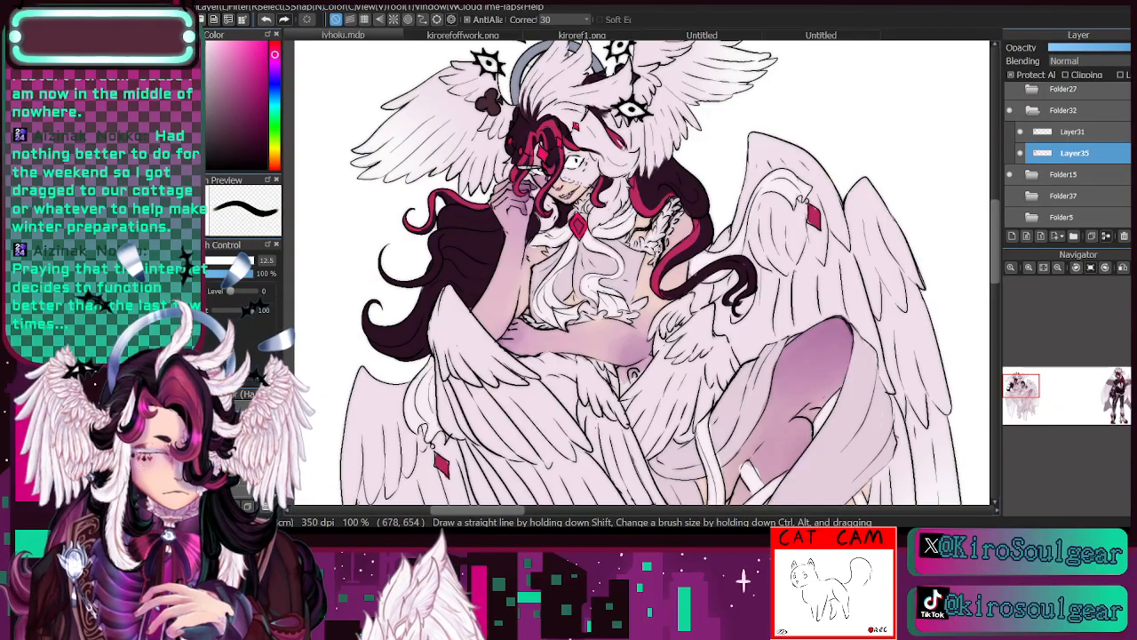
pyautogui.click(1020, 154)
pyautogui.click(1020, 156)
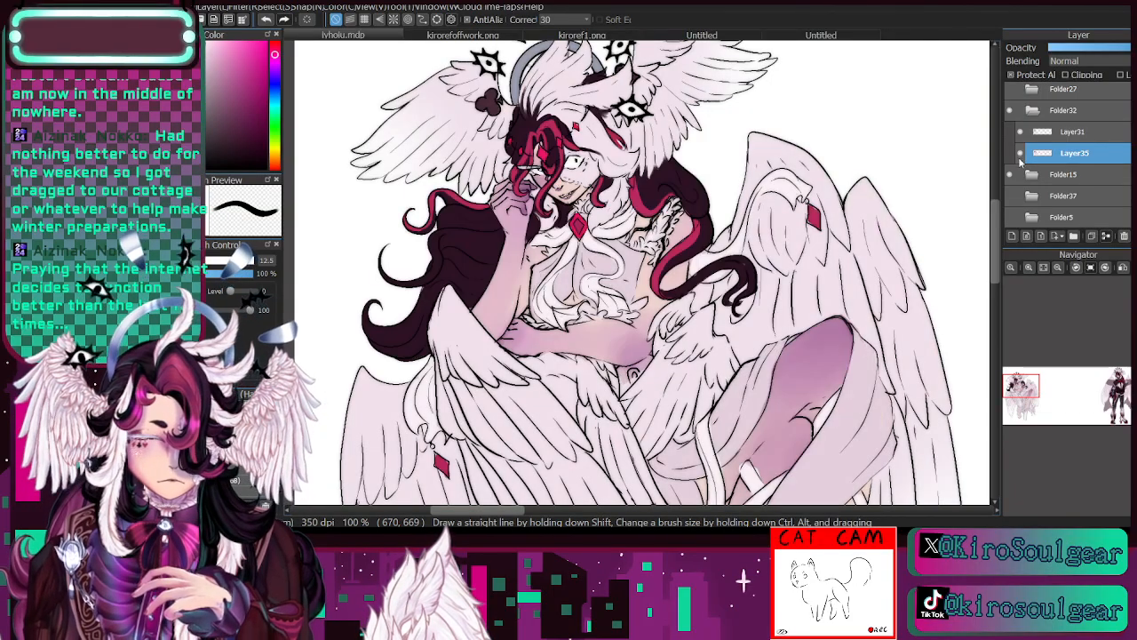
# - Colour the small eye ornament at the waist light blue, adding darker blue and a dark centre at brush size 7.2
pyautogui.moveTo(1022, 392); pyautogui.dragTo(1019, 397)
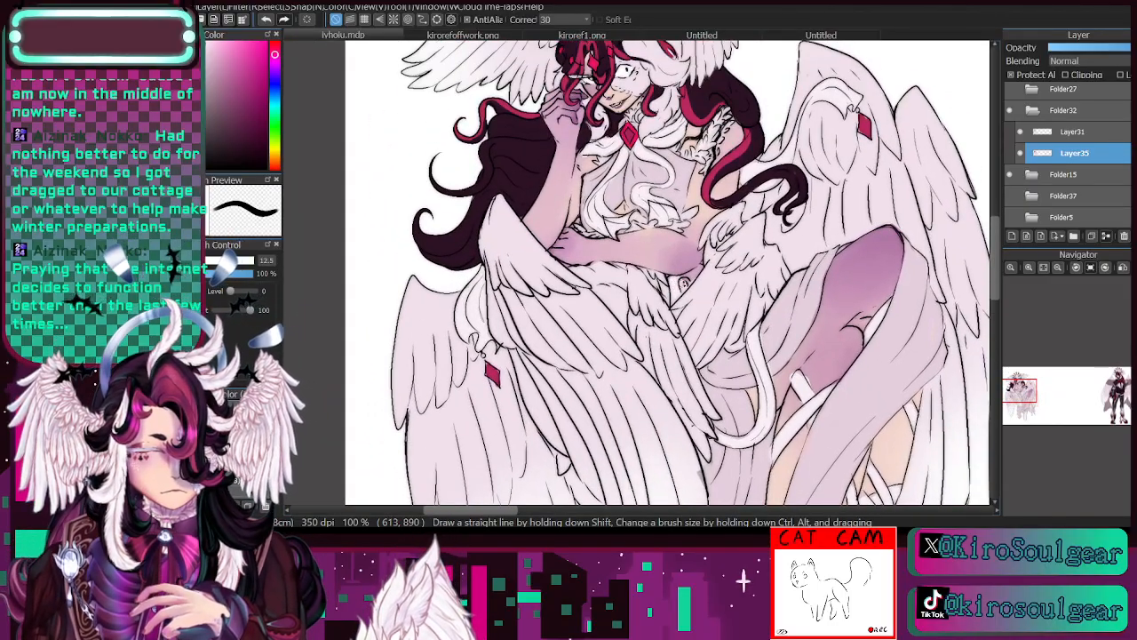
pyautogui.click(274, 96)
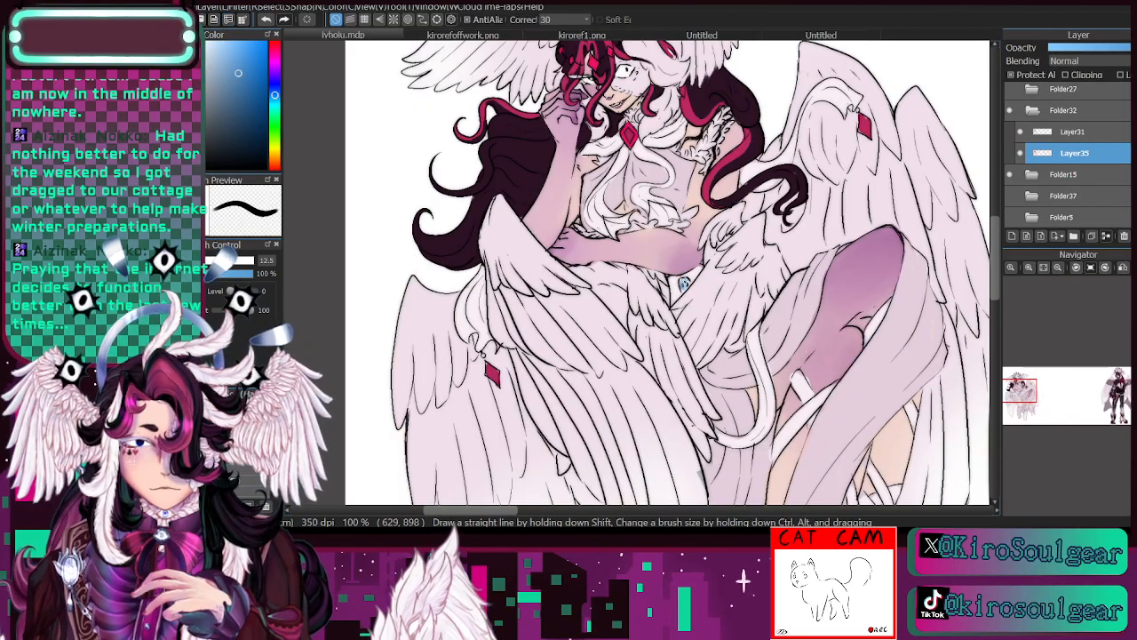
pyautogui.moveTo(683, 284); pyautogui.dragTo(687, 283)
pyautogui.click(244, 108)
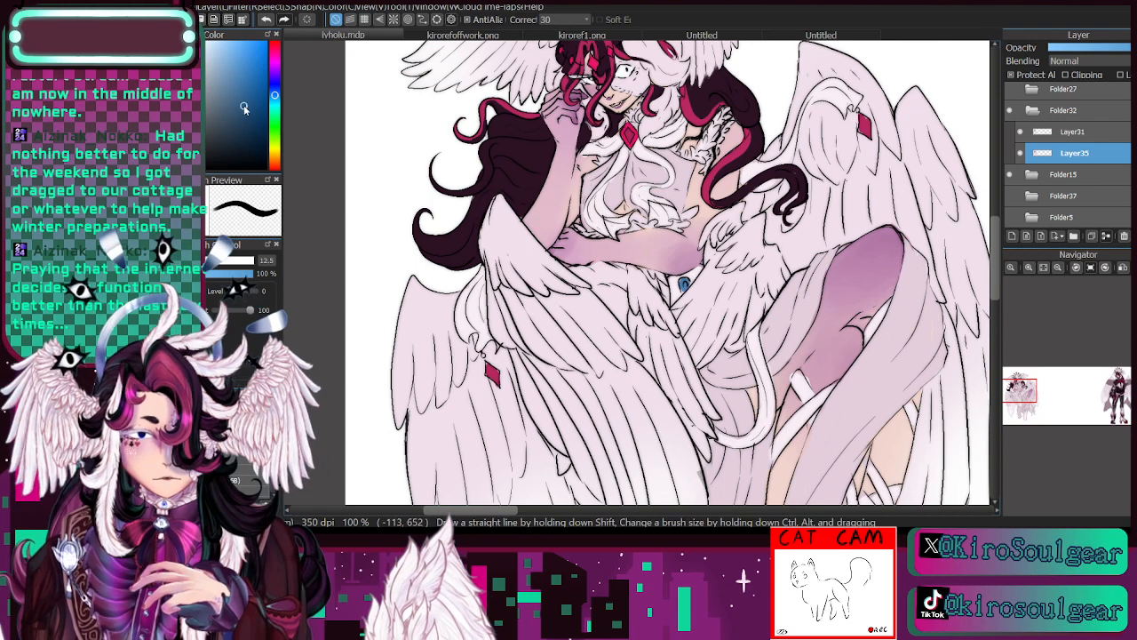
pyautogui.click(240, 125)
pyautogui.click(685, 284)
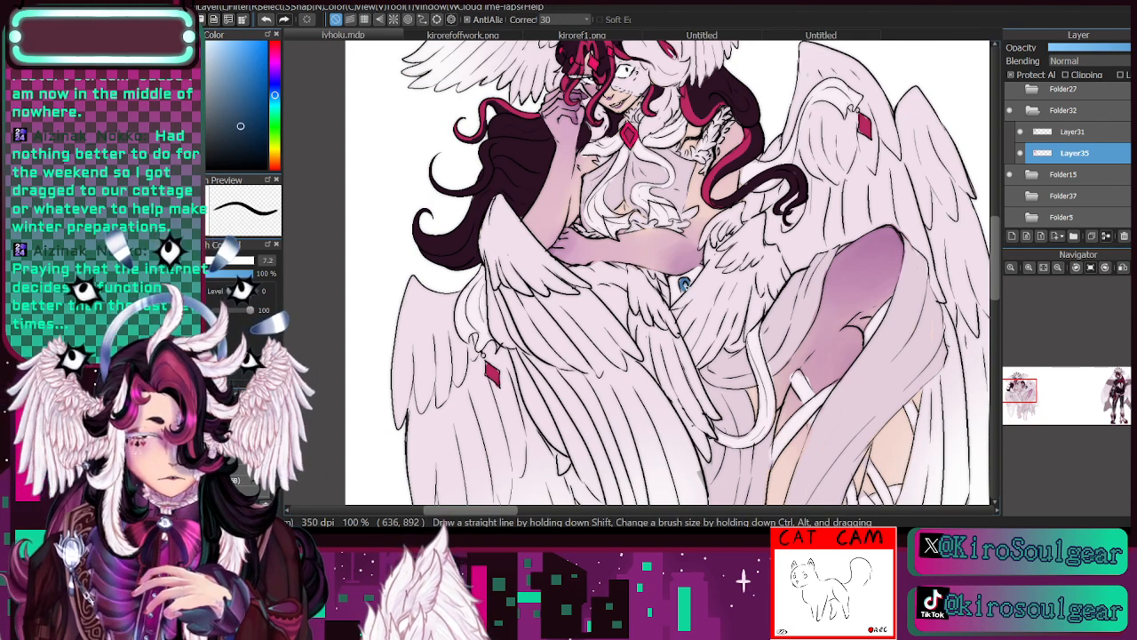
pyautogui.click(684, 284)
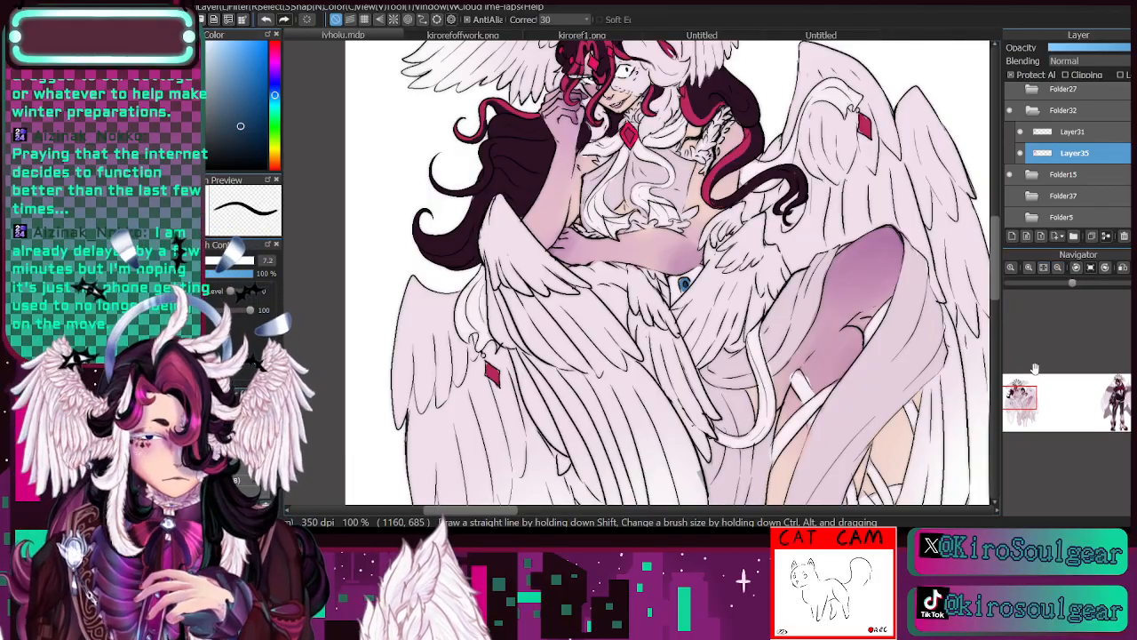
# - Sample the clothing lavender, darken it to a dusky mauve and shade the long skirt panel's lower hem with a soft brush
pyautogui.moveTo(1028, 399); pyautogui.dragTo(1017, 397)
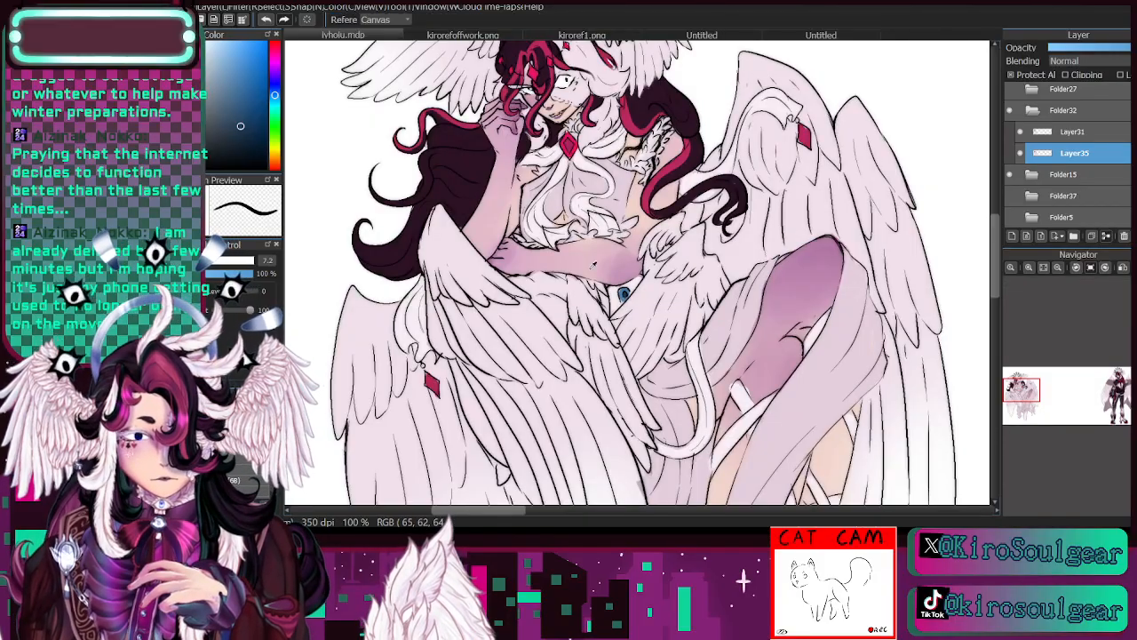
pyautogui.click(1058, 267)
pyautogui.moveTo(1041, 404); pyautogui.dragTo(1024, 405)
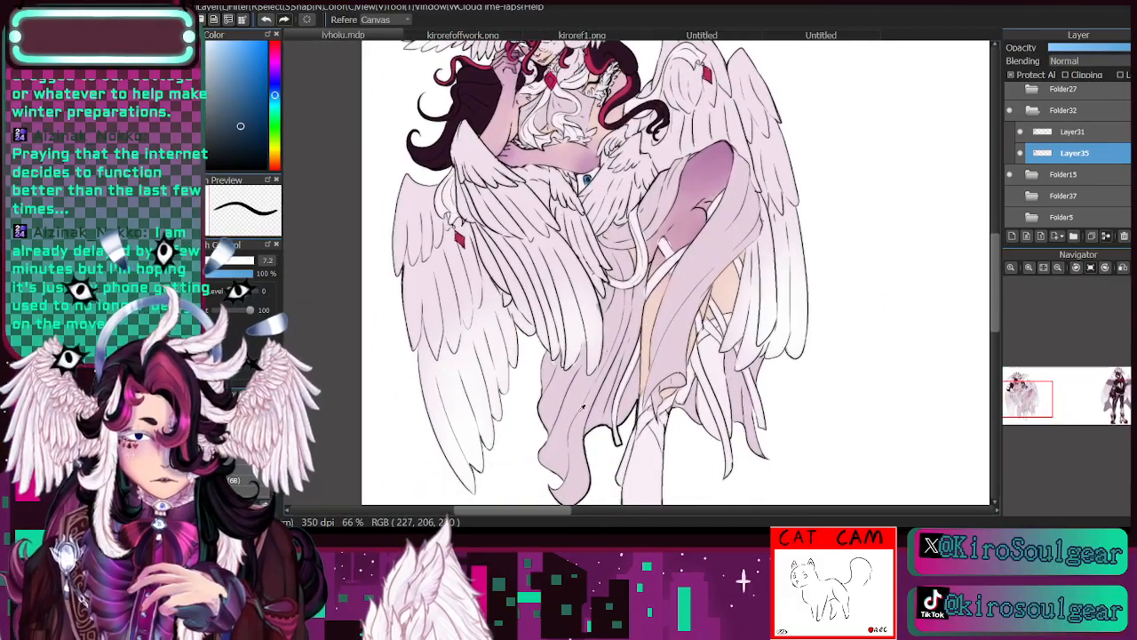
pyautogui.keyDown('alt'); pyautogui.click(579, 389); pyautogui.keyUp('alt')
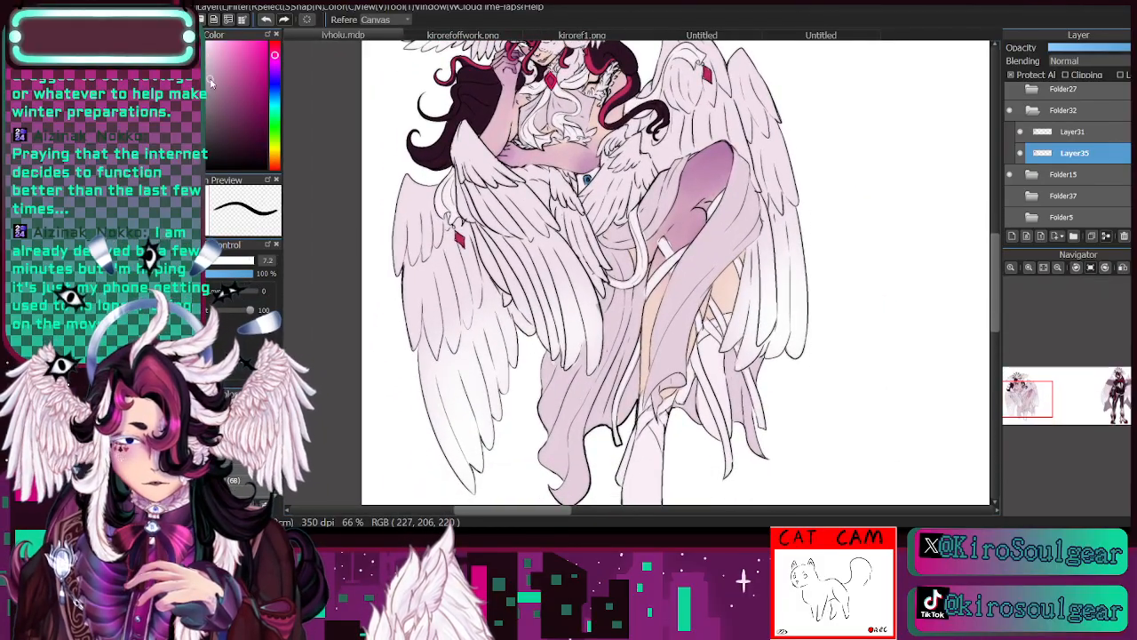
pyautogui.click(216, 100)
pyautogui.press('b')
pyautogui.click(254, 261)
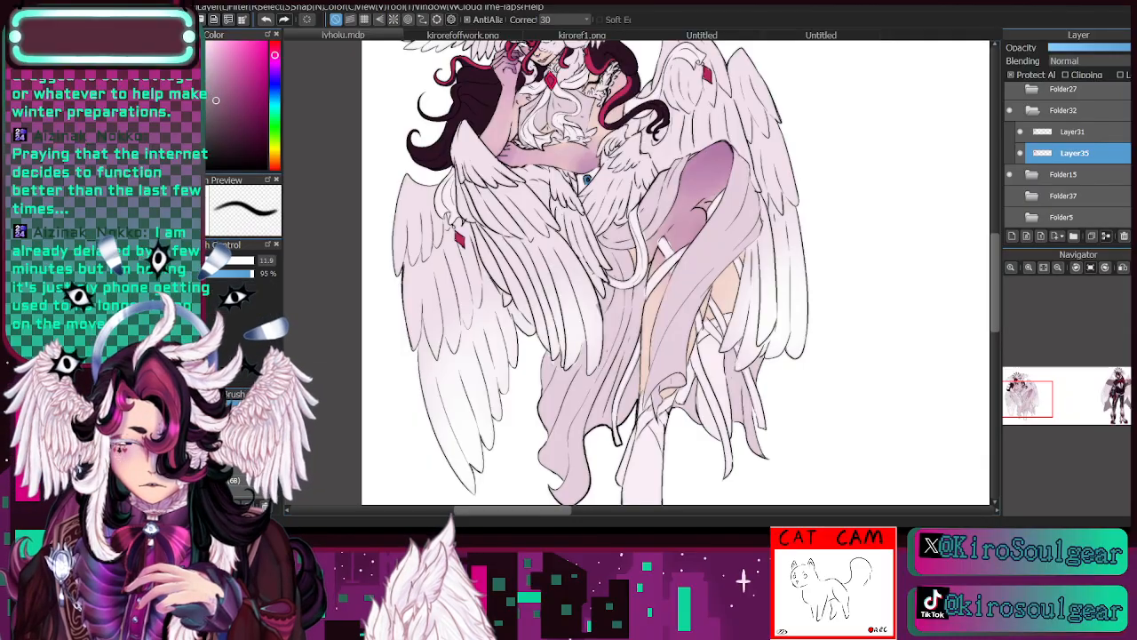
pyautogui.click(242, 437)
pyautogui.moveTo(548, 440)
pyautogui.mouseDown()
pyautogui.moveTo(542, 467)
pyautogui.moveTo(588, 471)
pyautogui.moveTo(570, 485)
pyautogui.mouseUp()
pyautogui.moveTo(570, 399)
pyautogui.mouseDown()
pyautogui.moveTo(547, 446)
pyautogui.moveTo(544, 363)
pyautogui.mouseUp()
pyautogui.moveTo(583, 435)
pyautogui.mouseDown()
pyautogui.moveTo(575, 480)
pyautogui.moveTo(597, 404)
pyautogui.moveTo(586, 482)
pyautogui.moveTo(555, 484)
pyautogui.moveTo(569, 489)
pyautogui.moveTo(524, 448)
pyautogui.moveTo(556, 364)
pyautogui.moveTo(620, 395)
pyautogui.moveTo(622, 413)
pyautogui.mouseUp()
# - Shade the skirt's edge beside the hanging ribbon end with the dusky mauve at brush size 31
pyautogui.click(250, 260)
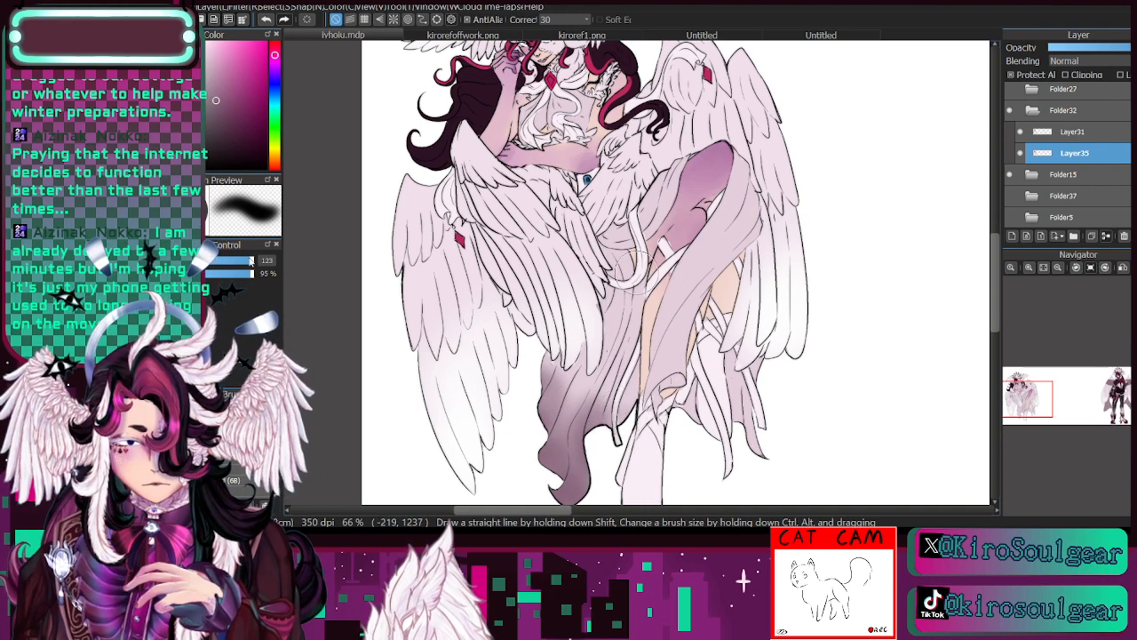
pyautogui.moveTo(248, 261); pyautogui.dragTo(231, 260)
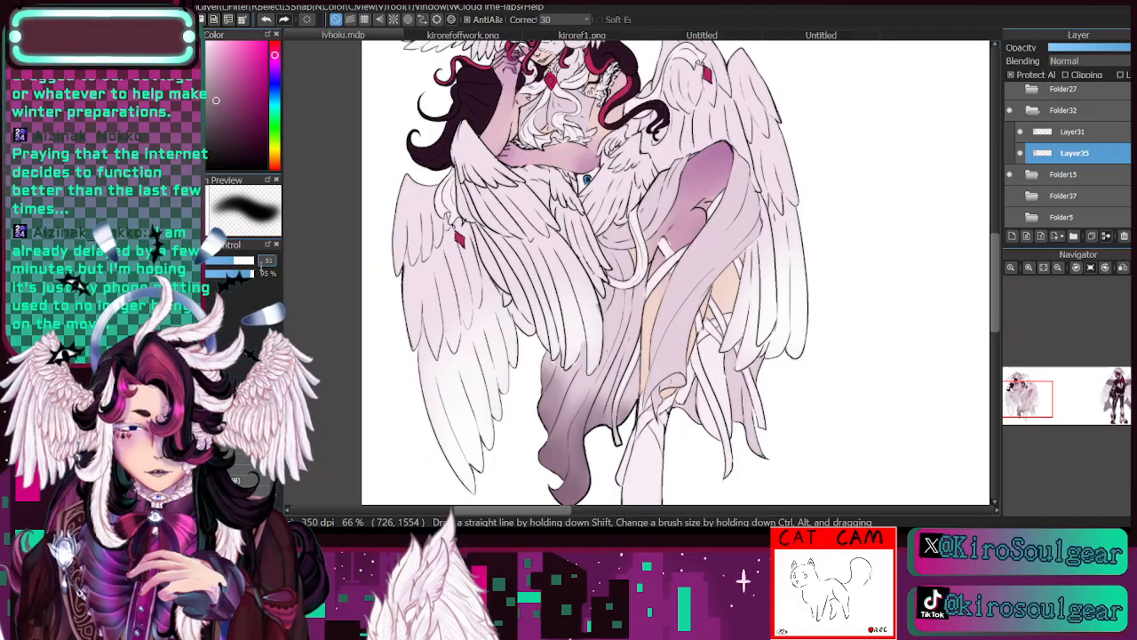
pyautogui.click(225, 260)
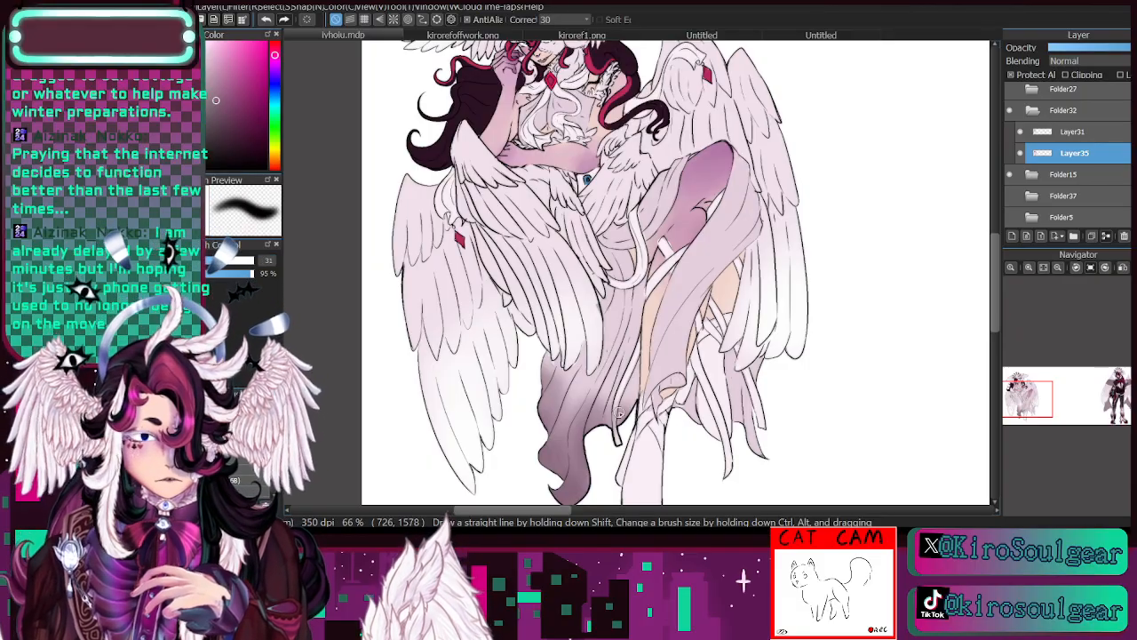
pyautogui.moveTo(630, 415); pyautogui.dragTo(640, 388)
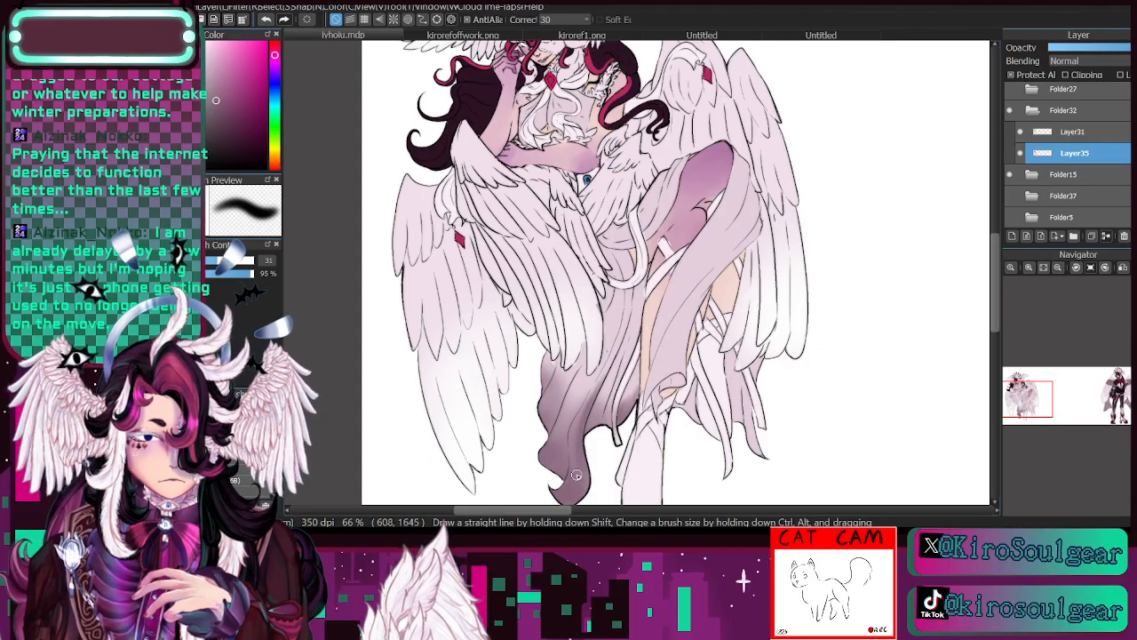
# - Shade the lower end of the front leg drape at brush size 56 and blend it upward with a 13% opacity brush
pyautogui.click(231, 260)
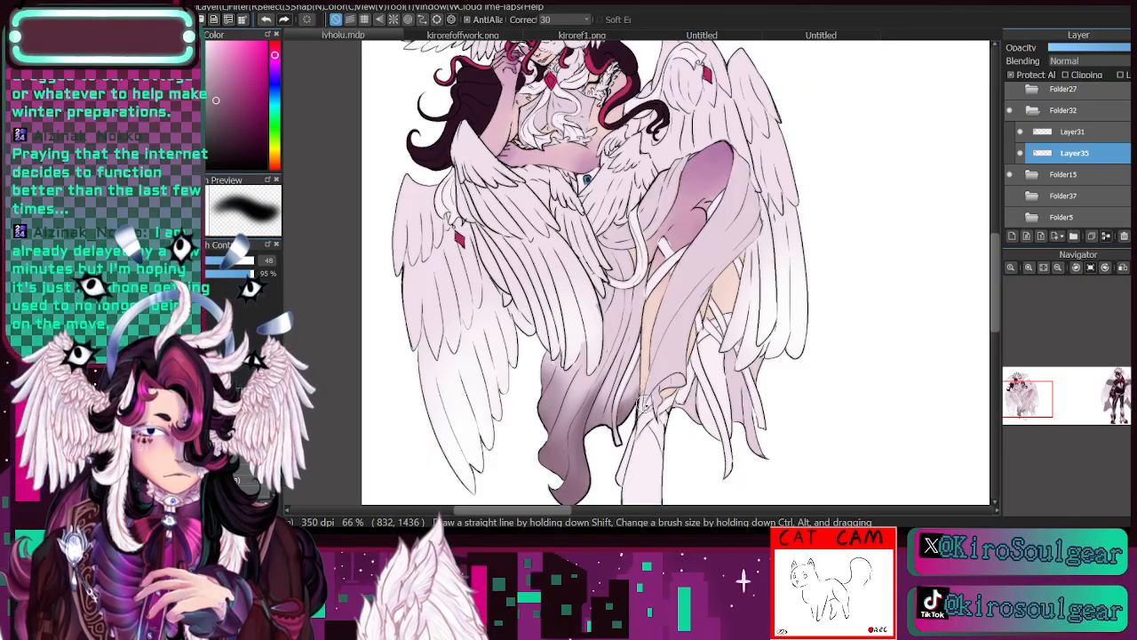
pyautogui.click(251, 260)
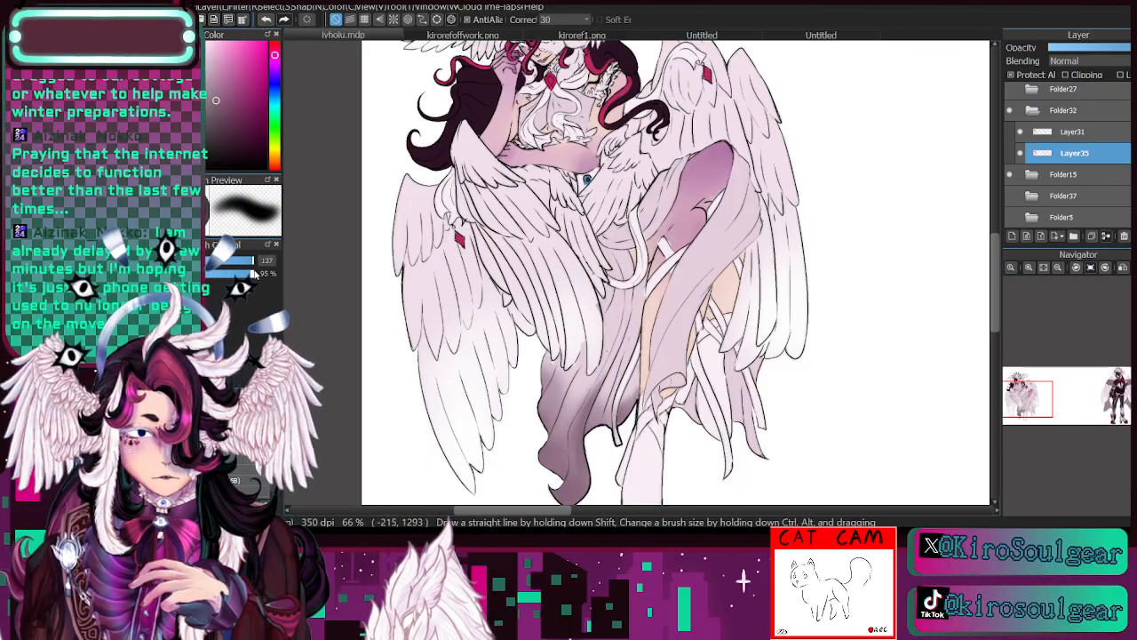
pyautogui.click(234, 260)
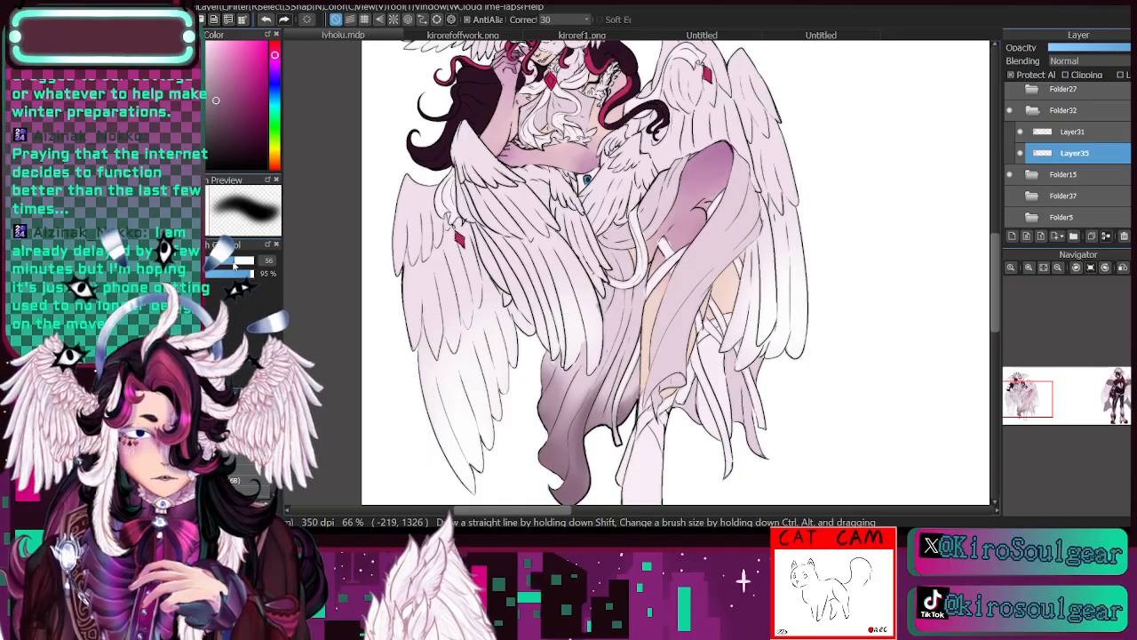
pyautogui.moveTo(646, 391)
pyautogui.mouseDown()
pyautogui.moveTo(673, 339)
pyautogui.moveTo(655, 389)
pyautogui.moveTo(673, 347)
pyautogui.moveTo(662, 386)
pyautogui.moveTo(682, 378)
pyautogui.moveTo(678, 337)
pyautogui.moveTo(655, 382)
pyautogui.mouseUp()
pyautogui.click(244, 436)
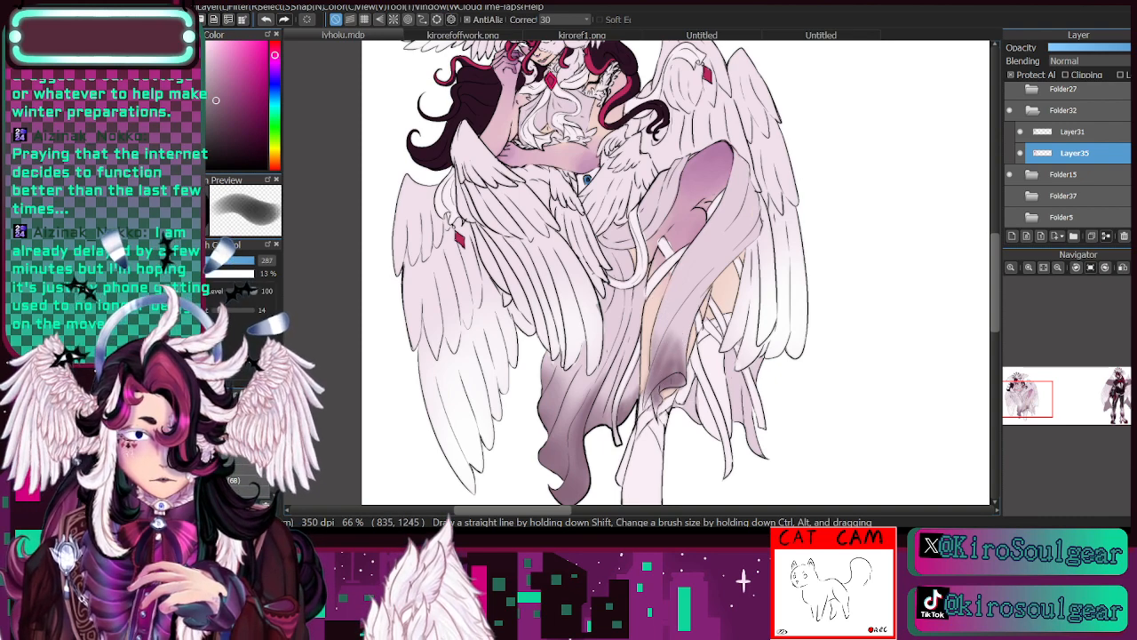
pyautogui.moveTo(675, 352); pyautogui.dragTo(668, 351)
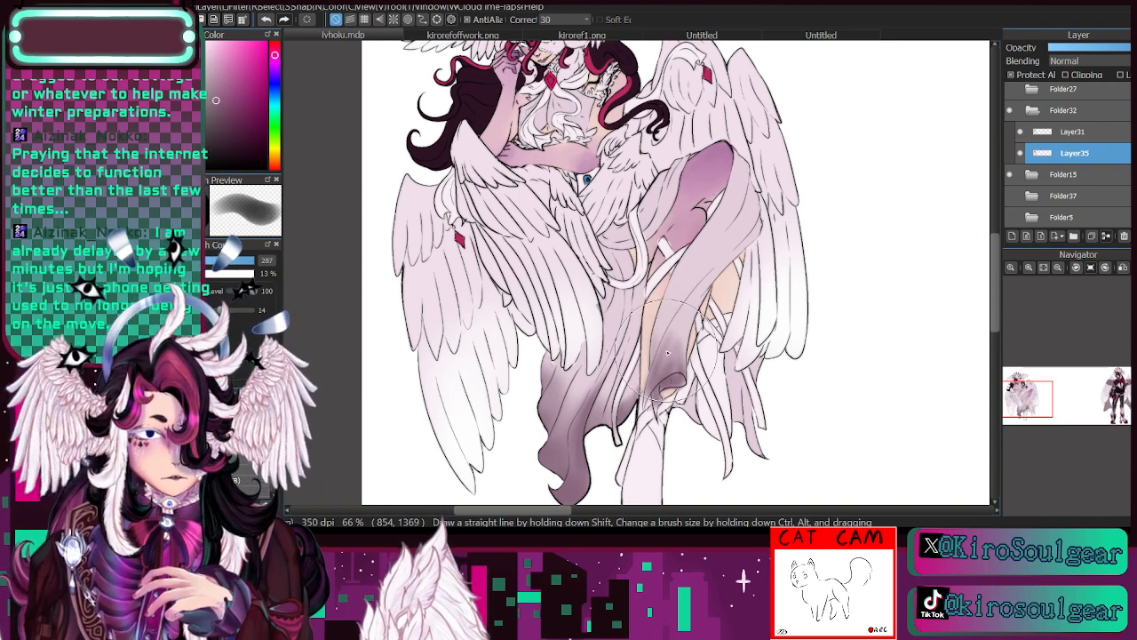
pyautogui.click(213, 260)
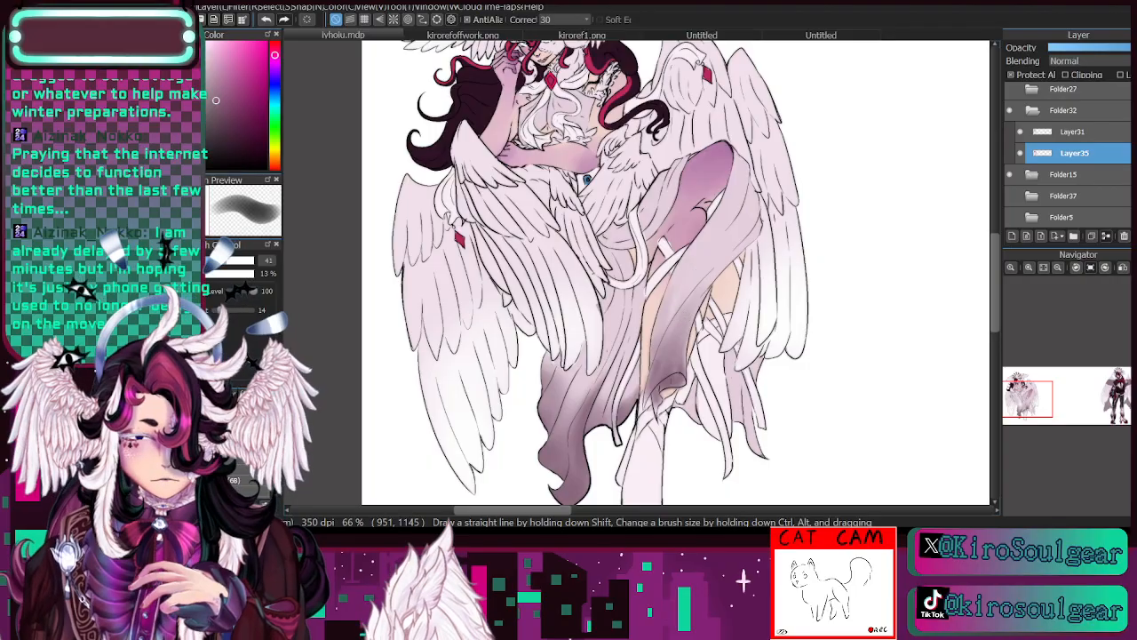
# - Shade the skirt hem behind the leg ribbons with the dusky mauve, using a soft brush at size 46 and 95% opacity
pyautogui.click(240, 379)
pyautogui.click(235, 323)
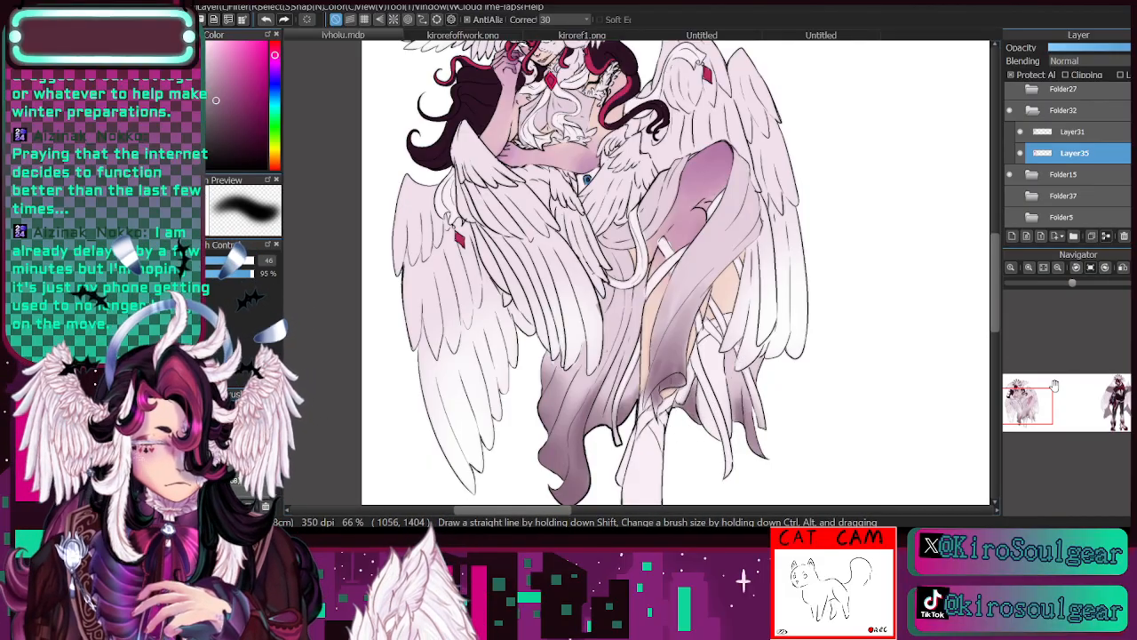
pyautogui.moveTo(1028, 407); pyautogui.dragTo(1019, 398)
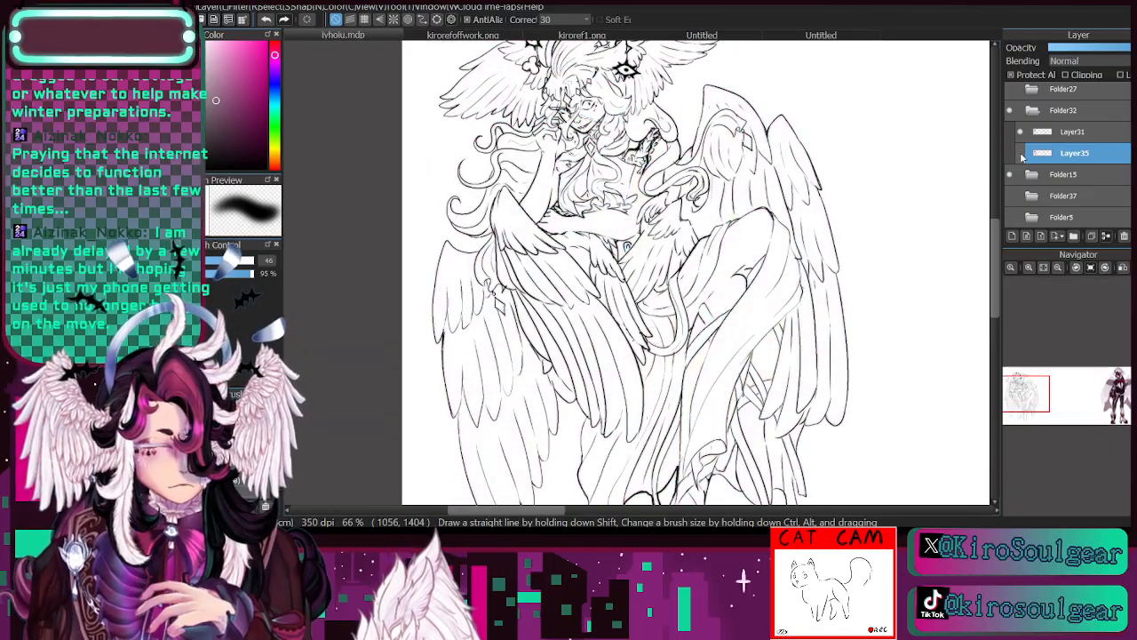
pyautogui.click(1012, 269)
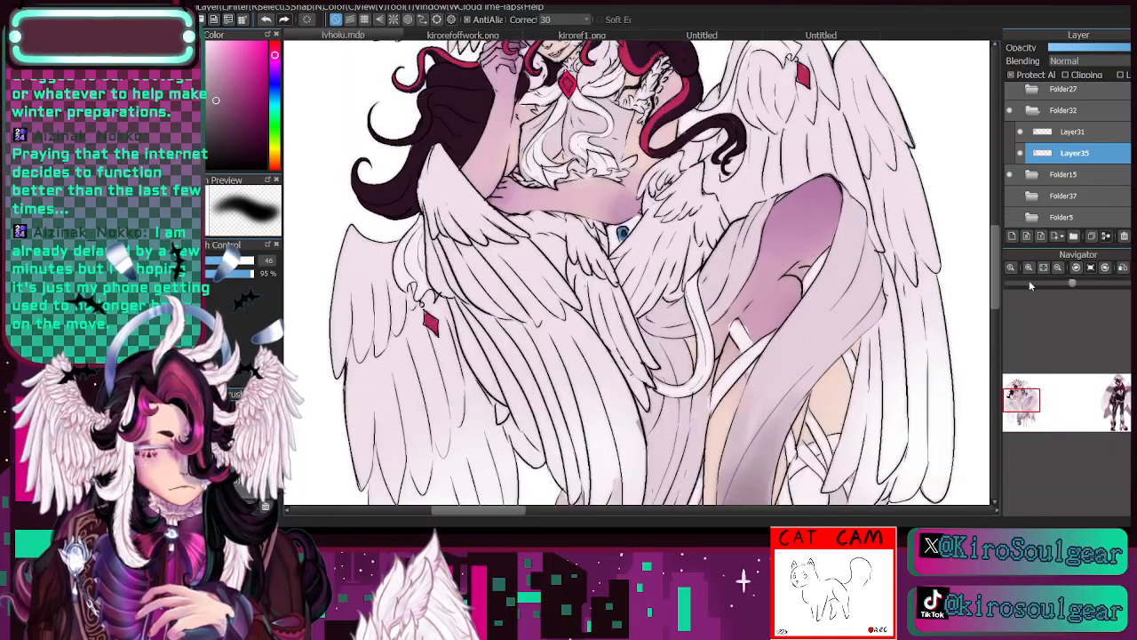
# - Paint the inner folds of the chest frill's lower hem in a darker greyish mauve at brush size 16
pyautogui.click(228, 261)
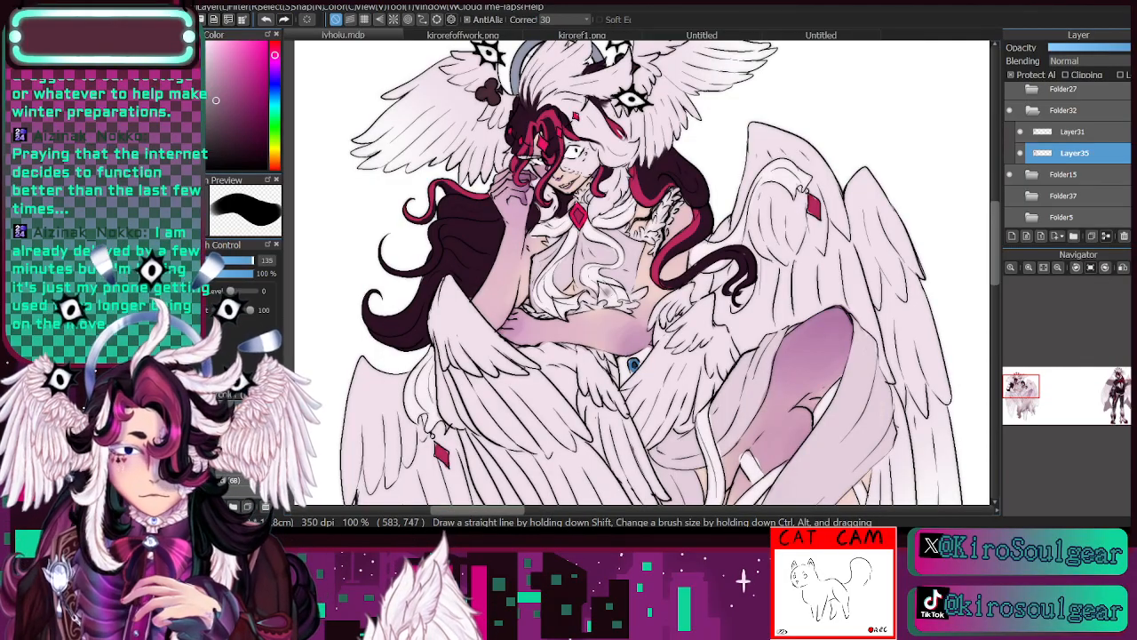
pyautogui.press('e')
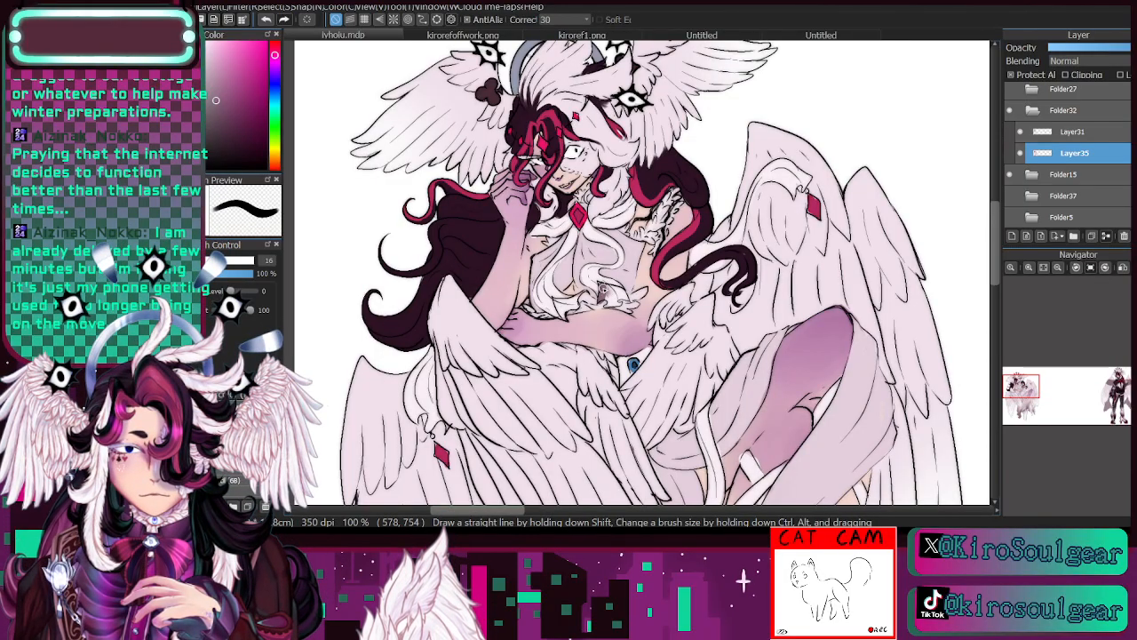
pyautogui.moveTo(1020, 389)
pyautogui.mouseDown()
pyautogui.moveTo(1023, 414)
pyautogui.moveTo(1022, 386)
pyautogui.mouseUp()
pyautogui.press('i')
pyautogui.click(531, 246)
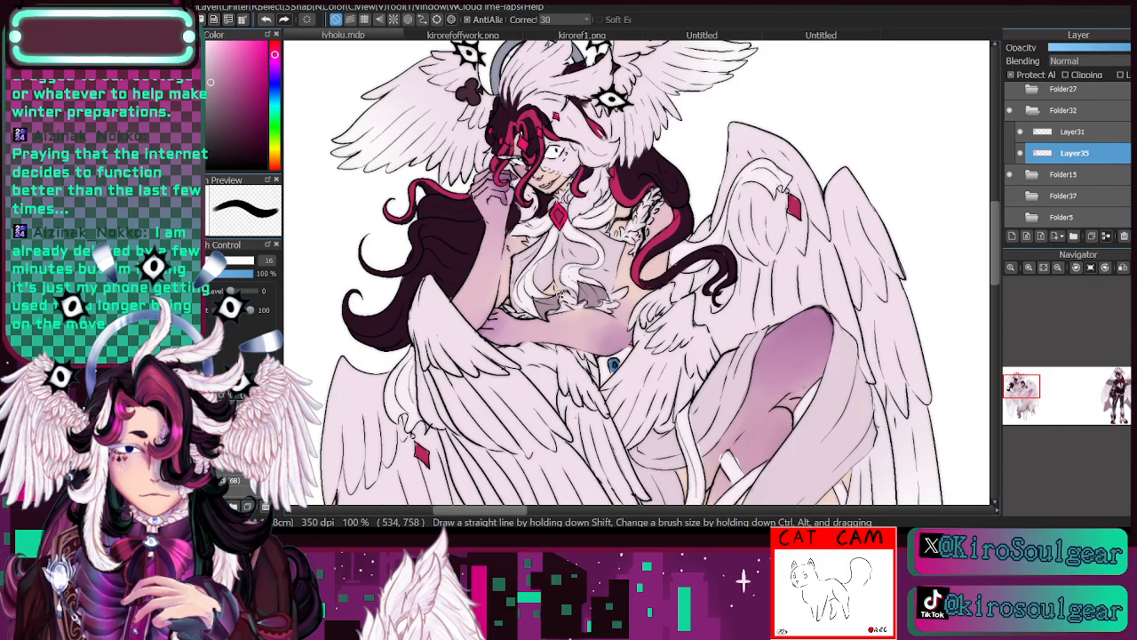
# - Review the whole figure and compare the colouring with the Layer31 line art hidden and shown
pyautogui.click(1057, 268)
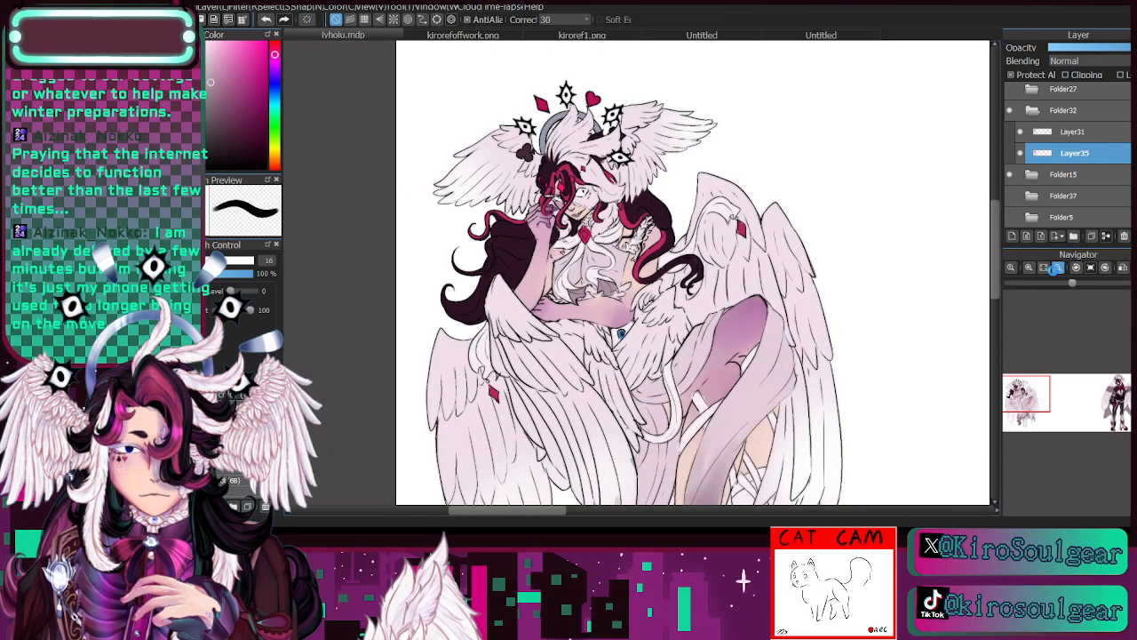
pyautogui.moveTo(1043, 382); pyautogui.dragTo(1028, 395)
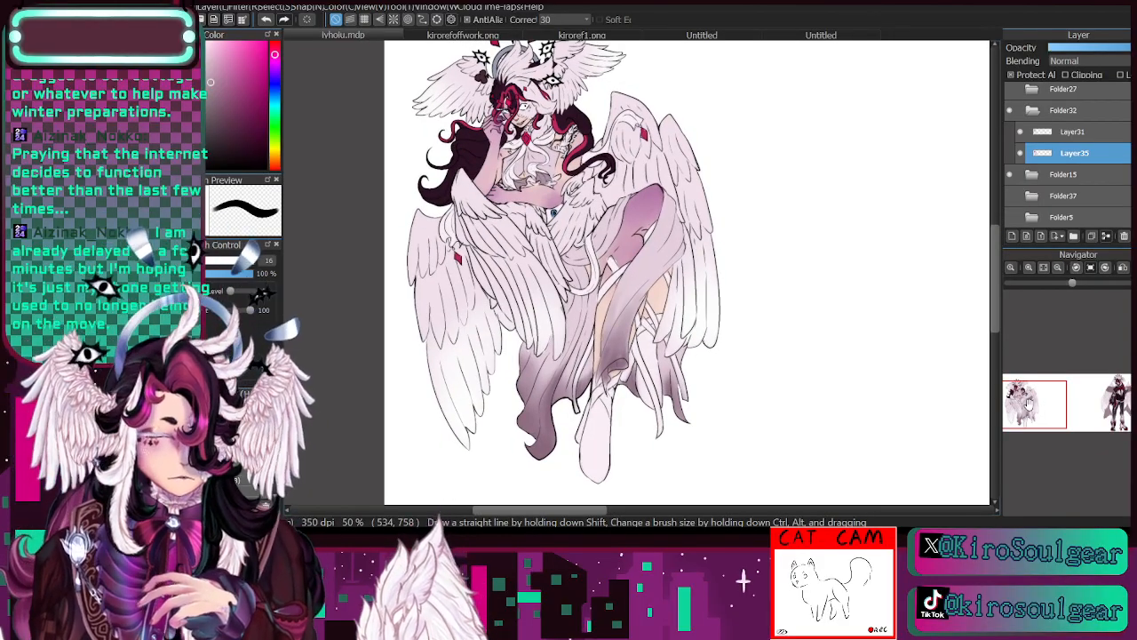
pyautogui.moveTo(1028, 403); pyautogui.dragTo(1030, 401)
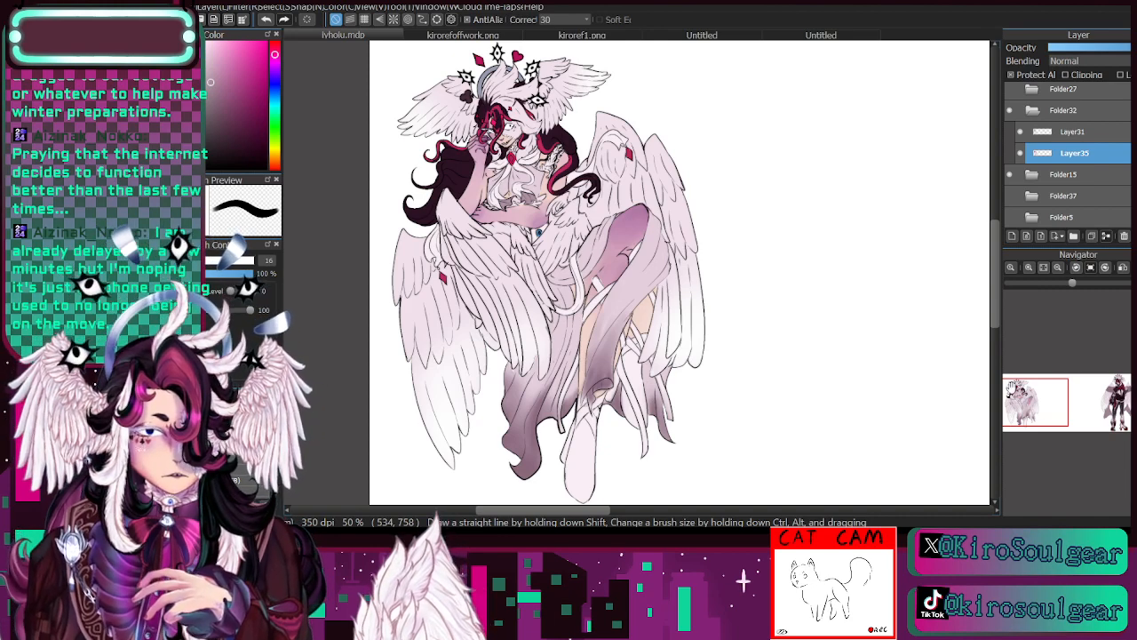
pyautogui.moveTo(1012, 386); pyautogui.dragTo(1032, 406)
pyautogui.click(1058, 268)
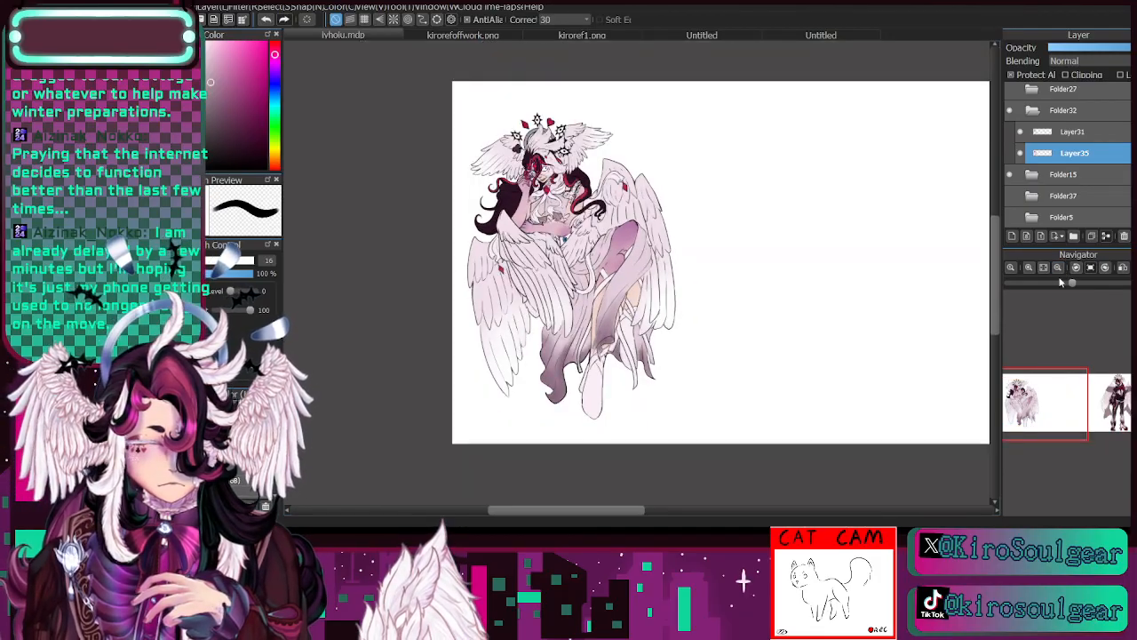
pyautogui.click(1035, 132)
pyautogui.click(1021, 133)
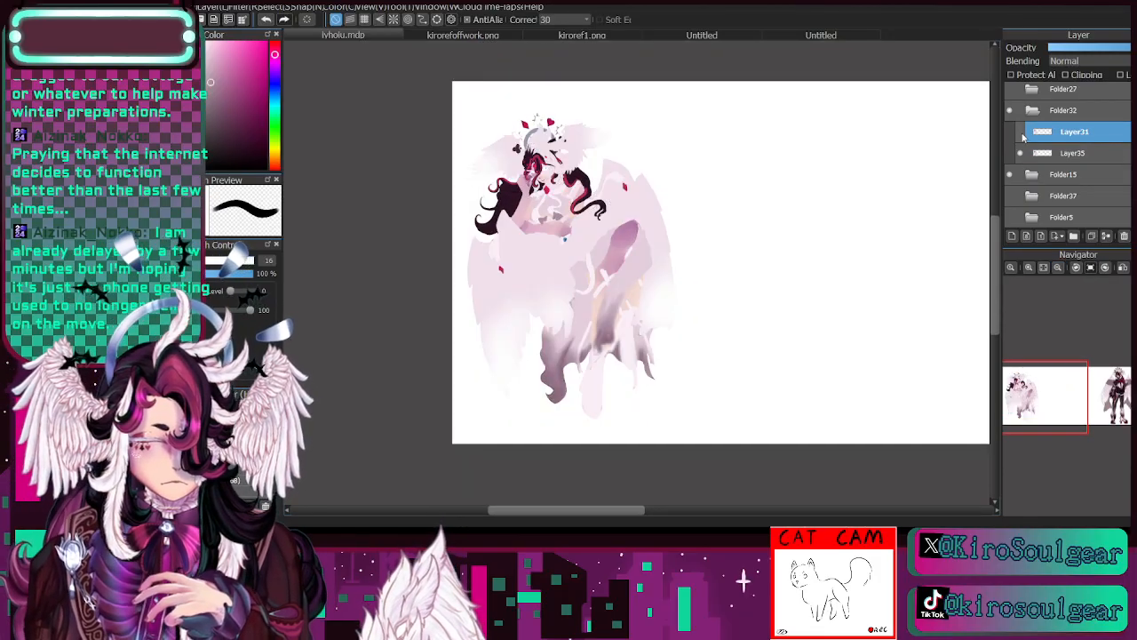
pyautogui.click(1021, 133)
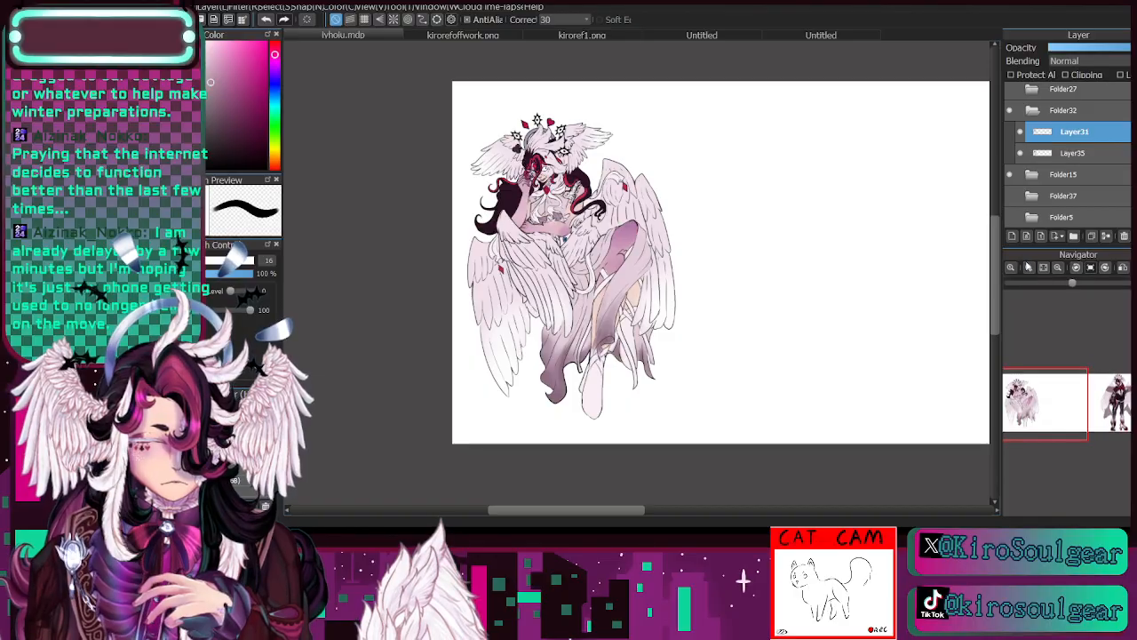
# - Sample a mauve tone and recolour the nose and nearby facial lines on Layer31 at brush size 9.2
pyautogui.click(1029, 268)
pyautogui.click(1029, 267)
pyautogui.click(1029, 267)
pyautogui.click(1029, 268)
pyautogui.moveTo(1015, 389); pyautogui.dragTo(1015, 387)
pyautogui.click(1029, 267)
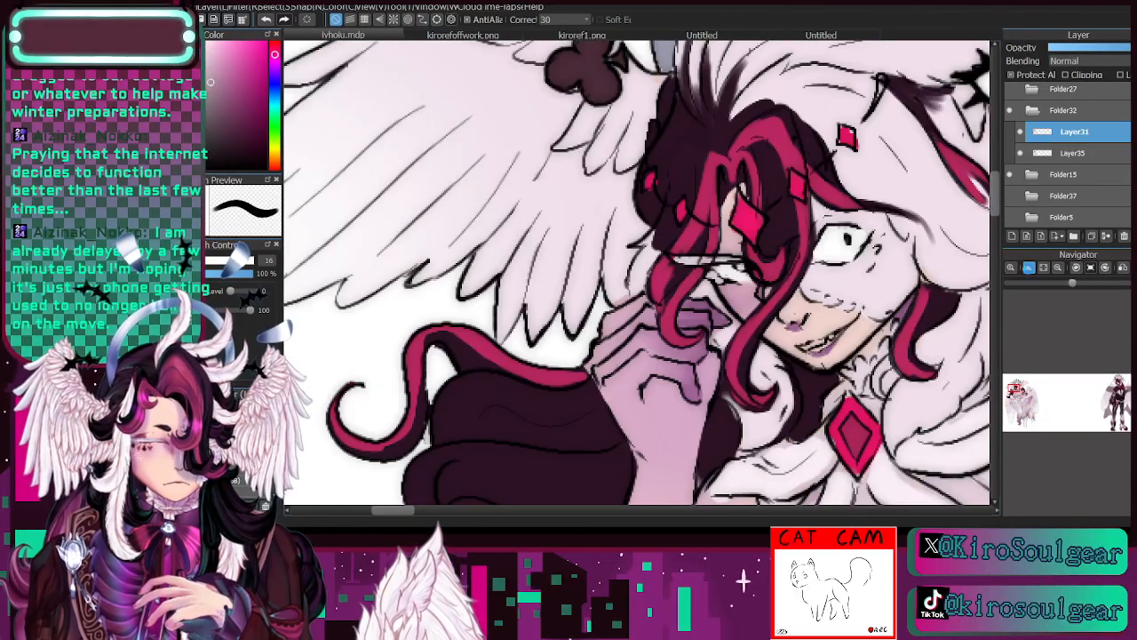
pyautogui.press('i')
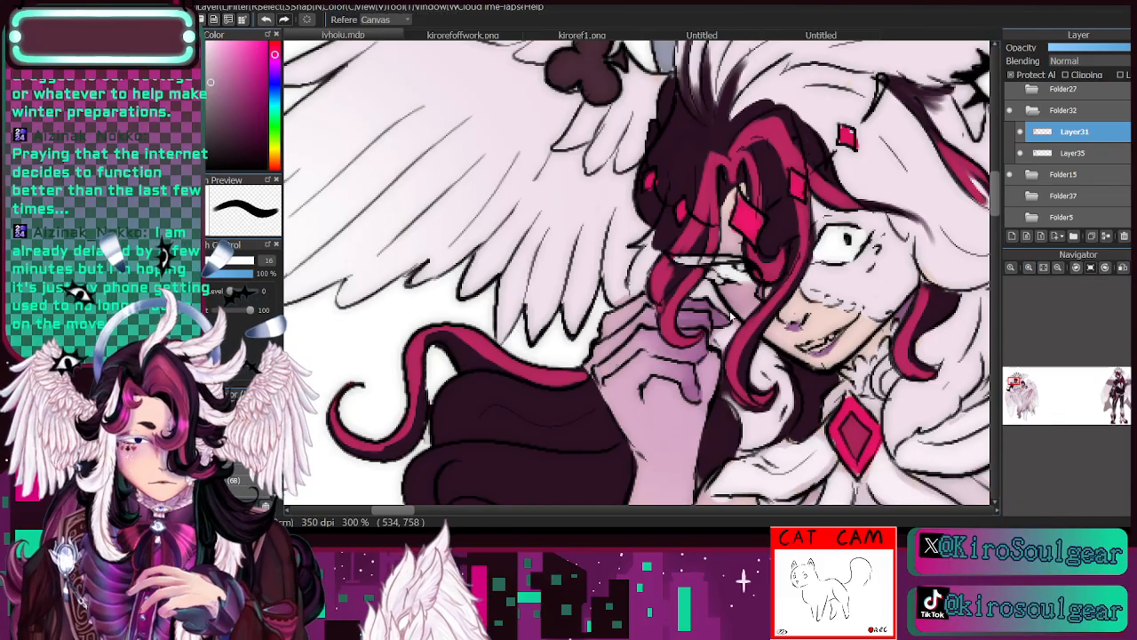
pyautogui.press('b')
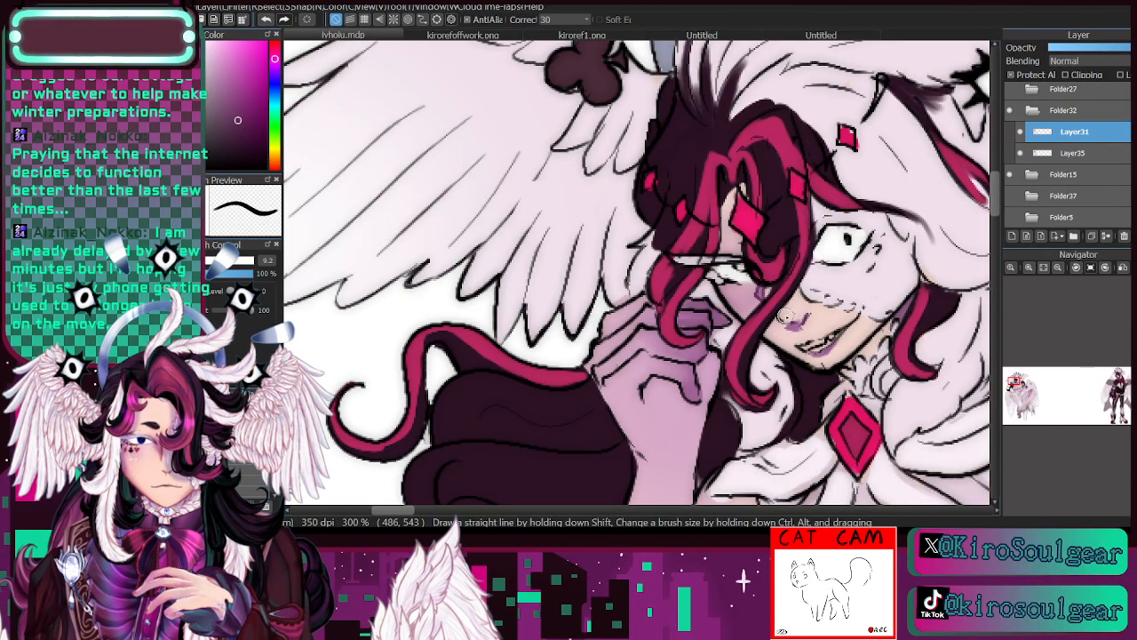
pyautogui.click(1071, 156)
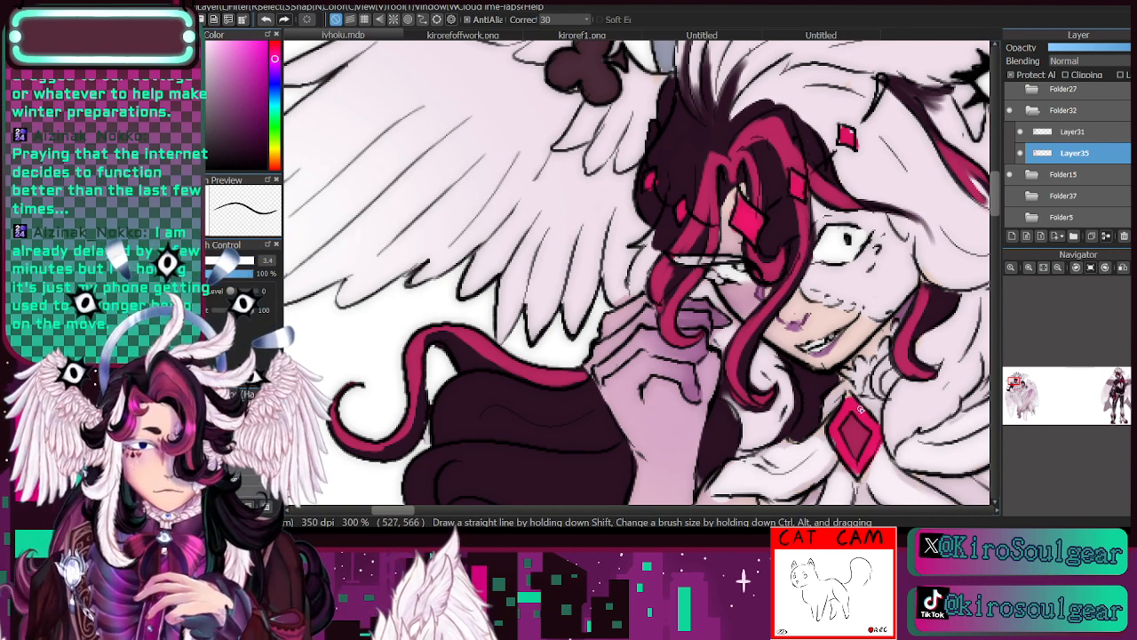
pyautogui.click(1058, 268)
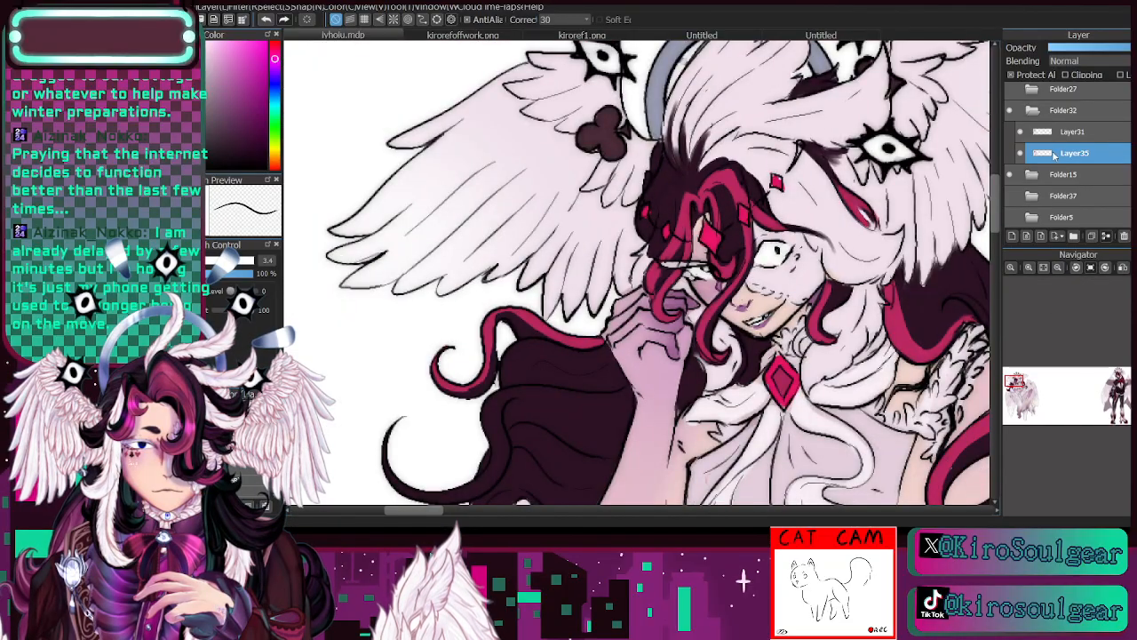
# - Recolour the black outlines of the raised hand and forearms on Layer31 with a sampled dark mauve at brush size 15
pyautogui.click(1070, 133)
pyautogui.press('g')
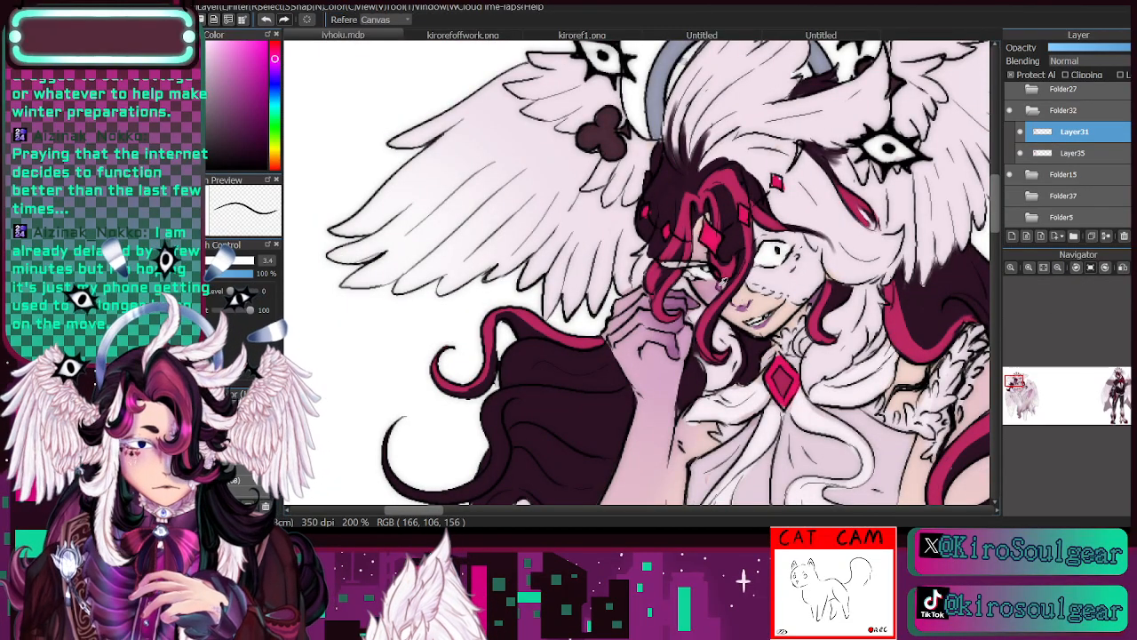
pyautogui.press('b')
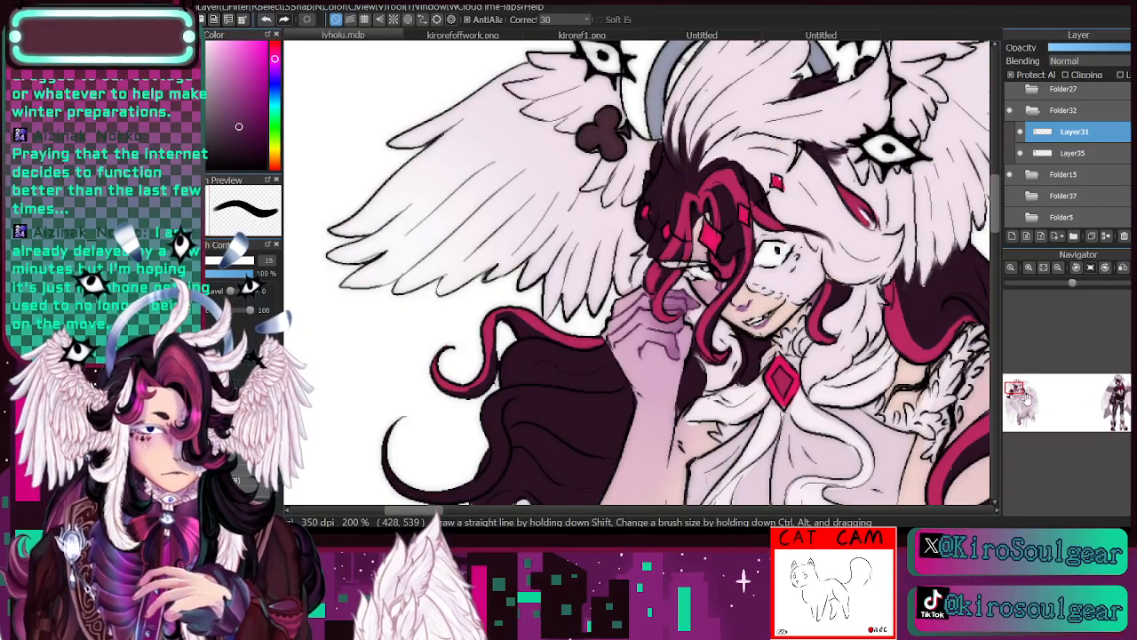
pyautogui.moveTo(1024, 396); pyautogui.dragTo(1016, 393)
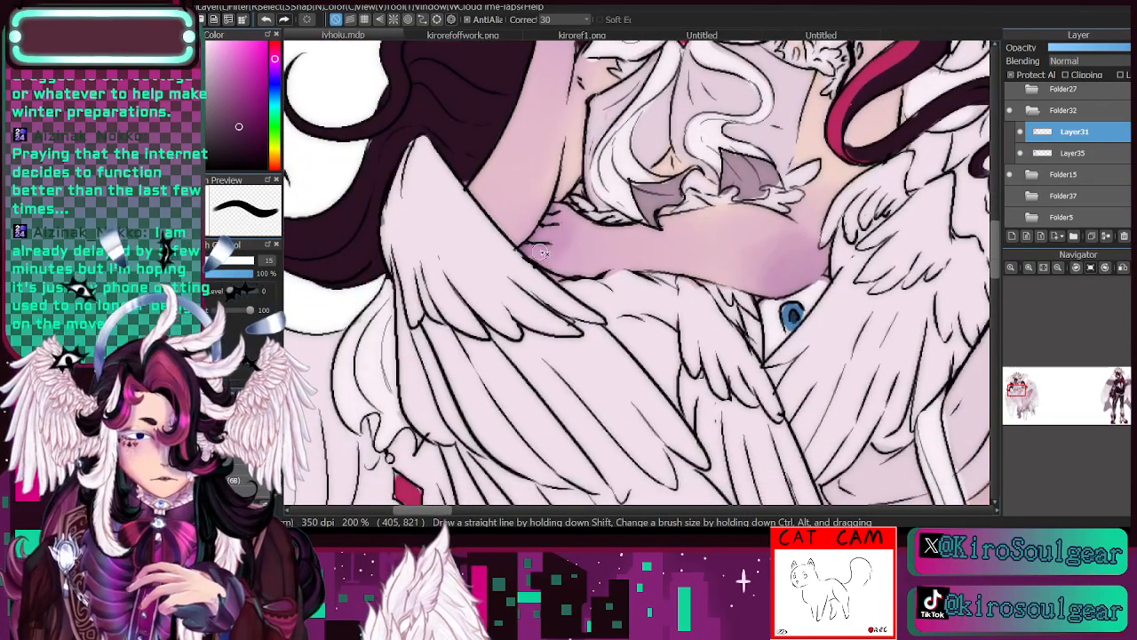
pyautogui.click(1057, 268)
pyautogui.moveTo(1022, 389); pyautogui.dragTo(1018, 391)
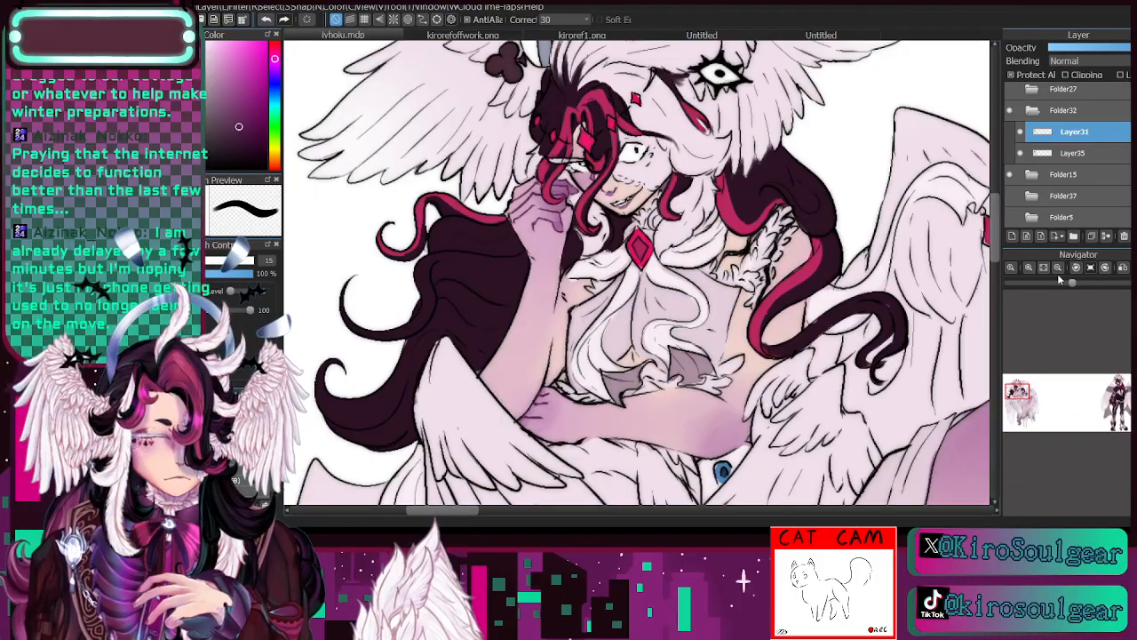
# - Recolour the outlines around the raised knee and bare thigh with the same dark mauve at brush size 15
pyautogui.click(1015, 393)
pyautogui.moveTo(1016, 392); pyautogui.dragTo(1023, 394)
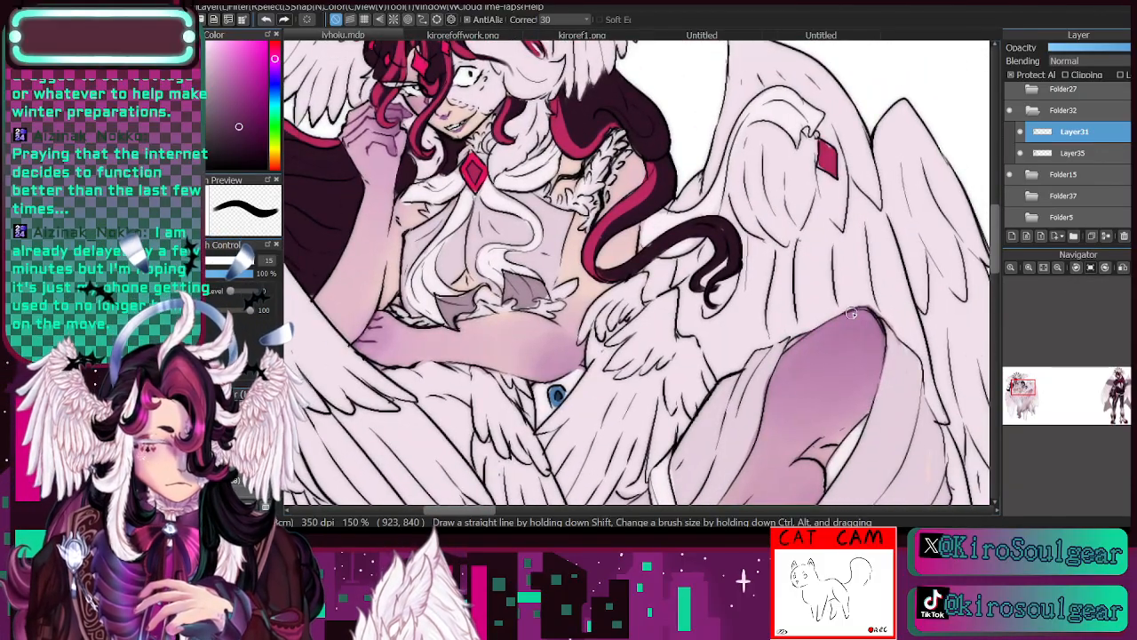
pyautogui.click(1056, 268)
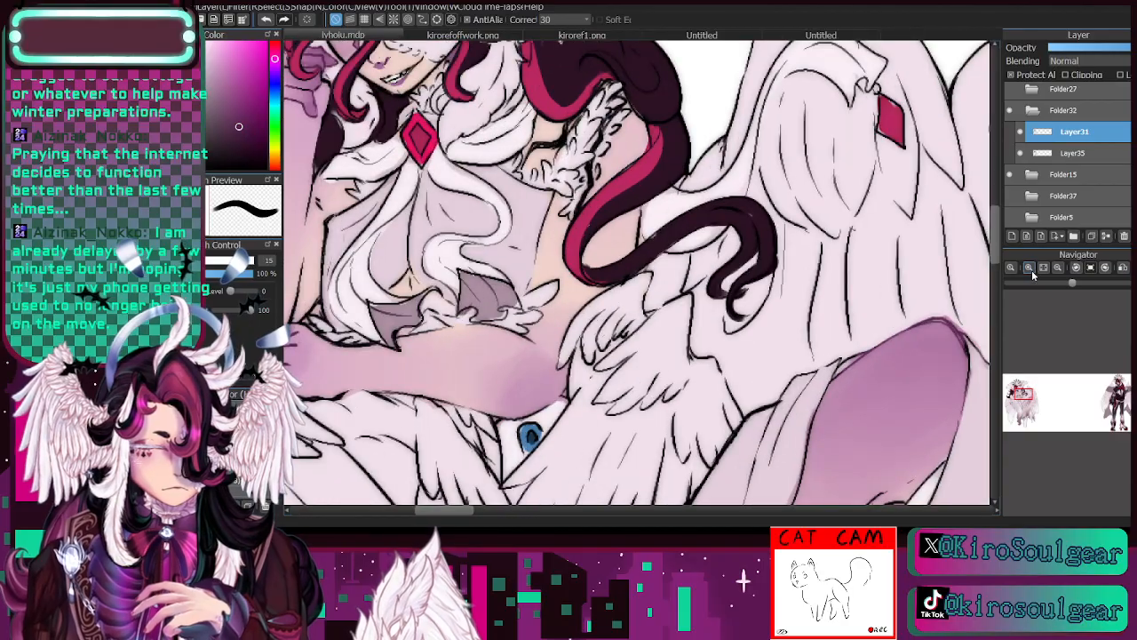
pyautogui.click(1057, 268)
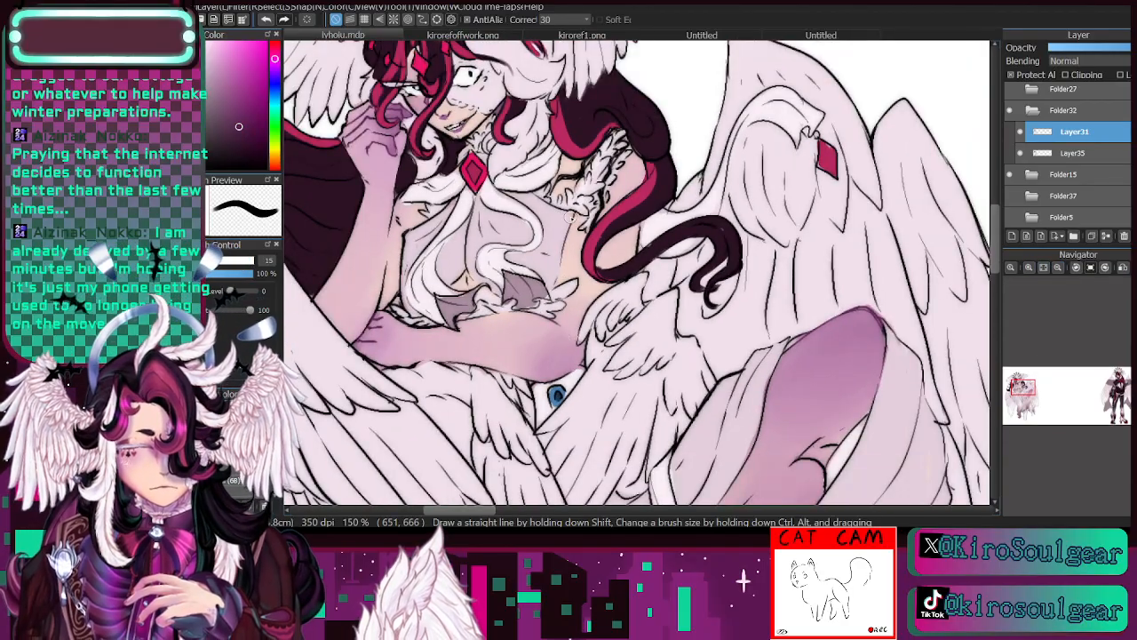
pyautogui.moveTo(1029, 396); pyautogui.dragTo(1028, 397)
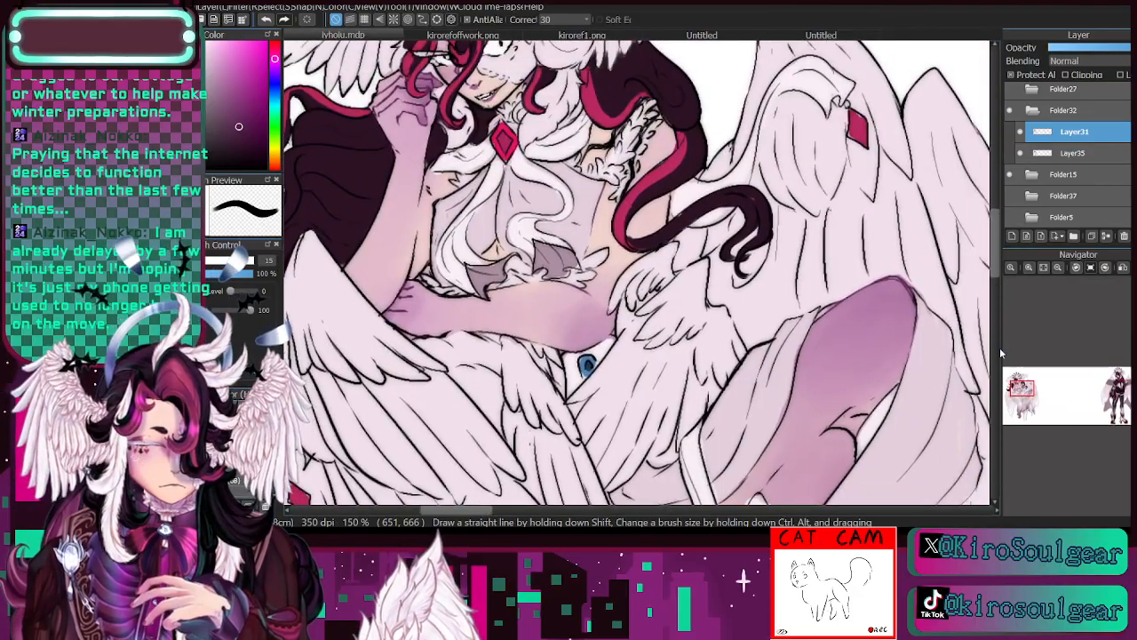
pyautogui.click(1057, 267)
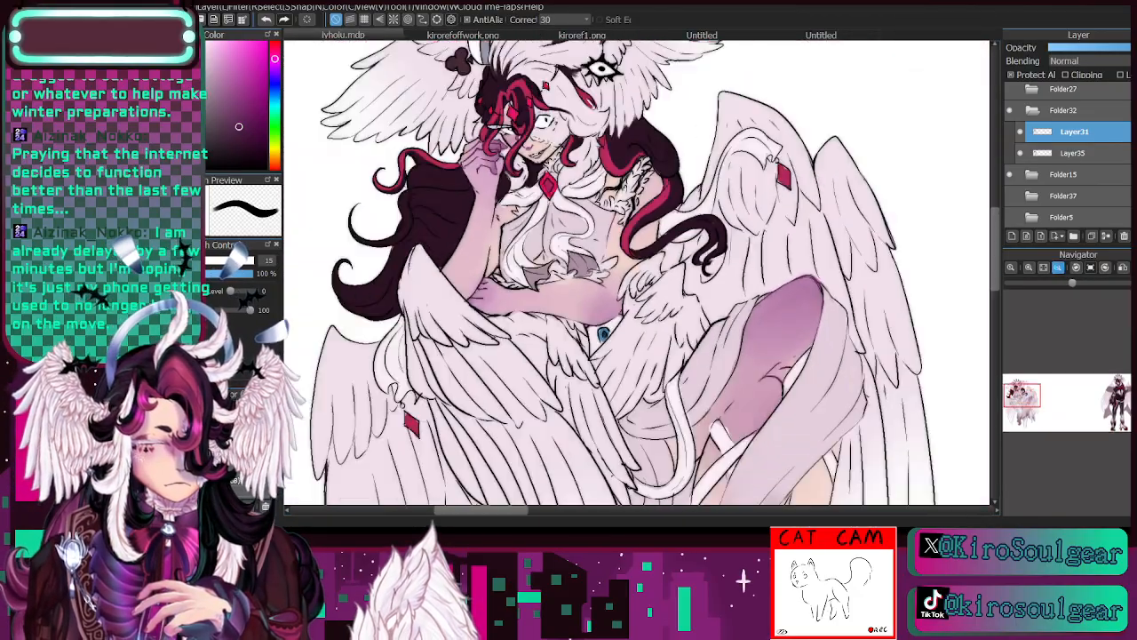
pyautogui.click(1057, 268)
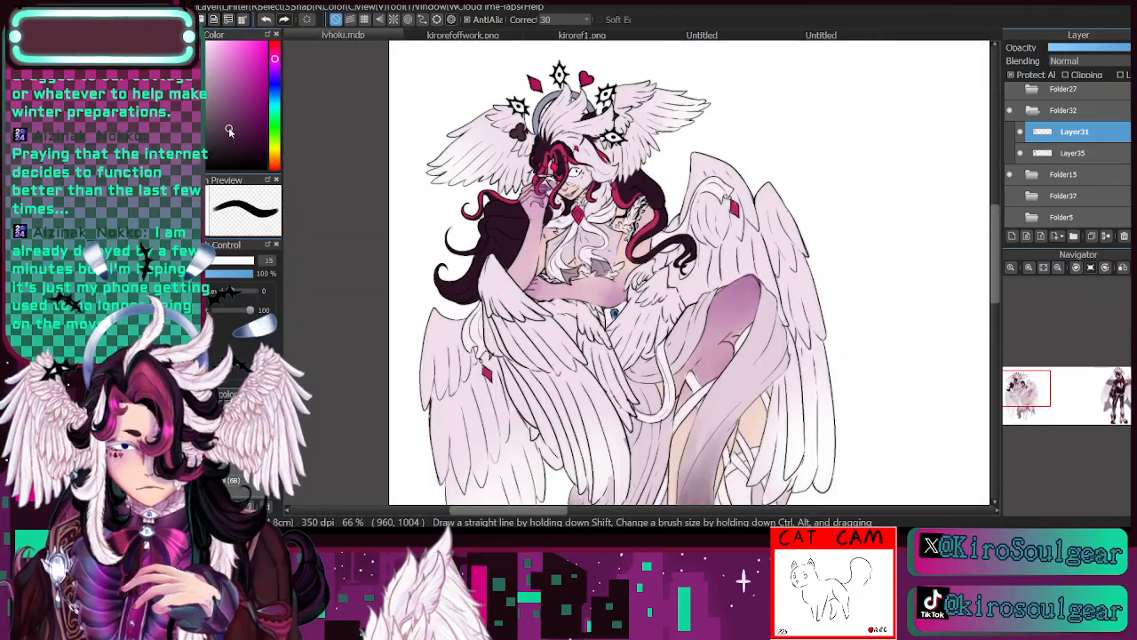
# - Sample a light mauve, darken it and recolour the feather outlines of the head wing beside the heart ornament at brush size 54, undoing the last stroke
pyautogui.press('i')
pyautogui.click(477, 140)
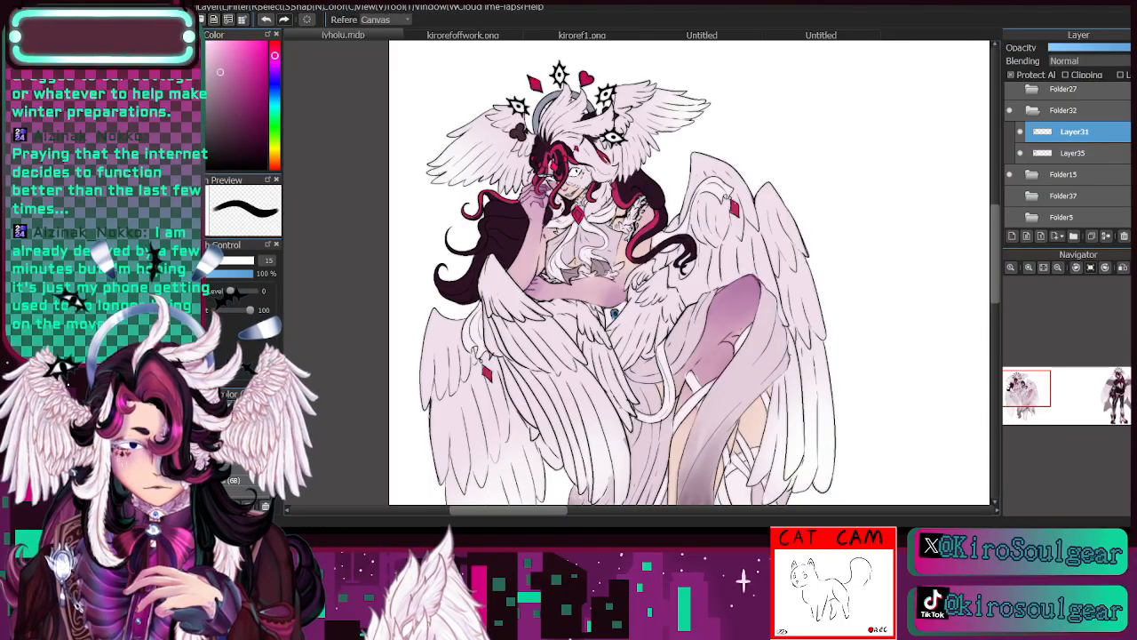
pyautogui.press('b')
pyautogui.click(248, 260)
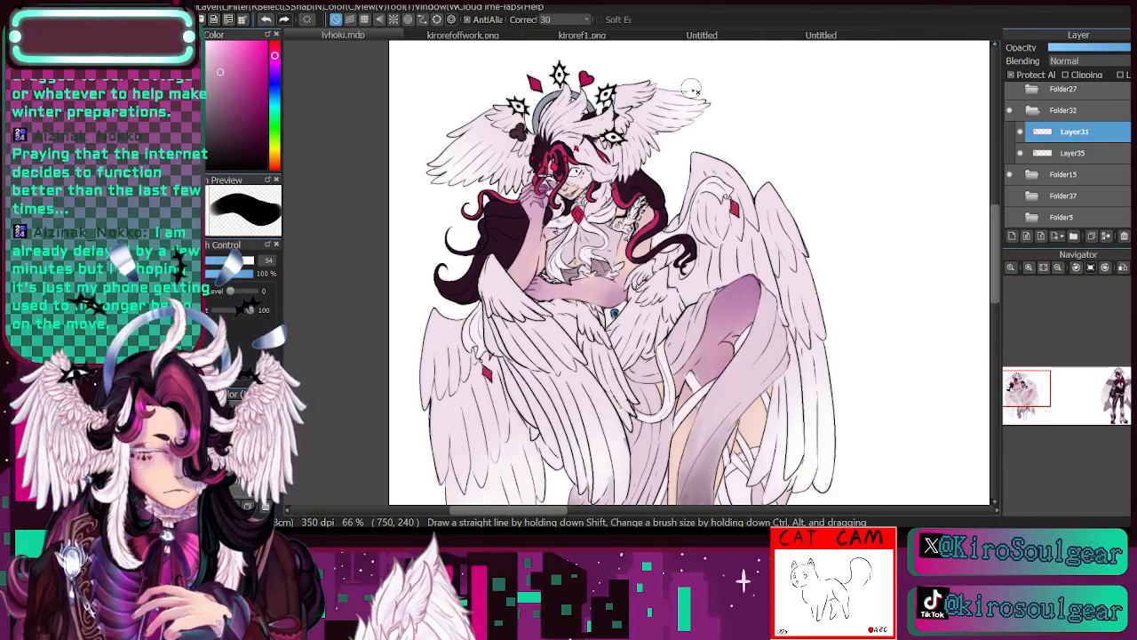
pyautogui.click(215, 98)
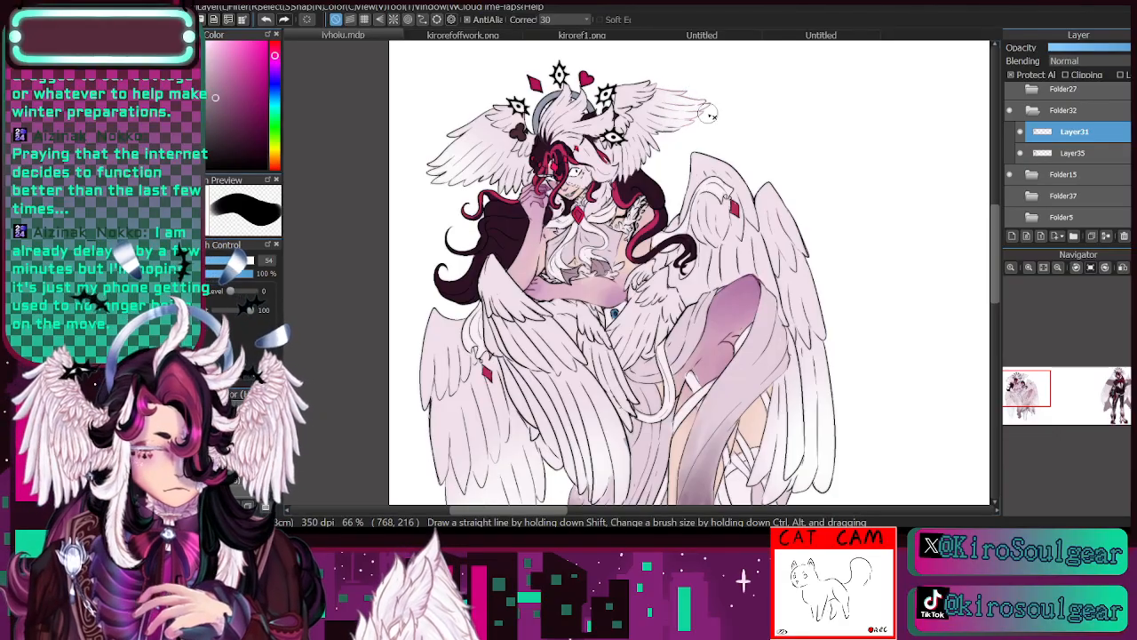
pyautogui.moveTo(664, 74)
pyautogui.mouseDown()
pyautogui.moveTo(664, 120)
pyautogui.moveTo(637, 96)
pyautogui.mouseUp()
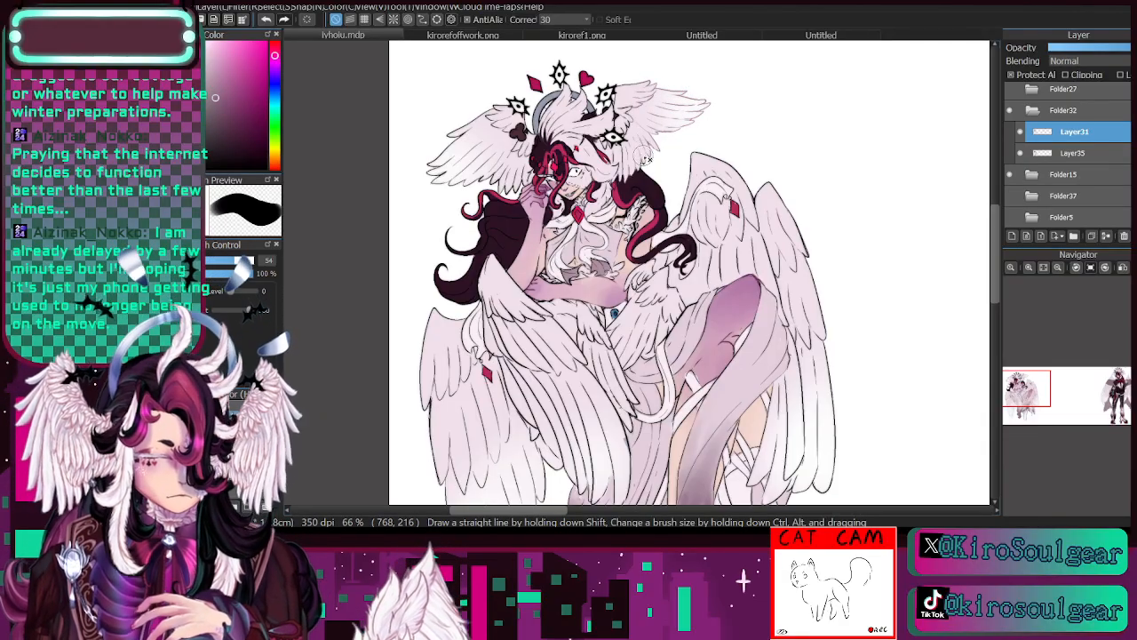
pyautogui.scroll(2, 1018, 392)
pyautogui.moveTo(1018, 393); pyautogui.dragTo(1014, 383)
pyautogui.moveTo(714, 306)
pyautogui.mouseDown()
pyautogui.moveTo(673, 339)
pyautogui.moveTo(674, 375)
pyautogui.moveTo(652, 370)
pyautogui.moveTo(678, 291)
pyautogui.moveTo(691, 320)
pyautogui.moveTo(642, 276)
pyautogui.moveTo(625, 237)
pyautogui.moveTo(574, 231)
pyautogui.moveTo(685, 189)
pyautogui.moveTo(690, 153)
pyautogui.moveTo(612, 156)
pyautogui.mouseUp()
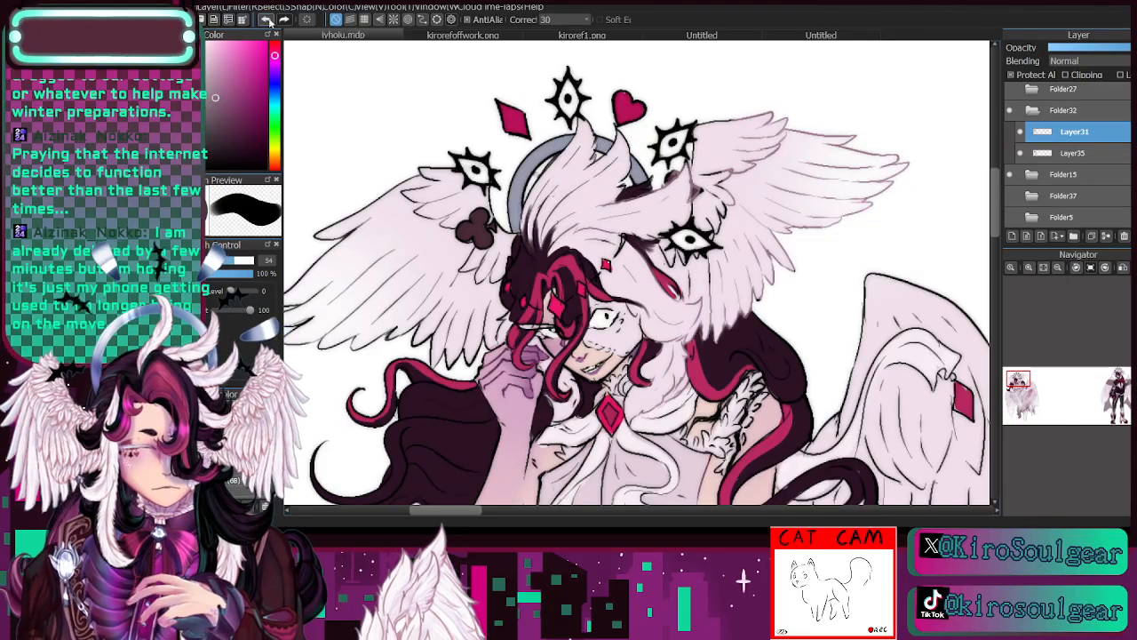
pyautogui.click(266, 19)
# - Recolour the outer feather outlines of the head wing beside the club ornament in mauve, reducing the brush size from 83 to 56
pyautogui.click(217, 261)
pyautogui.moveTo(573, 233)
pyautogui.mouseDown()
pyautogui.moveTo(685, 182)
pyautogui.moveTo(598, 197)
pyautogui.moveTo(588, 186)
pyautogui.moveTo(593, 202)
pyautogui.moveTo(565, 204)
pyautogui.moveTo(549, 171)
pyautogui.moveTo(586, 120)
pyautogui.moveTo(577, 186)
pyautogui.moveTo(707, 153)
pyautogui.moveTo(720, 120)
pyautogui.moveTo(729, 233)
pyautogui.moveTo(672, 268)
pyautogui.moveTo(767, 205)
pyautogui.moveTo(875, 240)
pyautogui.mouseUp()
pyautogui.click(240, 262)
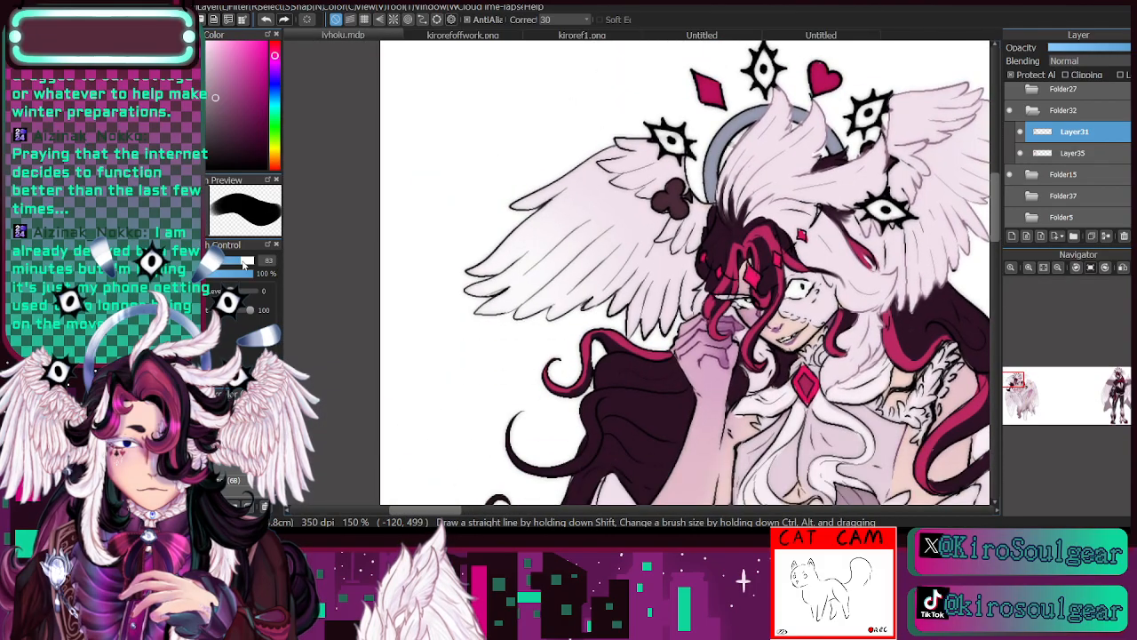
pyautogui.moveTo(558, 171)
pyautogui.mouseDown()
pyautogui.moveTo(473, 324)
pyautogui.moveTo(597, 221)
pyautogui.mouseUp()
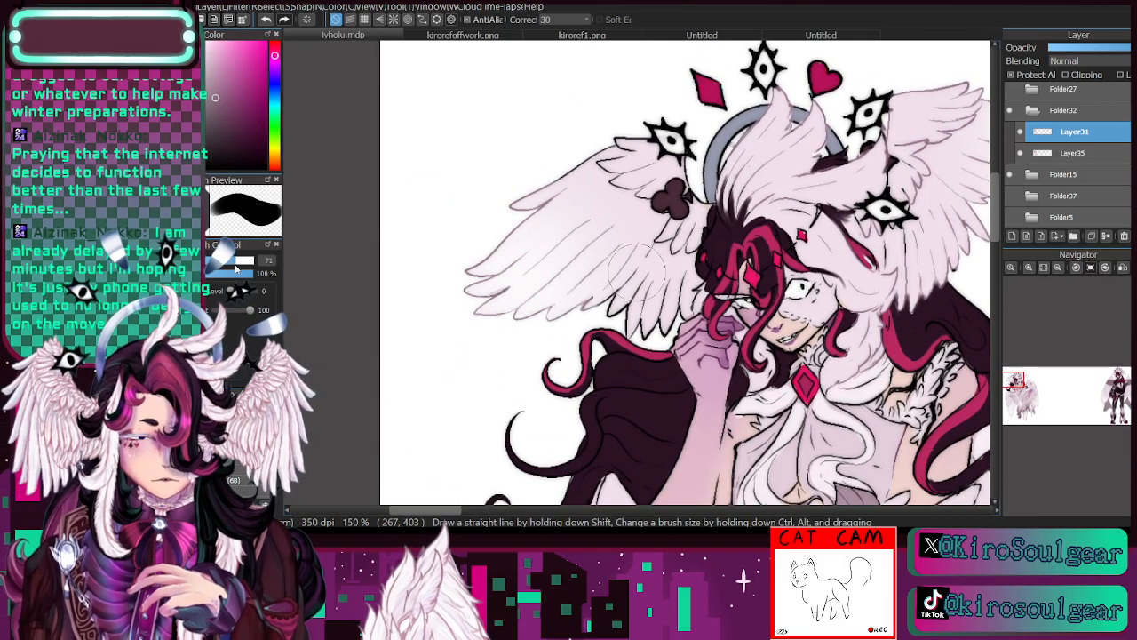
pyautogui.click(234, 261)
pyautogui.moveTo(620, 174)
pyautogui.mouseDown()
pyautogui.moveTo(614, 146)
pyautogui.moveTo(586, 138)
pyautogui.moveTo(624, 169)
pyautogui.mouseUp()
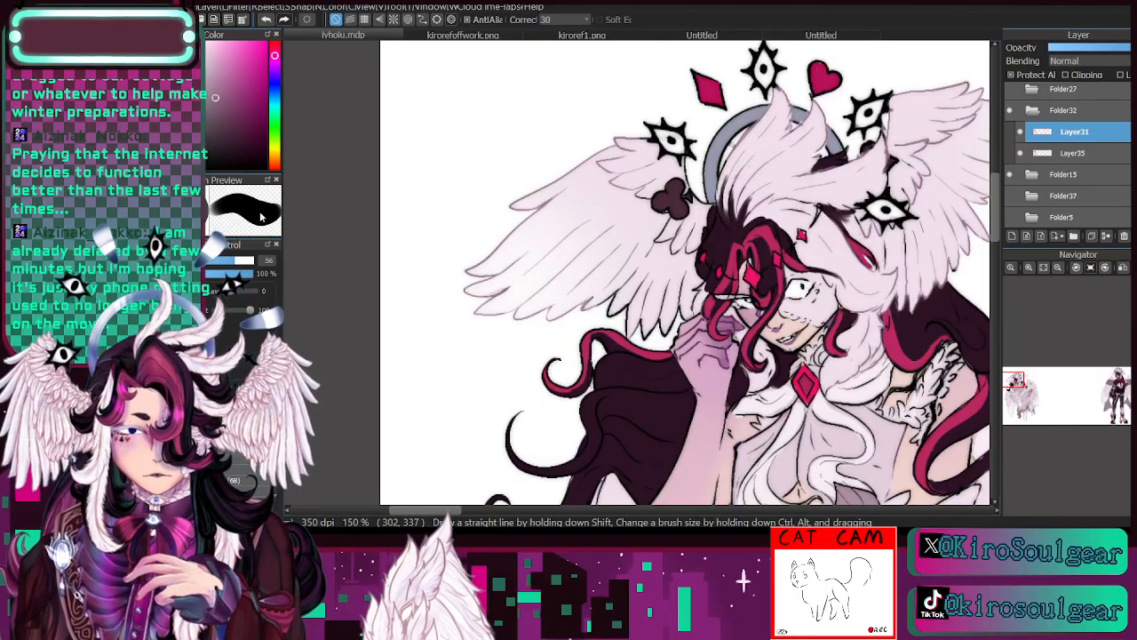
# - Reduce the brush size to 14.5 for the head wing's feather outlines beside the dark hair
pyautogui.moveTo(226, 260); pyautogui.dragTo(219, 263)
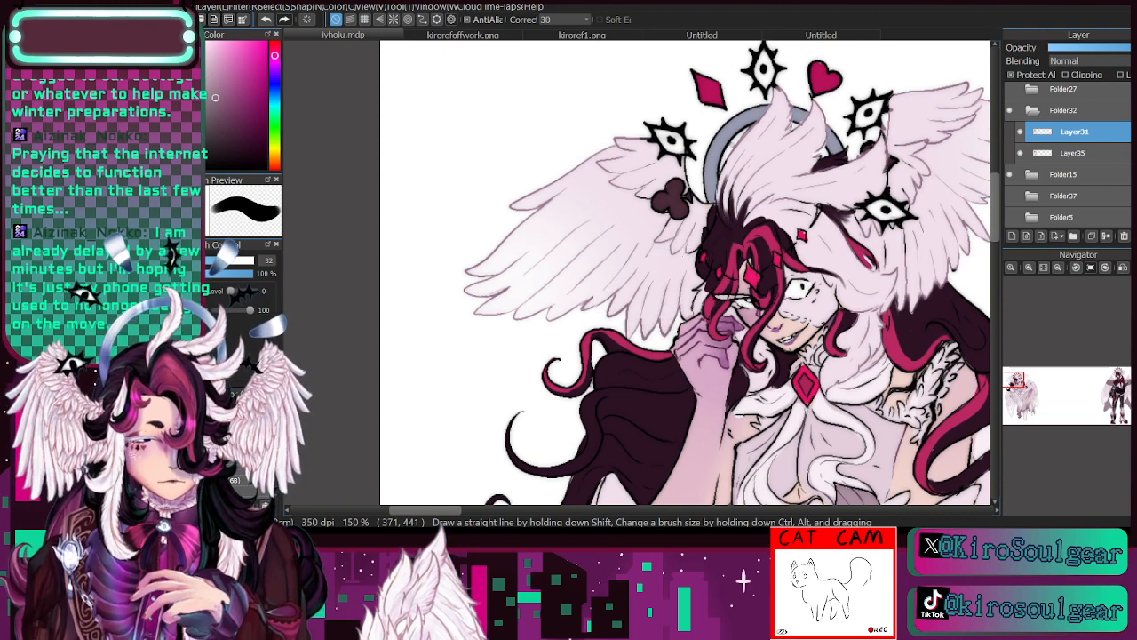
pyautogui.click(213, 261)
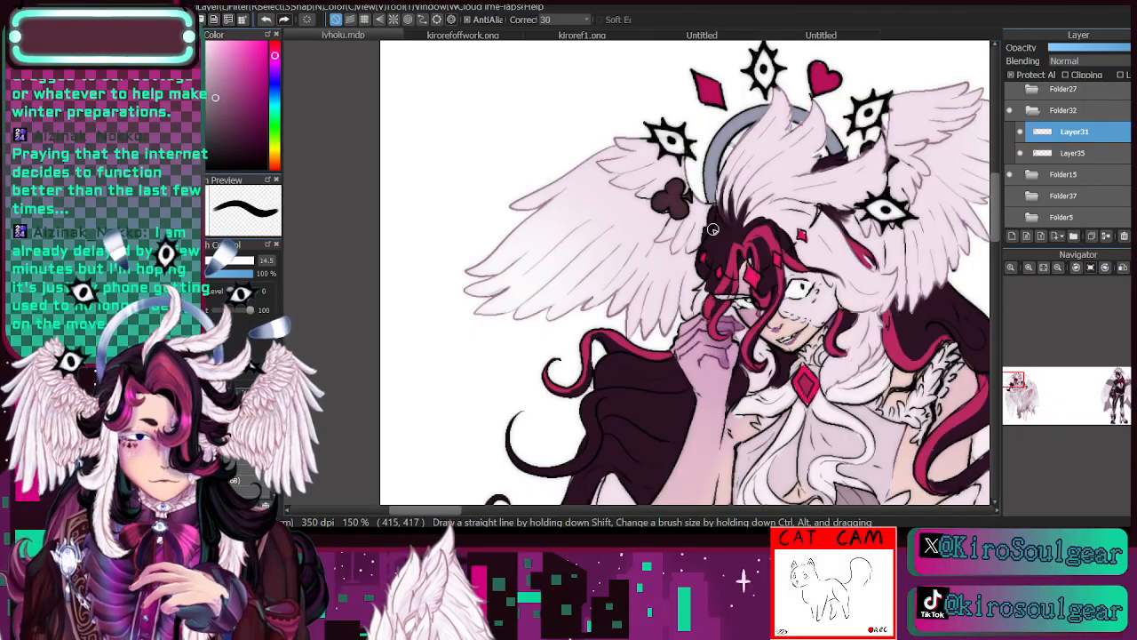
# - Recolour the feather outlines of the large lower wings in mauve at brush size 137, reducing the size to 30 for the inner feathers
pyautogui.click(1058, 268)
pyautogui.moveTo(1044, 371)
pyautogui.mouseDown()
pyautogui.moveTo(1054, 402)
pyautogui.moveTo(1031, 401)
pyautogui.mouseUp()
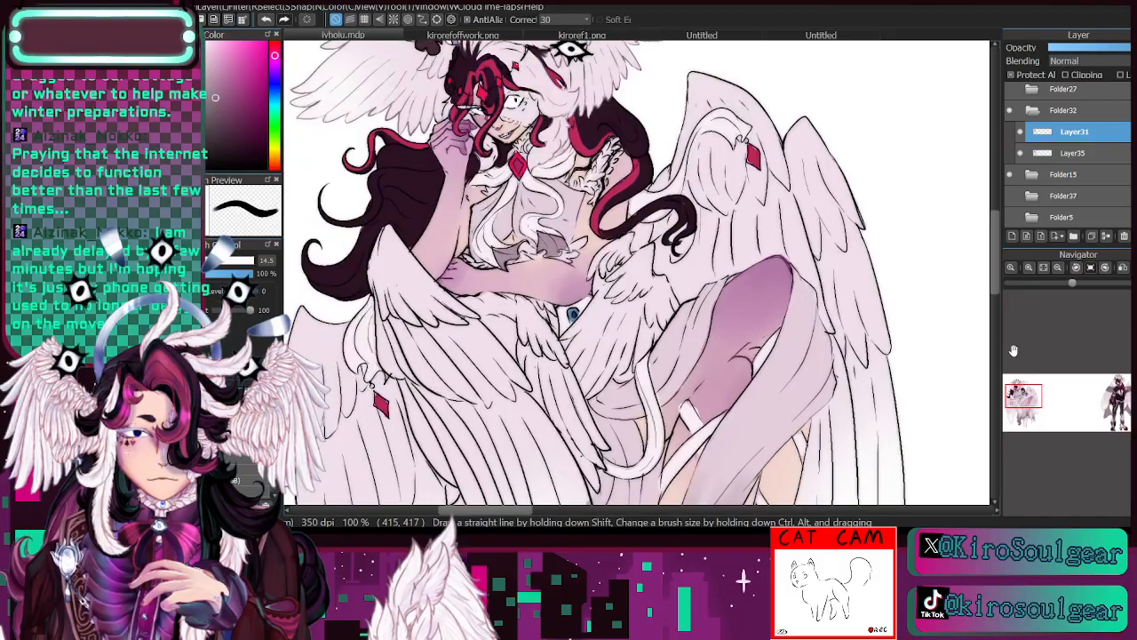
pyautogui.click(1058, 267)
pyautogui.click(253, 260)
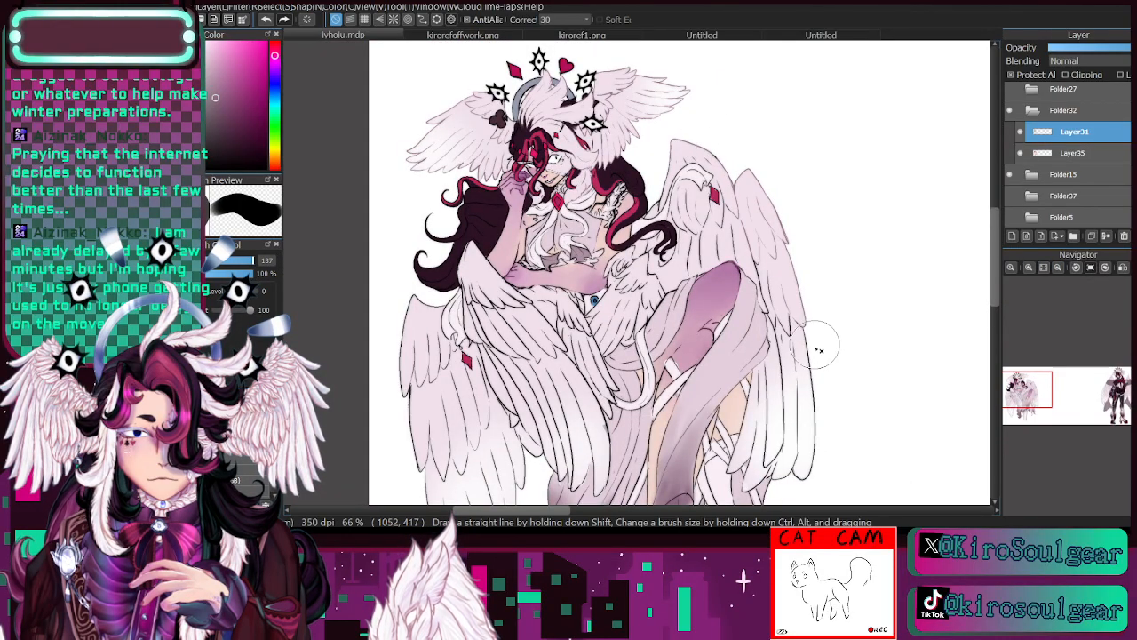
pyautogui.scroll(-3, 782, 293)
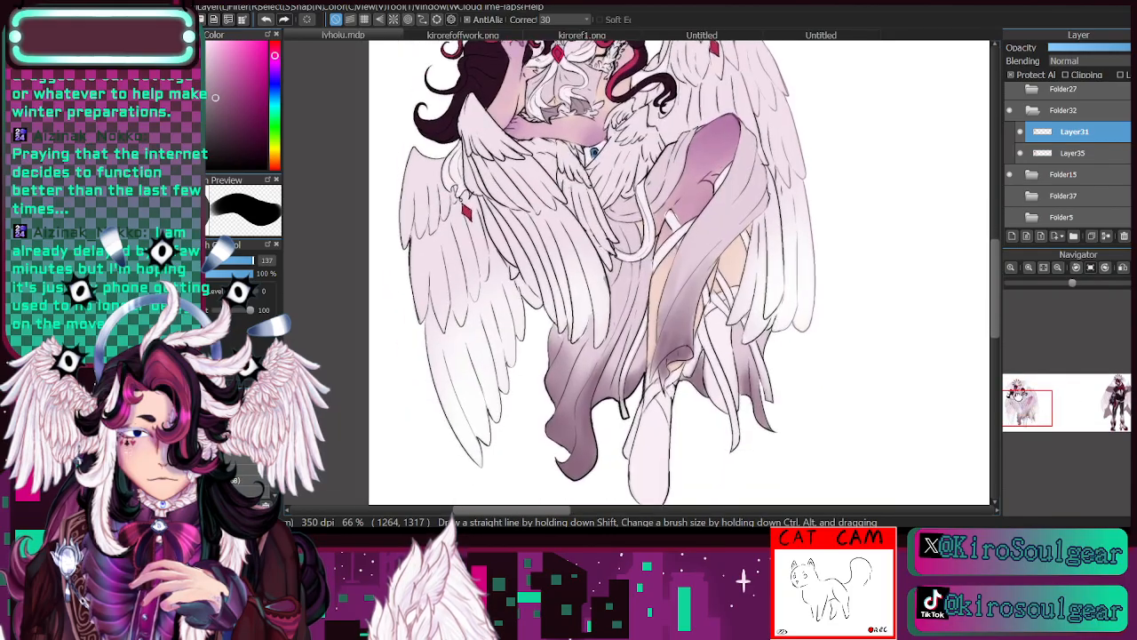
pyautogui.moveTo(773, 268); pyautogui.dragTo(752, 296)
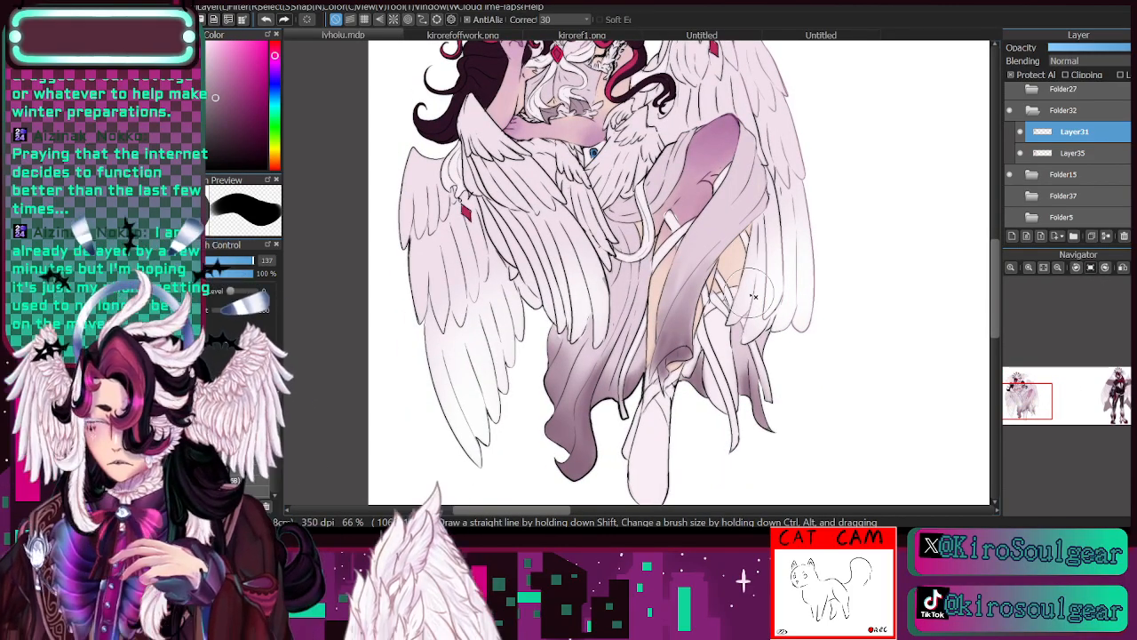
pyautogui.moveTo(417, 222)
pyautogui.mouseDown()
pyautogui.moveTo(461, 414)
pyautogui.moveTo(404, 170)
pyautogui.moveTo(427, 319)
pyautogui.moveTo(446, 365)
pyautogui.moveTo(516, 406)
pyautogui.moveTo(484, 309)
pyautogui.moveTo(431, 239)
pyautogui.moveTo(462, 299)
pyautogui.moveTo(441, 249)
pyautogui.moveTo(523, 238)
pyautogui.moveTo(560, 313)
pyautogui.moveTo(546, 301)
pyautogui.moveTo(575, 279)
pyautogui.moveTo(571, 327)
pyautogui.moveTo(567, 248)
pyautogui.moveTo(587, 324)
pyautogui.moveTo(515, 244)
pyautogui.moveTo(526, 240)
pyautogui.moveTo(482, 129)
pyautogui.moveTo(502, 179)
pyautogui.moveTo(484, 145)
pyautogui.moveTo(553, 225)
pyautogui.moveTo(516, 164)
pyautogui.moveTo(590, 255)
pyautogui.moveTo(597, 232)
pyautogui.moveTo(562, 182)
pyautogui.mouseUp()
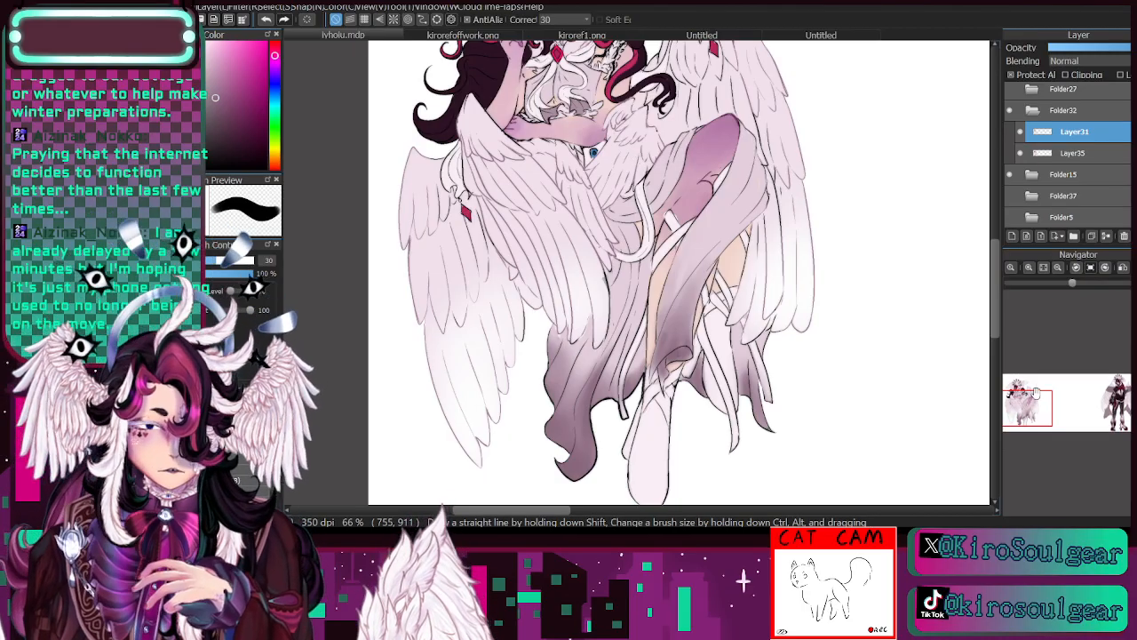
# - Recolour the upper feather outlines of the large wing behind the raised knee and the small waist wing in mauve at brush size 30
pyautogui.moveTo(1035, 399); pyautogui.dragTo(1031, 397)
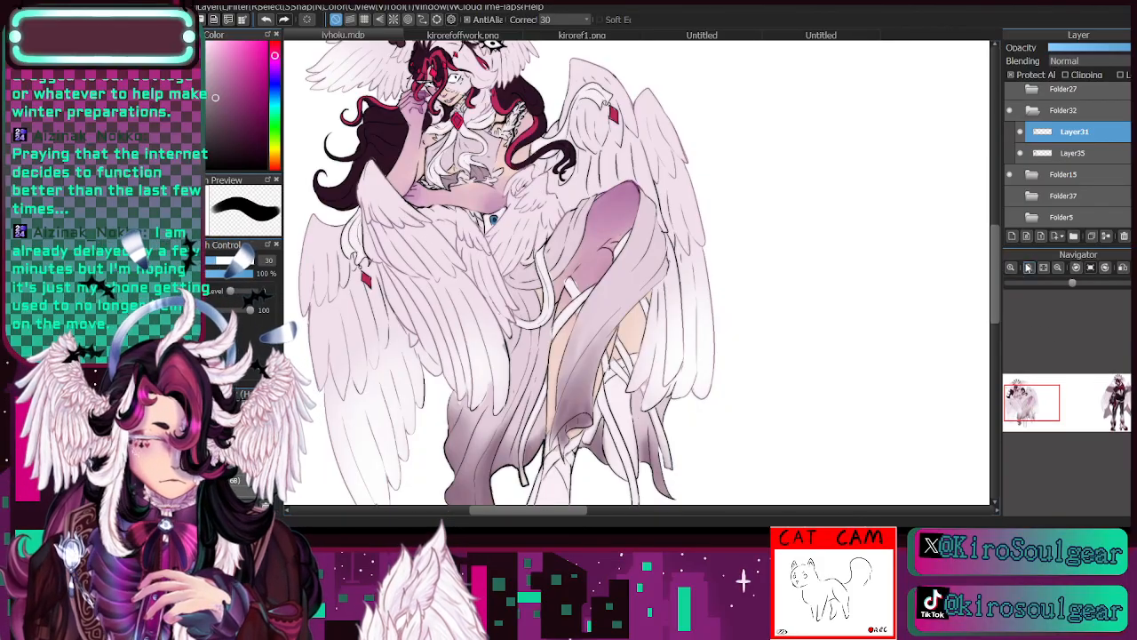
pyautogui.scroll(3, 1027, 402)
pyautogui.moveTo(1026, 402); pyautogui.dragTo(1022, 386)
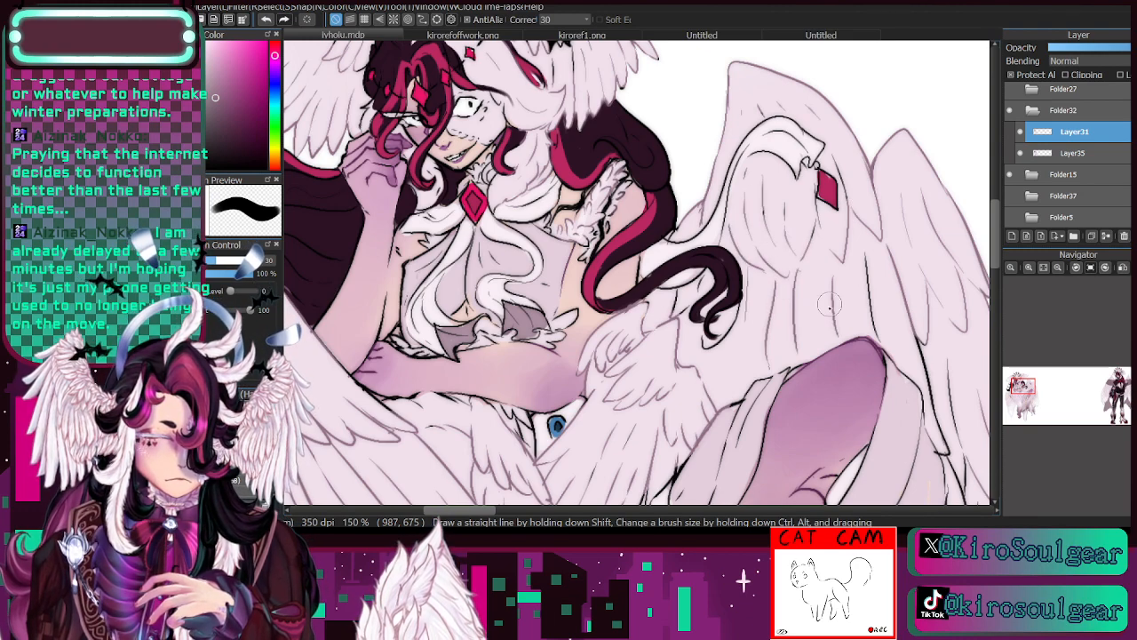
pyautogui.moveTo(1025, 393); pyautogui.dragTo(1029, 403)
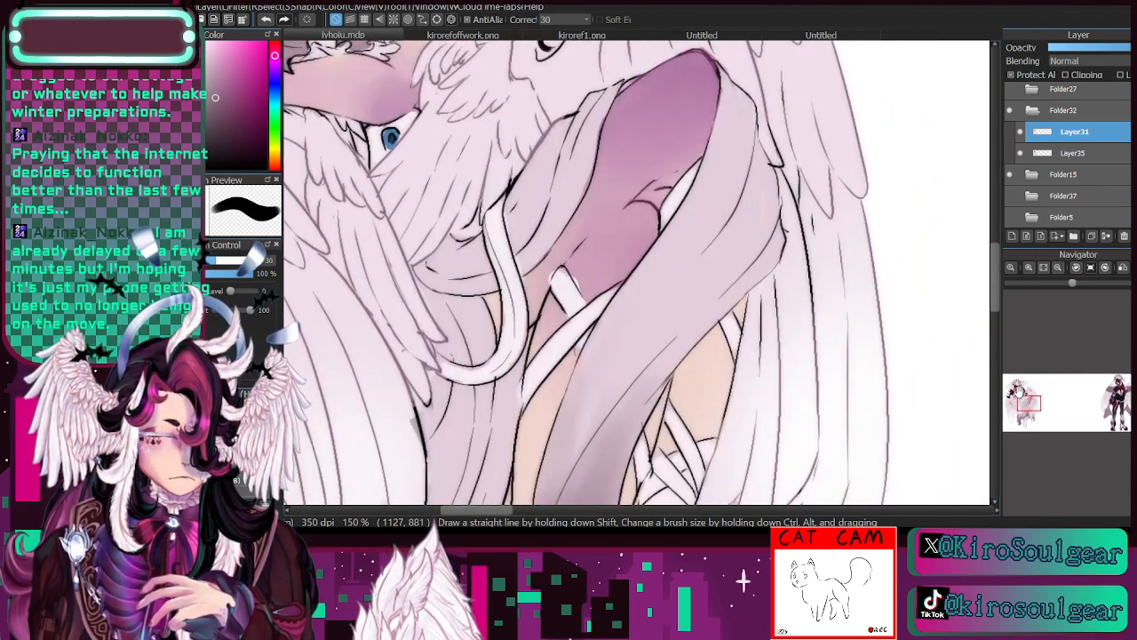
# - Duplicate Layer31 and recolour the lower copy's line art in a darker mauve at brush size 218
pyautogui.click(1046, 270)
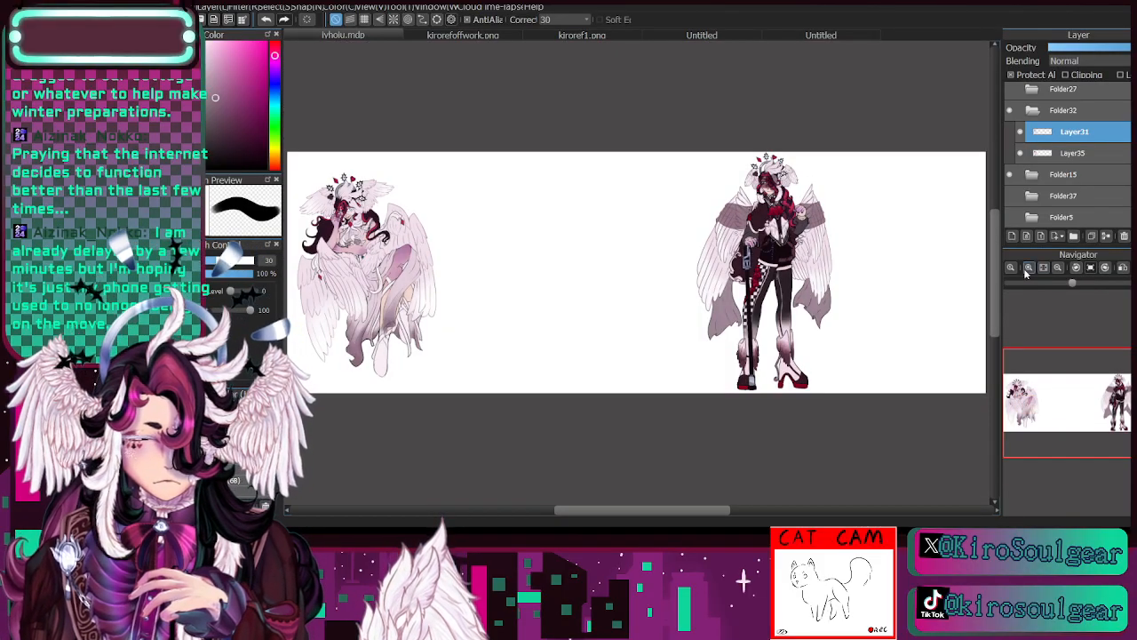
pyautogui.click(1028, 268)
pyautogui.click(1029, 269)
pyautogui.click(1029, 269)
pyautogui.click(1029, 268)
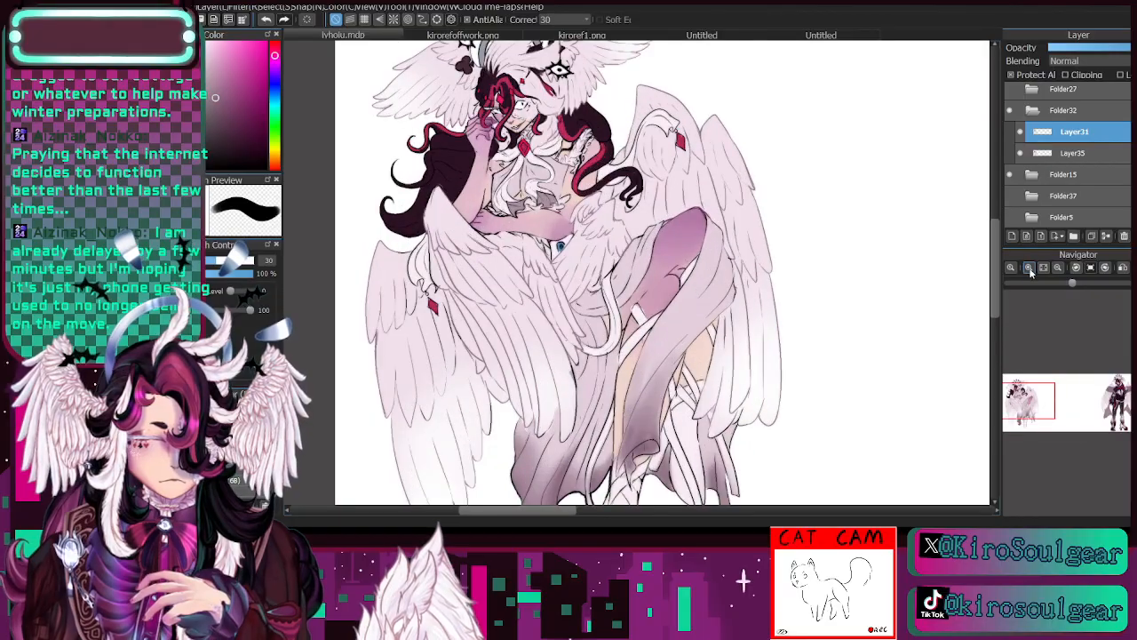
pyautogui.click(1021, 132)
pyautogui.click(1021, 132)
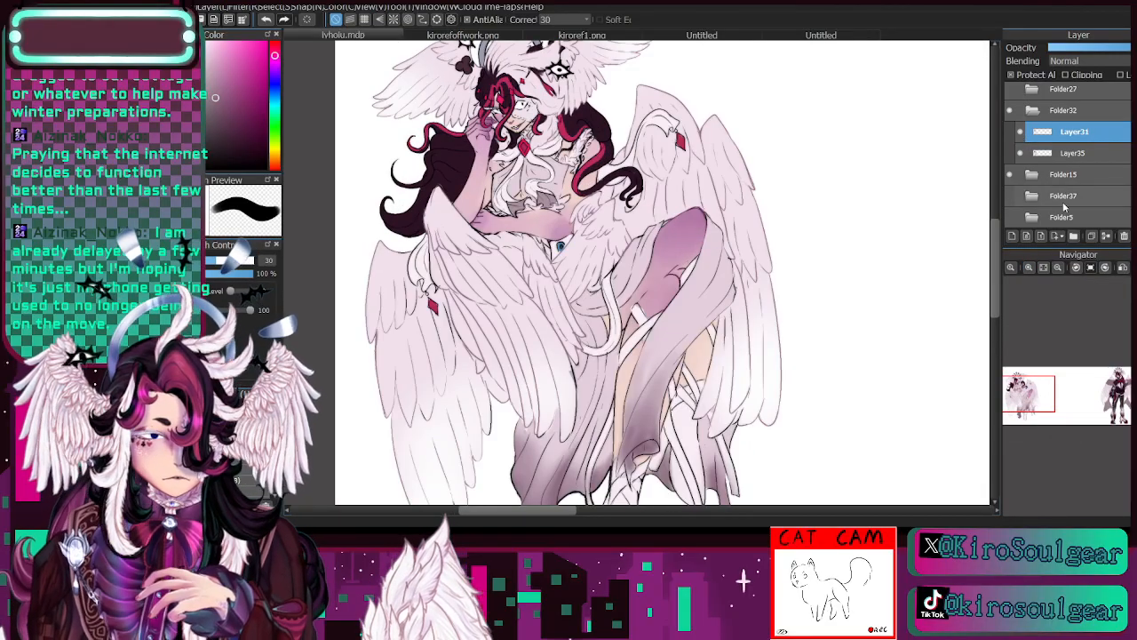
pyautogui.click(1091, 236)
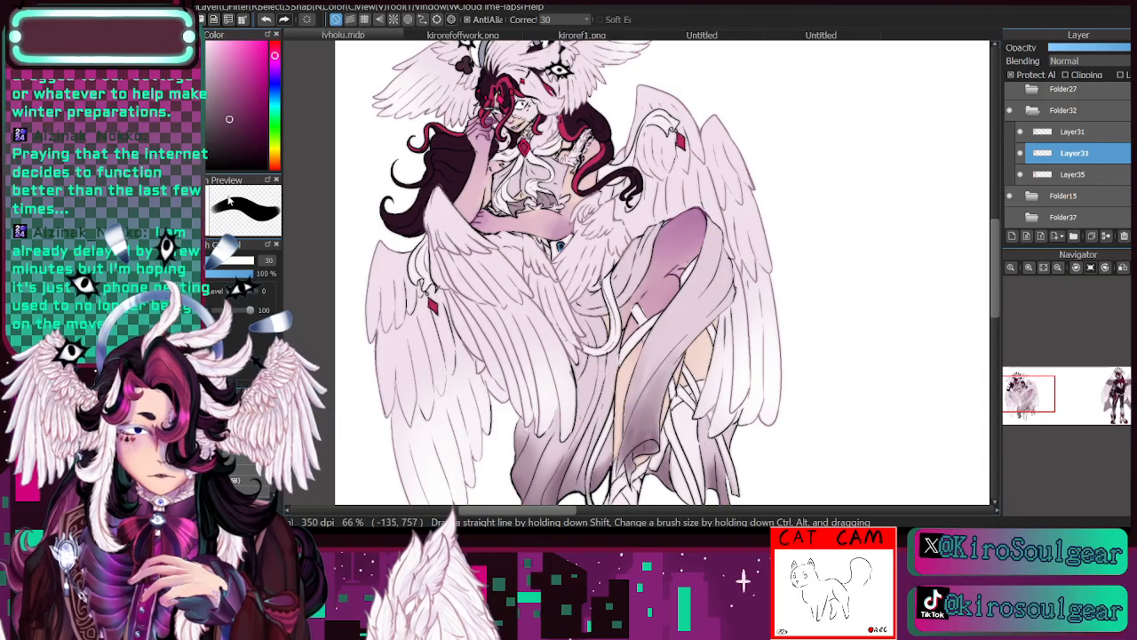
pyautogui.click(242, 260)
pyautogui.click(1057, 266)
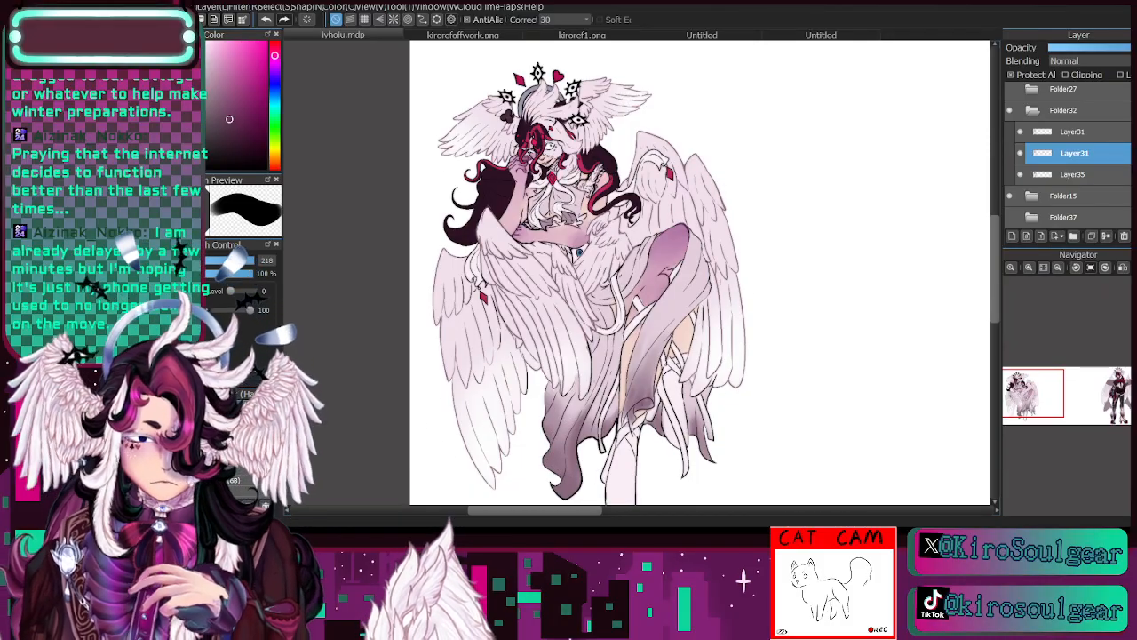
# - Look at the kirorefoffwork.png reference and return to the drawing
pyautogui.press('u')
pyautogui.click(430, 36)
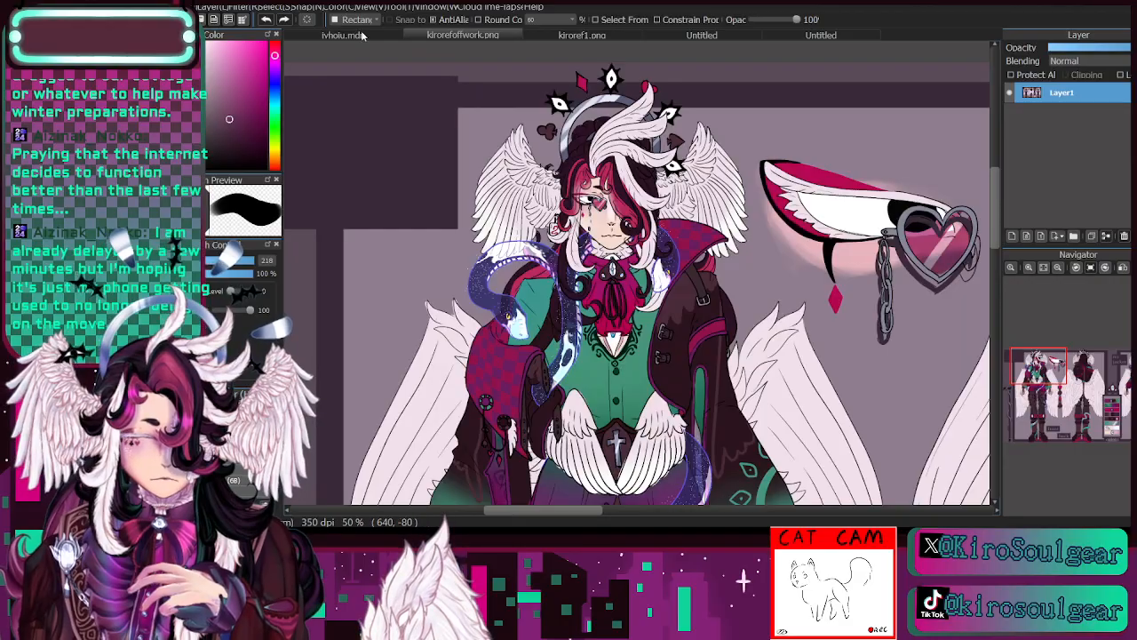
pyautogui.click(362, 35)
# - Set the upper Layer31 copy's blending mode to Multiply and lower its opacity slightly
pyautogui.scroll(-3, 779, 472)
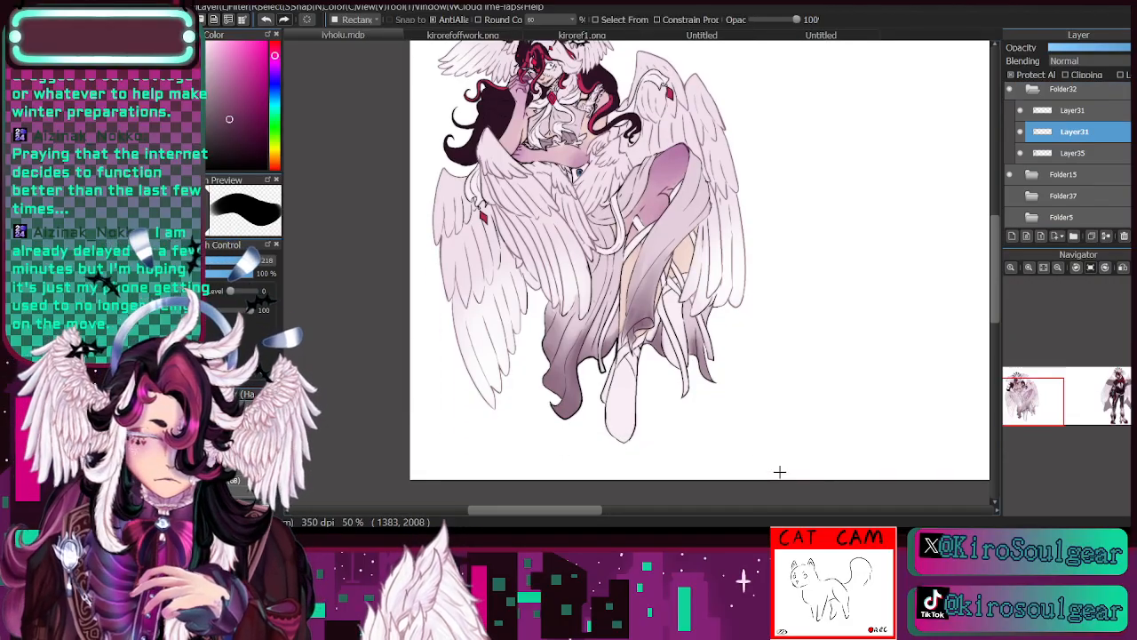
pyautogui.moveTo(780, 472); pyautogui.dragTo(699, 477)
pyautogui.click(1072, 110)
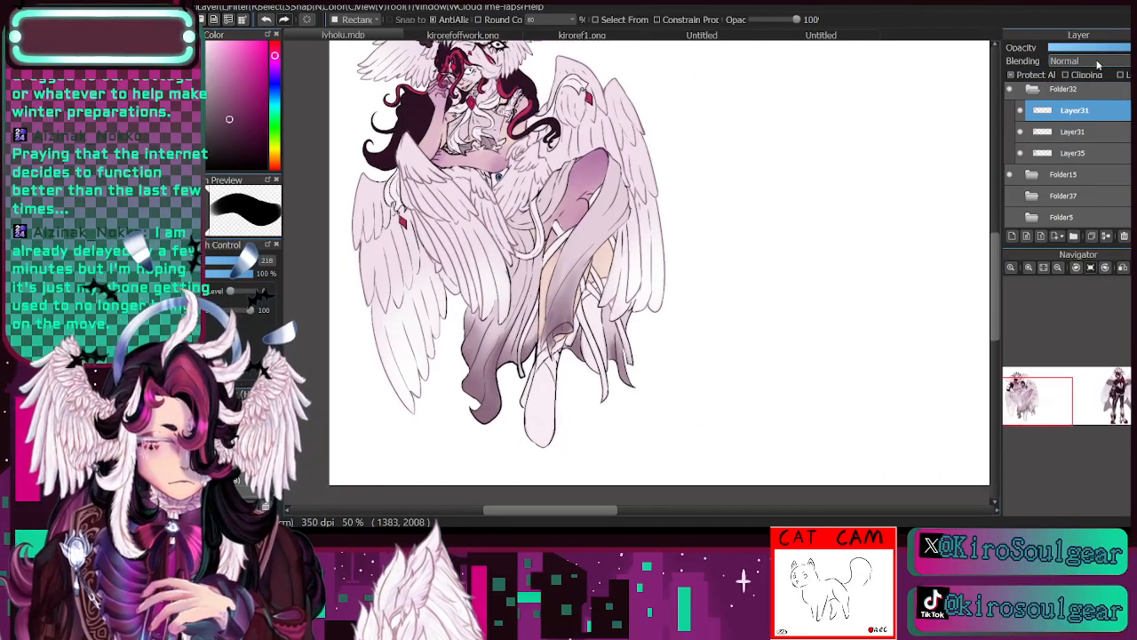
pyautogui.click(1098, 64)
pyautogui.click(1090, 82)
pyautogui.click(1116, 51)
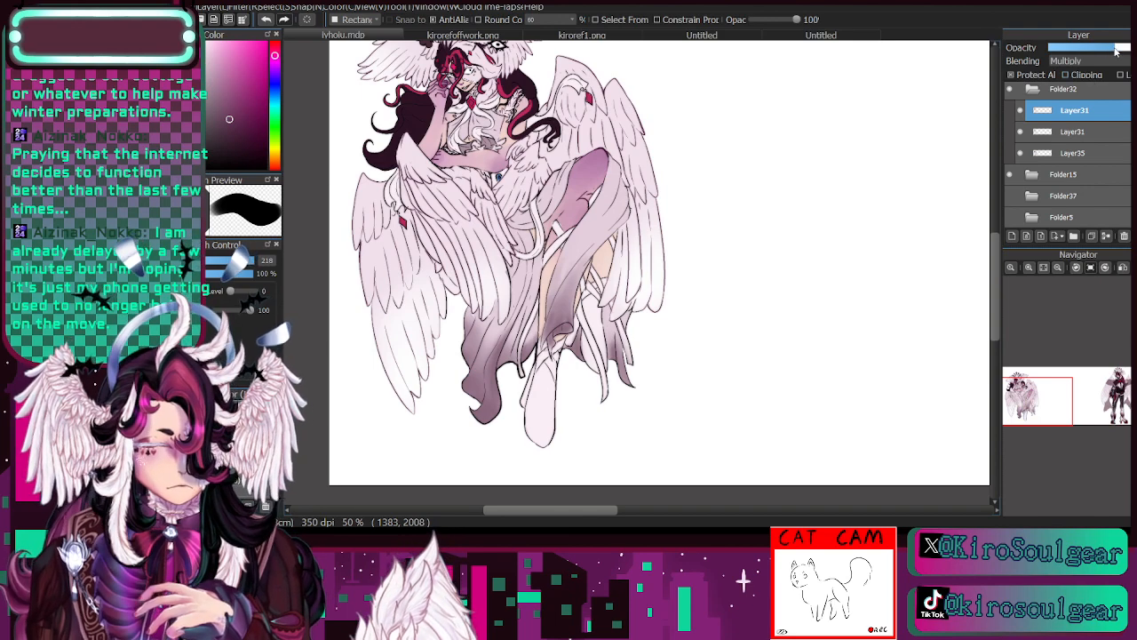
# - Lower the upper Layer31 copy's opacity further, comparing the line art around the face and head wings with each copy hidden and shown
pyautogui.click(1020, 111)
pyautogui.click(1020, 112)
pyautogui.click(1028, 266)
pyautogui.click(1028, 266)
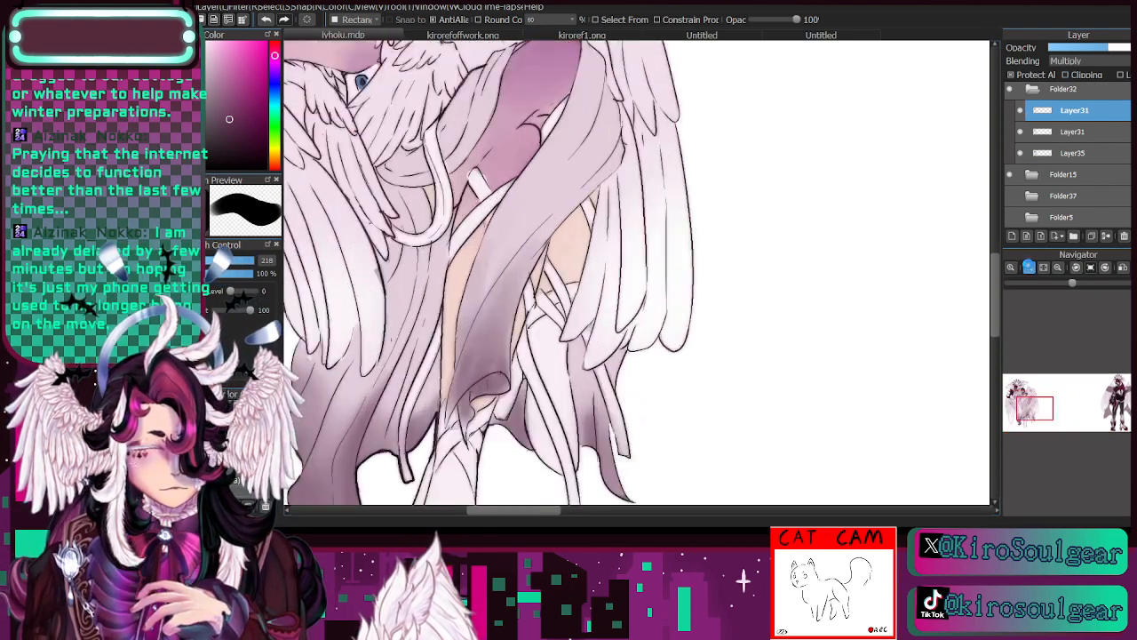
pyautogui.click(1028, 266)
pyautogui.moveTo(1040, 398); pyautogui.dragTo(1019, 390)
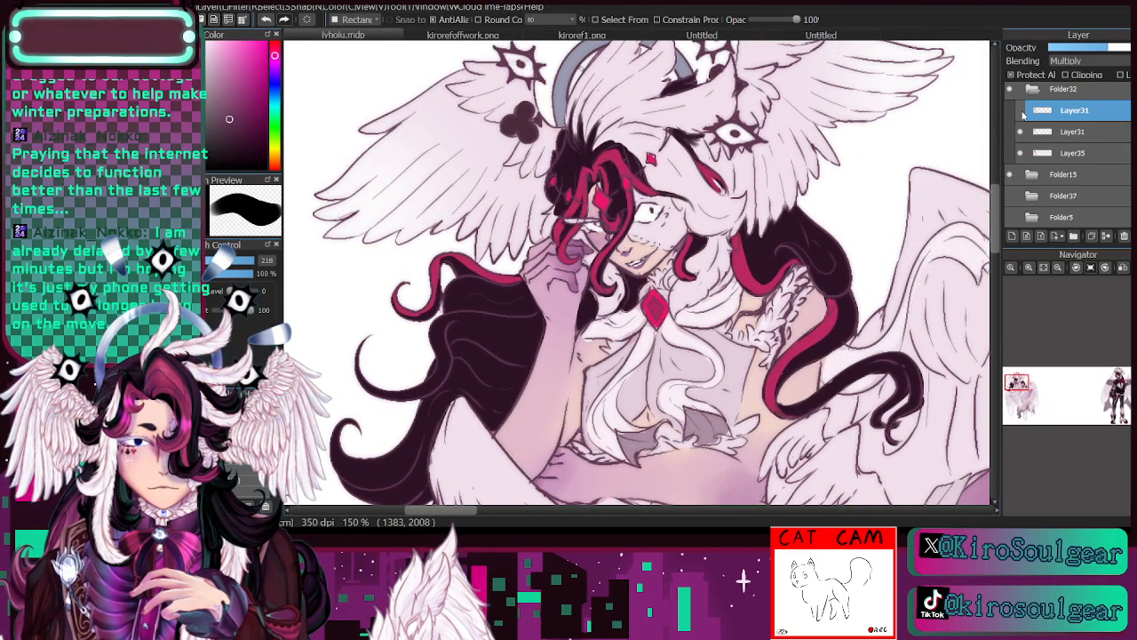
pyautogui.click(1020, 111)
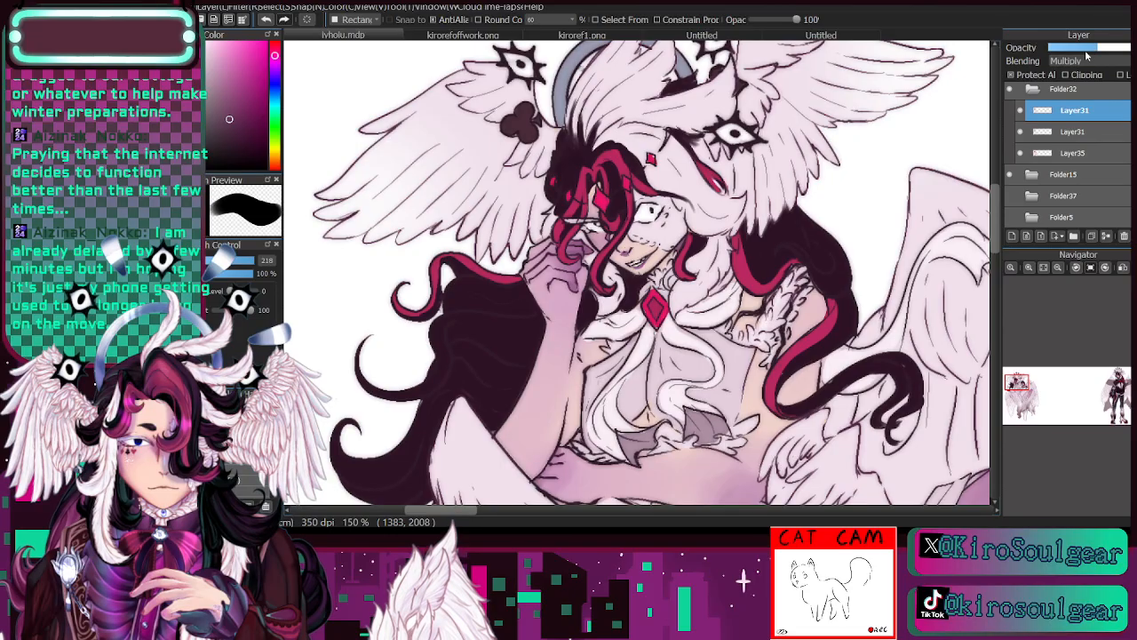
pyautogui.click(1021, 133)
pyautogui.click(1021, 133)
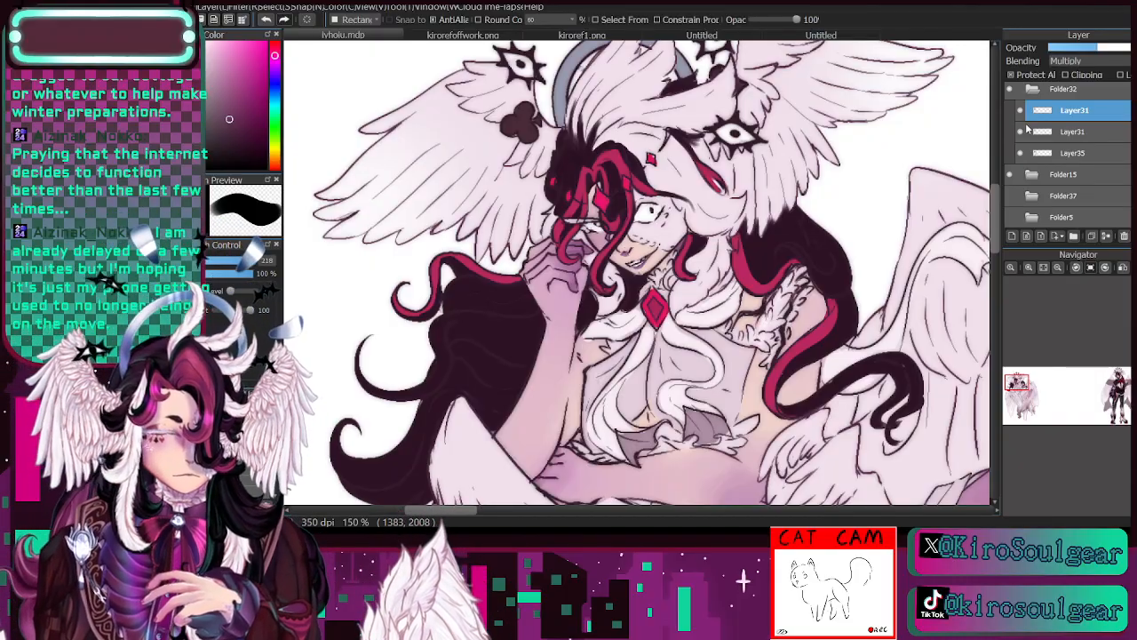
pyautogui.click(1020, 110)
pyautogui.click(1021, 111)
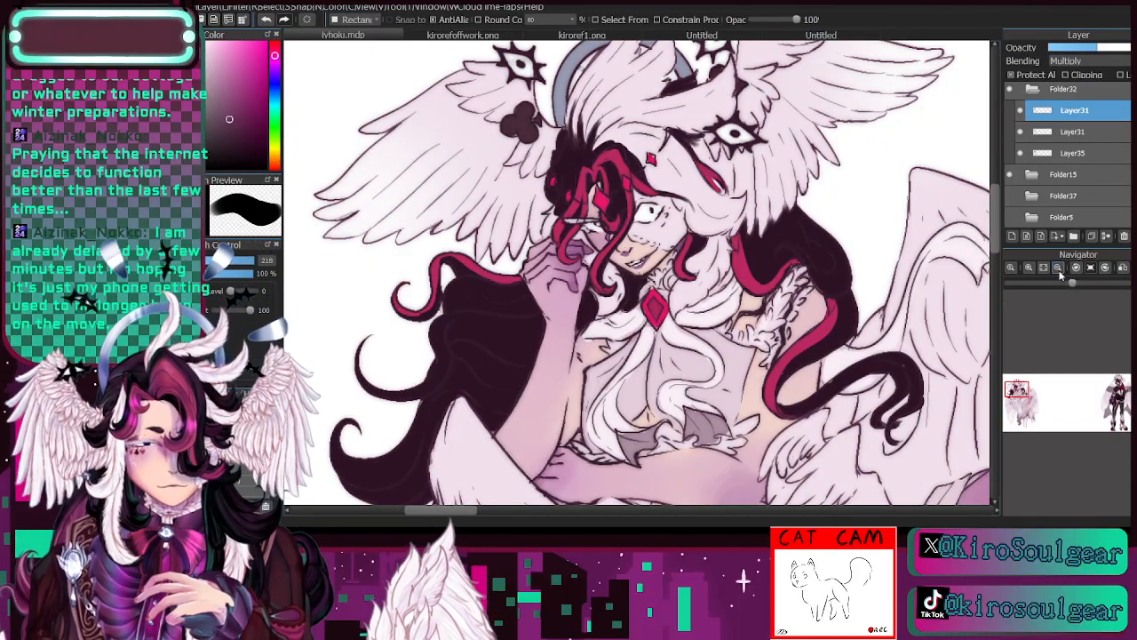
# - Collapse Folder32 and show Folder27, Folder18 and Folder37 to bring back the other figures of the lineup
pyautogui.click(1058, 269)
pyautogui.click(1044, 268)
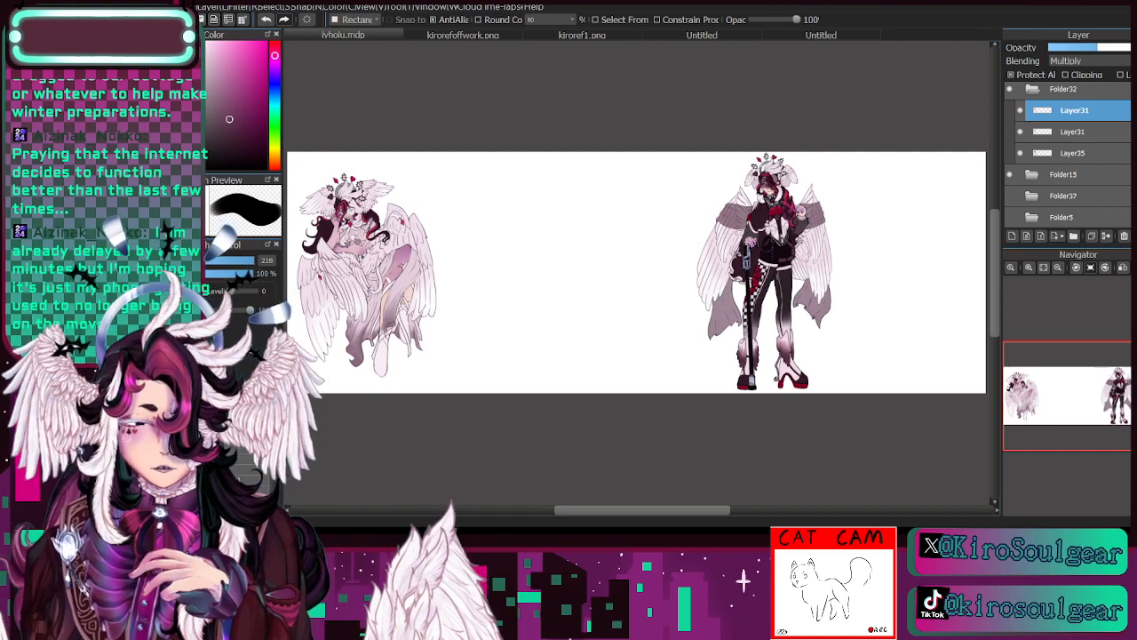
pyautogui.click(1032, 90)
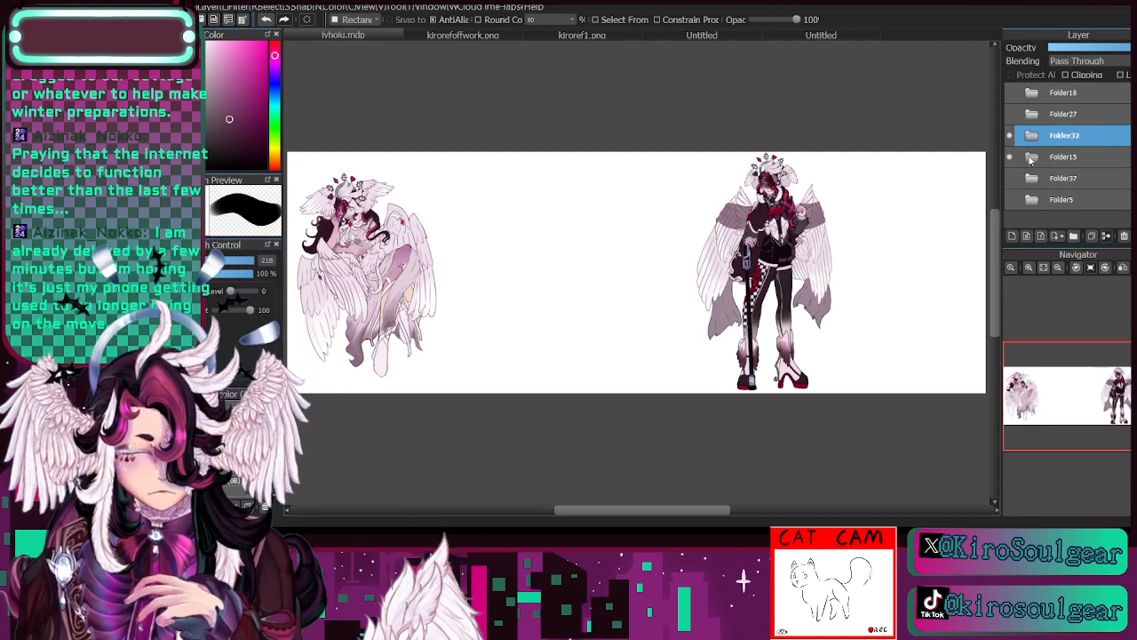
pyautogui.click(1009, 114)
pyautogui.click(1009, 93)
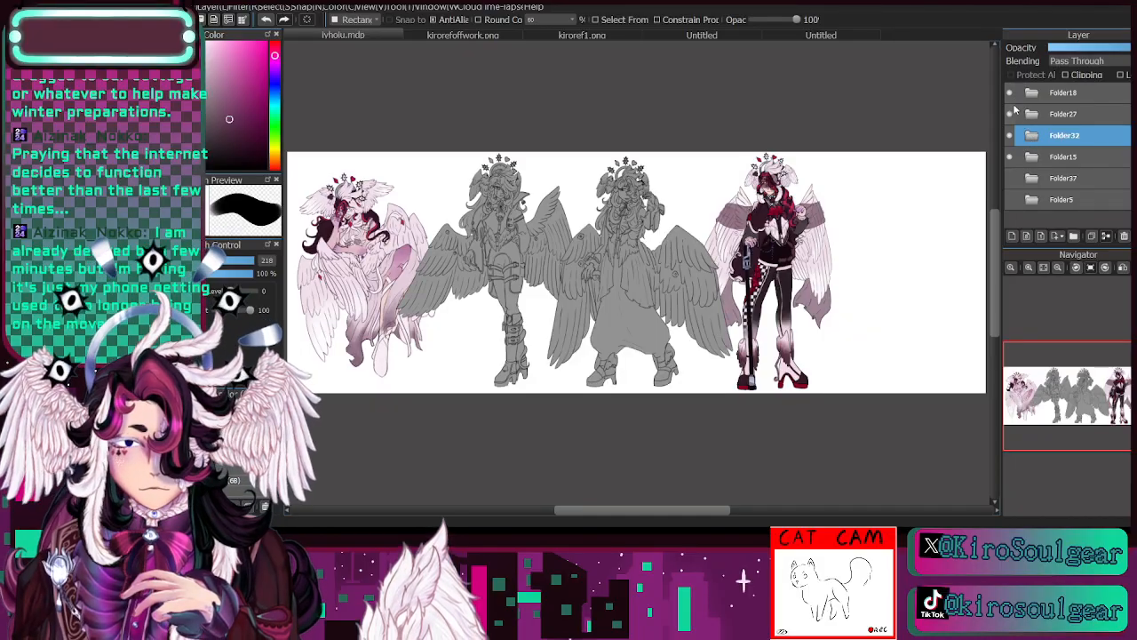
pyautogui.click(1010, 178)
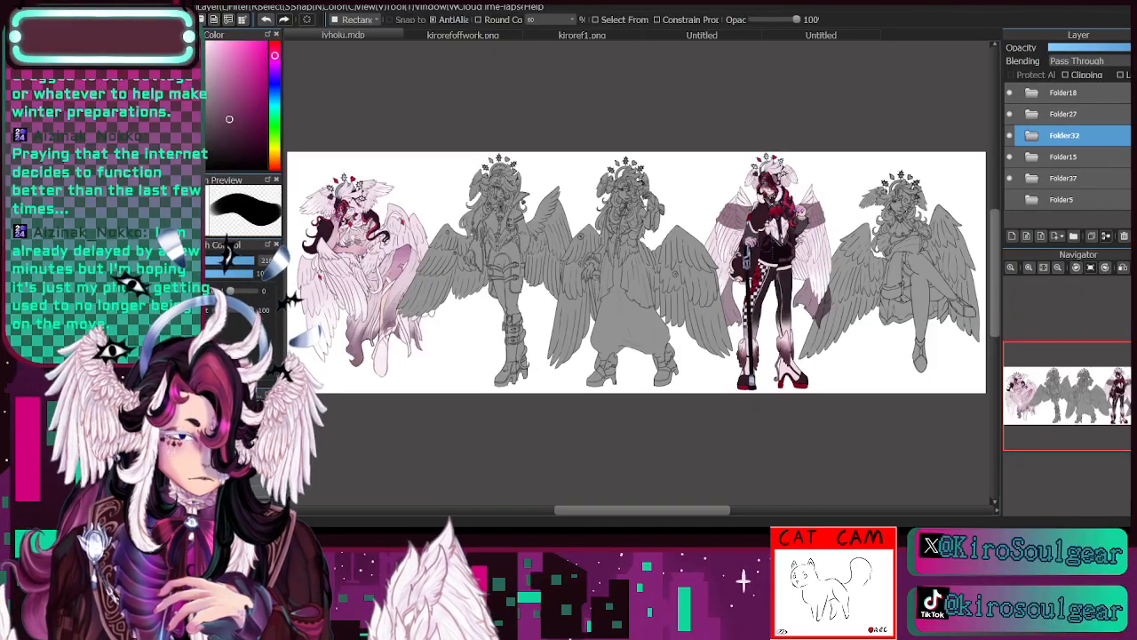
# - Examine the coloured seated figure up close beside the neighbouring grey figure
pyautogui.click(1030, 268)
pyautogui.click(1030, 268)
pyautogui.click(1030, 268)
pyautogui.click(1031, 269)
pyautogui.moveTo(1034, 395); pyautogui.dragTo(1029, 391)
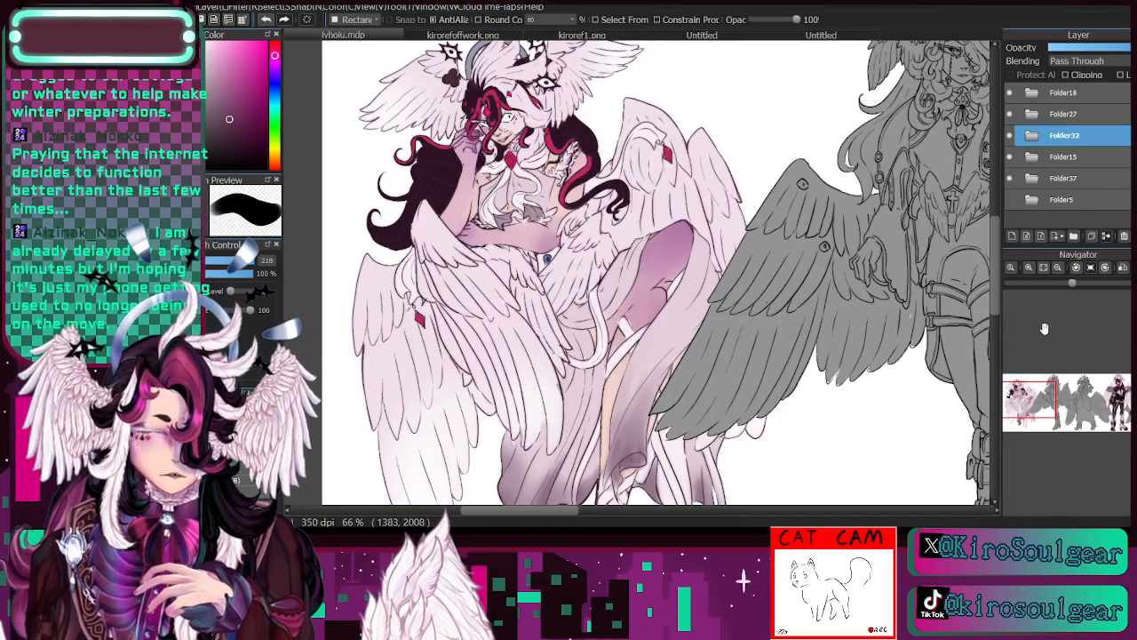
pyautogui.moveTo(1031, 391); pyautogui.dragTo(1054, 399)
pyautogui.click(1057, 267)
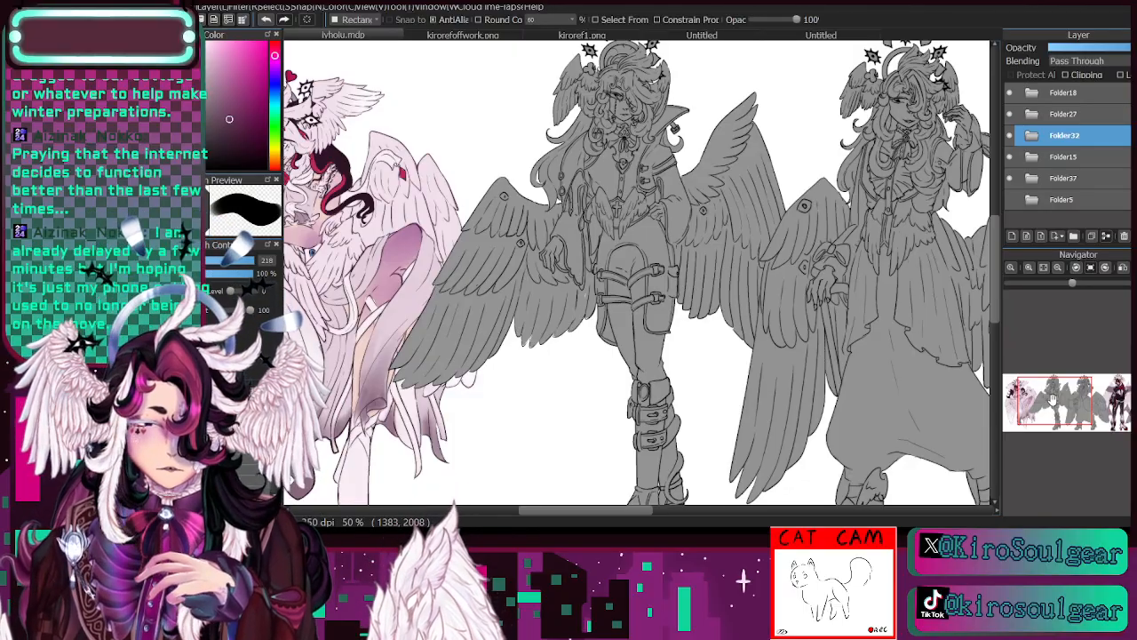
# - Check a reference image, return to the drawing and examine the two grey standing figures in the middle of the lineup
pyautogui.click(517, 37)
pyautogui.click(1045, 267)
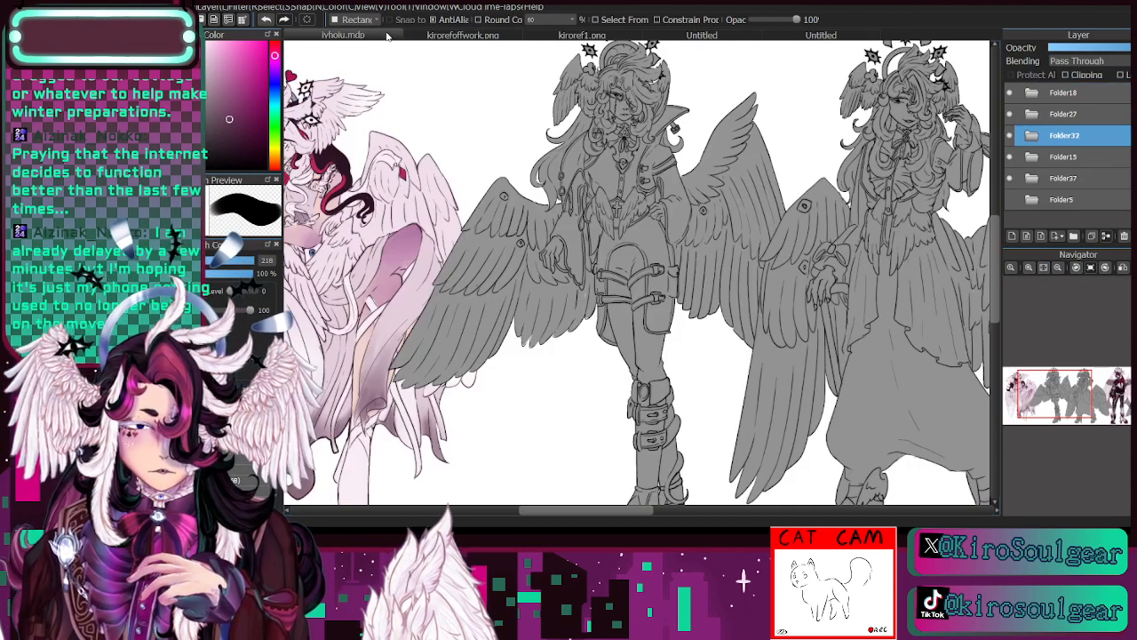
pyautogui.click(387, 35)
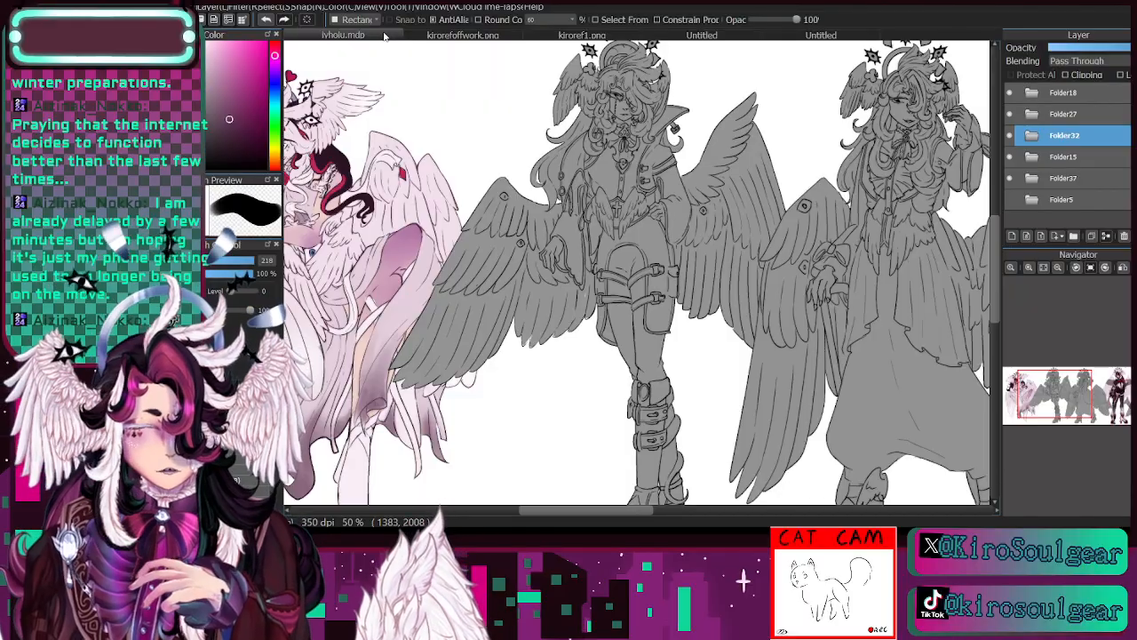
pyautogui.moveTo(1056, 395); pyautogui.dragTo(1080, 396)
pyautogui.click(1057, 269)
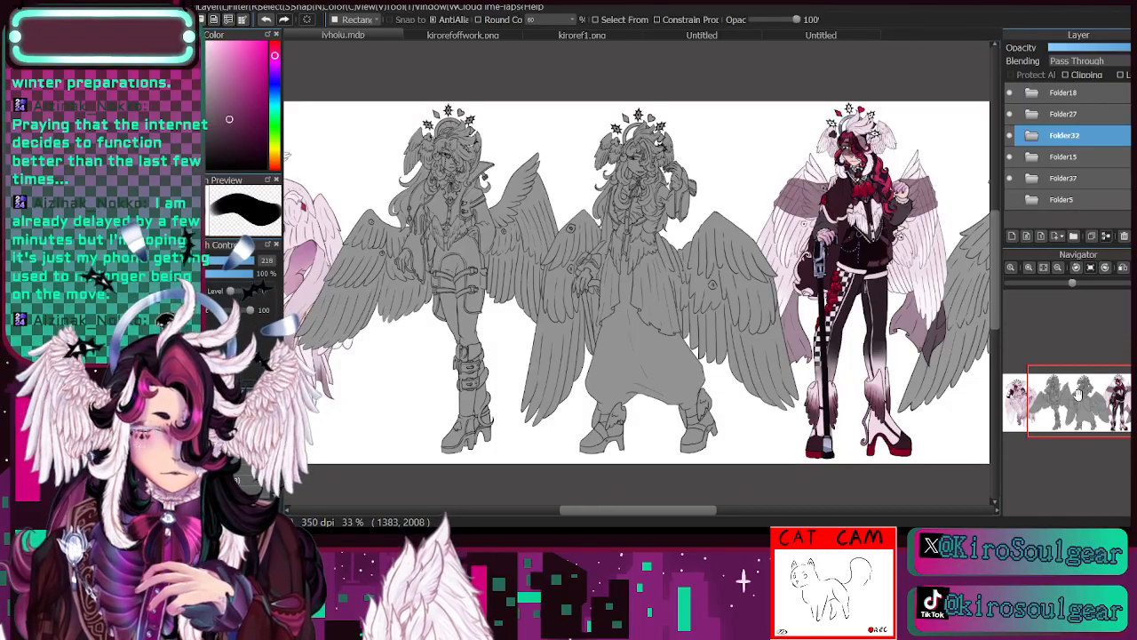
pyautogui.click(1029, 267)
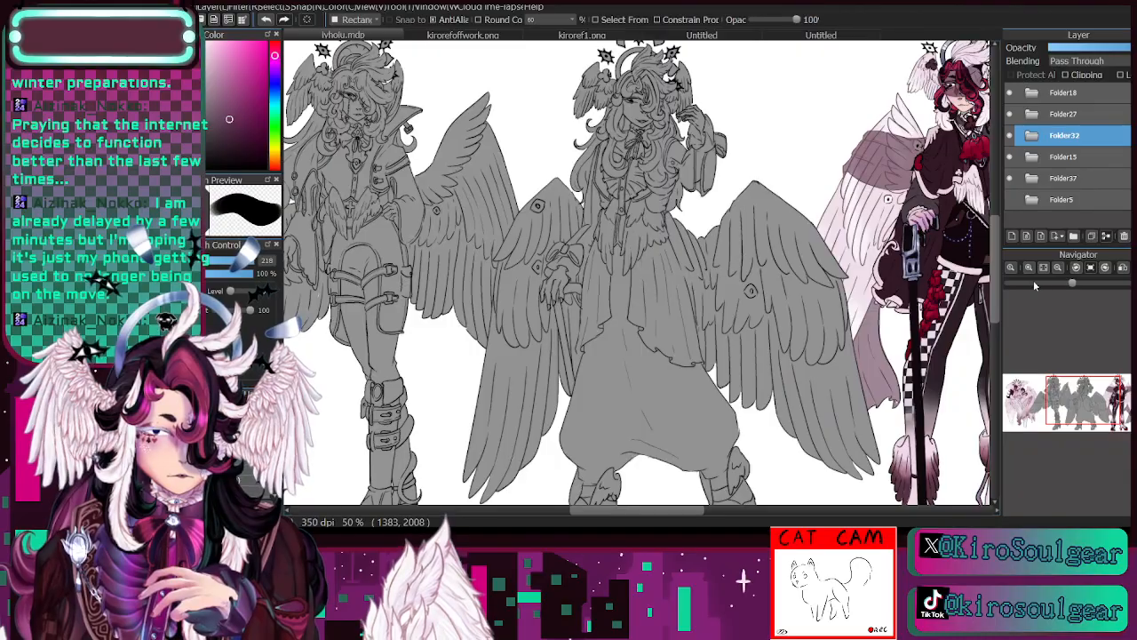
pyautogui.moveTo(1071, 401)
pyautogui.mouseDown()
pyautogui.moveTo(1052, 394)
pyautogui.moveTo(1109, 399)
pyautogui.moveTo(1081, 401)
pyautogui.mouseUp()
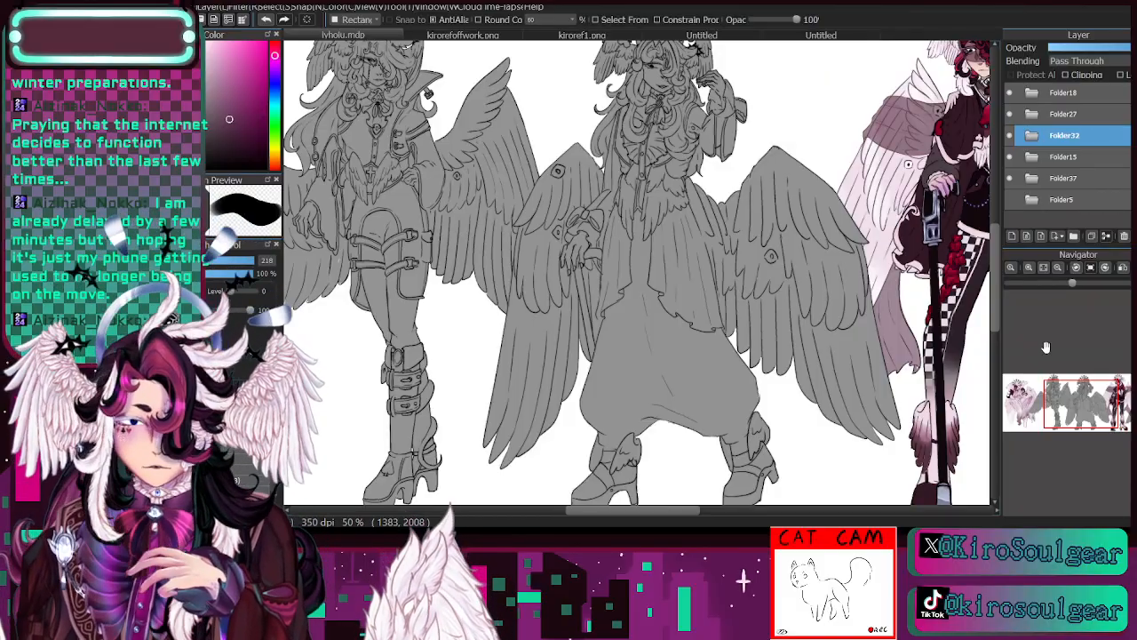
# - Check the reference sheets kirorefoffwork.png and kiroref1.png, viewing the second one in full, and return to the ivhoiu.mdp drawing
pyautogui.moveTo(1088, 410); pyautogui.dragTo(1080, 400)
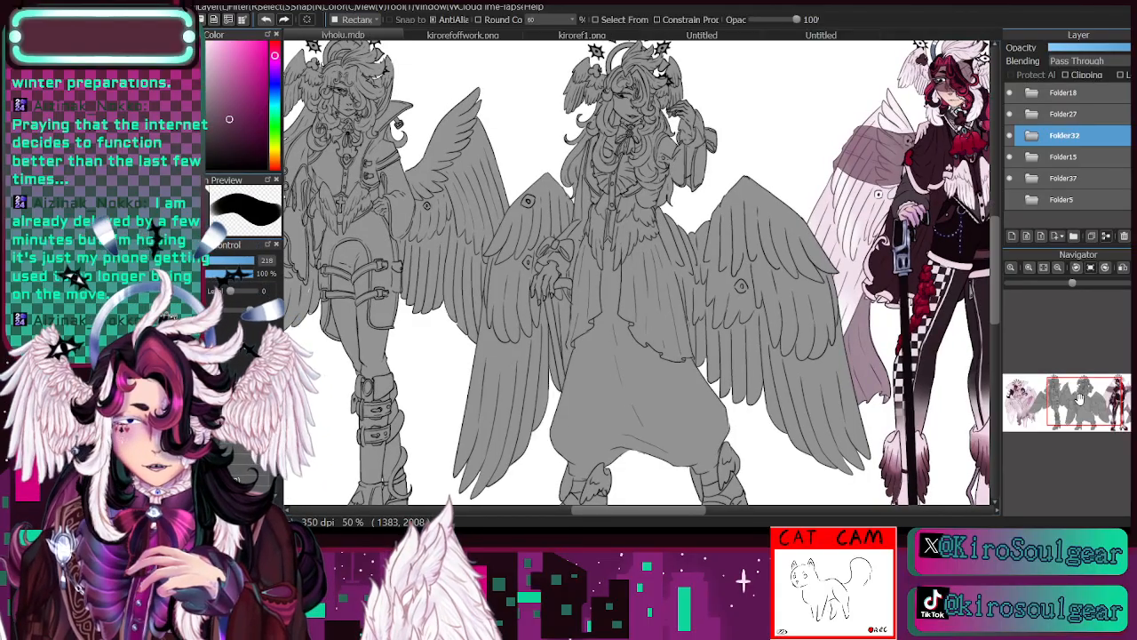
pyautogui.click(459, 35)
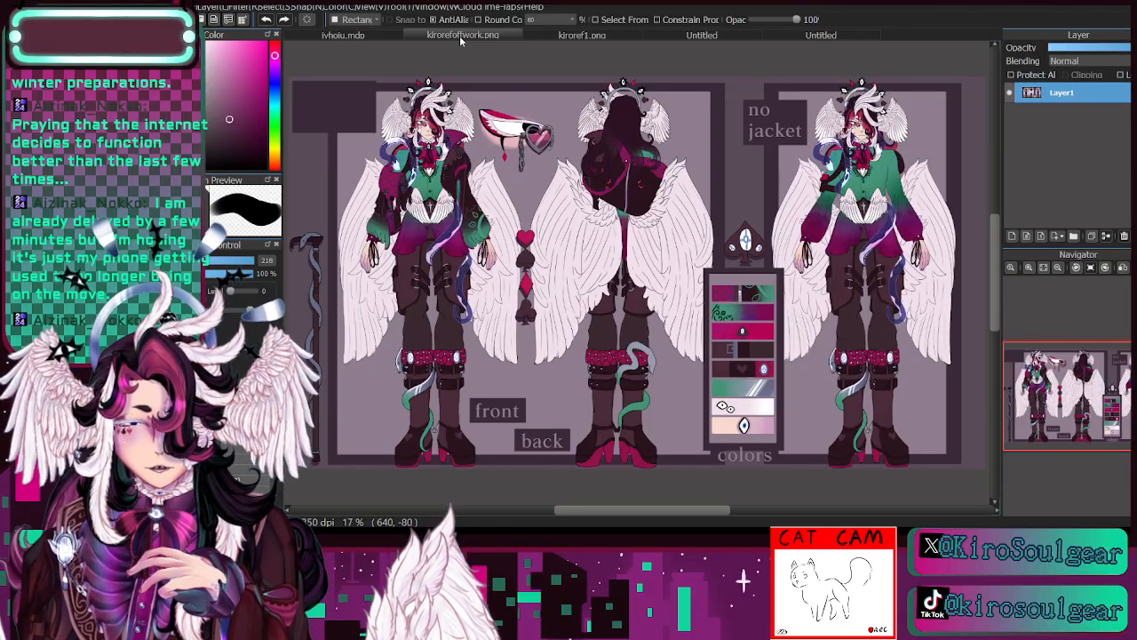
pyautogui.click(605, 40)
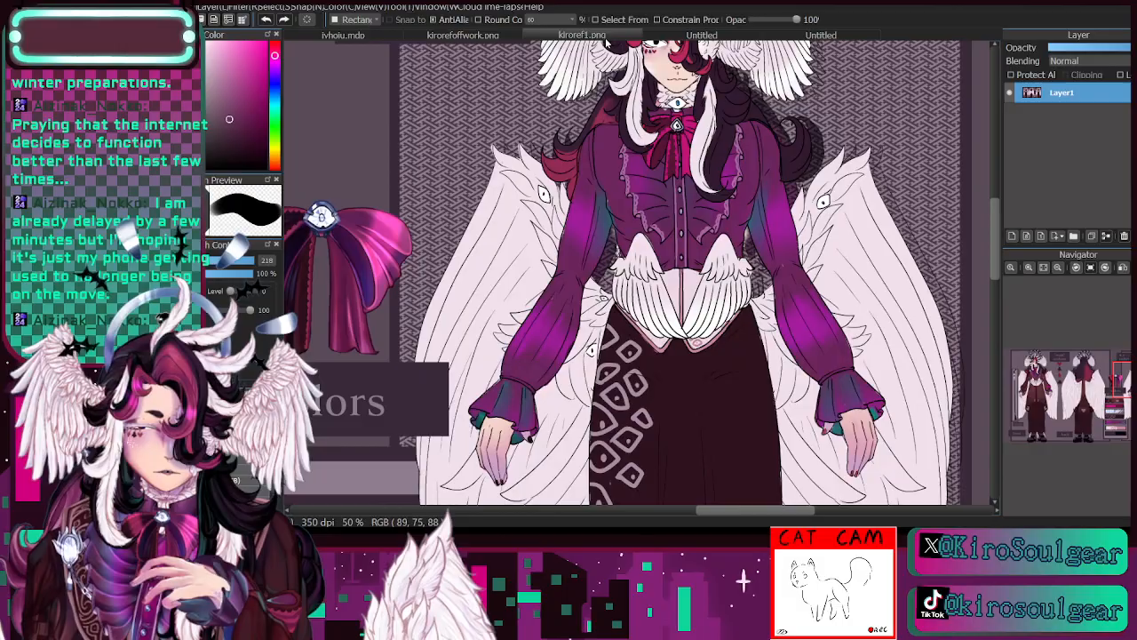
pyautogui.click(1044, 268)
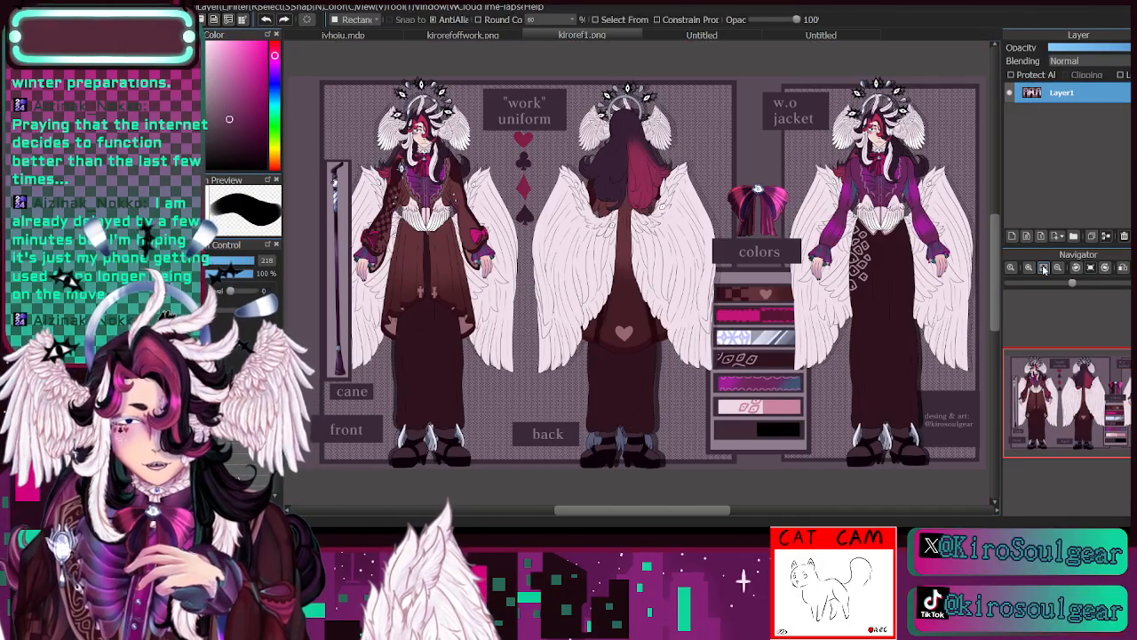
pyautogui.click(364, 35)
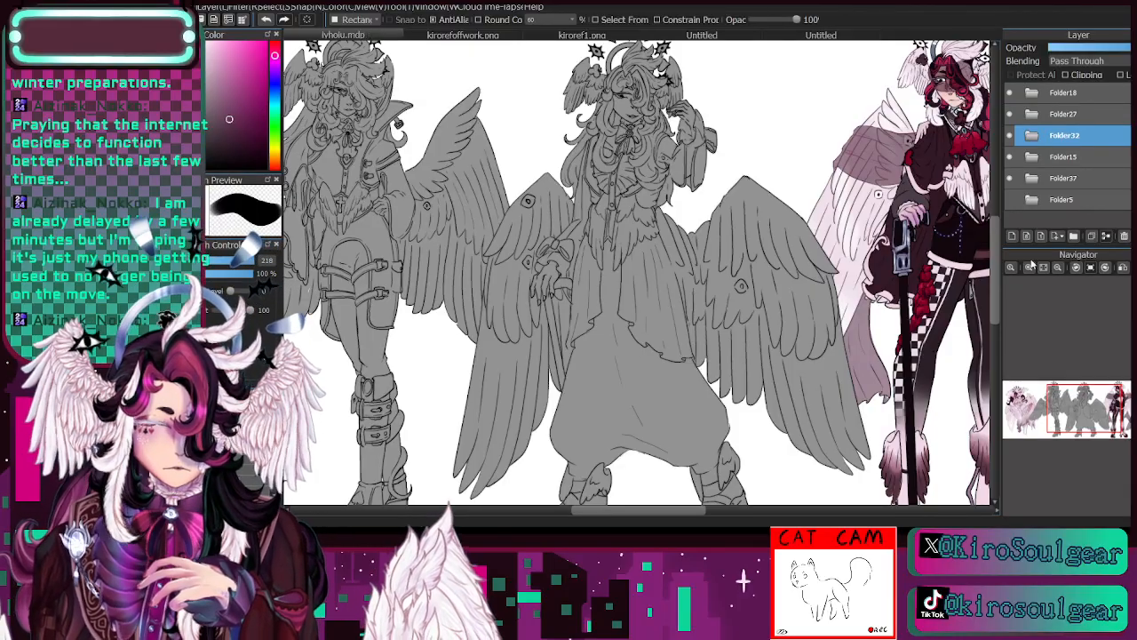
# - Identify the folder of the coloured standing figure with the cane by toggling Folder32 and Folder15, and expand Folder15
pyautogui.moveTo(1082, 398); pyautogui.dragTo(1117, 400)
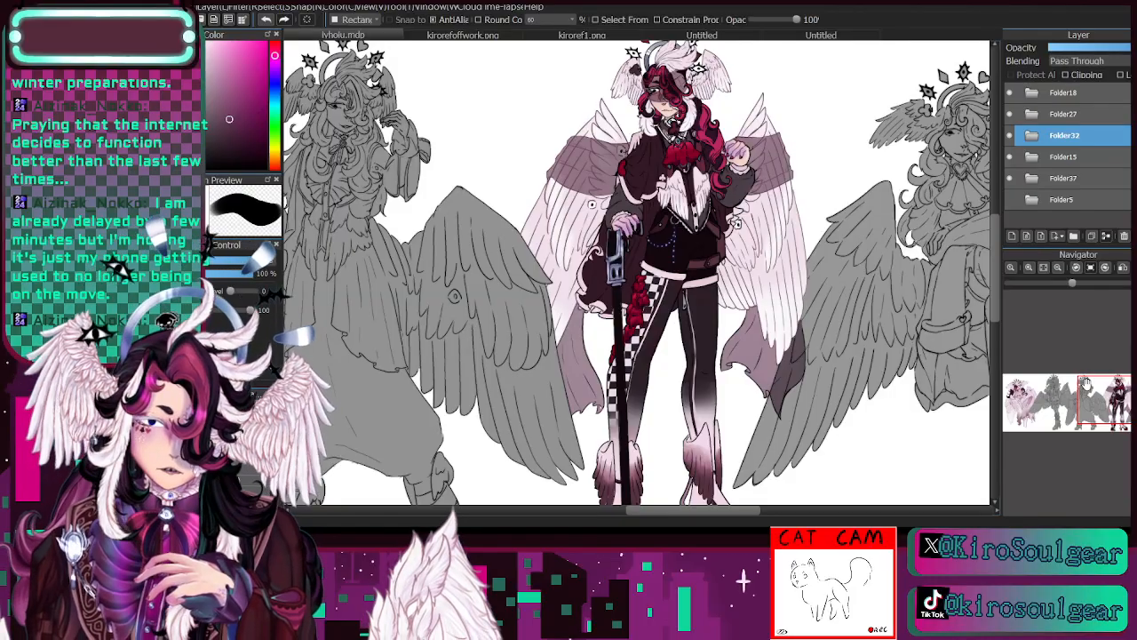
pyautogui.click(1032, 135)
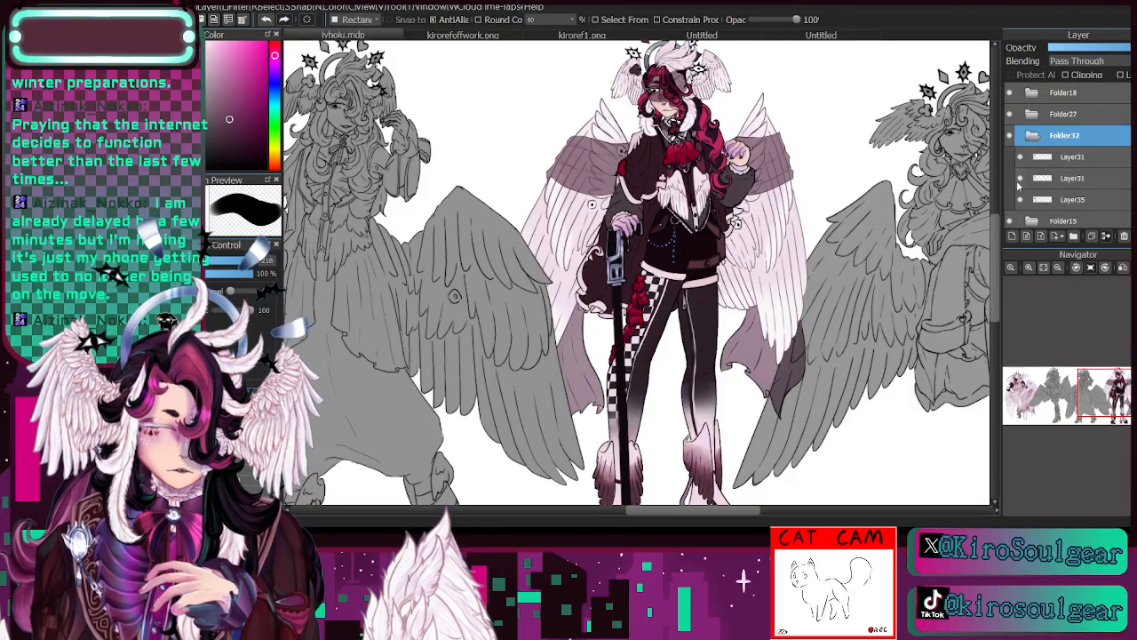
pyautogui.click(1032, 136)
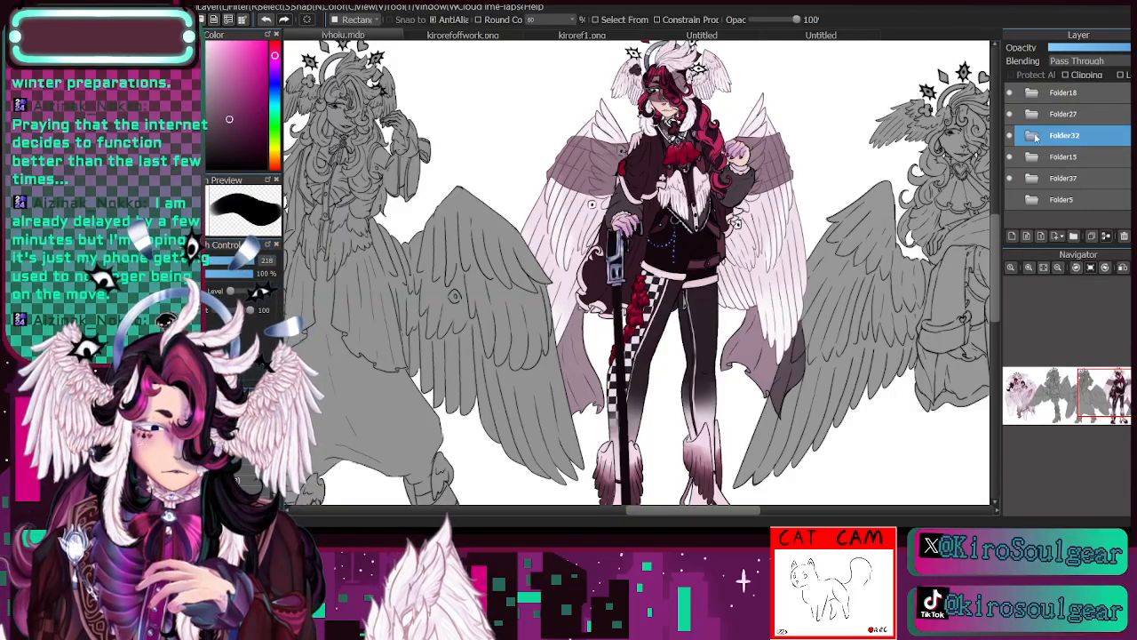
pyautogui.click(1010, 157)
pyautogui.click(1031, 158)
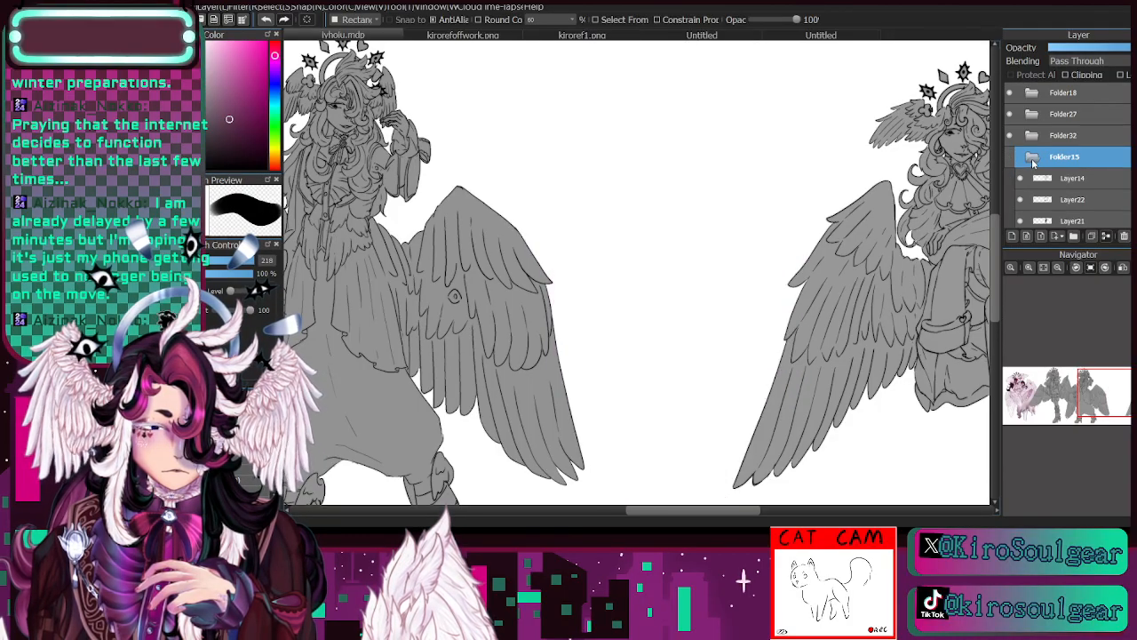
pyautogui.click(1011, 158)
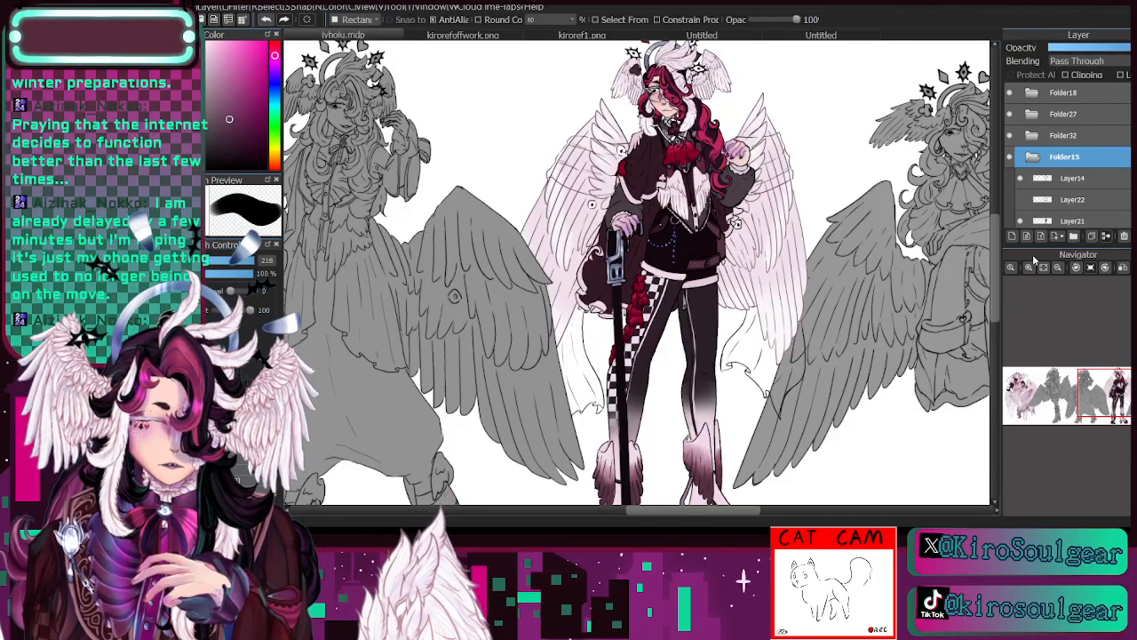
# - Compare the standing figure's veil and wing shading with Layer22 hidden and shown, leaving the layer visible
pyautogui.click(1021, 200)
pyautogui.click(1021, 200)
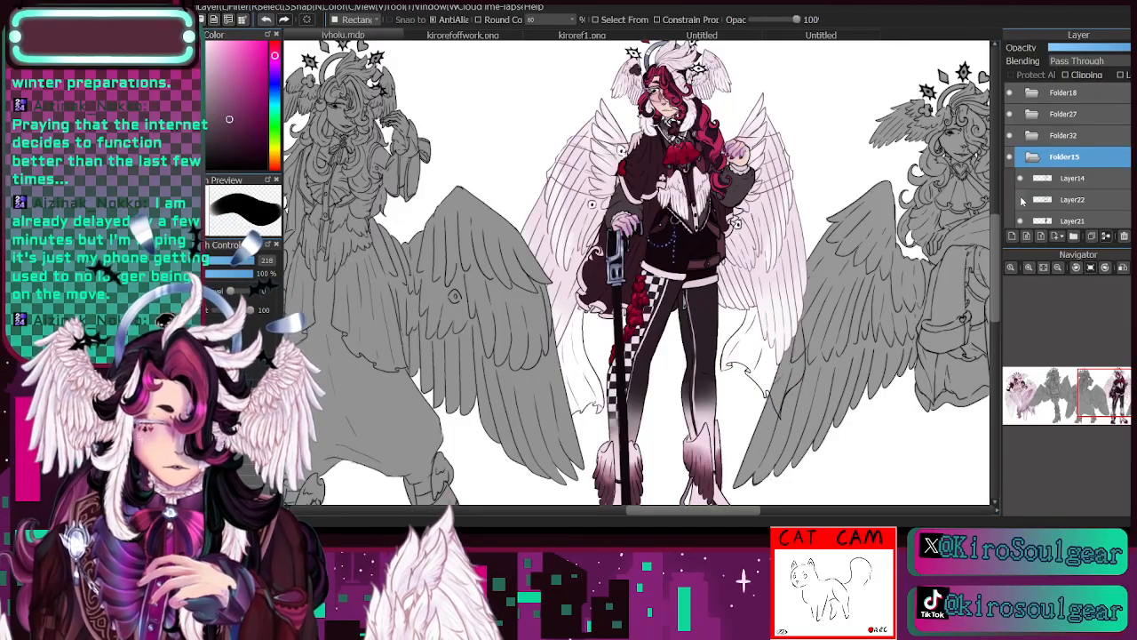
pyautogui.click(1021, 199)
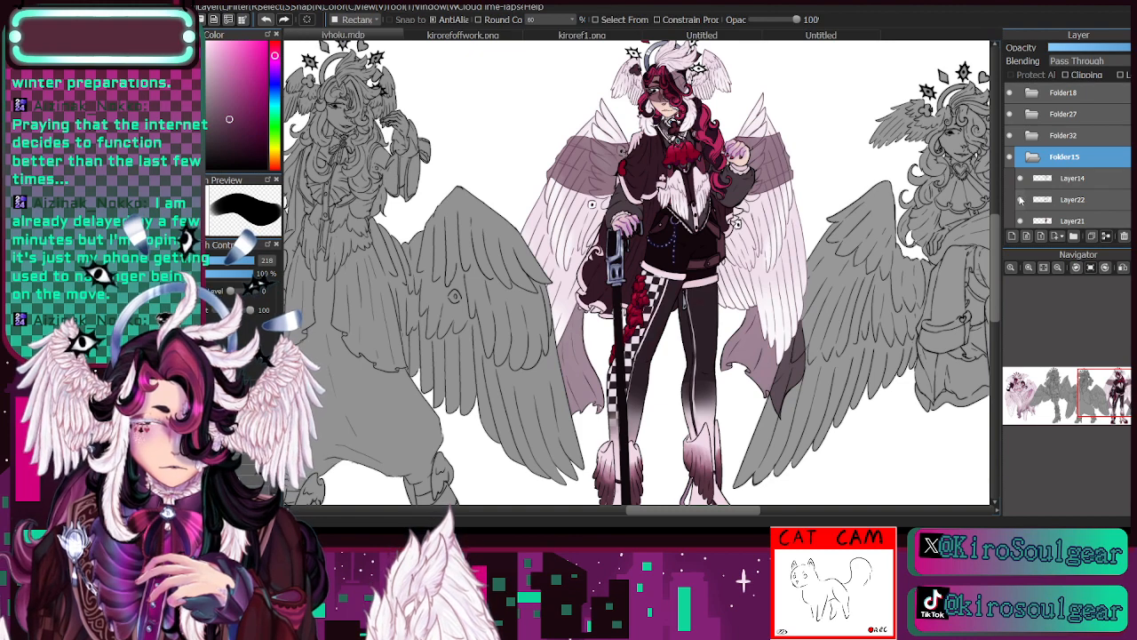
pyautogui.click(1022, 198)
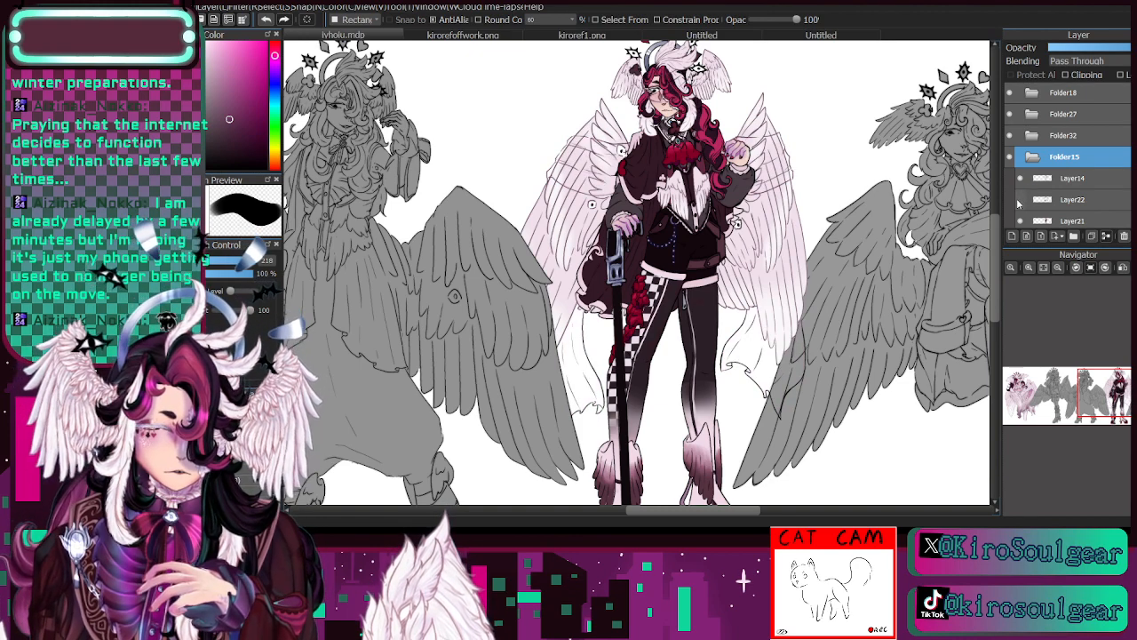
pyautogui.click(1022, 199)
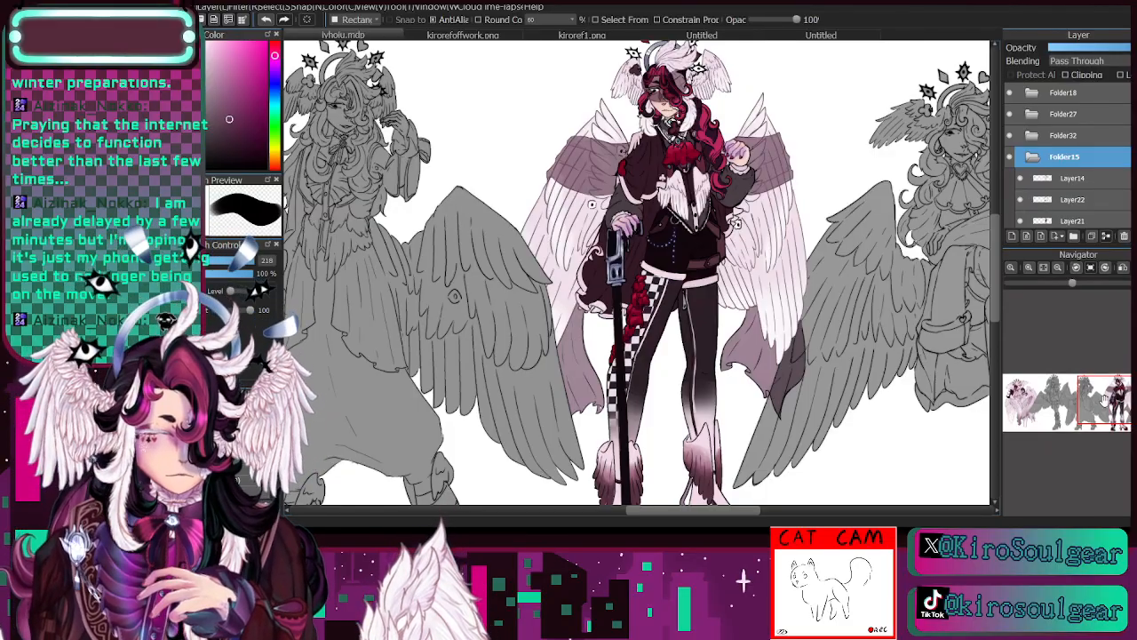
# - Examine the grey cross-legged figure at the end of the lineup up close, from the halo and face down to the shoes
pyautogui.moveTo(1105, 402)
pyautogui.mouseDown()
pyautogui.moveTo(1136, 400)
pyautogui.moveTo(1127, 398)
pyautogui.mouseUp()
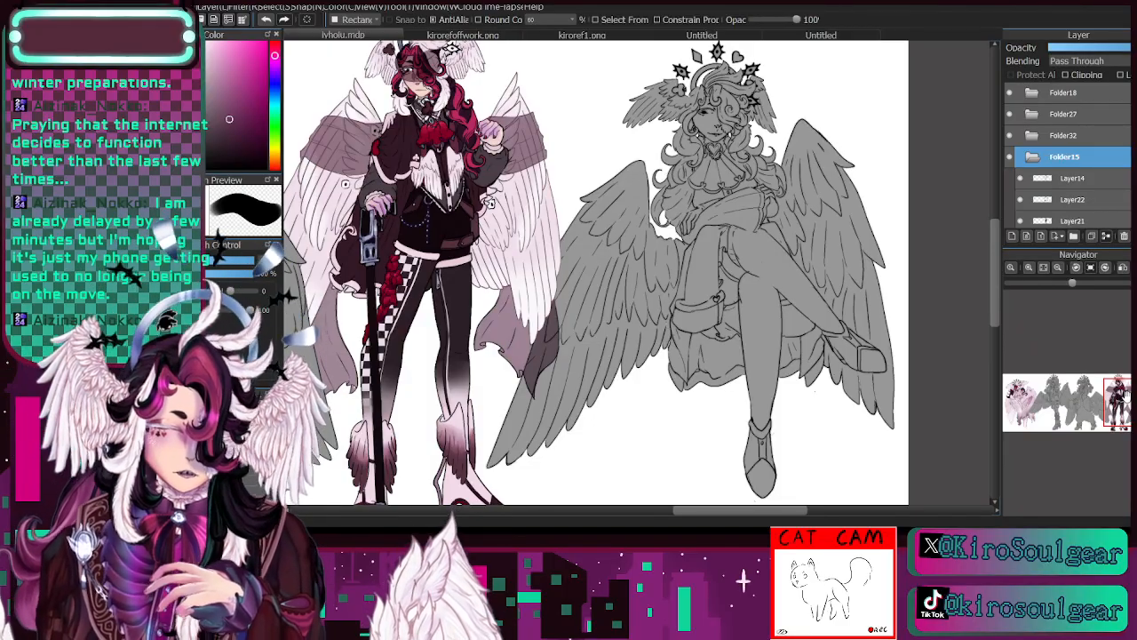
pyautogui.click(1031, 269)
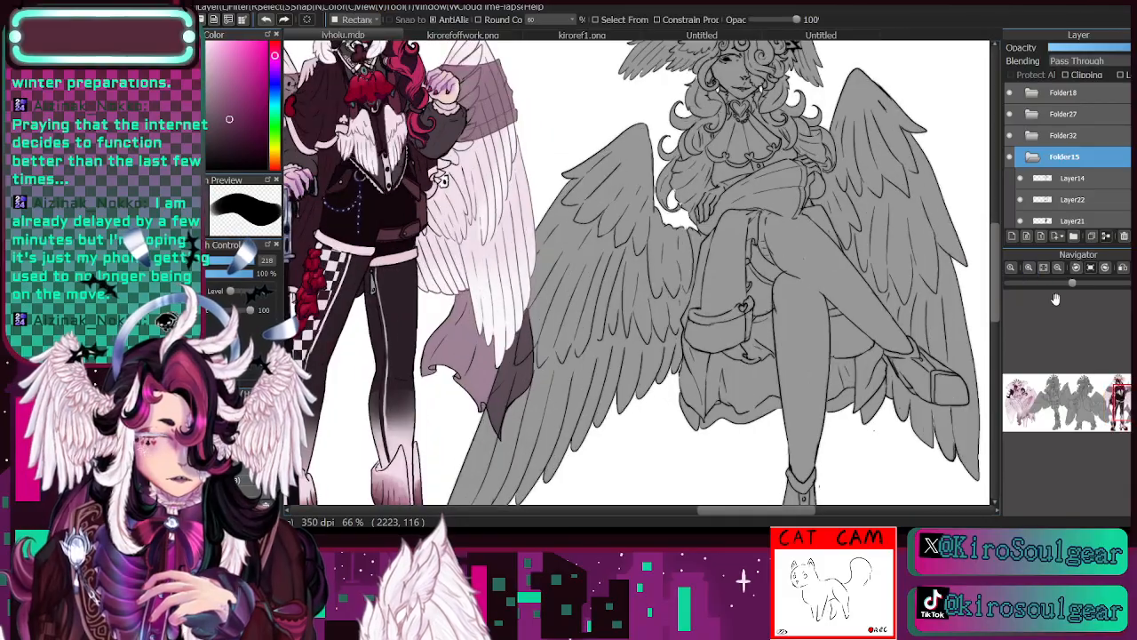
pyautogui.click(1033, 269)
pyautogui.moveTo(622, 187); pyautogui.dragTo(476, 416)
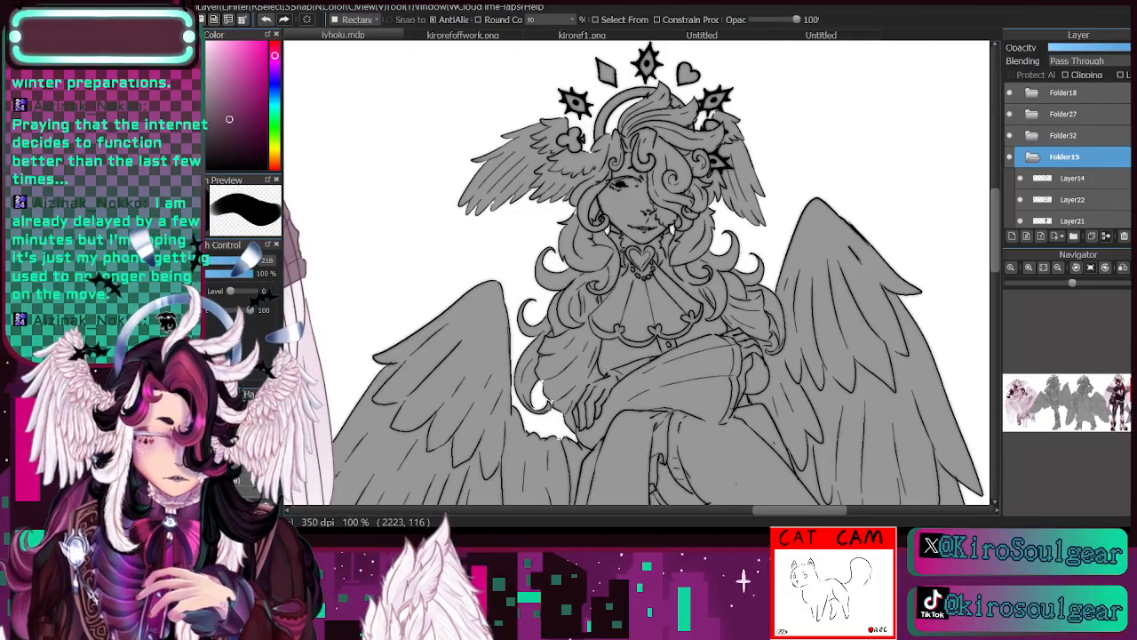
pyautogui.moveTo(622, 356); pyautogui.dragTo(611, 276)
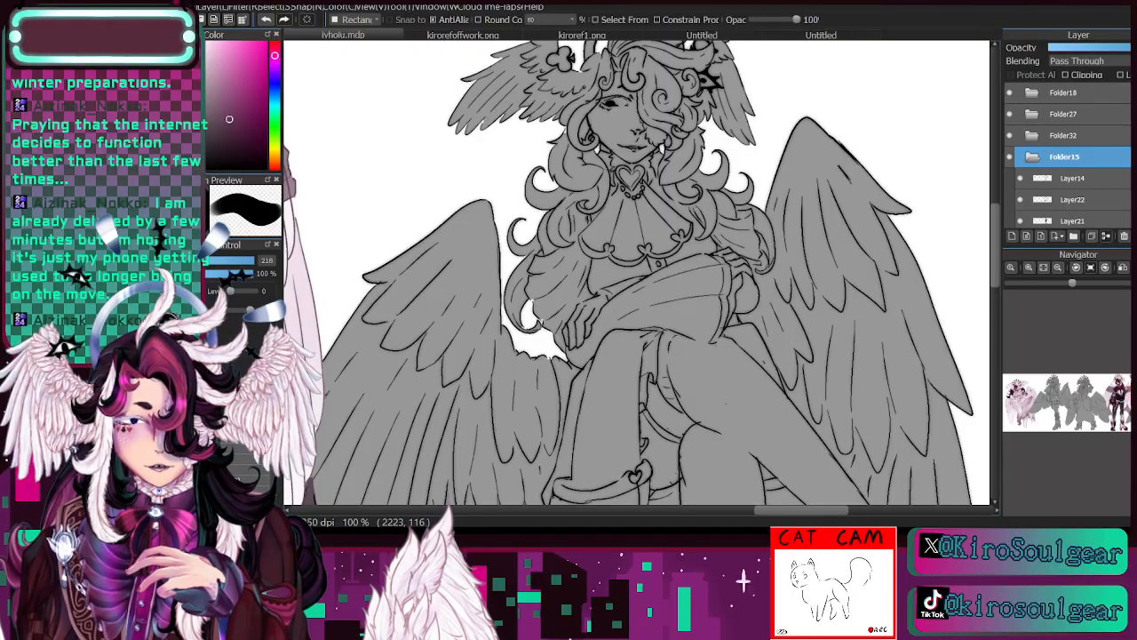
pyautogui.moveTo(622, 311); pyautogui.dragTo(541, 89)
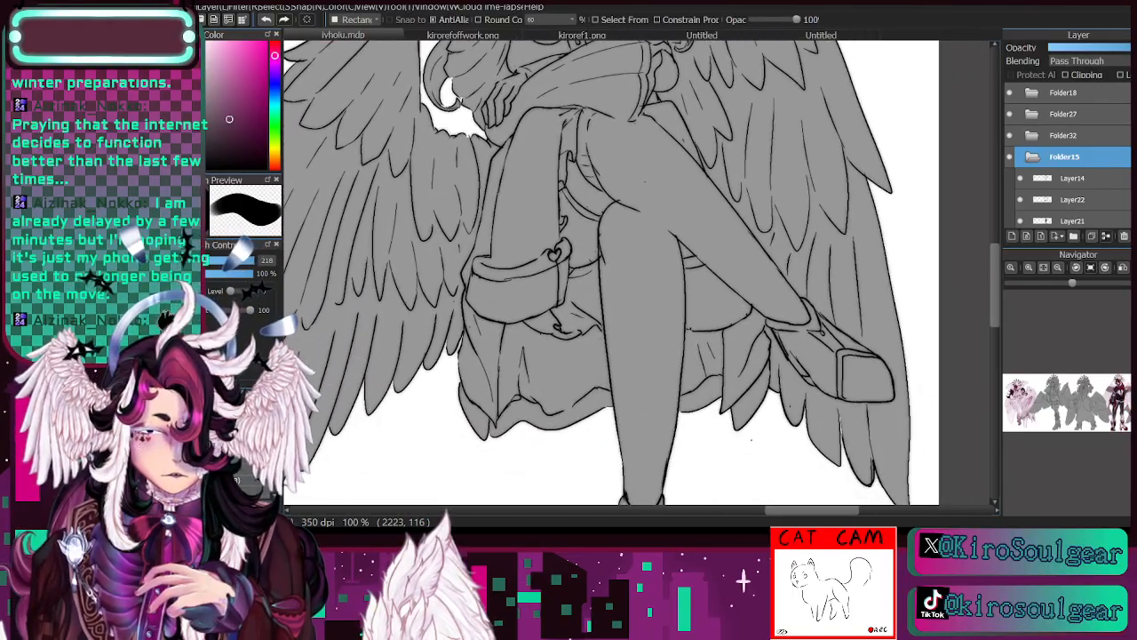
pyautogui.click(1057, 266)
pyautogui.moveTo(578, 266); pyautogui.dragTo(612, 326)
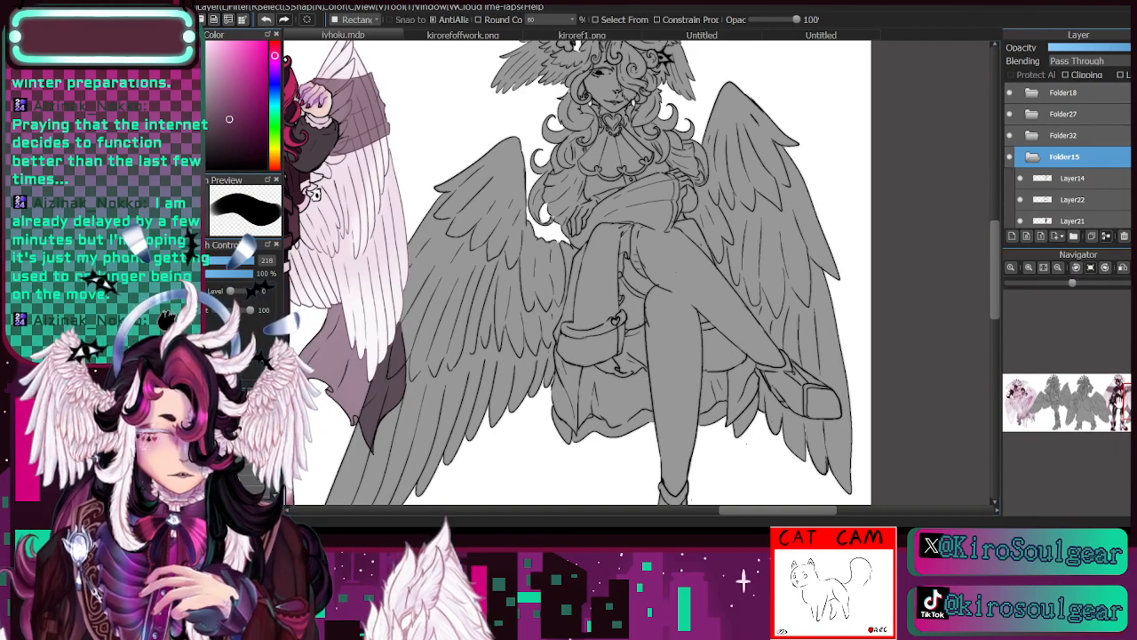
pyautogui.moveTo(1123, 403); pyautogui.dragTo(1126, 376)
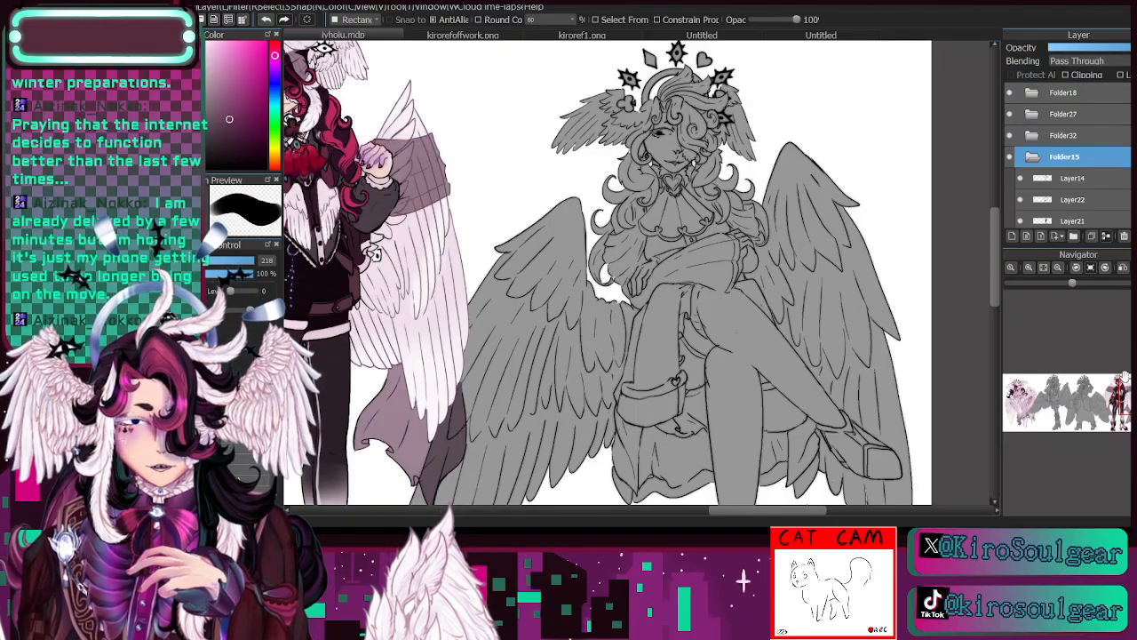
pyautogui.click(1058, 268)
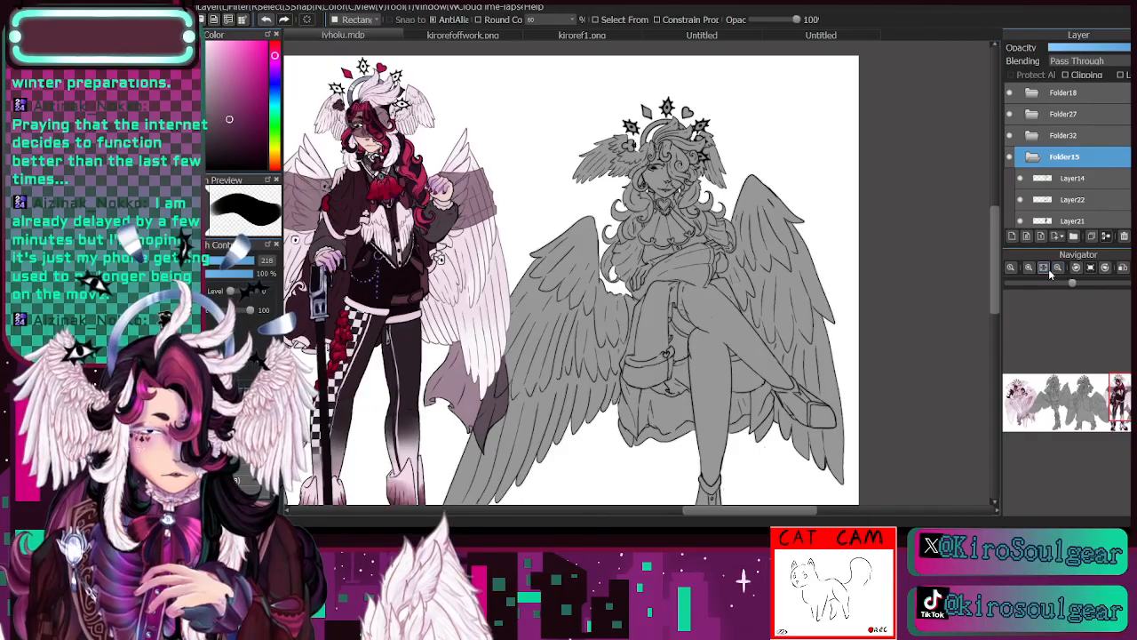
# - Review the whole lineup of five figures and return to a closer view of the grey cross-legged figure
pyautogui.click(1044, 269)
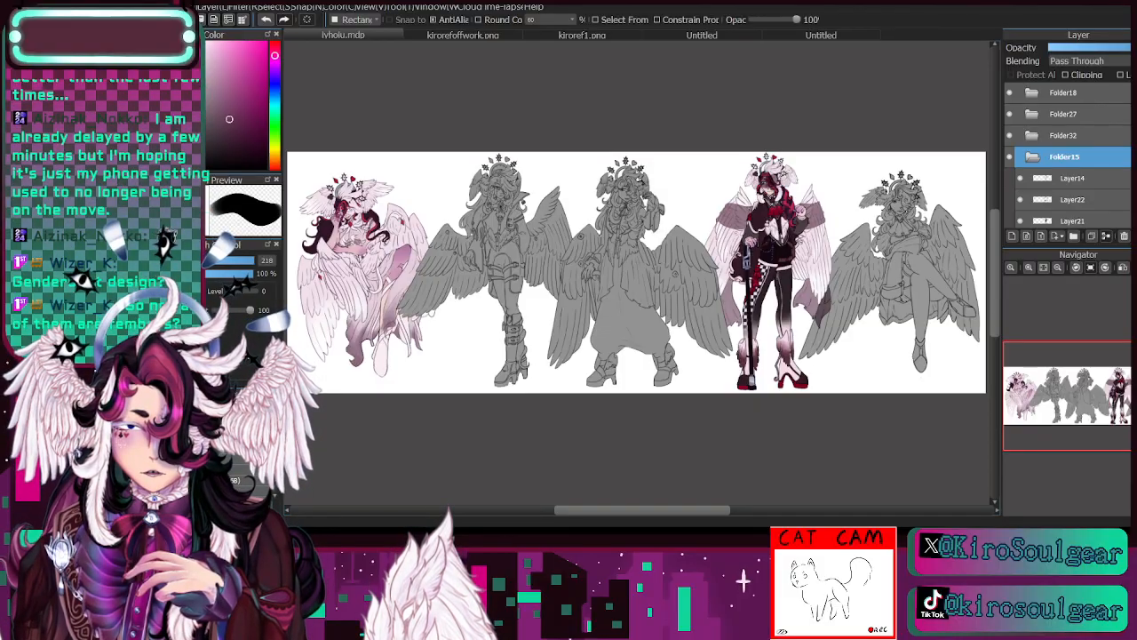
pyautogui.click(1029, 268)
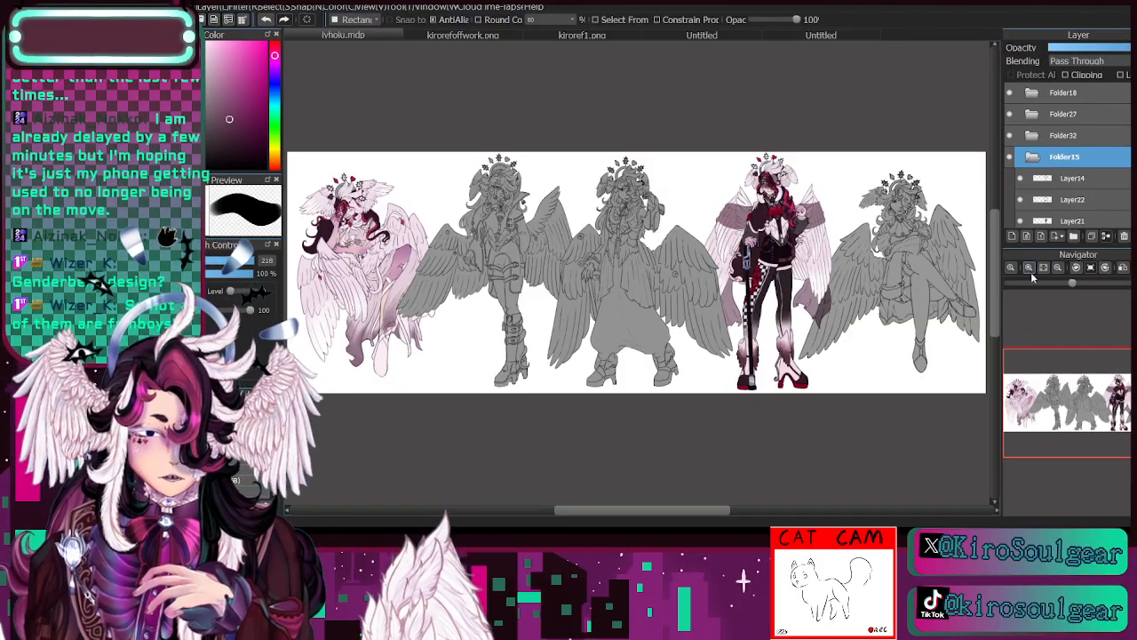
pyautogui.click(1029, 267)
pyautogui.click(1029, 267)
pyautogui.moveTo(1075, 394); pyautogui.dragTo(1136, 398)
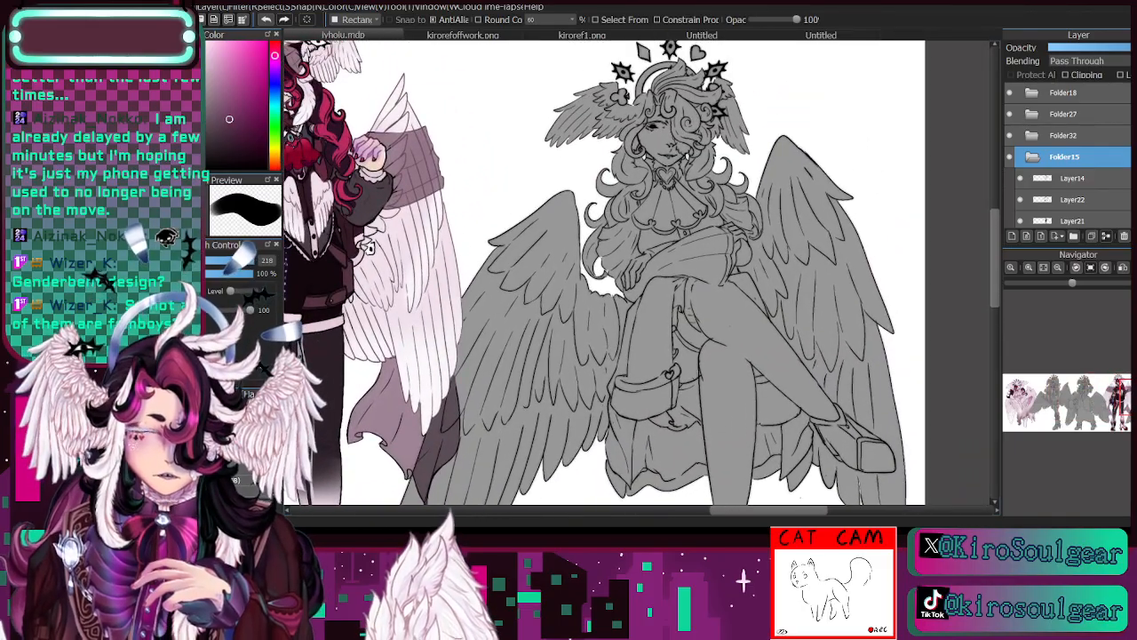